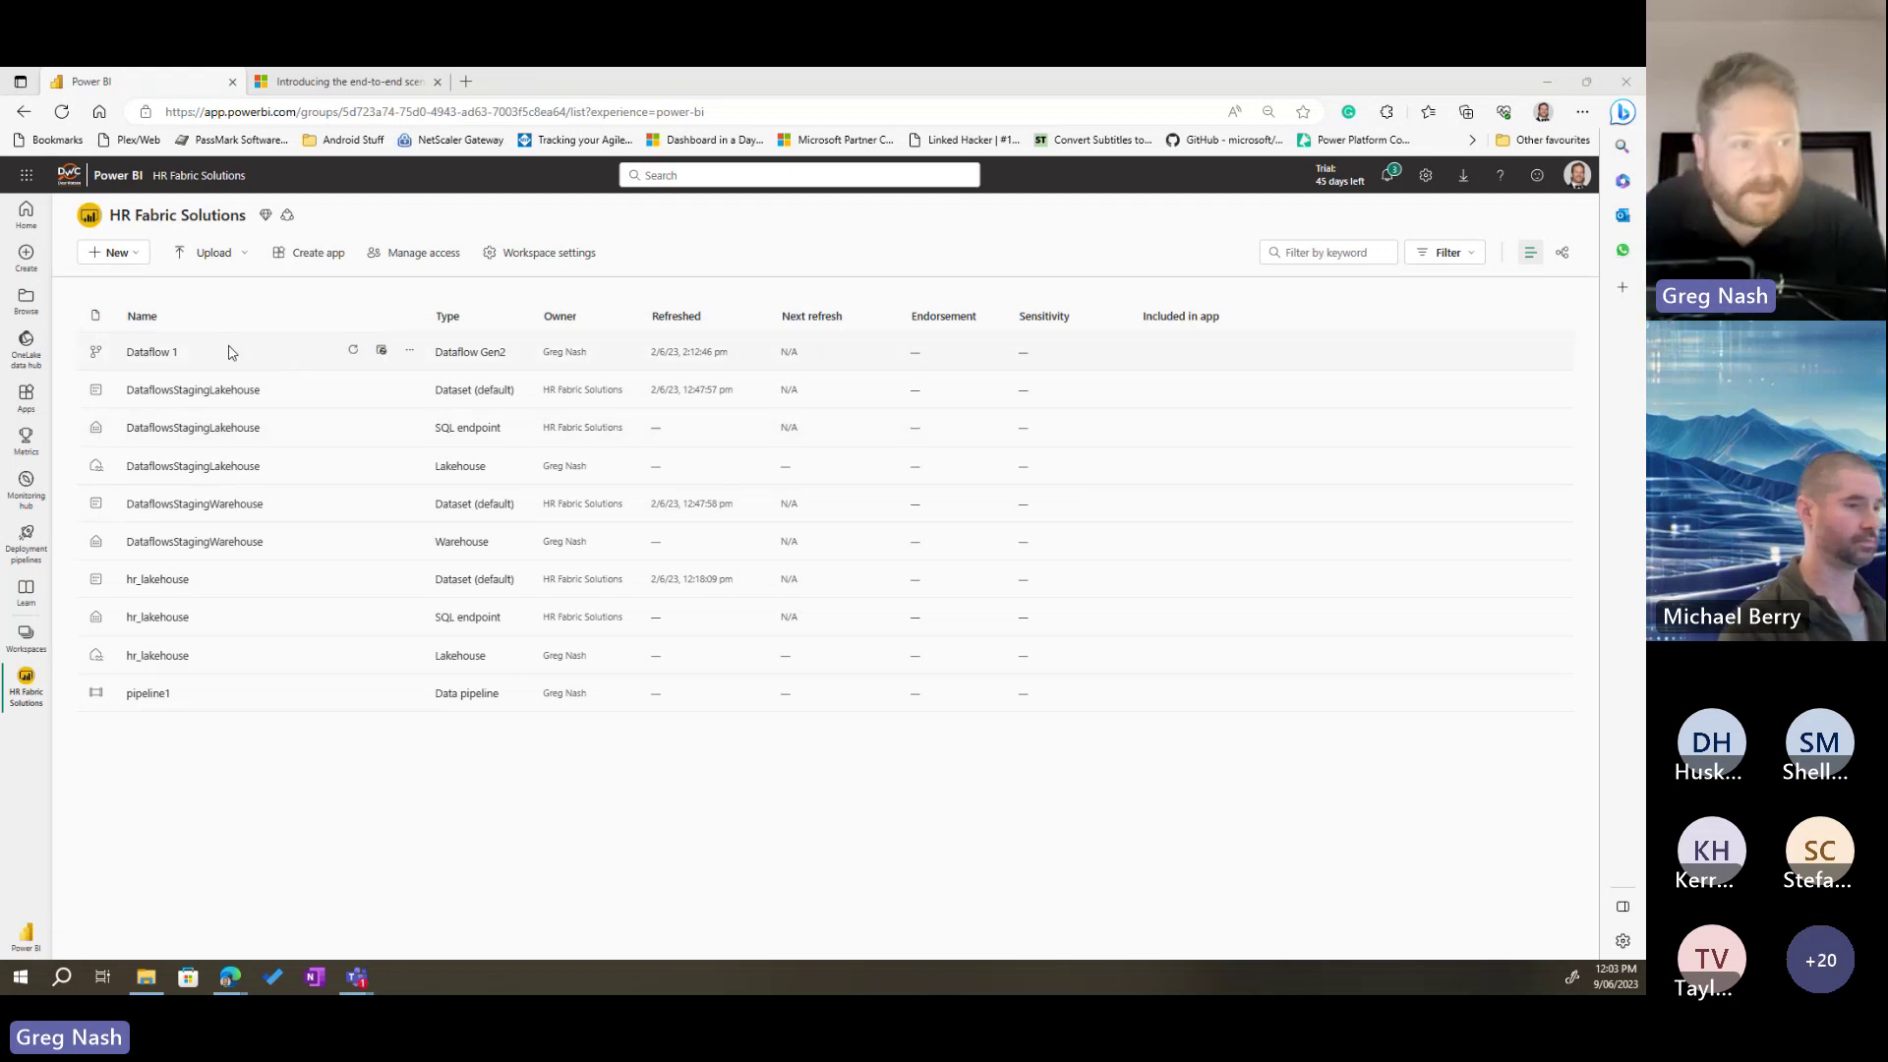
# Step: Open the hr_lakehouse lakehouse from the HR Fabric Solutions workspace and preview its EmployeeContactDetails table
pyautogui.moveTo(61, 320)
pyautogui.mouseDown()
pyautogui.moveTo(161, 381)
pyautogui.moveTo(238, 378)
pyautogui.mouseUp()
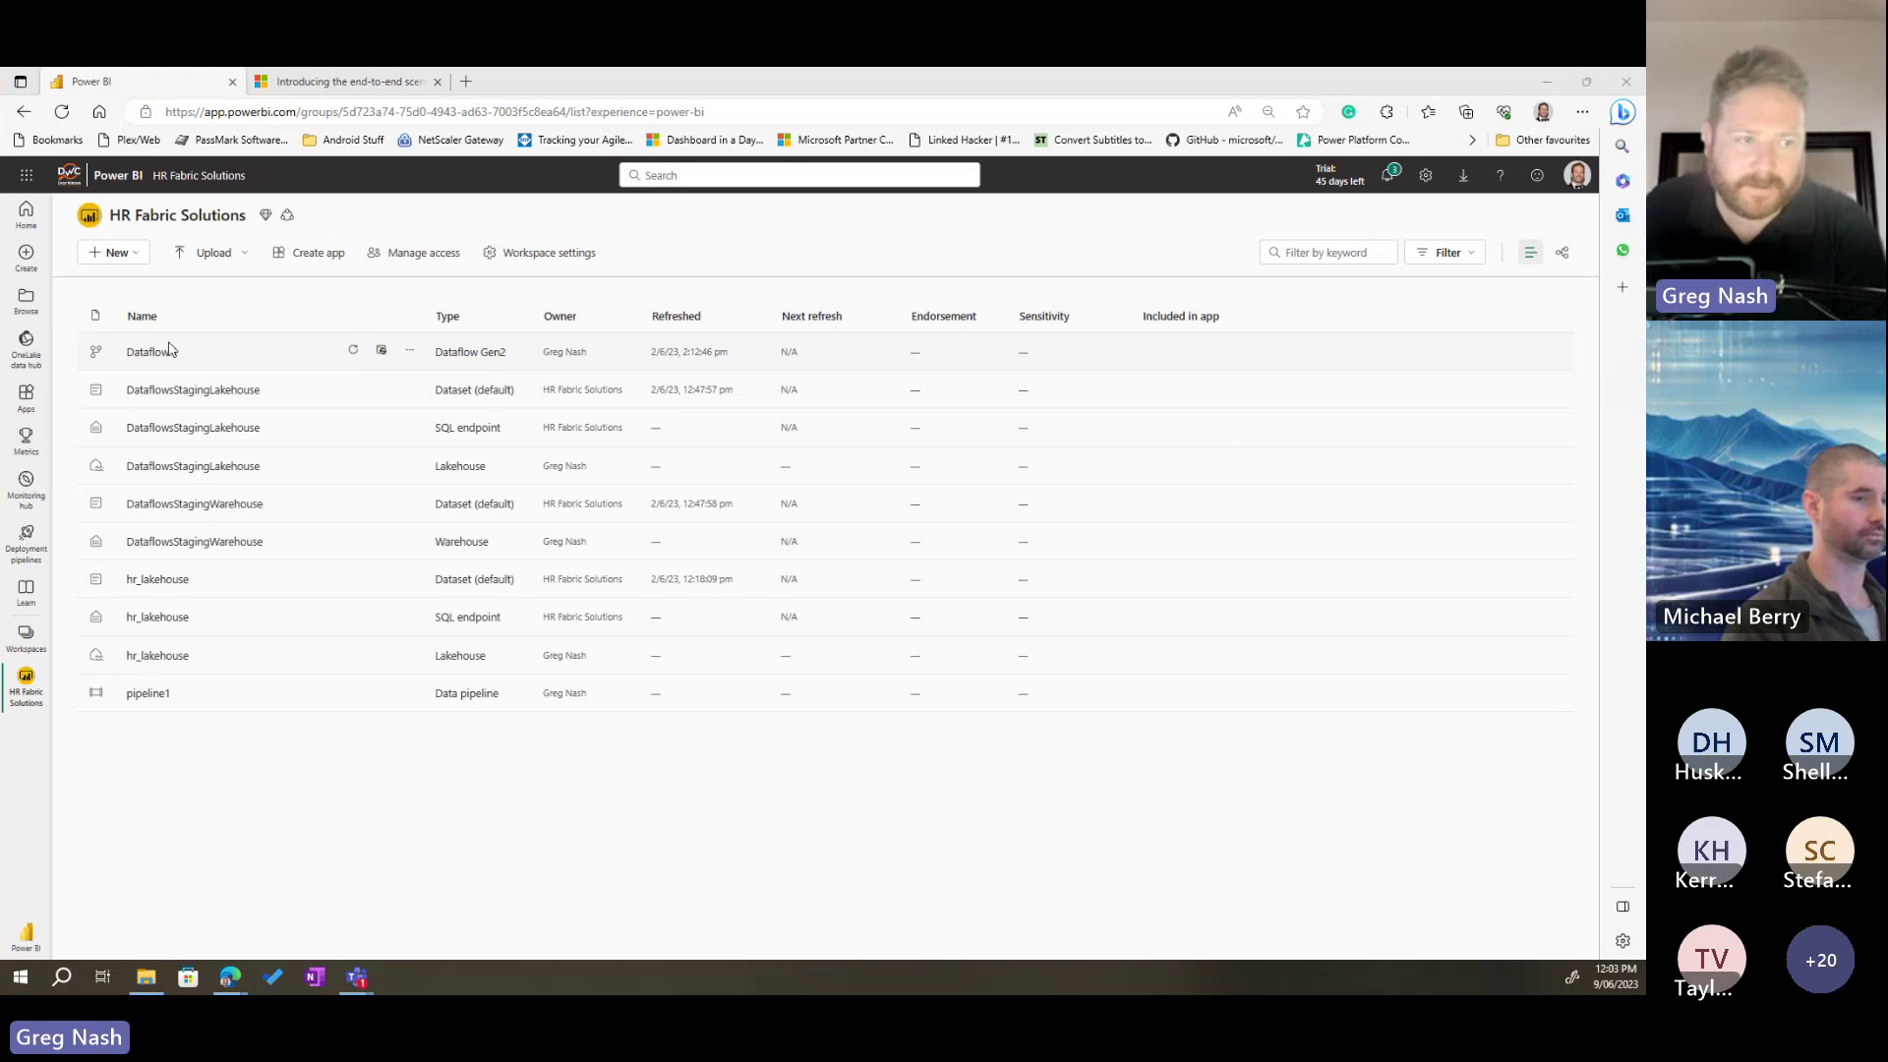
pyautogui.click(156, 656)
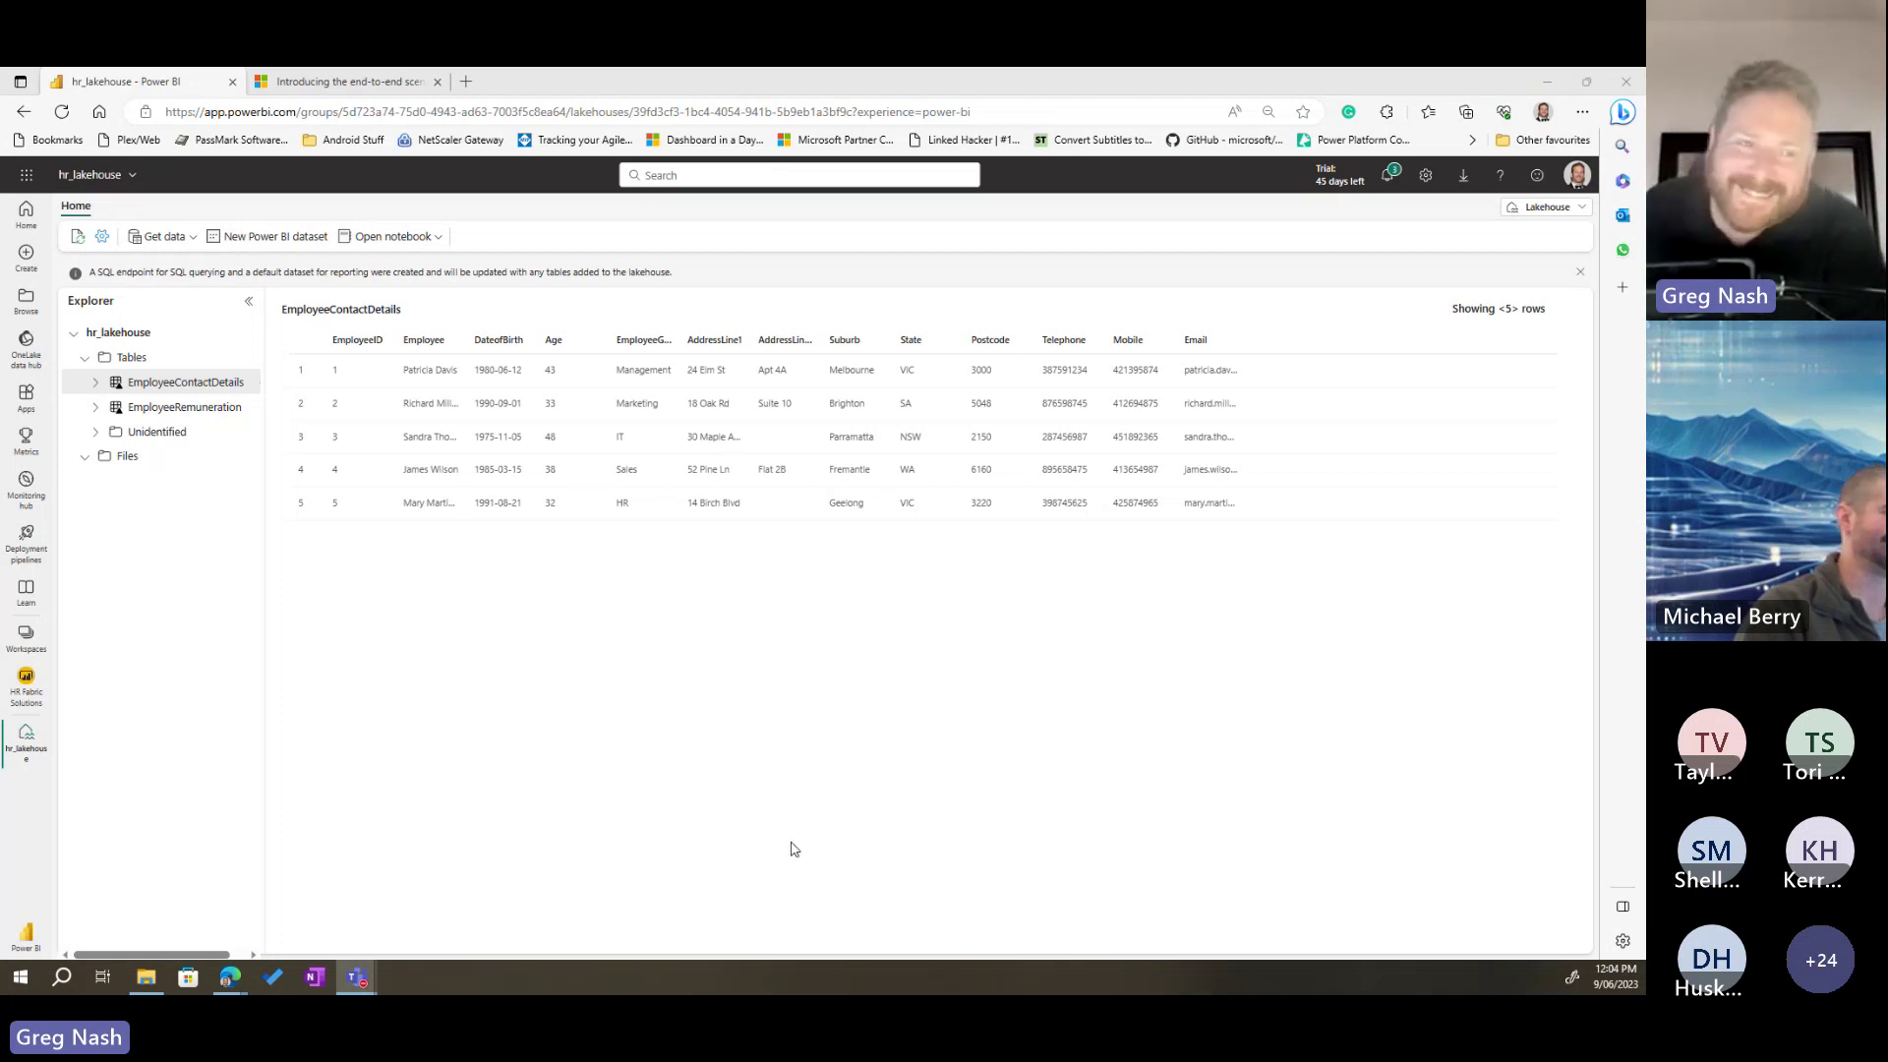
pyautogui.click(171, 384)
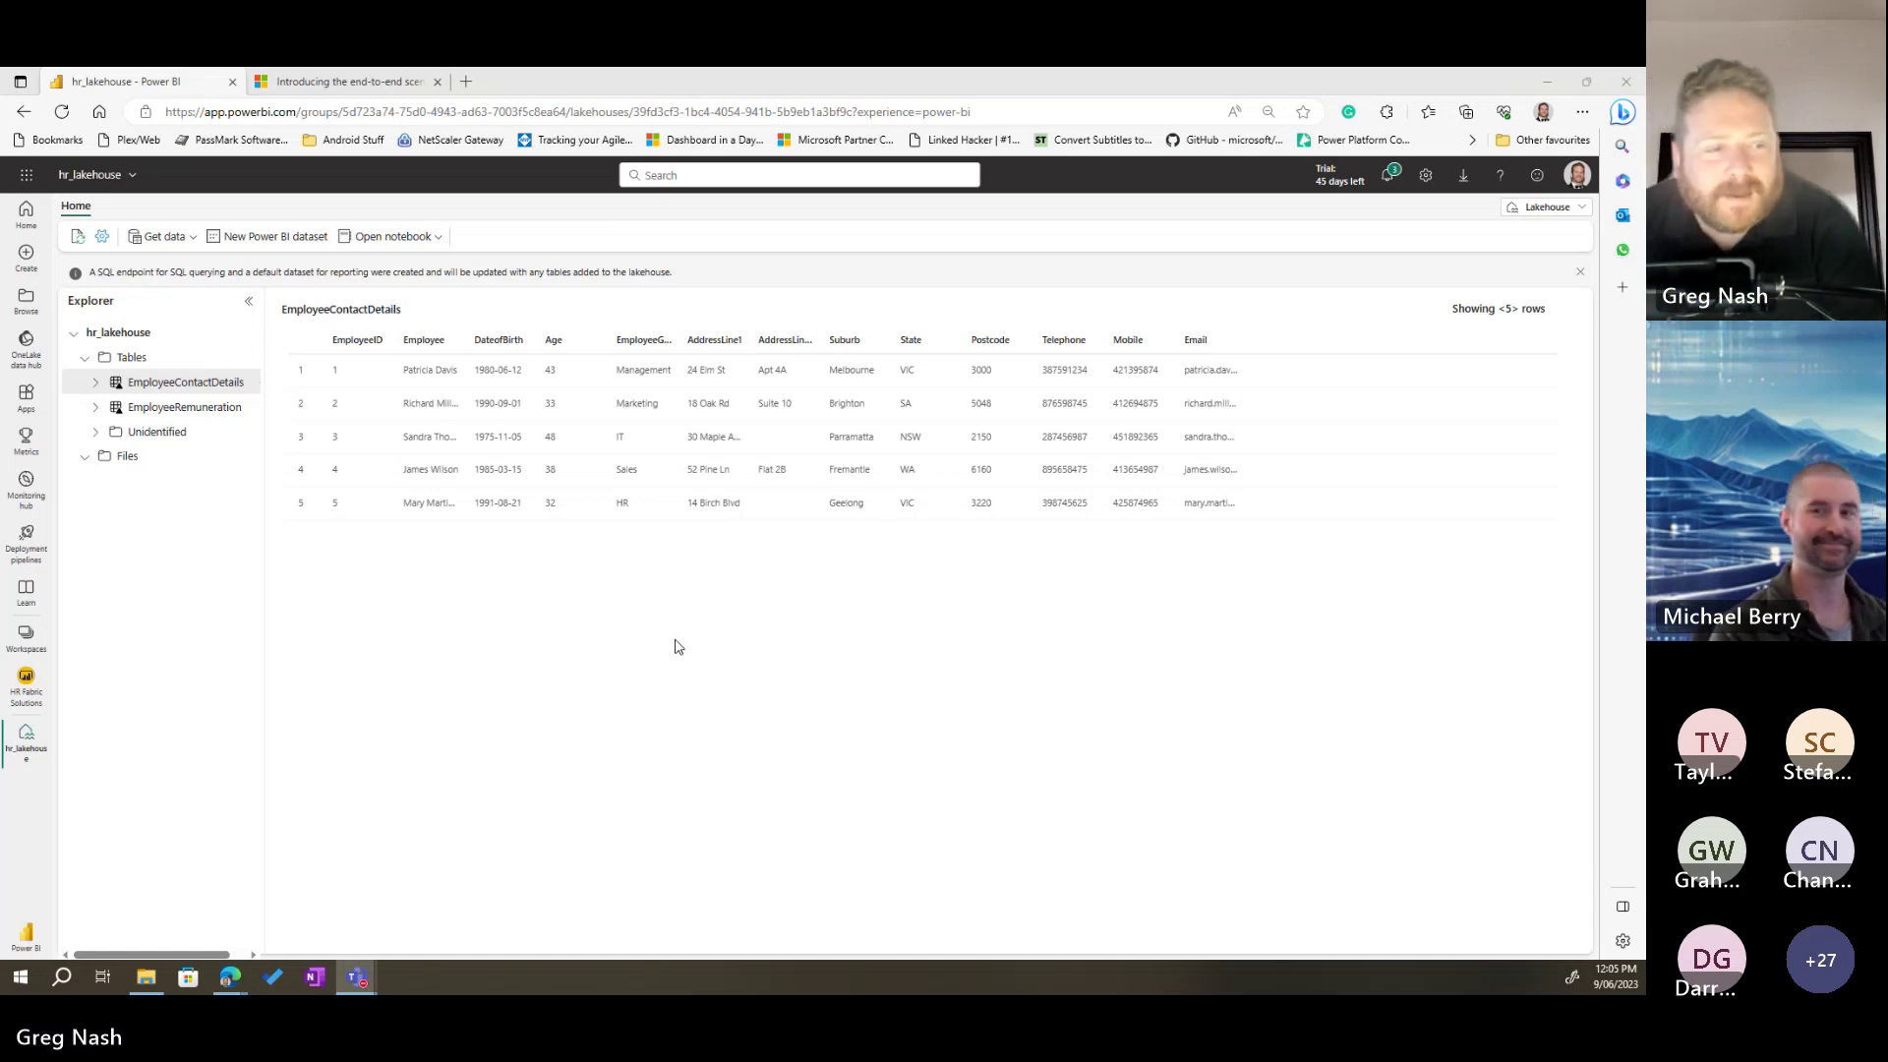
# Step: Switch to the Microsoft Fabric end-to-end scenarios article and review the Lakehouse, Data Warehouse, Data Science and Real-Time Analytics scenarios
pyautogui.click(354, 78)
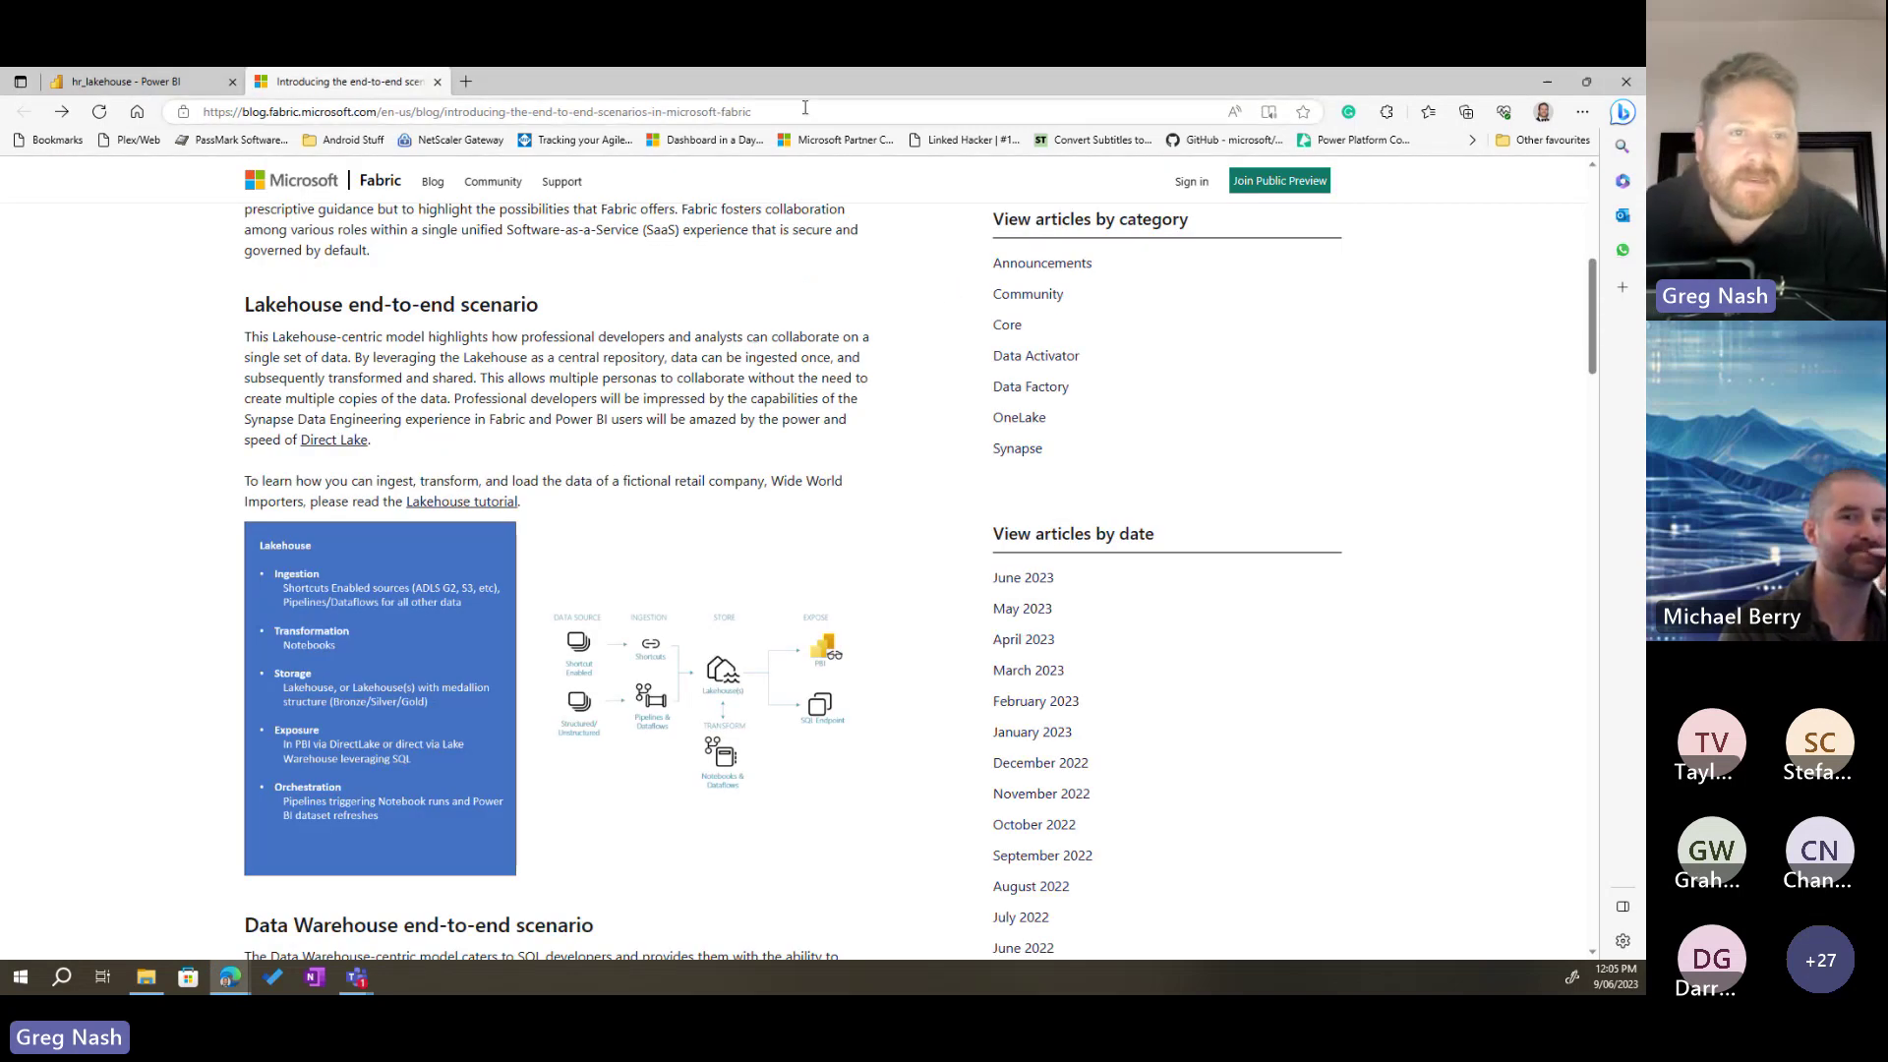
pyautogui.click(201, 112)
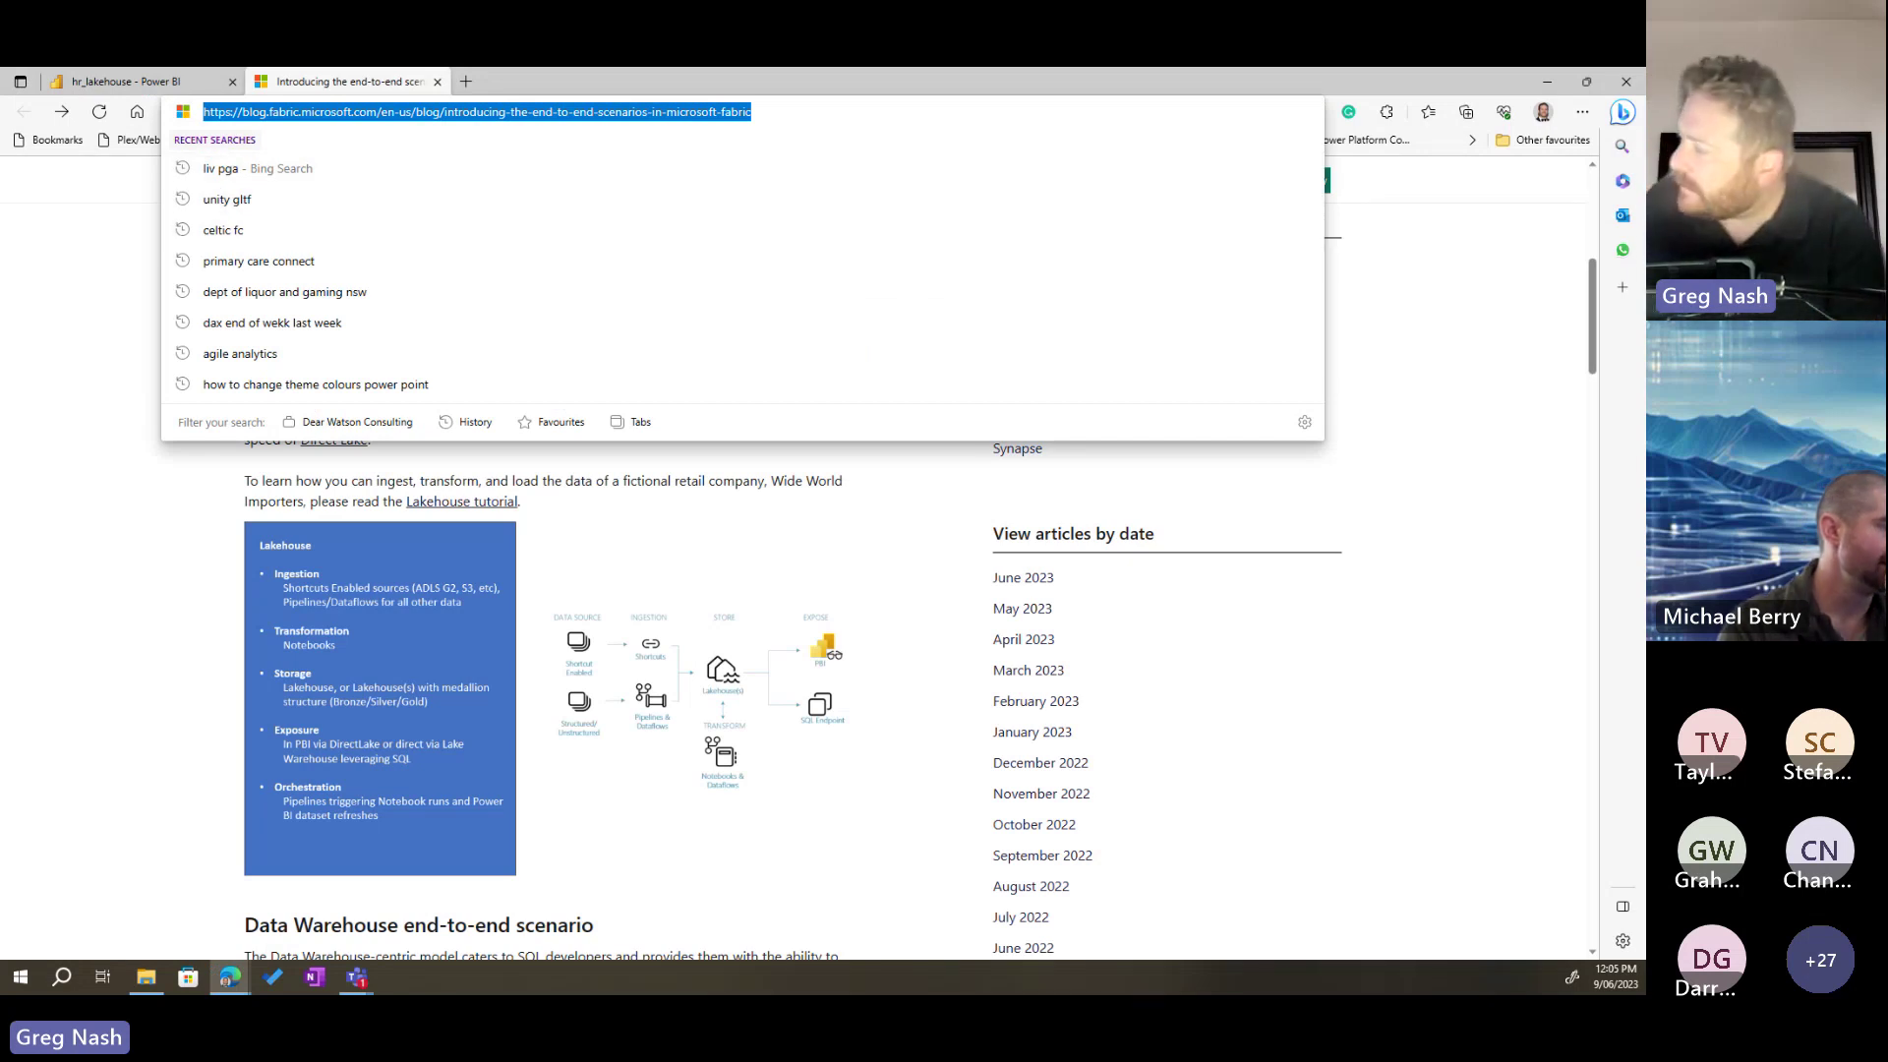
pyautogui.press('Escape')
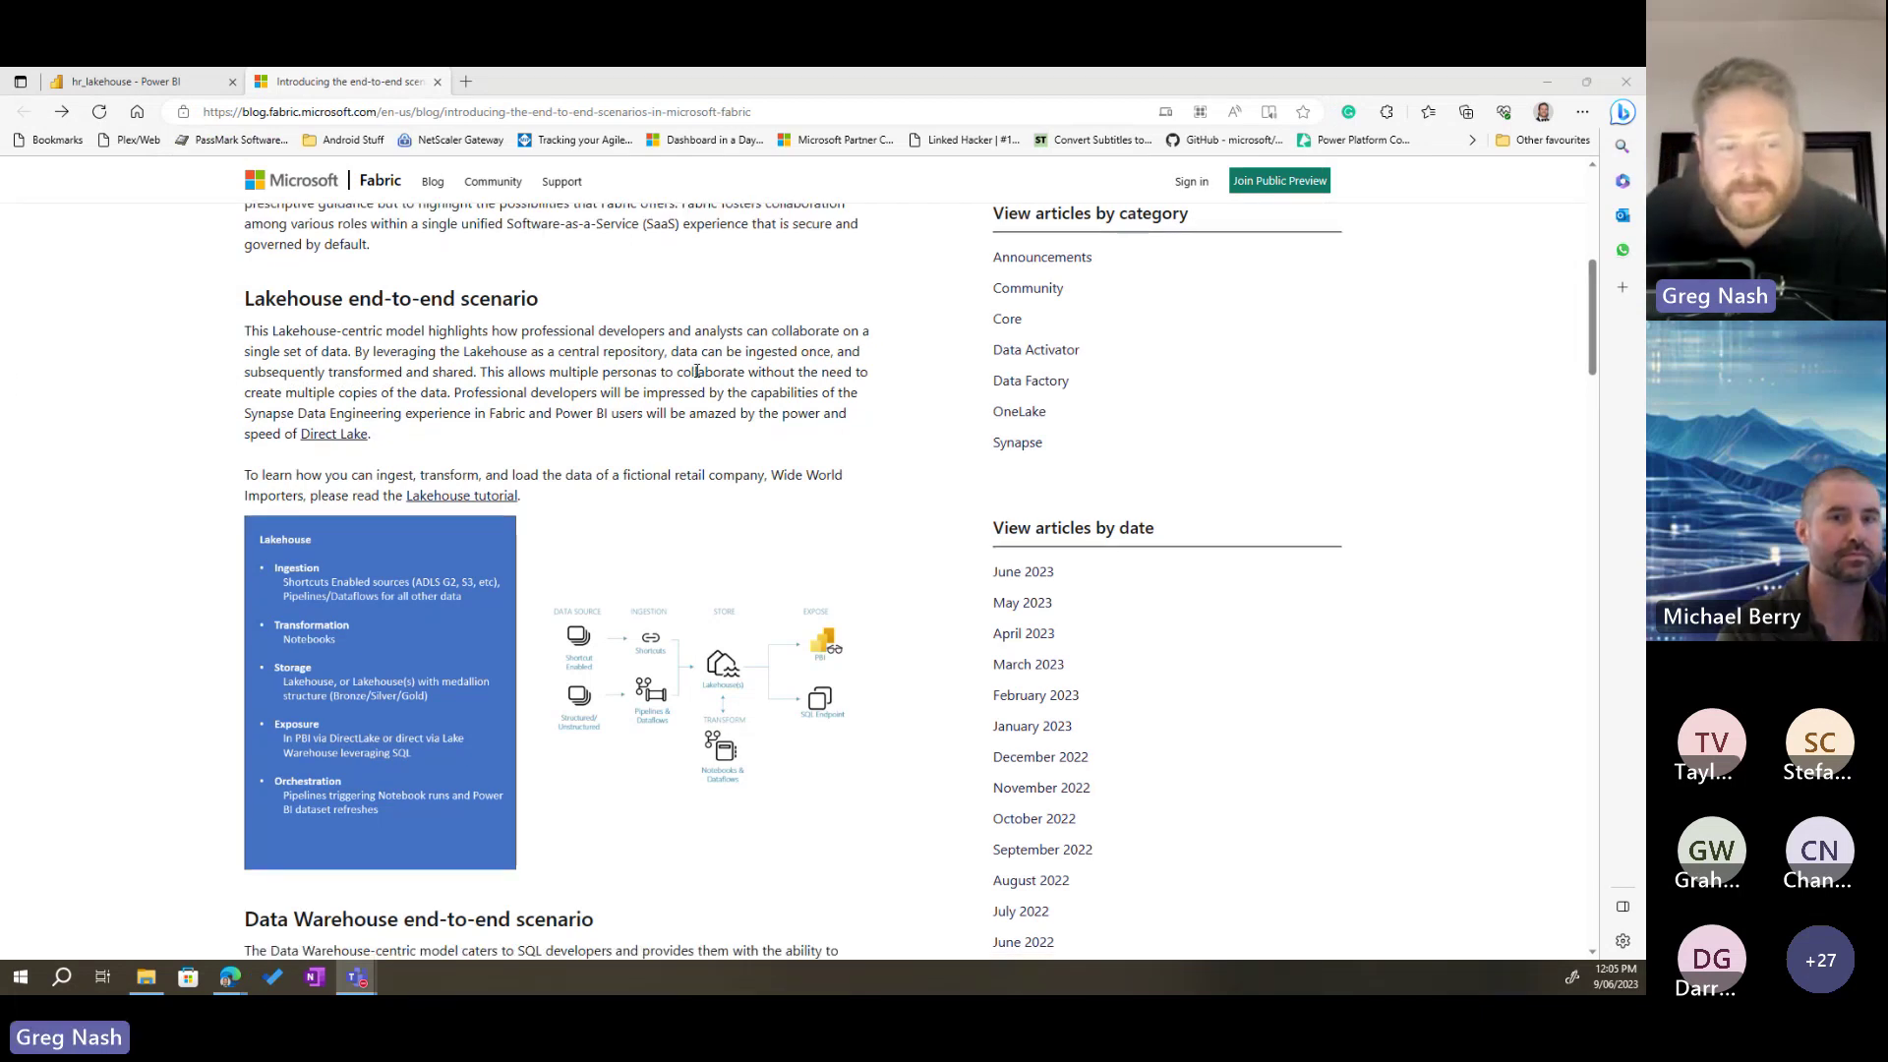
pyautogui.scroll(-5, 728, 359)
pyautogui.scroll(5, 750, 353)
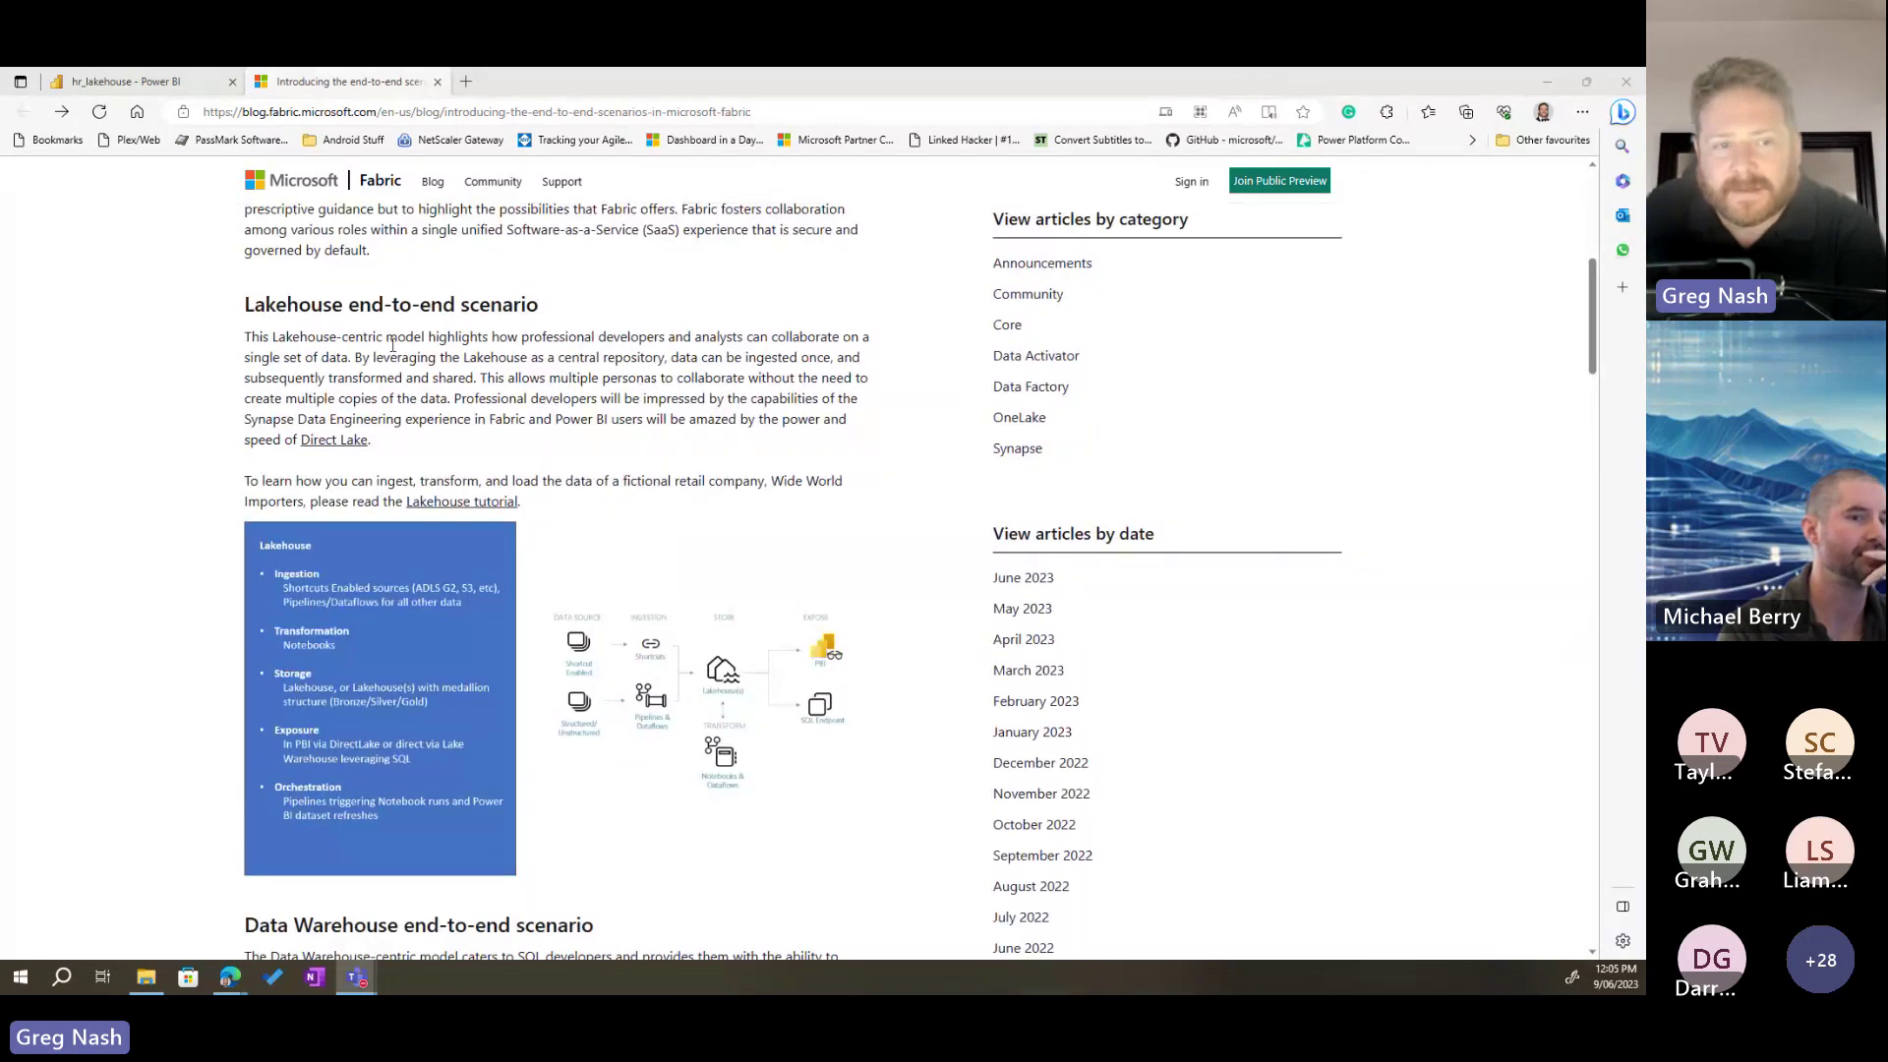
pyautogui.scroll(-3, 317, 568)
pyautogui.scroll(-4, 316, 568)
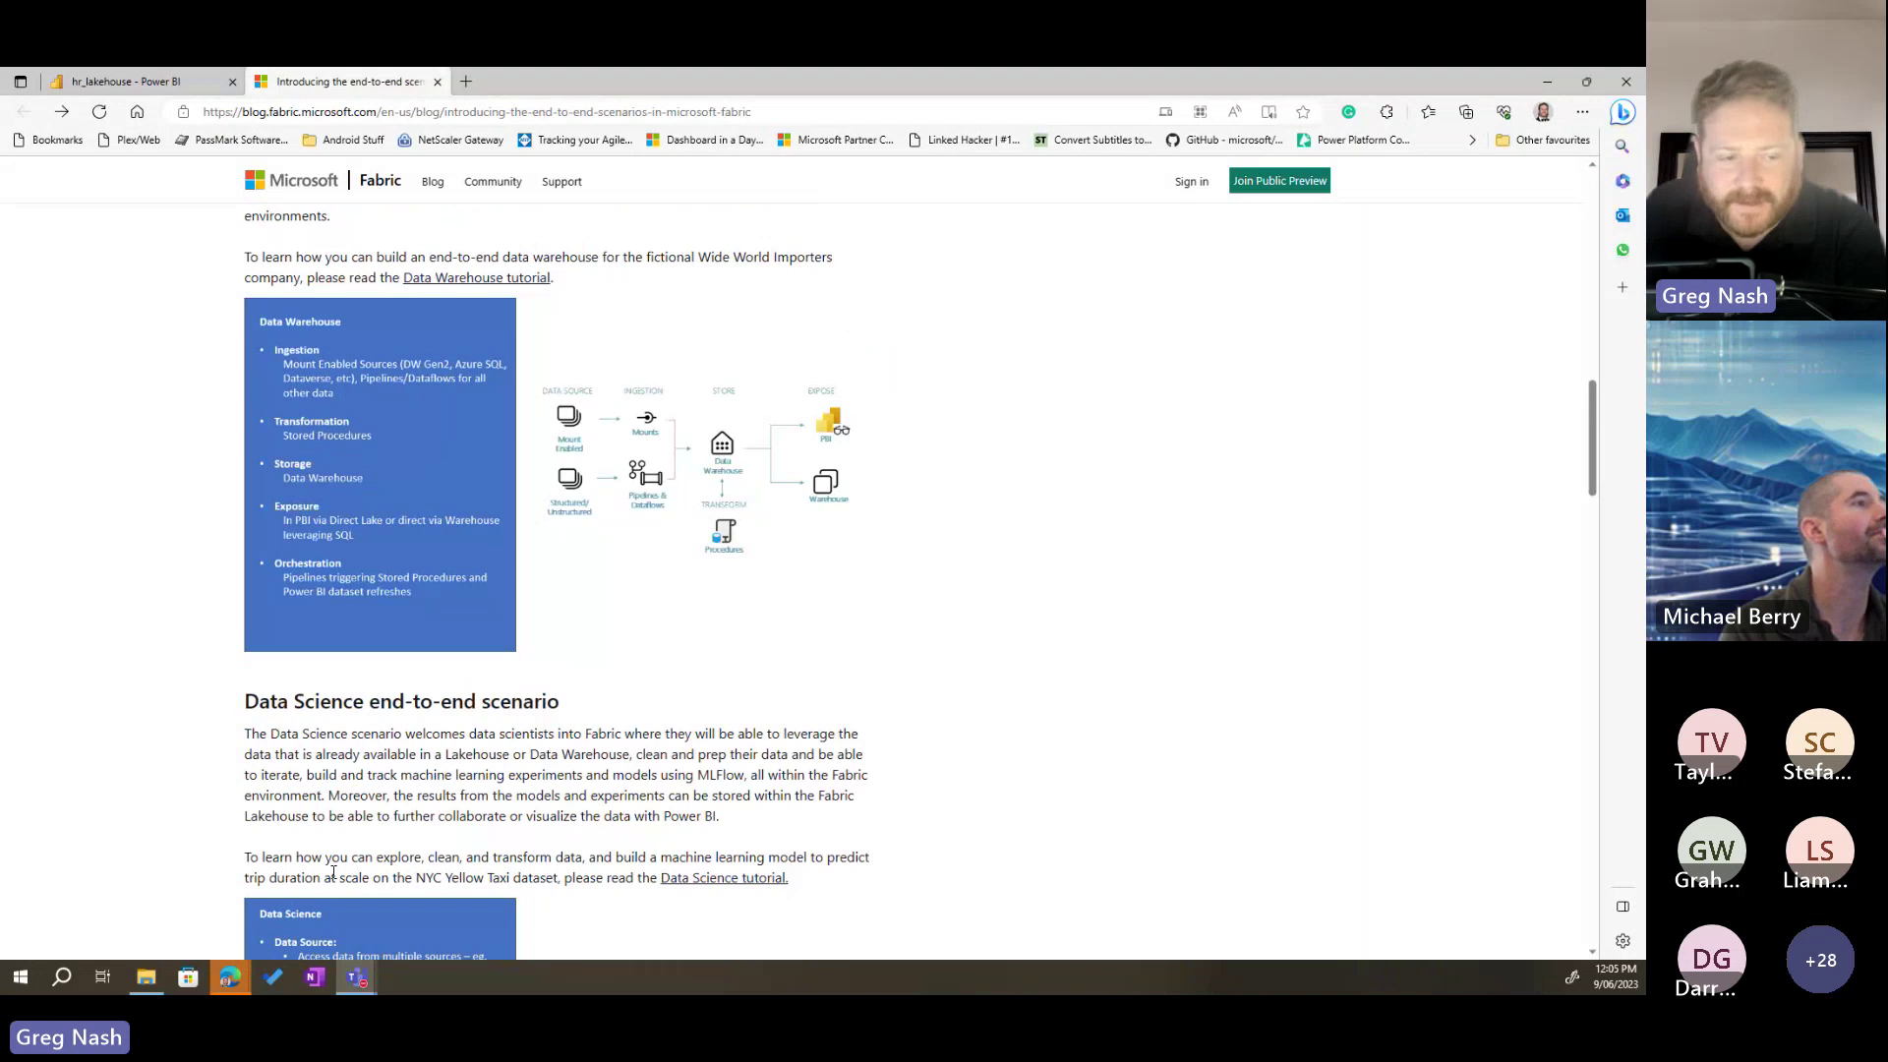
pyautogui.scroll(-8, 333, 872)
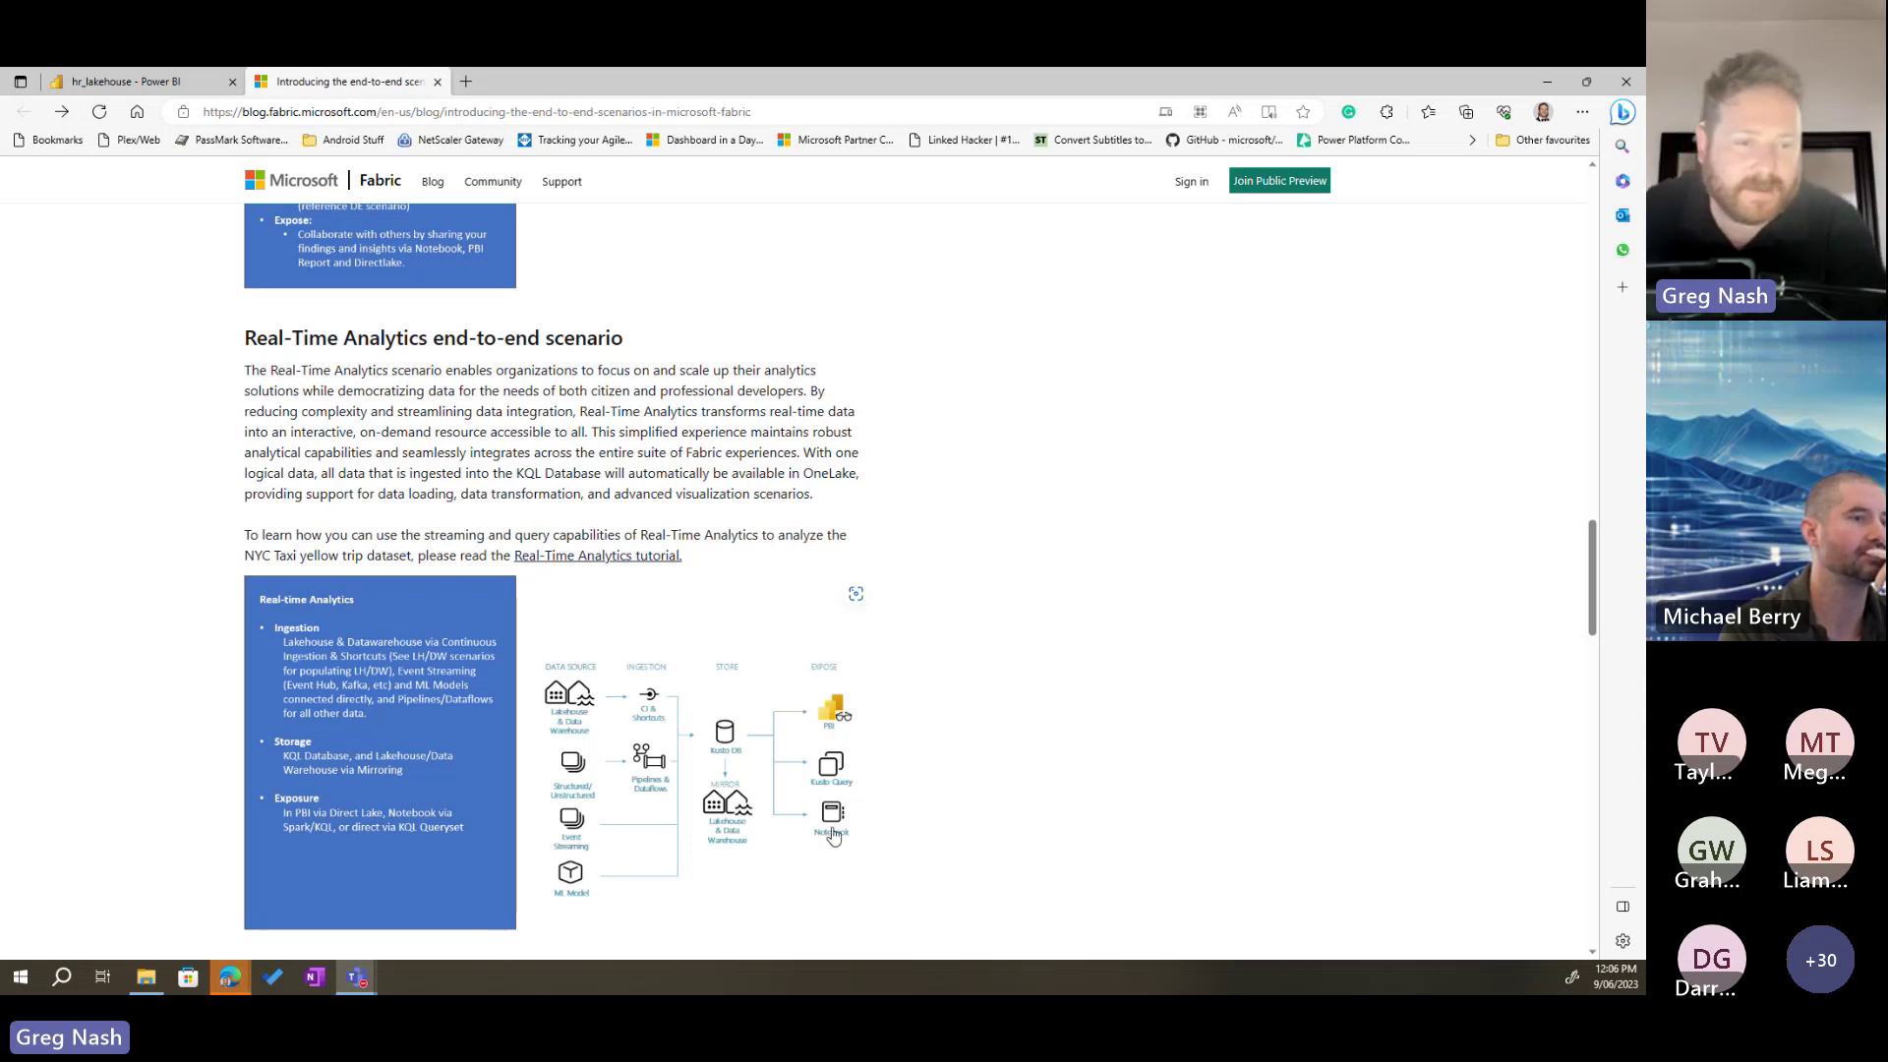
# Step: Revisit the Data Science scenario and examine the Other resources list near the end of the article
pyautogui.scroll(12, 856, 571)
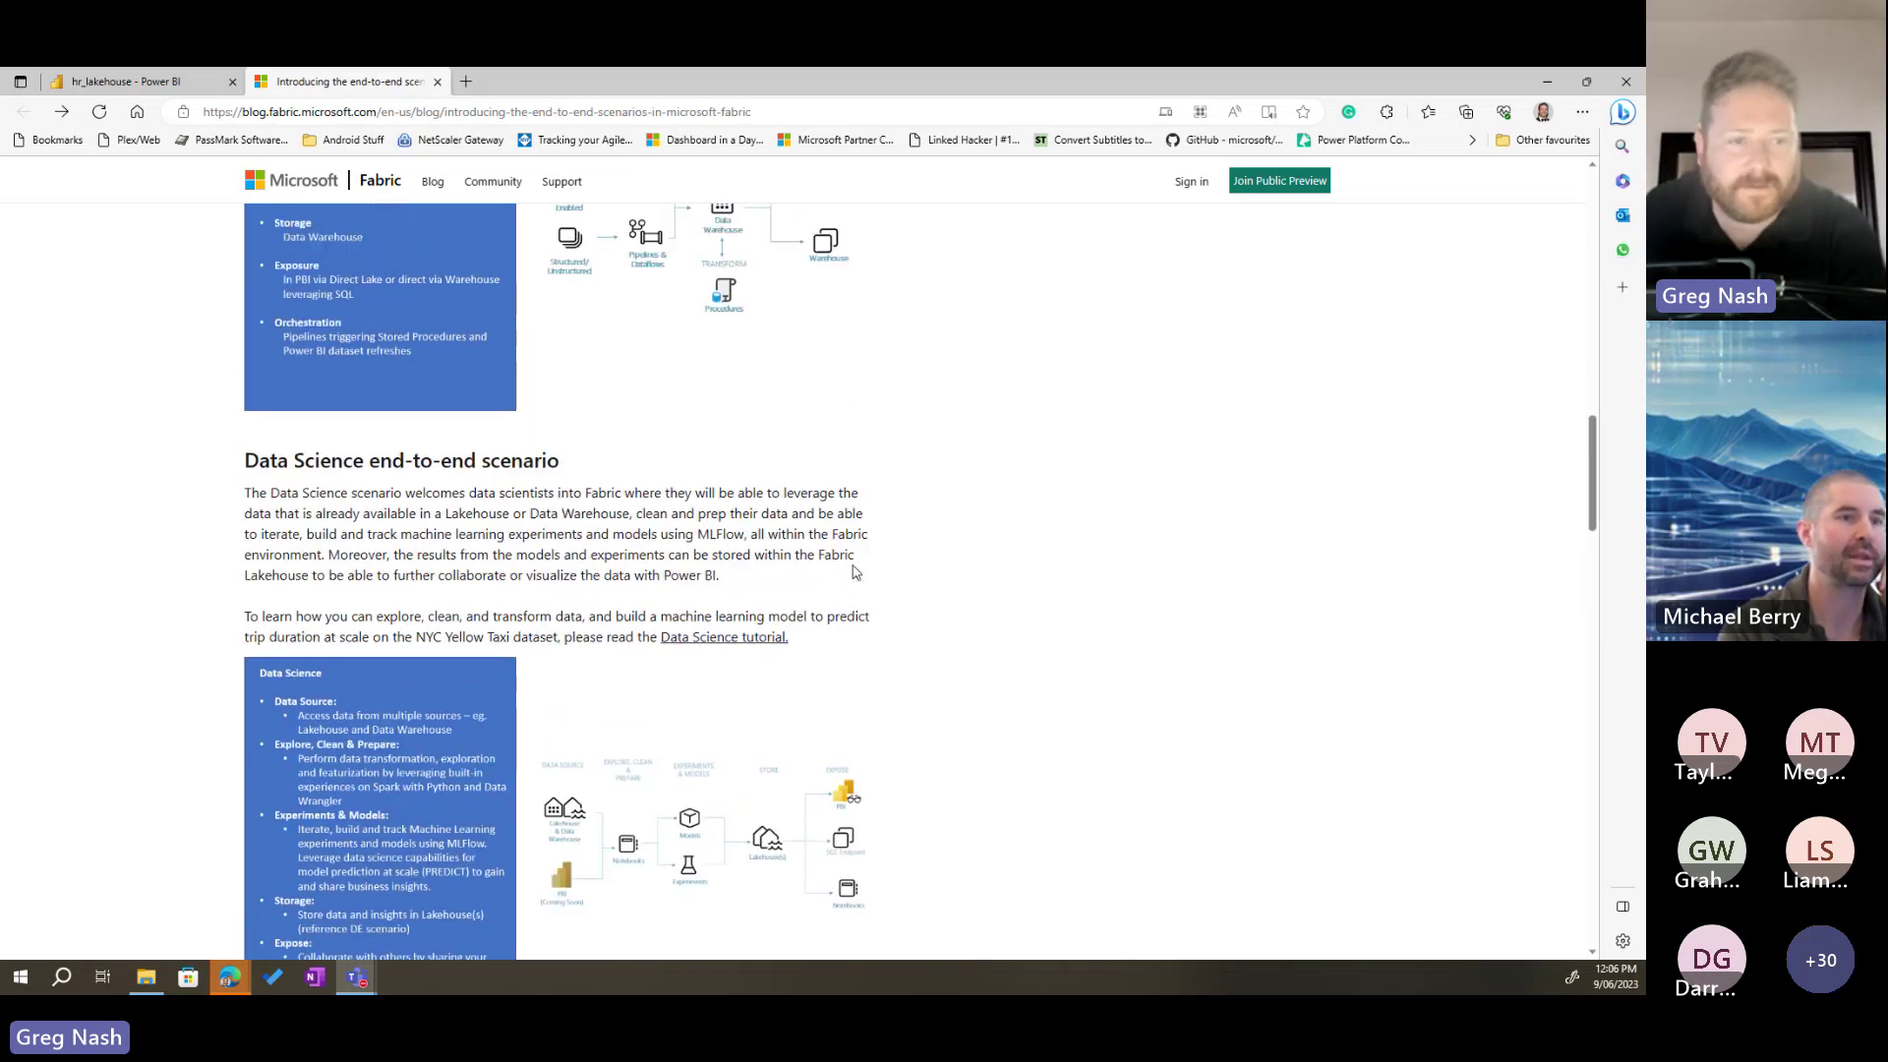
pyautogui.scroll(-6, 845, 555)
pyautogui.scroll(2, 845, 556)
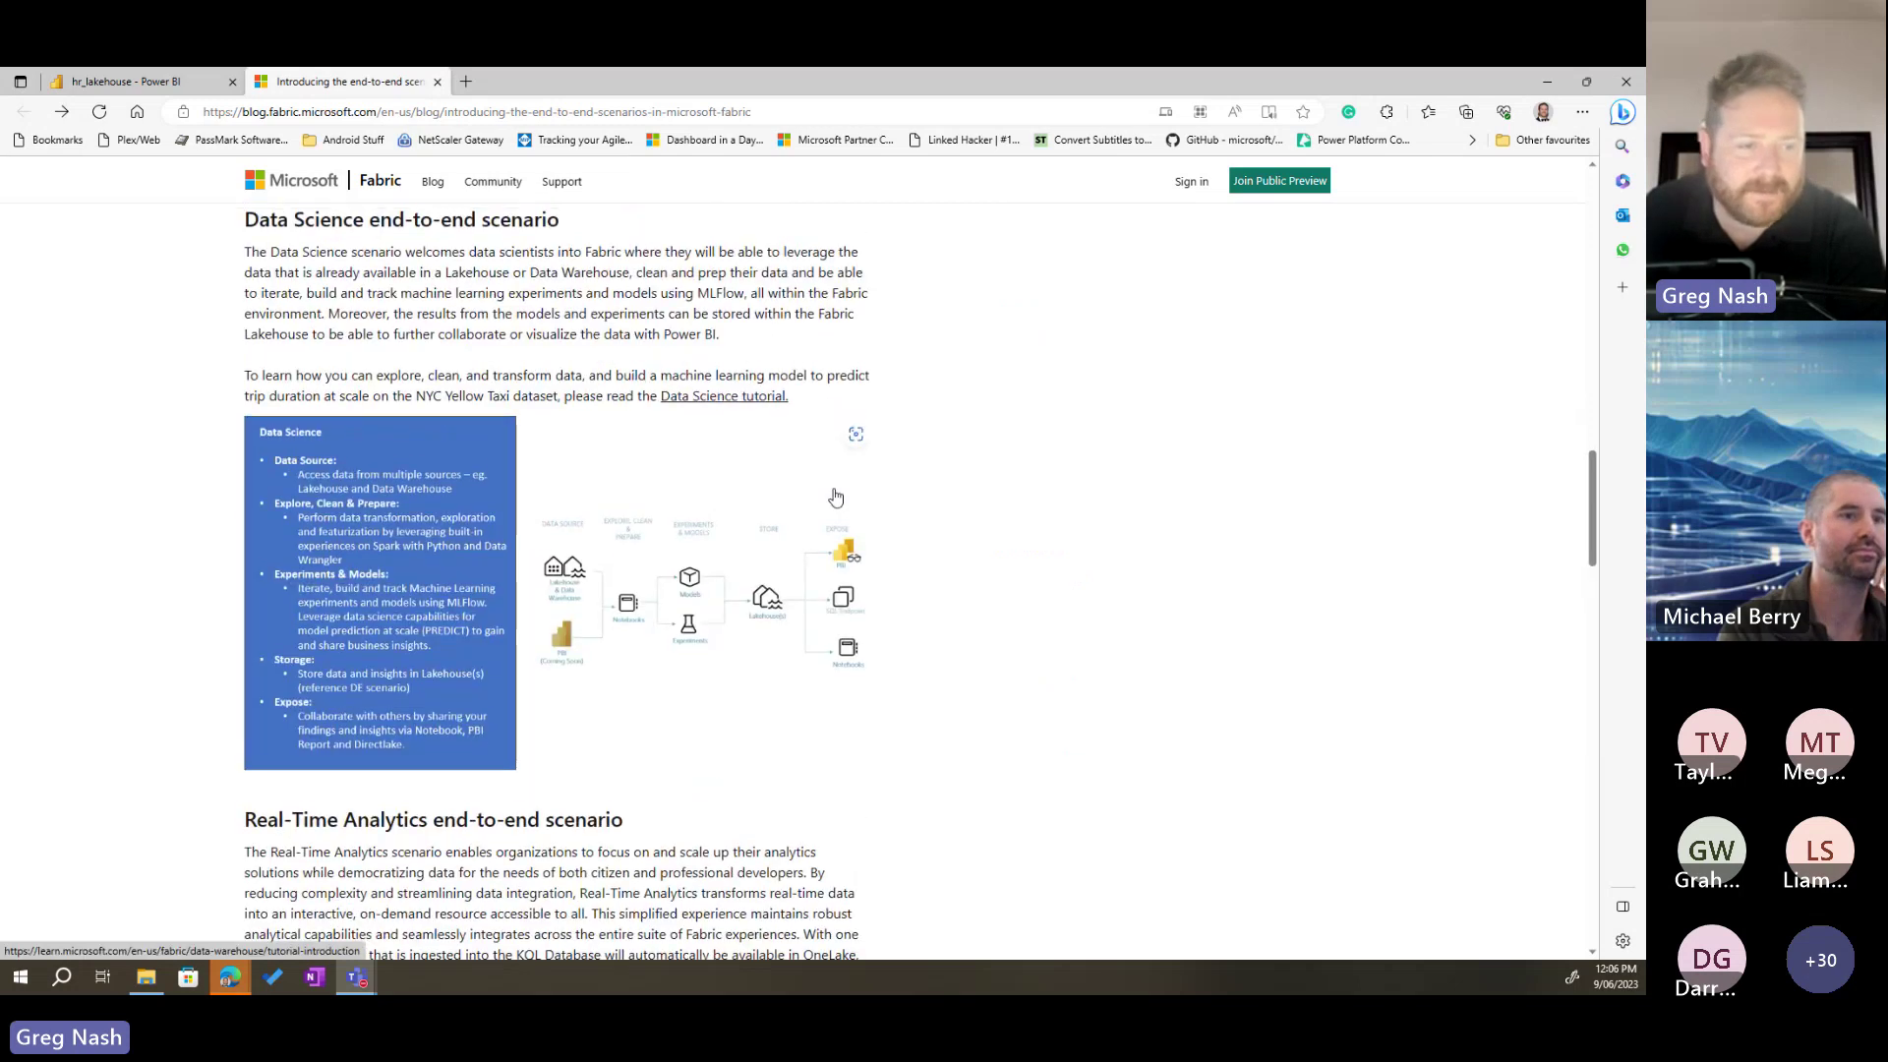
pyautogui.scroll(-15, 787, 514)
pyautogui.scroll(1, 801, 508)
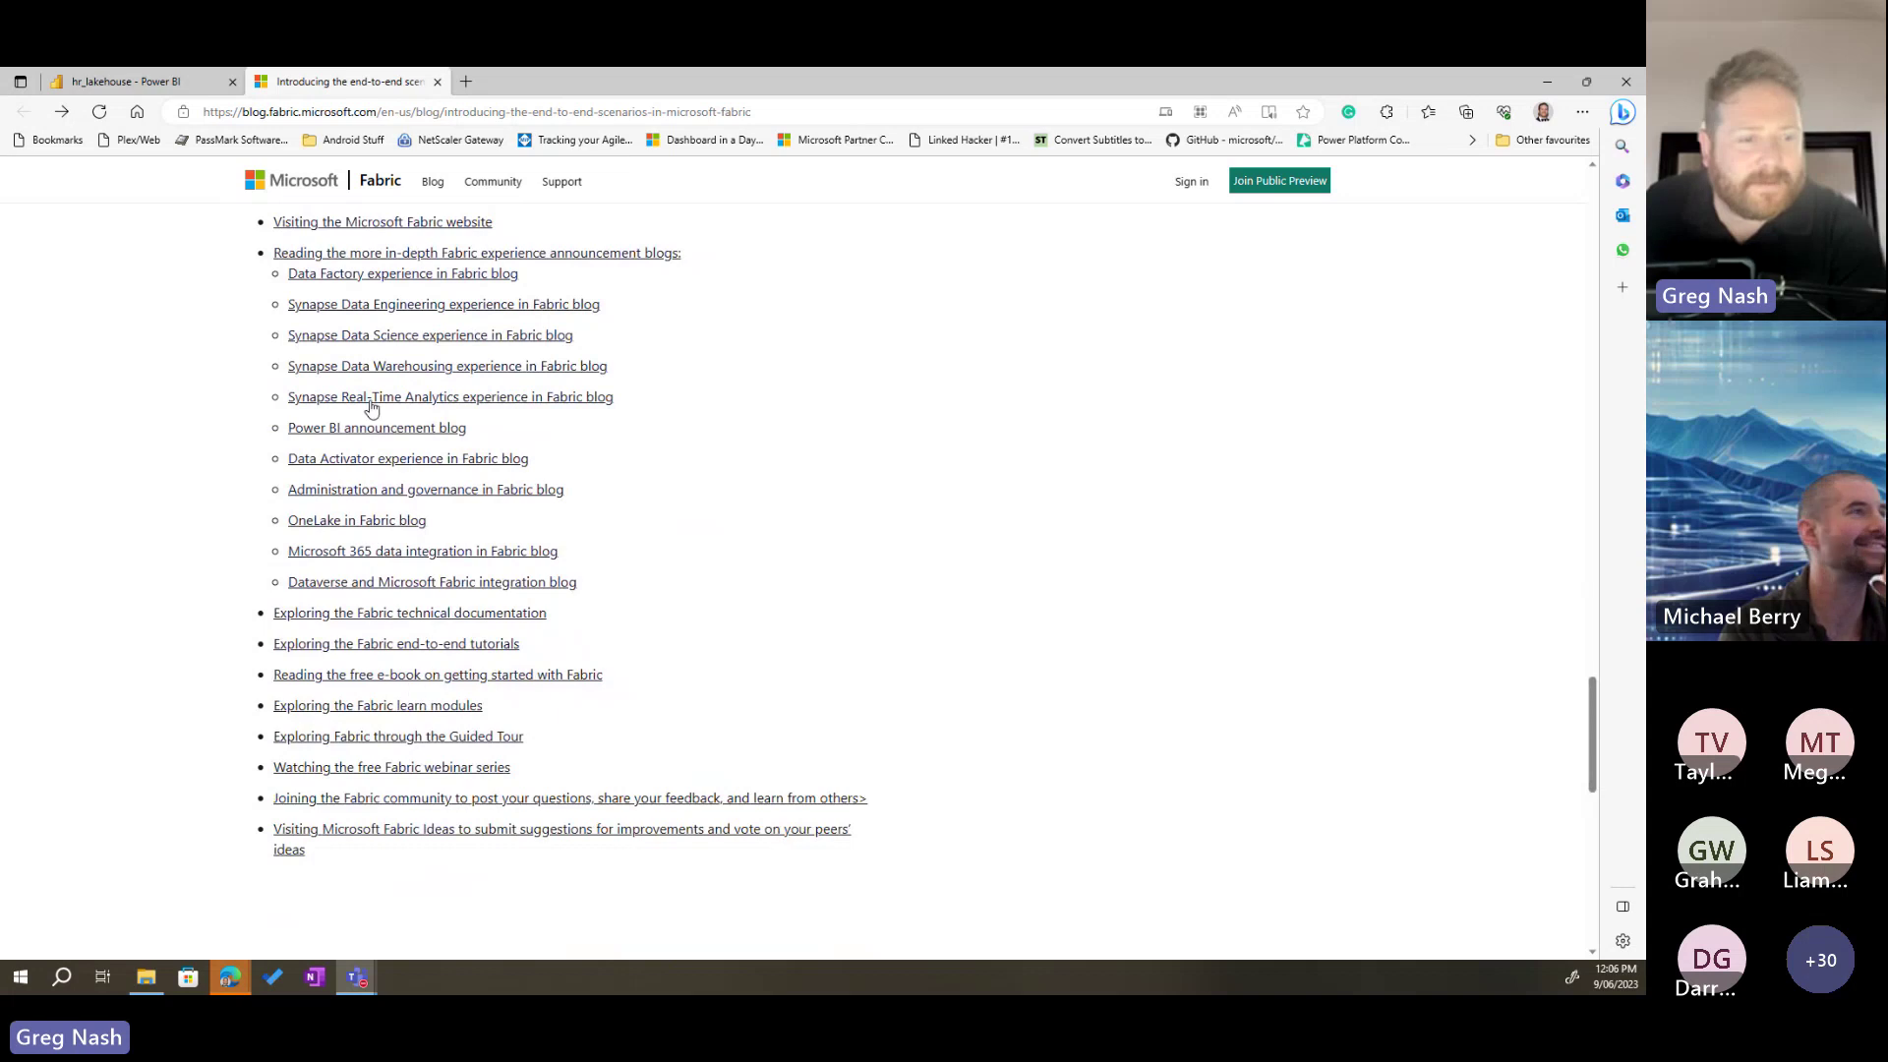
pyautogui.scroll(1, 394, 334)
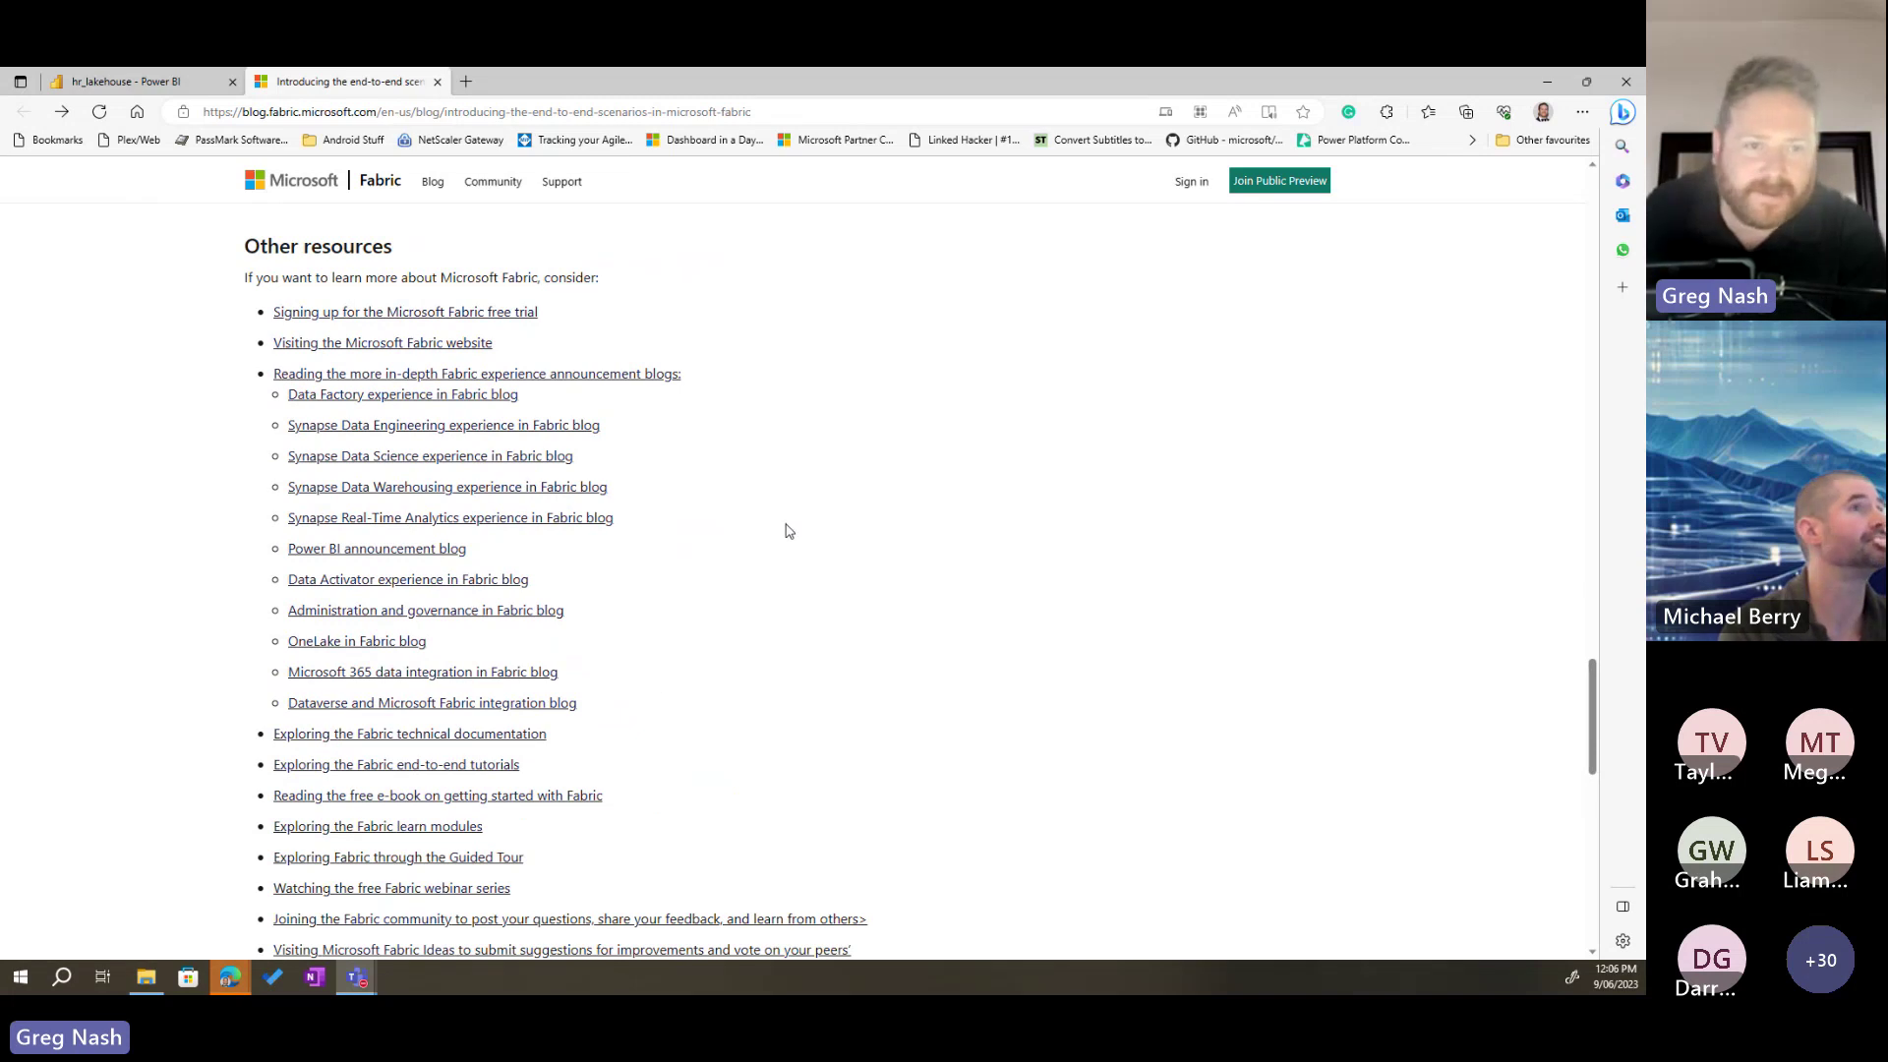
# Step: Open the Lakehouse end-to-end scenario diagram as an image in its own browser tab and enlarge it to 125%
pyautogui.scroll(15, 787, 531)
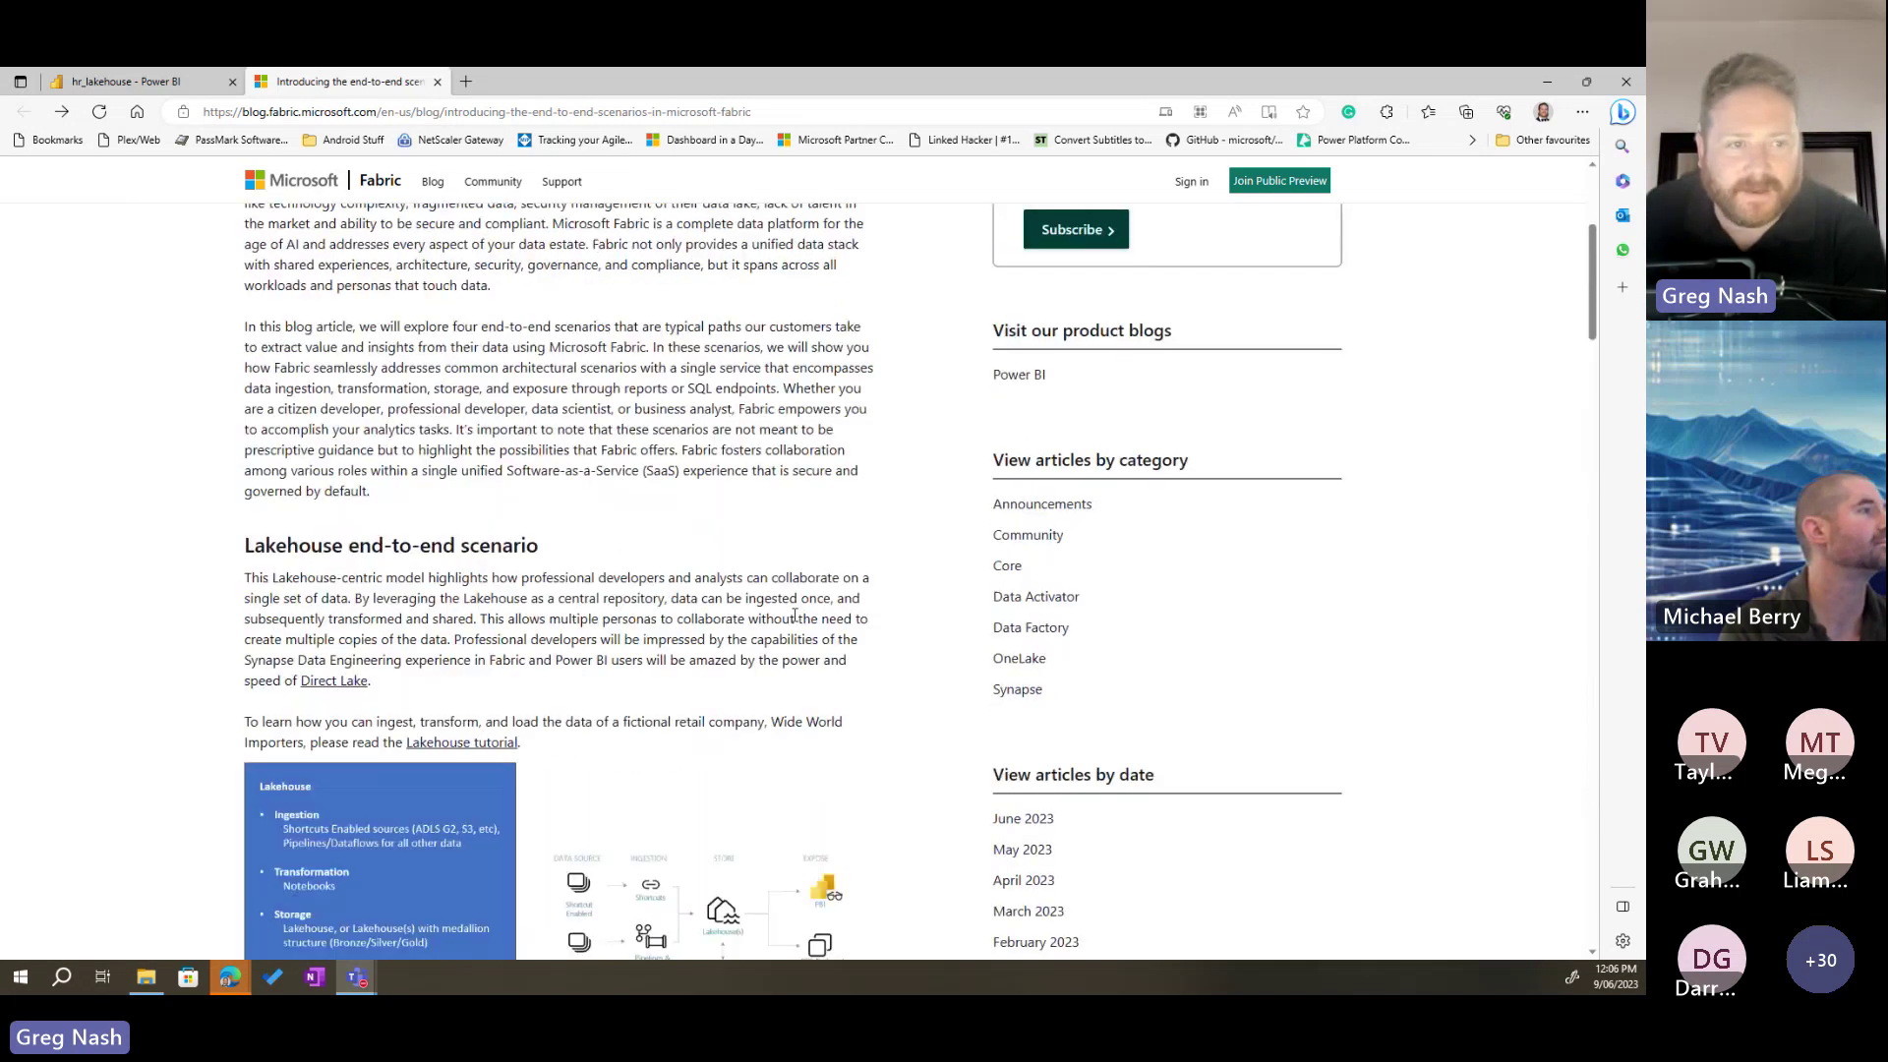
pyautogui.scroll(4, 795, 614)
pyautogui.scroll(-2, 785, 580)
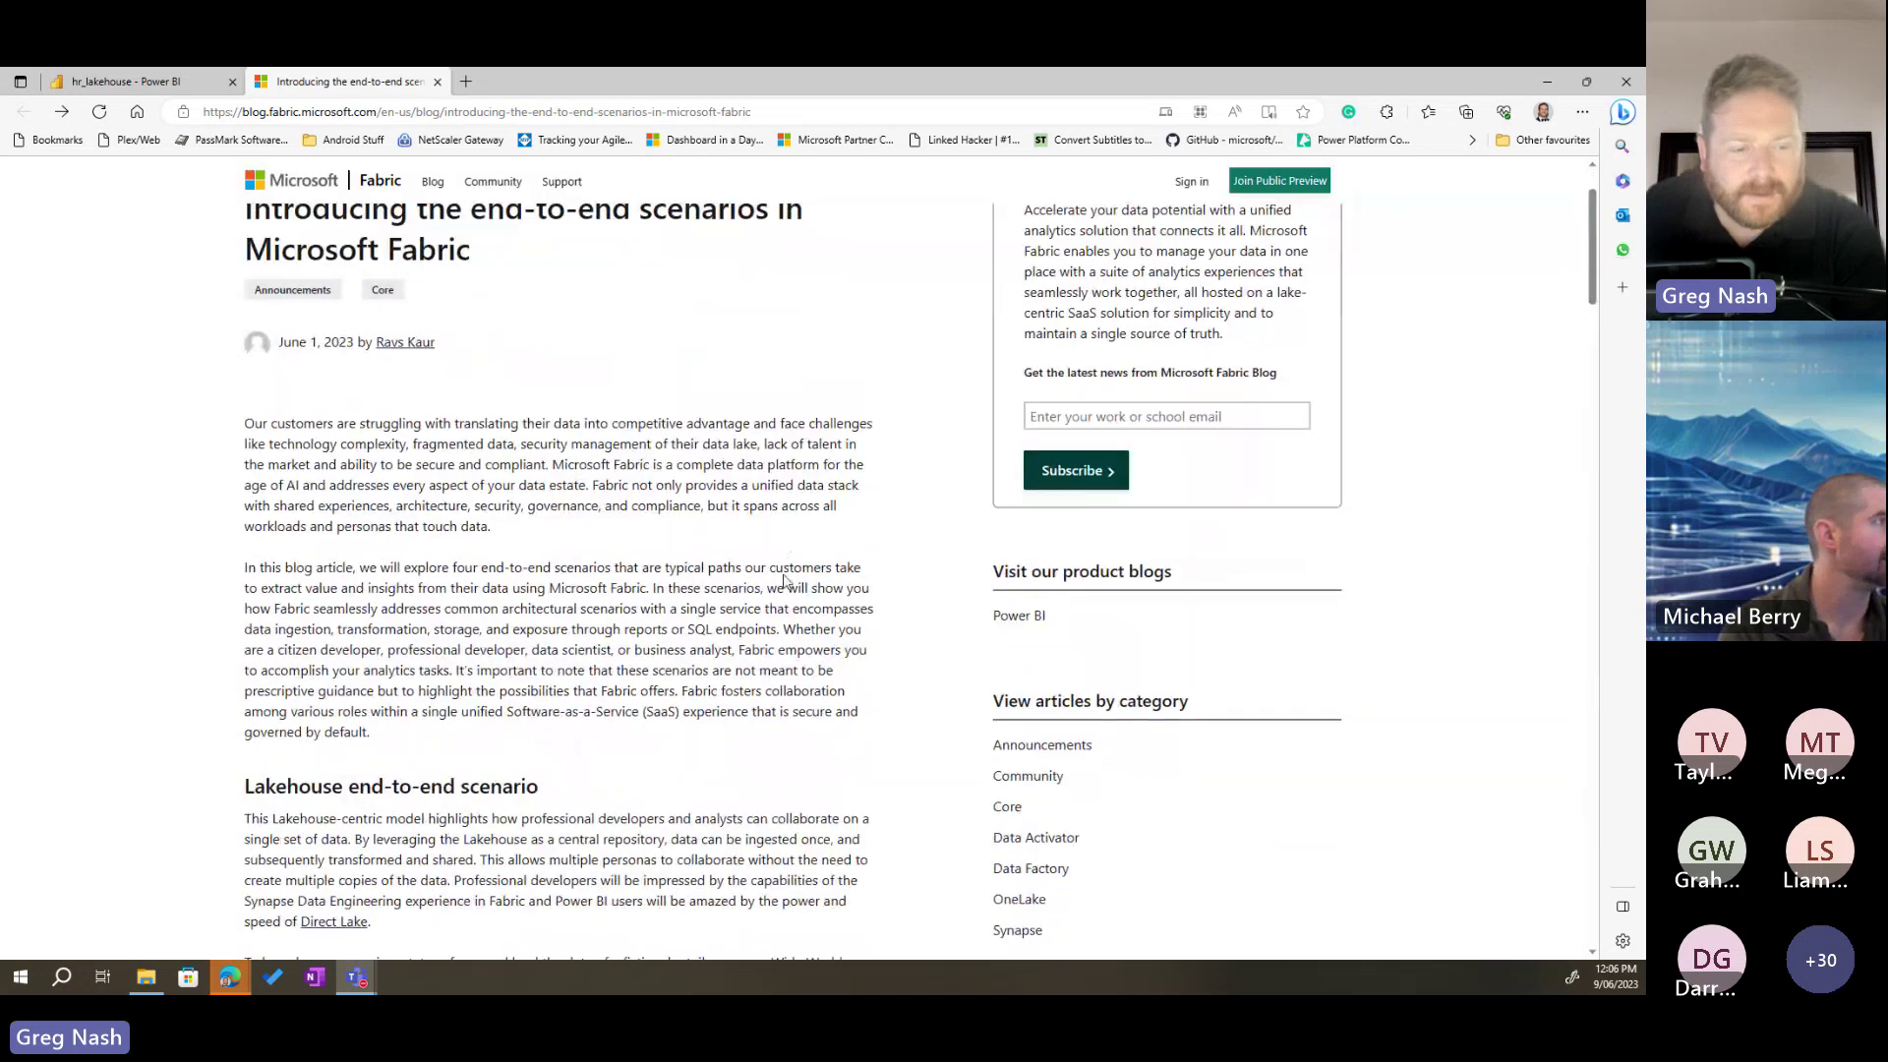
pyautogui.scroll(-6, 785, 550)
pyautogui.scroll(1, 785, 550)
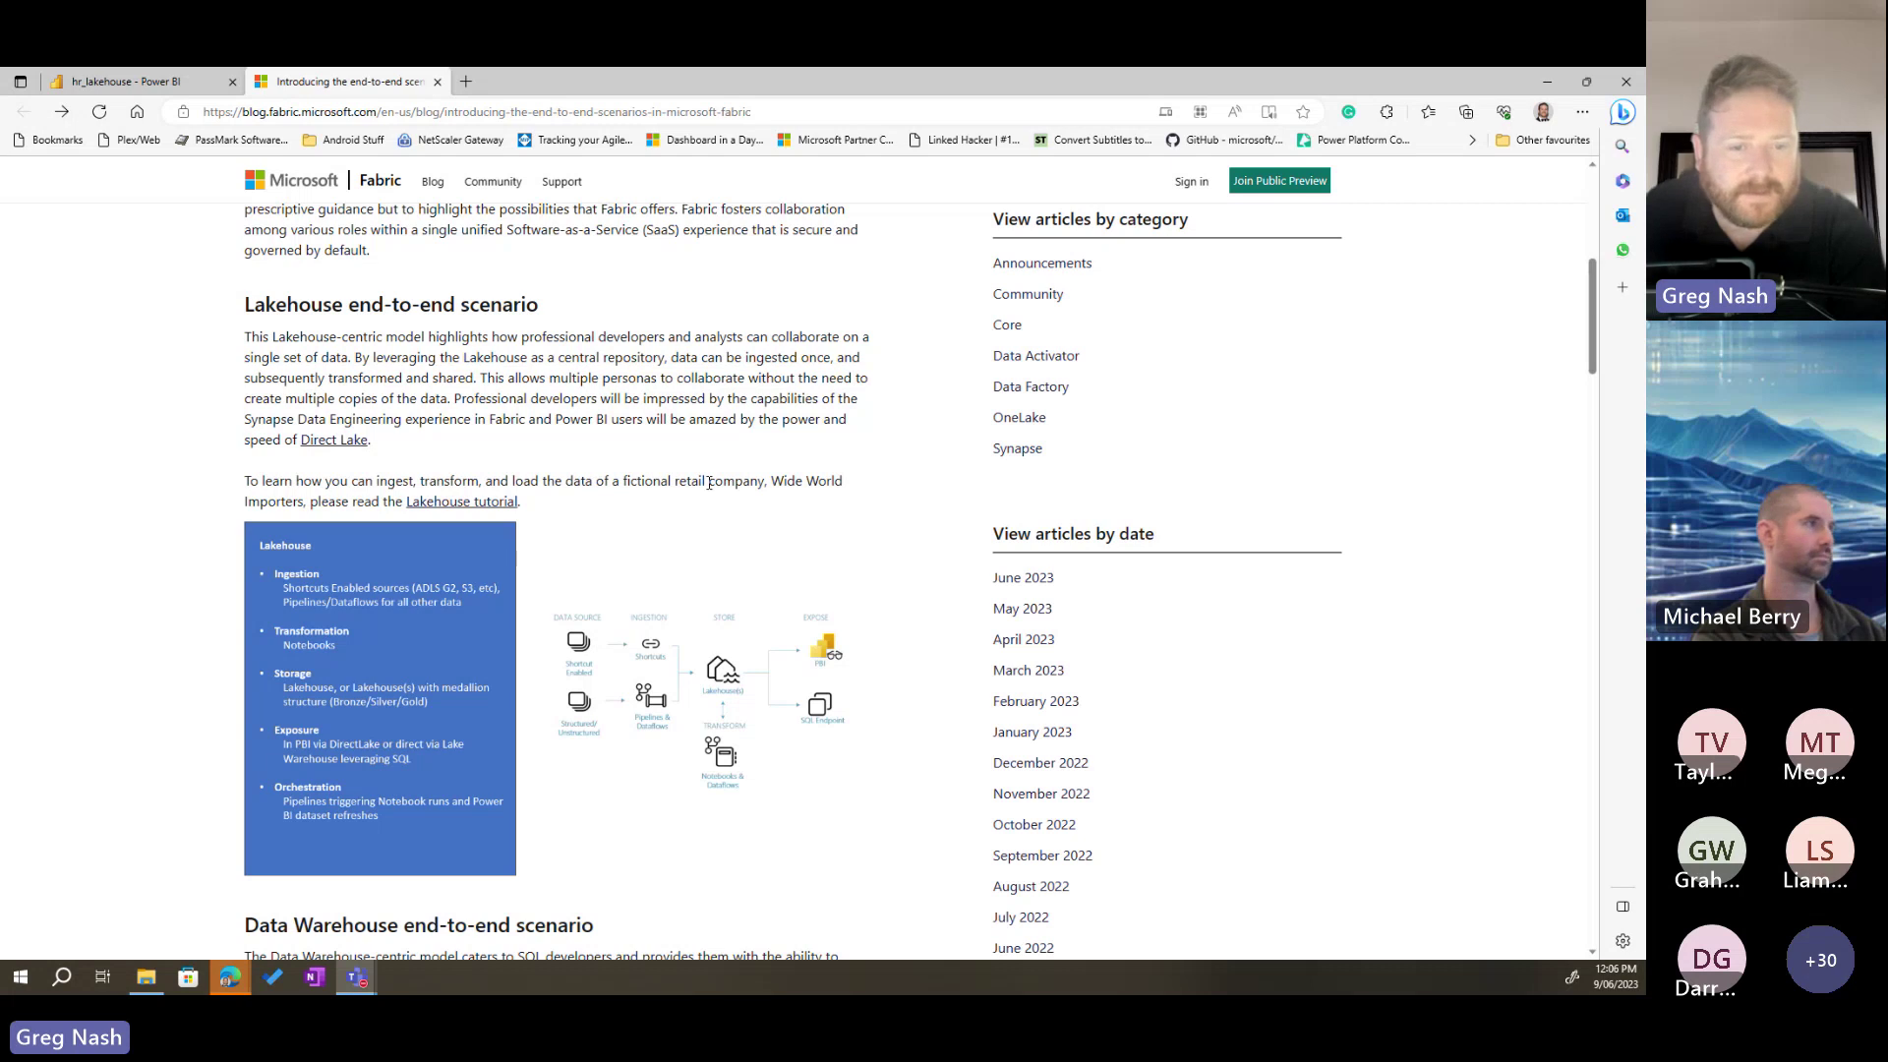
pyautogui.scroll(-1, 693, 531)
pyautogui.rightClick(668, 572)
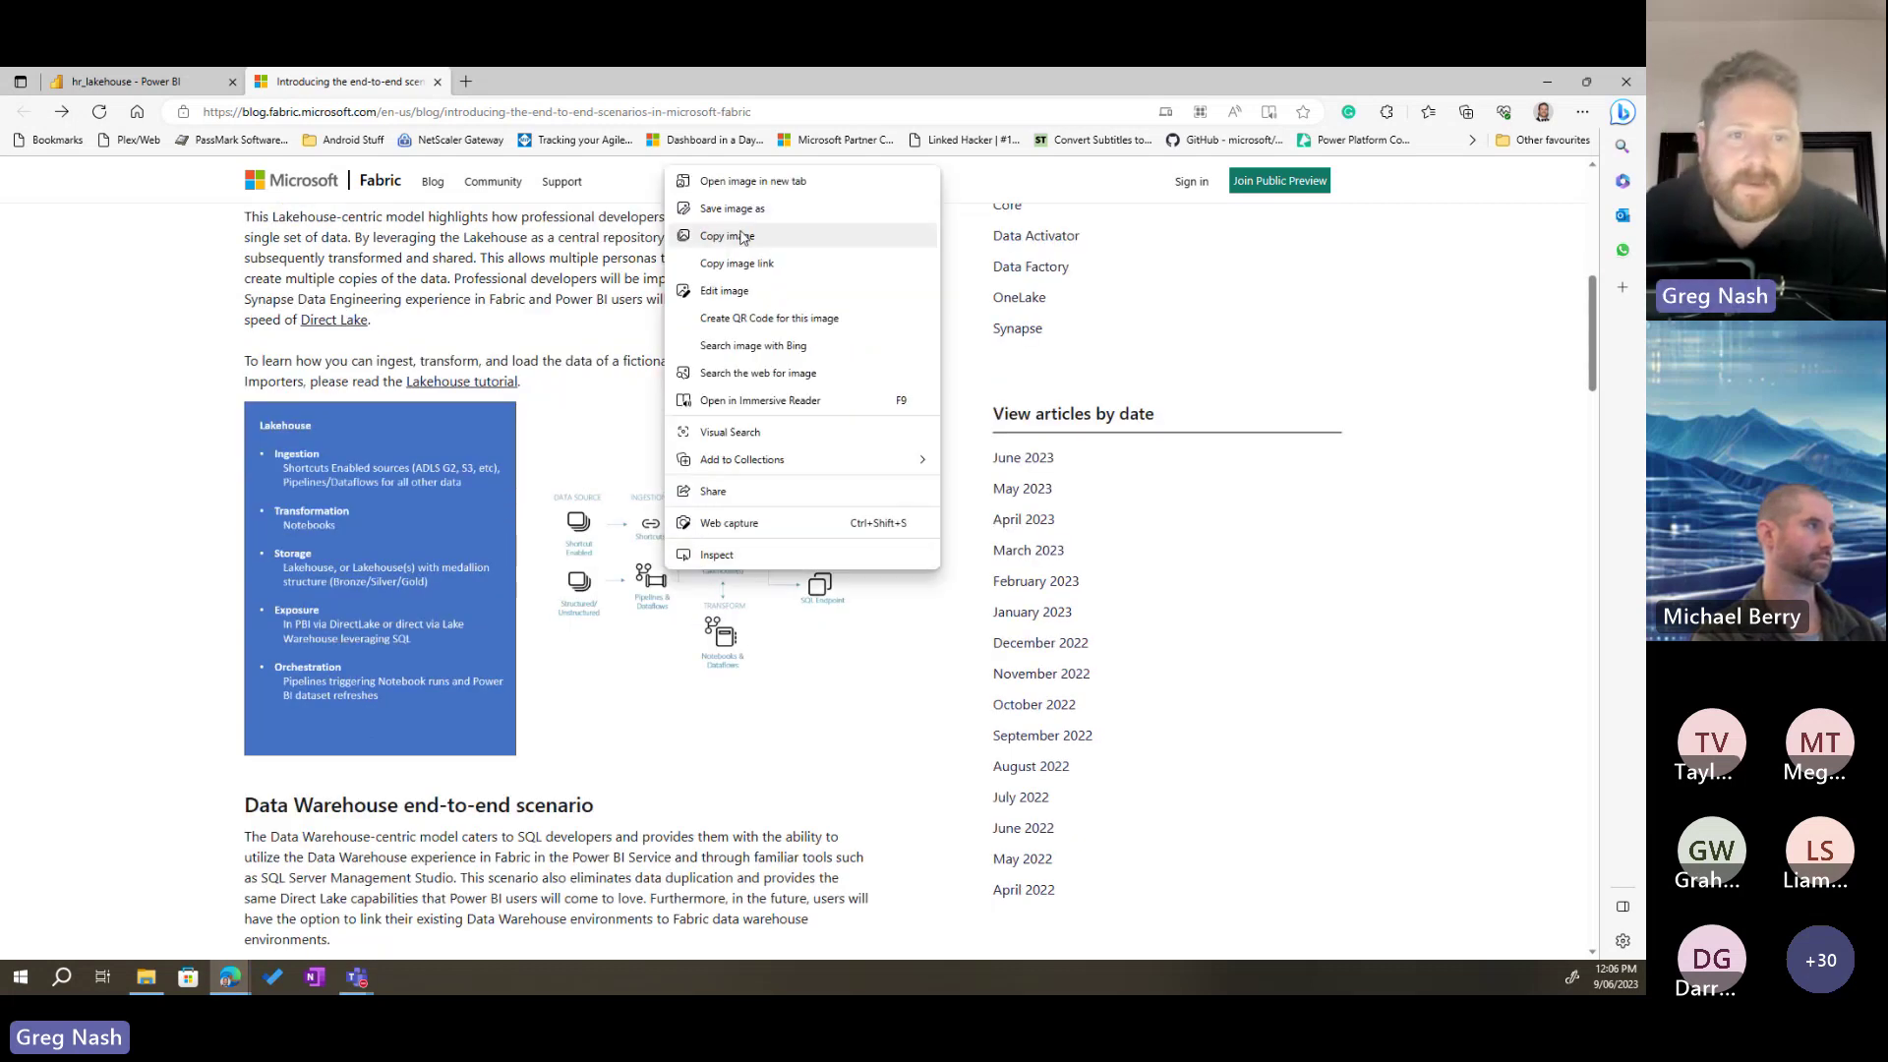
pyautogui.click(710, 181)
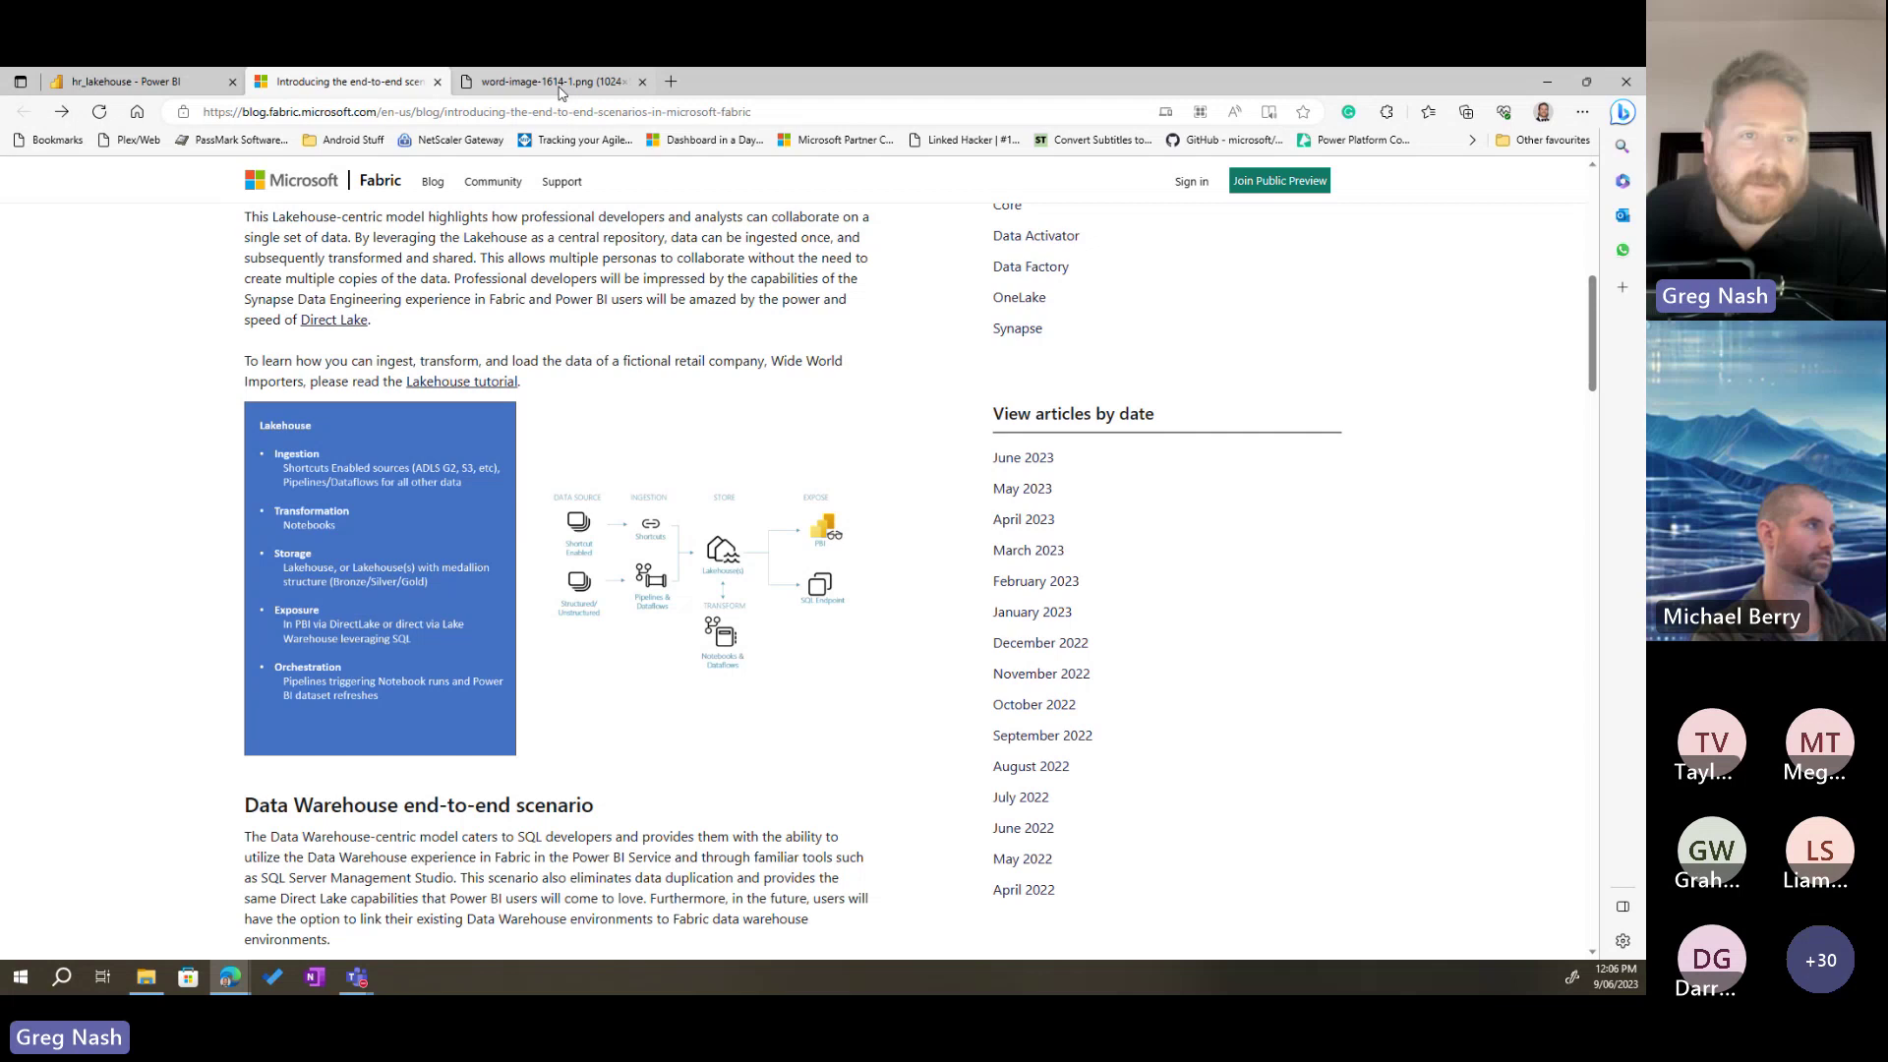
pyautogui.click(556, 83)
pyautogui.hotkey('ctrl', '+')
pyautogui.hotkey('ctrl', '+')
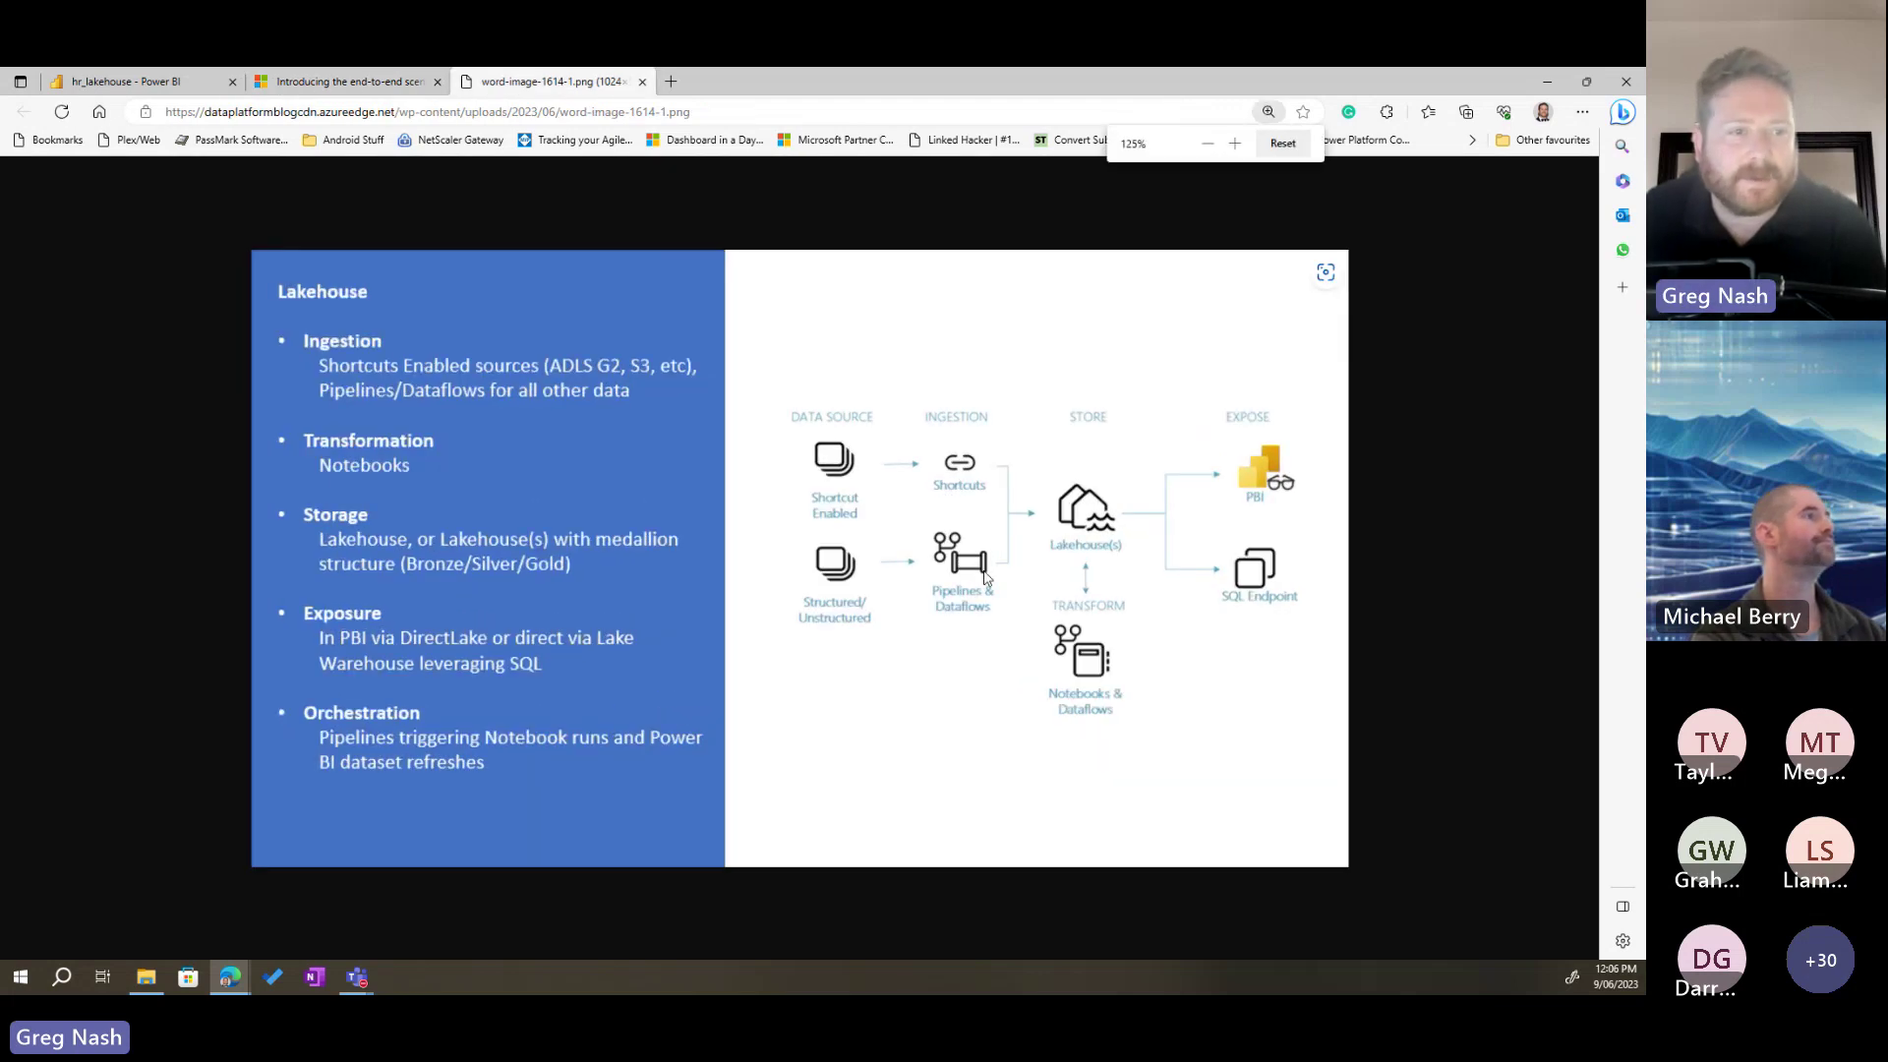
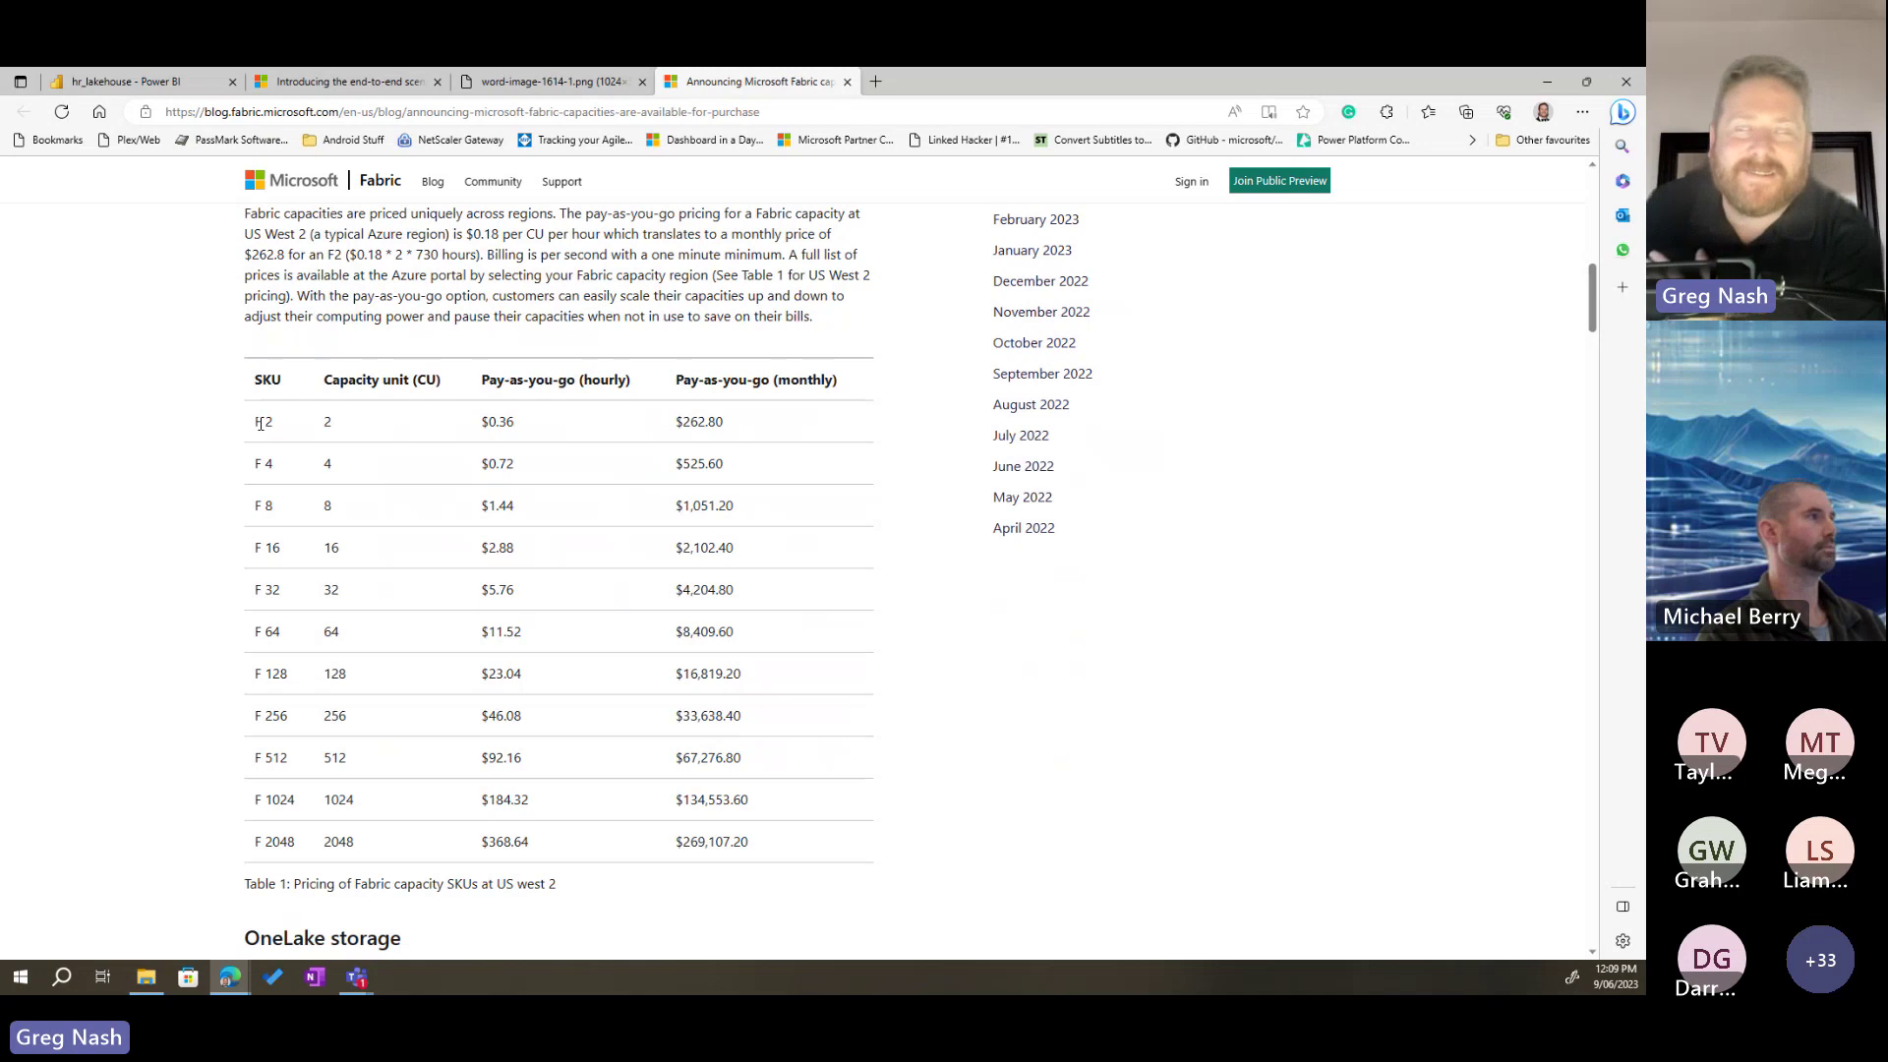
# Step: In the Fabric capacity pricing article, highlight the term "Capacity Units (CU)" and the F 2 SKU with its capacity unit value
pyautogui.moveTo(261, 424); pyautogui.dragTo(253, 433)
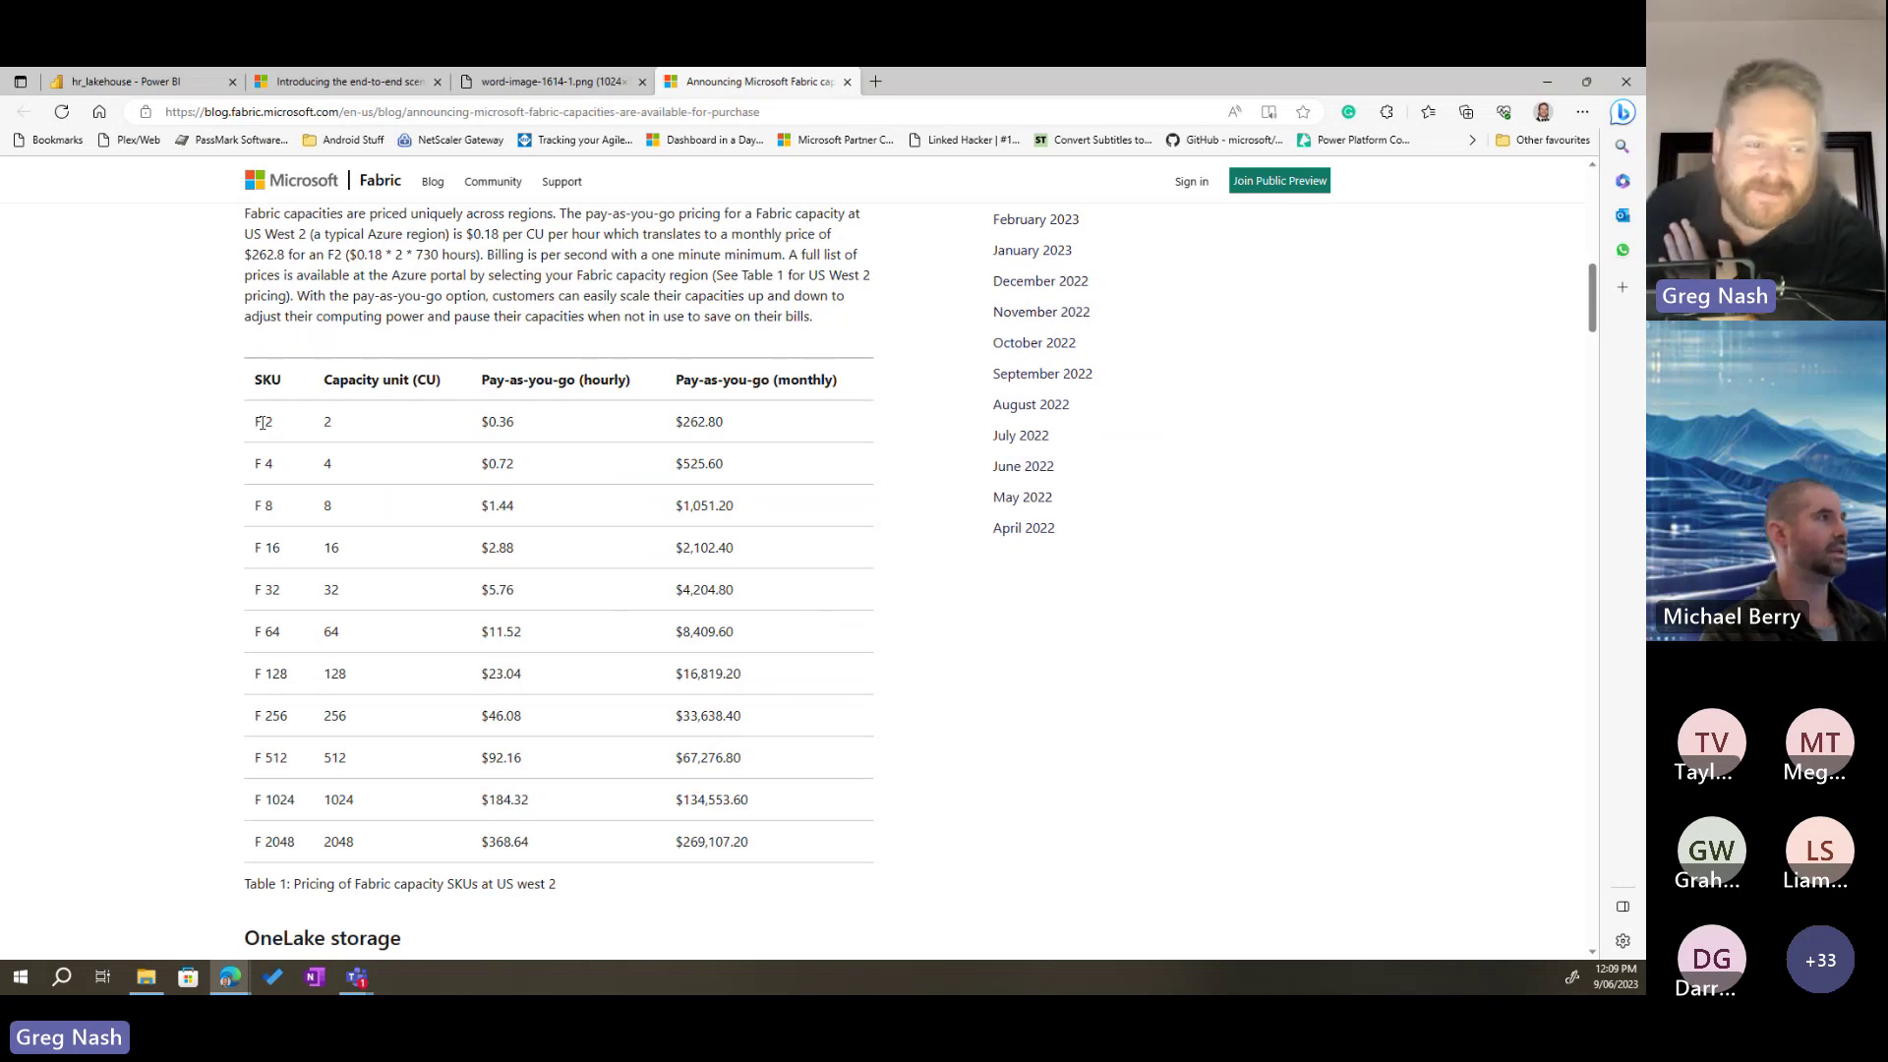
pyautogui.click(186, 457)
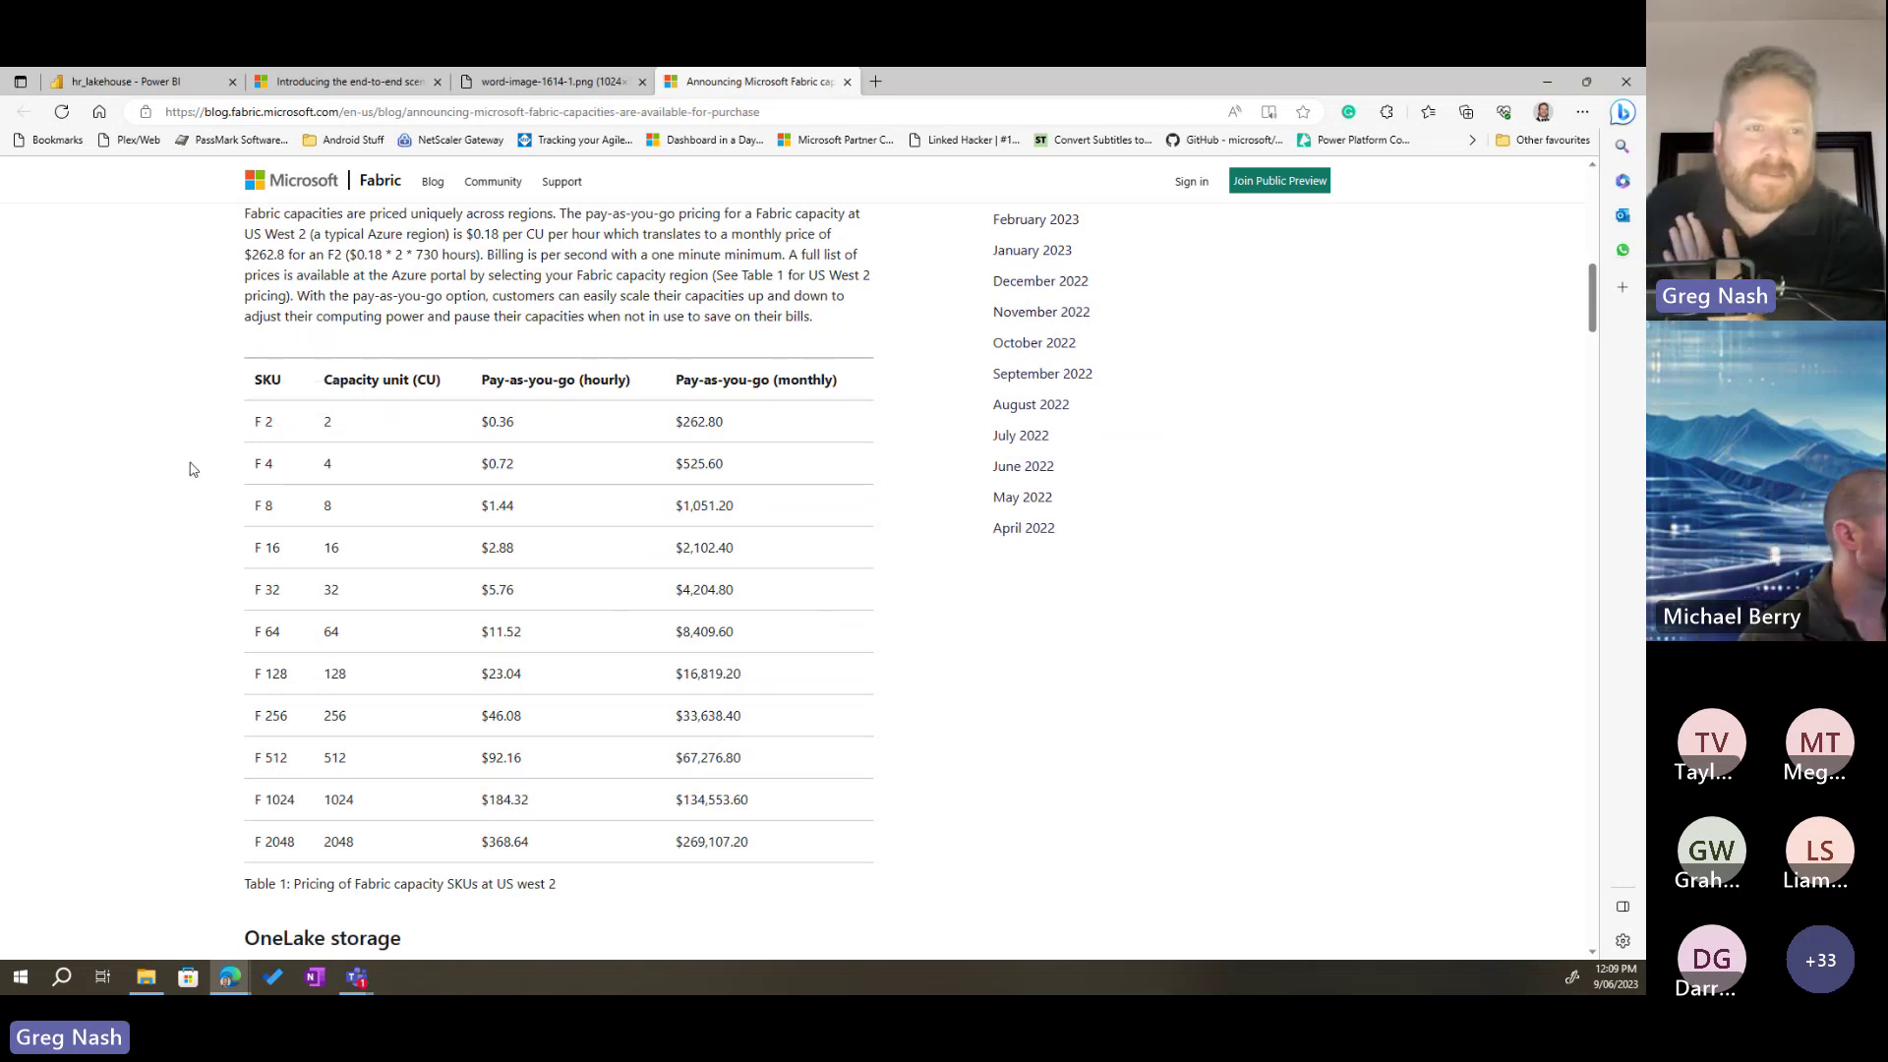
pyautogui.scroll(3, 301, 452)
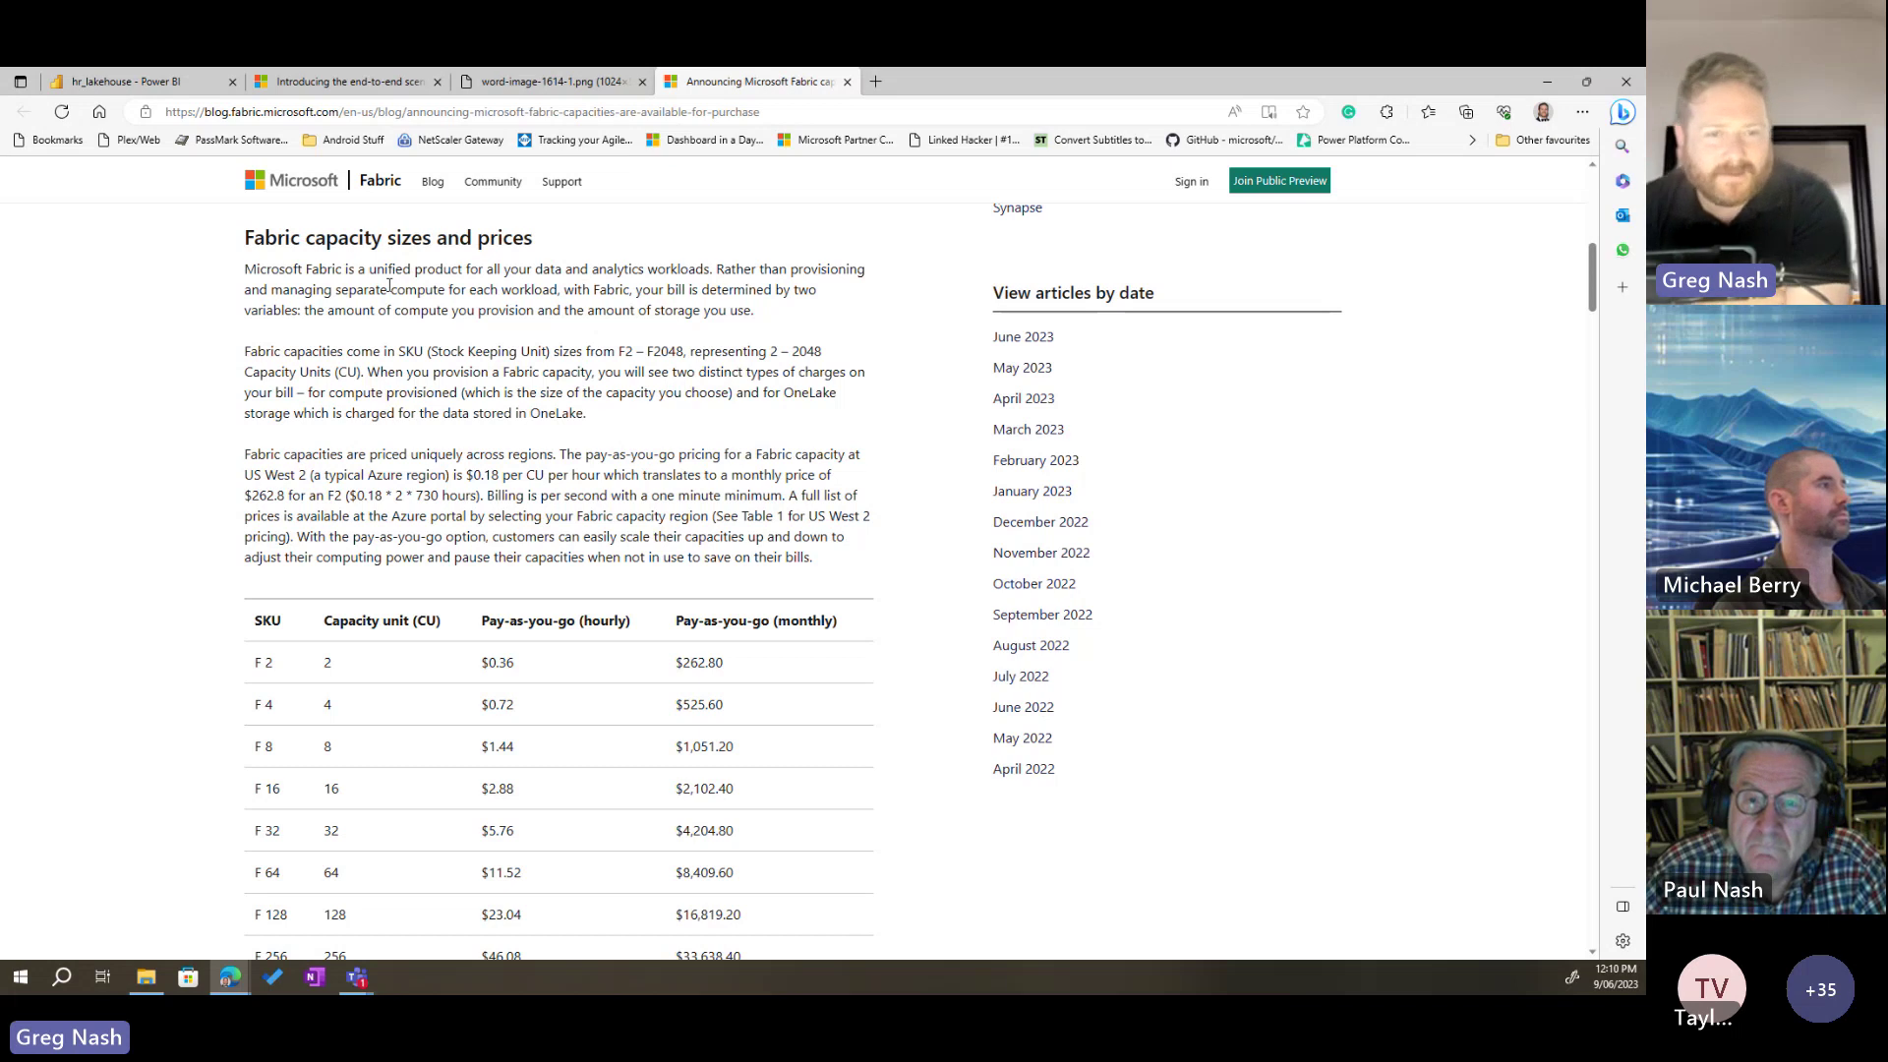
pyautogui.moveTo(245, 371); pyautogui.dragTo(362, 372)
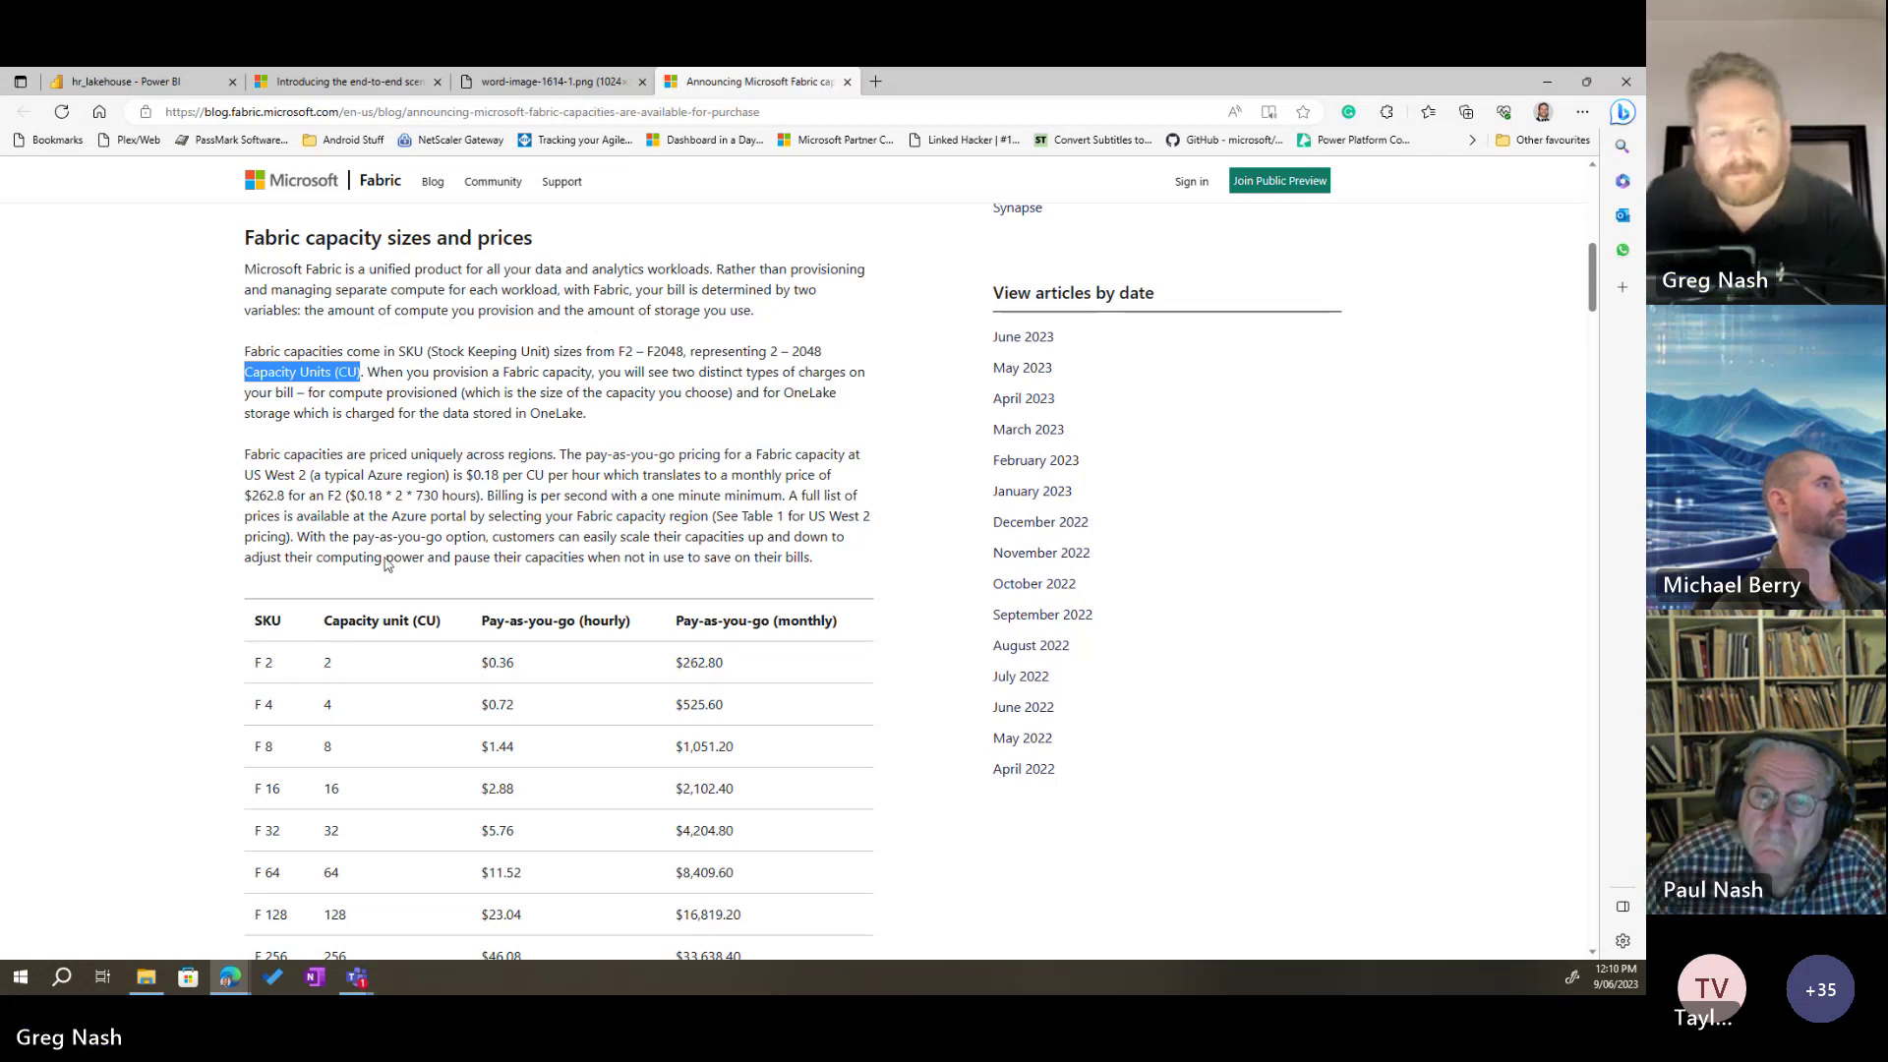
pyautogui.click(609, 412)
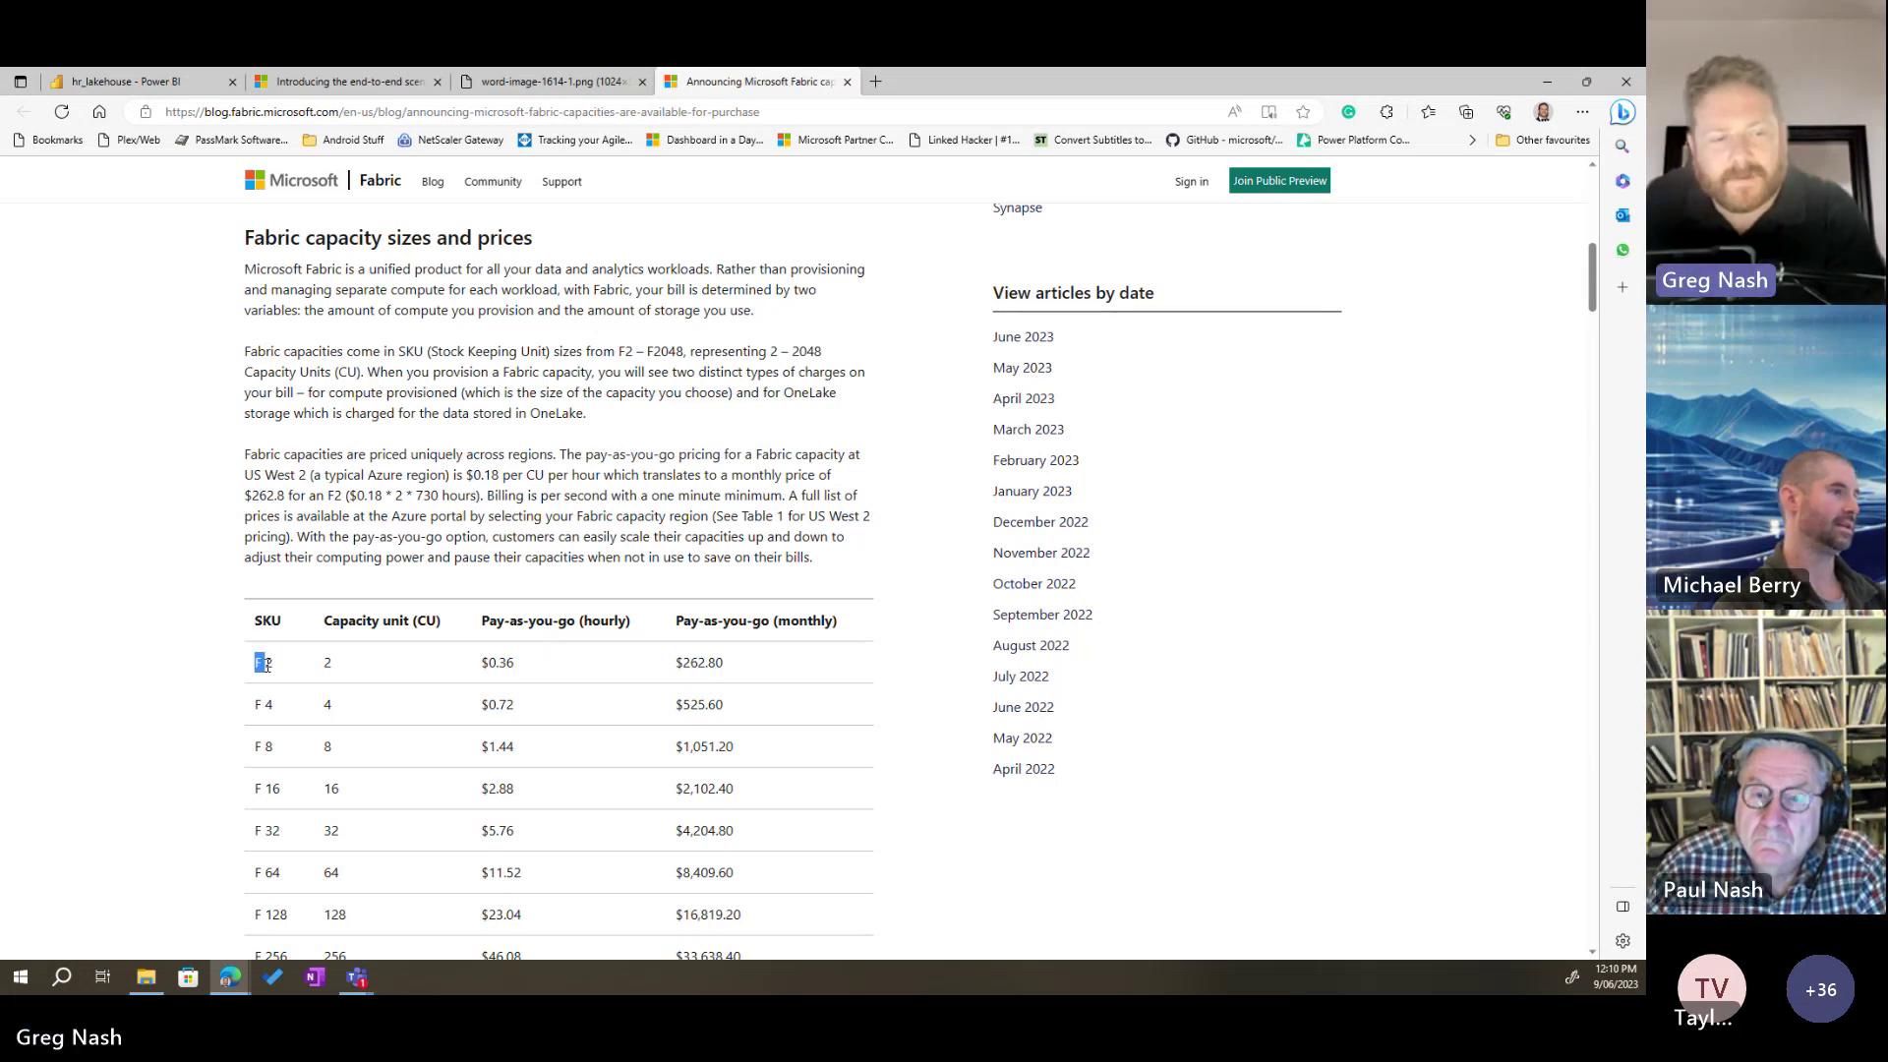
pyautogui.moveTo(253, 665); pyautogui.dragTo(333, 669)
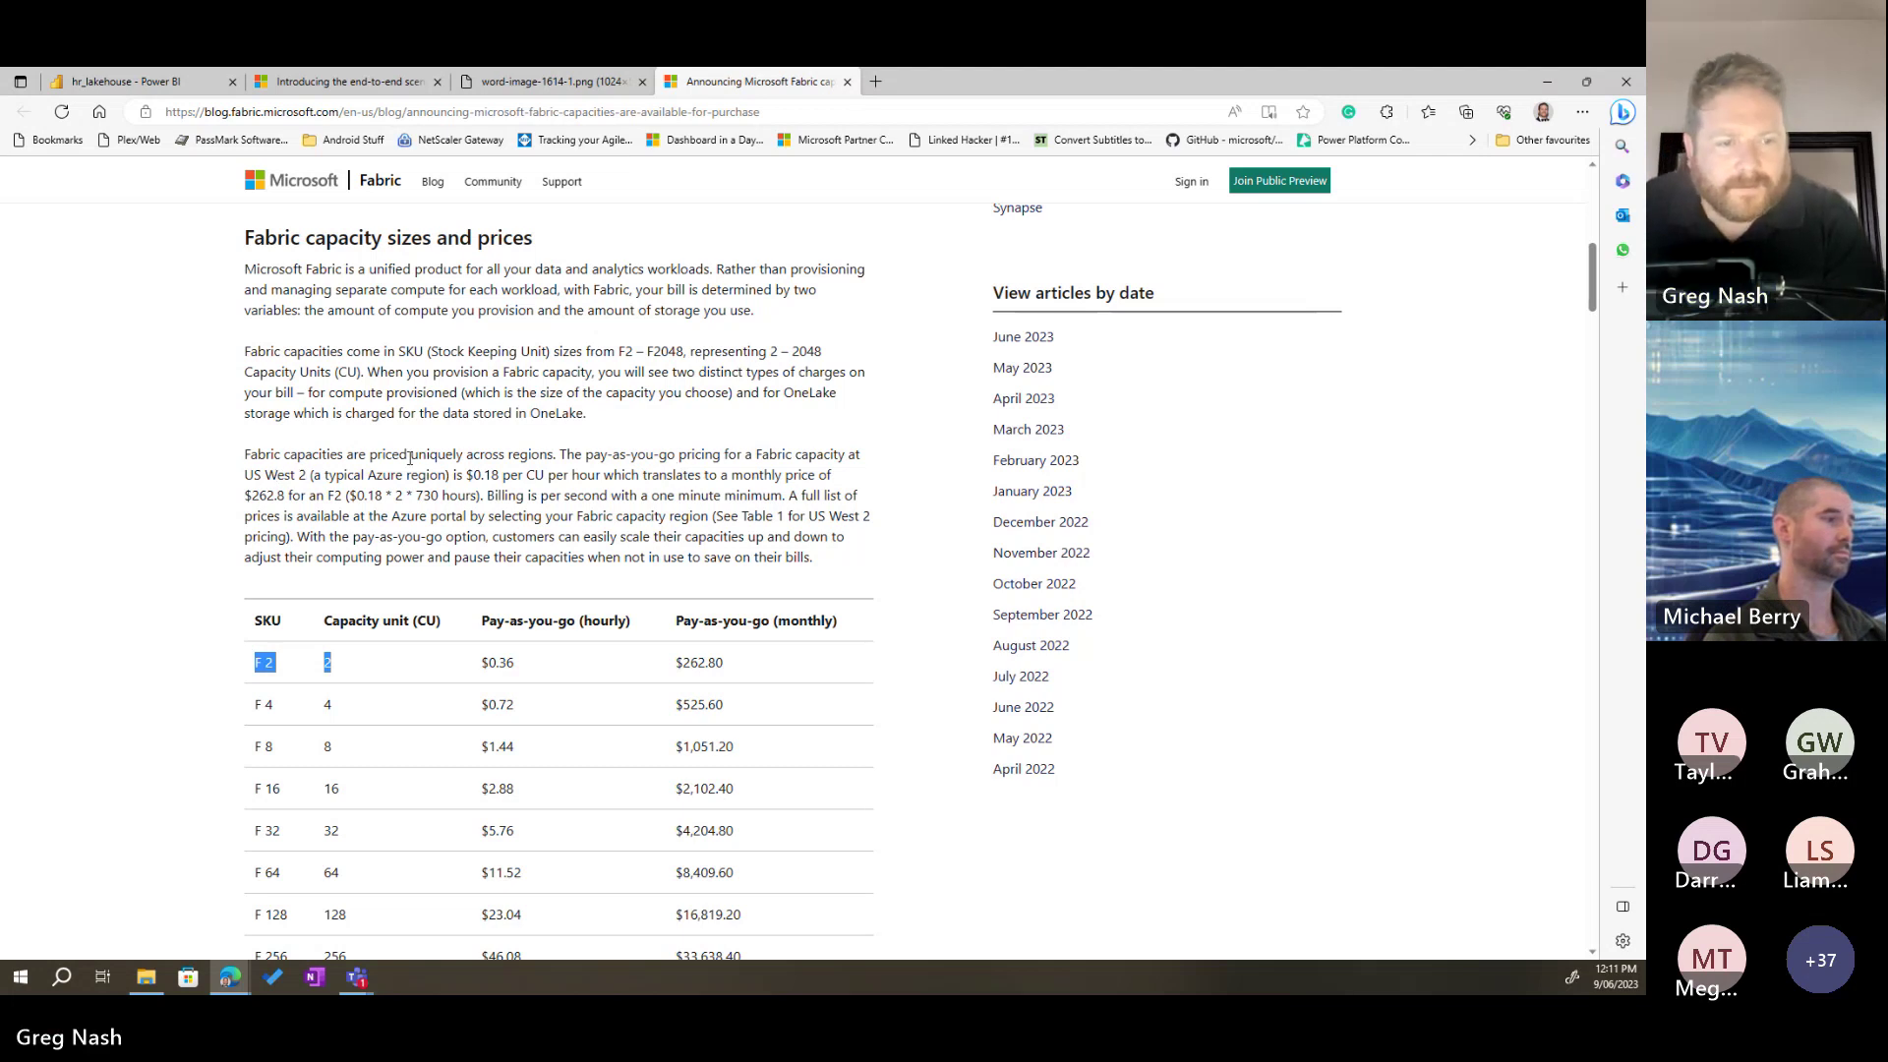
# Step: Highlight the sentence on pay-as-you-go pricing at US West 2 and the region wording in the pricing table's caption
pyautogui.moveTo(557, 455); pyautogui.dragTo(317, 474)
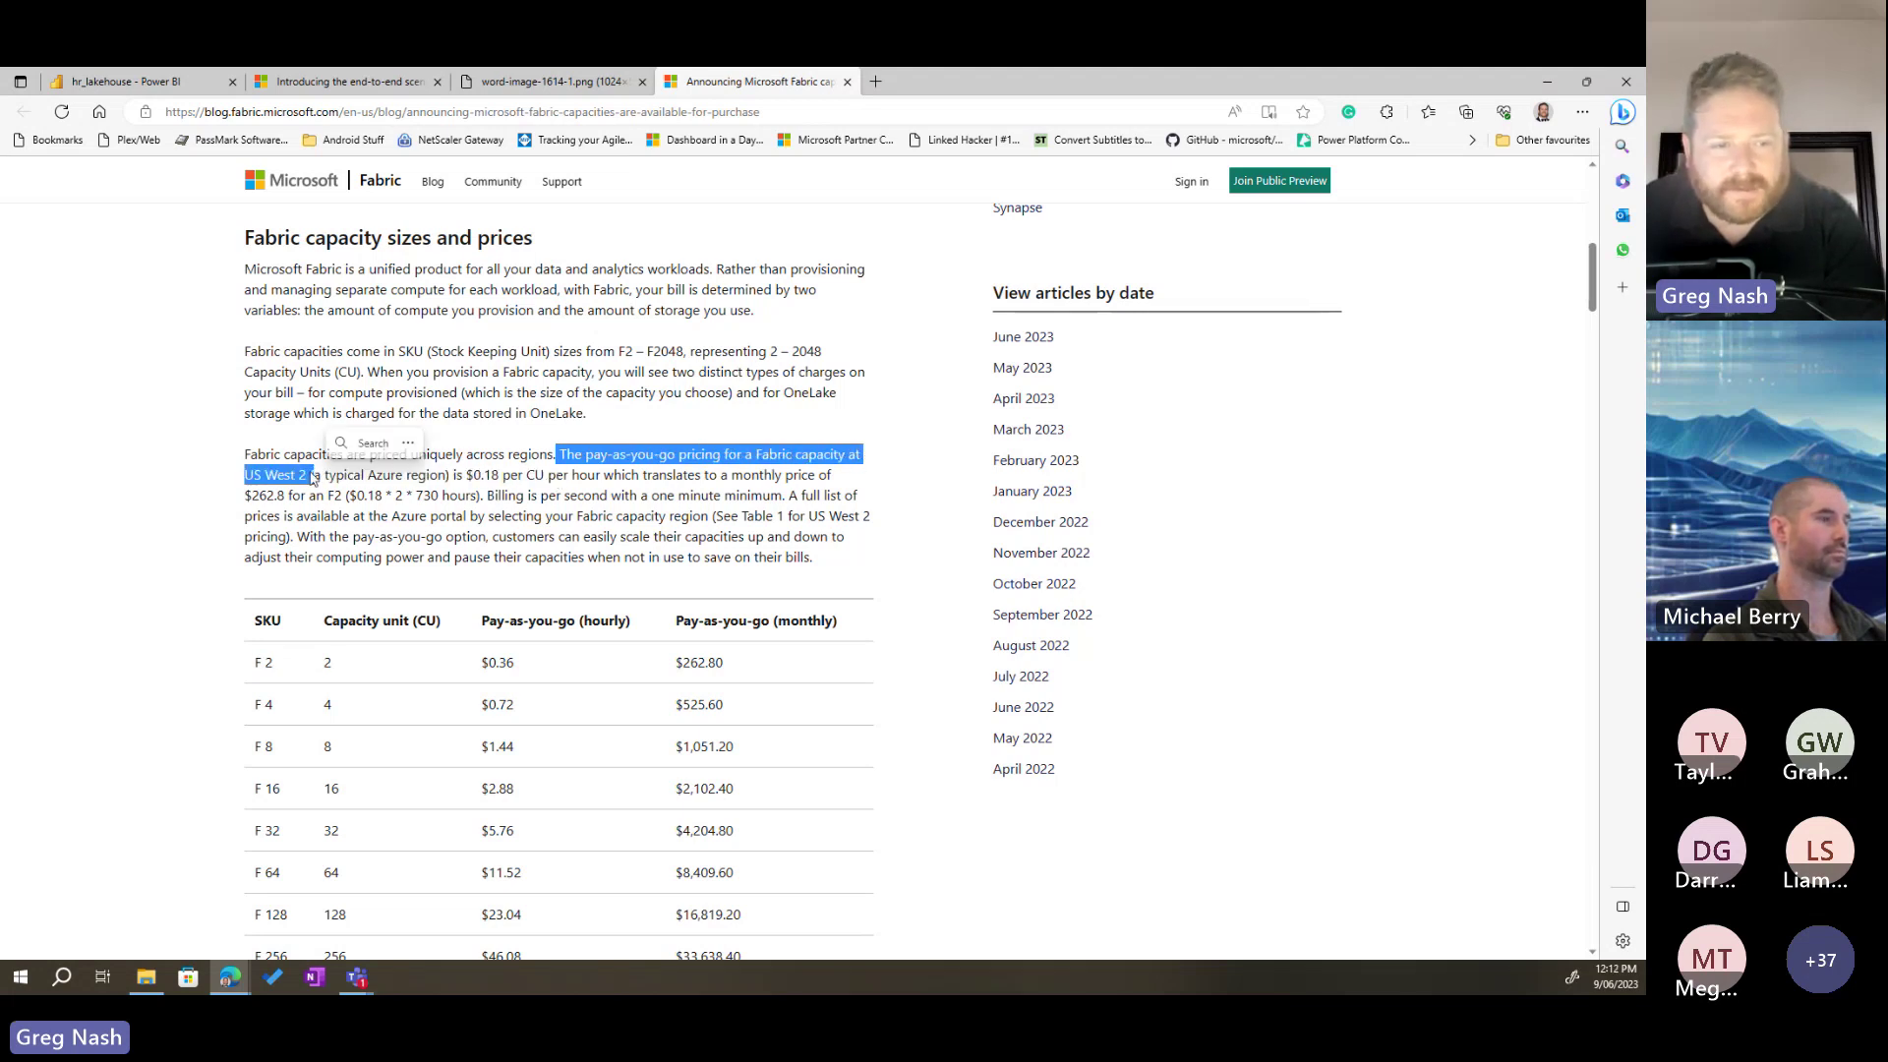
pyautogui.click(544, 482)
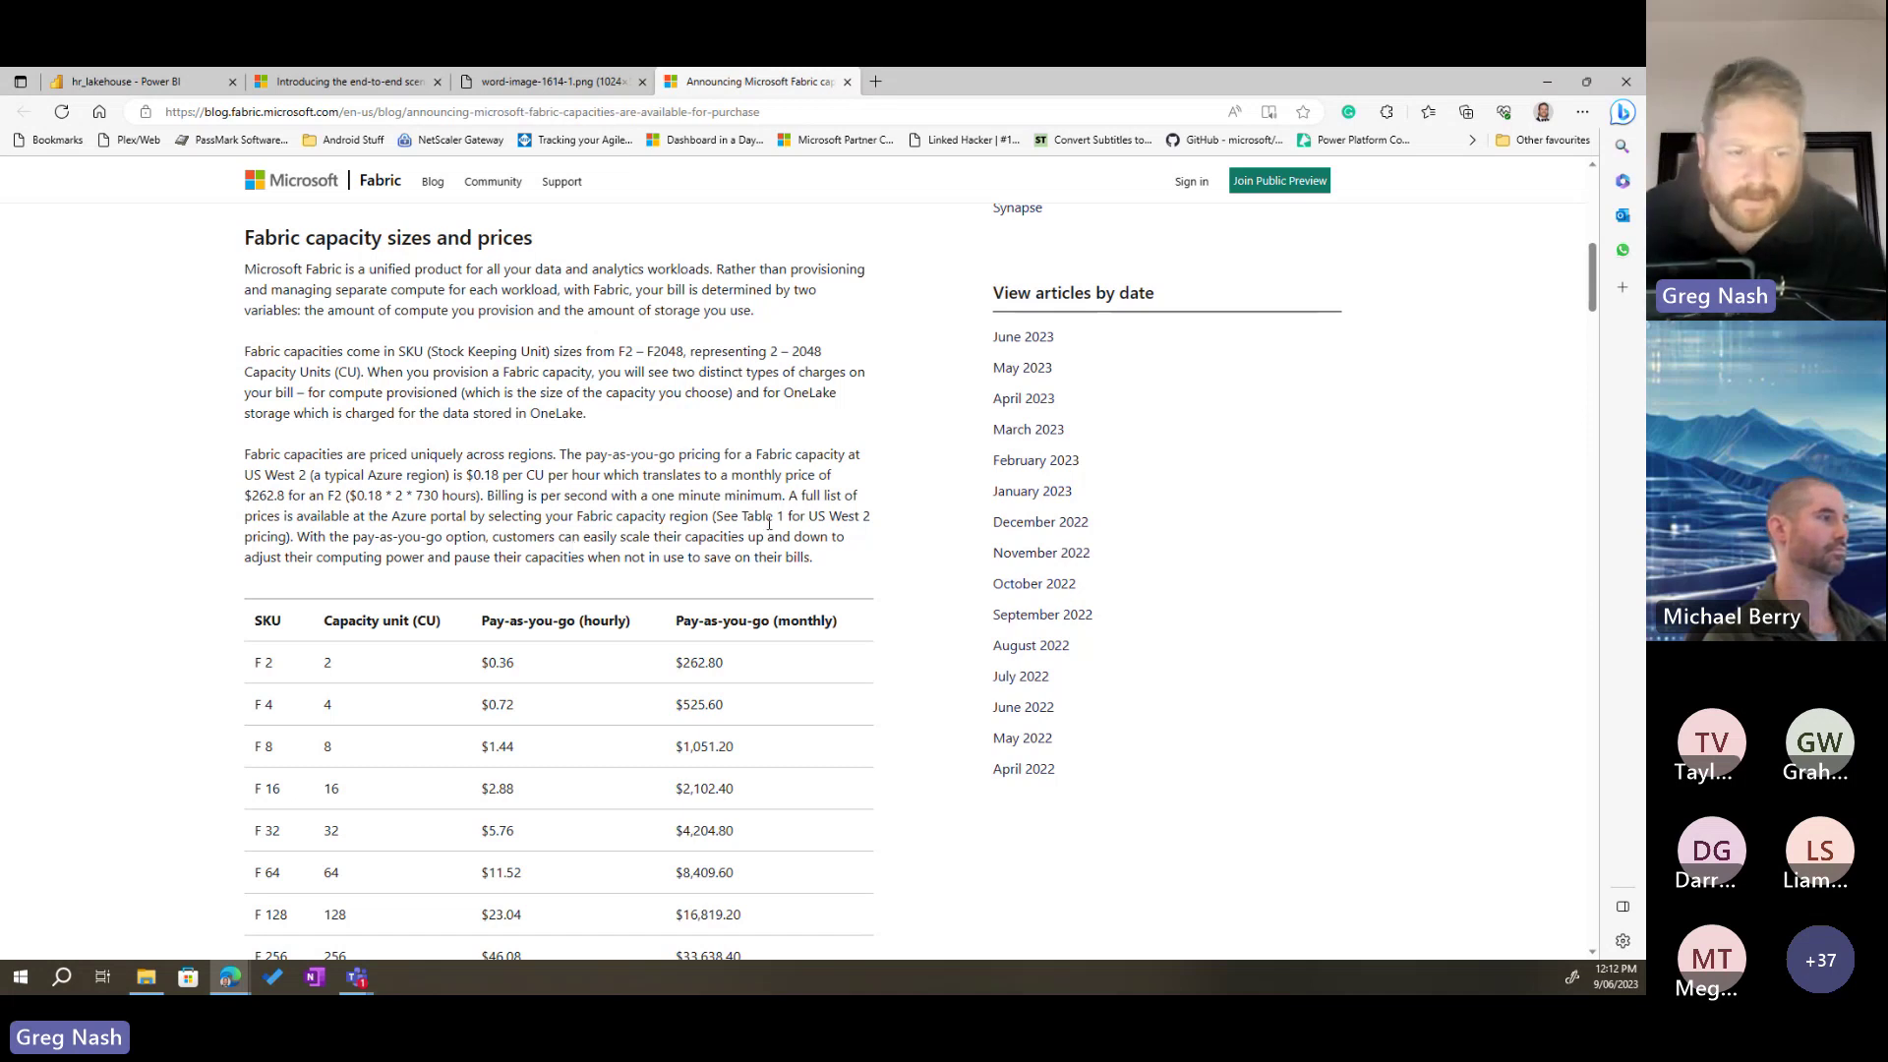
pyautogui.scroll(-3, 856, 472)
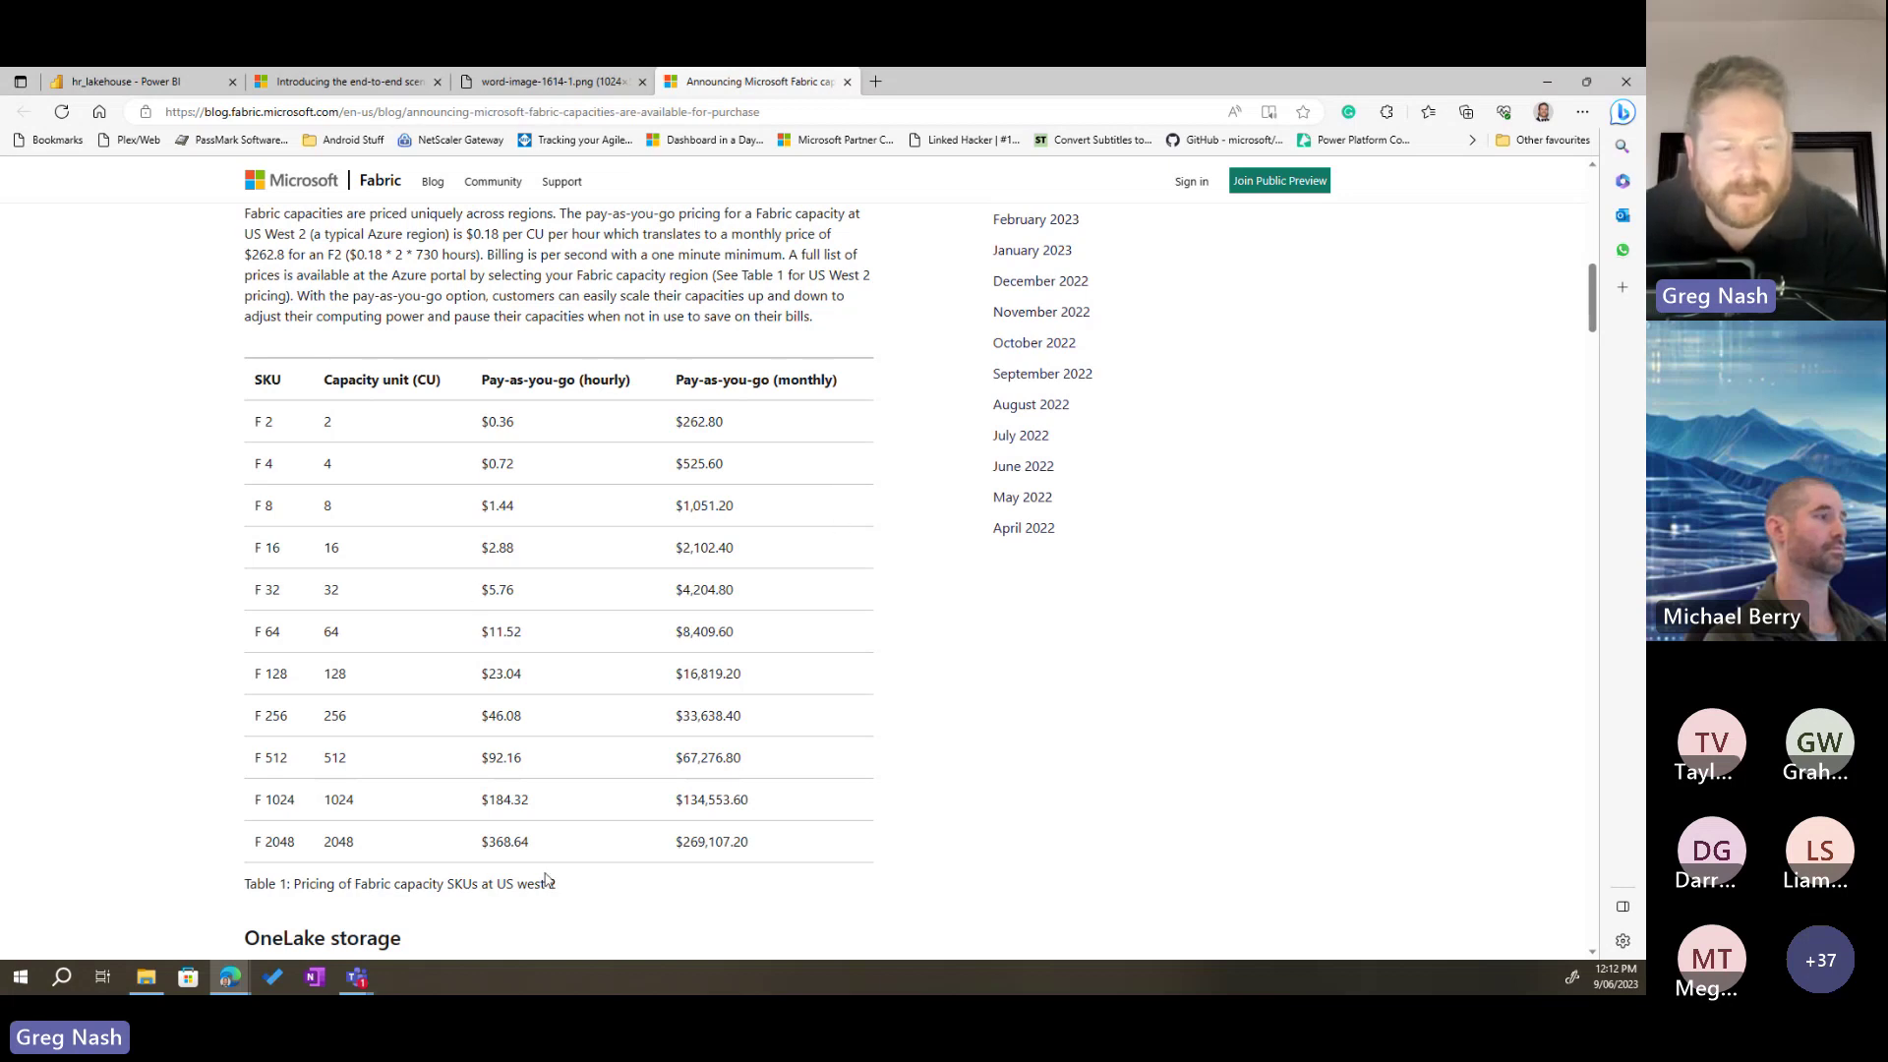
pyautogui.moveTo(559, 885); pyautogui.dragTo(444, 884)
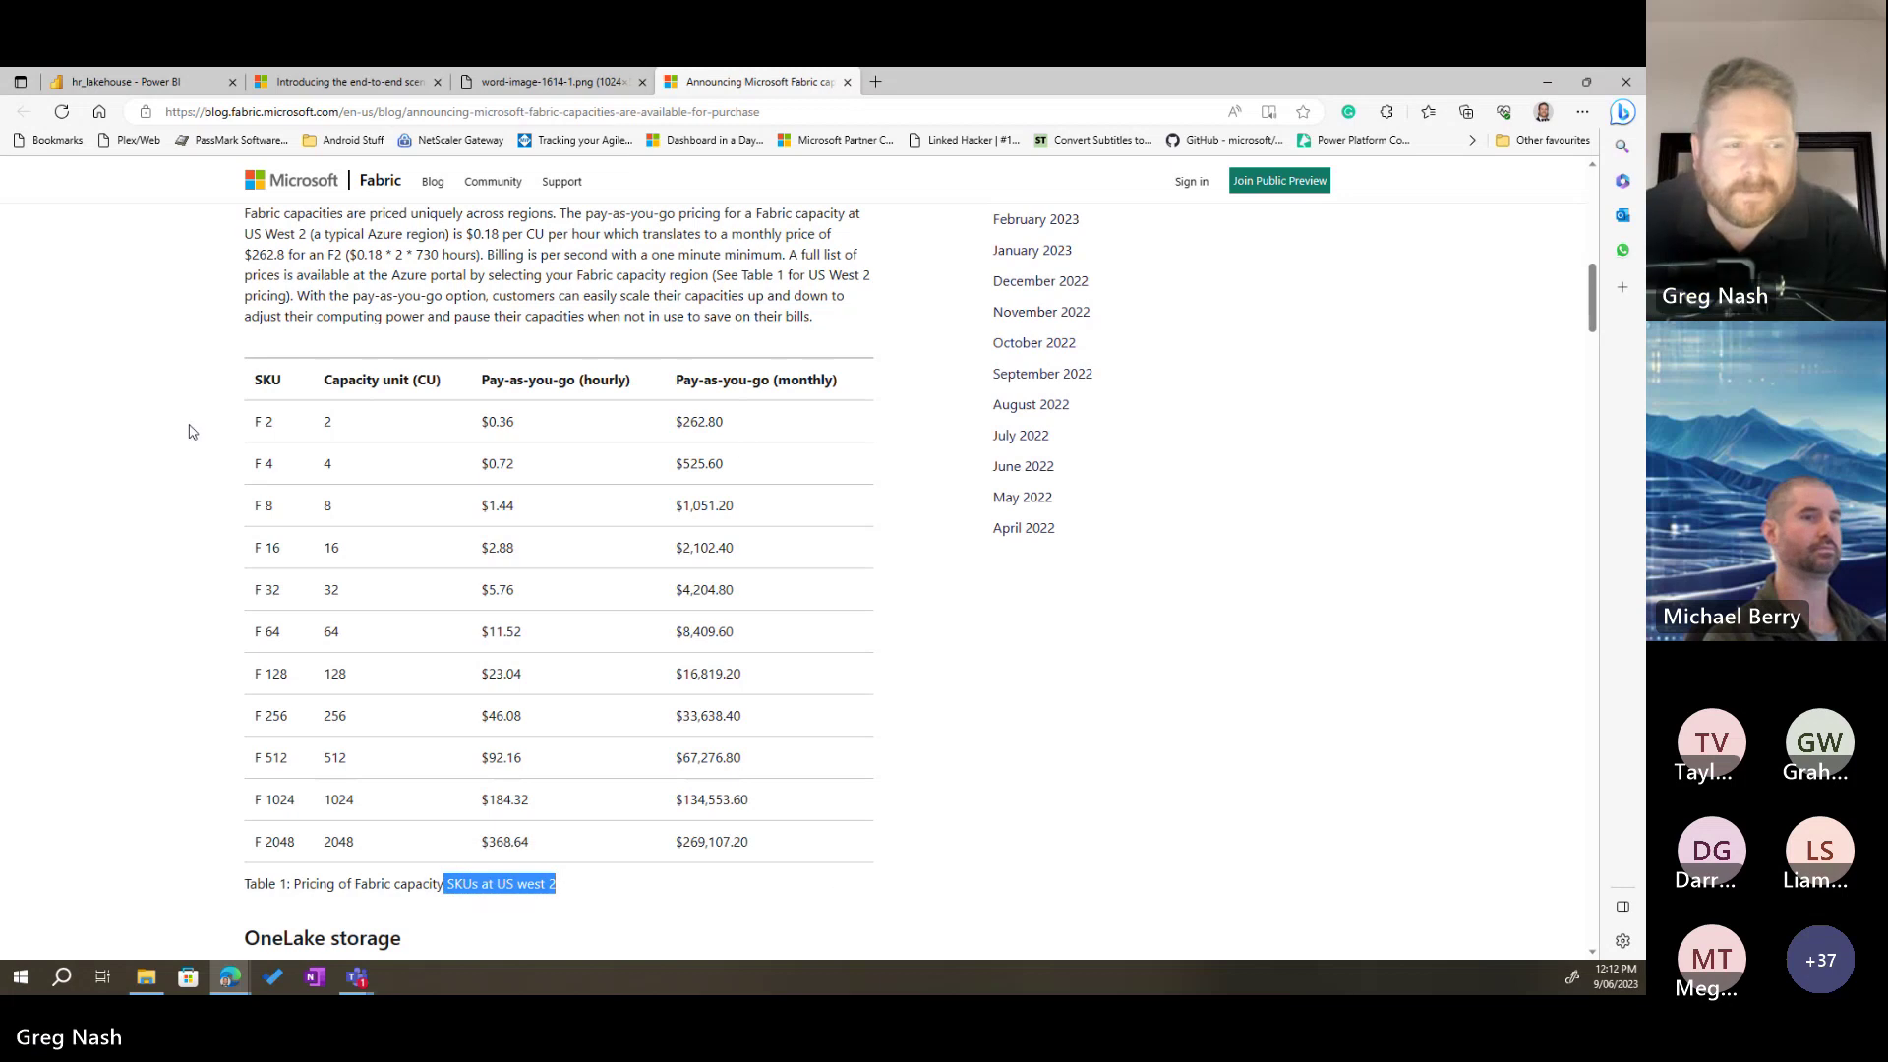
# Step: Compare the pay-as-you-go prices by highlighting the F 2 and F 8 rows, the SKU table and the F 2 hourly price
pyautogui.moveTo(253, 423); pyautogui.dragTo(793, 438)
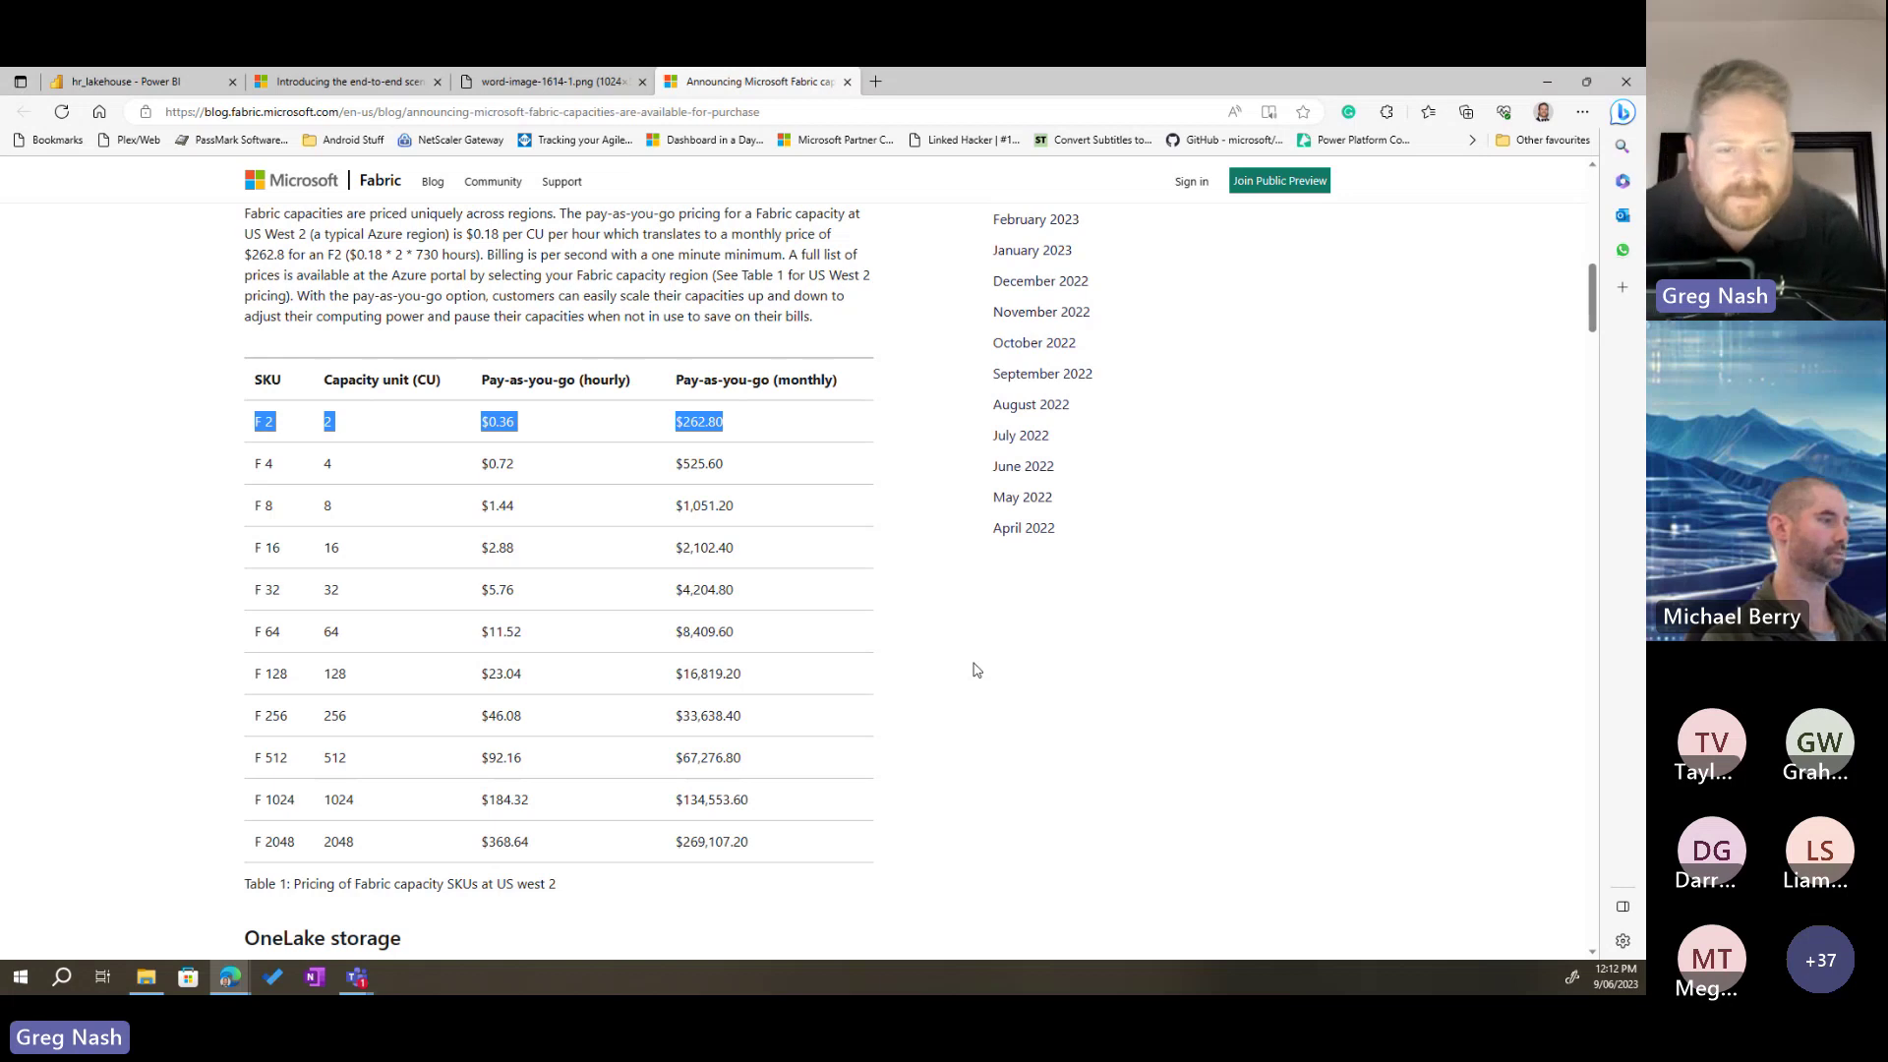
pyautogui.moveTo(774, 506); pyautogui.dragTo(258, 508)
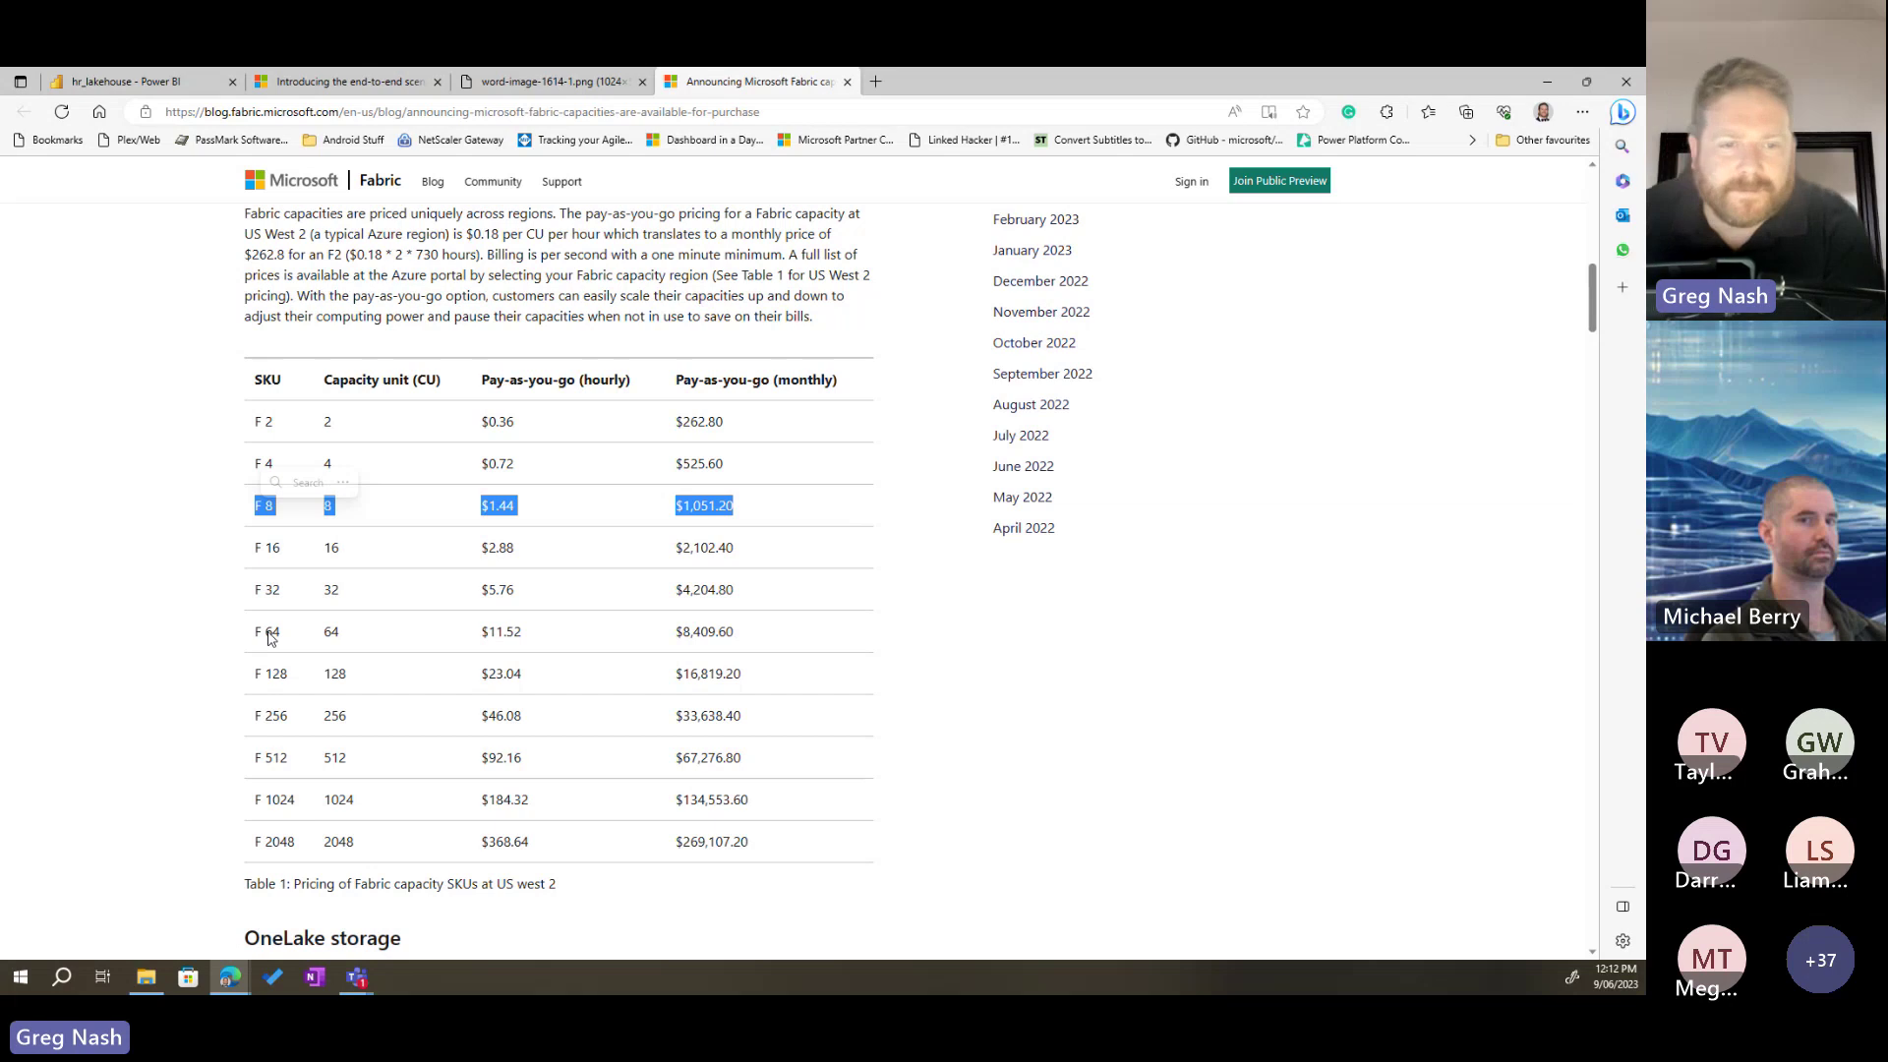
pyautogui.moveTo(738, 421); pyautogui.dragTo(258, 429)
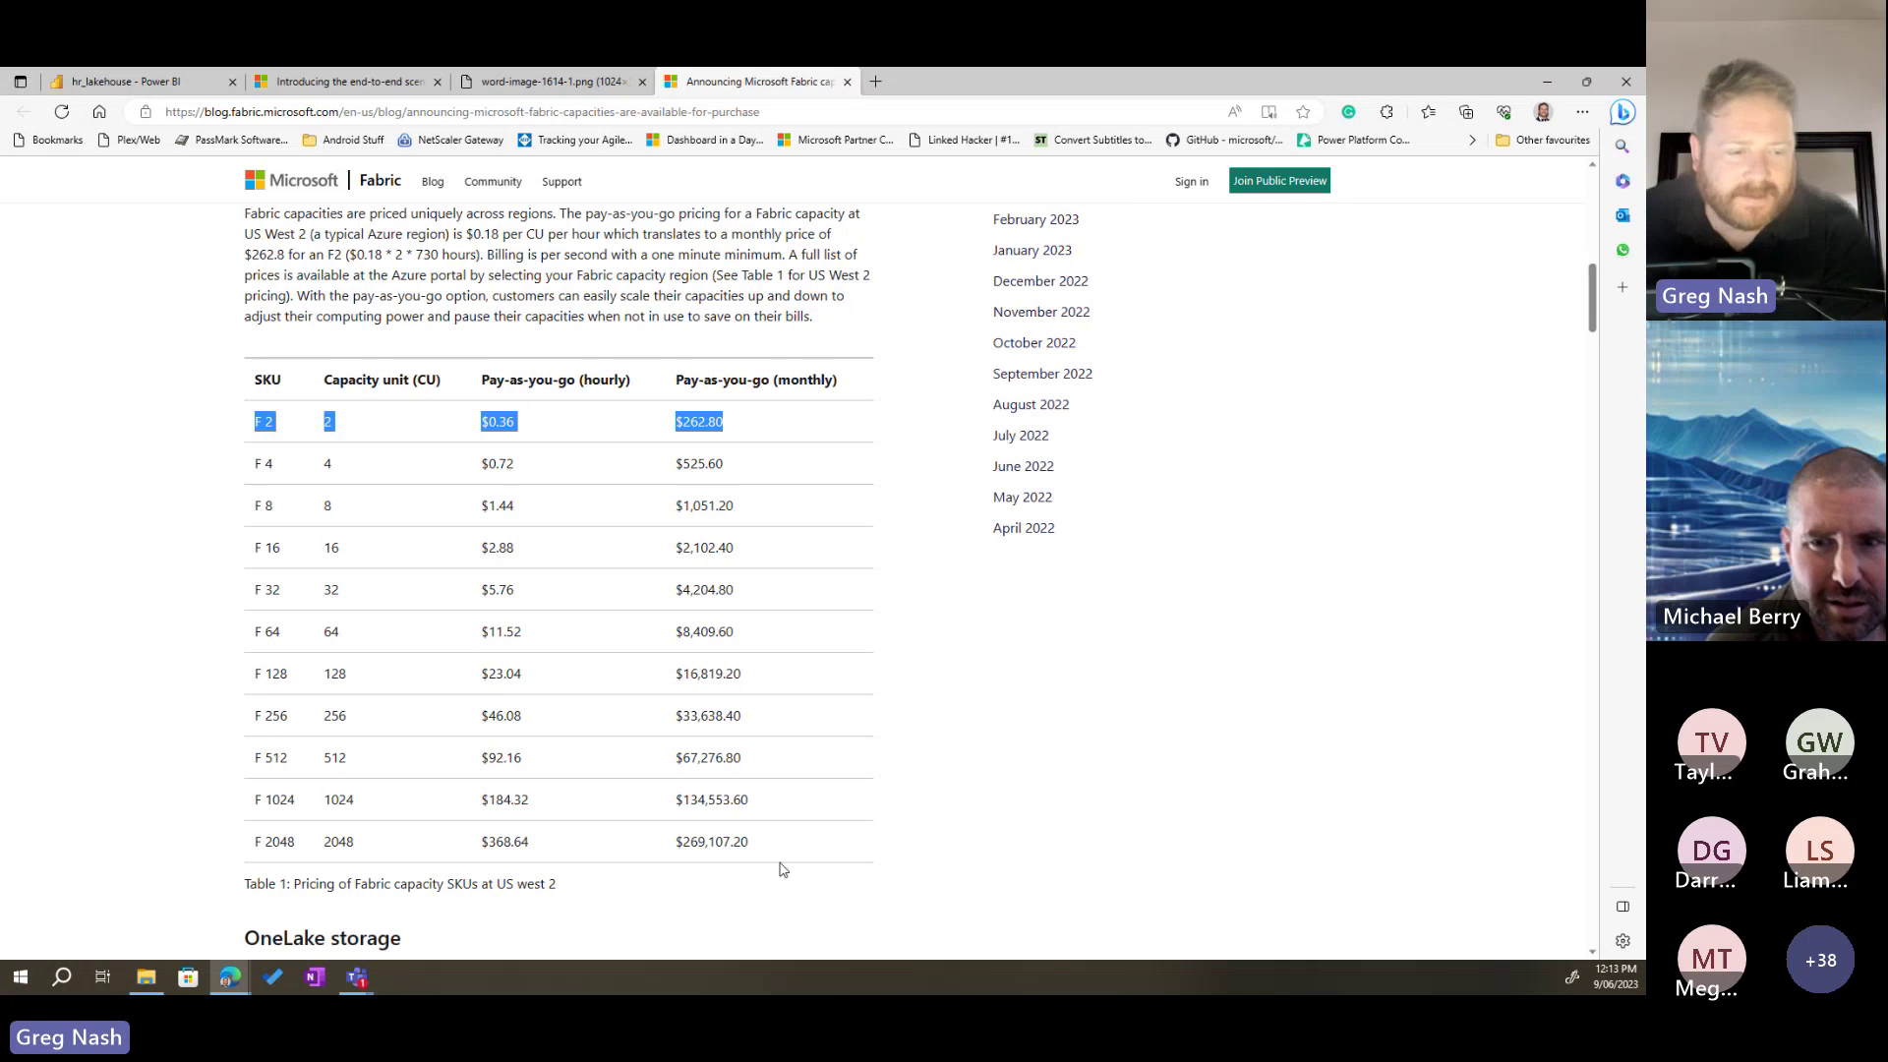
pyautogui.moveTo(248, 370); pyautogui.dragTo(103, 836)
pyautogui.click(104, 826)
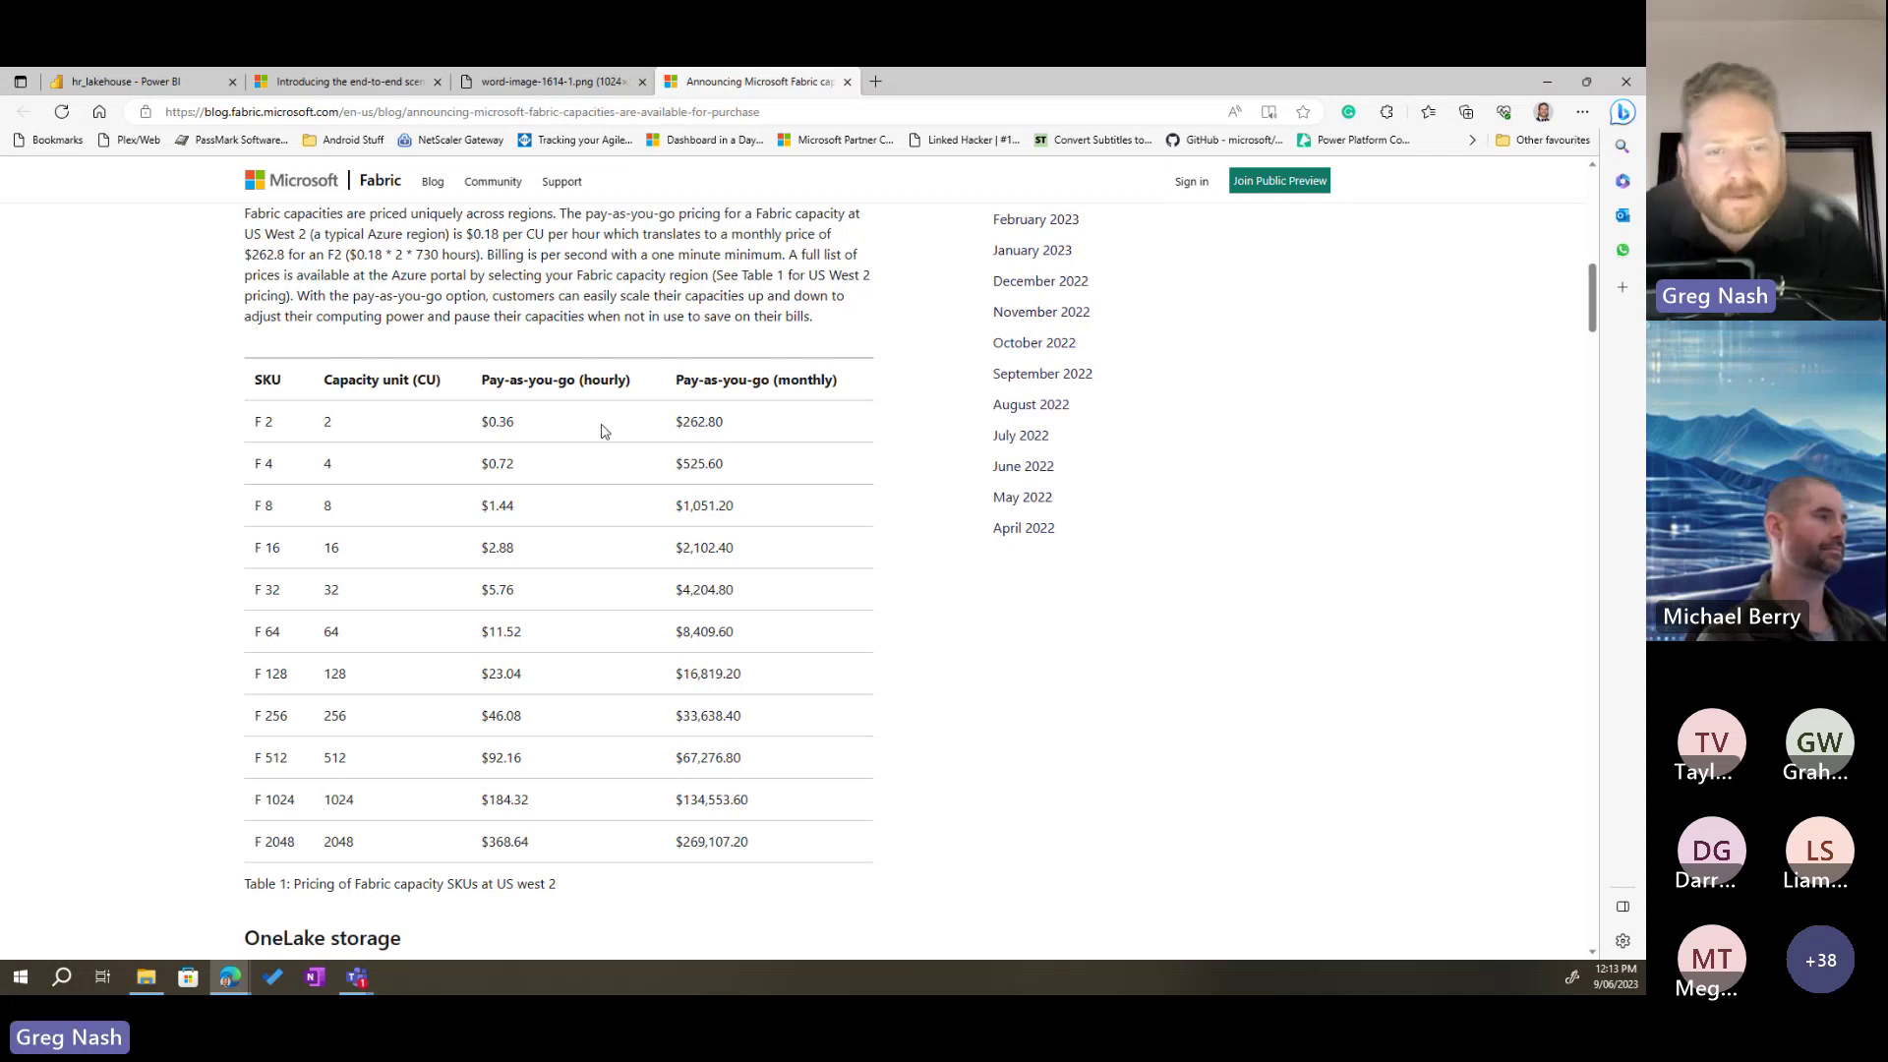
pyautogui.moveTo(603, 422); pyautogui.dragTo(498, 420)
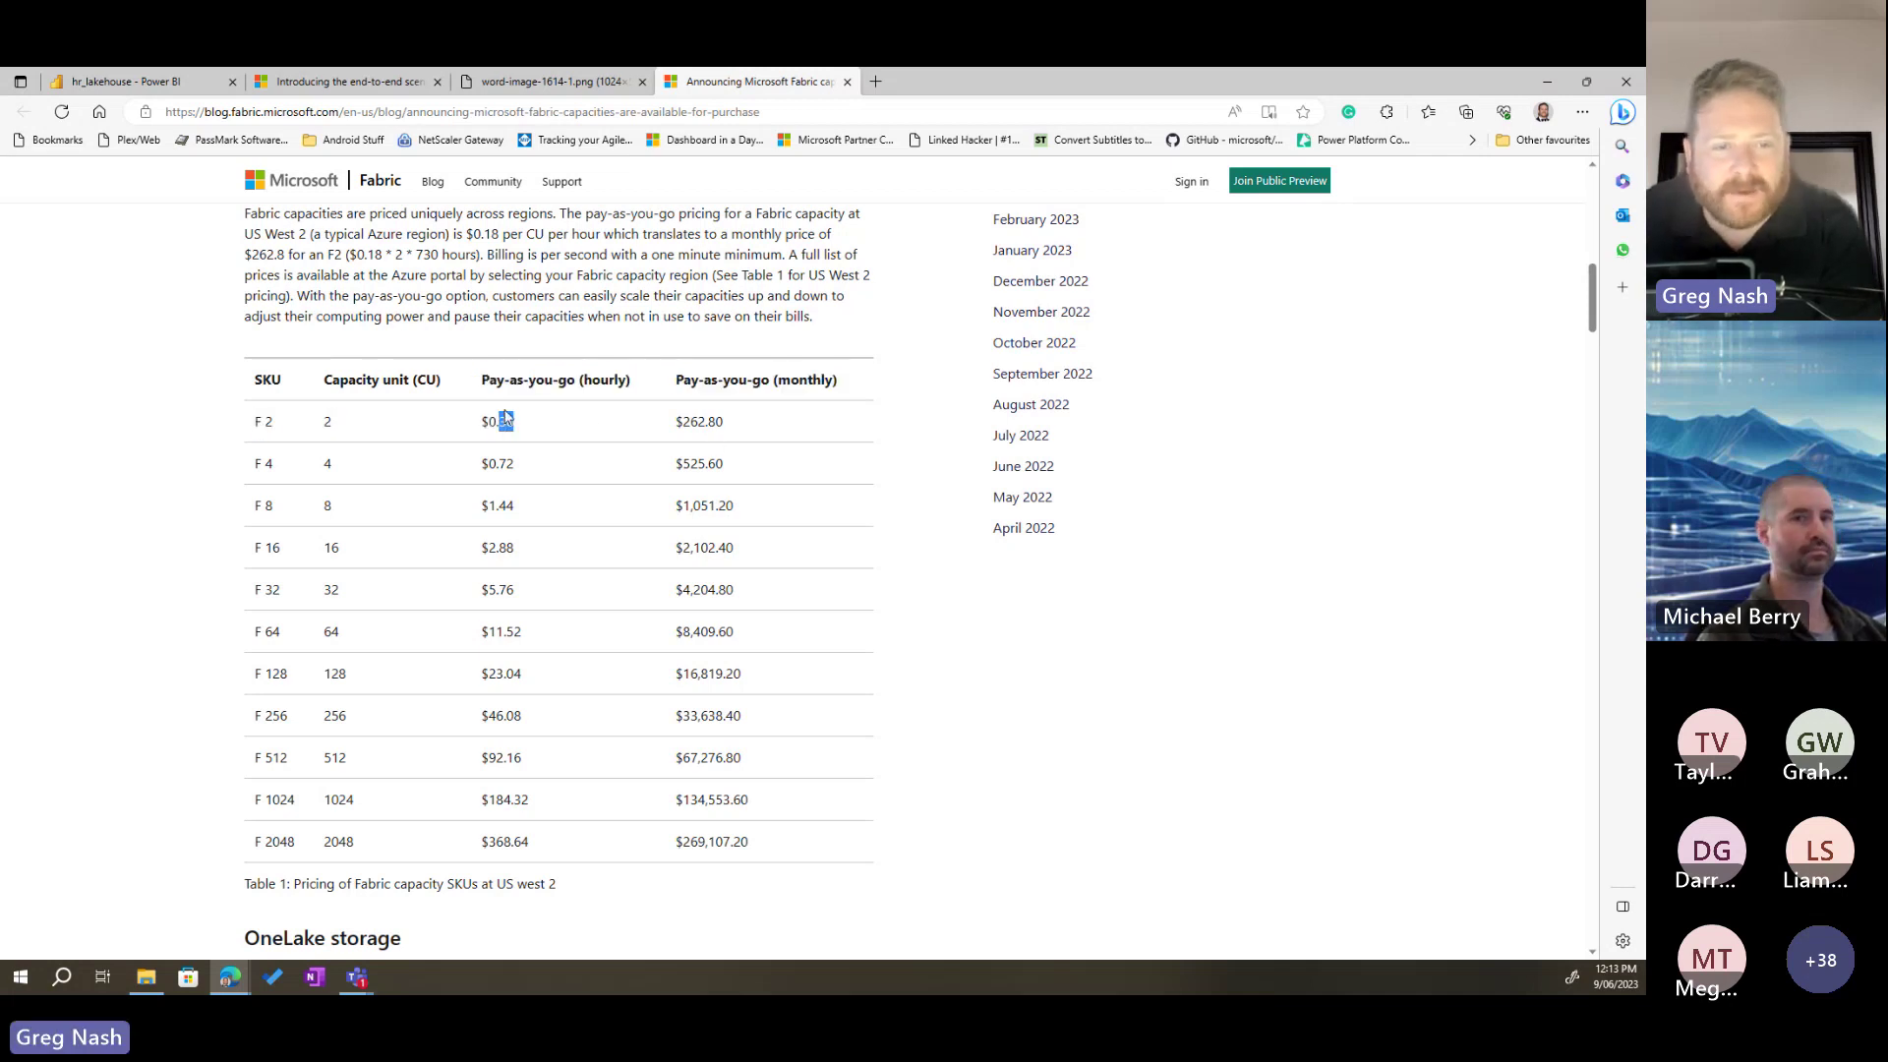
# Step: Highlight the F 2 SKU's monthly and hourly pay-as-you-go prices in the pricing table
pyautogui.click(853, 421)
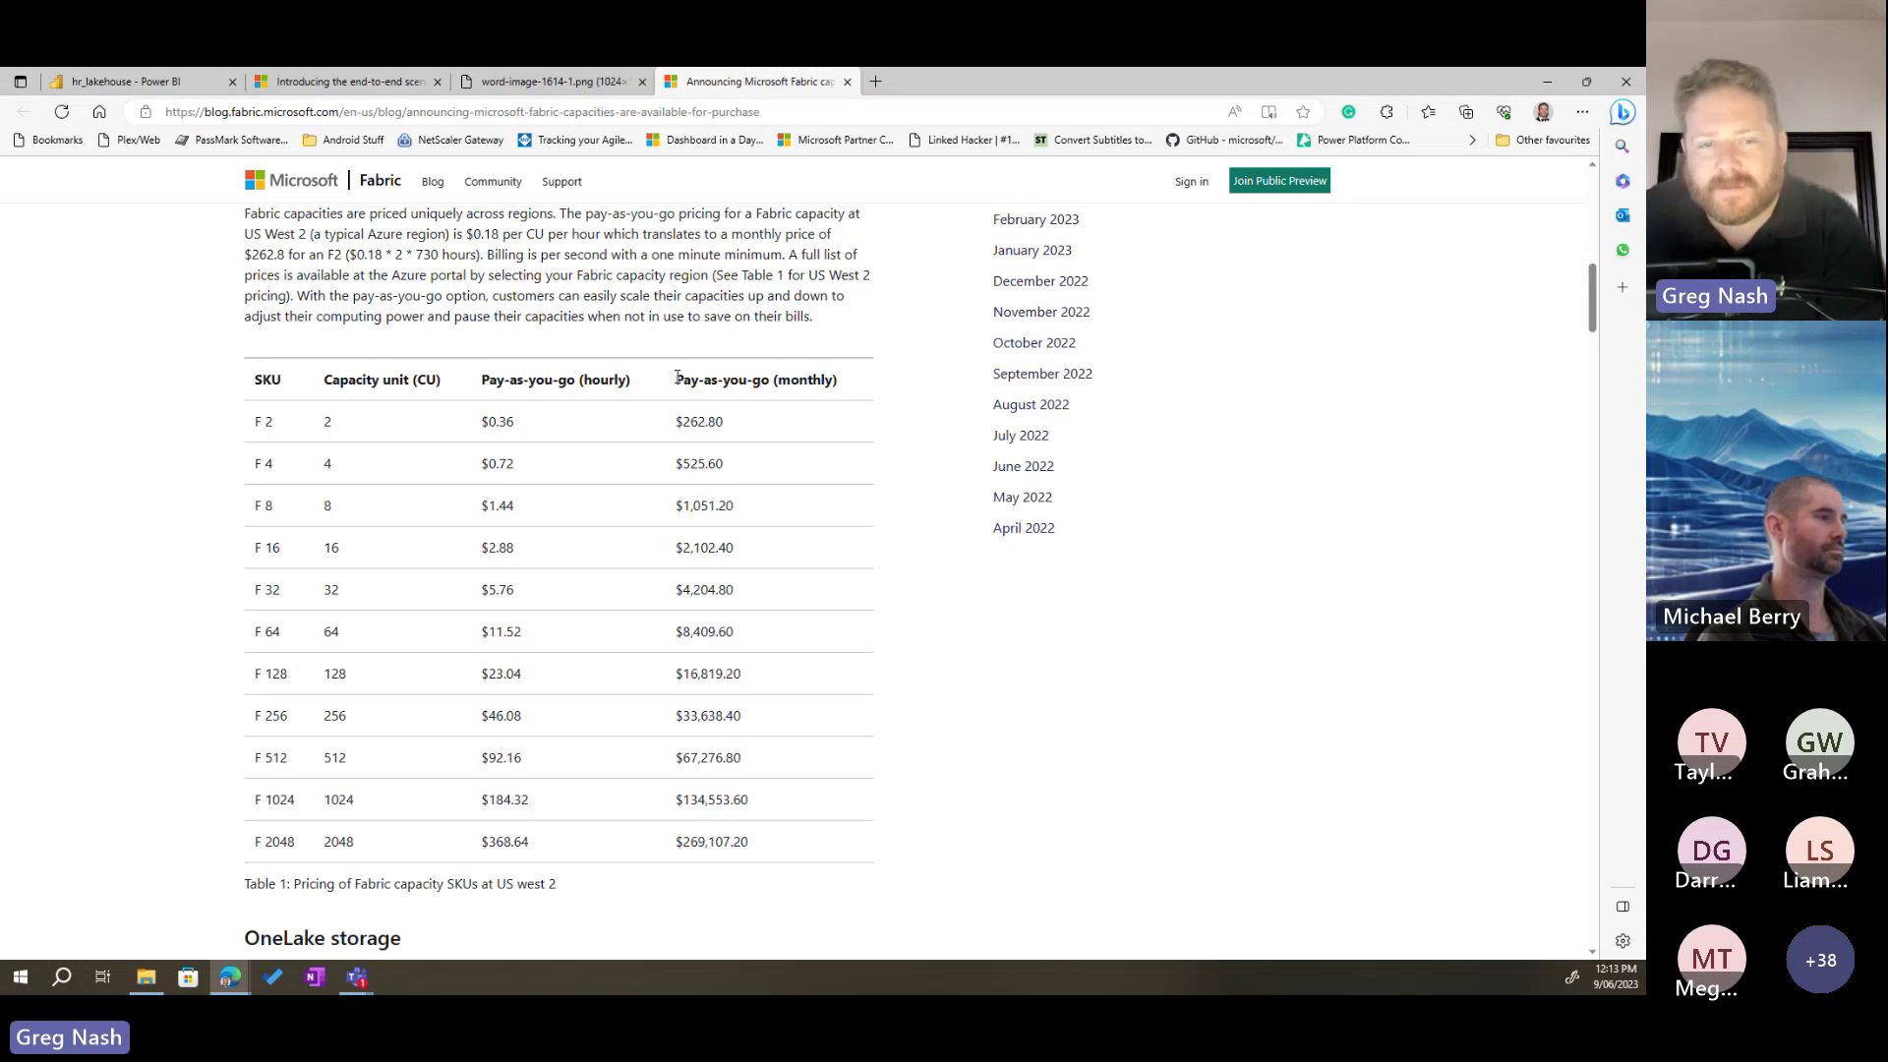
pyautogui.moveTo(672, 382); pyautogui.dragTo(696, 423)
pyautogui.click(540, 435)
pyautogui.moveTo(540, 436); pyautogui.dragTo(501, 428)
pyautogui.click(511, 429)
pyautogui.doubleClick(510, 429)
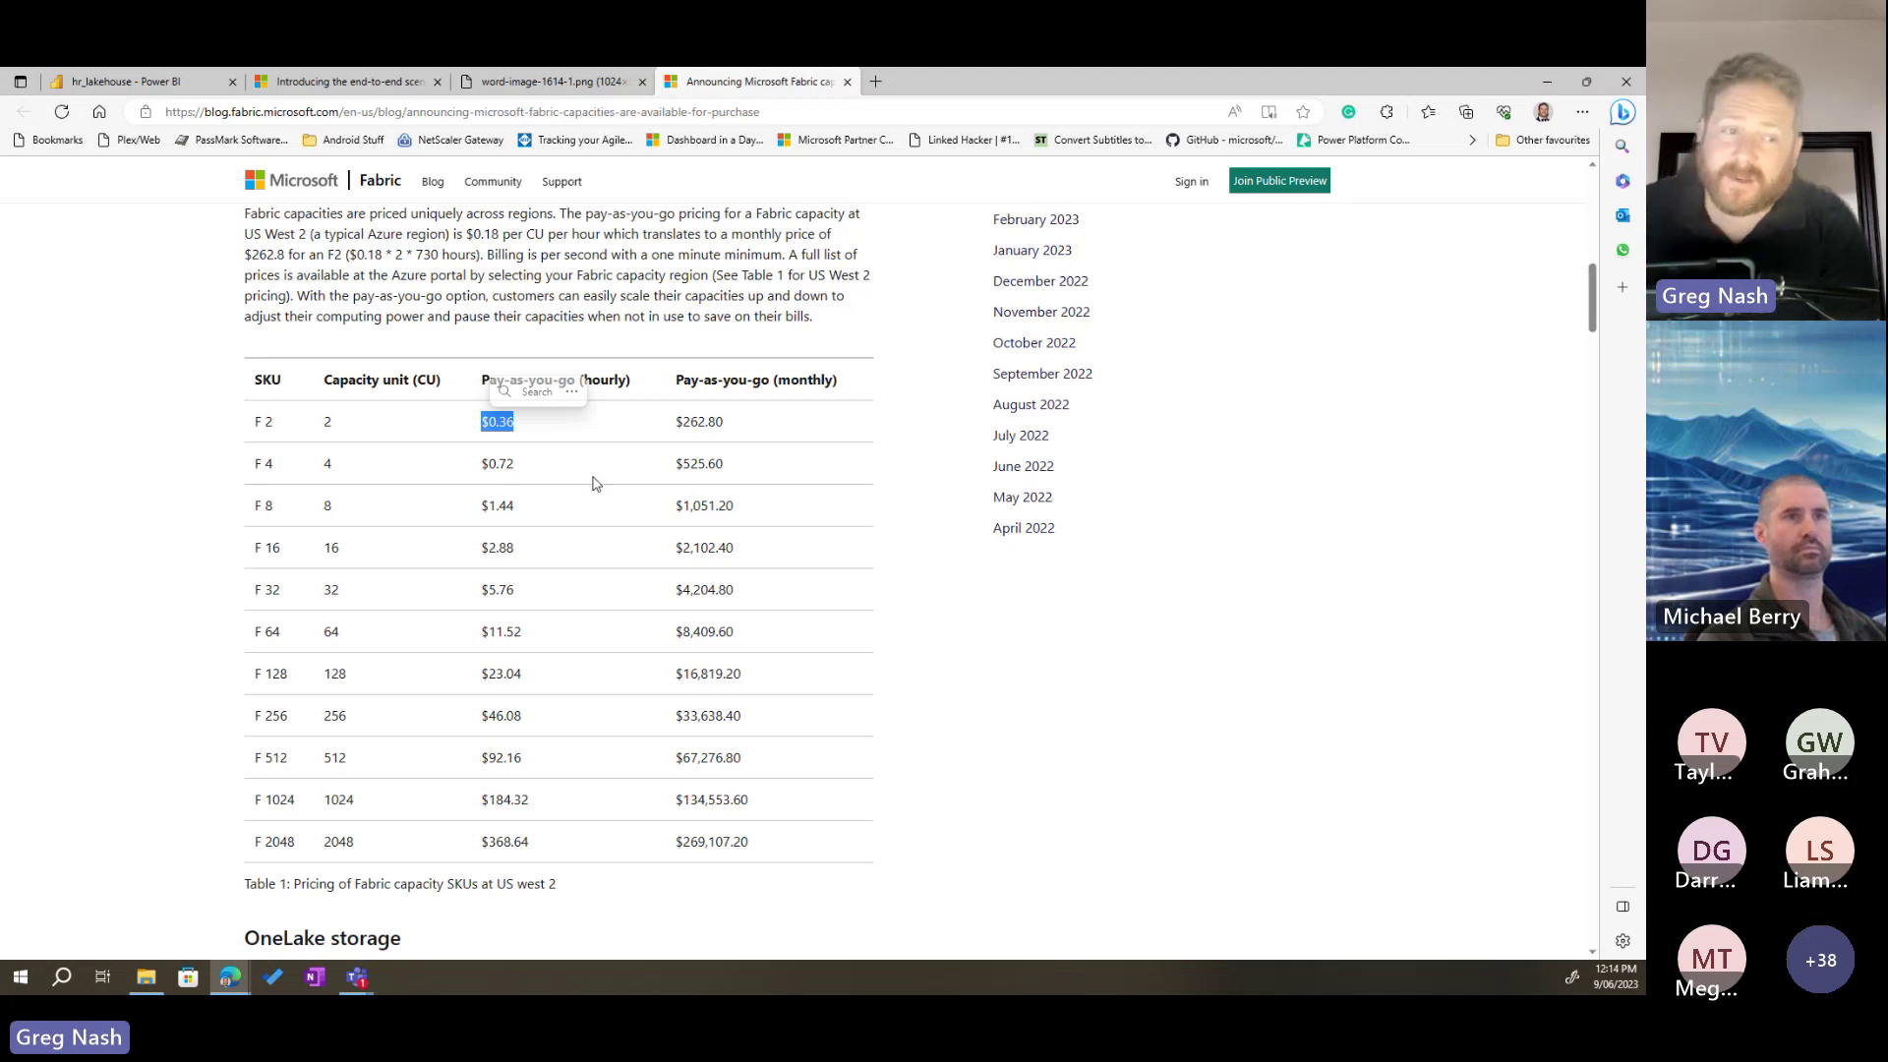
pyautogui.click(1019, 676)
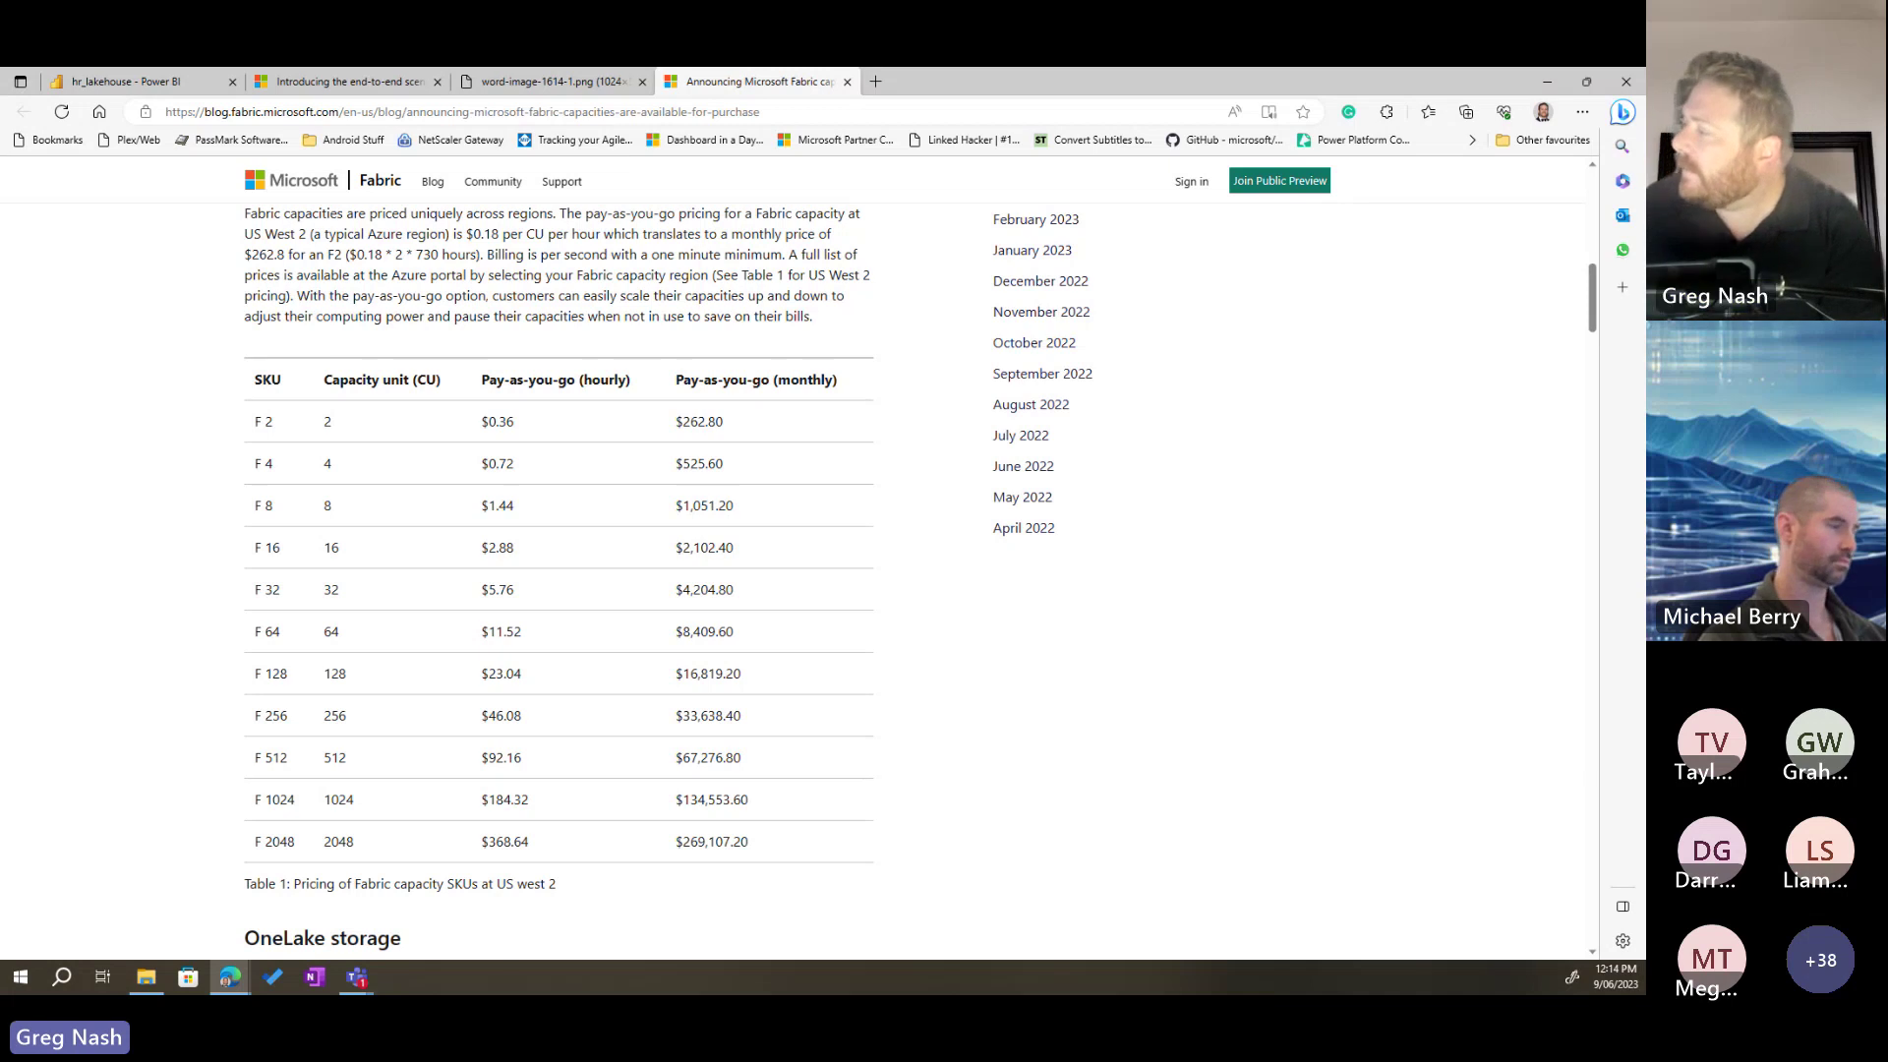
# Step: Highlight the F 64 row of the pricing table, and the rows from the header down to F 64
pyautogui.hotkey('alt', 'Tab')
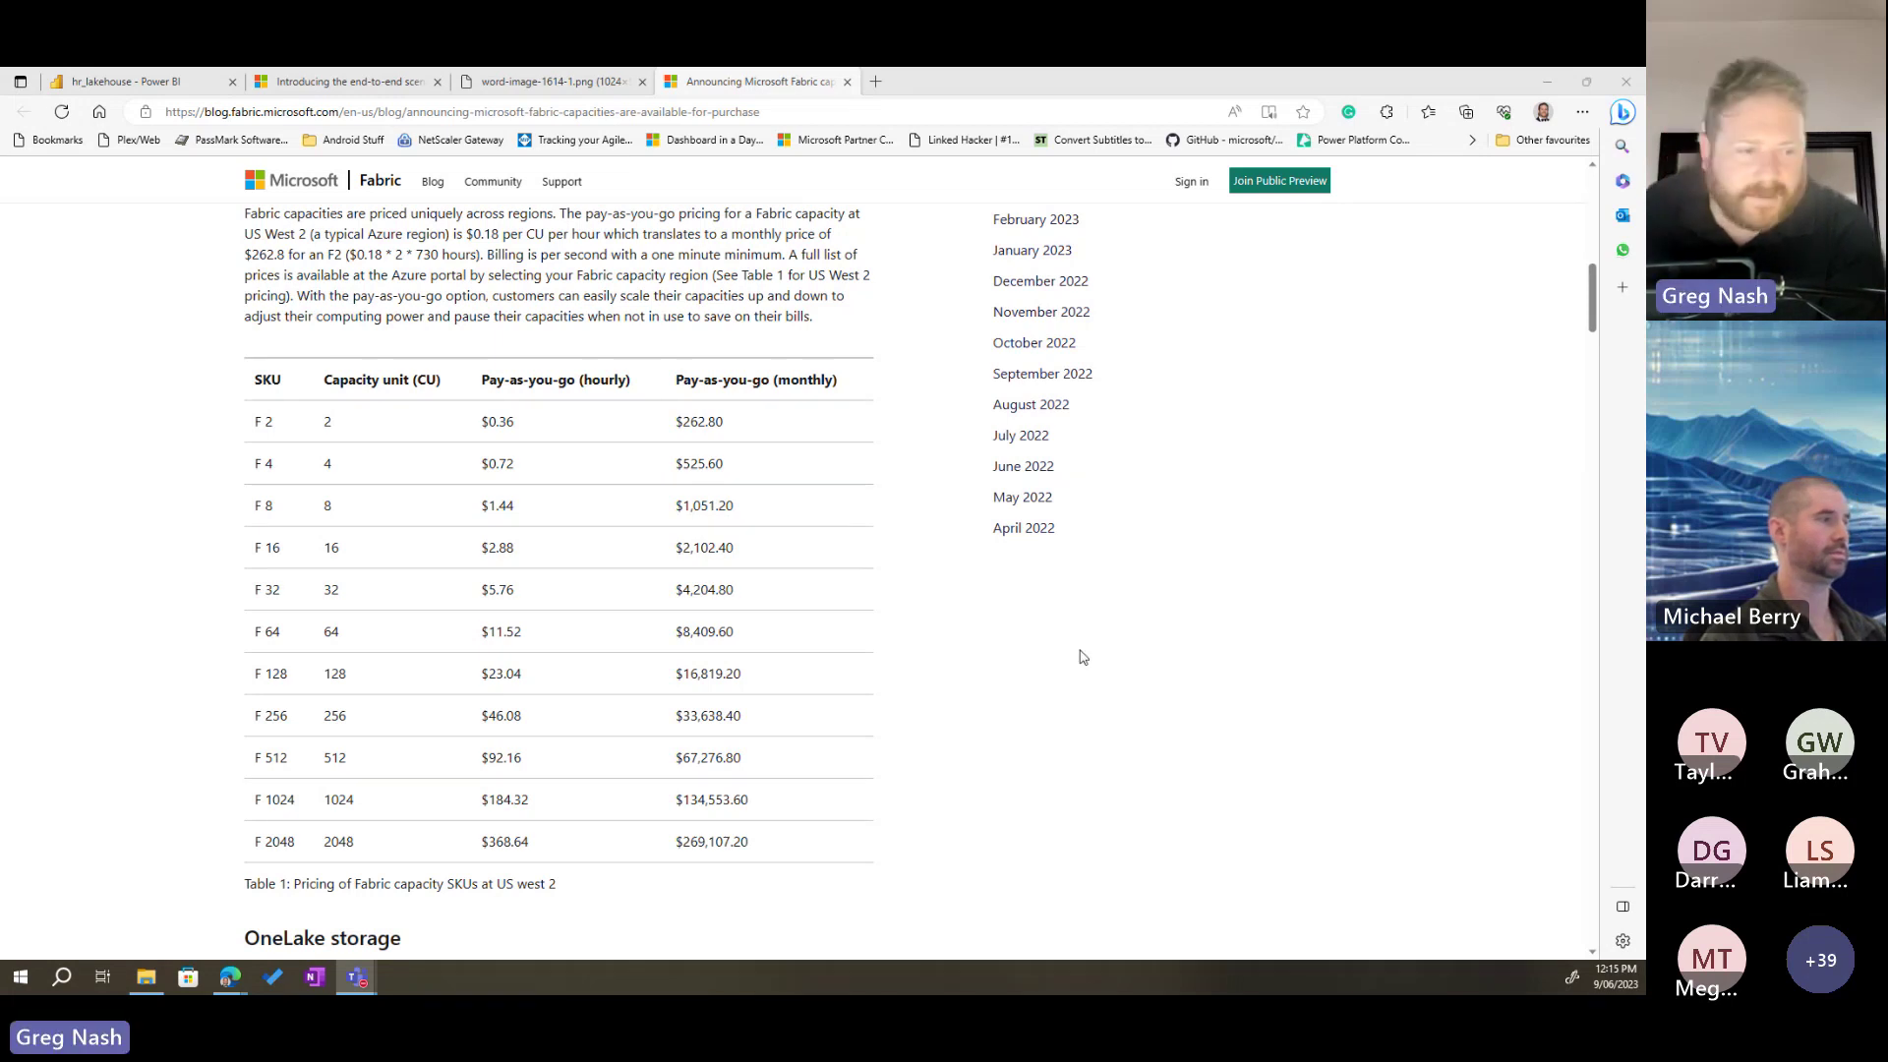
pyautogui.moveTo(246, 632); pyautogui.dragTo(813, 645)
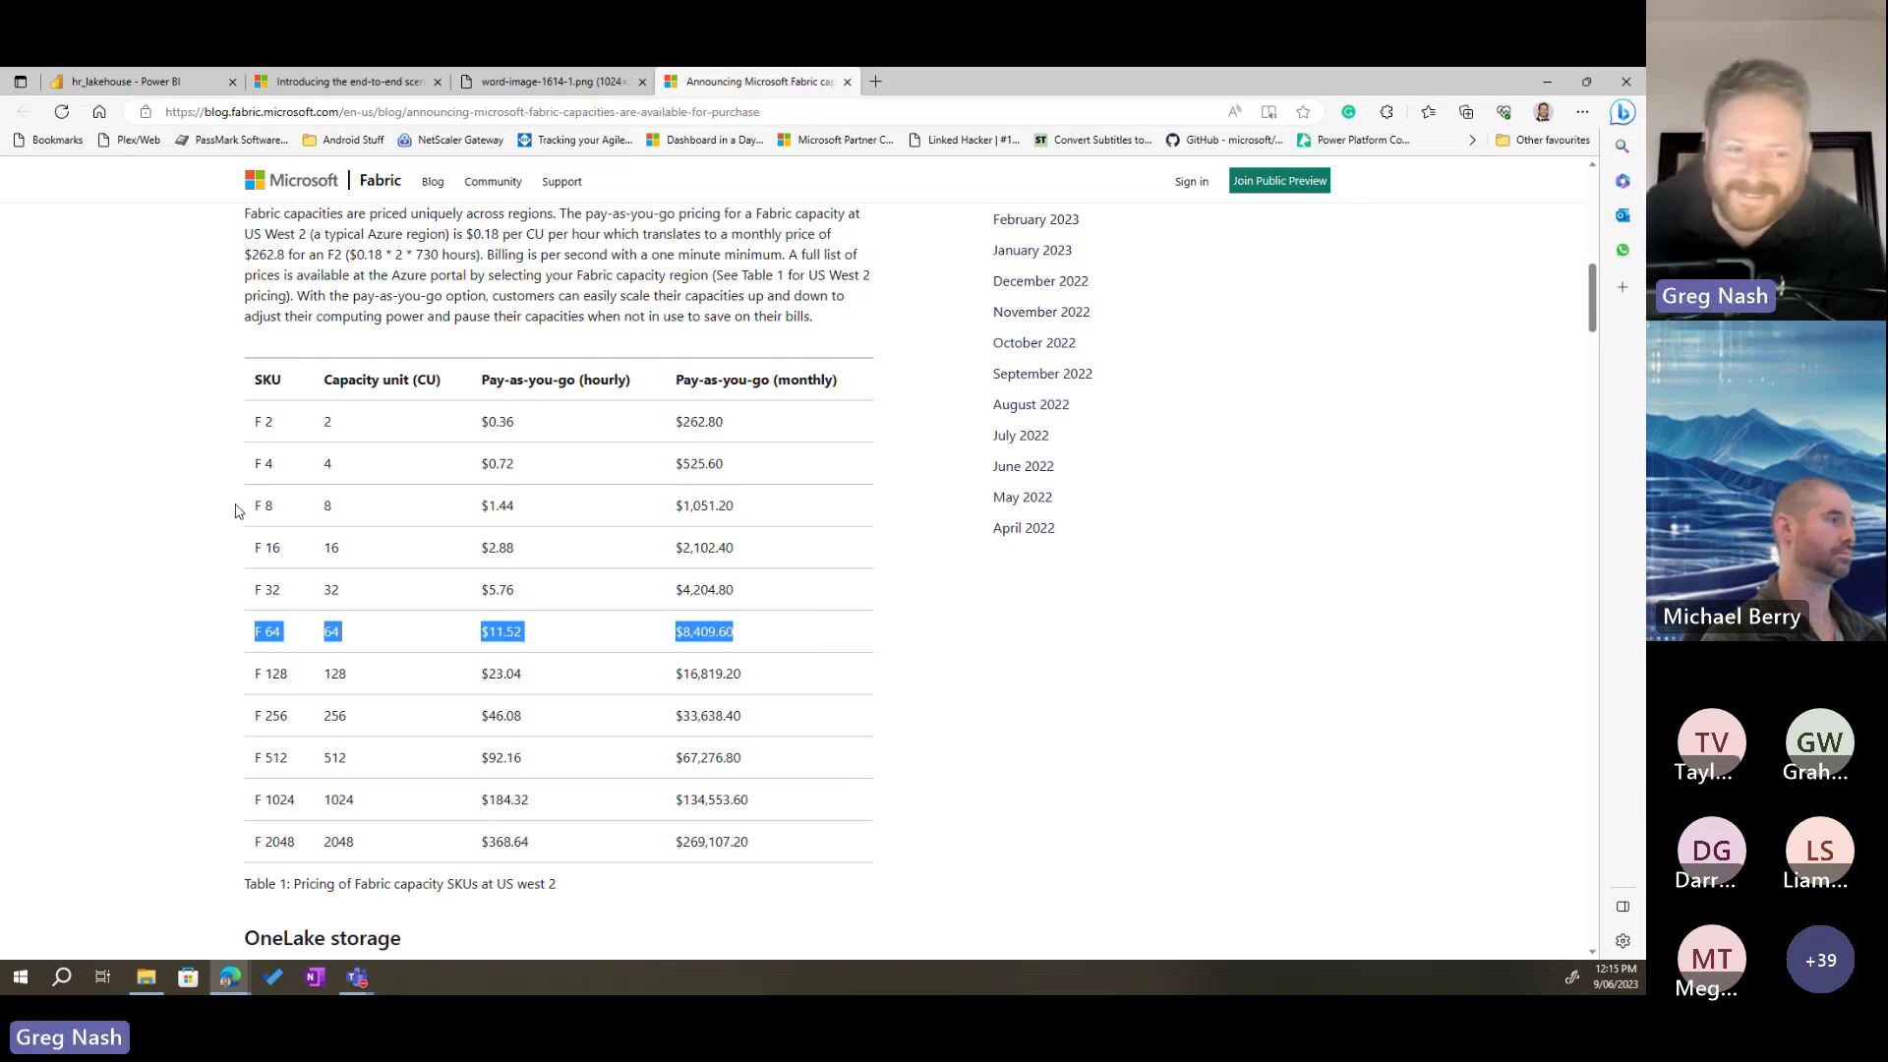
pyautogui.scroll(-6, 772, 560)
pyautogui.scroll(2, 953, 548)
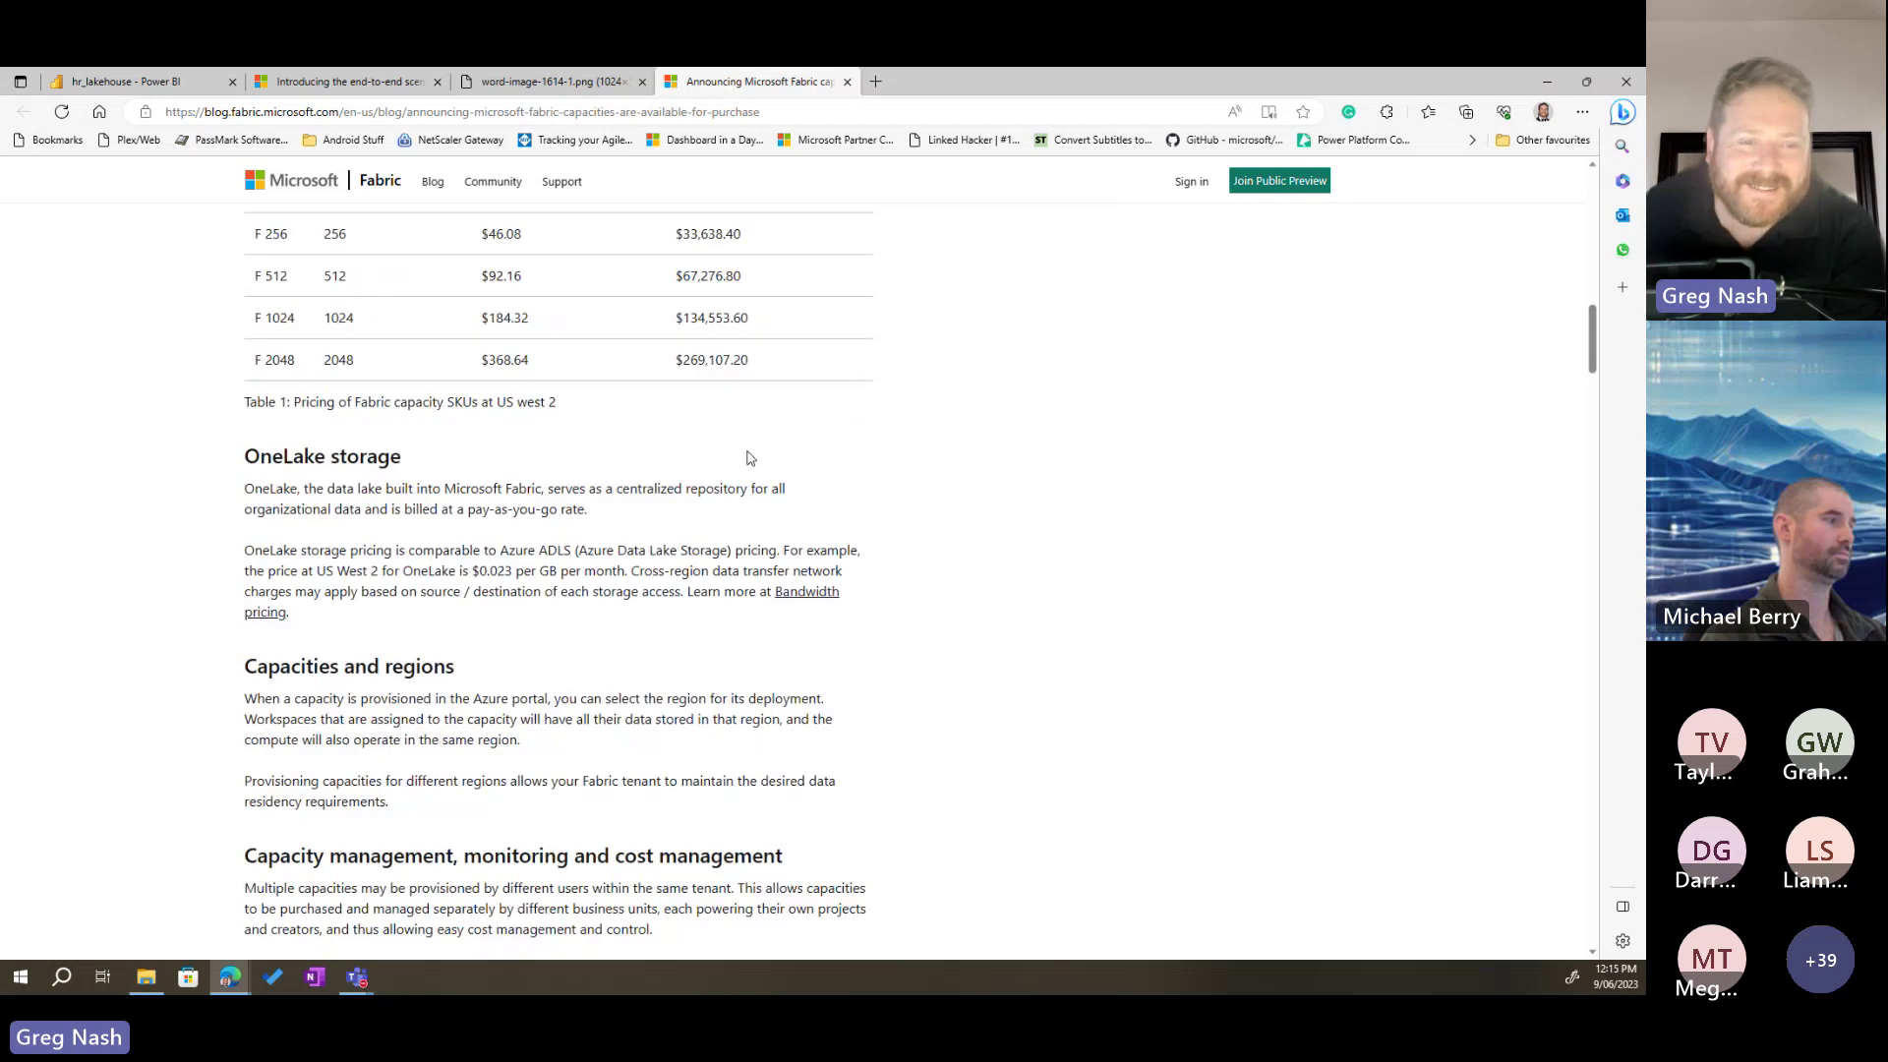
pyautogui.scroll(-2, 915, 523)
pyautogui.scroll(-3, 915, 528)
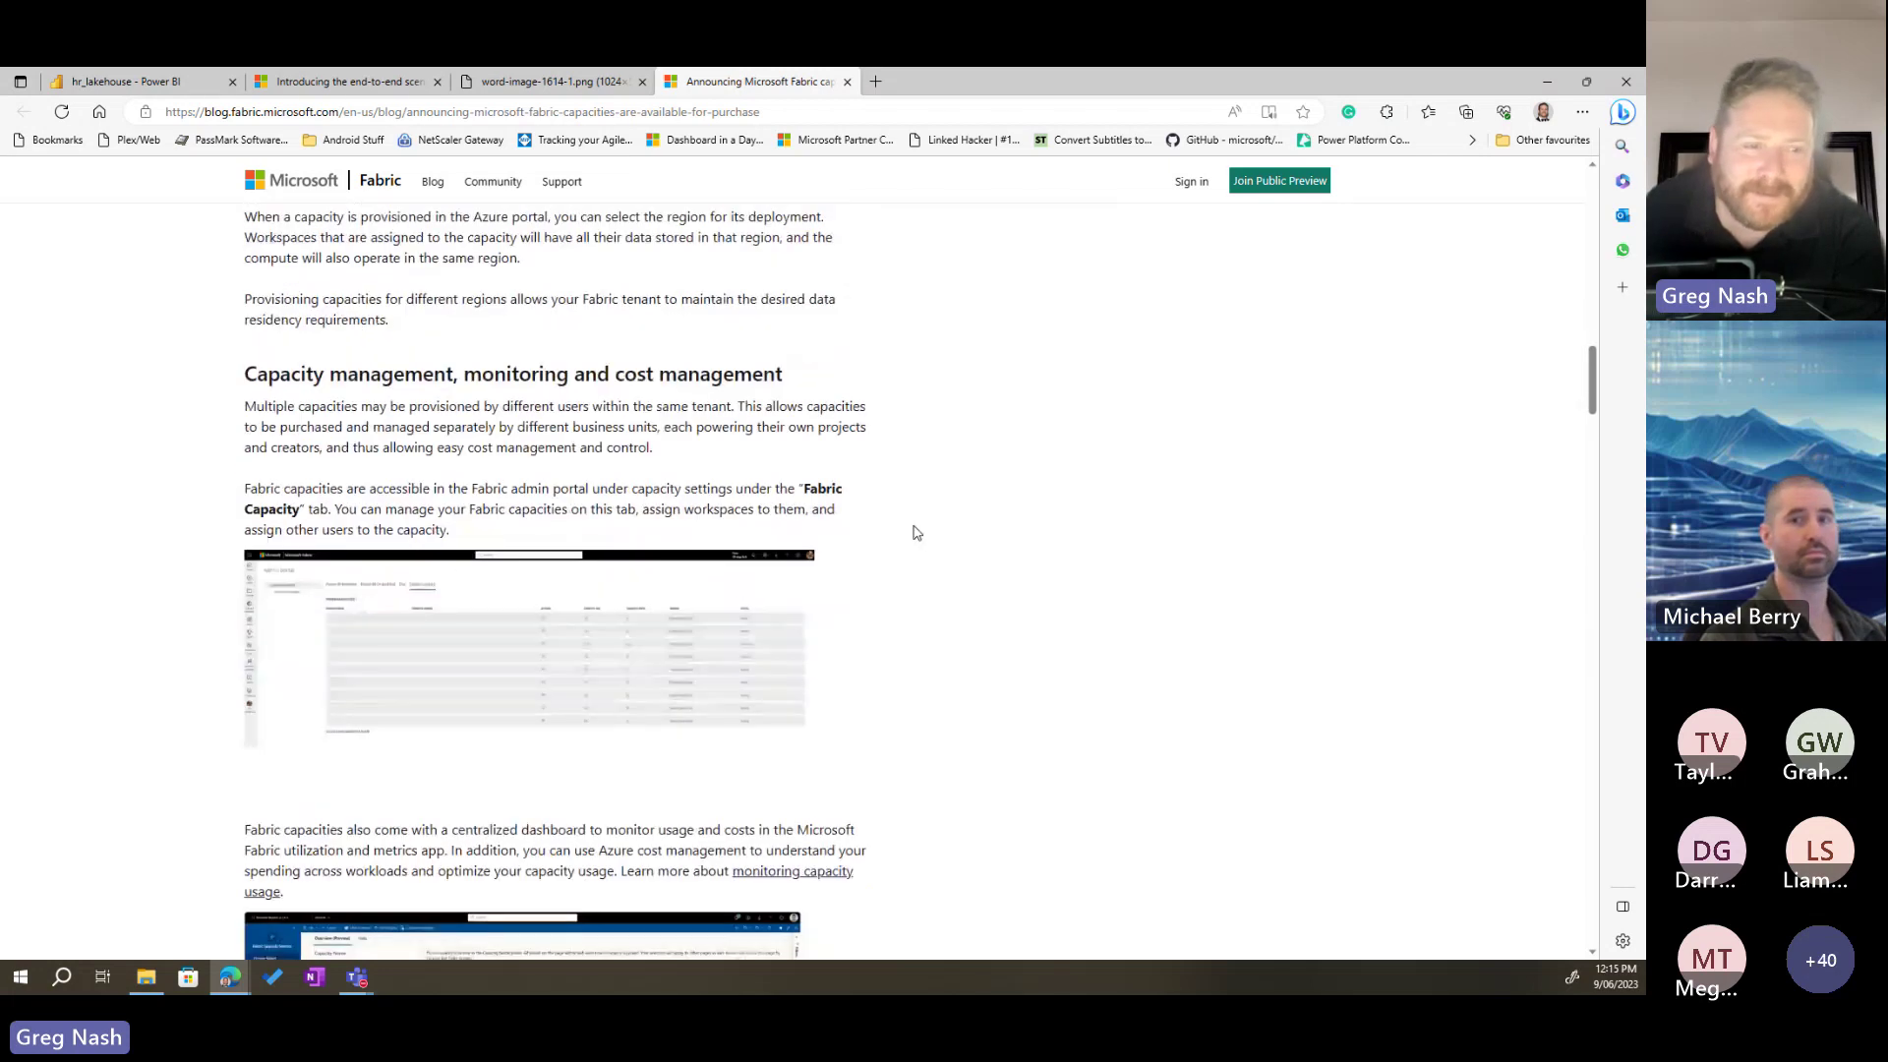
pyautogui.scroll(3, 974, 532)
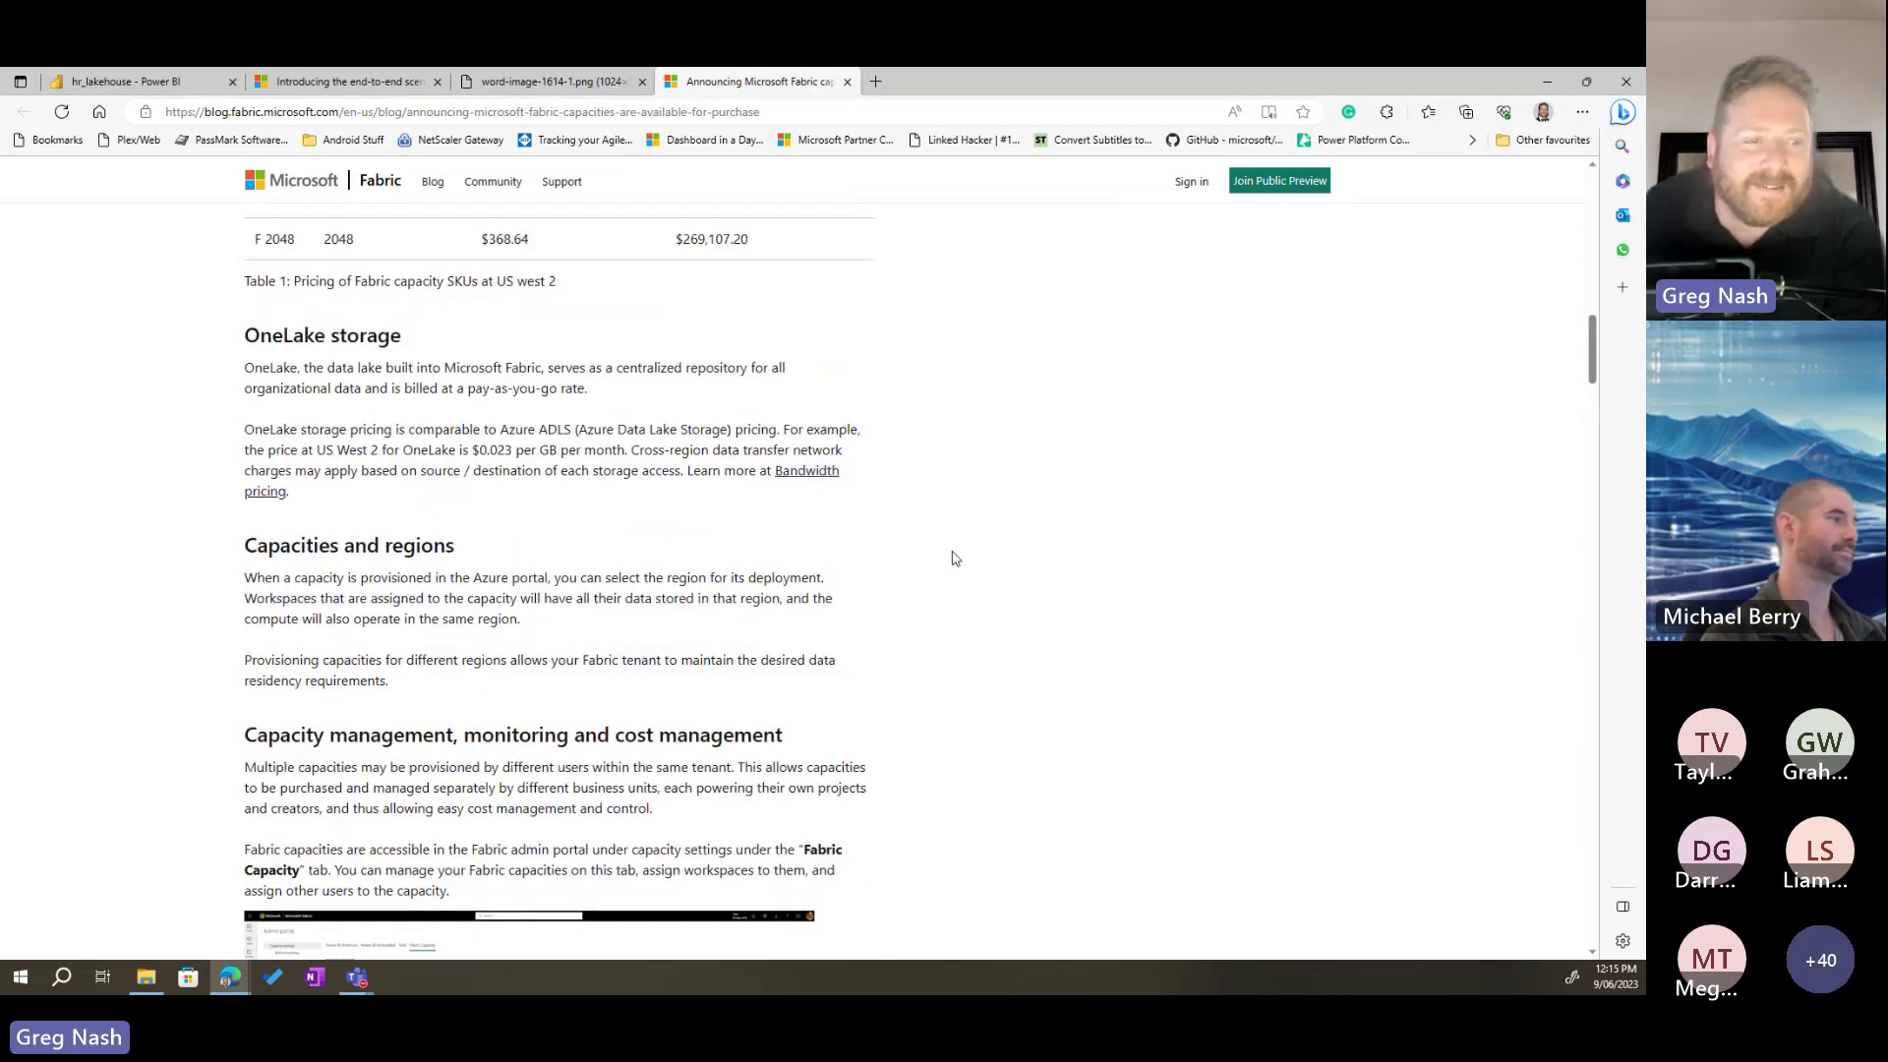
pyautogui.scroll(5, 952, 559)
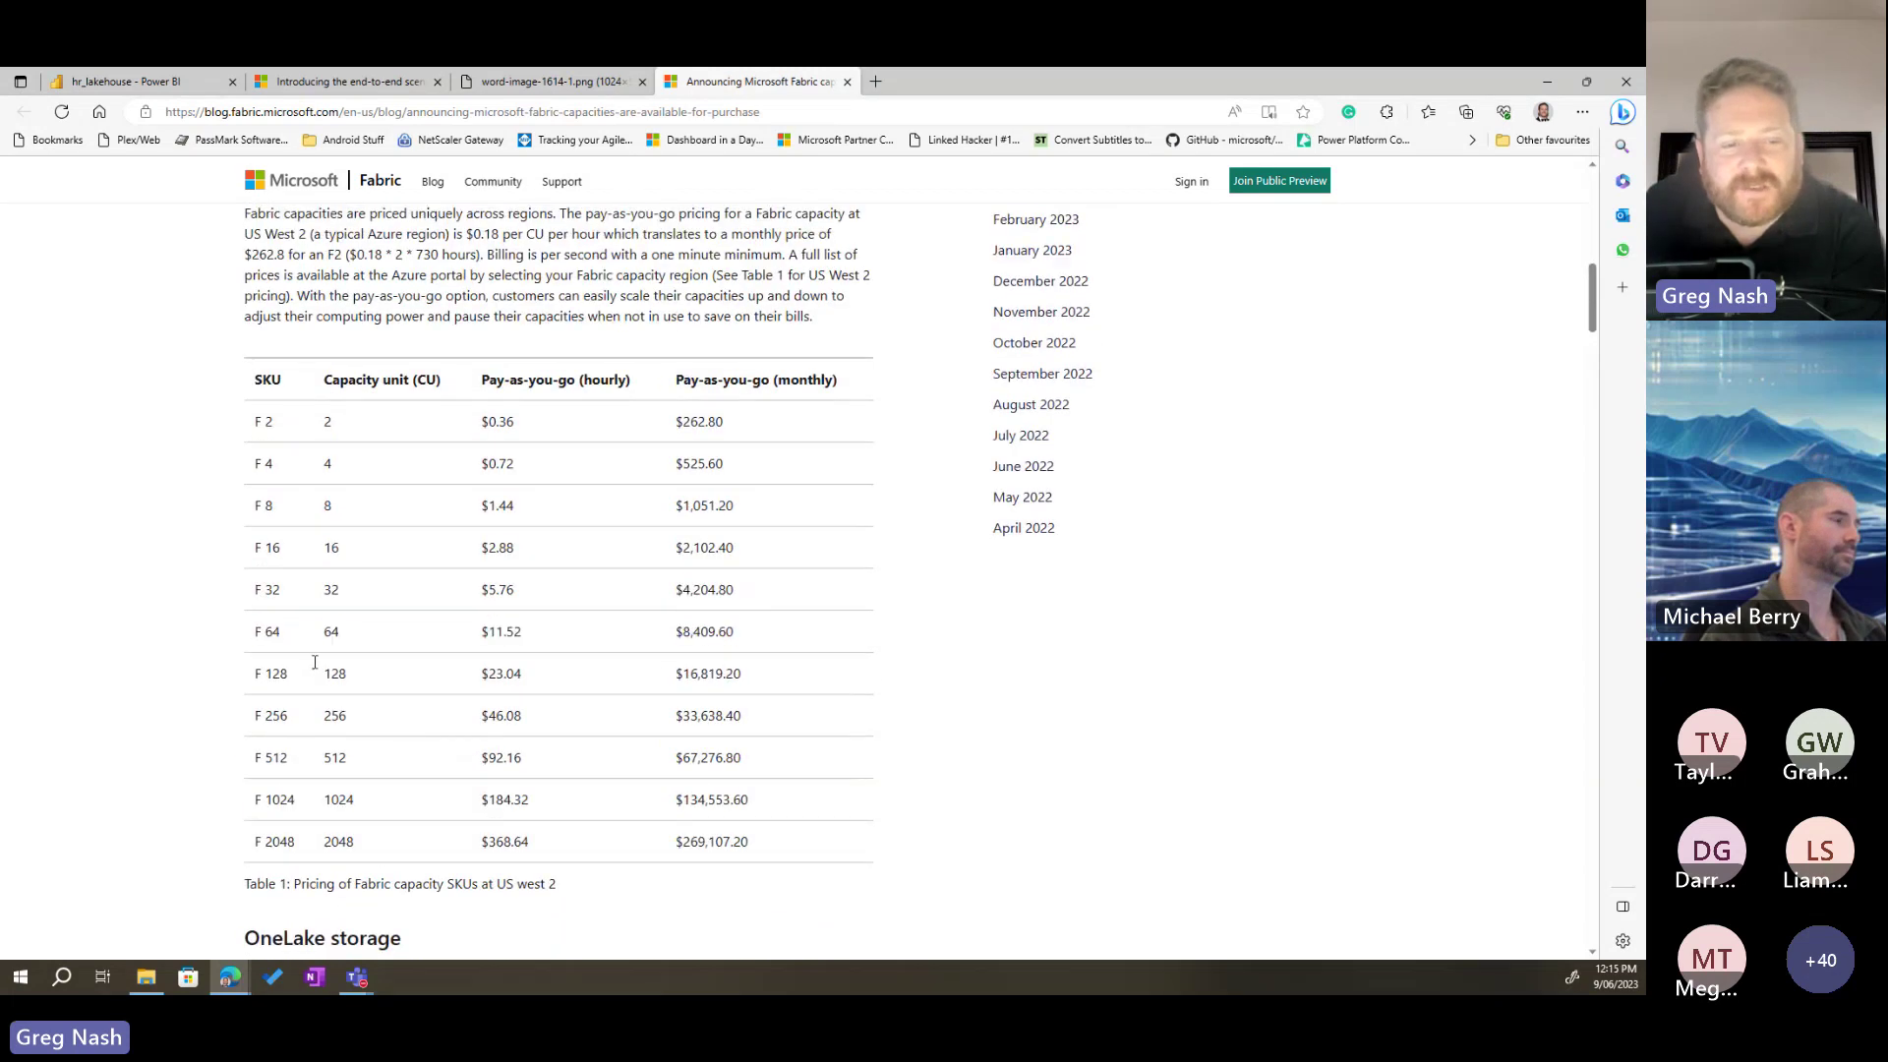
pyautogui.moveTo(245, 630); pyautogui.dragTo(767, 641)
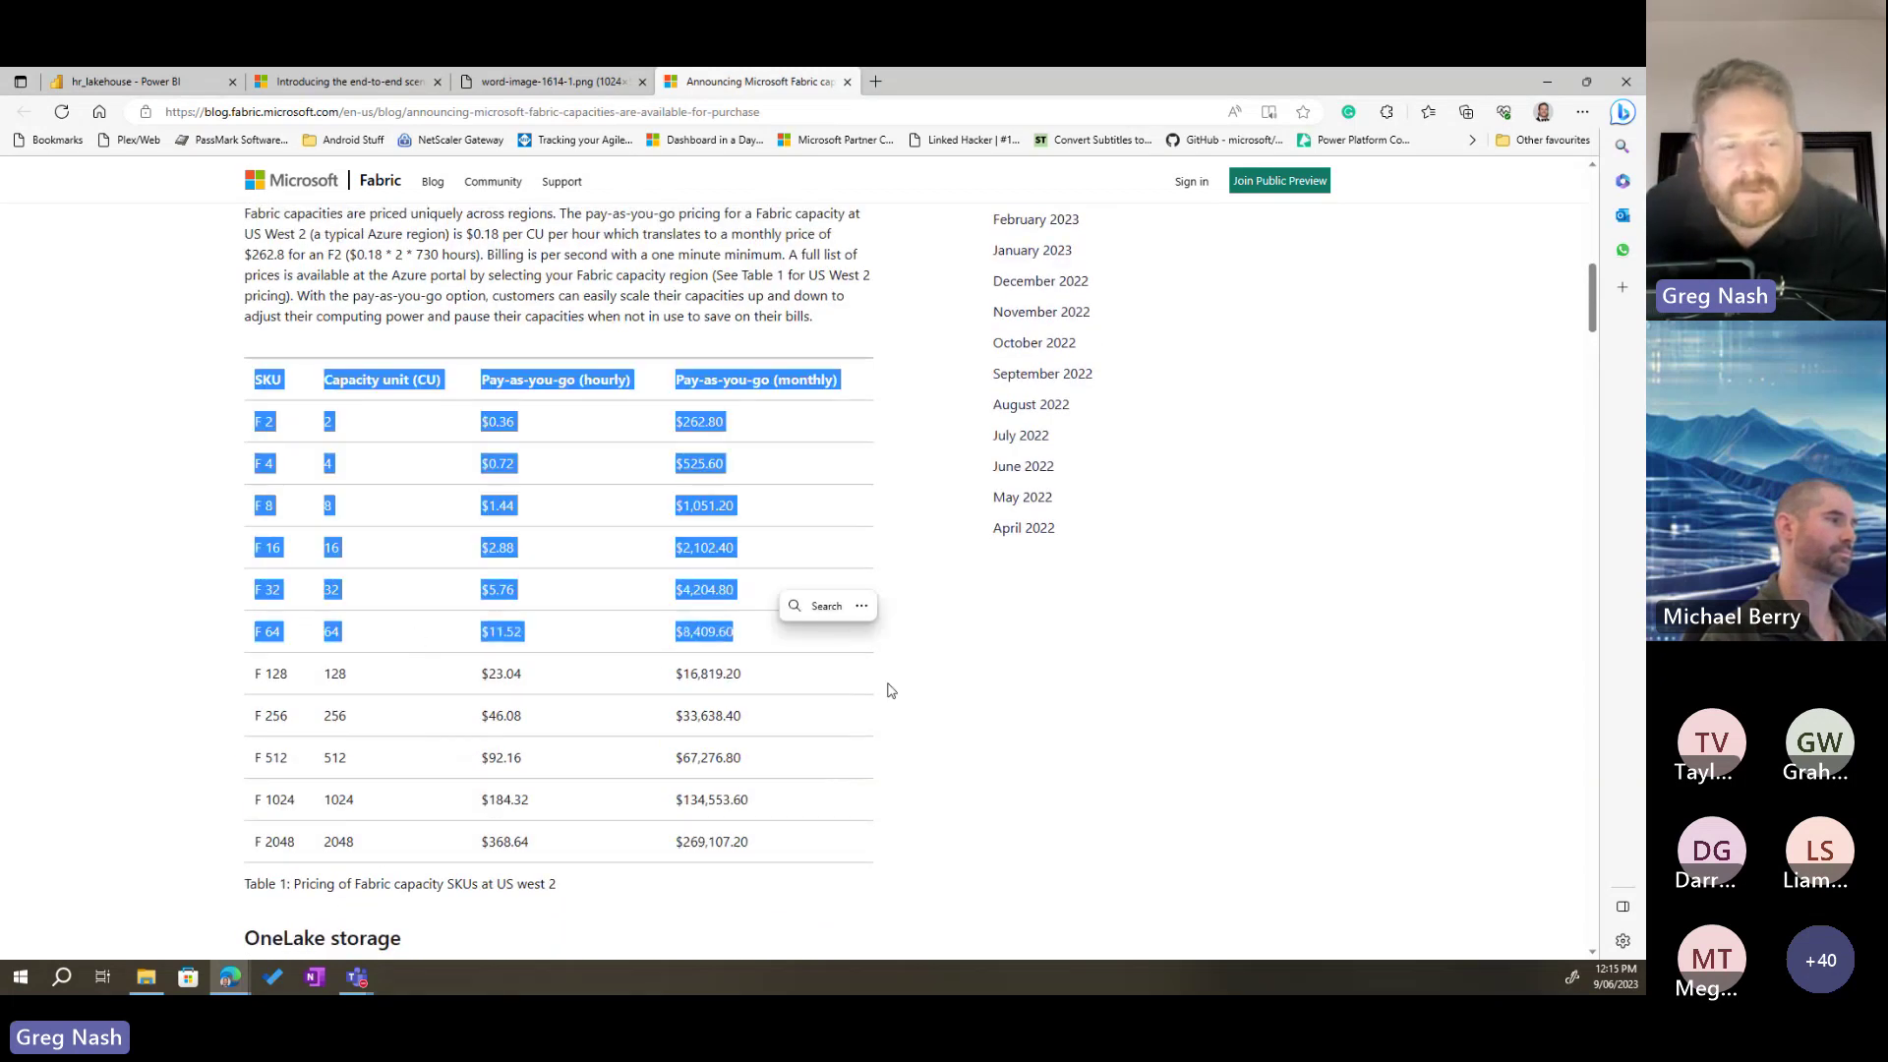
# Step: Highlight the article's OneLake storage section and its price per GB per month at US West 2
pyautogui.scroll(-3, 236, 593)
pyautogui.moveTo(236, 594); pyautogui.dragTo(495, 739)
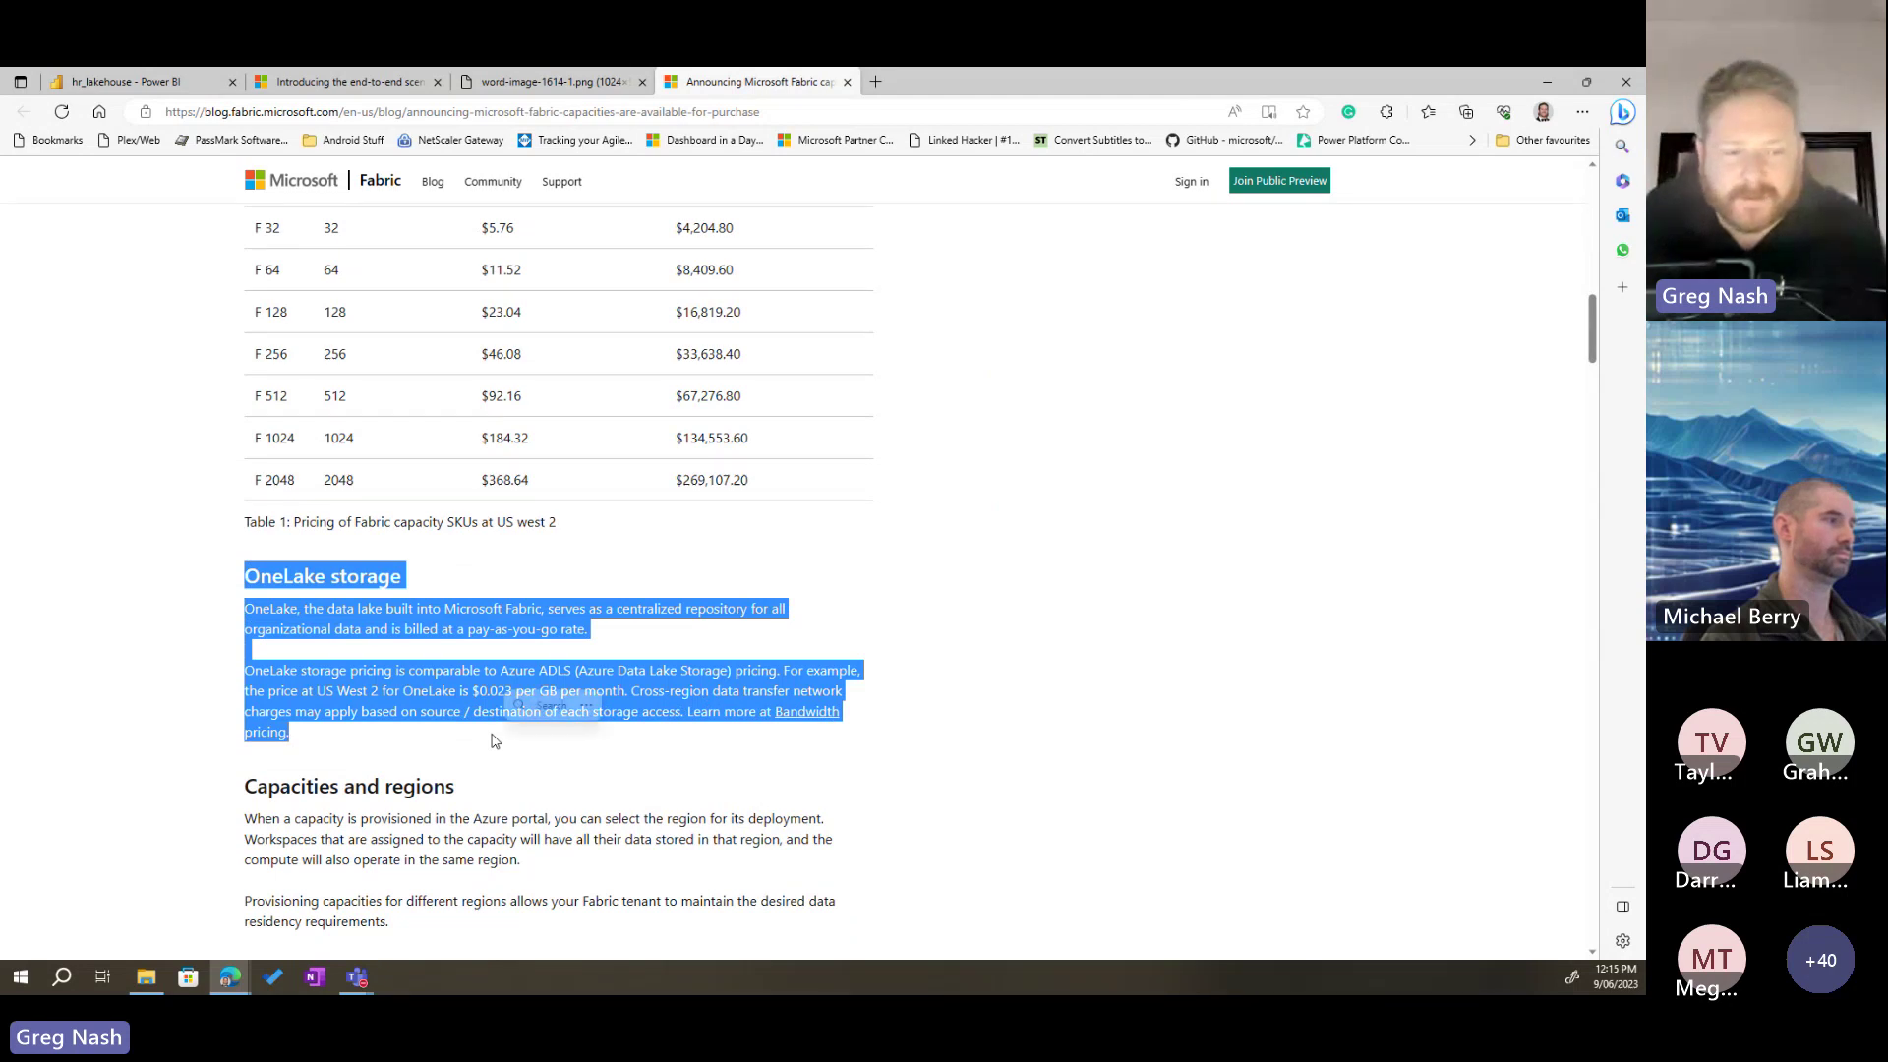
pyautogui.moveTo(441, 692); pyautogui.dragTo(618, 691)
pyautogui.moveTo(830, 759); pyautogui.dragTo(234, 599)
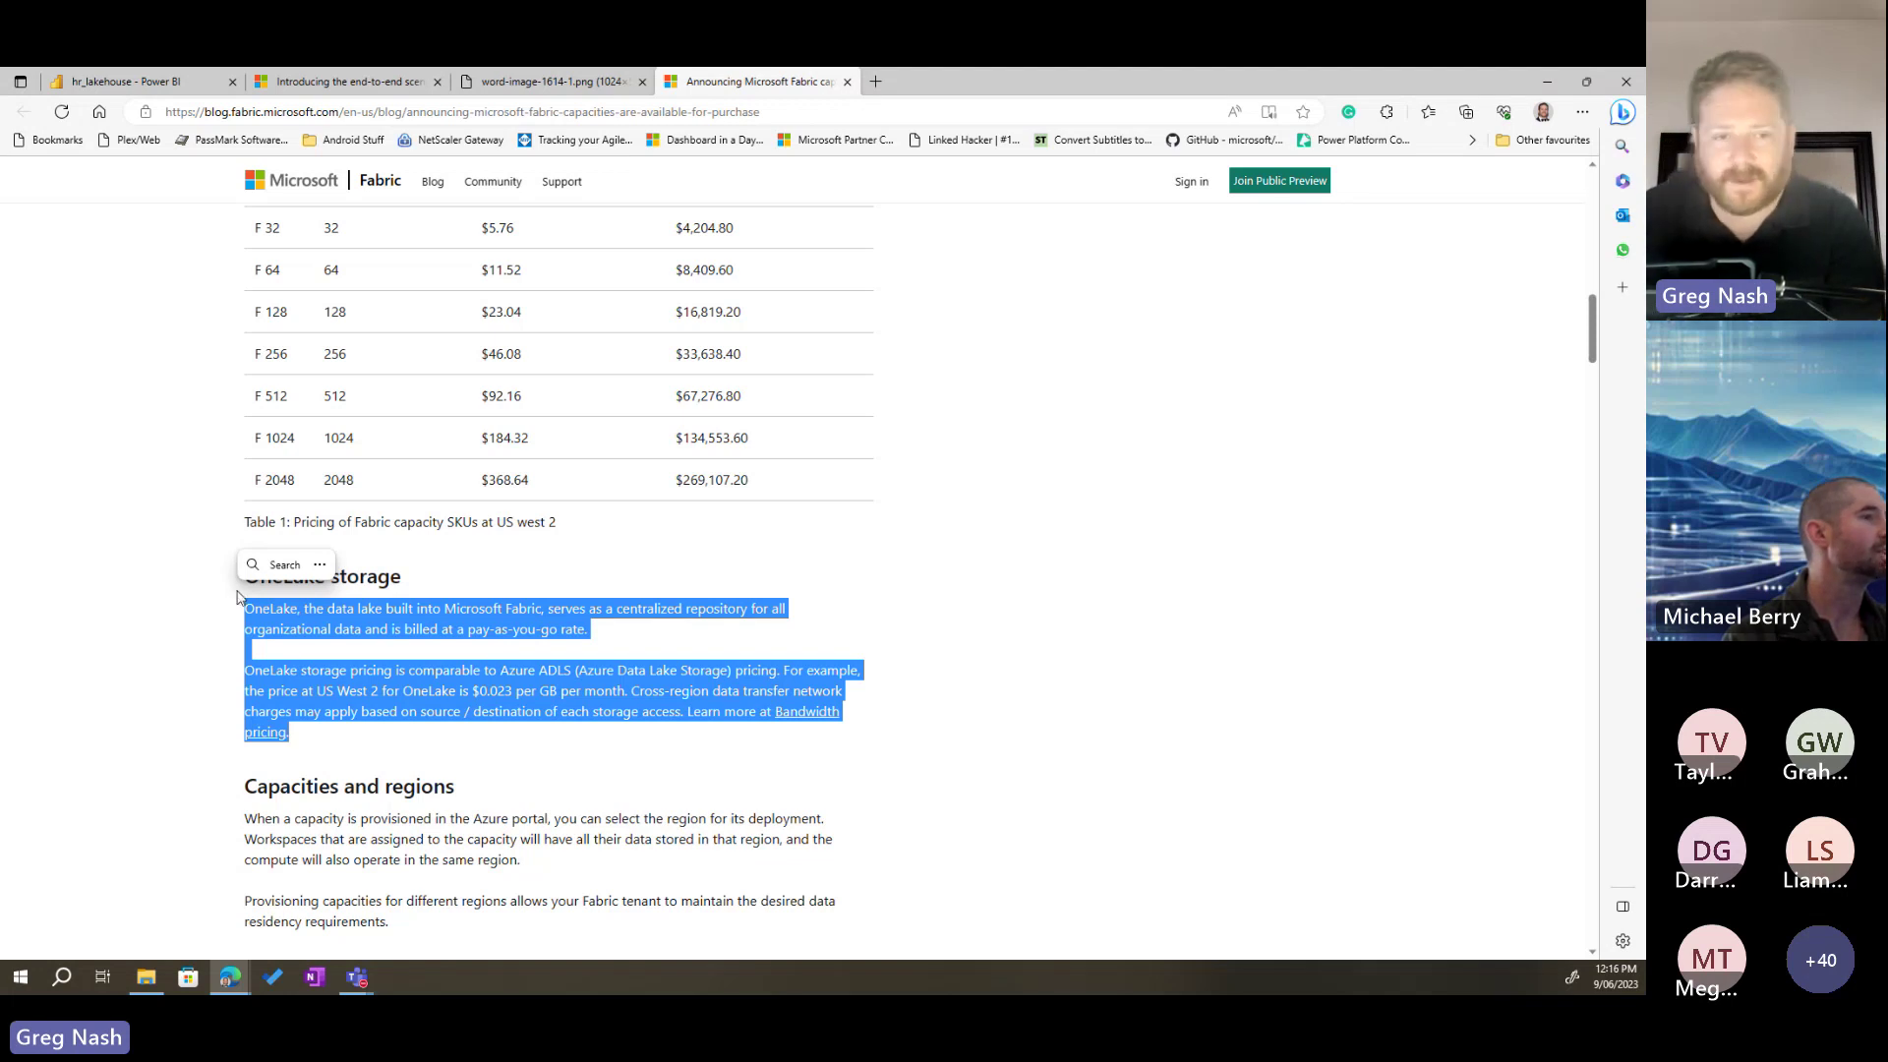
pyautogui.click(942, 515)
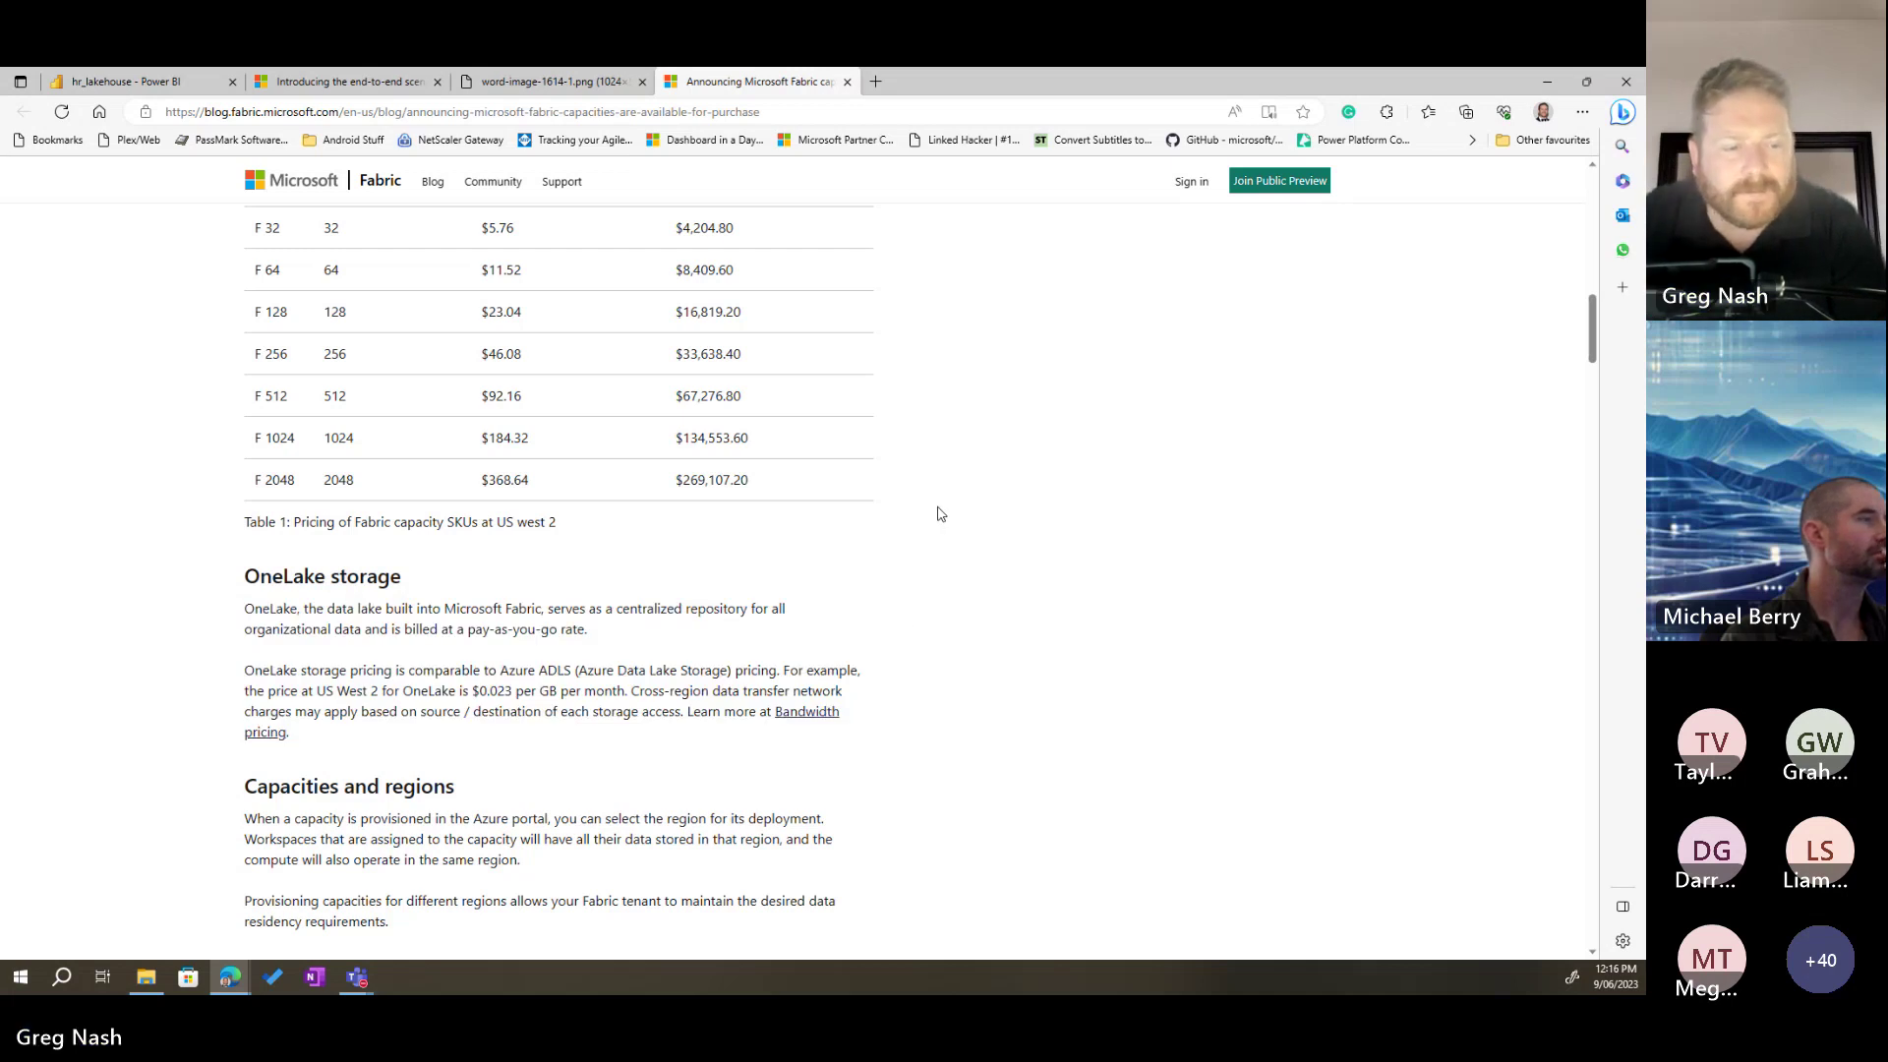
# Step: Highlight the Capacities and regions section and read on through capacity management, monitoring and cost management
pyautogui.scroll(-1, 937, 513)
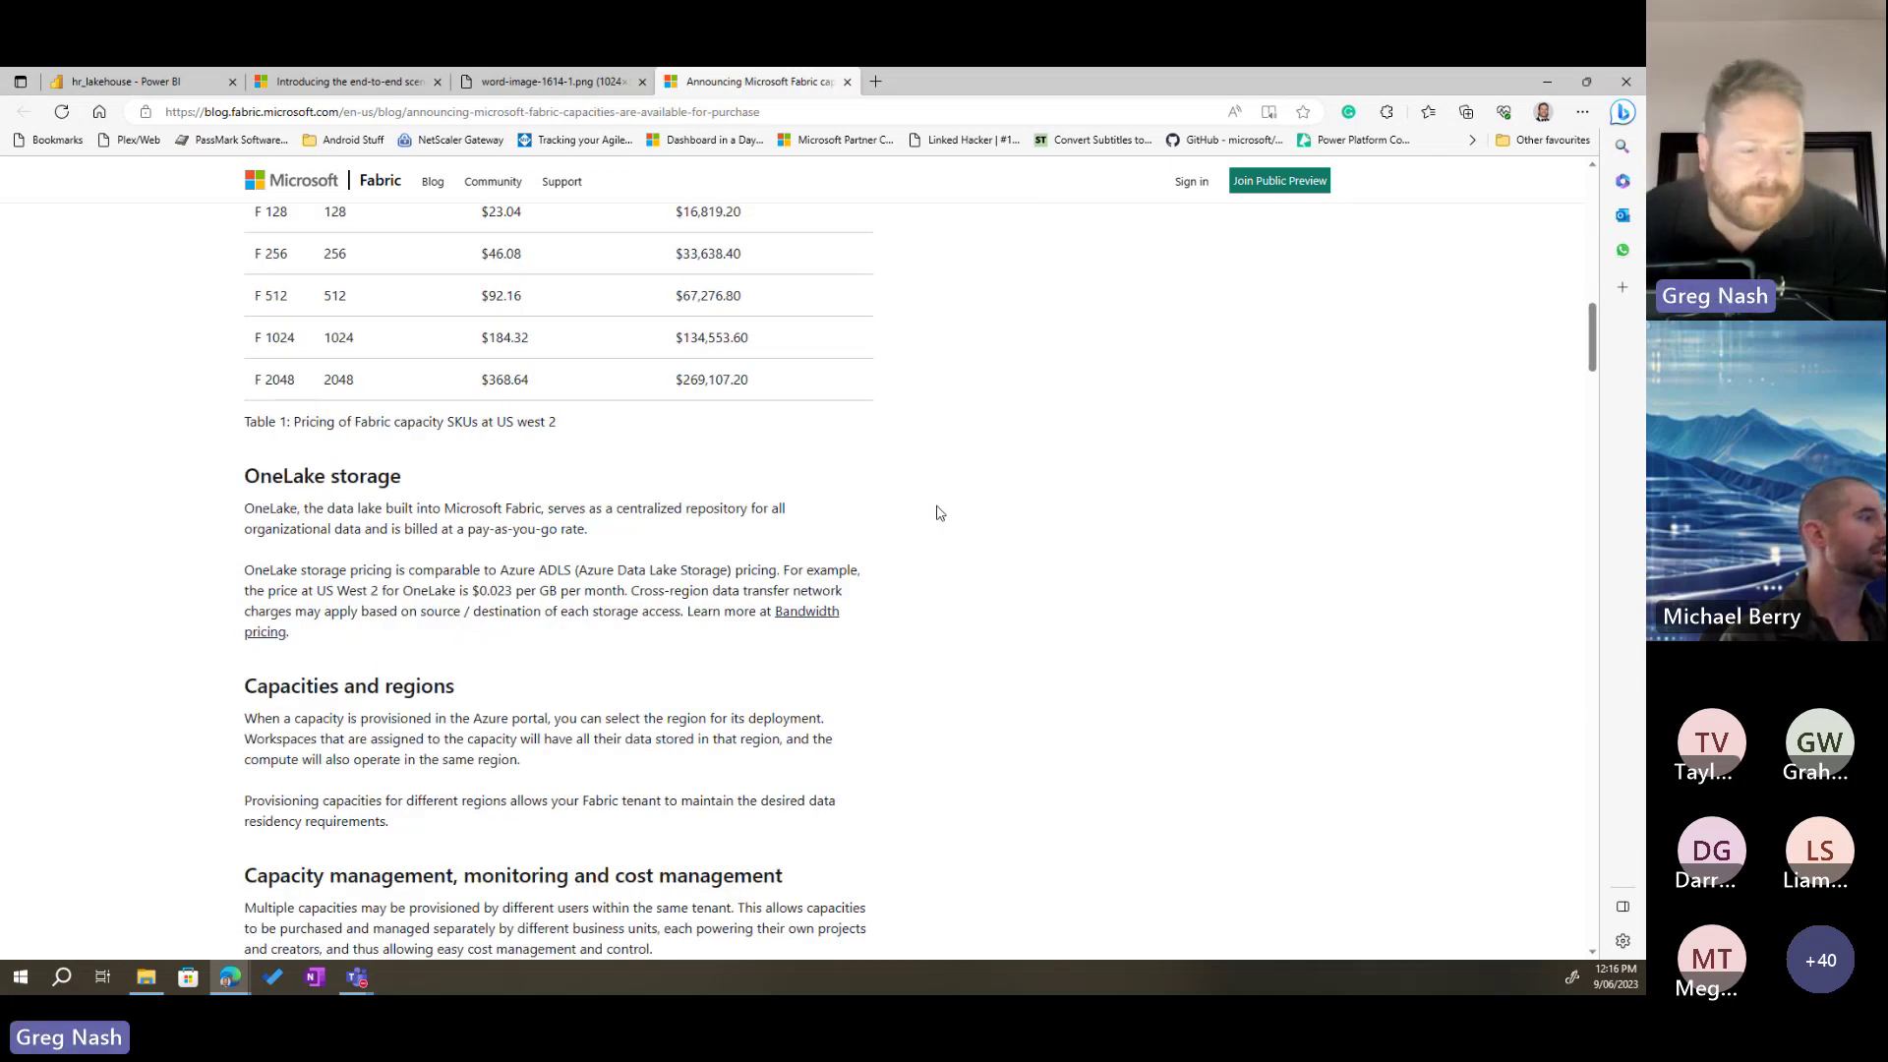
pyautogui.scroll(-2, 934, 507)
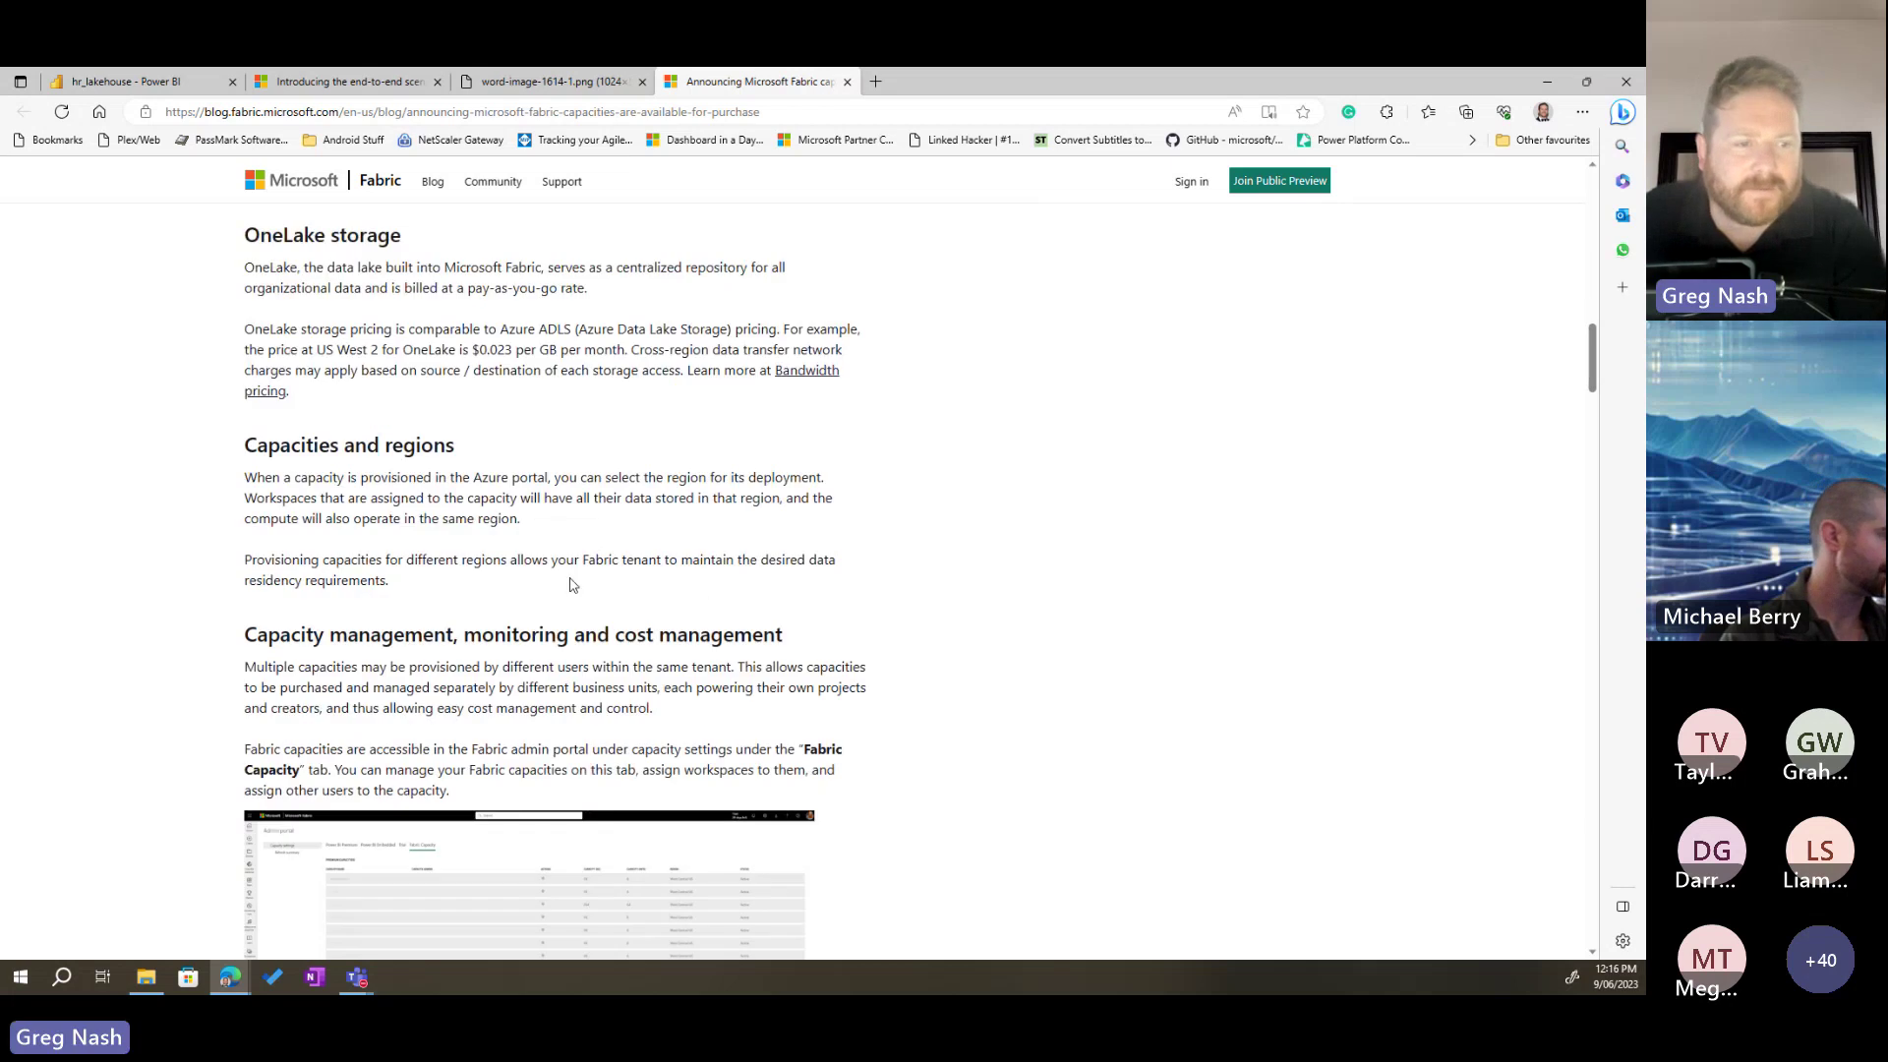
pyautogui.moveTo(573, 585); pyautogui.dragTo(245, 445)
pyautogui.click(565, 519)
pyautogui.scroll(-5, 905, 535)
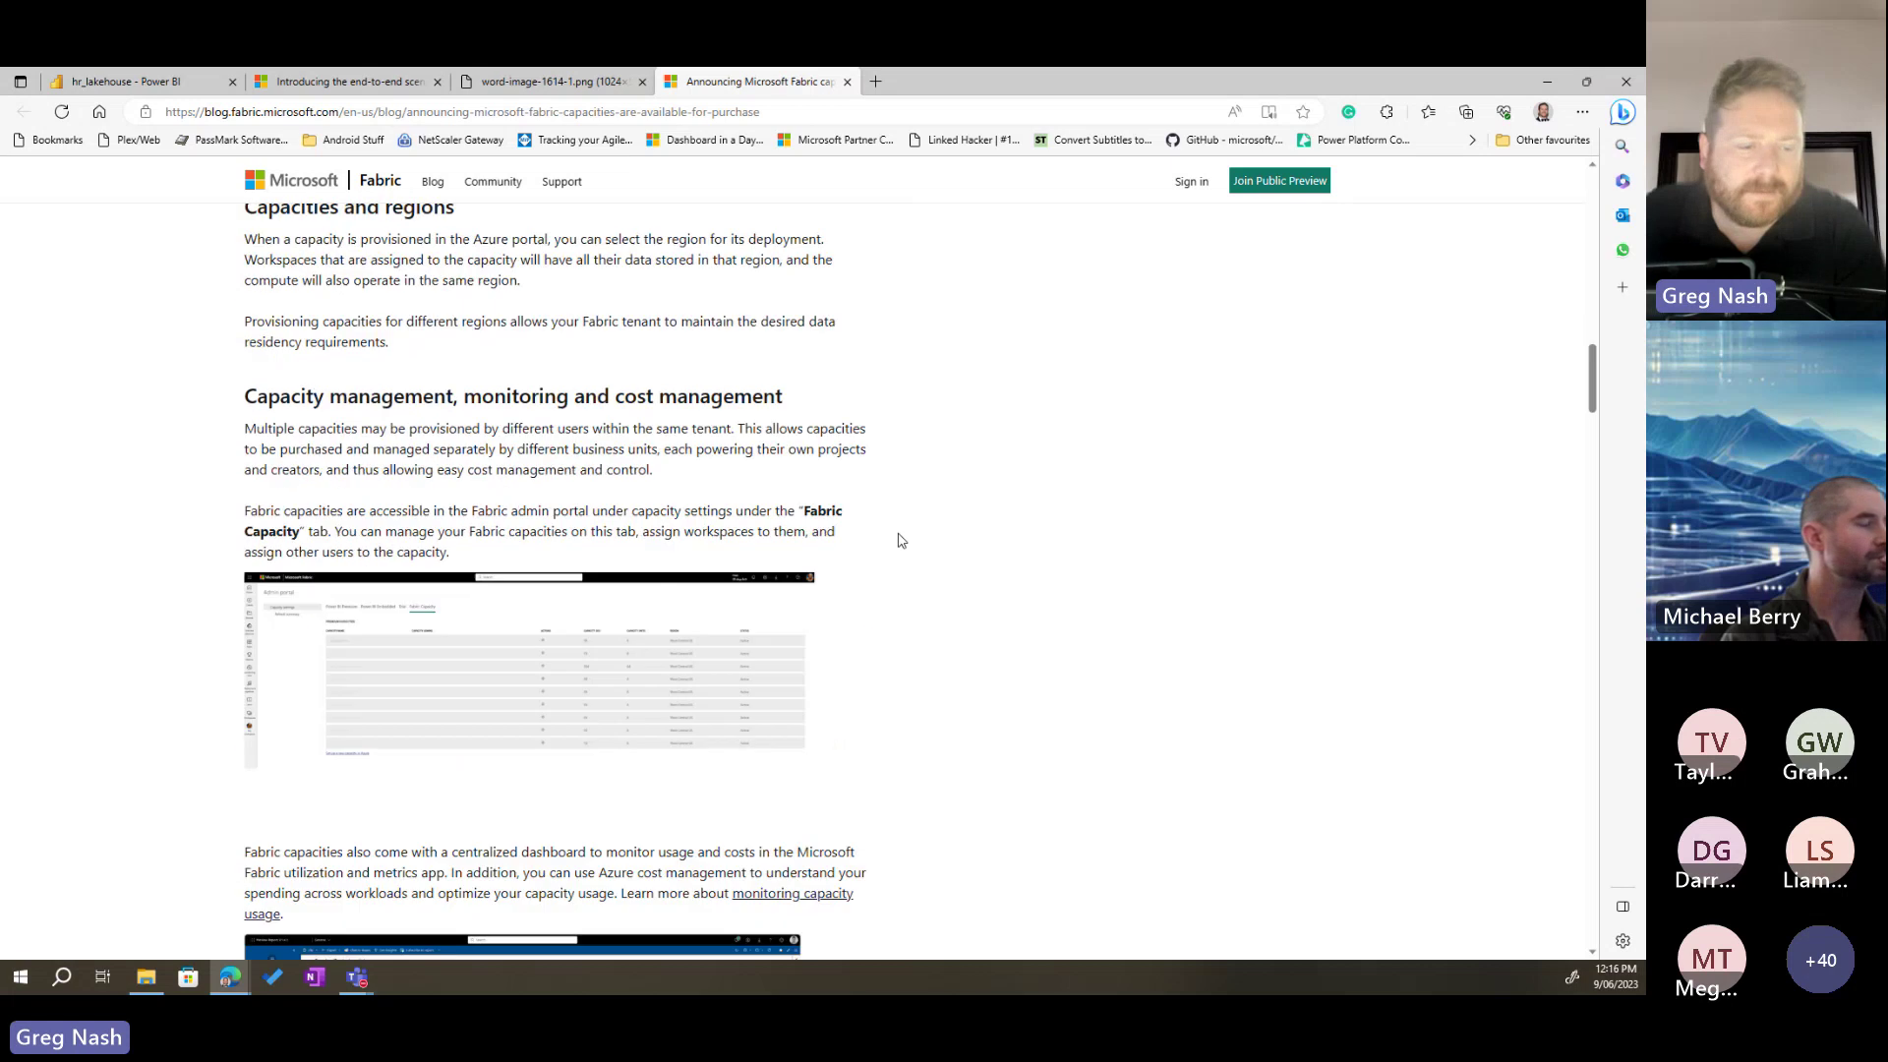
pyautogui.scroll(2, 944, 544)
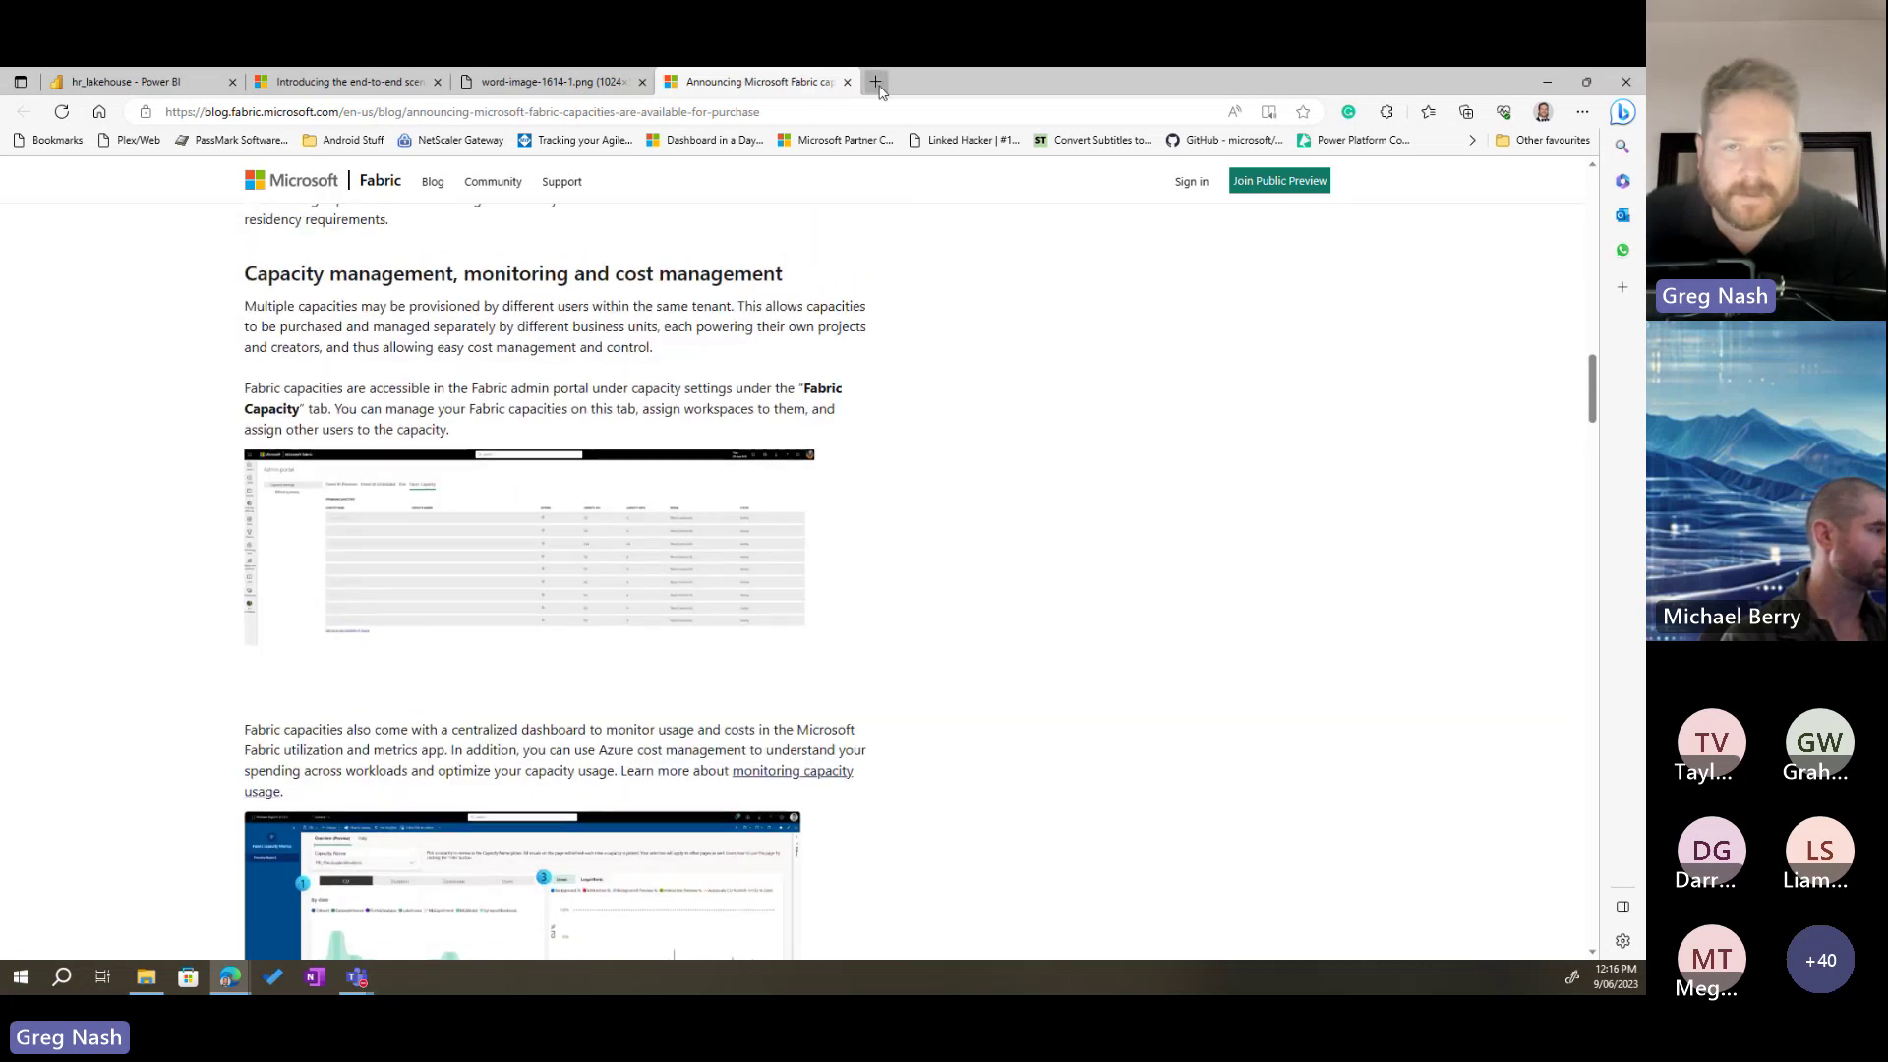
# Step: Switch to the Azure portal and open the Microsoft Fabric (preview) offer found in the Marketplace
pyautogui.hotkey('ctrl', 't')
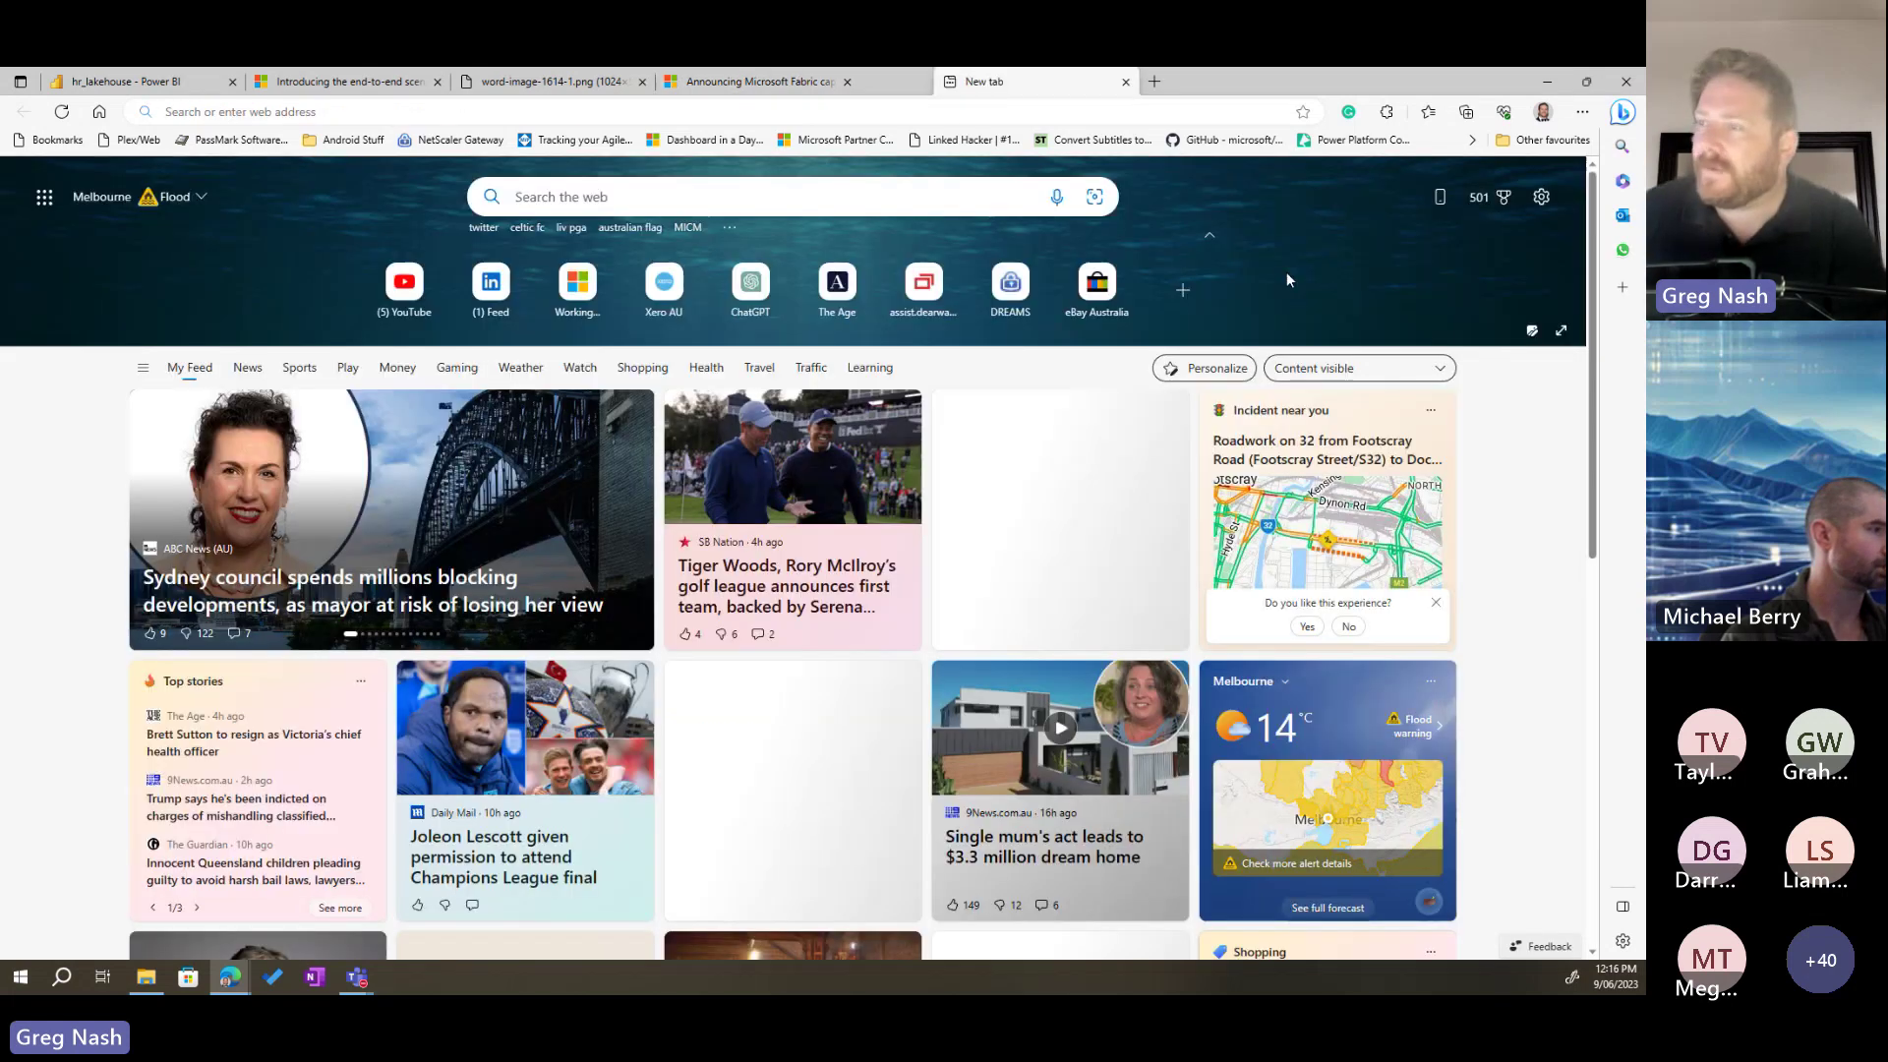
pyautogui.hotkey('ctrl', 'w')
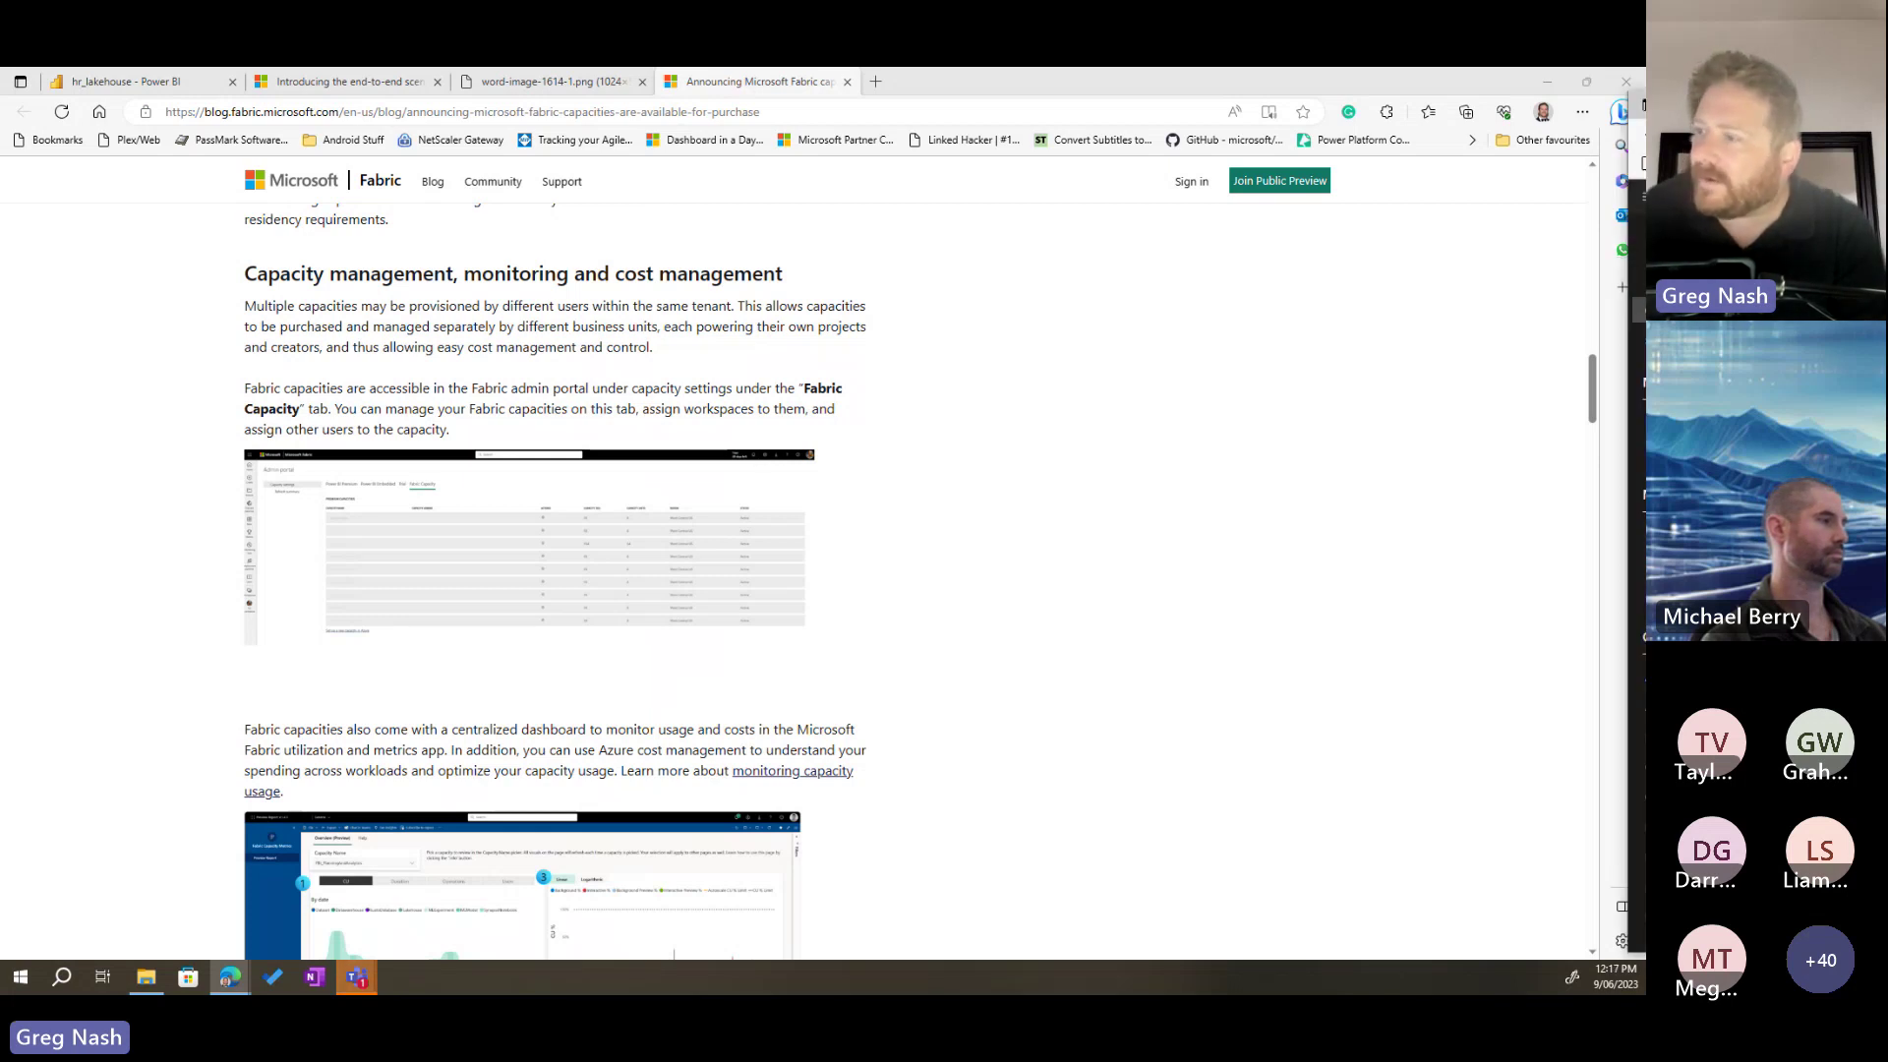
pyautogui.hotkey('alt', 'Tab')
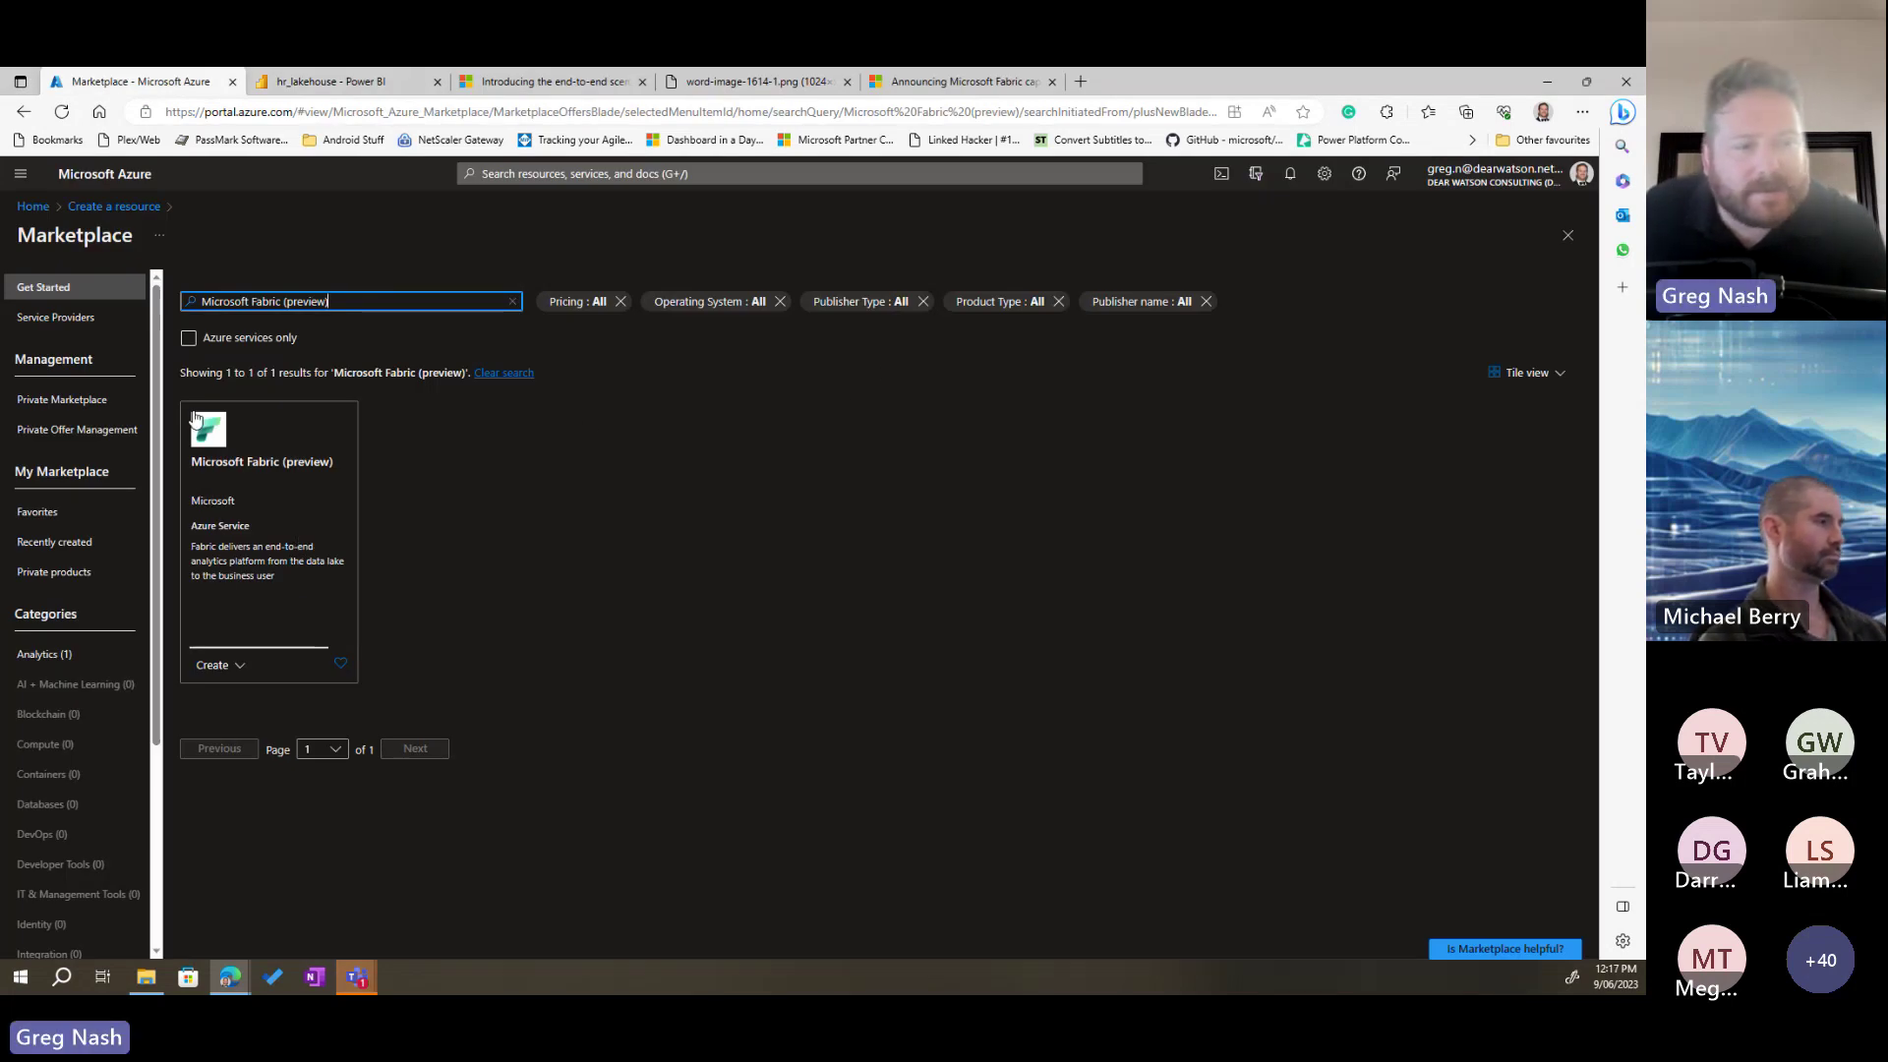
pyautogui.click(239, 588)
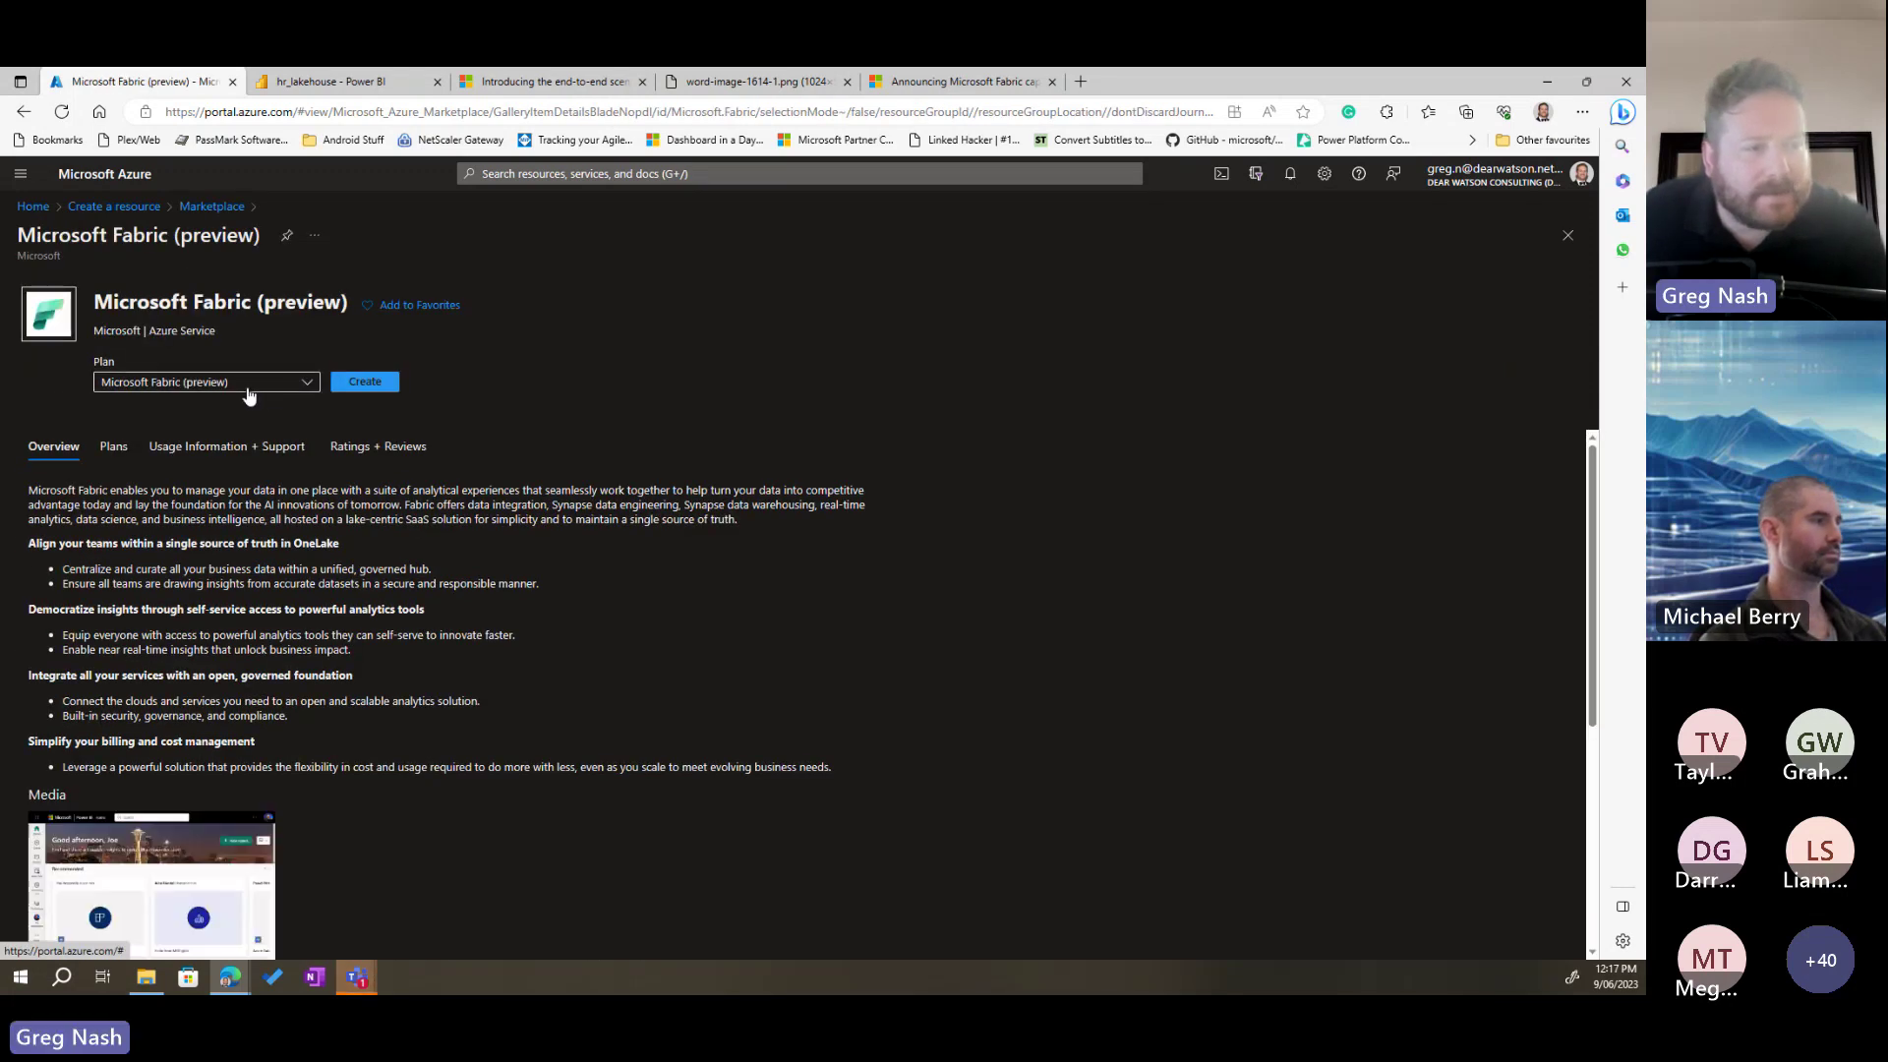
# Step: Review the Microsoft Fabric (preview) offer's overview, plans, usage and support information, and ratings and reviews
pyautogui.scroll(-3, 488, 561)
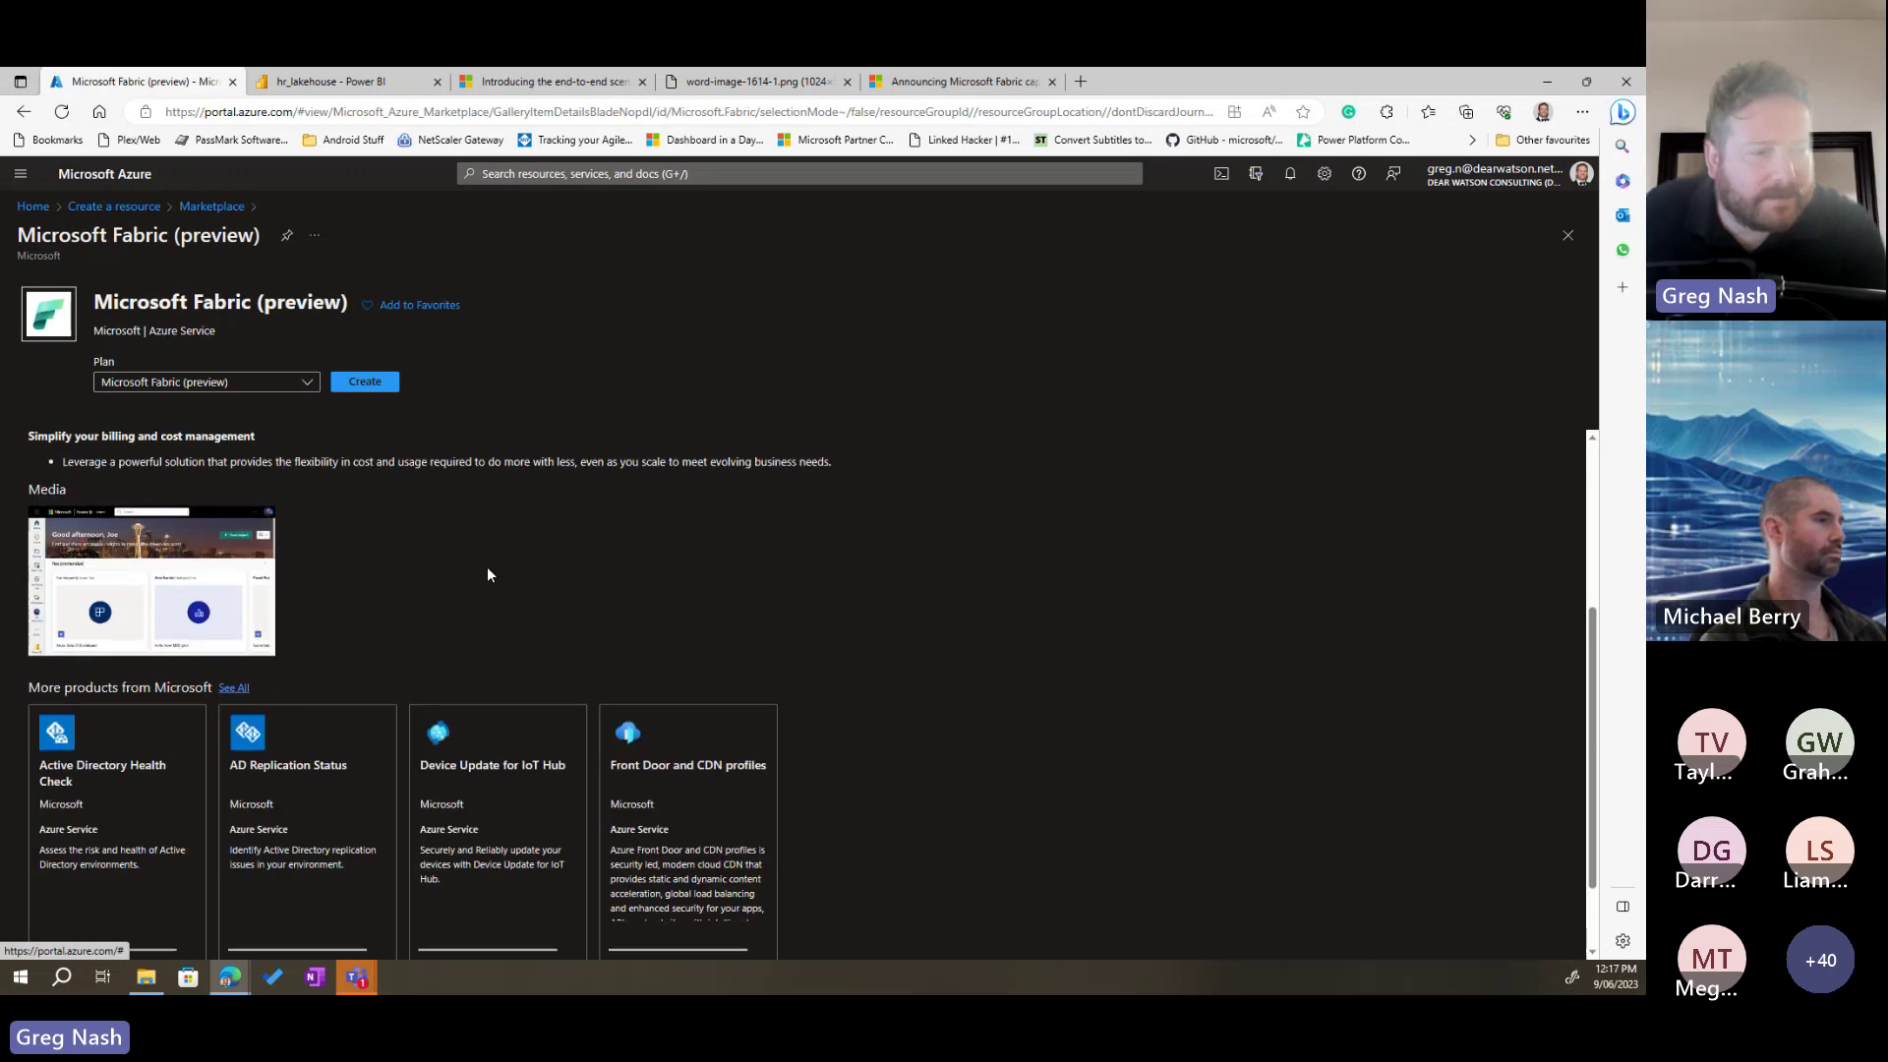
pyautogui.scroll(3, 487, 574)
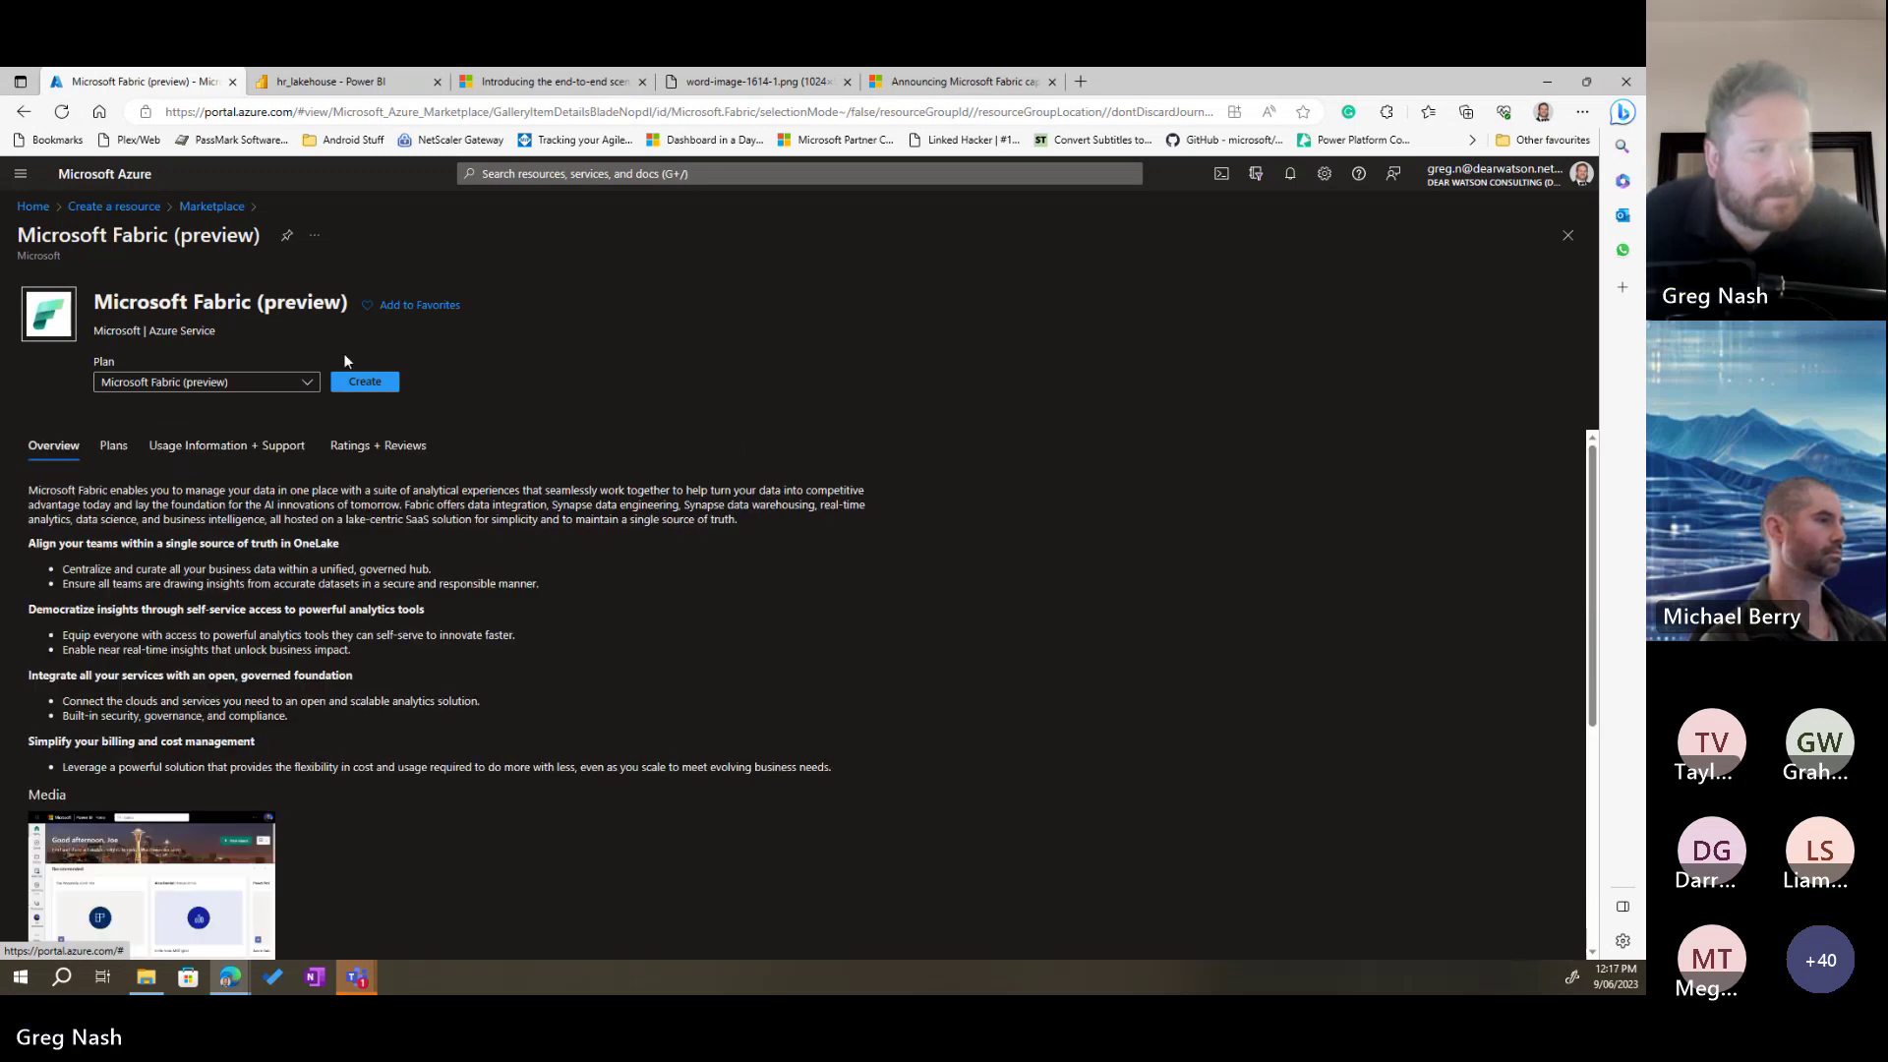
pyautogui.click(110, 462)
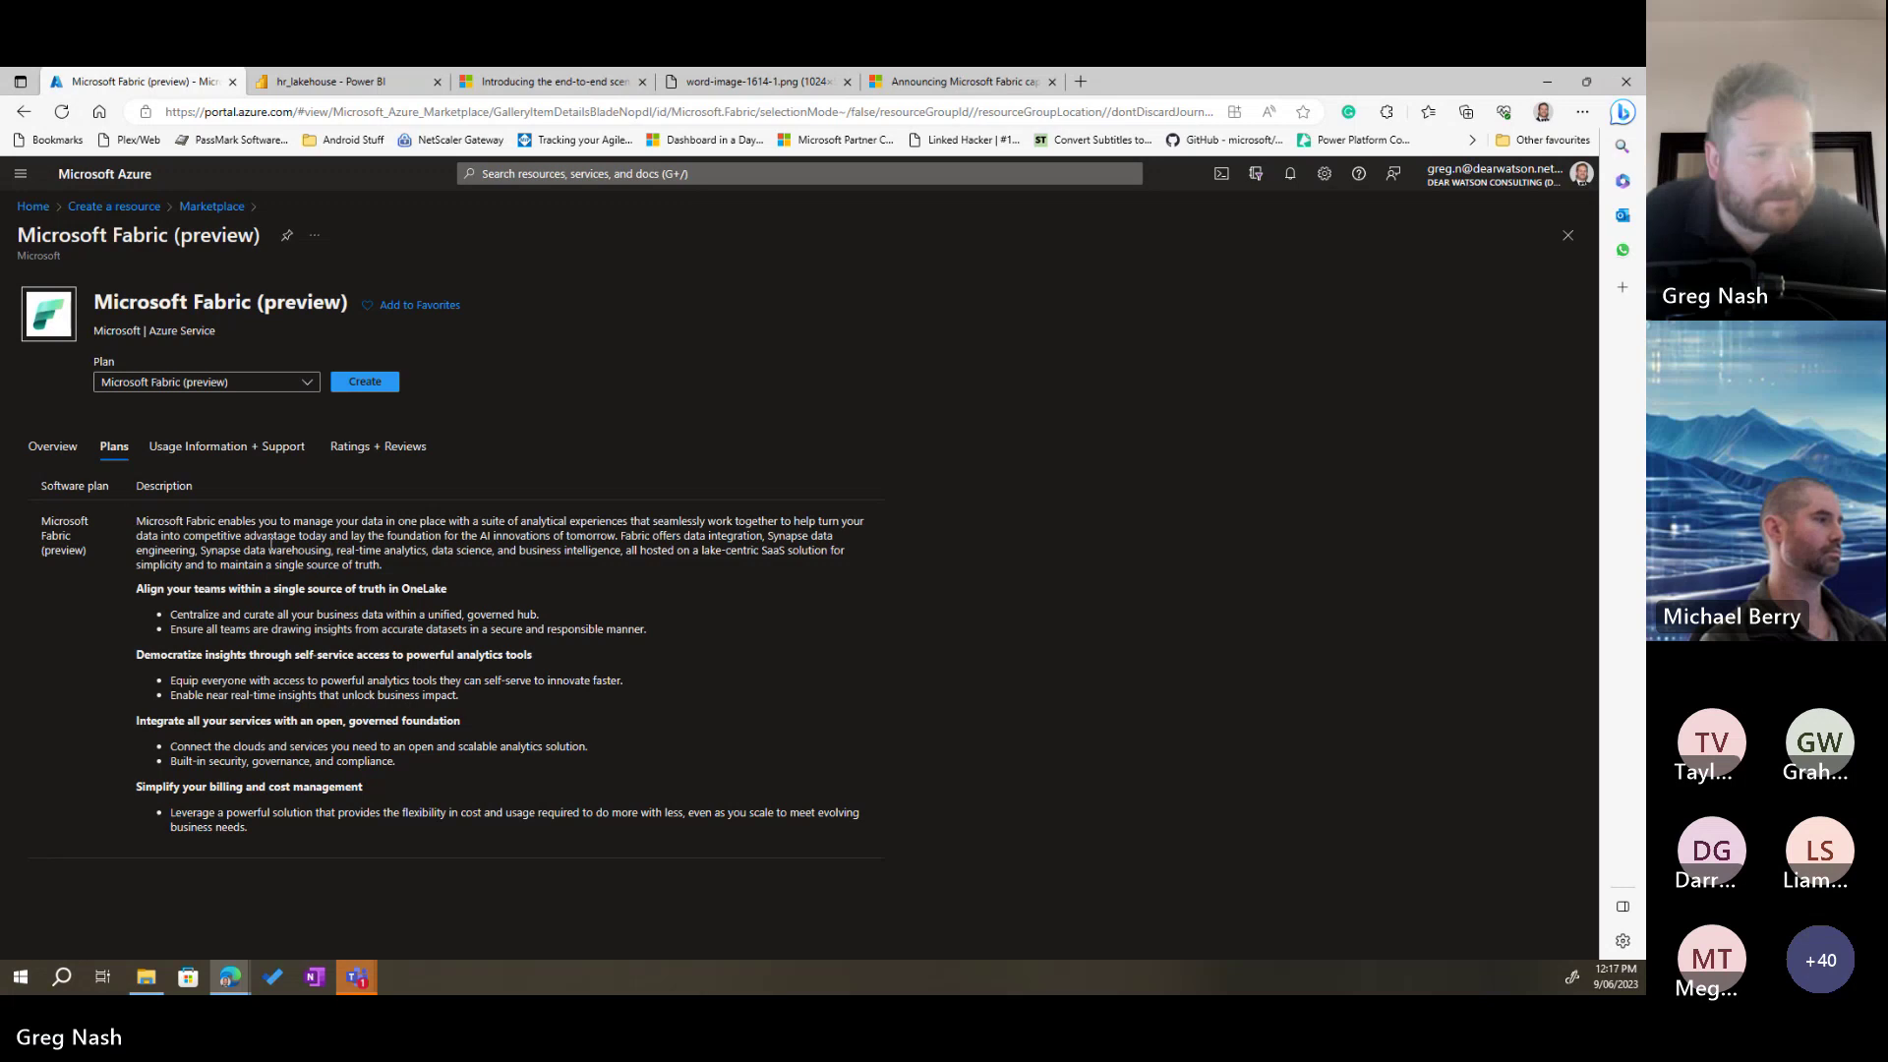
pyautogui.click(212, 453)
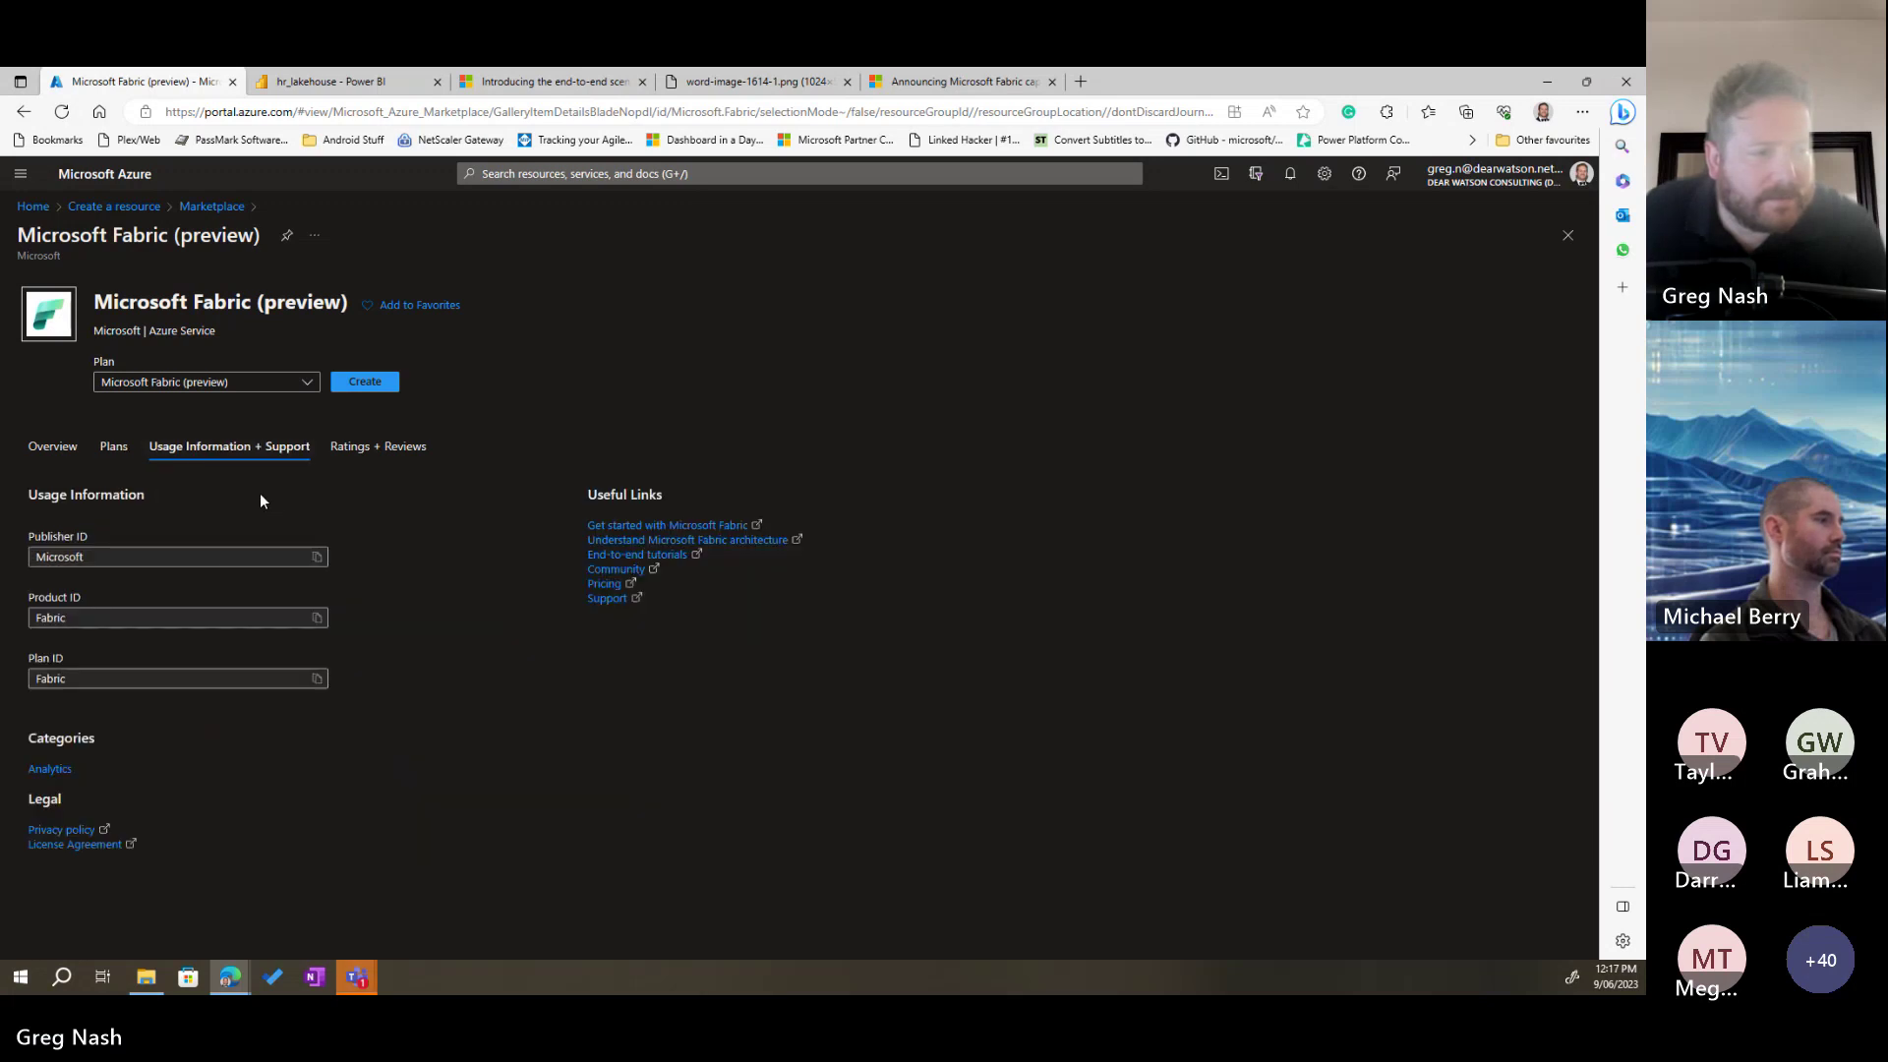
pyautogui.click(418, 451)
# Step: Start creating a Fabric capacity from the offer and set its region to Australia East
pyautogui.click(387, 390)
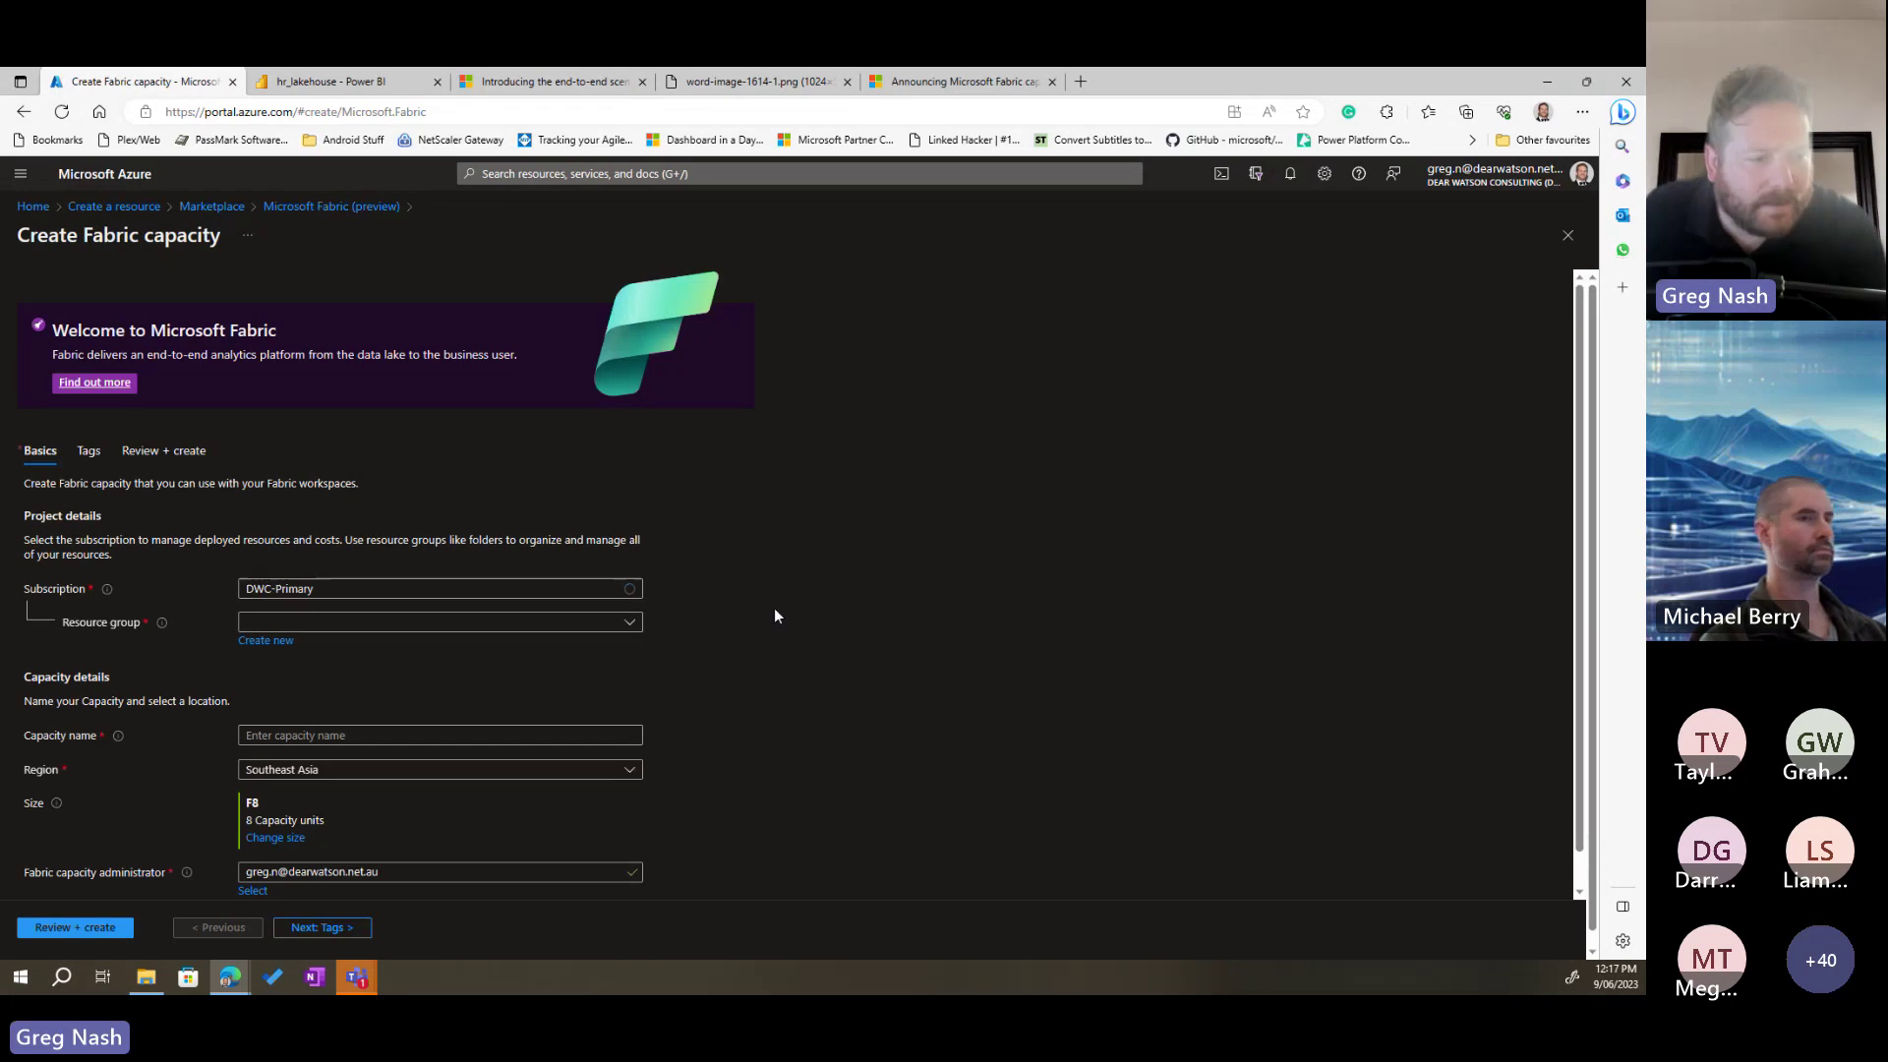
pyautogui.scroll(-1, 728, 619)
pyautogui.click(369, 769)
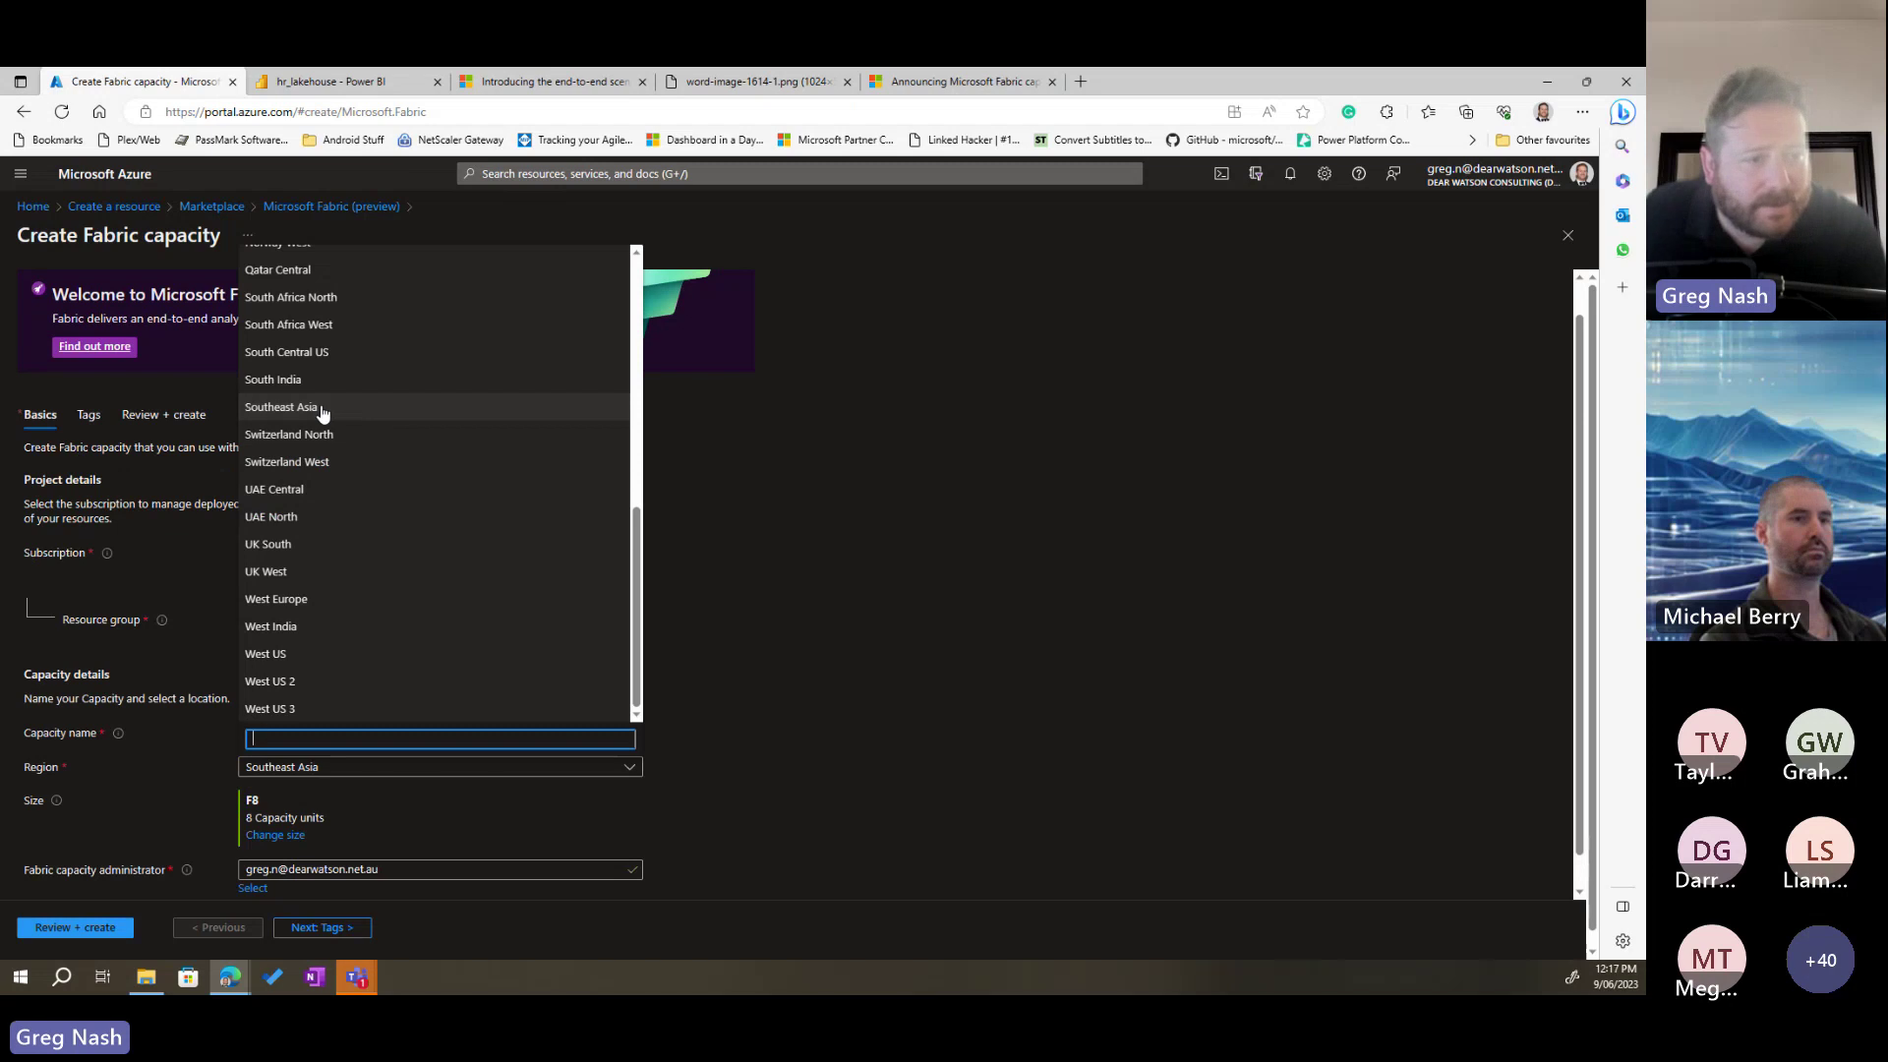
pyautogui.scroll(3, 344, 413)
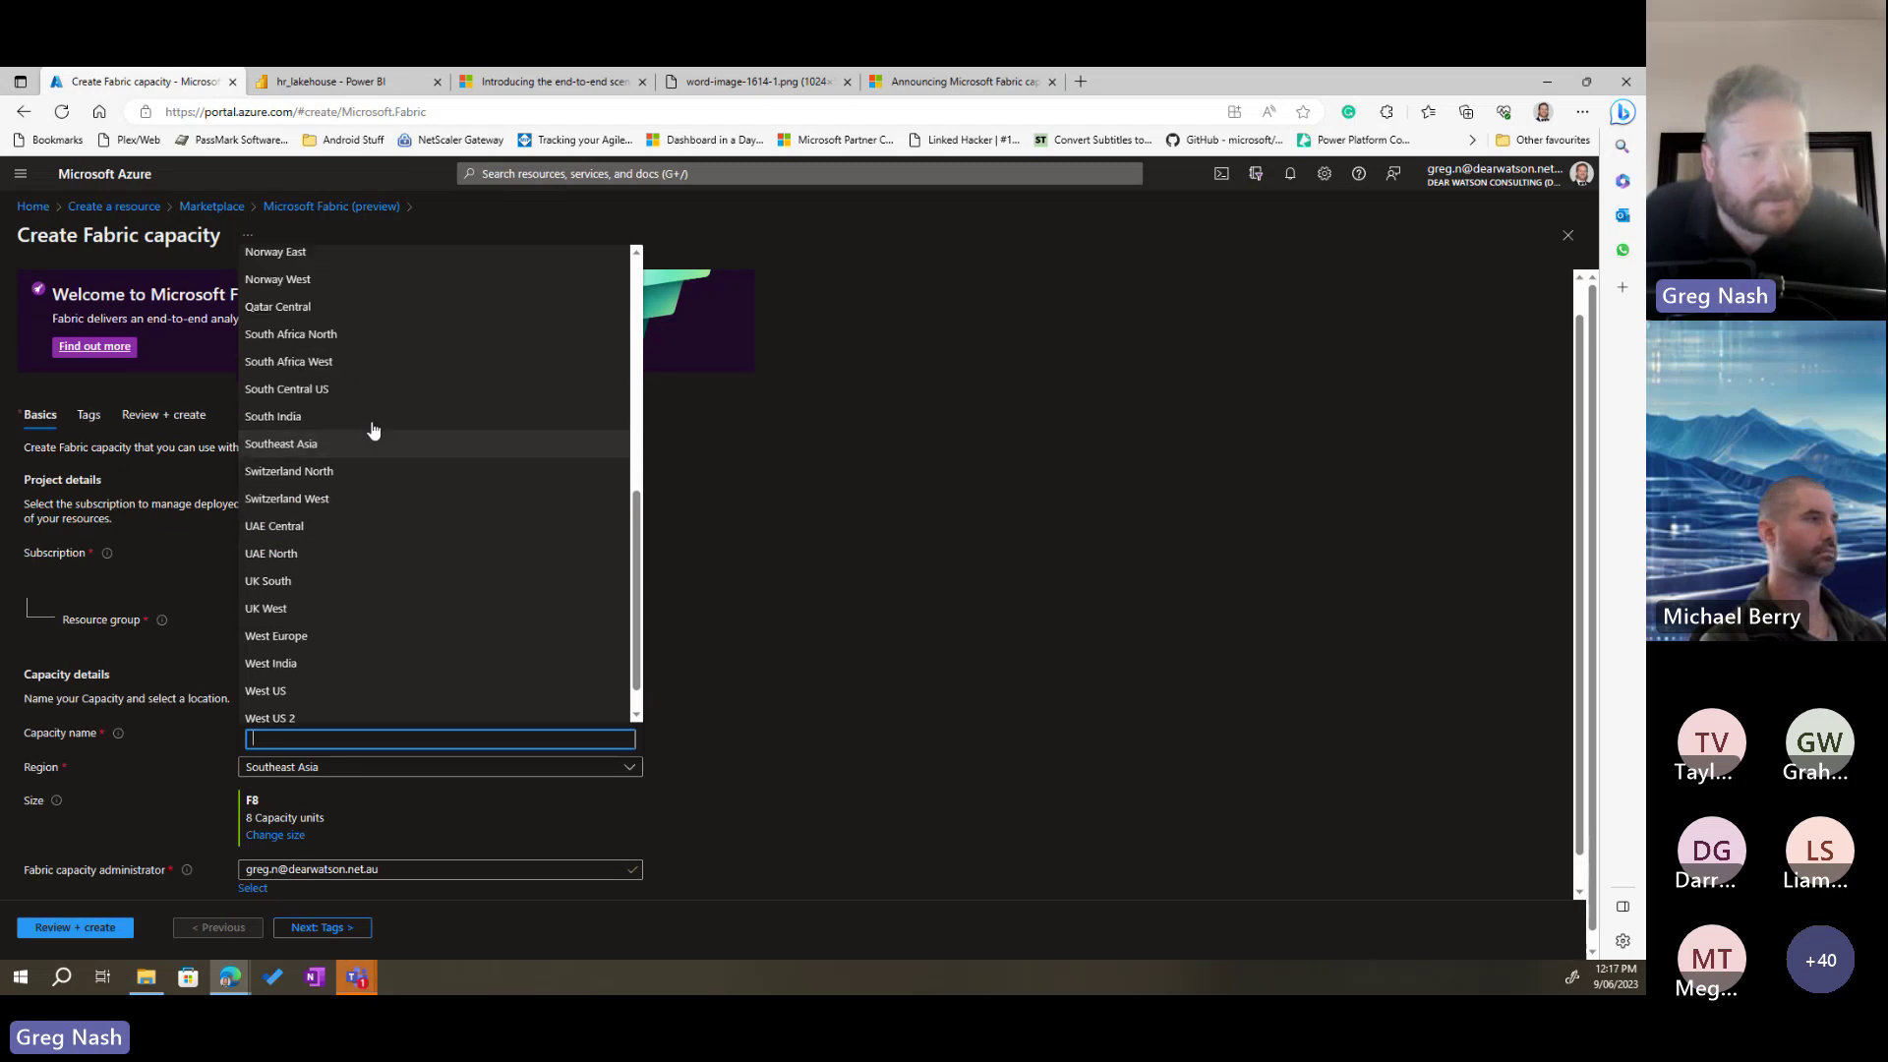
pyautogui.scroll(-3, 409, 531)
pyautogui.scroll(7, 411, 562)
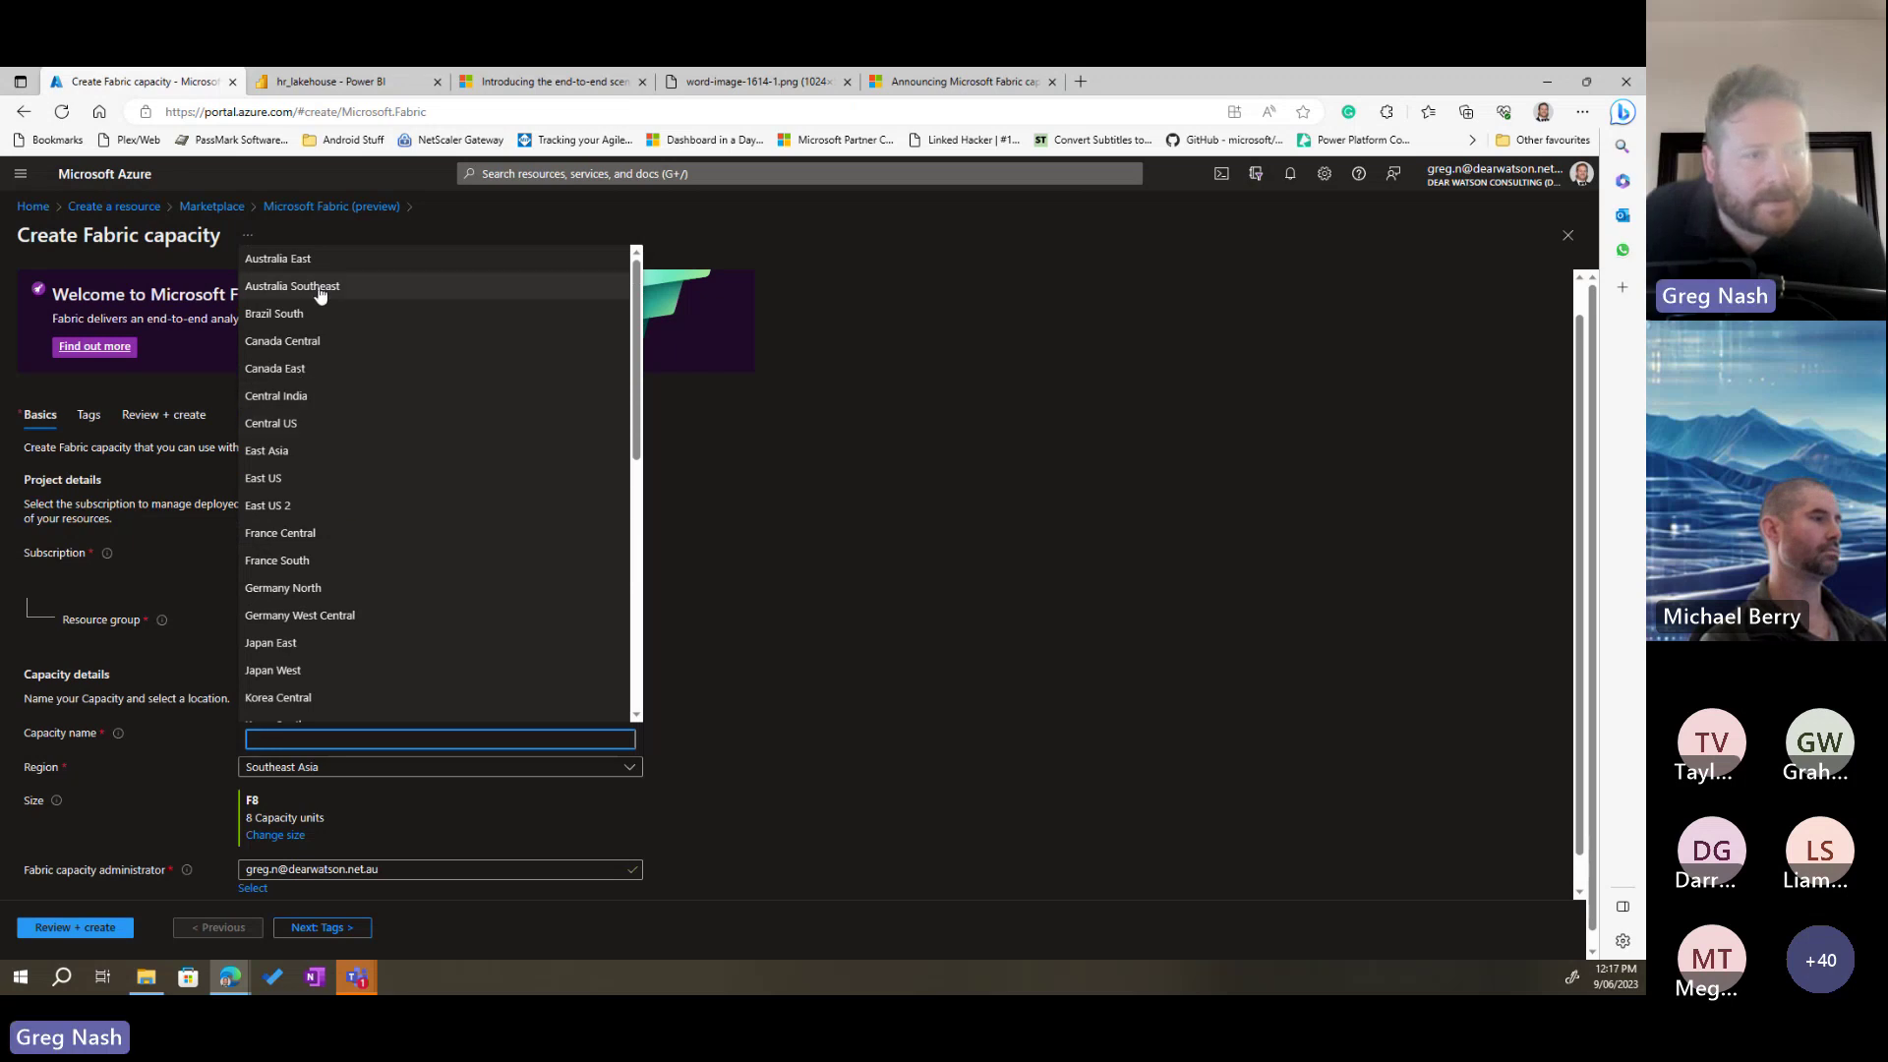
pyautogui.click(328, 260)
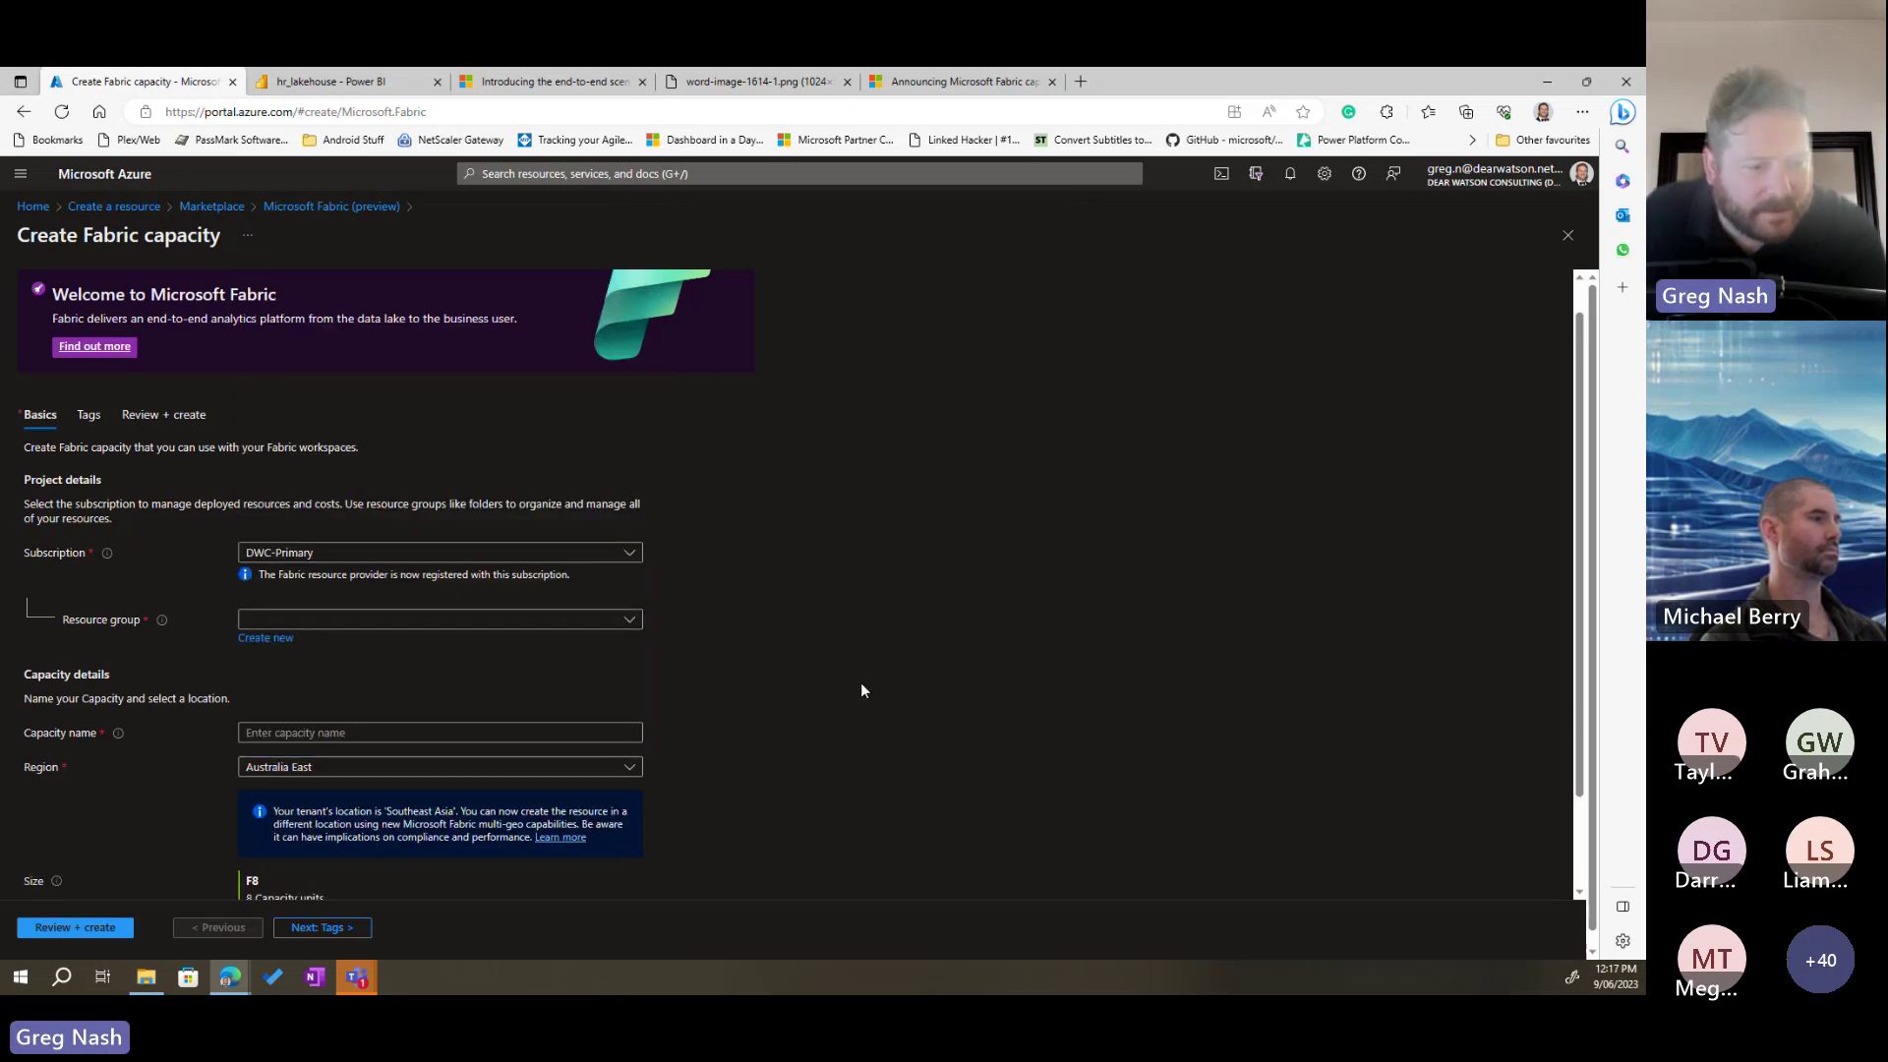
# Step: Open the capacity's size options, pick the F2 SKU and highlight its estimated monthly cost
pyautogui.scroll(-2, 881, 641)
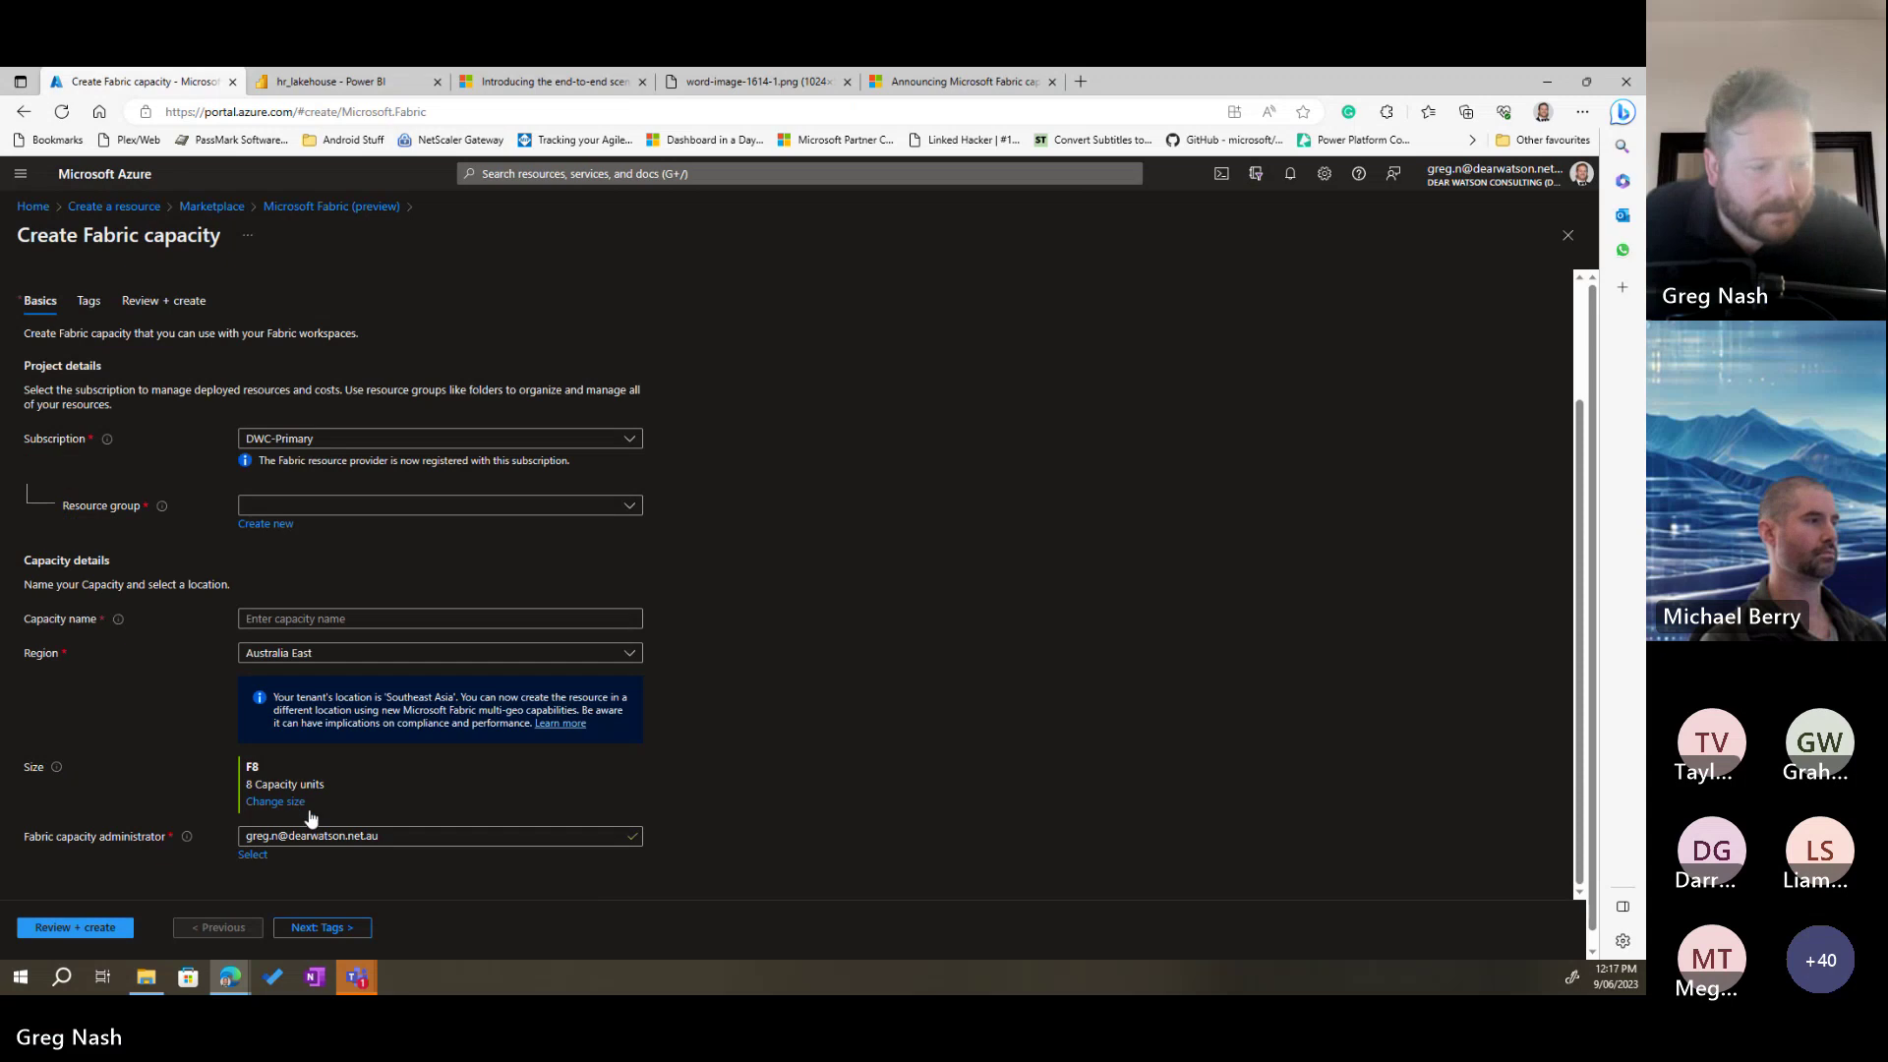
pyautogui.click(272, 804)
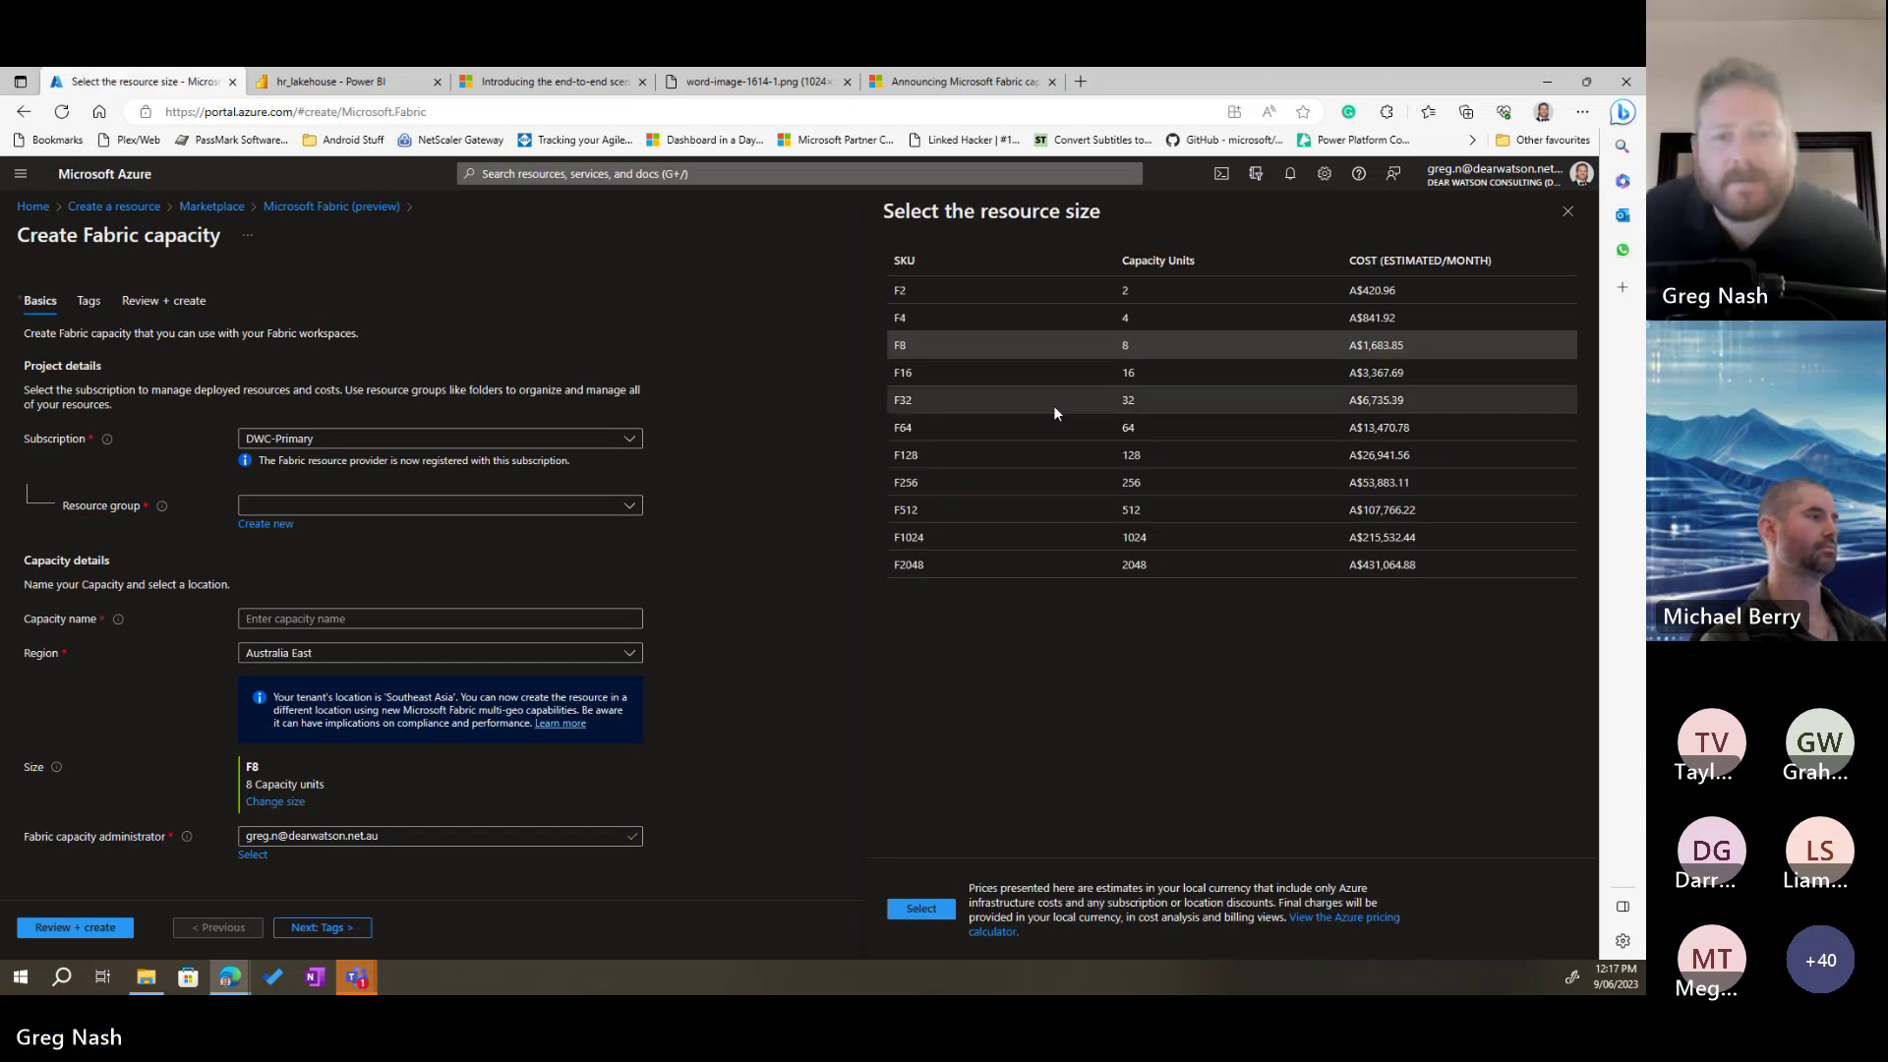
pyautogui.click(900, 292)
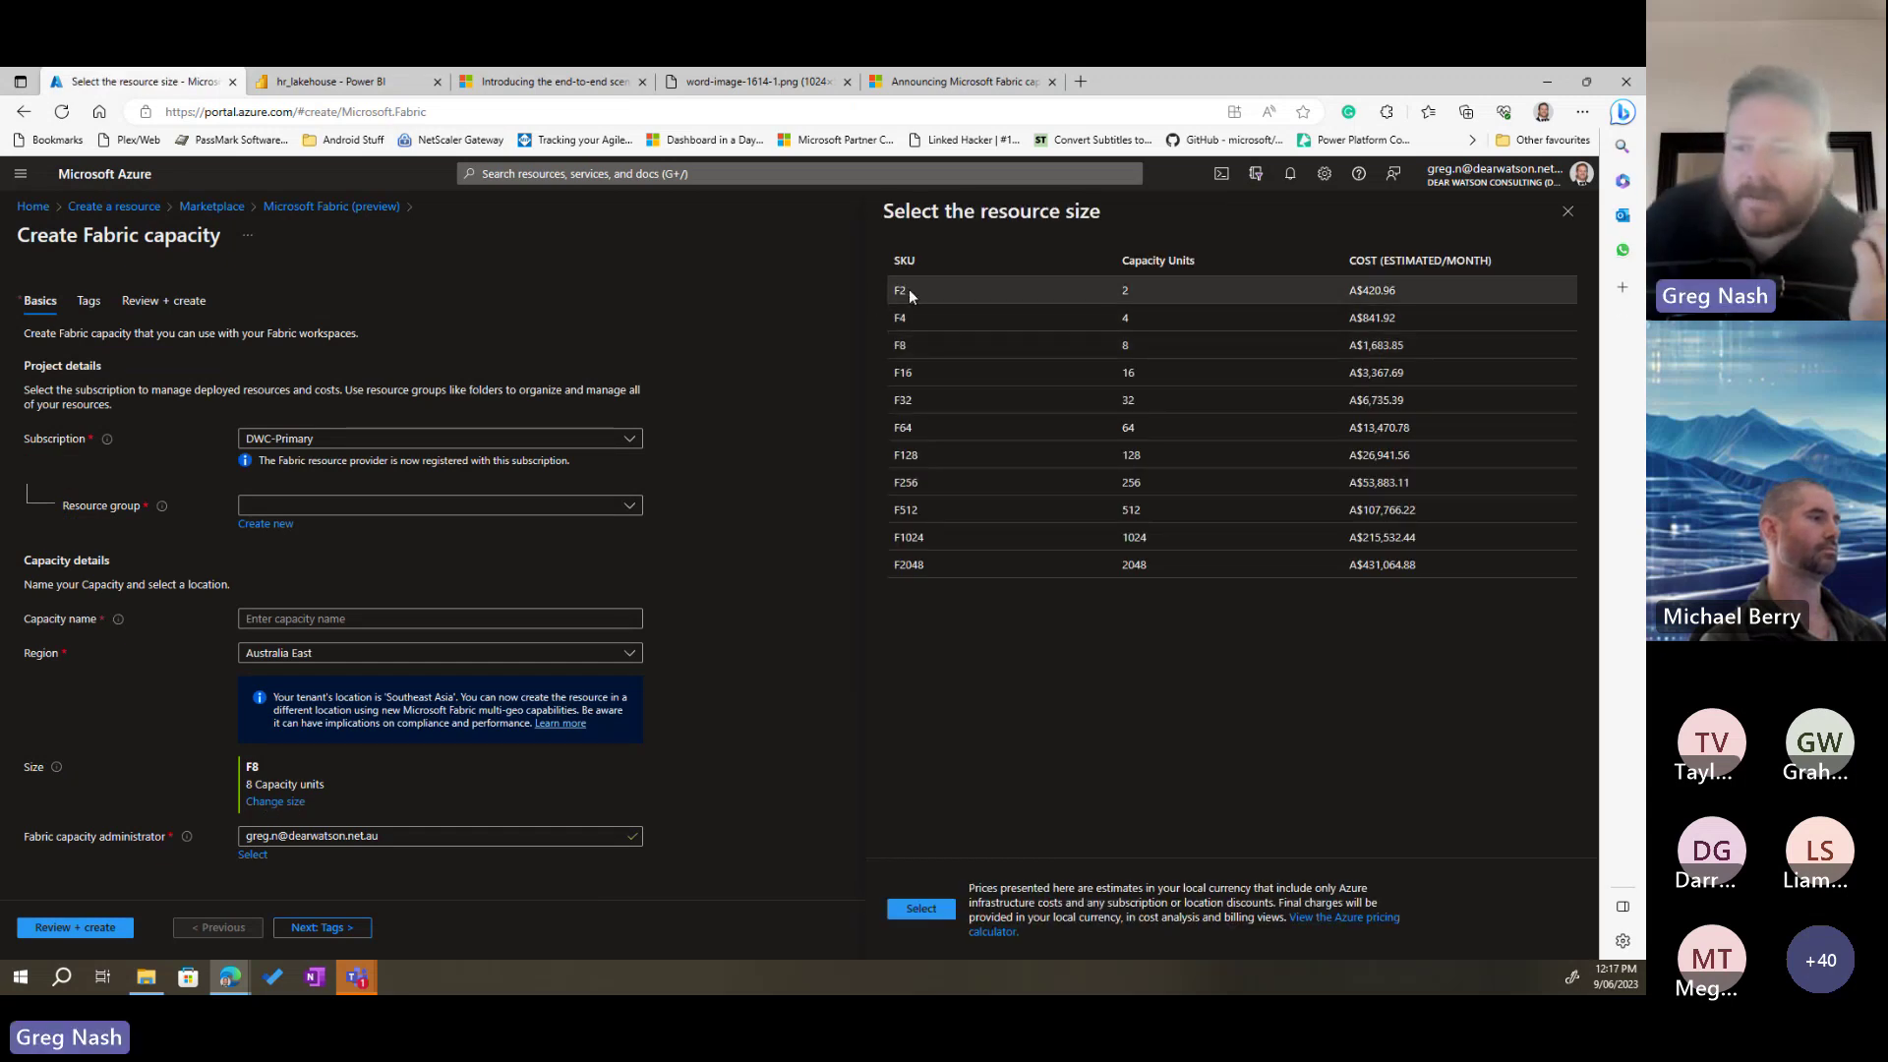
pyautogui.moveTo(1342, 287); pyautogui.dragTo(1396, 290)
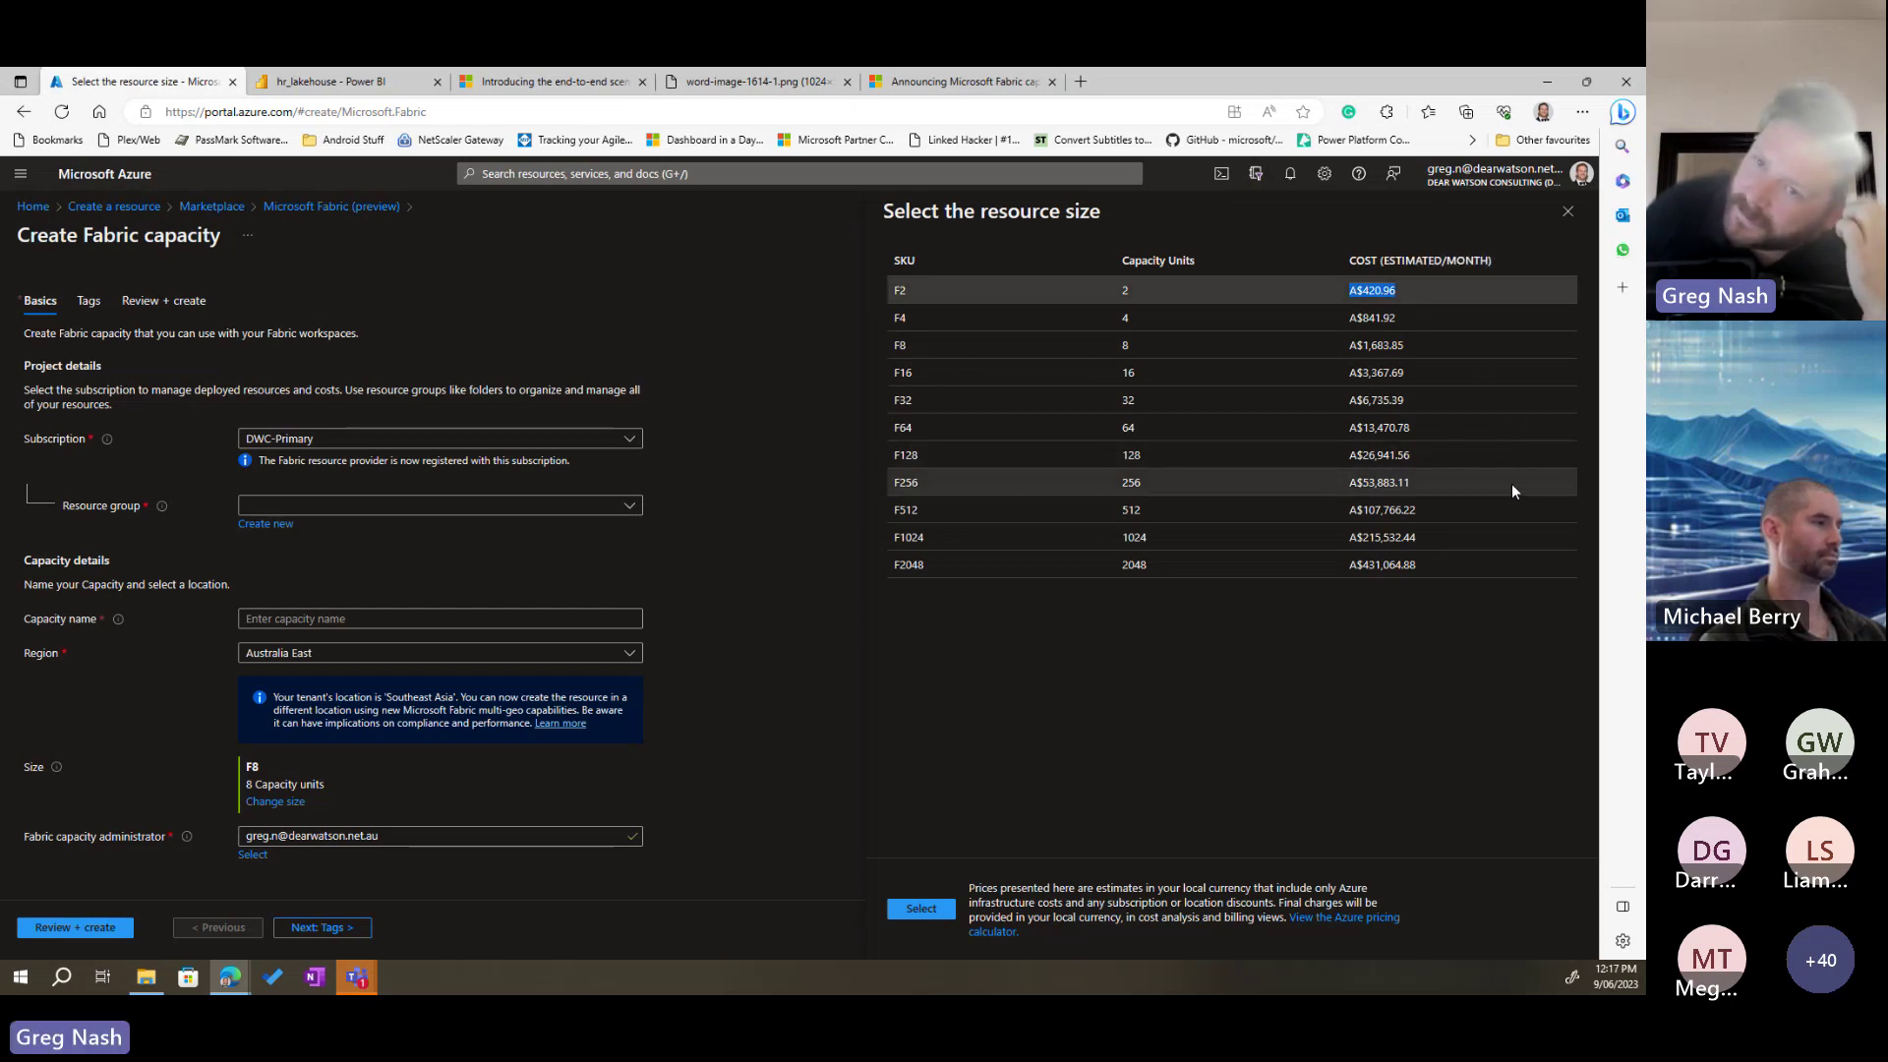
pyautogui.click(1173, 744)
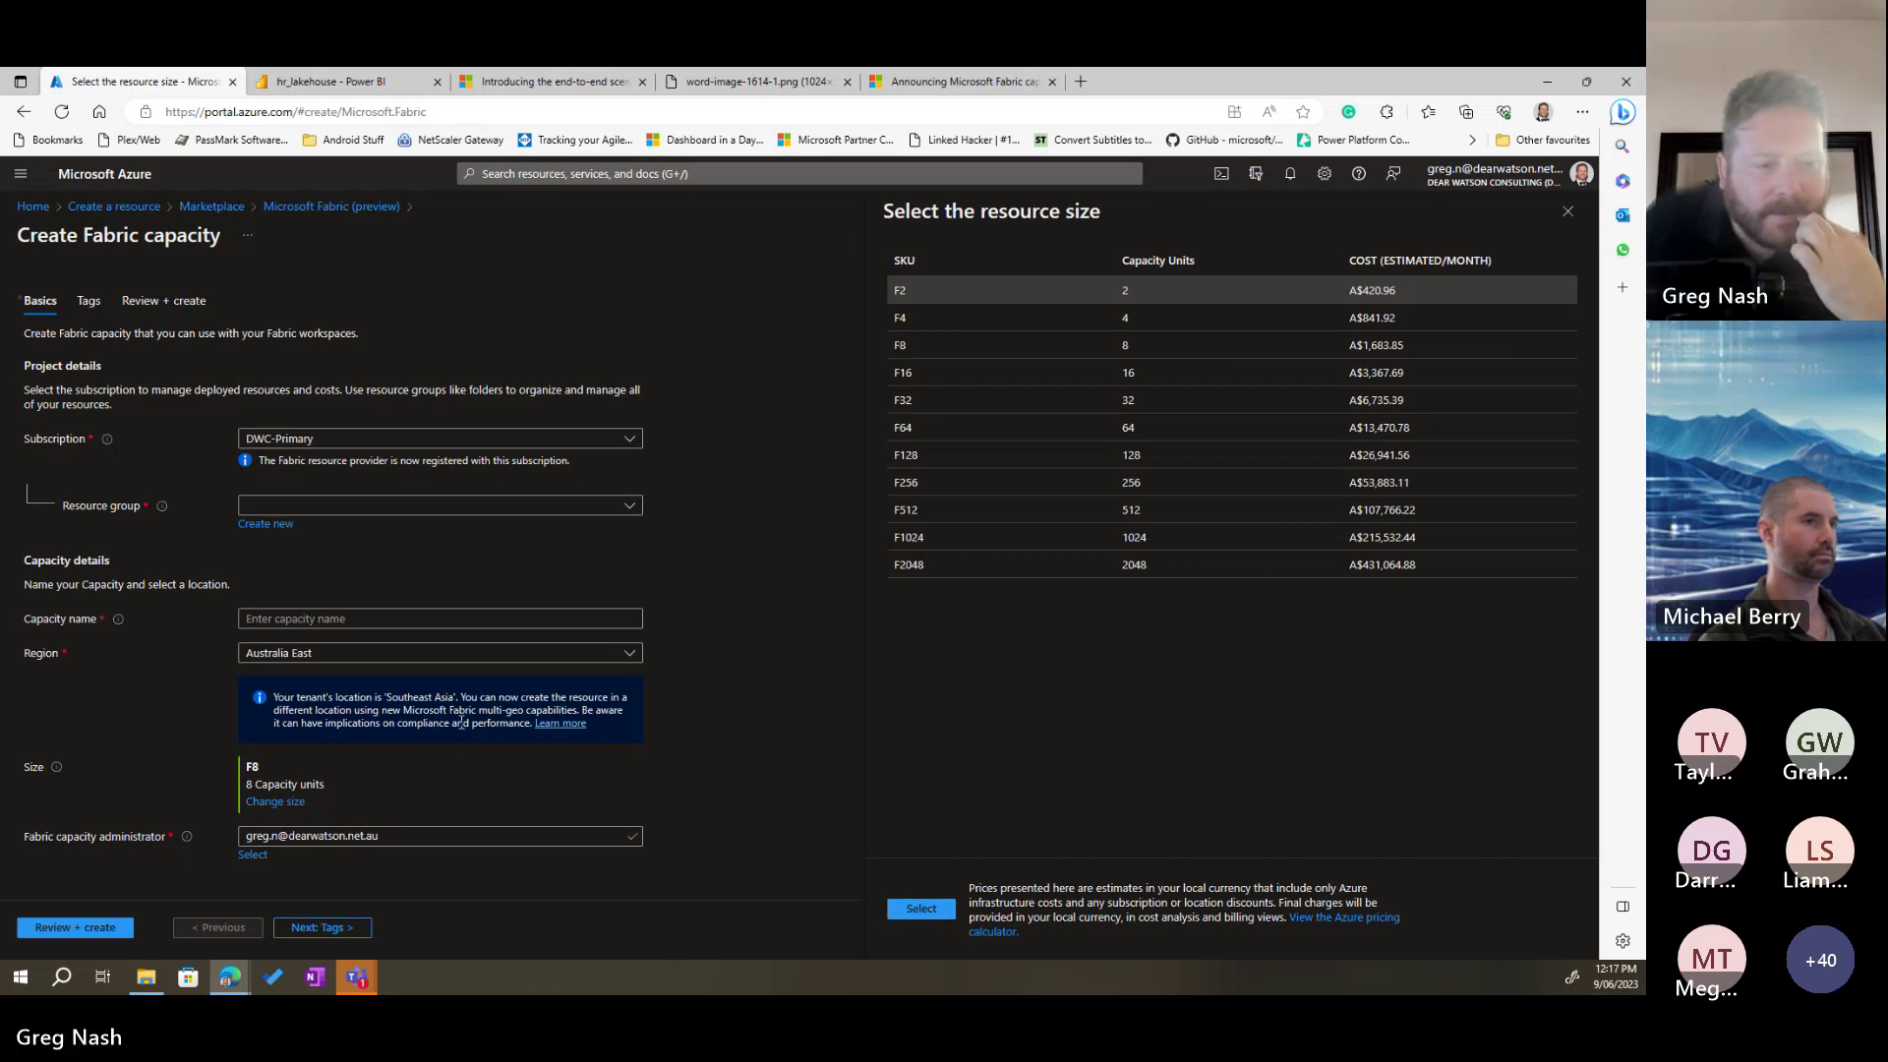
# Step: Leave the resource size options without choosing a size and highlight the tenant location notice below the region
pyautogui.moveTo(456, 723); pyautogui.dragTo(297, 698)
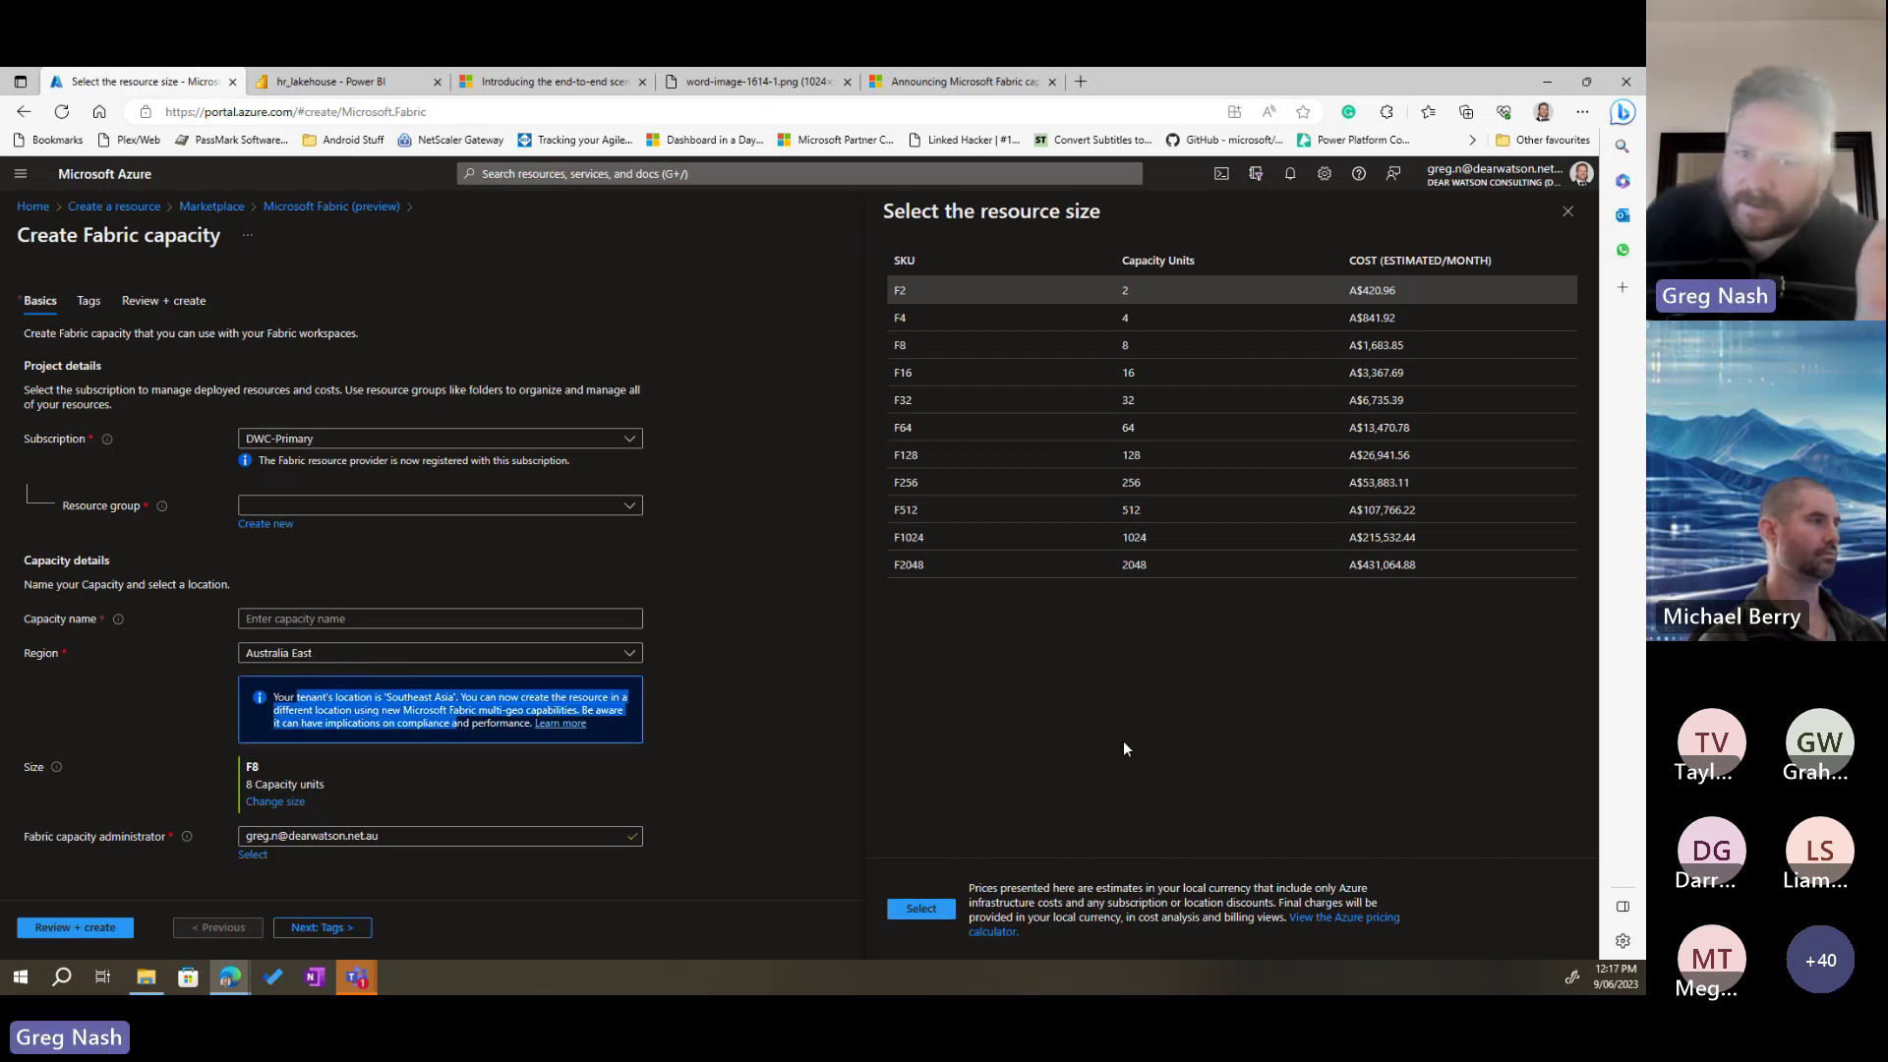
pyautogui.click(1567, 212)
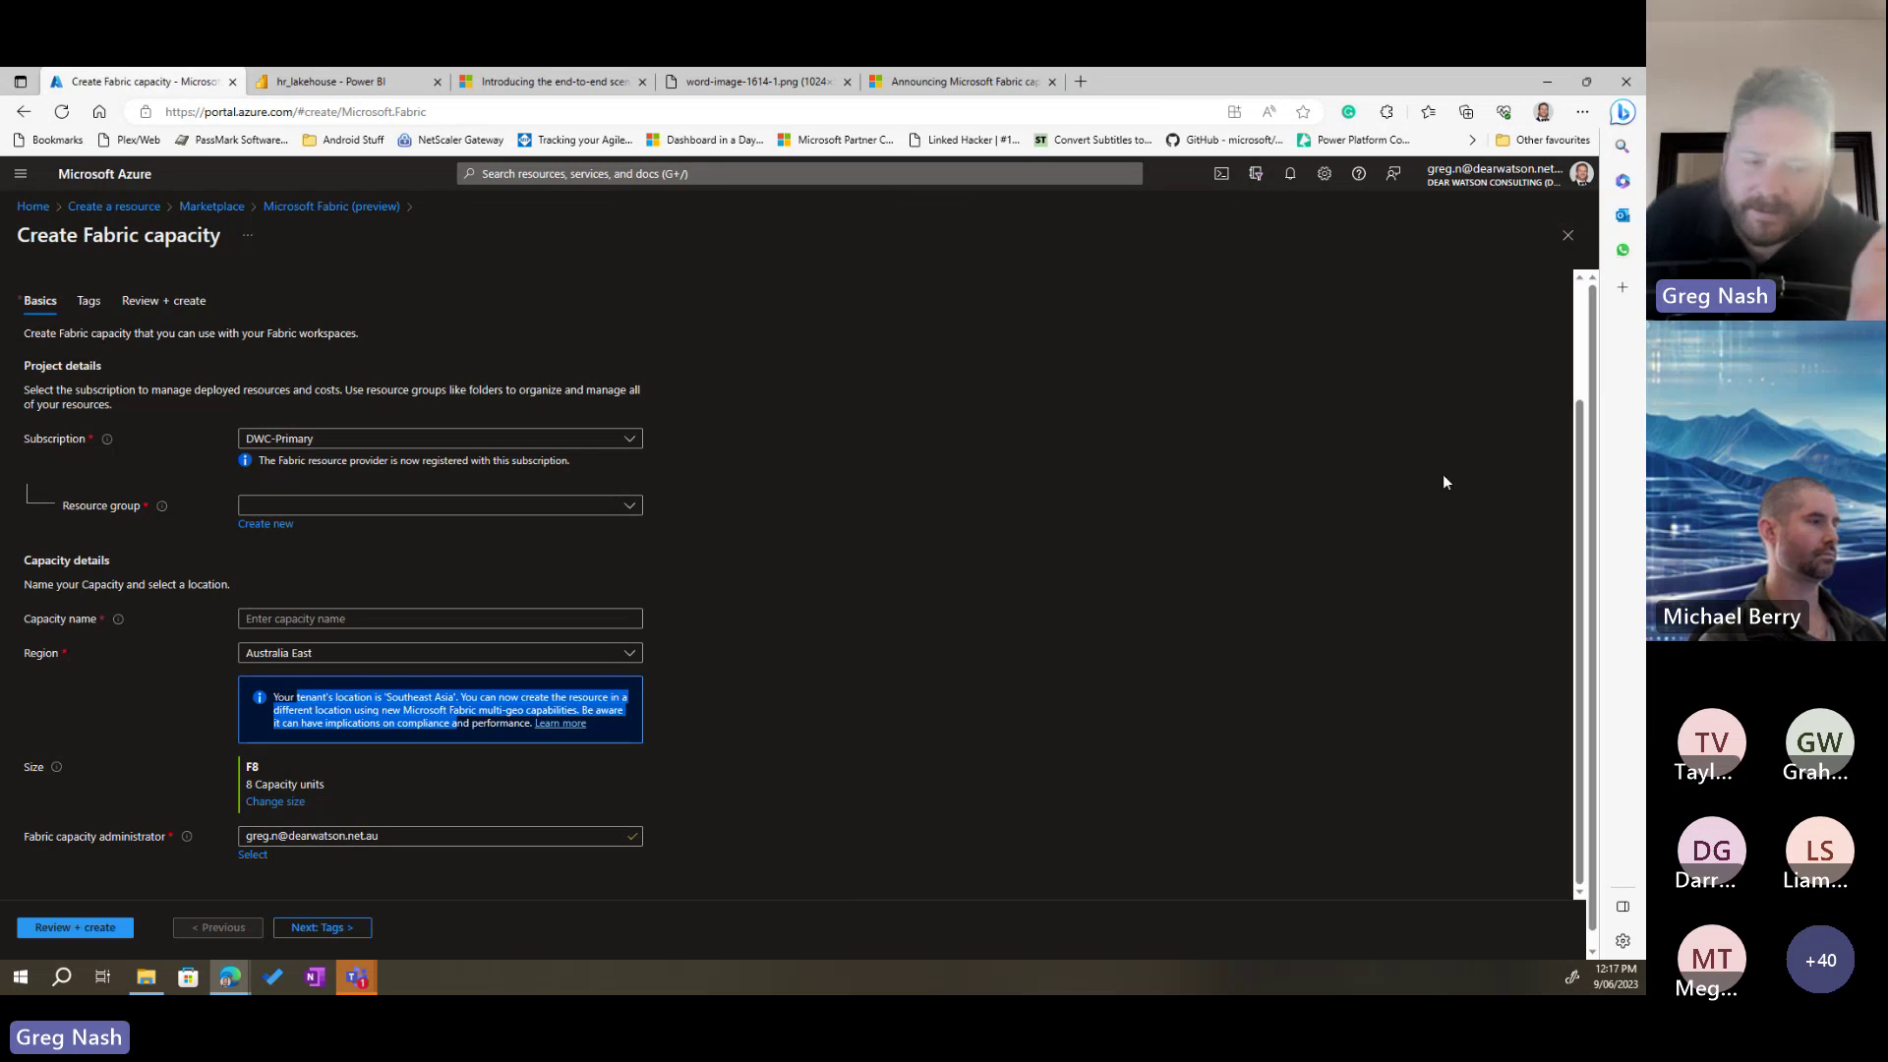
pyautogui.click(383, 651)
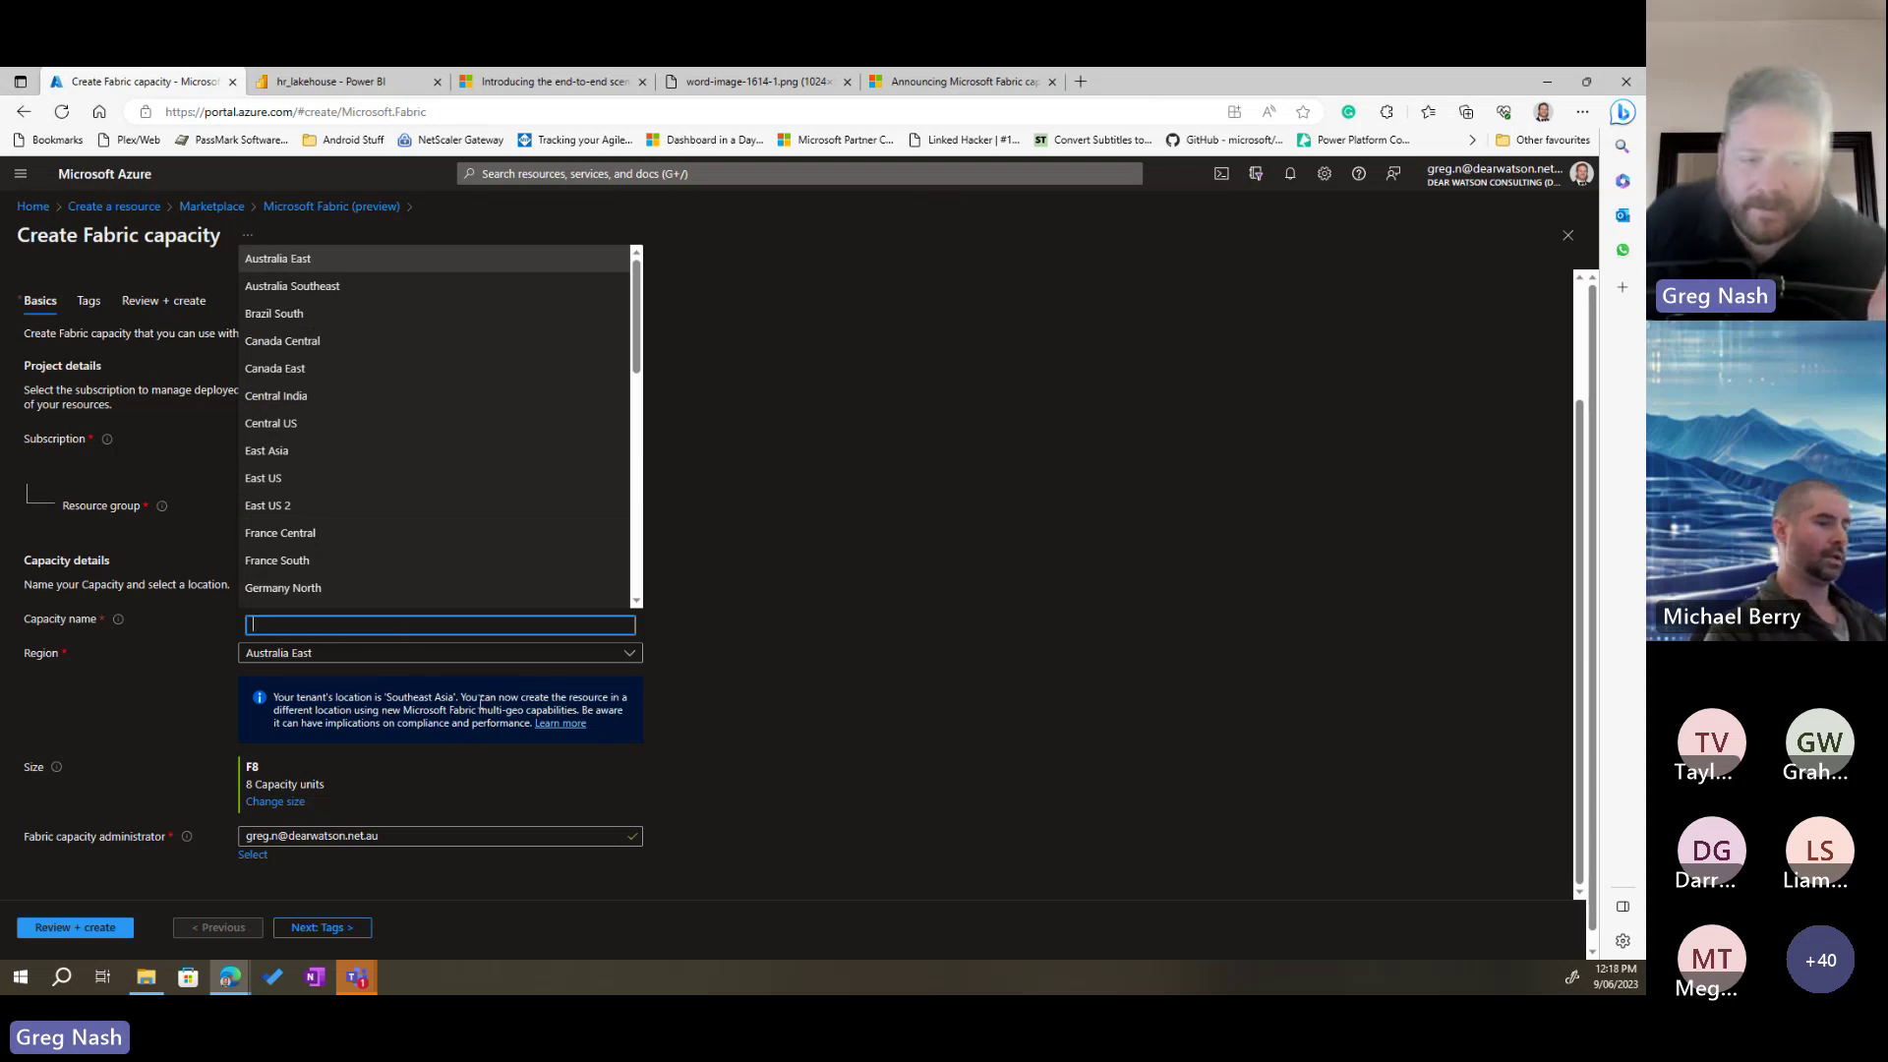
pyautogui.moveTo(472, 698); pyautogui.dragTo(591, 725)
pyautogui.click(632, 659)
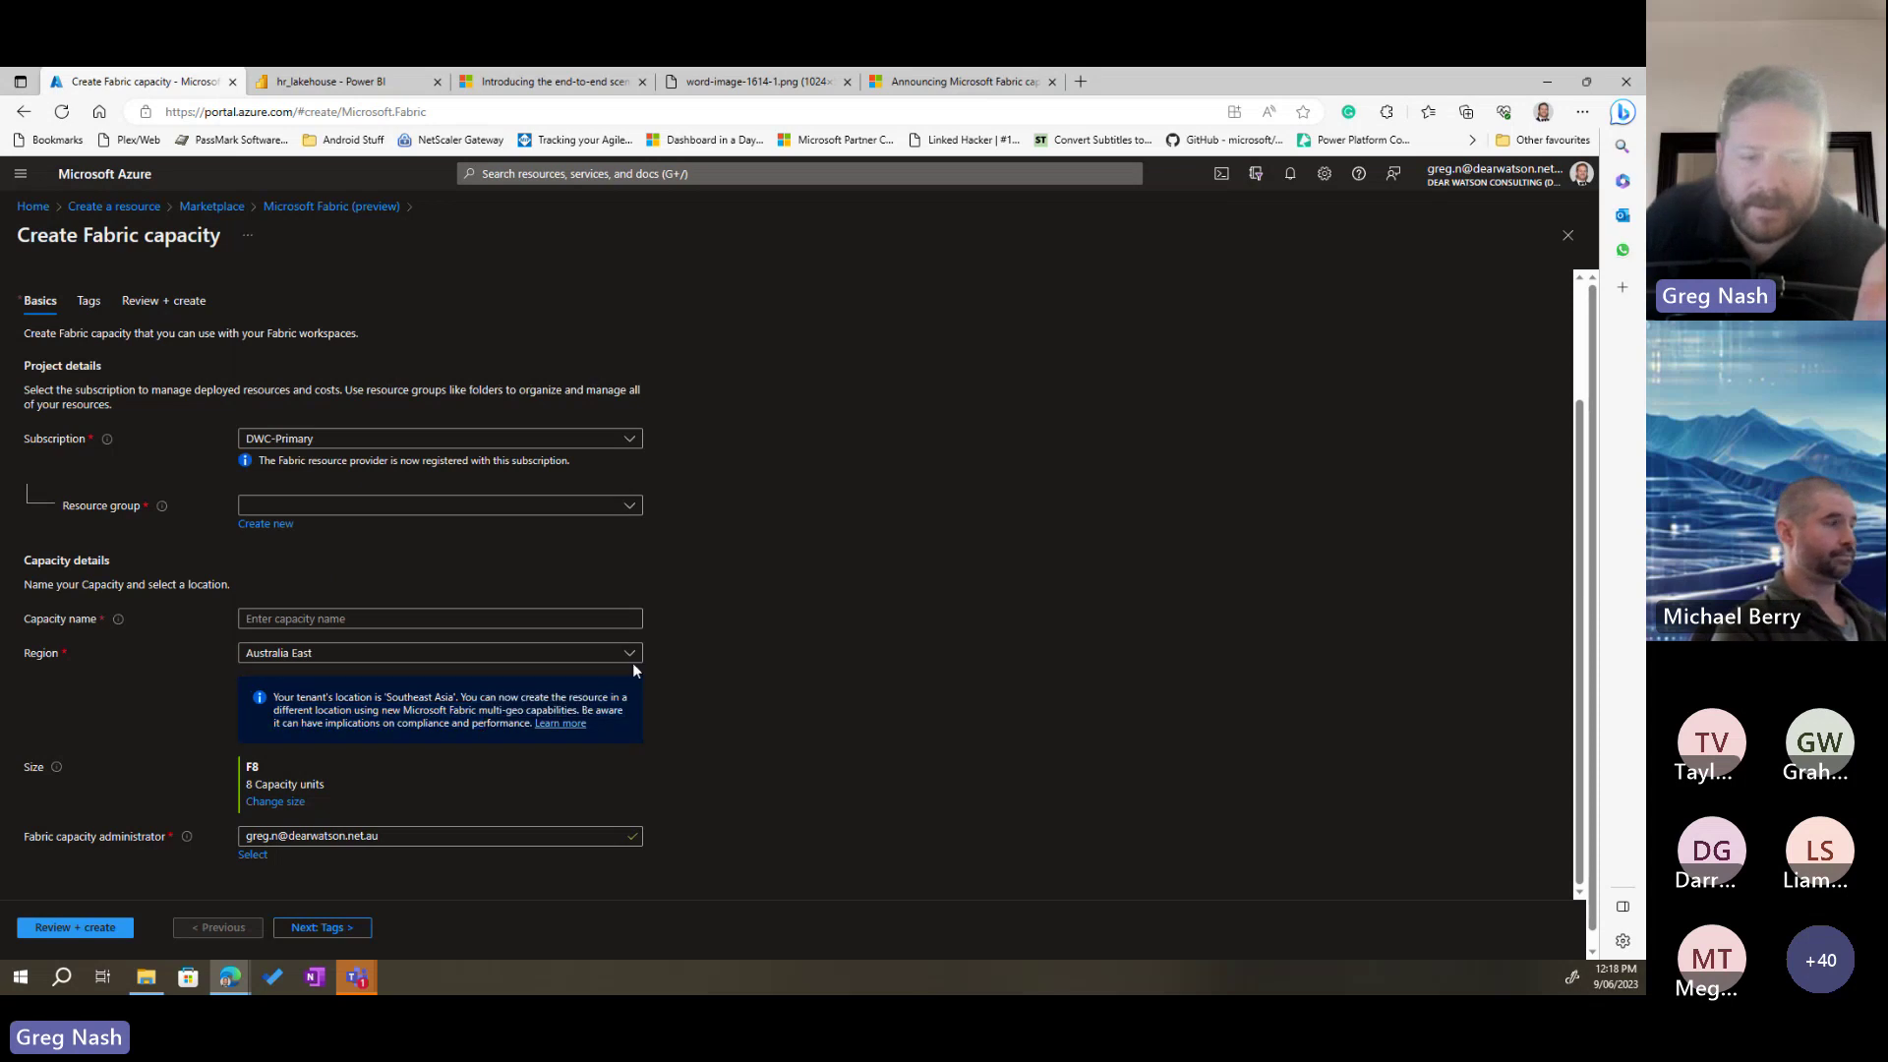
pyautogui.click(793, 676)
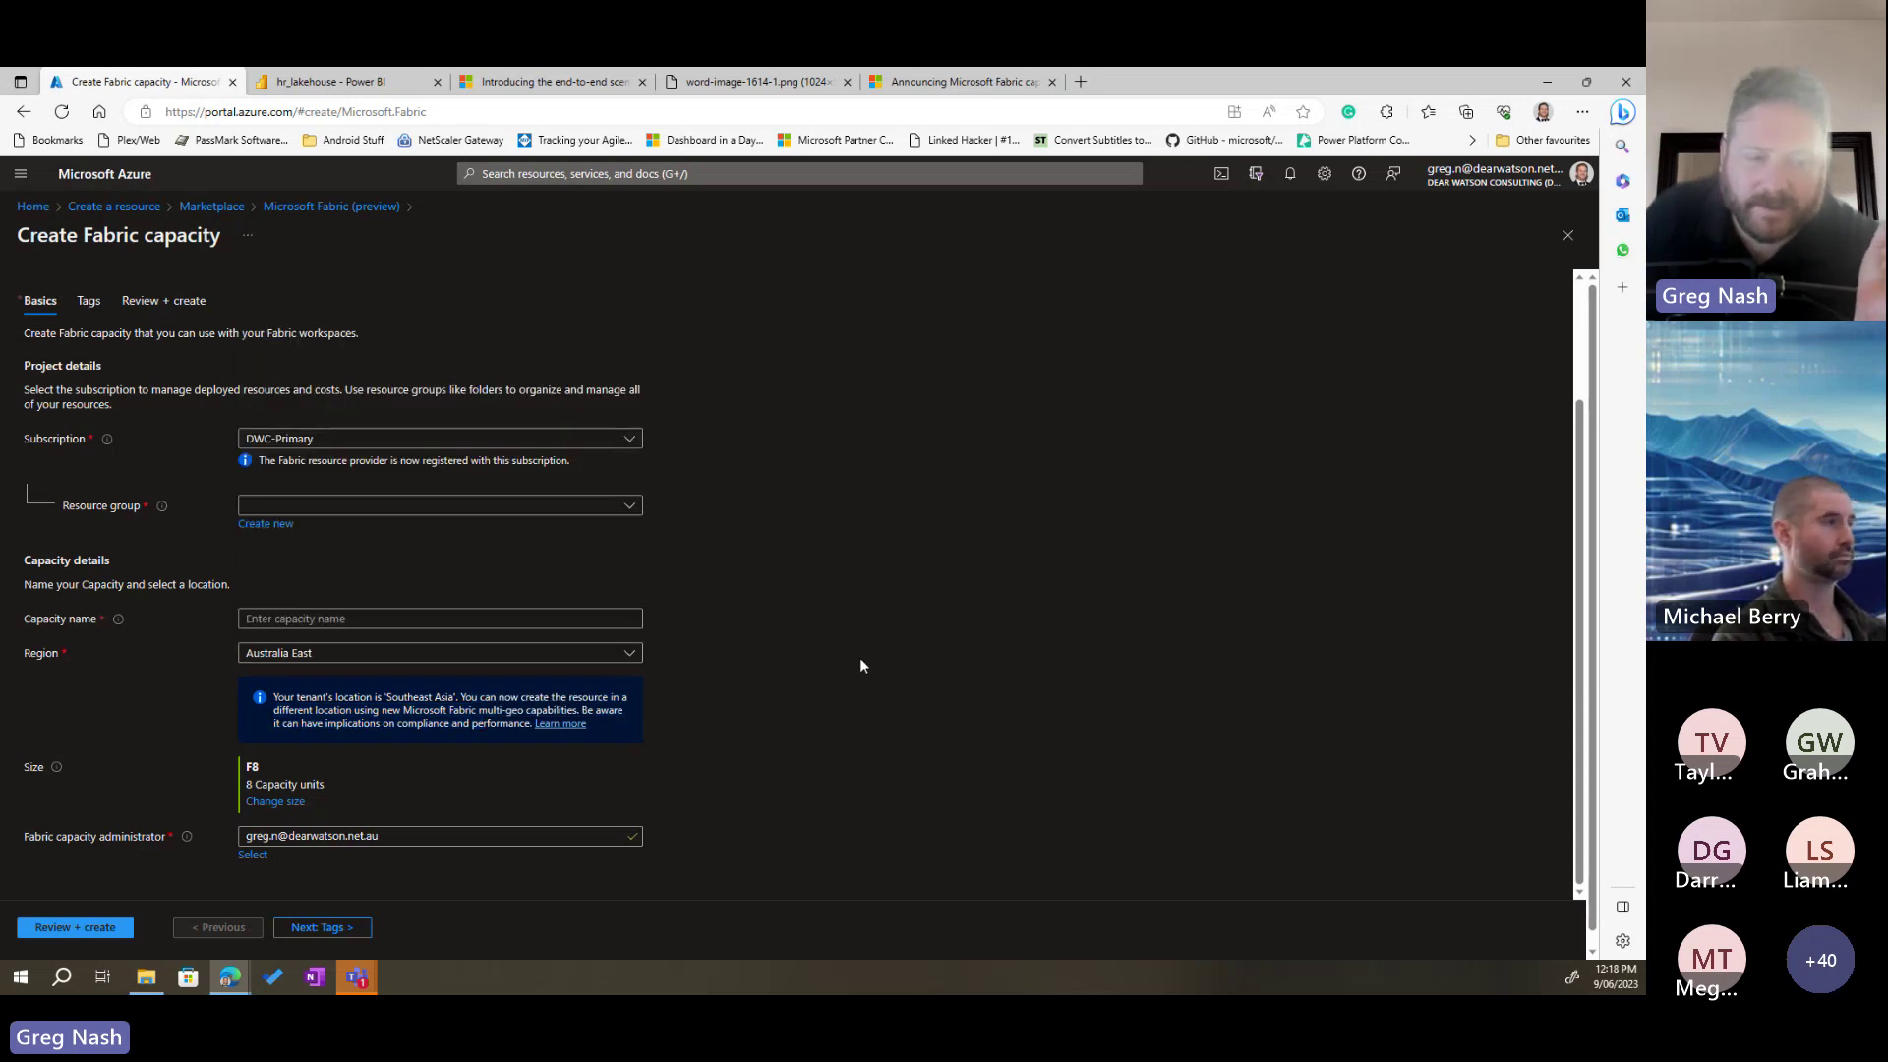
# Step: Browse the available regions for the Fabric capacity without changing the selected Australia East
pyautogui.click(337, 656)
pyautogui.scroll(-10, 404, 463)
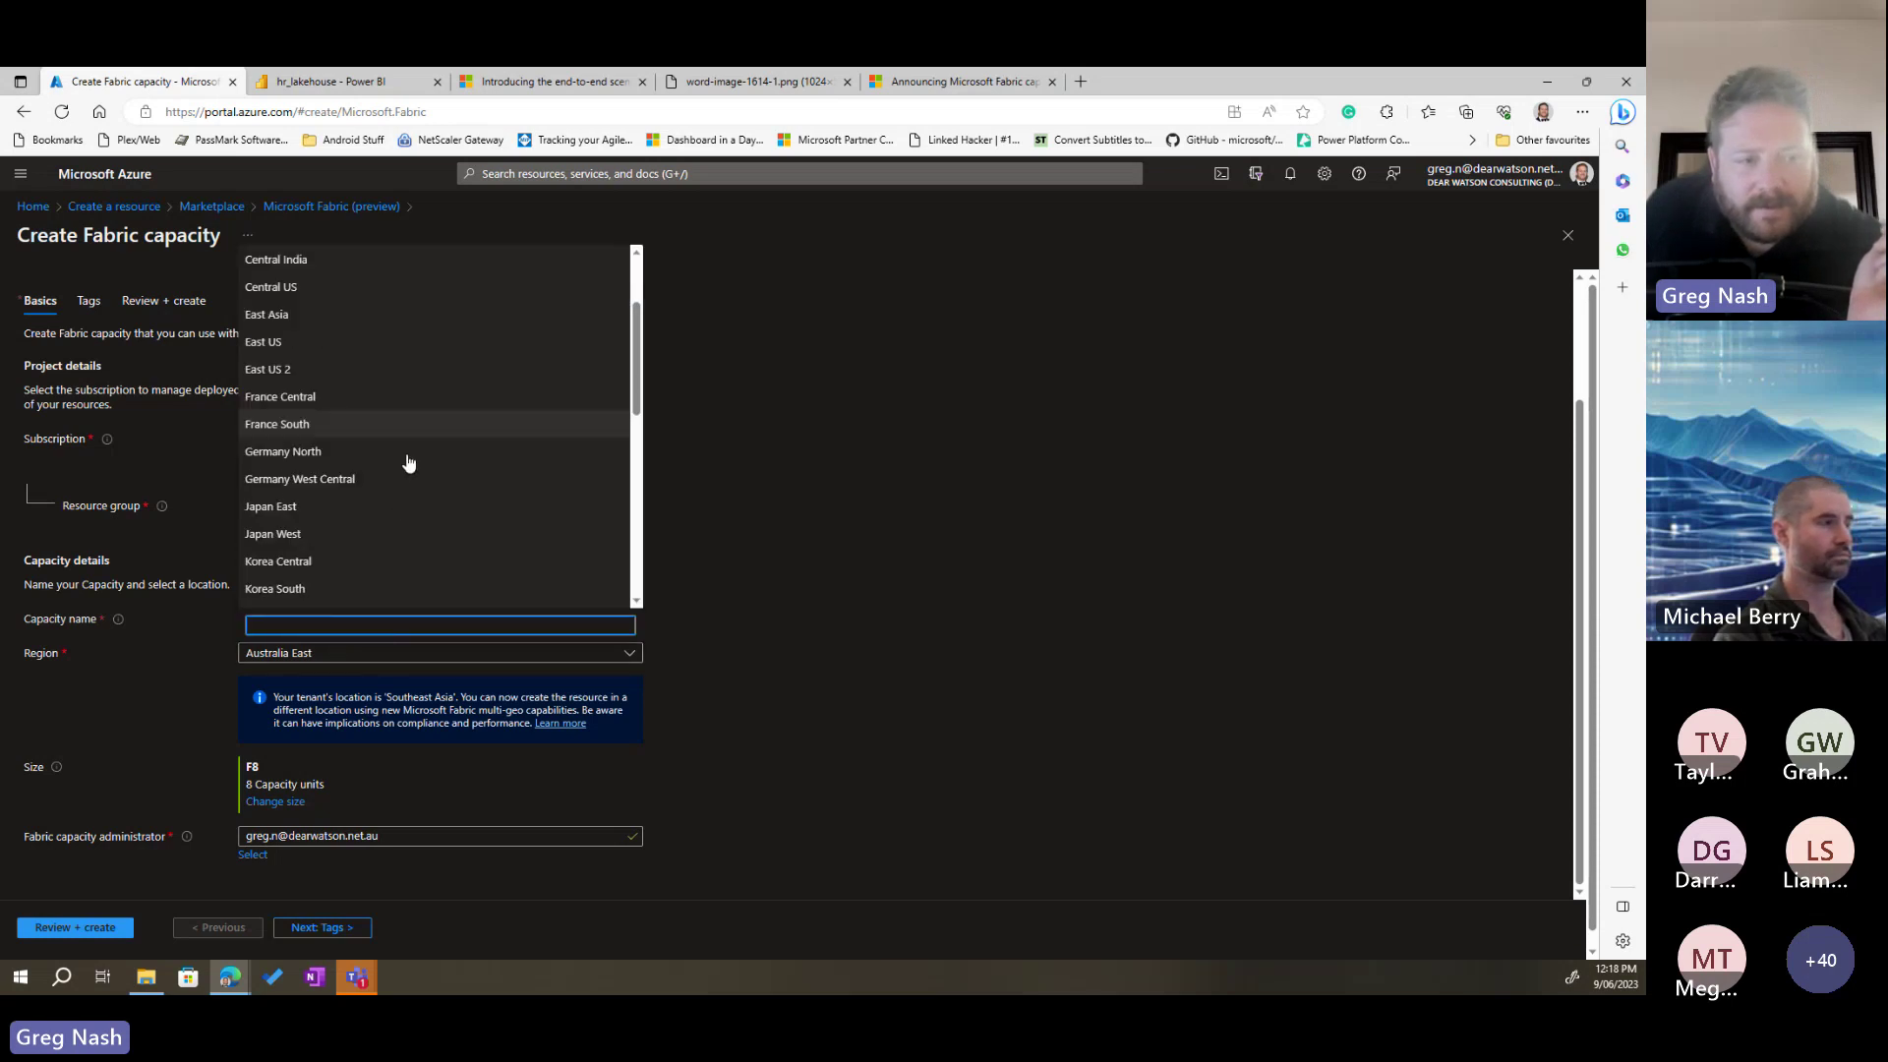
pyautogui.scroll(4, 371, 540)
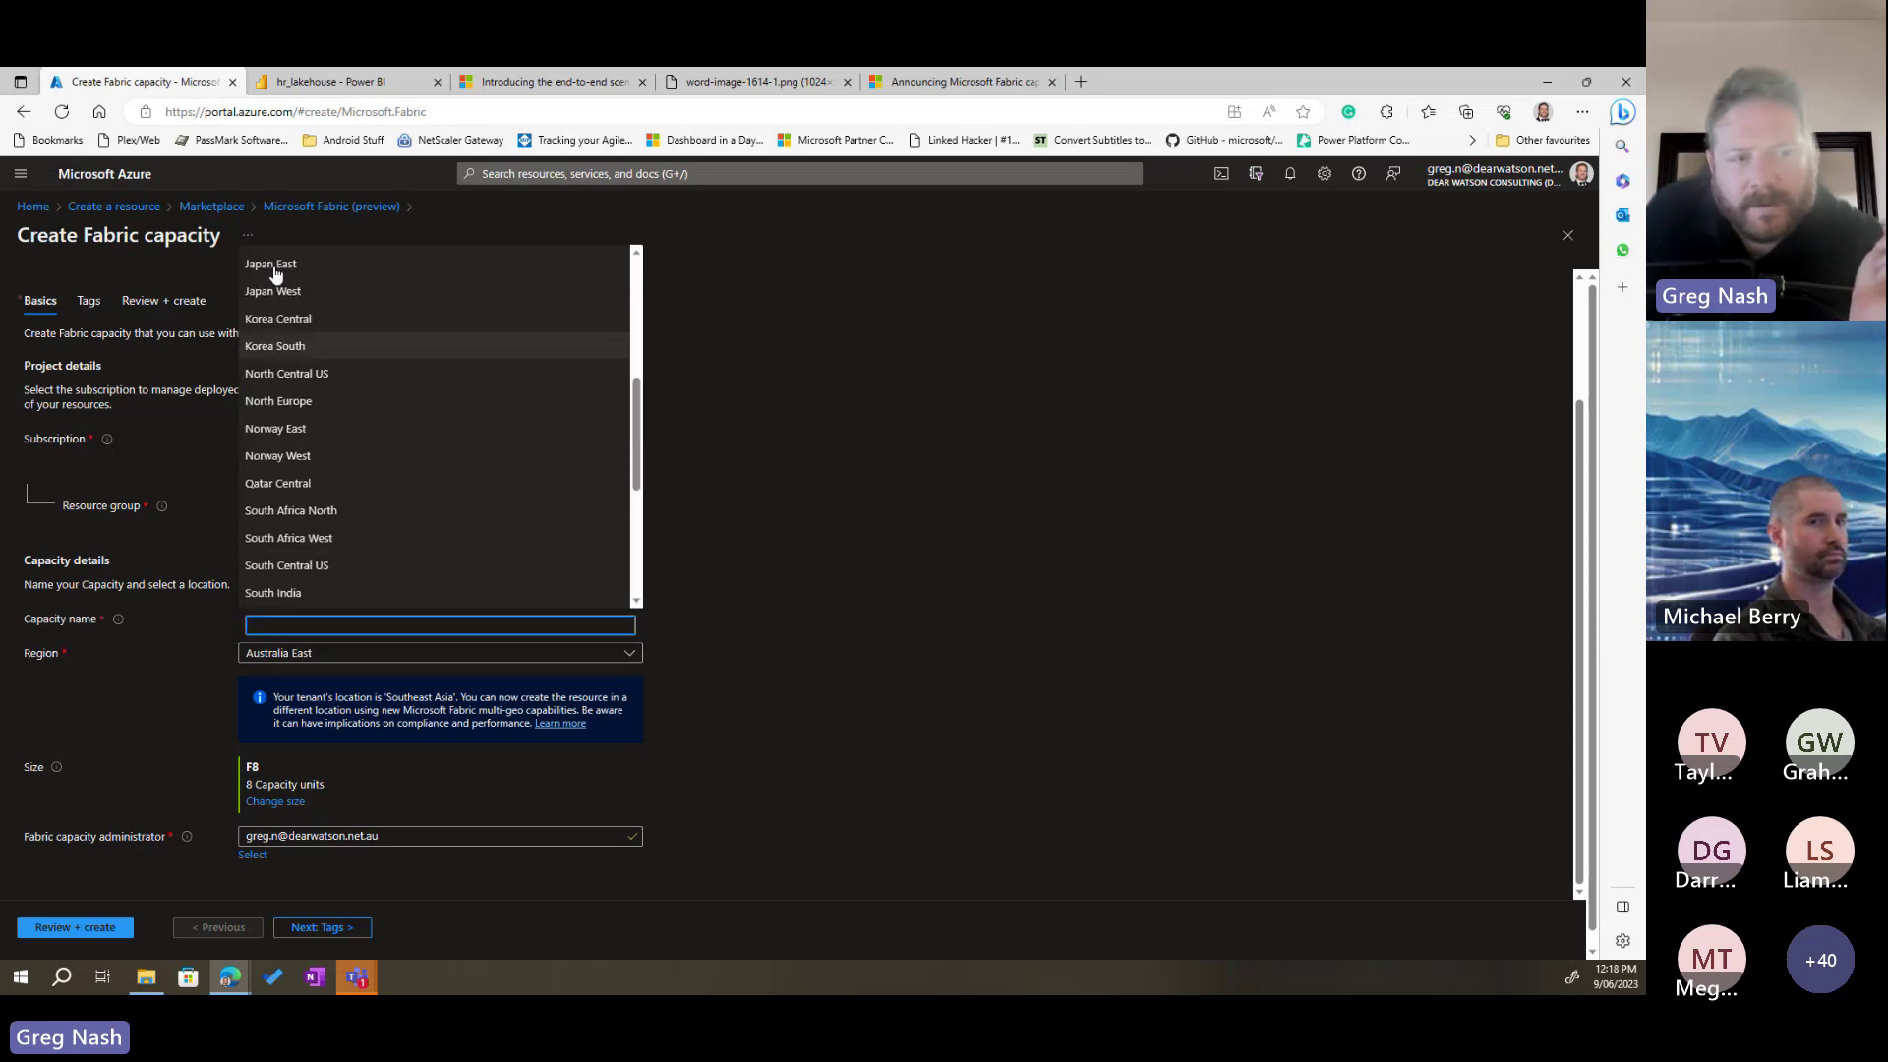
pyautogui.click(295, 656)
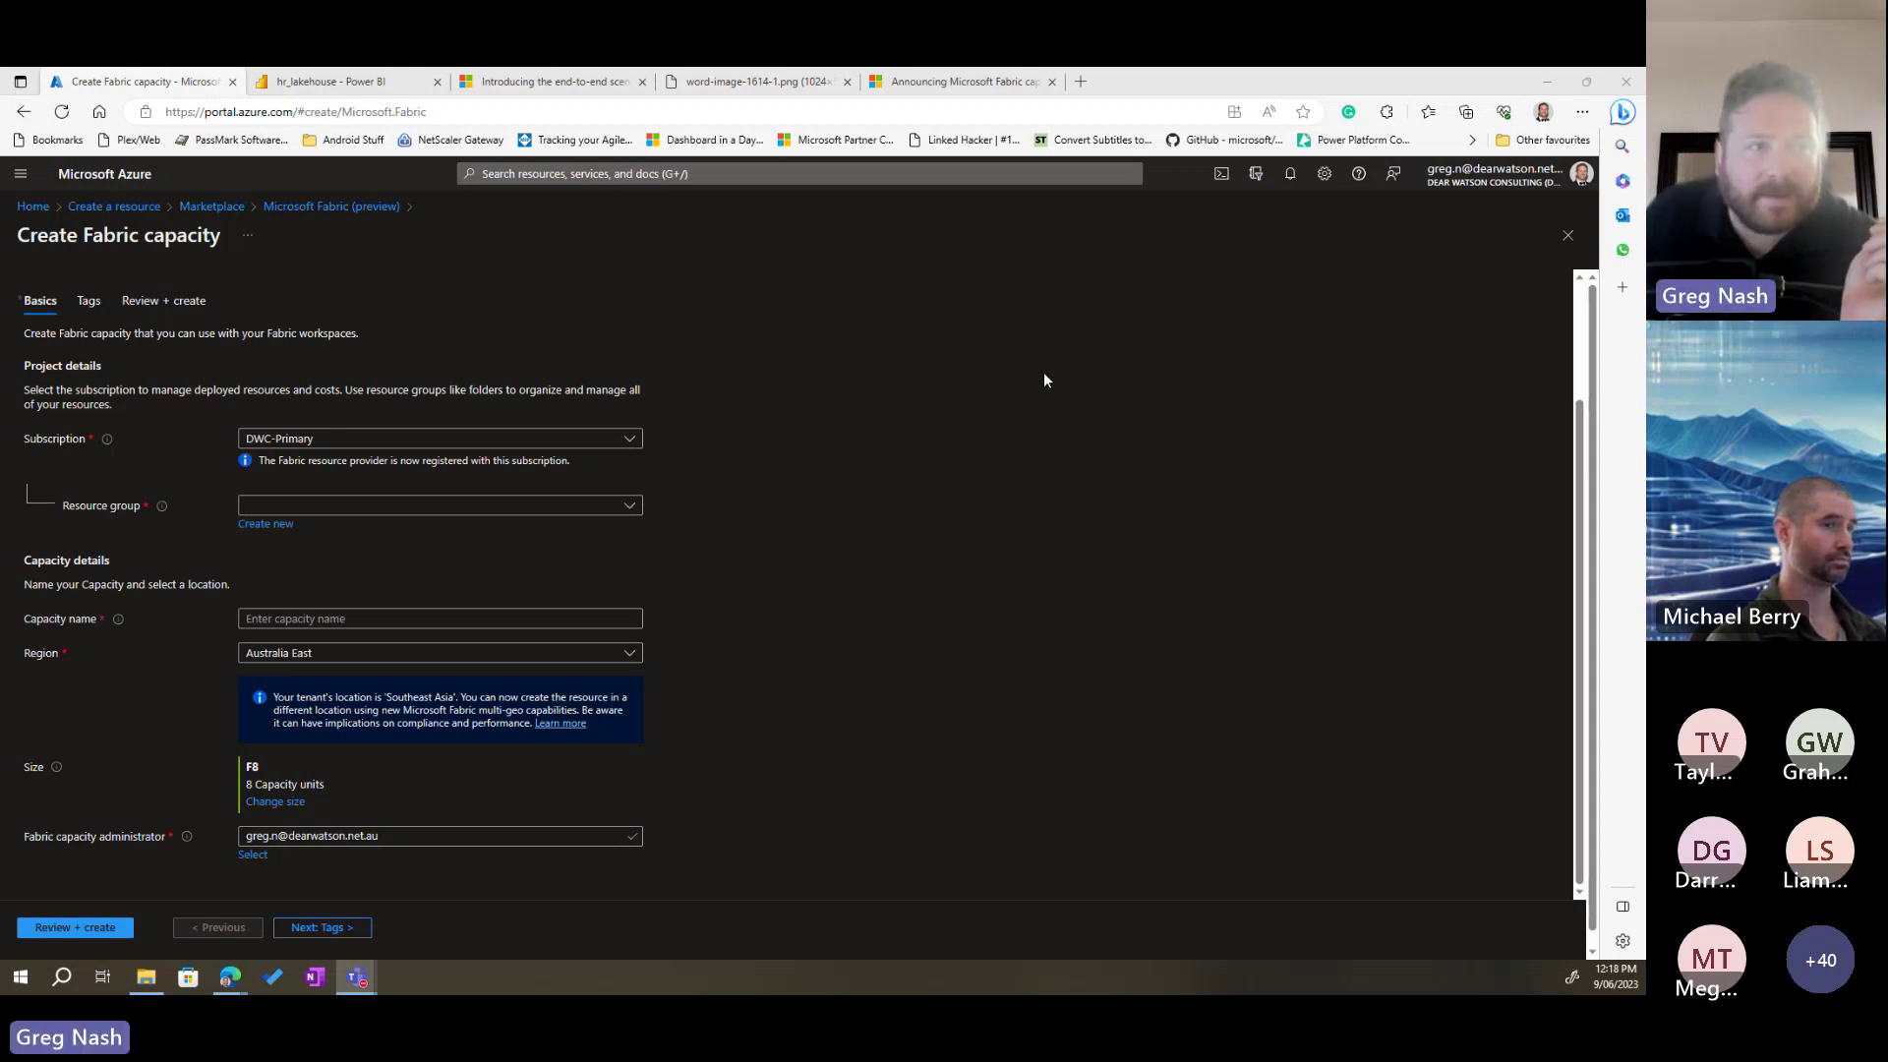
# Step: Go to the Fabric capacity announcement article and highlight "Fabric admin portal" in its capacity management section
pyautogui.click(351, 308)
pyautogui.click(550, 82)
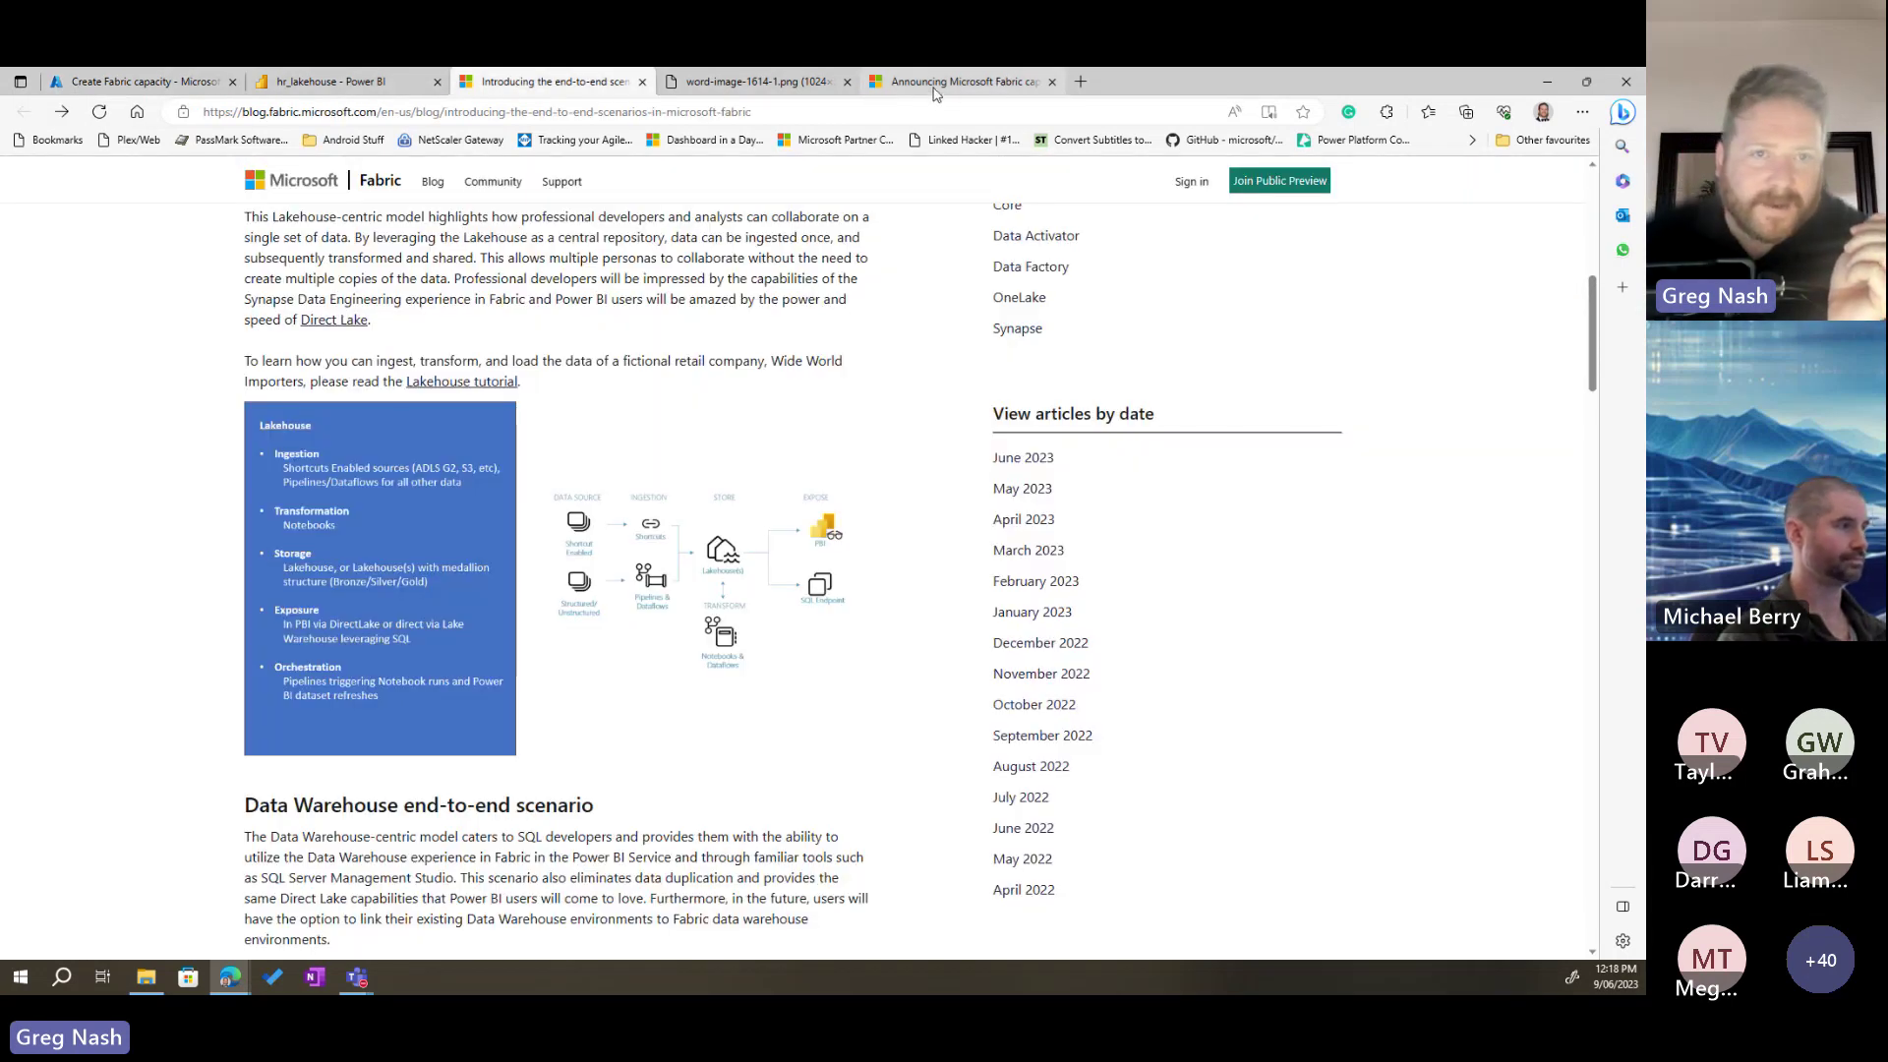
pyautogui.click(752, 82)
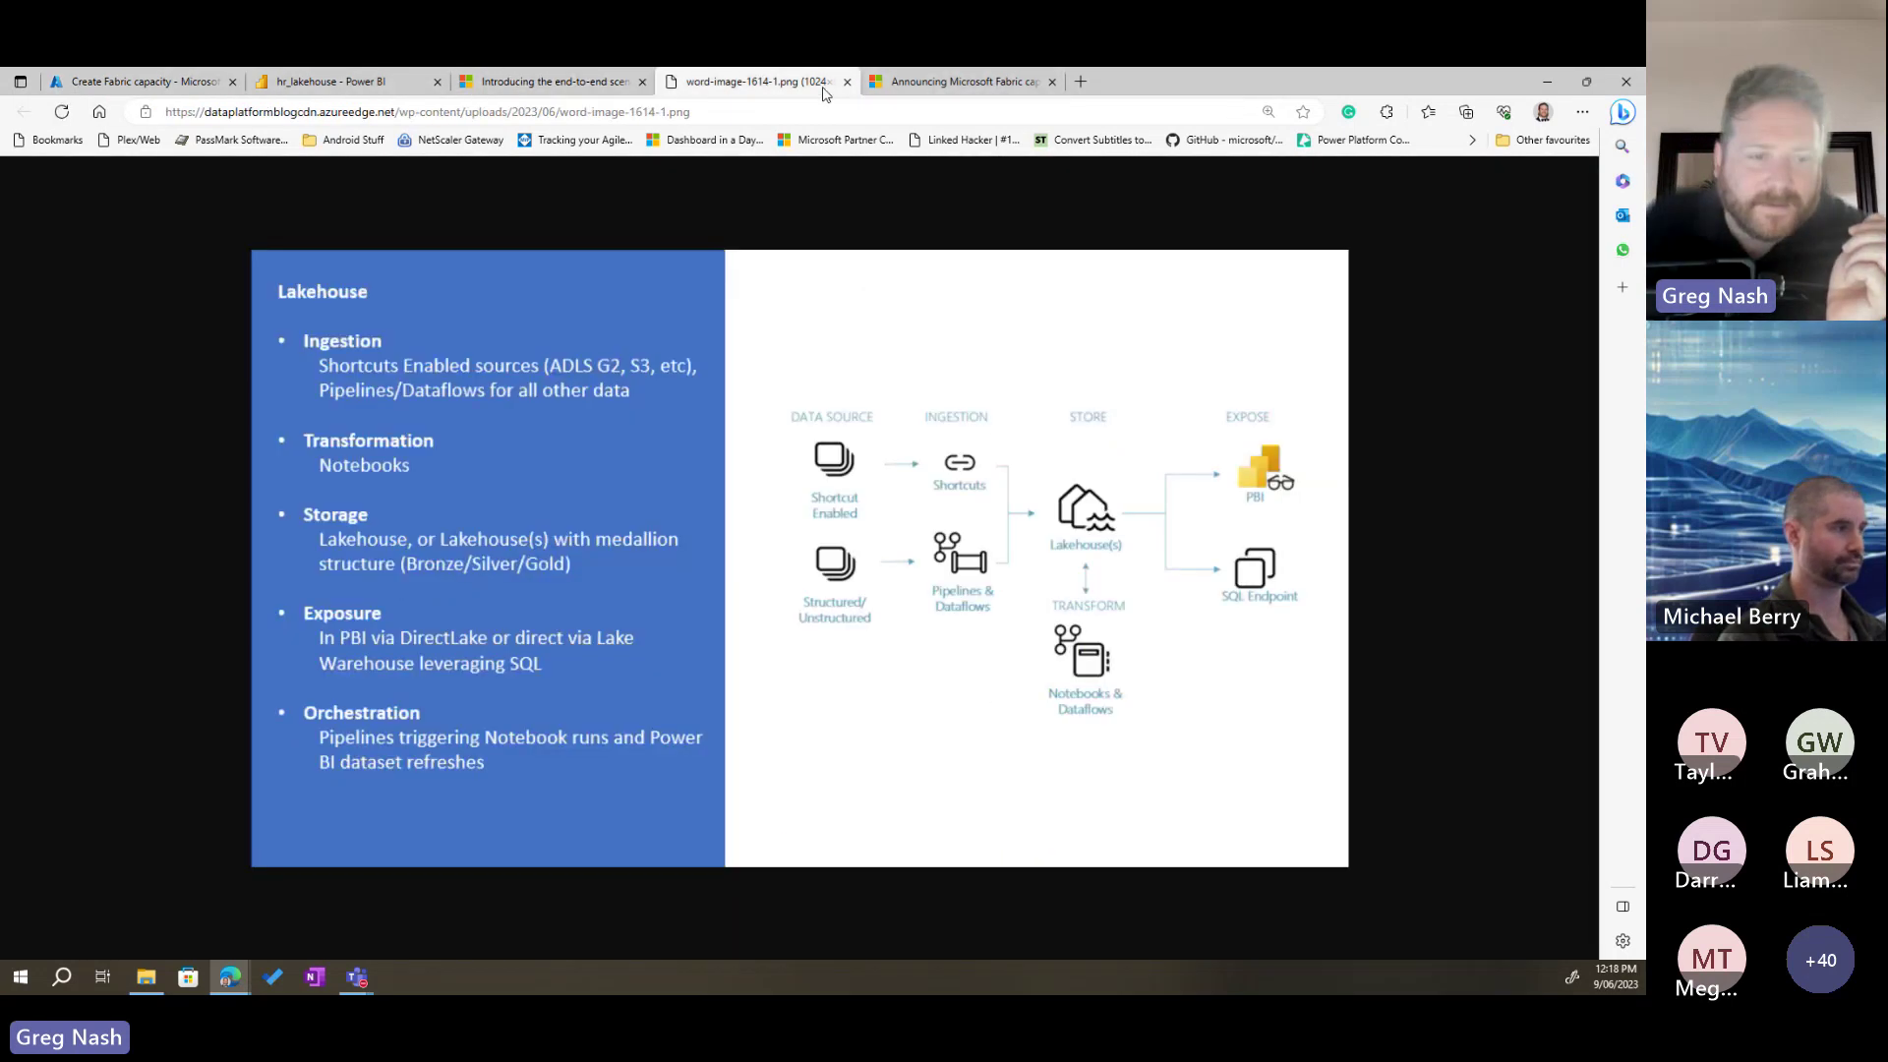
pyautogui.click(561, 82)
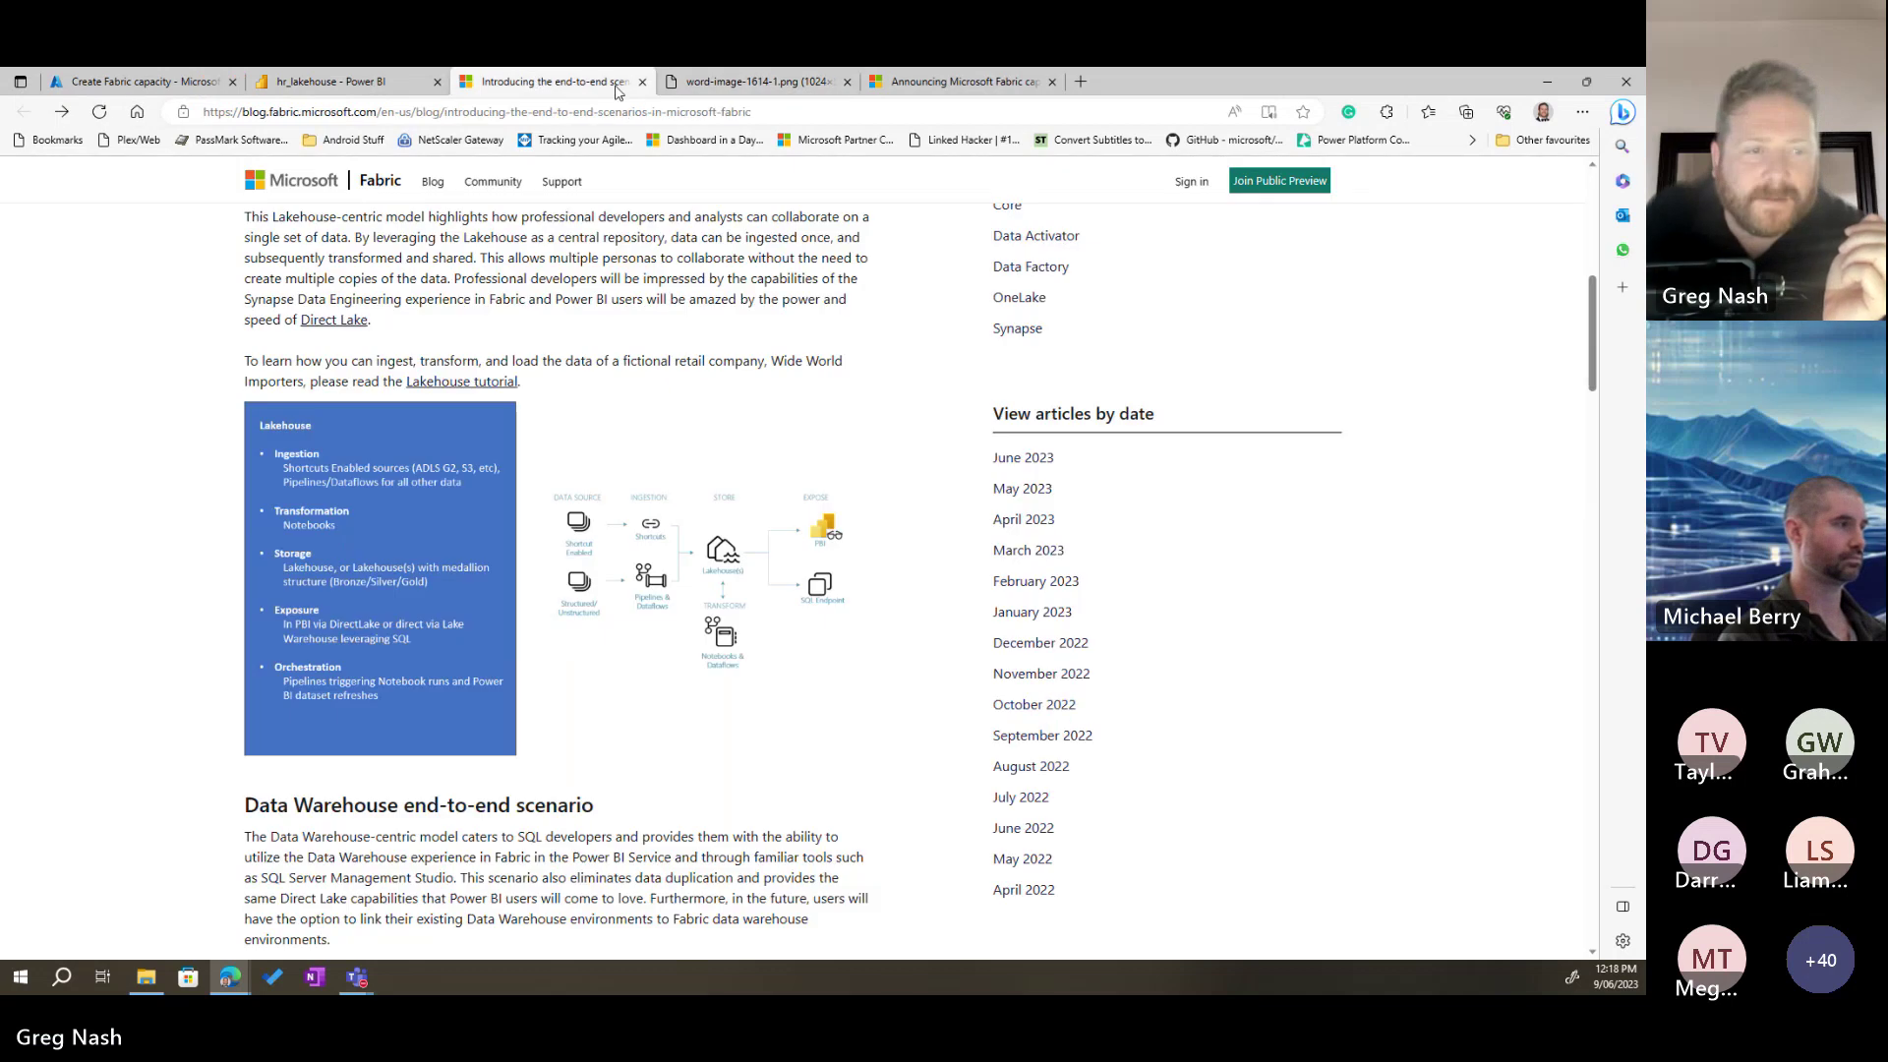
pyautogui.click(920, 82)
pyautogui.scroll(-4, 957, 591)
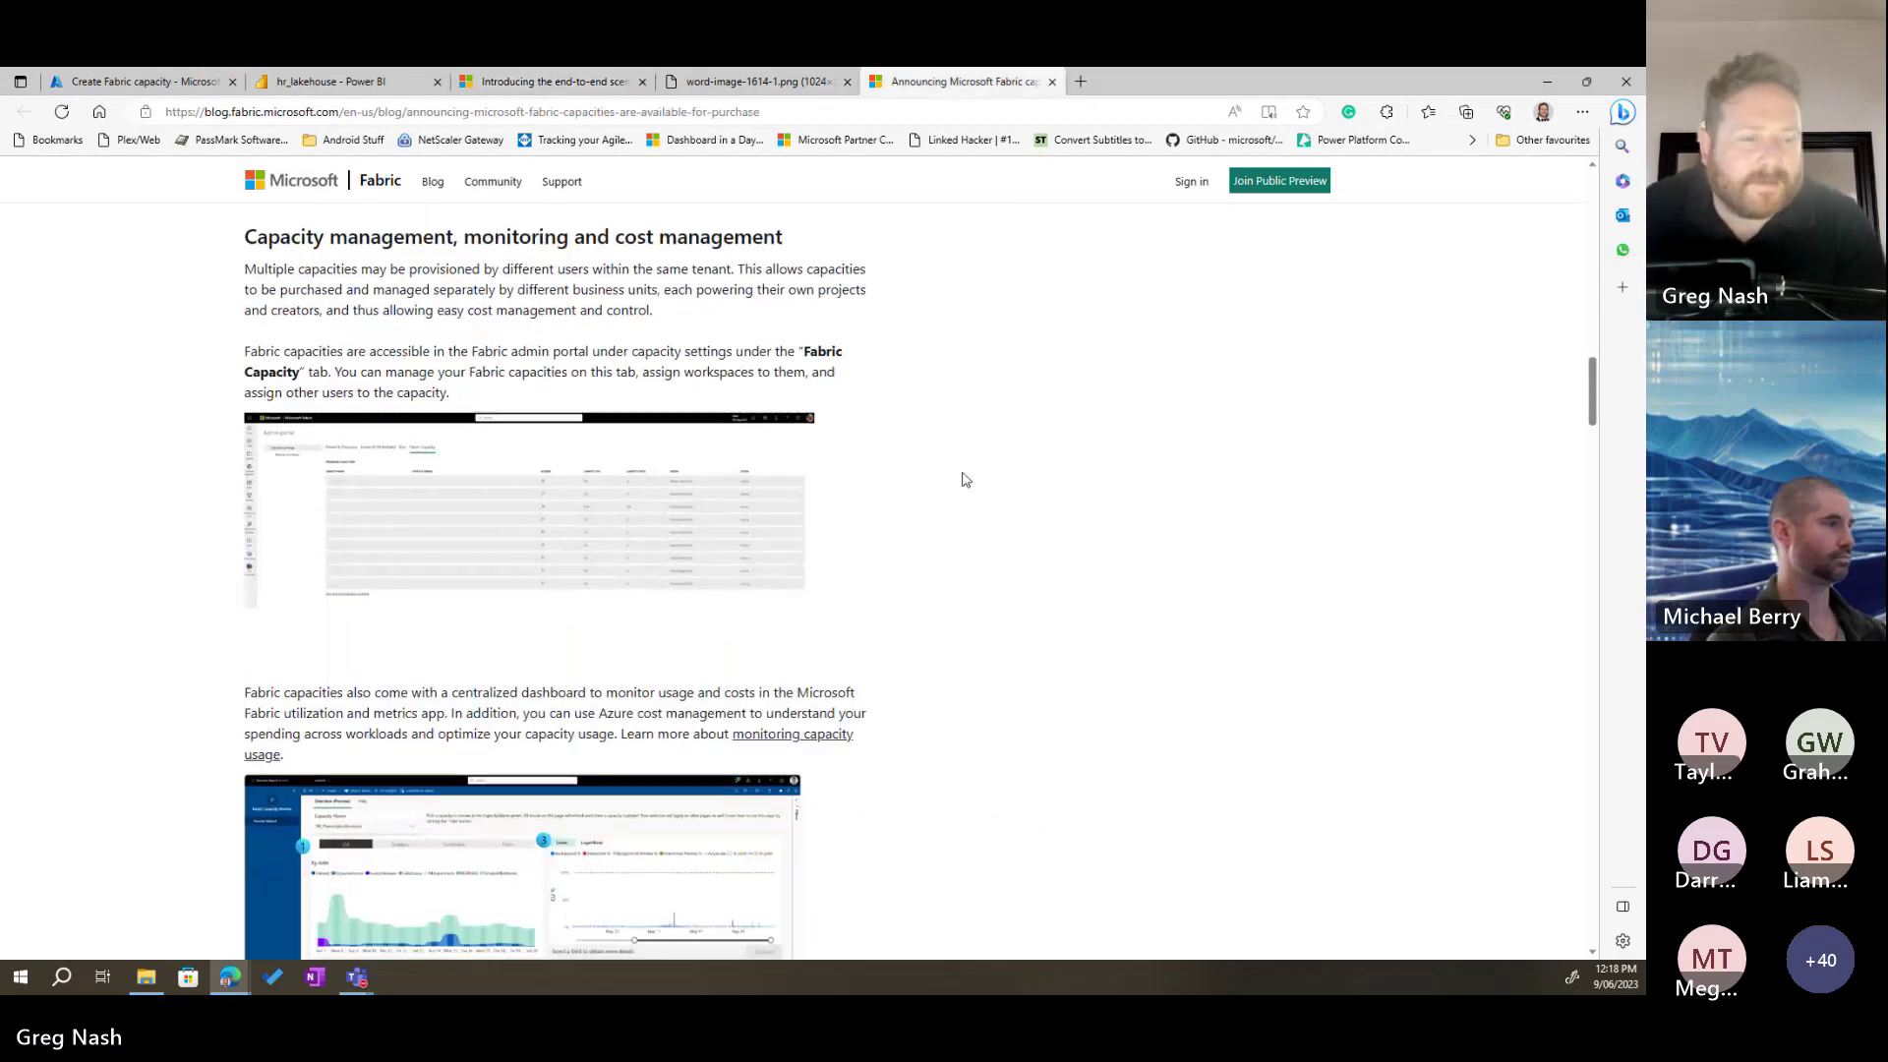
pyautogui.scroll(3, 962, 479)
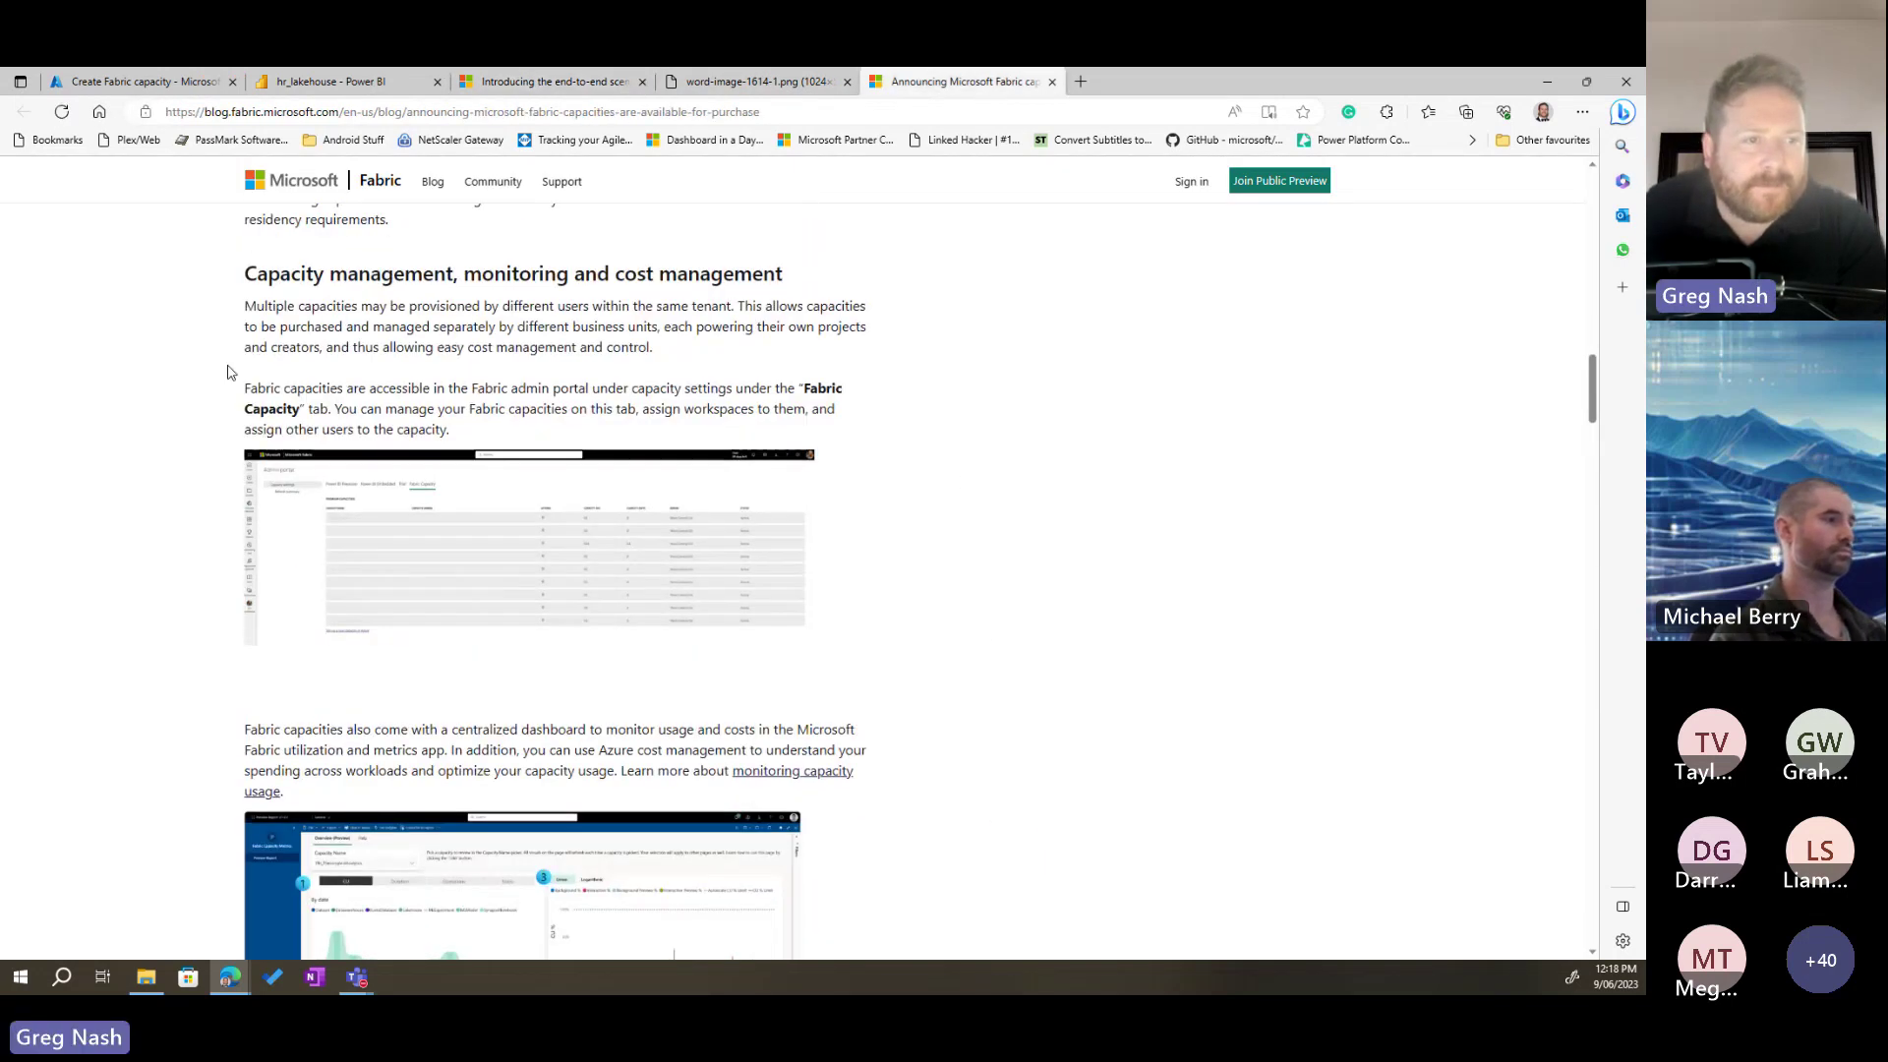
pyautogui.moveTo(287, 327); pyautogui.dragTo(588, 387)
pyautogui.click(596, 405)
pyautogui.click(488, 384)
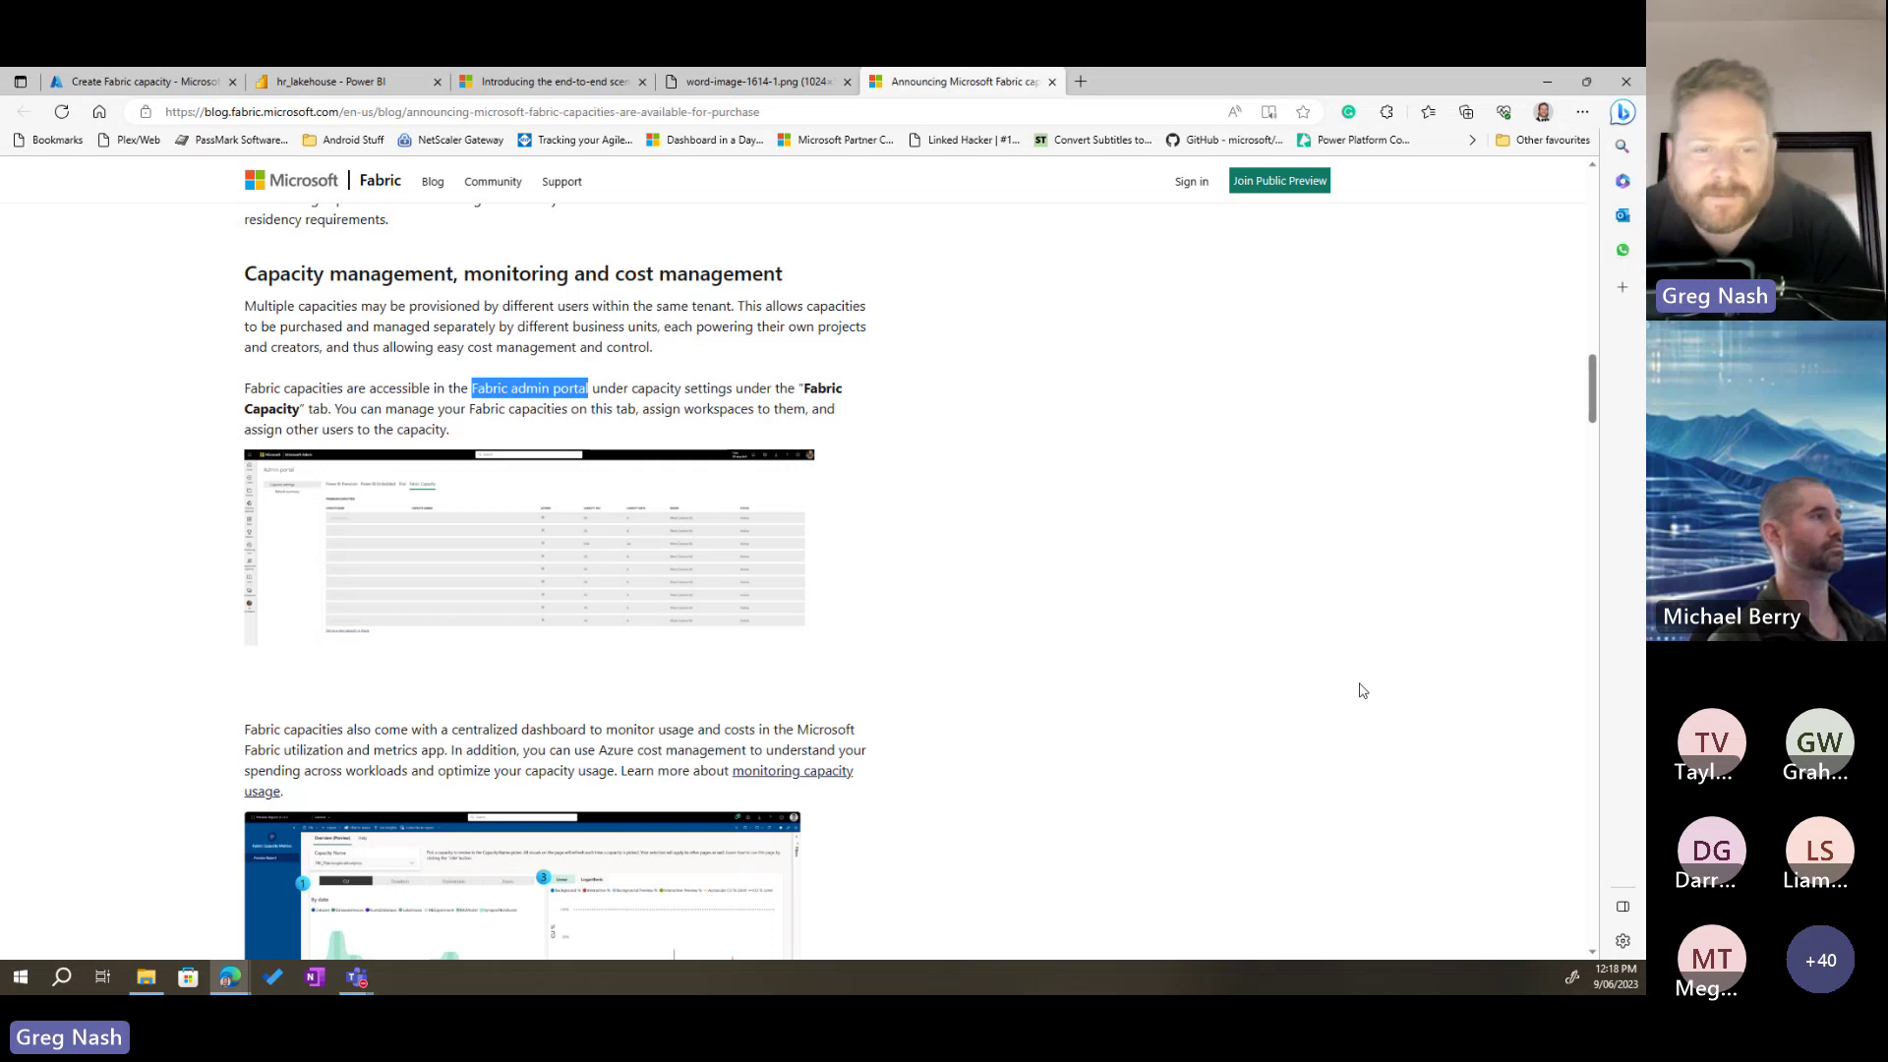
# Step: Read on past the capacity monitoring dashboard to the section comparing Fabric capacities with Power BI Premium capacities
pyautogui.scroll(-1, 769, 607)
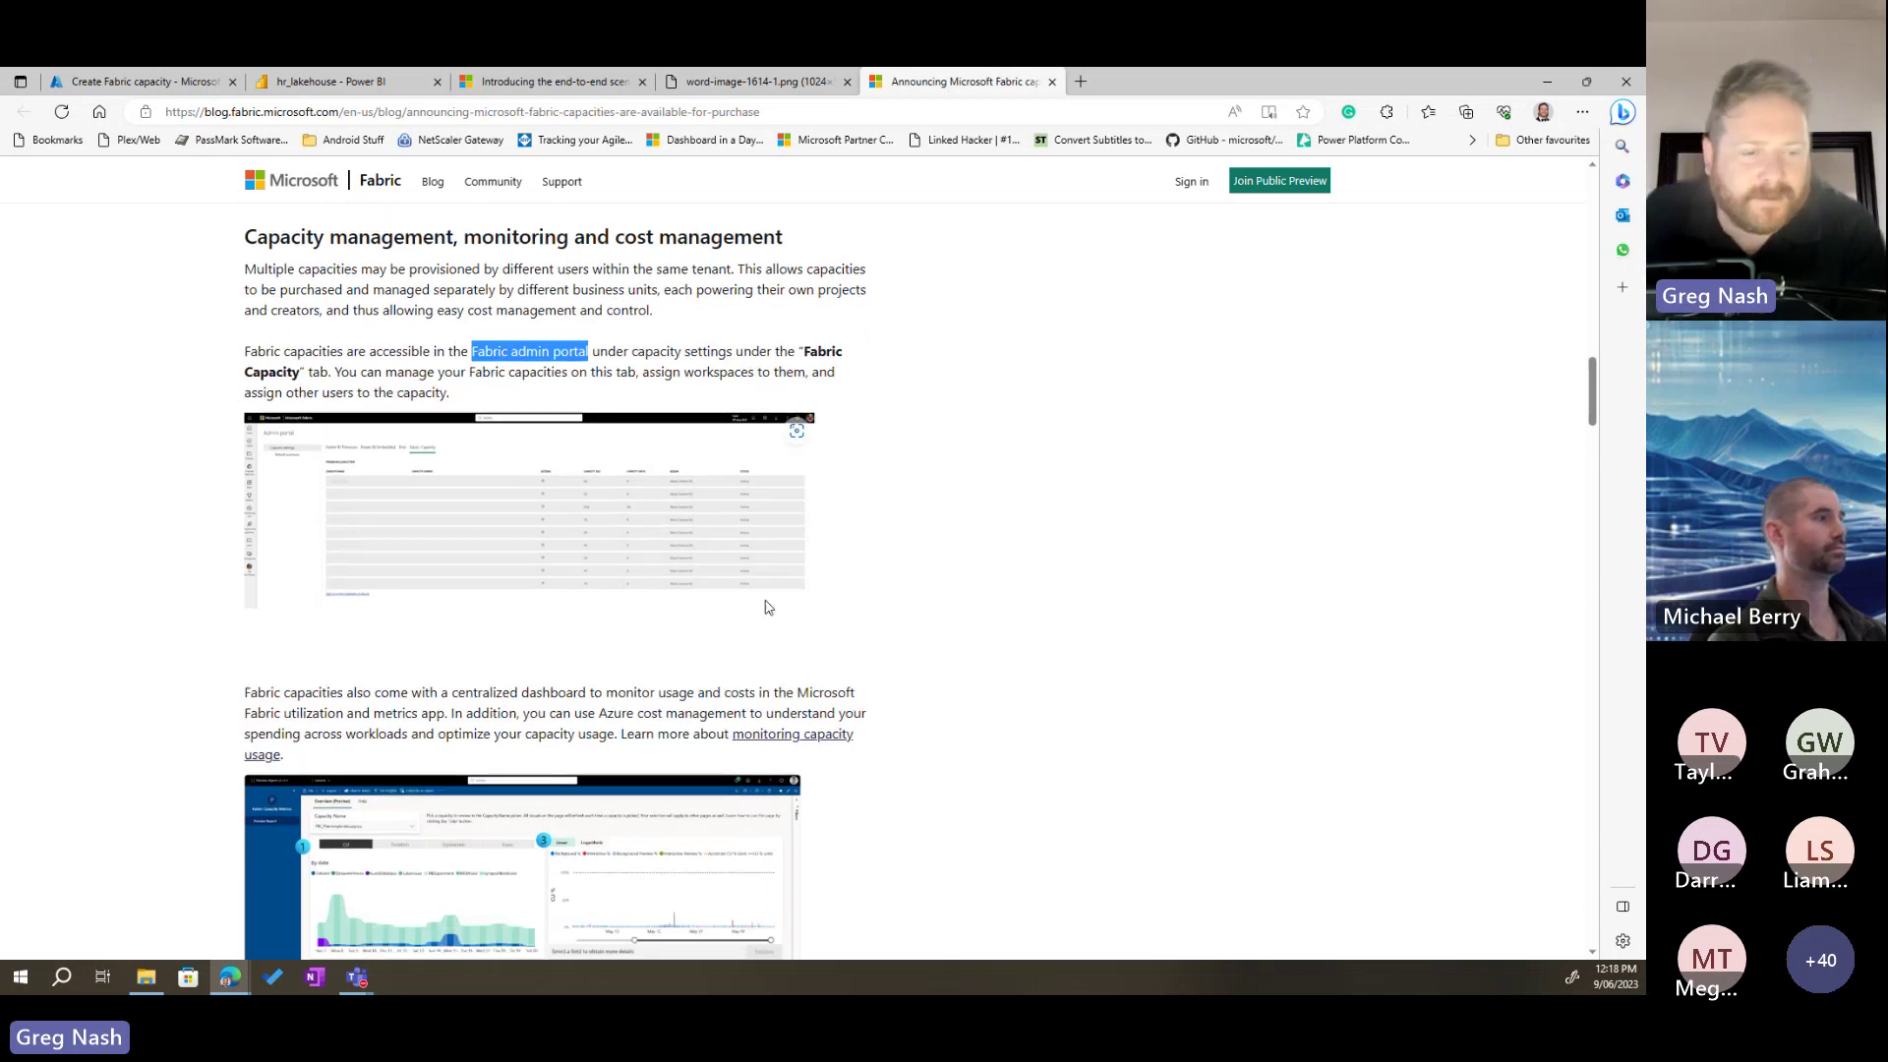
pyautogui.scroll(-9, 913, 470)
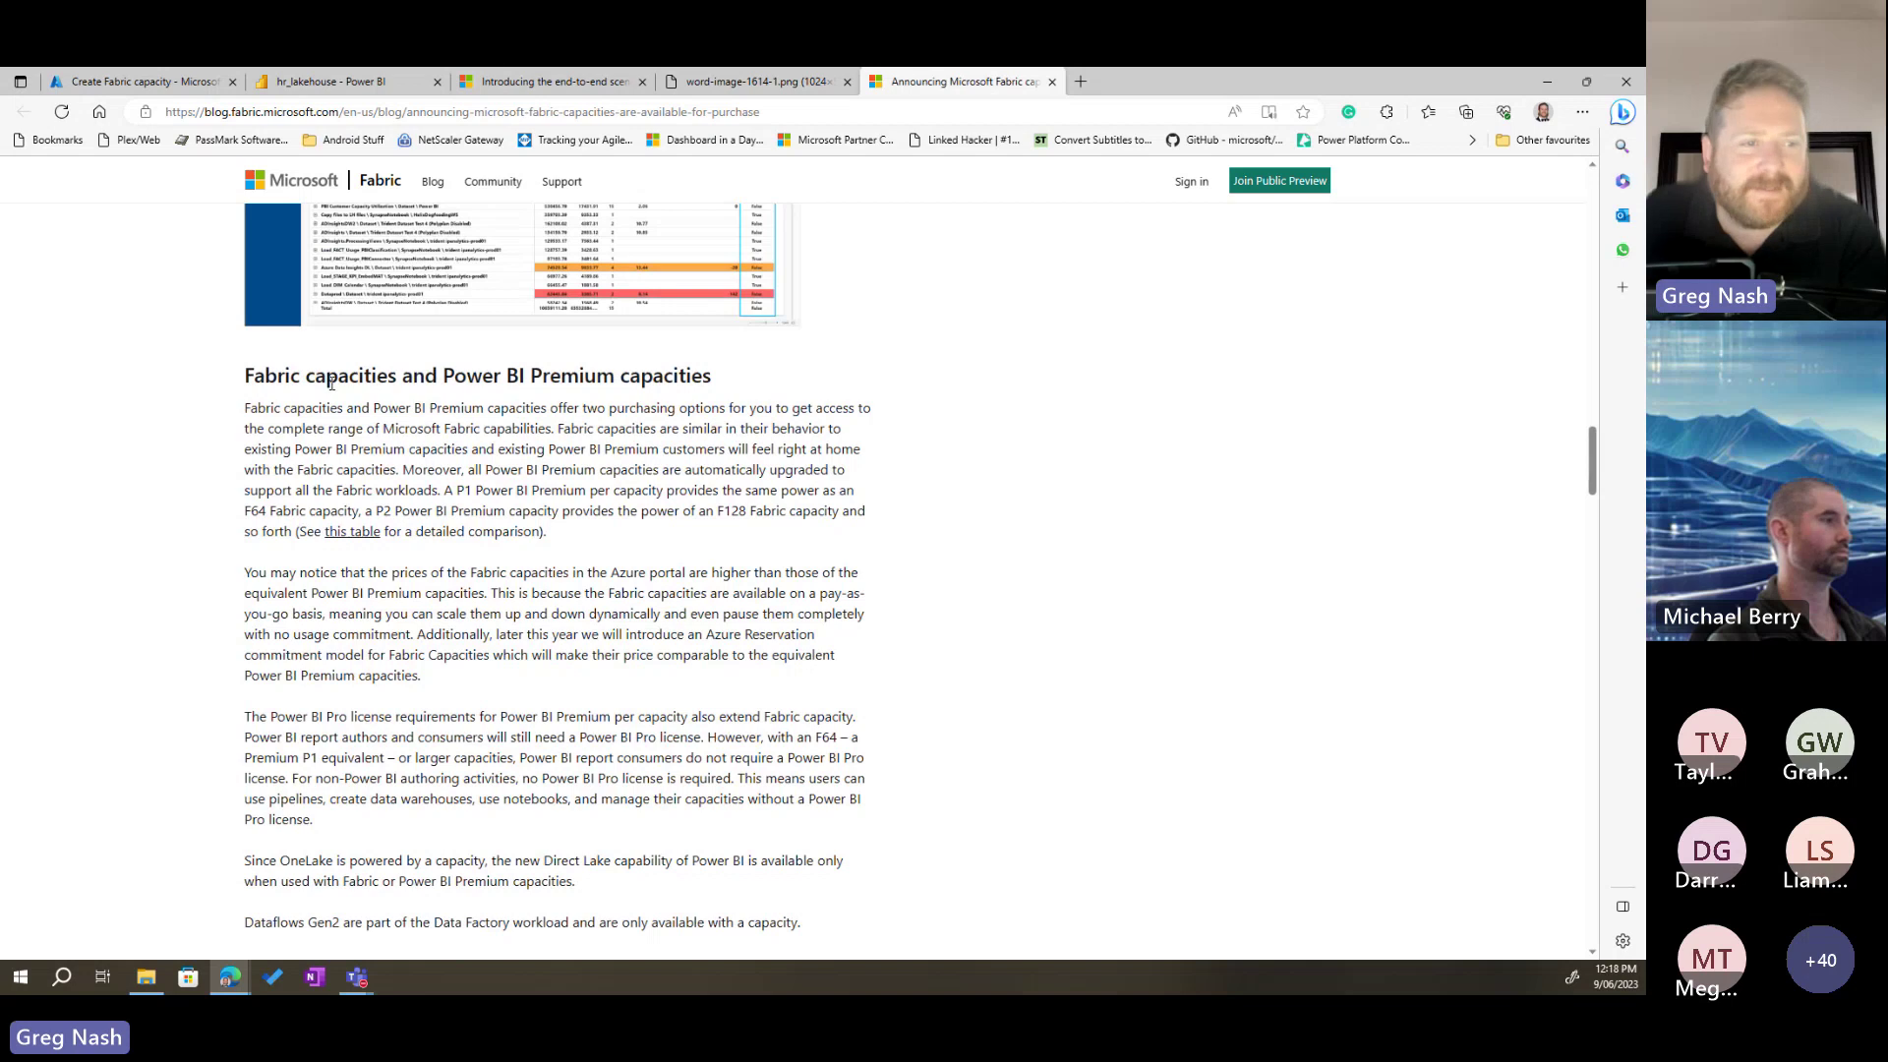
pyautogui.scroll(-2, 714, 508)
pyautogui.scroll(2, 713, 508)
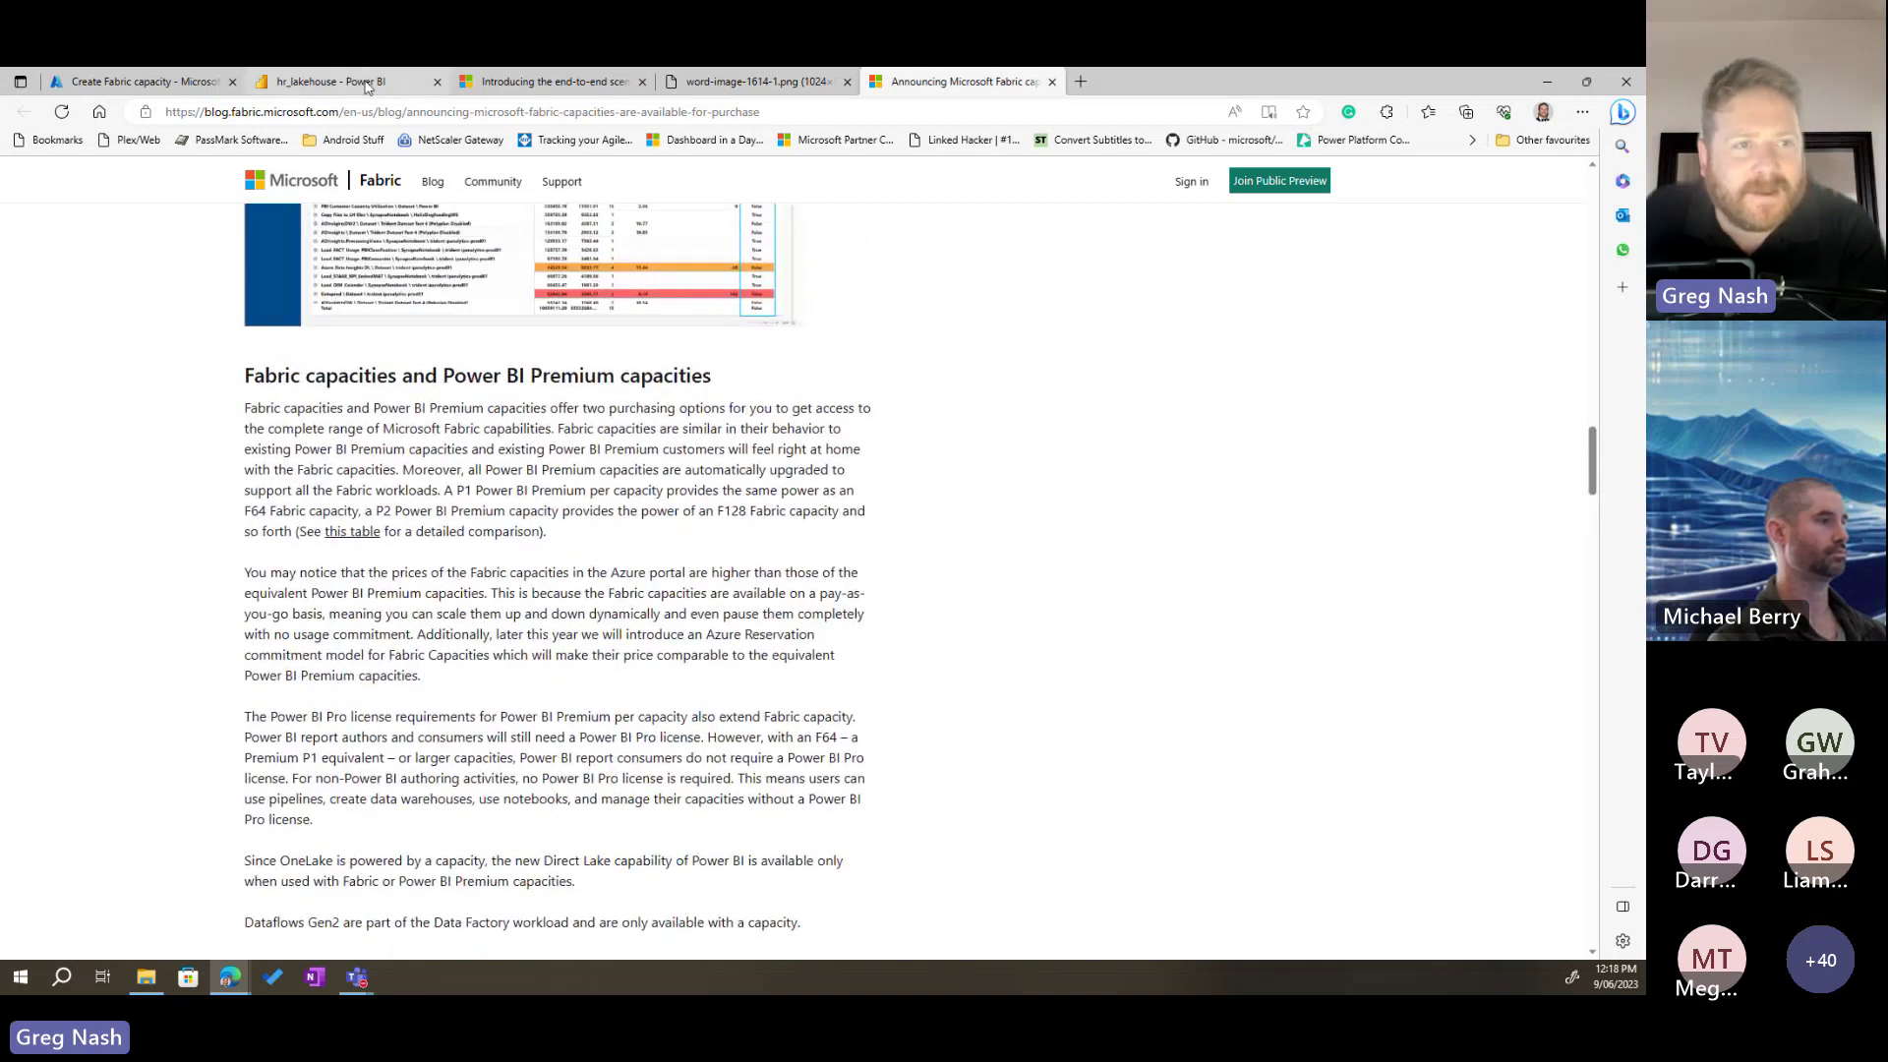
# Step: Compare the hr_lakehouse tables in Power BI with the lakehouse diagram in the end-to-end scenarios article
pyautogui.click(330, 82)
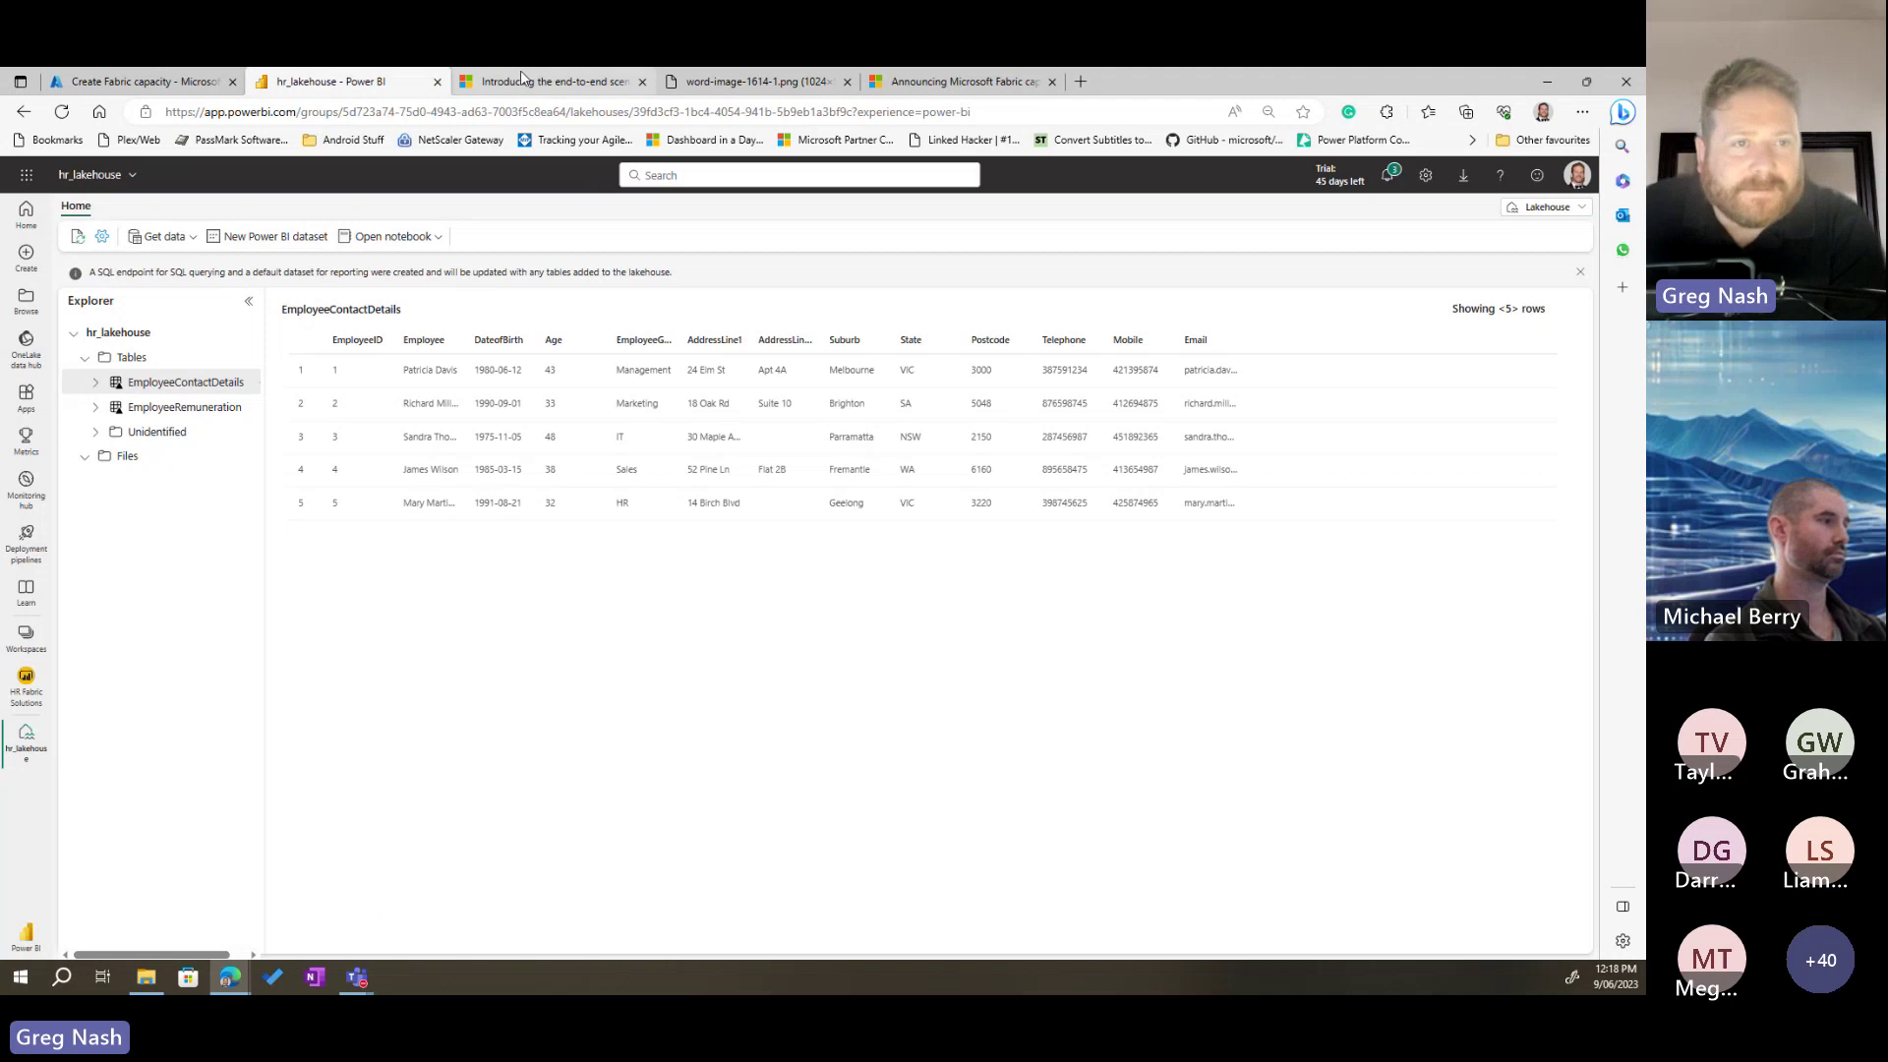
pyautogui.click(524, 77)
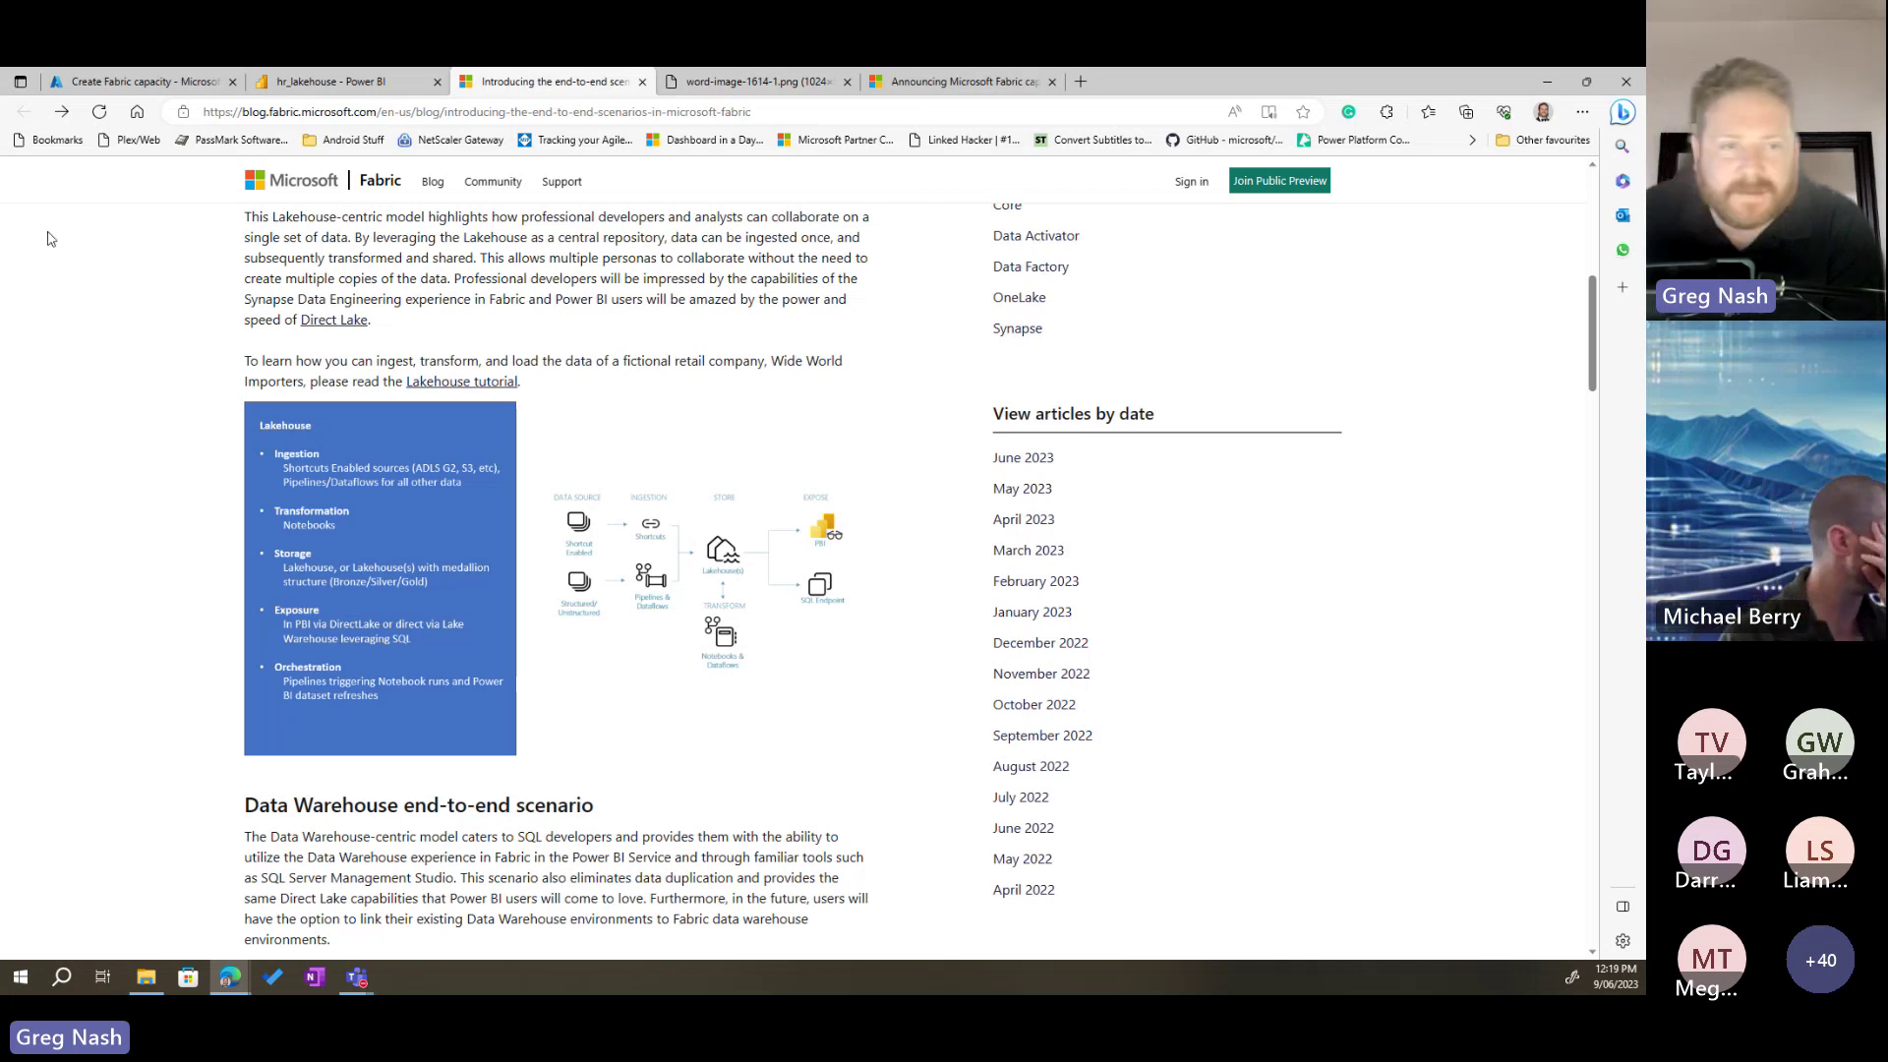
pyautogui.click(325, 82)
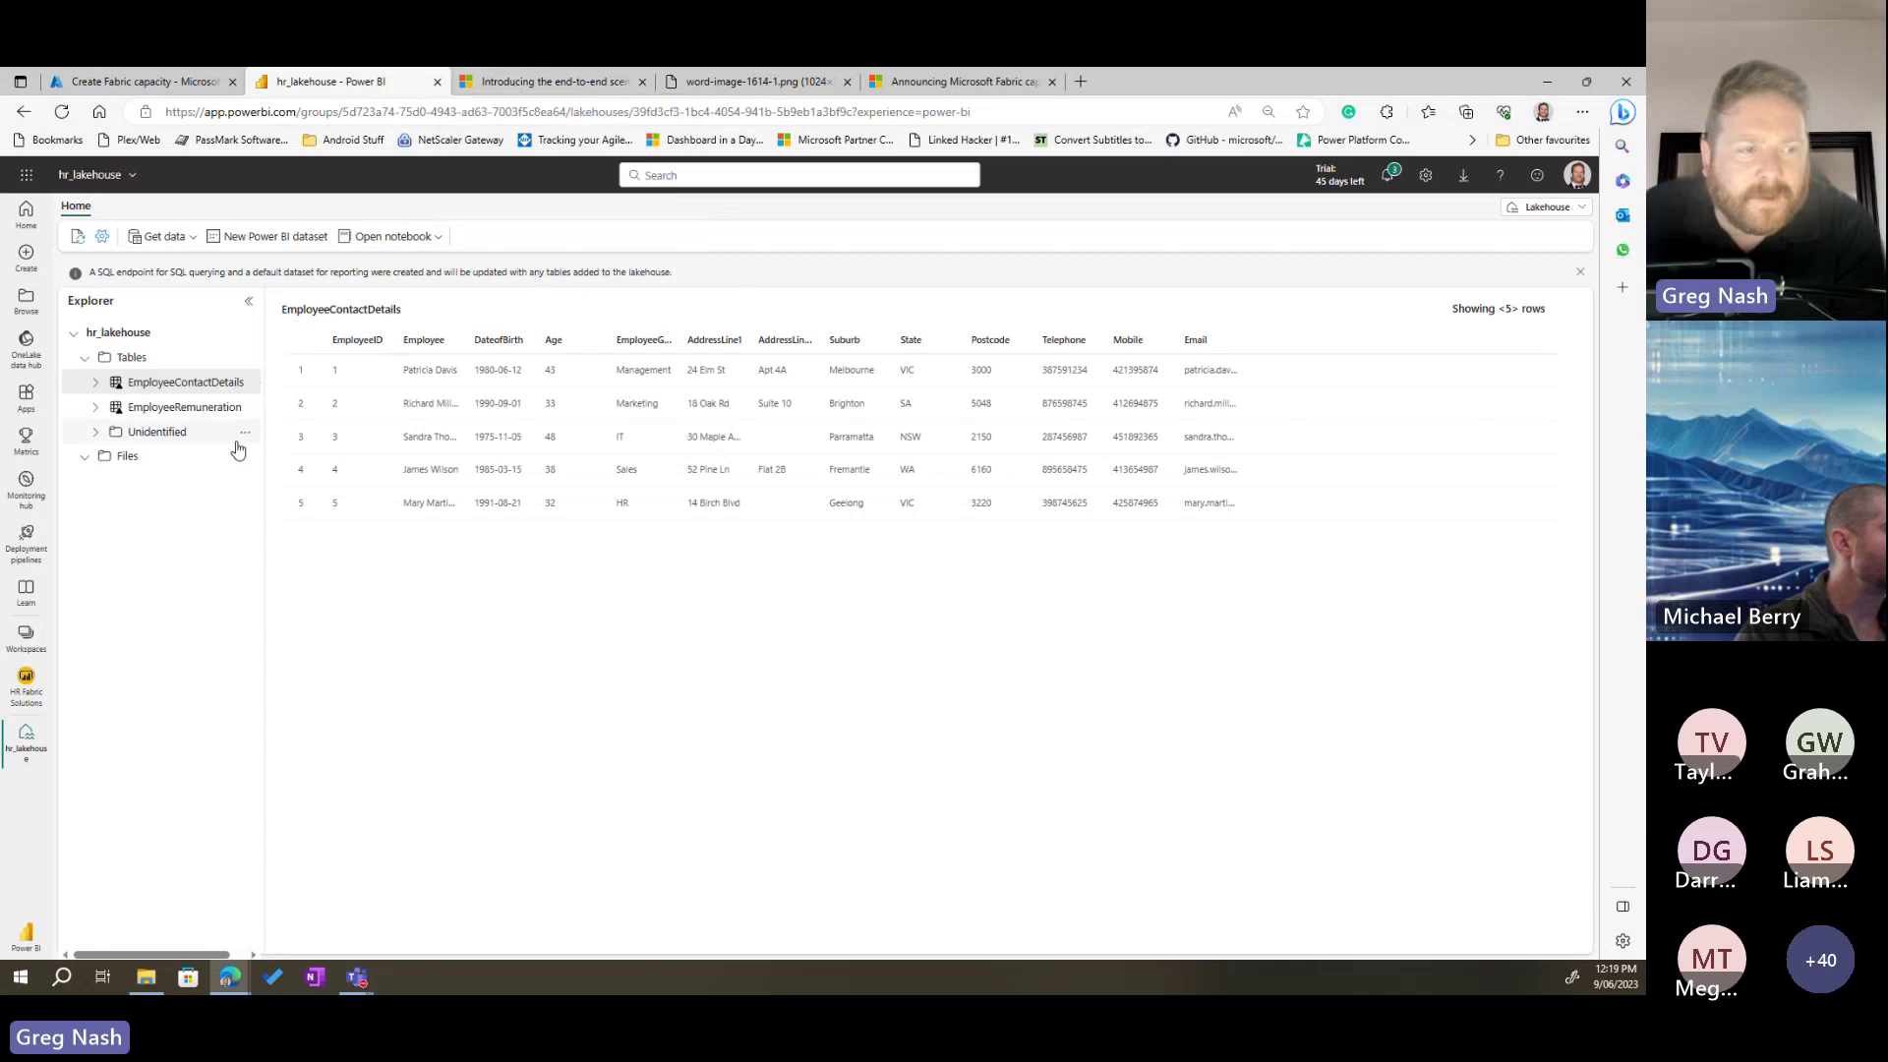
pyautogui.click(522, 79)
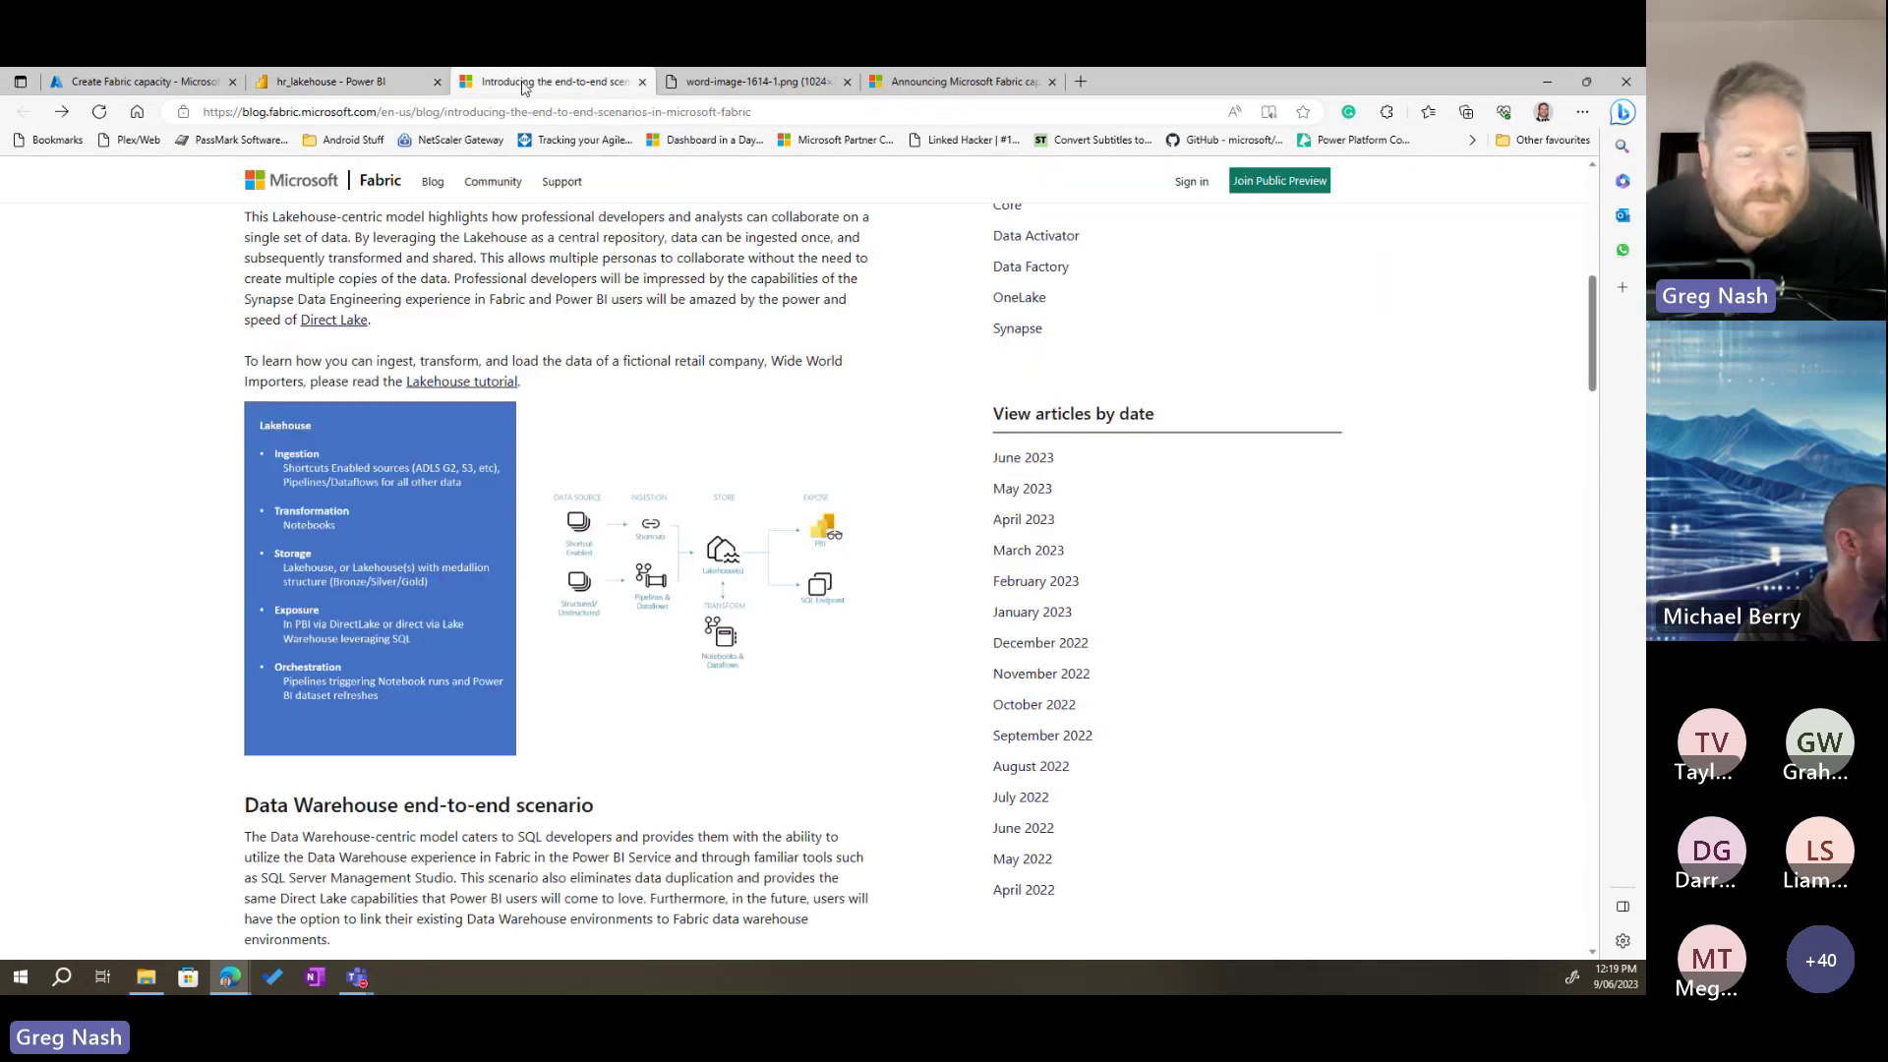
# Step: Return to the Fabric capacity announcement and review its capacity monitoring, Power BI Premium comparison and sizing sections
pyautogui.click(961, 84)
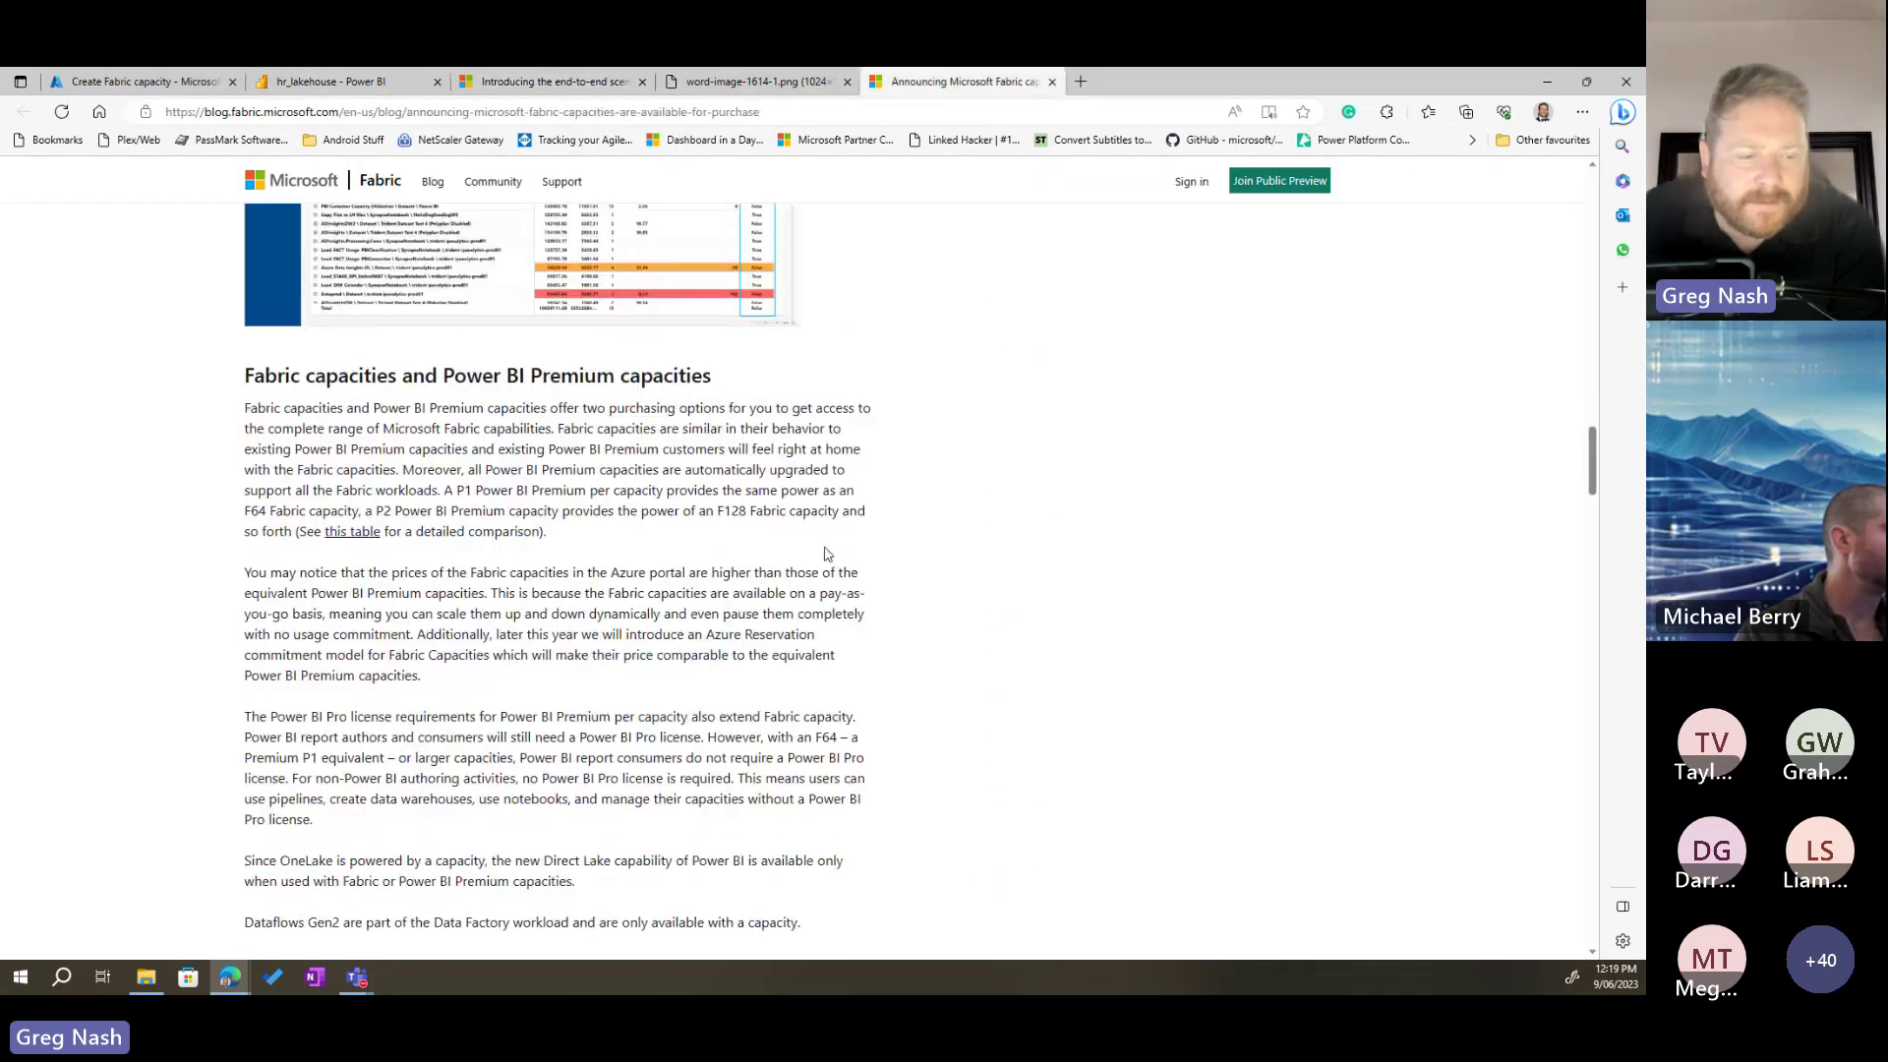
pyautogui.scroll(-3, 824, 554)
pyautogui.scroll(8, 777, 433)
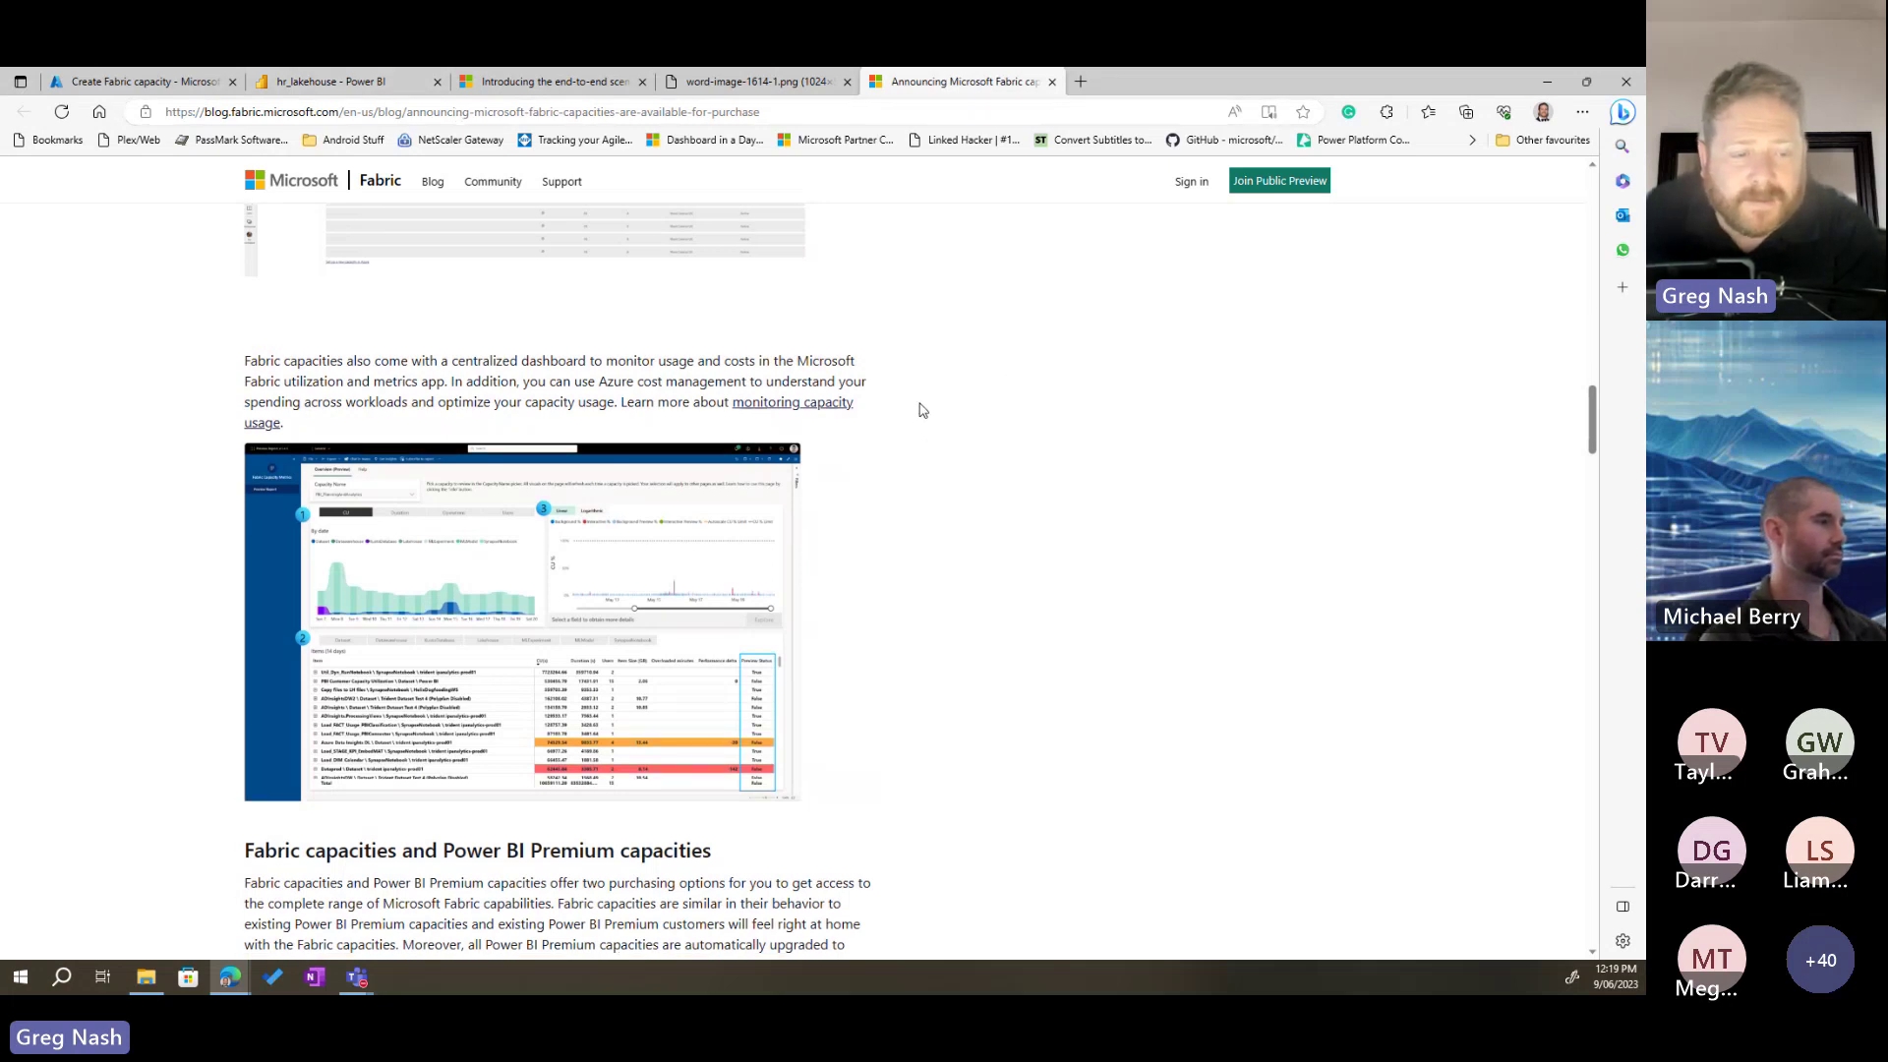
pyautogui.scroll(-2, 922, 410)
pyautogui.scroll(-12, 922, 410)
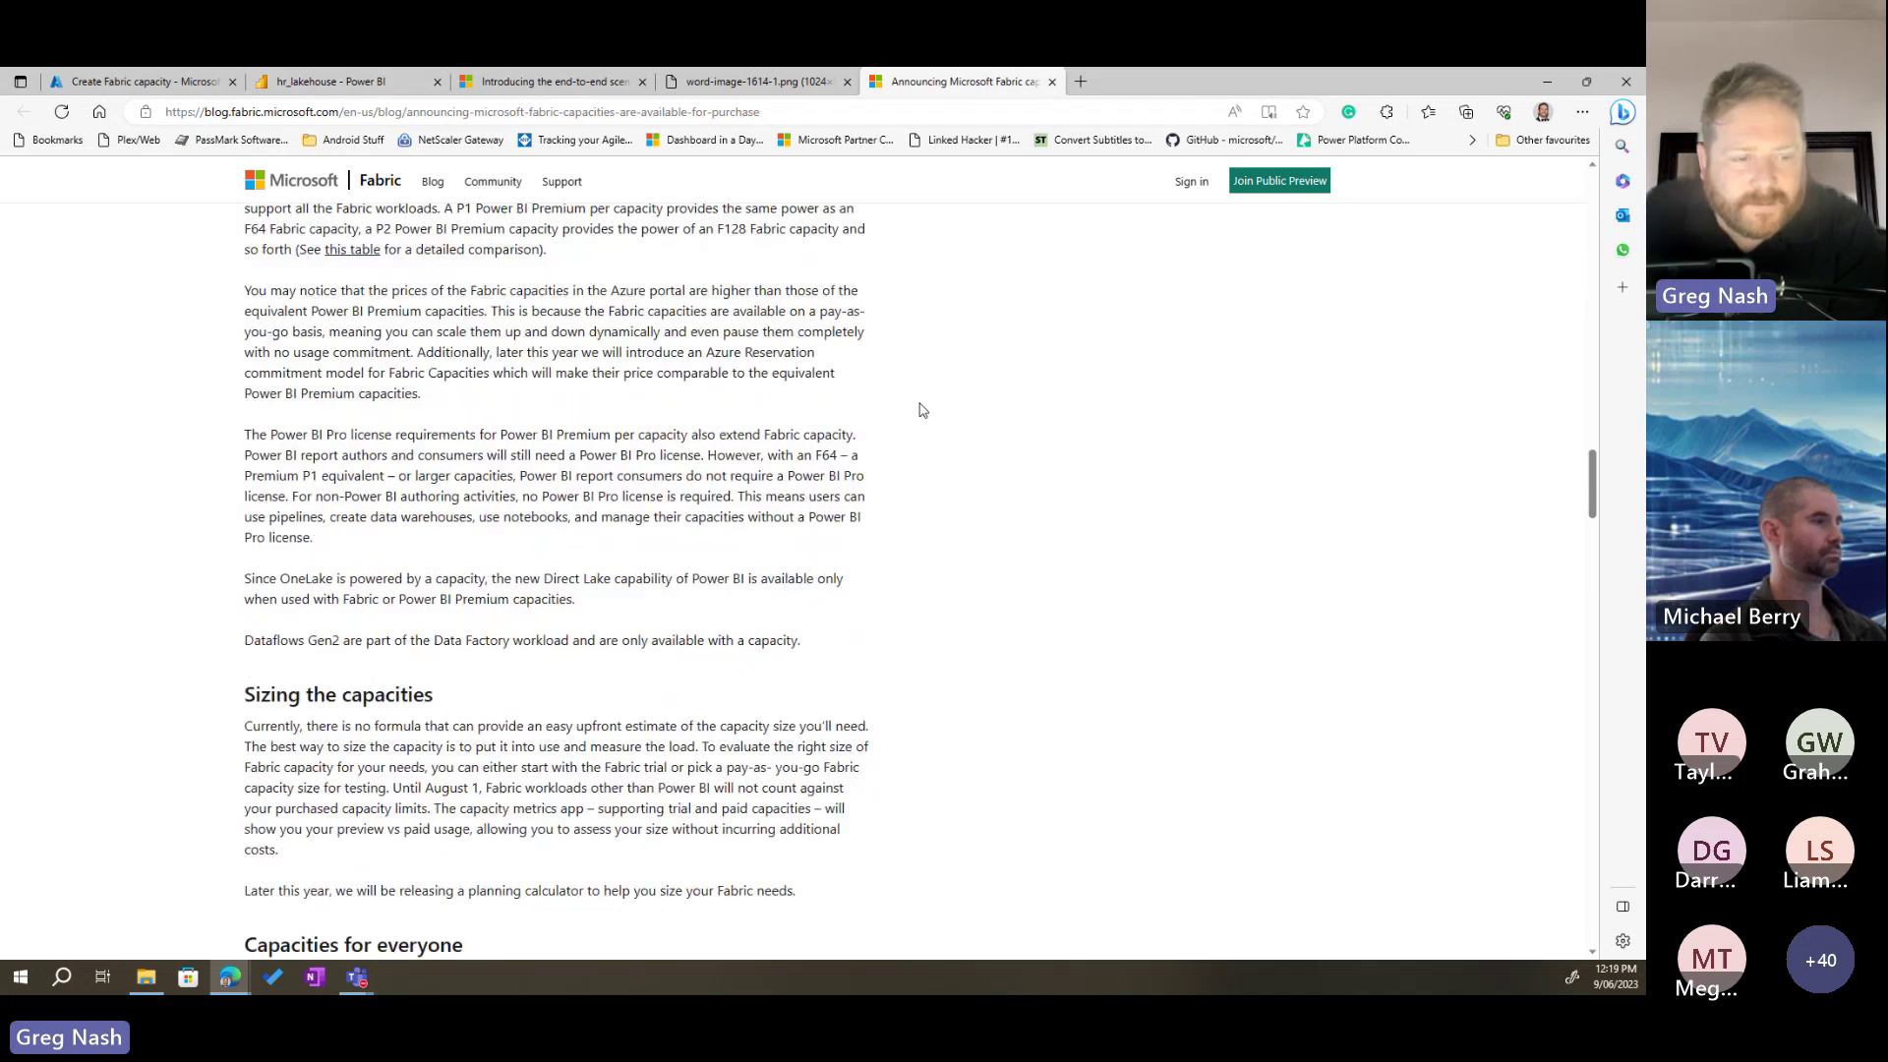
# Step: Highlight the design point and the F2 entry price paragraph in the "Capacities for everyone" section
pyautogui.scroll(-1, 922, 410)
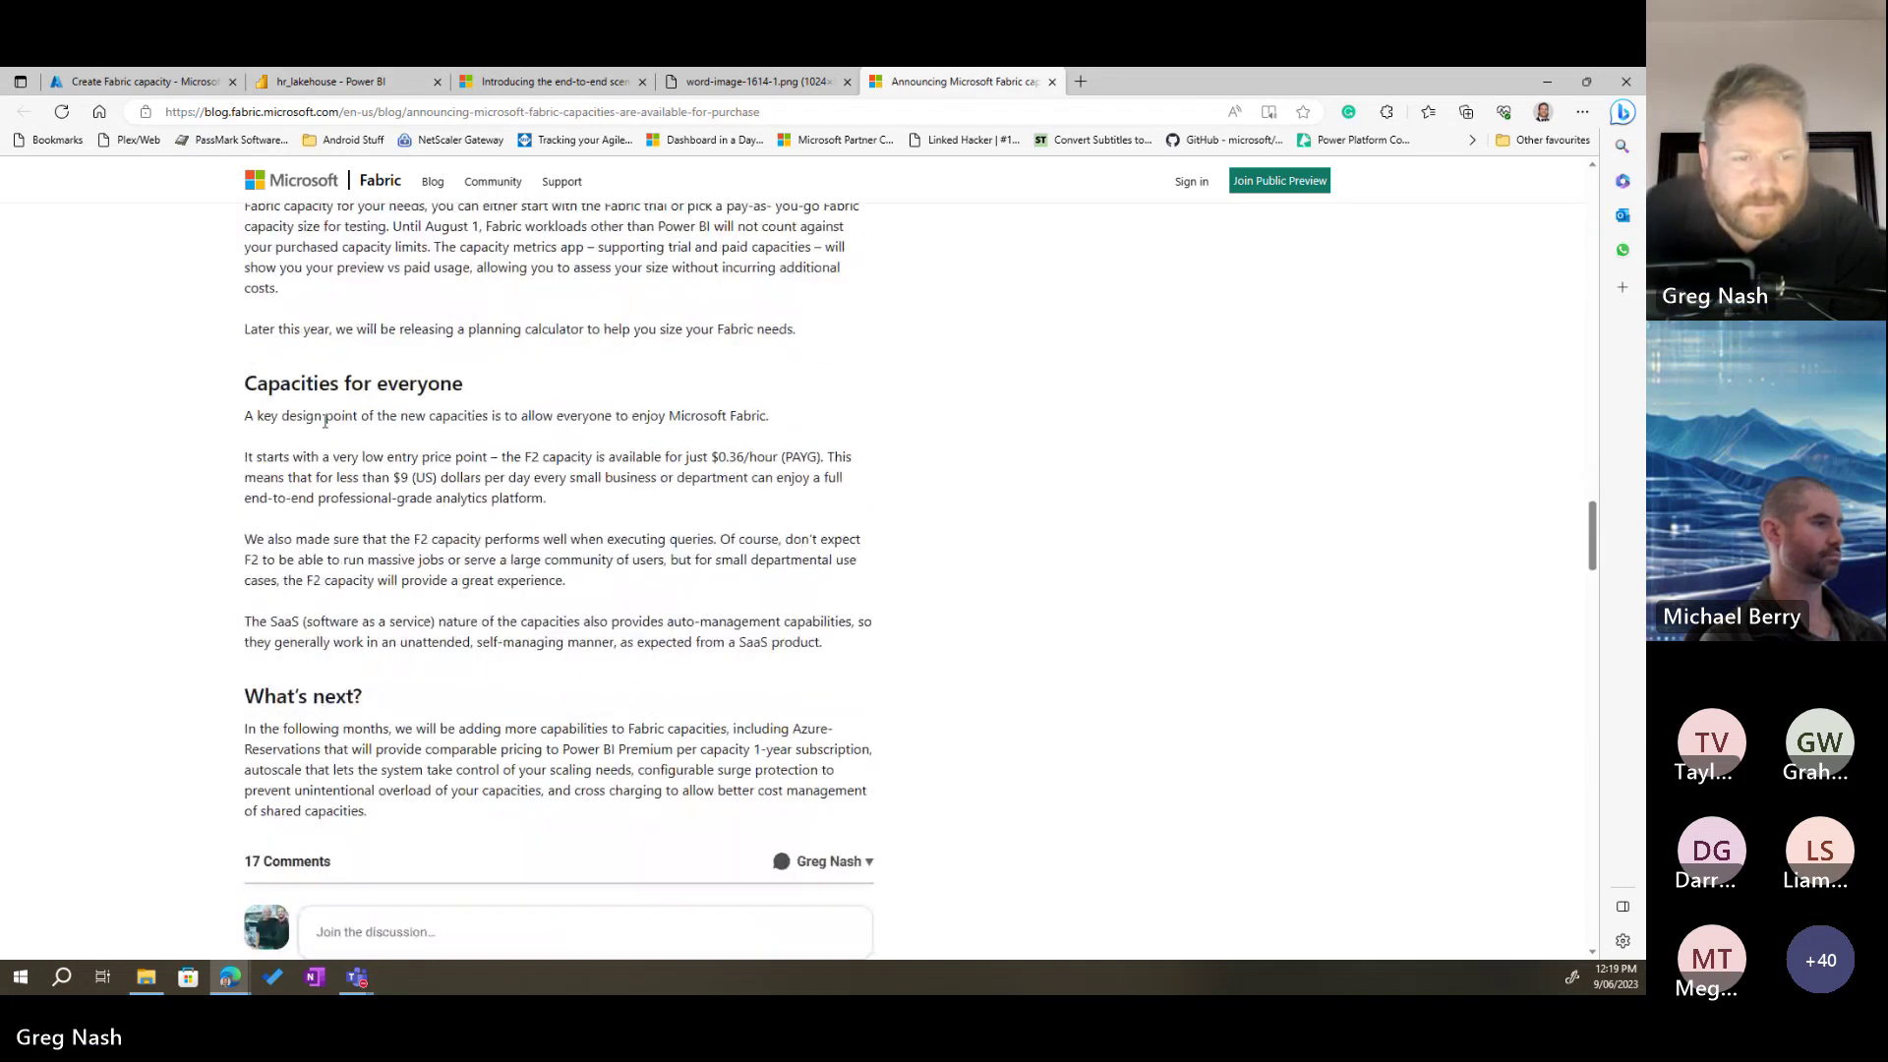
pyautogui.moveTo(325, 417); pyautogui.dragTo(617, 417)
pyautogui.moveTo(733, 433); pyautogui.dragTo(551, 501)
pyautogui.click(621, 563)
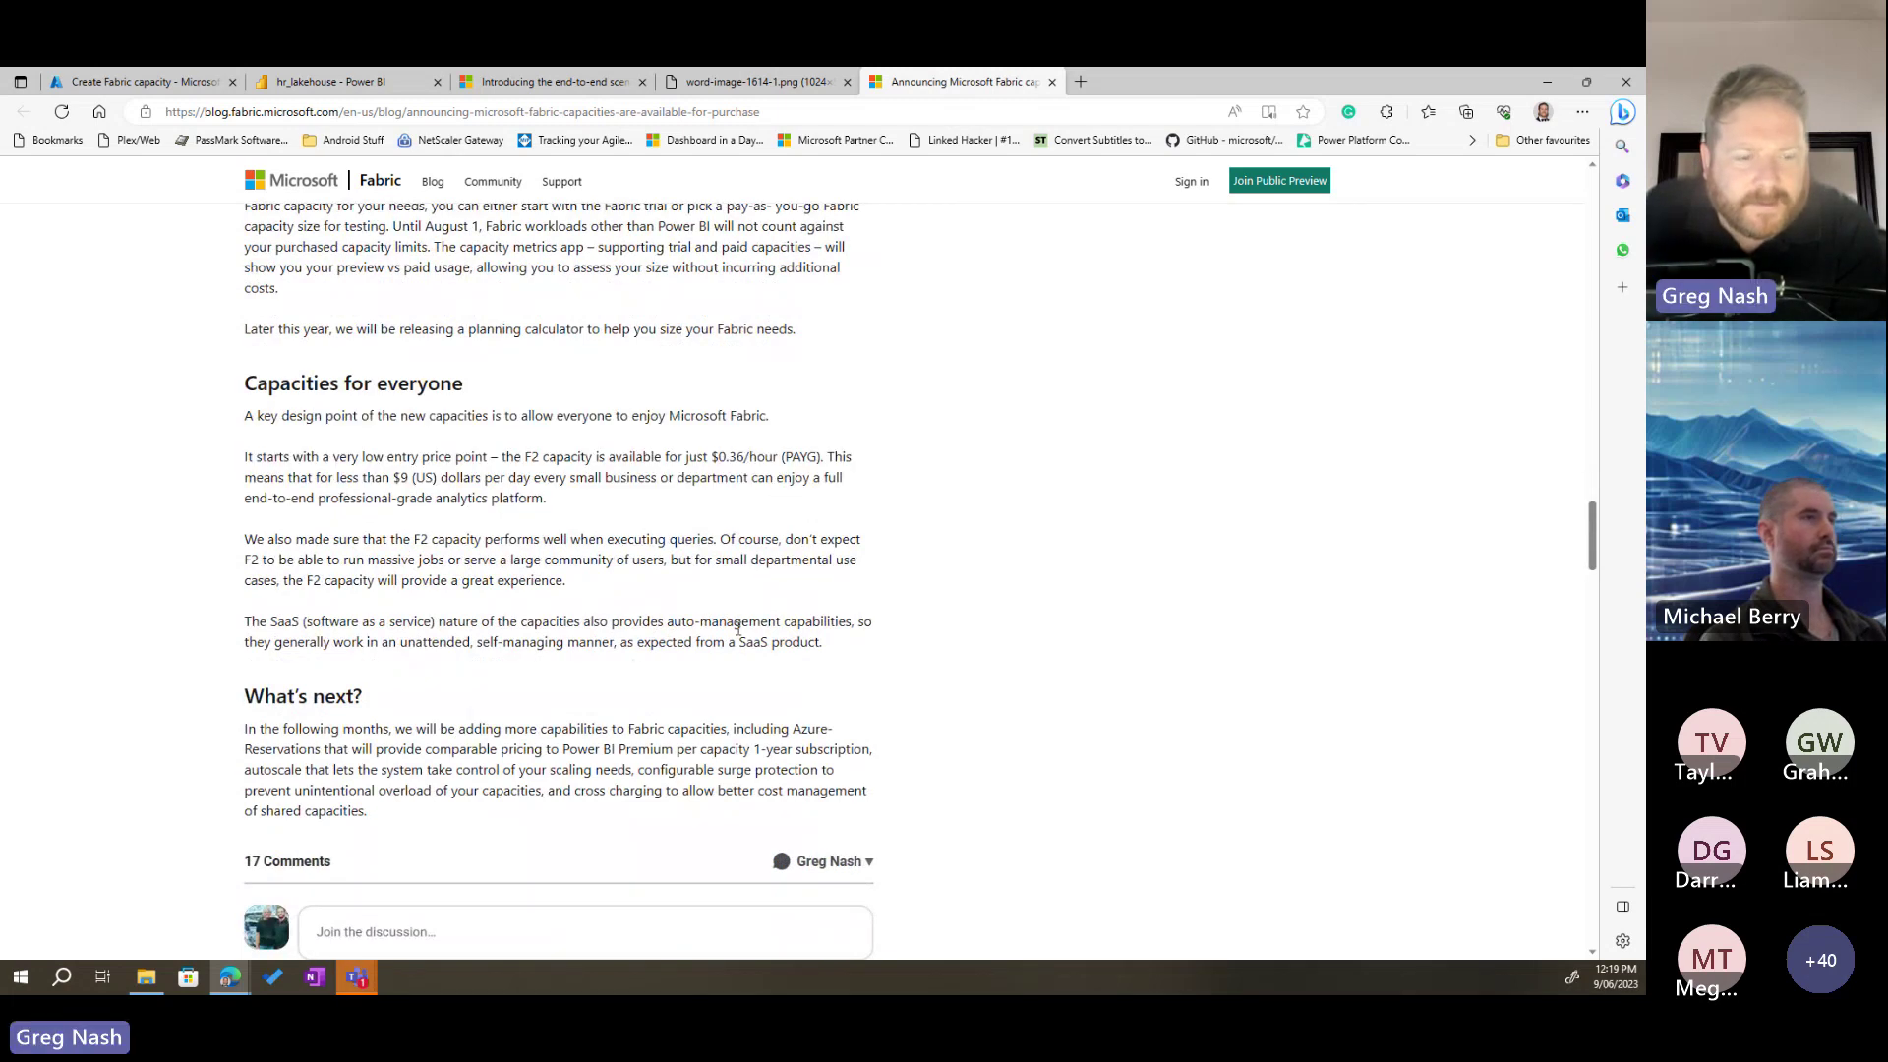
# Step: Go back up to the "OneLake storage" section and highlight its pay-as-you-go pricing and cross-region transfer text
pyautogui.scroll(15, 739, 627)
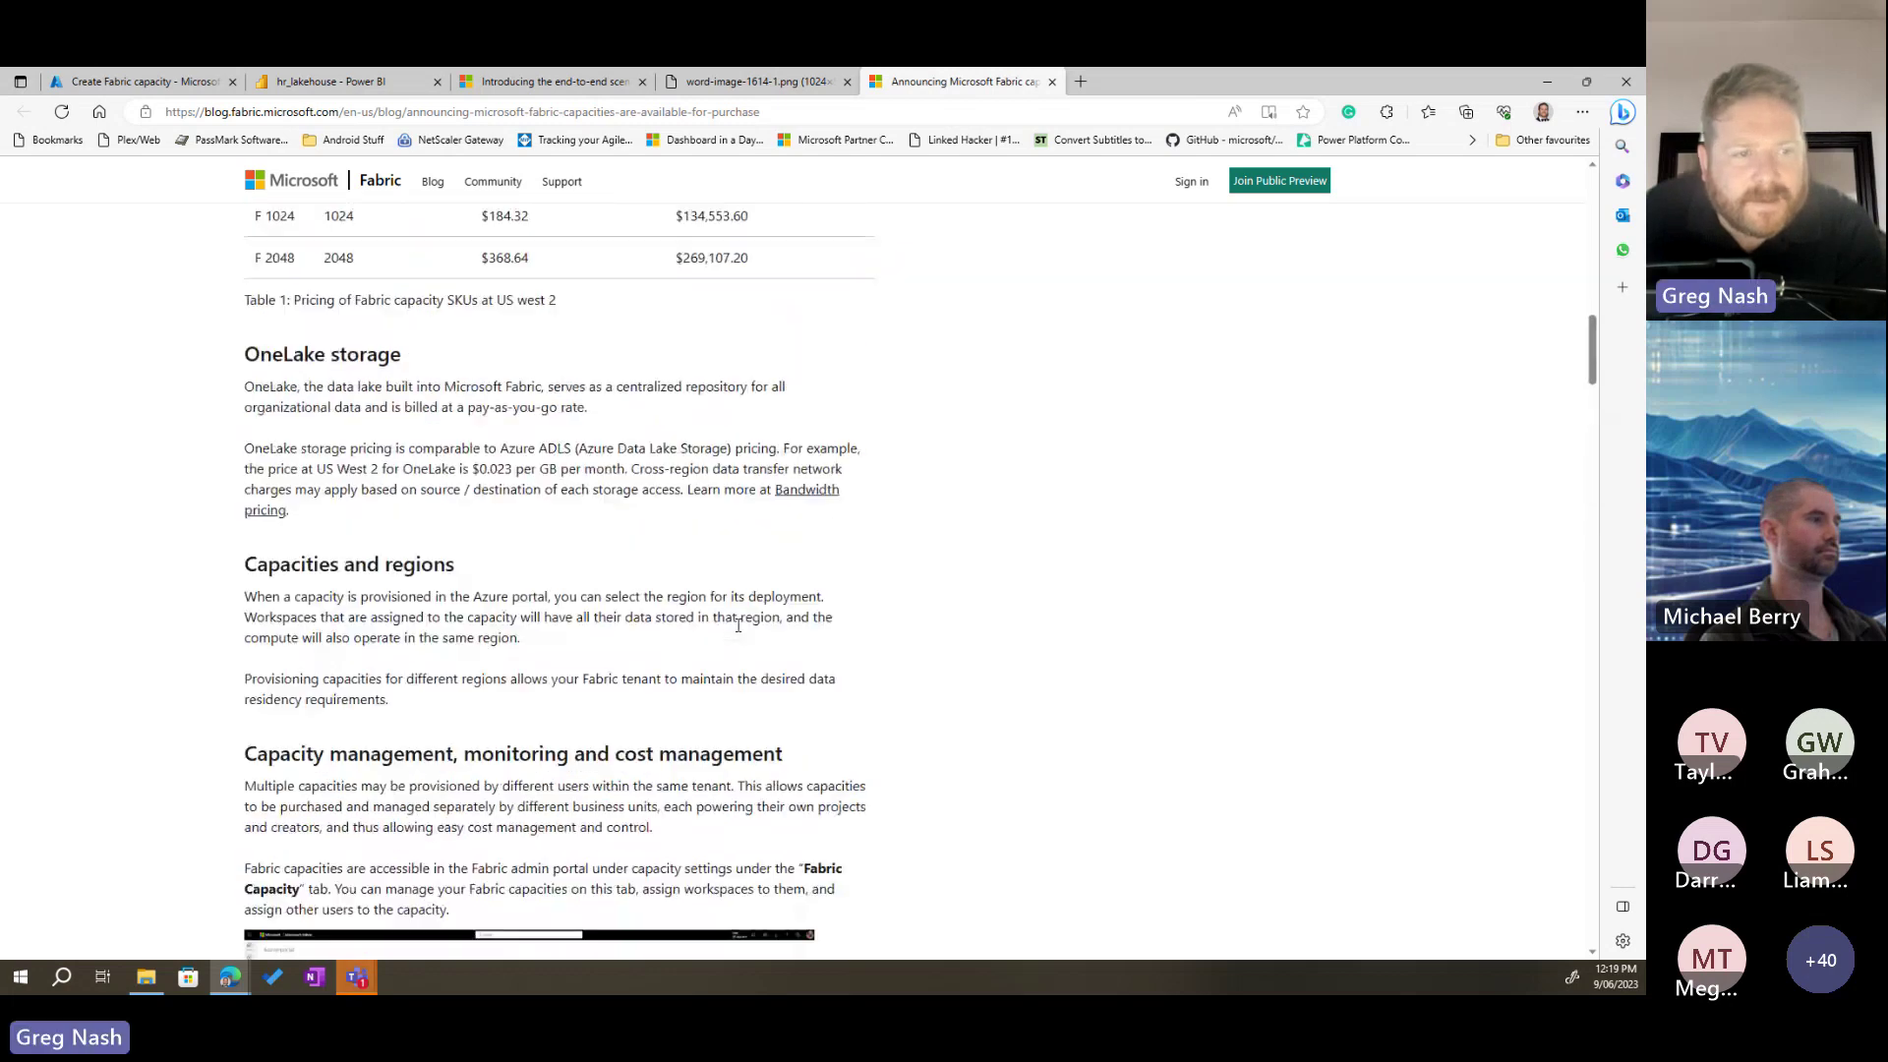
pyautogui.moveTo(301, 388); pyautogui.dragTo(677, 492)
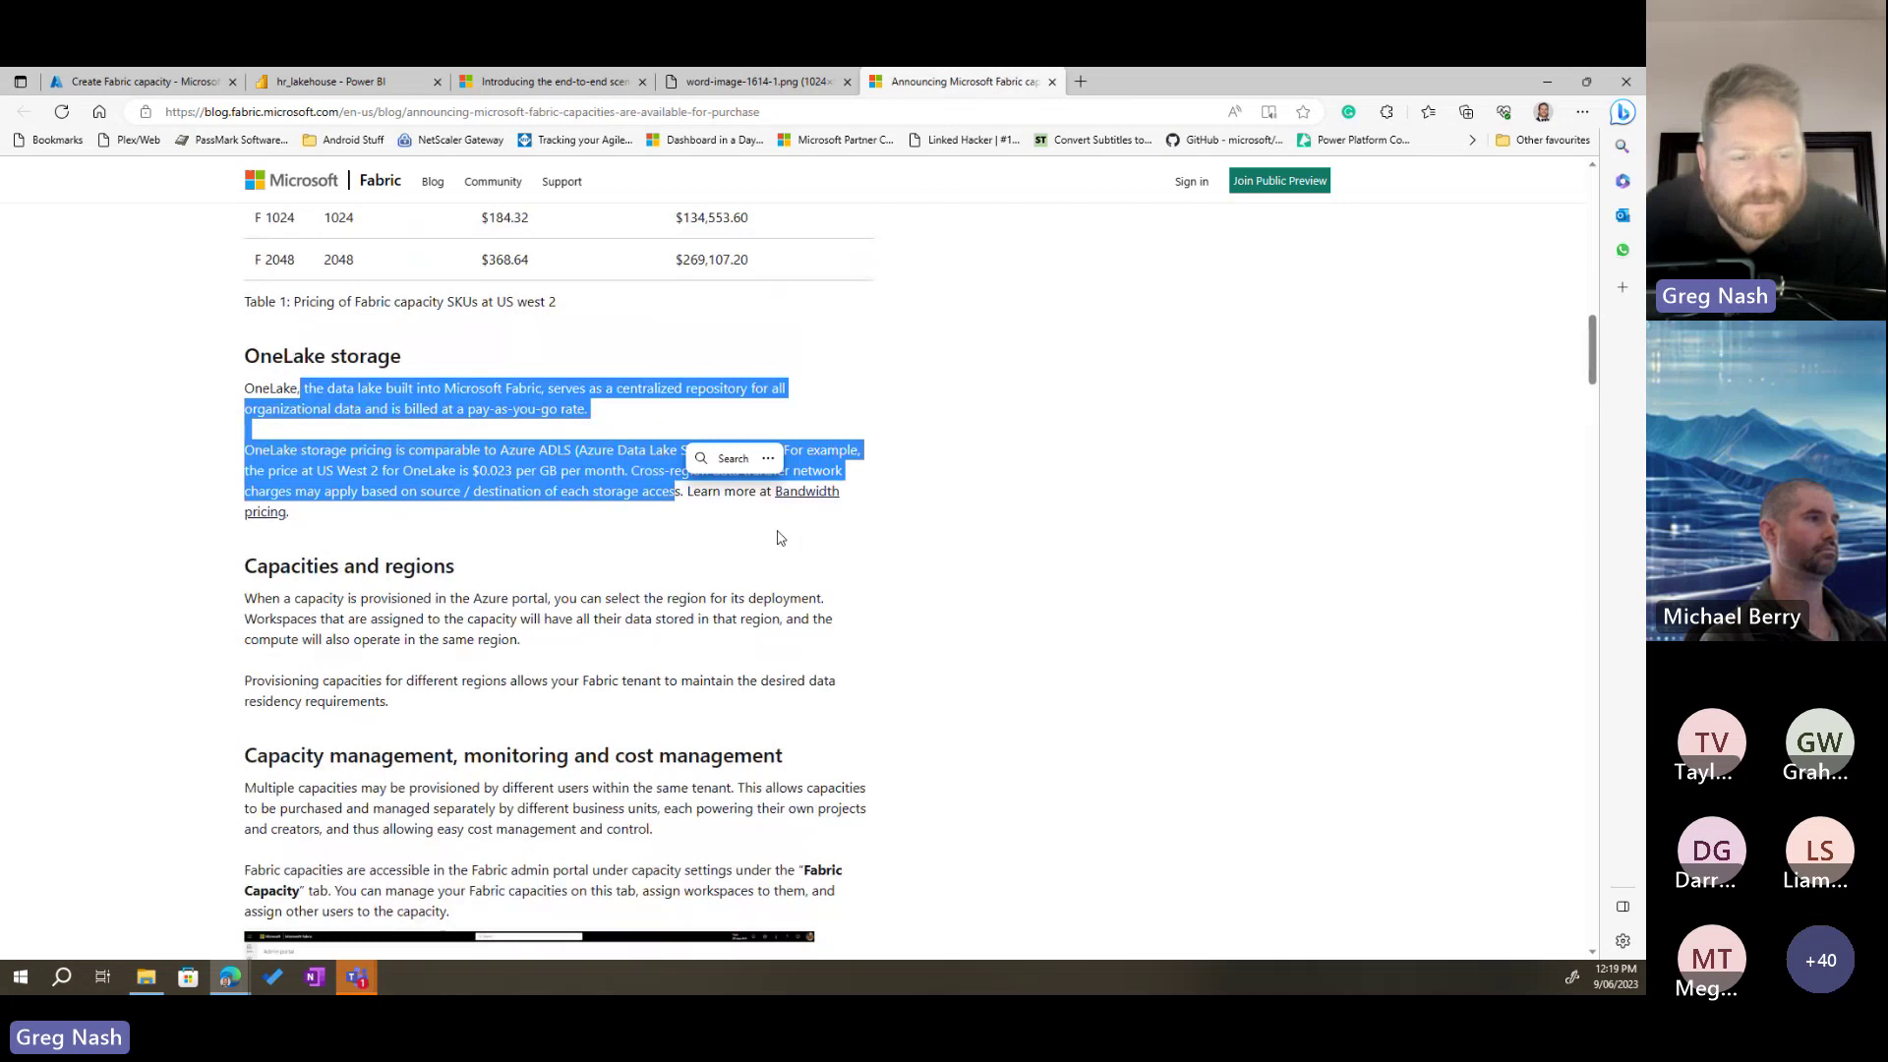
pyautogui.click(1072, 641)
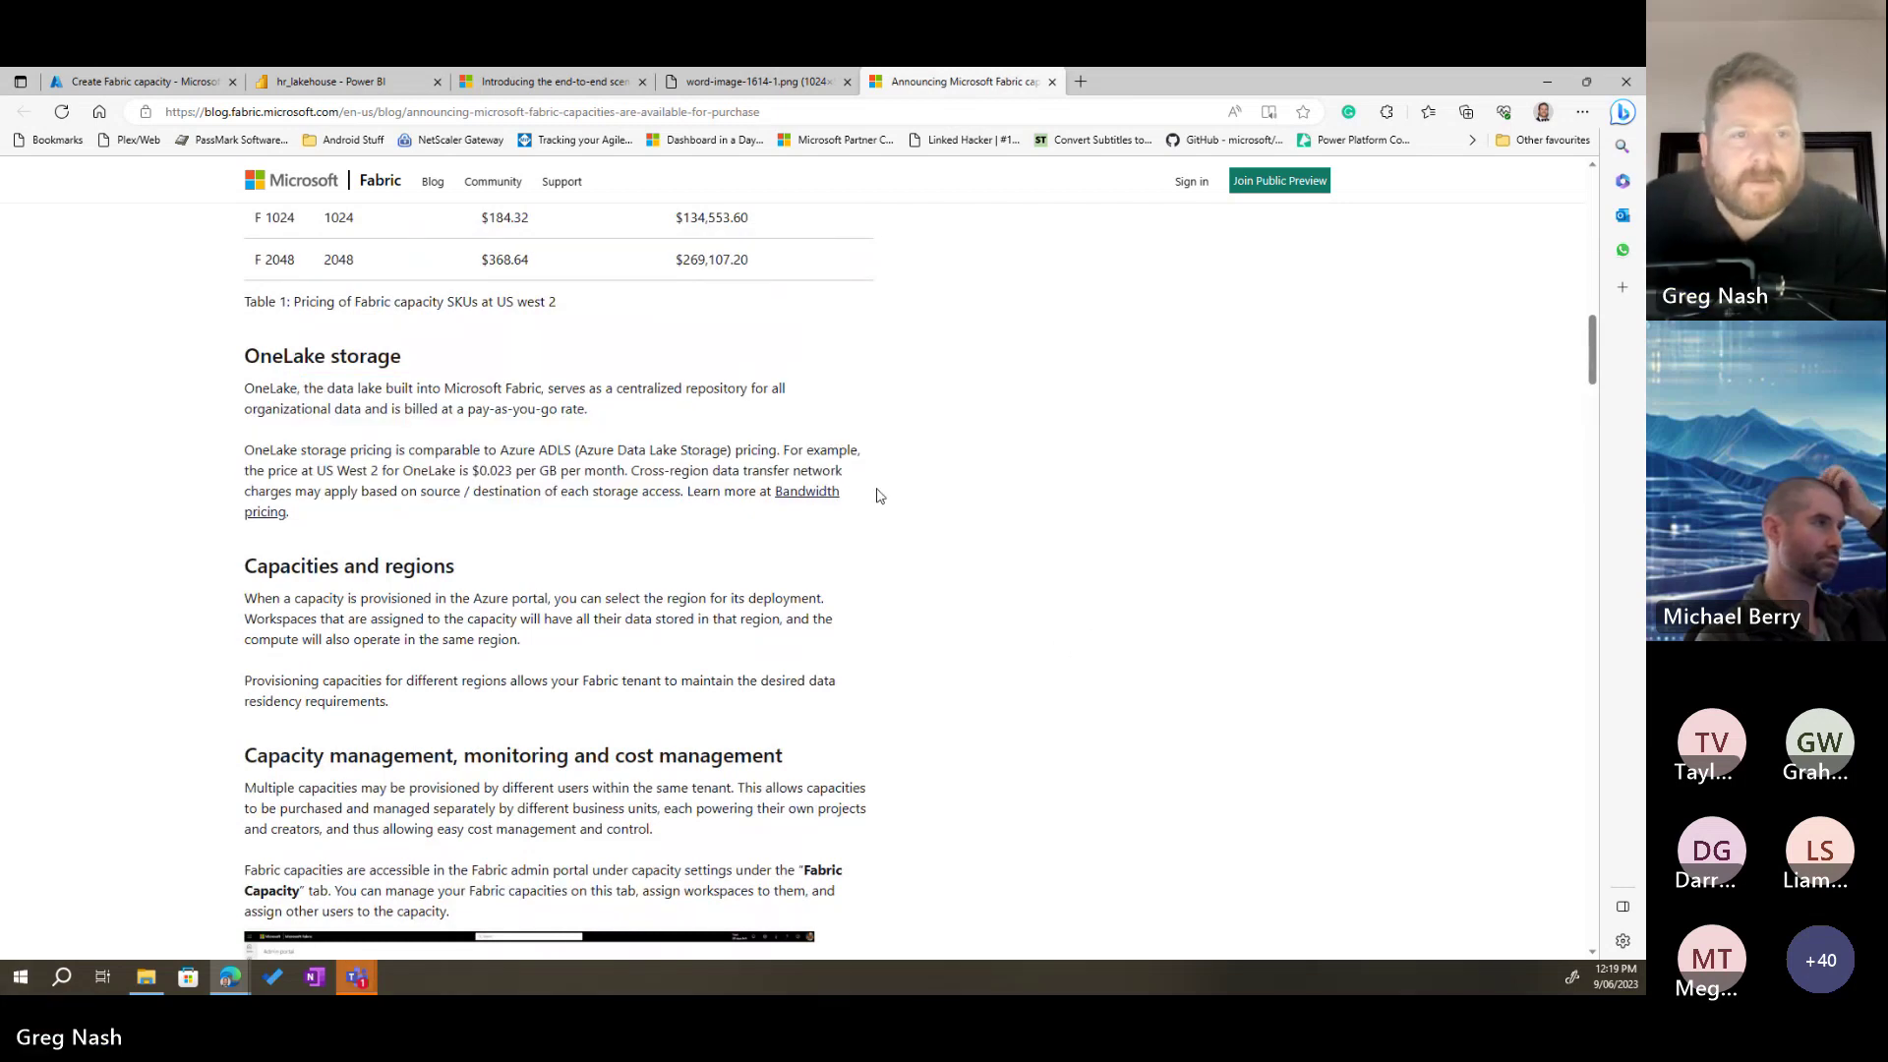
pyautogui.moveTo(393, 521); pyautogui.dragTo(481, 487)
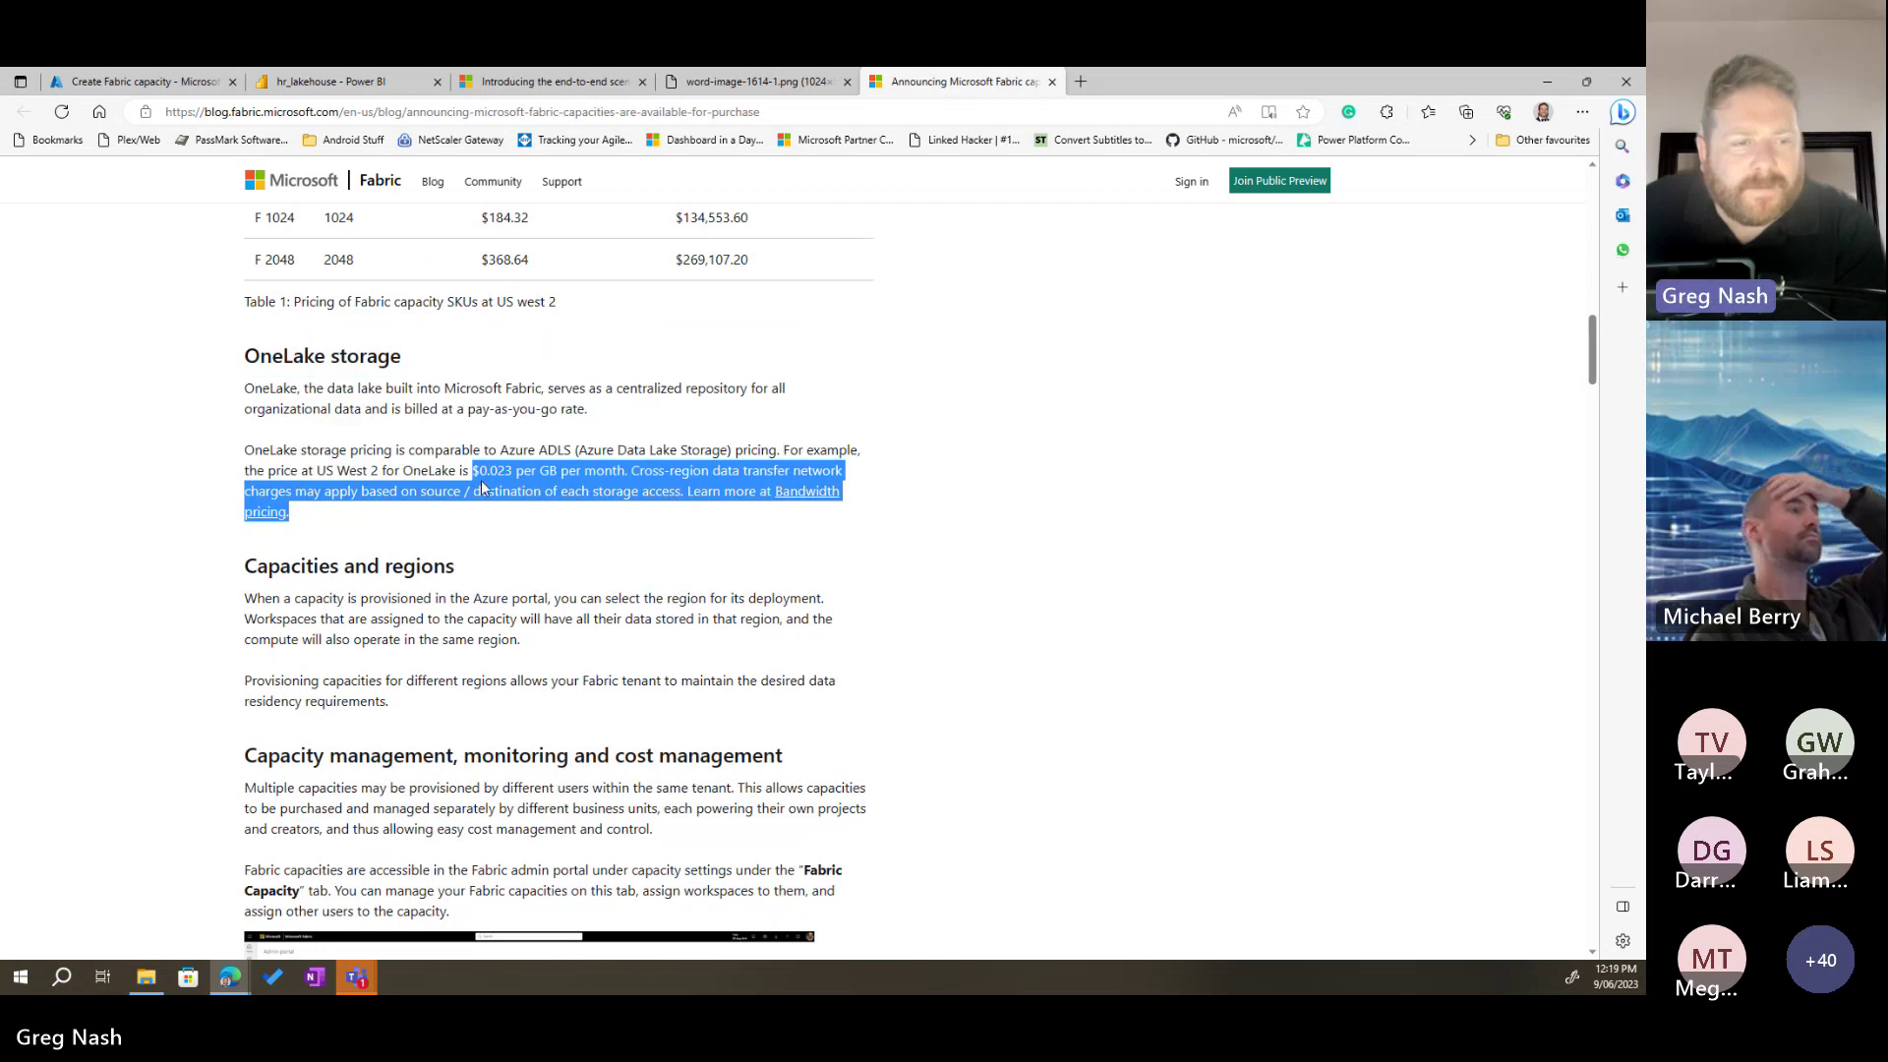
pyautogui.click(481, 487)
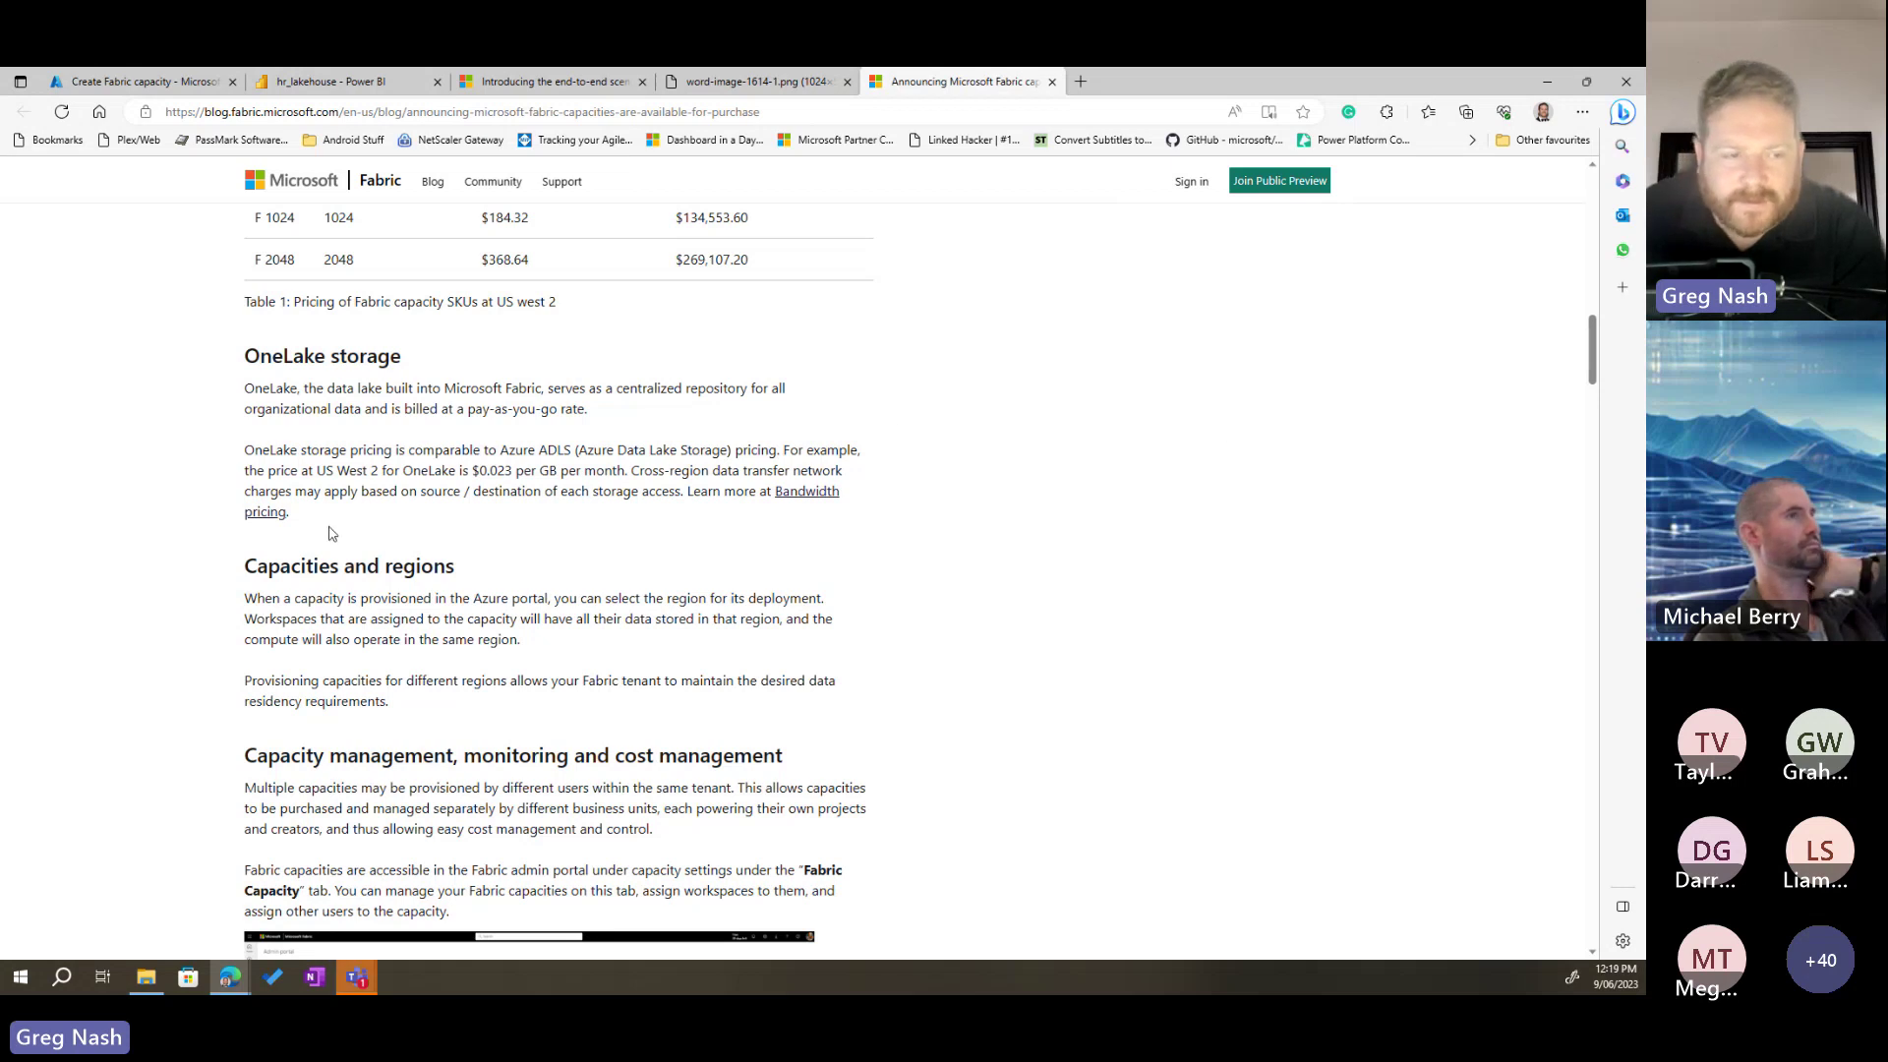
pyautogui.moveTo(329, 535); pyautogui.dragTo(295, 325)
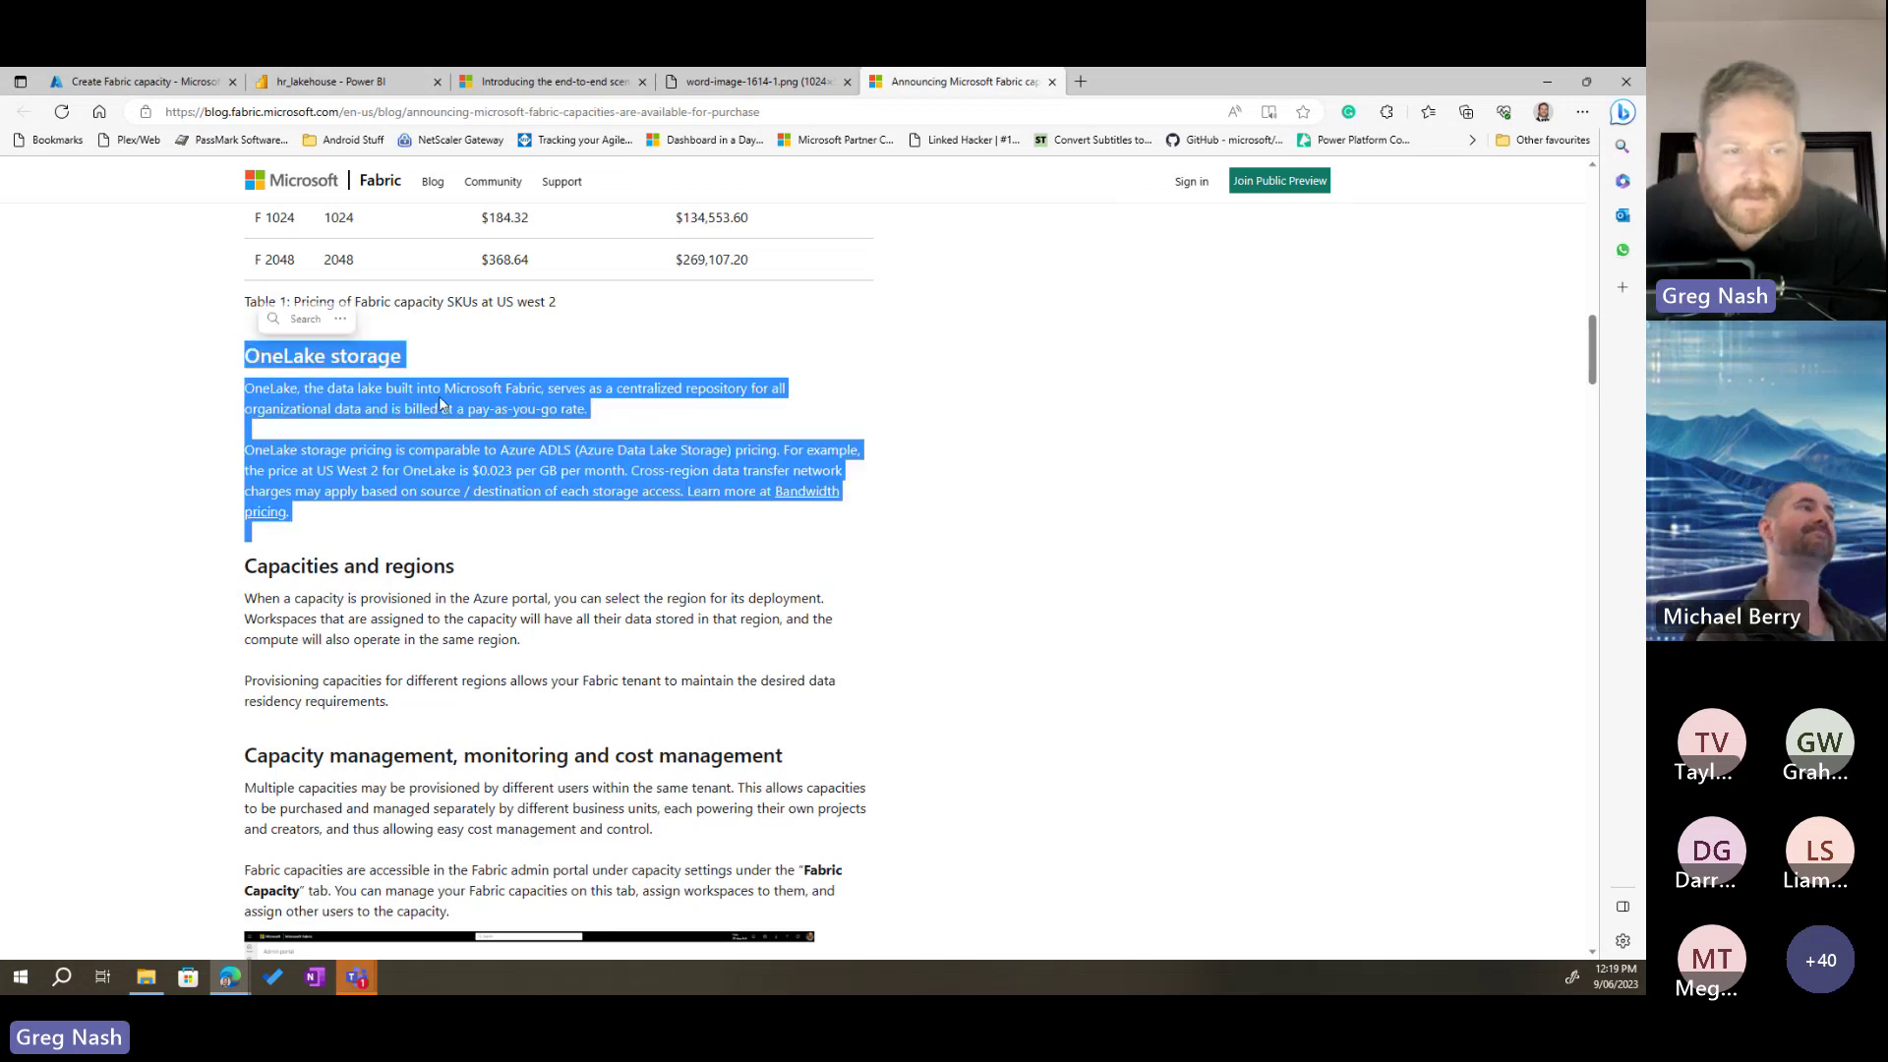
pyautogui.click(295, 324)
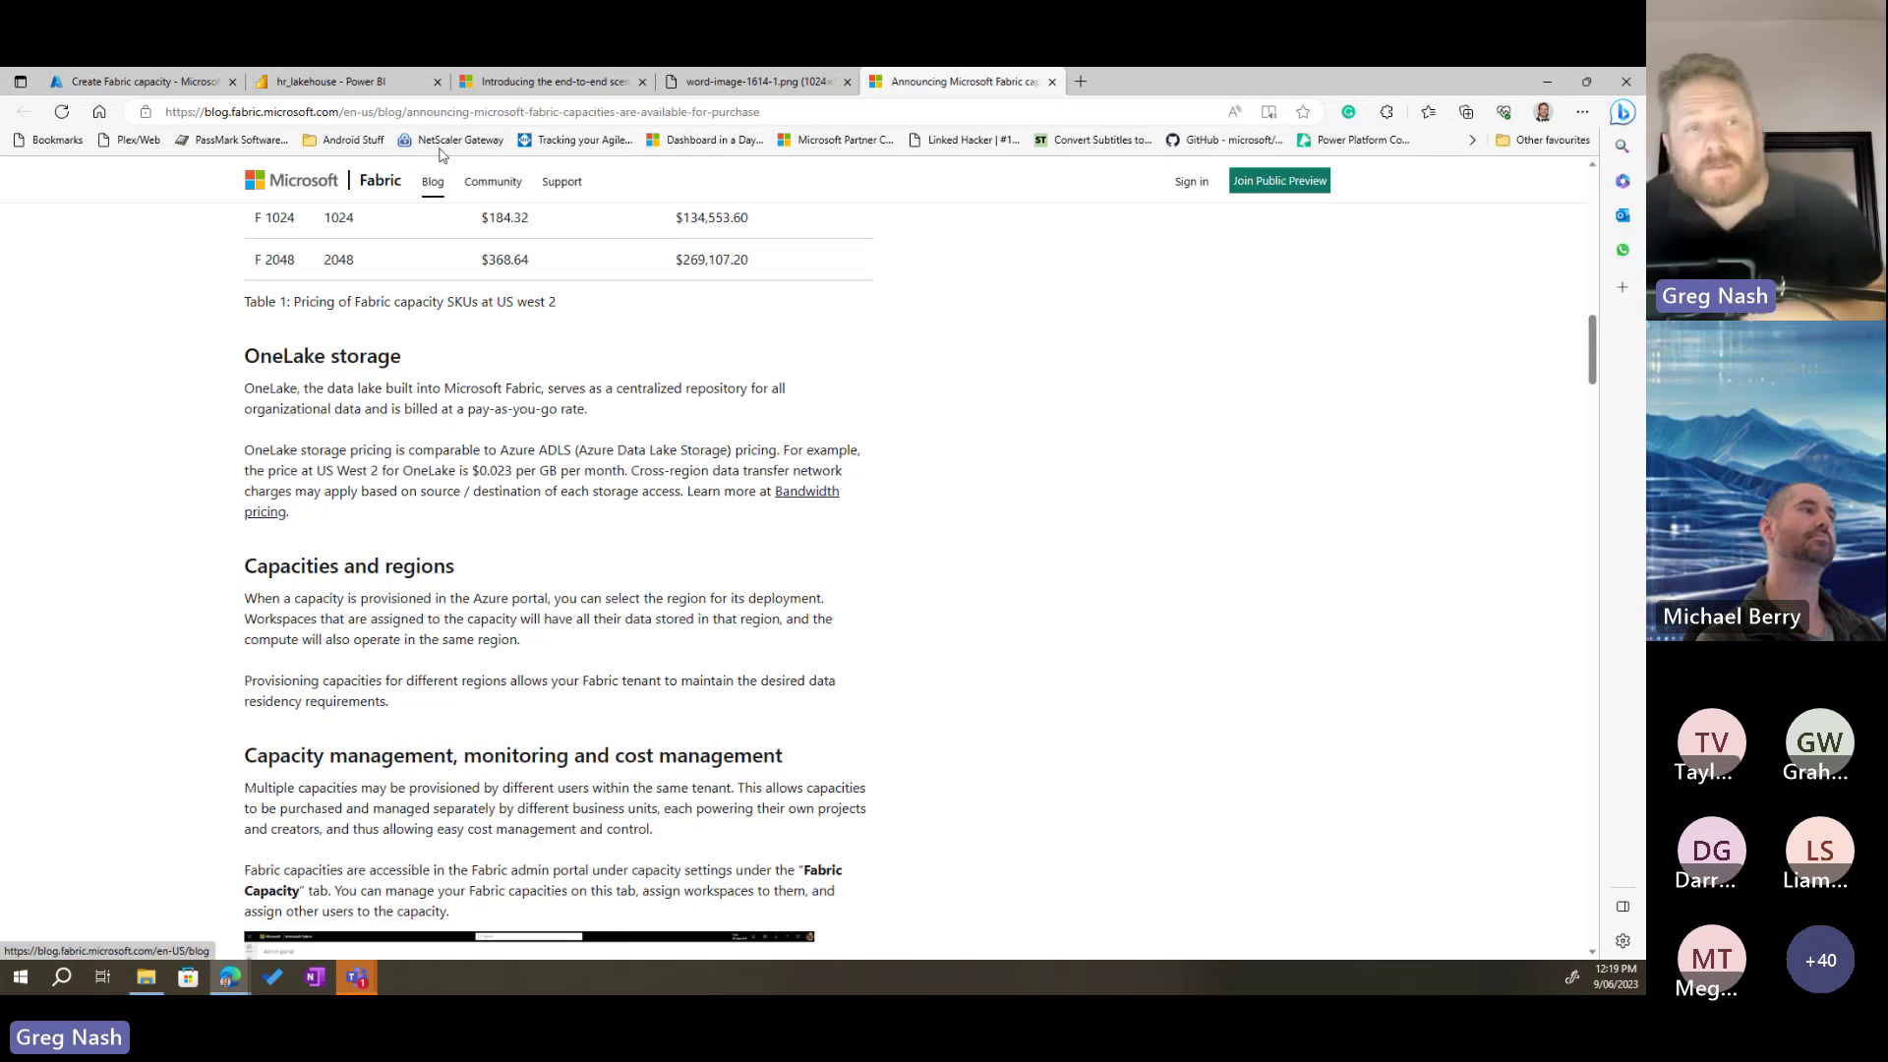
# Step: Look at the hr_lakehouse in Power BI and return to the Fabric capacity announcement article
pyautogui.click(362, 83)
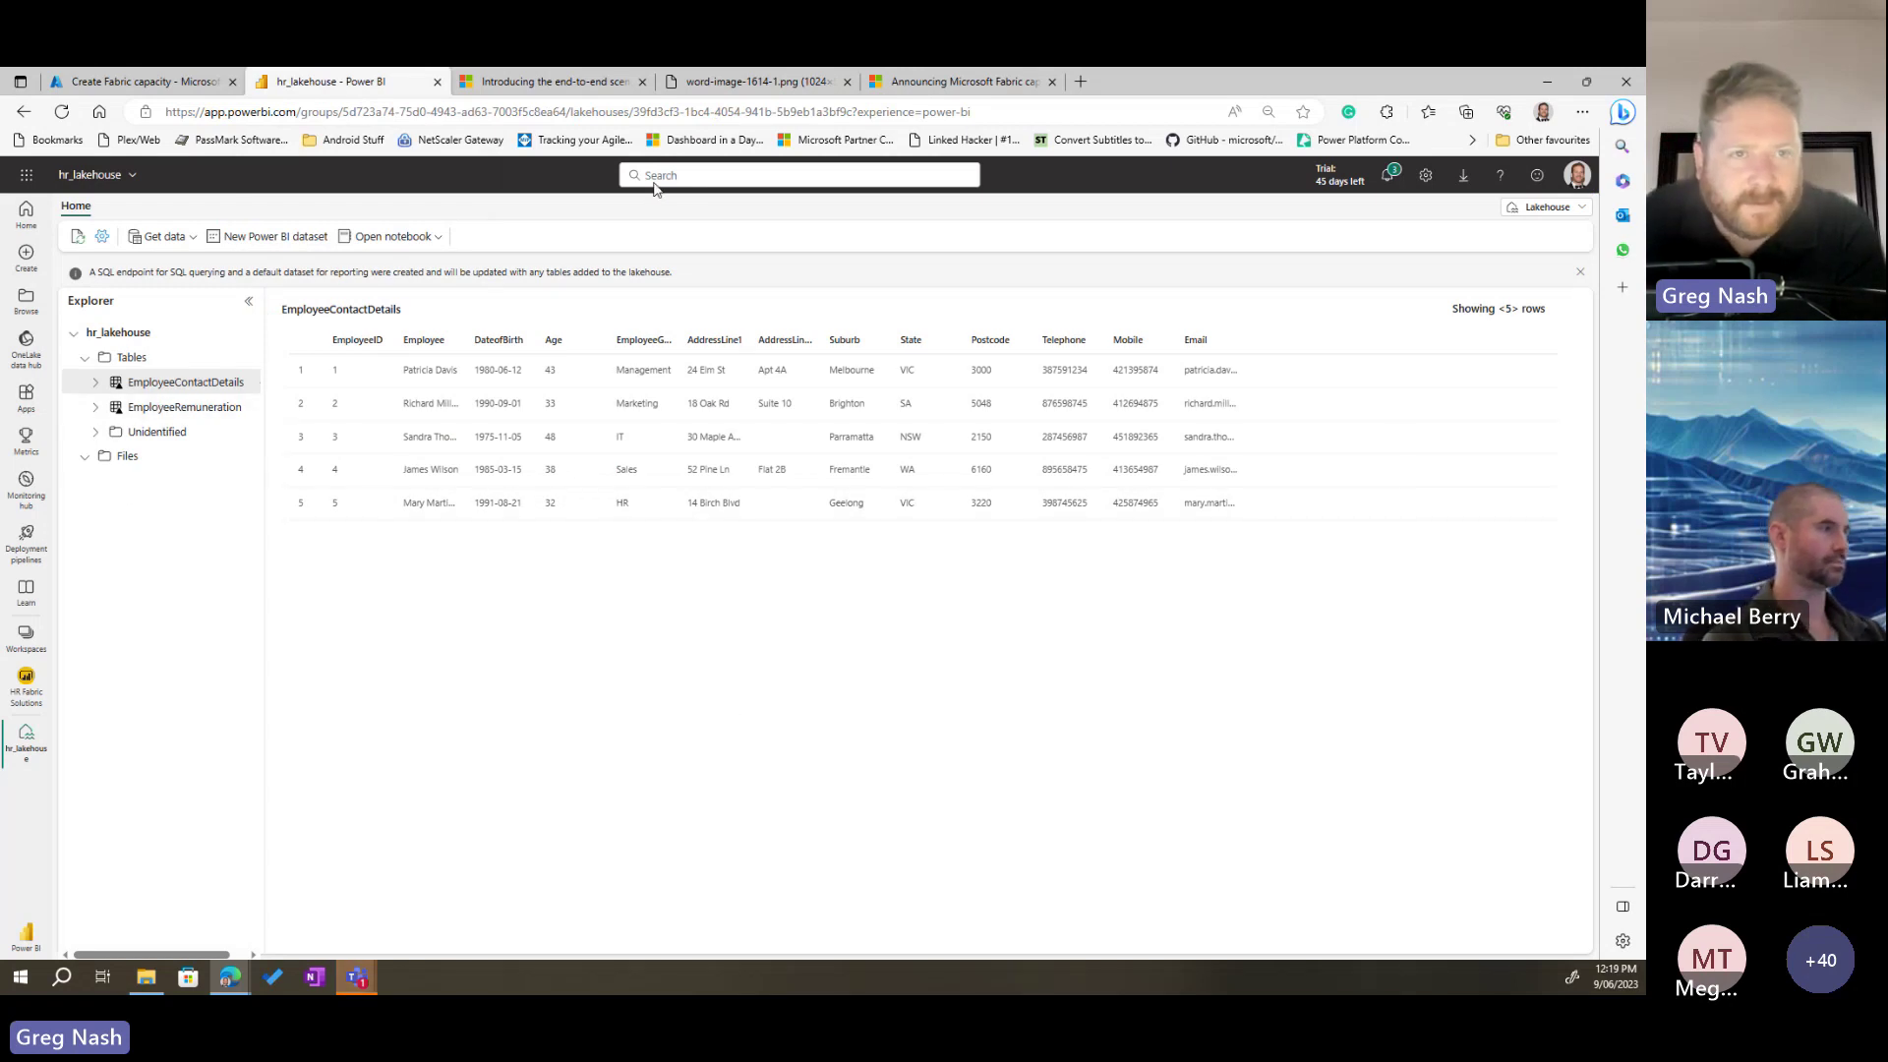
pyautogui.click(959, 82)
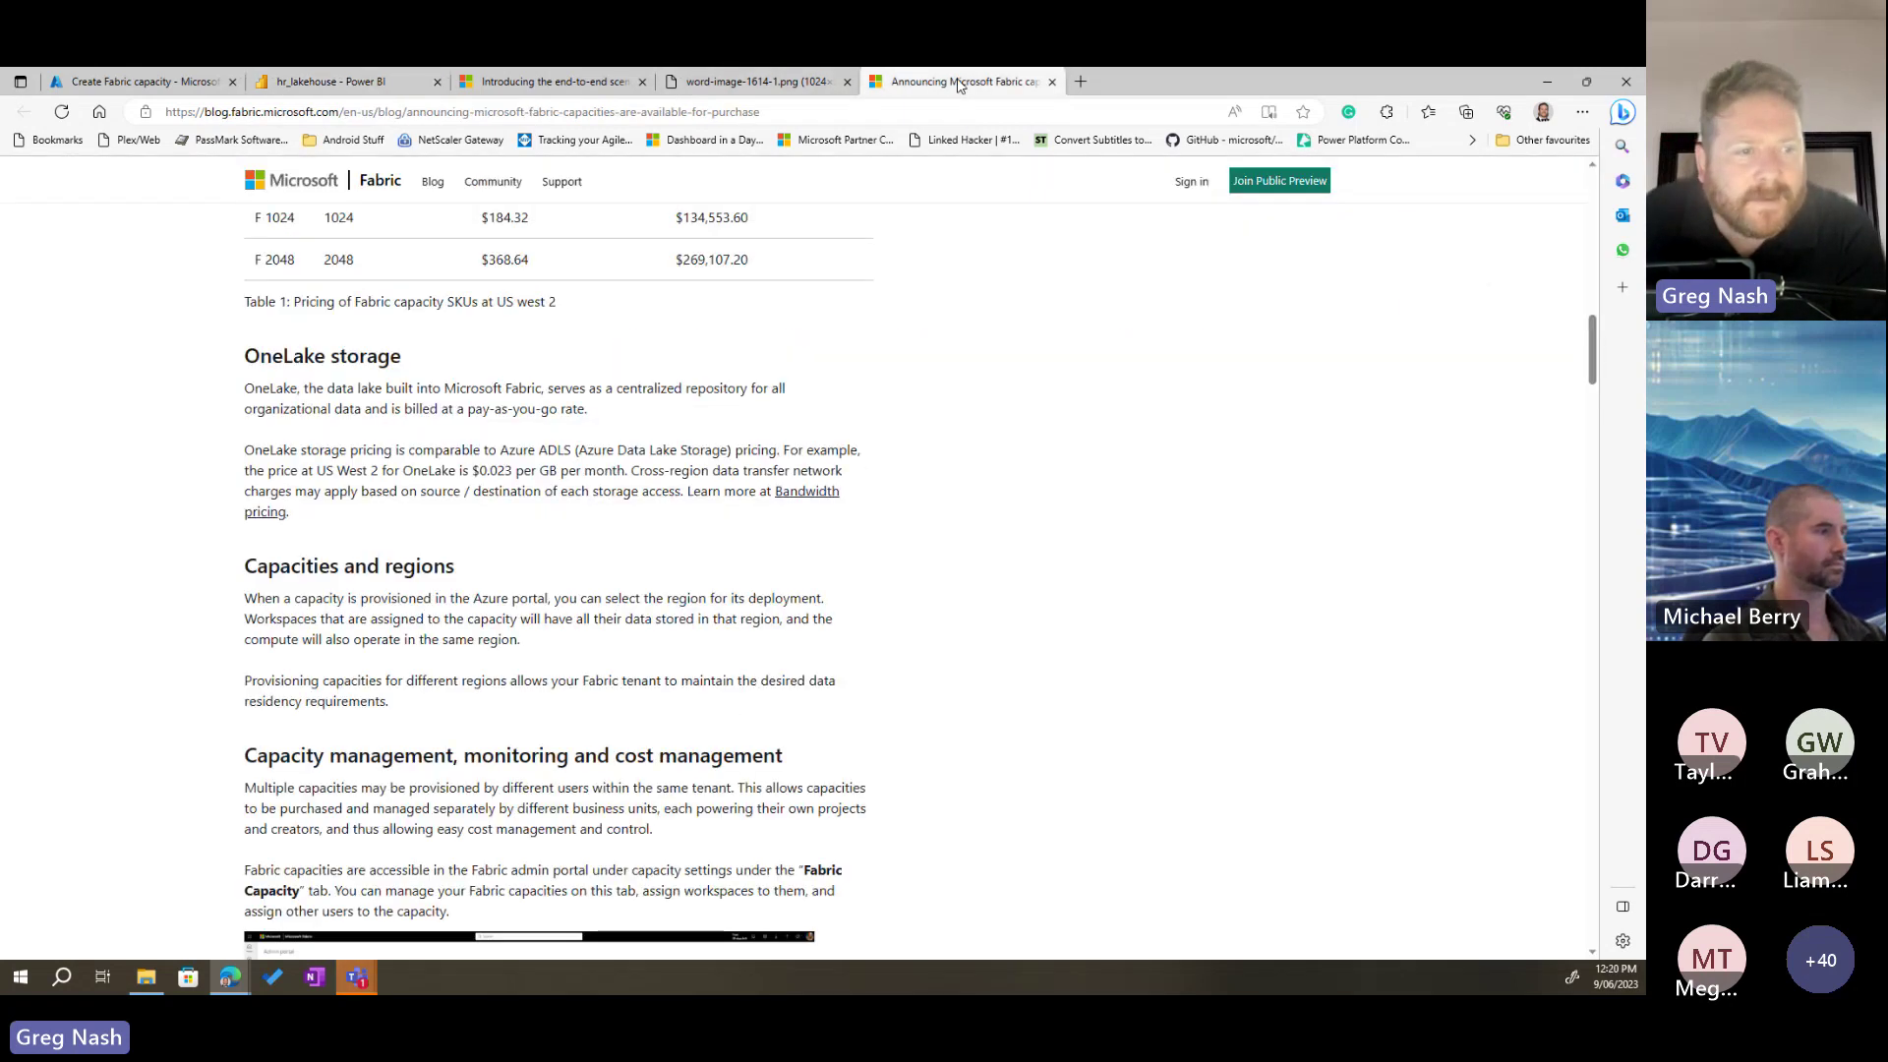
# Step: Go back to the start of the Fabric capacity announcement and view the end-to-end scenarios article and the lakehouse architecture diagram
pyautogui.scroll(10, 908, 618)
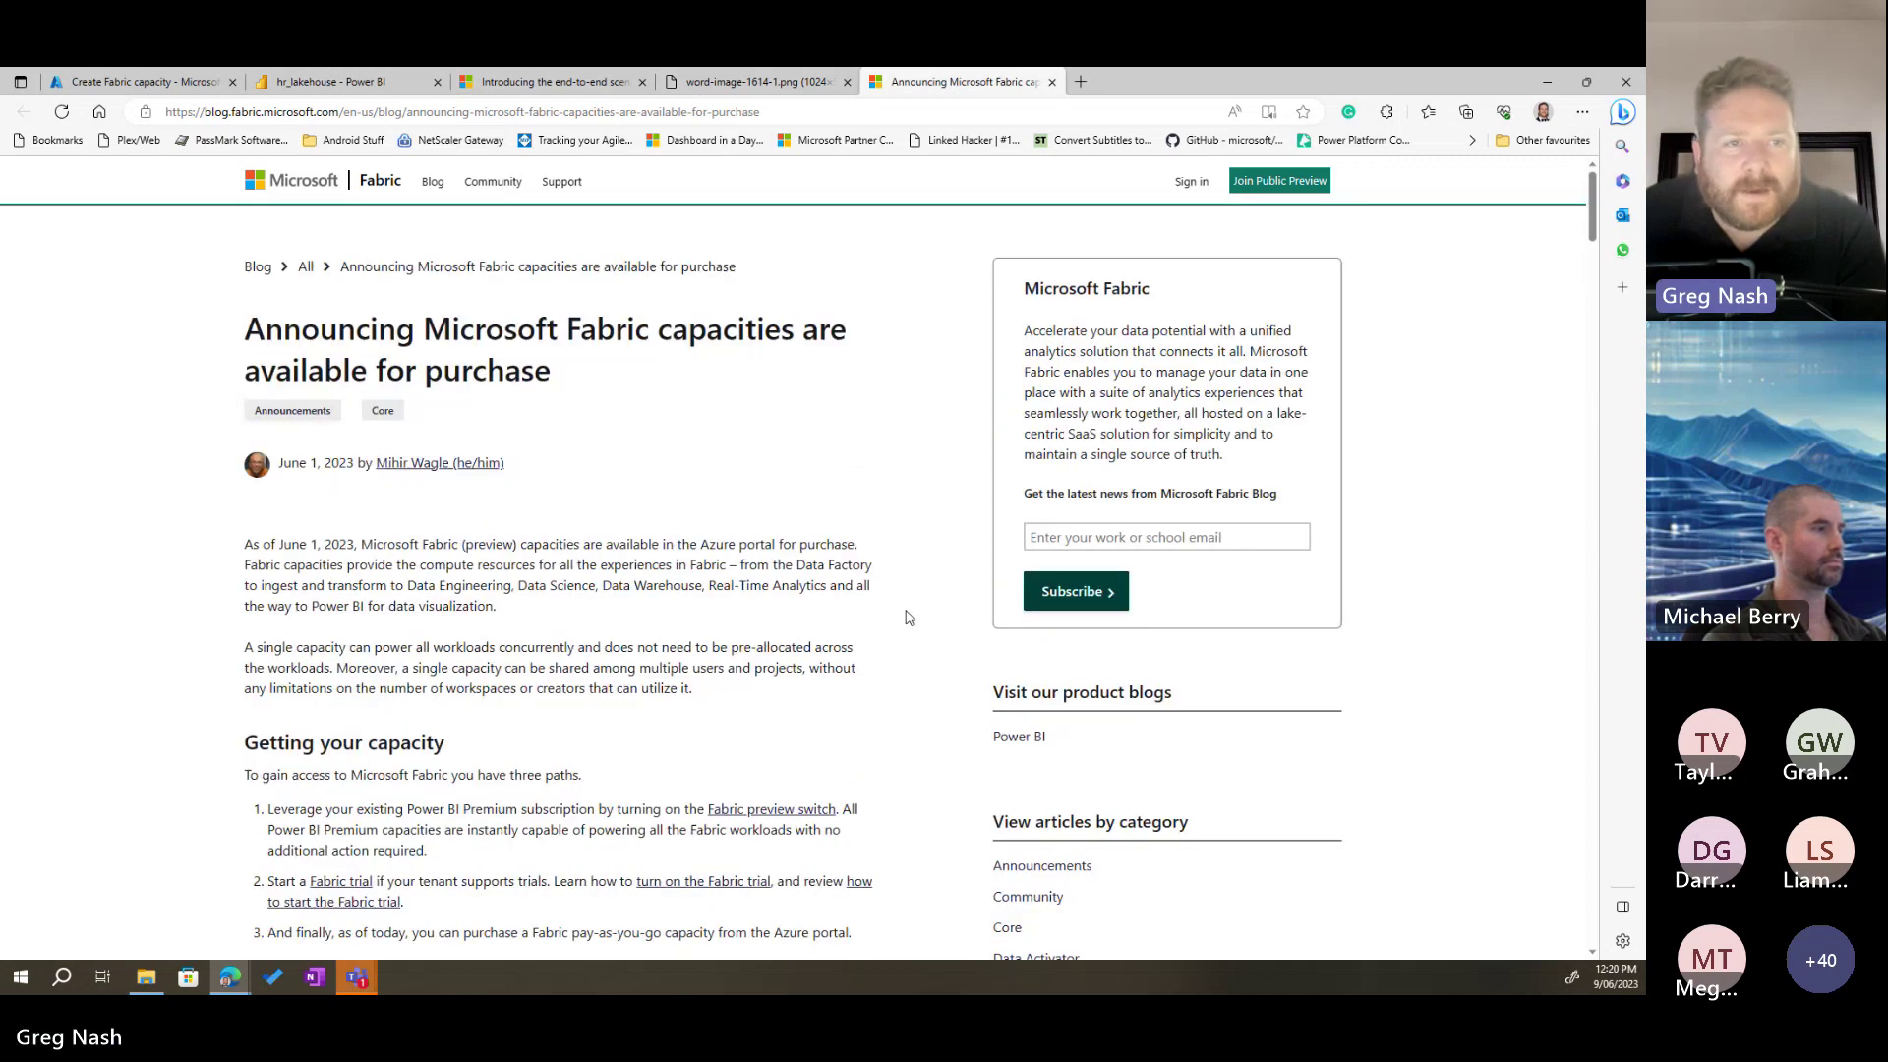
pyautogui.hotkey('ctrl', 'shift', 'Tab')
pyautogui.hotkey('ctrl', 'shift', 'Tab')
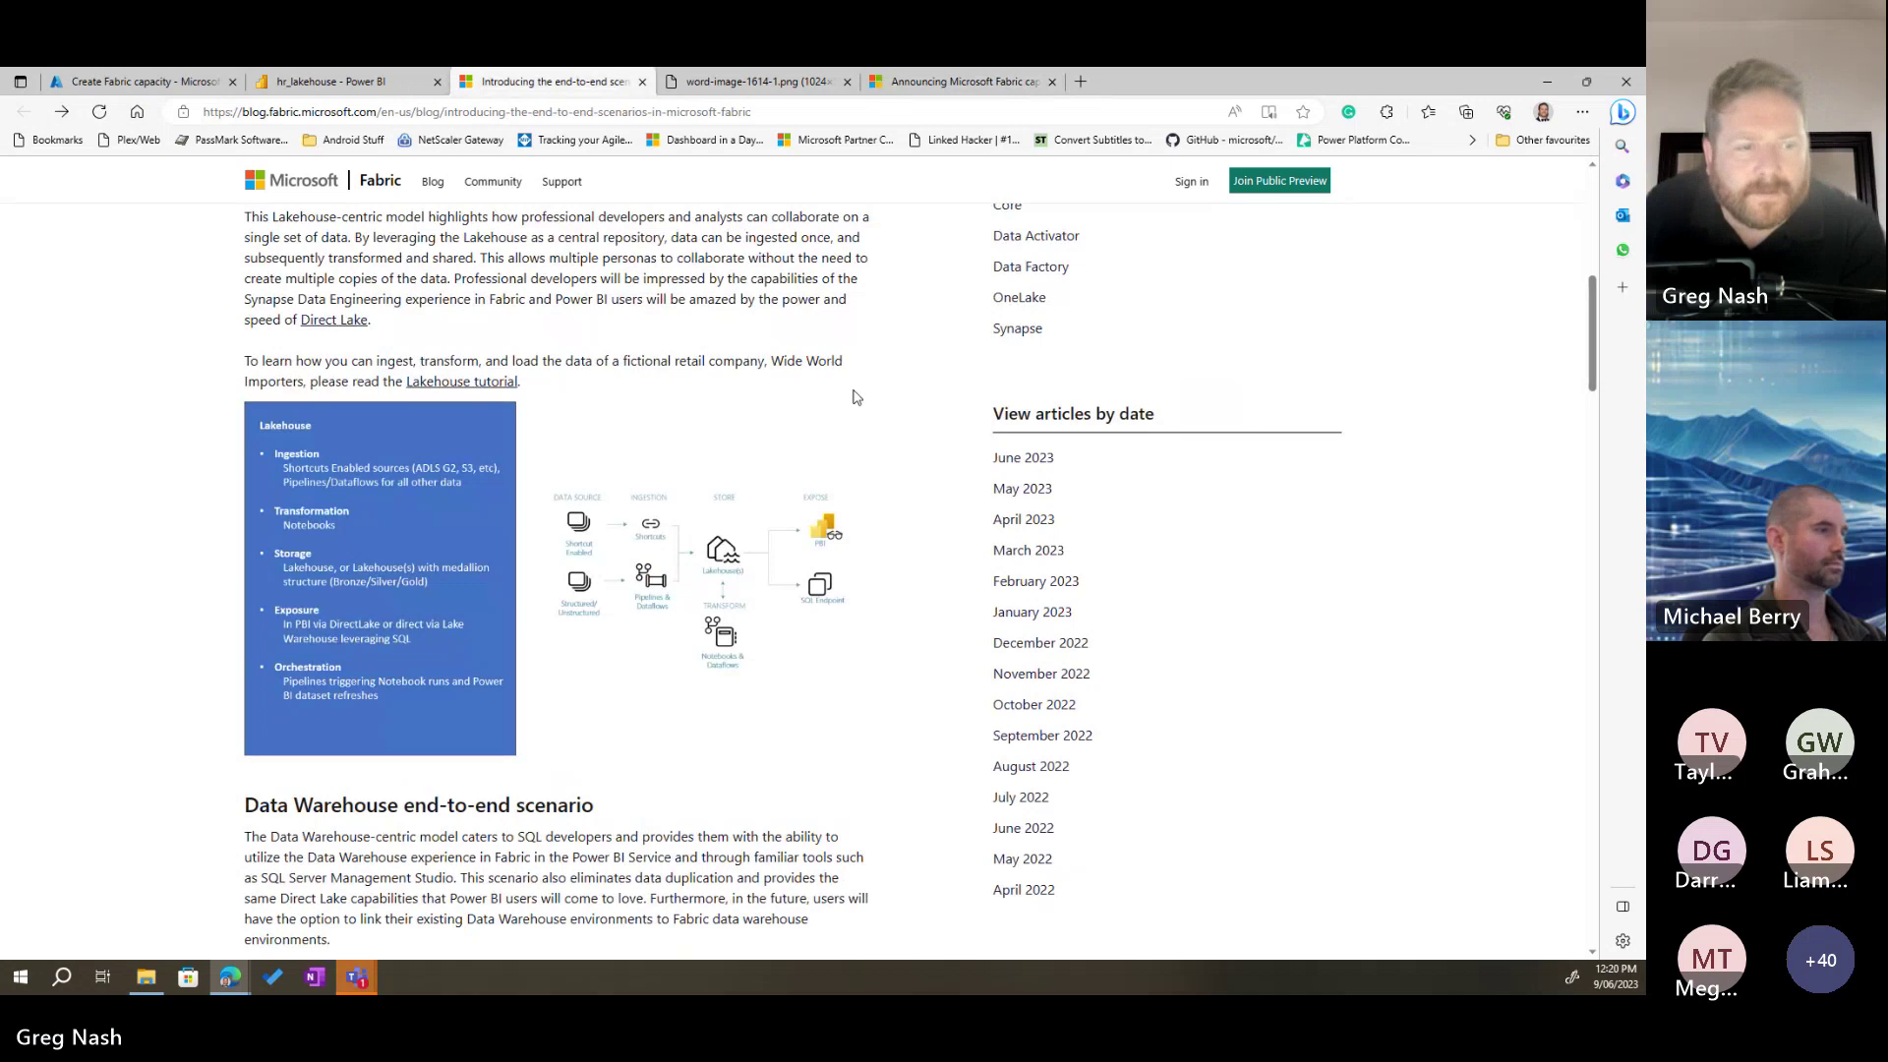
pyautogui.hotkey('ctrl', 'Tab')
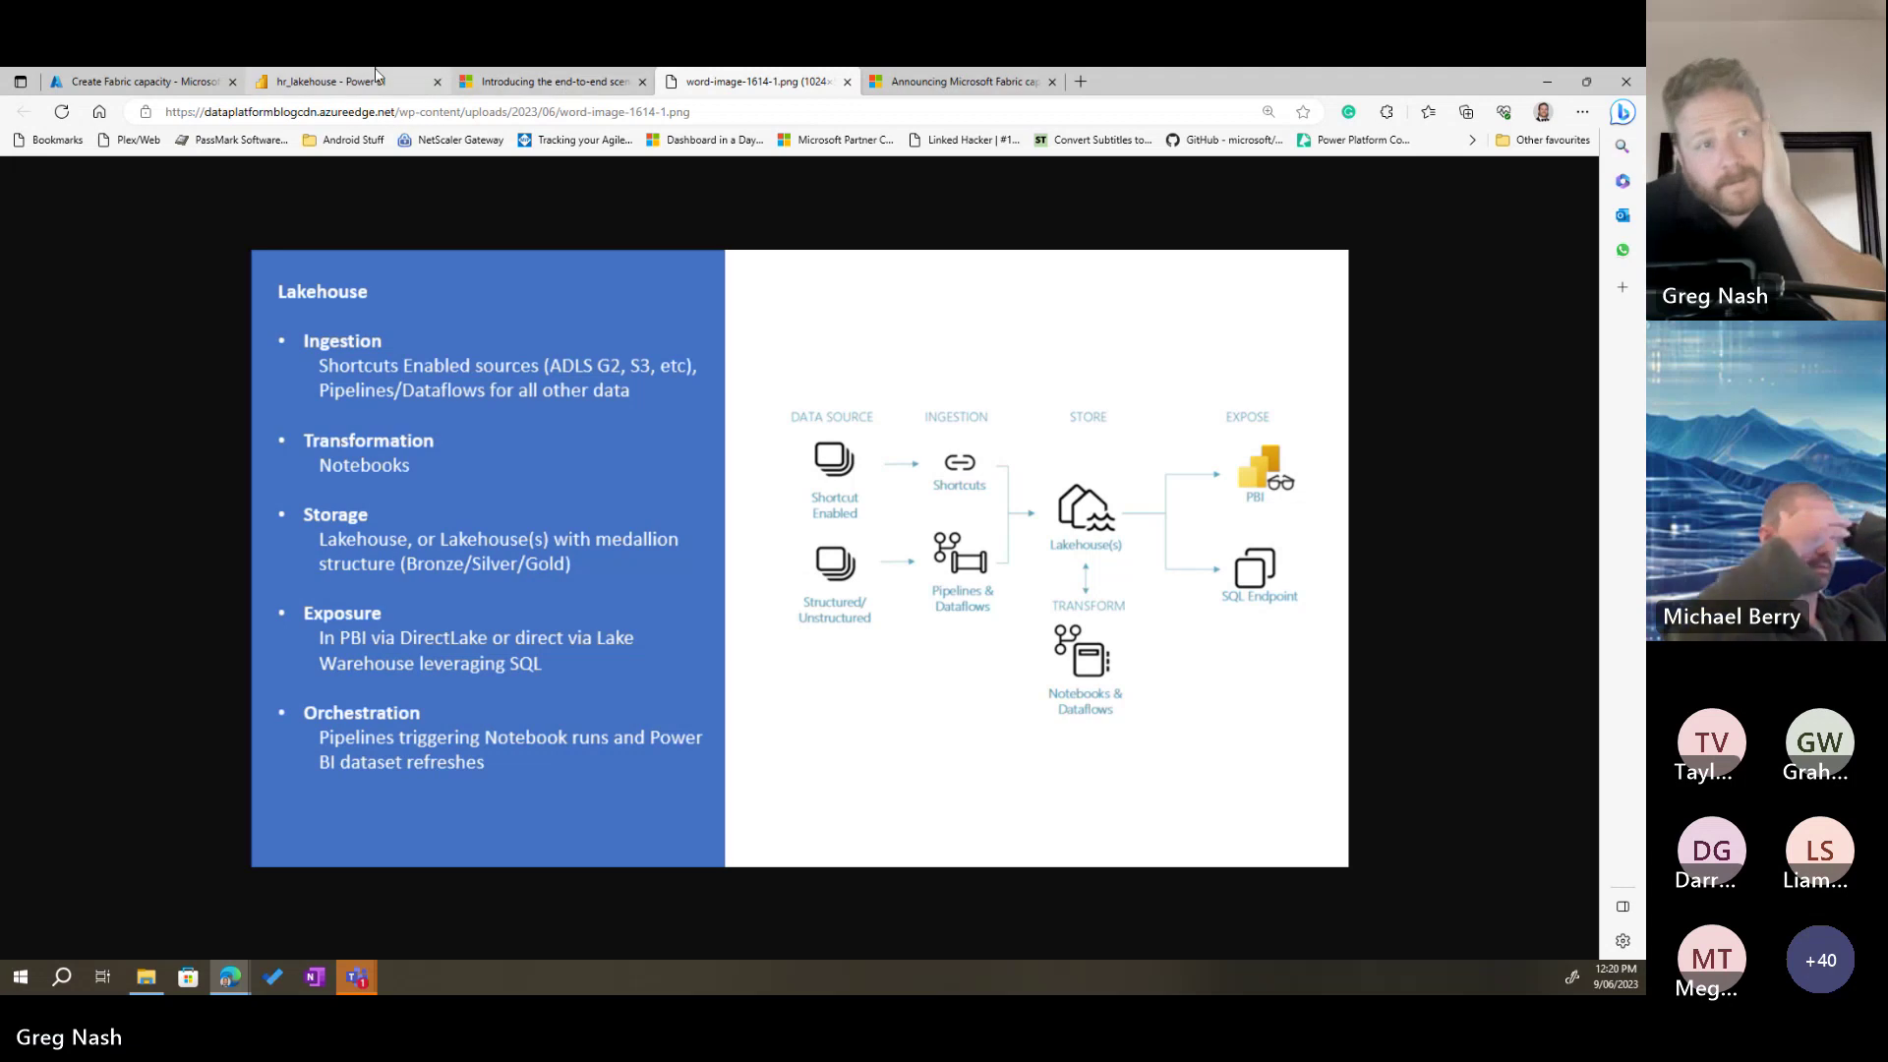
# Step: Open the Lakehouse tutorial linked from the end-to-end scenarios article and select its web address
pyautogui.click(335, 82)
pyautogui.click(482, 80)
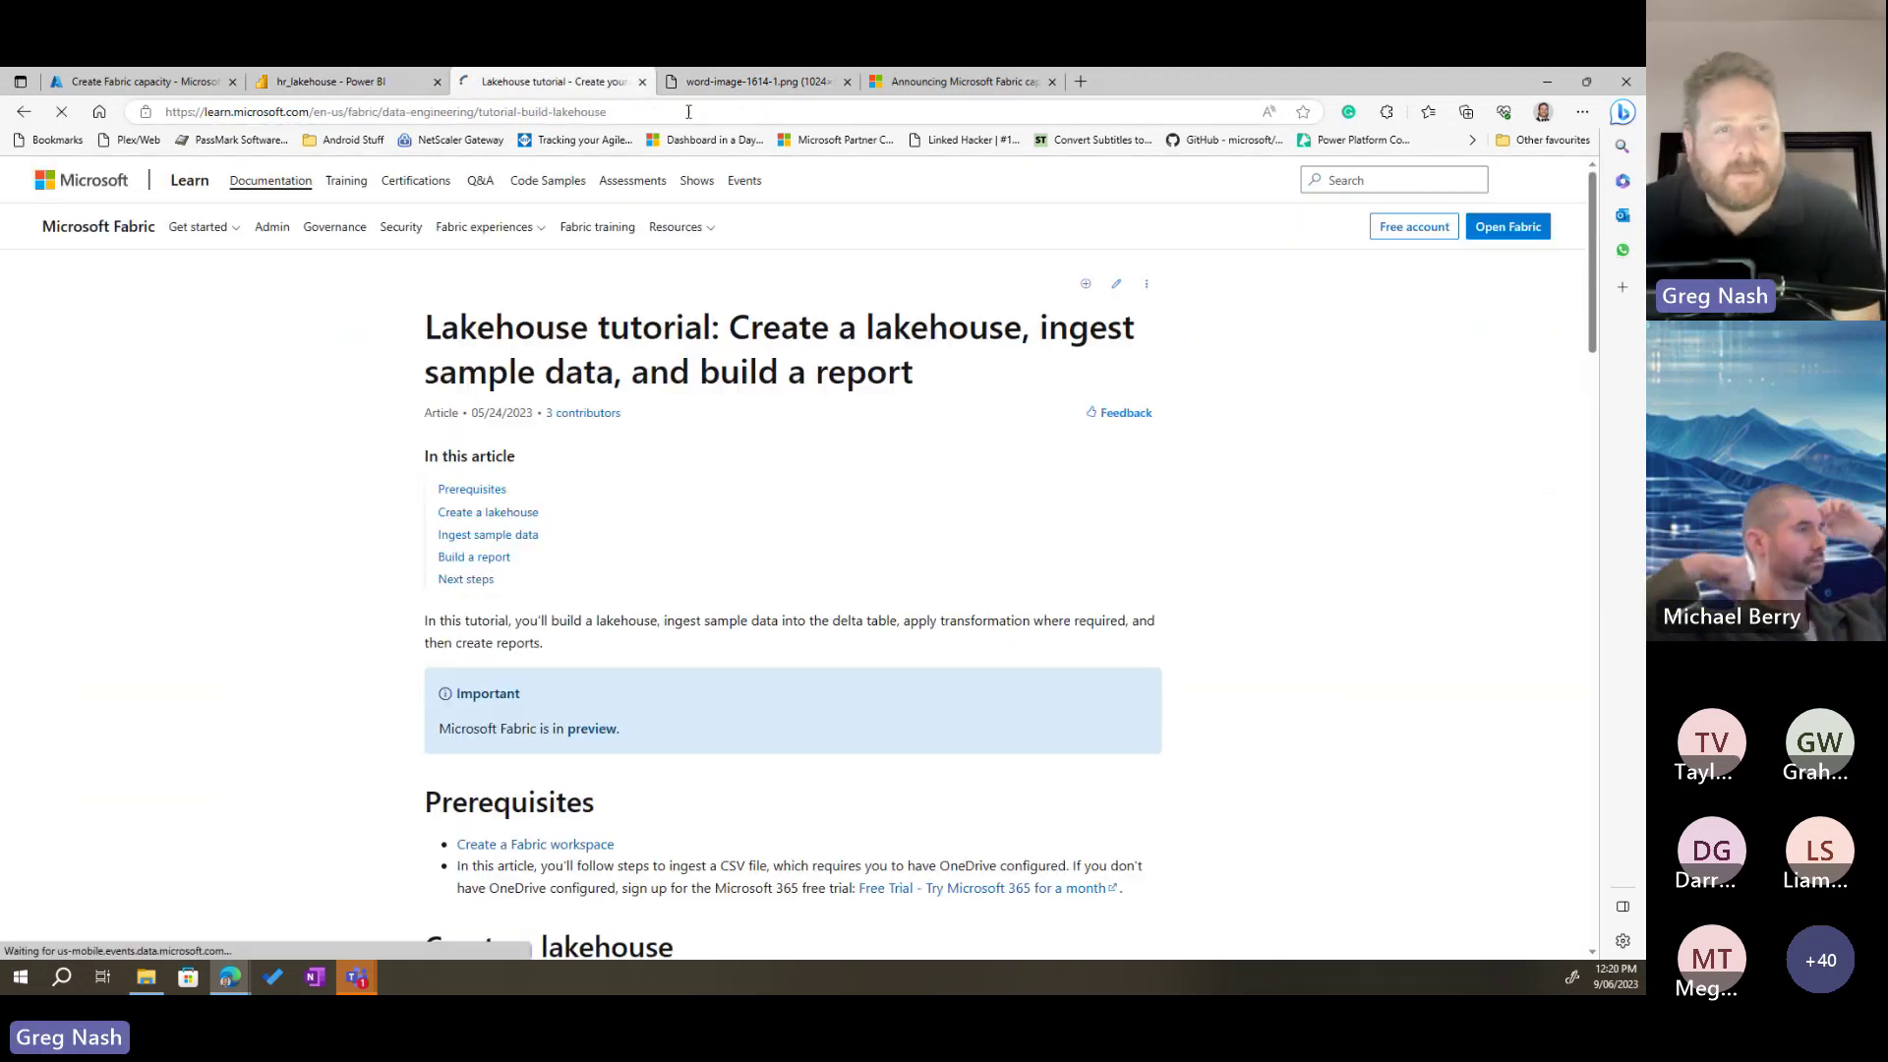
pyautogui.click(672, 111)
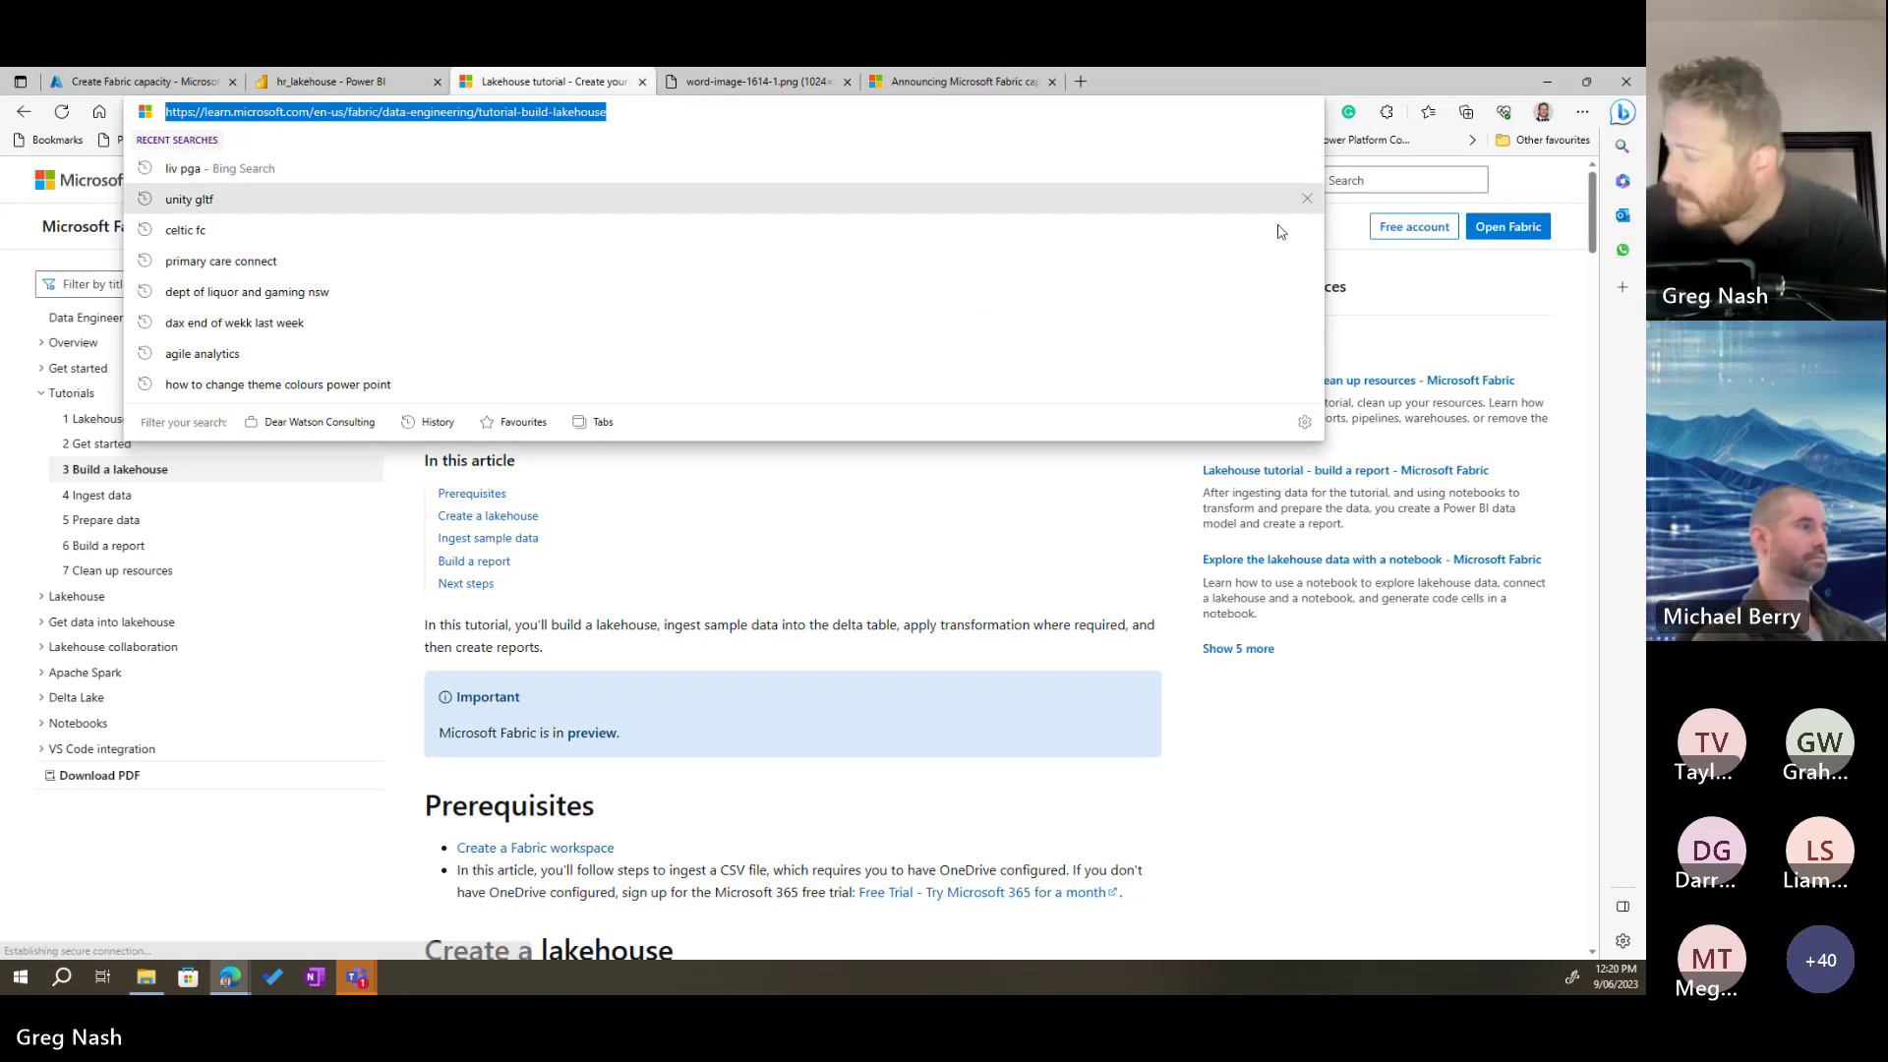
pyautogui.press('Escape')
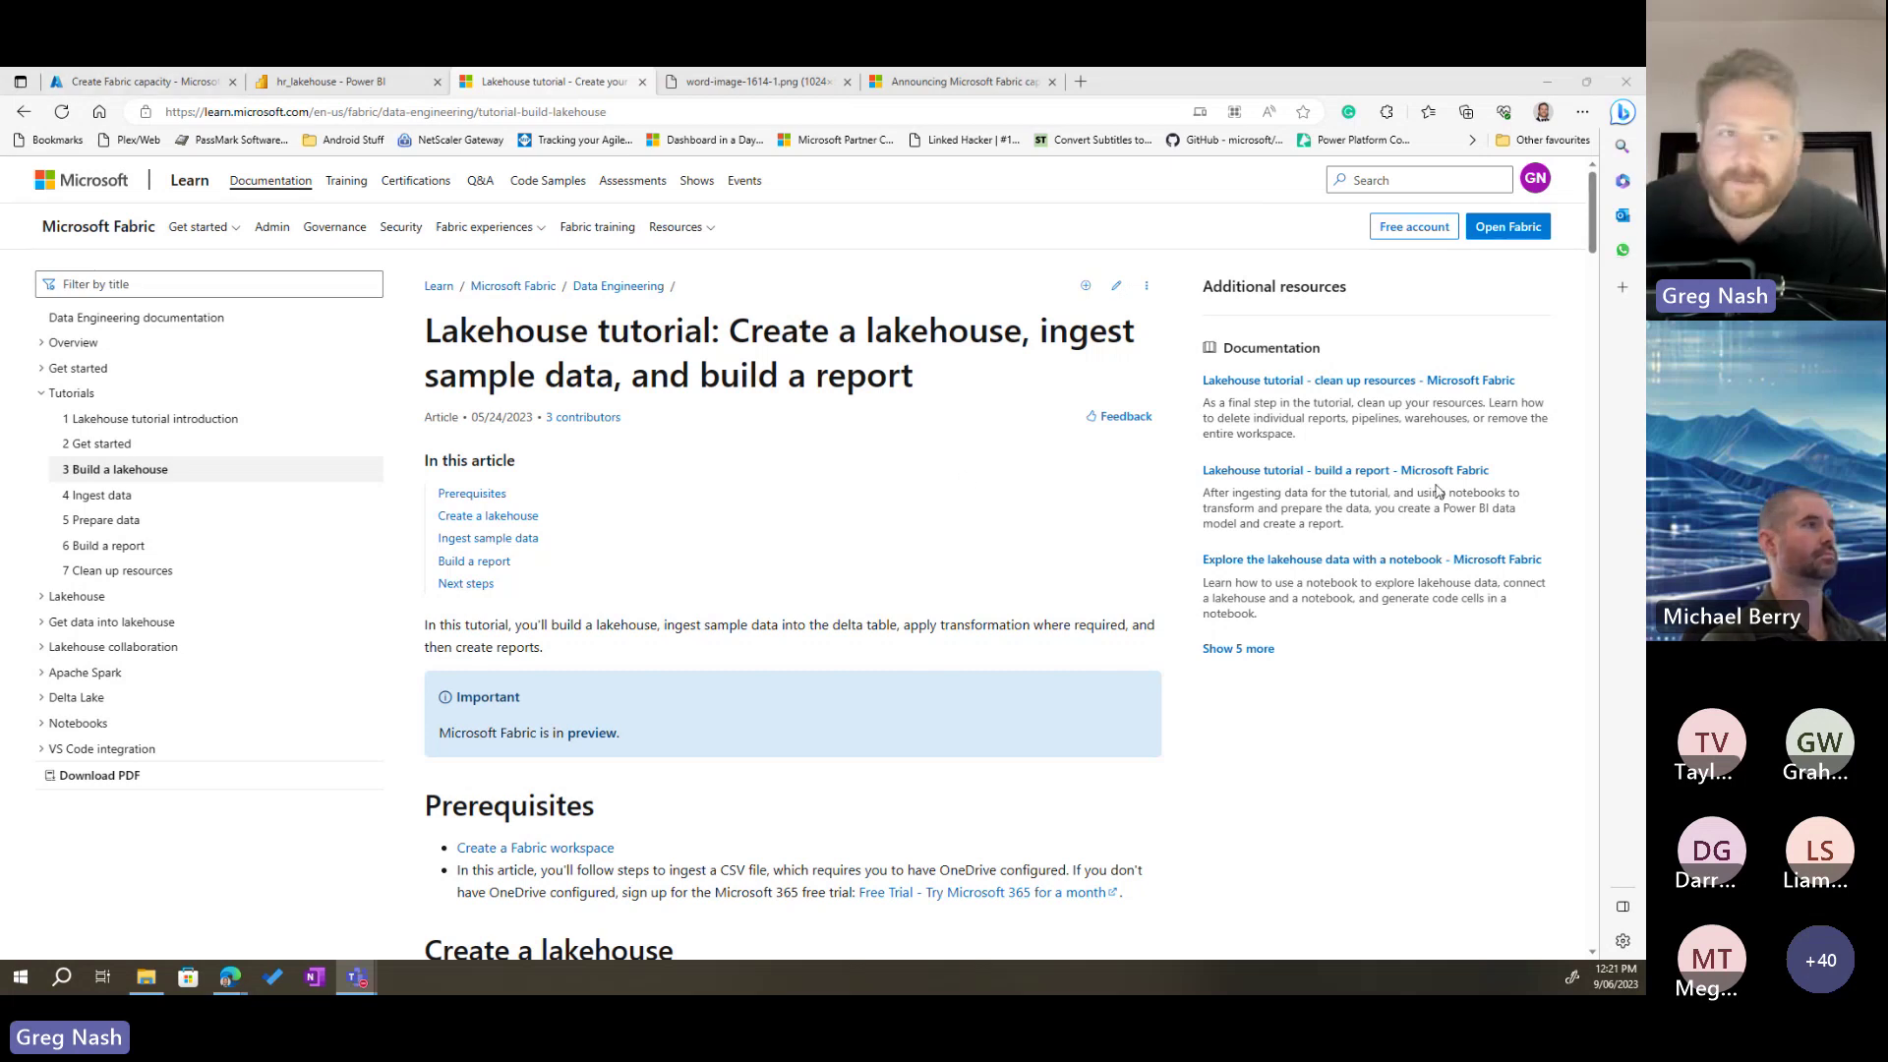
pyautogui.click(333, 86)
pyautogui.click(551, 81)
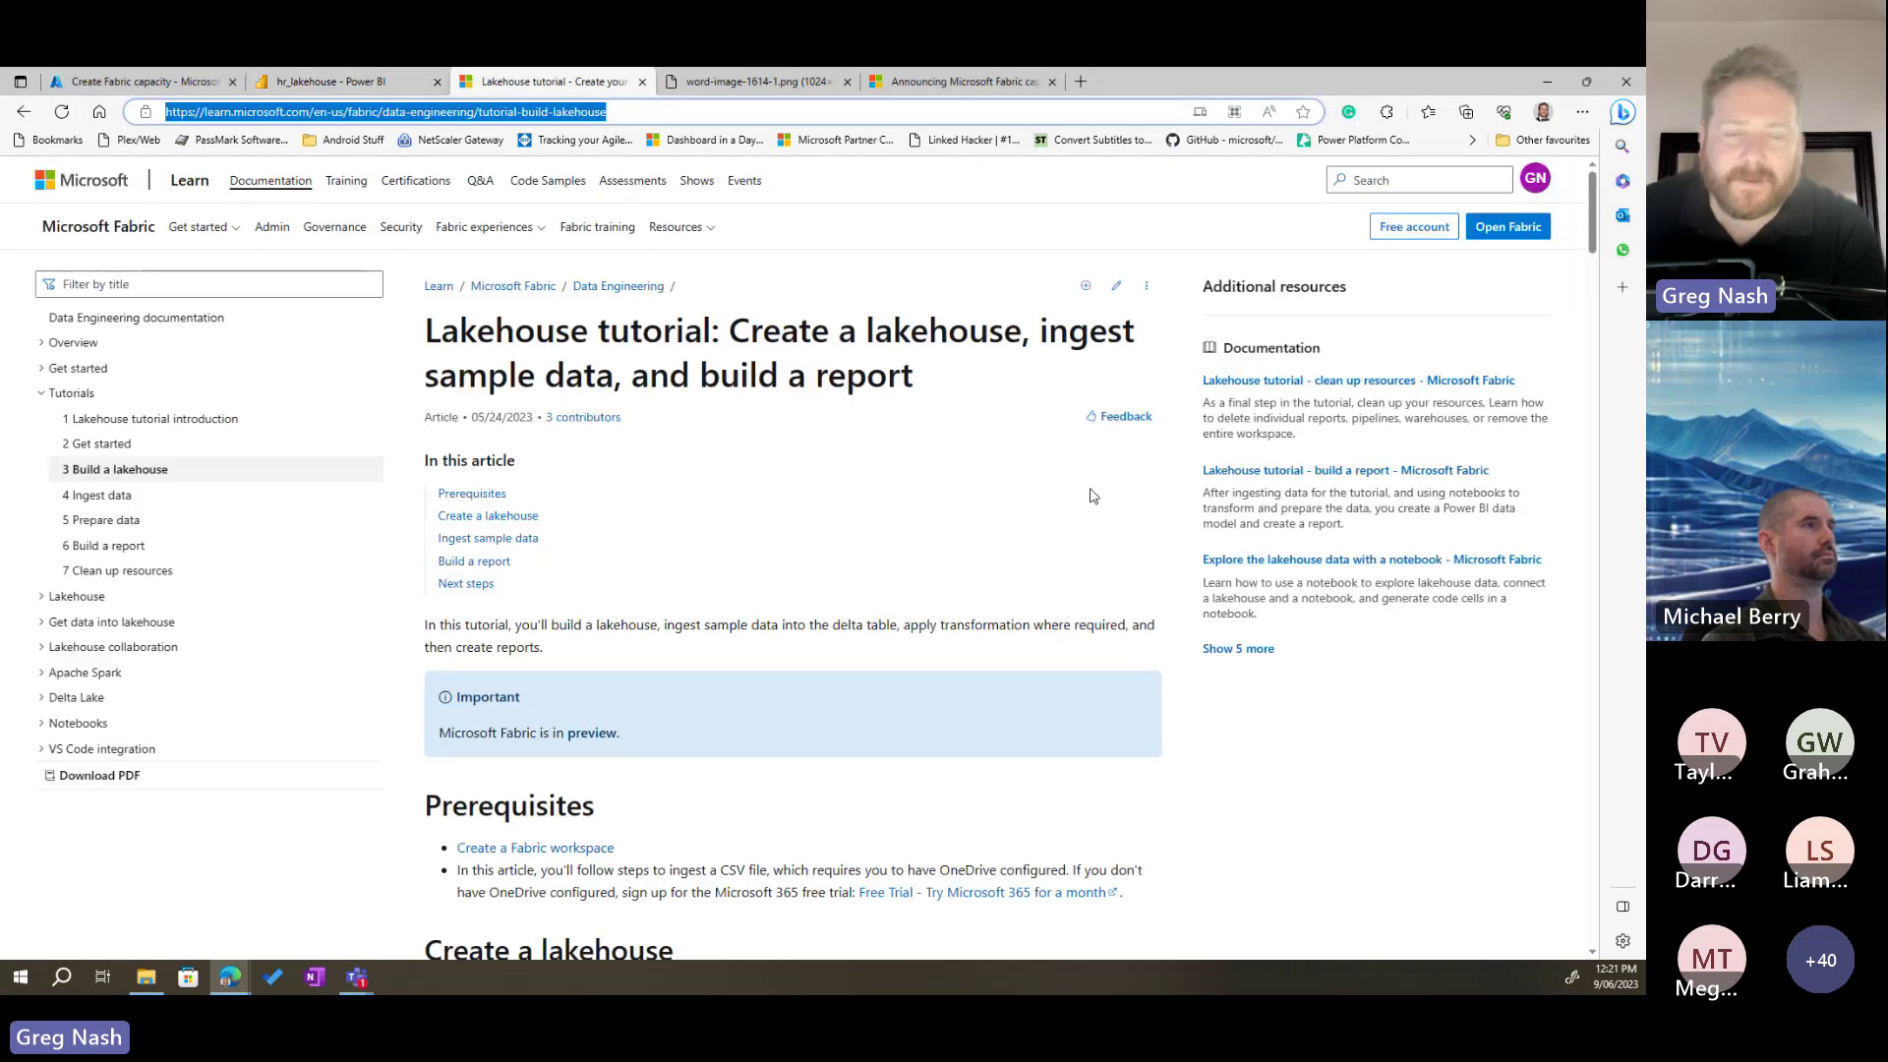
pyautogui.click(997, 416)
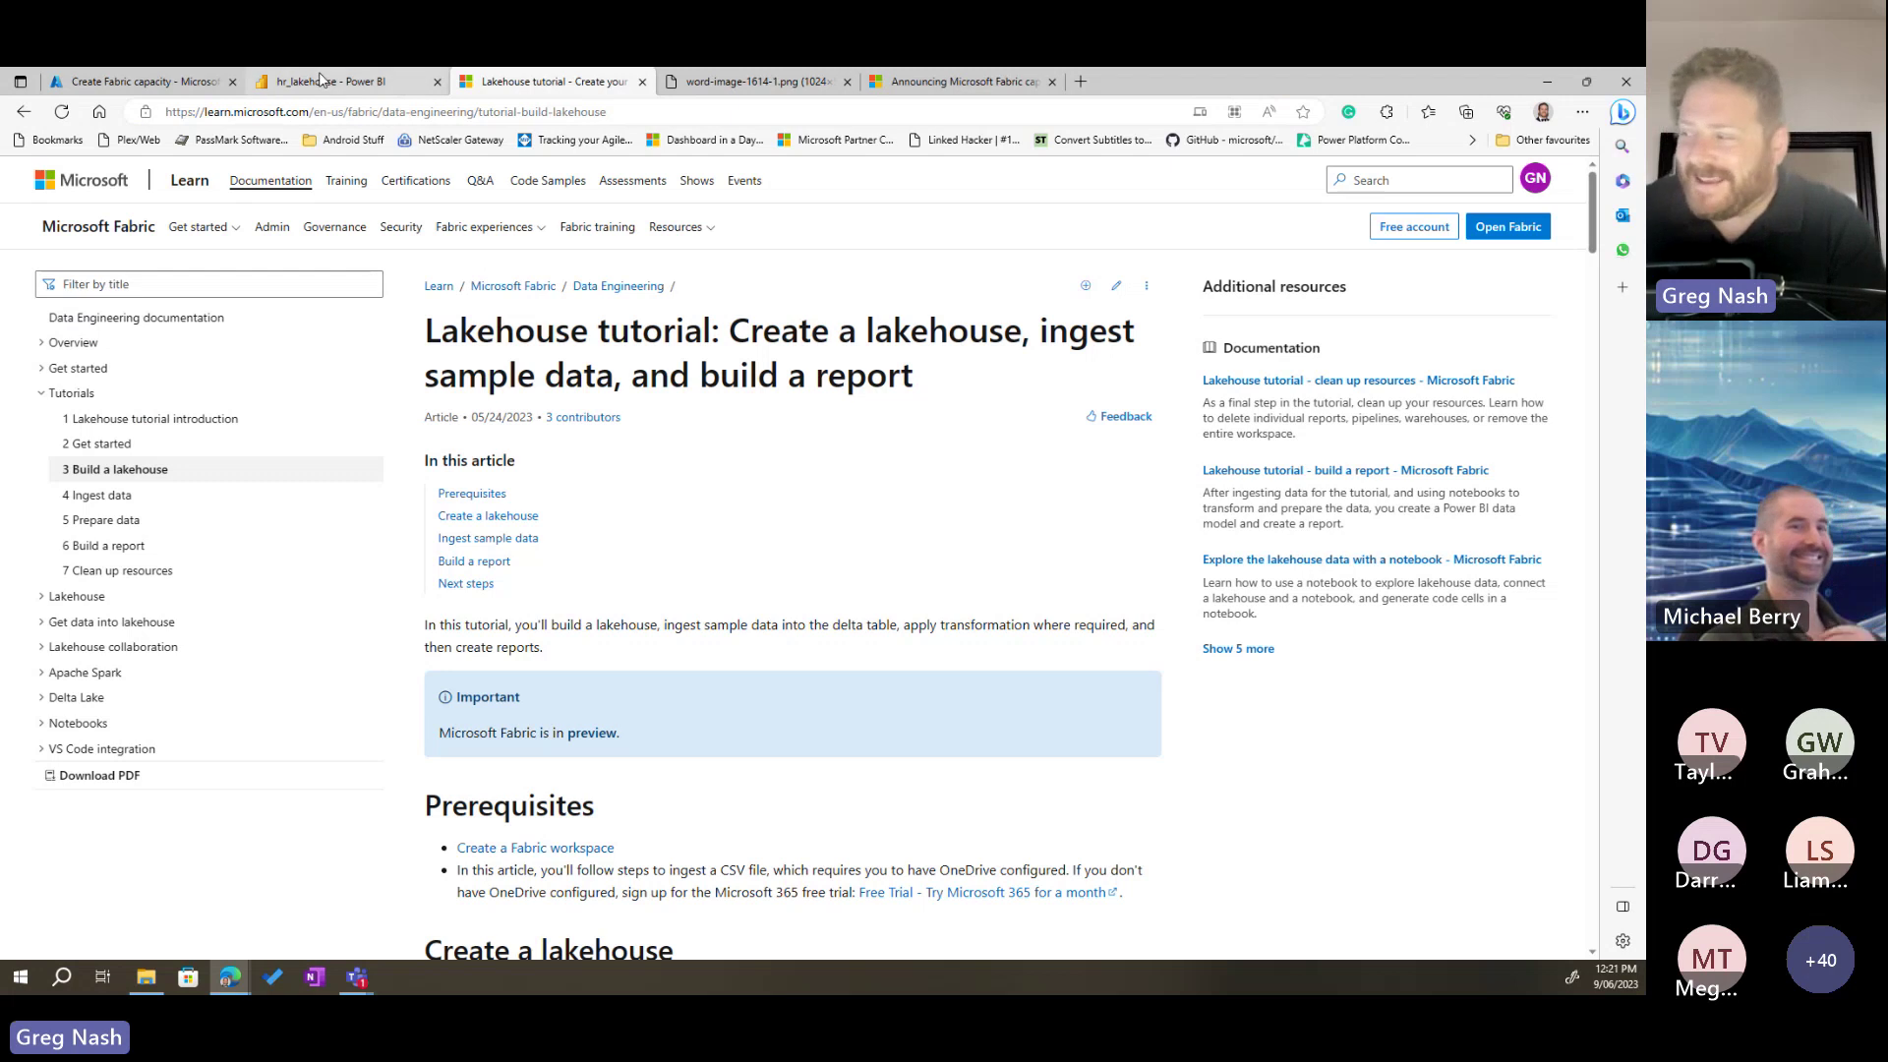
# Step: Return to the Fabric capacity announcement, highlight its title and close the article
pyautogui.click(734, 71)
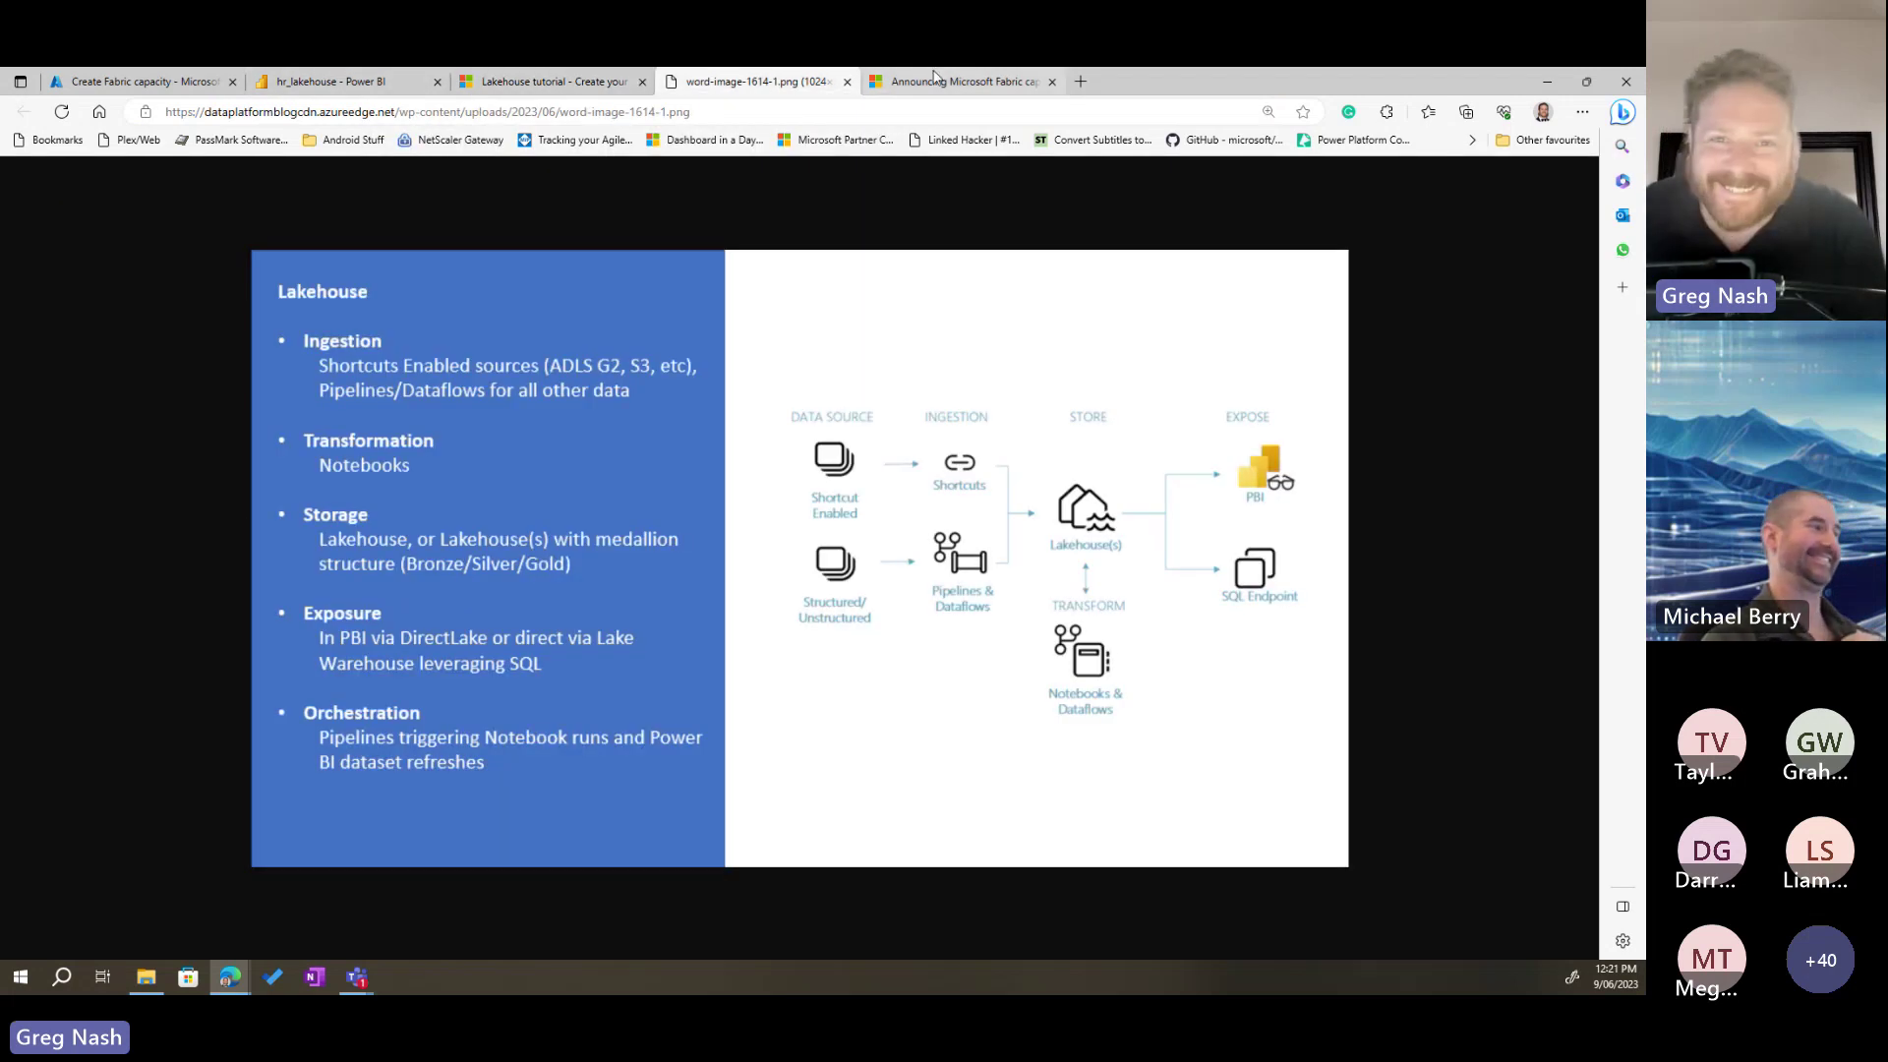
pyautogui.click(936, 80)
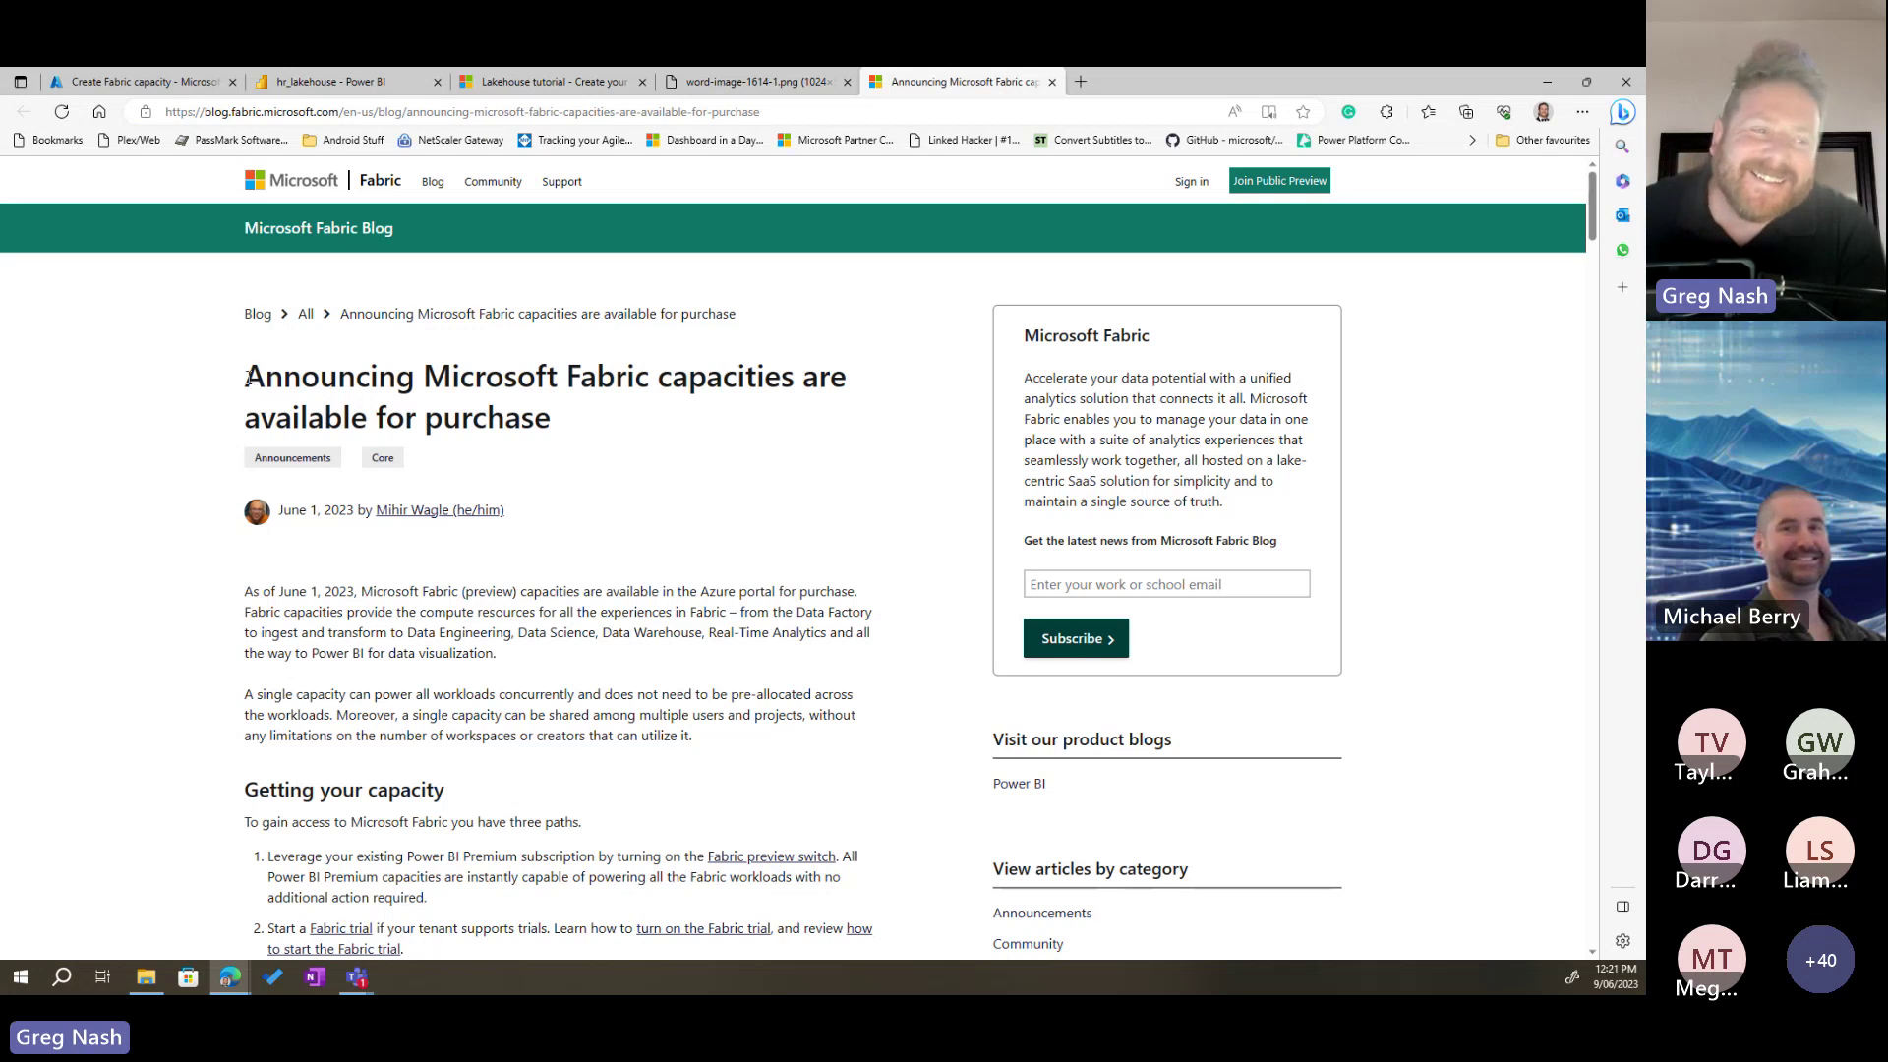
pyautogui.moveTo(246, 372); pyautogui.dragTo(591, 425)
pyautogui.click(686, 503)
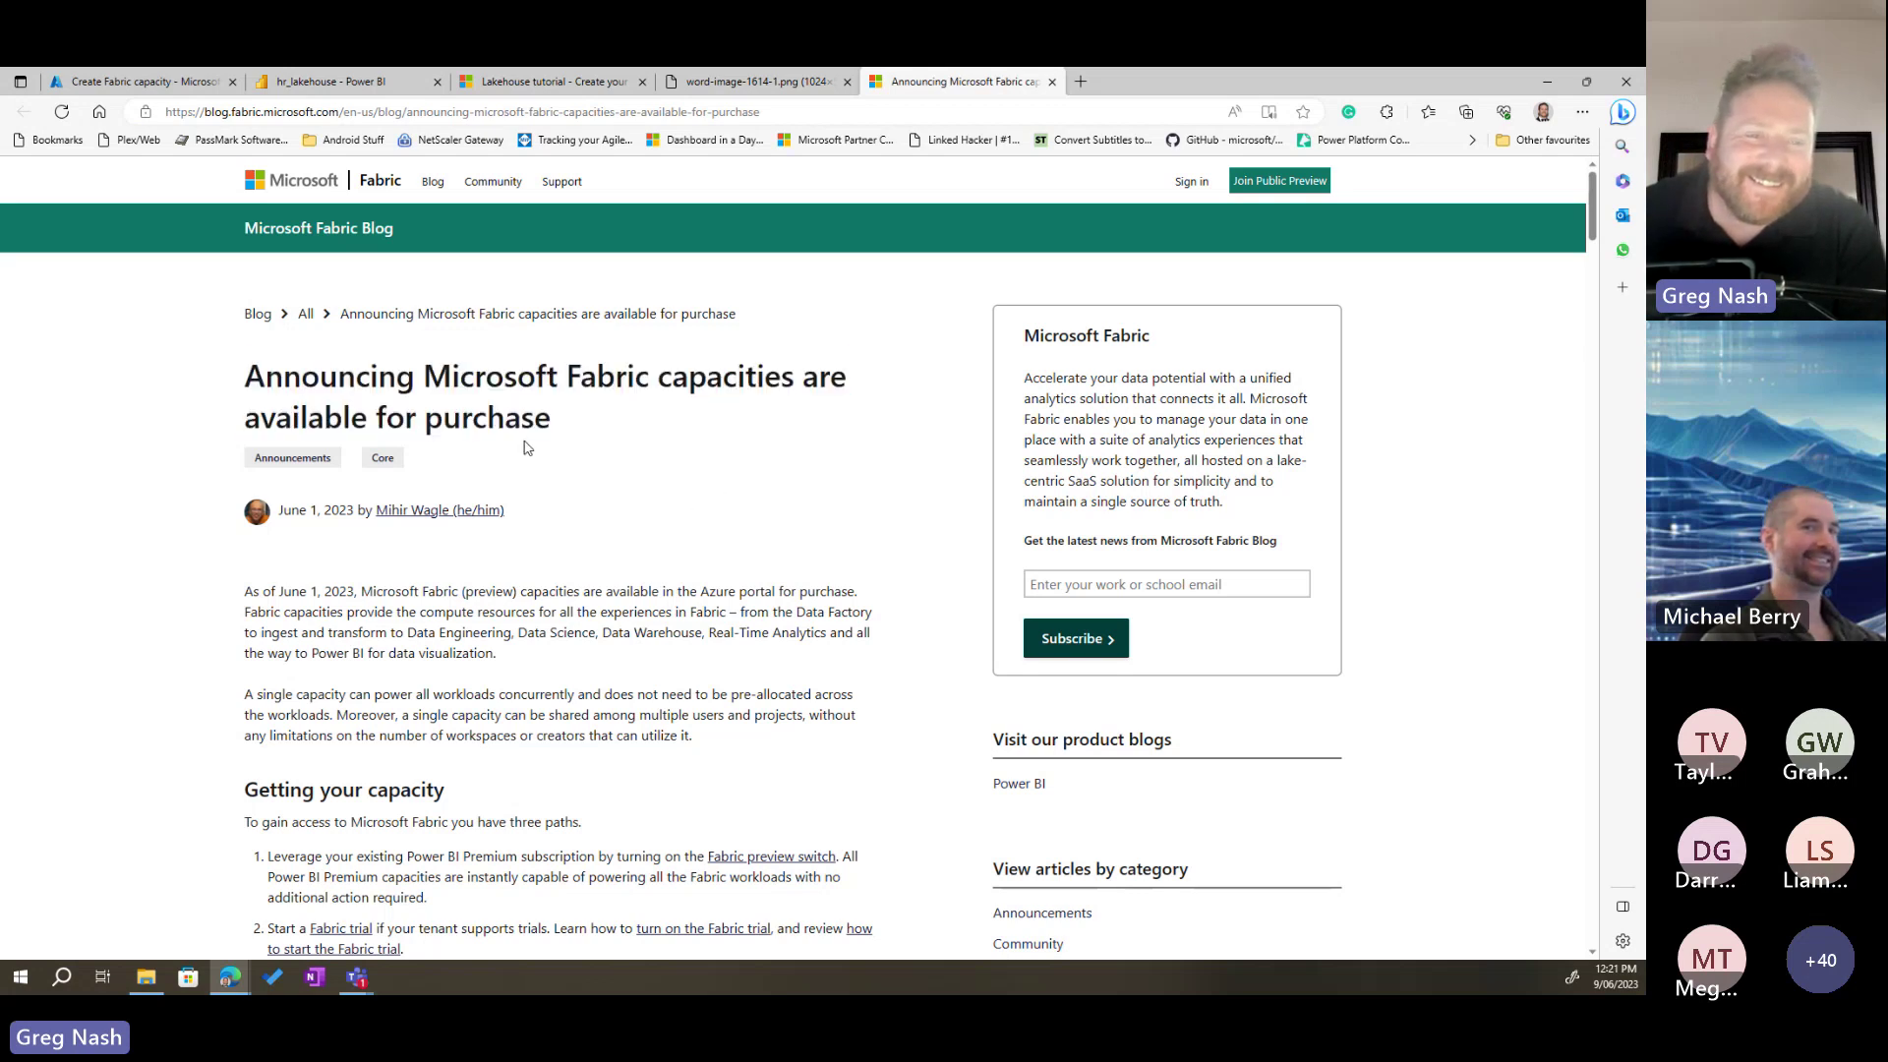
pyautogui.click(1053, 82)
# Step: Select the Lakehouse tutorial's web address once more and close the tutorial page
pyautogui.click(551, 81)
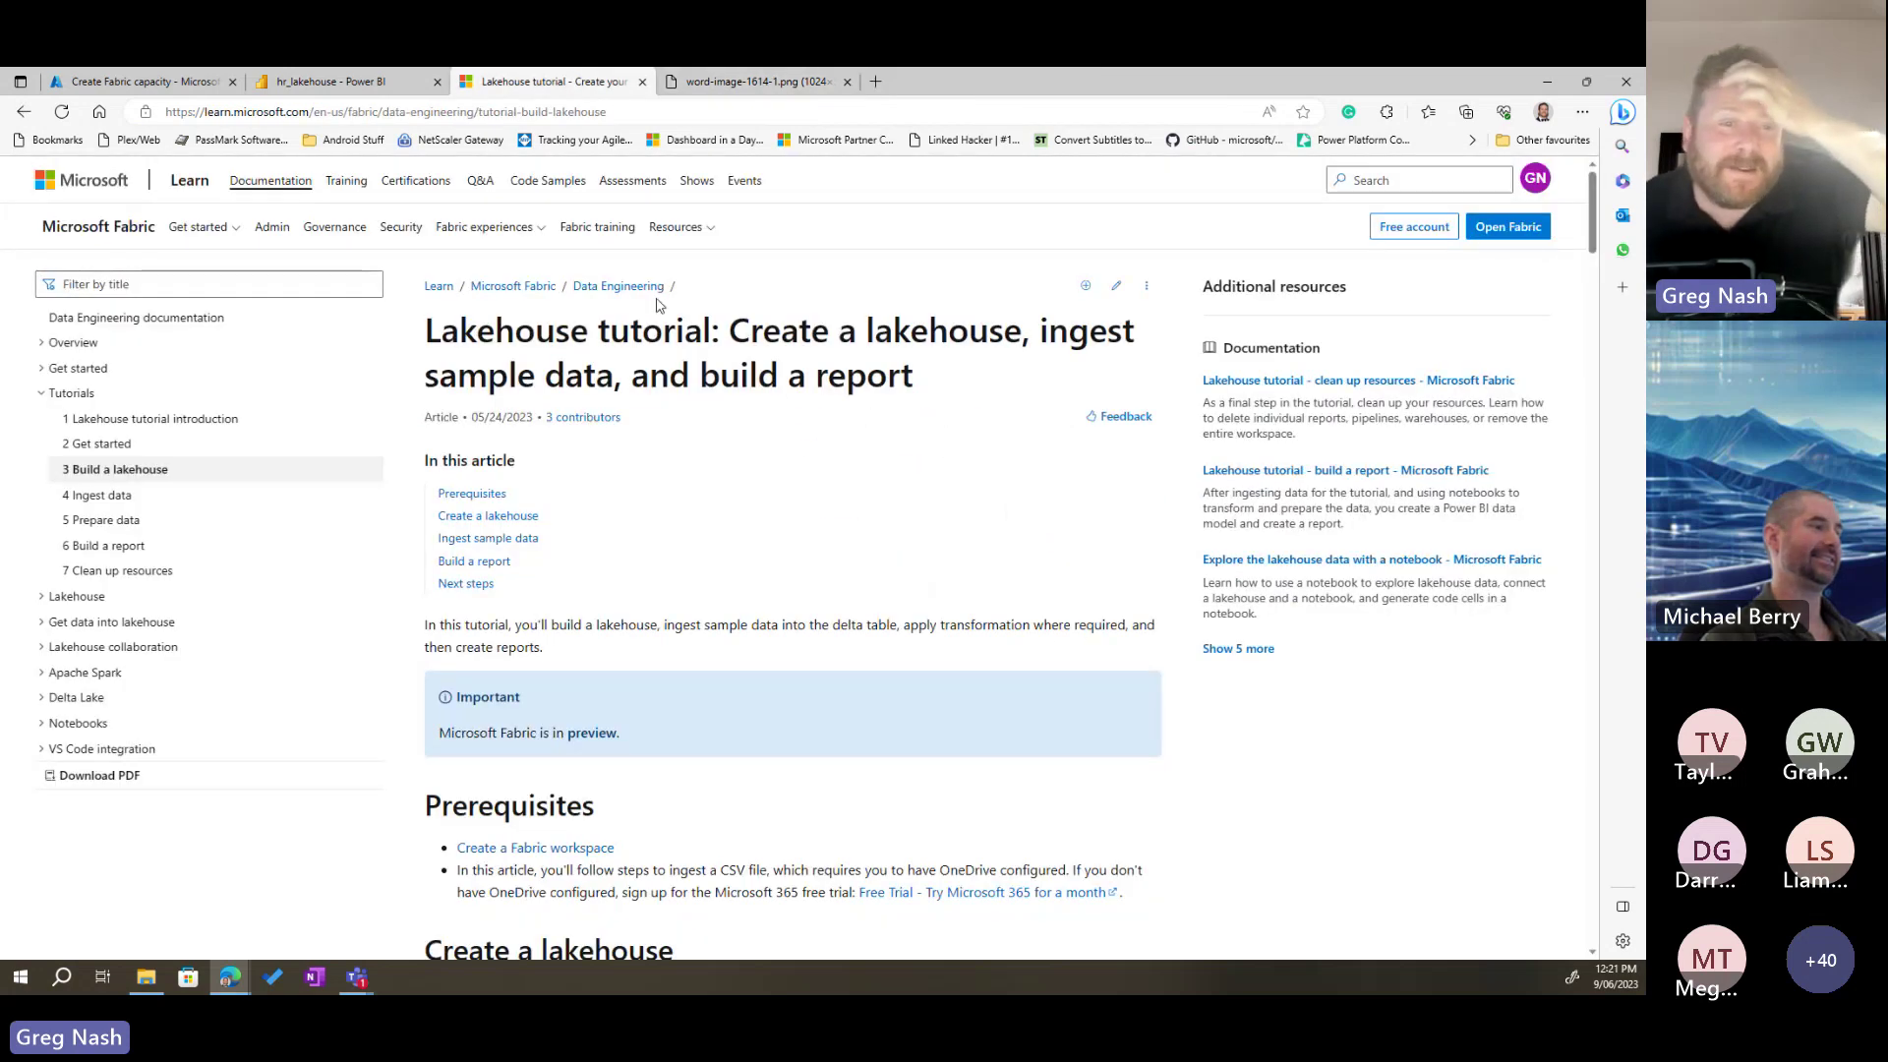
pyautogui.click(664, 112)
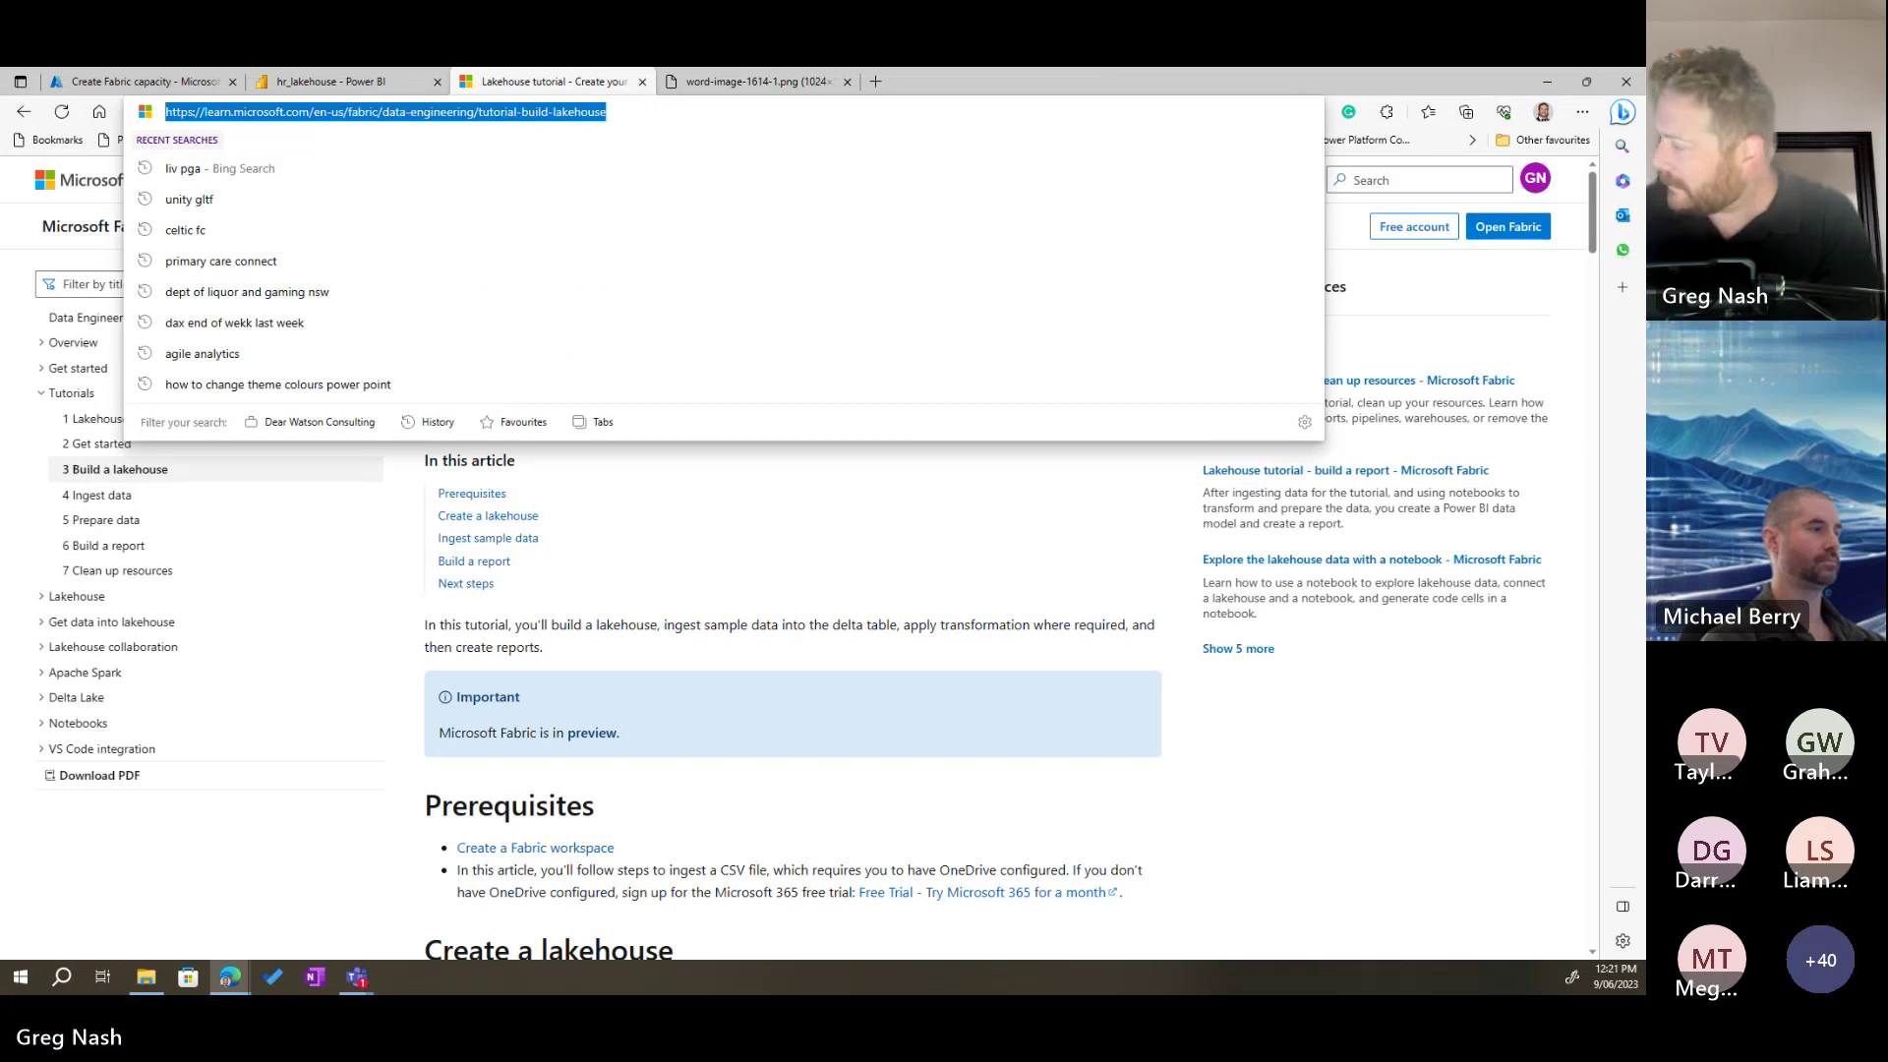
pyautogui.hotkey('alt', 'Tab')
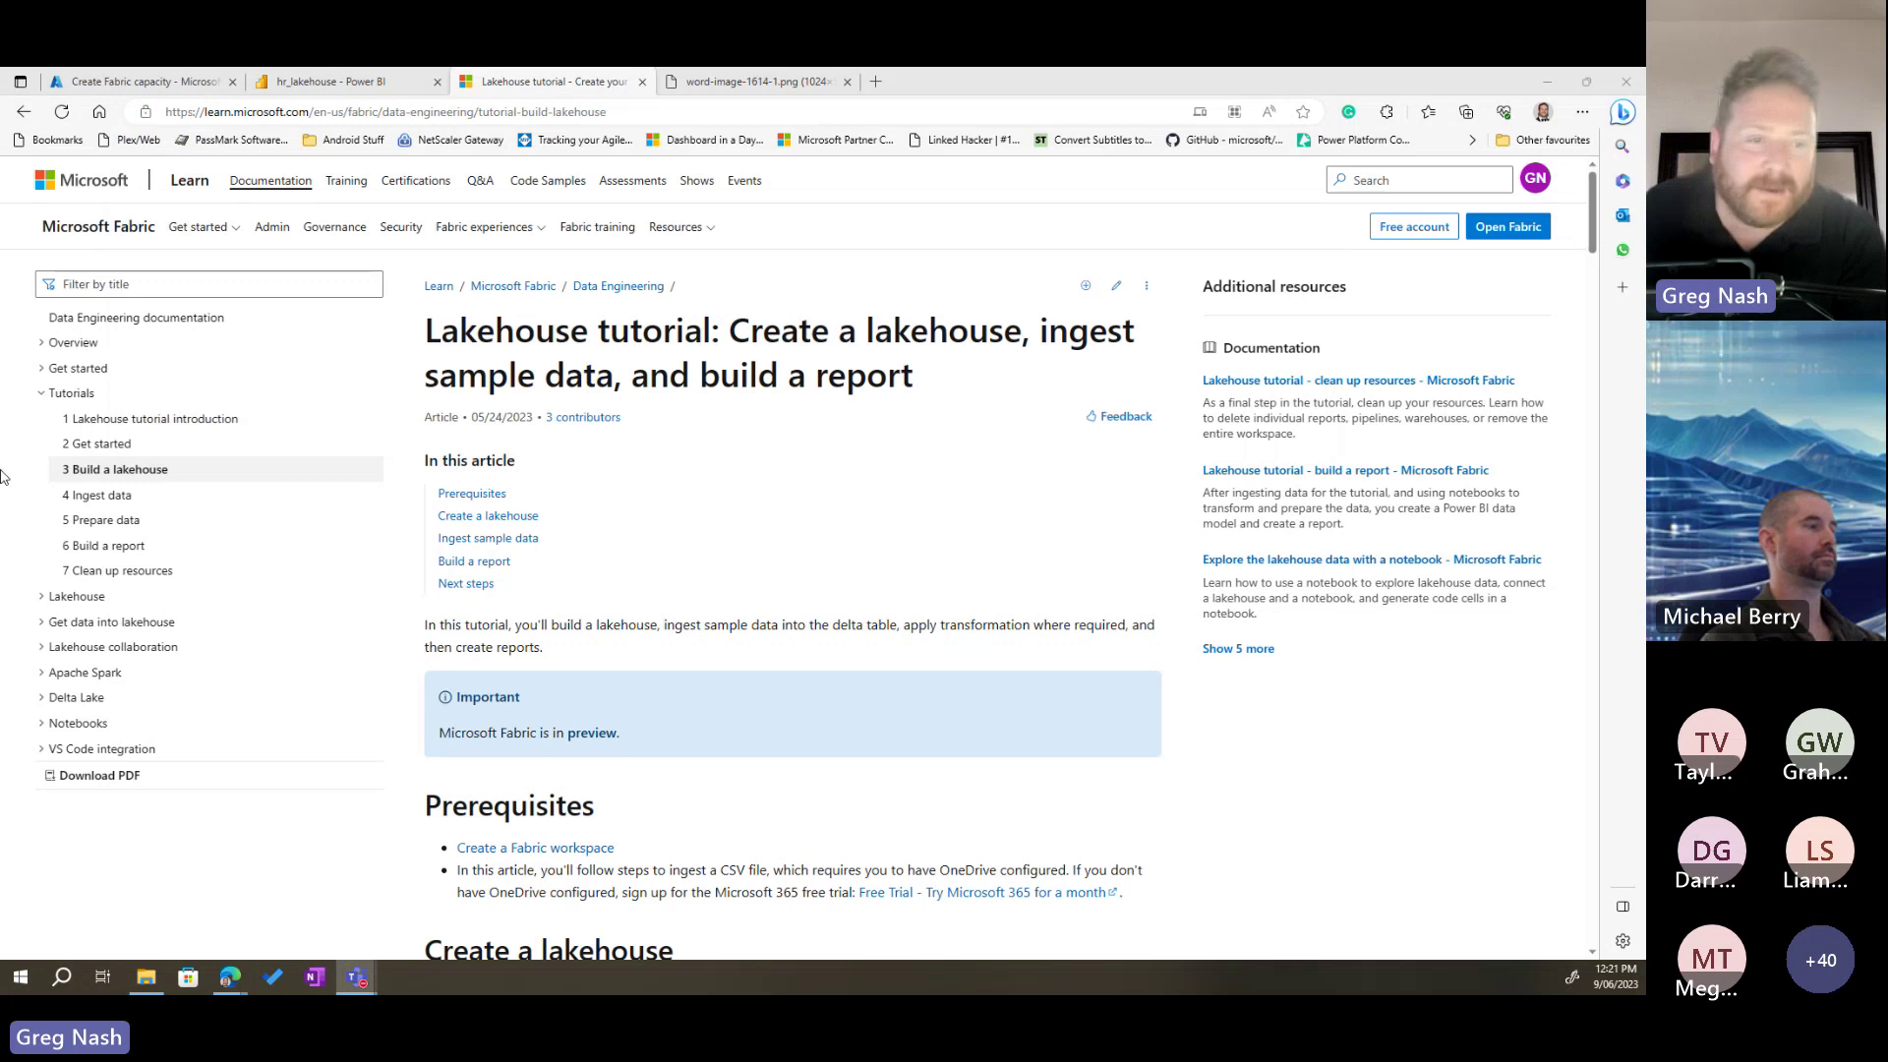
pyautogui.click(558, 86)
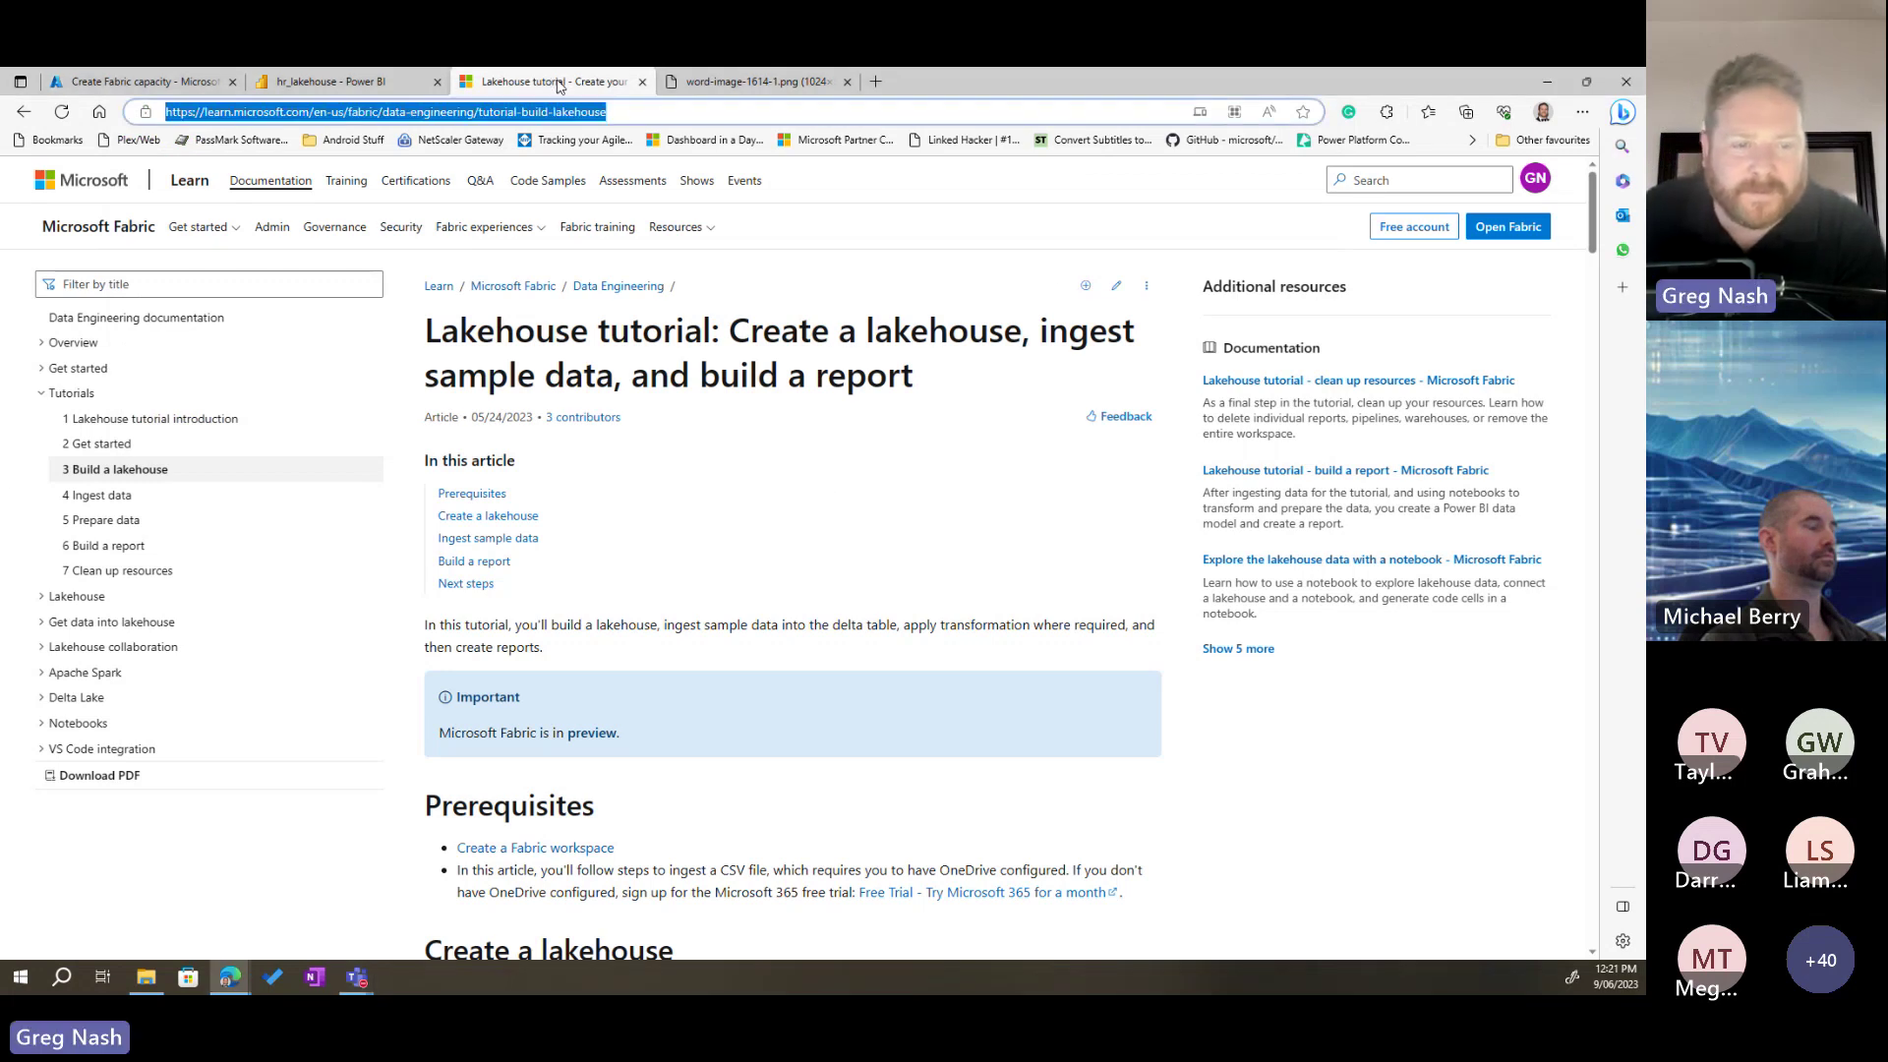
pyautogui.hotkey('ctrl', 'w')
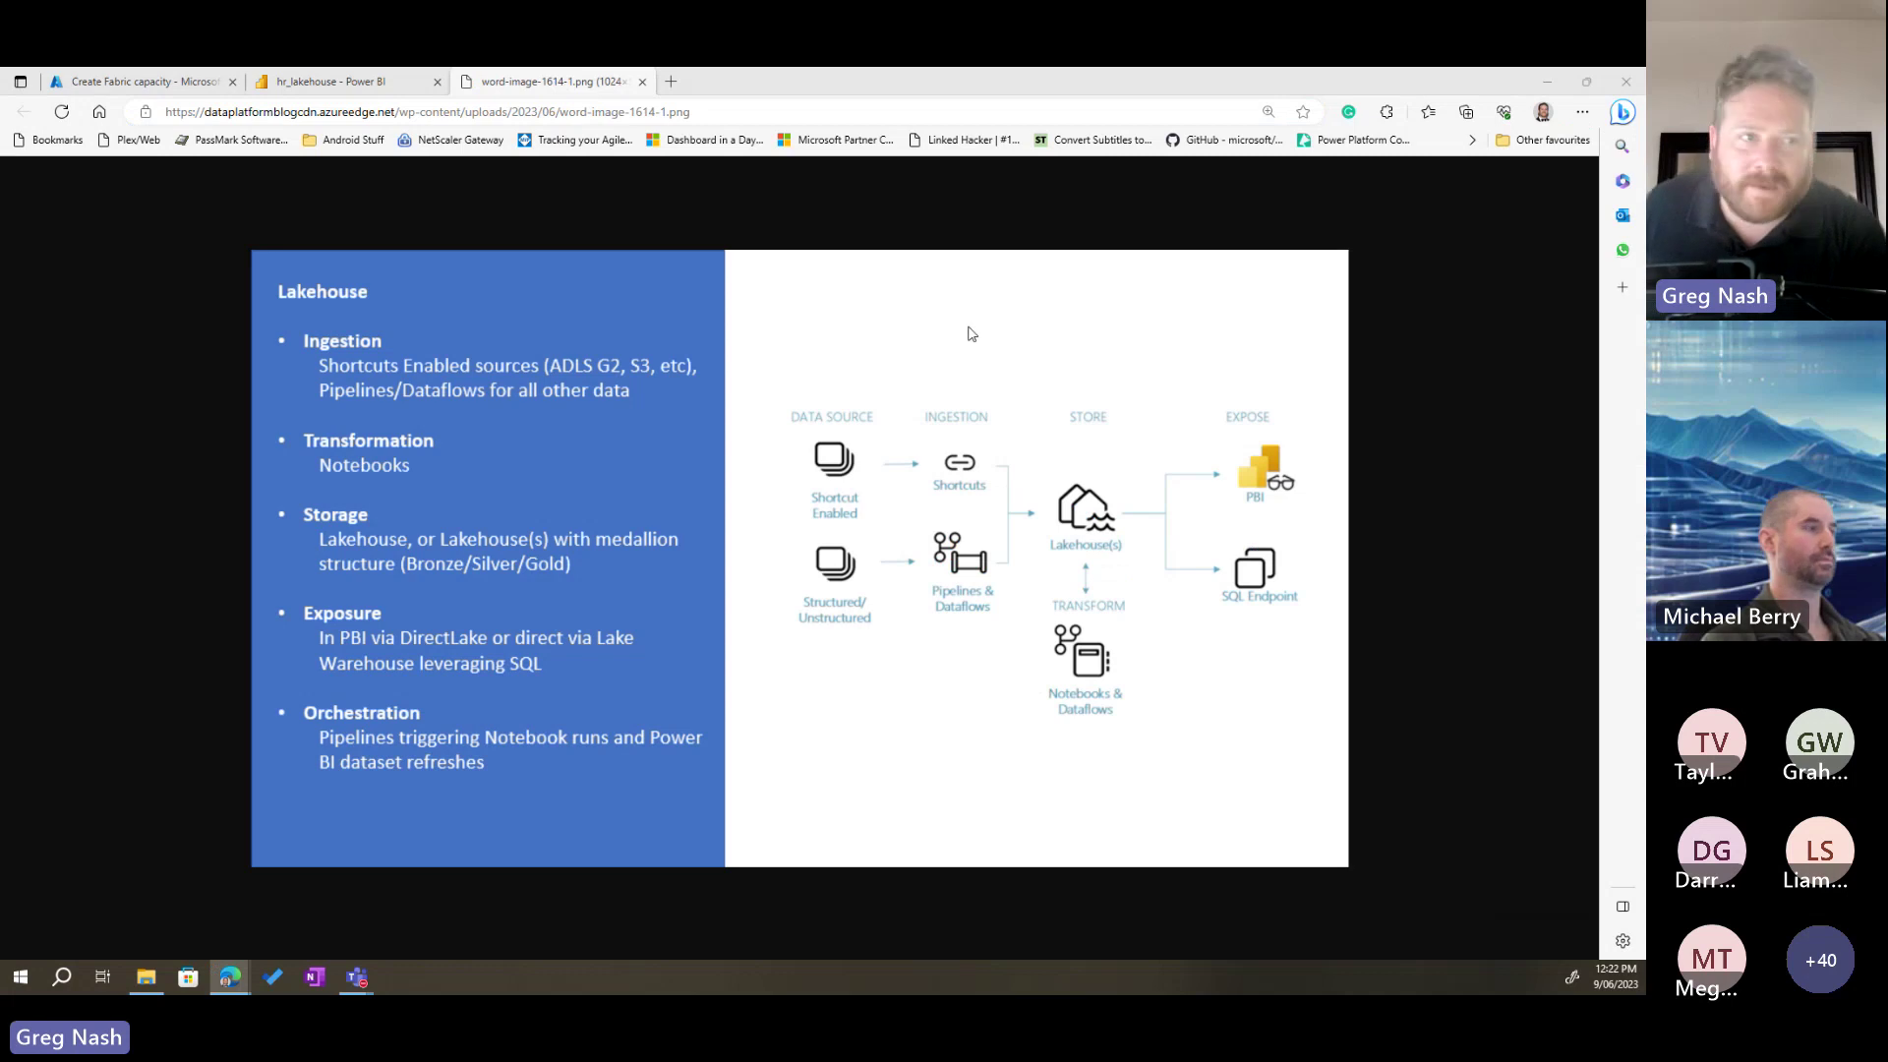
# Step: Open the HR Fabric Solutions workspace from the hr_lakehouse page and look at its contents and available new item types
pyautogui.hotkey('ctrl', 'shift', 'Tab')
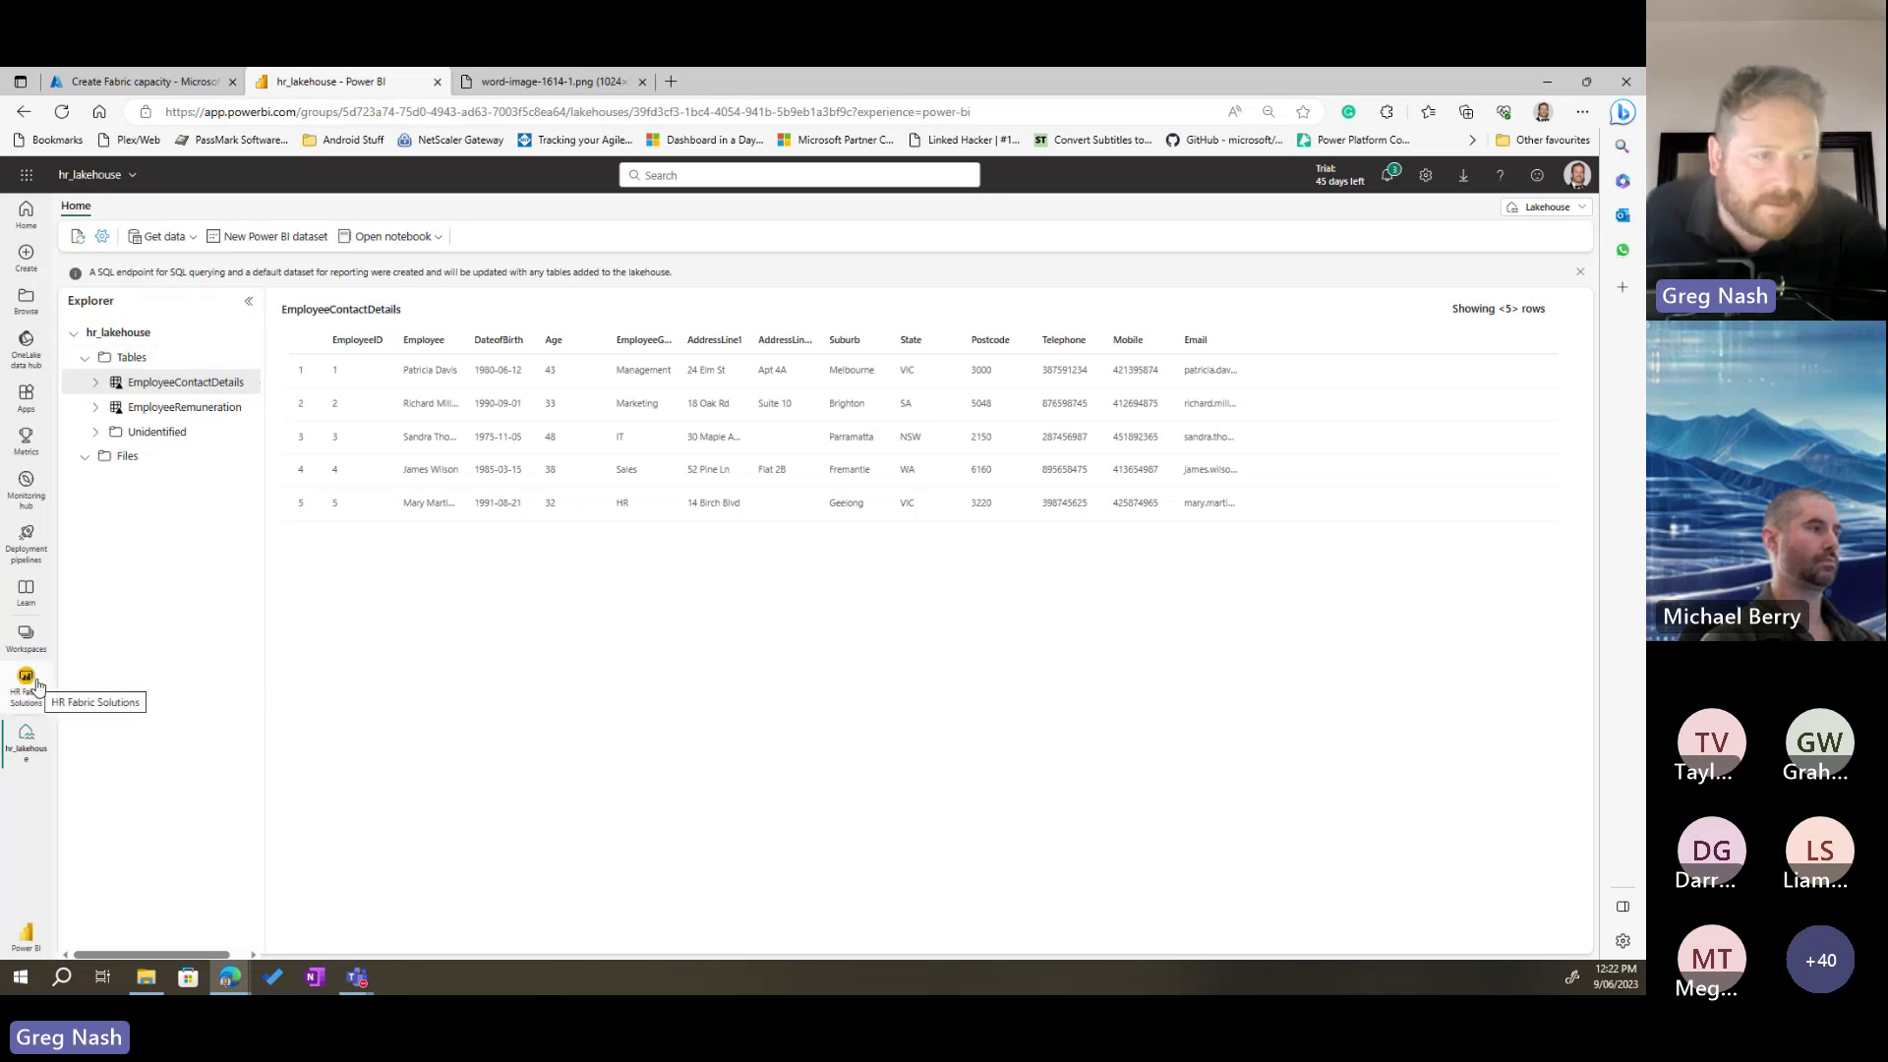
pyautogui.click(26, 635)
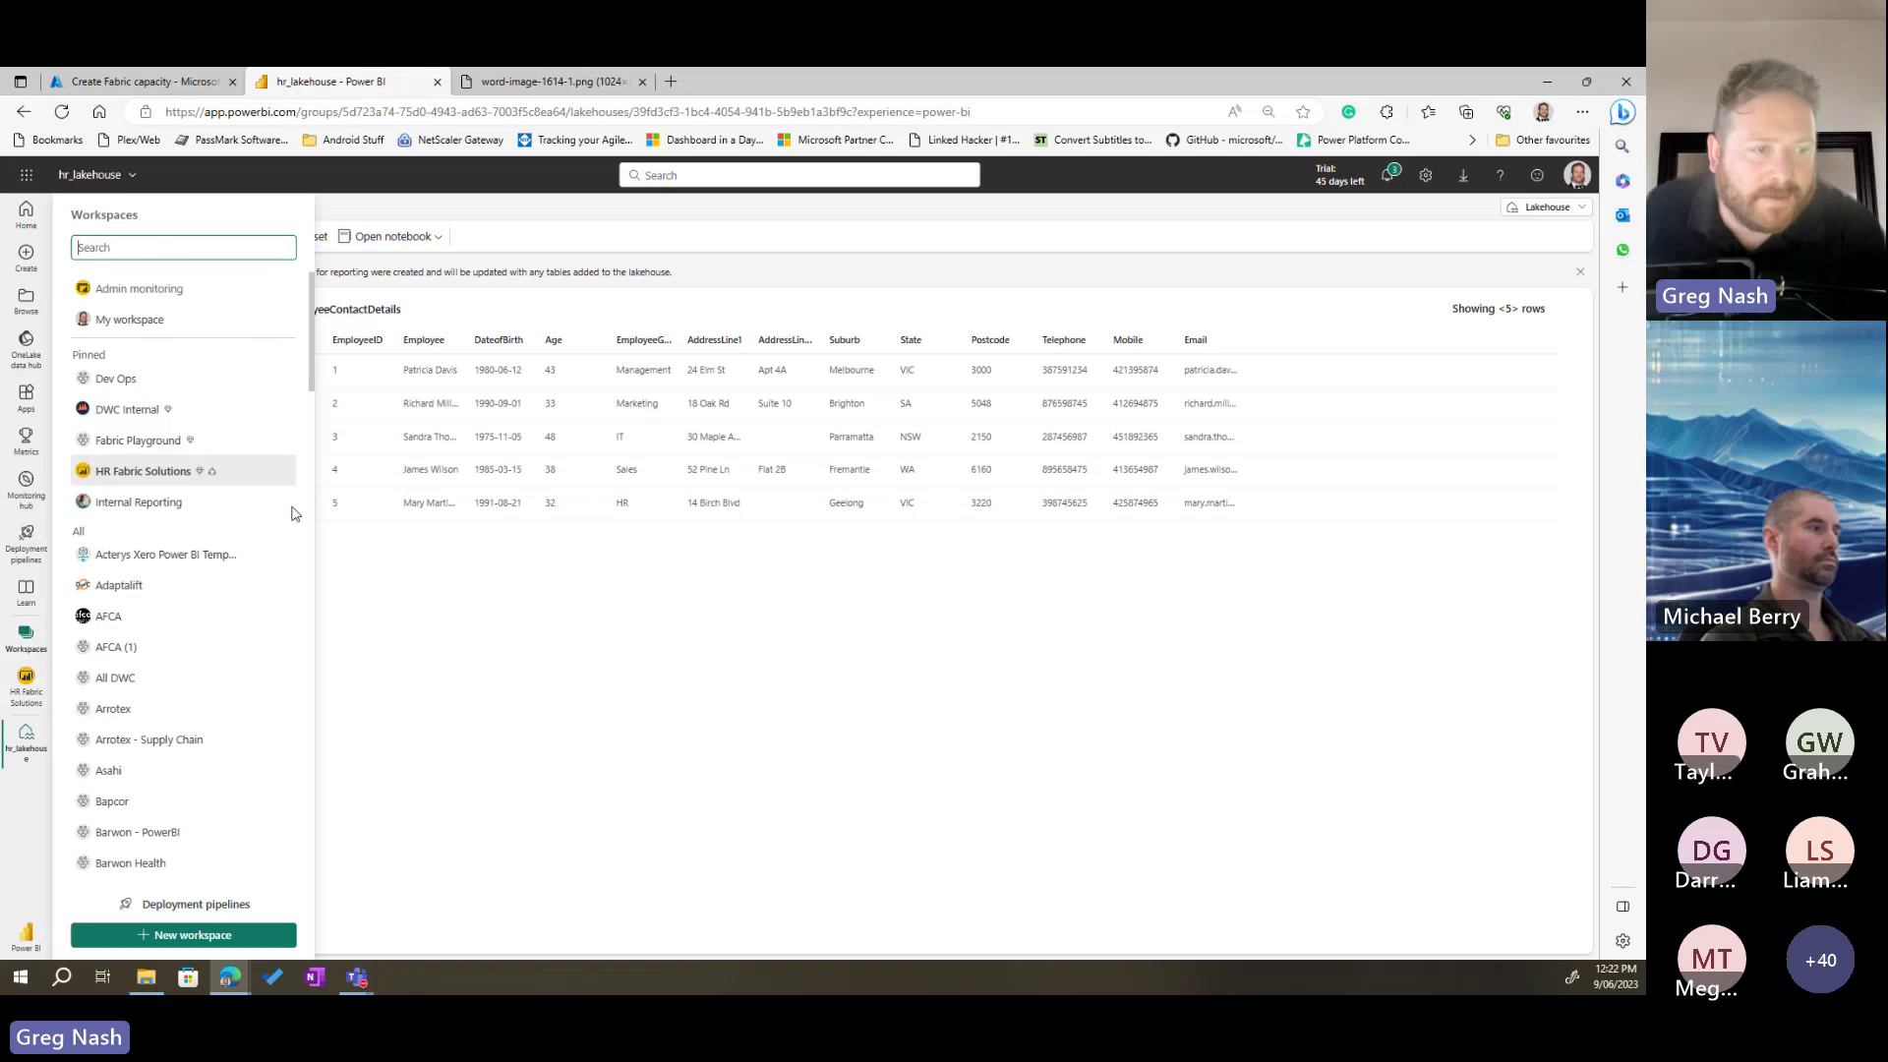
pyautogui.click(160, 472)
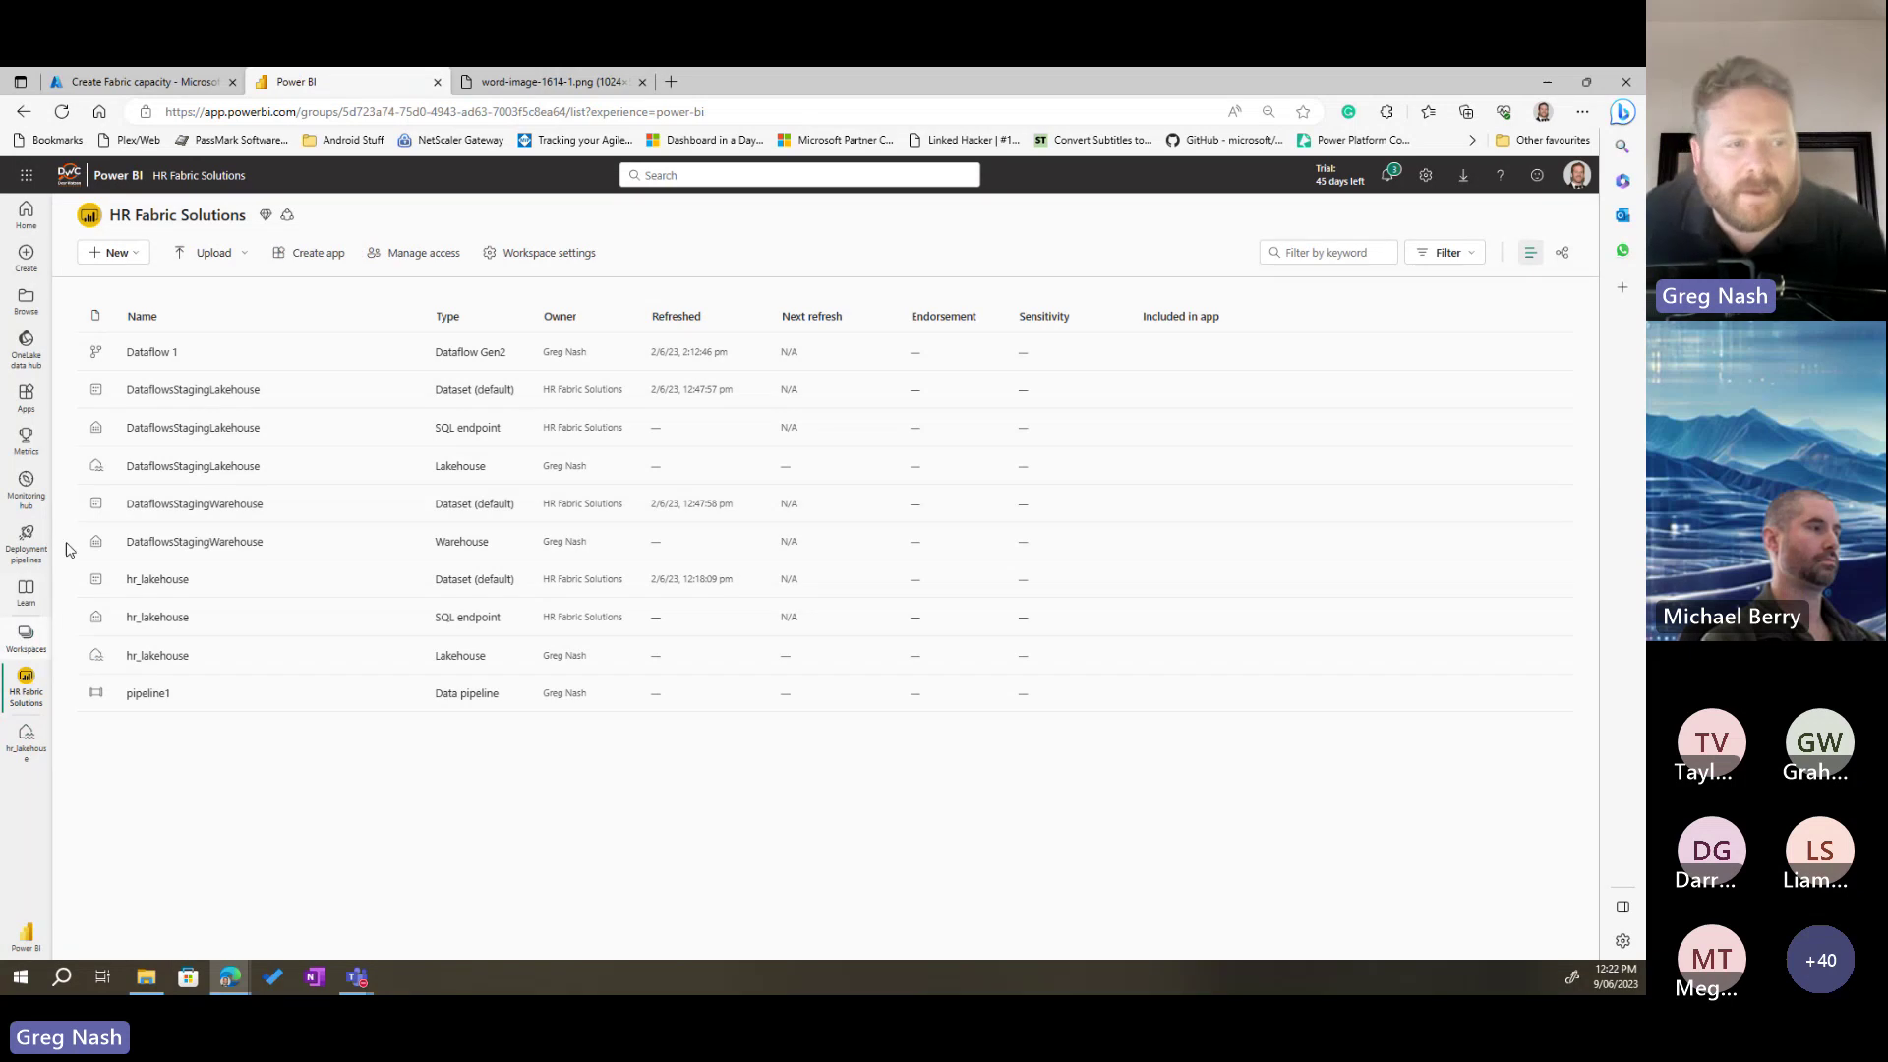
pyautogui.click(110, 254)
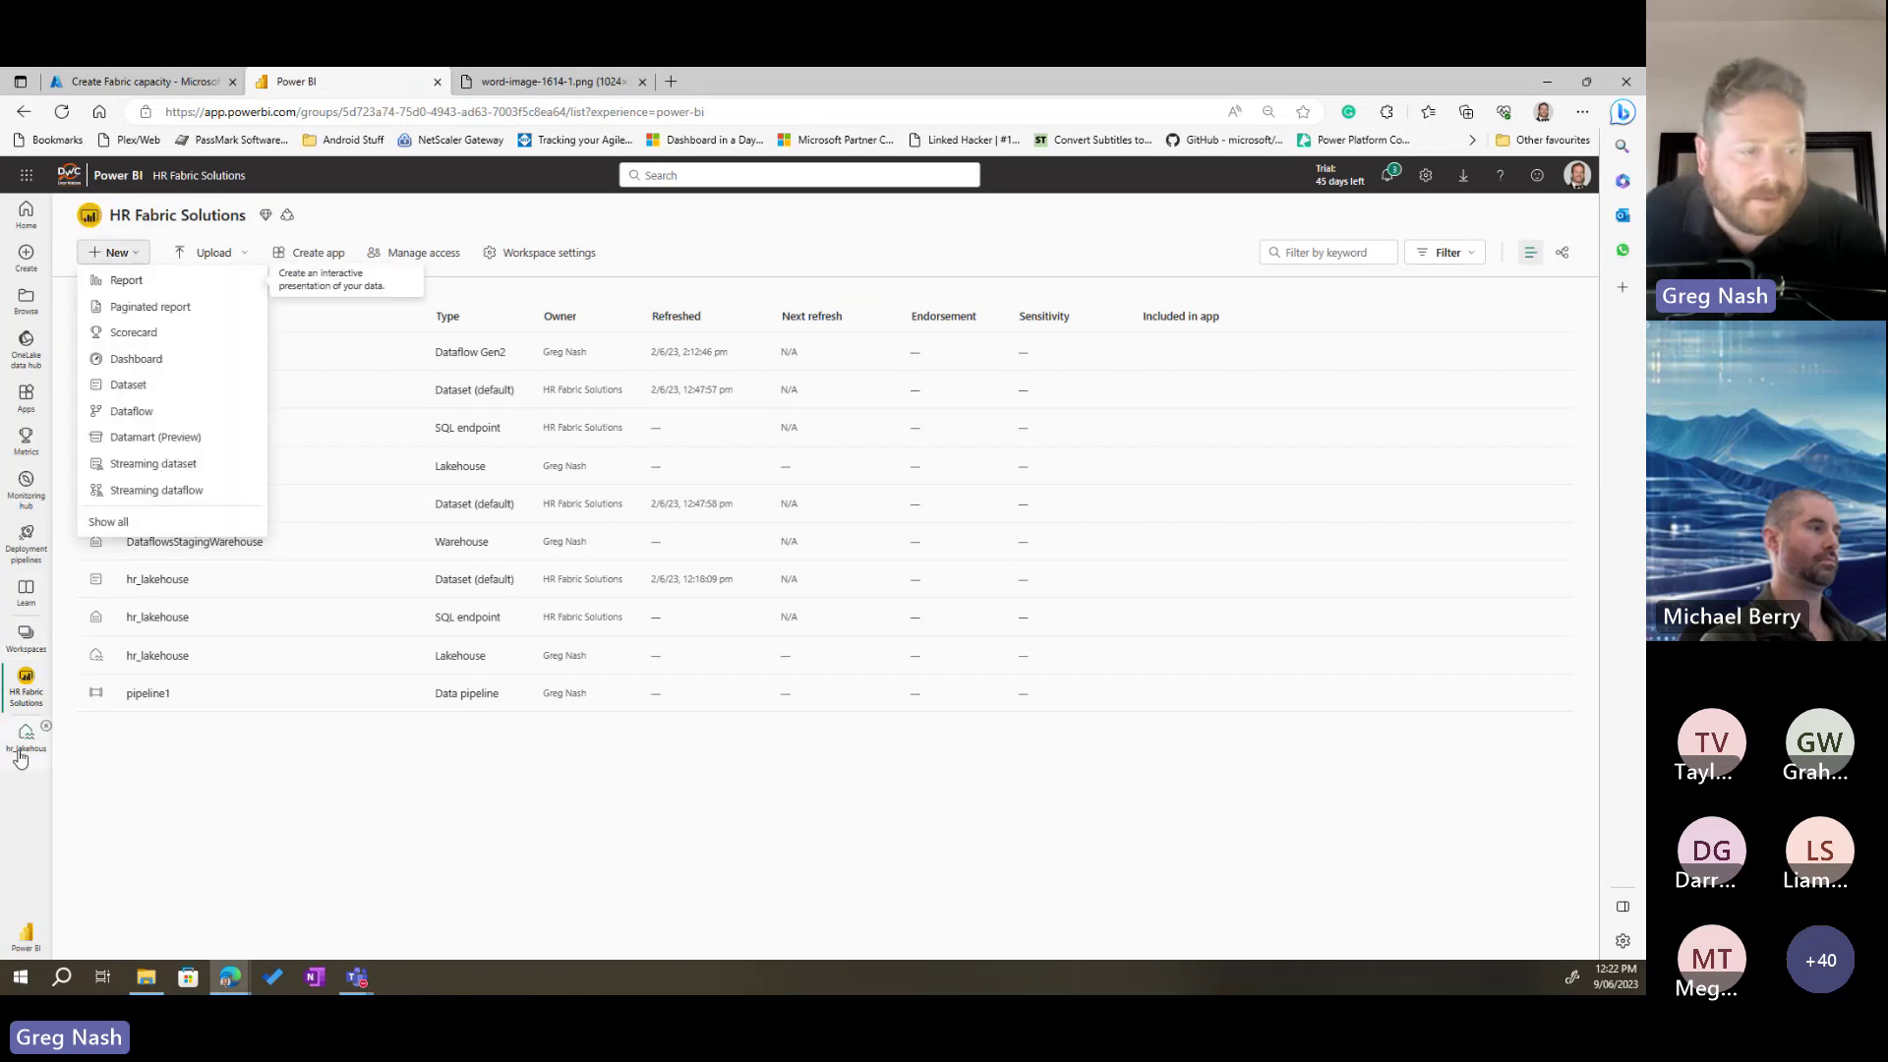
pyautogui.click(25, 636)
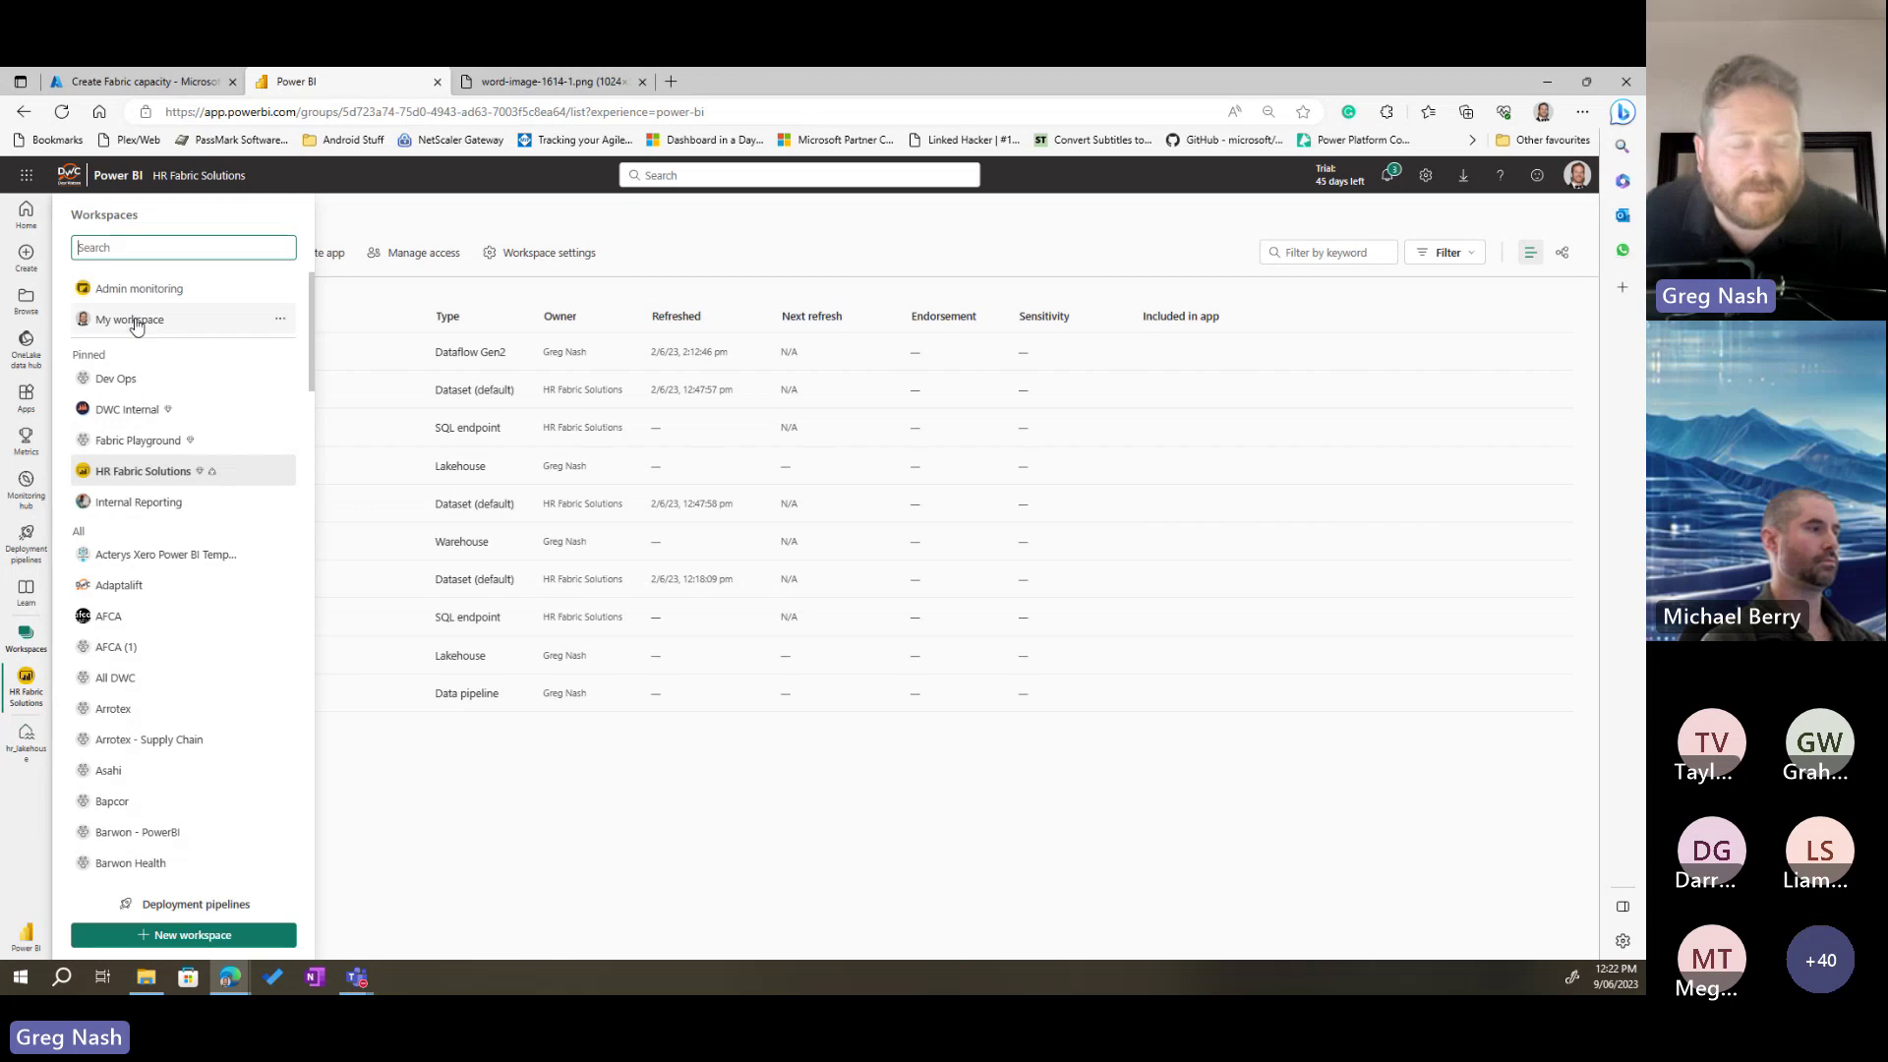
pyautogui.click(591, 776)
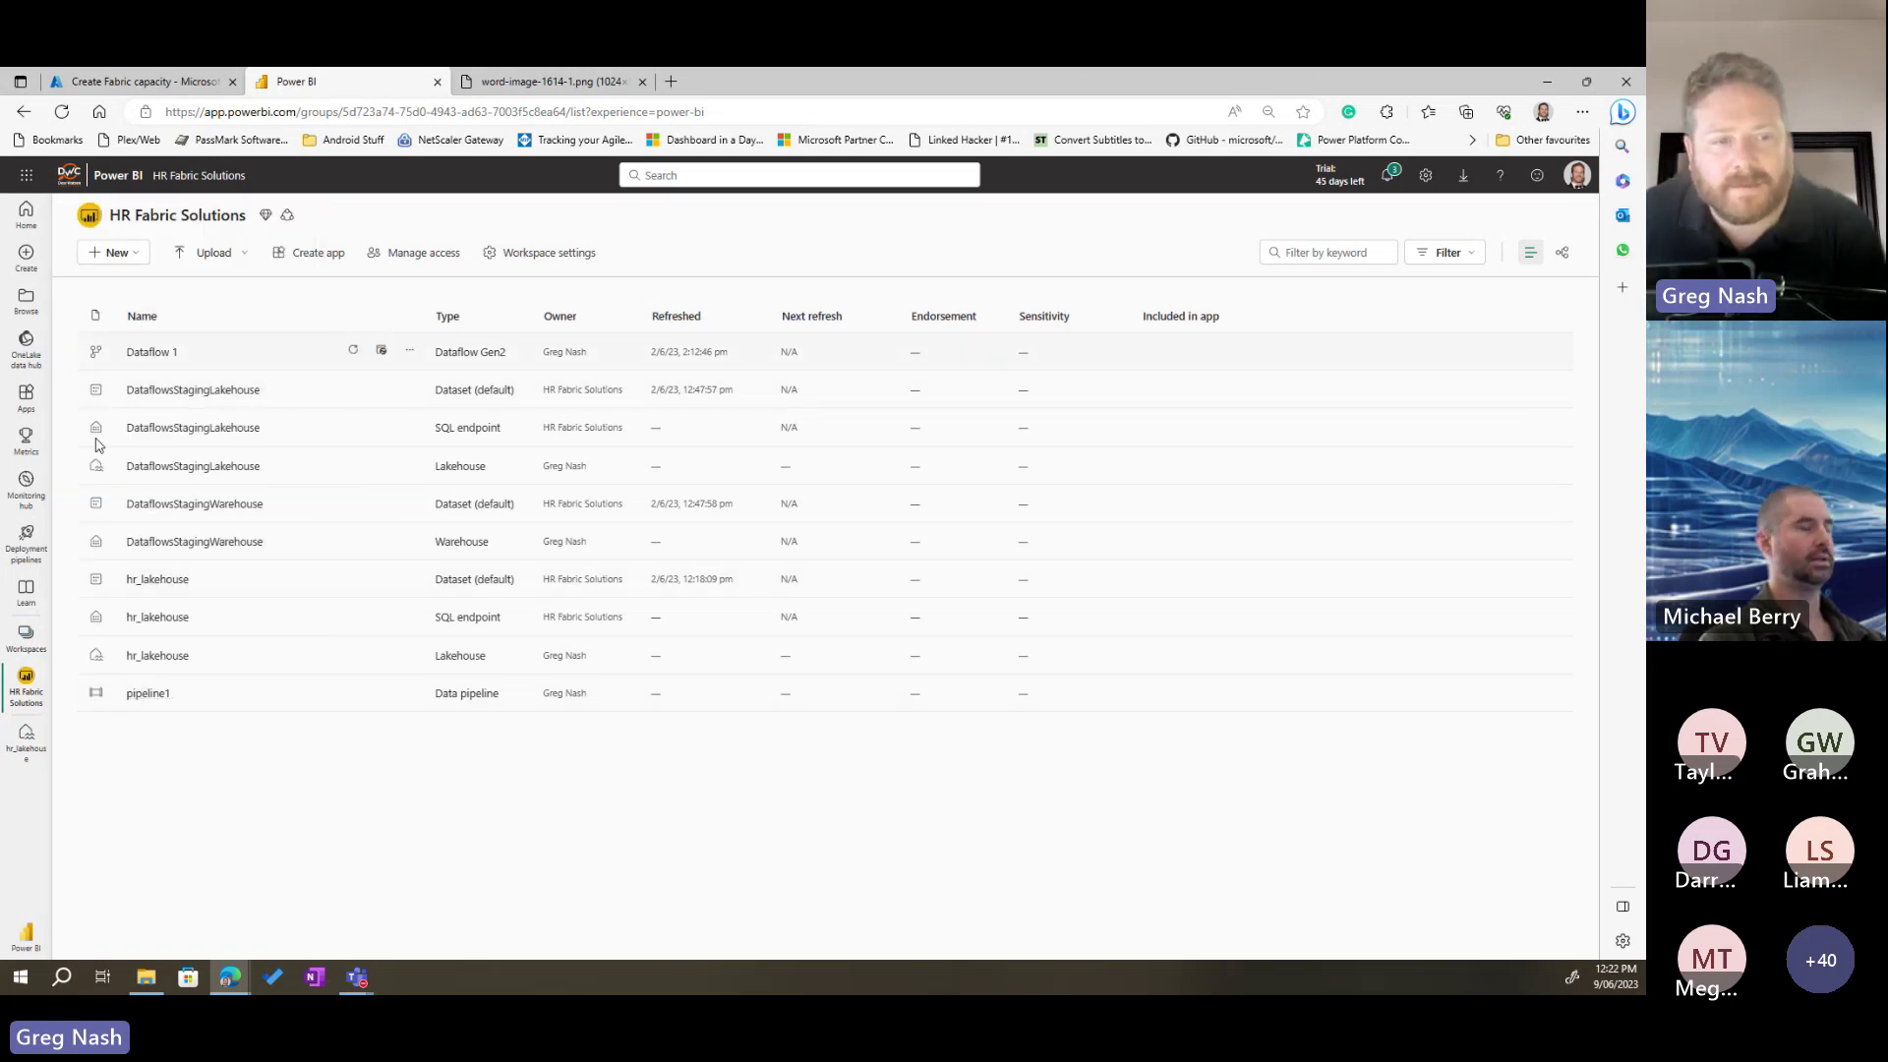
# Step: Create a workspace named lakehouse_demo with the Trial license mode
pyautogui.click(27, 642)
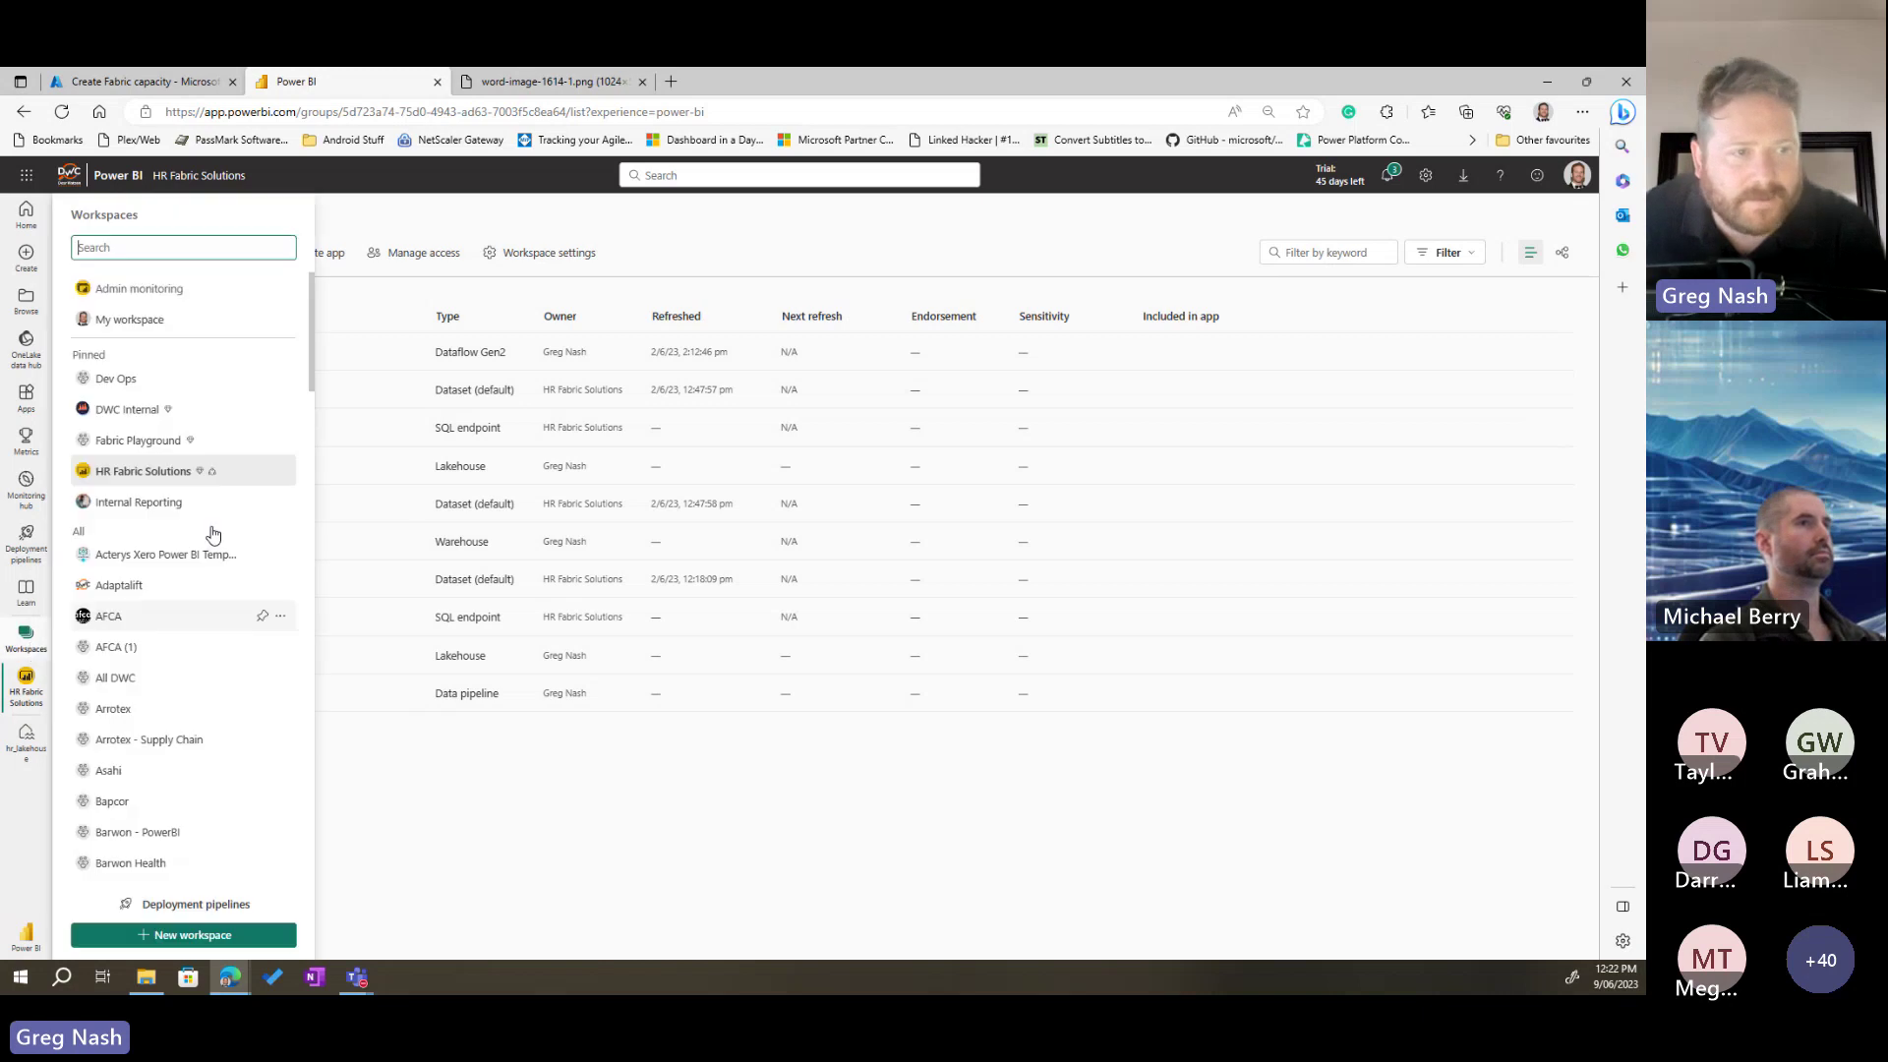
pyautogui.click(158, 934)
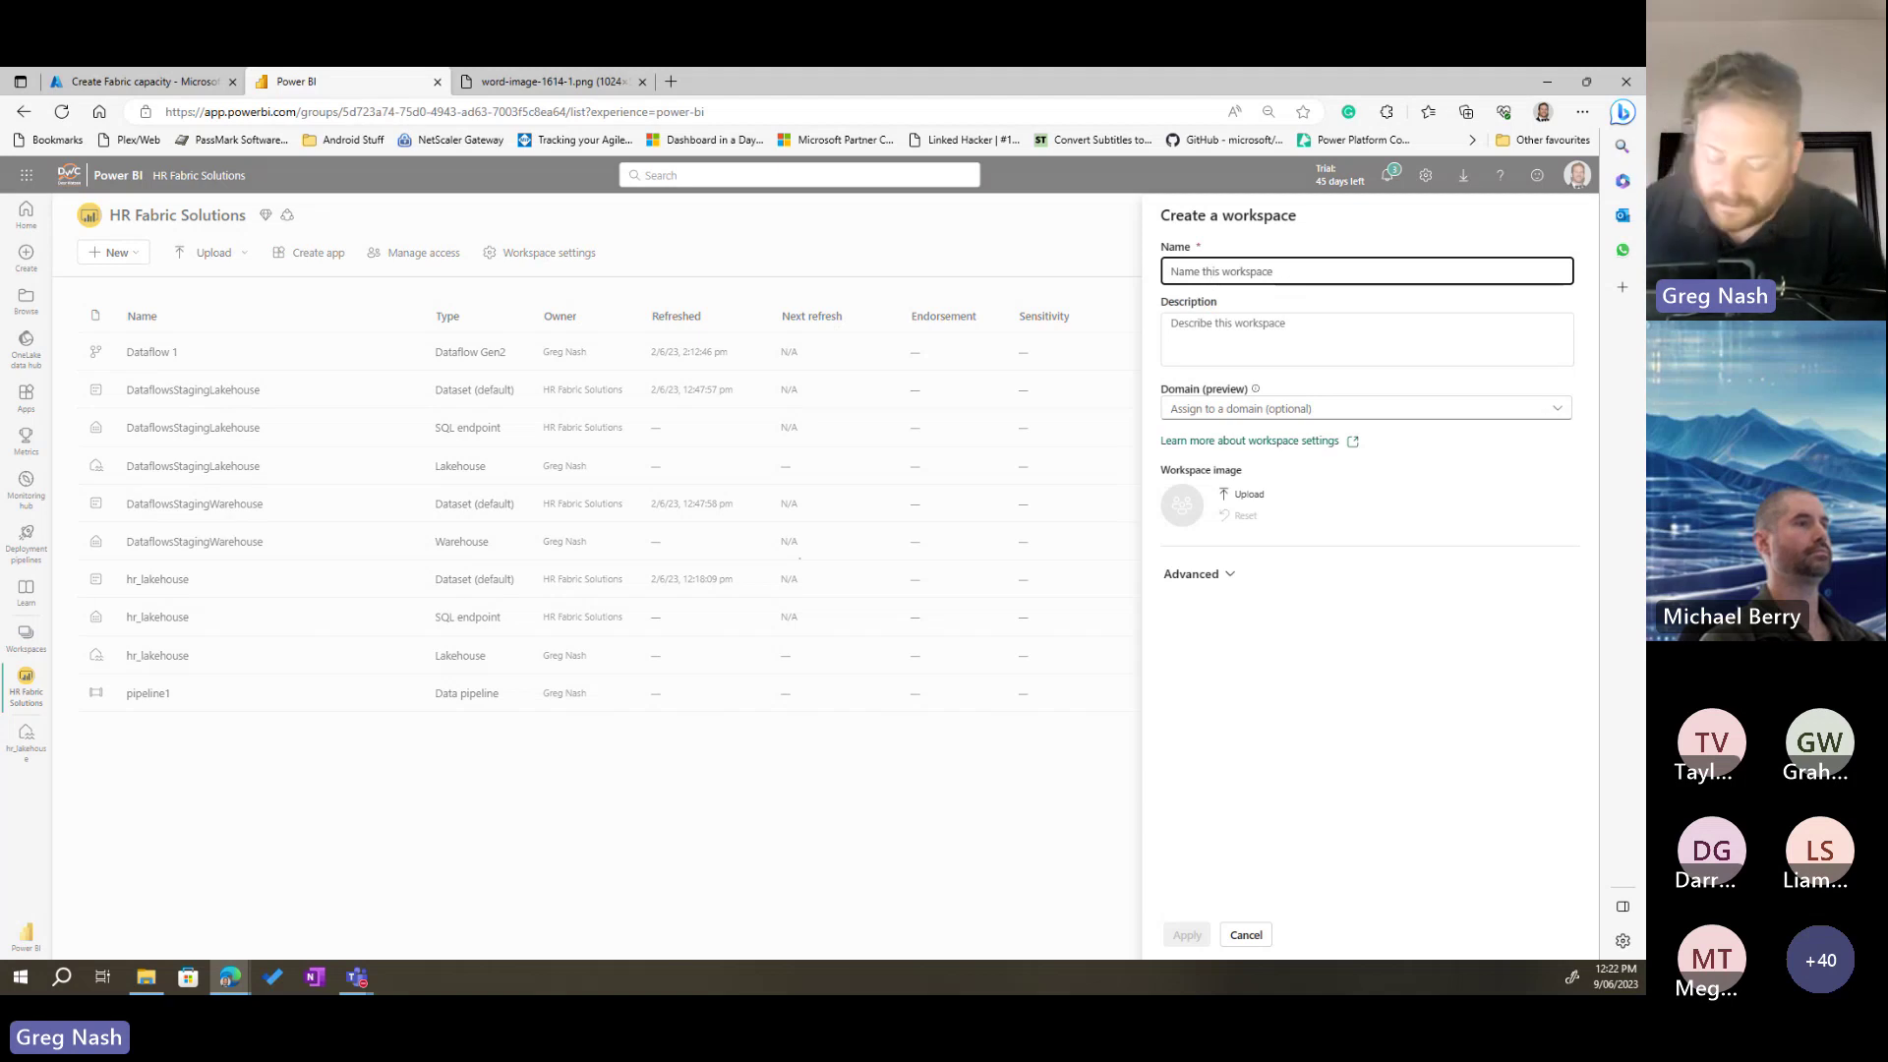
pyautogui.write('lakeh')
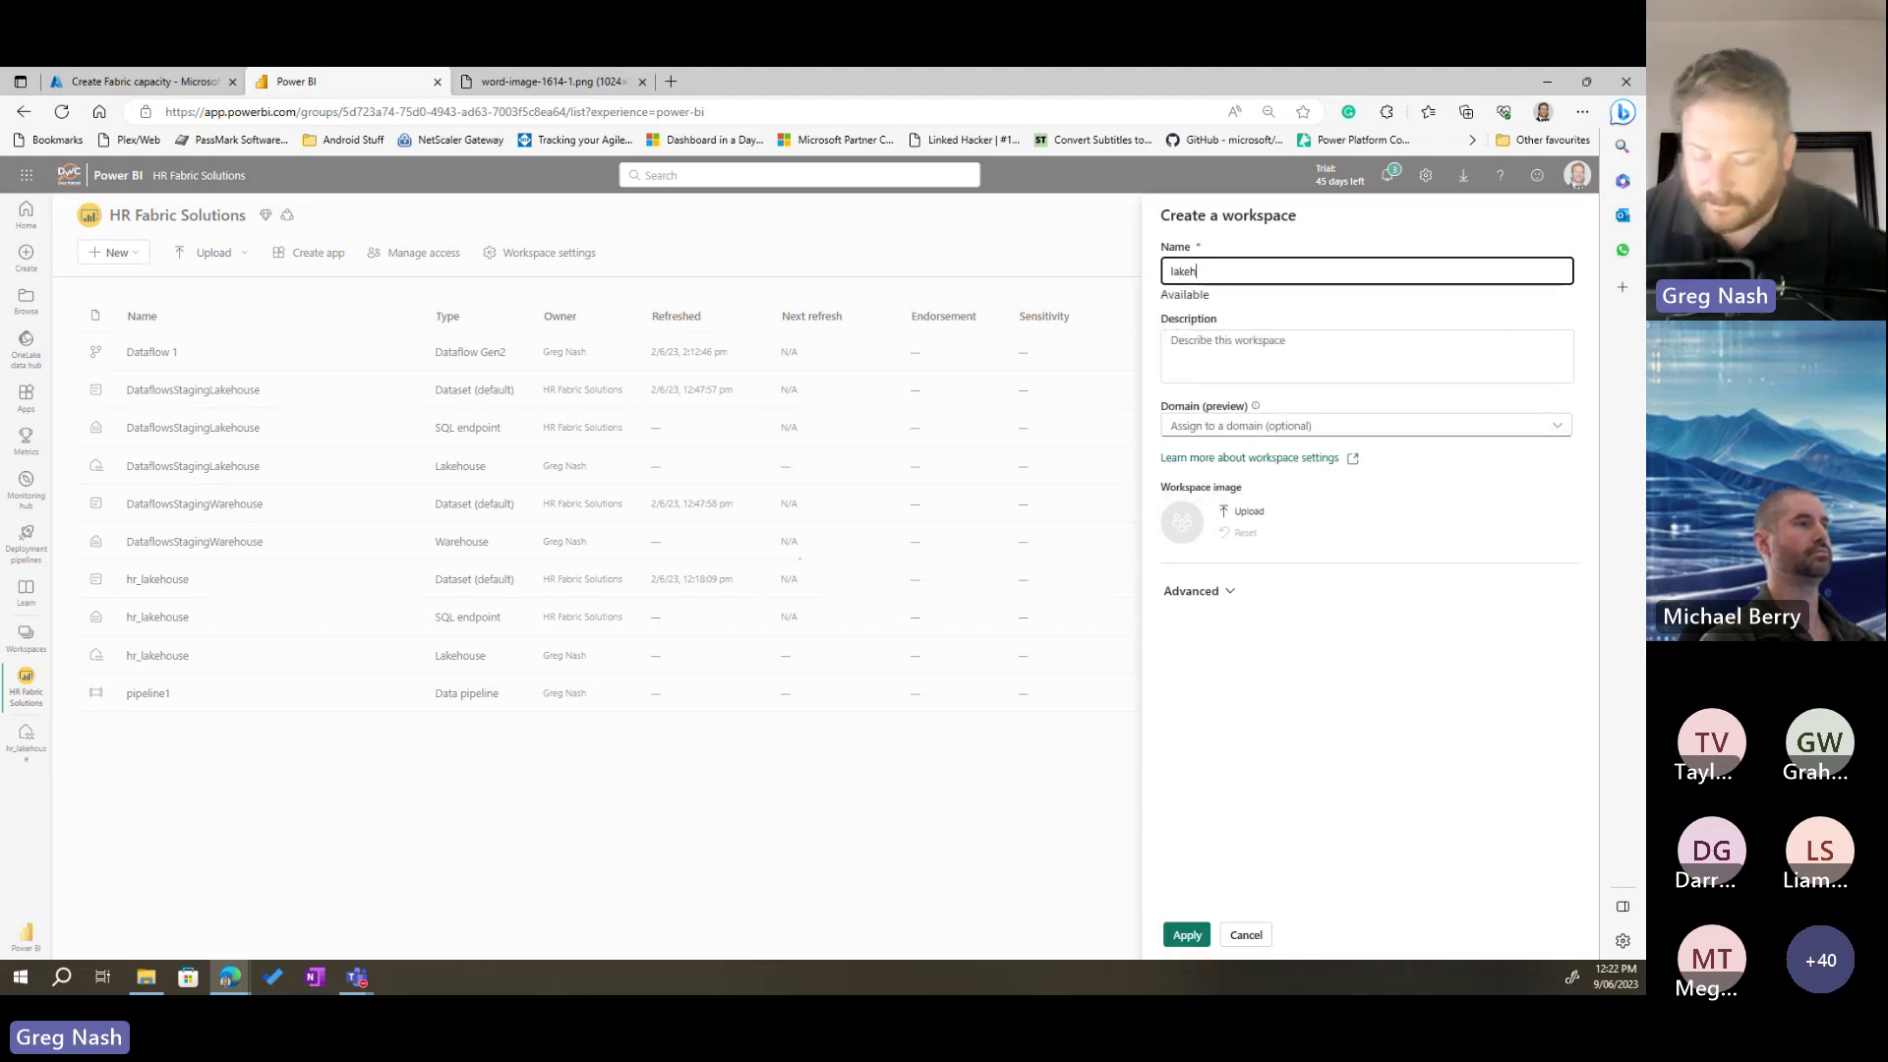
pyautogui.write('ouse_deom')
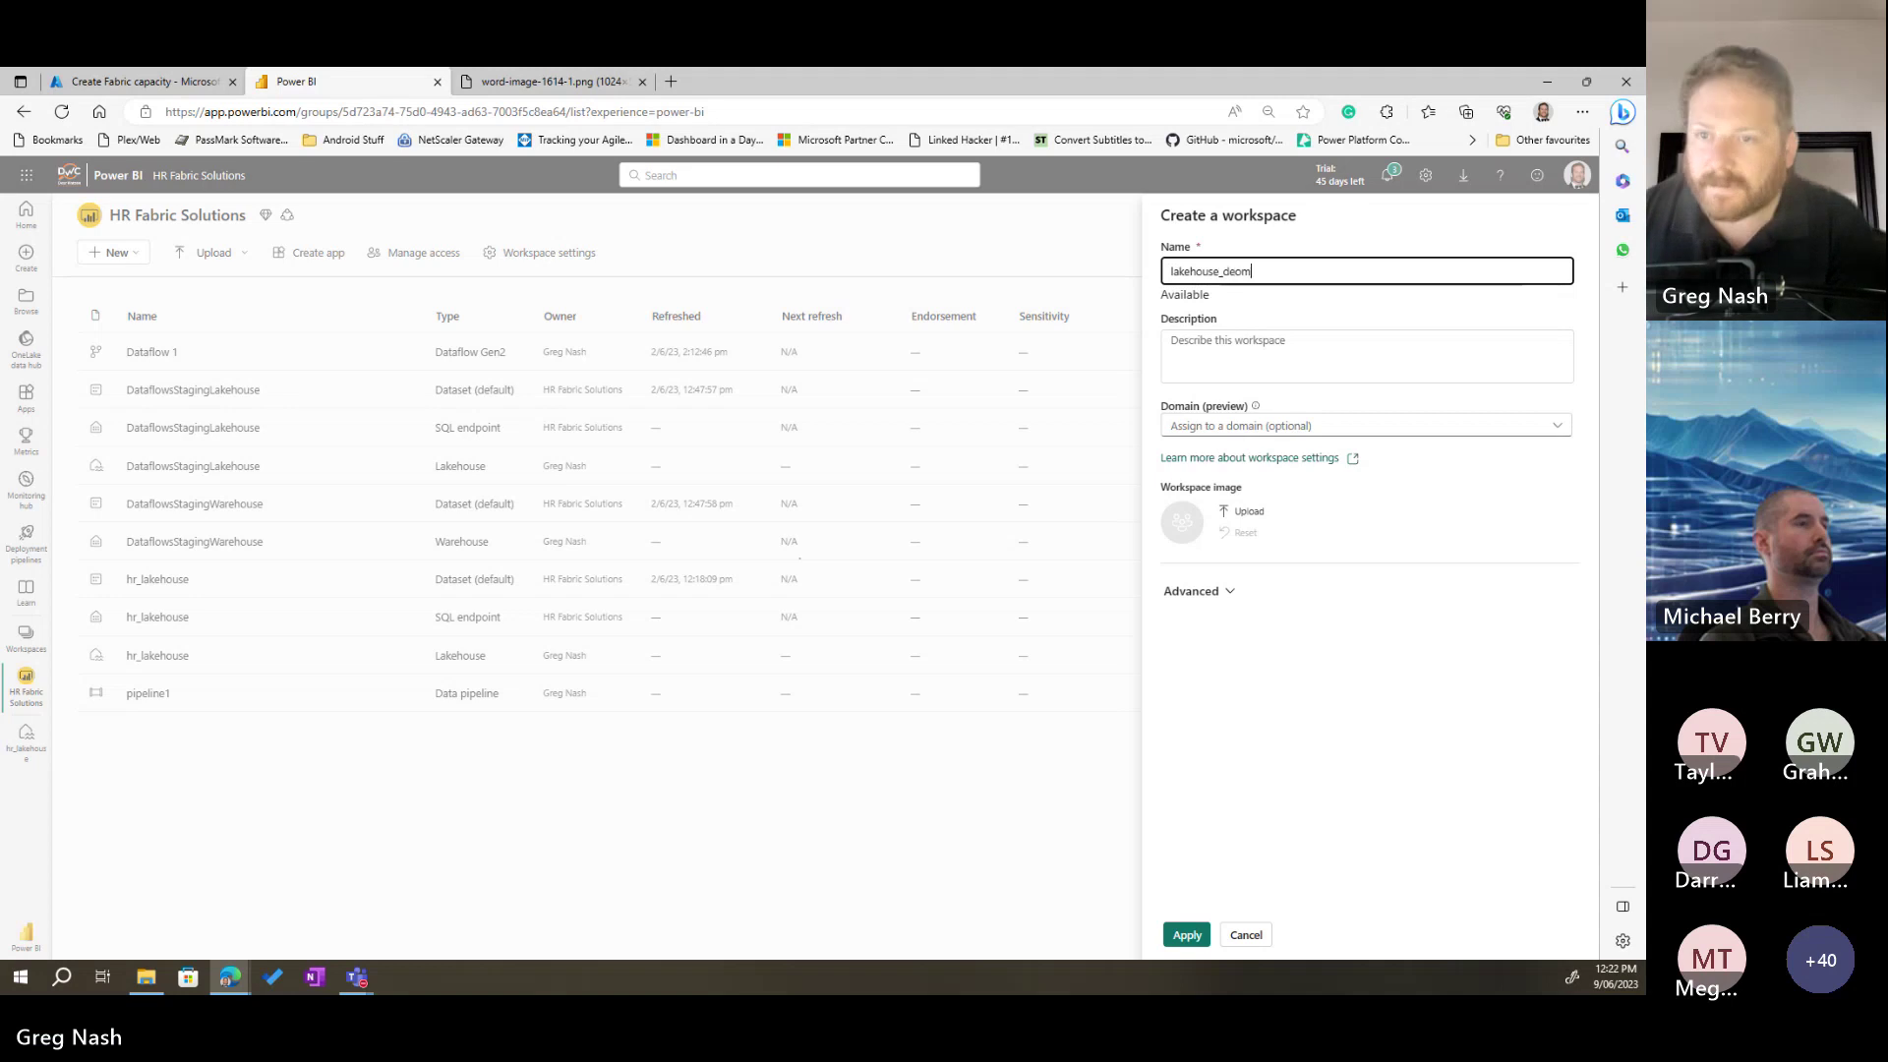
pyautogui.press('BackSpace')
pyautogui.press('BackSpace')
pyautogui.write('mo')
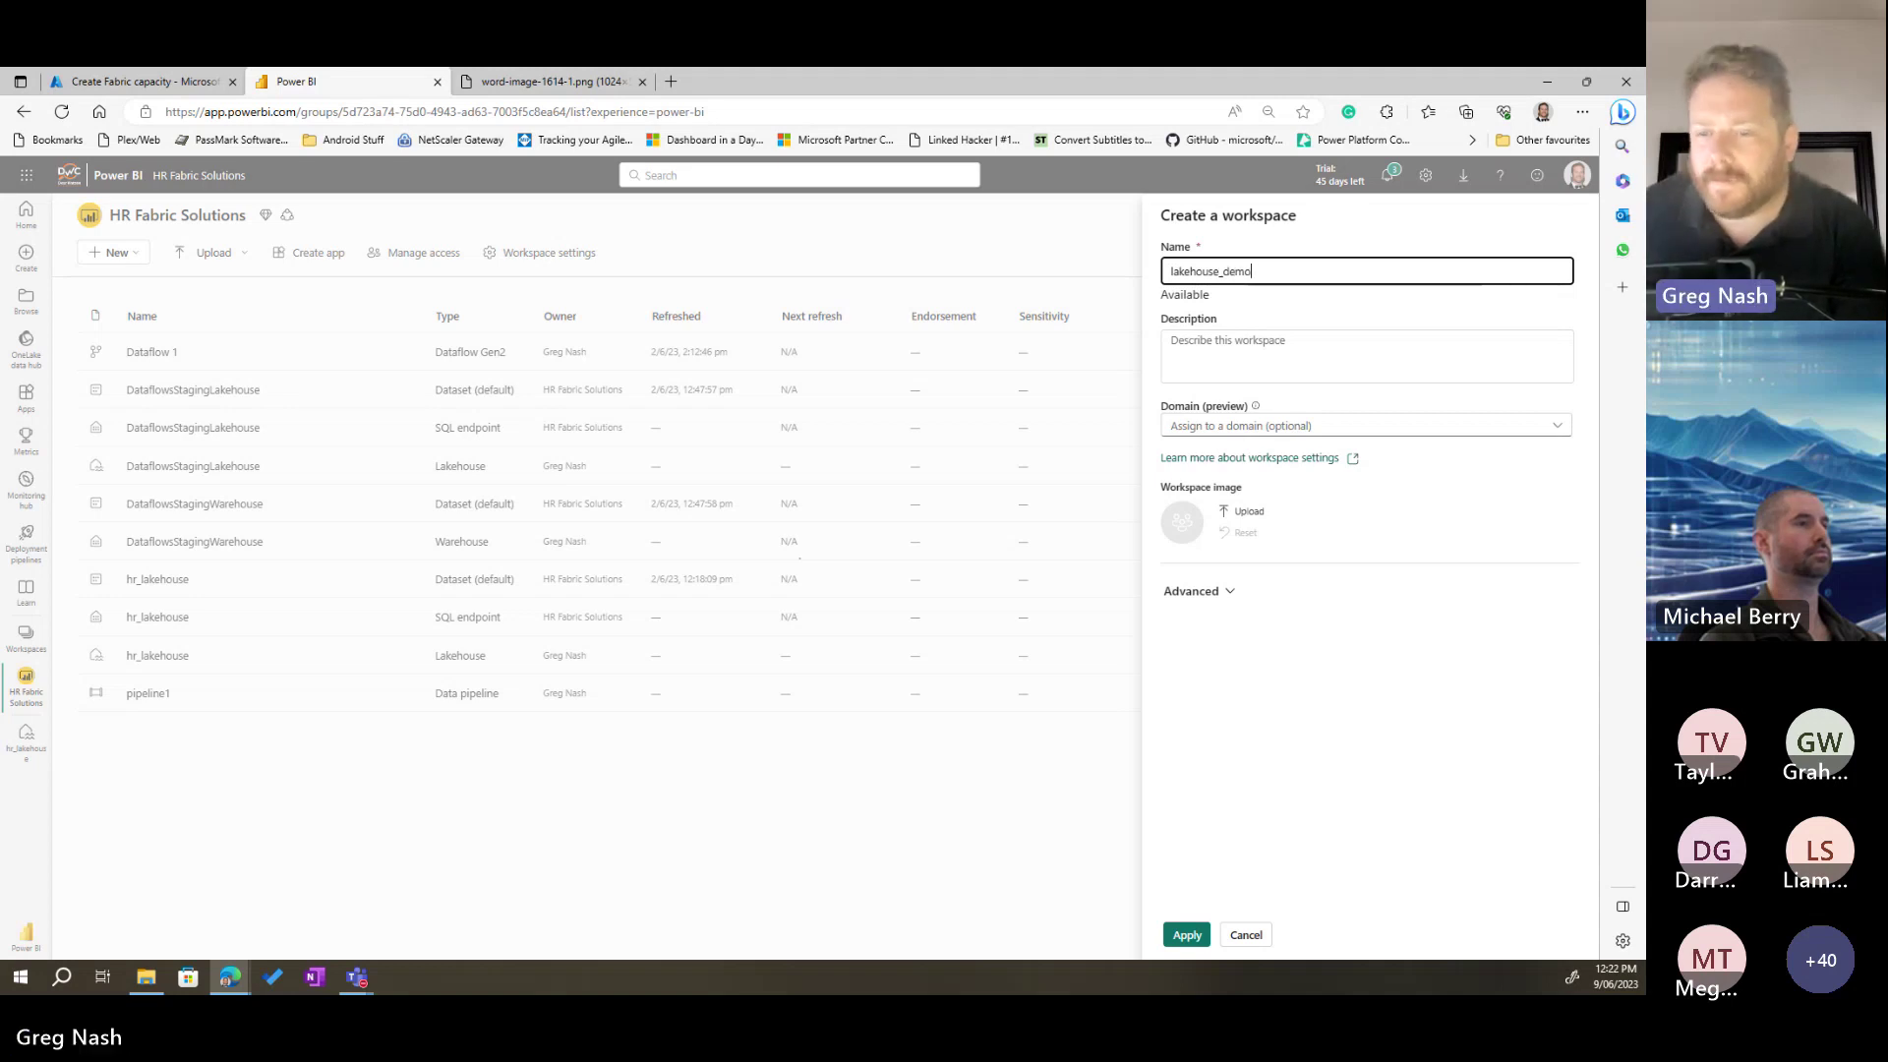
pyautogui.click(1195, 592)
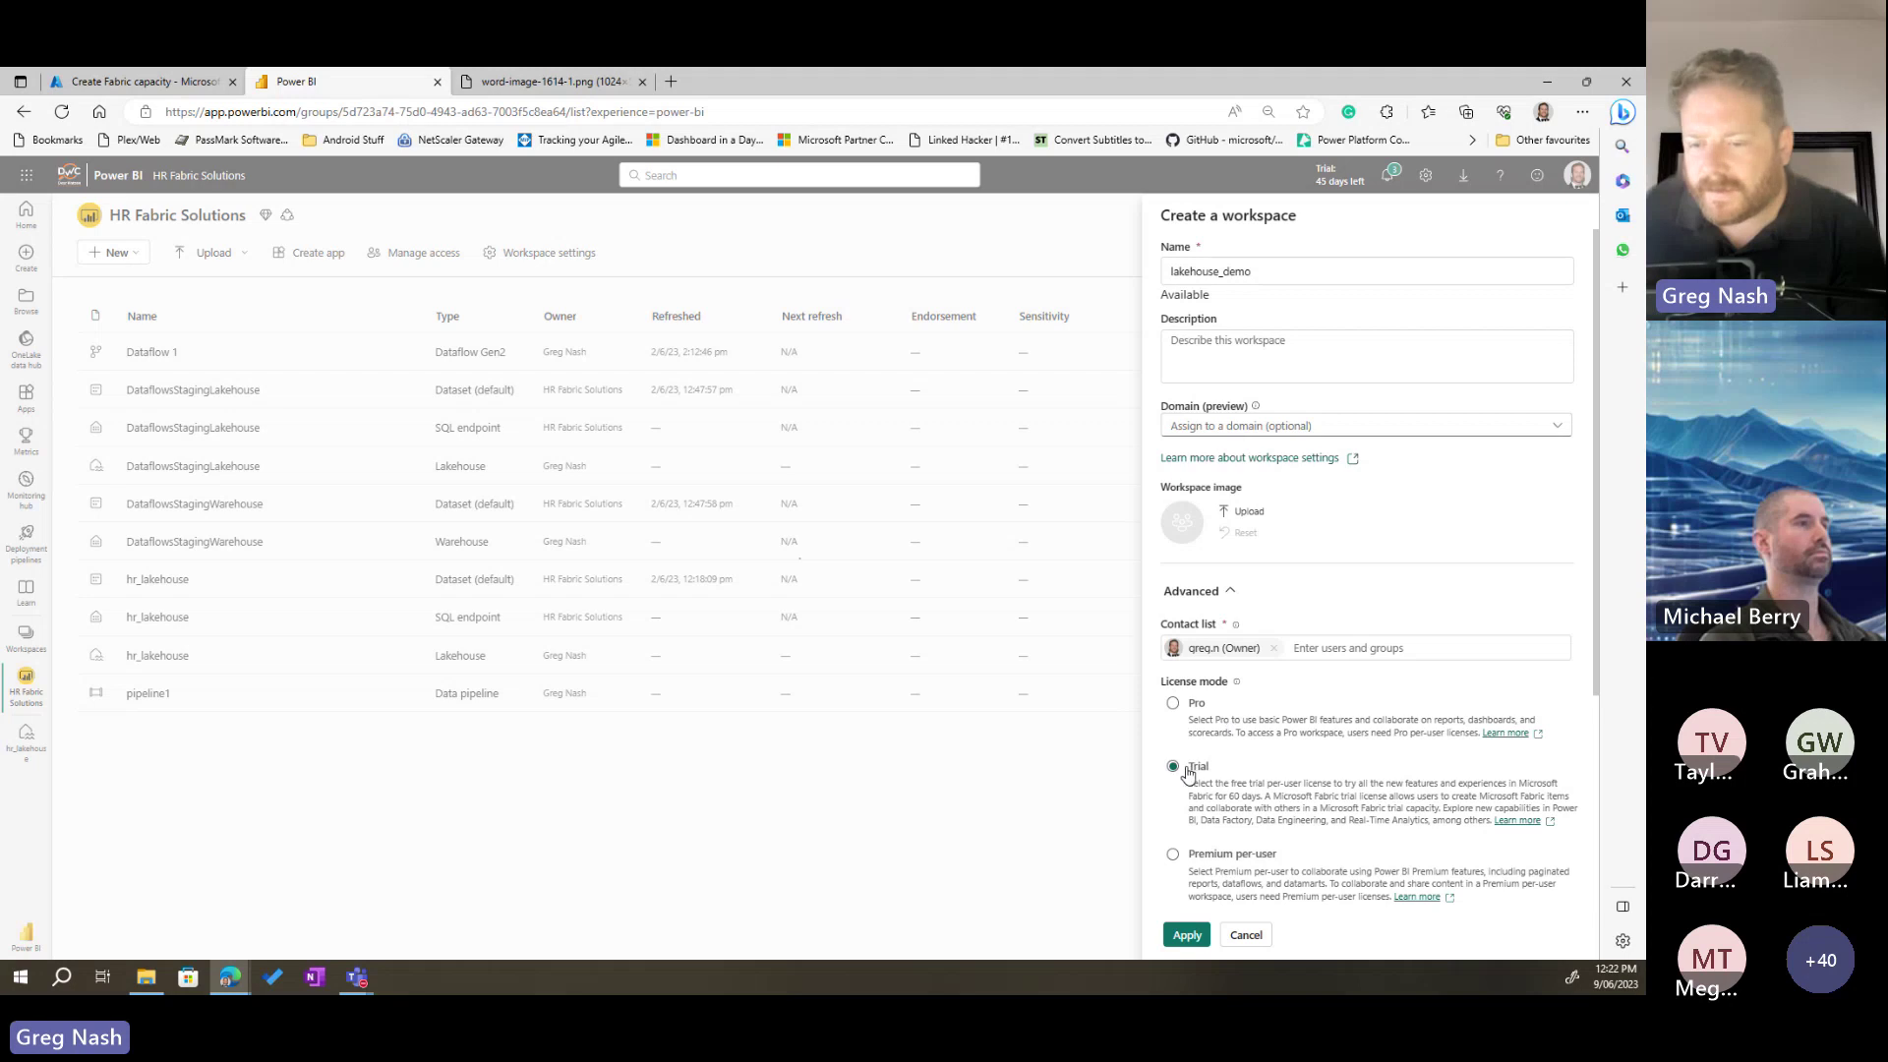
pyautogui.click(1187, 937)
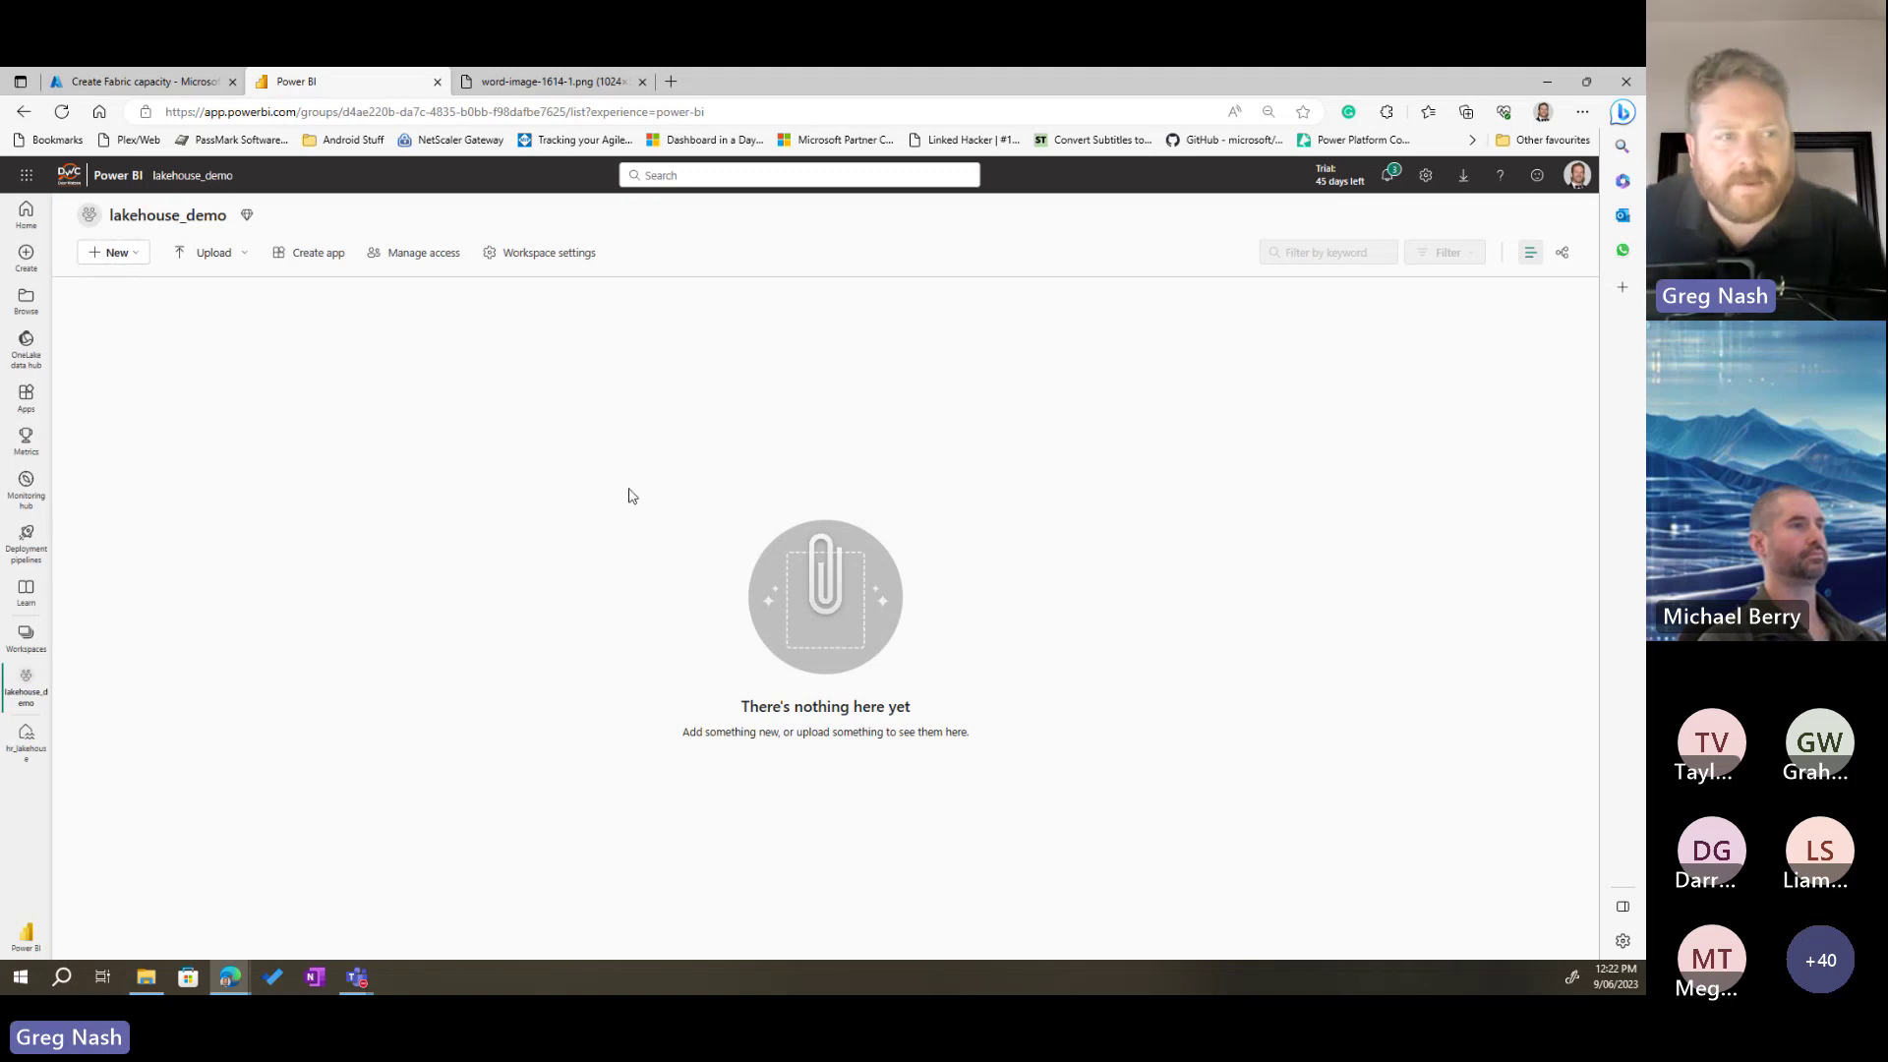
# Step: Create a new dataflow in the lakehouse_demo workspace from the full list of item types
pyautogui.click(114, 253)
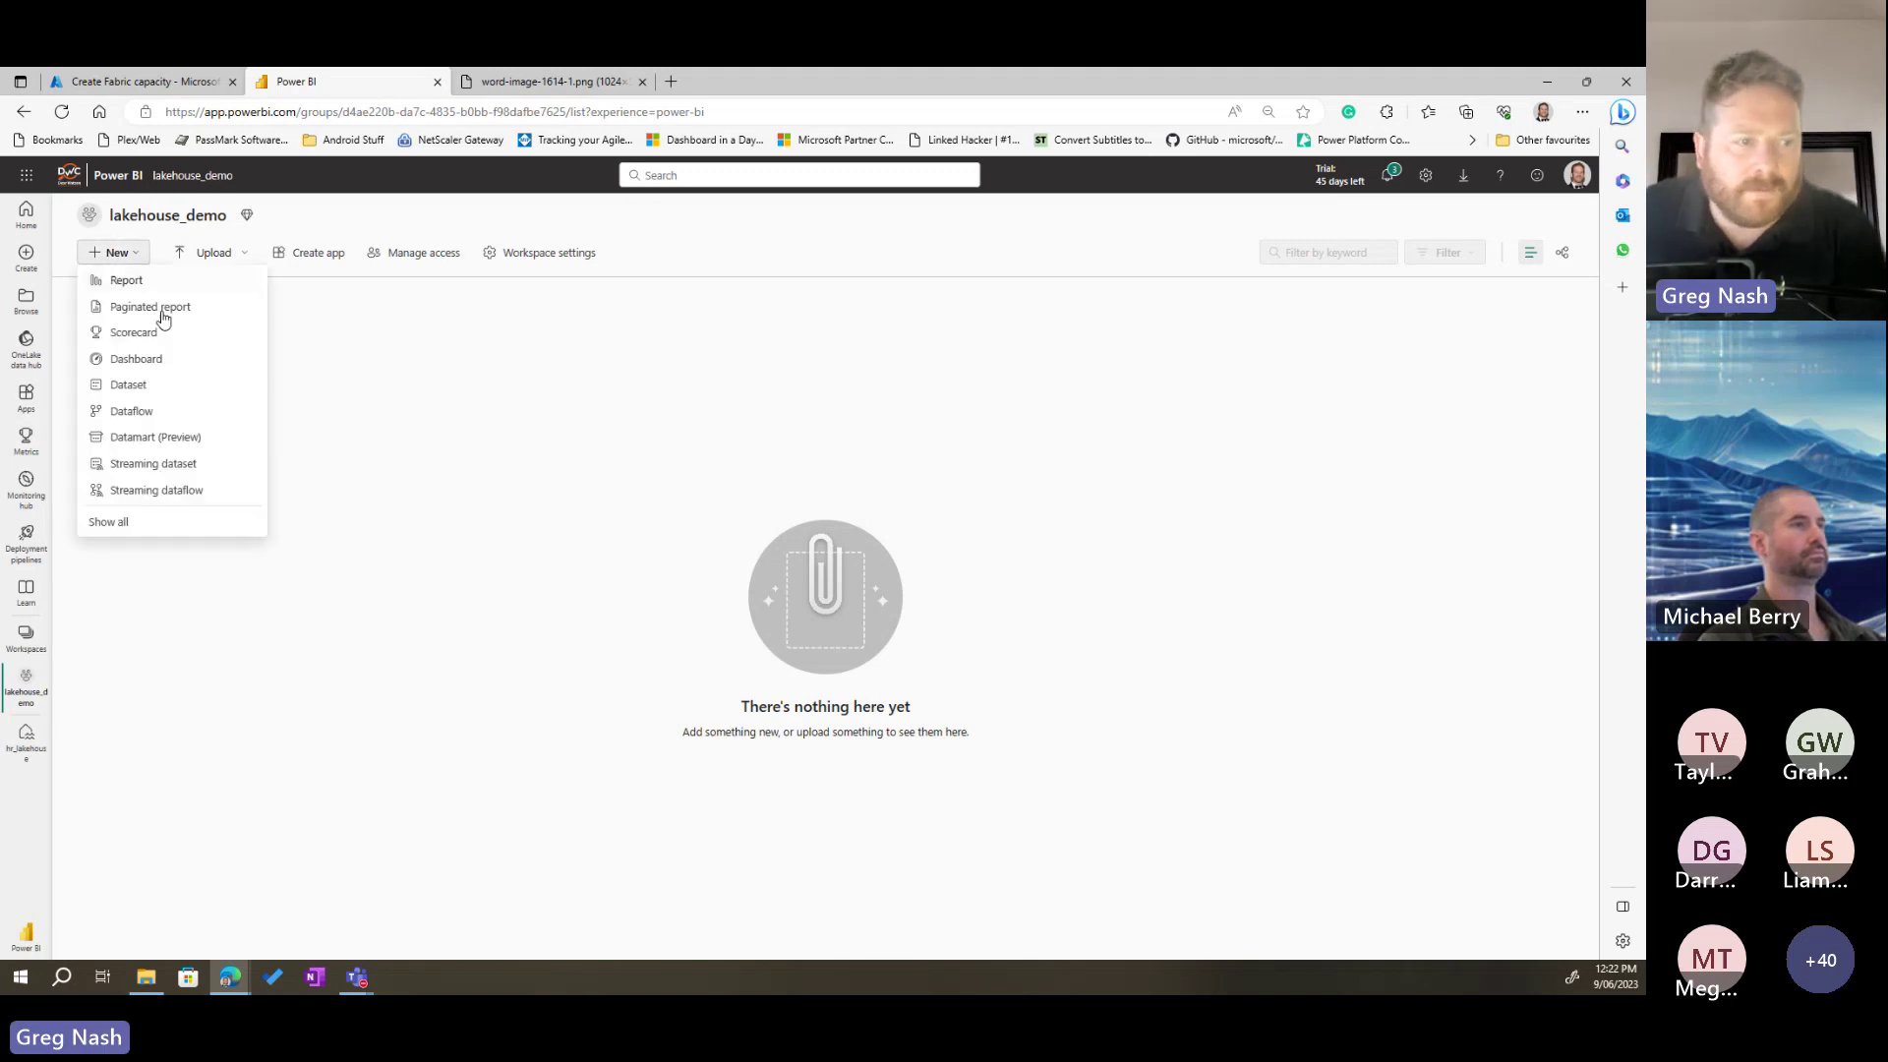
pyautogui.click(147, 523)
pyautogui.click(250, 507)
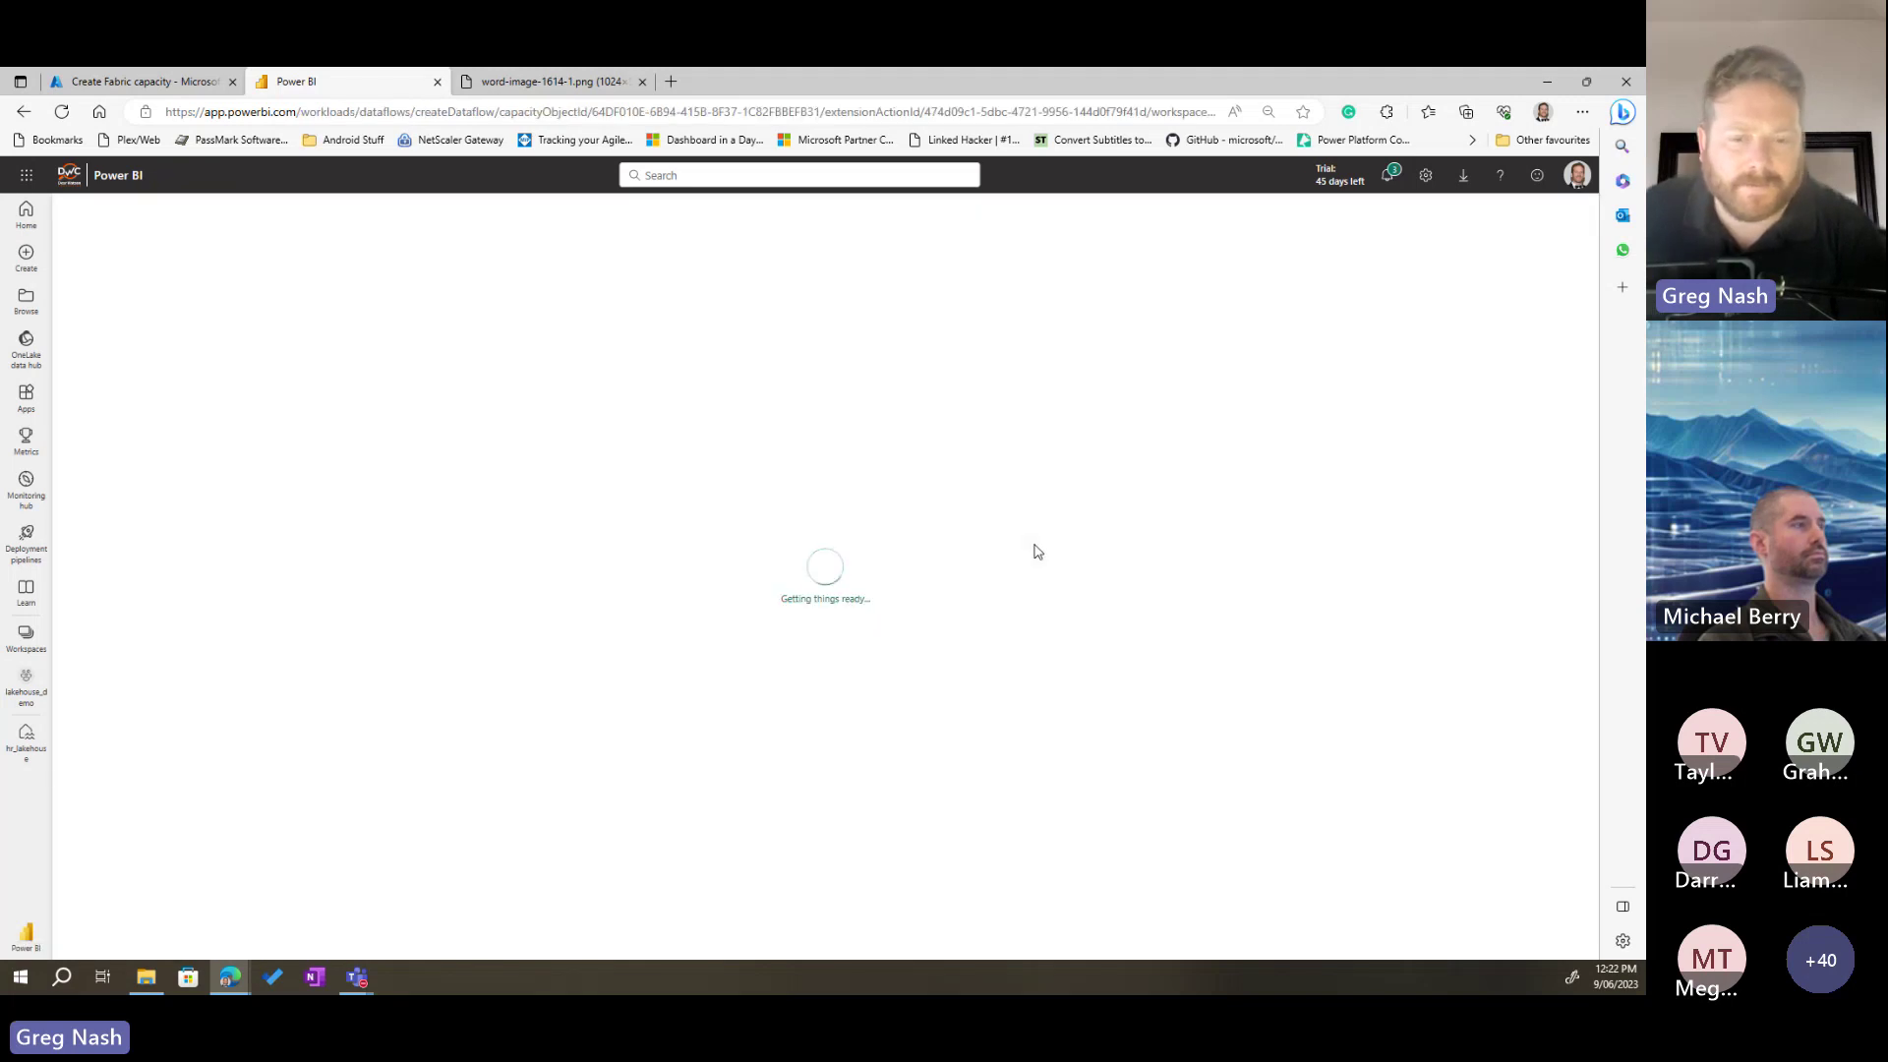
pyautogui.hotkey('alt', 'Tab')
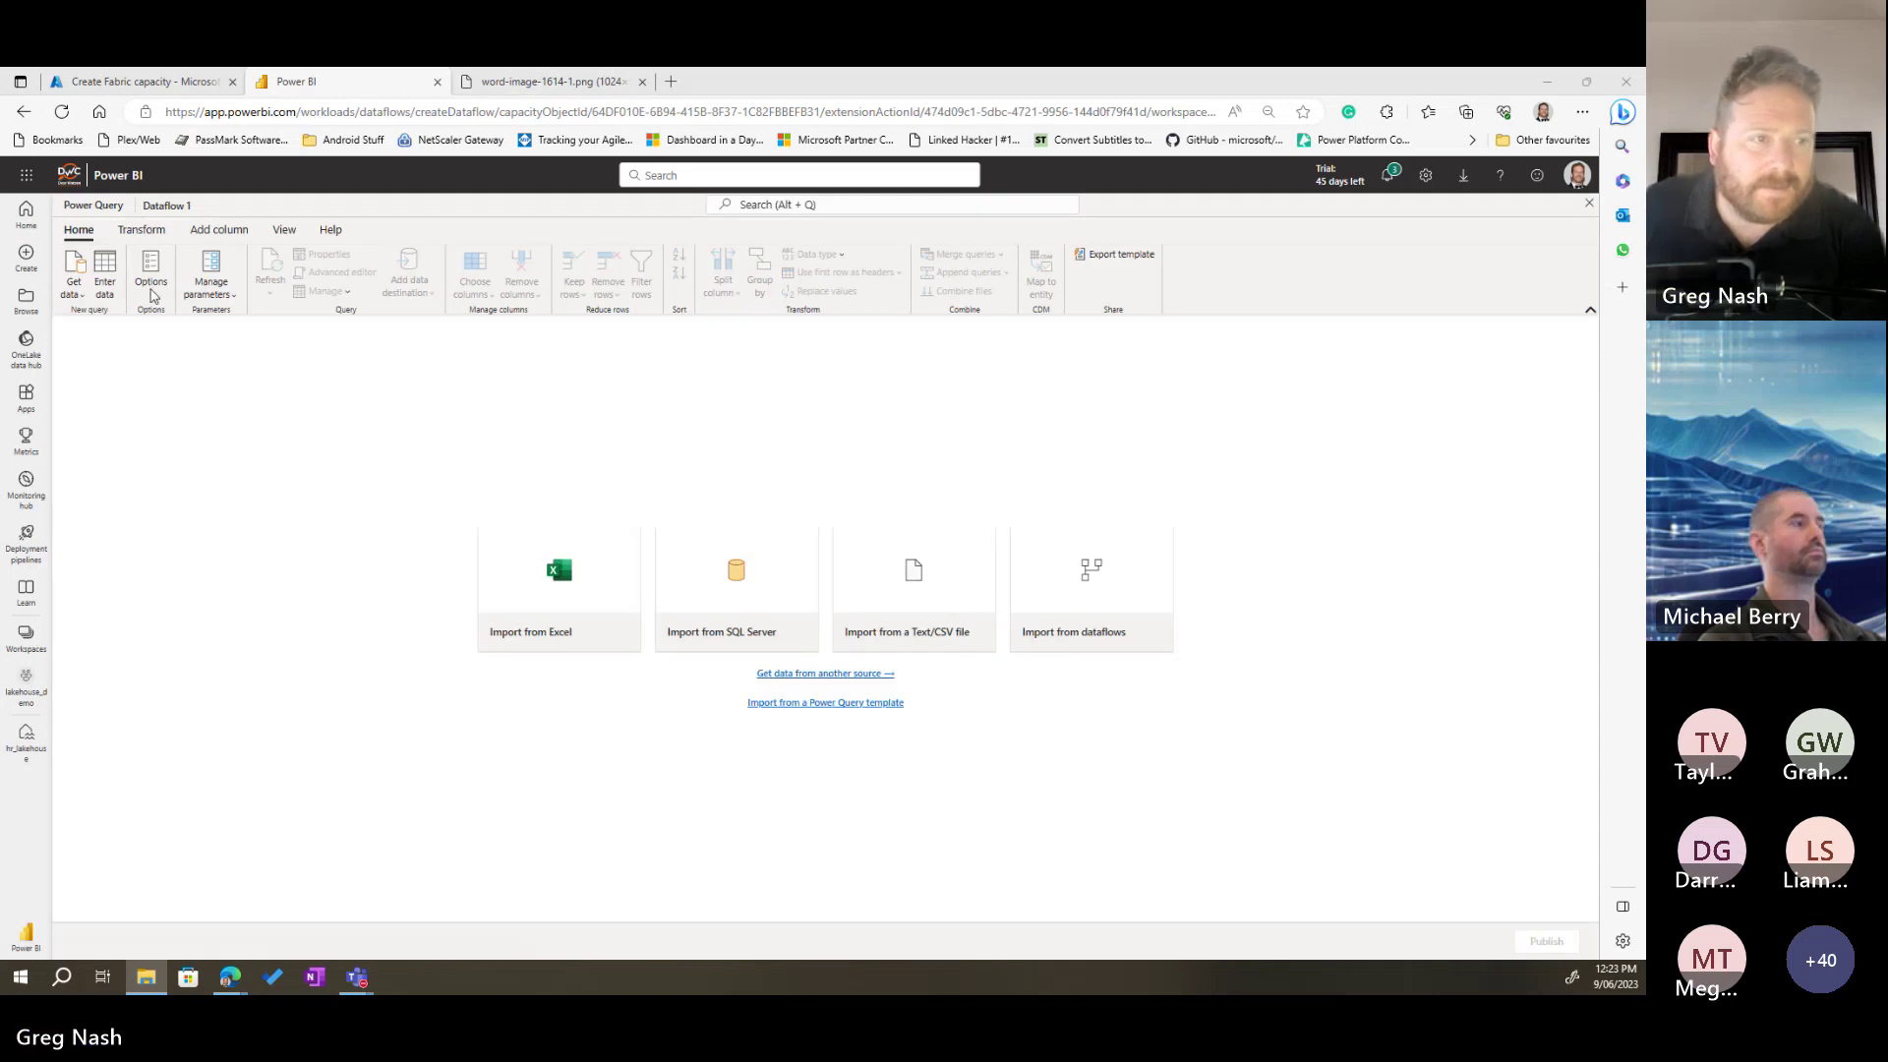
# Step: Examine the full list of dataflow data sources and the Lakehouse architecture image, and leave without choosing a source
pyautogui.click(74, 287)
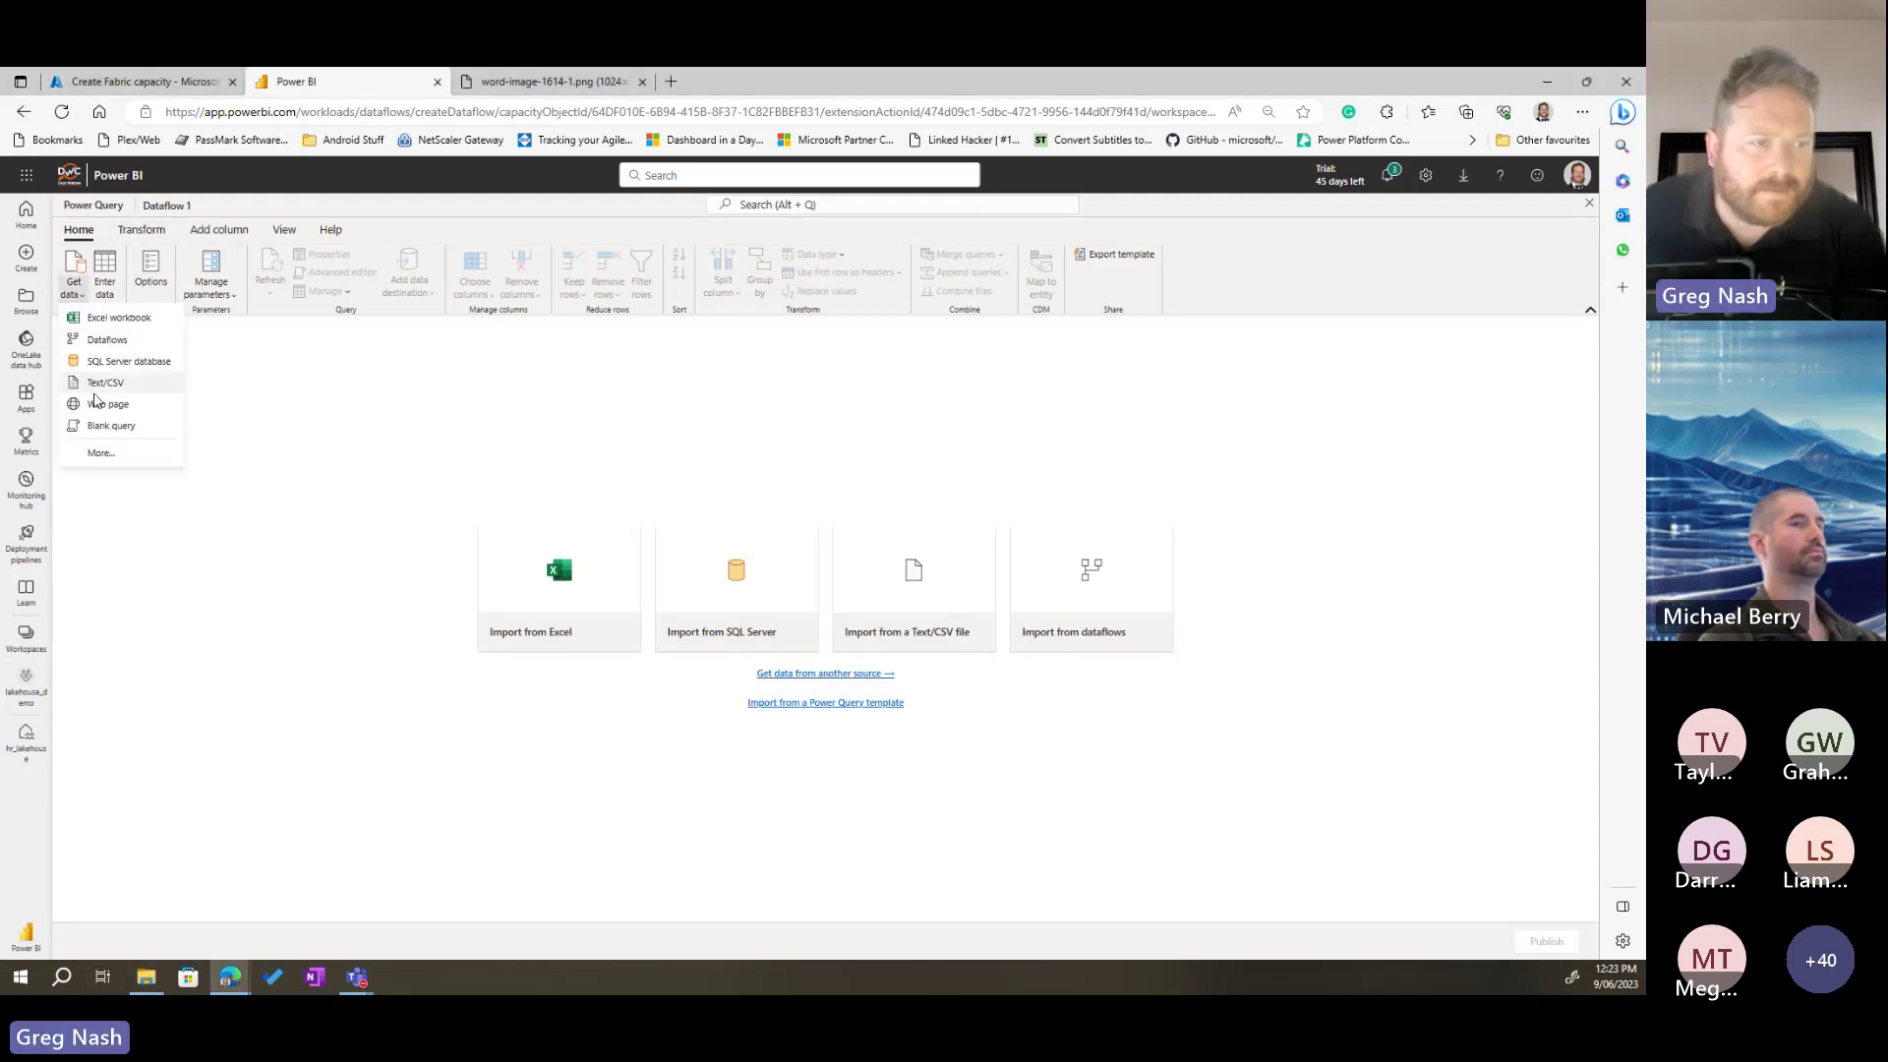
pyautogui.click(102, 453)
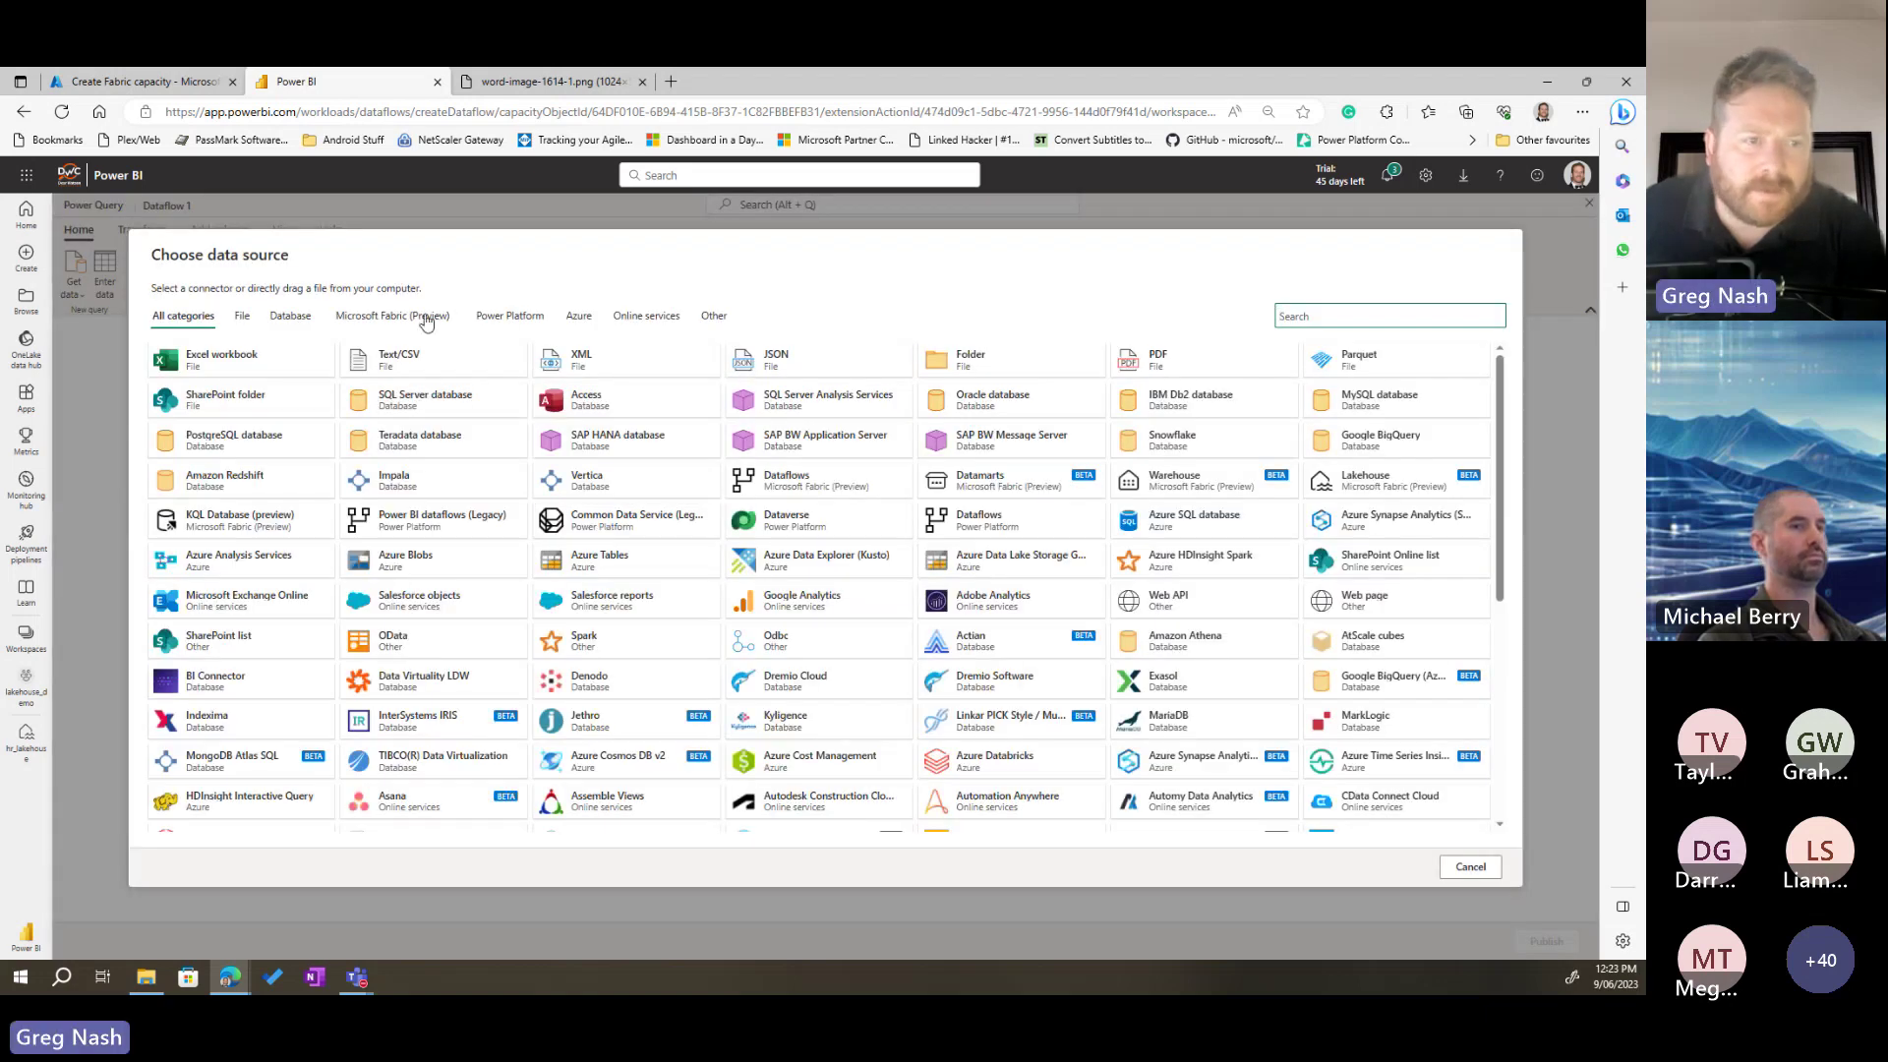
pyautogui.click(502, 84)
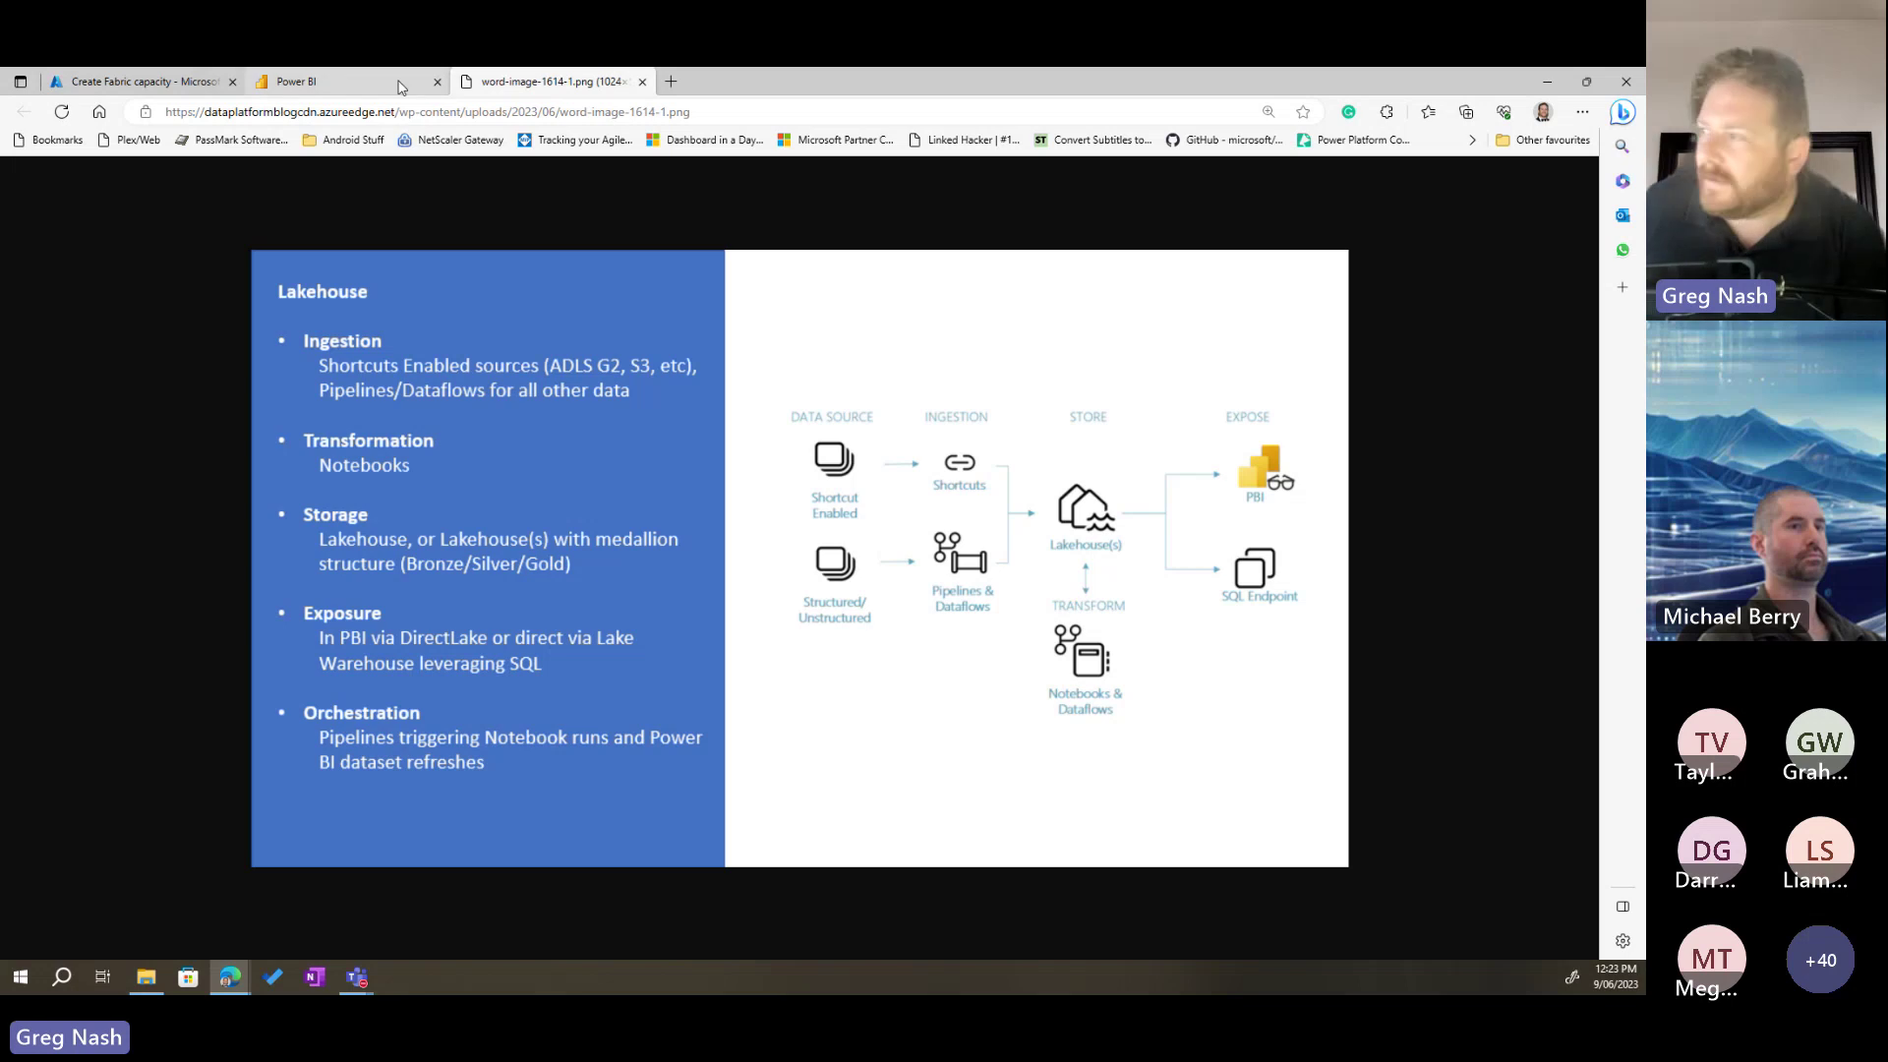
pyautogui.click(430, 89)
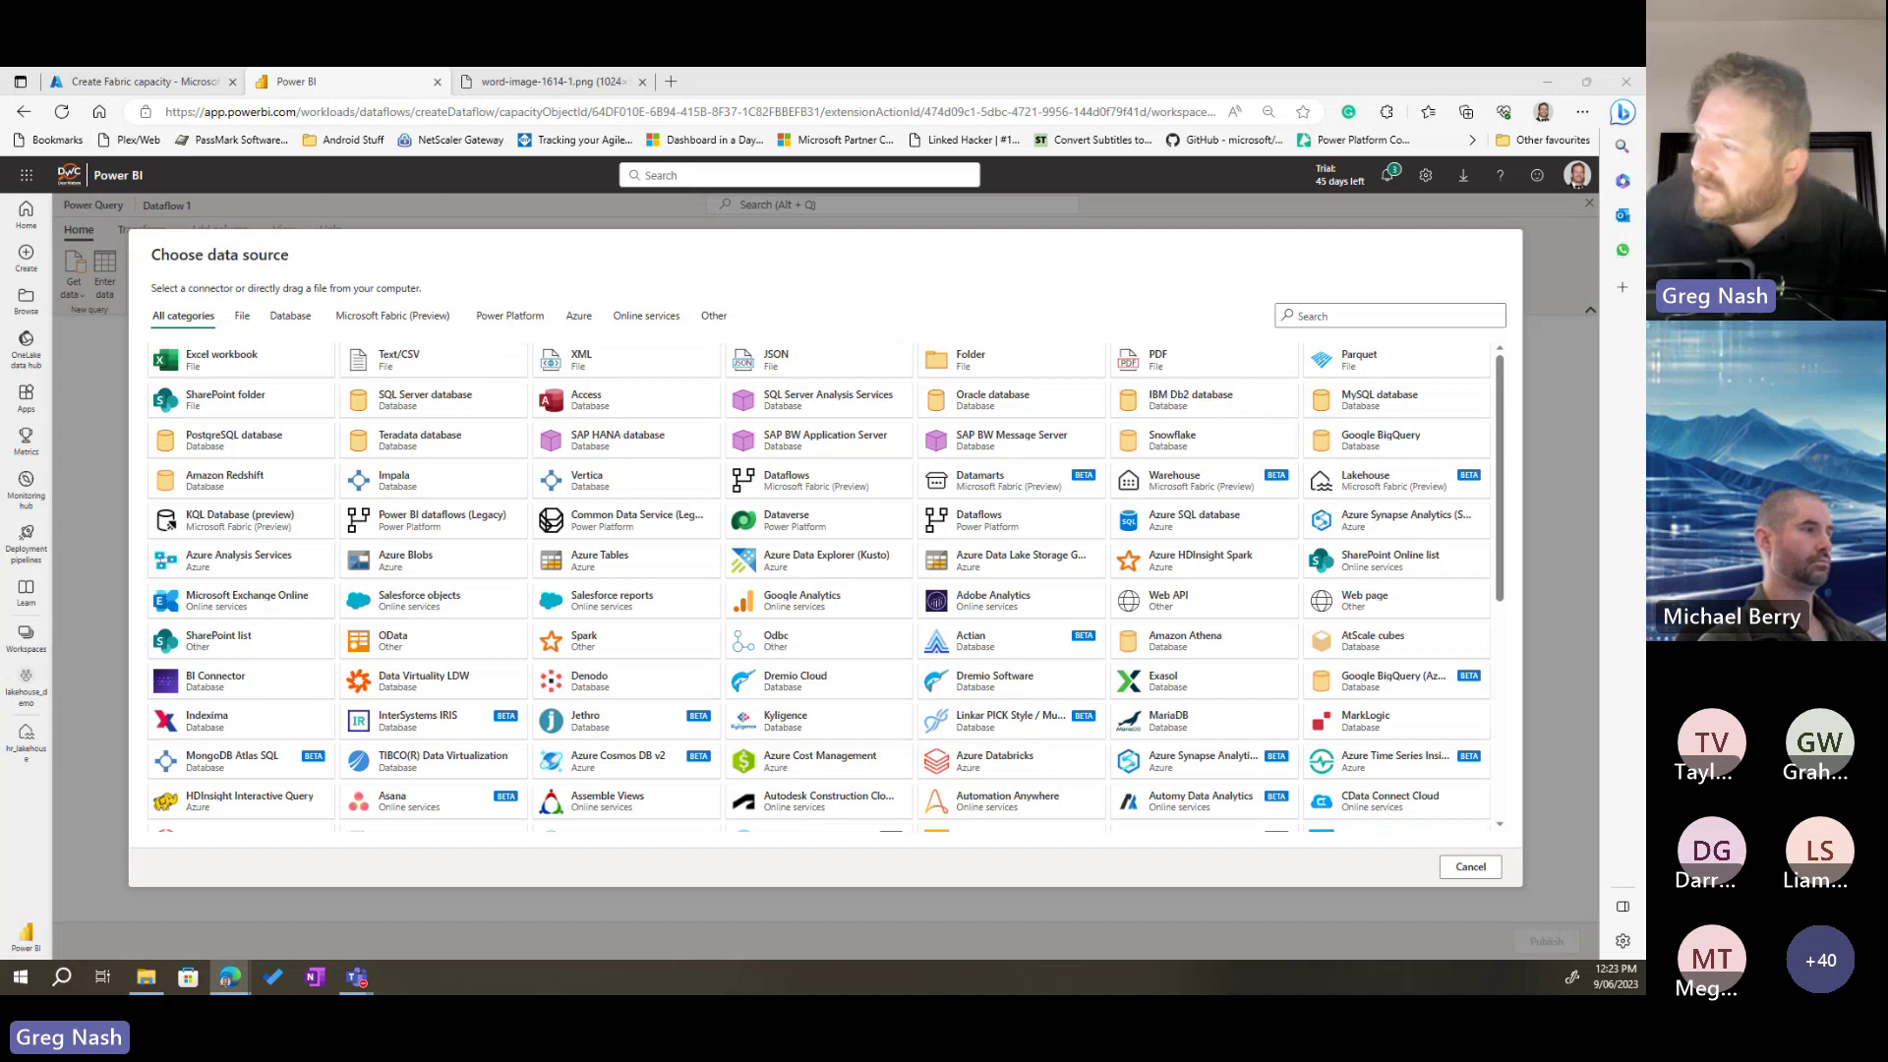
pyautogui.click(26, 934)
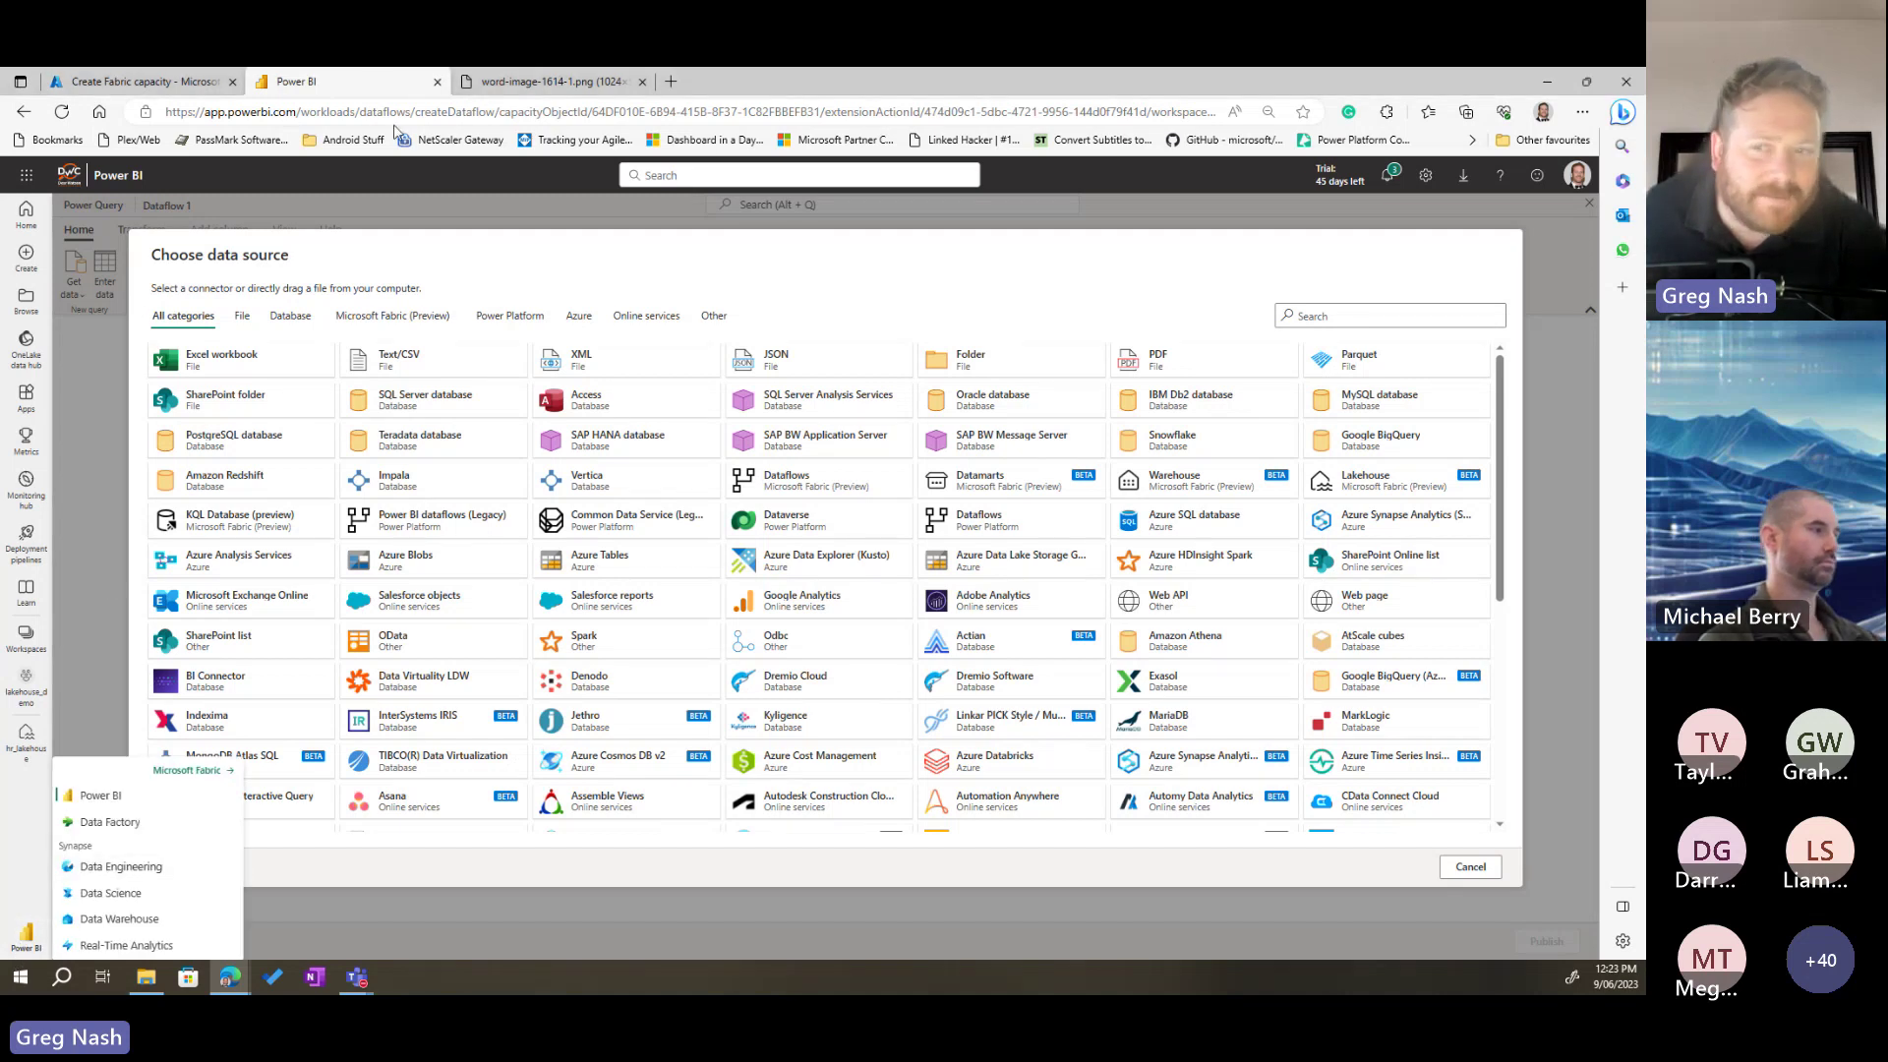
pyautogui.click(1471, 866)
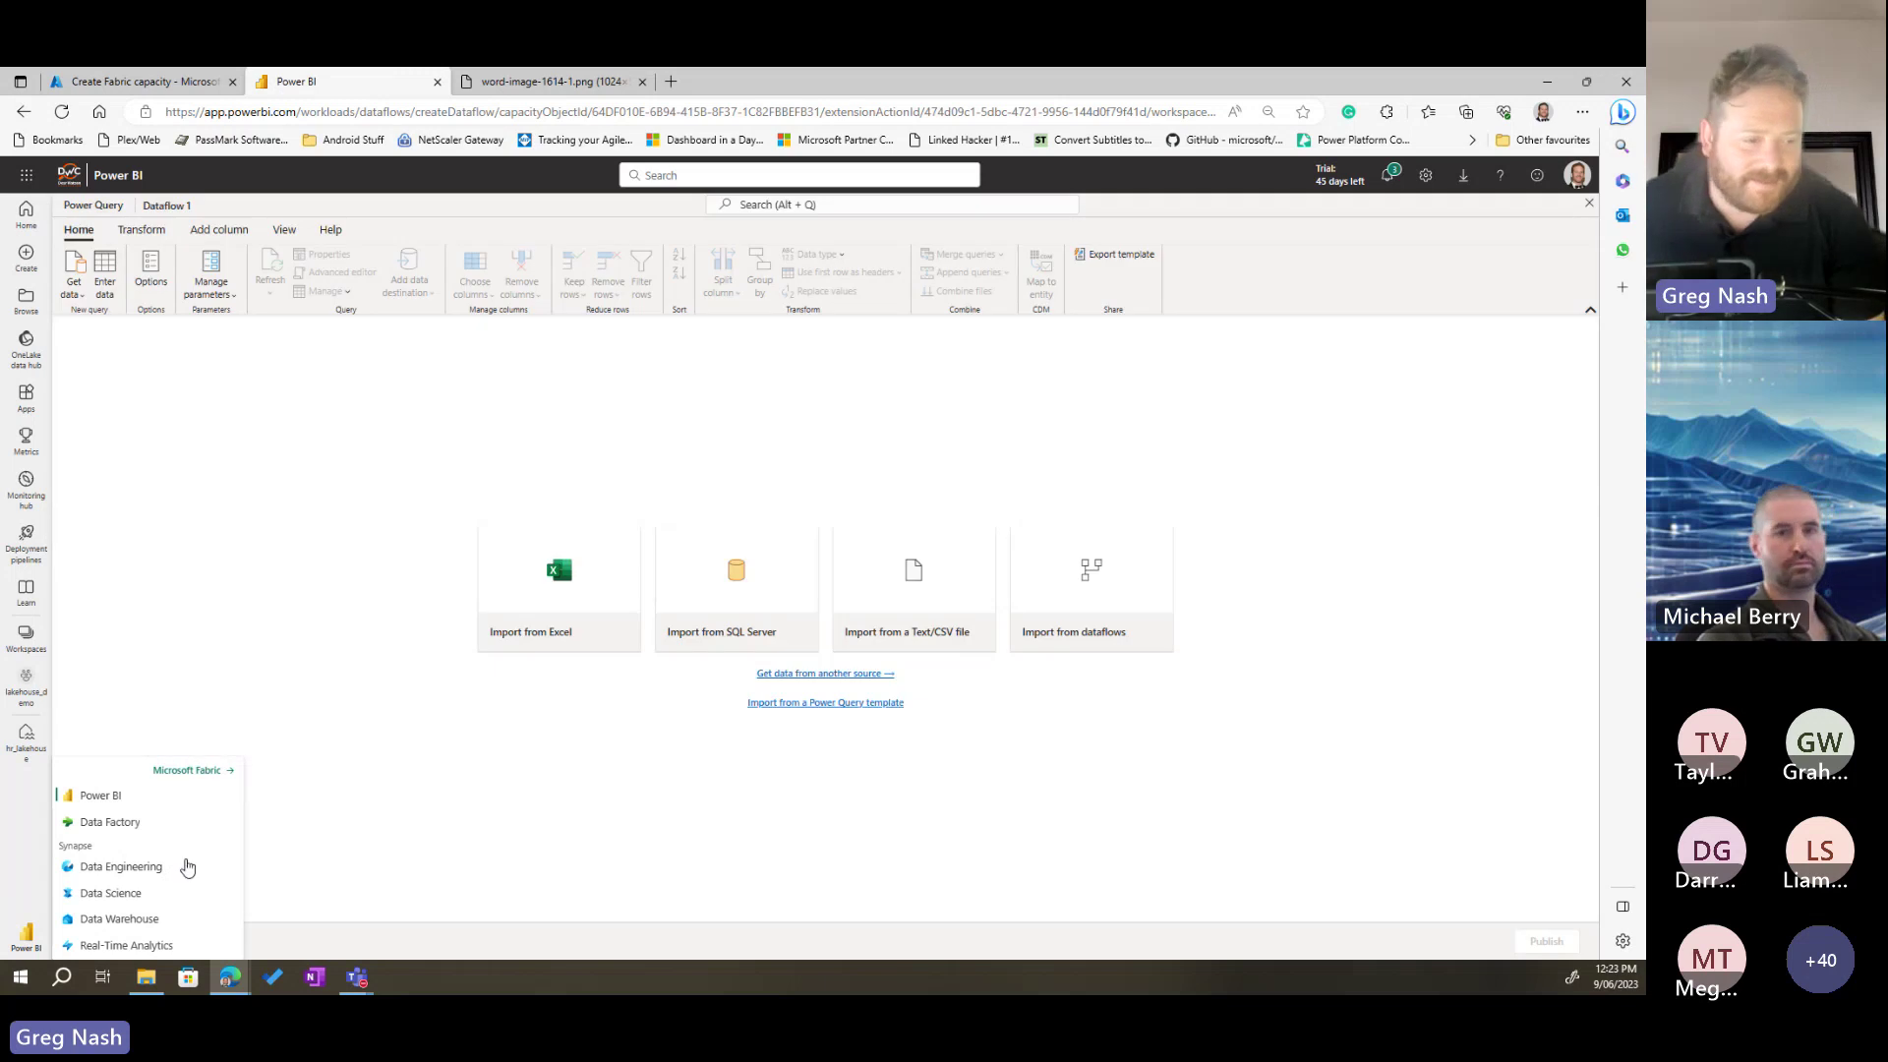
pyautogui.click(22, 939)
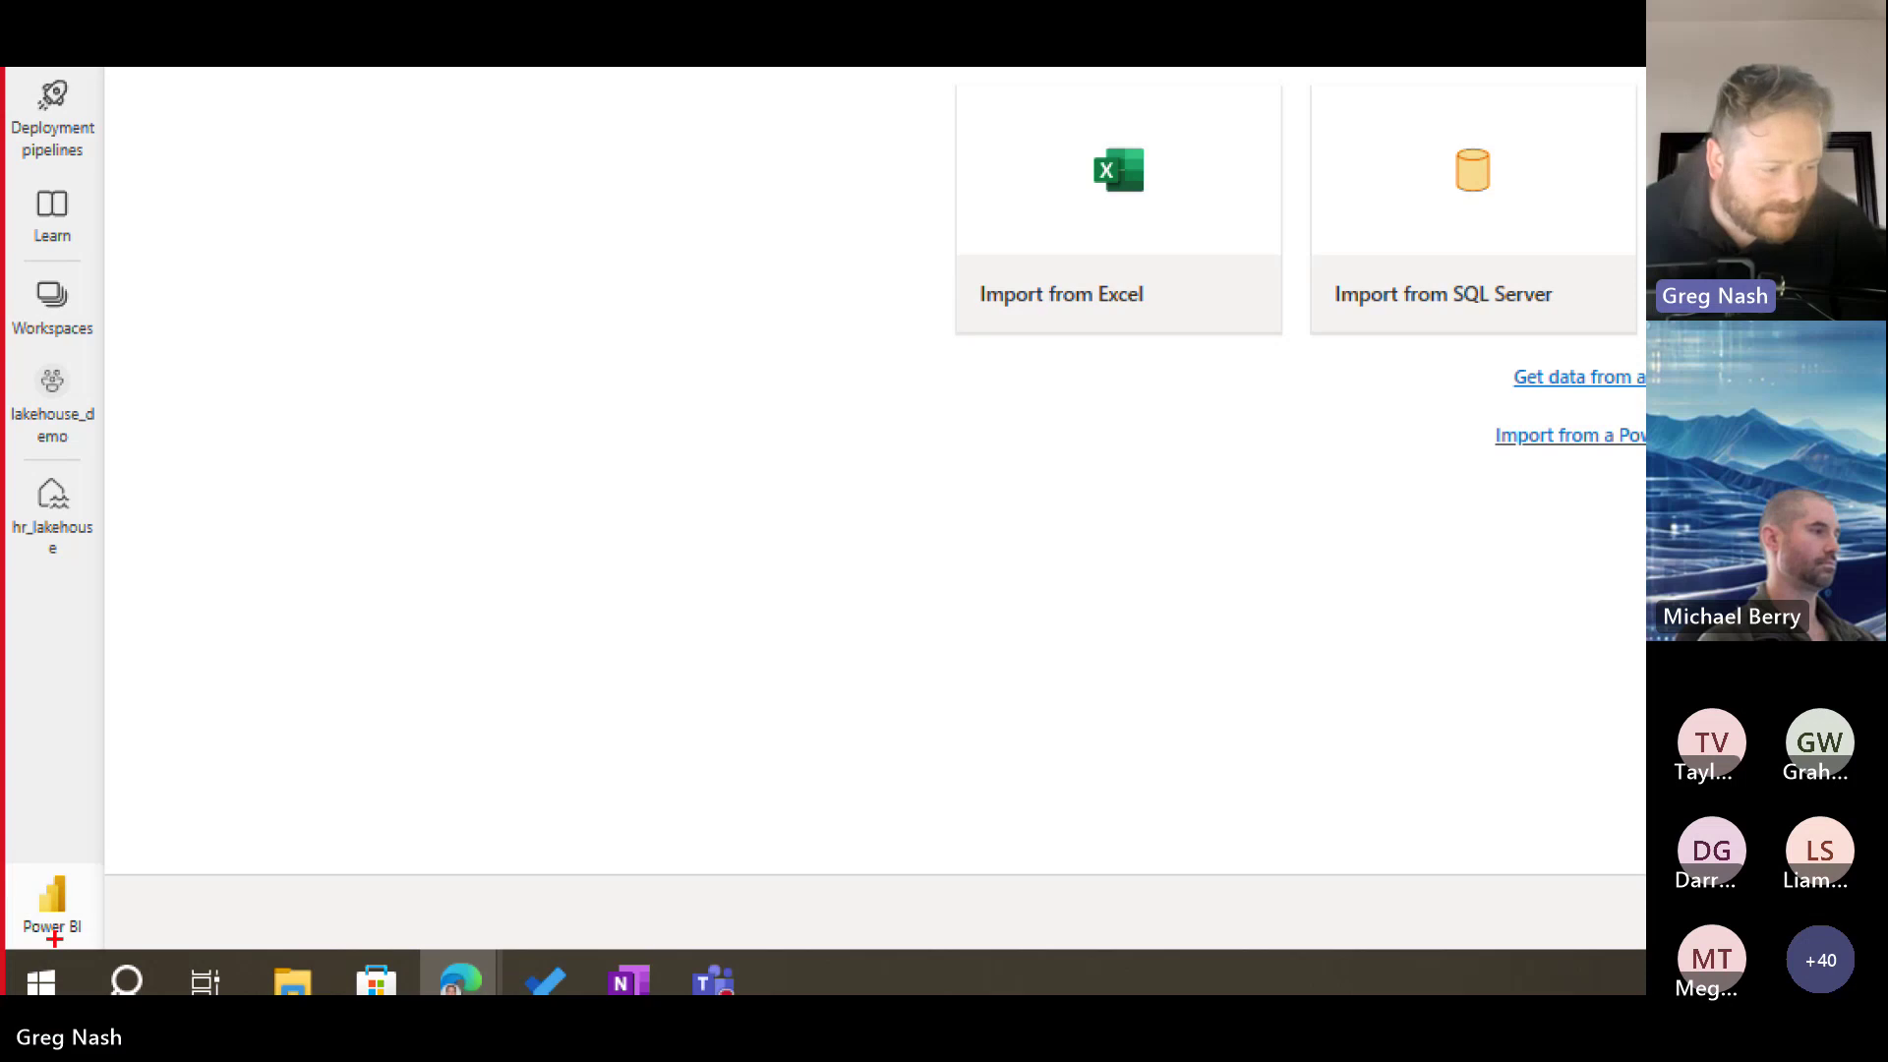
pyautogui.moveTo(17, 843); pyautogui.dragTo(151, 970)
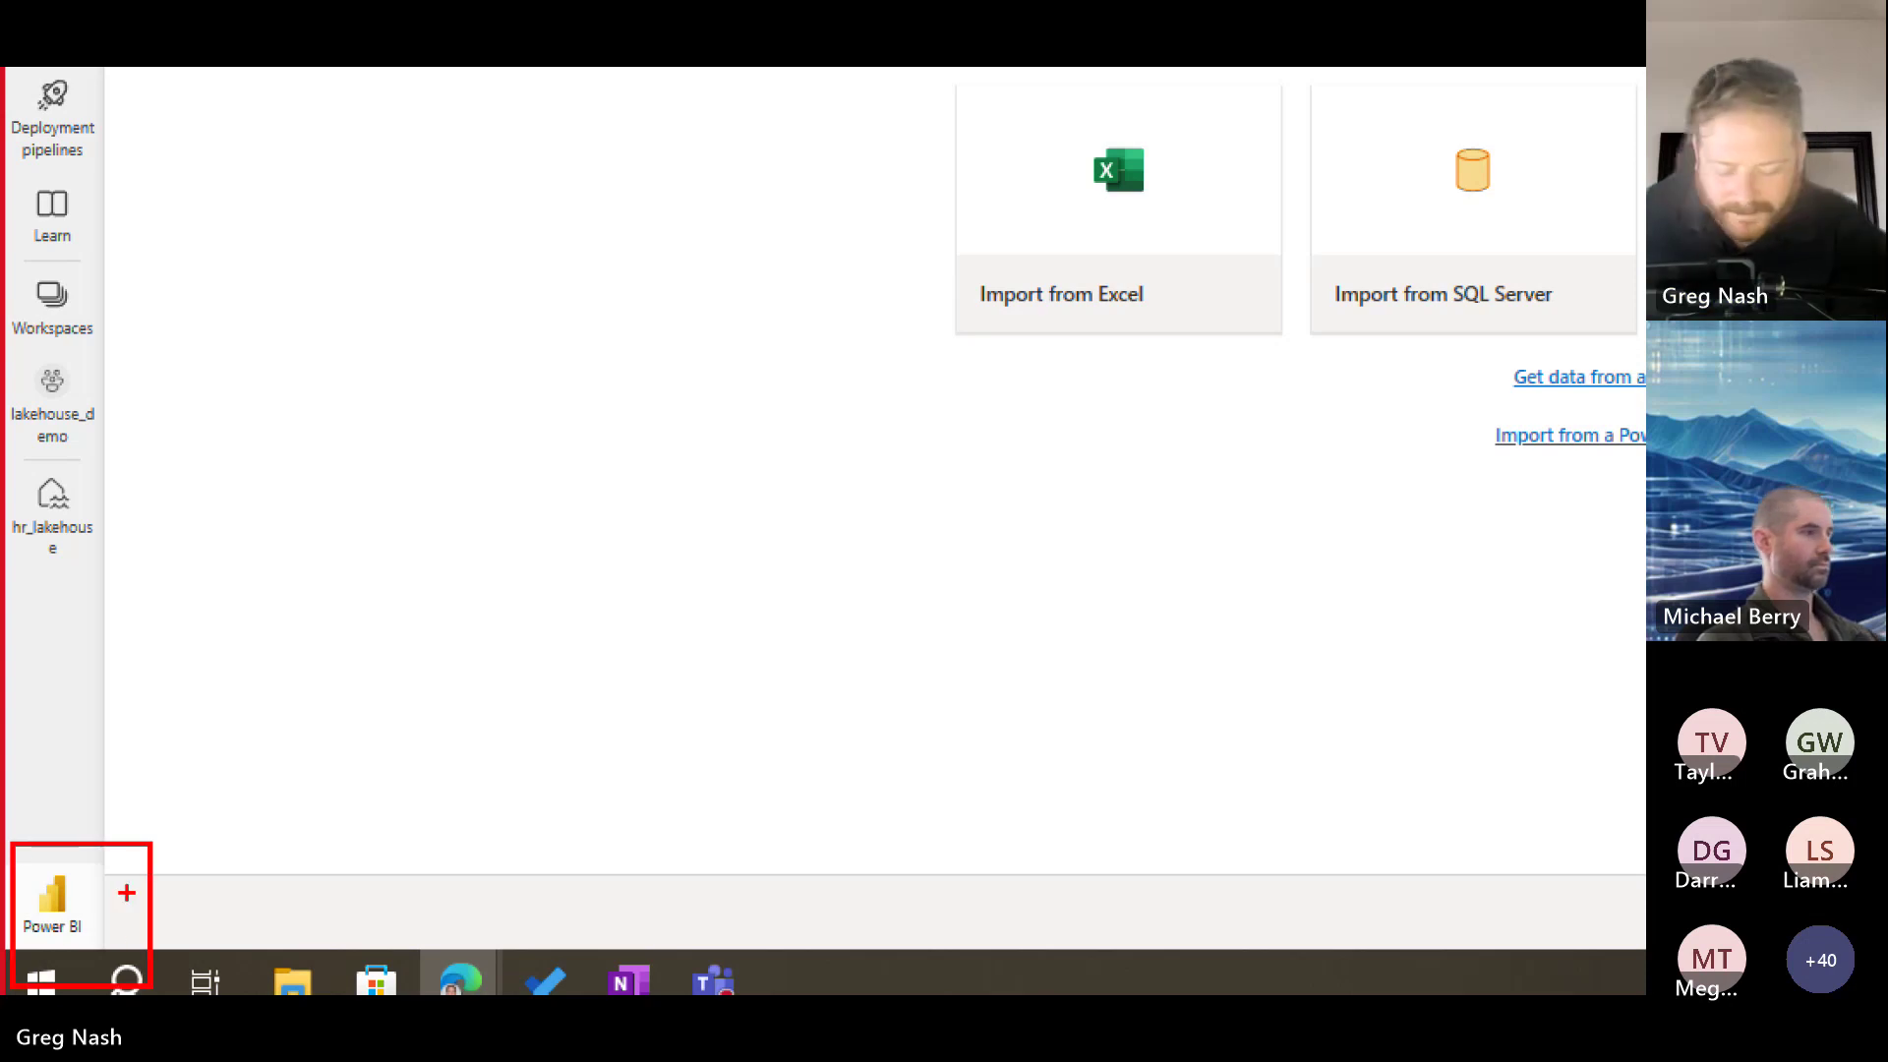
pyautogui.press('Escape')
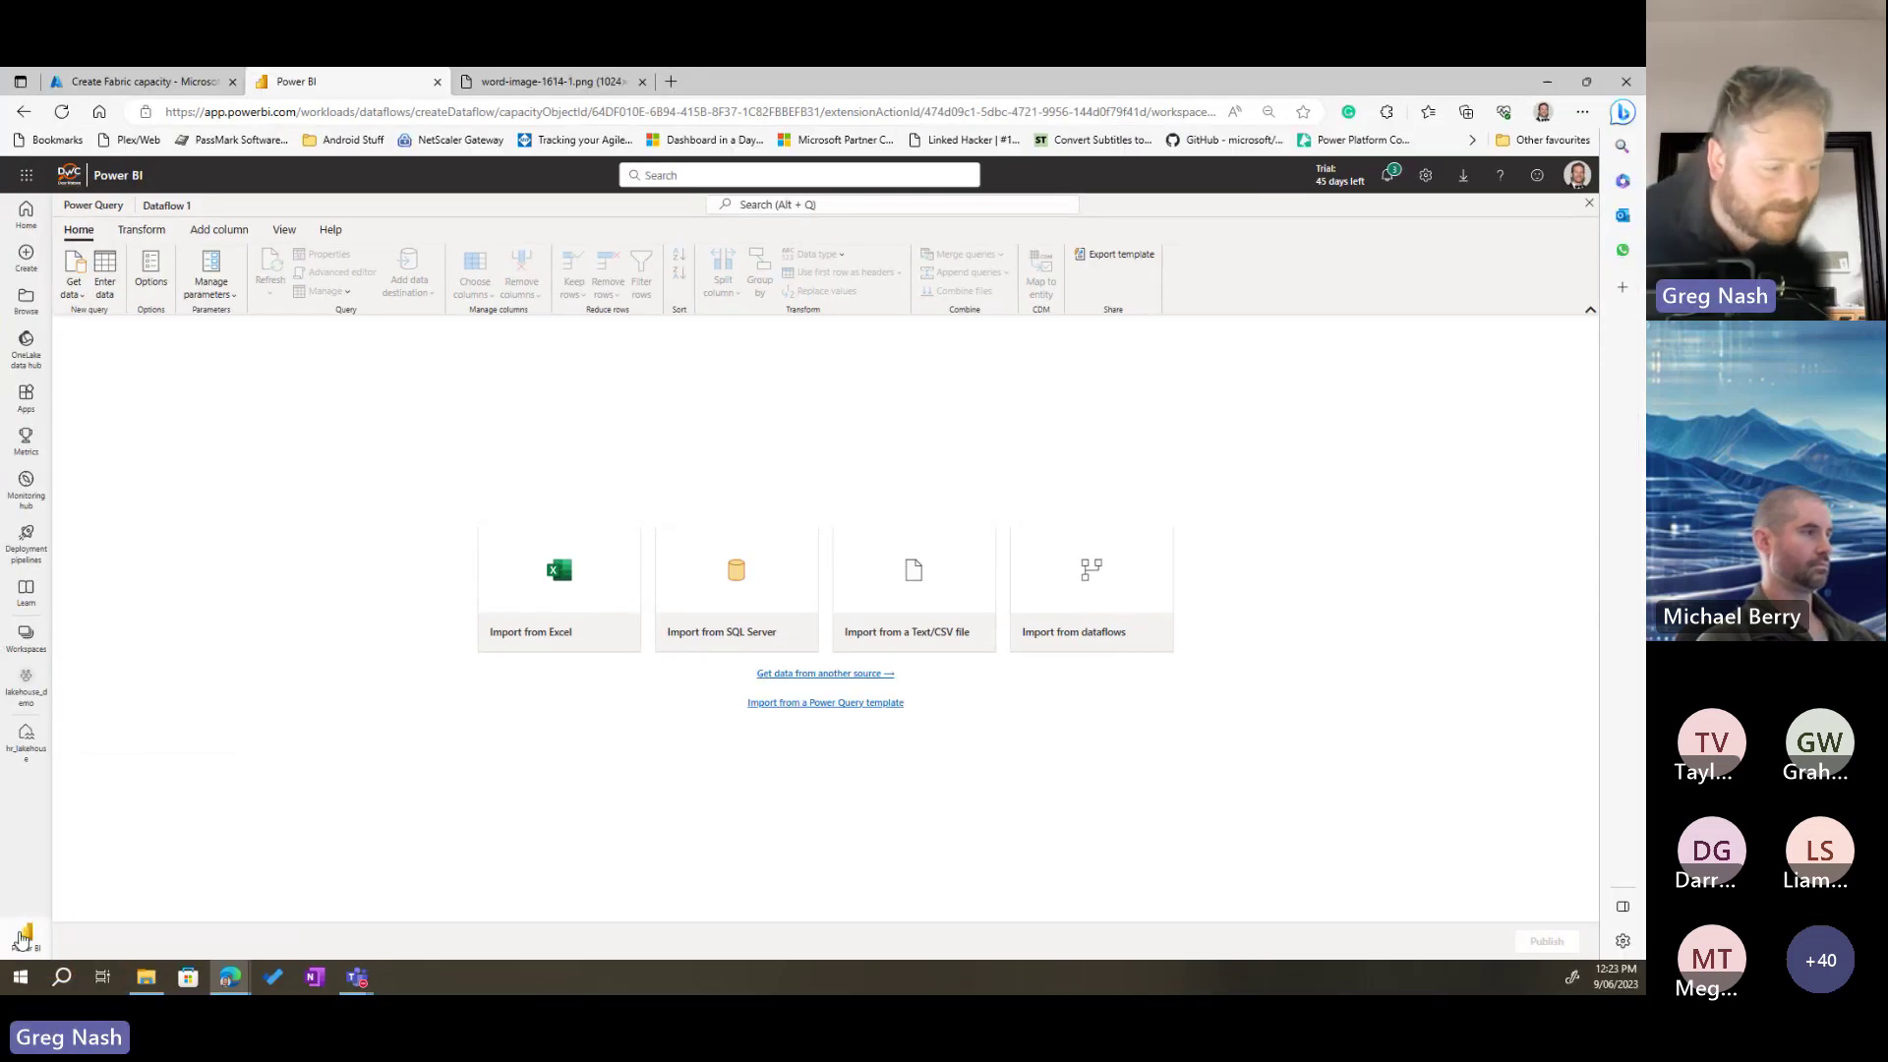
# Step: Switch to the Synapse Data Engineering experience, closing the empty dataflow
pyautogui.click(22, 939)
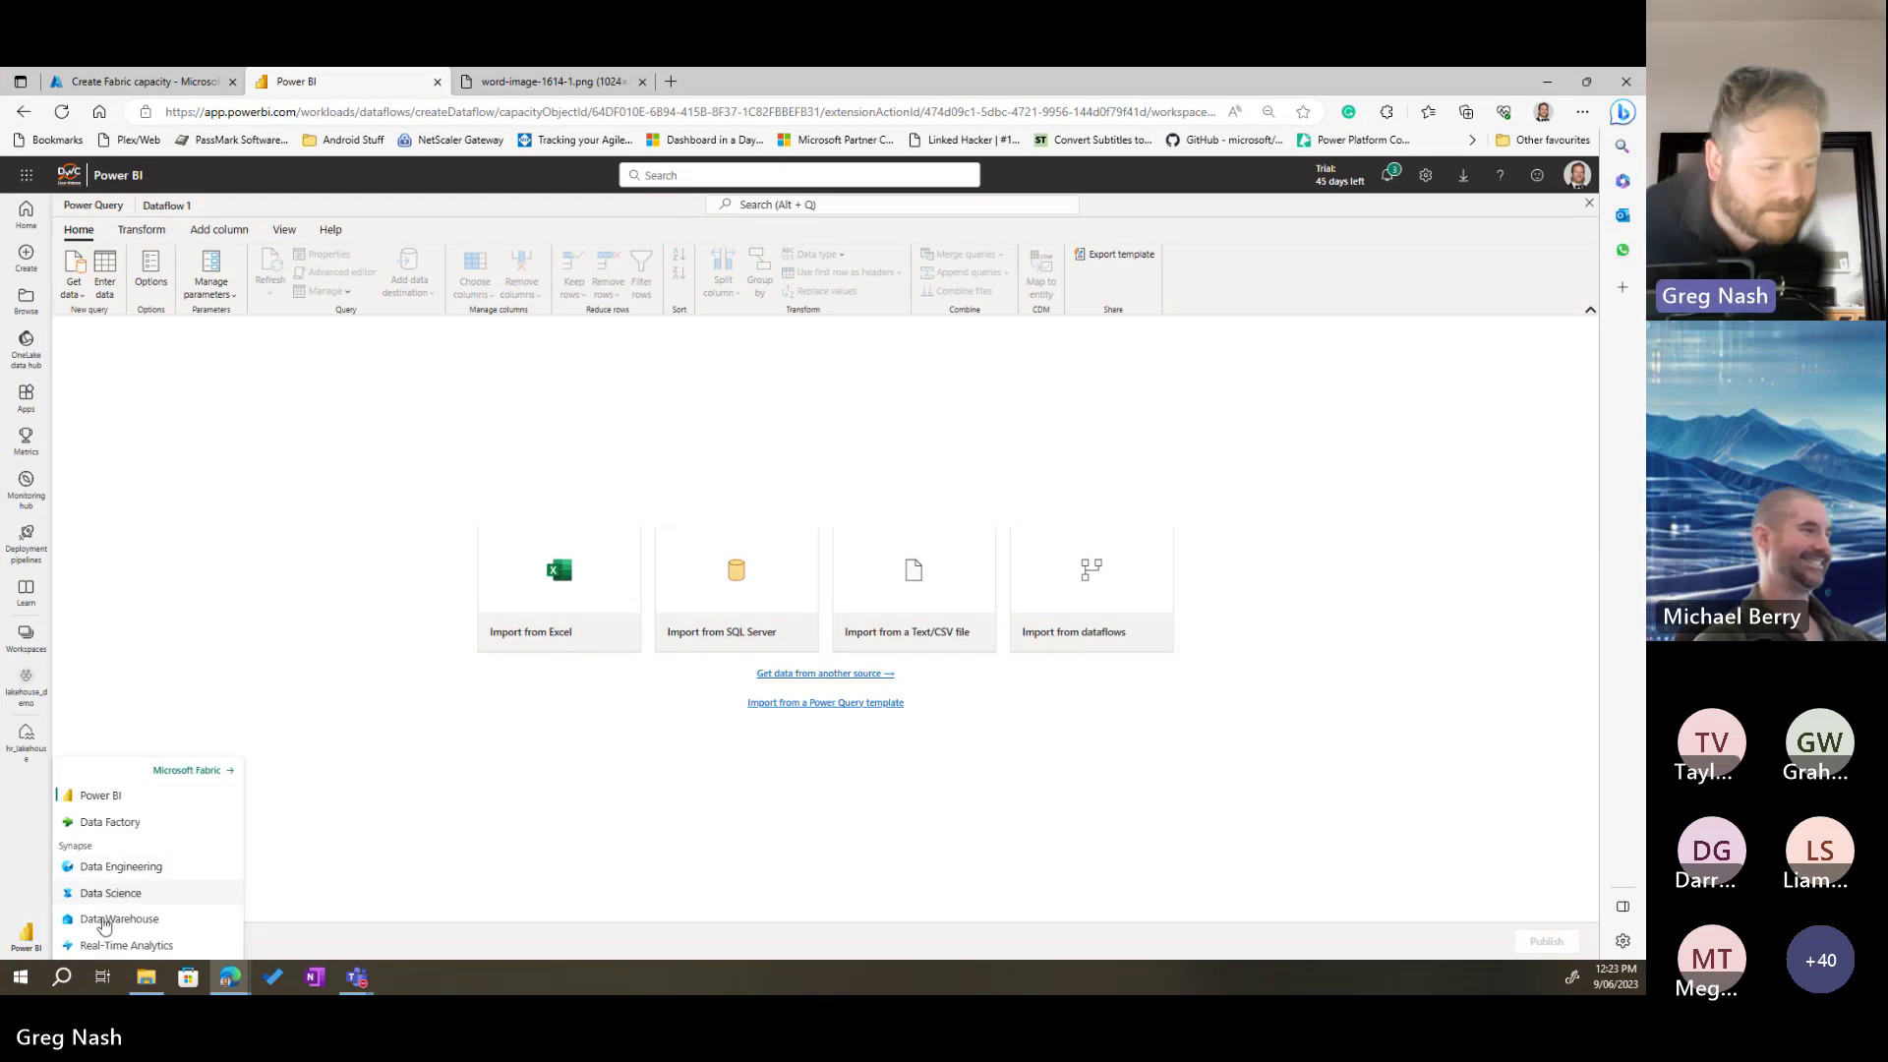
pyautogui.click(108, 866)
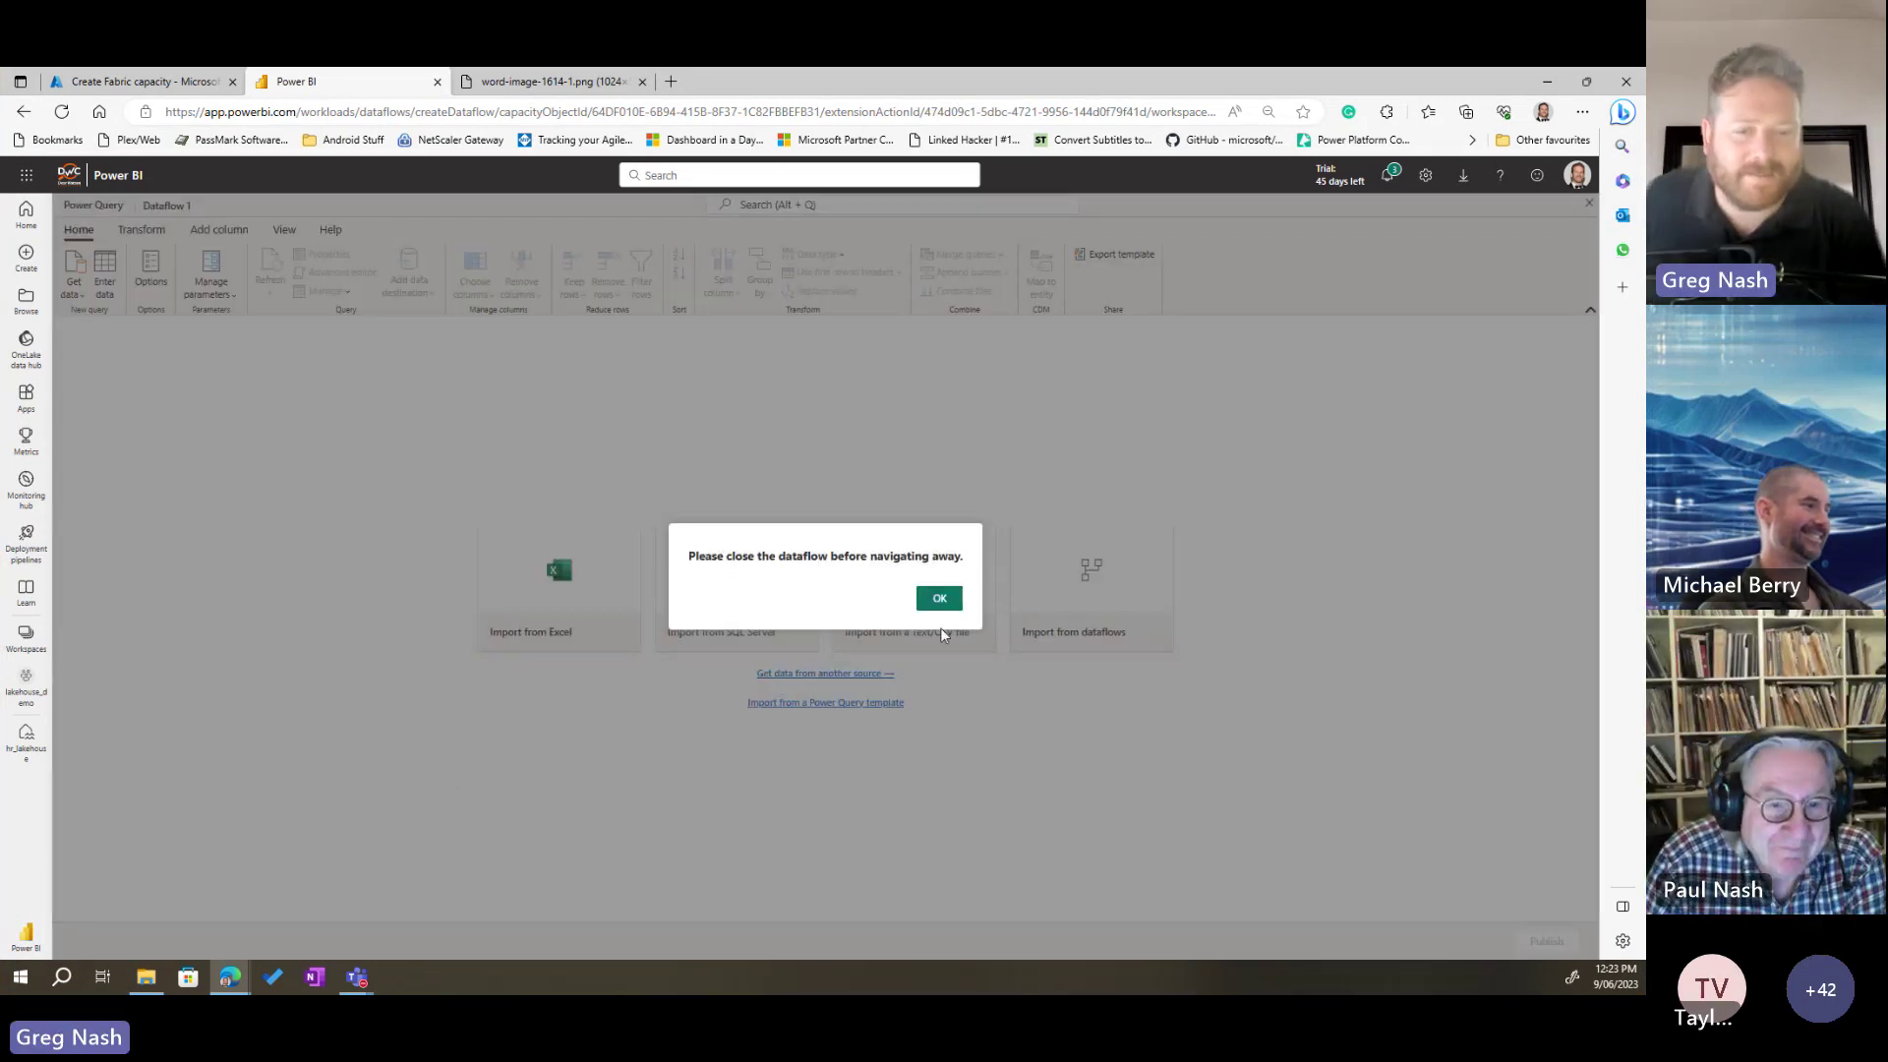
pyautogui.click(937, 595)
pyautogui.click(1586, 206)
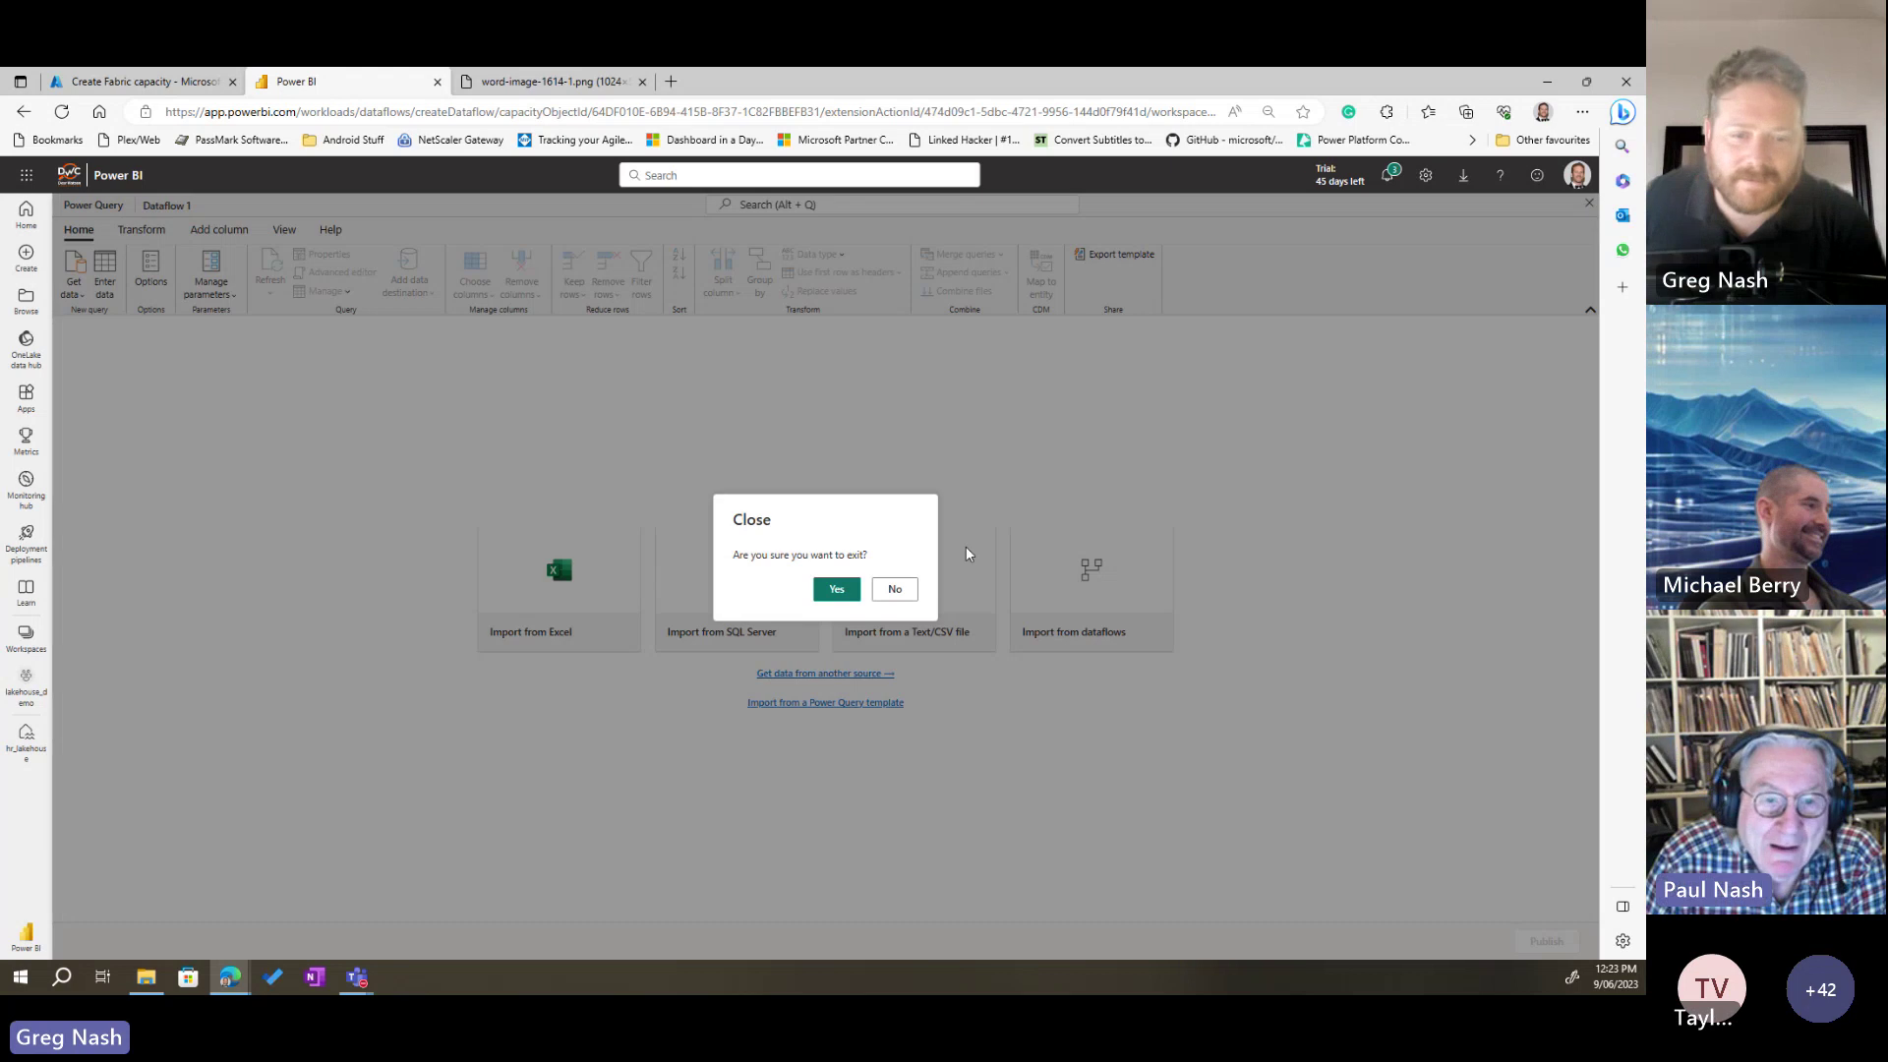
pyautogui.click(837, 588)
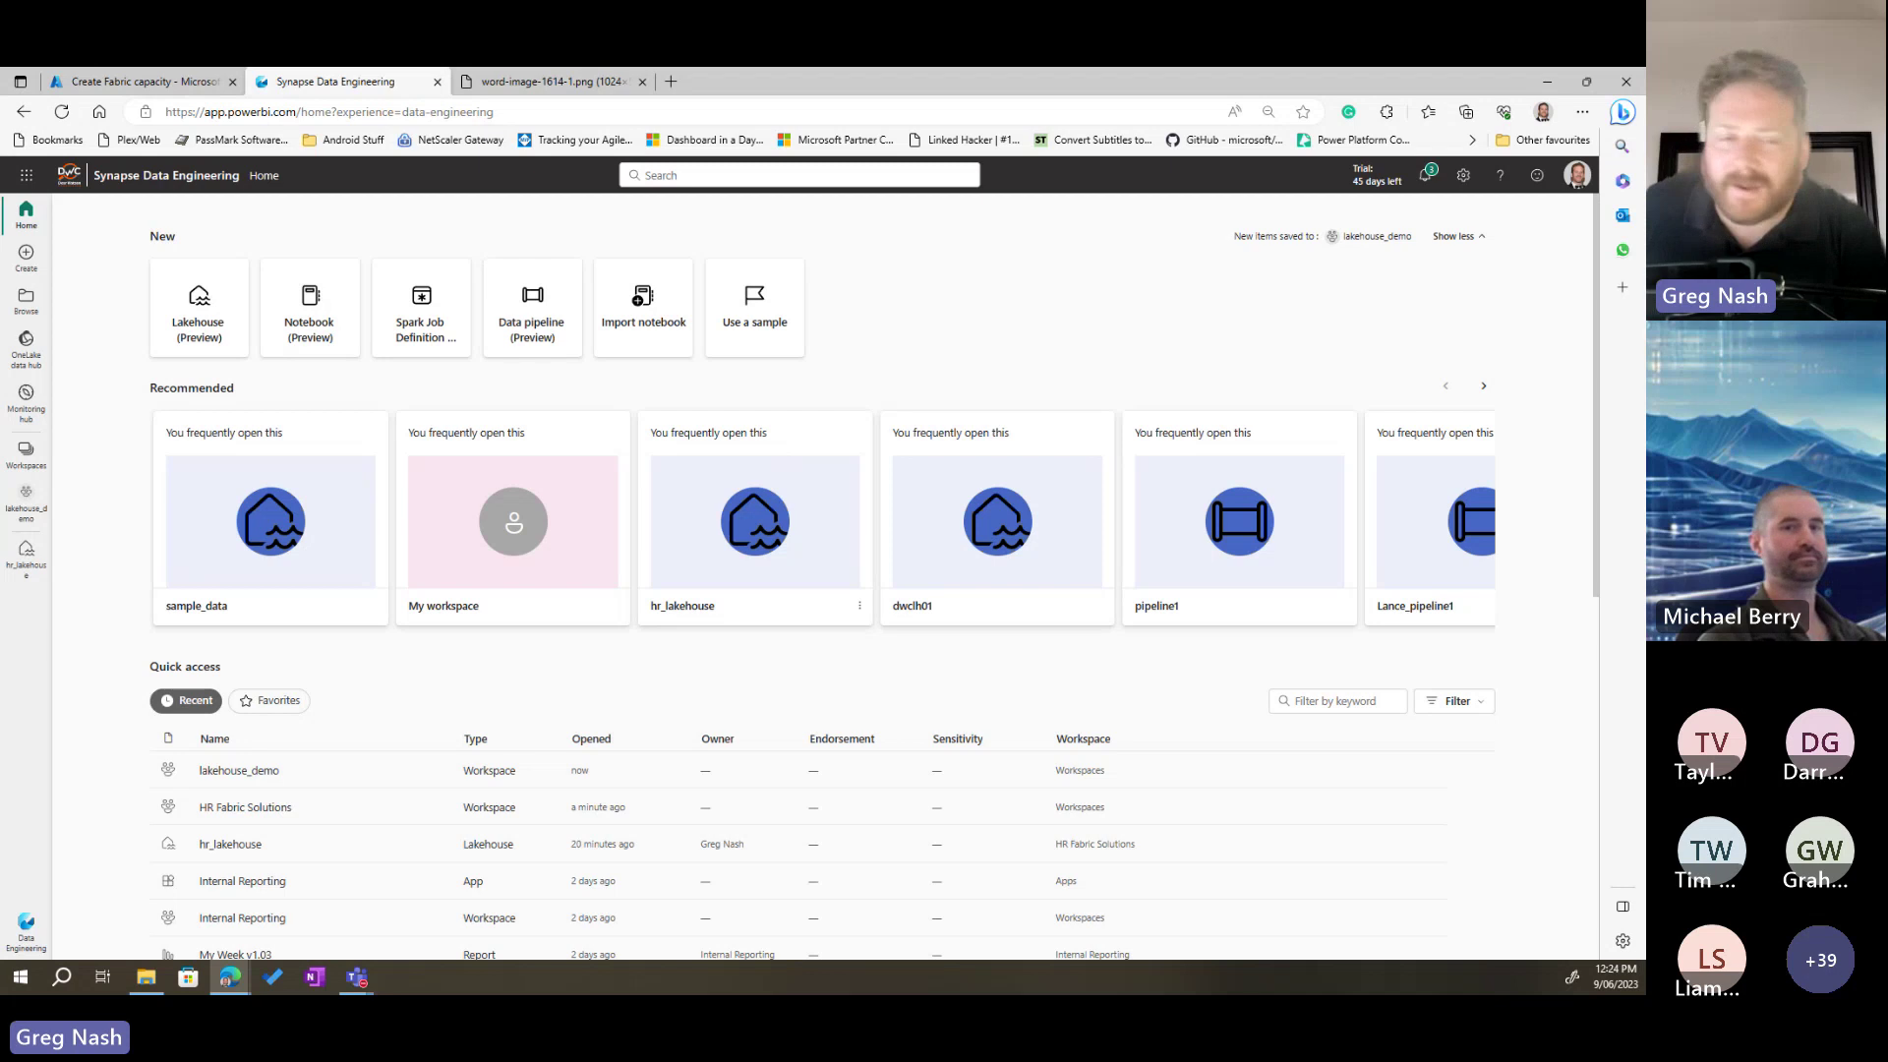
# Step: Create a lakehouse named wideworldimporters and start a new Dataflow Gen2 from it
pyautogui.click(200, 315)
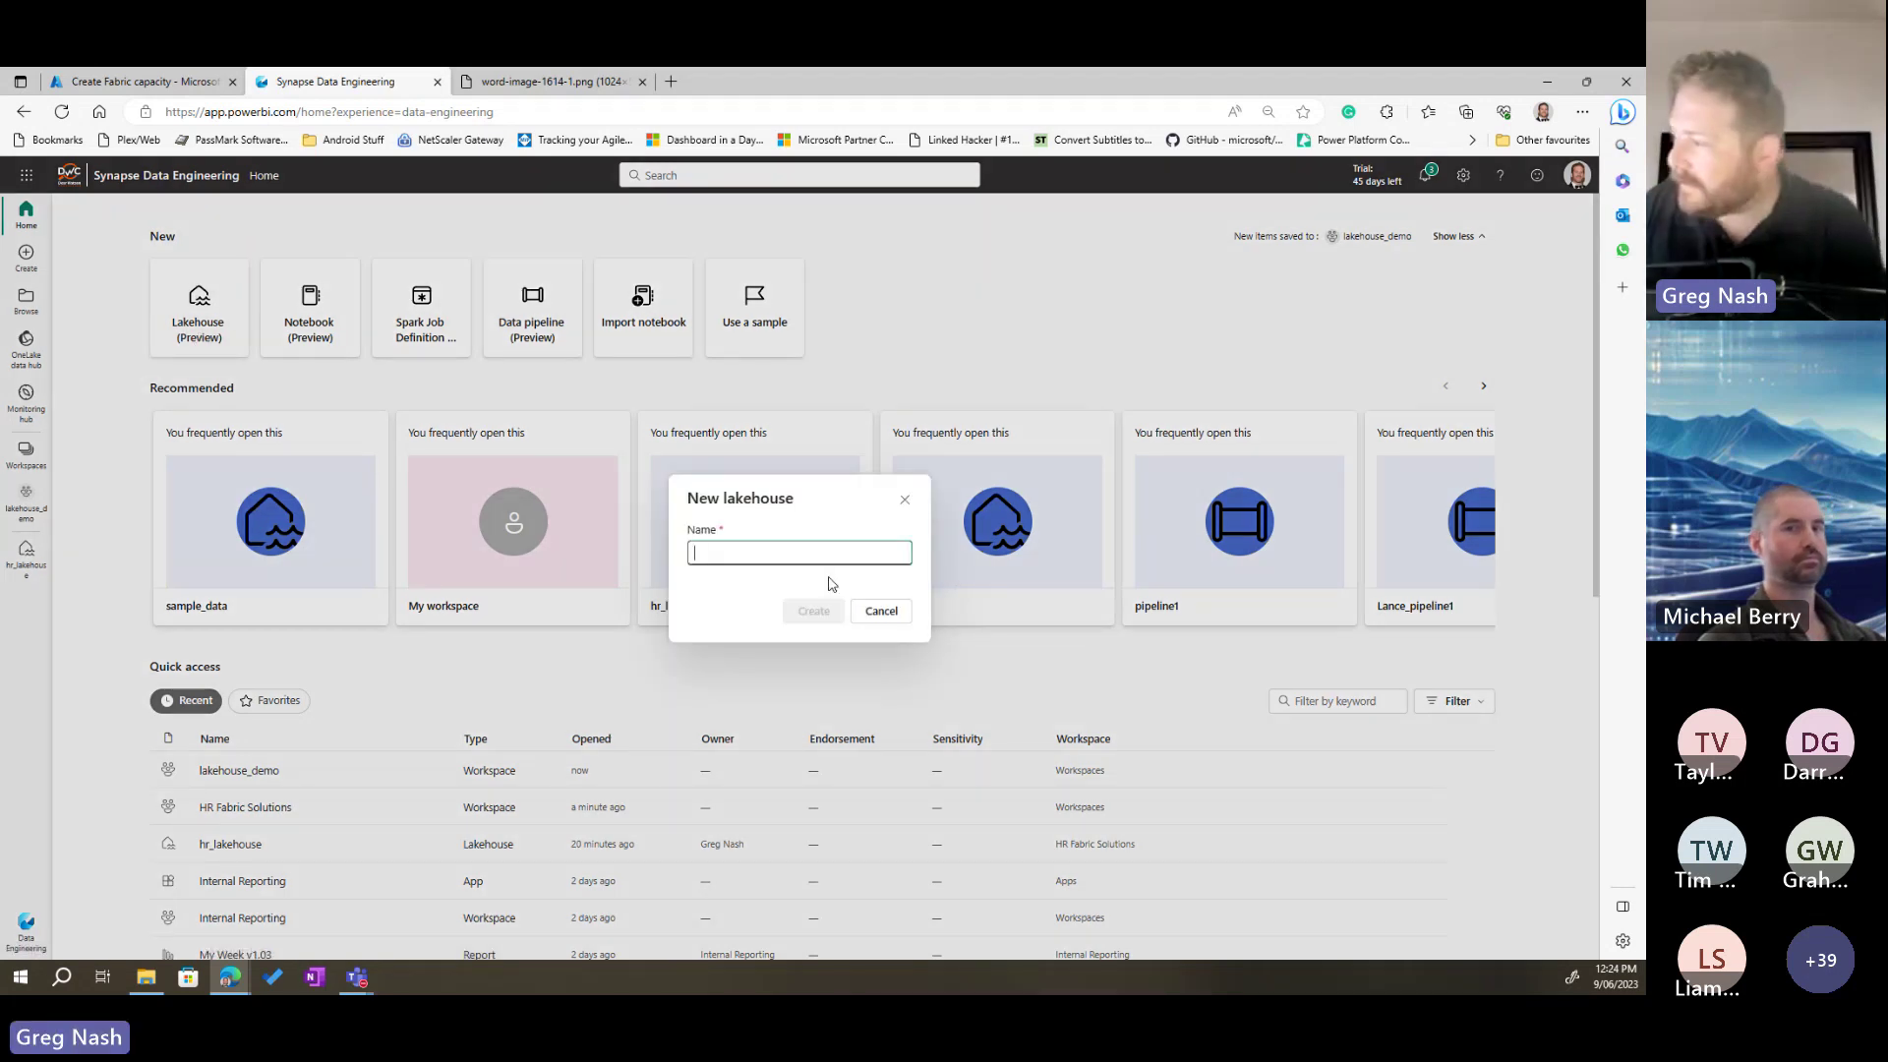
pyautogui.write('wwi')
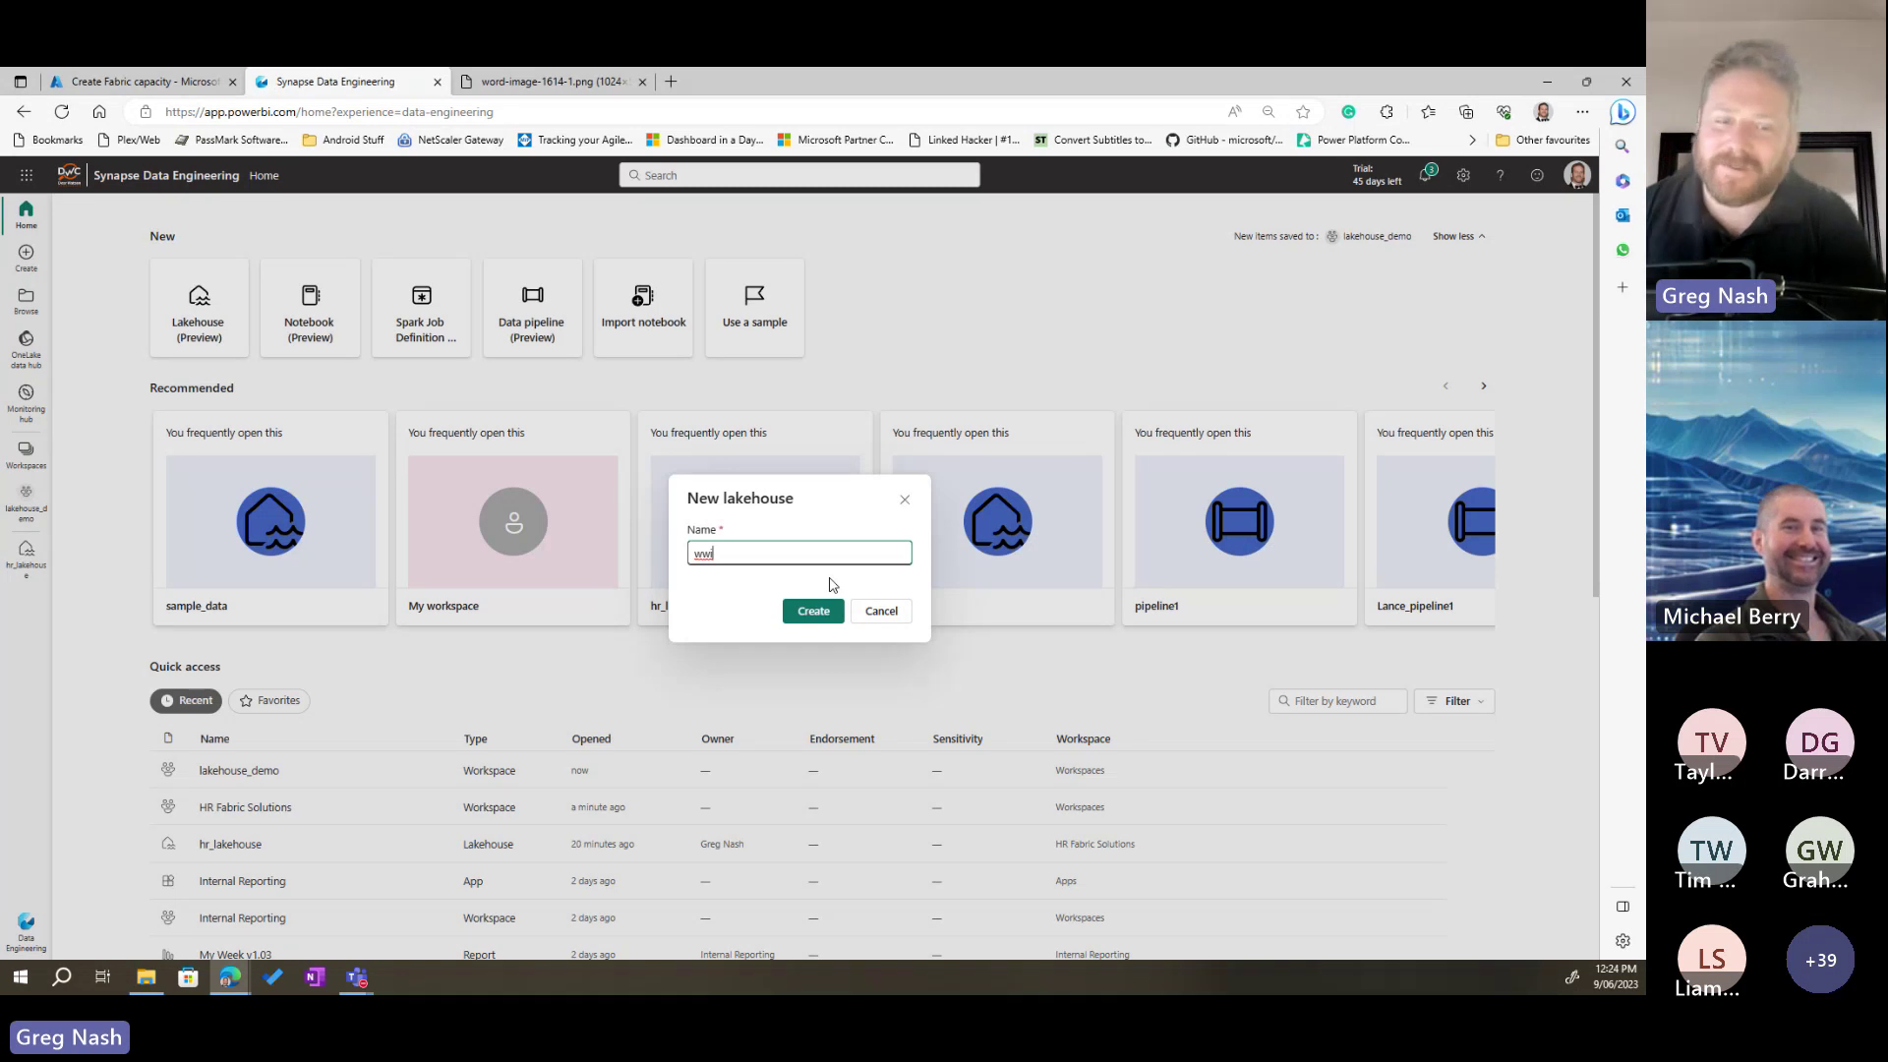
pyautogui.press('BackSpace')
pyautogui.press('BackSpace')
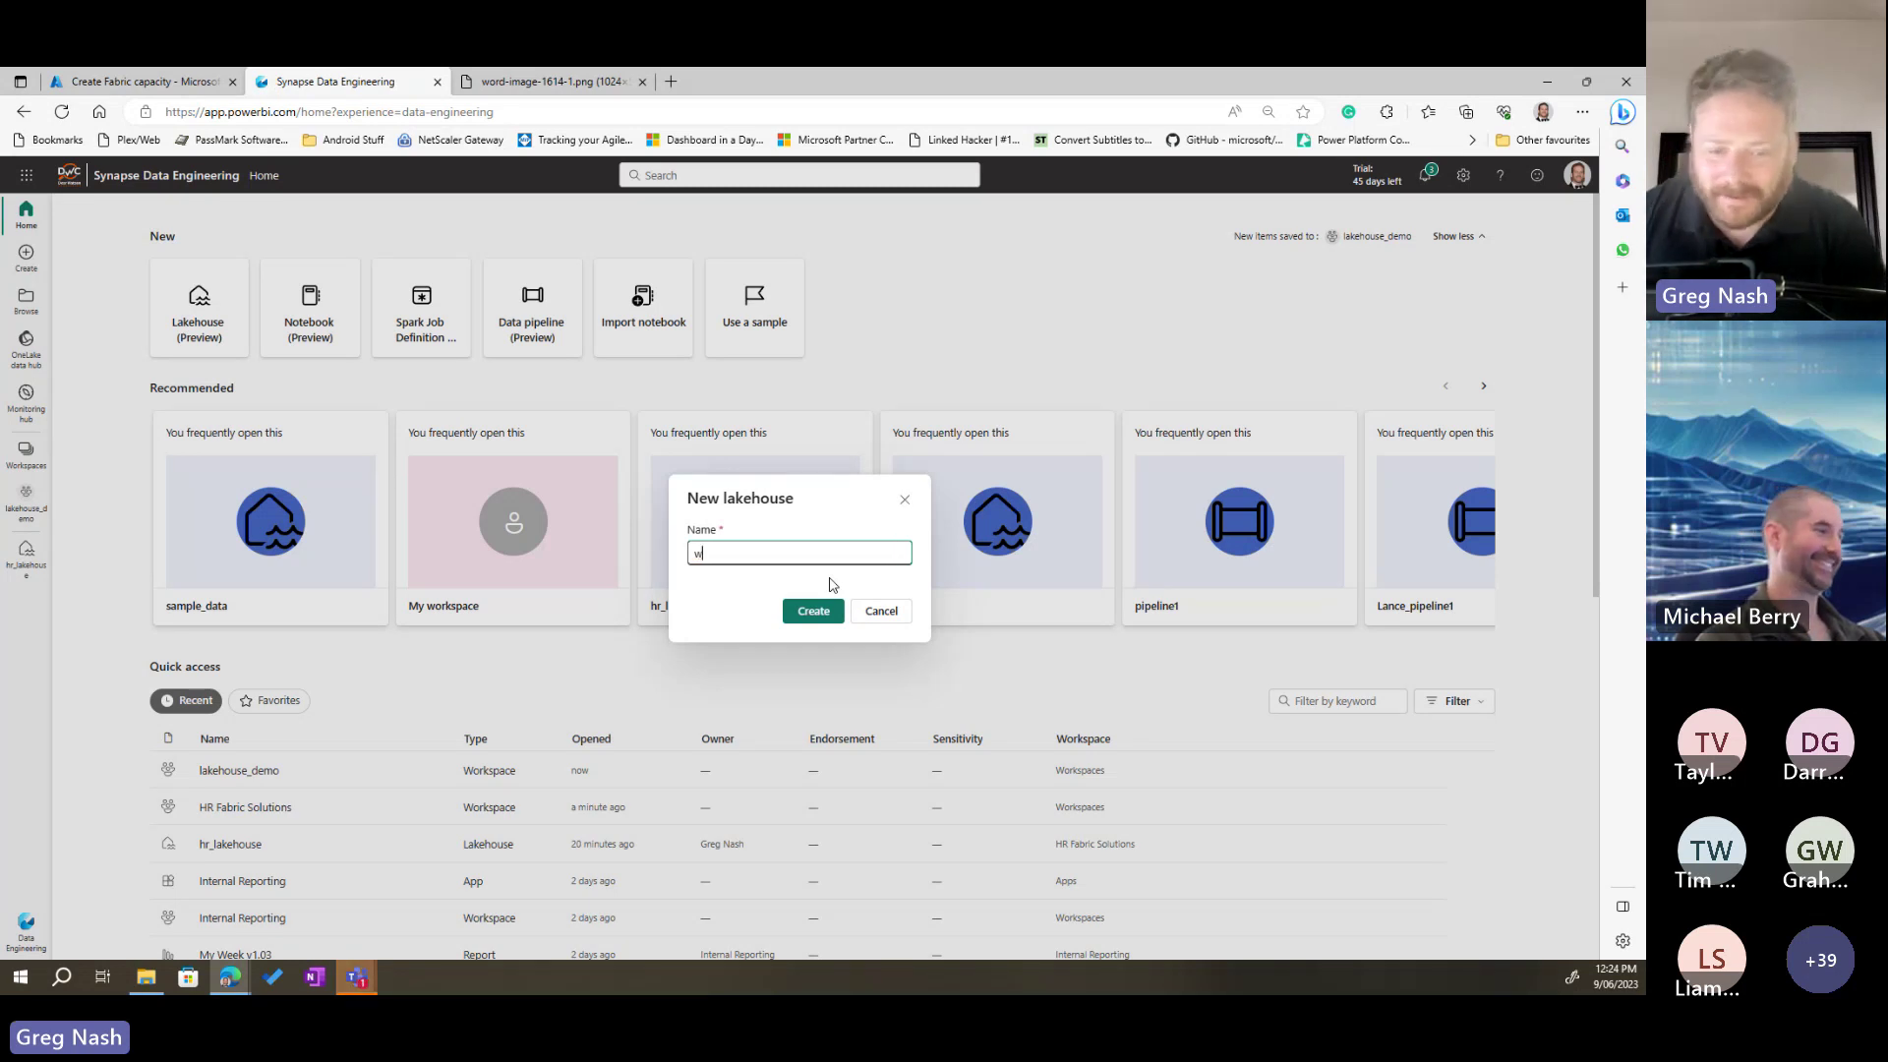
pyautogui.write('ideworrld')
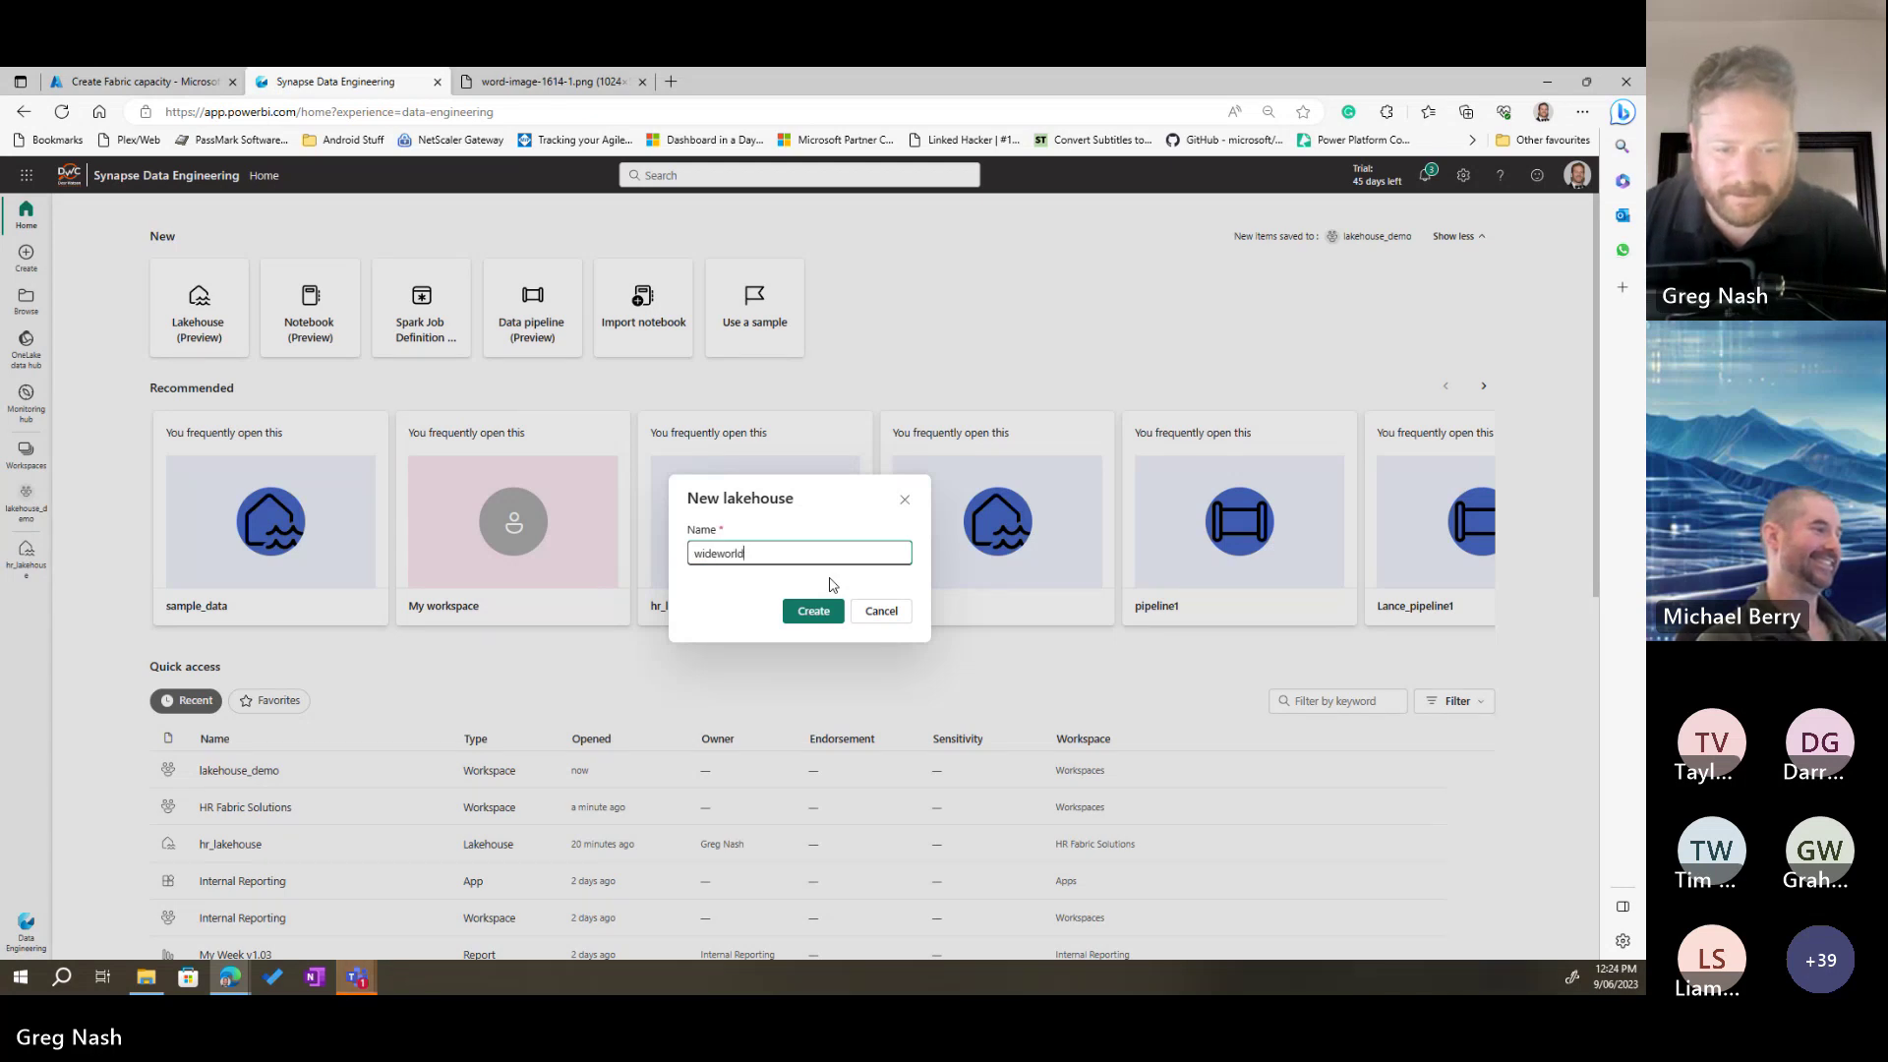
pyautogui.write('importers')
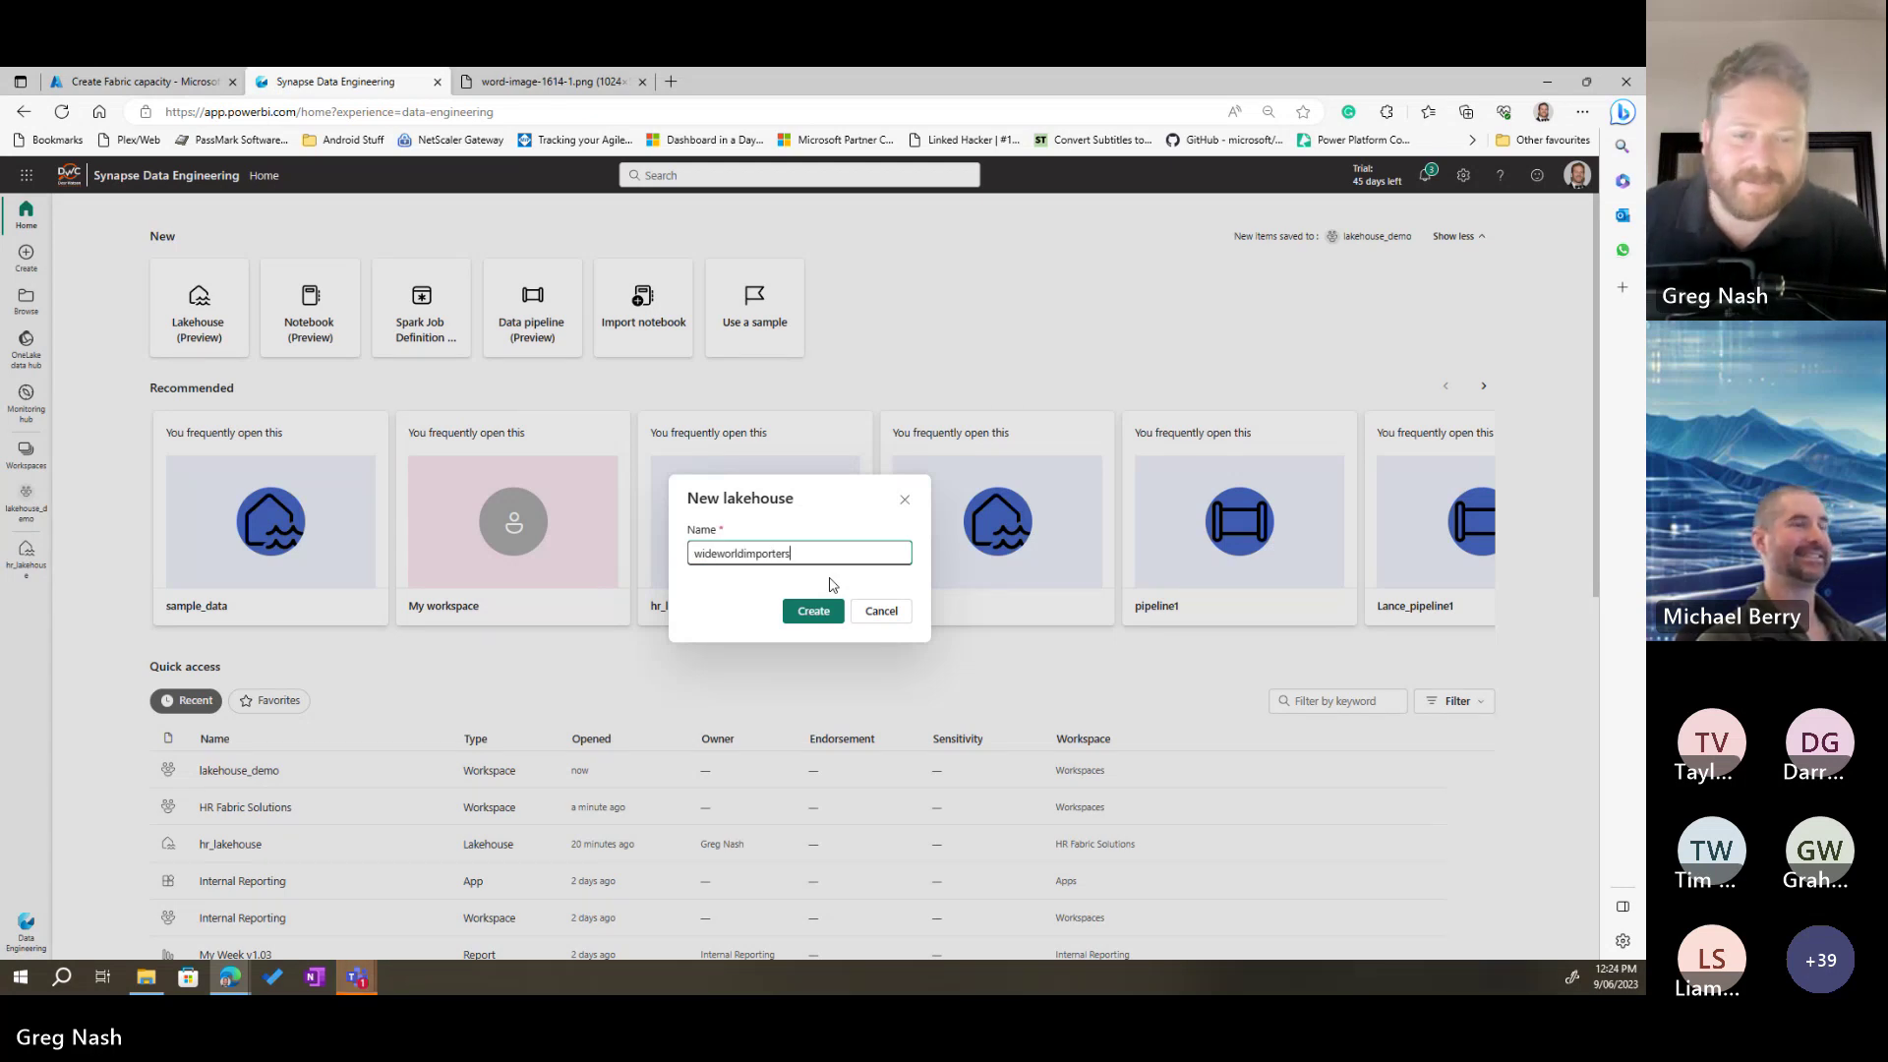
pyautogui.click(814, 611)
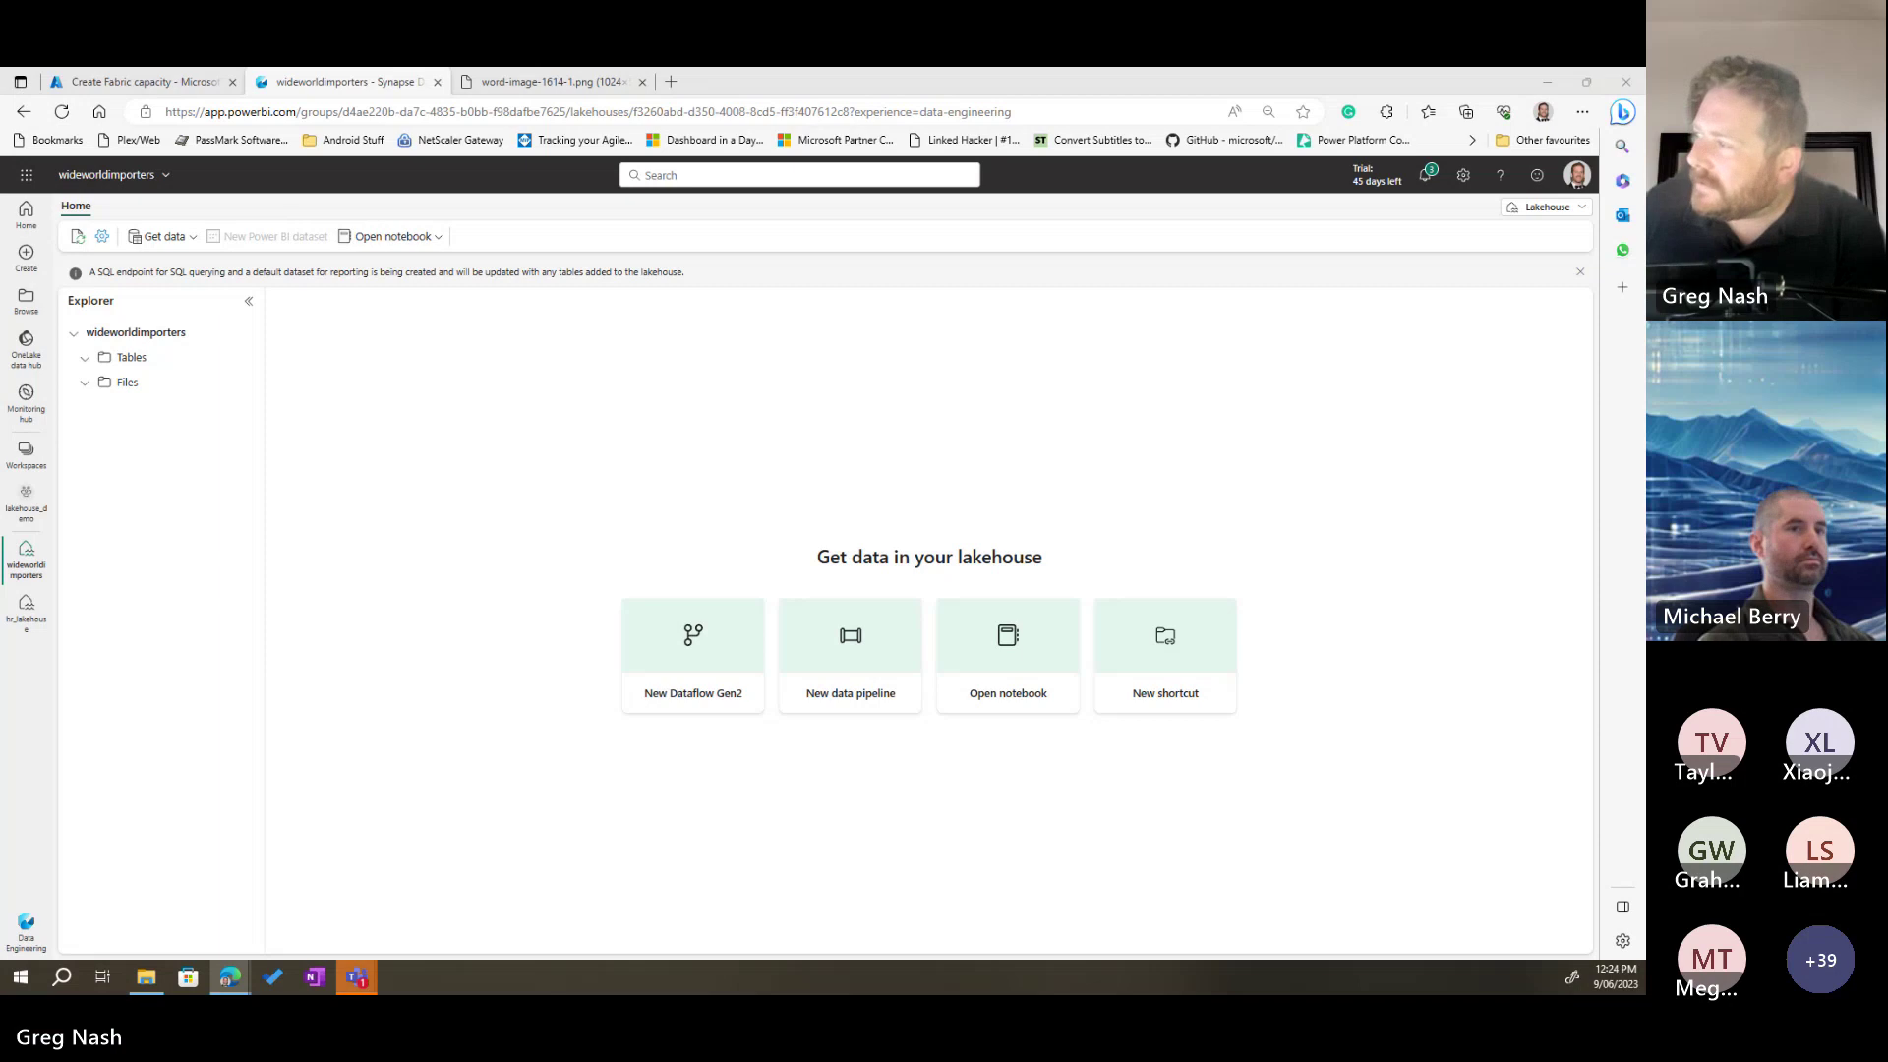
pyautogui.click(694, 660)
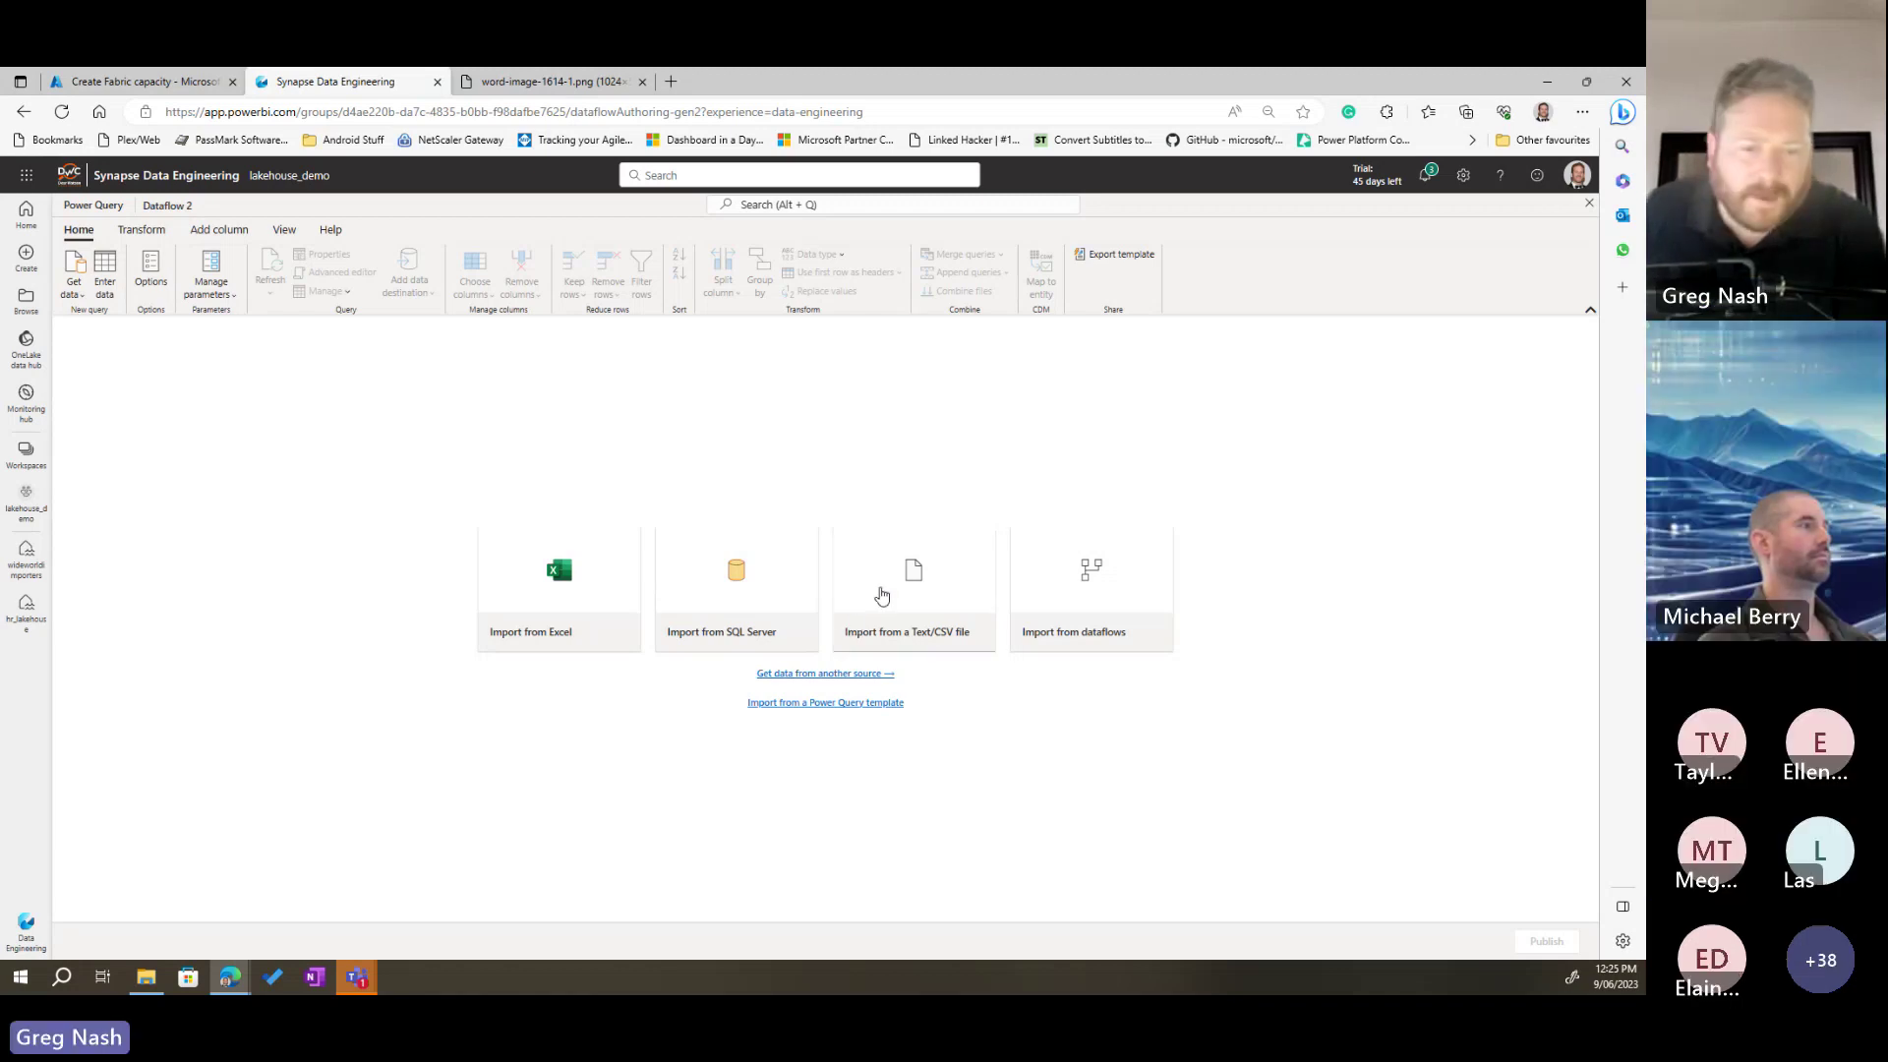
pyautogui.click(882, 596)
pyautogui.click(430, 319)
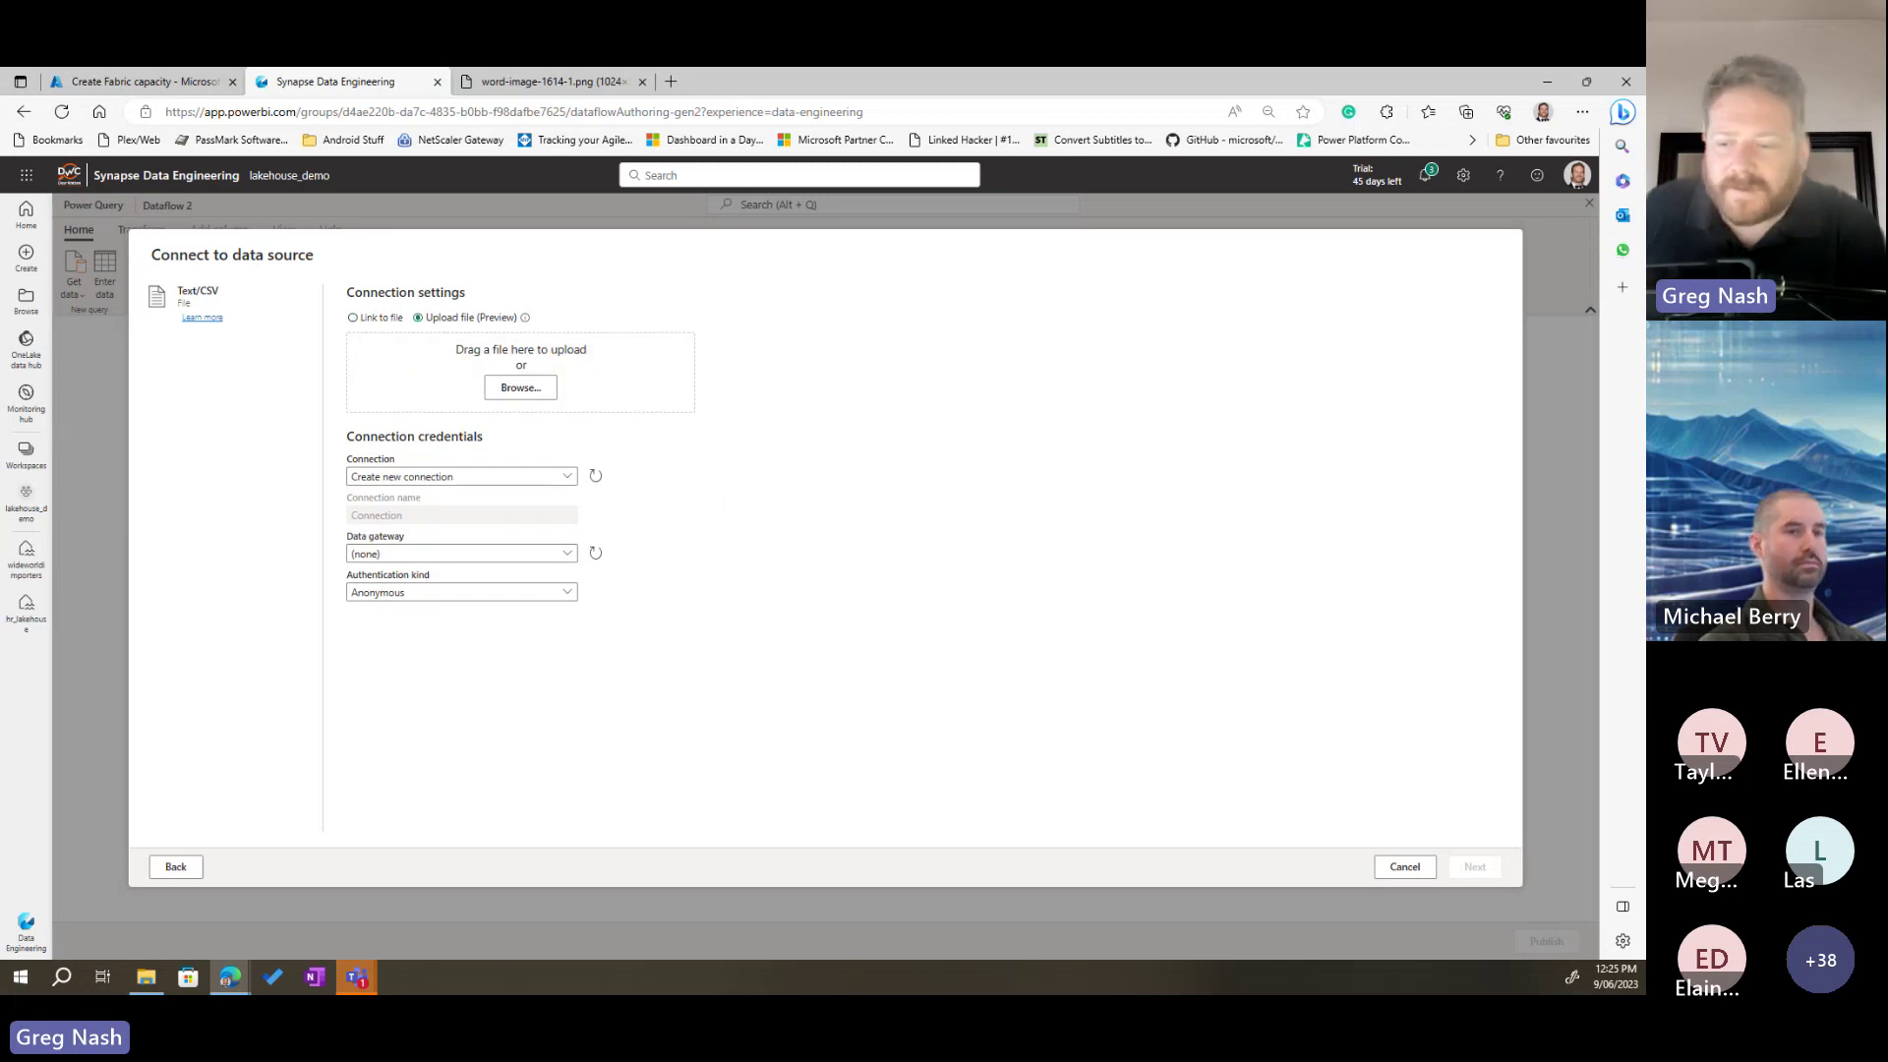
pyautogui.click(1406, 867)
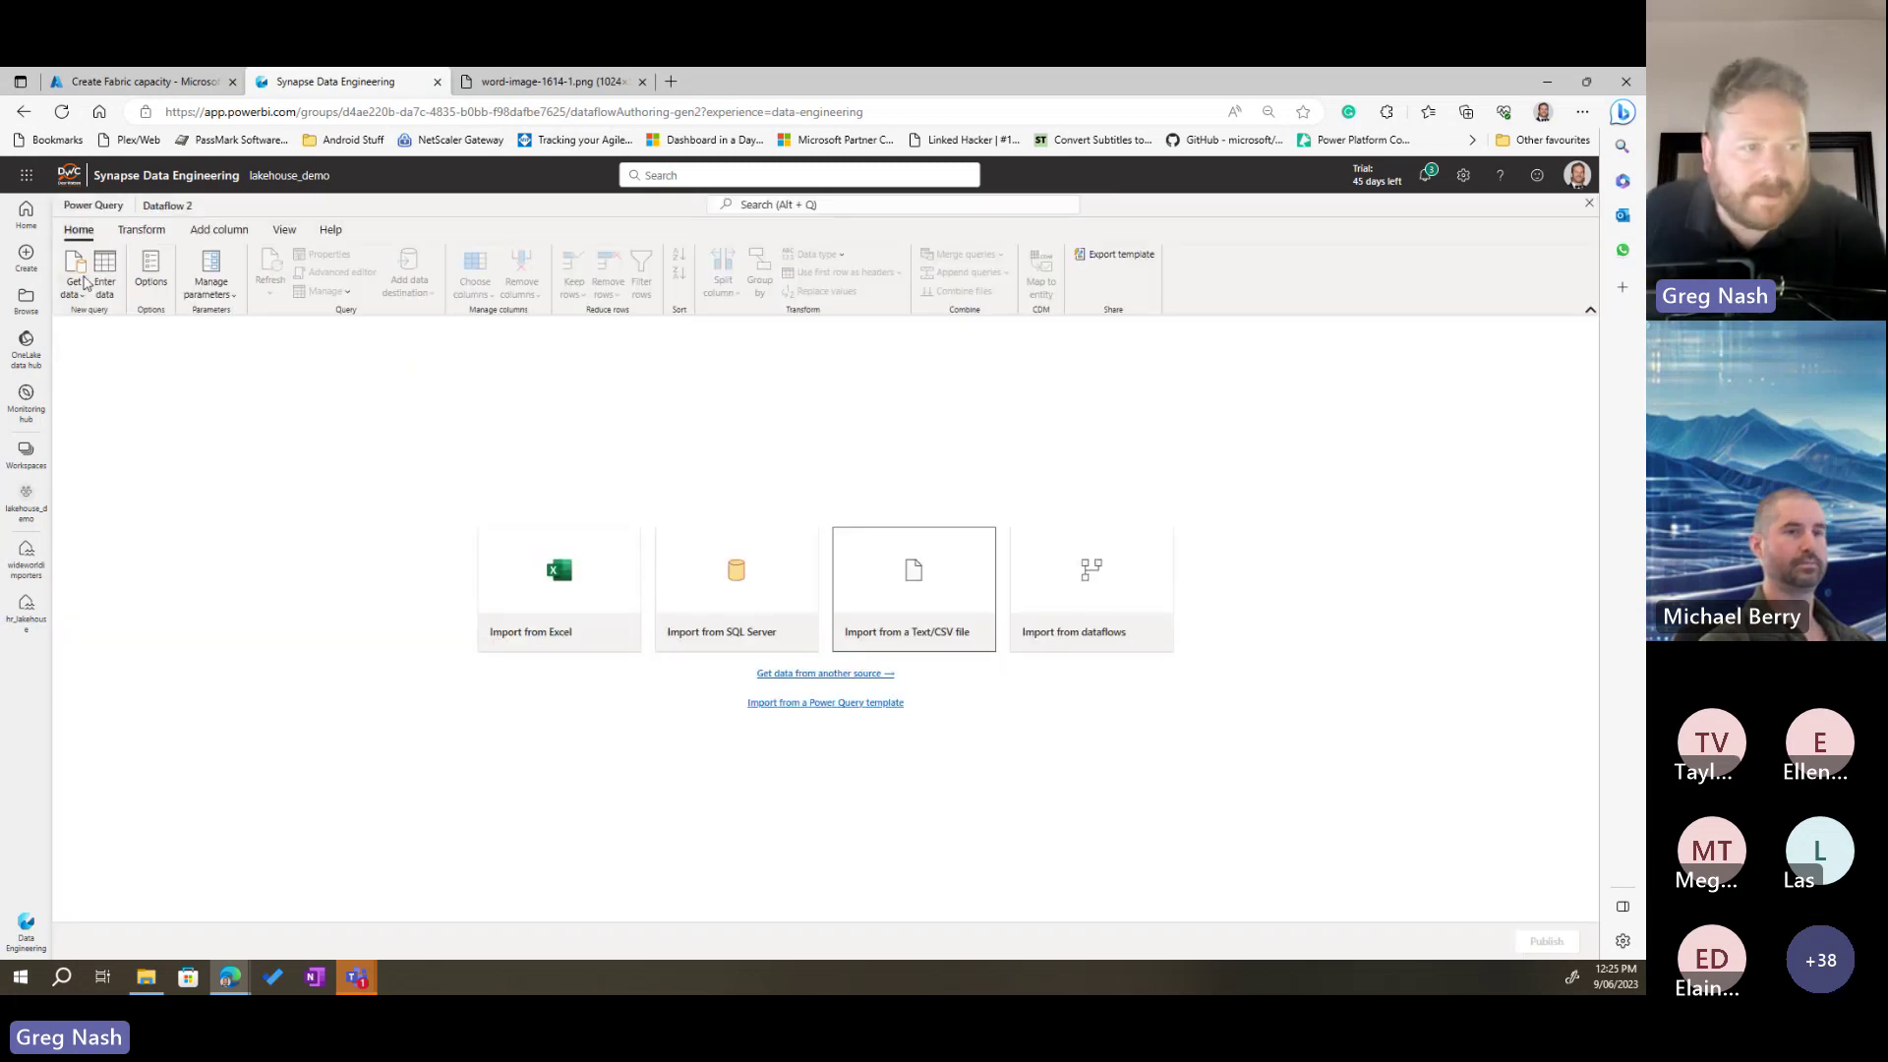
# Step: Upload dimension_customer.csv as a Text/CSV source, check its preview, and create the query from it
pyautogui.click(84, 283)
pyautogui.click(108, 387)
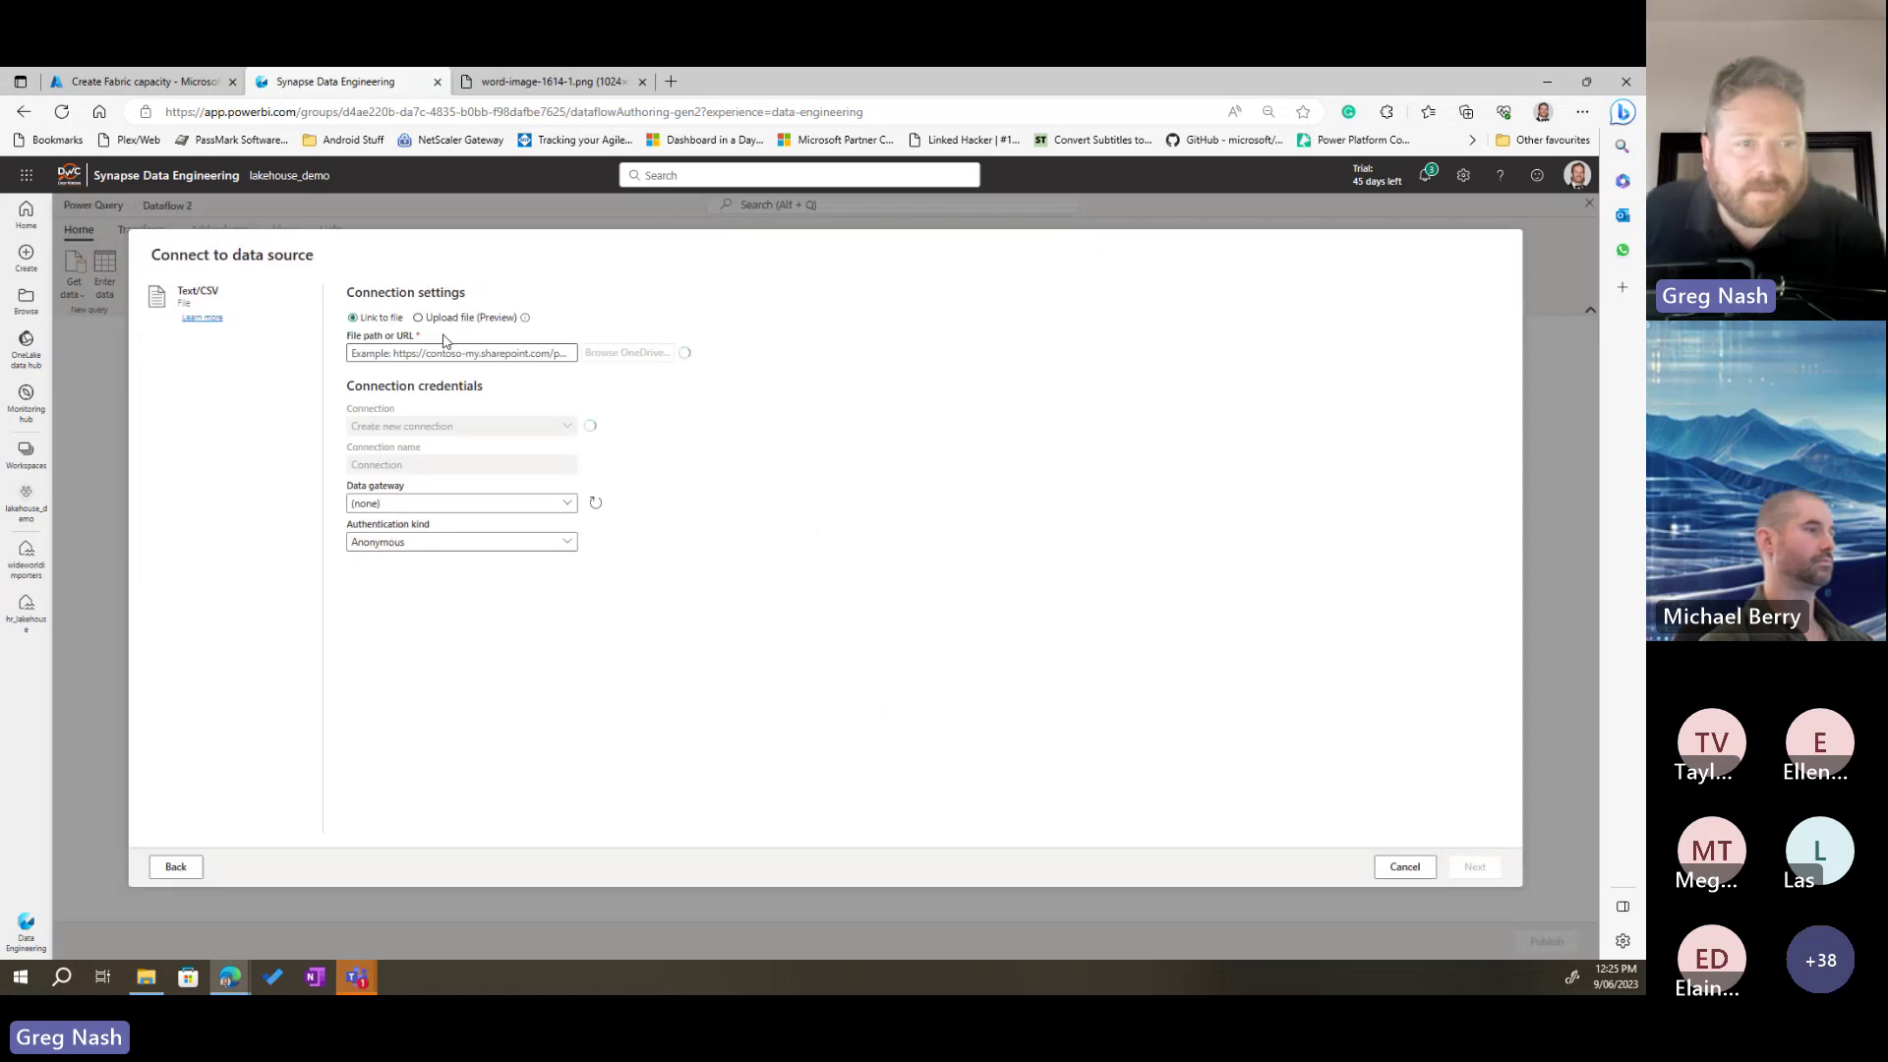
pyautogui.click(419, 319)
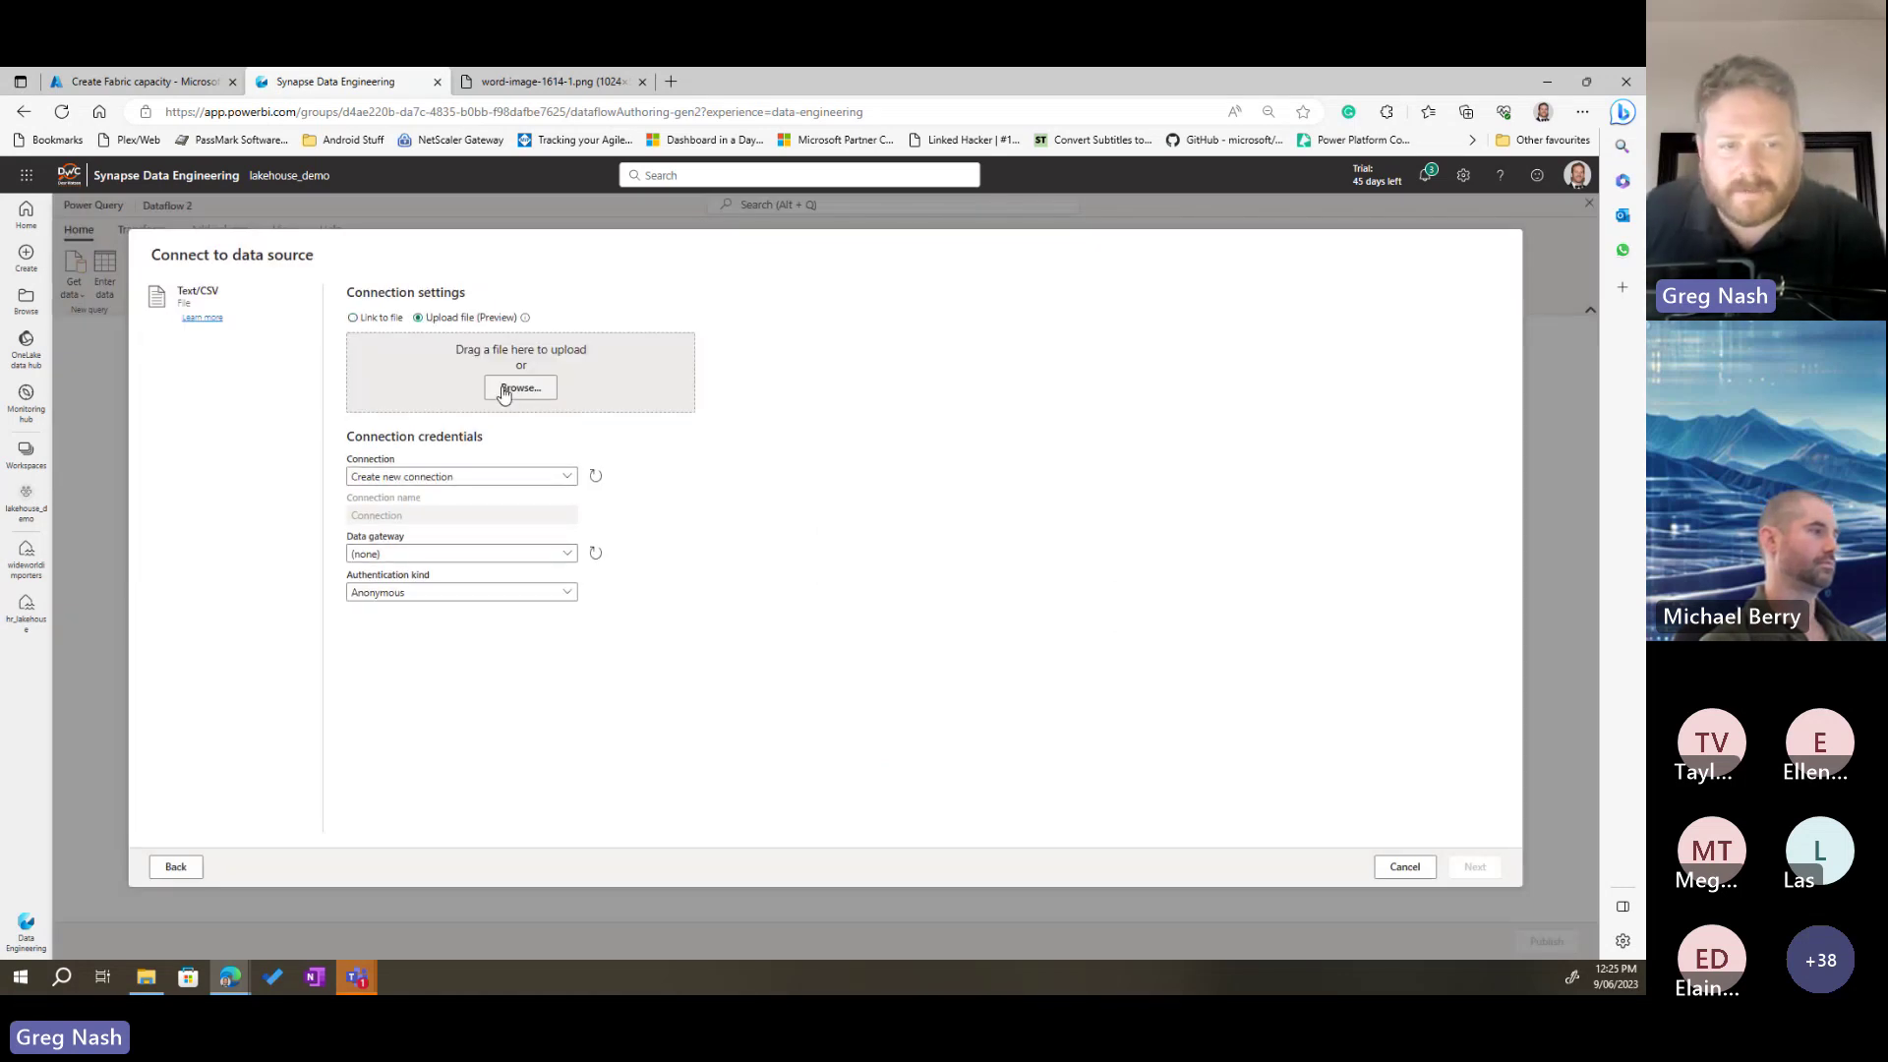
pyautogui.click(506, 390)
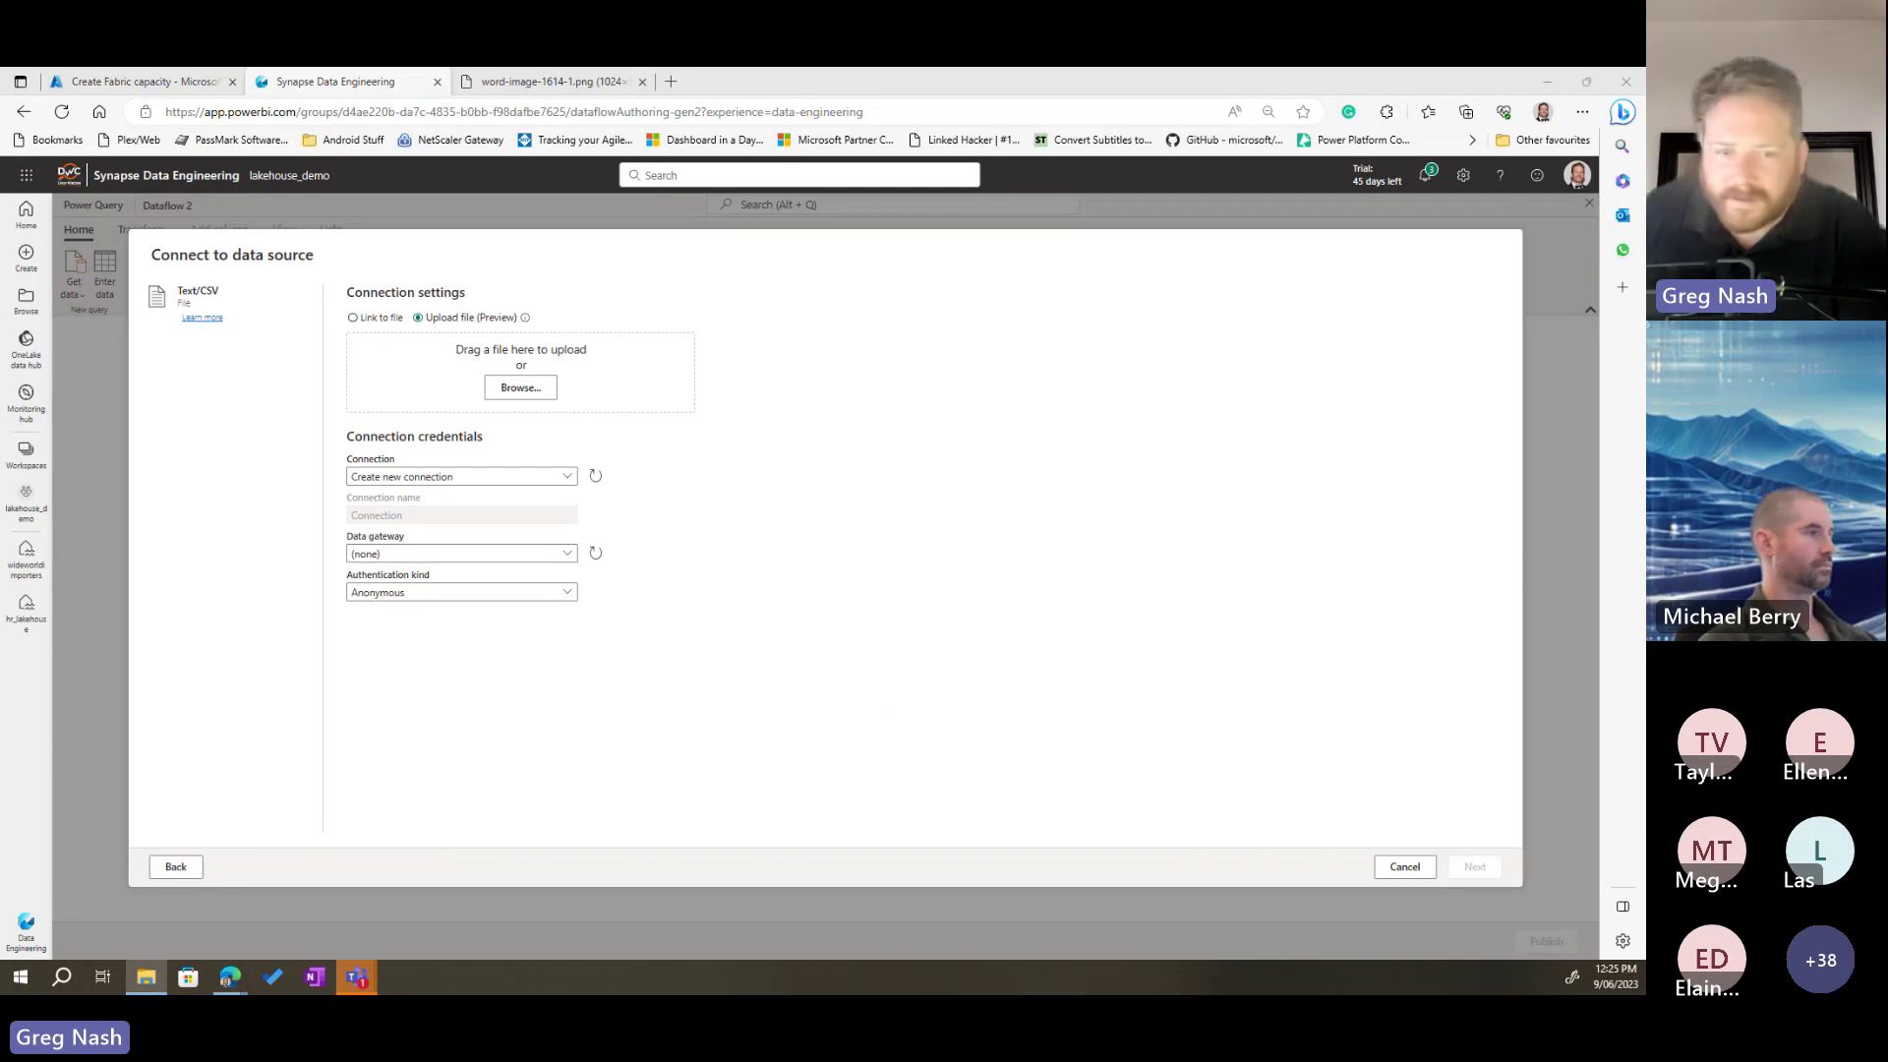
pyautogui.moveTo(787, 502); pyautogui.dragTo(531, 383)
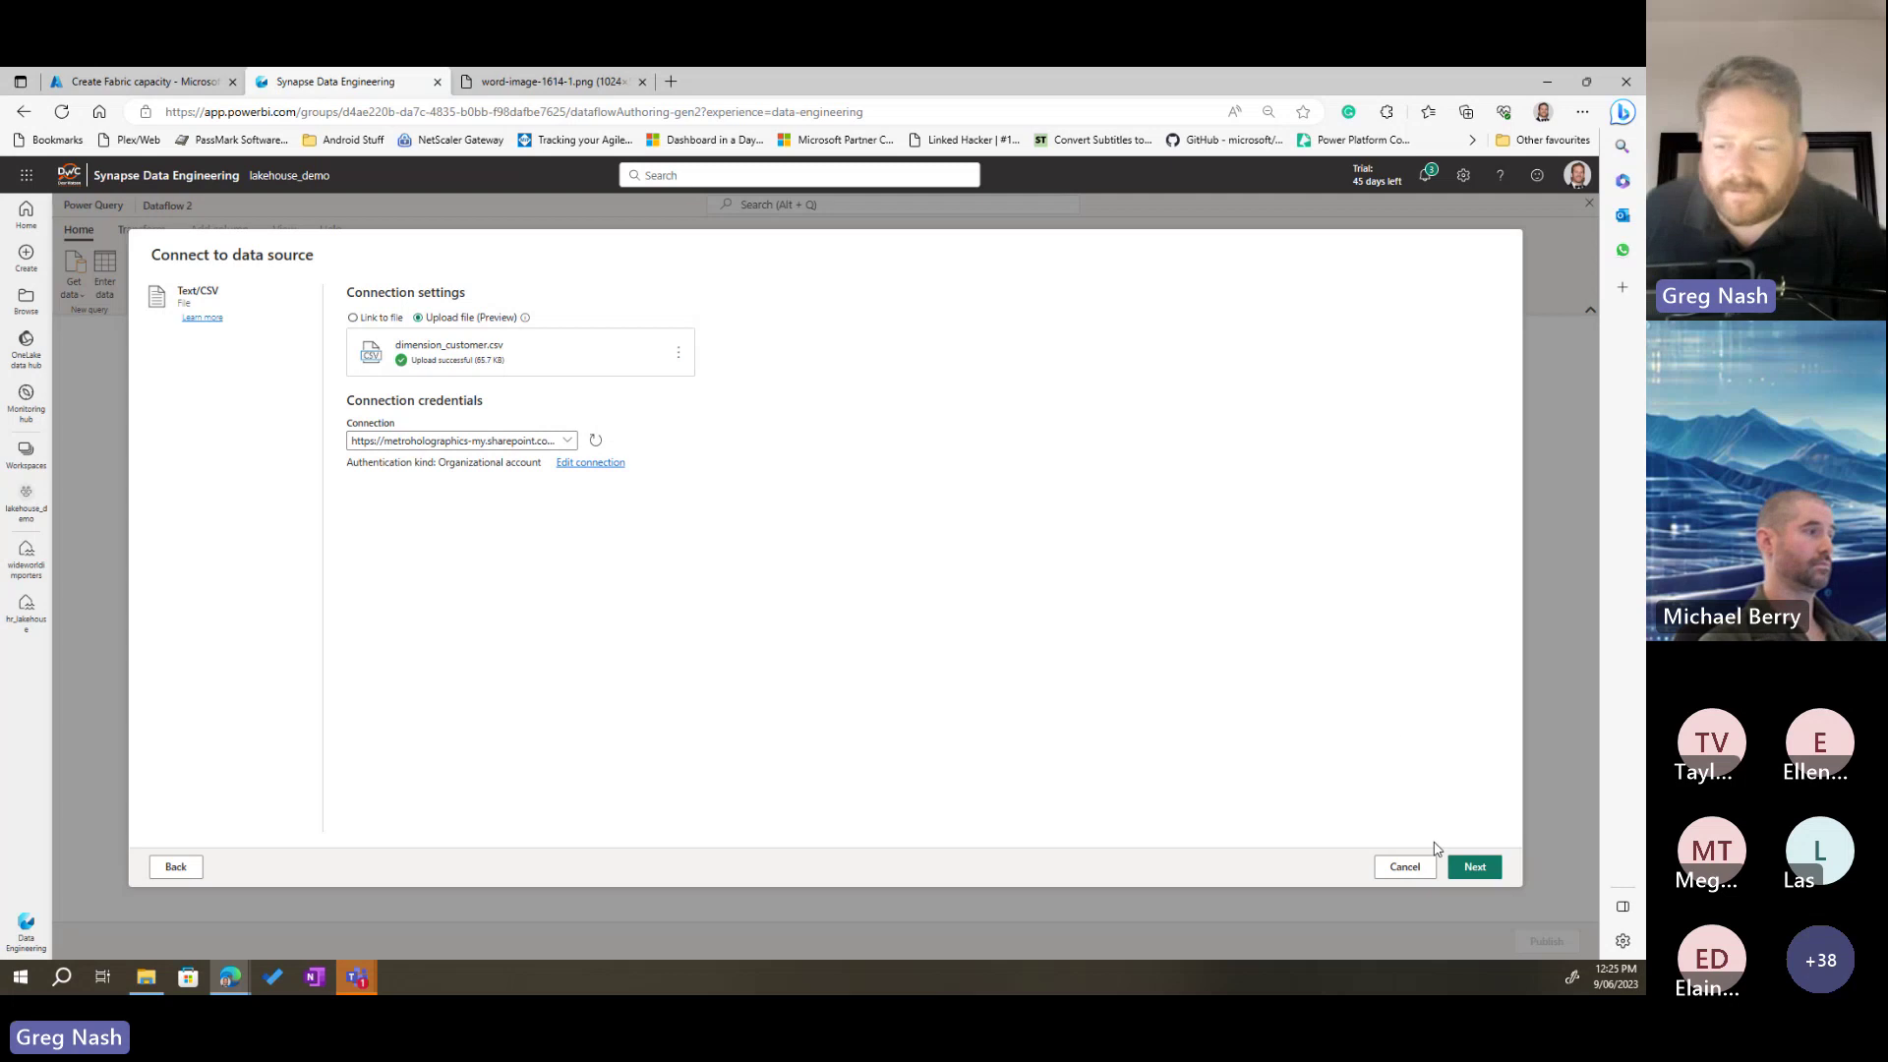
pyautogui.click(1474, 866)
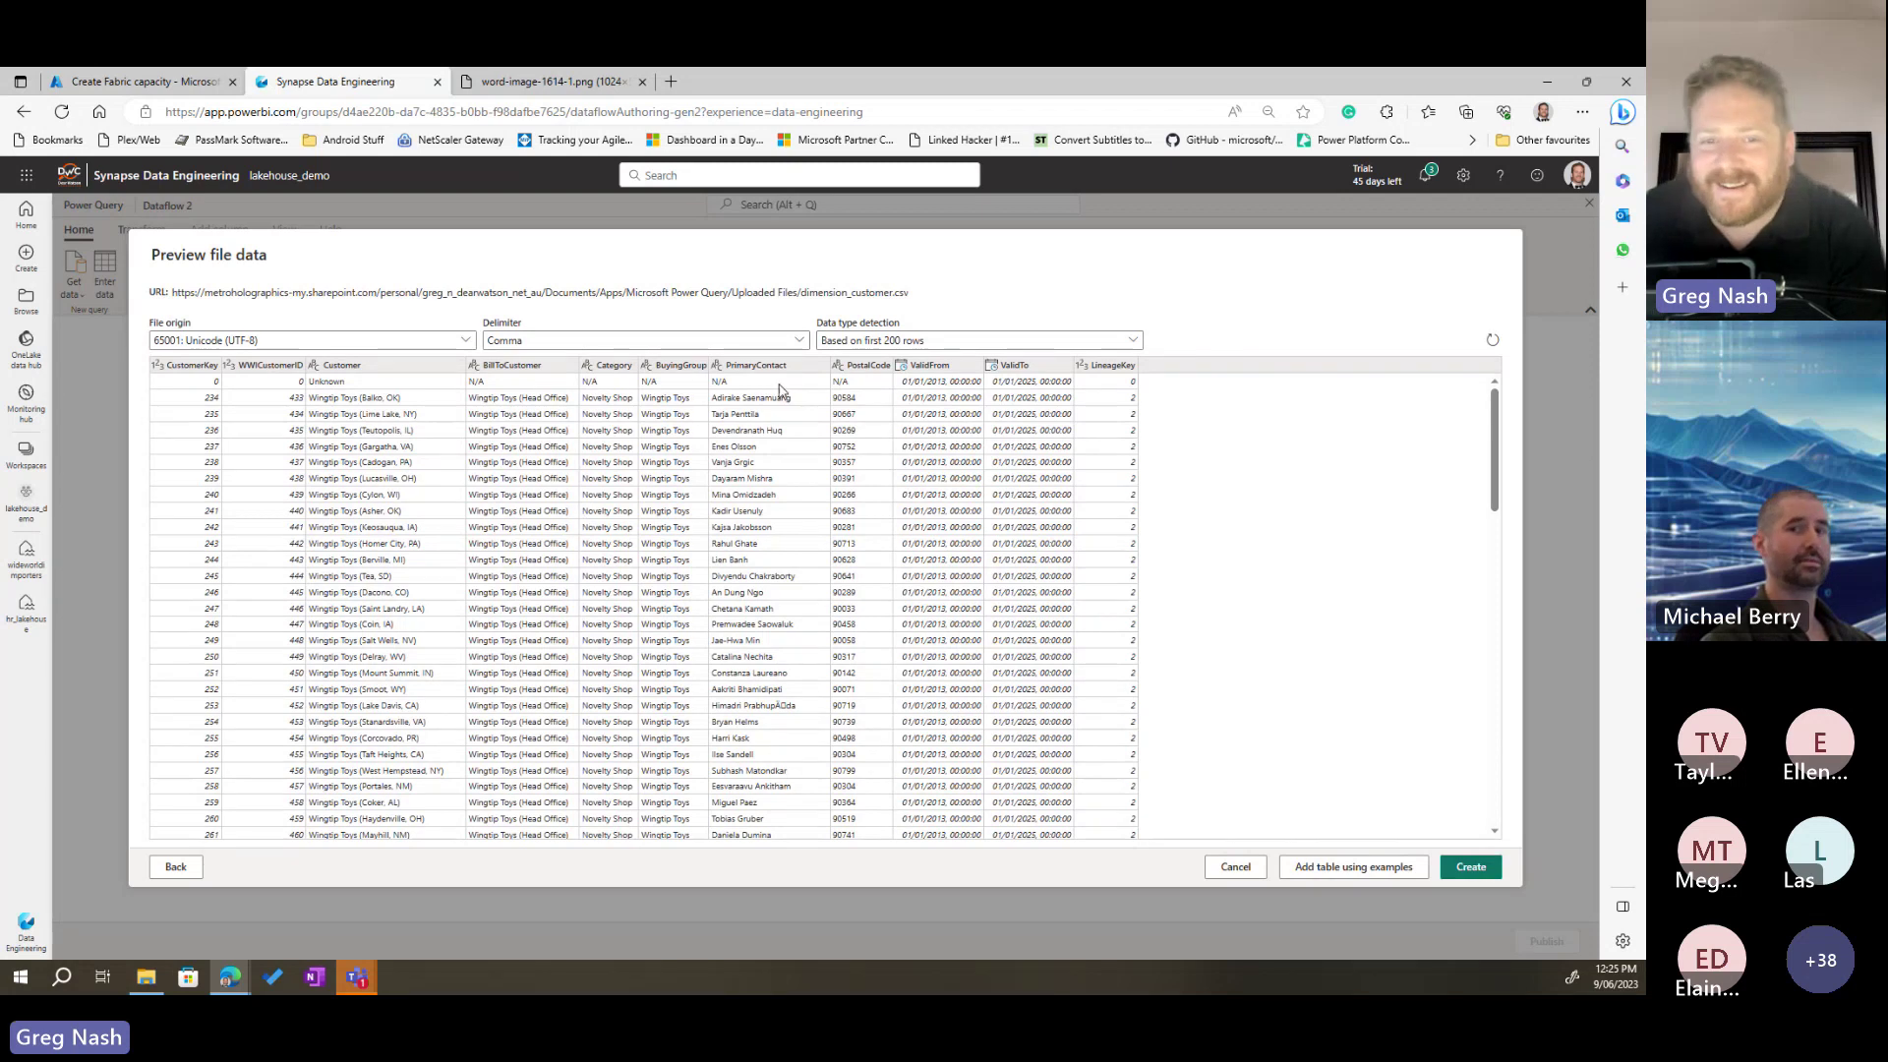
pyautogui.scroll(-10, 1239, 540)
pyautogui.scroll(10, 1012, 547)
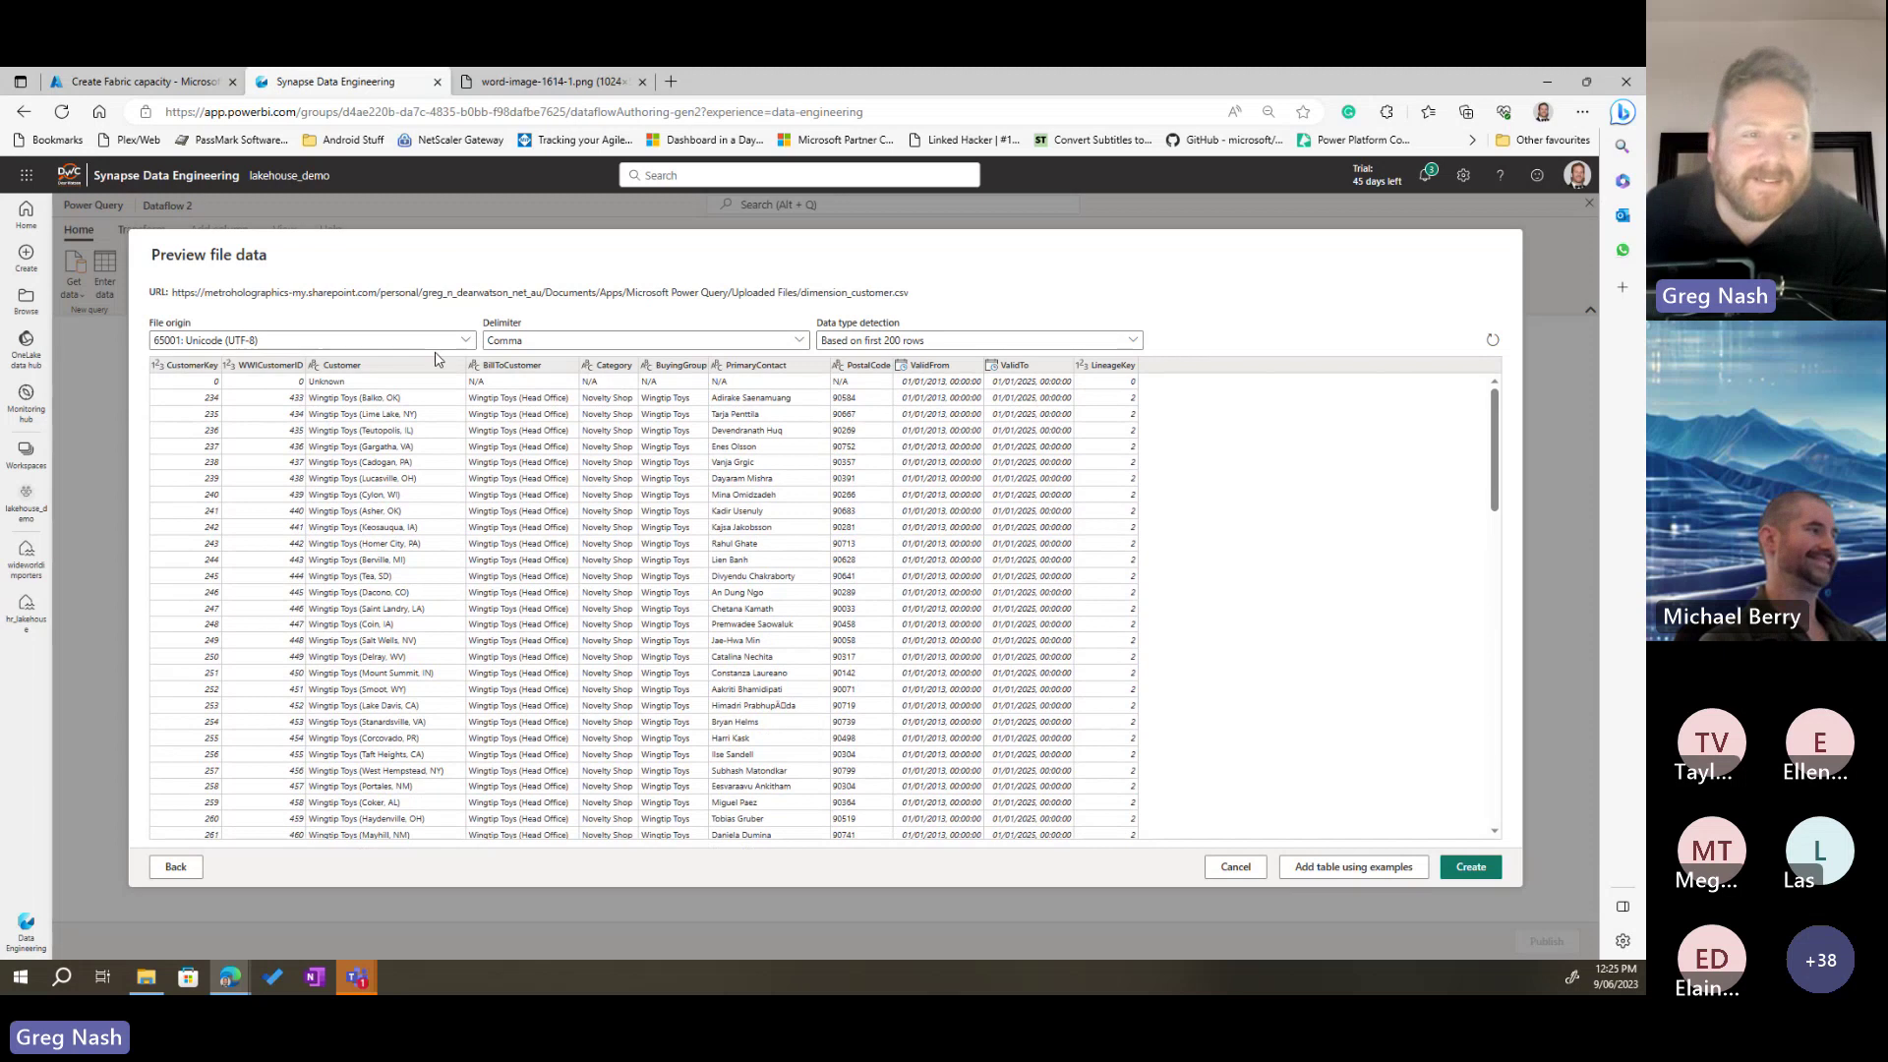
pyautogui.click(1472, 869)
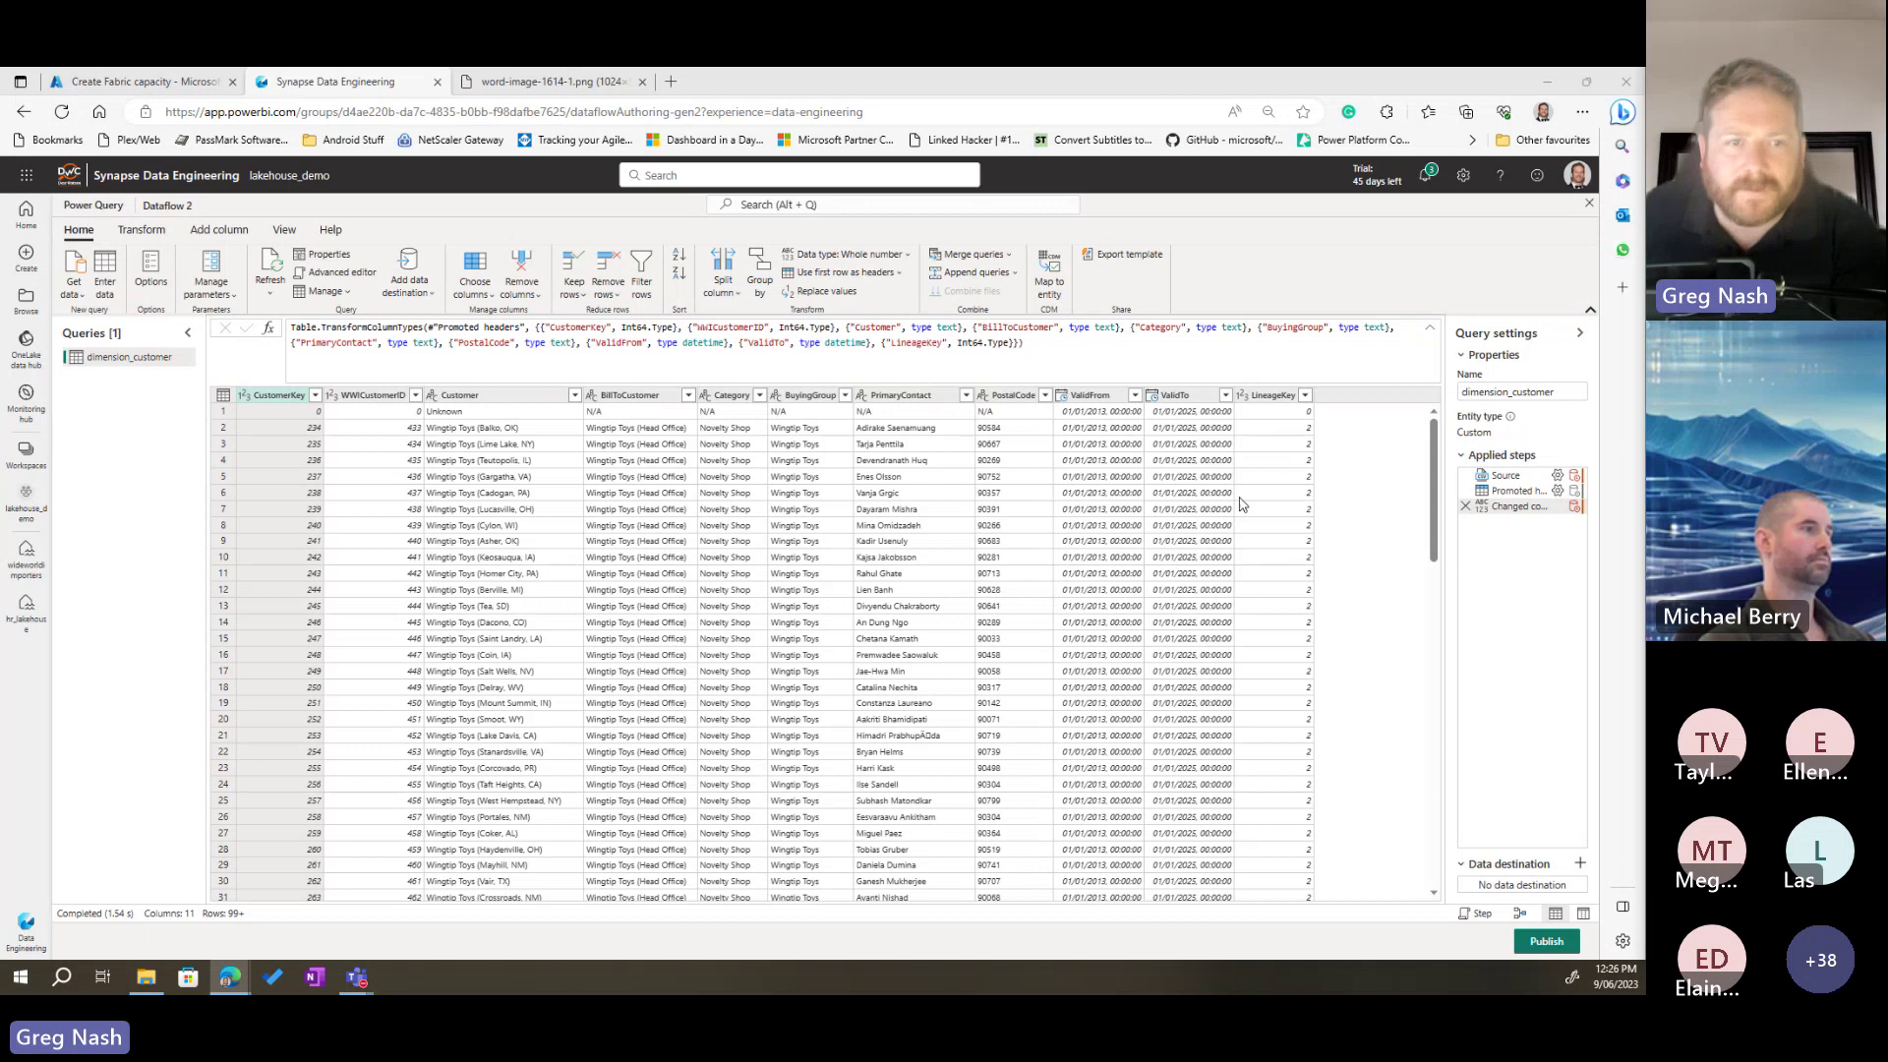
pyautogui.click(1581, 864)
pyautogui.click(1522, 844)
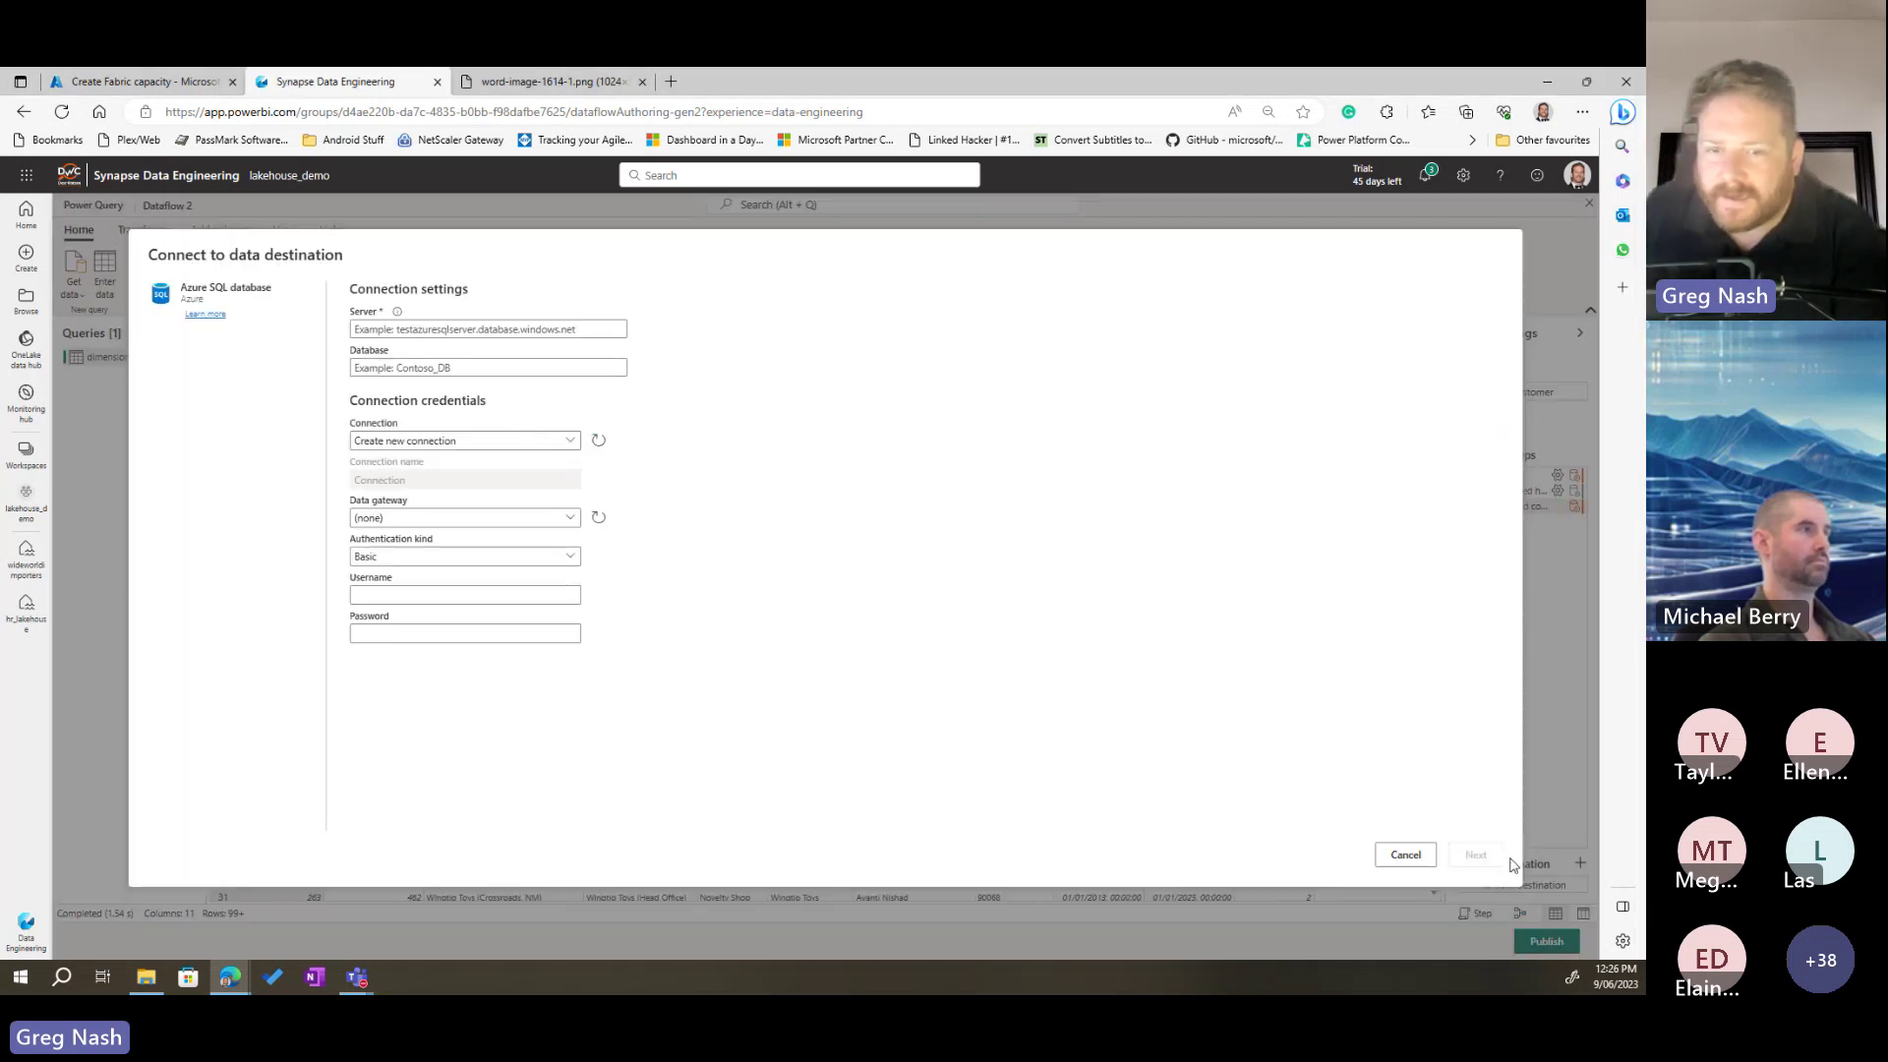
pyautogui.click(1406, 855)
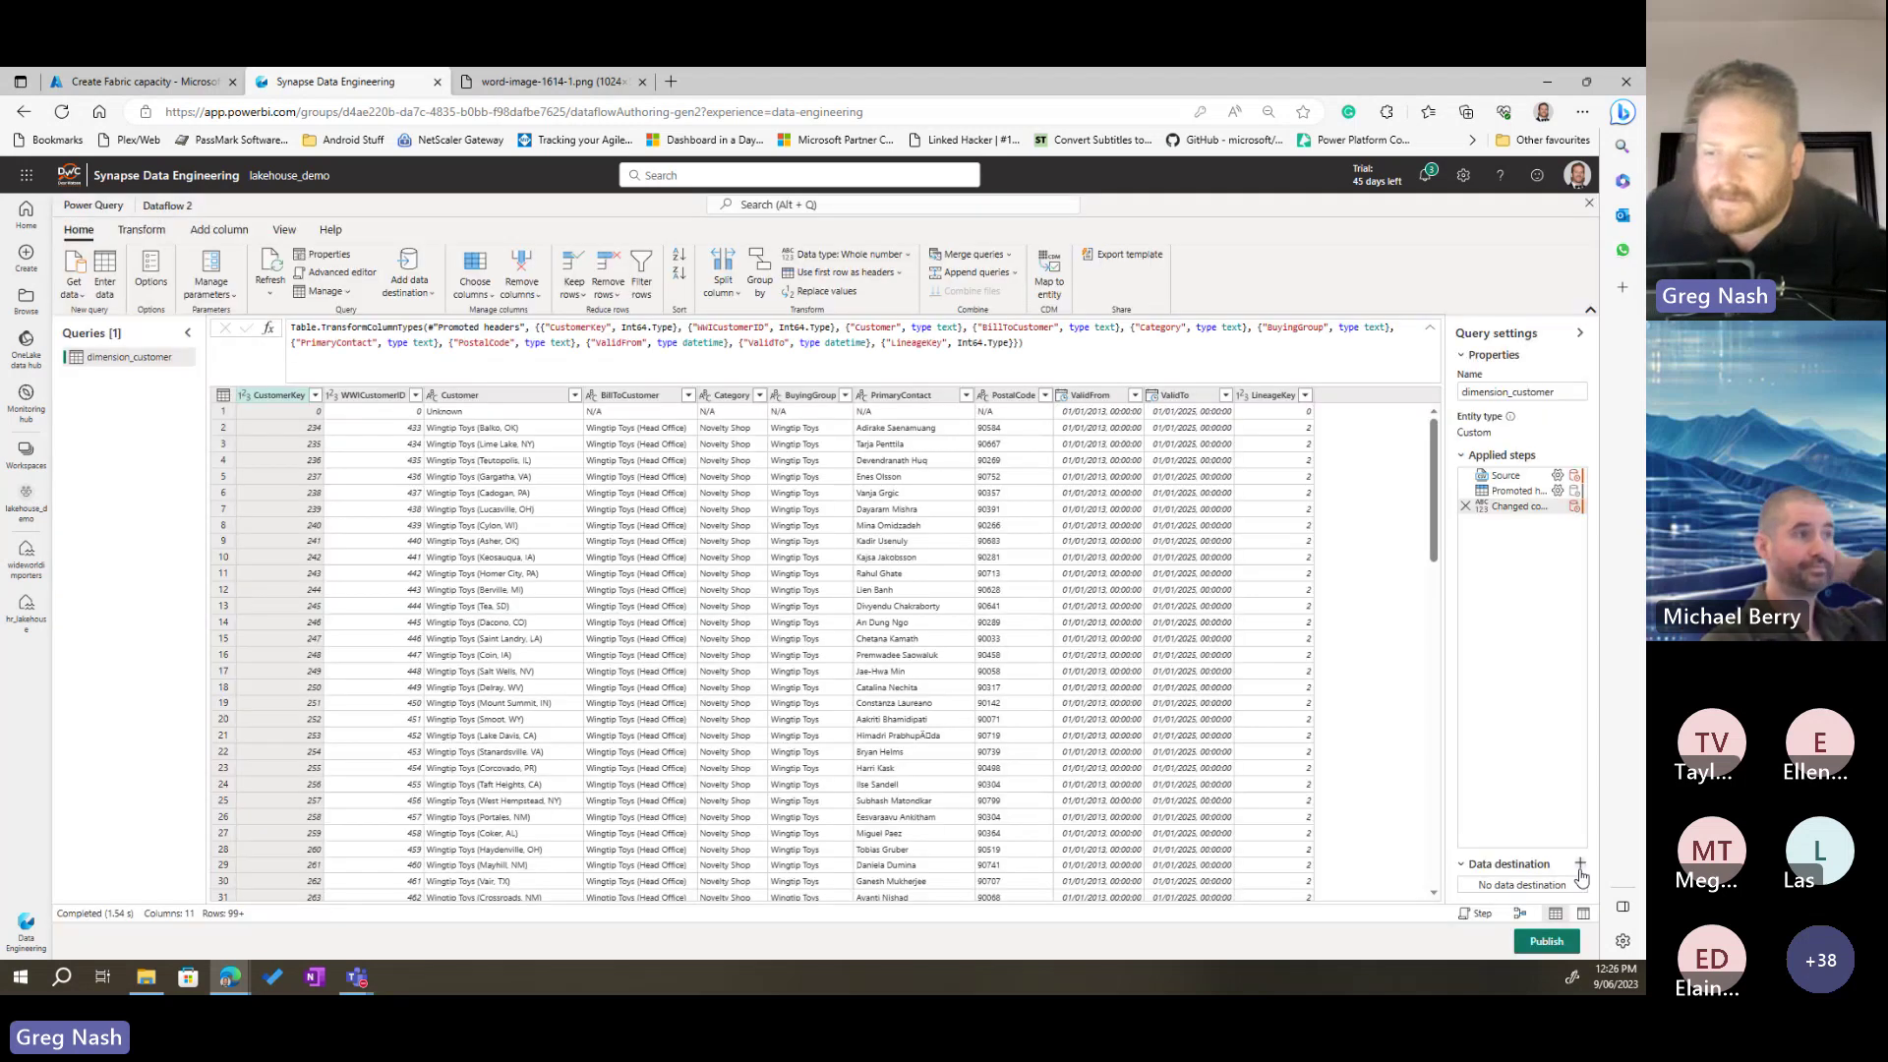
# Step: Add a Lakehouse data destination to the dimension_customer query, using the existing organizational account connection
pyautogui.click(1580, 864)
pyautogui.click(1522, 865)
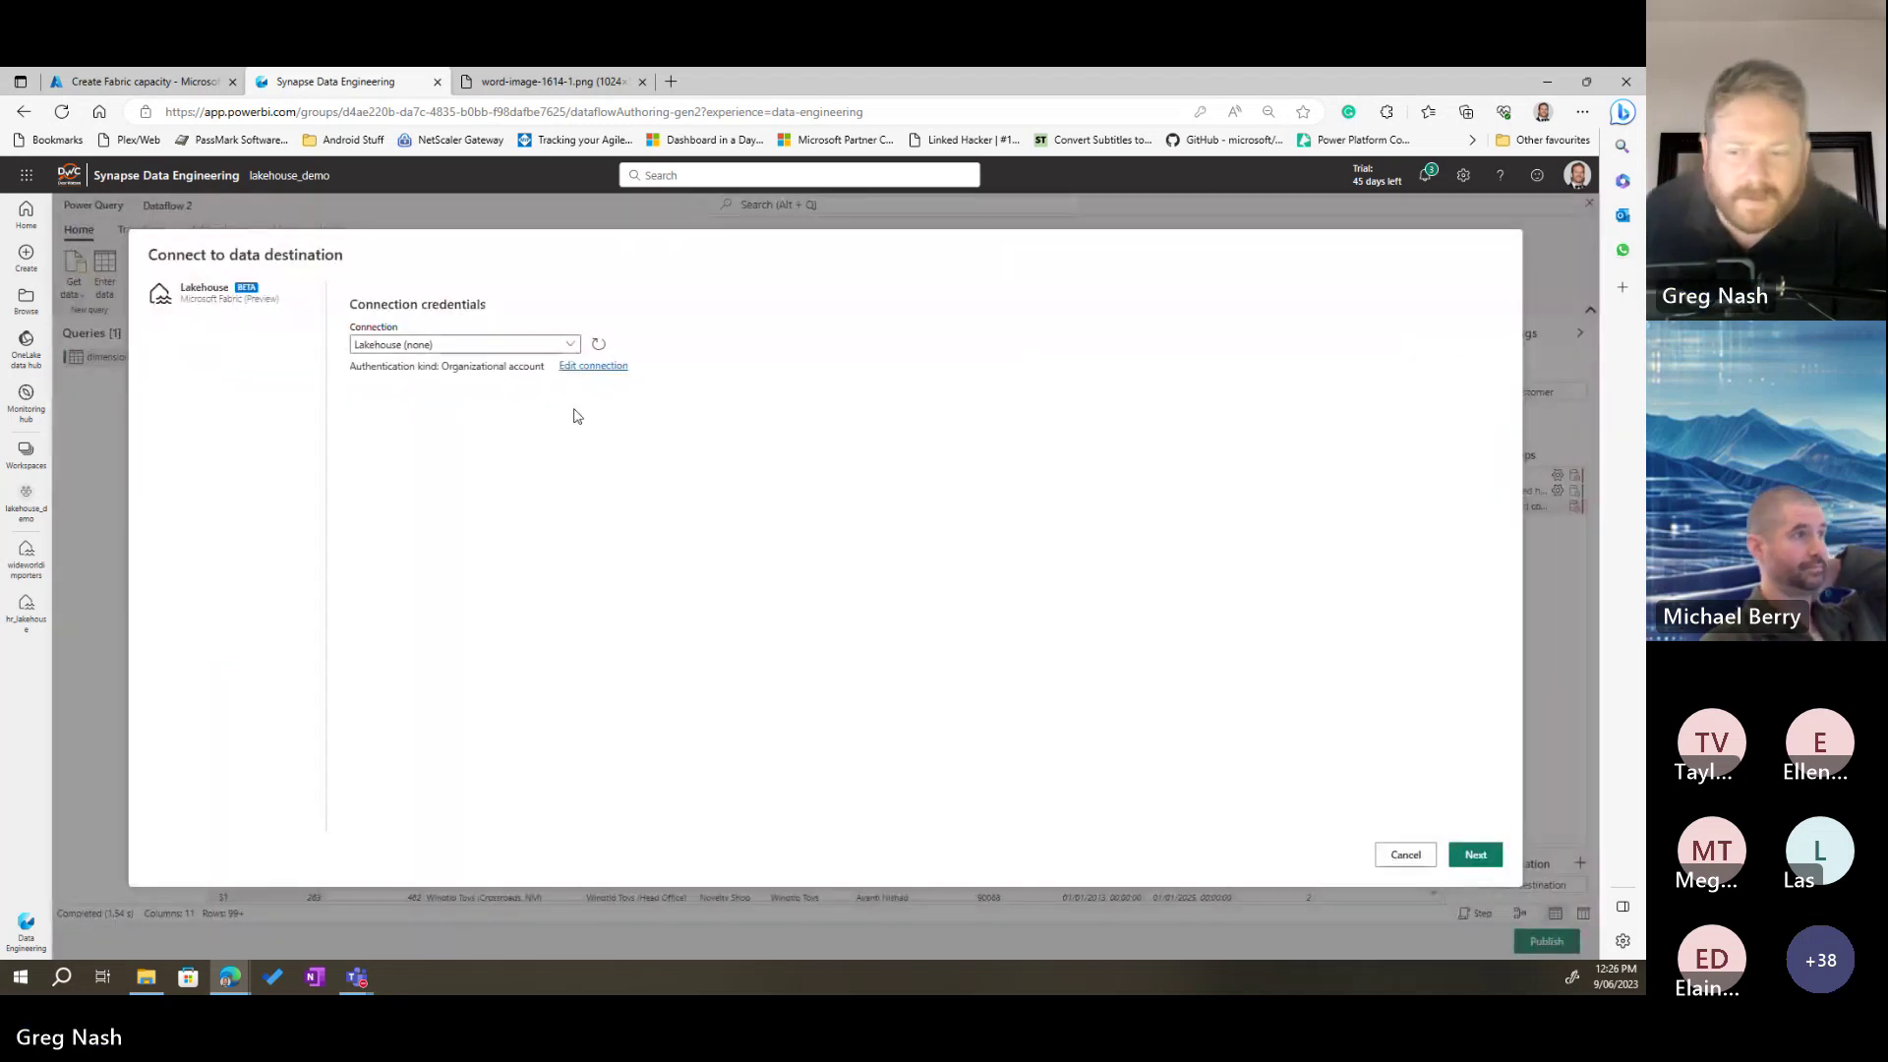
pyautogui.click(1478, 857)
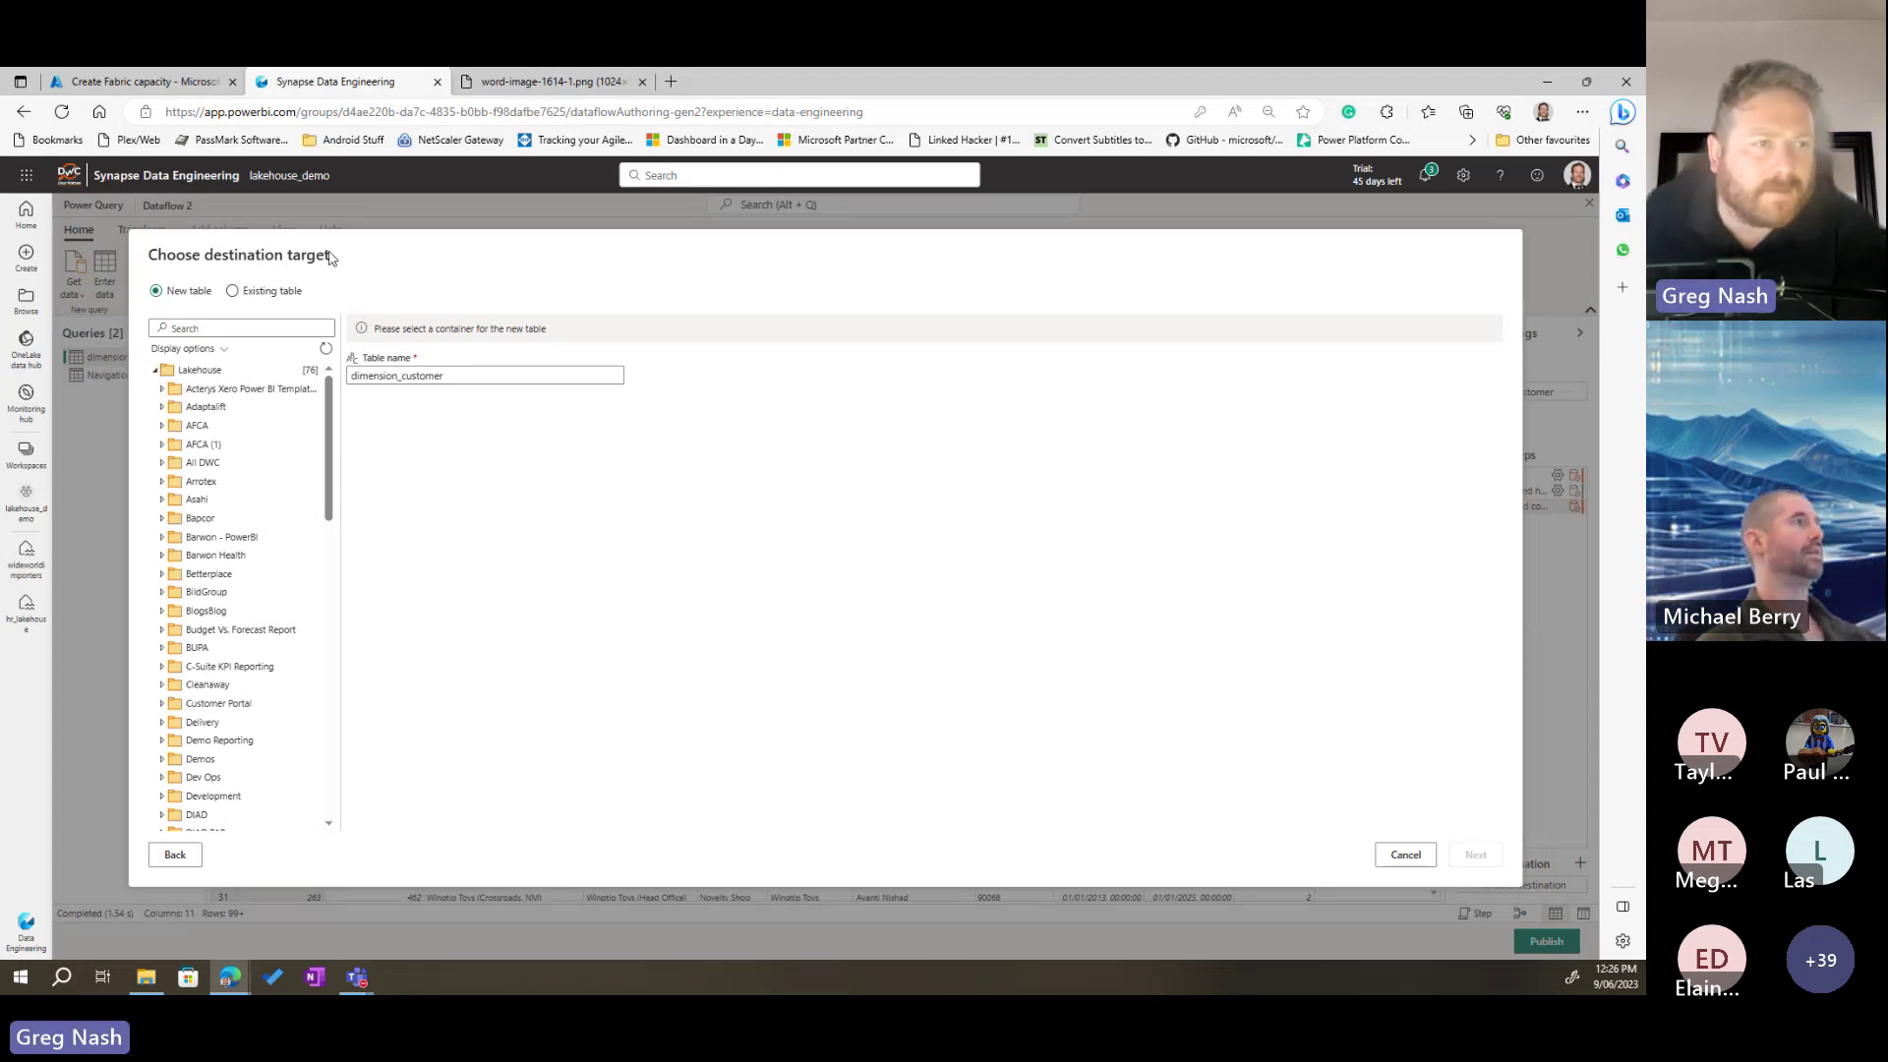
# Step: Search the destination targets for lakehouse and expand the lakehouse_demo workspace
pyautogui.click(231, 326)
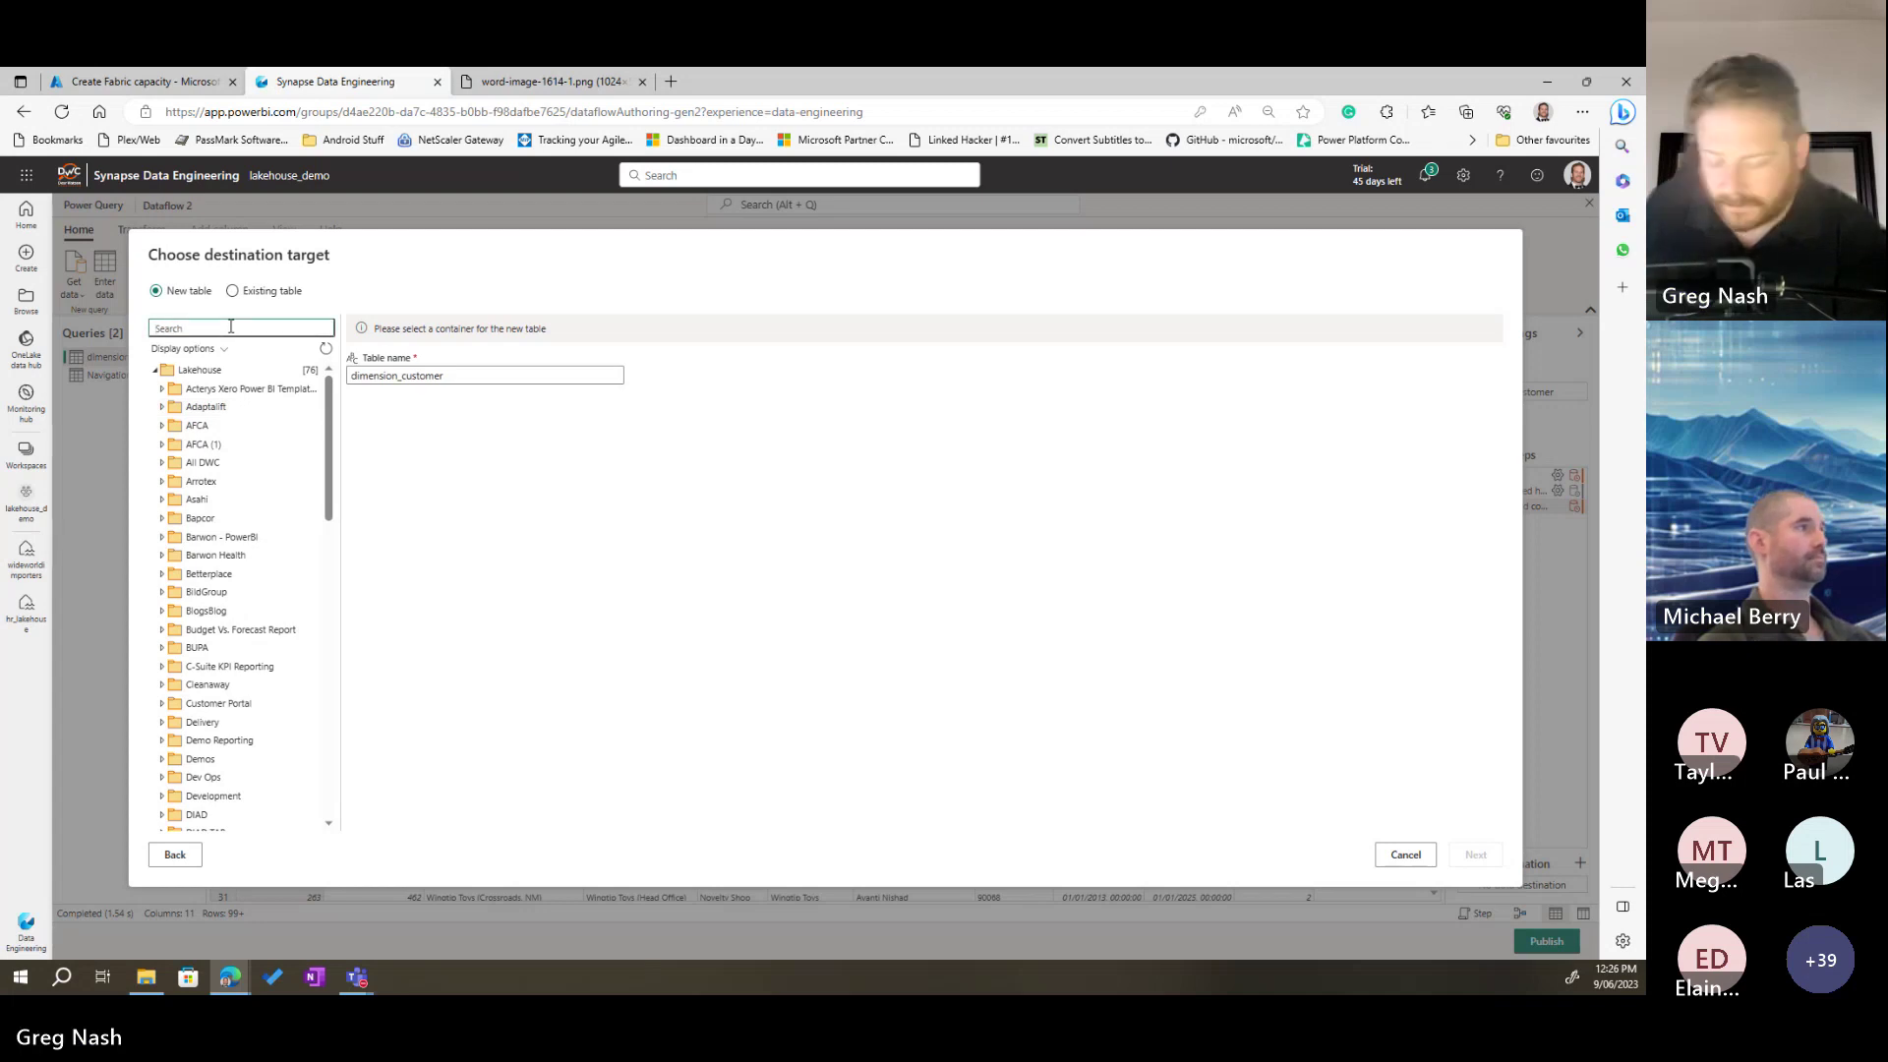
pyautogui.write('lakehouse')
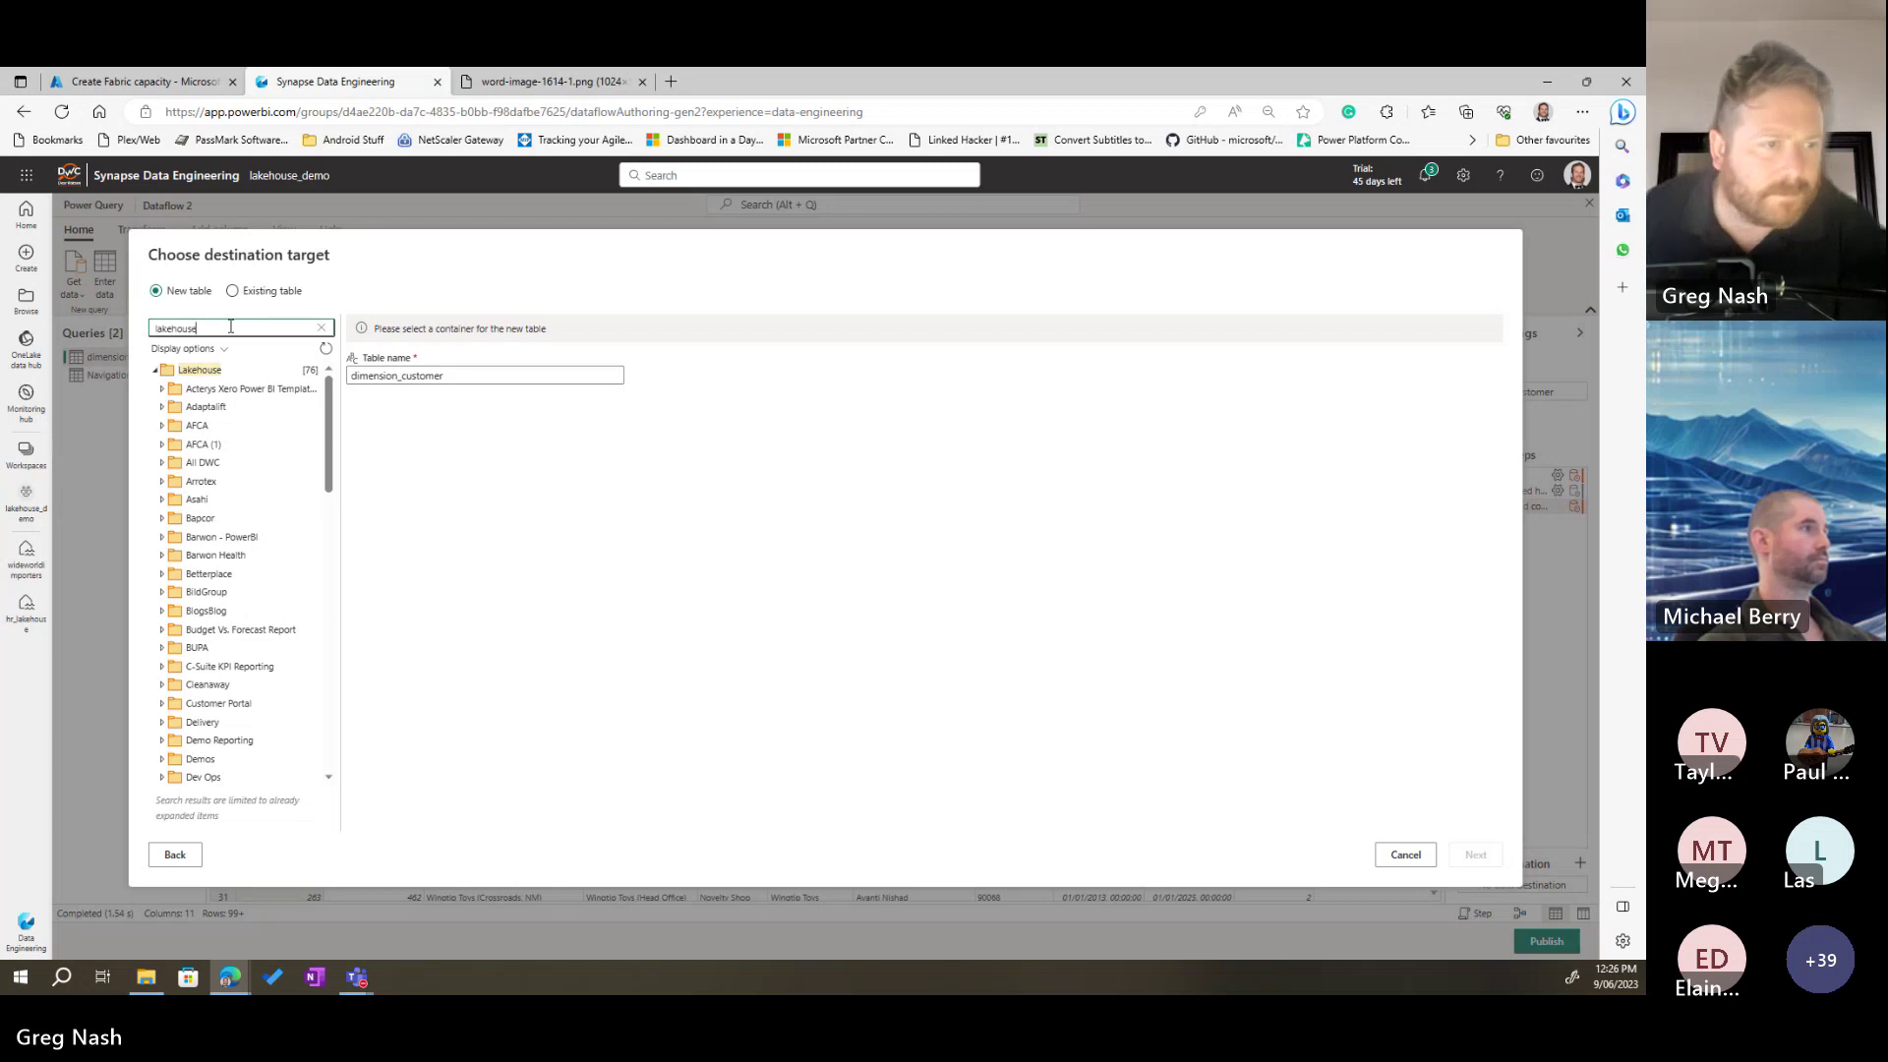
pyautogui.scroll(-2, 222, 444)
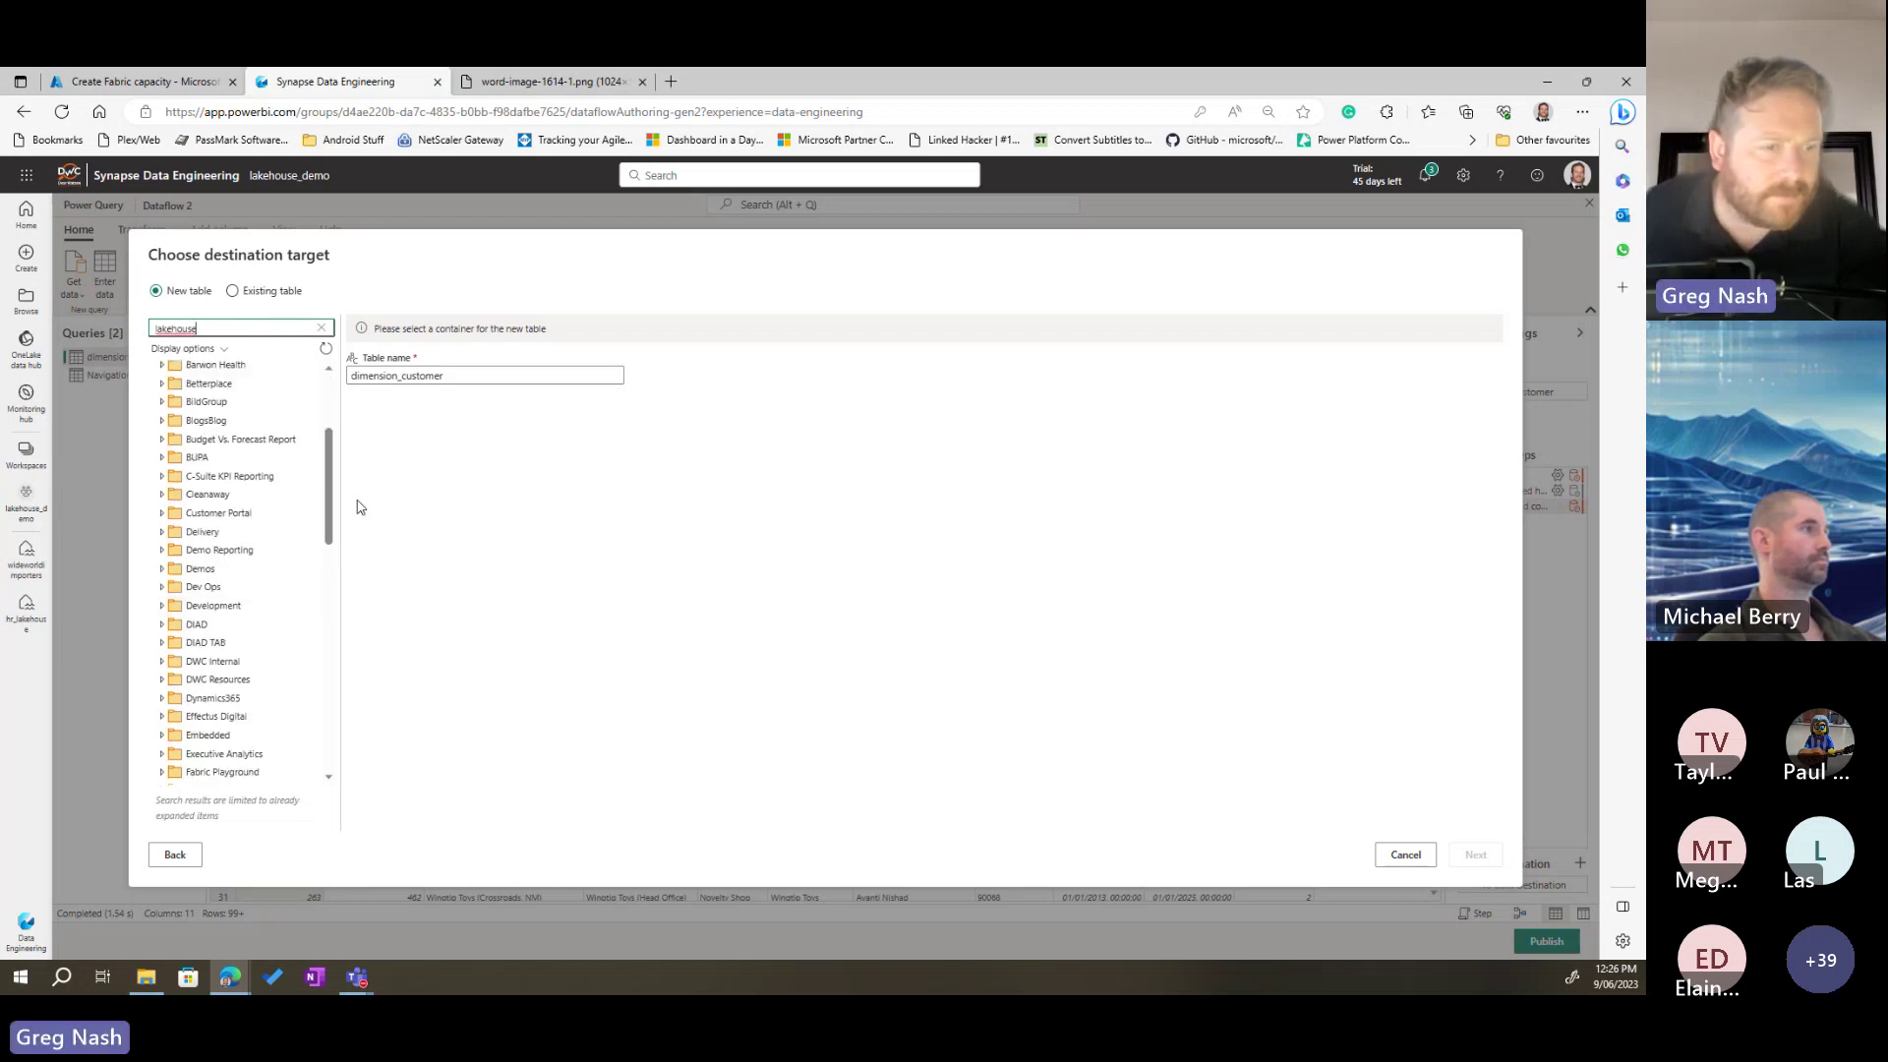
pyautogui.scroll(-3, 236, 511)
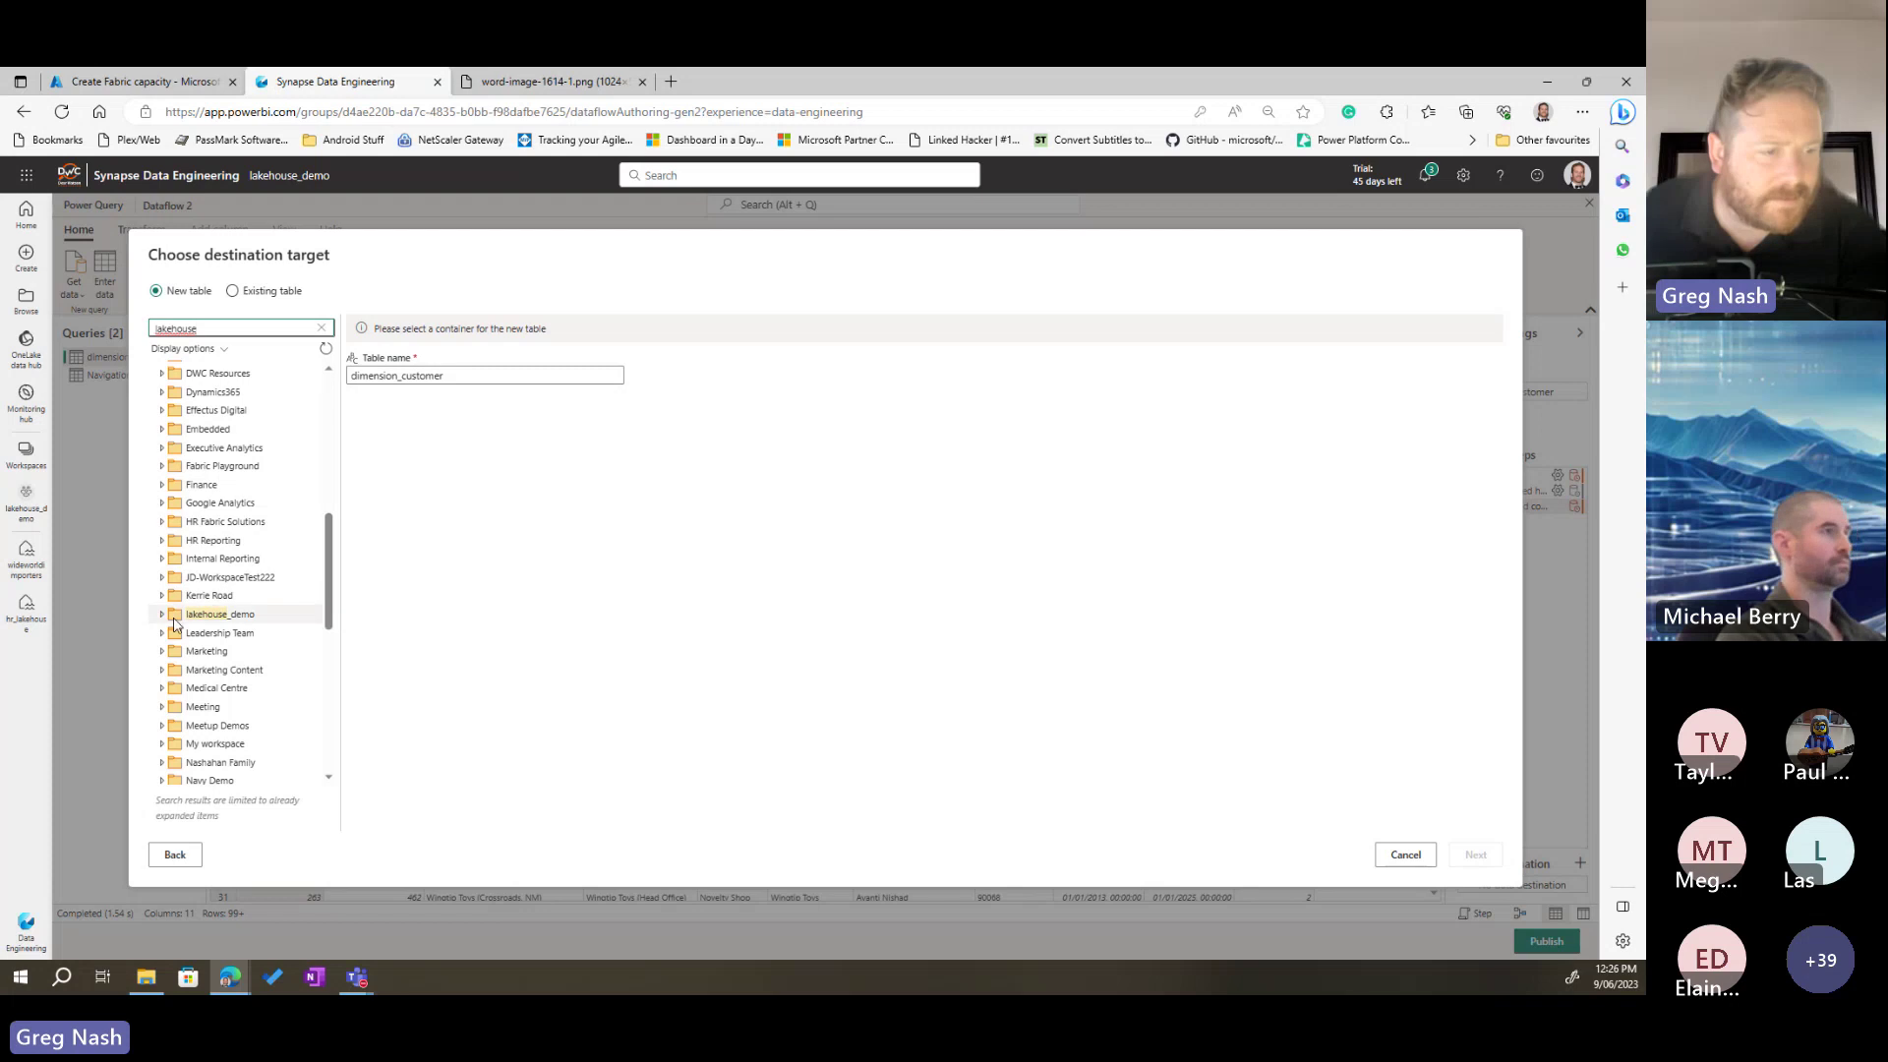
pyautogui.click(165, 615)
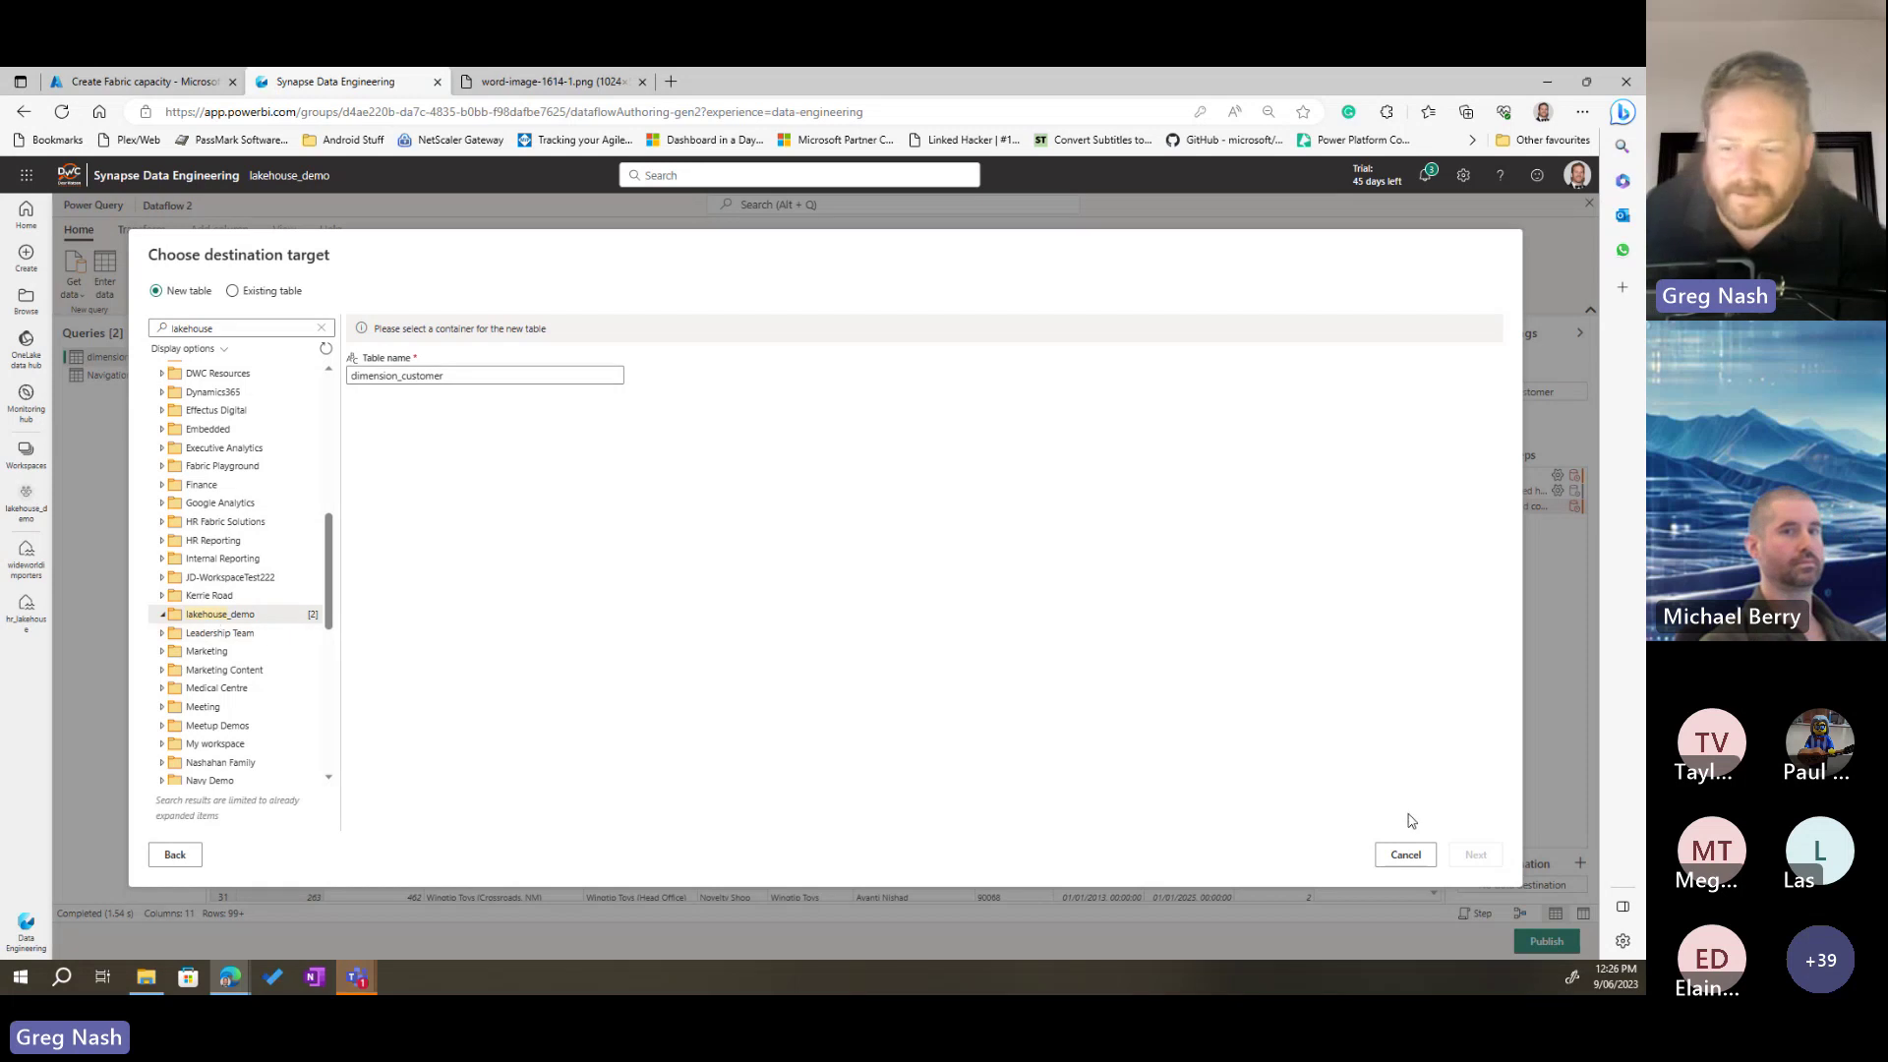
pyautogui.click(163, 615)
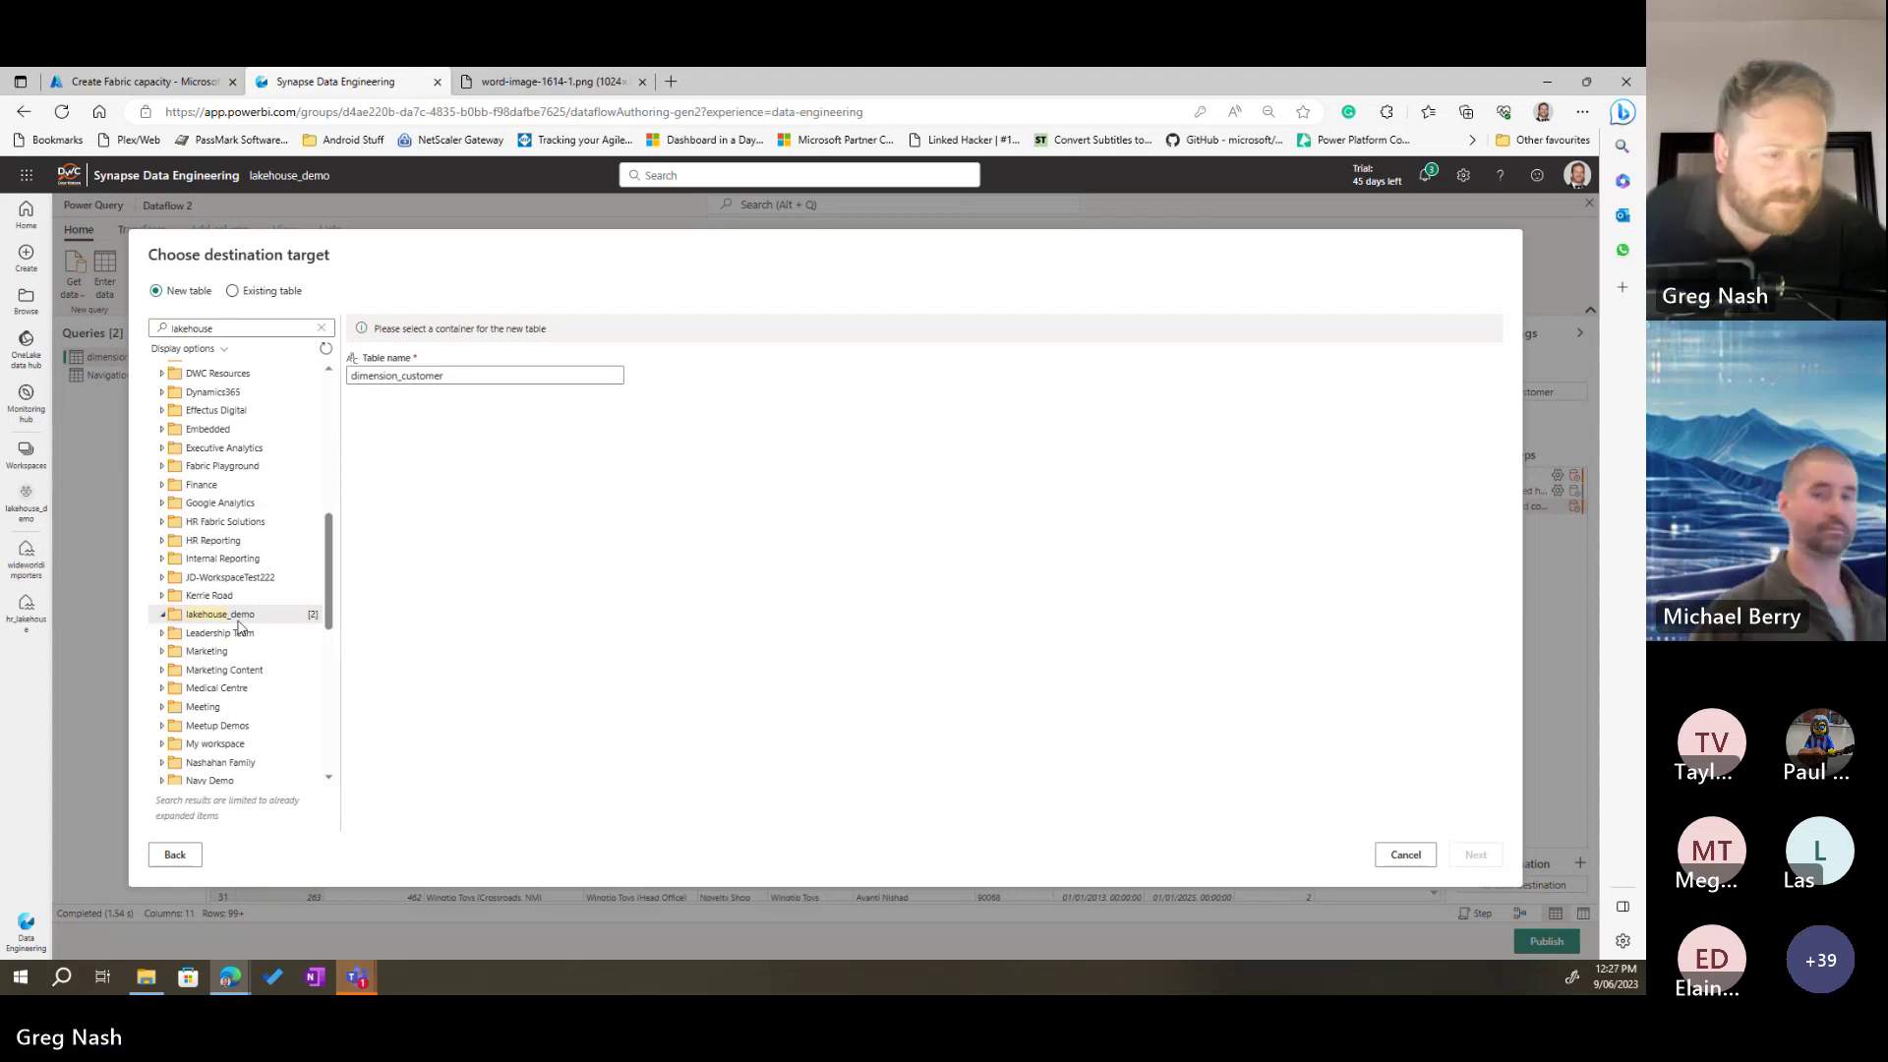
pyautogui.scroll(2, 241, 621)
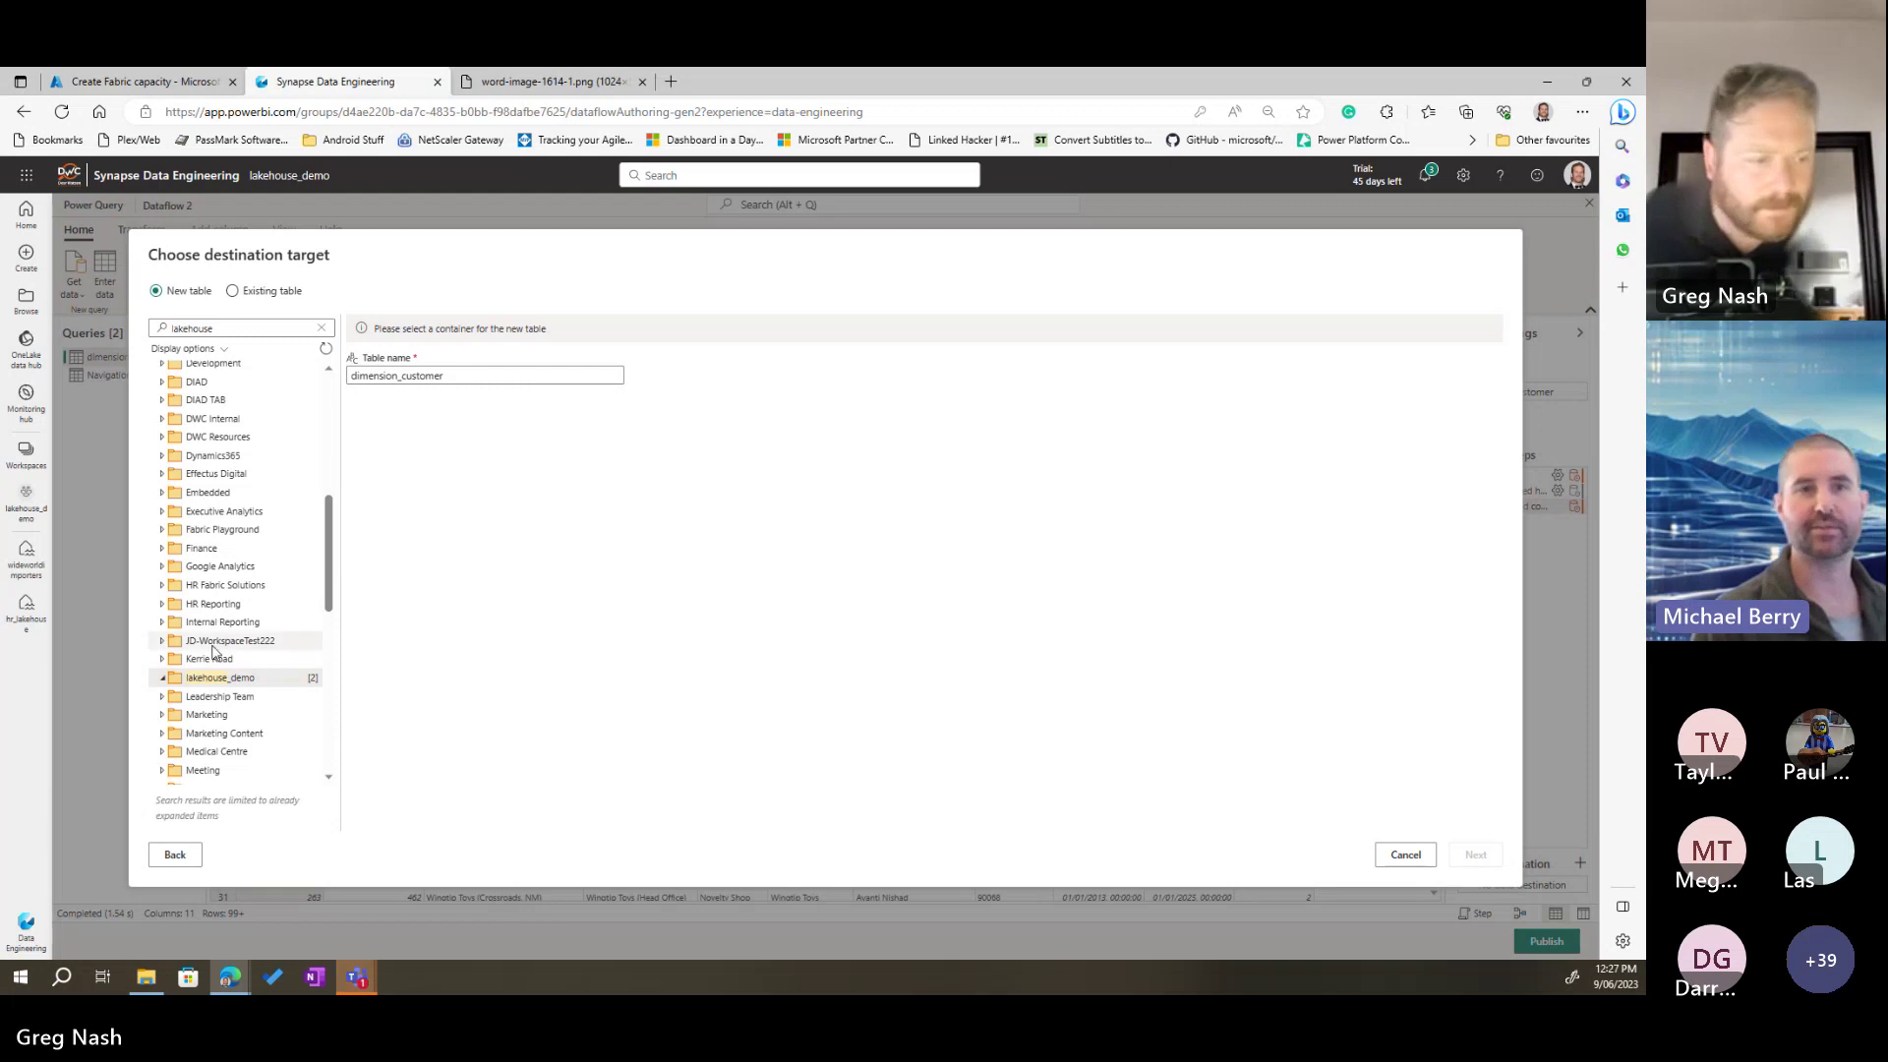
# Step: Clear the target search, set the destination to a new dimension_customer table in wideworldimporters, and save the settings with the Replace update method
pyautogui.click(219, 327)
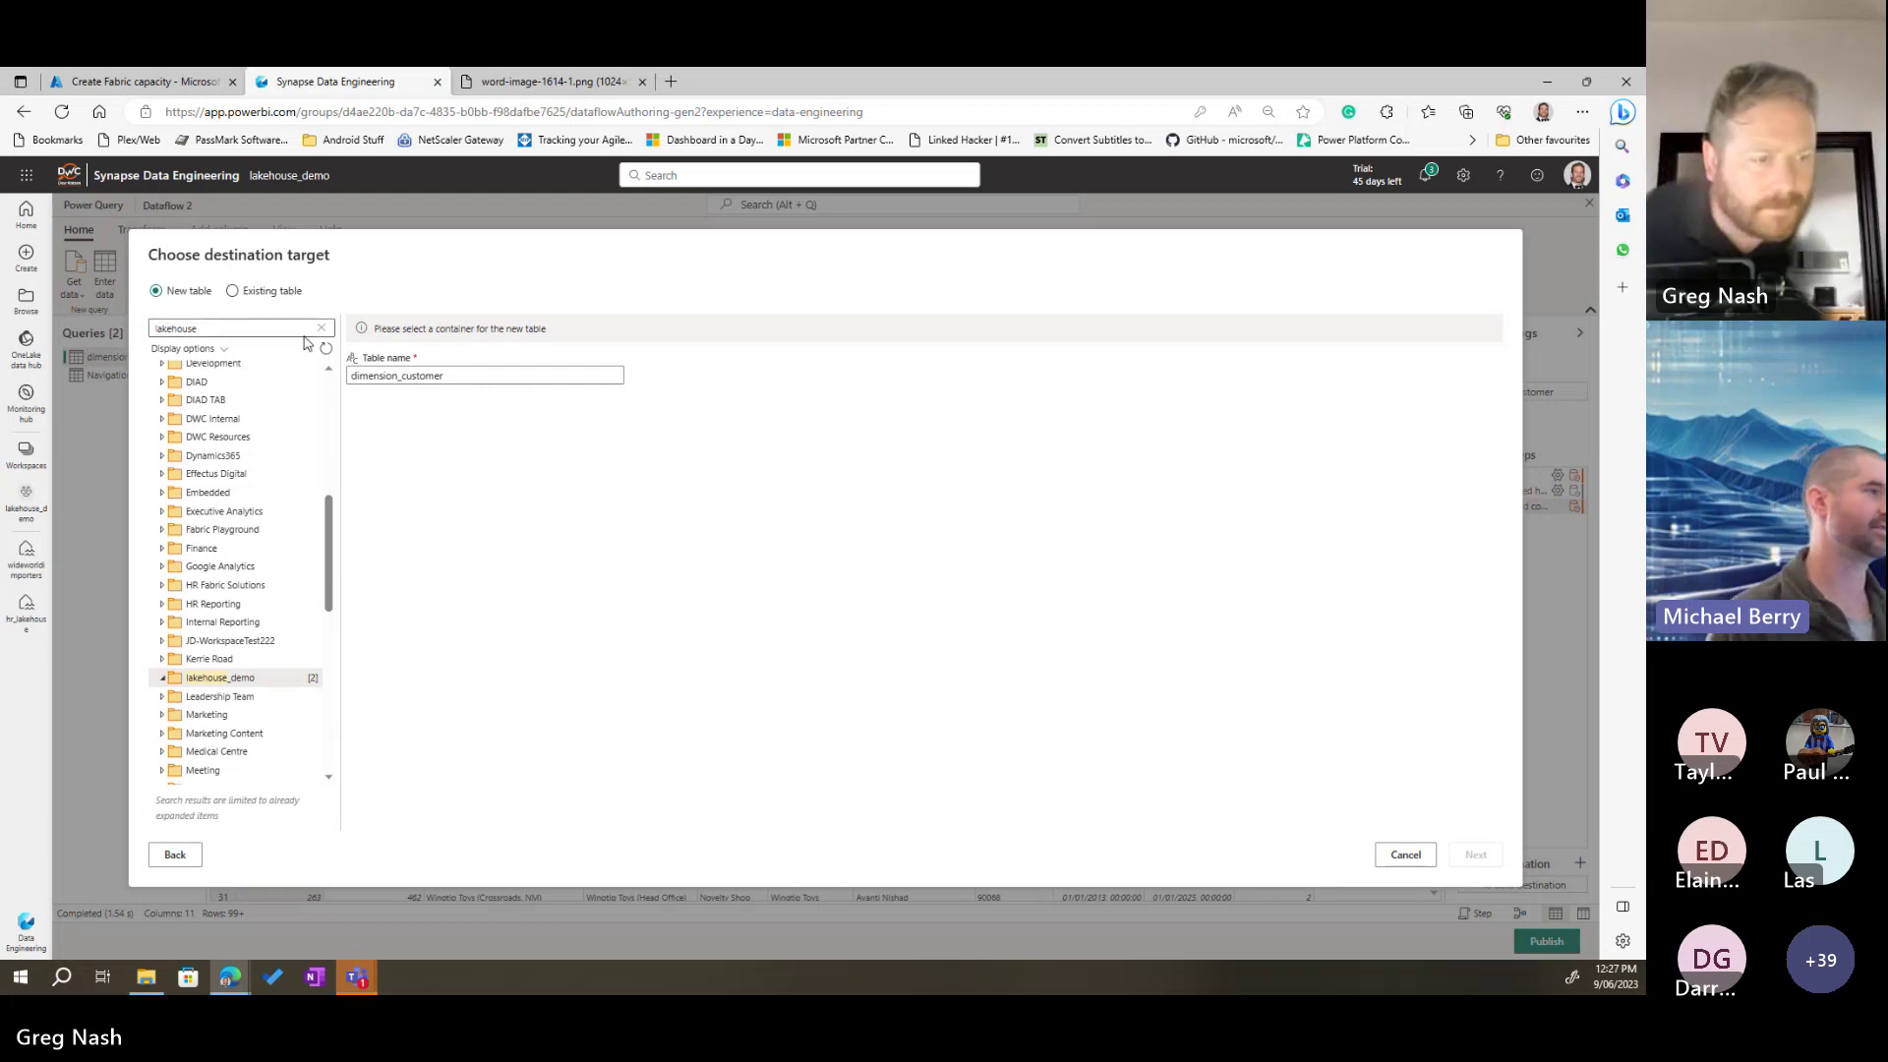
pyautogui.moveTo(295, 328); pyautogui.dragTo(147, 342)
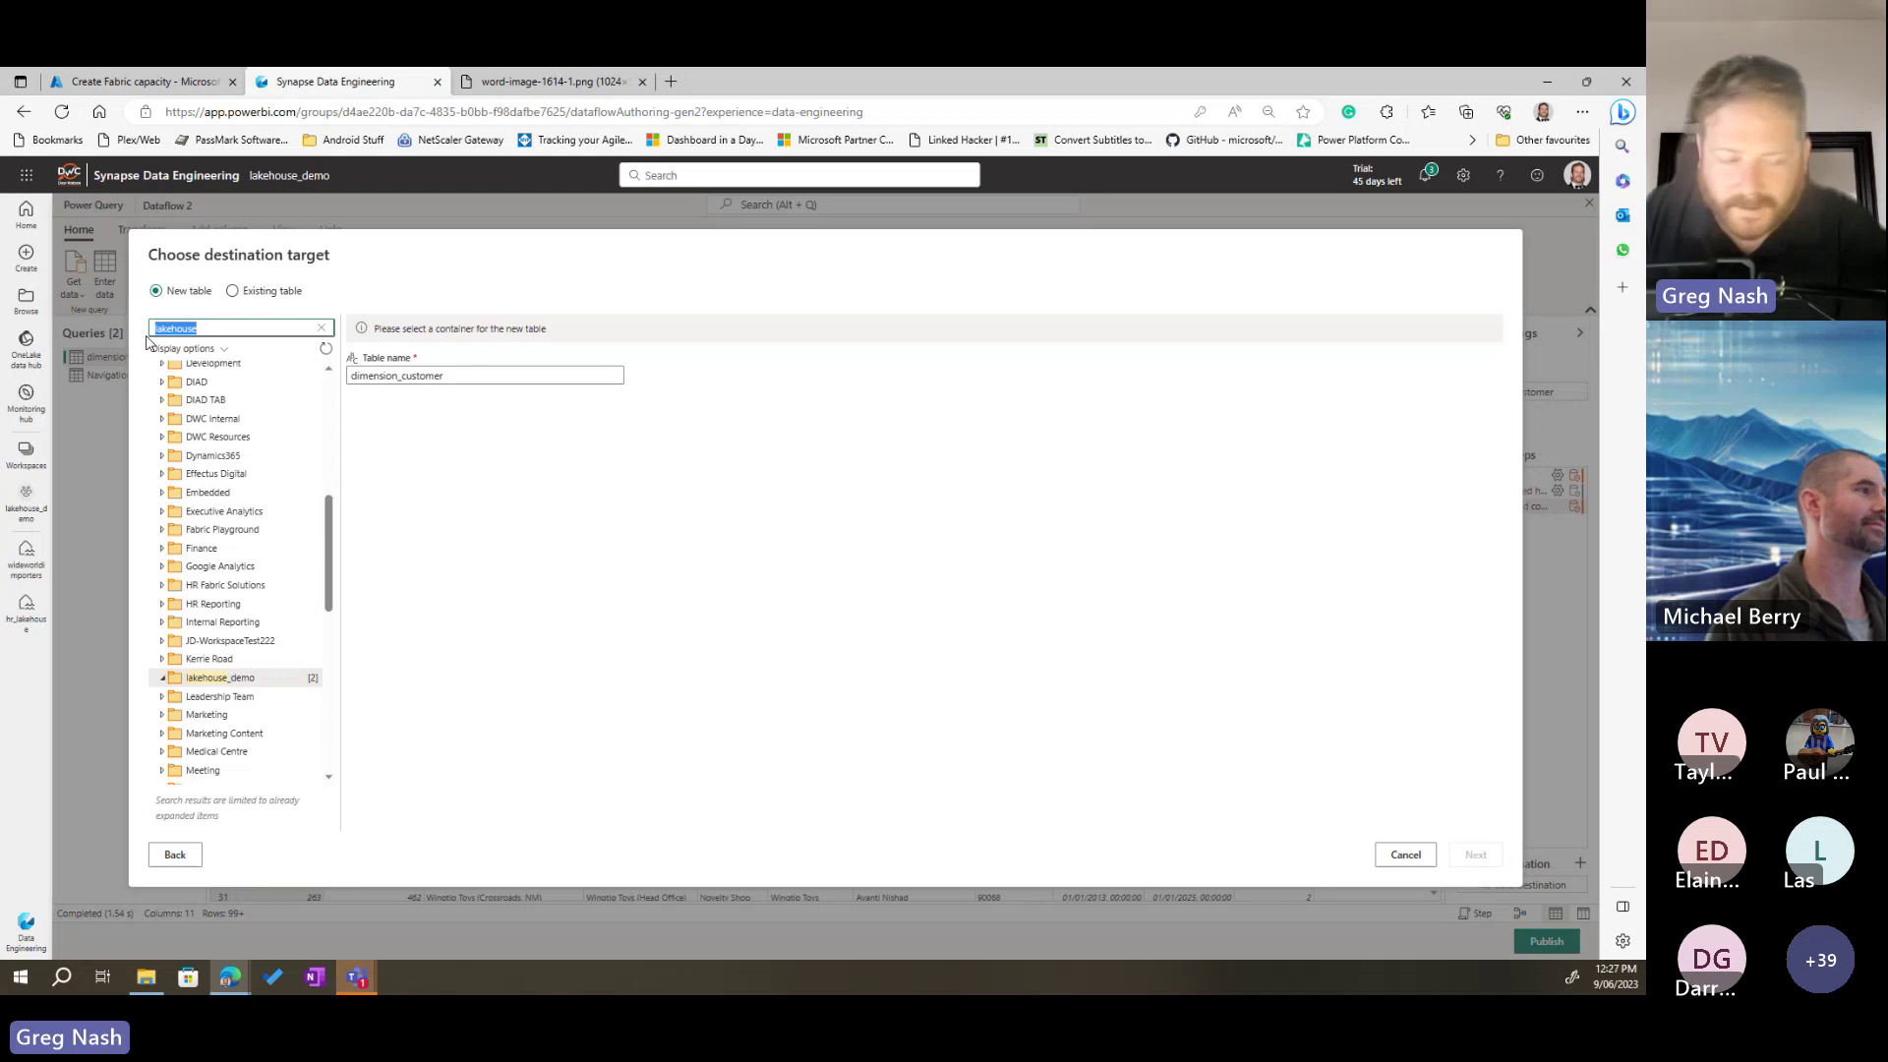
pyautogui.press('BackSpace')
pyautogui.scroll(-5, 257, 631)
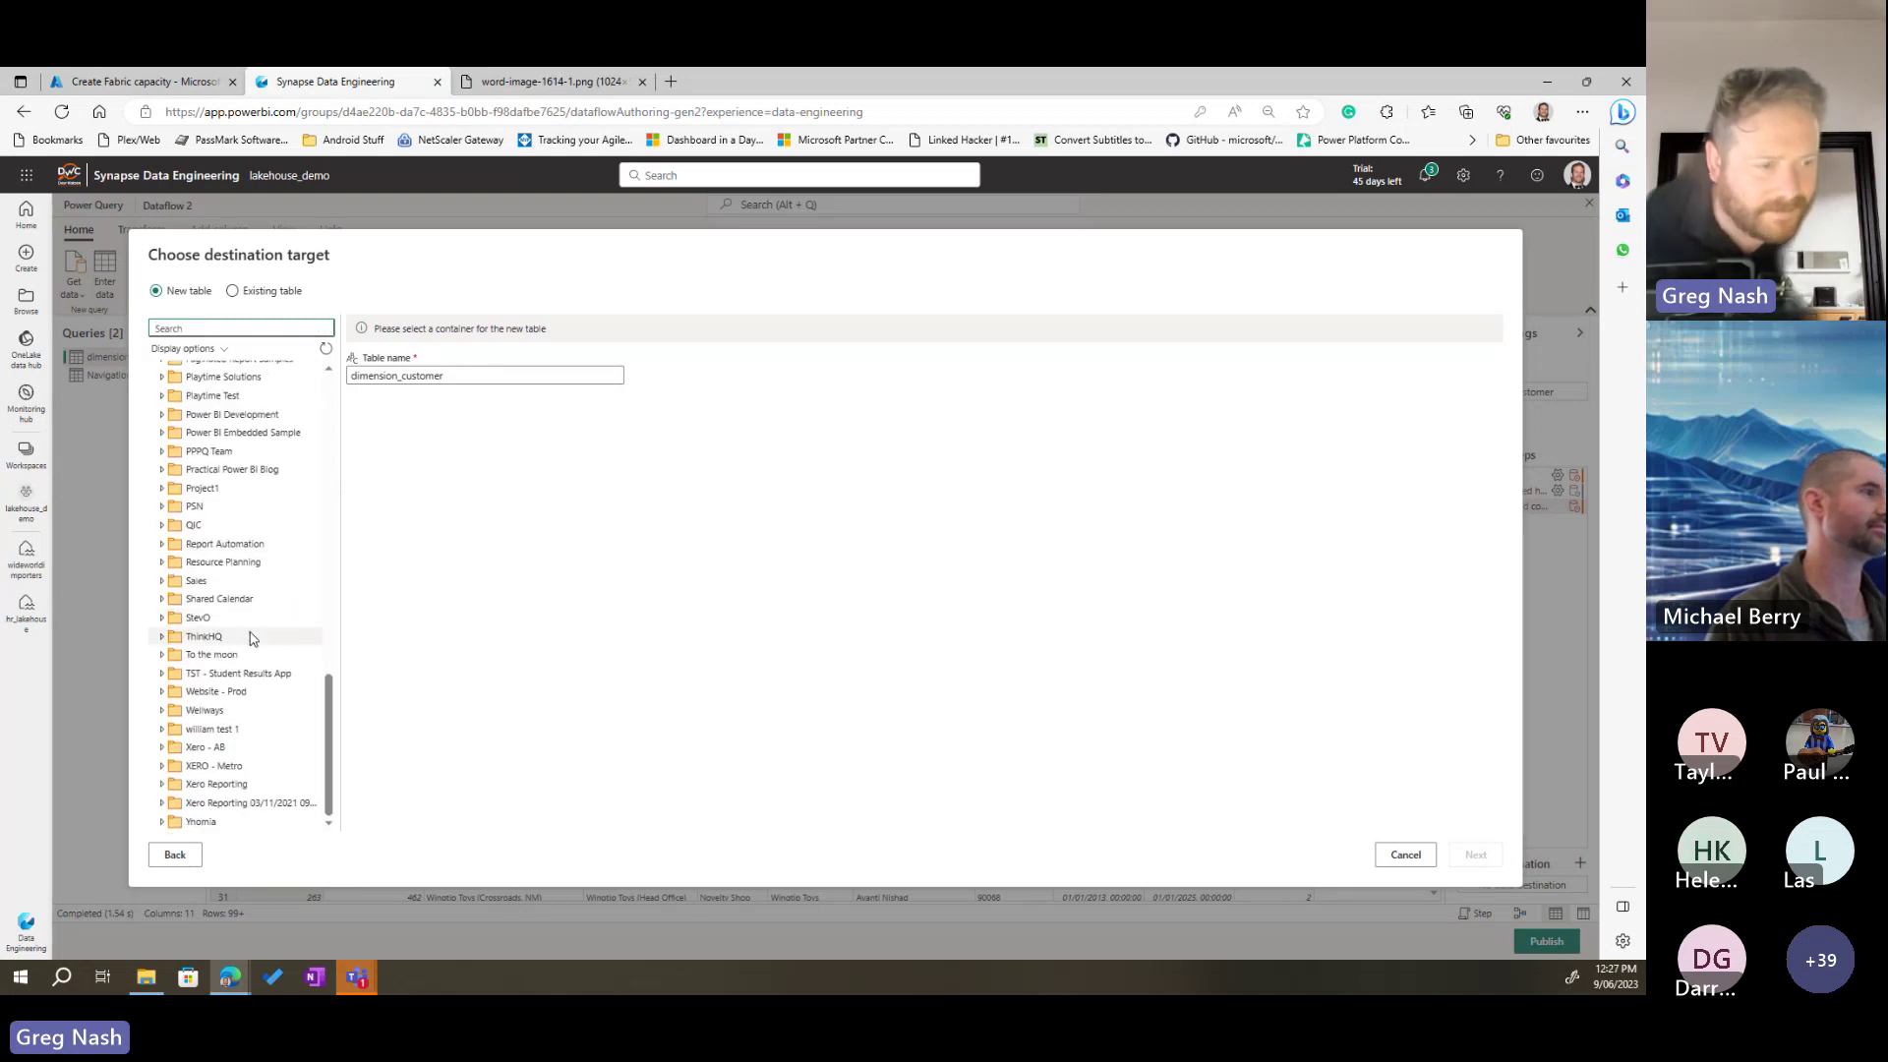
pyautogui.scroll(3, 216, 600)
pyautogui.scroll(3, 217, 601)
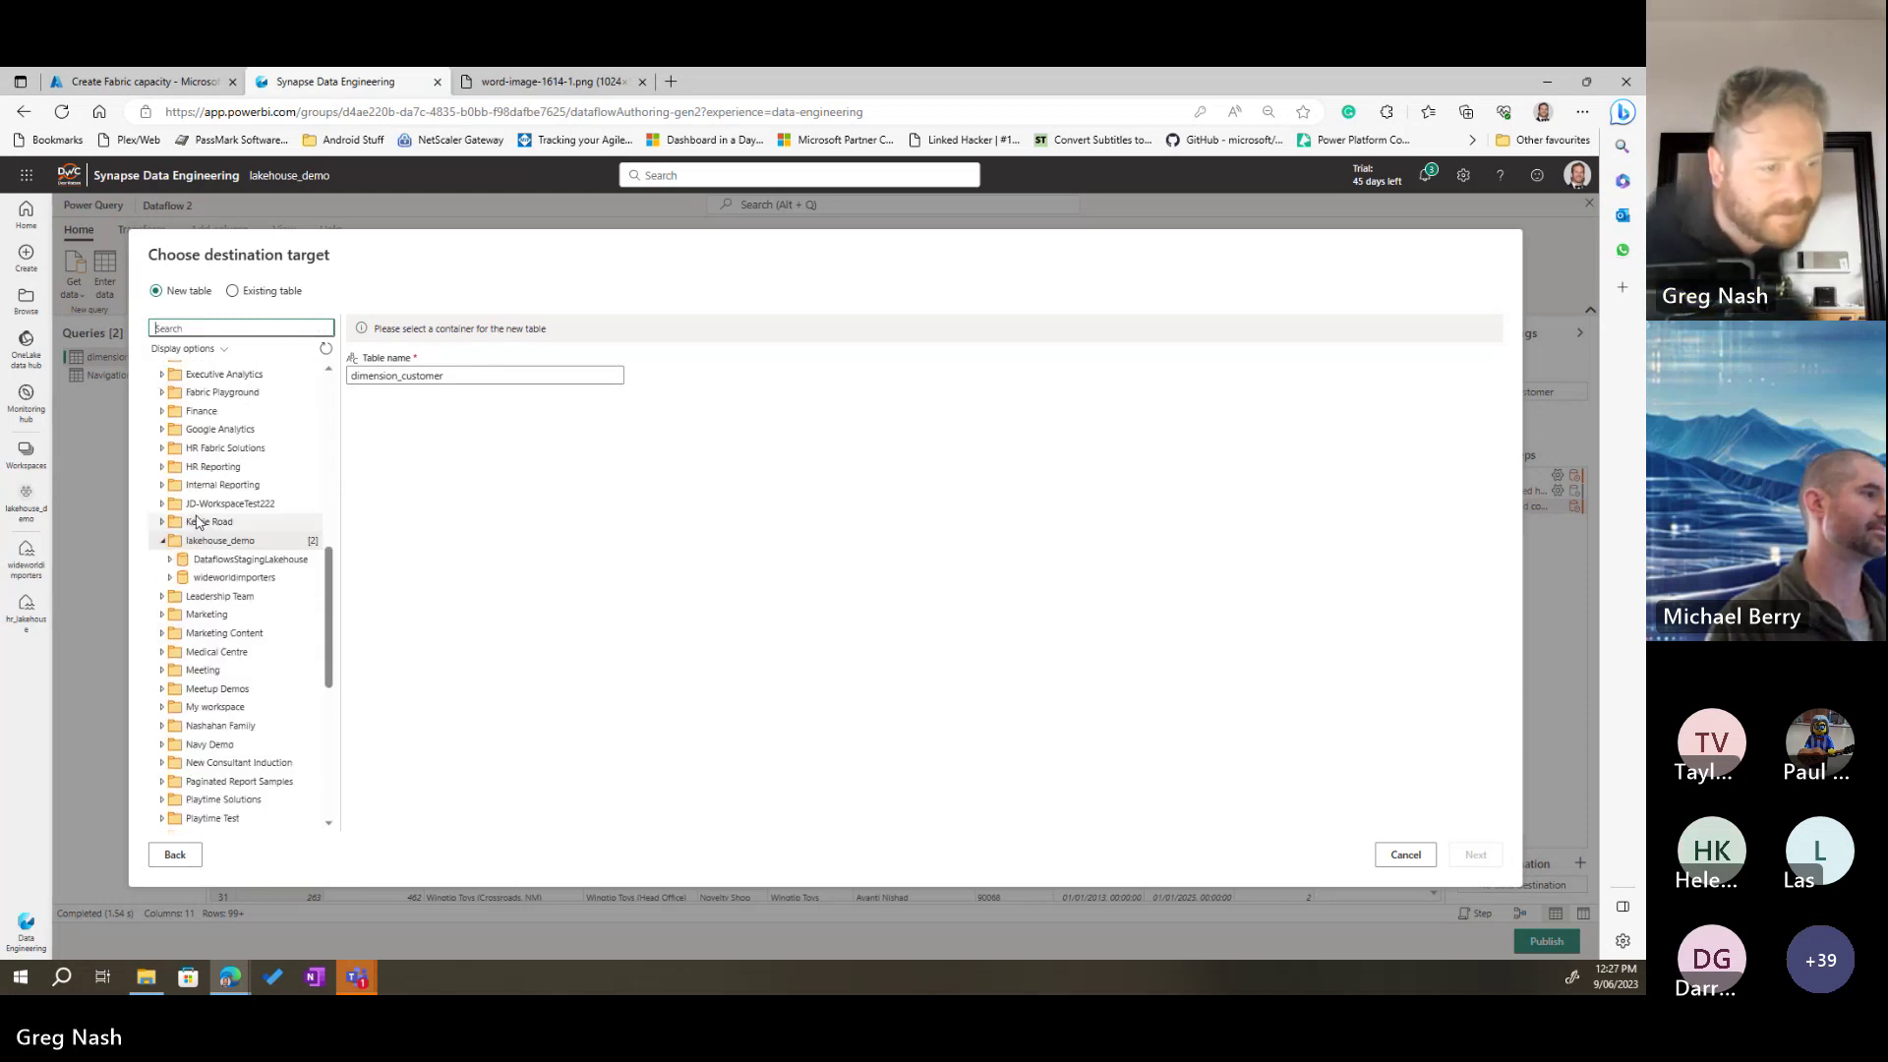
pyautogui.click(234, 577)
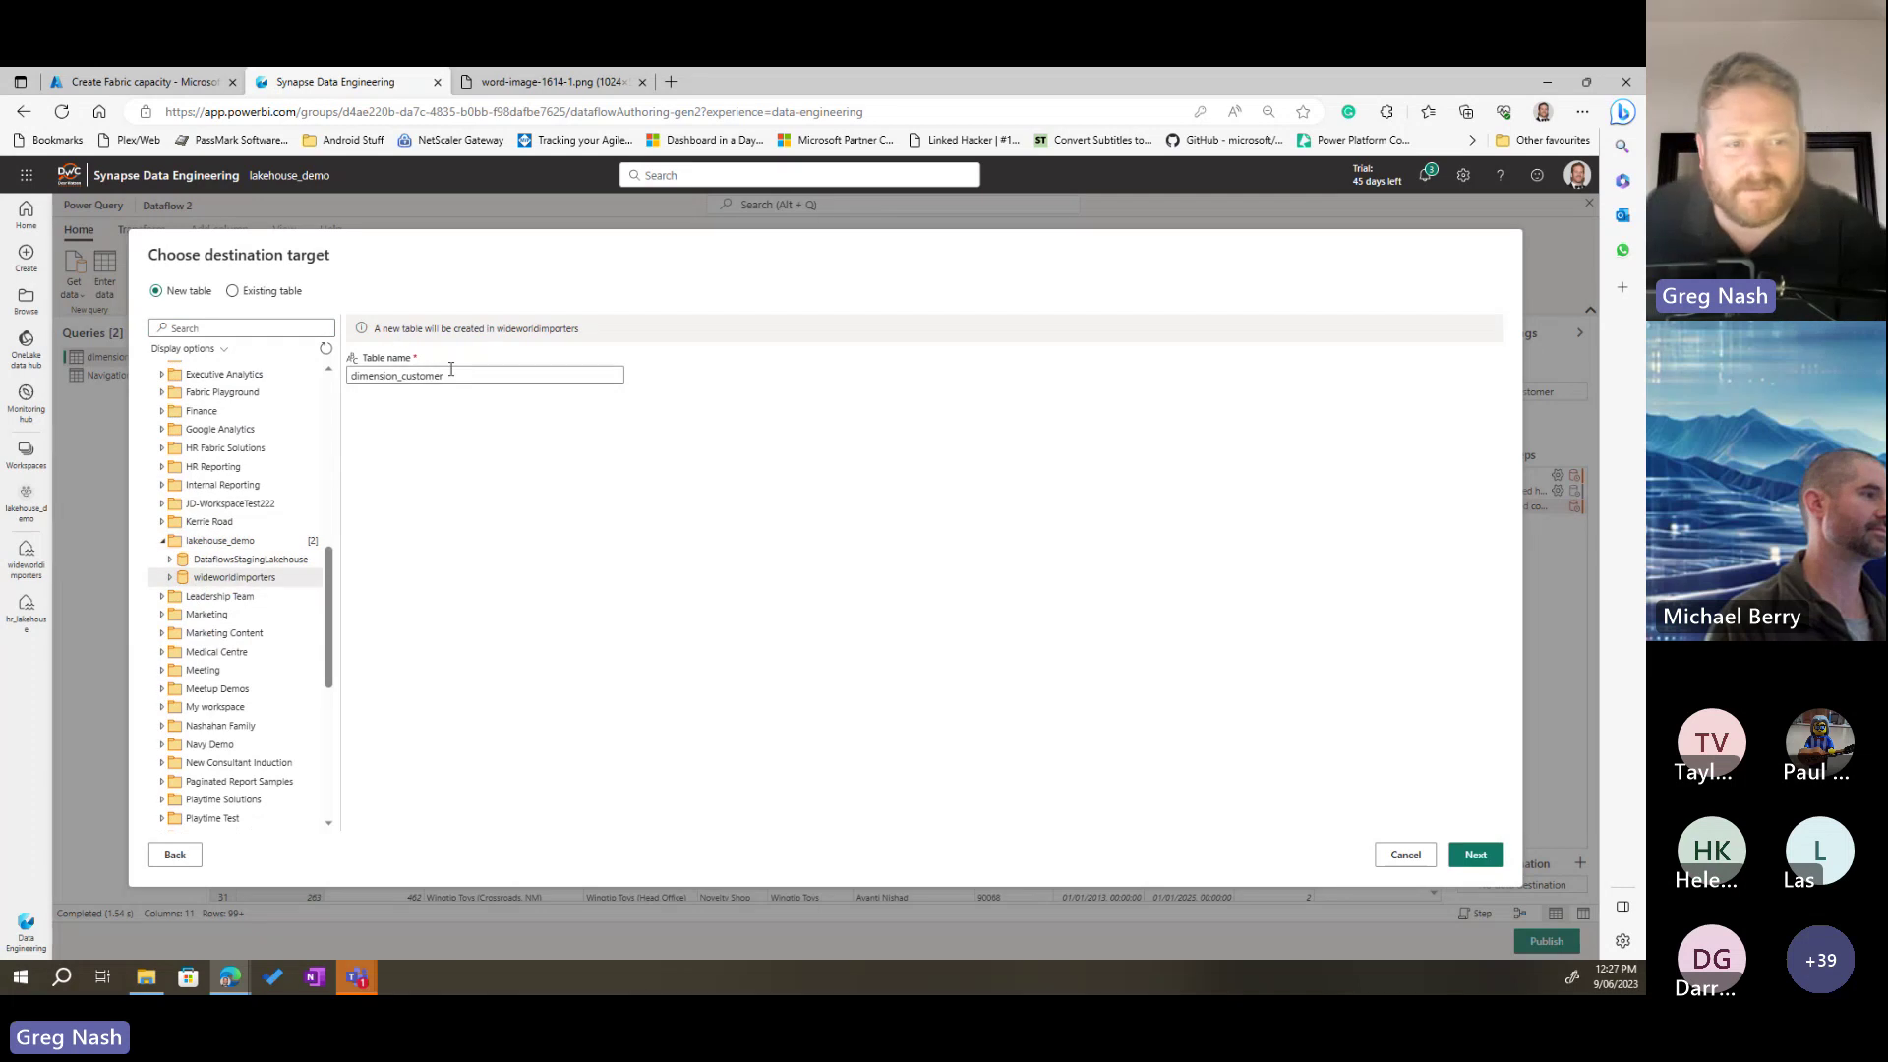
pyautogui.click(1475, 855)
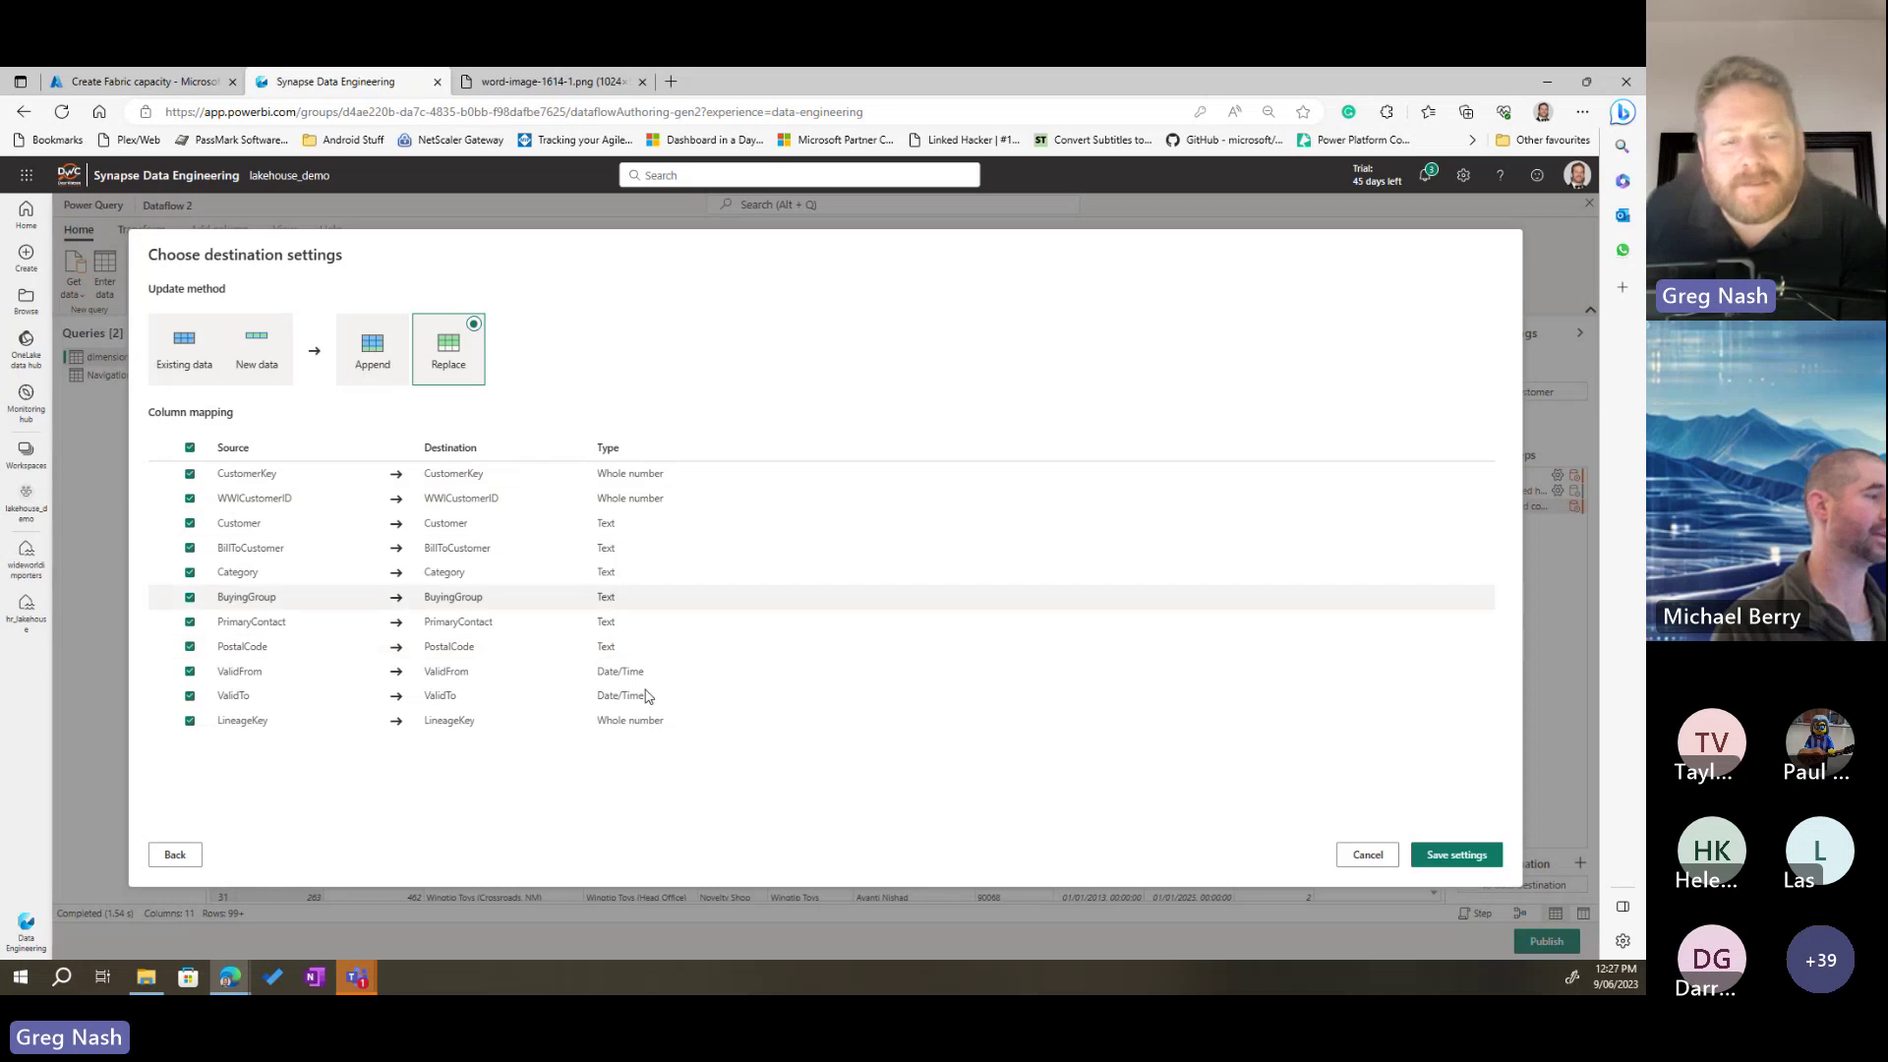
pyautogui.click(1447, 855)
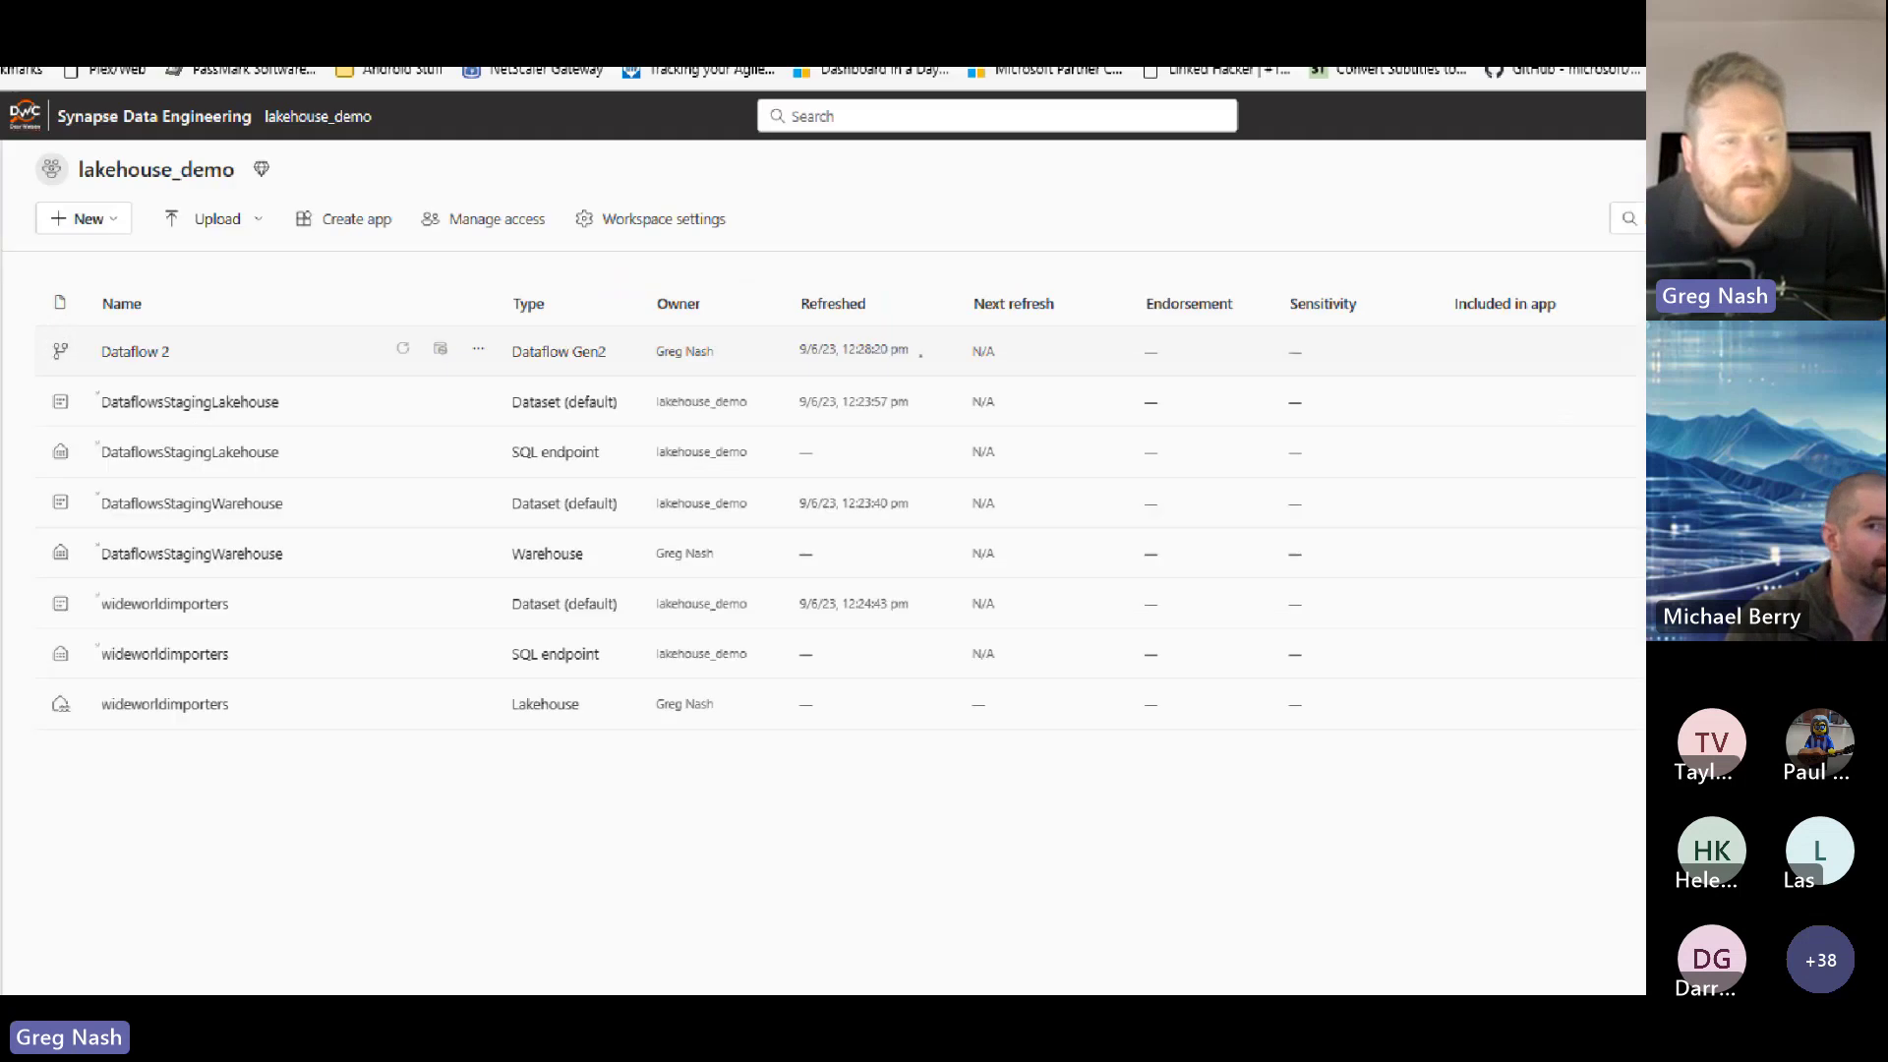
pyautogui.moveTo(179, 331)
pyautogui.mouseDown()
pyautogui.moveTo(293, 402)
pyautogui.moveTo(278, 388)
pyautogui.mouseUp()
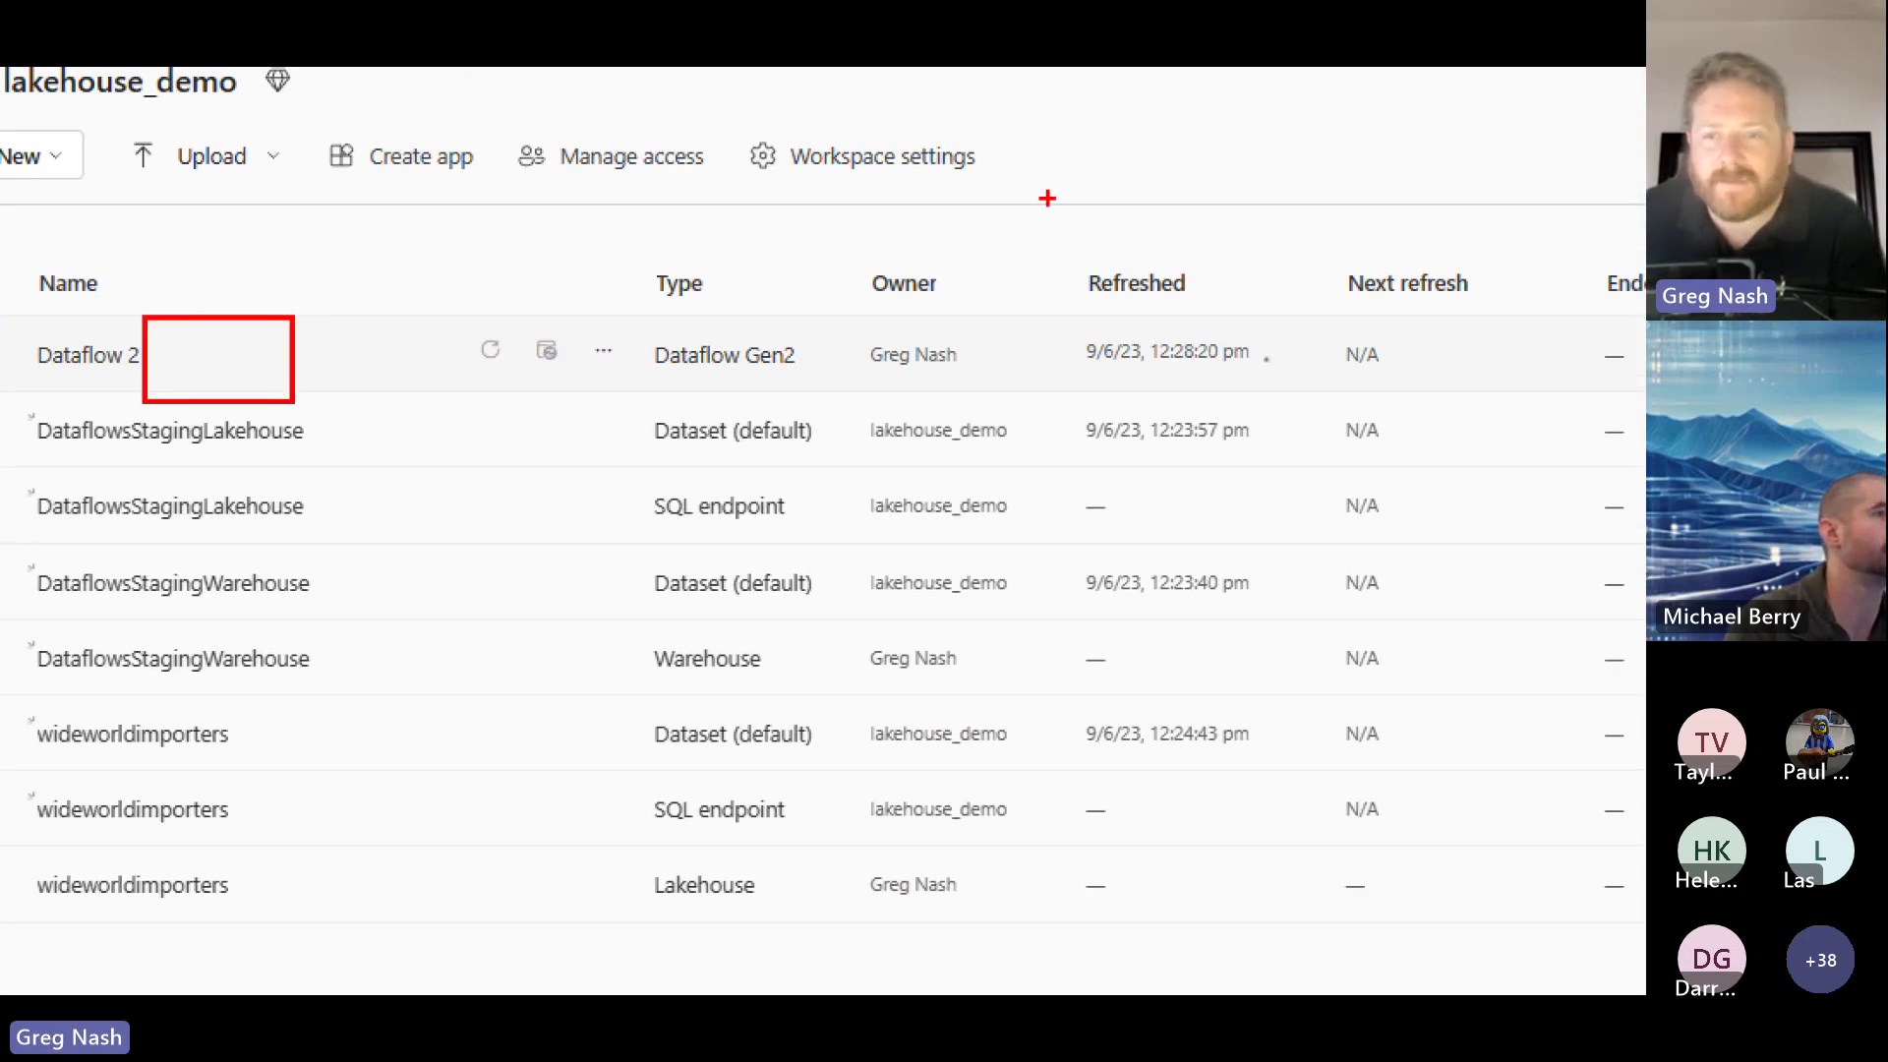
pyautogui.moveTo(1242, 304); pyautogui.dragTo(1360, 404)
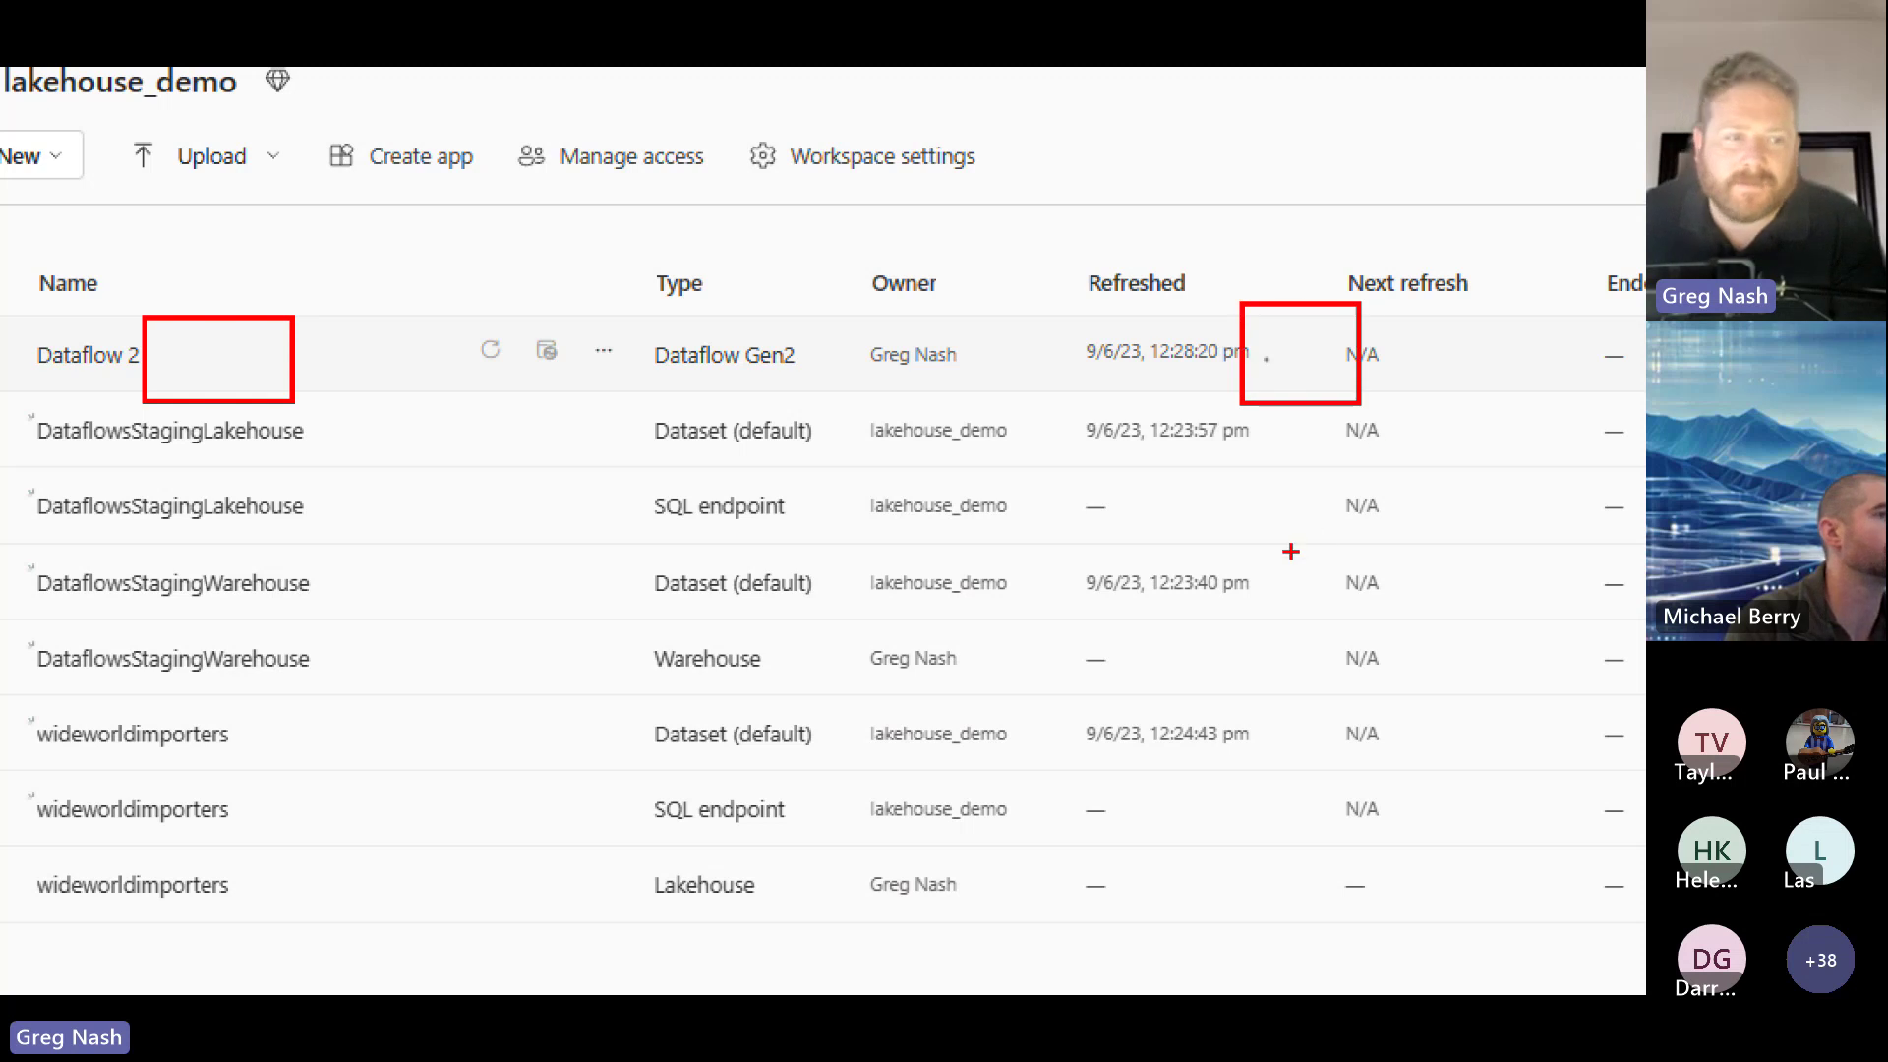
pyautogui.press('Escape')
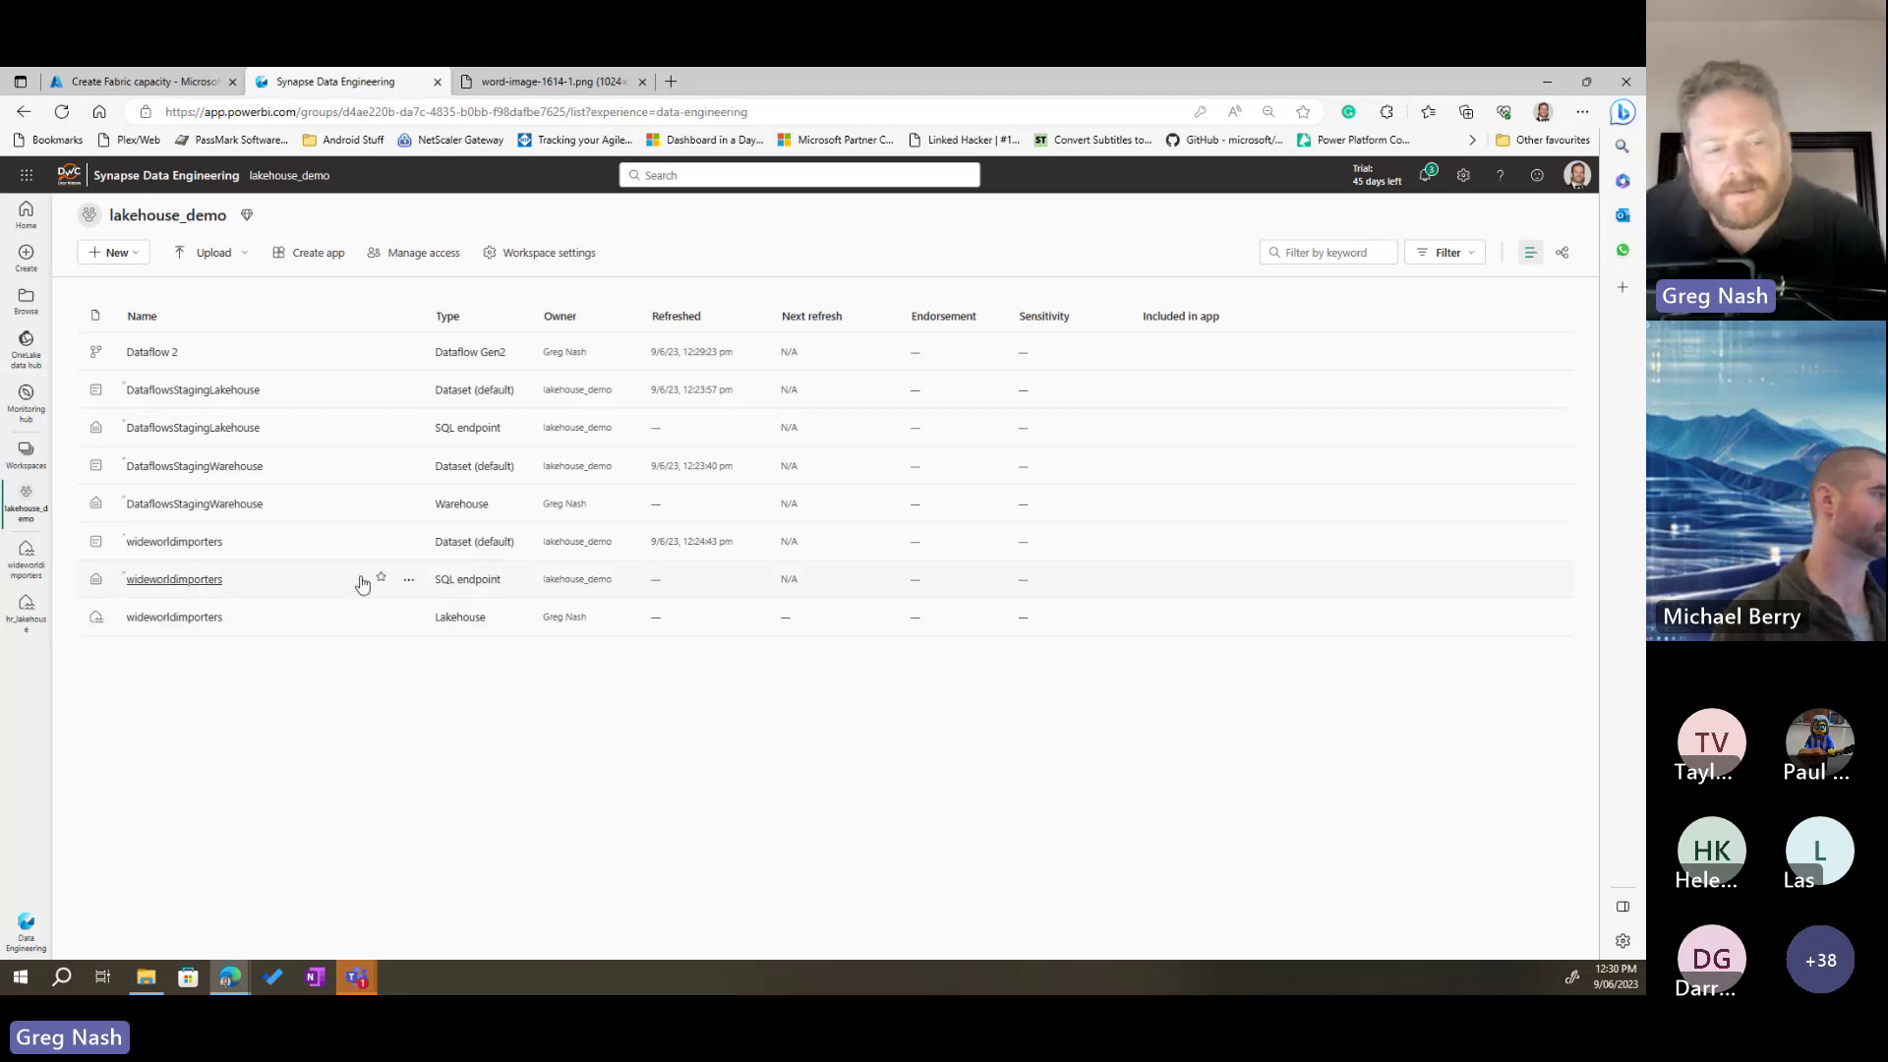
# Step: Look through the options of the wideworldimporters SQL endpoint and open the endpoint
pyautogui.click(410, 579)
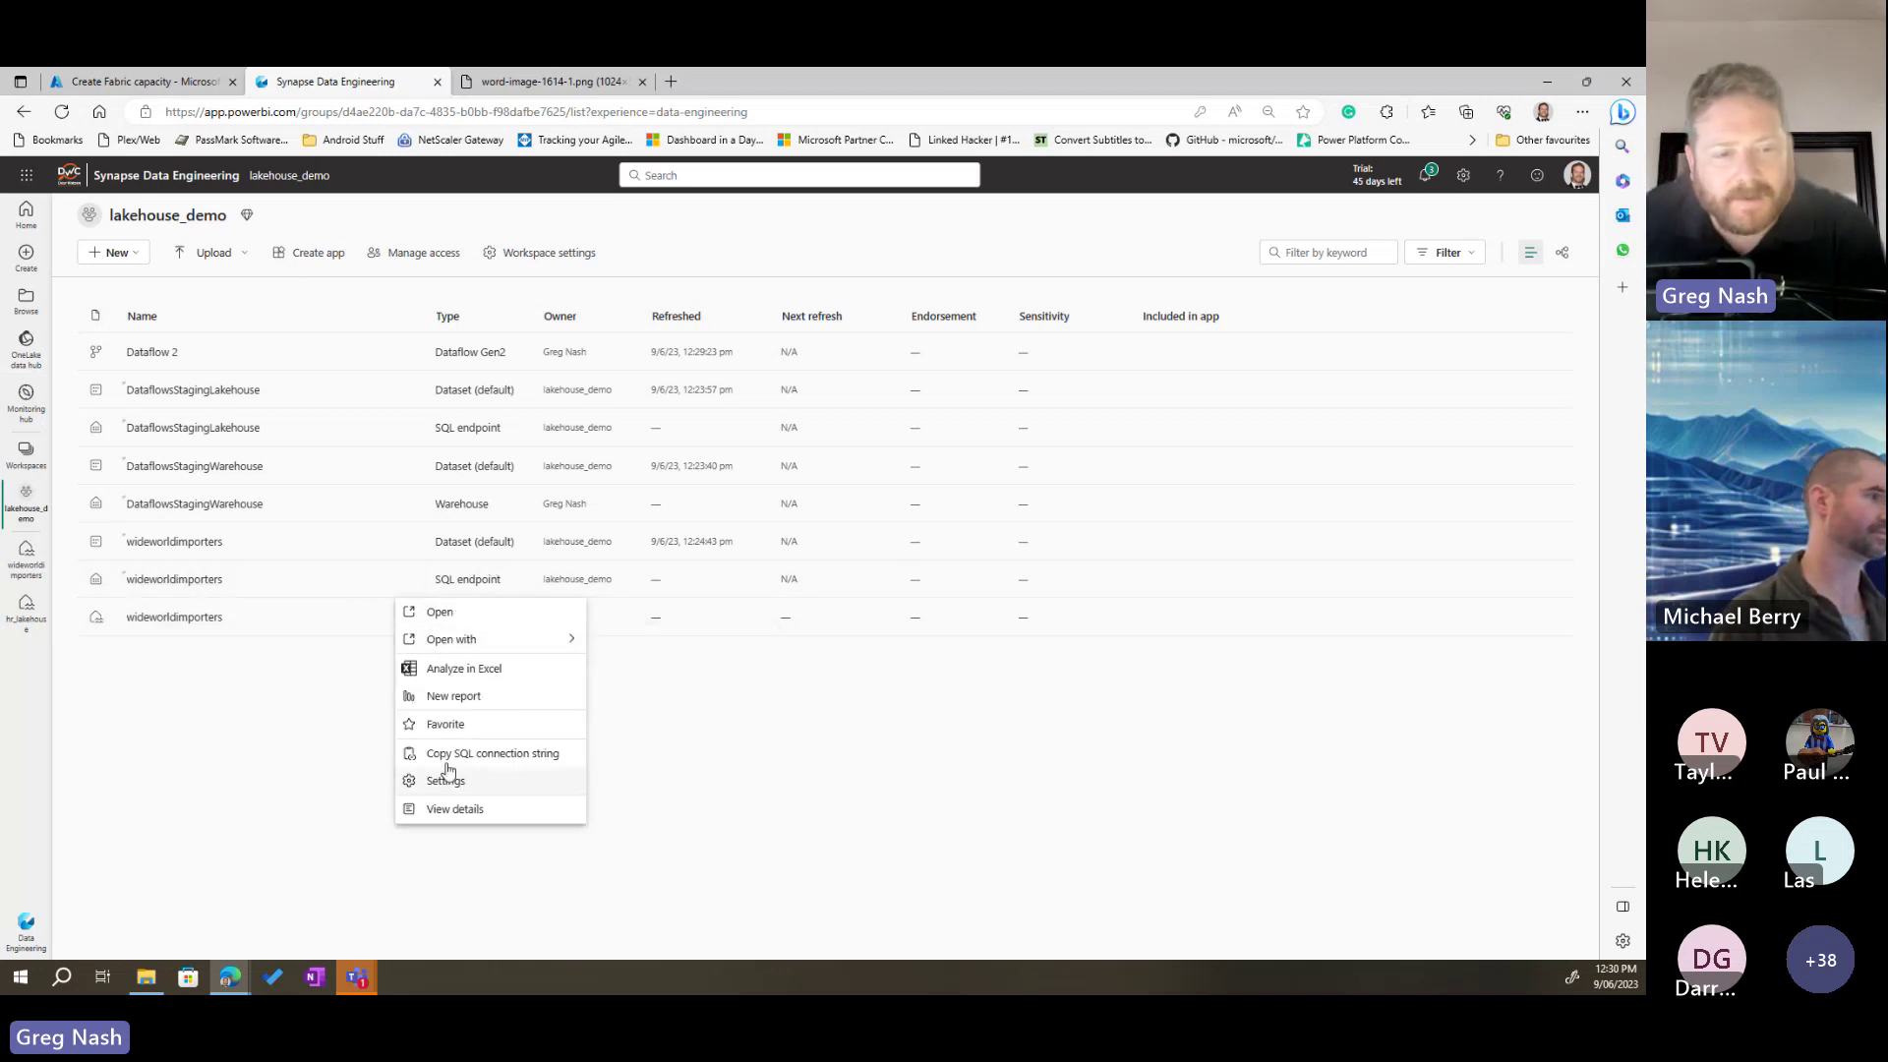
pyautogui.click(190, 714)
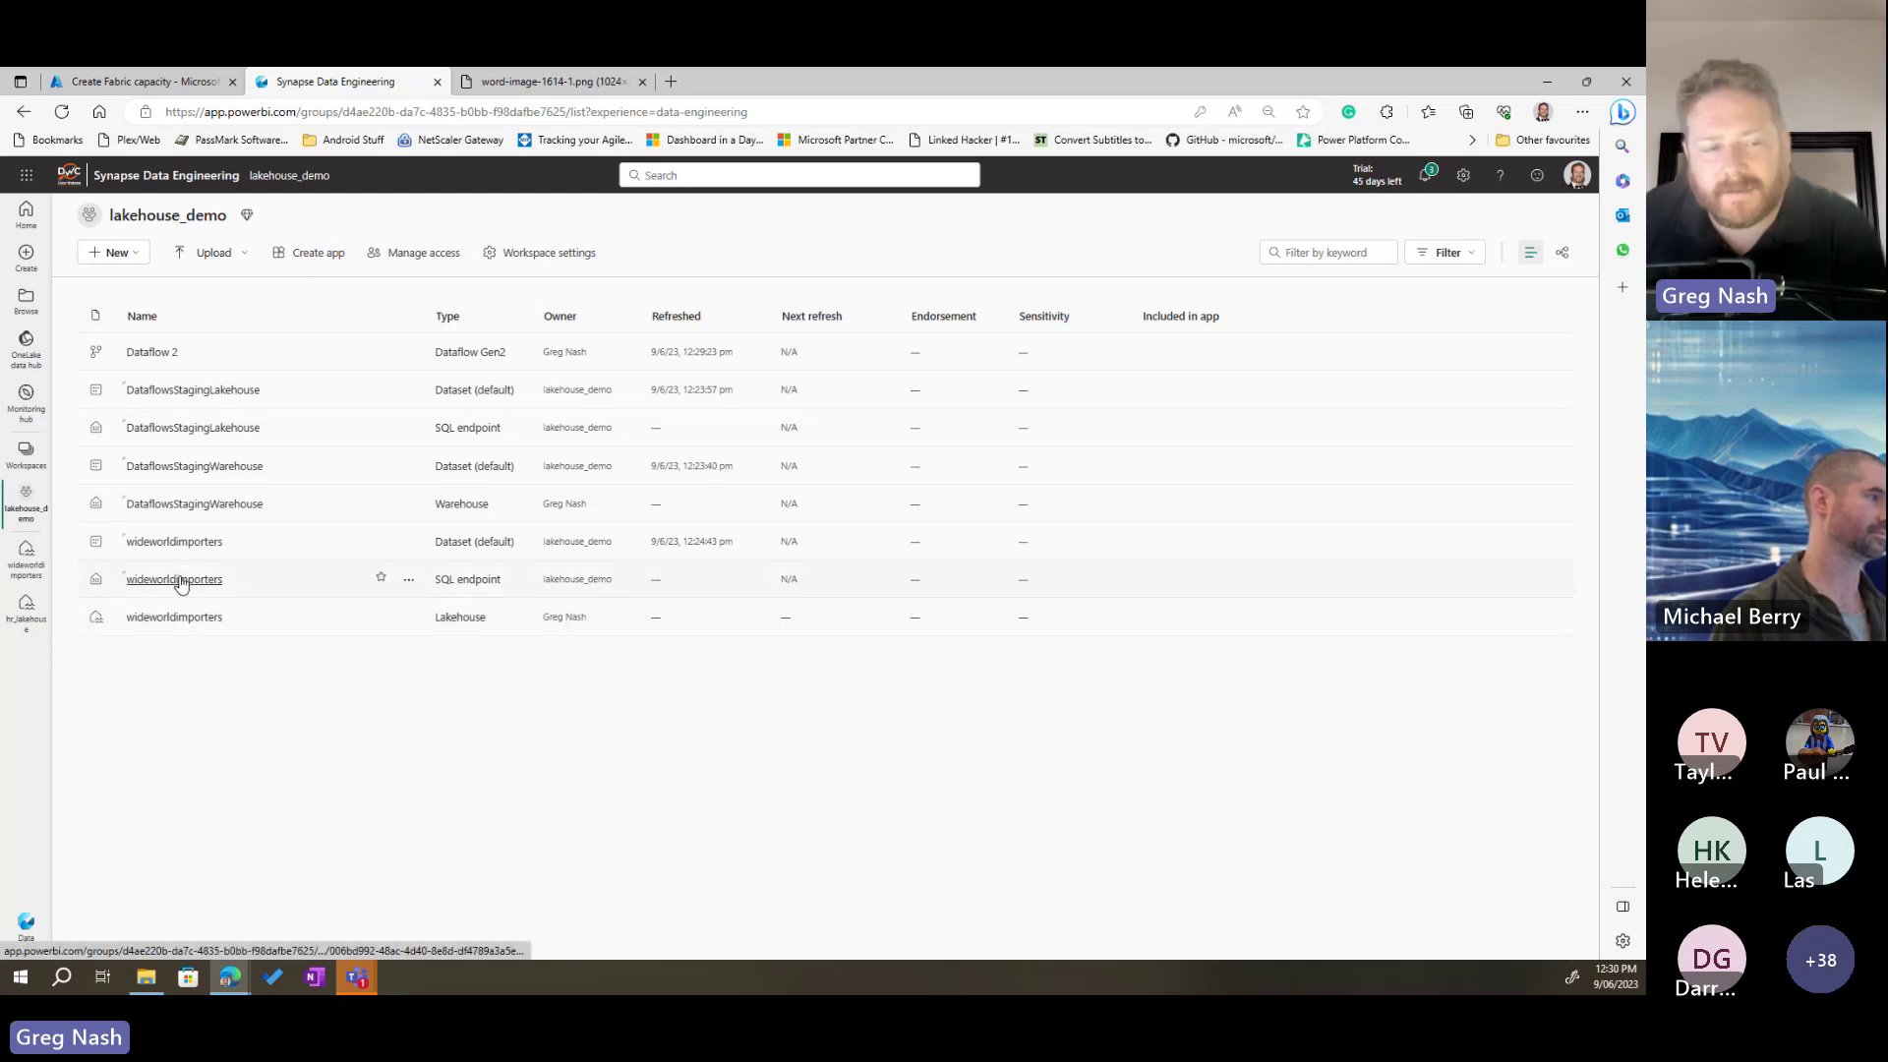
pyautogui.click(409, 579)
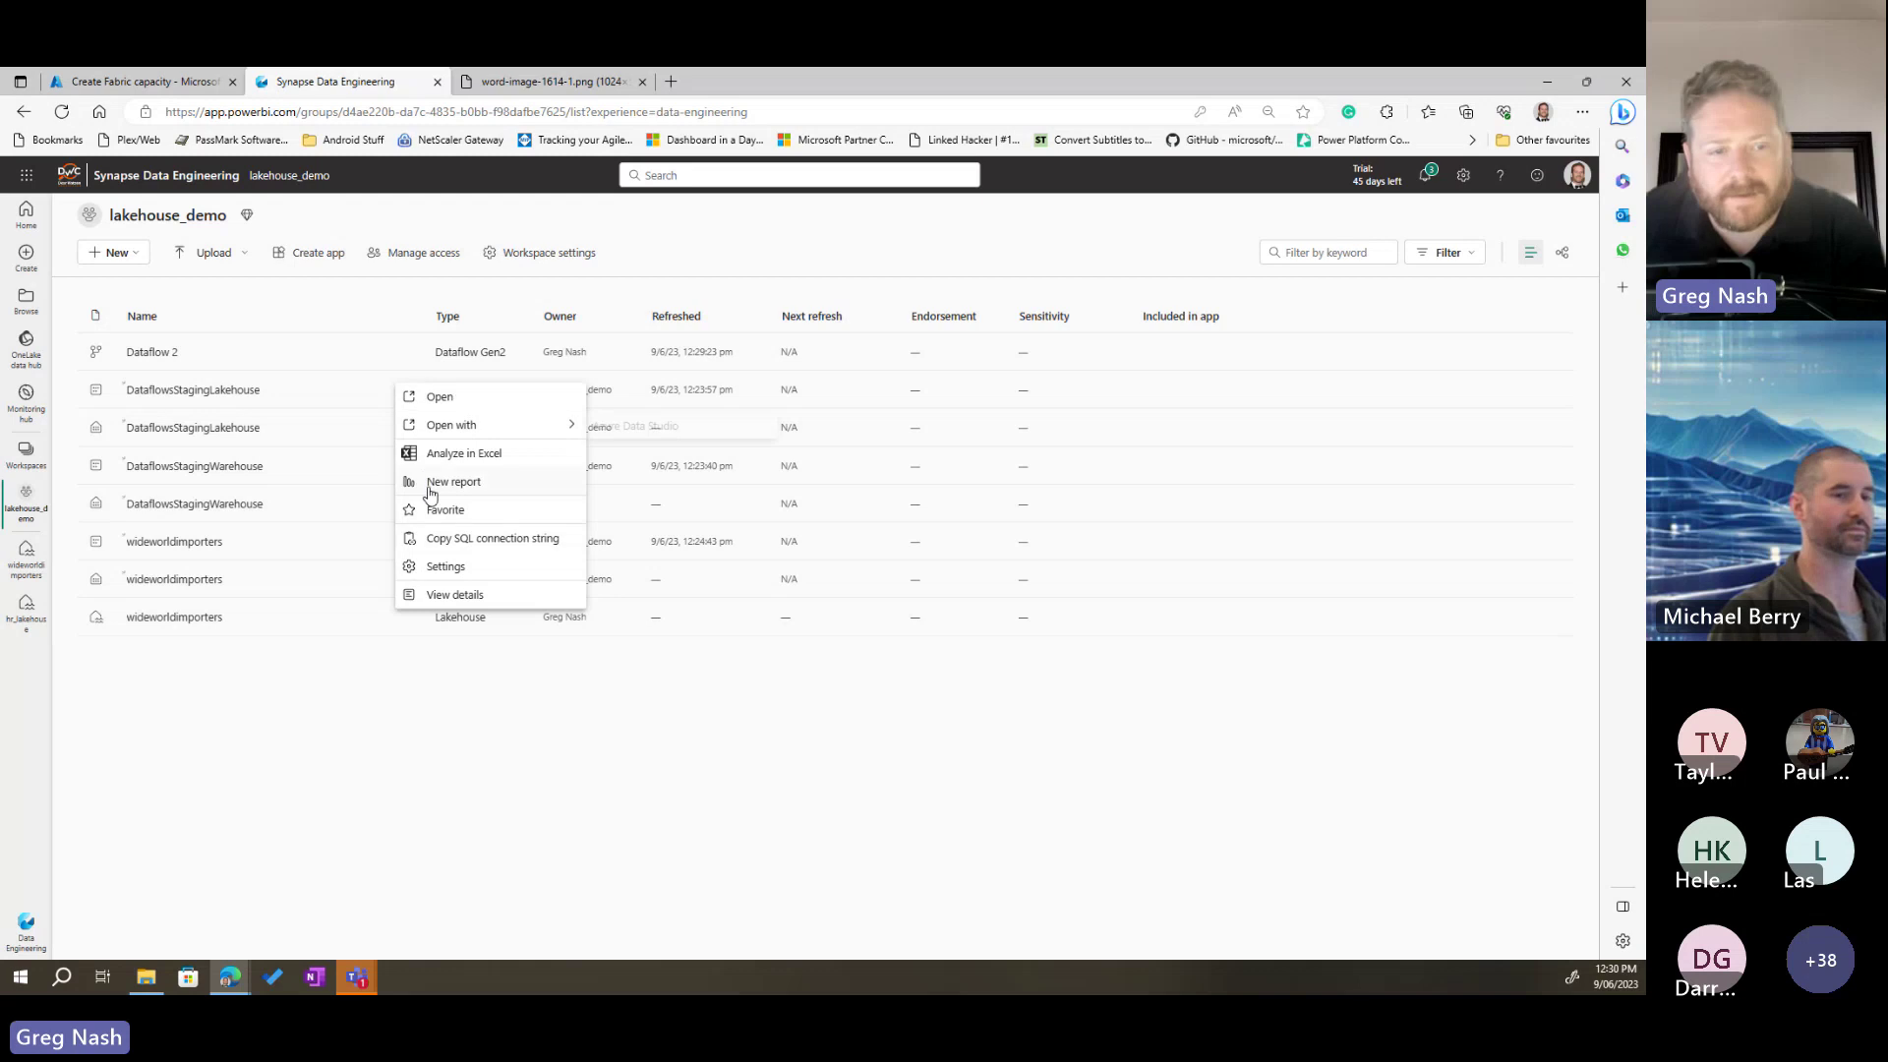
pyautogui.click(339, 733)
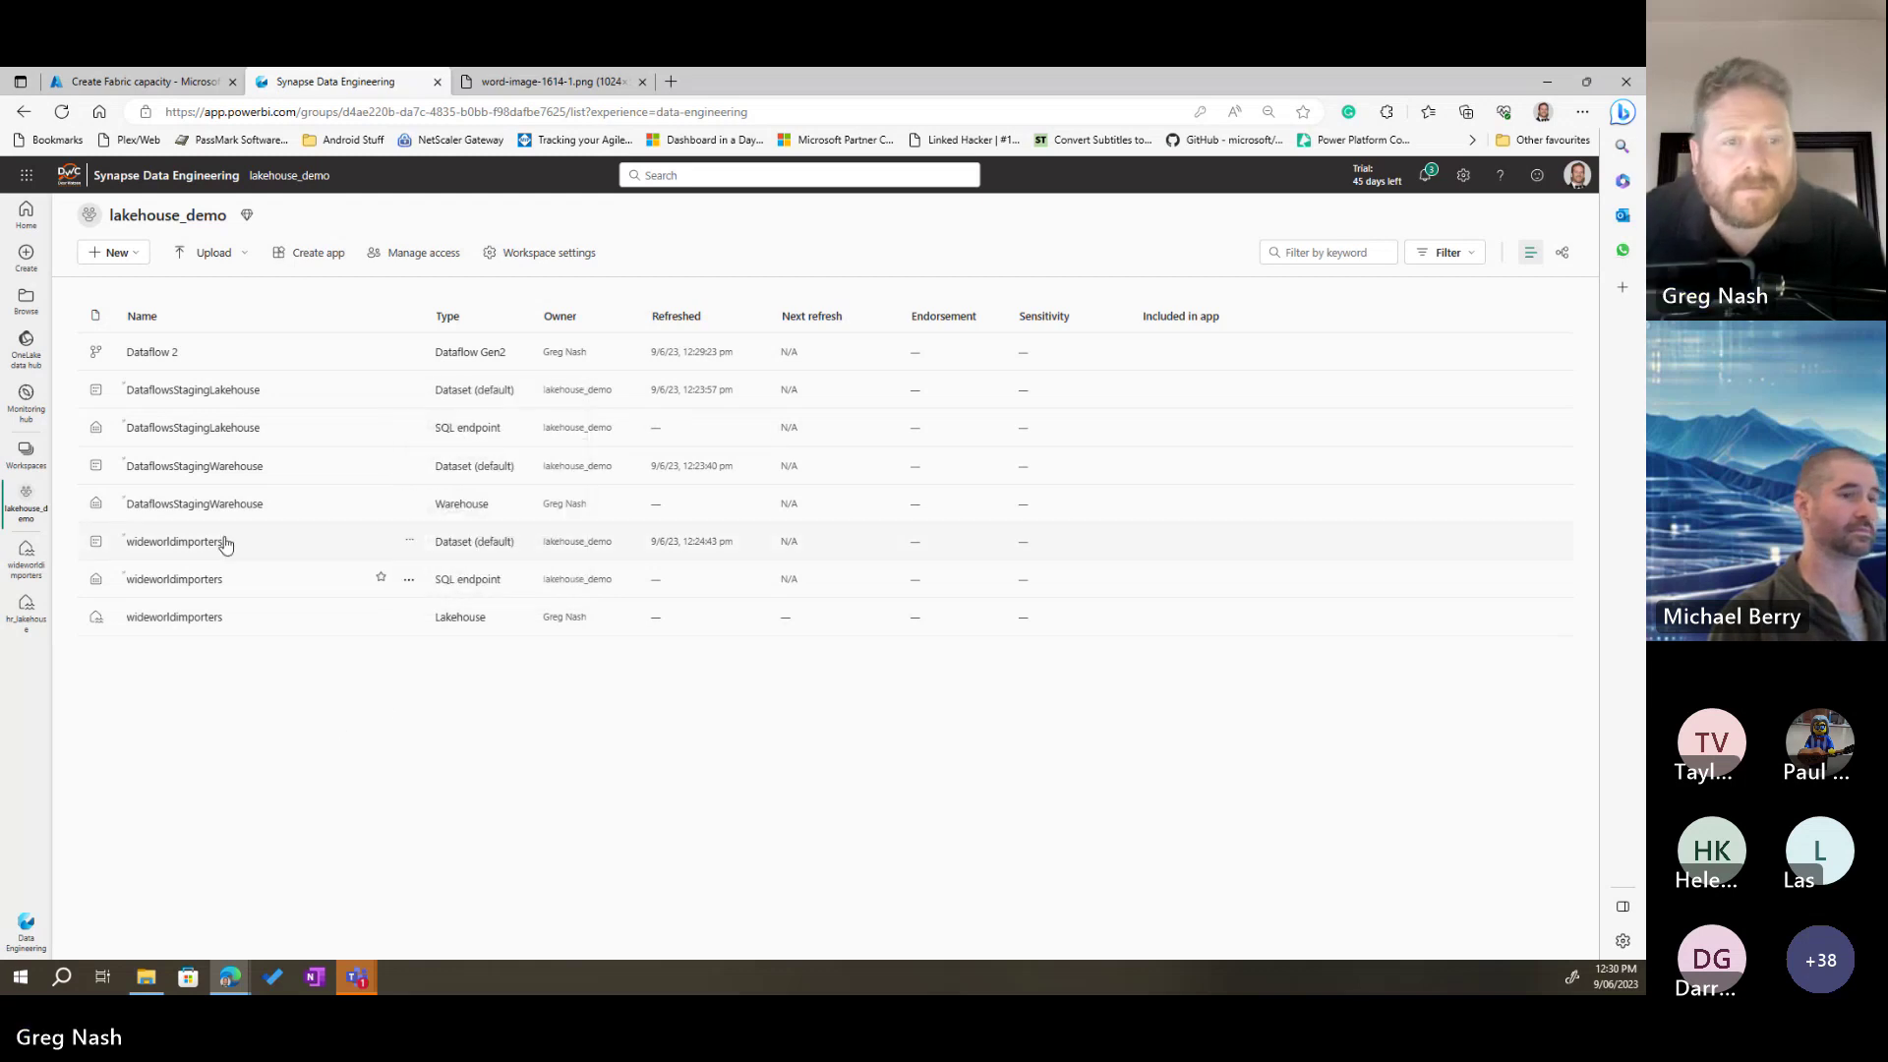
pyautogui.click(179, 581)
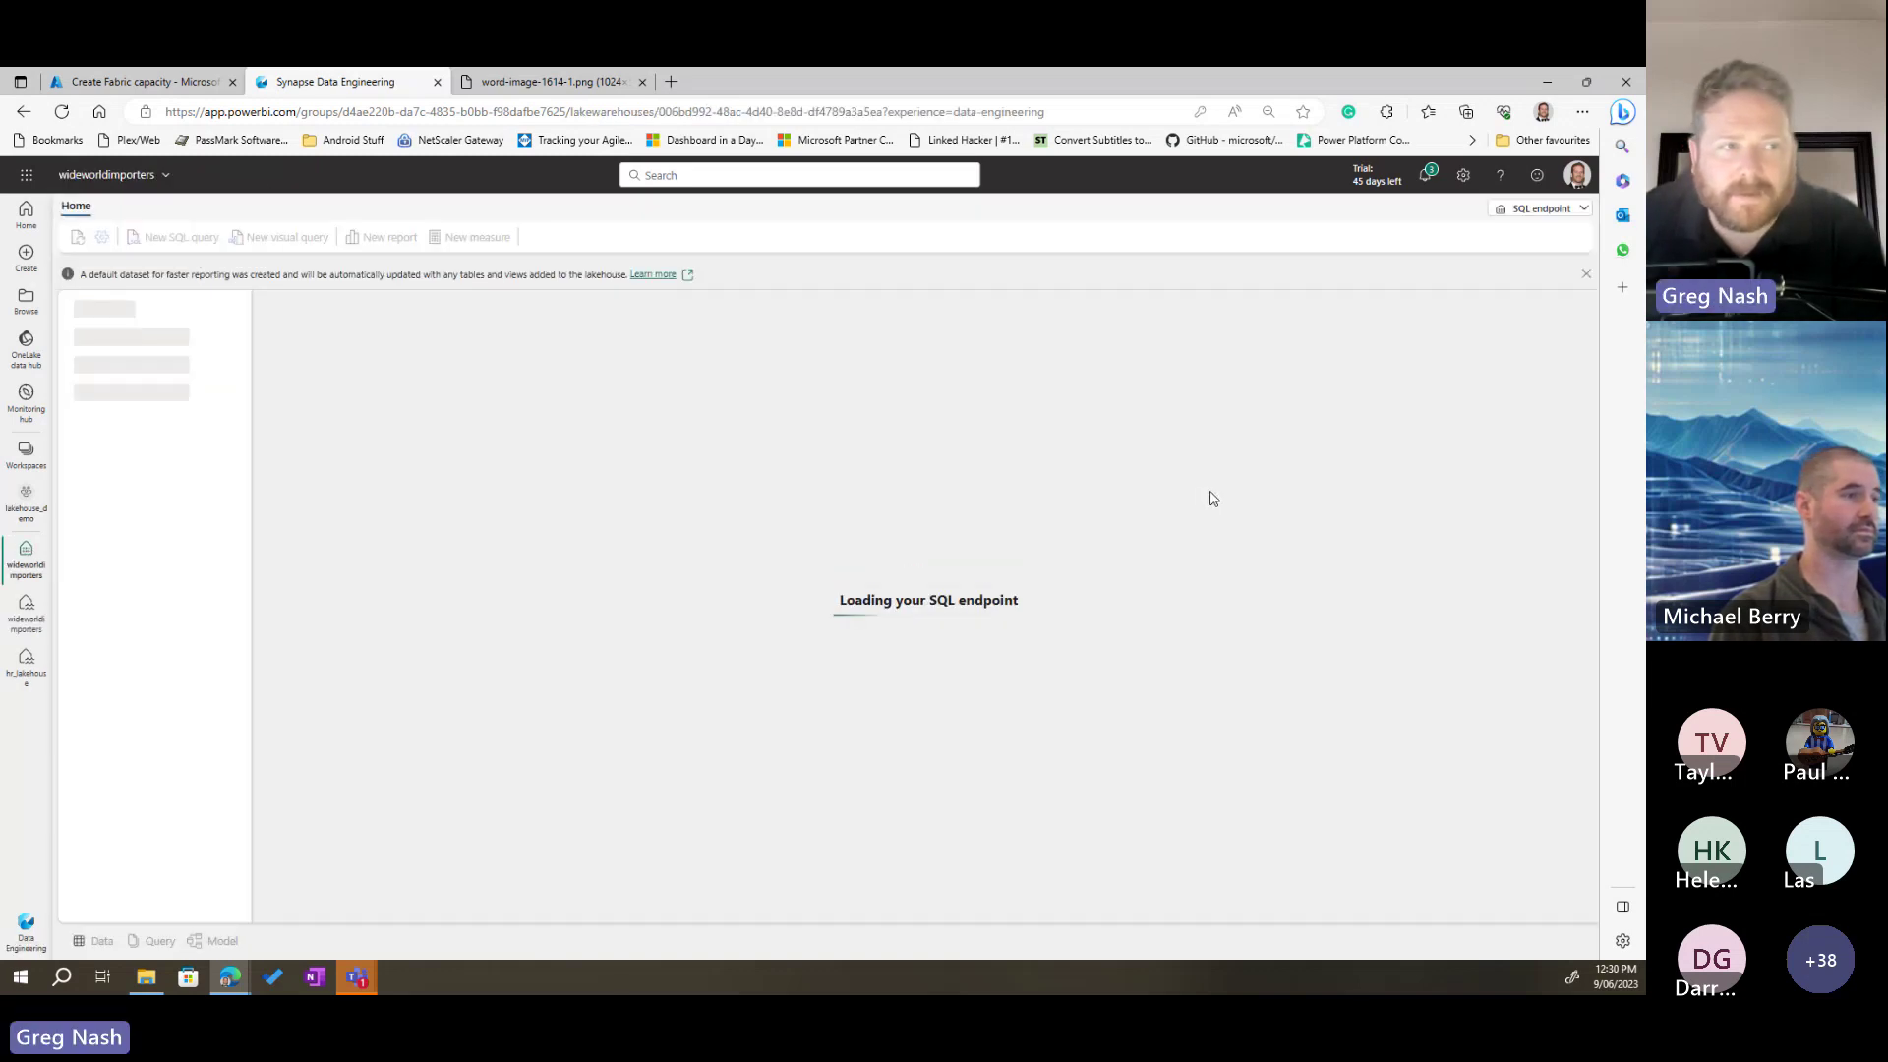
pyautogui.click(114, 177)
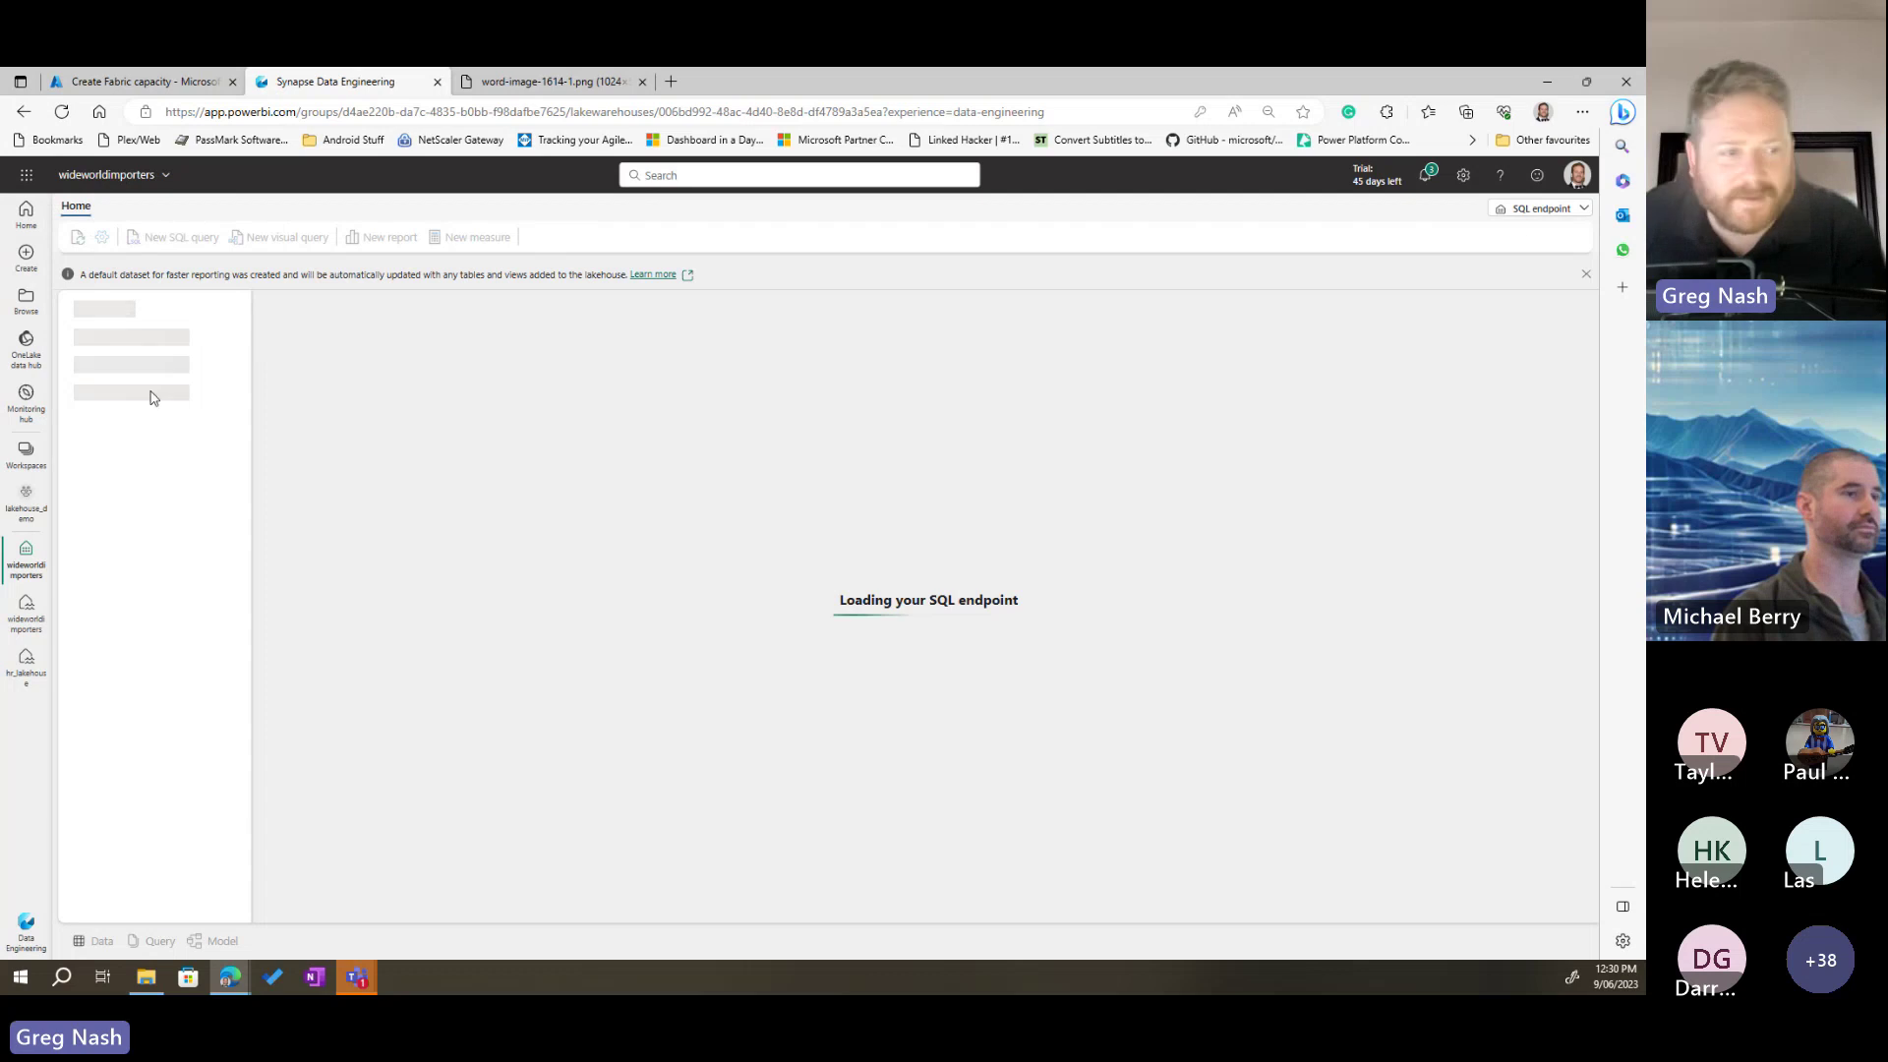
pyautogui.click(114, 179)
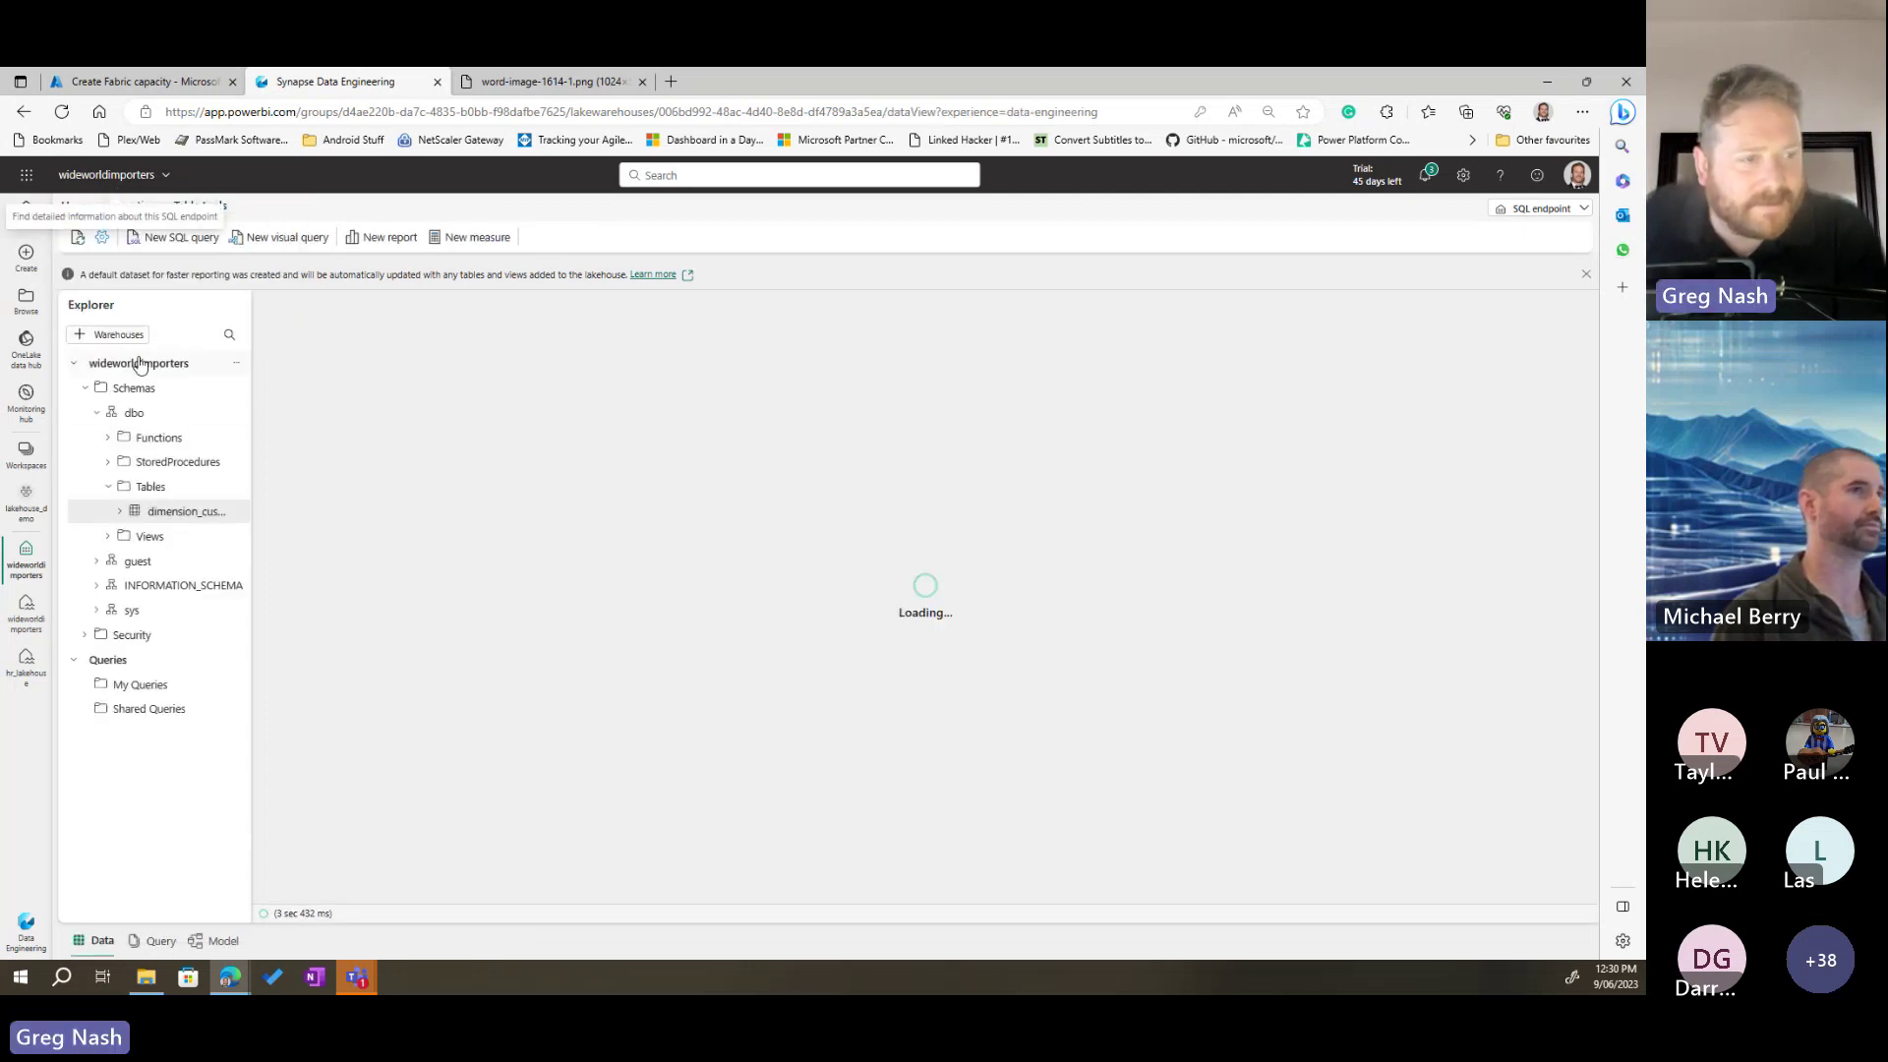
# Step: Refresh the wideworldimporters SQL endpoint and check its name and location details before returning to the lakehouse_demo workspace
pyautogui.click(237, 365)
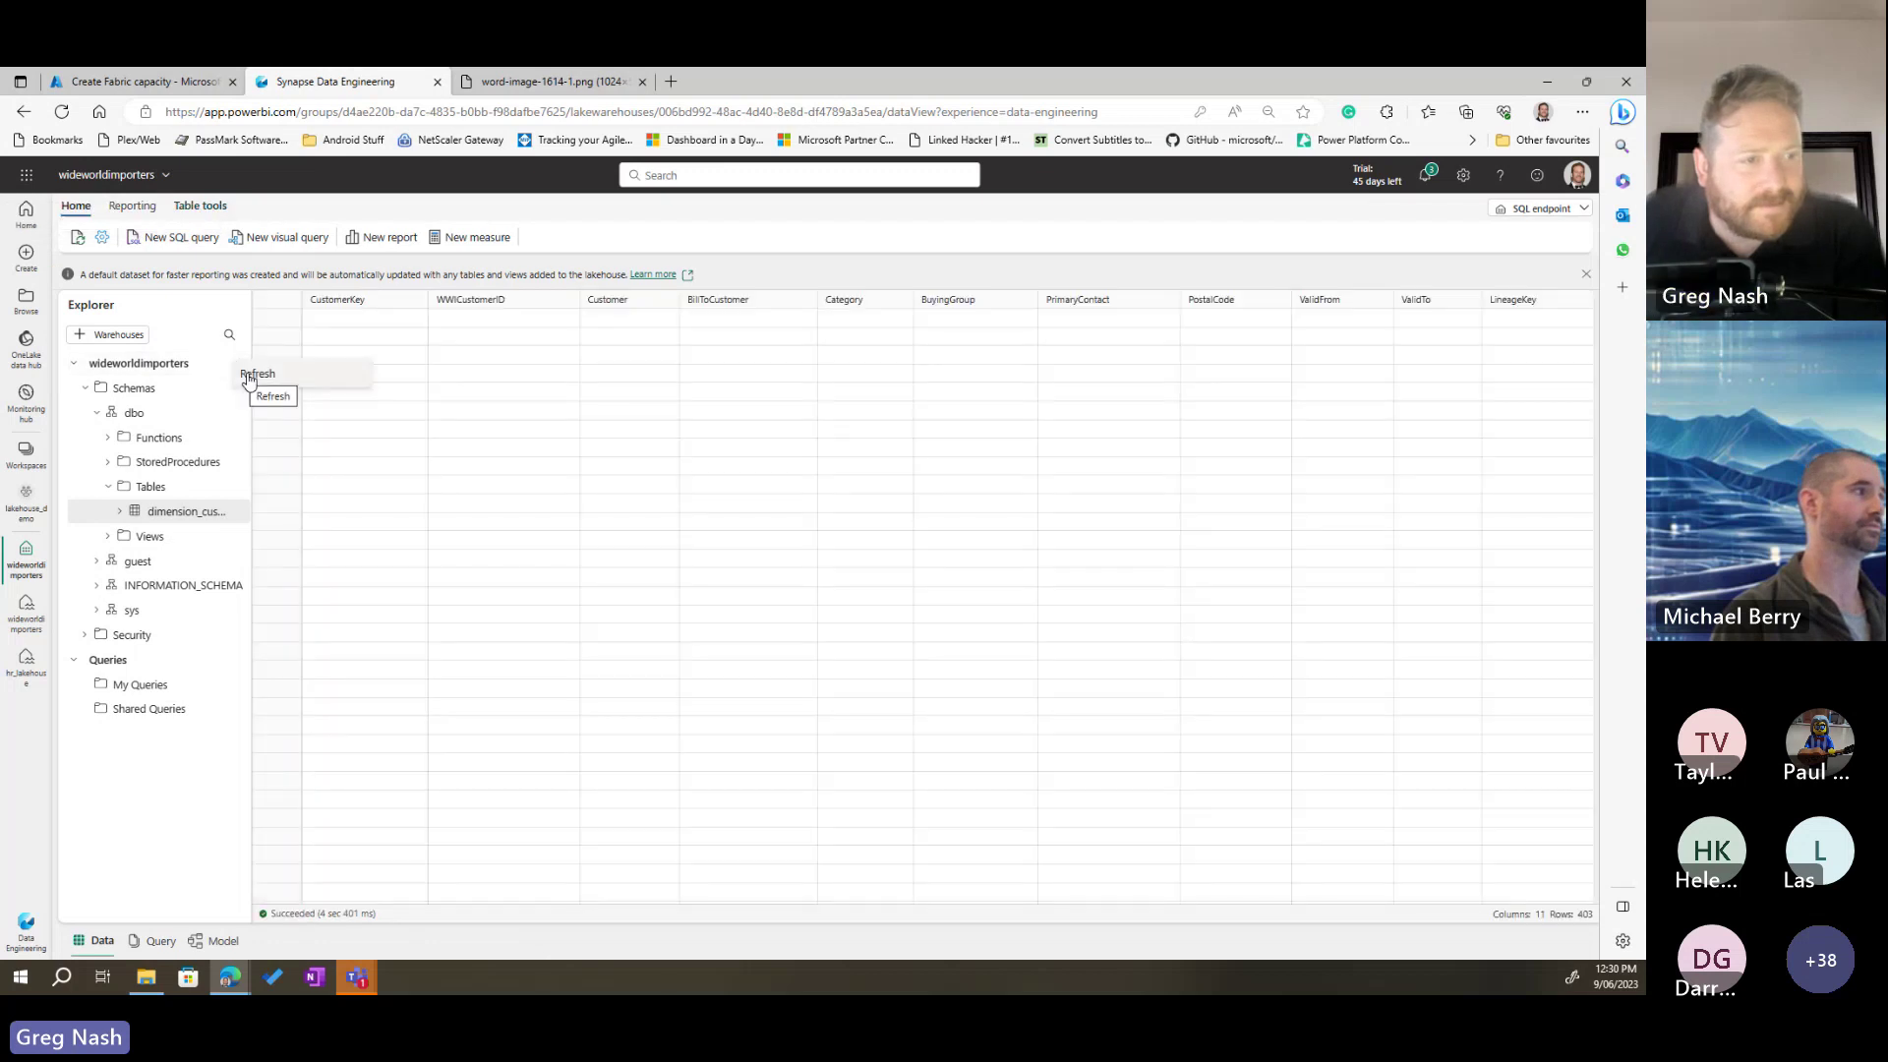
pyautogui.click(258, 373)
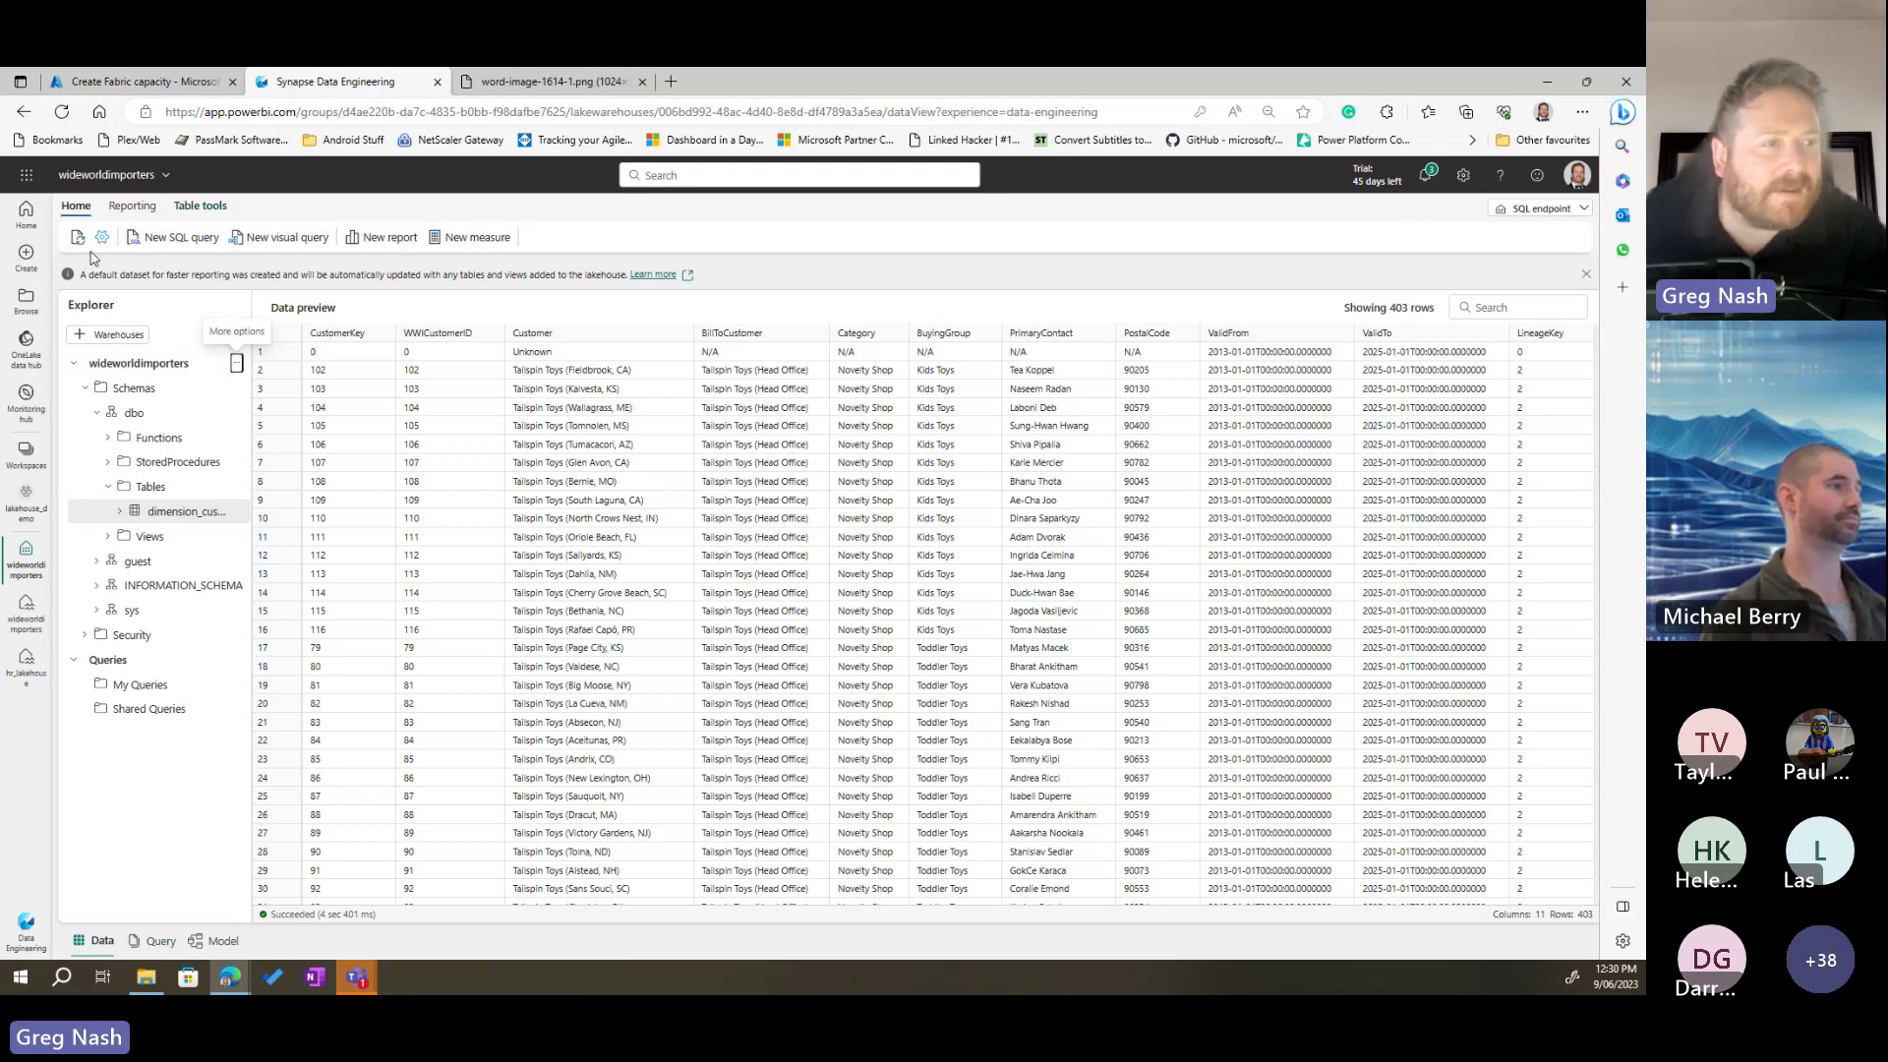
pyautogui.click(109, 174)
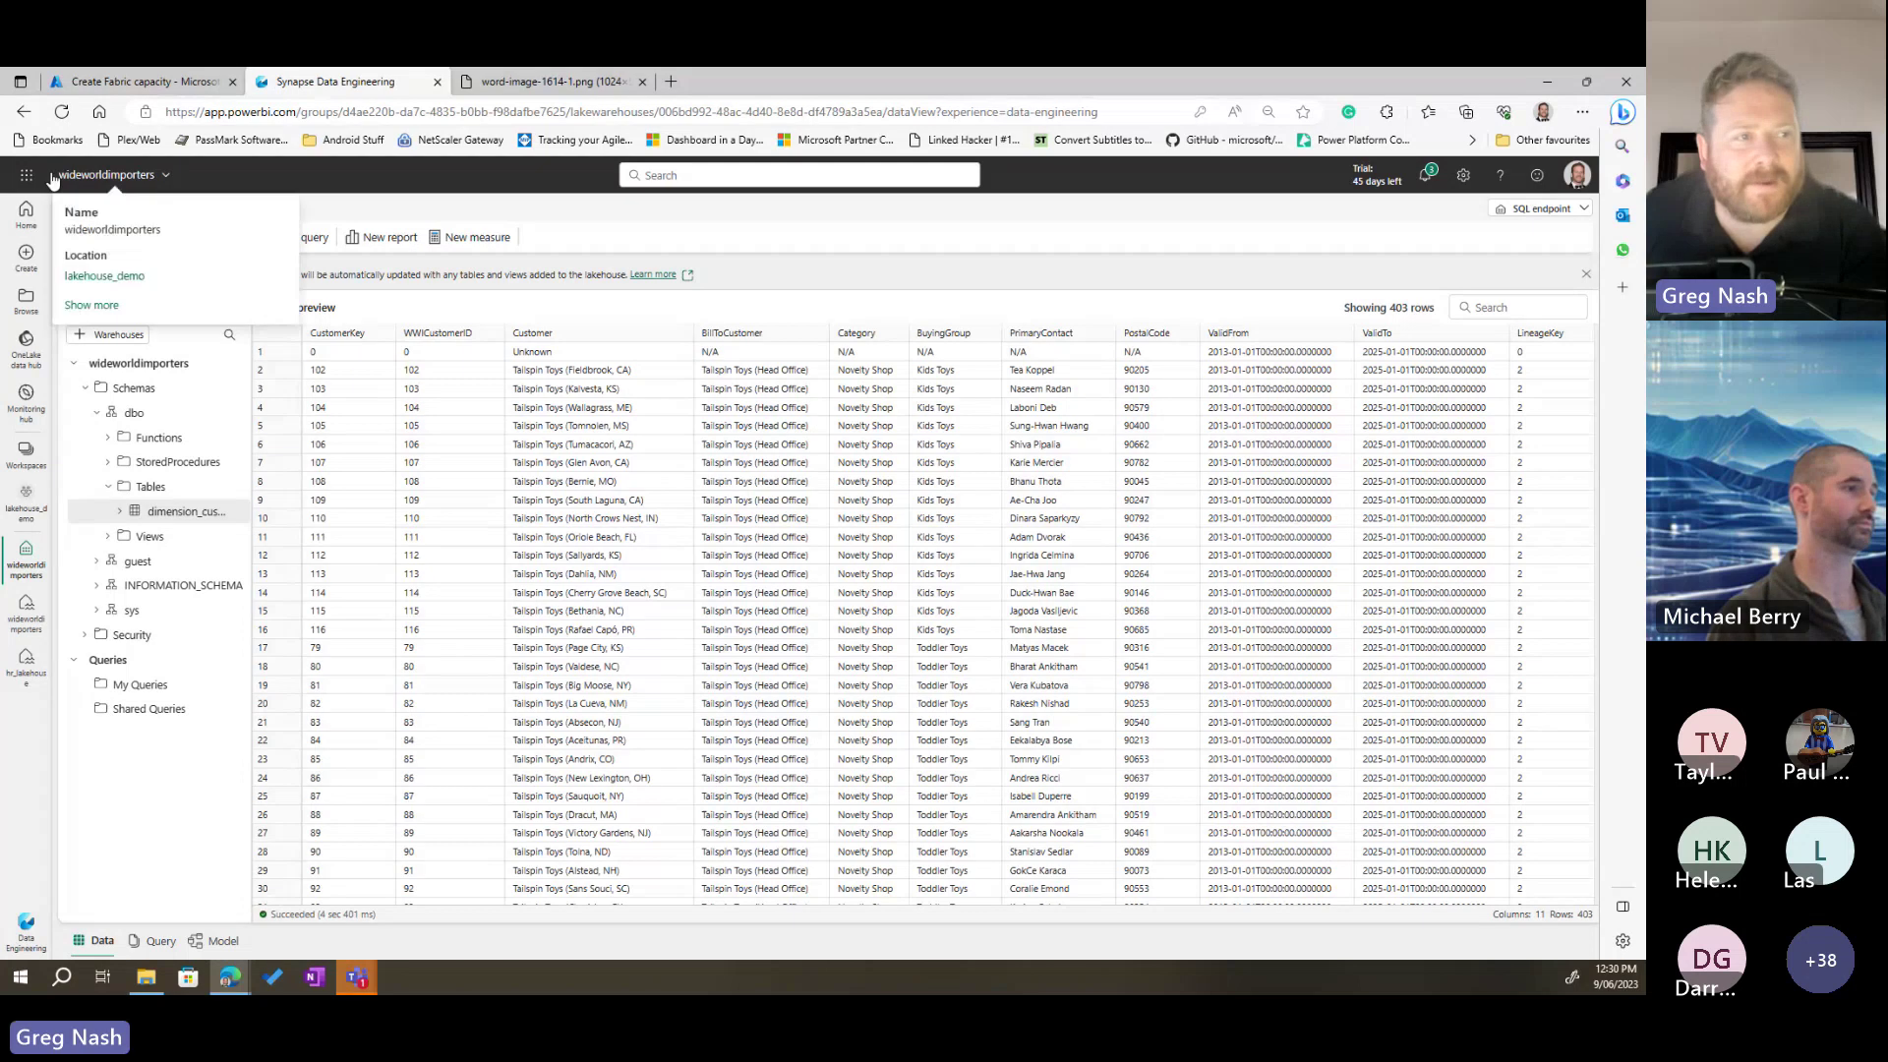
pyautogui.click(23, 111)
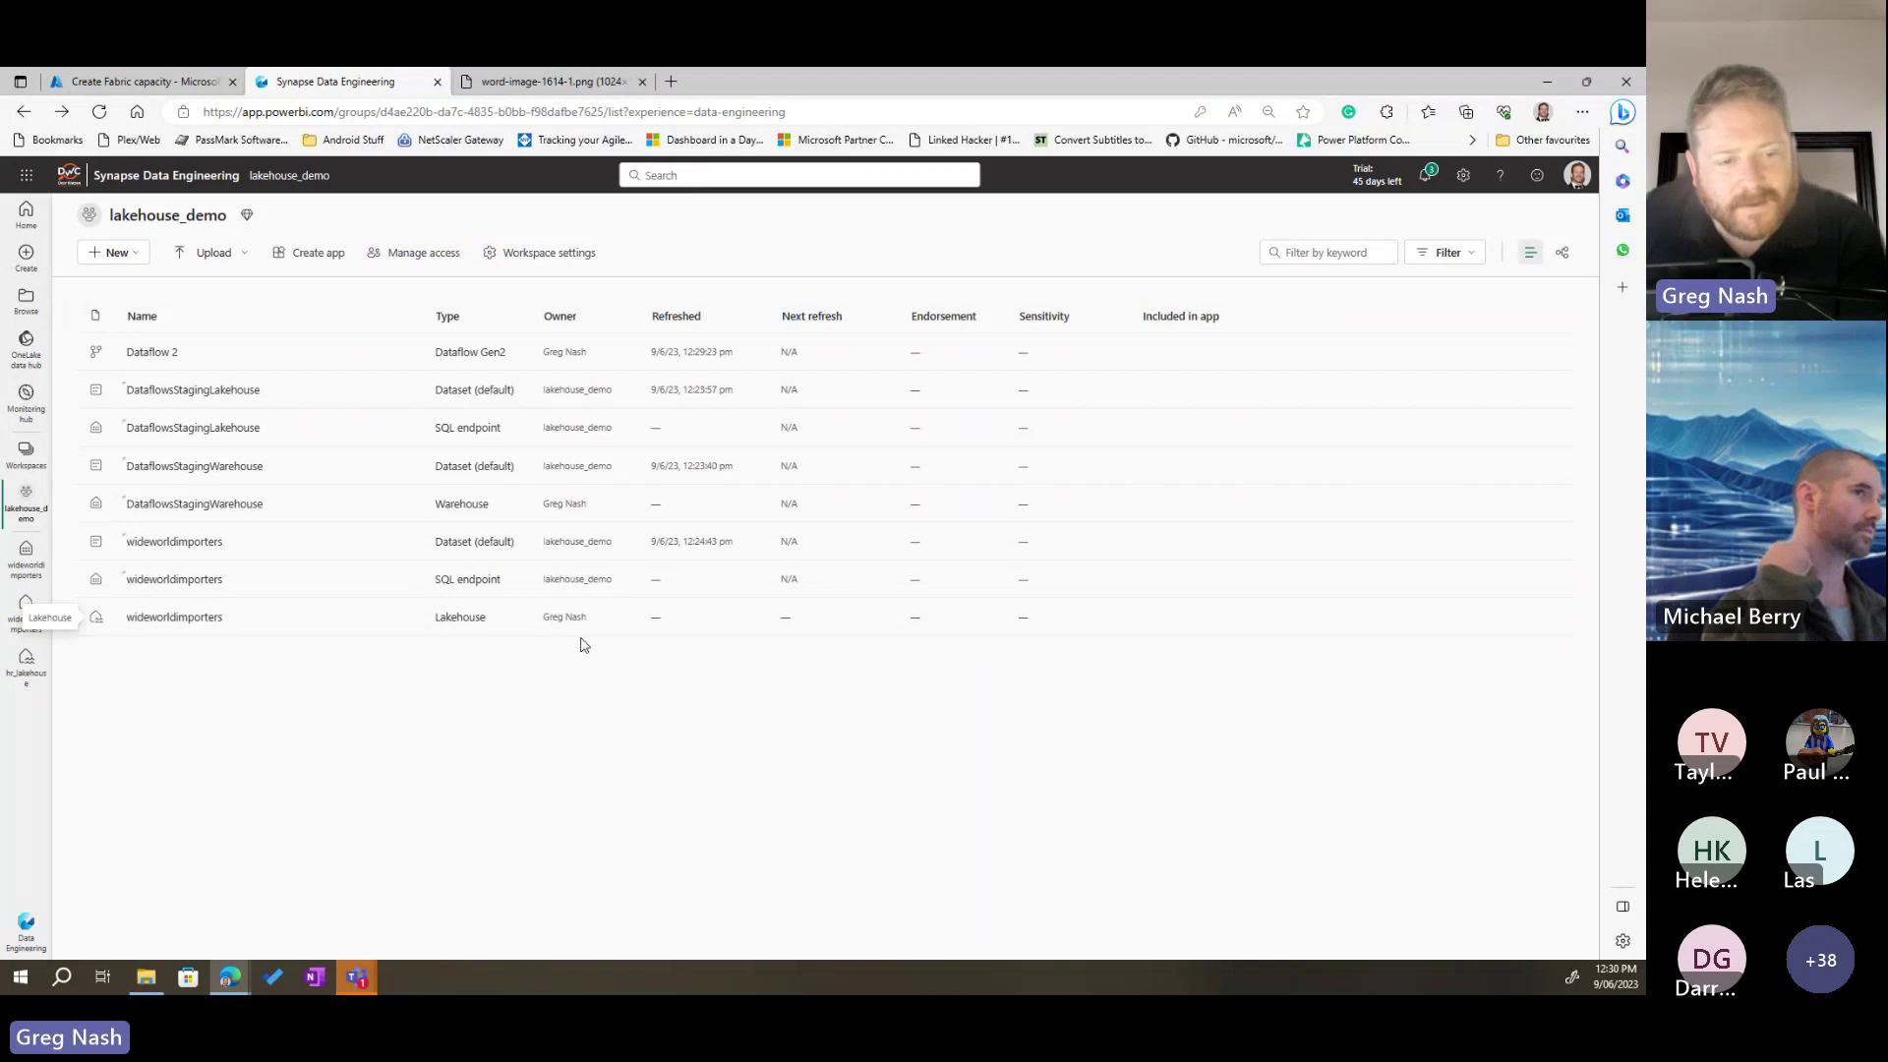
# Step: Open the wideworldimporters lakehouse, preview its dimension_customer table, and show the available lakehouse view modes
pyautogui.moveTo(486, 620); pyautogui.dragTo(436, 619)
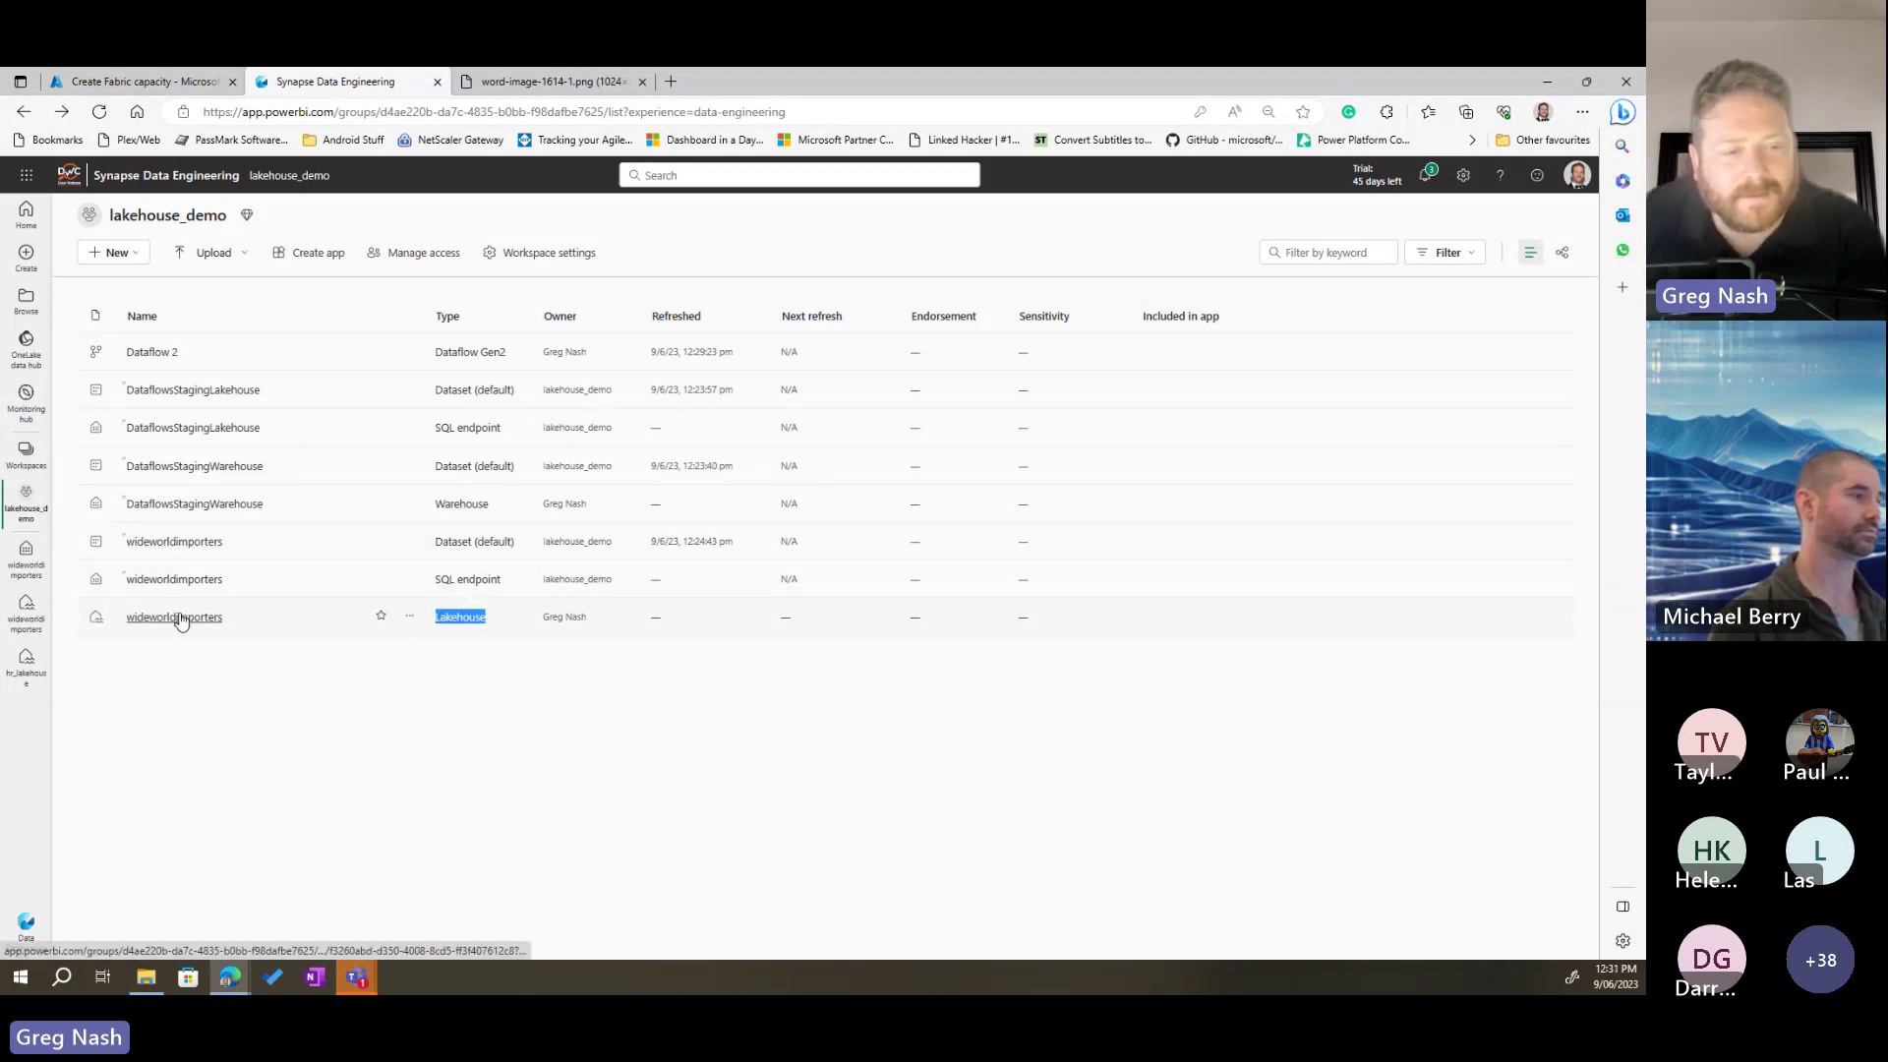
pyautogui.click(295, 737)
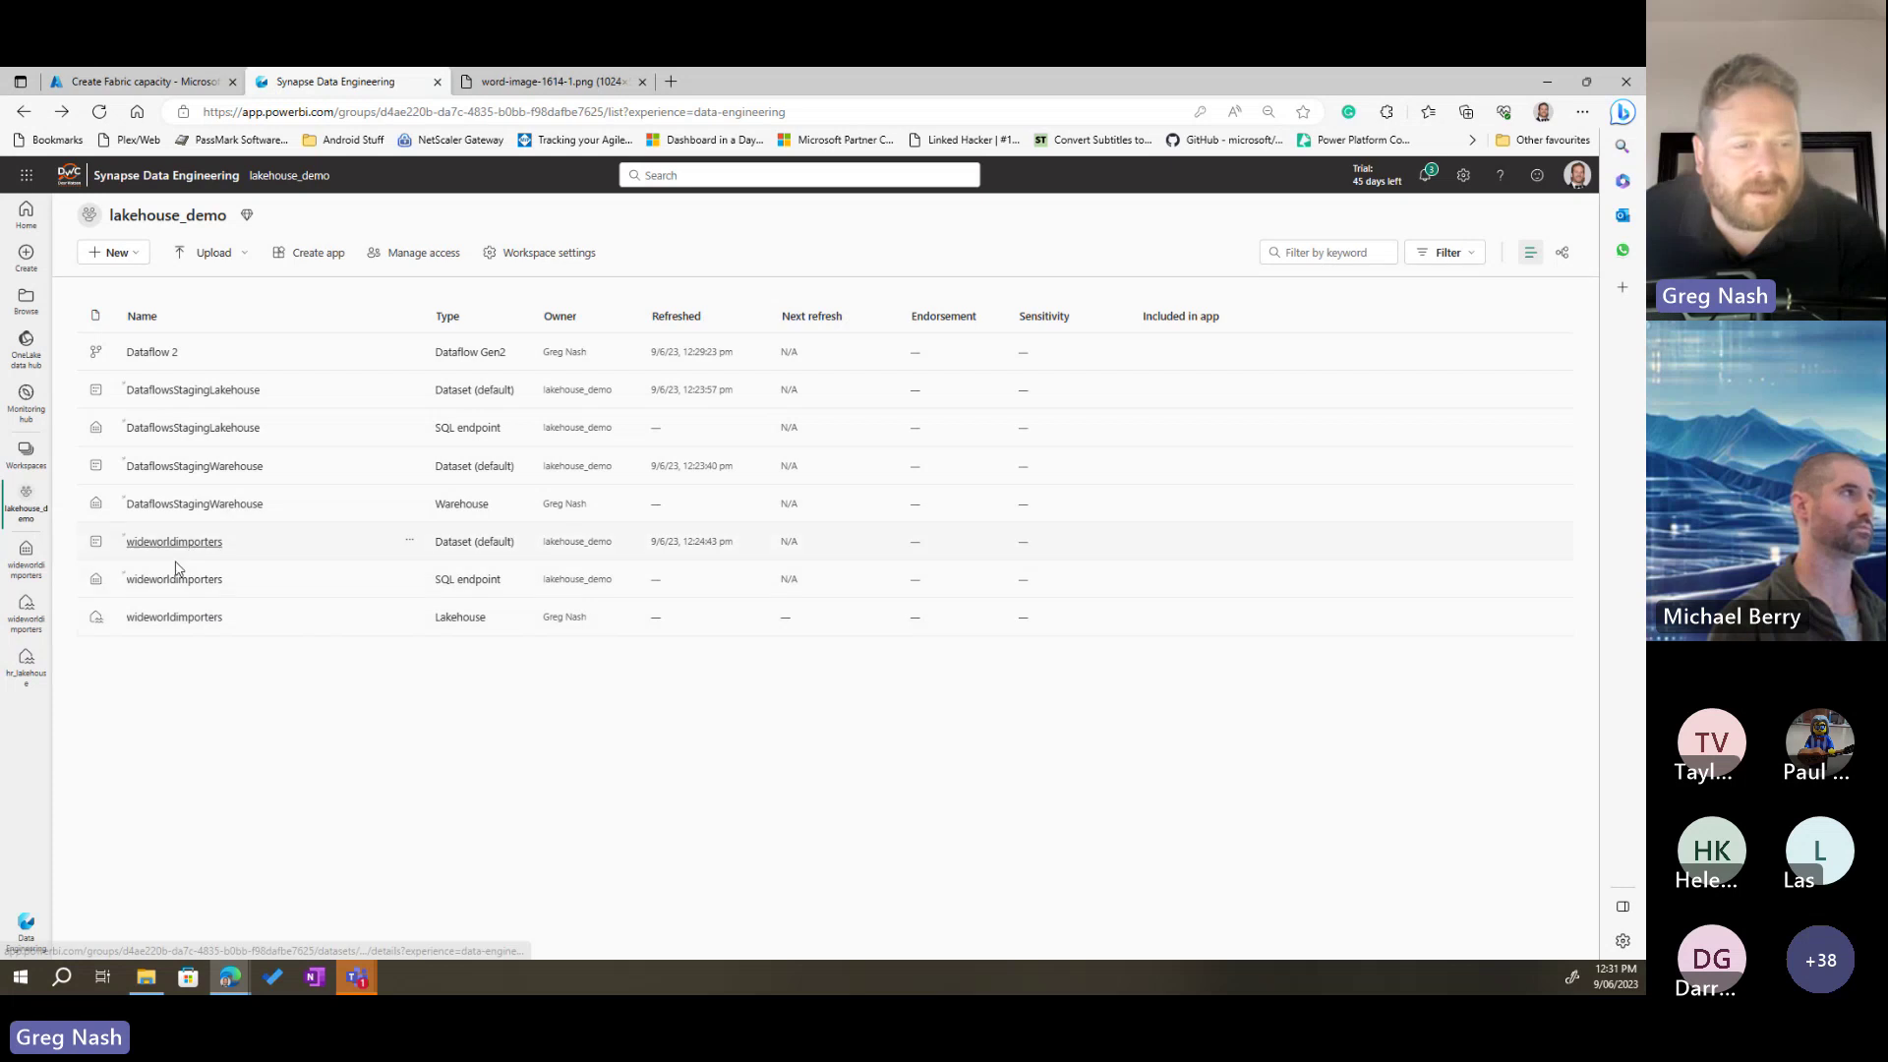
pyautogui.click(173, 616)
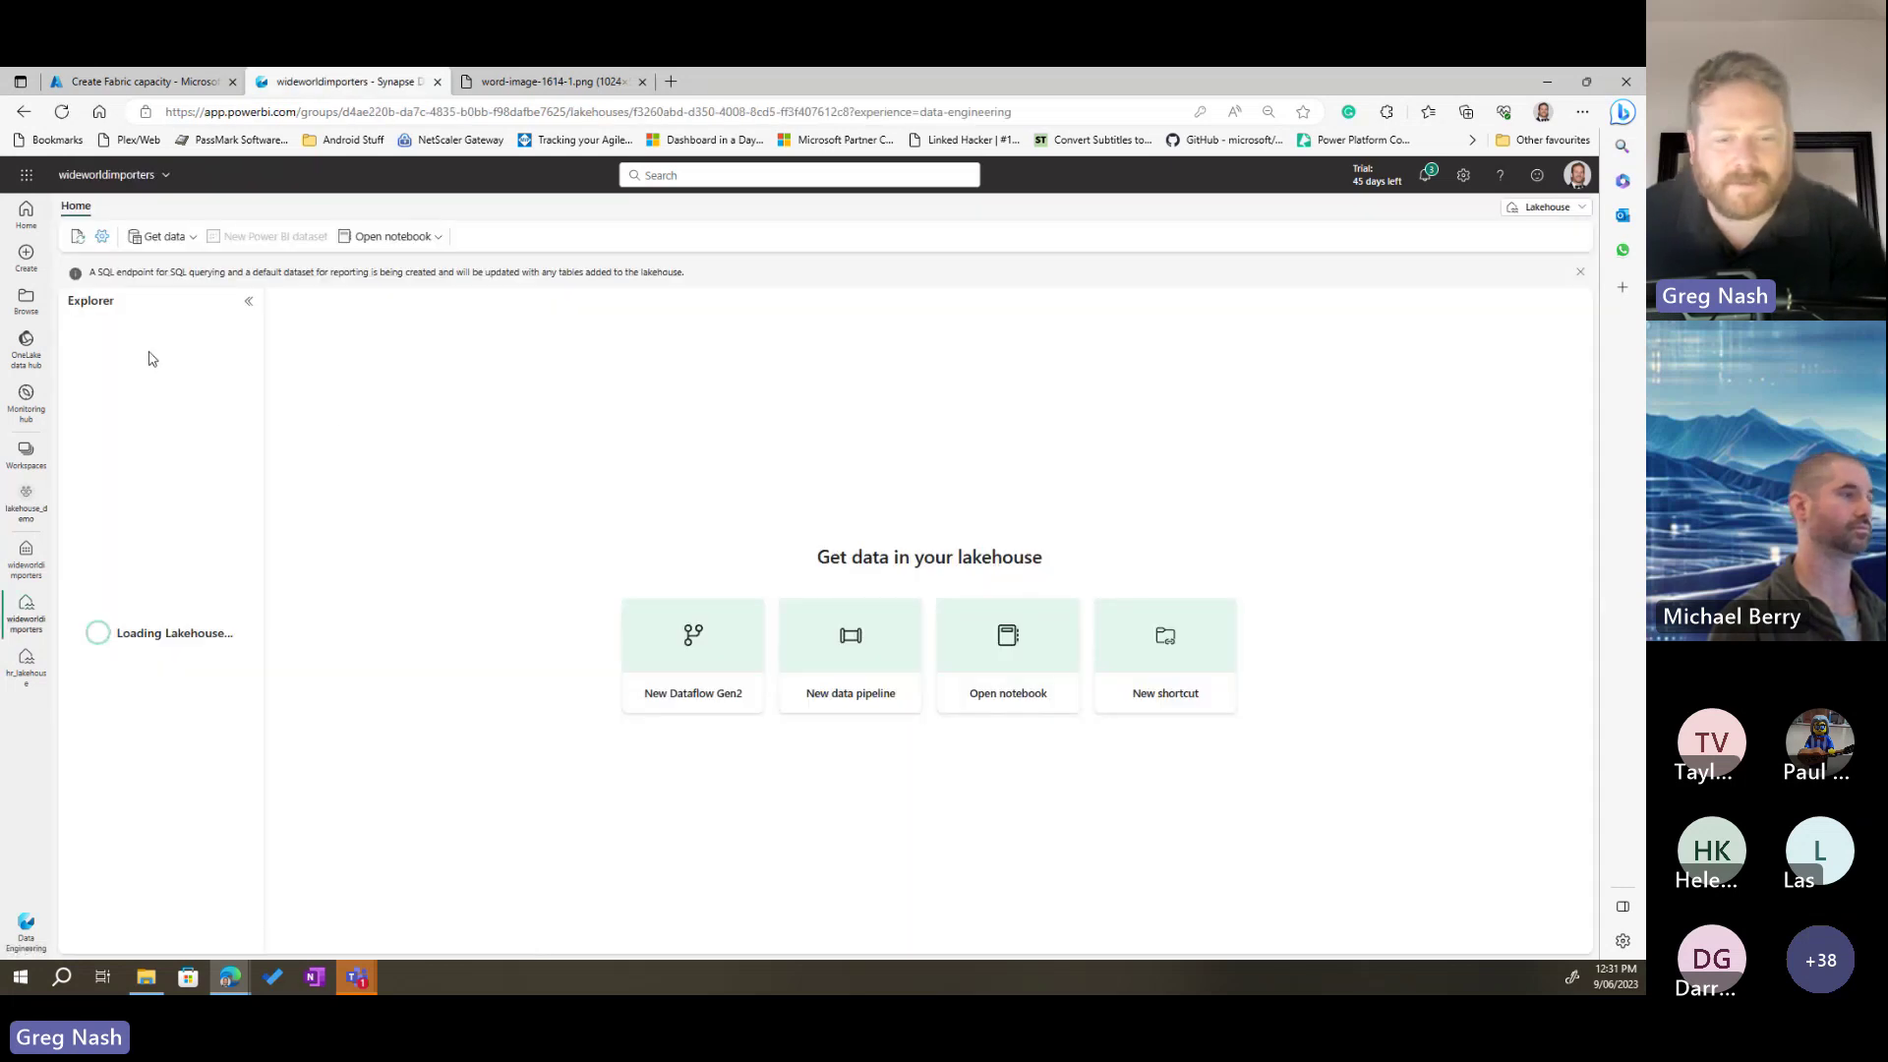
pyautogui.click(161, 383)
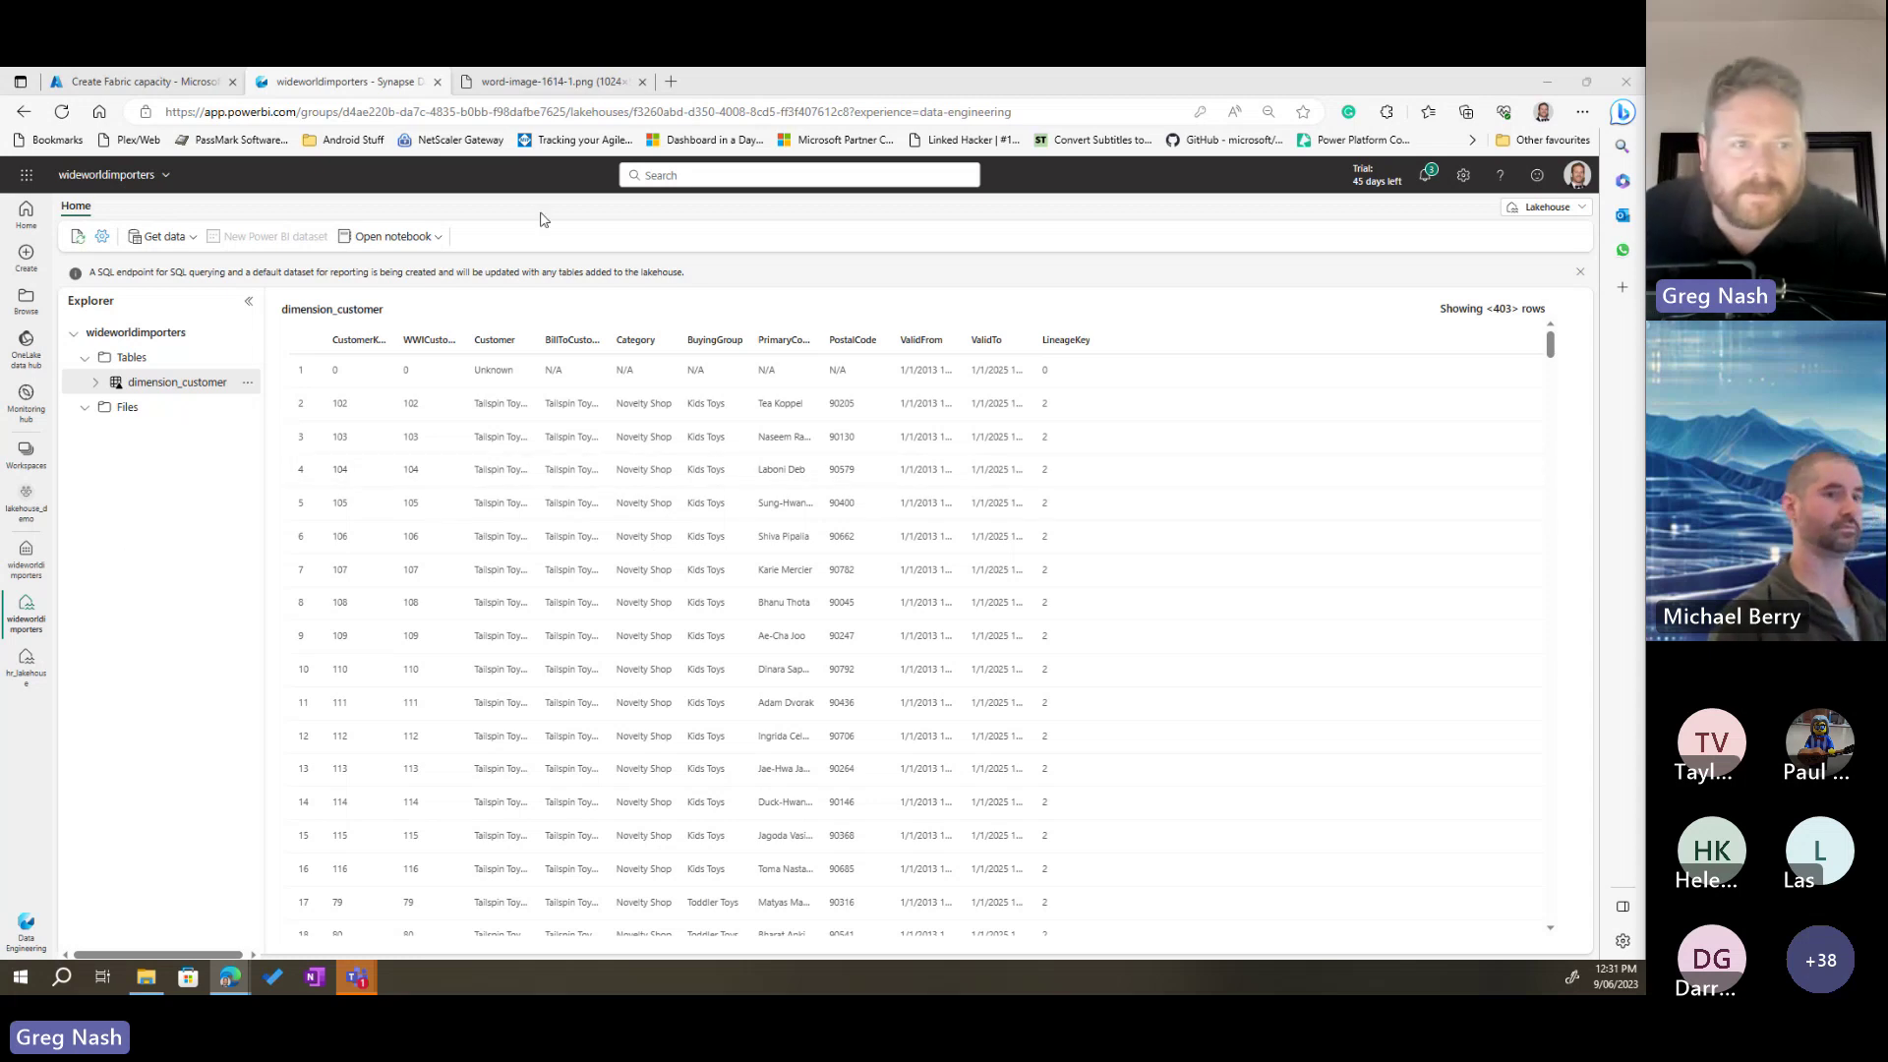
pyautogui.click(1541, 213)
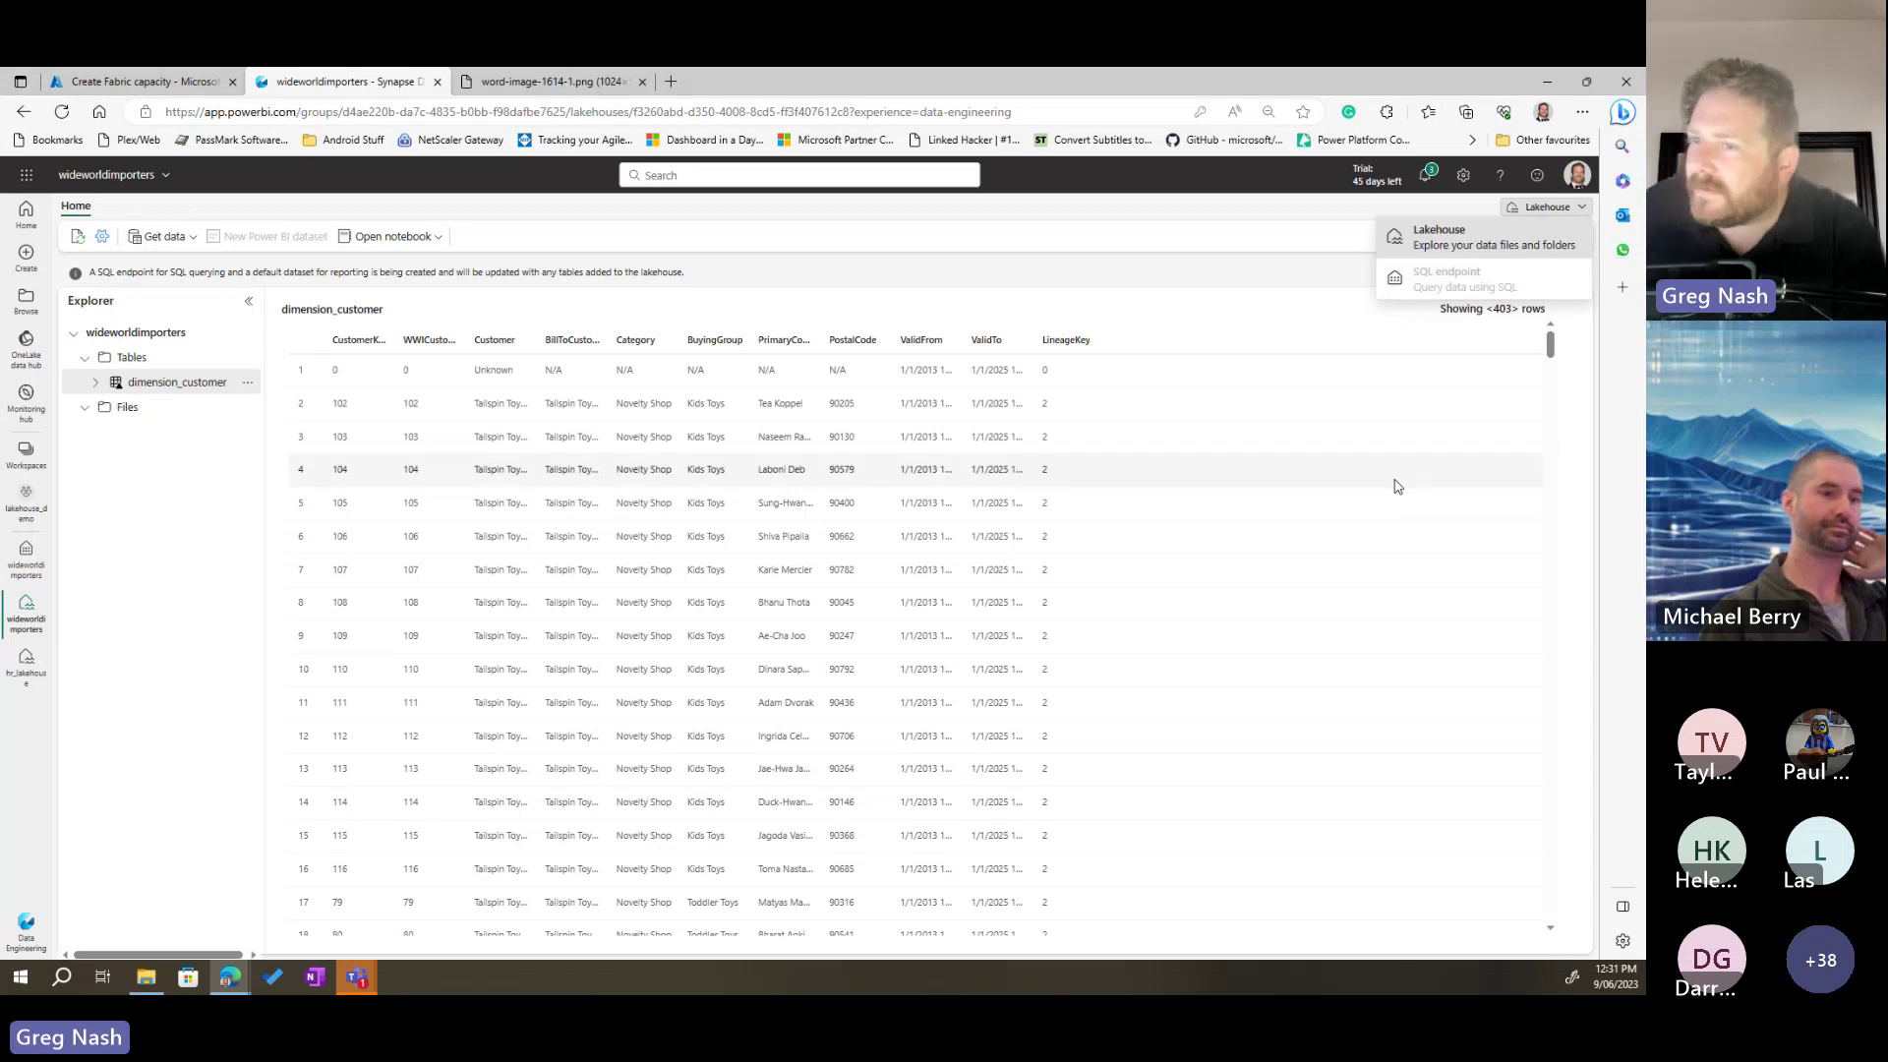
# Step: In the wideworldimporters SQL endpoint, write the new query SELECT BuyingGroup, Count(*) AS Total FROM dimension_customer GROUP BY BuyingGroup
pyautogui.click(157, 383)
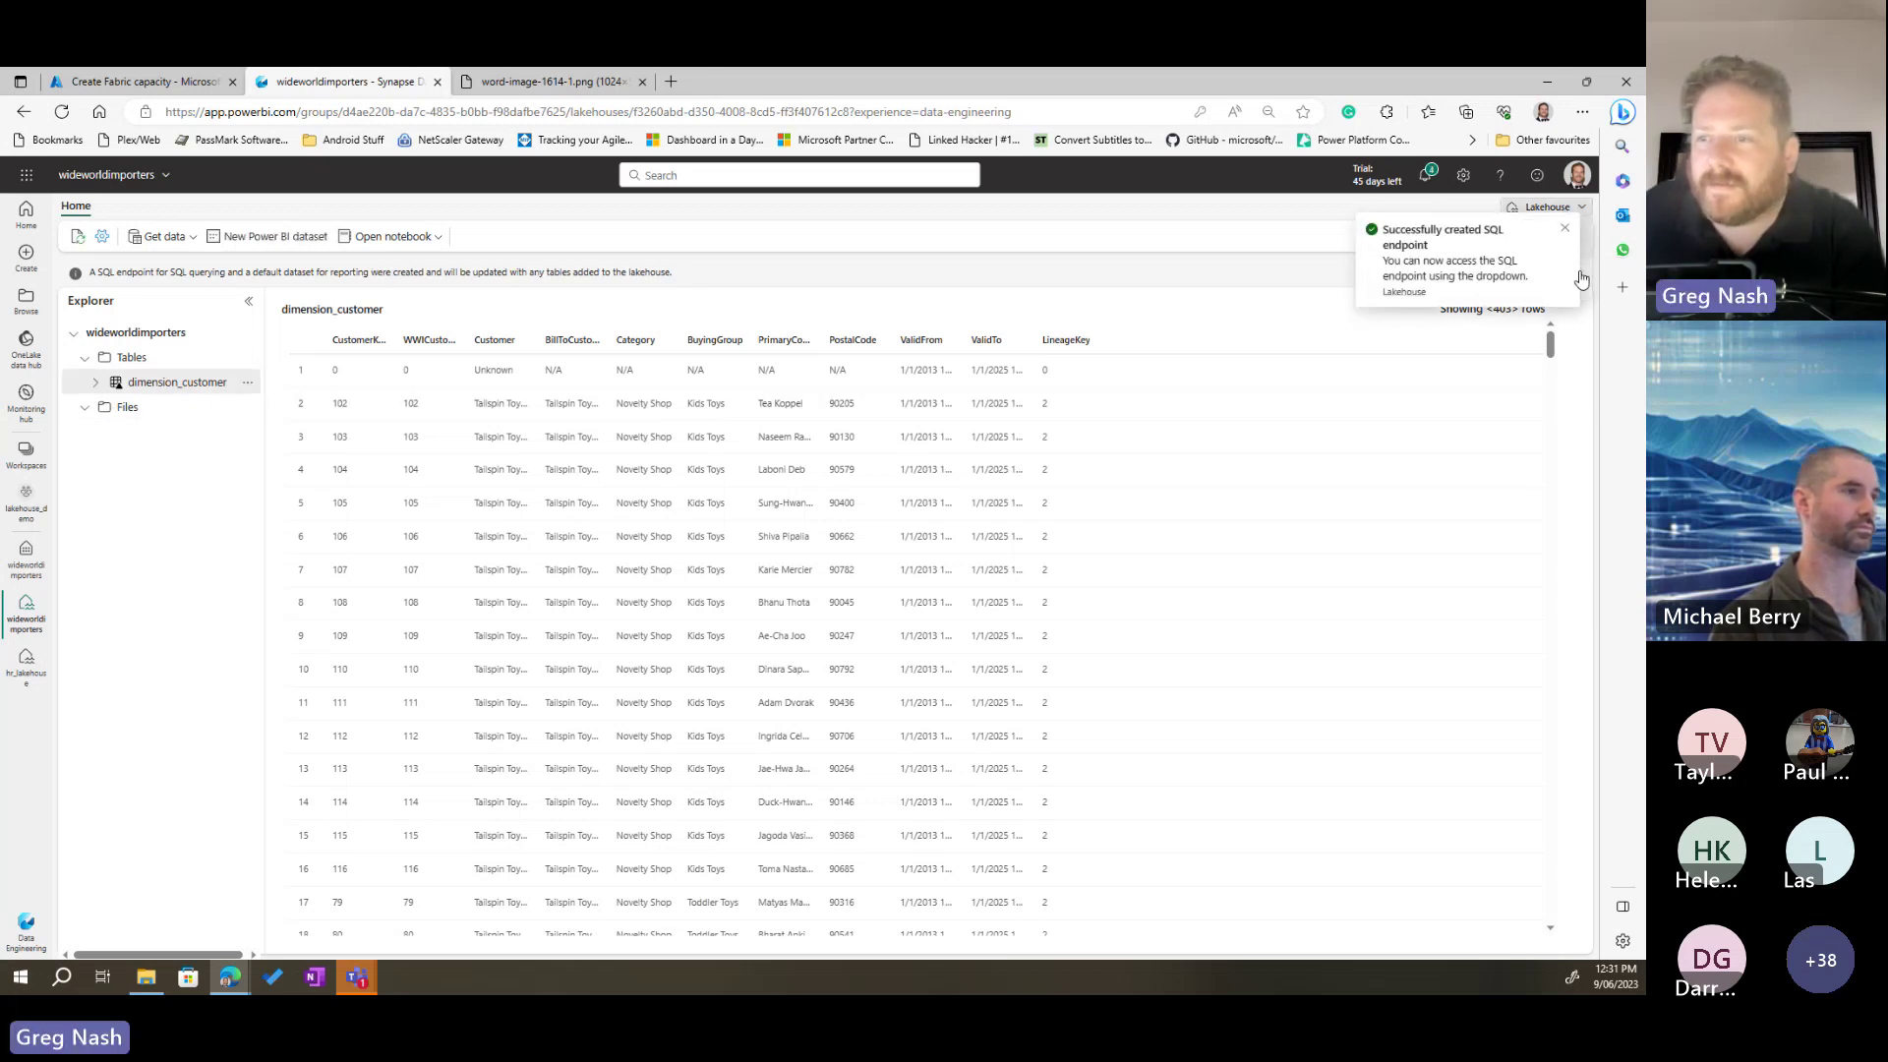
pyautogui.click(1547, 207)
pyautogui.click(1436, 272)
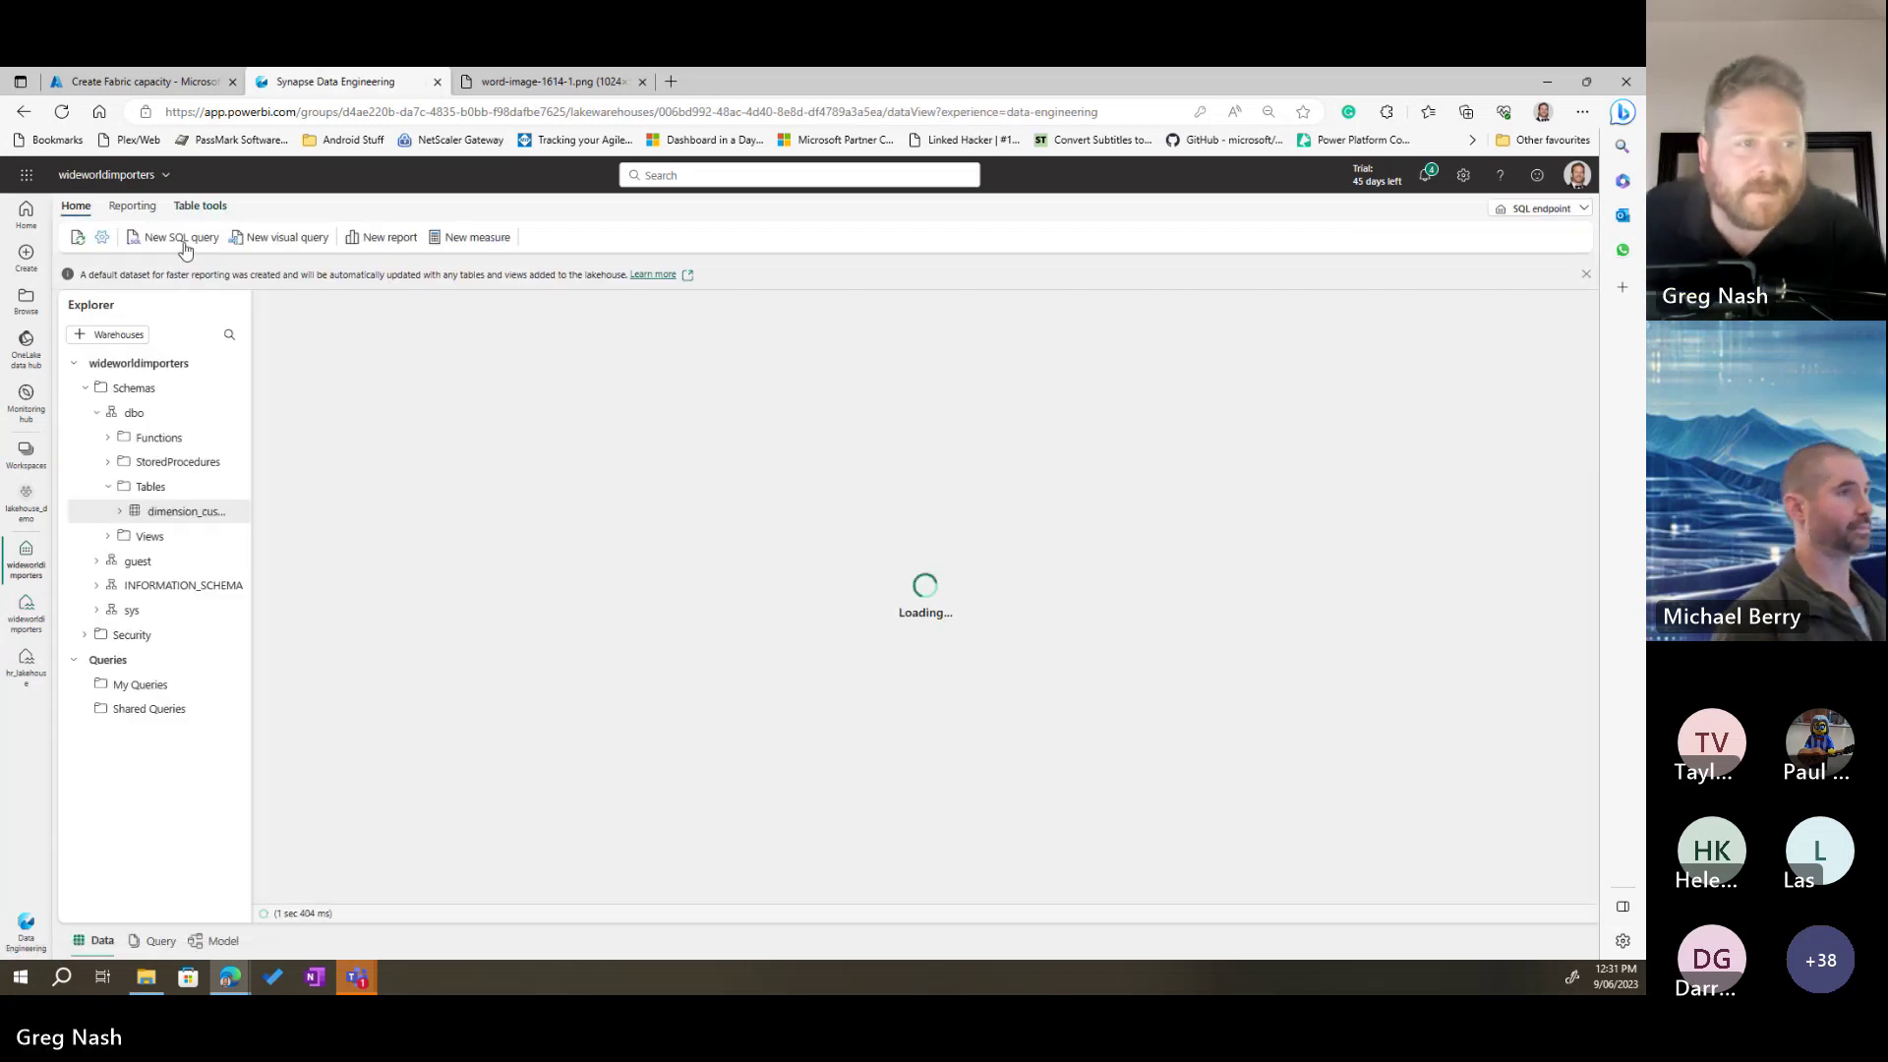
pyautogui.click(182, 238)
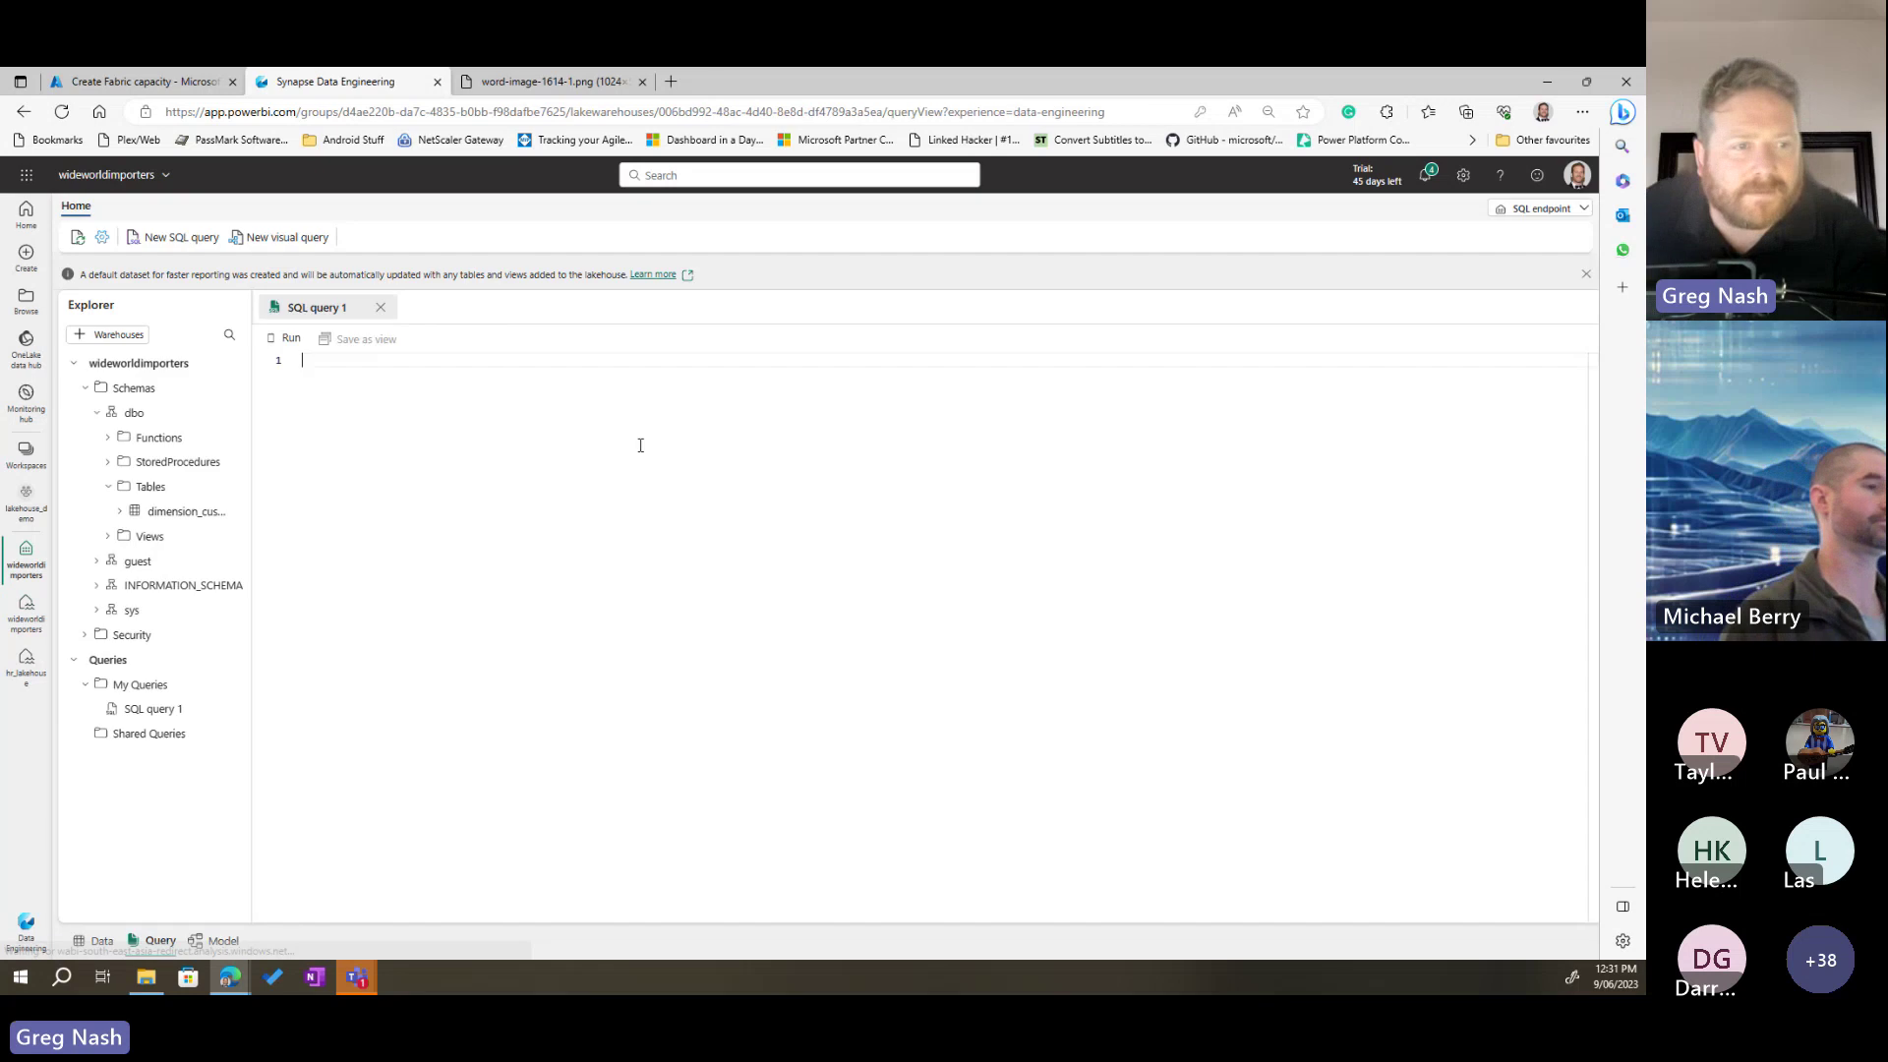
pyautogui.write('SELECT BuyingGroup, Count(*) AS Total FROM dimension_customer GROUP BY BuyingGroup')
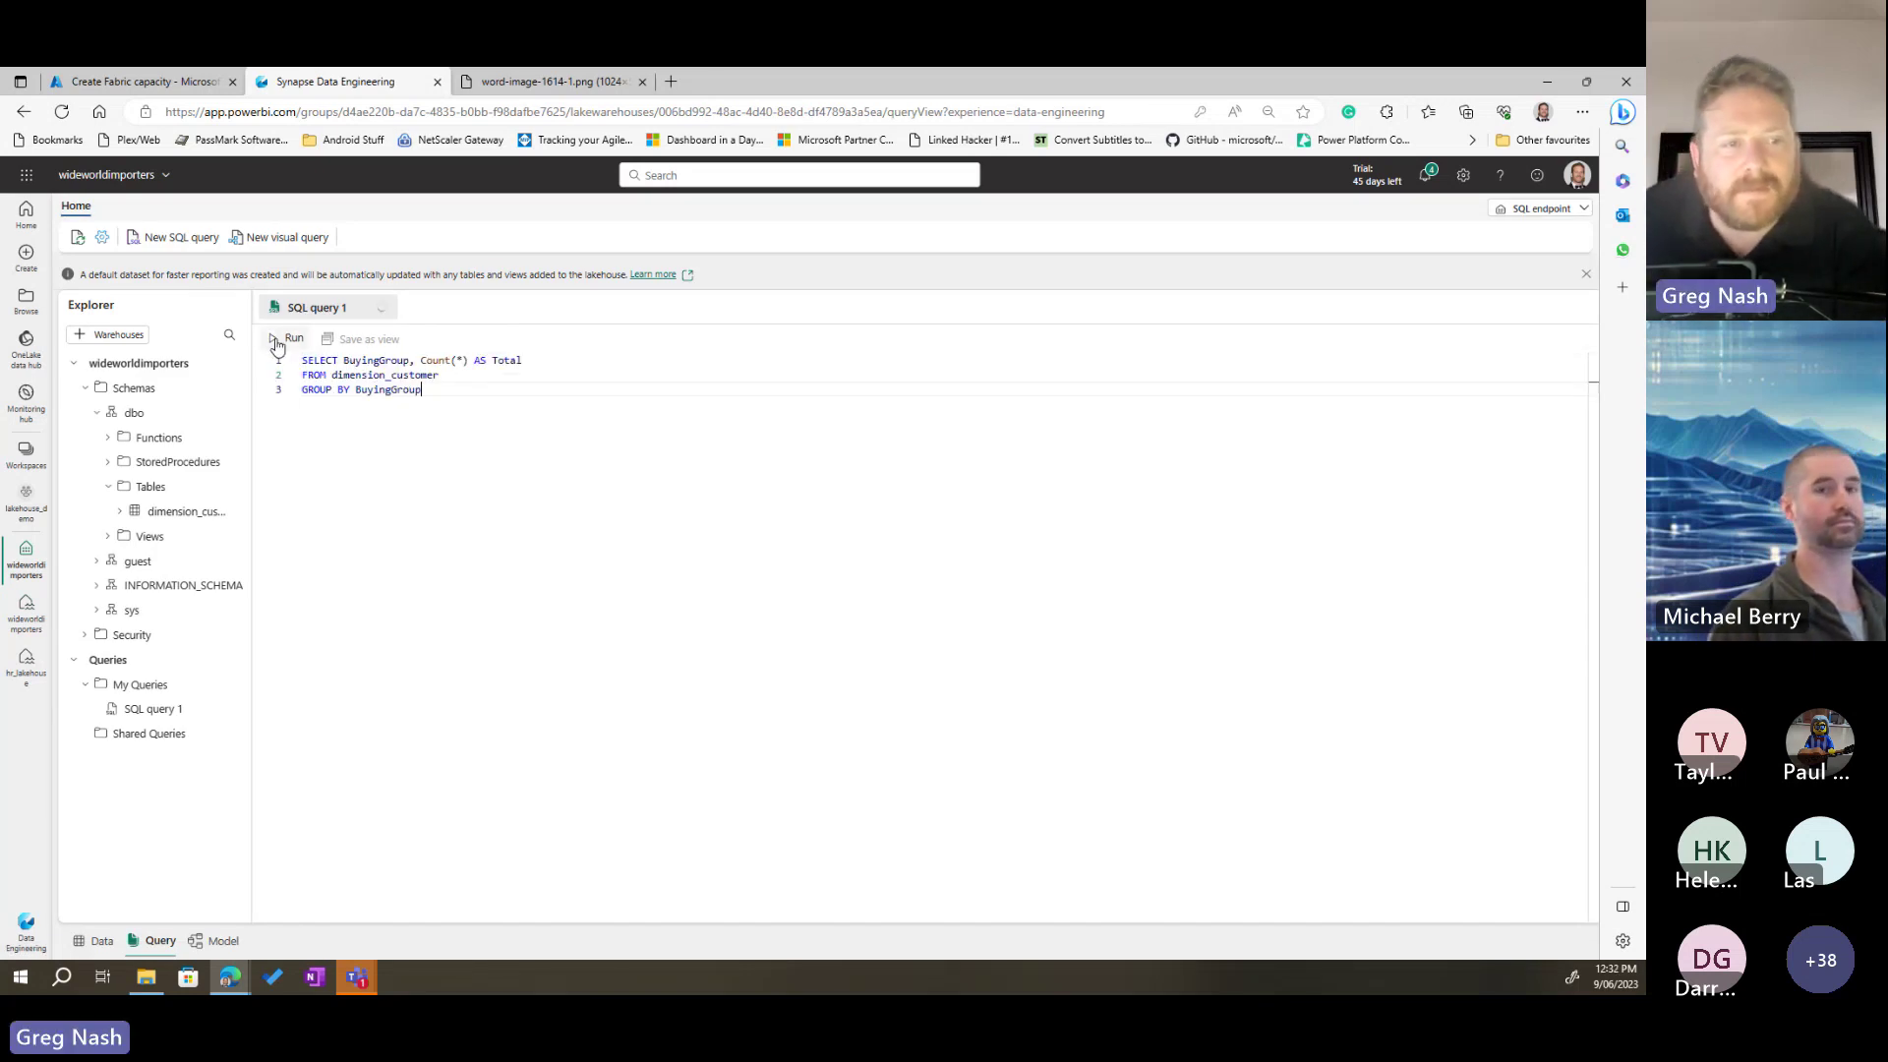
# Step: Run the buying group query and inspect the Total values for the Toddler Toys and Wingtip Toys groups
pyautogui.moveTo(423, 390); pyautogui.dragTo(304, 360)
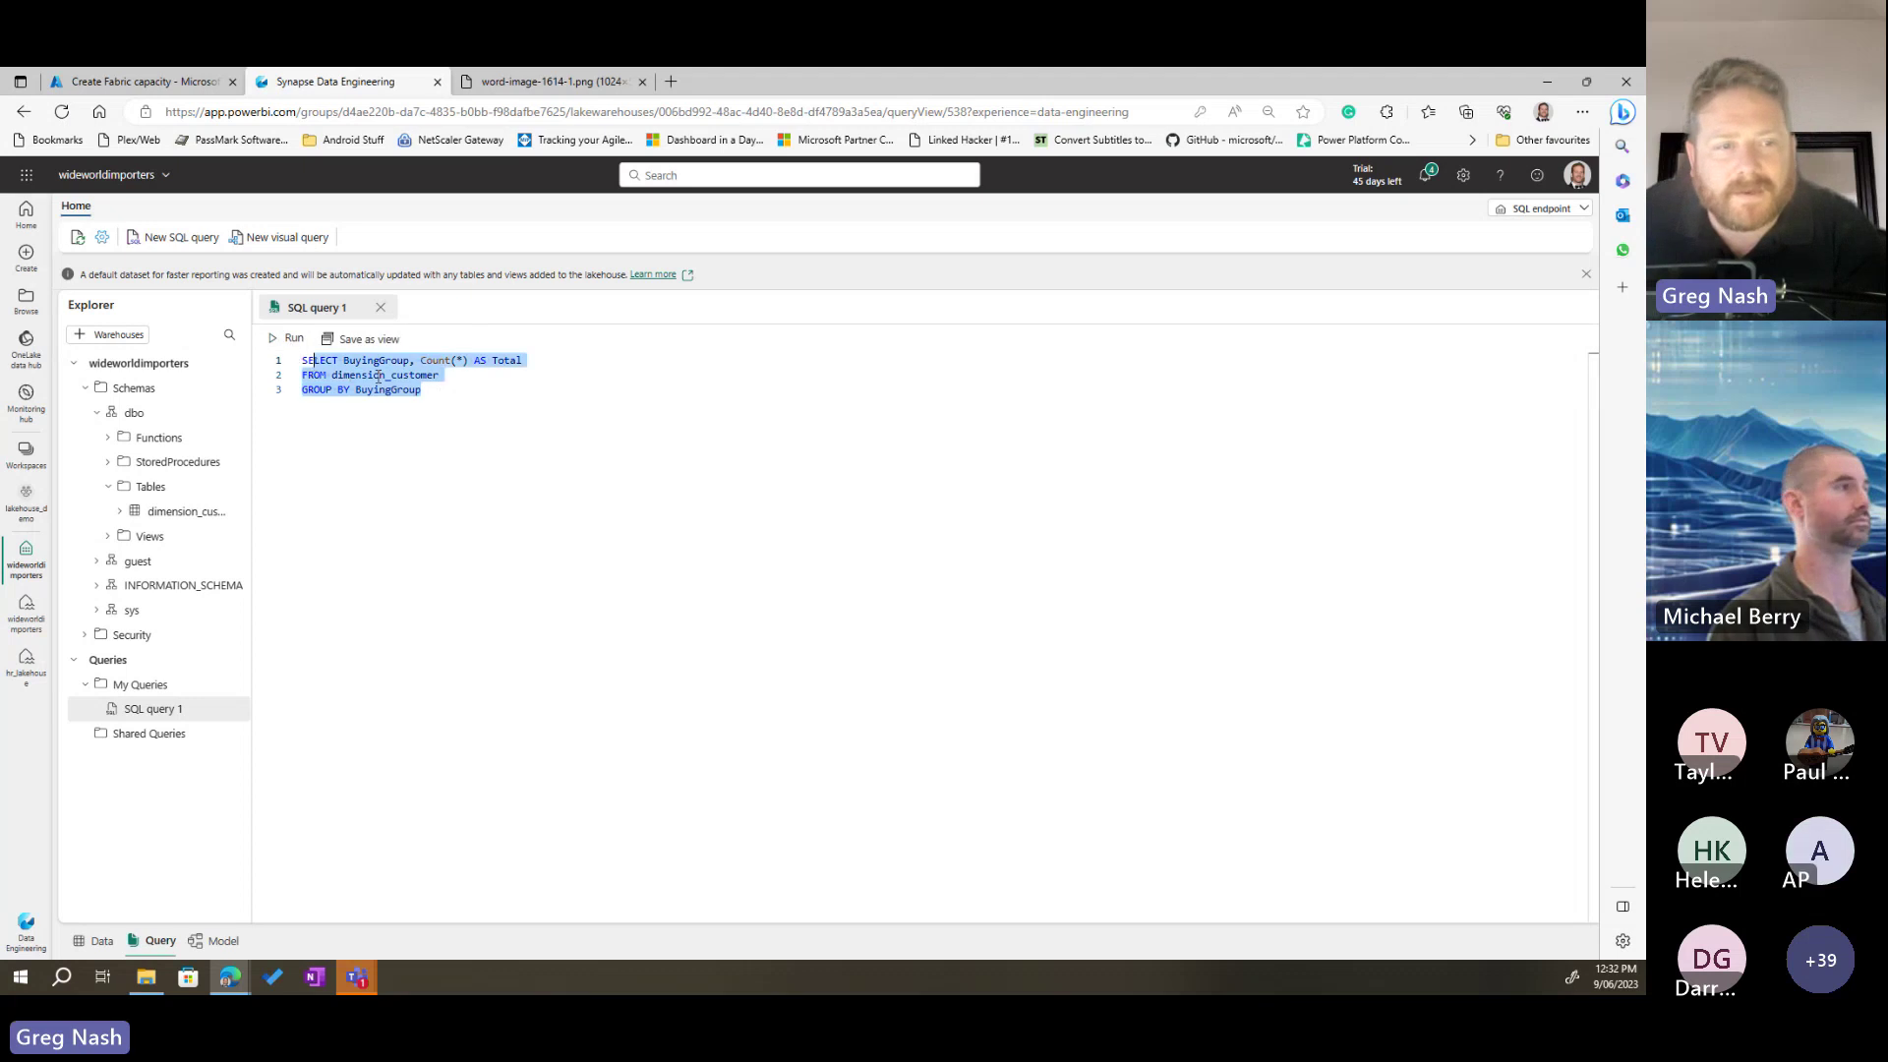
pyautogui.click(431, 388)
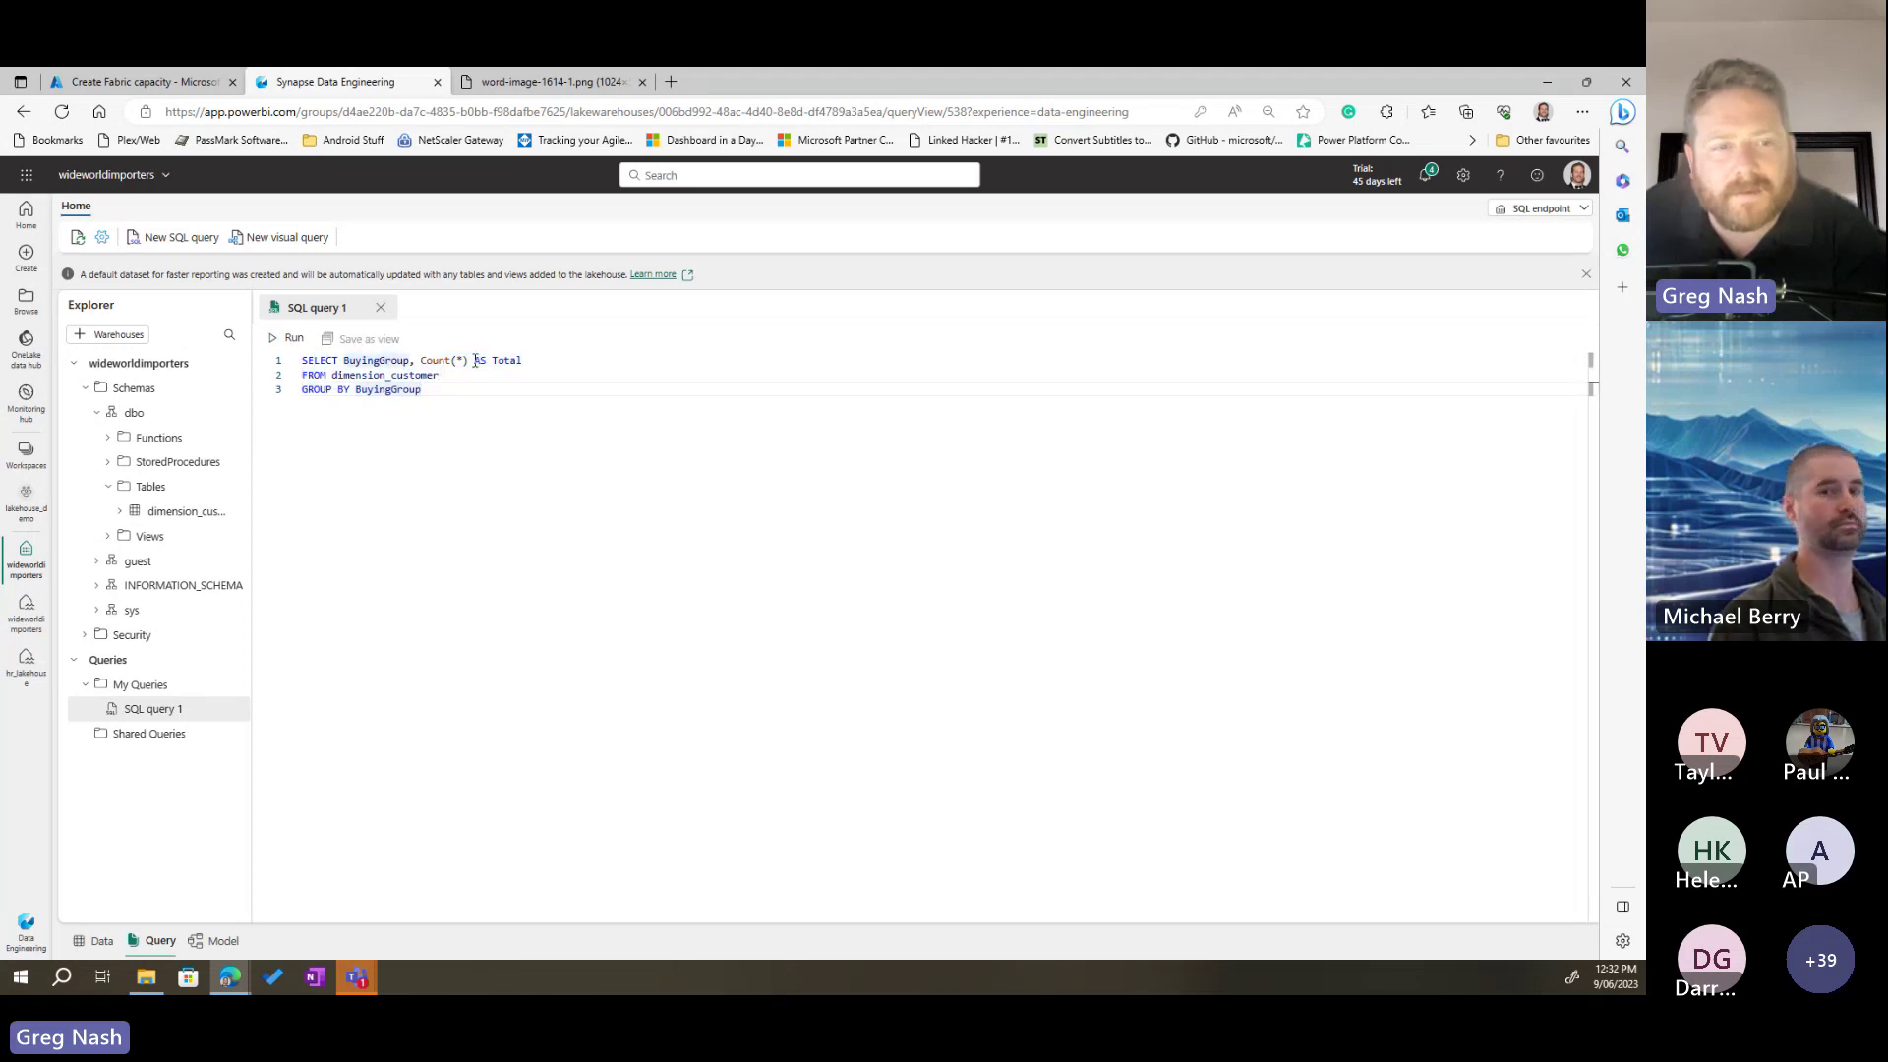
pyautogui.click(288, 337)
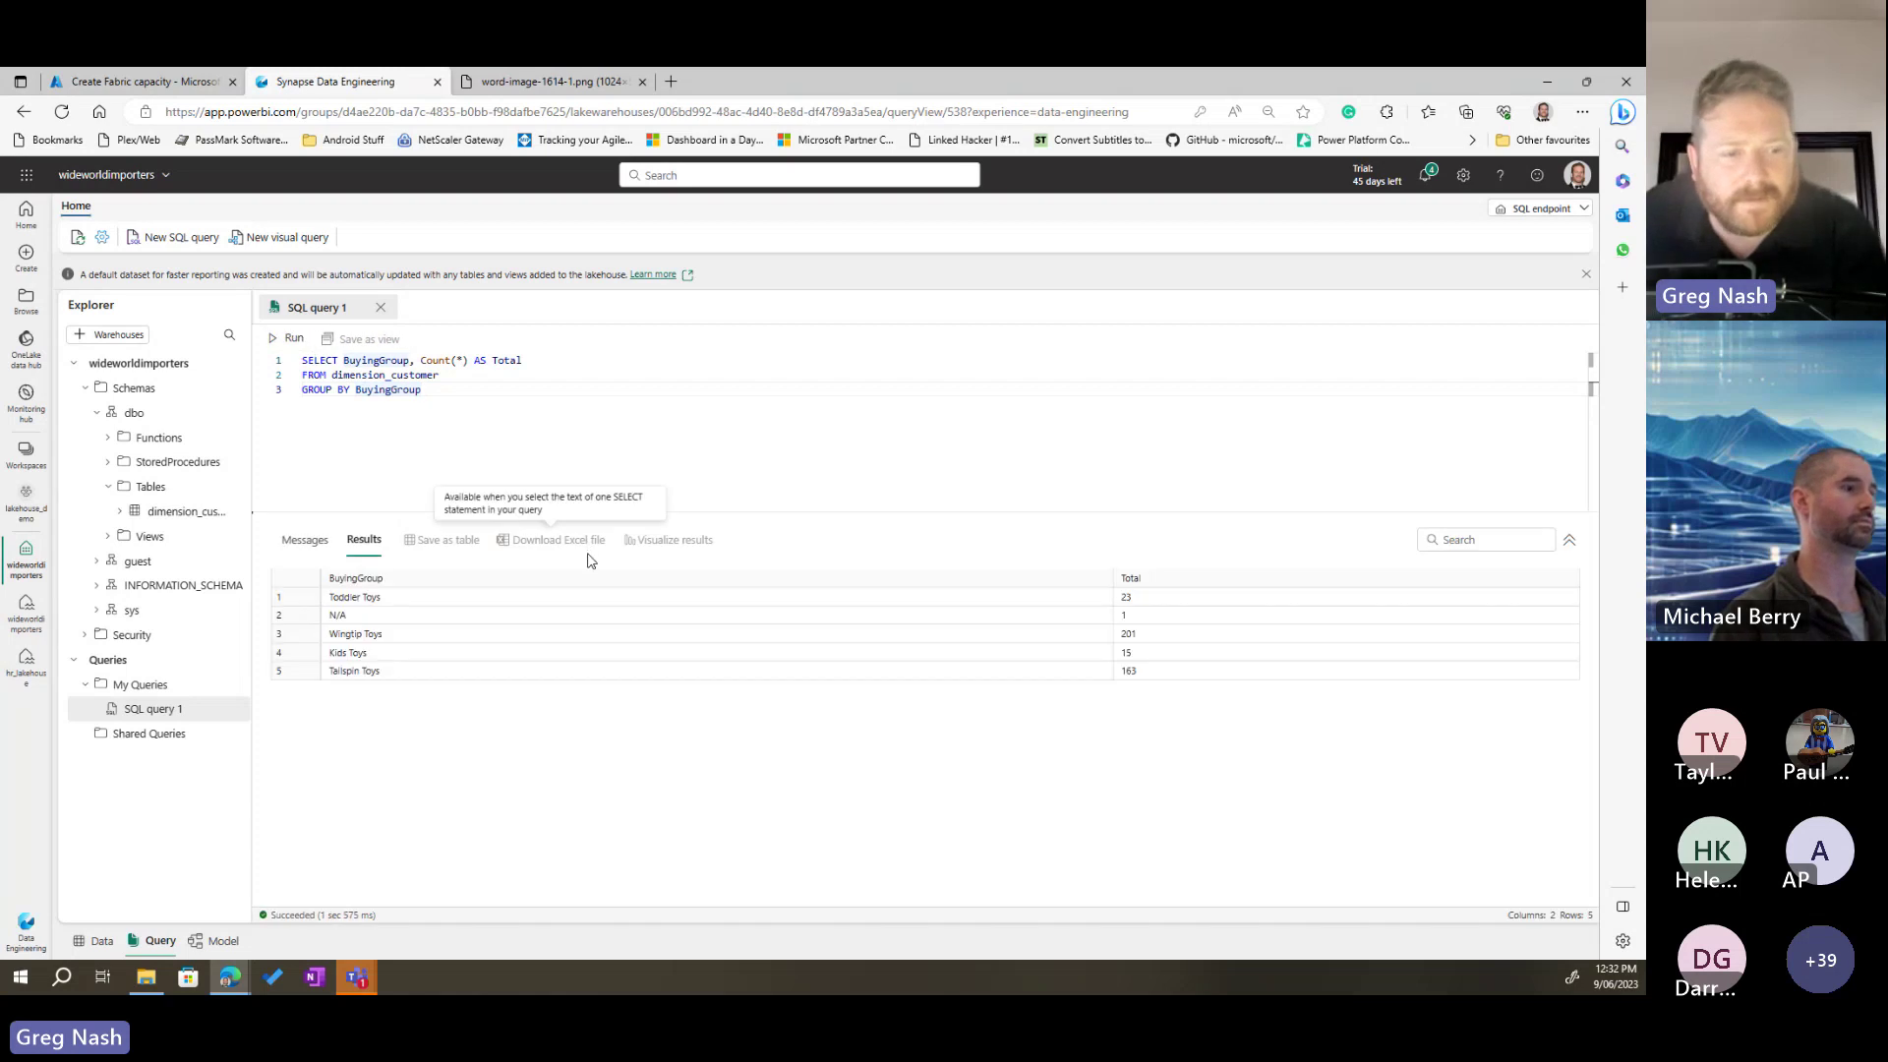
pyautogui.click(364, 602)
pyautogui.click(1138, 601)
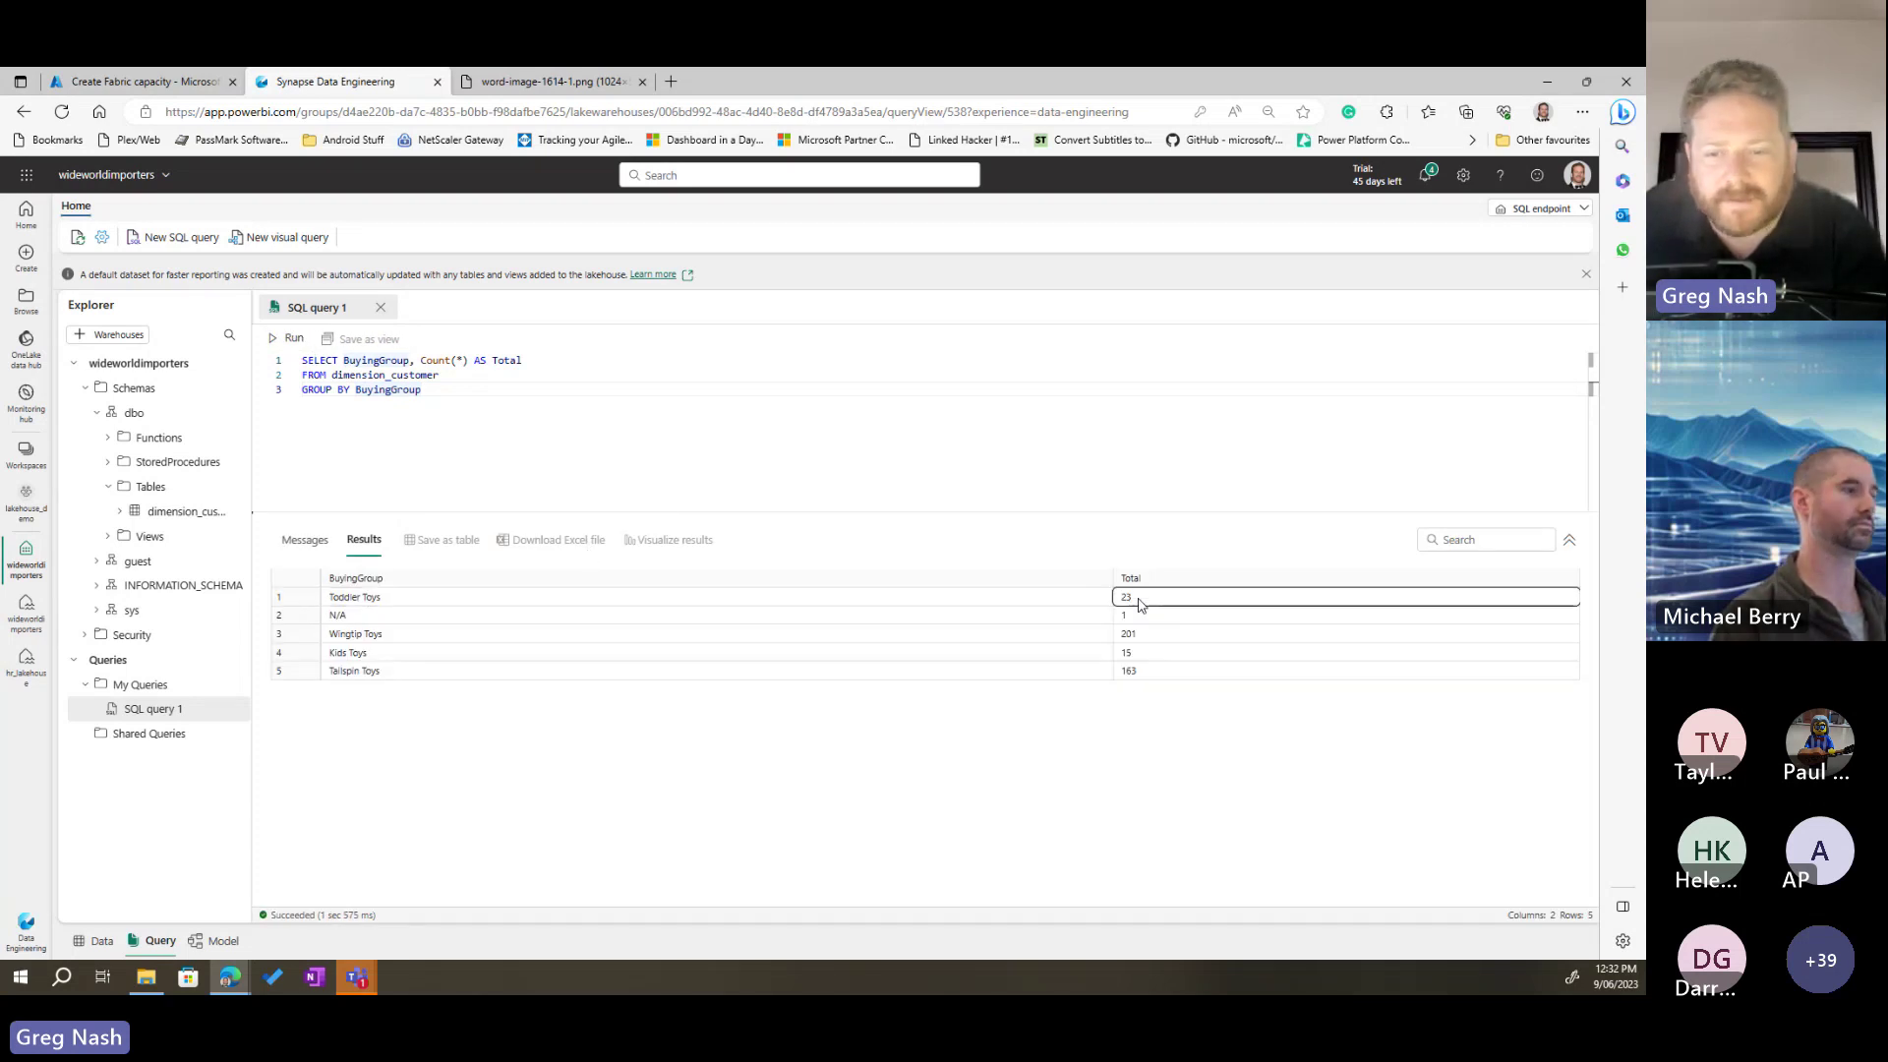
pyautogui.click(1155, 636)
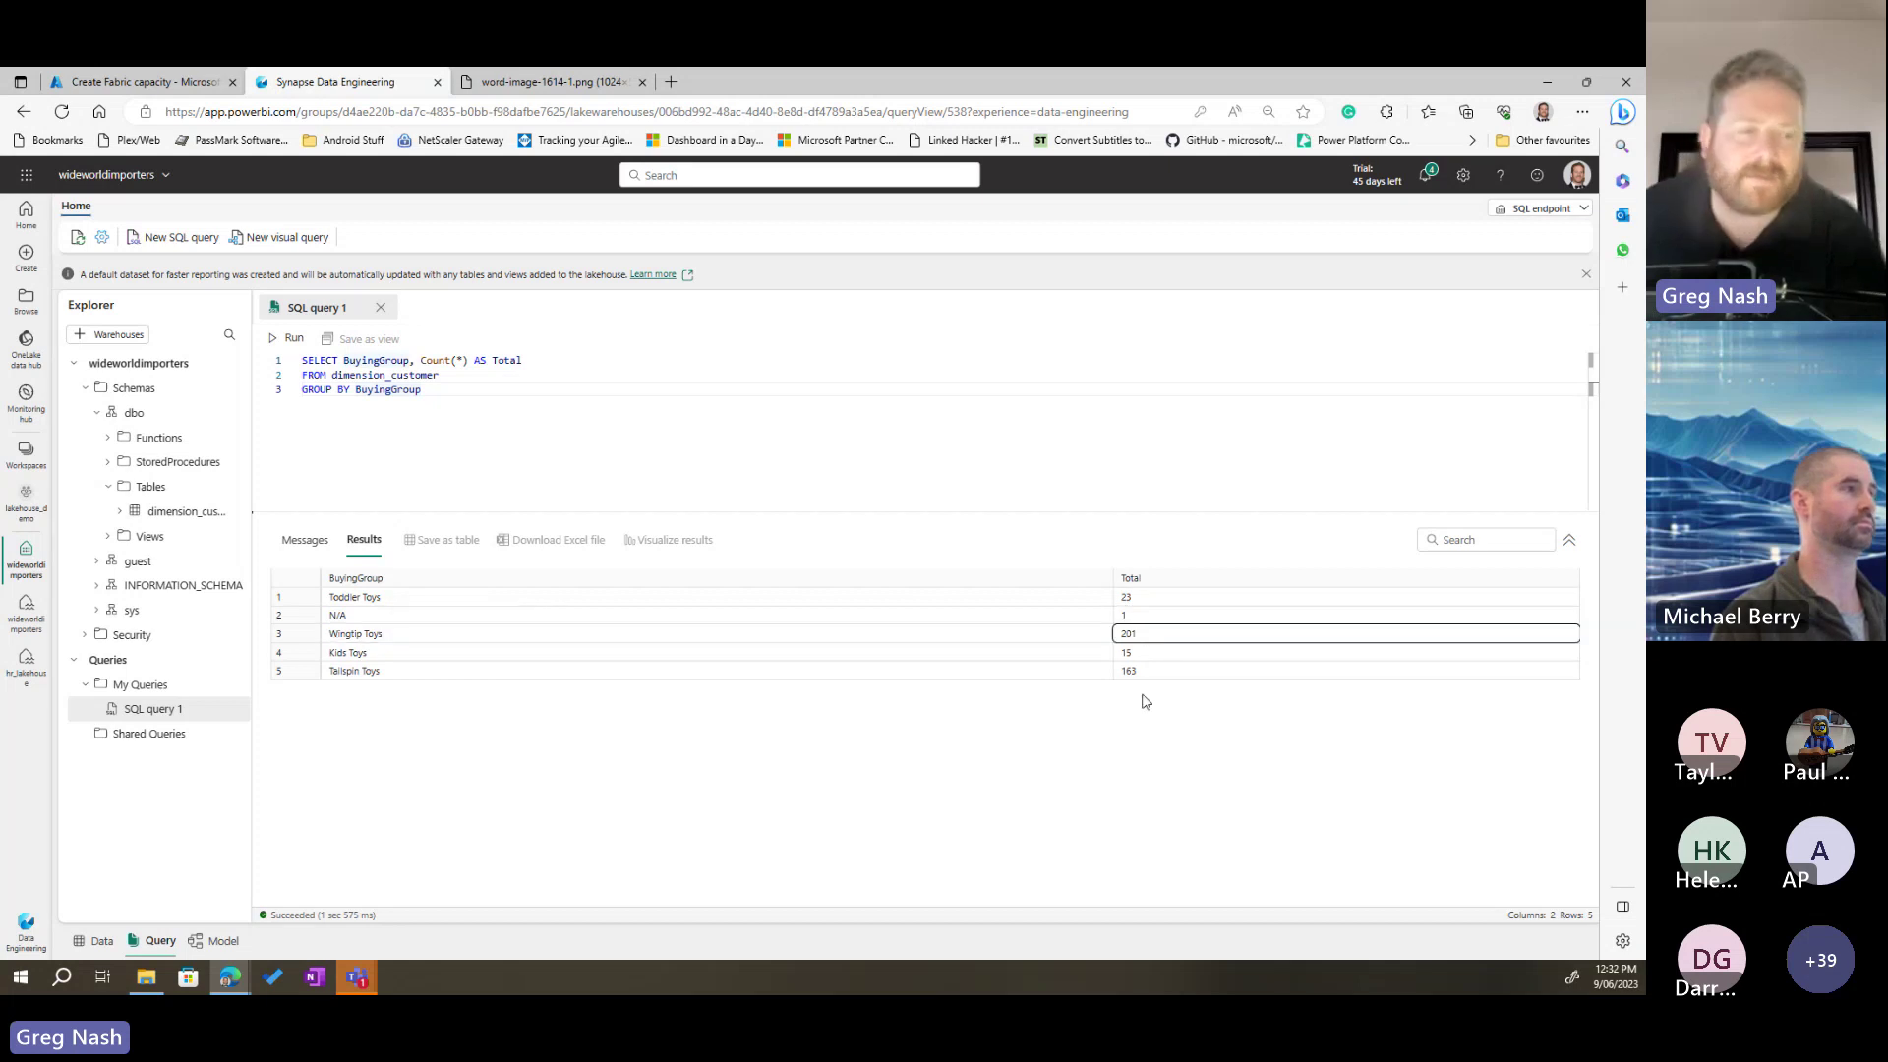
# Step: Alternate between the lakehouse and SQL endpoint views of wideworldimporters, ending in the lakehouse view, and dismiss the error dialog
pyautogui.click(1534, 220)
pyautogui.click(1526, 241)
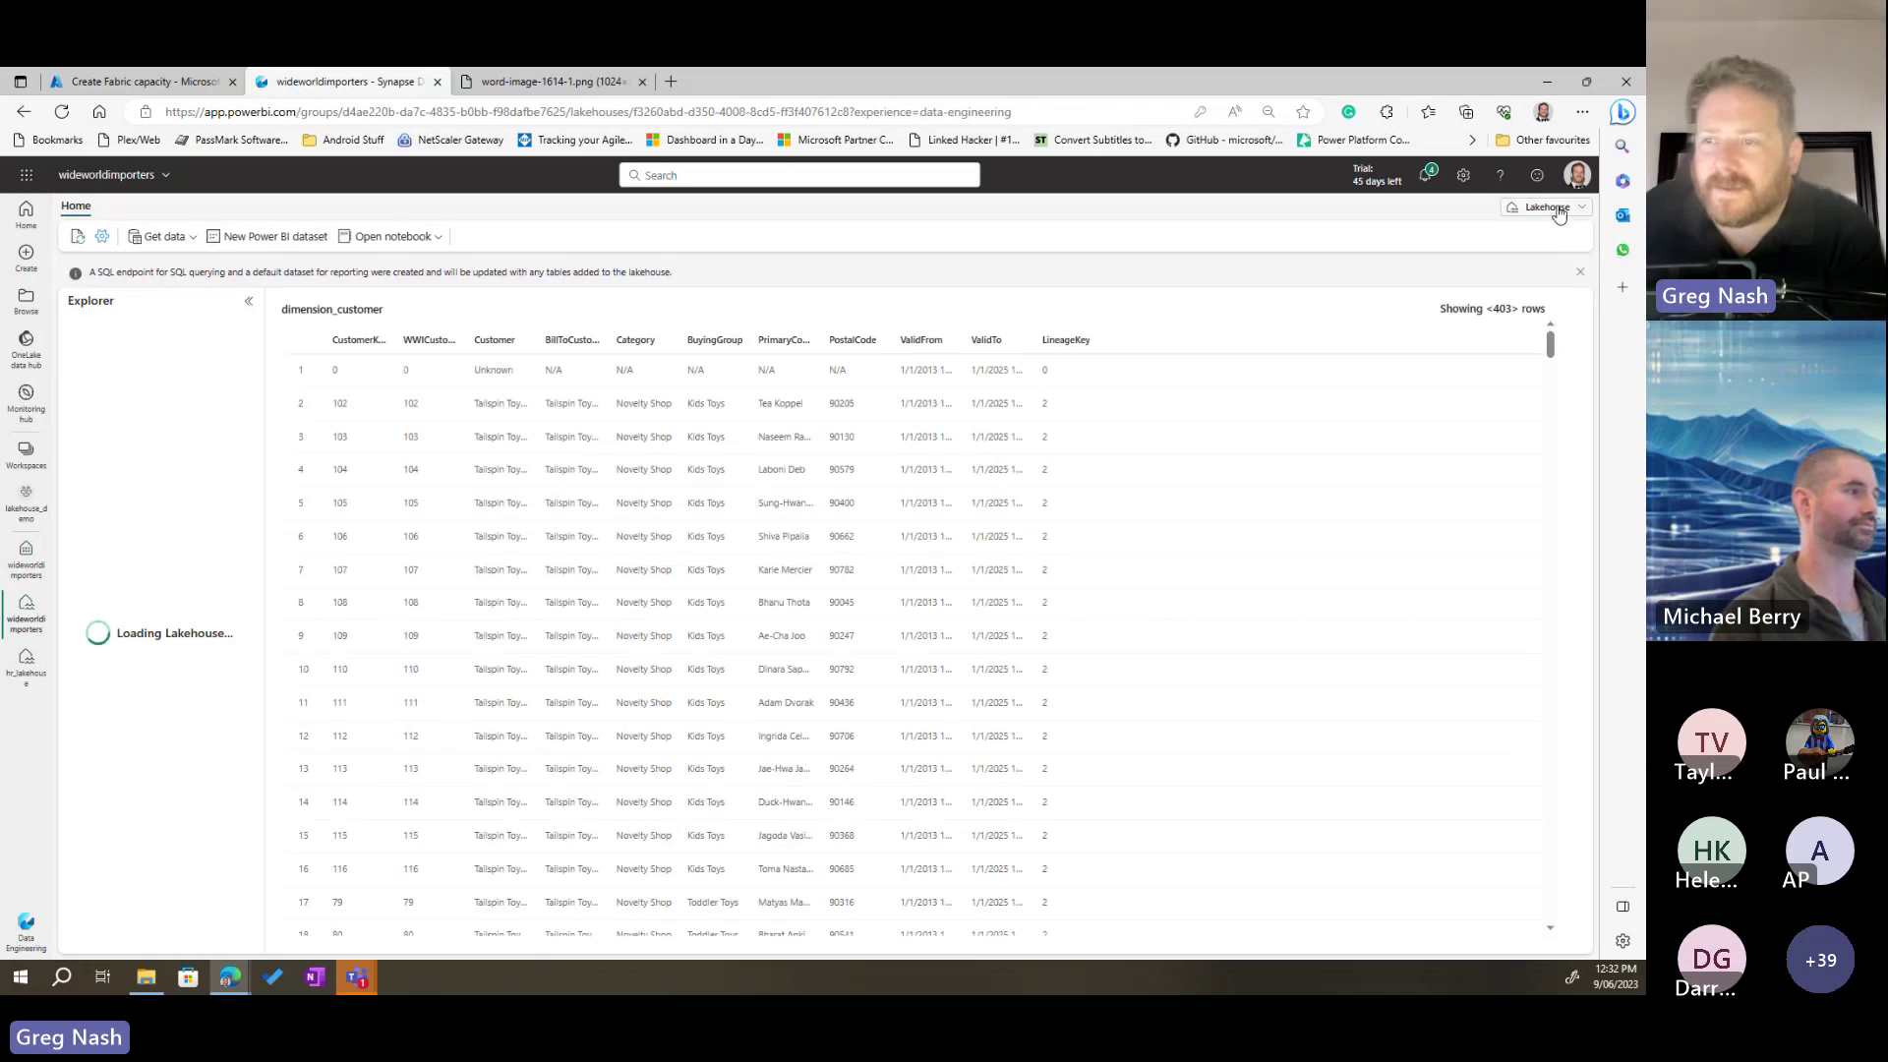
pyautogui.click(1558, 218)
pyautogui.click(1534, 278)
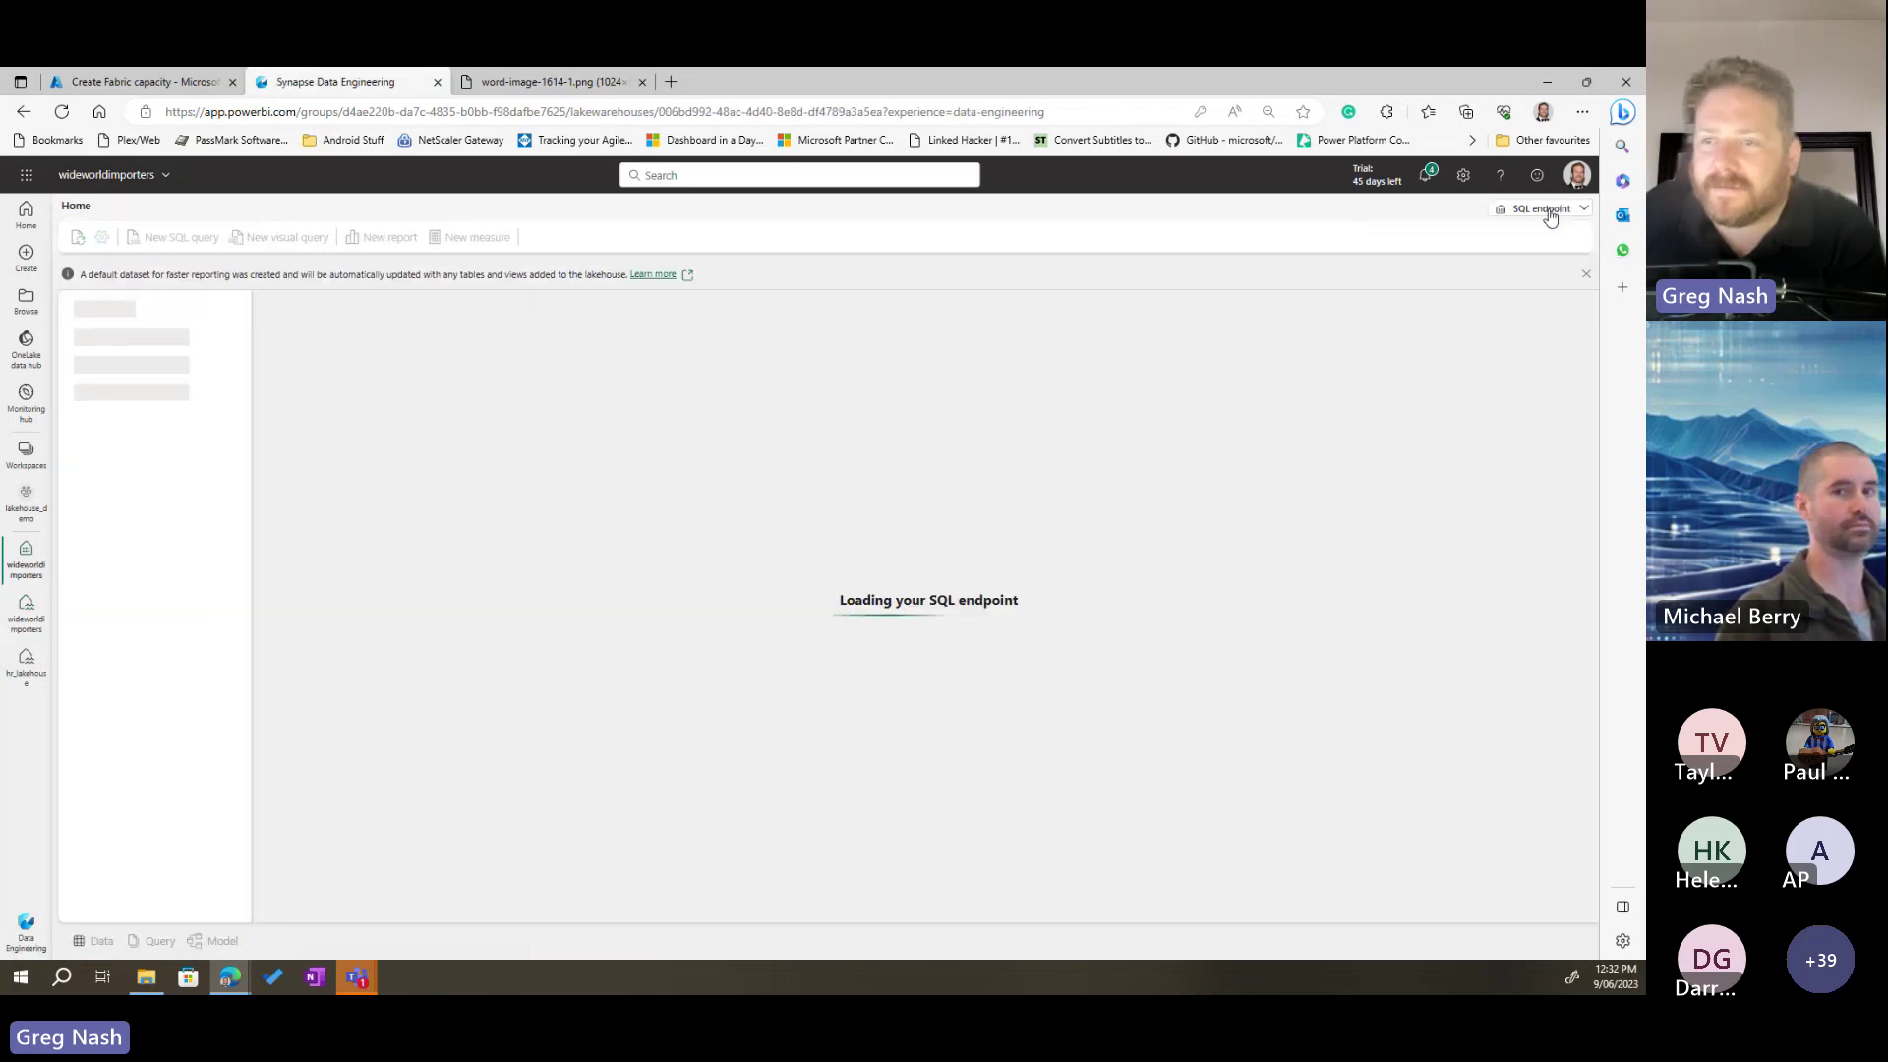
pyautogui.click(1550, 219)
pyautogui.click(1520, 243)
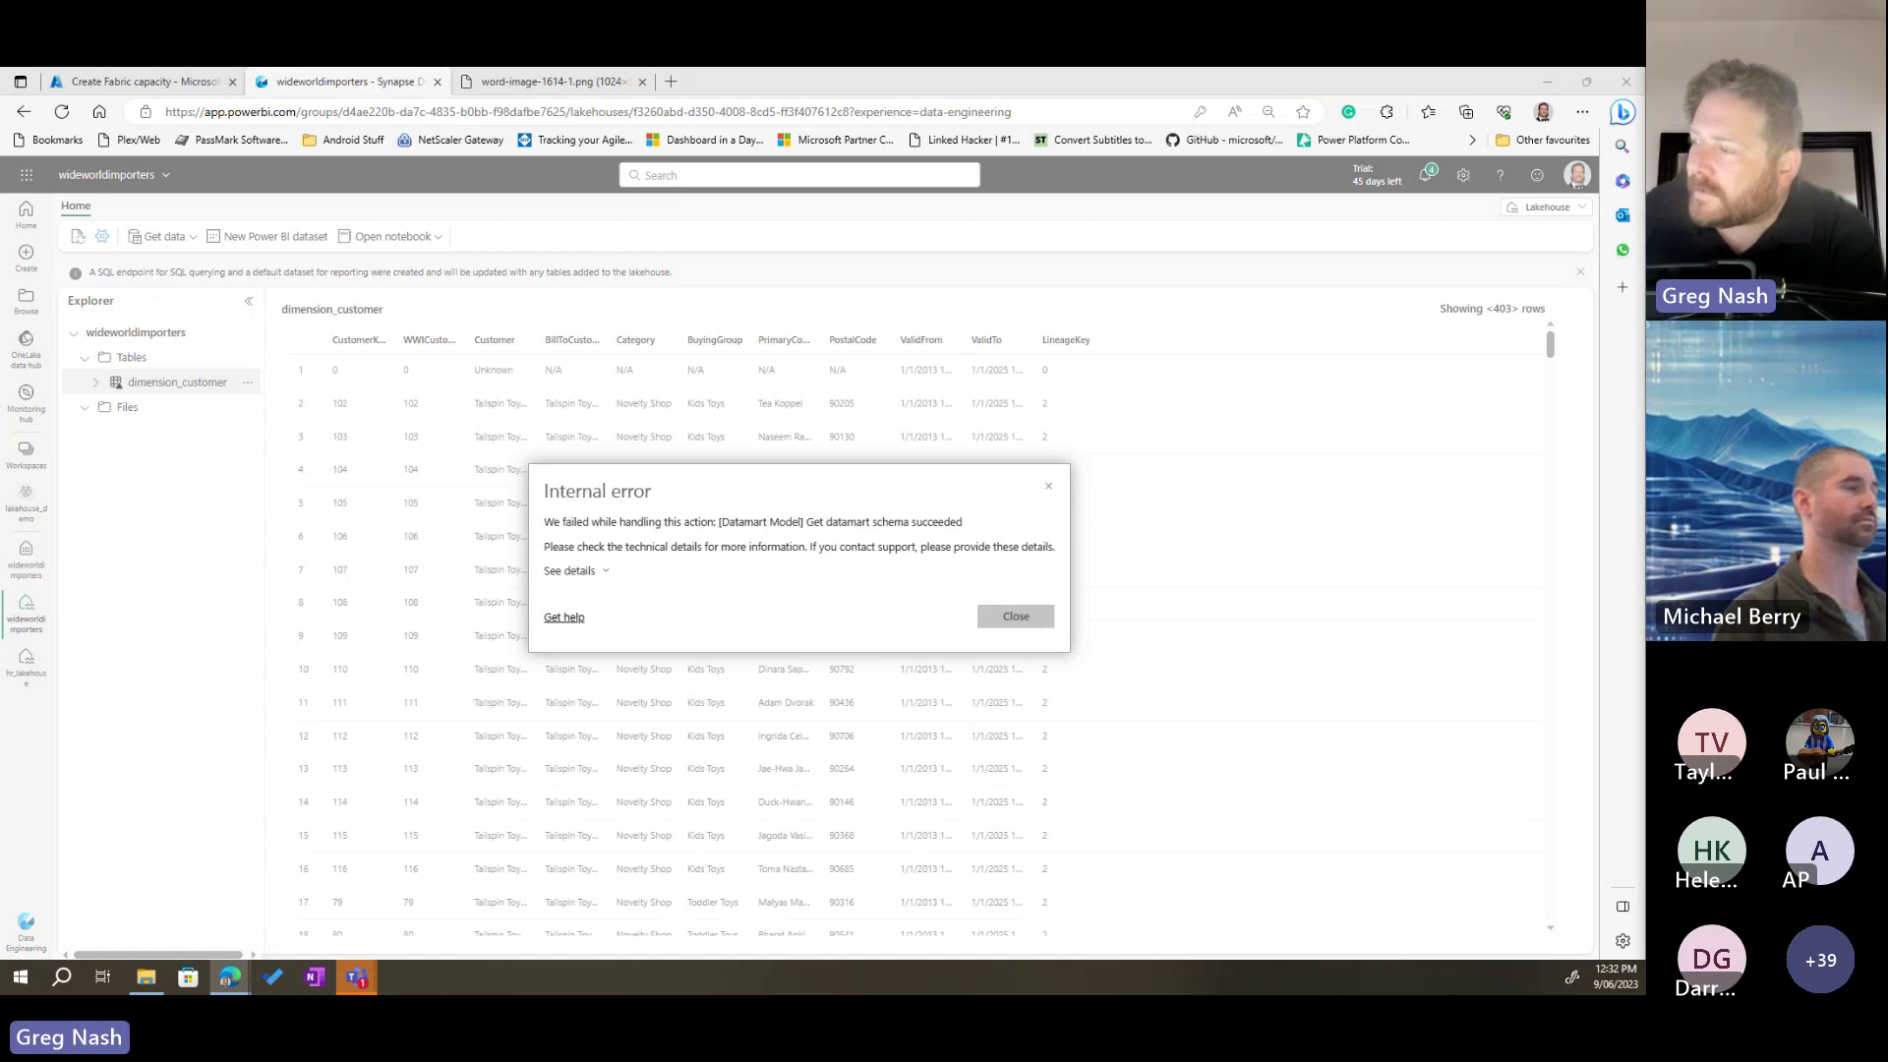
pyautogui.click(1016, 616)
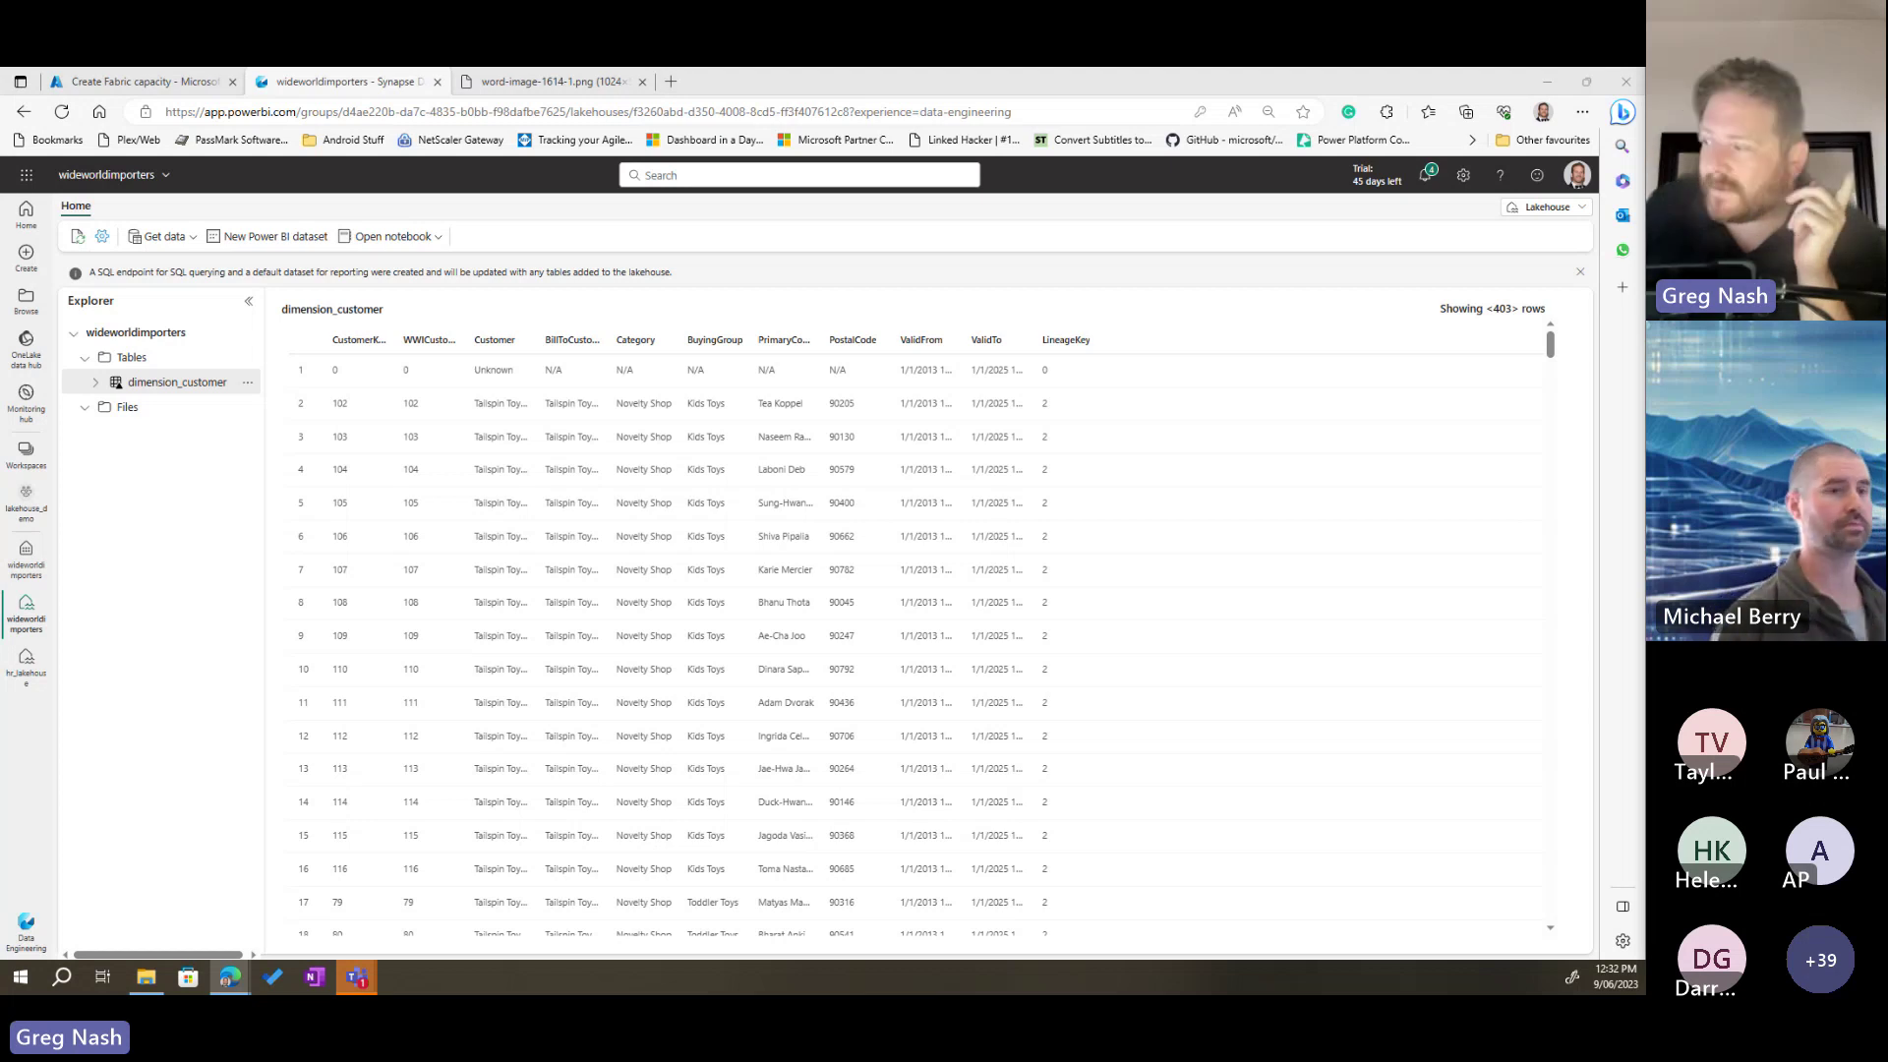
# Step: Visit hr_lakehouse and the wideworldimporters SQL endpoint, return to the wideworldimporters lakehouse, and close the open hr_lakehouse item
pyautogui.click(143, 506)
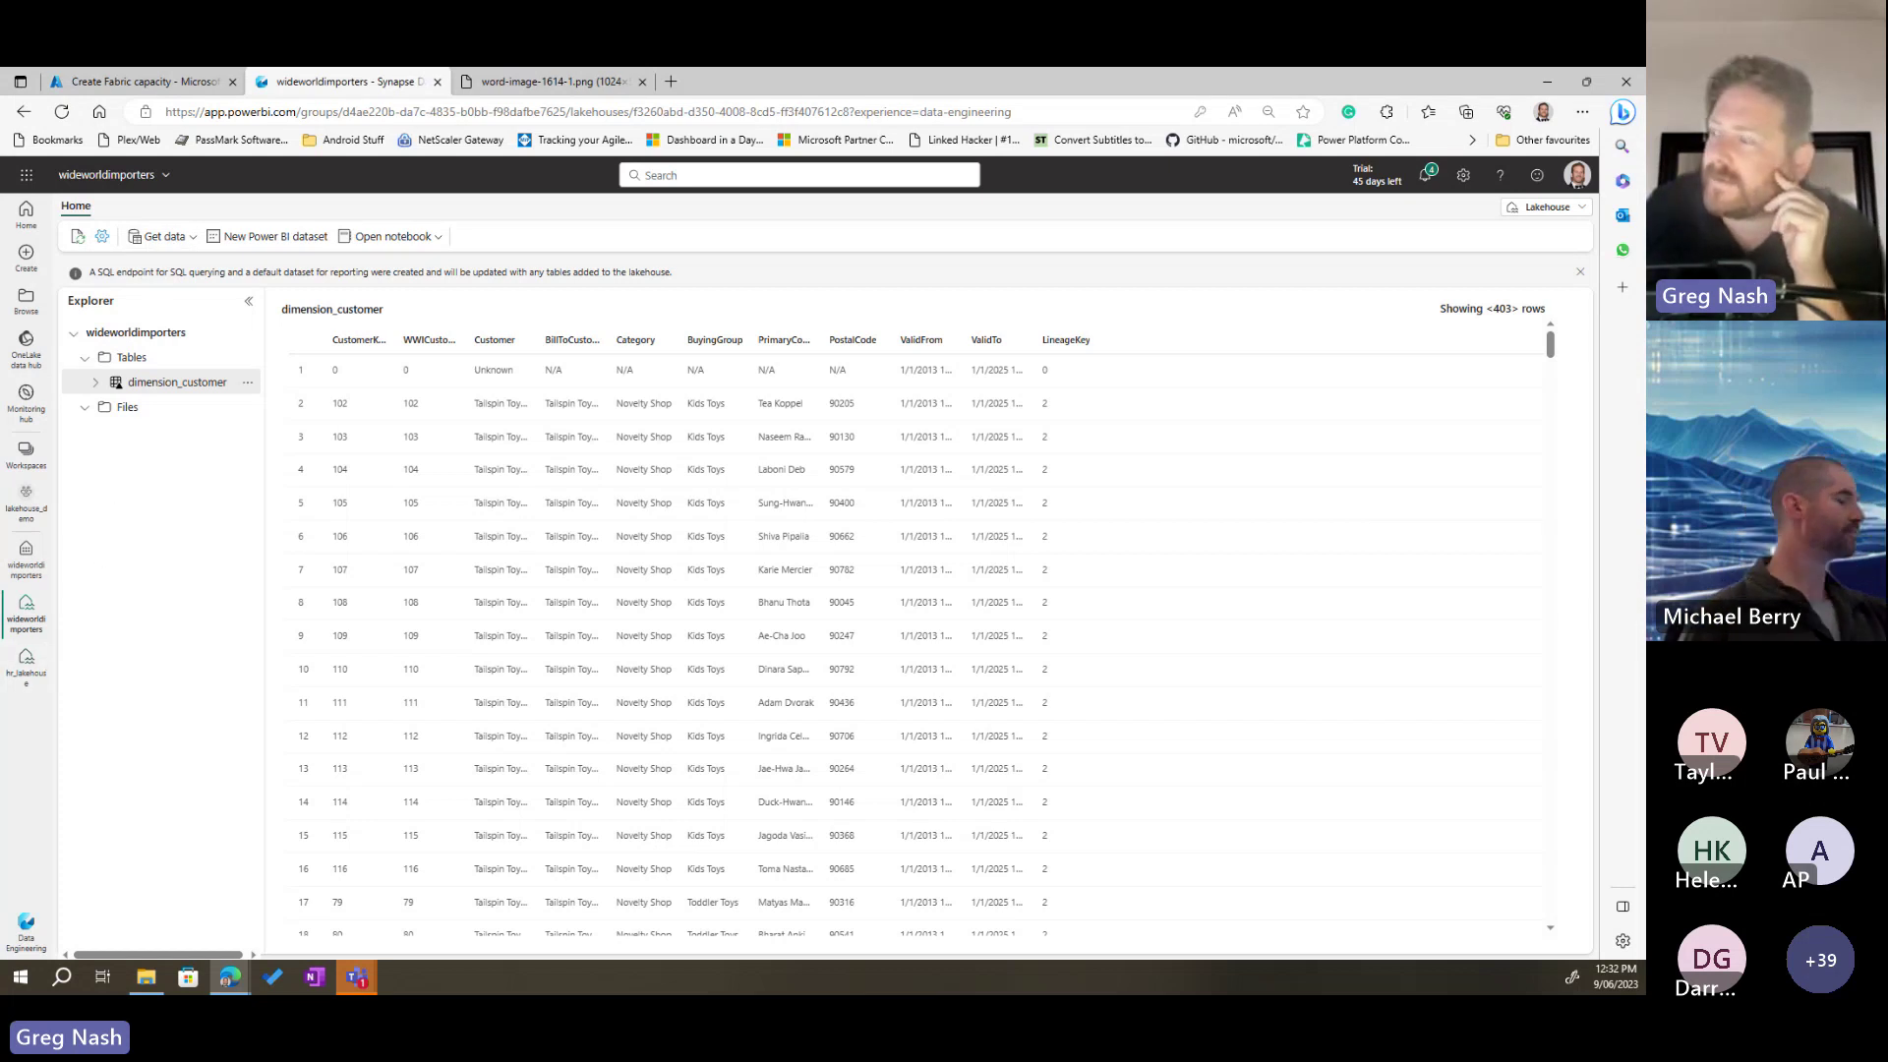
pyautogui.click(27, 659)
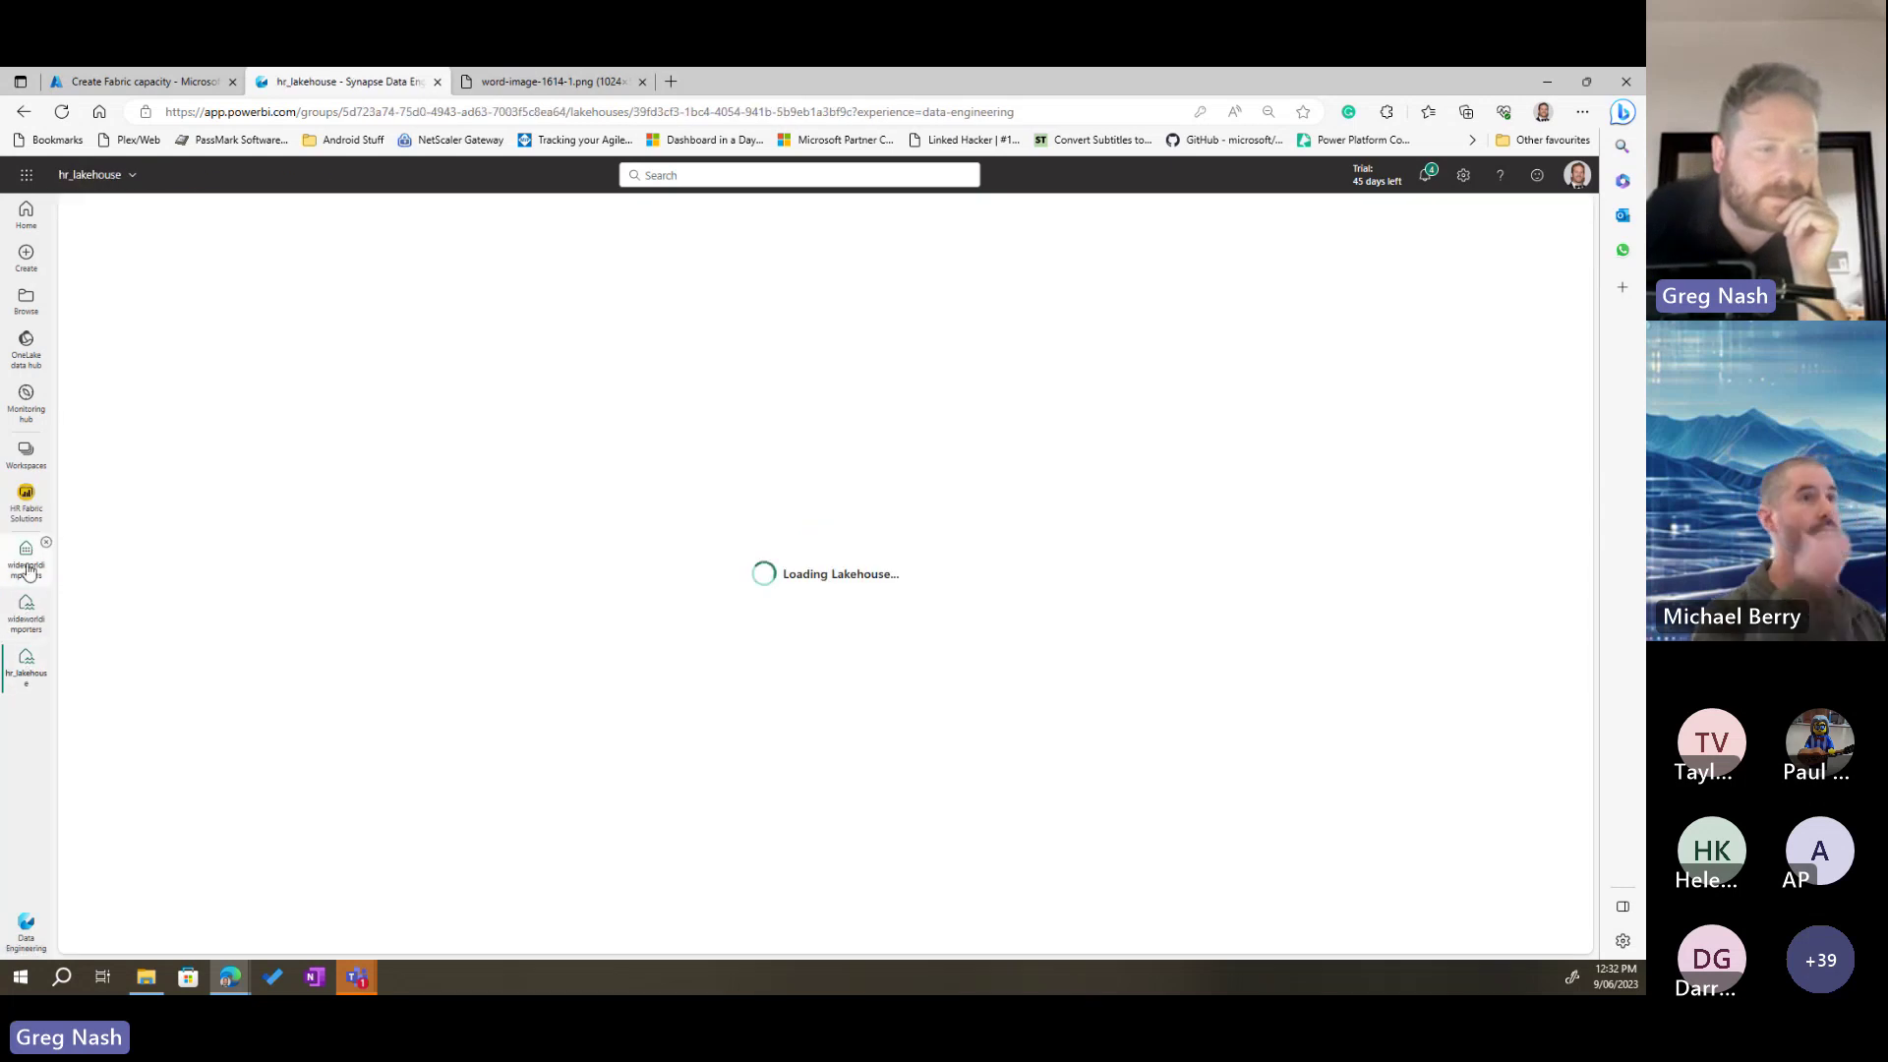
pyautogui.click(44, 600)
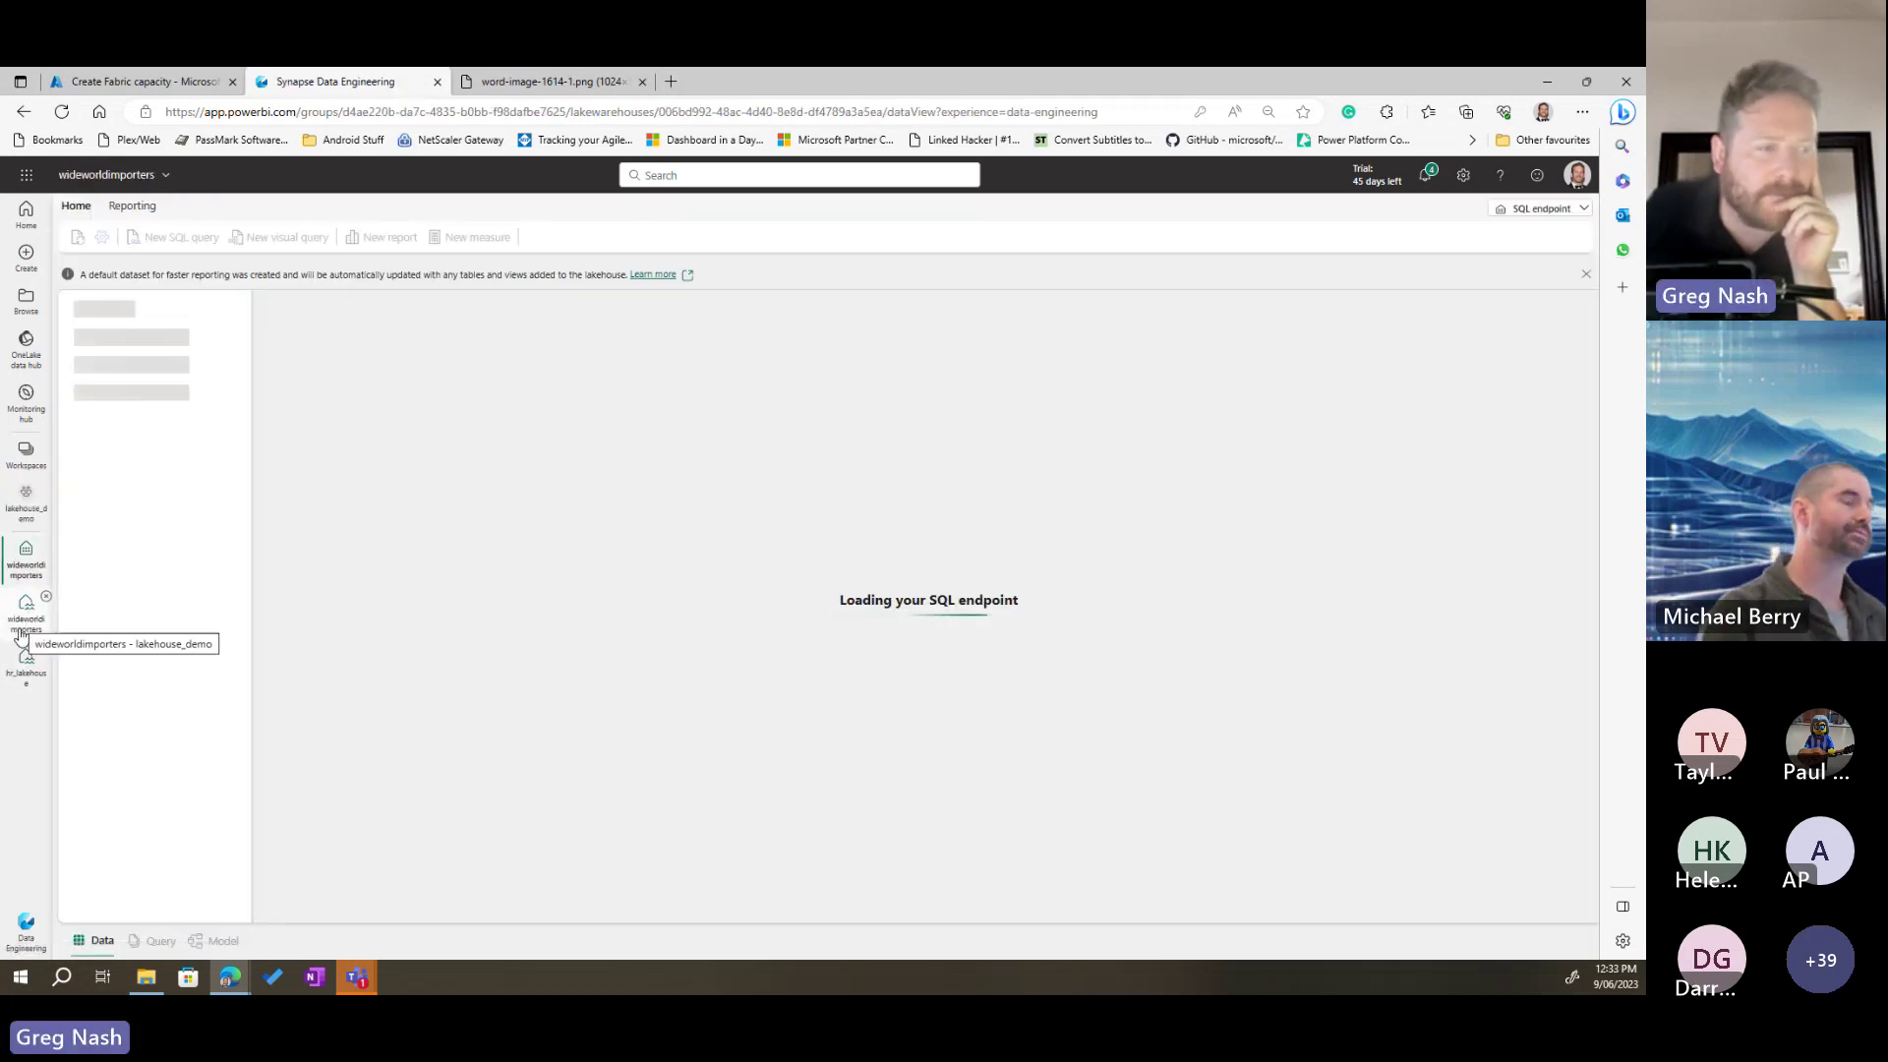
pyautogui.click(16, 625)
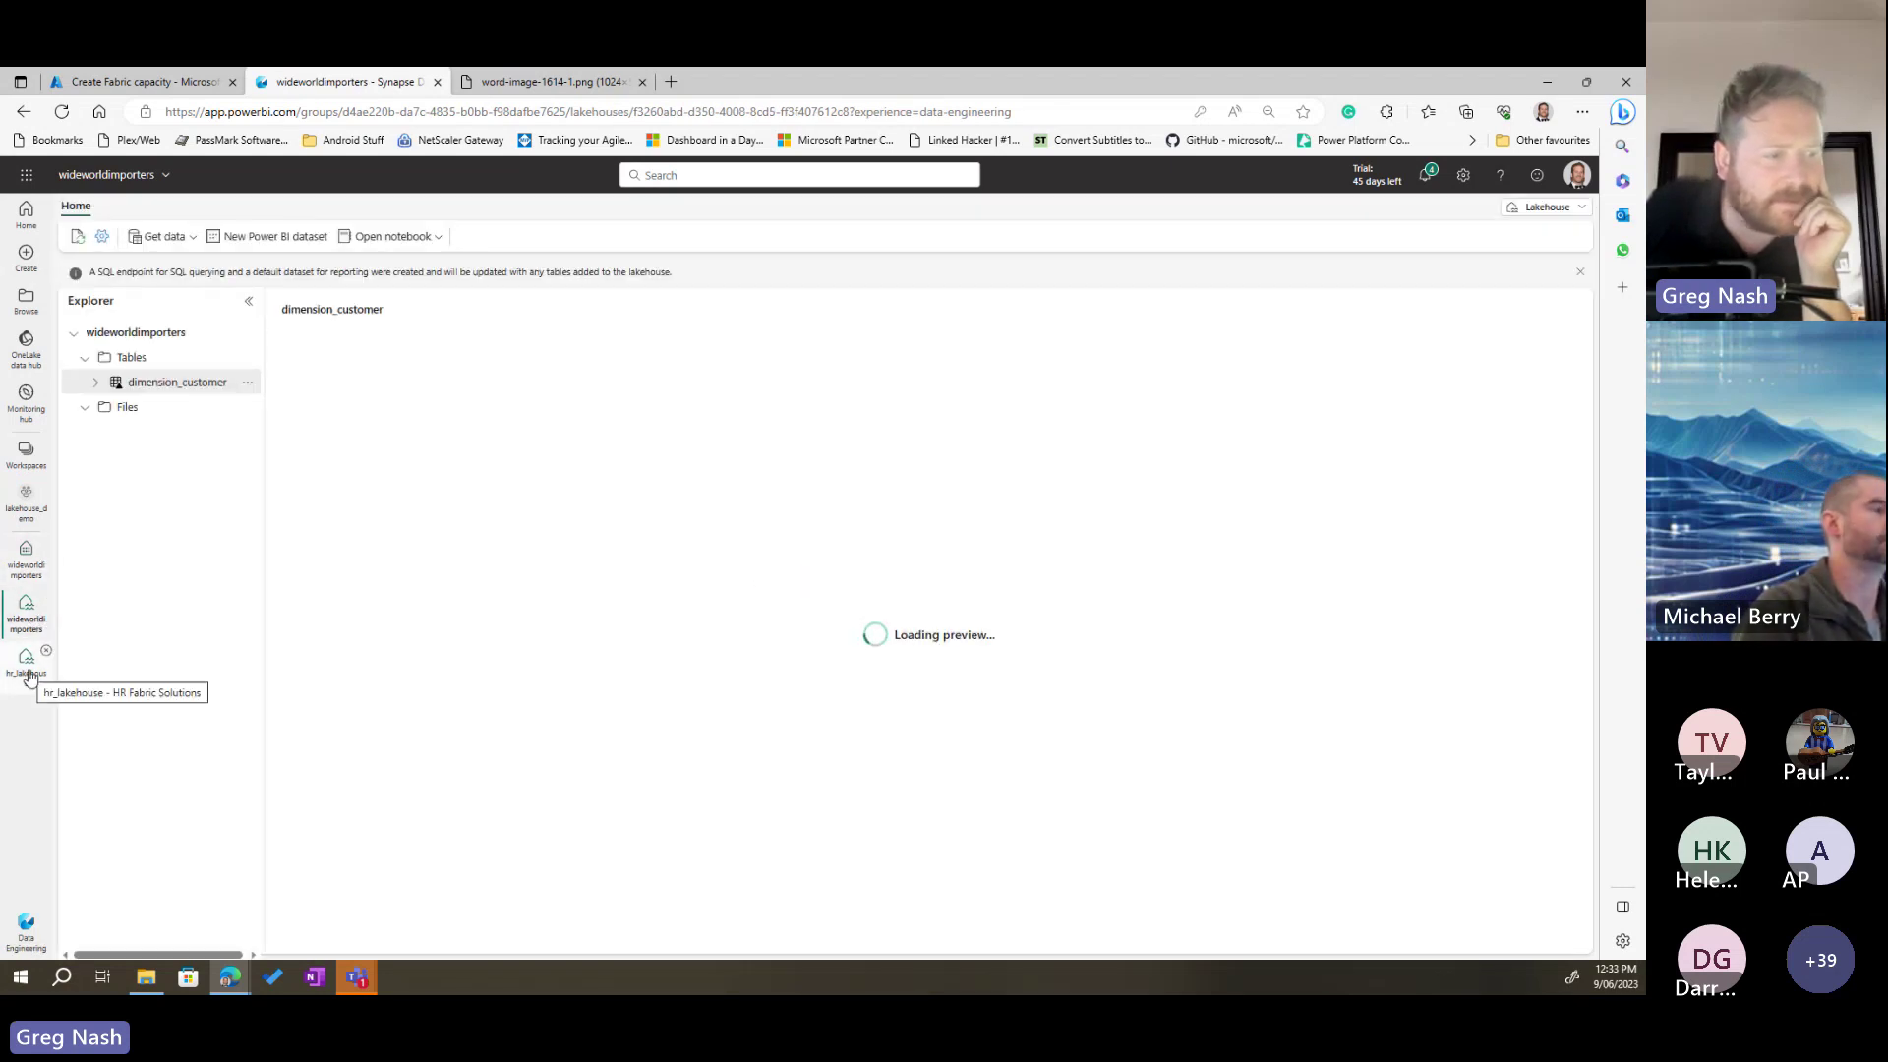
pyautogui.click(46, 651)
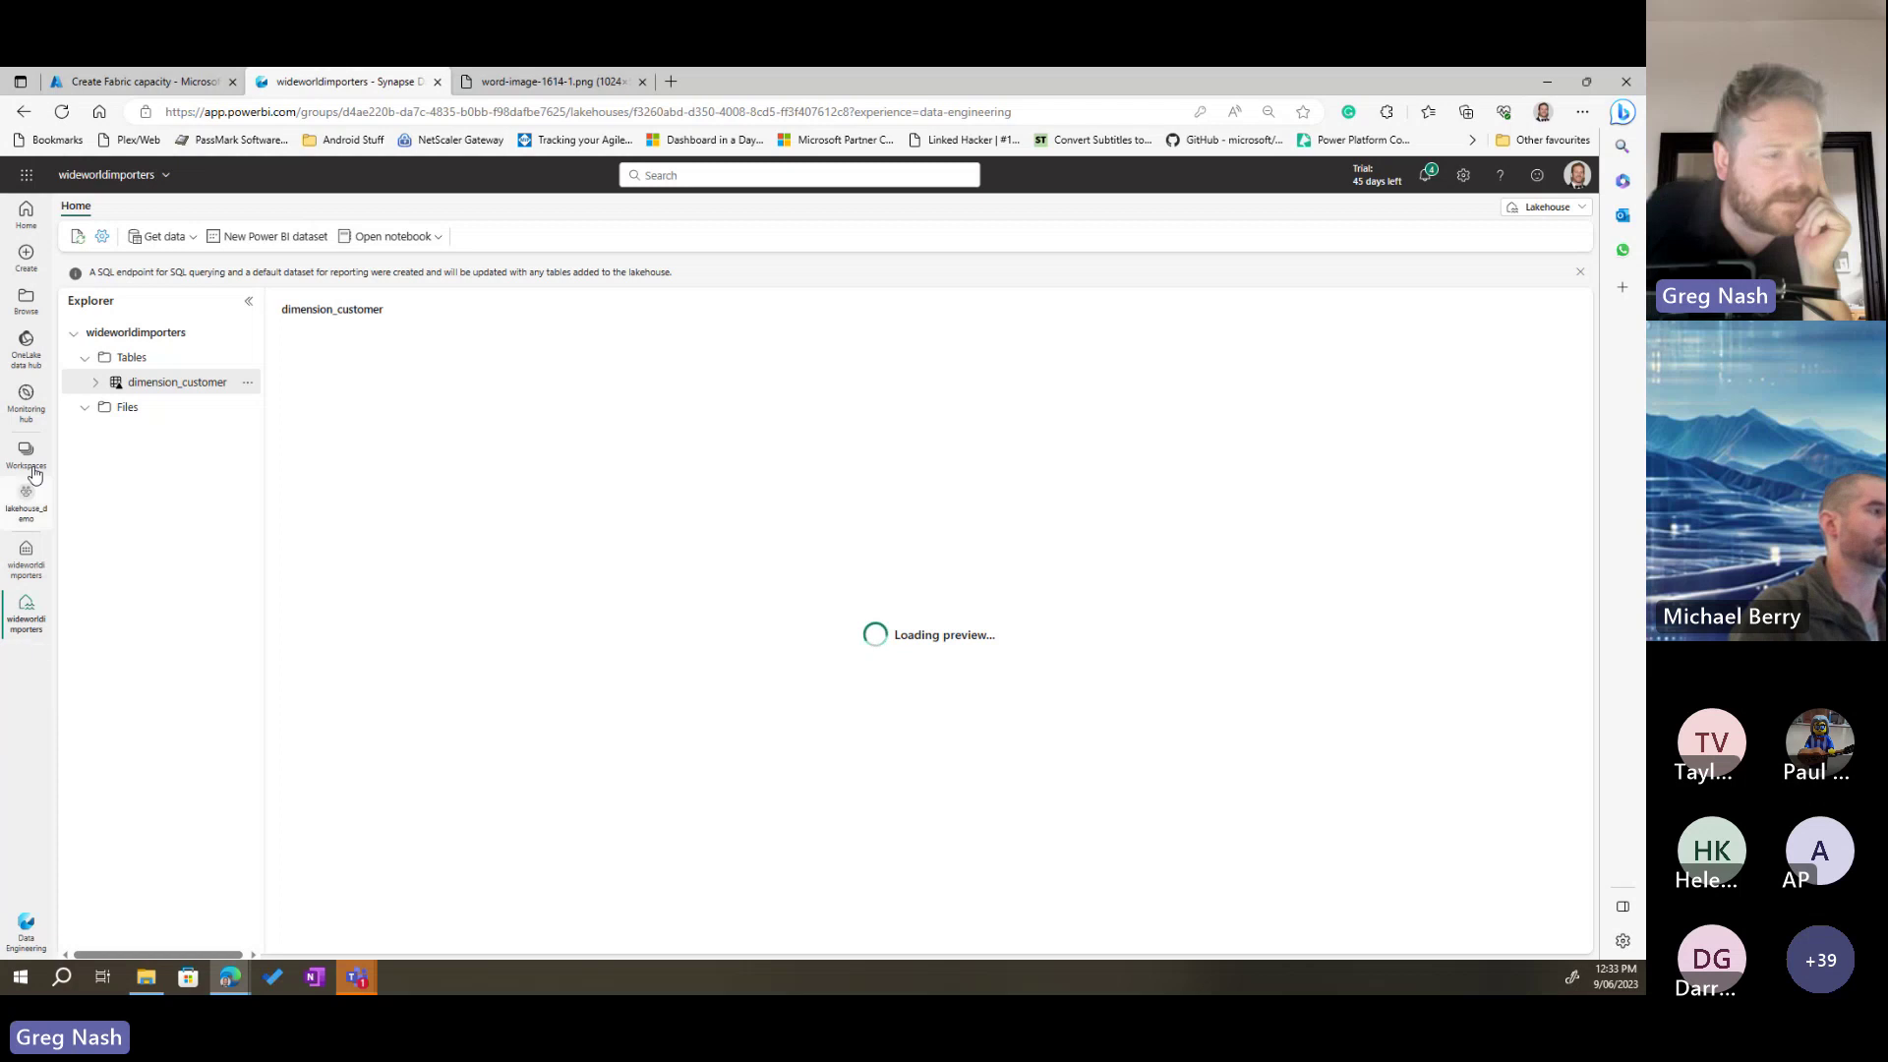
# Step: Create a new data pipeline named wwi_ingest in the lakehouse_demo workspace
pyautogui.click(25, 500)
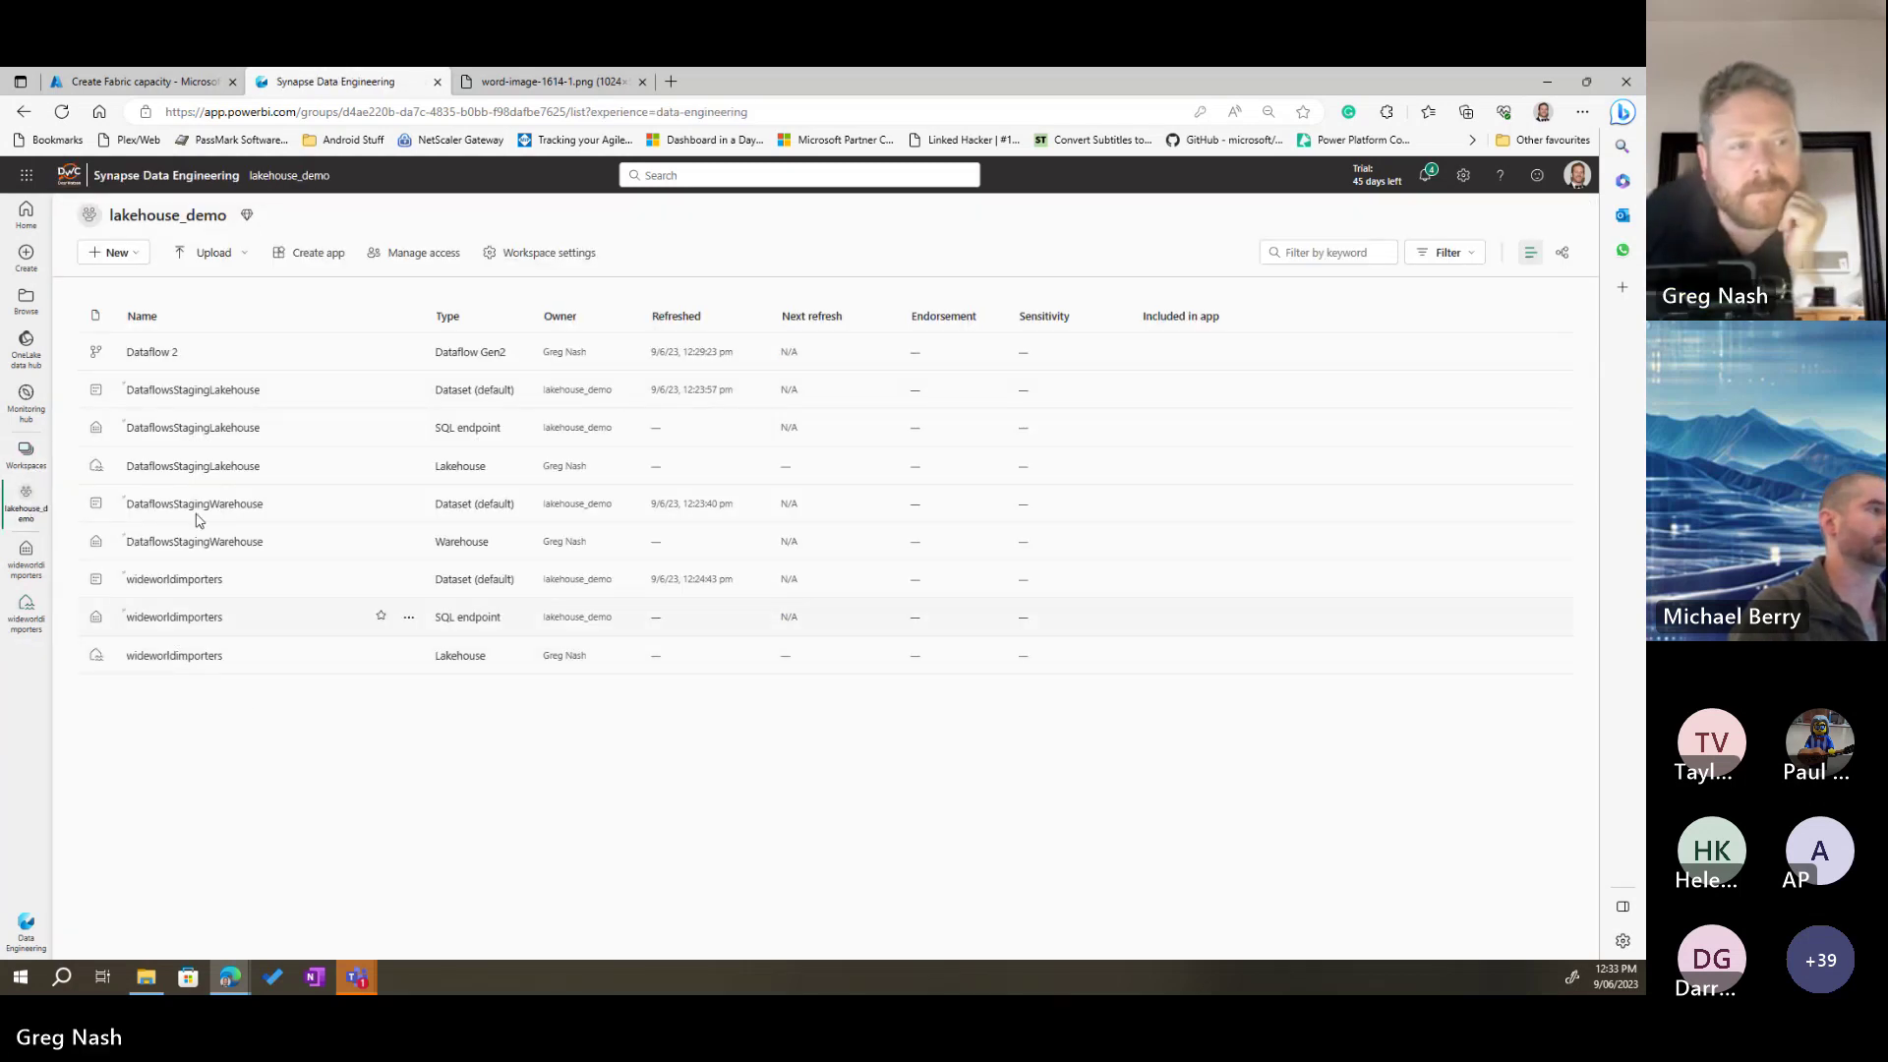
pyautogui.click(120, 255)
pyautogui.click(131, 289)
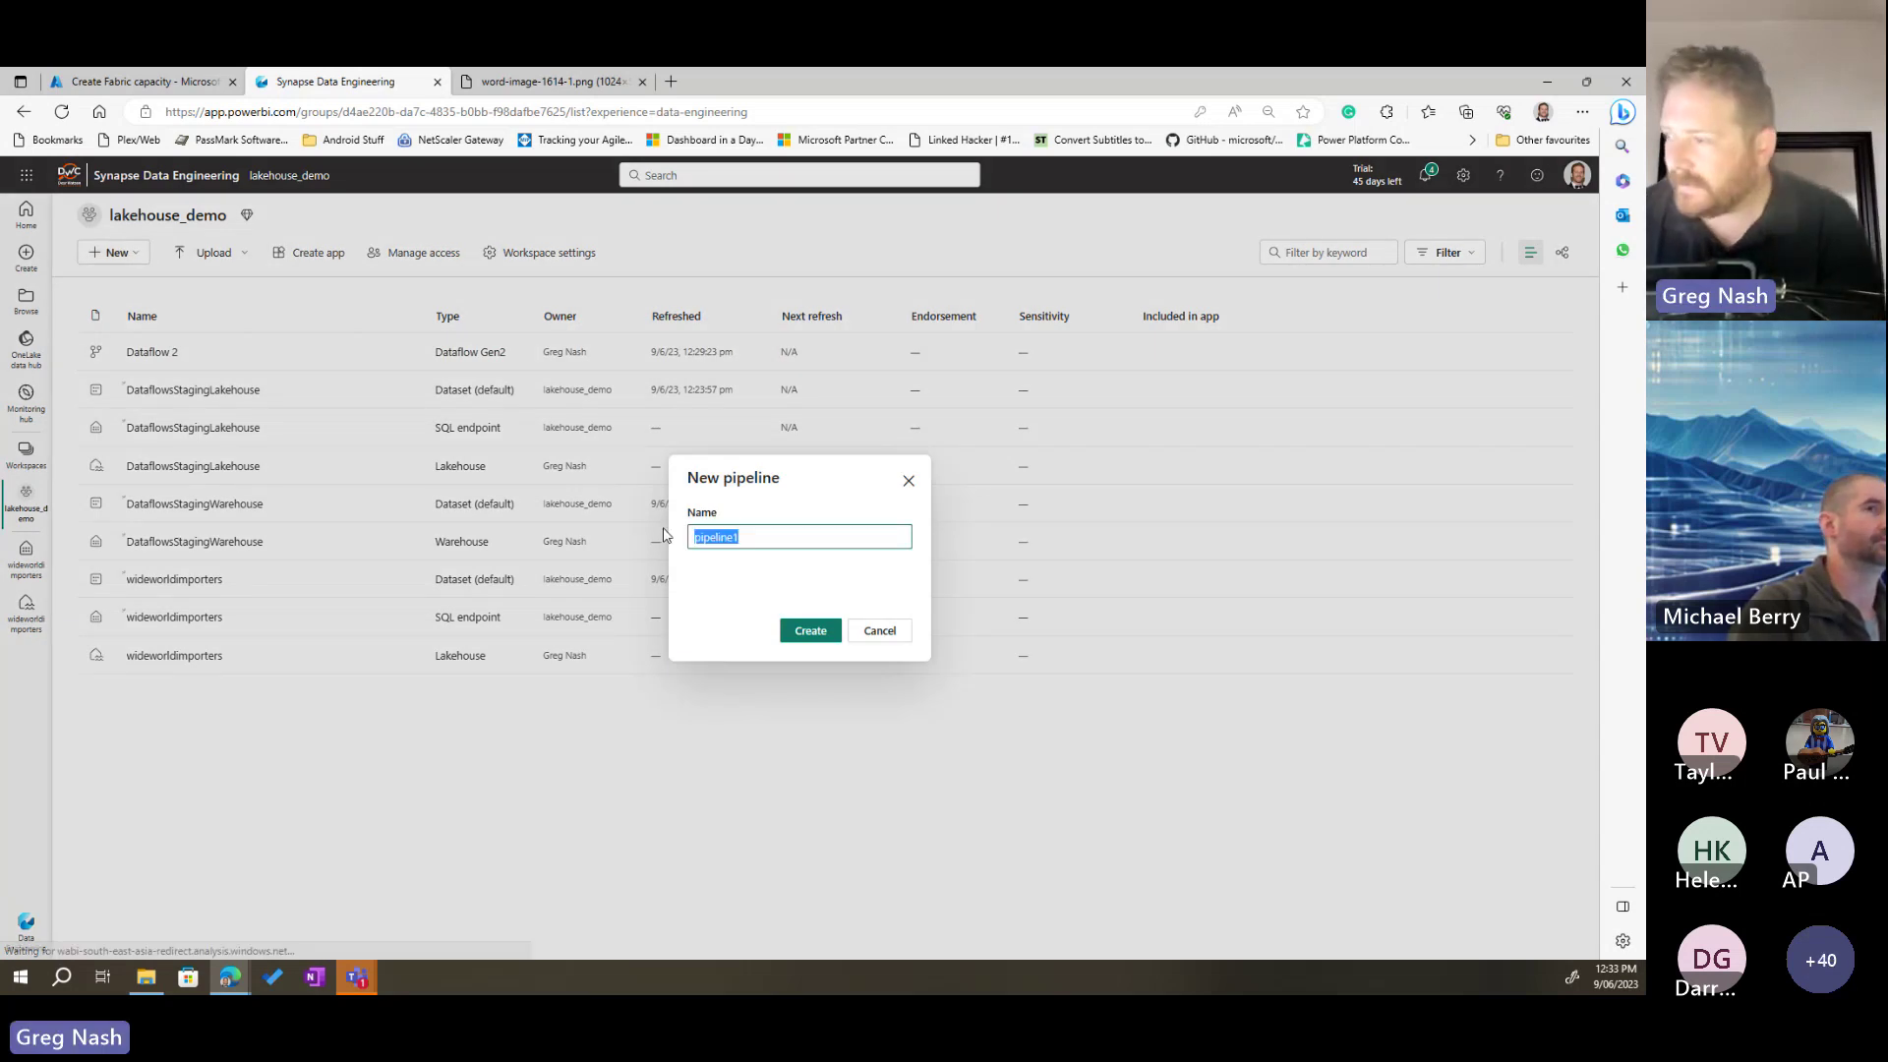
pyautogui.write('wwi_i')
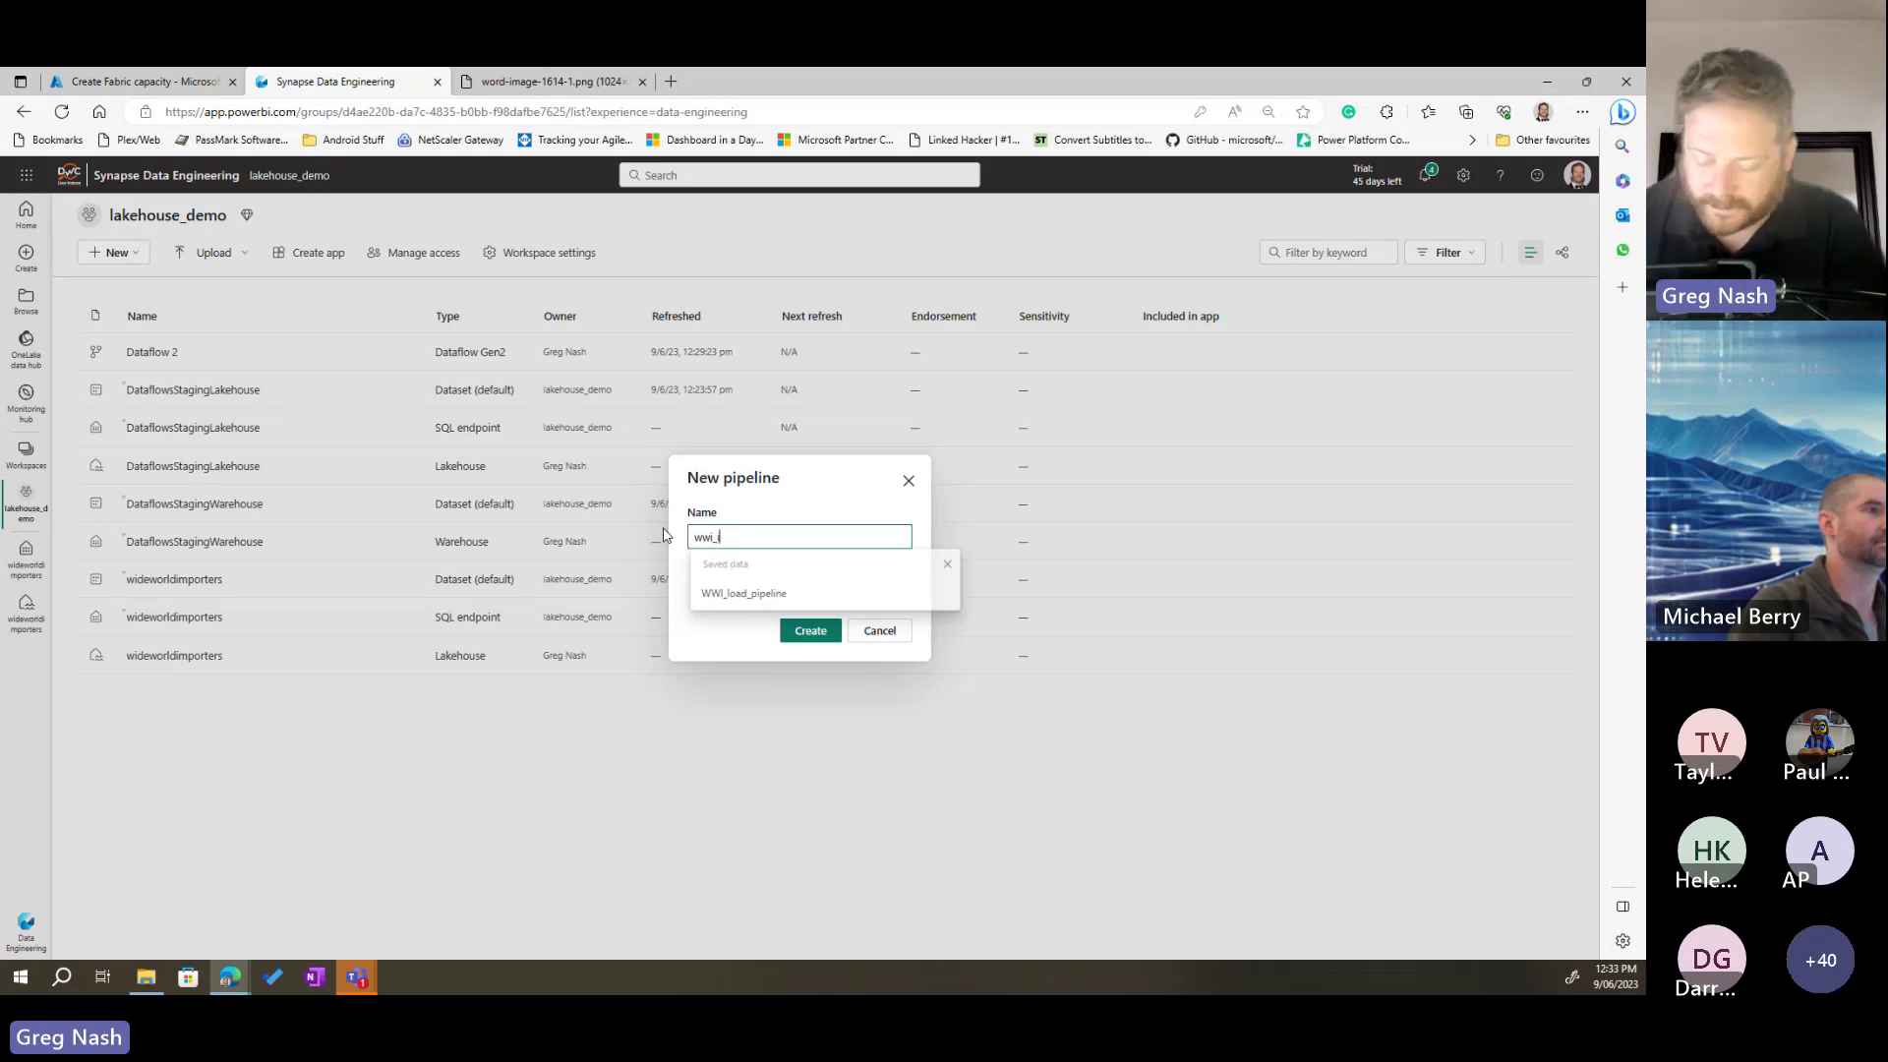
pyautogui.write('ngest')
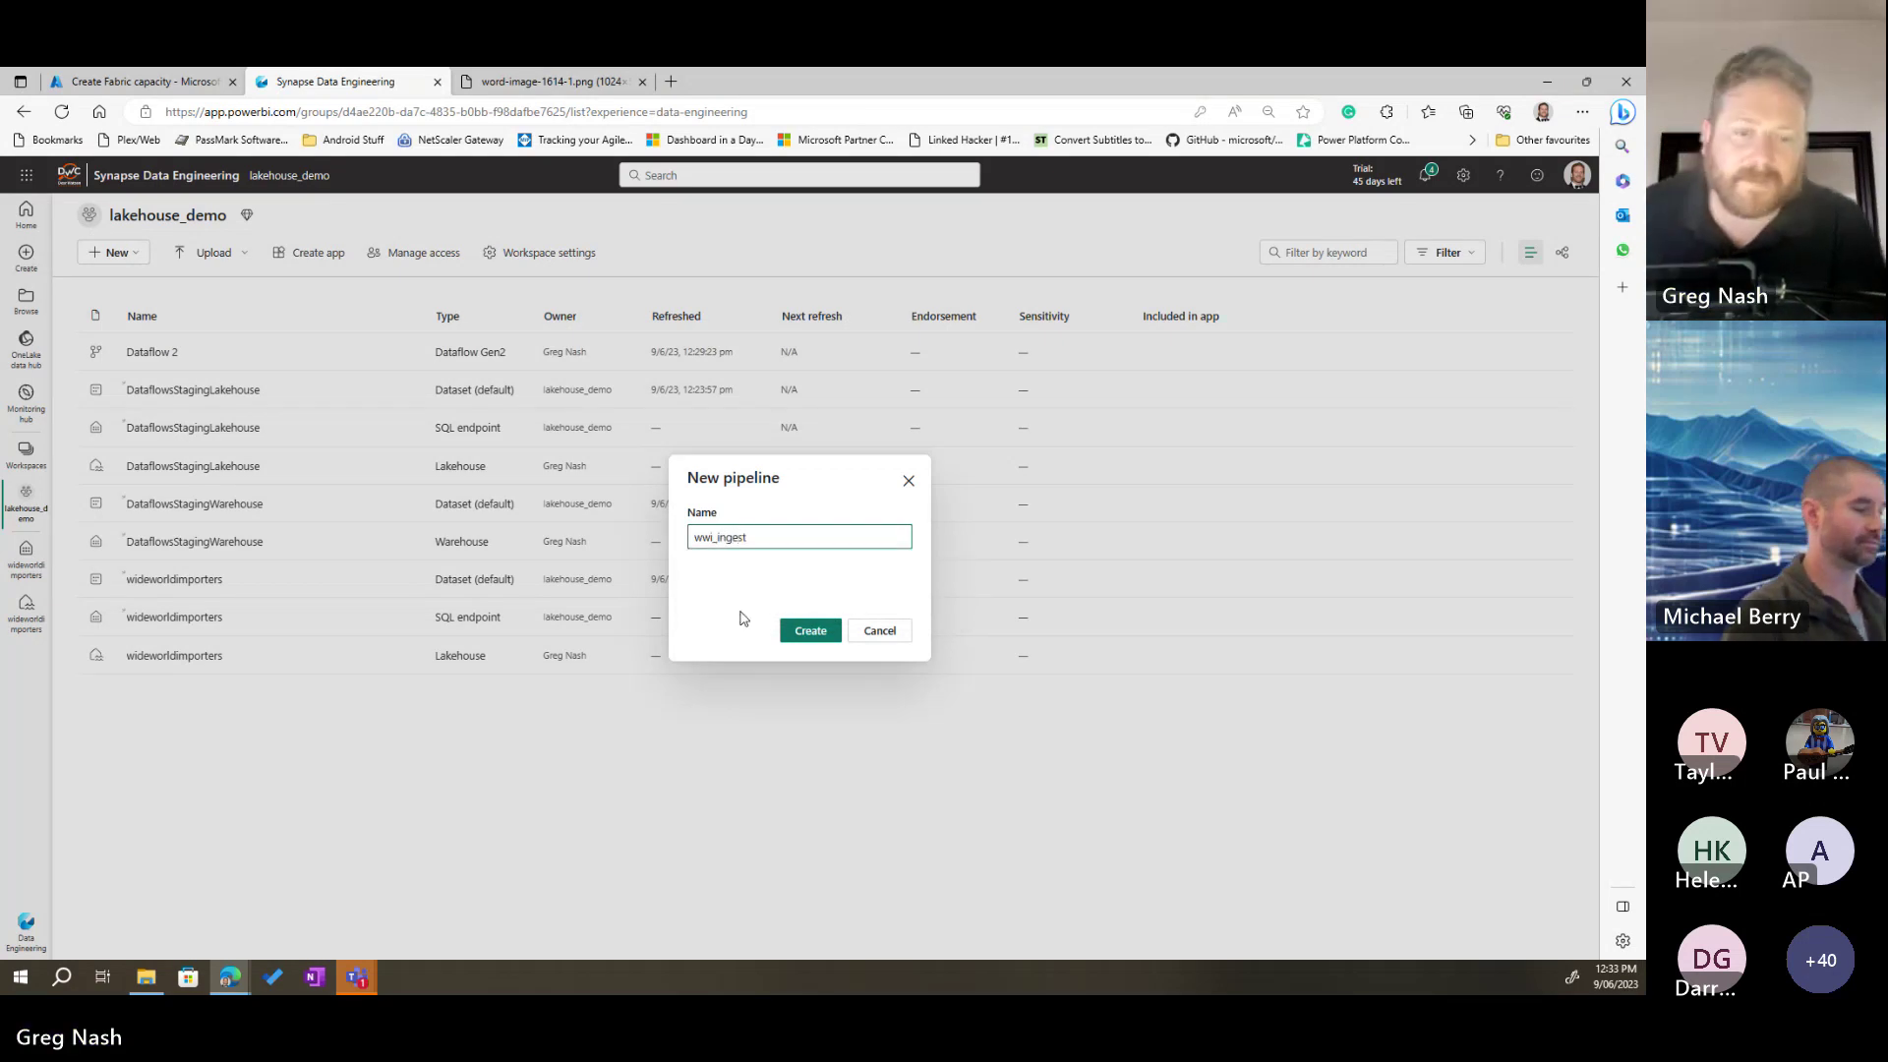
pyautogui.press('Return')
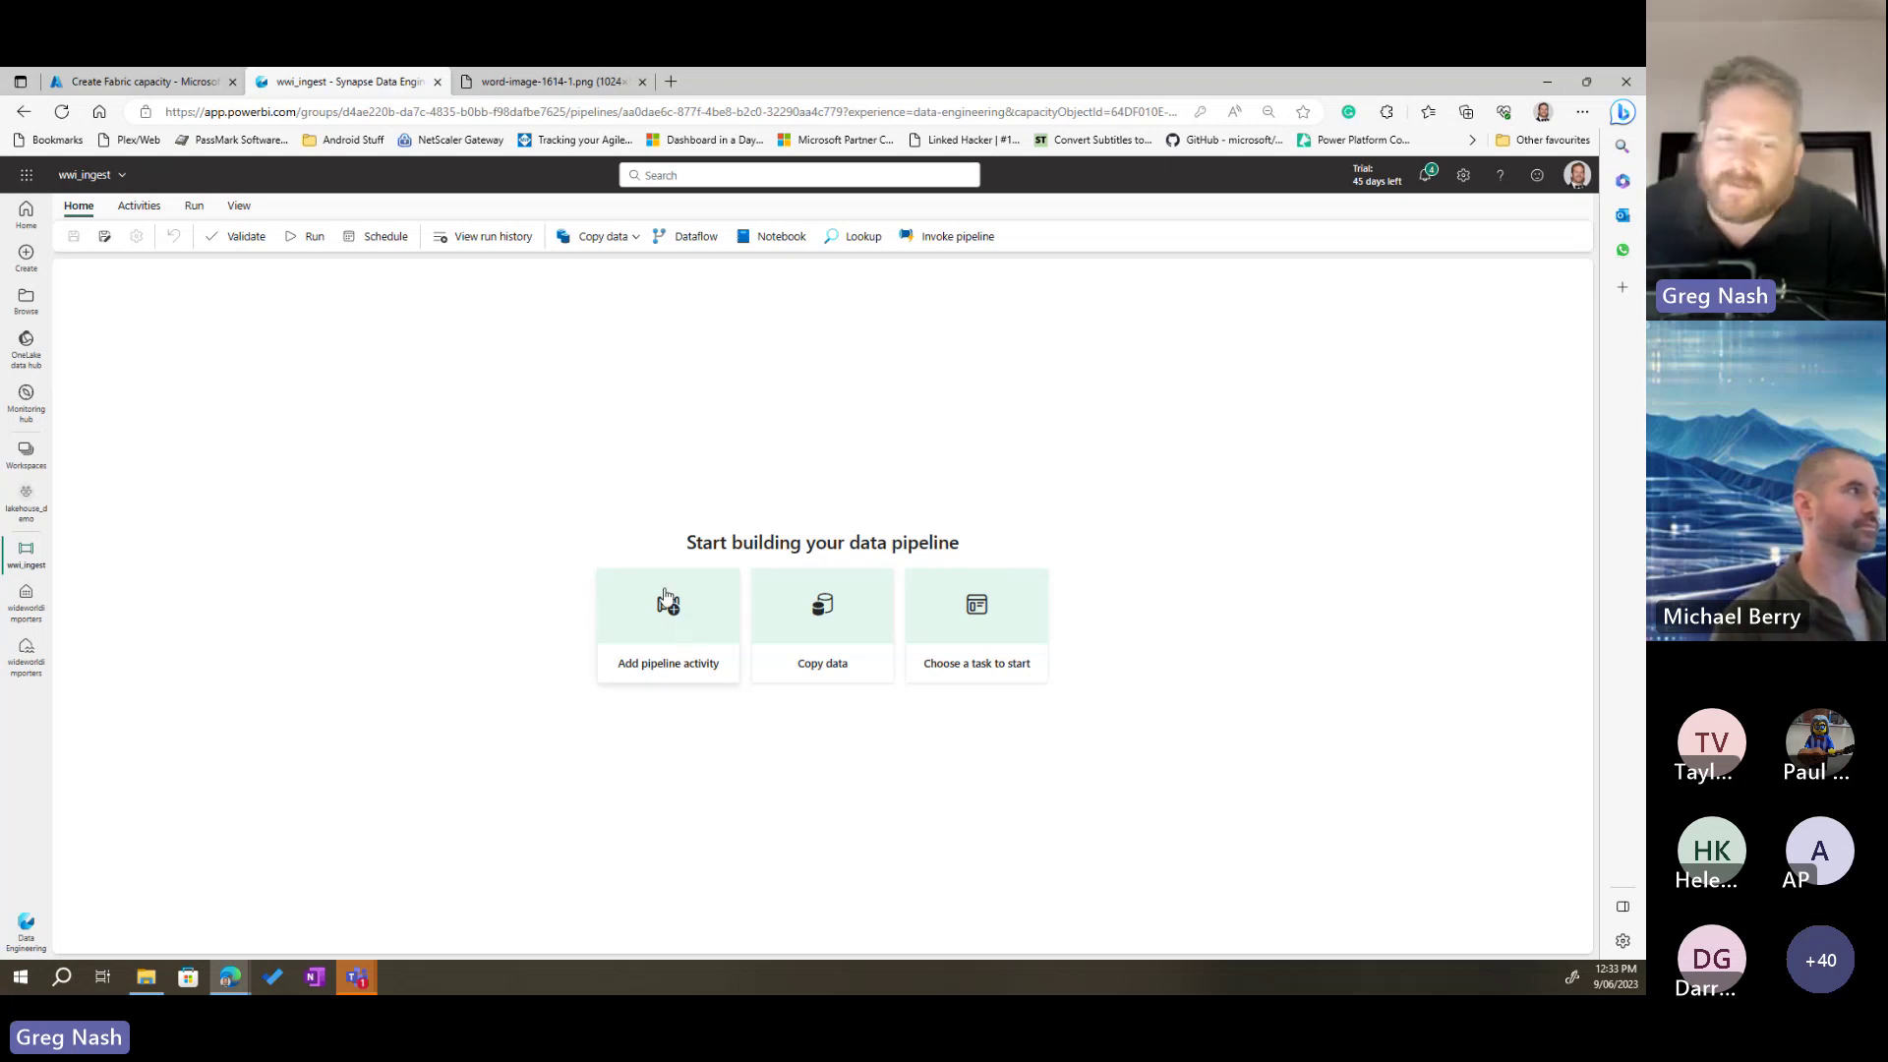
# Step: Add a Copy data activity to the wwi_ingest pipeline and name it "data copy to lh"
pyautogui.click(667, 600)
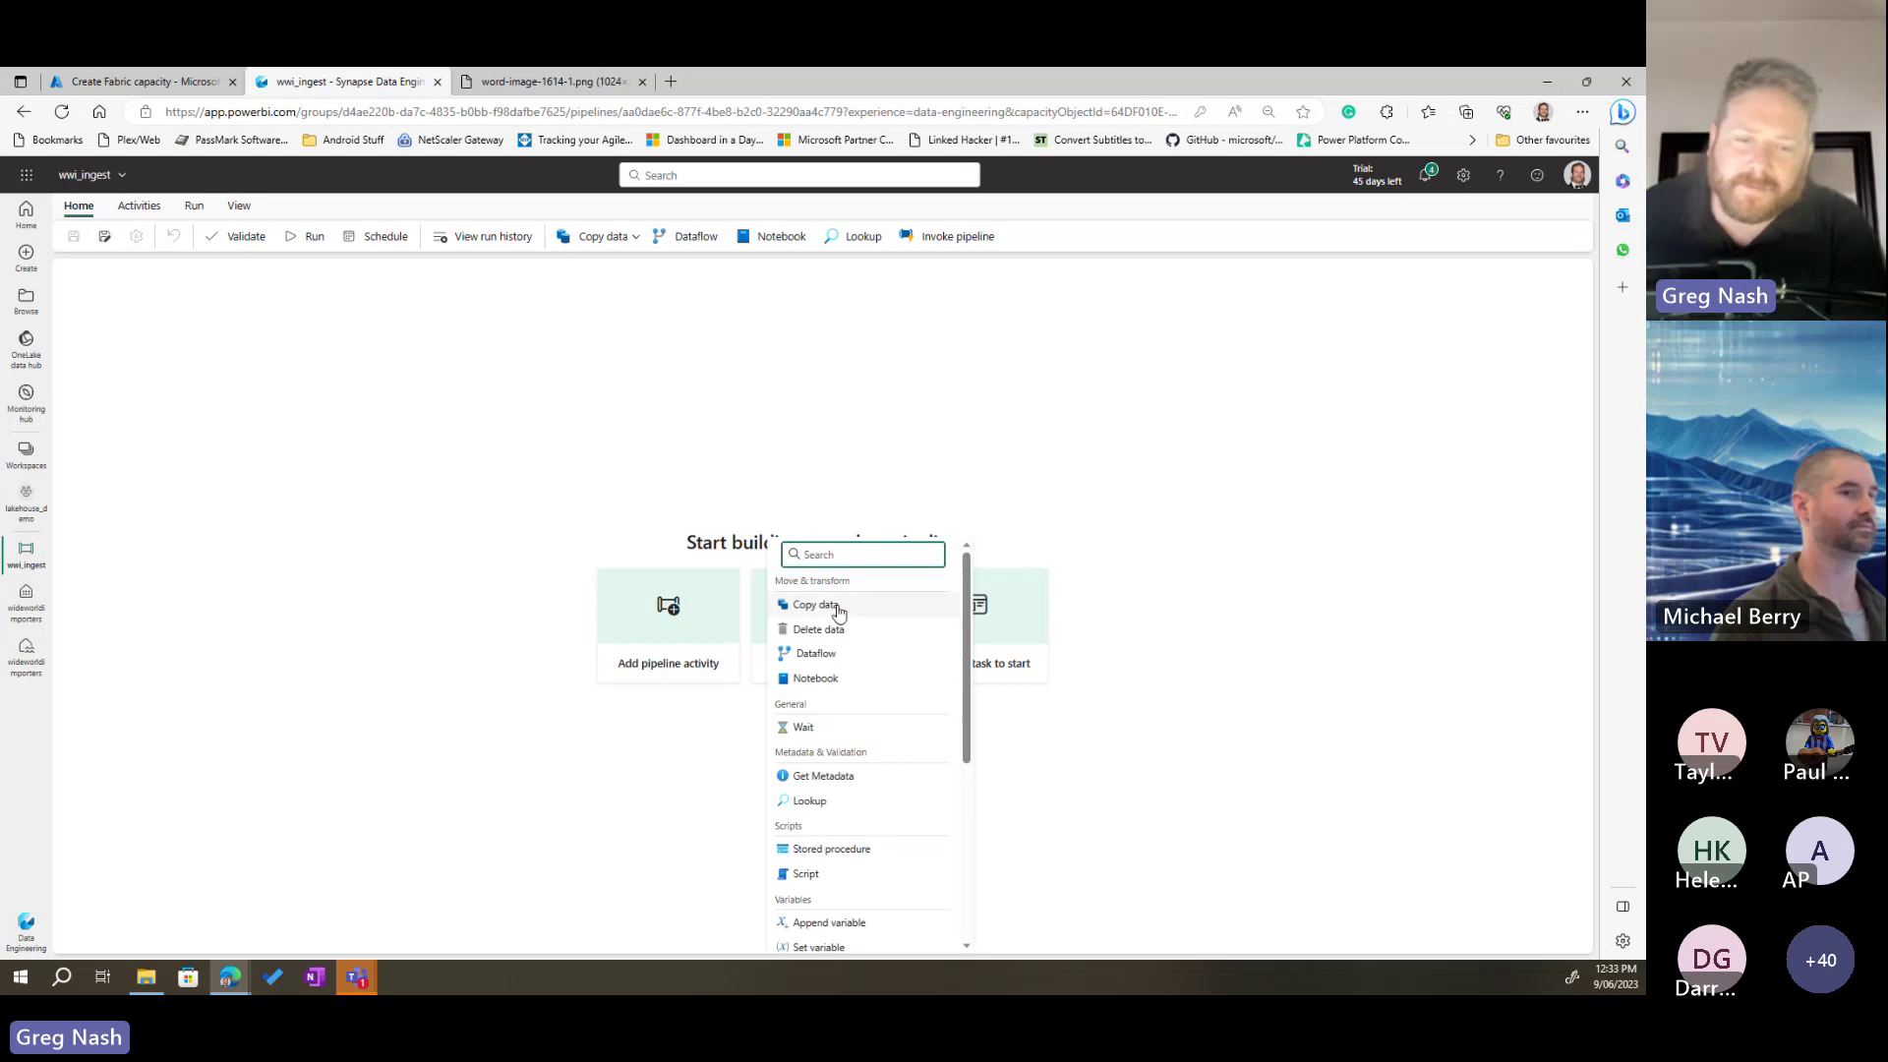
pyautogui.click(834, 607)
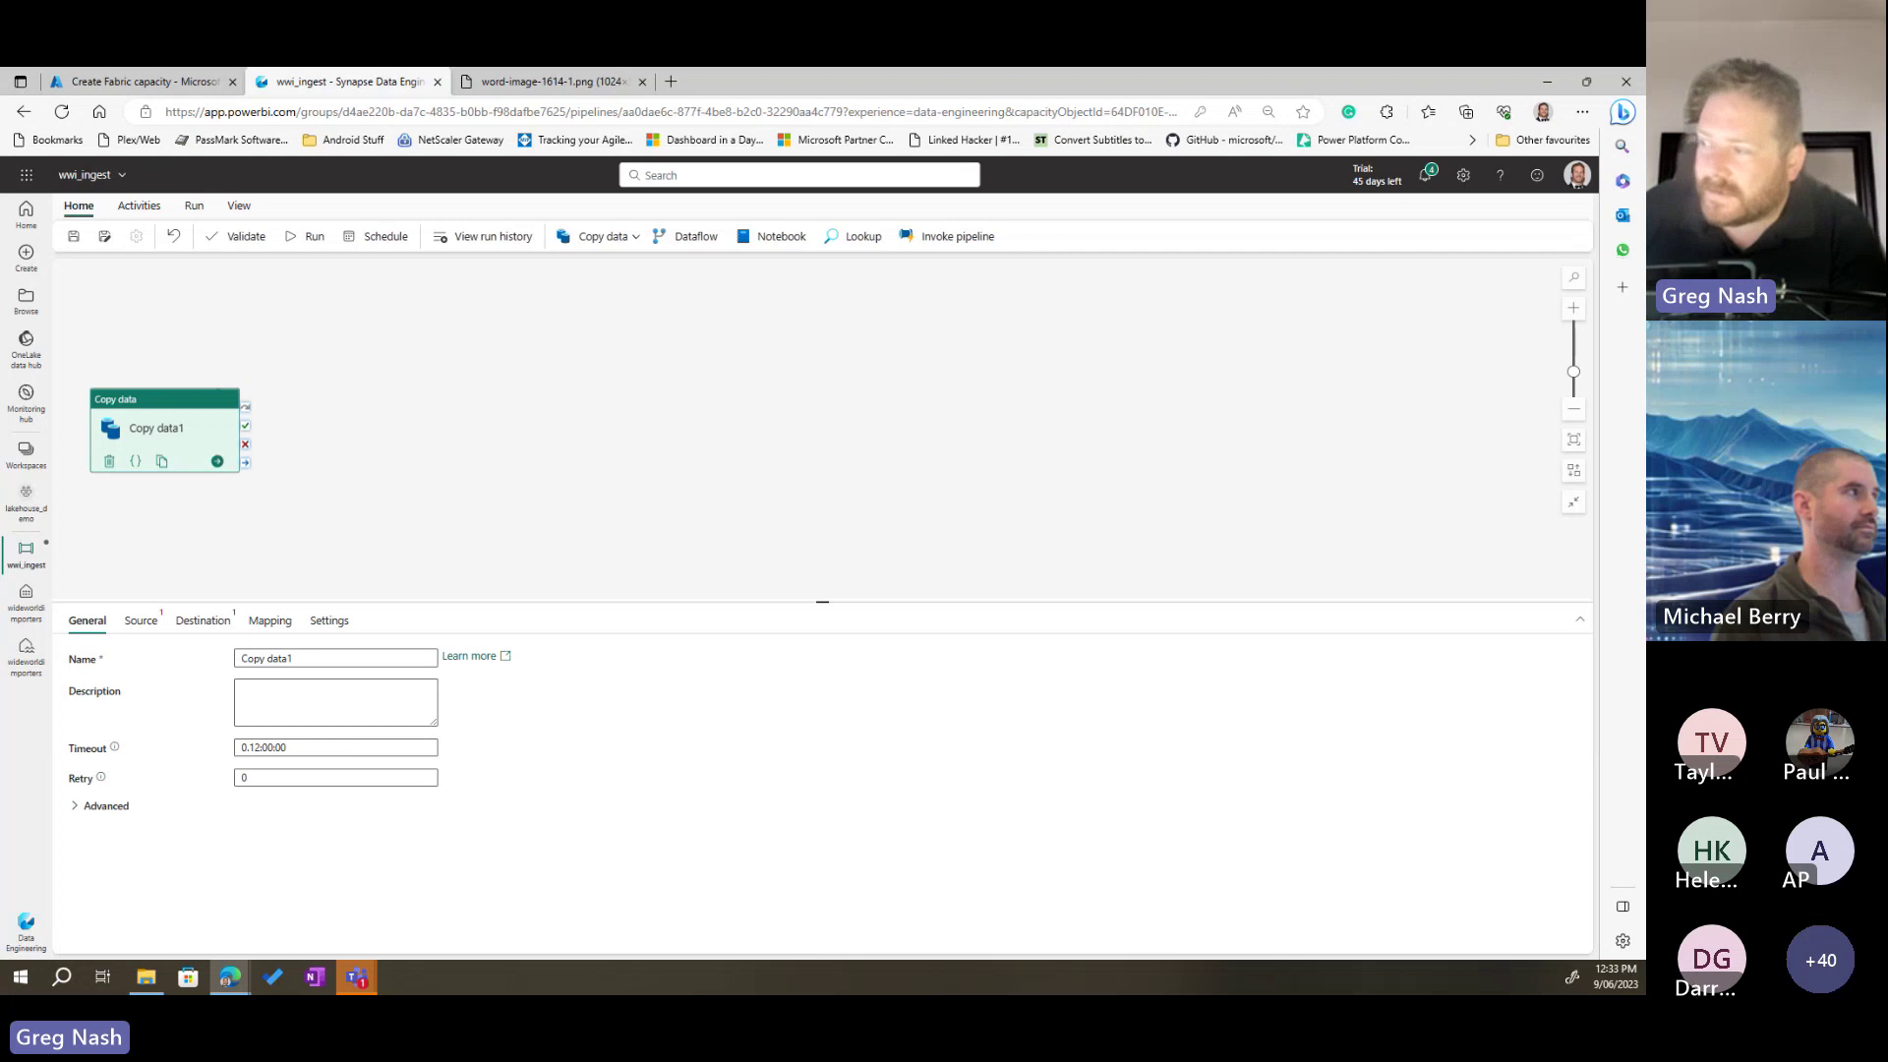
pyautogui.moveTo(299, 659); pyautogui.dragTo(197, 661)
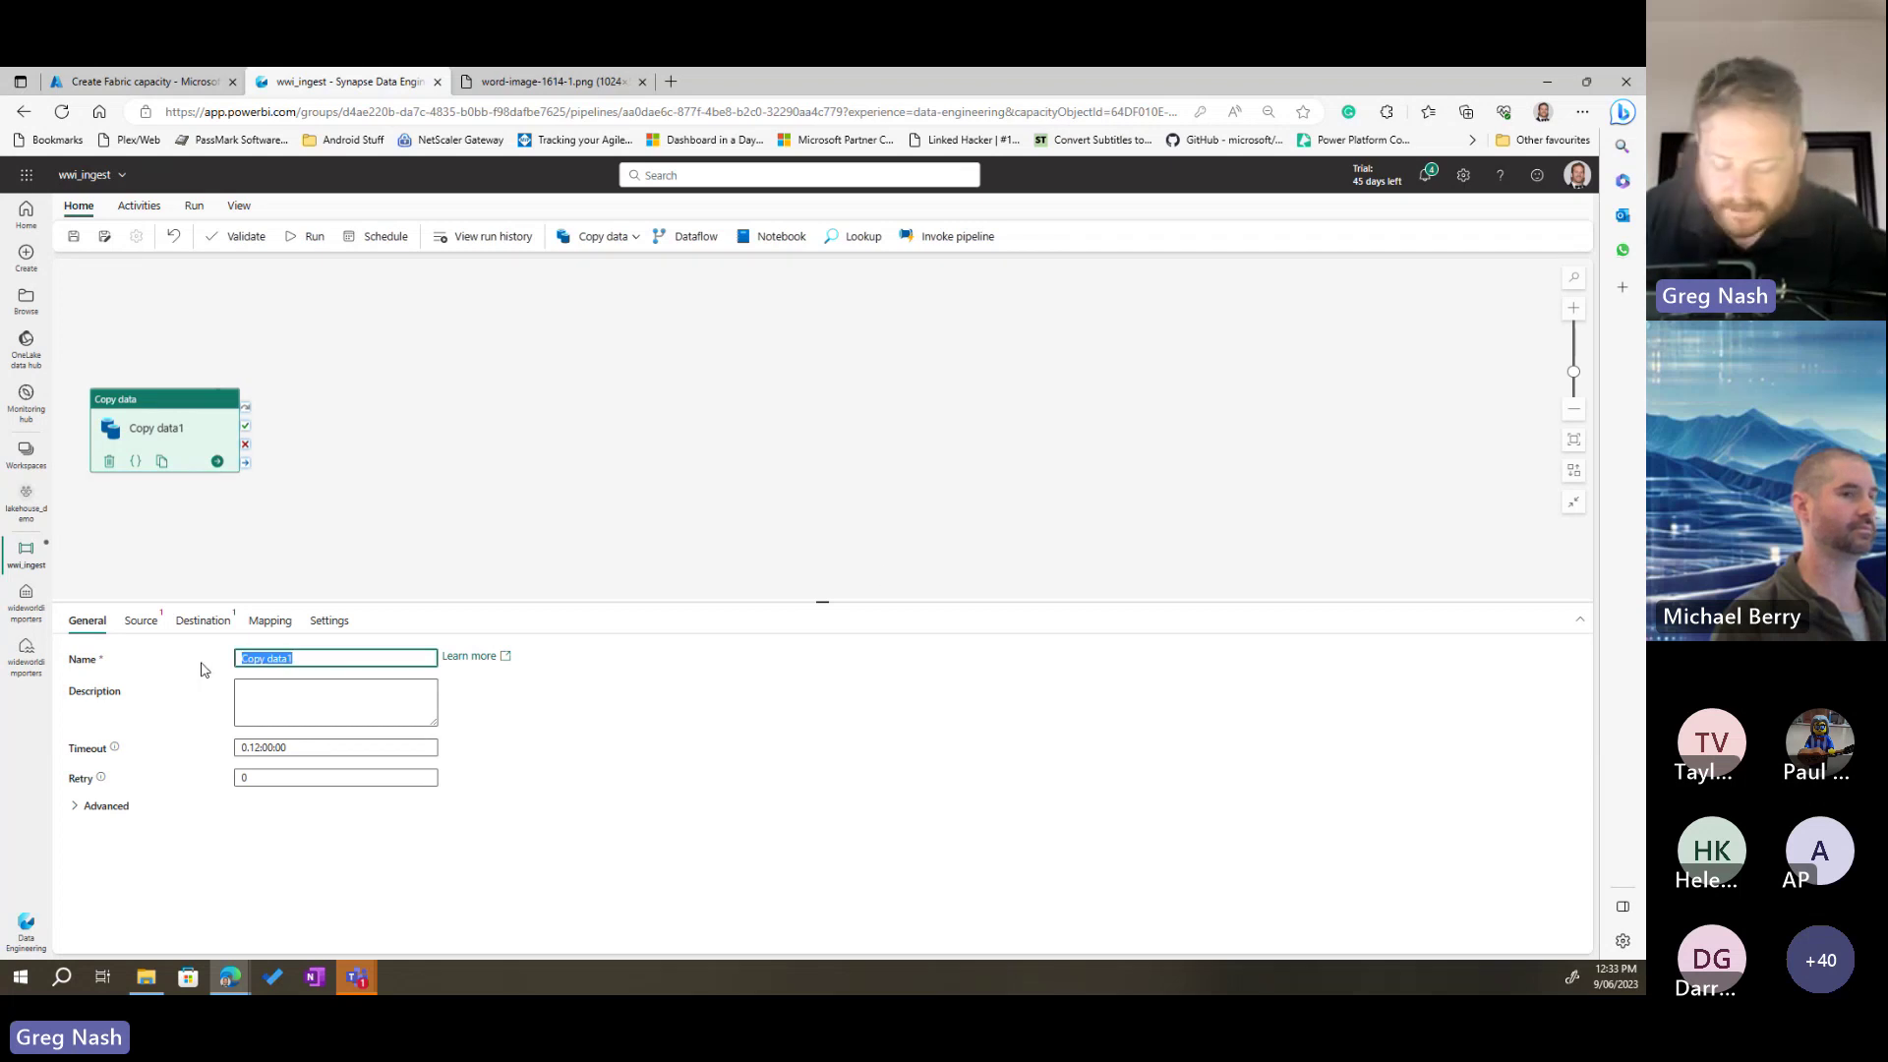
pyautogui.write('da')
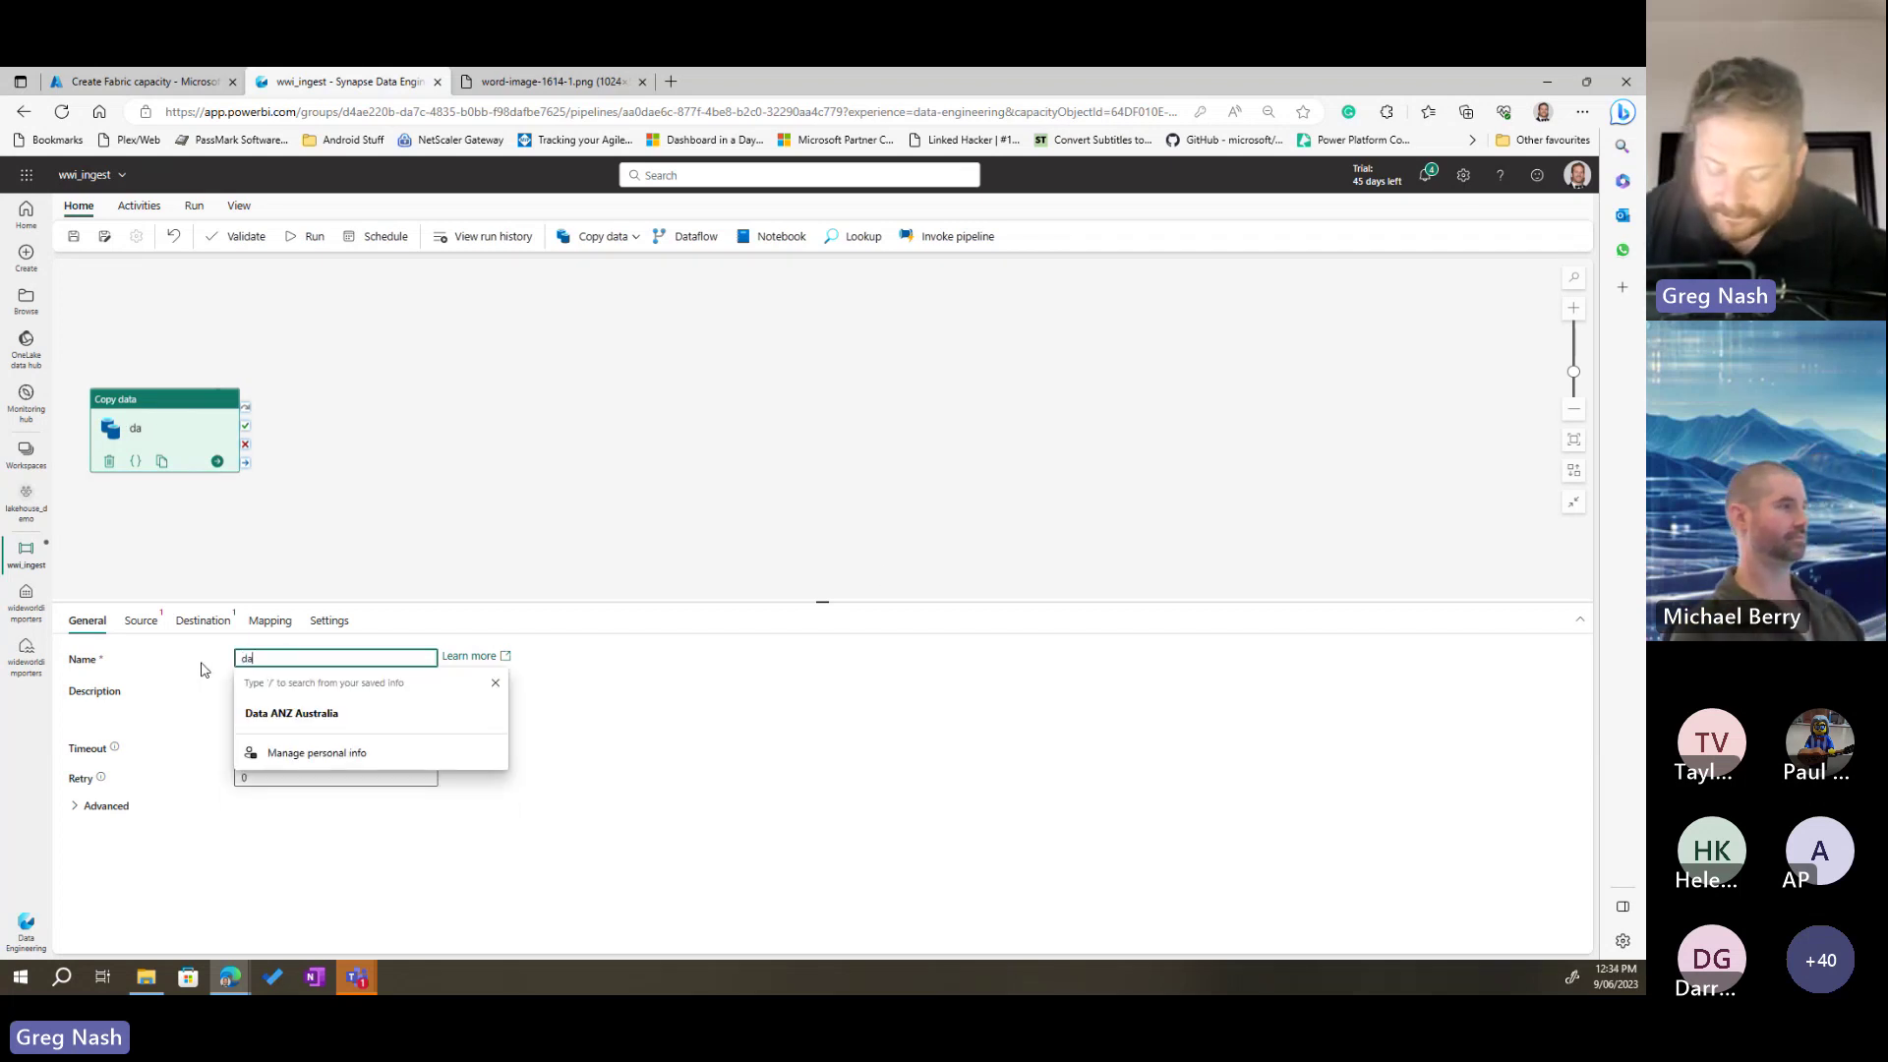
pyautogui.write('ta copy to lh')
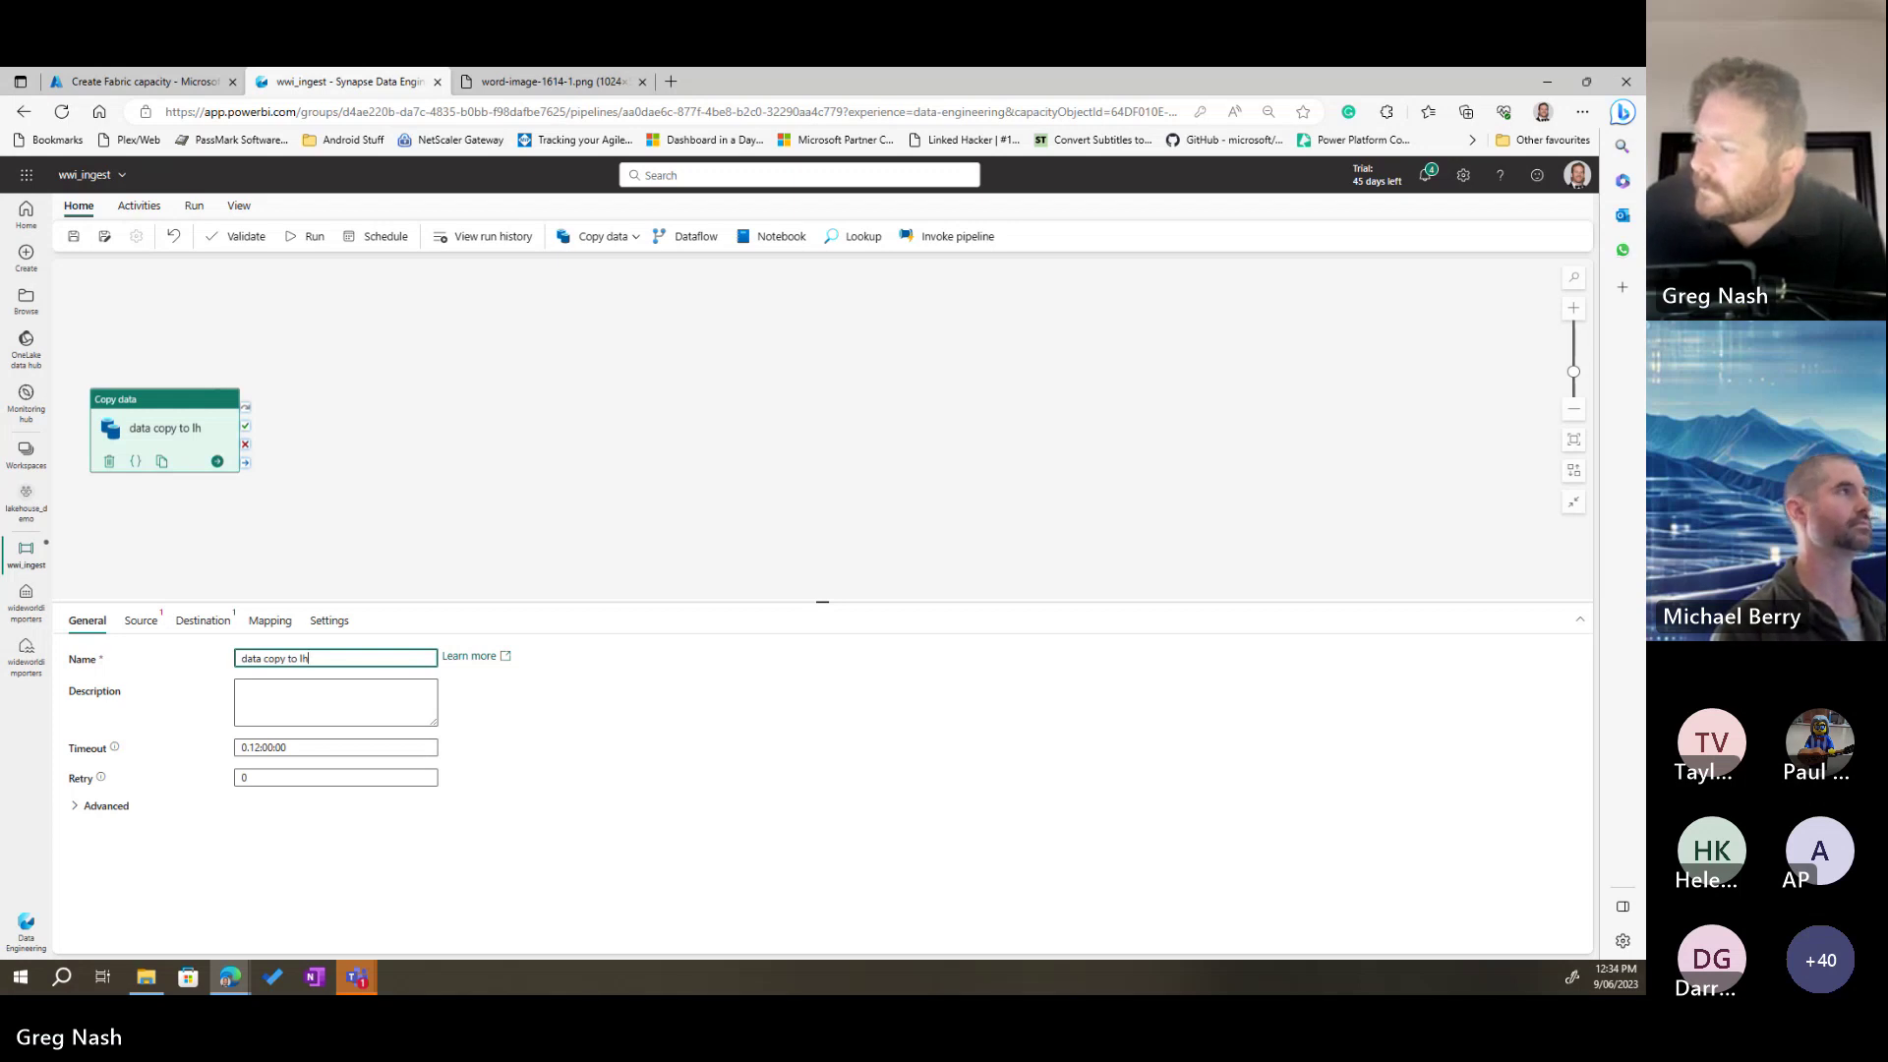
# Step: Open the copy activity's source settings with the External data store type and look through the available connections
pyautogui.click(140, 620)
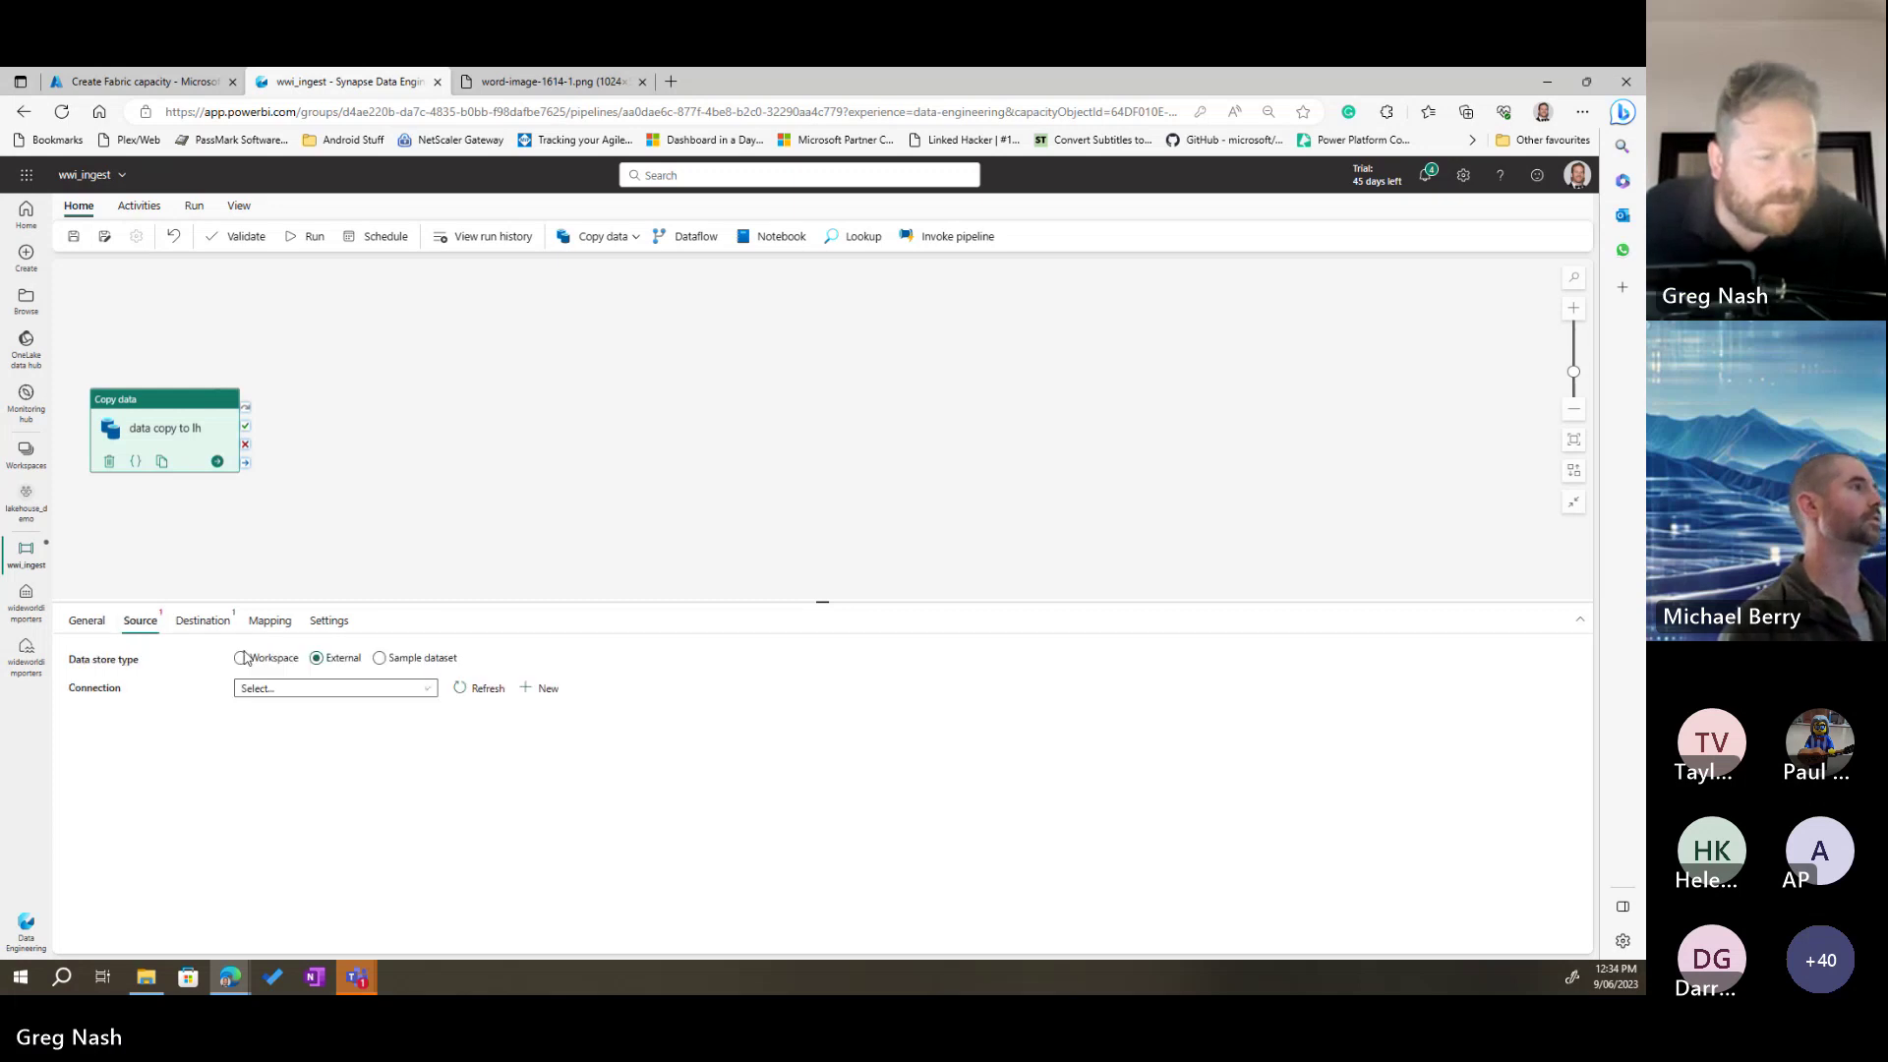
pyautogui.click(344, 659)
pyautogui.click(308, 701)
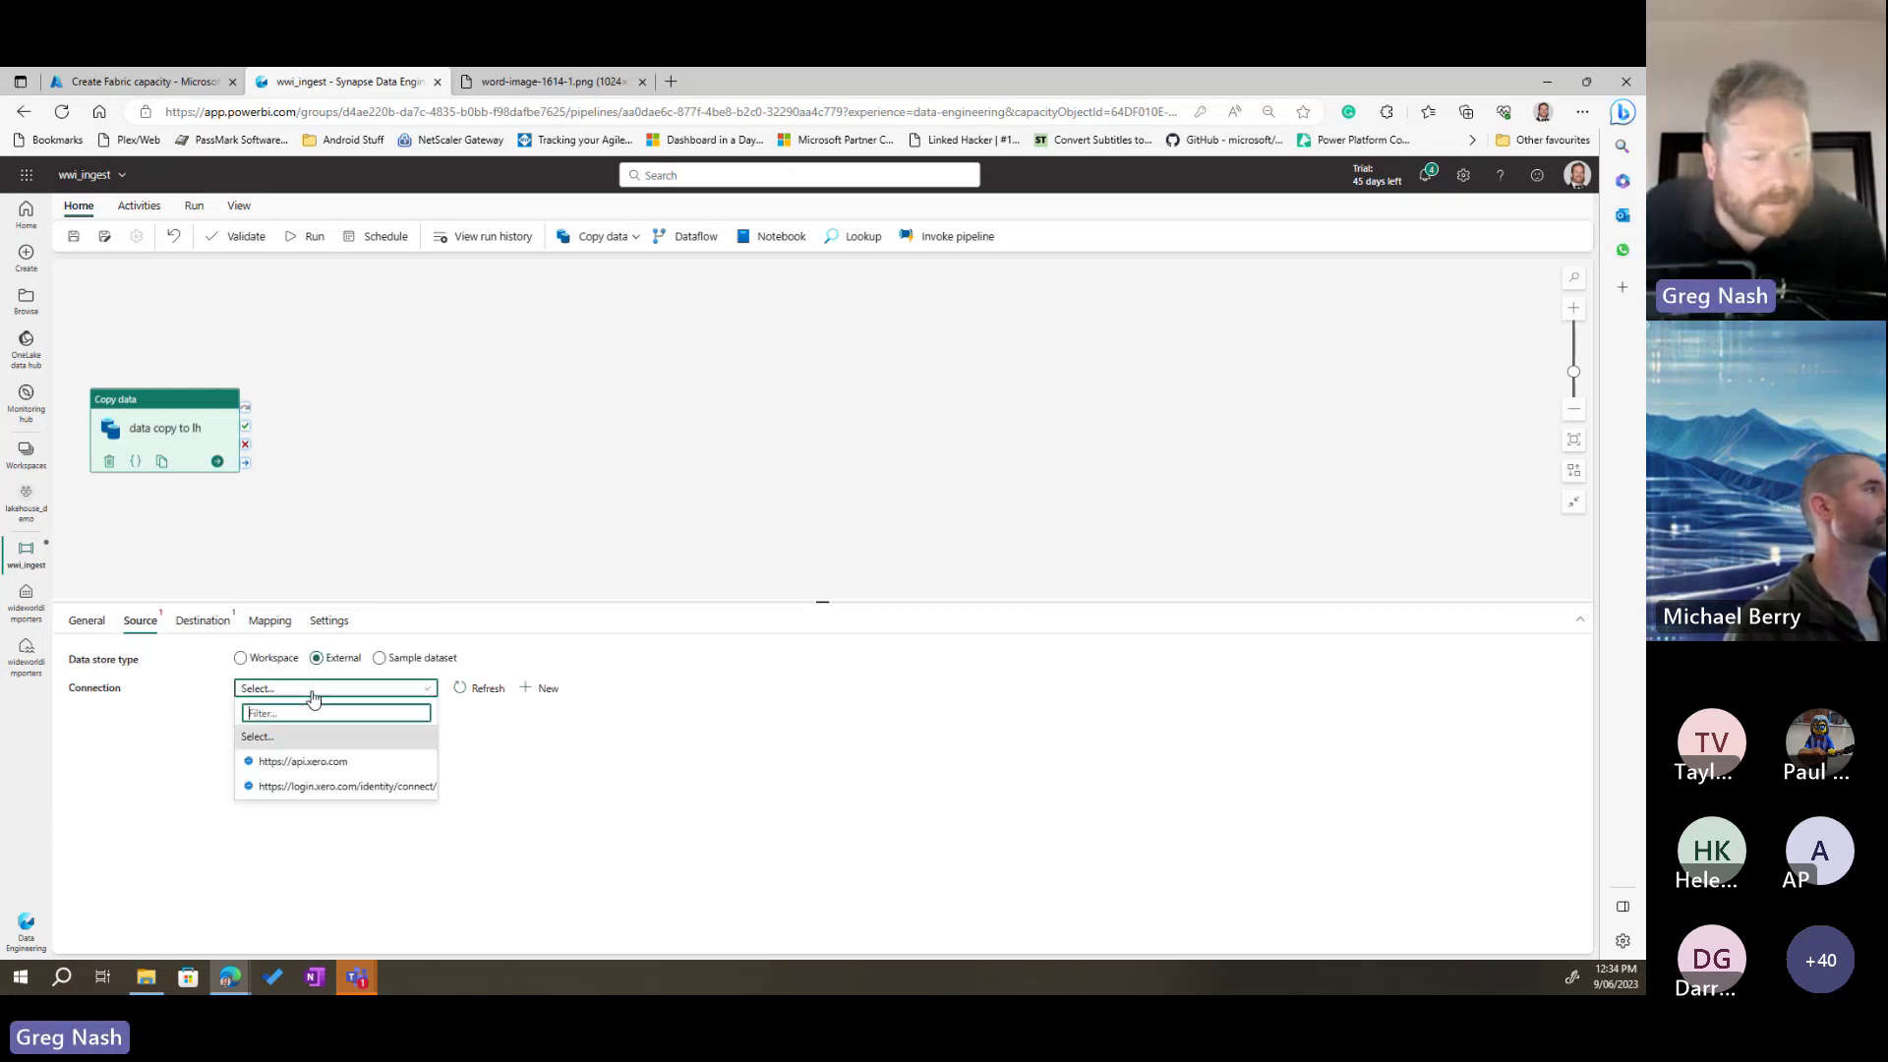
pyautogui.click(330, 693)
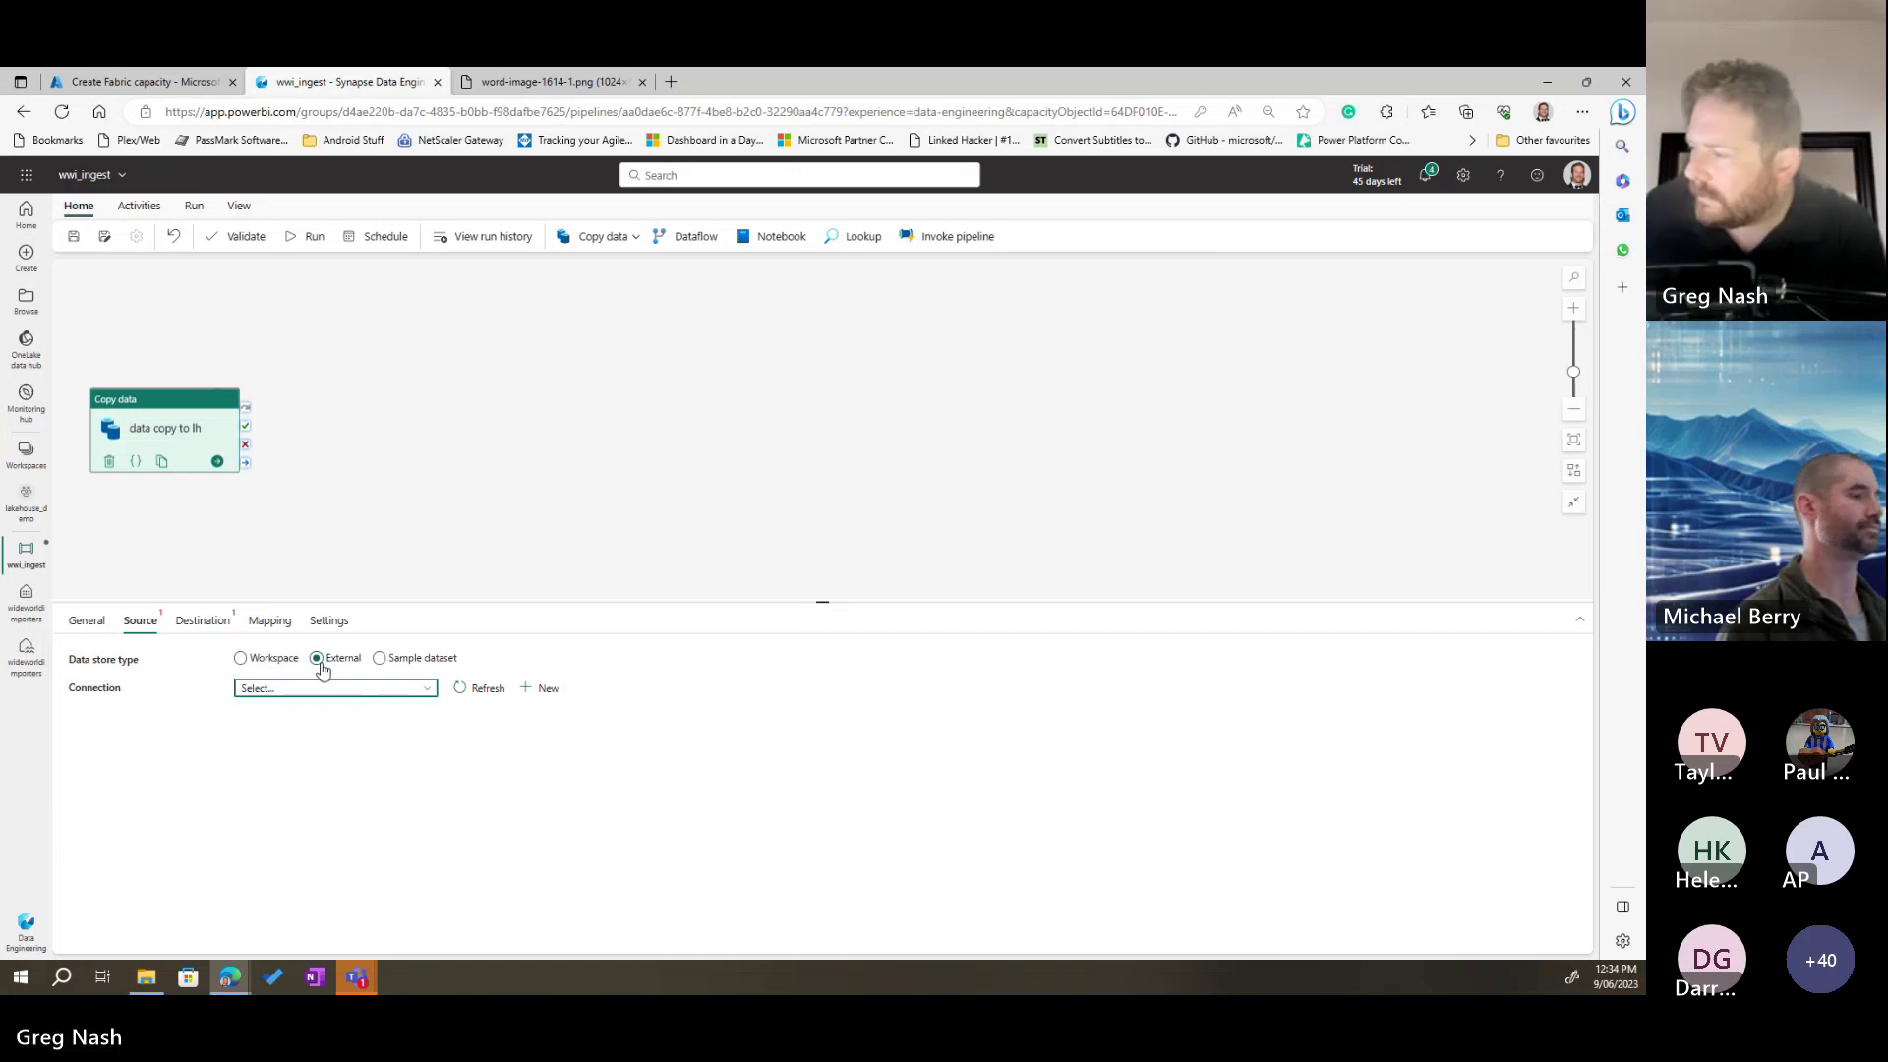
pyautogui.click(317, 701)
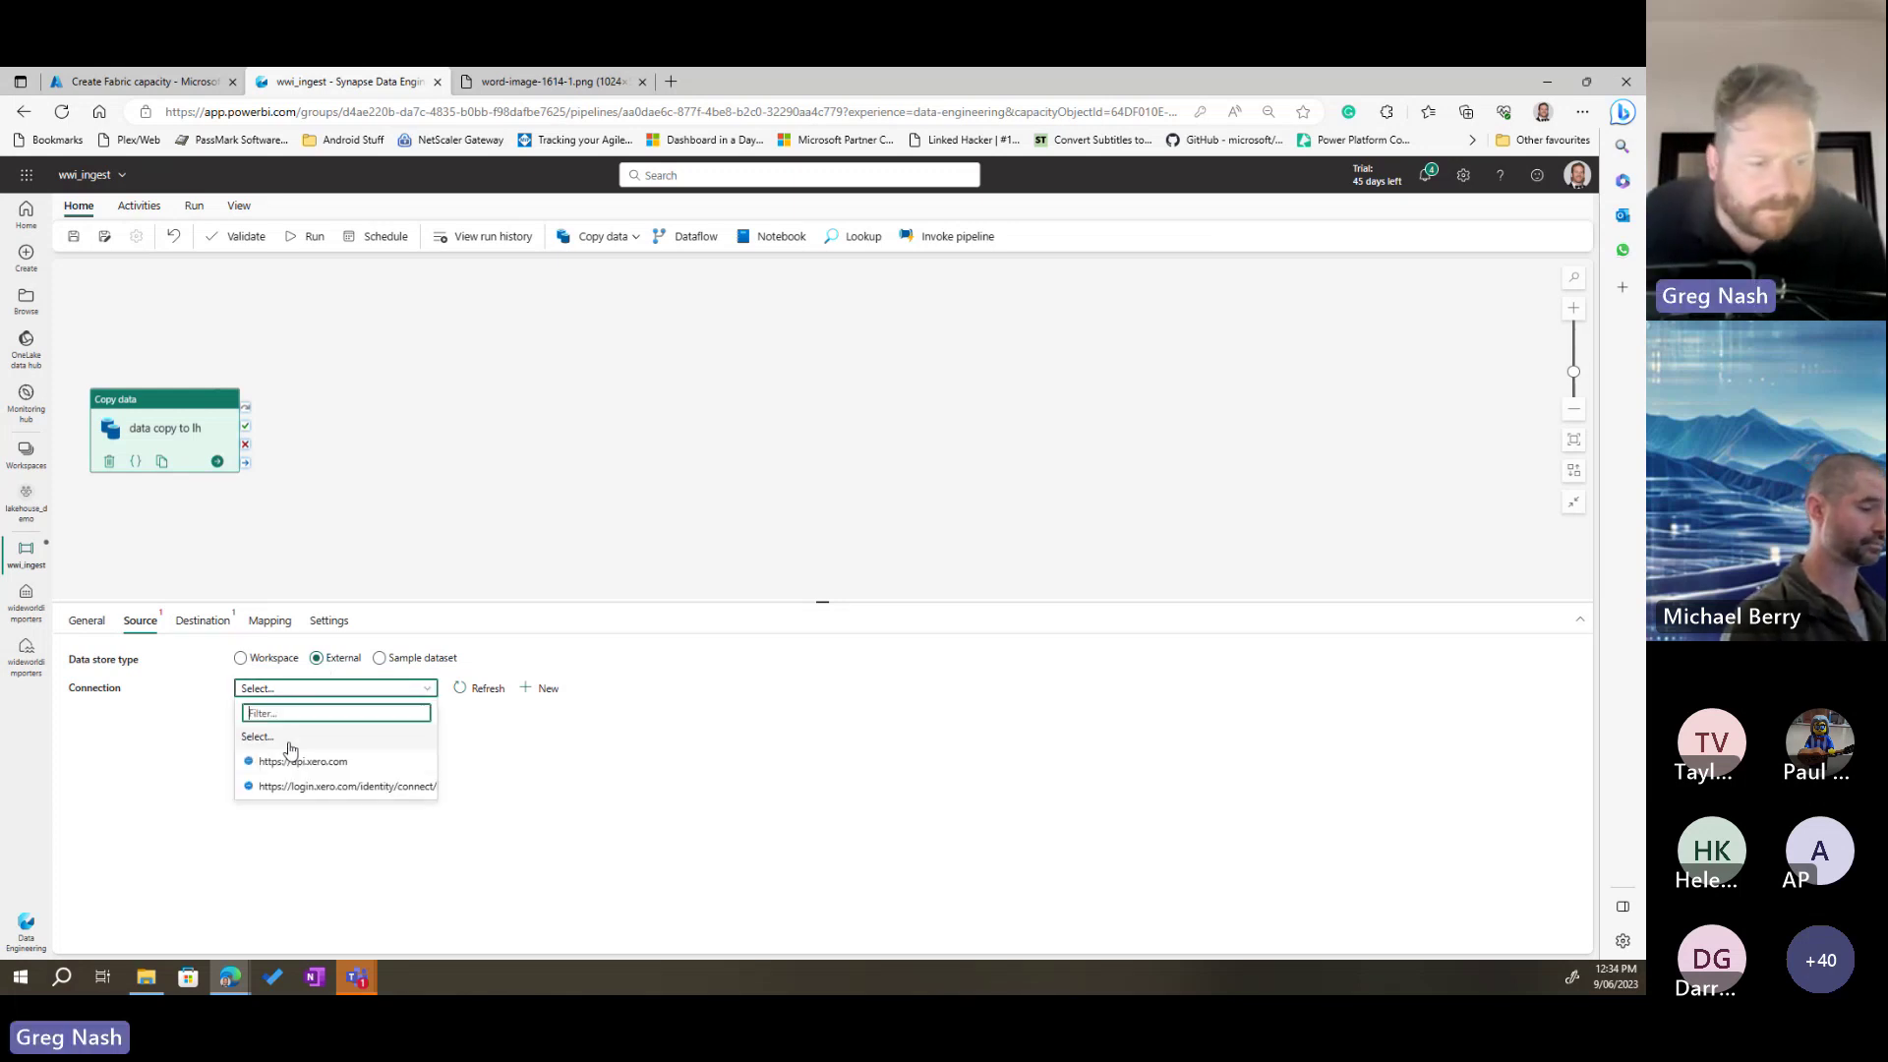
# Step: Open and close the new connection dialog, and outline the New connection option in red on the magnified screen
pyautogui.click(544, 689)
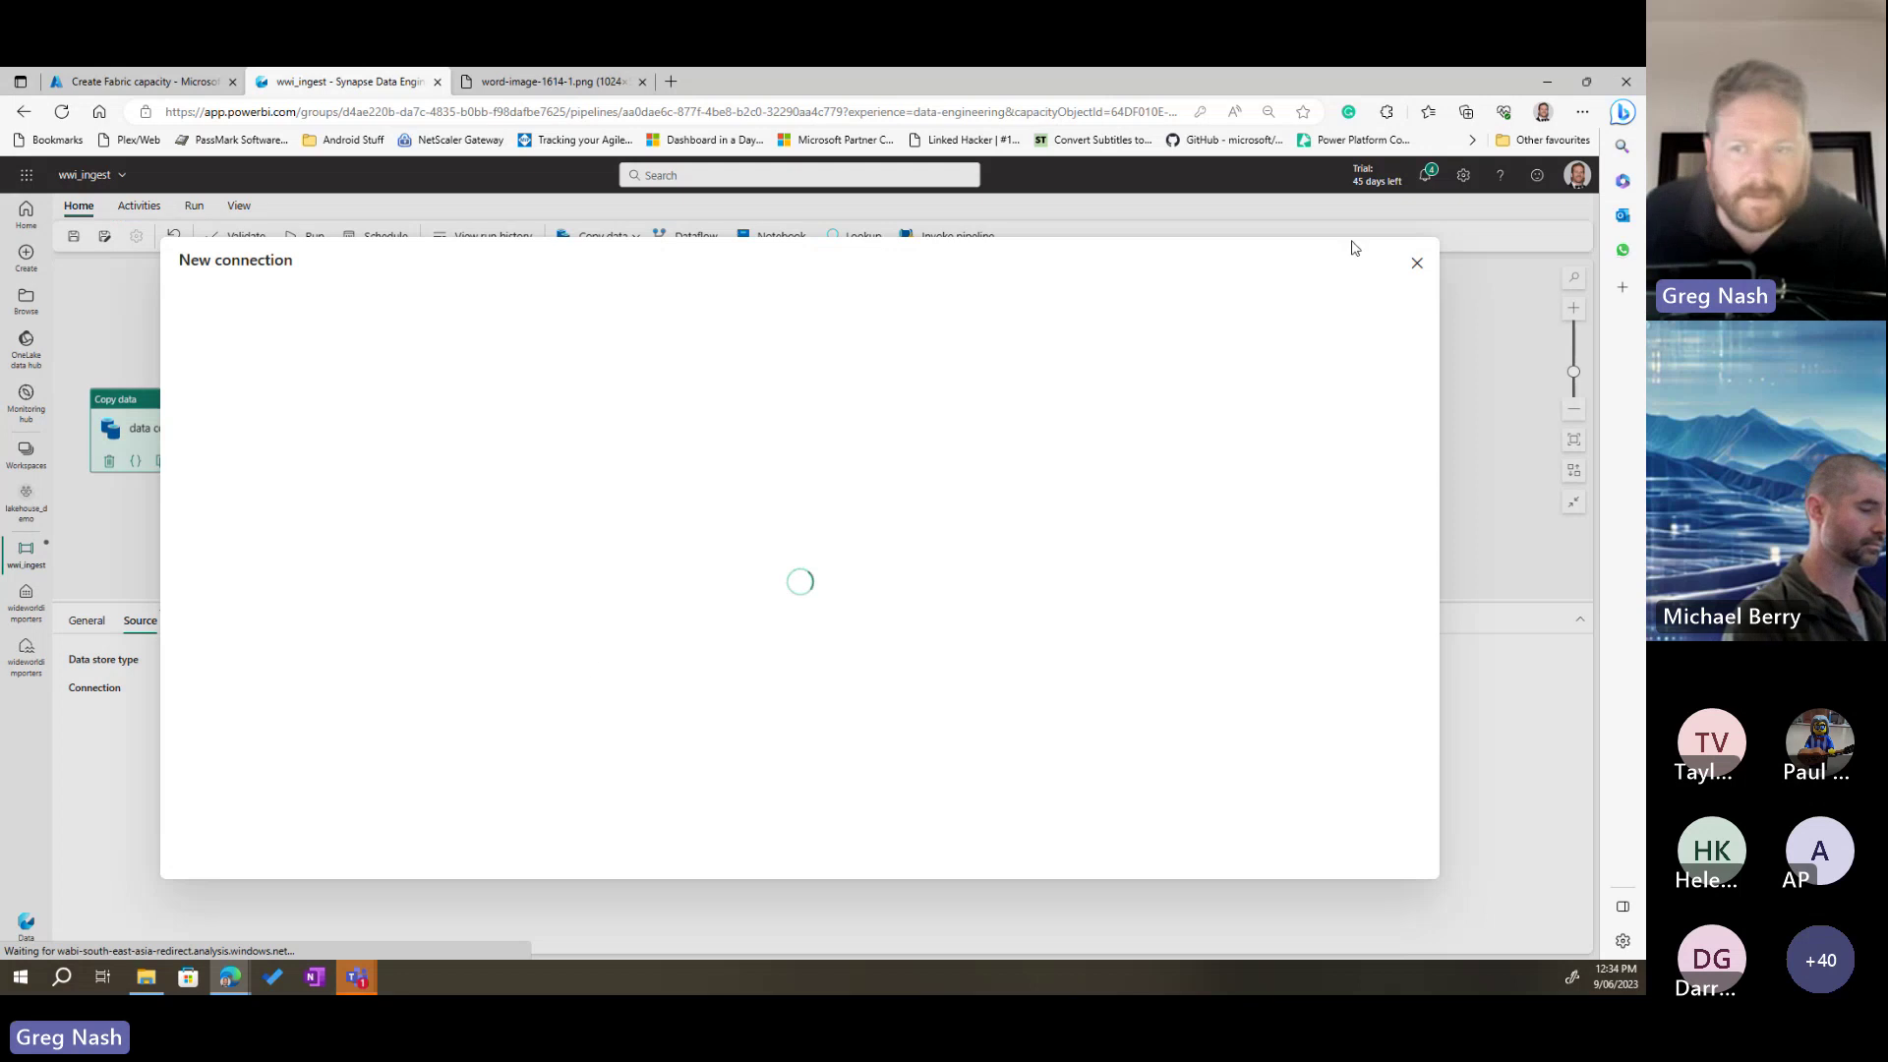
pyautogui.click(1416, 262)
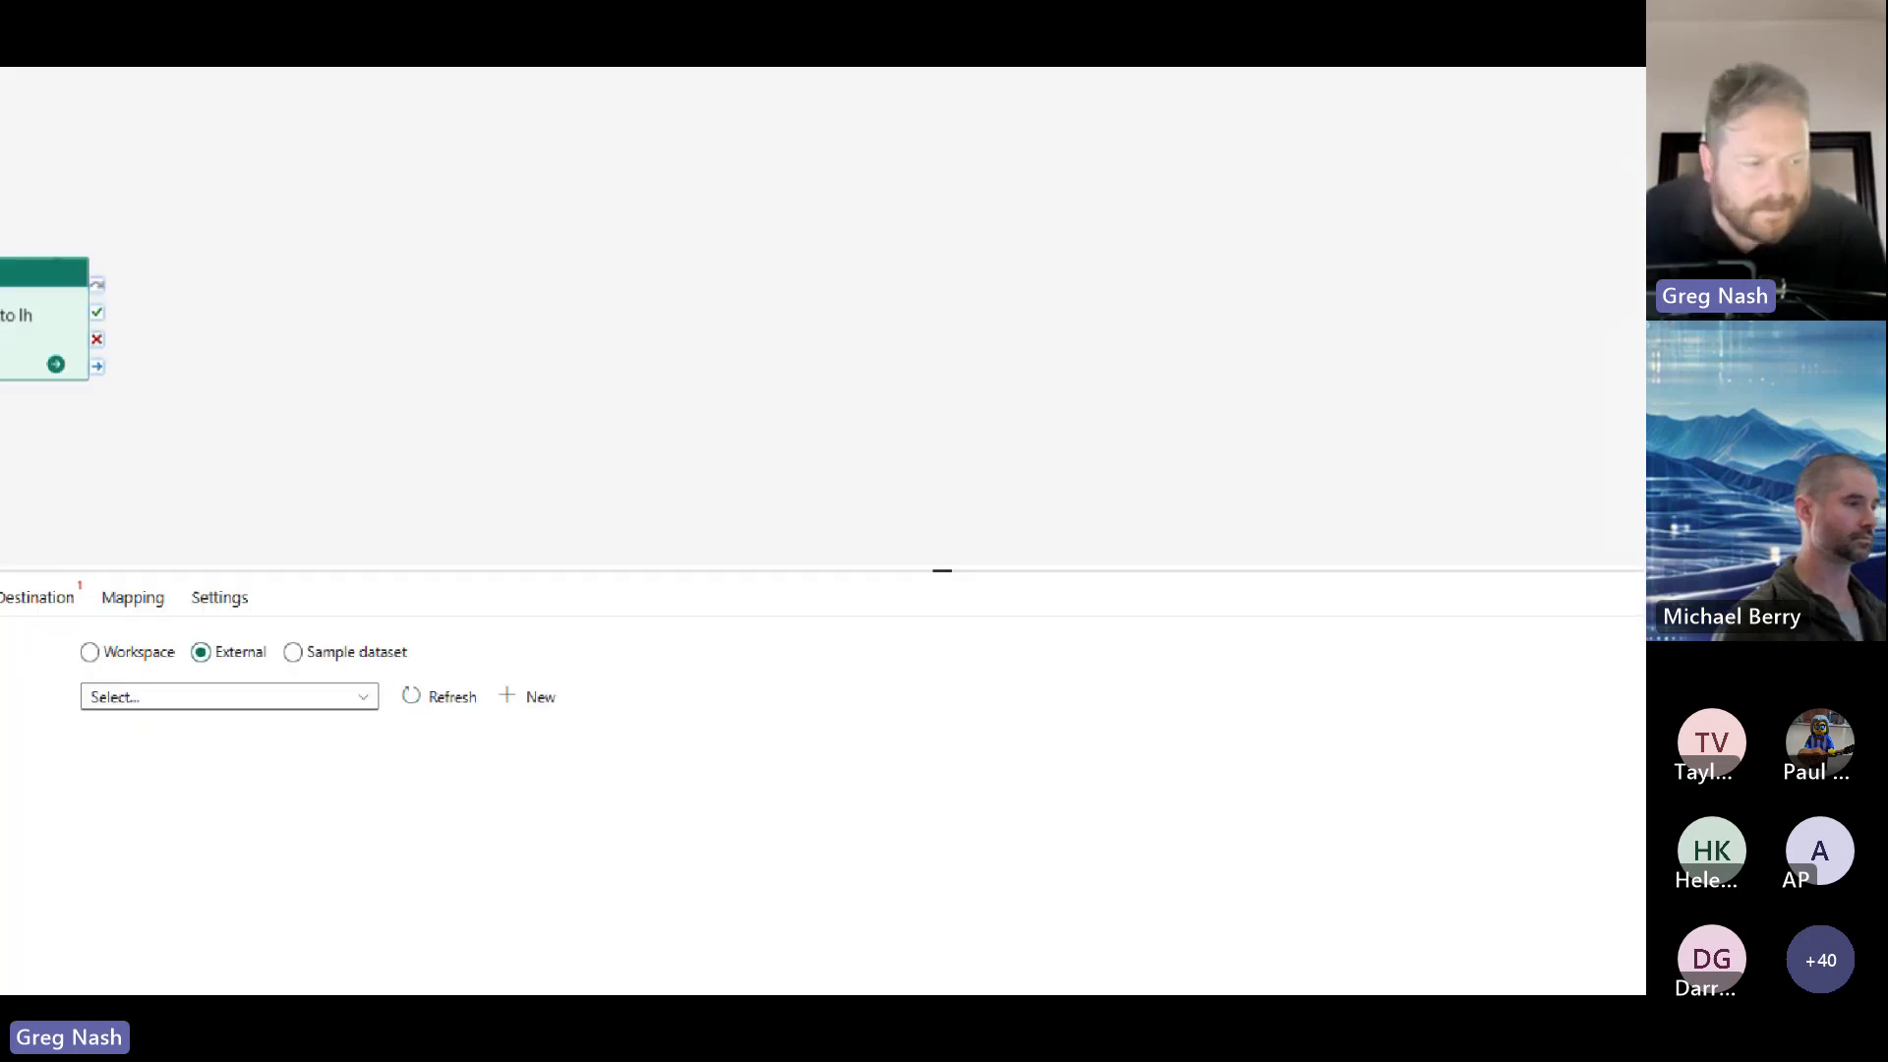
pyautogui.moveTo(481, 662); pyautogui.dragTo(614, 714)
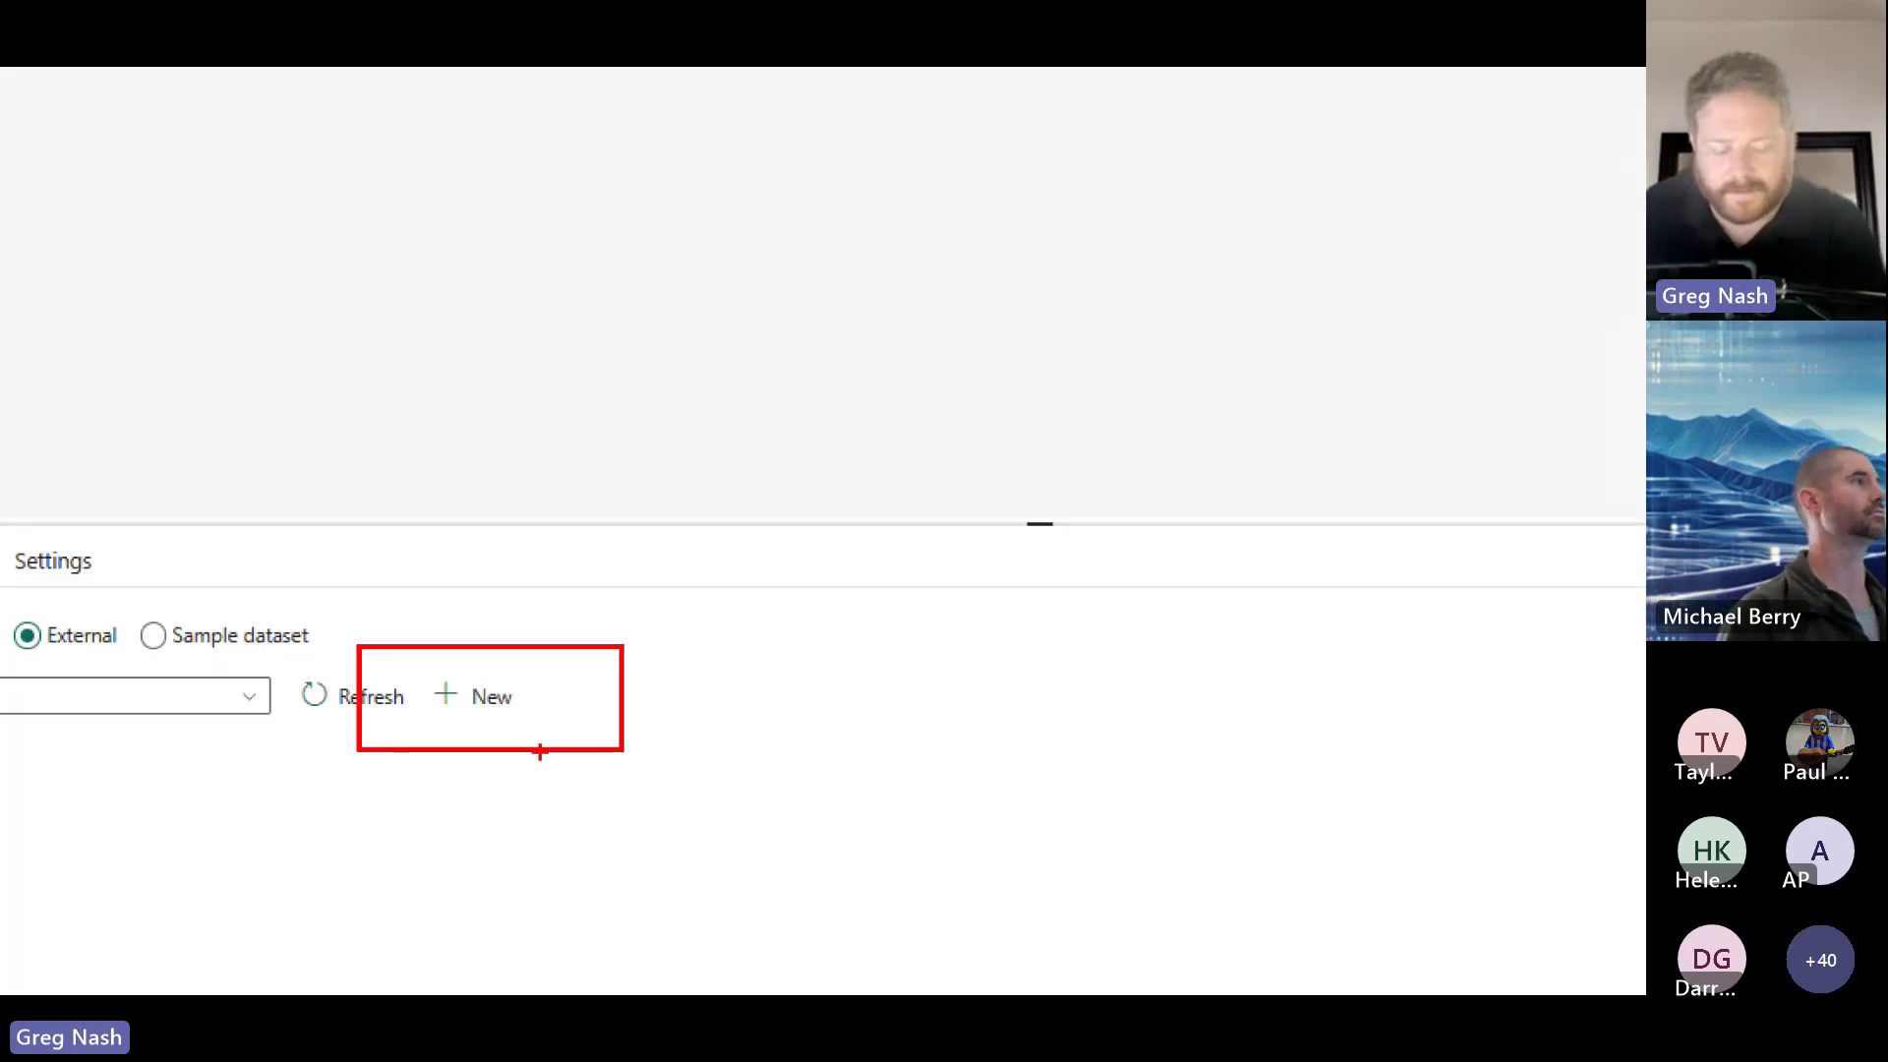
pyautogui.click(482, 697)
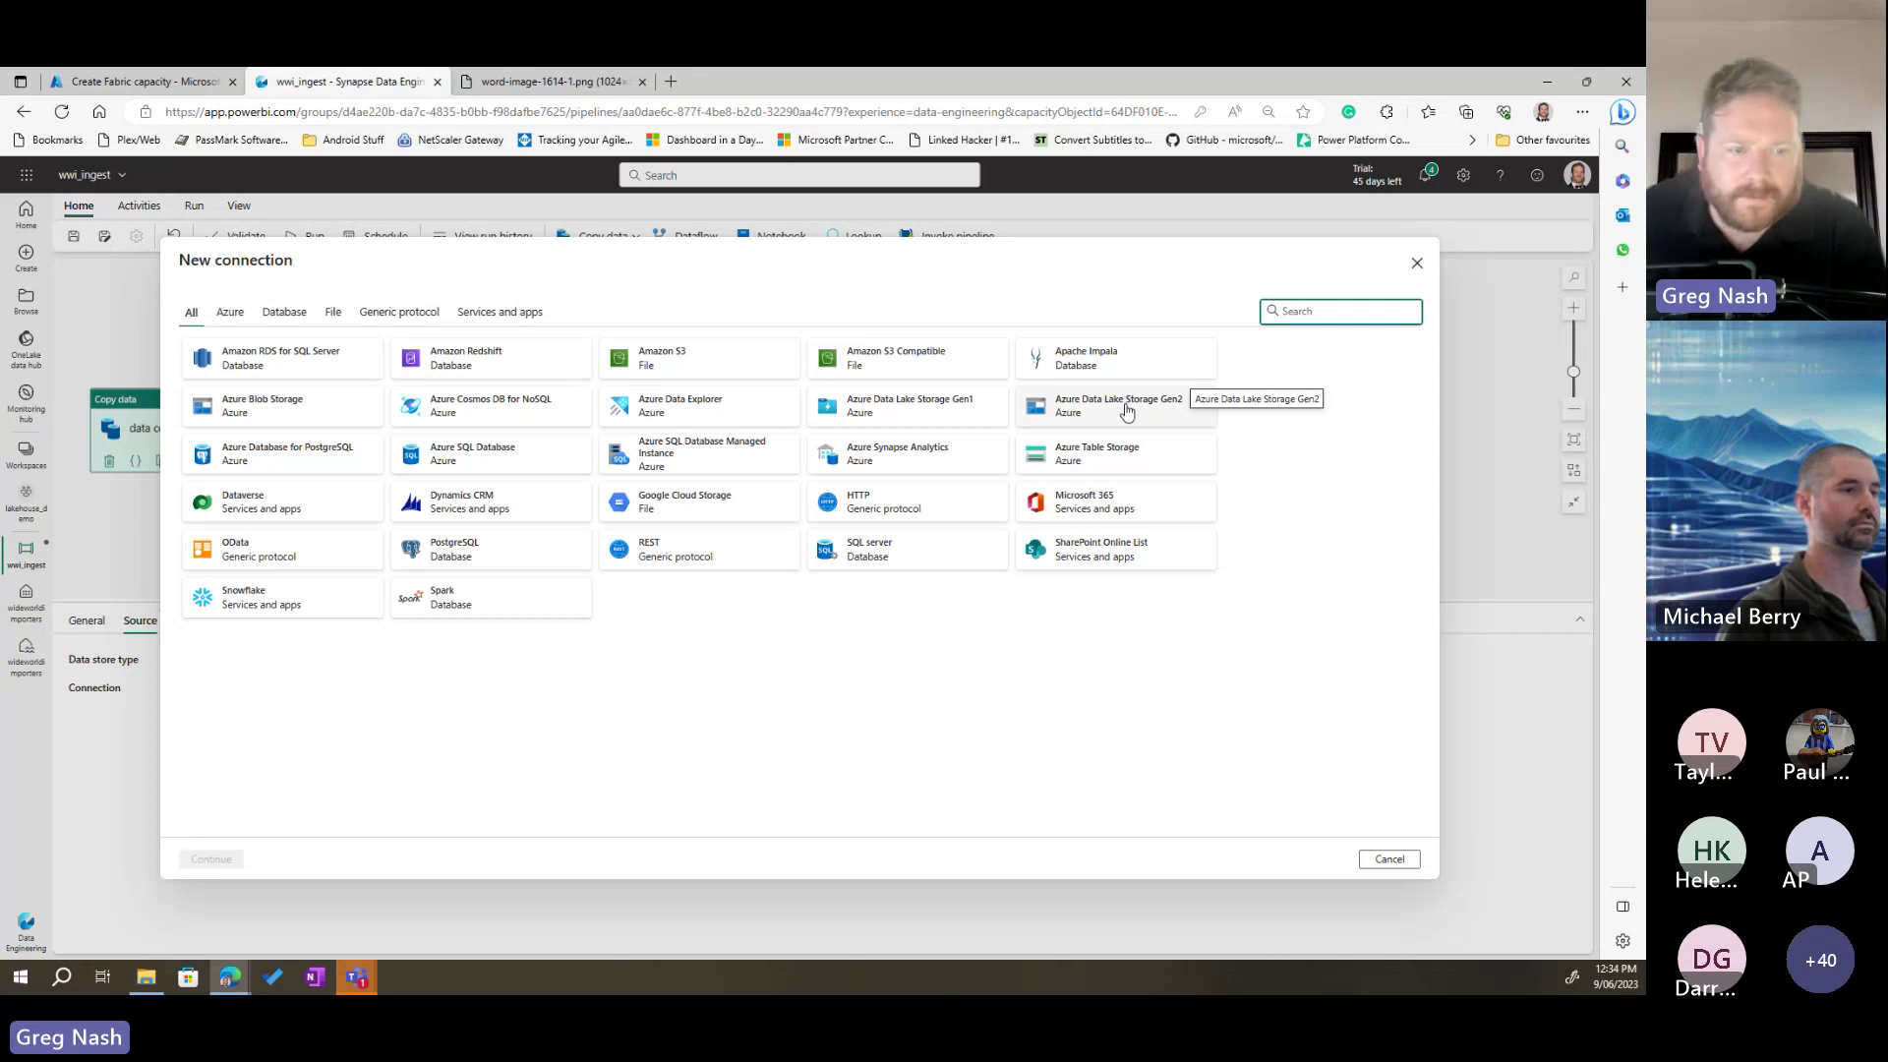
pyautogui.click(336, 409)
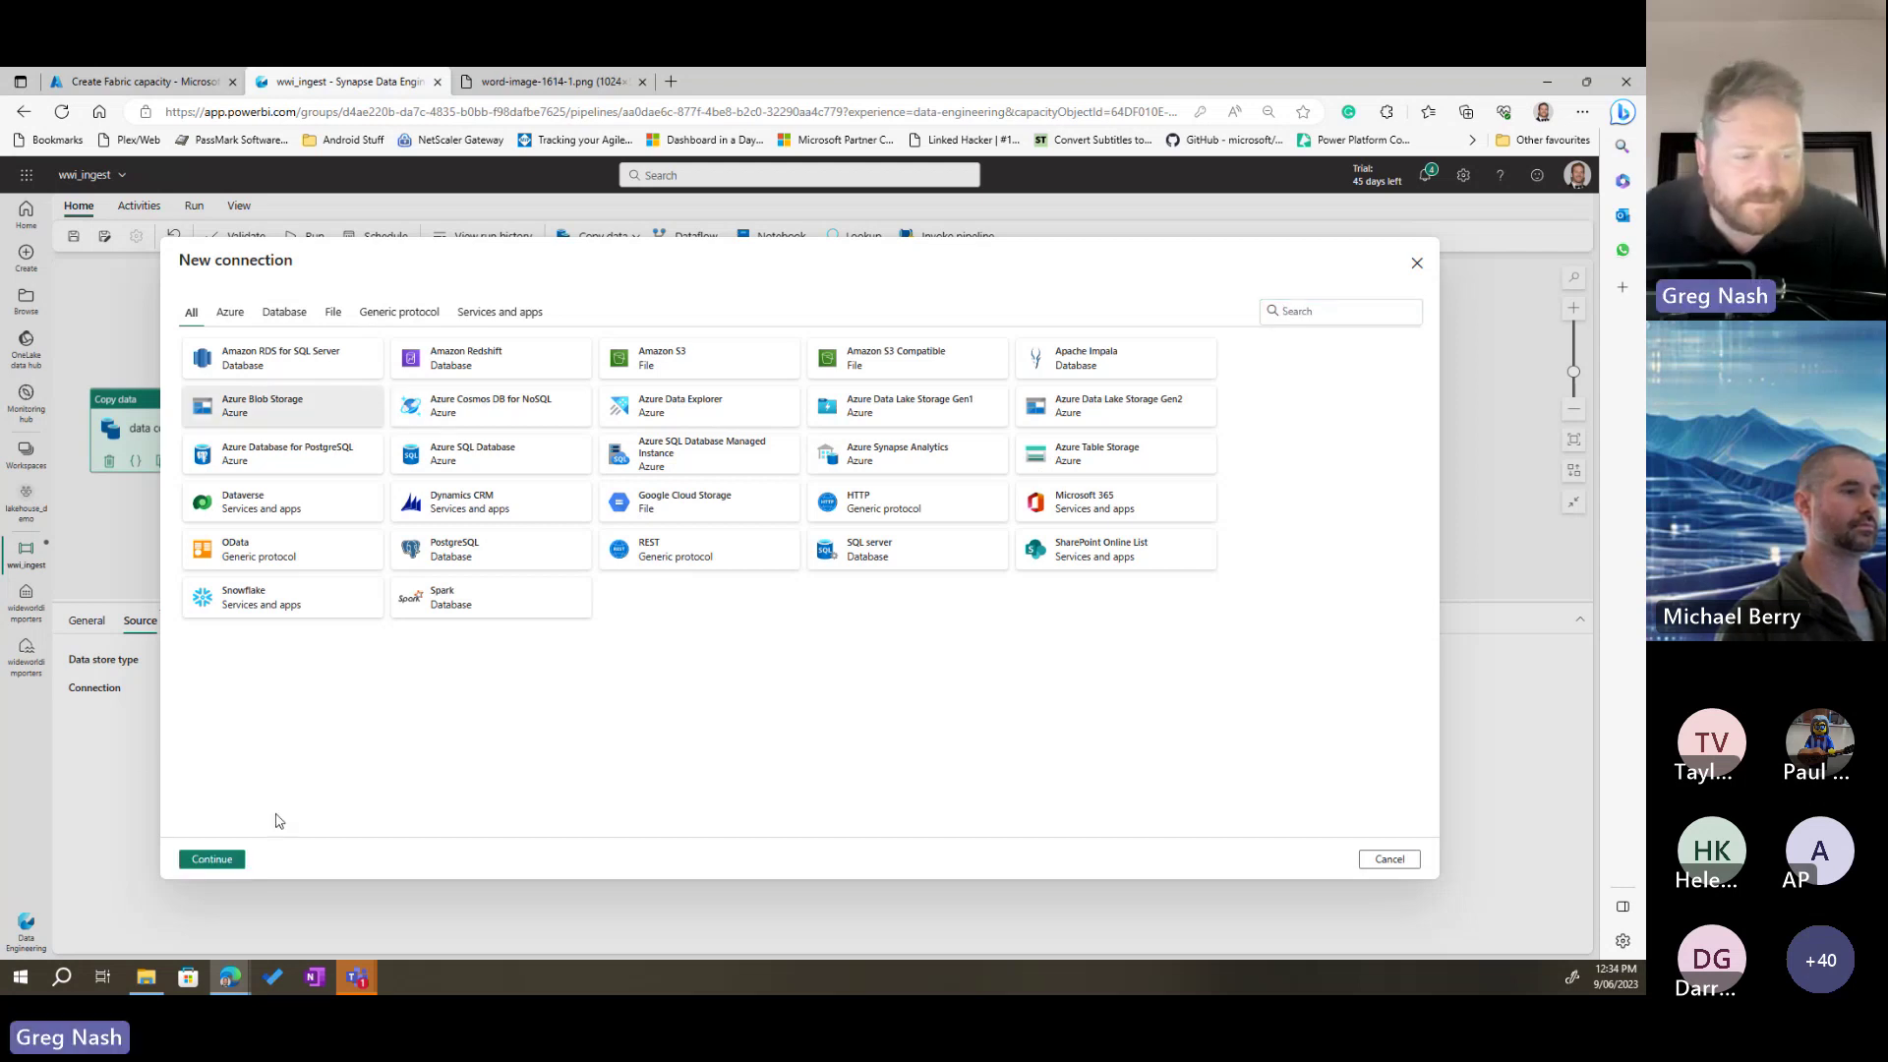
pyautogui.click(211, 858)
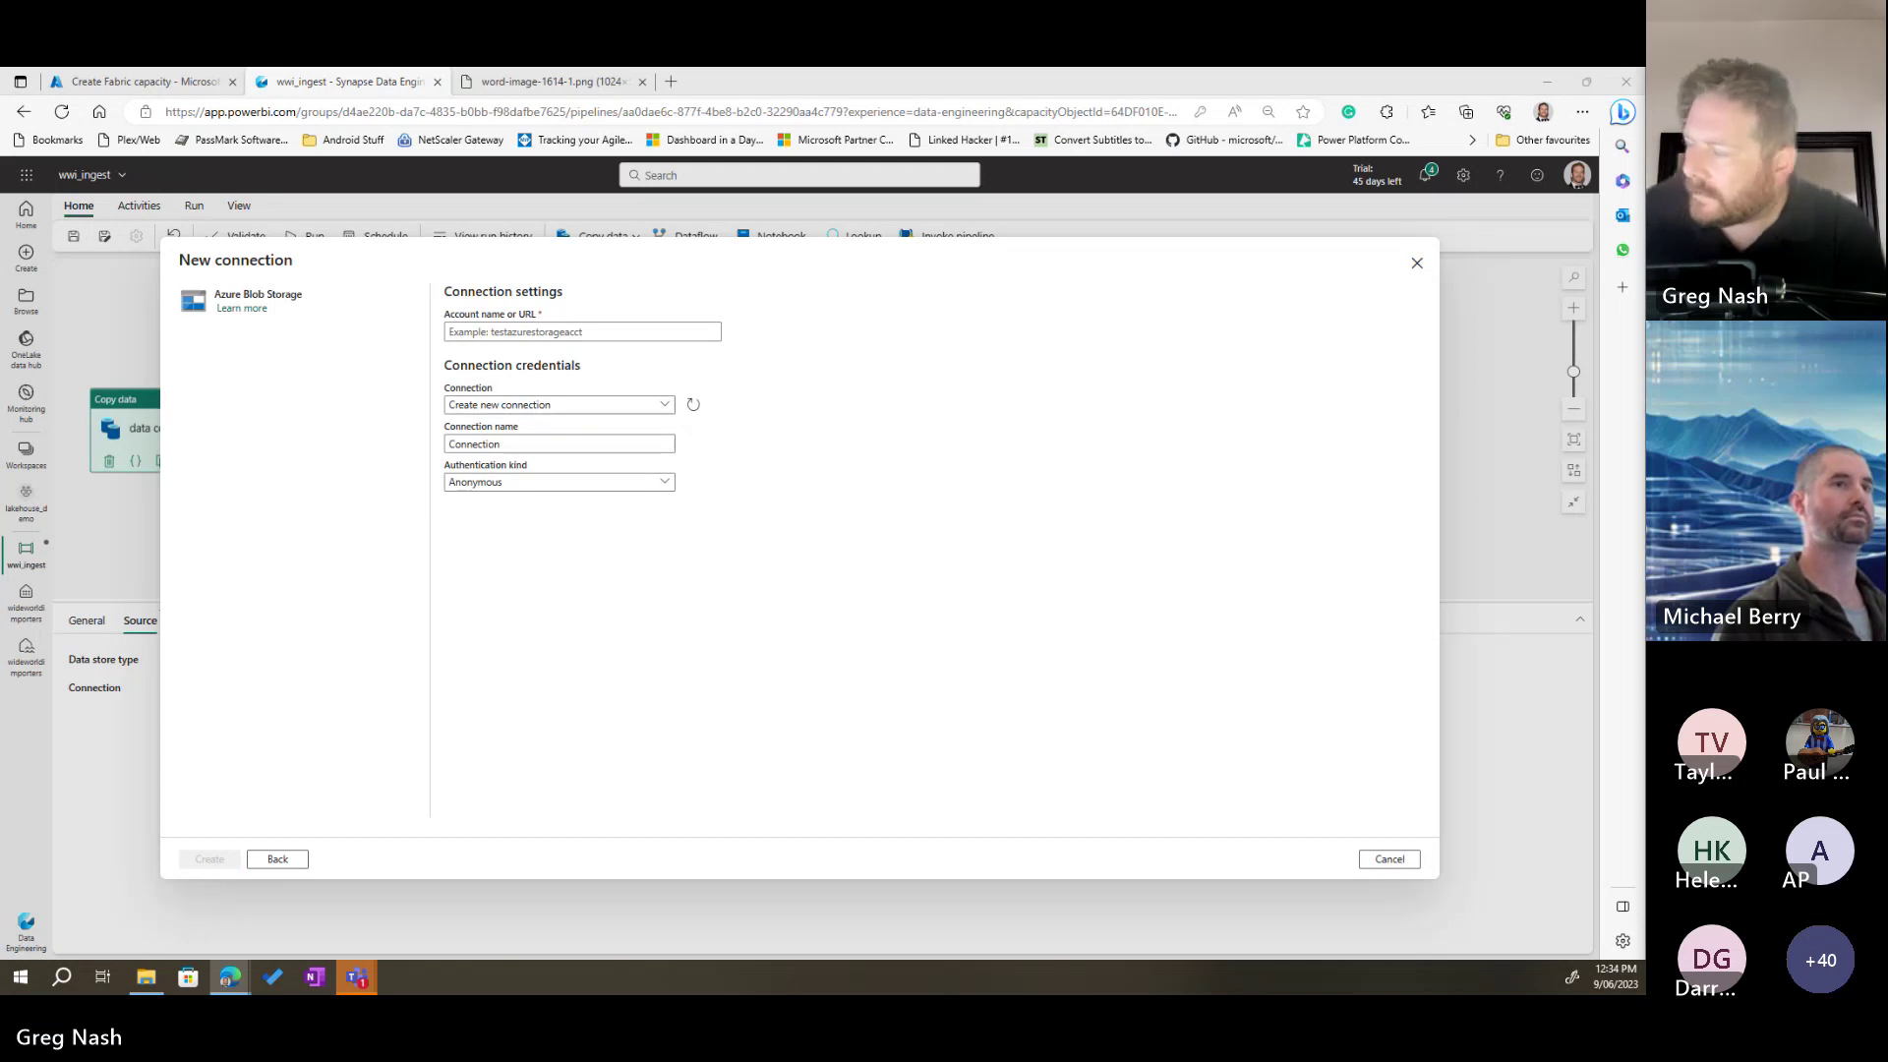
pyautogui.click(699, 334)
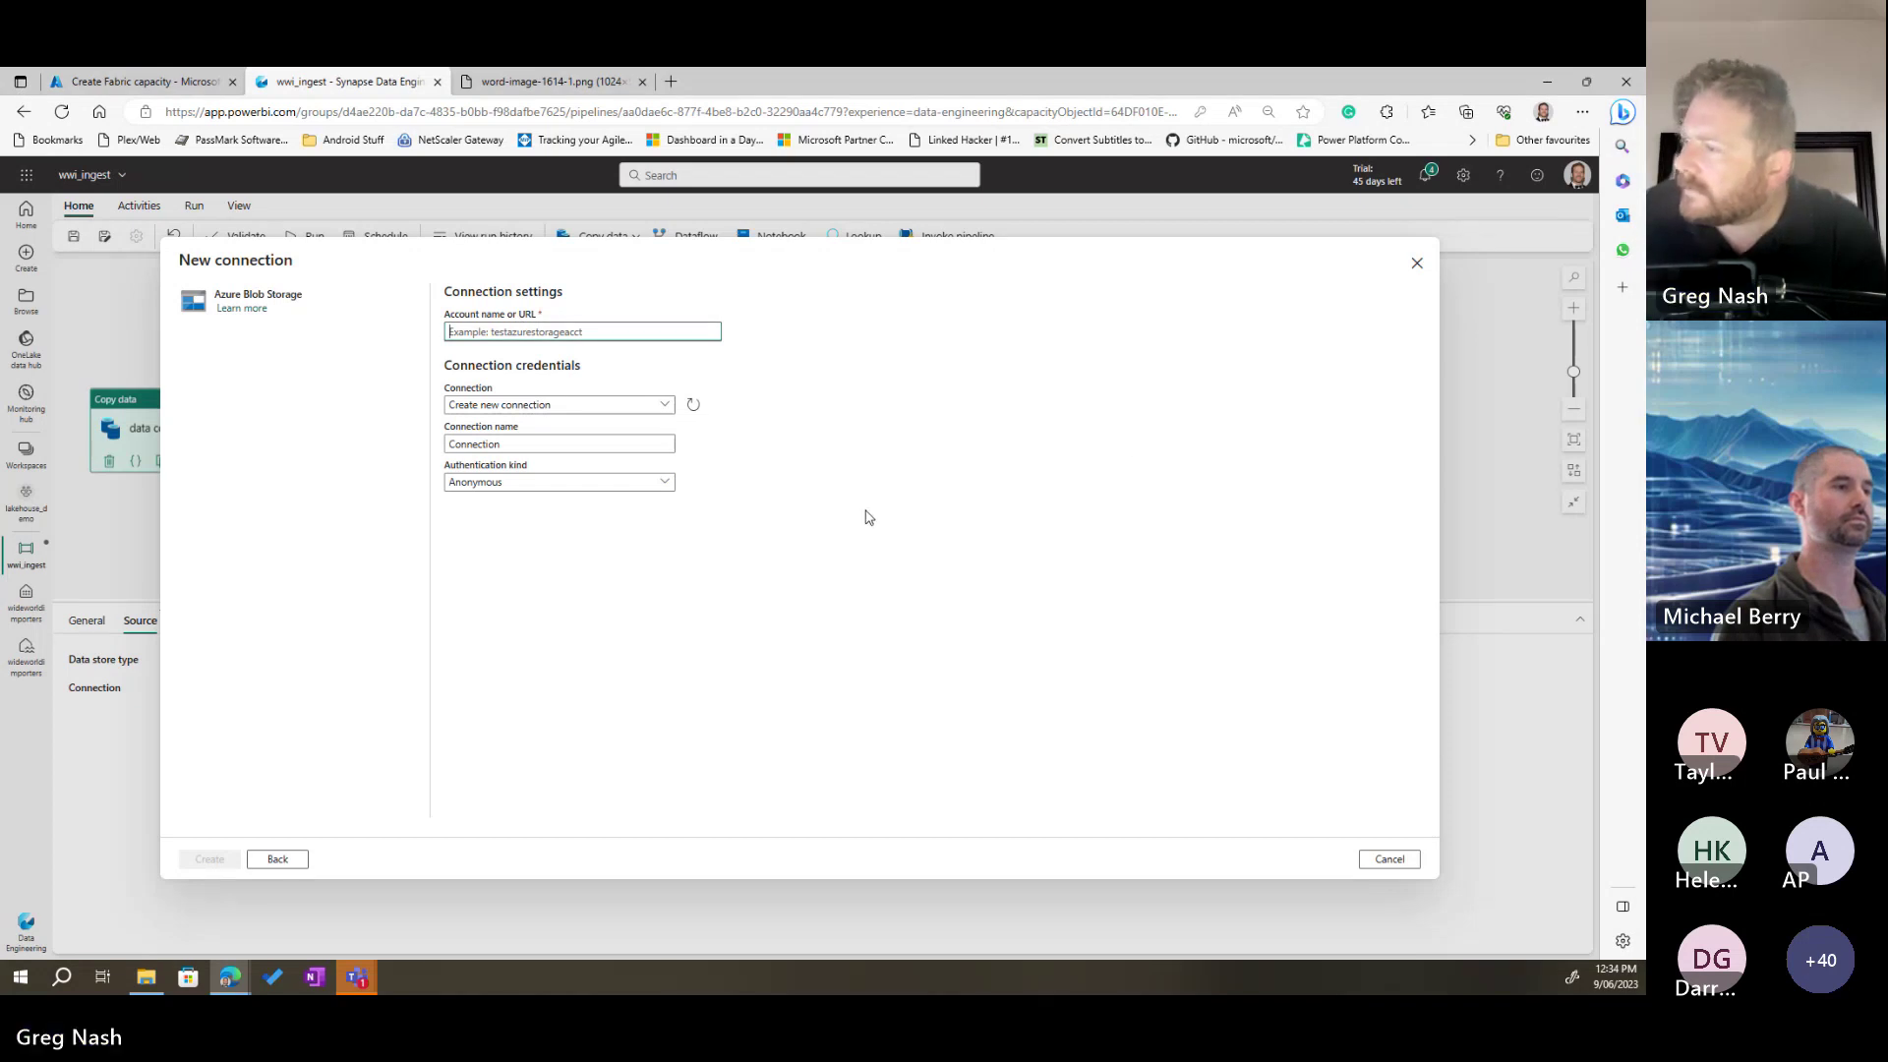
pyautogui.hotkey('ctrl', 'v')
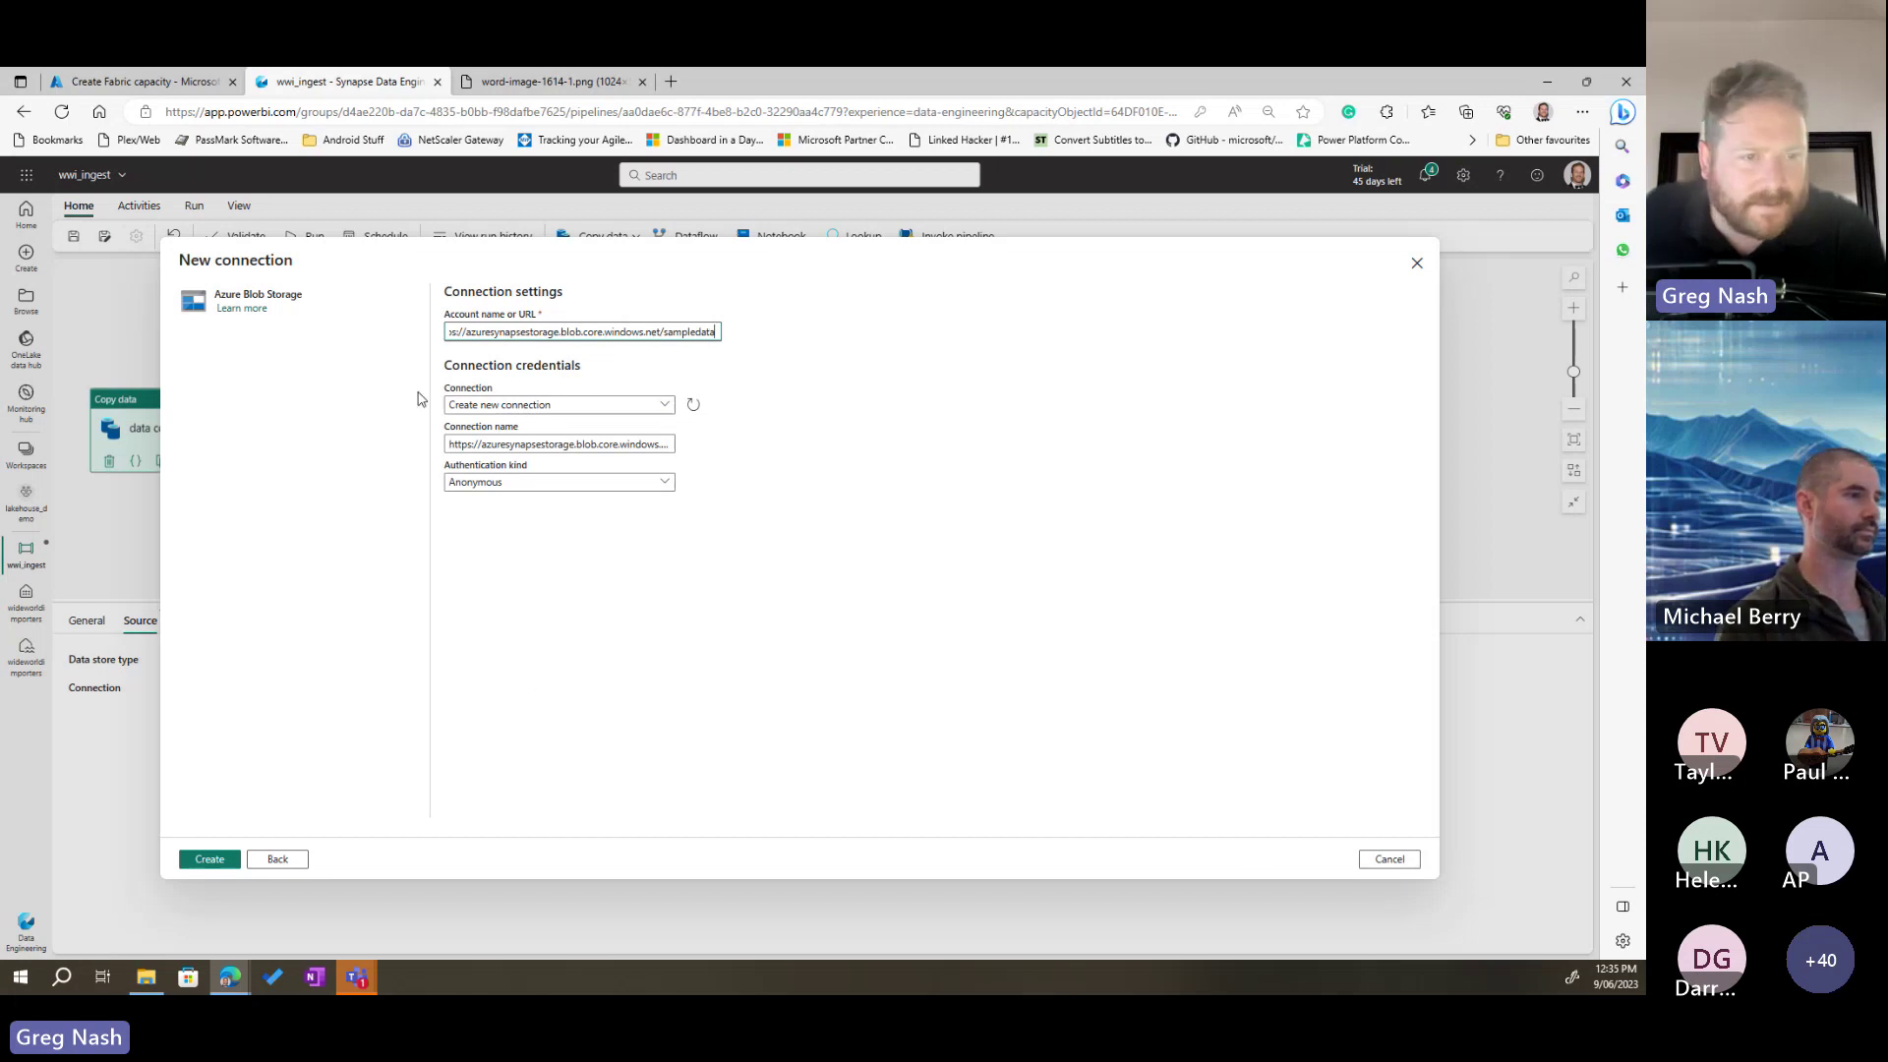
# Step: Name the new connection wwisampledata, keep Create new connection and Anonymous authentication, and create it
pyautogui.click(813, 487)
pyautogui.click(669, 409)
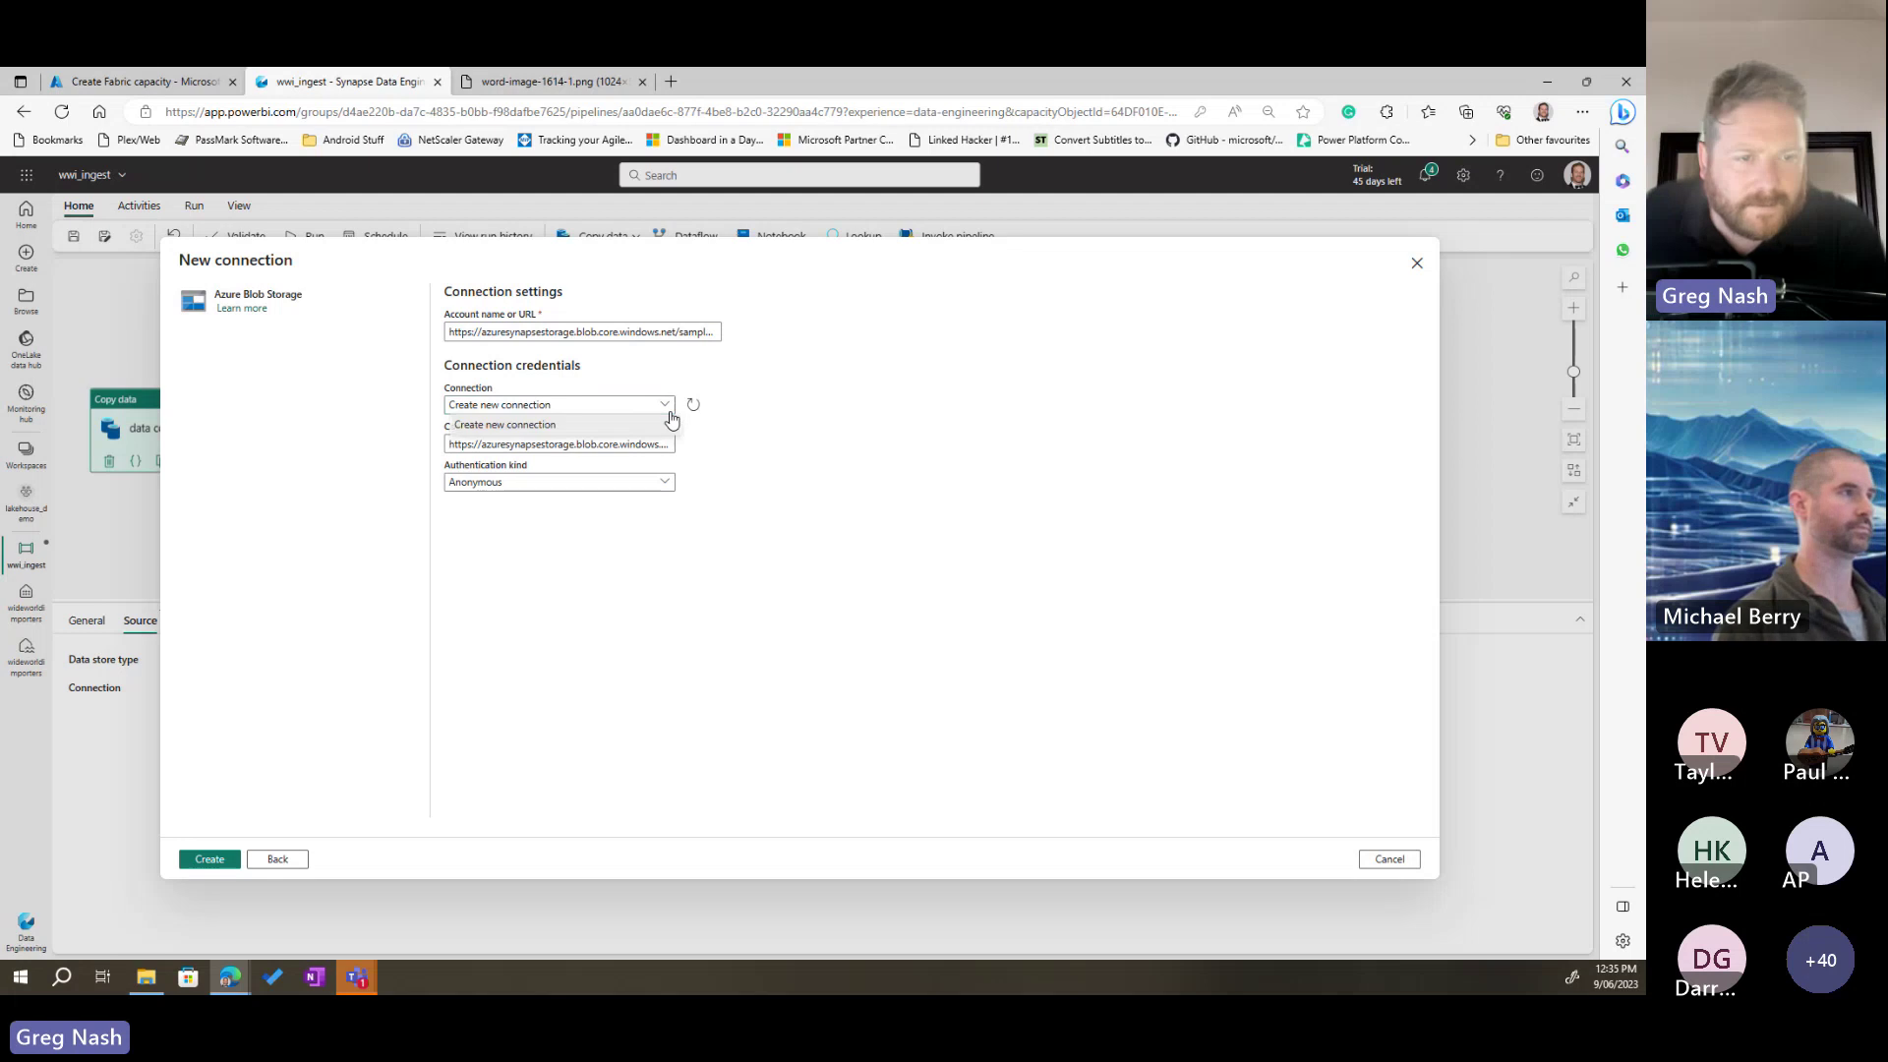
pyautogui.click(671, 421)
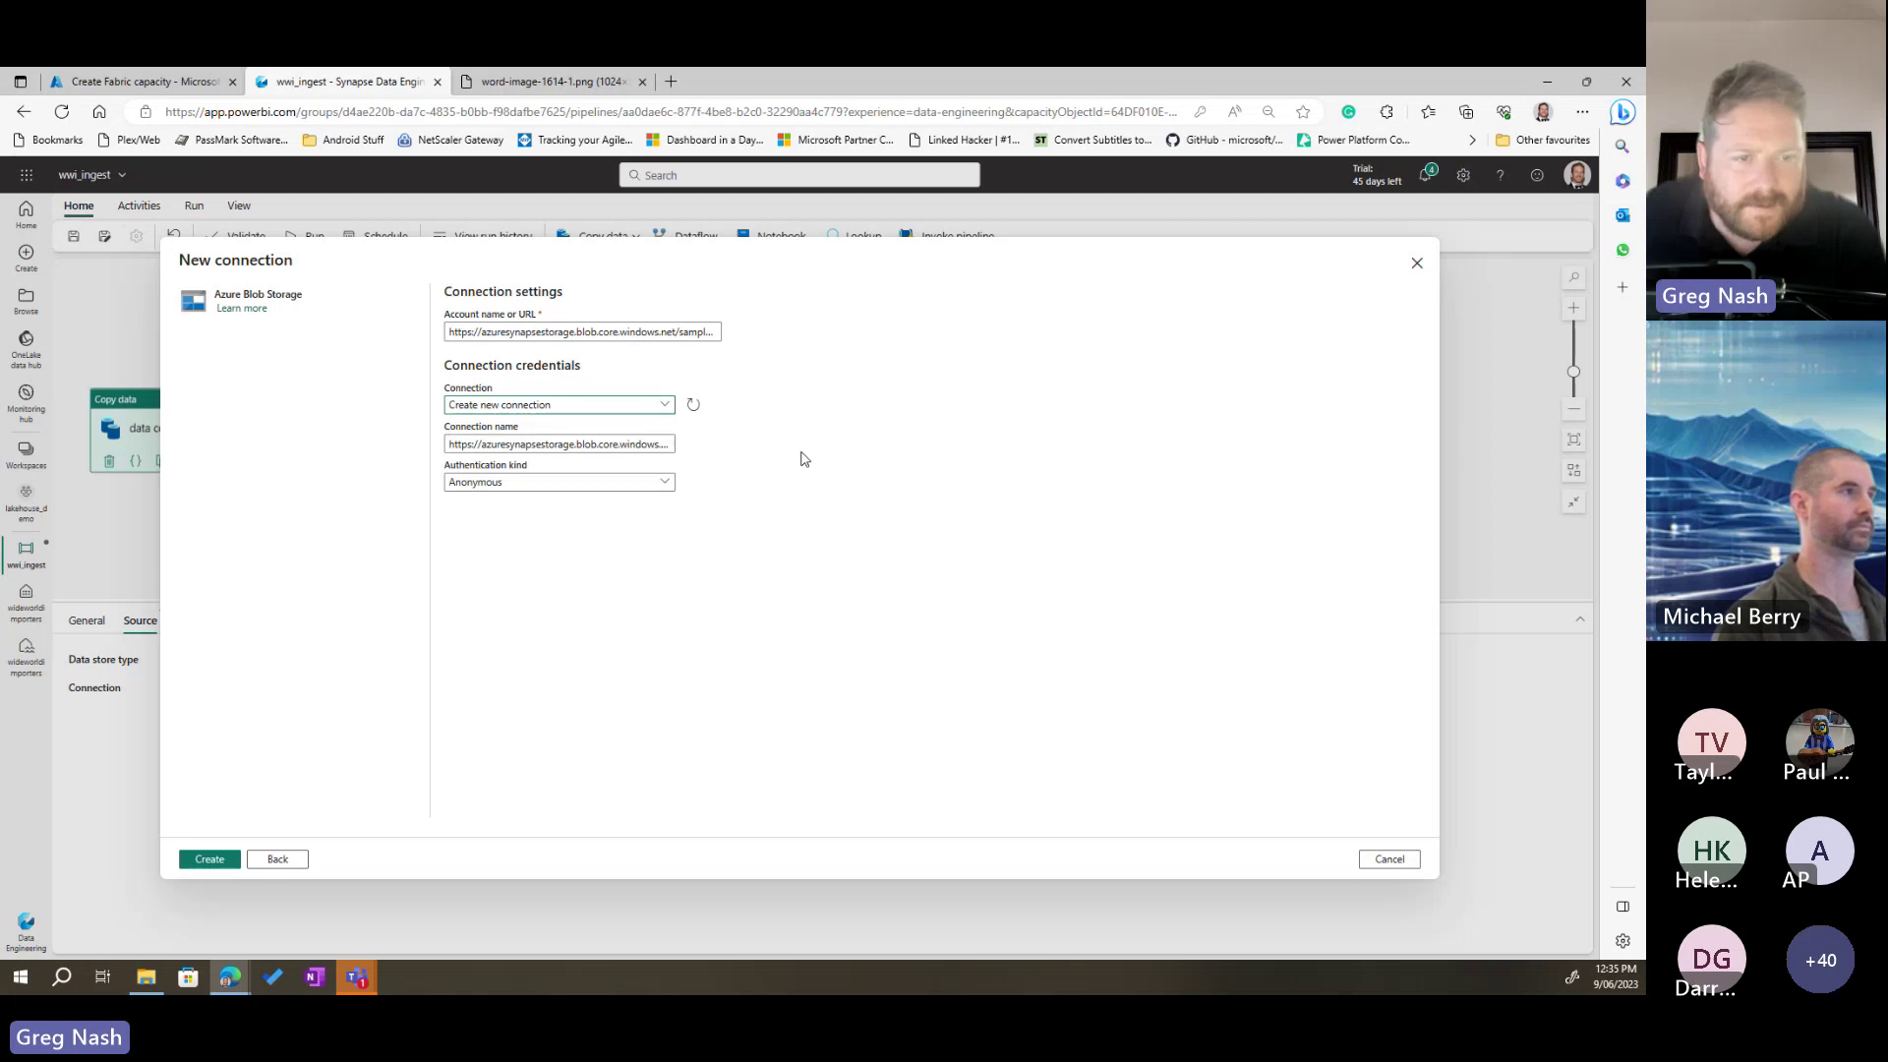
pyautogui.doubleClick(603, 449)
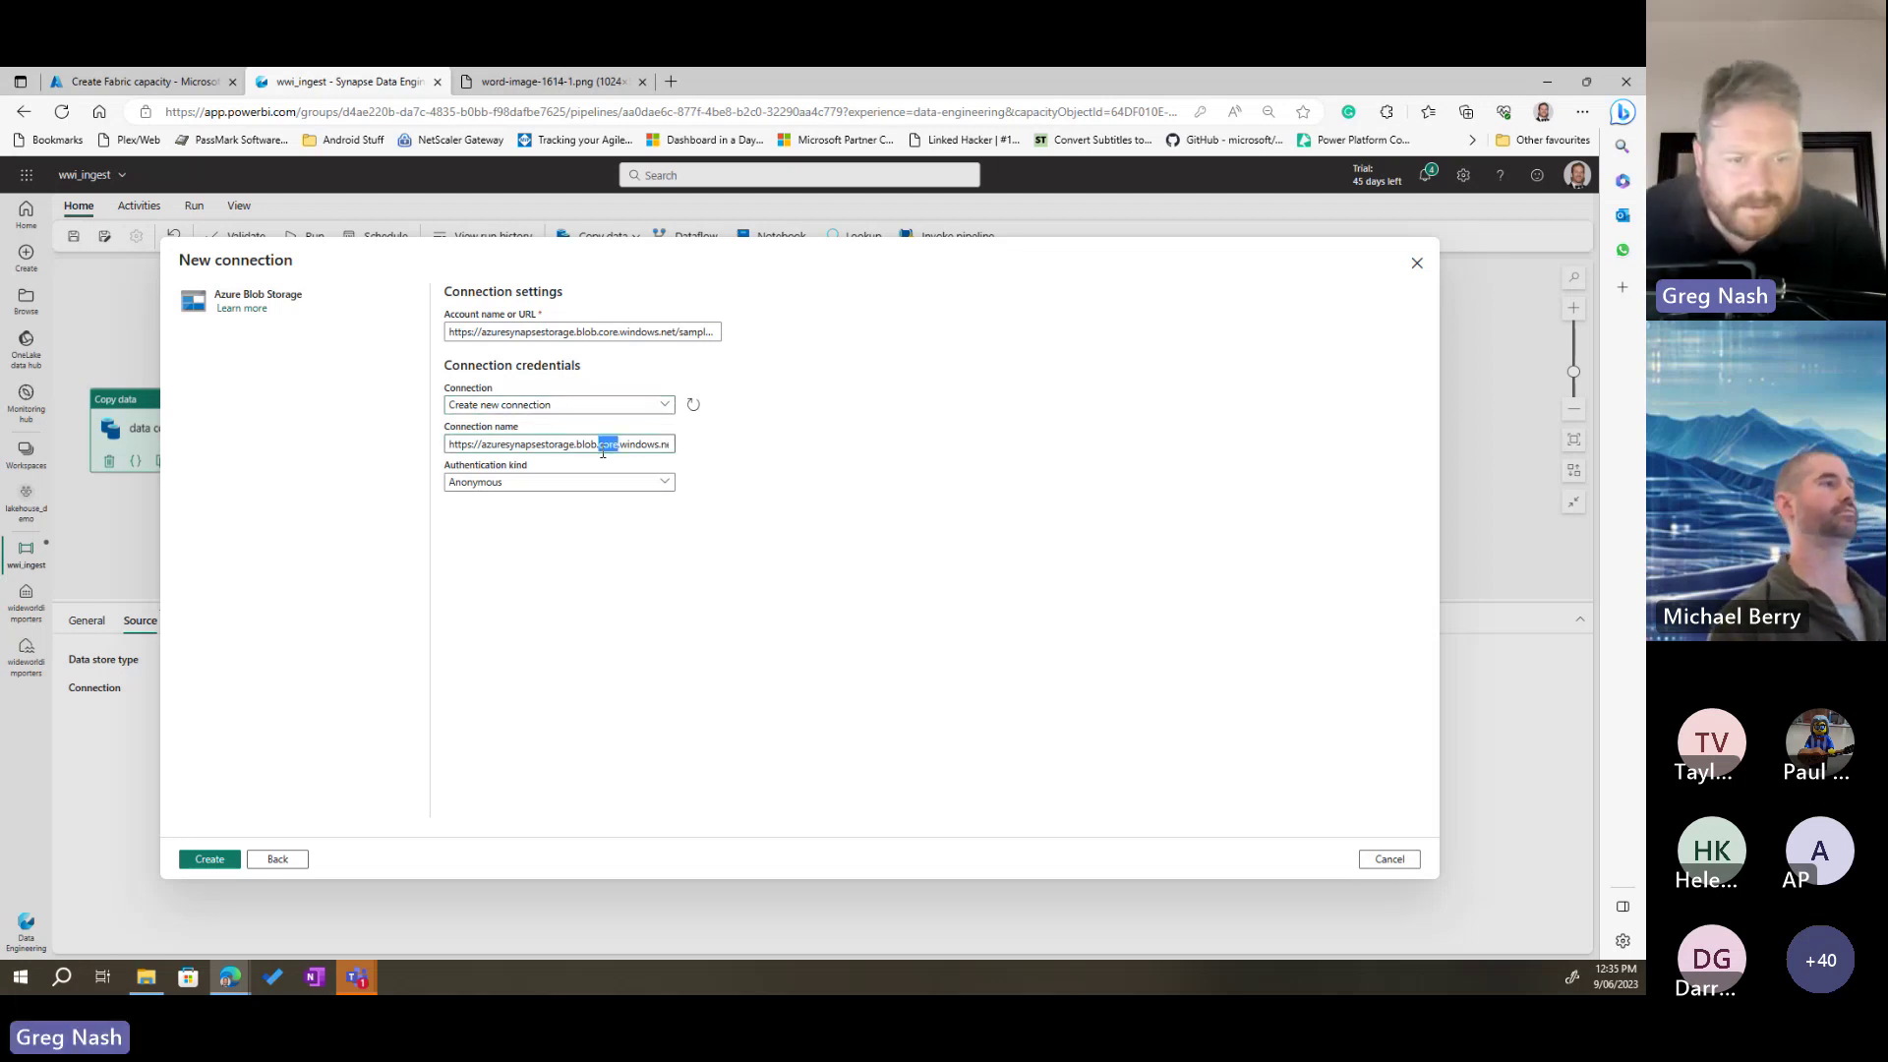
pyautogui.hotkey('ctrl', 'a')
pyautogui.write('ww')
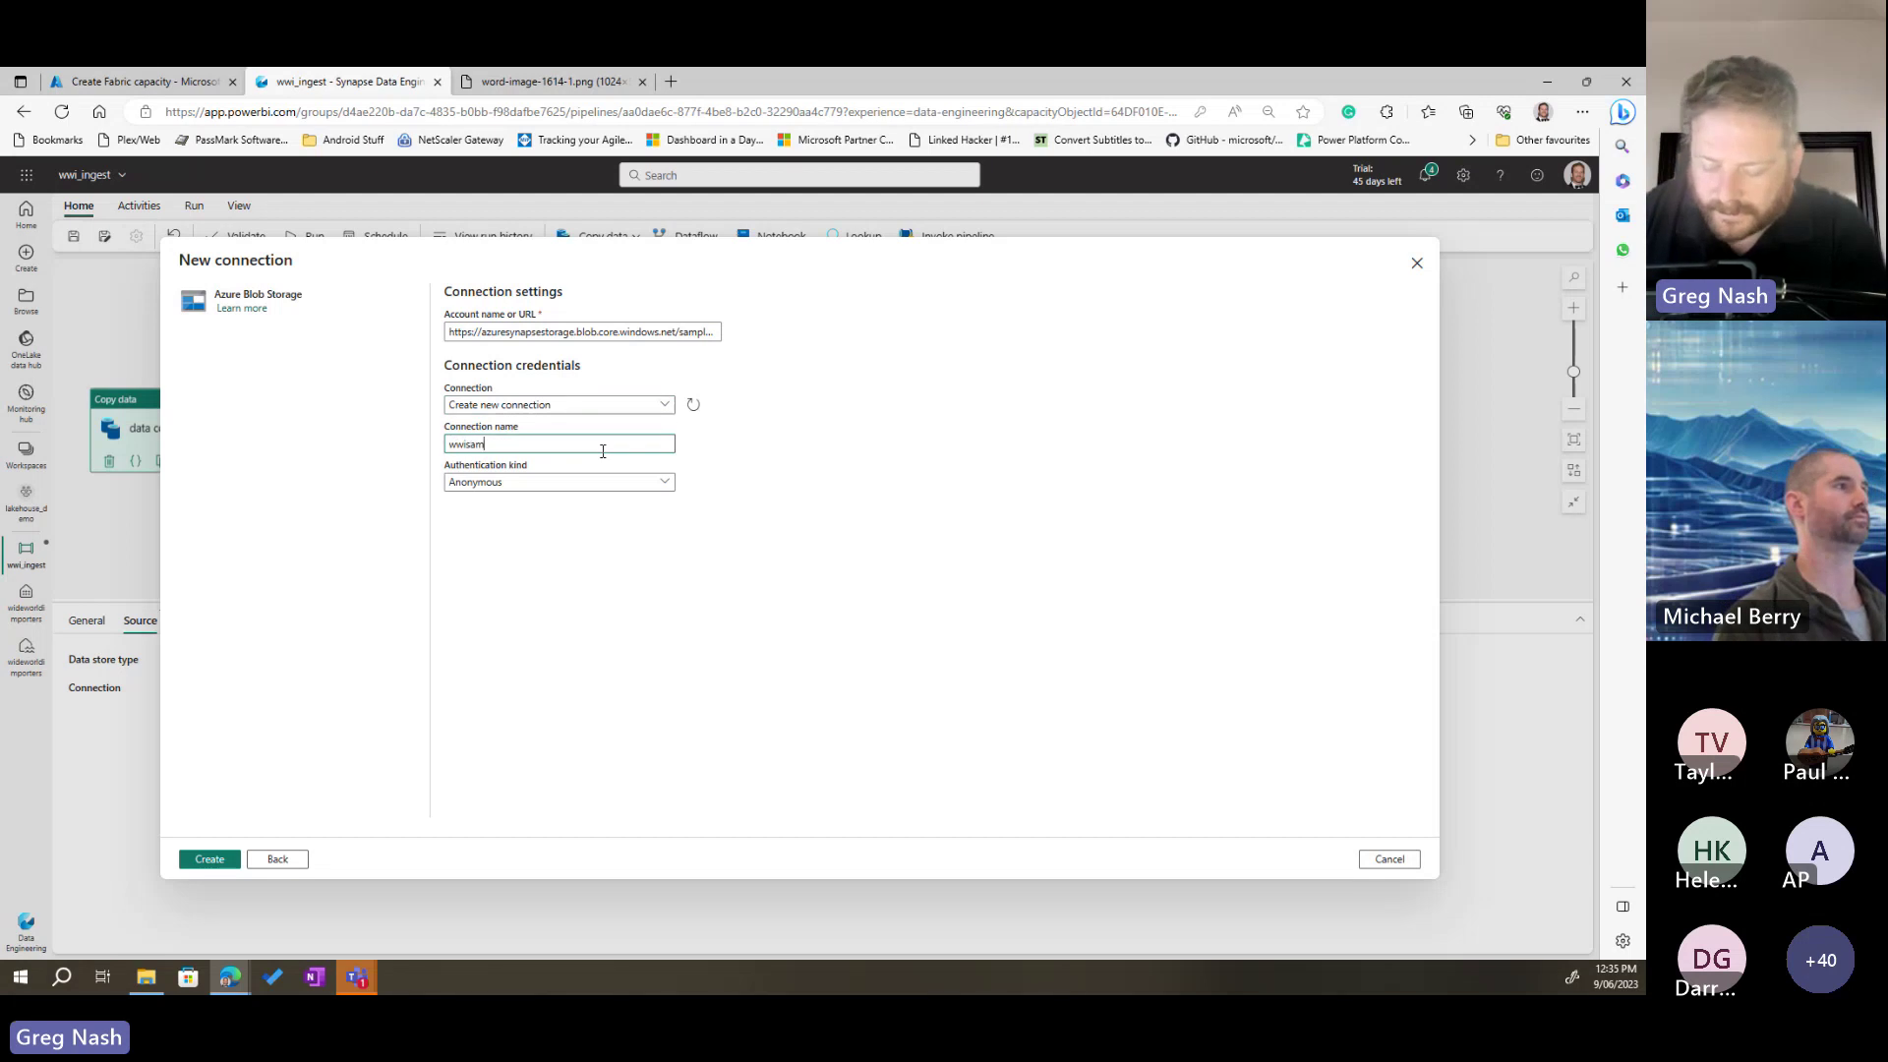
pyautogui.click(622, 470)
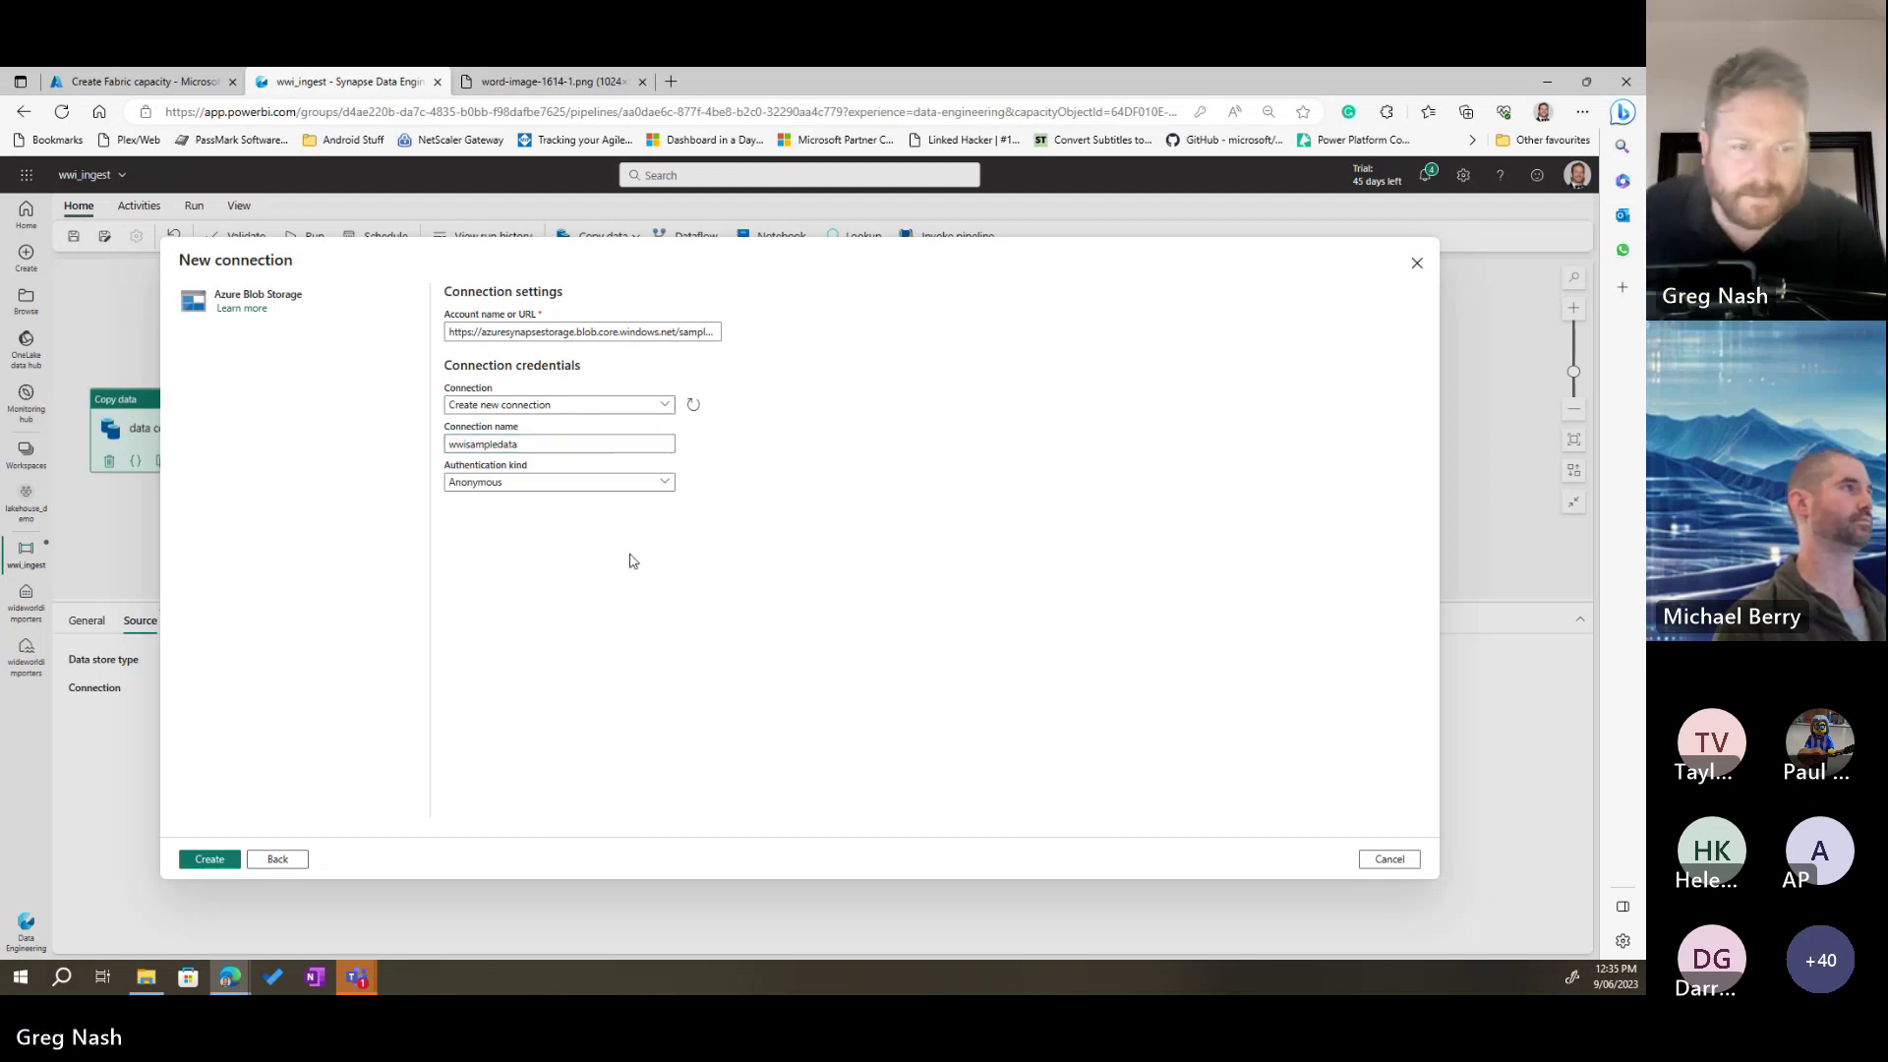
pyautogui.click(209, 859)
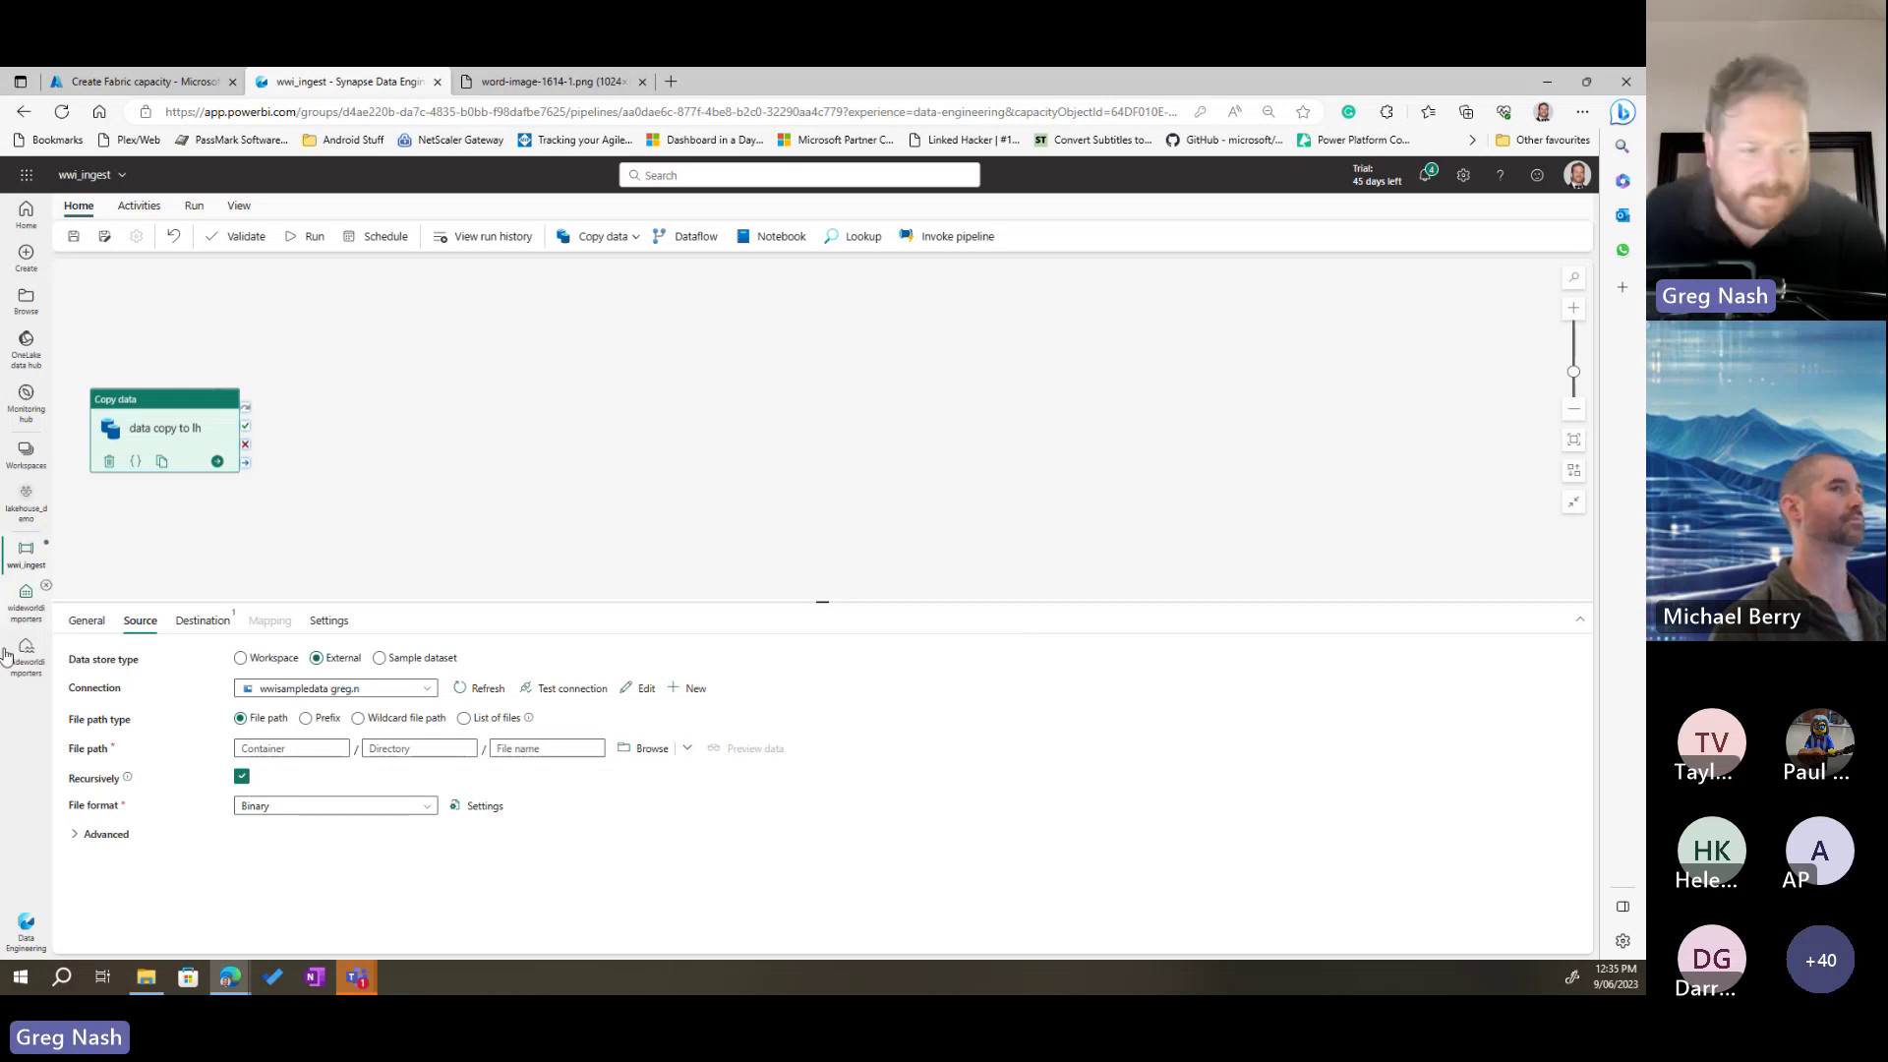
# Step: Set the container in the copy source's file path to sampledata
pyautogui.click(295, 749)
pyautogui.write('sampldat')
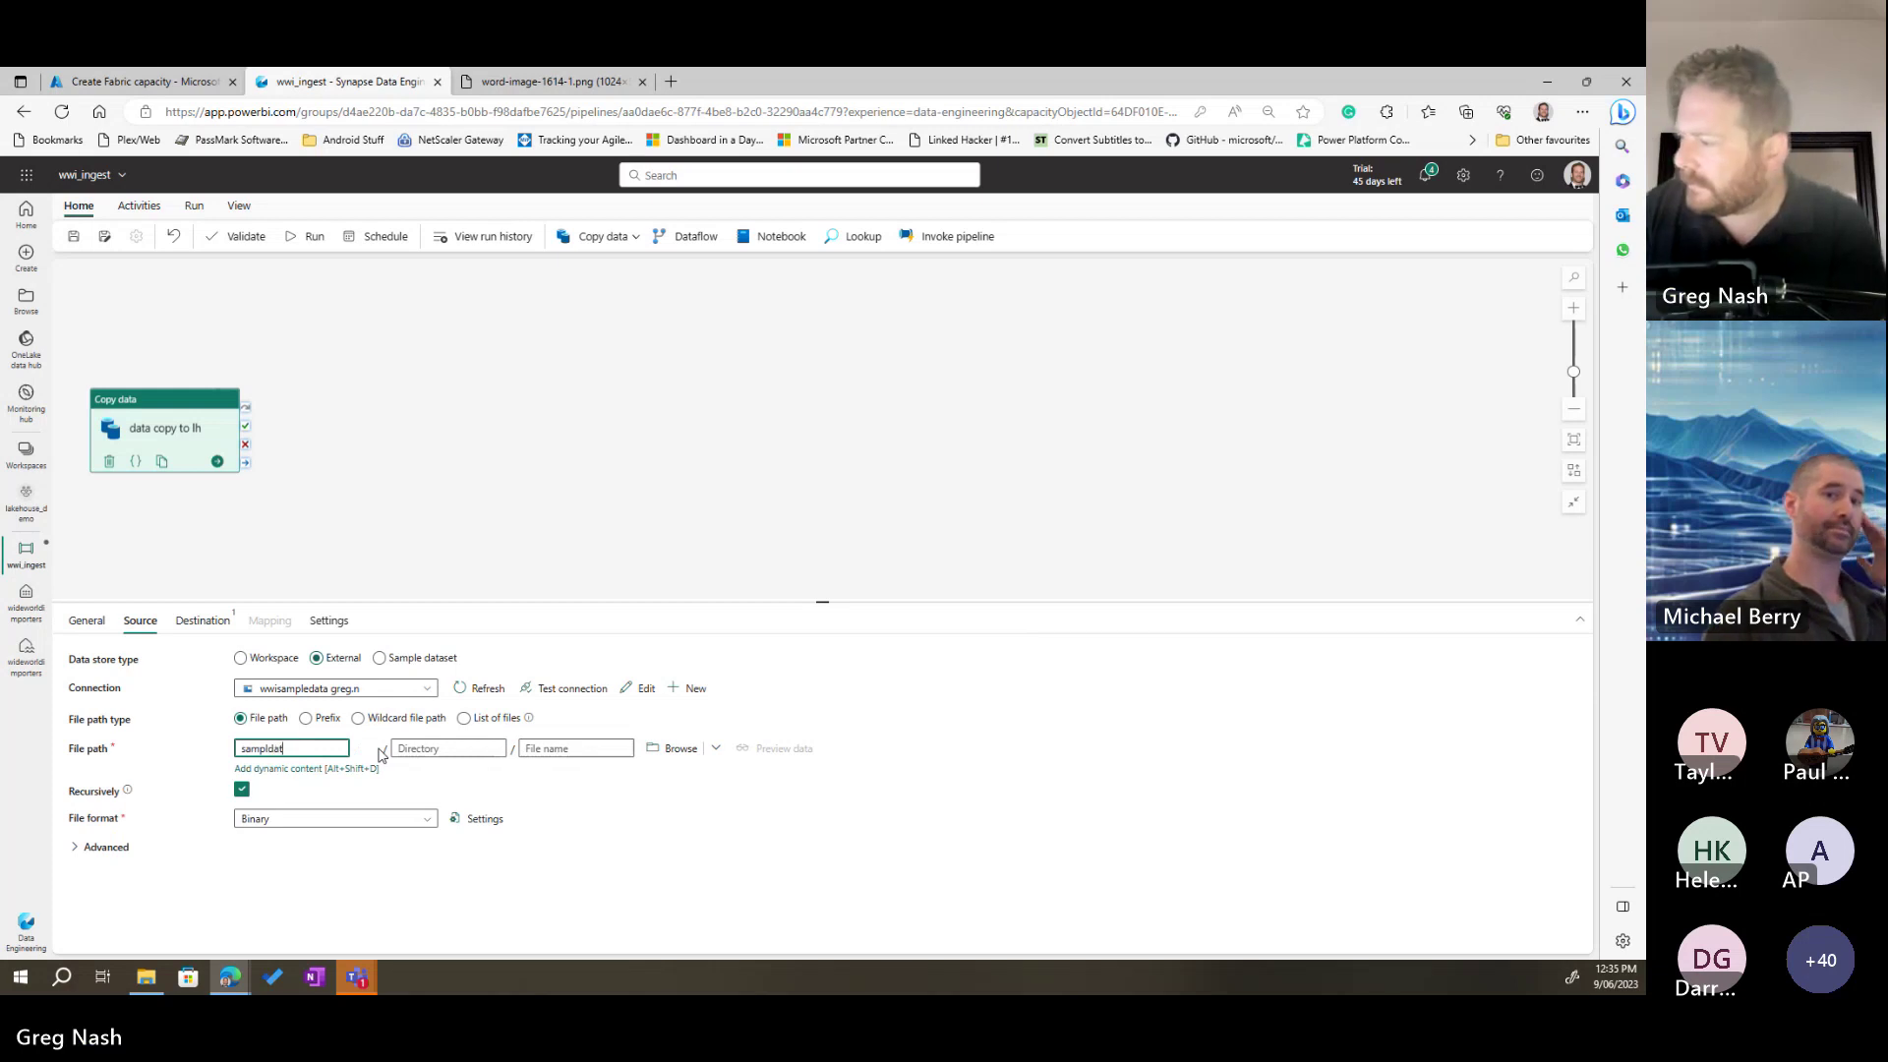
pyautogui.press('BackSpace')
pyautogui.press('BackSpace')
pyautogui.press('BackSpace')
pyautogui.write('edata')
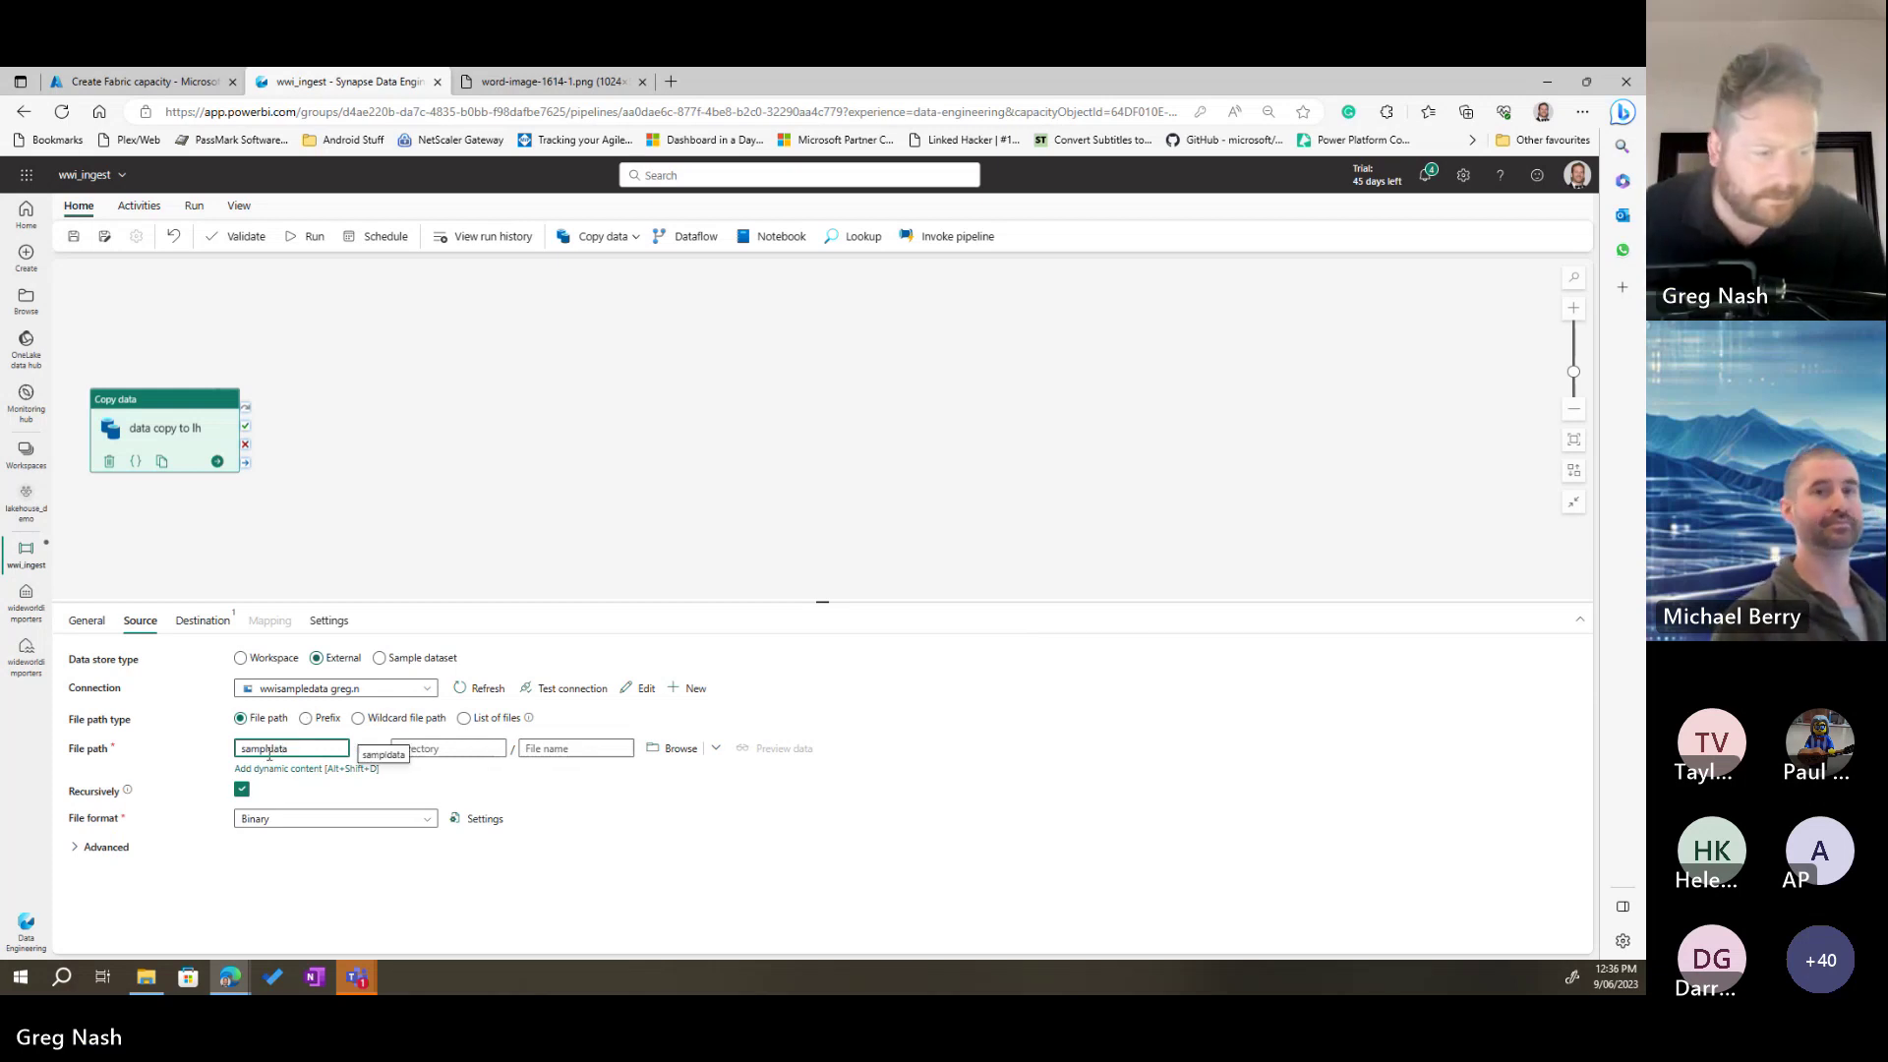
pyautogui.press('Left')
pyautogui.press('Left')
pyautogui.press('Left')
pyautogui.press('Left')
pyautogui.write('e')
# Step: Set the directory in the copy source's file path to WideWorldImportersDW/parquet
pyautogui.click(456, 751)
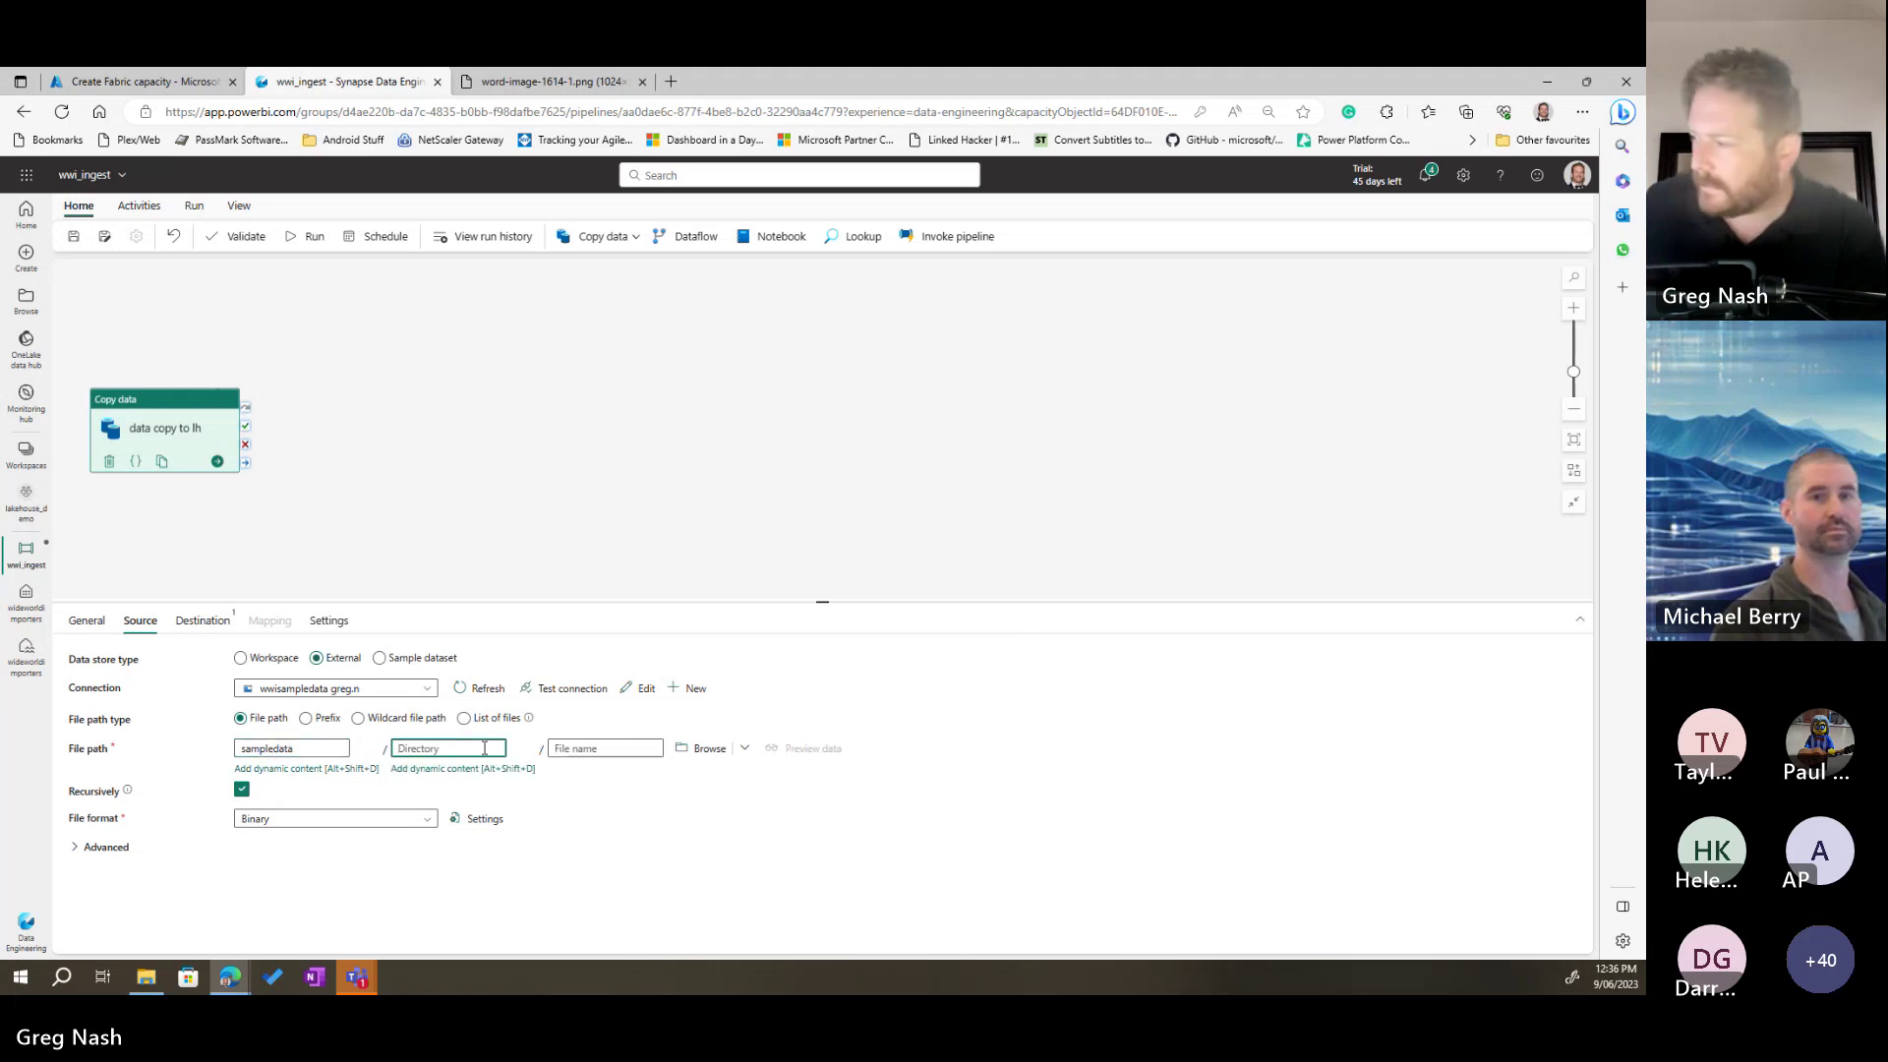
pyautogui.write('Wide')
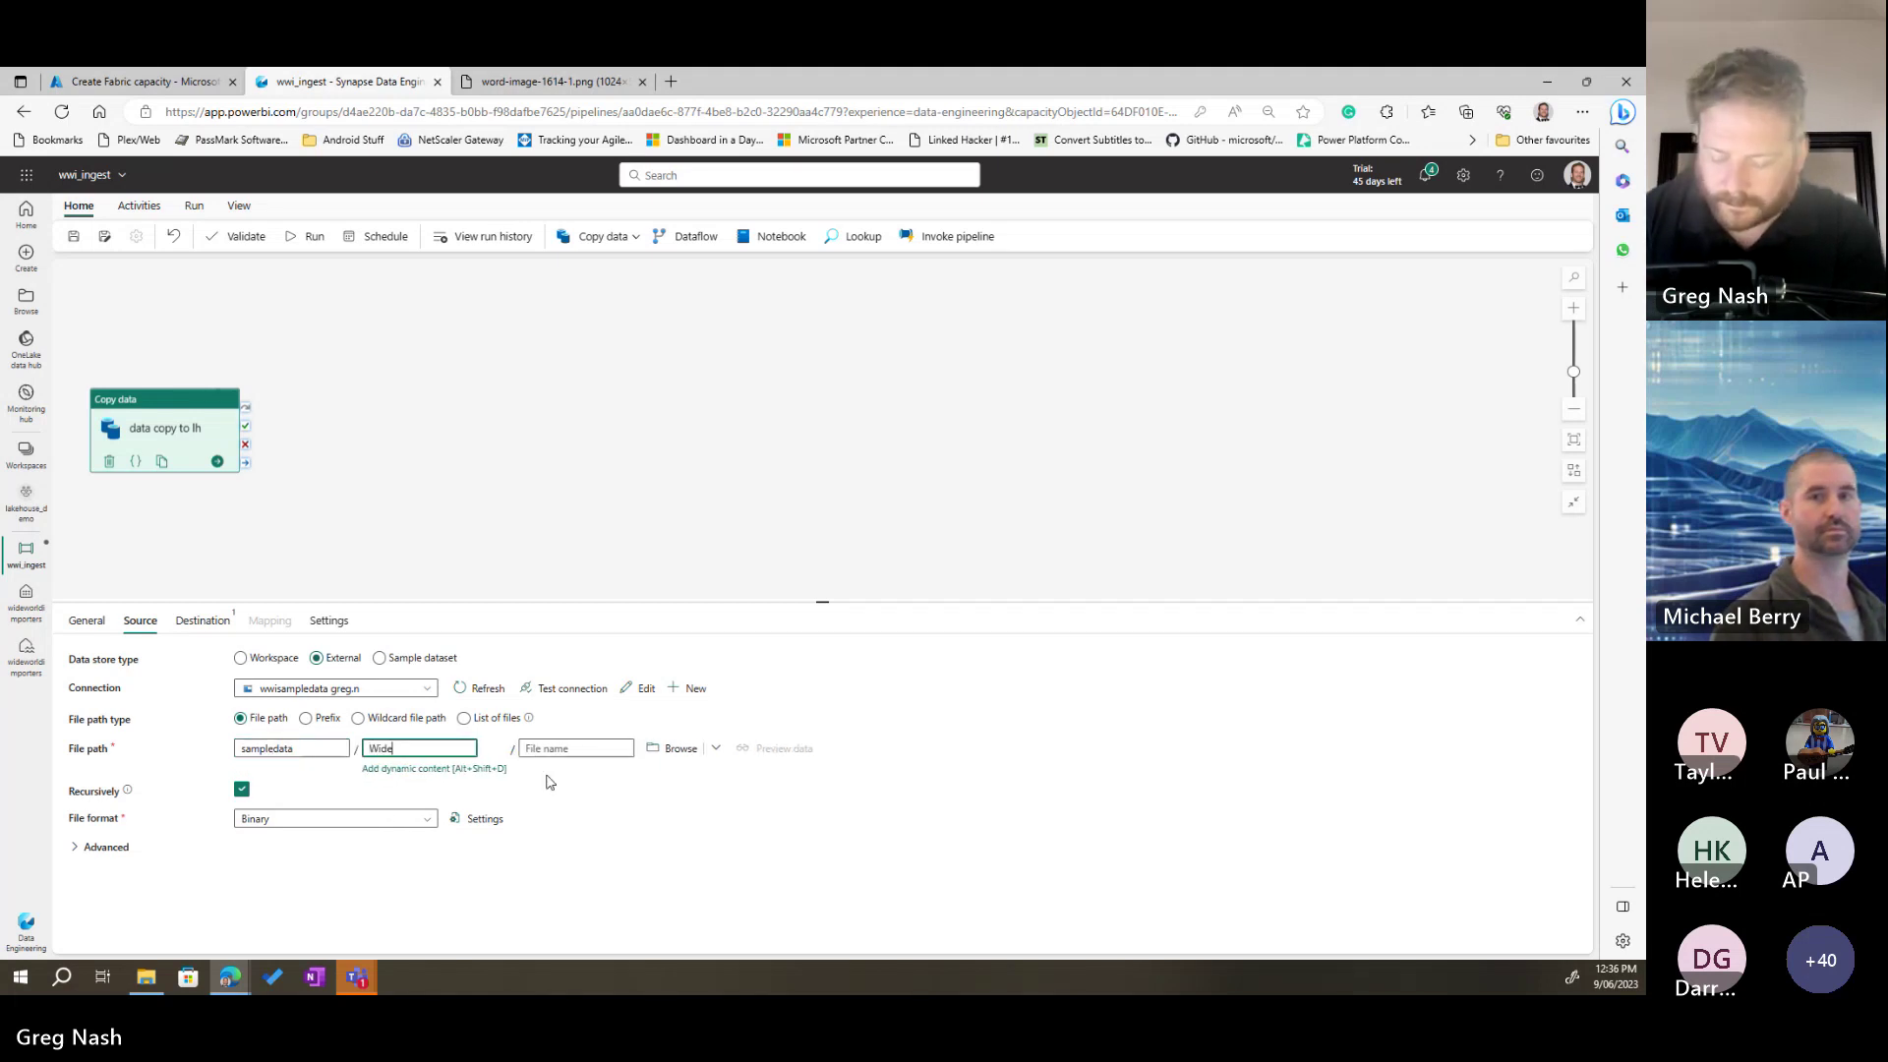
pyautogui.write('WorldImportersDW')
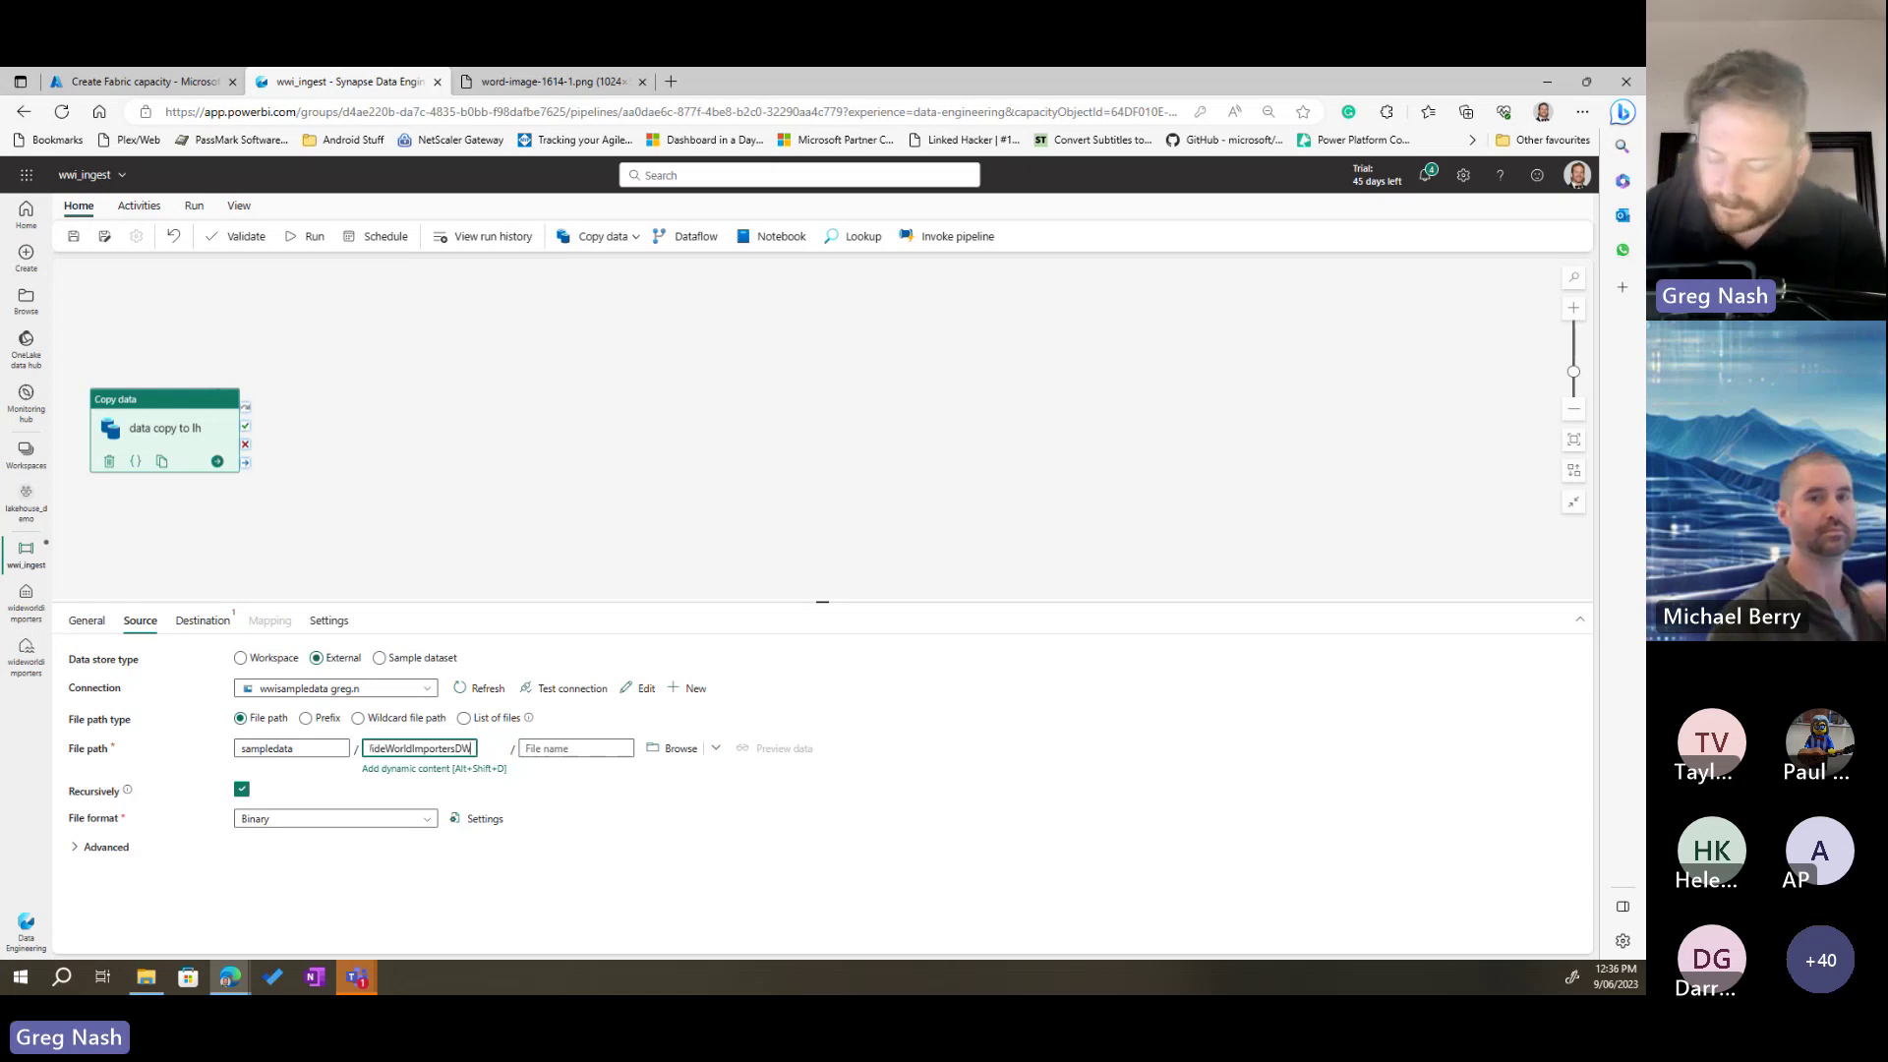
pyautogui.write('/parquet')
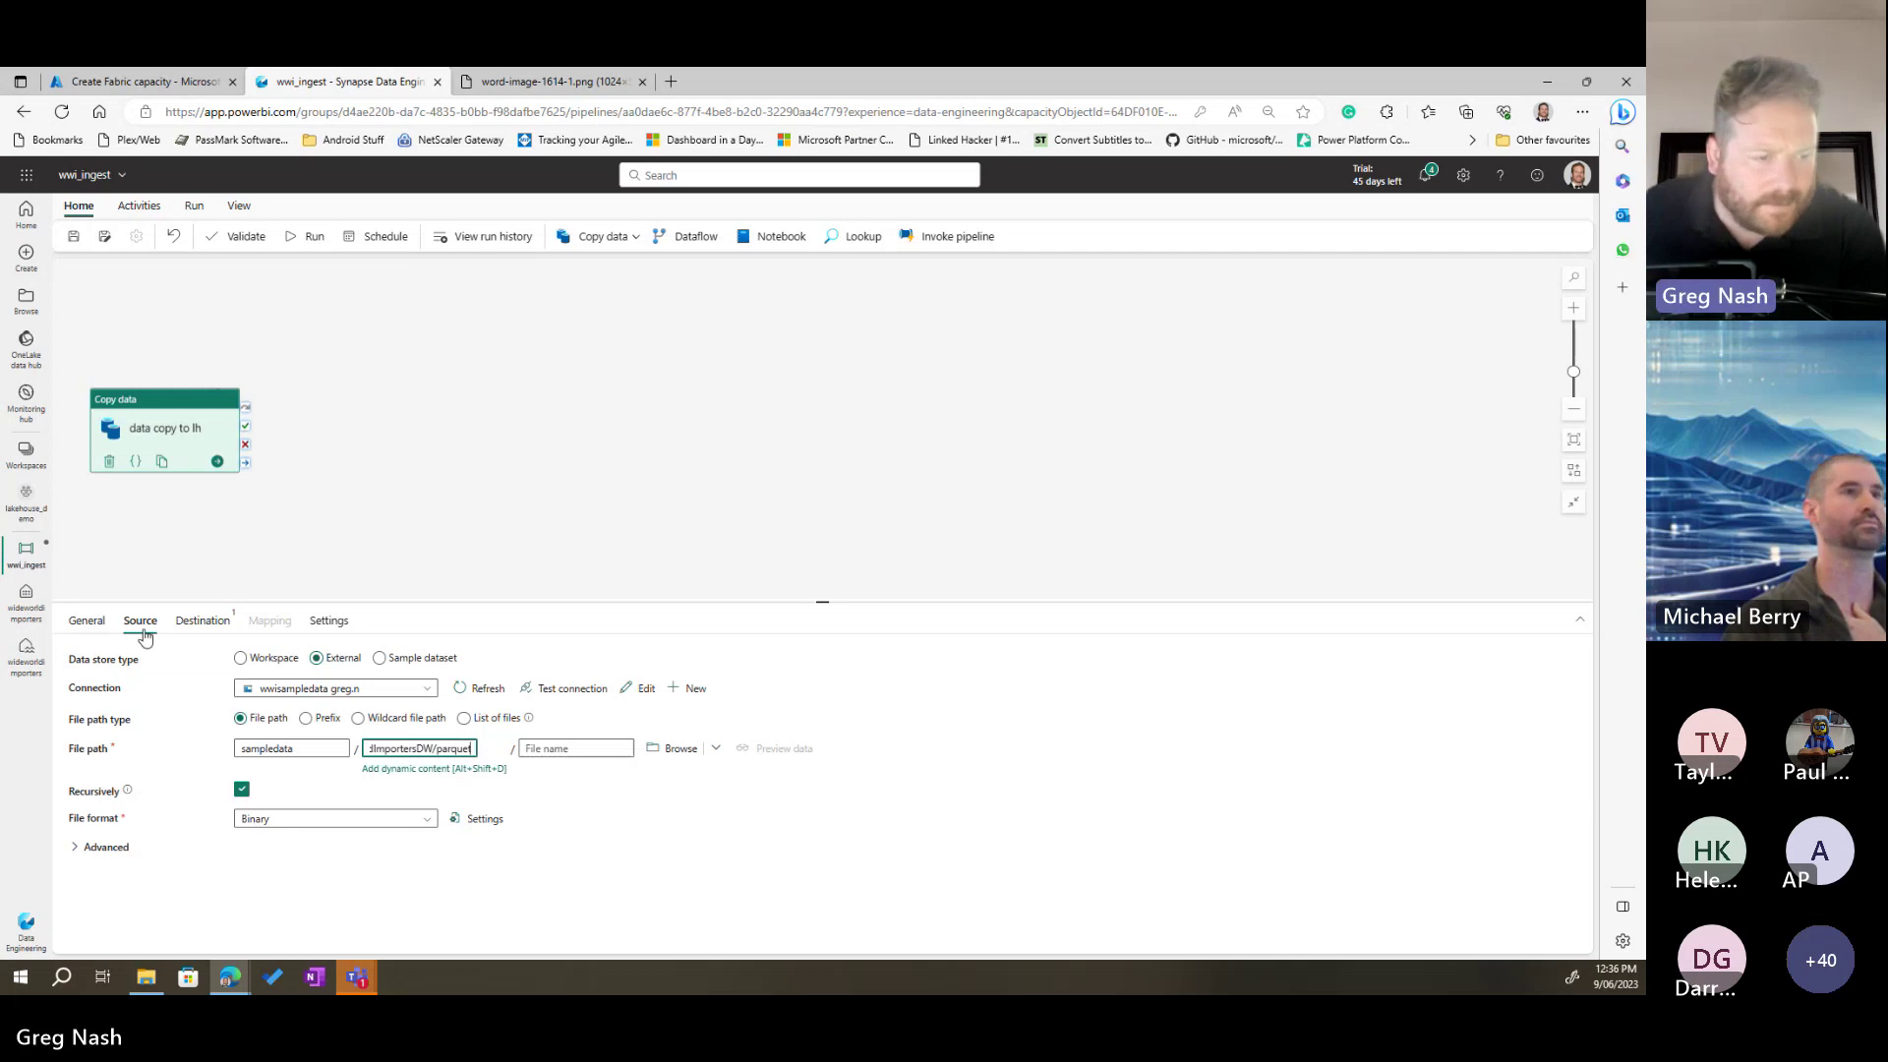
pyautogui.click(202, 620)
pyautogui.click(139, 621)
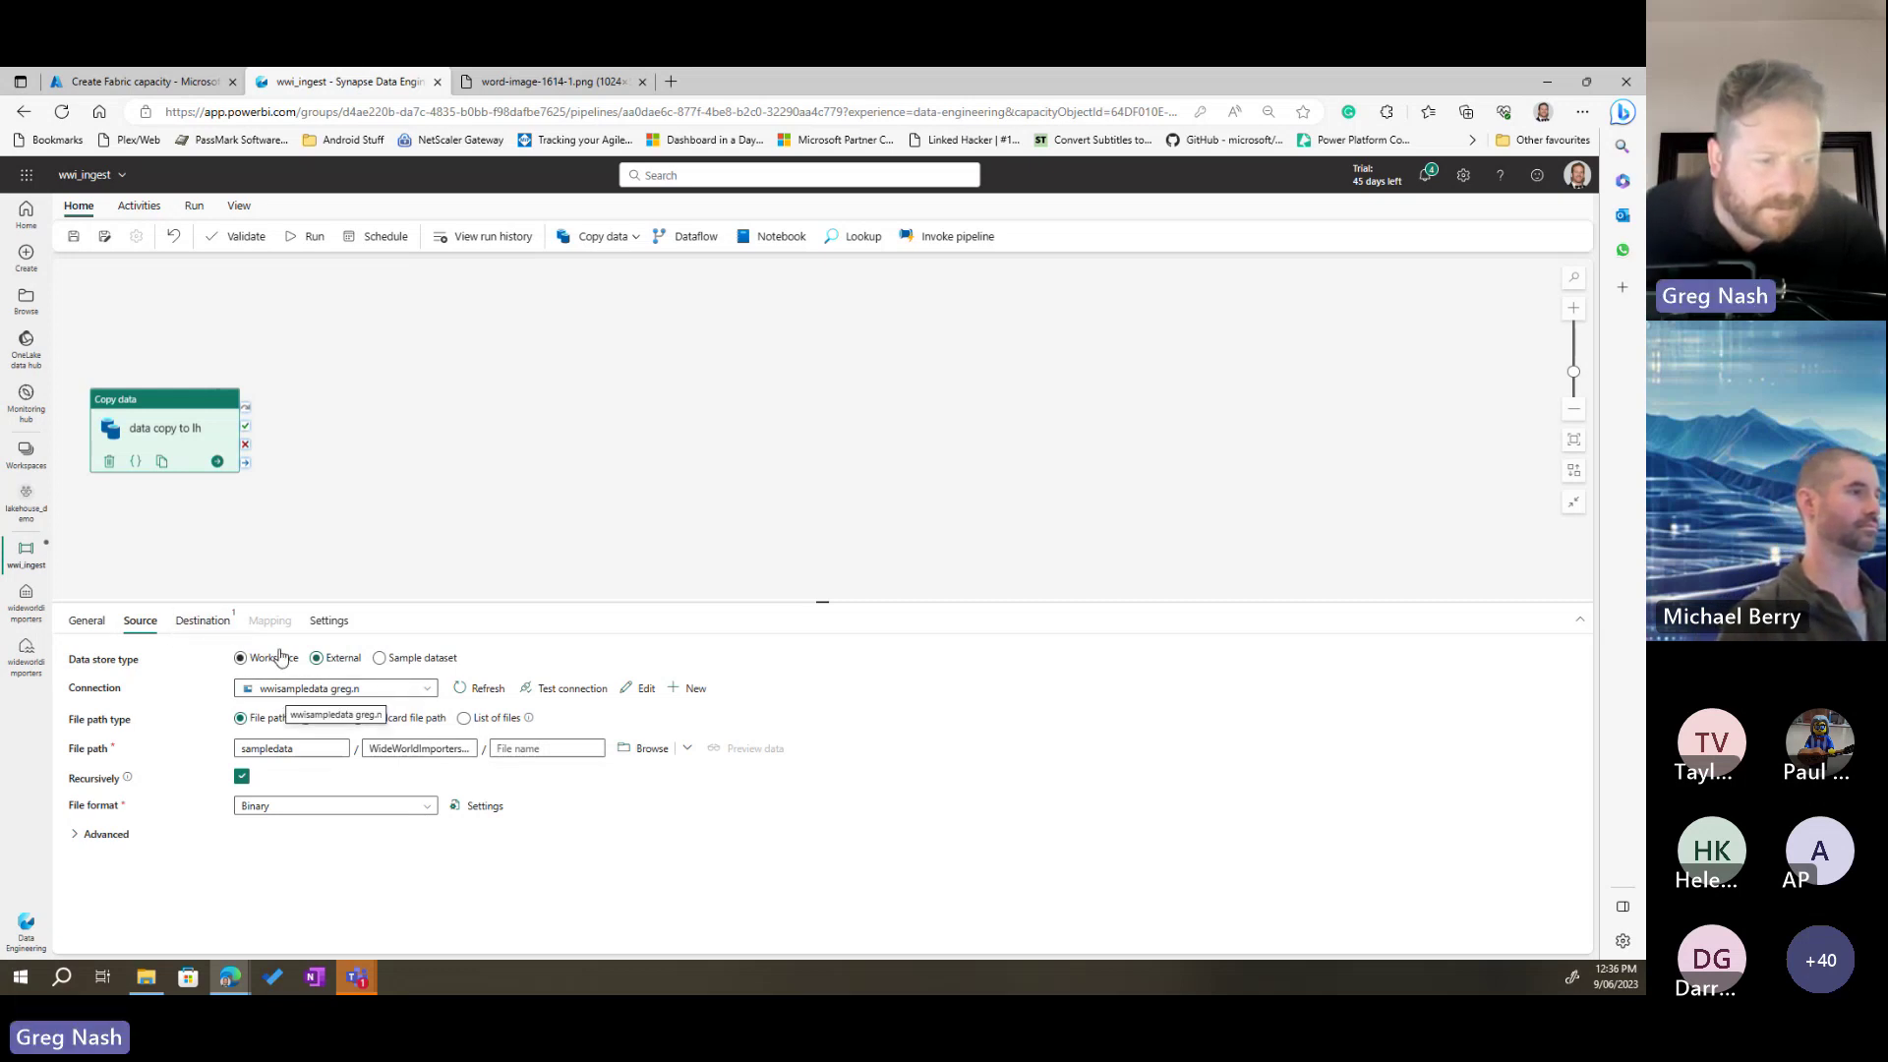
# Step: Set the copy activity's destination to the wideworldimporters lakehouse in the workspace
pyautogui.click(203, 620)
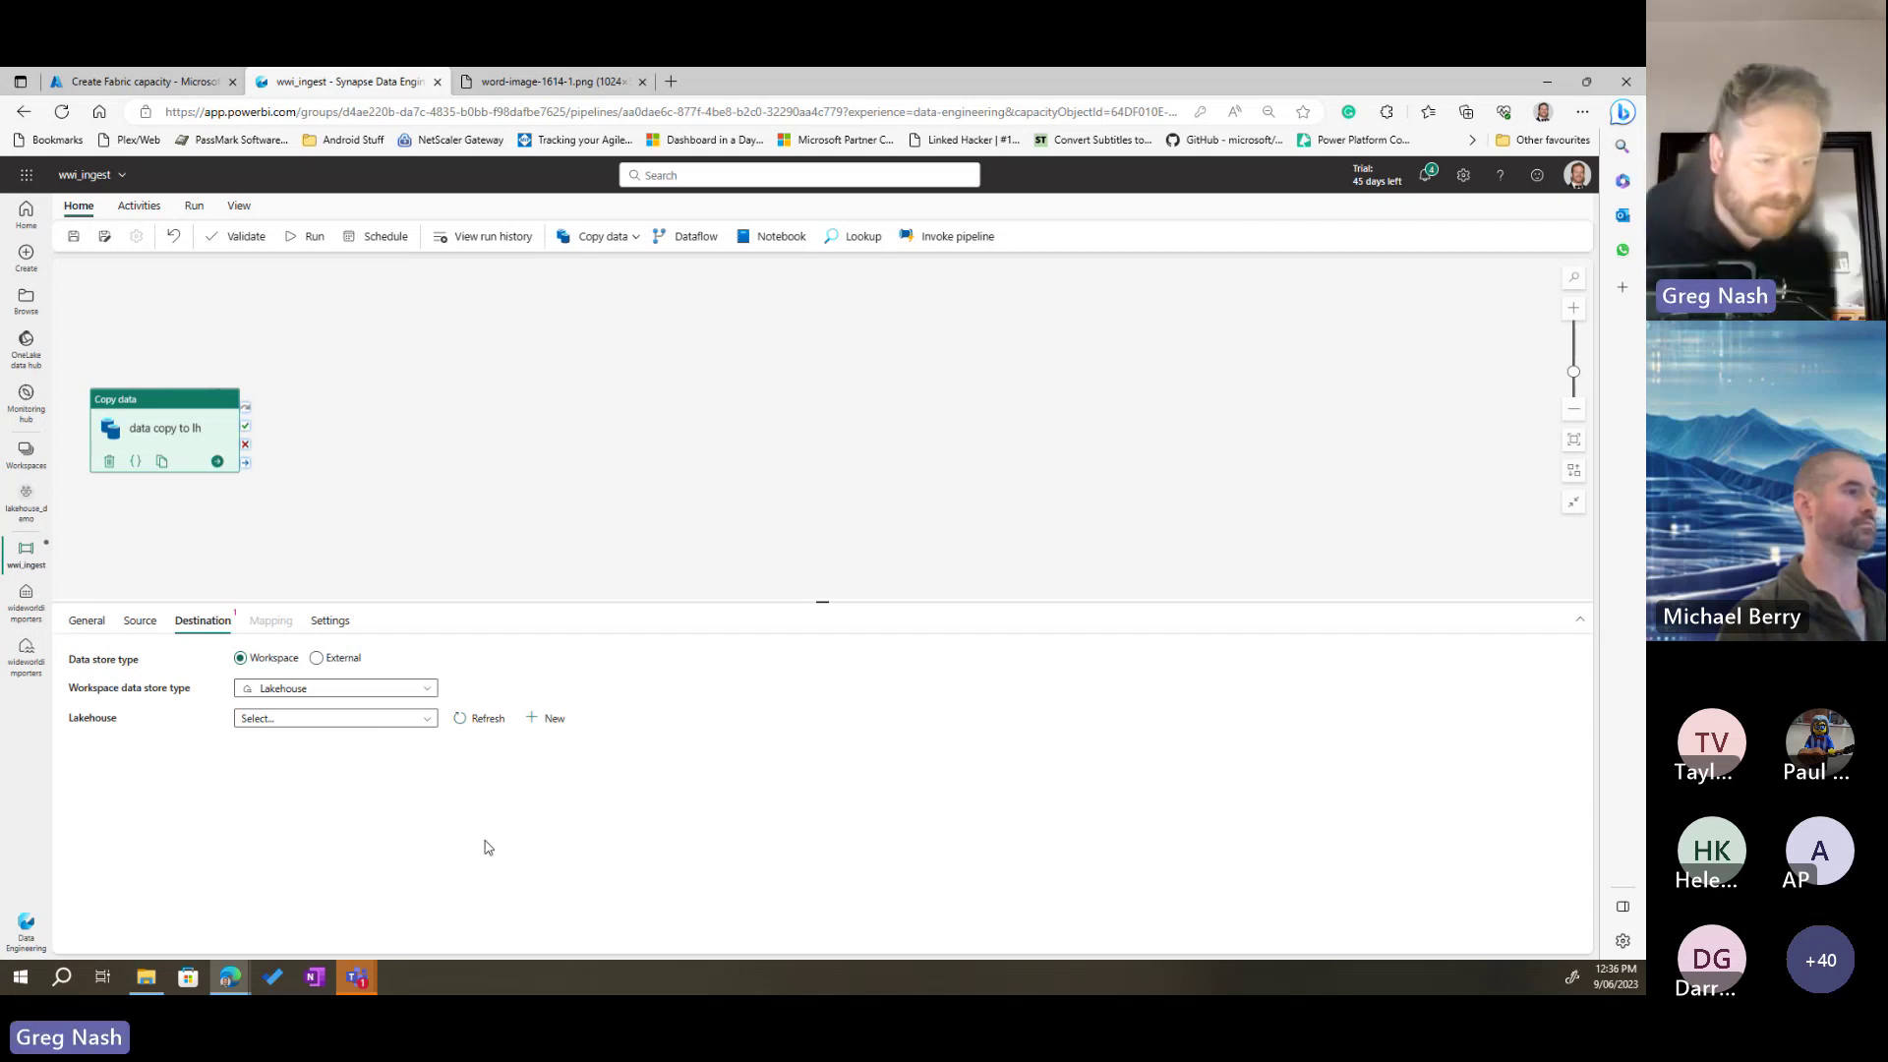
pyautogui.click(346, 721)
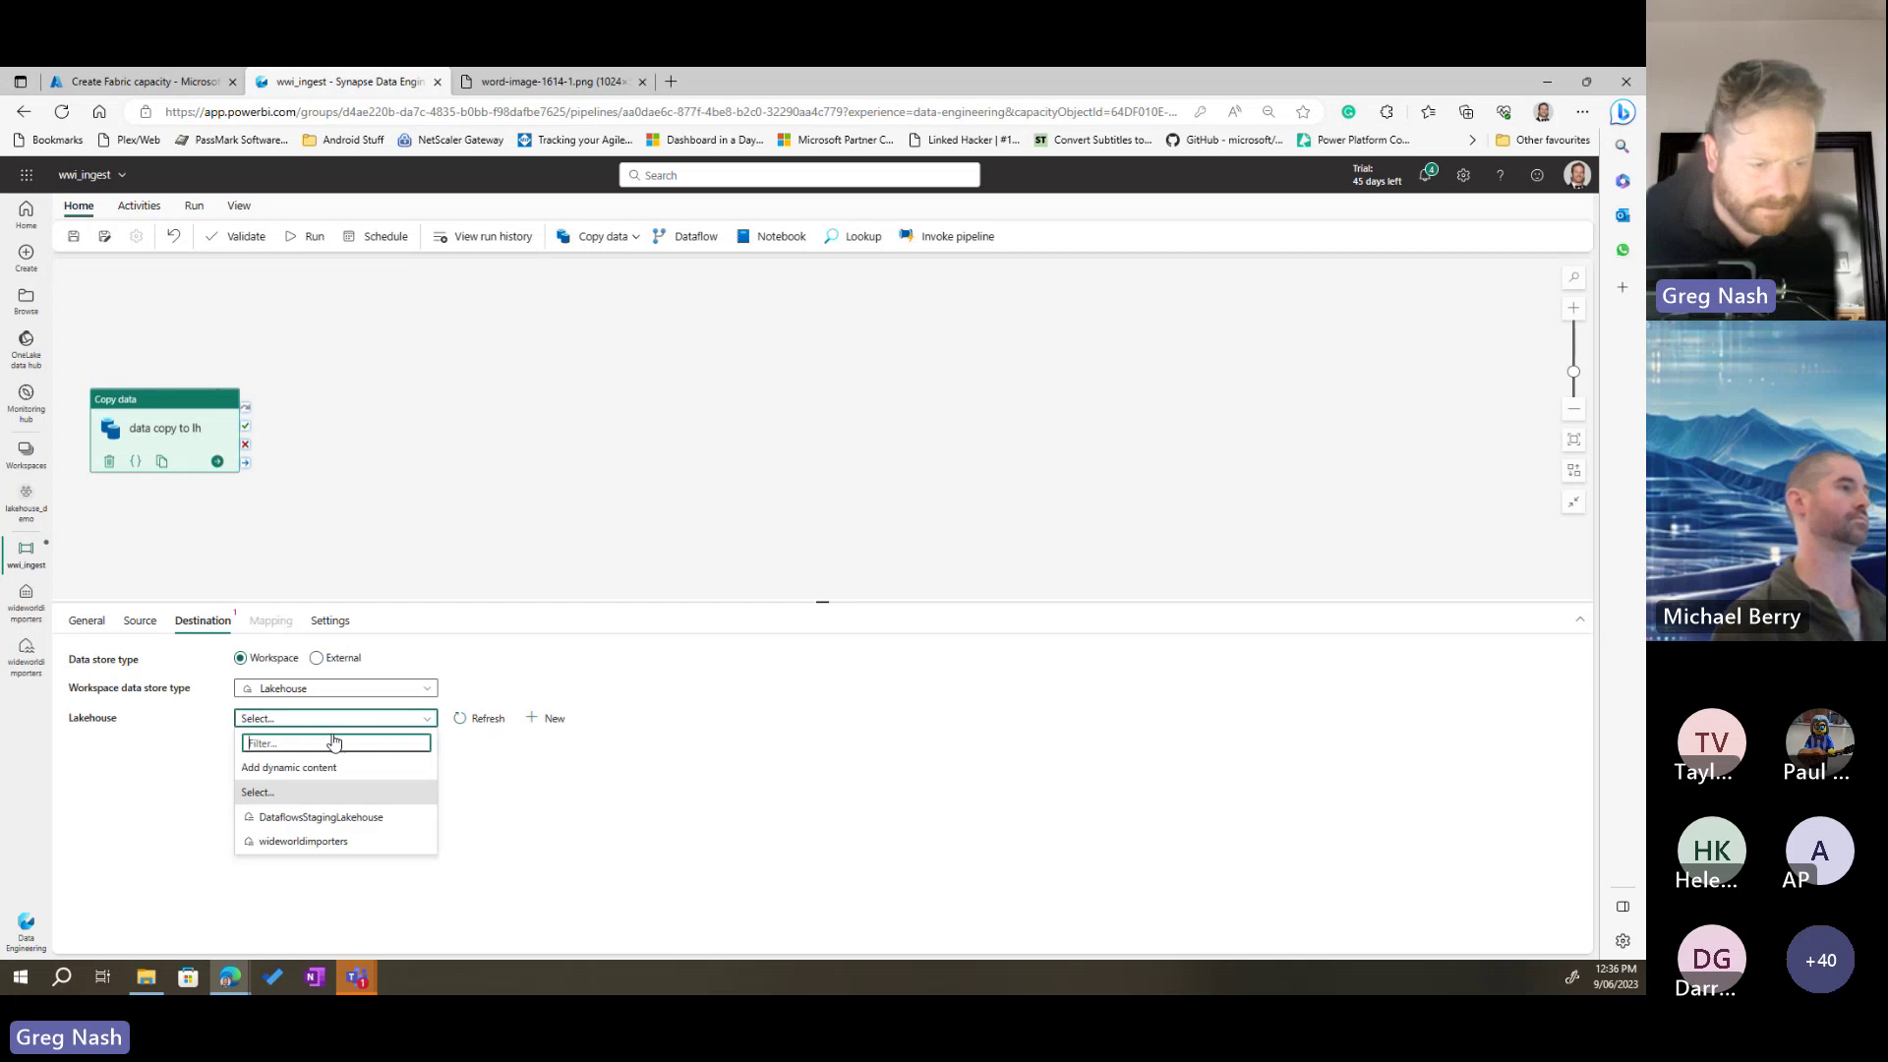
pyautogui.click(305, 840)
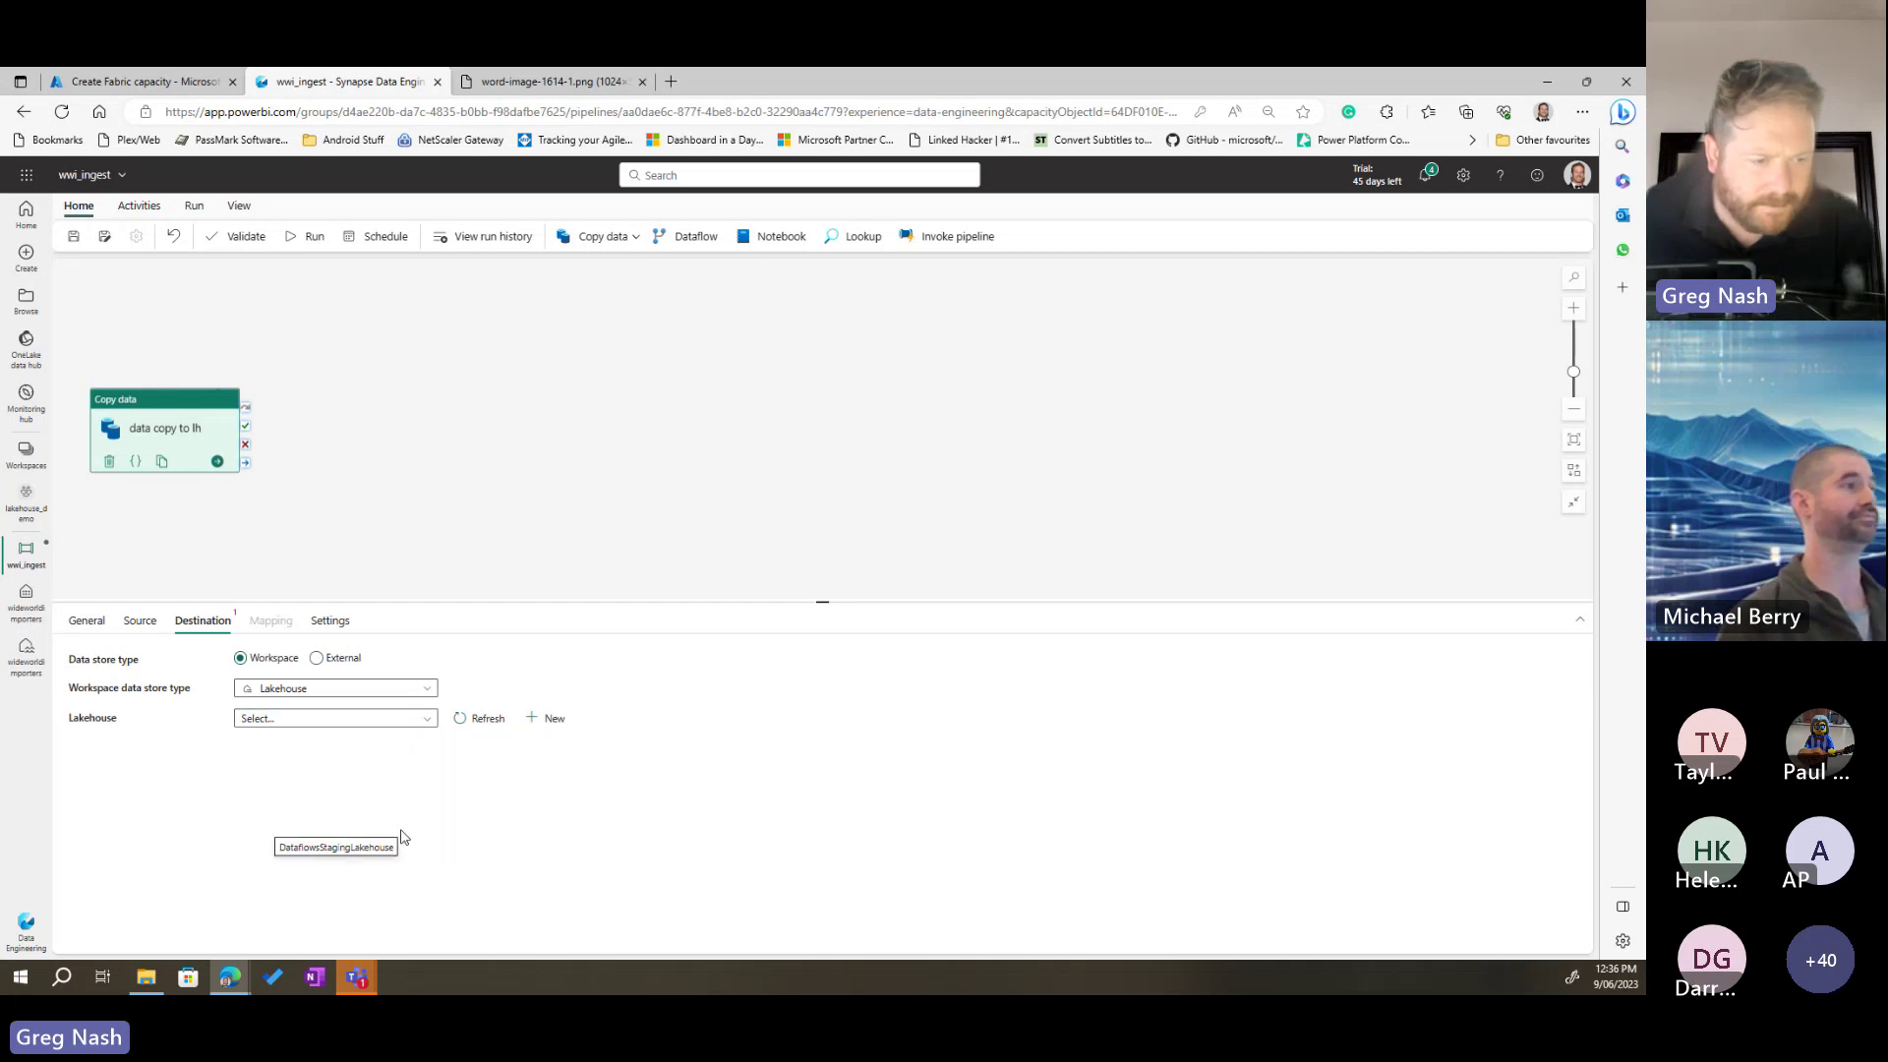
pyautogui.click(326, 722)
pyautogui.click(252, 843)
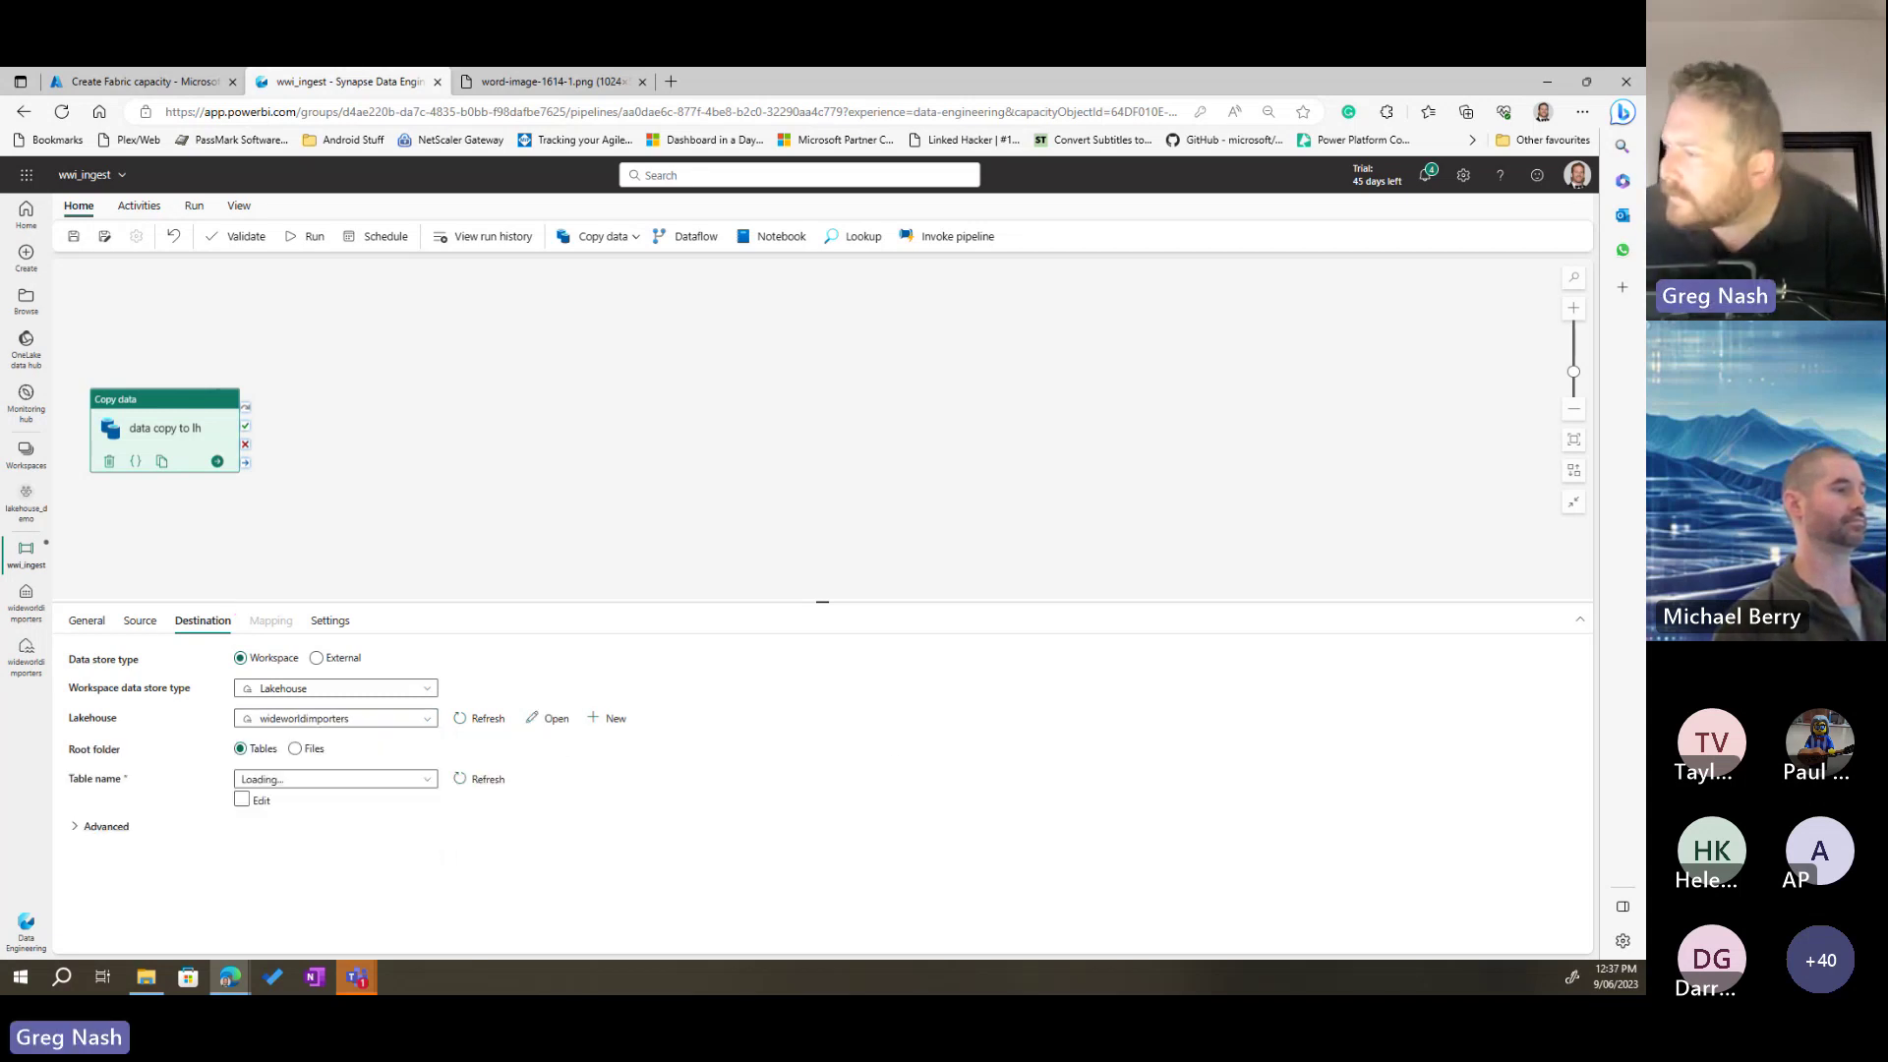
# Step: Choose Files as the destination's root folder and set the directory to wwi-raw-data
pyautogui.click(295, 748)
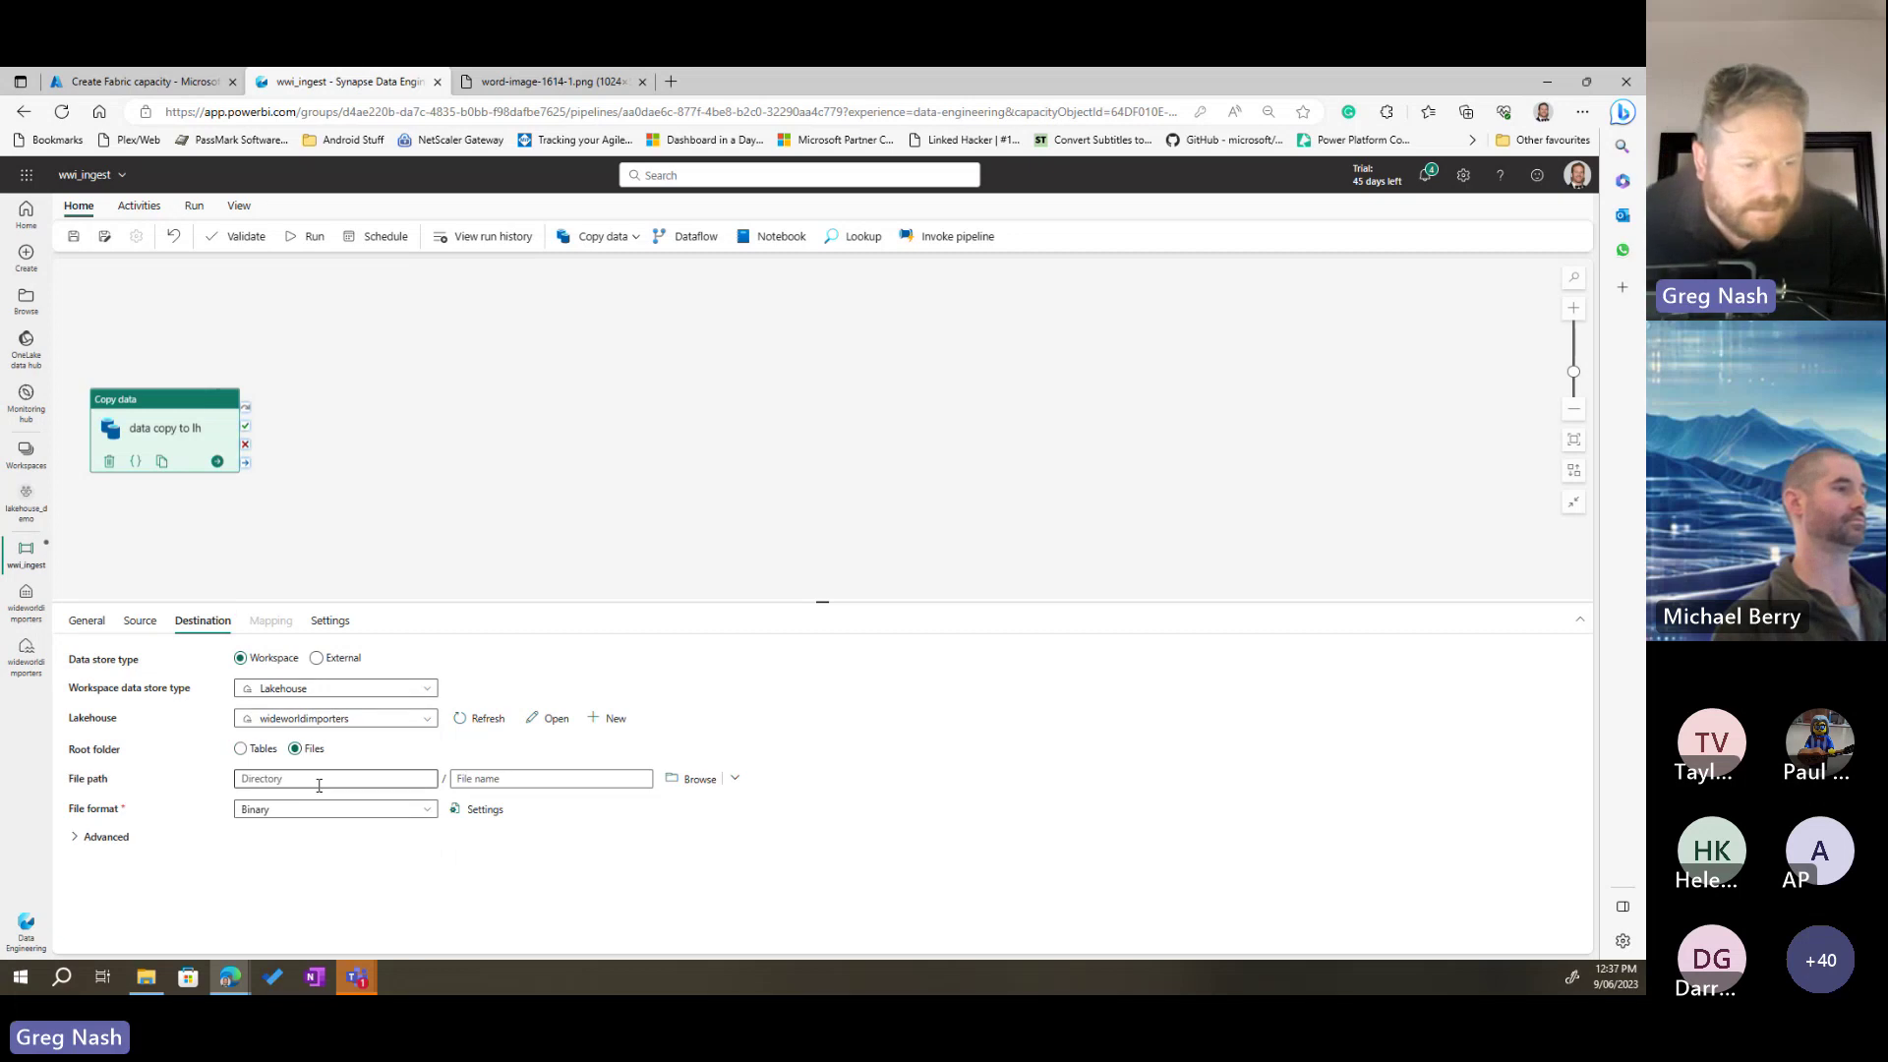
pyautogui.click(321, 781)
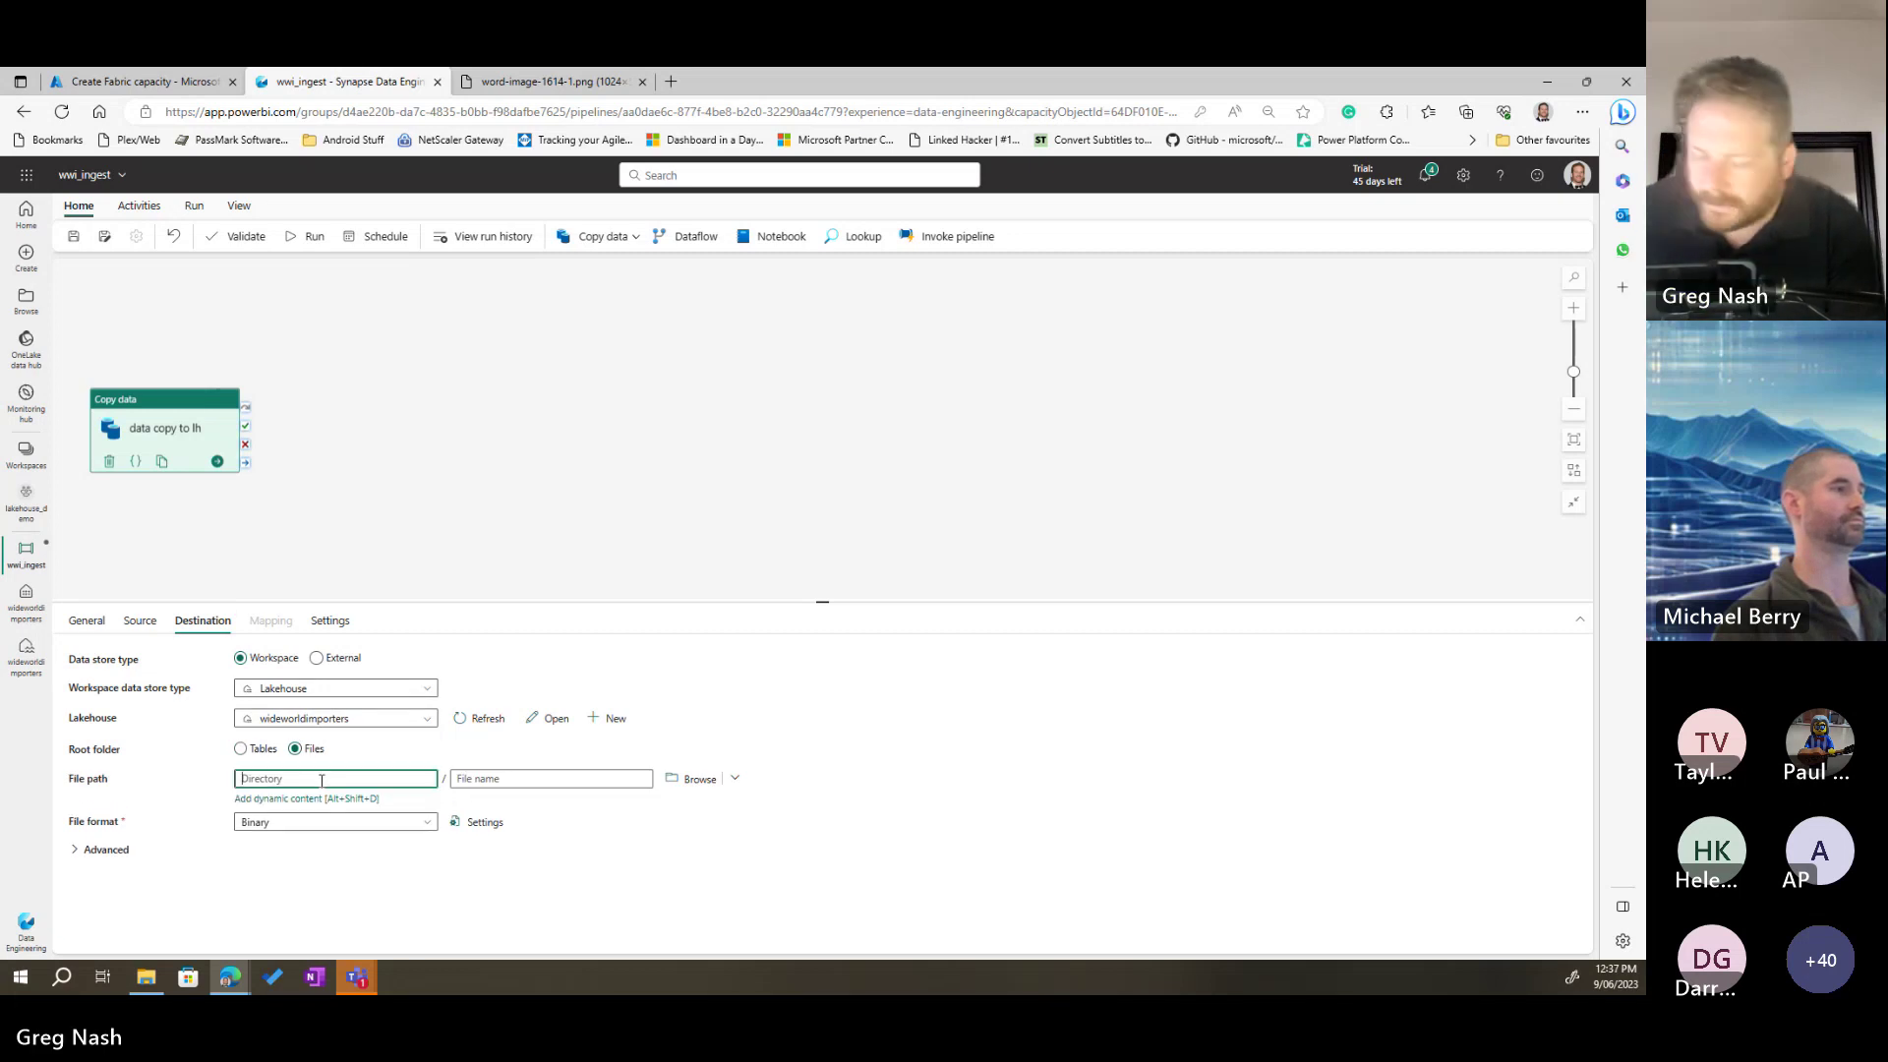
pyautogui.write('w')
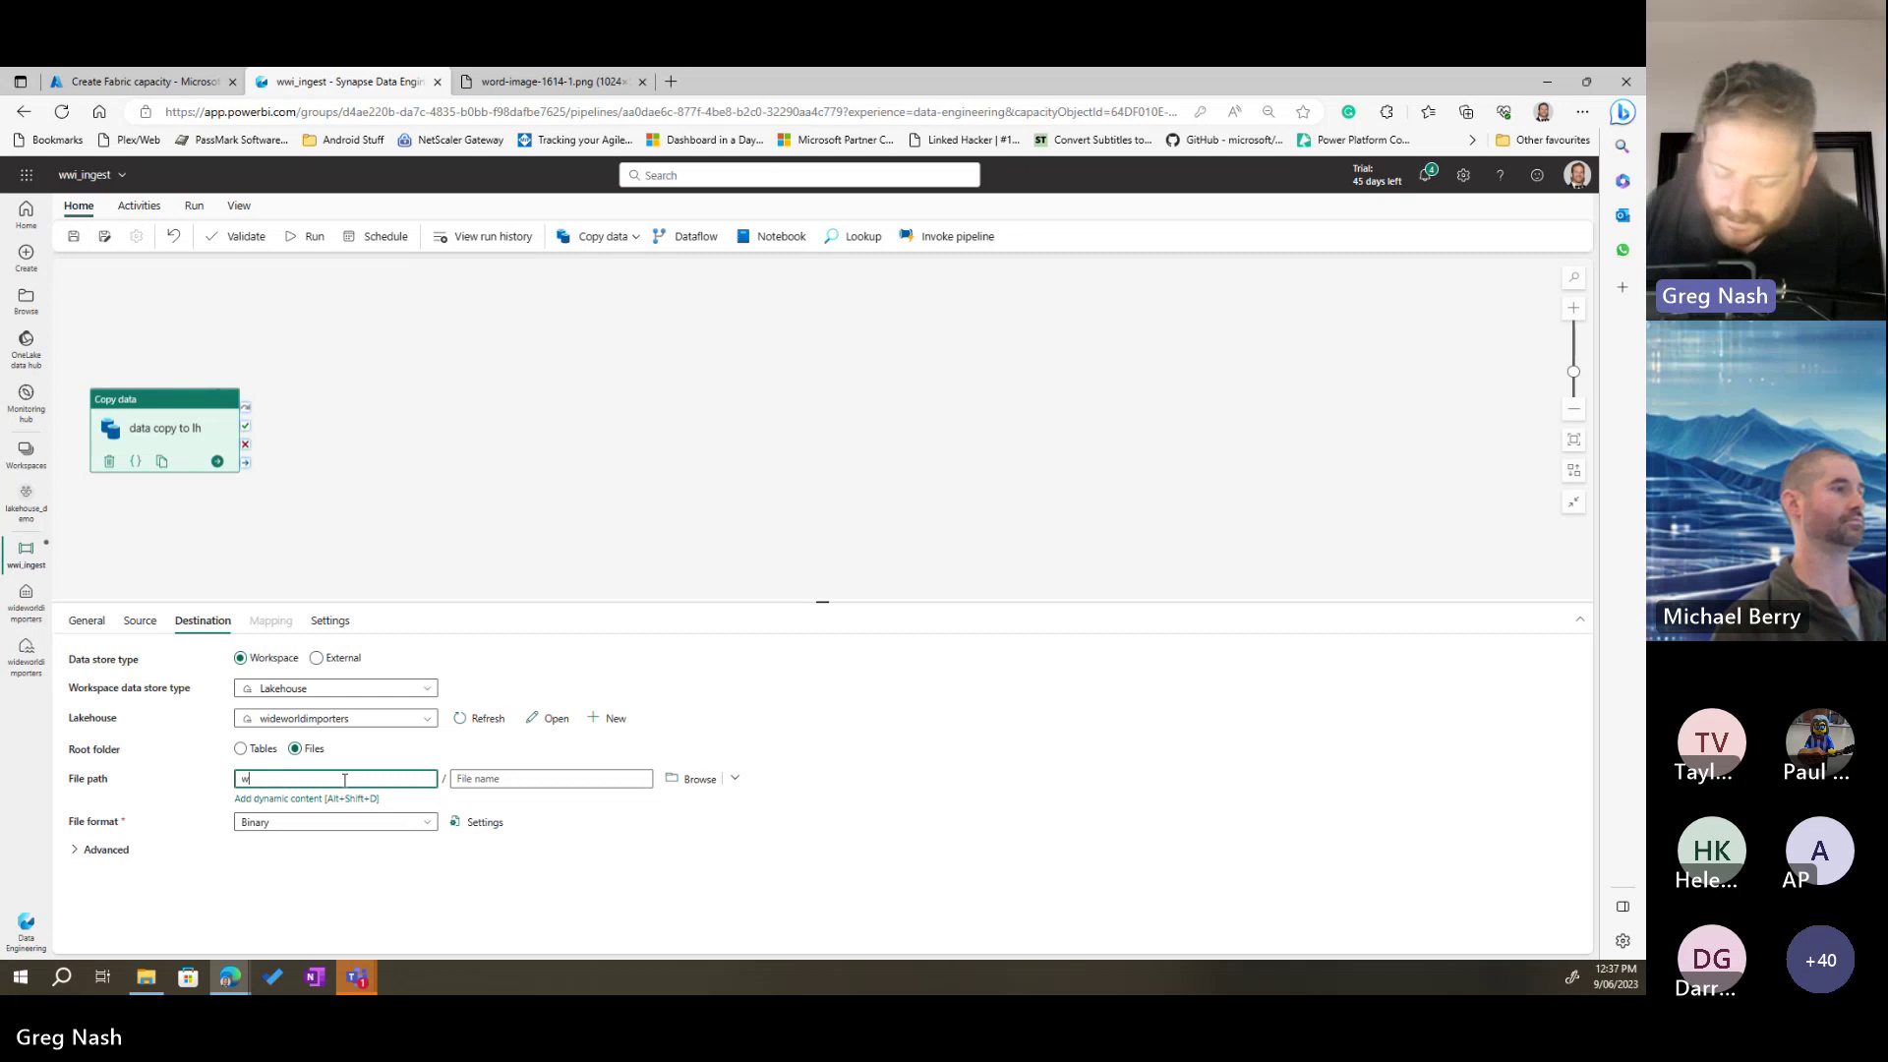
pyautogui.write('ww')
pyautogui.press('BackSpace')
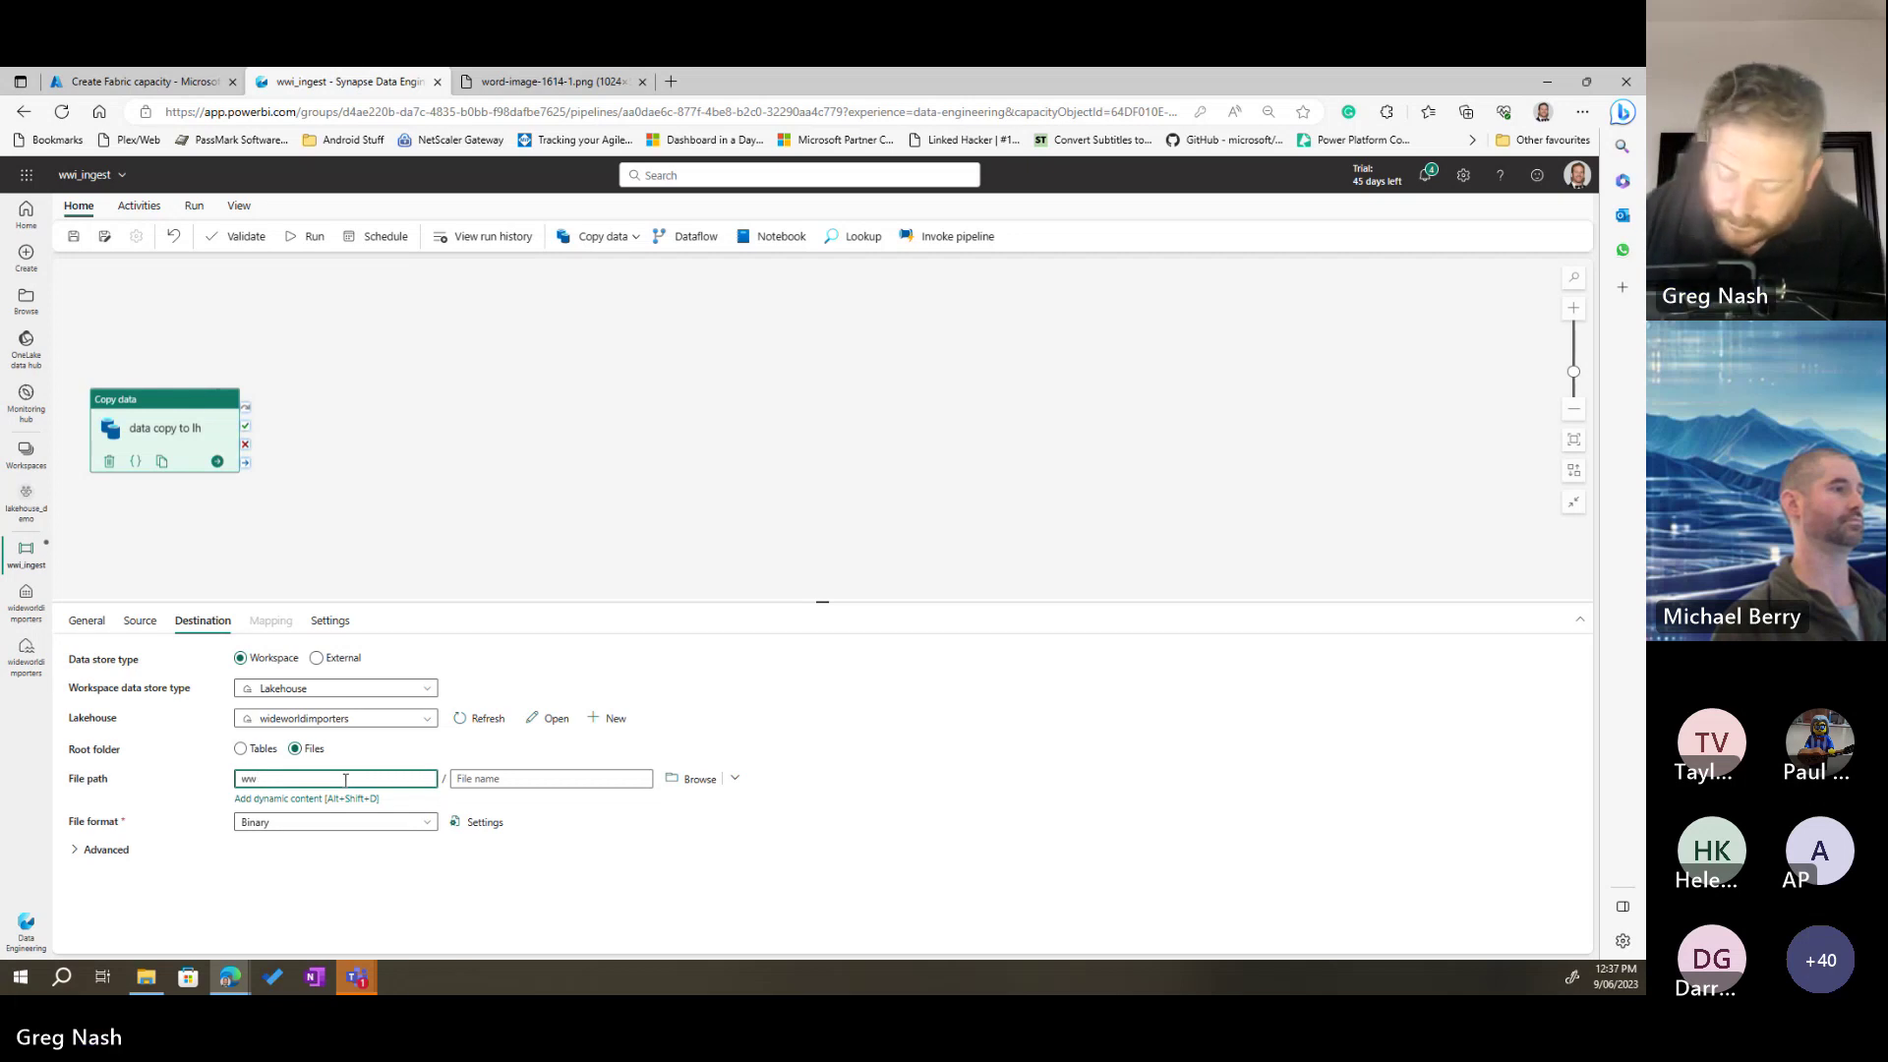
pyautogui.write('i-raw-data')
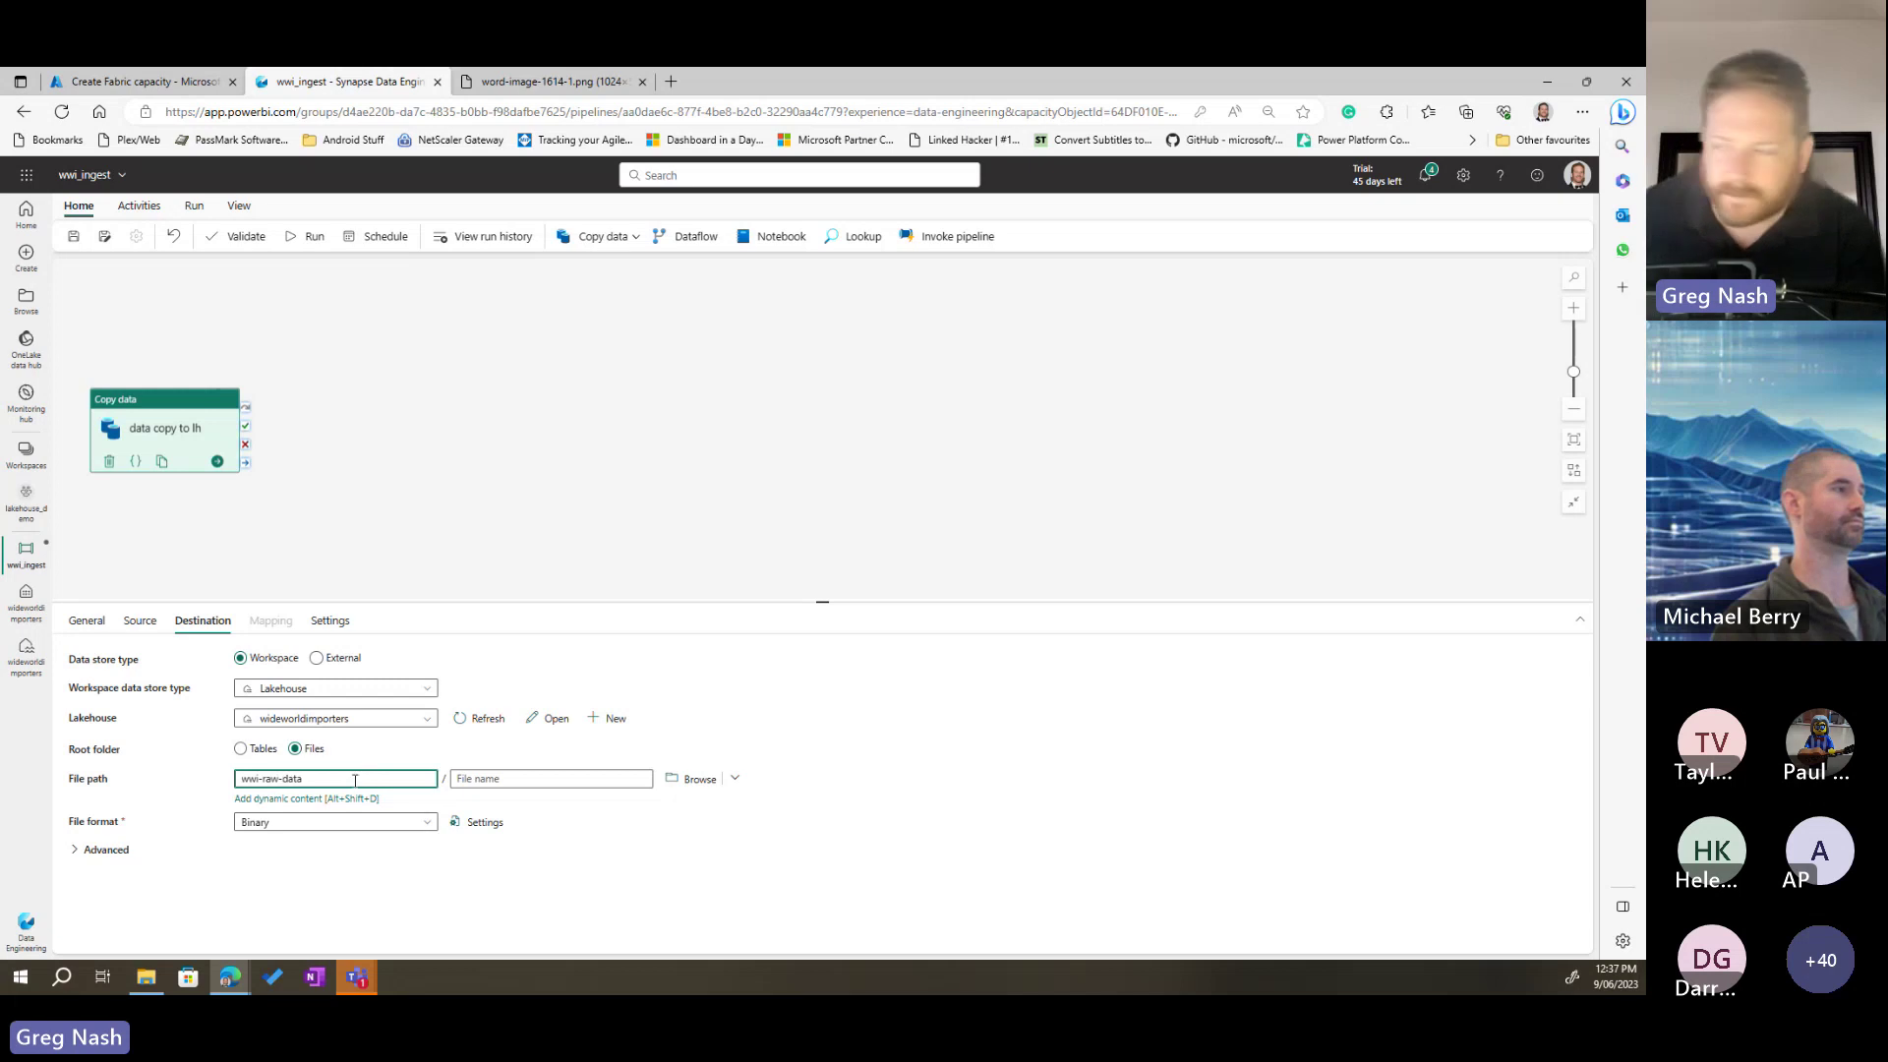
pyautogui.click(793, 874)
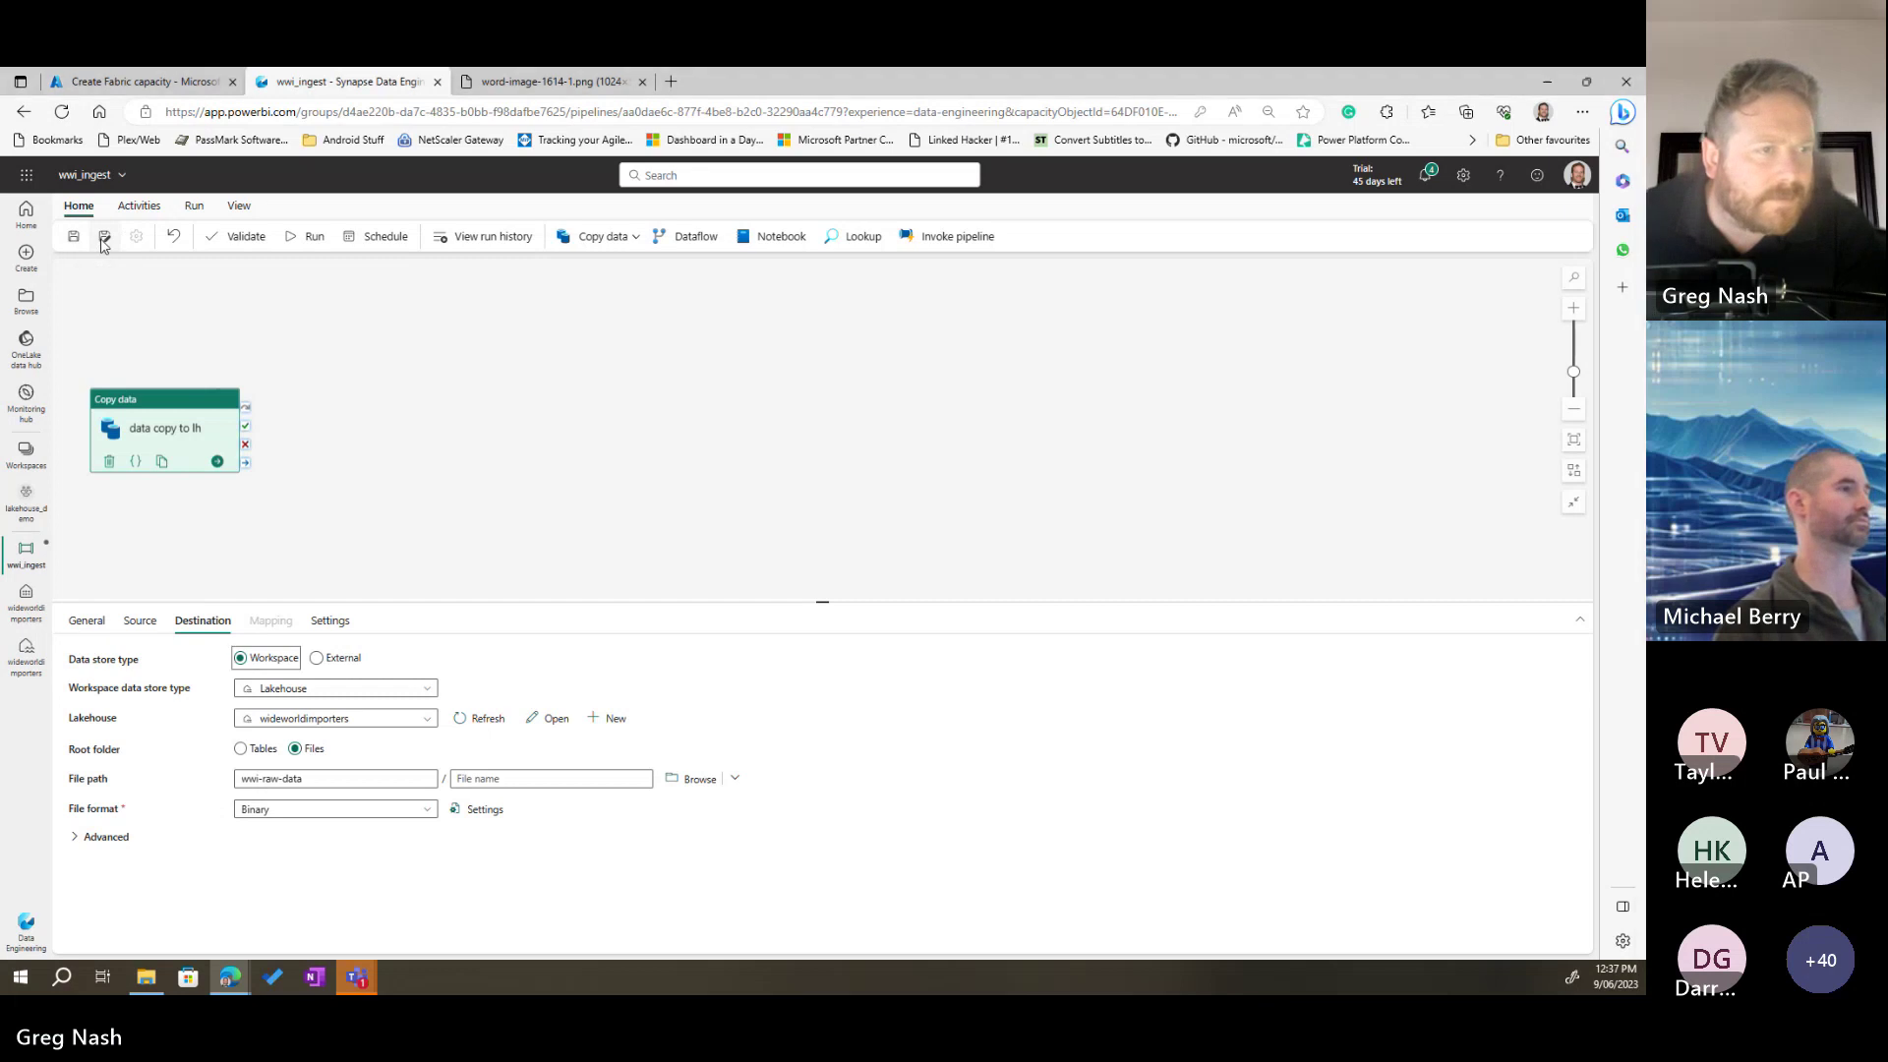
# Step: Save the wwi_ingest pipeline under its existing name and validate it
pyautogui.click(104, 239)
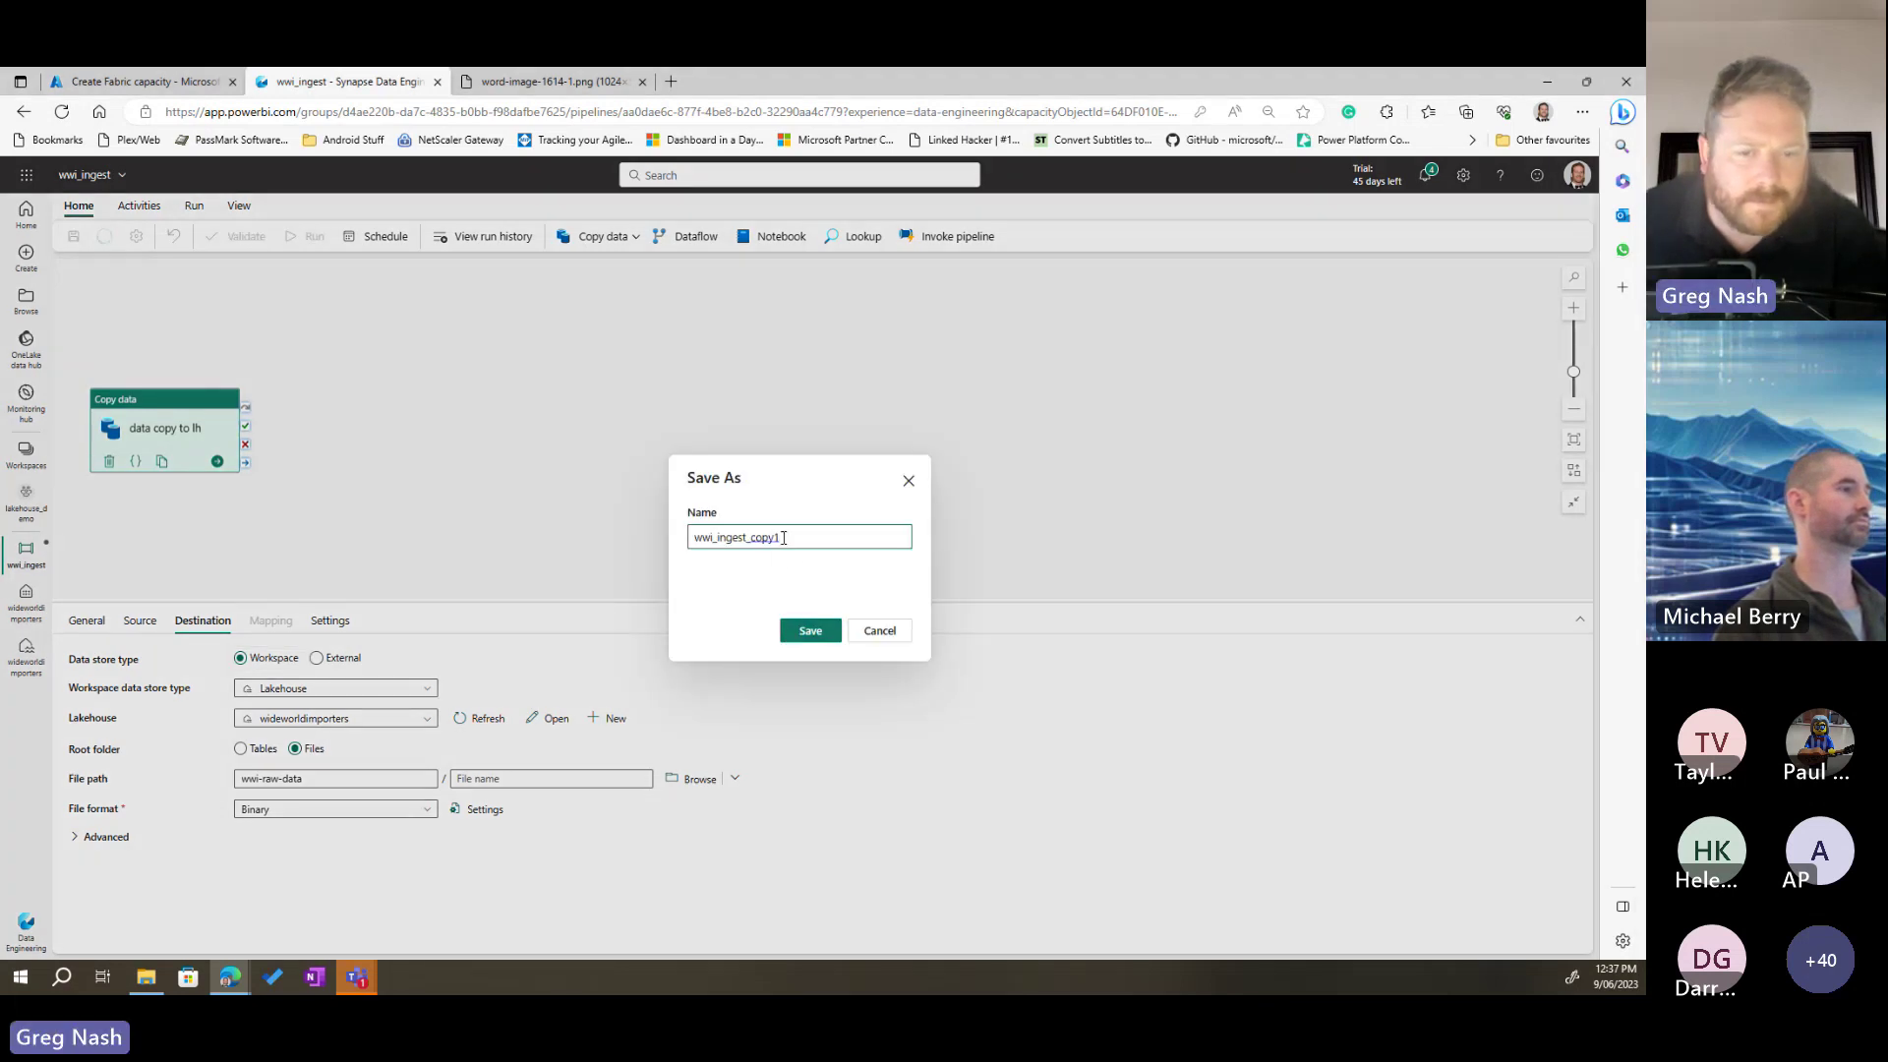
pyautogui.click(903, 639)
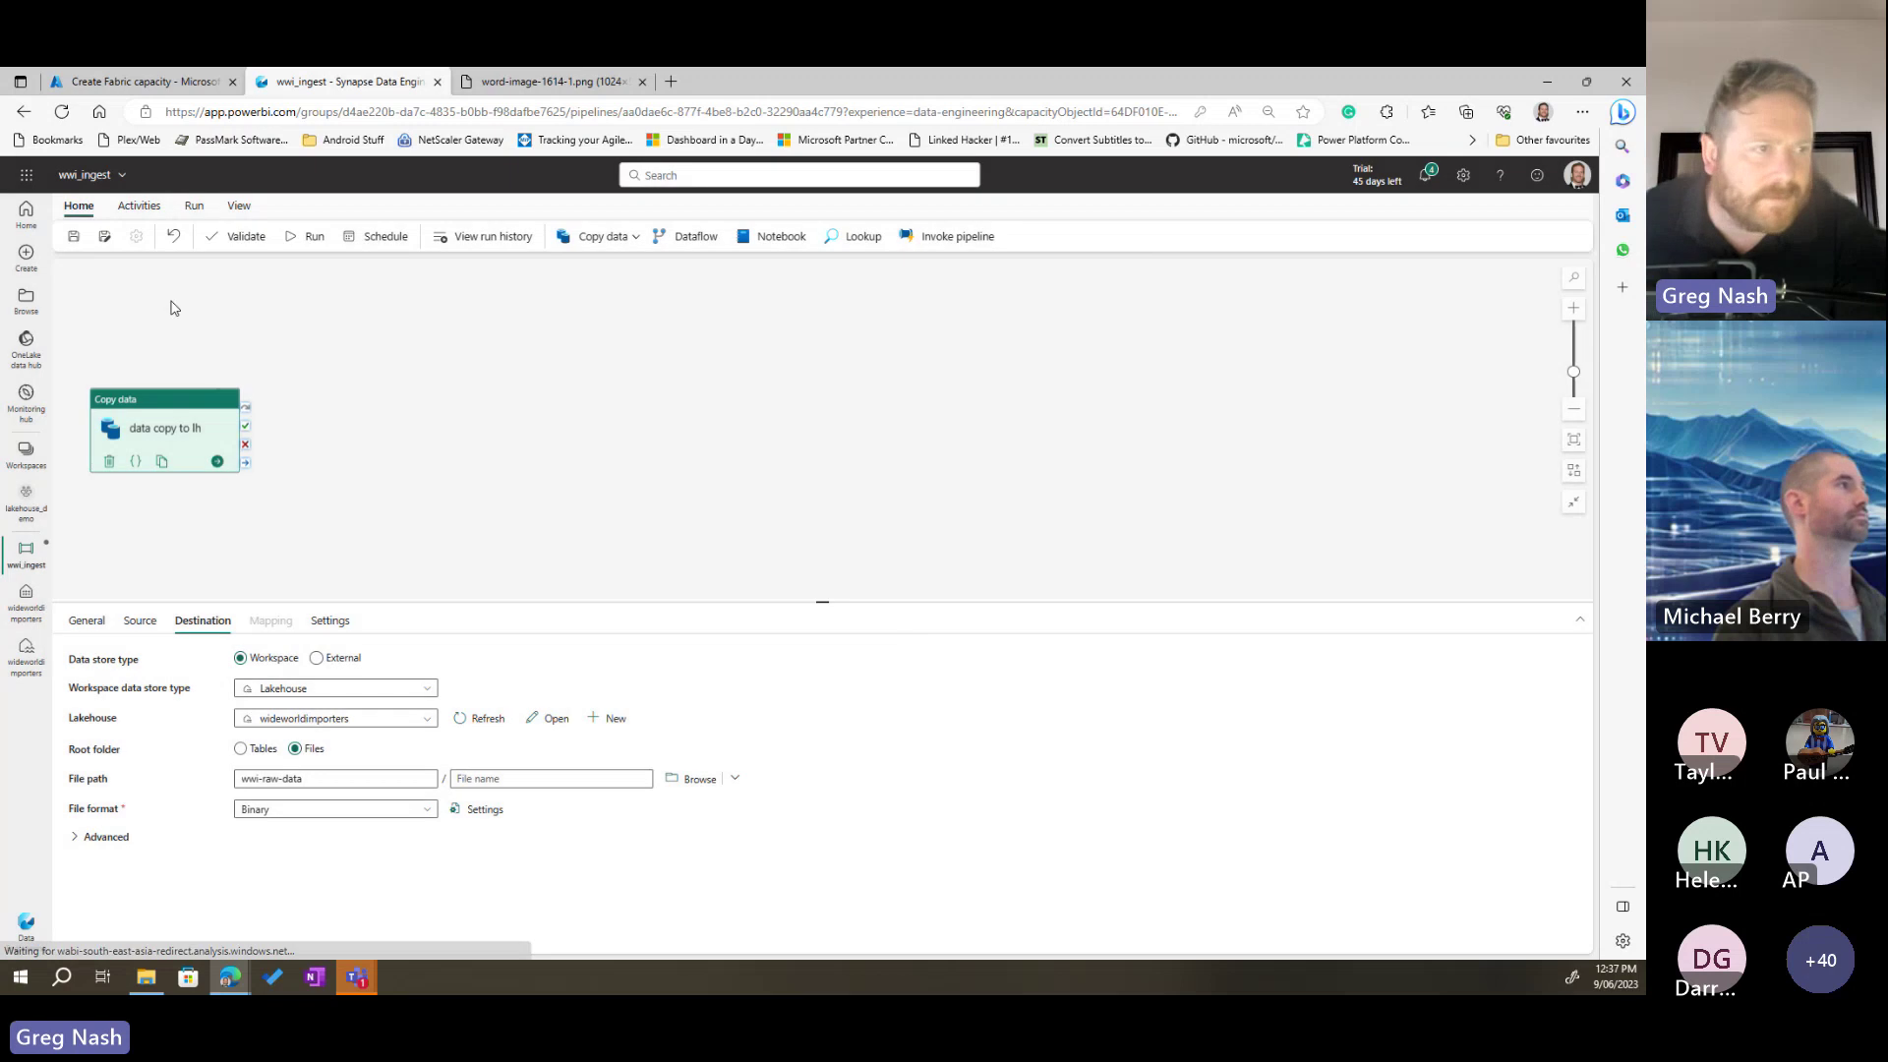
pyautogui.click(75, 237)
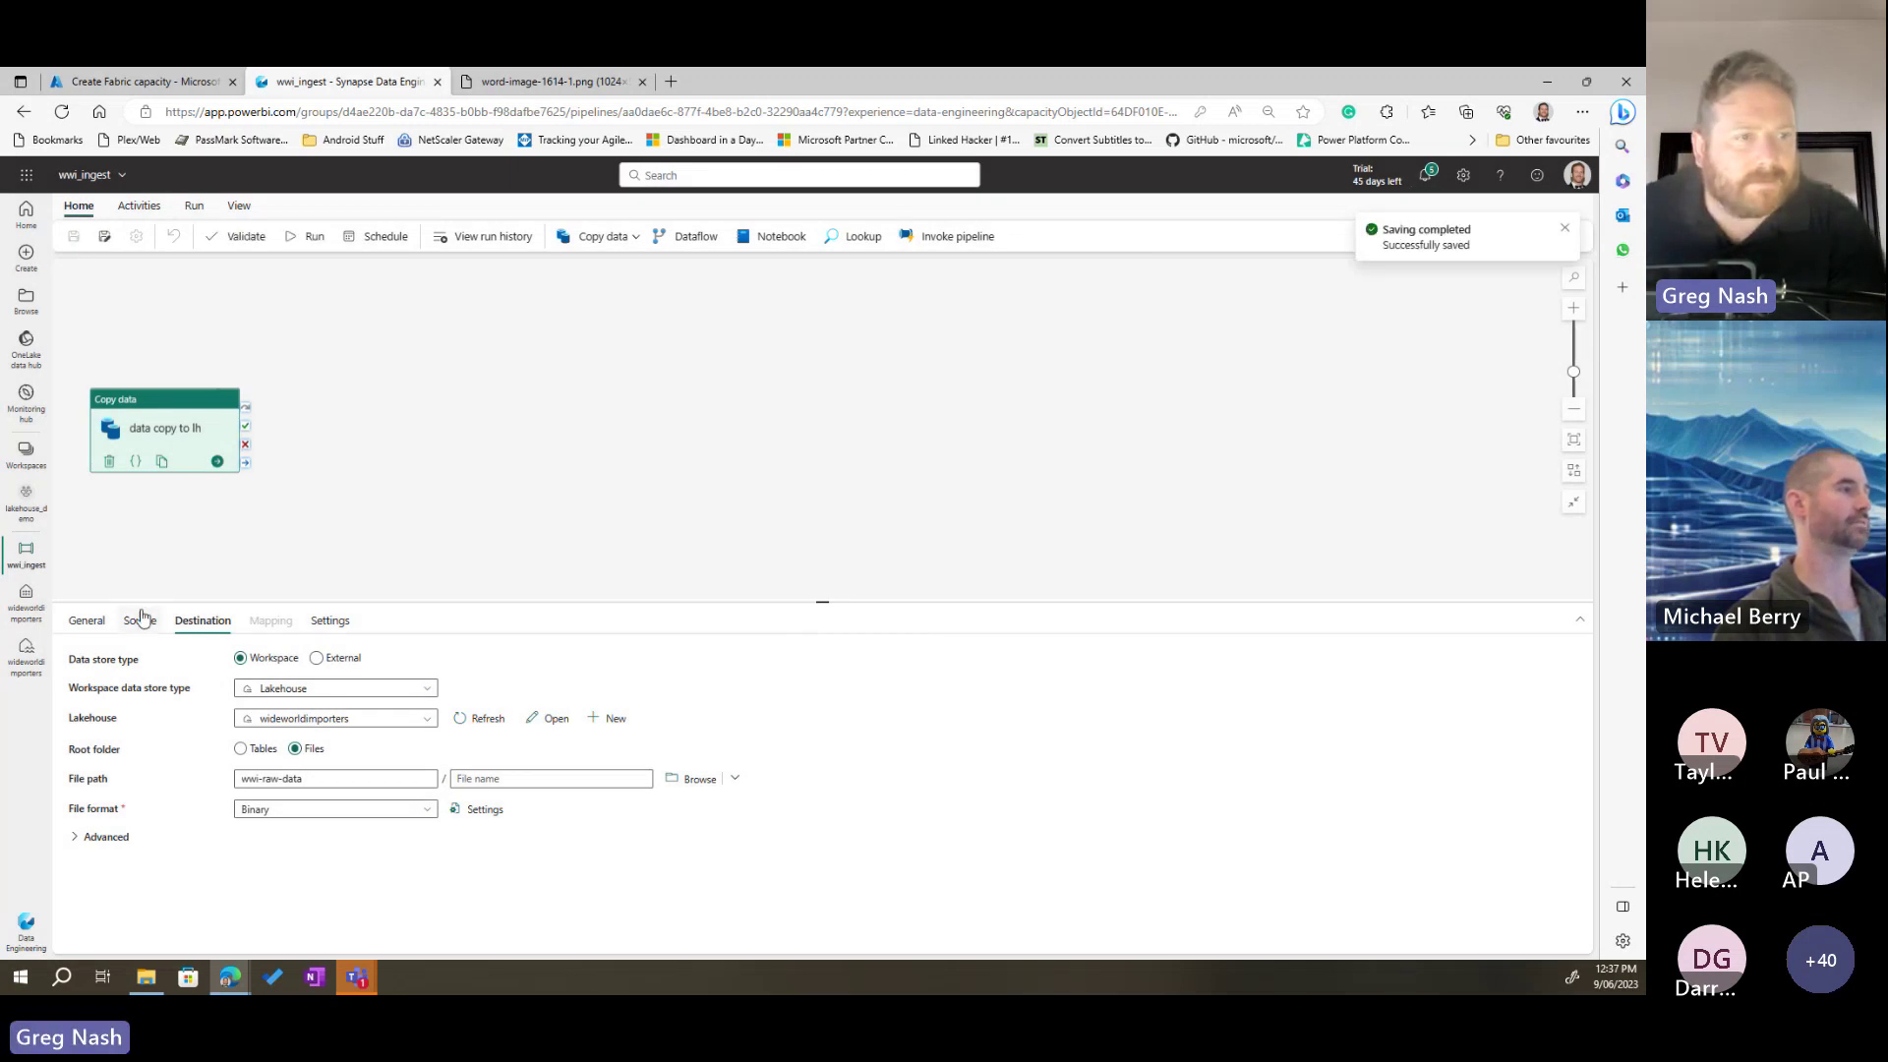
pyautogui.click(232, 237)
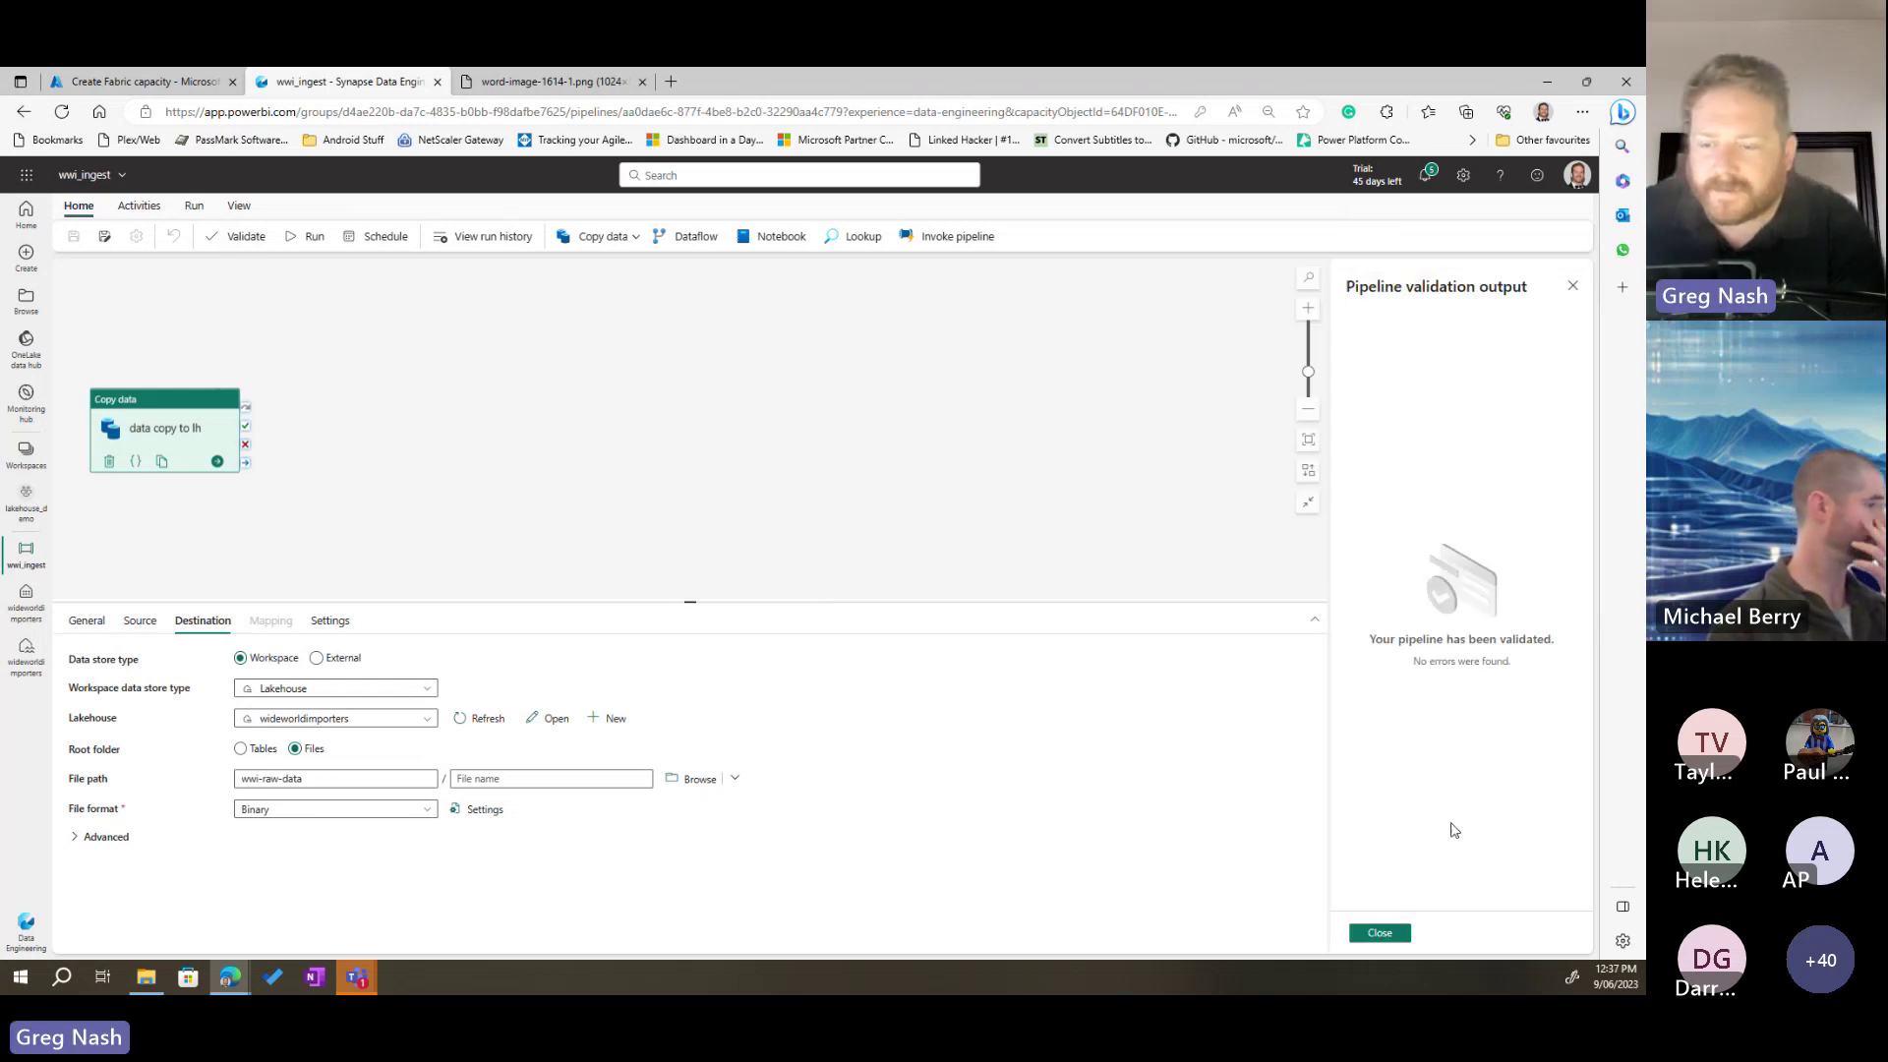
pyautogui.click(1380, 933)
# Step: Reposition the copy activity further into the canvas, and run the pipeline with its run output shown
pyautogui.moveTo(146, 423); pyautogui.dragTo(305, 409)
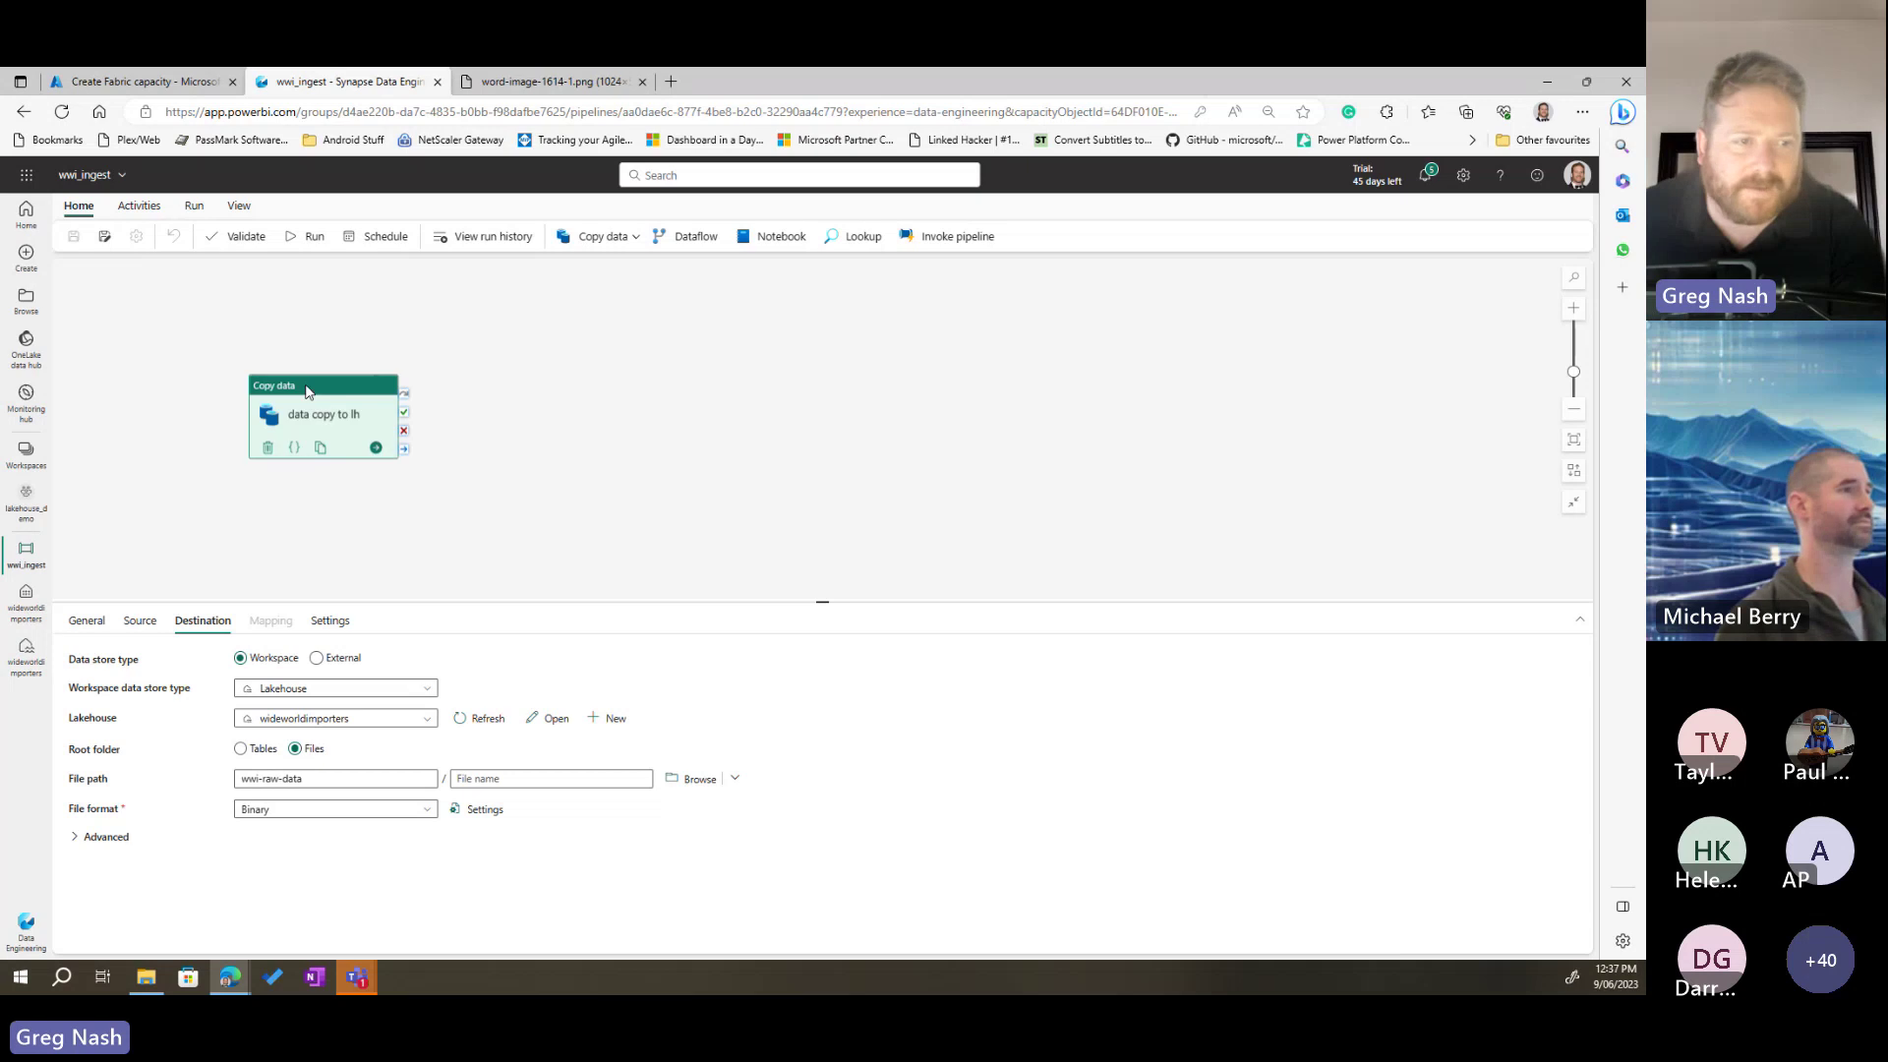
pyautogui.click(307, 237)
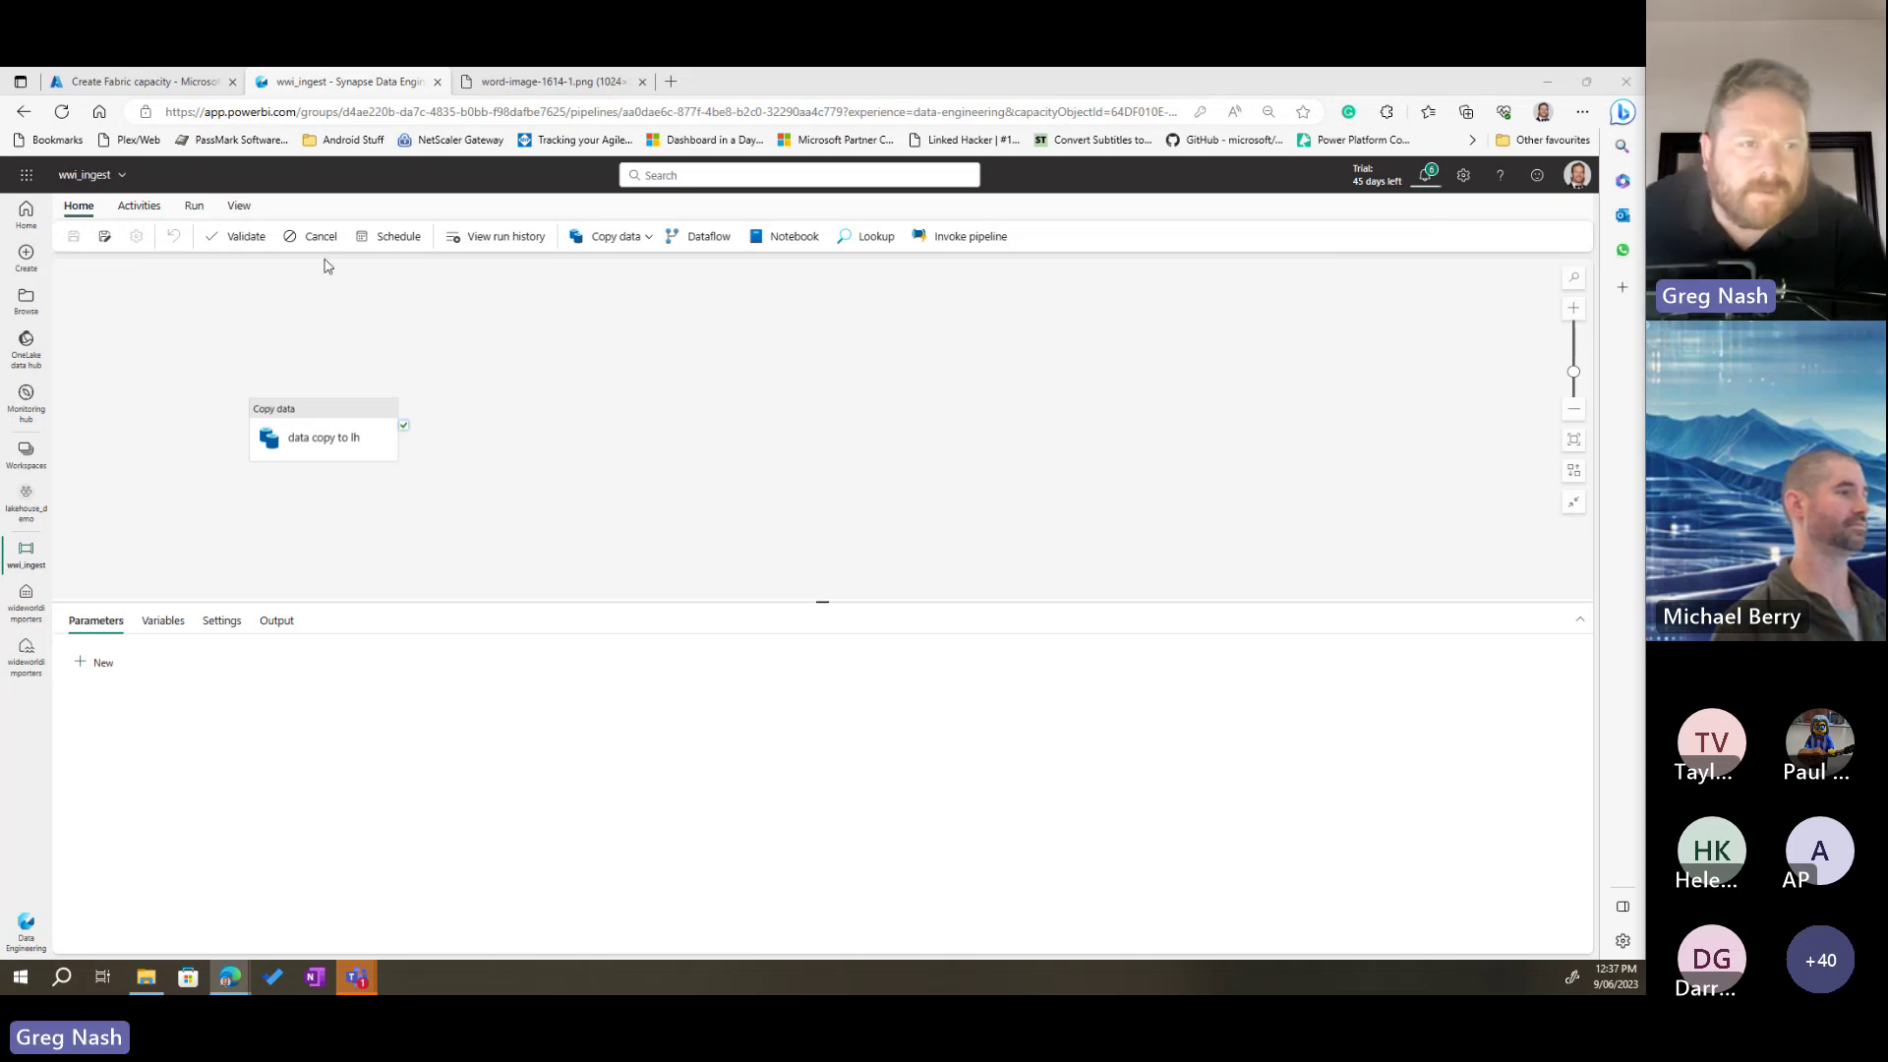
pyautogui.click(277, 621)
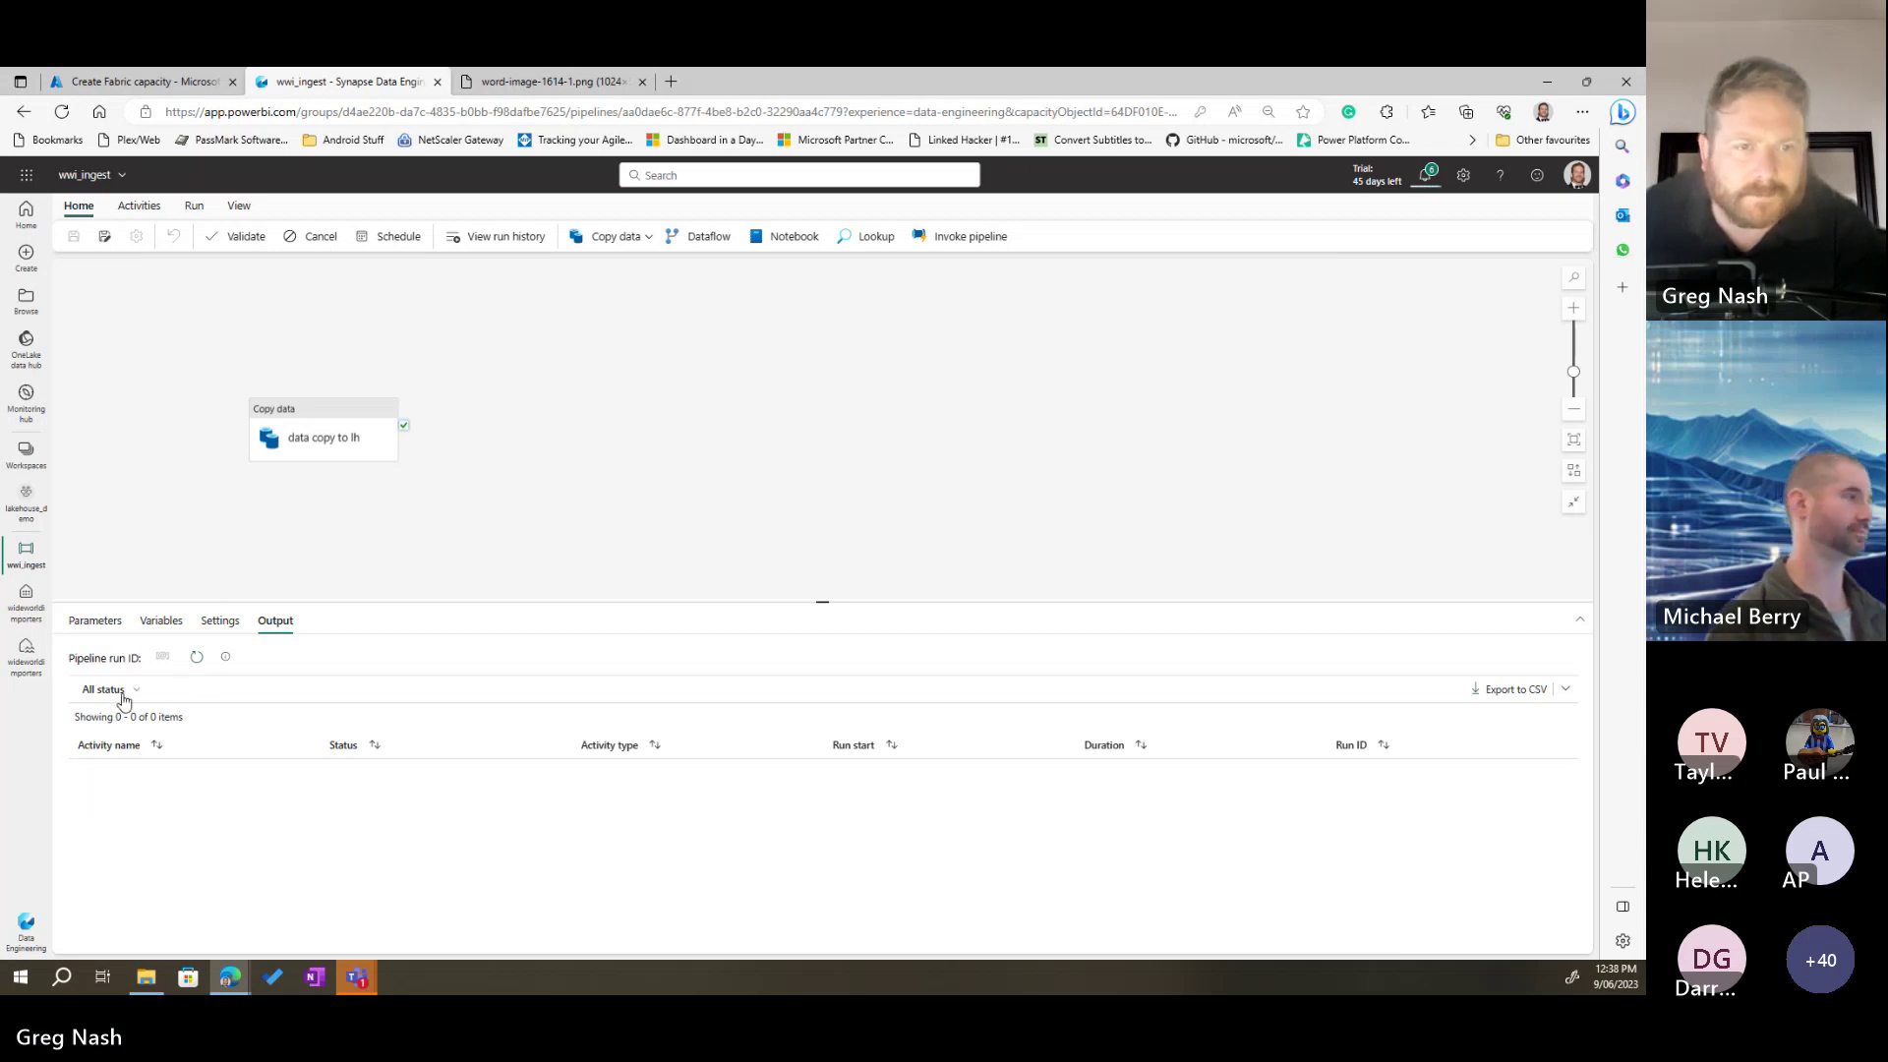
# Step: Refresh the wwi_ingest run output, and review the connection types available for the copy activity's source without adding one
pyautogui.click(202, 664)
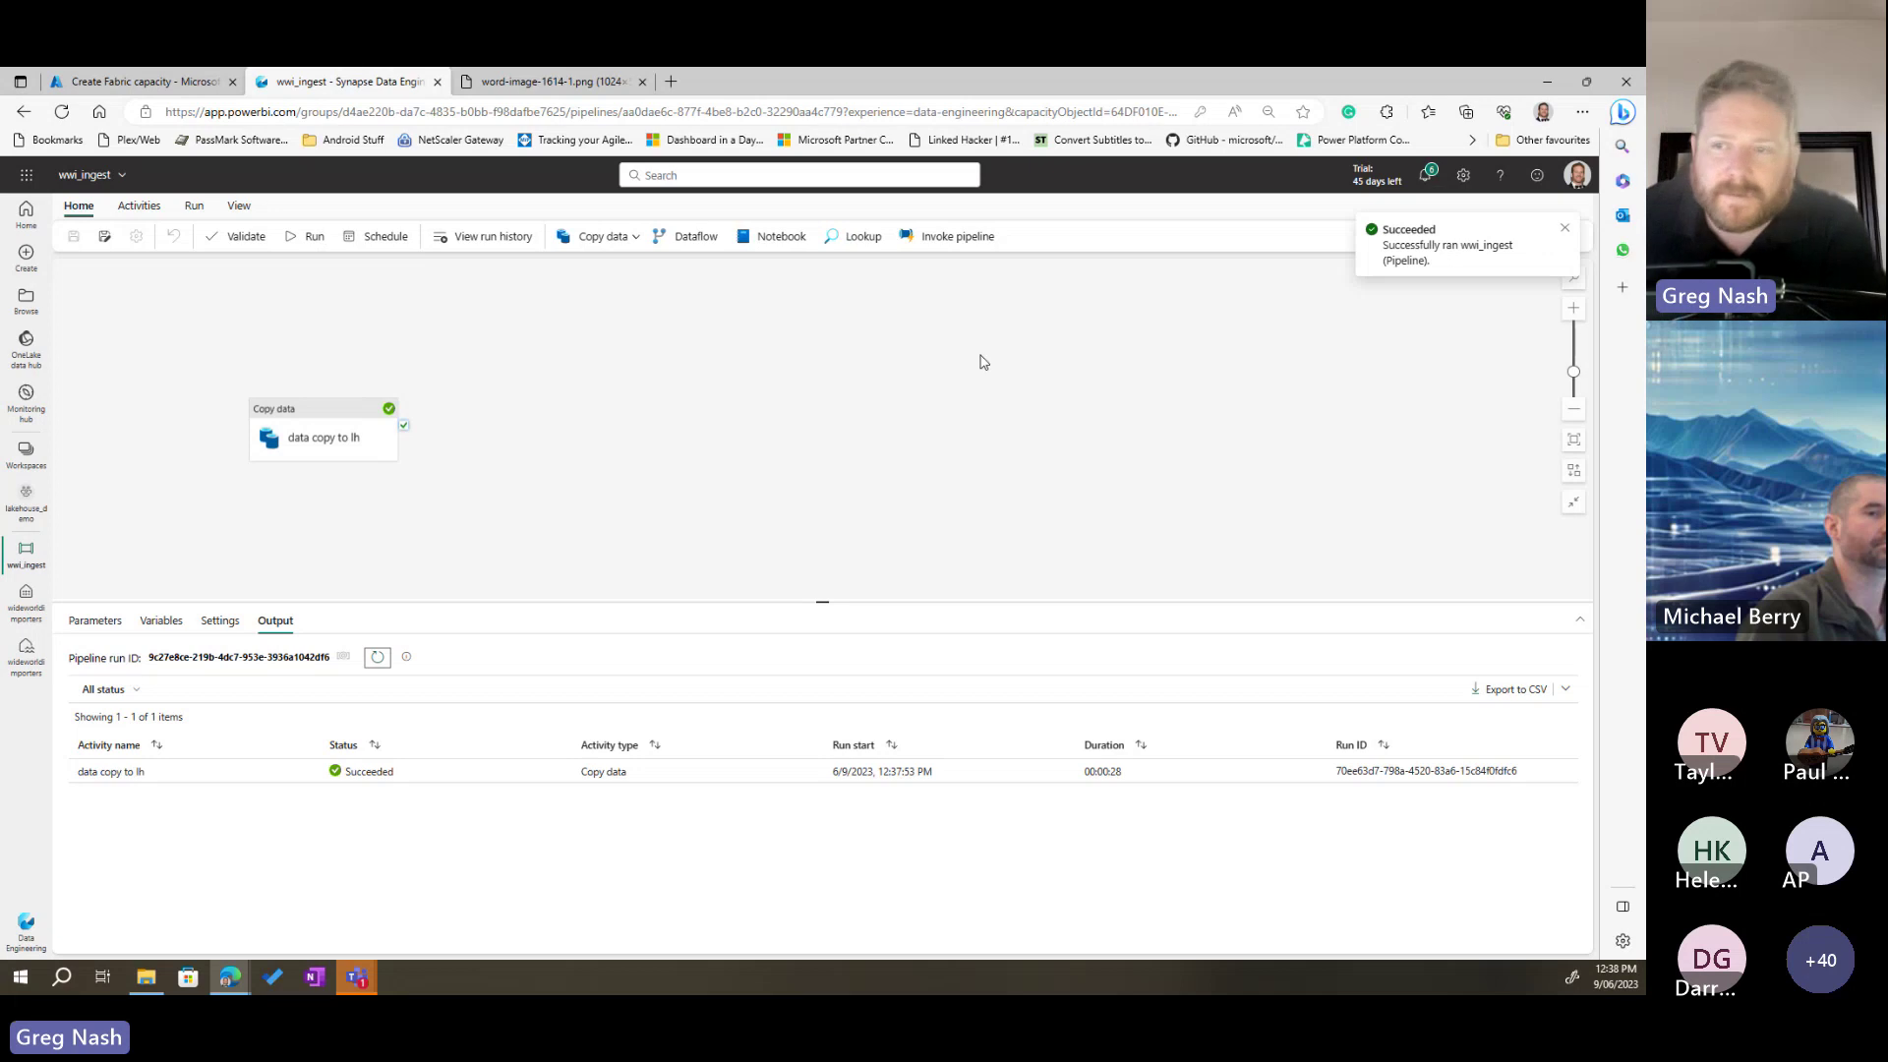
pyautogui.click(164, 622)
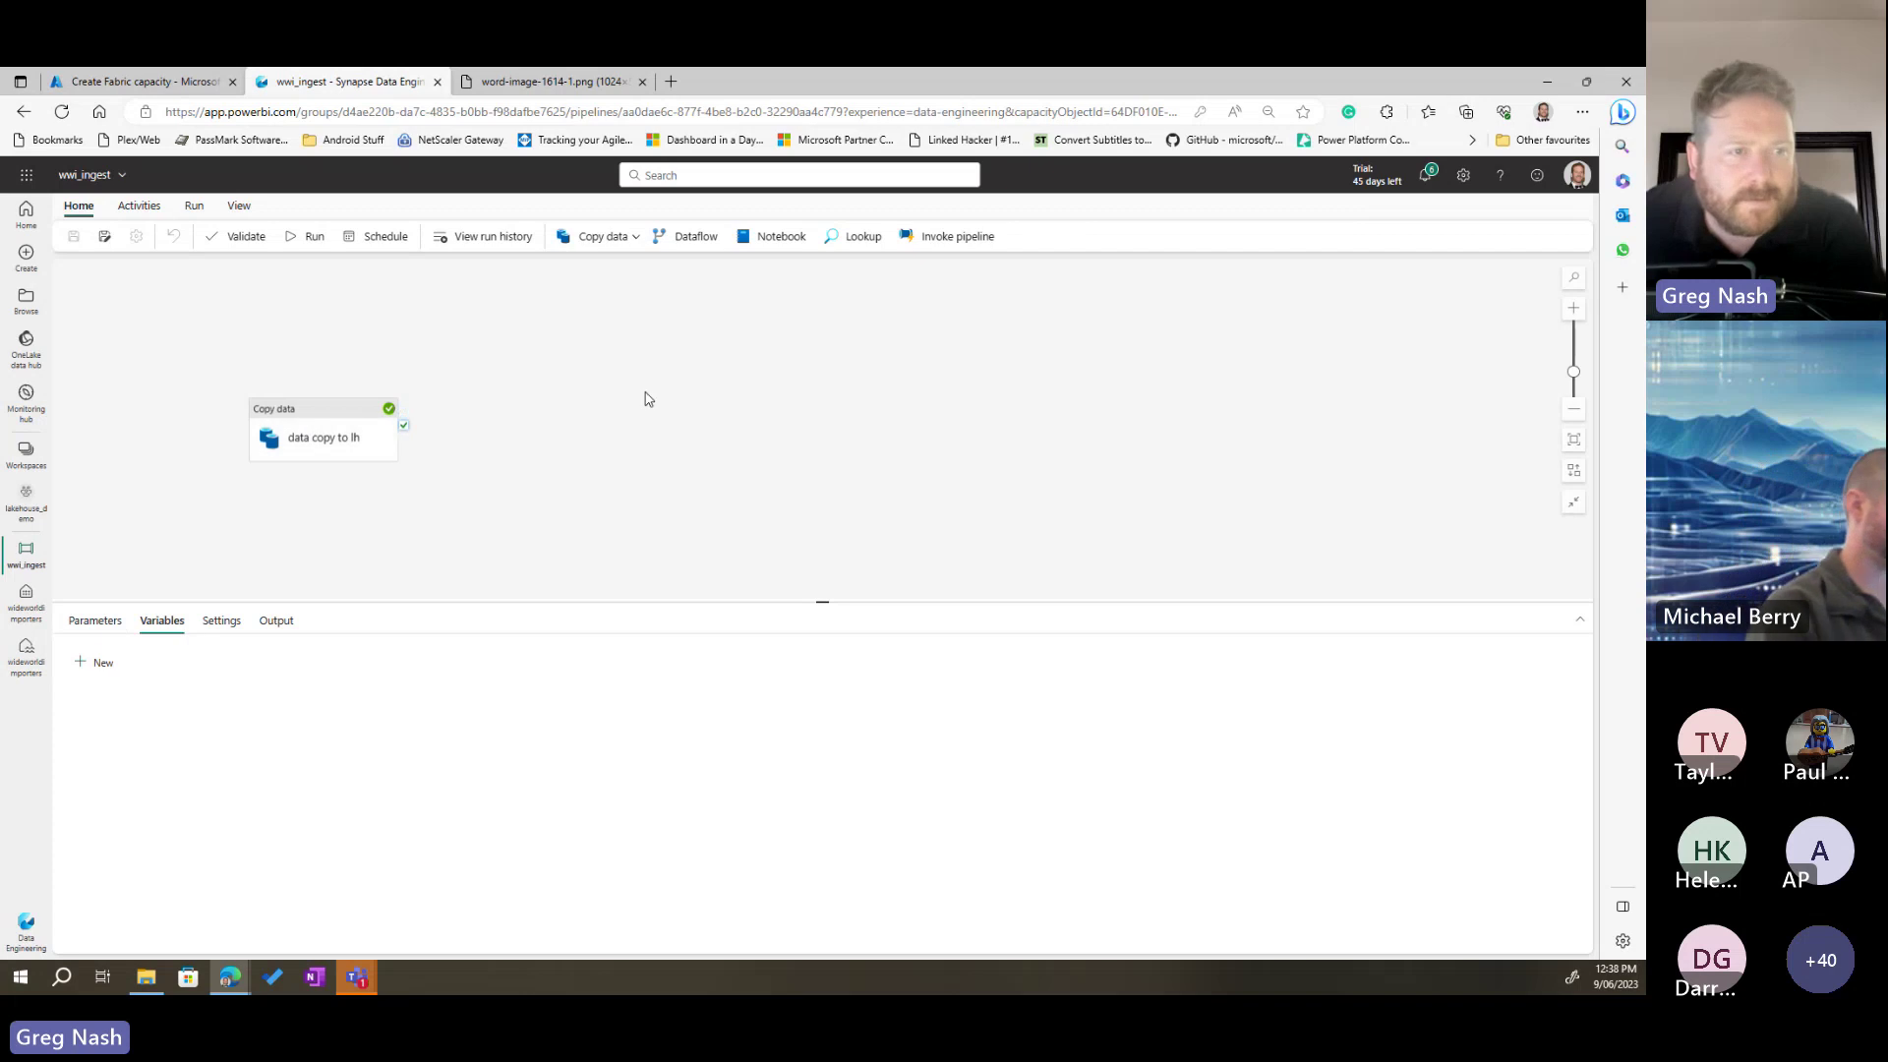
pyautogui.click(338, 418)
pyautogui.click(140, 620)
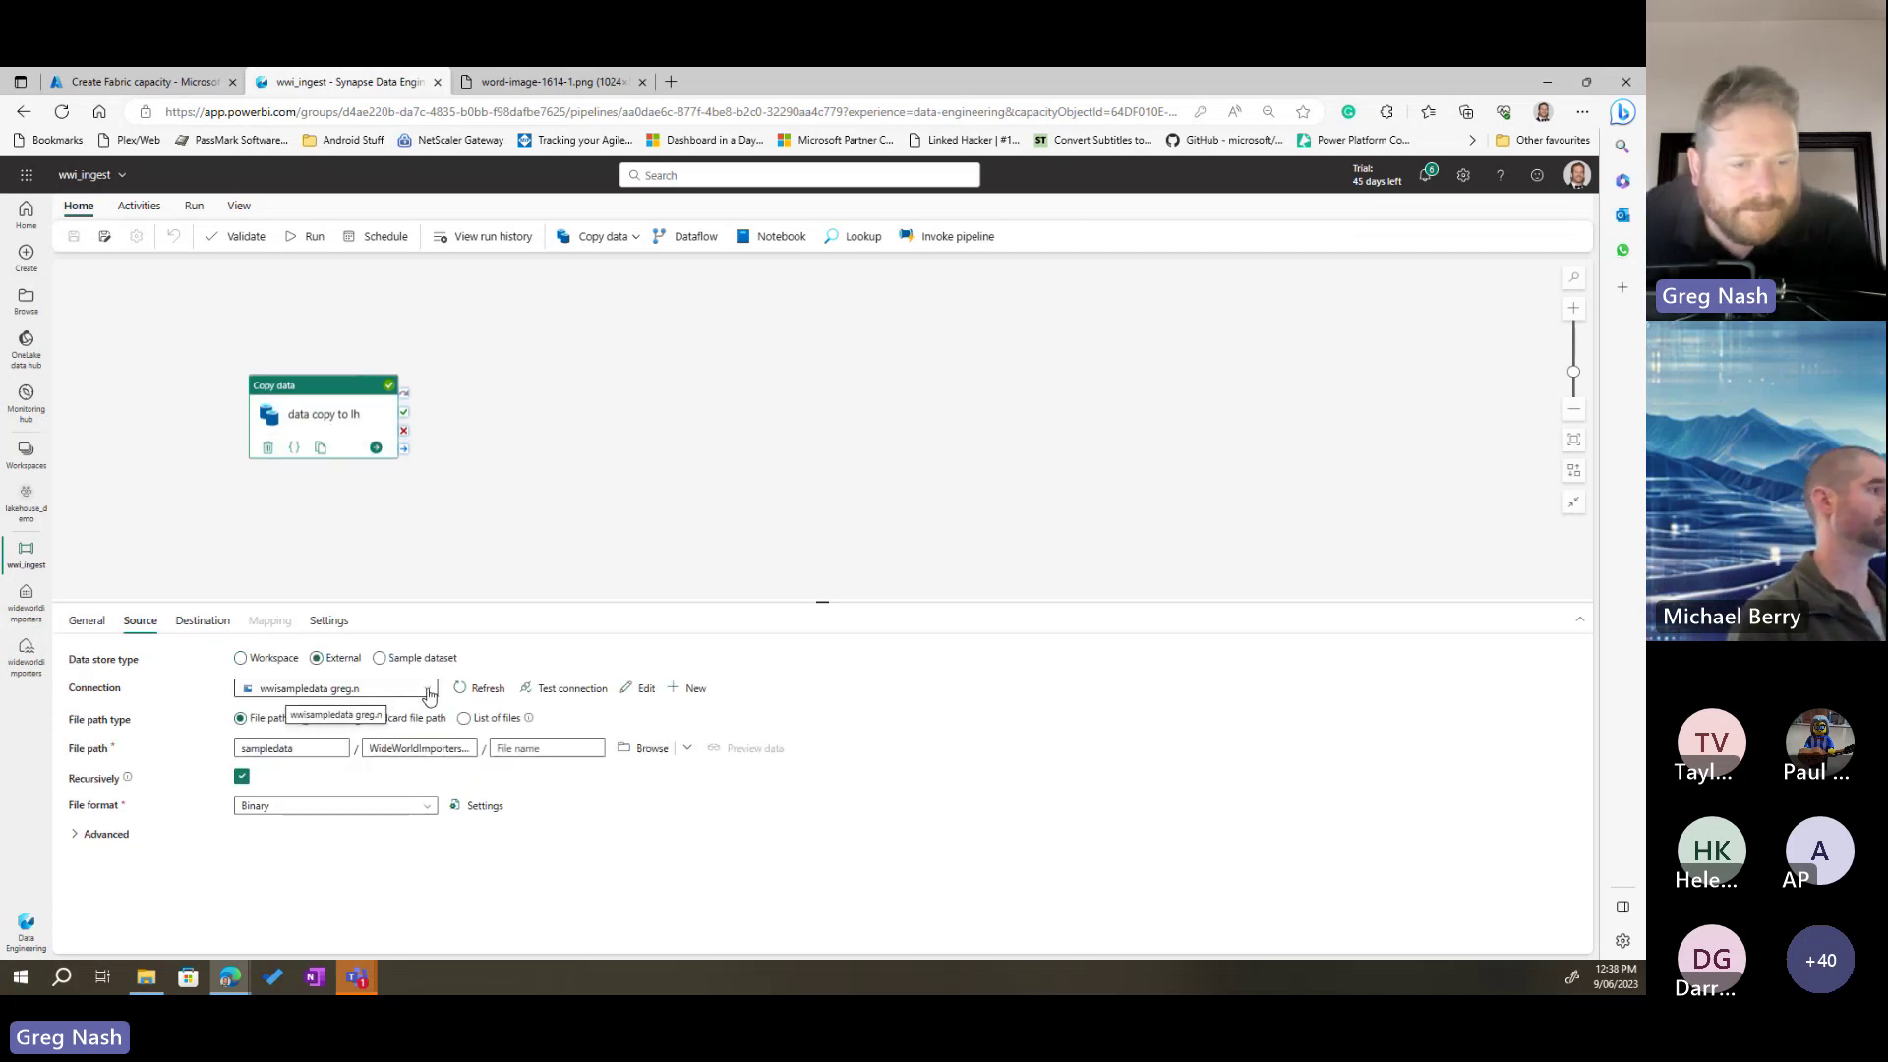
pyautogui.click(693, 689)
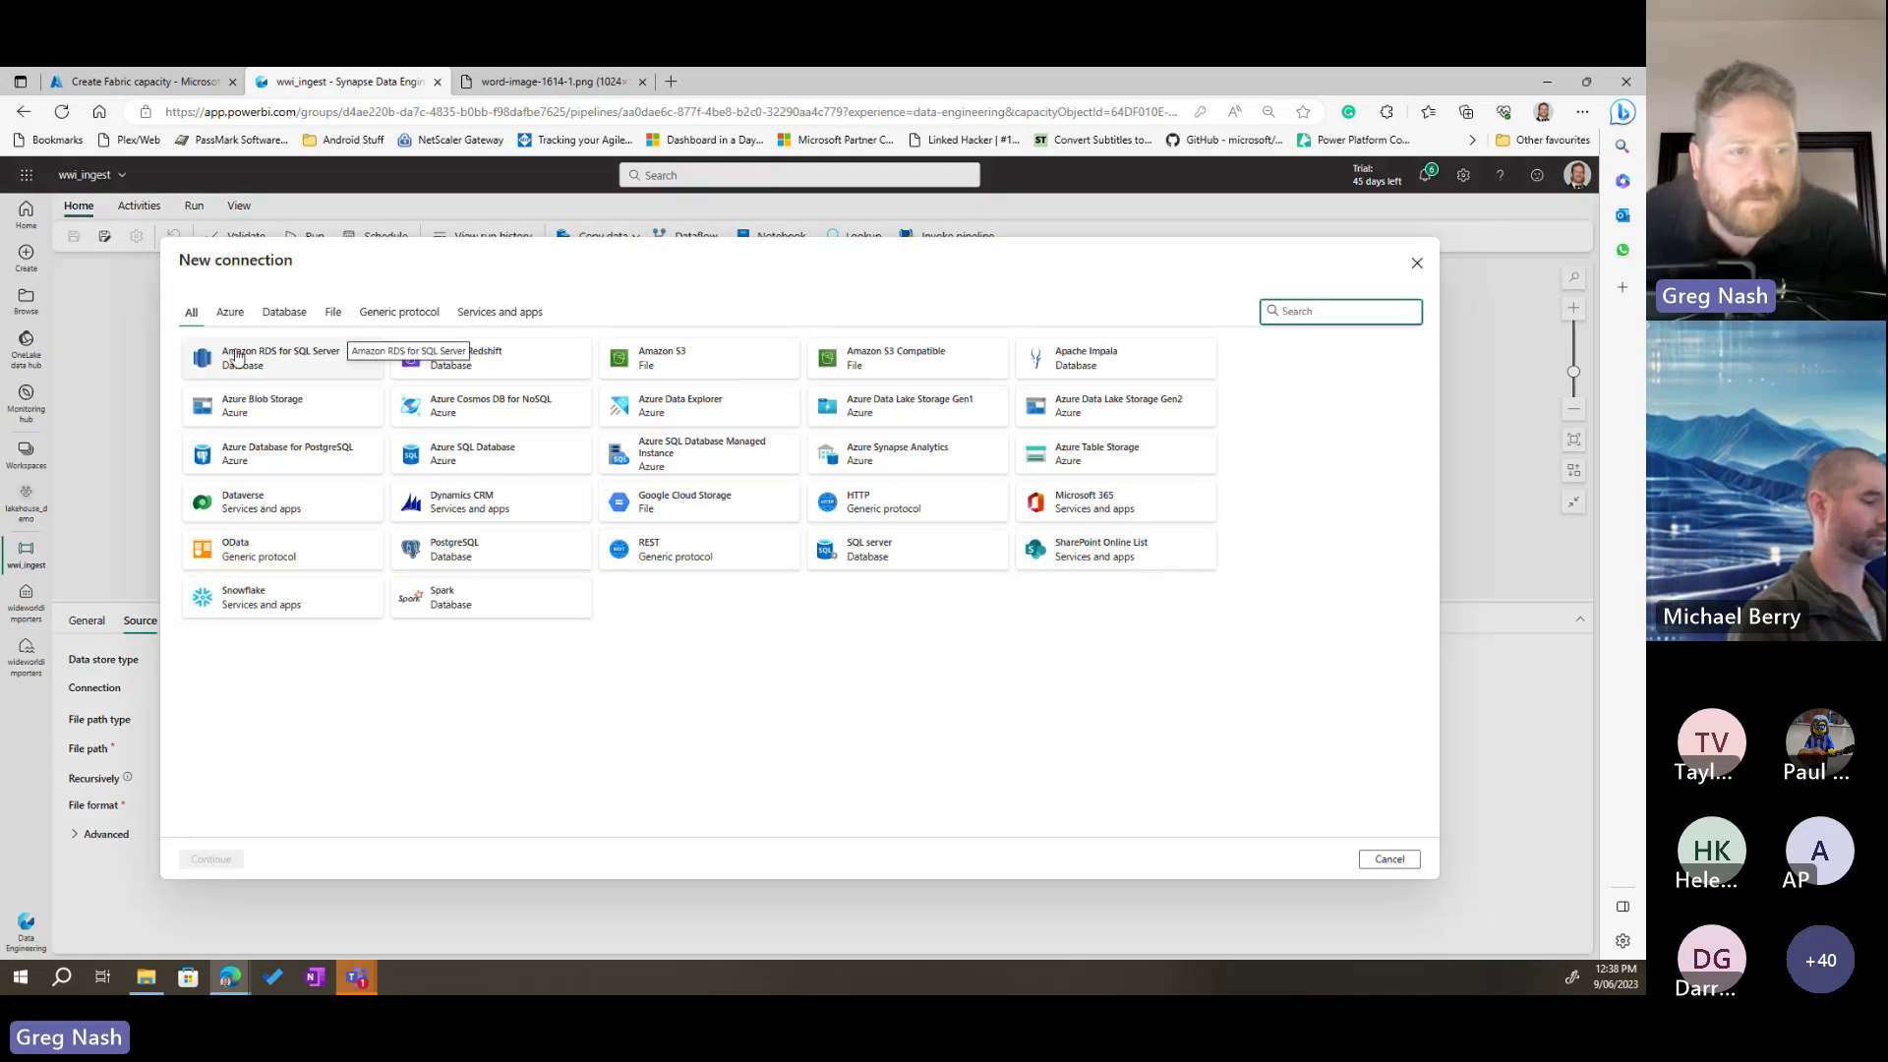
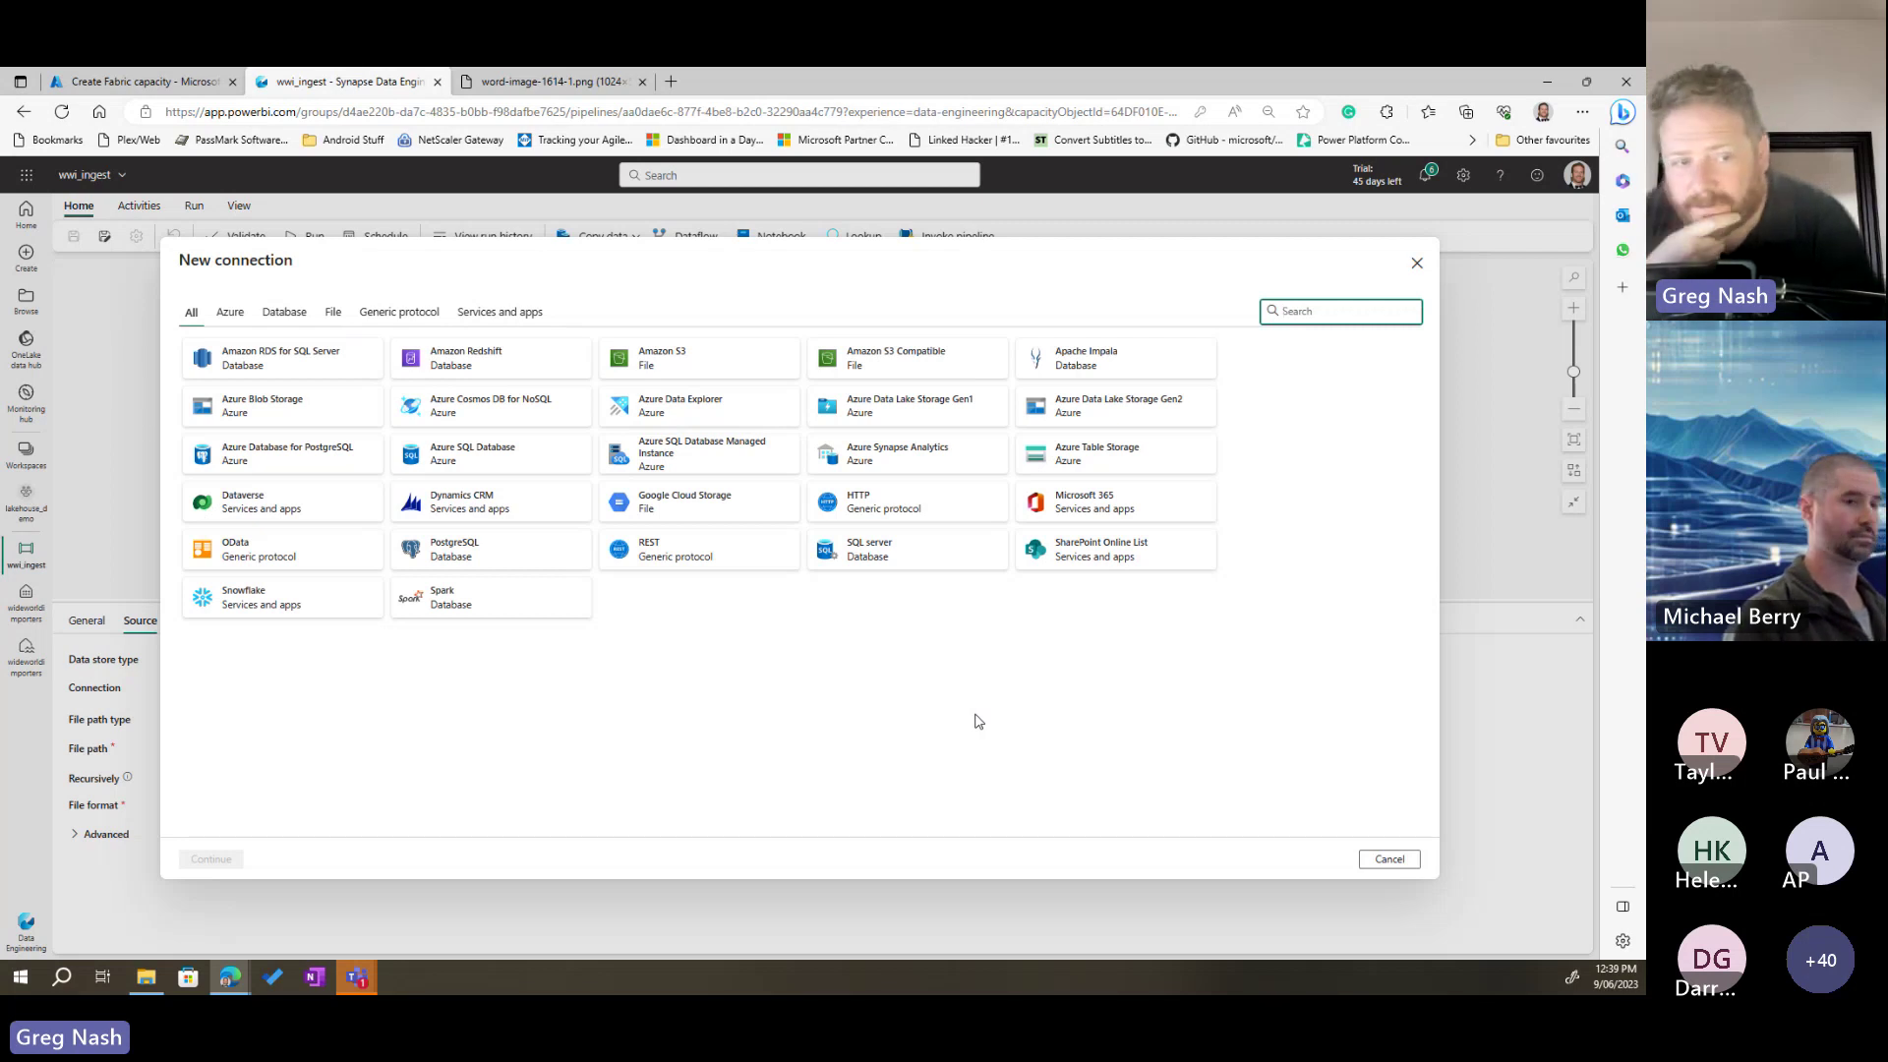
pyautogui.click(1390, 860)
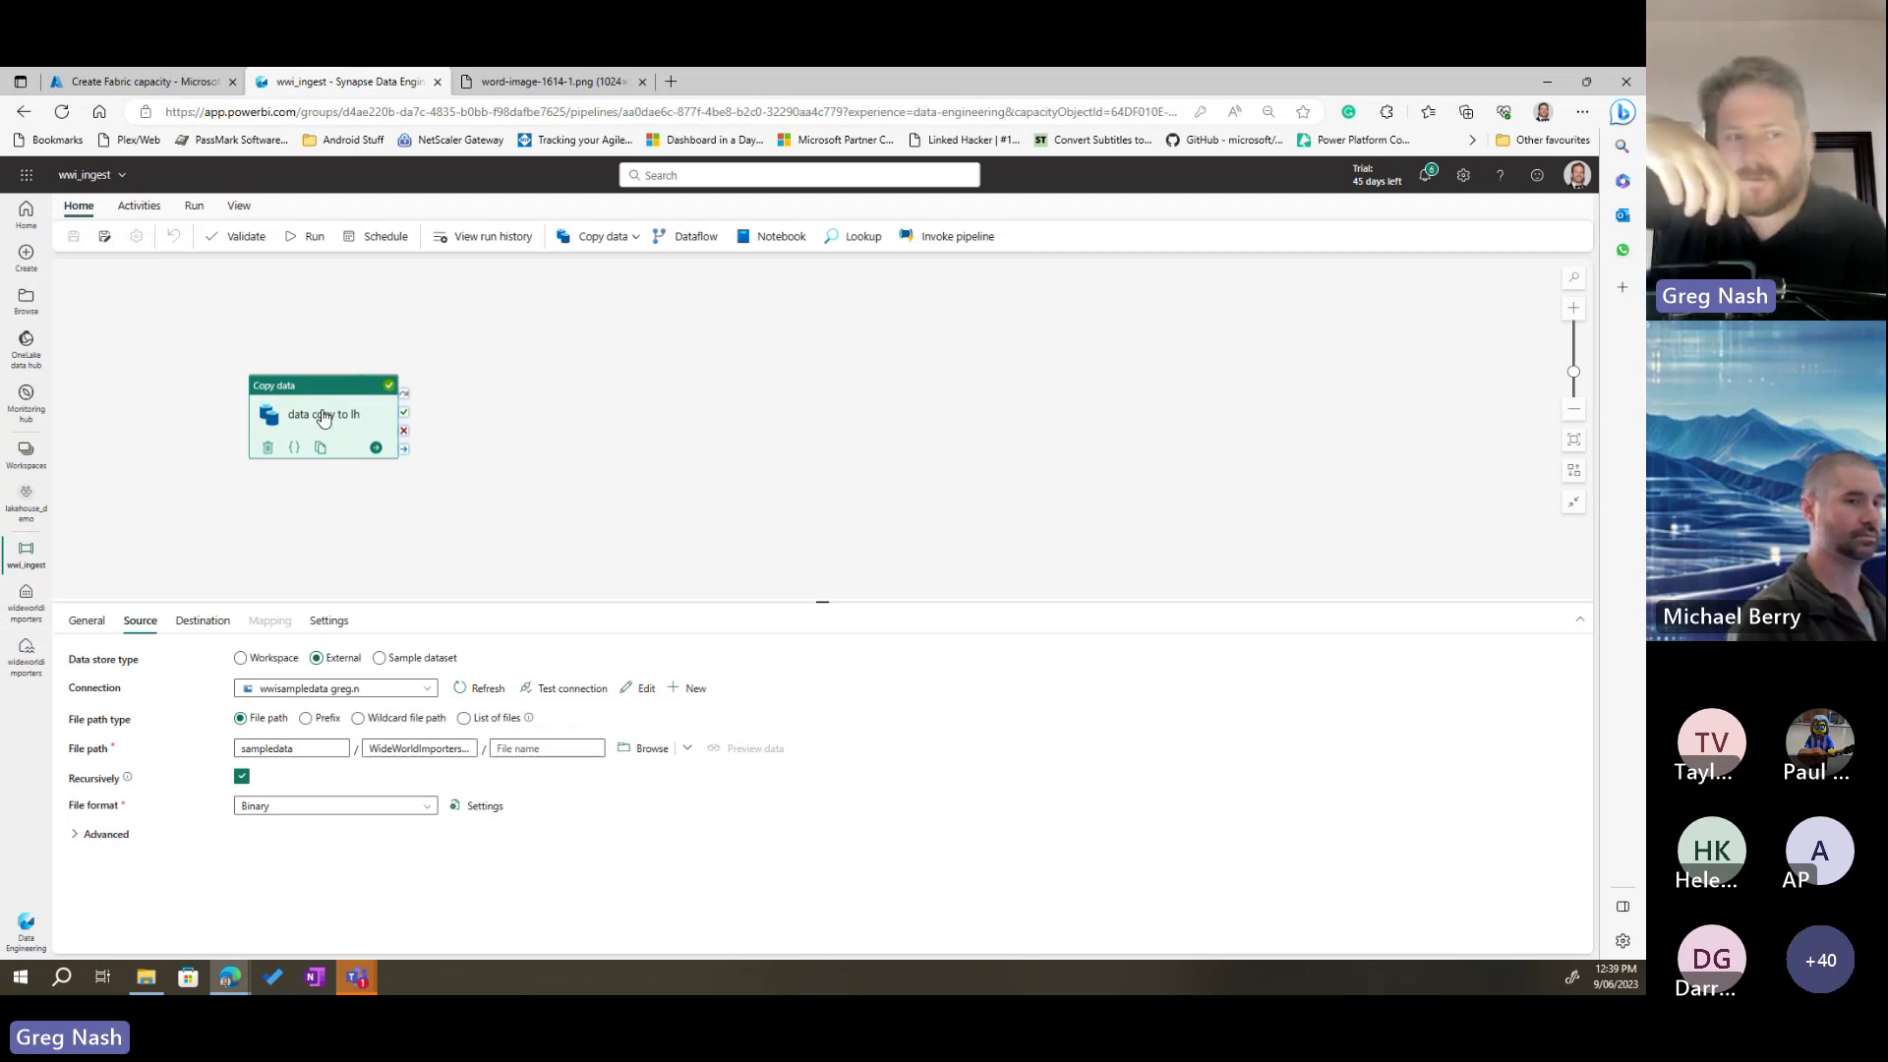
# Step: Open wideworldimporters, switch from its SQL endpoint to the Lakehouse view, and show the contents of the wwi-raw-data folder
pyautogui.click(26, 602)
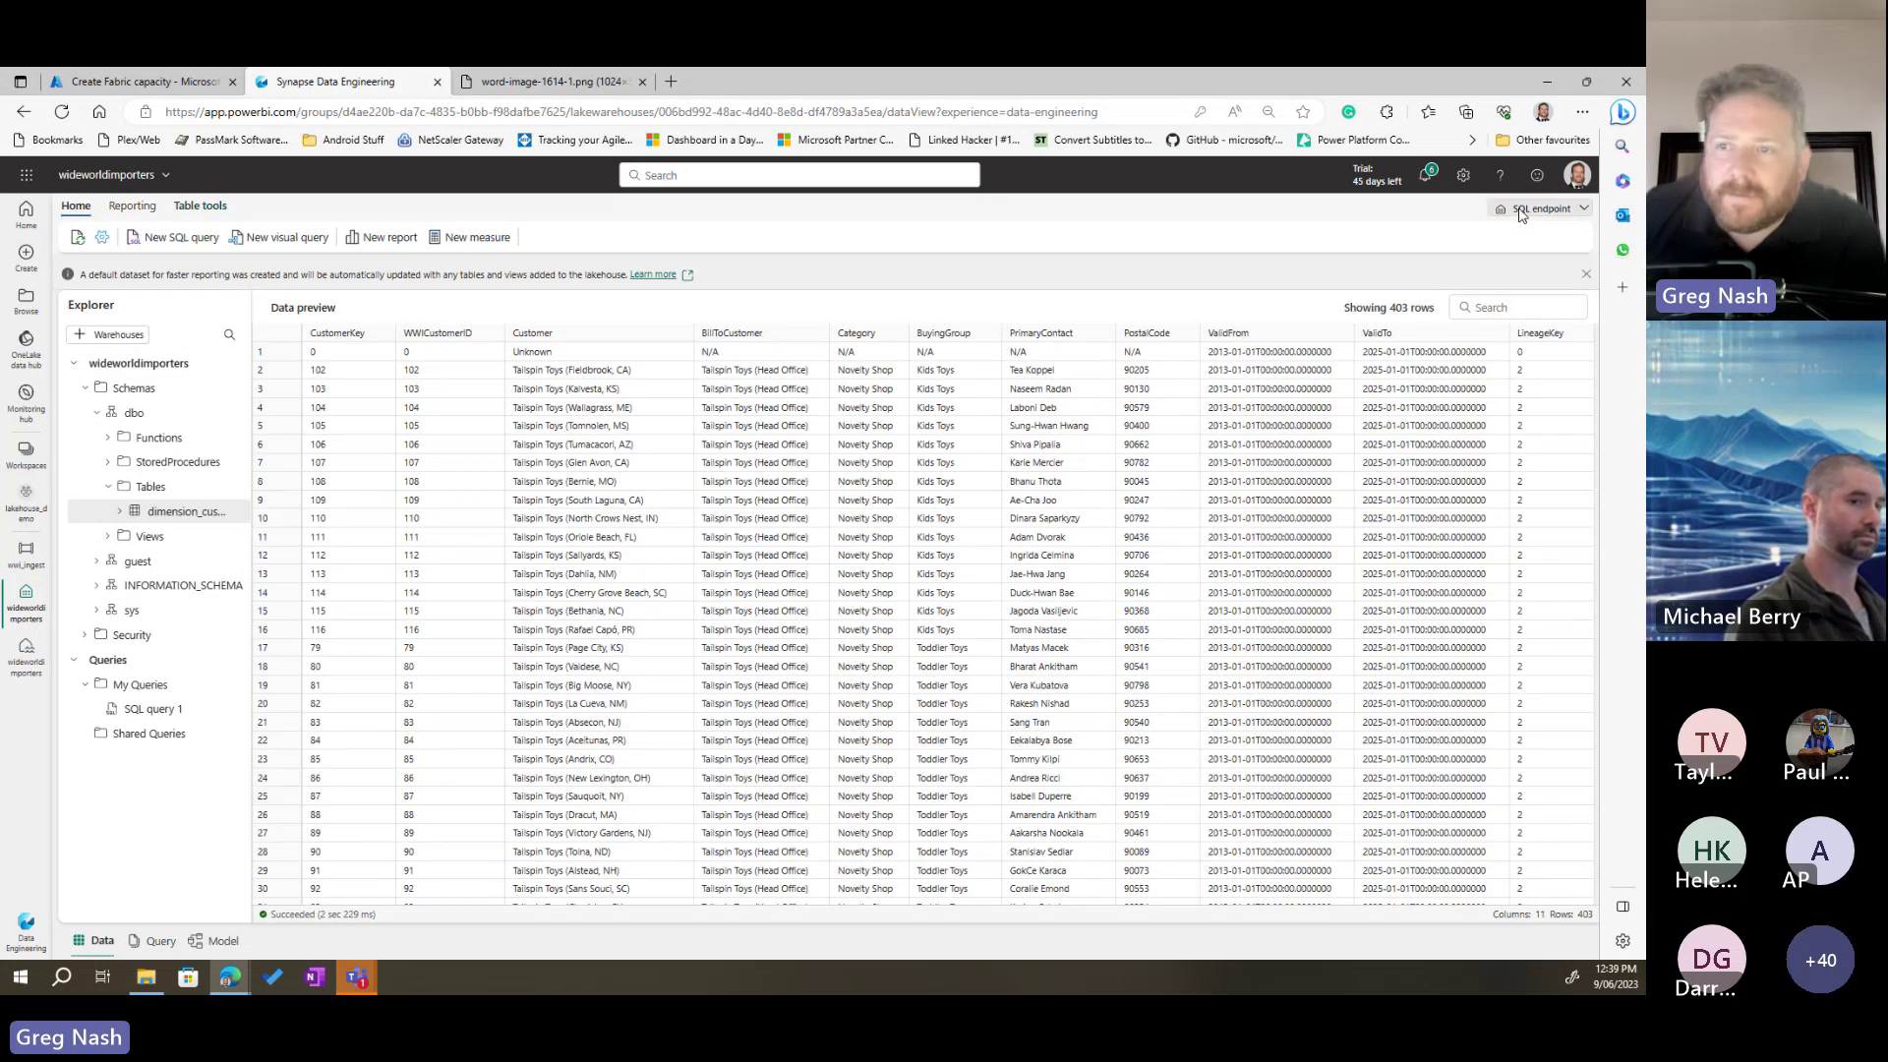
pyautogui.click(1541, 208)
pyautogui.click(1446, 238)
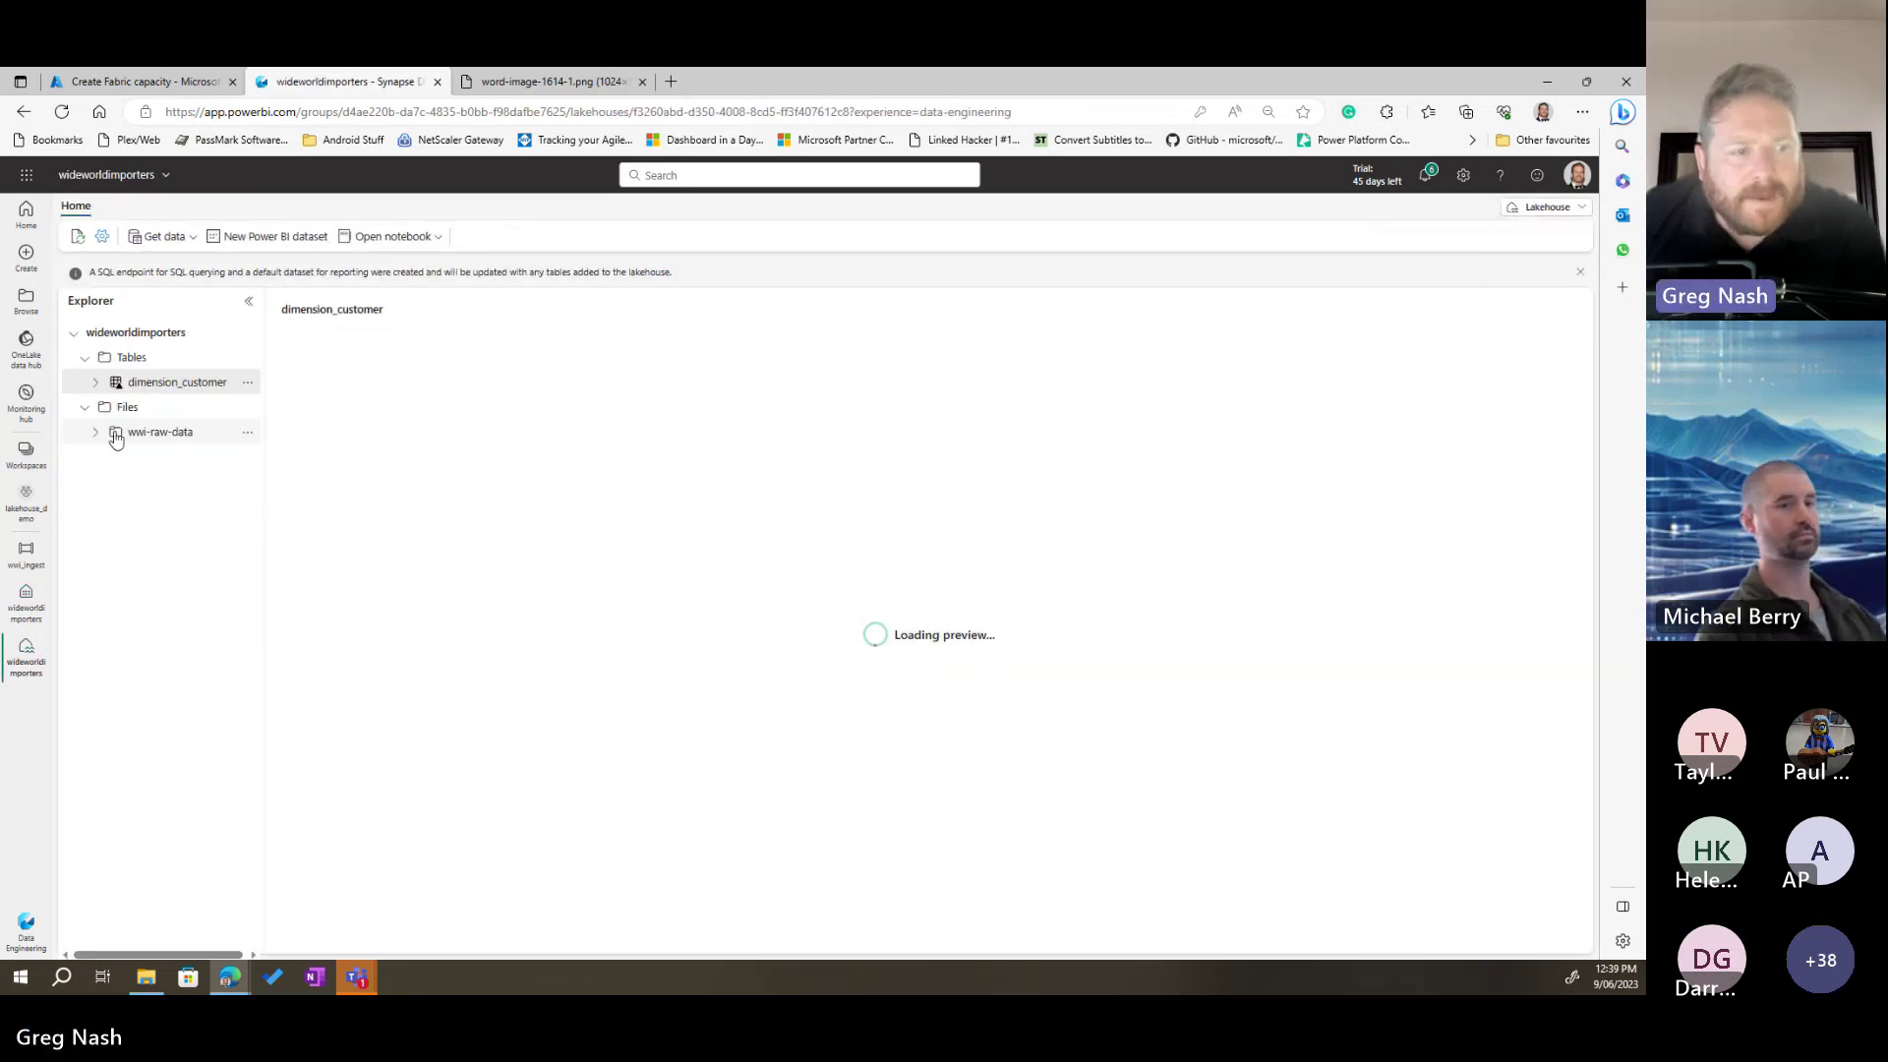
pyautogui.click(153, 446)
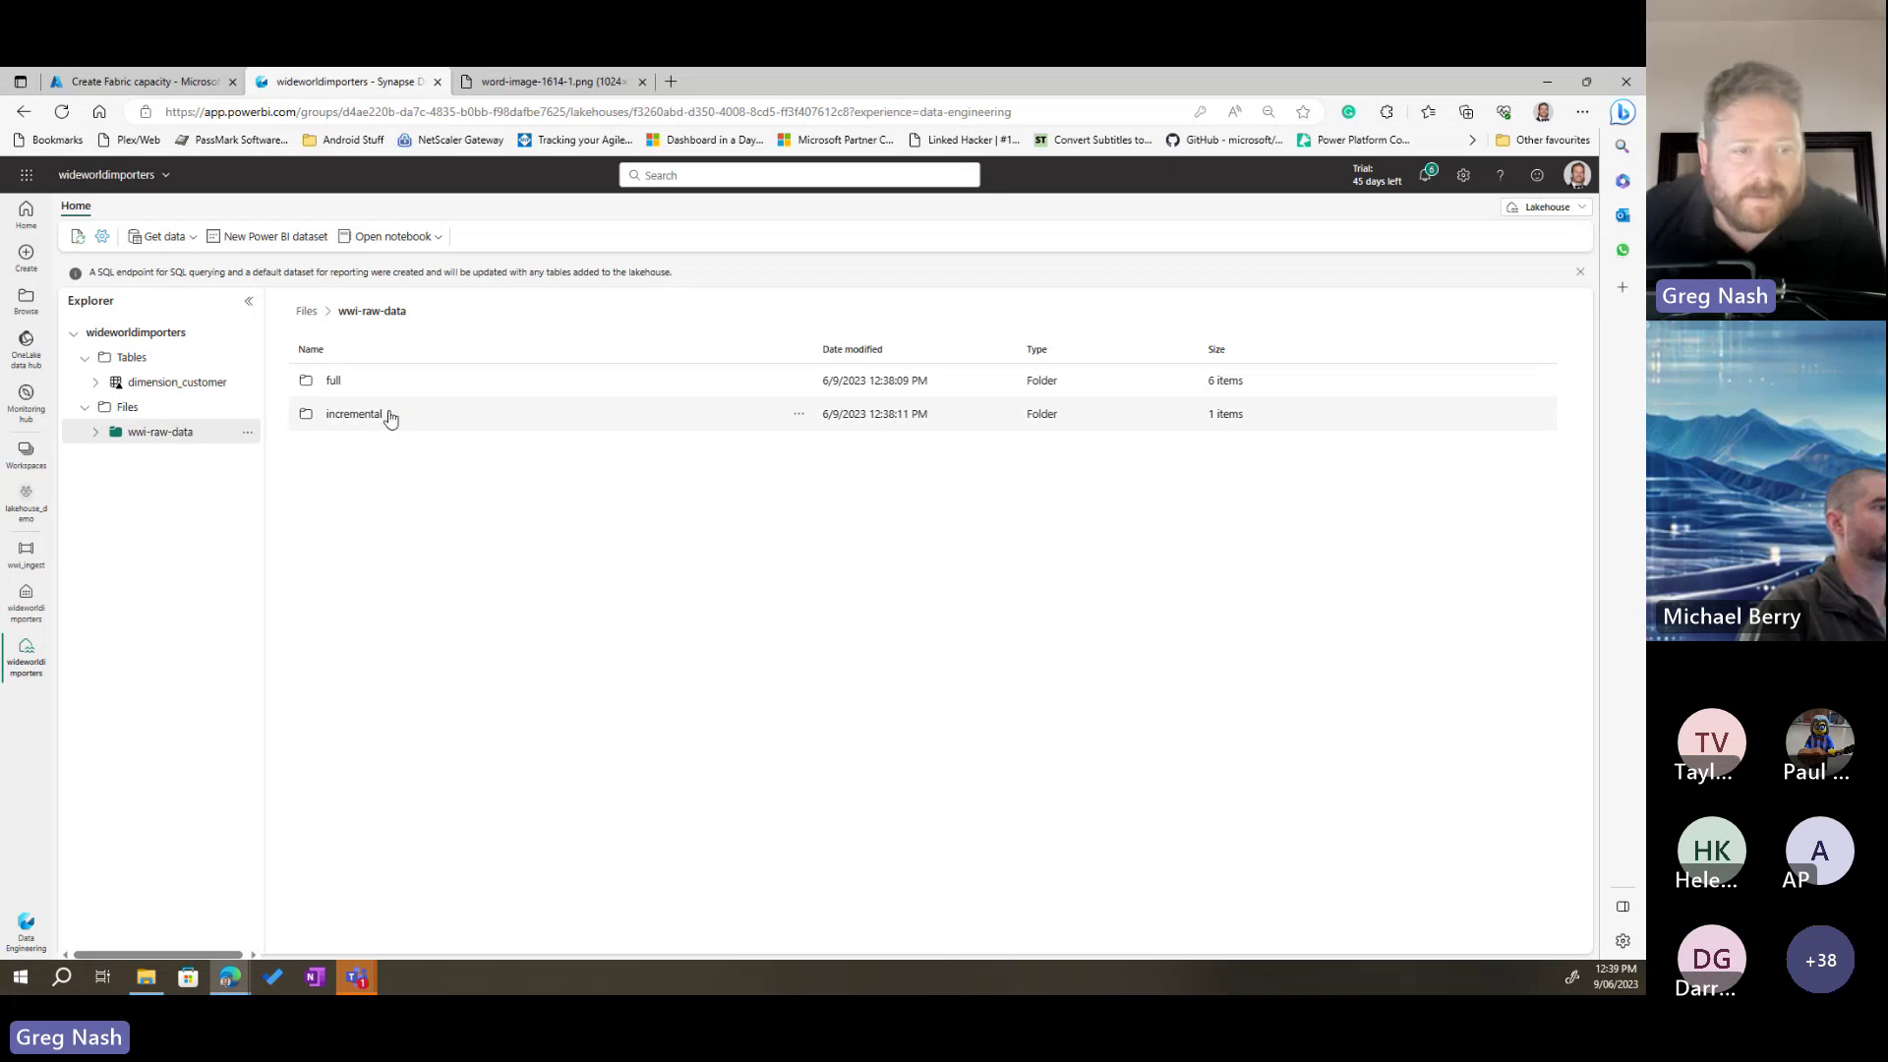
# Step: Examine the copied full and incremental folders under wwi-raw-data, including the parquet files in fact_sale_1y_incremental
pyautogui.click(97, 434)
pyautogui.click(146, 457)
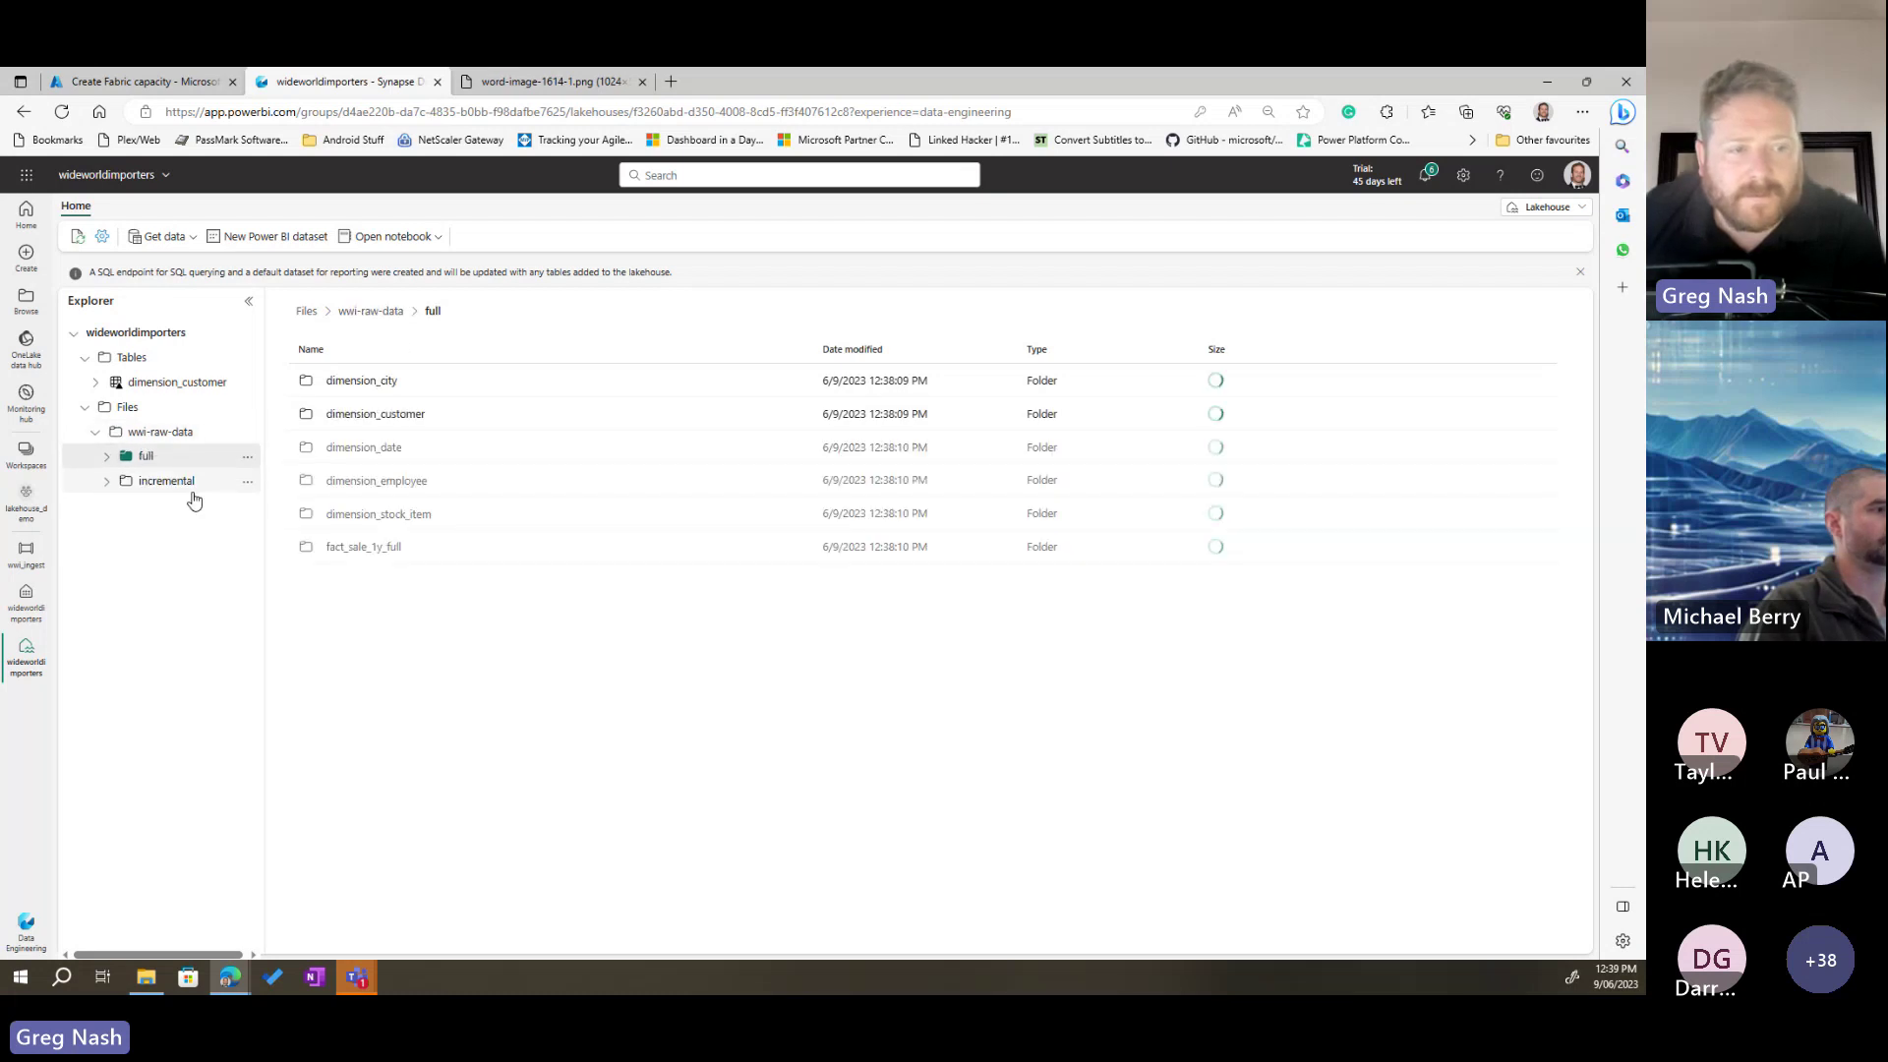
pyautogui.click(114, 481)
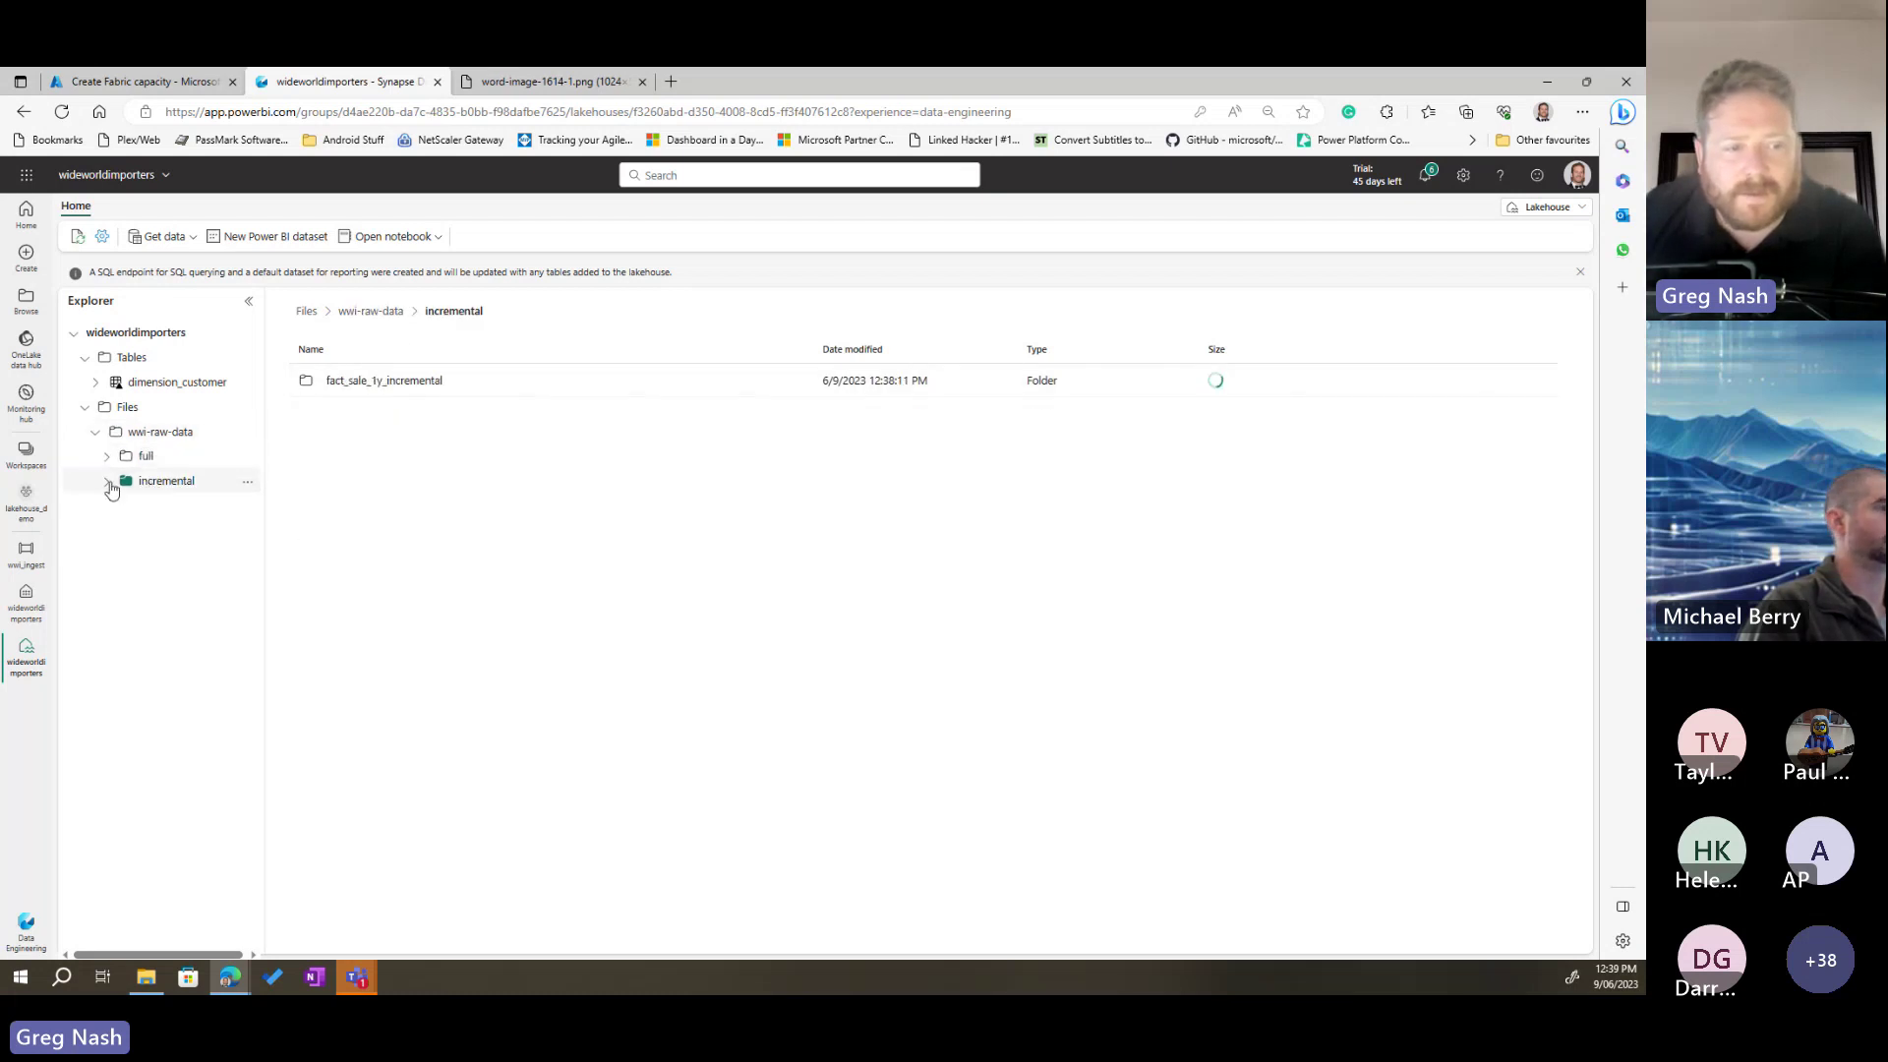
pyautogui.click(106, 481)
pyautogui.click(371, 383)
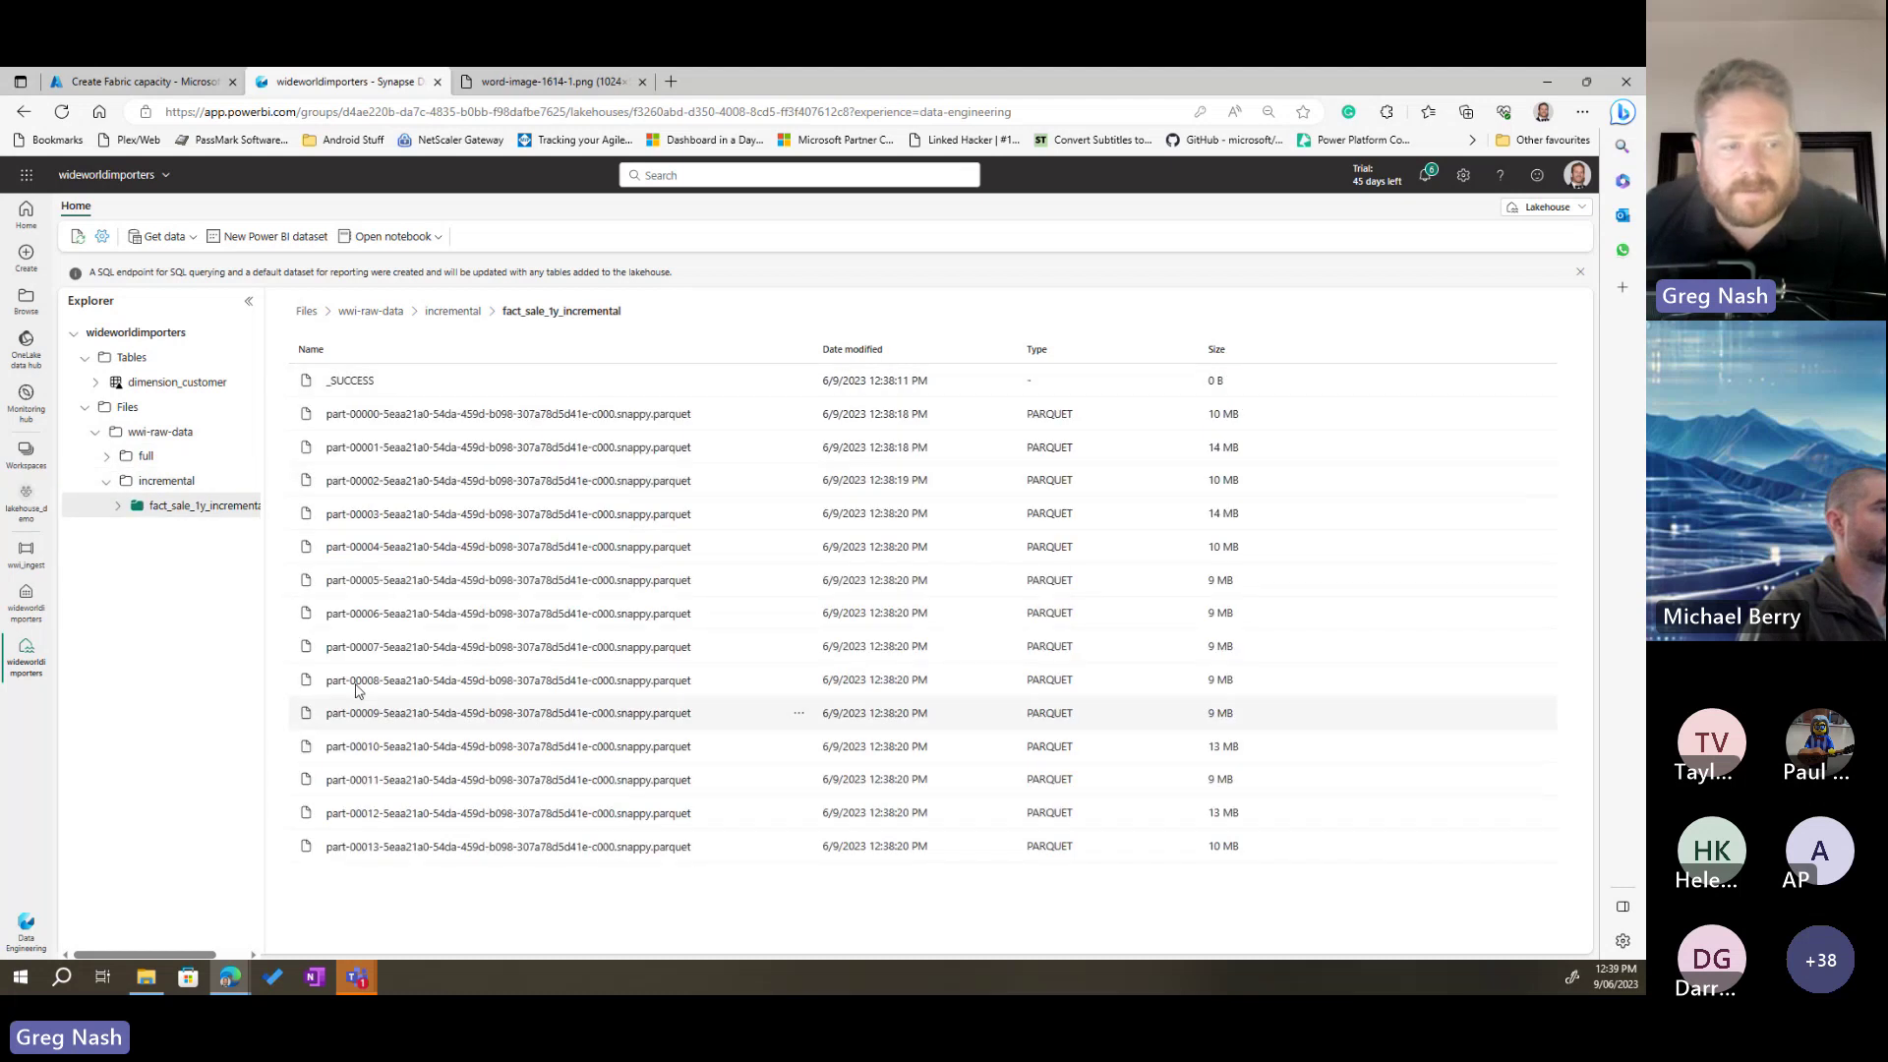
pyautogui.click(155, 481)
pyautogui.click(106, 481)
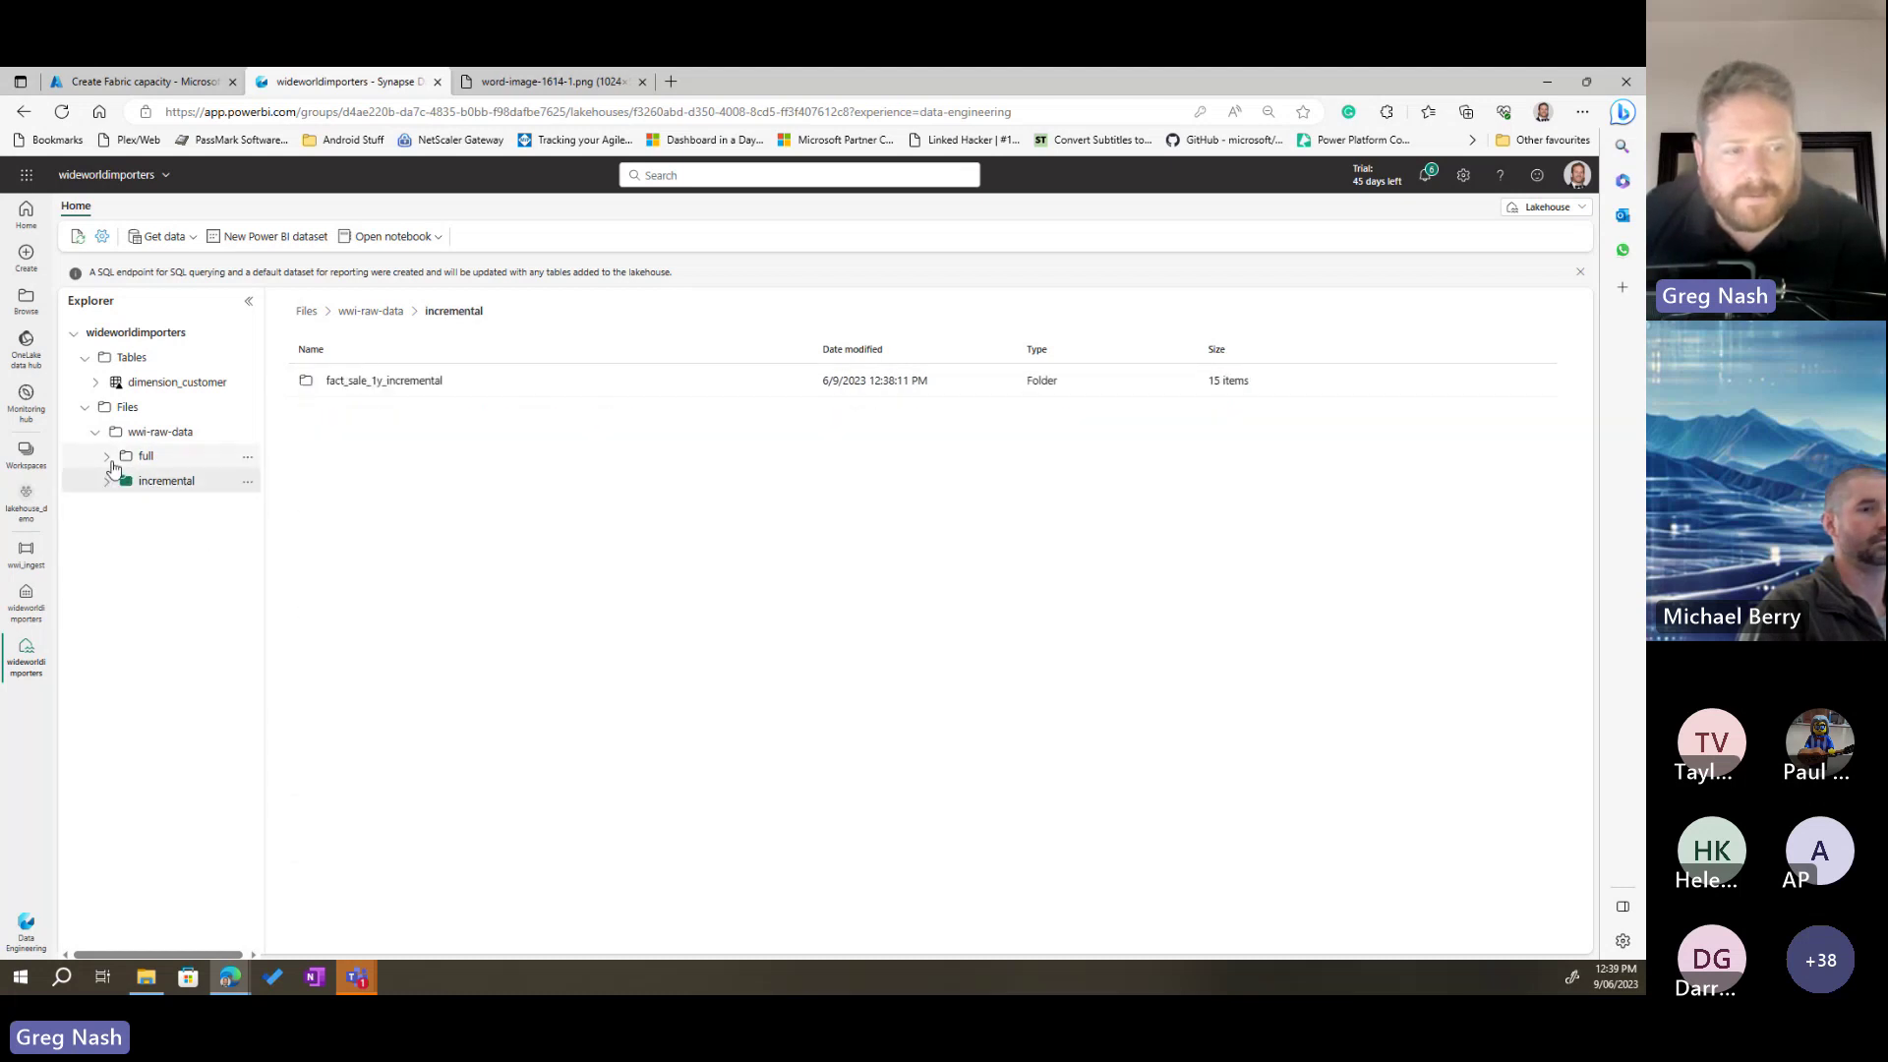
pyautogui.click(107, 456)
pyautogui.click(152, 458)
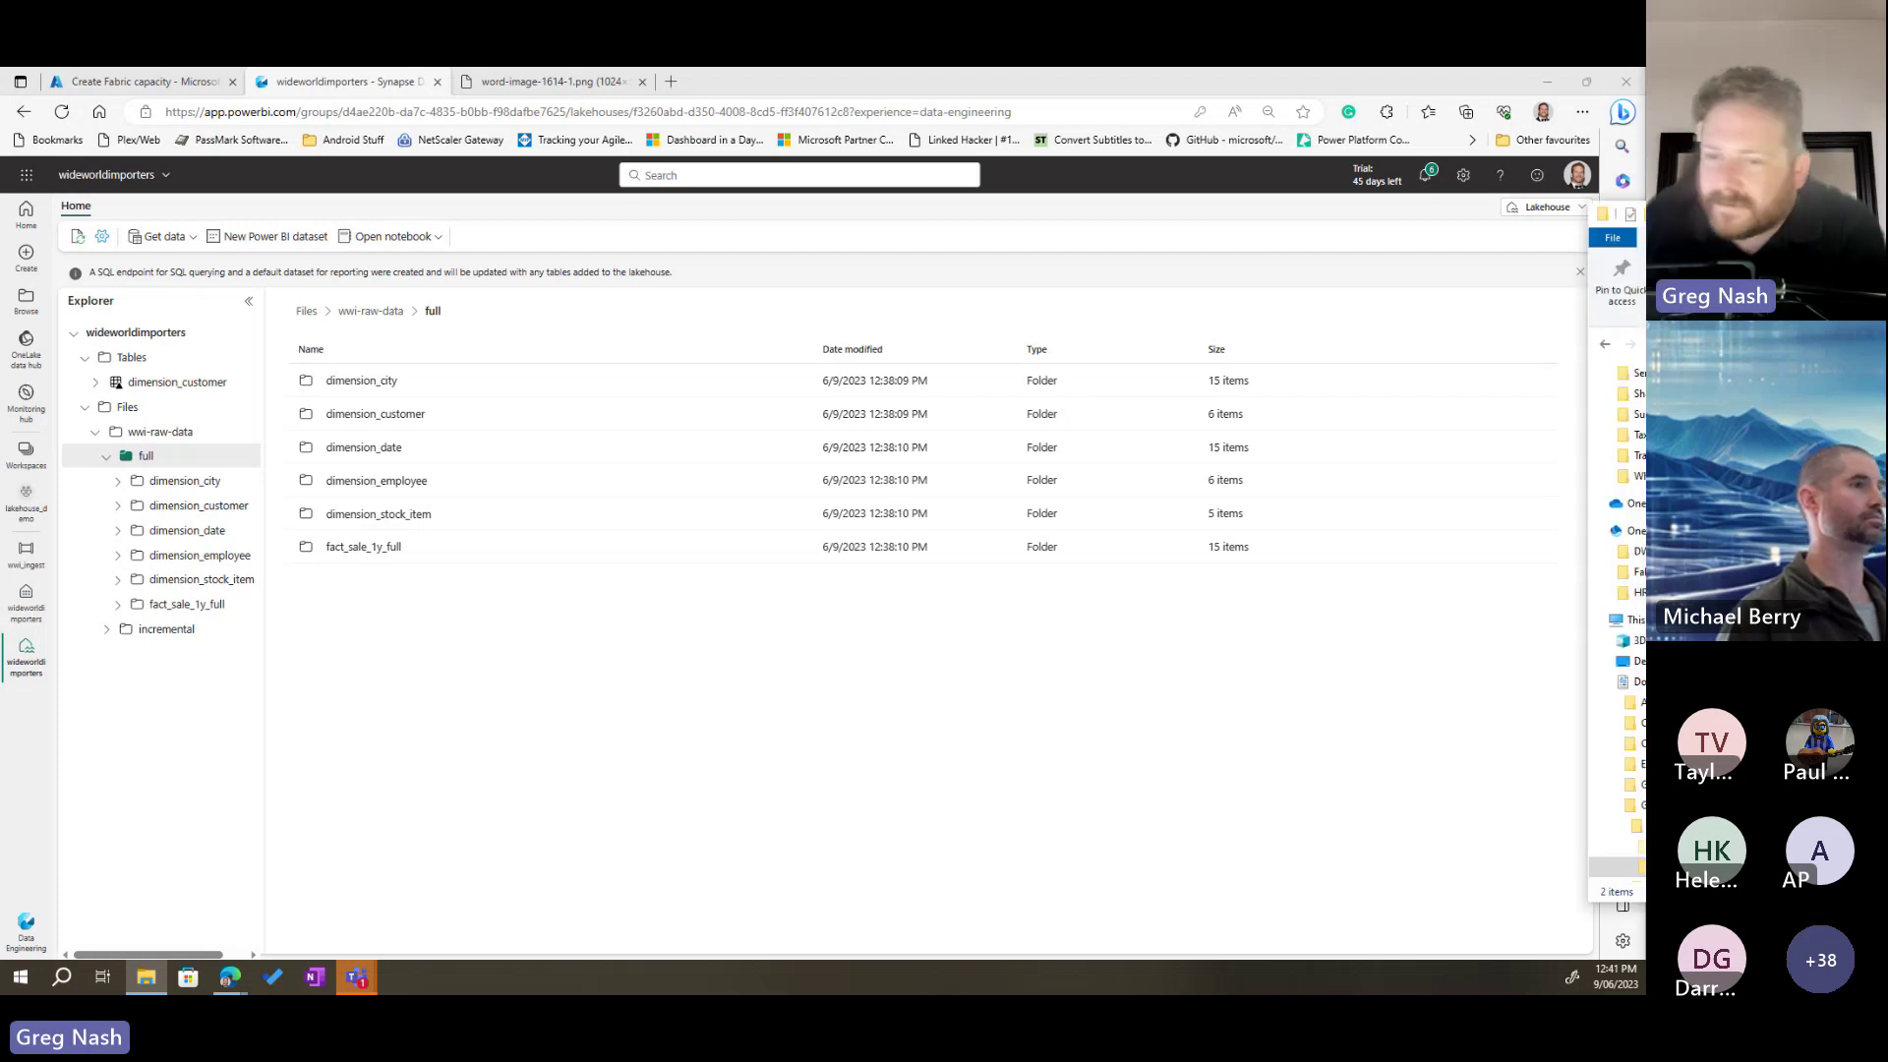
# Step: Switch to File Explorer to look at the two tutorial notebooks in Lakehouse Tutorial Source Code, and return to the browser
pyautogui.hotkey('alt', 'Tab')
pyautogui.click(699, 423)
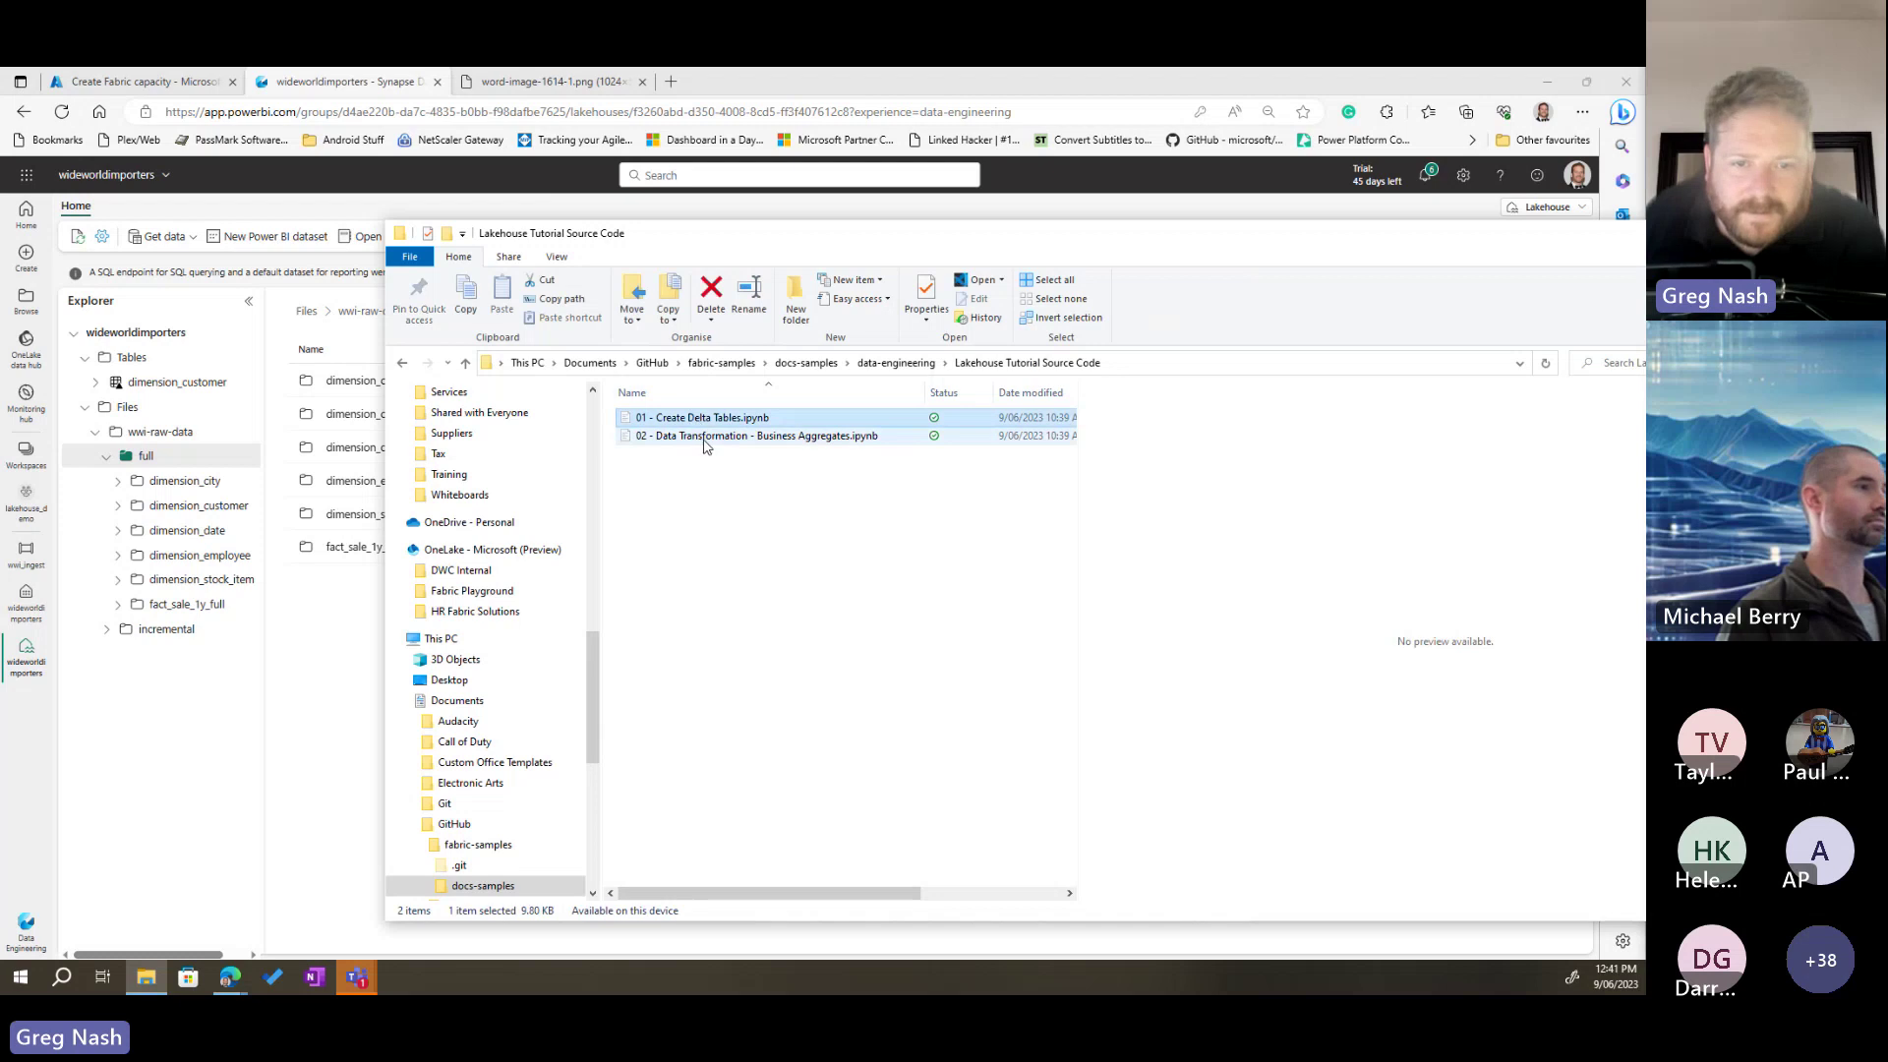
pyautogui.click(704, 444)
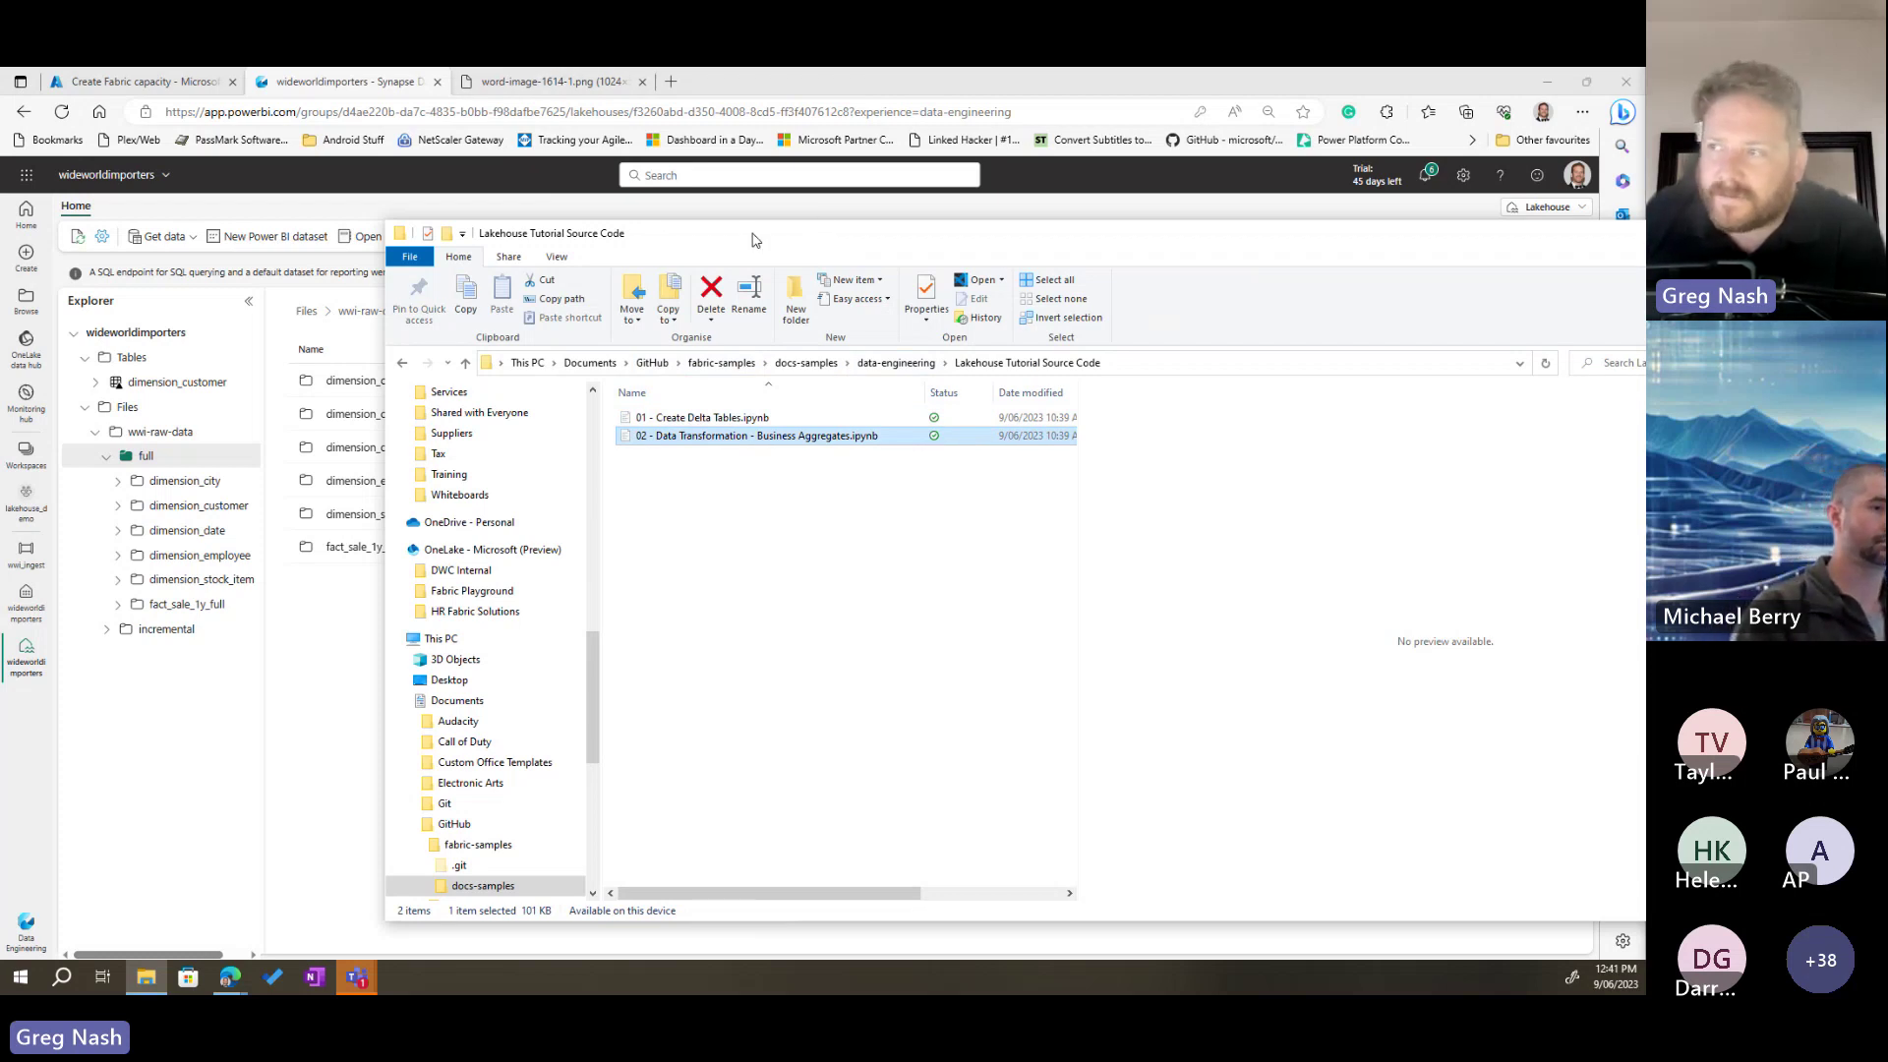
pyautogui.hotkey('alt', 'Tab')
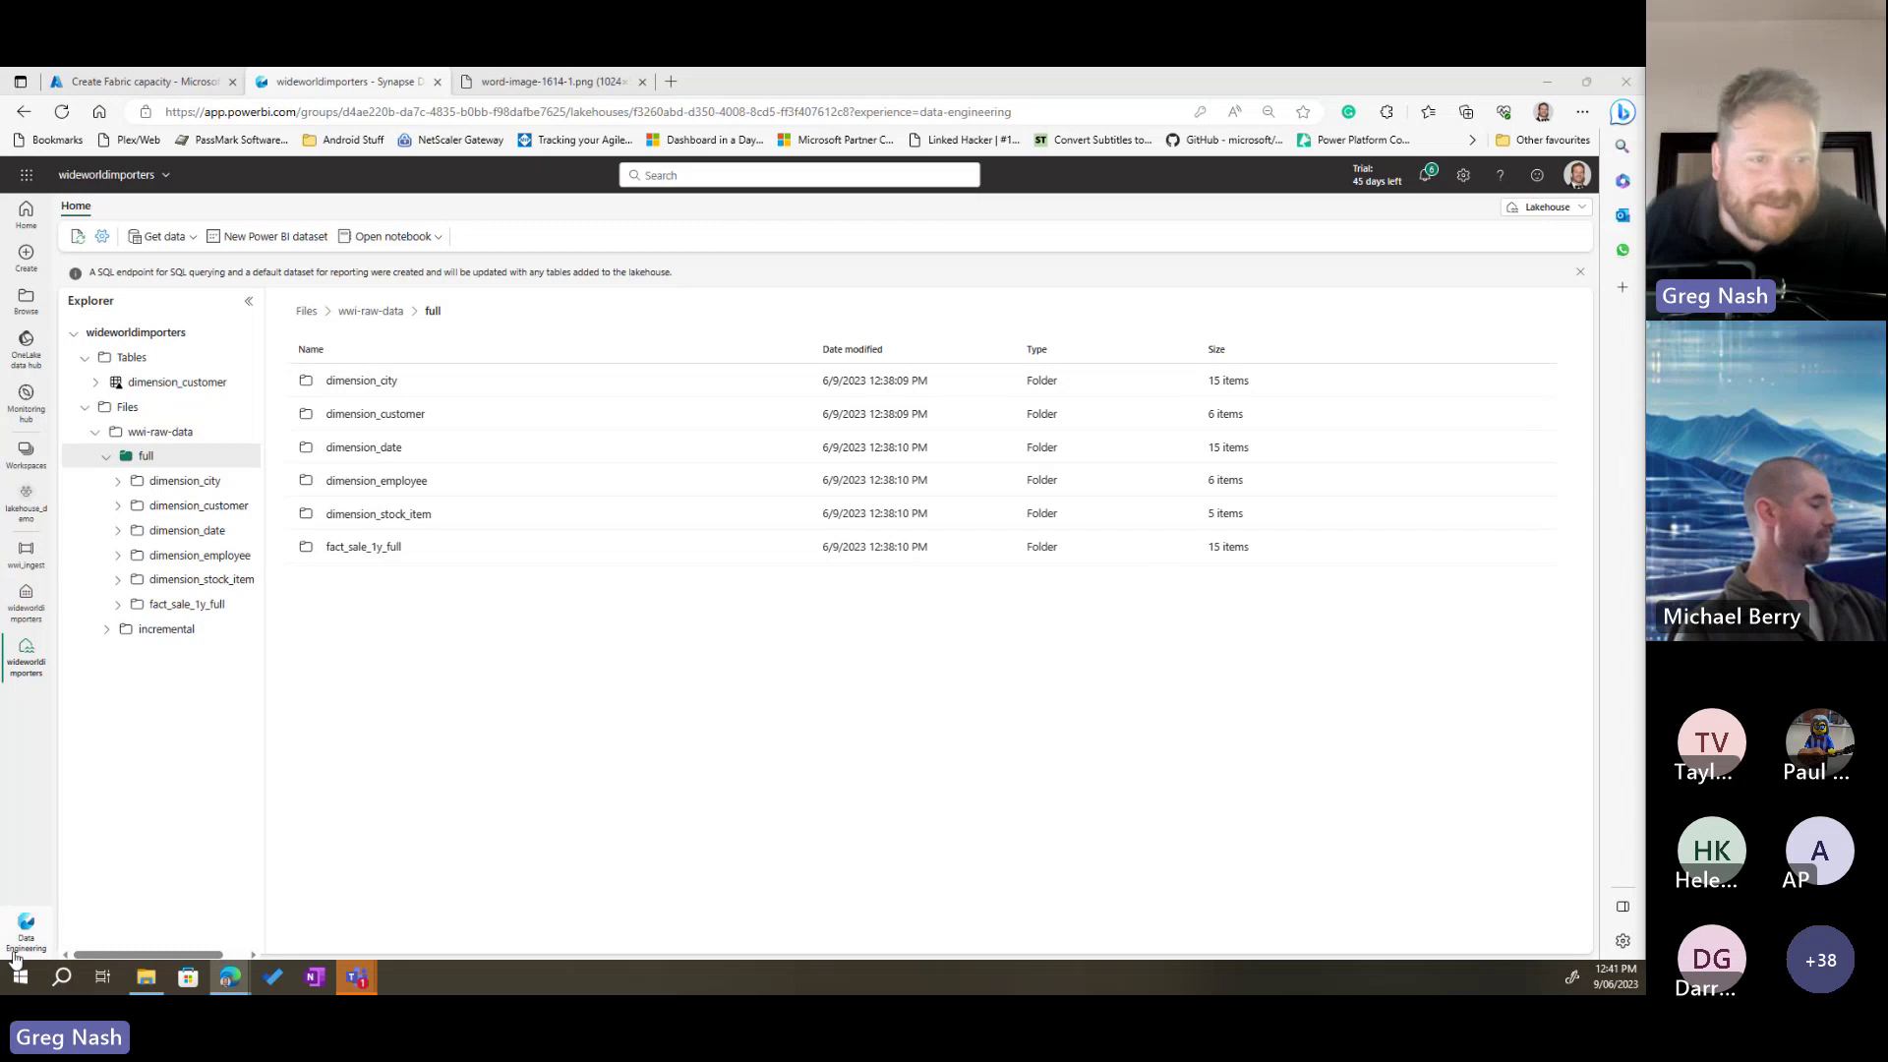
# Step: Go to the Data Engineering home page and start a notebook import by uploading from the local computer
pyautogui.click(441, 240)
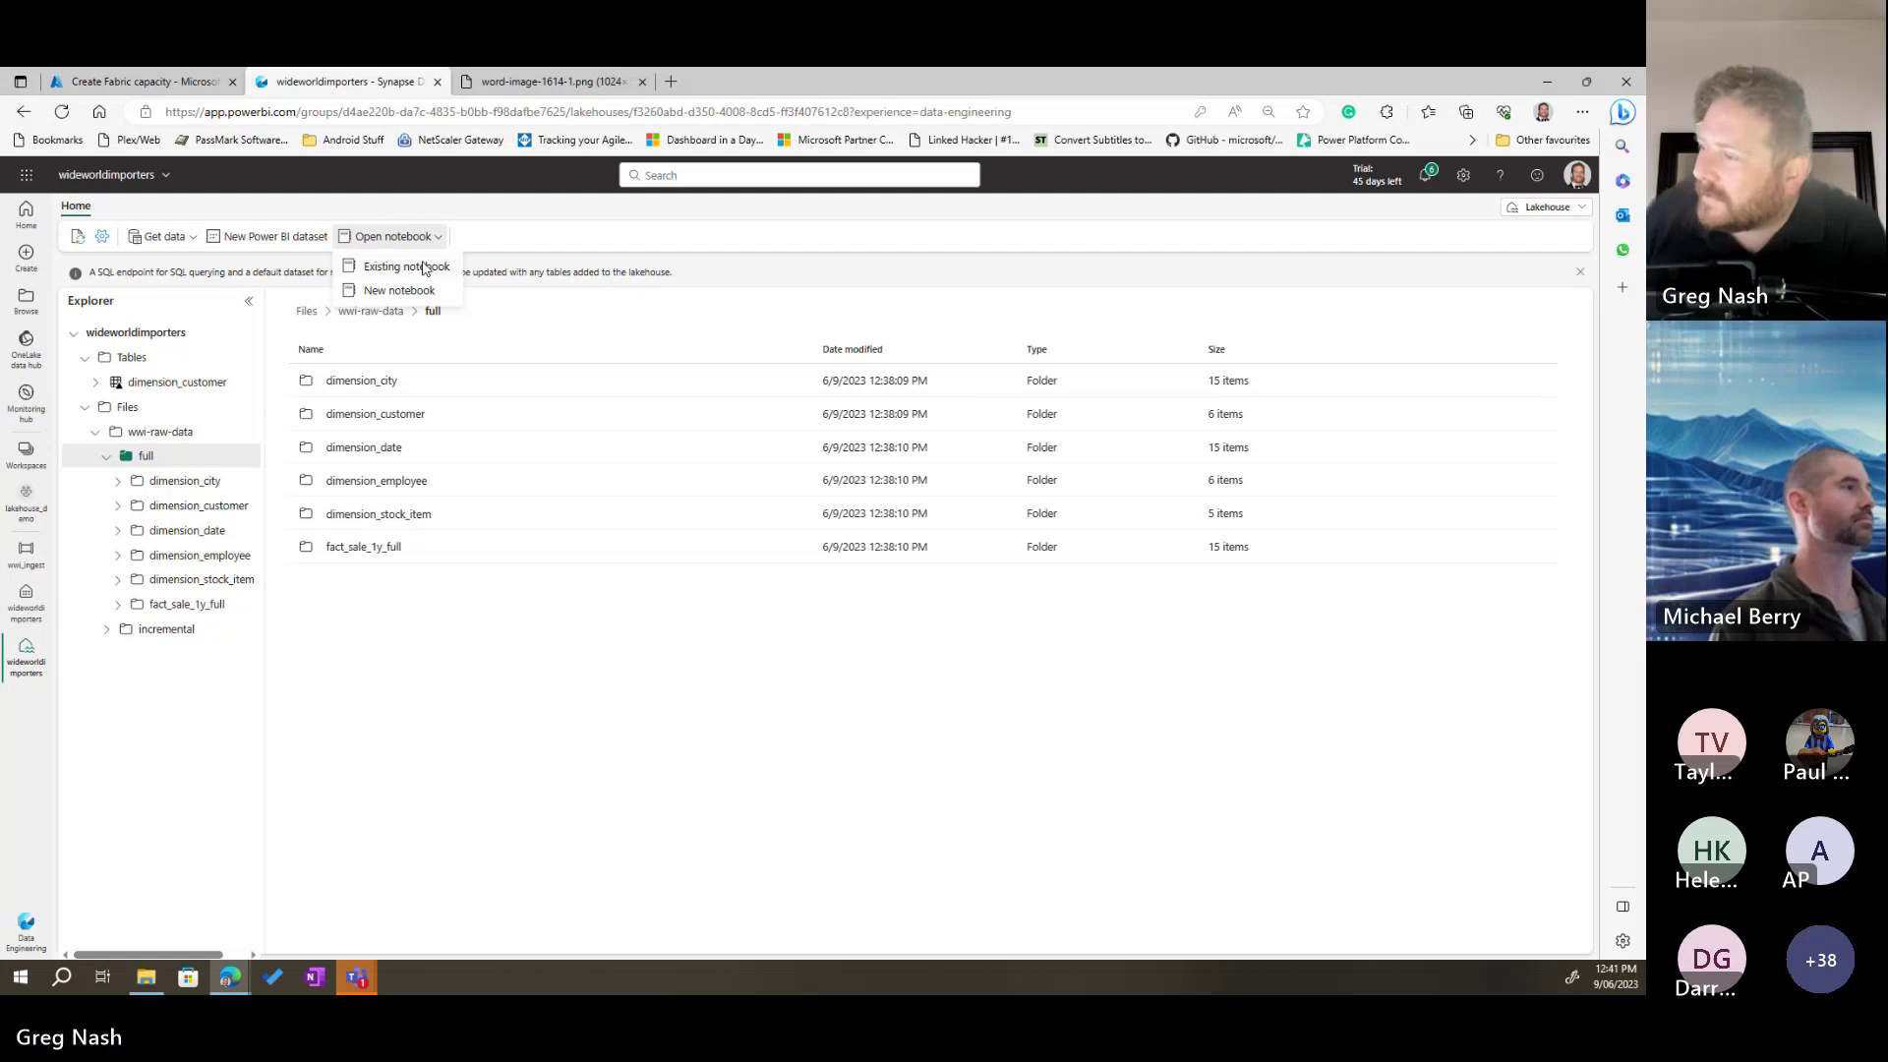
pyautogui.click(26, 929)
pyautogui.click(109, 865)
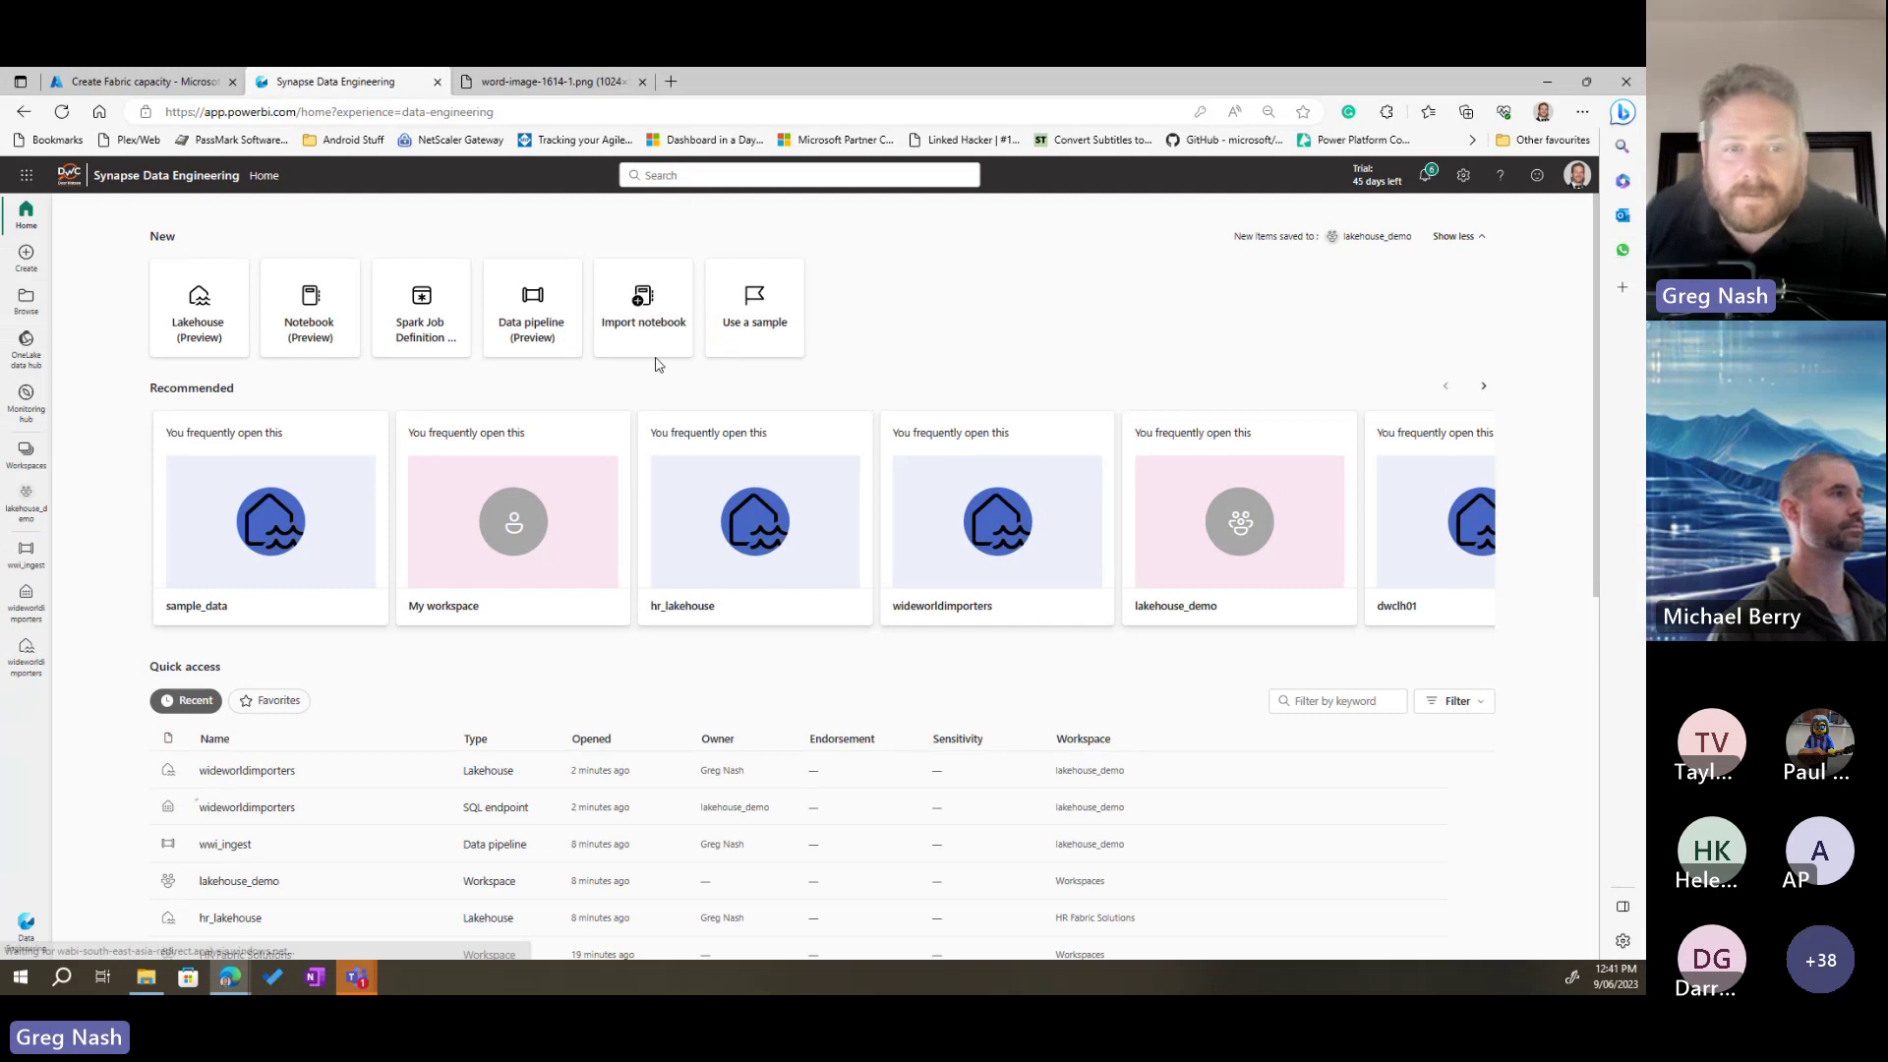
pyautogui.click(640, 331)
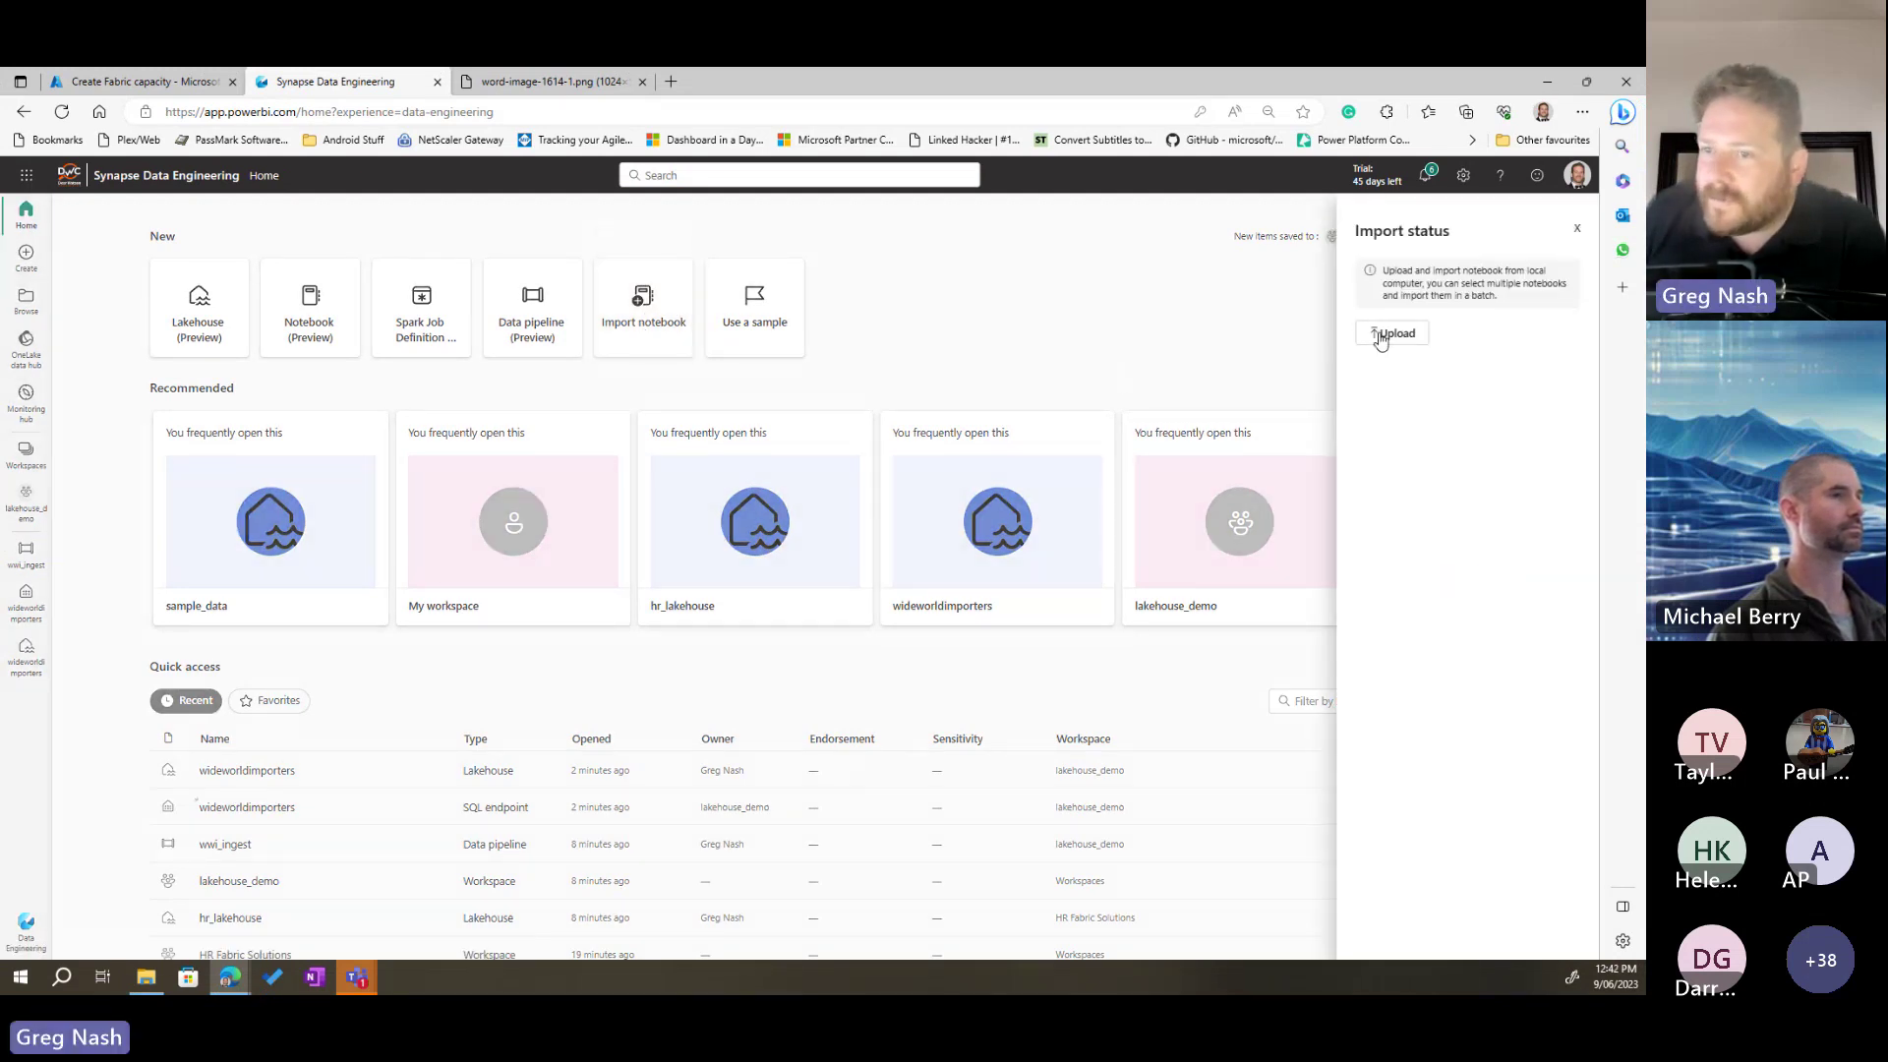
pyautogui.click(1379, 338)
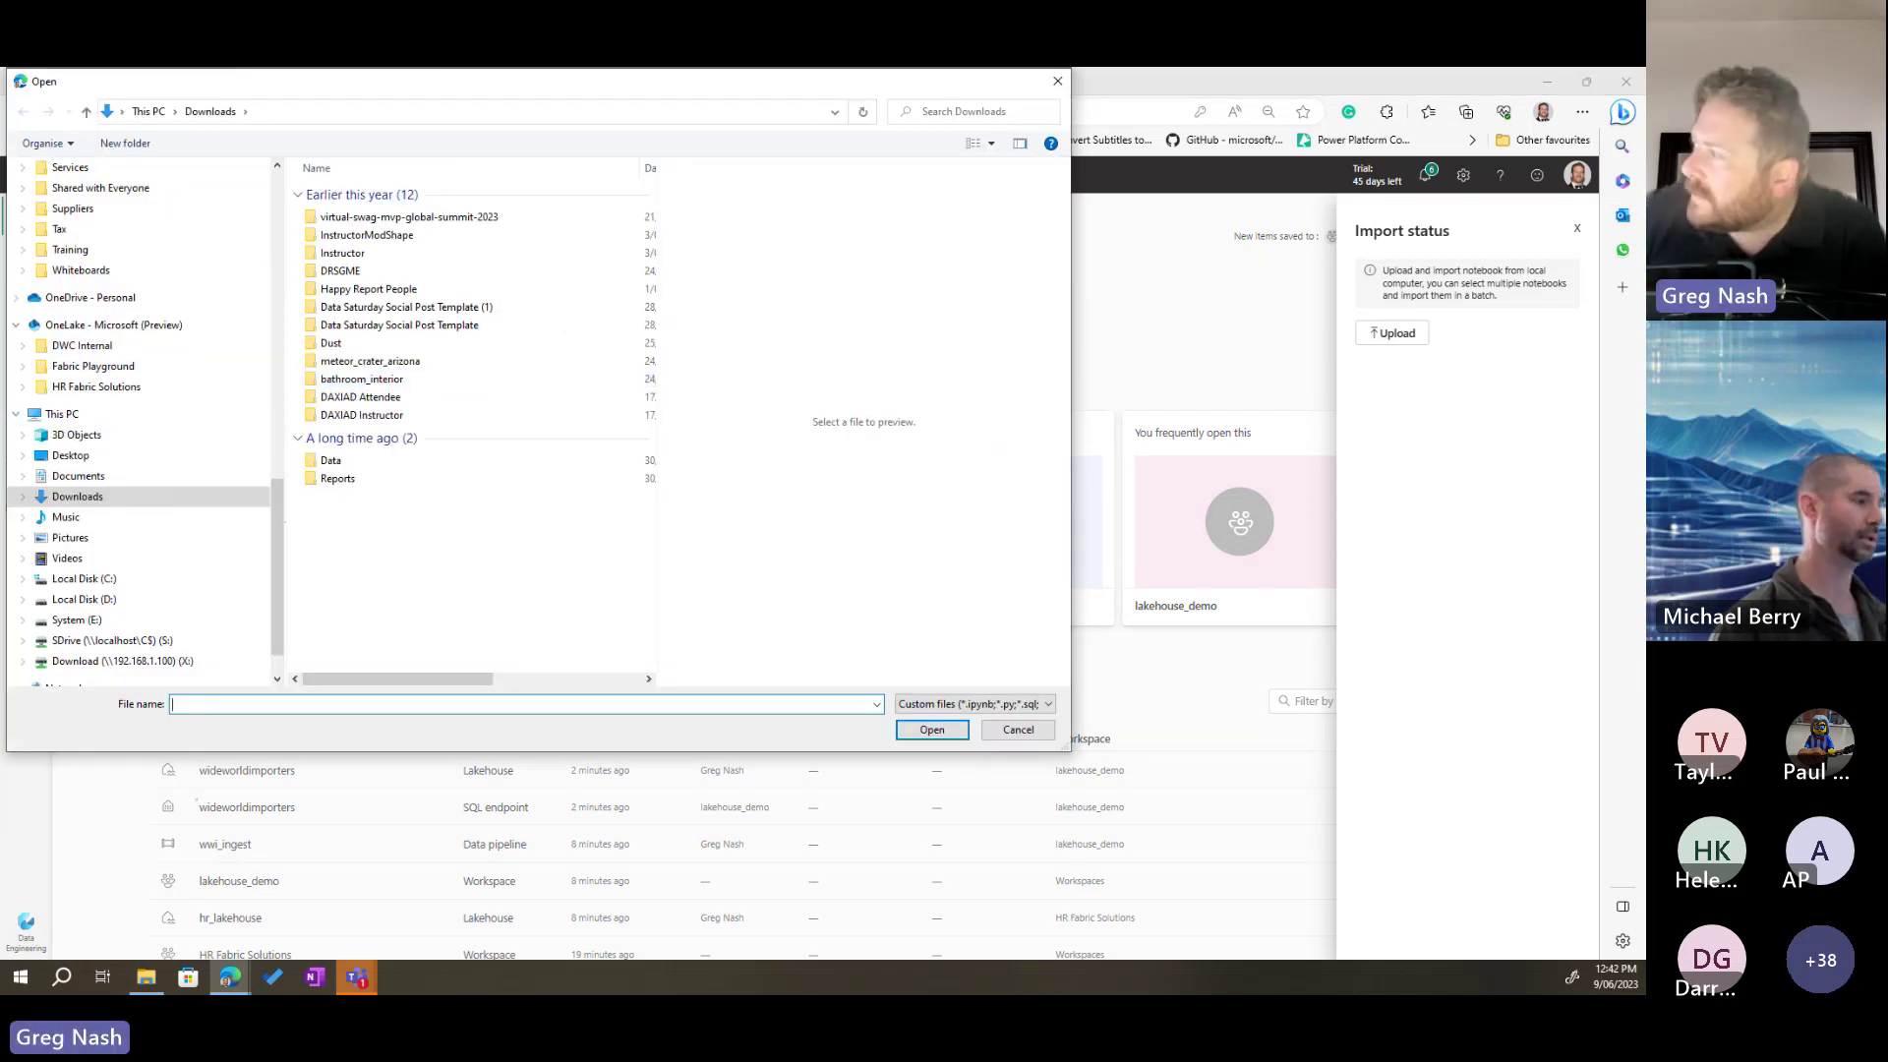
# Step: Upload the 01 - Create Delta Tables and 02 - Data Transformation - Business Aggregates notebooks from GitHub\fabric-samples\docs-samples\data-engineering\Lakehouse Tutorial Source Code
pyautogui.press('super+e')
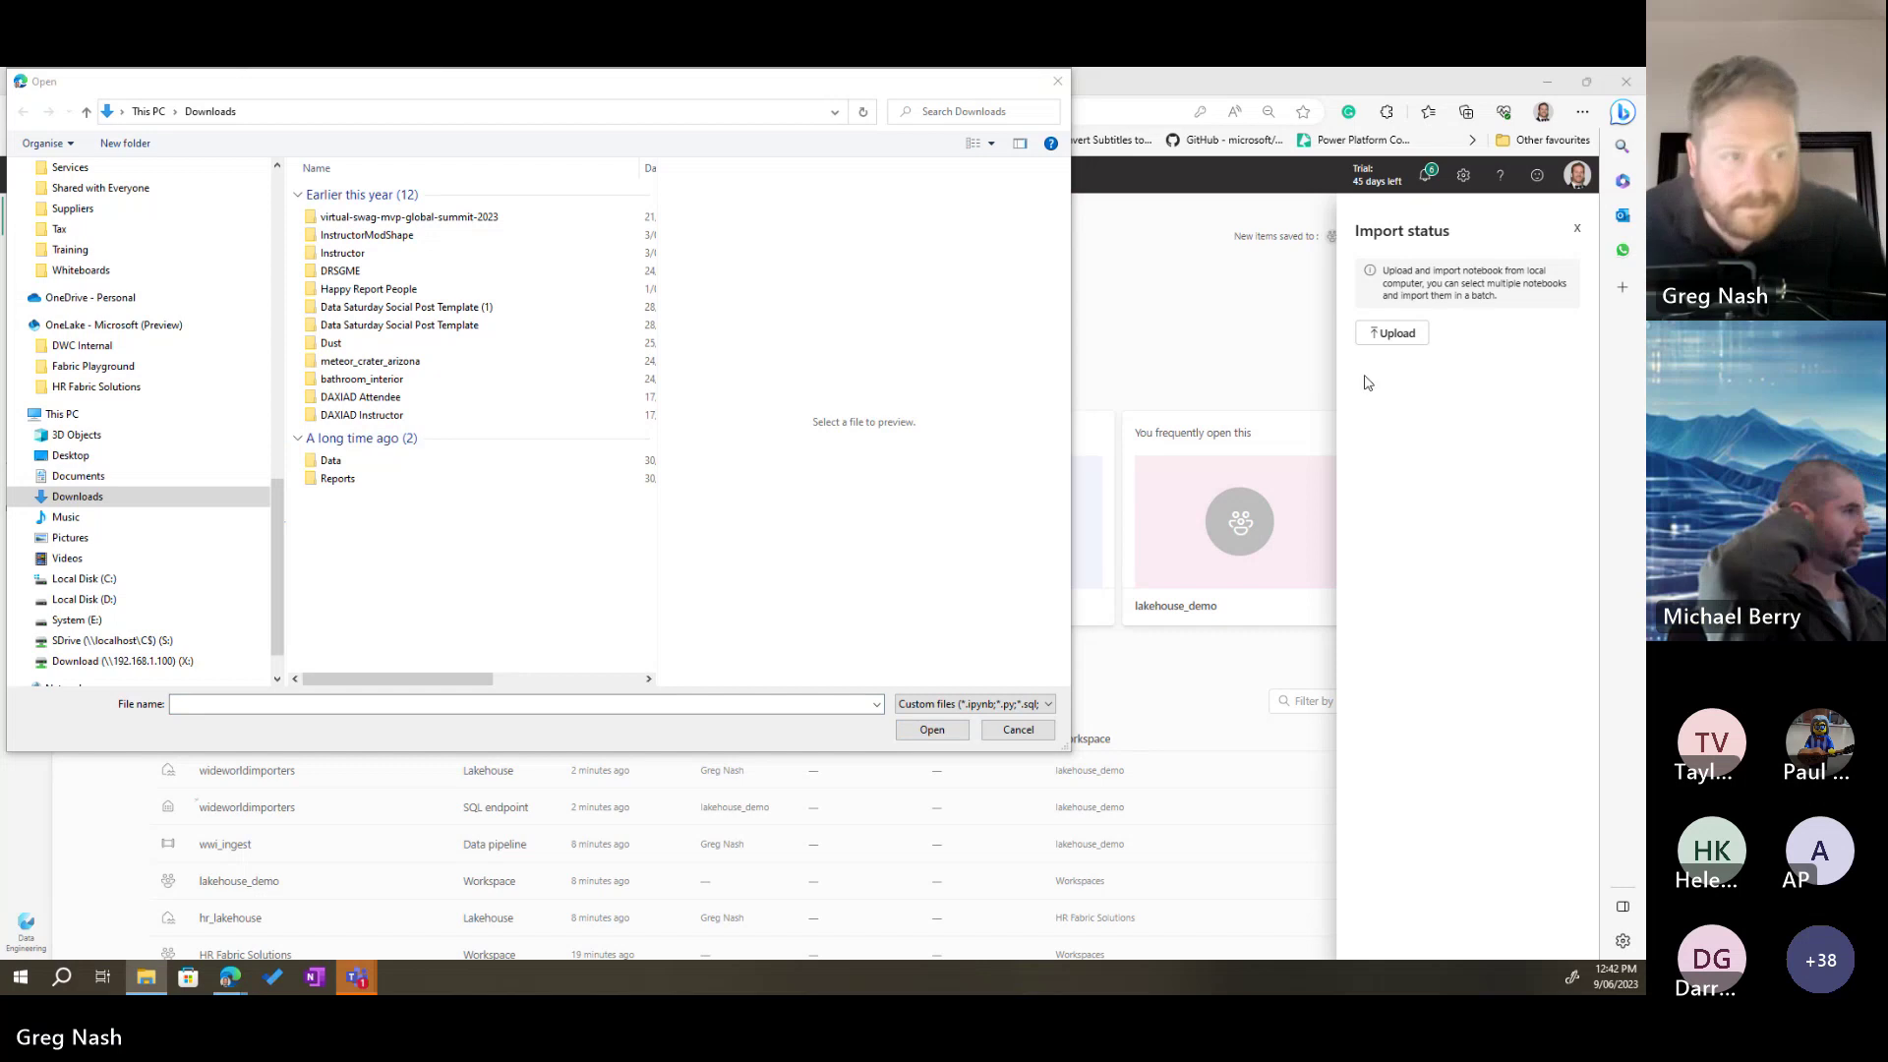
pyautogui.click(364, 111)
pyautogui.write('C:\\Users\\admin\\OneDrive\\Documents\\GitHub\\fabric-samples\\docs-samples\\data-engineering\\Lakehouse Tutorial Source Code')
pyautogui.press('Return')
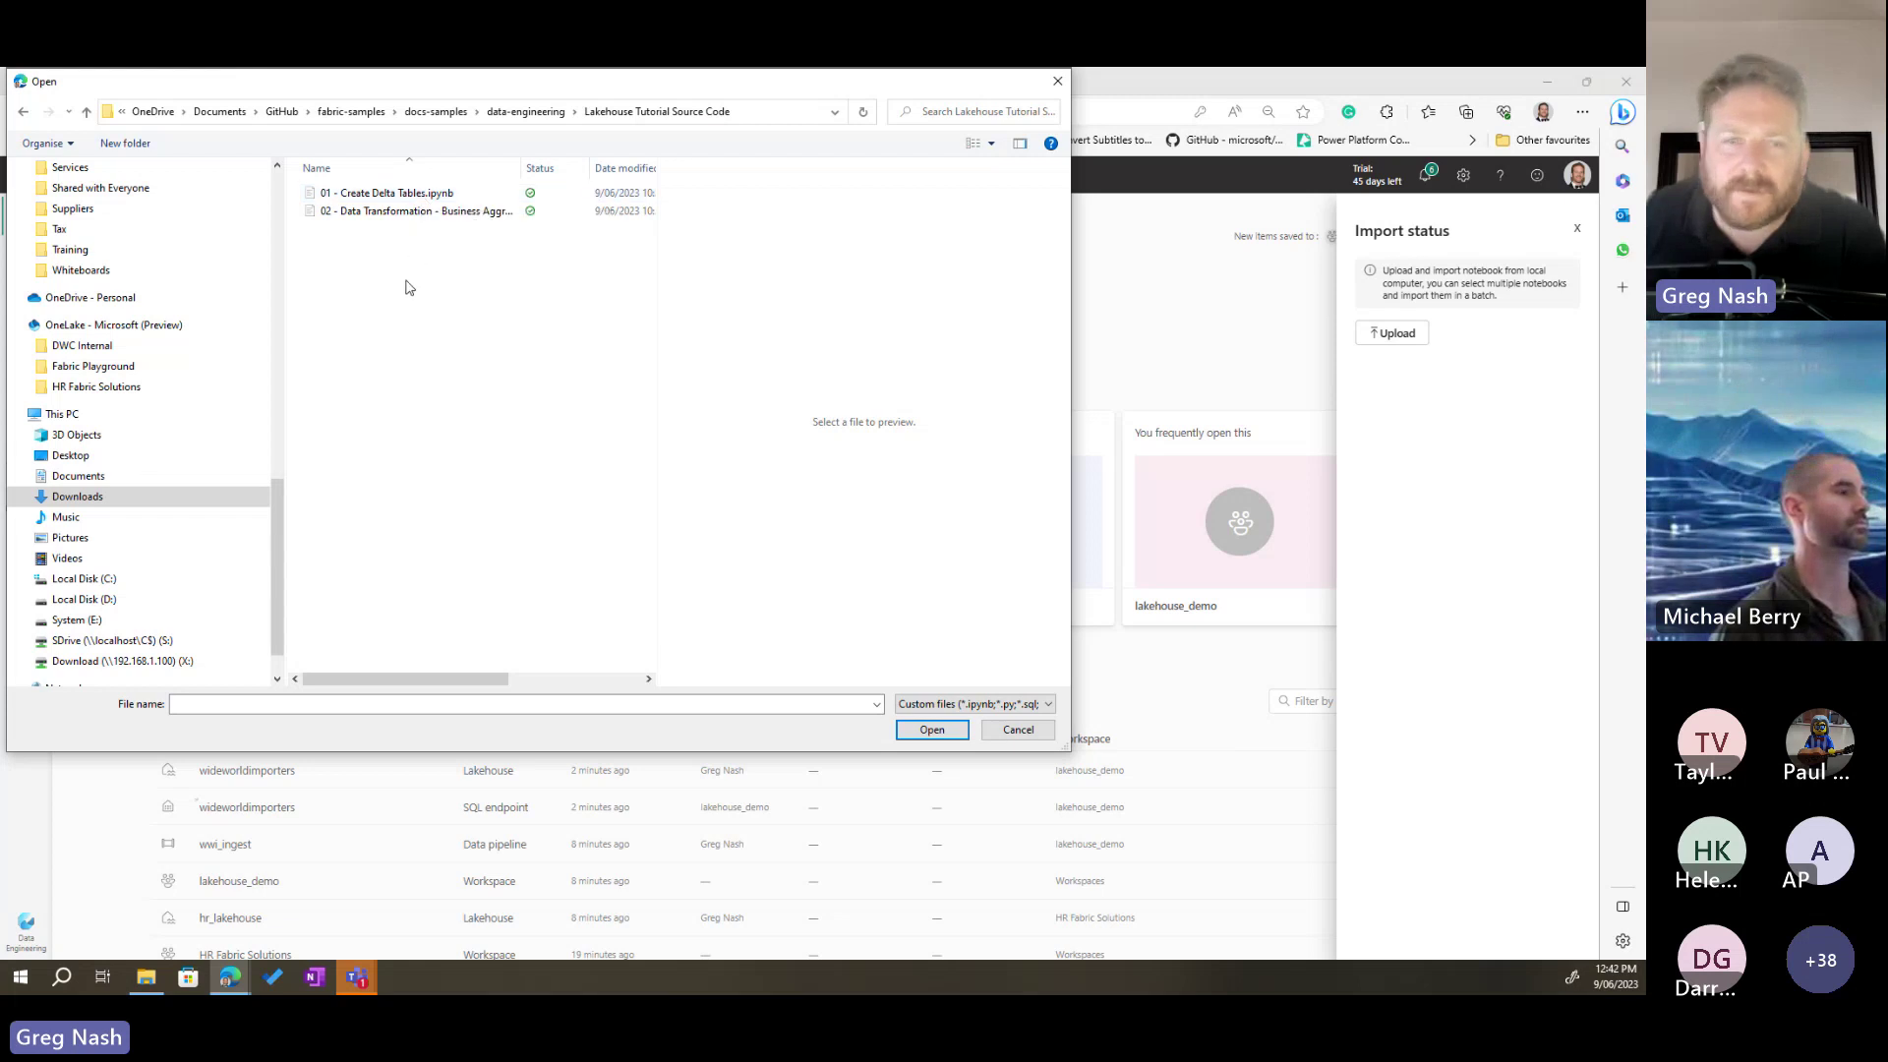
pyautogui.moveTo(408, 286); pyautogui.dragTo(386, 187)
pyautogui.click(931, 731)
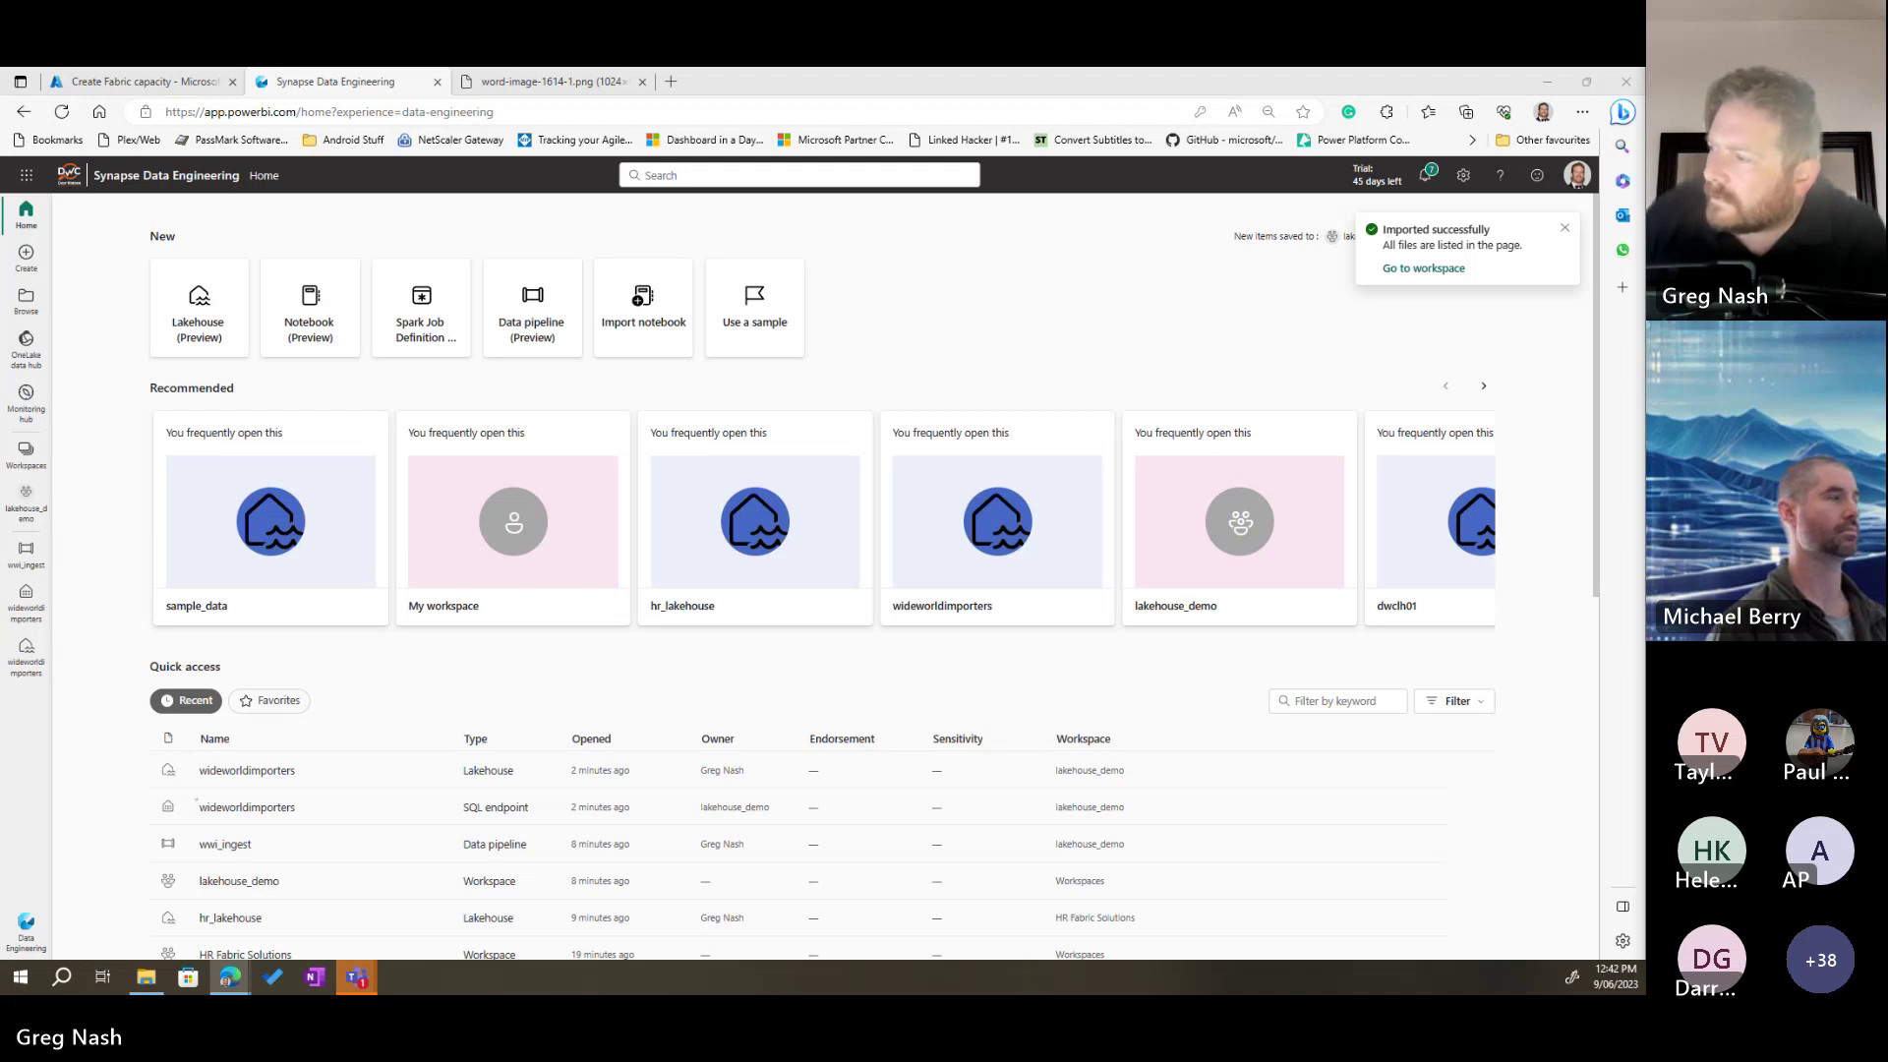
# Step: Go to the lakehouse_demo workspace and open the existing notebook 01 - Create Delta Tables from the wideworldimporters lakehouse
pyautogui.click(1409, 271)
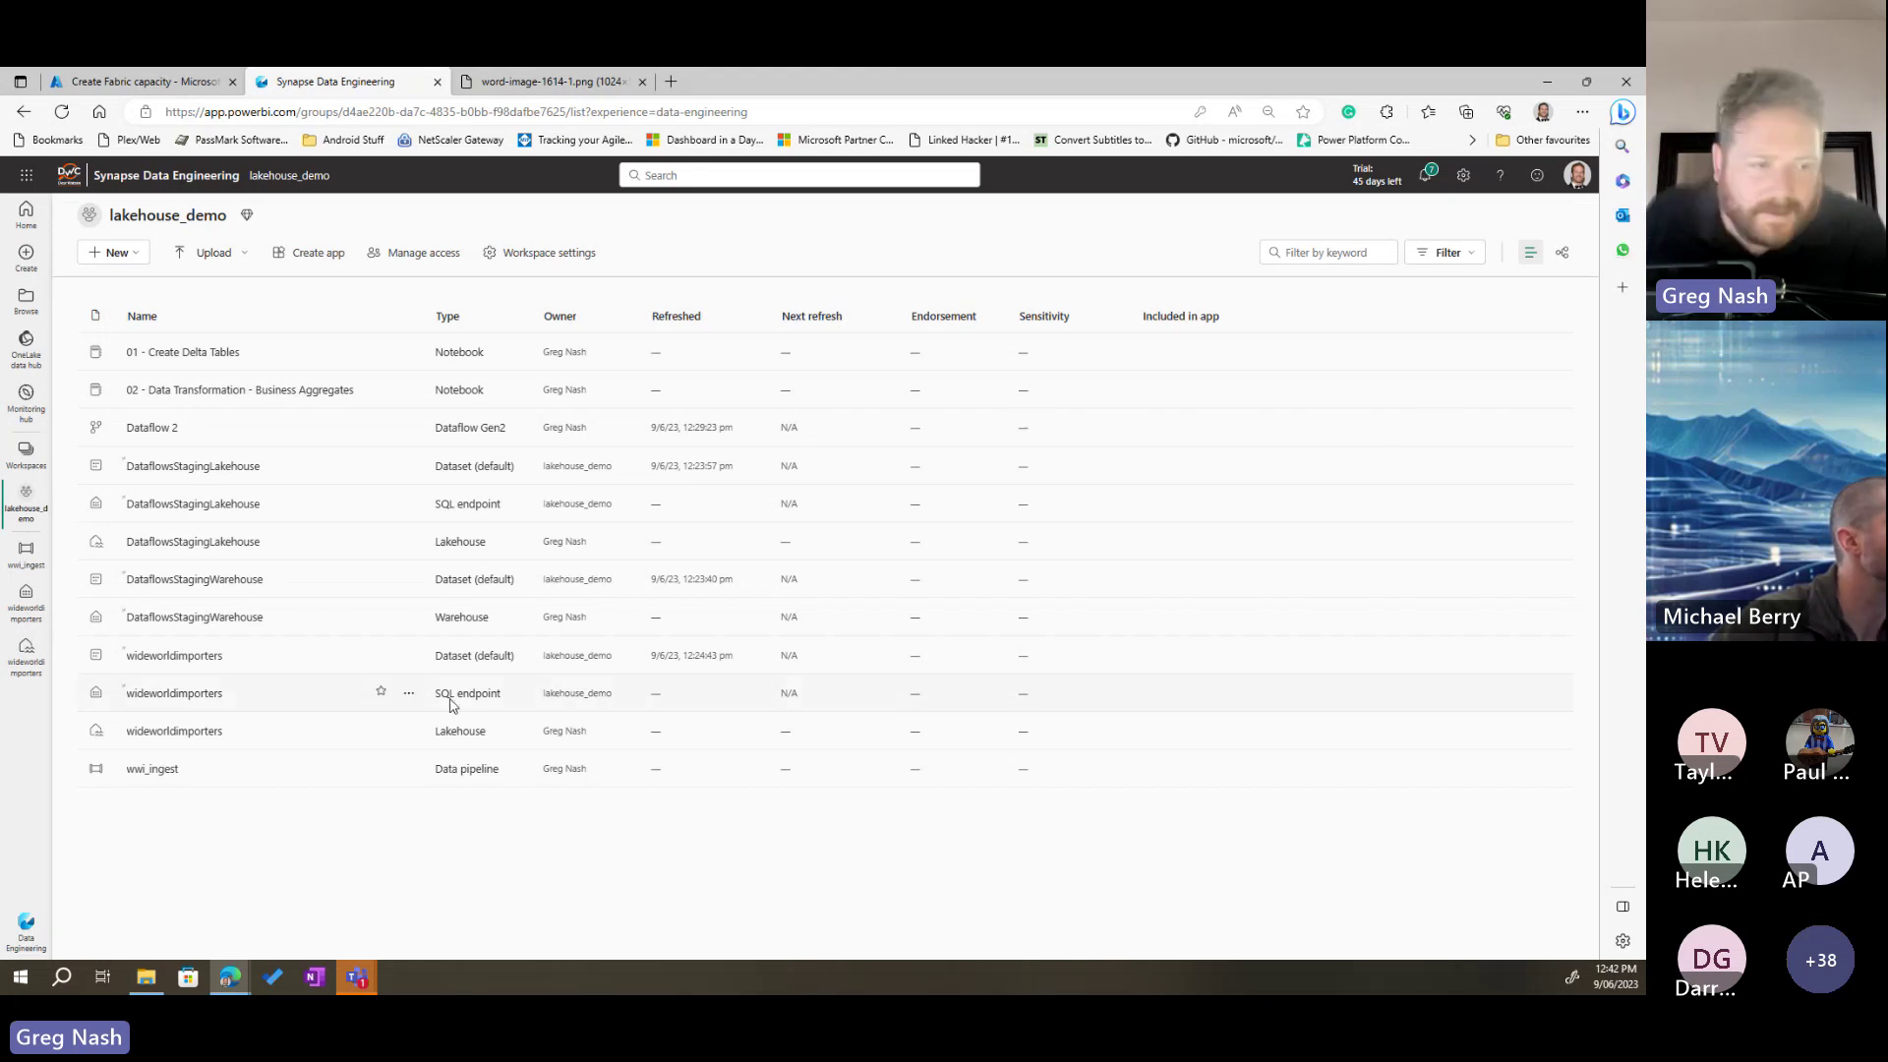
pyautogui.click(158, 731)
pyautogui.click(412, 239)
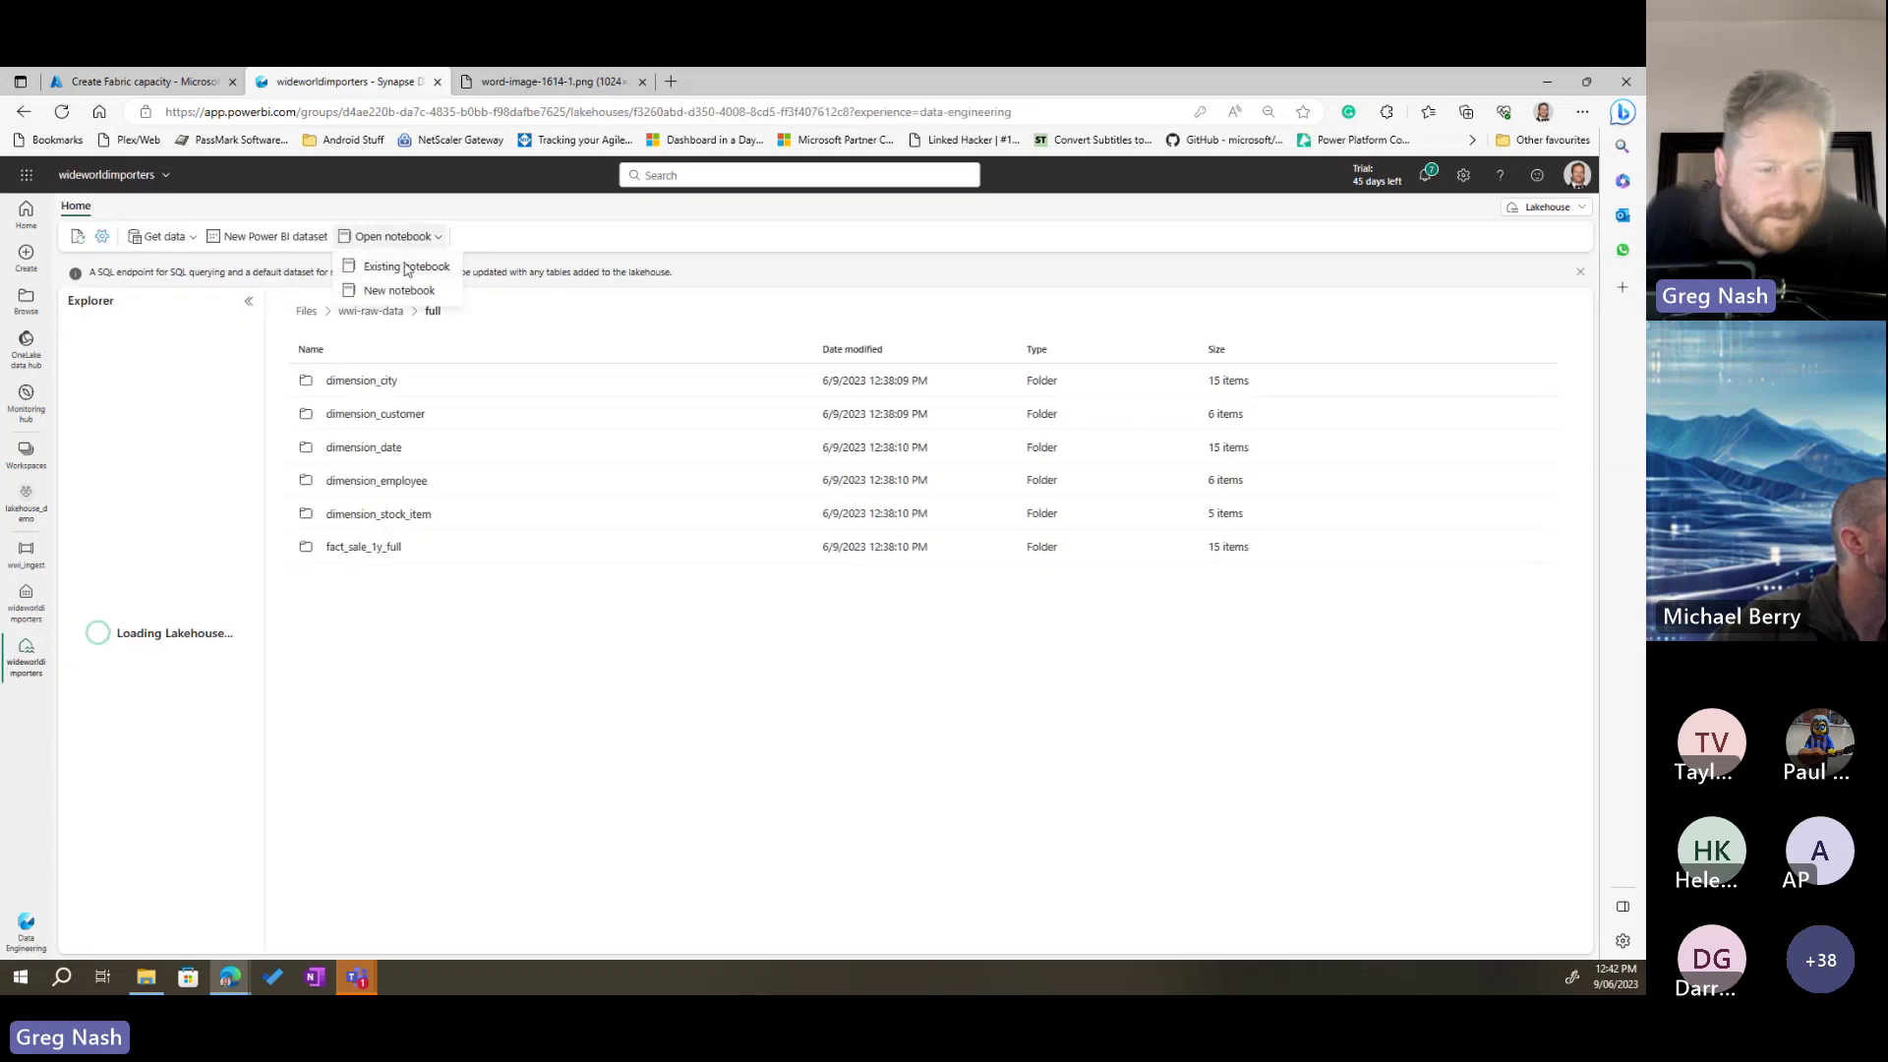
pyautogui.click(406, 268)
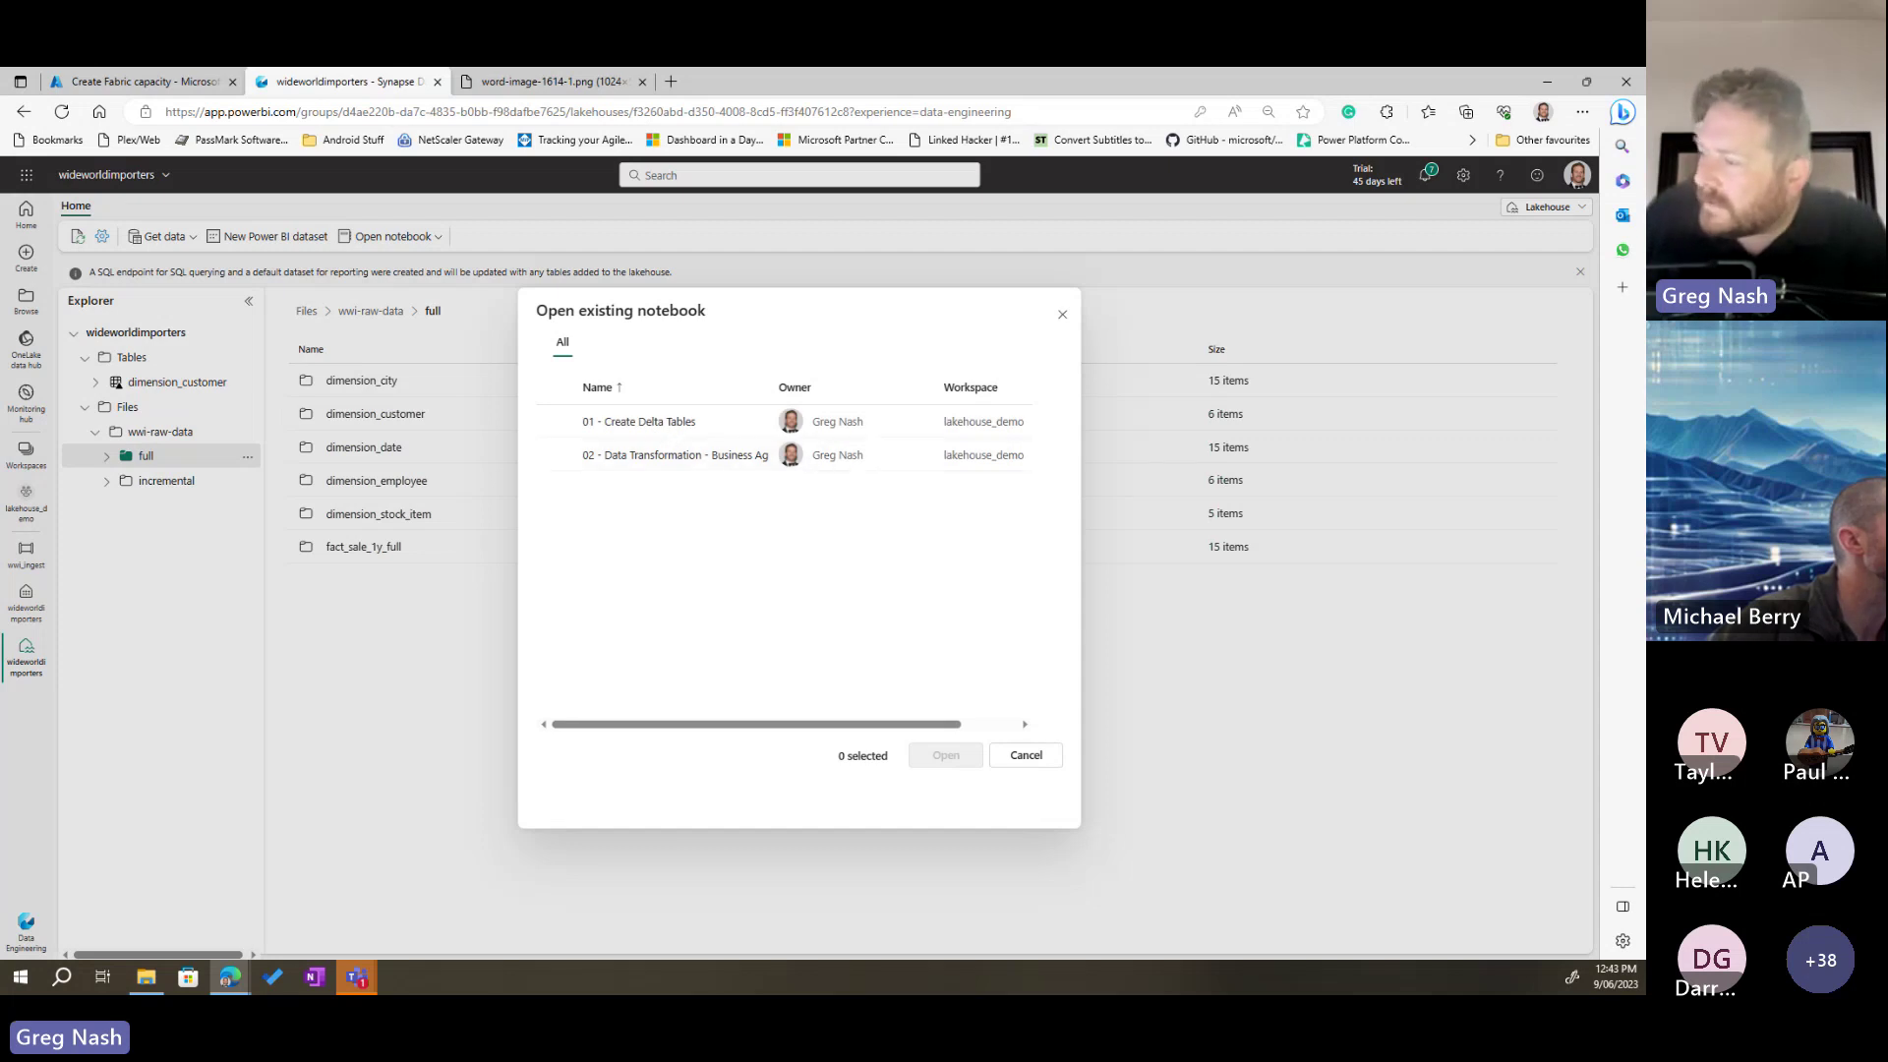
pyautogui.click(555, 420)
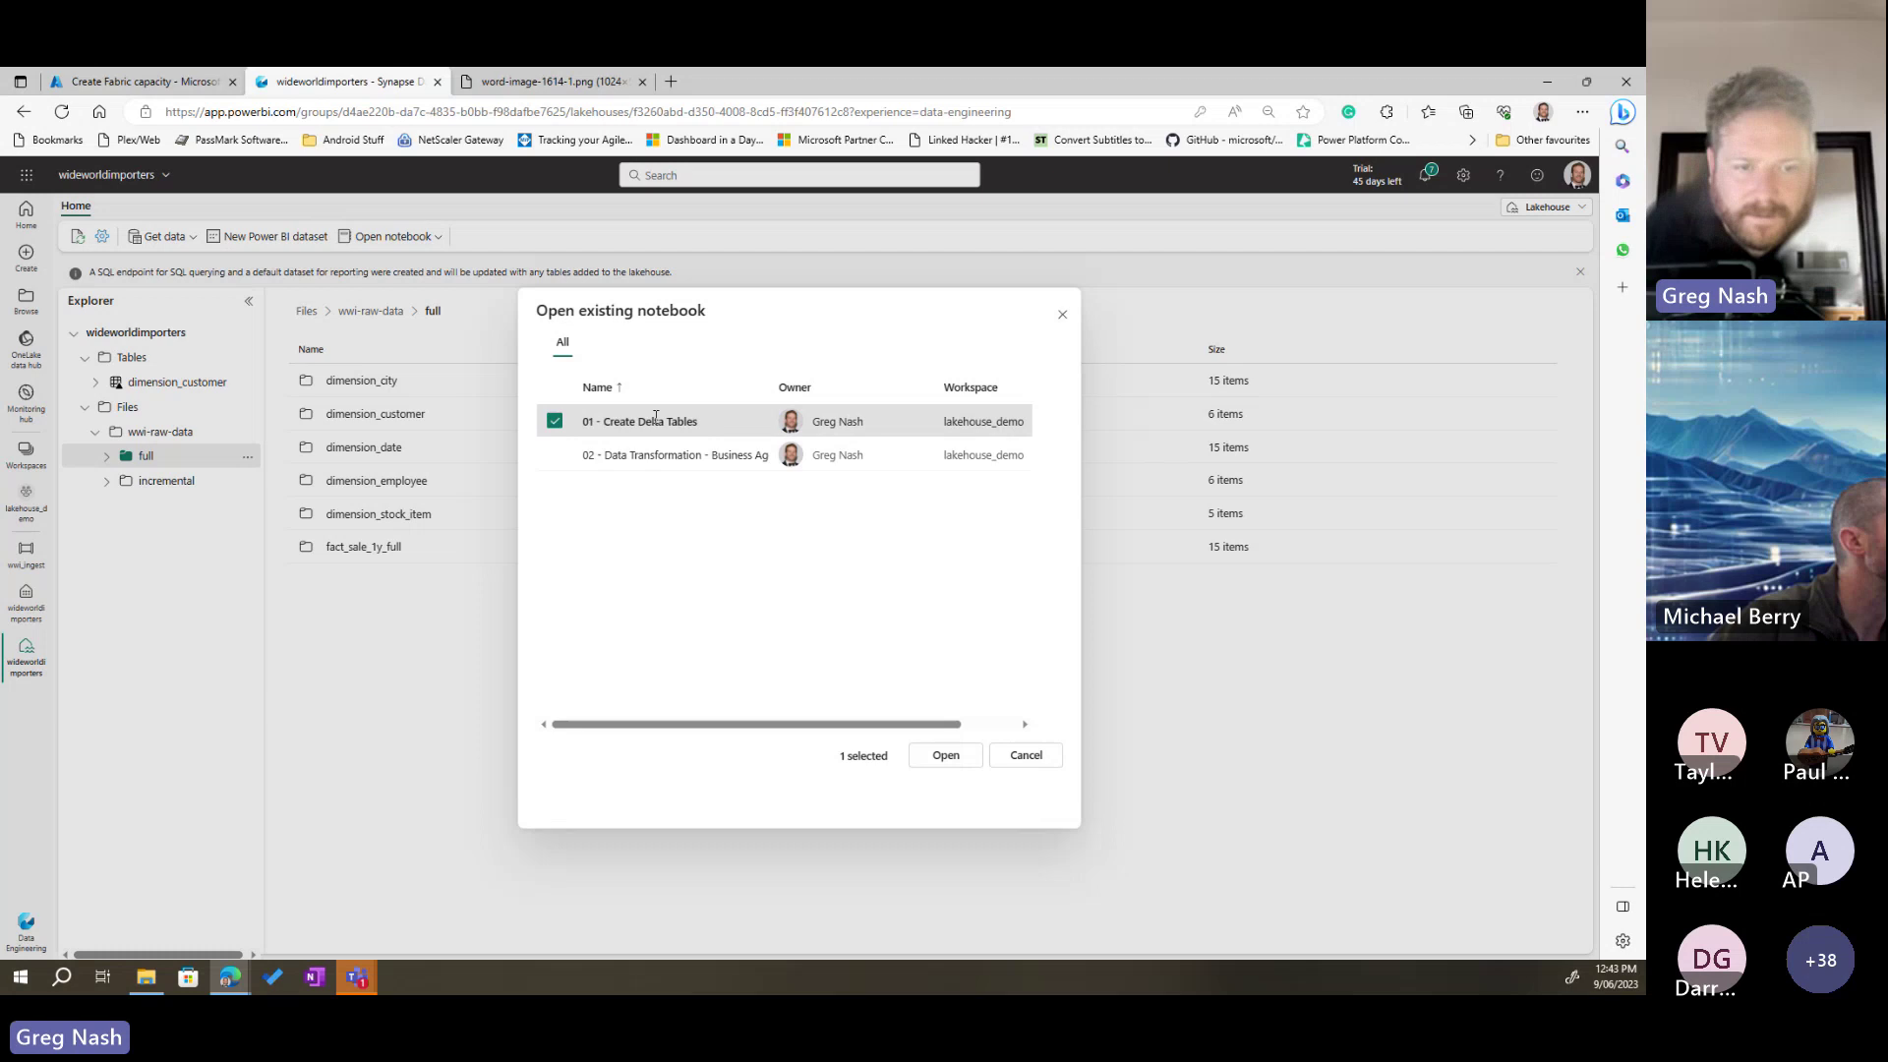
pyautogui.click(930, 762)
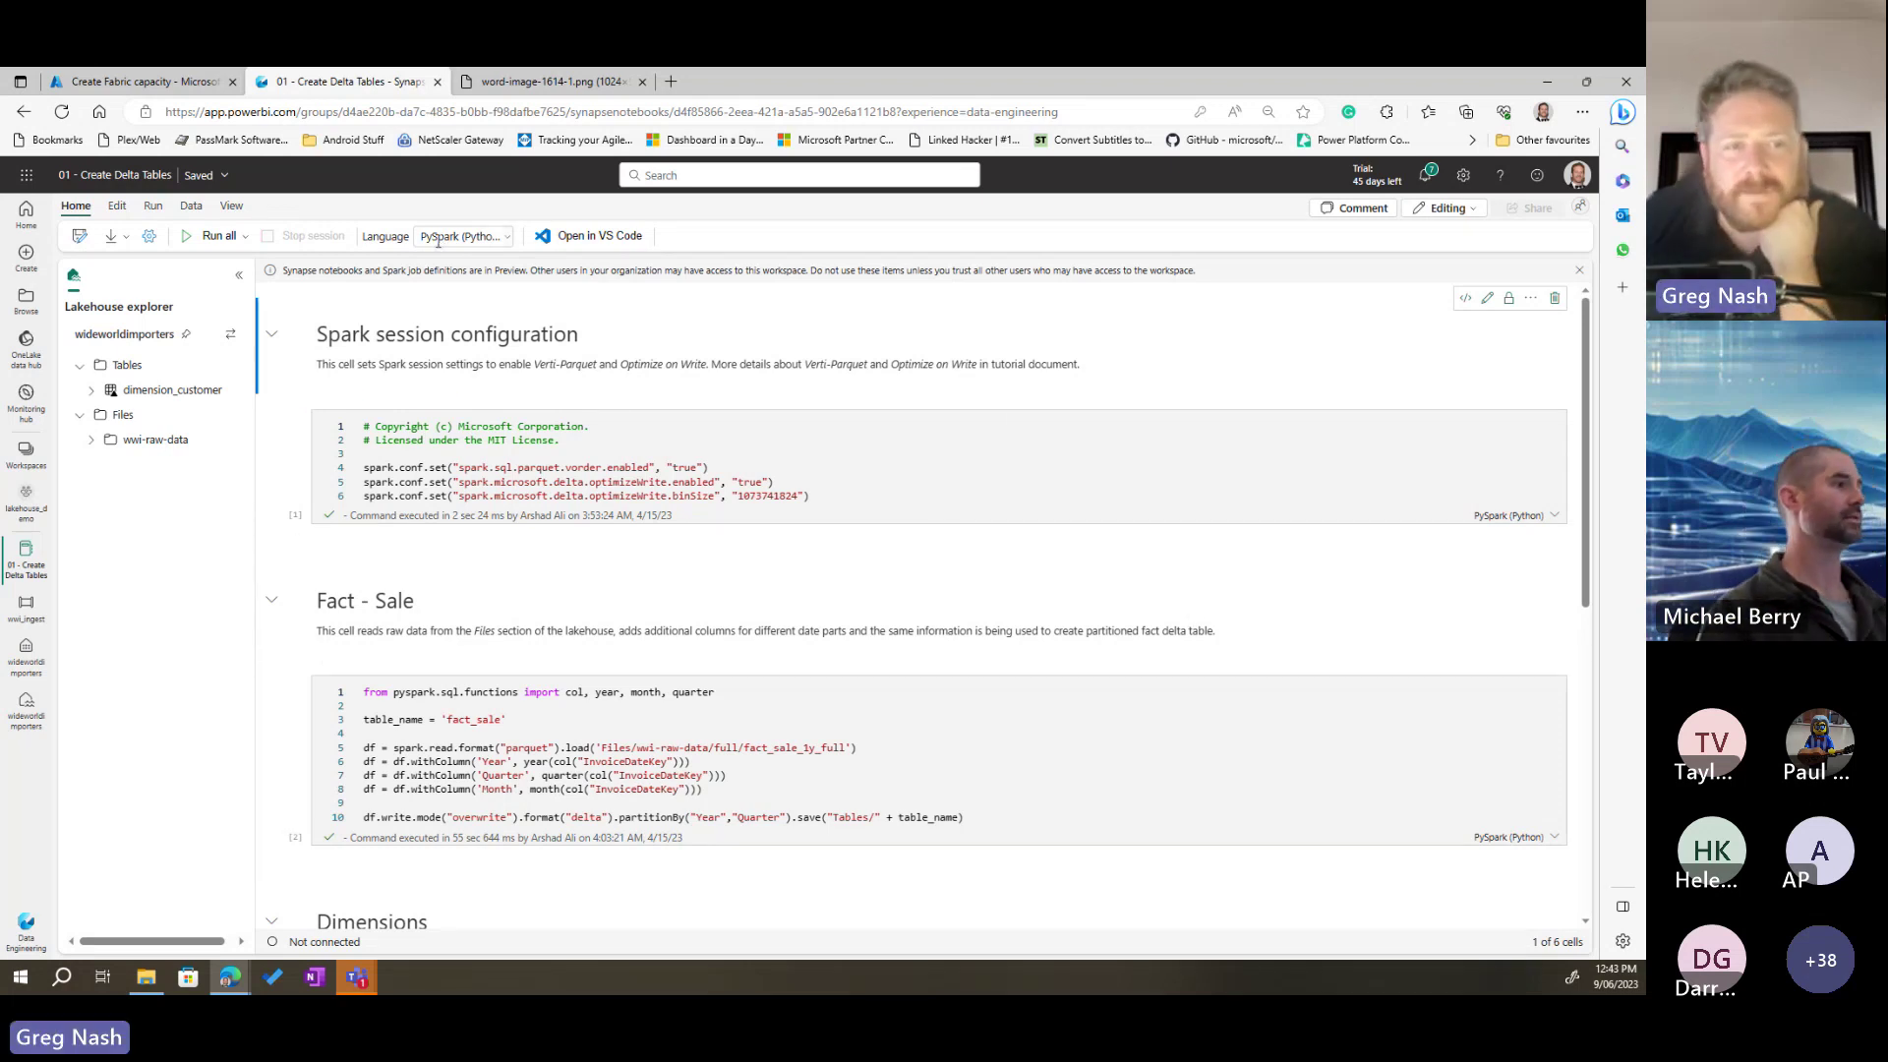
# Step: Review the language options available for the notebook without changing the selection
pyautogui.click(498, 238)
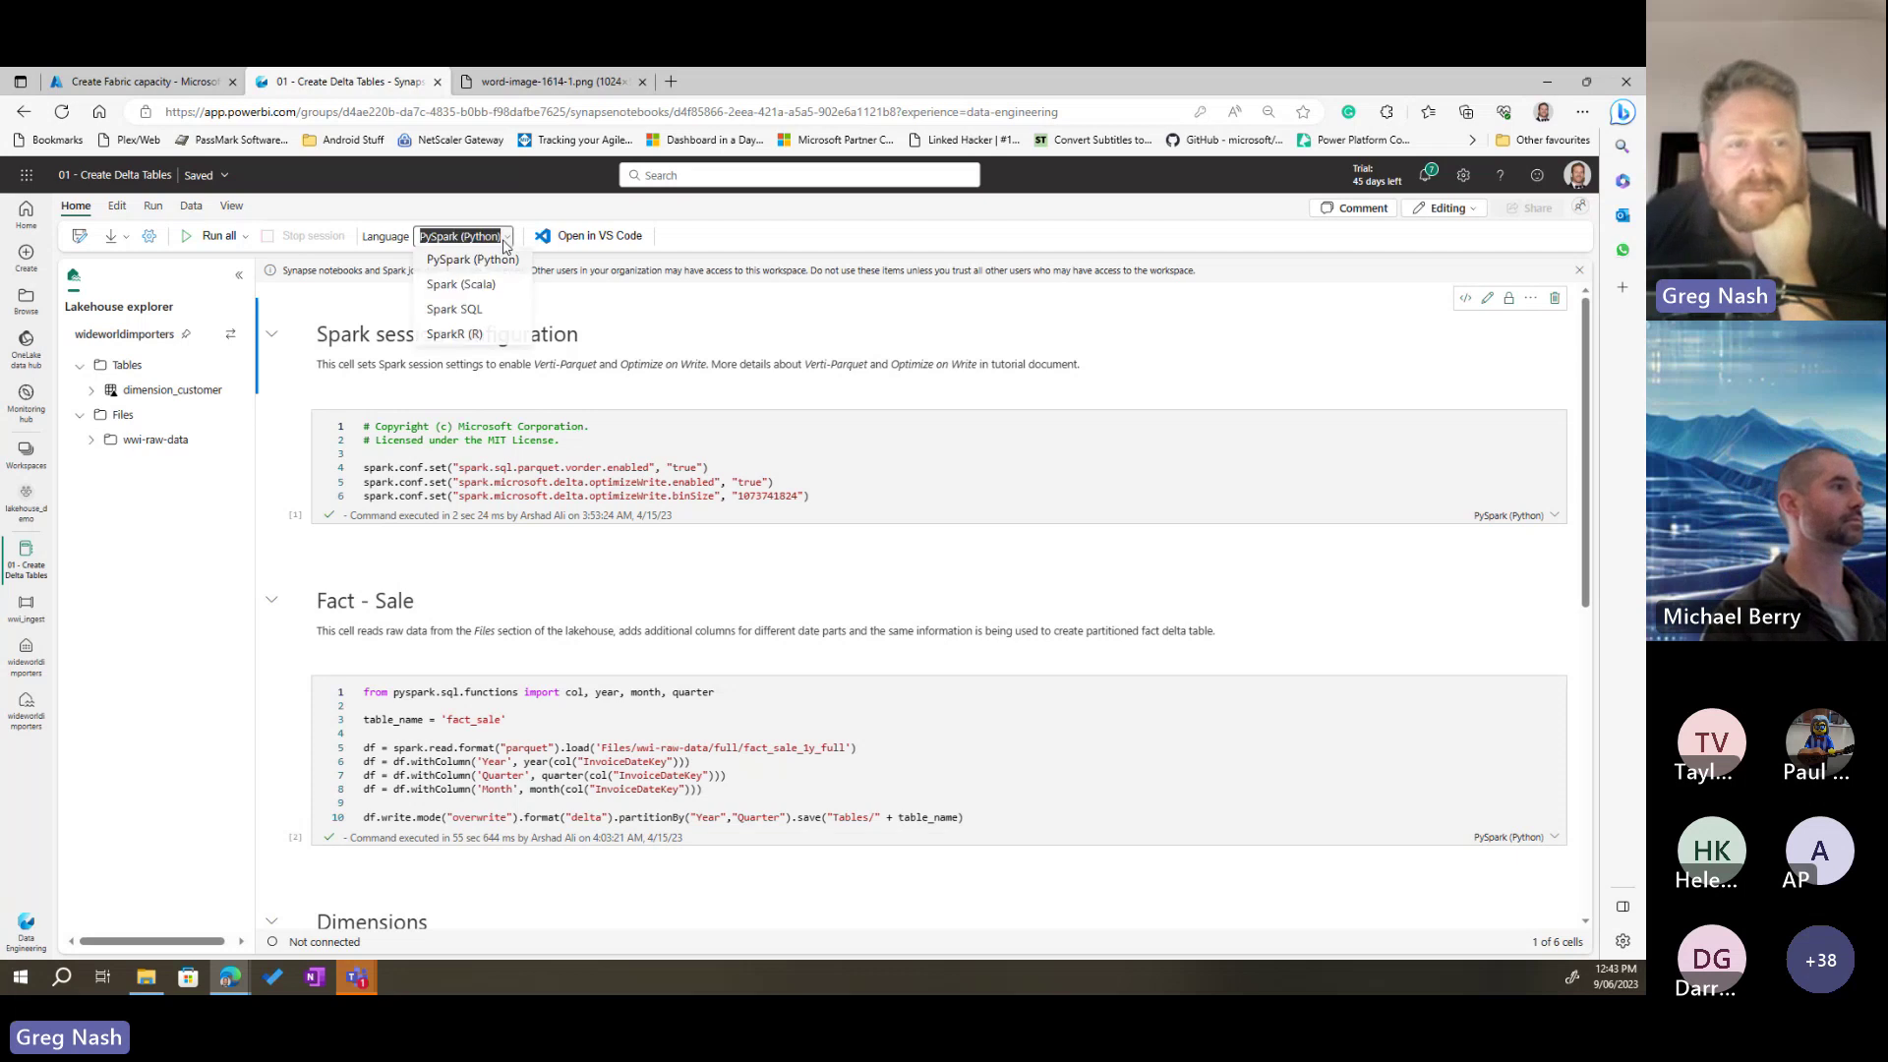
pyautogui.click(511, 239)
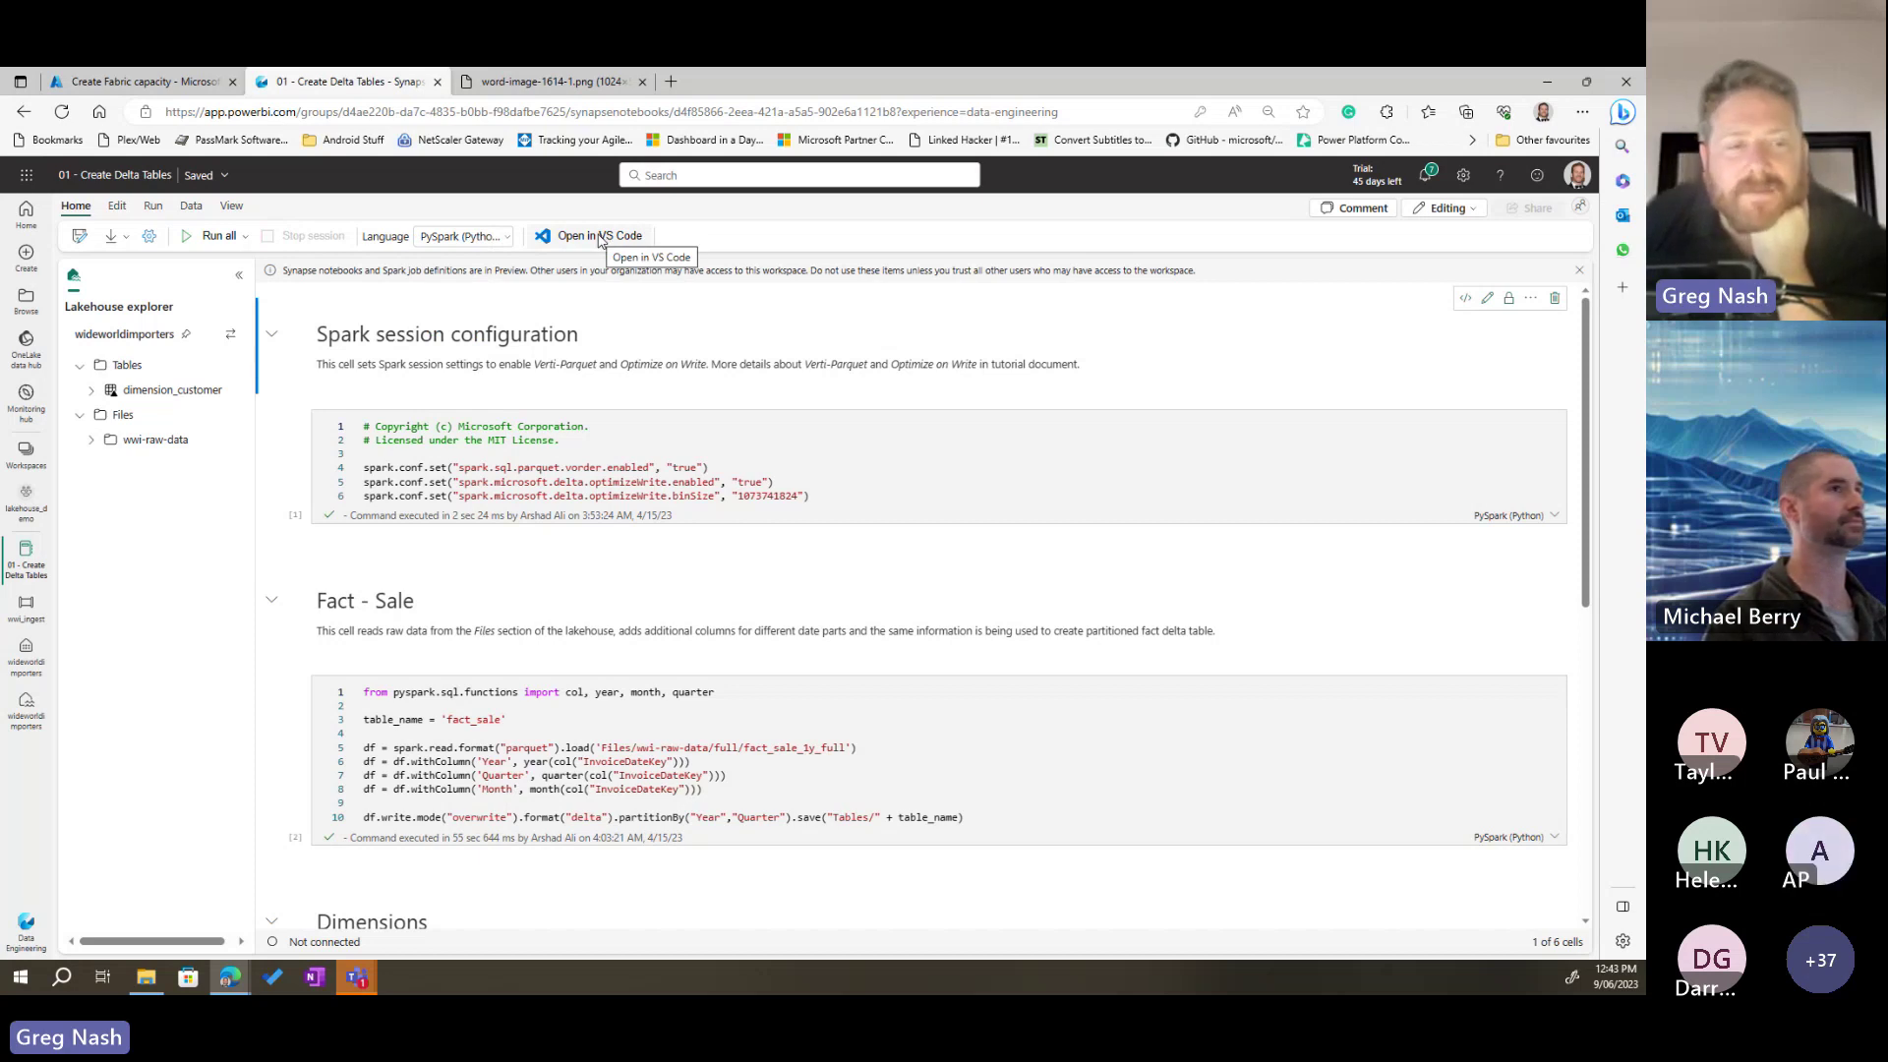
# Step: Try to open the notebook in Visual Studio Code, check the extension installation notification, and close the editor
pyautogui.rightClick(600, 241)
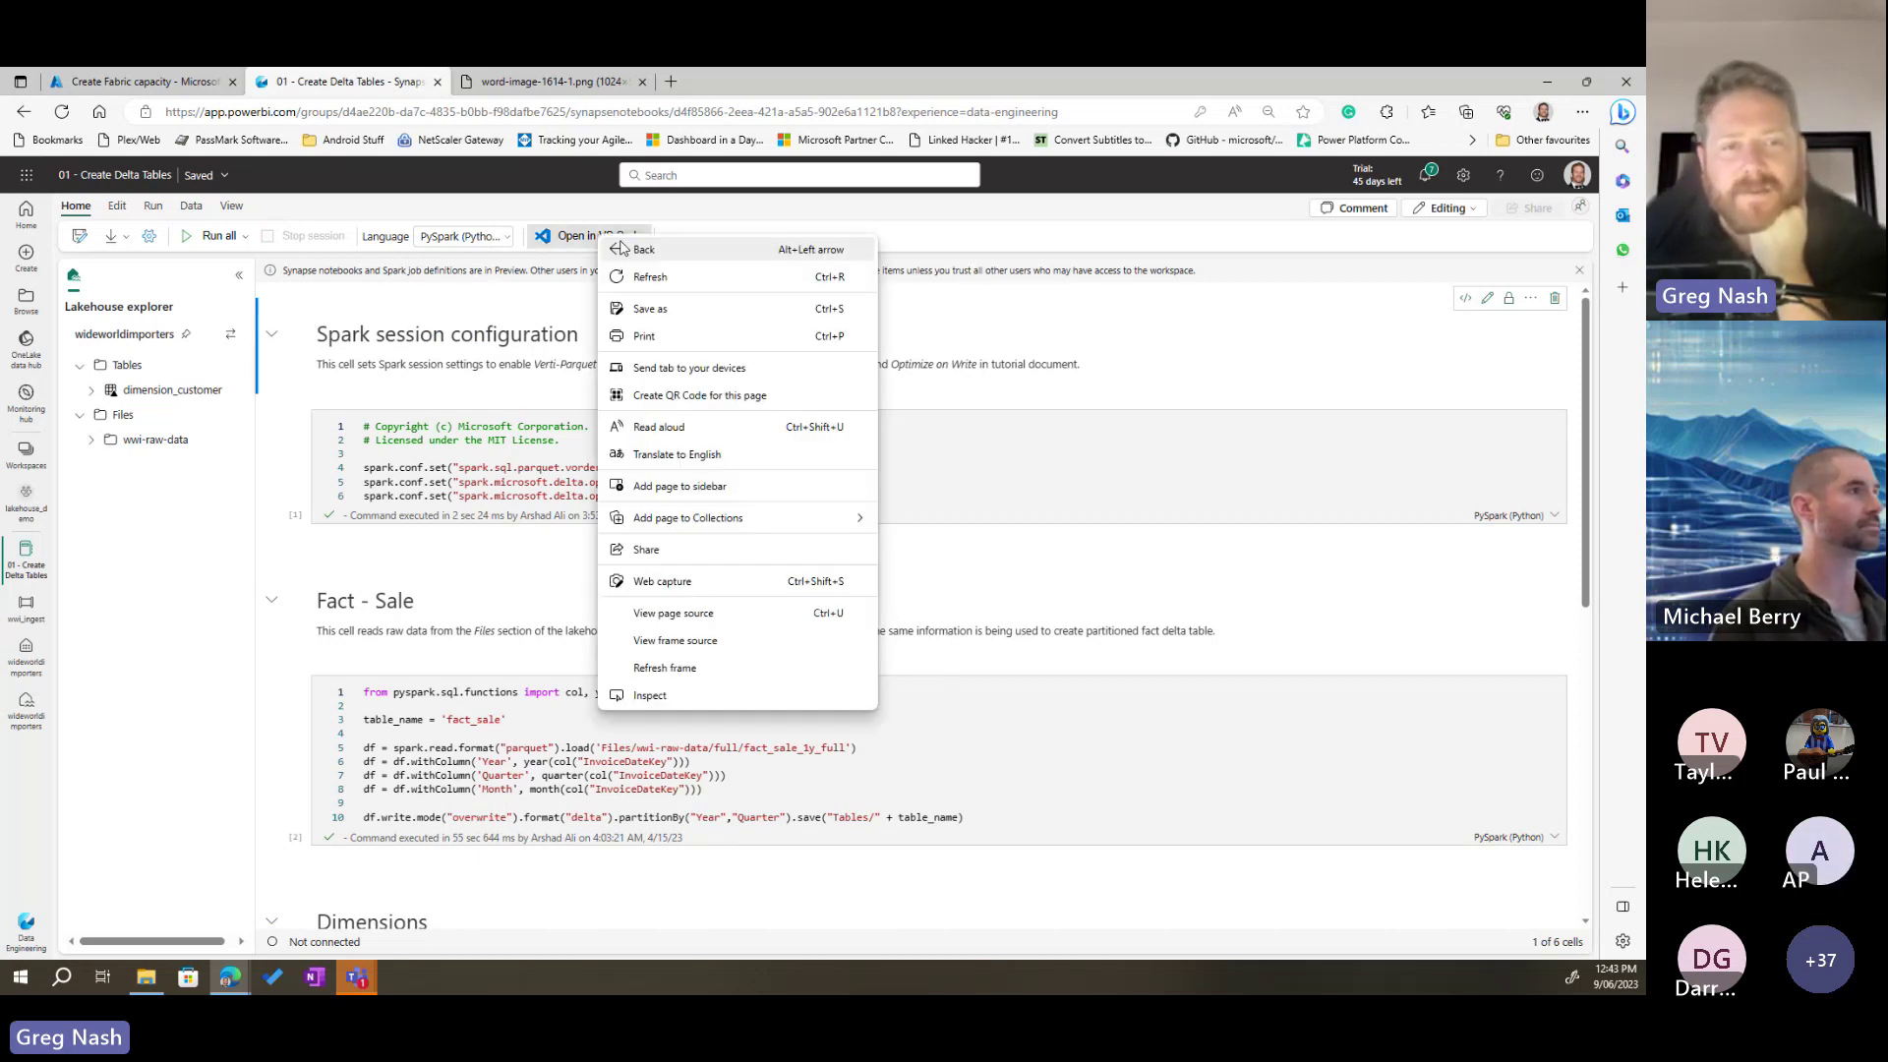
pyautogui.press('Escape')
pyautogui.click(595, 236)
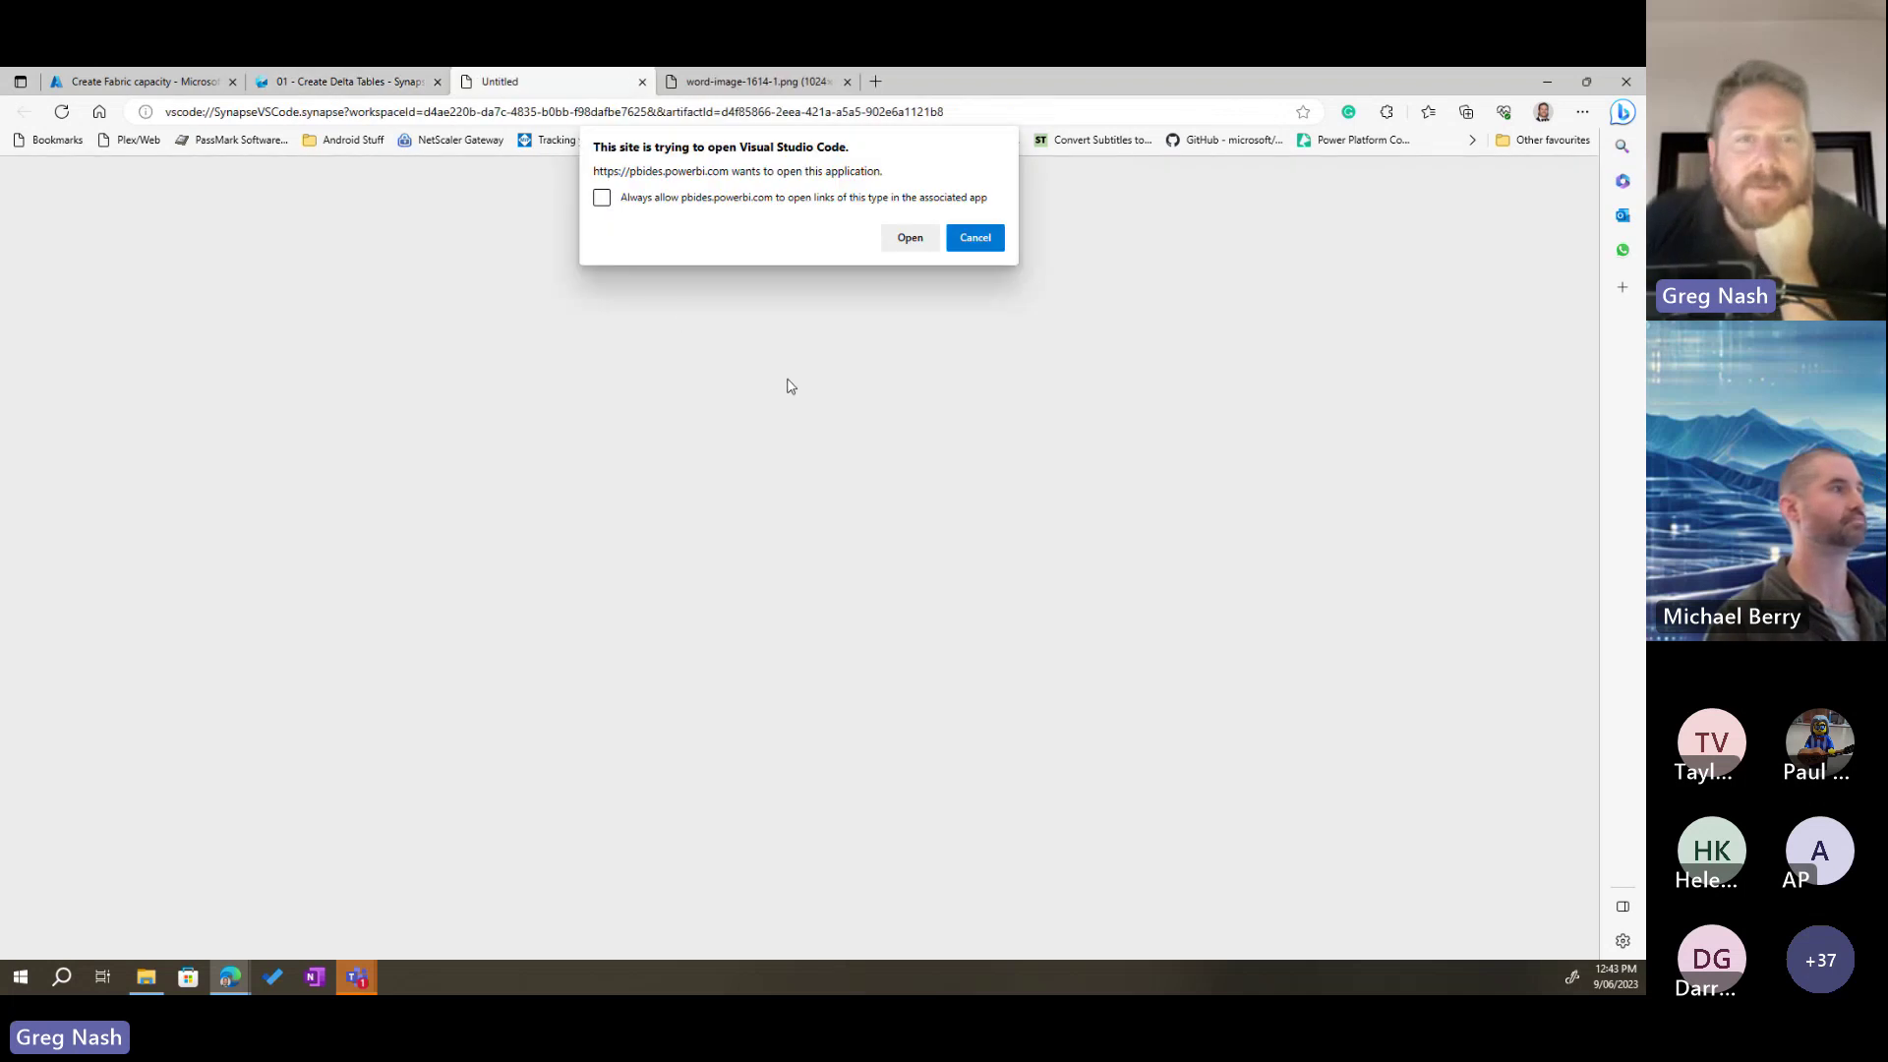
pyautogui.click(898, 243)
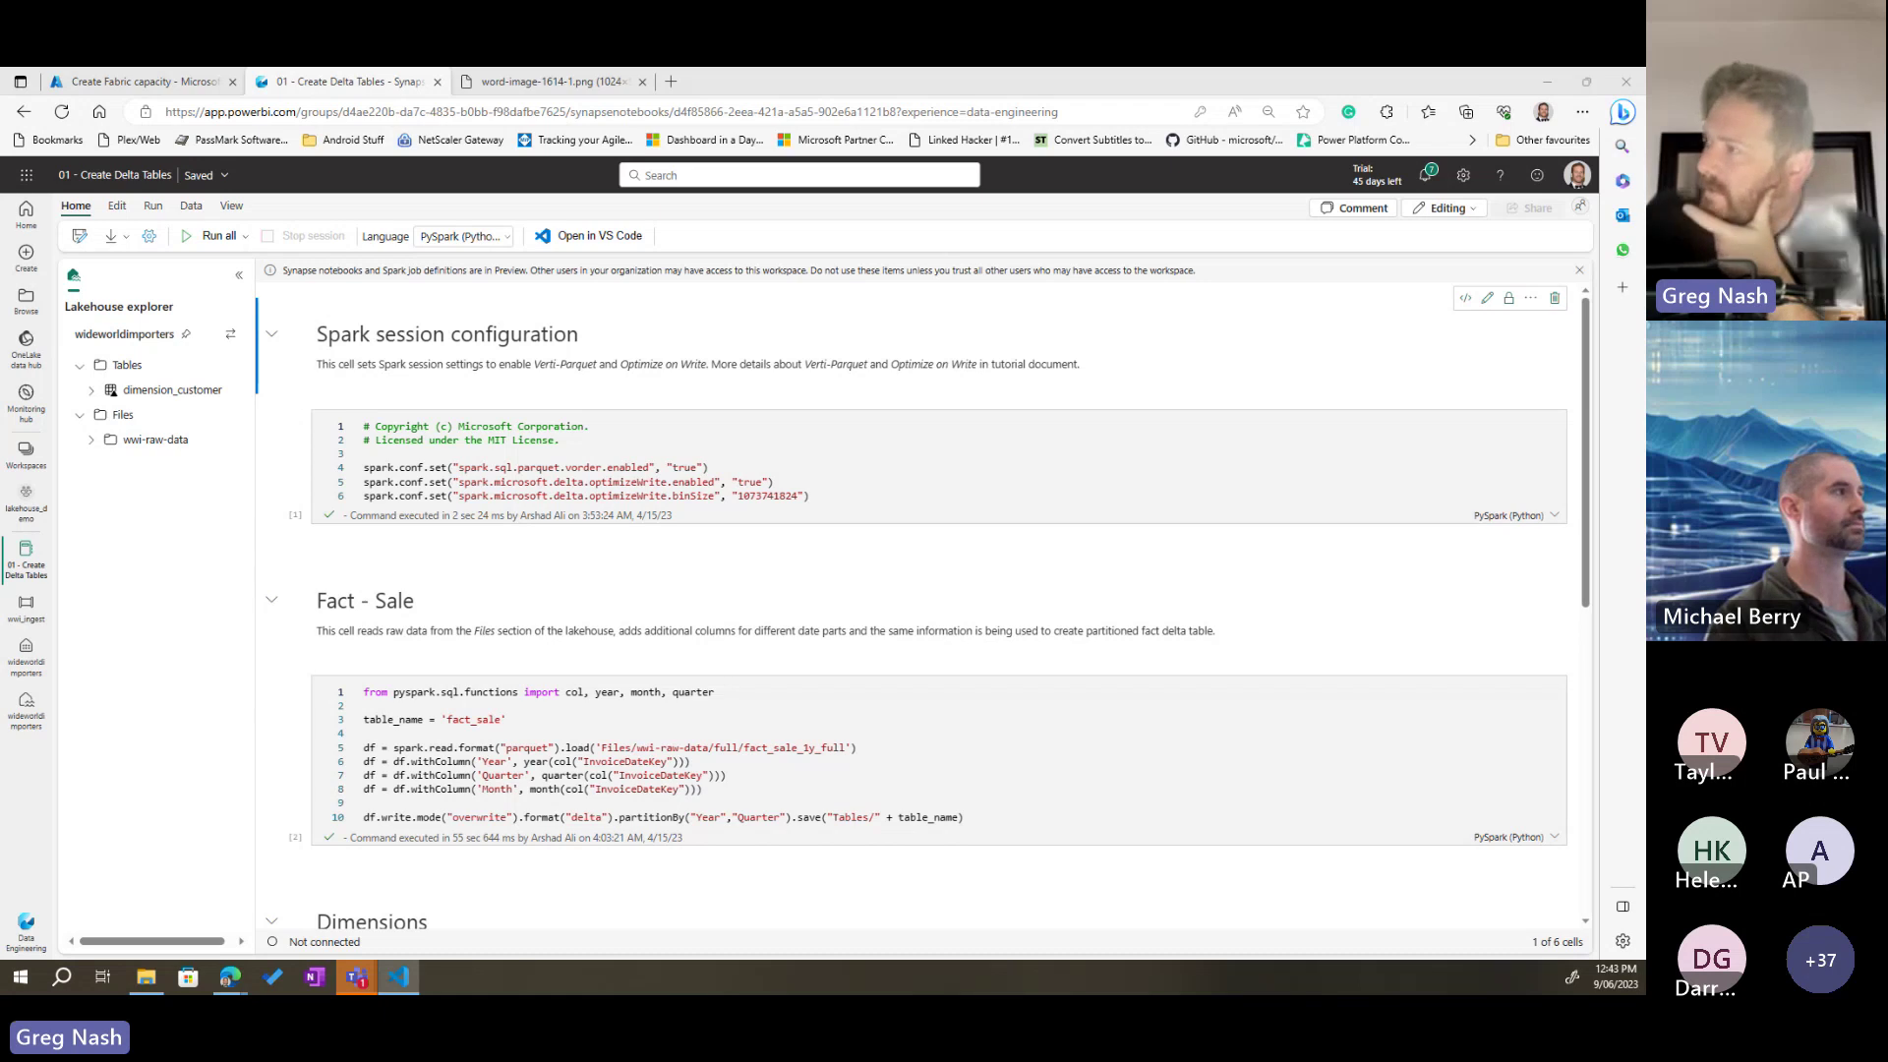
pyautogui.moveTo(1645, 309); pyautogui.dragTo(671, 68)
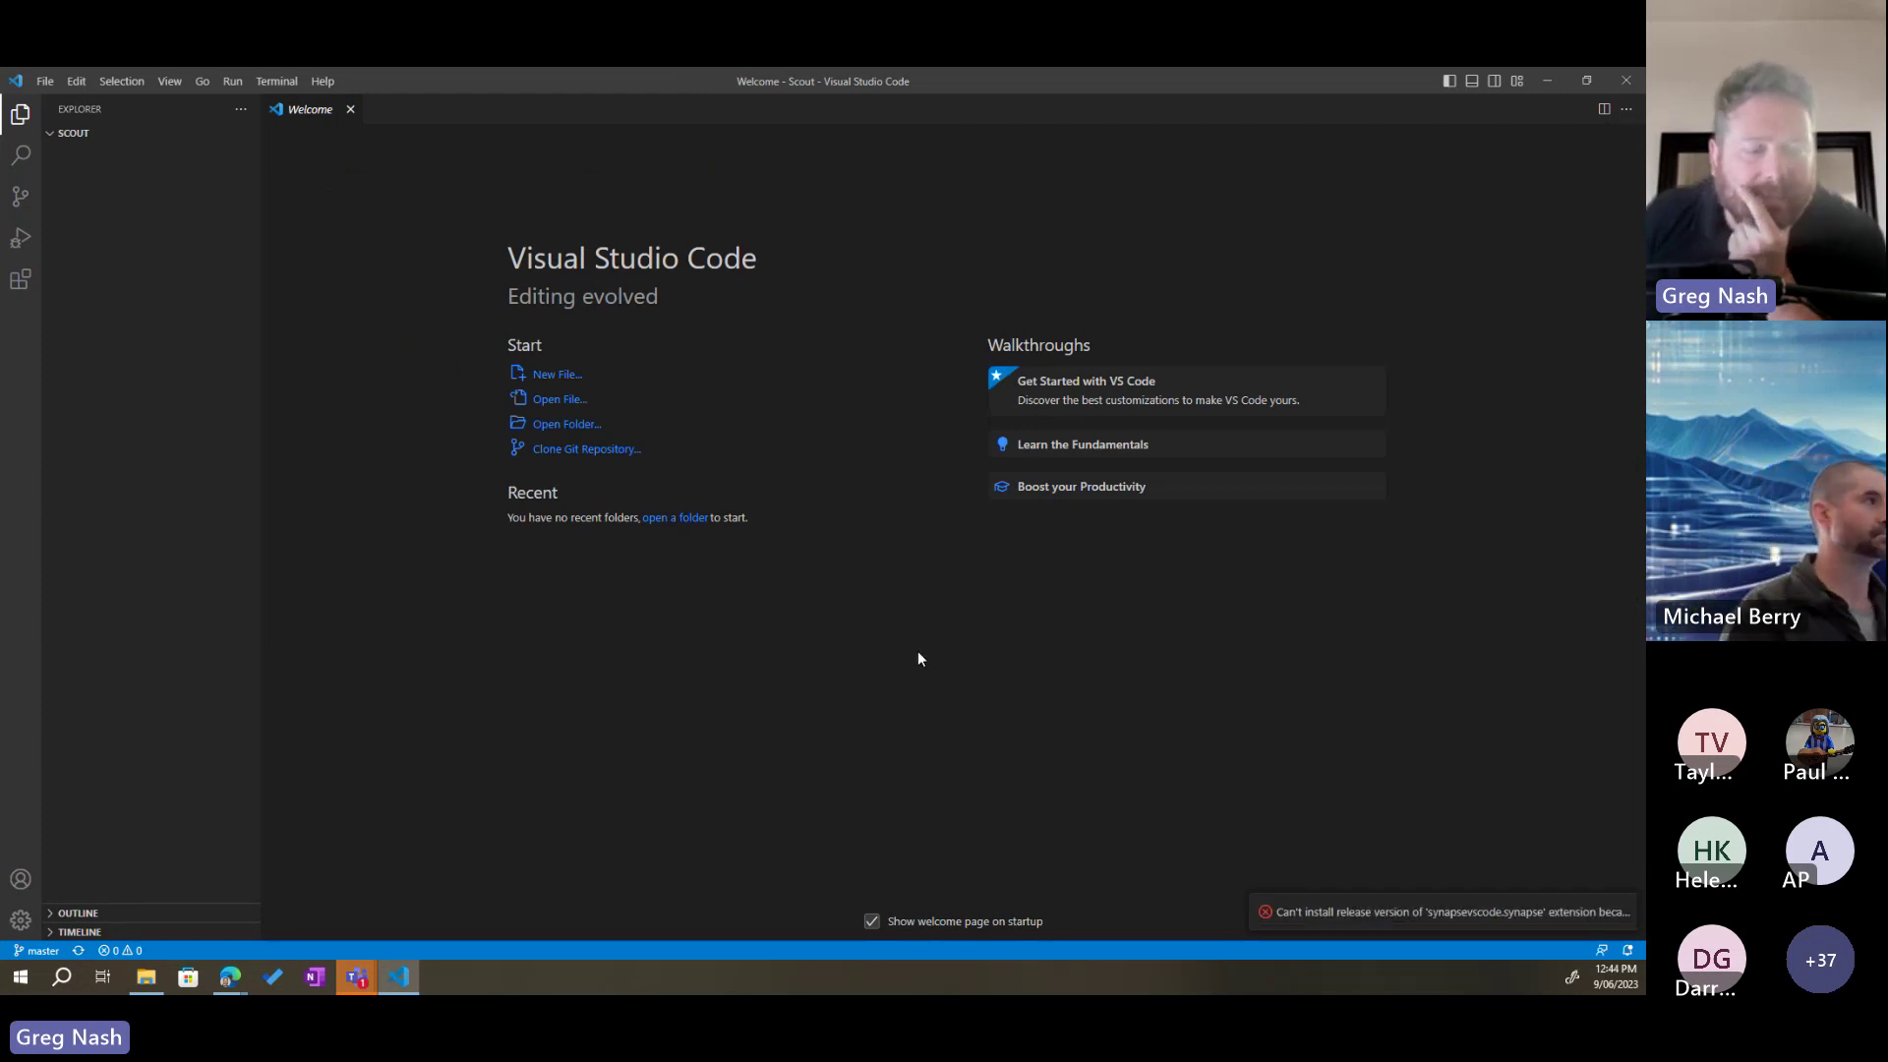
pyautogui.click(1475, 923)
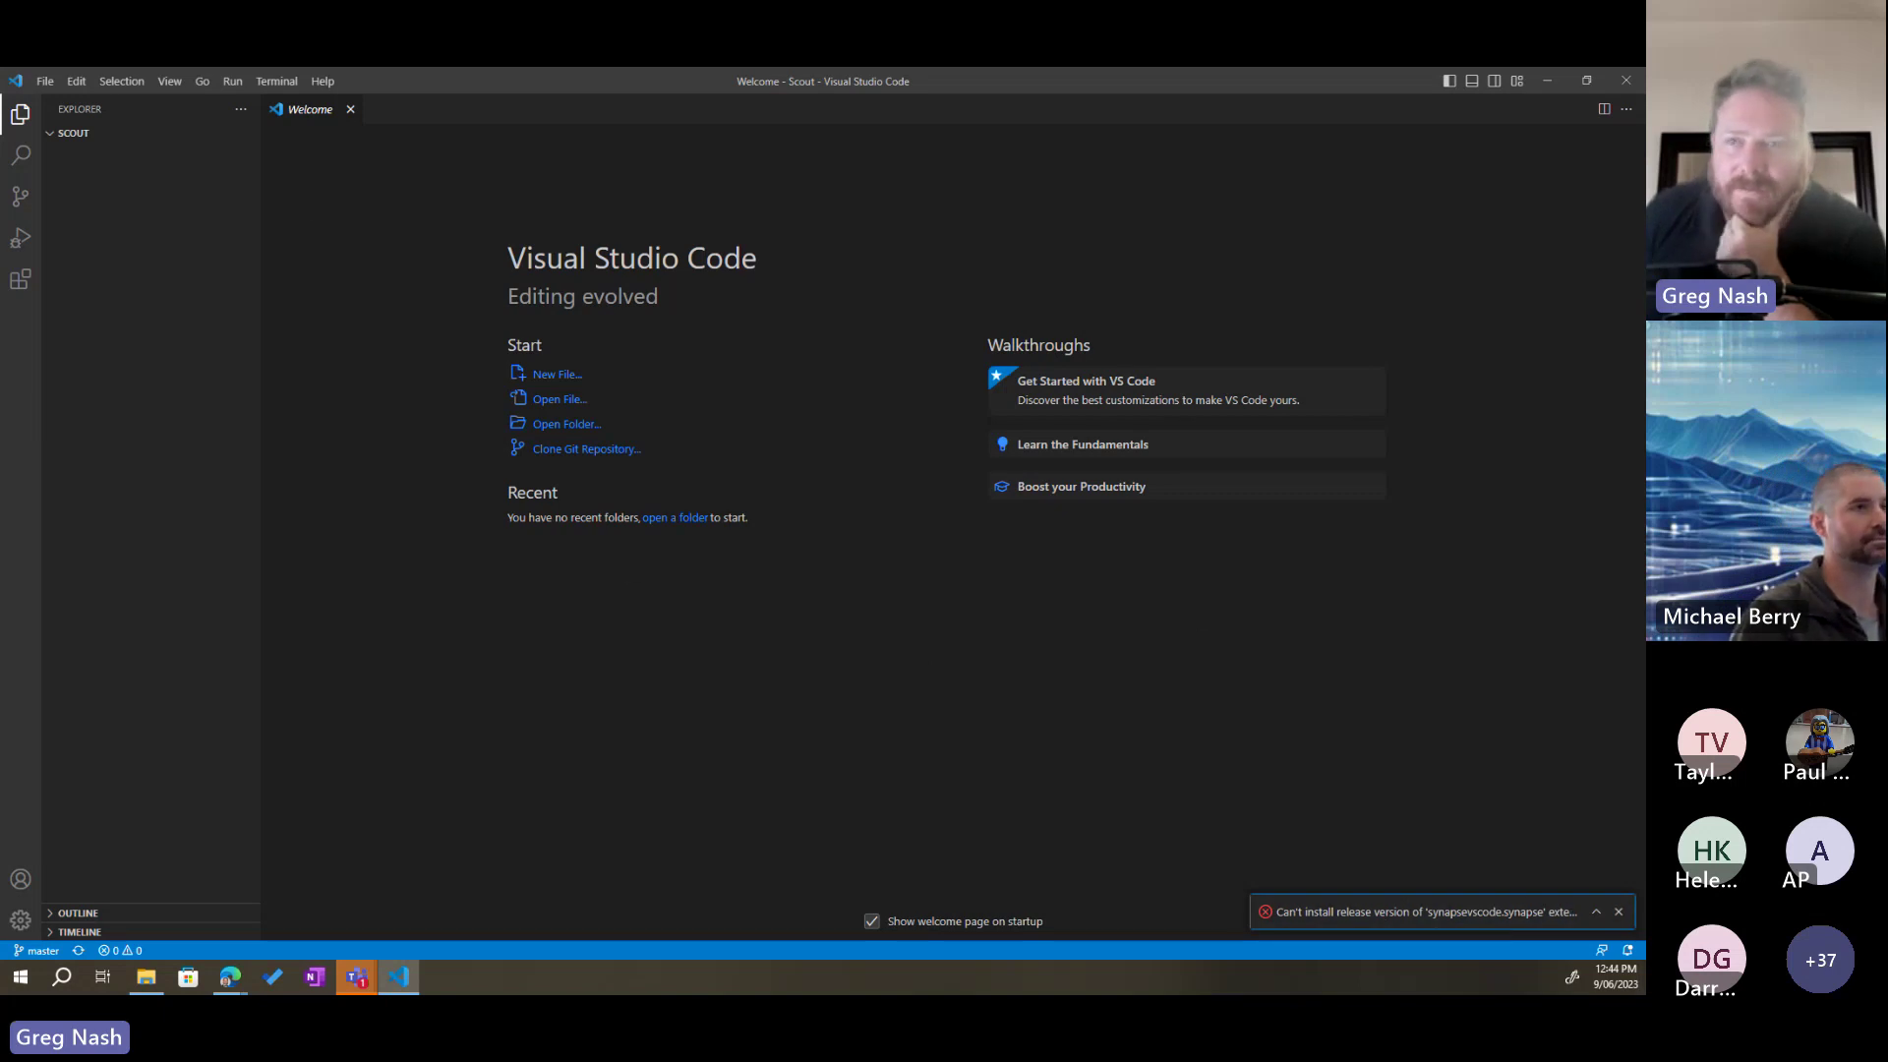
pyautogui.click(1629, 85)
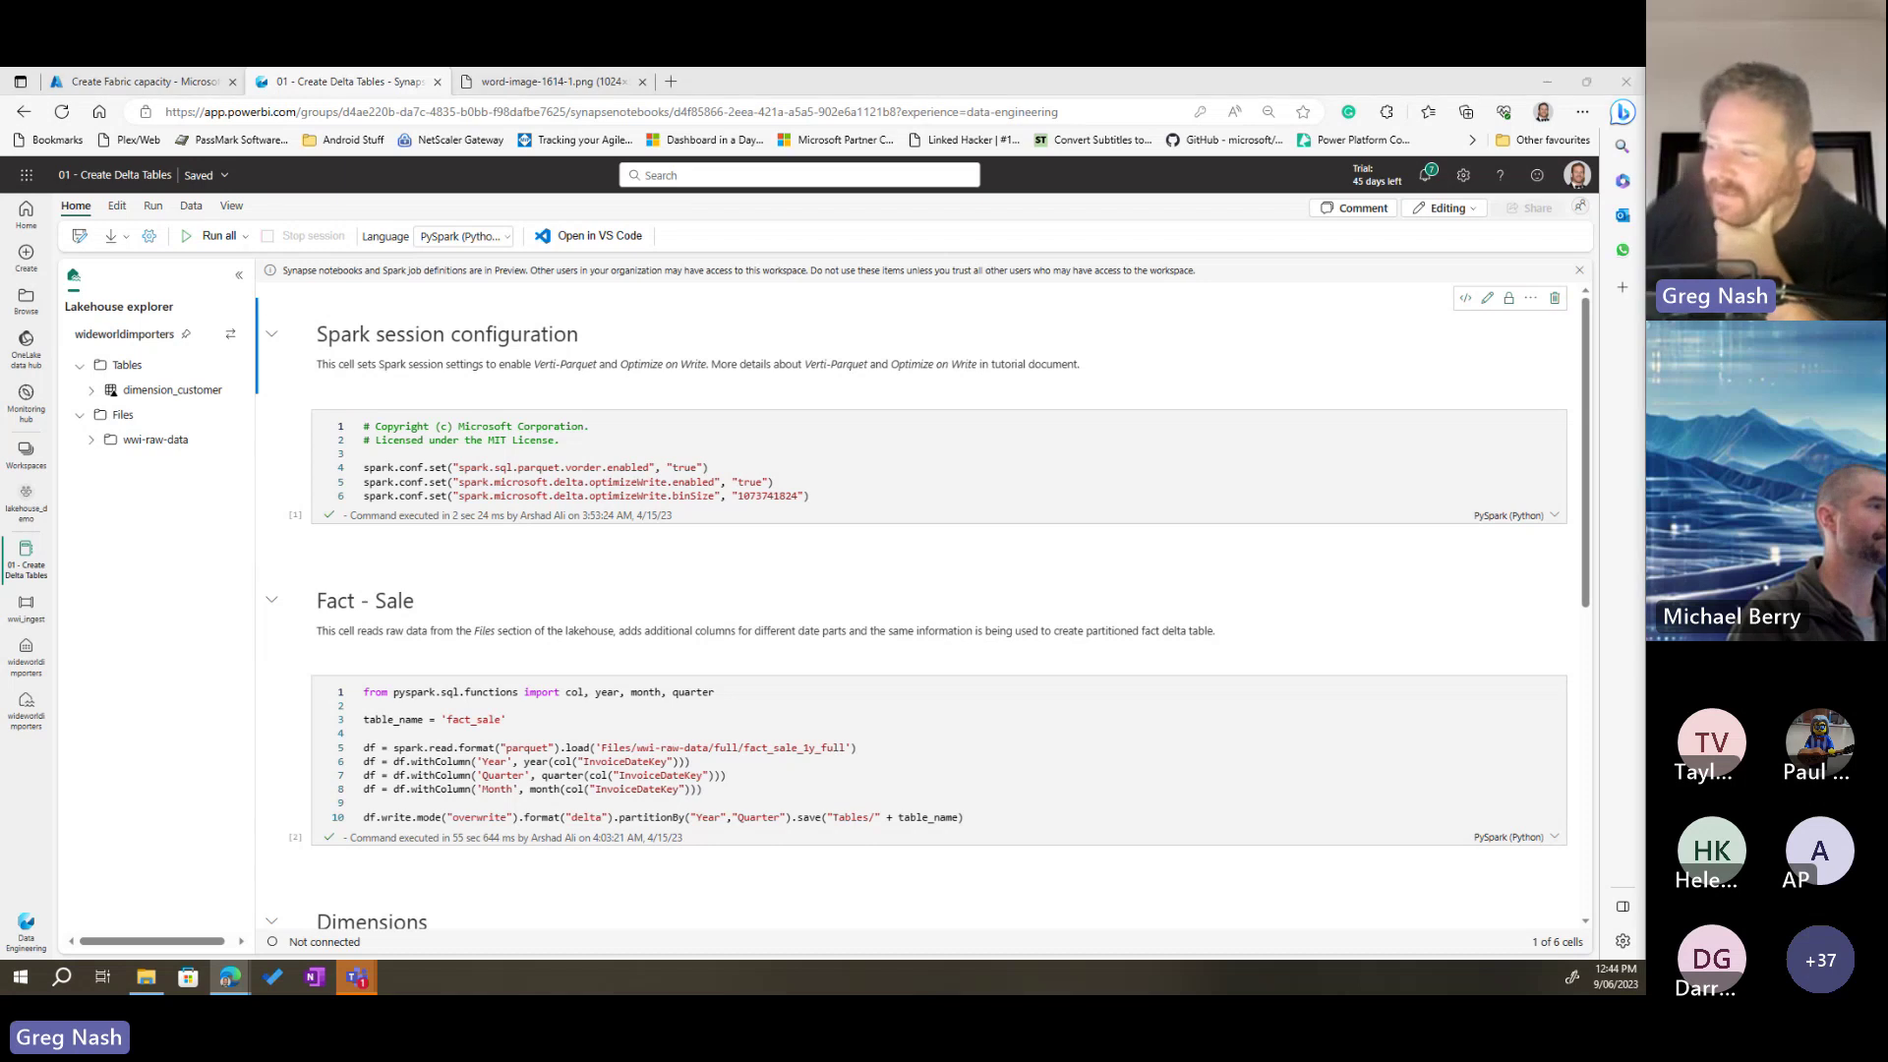
# Step: Look through the notebook's Spark session configuration, Fact - Sale and Dimensions cells
pyautogui.click(817, 494)
pyautogui.hotkey('ctrl', 'a')
pyautogui.click(978, 446)
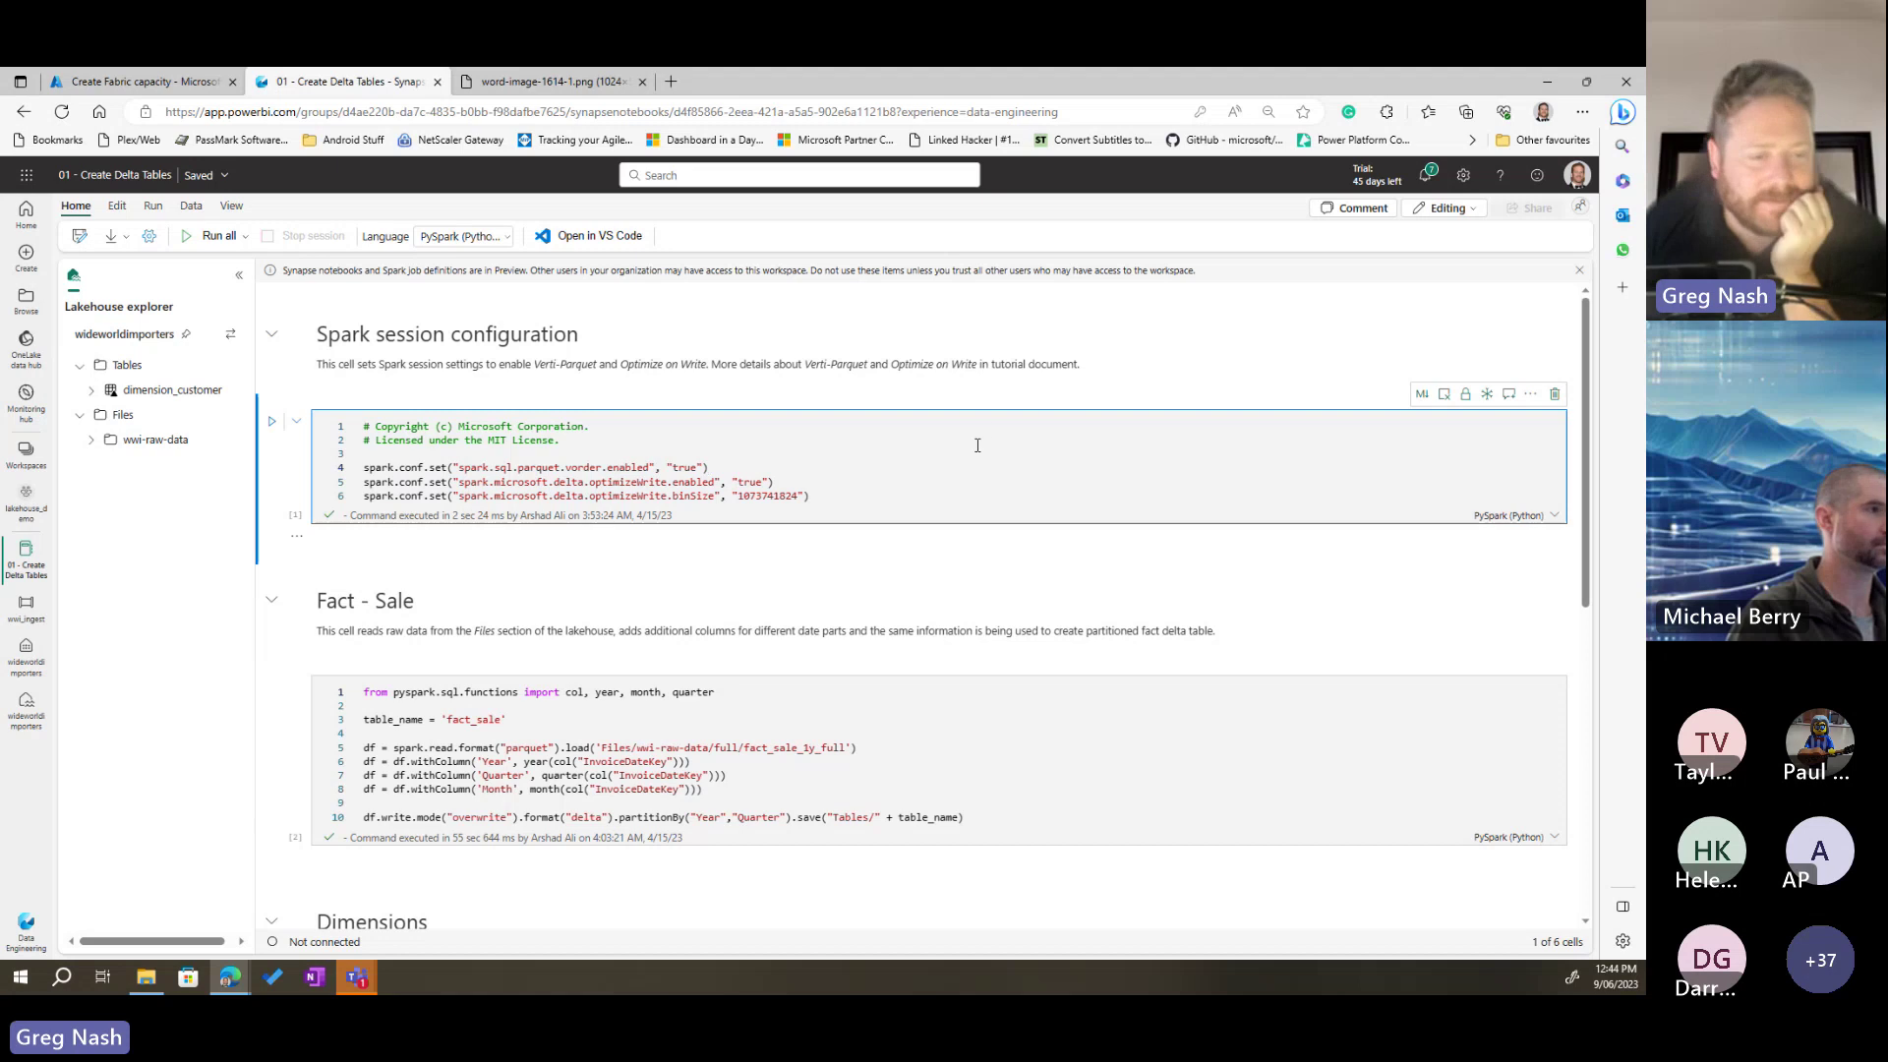
pyautogui.scroll(-1, 978, 446)
pyautogui.scroll(-2, 1007, 569)
pyautogui.scroll(2, 1007, 569)
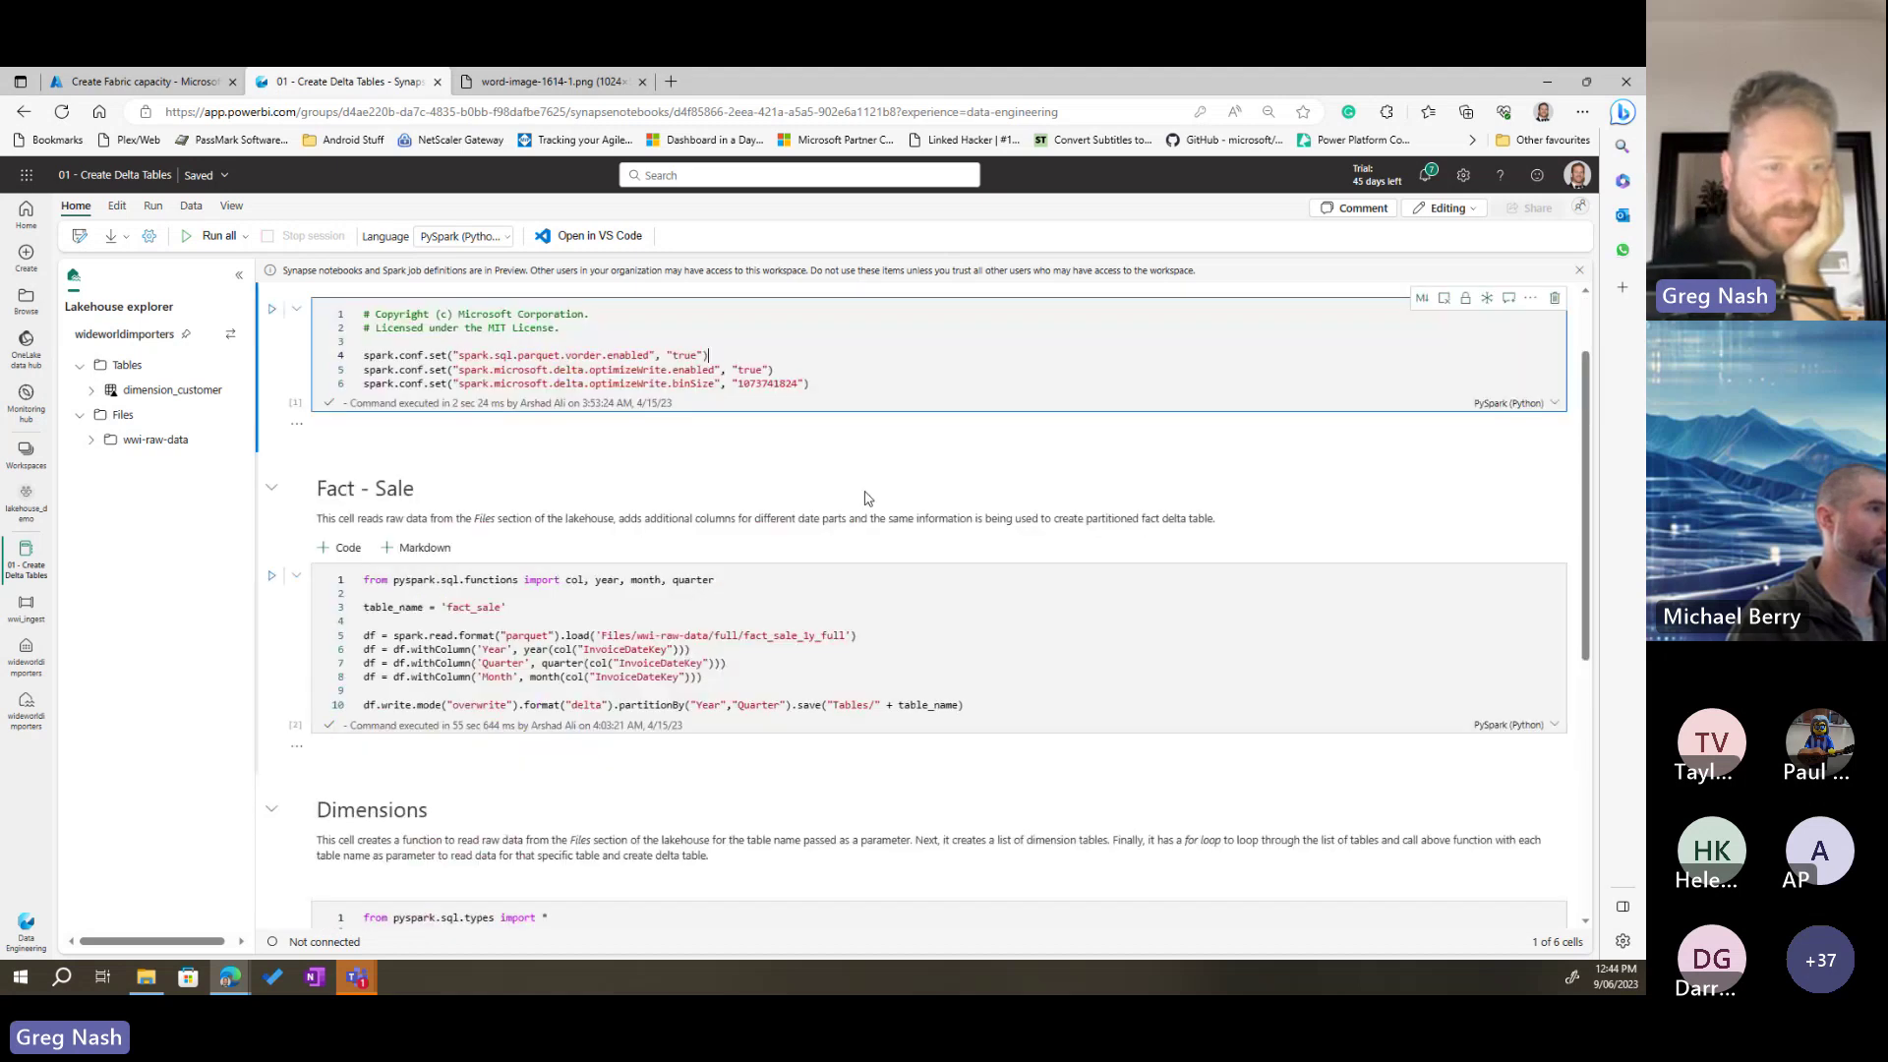
pyautogui.scroll(-3, 769, 546)
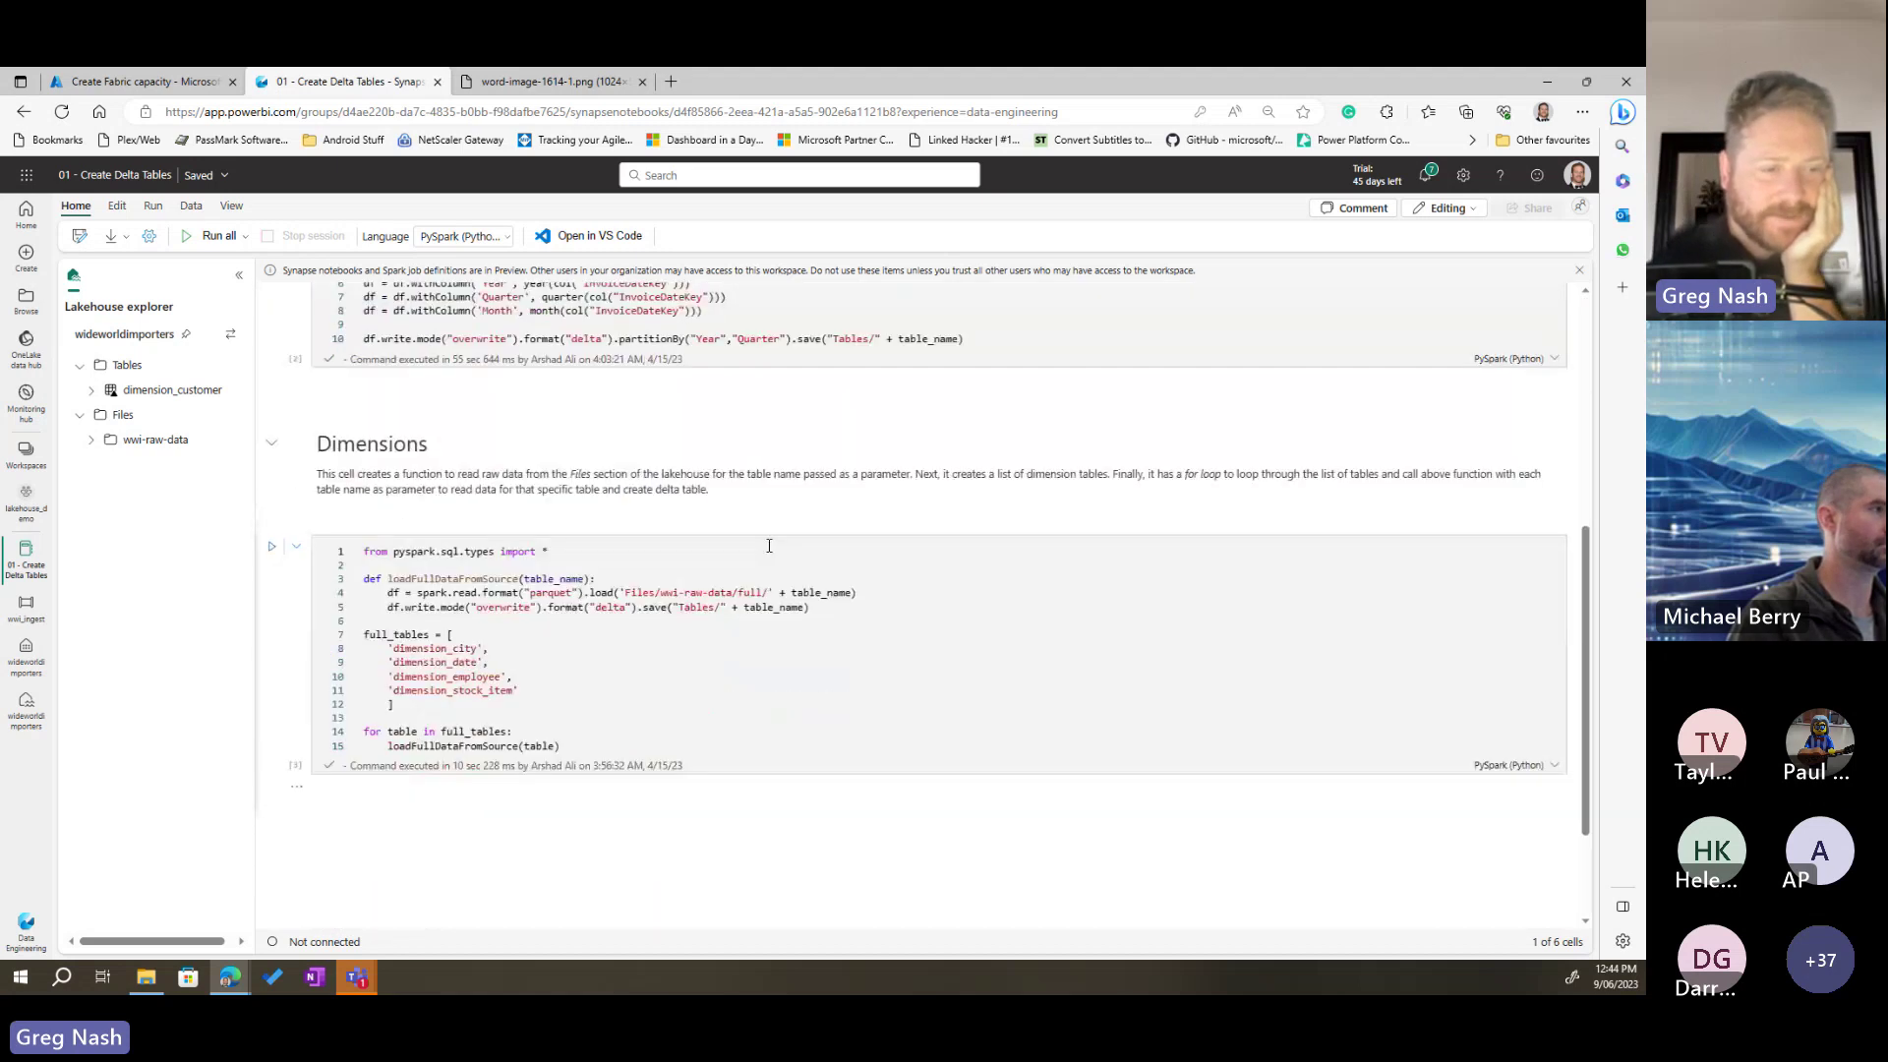
pyautogui.scroll(-2, 769, 545)
pyautogui.scroll(6, 762, 565)
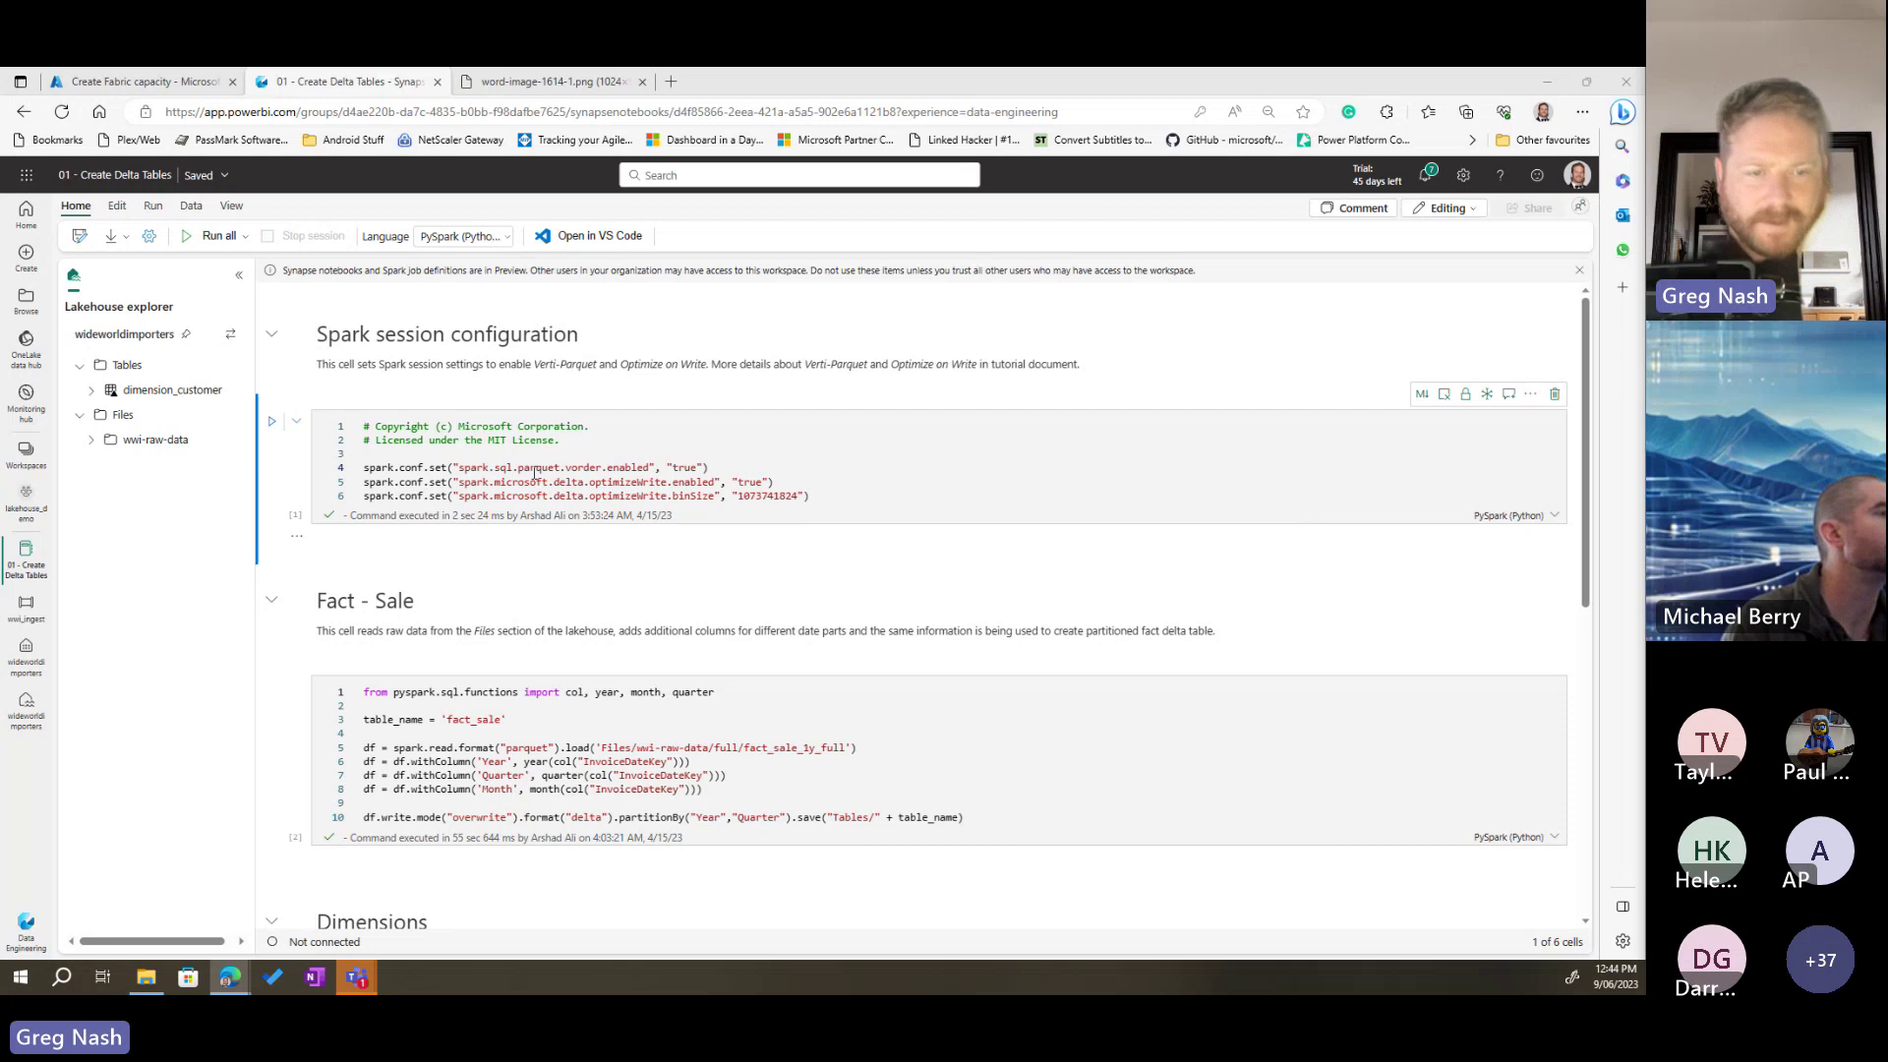
# Step: Examine the V-Order and optimize write settings in the Spark session configuration cell
pyautogui.moveTo(567, 468); pyautogui.dragTo(709, 468)
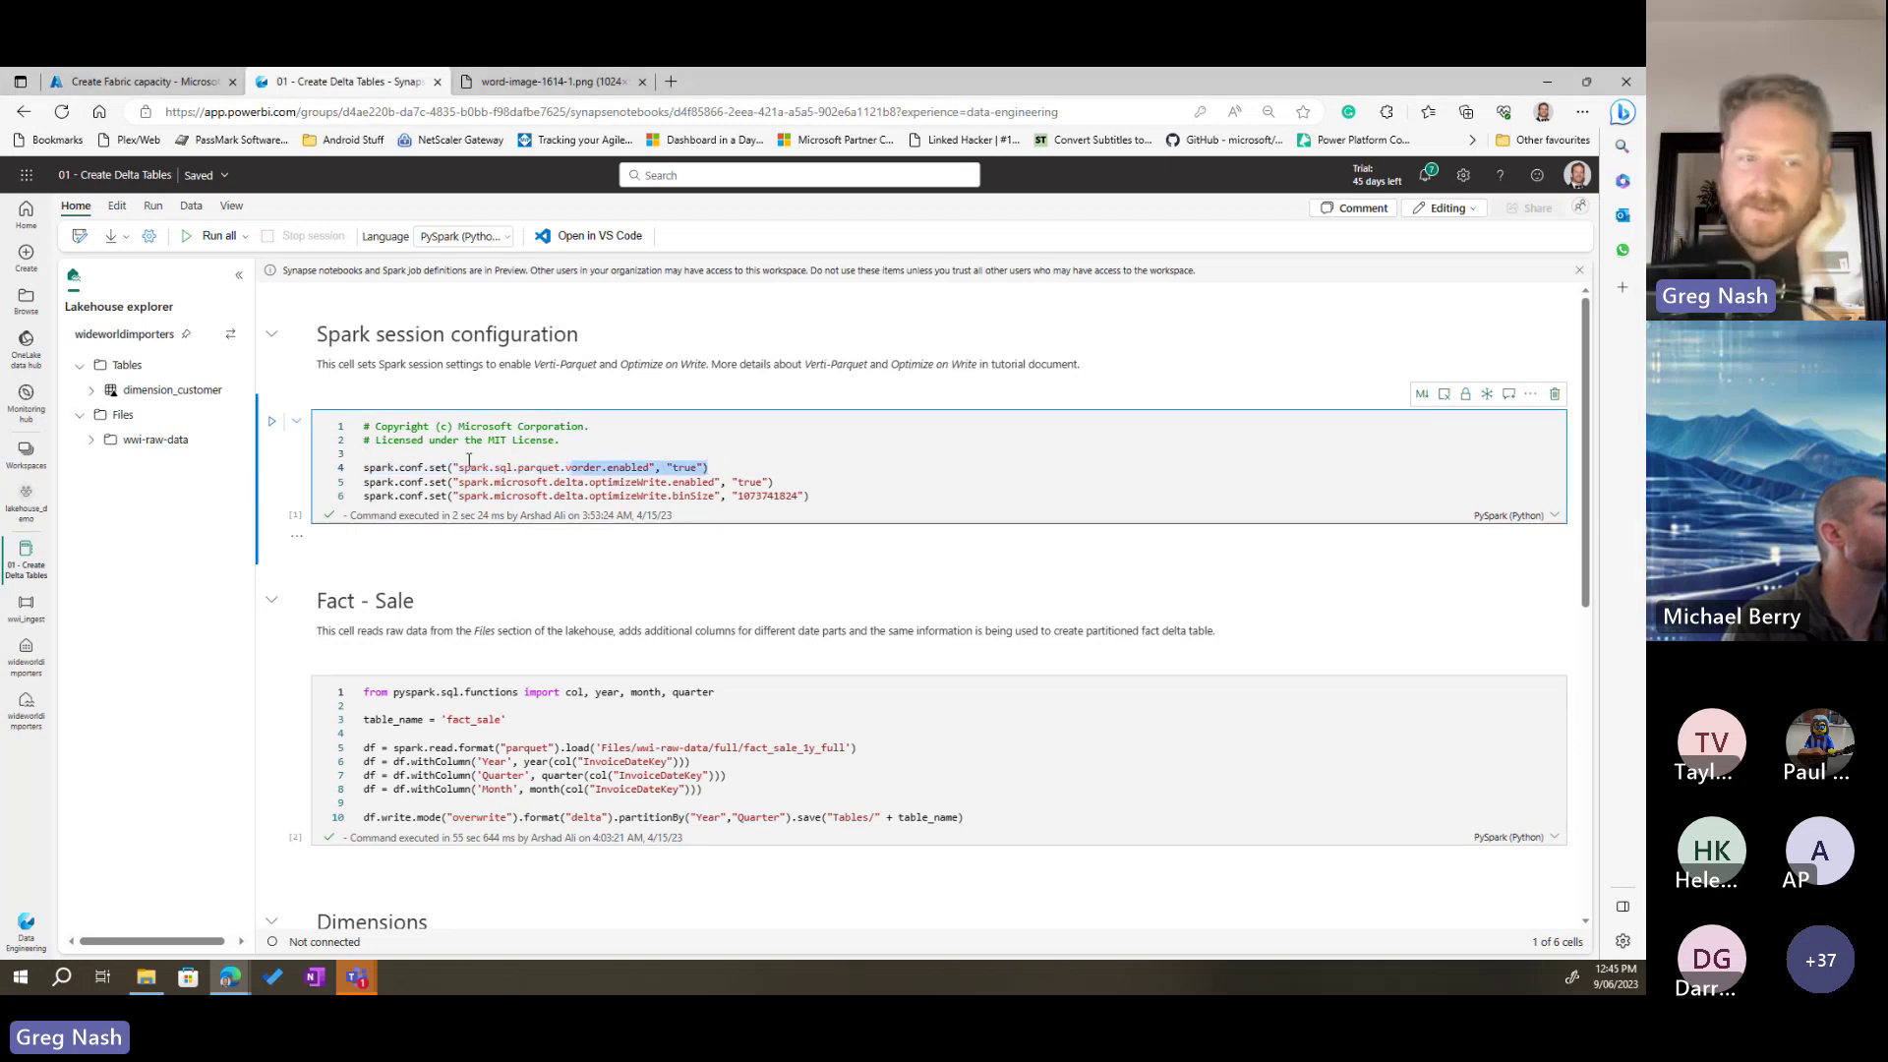
pyautogui.click(393, 468)
pyautogui.moveTo(364, 468); pyautogui.dragTo(732, 464)
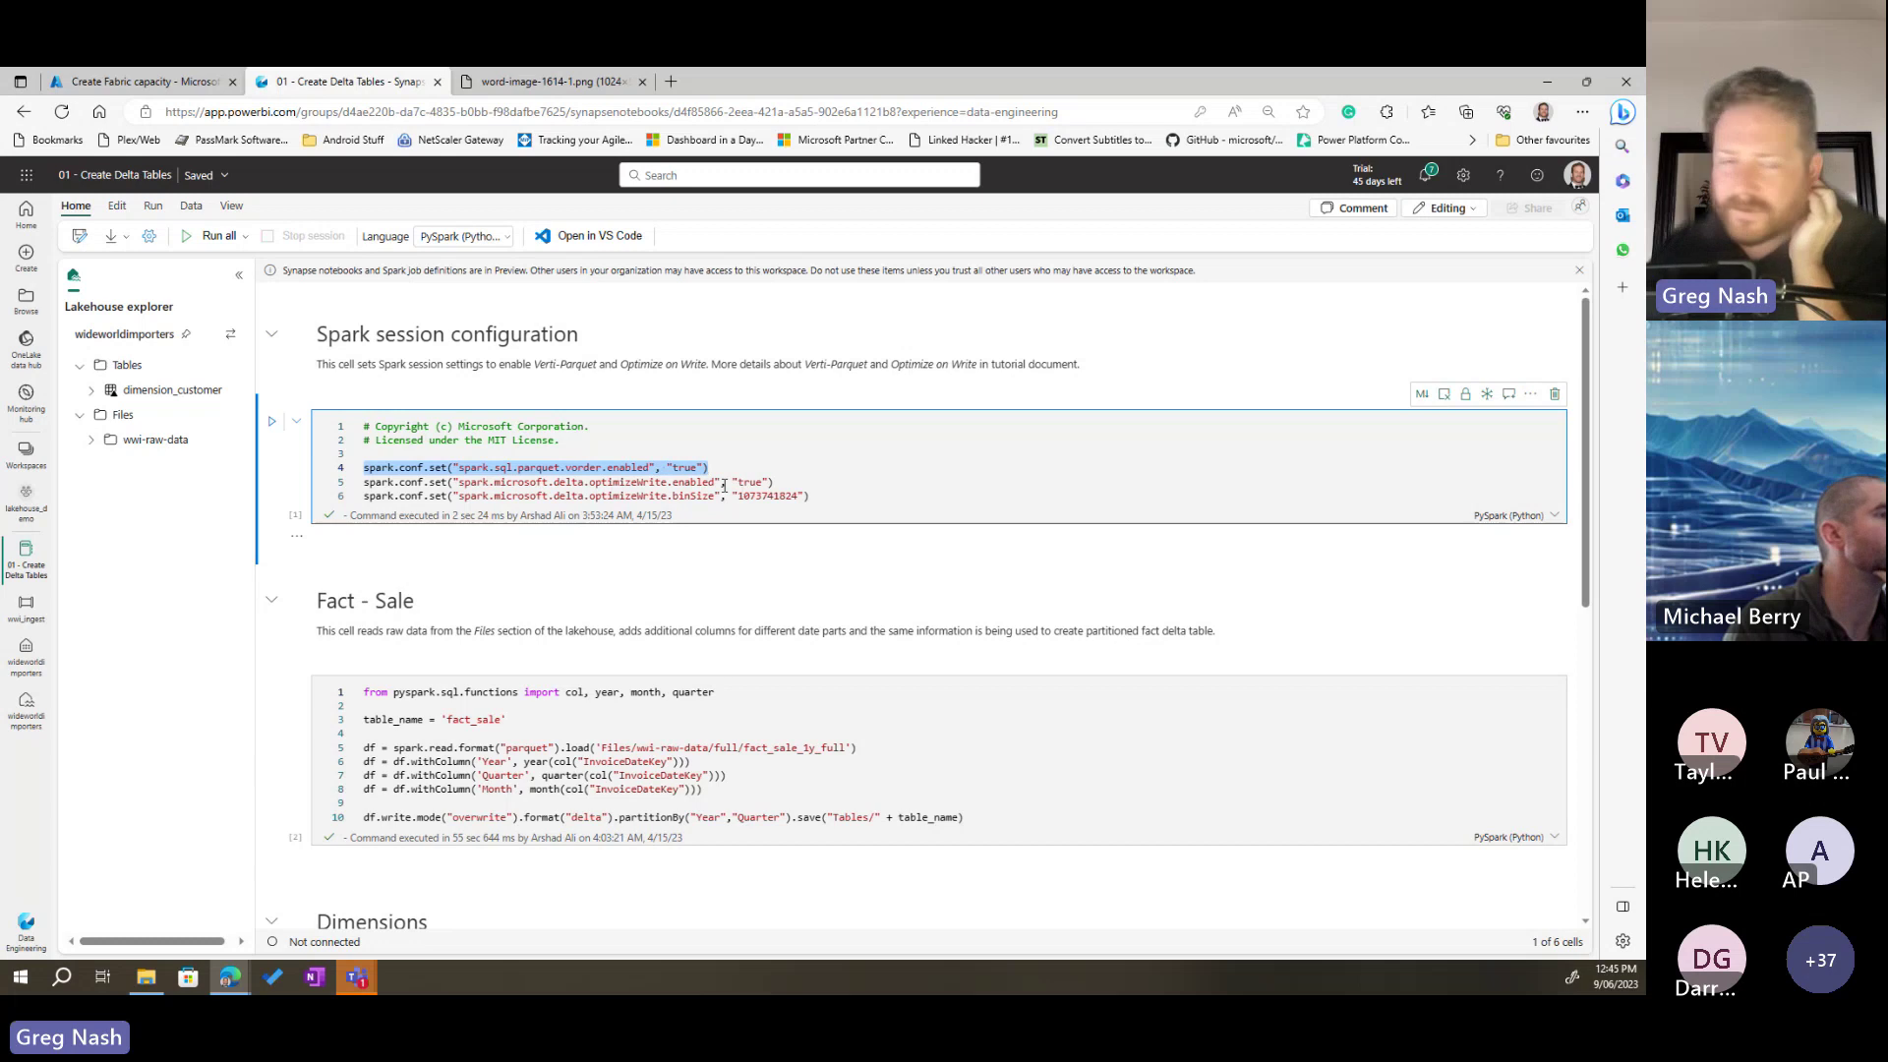
pyautogui.click(366, 483)
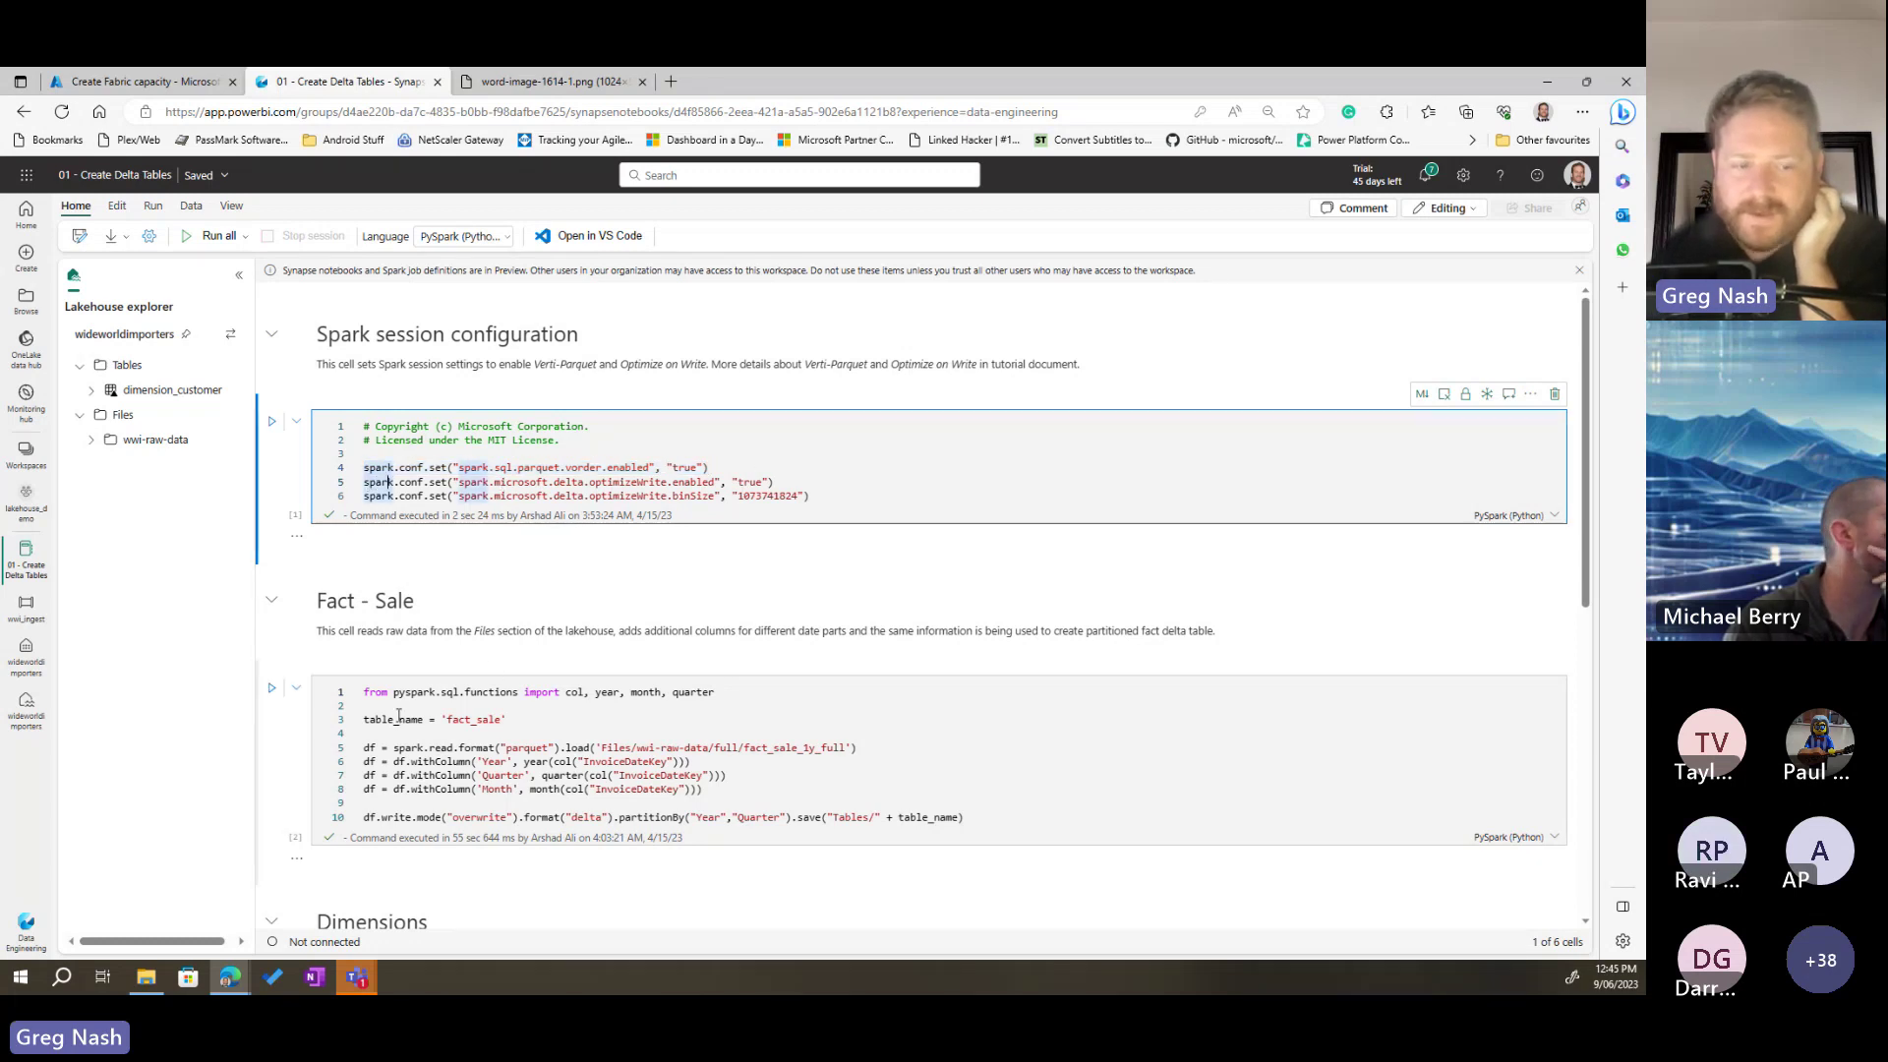
# Step: Run all cells of the notebook and check which languages the notebook offers
pyautogui.scroll(-5, 423, 765)
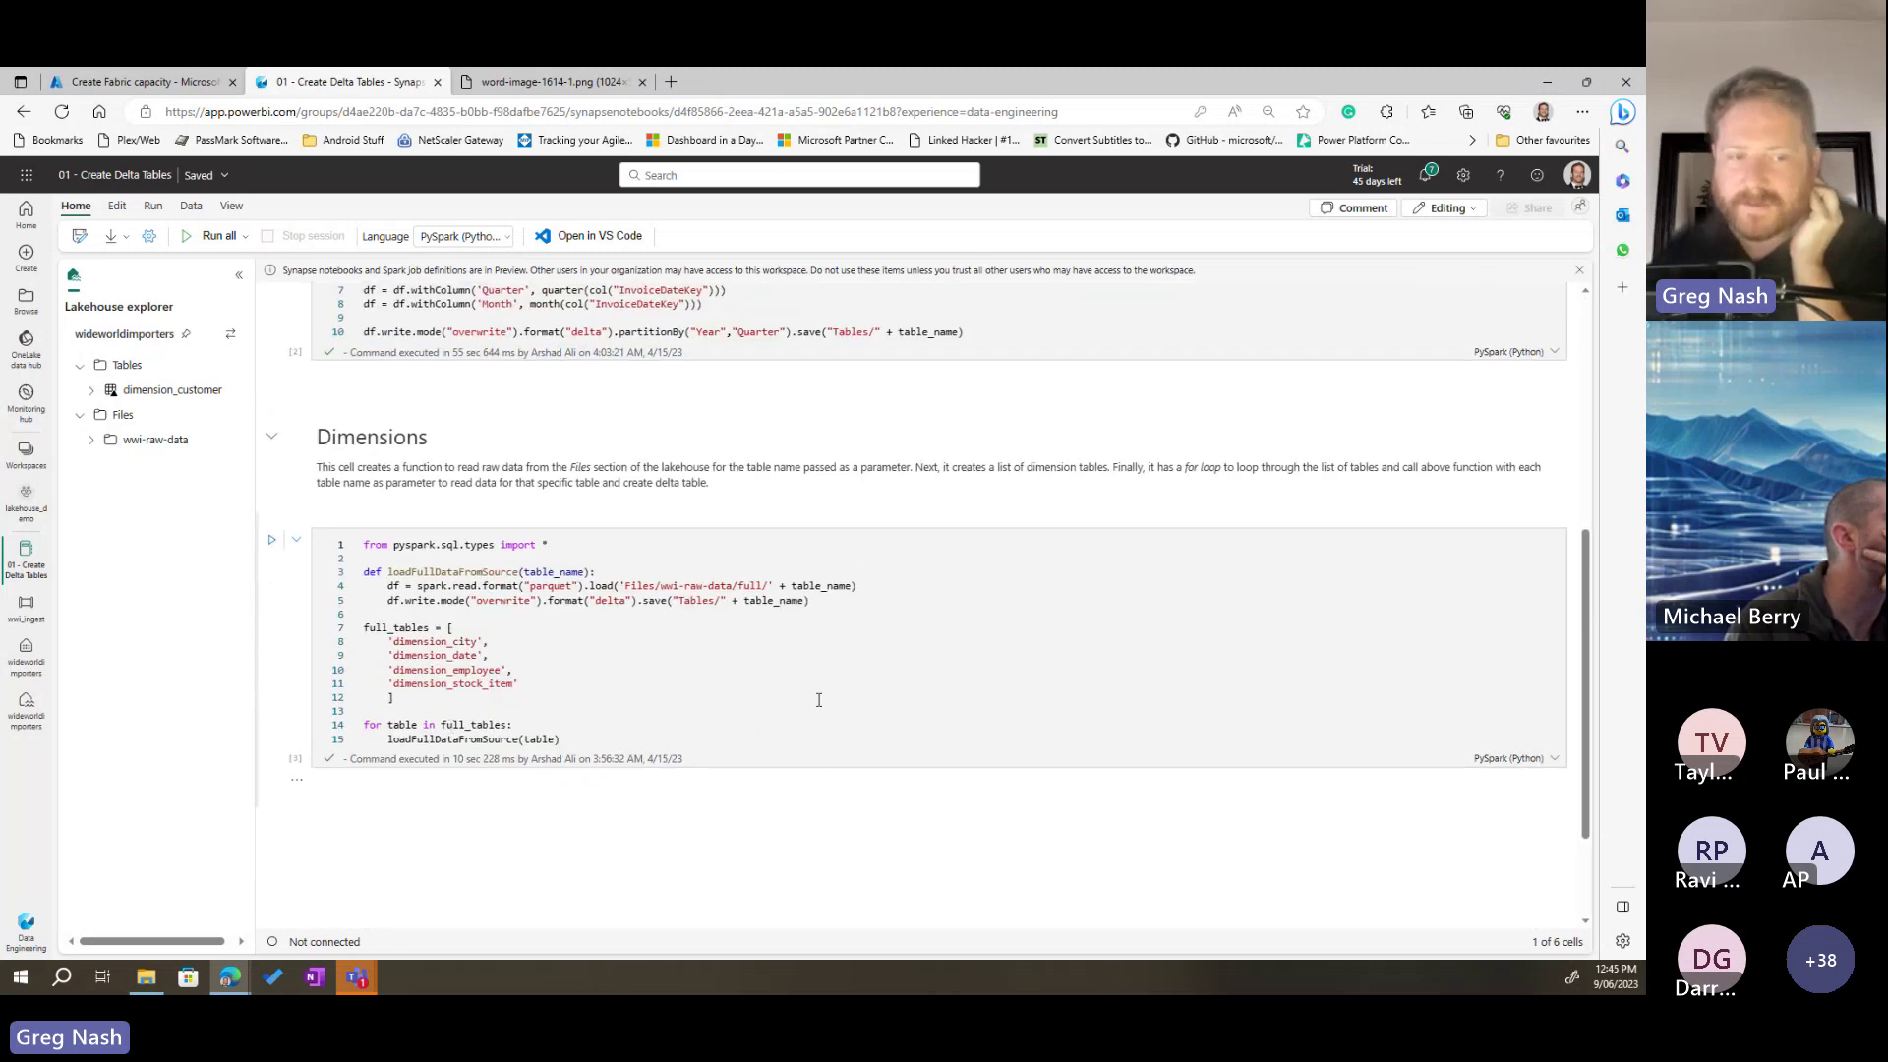
pyautogui.scroll(5, 818, 699)
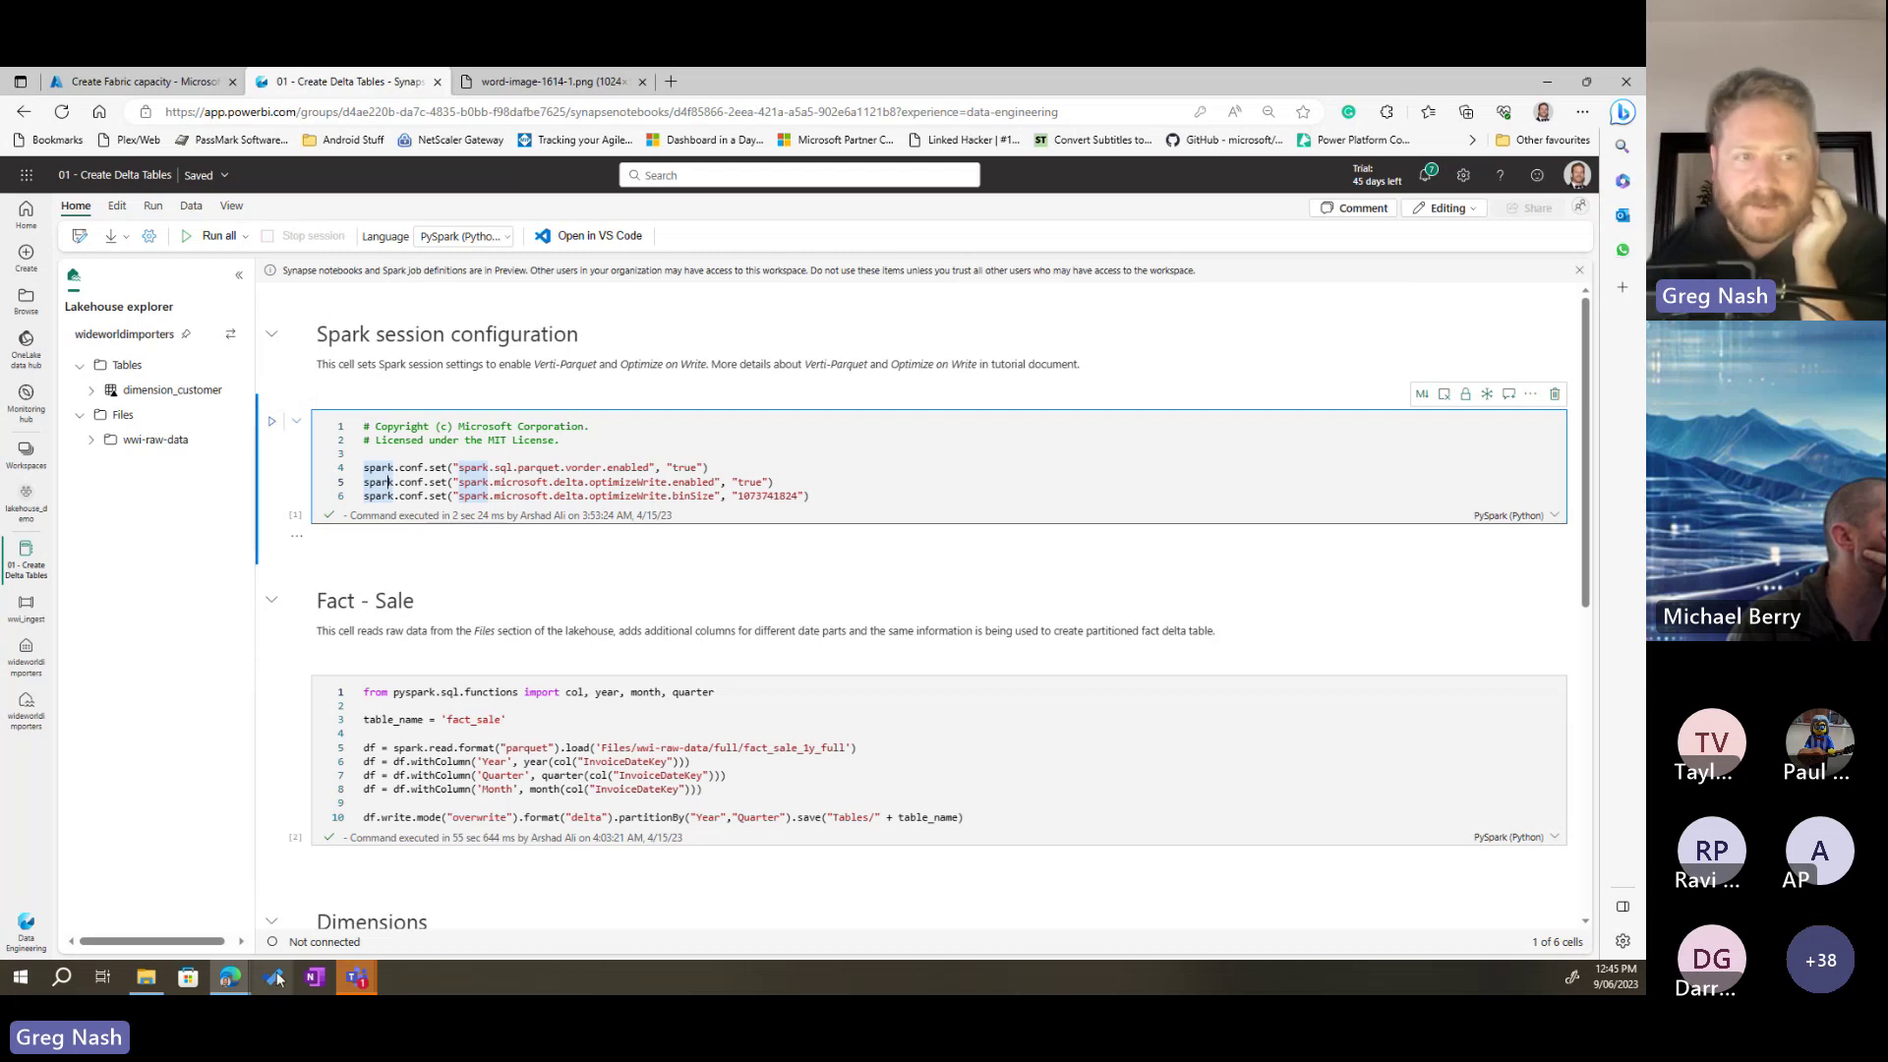
pyautogui.click(203, 239)
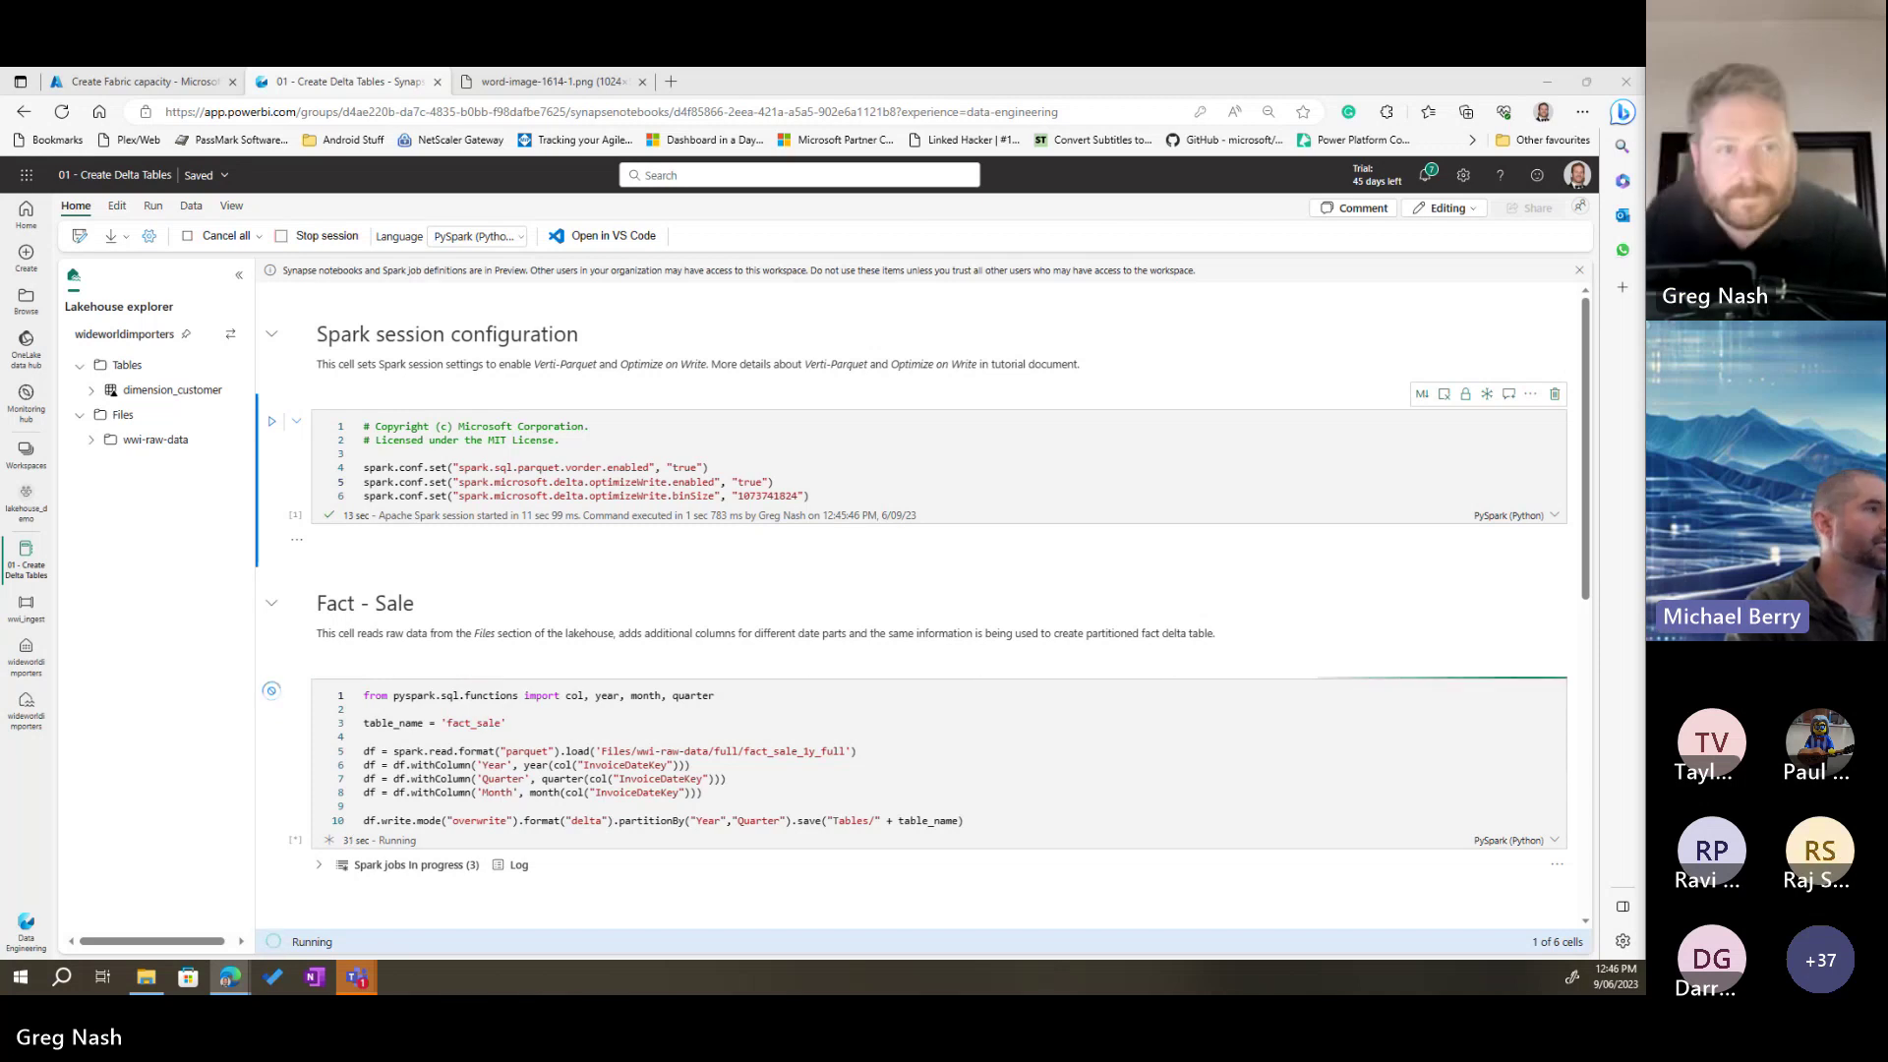
pyautogui.click(524, 241)
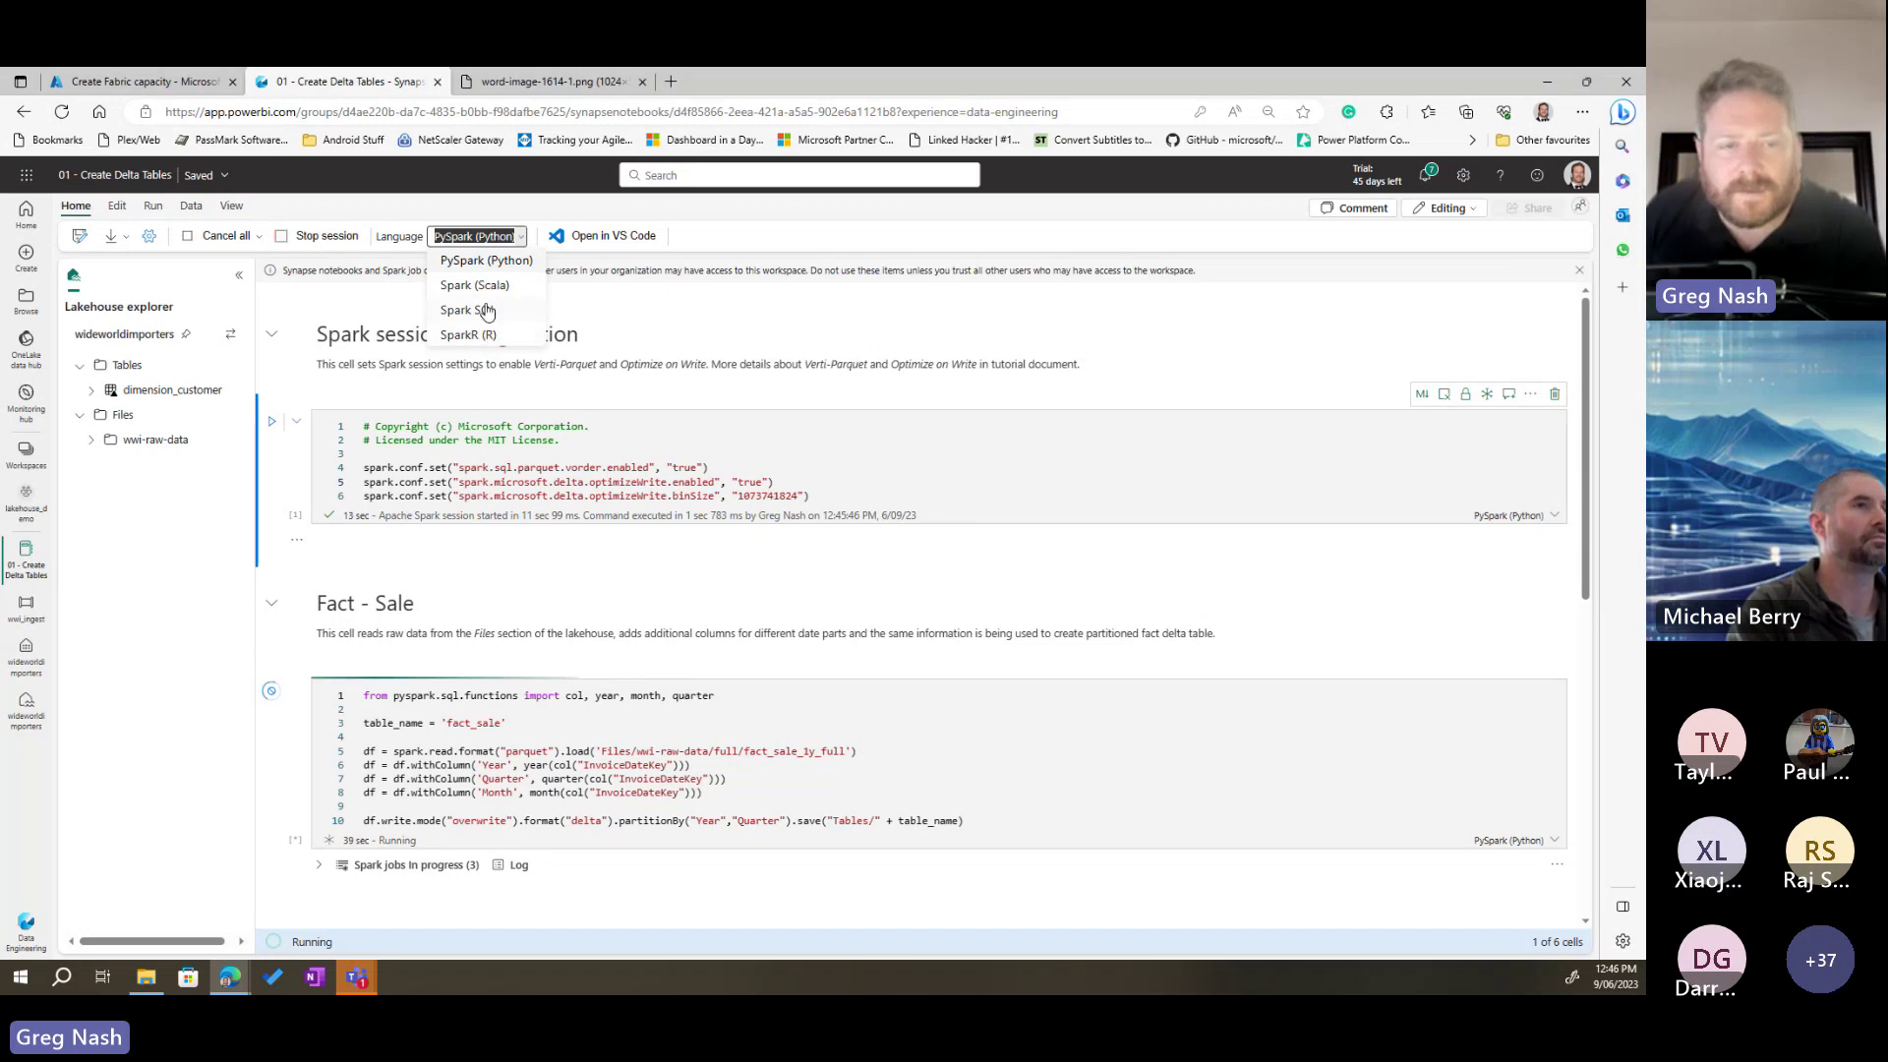
pyautogui.click(795, 246)
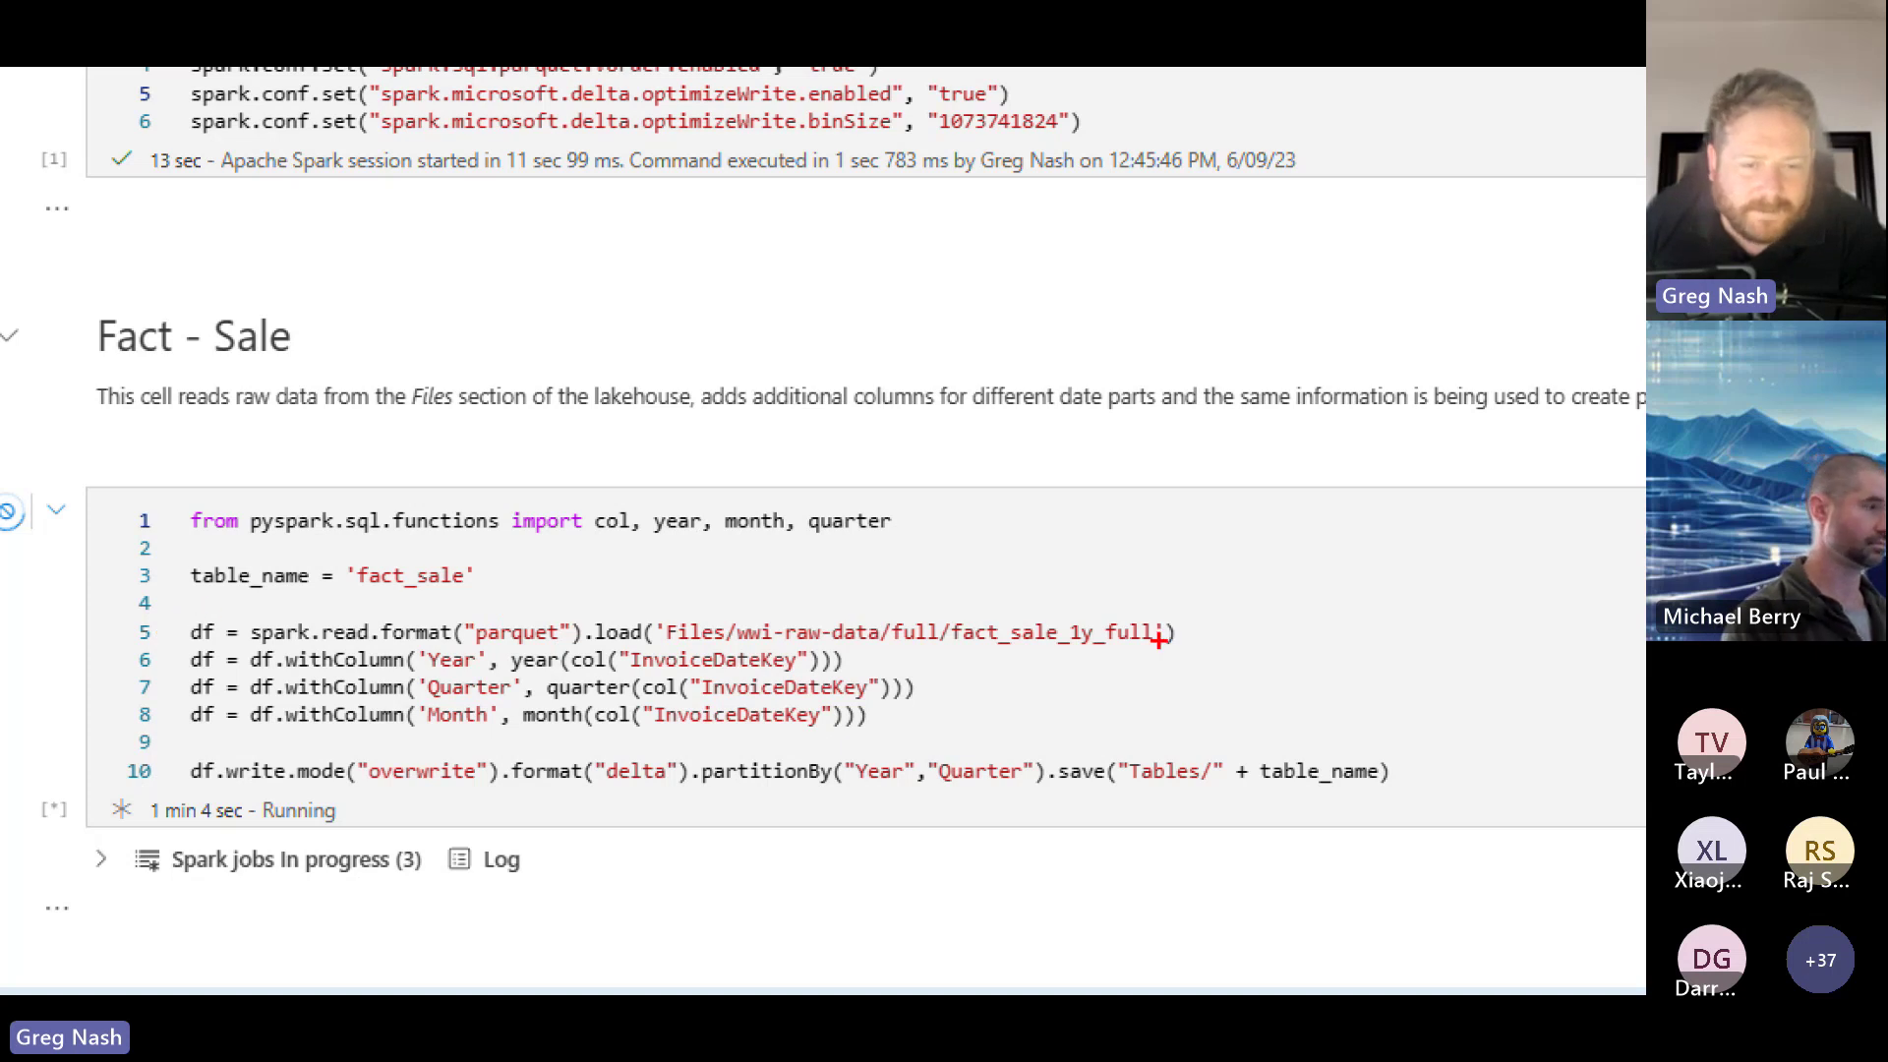
# Step: Mark the source file path, the function import and the Year, Quarter and Month lines in the Fact - Sale cell with red boxes
pyautogui.moveTo(656, 620); pyautogui.dragTo(1216, 645)
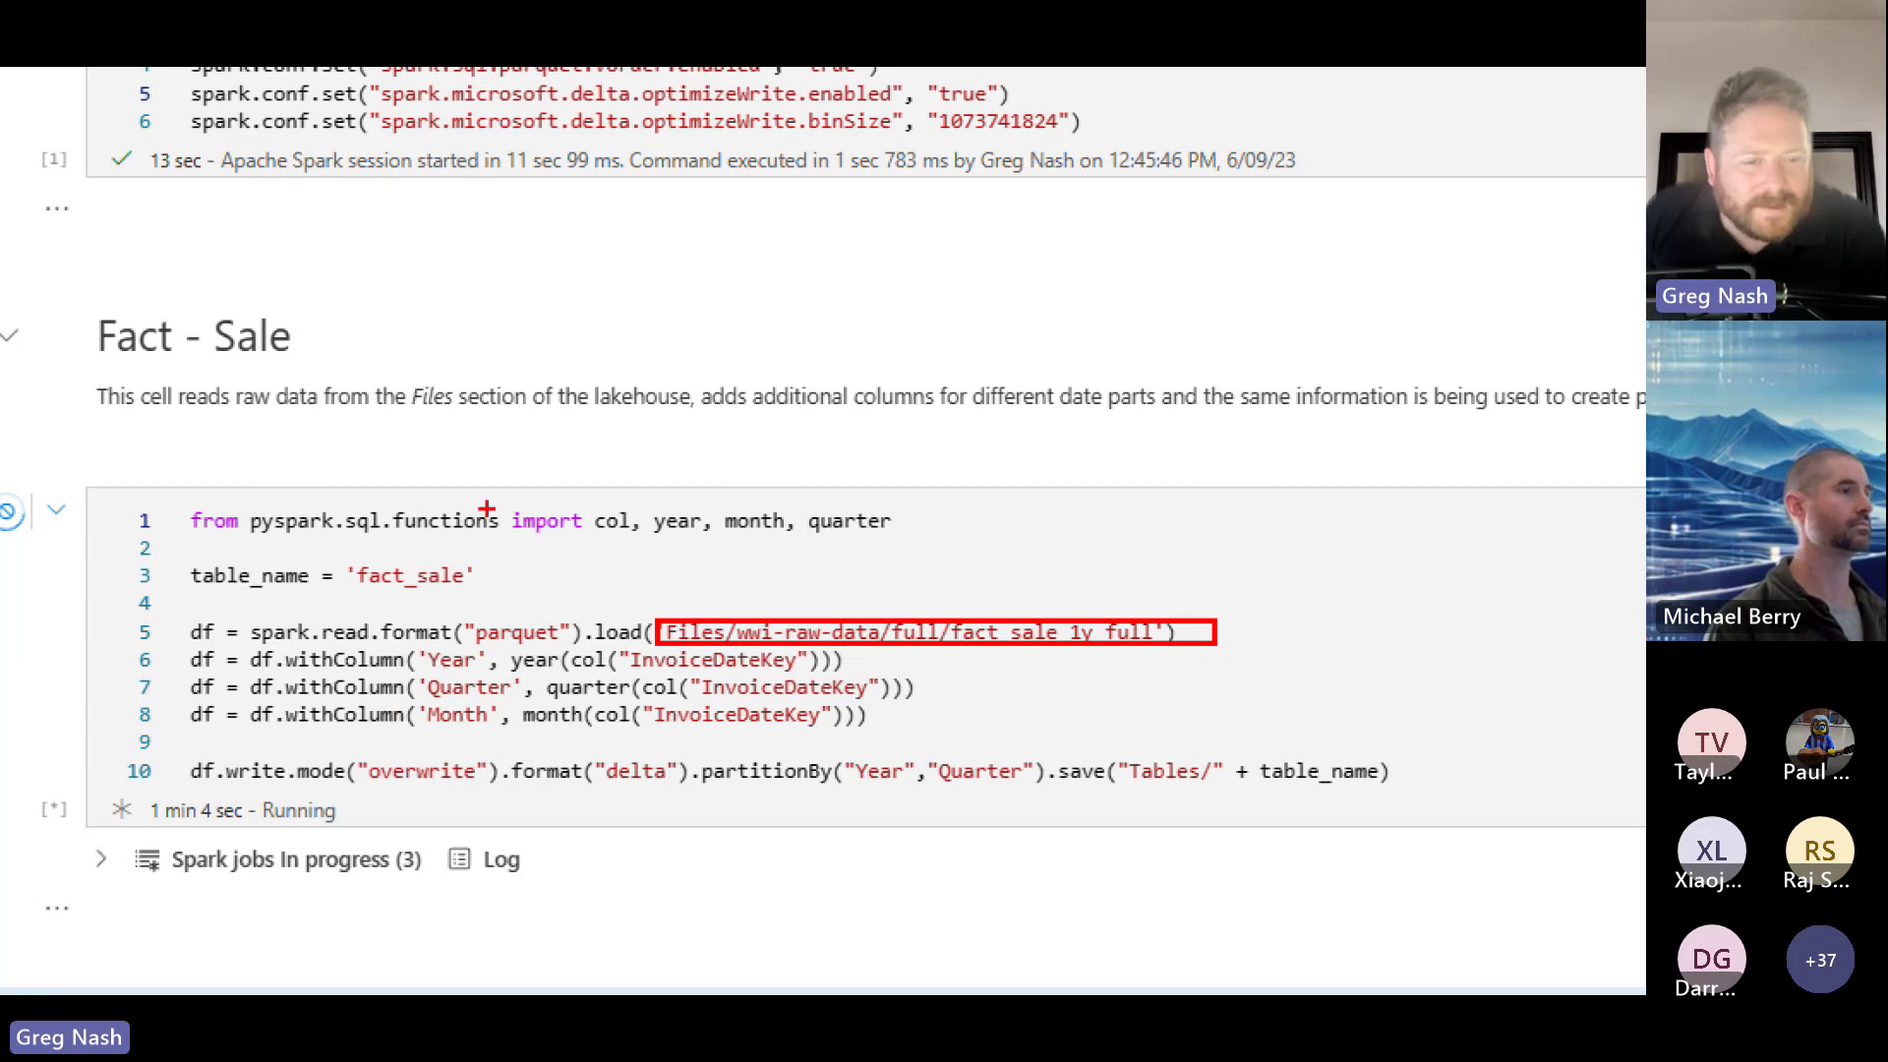
pyautogui.moveTo(498, 504)
pyautogui.mouseDown()
pyautogui.moveTo(957, 559)
pyautogui.moveTo(952, 539)
pyautogui.mouseUp()
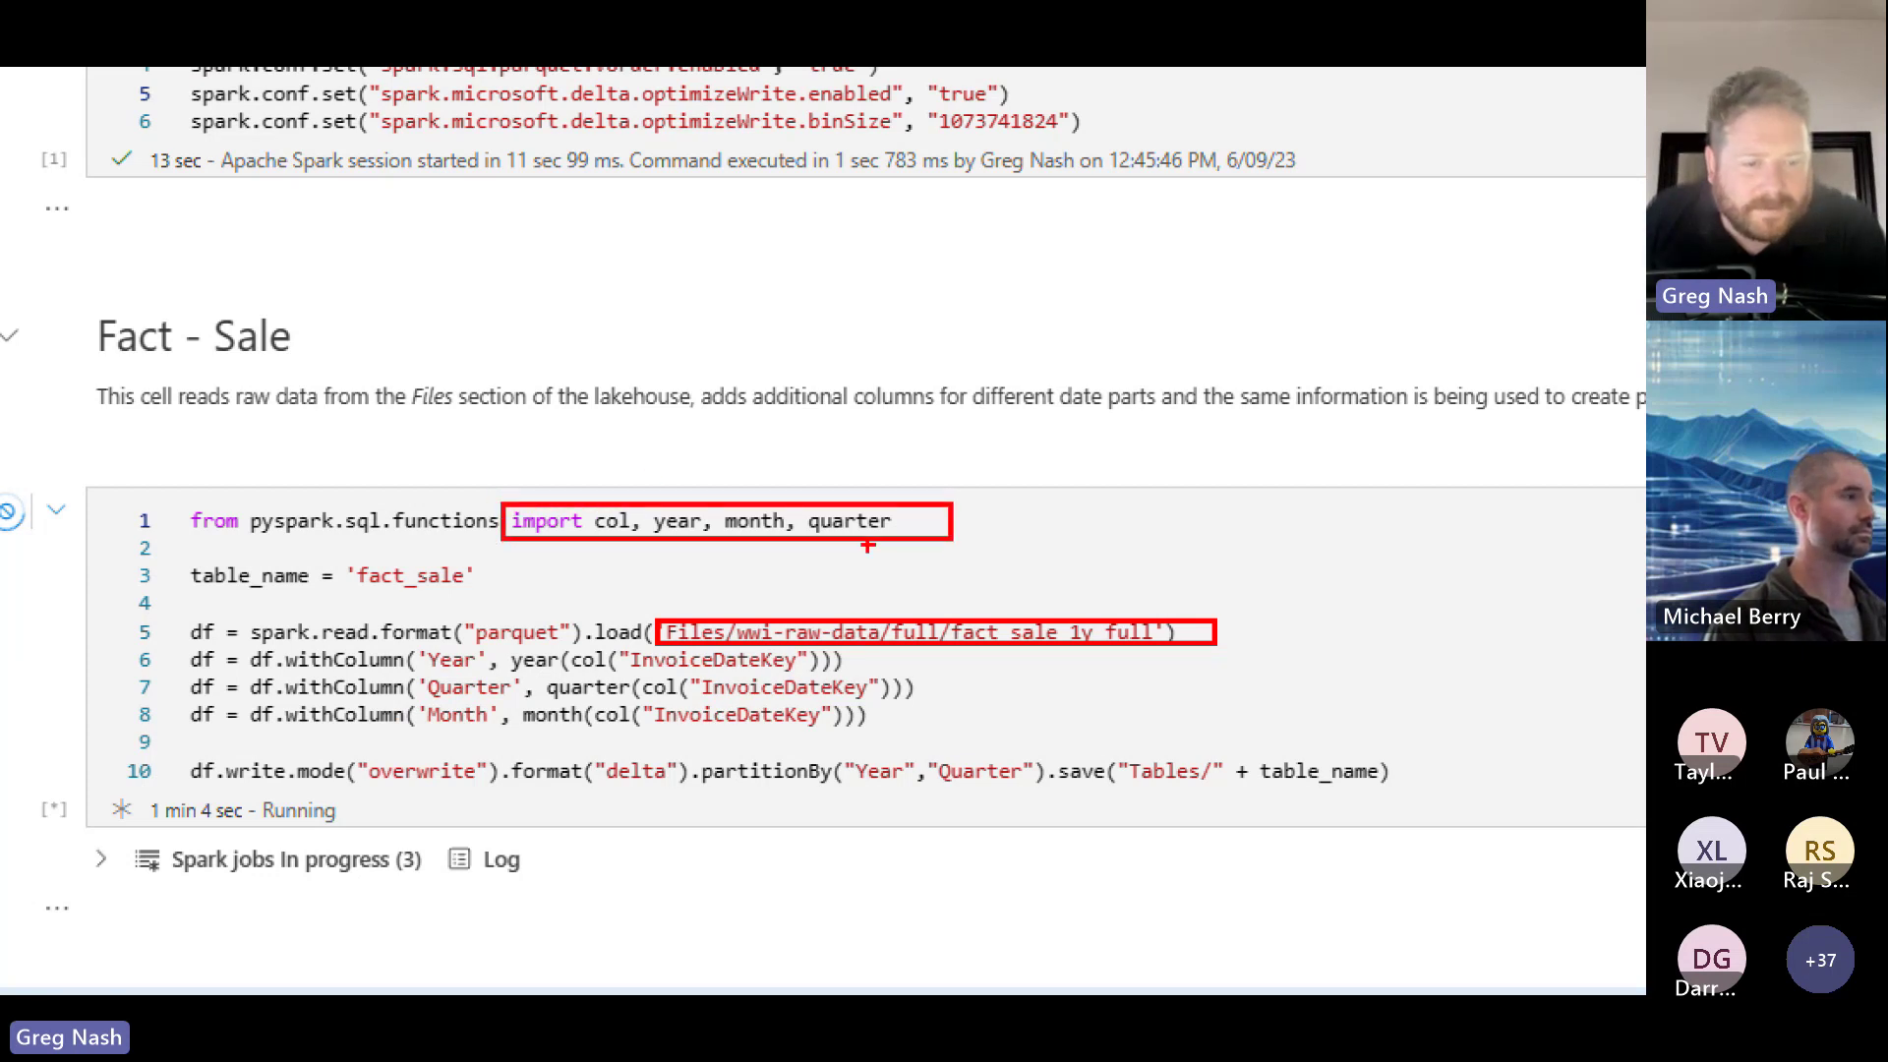
pyautogui.moveTo(182, 654); pyautogui.dragTo(922, 726)
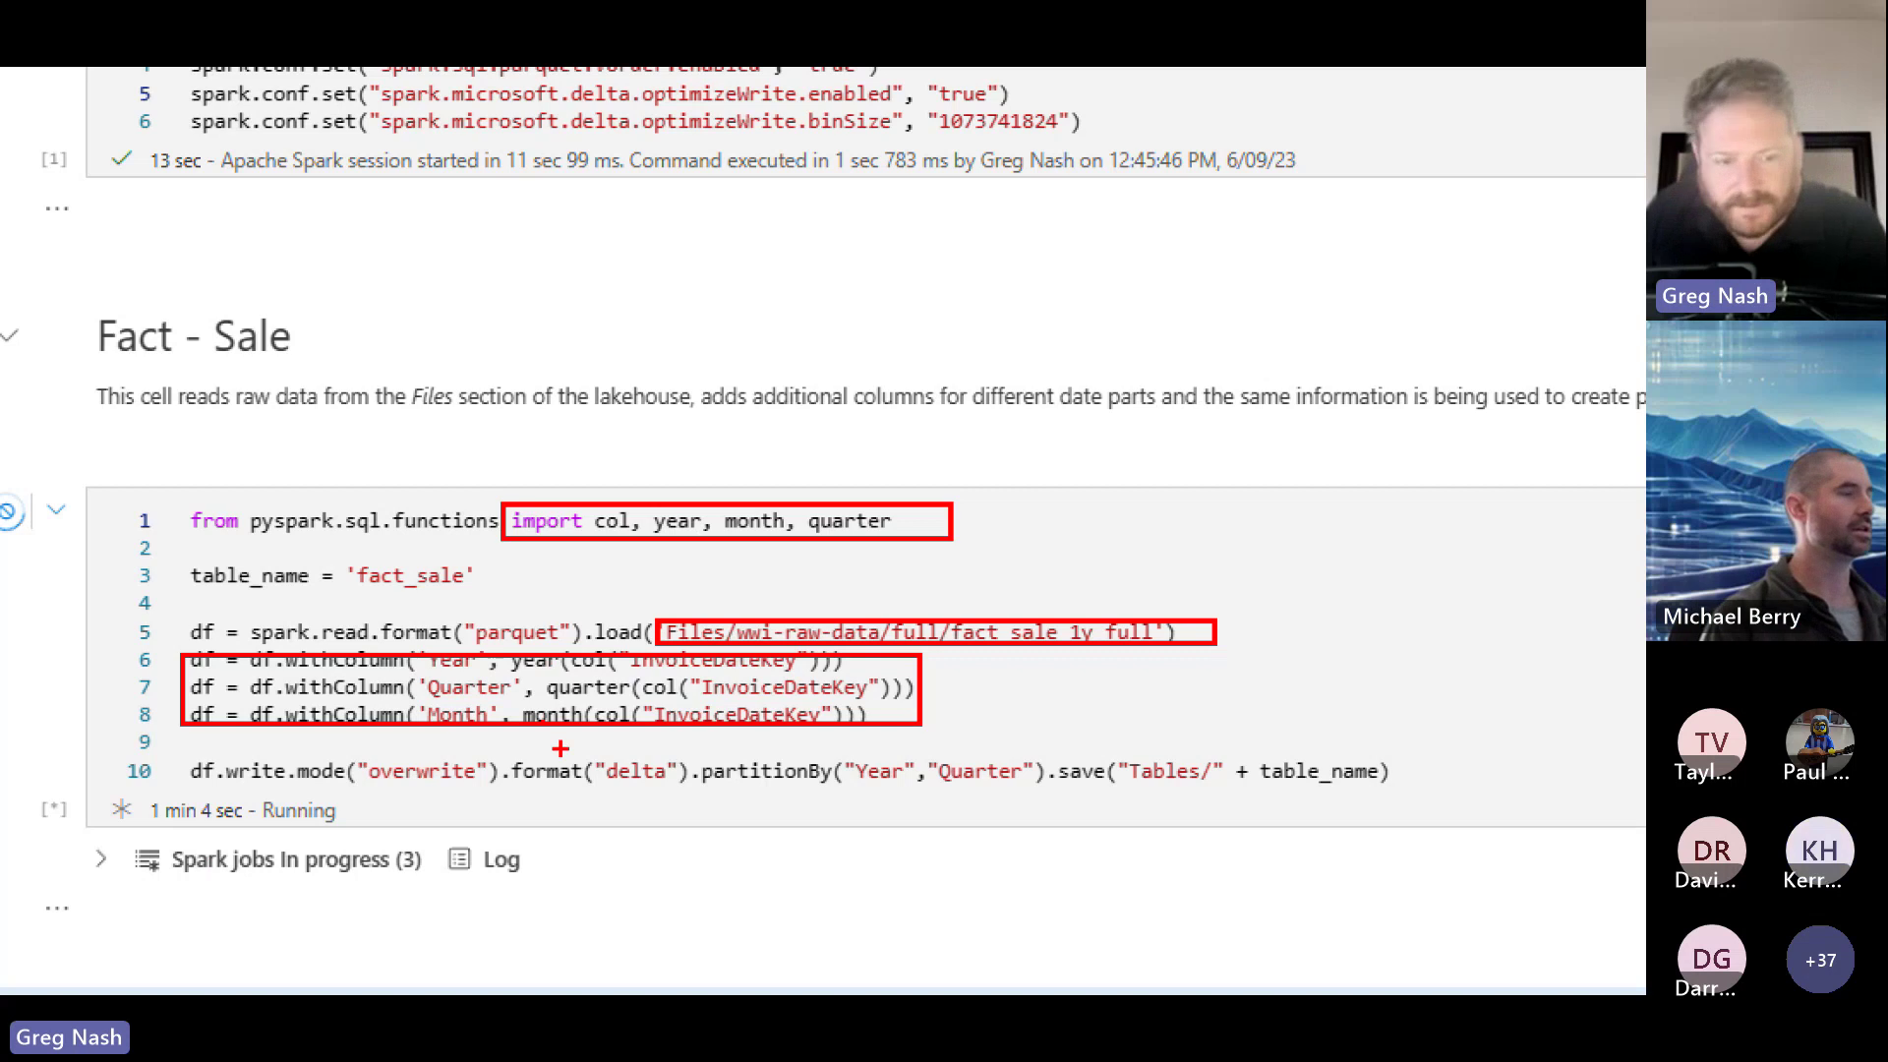
pyautogui.press('Escape')
# Step: Compare the year and quarter functions in the Fact - Sale column definitions with the import line
pyautogui.hotkey('ctrl', '+')
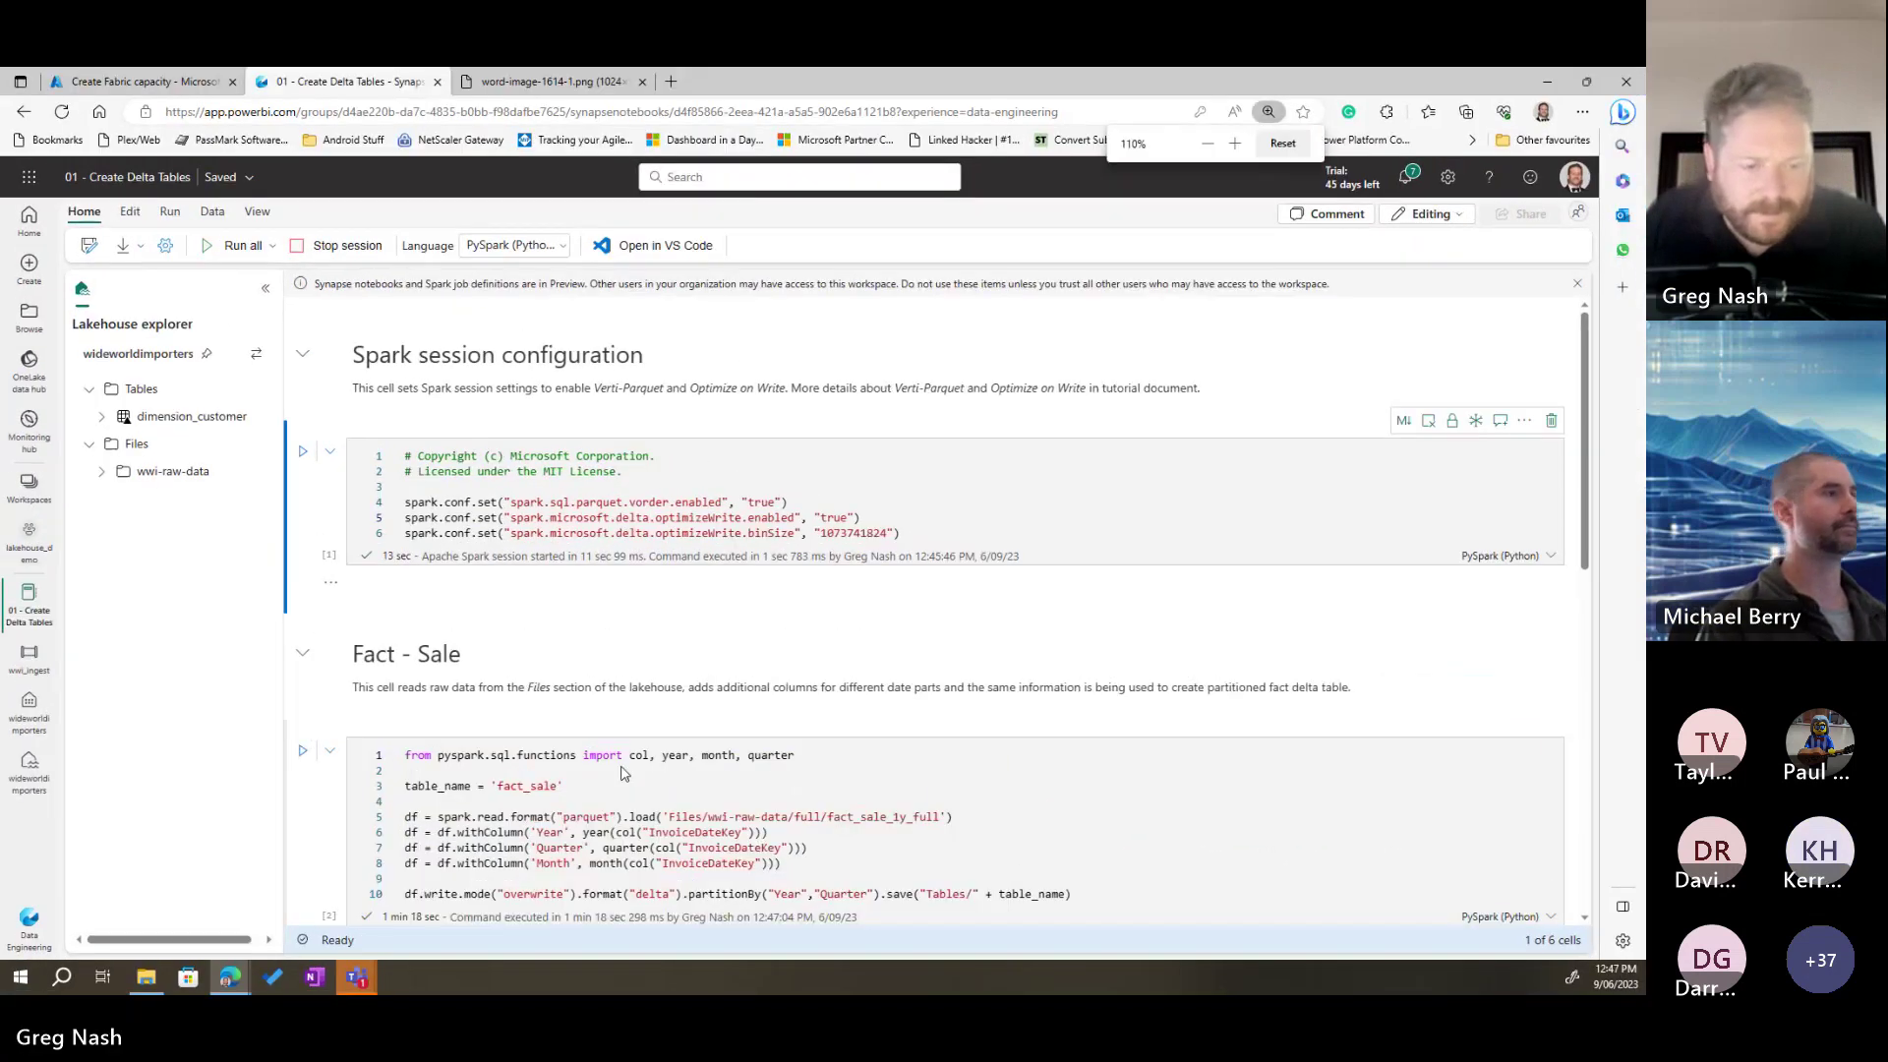
pyautogui.scroll(-3, 602, 787)
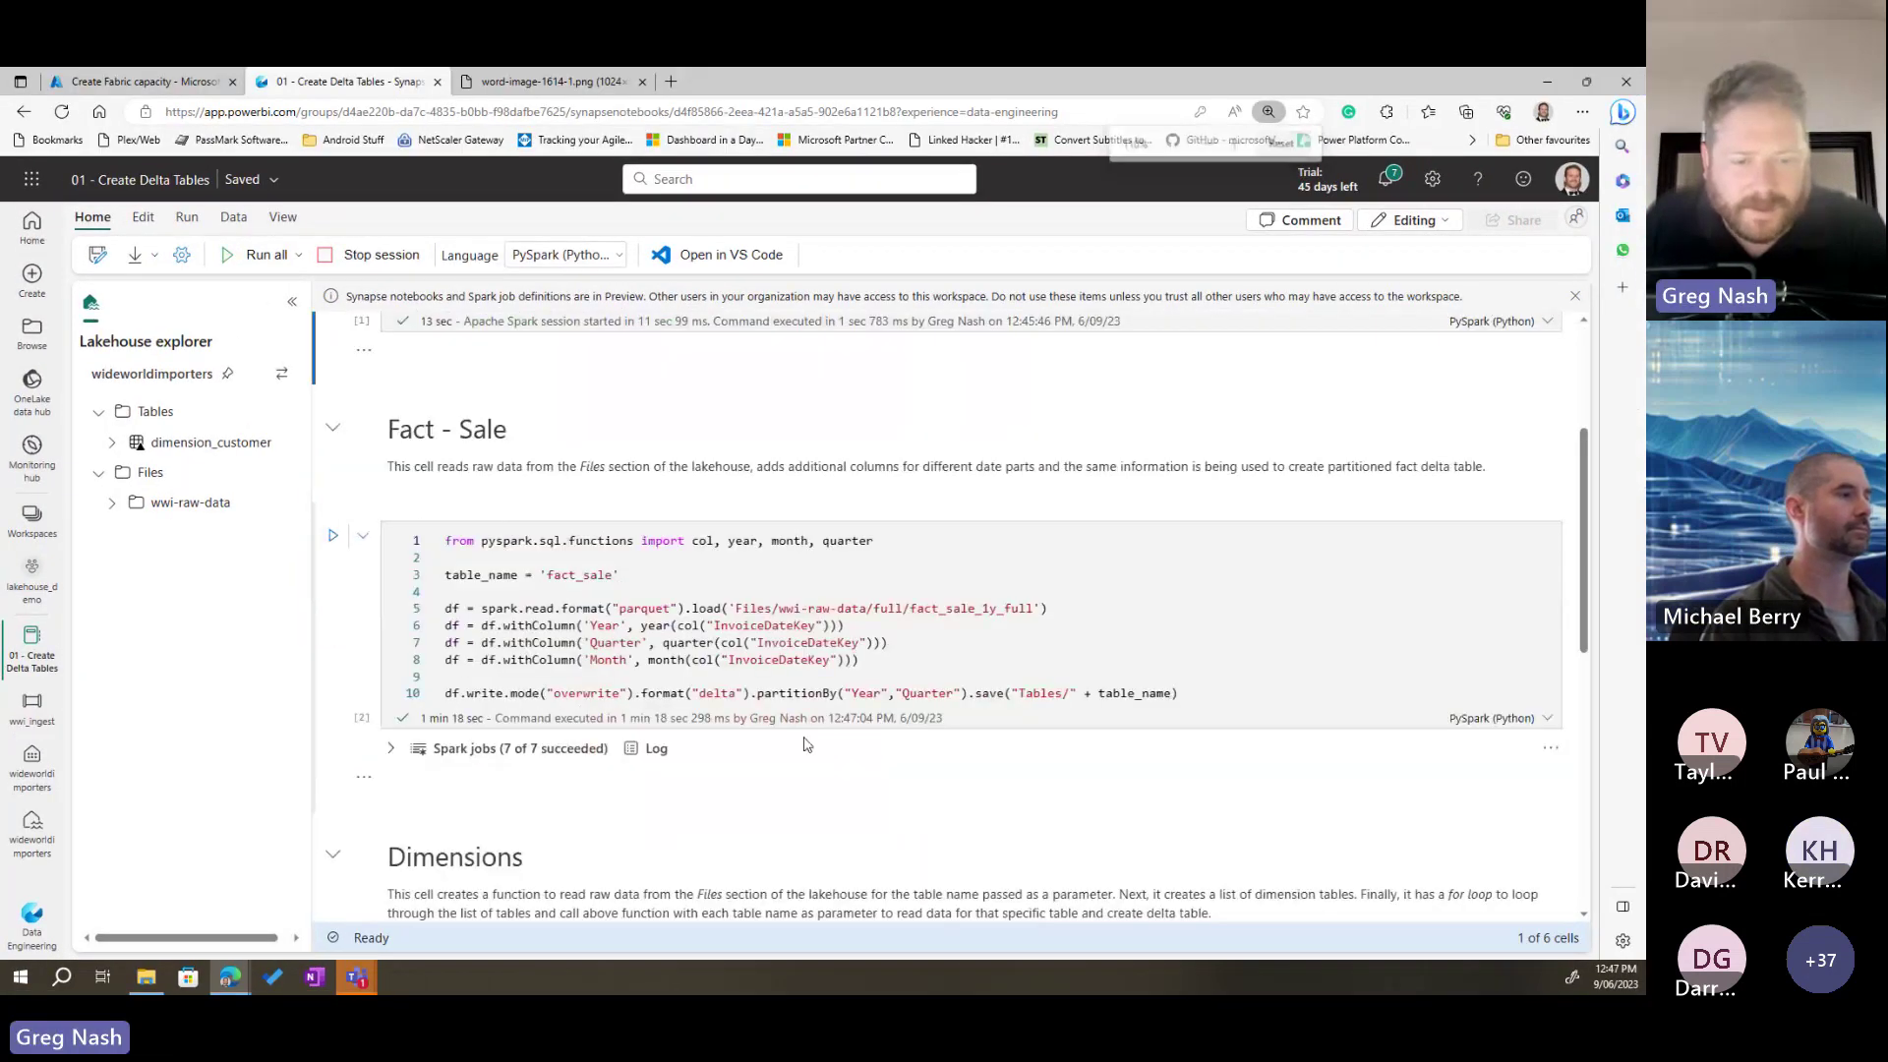
pyautogui.hotkey('ctrl', '+')
pyautogui.click(742, 710)
pyautogui.moveTo(729, 713); pyautogui.dragTo(764, 712)
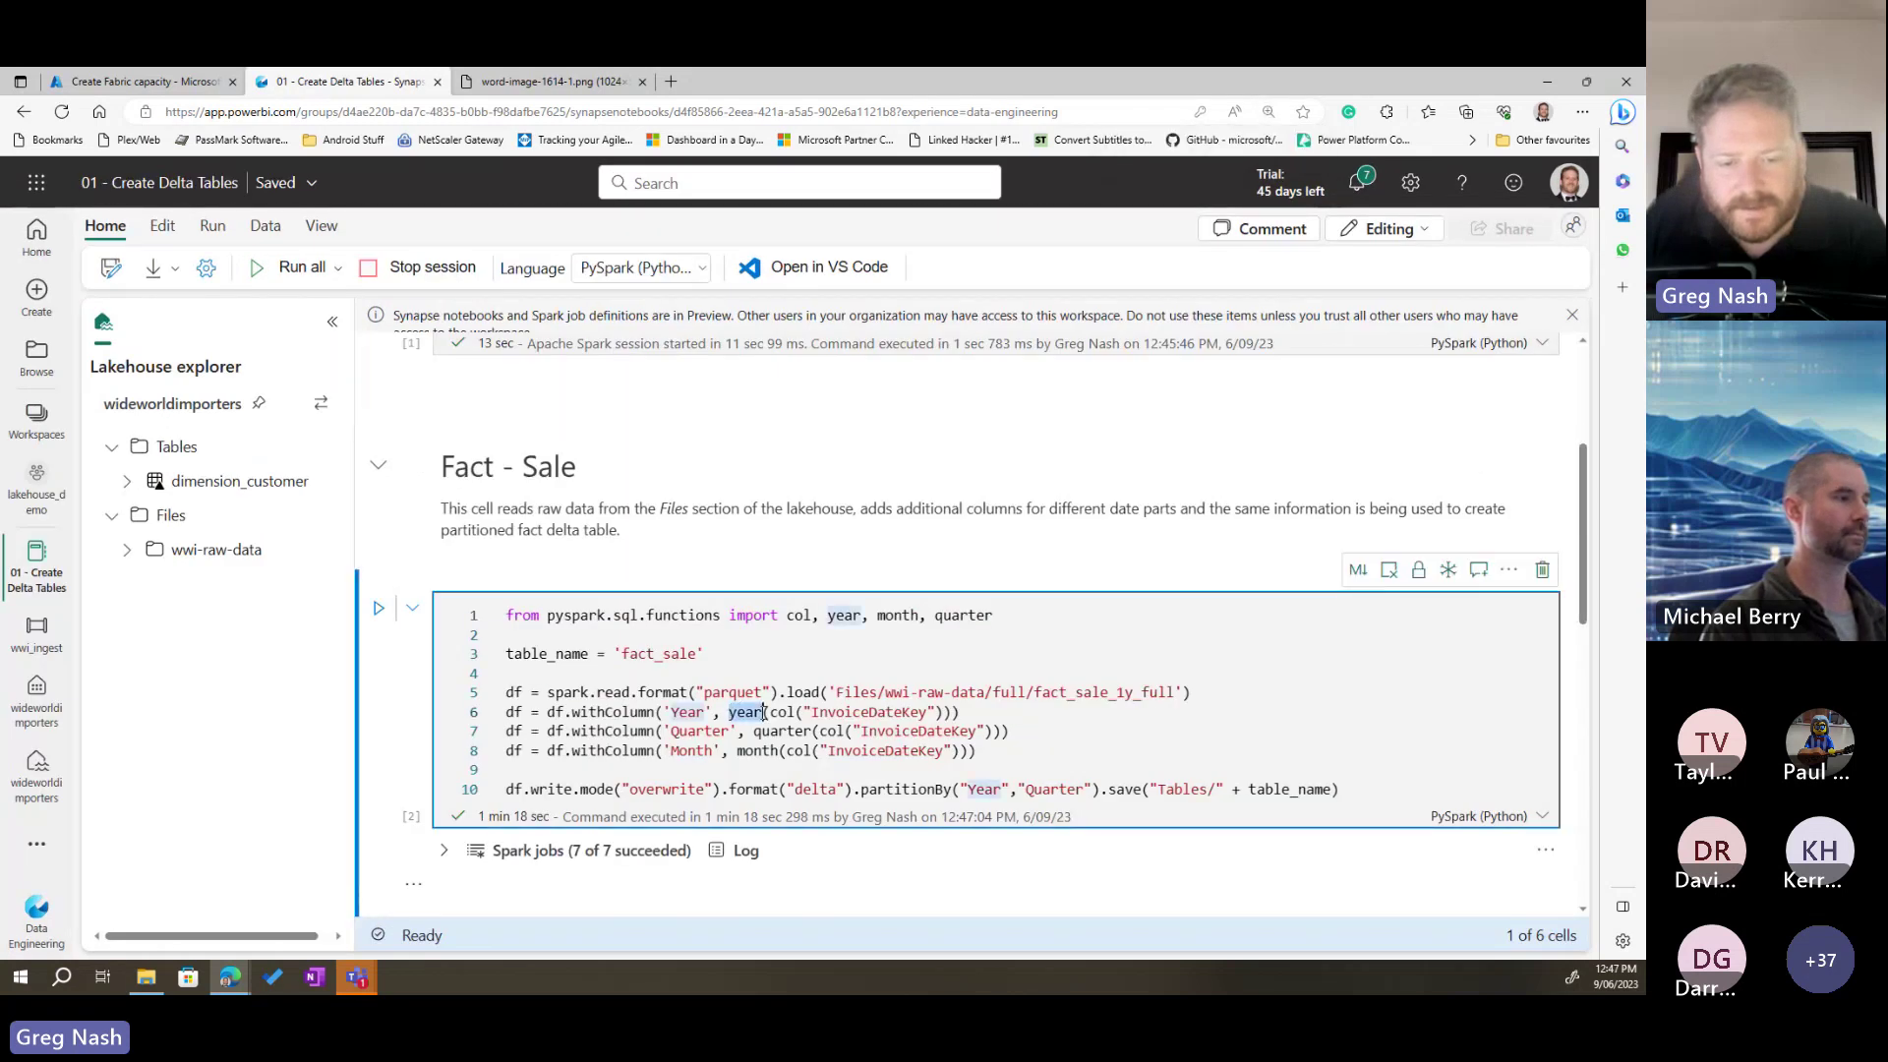
pyautogui.doubleClick(845, 615)
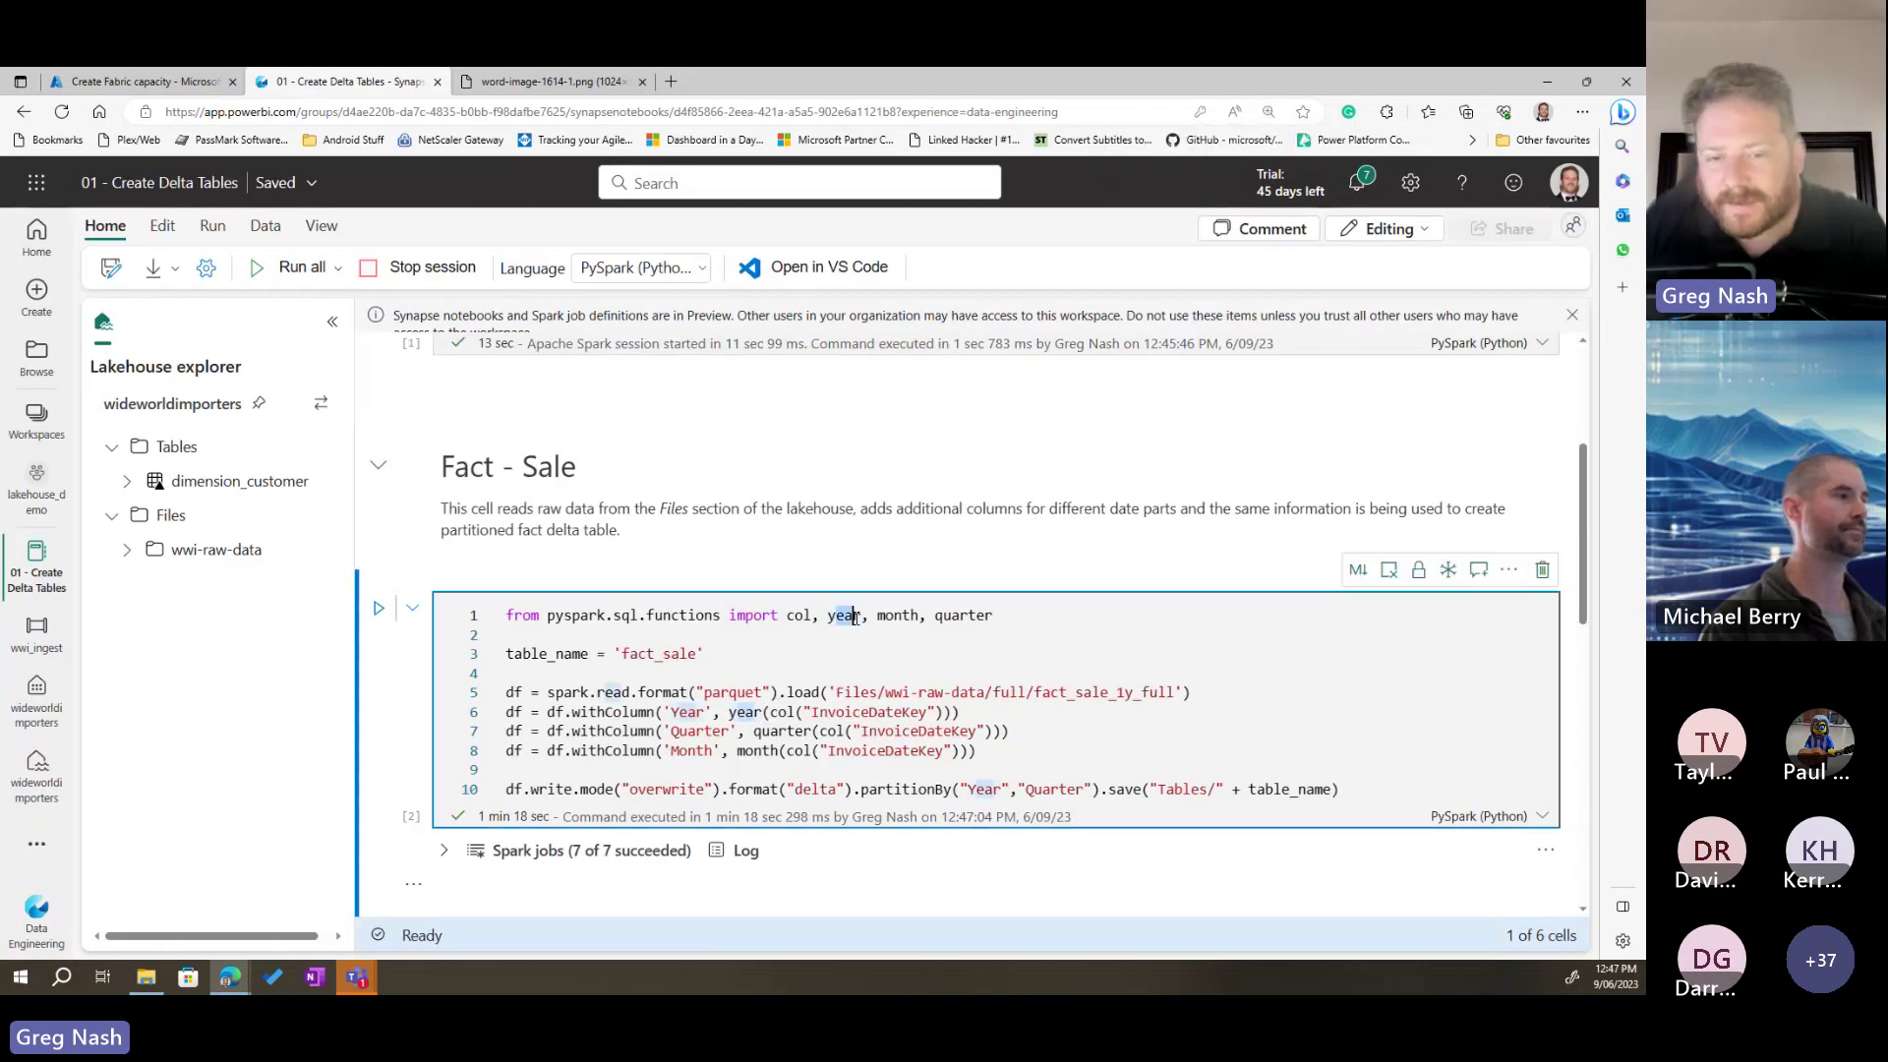
pyautogui.click(754, 732)
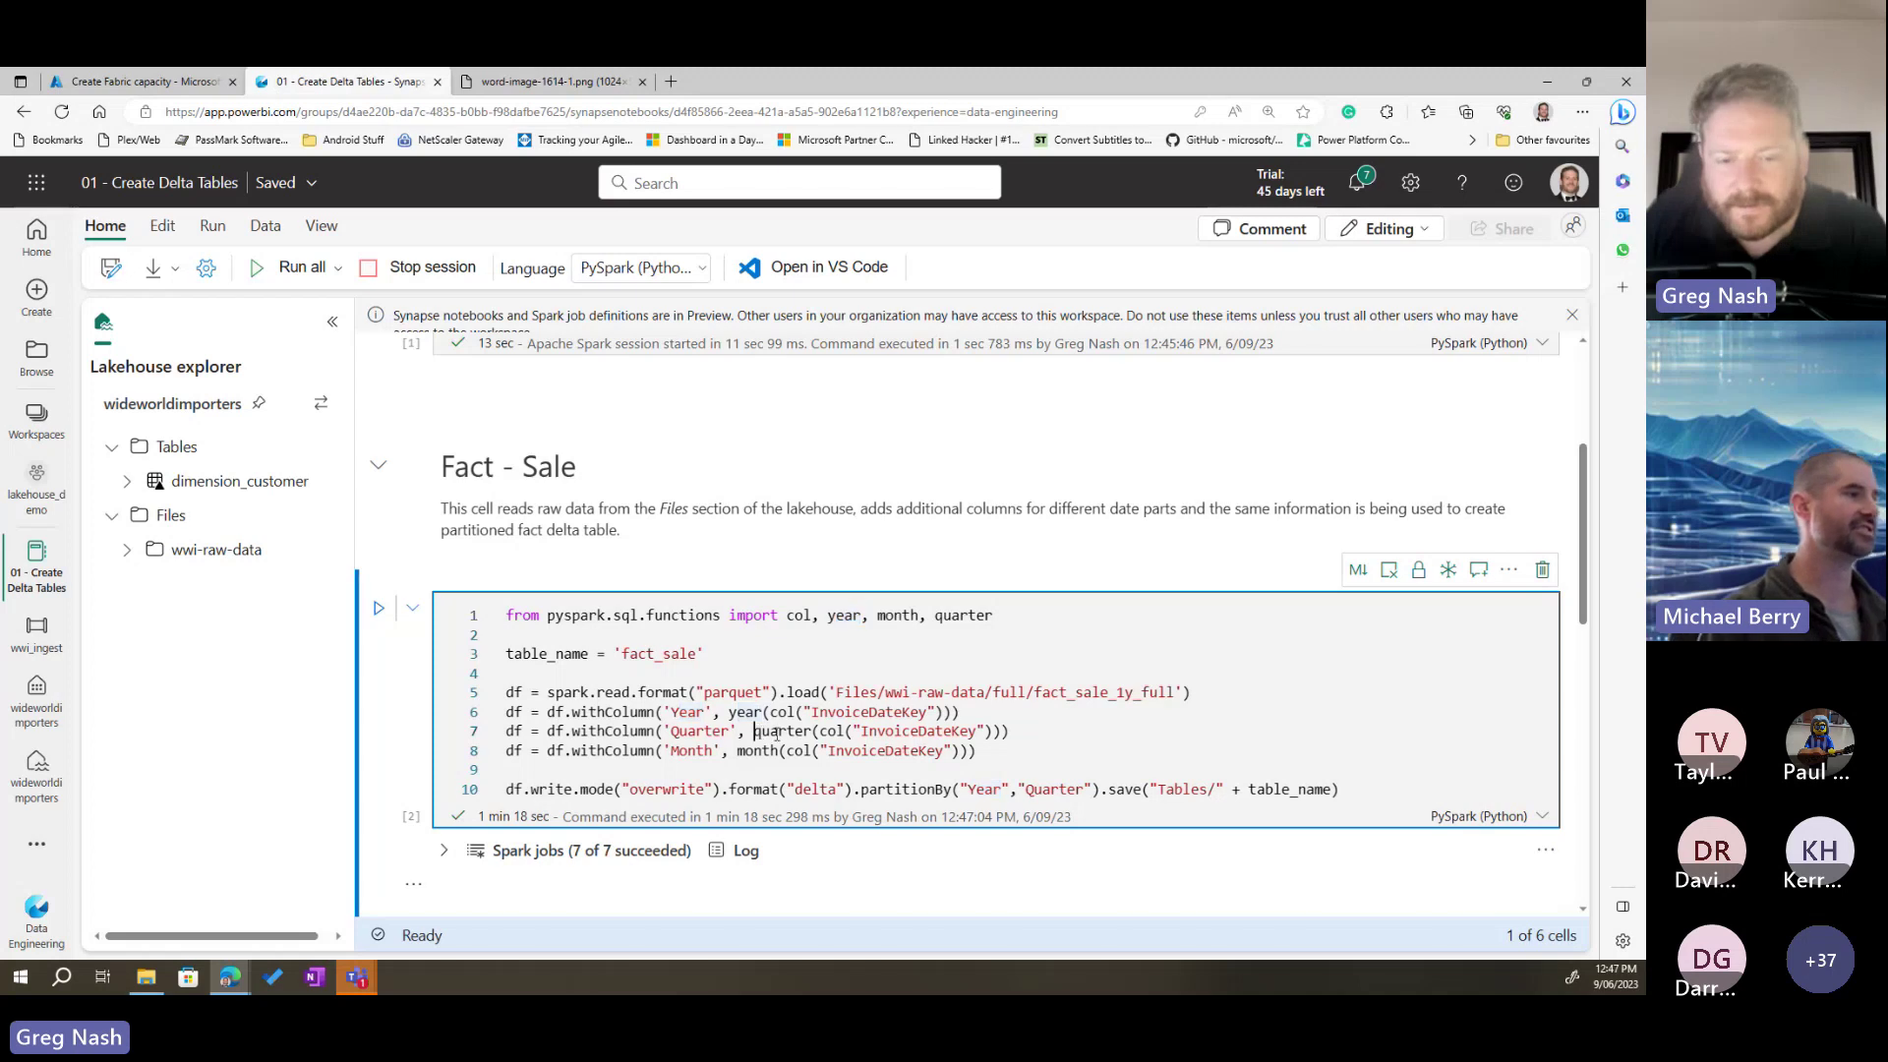
pyautogui.doubleClick(779, 732)
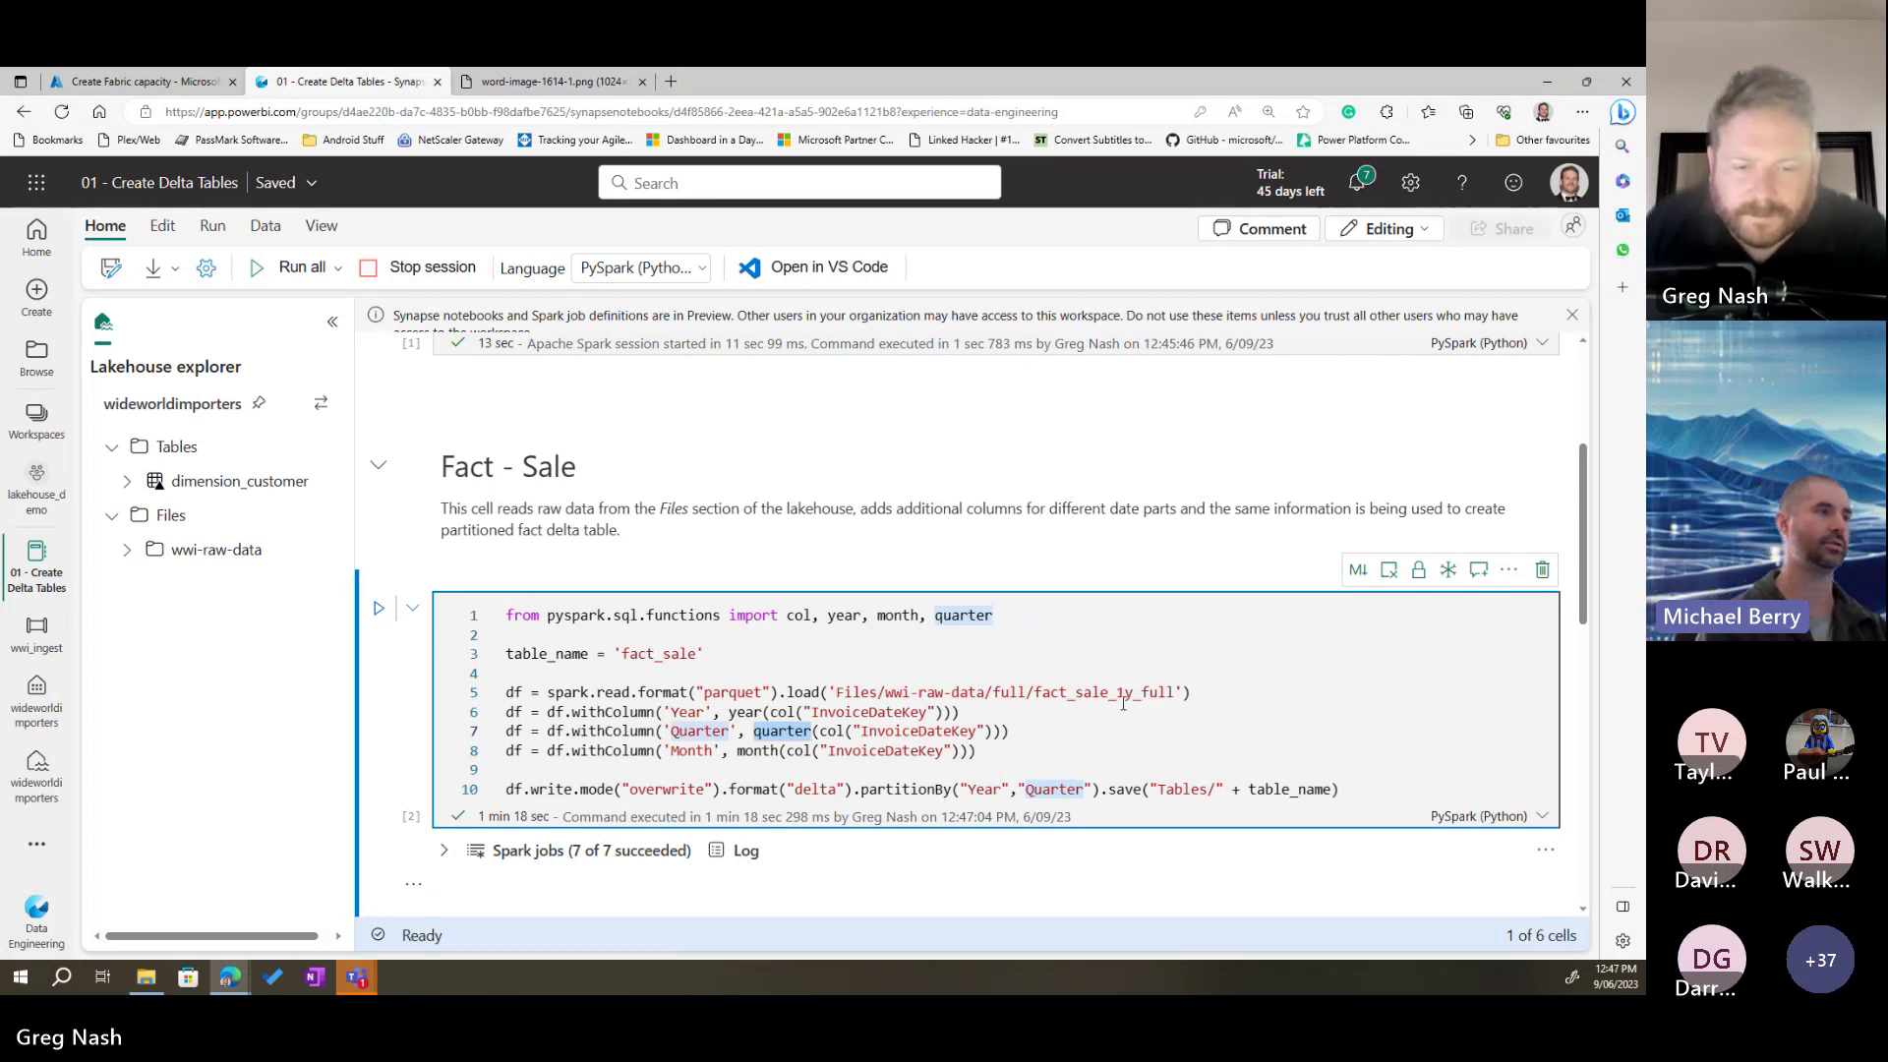
# Step: Examine the parquet source path and the Year, Quarter and Month columns derived from InvoiceDateKey
pyautogui.scroll(-1, 1123, 702)
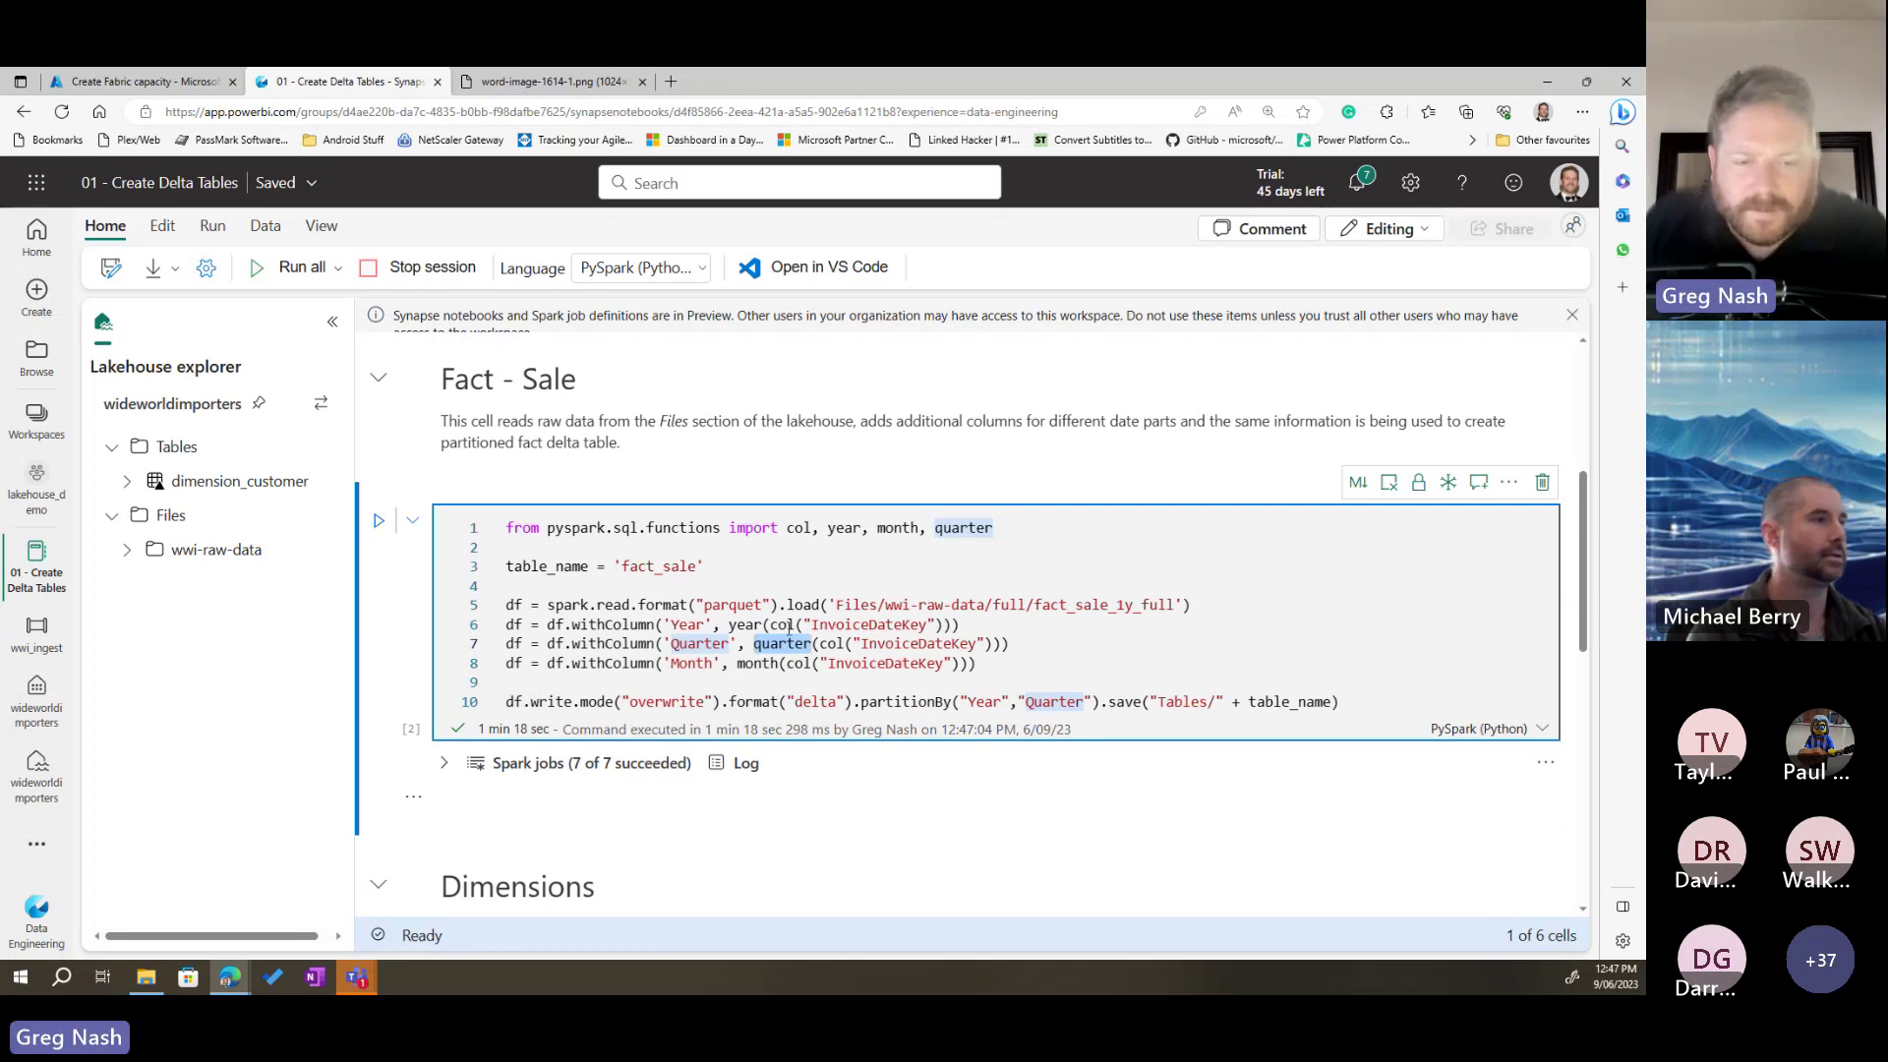
pyautogui.moveTo(911, 605); pyautogui.dragTo(1170, 605)
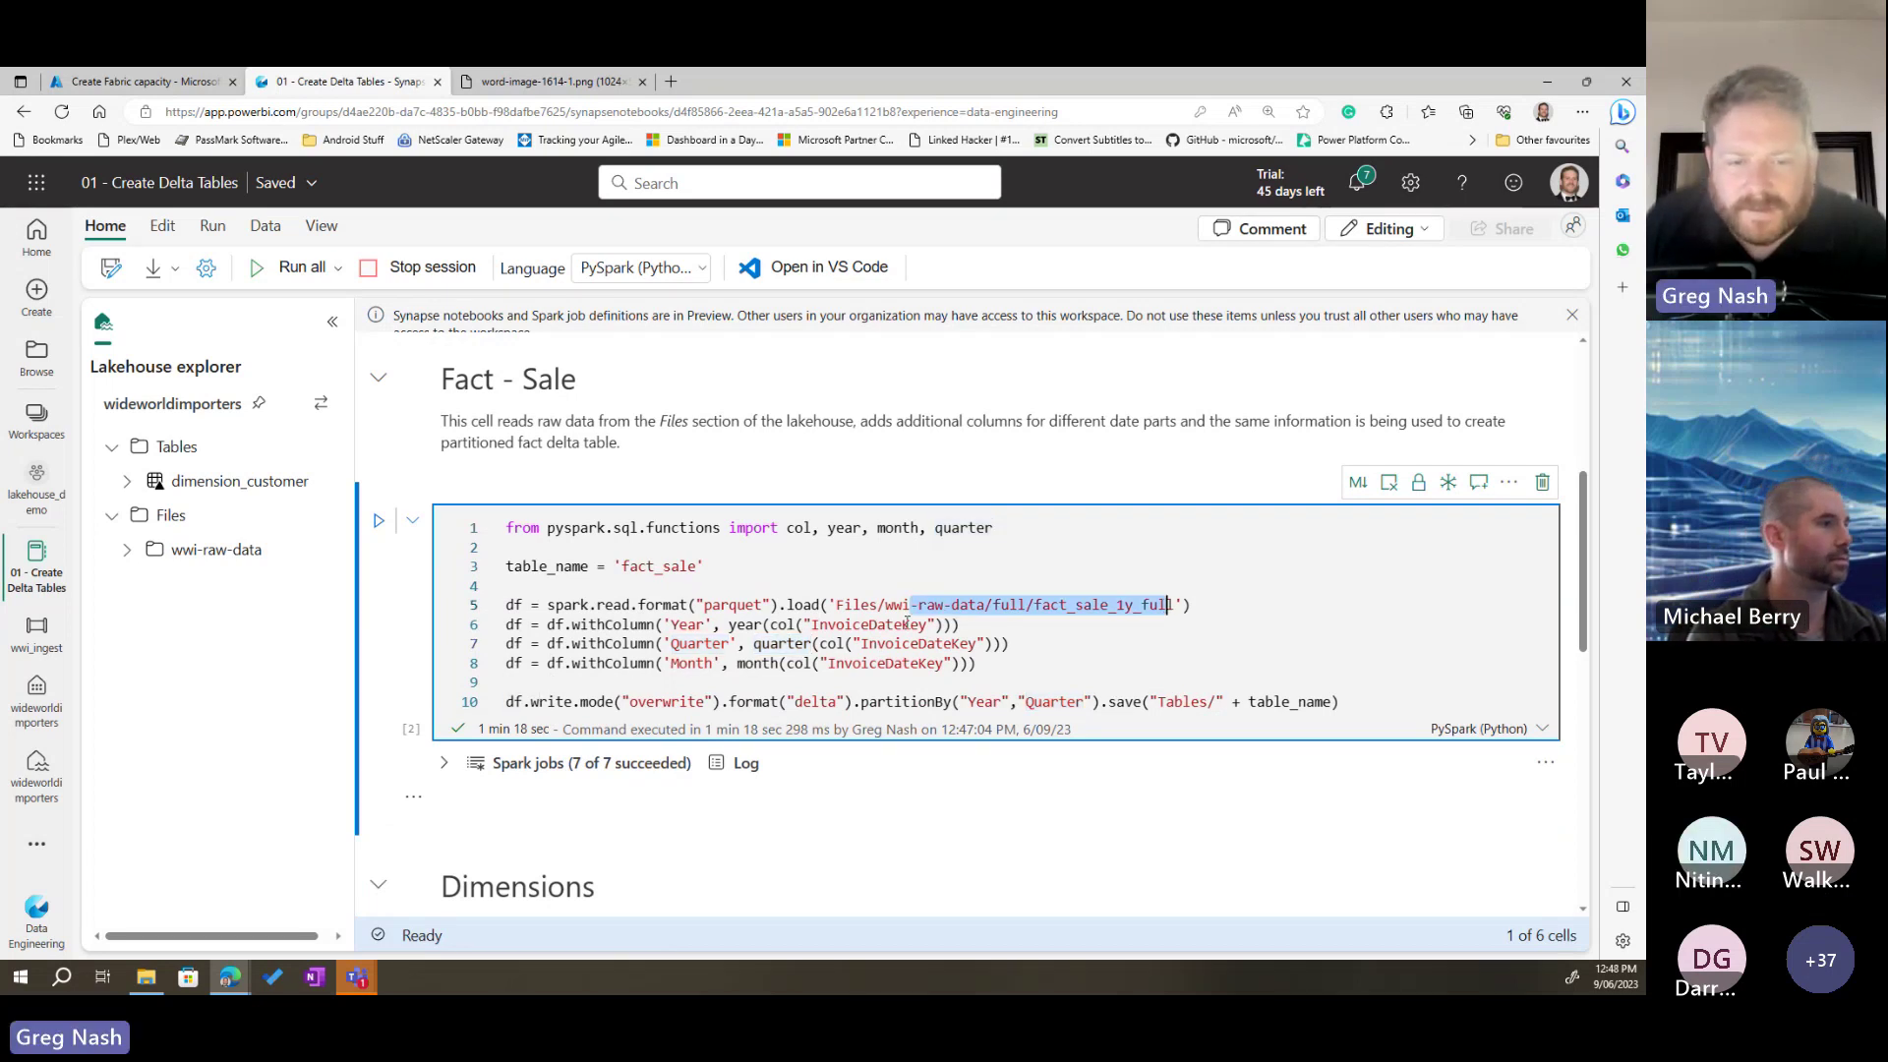
pyautogui.moveTo(679, 628); pyautogui.dragTo(712, 666)
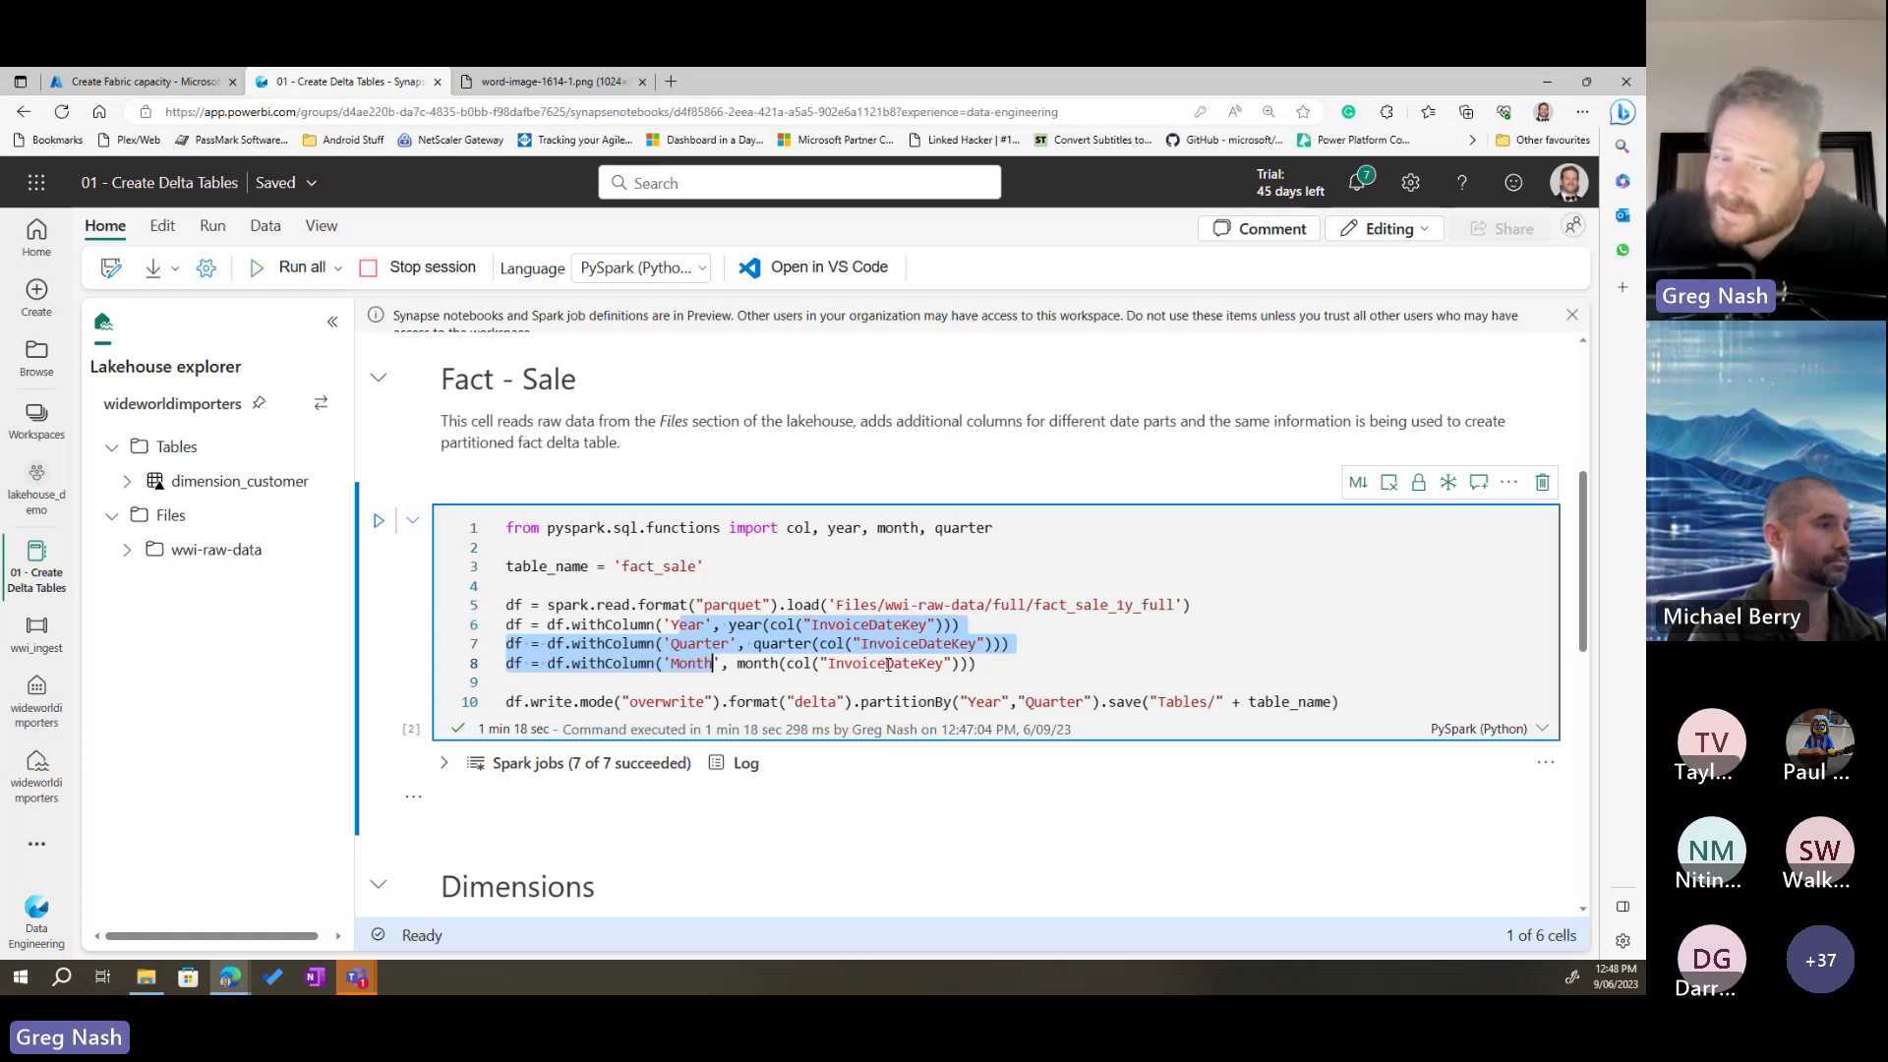
pyautogui.click(888, 664)
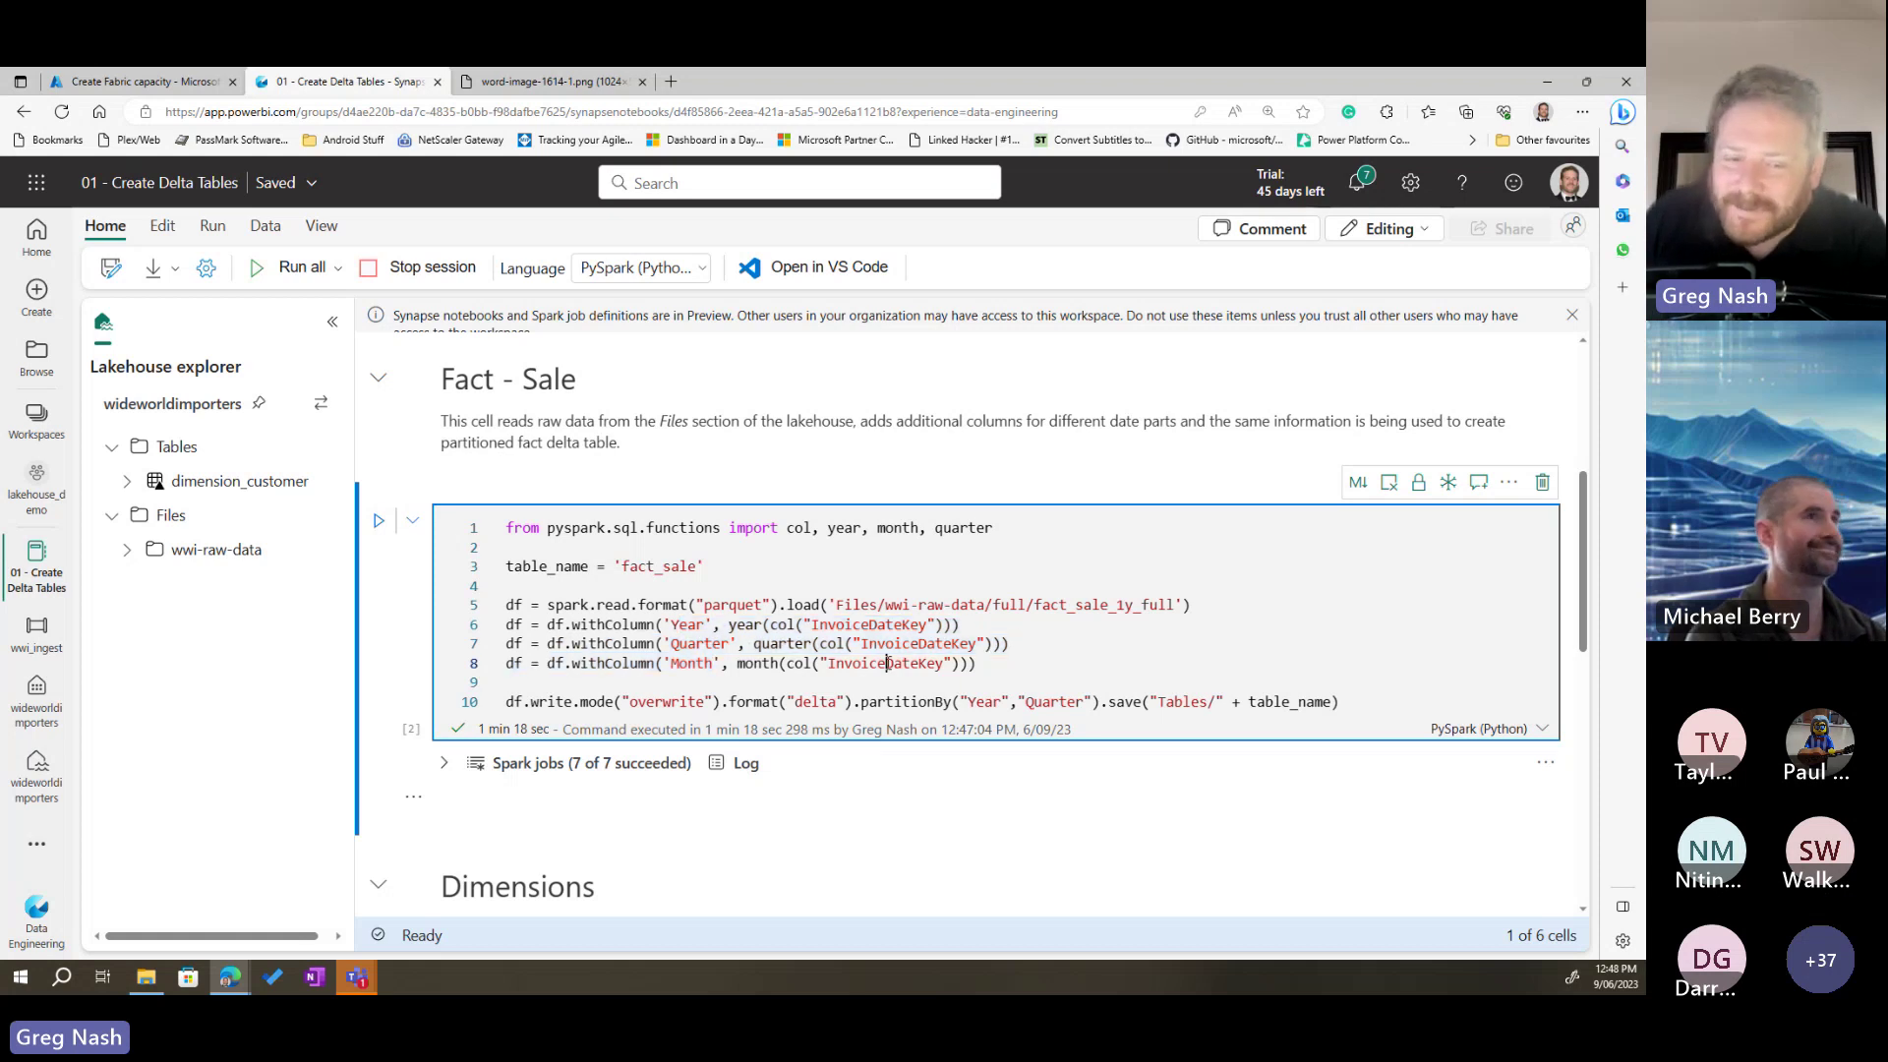
pyautogui.scroll(-1, 539, 610)
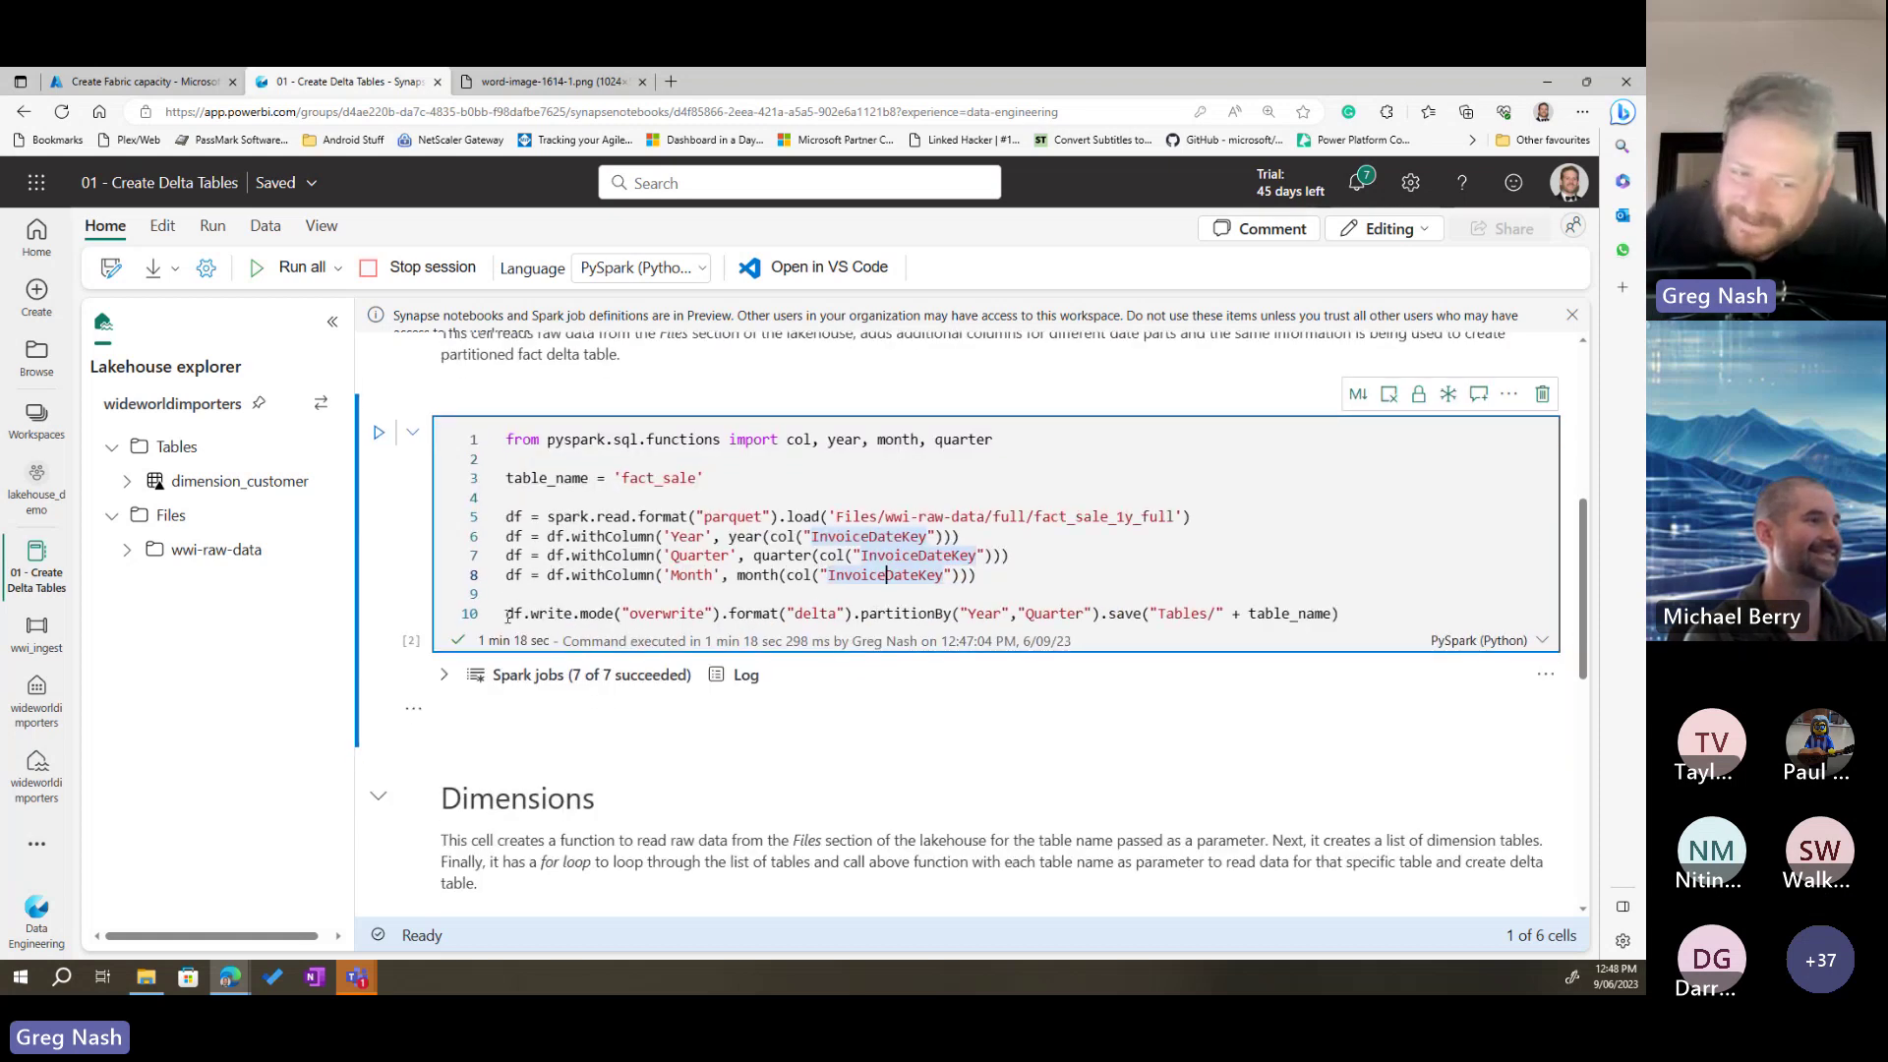
# Step: Examine the partitioned delta write statement and the fact_sale table name it uses
pyautogui.moveTo(510, 615); pyautogui.dragTo(1158, 614)
pyautogui.click(557, 617)
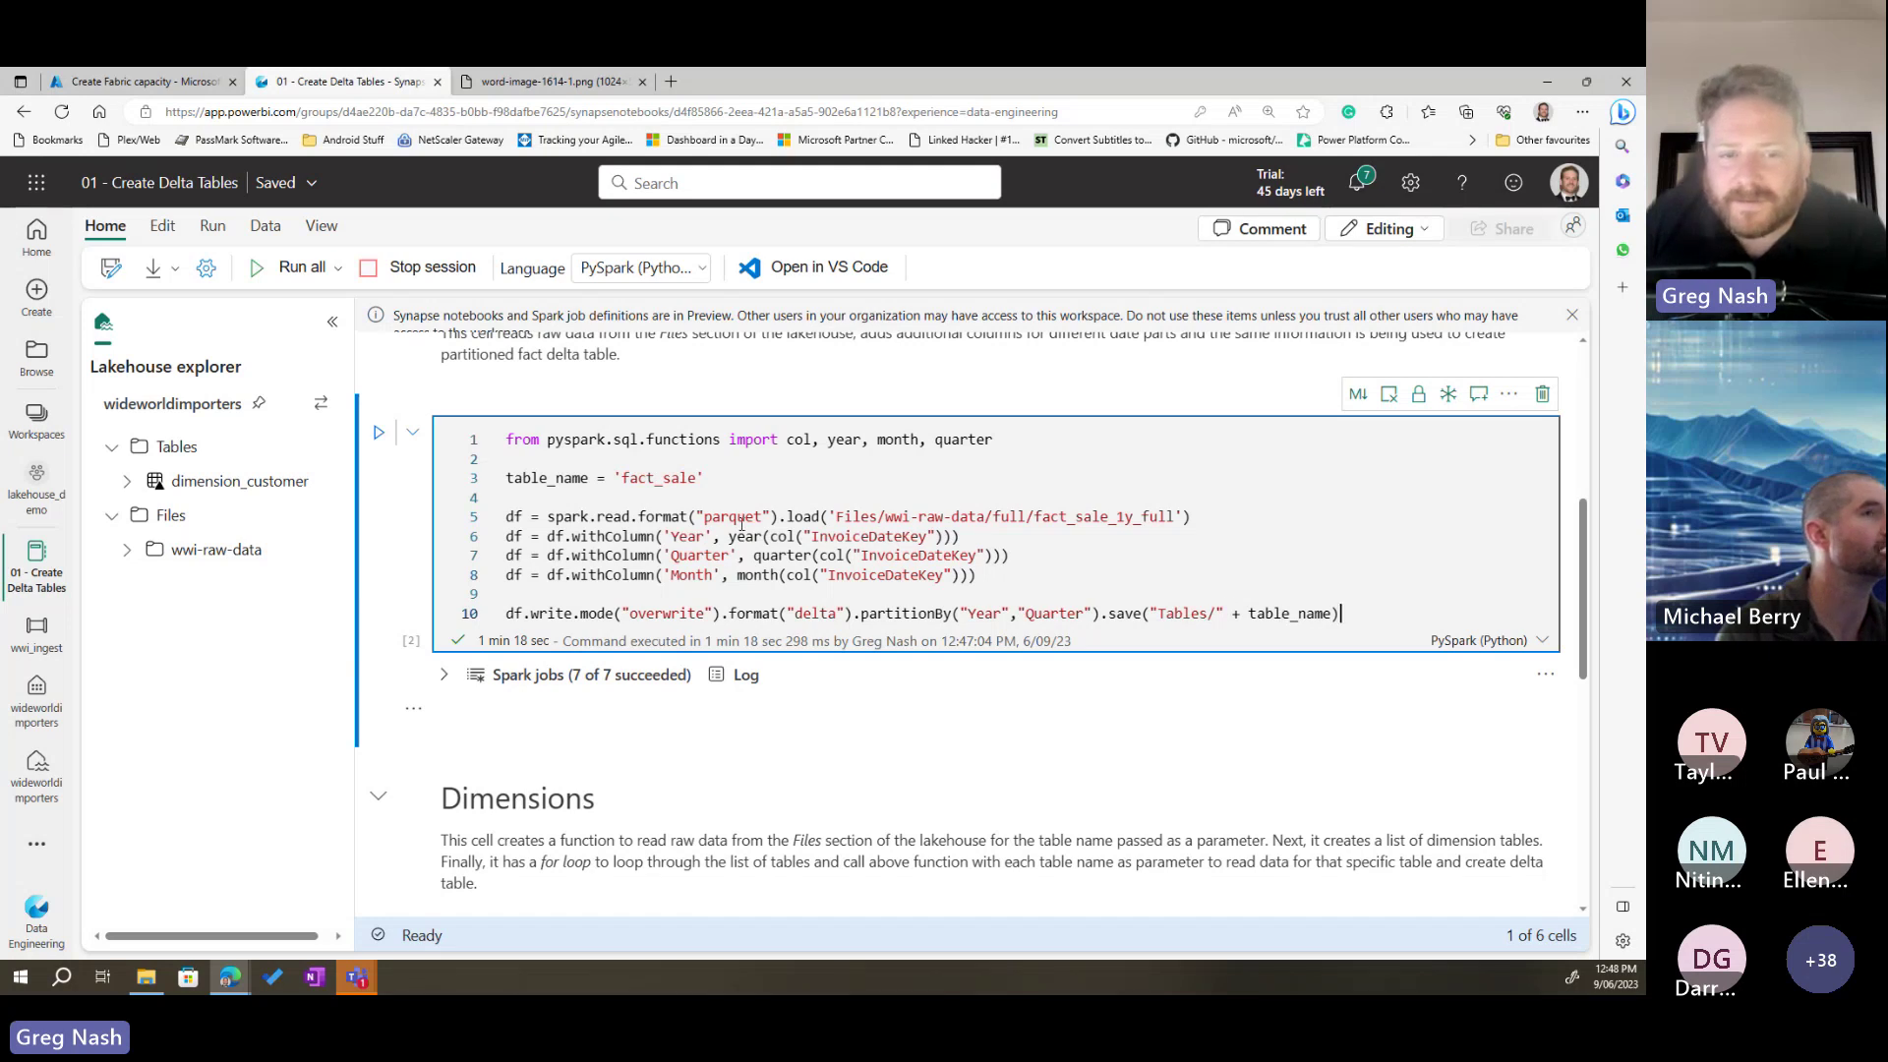
pyautogui.moveTo(622, 479); pyautogui.dragTo(697, 479)
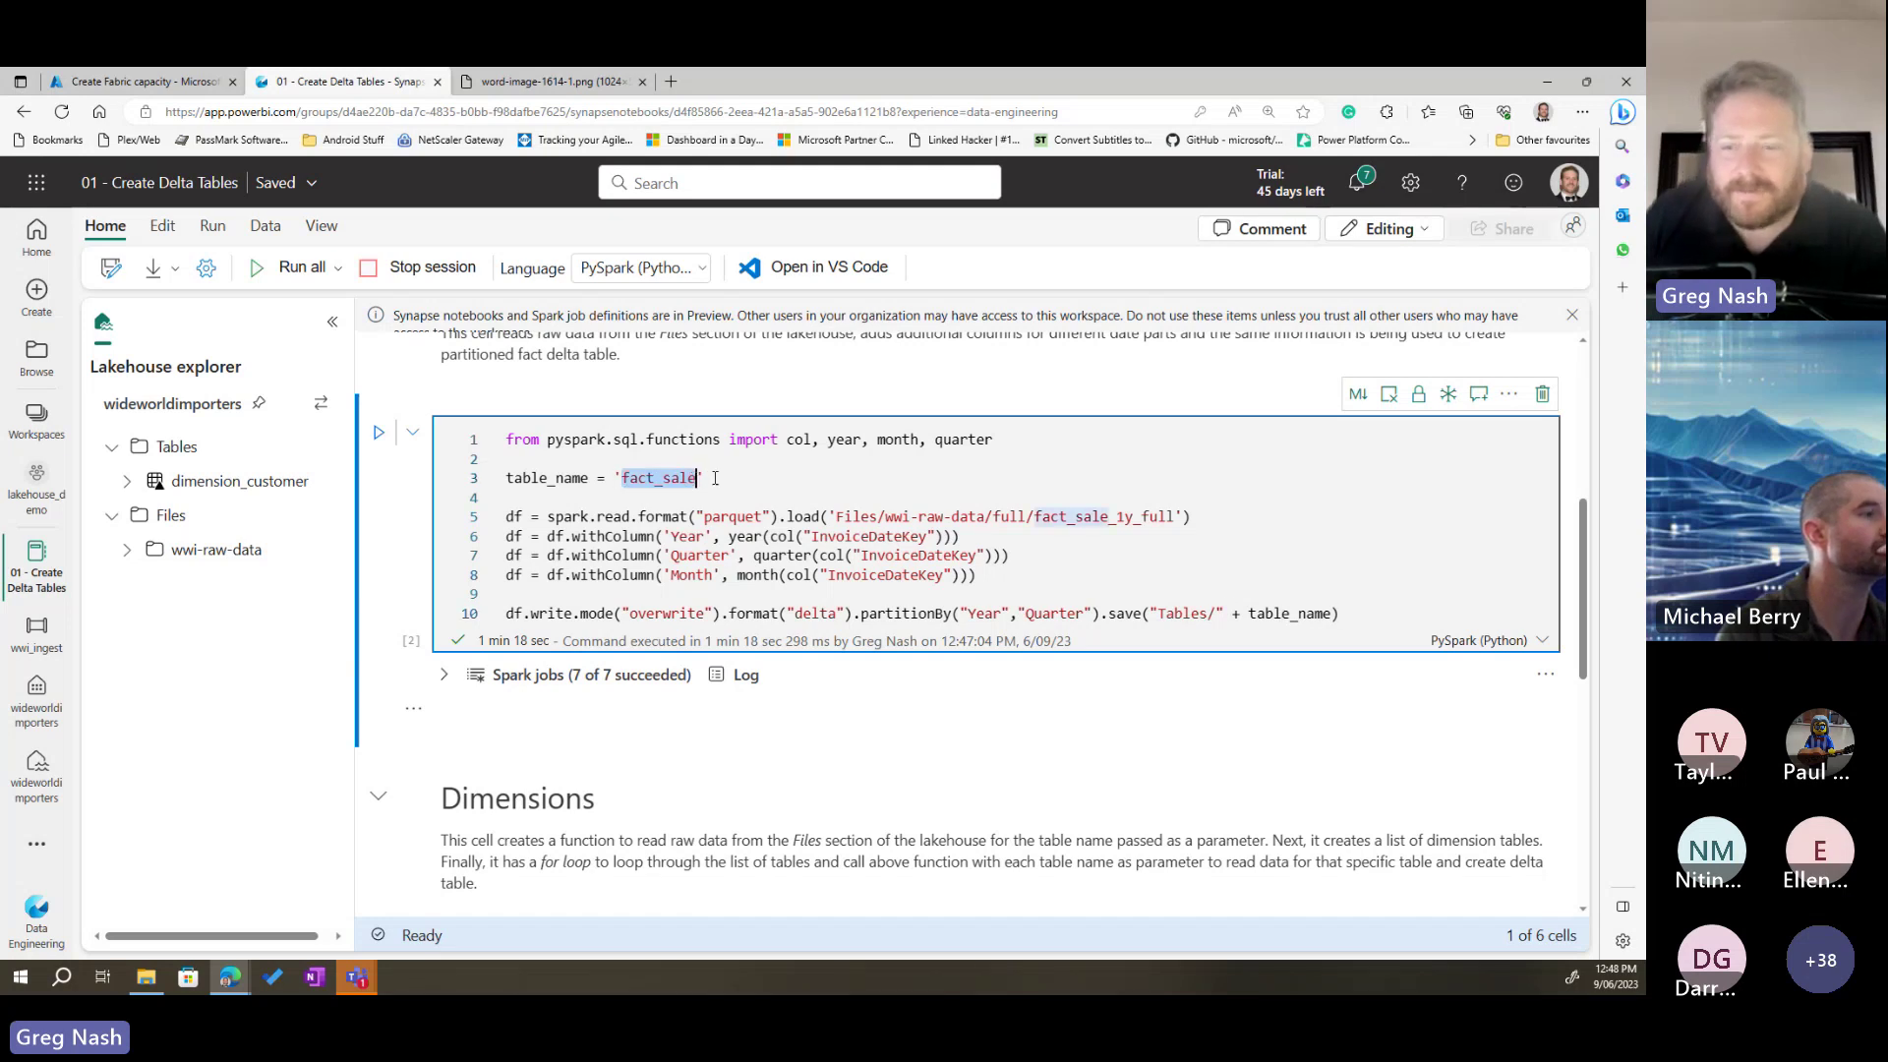
pyautogui.click(870, 470)
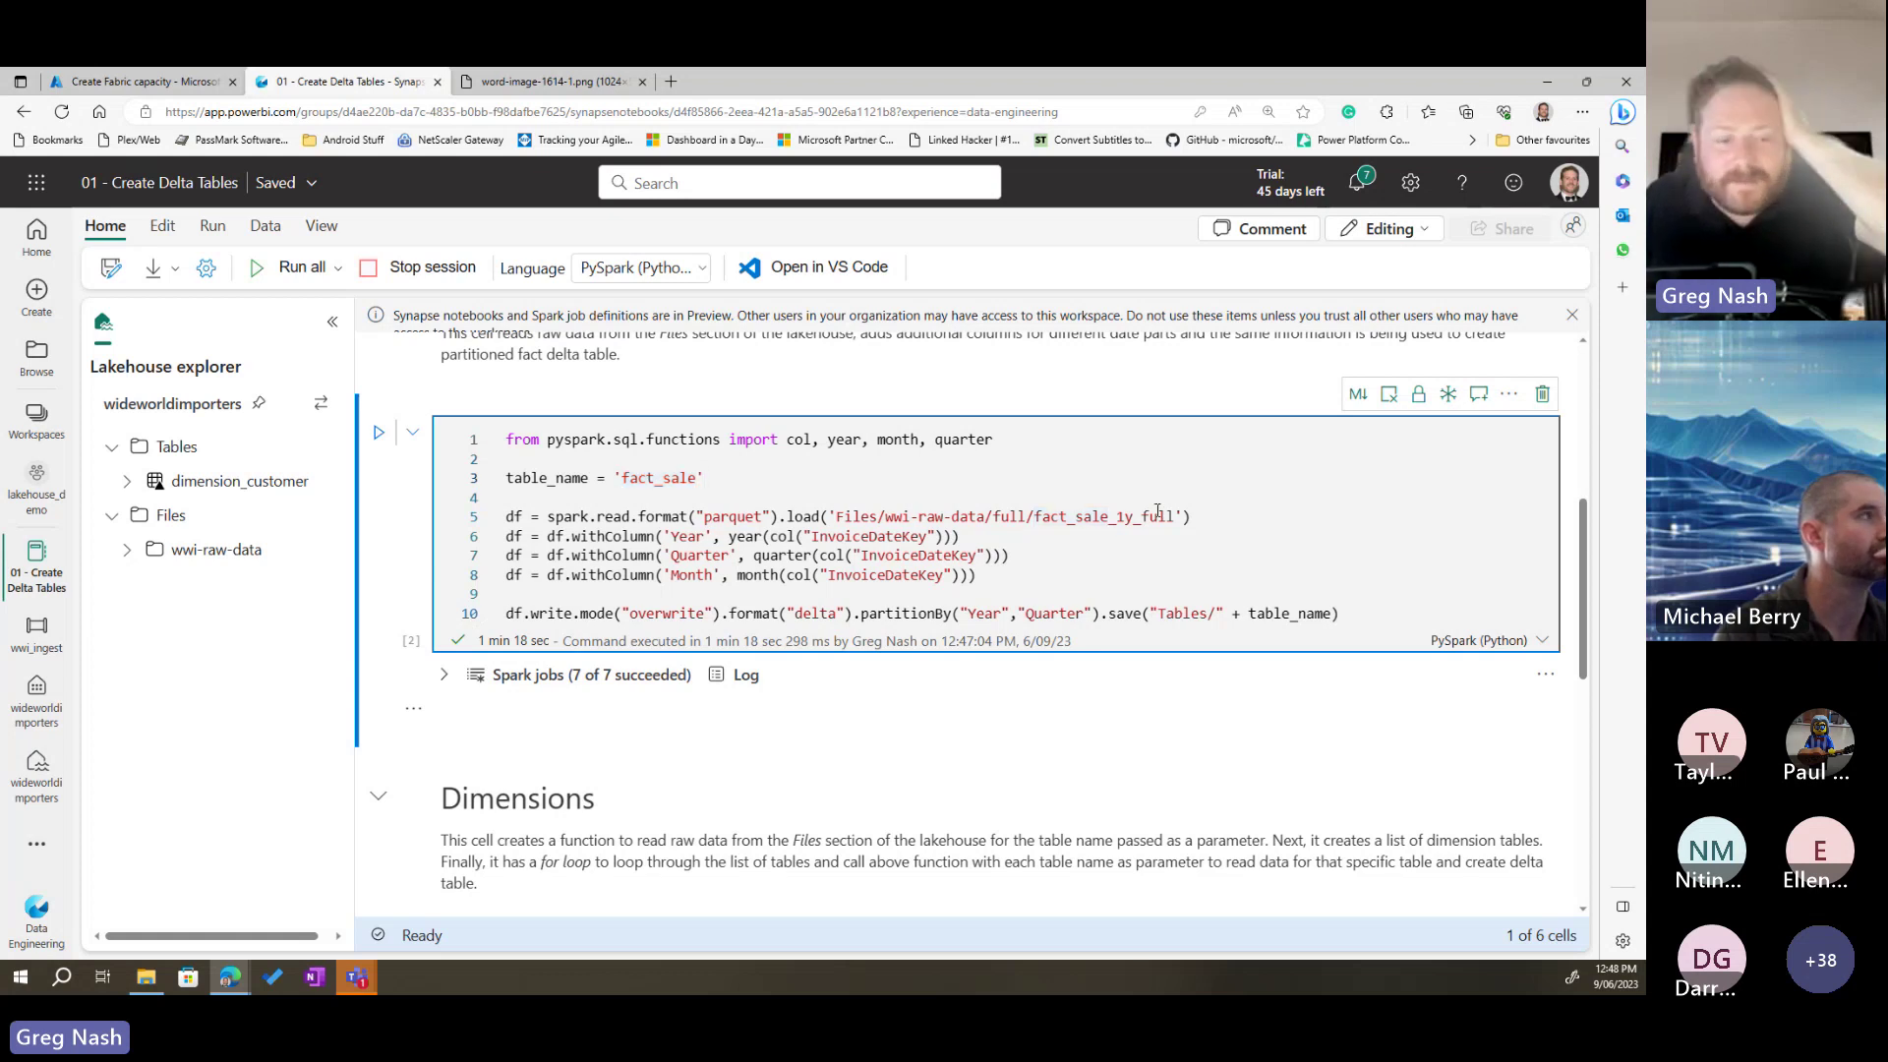
# Step: Review the Fact - Sale cell and the Dimensions cell with its list of dimension tables
pyautogui.scroll(-5, 1052, 562)
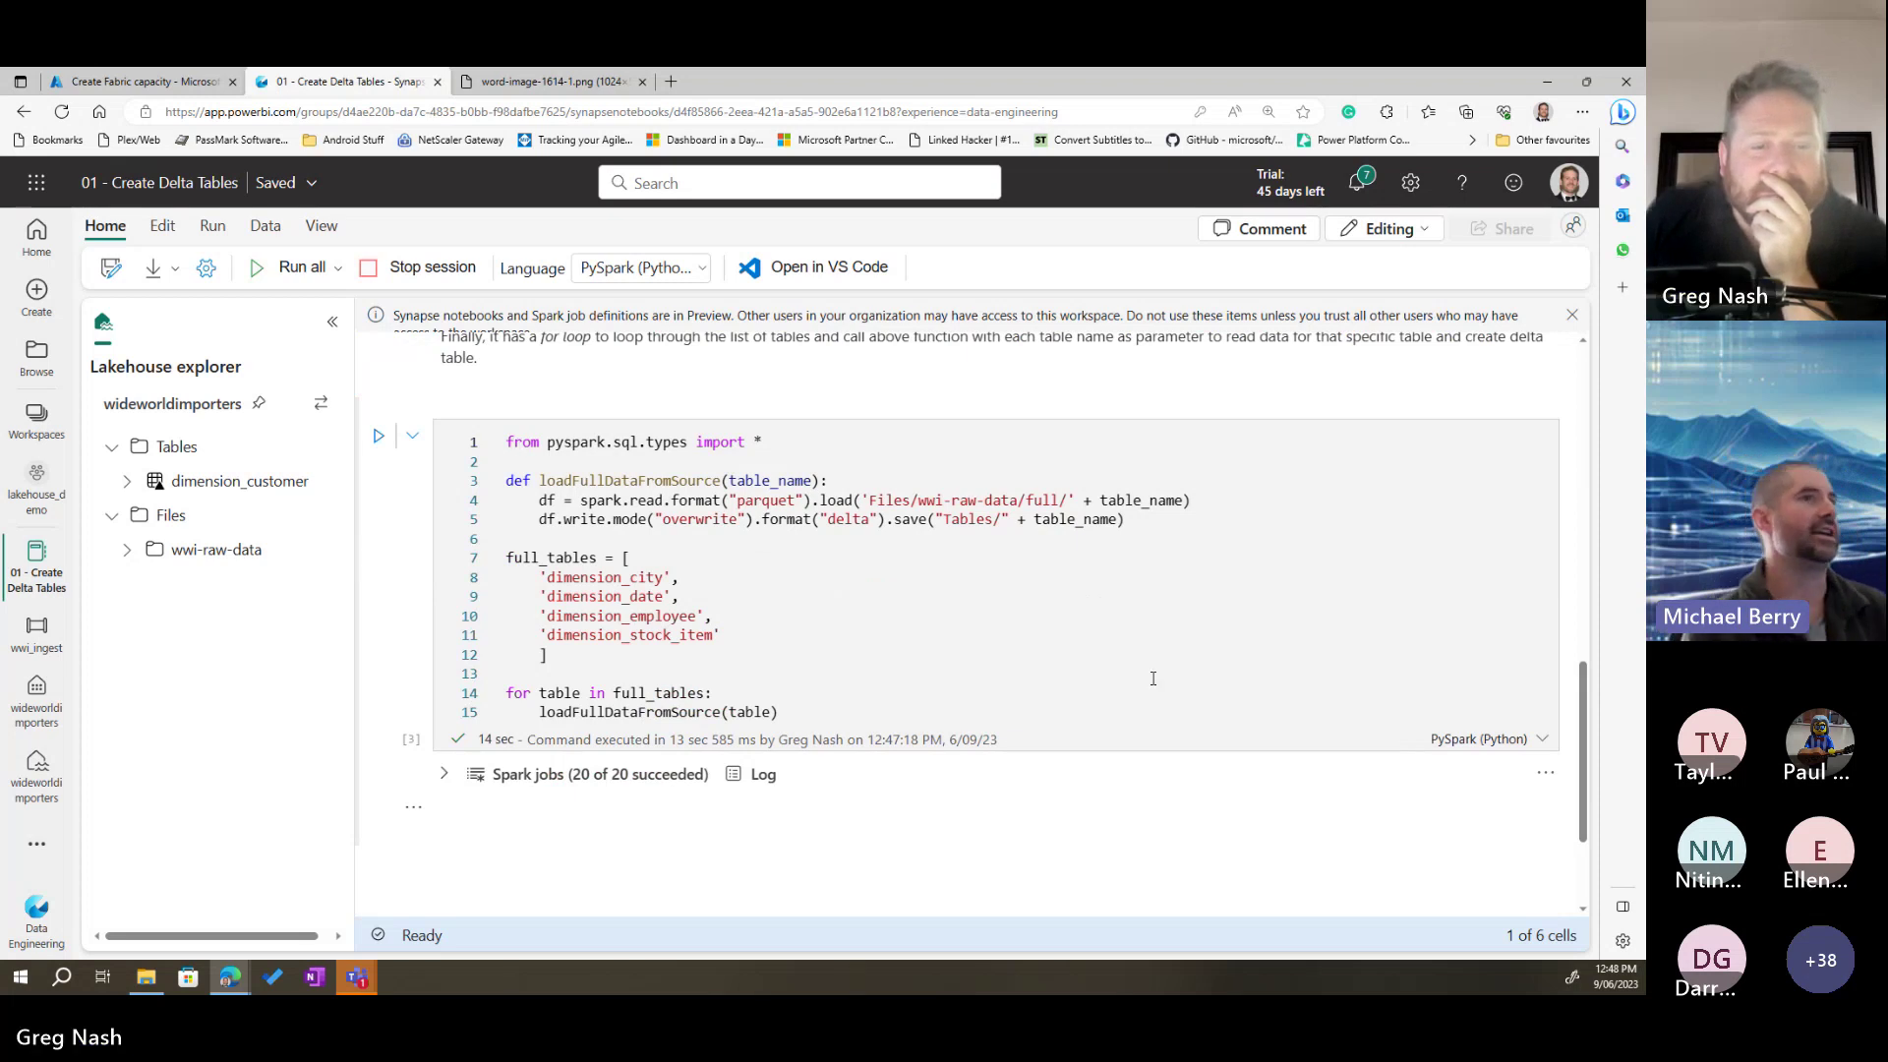
pyautogui.scroll(4, 1161, 676)
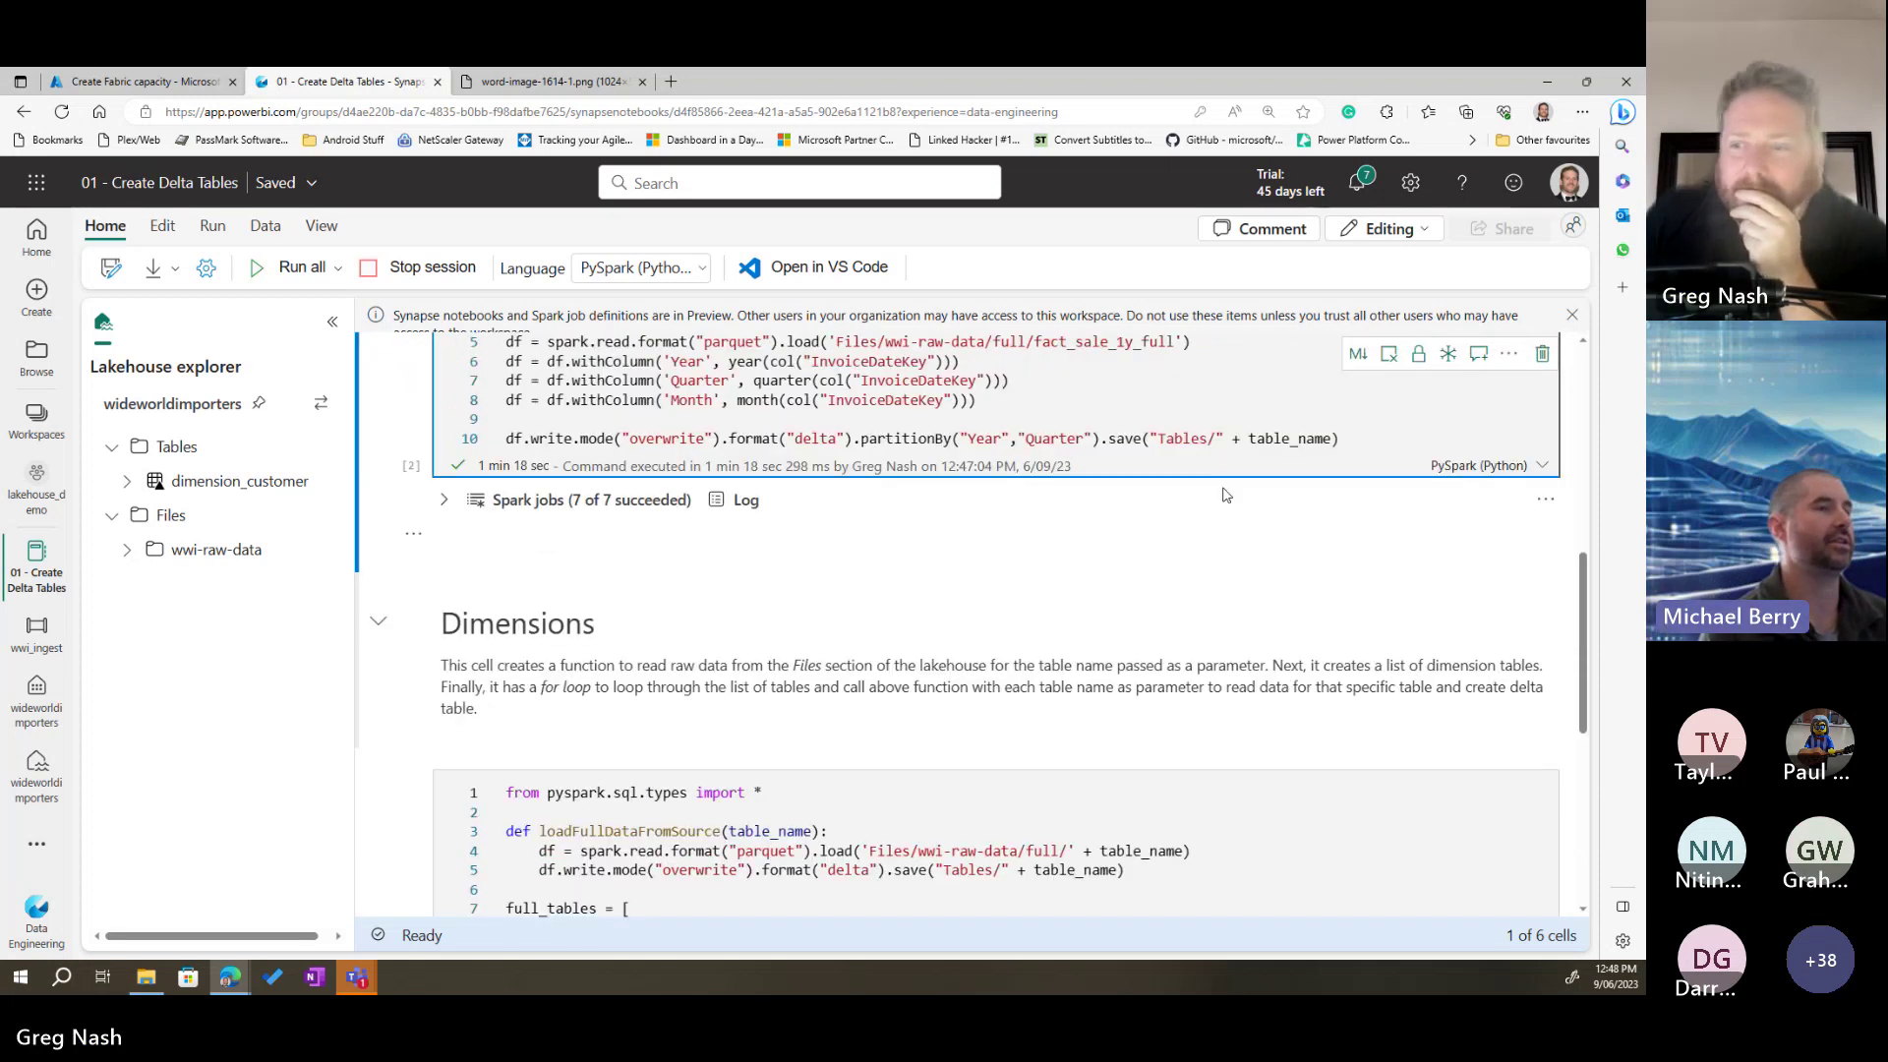
pyautogui.scroll(1, 1199, 448)
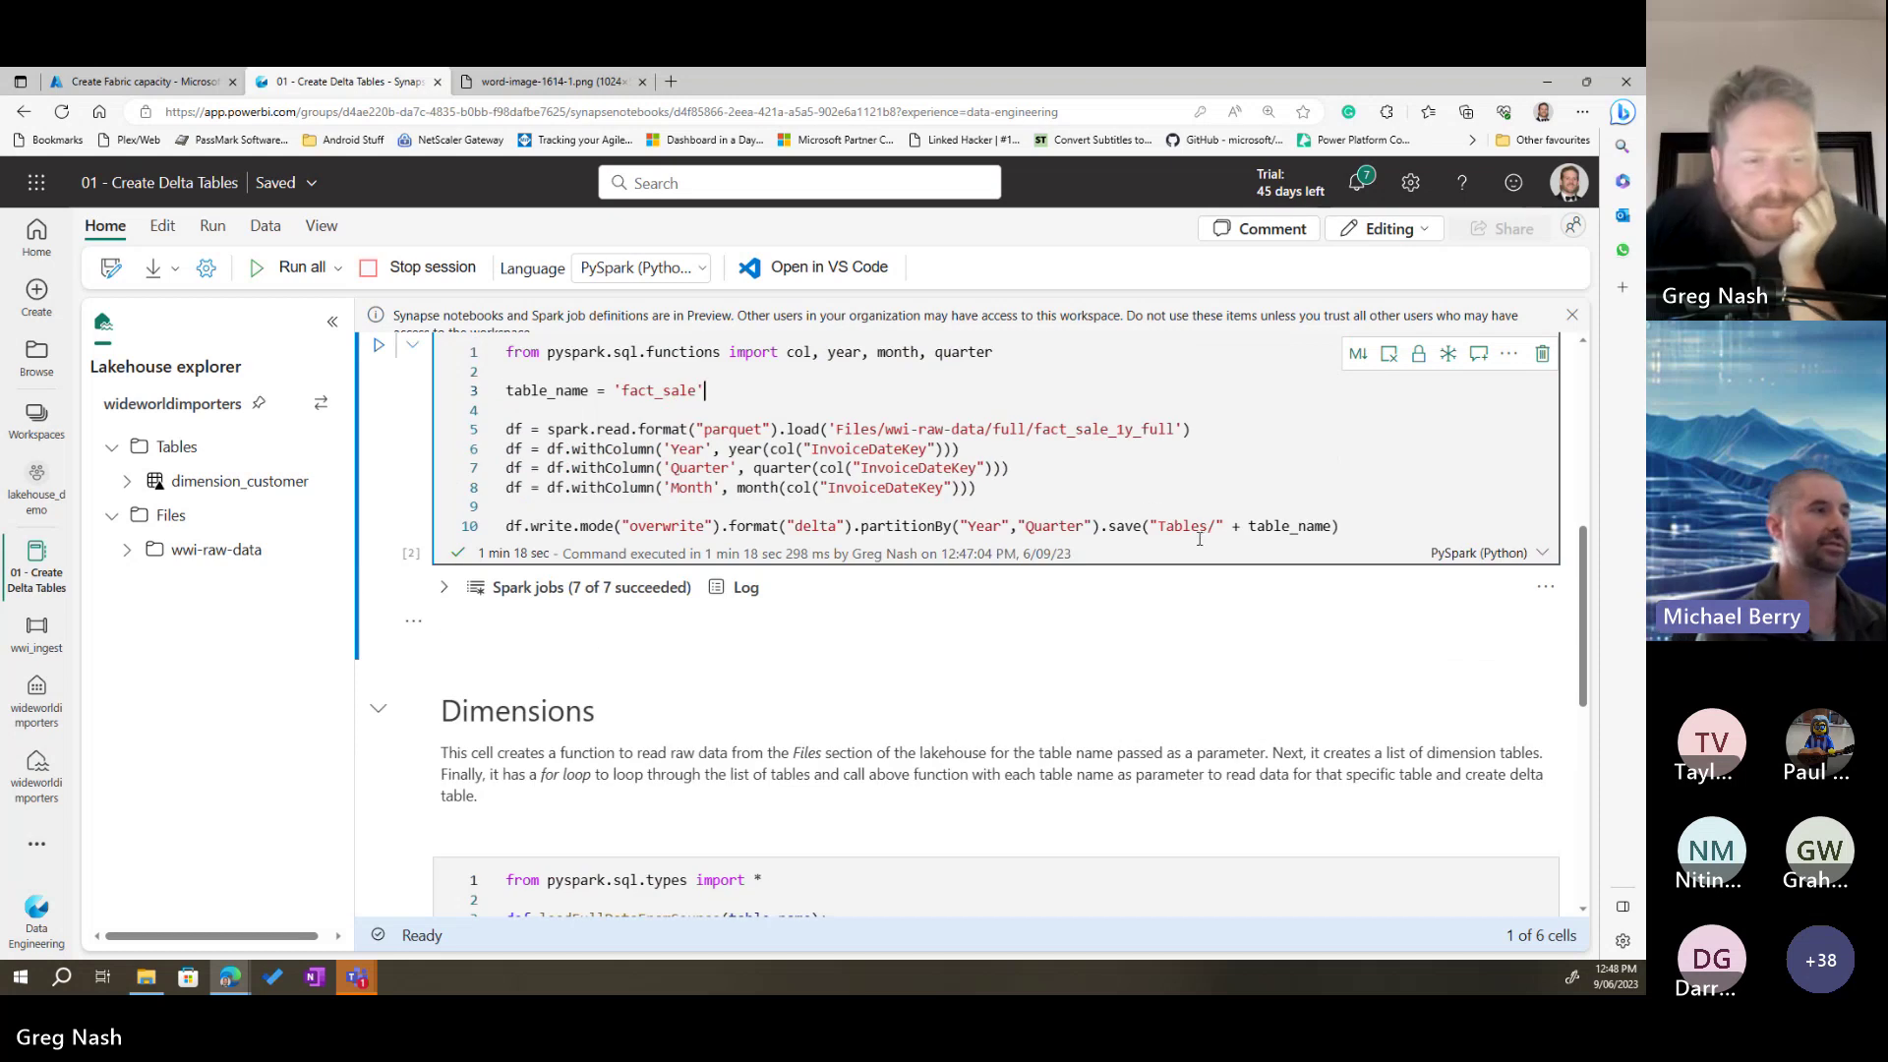
pyautogui.scroll(1, 1201, 529)
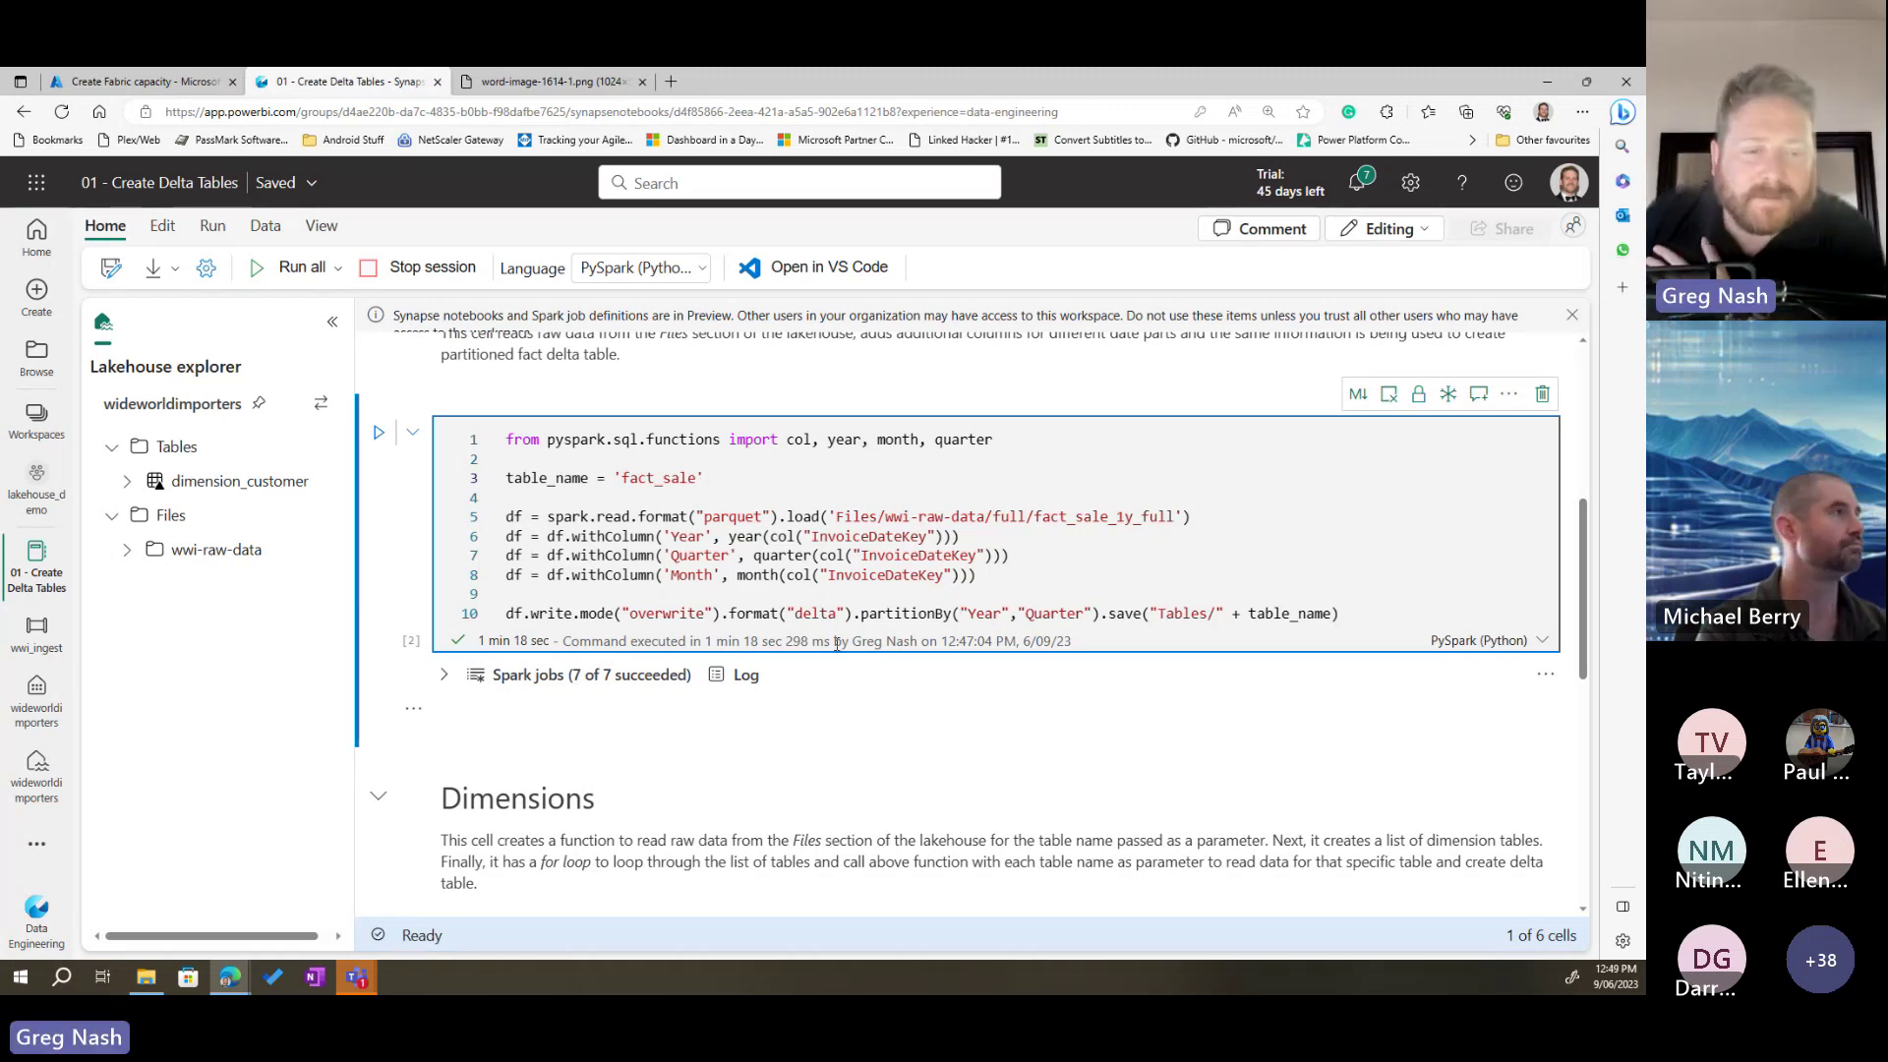
pyautogui.scroll(-7, 837, 643)
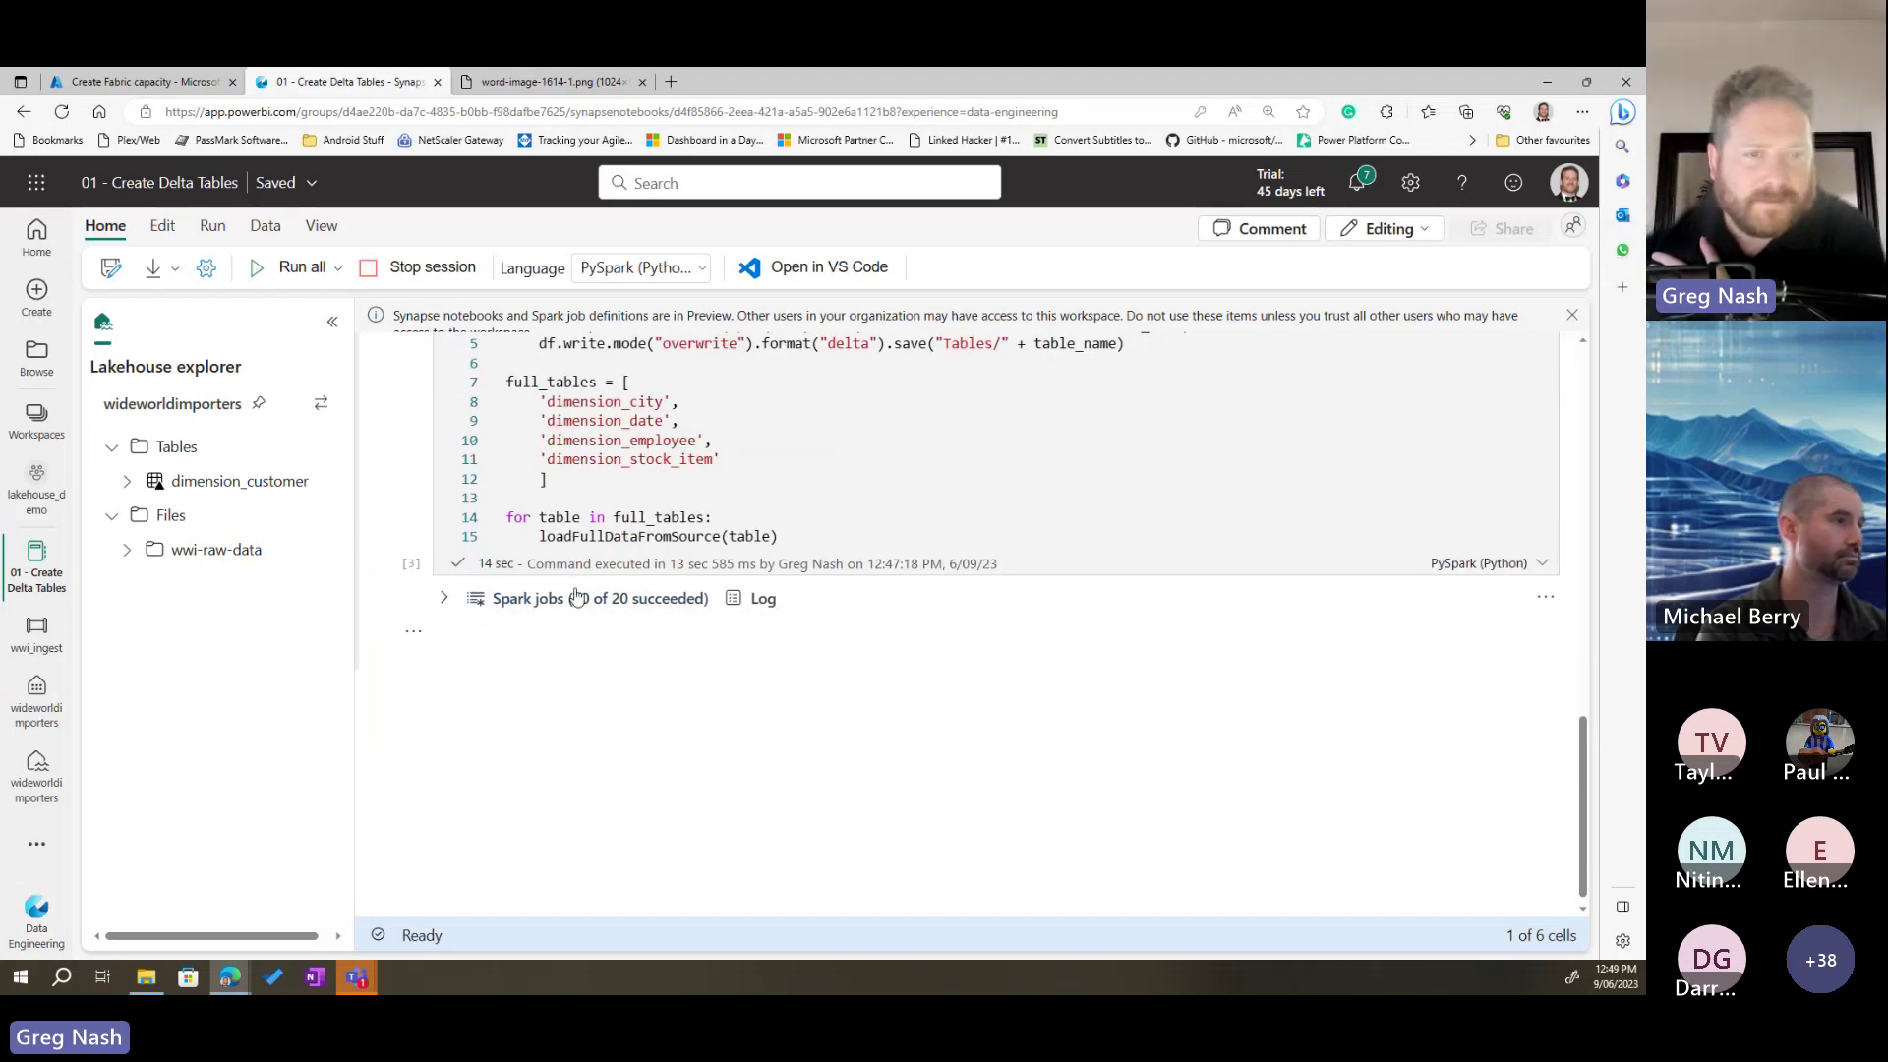
pyautogui.scroll(5, 777, 636)
pyautogui.scroll(5, 777, 636)
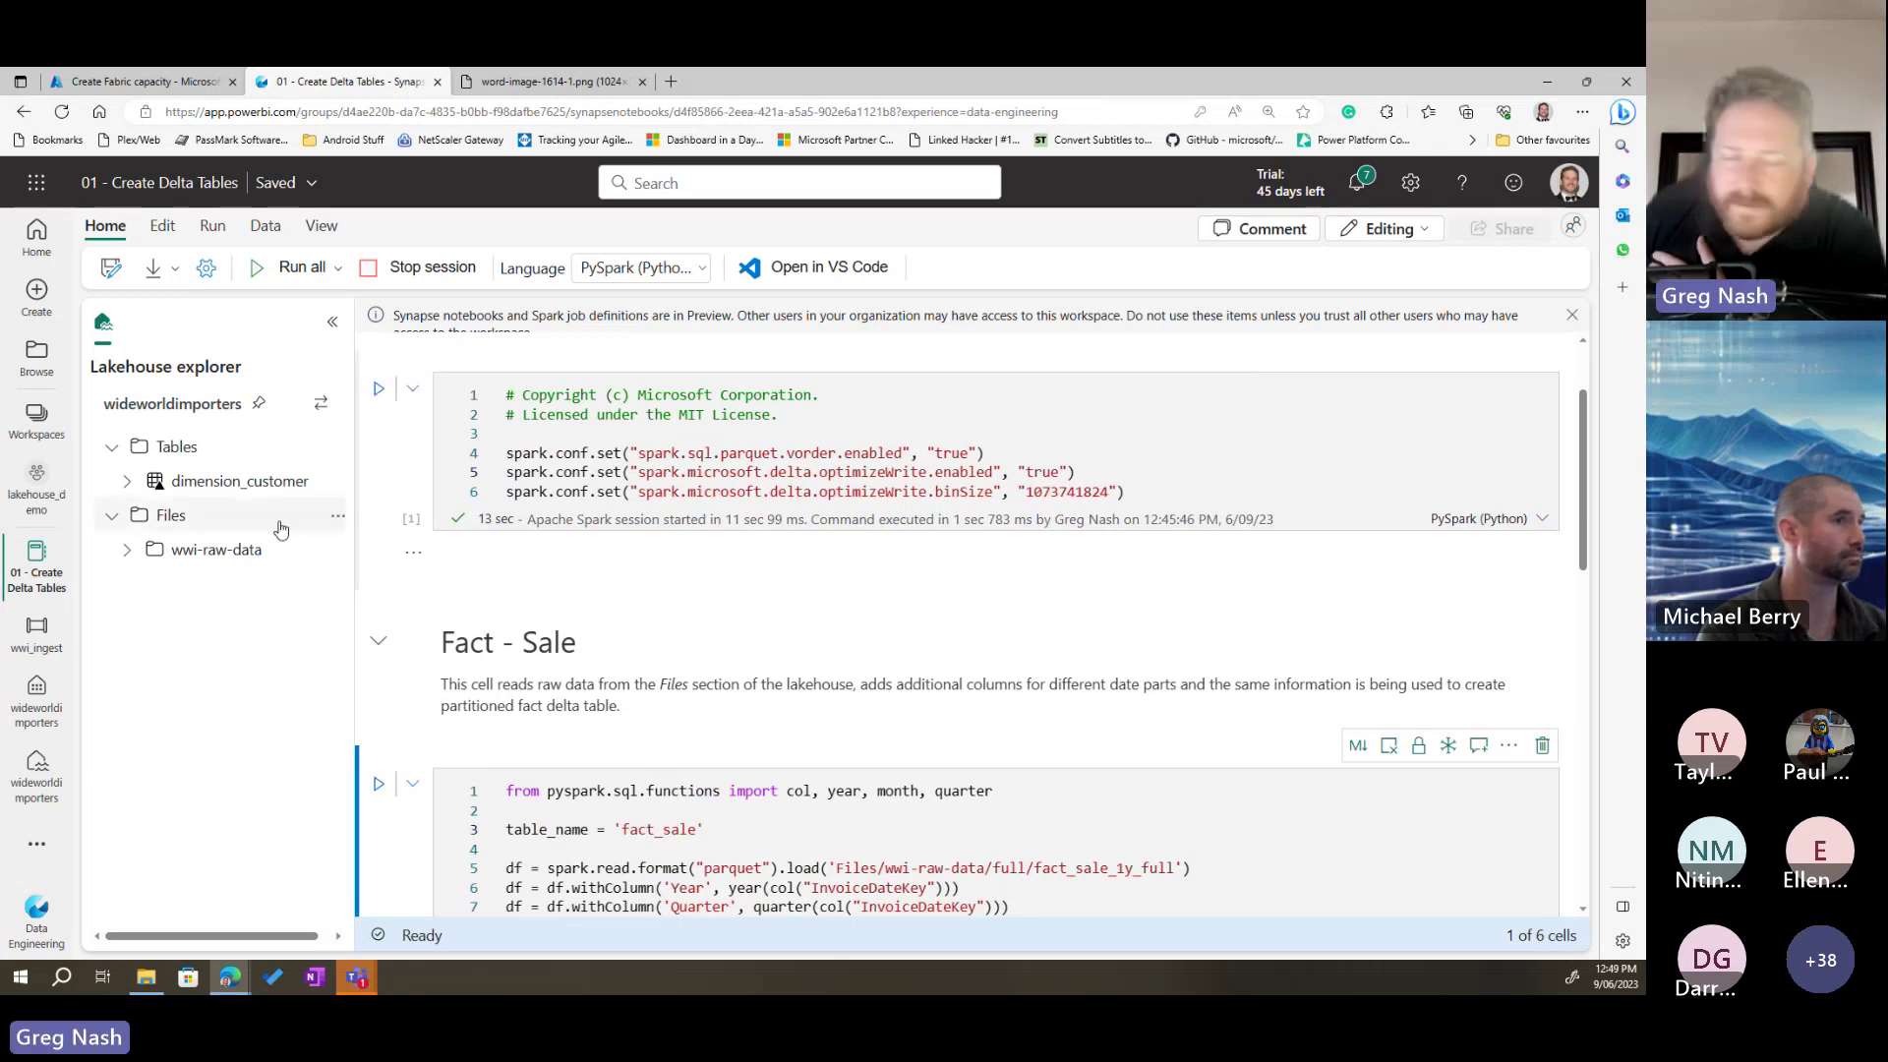
pyautogui.rightClick(175, 408)
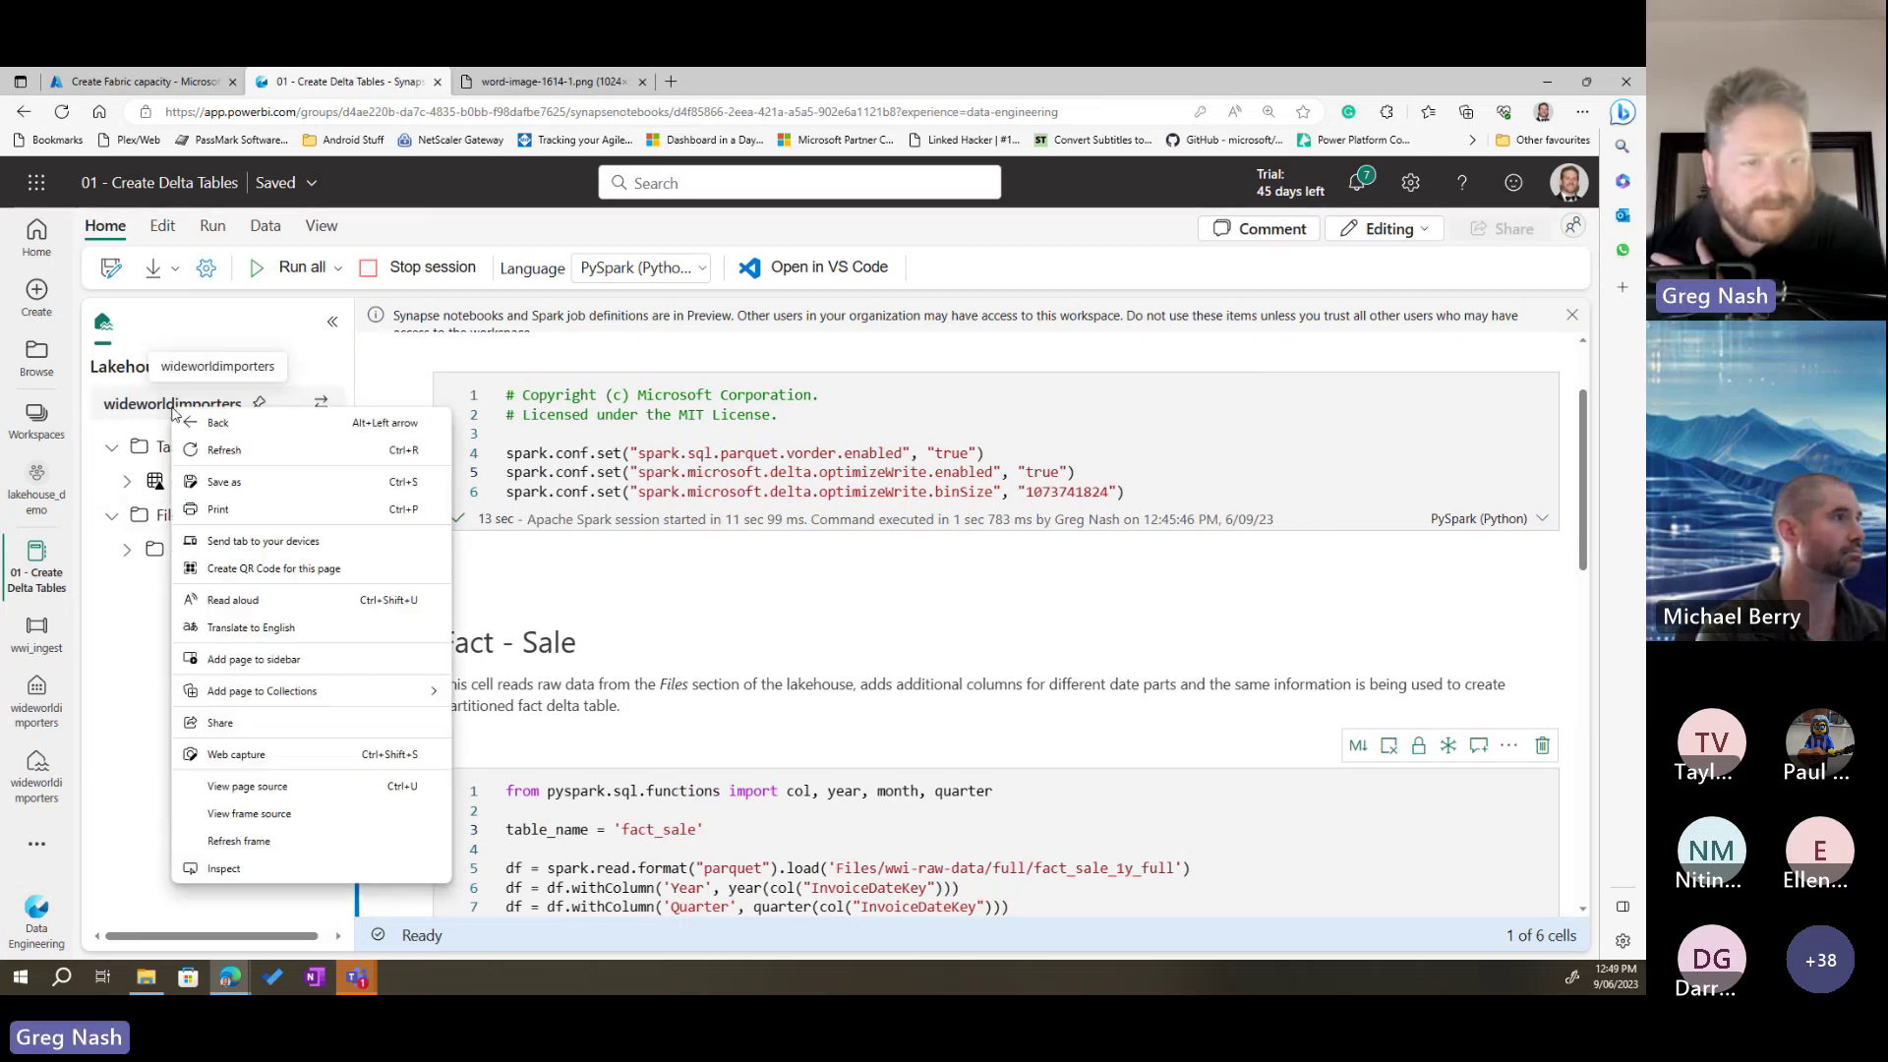
pyautogui.click(222, 449)
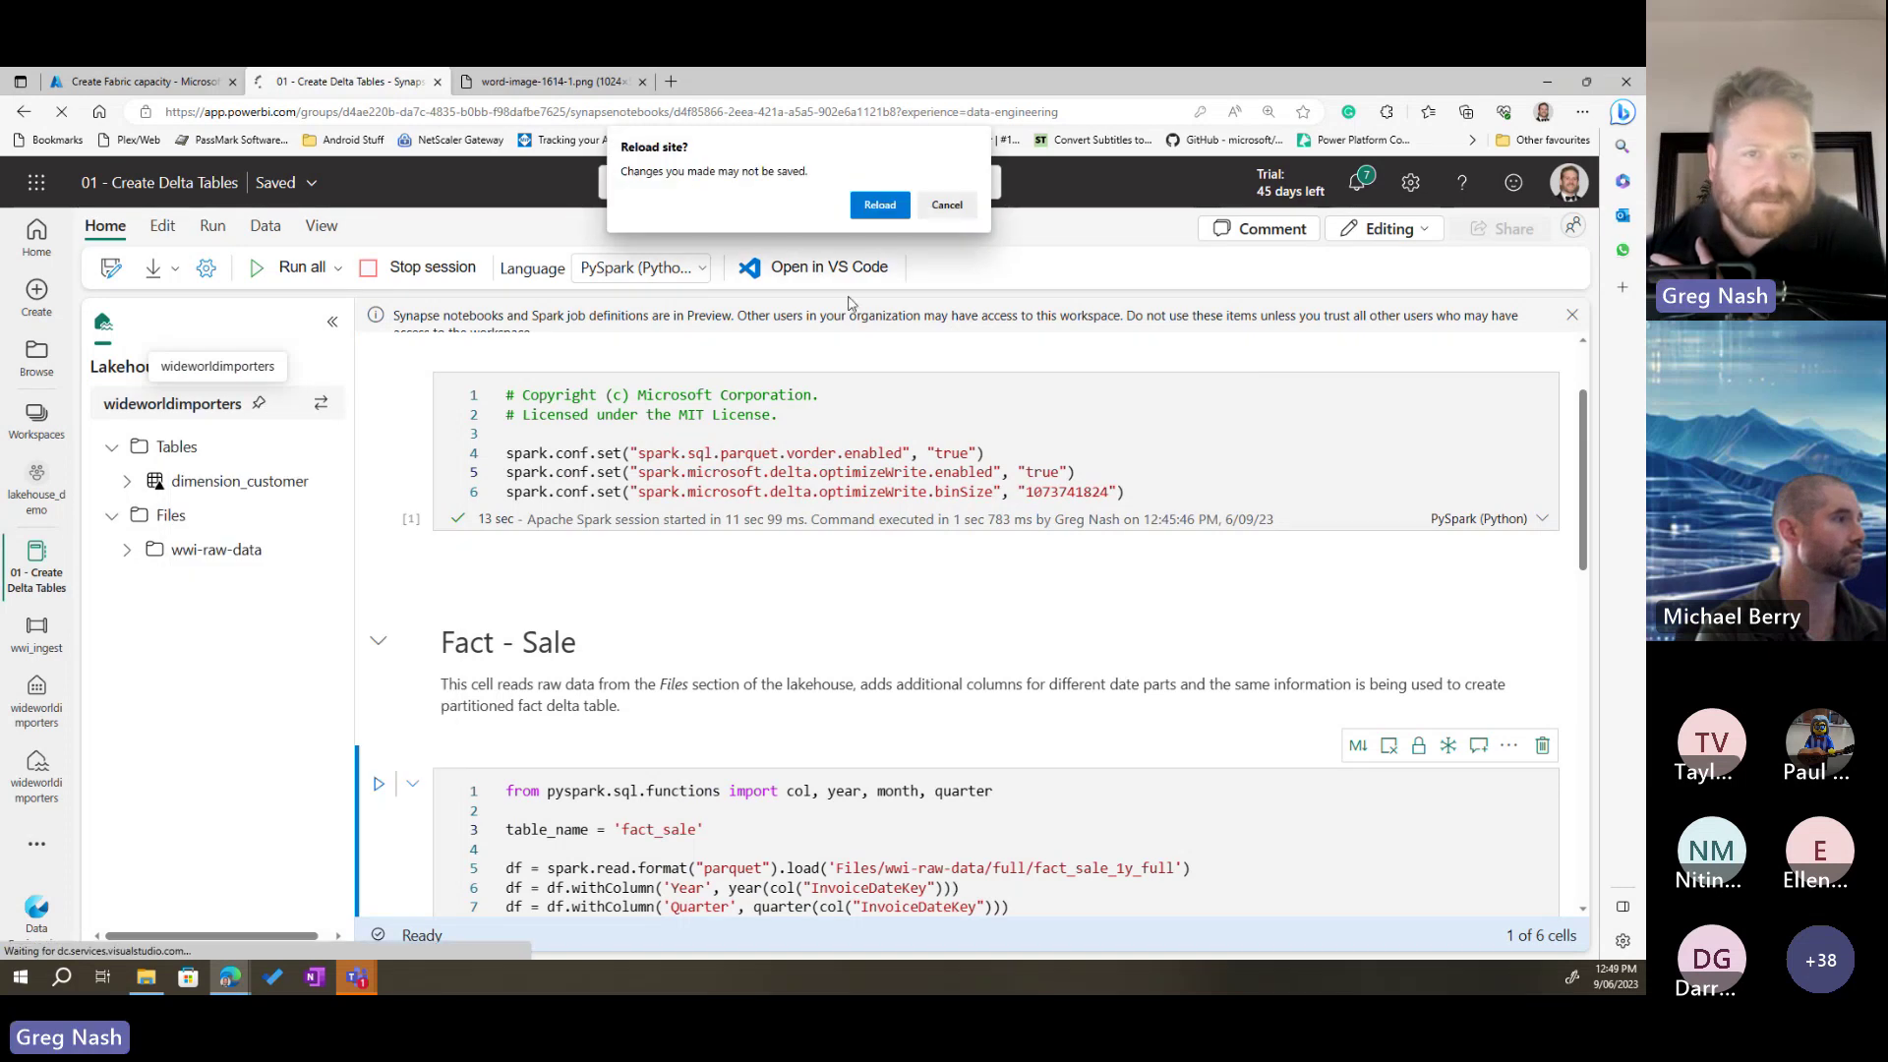
pyautogui.press('Escape')
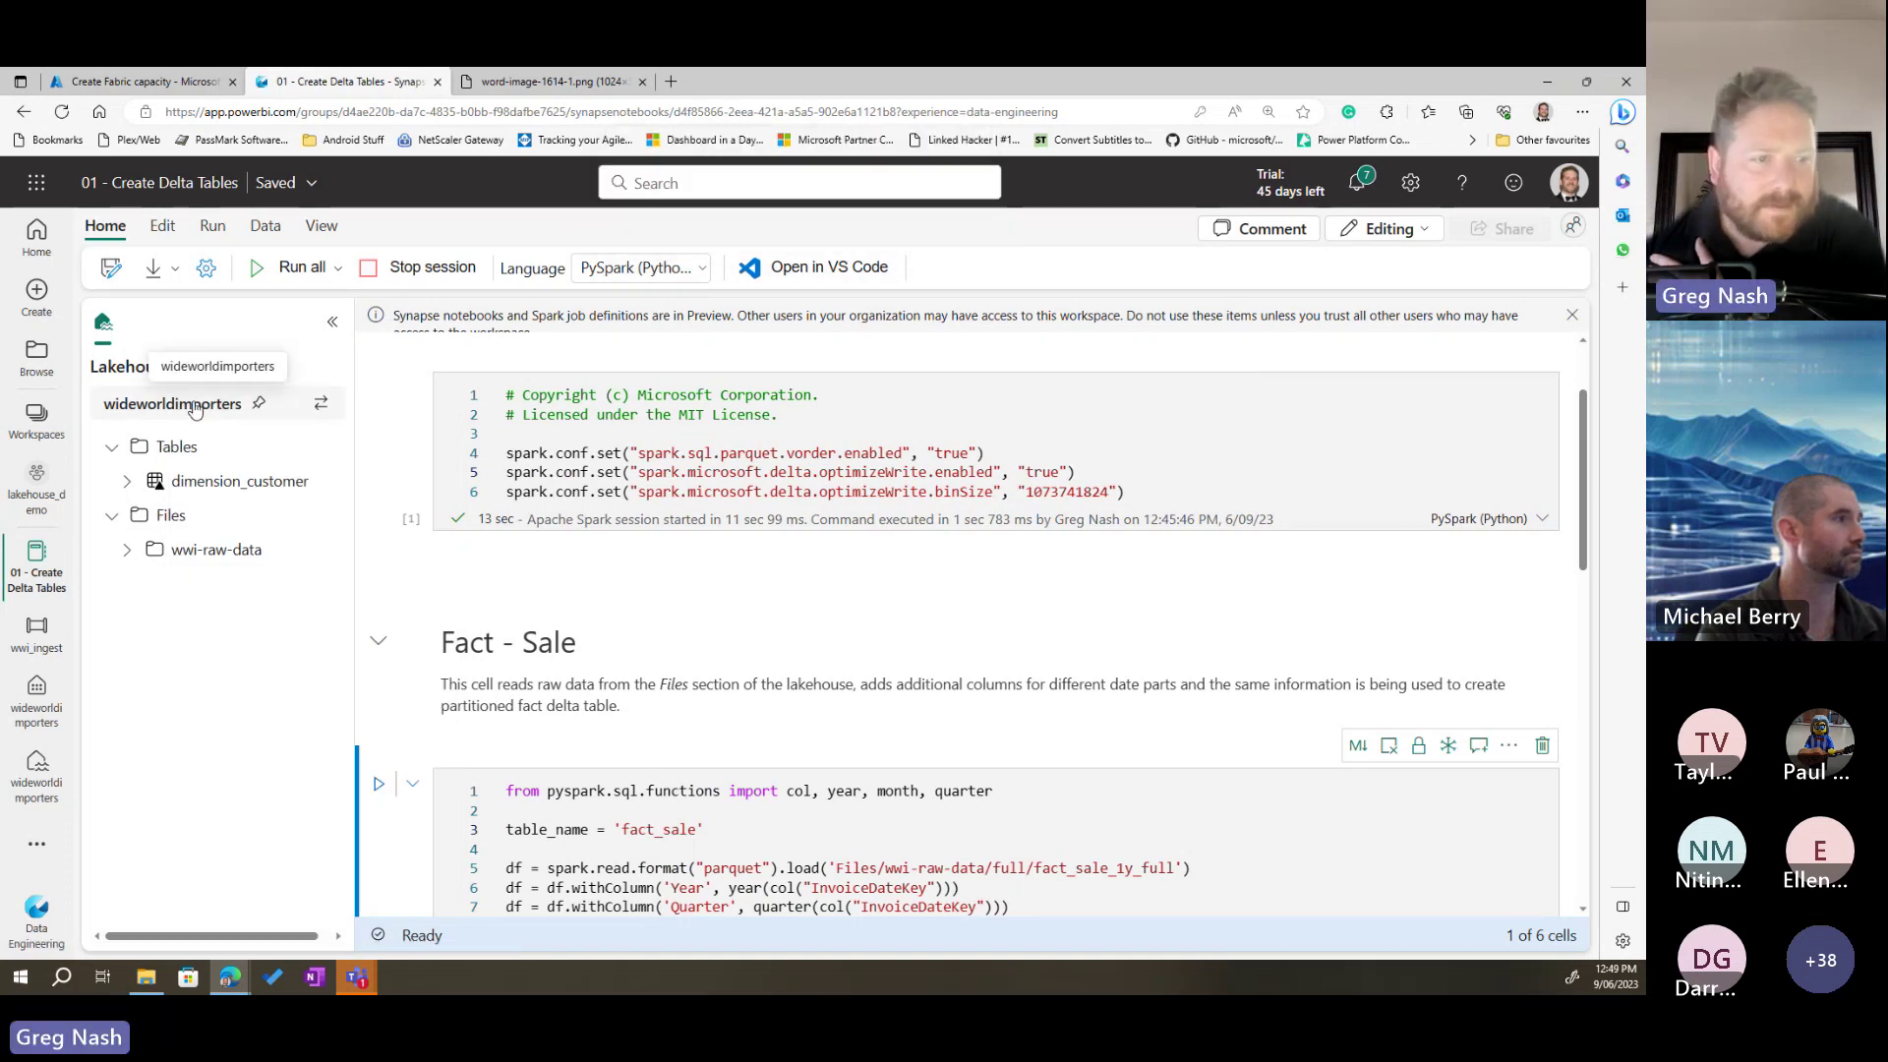
pyautogui.rightClick(155, 607)
pyautogui.press('Escape')
# Step: Reload the notebook page to refresh the tables in the lakehouse explorer
pyautogui.rightClick(189, 687)
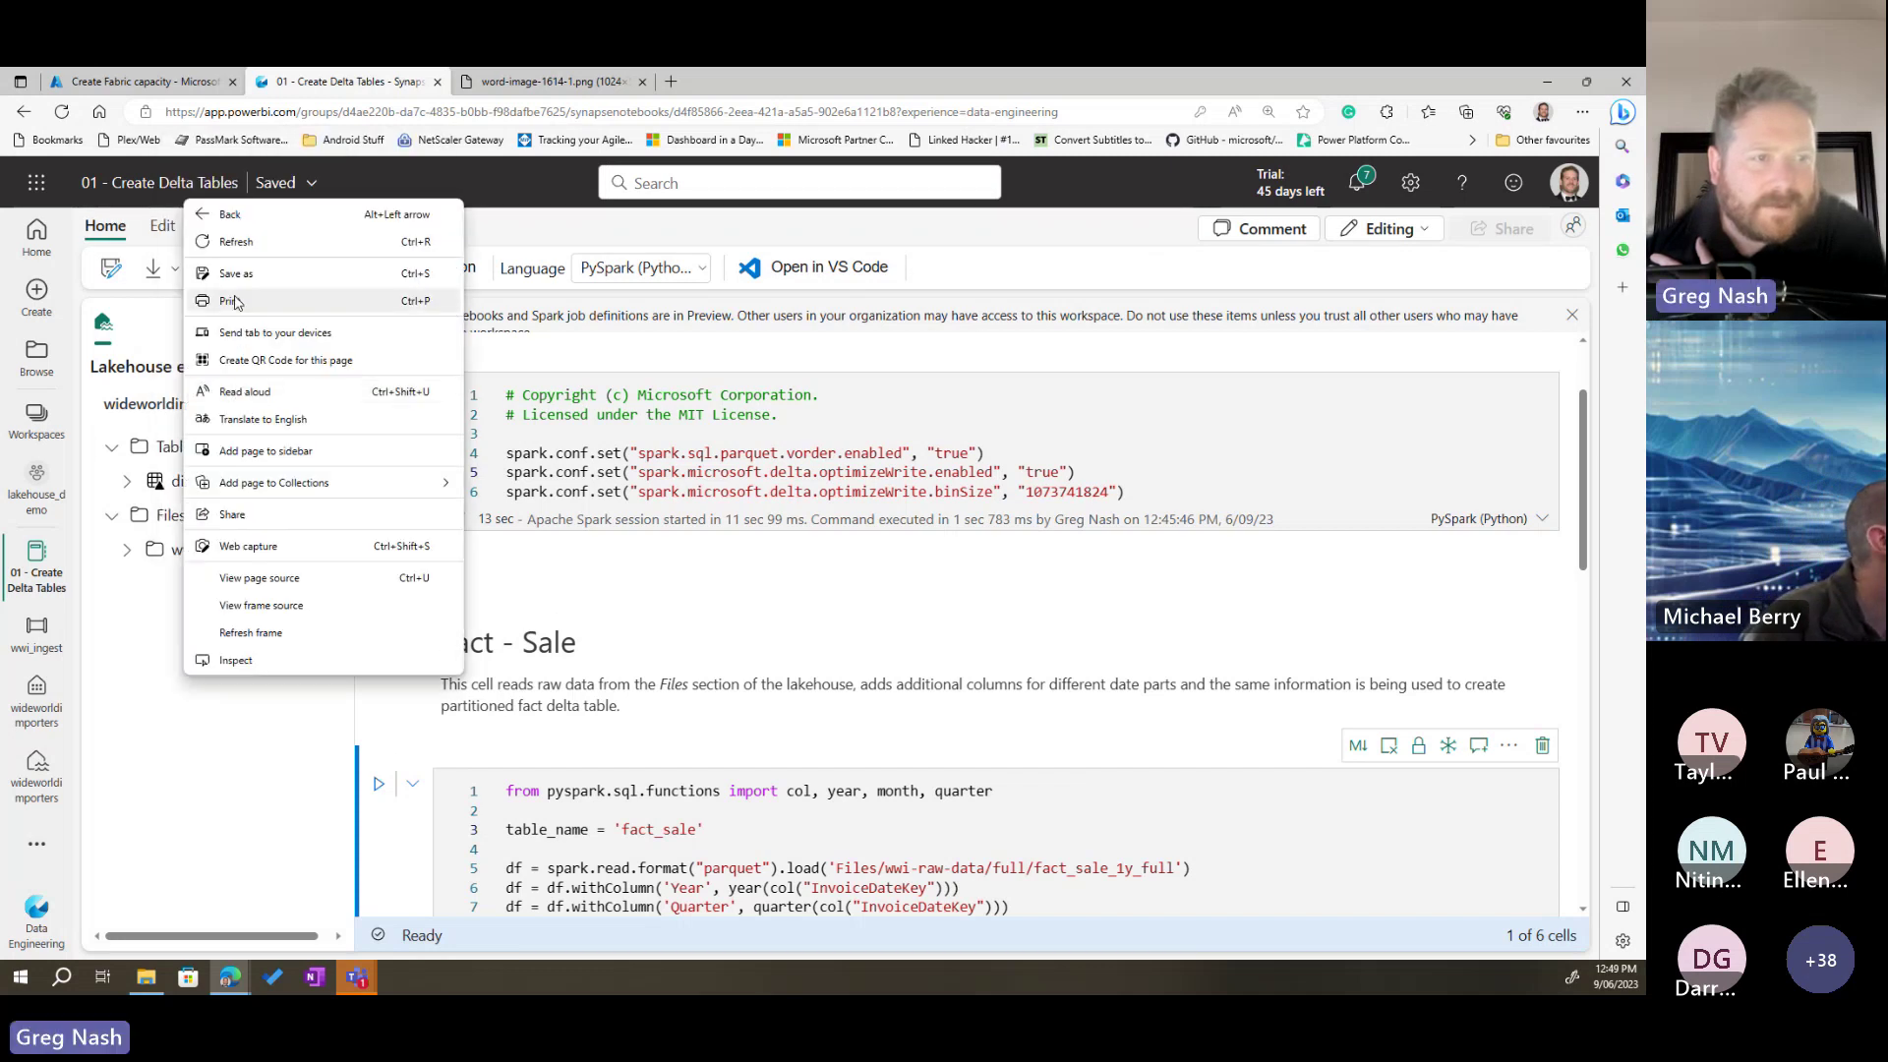
pyautogui.click(236, 243)
pyautogui.click(892, 239)
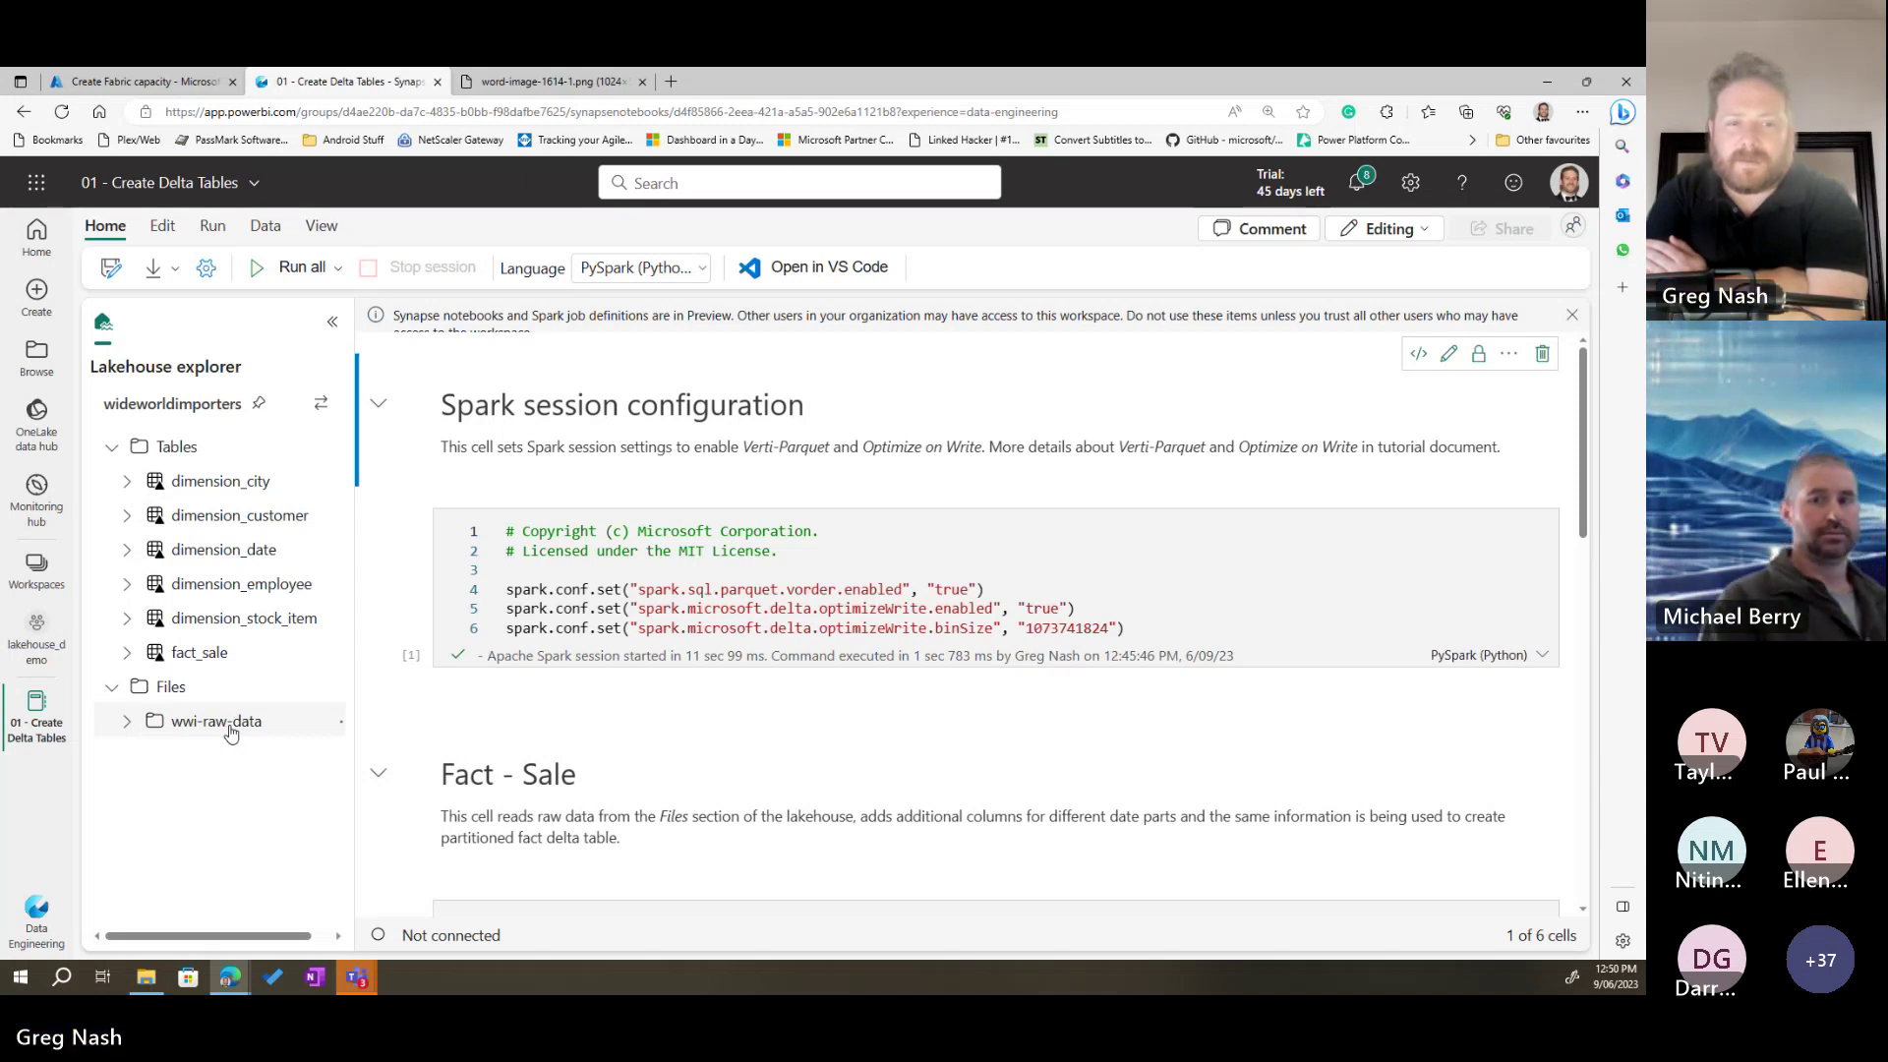
# Step: Examine the Dimensions code, highlighting the full_tables list and the whole cell with its load function and loop
pyautogui.scroll(-3, 777, 651)
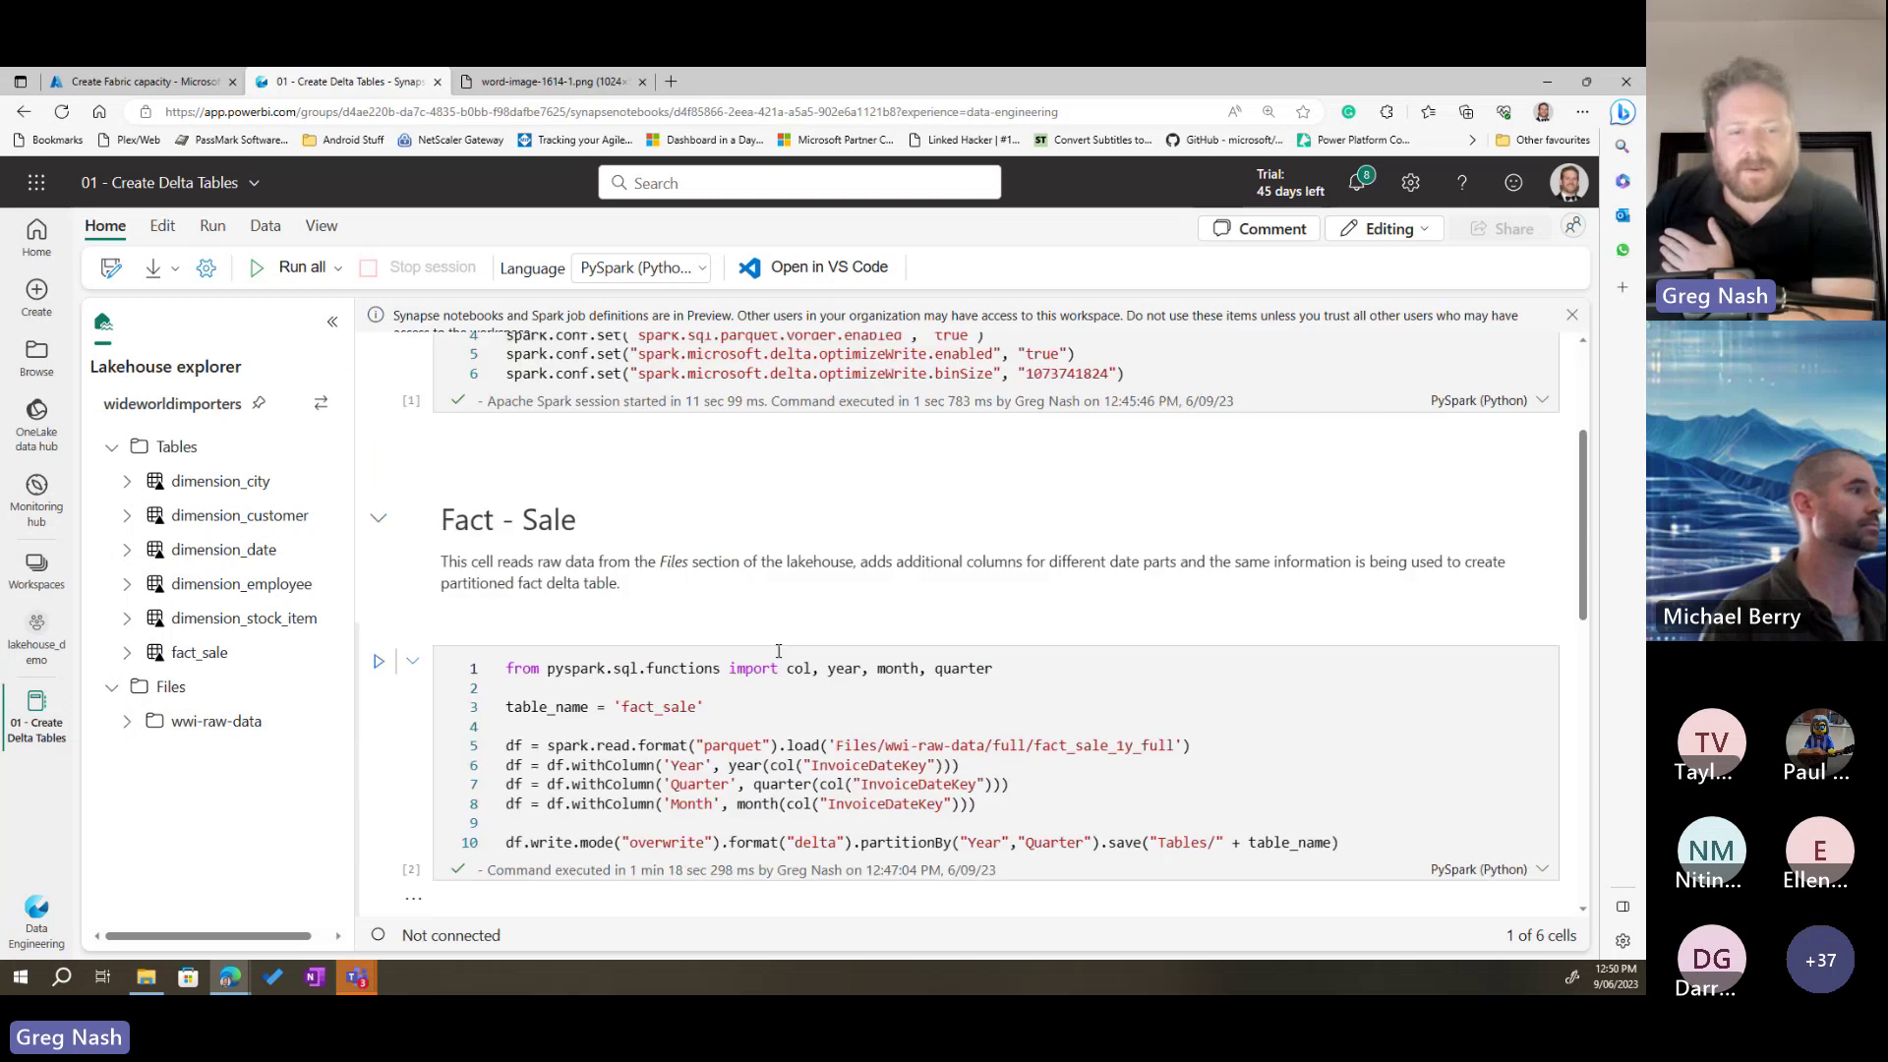
pyautogui.scroll(-2, 778, 651)
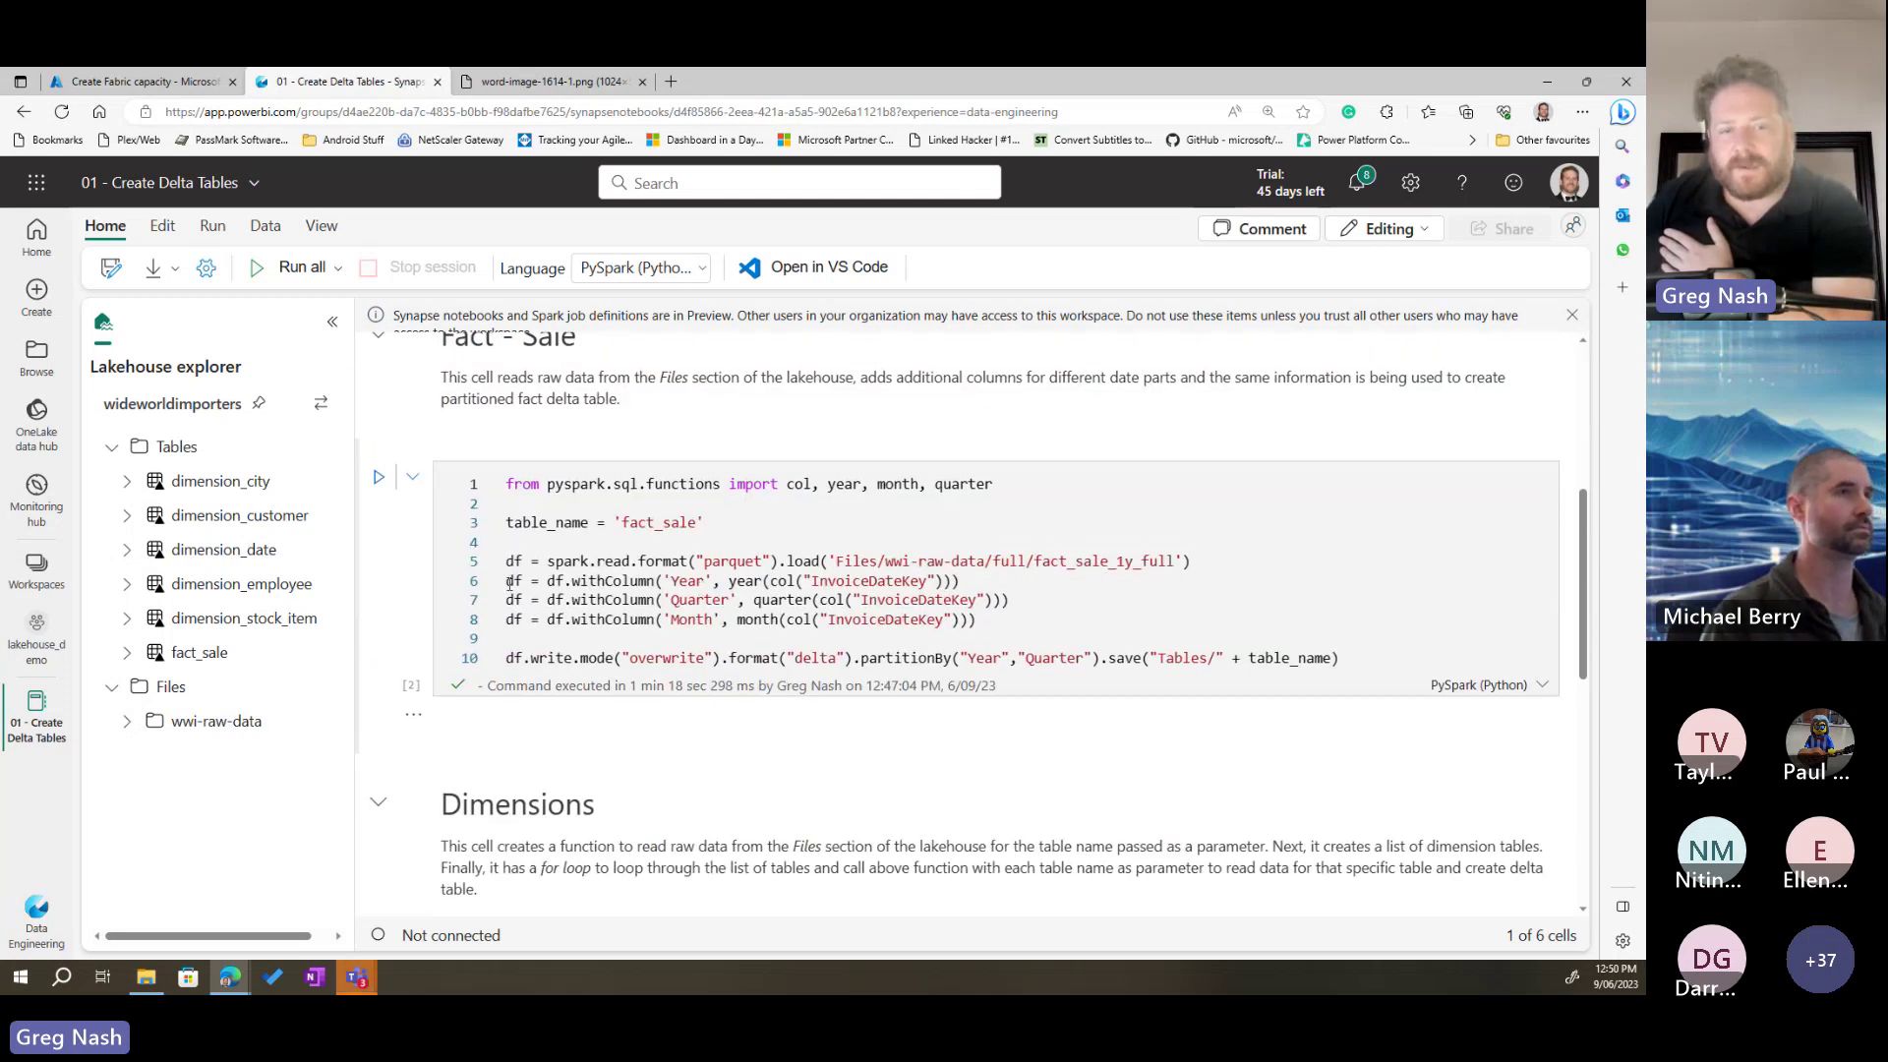
pyautogui.scroll(-7, 510, 583)
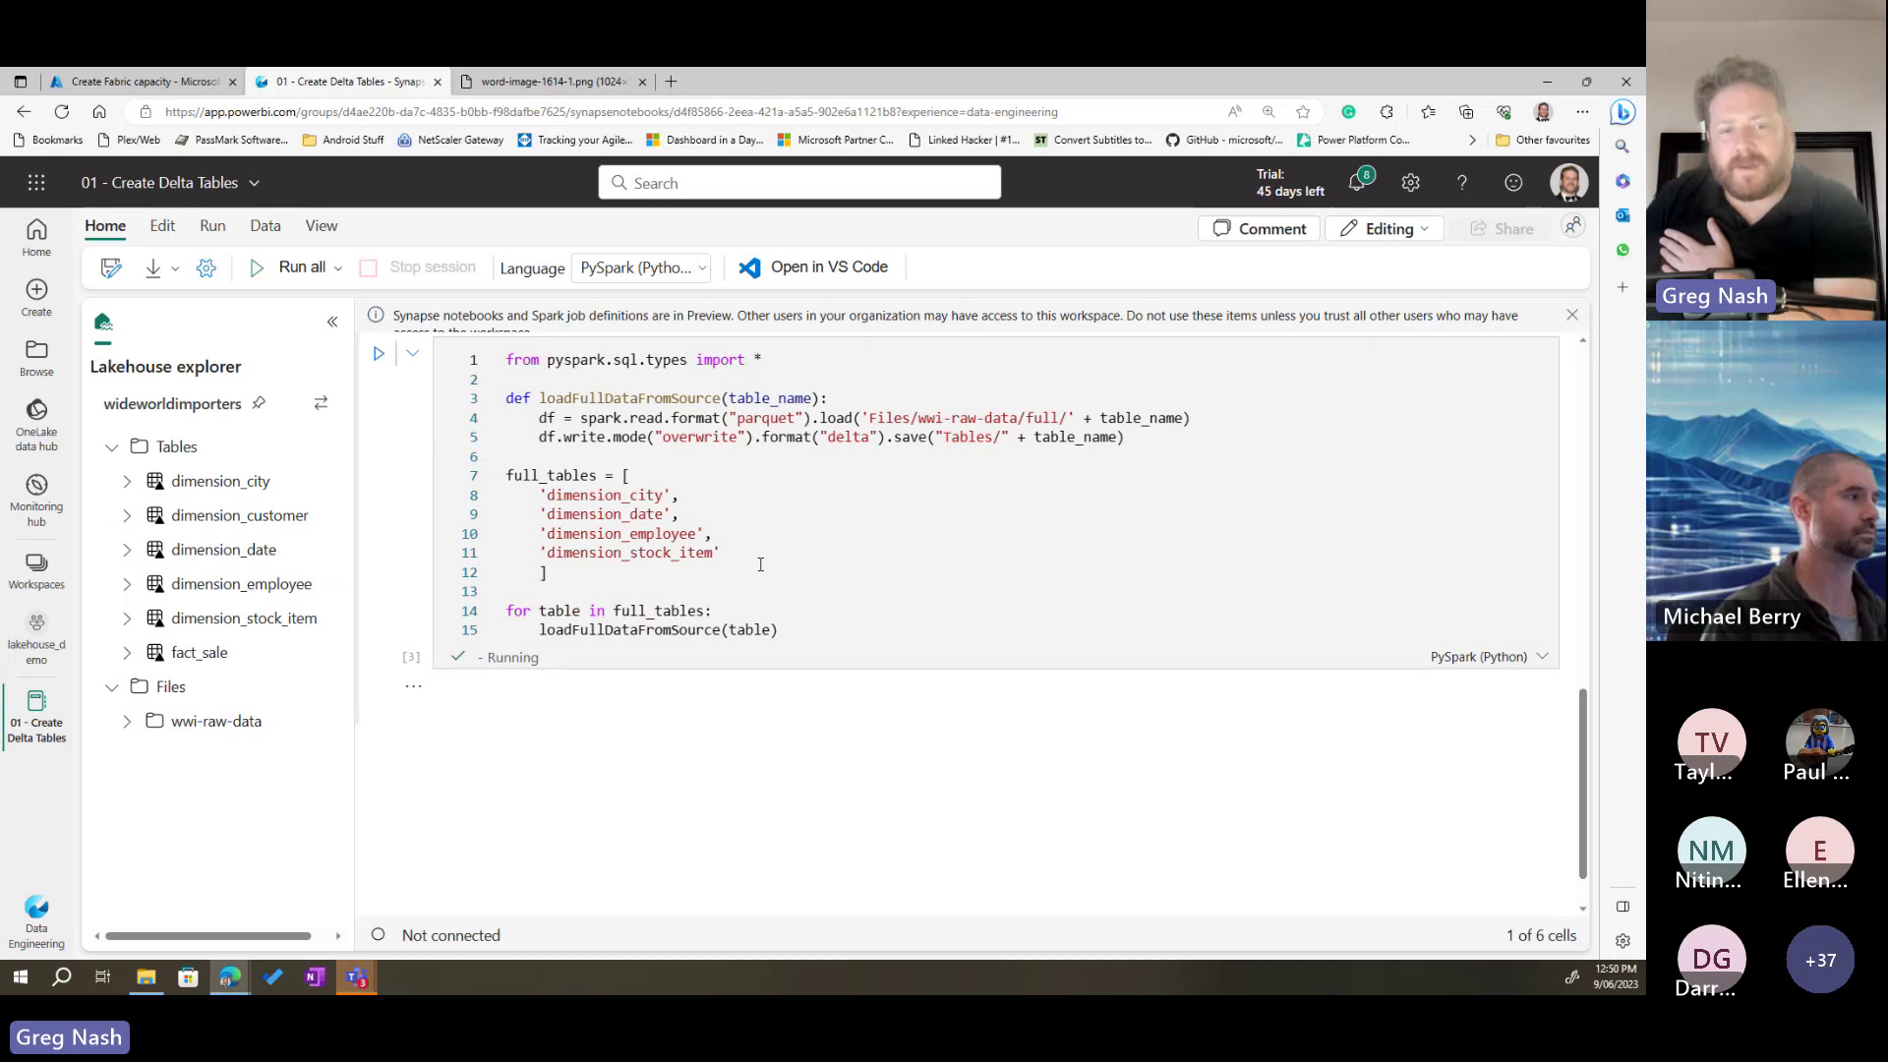
pyautogui.moveTo(688, 584); pyautogui.dragTo(506, 473)
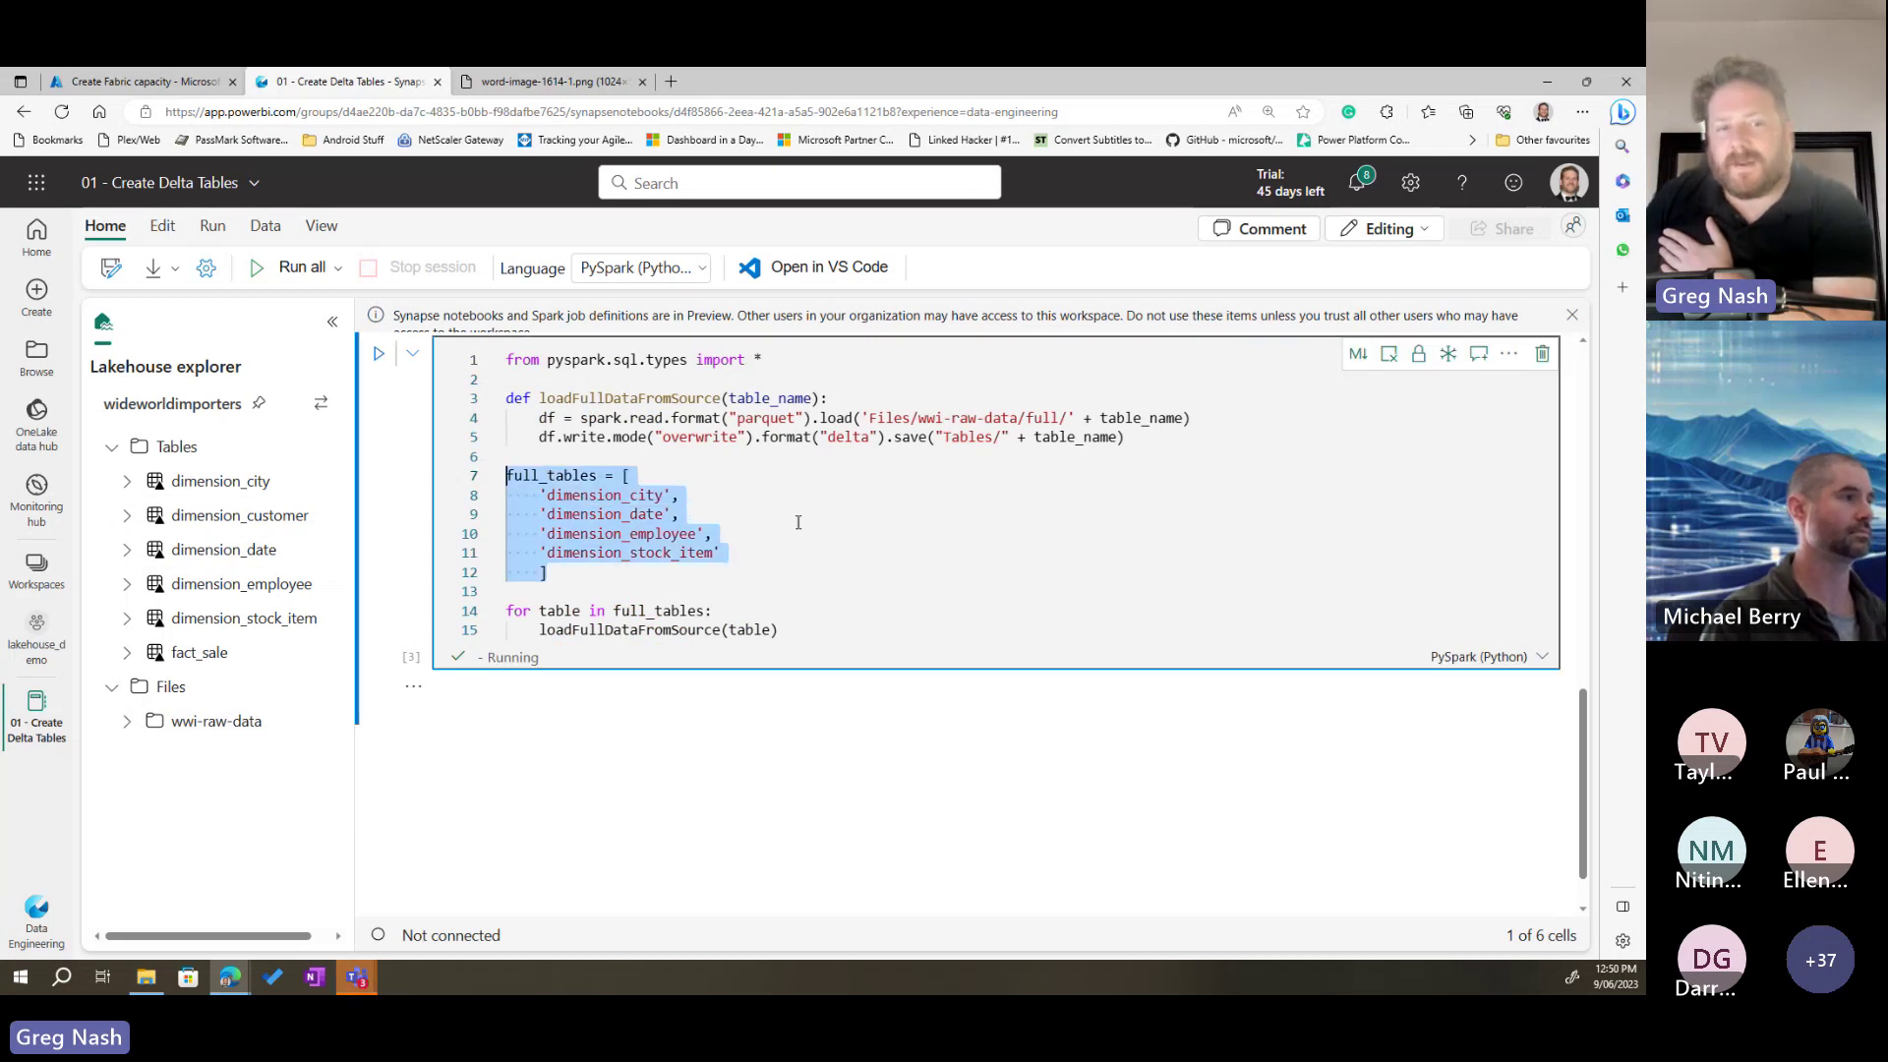
pyautogui.scroll(1, 798, 522)
pyautogui.moveTo(794, 716); pyautogui.dragTo(499, 459)
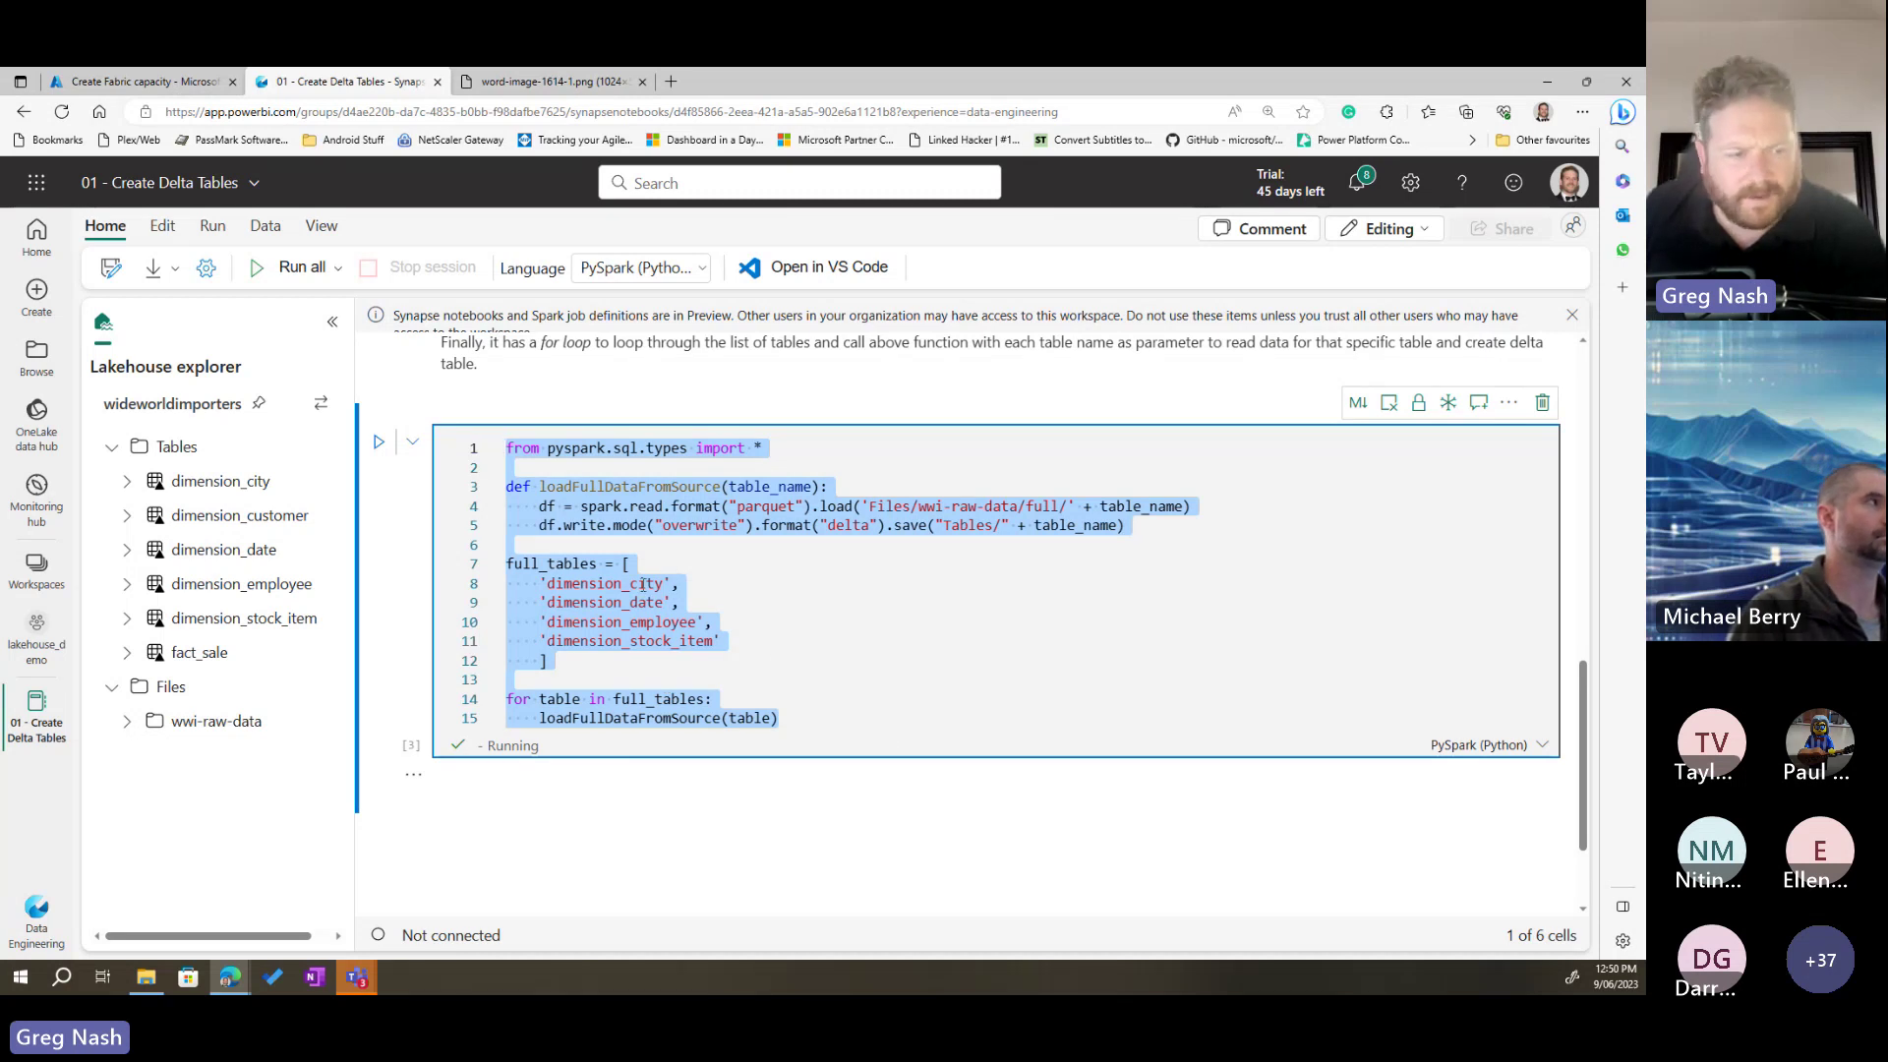
# Step: Compare the Fact - Sale code with the Dimensions load code
pyautogui.scroll(4, 1011, 620)
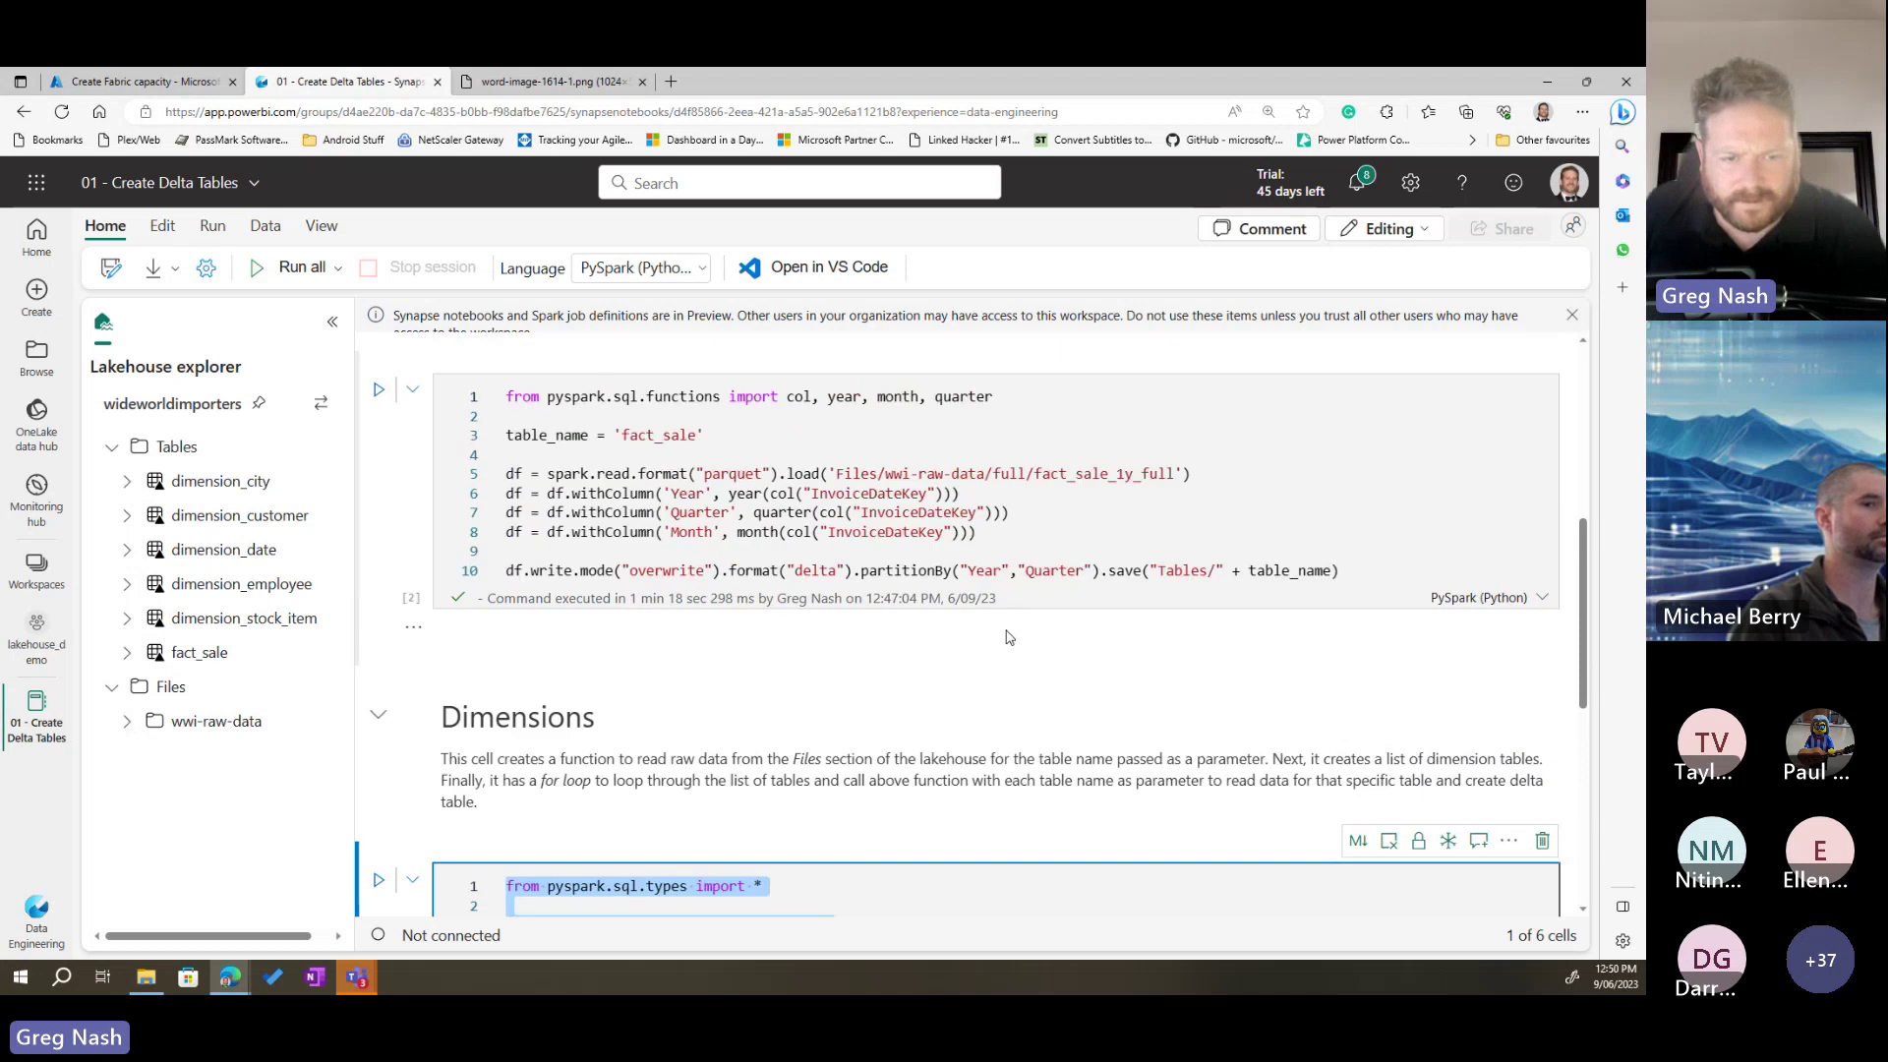
pyautogui.scroll(-4, 1009, 637)
pyautogui.scroll(5, 1003, 632)
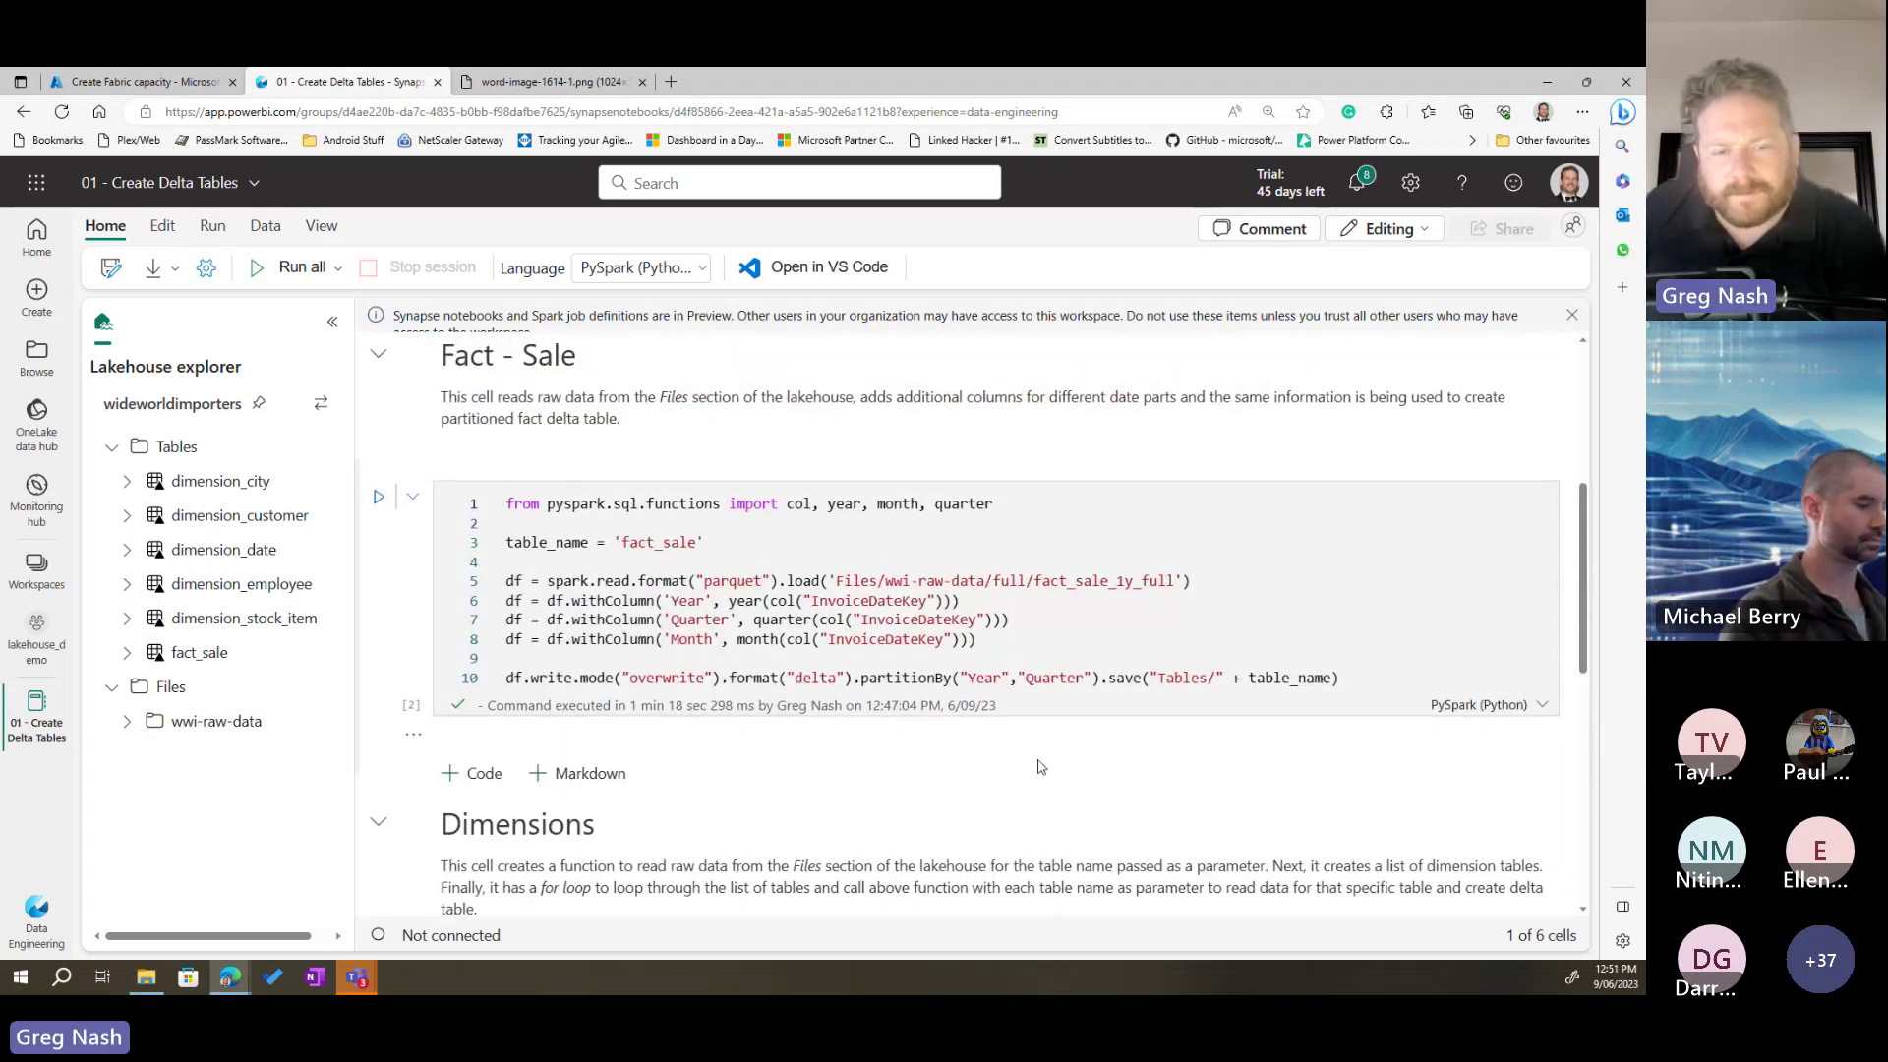
pyautogui.hotkey('ctrl', 'a')
pyautogui.hotkey('ctrl', 'Return')
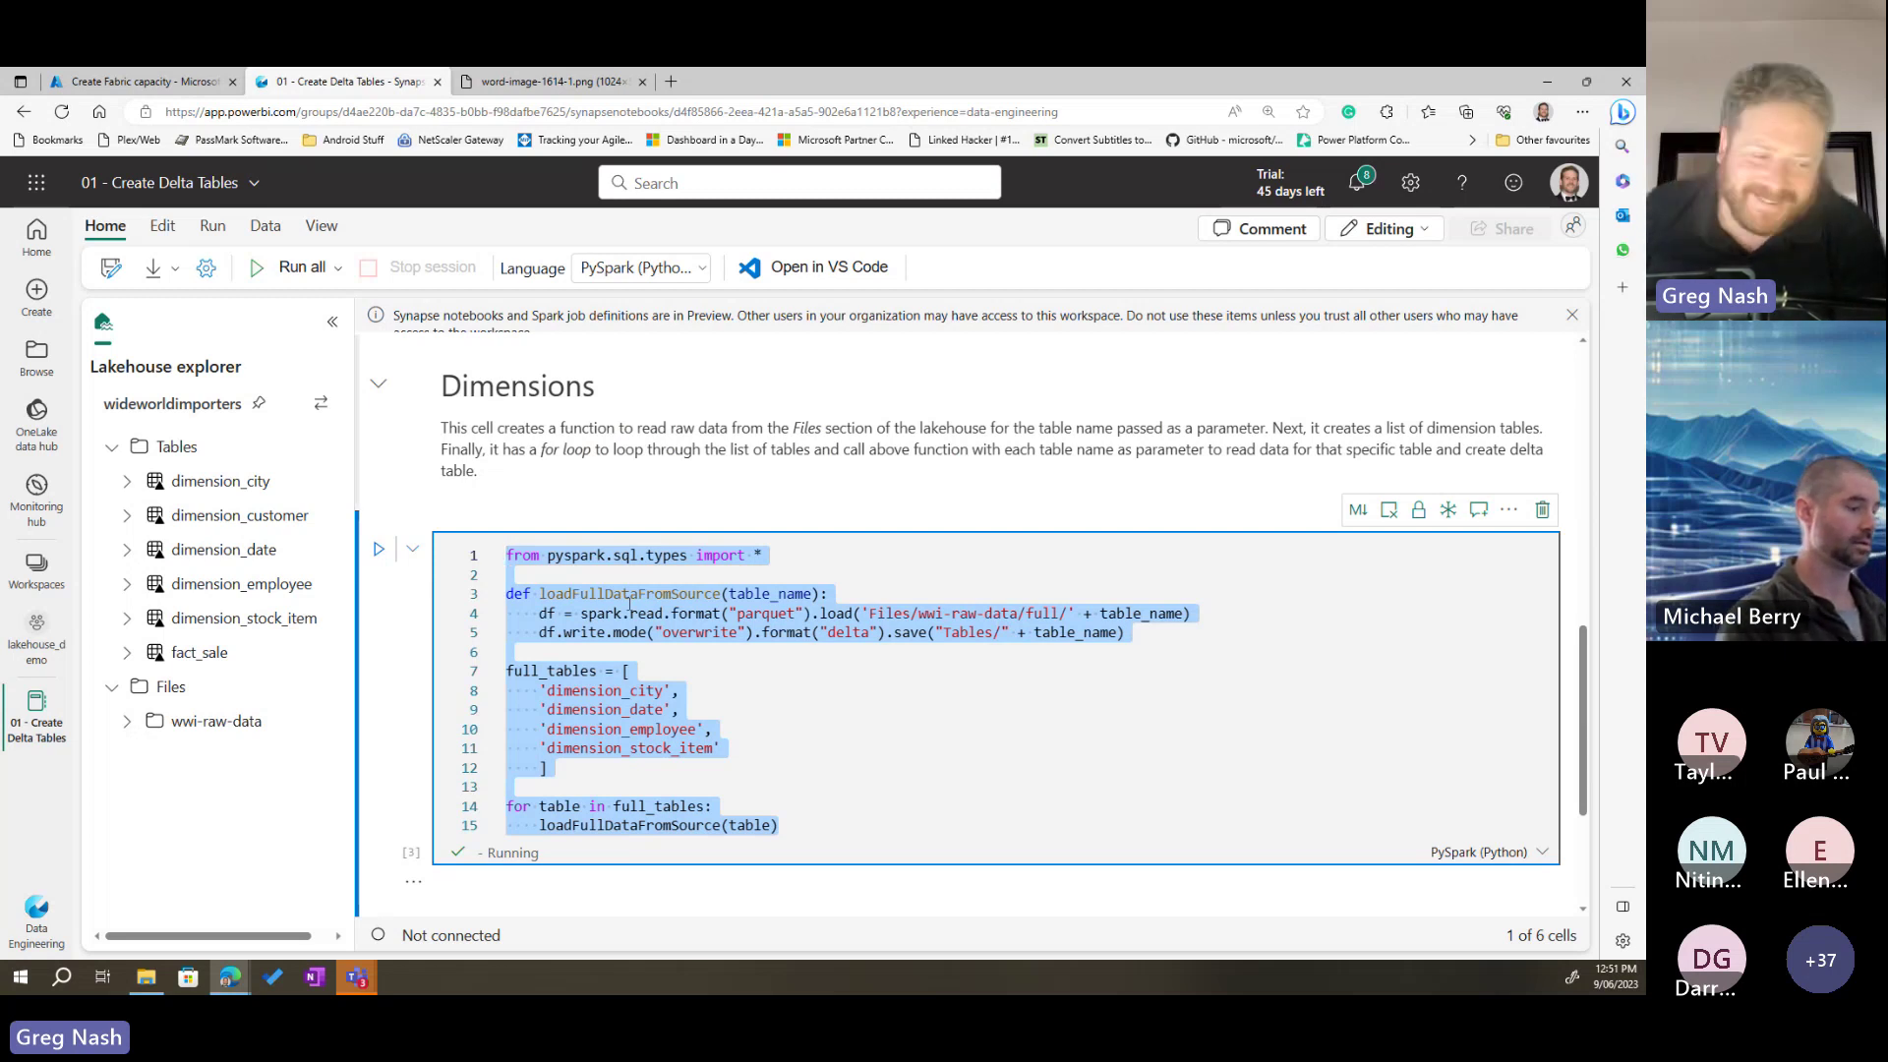
pyautogui.click(30, 932)
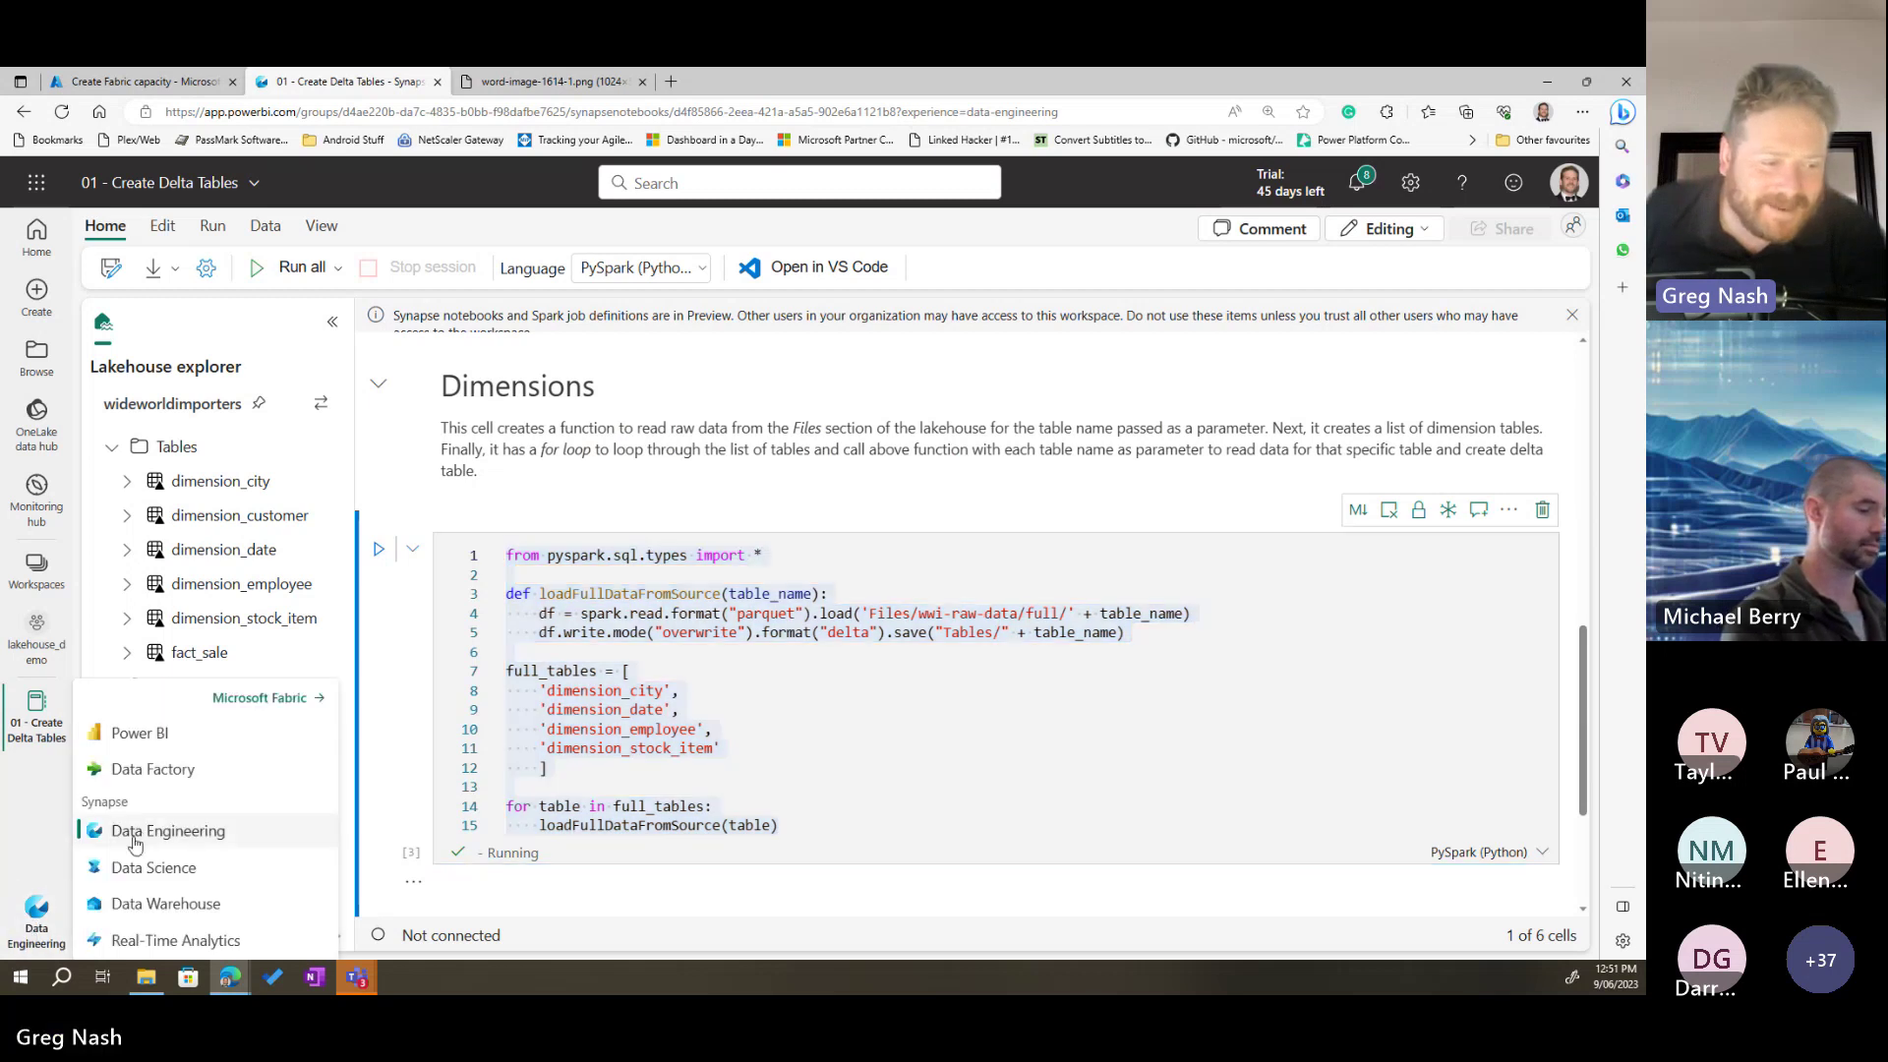
pyautogui.click(1137, 471)
pyautogui.scroll(-2, 1137, 471)
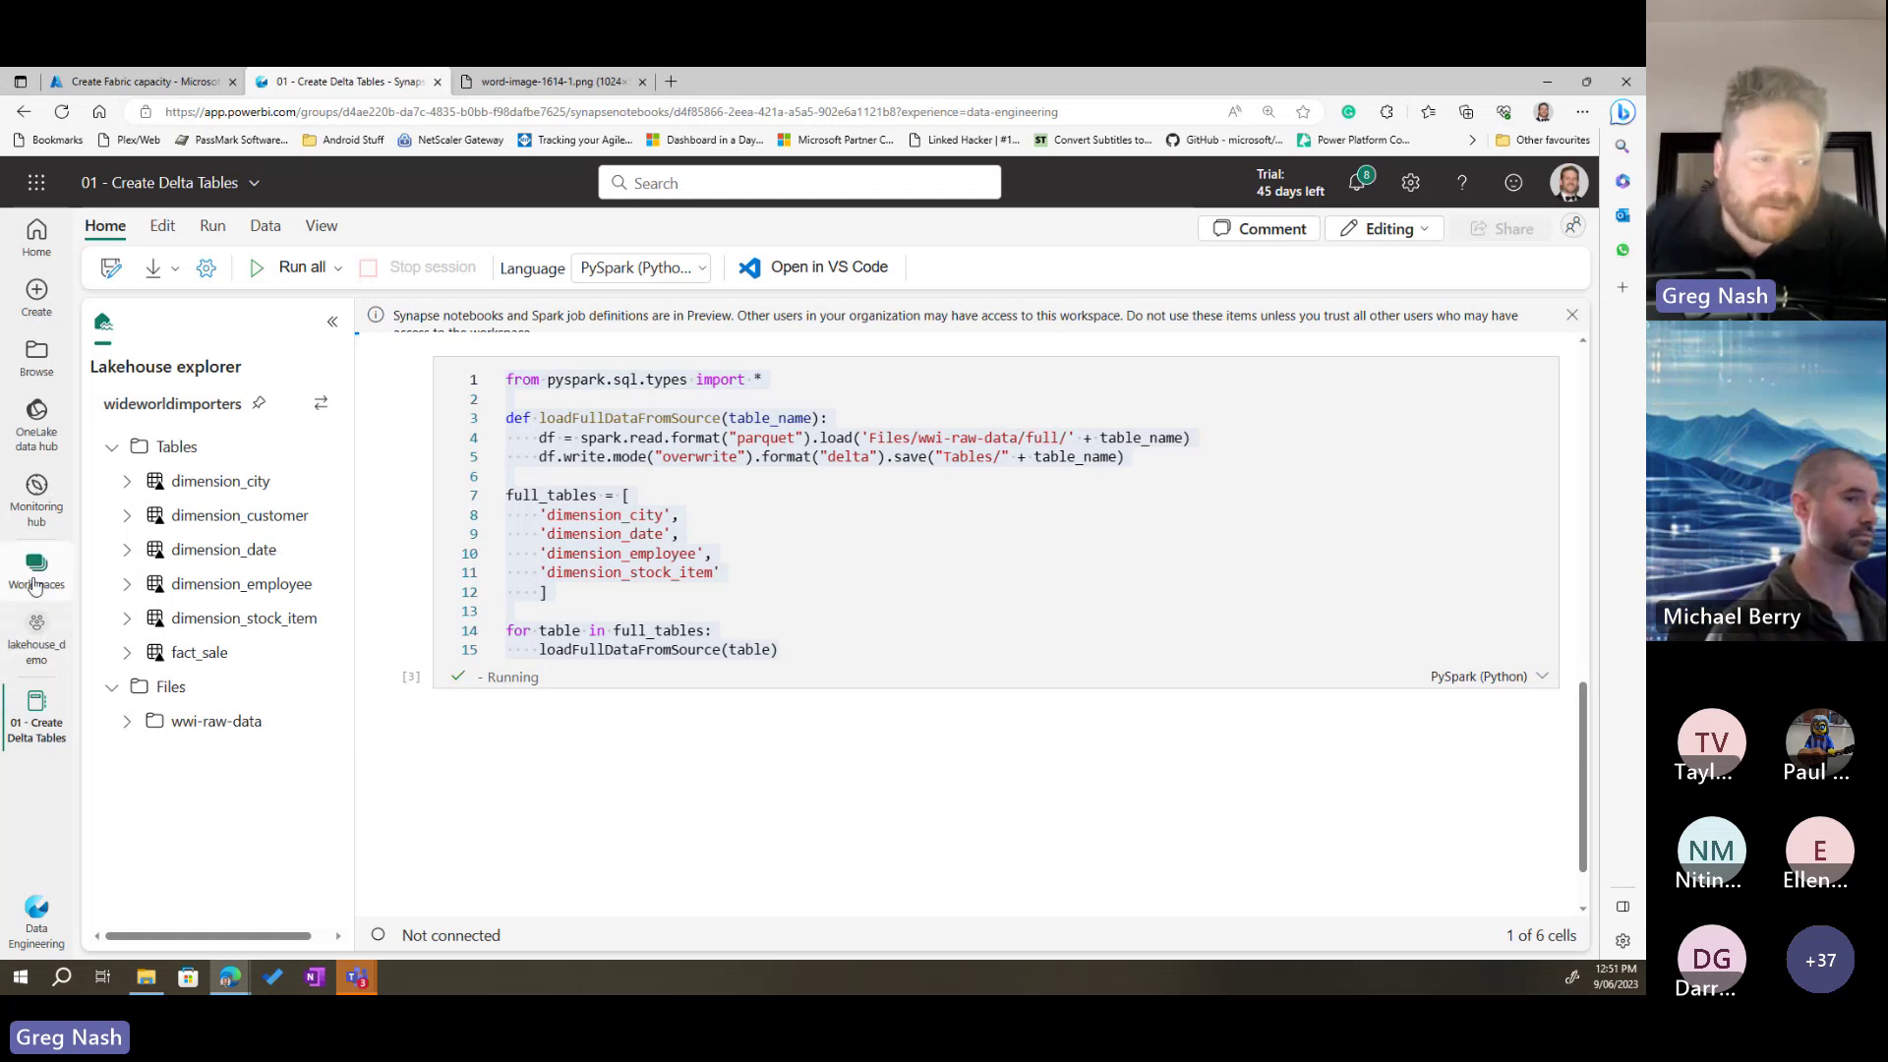
# Step: Open the wideworldimporters lakehouse from the lakehouse_demo workspace
pyautogui.click(37, 635)
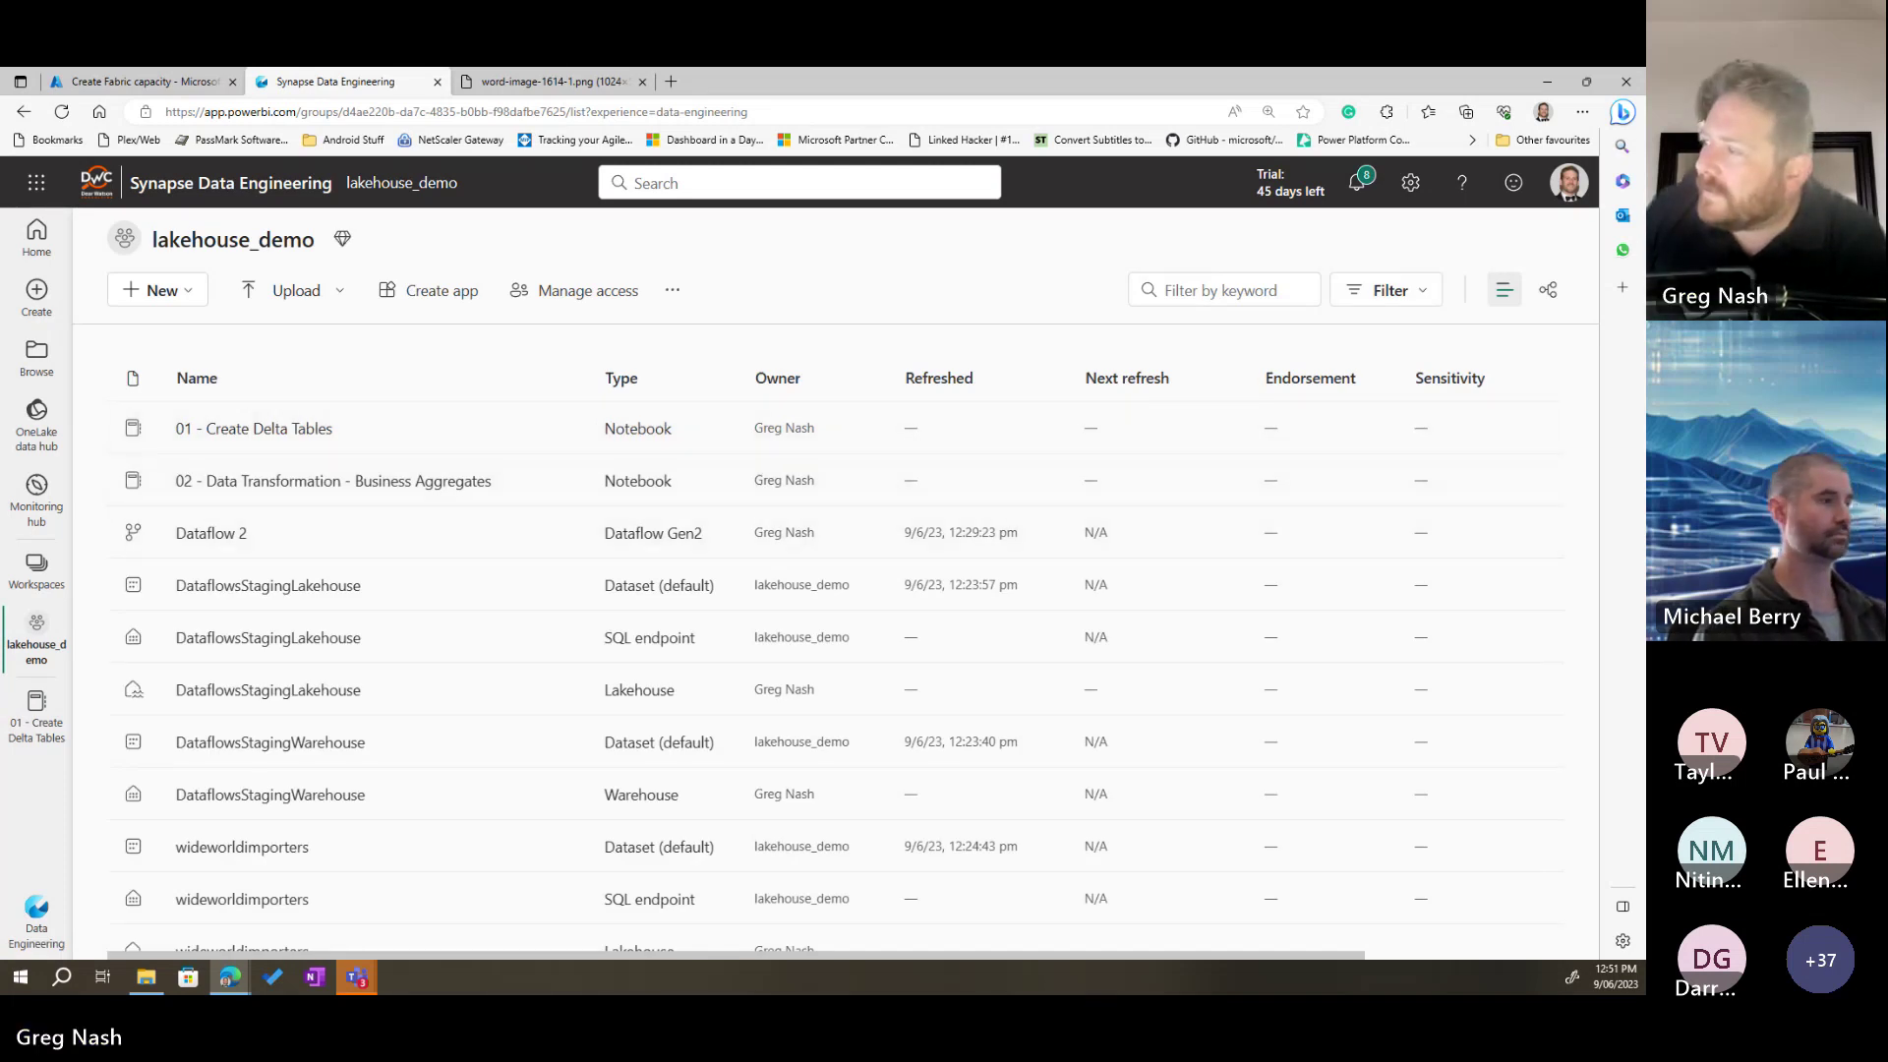
pyautogui.scroll(-1, 328, 793)
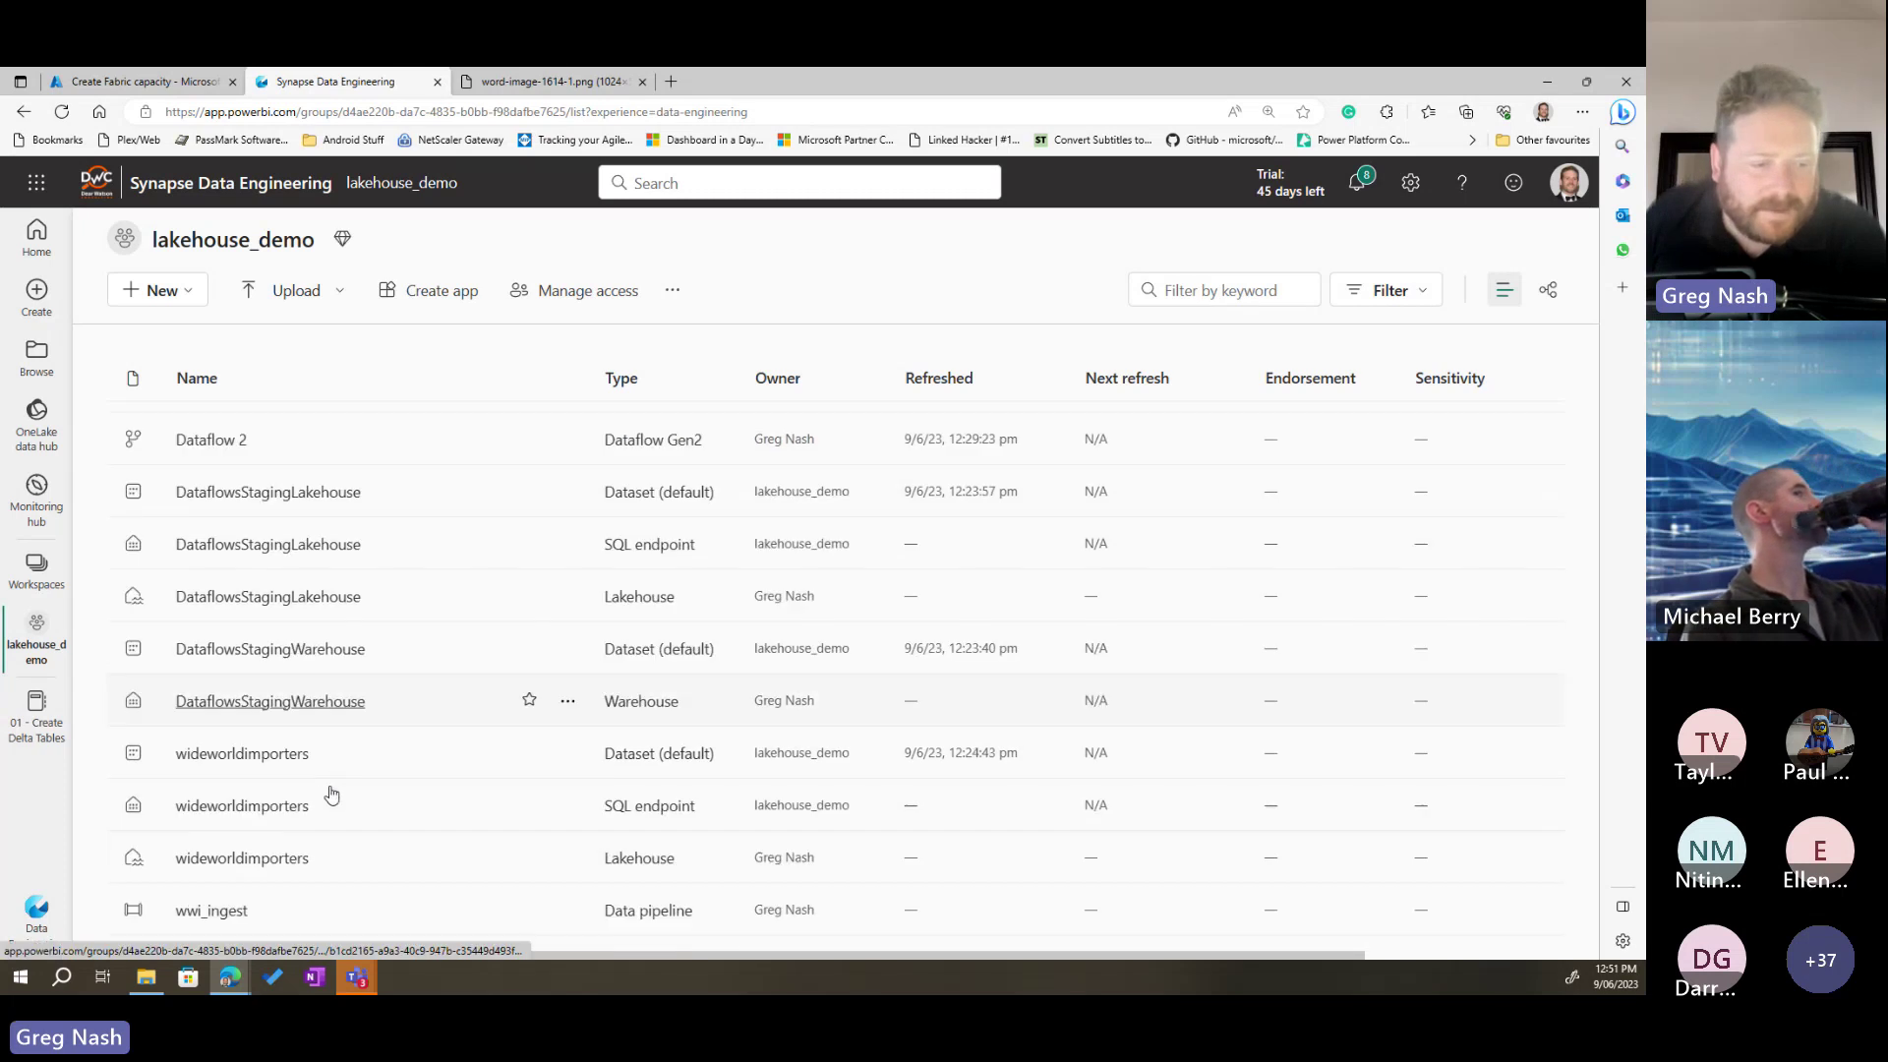
pyautogui.click(256, 859)
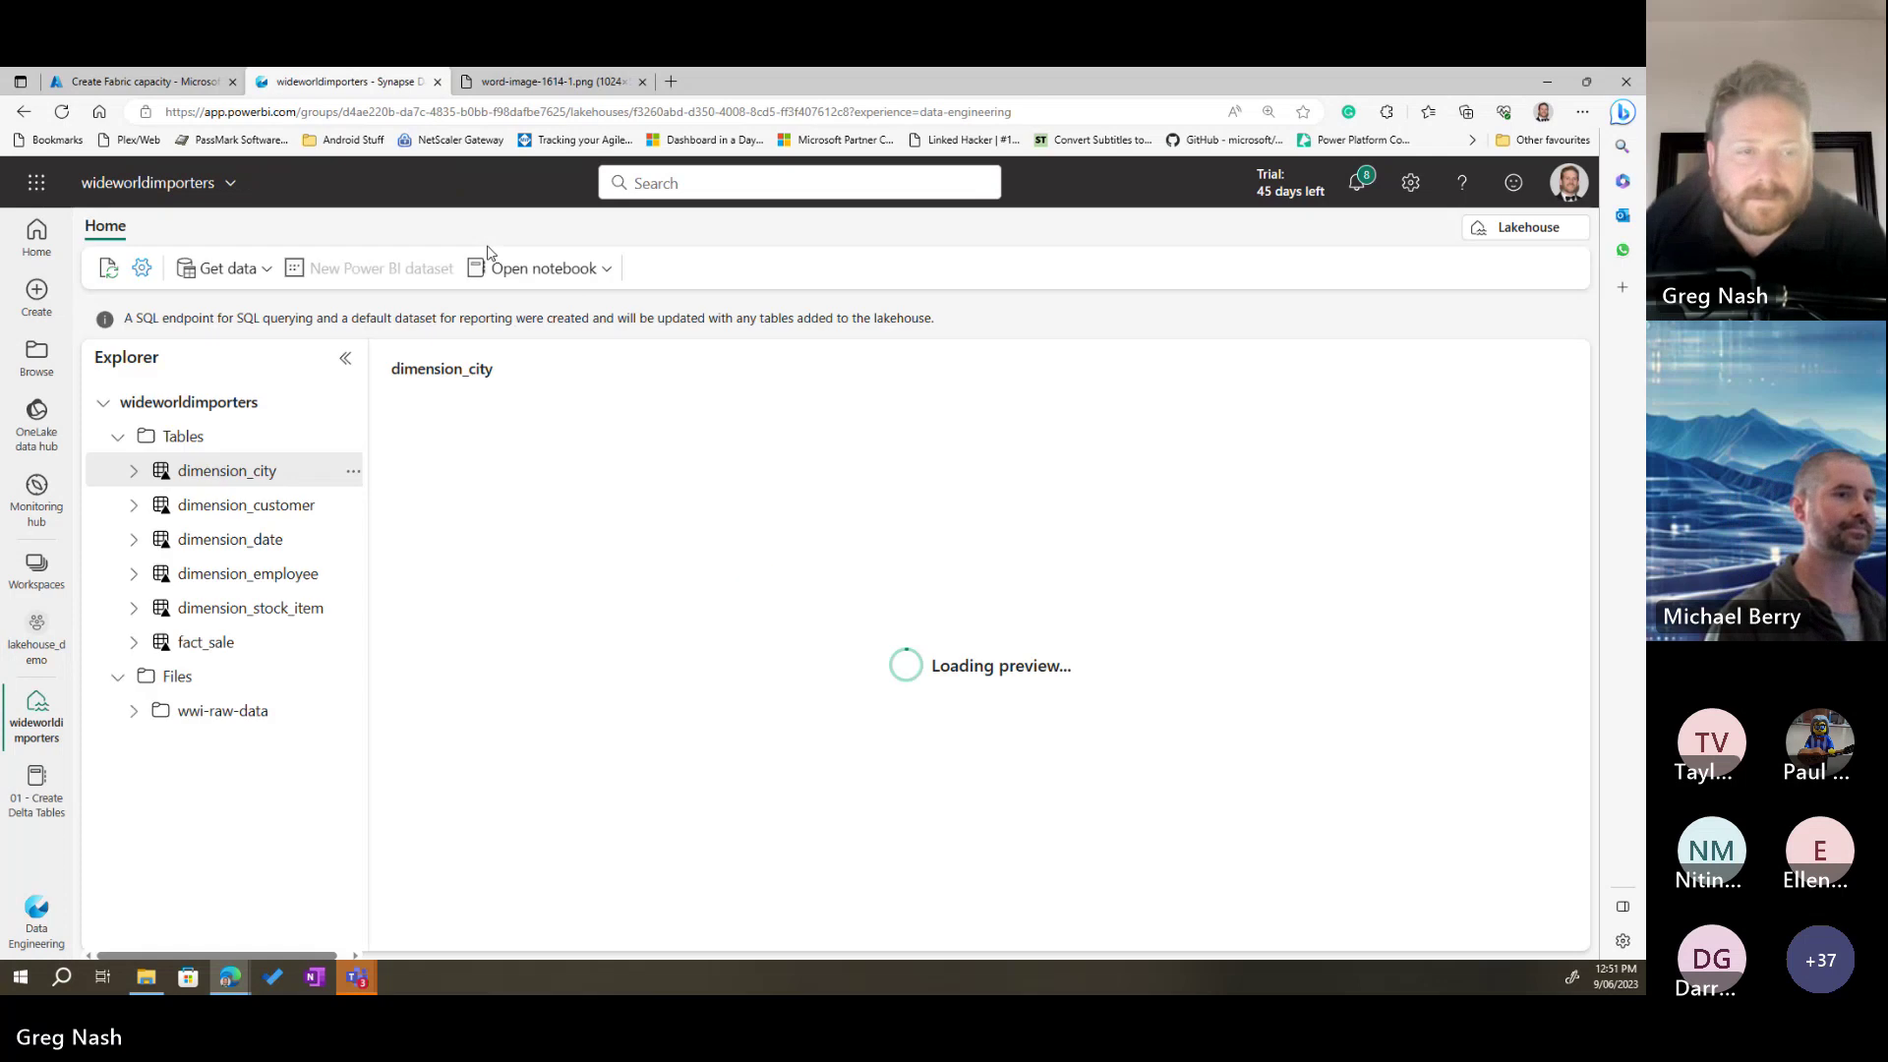
# Step: Open the existing notebook 02 - Data Transformation - Business Aggregates from the lakehouse
pyautogui.click(544, 269)
pyautogui.click(924, 380)
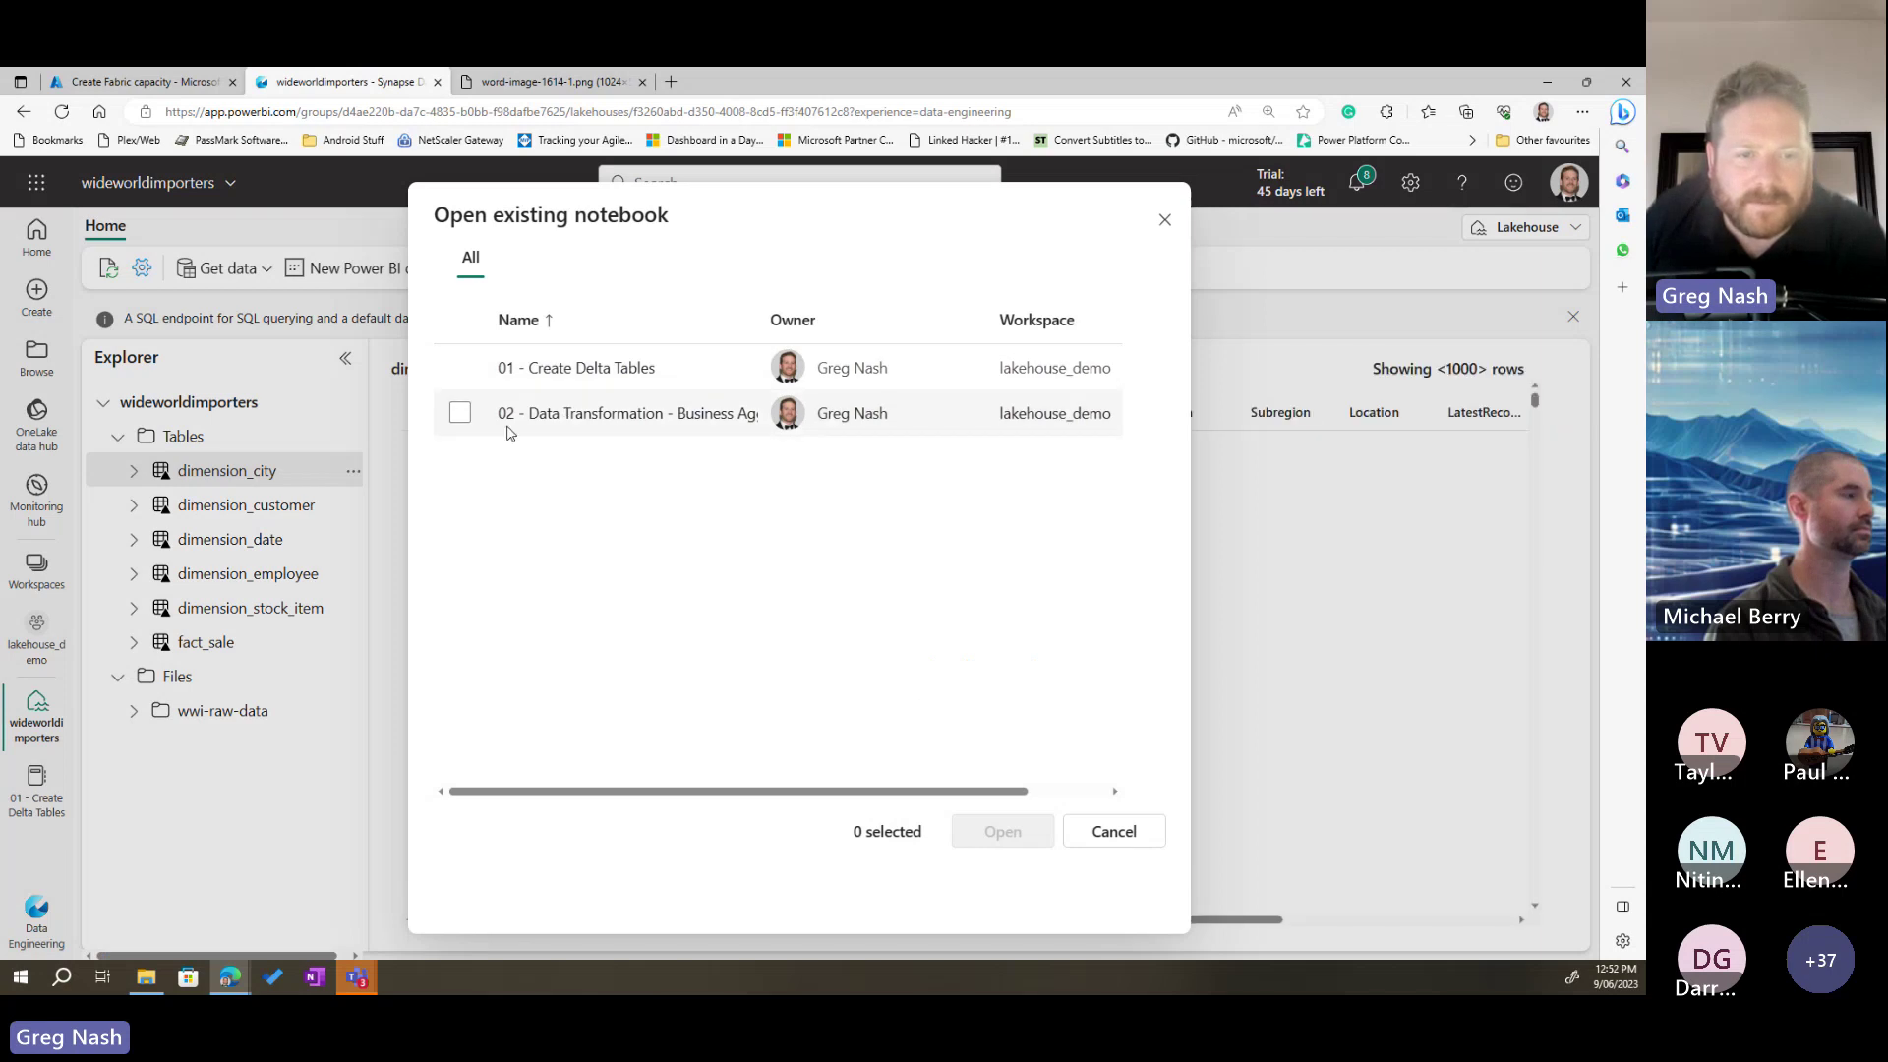
pyautogui.click(461, 414)
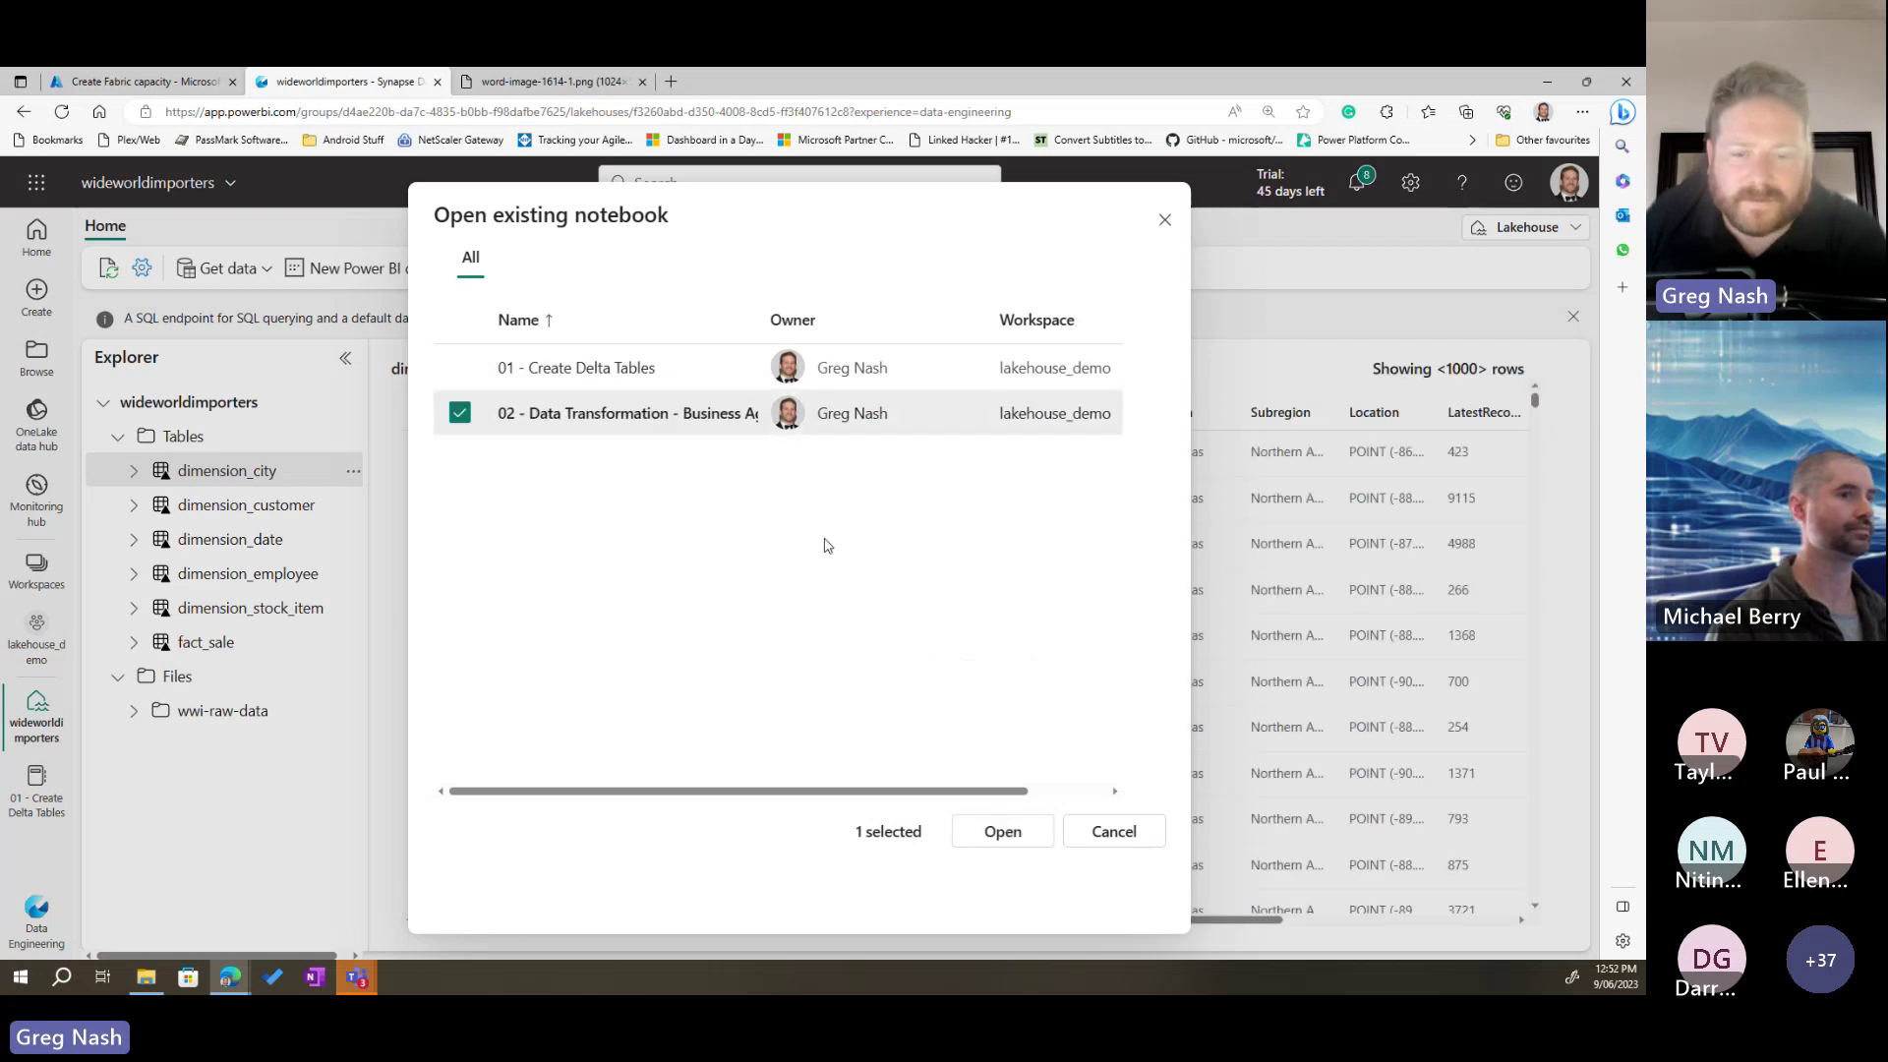
pyautogui.click(1005, 839)
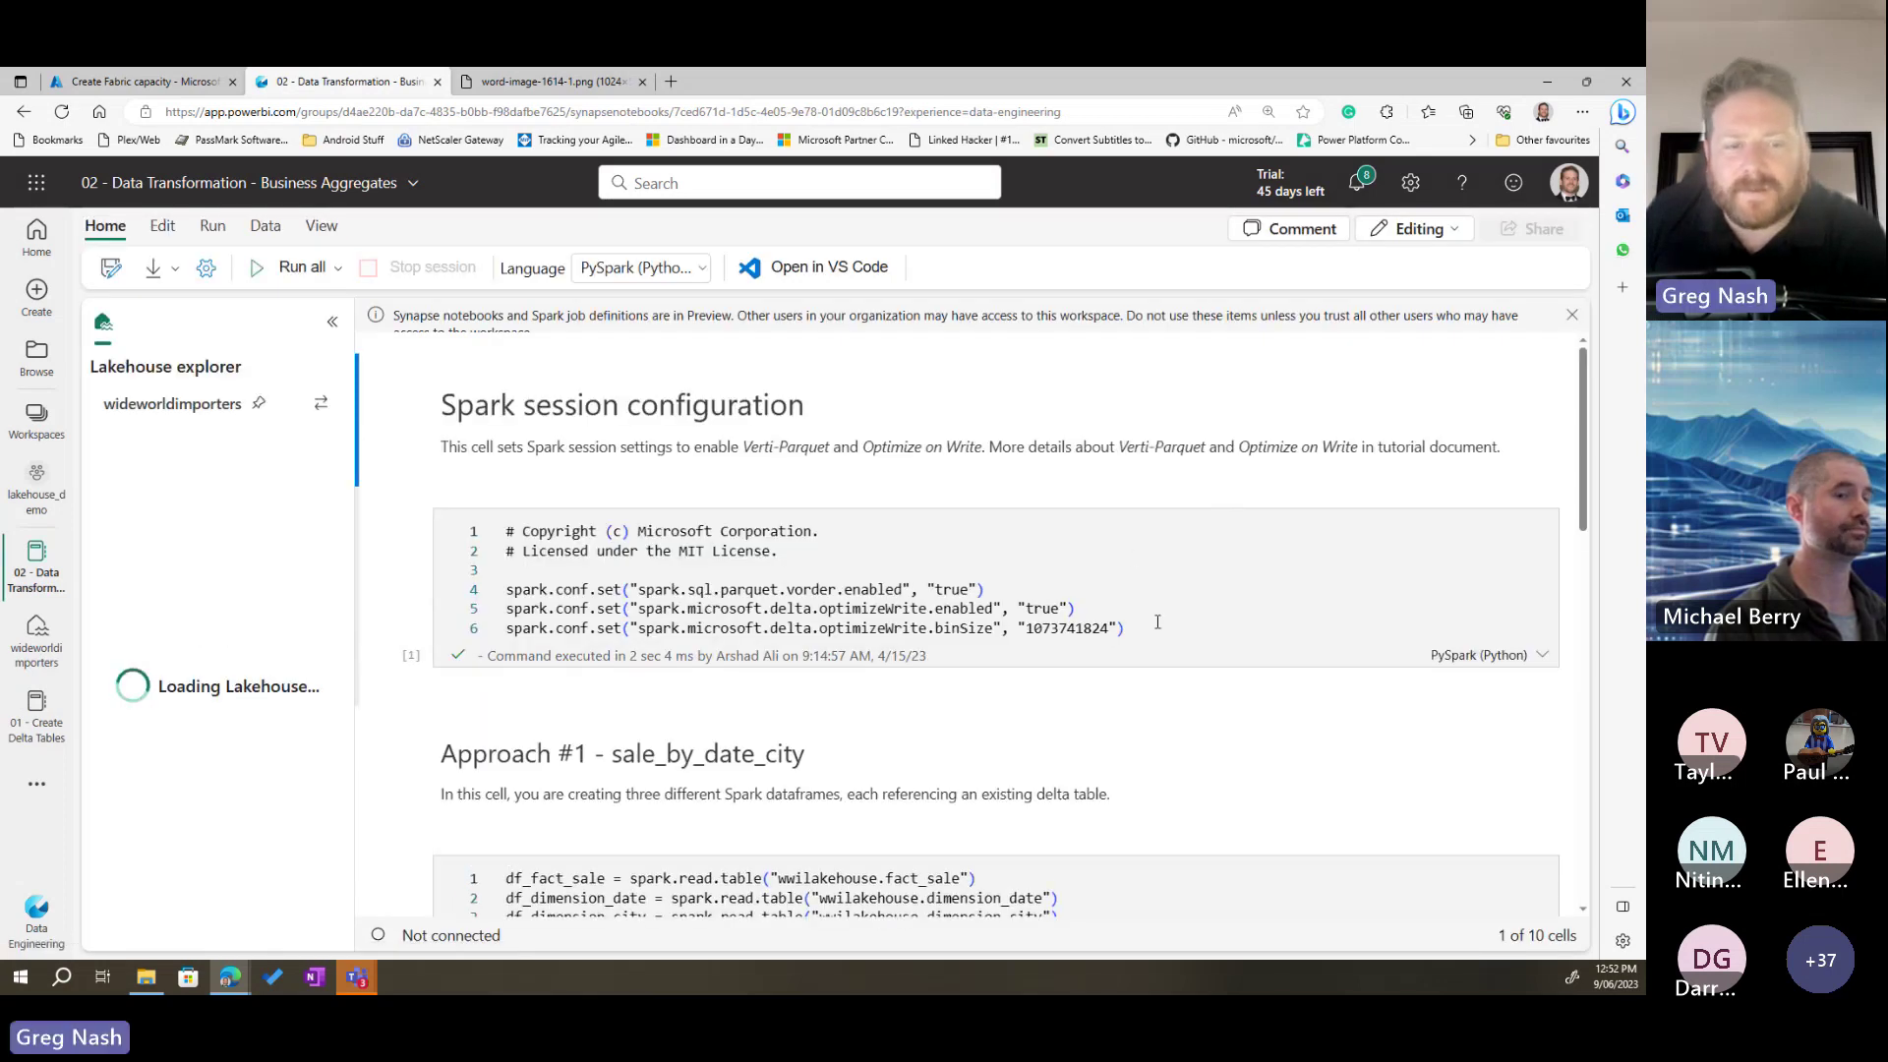
# Step: Examine the Spark session configuration and the Approach #1 - sale_by_date_city cells
pyautogui.moveTo(597, 590); pyautogui.dragTo(486, 543)
pyautogui.click(1209, 631)
pyautogui.scroll(-4, 1387, 643)
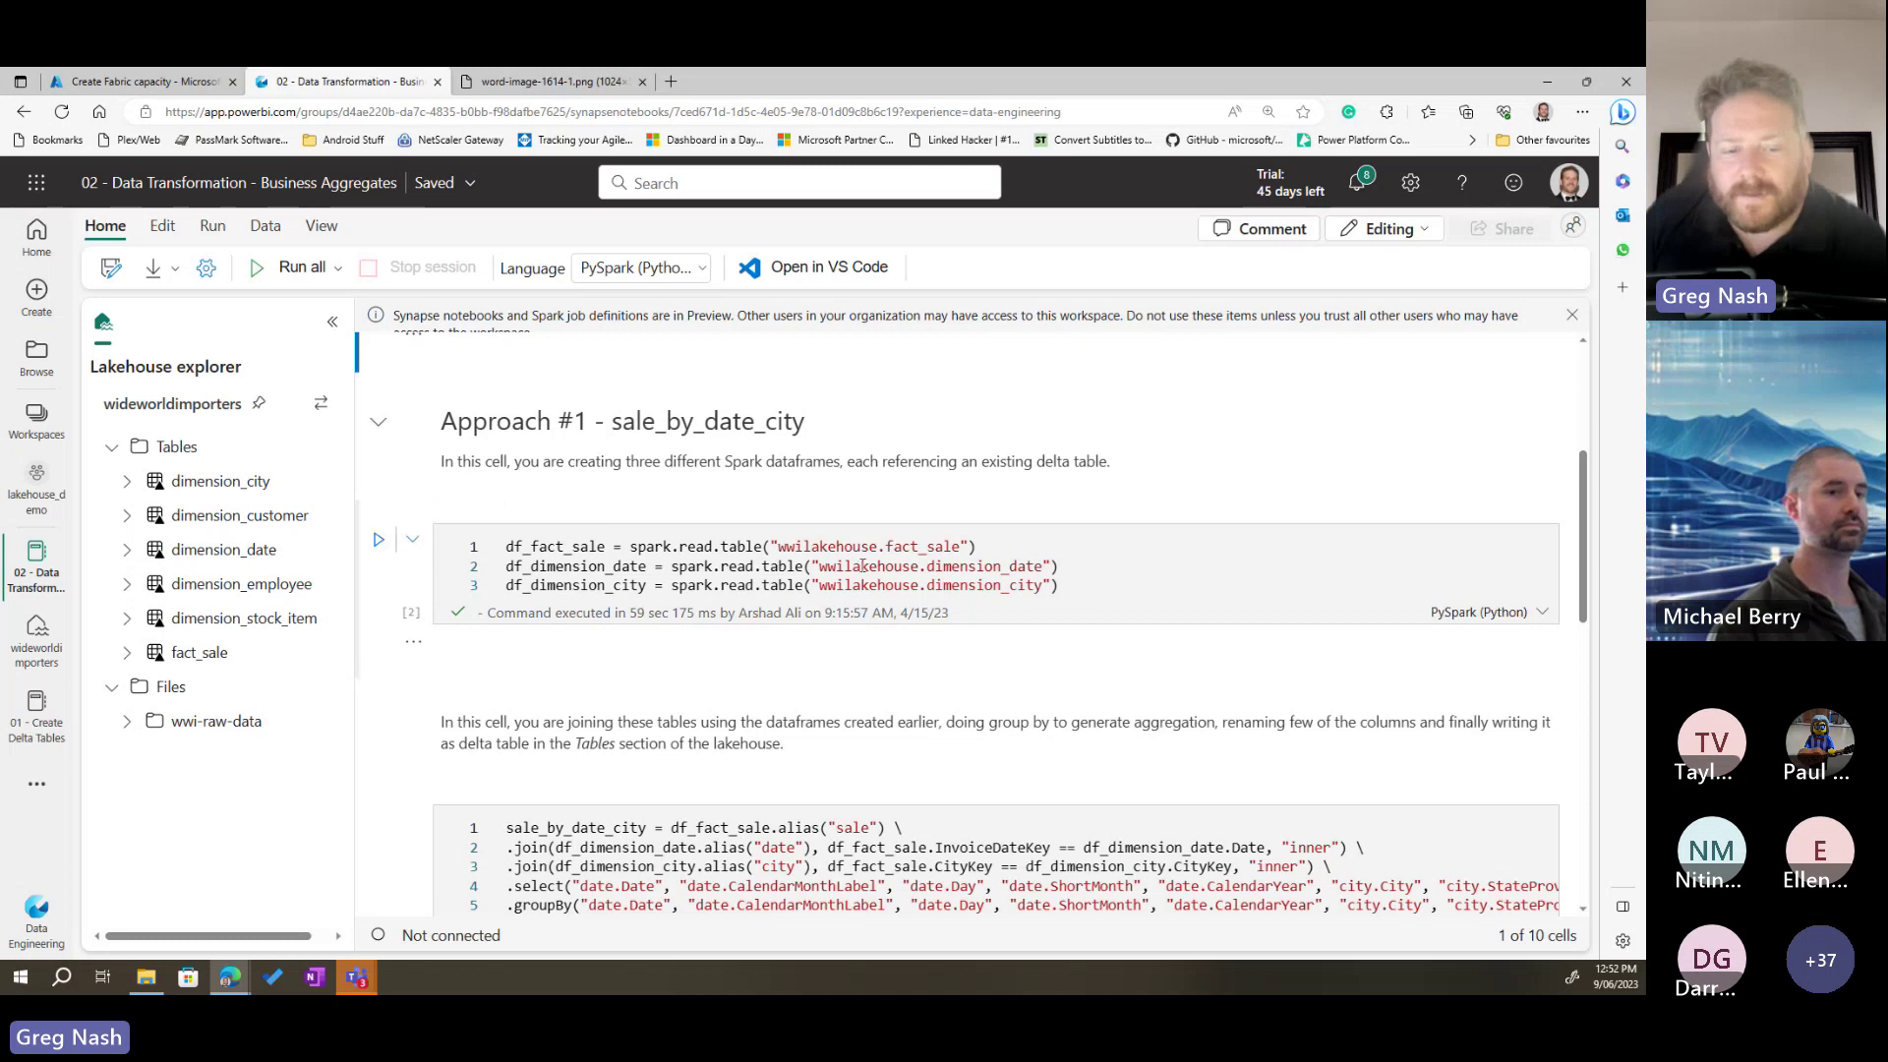
pyautogui.scroll(-2, 609, 667)
pyautogui.scroll(-2, 609, 667)
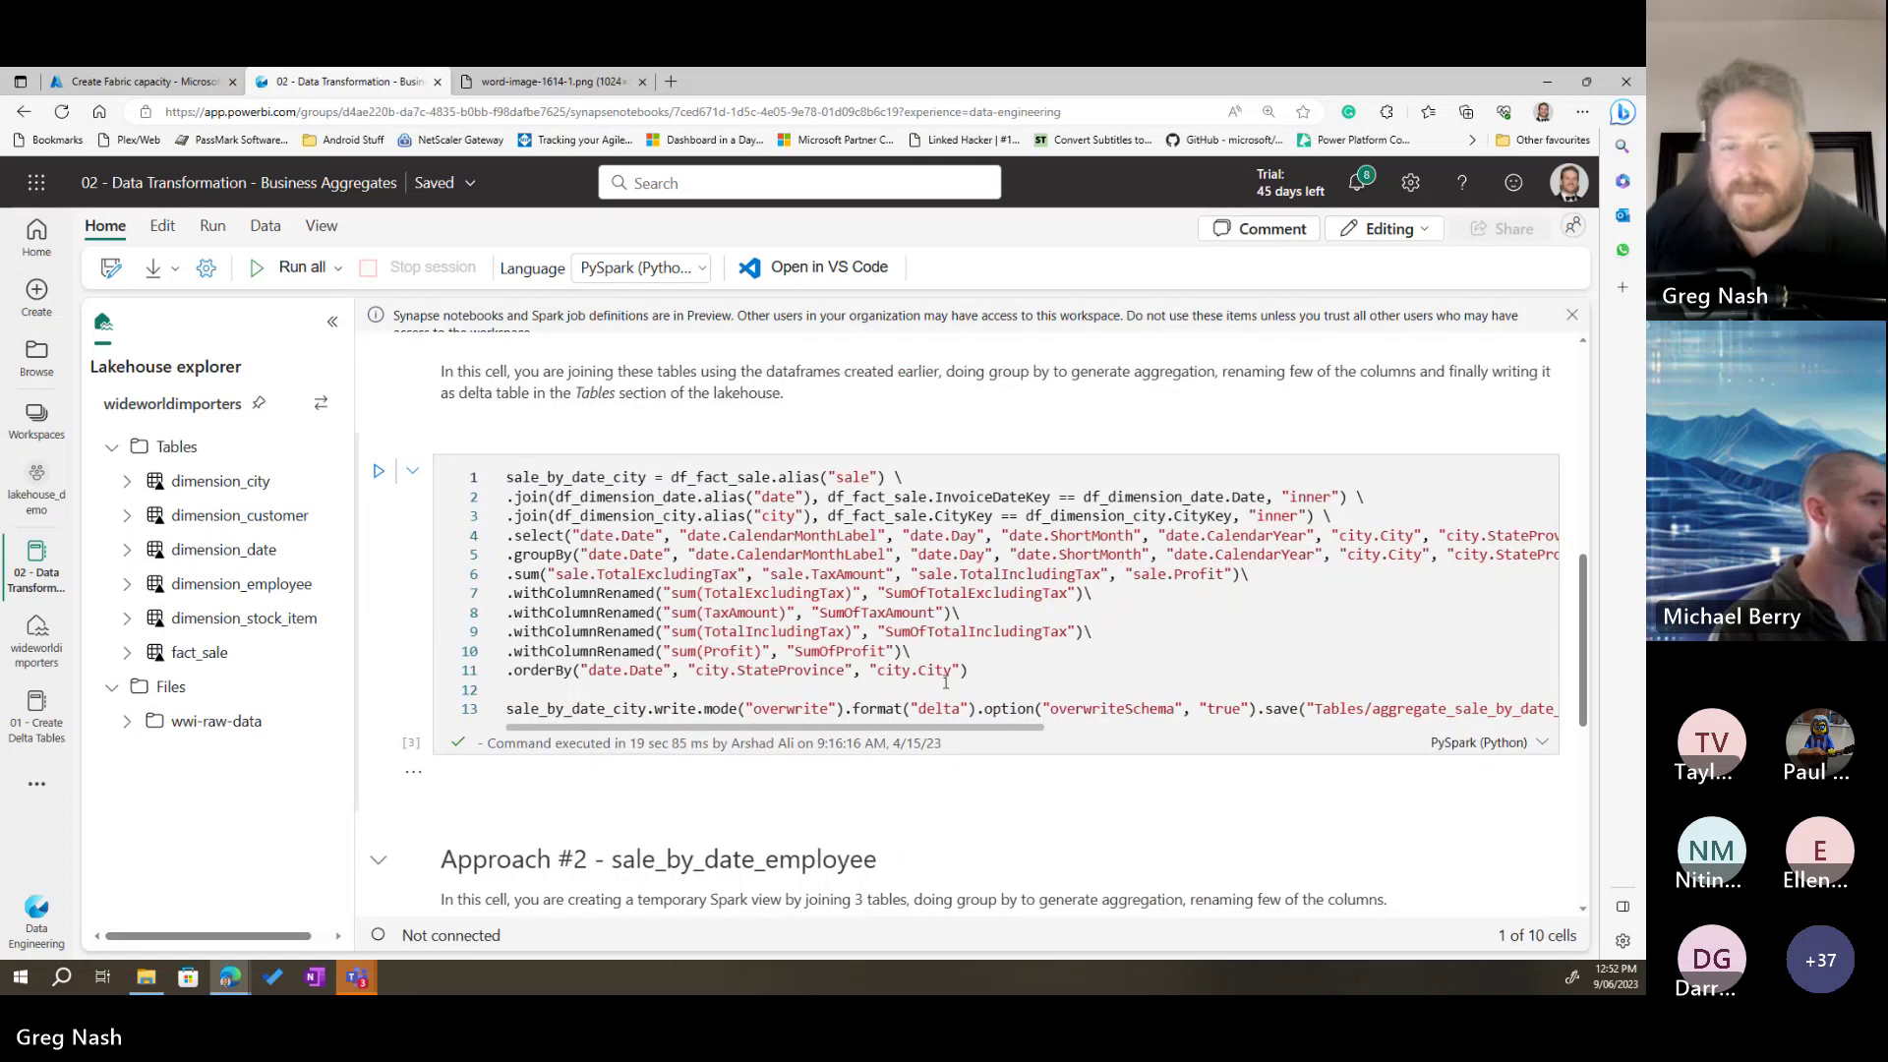
# Step: Check which languages the notebook offers and revisit the Approach #1 dataframe cell
pyautogui.click(703, 268)
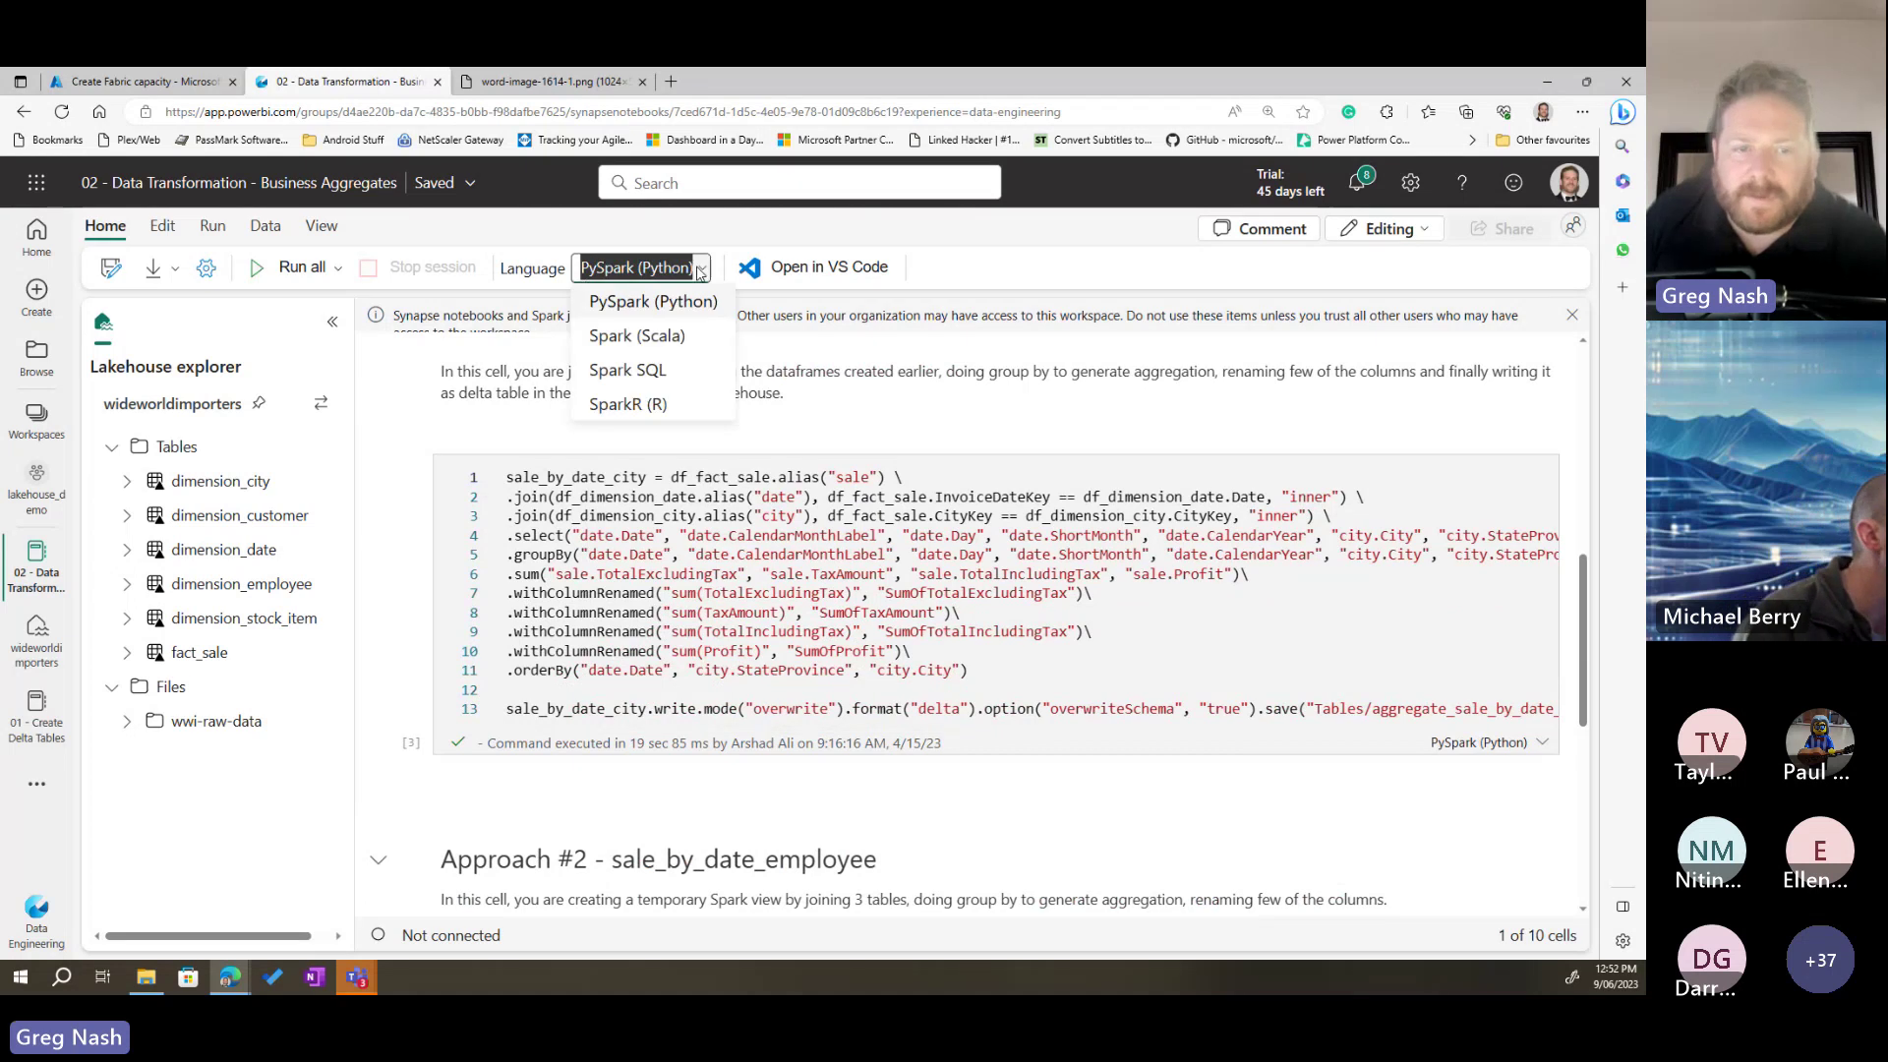
pyautogui.click(1097, 409)
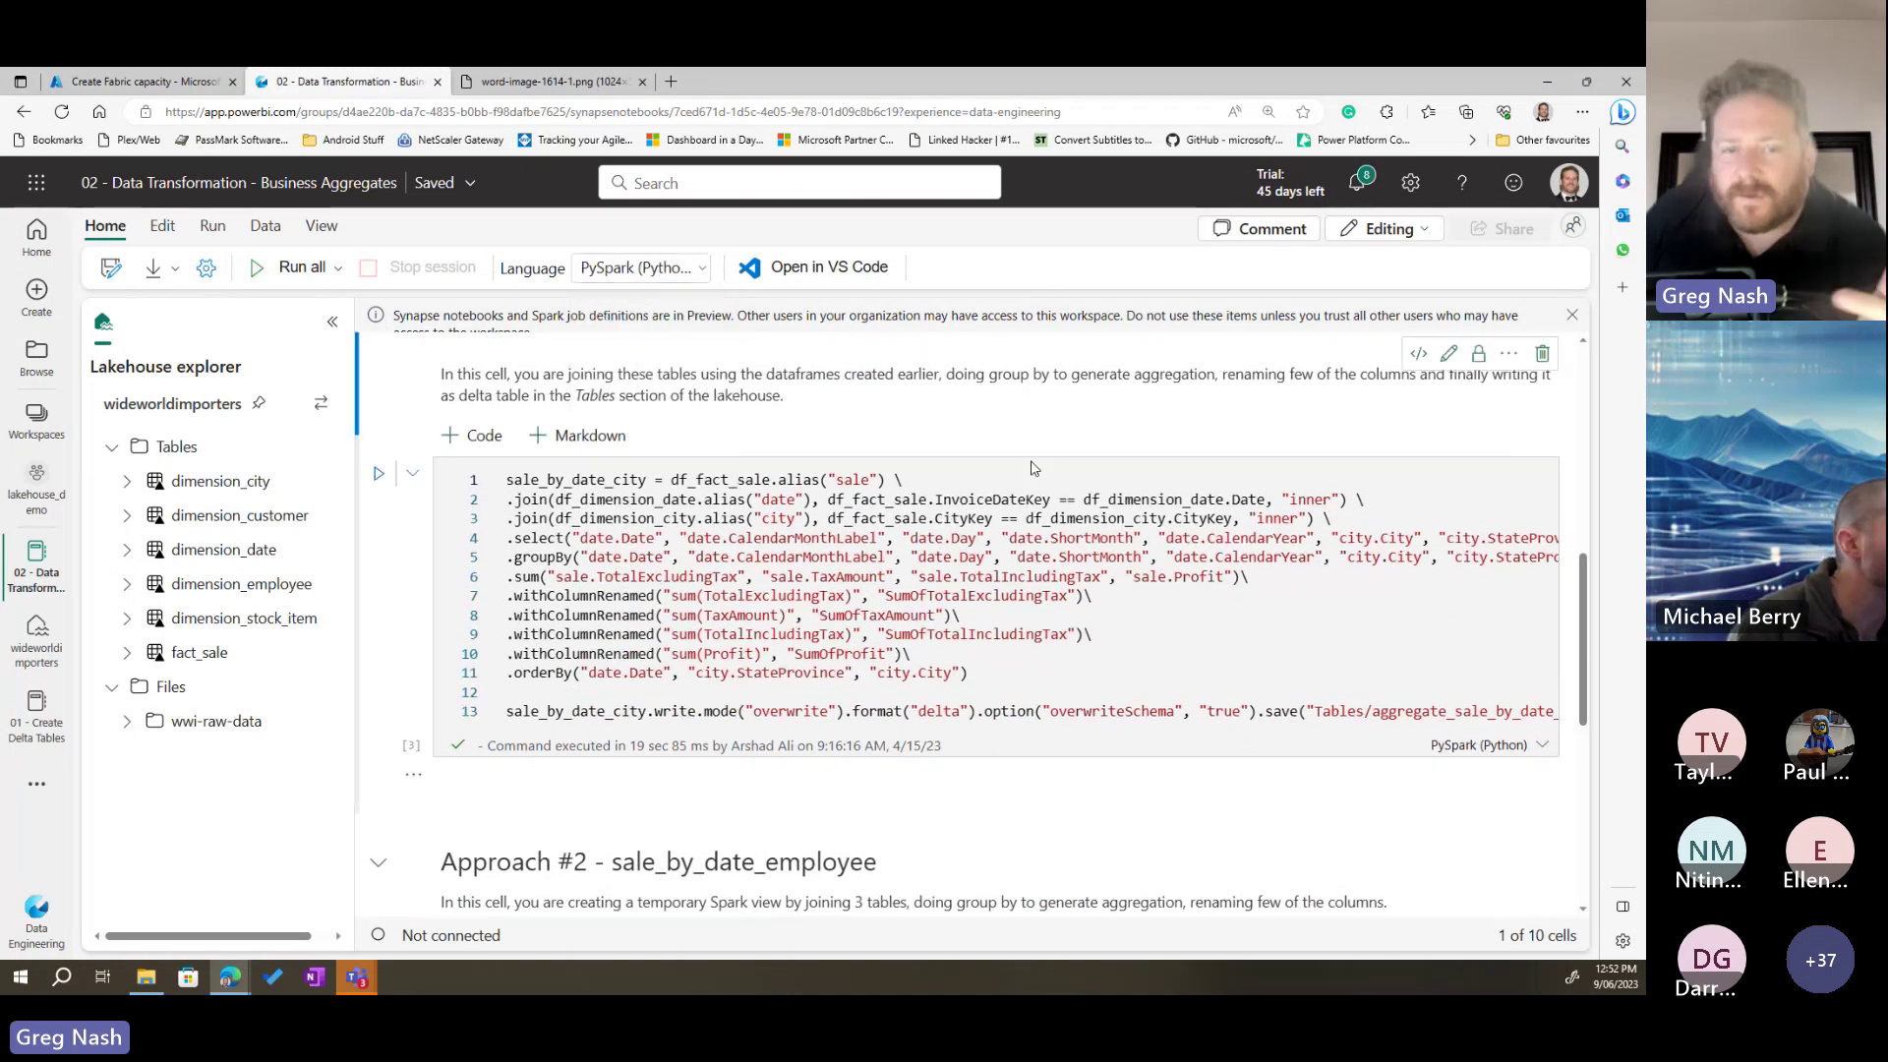
pyautogui.scroll(2, 1061, 563)
pyautogui.scroll(2, 1060, 563)
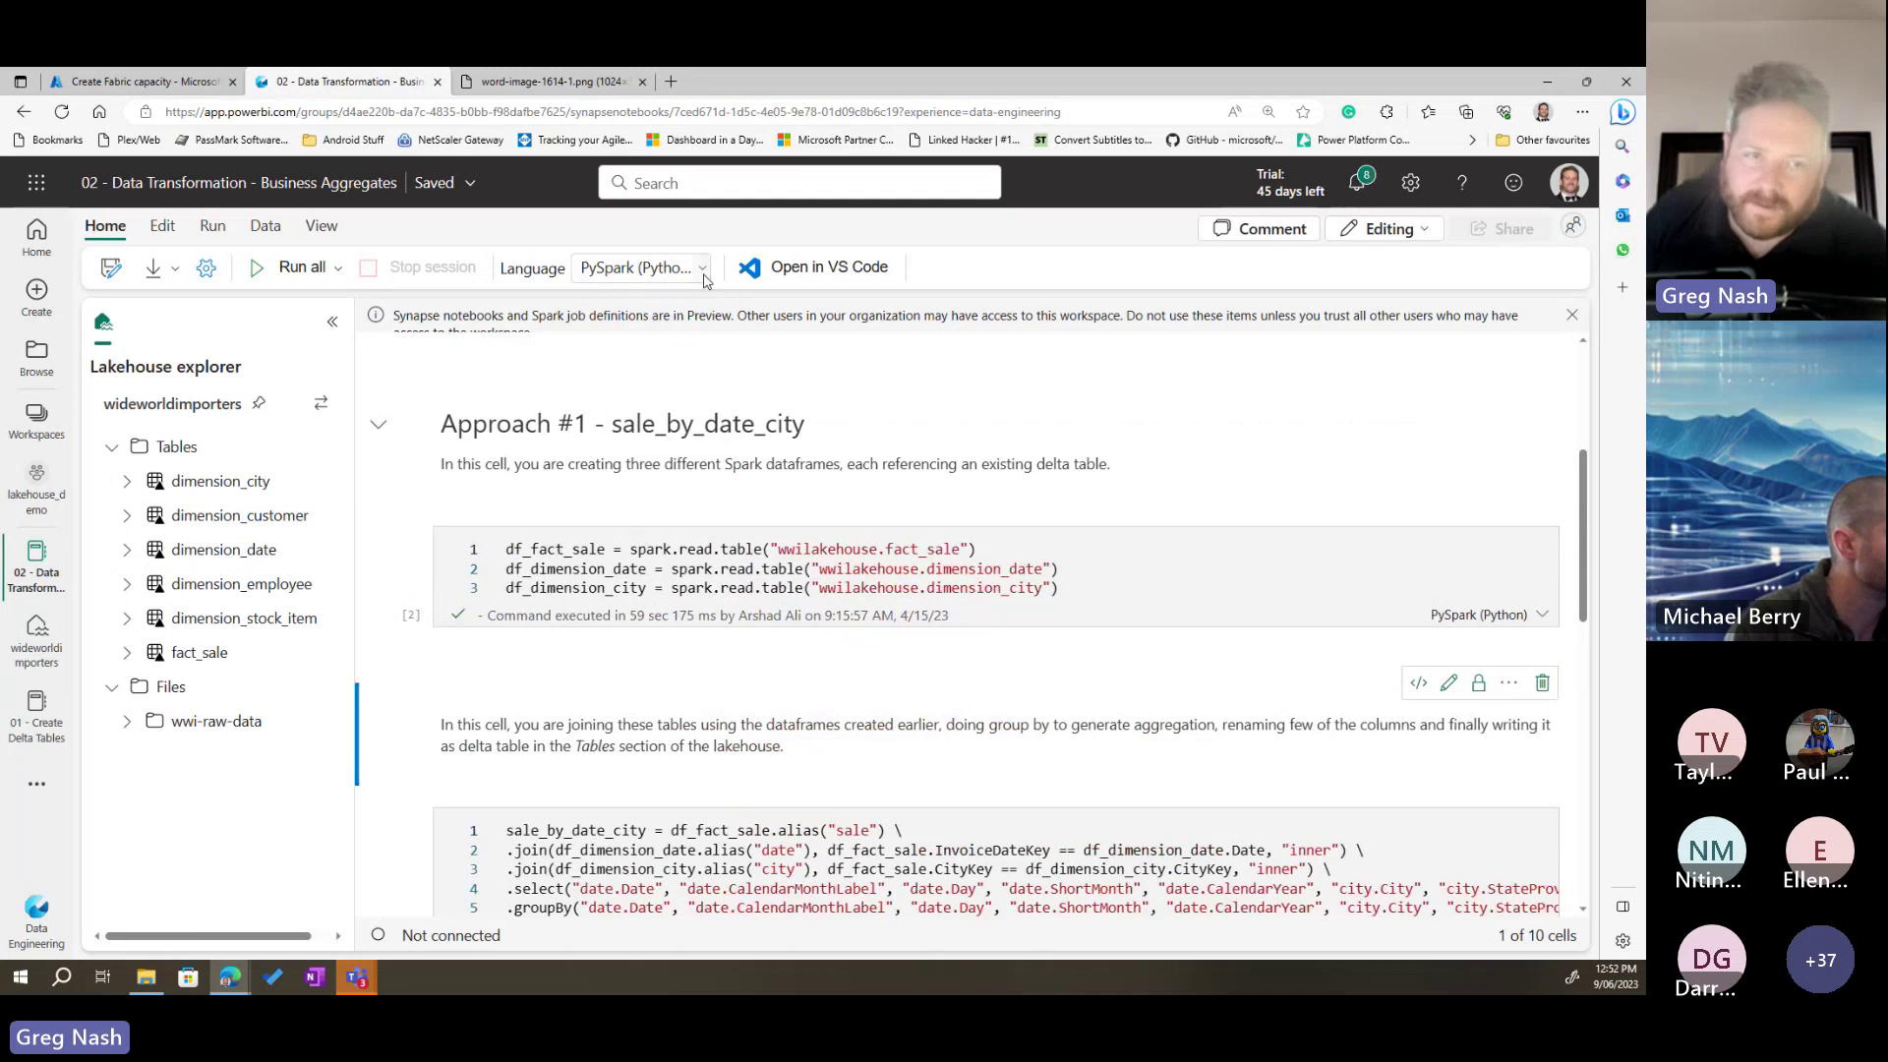
pyautogui.click(704, 279)
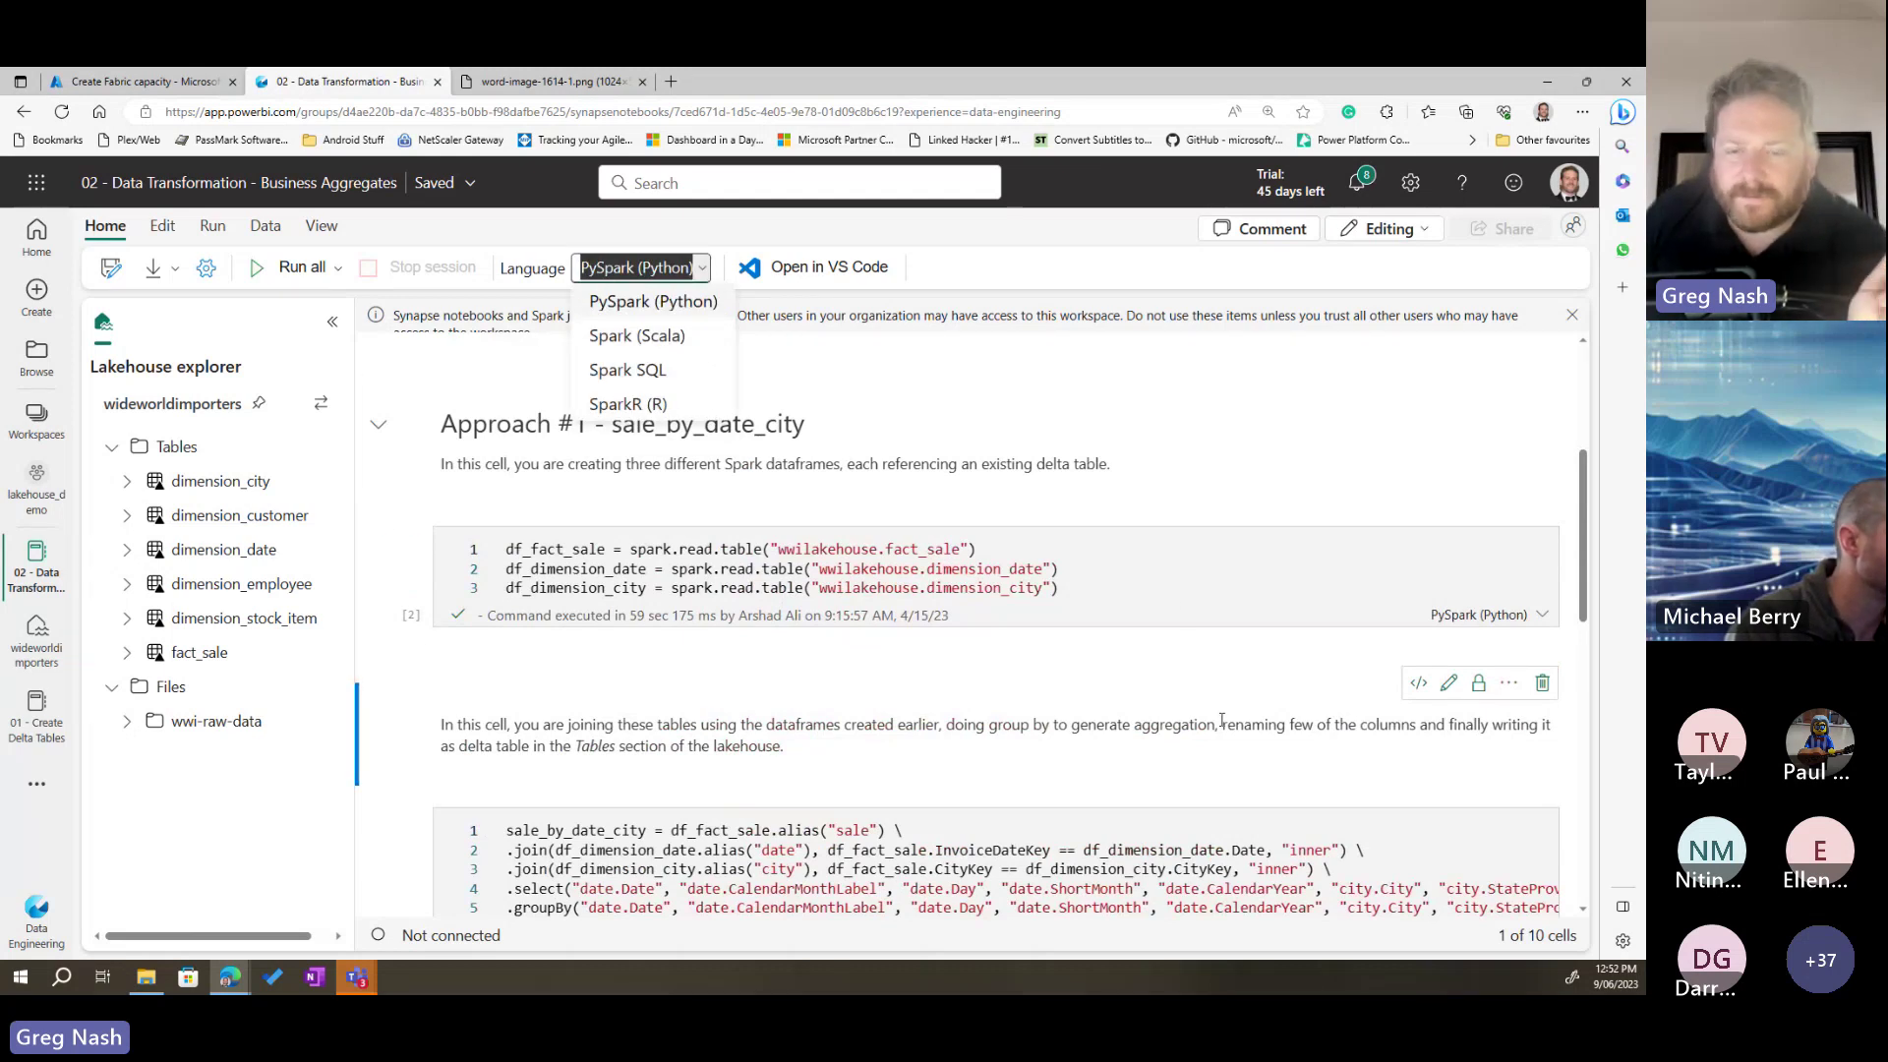
# Step: Highlight the sale_by_date_city definition from its first line through the orderBy line in the Approach #1 code
pyautogui.scroll(-3, 1222, 721)
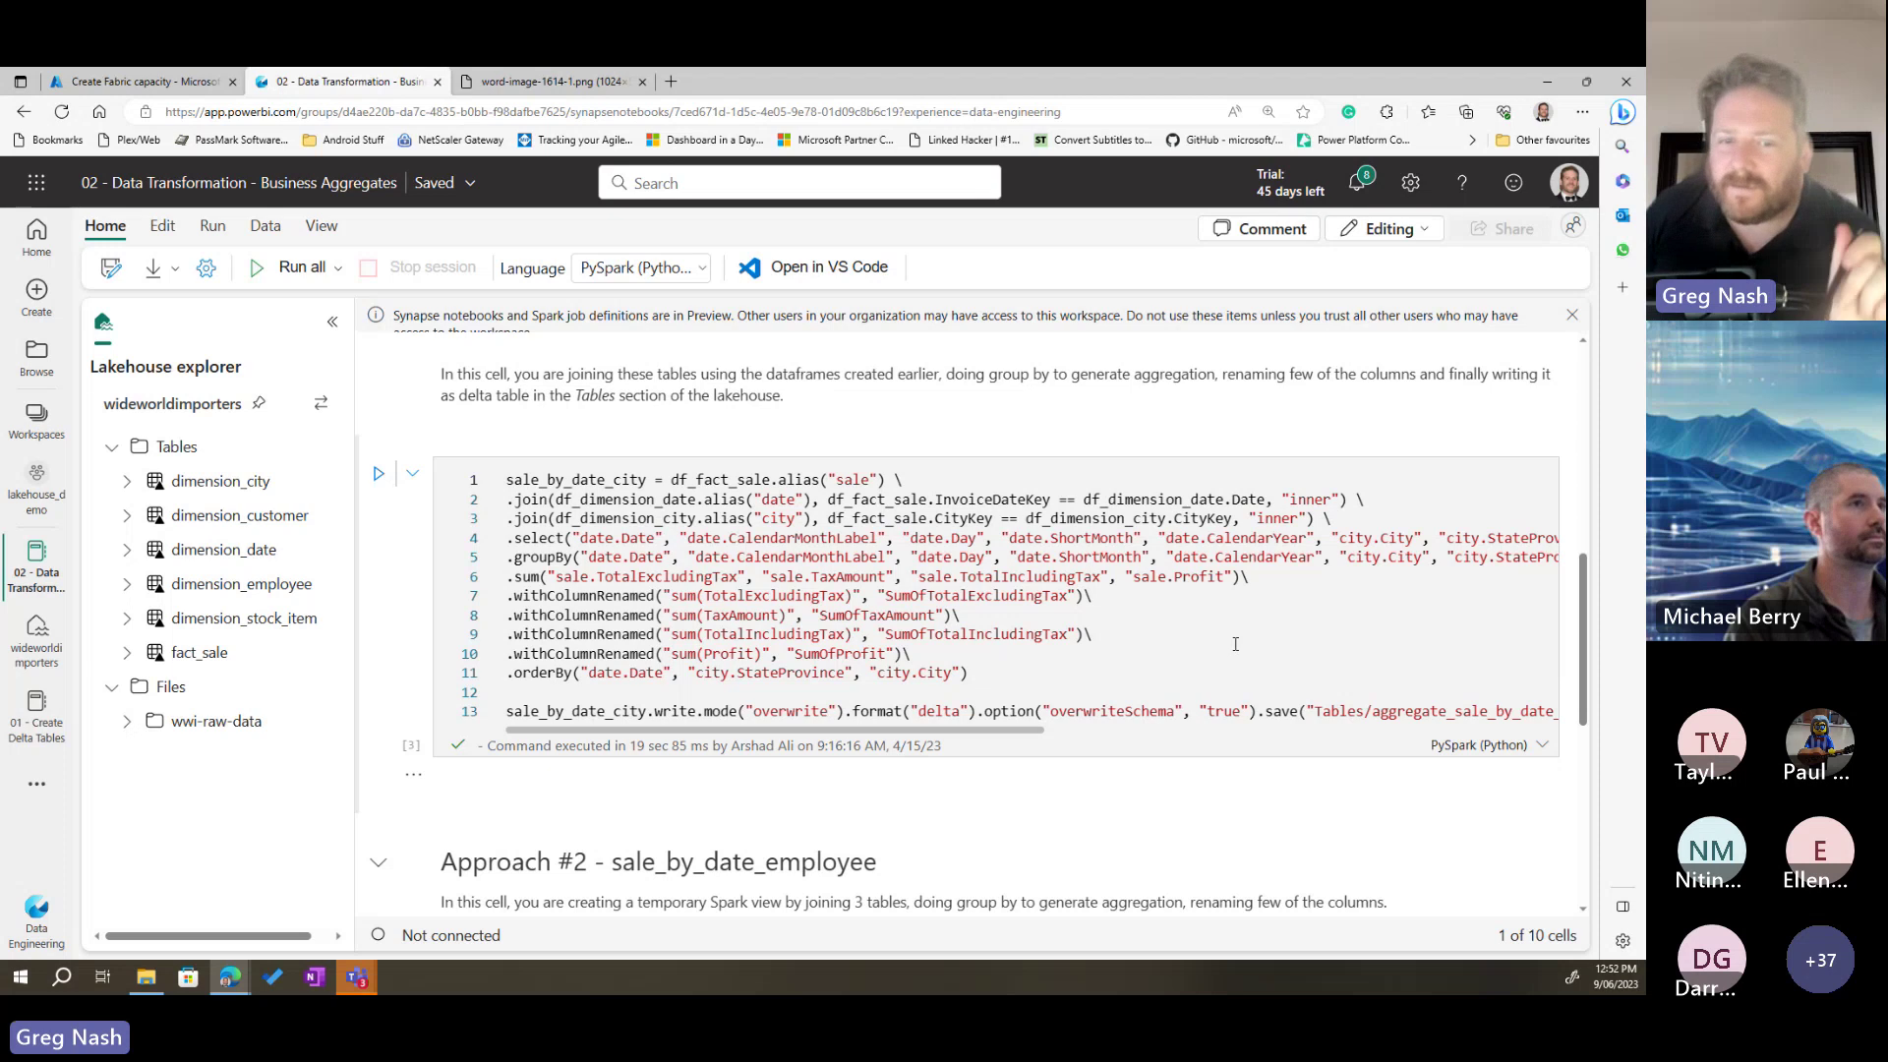
pyautogui.moveTo(974, 673); pyautogui.dragTo(507, 480)
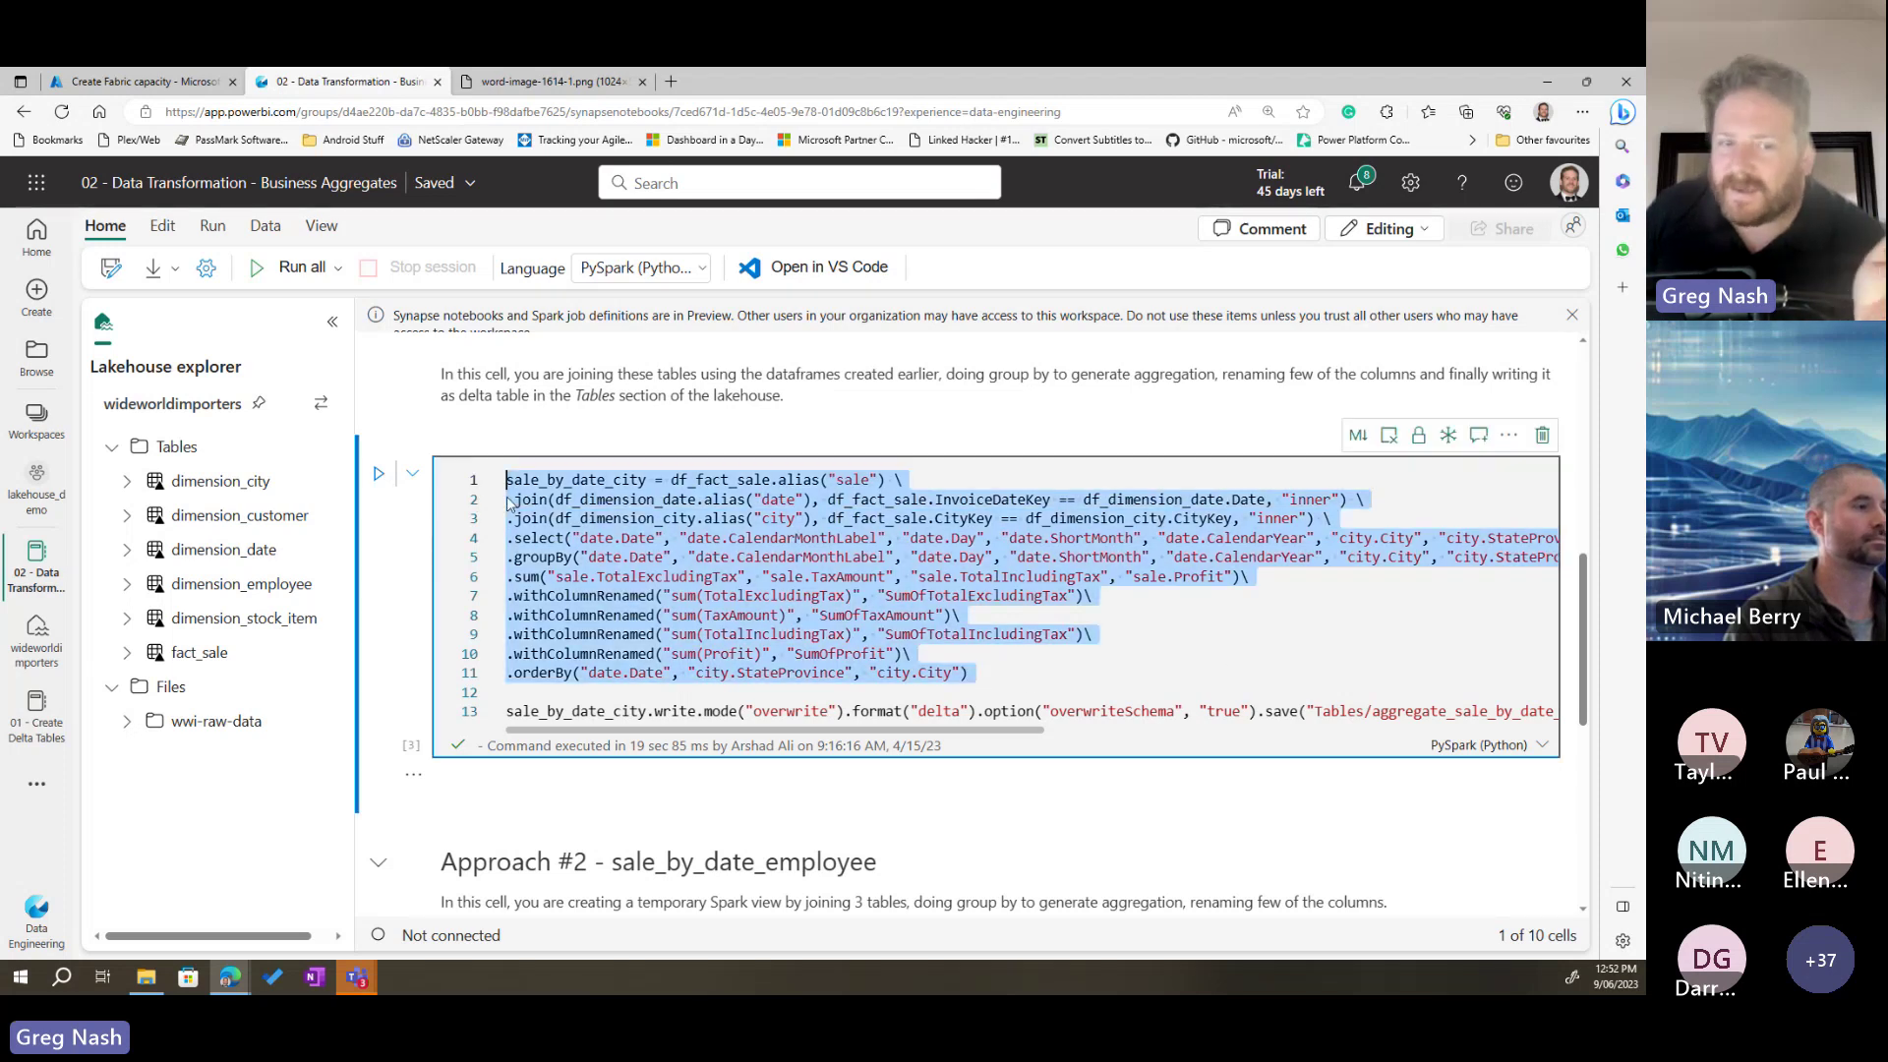
# Step: Check the language options offered for the notebook and leave PySpark (Python) selected
pyautogui.click(1187, 670)
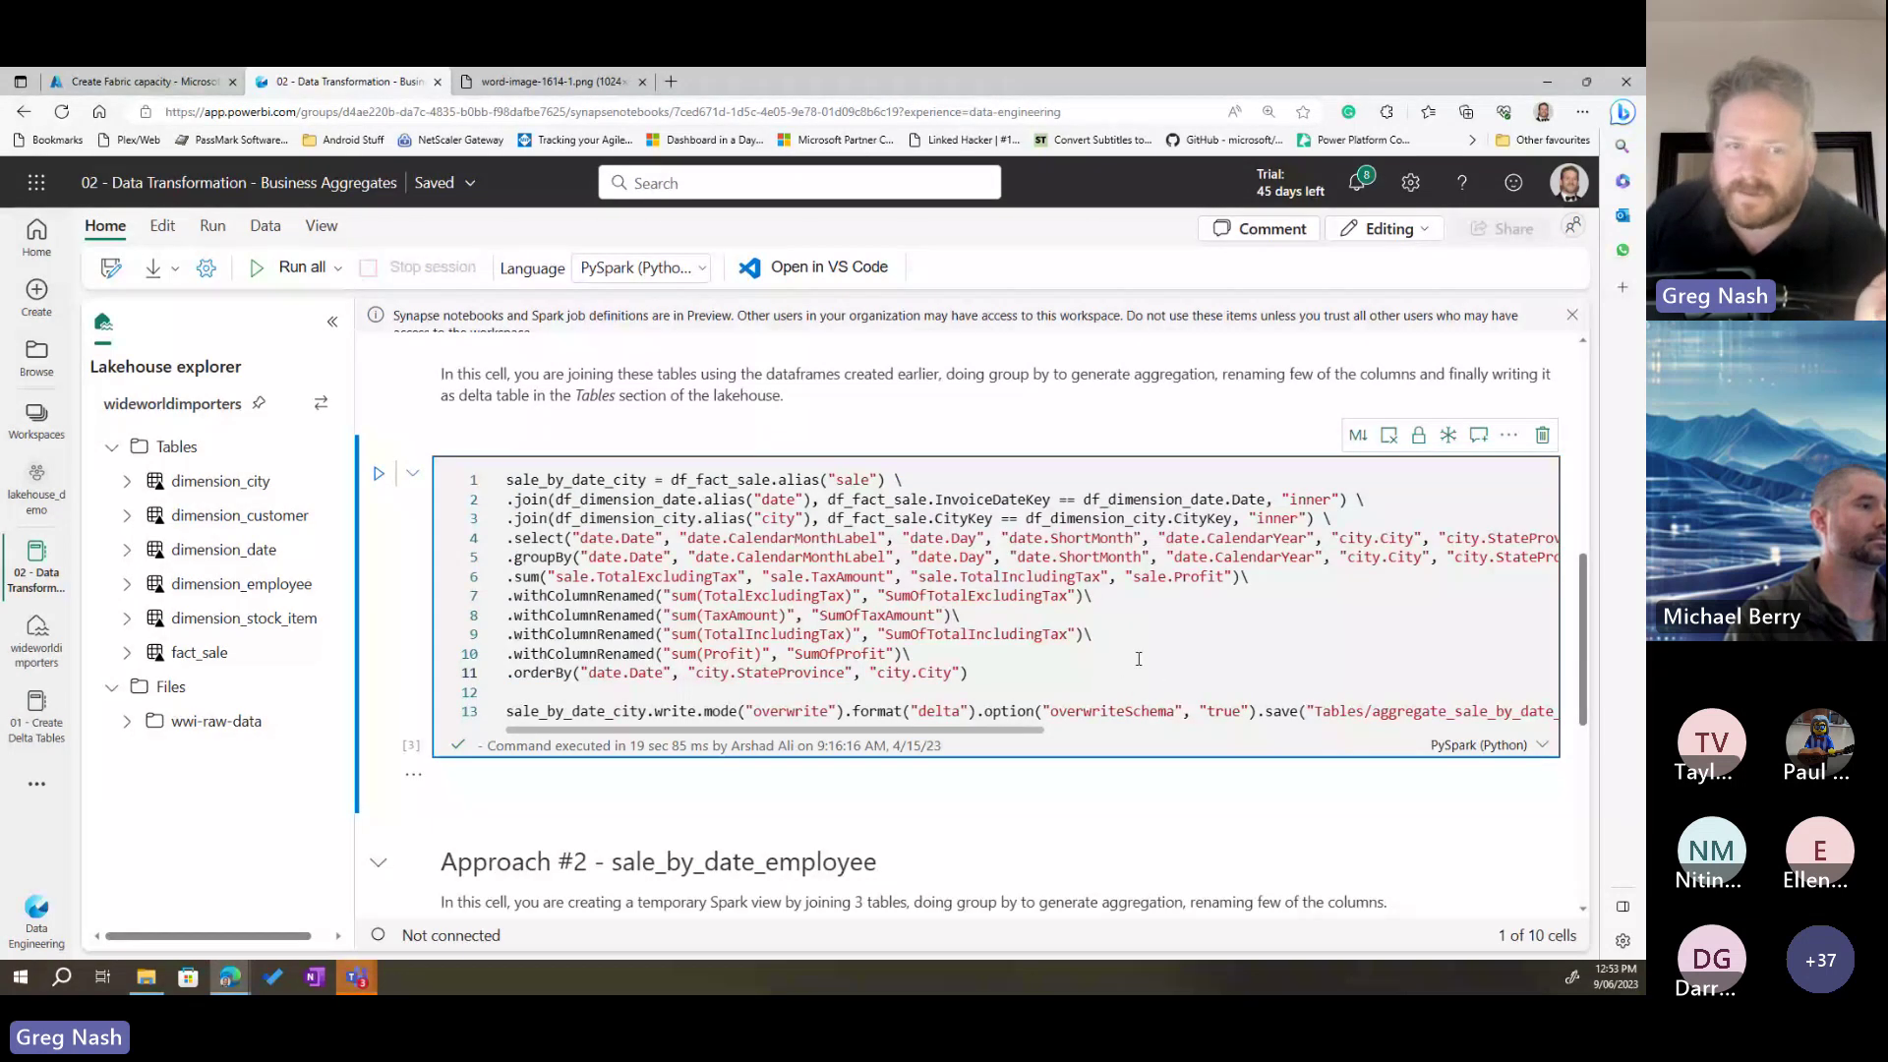
pyautogui.click(637, 267)
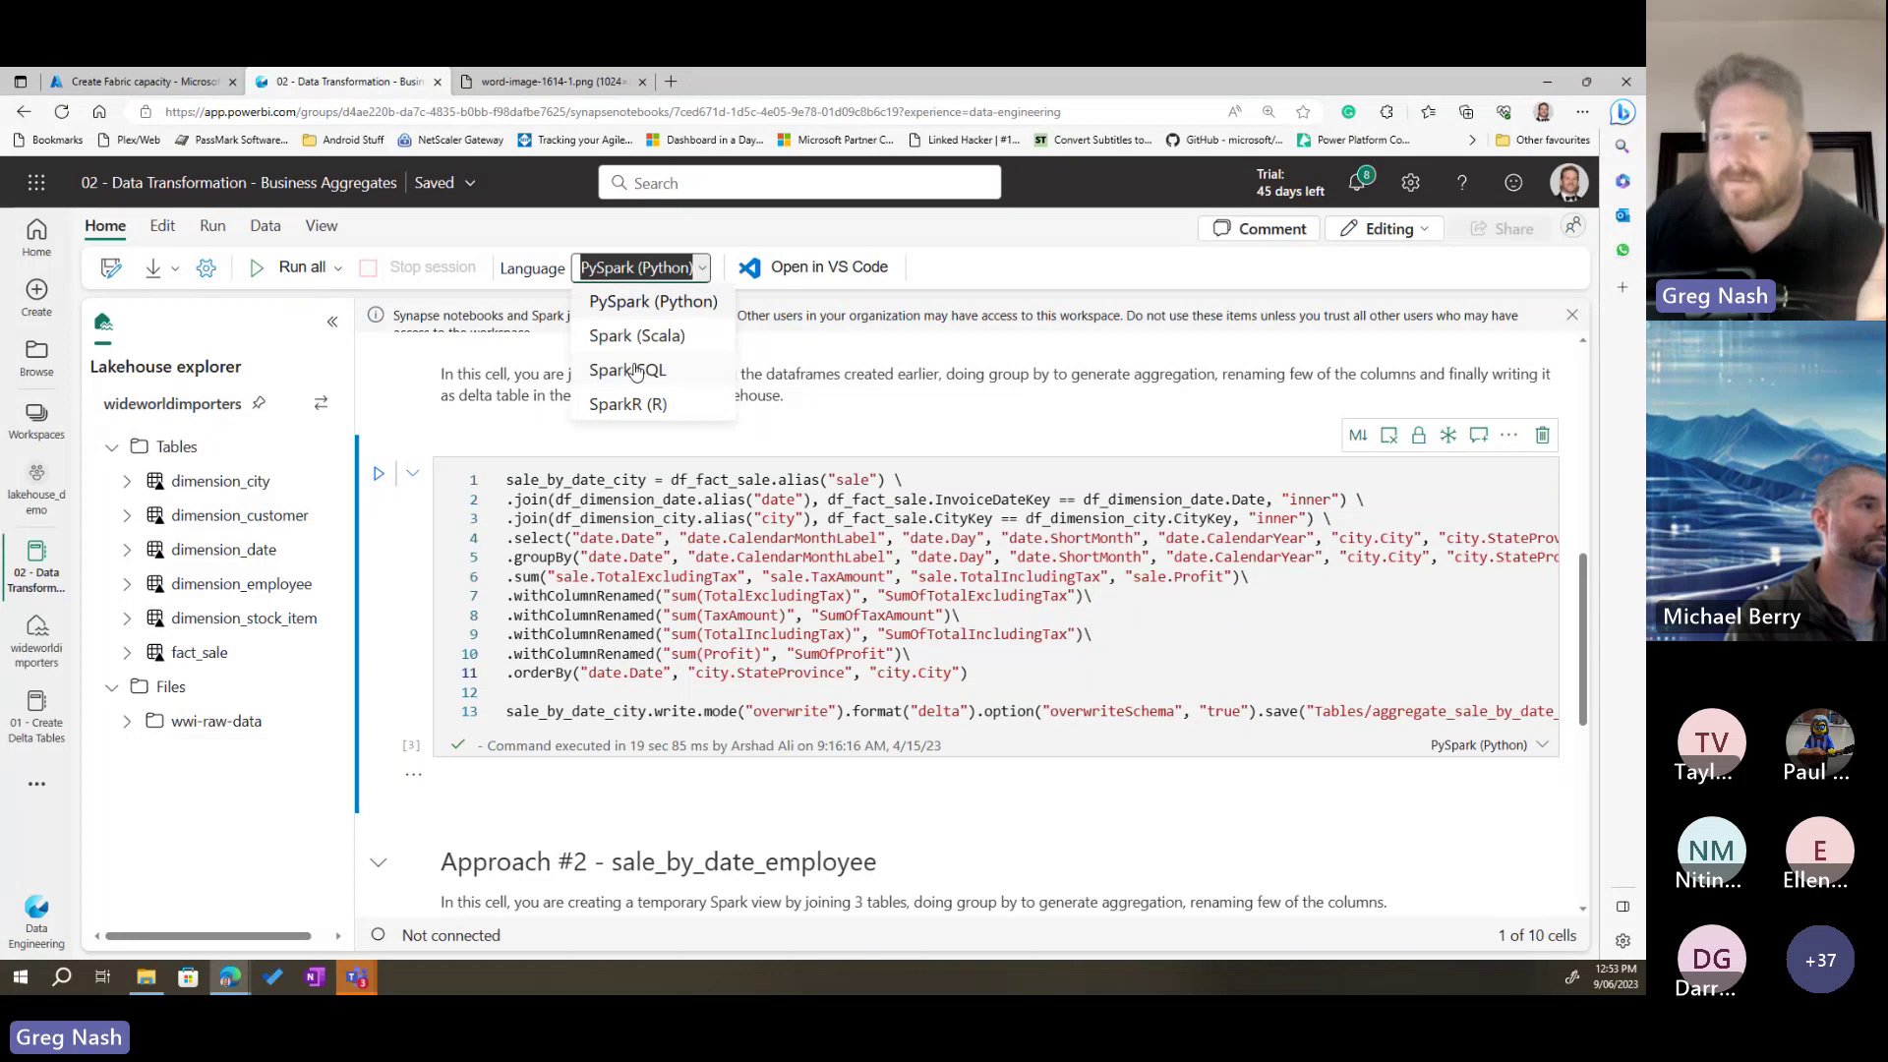
pyautogui.click(1170, 461)
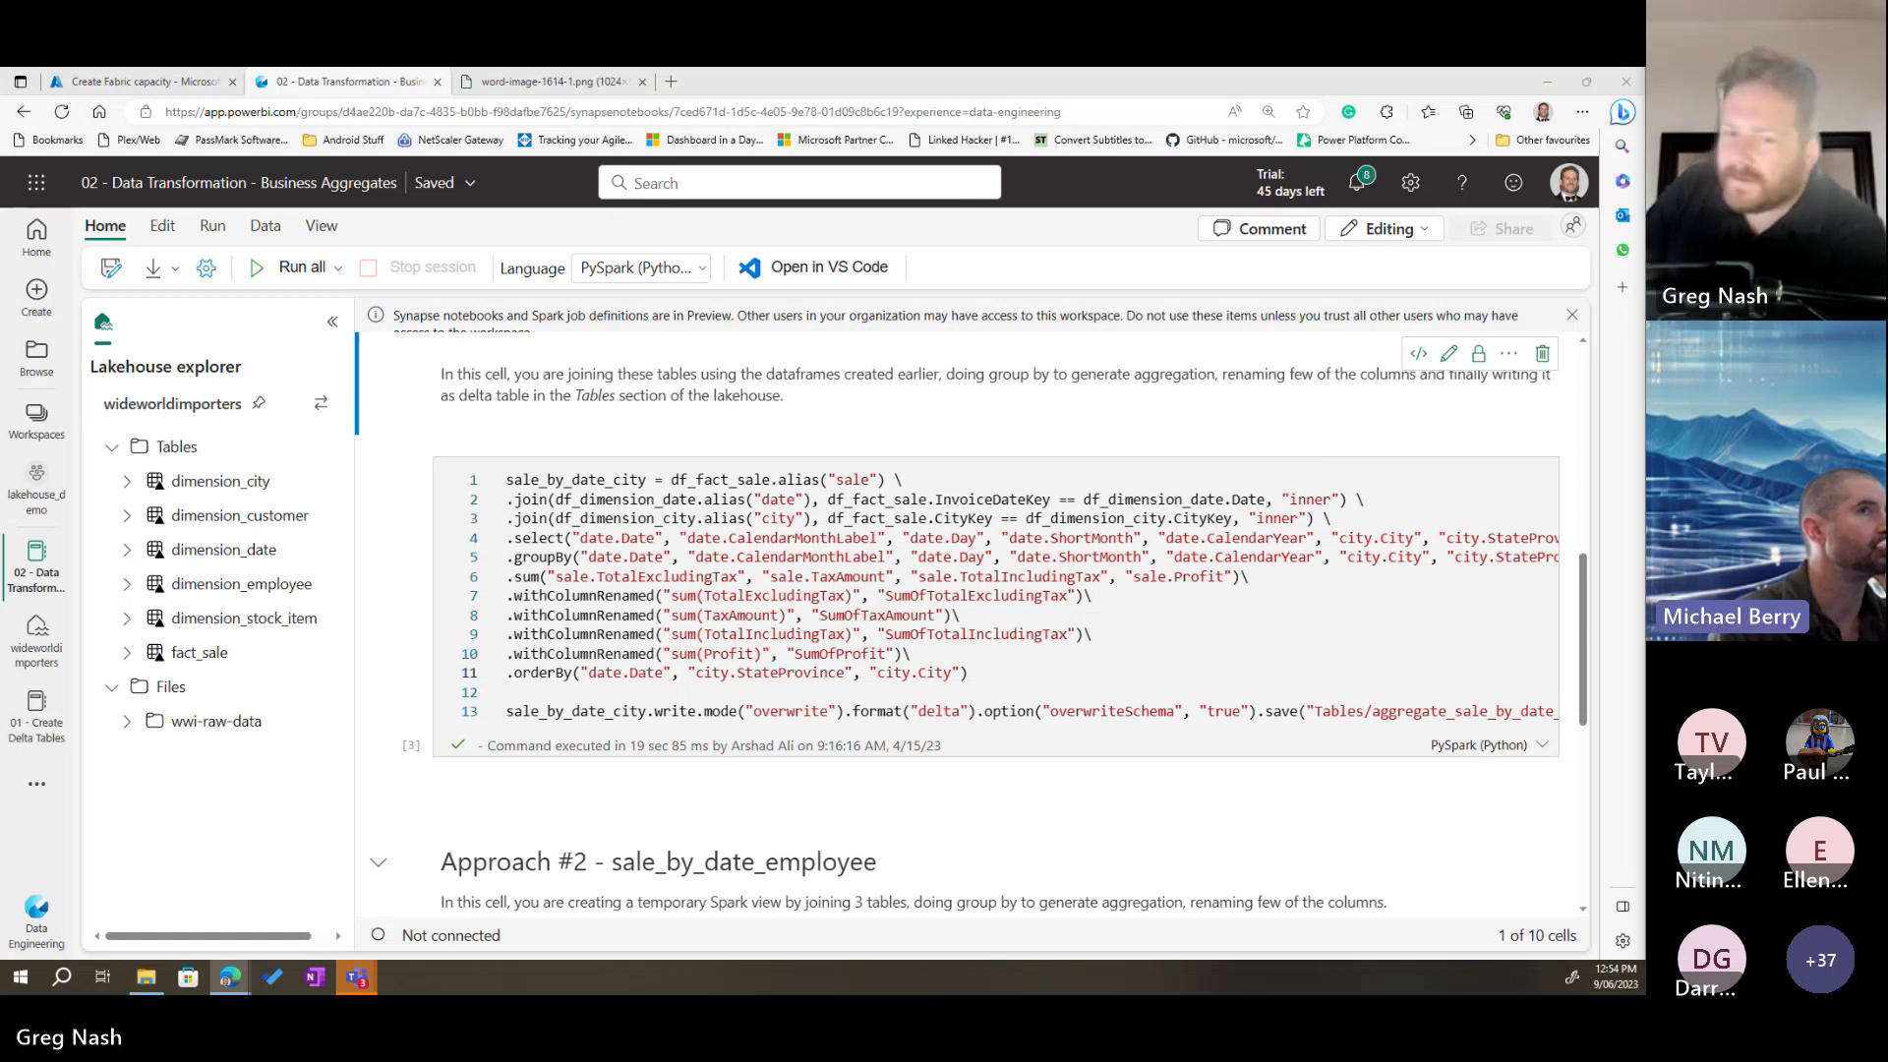
pyautogui.scroll(3, 1042, 542)
pyautogui.scroll(-3, 1042, 542)
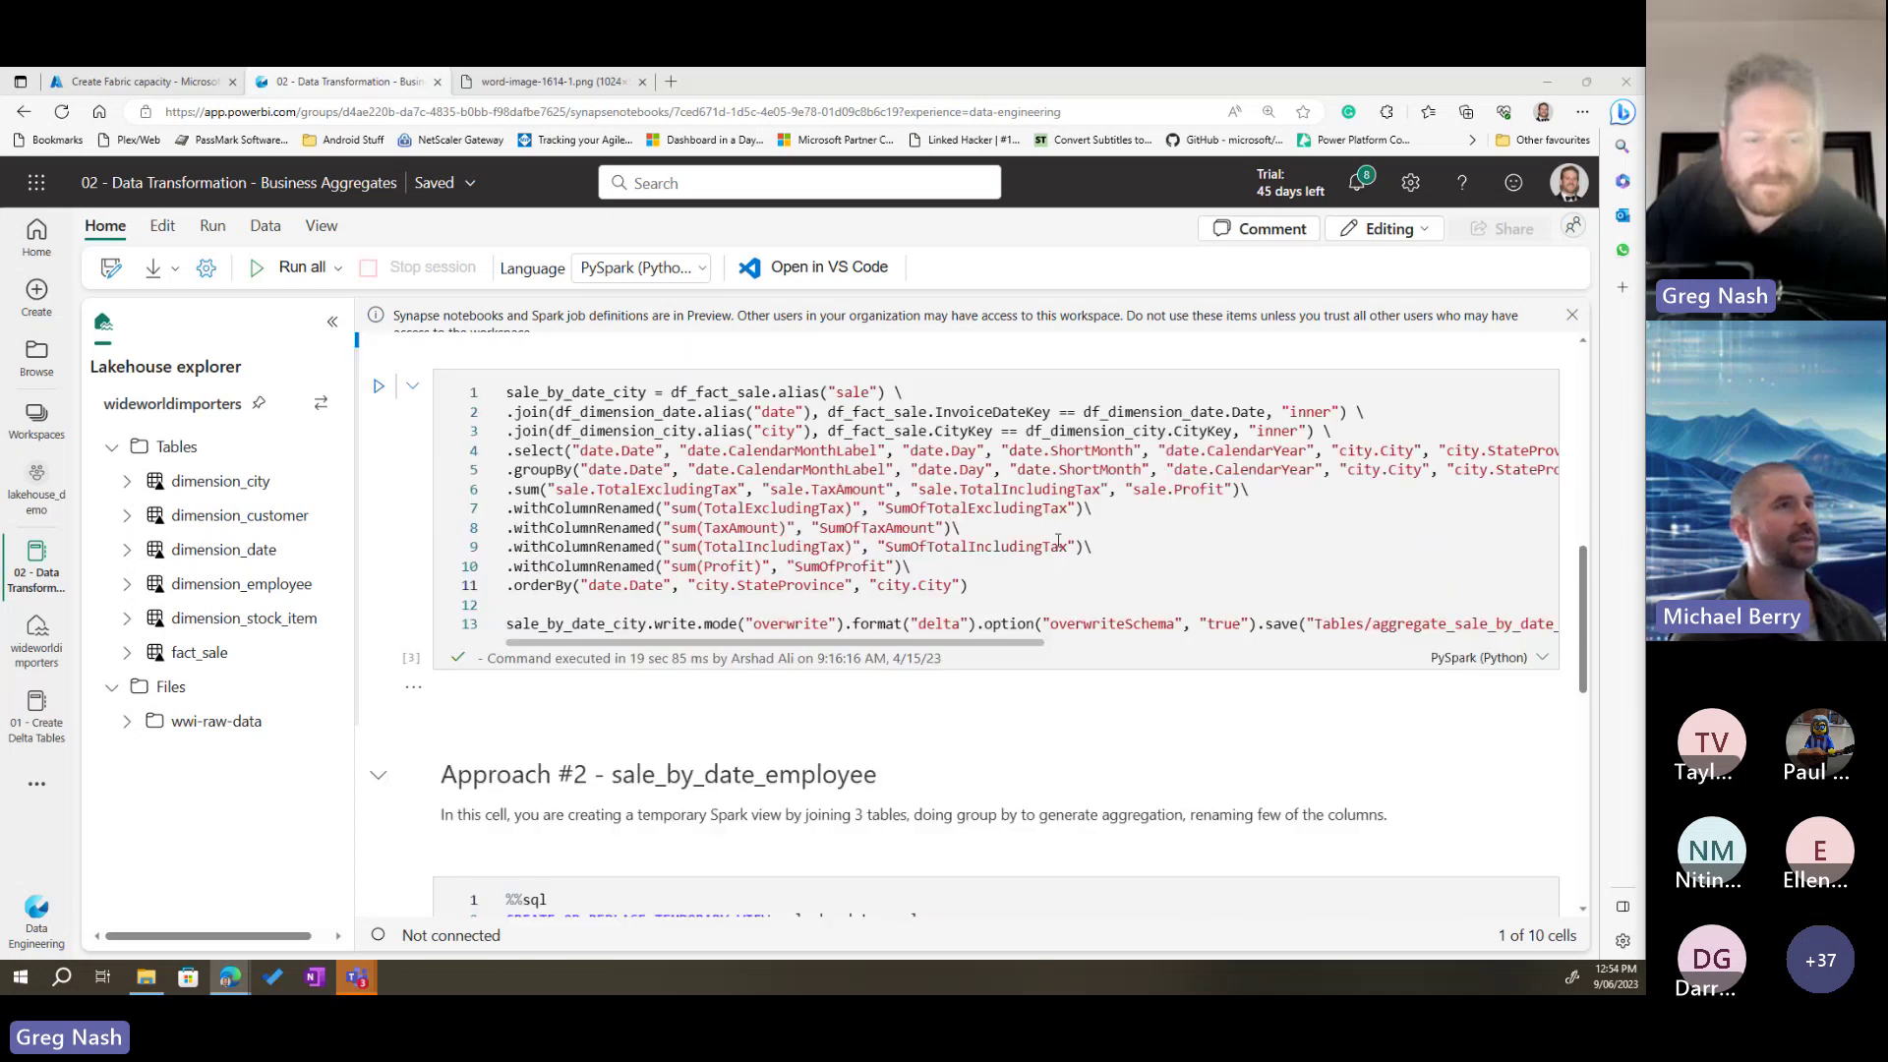
pyautogui.scroll(-1, 1065, 540)
pyautogui.scroll(2, 1173, 568)
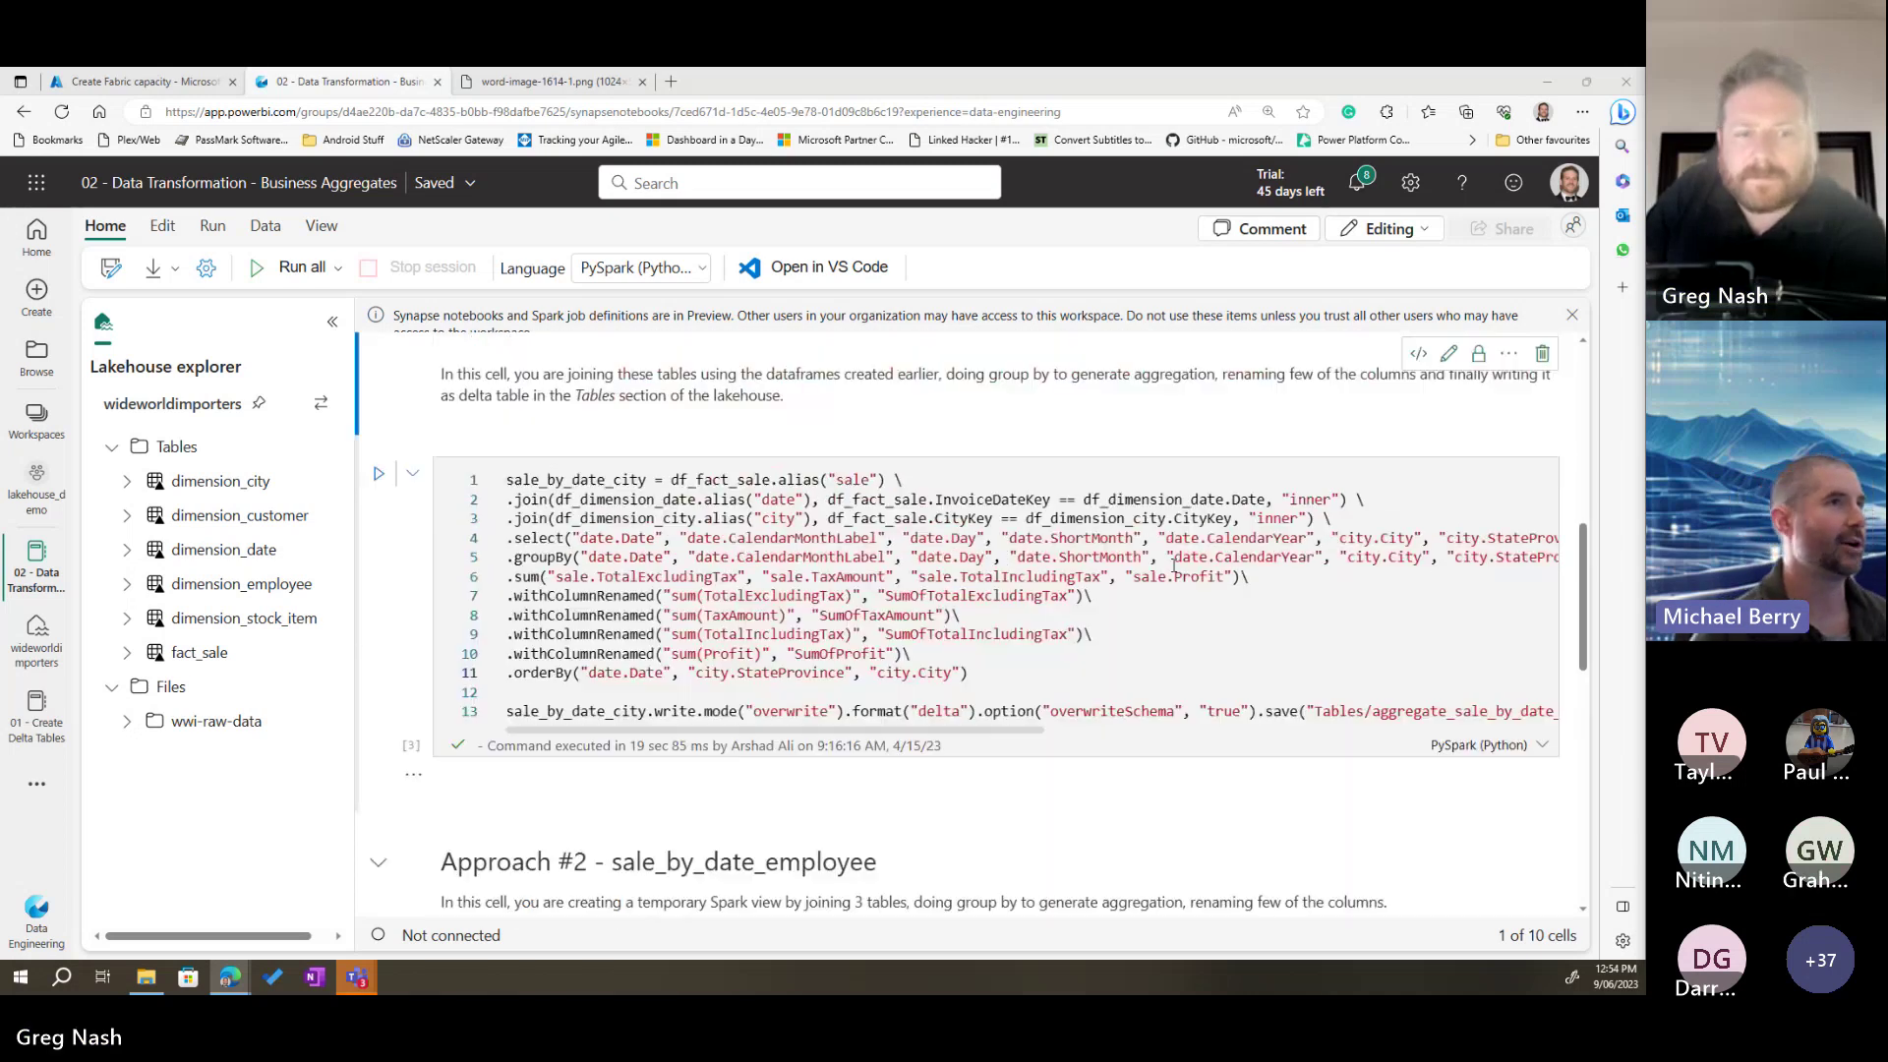
pyautogui.scroll(3, 1173, 567)
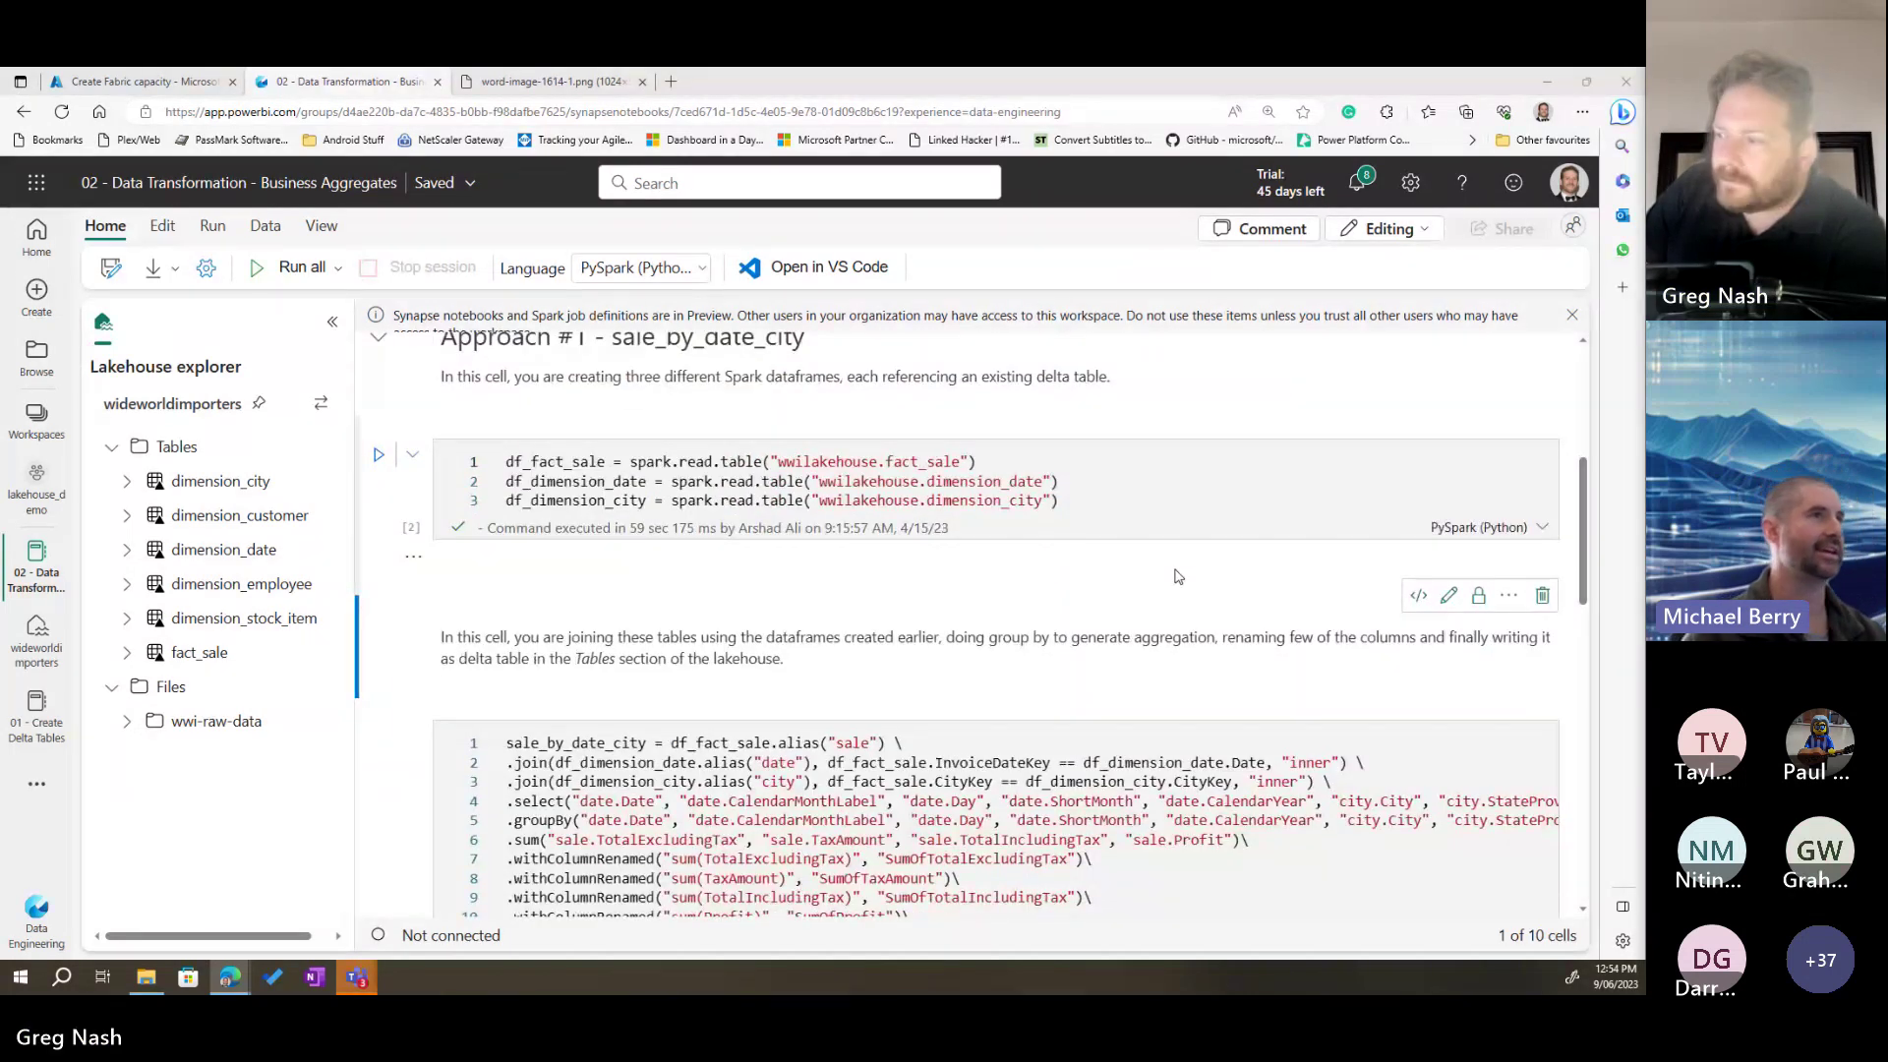
pyautogui.scroll(-3, 1180, 579)
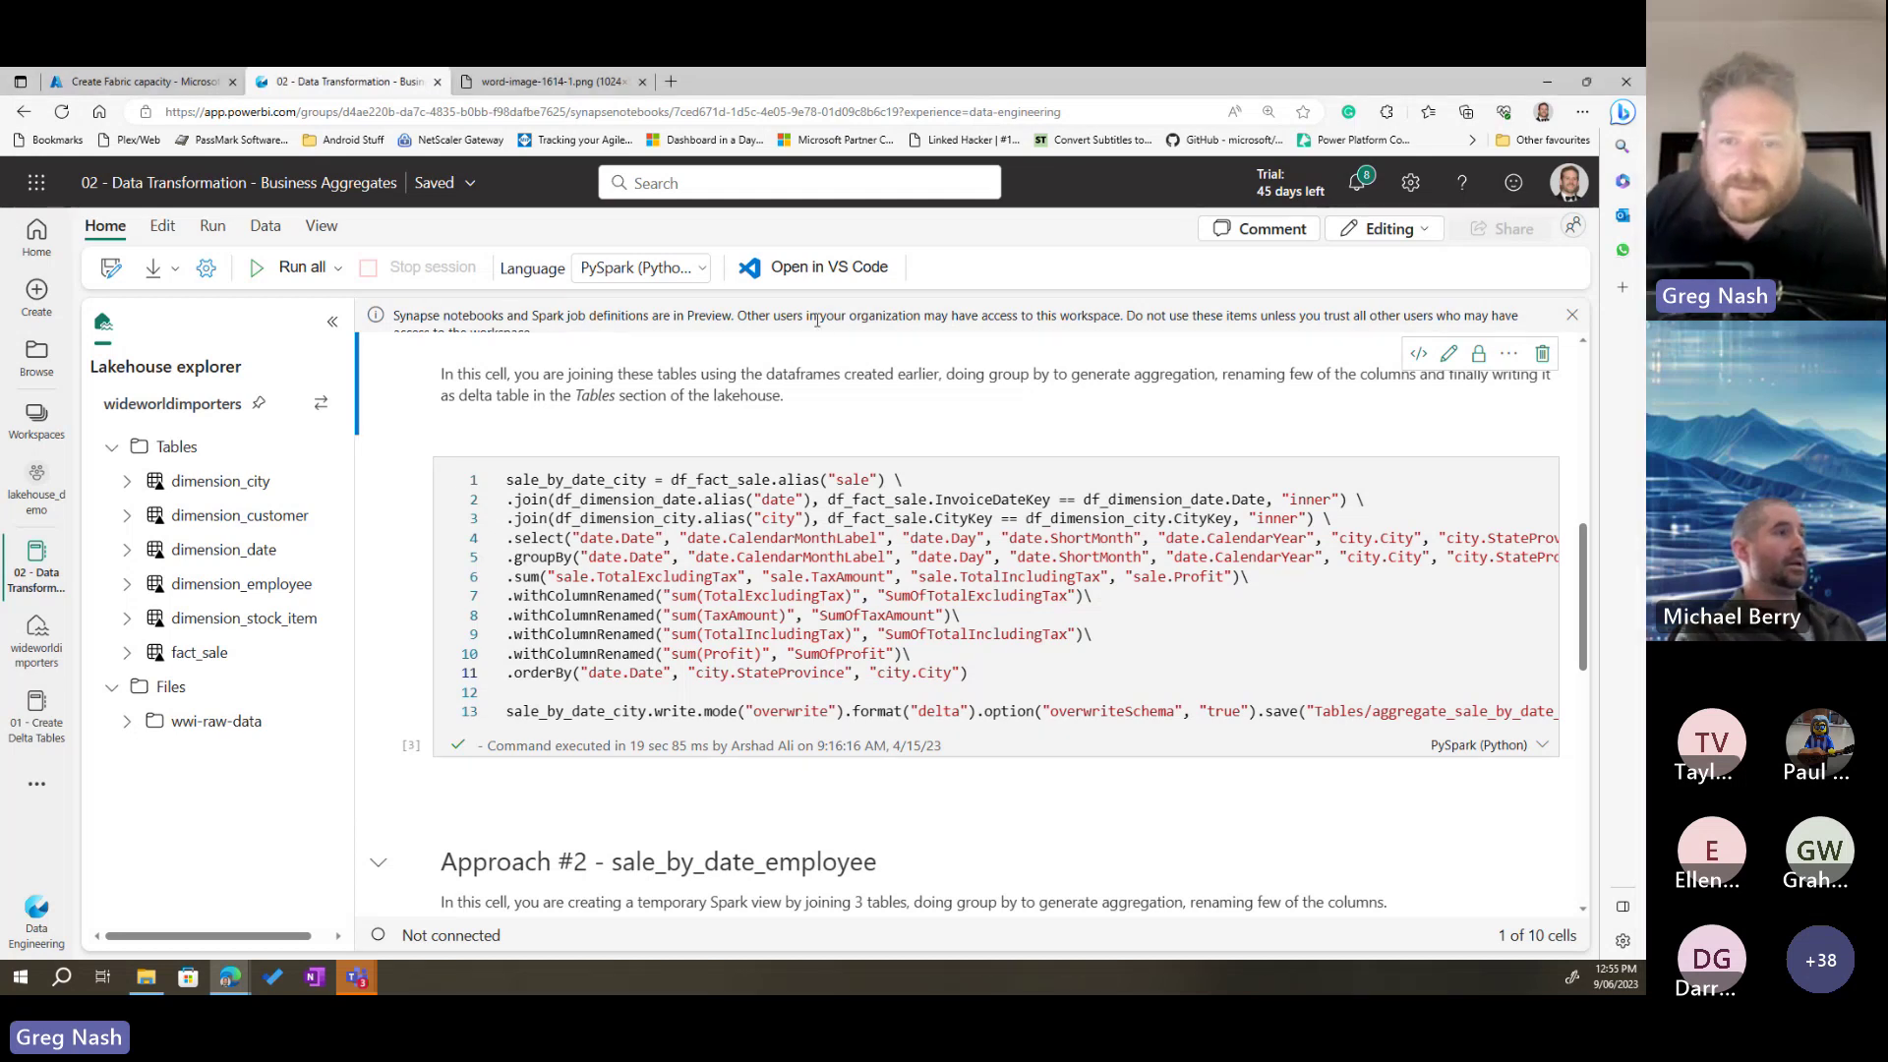
# Step: Highlight parts of the Synapse notebooks preview notice and dismiss the notice
pyautogui.moveTo(821, 316); pyautogui.dragTo(1351, 343)
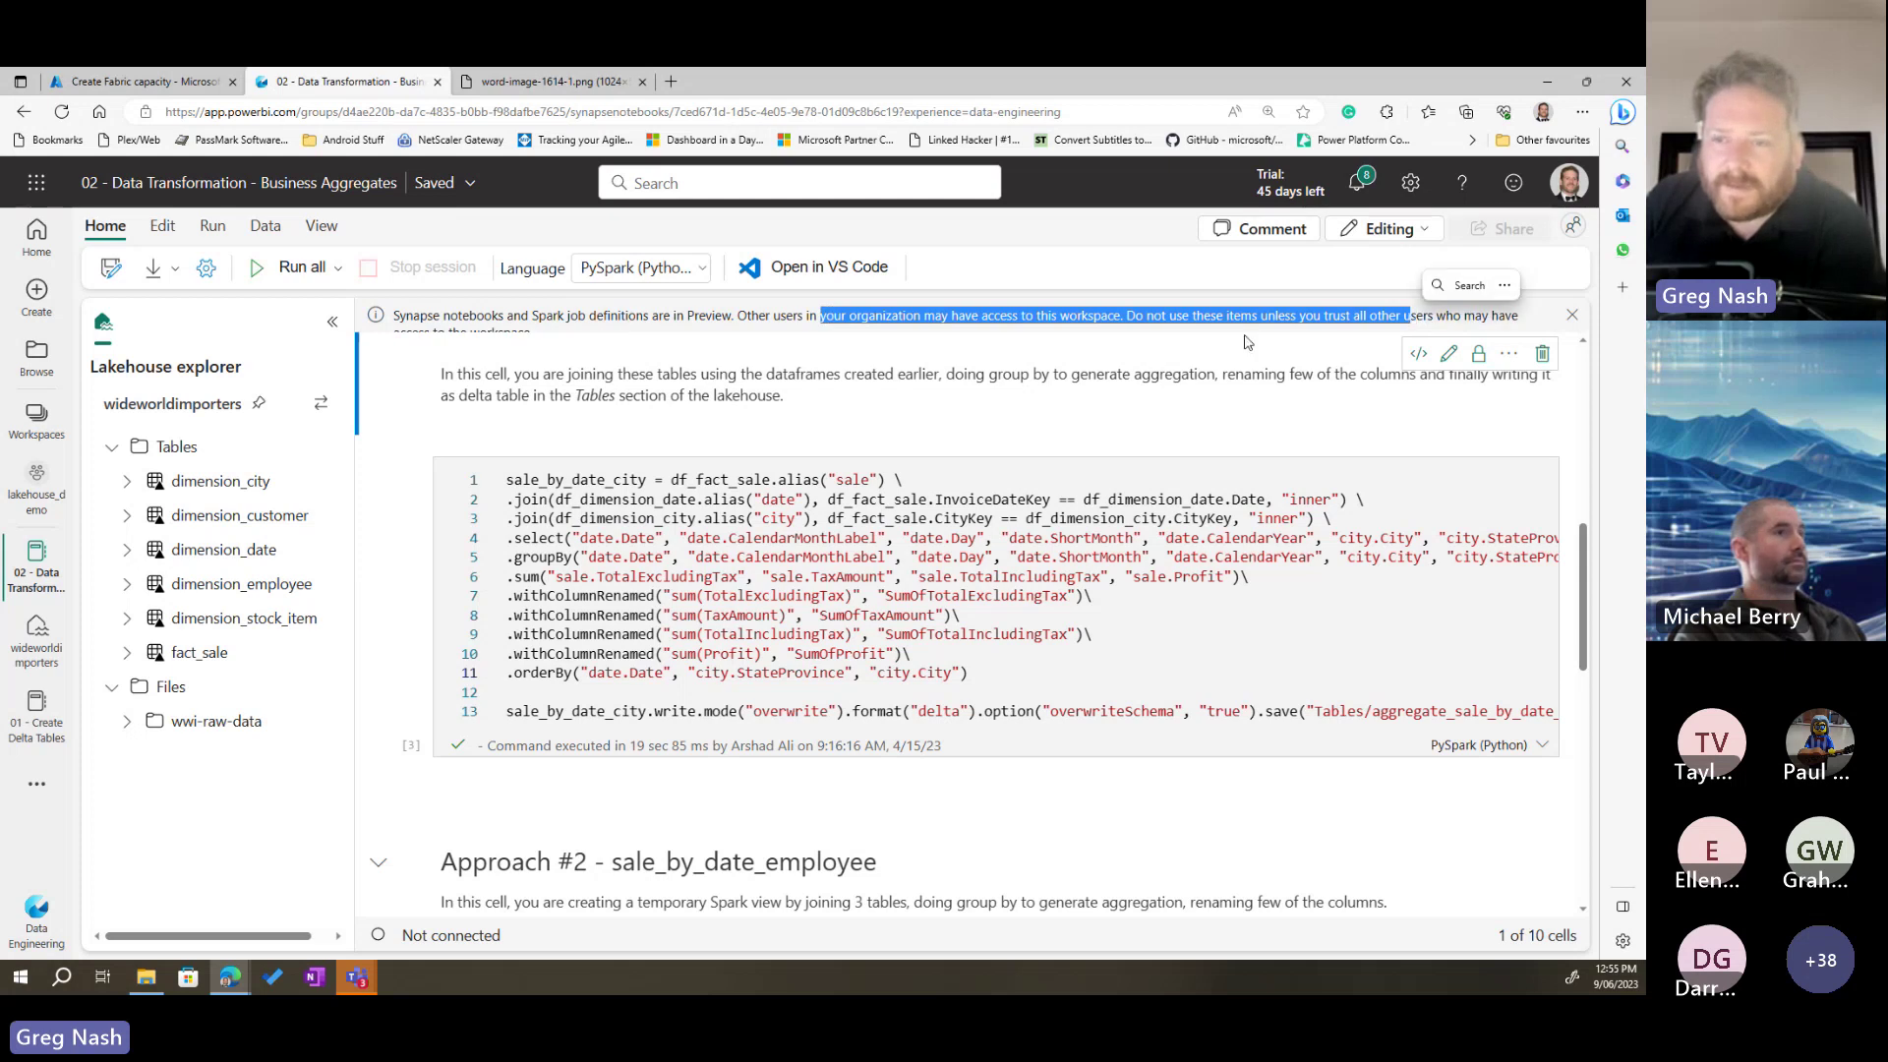
pyautogui.click(948, 323)
pyautogui.moveTo(425, 316); pyautogui.dragTo(1071, 316)
pyautogui.click(1572, 315)
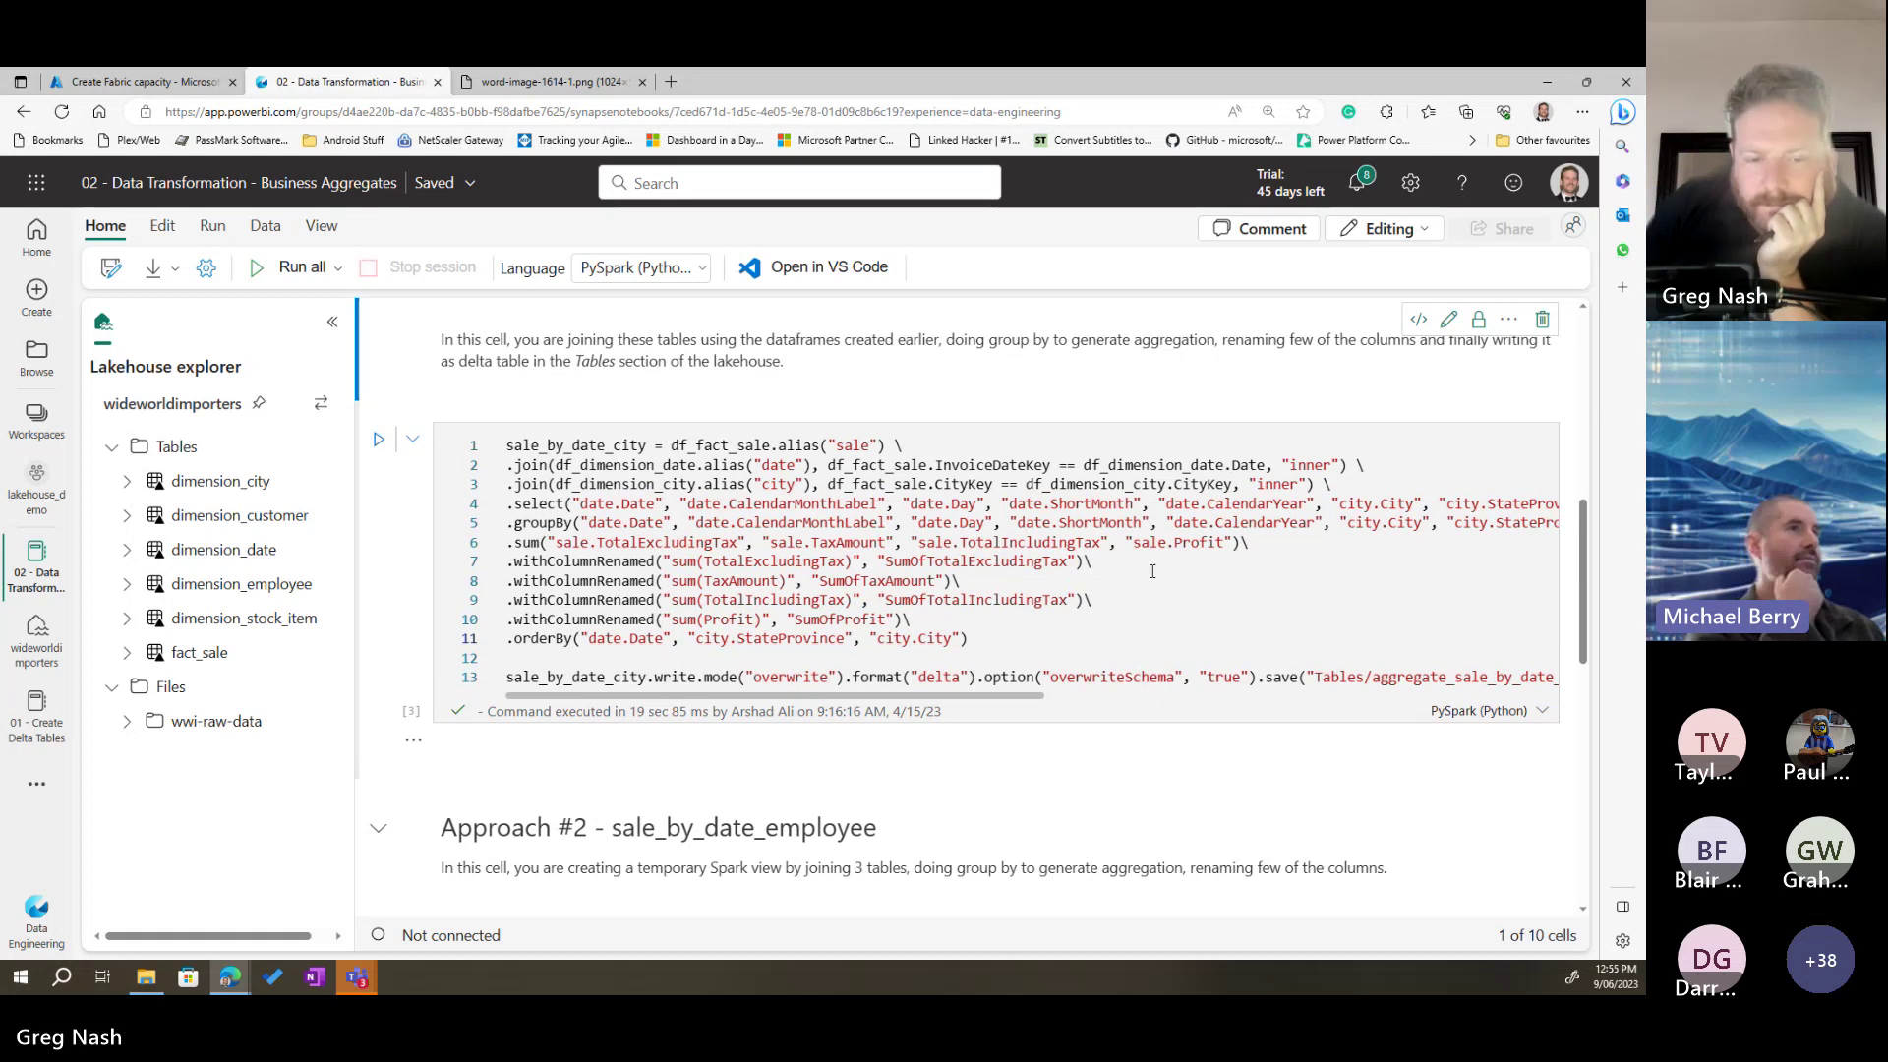
# Step: Review the Approach #1 - sale_by_date_city section, highlighting its heading and the three spark.read.table dataframe lines
pyautogui.scroll(1, 1249, 628)
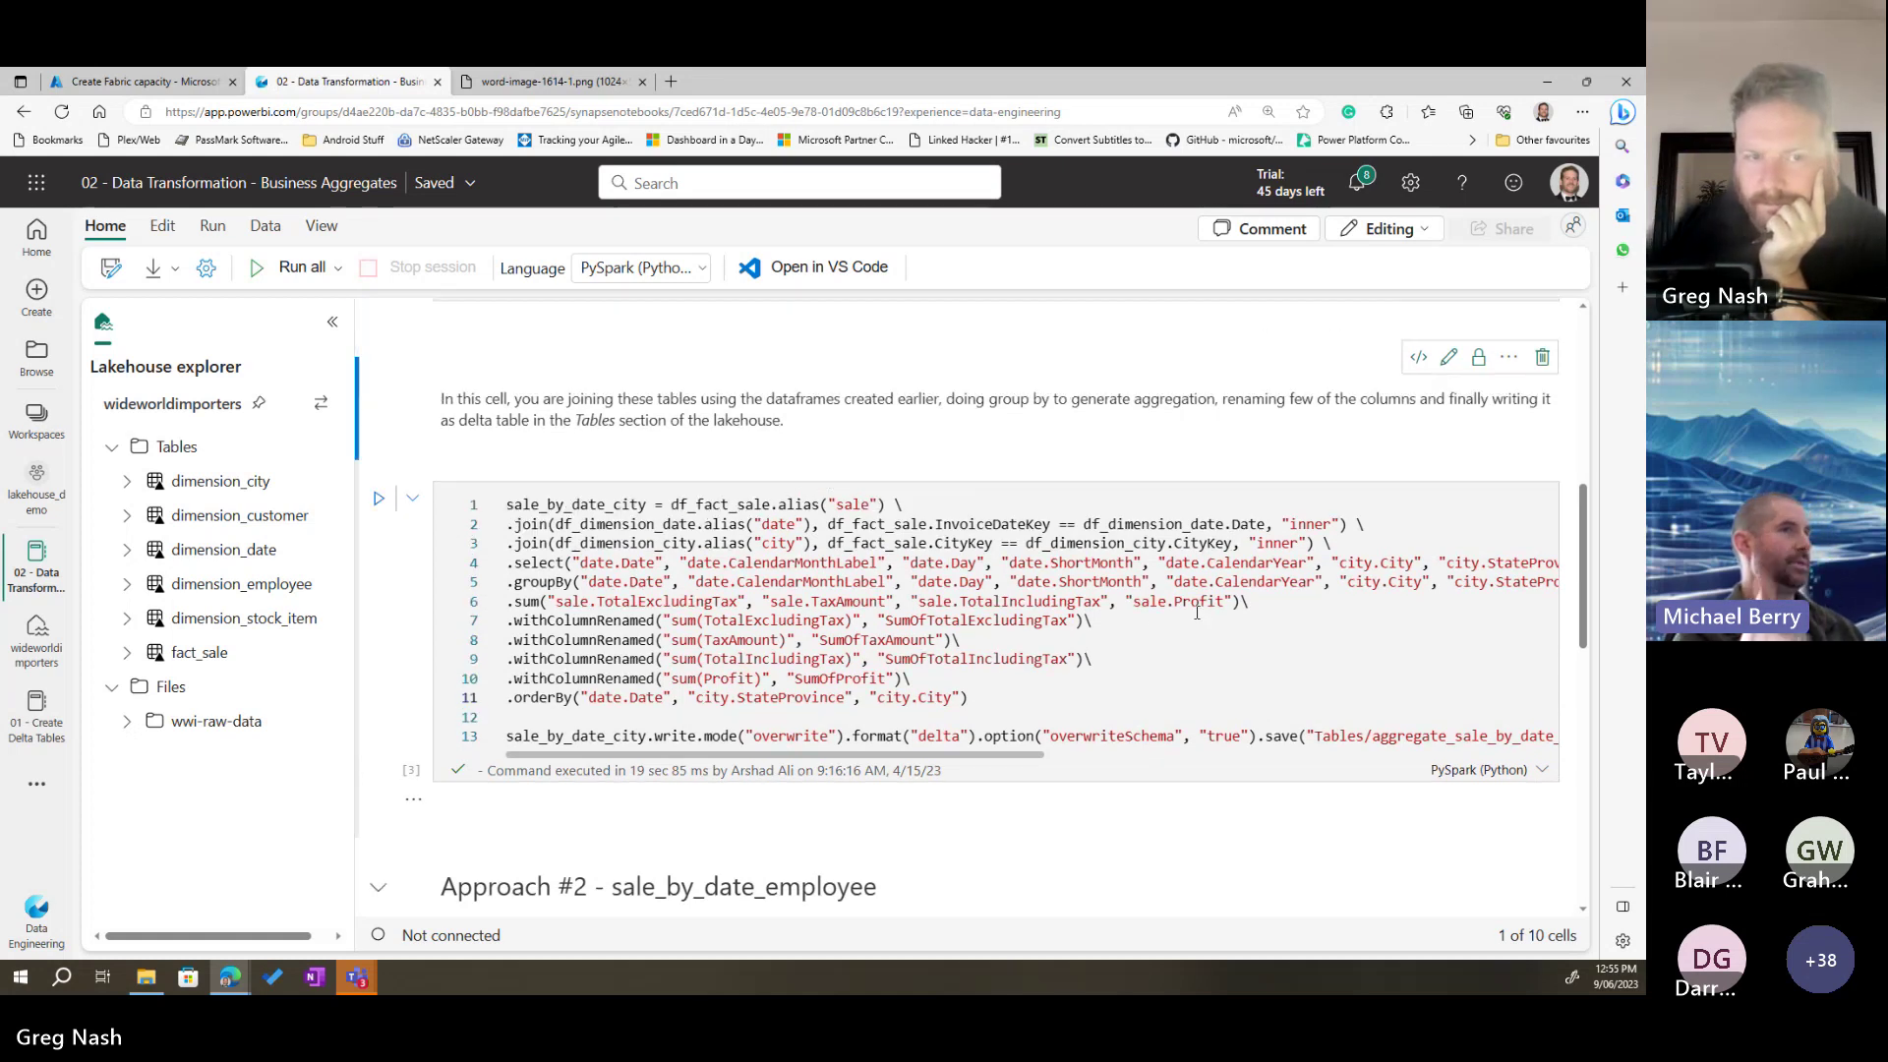
pyautogui.scroll(2, 1195, 617)
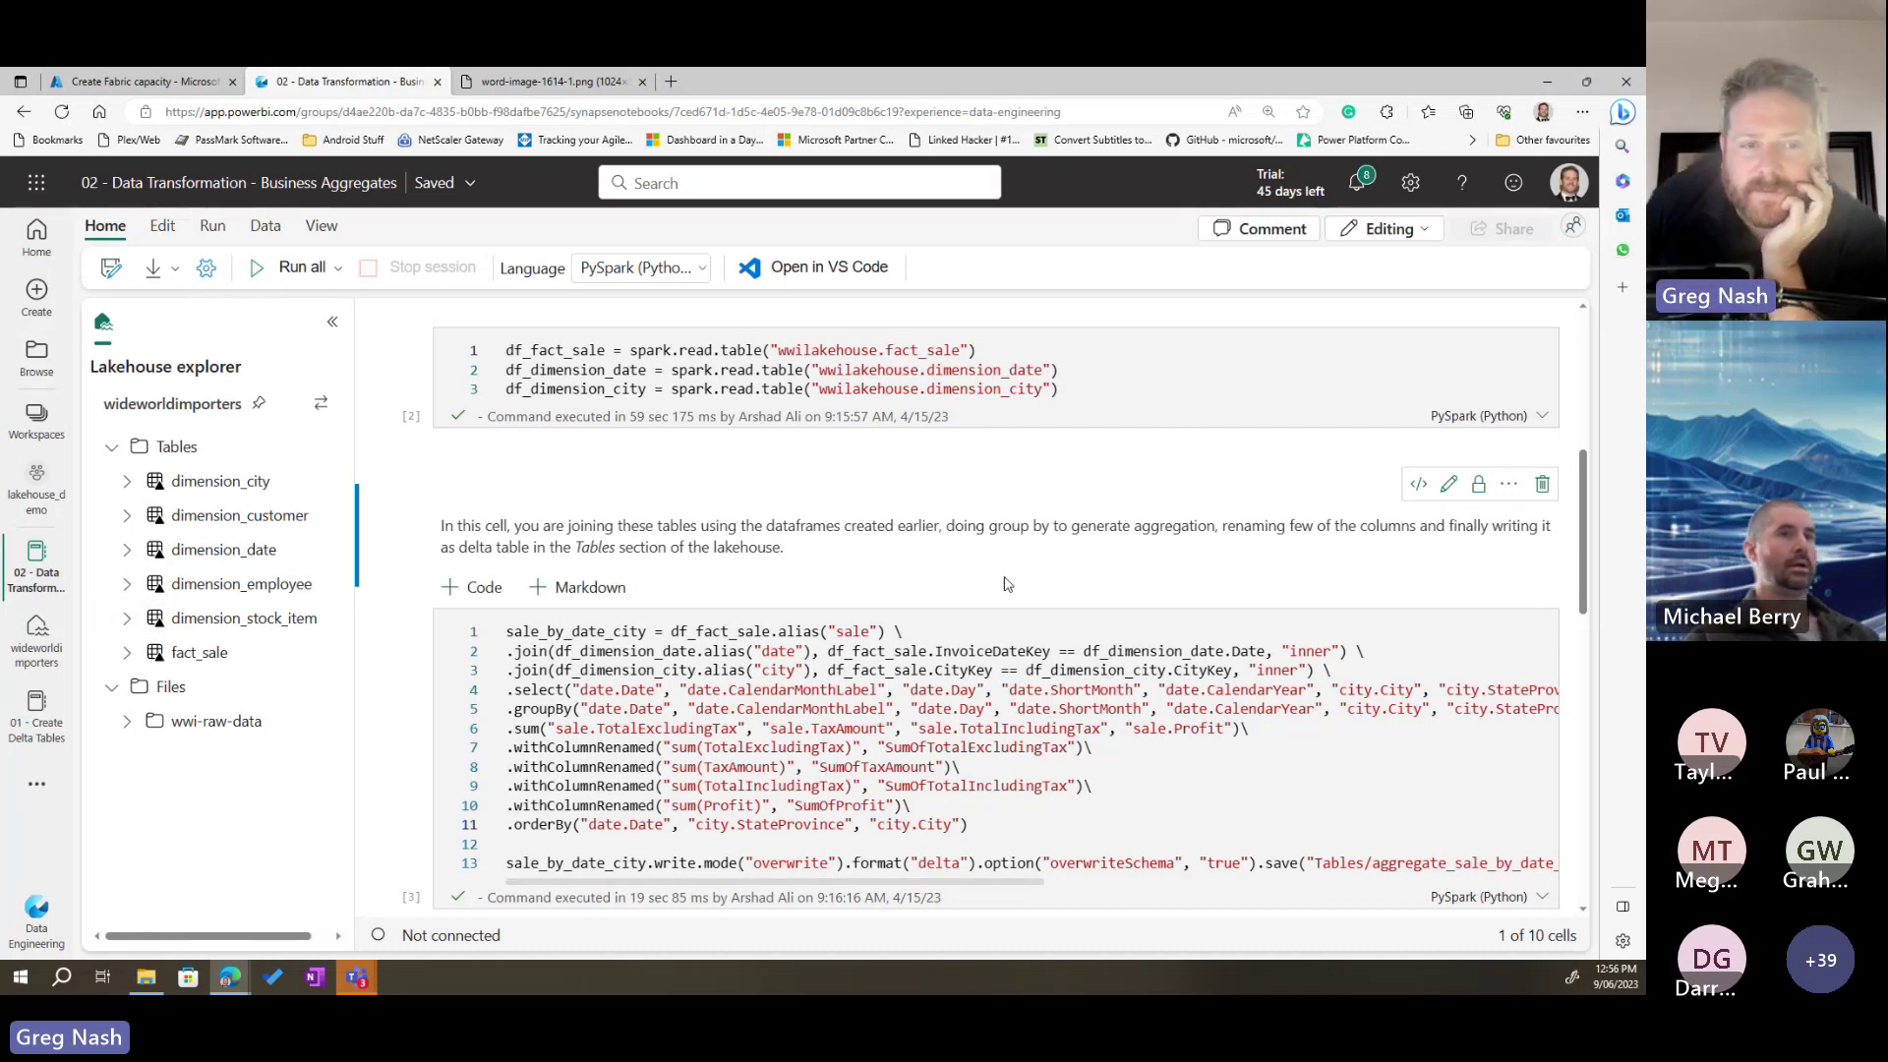
pyautogui.scroll(-6, 1007, 584)
pyautogui.scroll(7, 1027, 539)
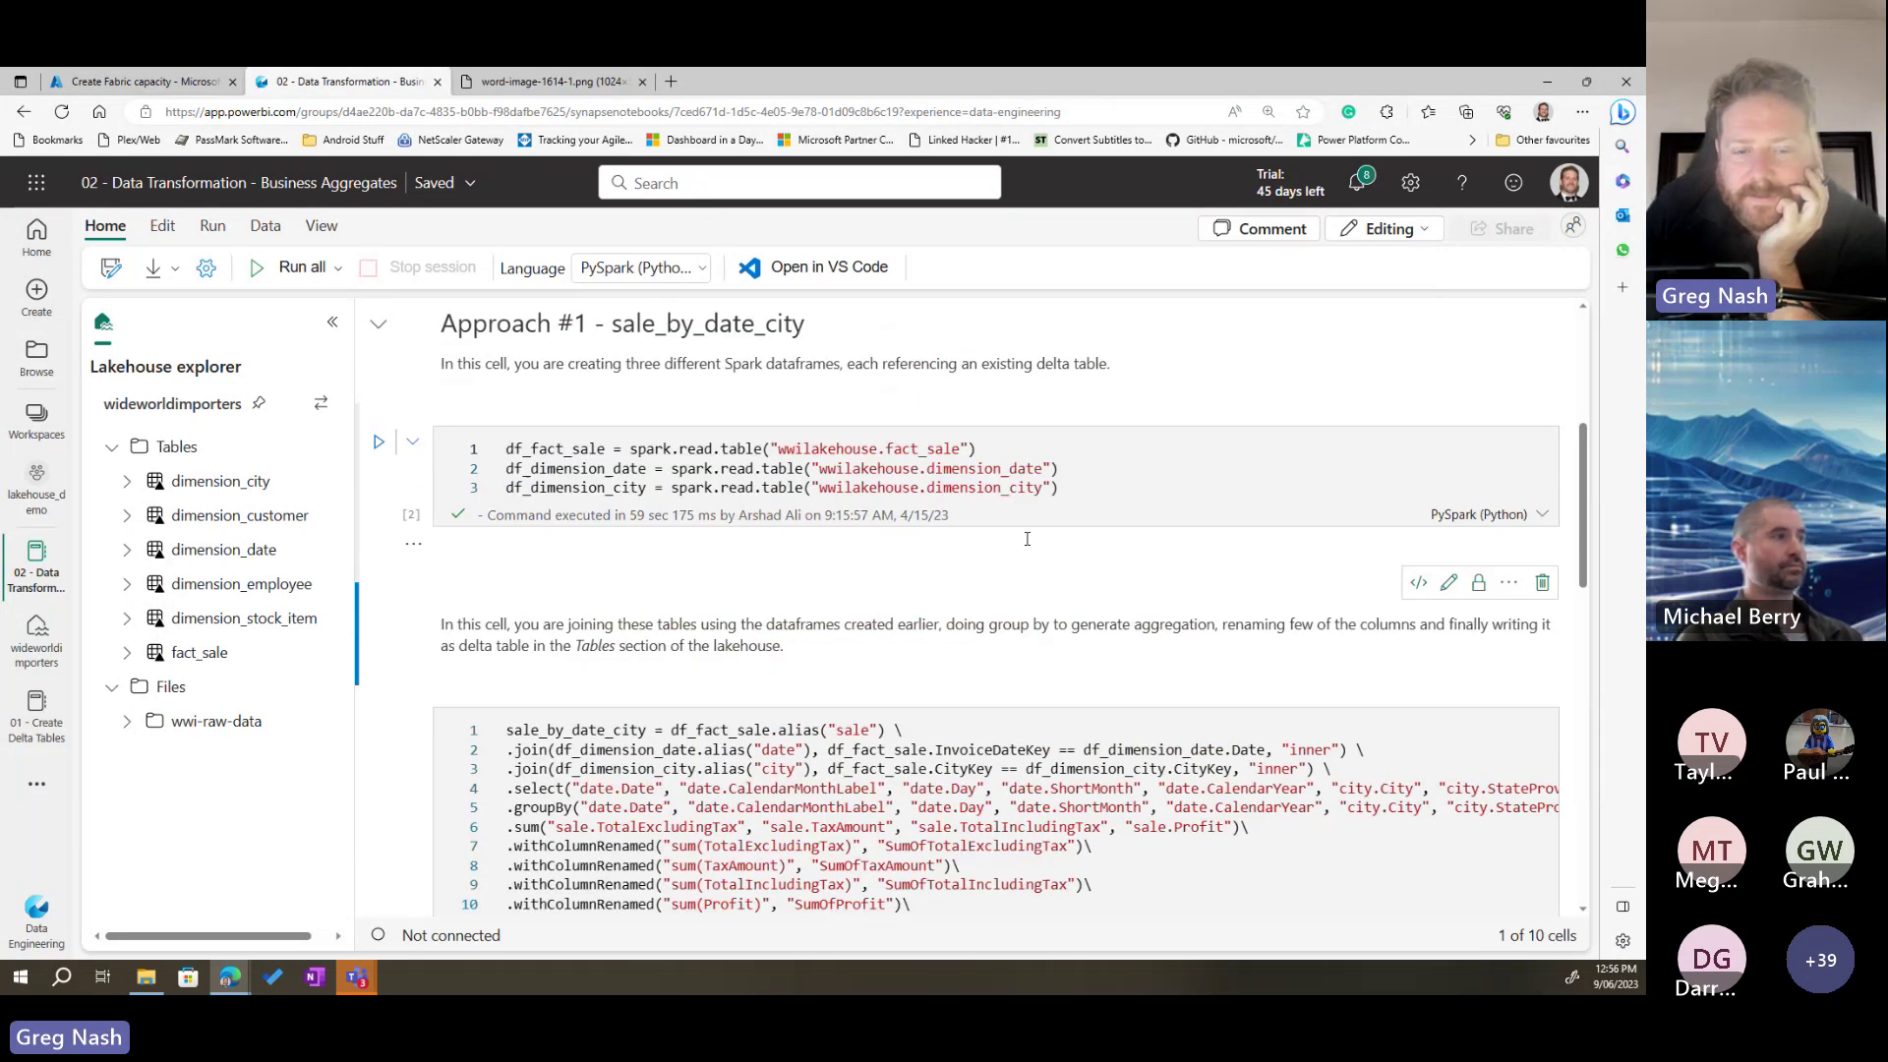
pyautogui.scroll(4, 1027, 539)
pyautogui.moveTo(441, 688); pyautogui.dragTo(1057, 729)
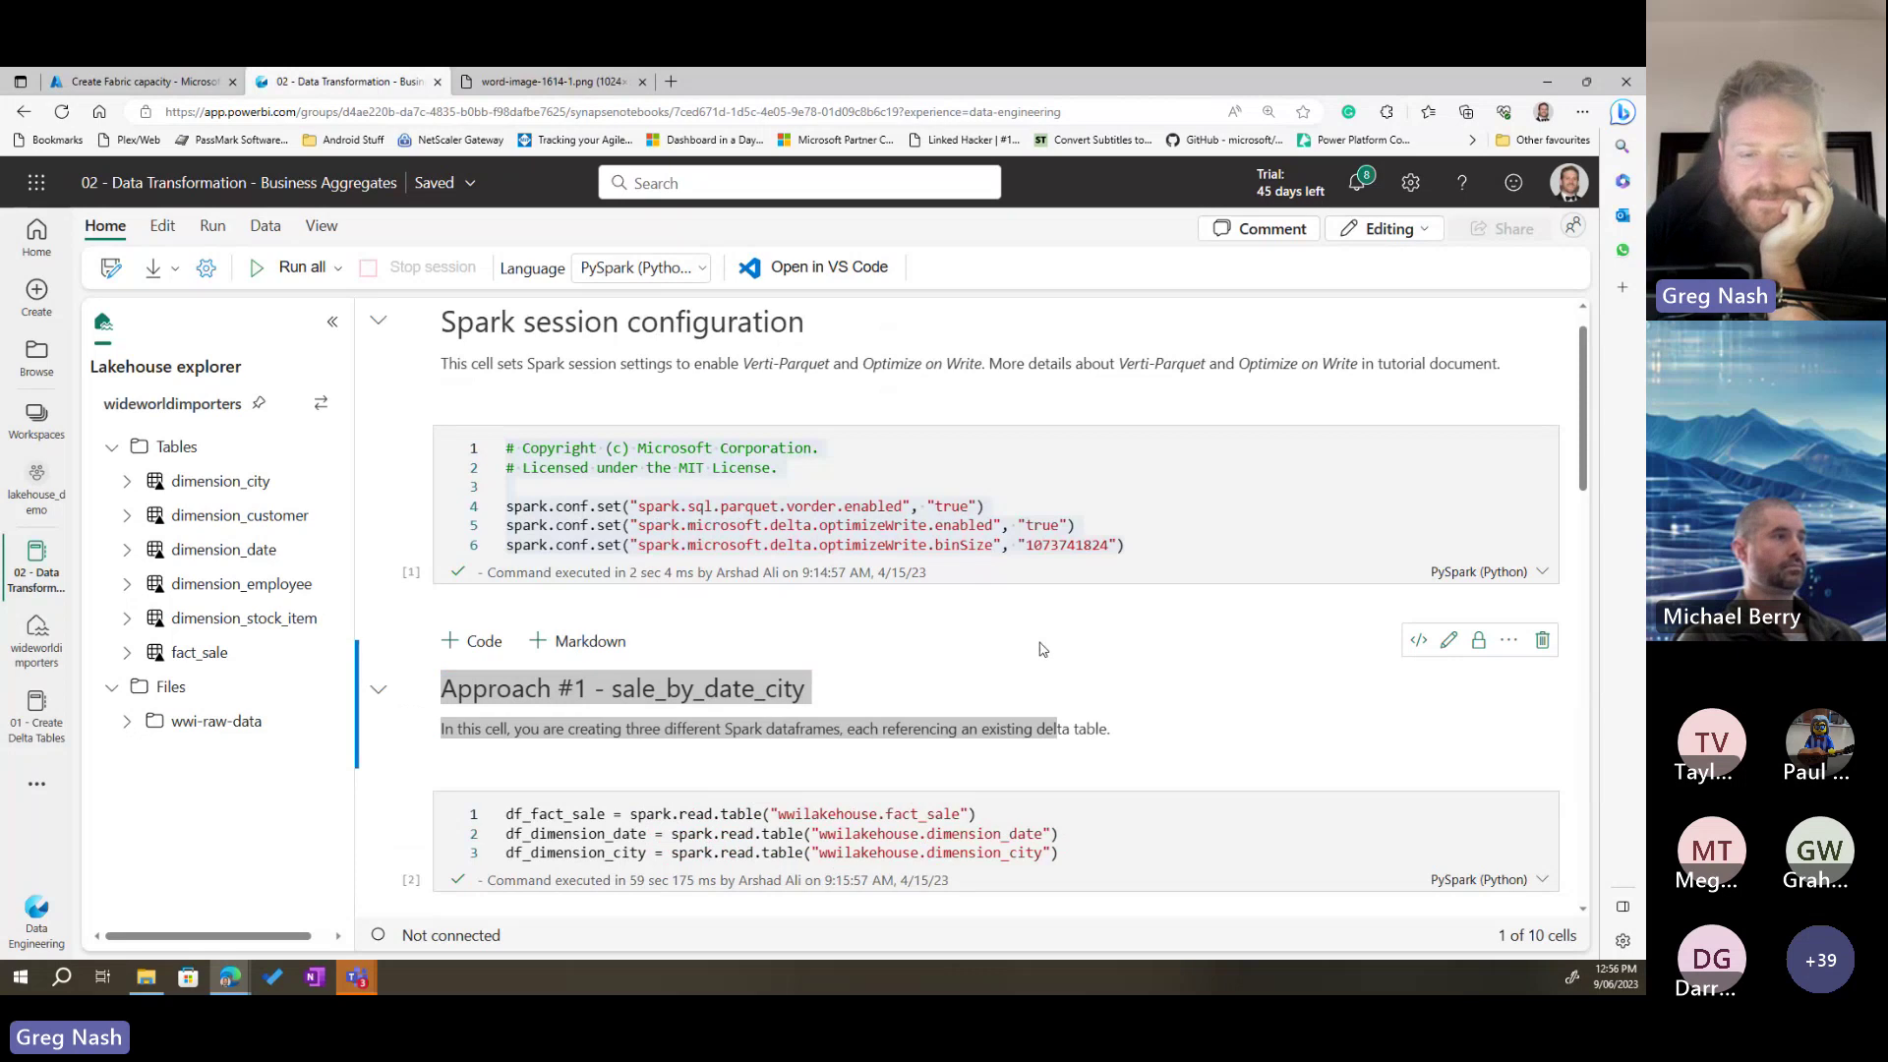
pyautogui.scroll(-4, 1042, 649)
pyautogui.moveTo(506, 443); pyautogui.dragTo(1141, 511)
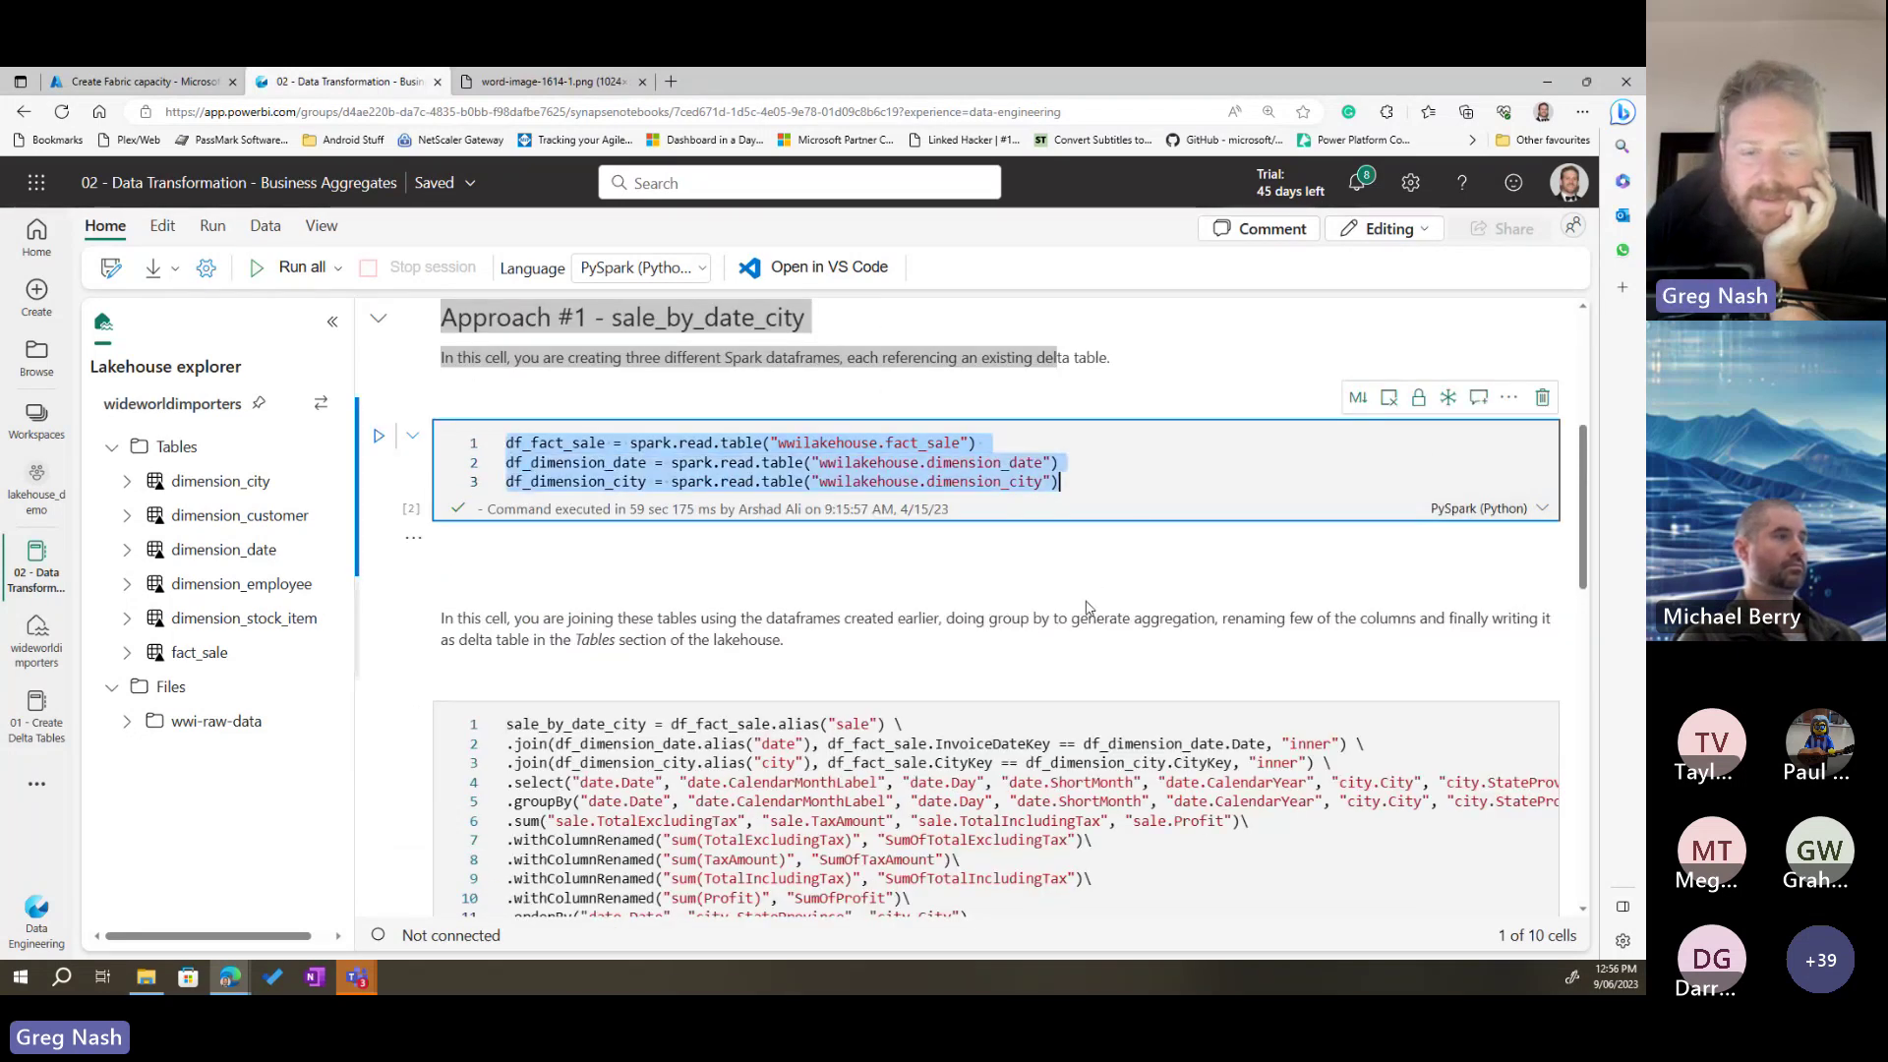
# Step: Highlight the entire Approach #2 SQL code that creates the sale_by_date_employee temporary view
pyautogui.scroll(-3, 1081, 600)
pyautogui.scroll(-5, 1069, 552)
pyautogui.scroll(1, 528, 422)
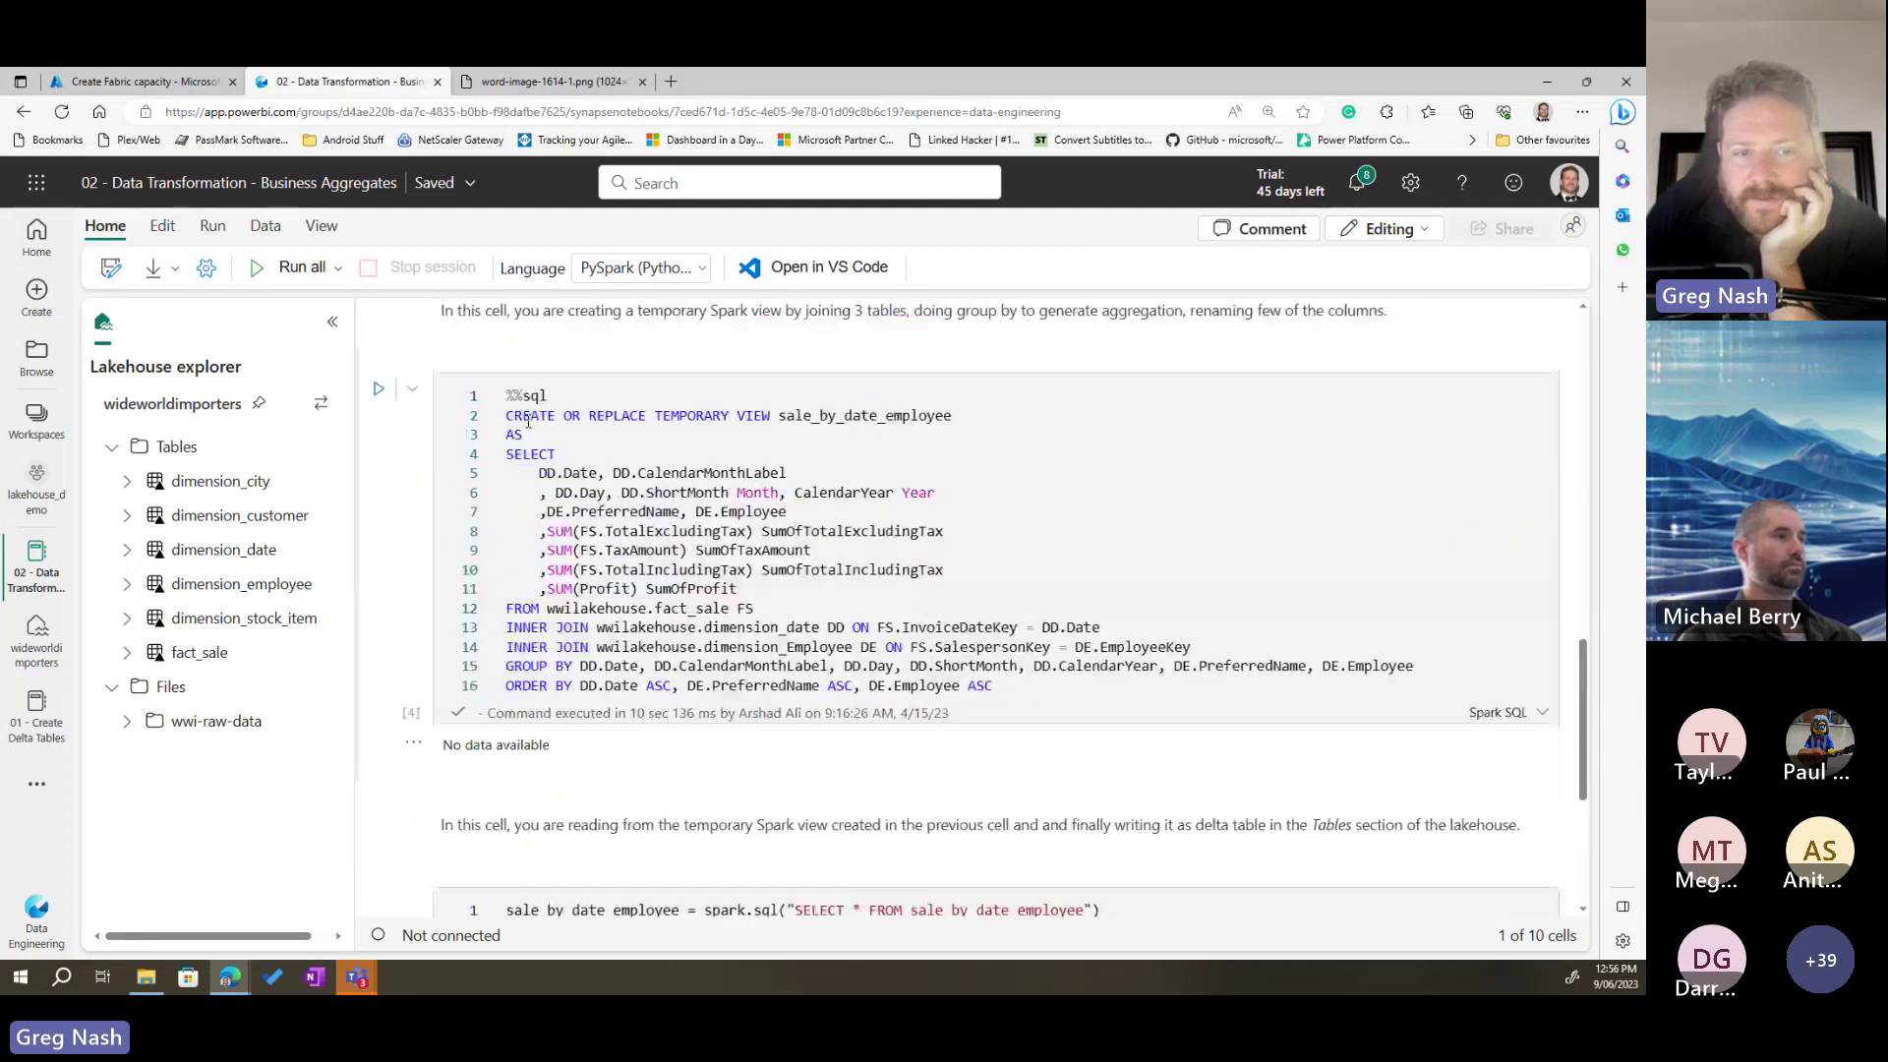
pyautogui.moveTo(510, 396); pyautogui.dragTo(1241, 683)
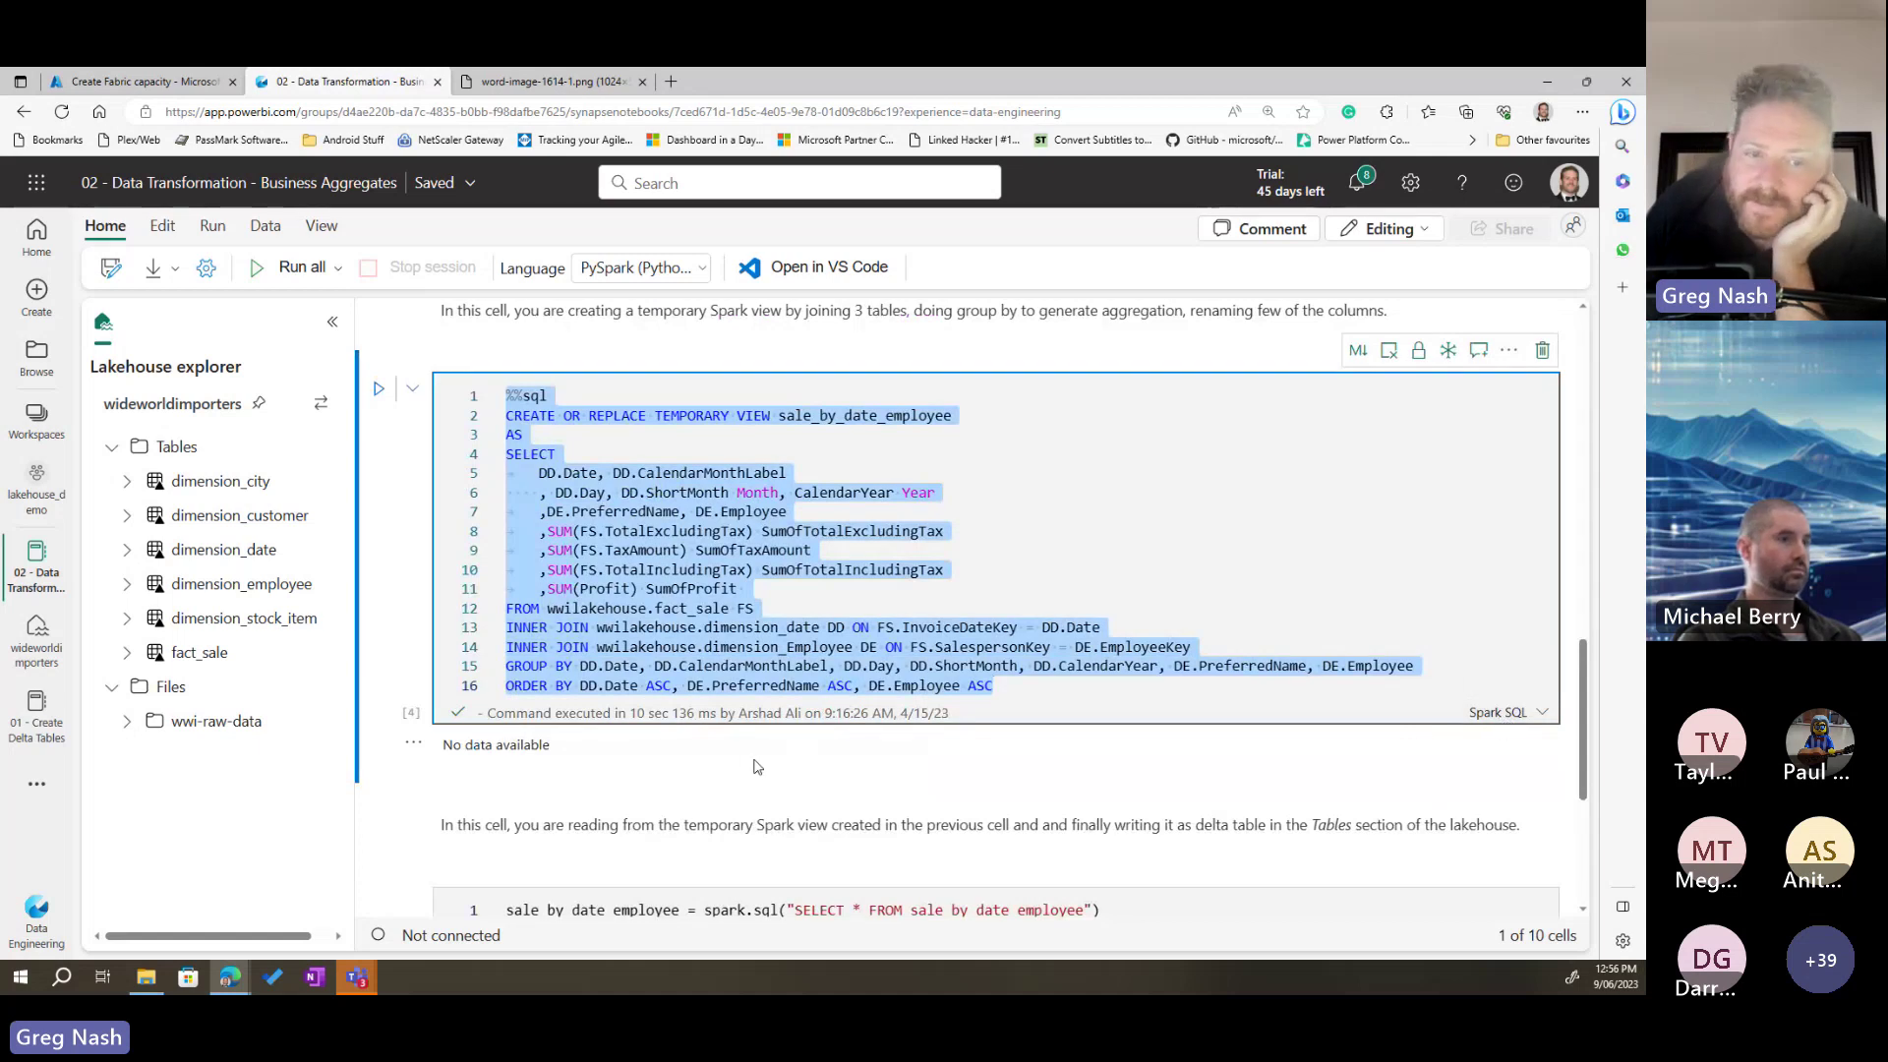
pyautogui.click(762, 759)
# Step: Compare the Approach #1 and Approach #2 code and run all cells of the notebook
pyautogui.scroll(2, 1018, 607)
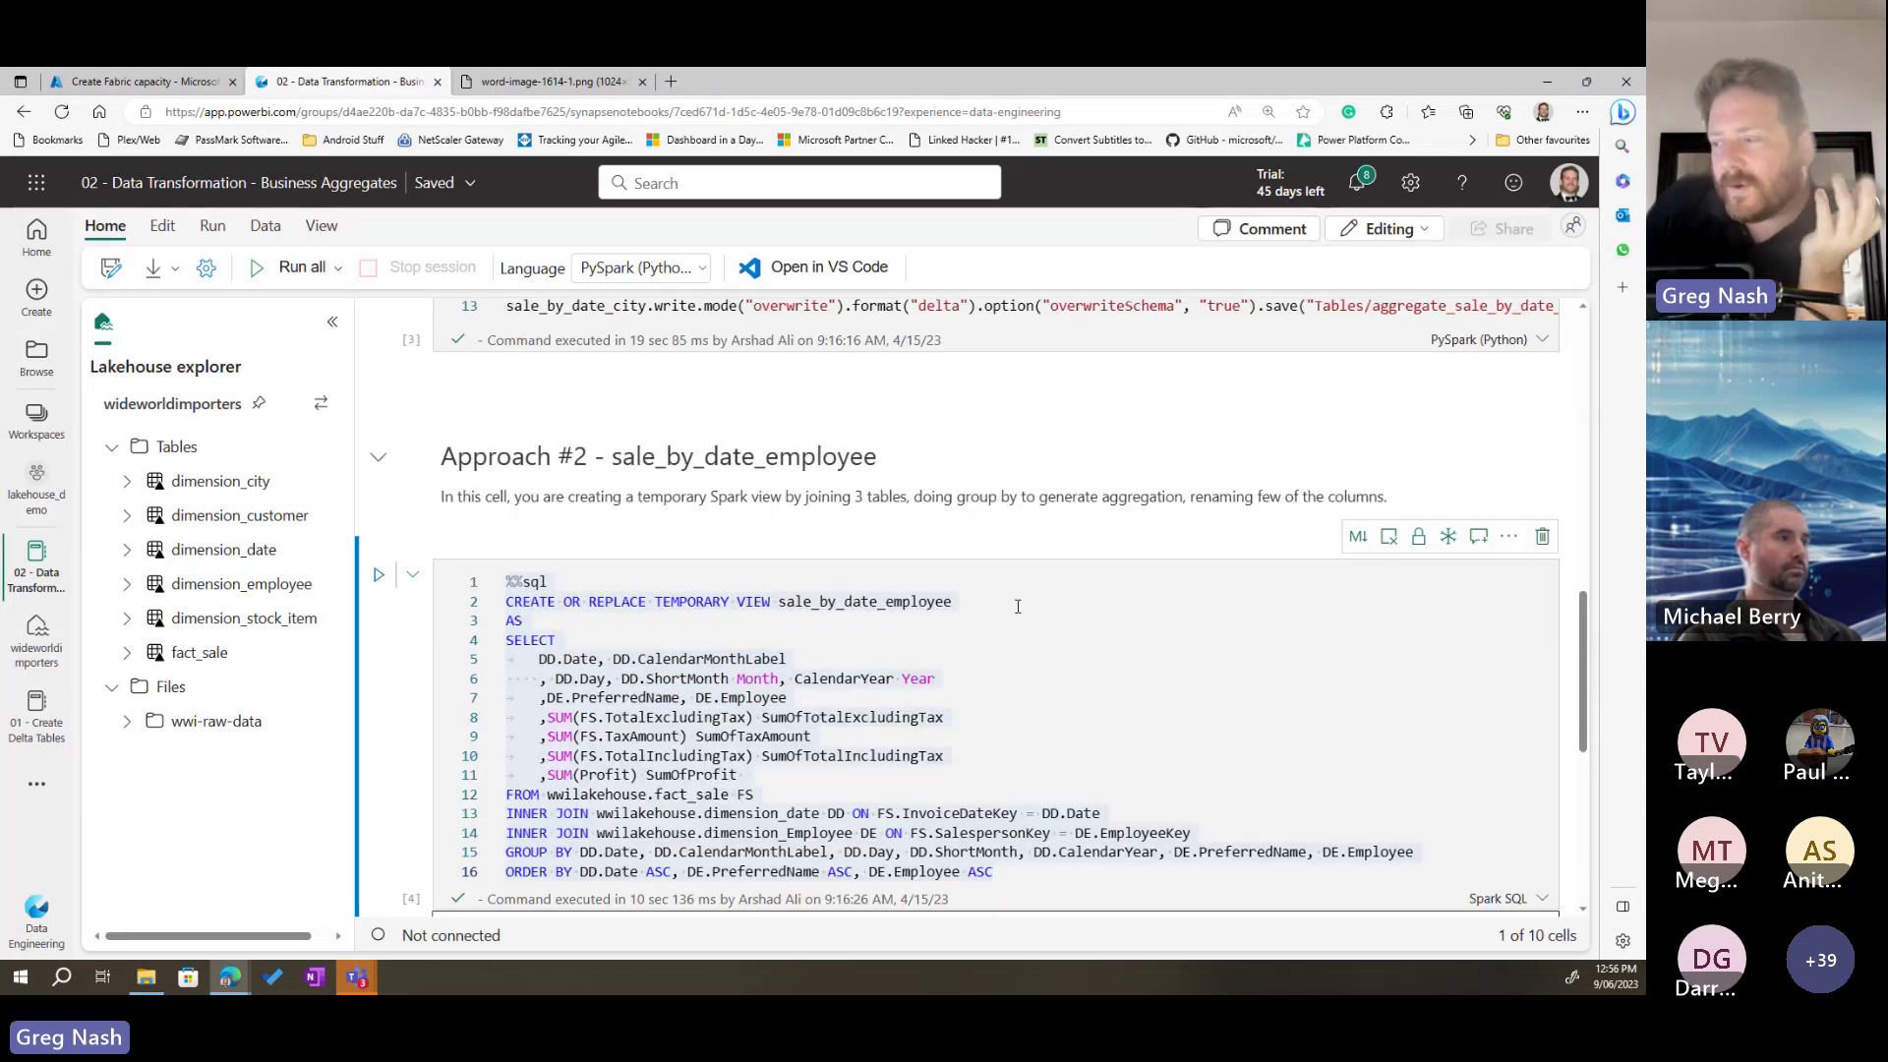
pyautogui.scroll(3, 1046, 577)
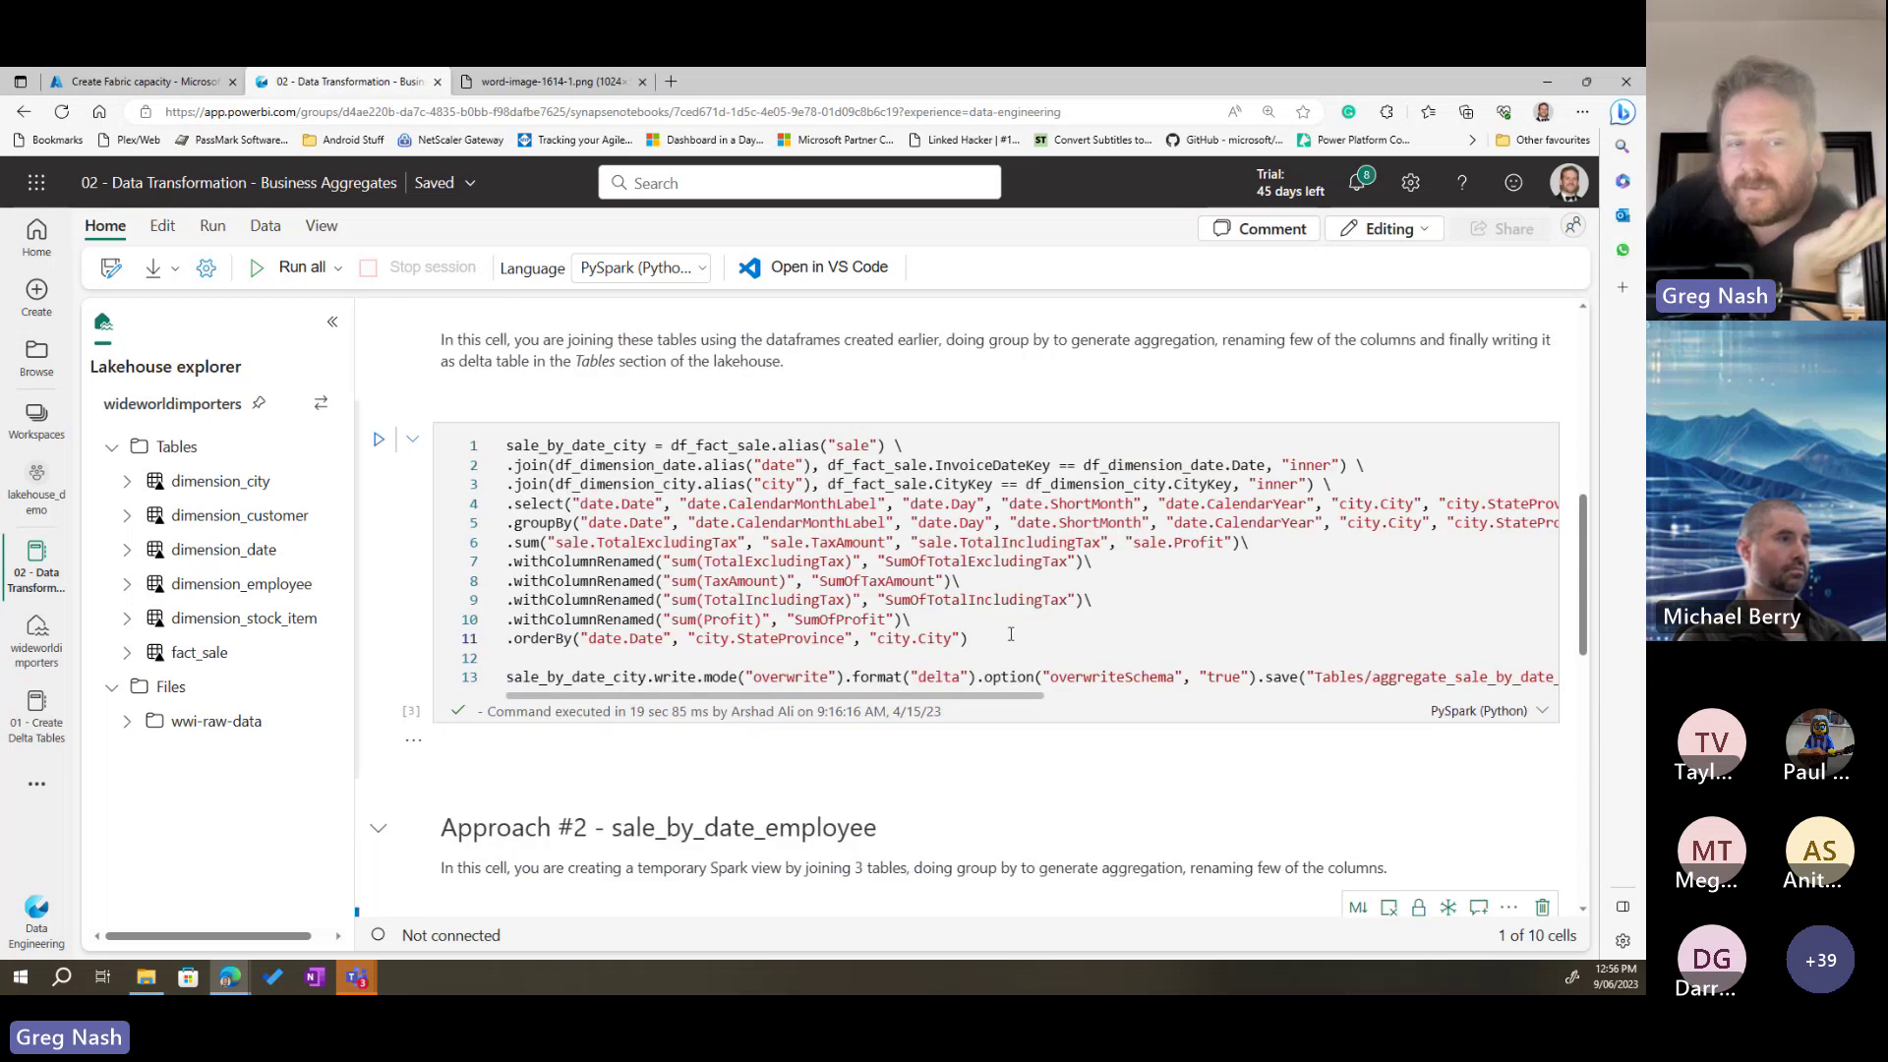
pyautogui.scroll(-3, 1022, 629)
pyautogui.scroll(-7, 1067, 603)
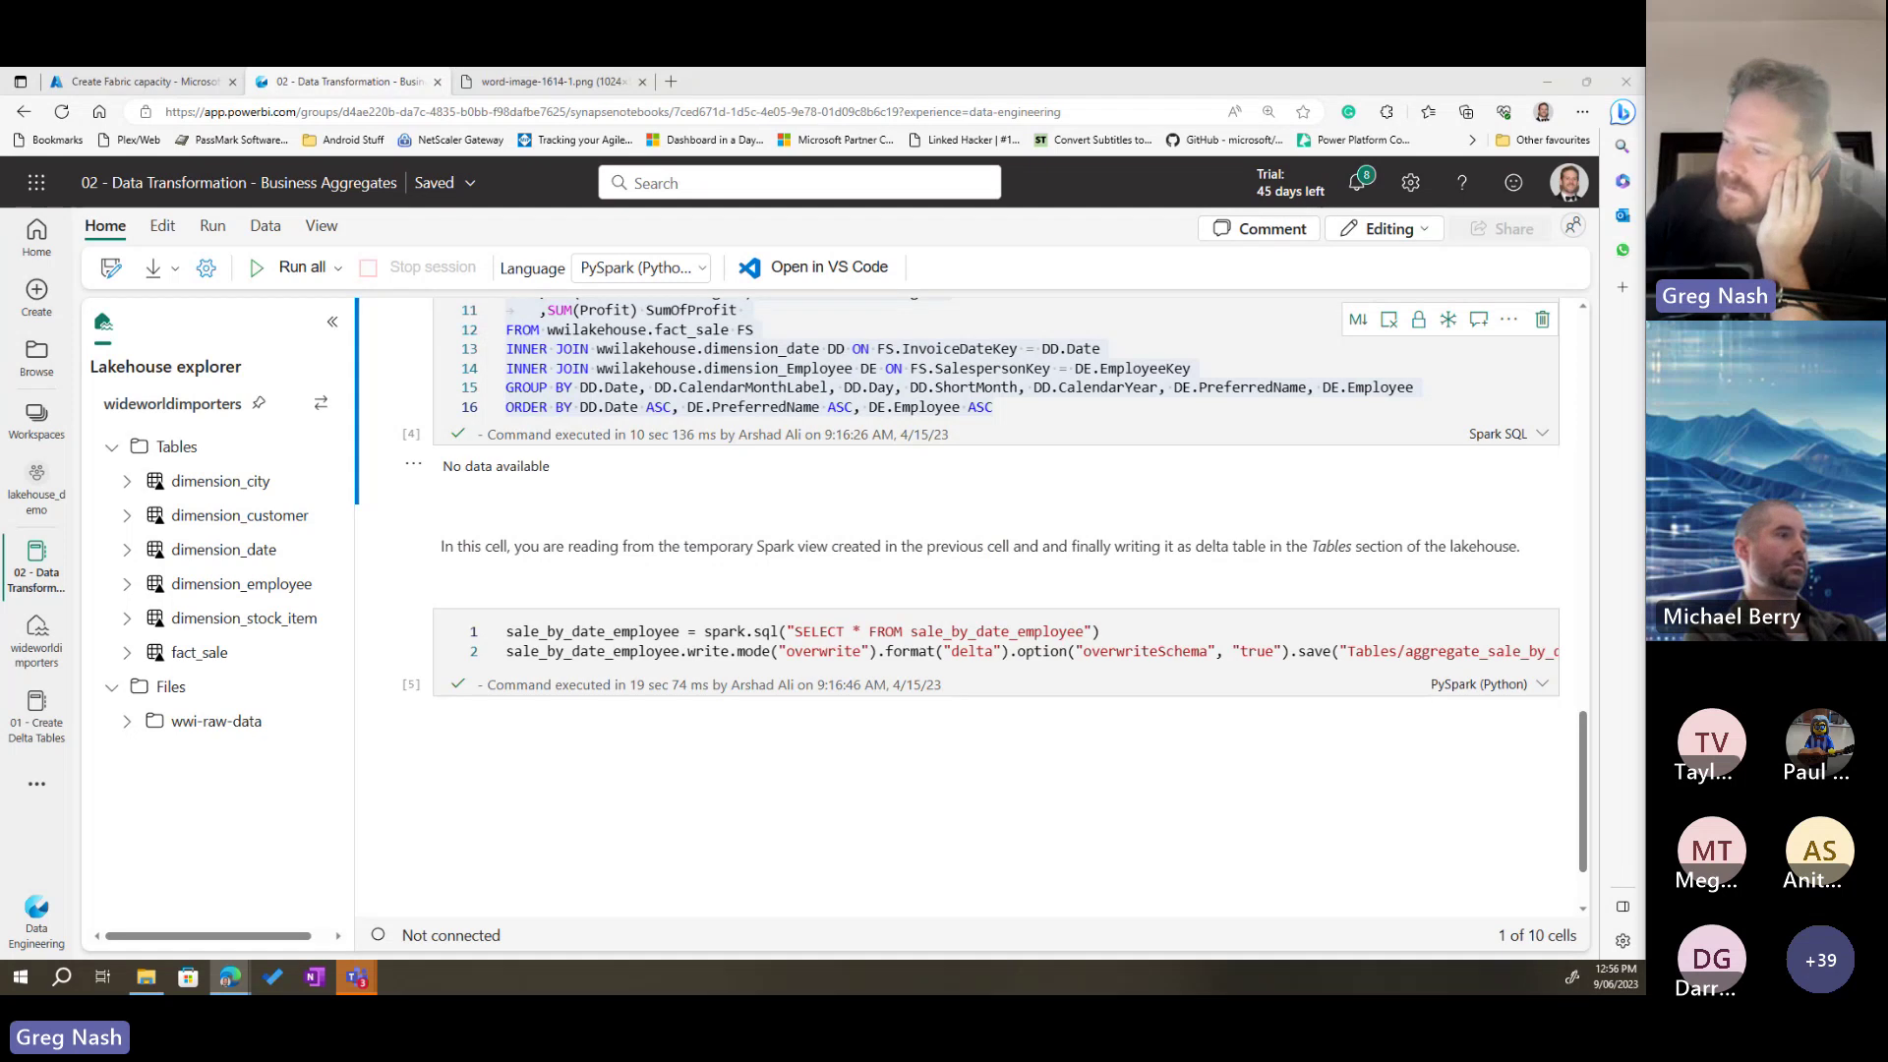
pyautogui.scroll(10, 973, 591)
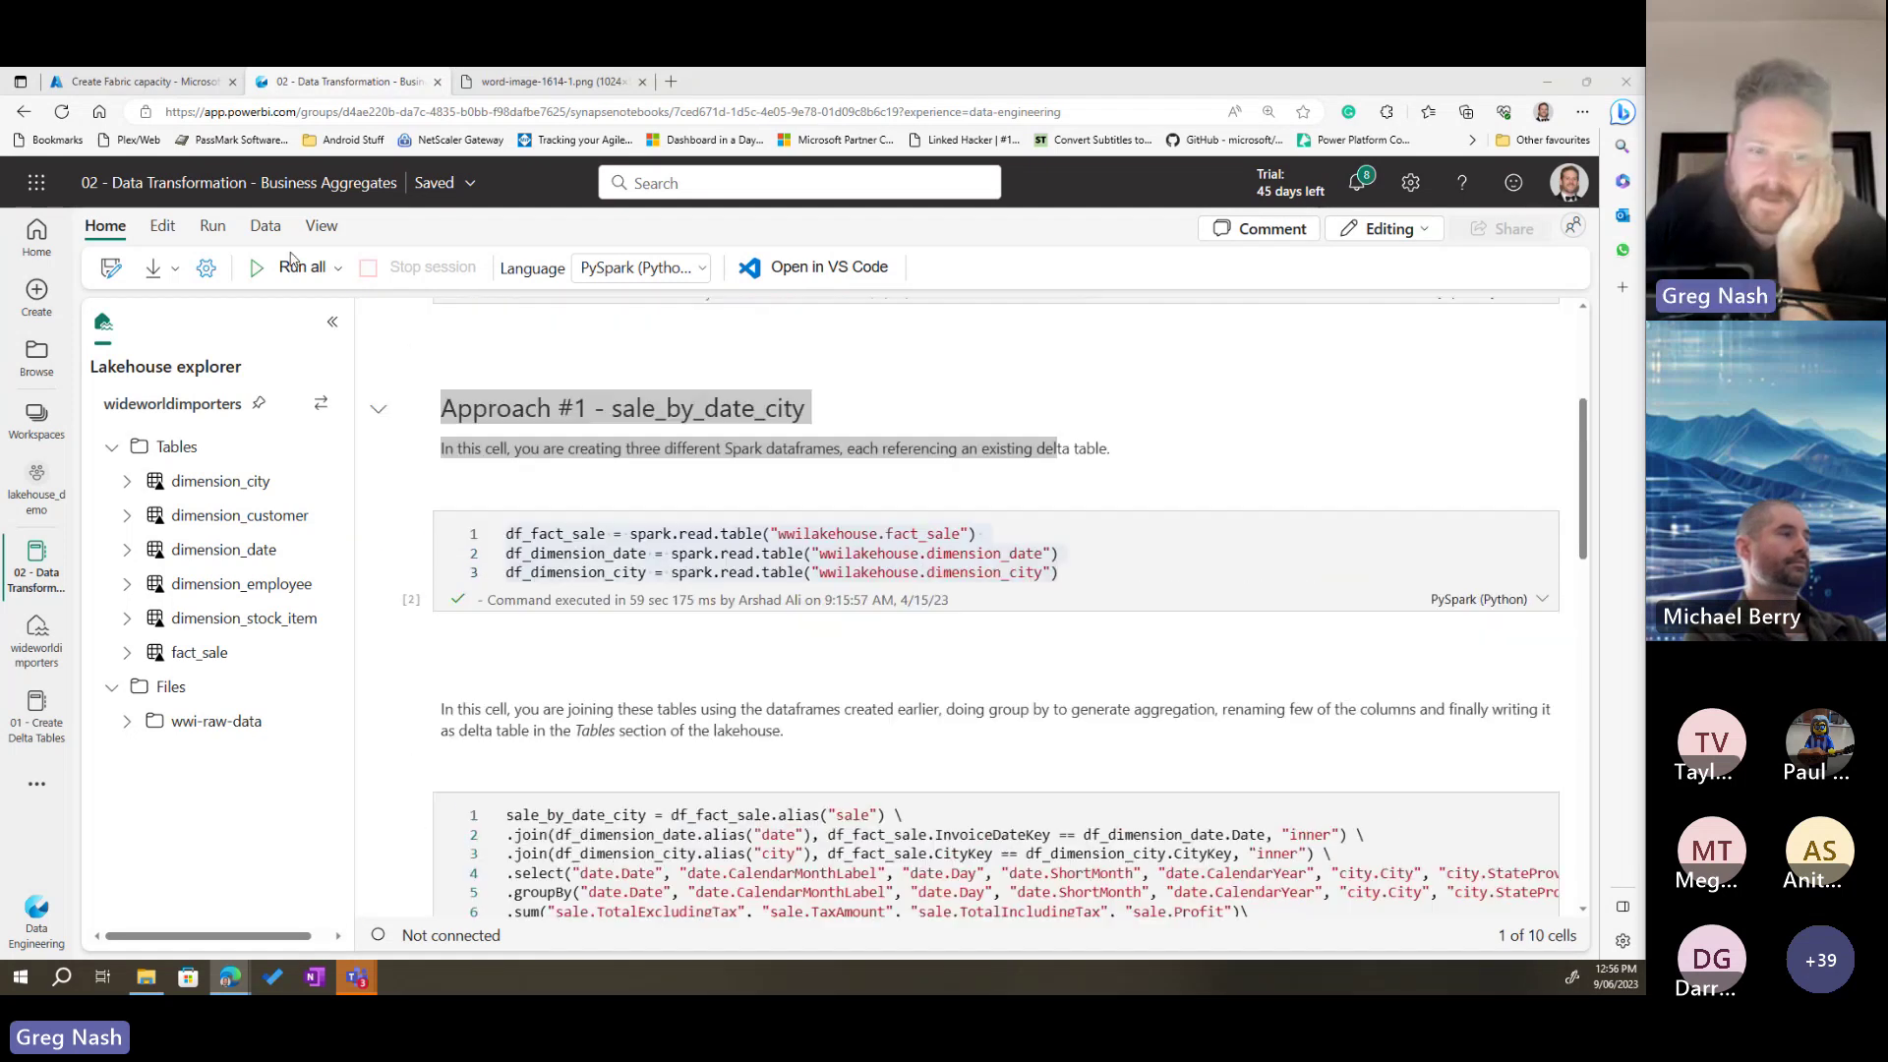
pyautogui.click(295, 266)
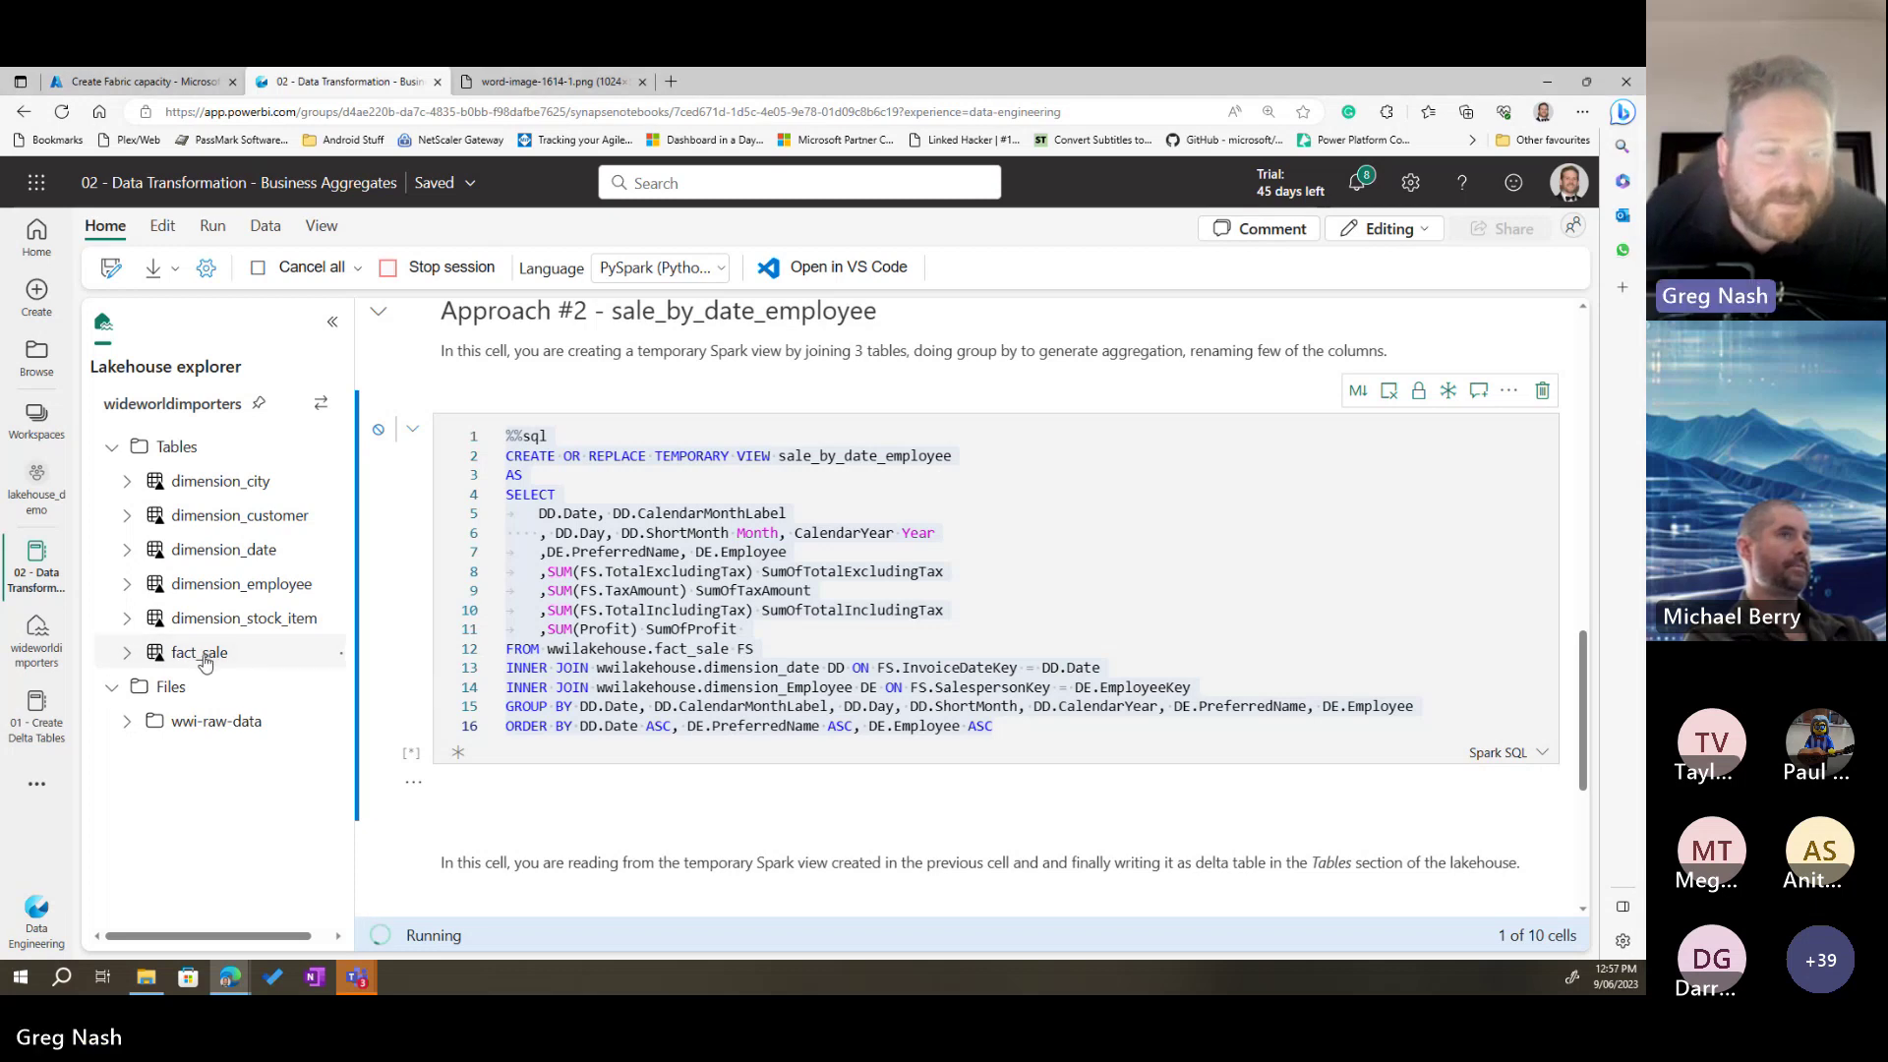
# Step: Expand the fact_sale table in the lakehouse explorer, look through its columns and open its options
pyautogui.click(129, 655)
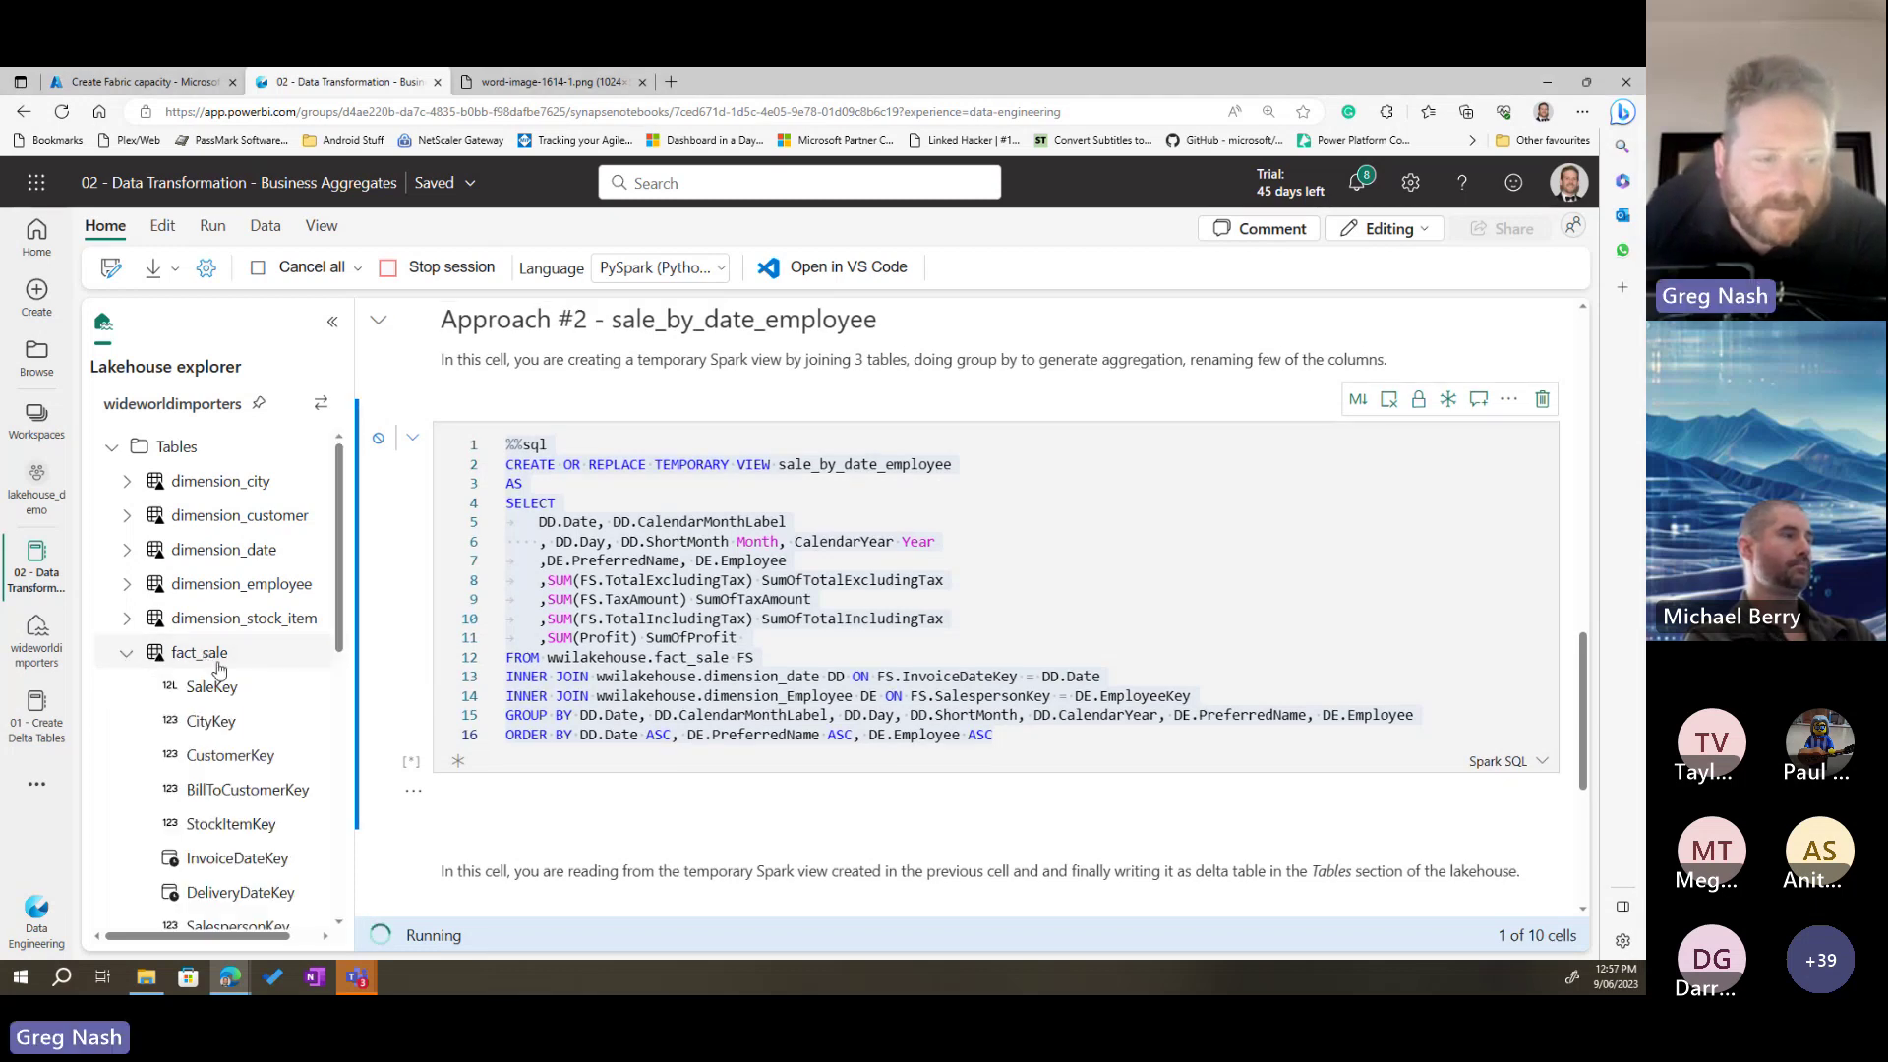
pyautogui.scroll(-5, 240, 653)
pyautogui.scroll(5, 243, 657)
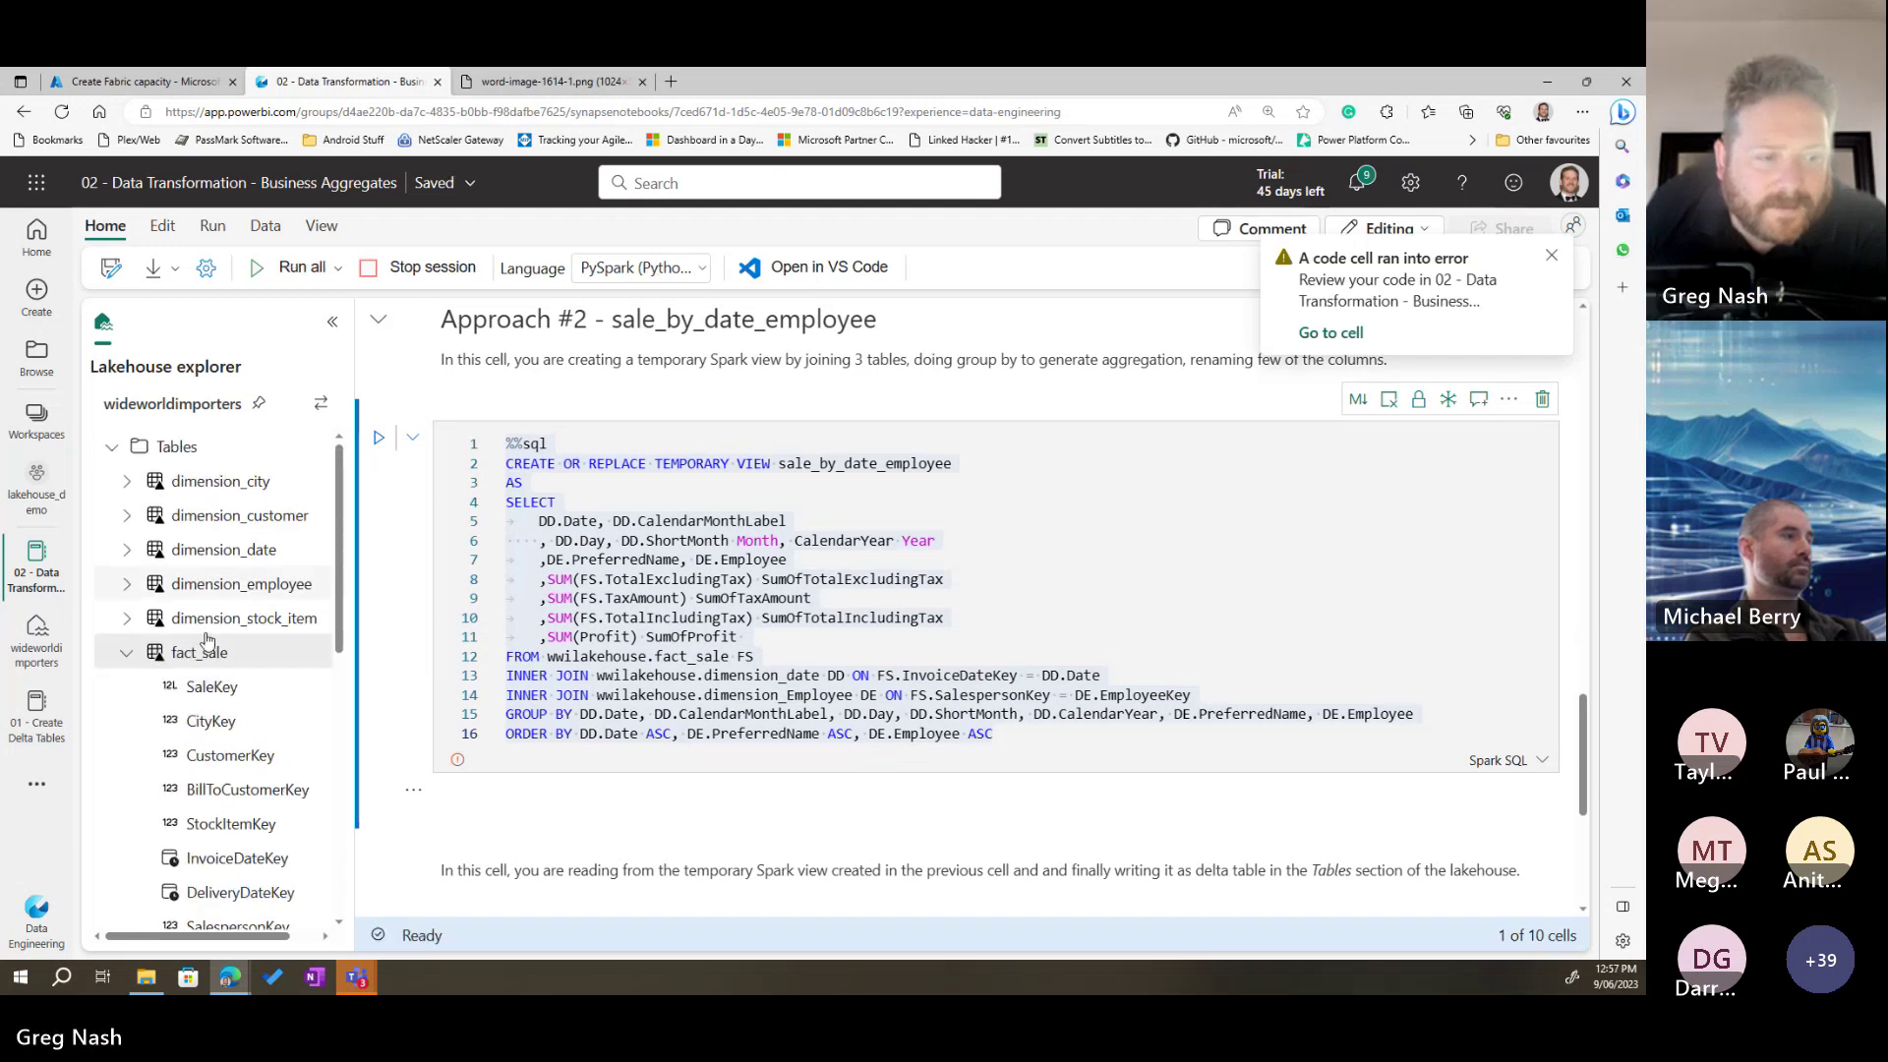
pyautogui.rightClick(214, 664)
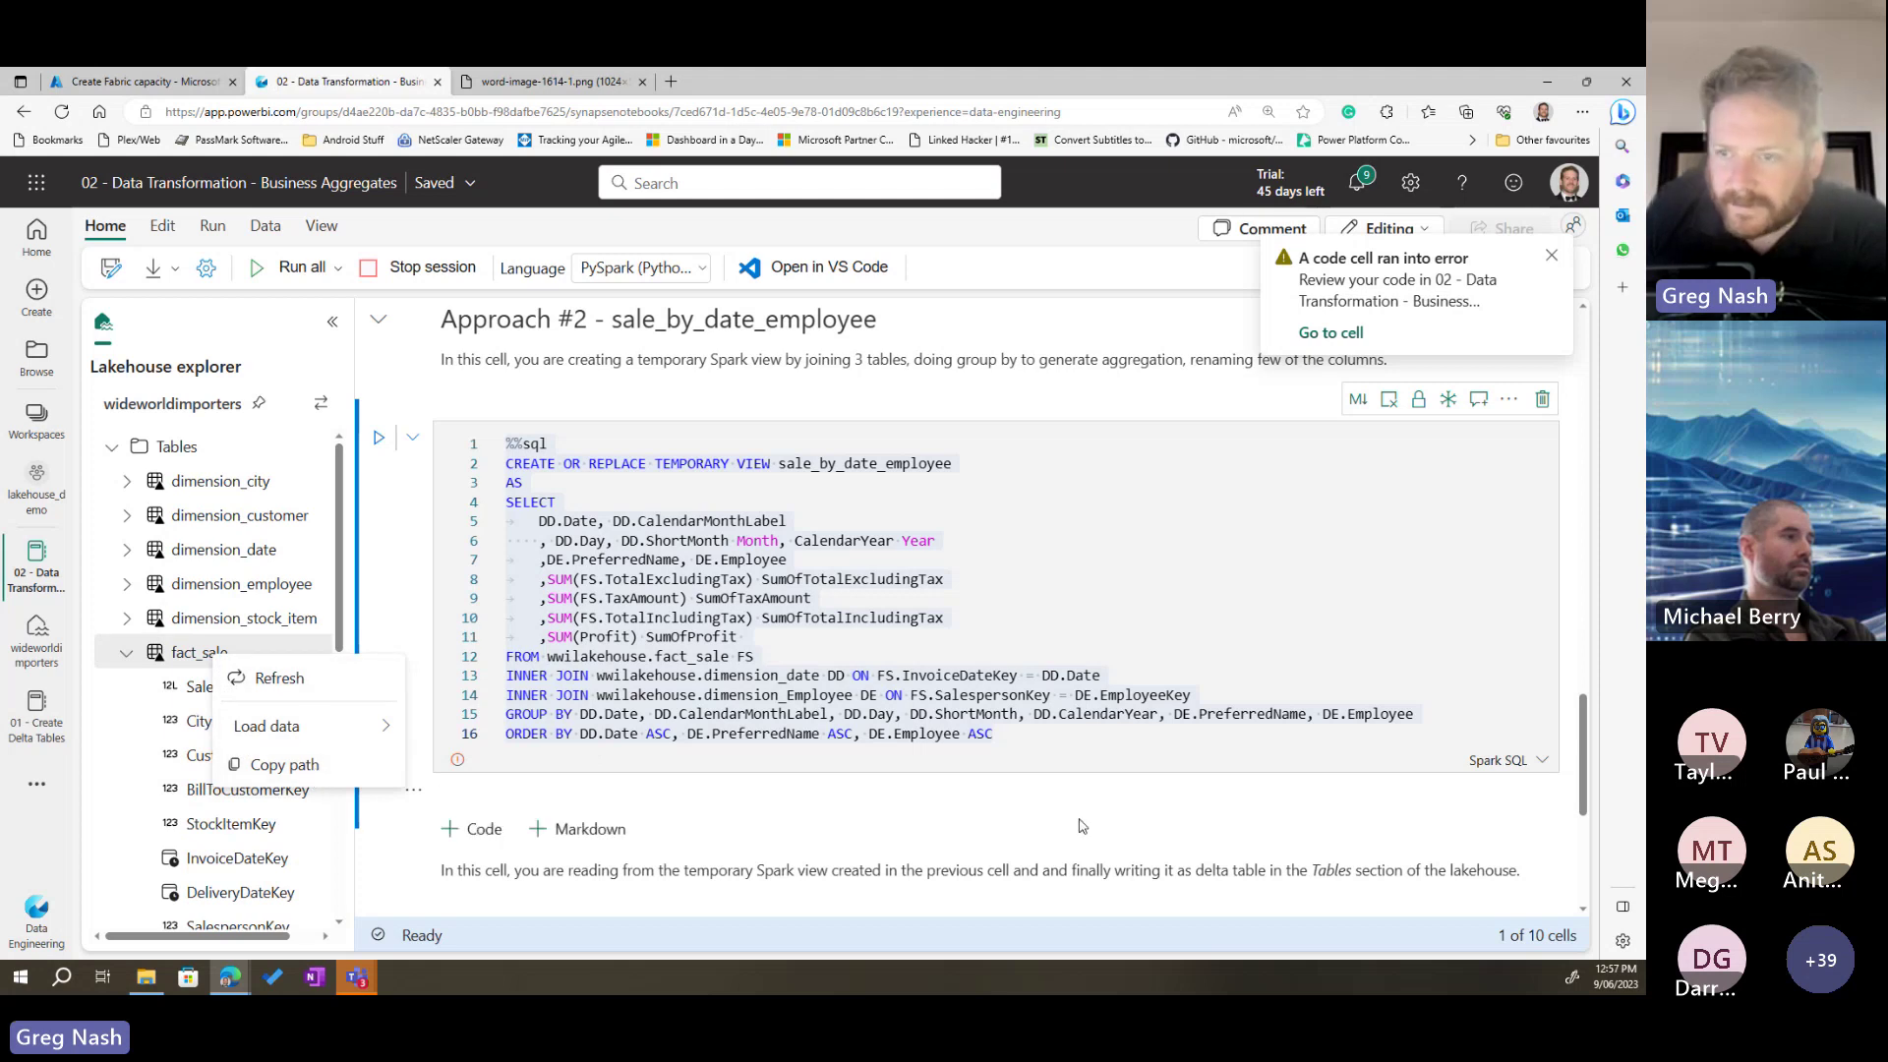
# Step: Look over the Approach #2 cells and go to the code cell that ran into the error
pyautogui.scroll(1, 1308, 354)
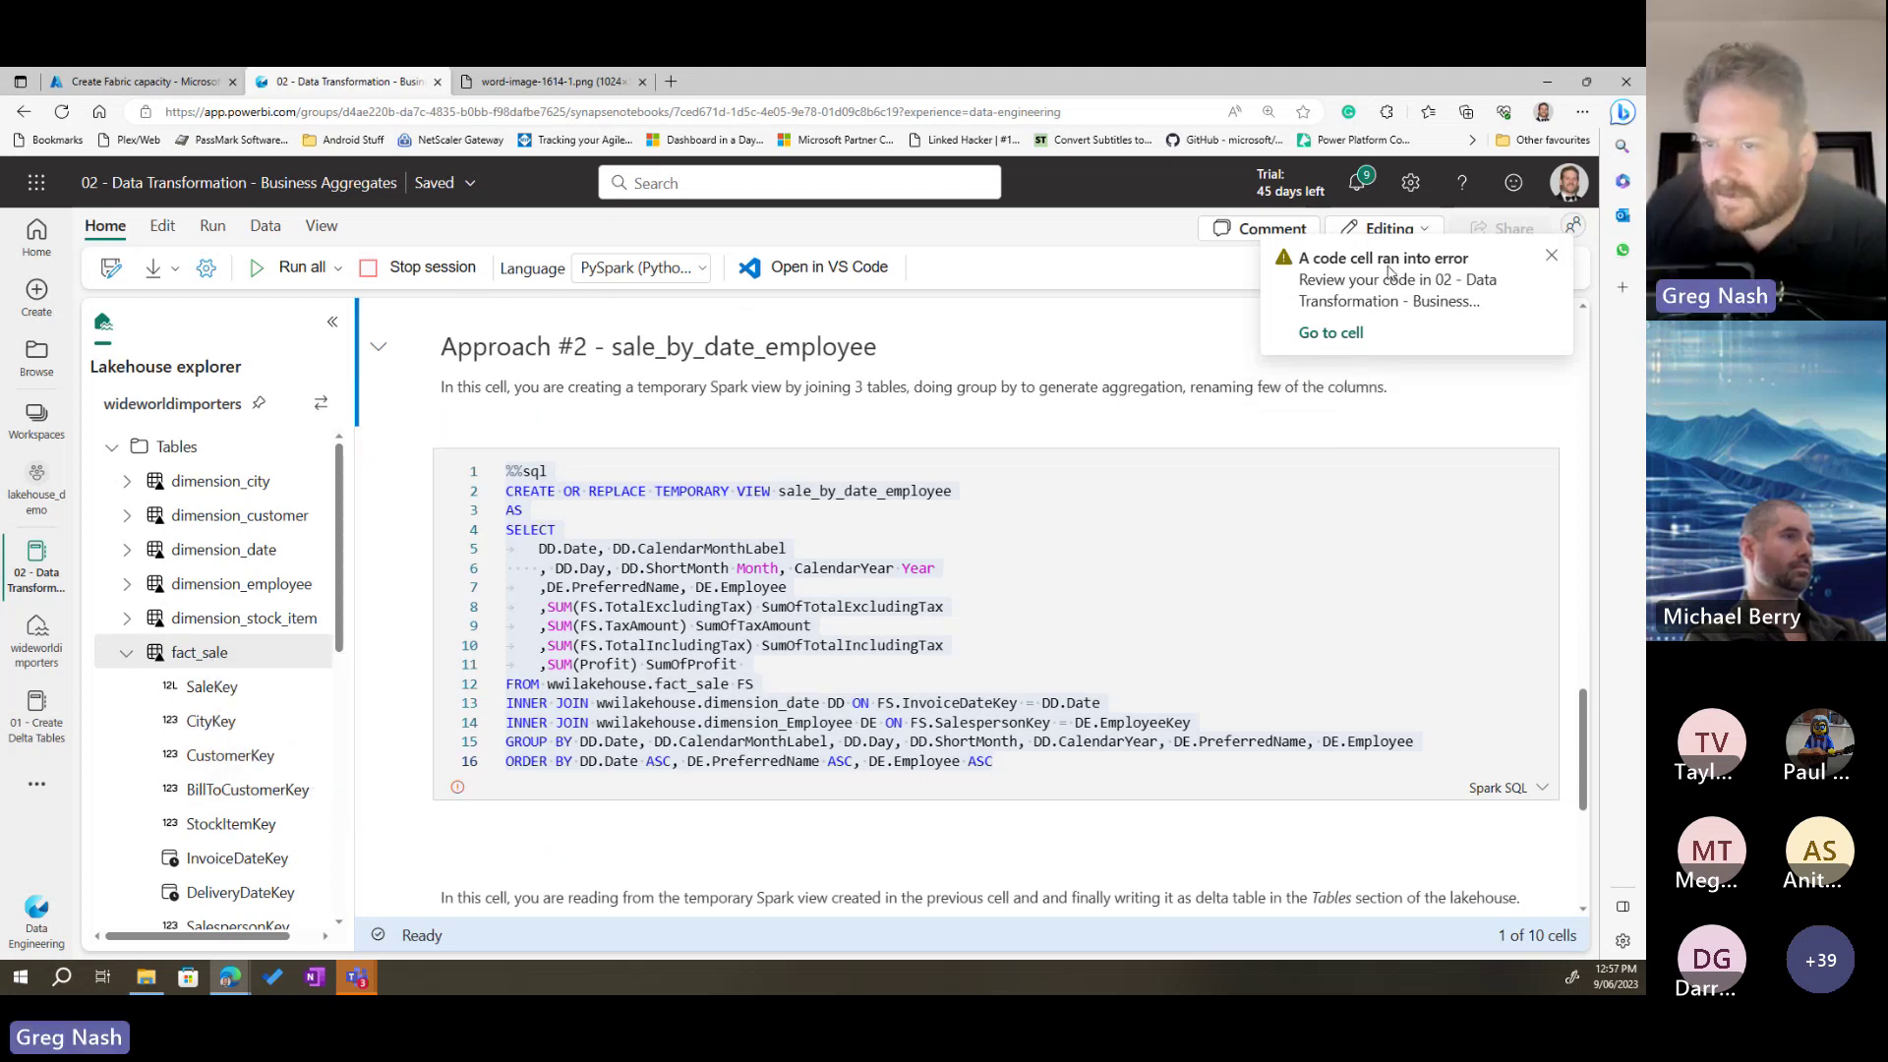
pyautogui.scroll(-3, 1086, 654)
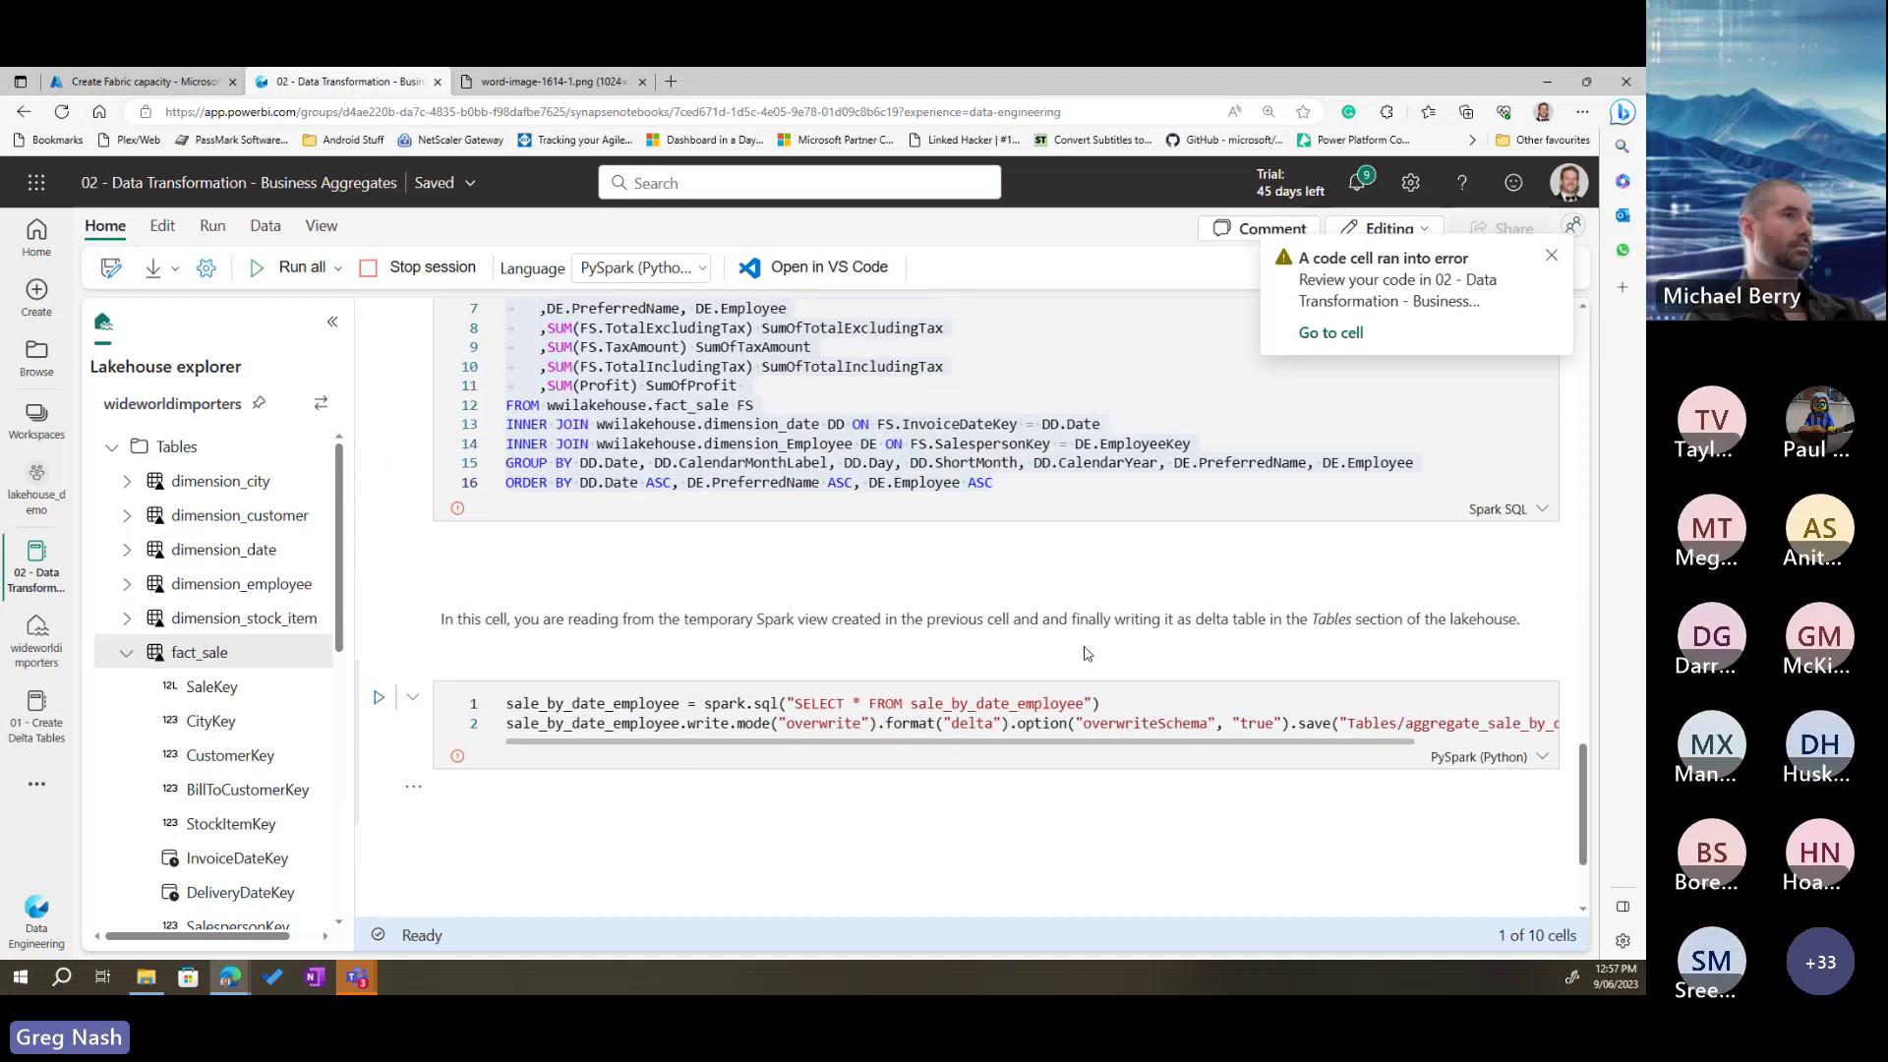
pyautogui.scroll(2, 1229, 492)
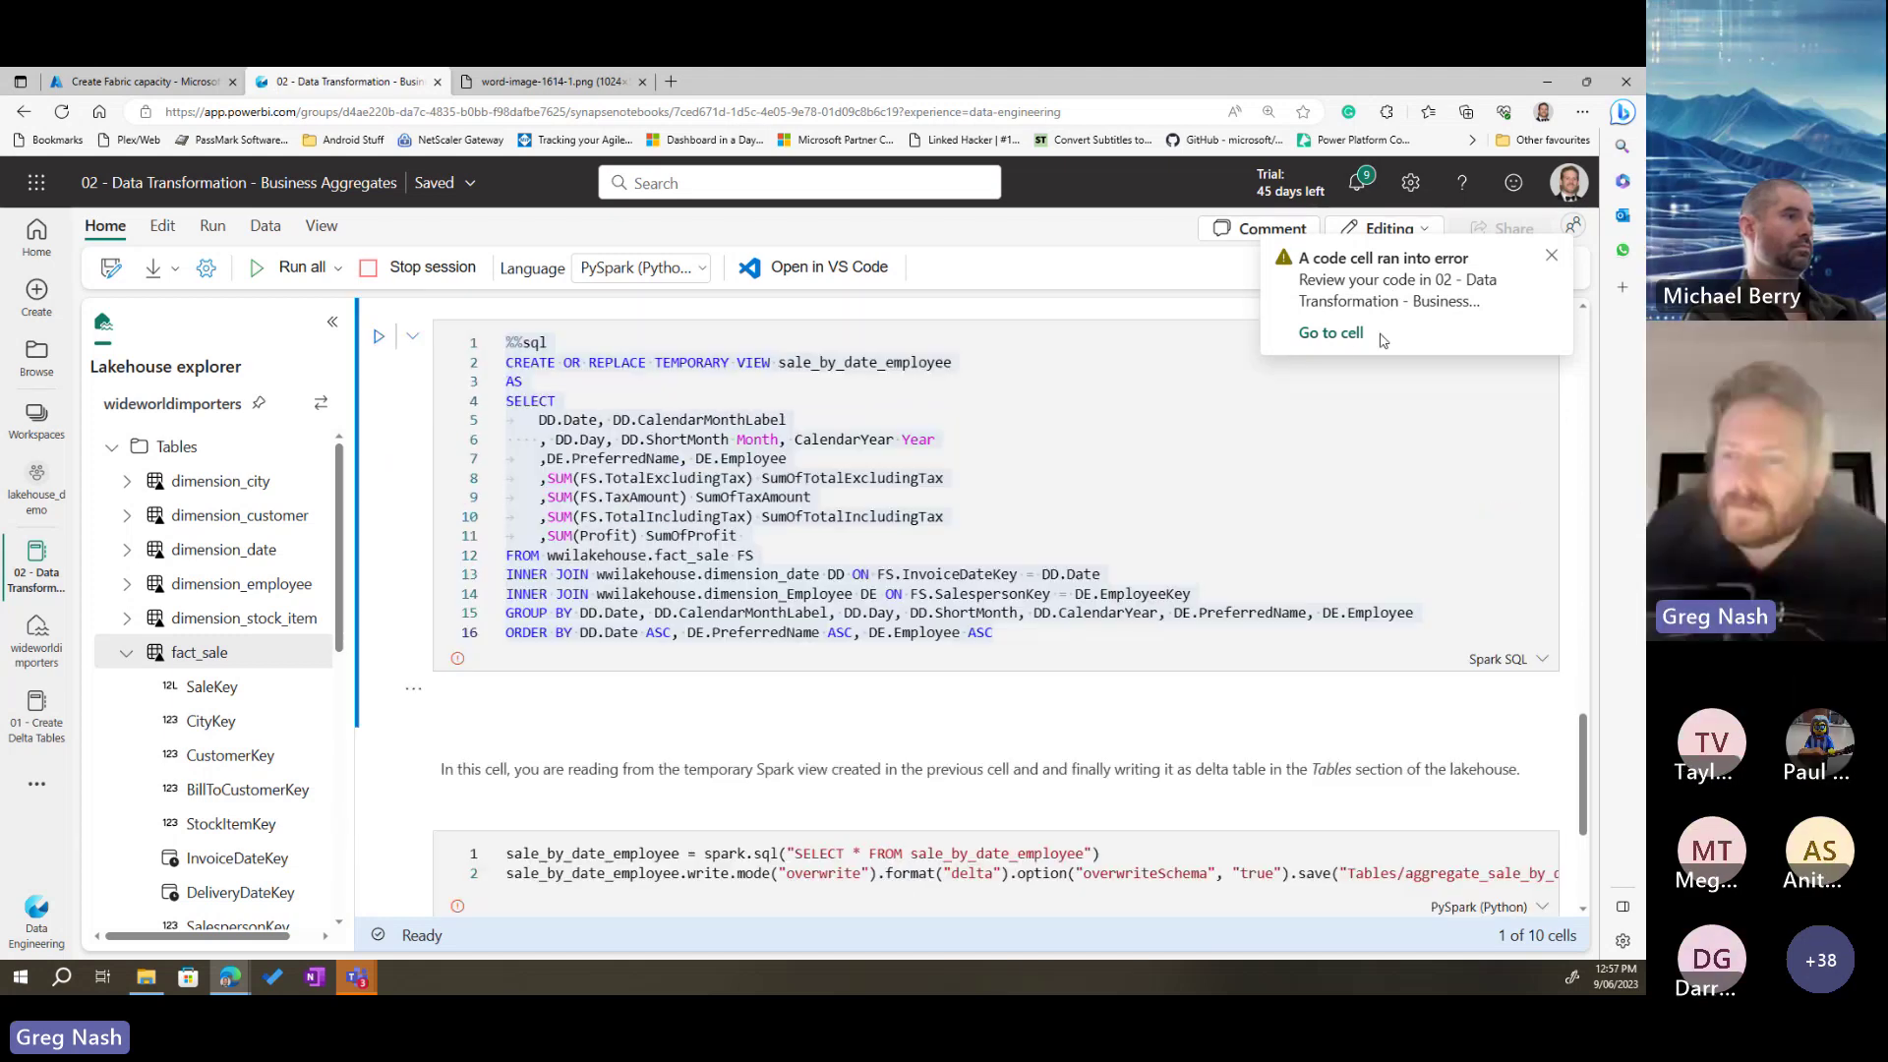
pyautogui.click(1360, 335)
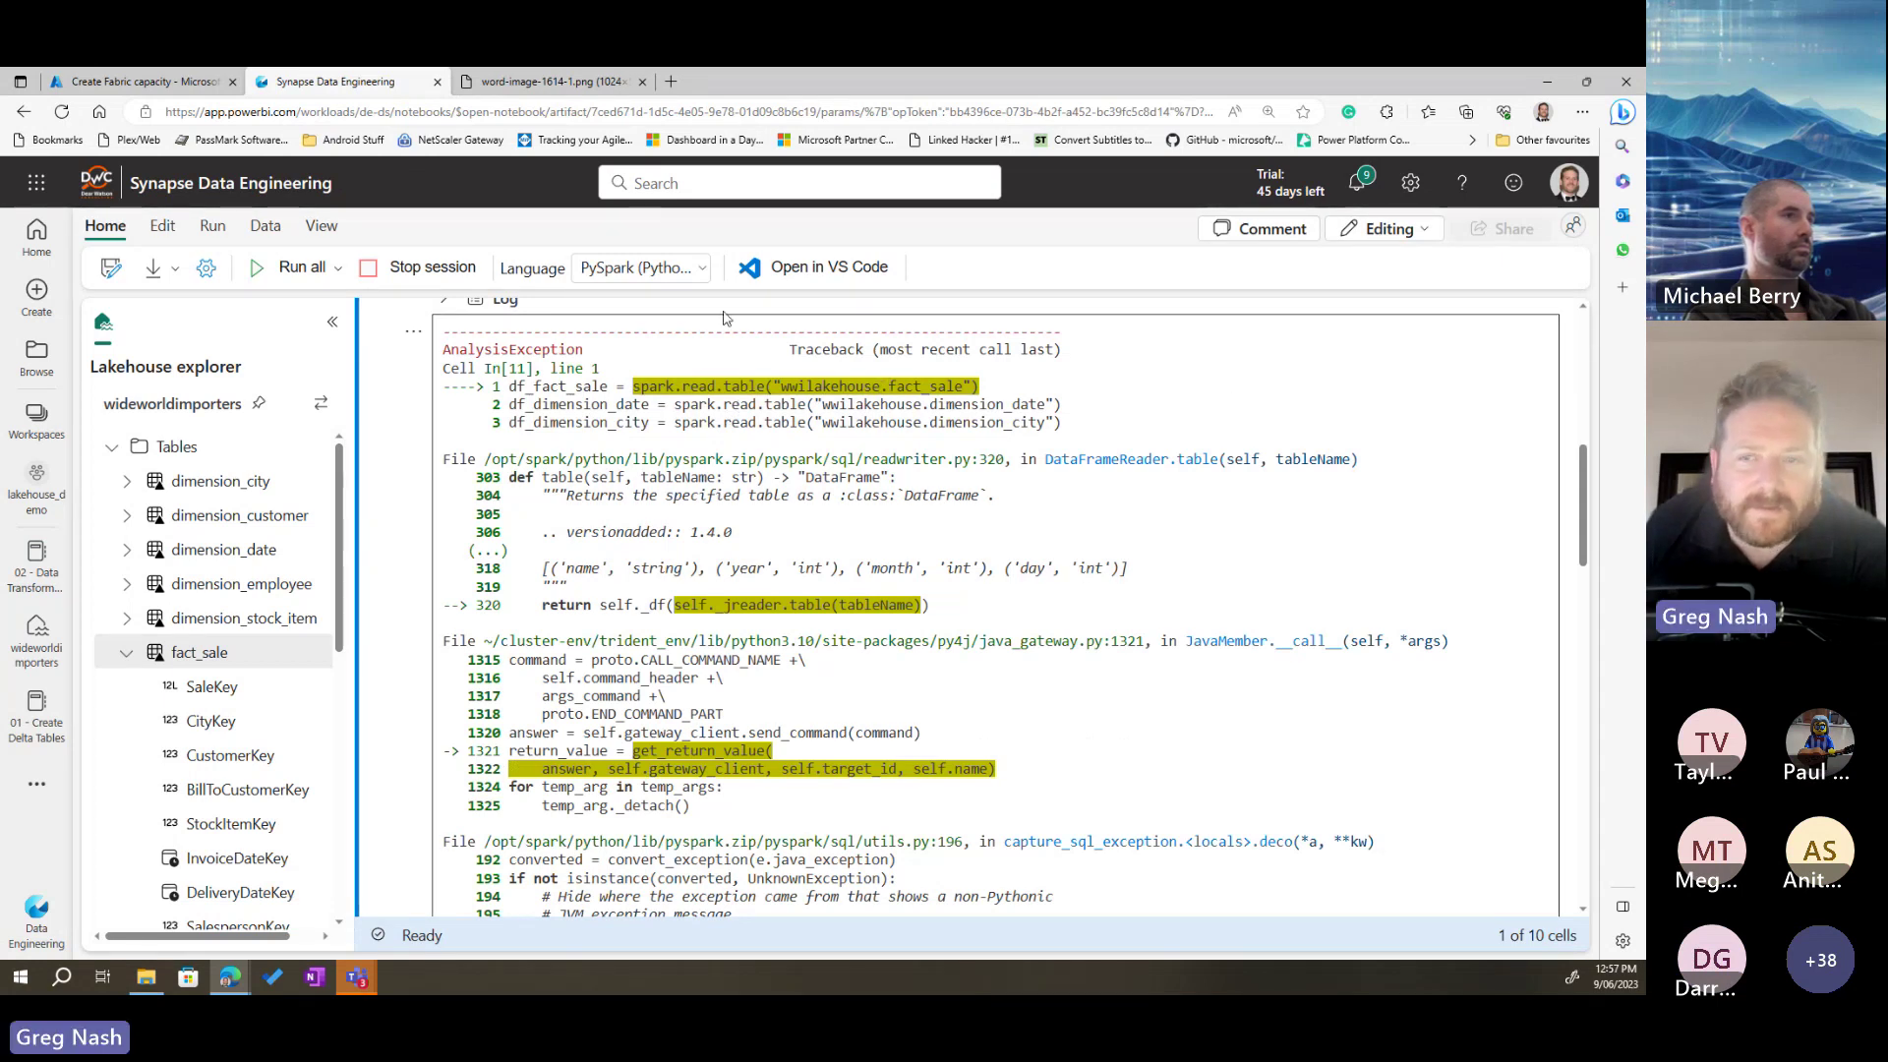
# Step: Stop the Spark session and return to the Approach #1 dataframe cell
pyautogui.click(383, 278)
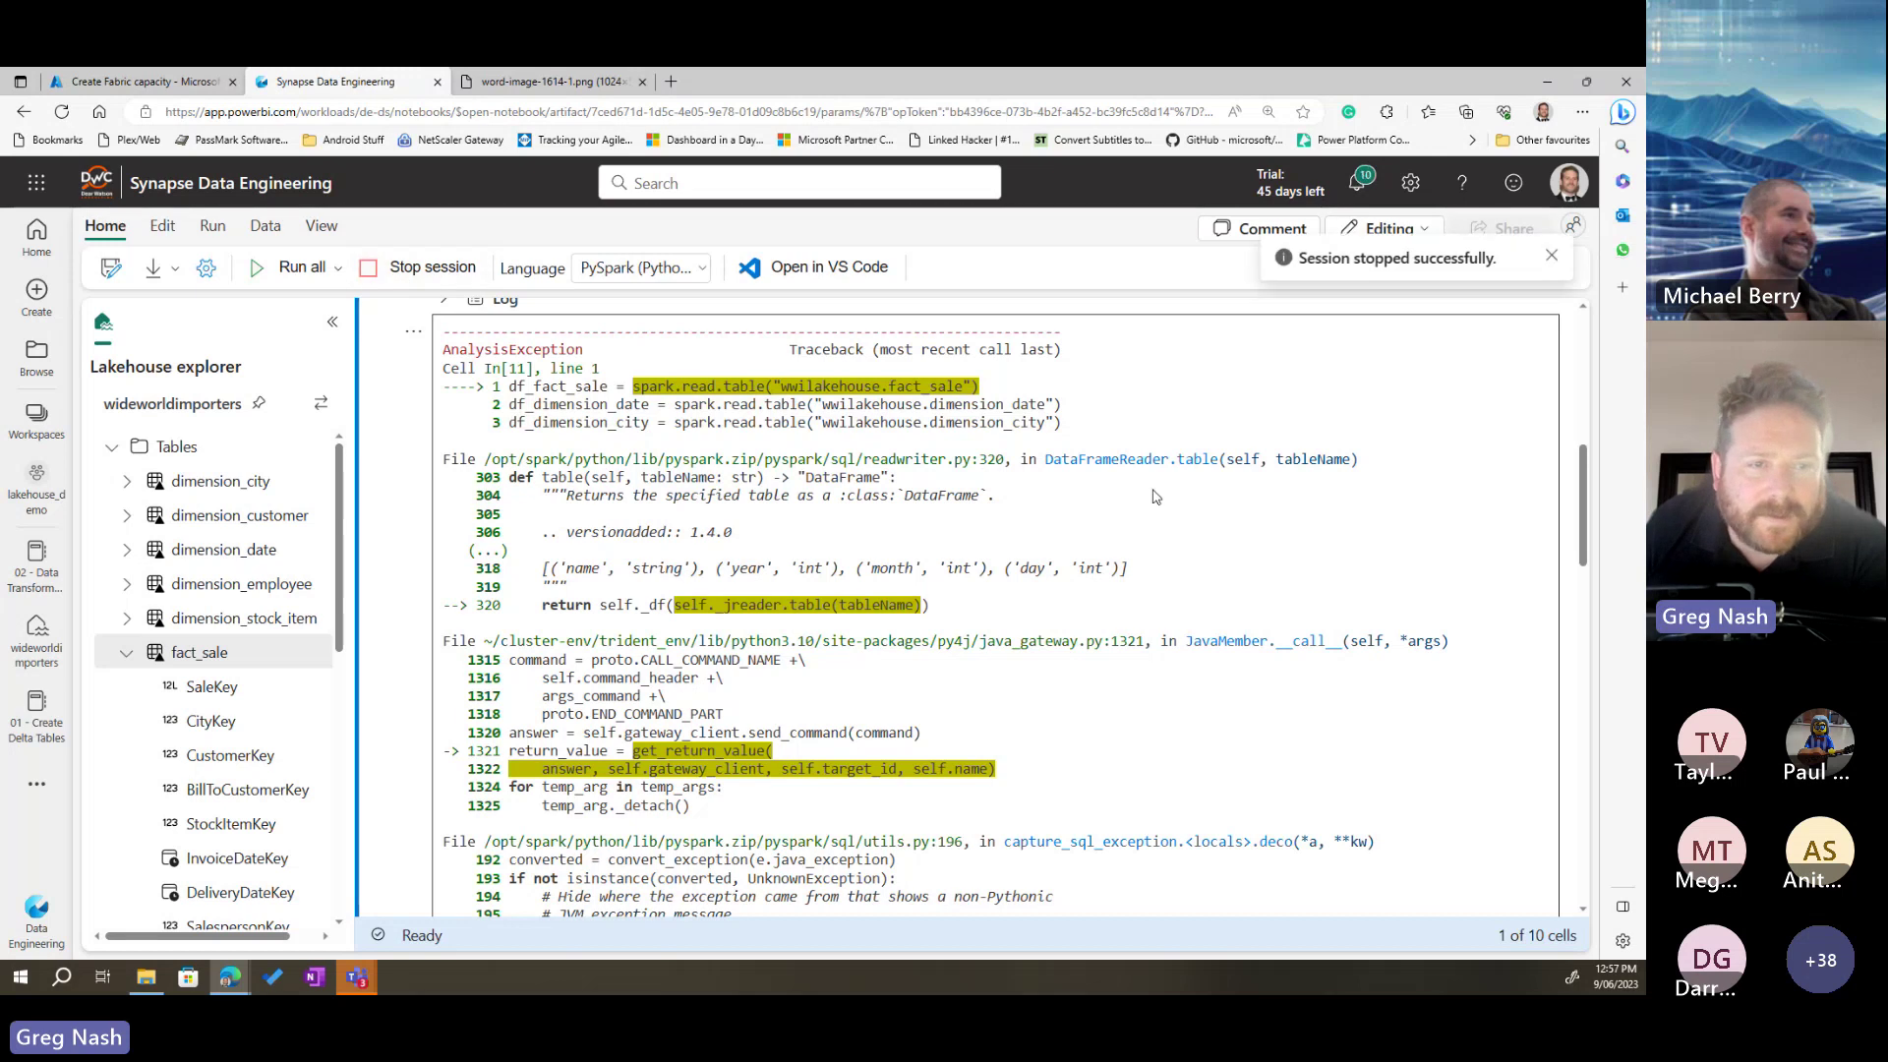
pyautogui.scroll(1, 1224, 539)
pyautogui.scroll(4, 838, 464)
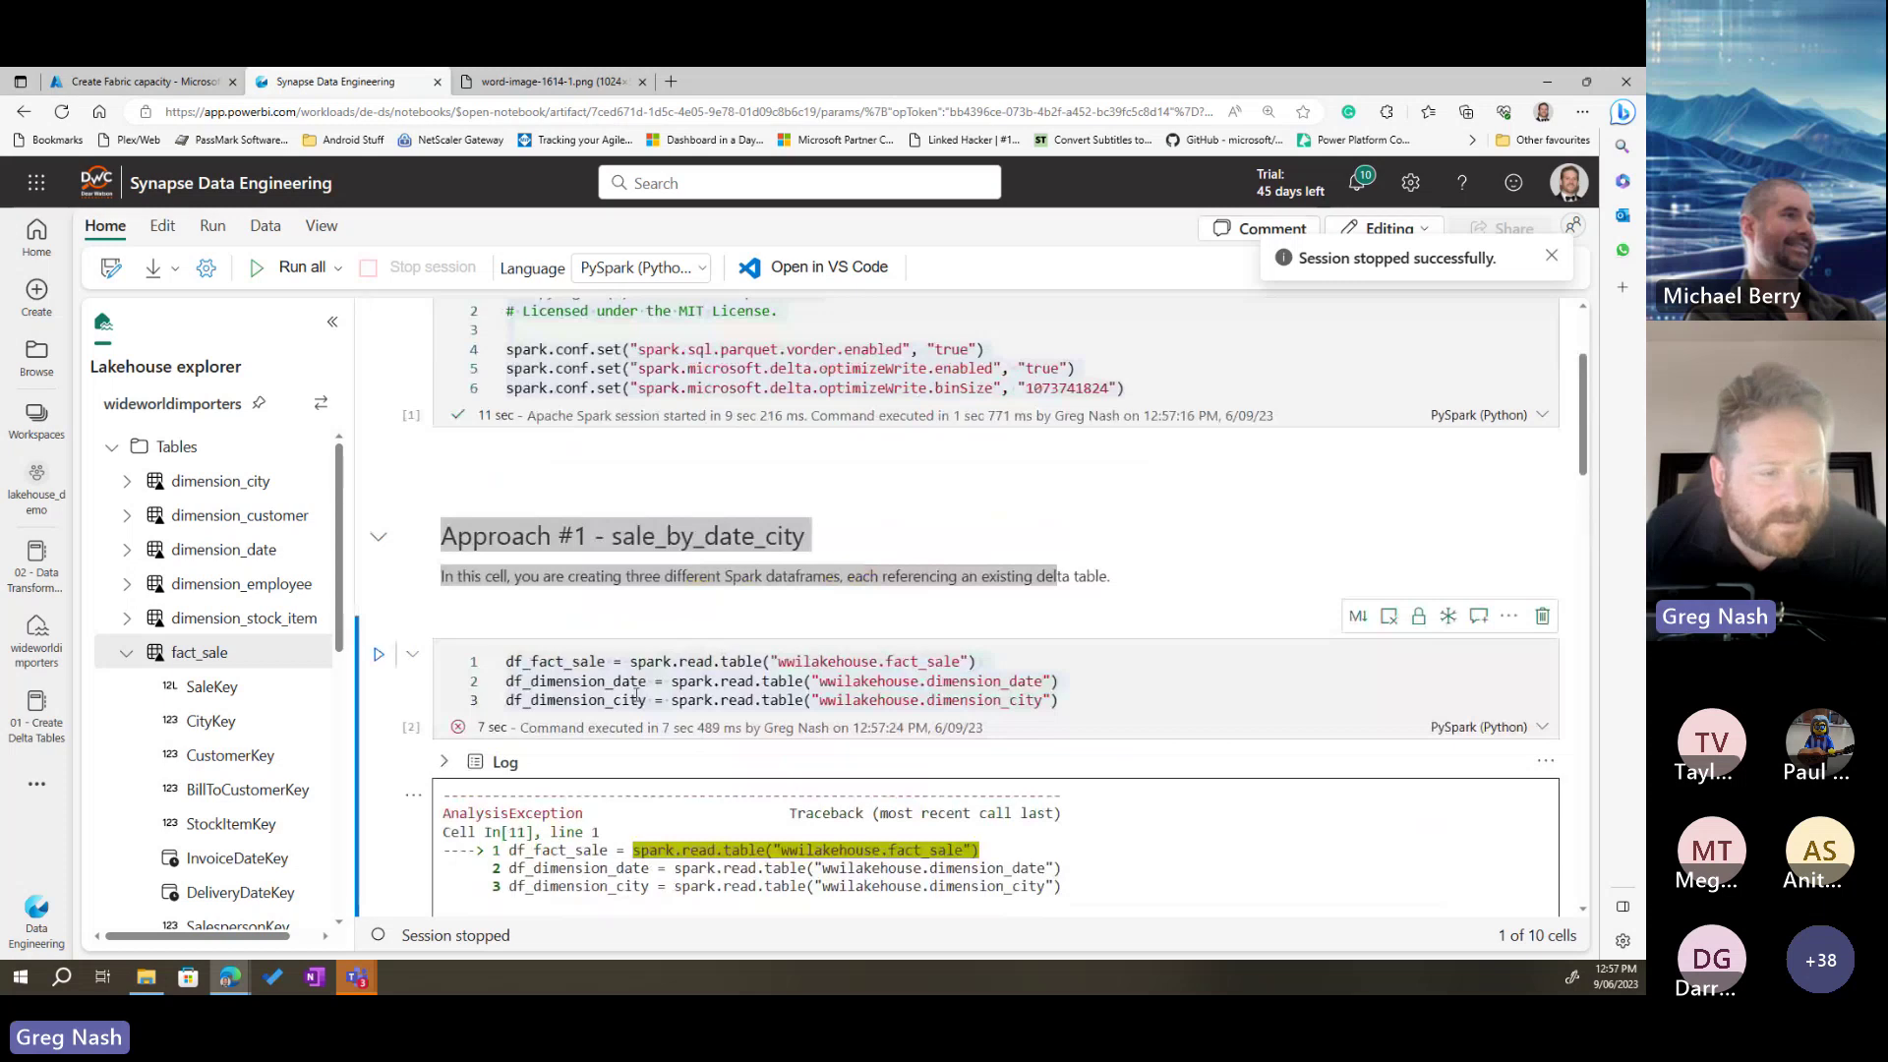
# Step: Replace the lakehouse name in the fact_sale read statement of the Approach #1 cell with wideworldimporters
pyautogui.scroll(-6, 215, 718)
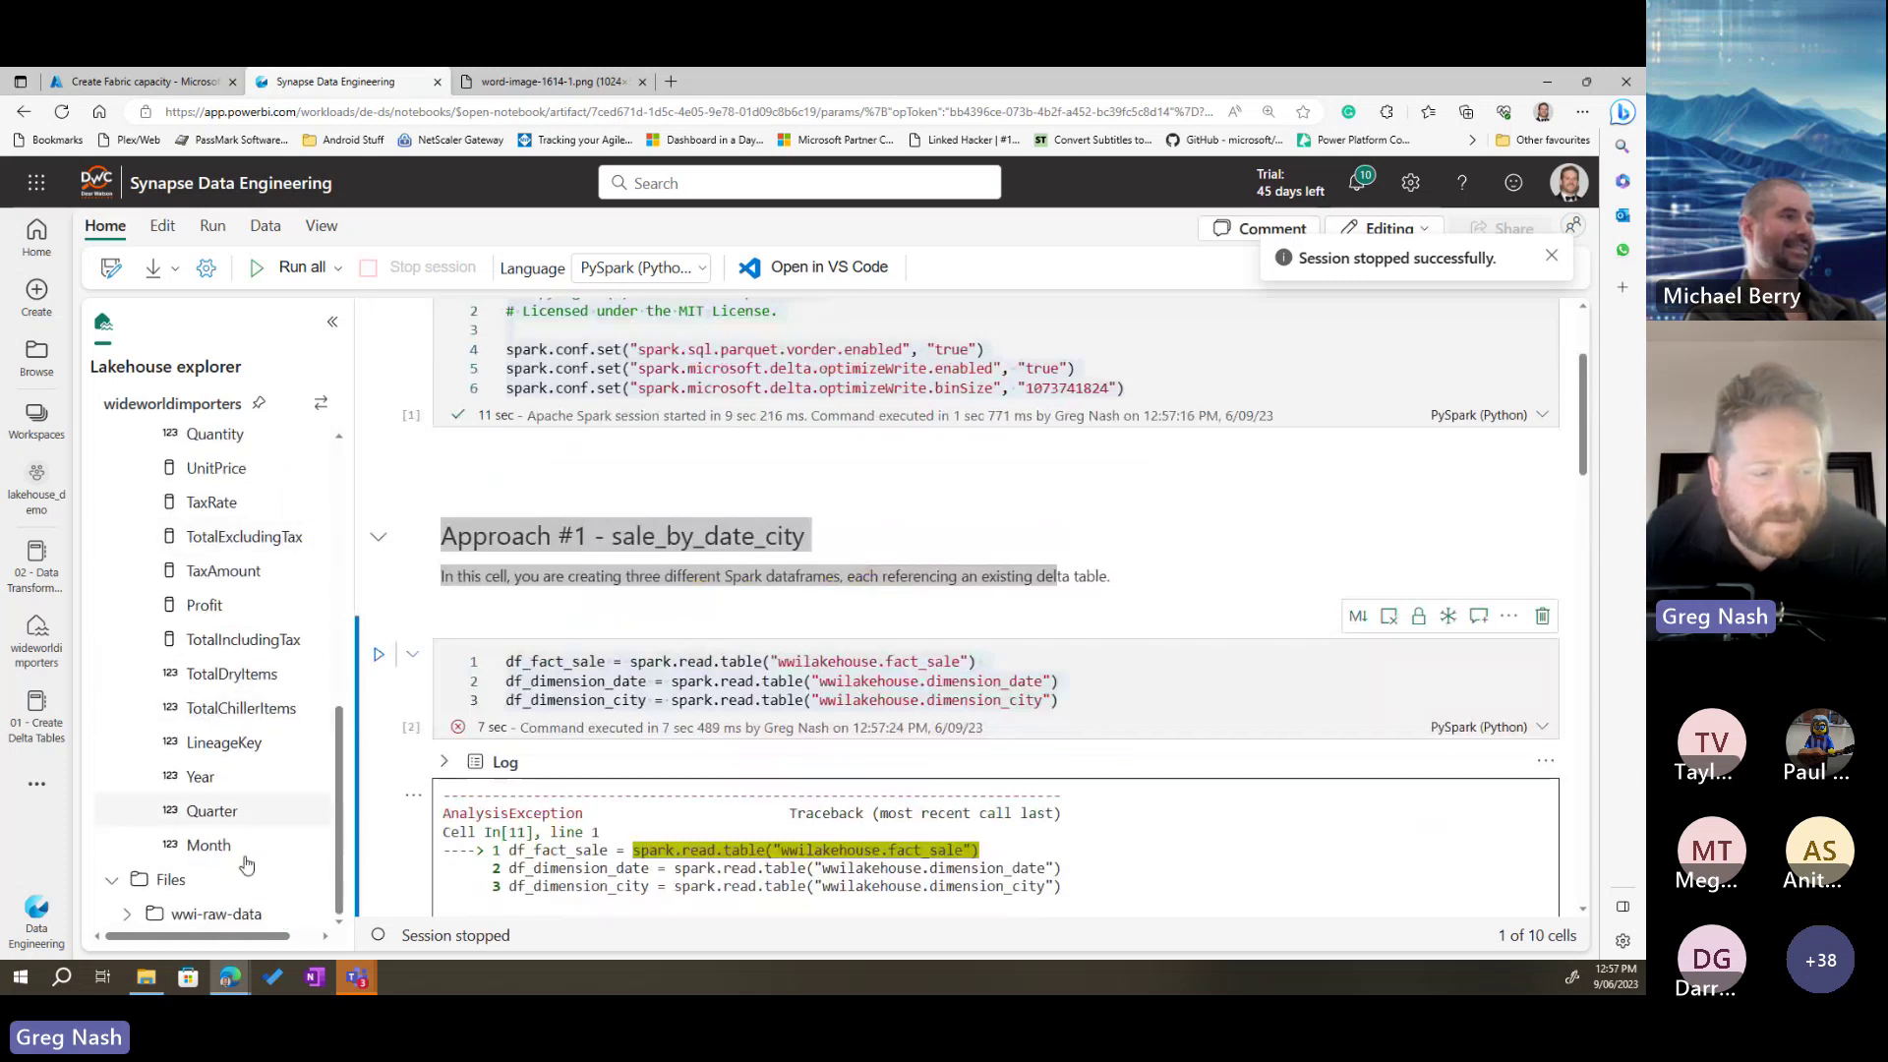
pyautogui.scroll(6, 187, 806)
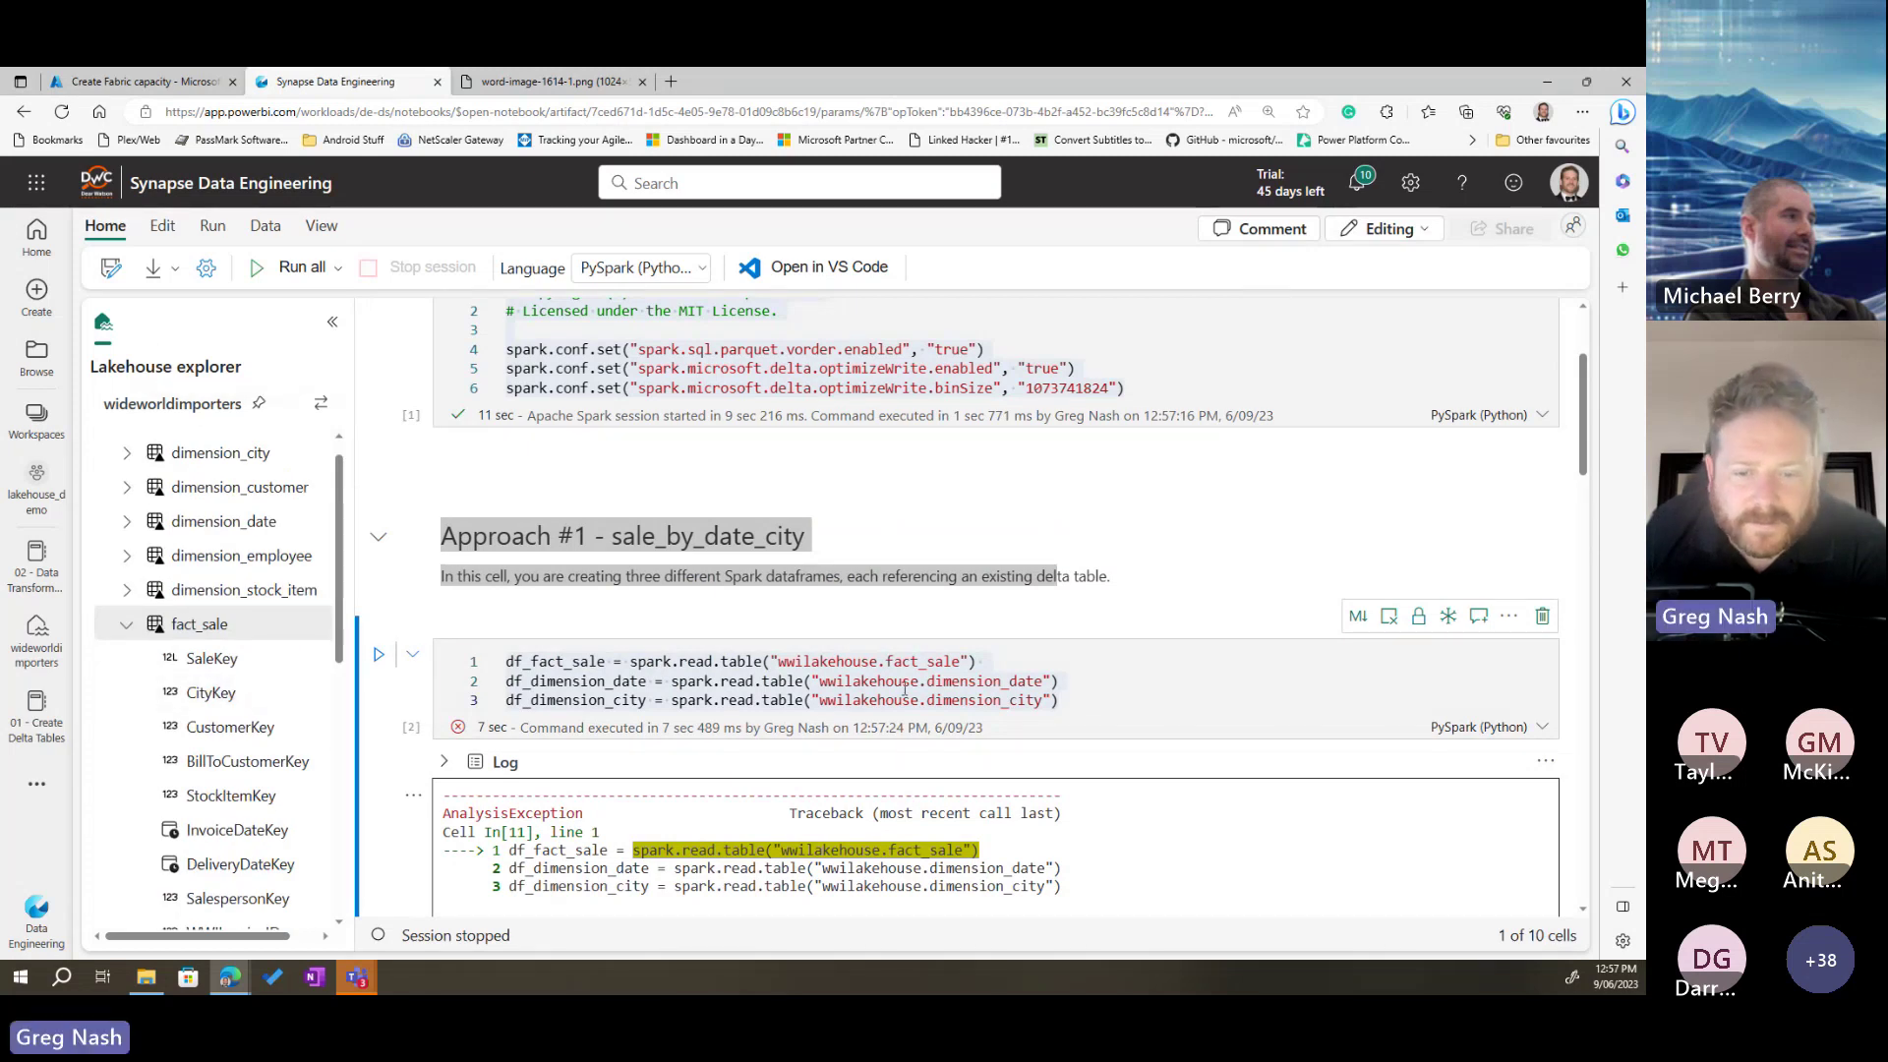
pyautogui.click(858, 683)
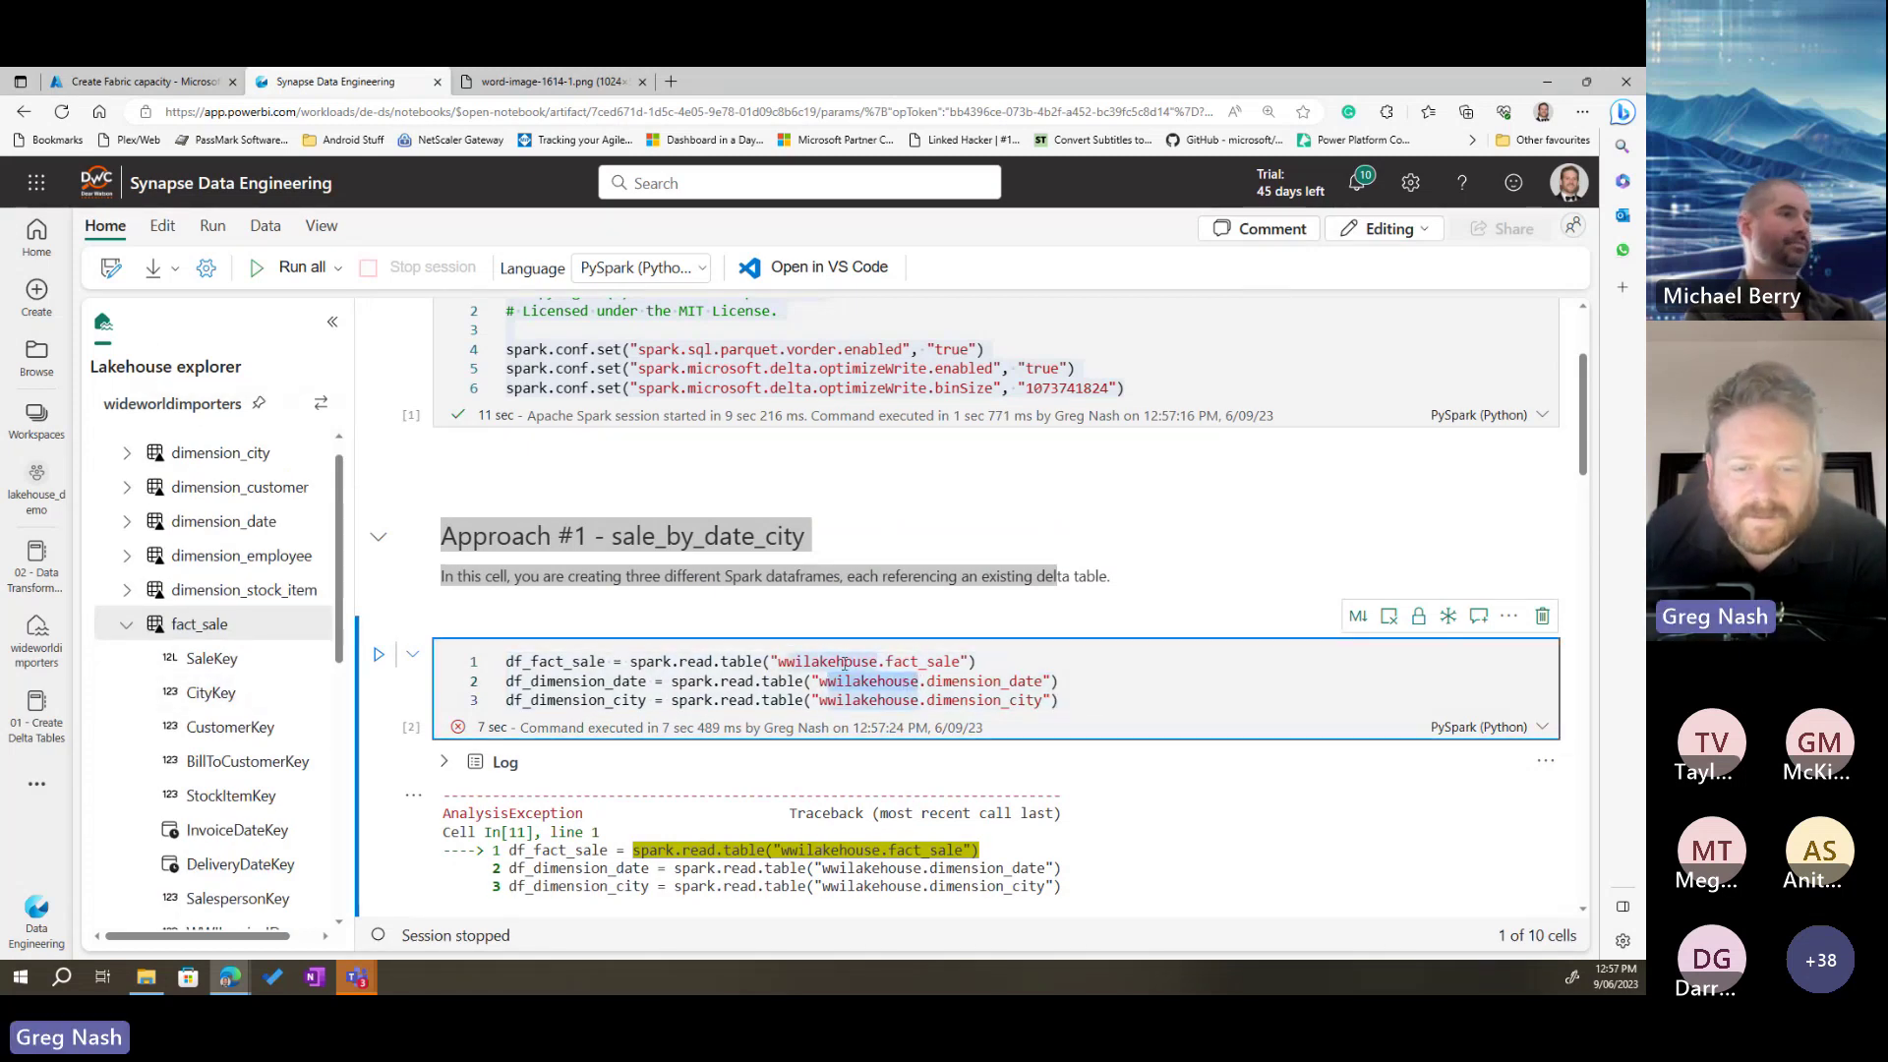
pyautogui.click(879, 661)
pyautogui.moveTo(879, 661); pyautogui.dragTo(792, 664)
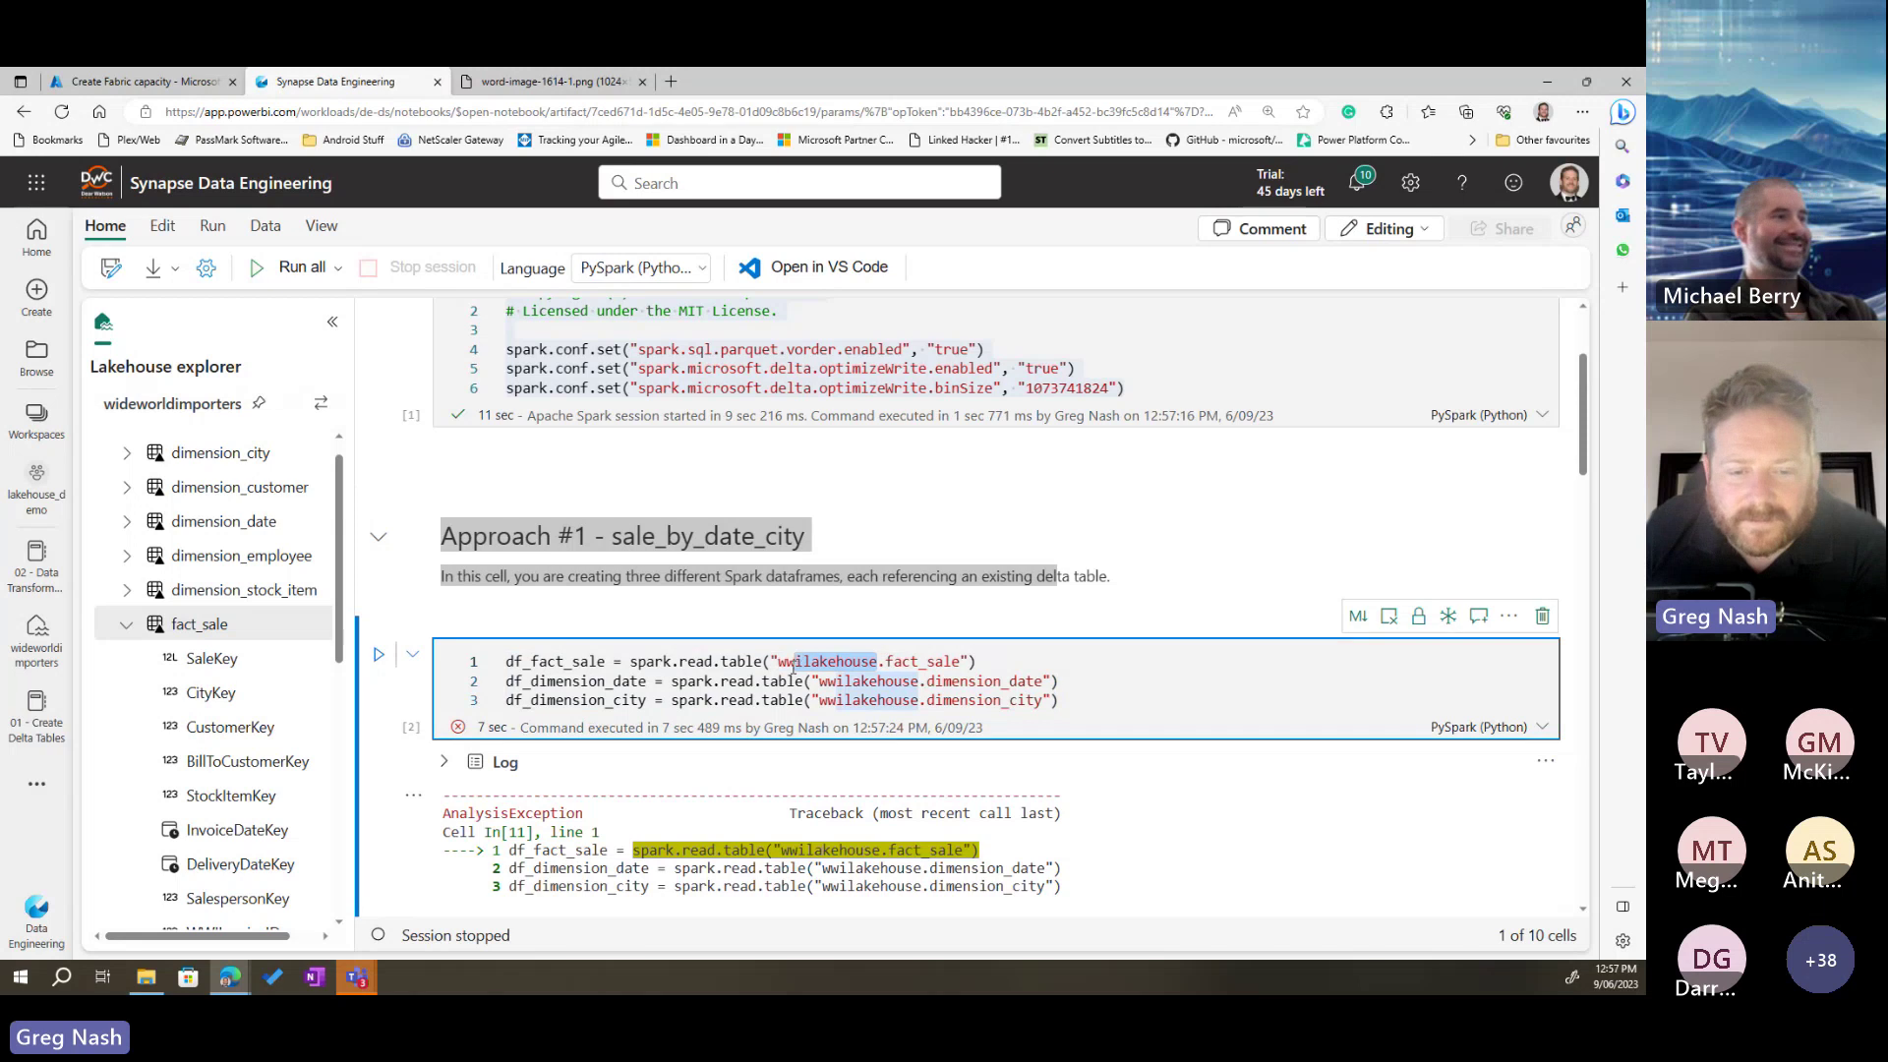
pyautogui.click(793, 665)
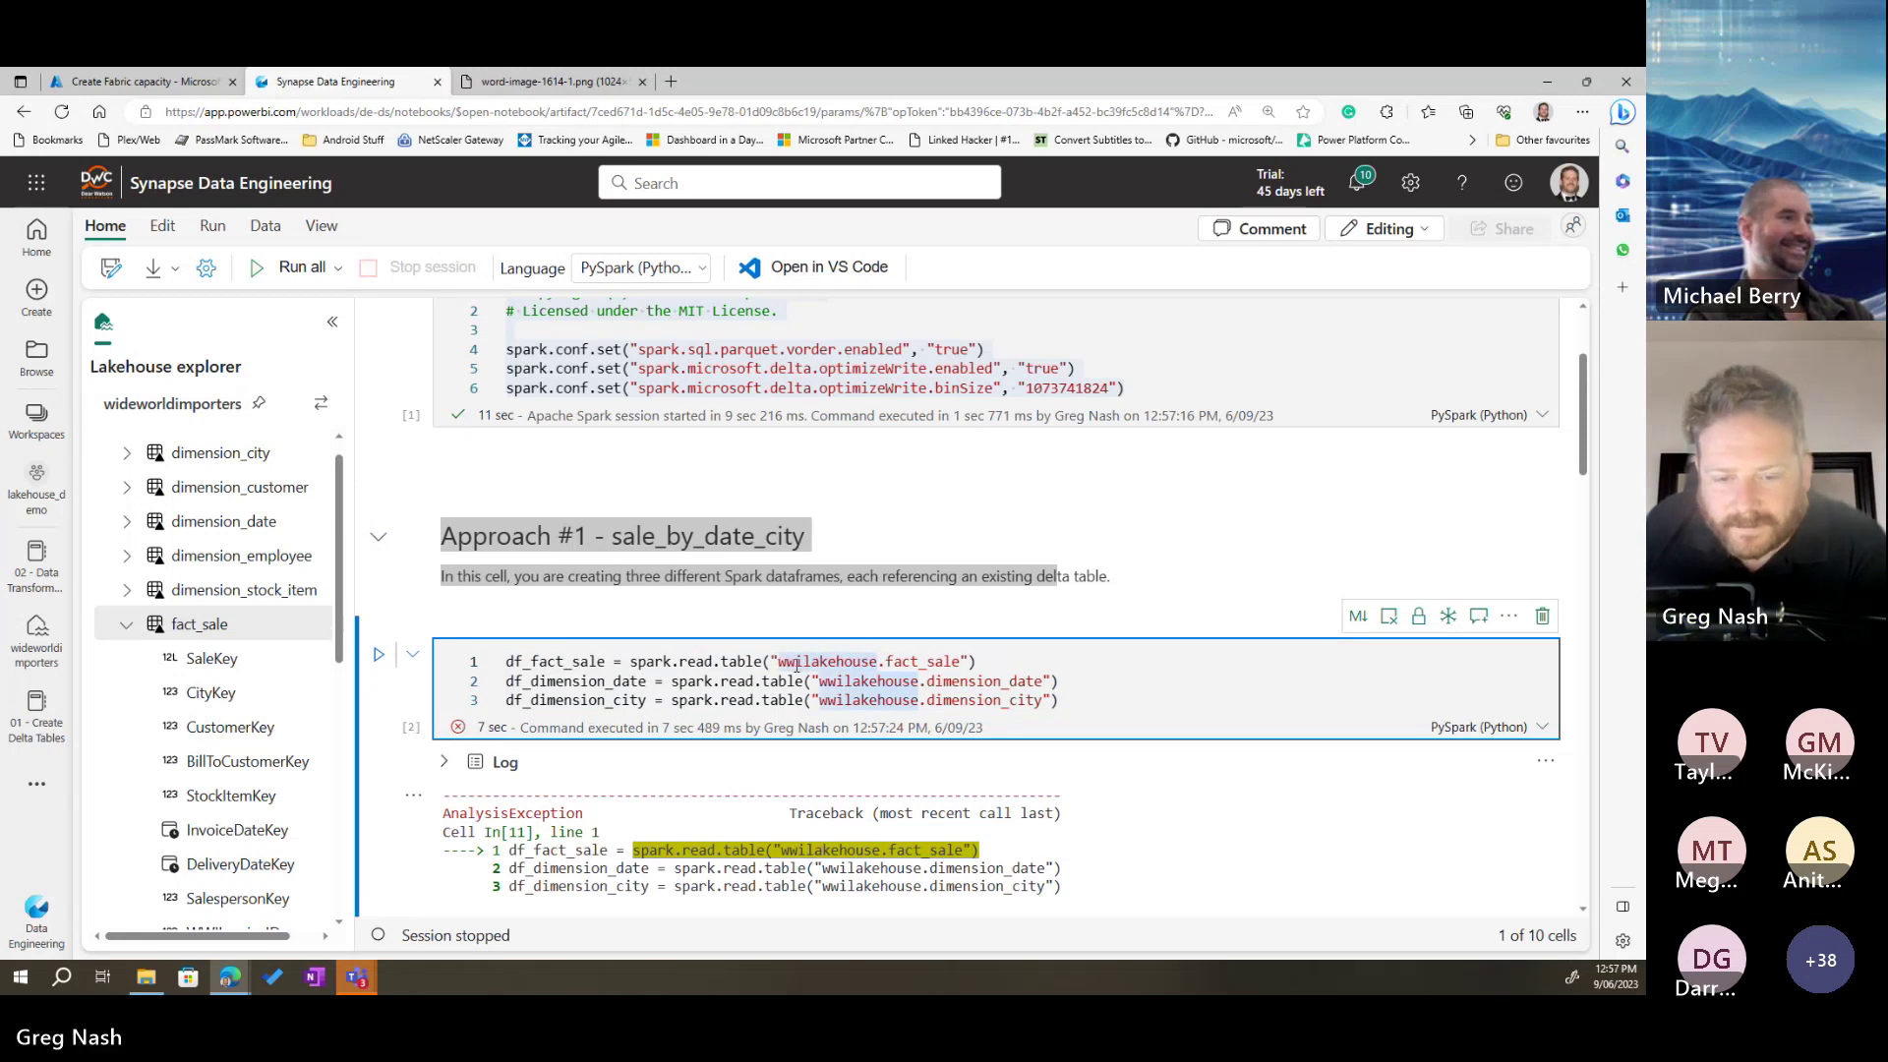
pyautogui.doubleClick(871, 661)
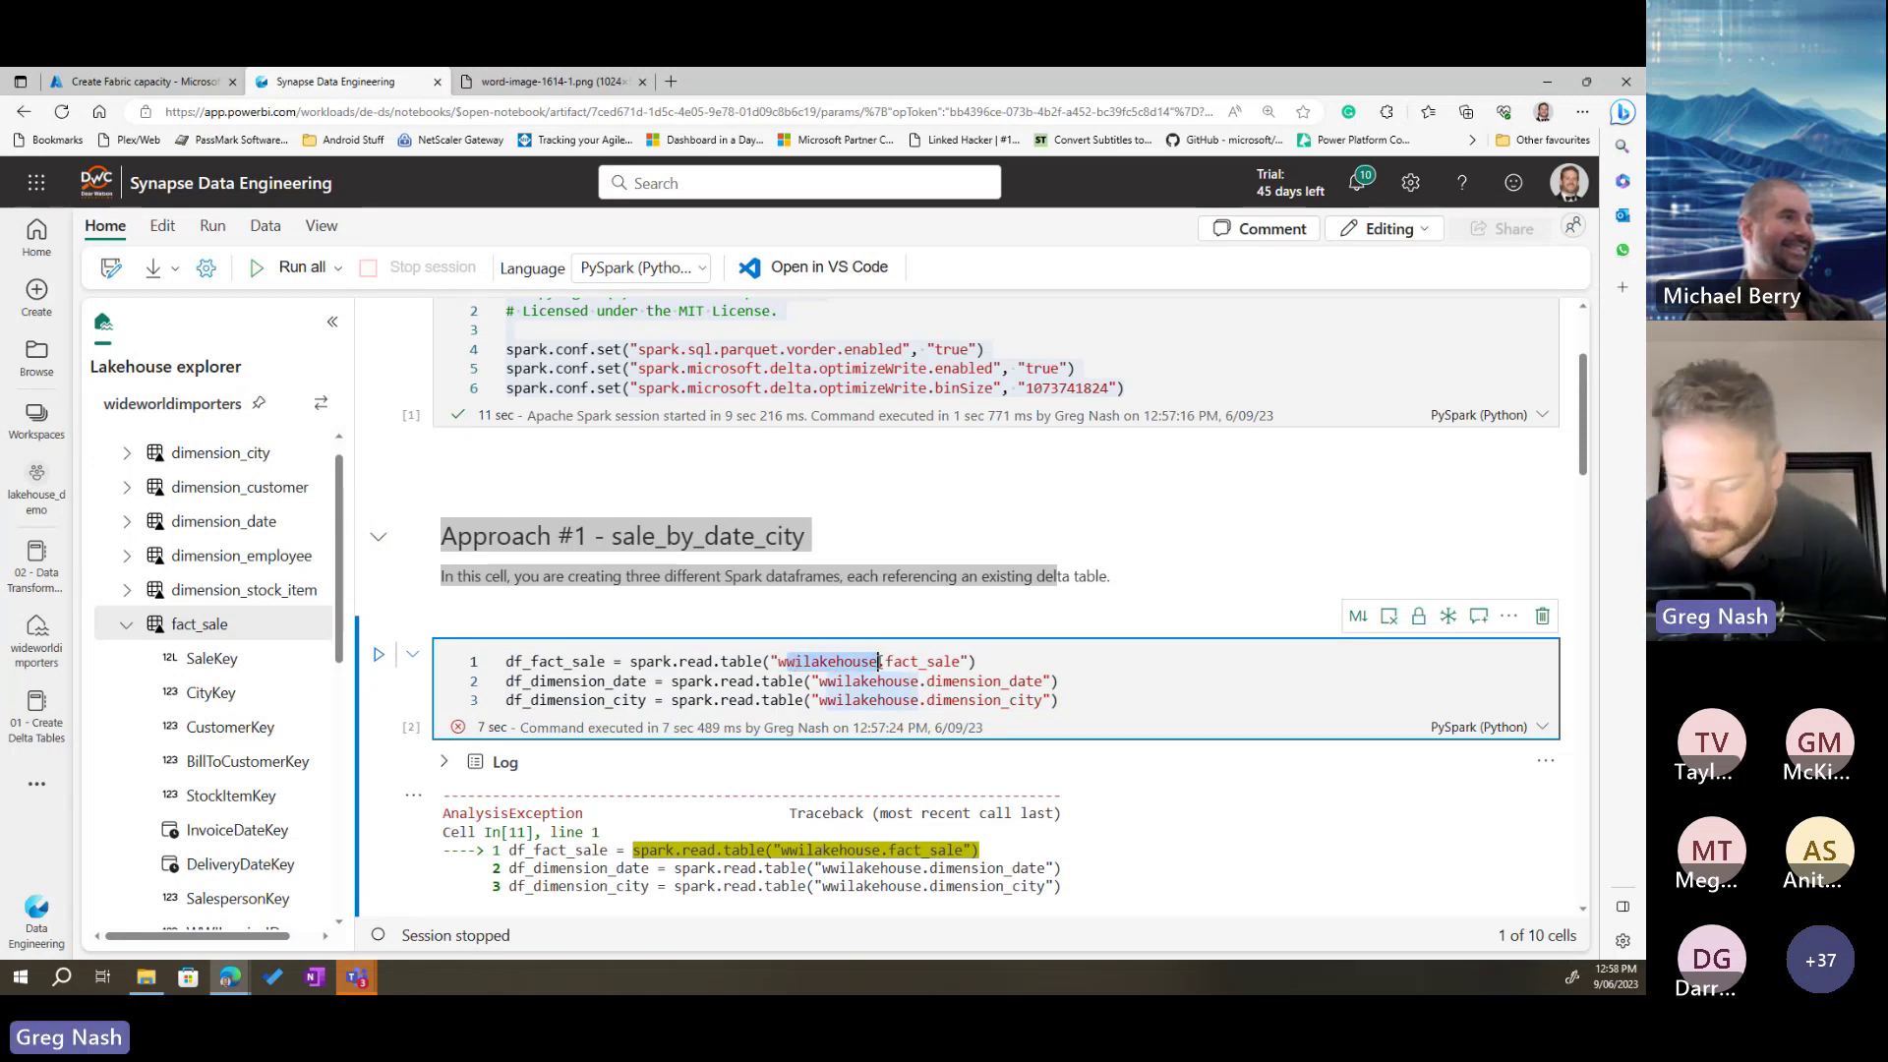
pyautogui.write('i')
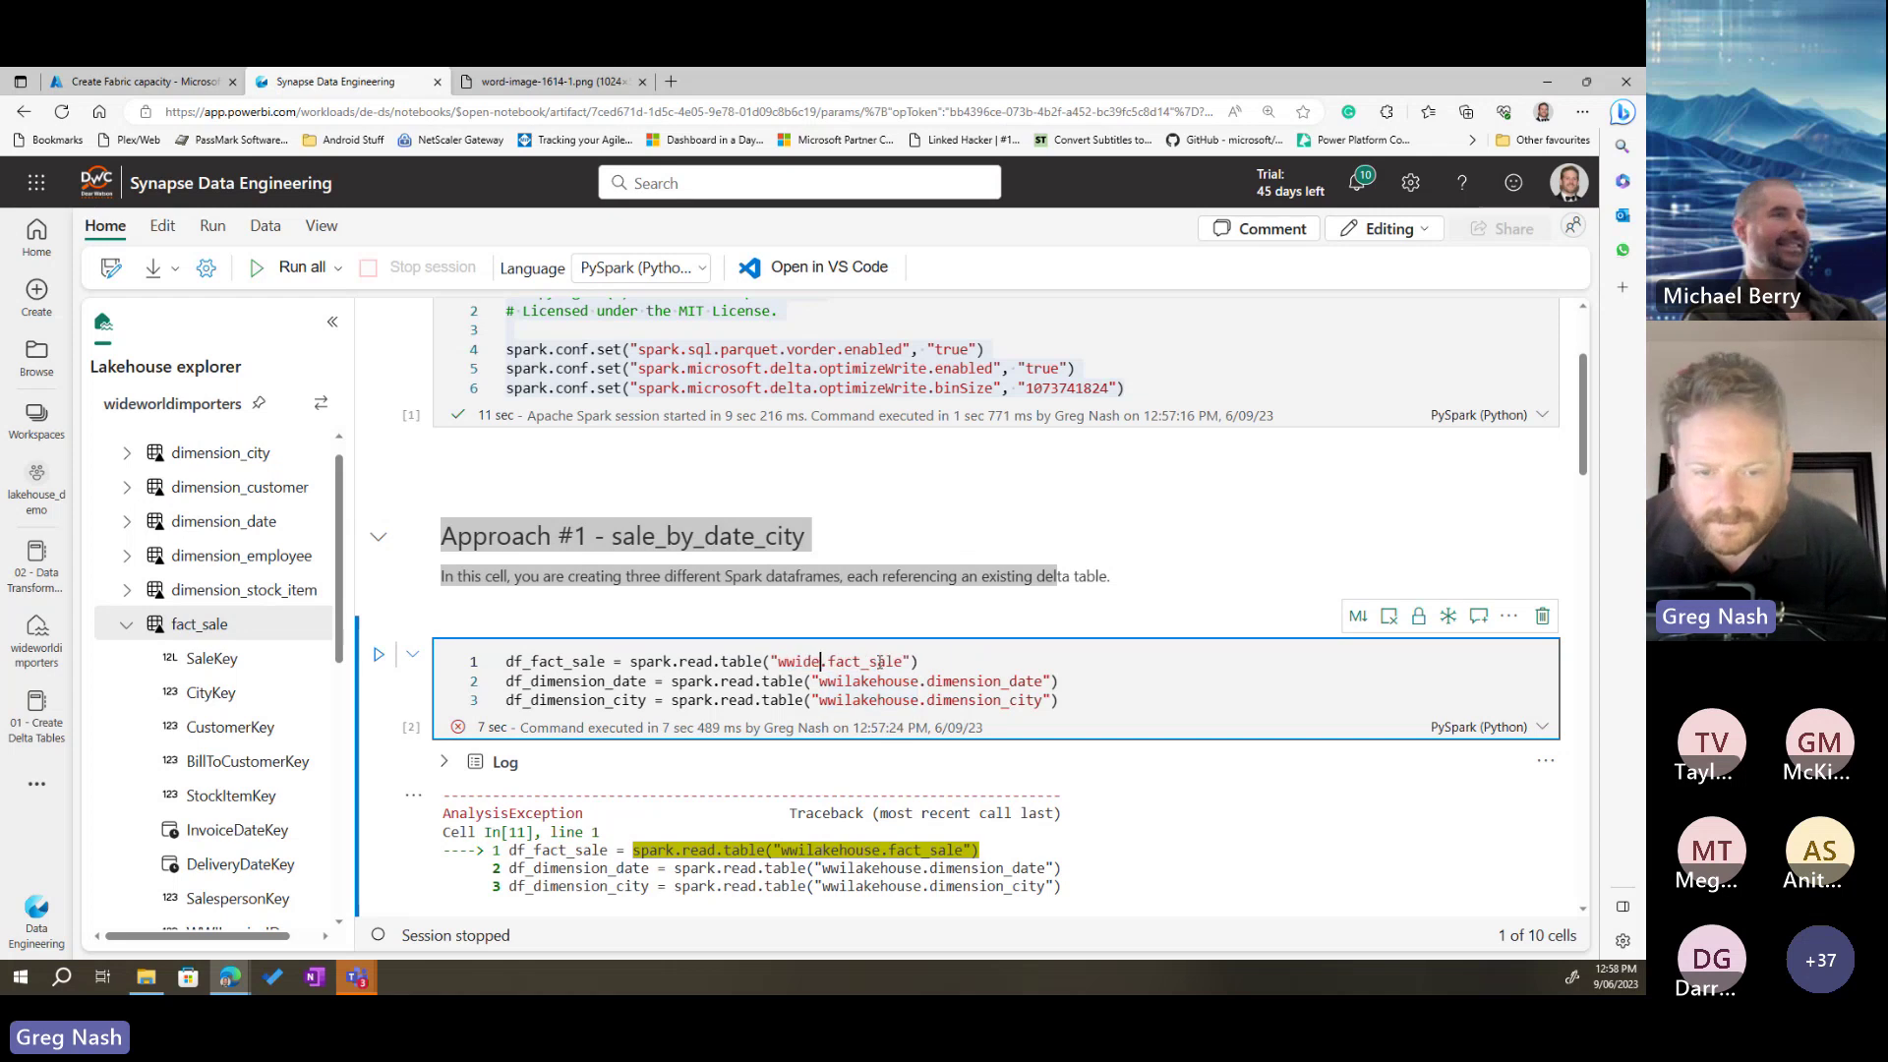
pyautogui.write('deworl')
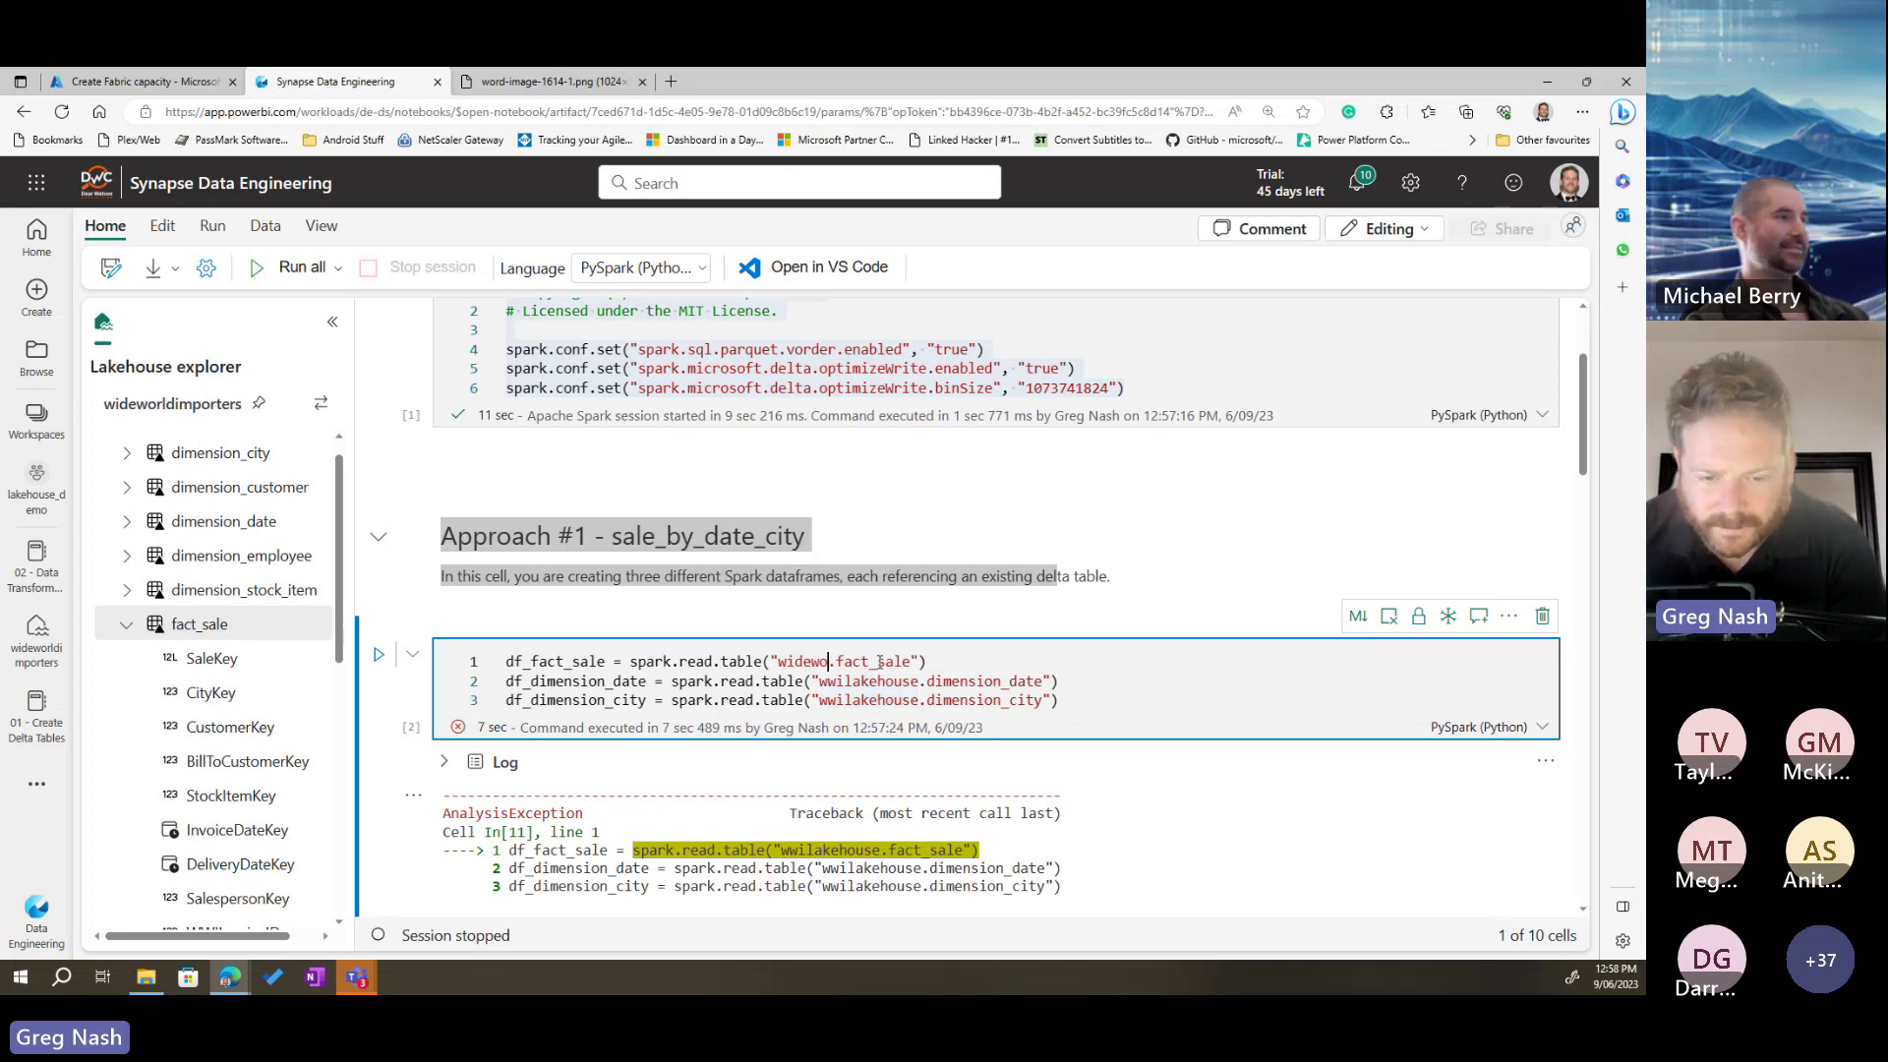
pyautogui.write('dimporter')
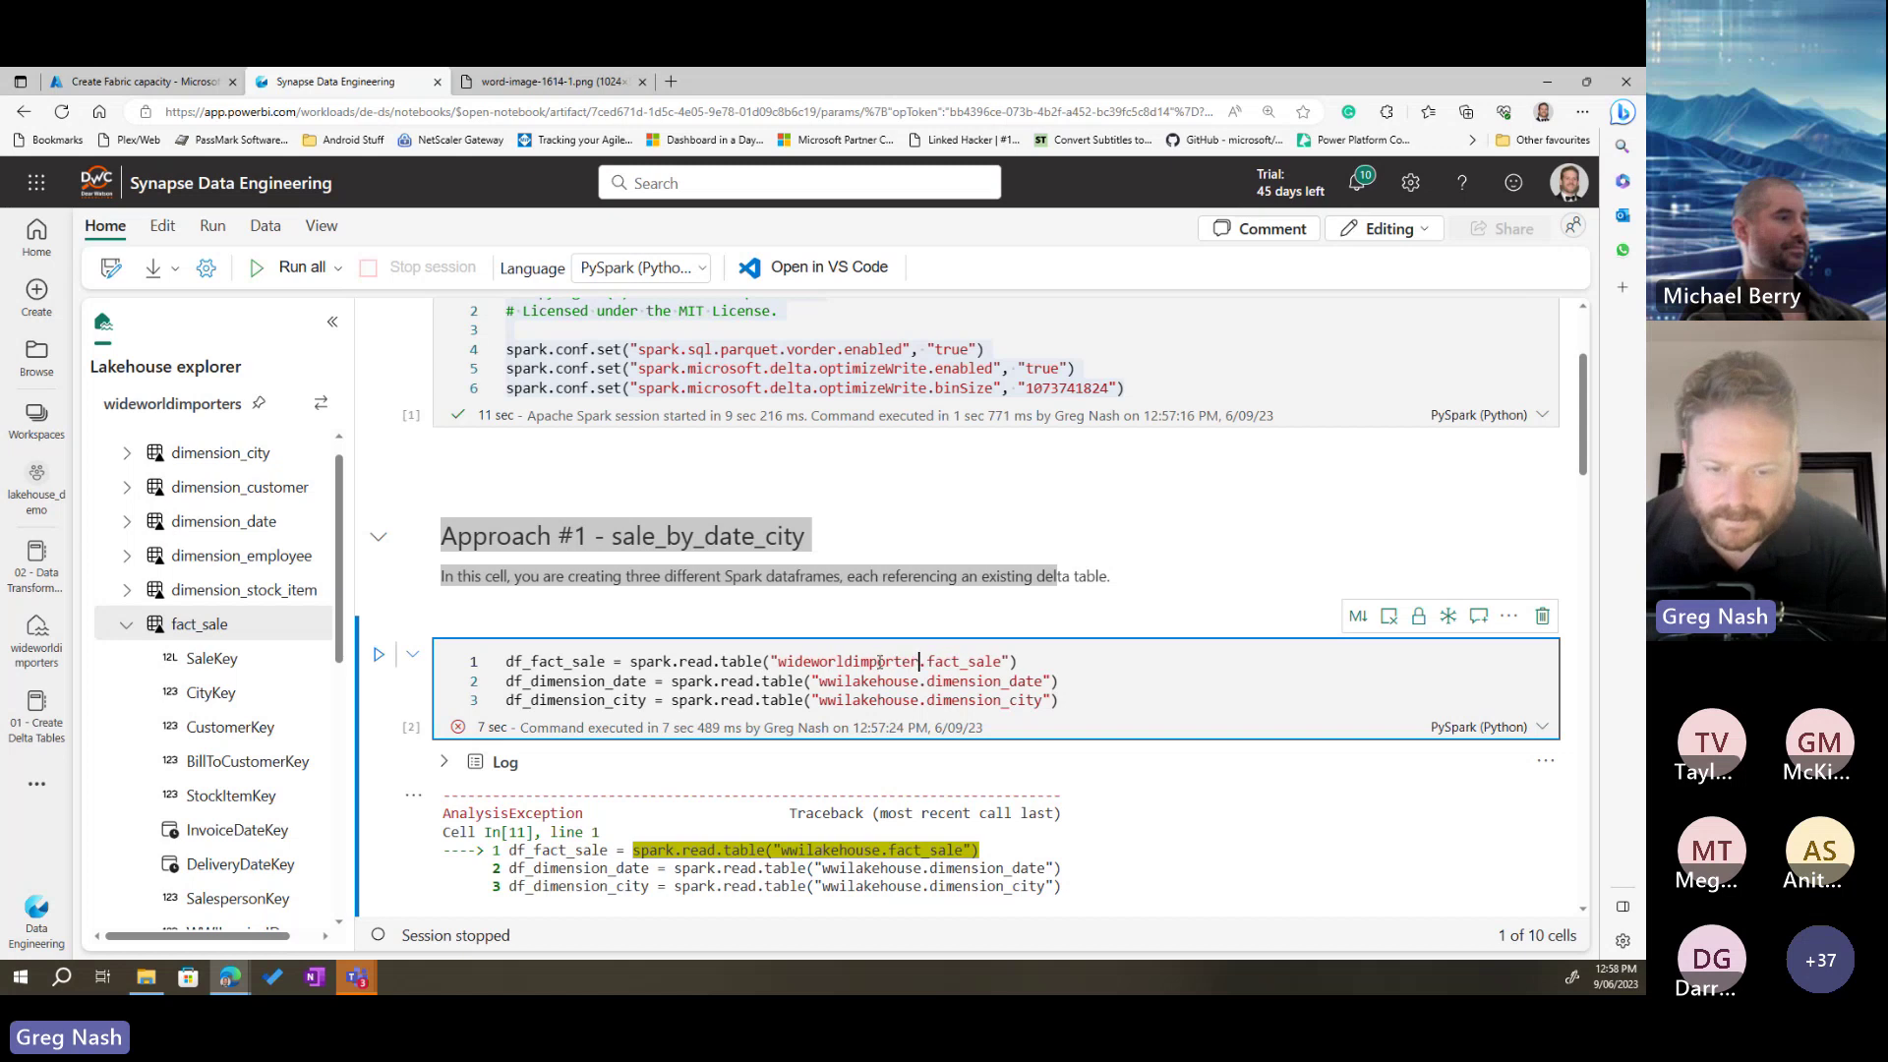
pyautogui.write('s')
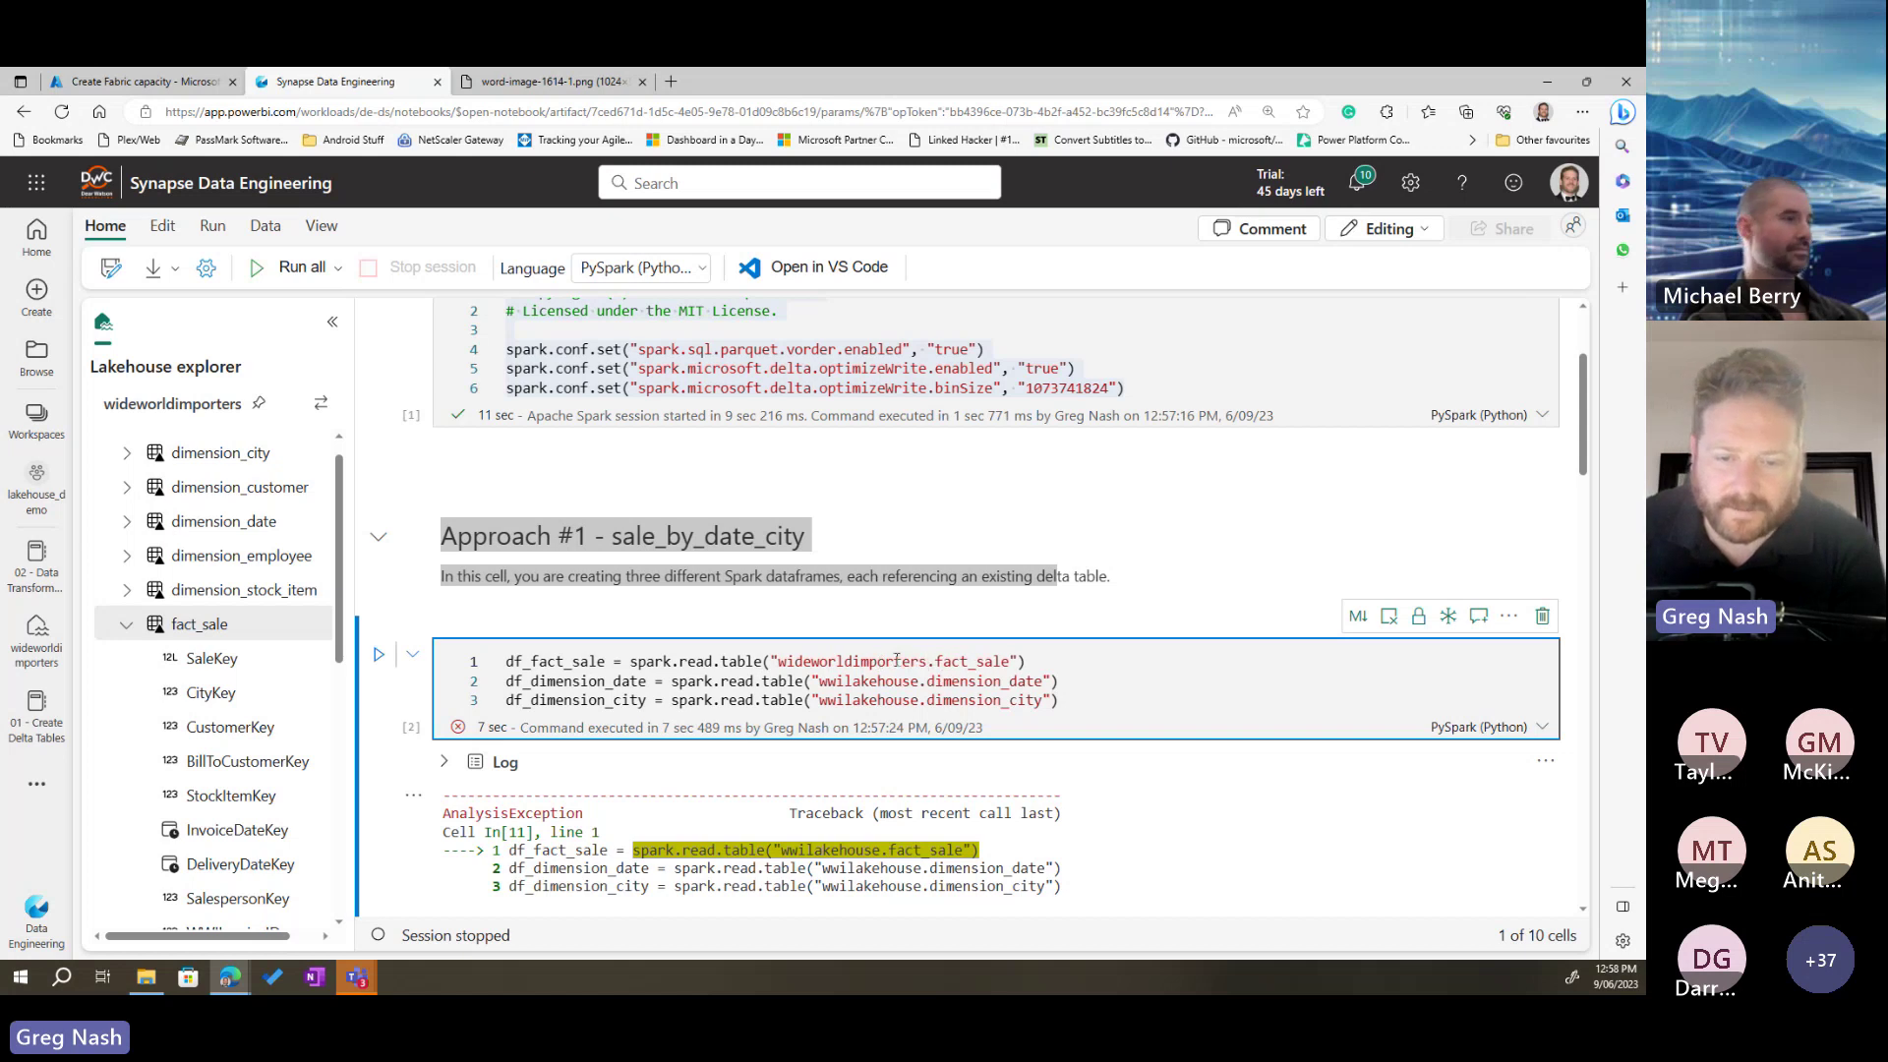
# Step: Copy the name wideworldimporters over the old lakehouse name in the dimension_date and dimension_city read statements
pyautogui.moveTo(928, 662); pyautogui.dragTo(780, 662)
pyautogui.hotkey('ctrl', 'c')
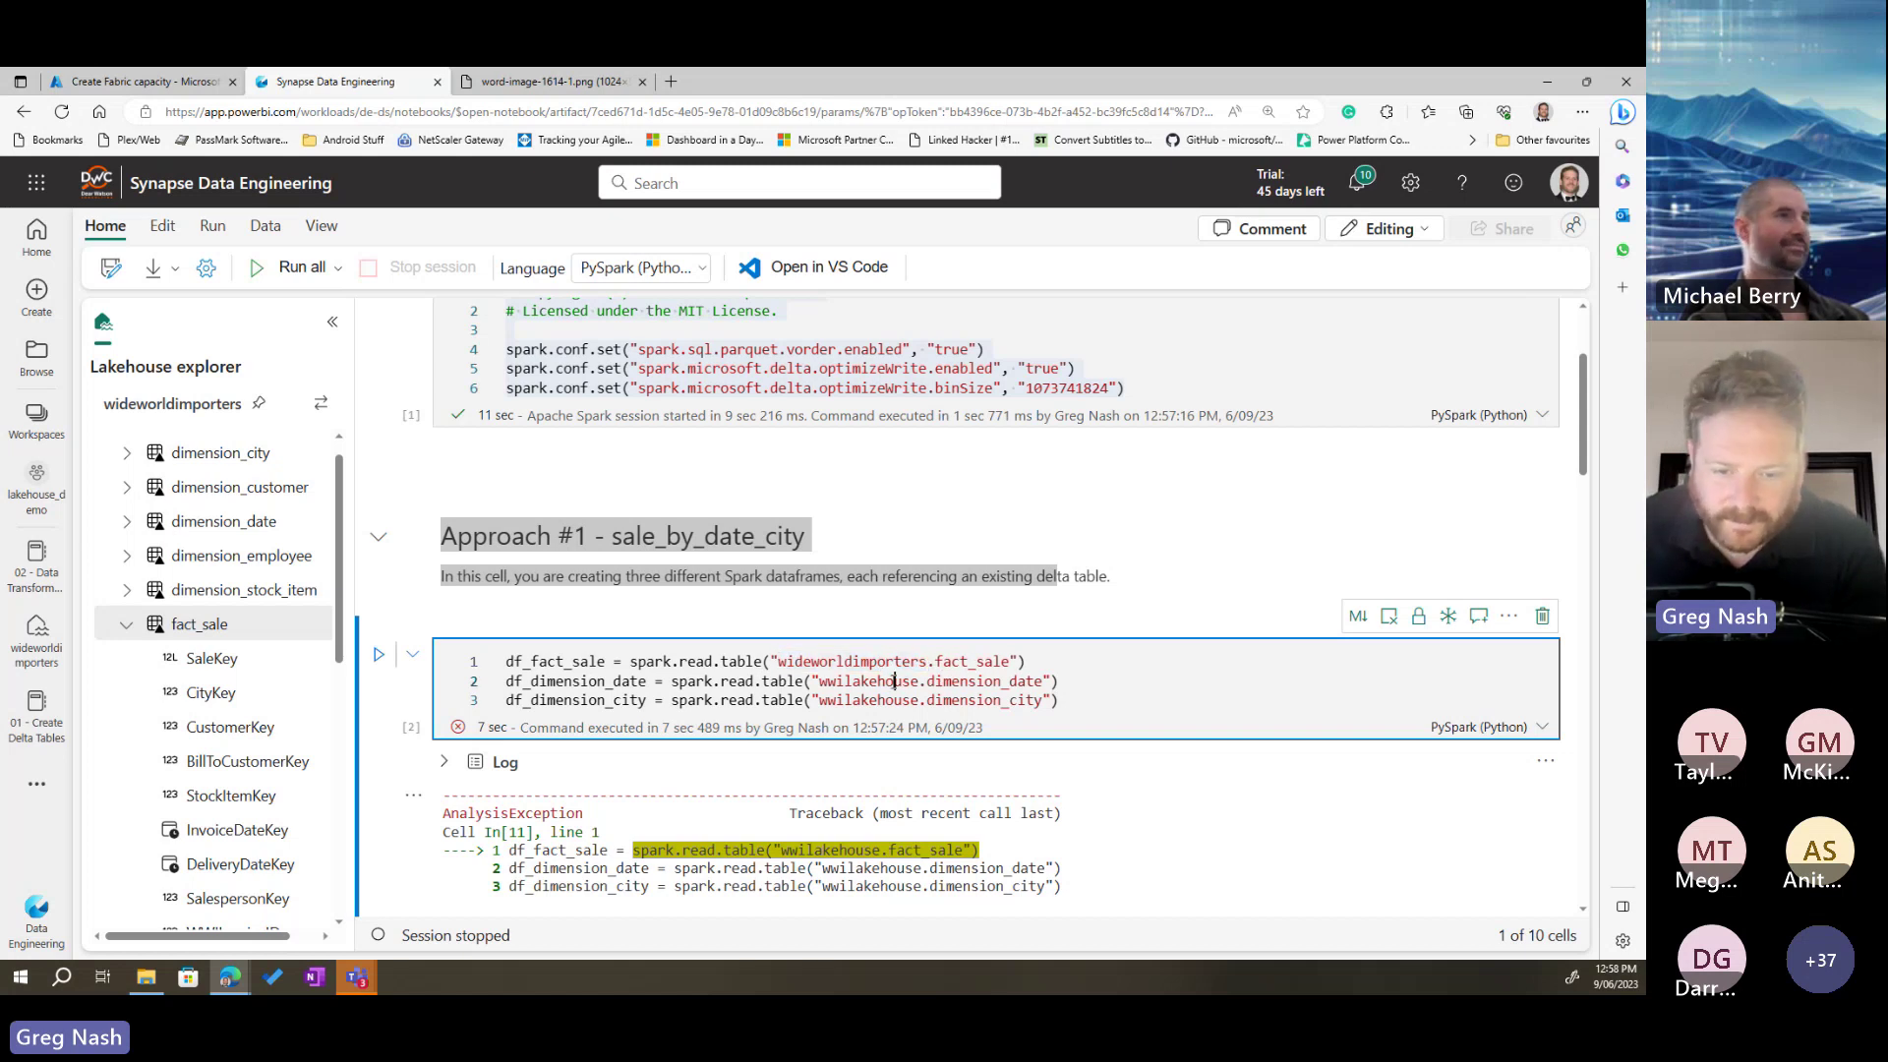
pyautogui.doubleClick(876, 682)
pyautogui.hotkey('ctrl', 'v')
pyautogui.doubleClick(906, 699)
pyautogui.hotkey('ctrl', 'v')
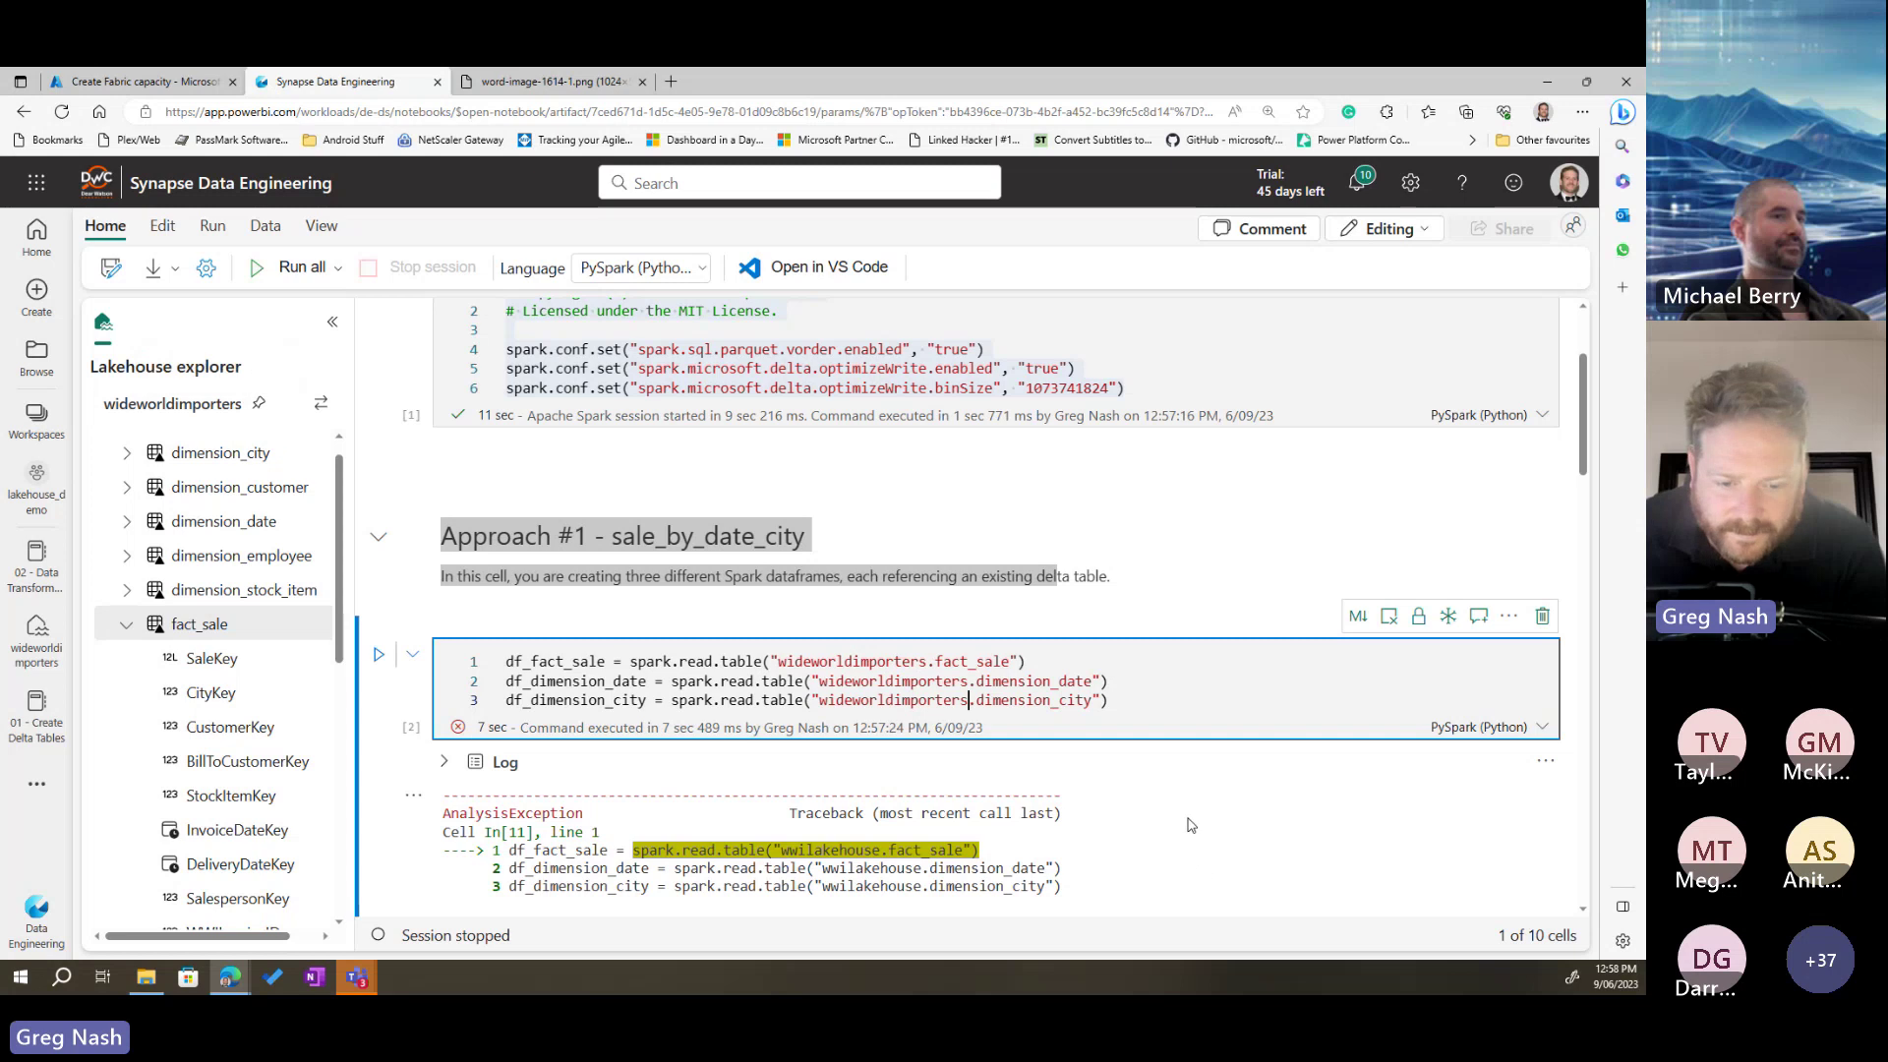
# Step: Examine the error traceback under the Approach #1 dataframe cell and expand its log
pyautogui.scroll(-1, 823, 759)
pyautogui.click(822, 758)
pyautogui.doubleClick(822, 760)
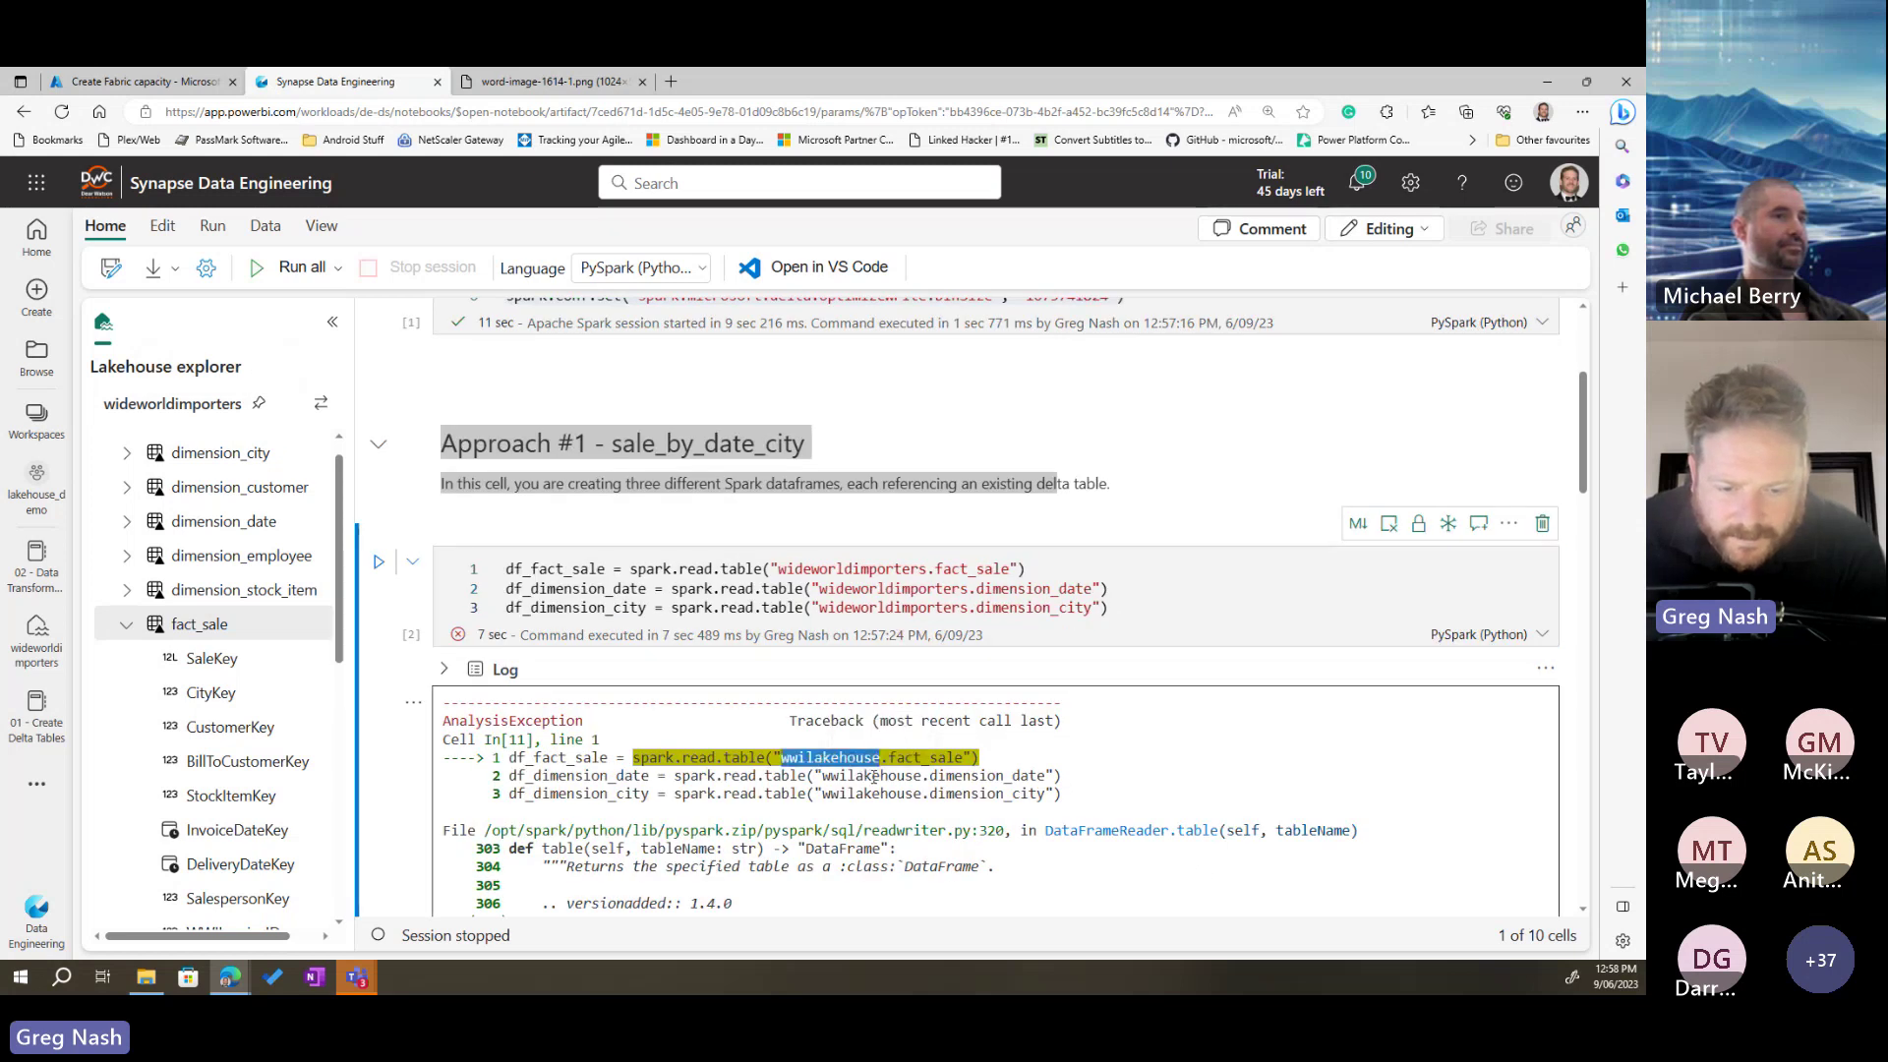
pyautogui.click(1166, 782)
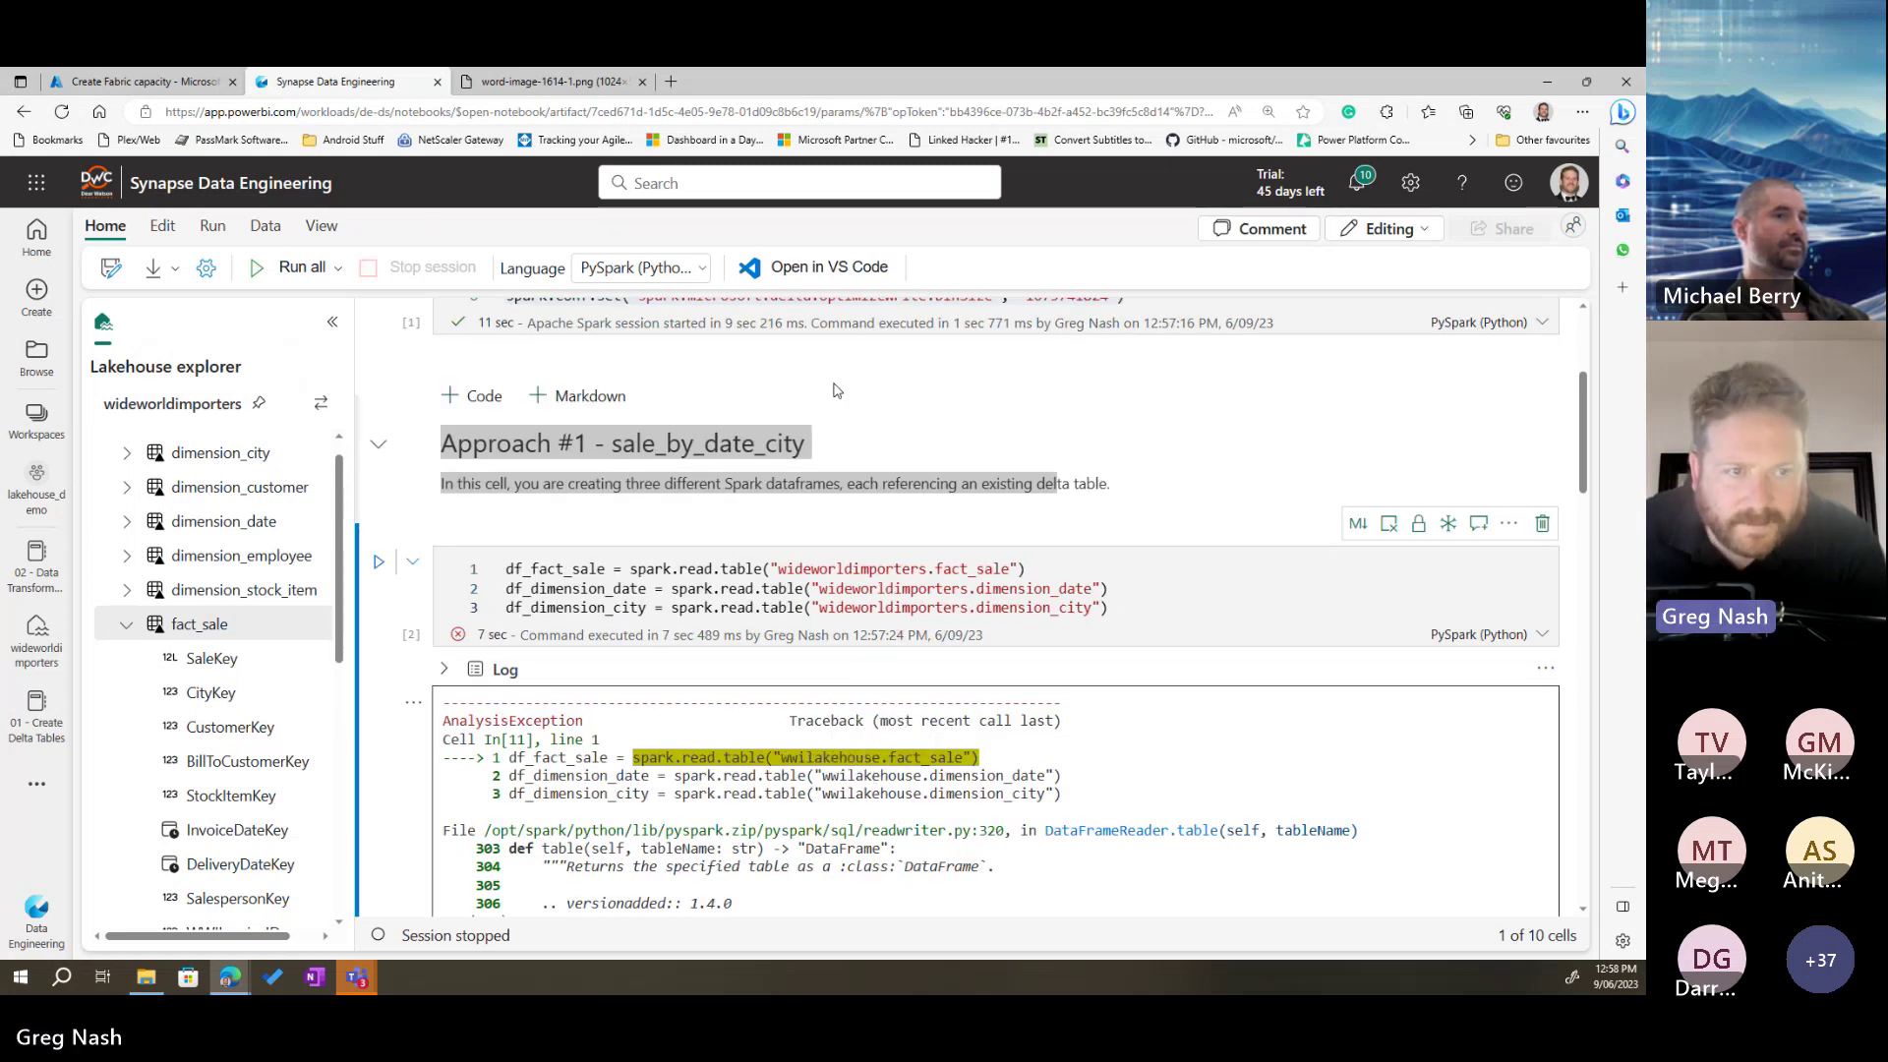
pyautogui.scroll(3, 886, 541)
pyautogui.scroll(-3, 590, 551)
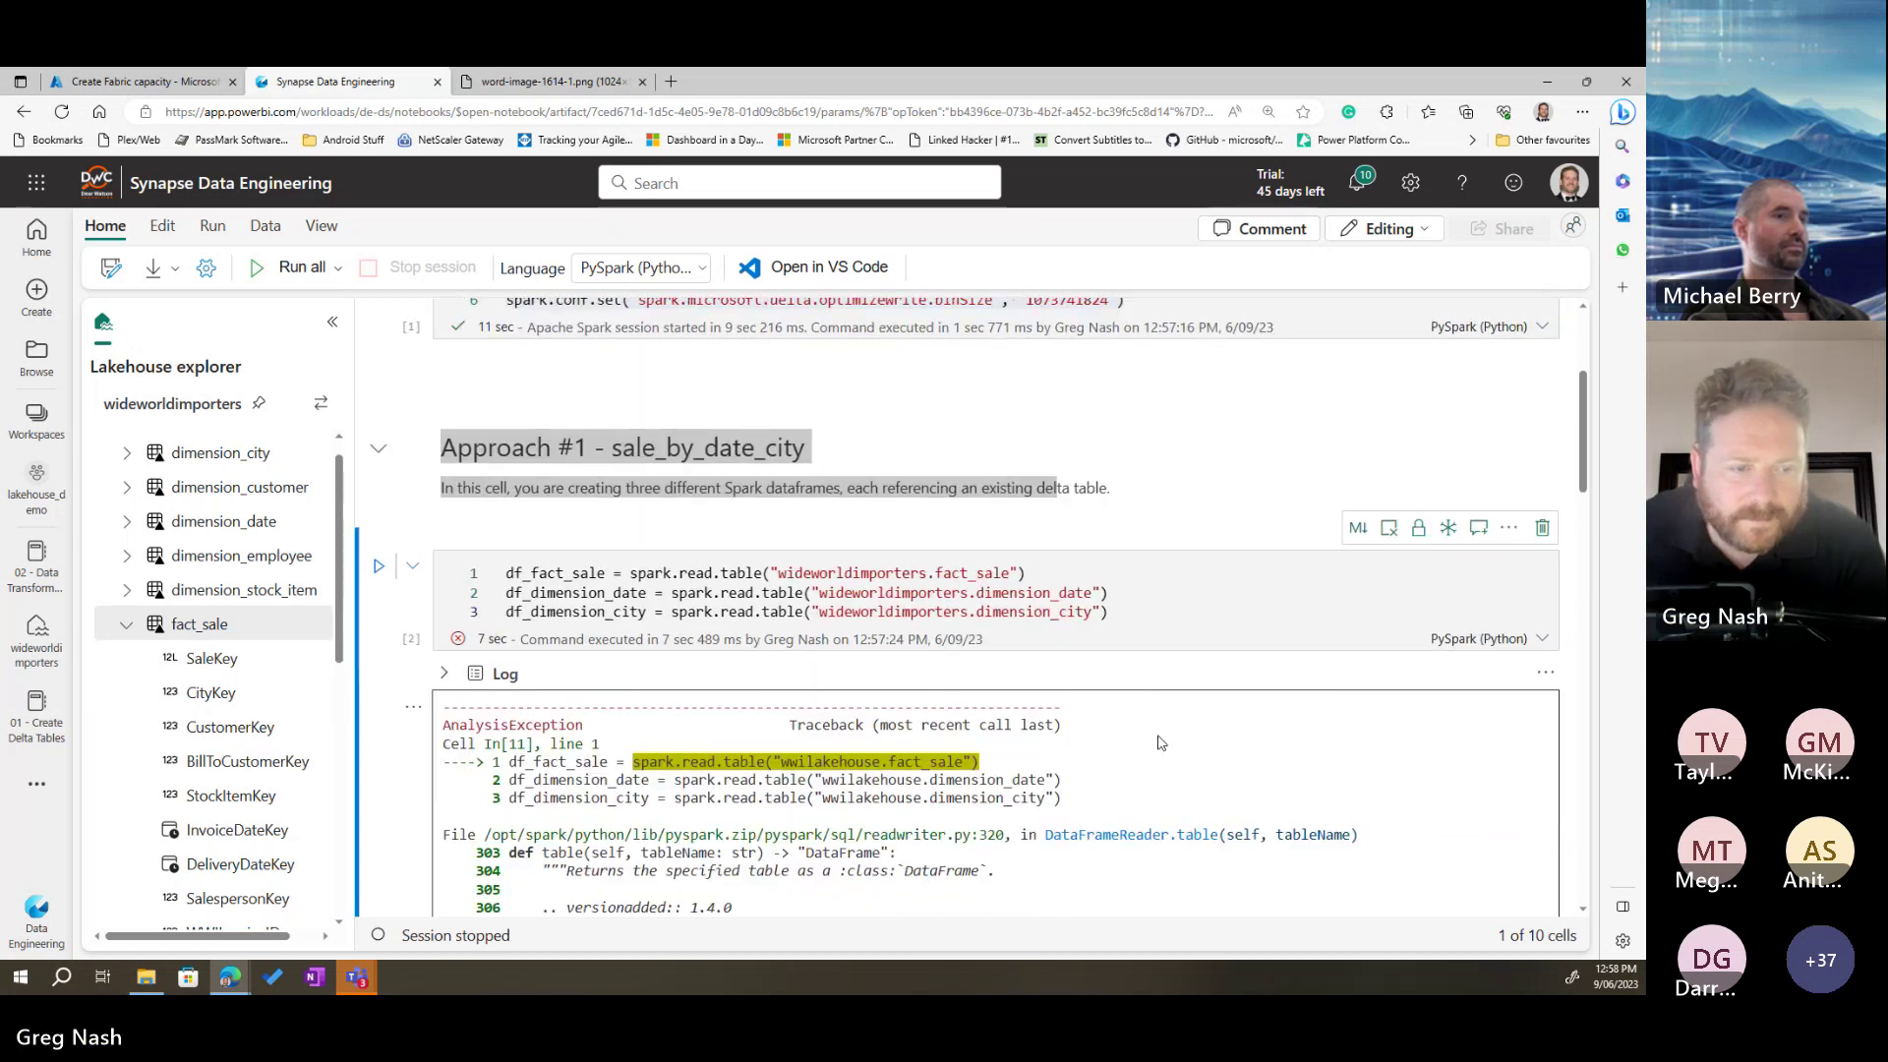
pyautogui.click(447, 672)
pyautogui.scroll(3, 797, 548)
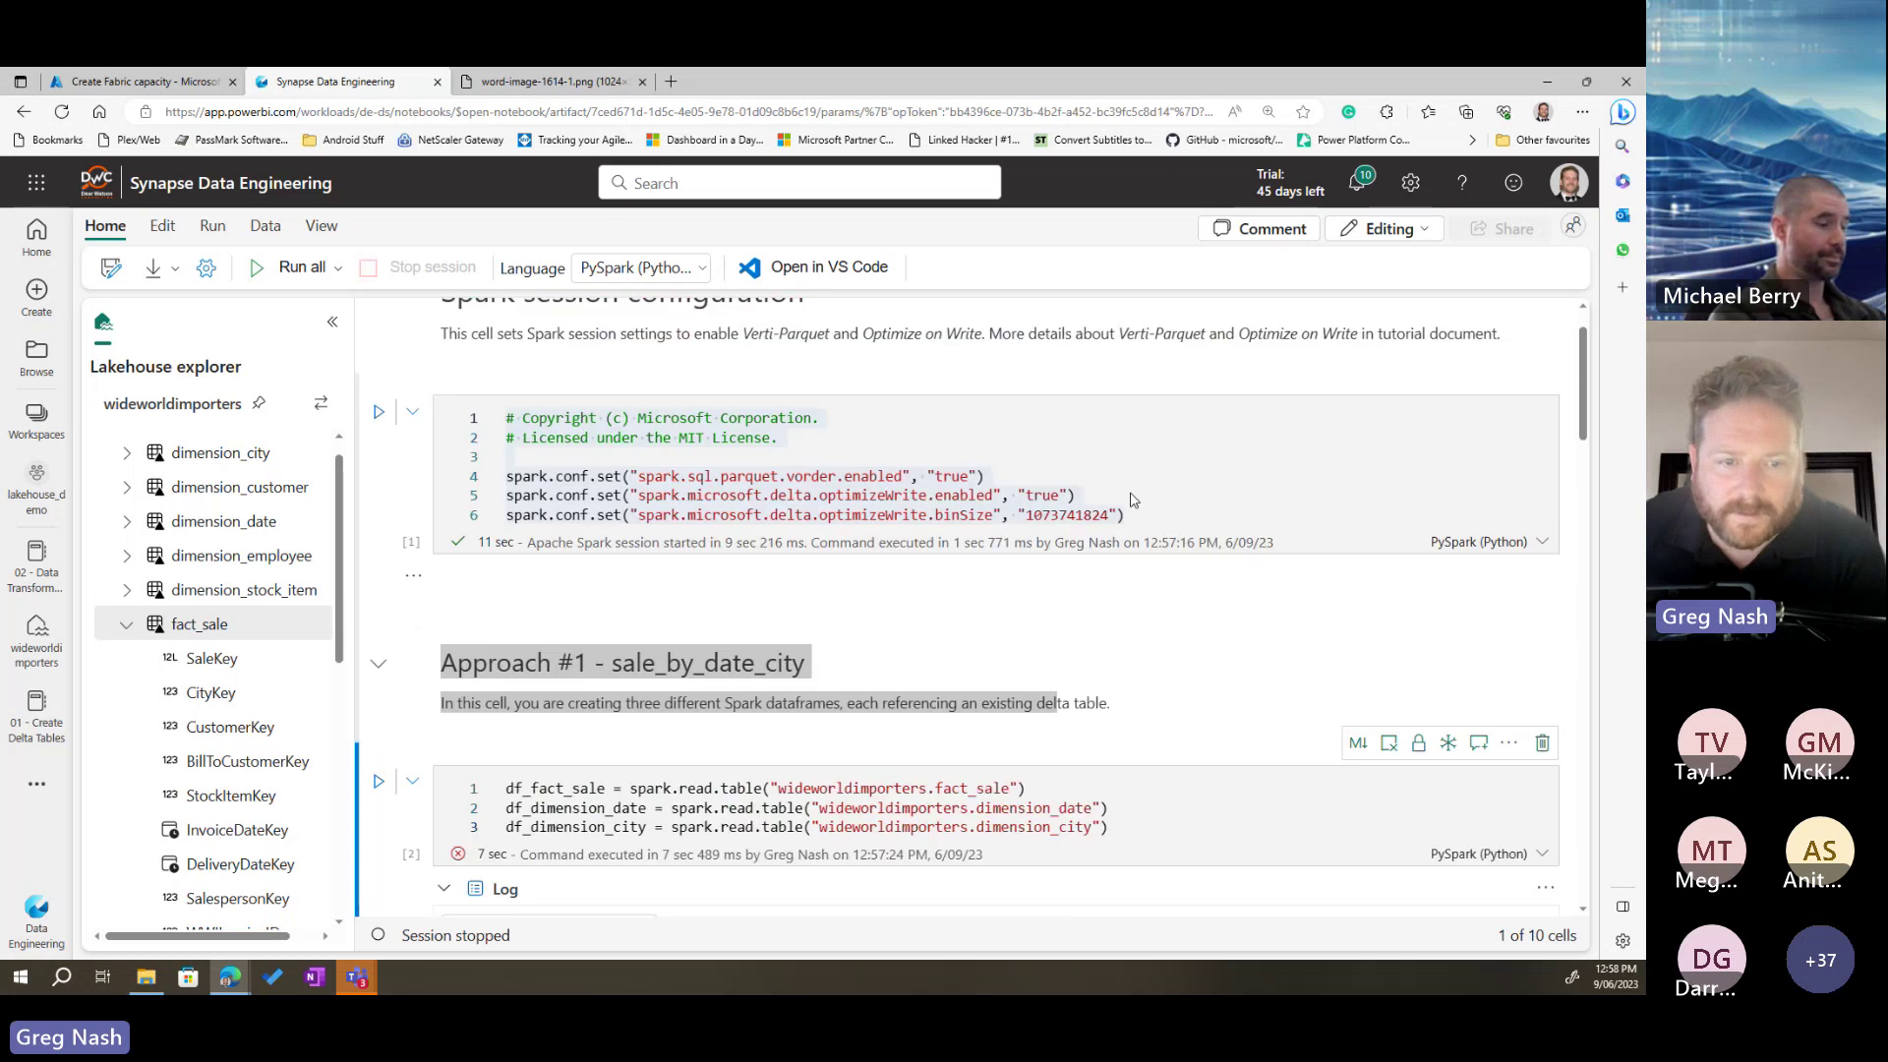
pyautogui.scroll(-6, 798, 548)
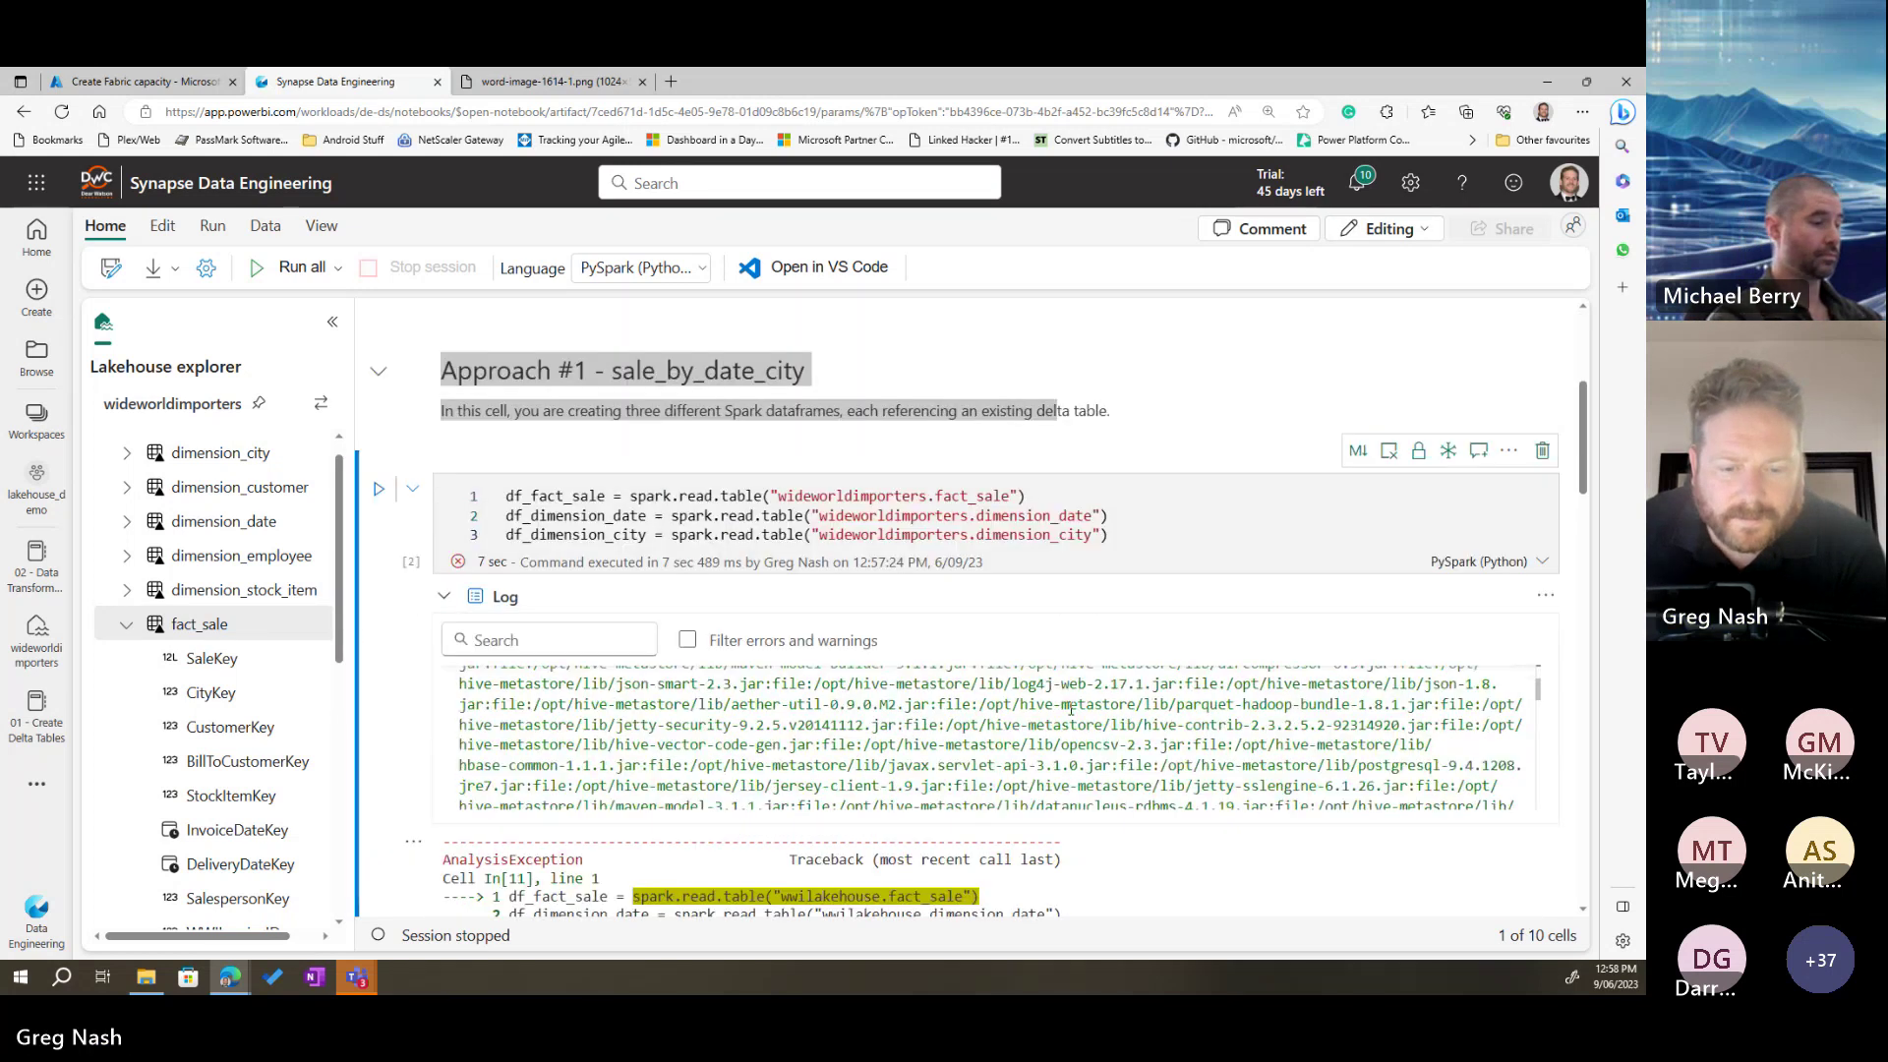
# Step: Check the remaining cells down to the end of the notebook, and rerun all cells with the corrected dataframe references
pyautogui.scroll(-10, 1252, 853)
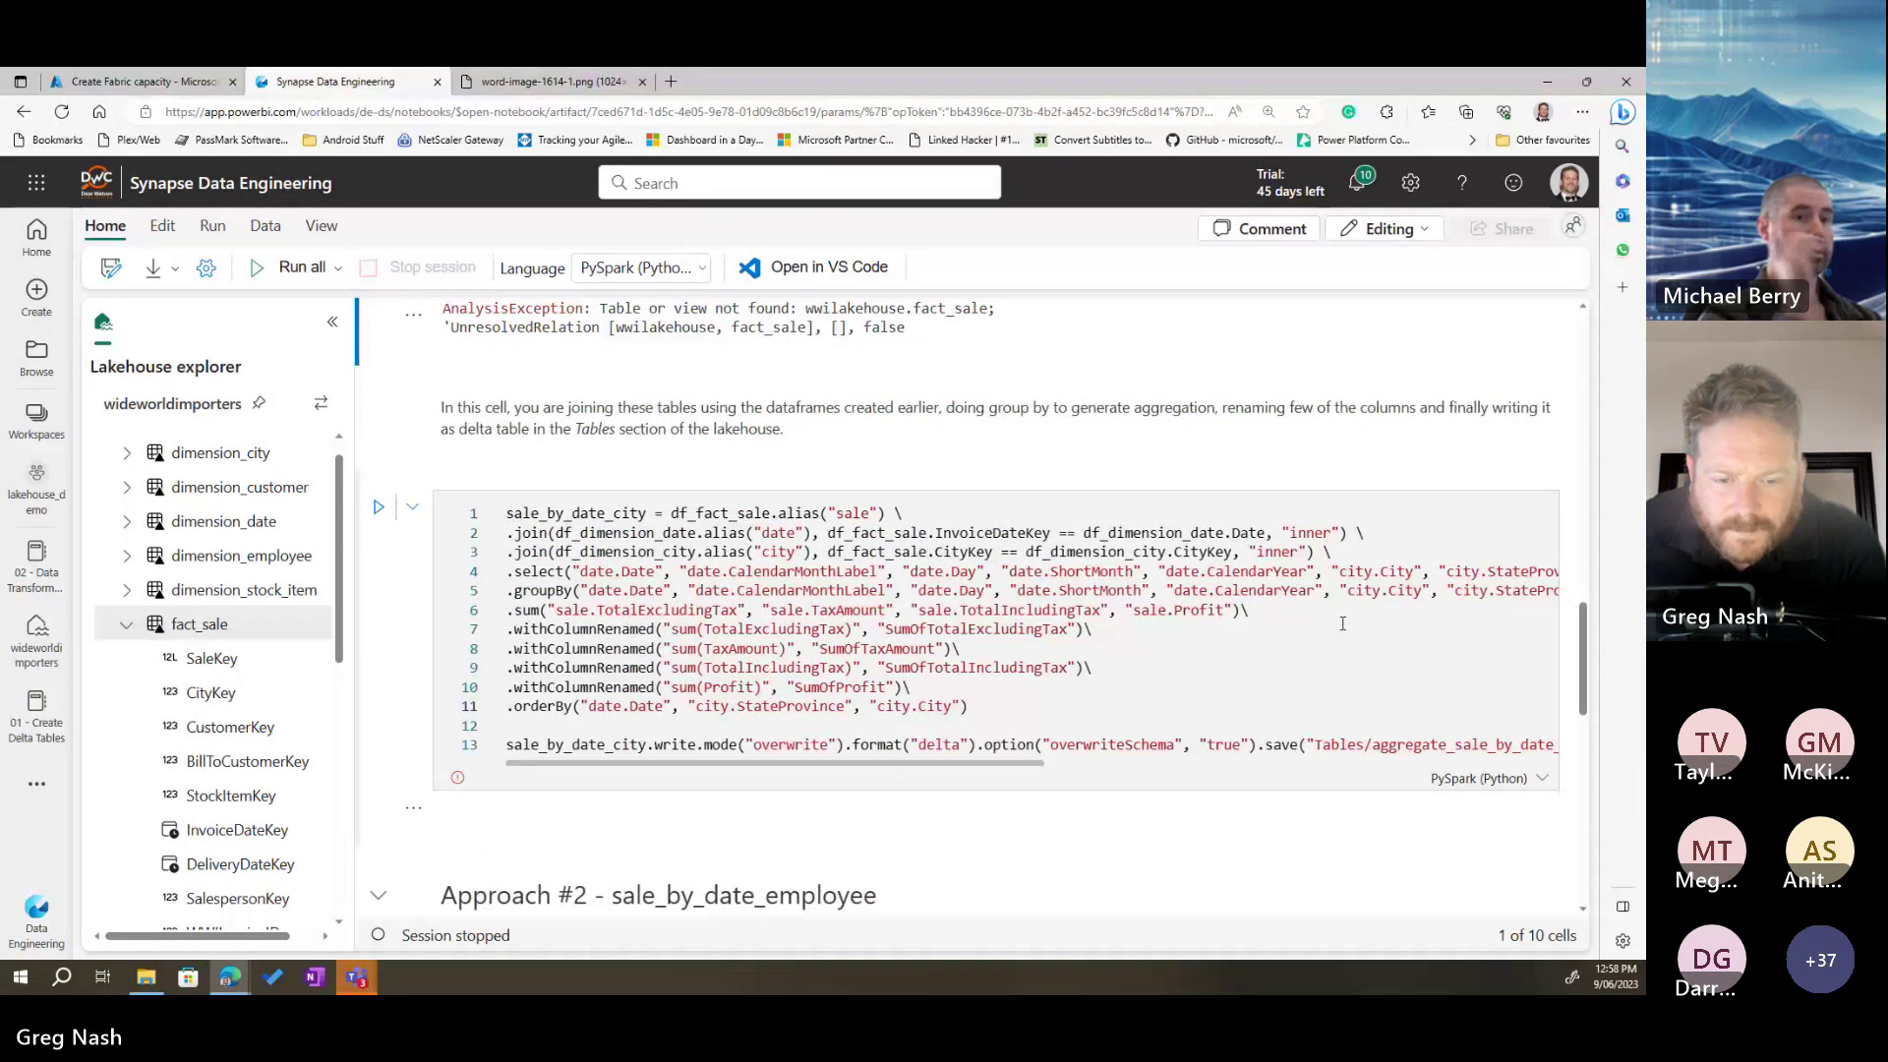
pyautogui.scroll(-10, 1343, 623)
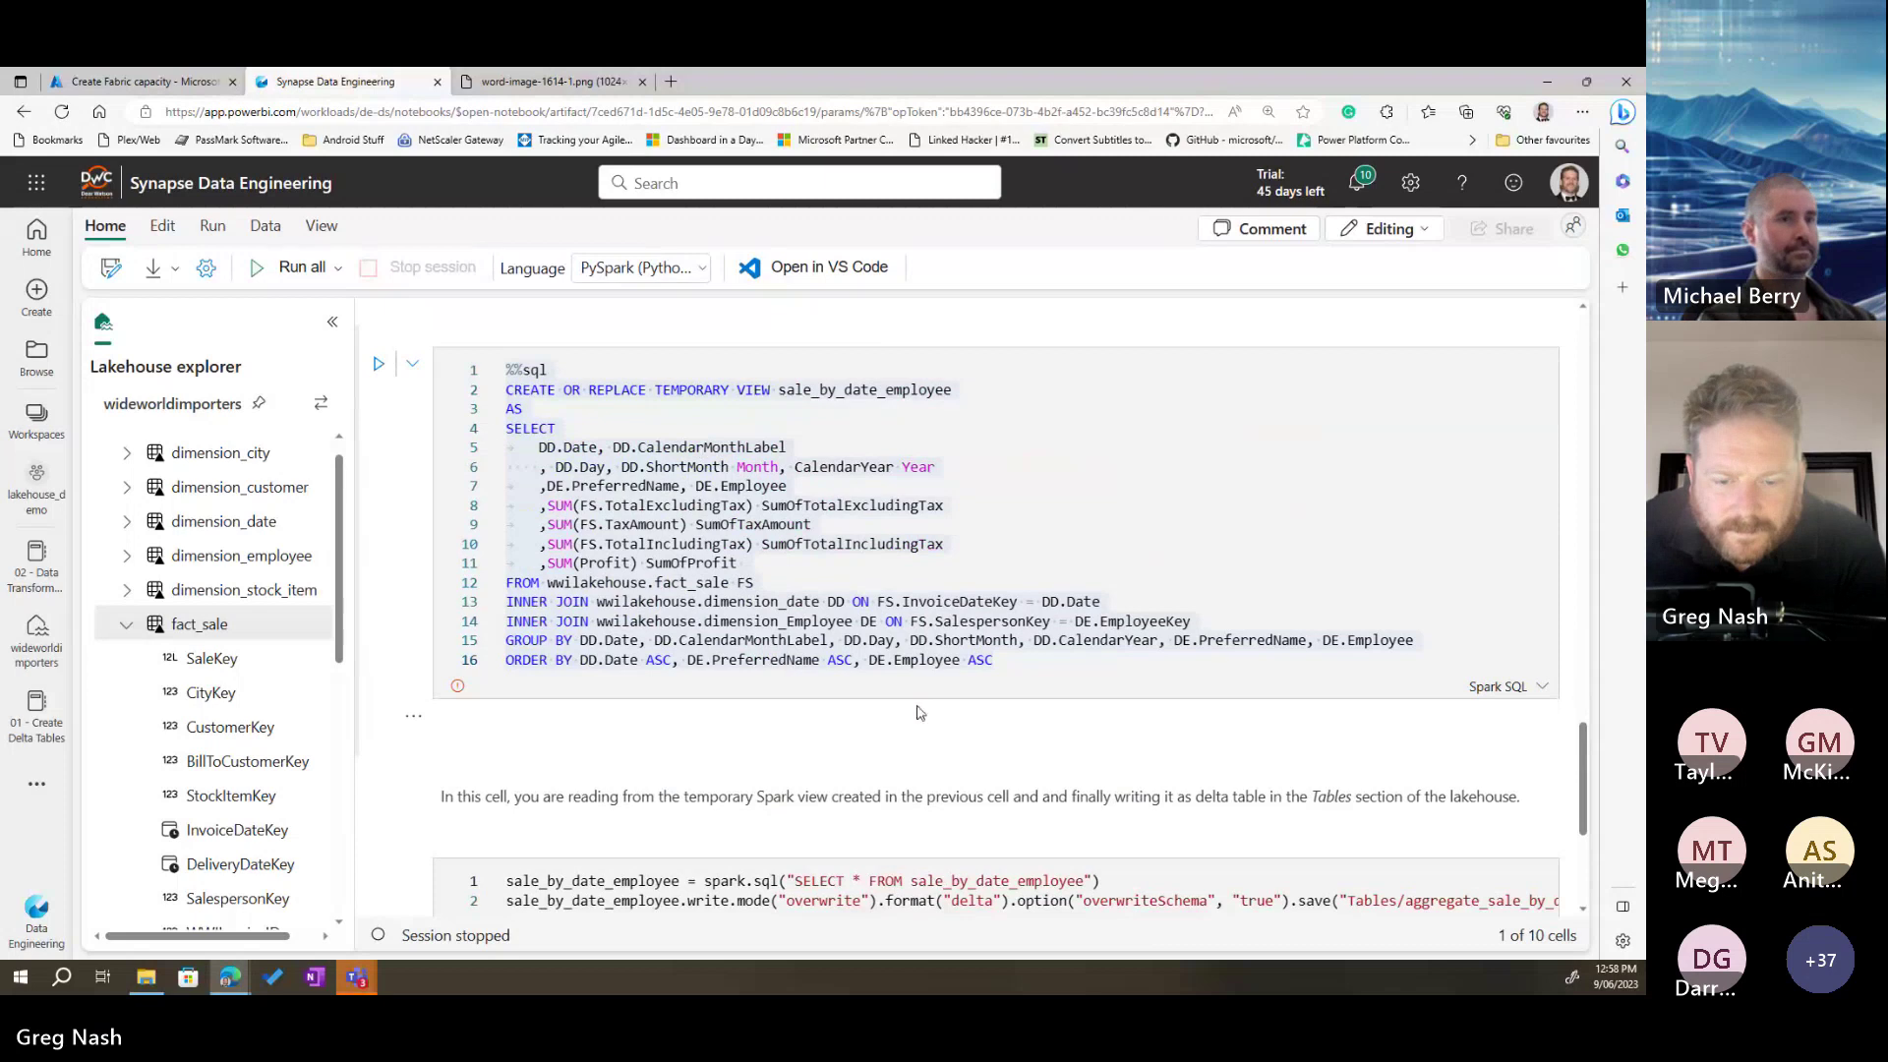
pyautogui.scroll(-2, 1033, 728)
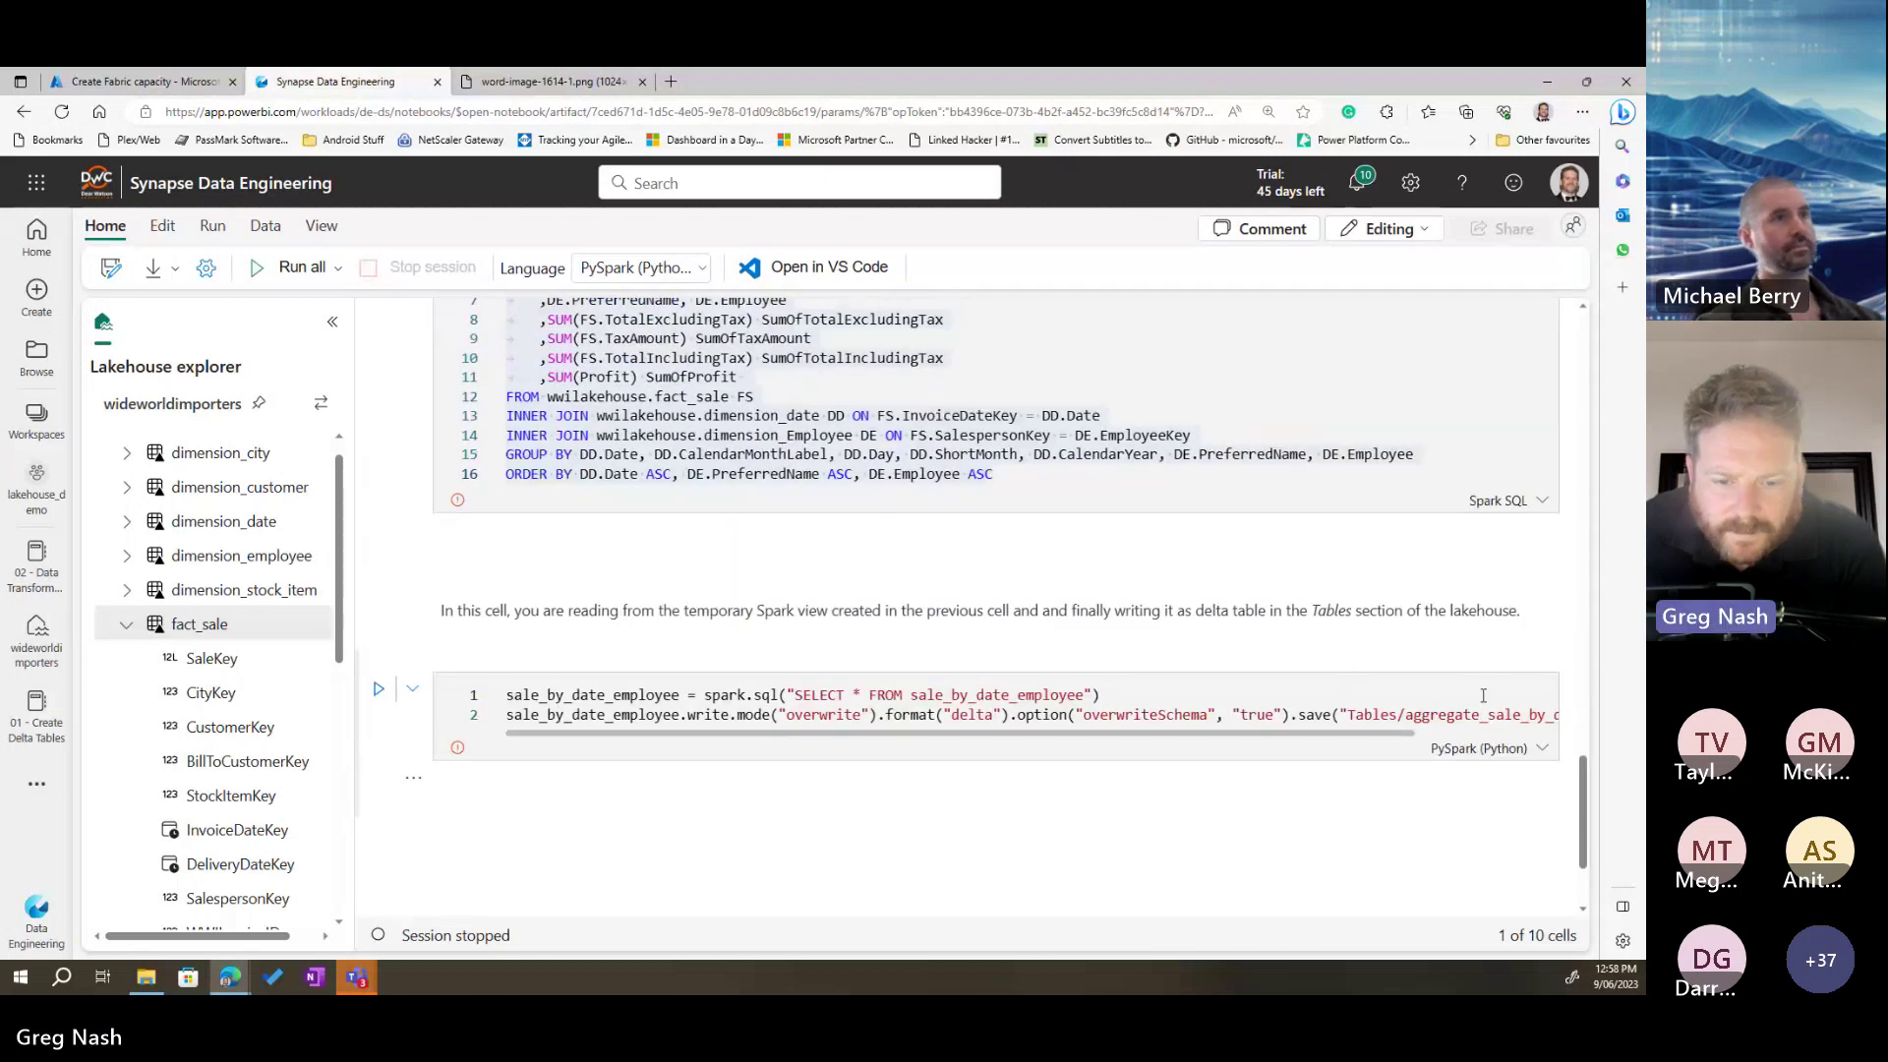
pyautogui.scroll(5, 1263, 520)
pyautogui.scroll(15, 1263, 521)
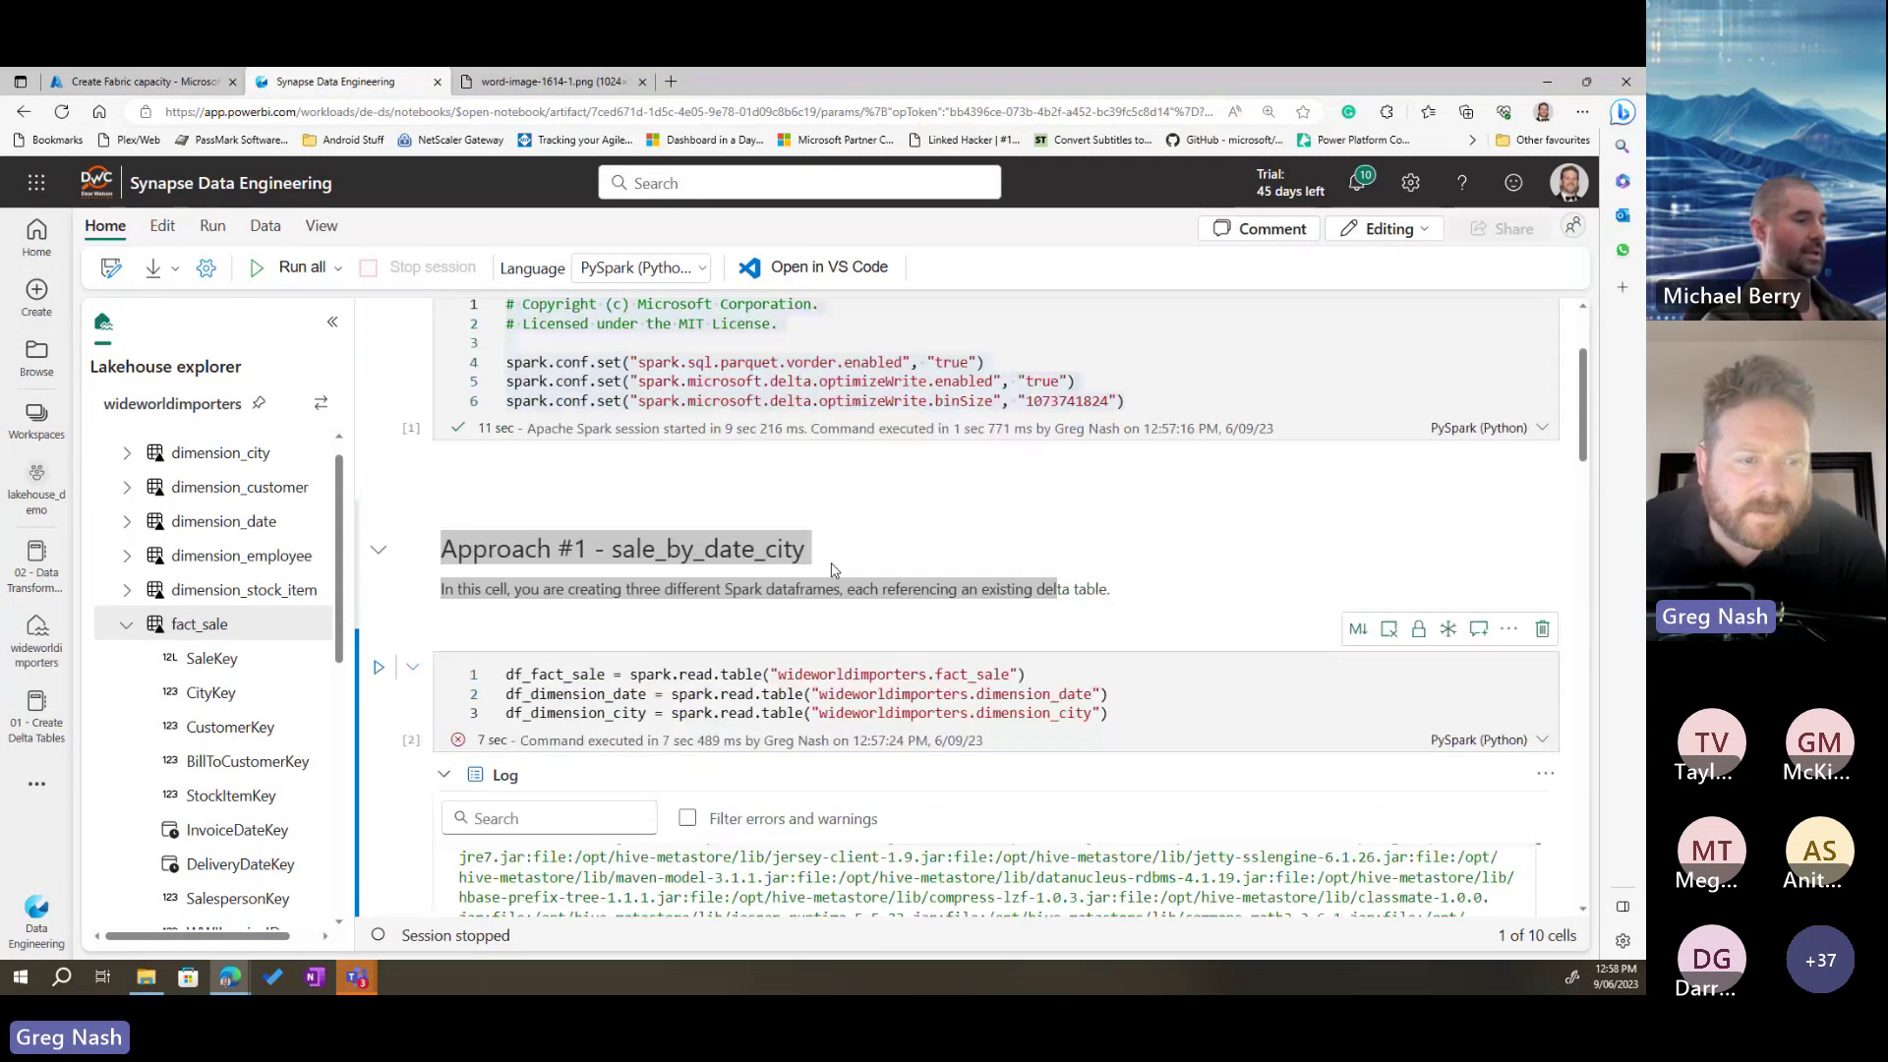
pyautogui.scroll(2, 831, 570)
pyautogui.click(295, 266)
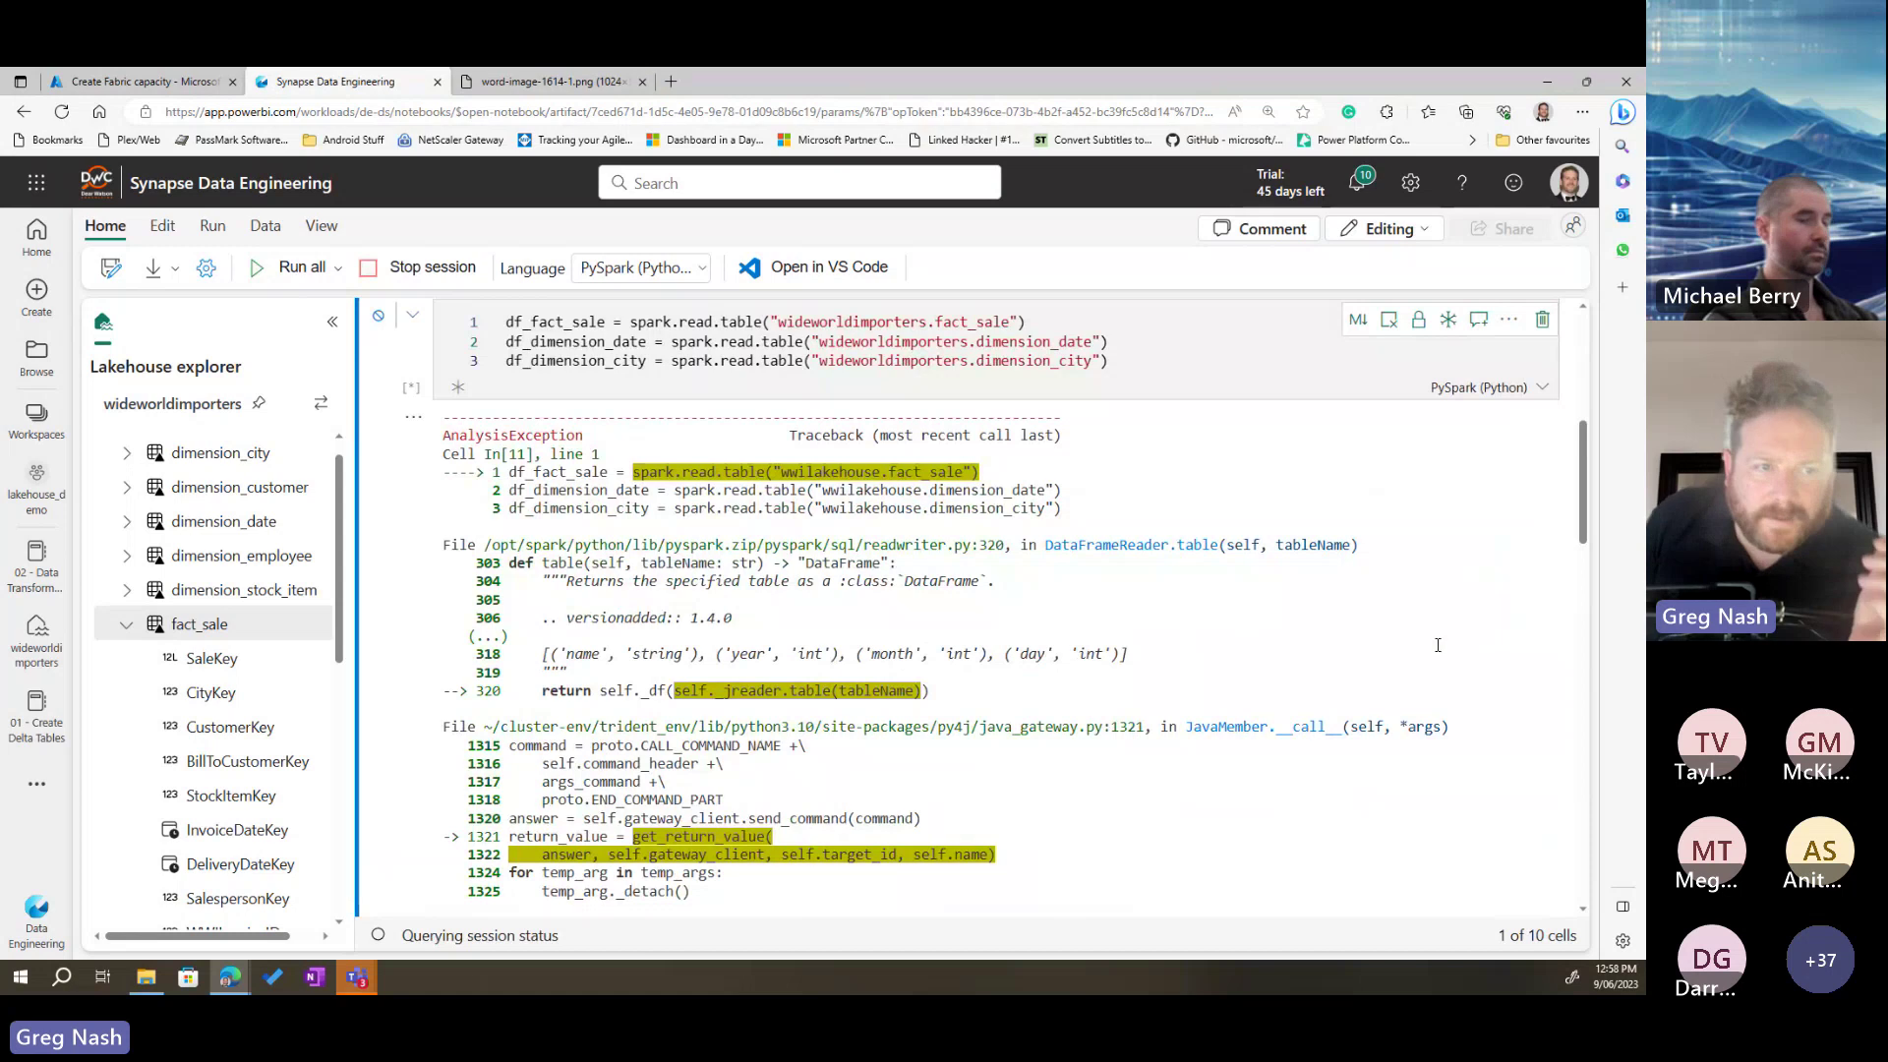
pyautogui.scroll(5, 1371, 622)
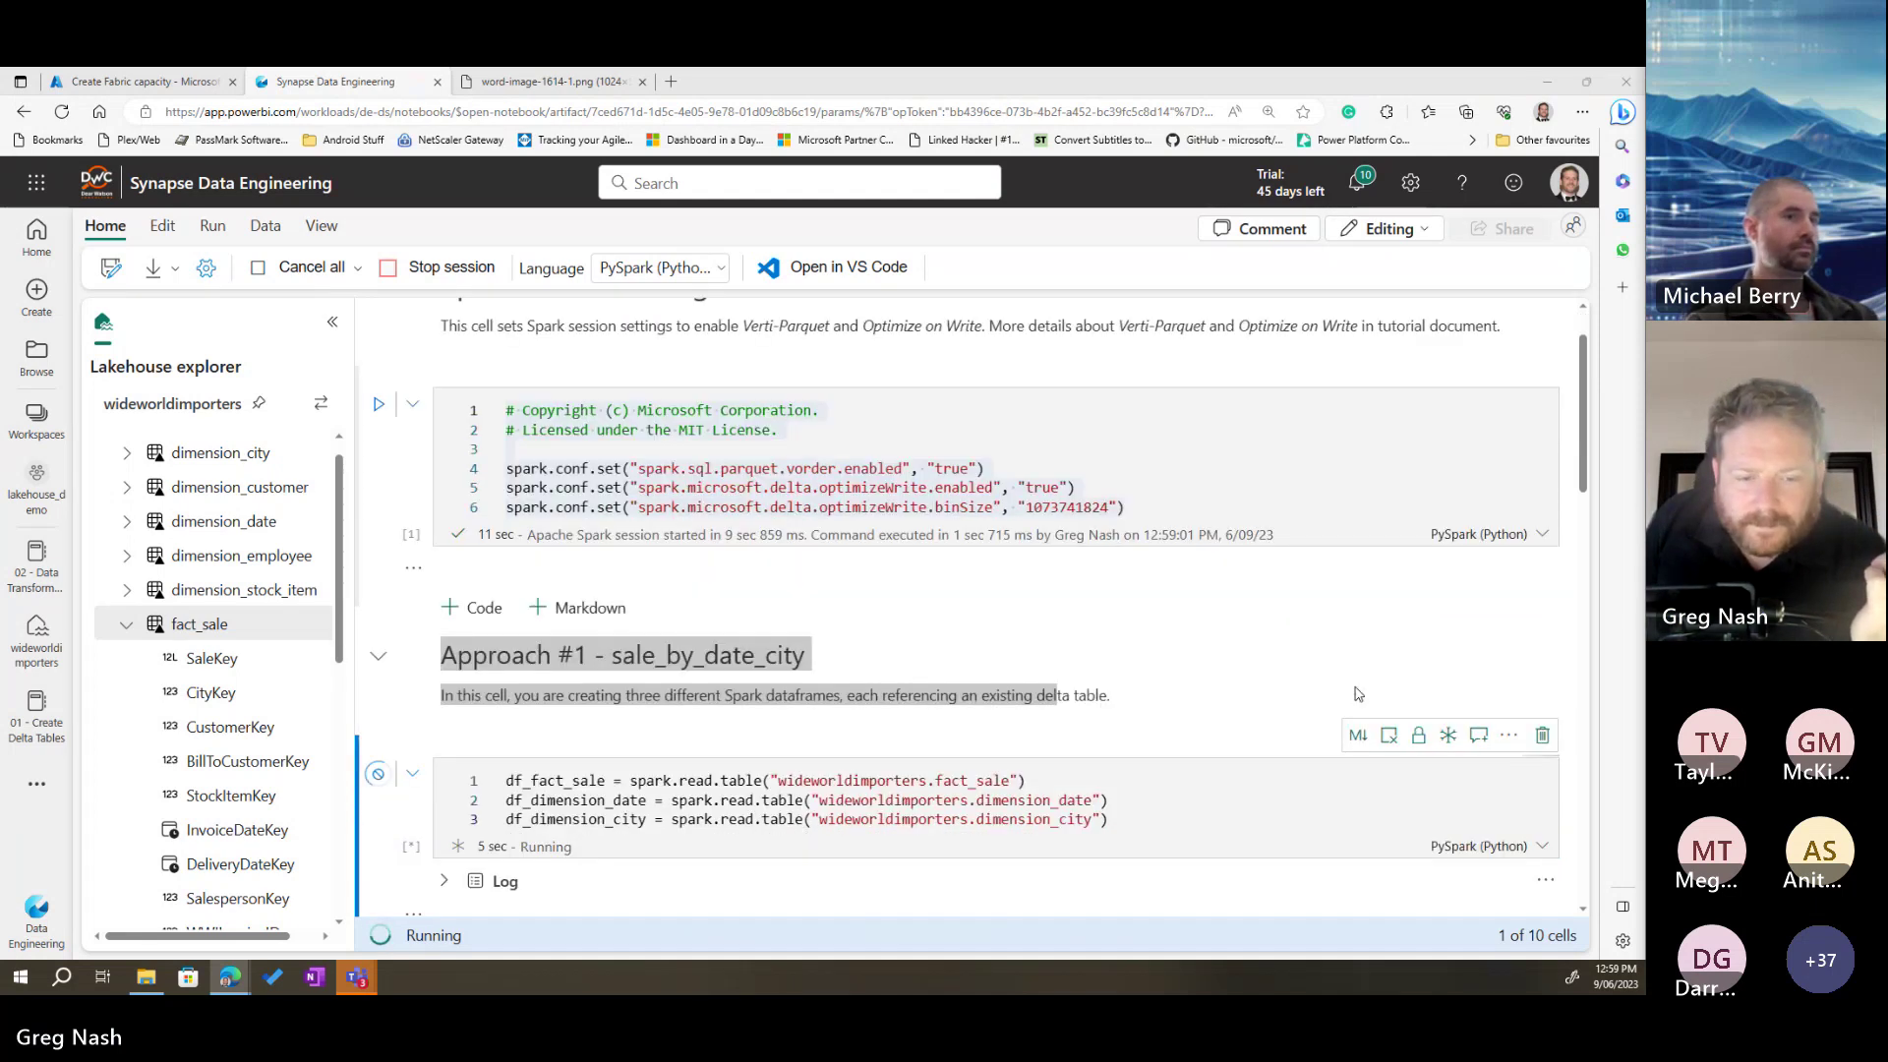
pyautogui.scroll(-1, 1355, 695)
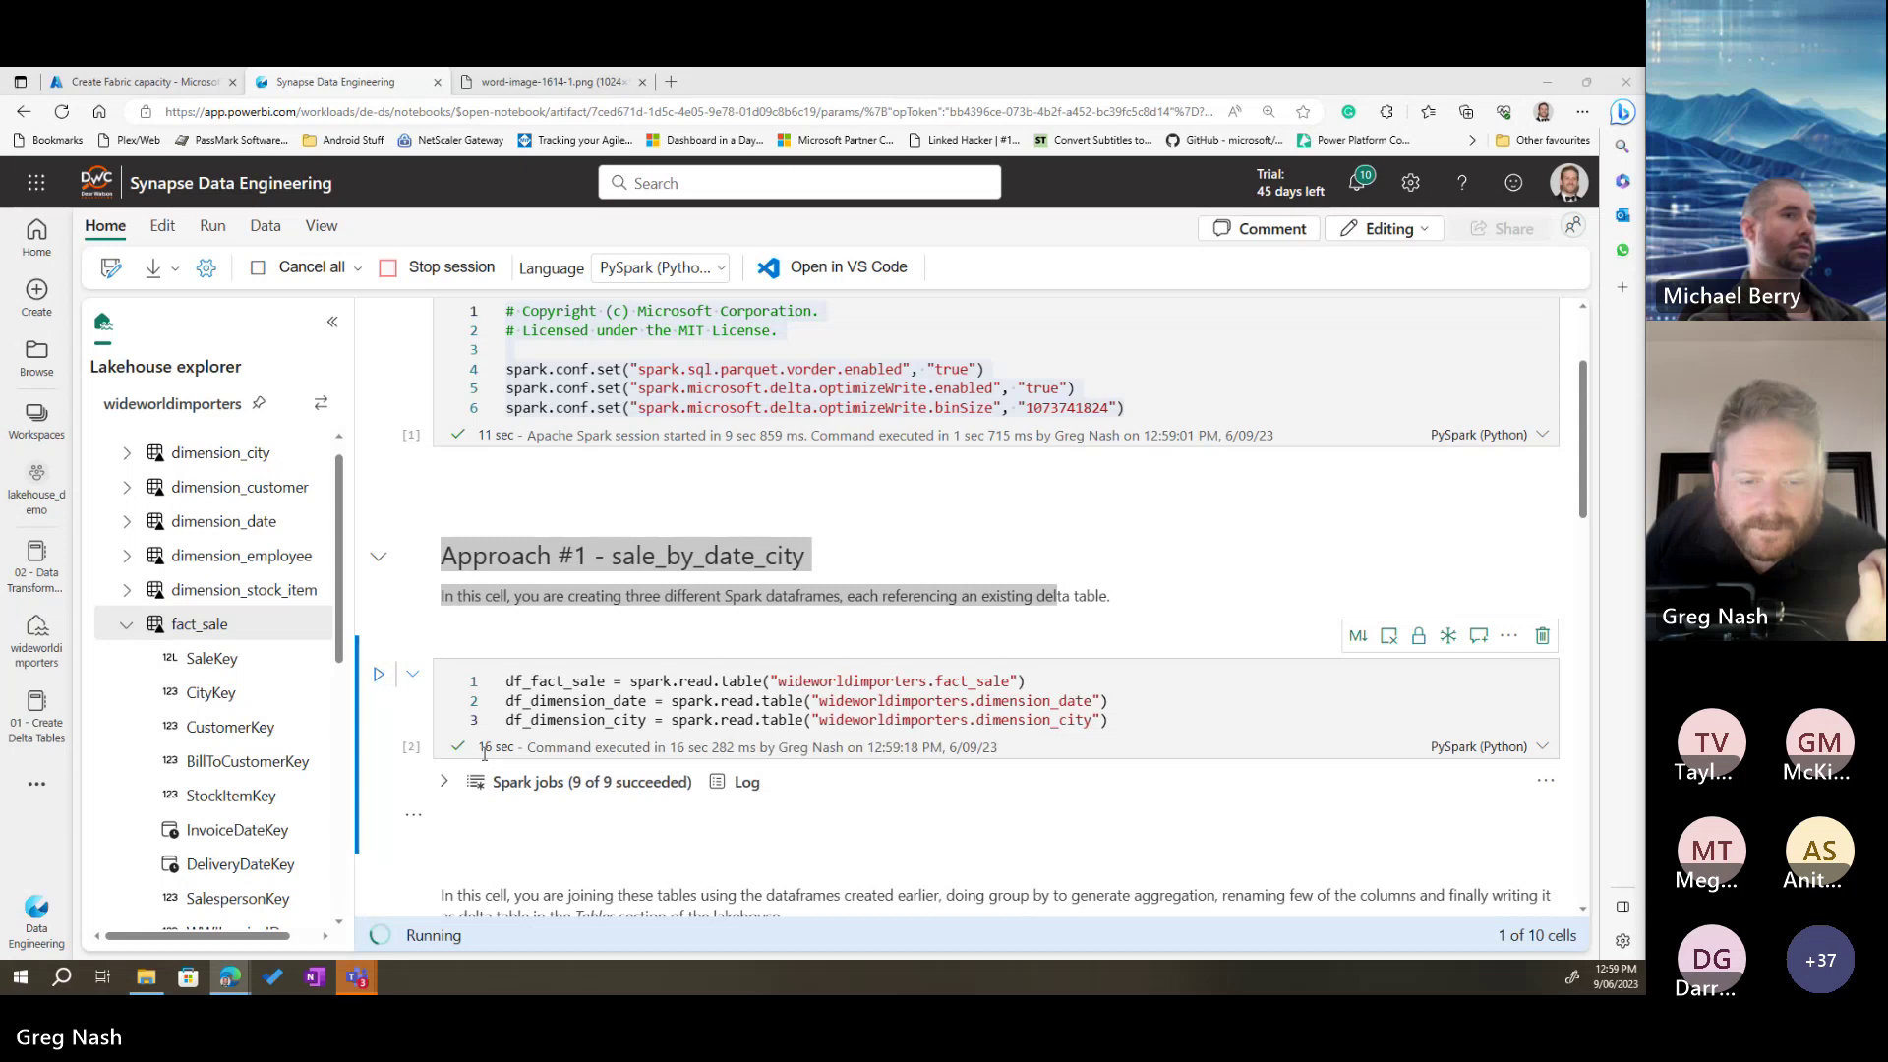
# Step: Change the lakehouse name to wideworldimporters for fact_sale, dimension_date and dimension_Employee in the Approach #2 SQL cell
pyautogui.scroll(-5, 1273, 588)
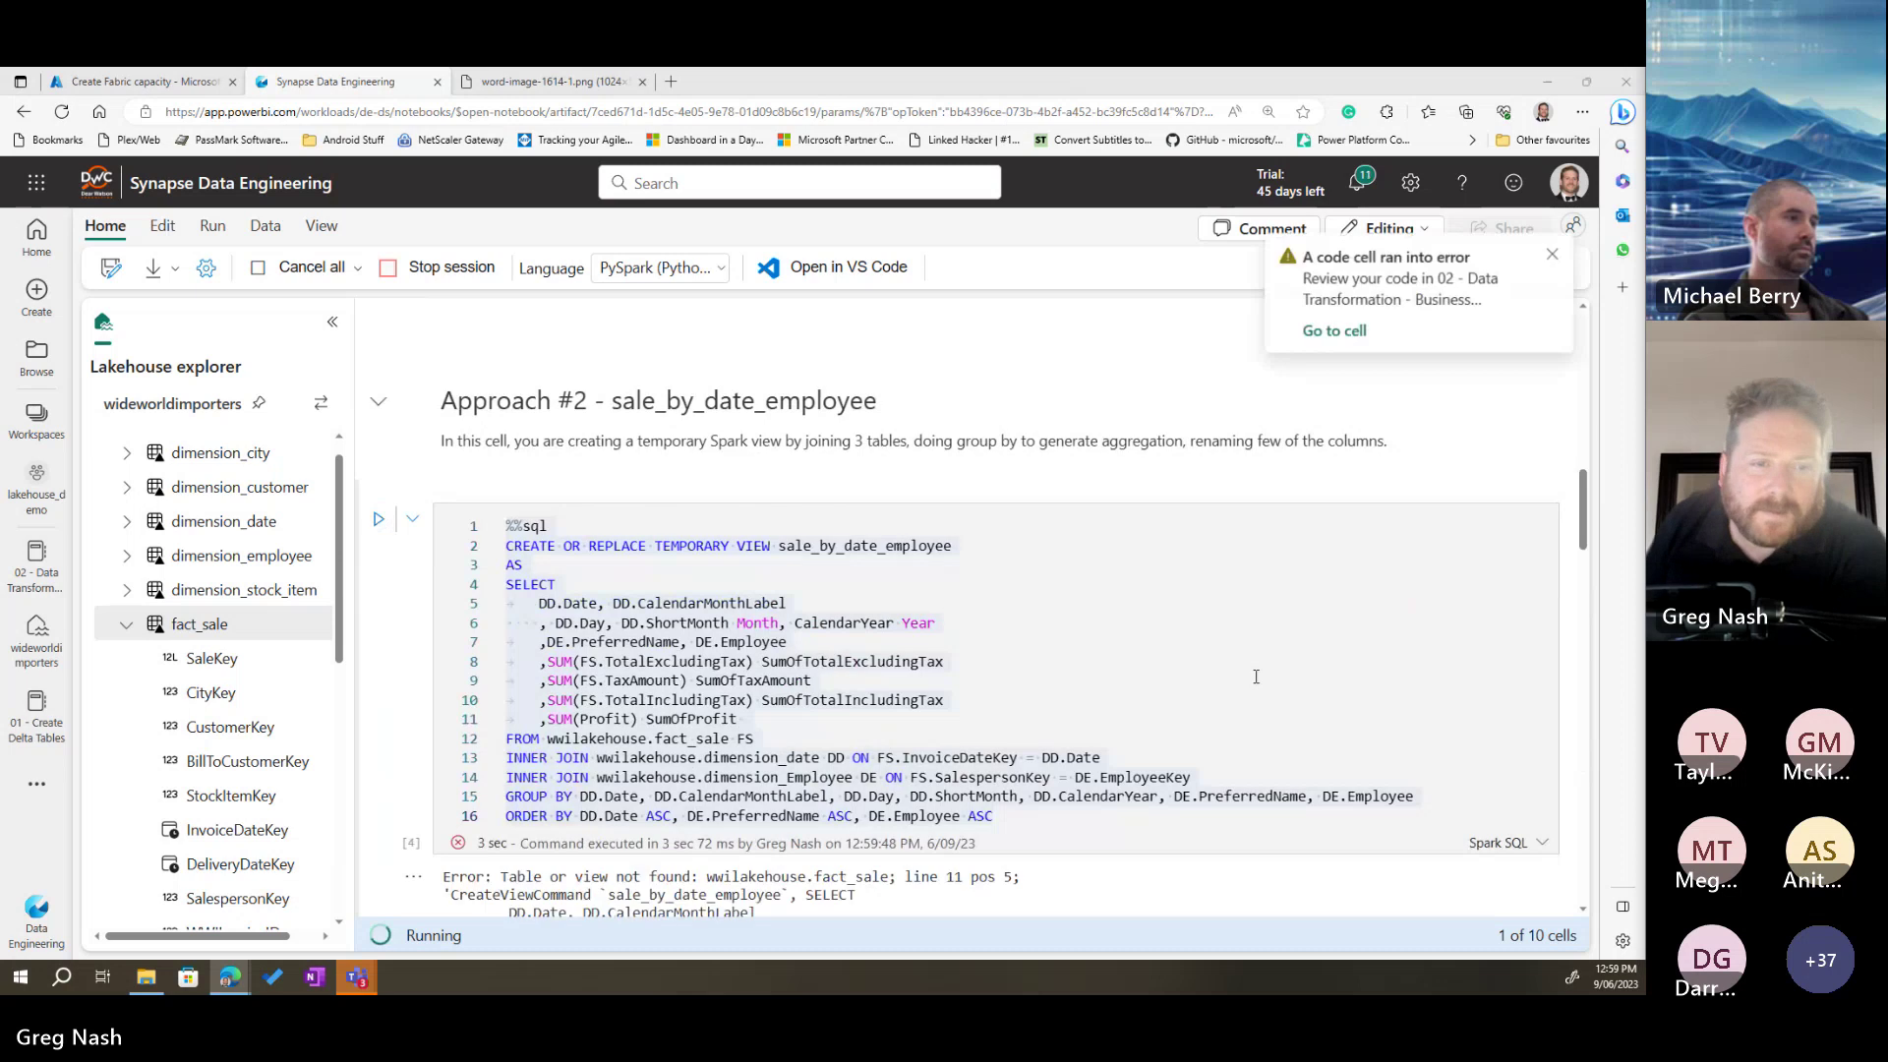
pyautogui.scroll(-4, 715, 416)
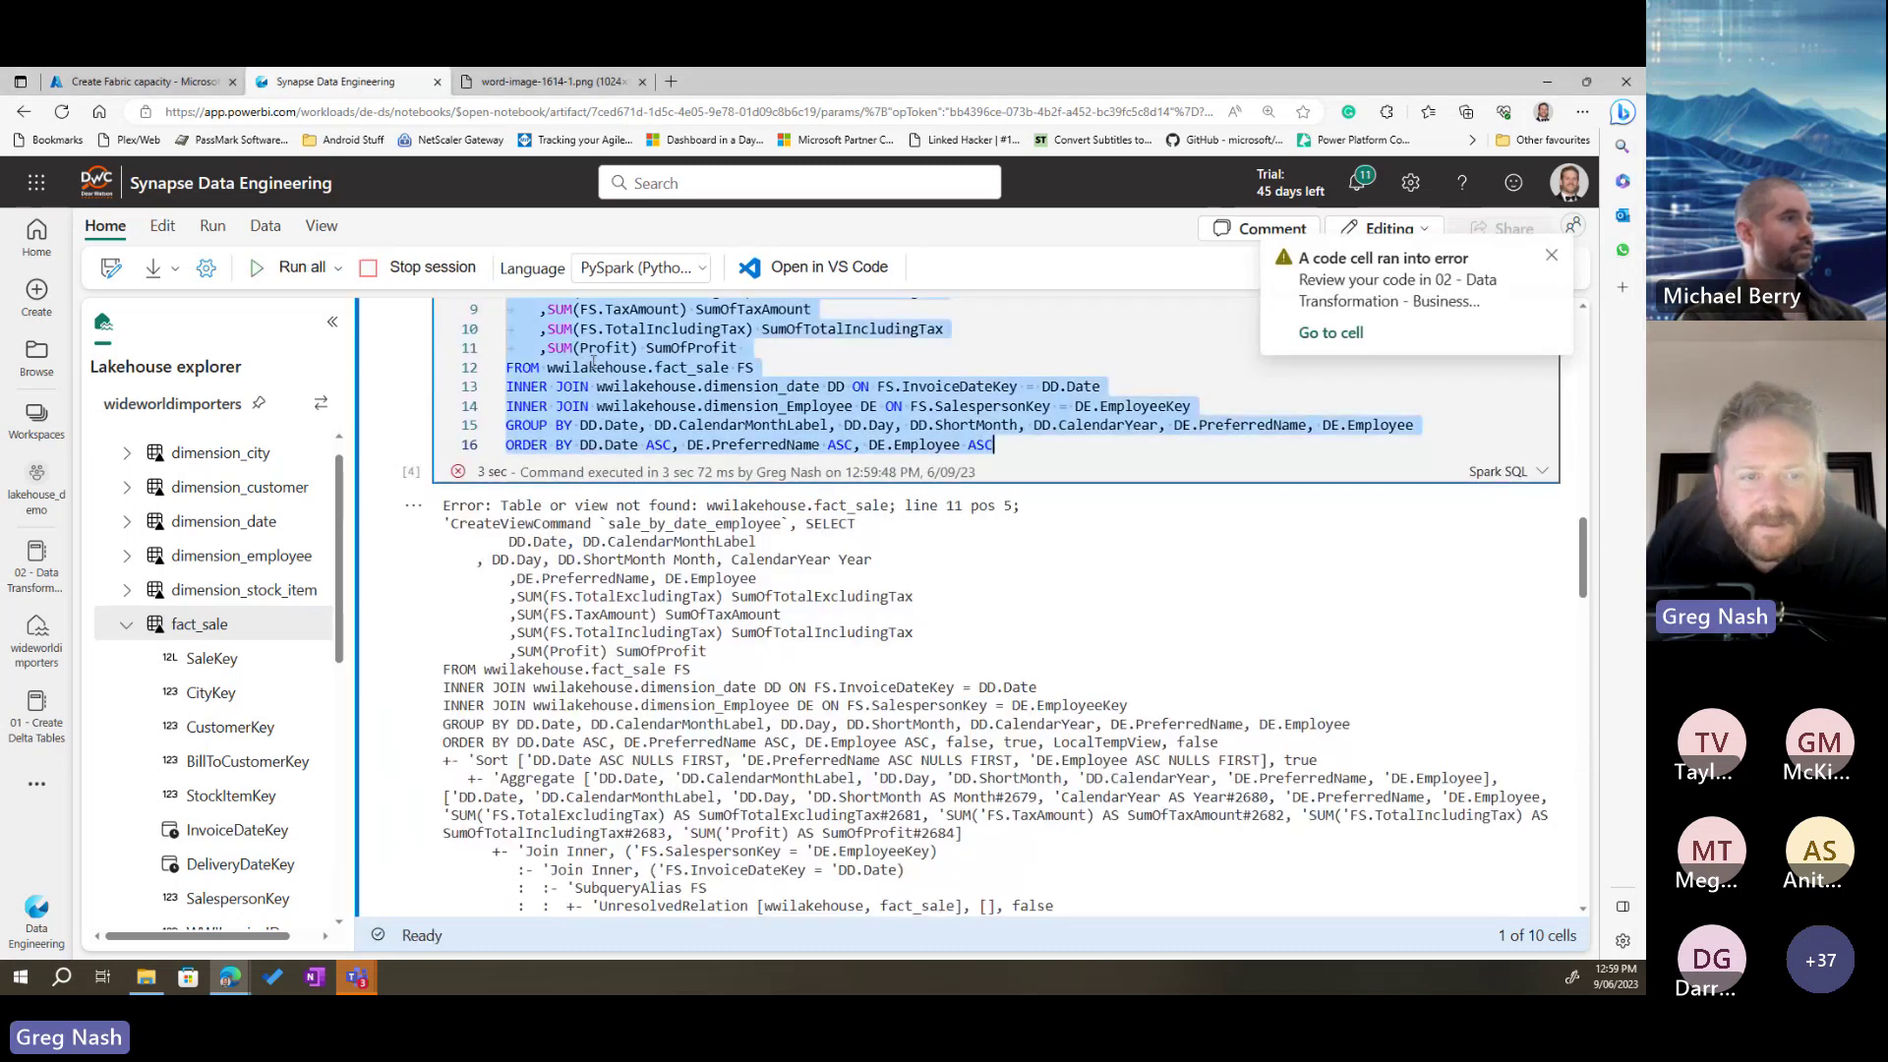
pyautogui.doubleClick(608, 368)
pyautogui.hotkey('ctrl', 'd')
pyautogui.hotkey('ctrl', 'v')
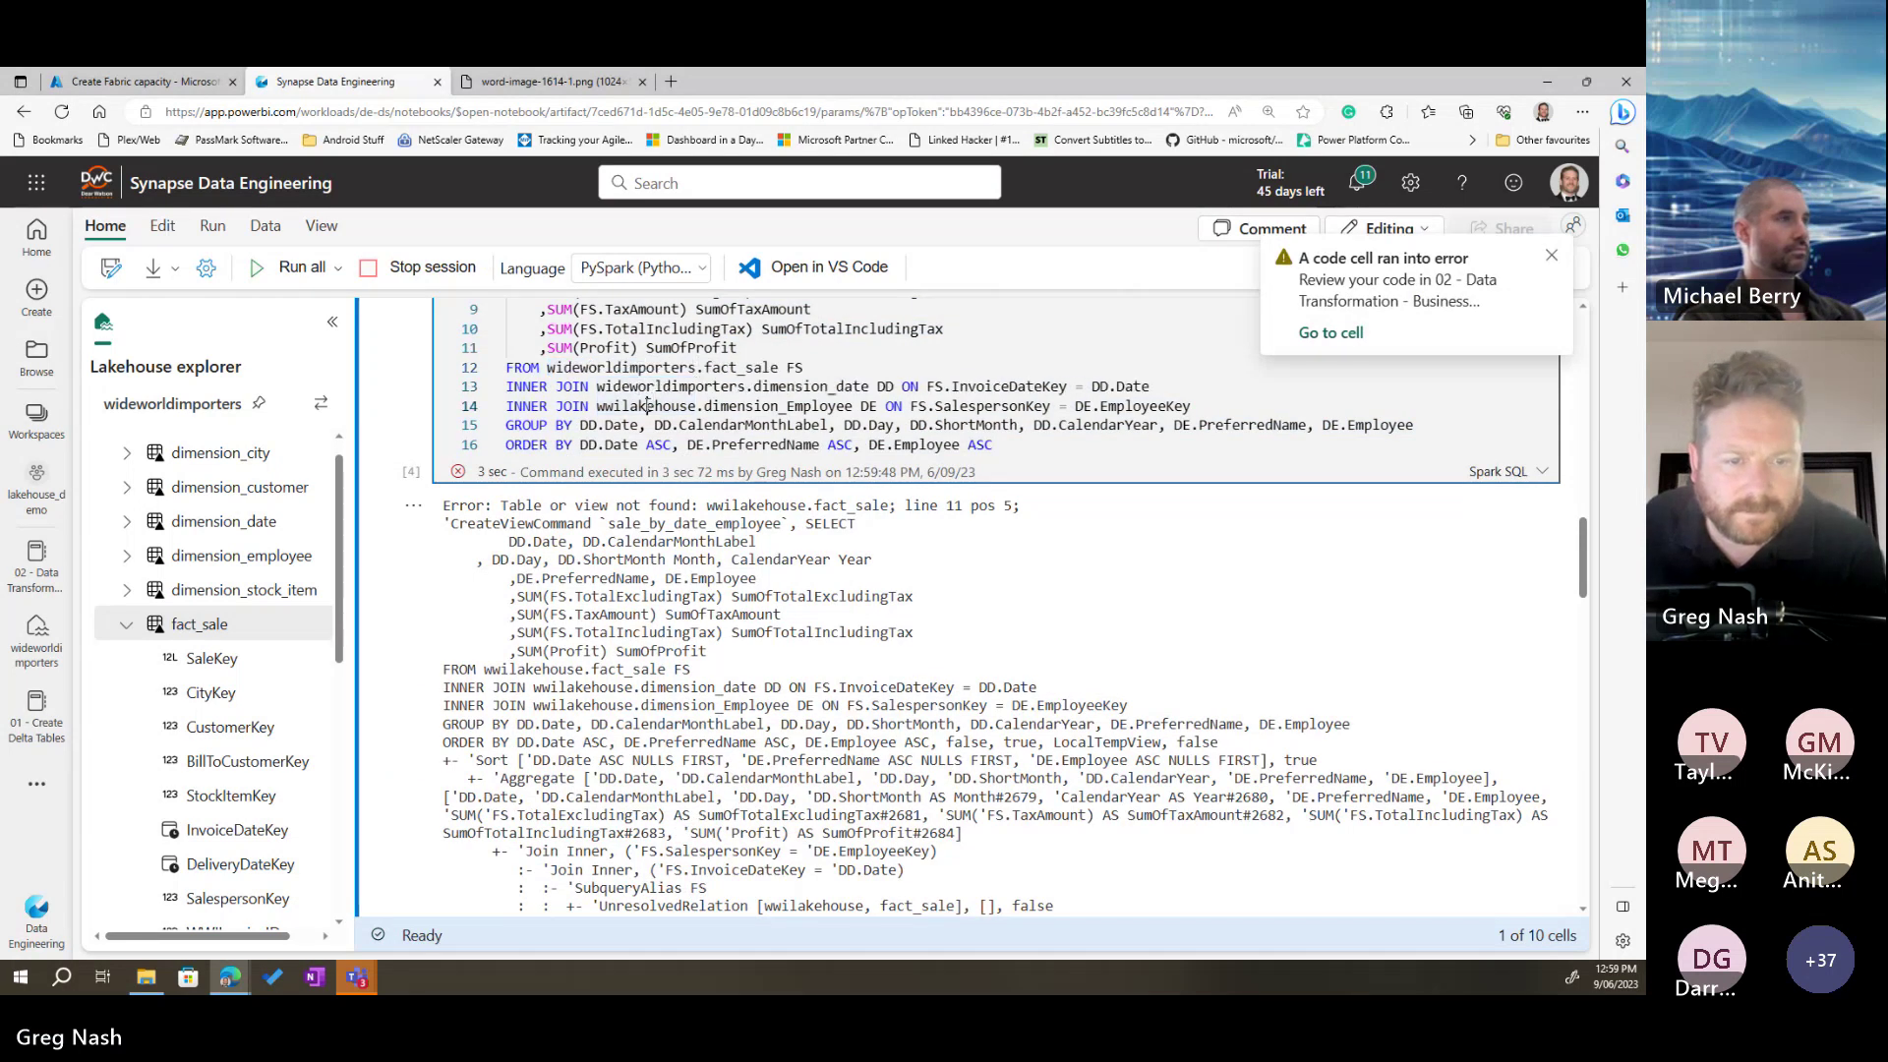
pyautogui.doubleClick(648, 405)
pyautogui.write('wideworldimporters')
pyautogui.scroll(3, 925, 660)
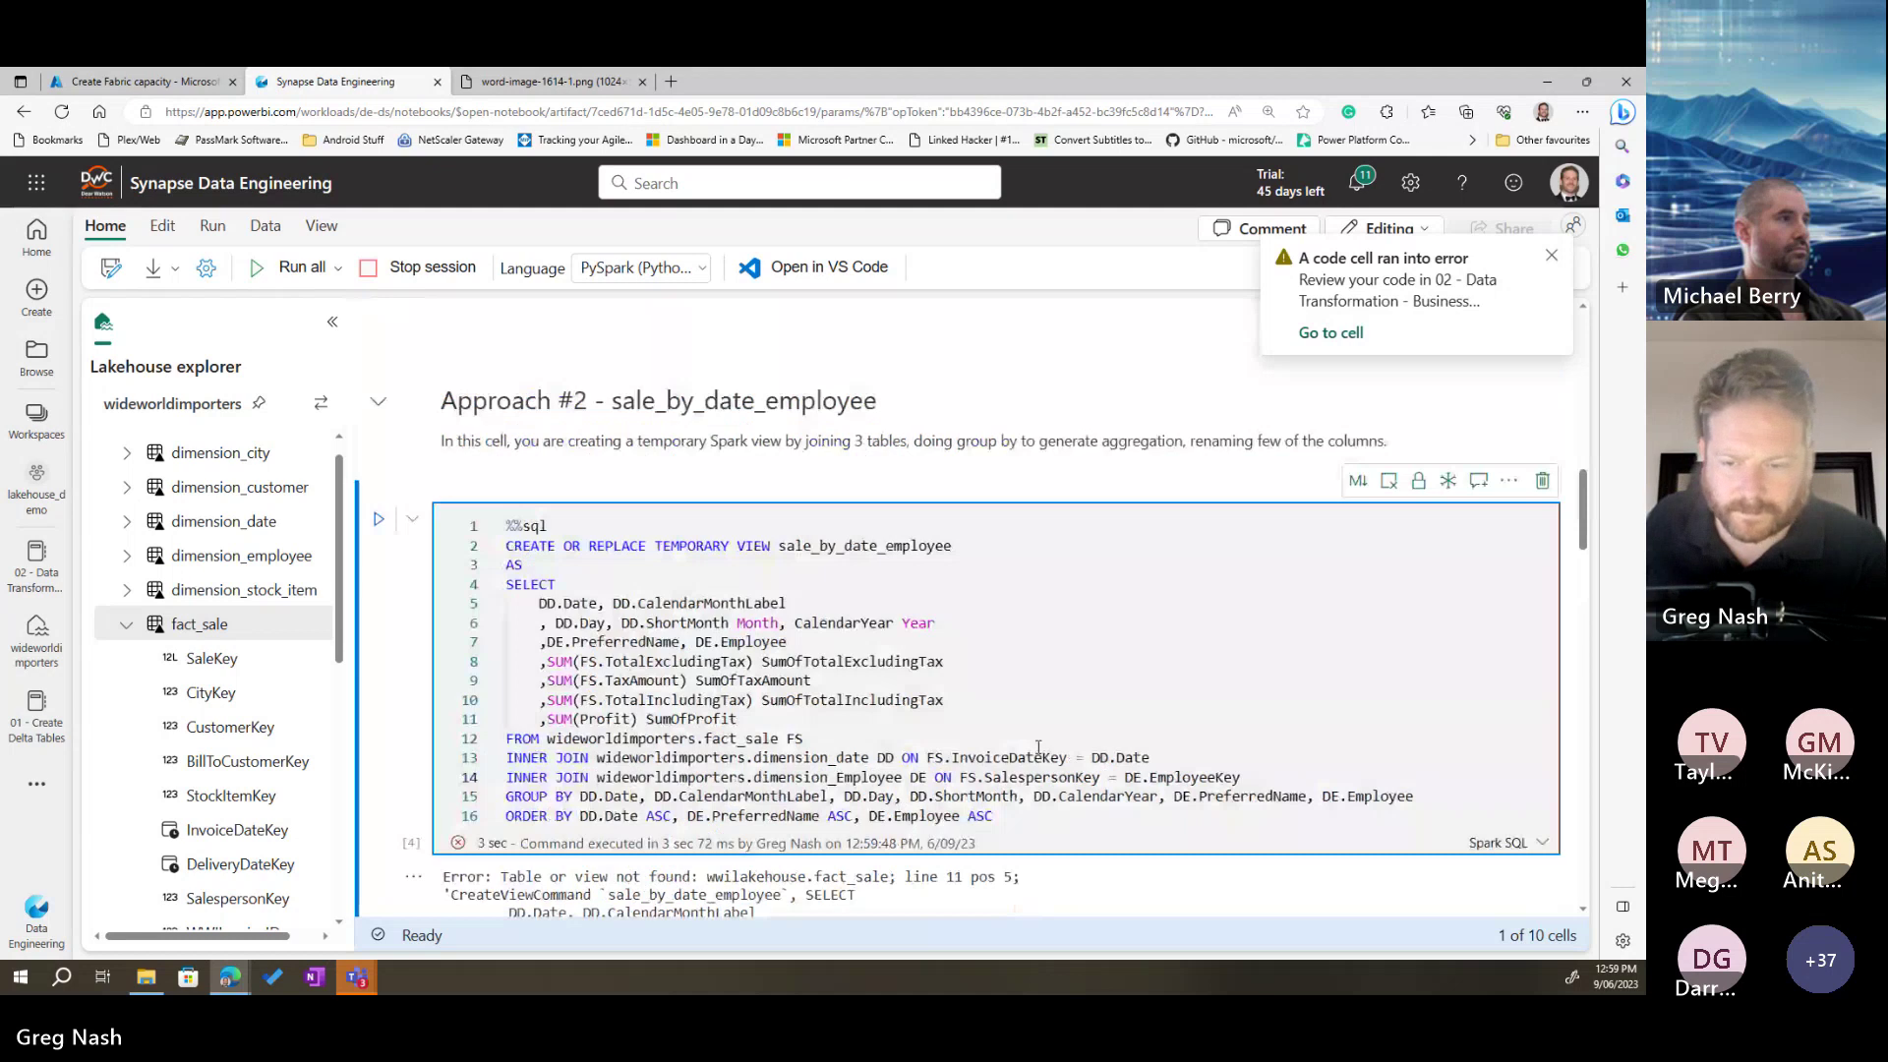
# Step: Check the save path in the final cell, and run the corrected SQL cell that creates the sale_by_date_employee temporary view
pyautogui.scroll(-1, 1038, 747)
pyautogui.scroll(-15, 1036, 738)
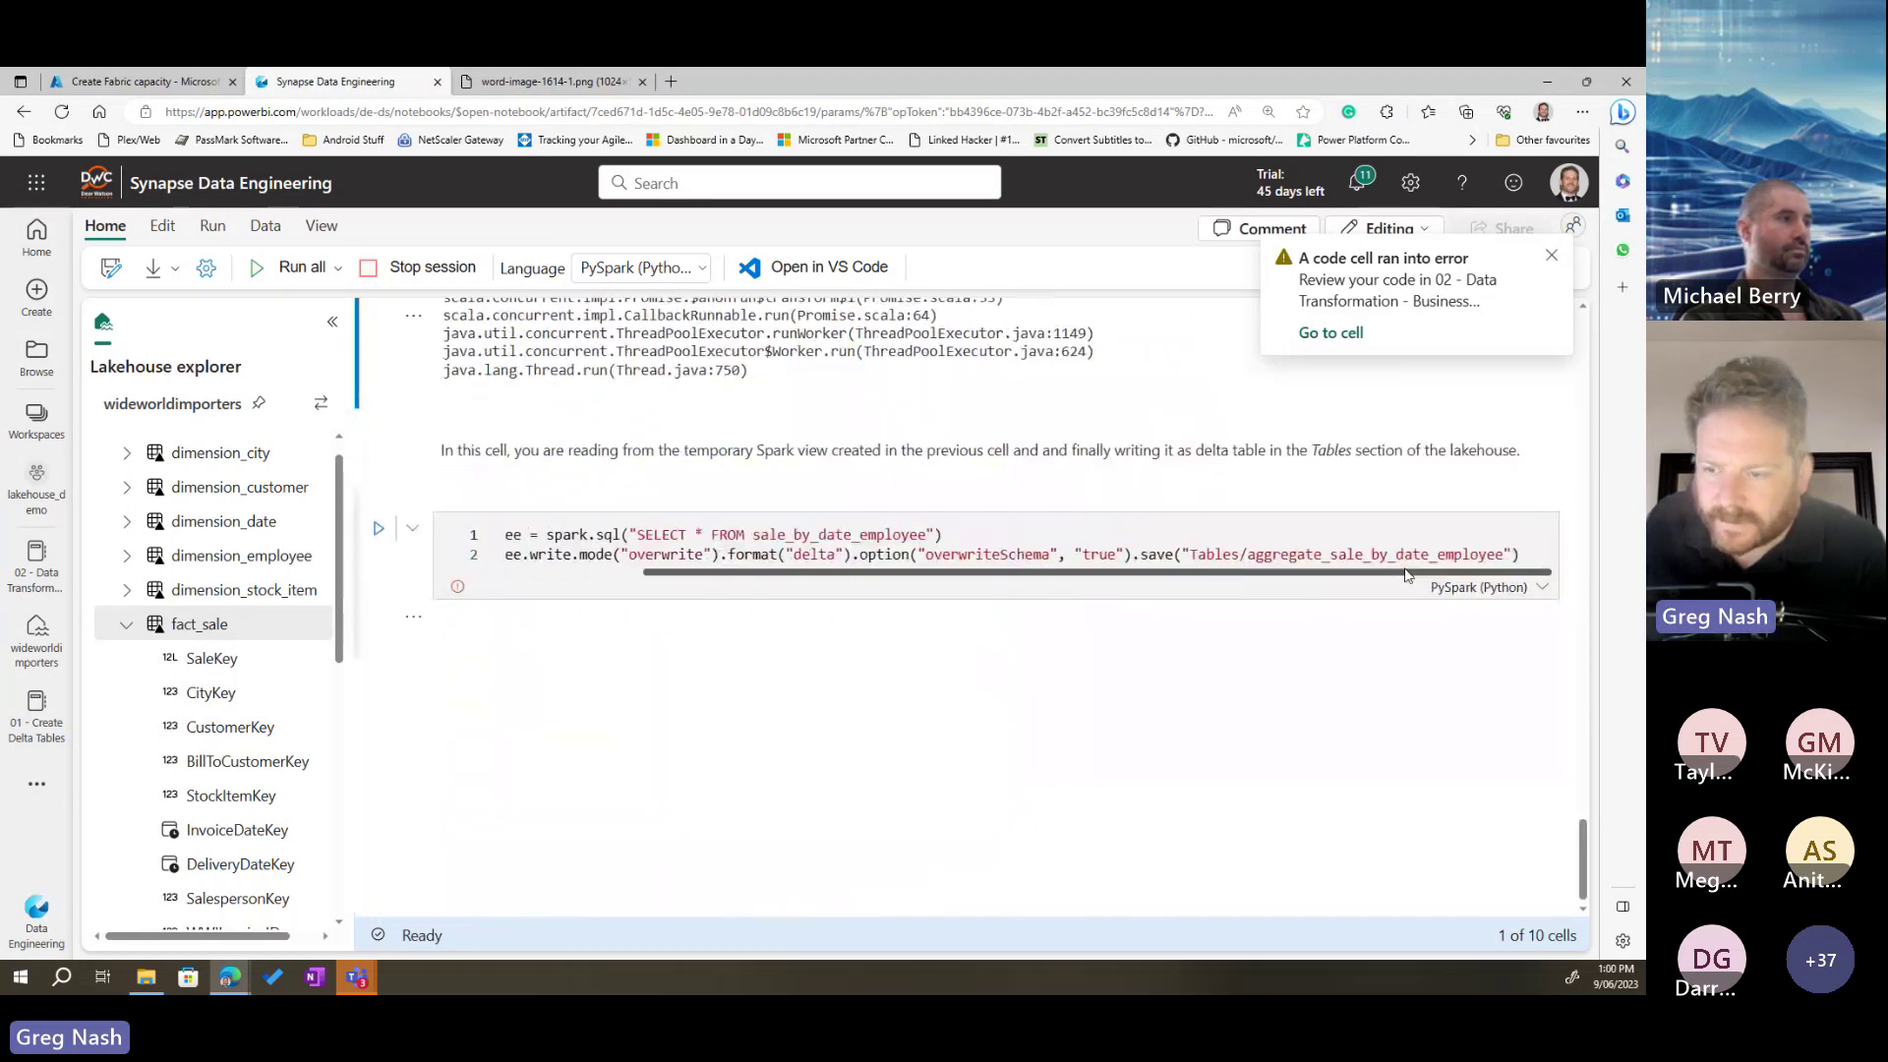
pyautogui.scroll(5, 728, 546)
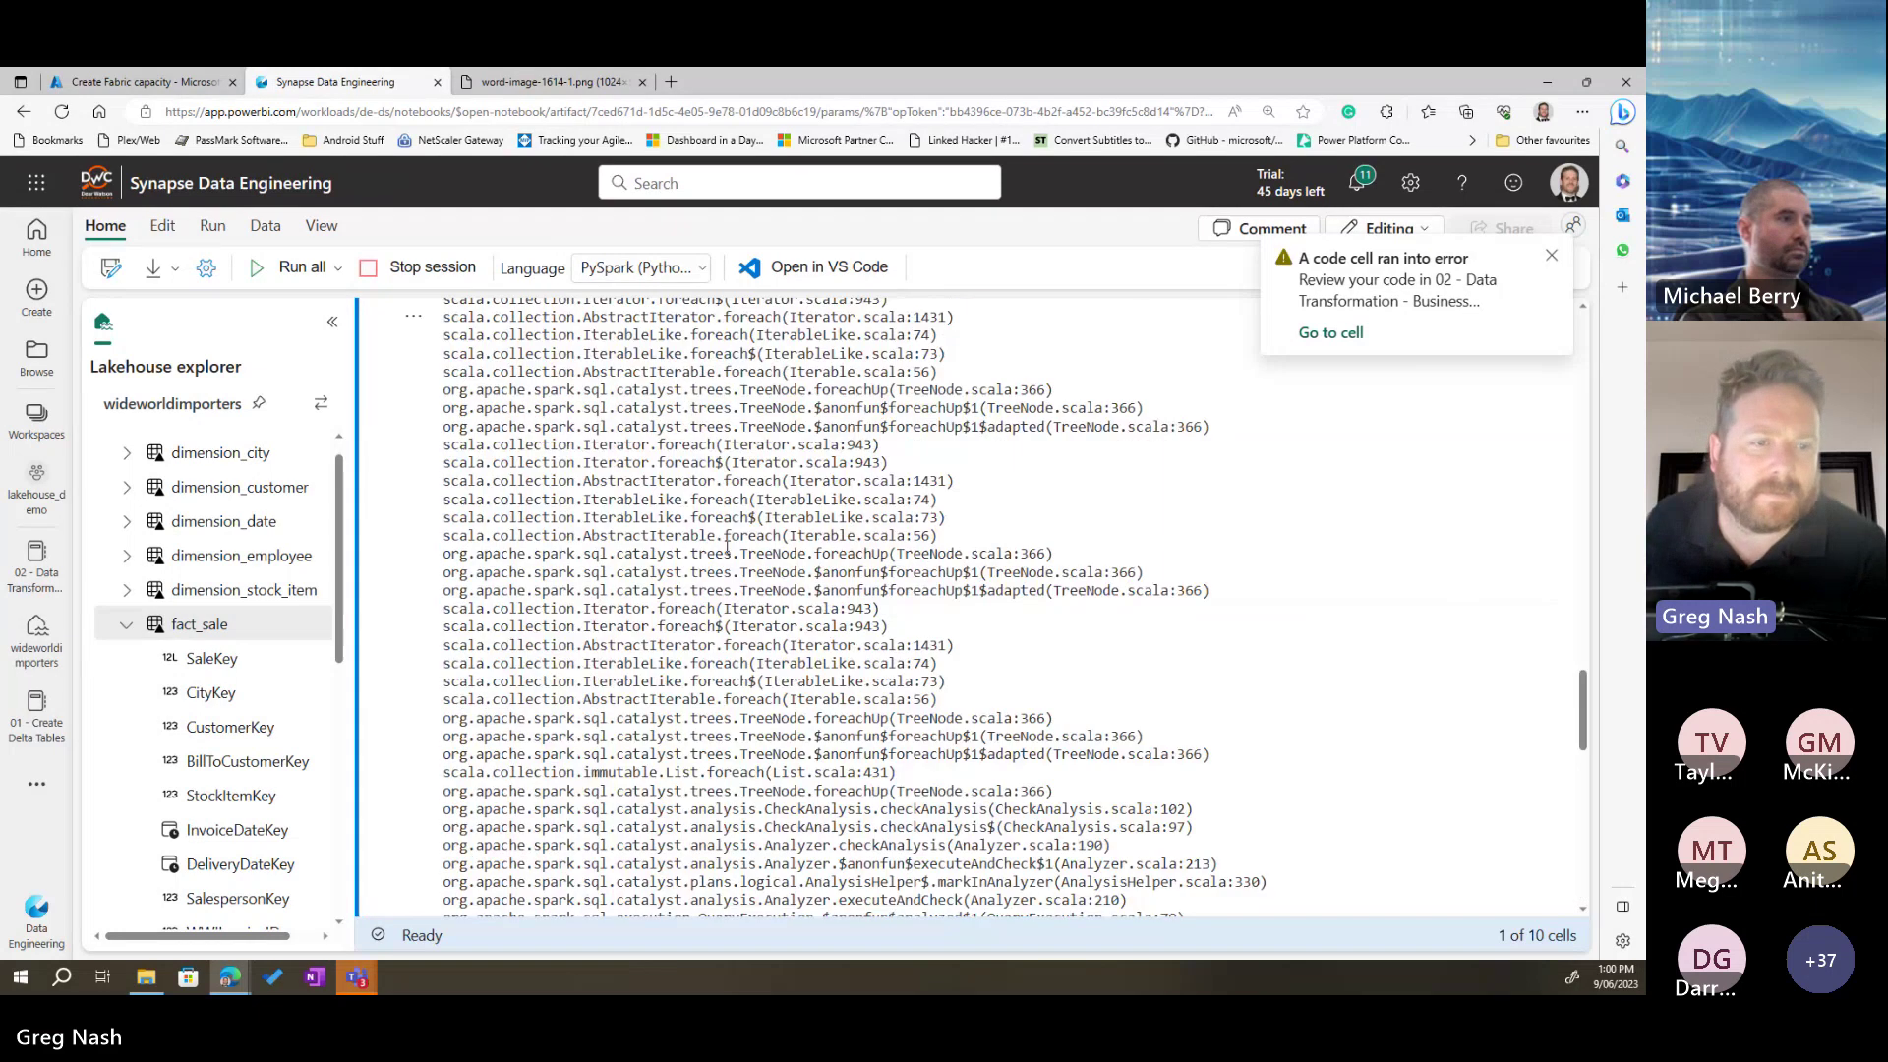
pyautogui.scroll(10, 728, 546)
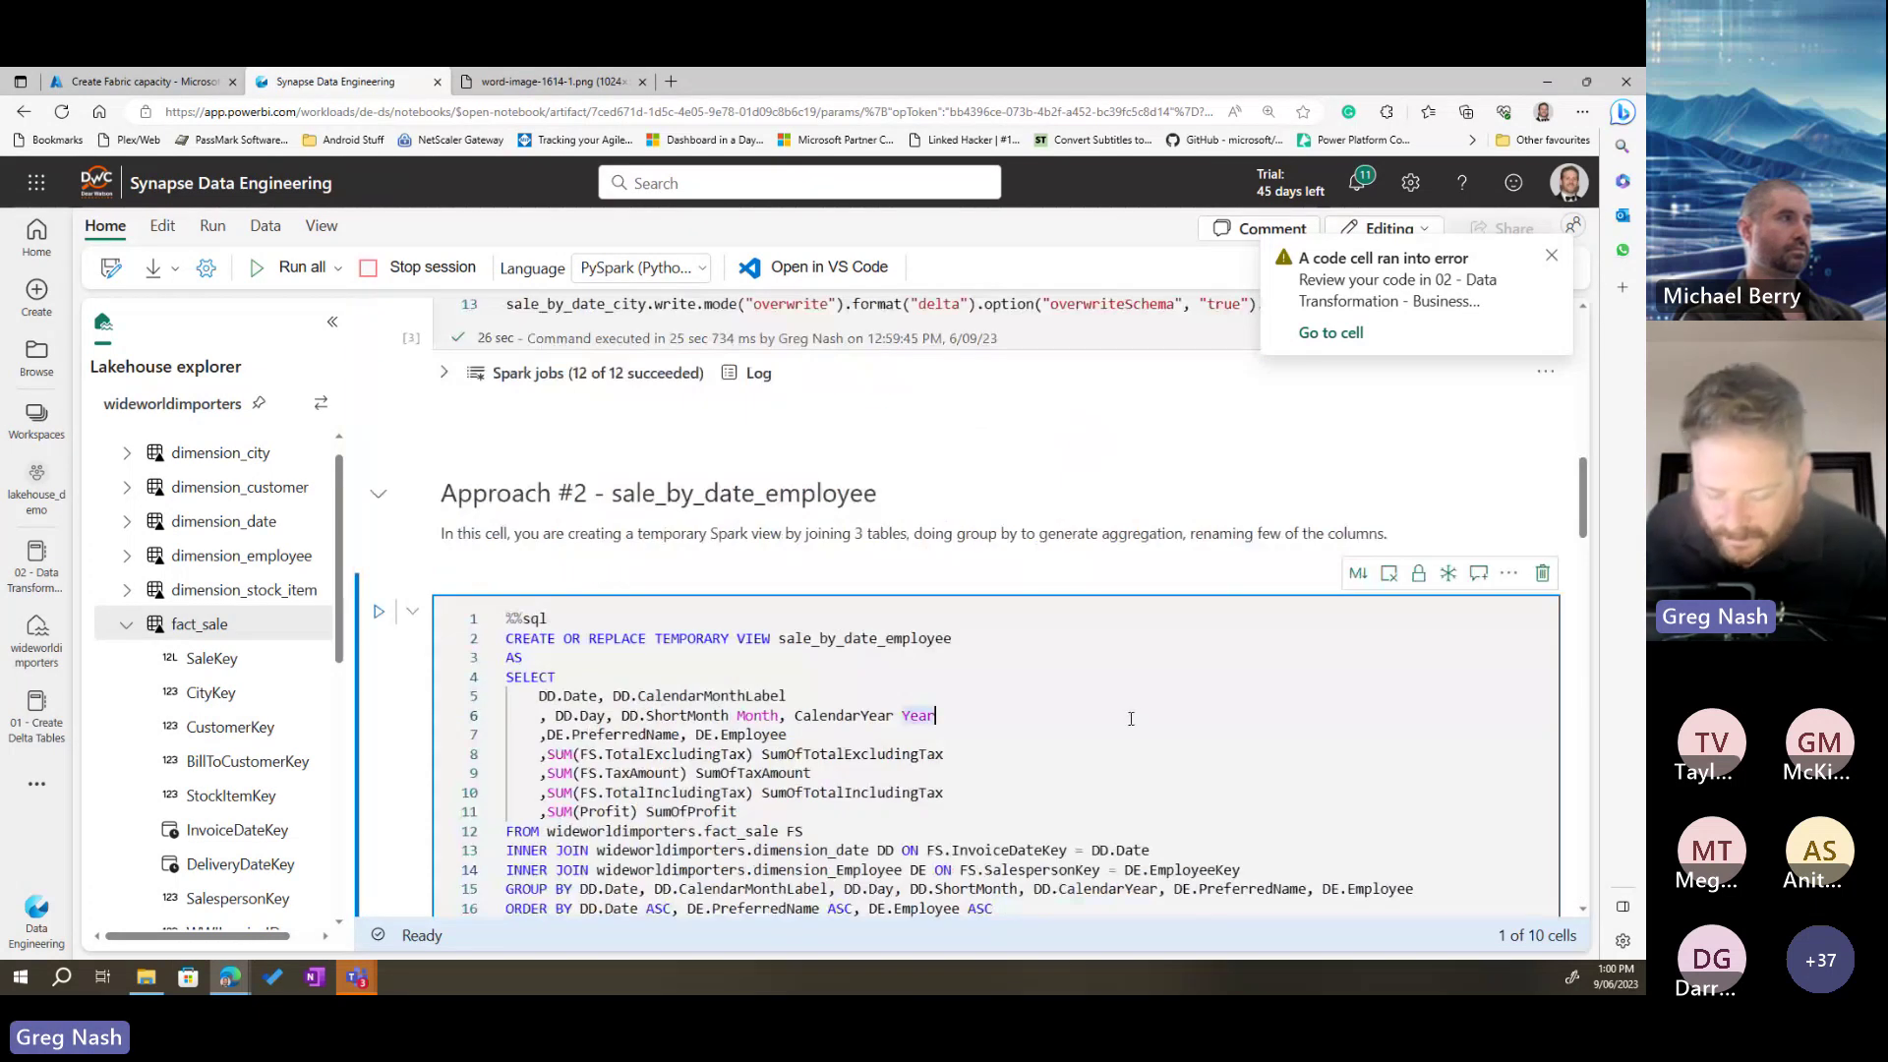
pyautogui.hotkey('shift', 'Return')
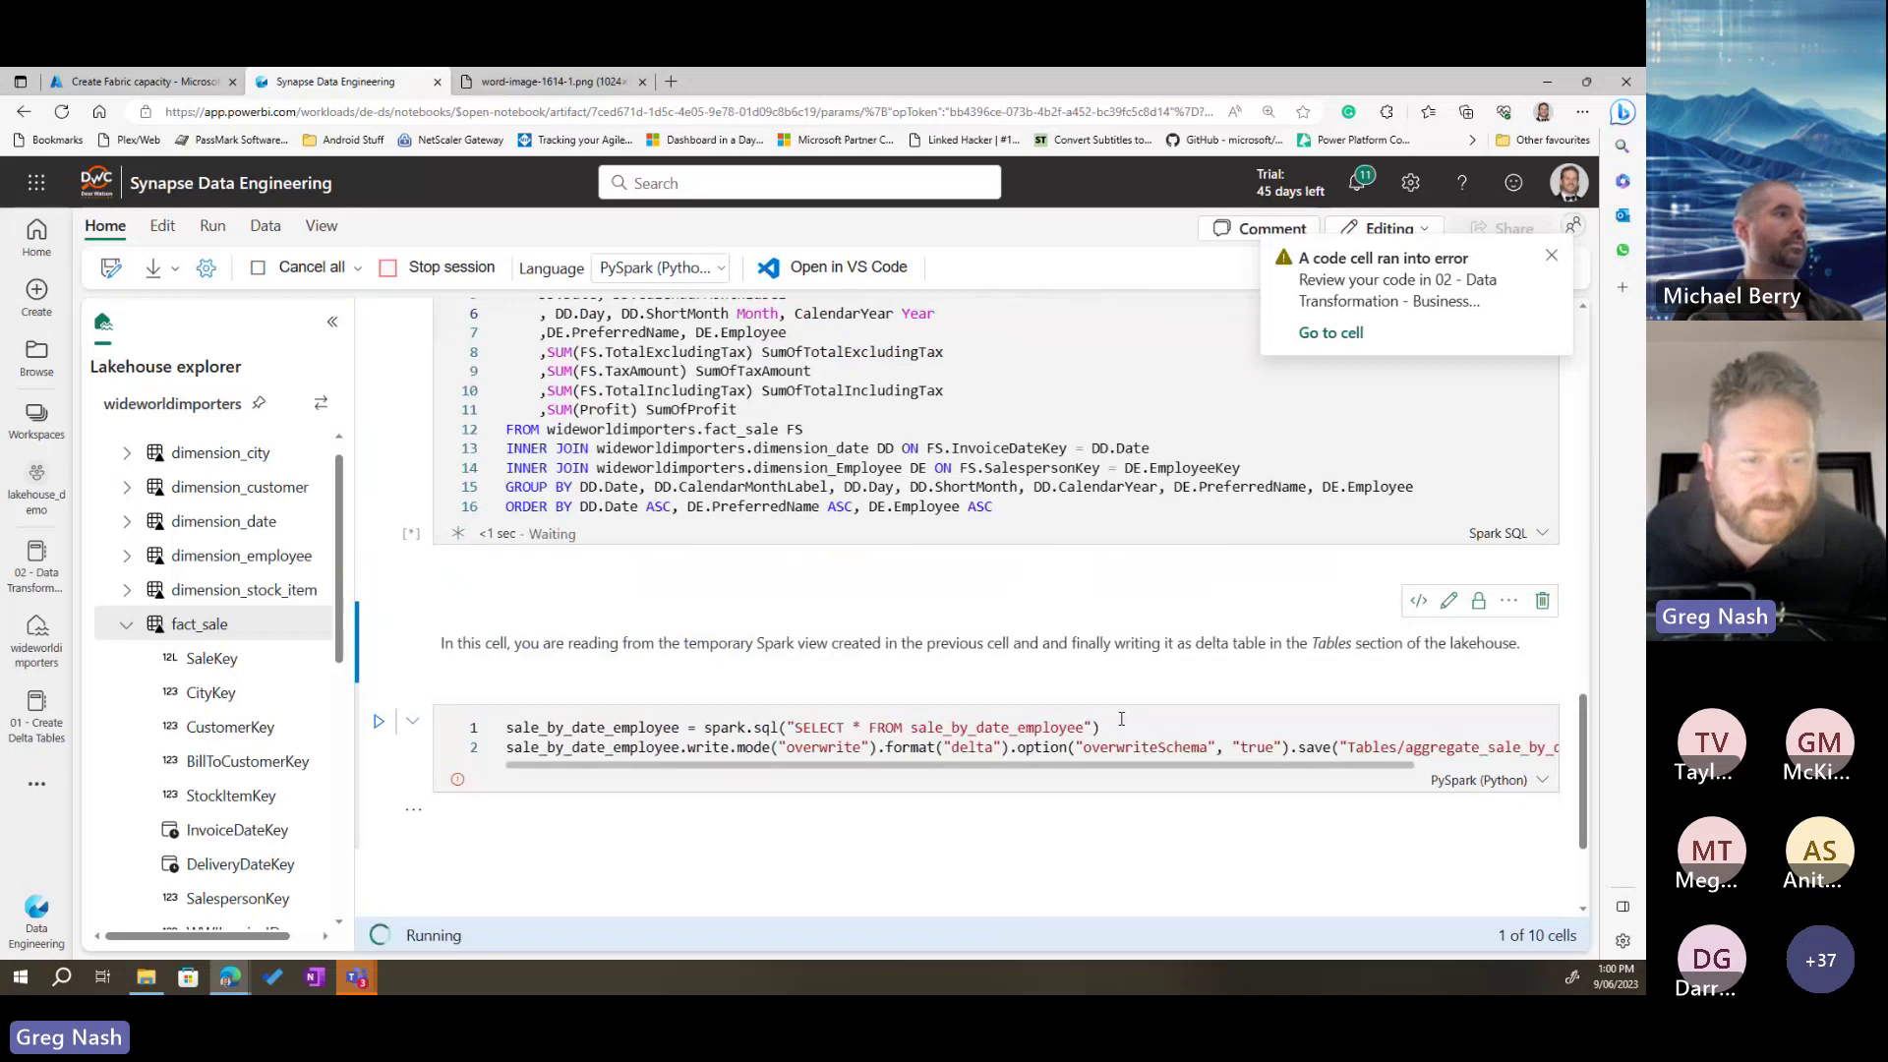
# Step: Run the final cell that writes the sale_by_date_employee view to the aggregate_sale_by_date_employee delta table
pyautogui.scroll(3, 956, 715)
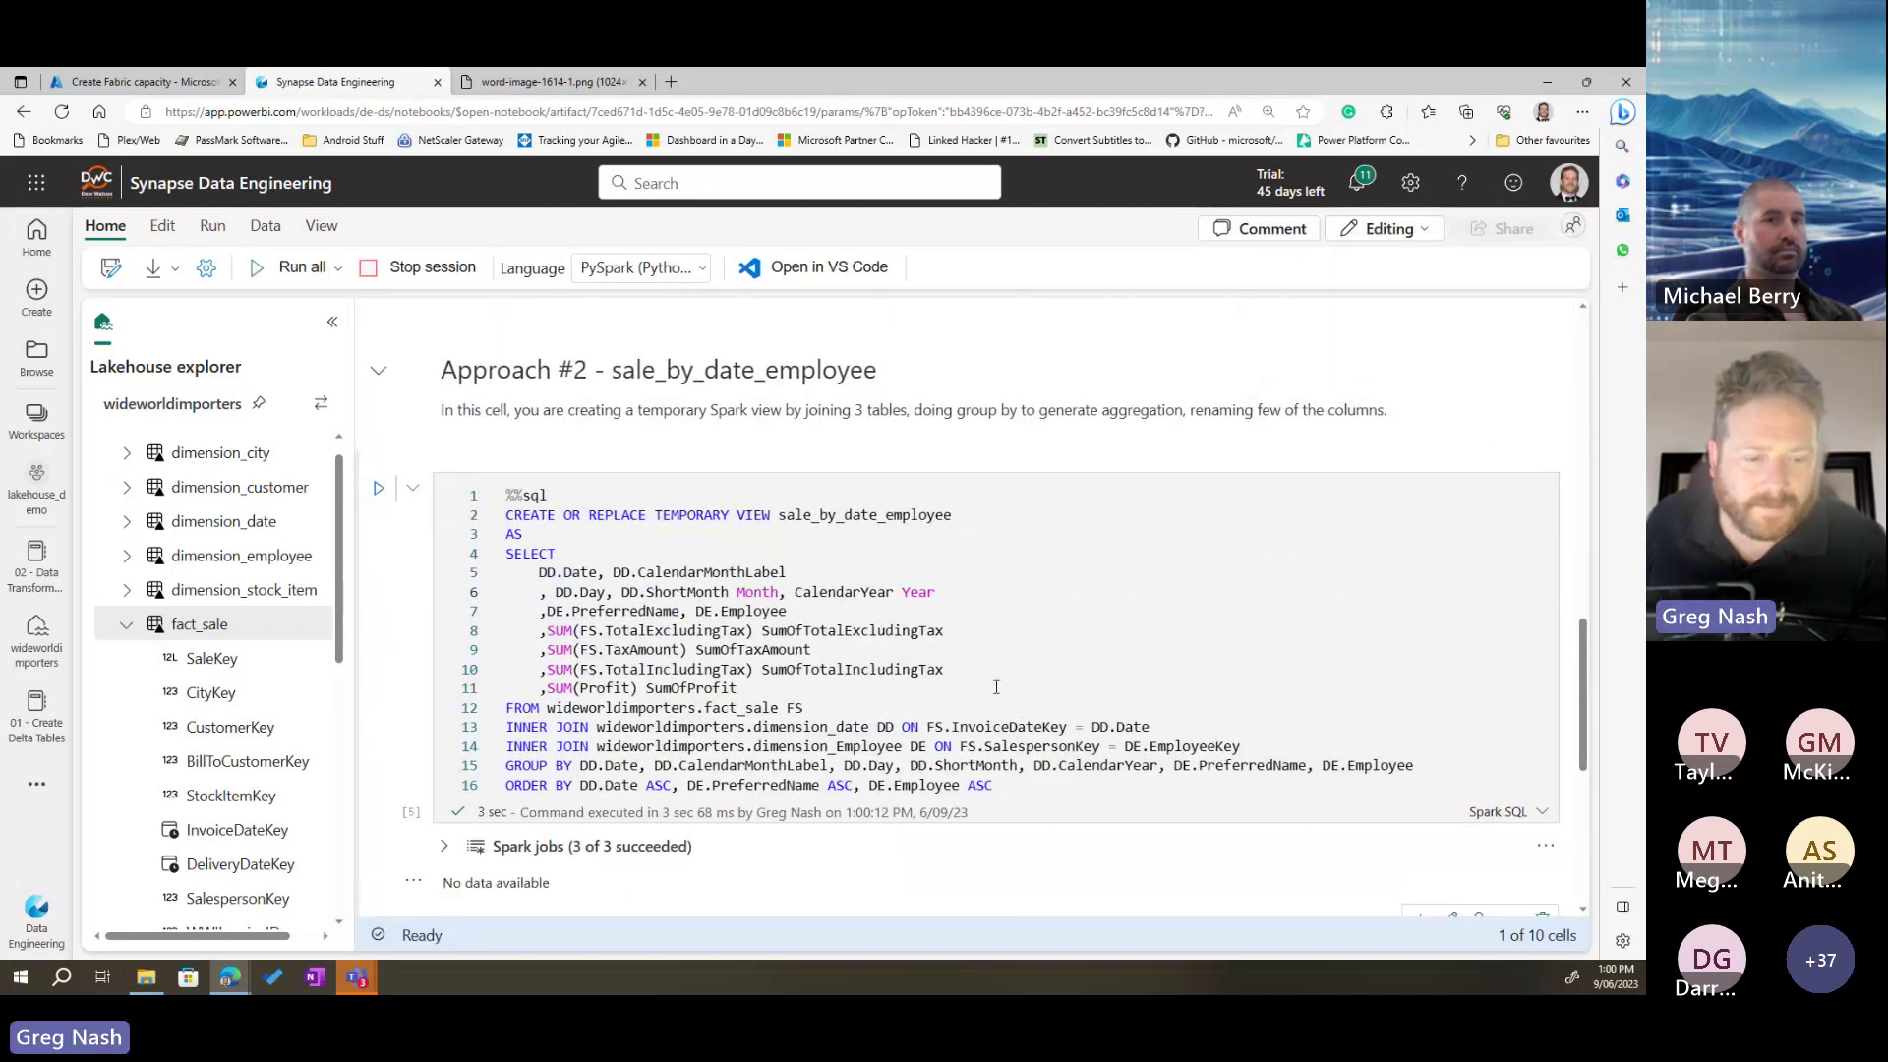
pyautogui.scroll(-3, 996, 687)
pyautogui.click(1258, 682)
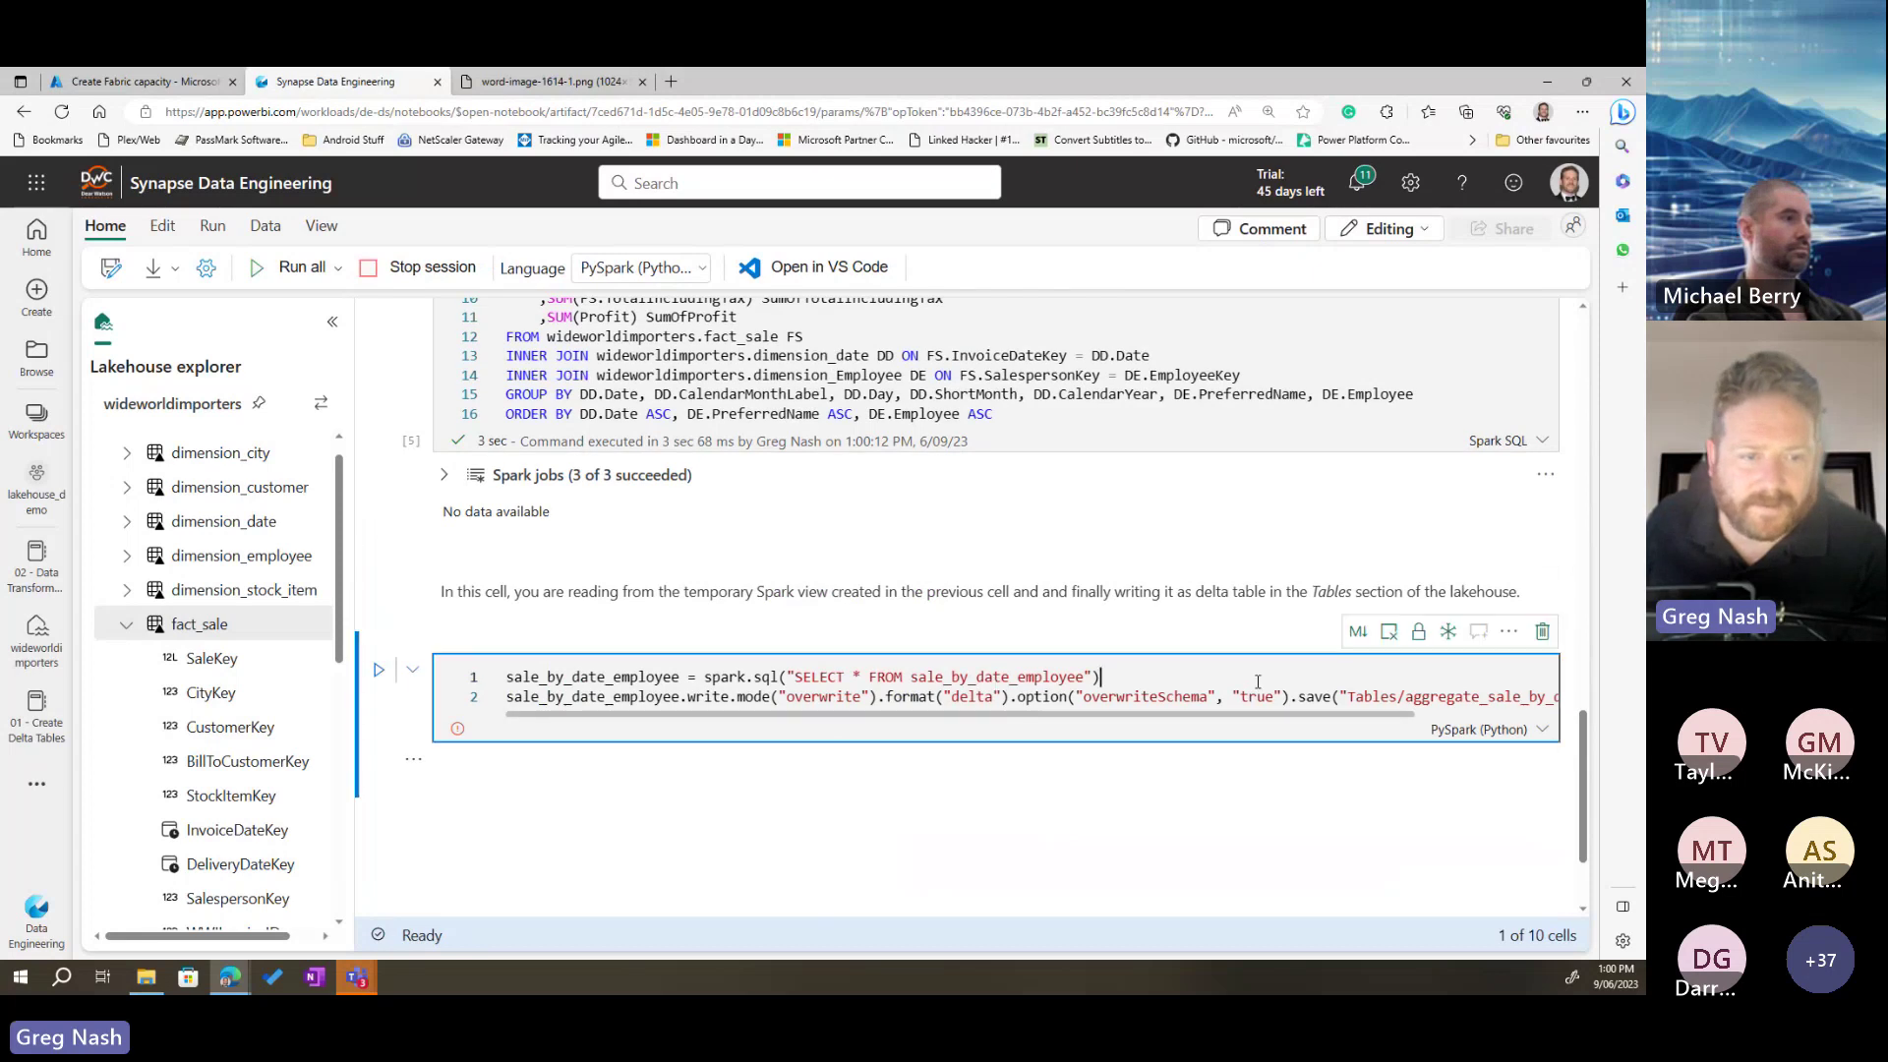
pyautogui.hotkey('shift', 'Return')
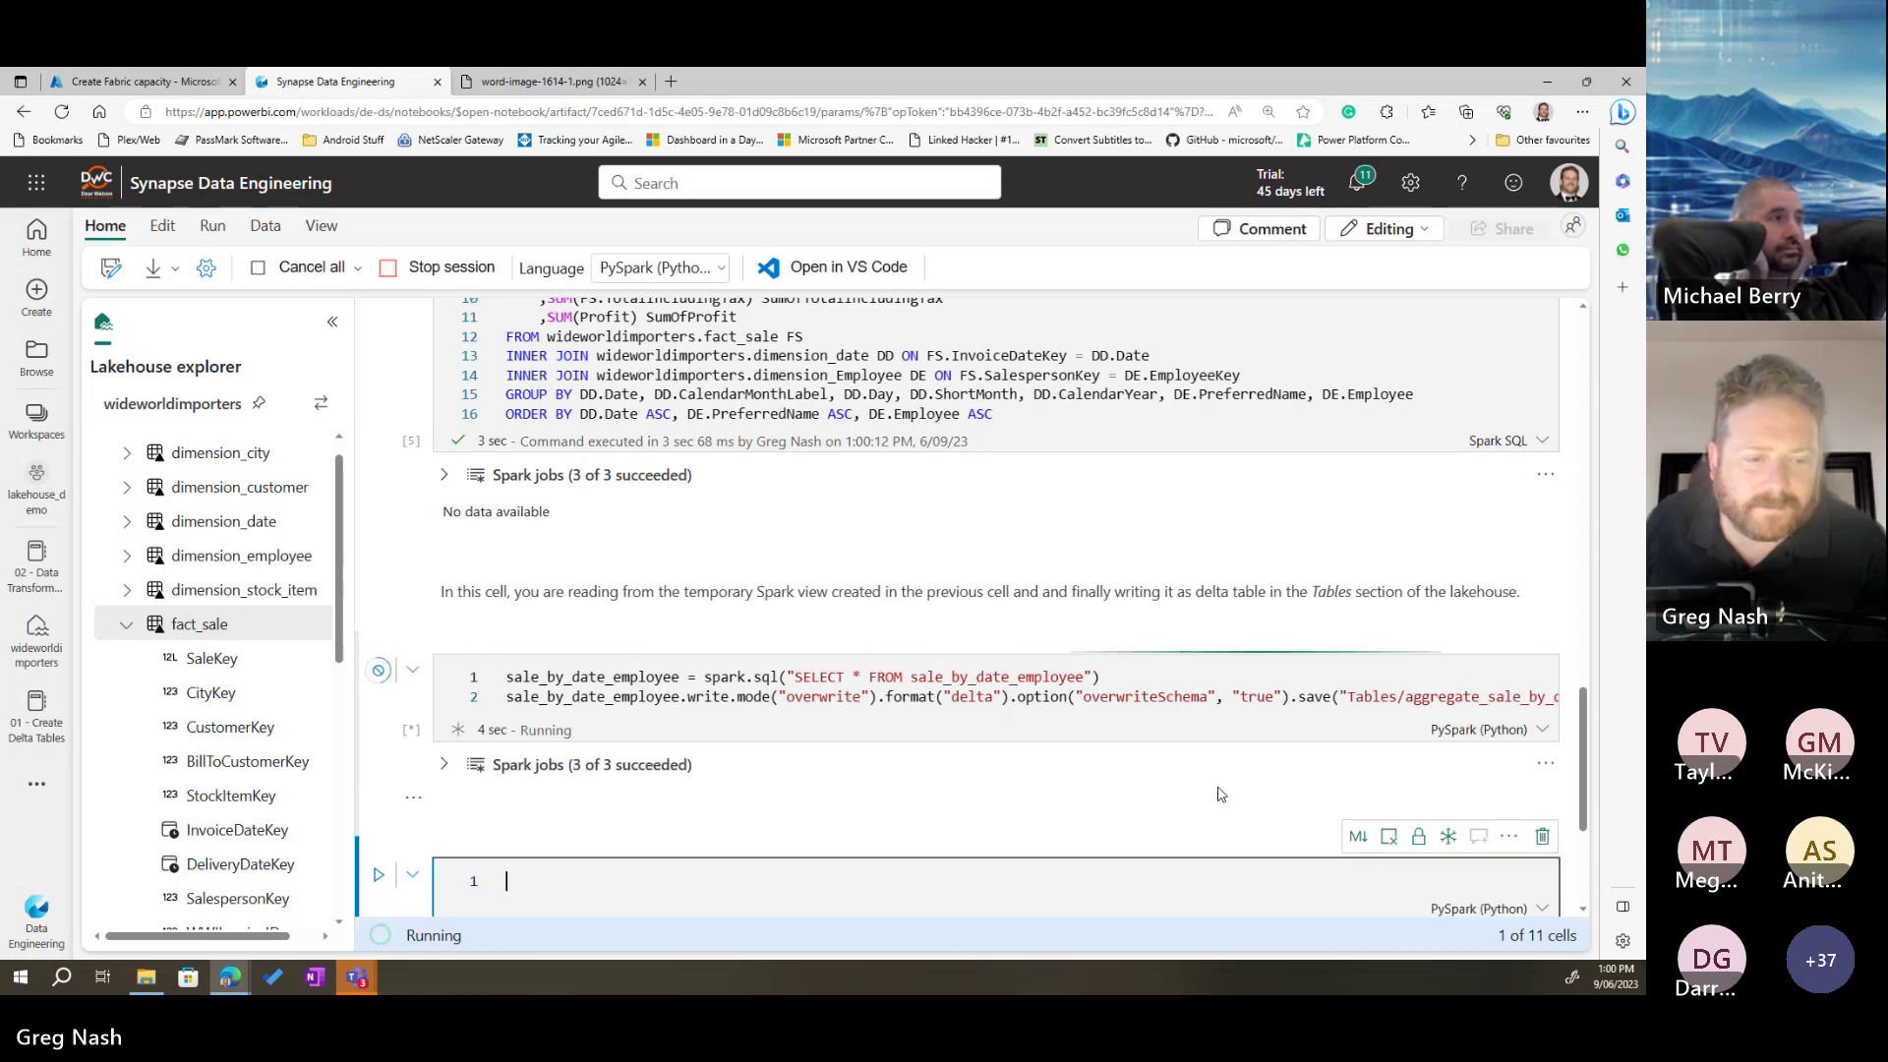
# Step: Check the run of the final notebook cell and collapse the fact_sale columns in the lakehouse table tree
pyautogui.scroll(-2, 1216, 772)
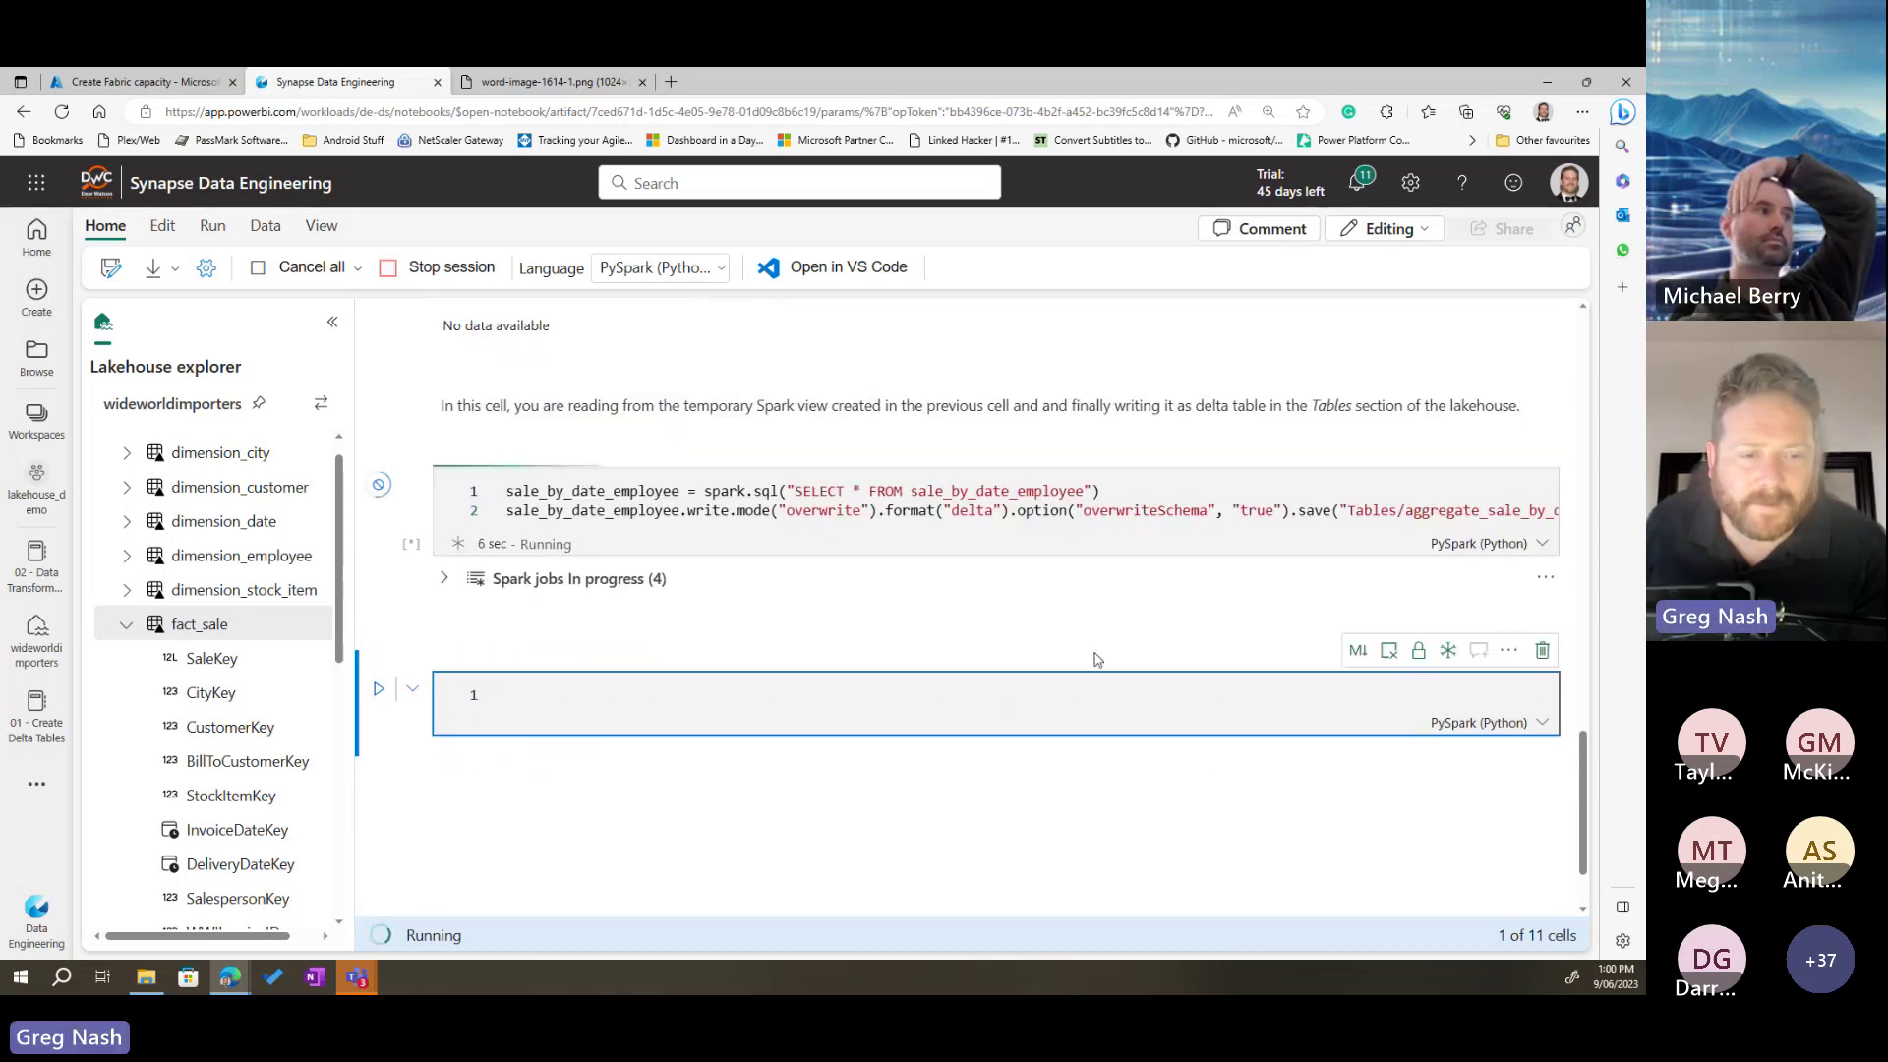
pyautogui.scroll(2, 723, 647)
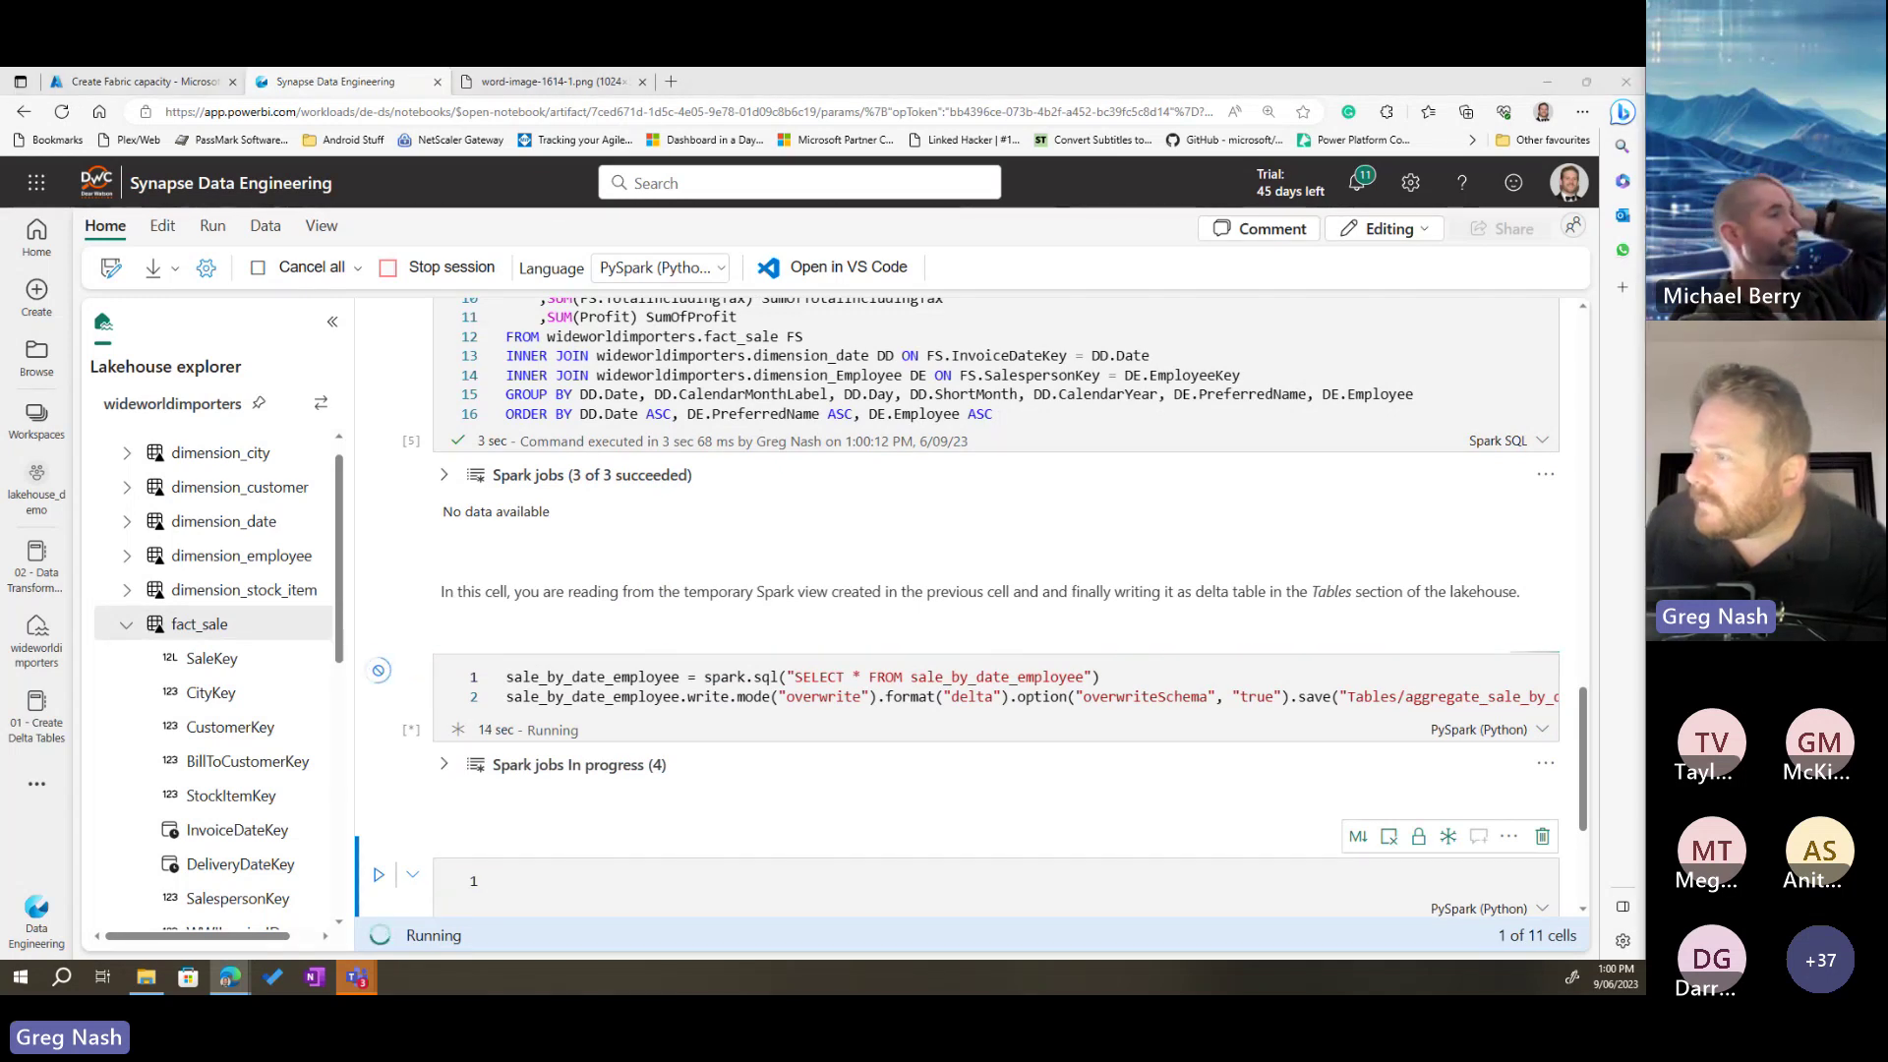
pyautogui.click(123, 629)
pyautogui.click(123, 629)
pyautogui.rightClick(226, 329)
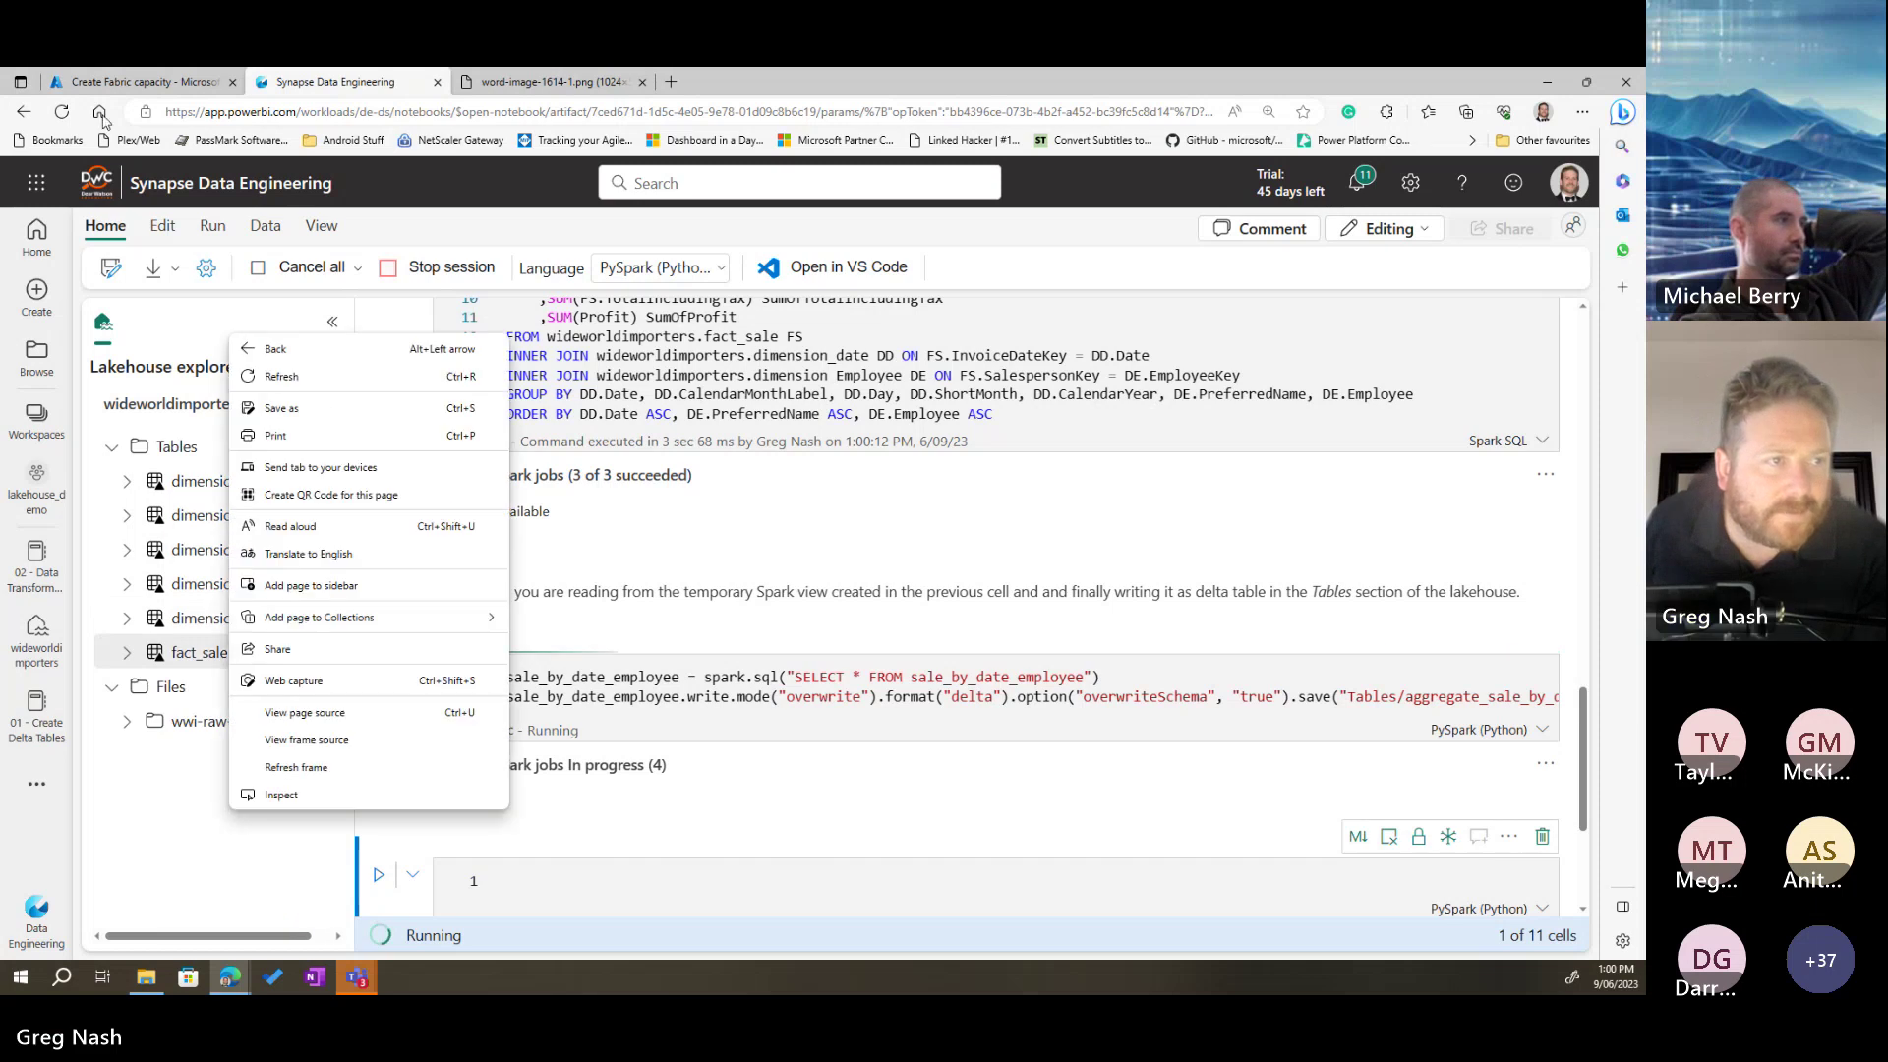
pyautogui.click(260, 398)
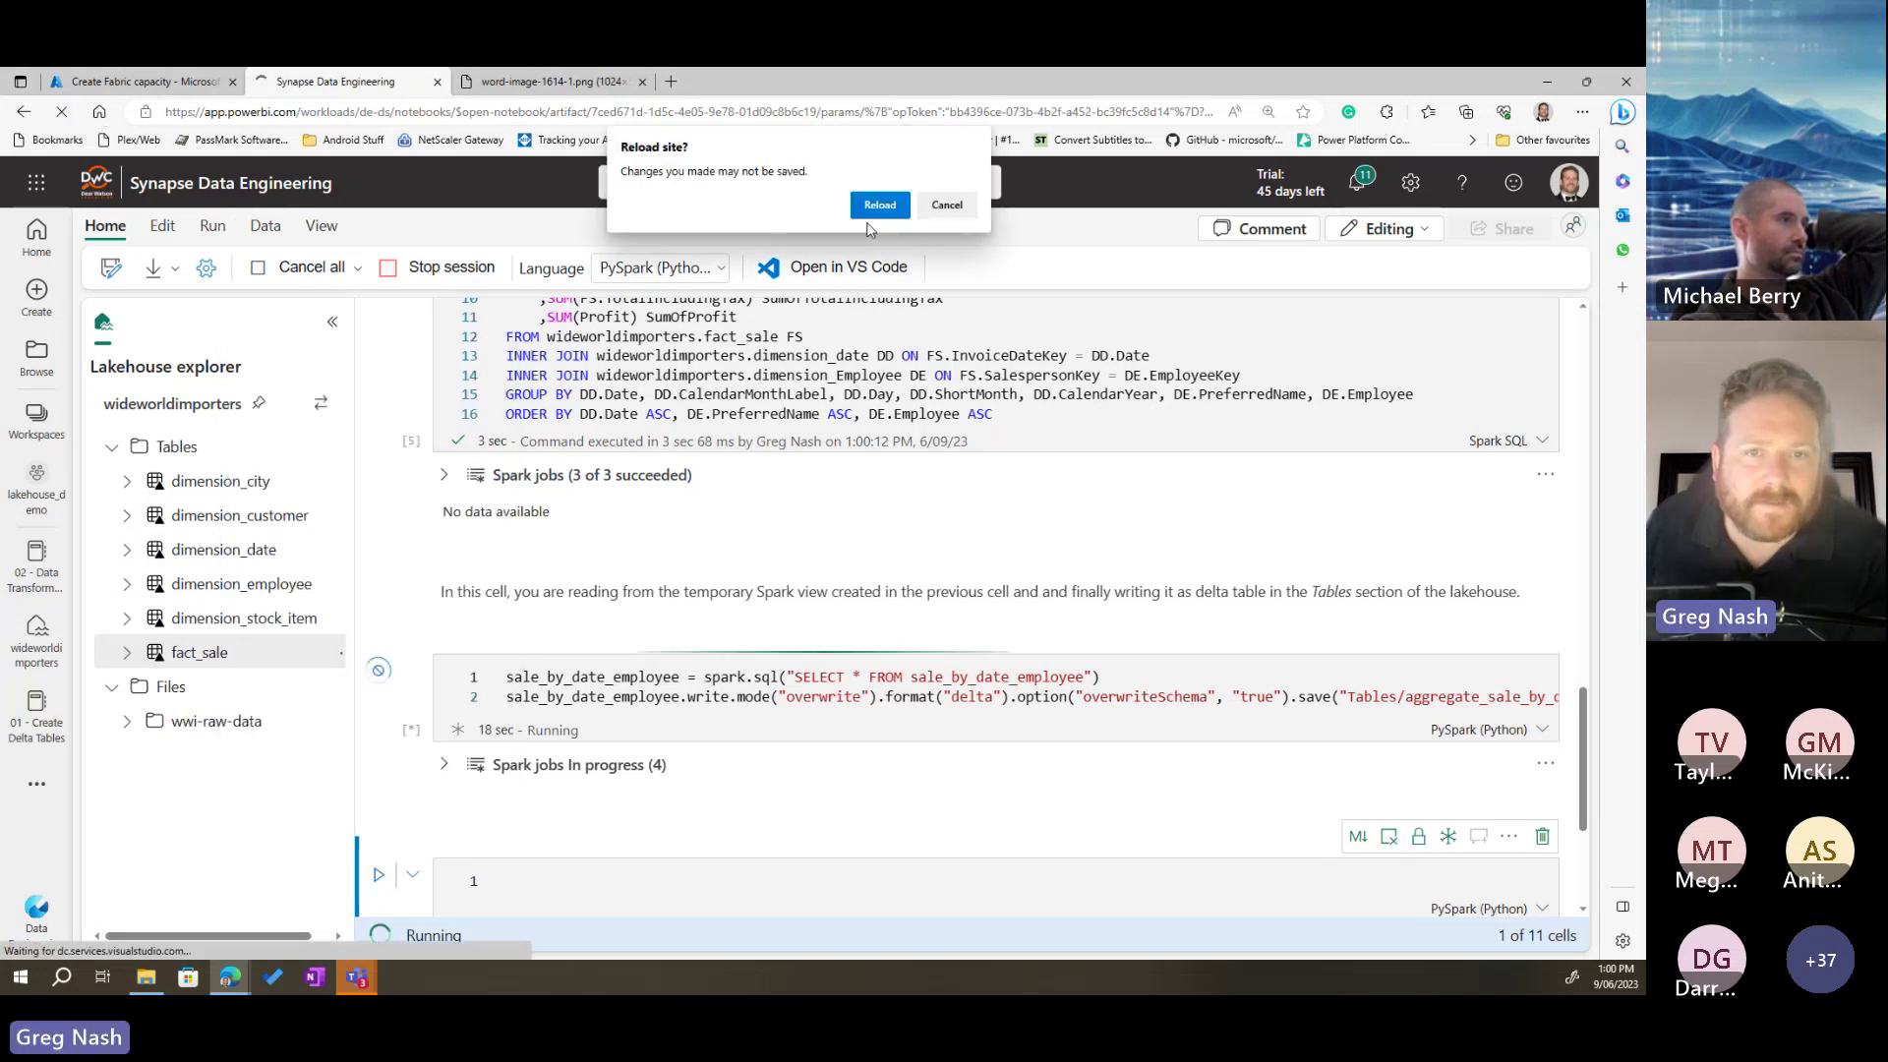
pyautogui.click(947, 206)
pyautogui.click(109, 276)
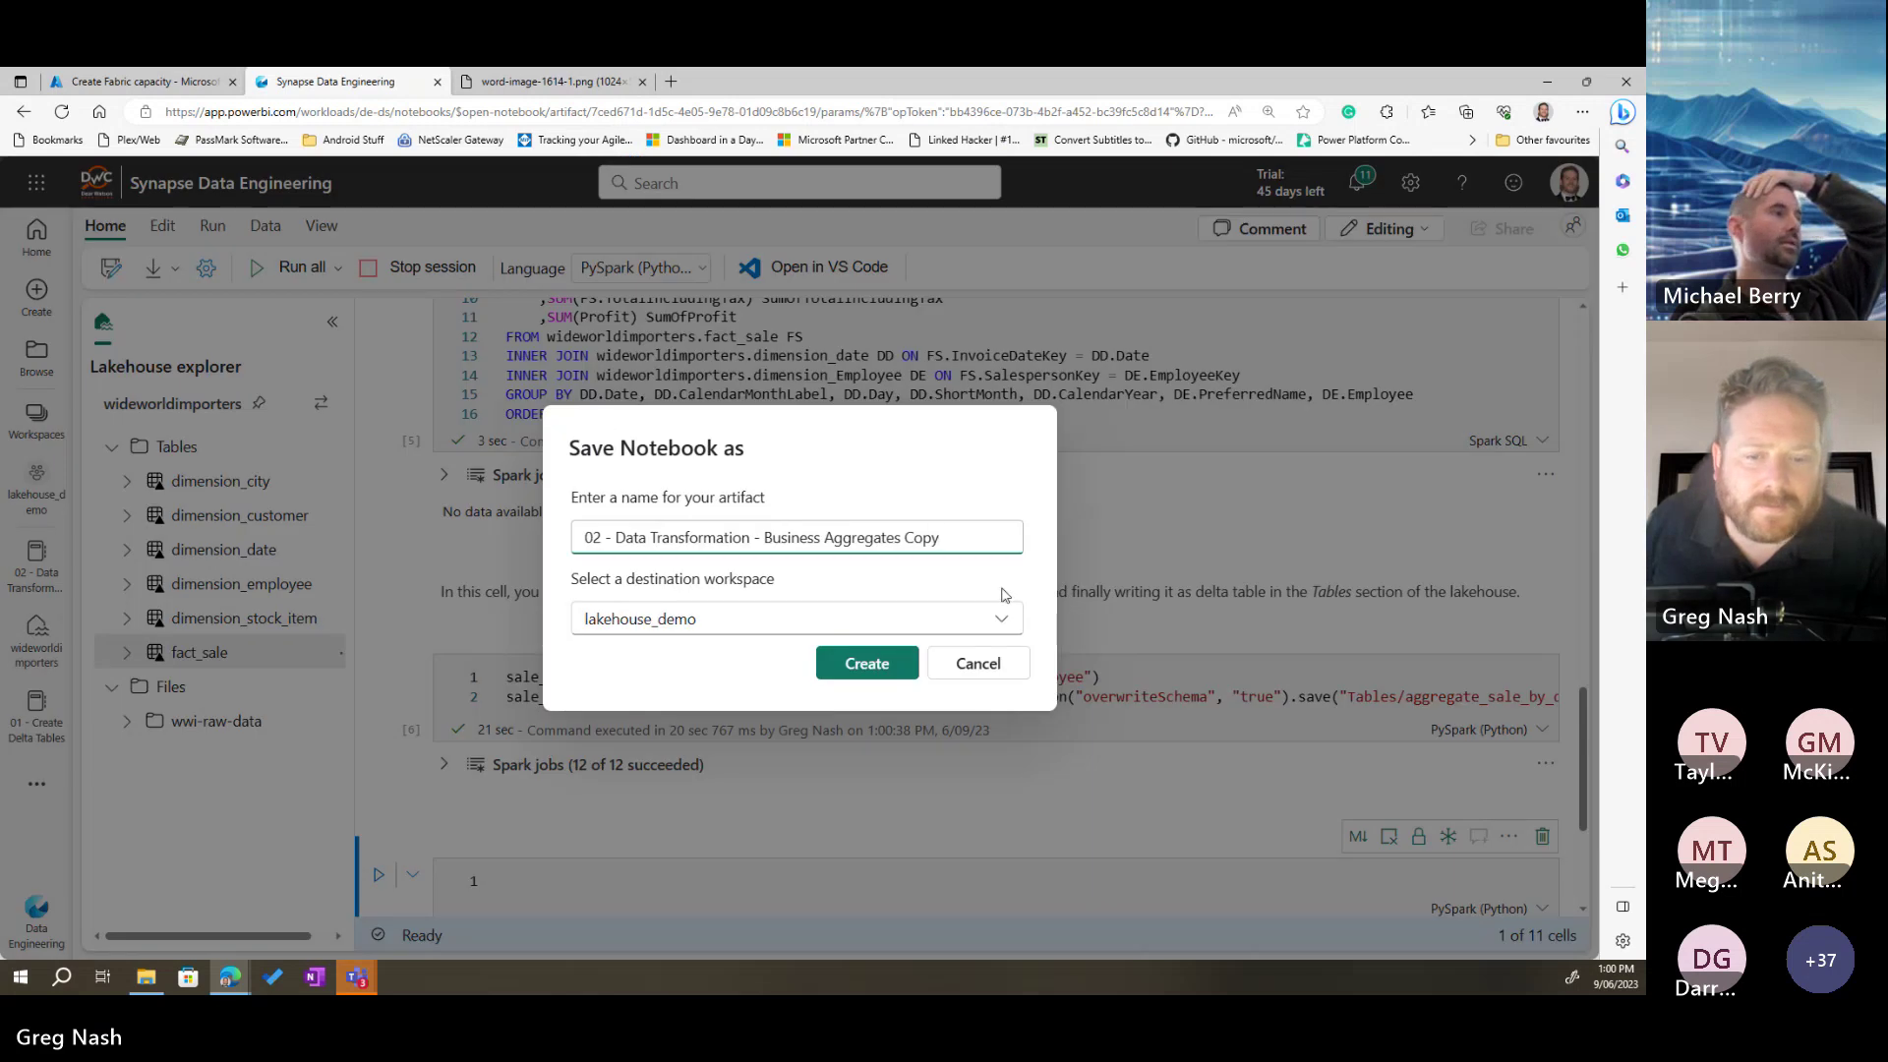
pyautogui.click(979, 663)
# Step: Check the notebook's save options without changing them
pyautogui.scroll(15, 766, 578)
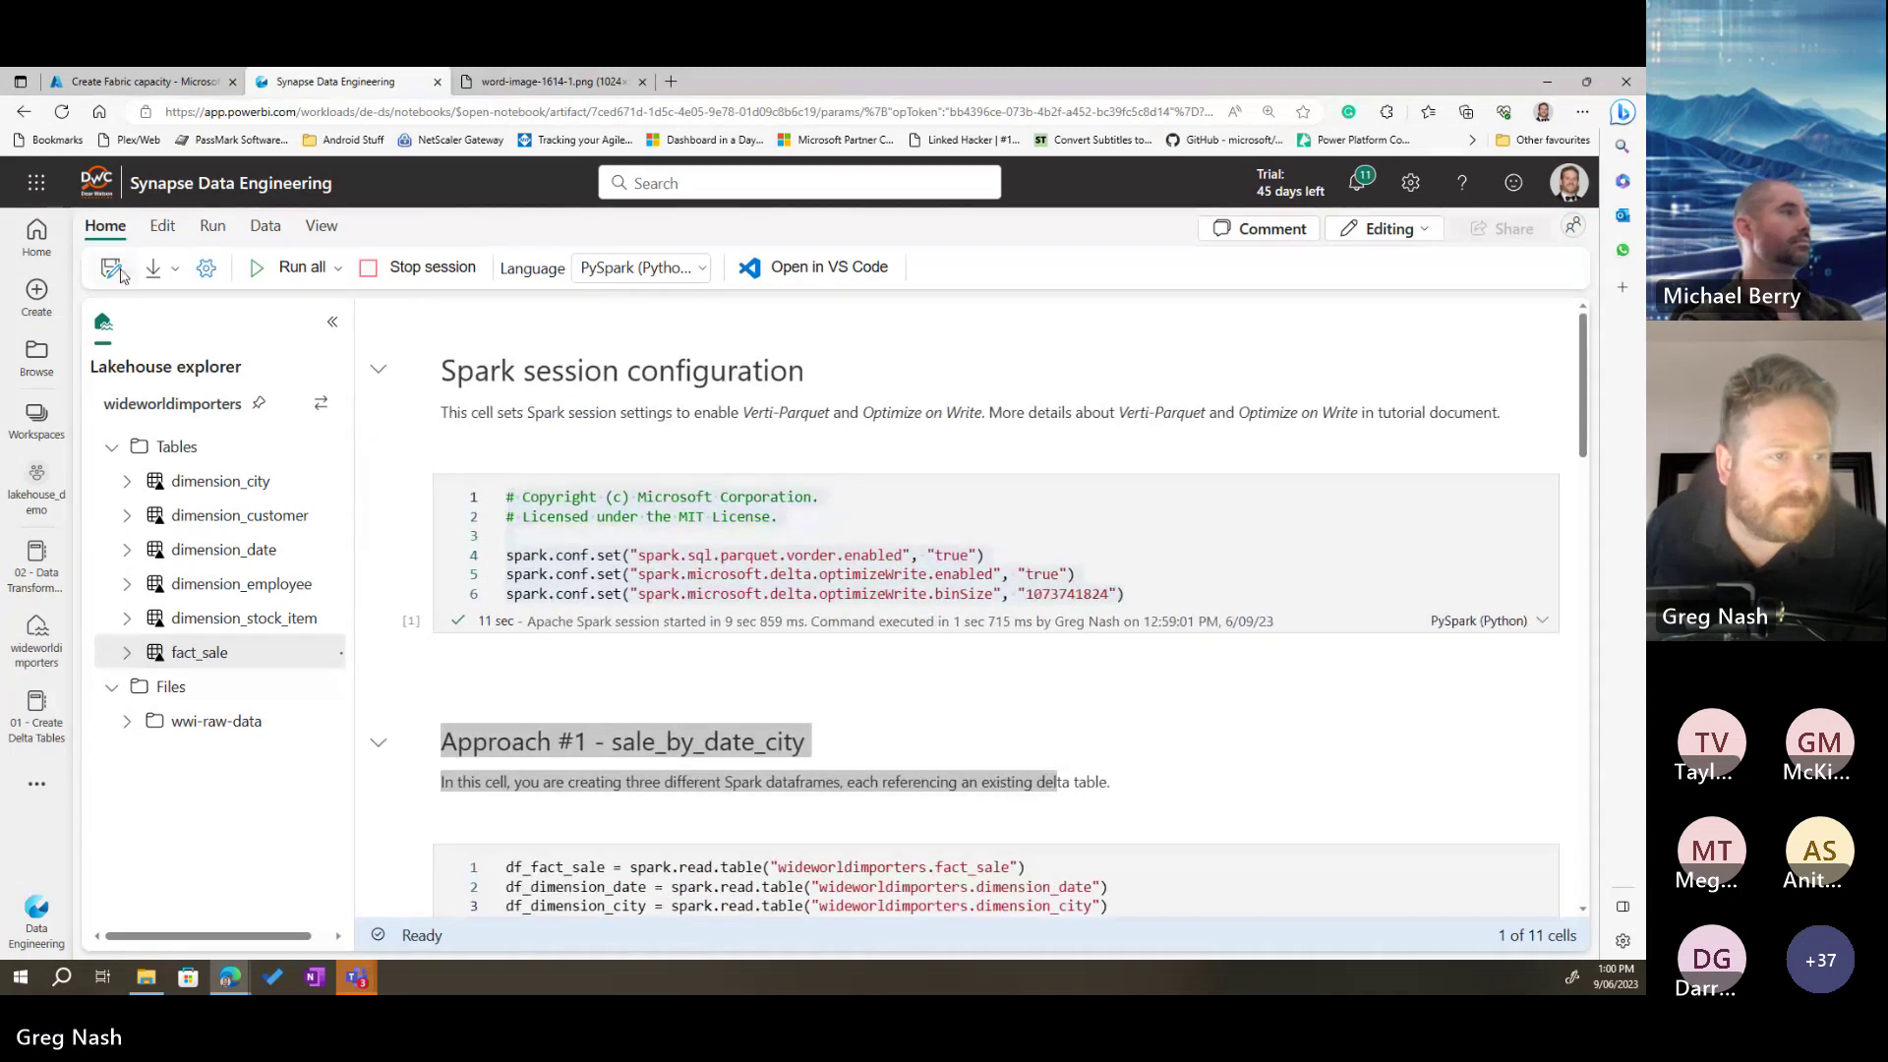
pyautogui.click(162, 227)
pyautogui.click(253, 267)
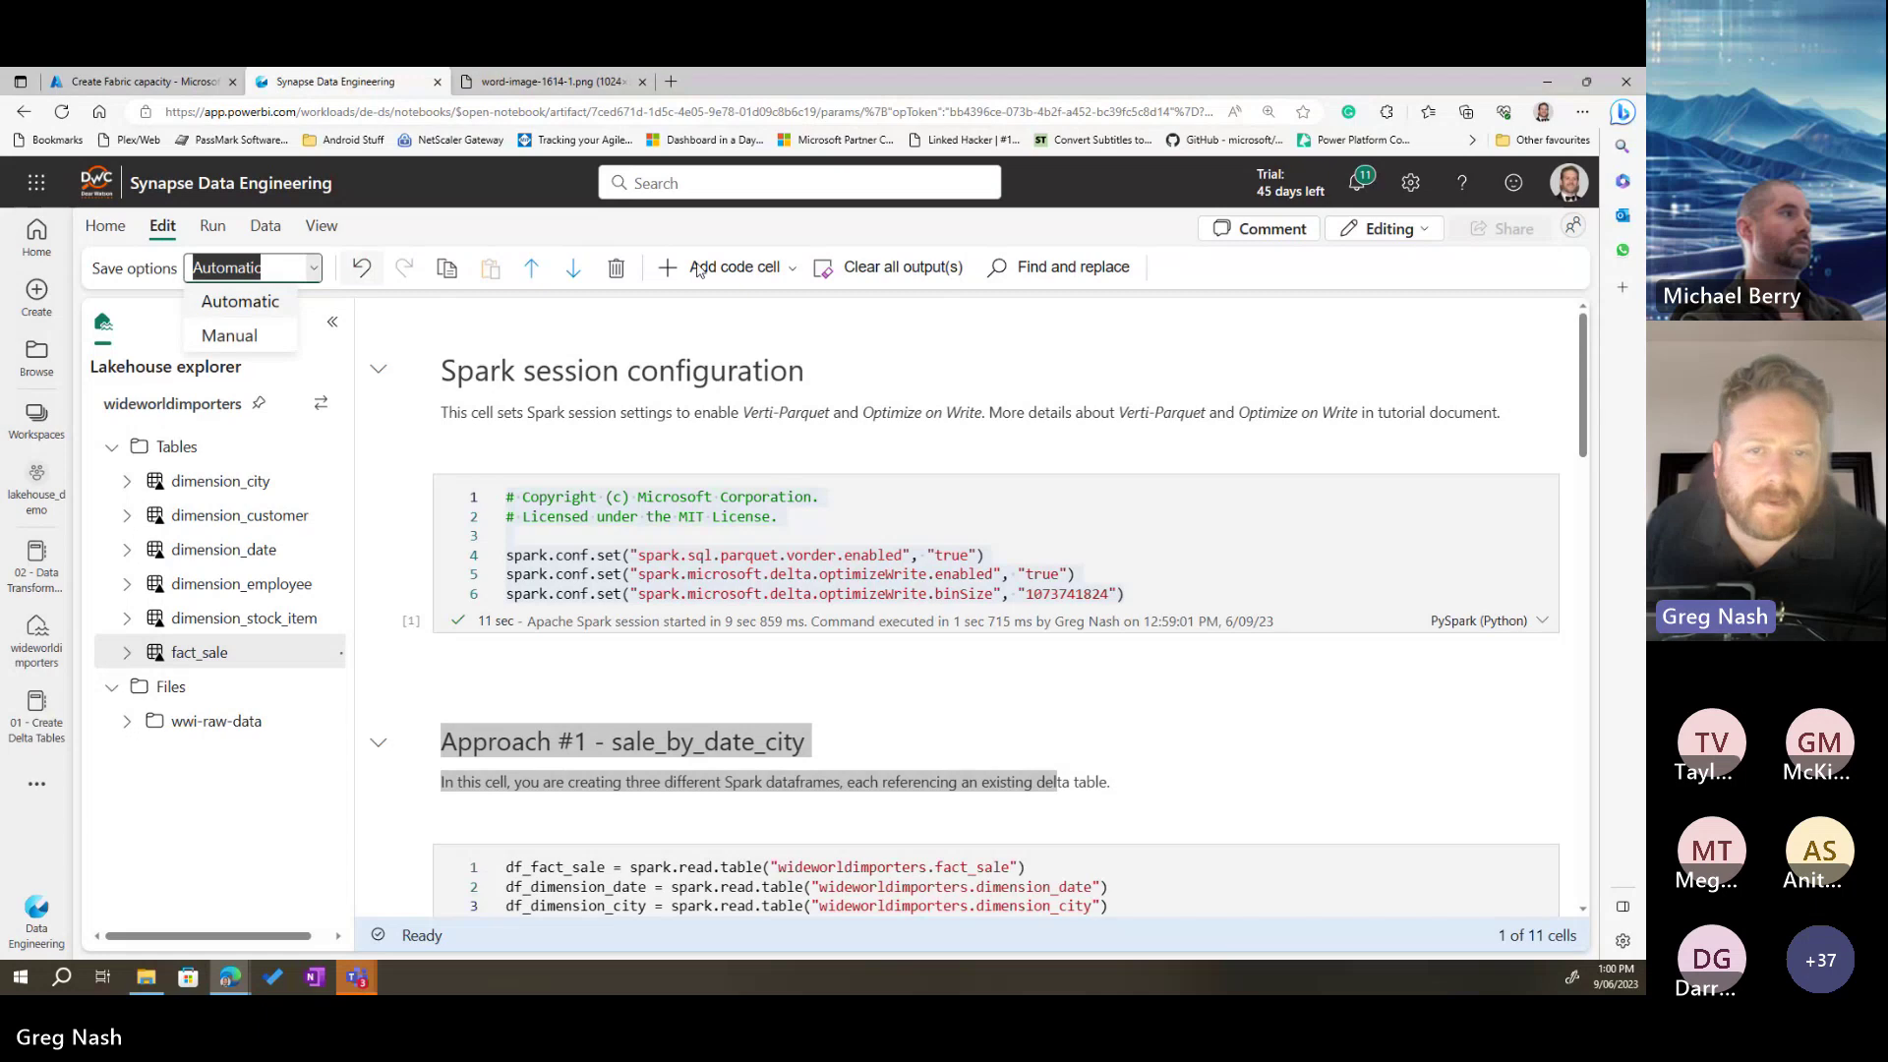
pyautogui.click(365, 227)
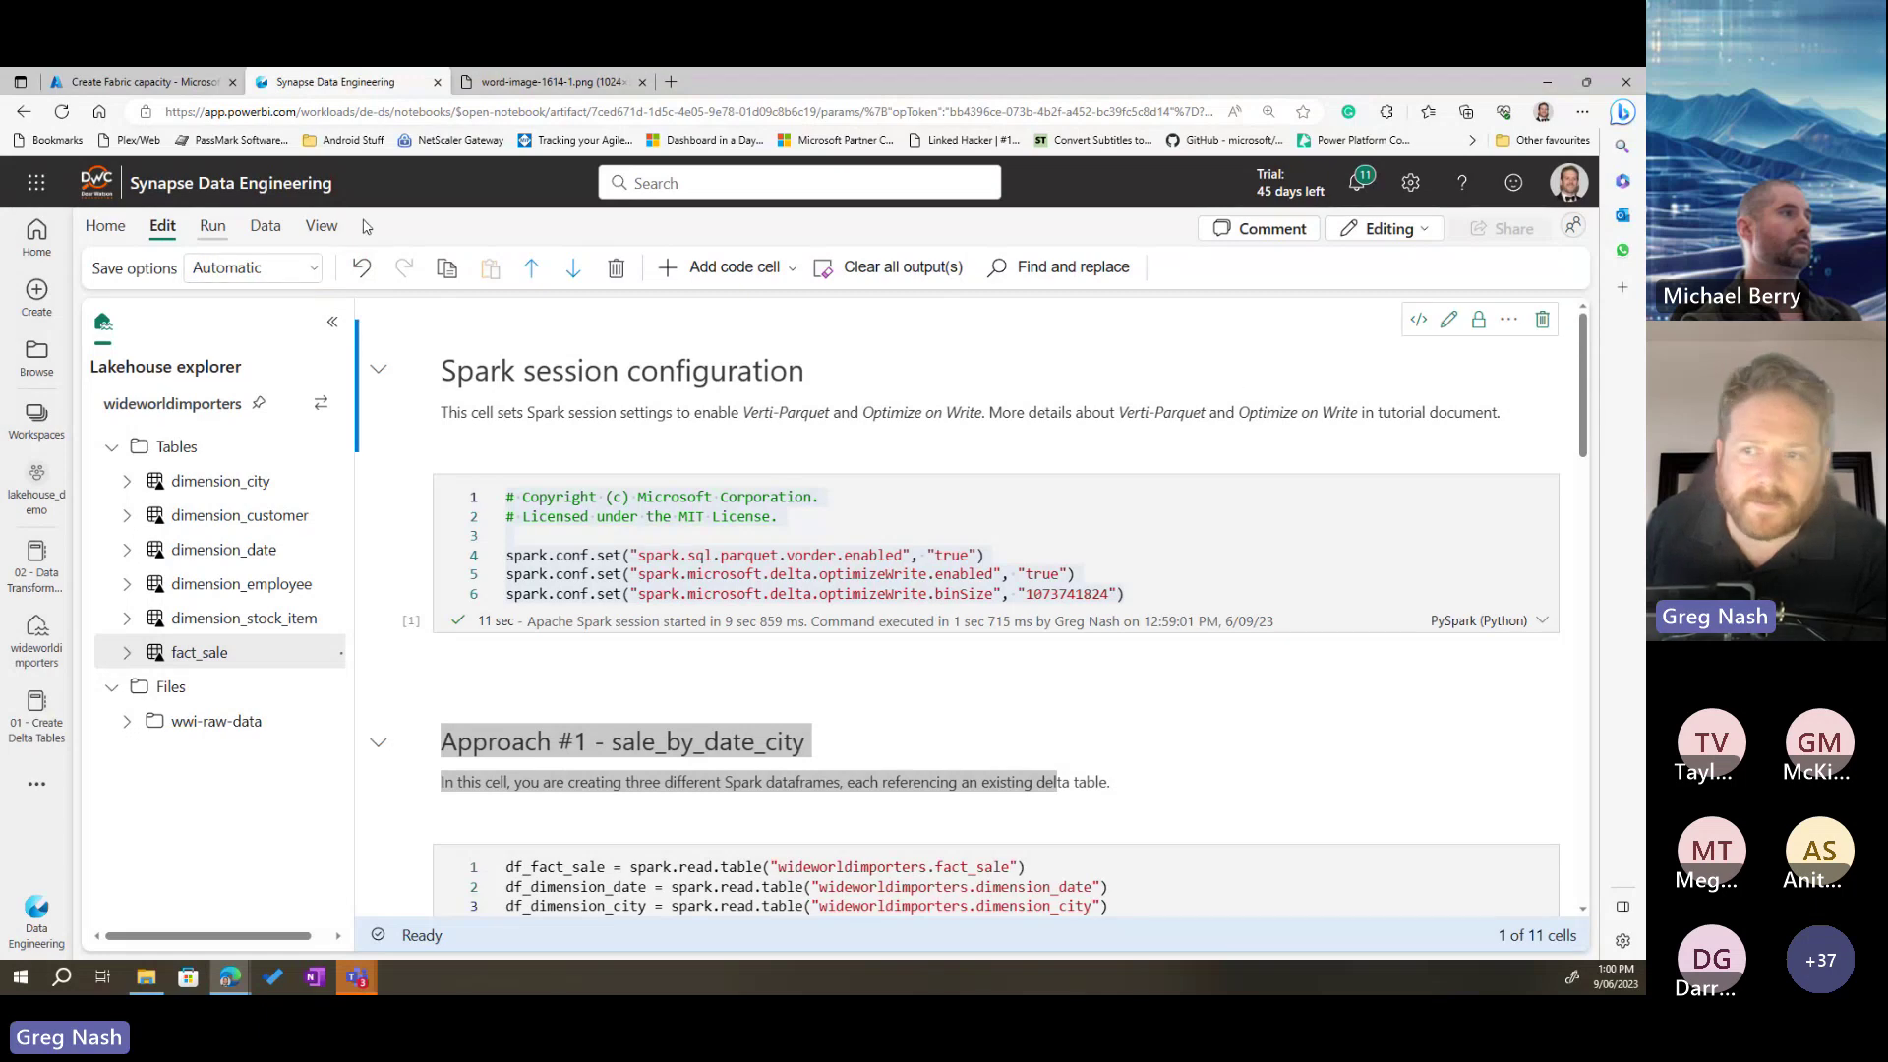
pyautogui.click(105, 225)
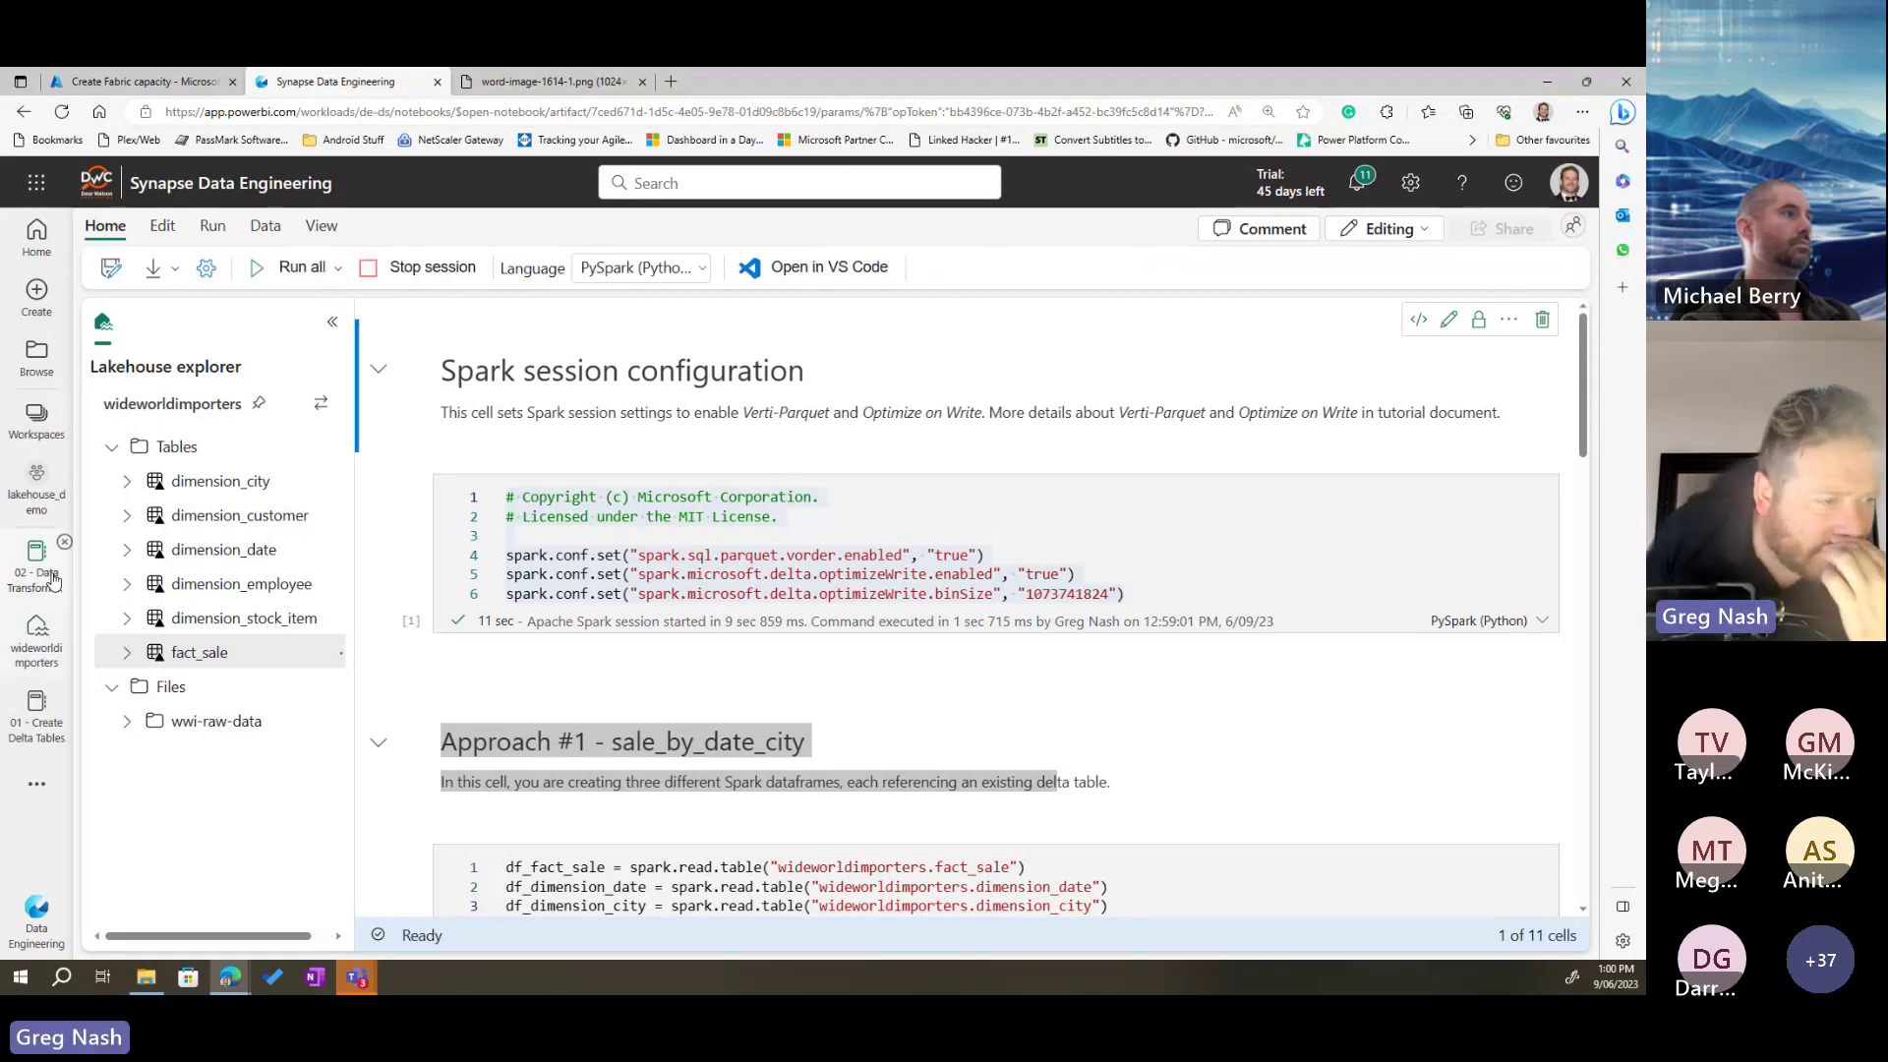
# Step: Open the wideworldimporters lakehouse and preview the aggregate_sale_by_date_city, aggregate_sale_by_date_employee and fact_sale tables
pyautogui.click(41, 634)
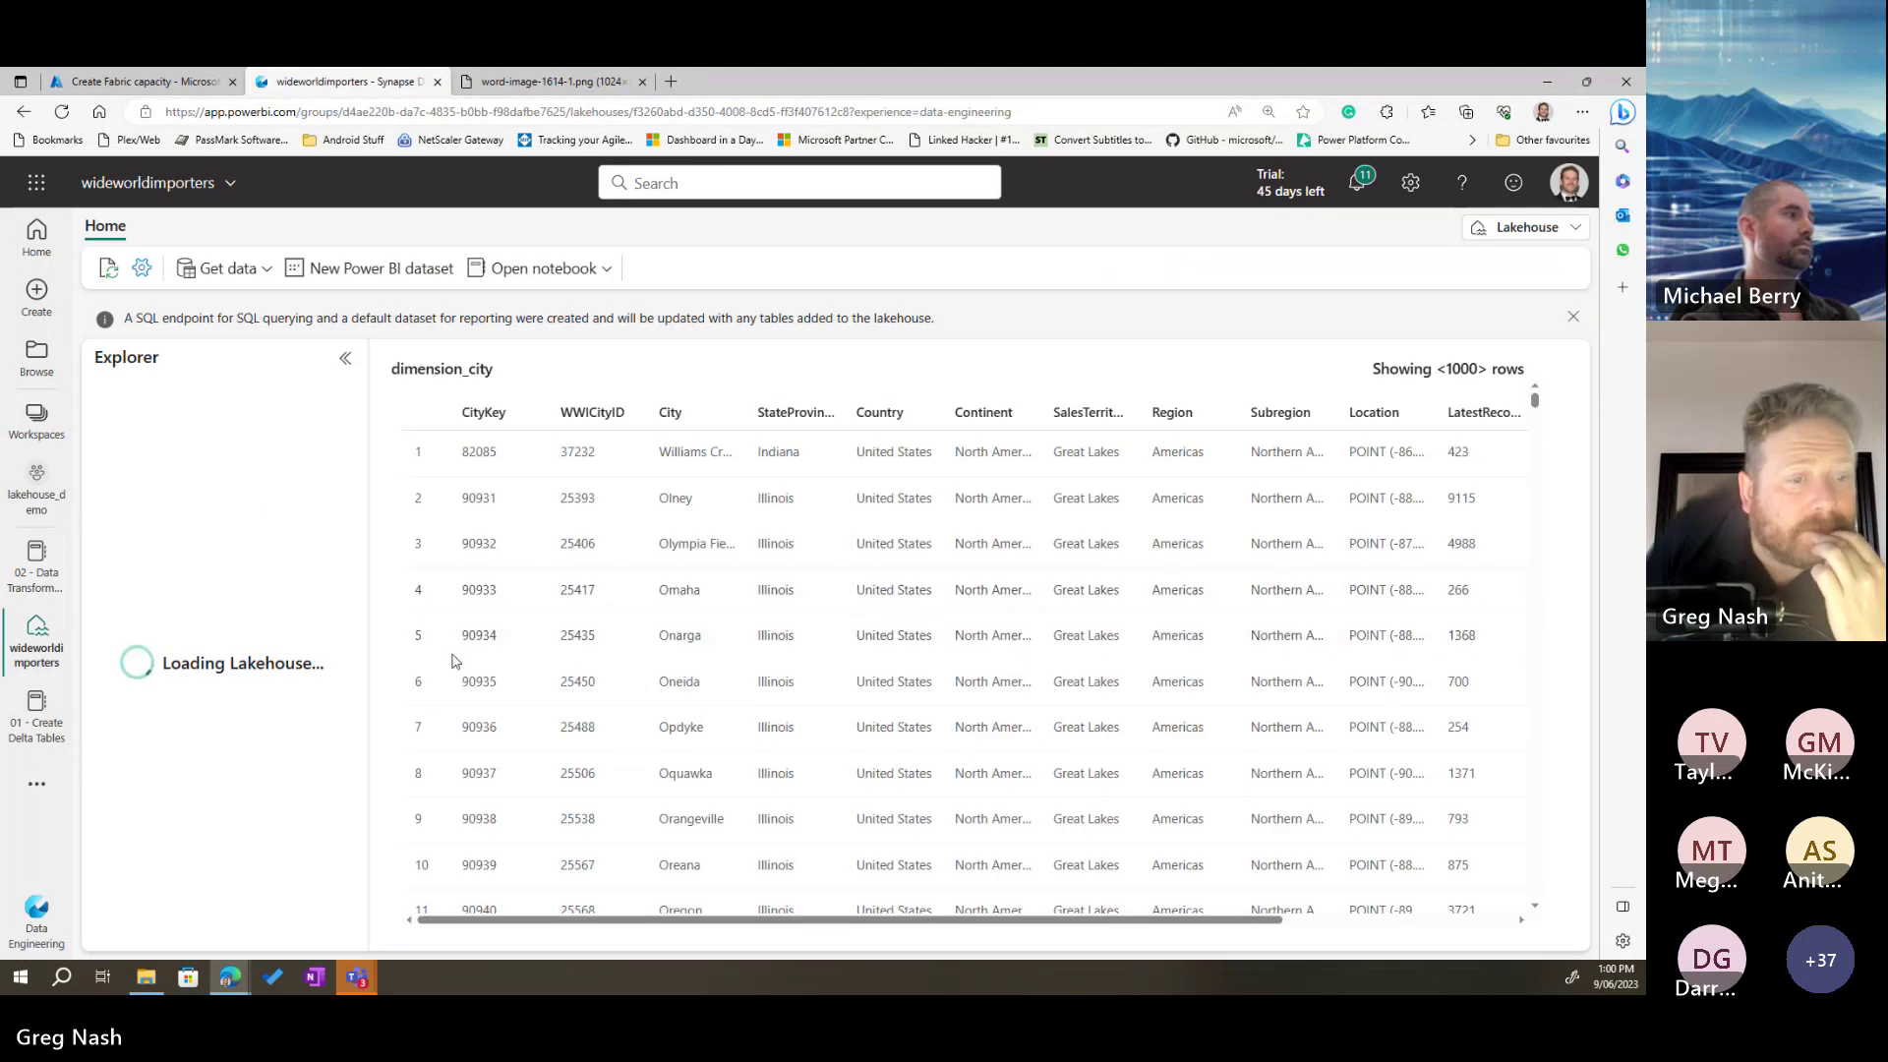
pyautogui.click(245, 469)
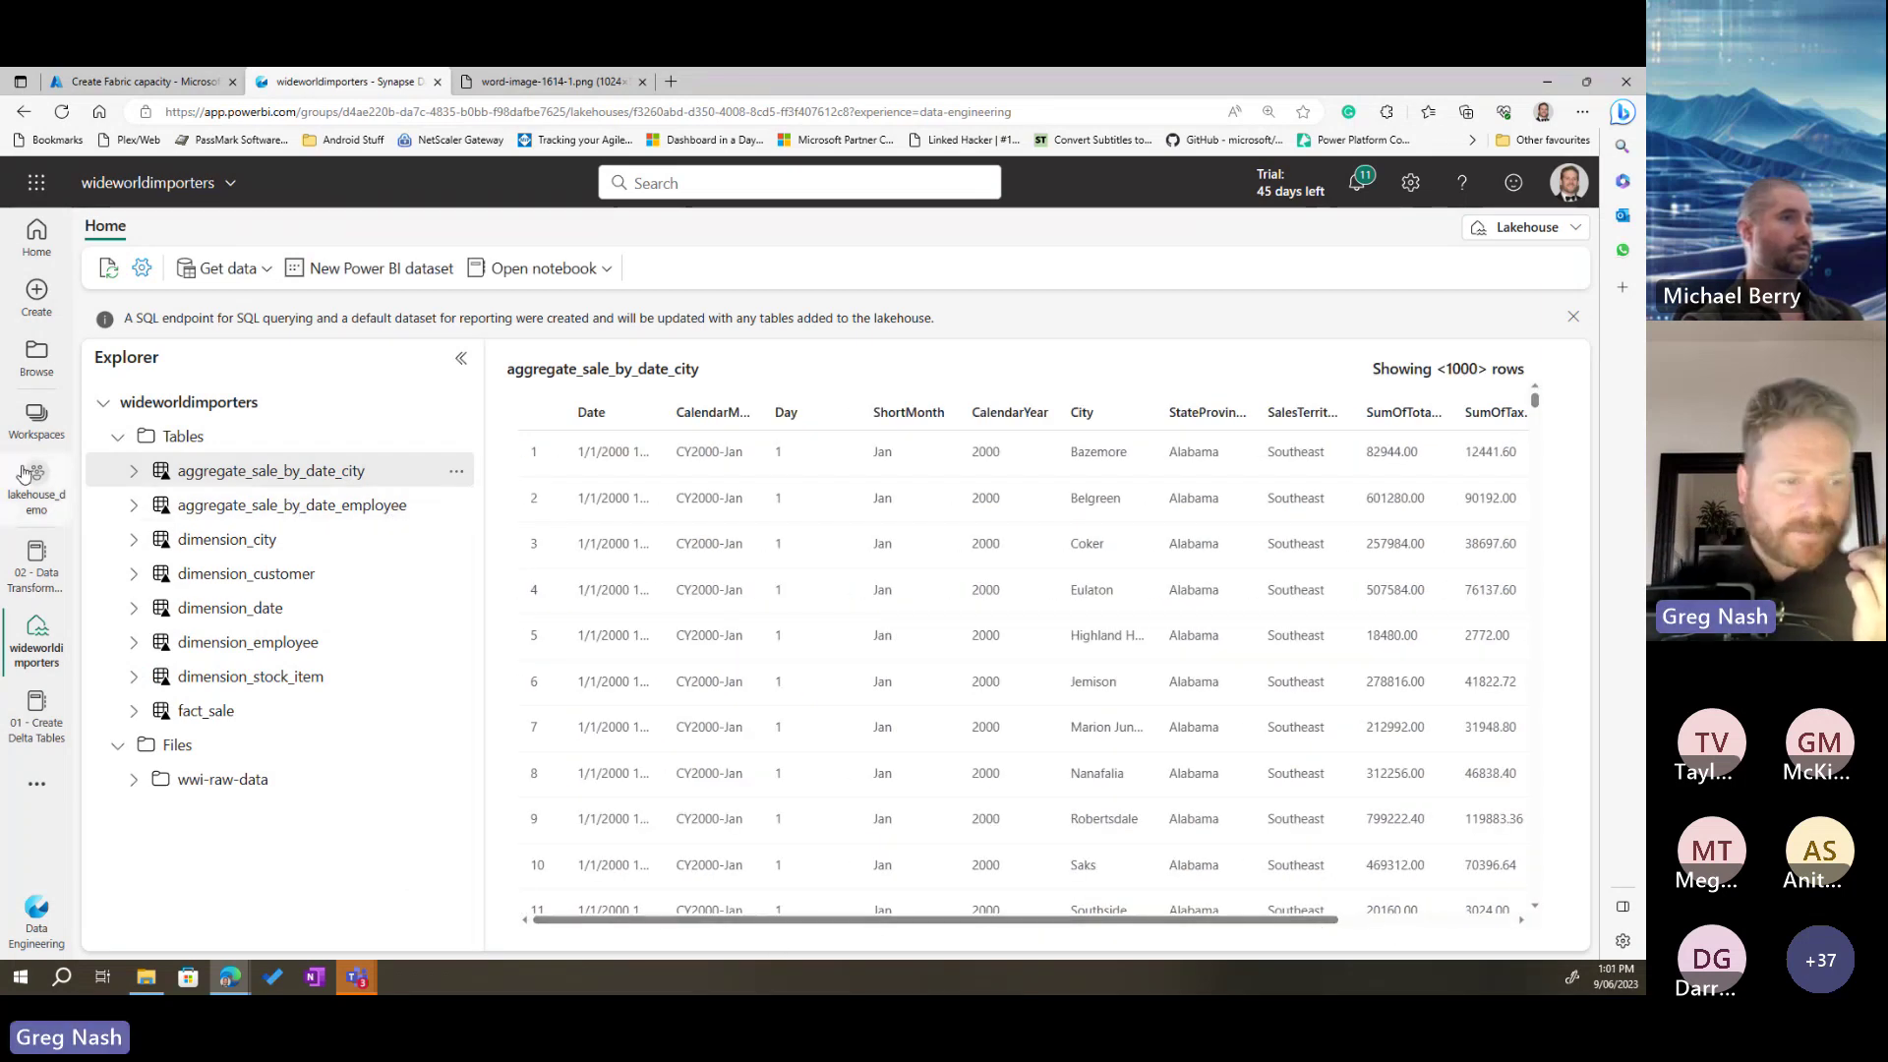
pyautogui.click(246, 505)
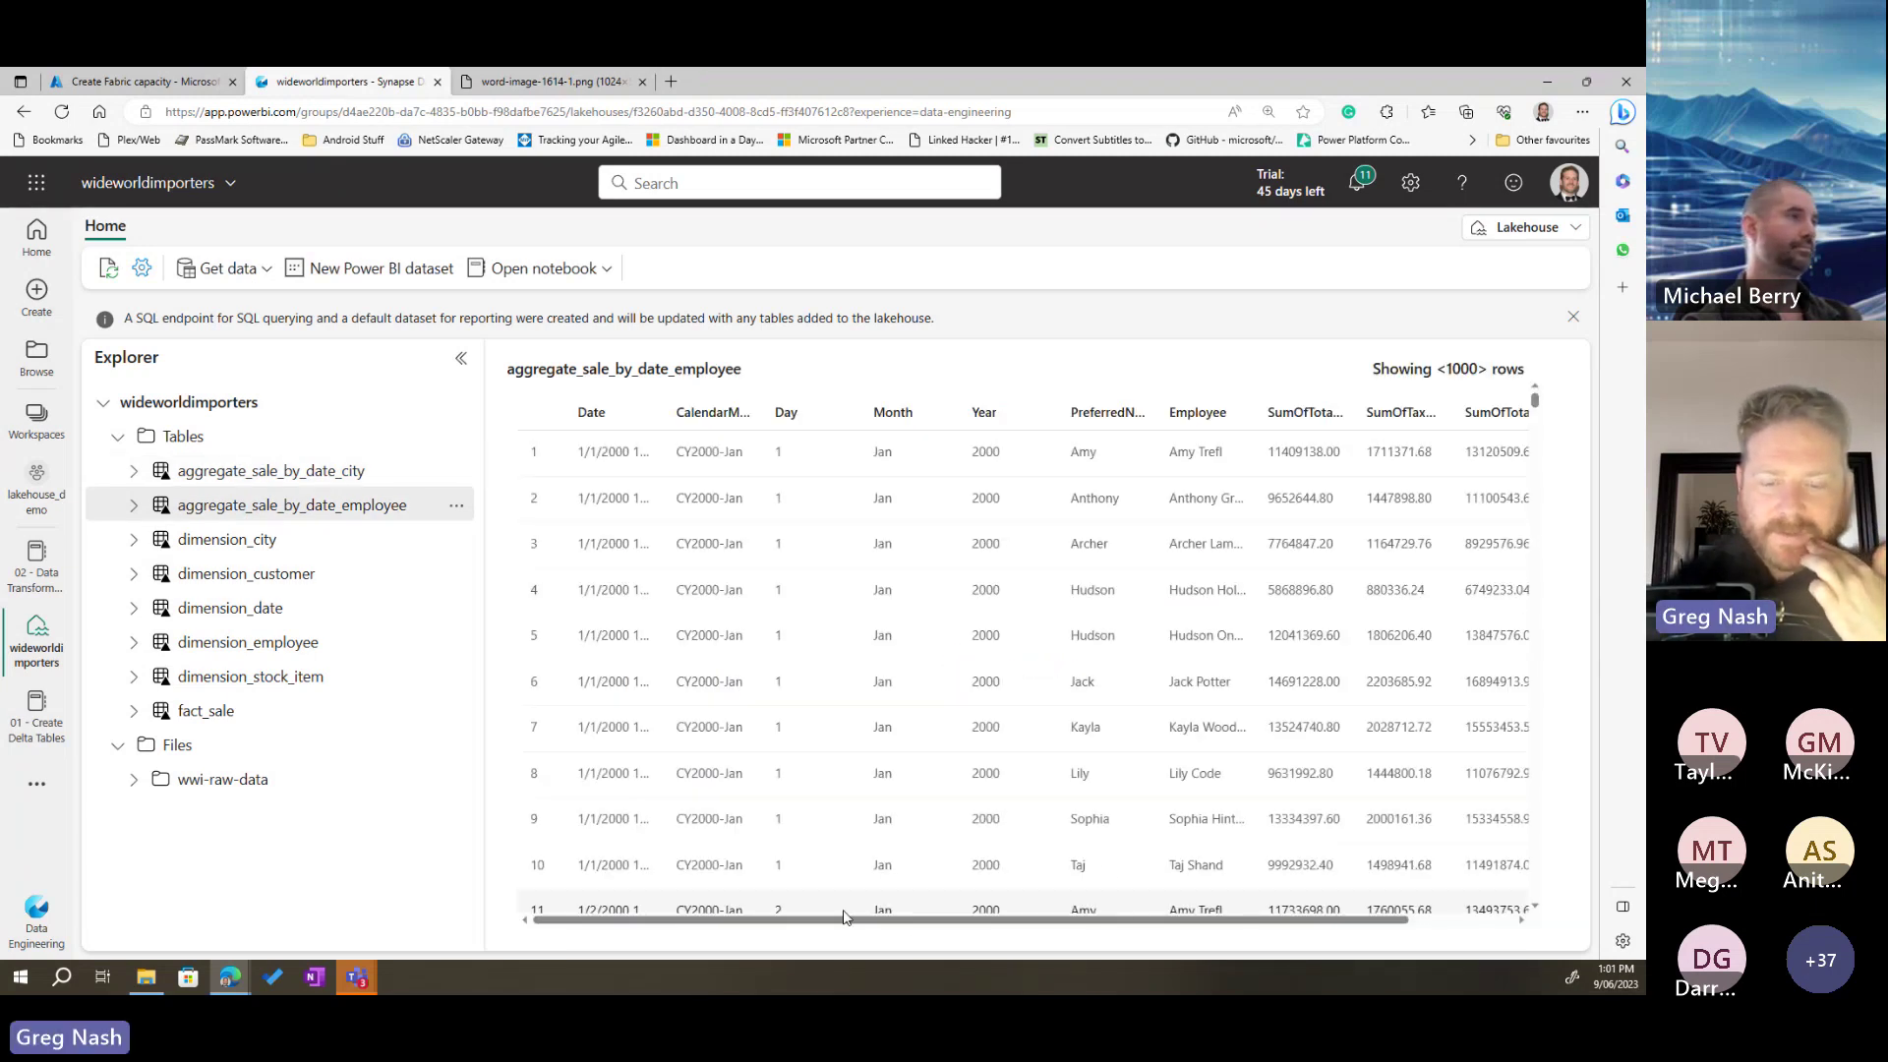
pyautogui.moveTo(870, 922); pyautogui.dragTo(973, 922)
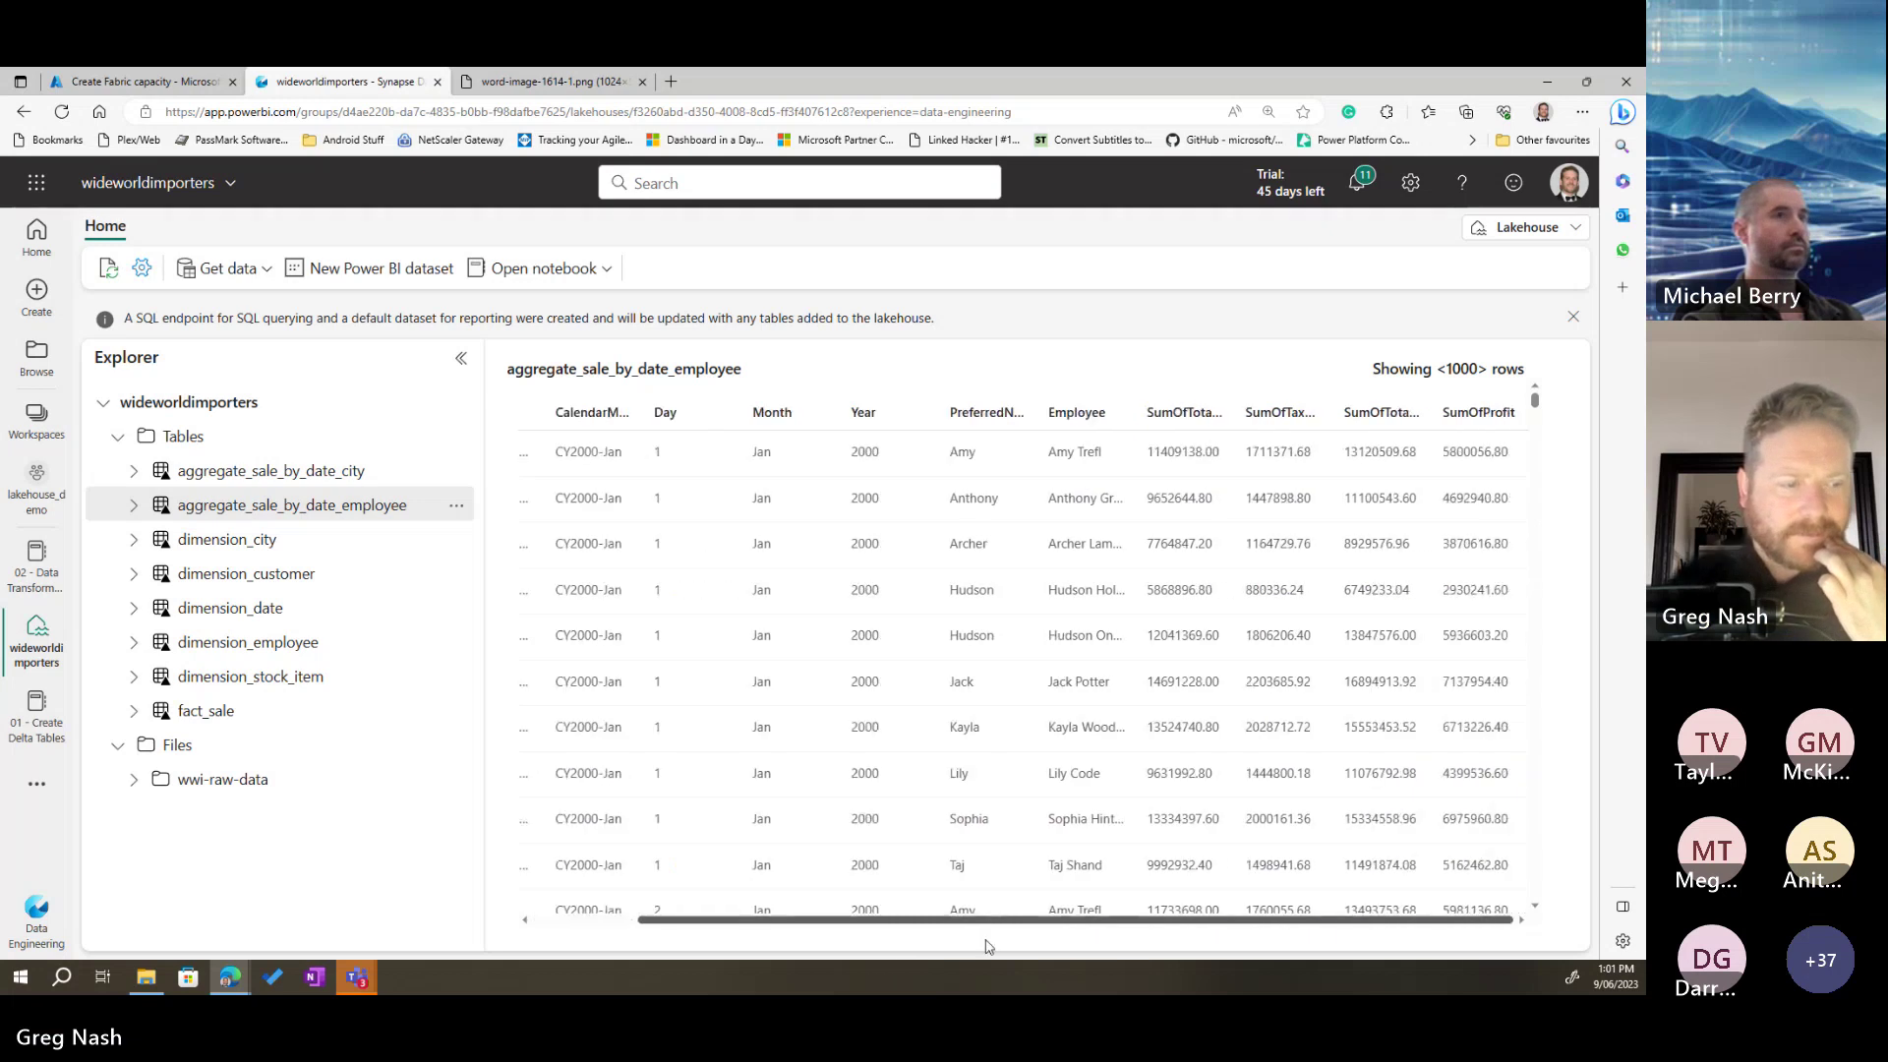
pyautogui.click(209, 716)
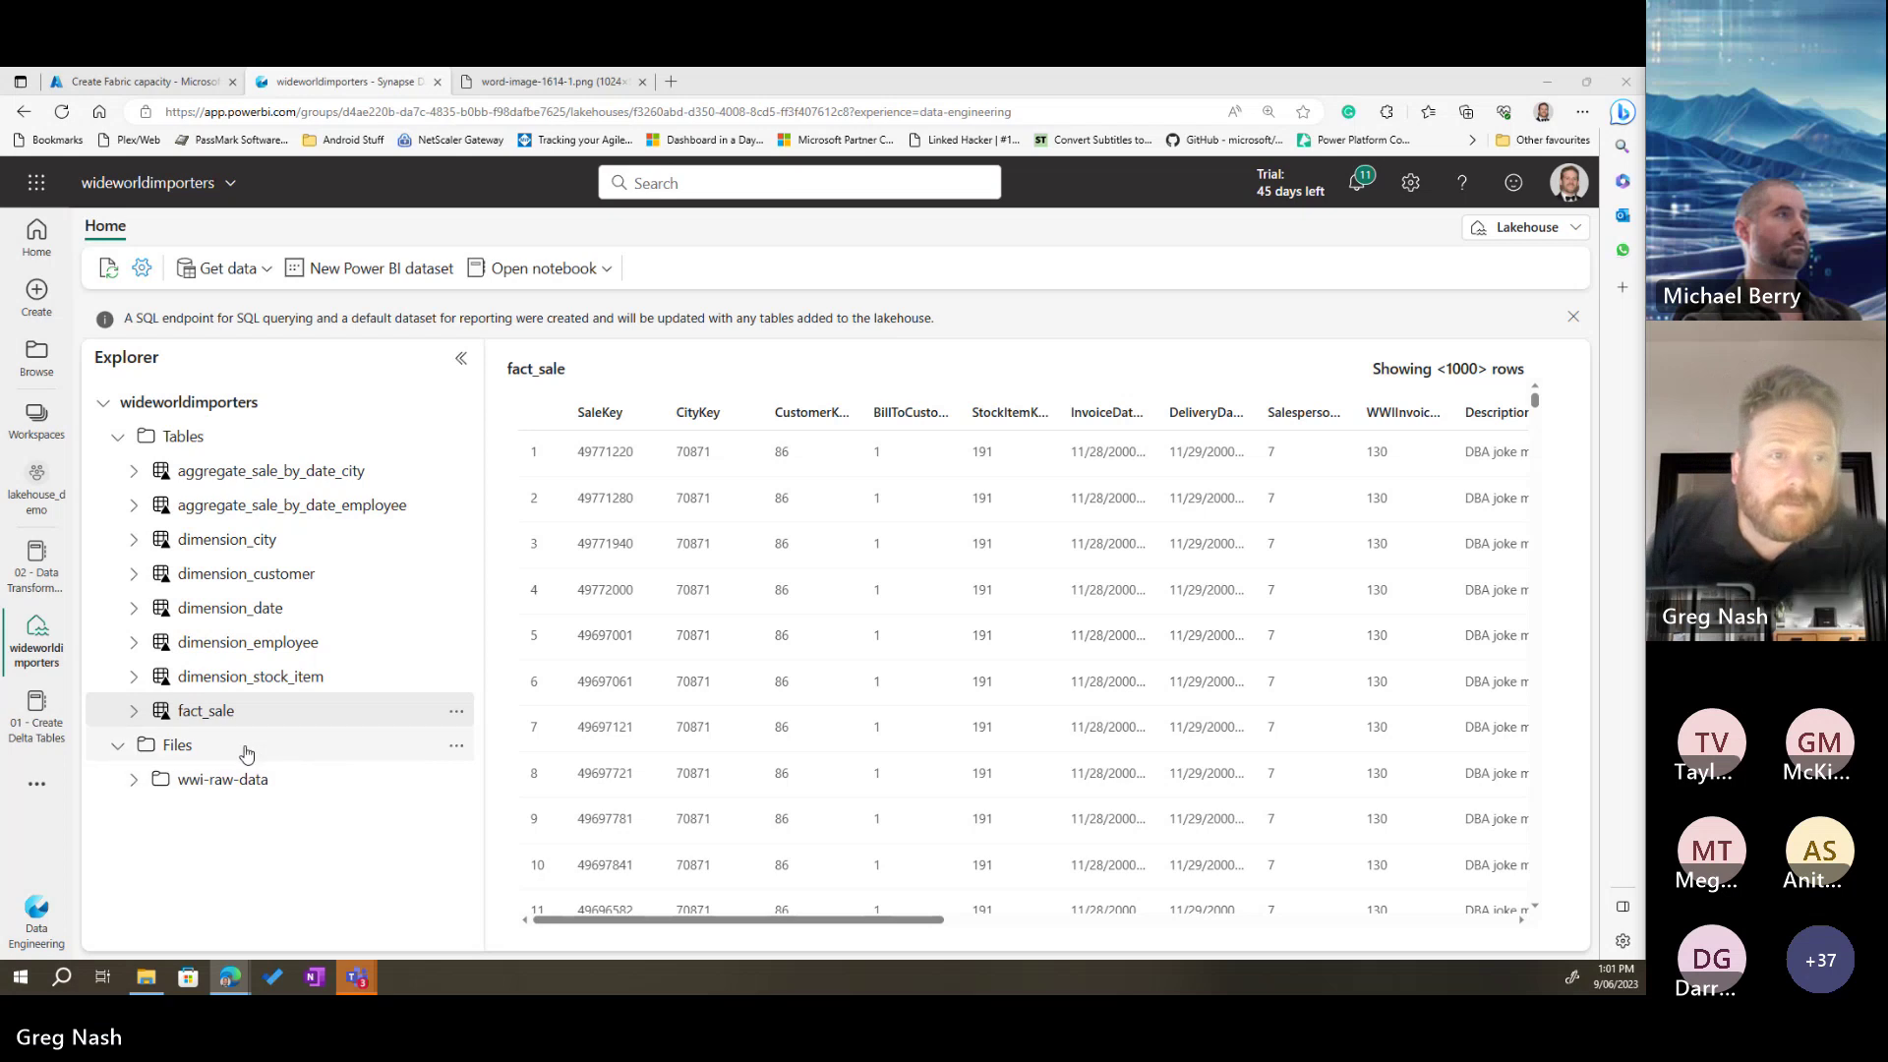
# Step: Switch the lakehouse to its SQL endpoint and look through the dbo schema objects, security roles and tables
pyautogui.click(1528, 227)
pyautogui.click(1465, 329)
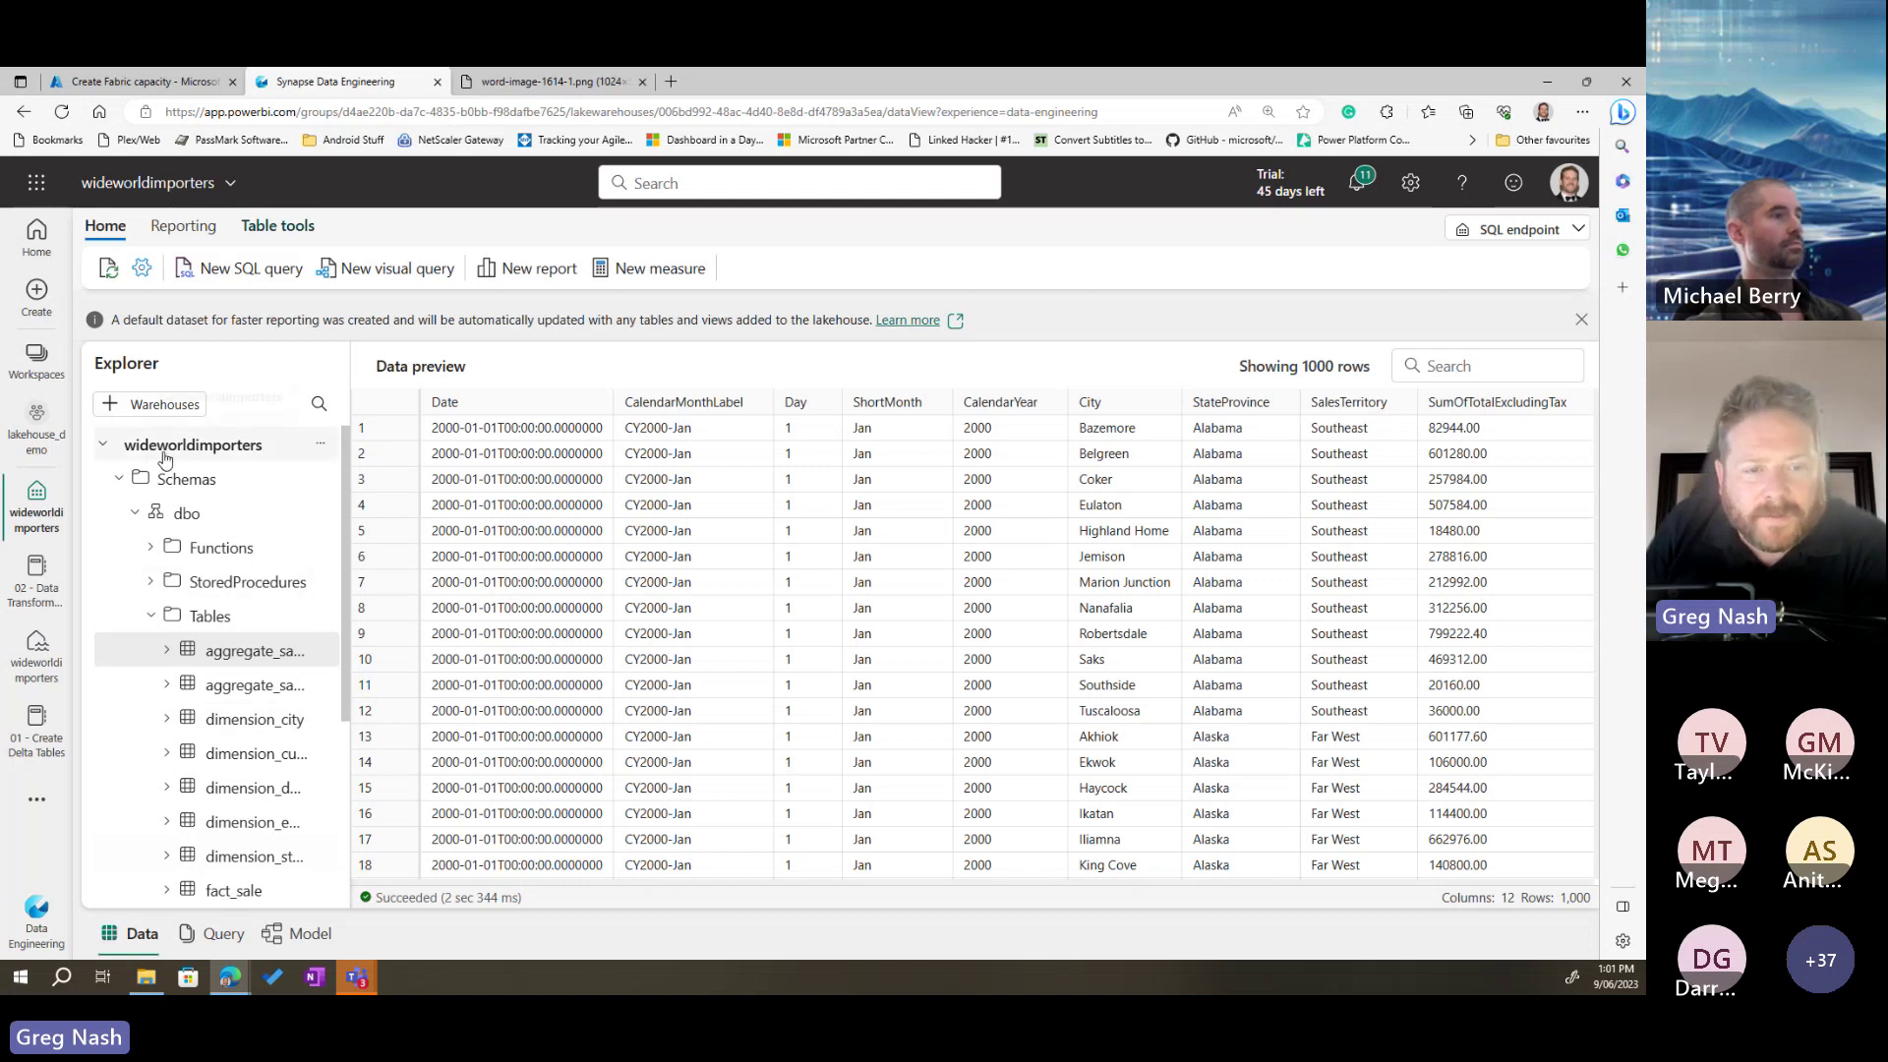
pyautogui.scroll(-3, 269, 660)
pyautogui.scroll(4, 216, 639)
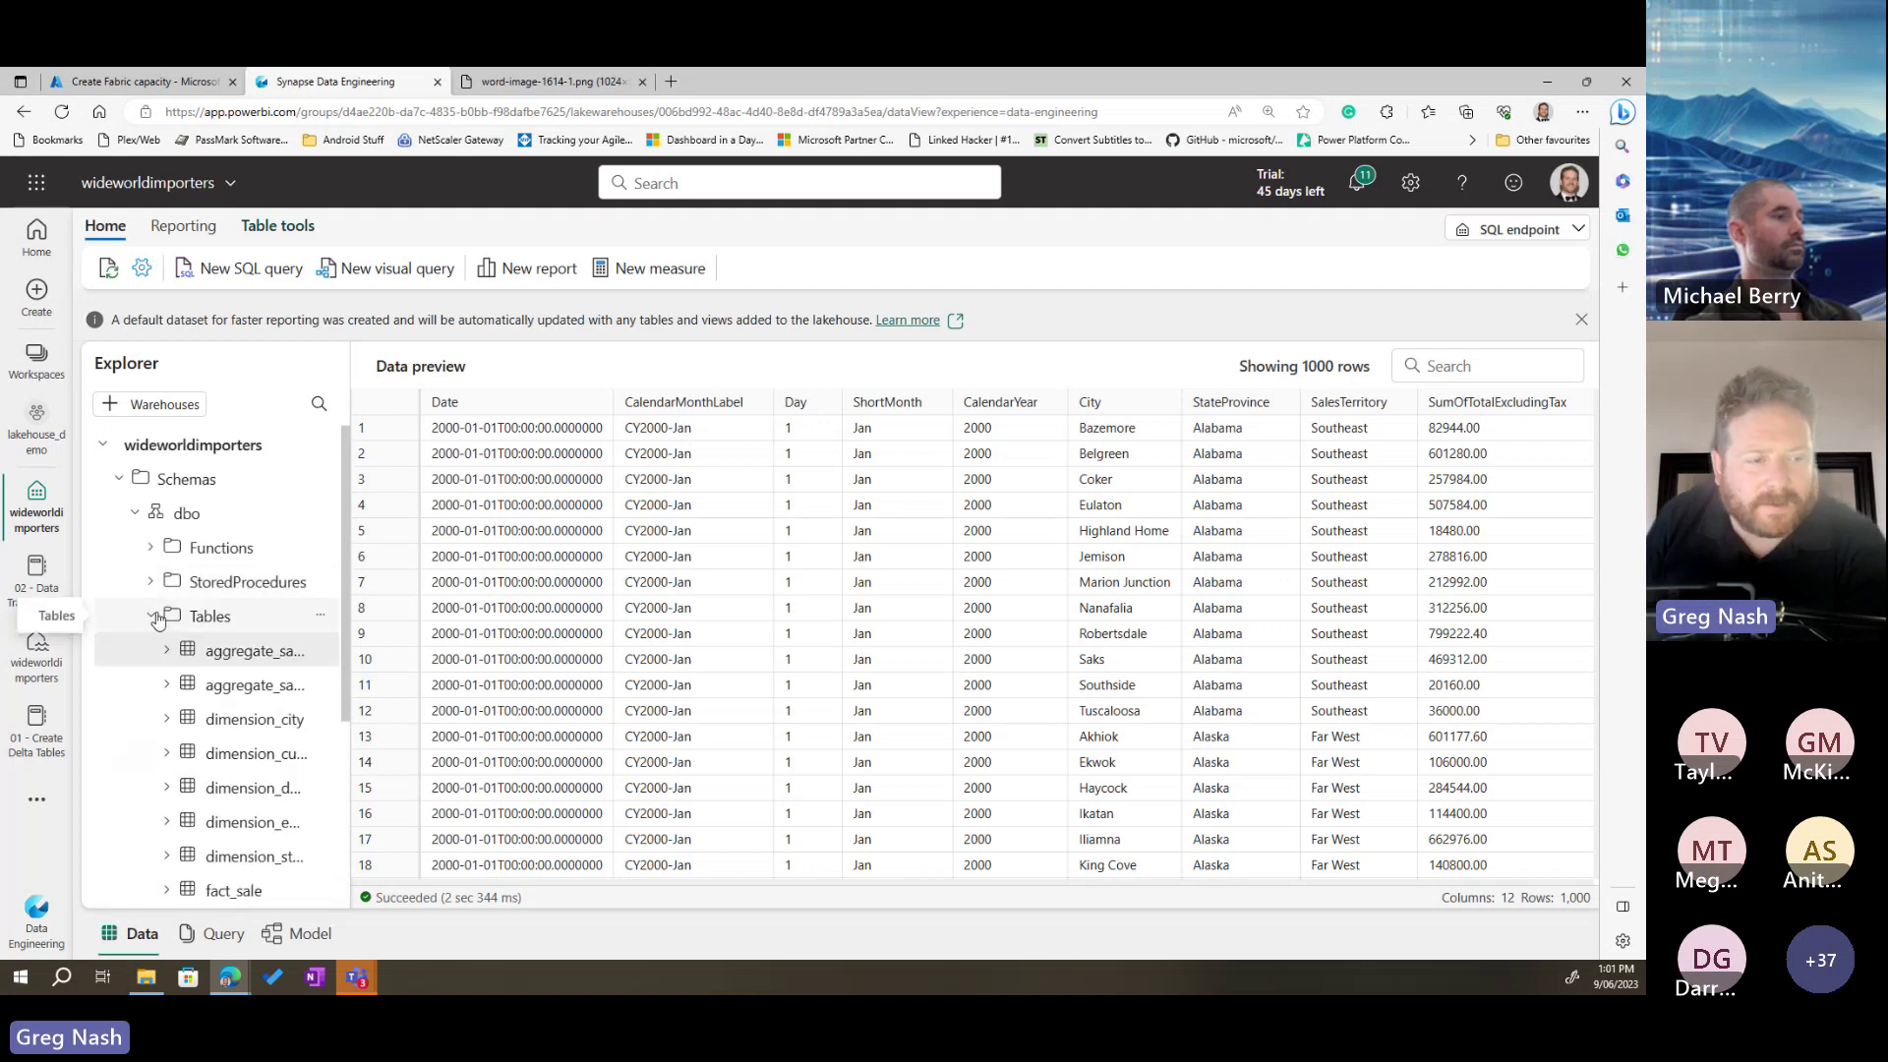
pyautogui.click(153, 617)
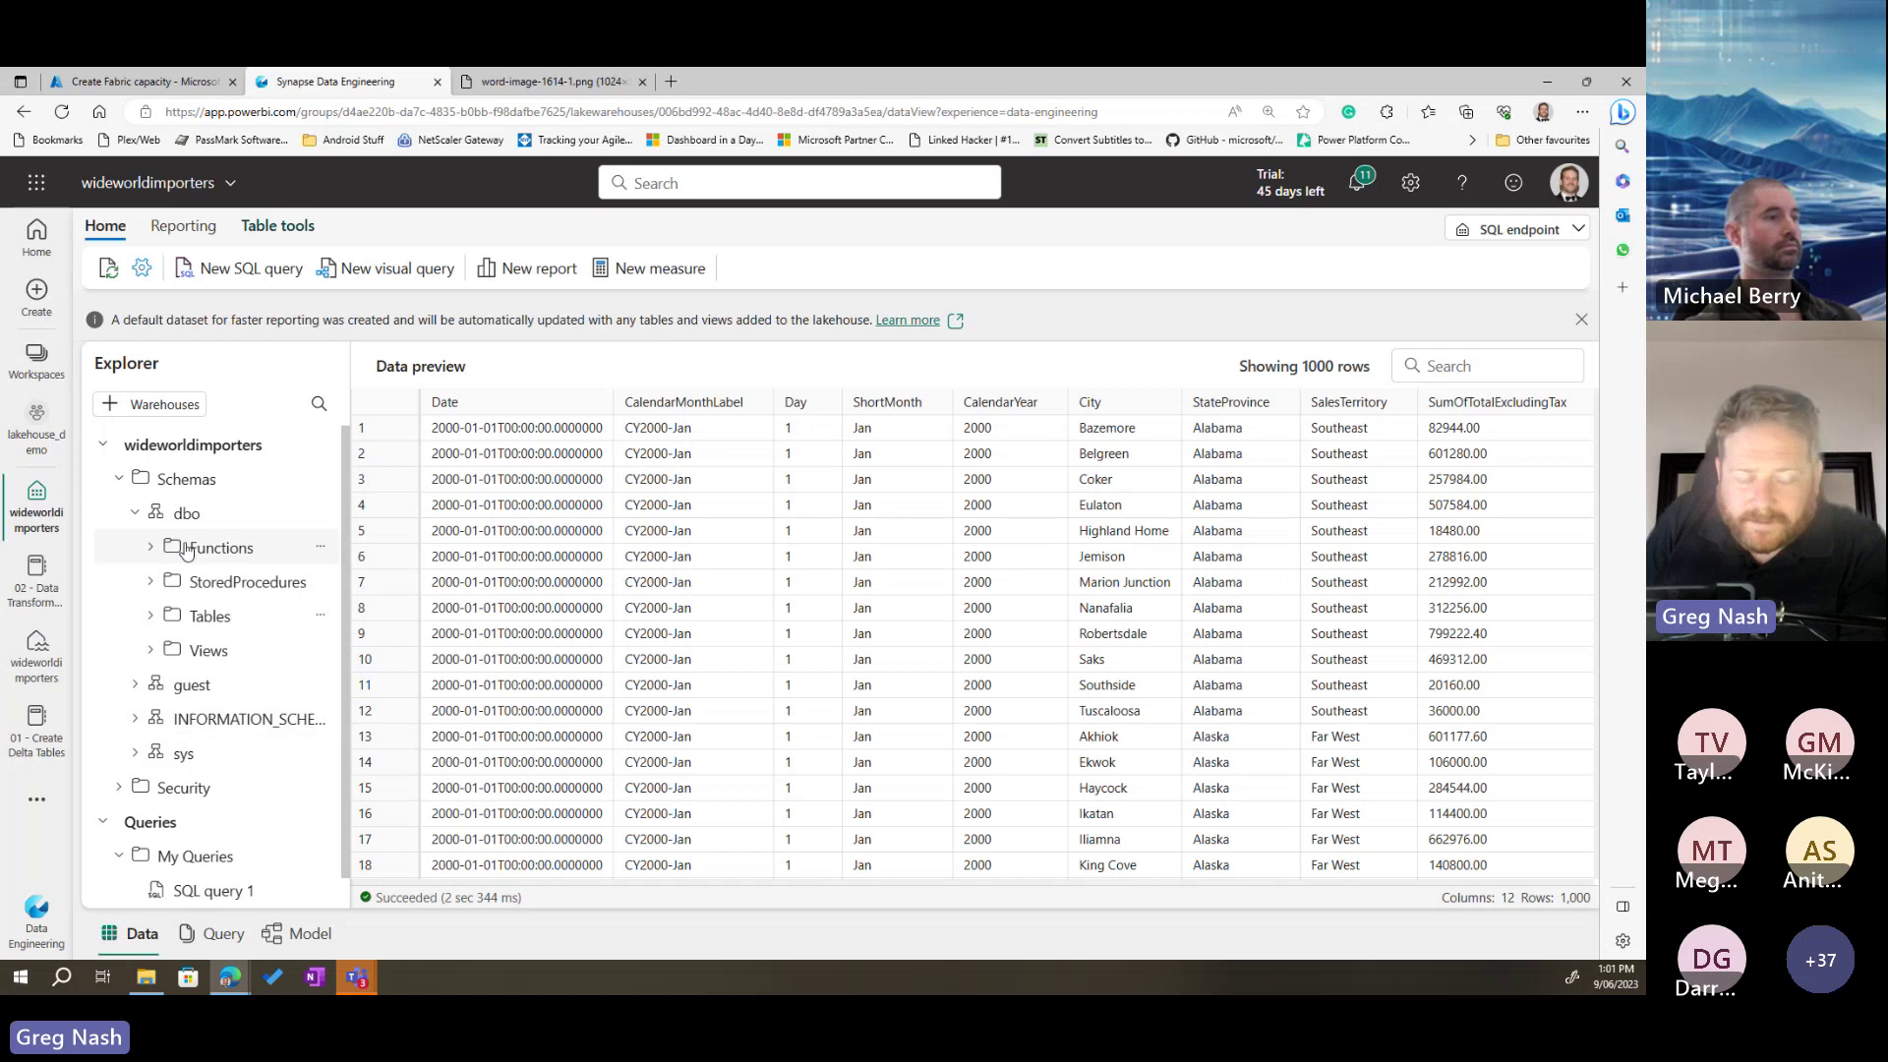
pyautogui.scroll(-1, 253, 740)
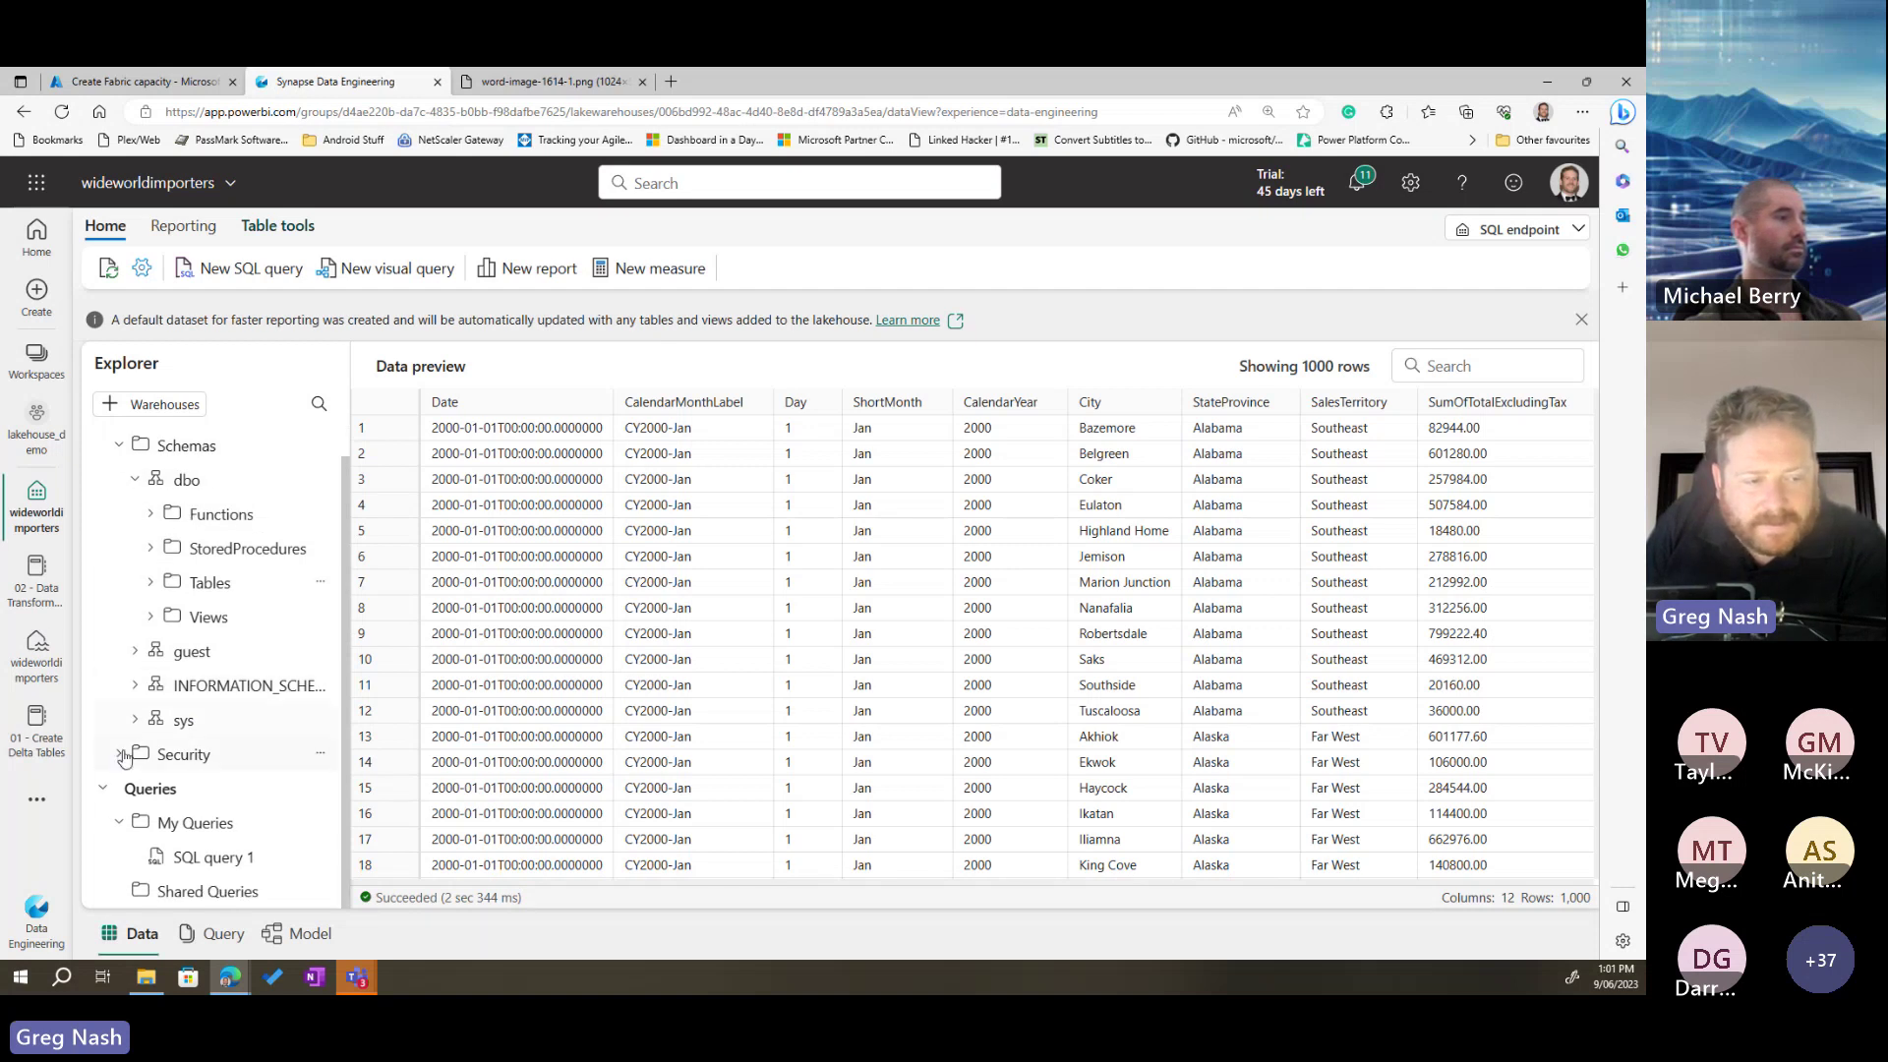
pyautogui.click(124, 754)
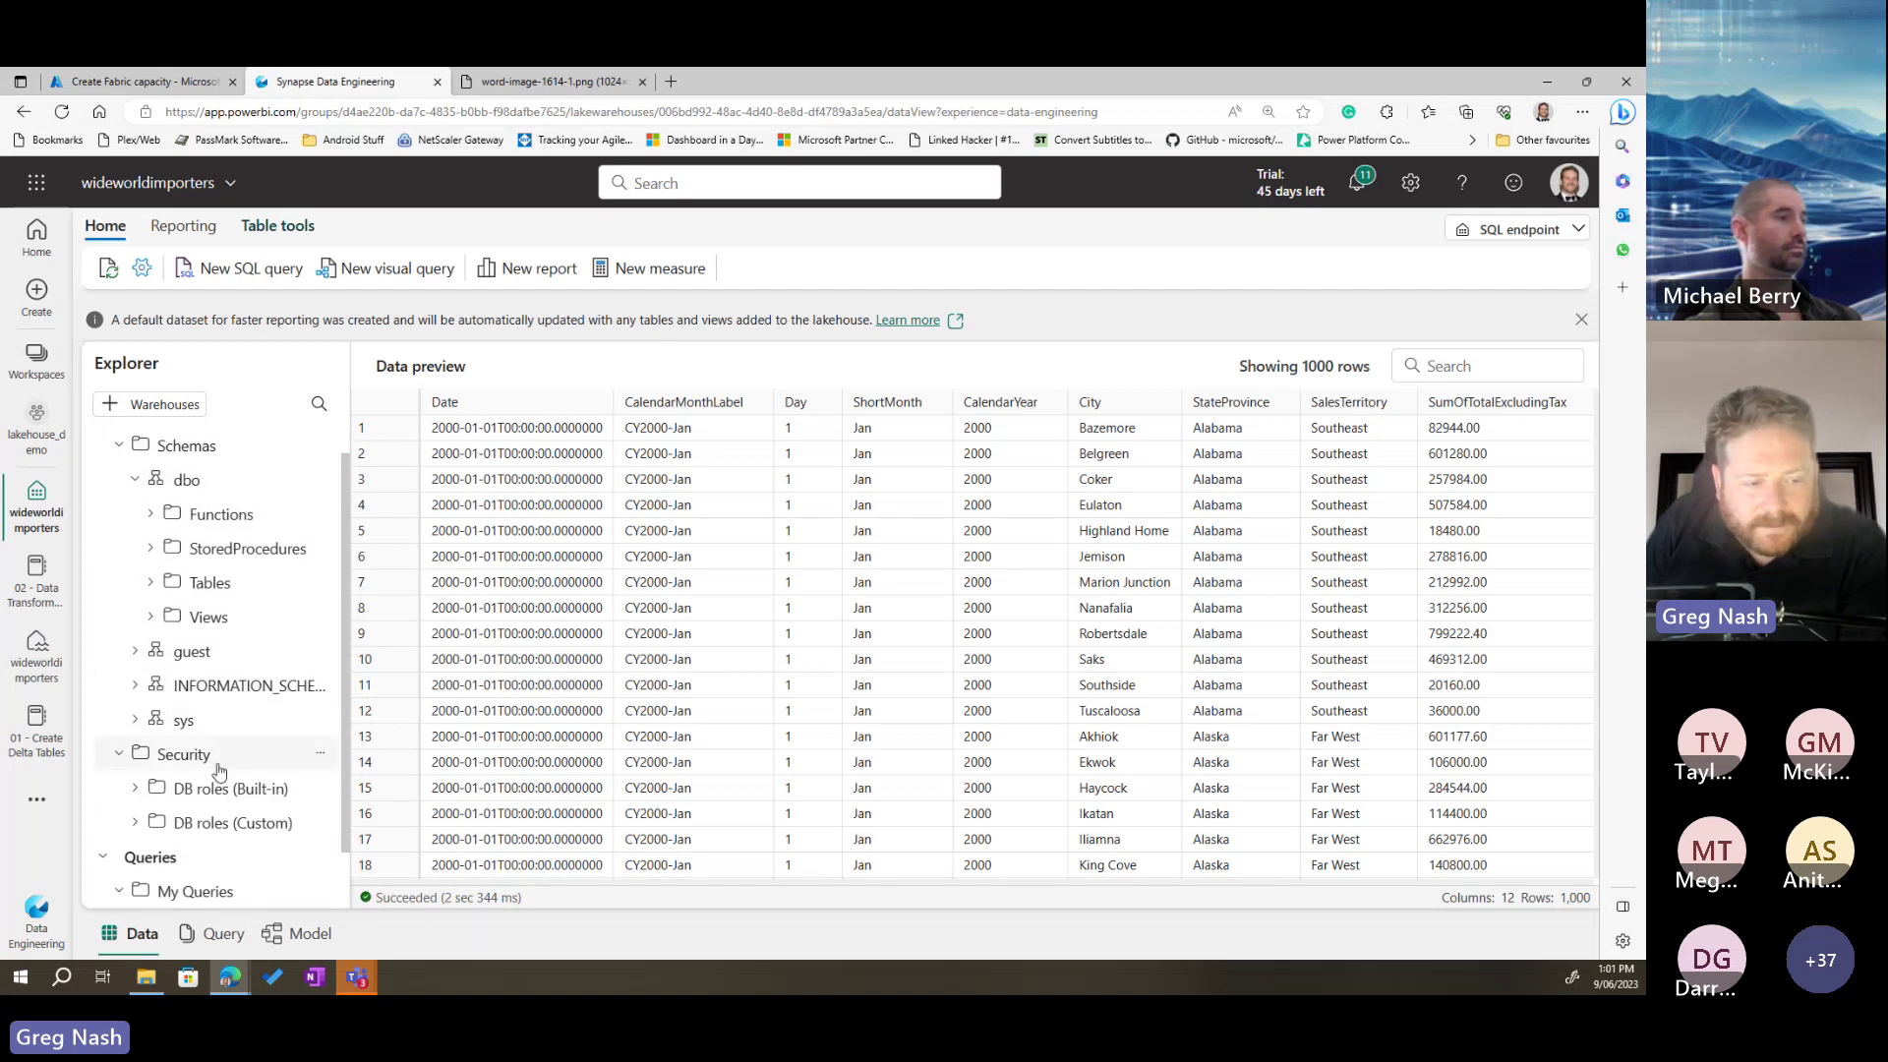
pyautogui.click(118, 757)
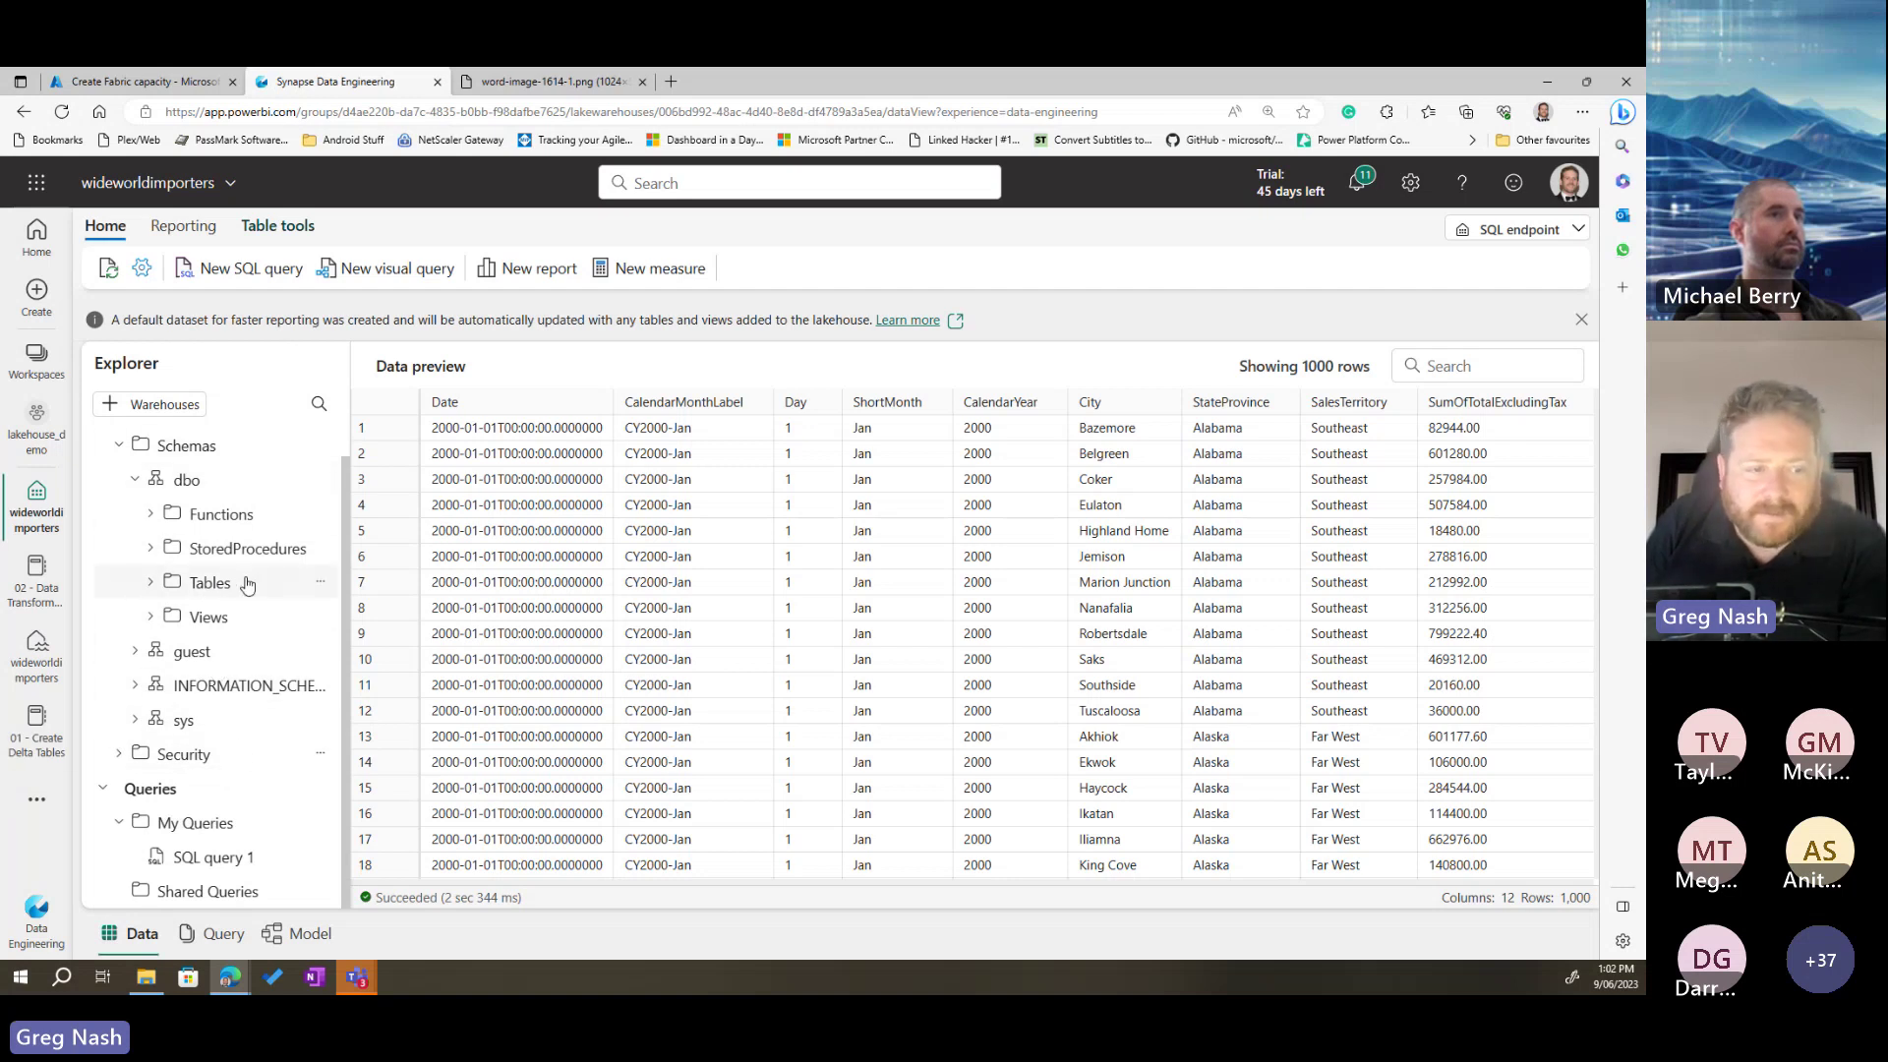
pyautogui.click(153, 584)
pyautogui.scroll(-1, 339, 622)
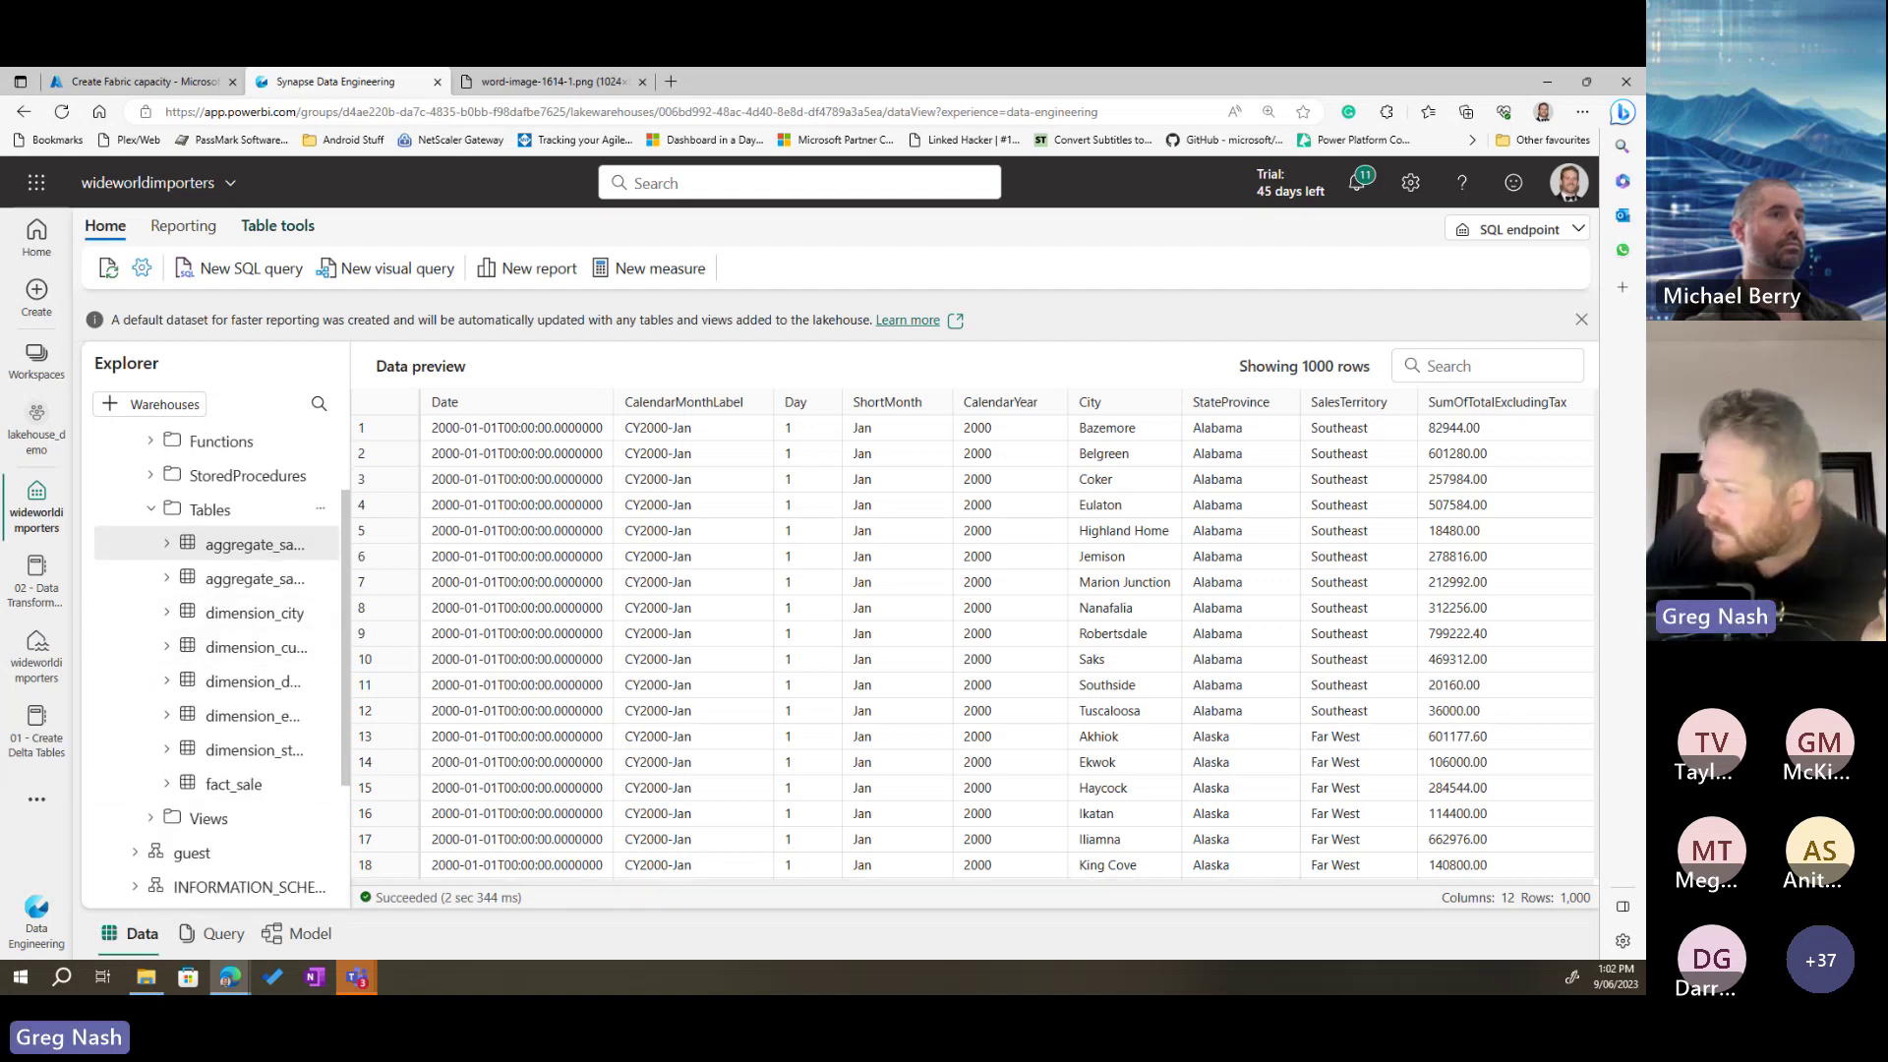
# Step: Open the data model diagram, shift the two aggregate table cards, and fit all tables in the view
pyautogui.click(296, 934)
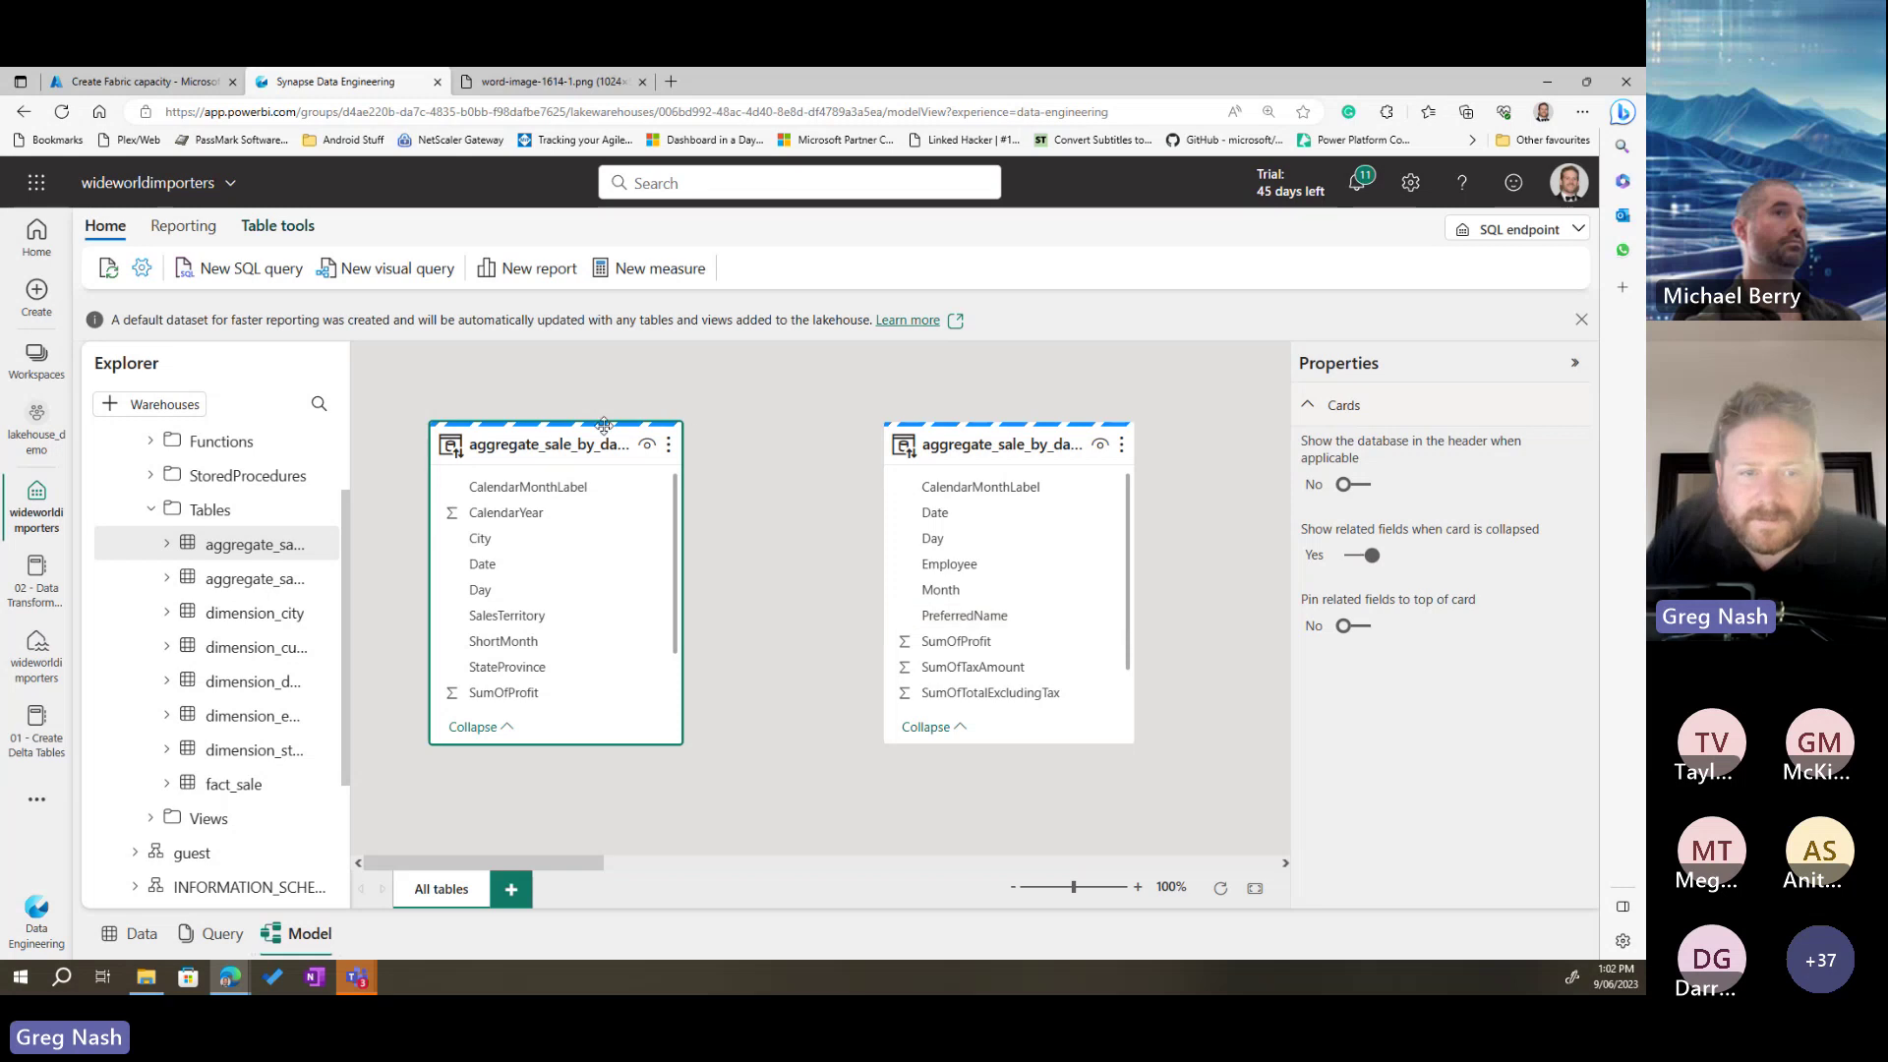
pyautogui.moveTo(603, 425); pyautogui.dragTo(681, 425)
pyautogui.moveTo(1047, 447)
pyautogui.mouseDown()
pyautogui.moveTo(1082, 465)
pyautogui.moveTo(1069, 449)
pyautogui.mouseUp()
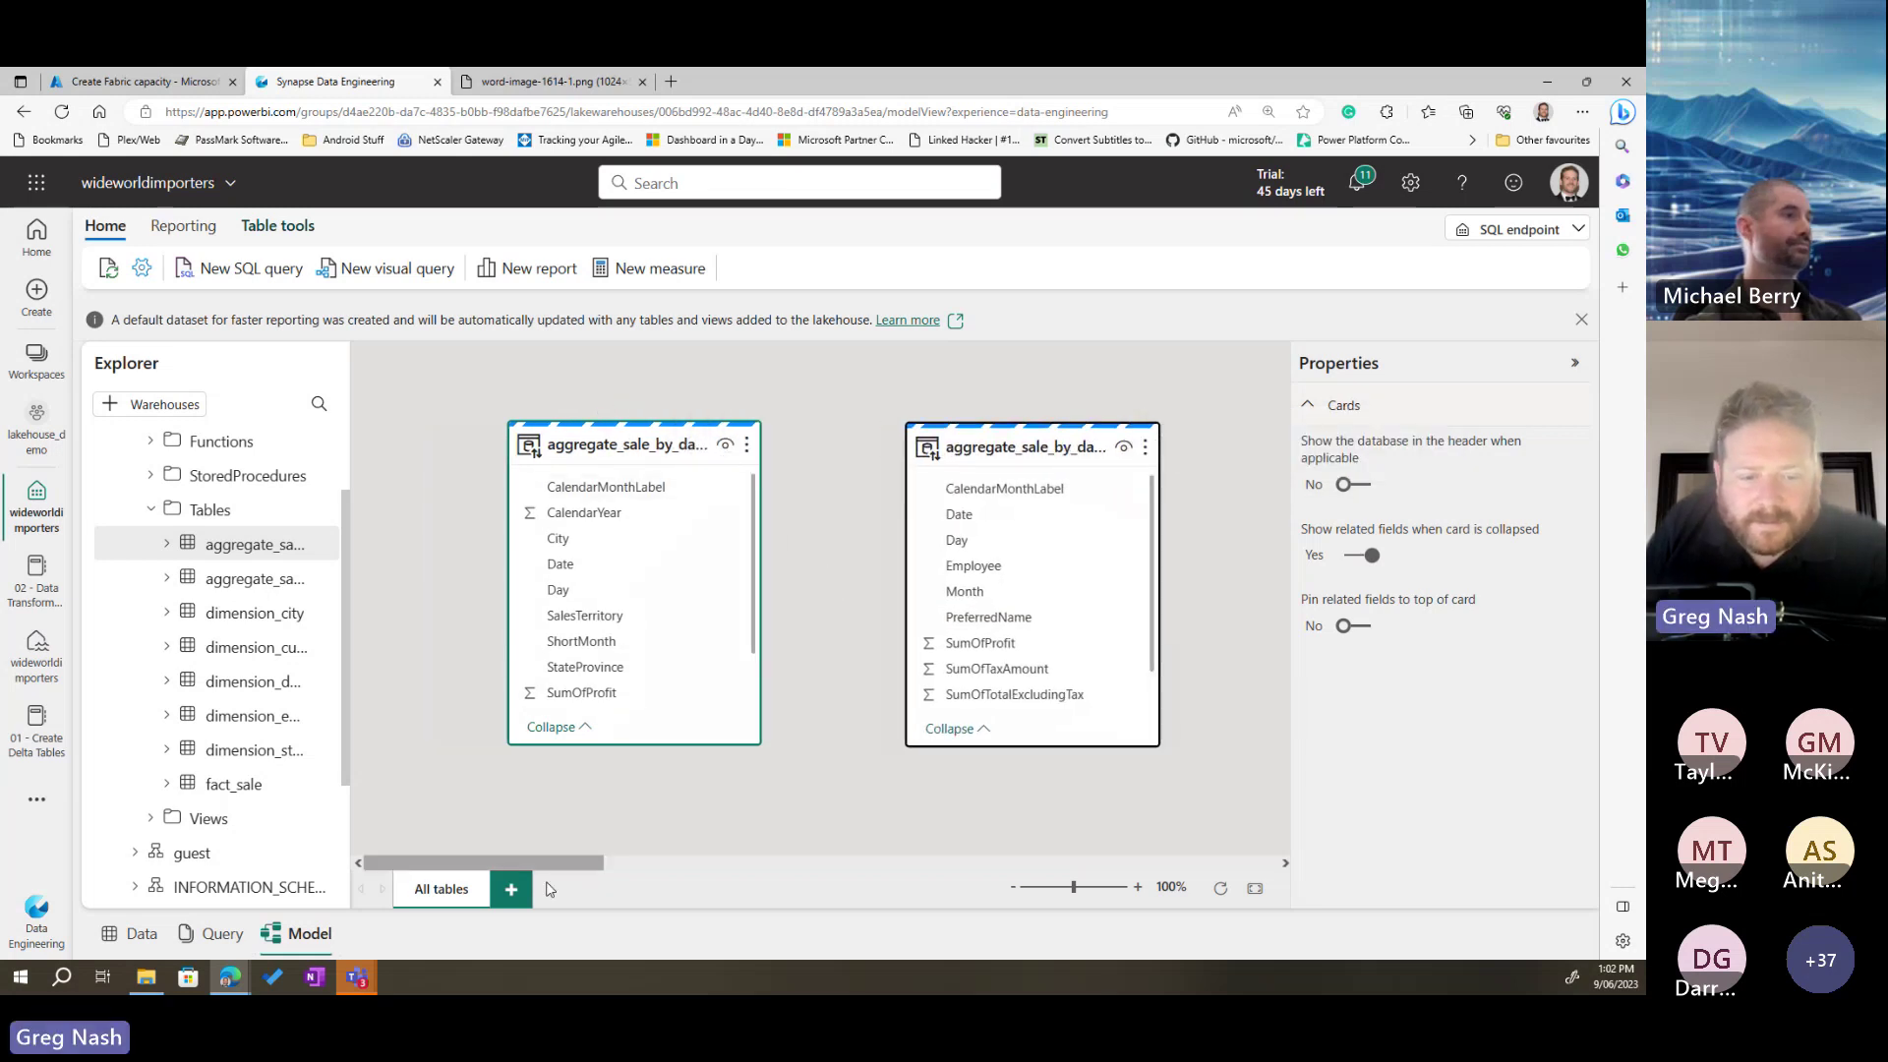
pyautogui.moveTo(580, 865); pyautogui.dragTo(643, 879)
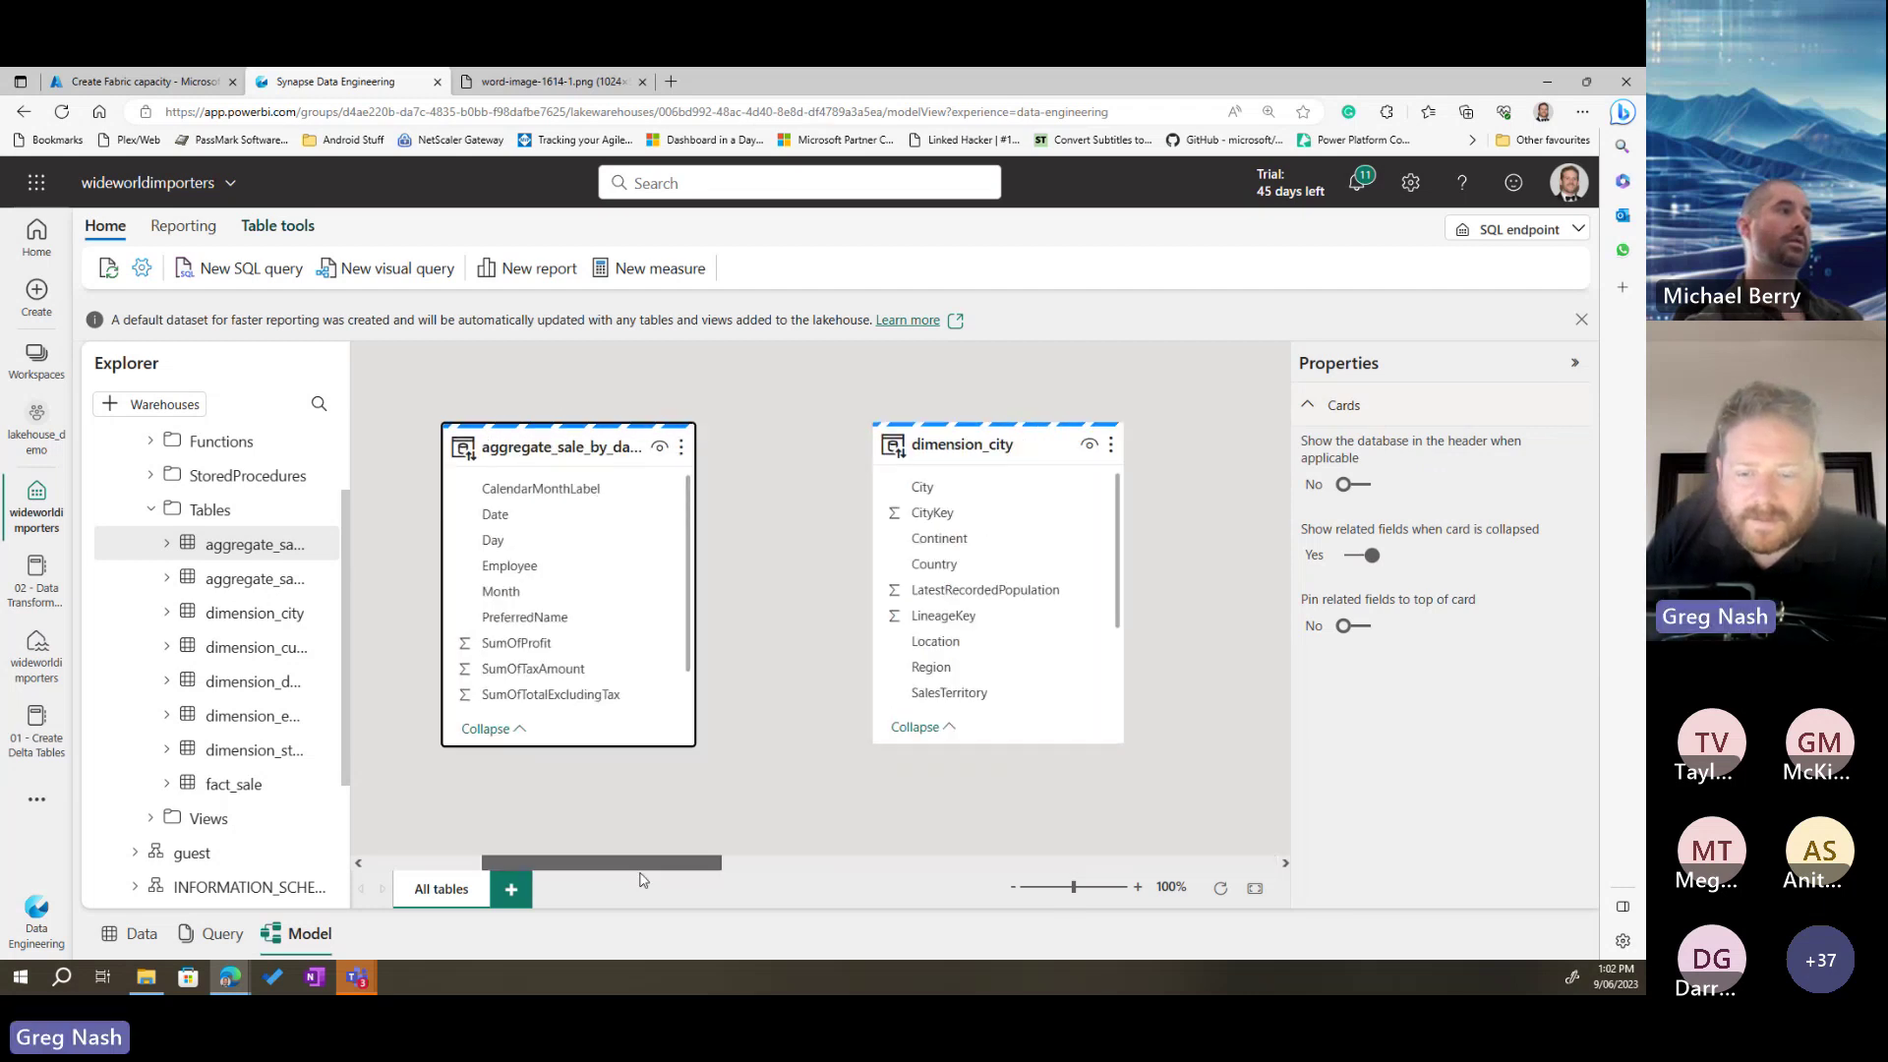
pyautogui.click(1255, 888)
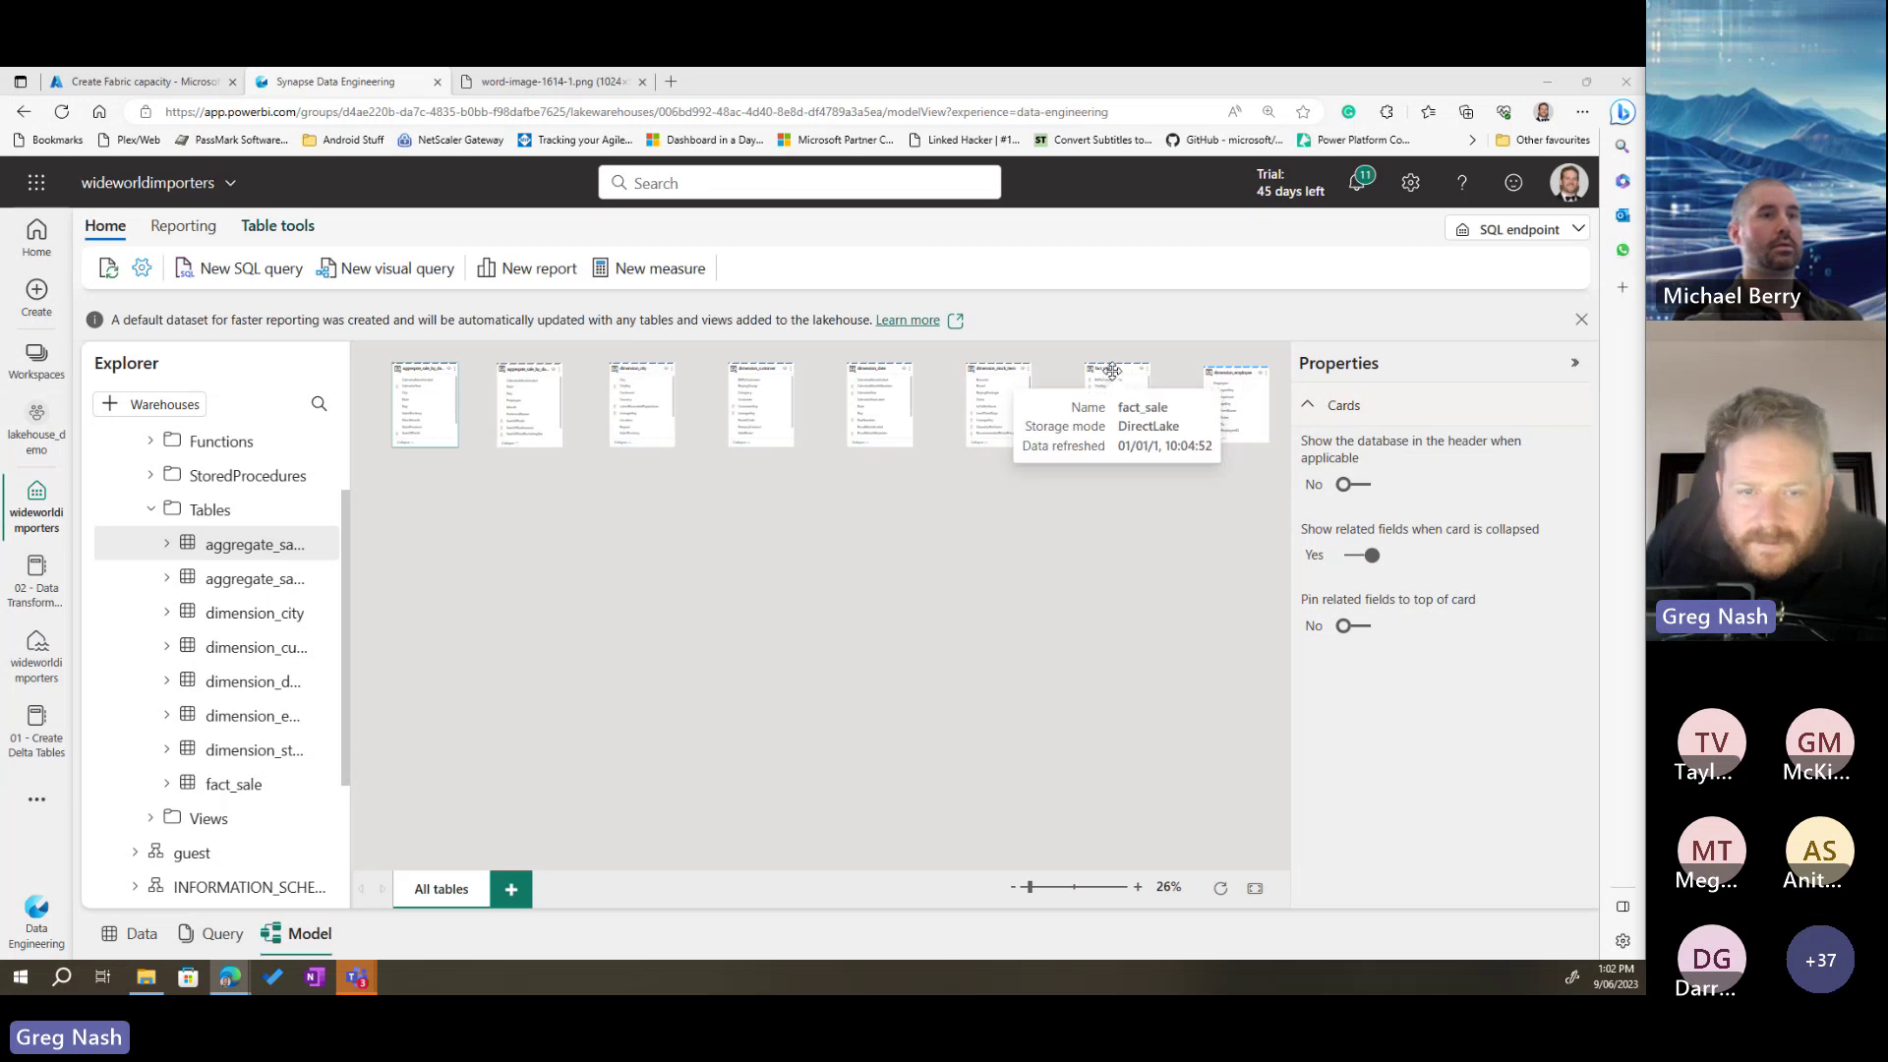
# Step: Move fact_sale below the row of tables, enlarge its card, and place dimension_stock_item and dimension_employee beside it
pyautogui.moveTo(1121, 371); pyautogui.dragTo(586, 537)
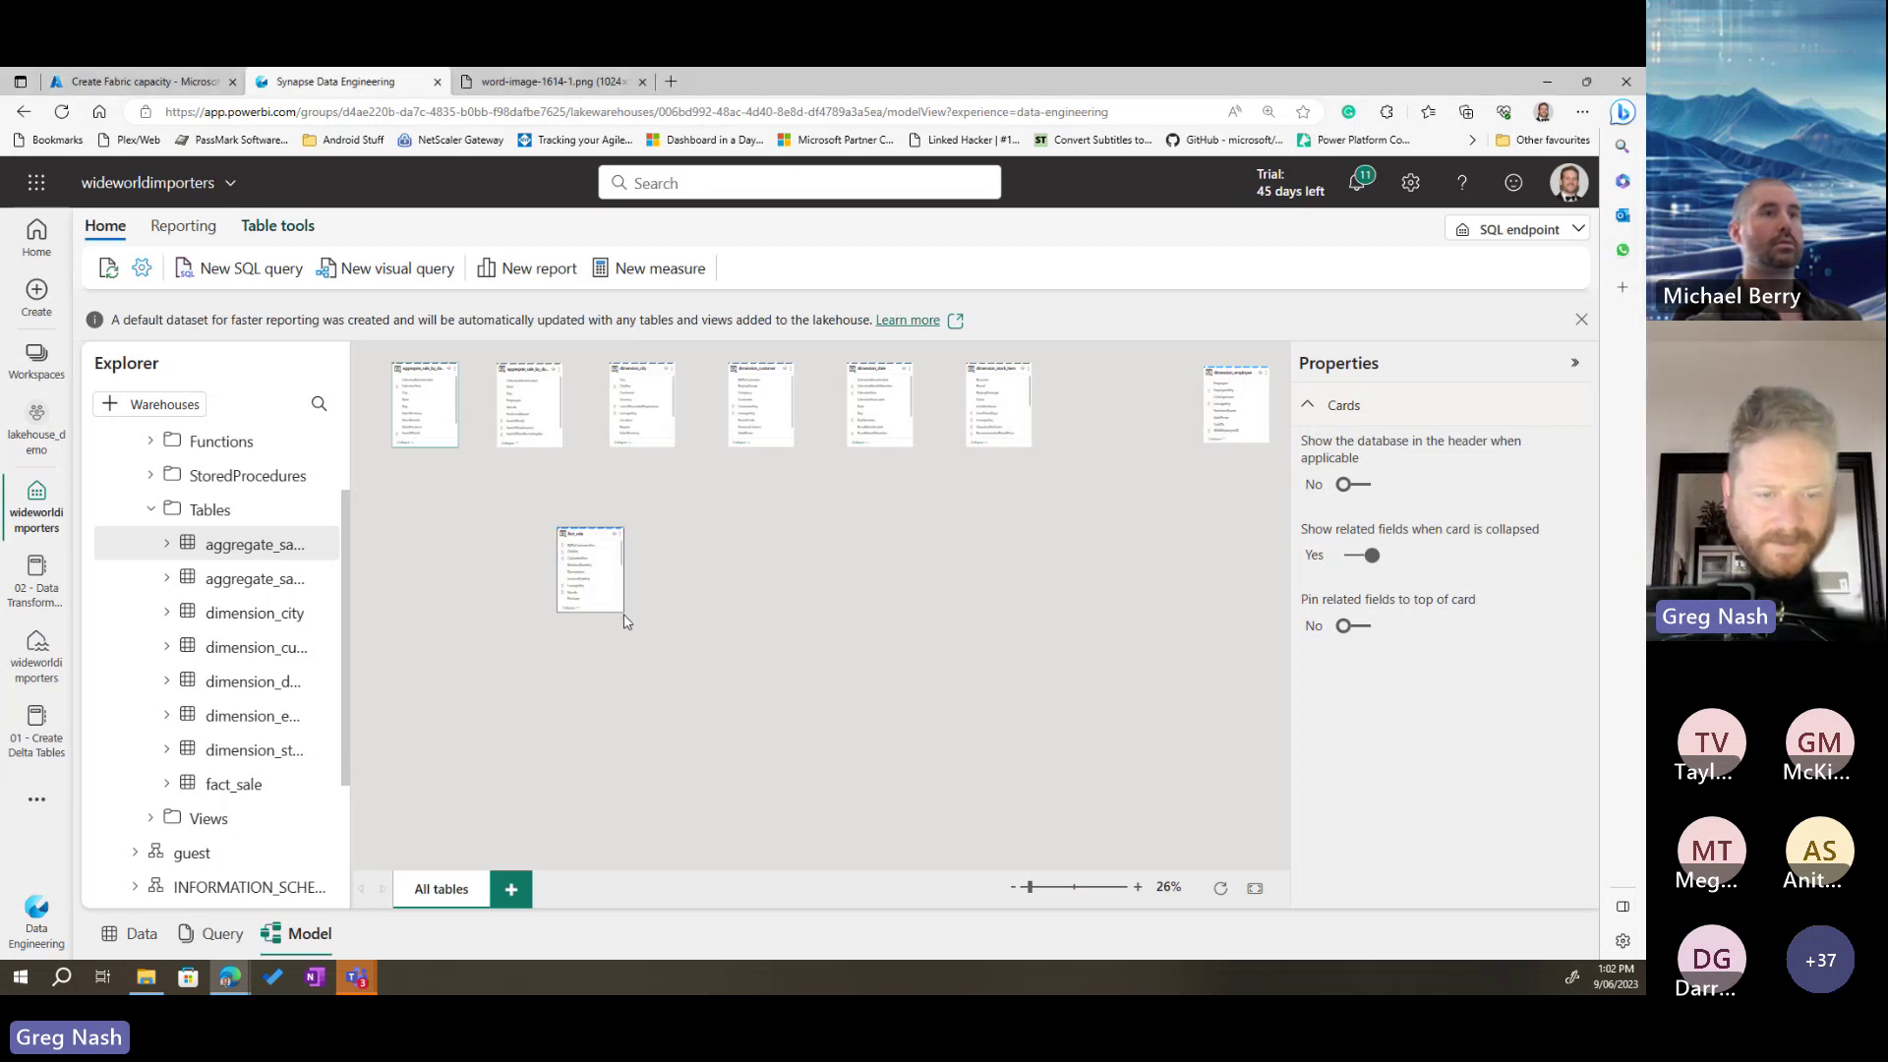
pyautogui.moveTo(624, 606); pyautogui.dragTo(669, 605)
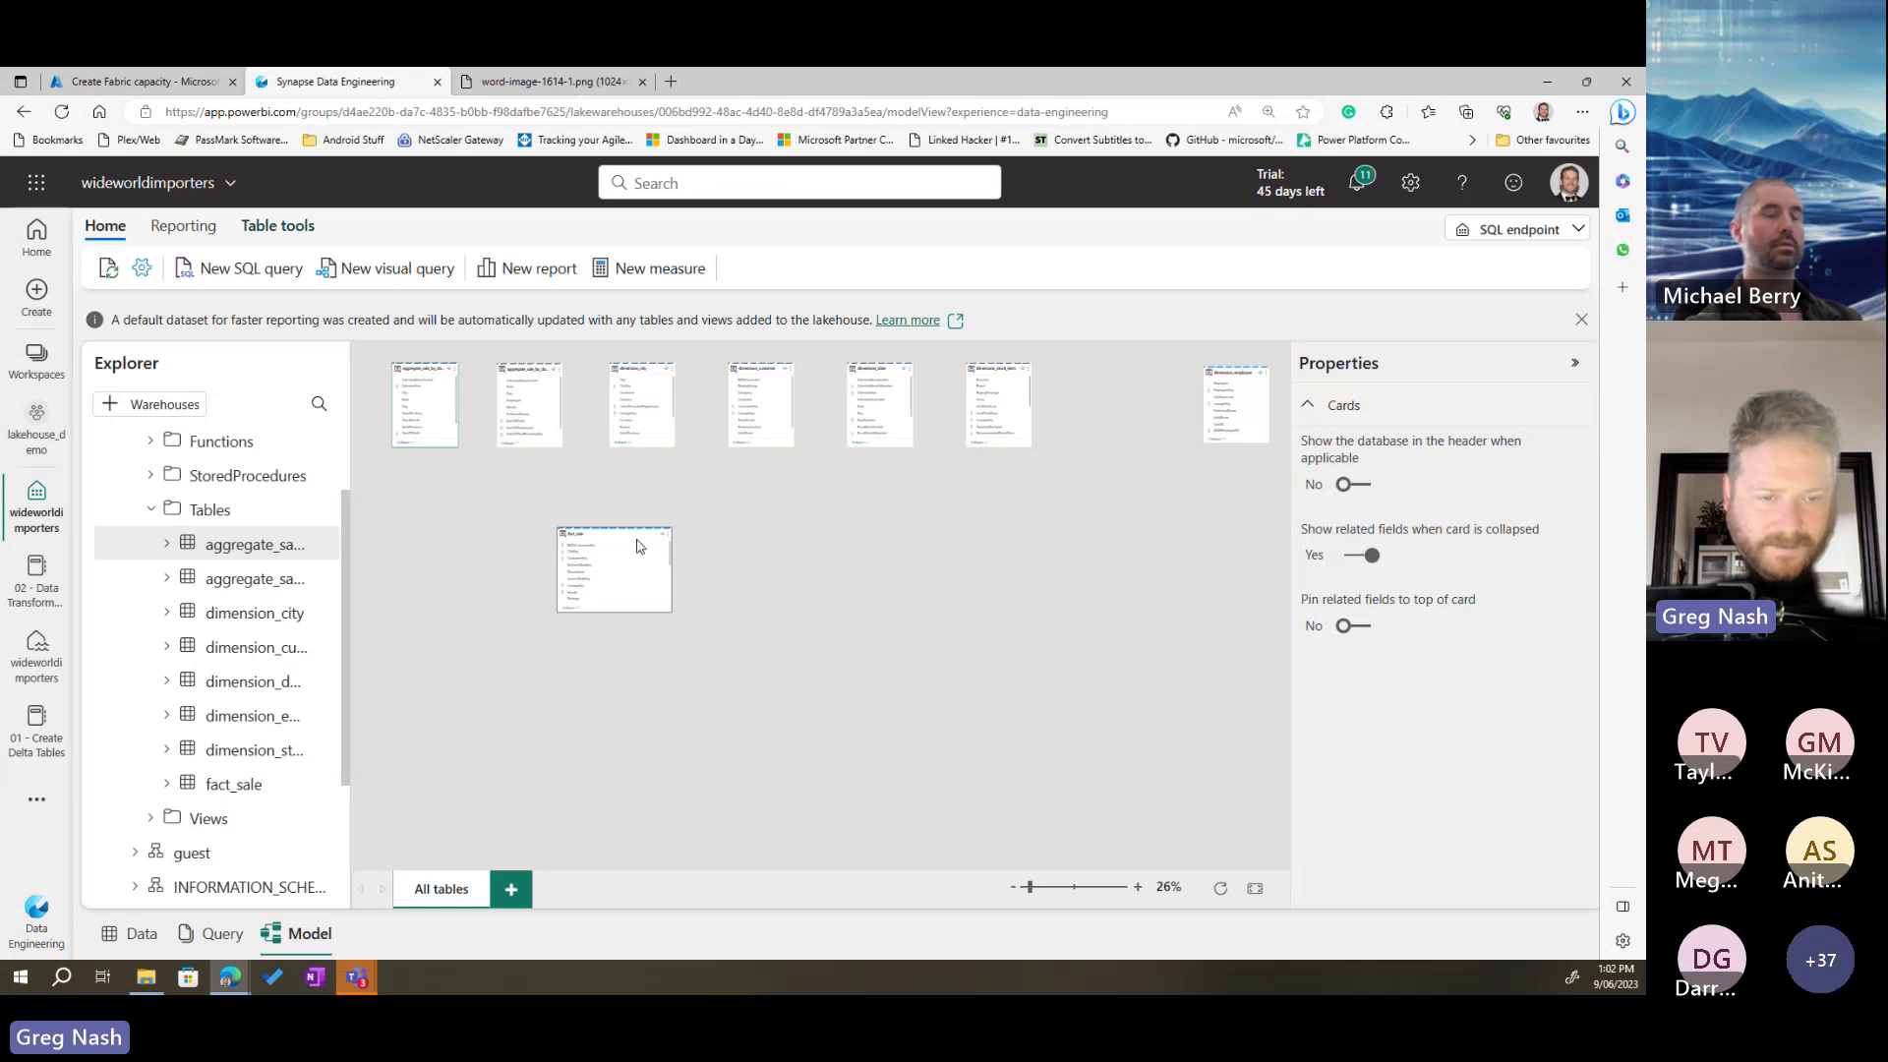
pyautogui.moveTo(600, 532); pyautogui.dragTo(565, 529)
pyautogui.moveTo(983, 370); pyautogui.dragTo(730, 487)
pyautogui.click(1239, 370)
pyautogui.moveTo(838, 587); pyautogui.dragTo(823, 594)
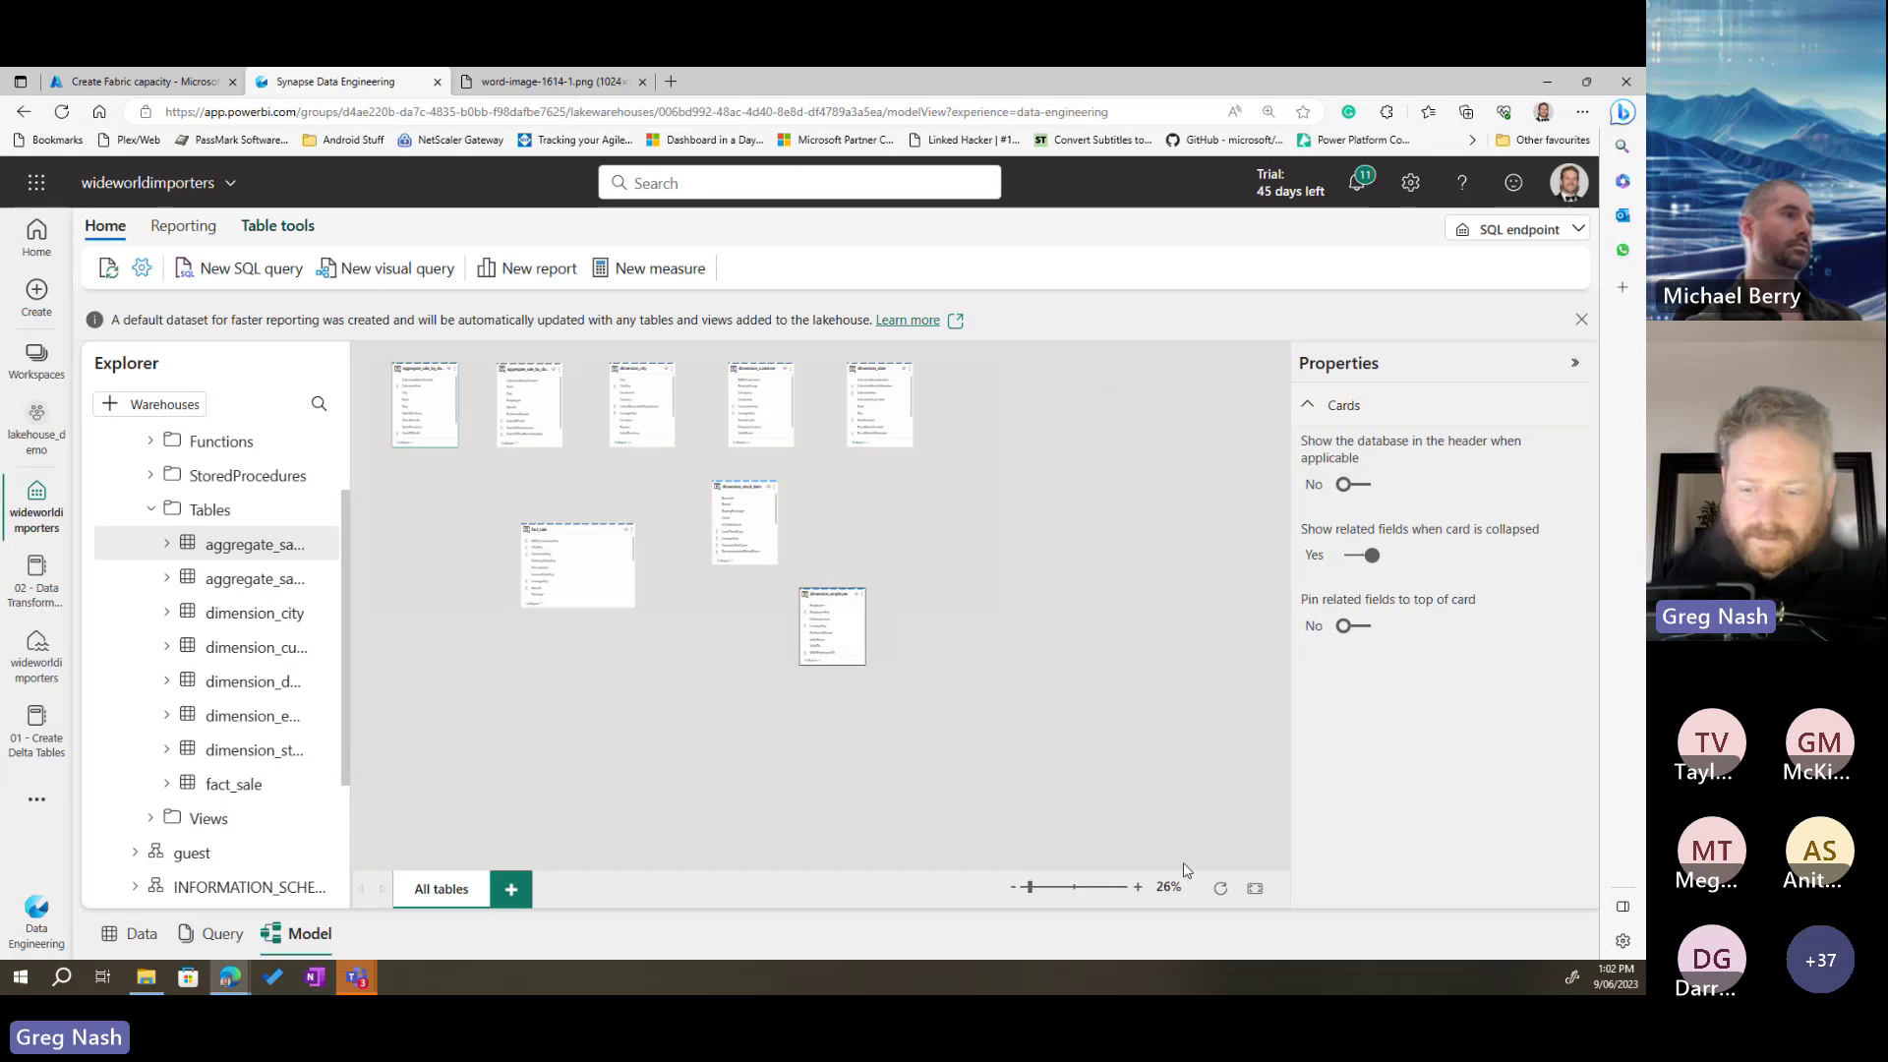
pyautogui.click(1254, 889)
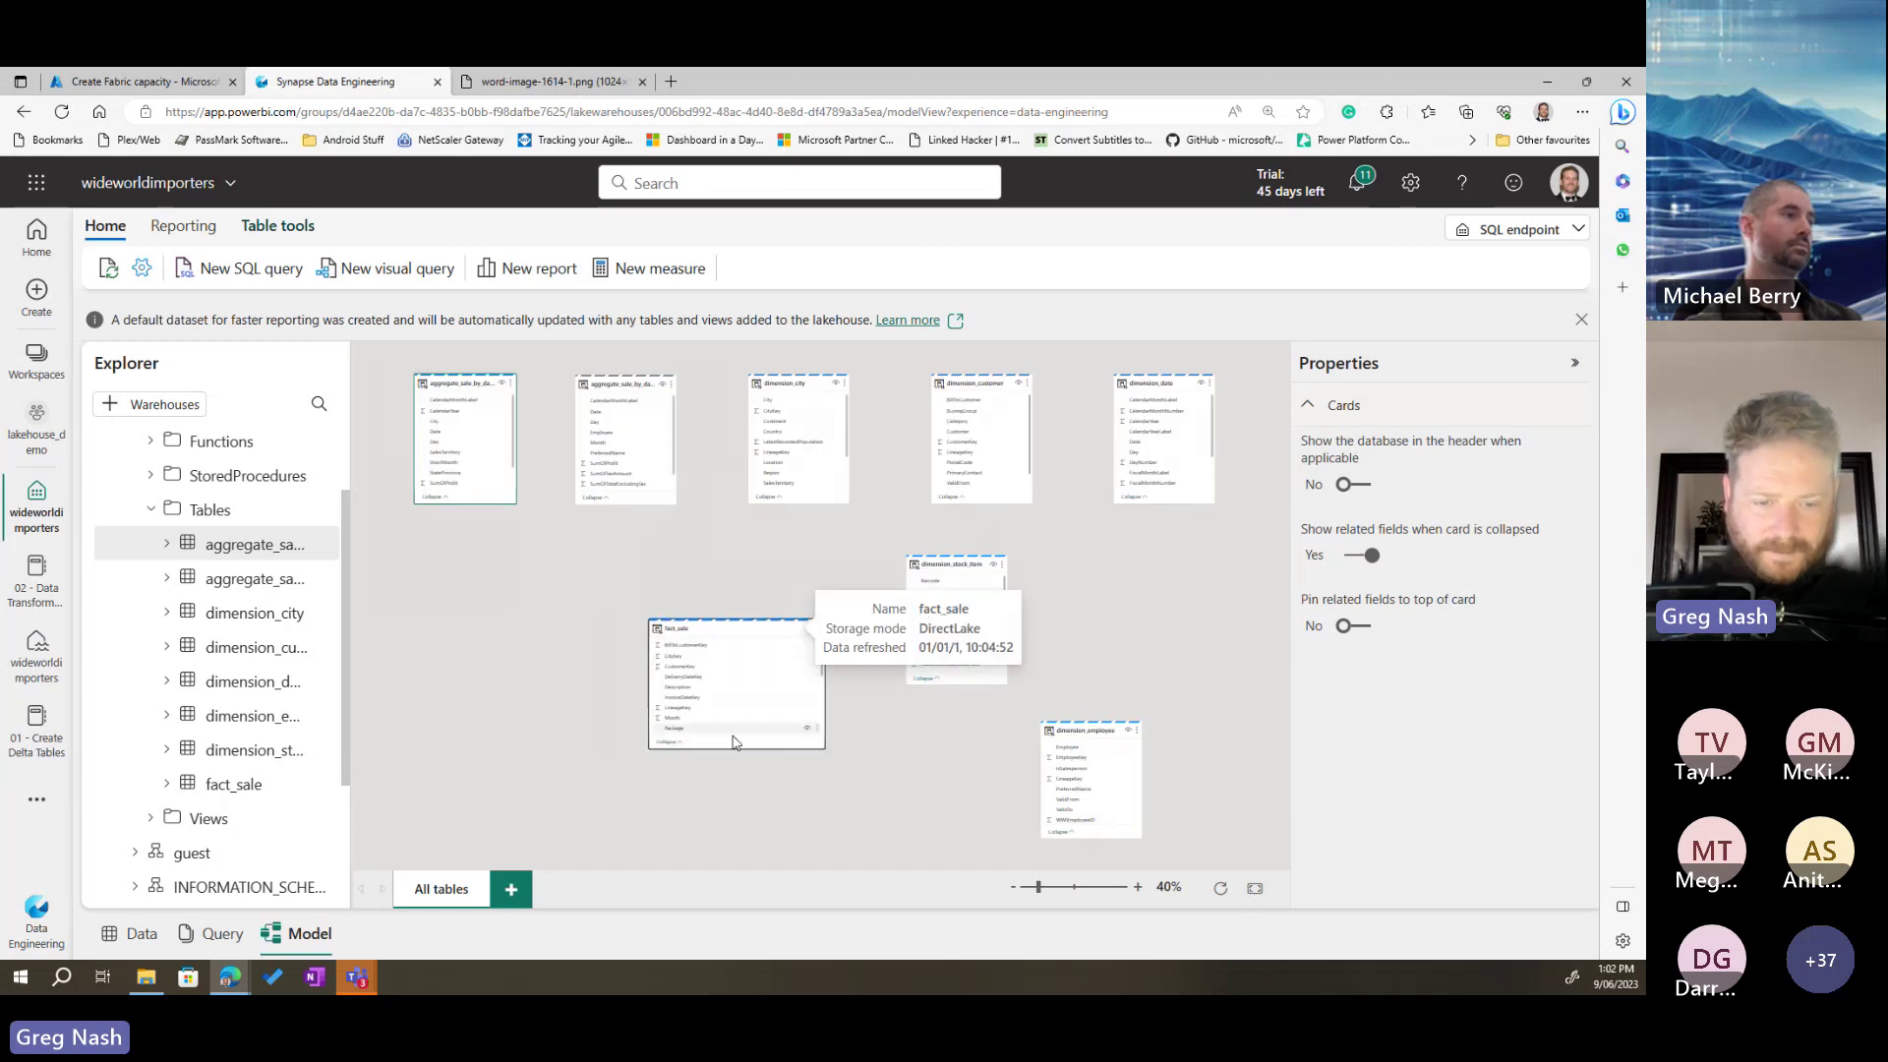
pyautogui.moveTo(731, 748); pyautogui.dragTo(731, 774)
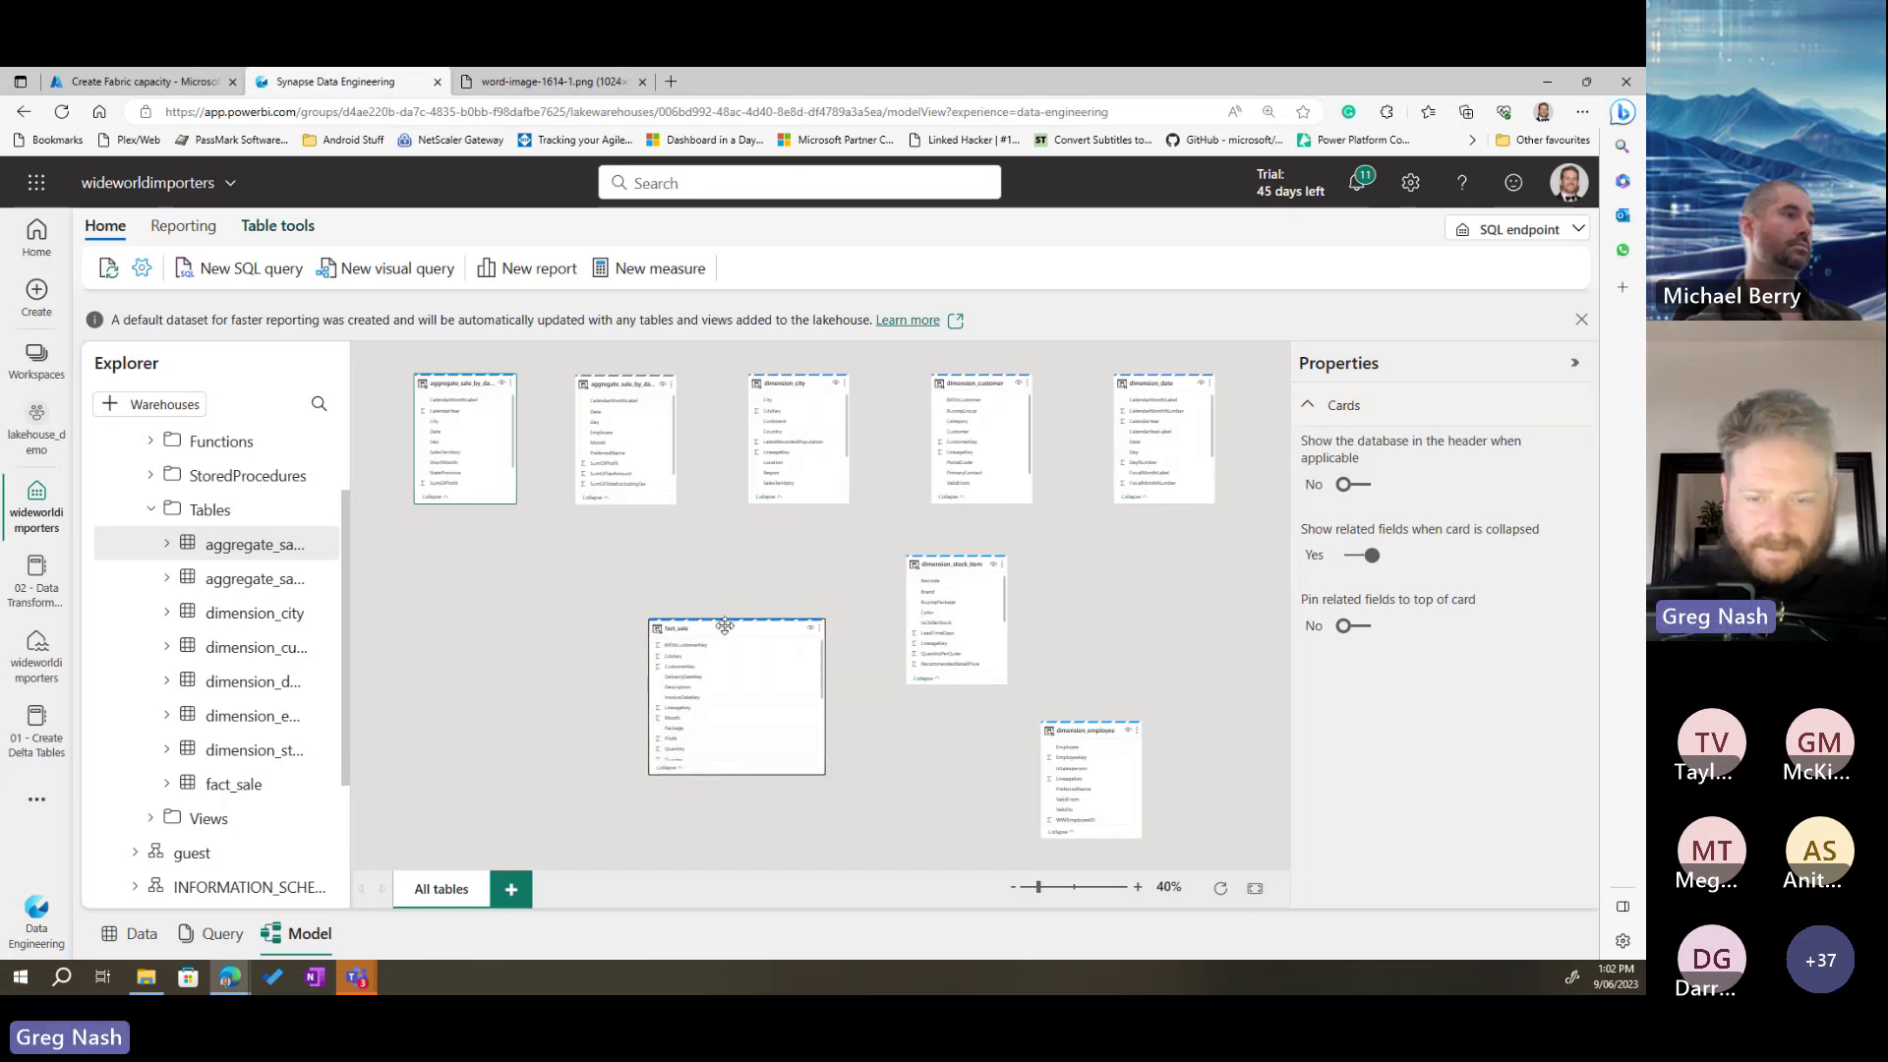
# Step: Relate dimension_city to fact_sale on CityKey as an active many-to-one relationship with single cross filter direction
pyautogui.moveTo(725, 625); pyautogui.dragTo(776, 622)
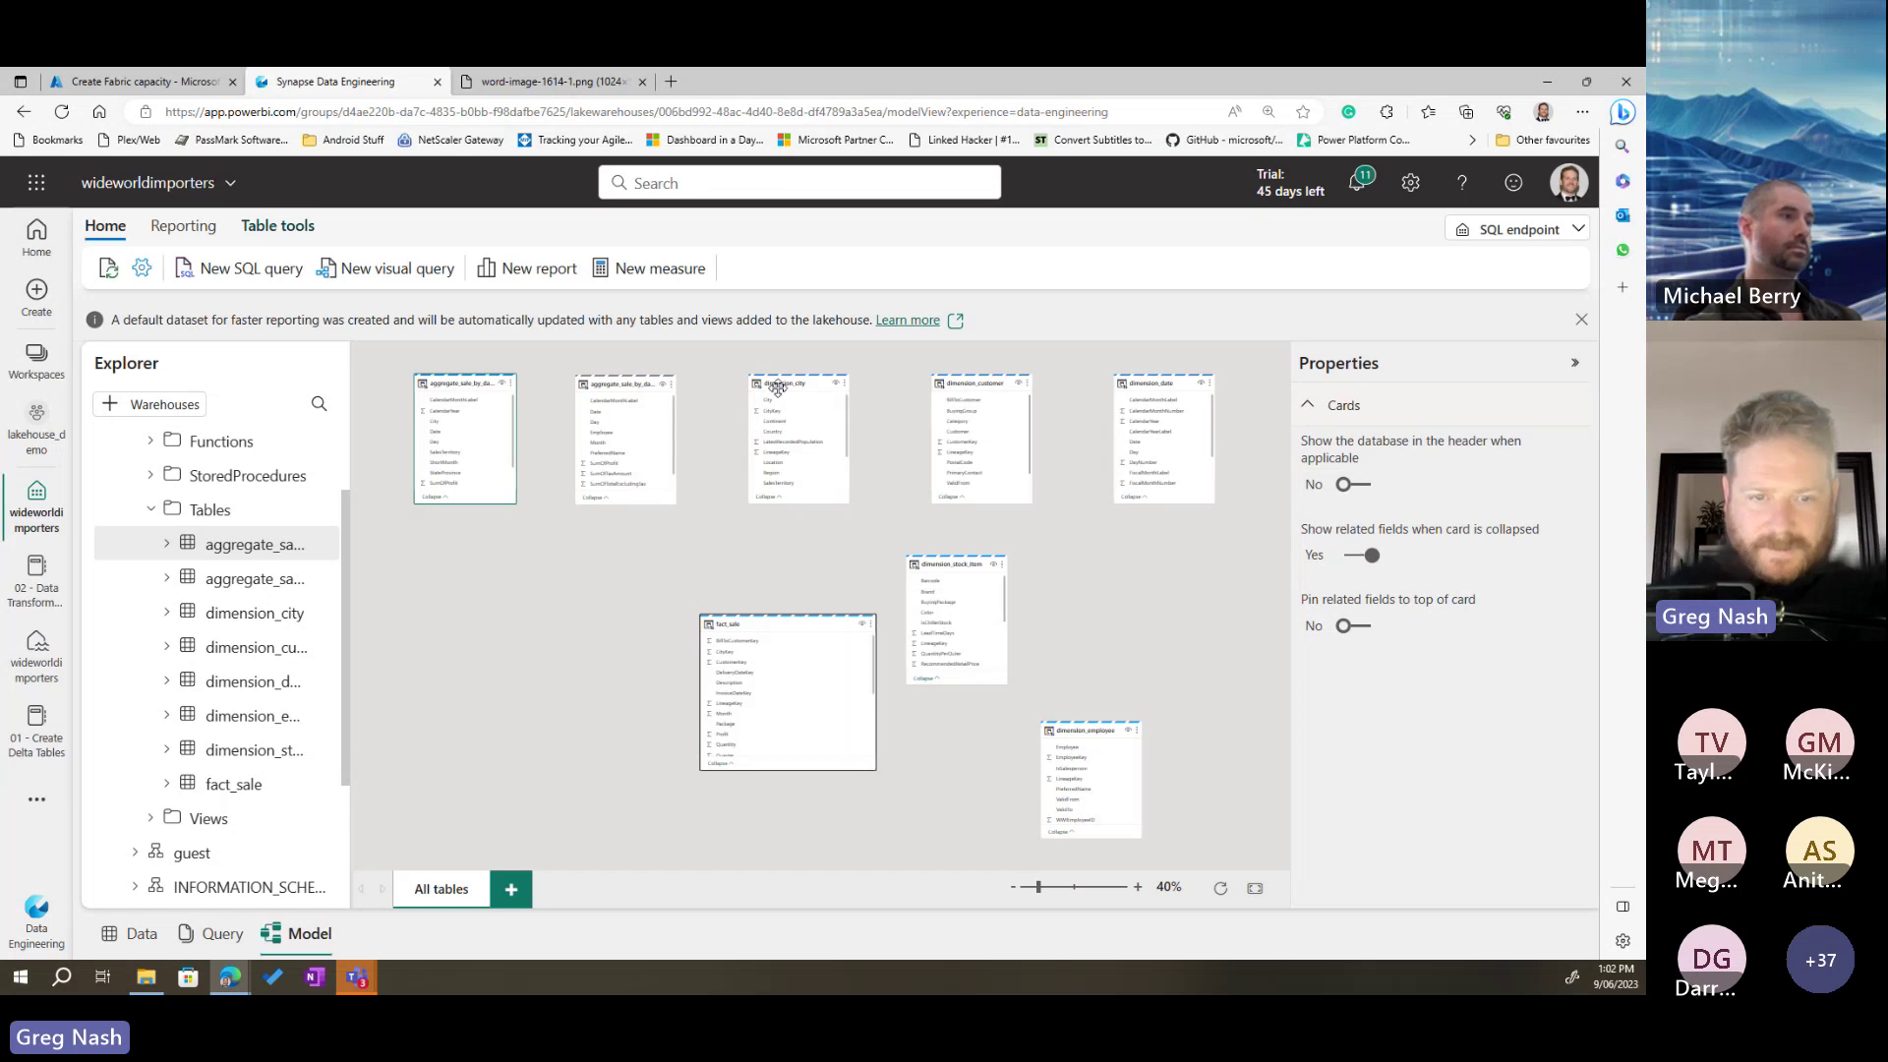
pyautogui.moveTo(778, 388); pyautogui.dragTo(755, 656)
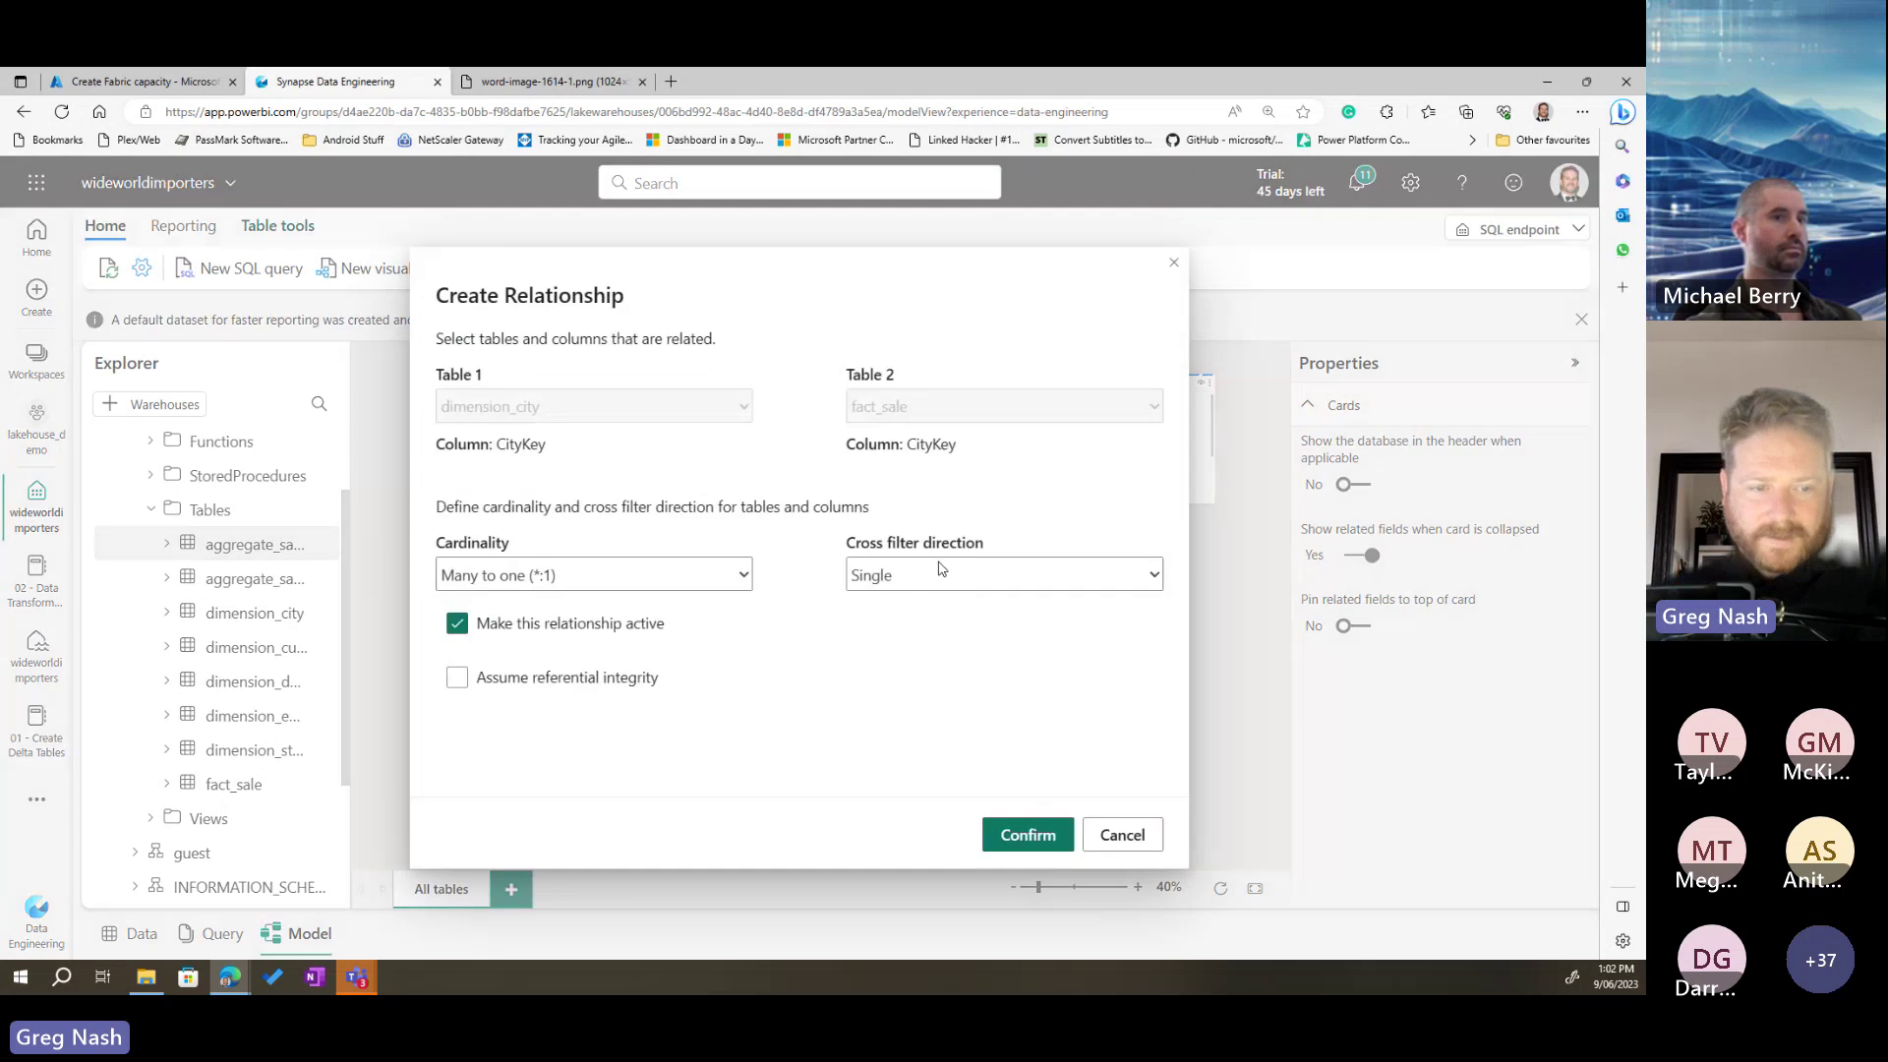
pyautogui.click(1026, 835)
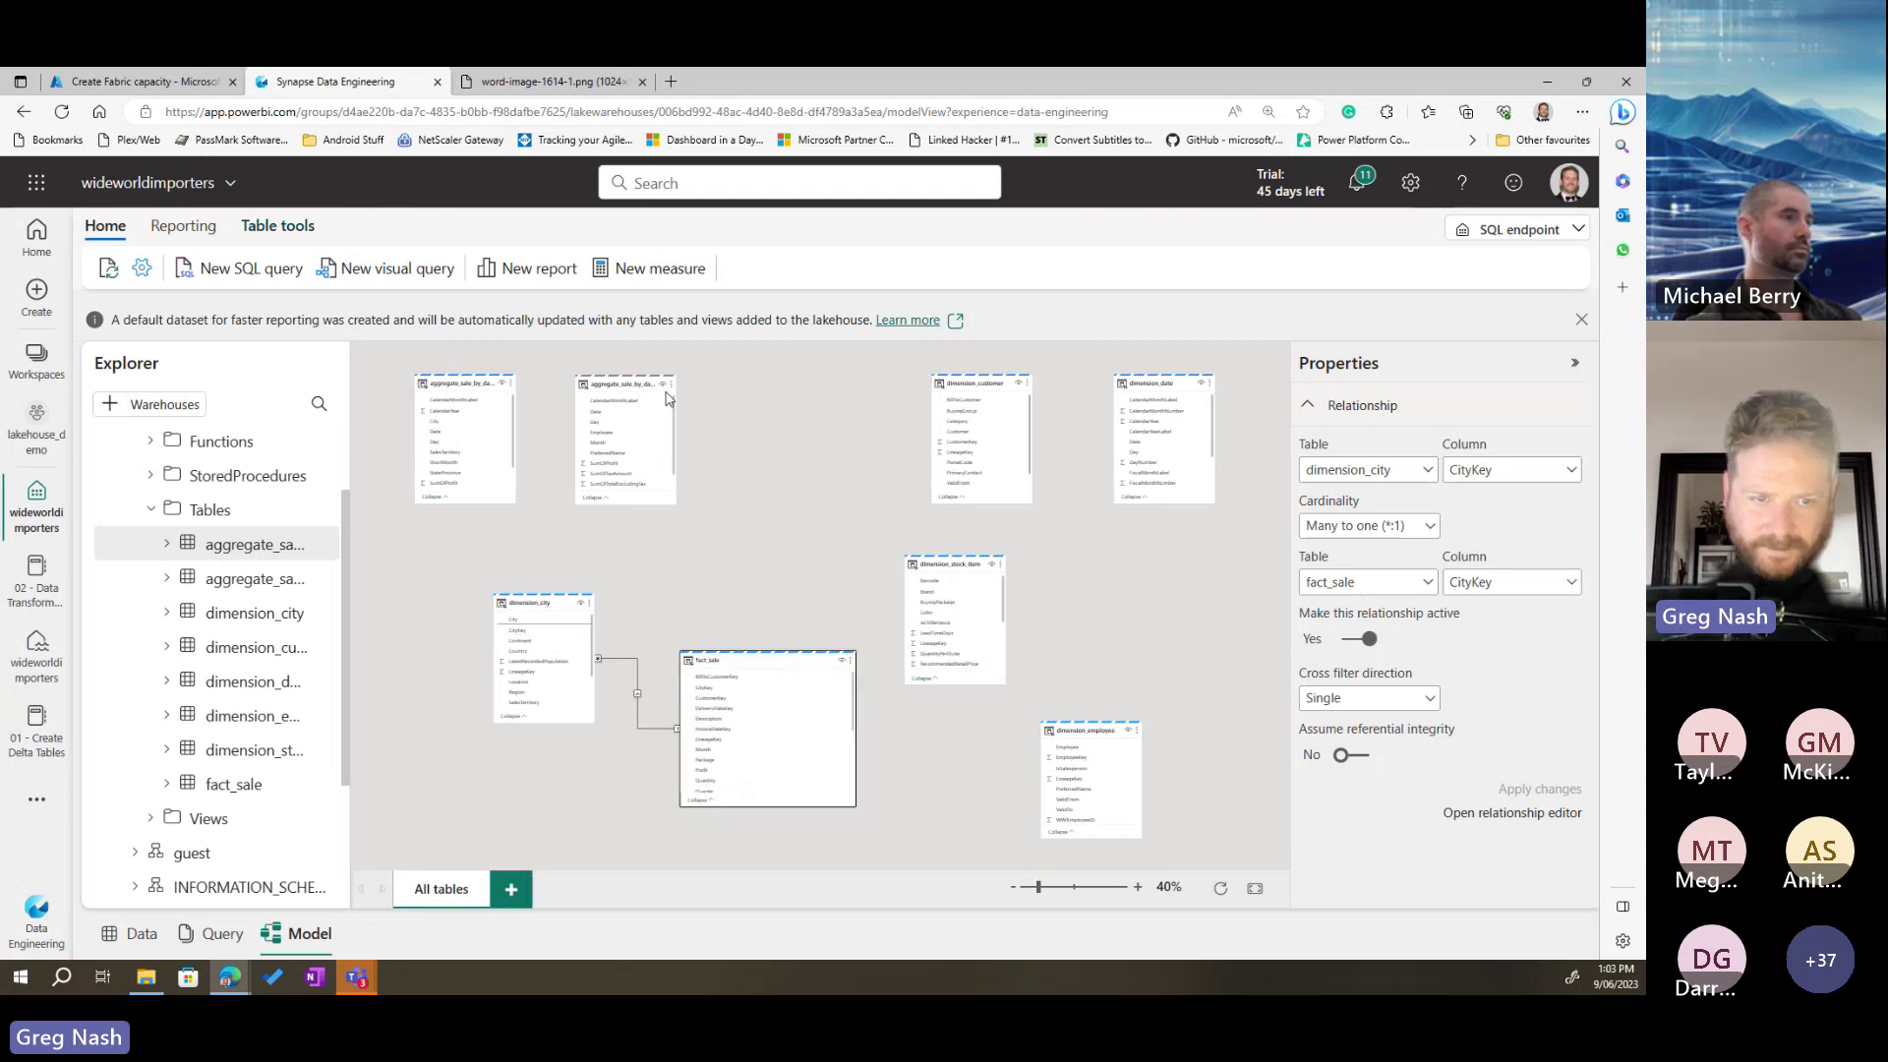
# Step: Move dimension_customer above fact_sale and try to link its CustomerKey column to the fact_sale table
pyautogui.moveTo(959, 383); pyautogui.dragTo(749, 429)
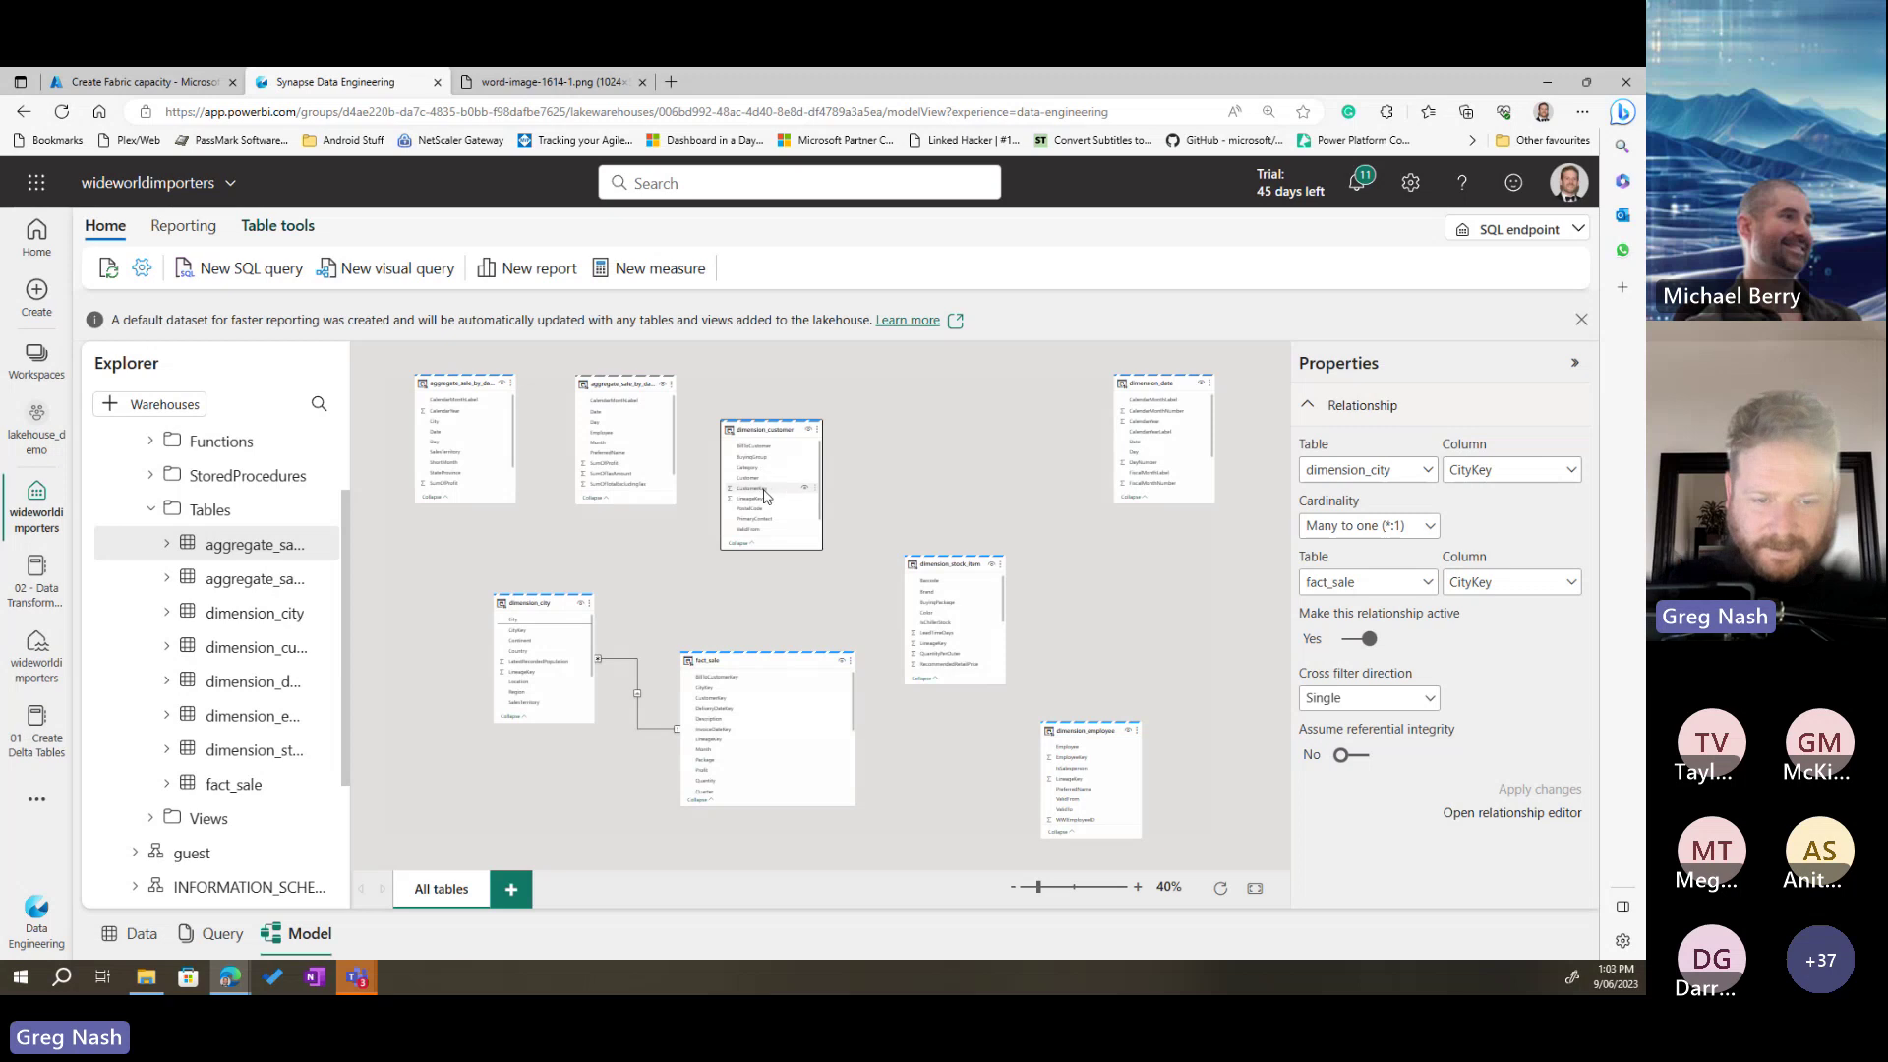
pyautogui.moveTo(767, 494); pyautogui.dragTo(765, 708)
pyautogui.moveTo(767, 489); pyautogui.dragTo(793, 565)
# Step: Look over the table cards across the model diagram and fit all tables in the view
pyautogui.scroll(3, 792, 564)
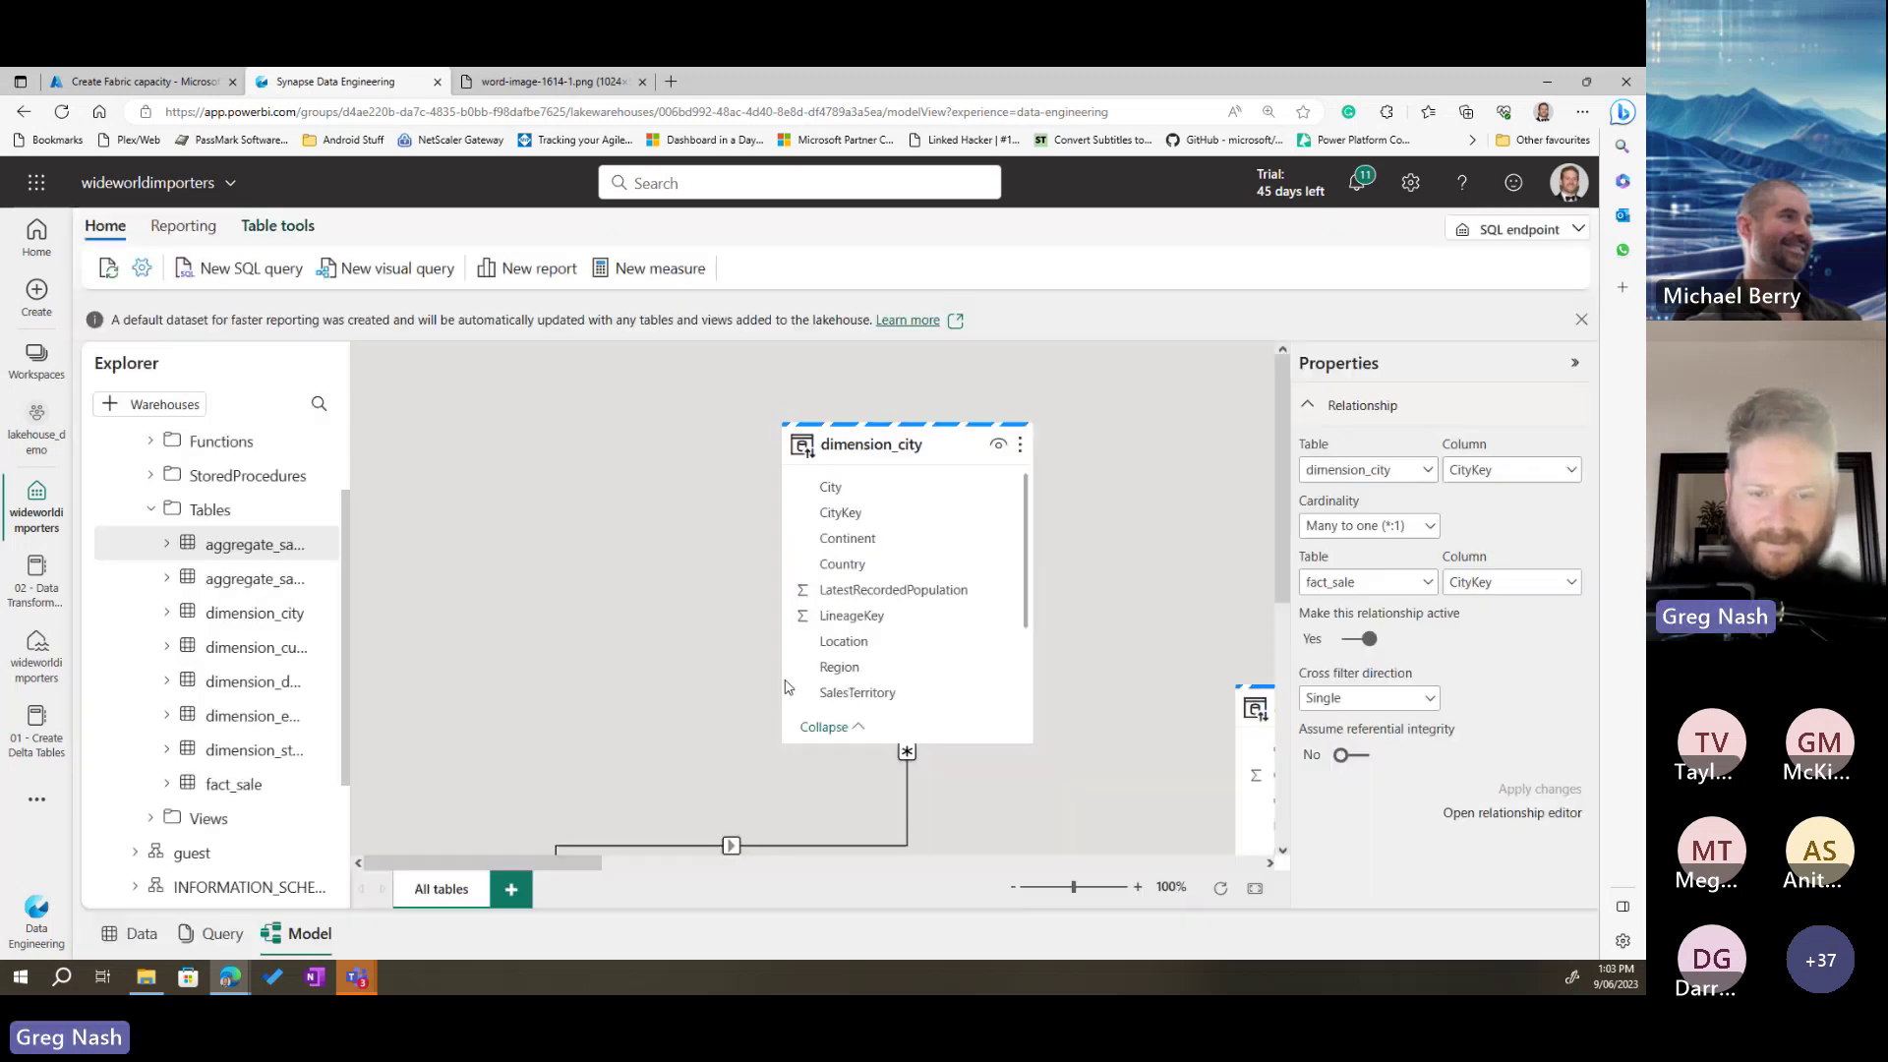
pyautogui.click(1185, 560)
pyautogui.scroll(-3, 831, 580)
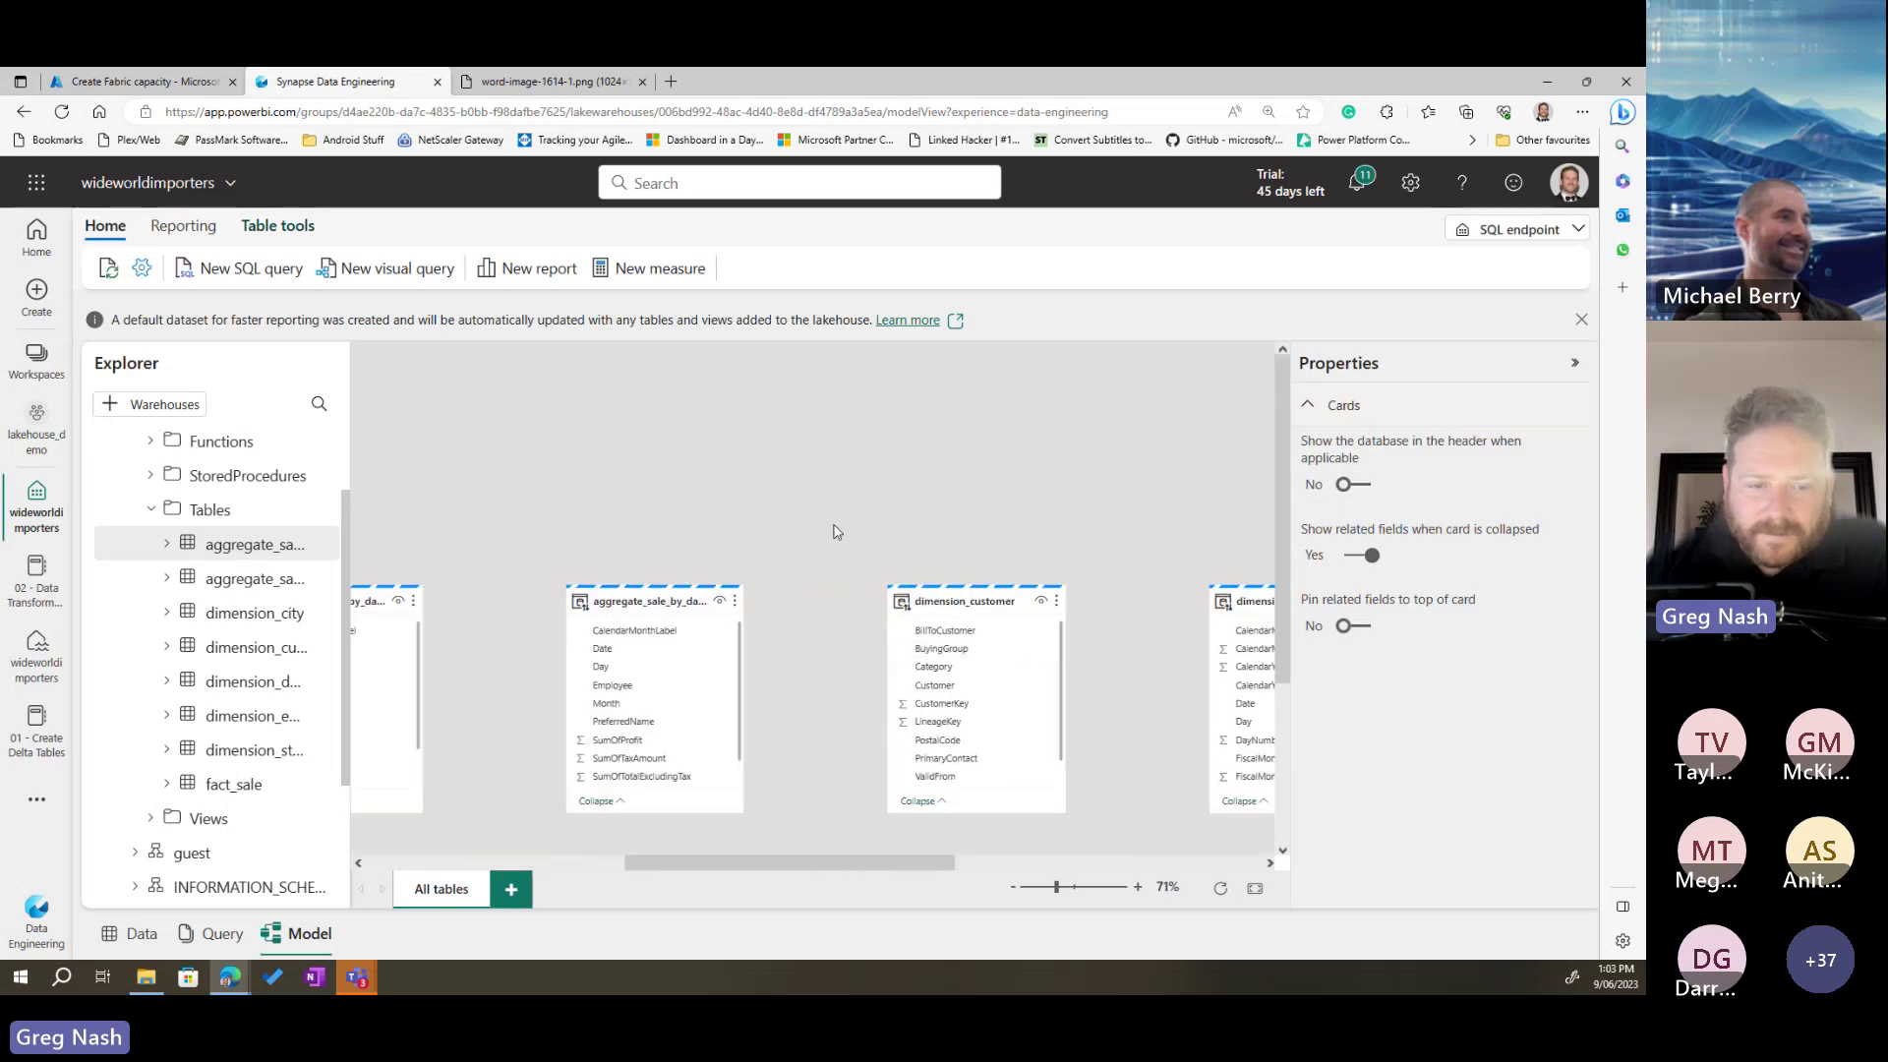
pyautogui.scroll(3, 831, 587)
pyautogui.moveTo(776, 863); pyautogui.dragTo(508, 886)
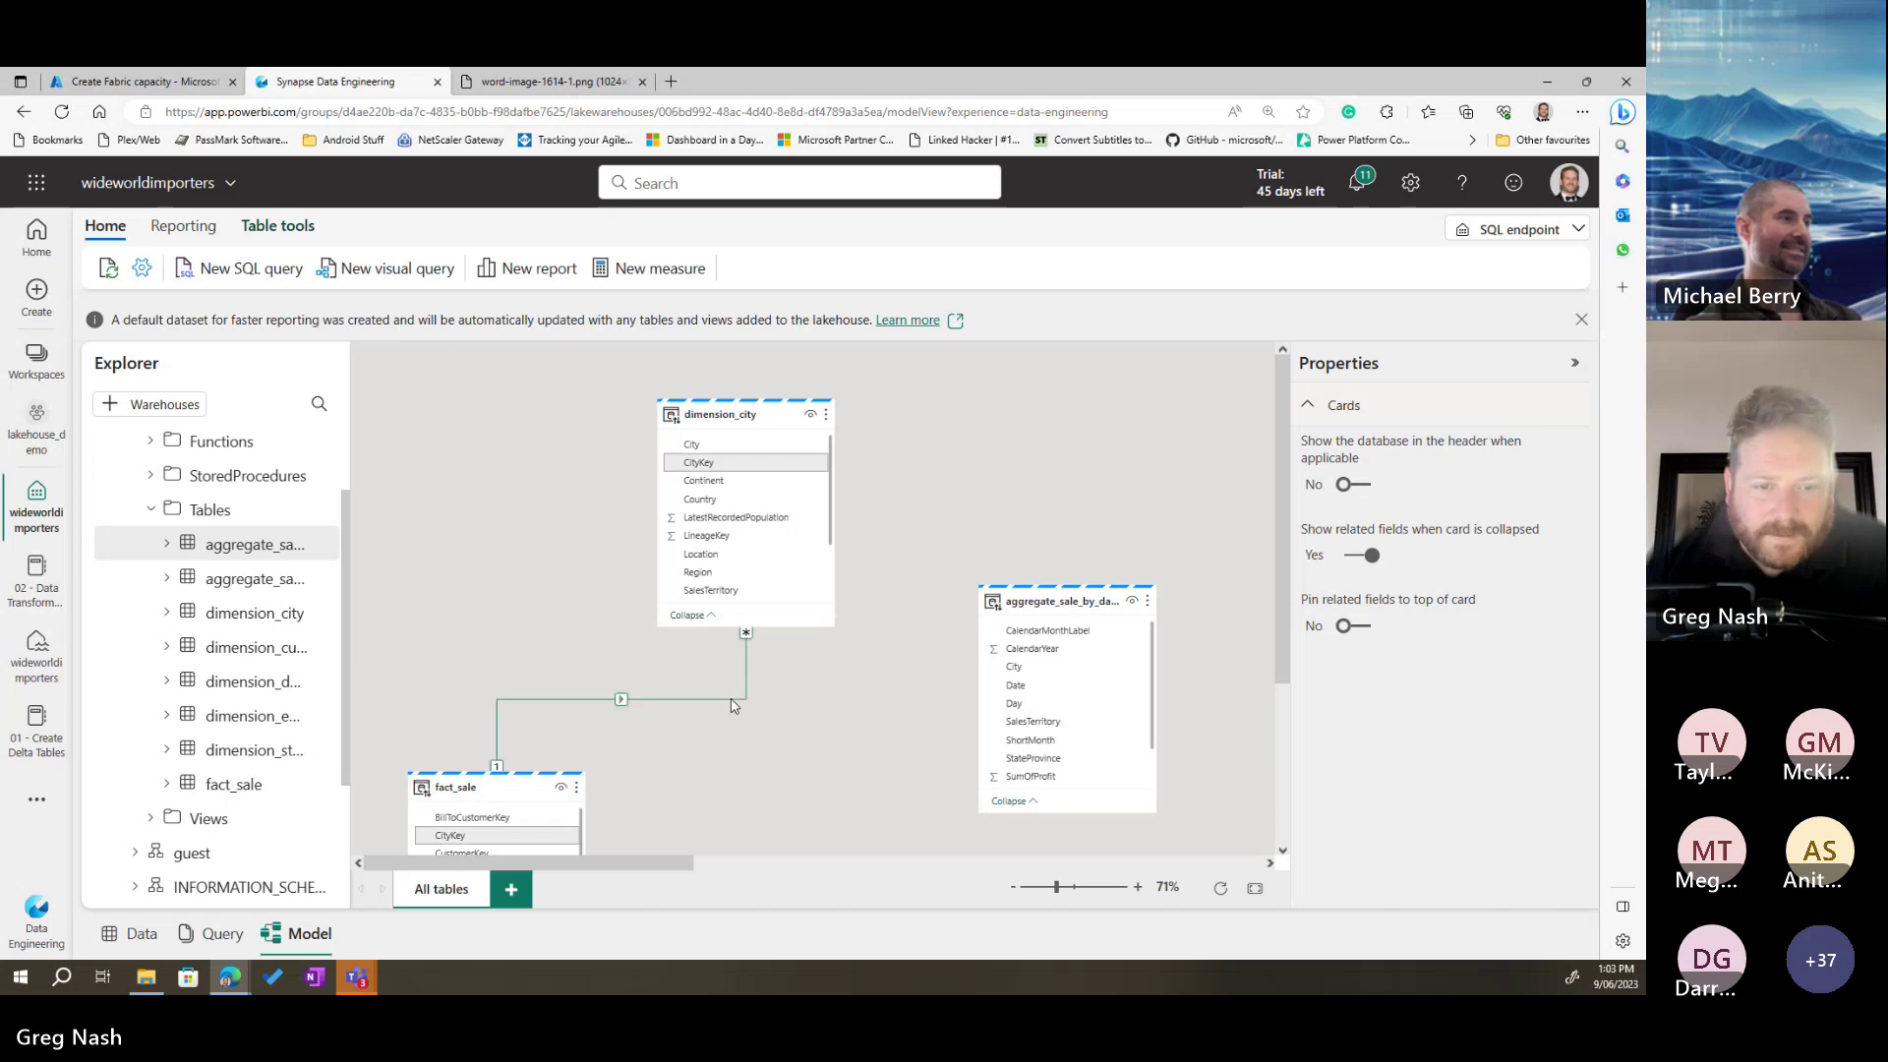
pyautogui.scroll(-3, 822, 689)
pyautogui.scroll(-4, 826, 674)
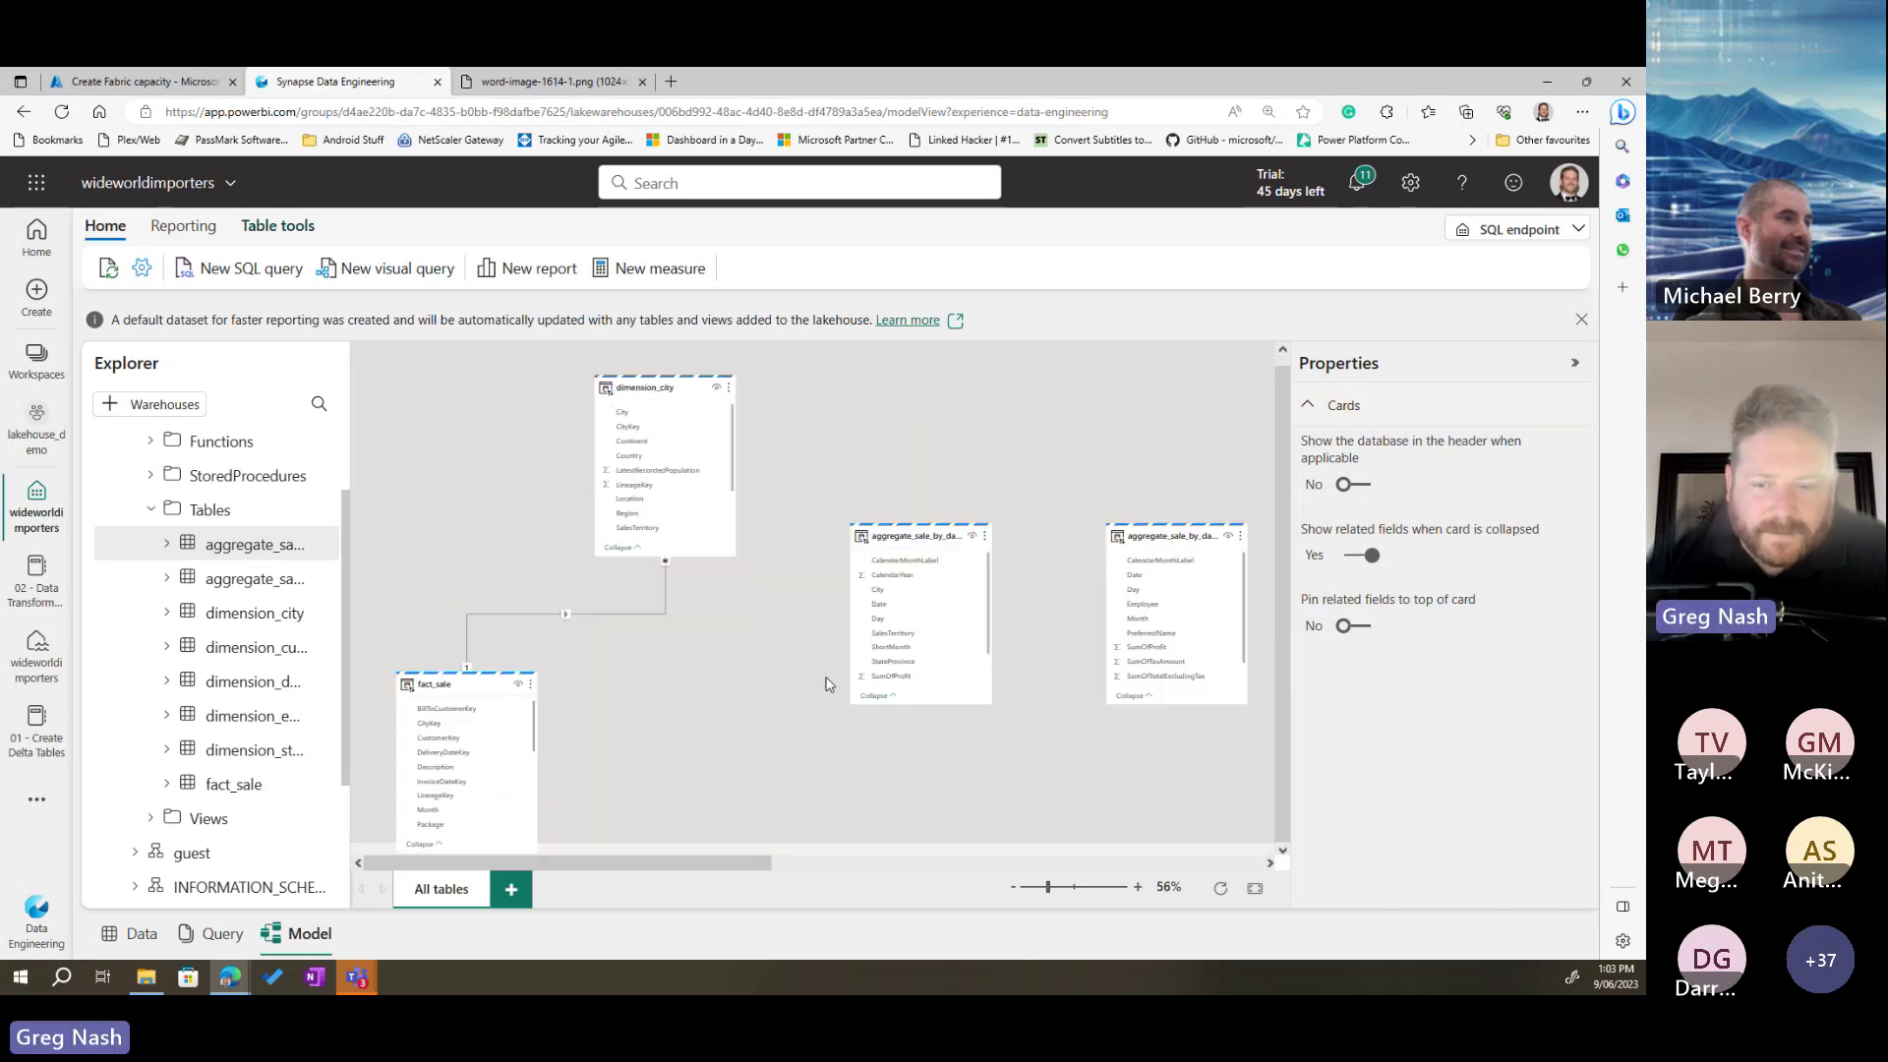
pyautogui.click(1255, 888)
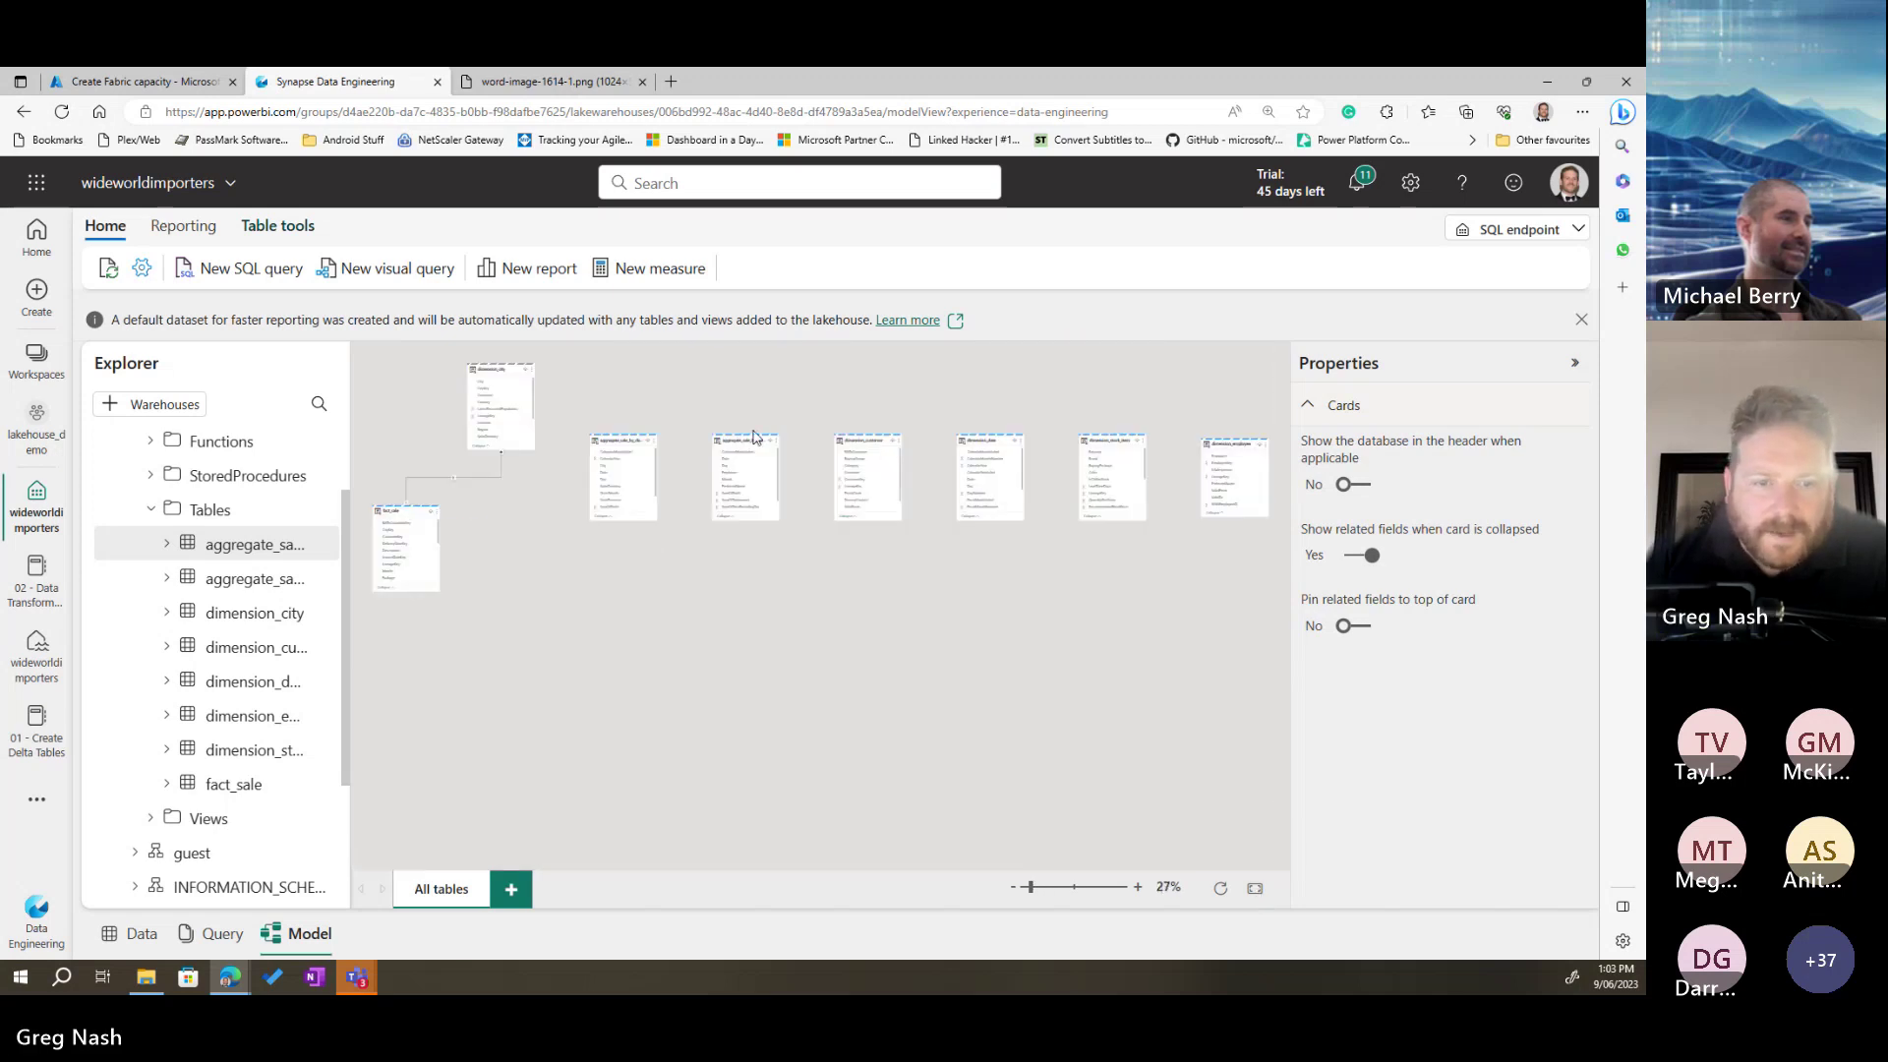
# Step: Arrange the two aggregate tables and fact_sale in a row below dimension_city, and move dimension_customer closer to fact_sale
pyautogui.moveTo(704, 533); pyautogui.dragTo(548, 630)
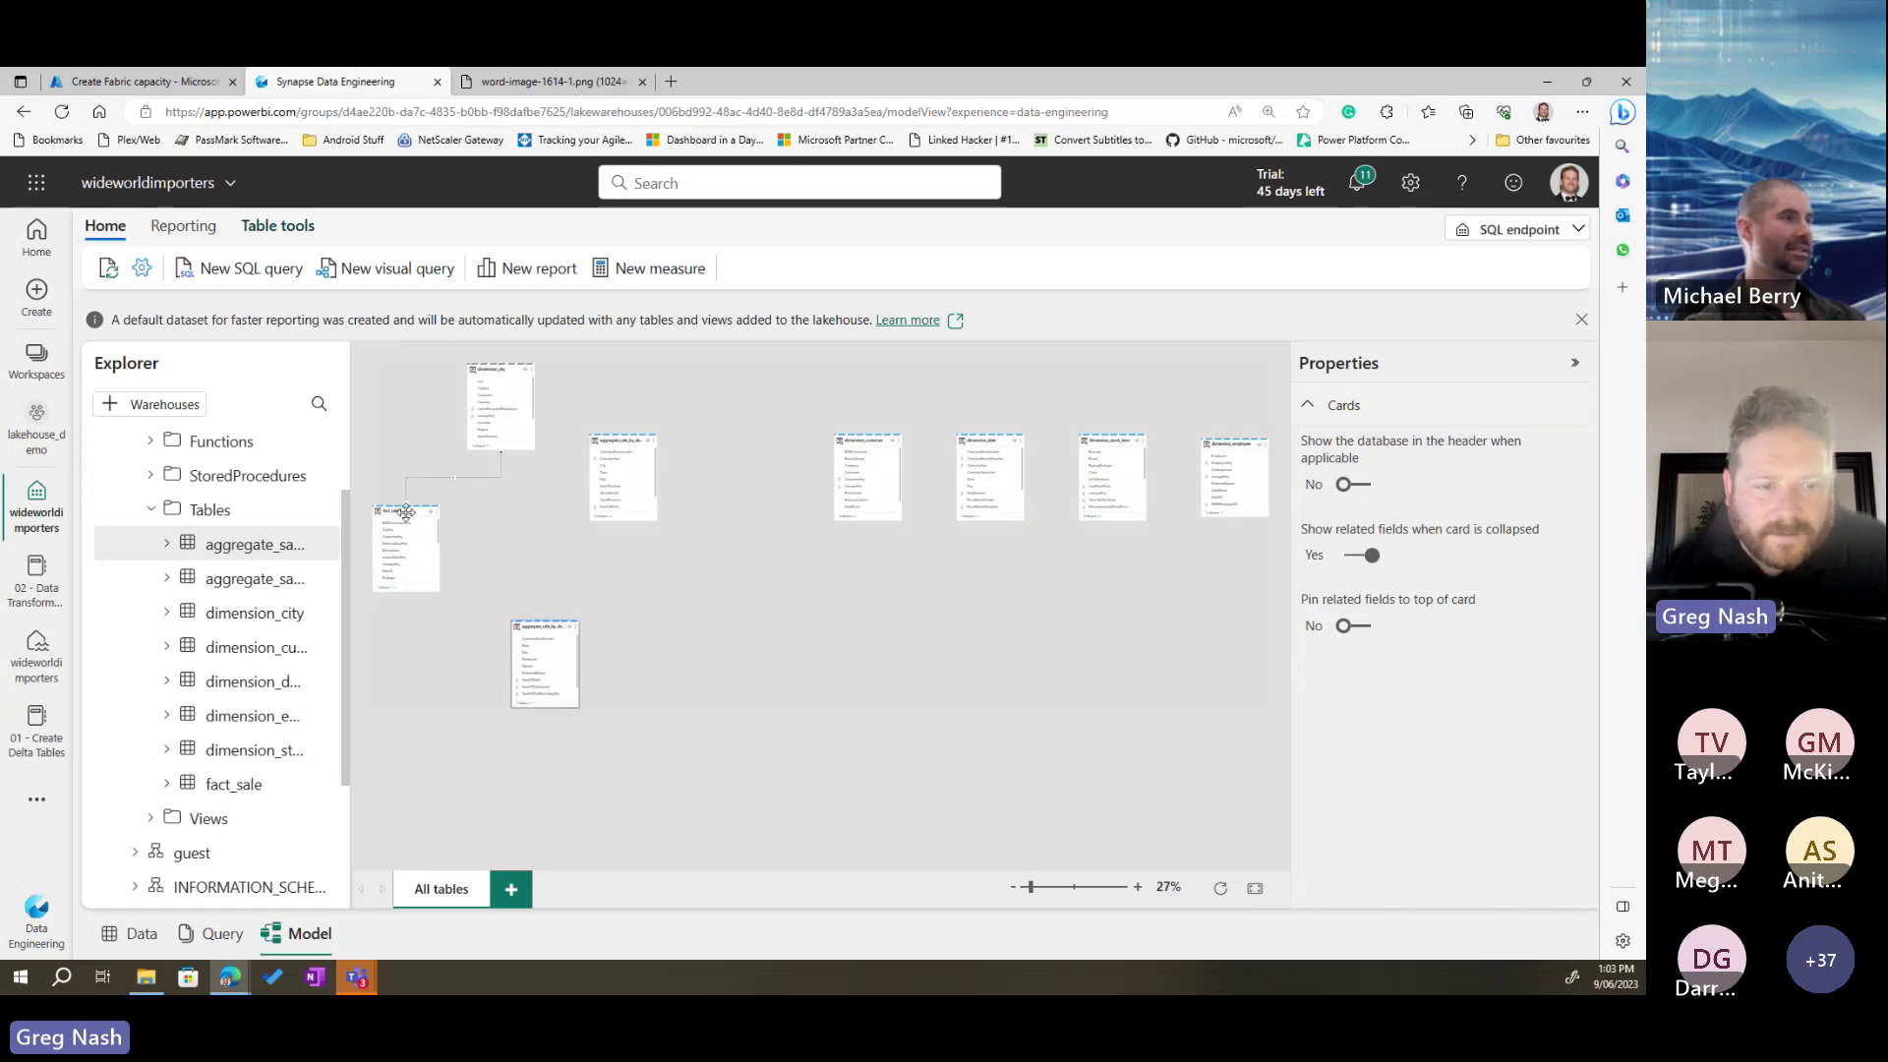
pyautogui.moveTo(406, 512); pyautogui.dragTo(656, 574)
pyautogui.moveTo(610, 440); pyautogui.dragTo(401, 527)
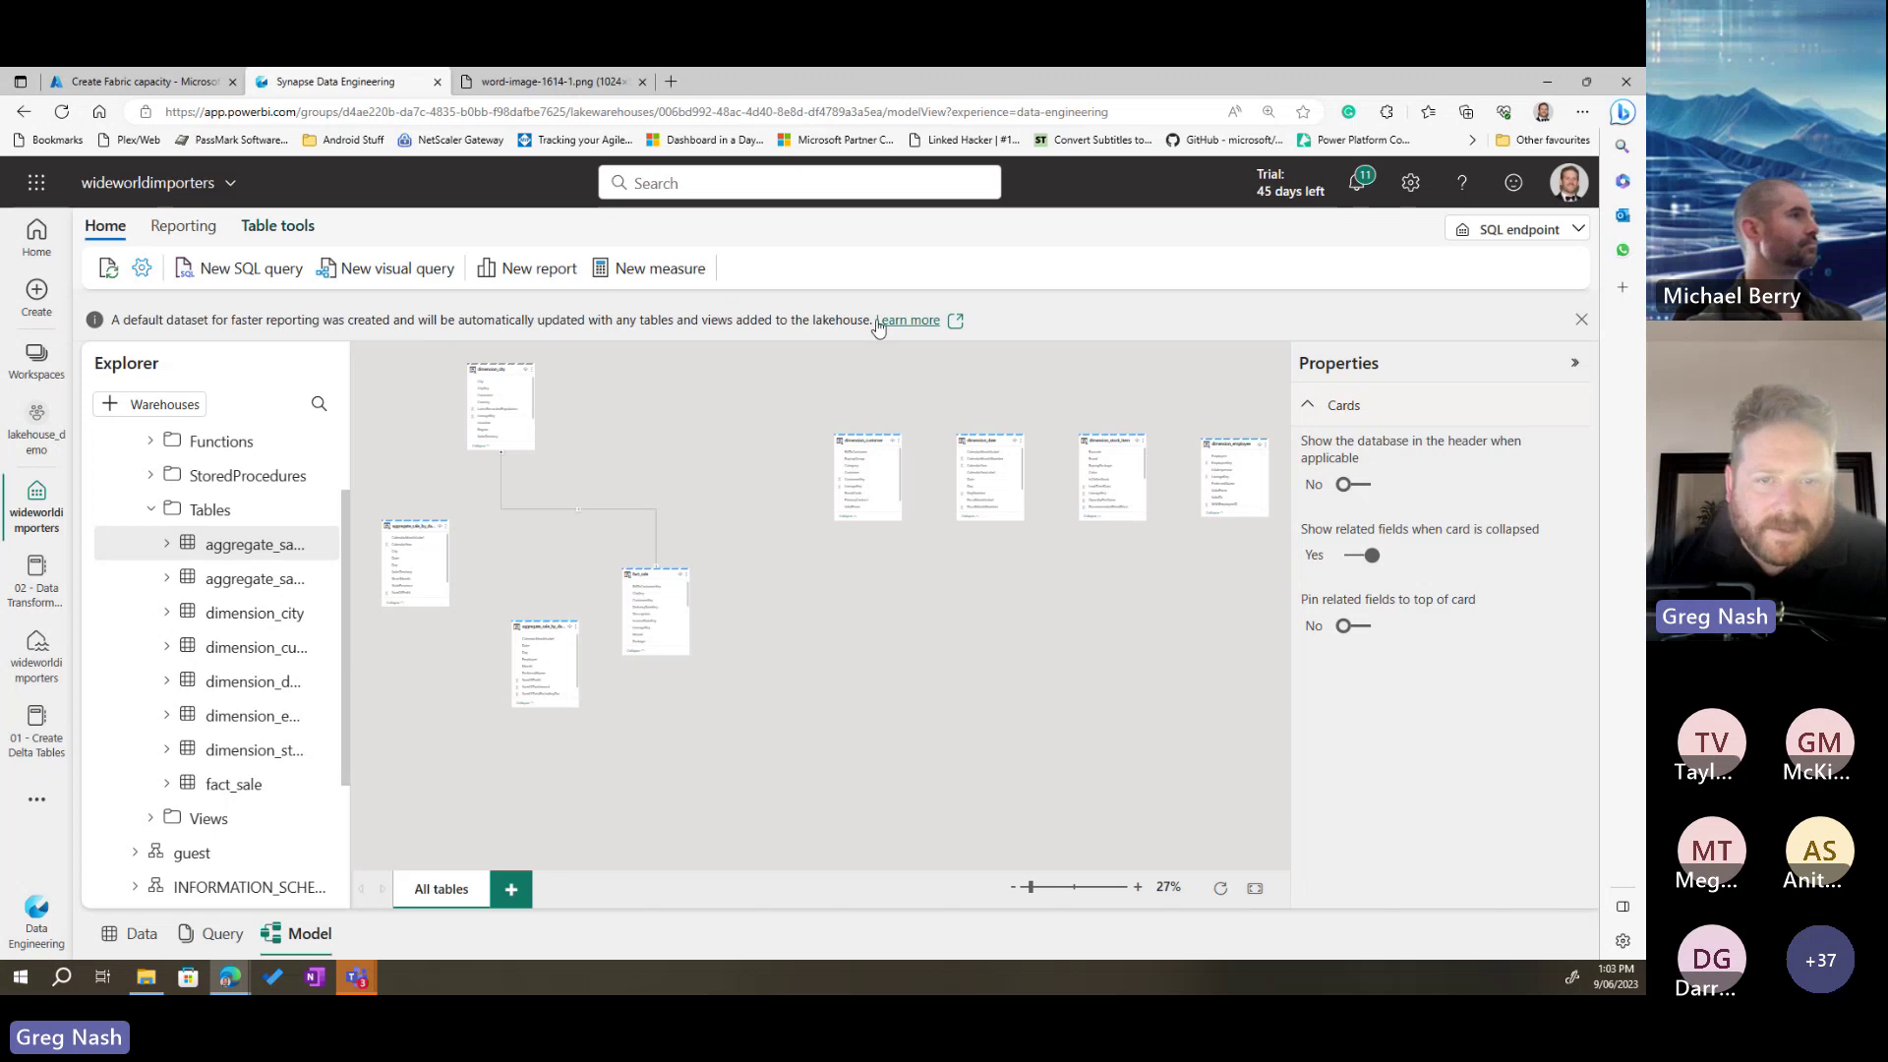
pyautogui.moveTo(647, 574); pyautogui.dragTo(591, 512)
pyautogui.moveTo(535, 625); pyautogui.dragTo(636, 547)
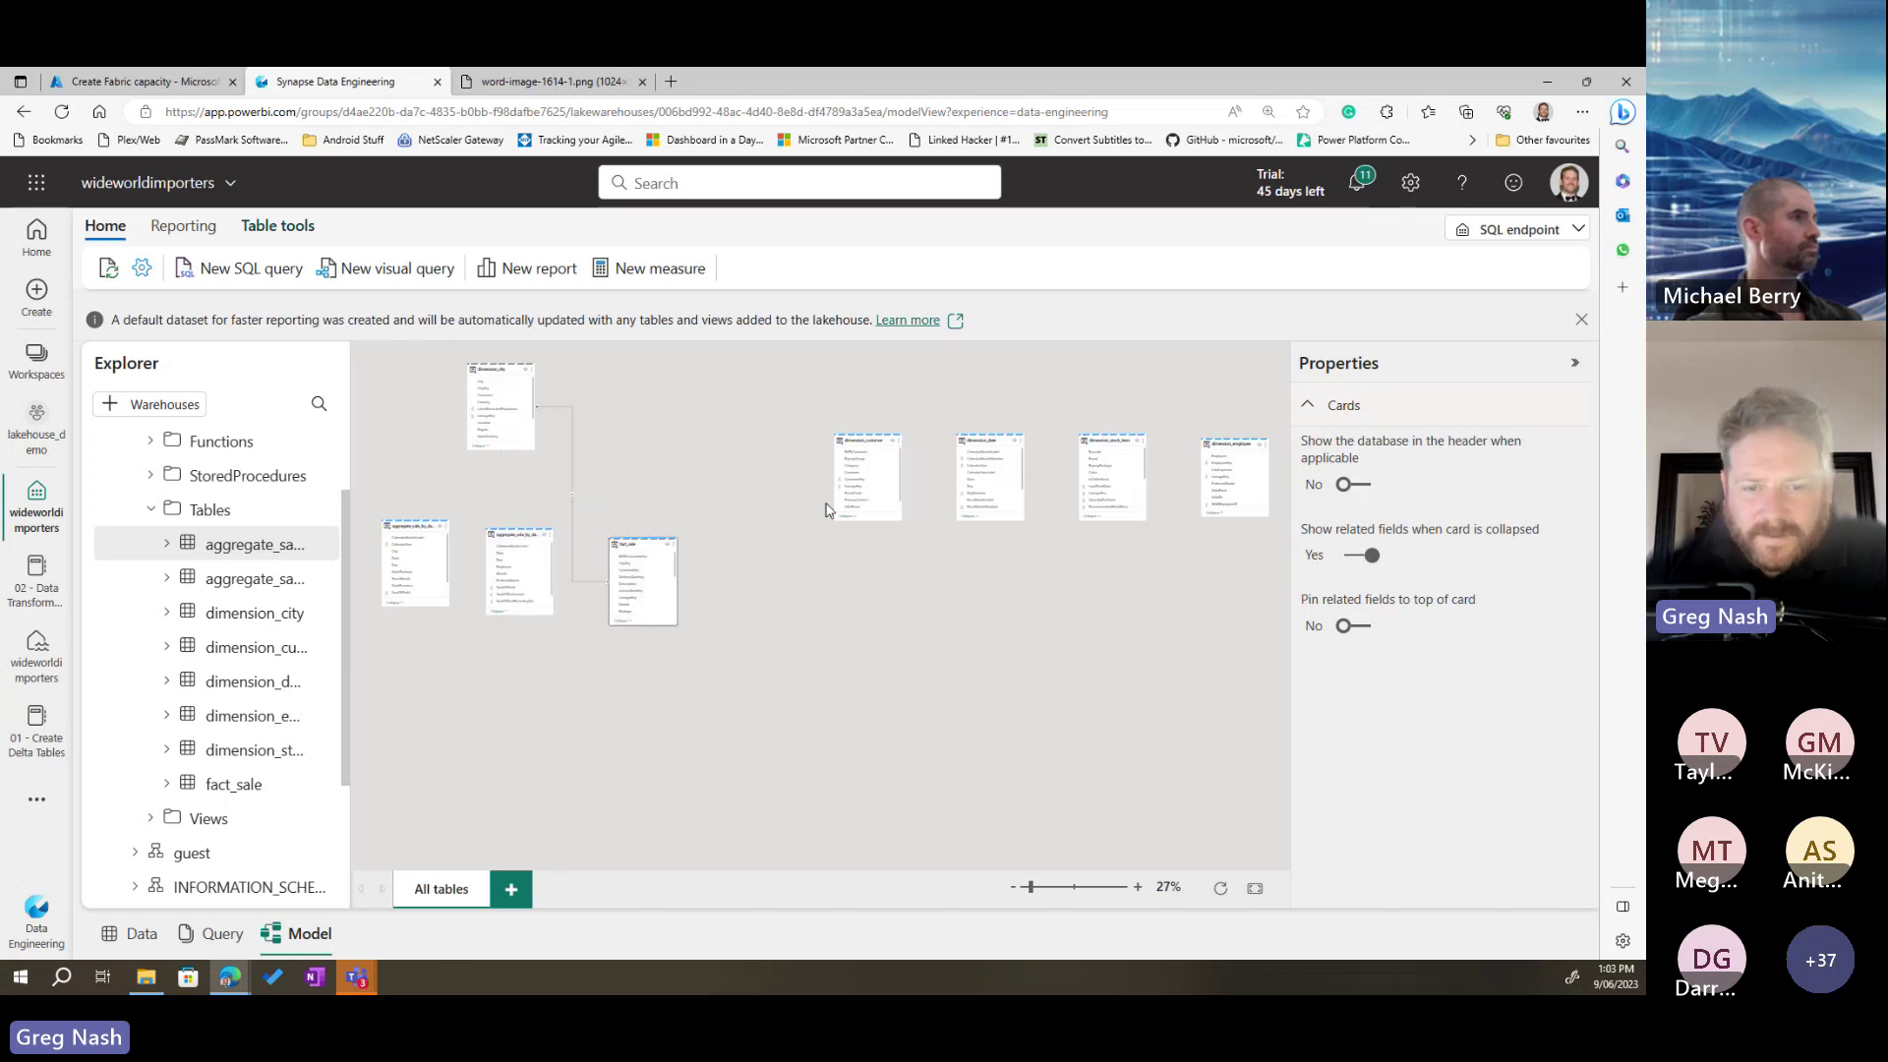
pyautogui.moveTo(861, 442); pyautogui.dragTo(767, 410)
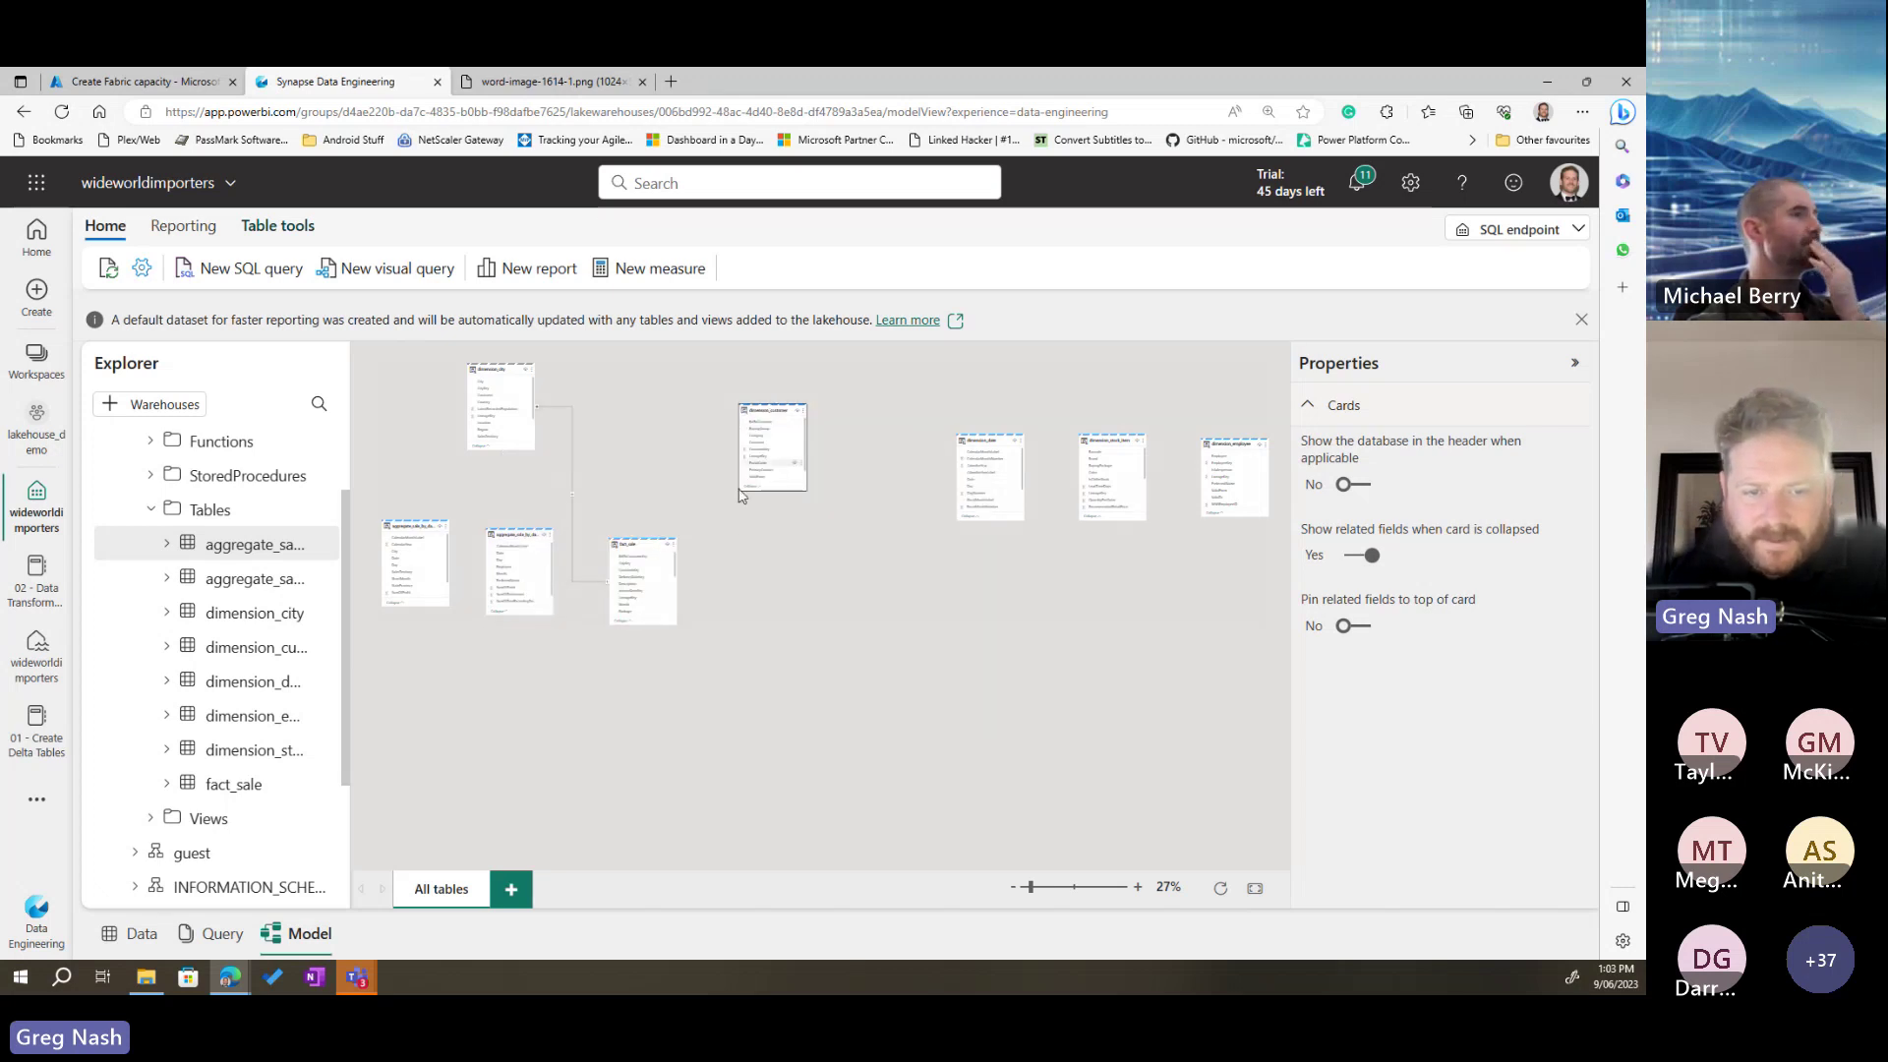
# Step: Shift fact_sale up slightly and relate dimension_customer to fact_sale on CustomerKey as an active many-to-one relationship with single cross filter direction
pyautogui.scroll(3, 686, 588)
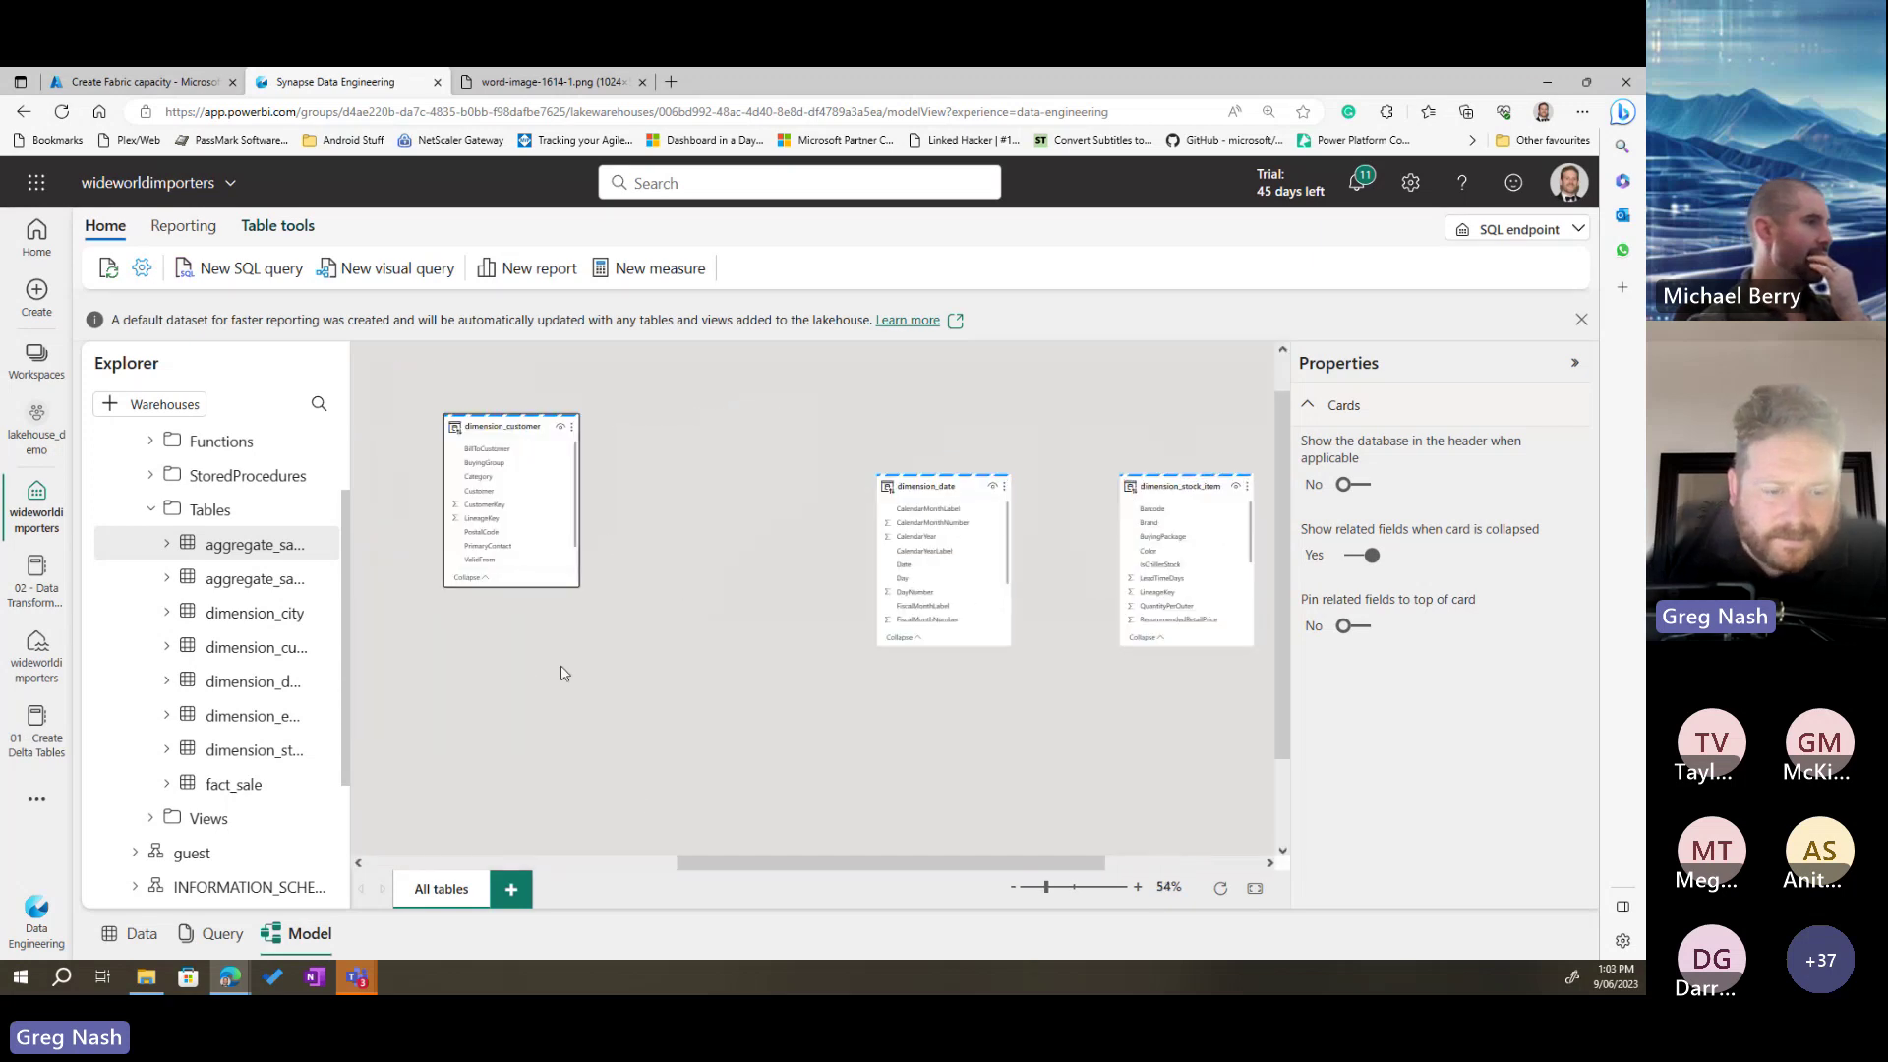
pyautogui.scroll(3, 631, 720)
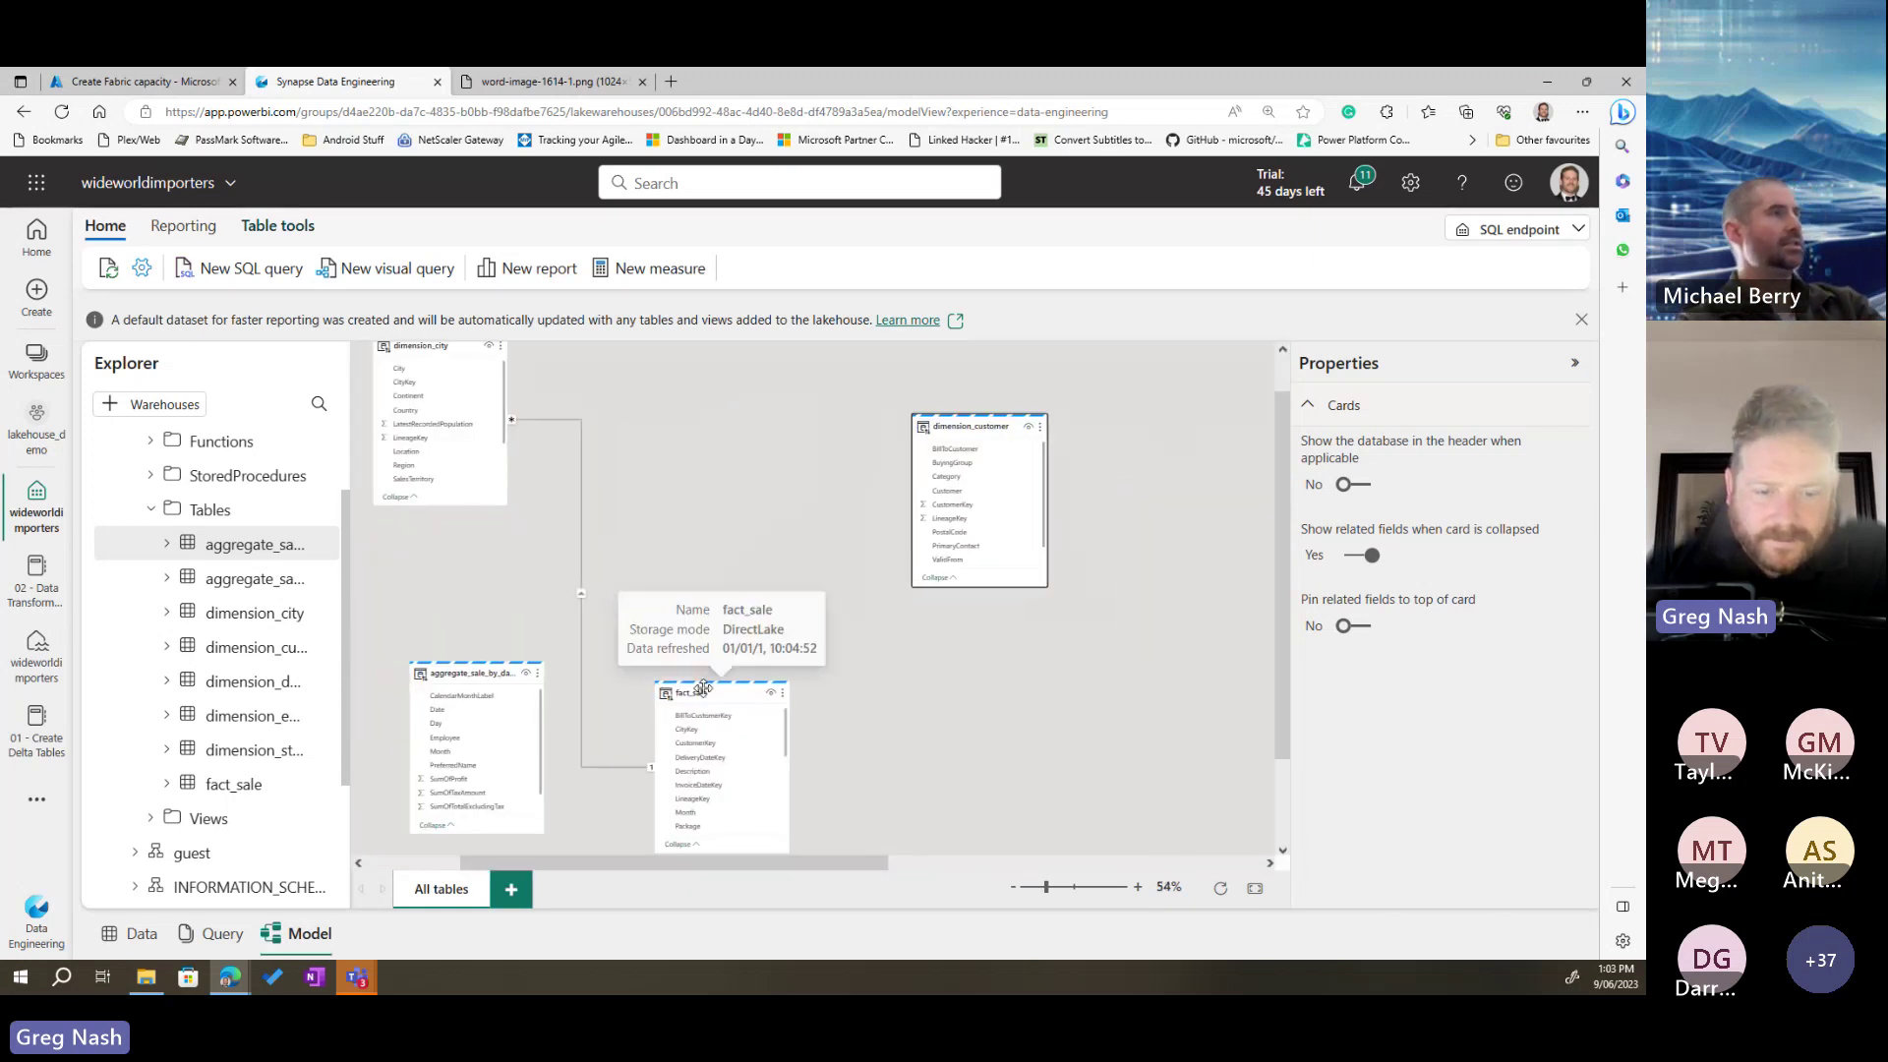
pyautogui.moveTo(692, 693); pyautogui.dragTo(703, 638)
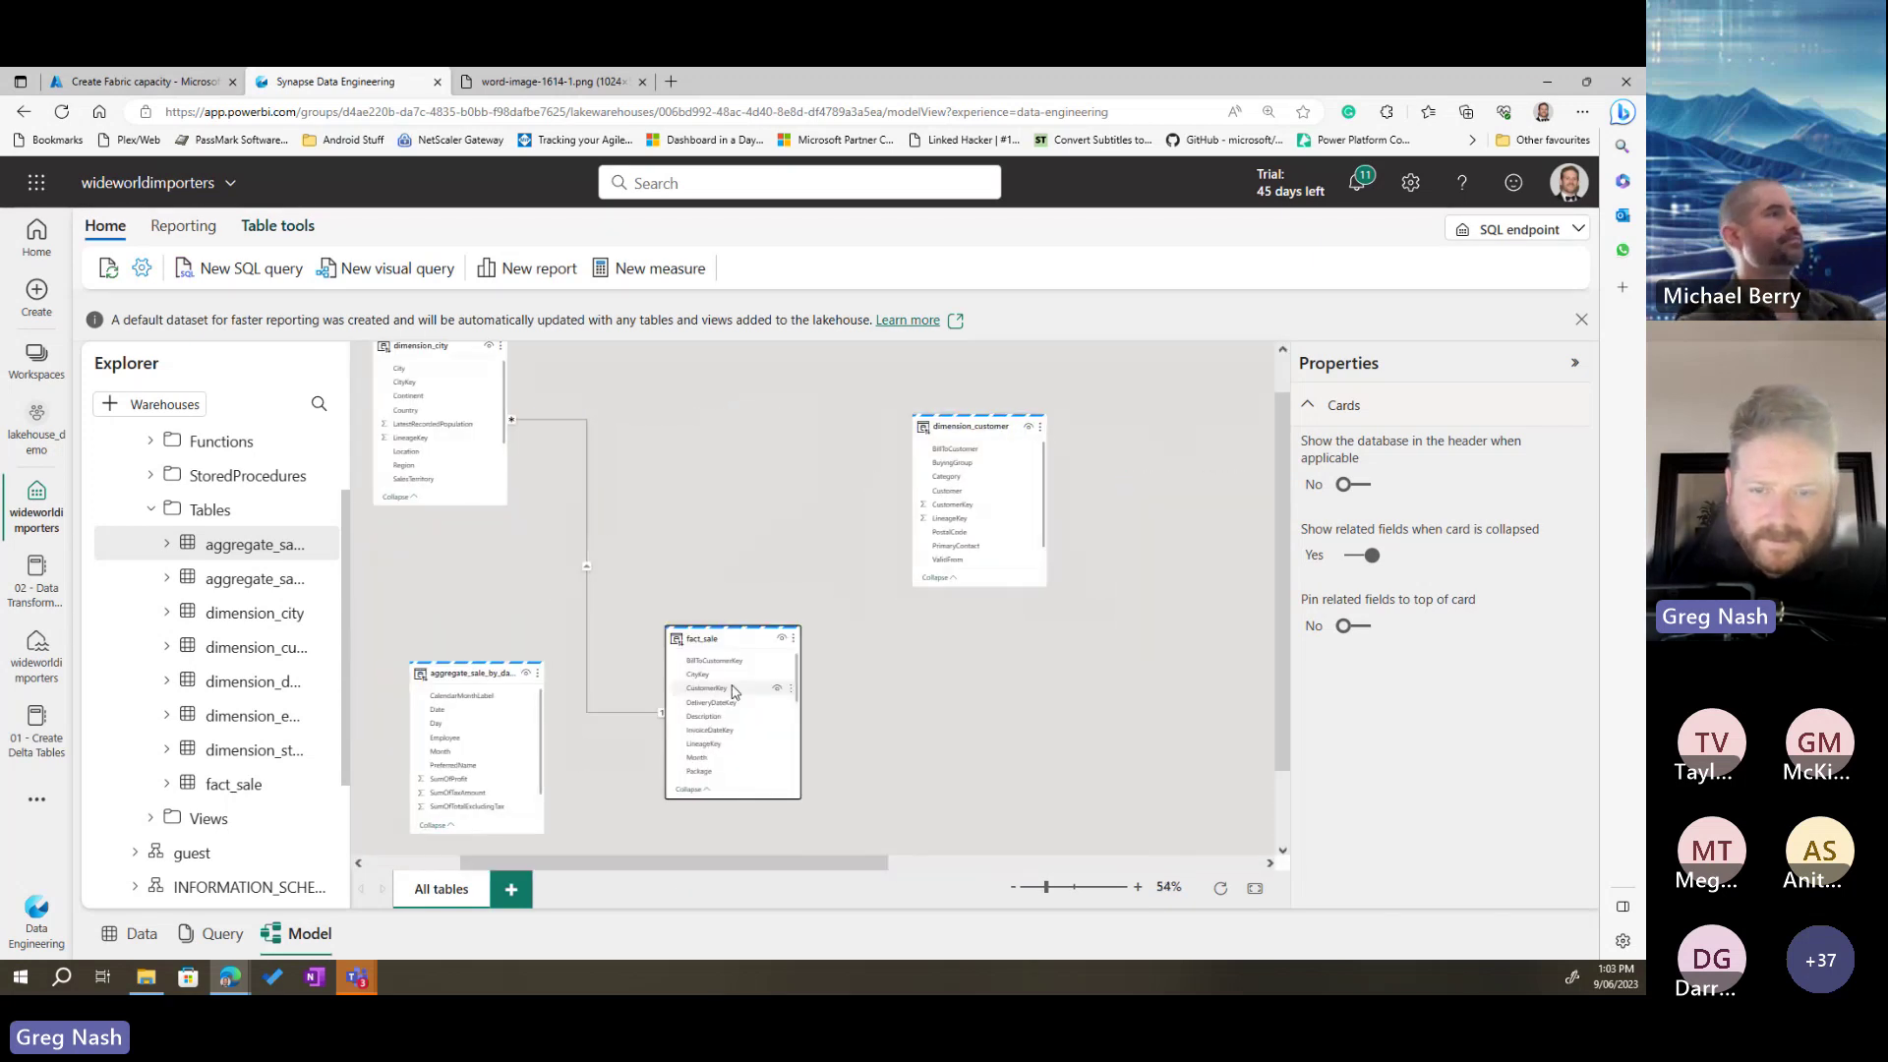
pyautogui.click(954, 504)
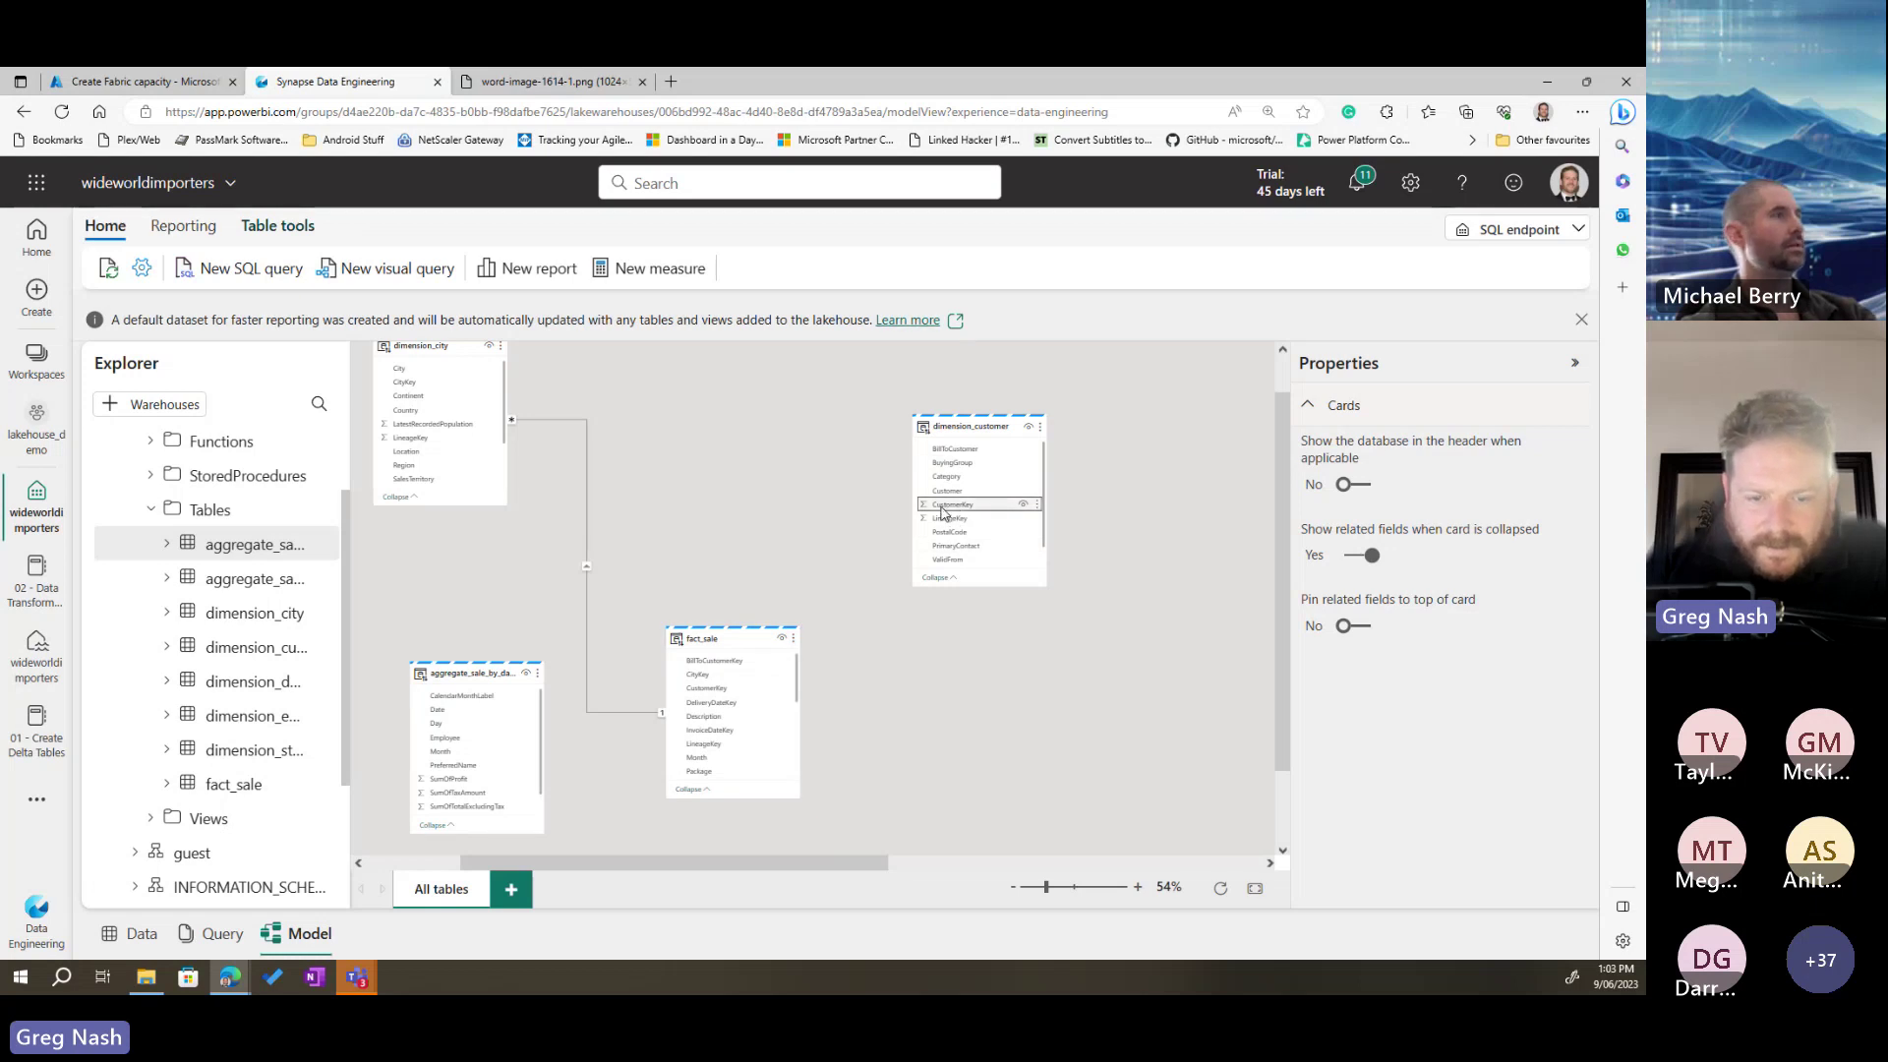
pyautogui.moveTo(954, 505); pyautogui.dragTo(702, 692)
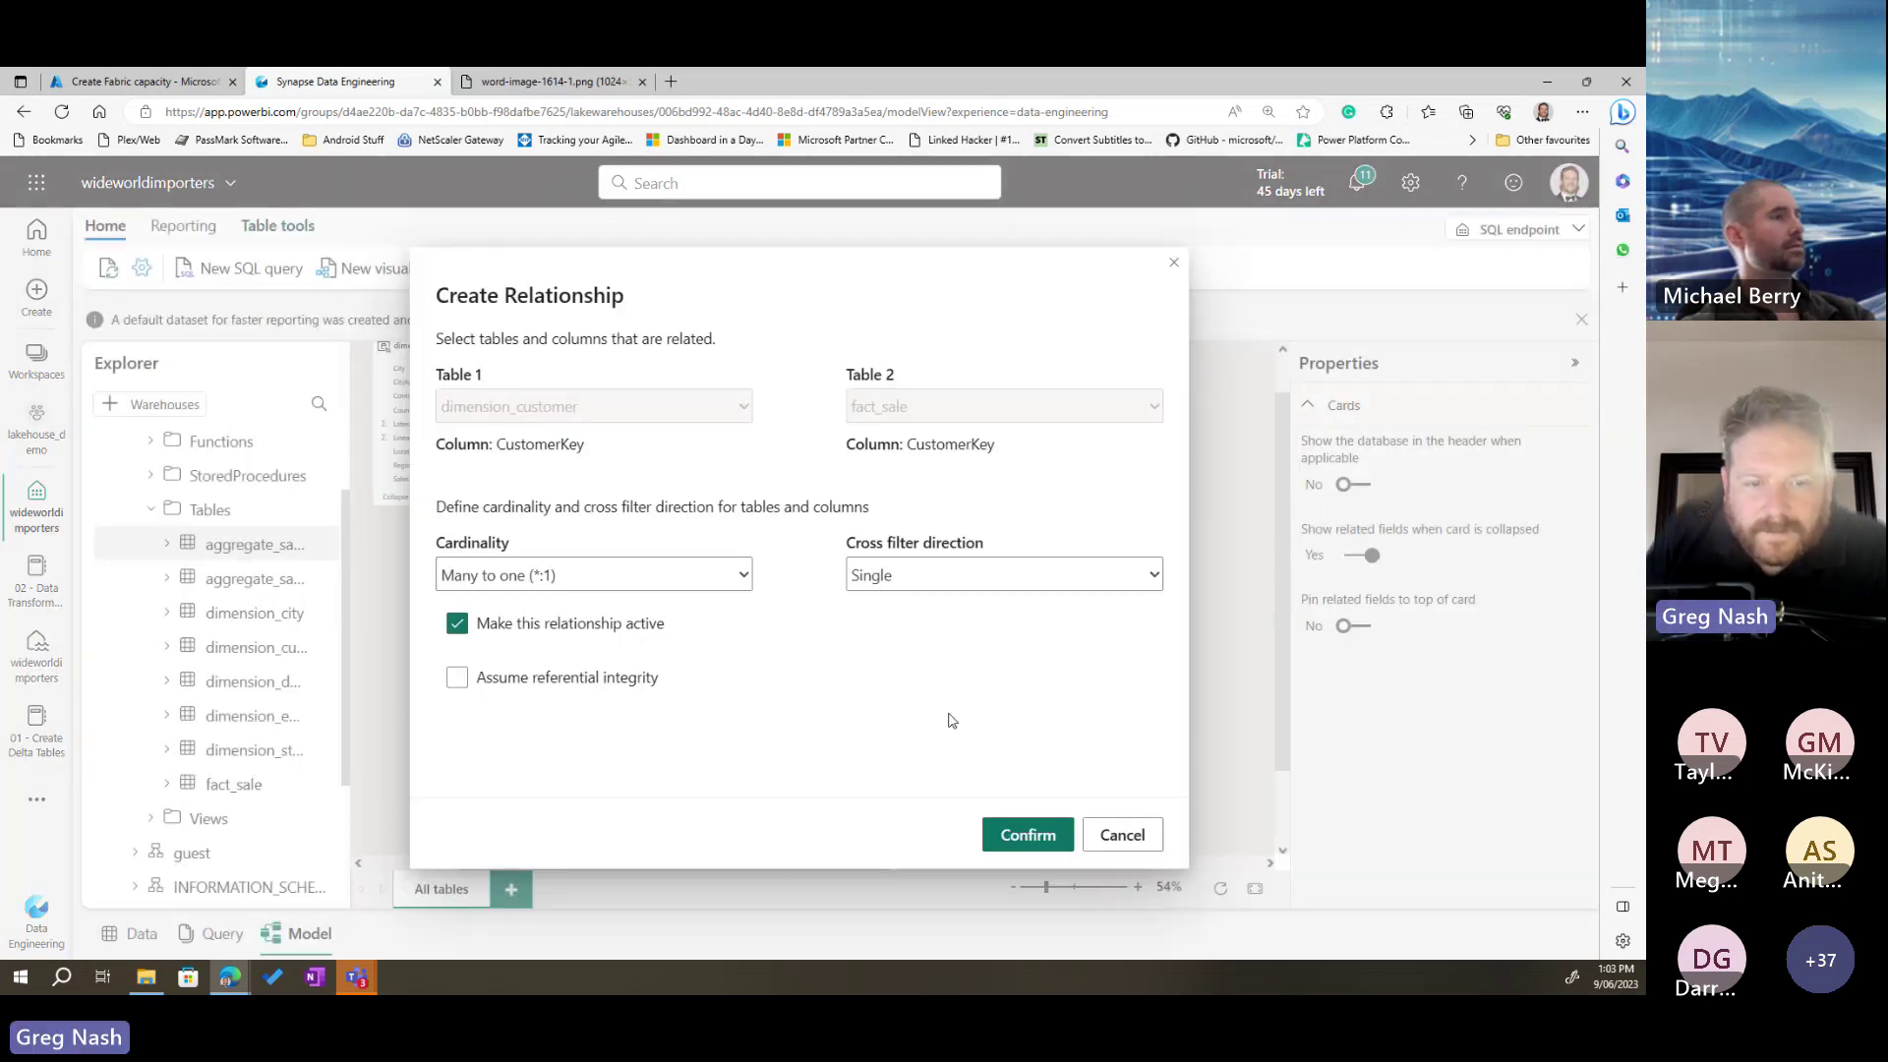
pyautogui.click(1018, 836)
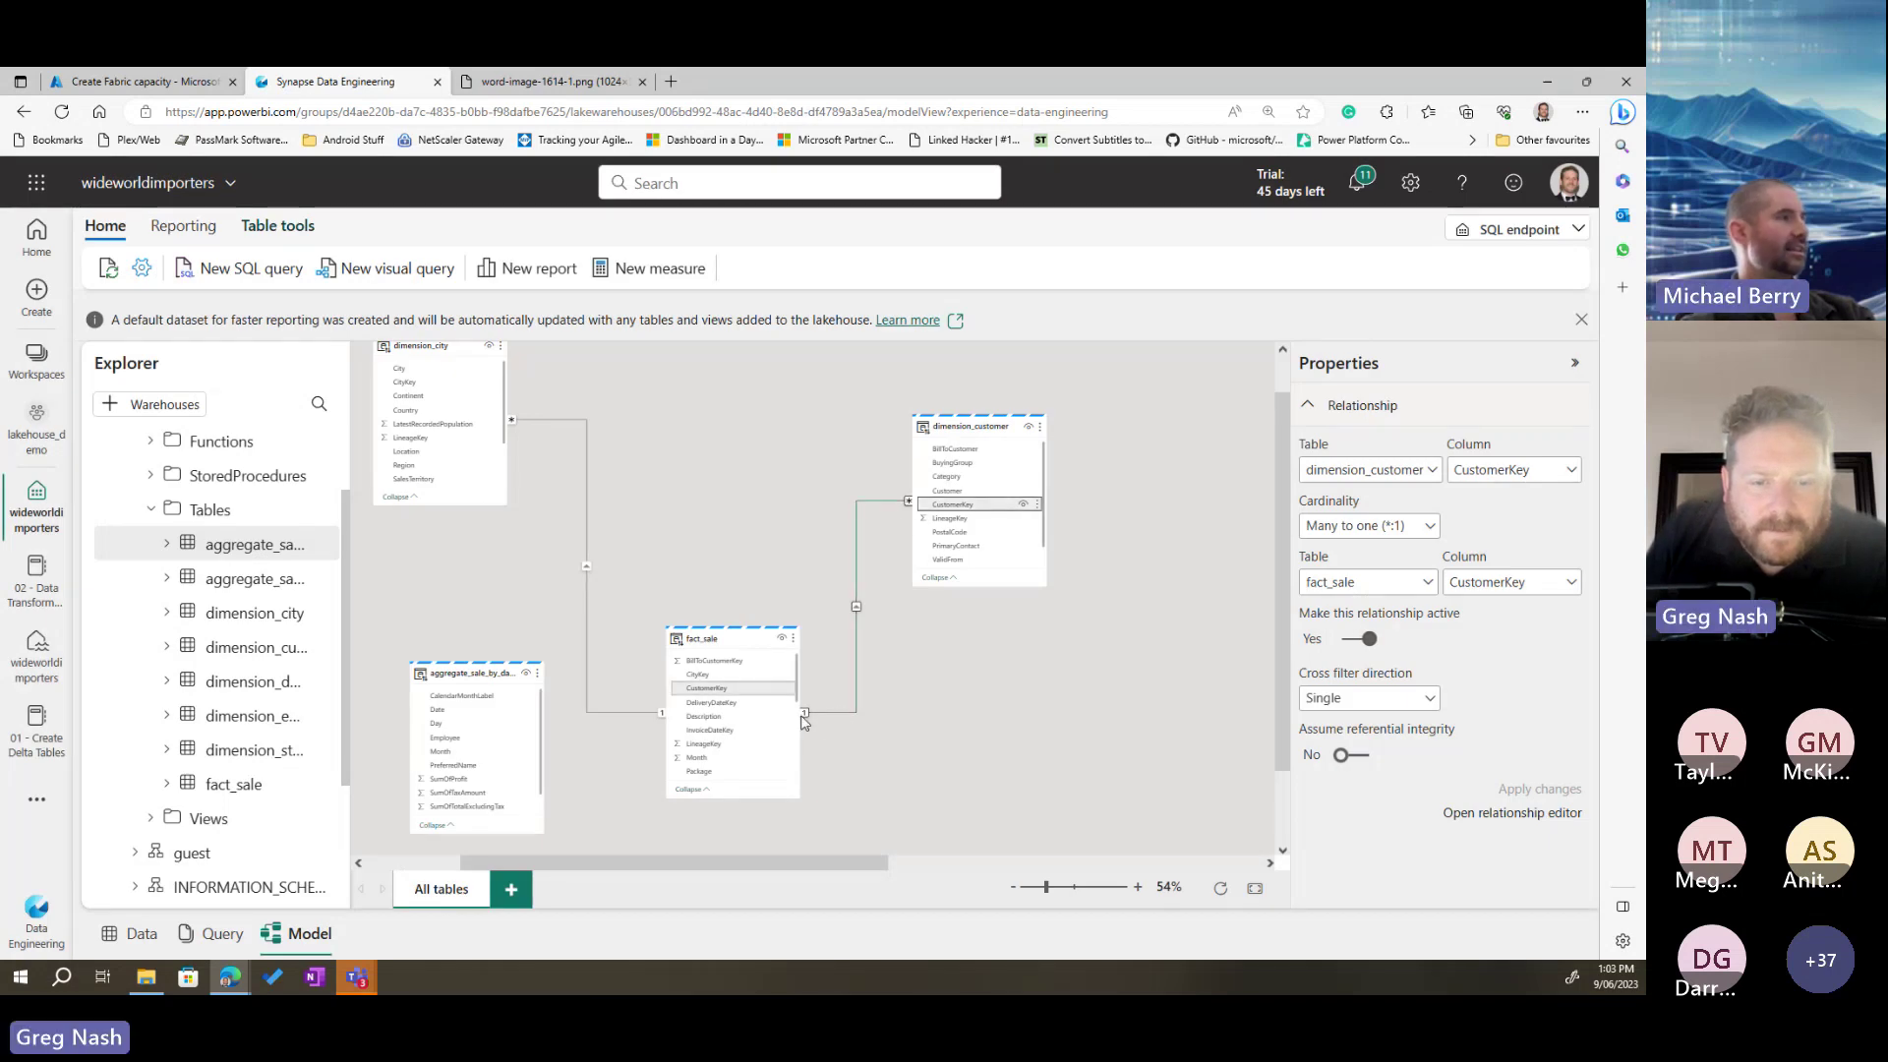
# Step: Try to change the cardinality of the relationship from dimension_customer to fact_sale to One to many (1:*)
pyautogui.doubleClick(834, 712)
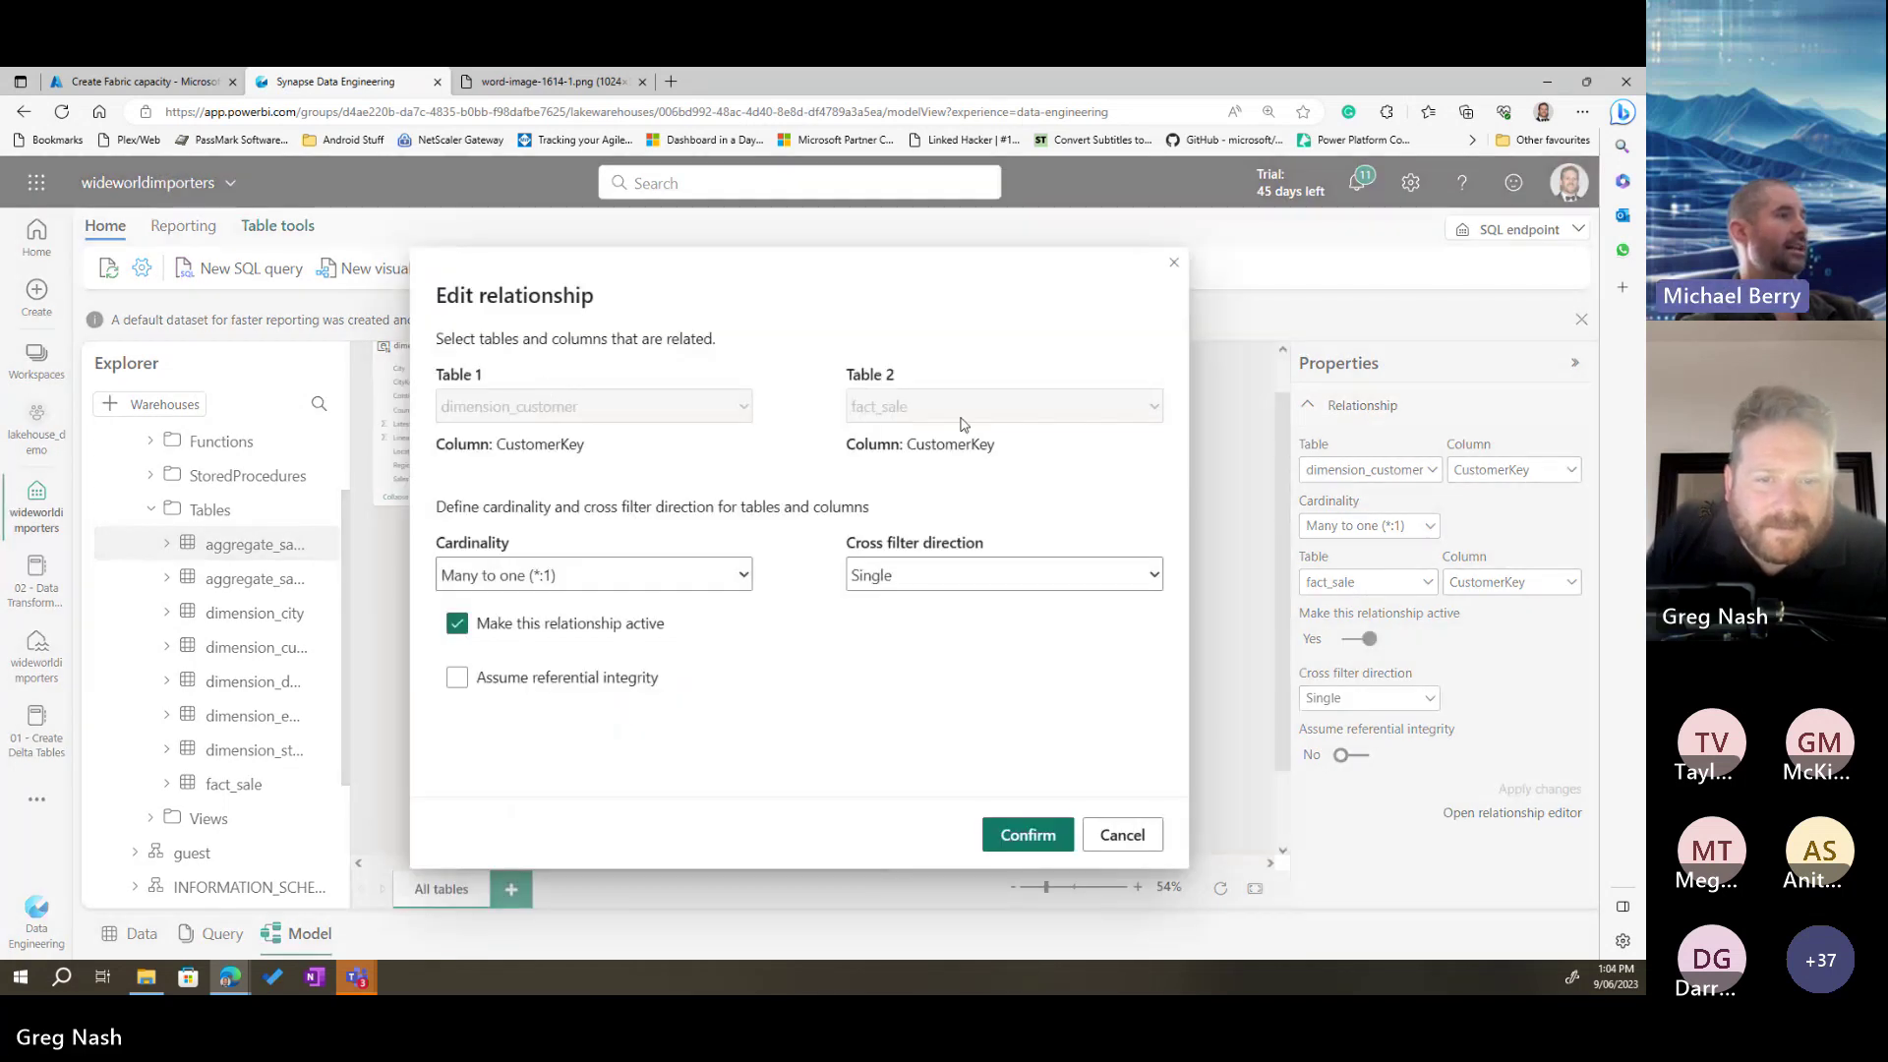
pyautogui.click(590, 576)
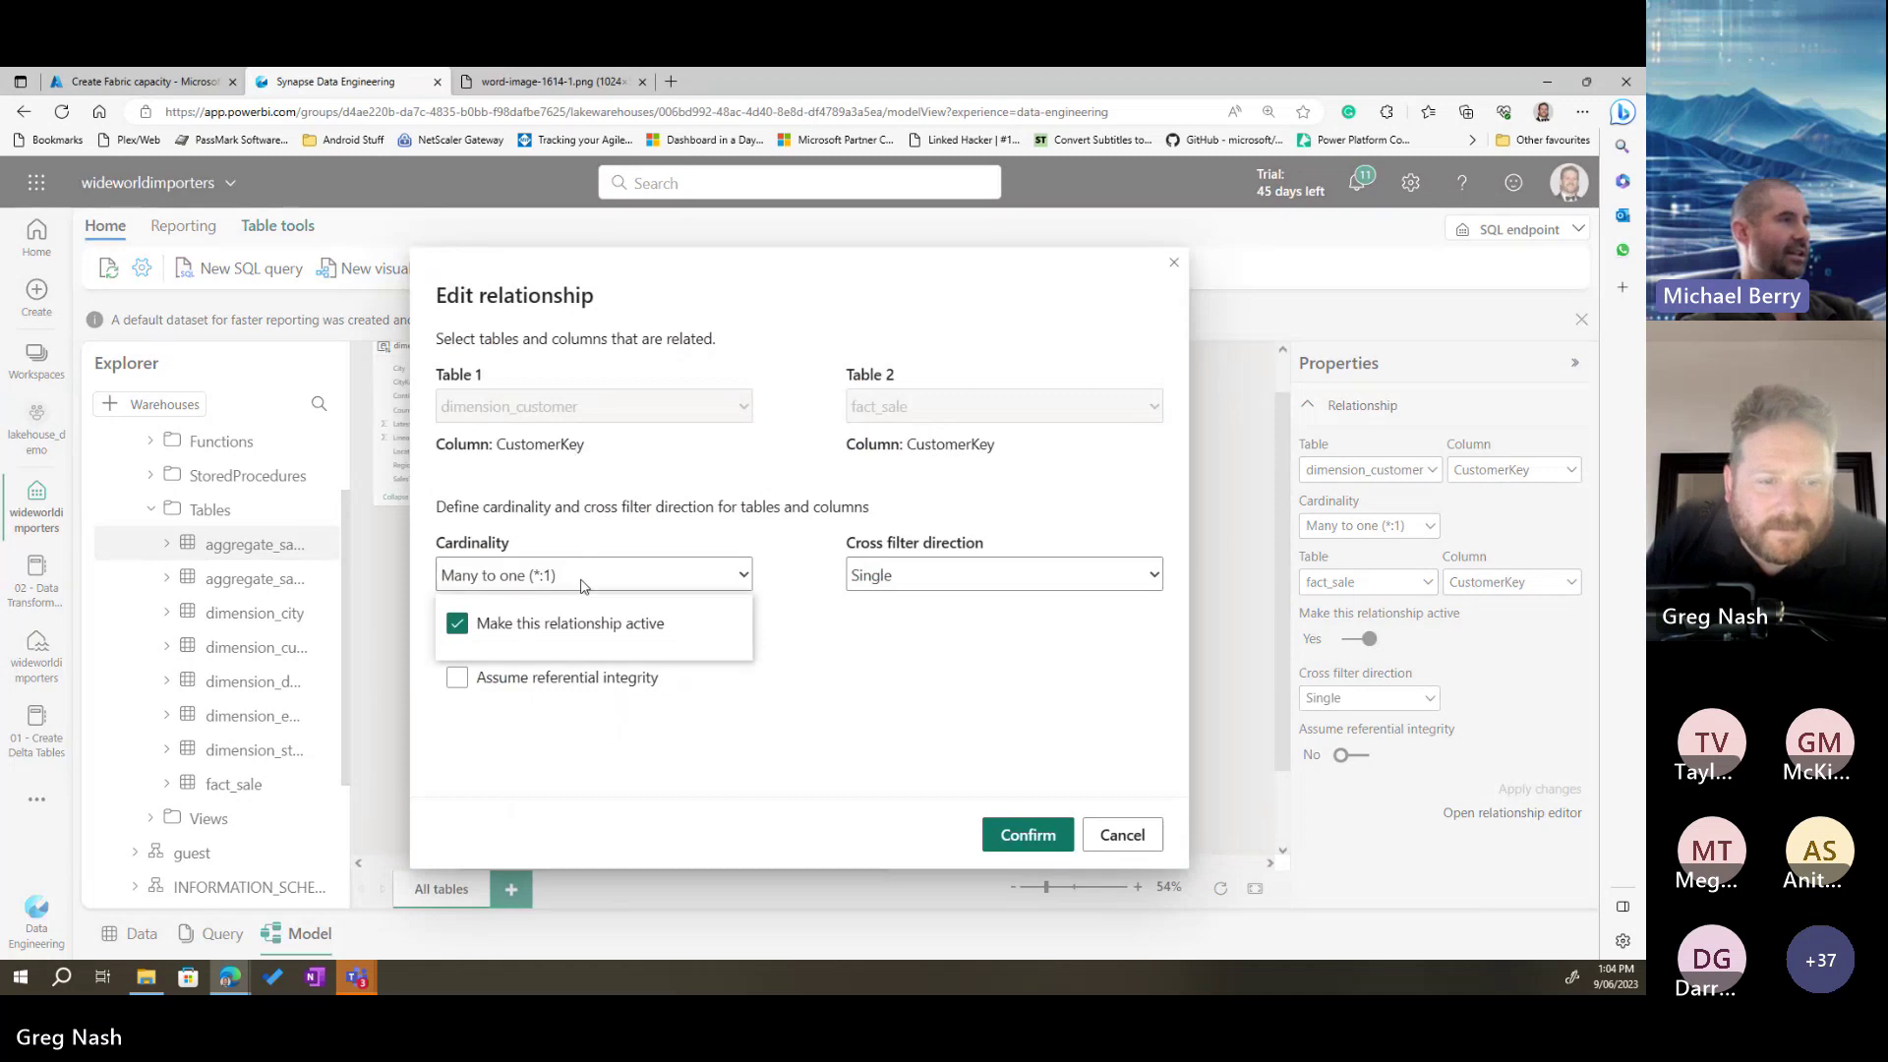
pyautogui.click(703, 644)
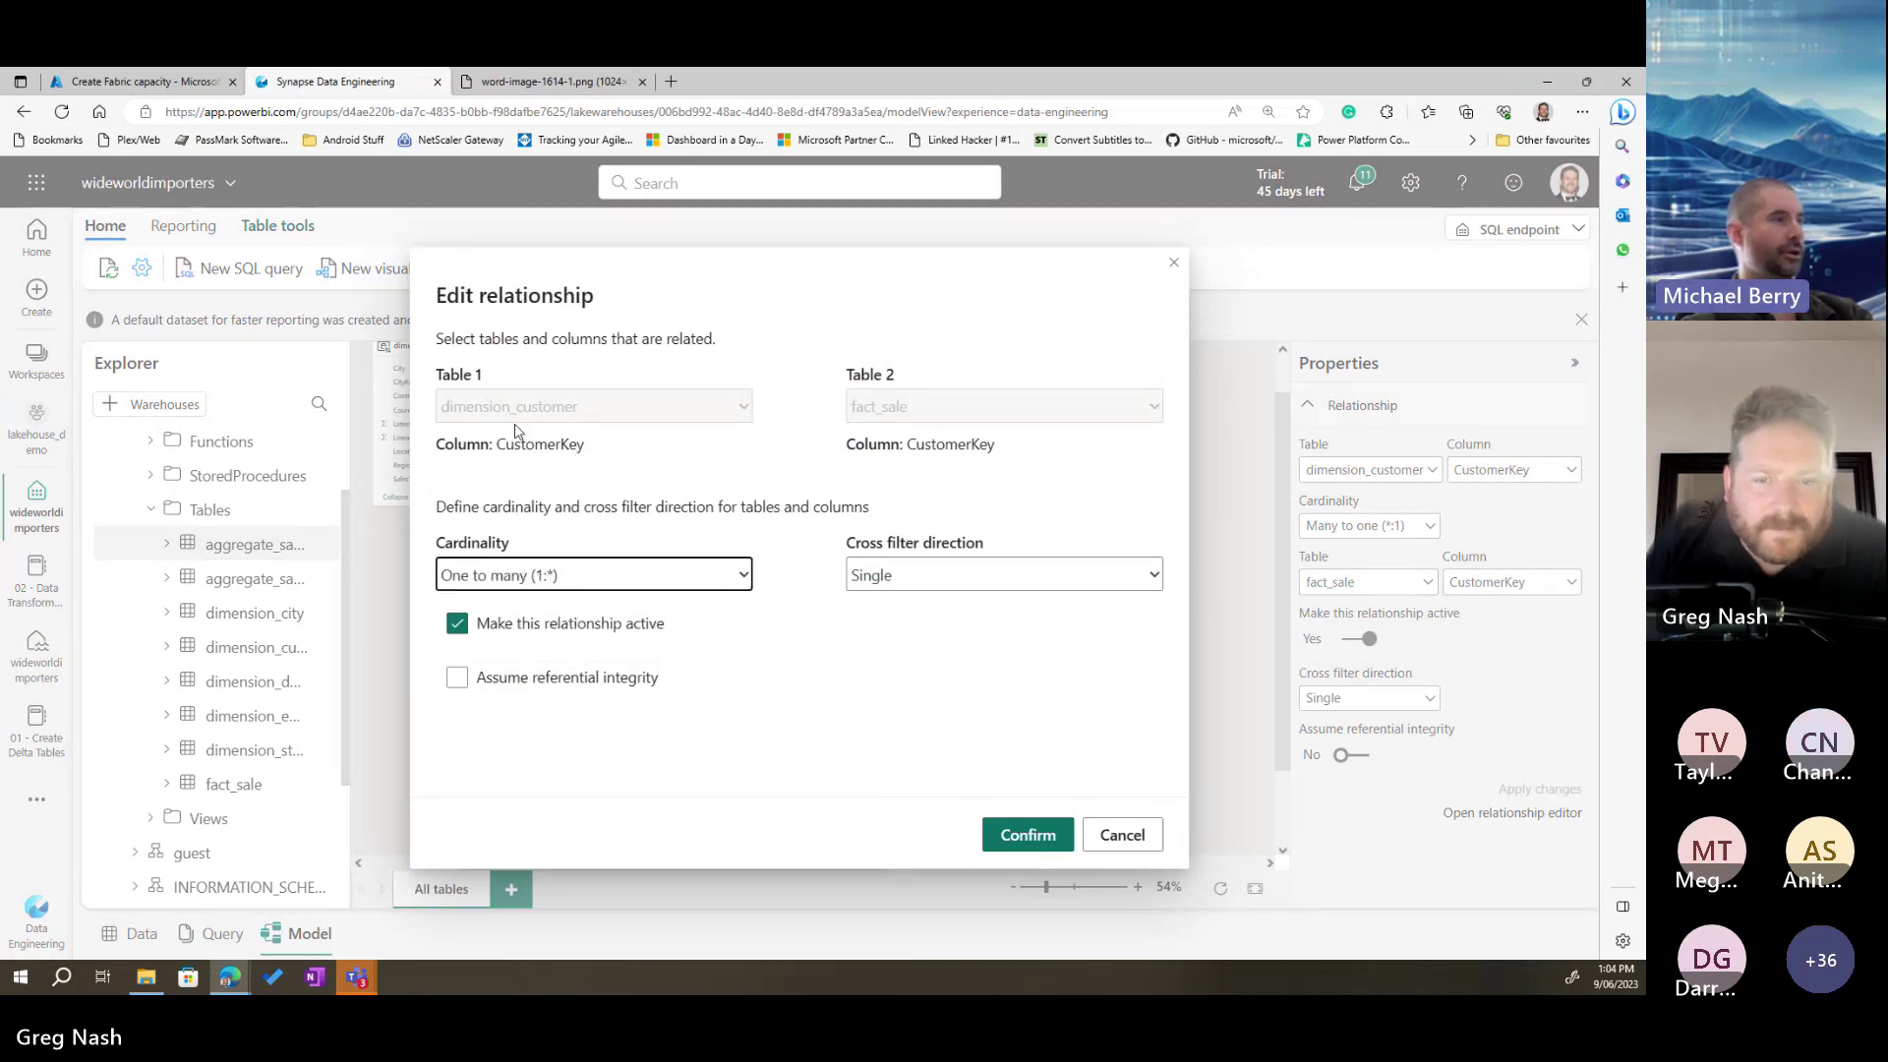
pyautogui.click(1028, 836)
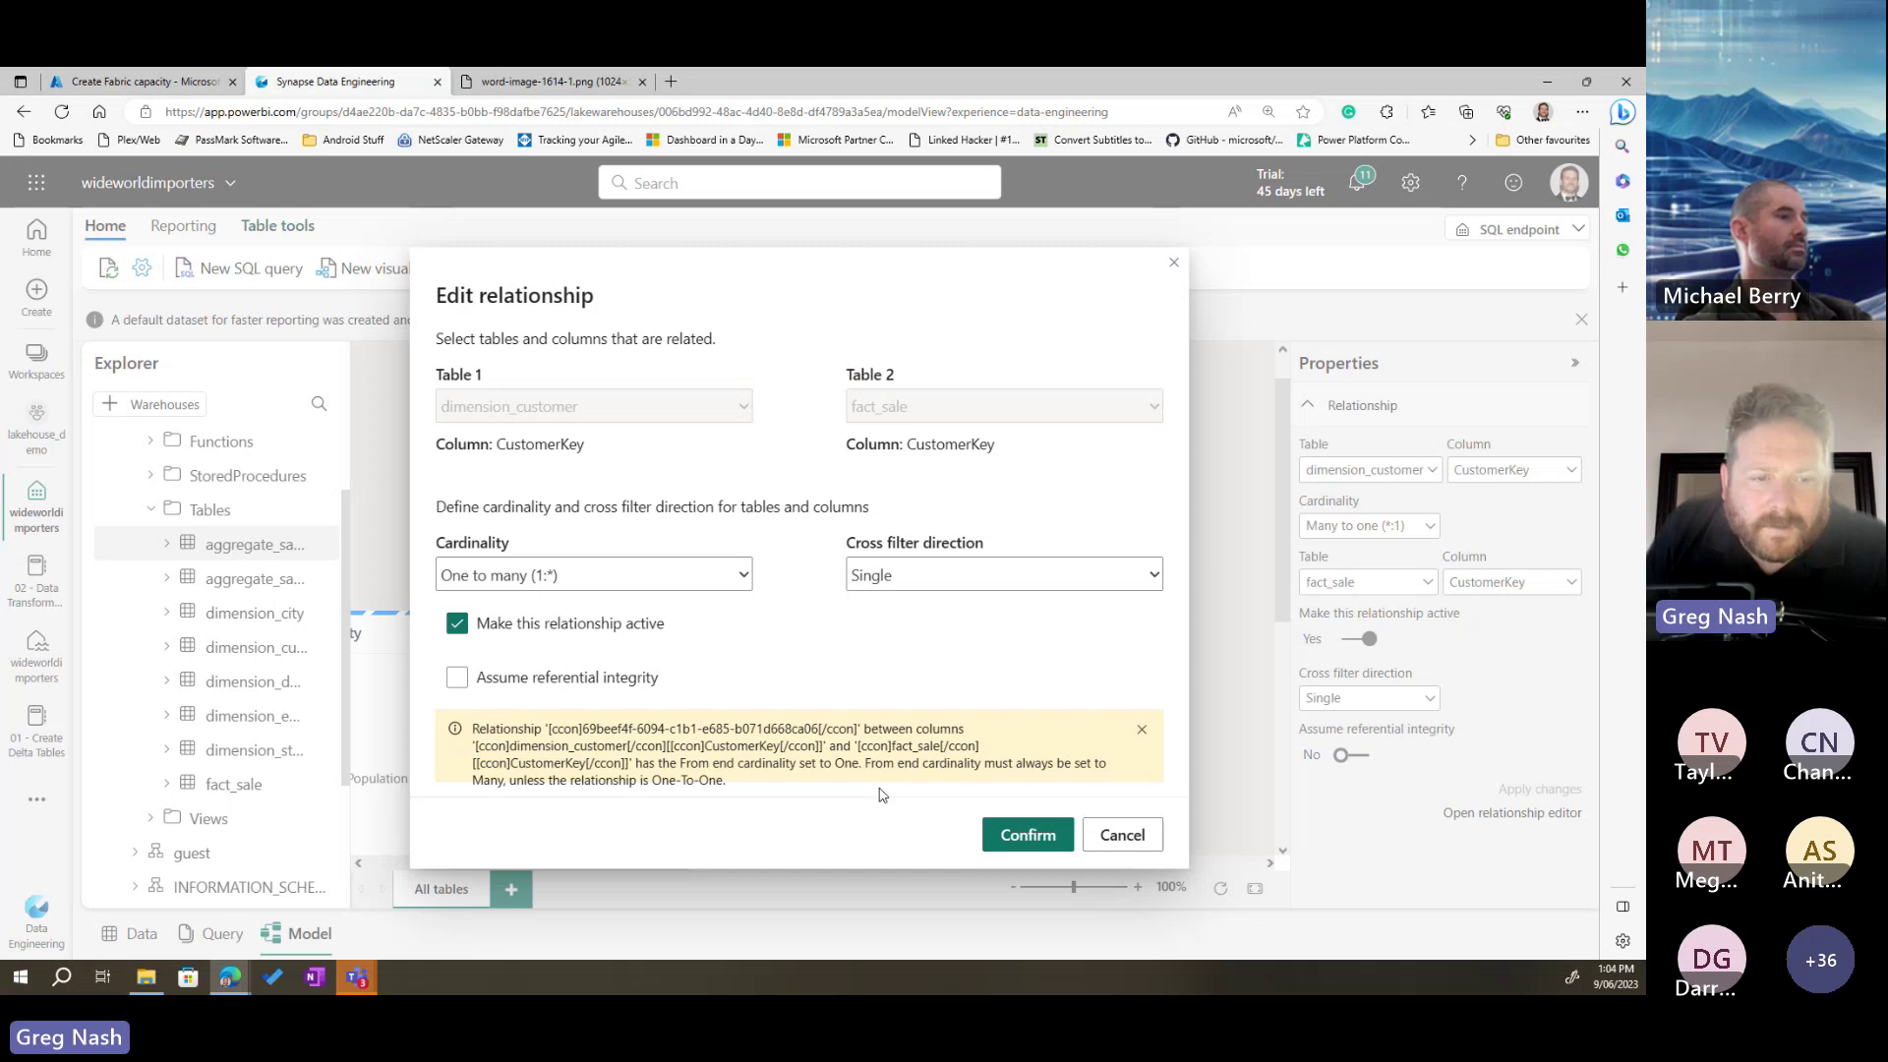
pyautogui.click(1122, 835)
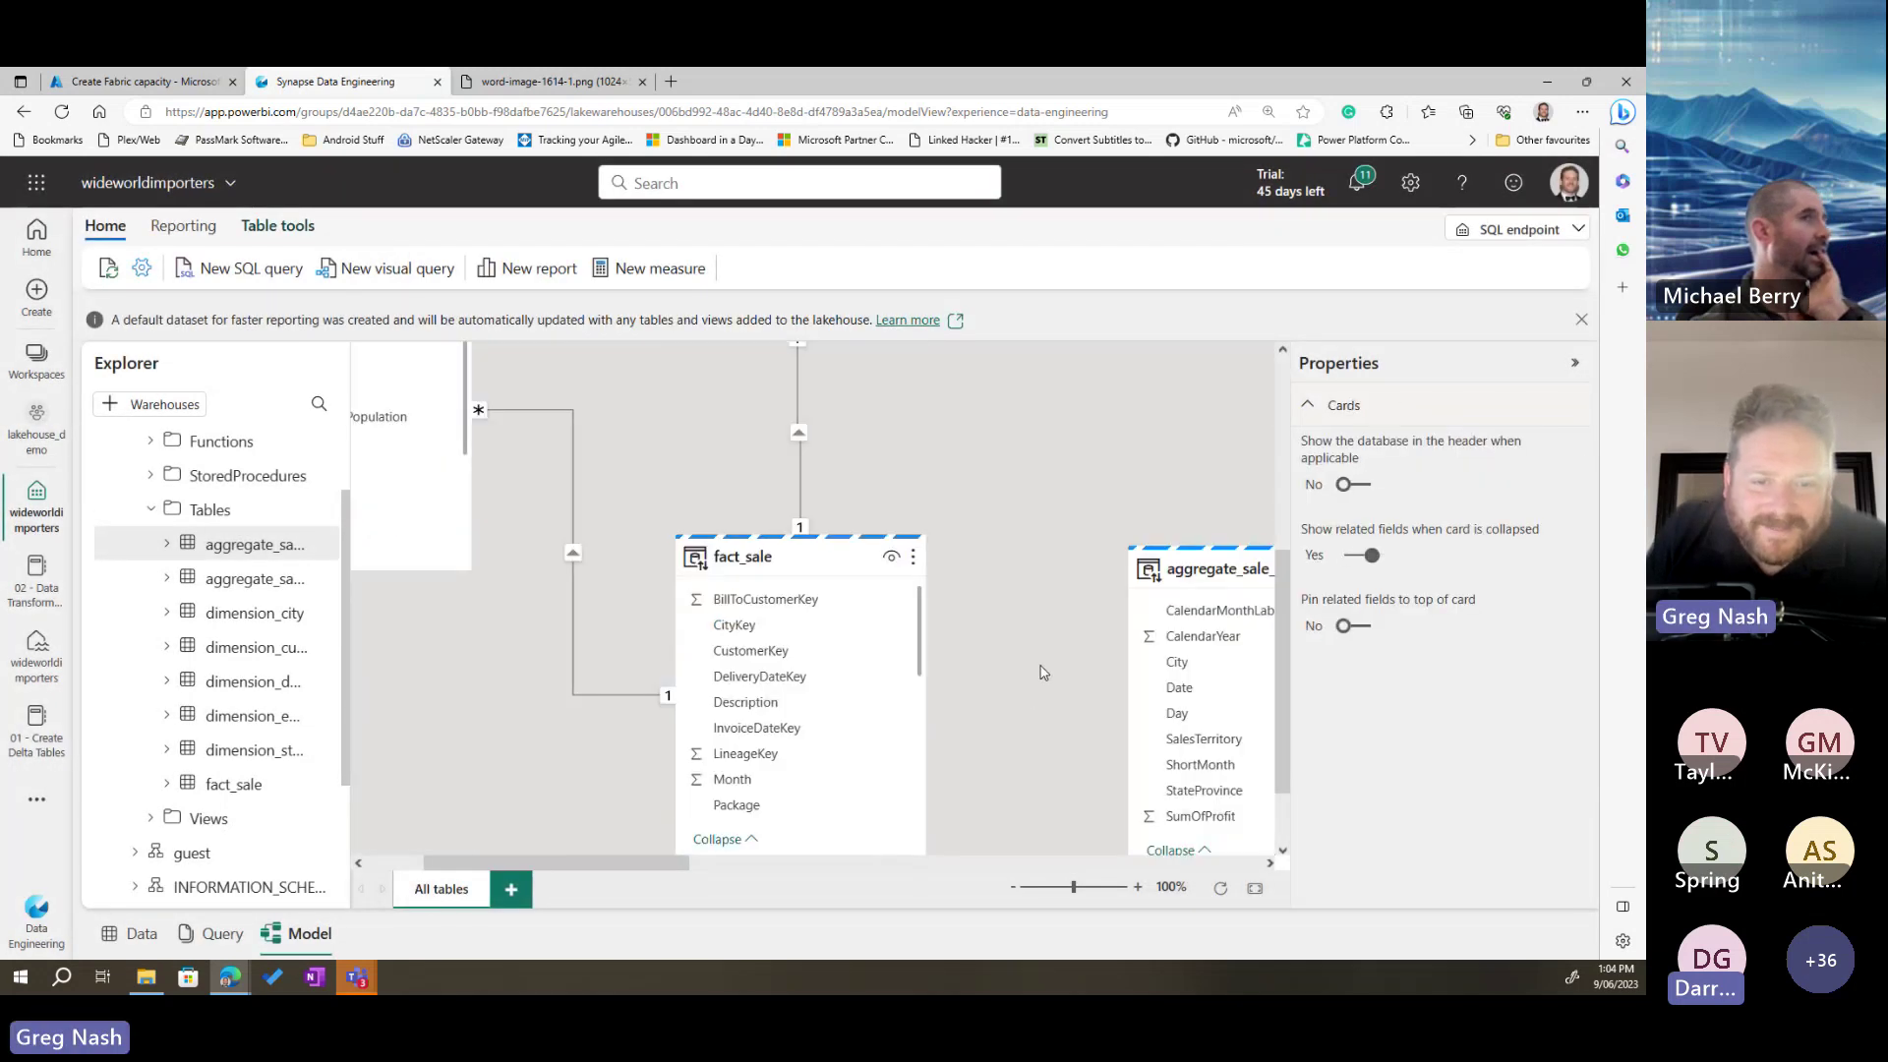
# Step: Delete the CustomerKey relationship between dimension_customer and fact_sale
pyautogui.scroll(3, 1023, 604)
pyautogui.click(798, 645)
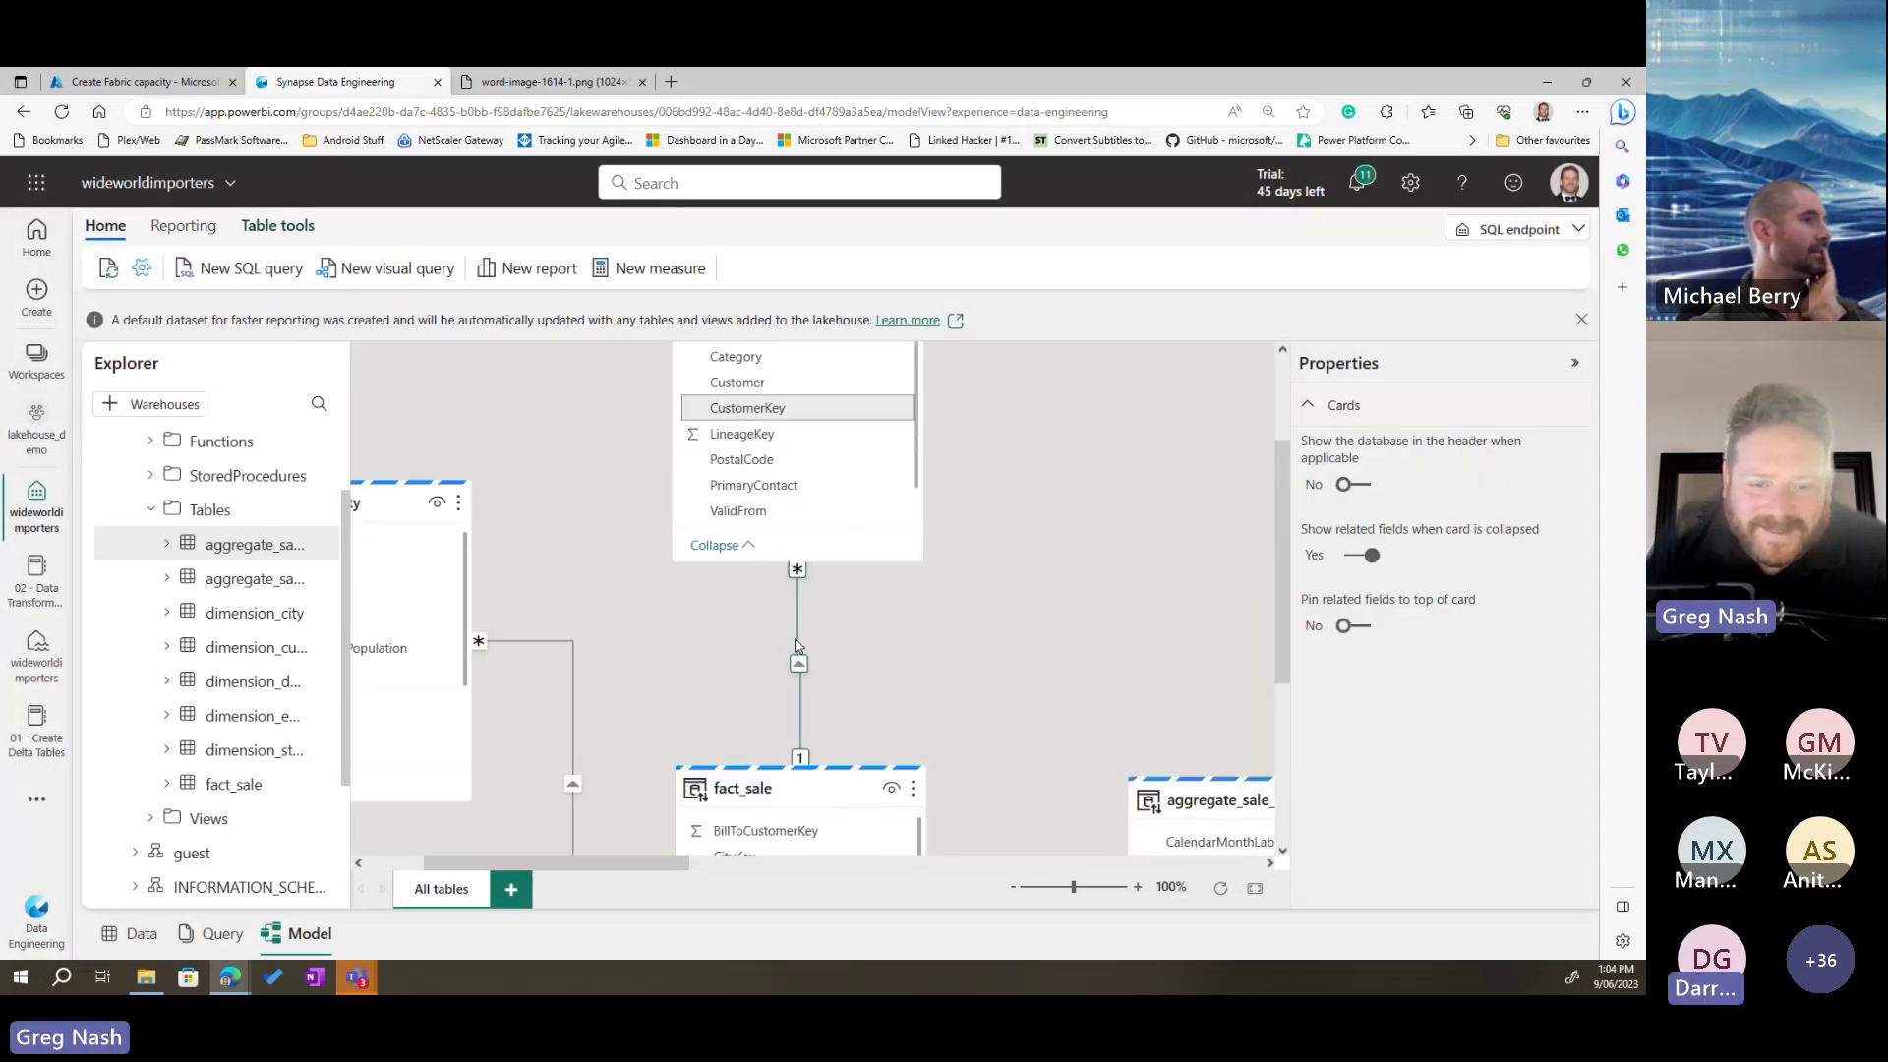
pyautogui.rightClick(796, 646)
pyautogui.click(821, 653)
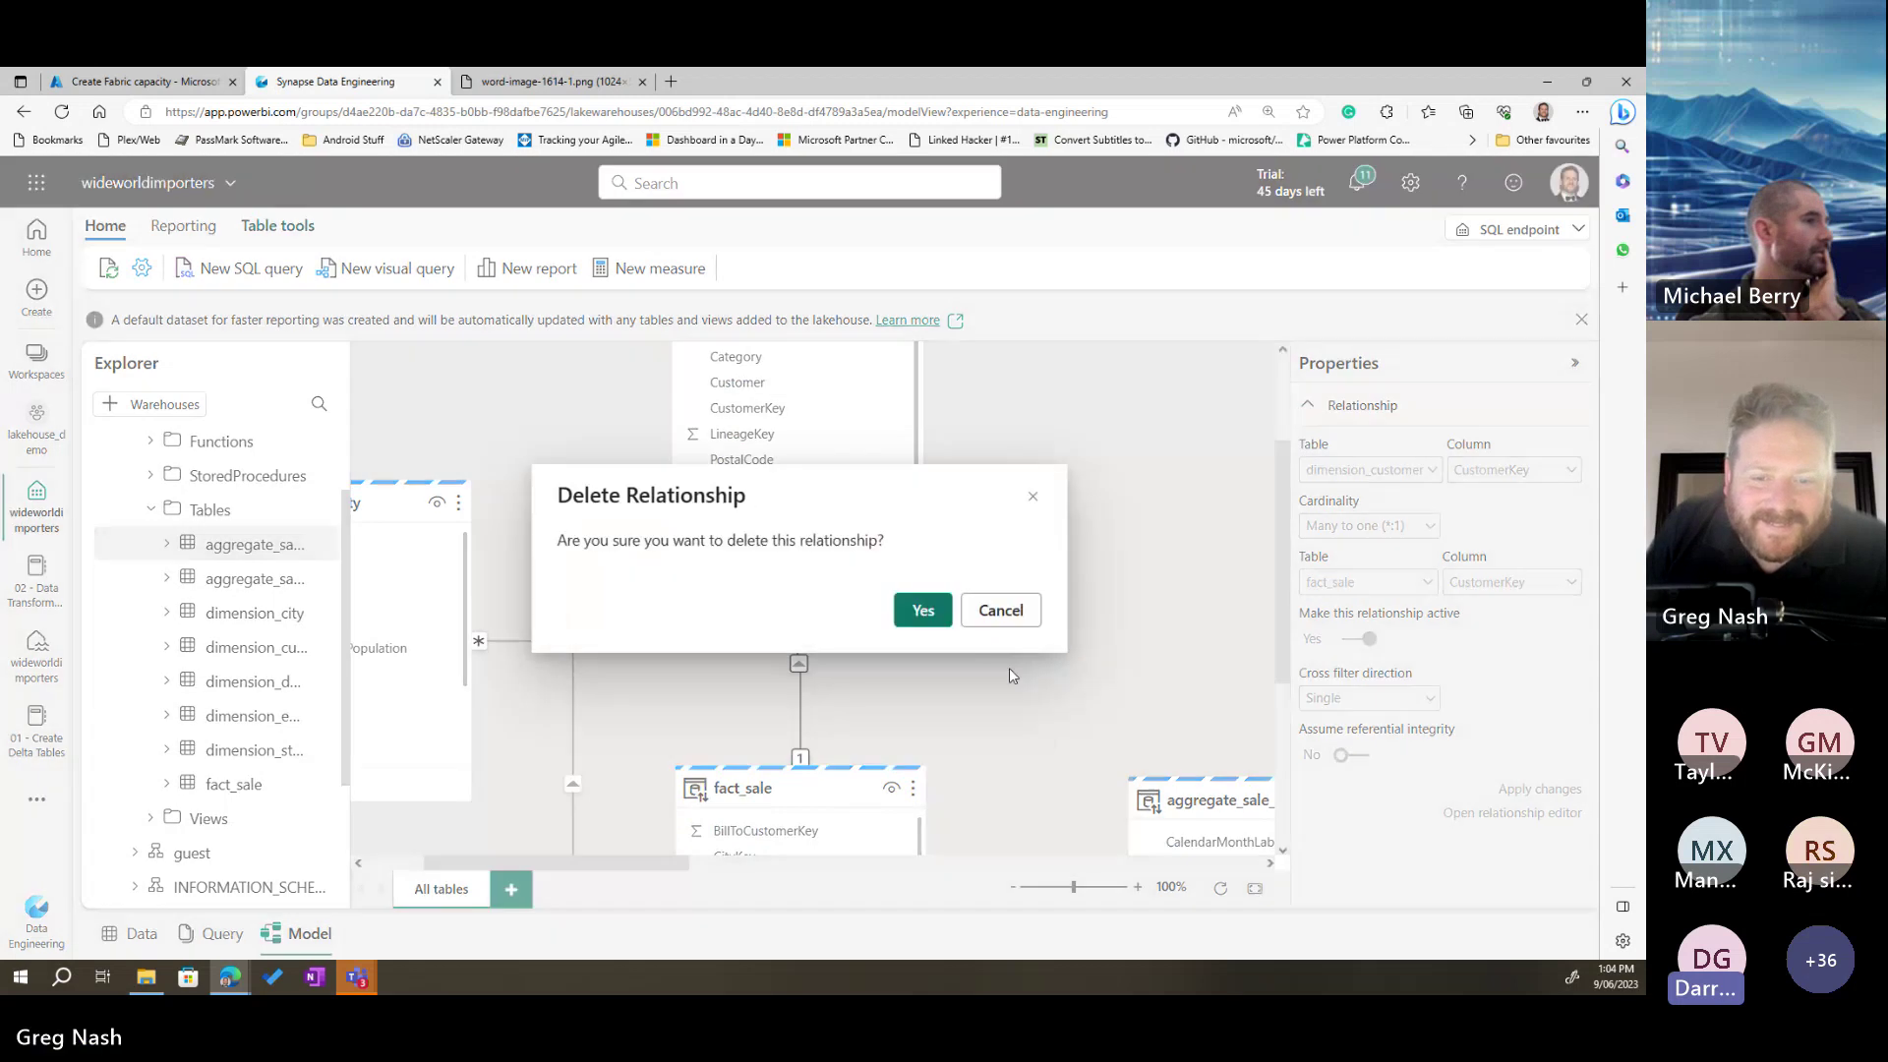
pyautogui.click(922, 611)
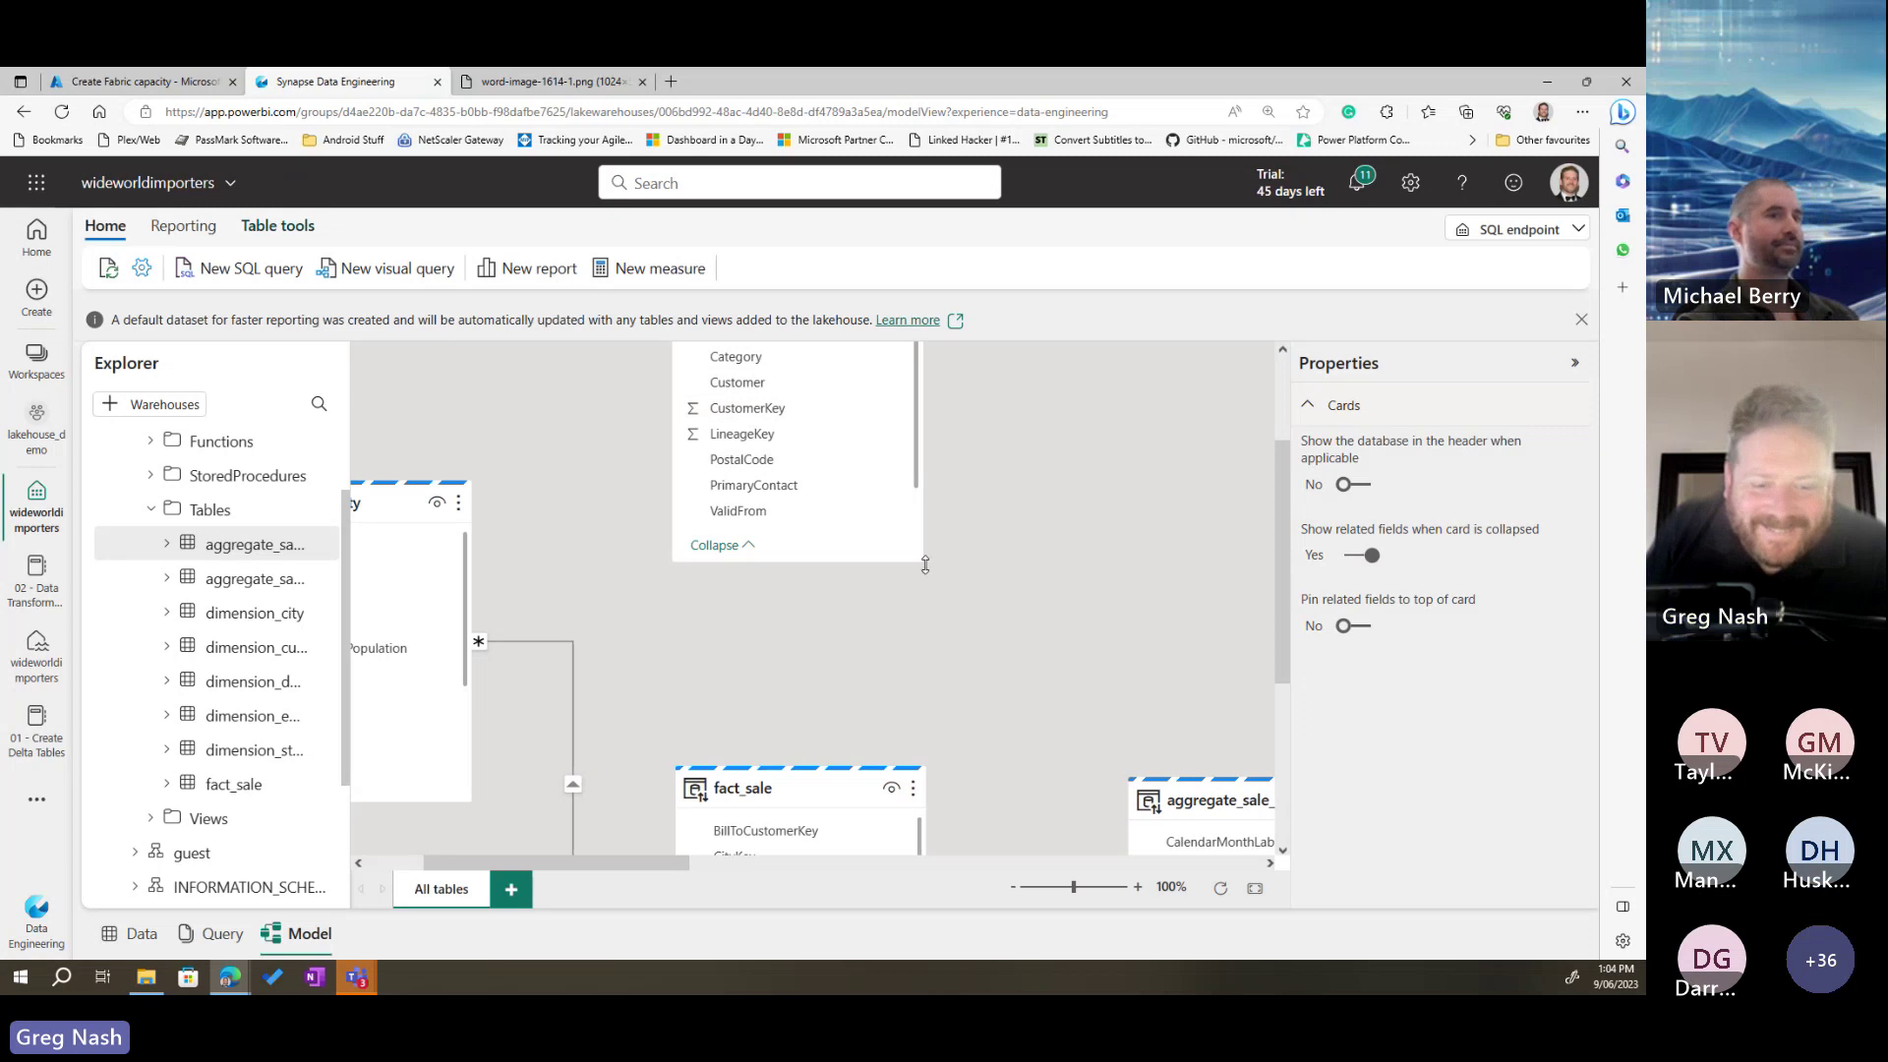
# Step: Relate fact_sale to dimension_customer on CustomerKey, with fact_sale as Table 1, as an active many-to-one relationship with single cross filter direction
pyautogui.scroll(-2, 925, 564)
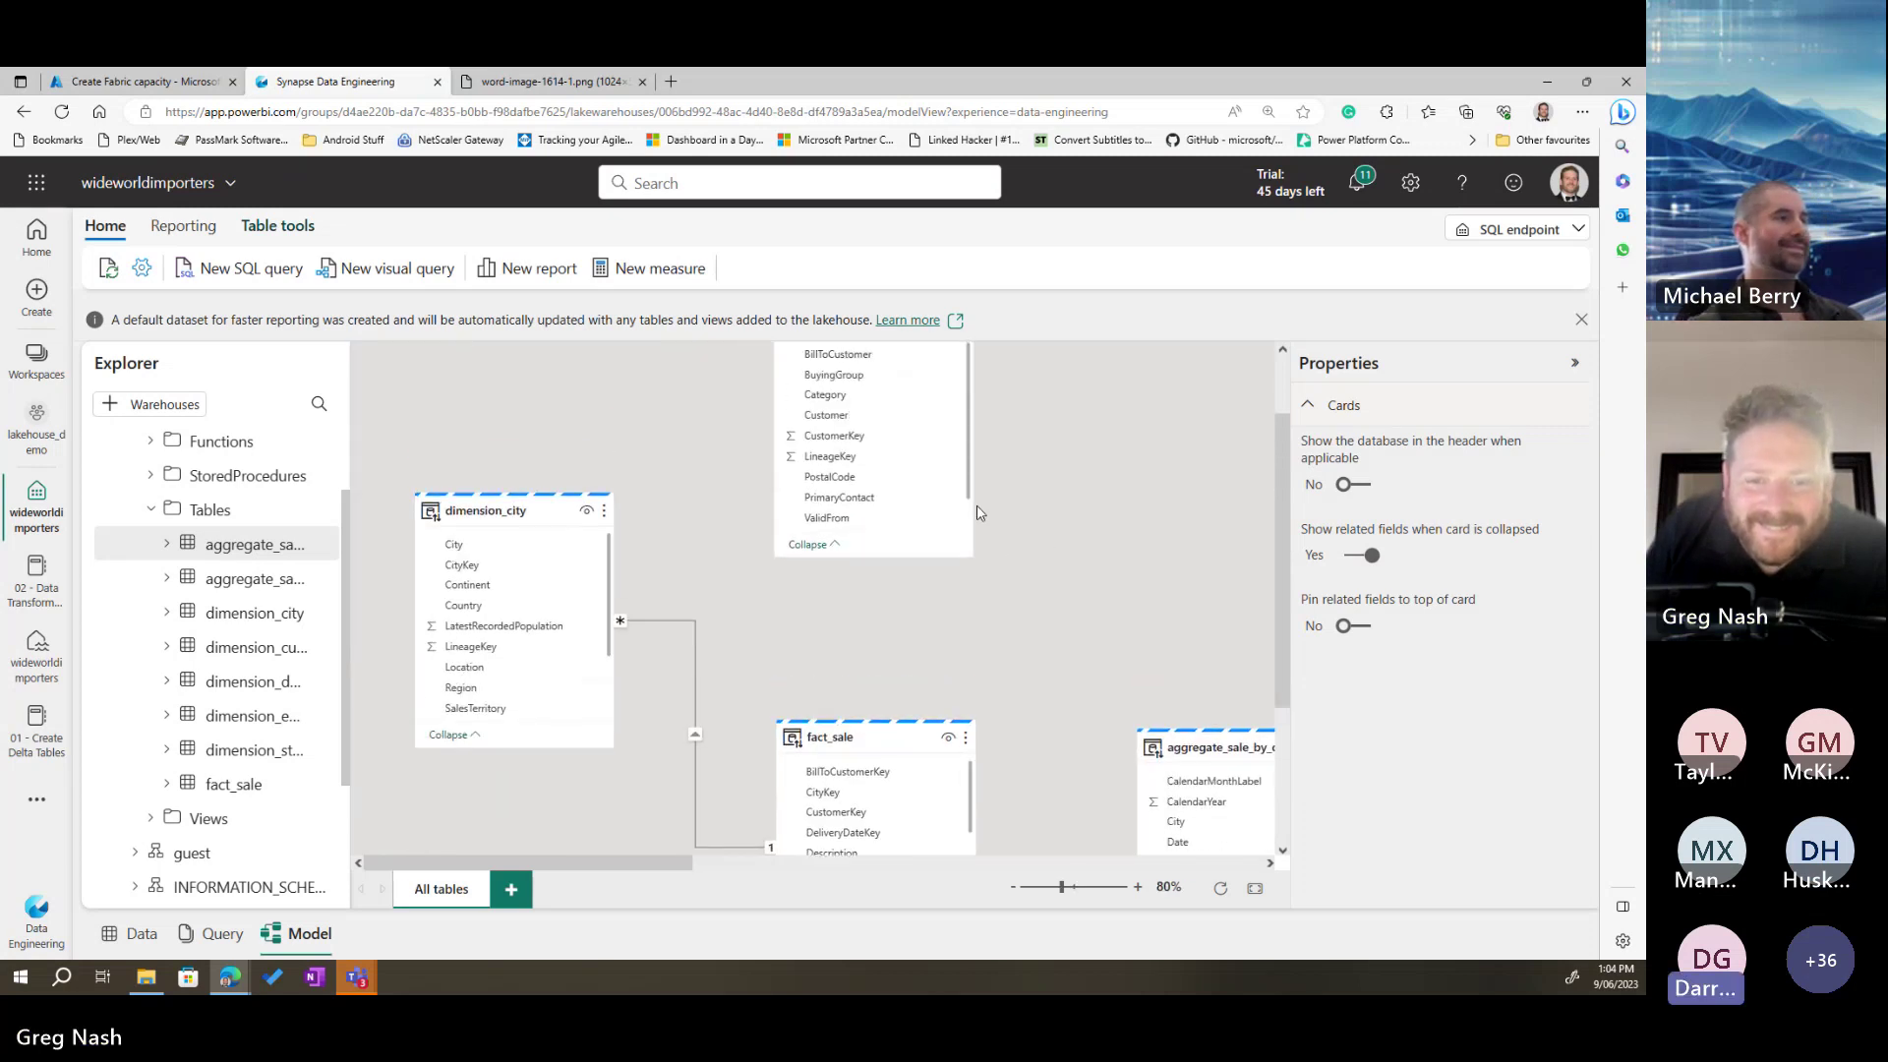
pyautogui.scroll(-1, 945, 465)
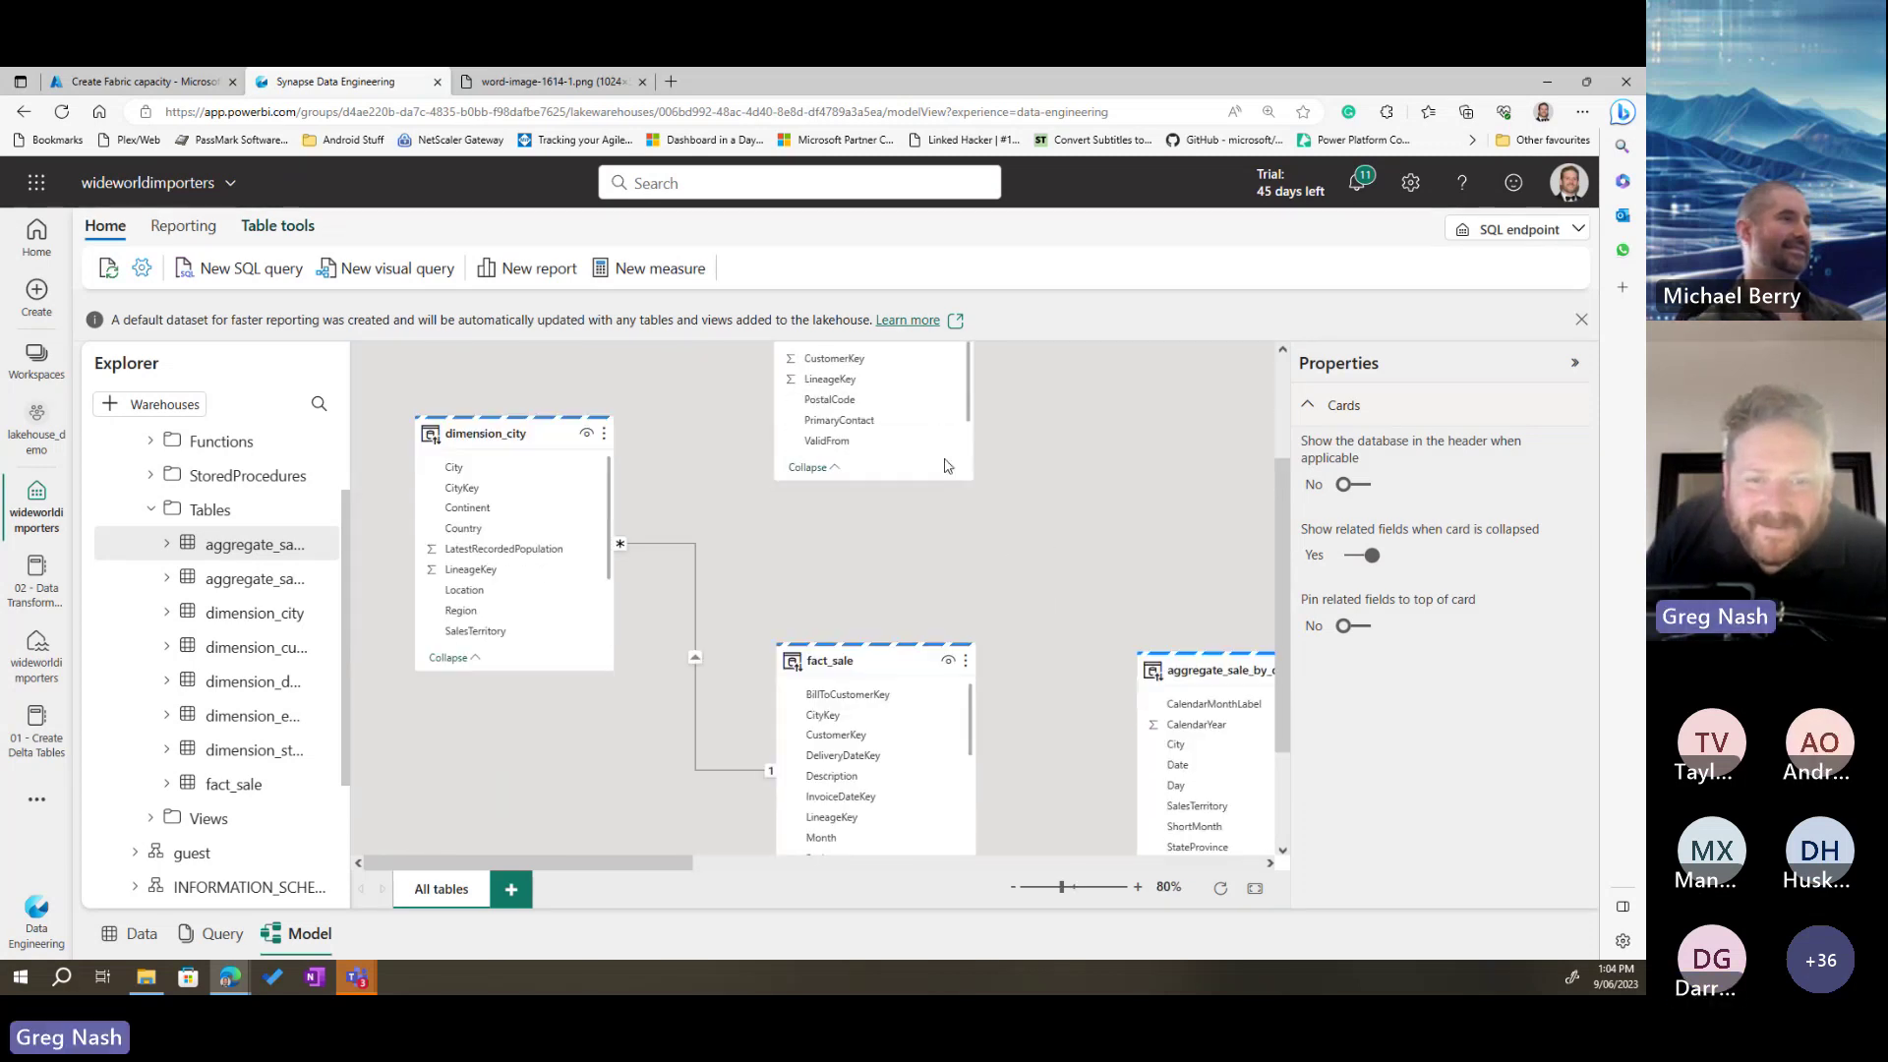
pyautogui.moveTo(824, 359); pyautogui.dragTo(898, 742)
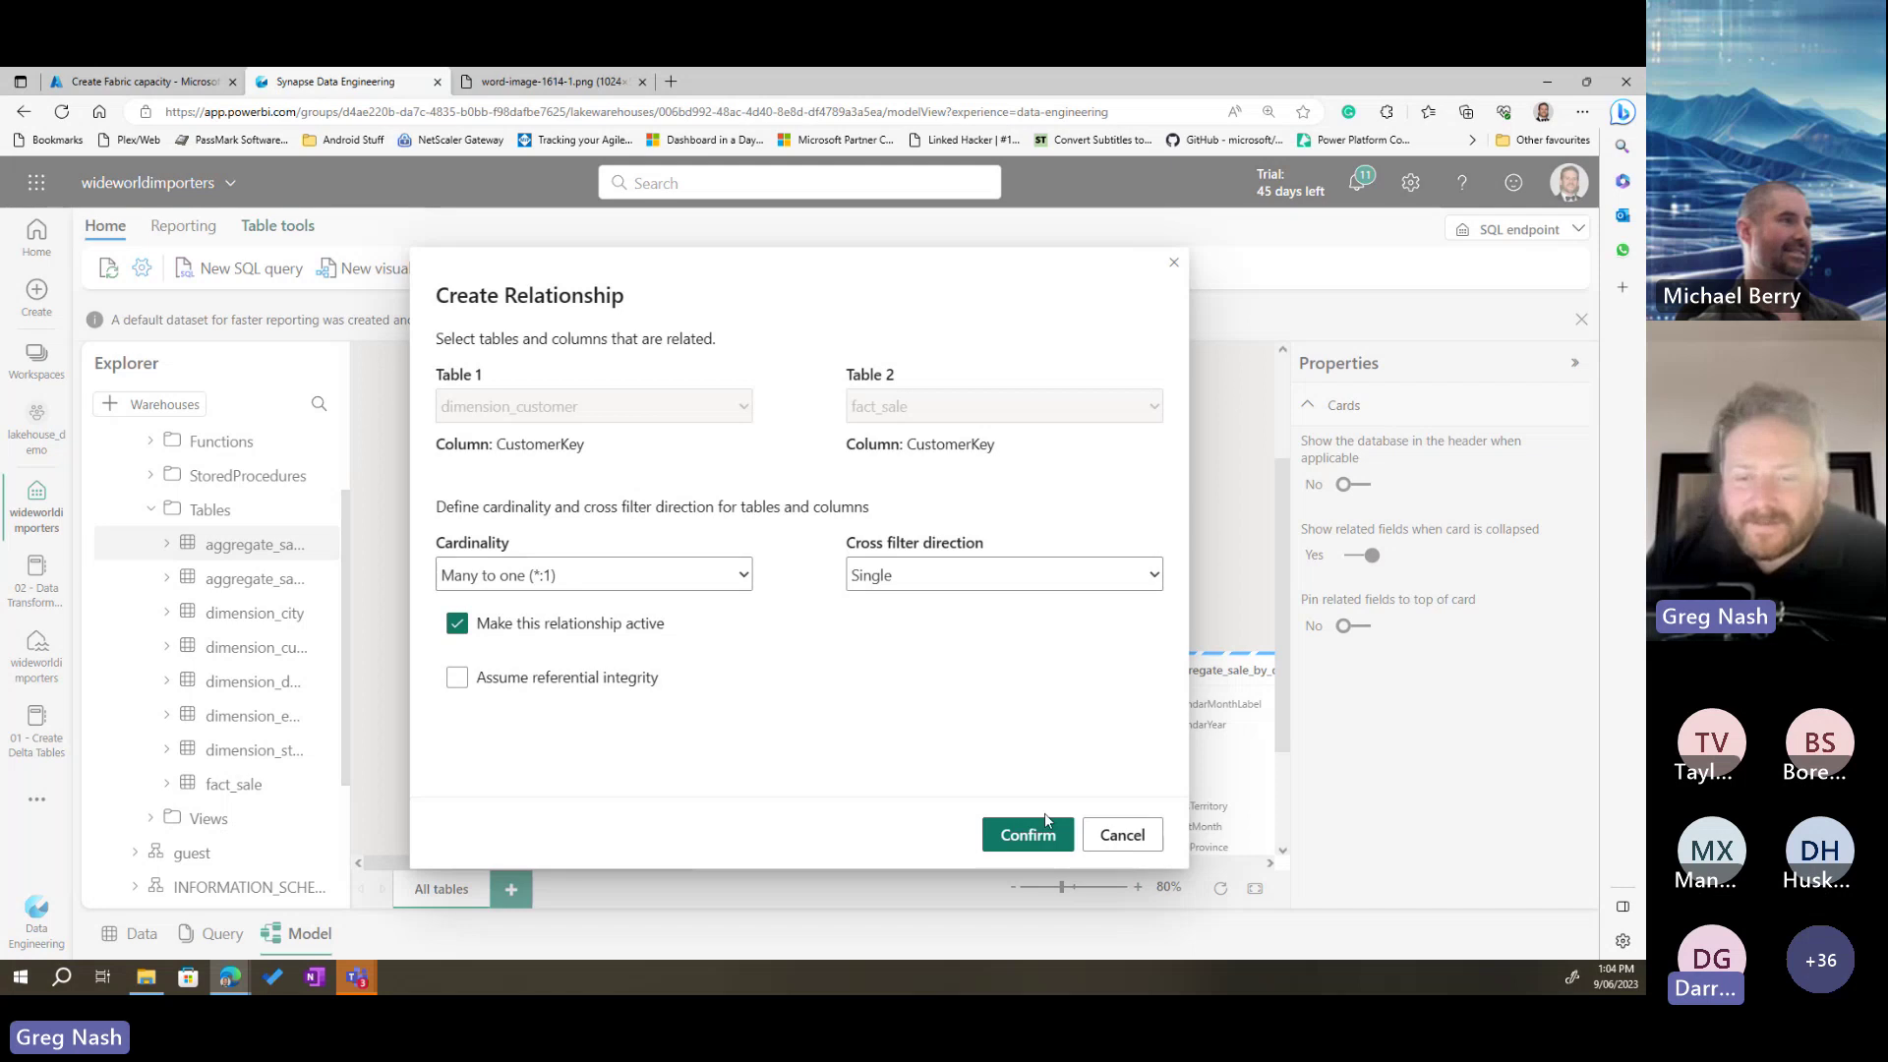
pyautogui.click(1122, 834)
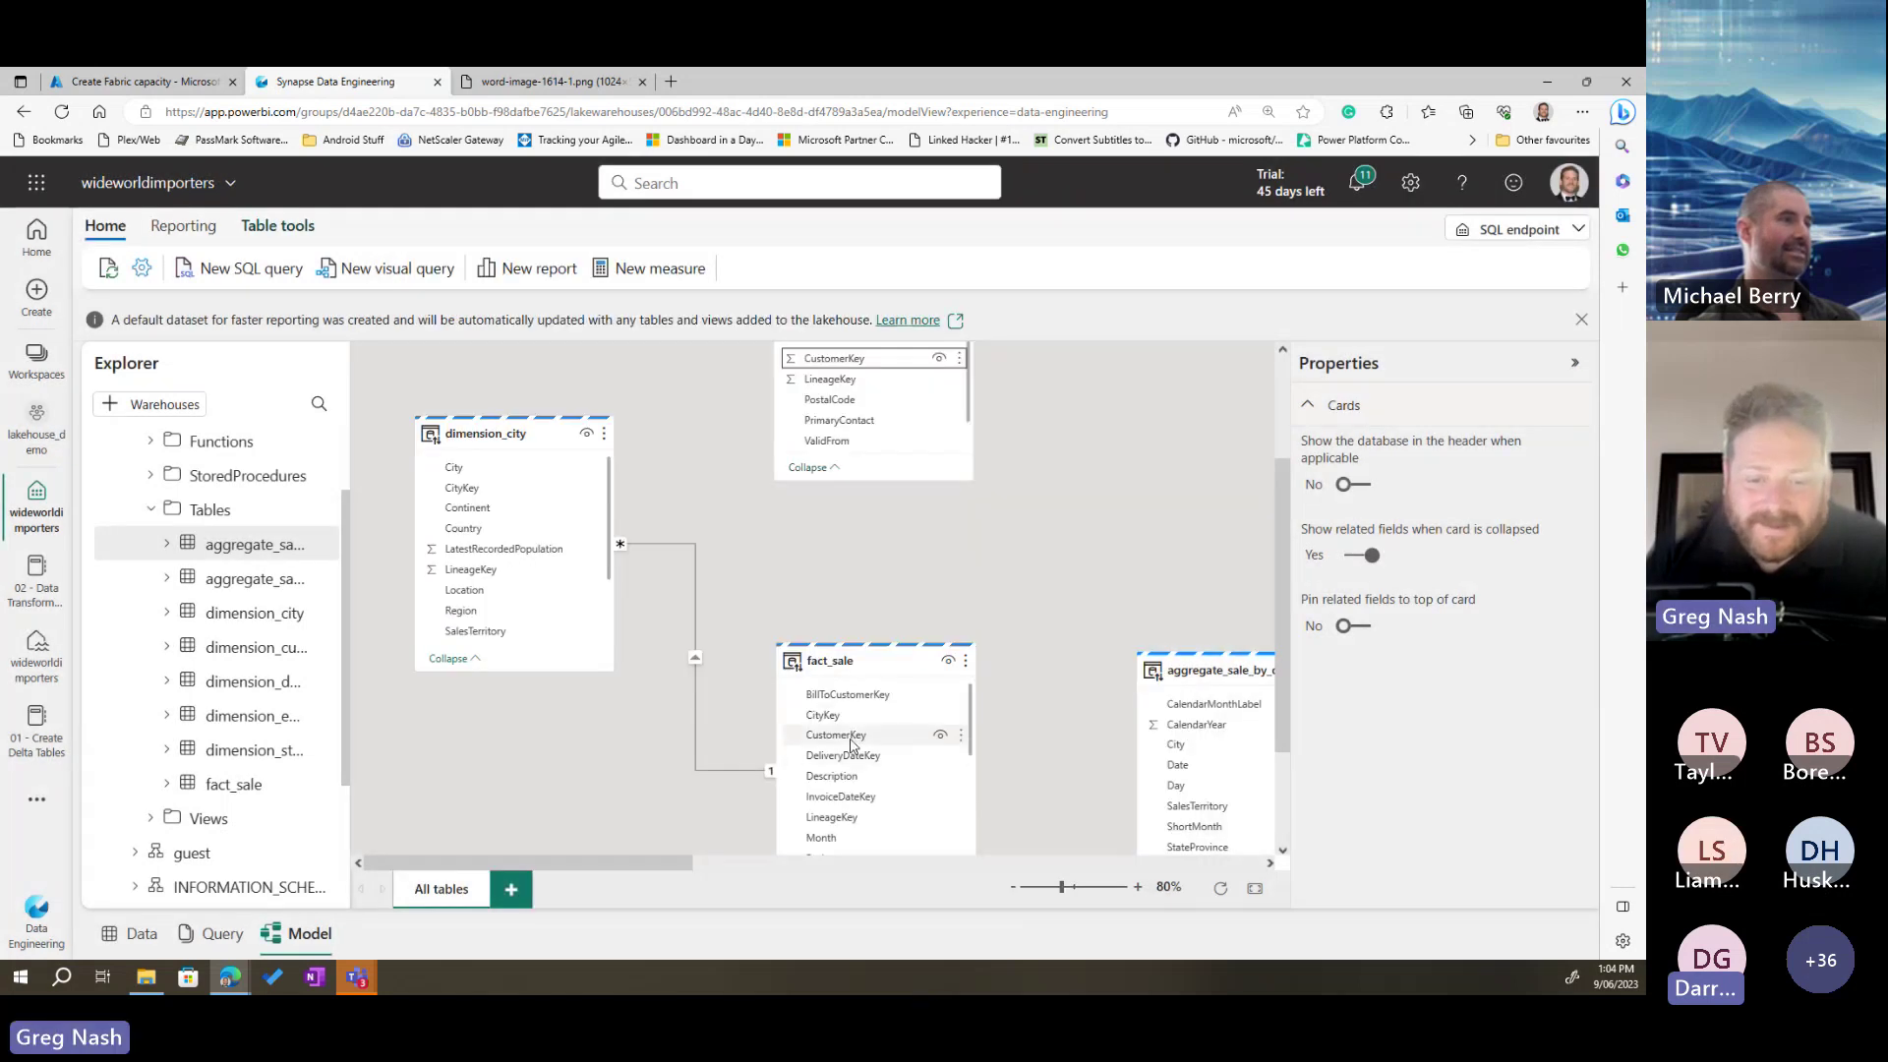
pyautogui.moveTo(852, 739); pyautogui.dragTo(862, 366)
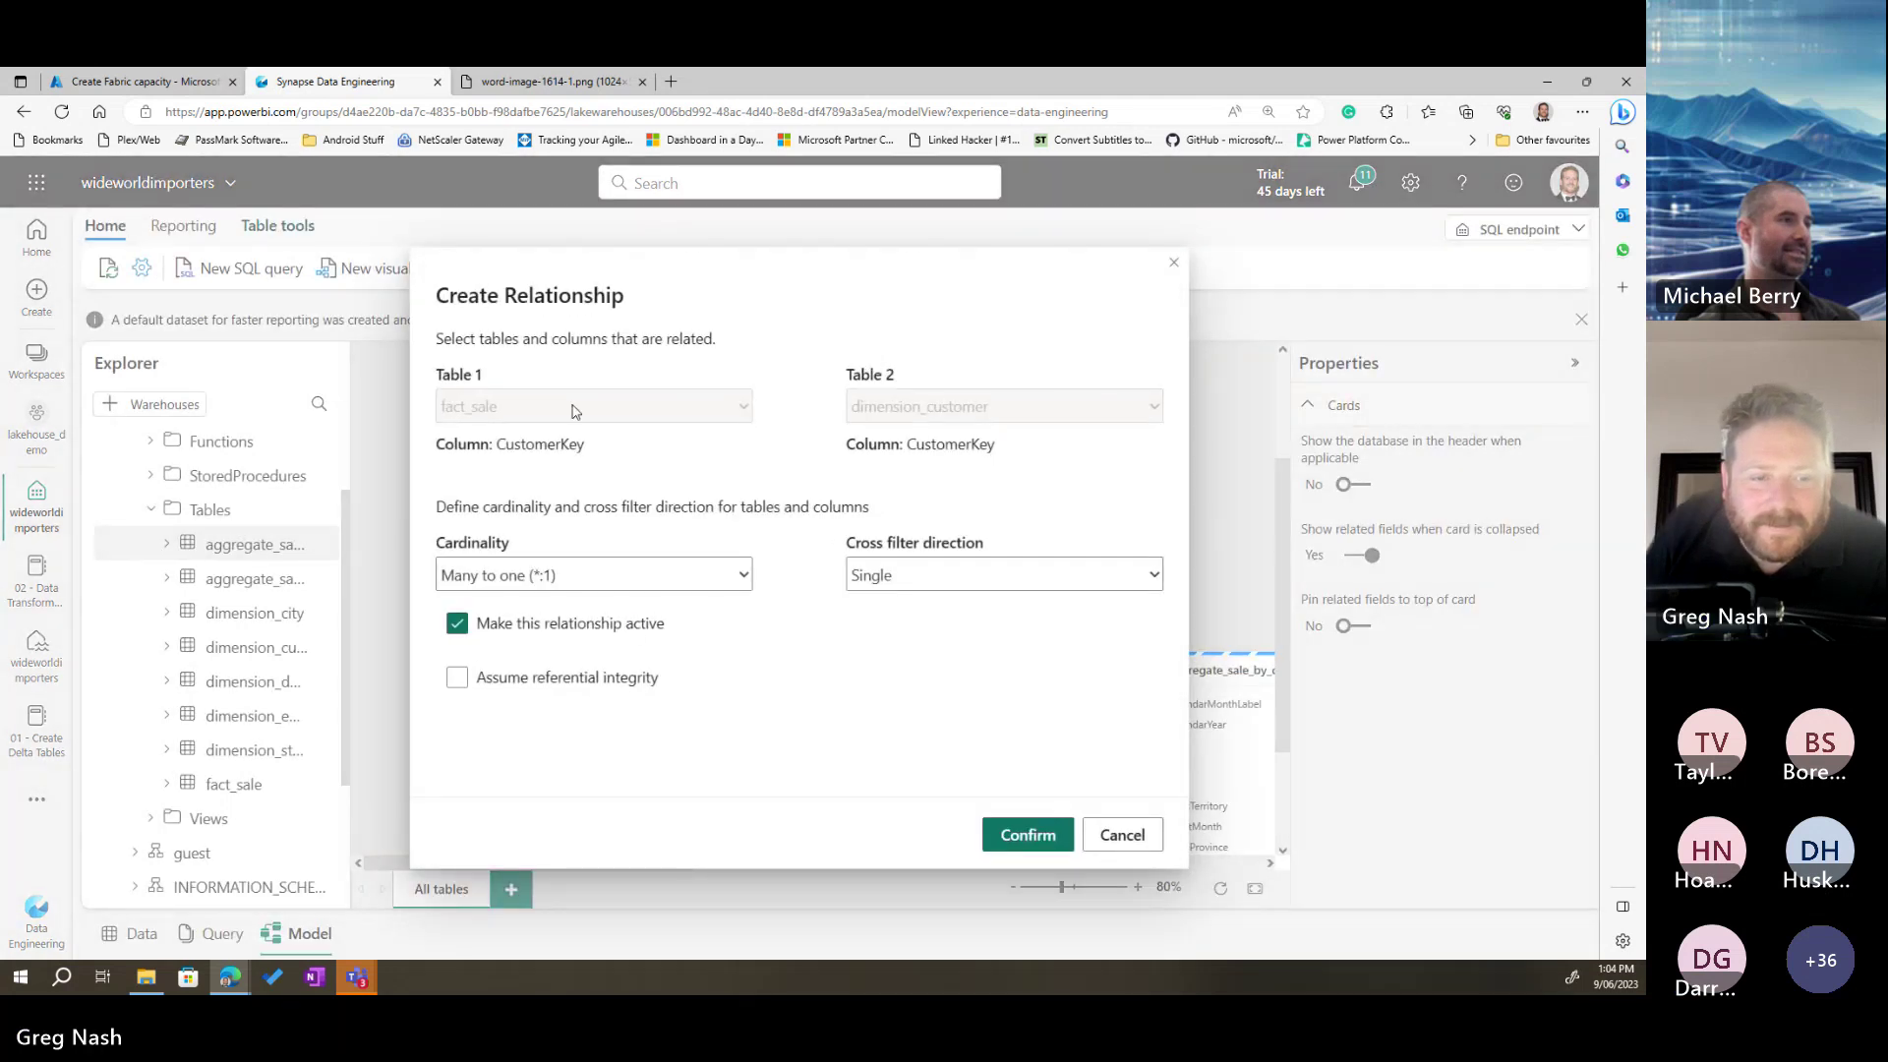
pyautogui.click(1028, 834)
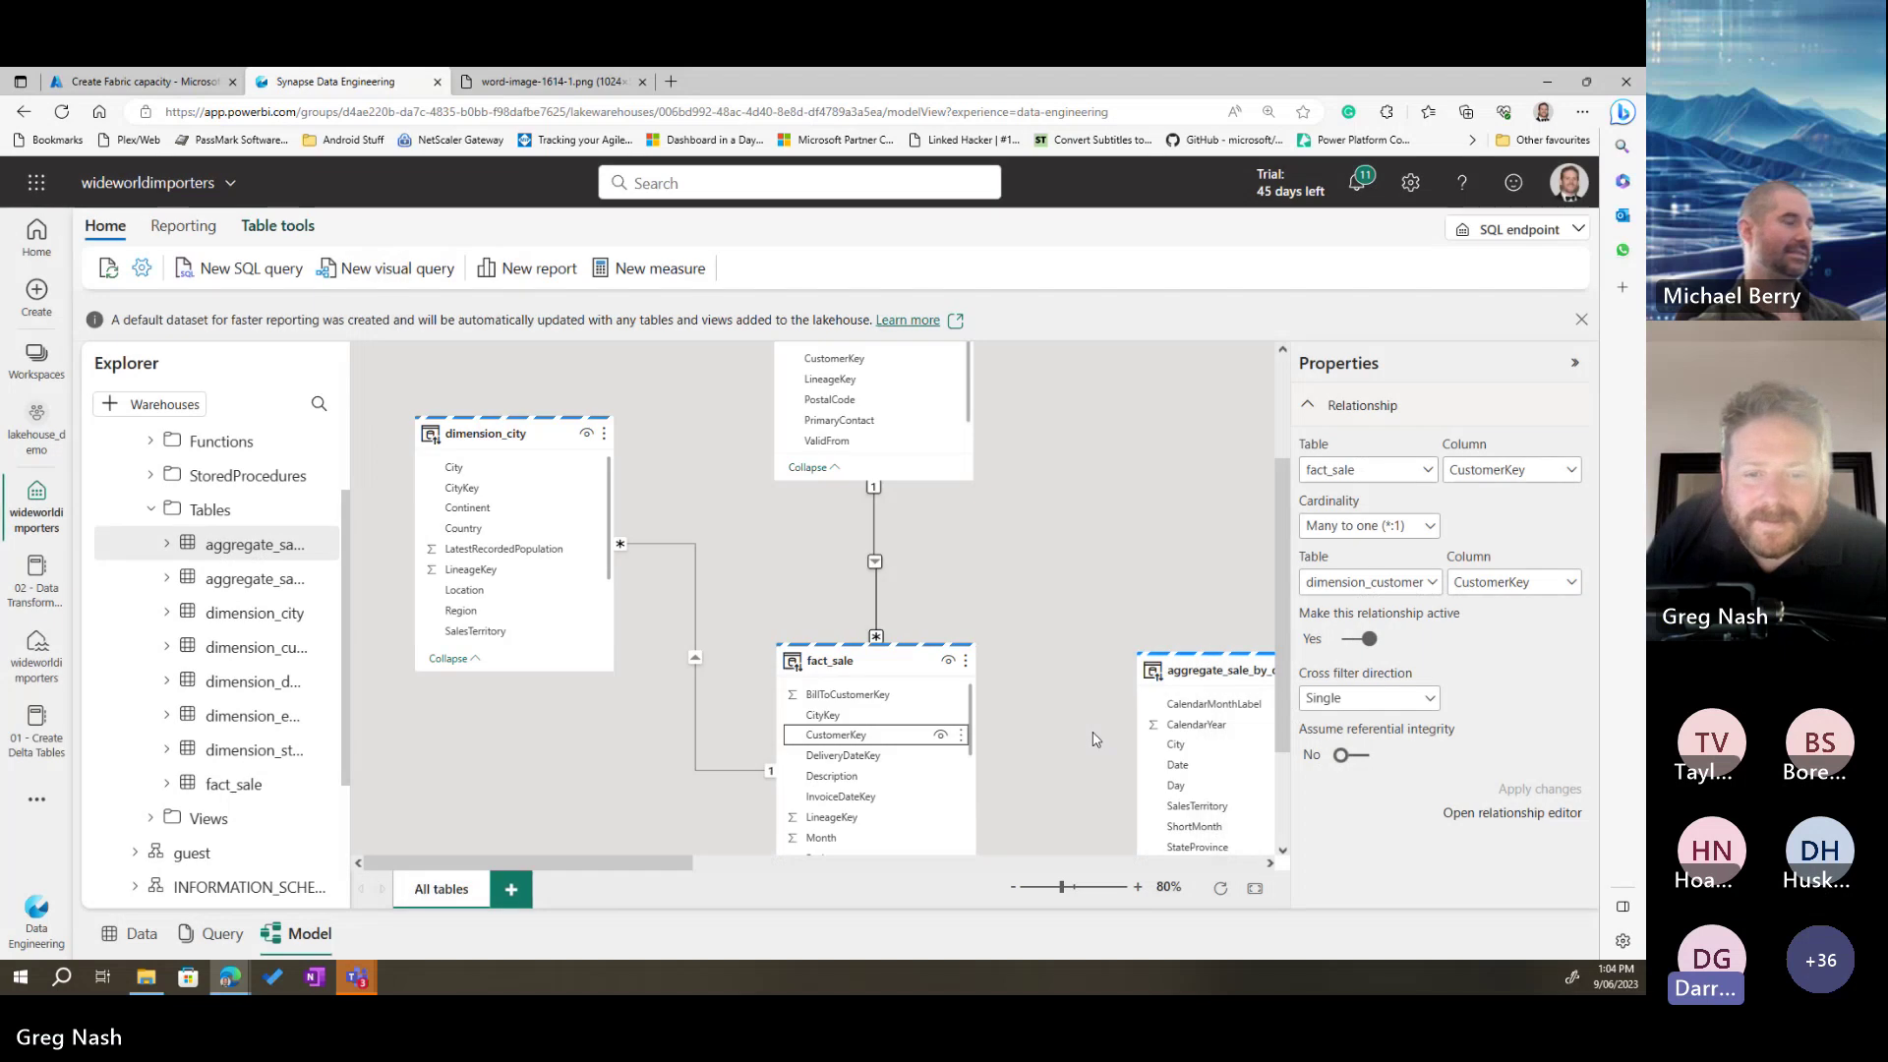
# Step: Place dimension_date beside dimension_customer and relate fact_sale's InvoiceDateKey to its Date column as an active many-to-one relationship with single cross filter direction
pyautogui.moveTo(678, 862); pyautogui.dragTo(769, 862)
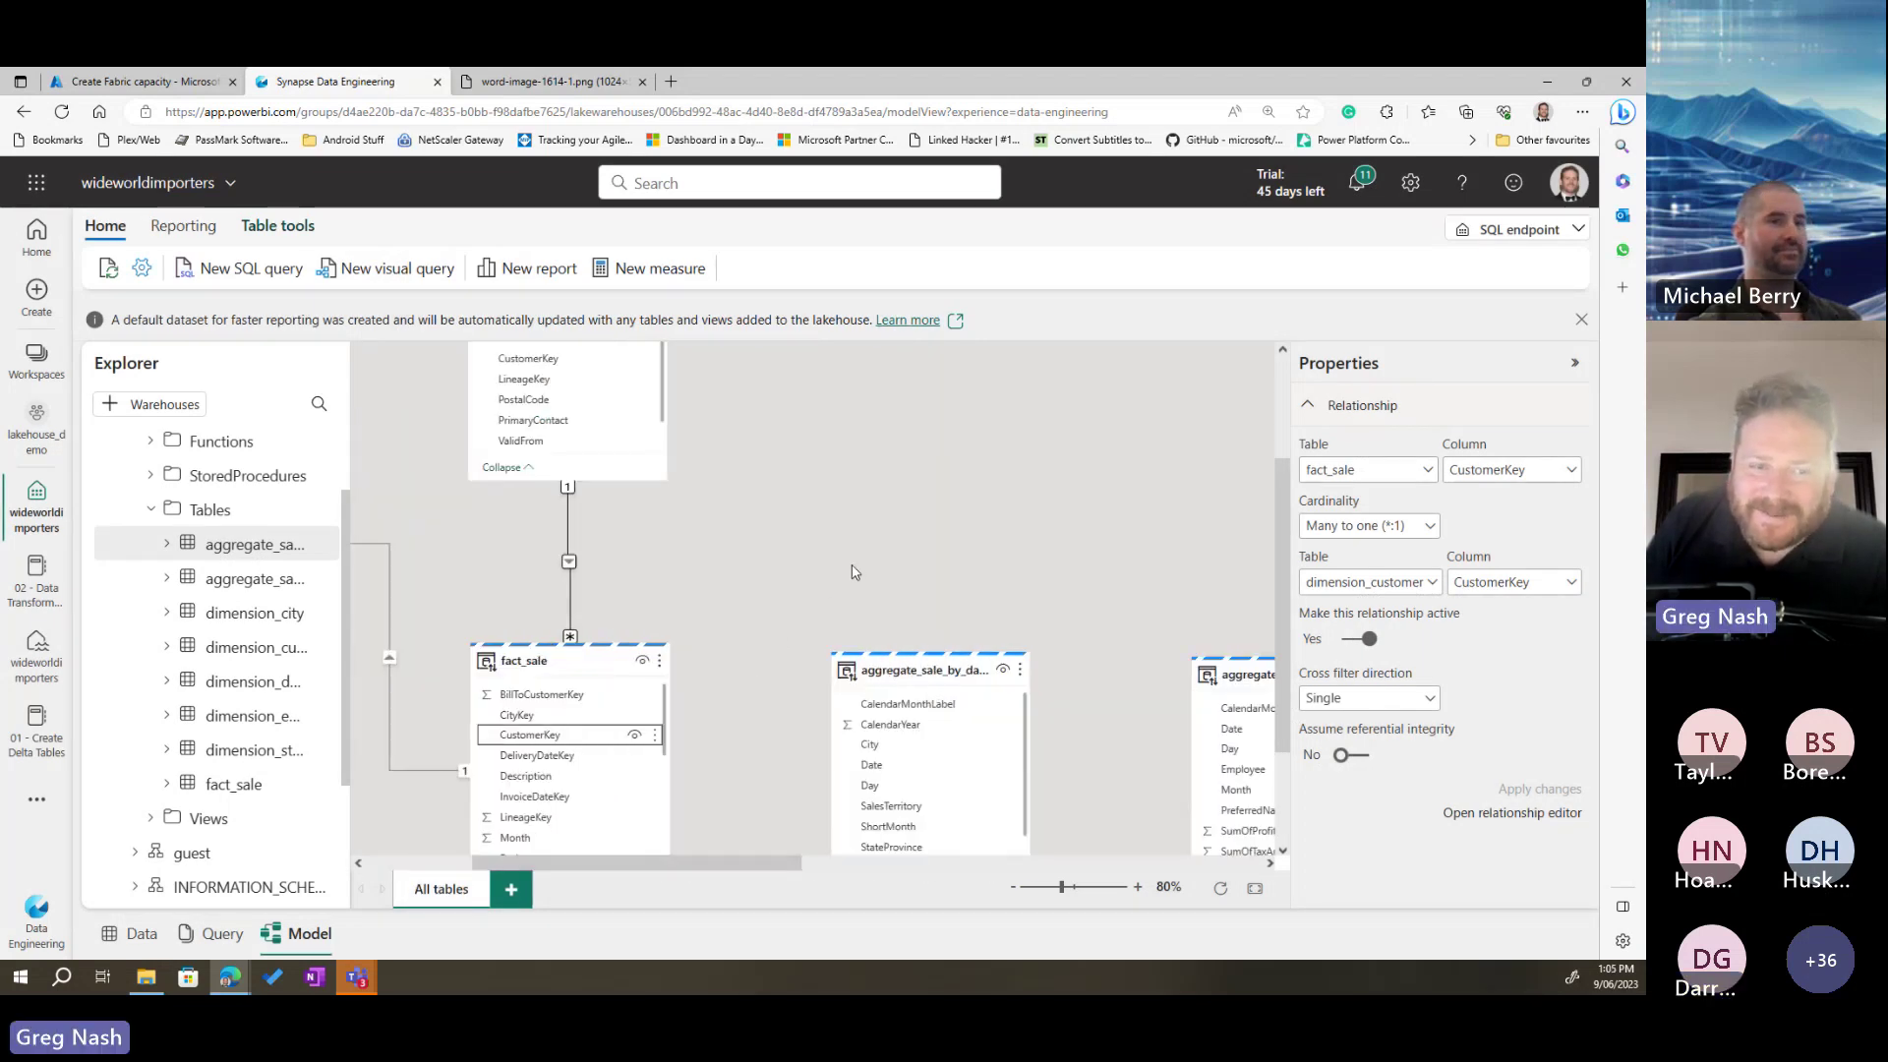
pyautogui.scroll(-5, 909, 541)
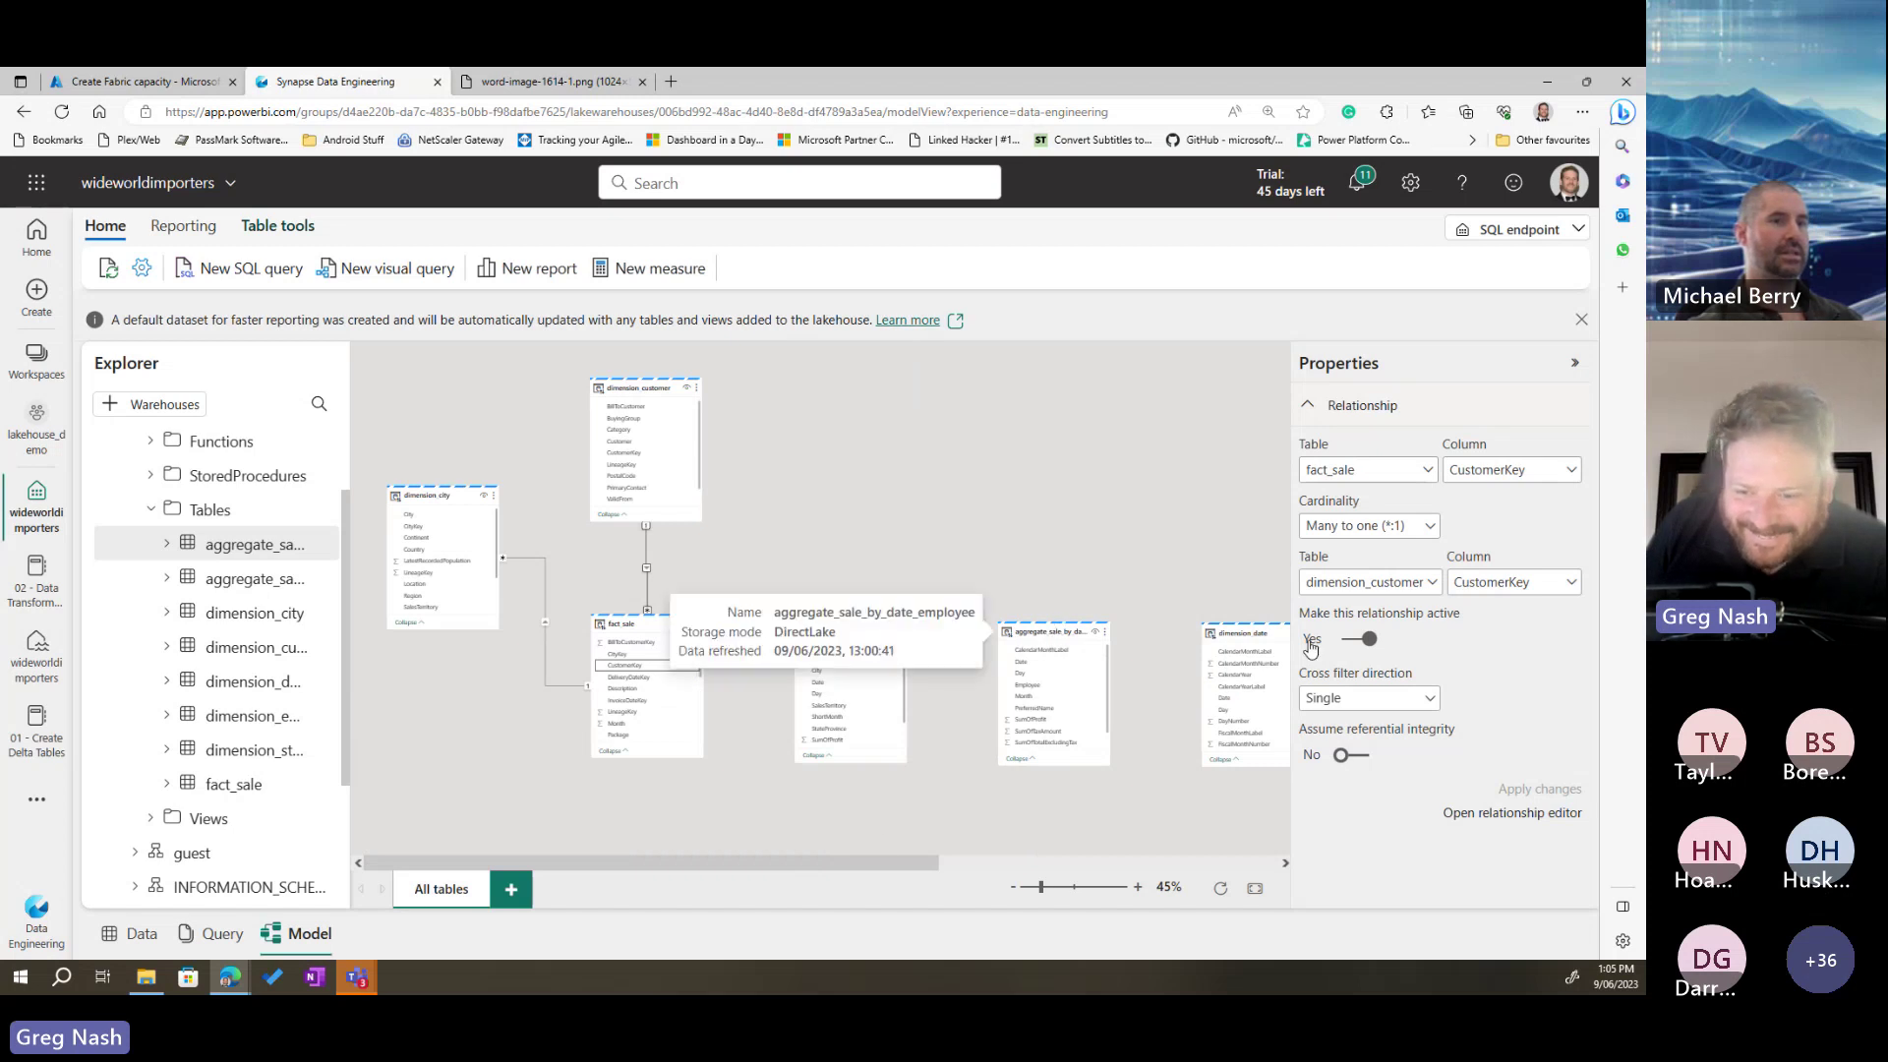
pyautogui.moveTo(1241, 635); pyautogui.dragTo(814, 398)
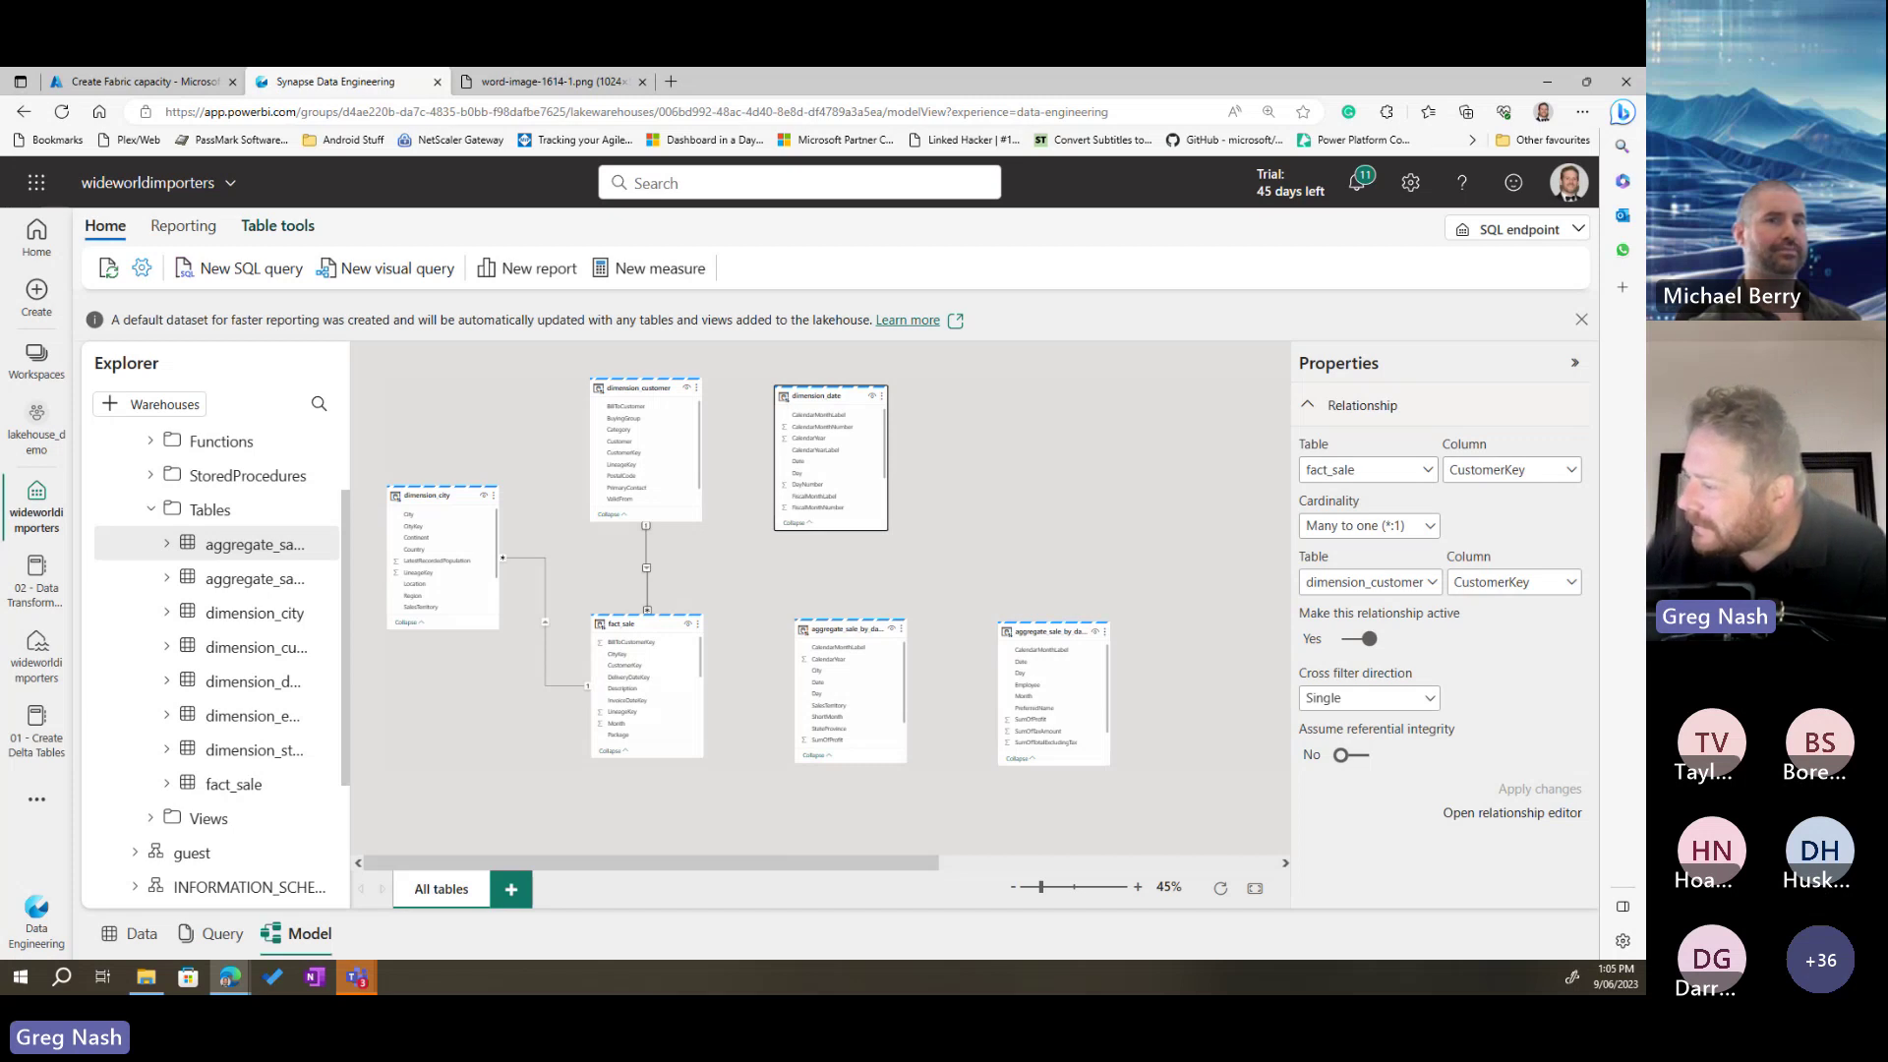
pyautogui.click(645, 700)
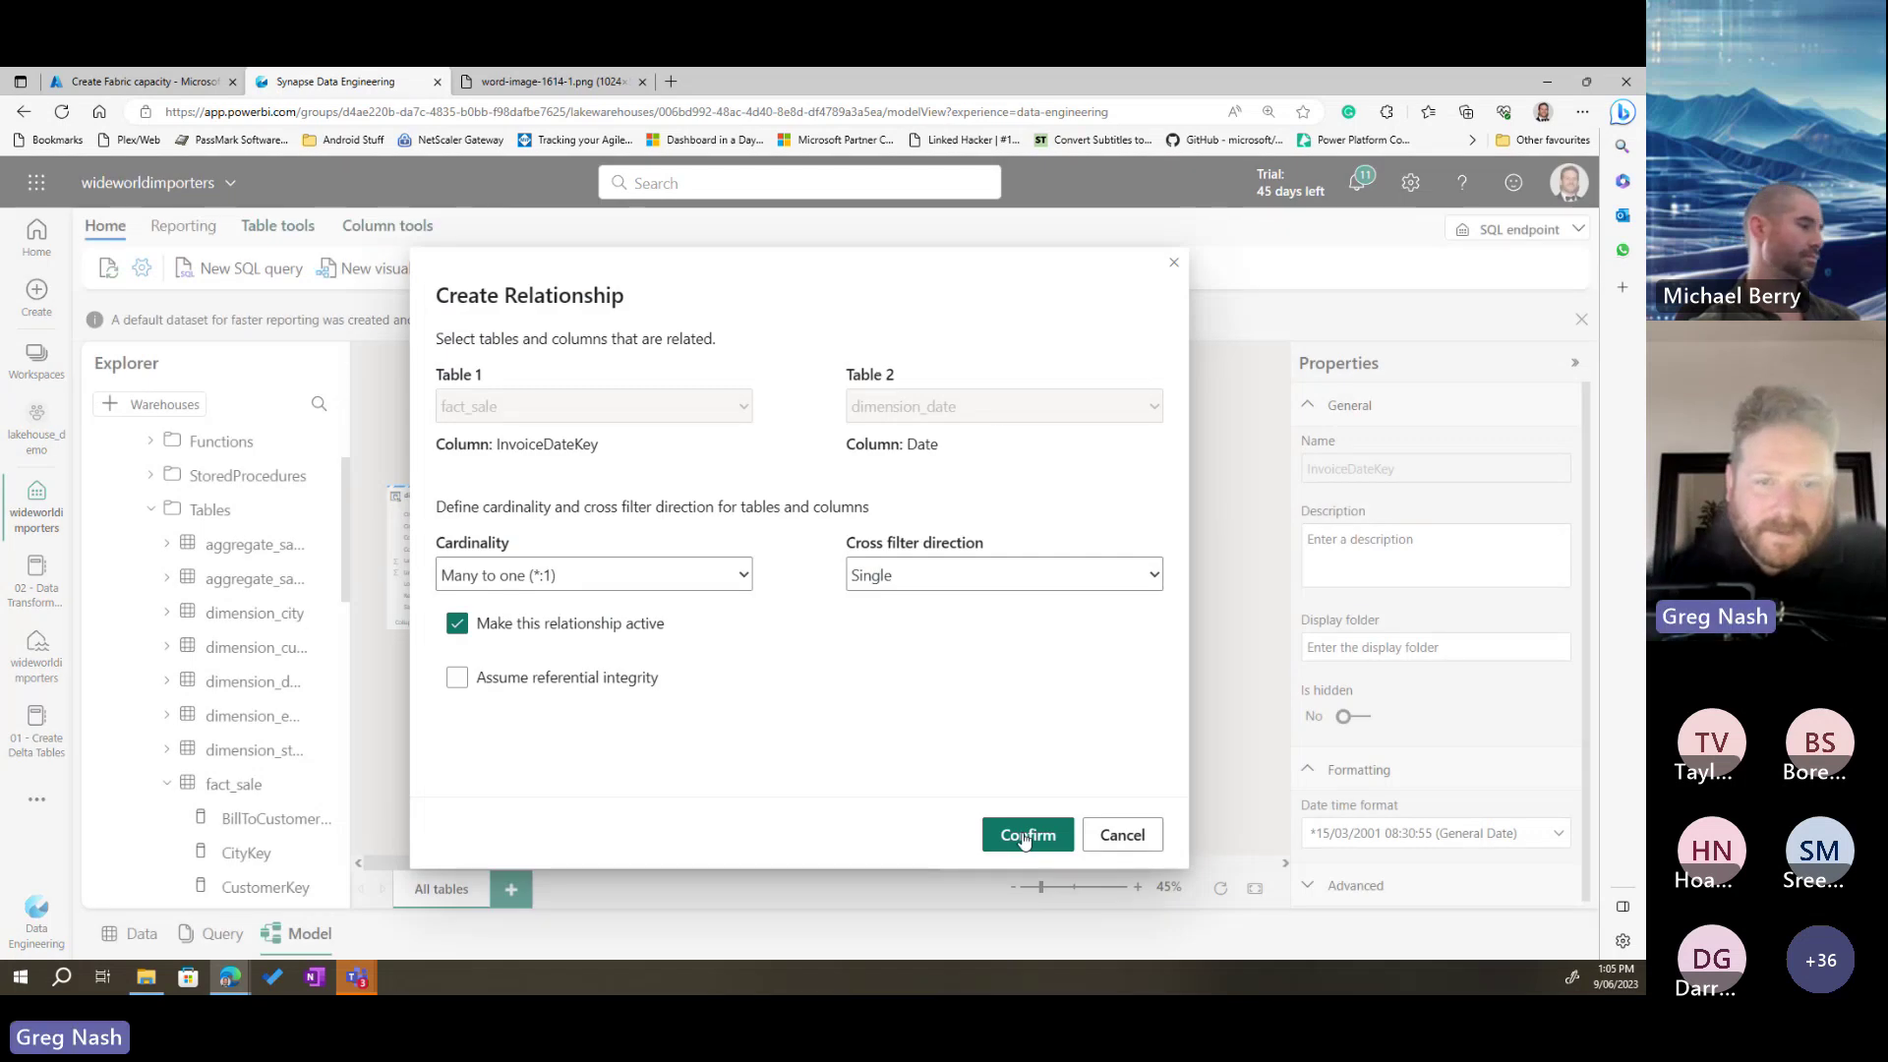
pyautogui.click(1024, 839)
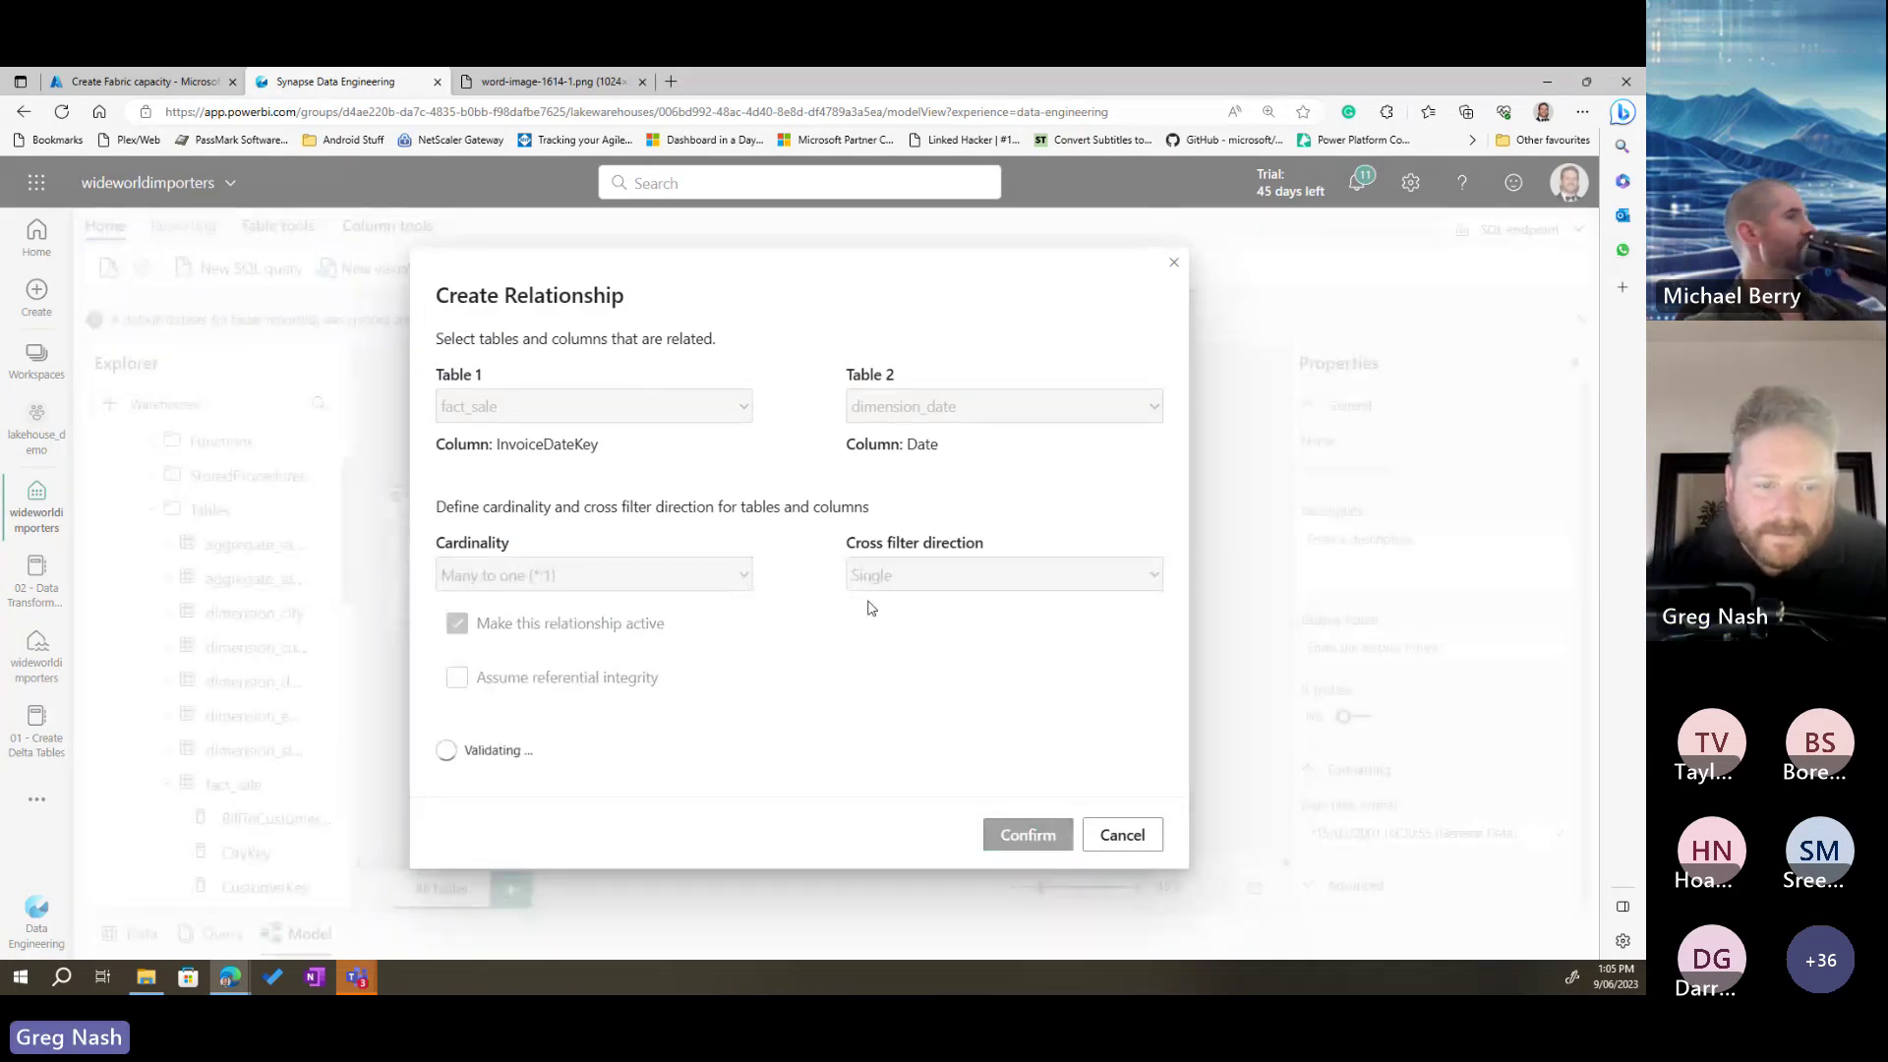
# Step: Delete the CityKey relationship between dimension_city and fact_sale
pyautogui.rightClick(544, 577)
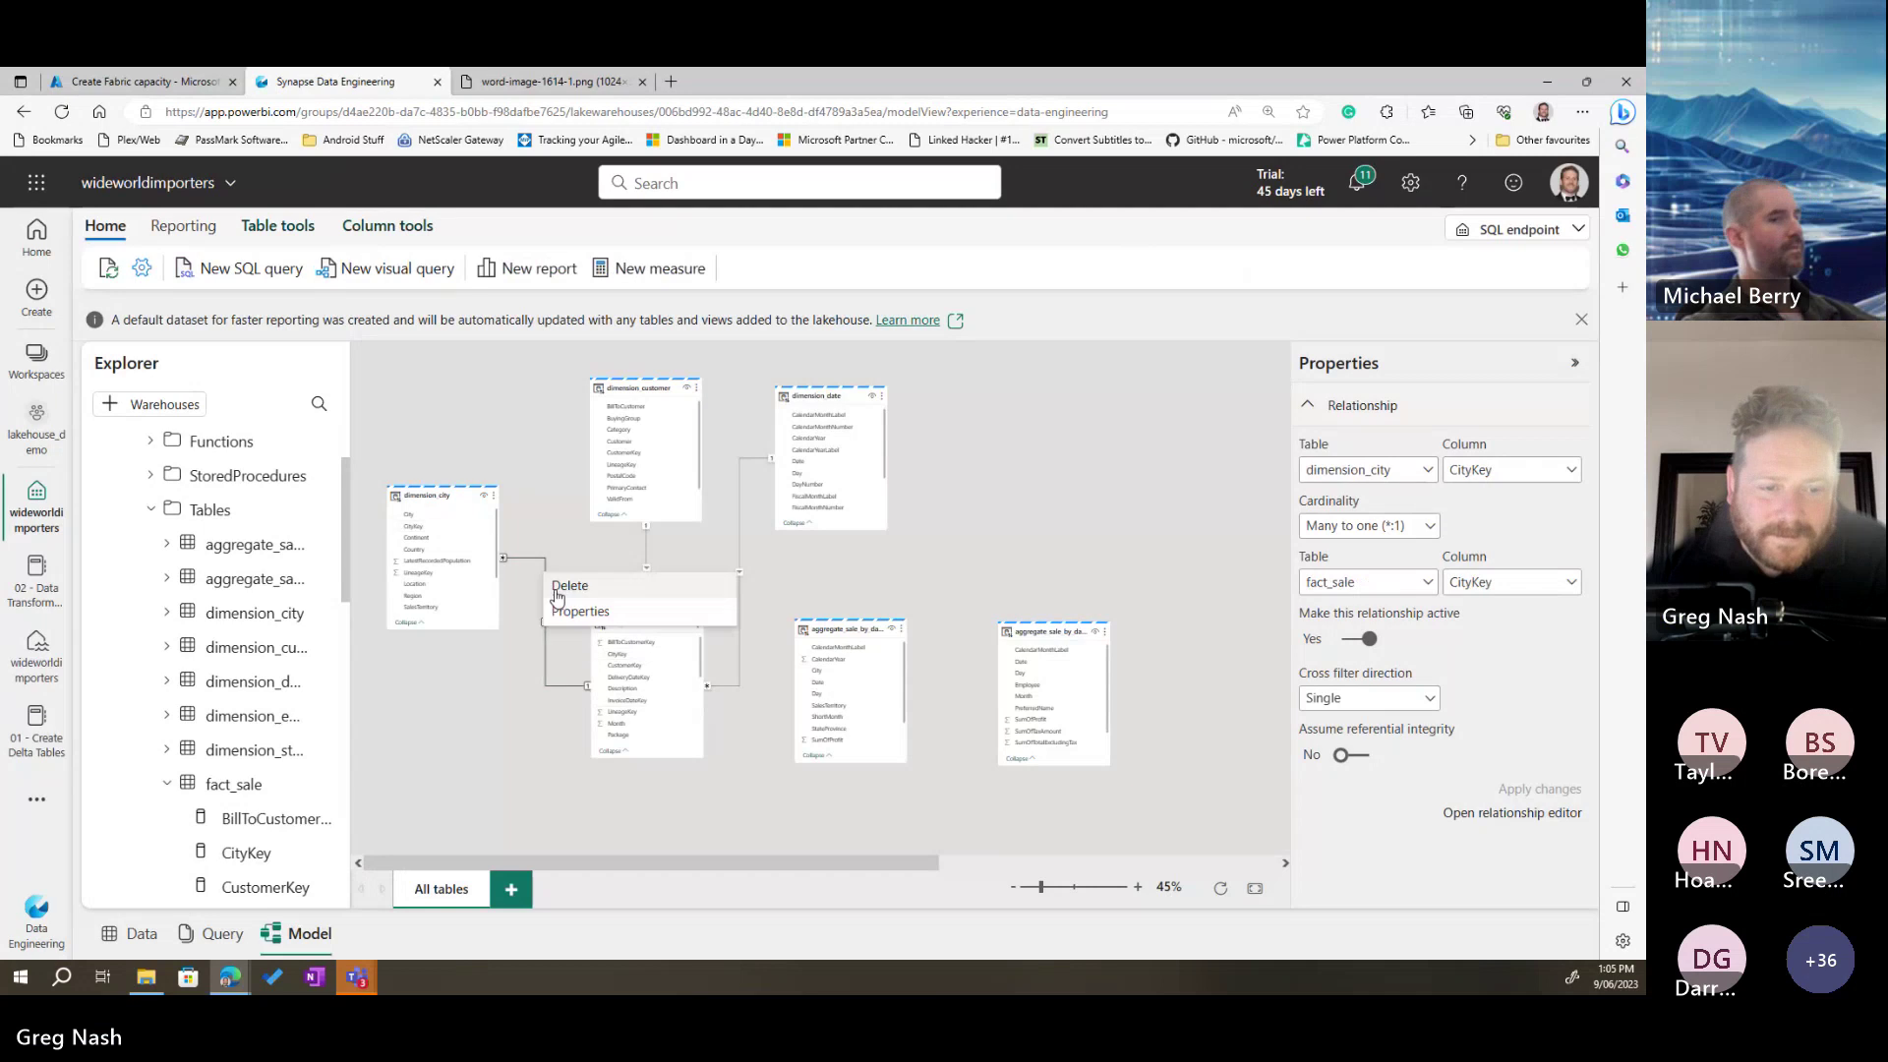
pyautogui.click(558, 587)
pyautogui.click(919, 610)
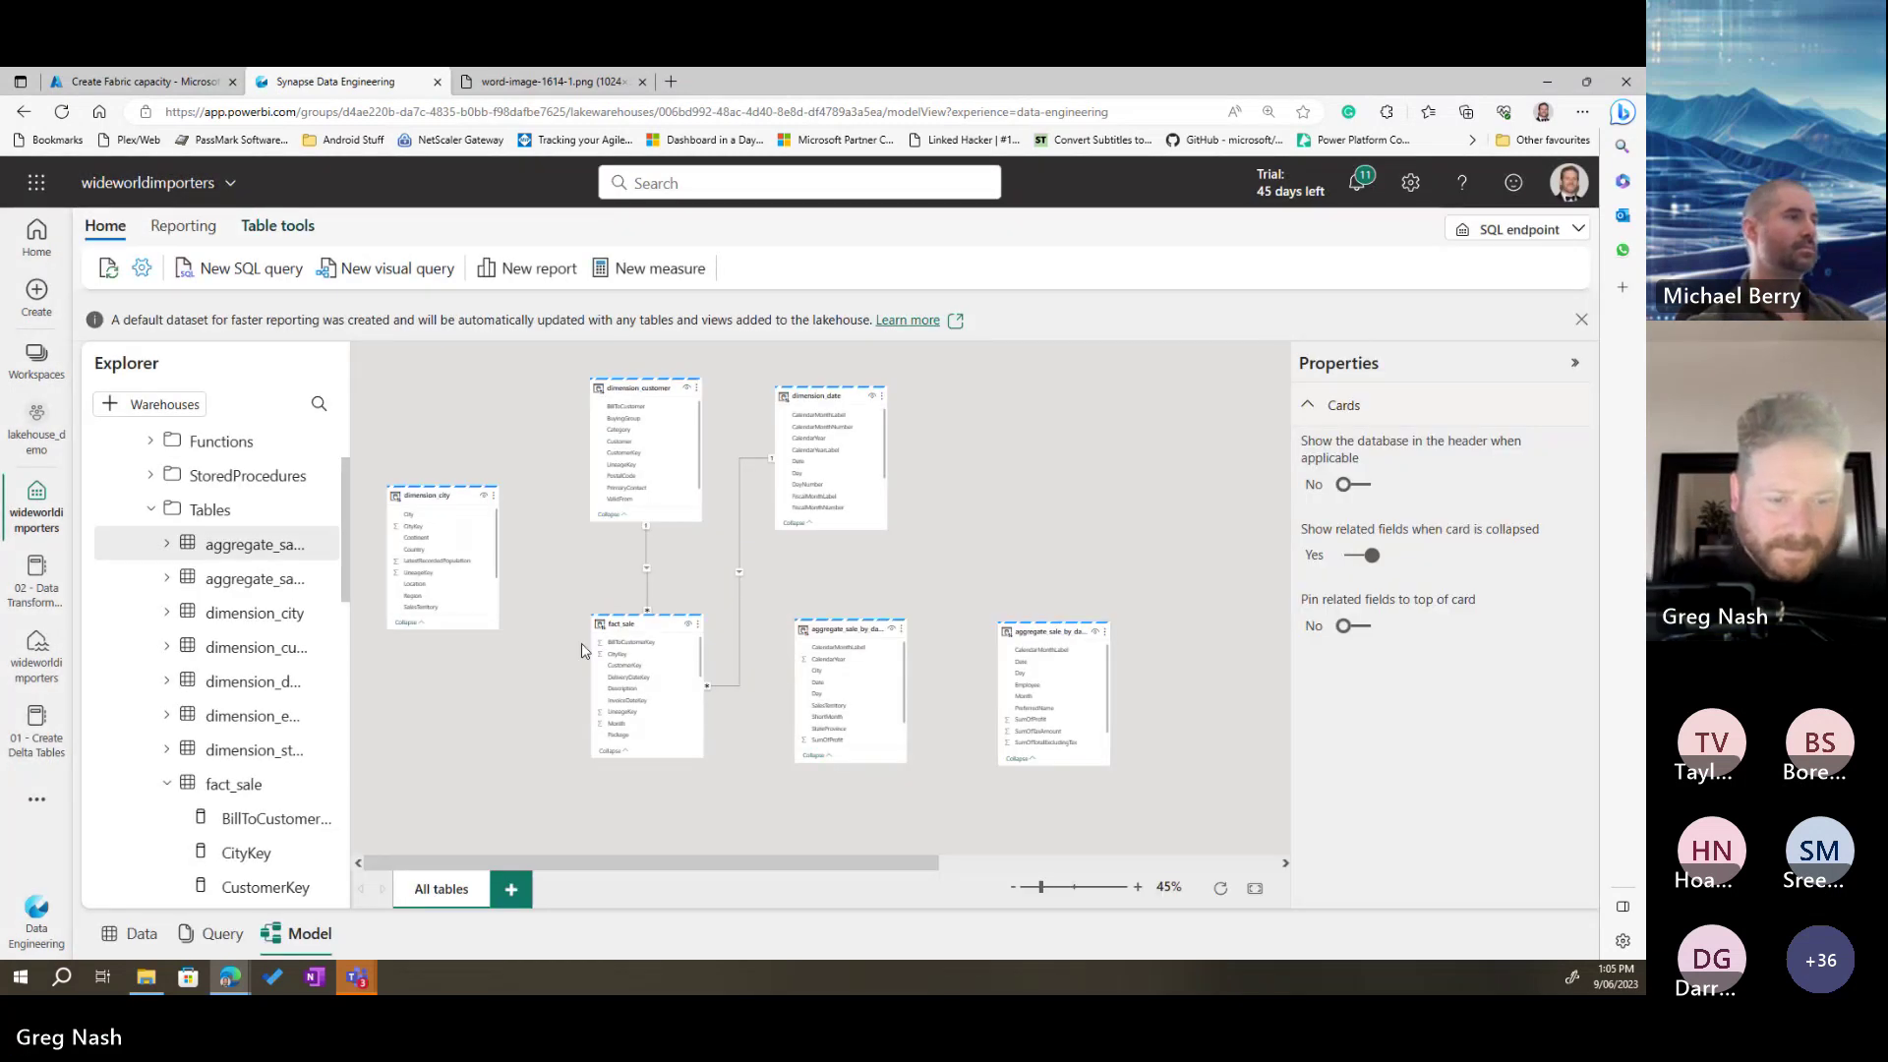
# Step: Try to relate fact_sale to dimension_city on CityKey, and inspect the InvoiceDateKey relationship to dimension_date
pyautogui.moveTo(618, 662); pyautogui.dragTo(416, 532)
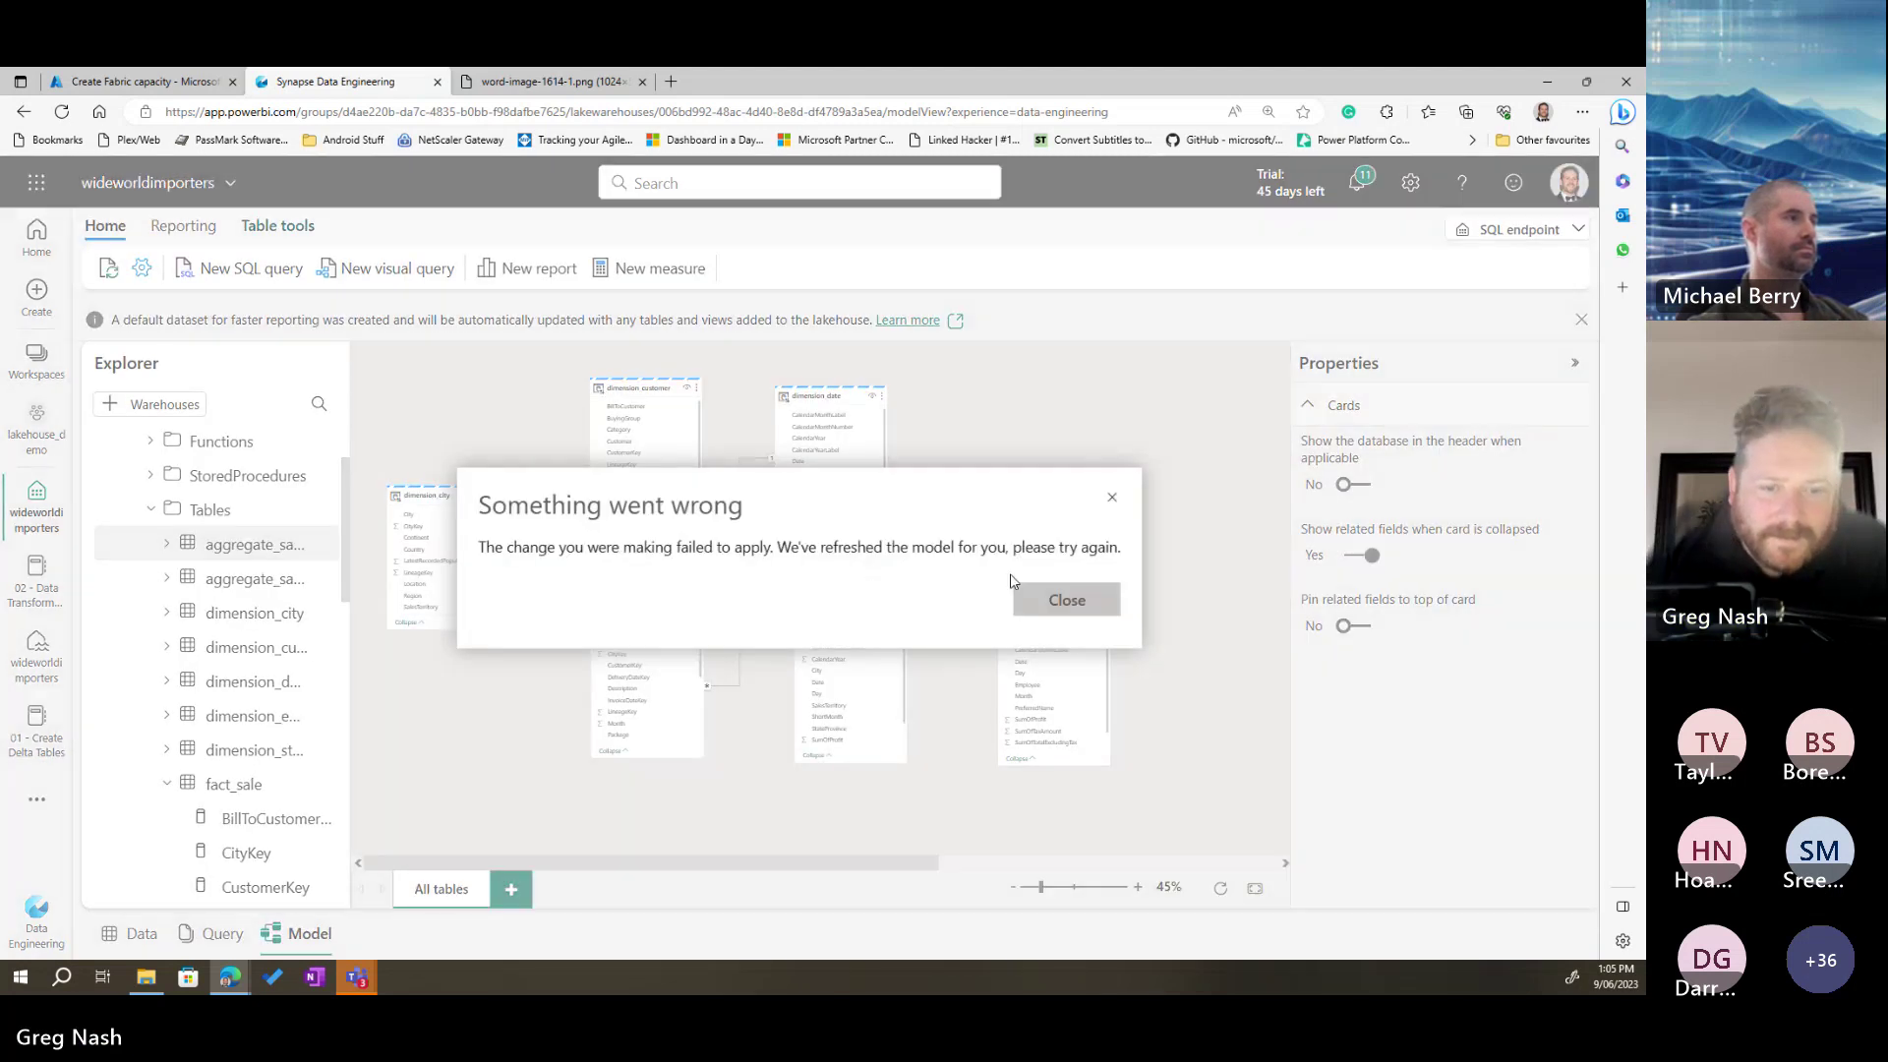
pyautogui.click(1039, 602)
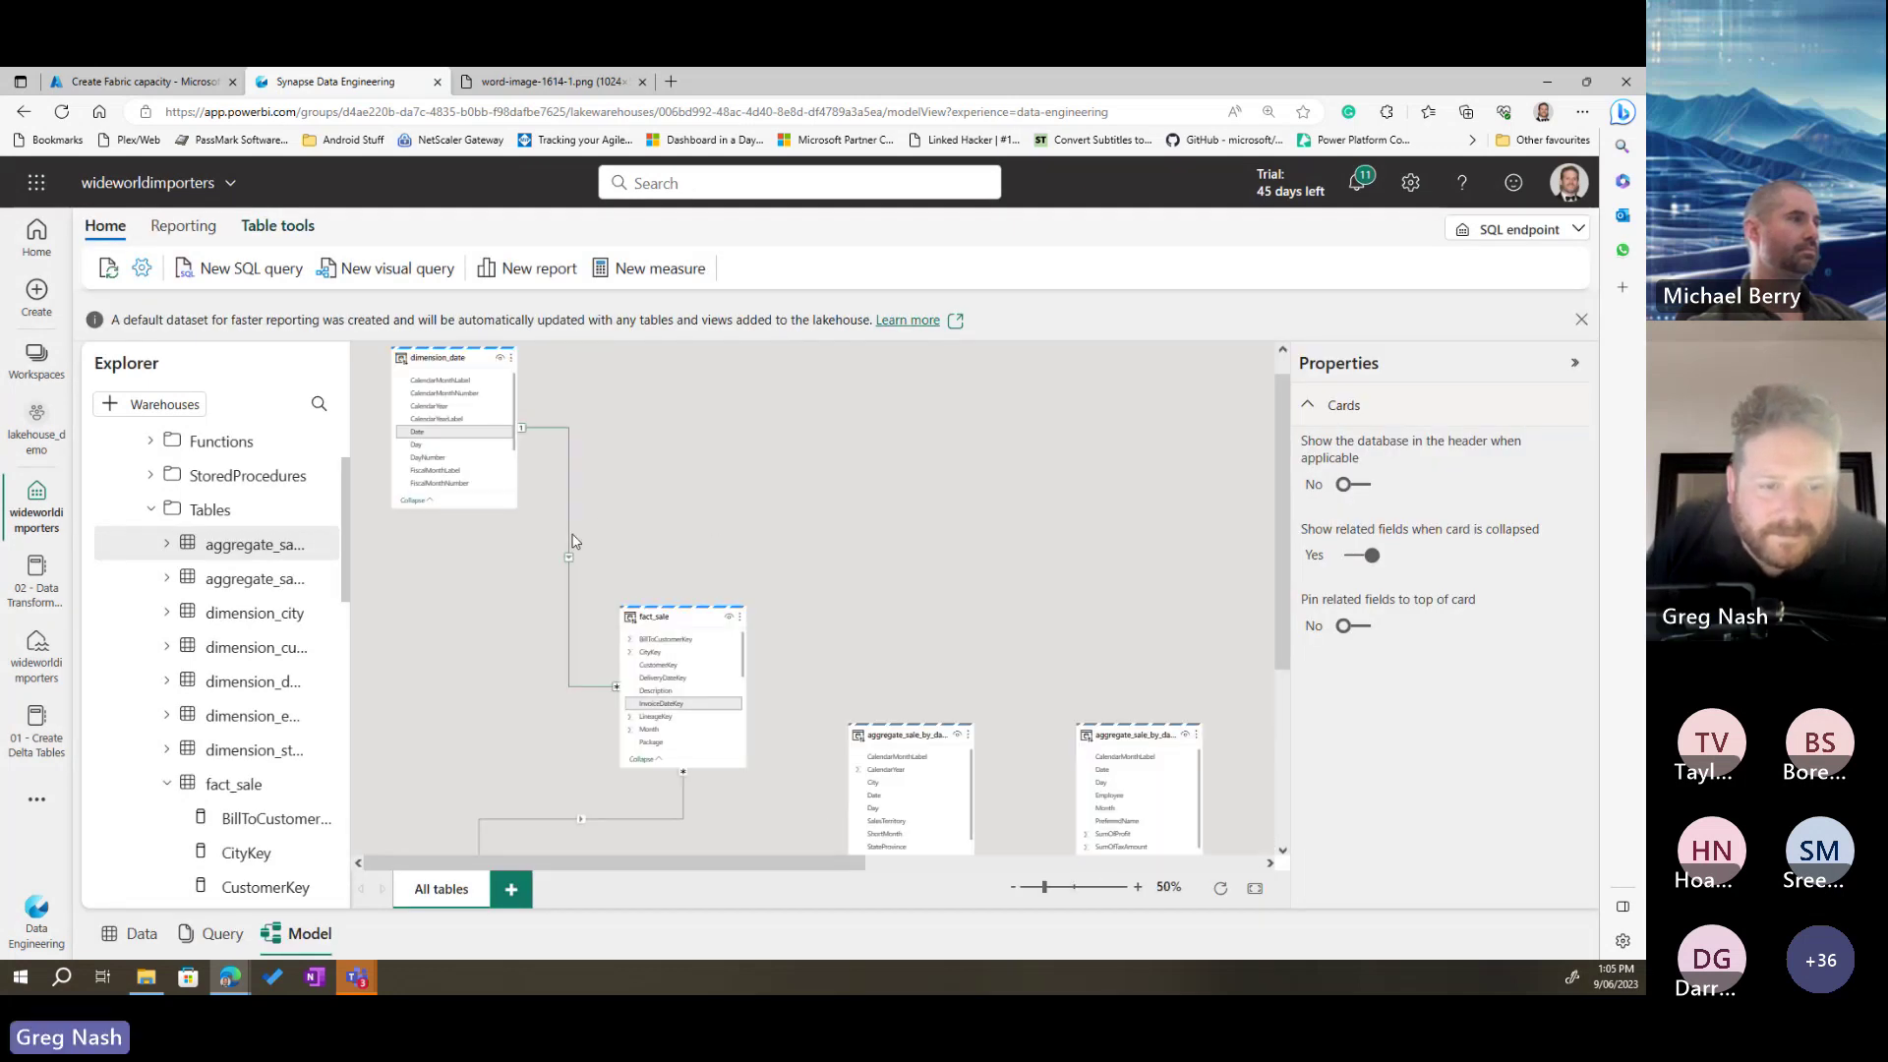
pyautogui.click(572, 540)
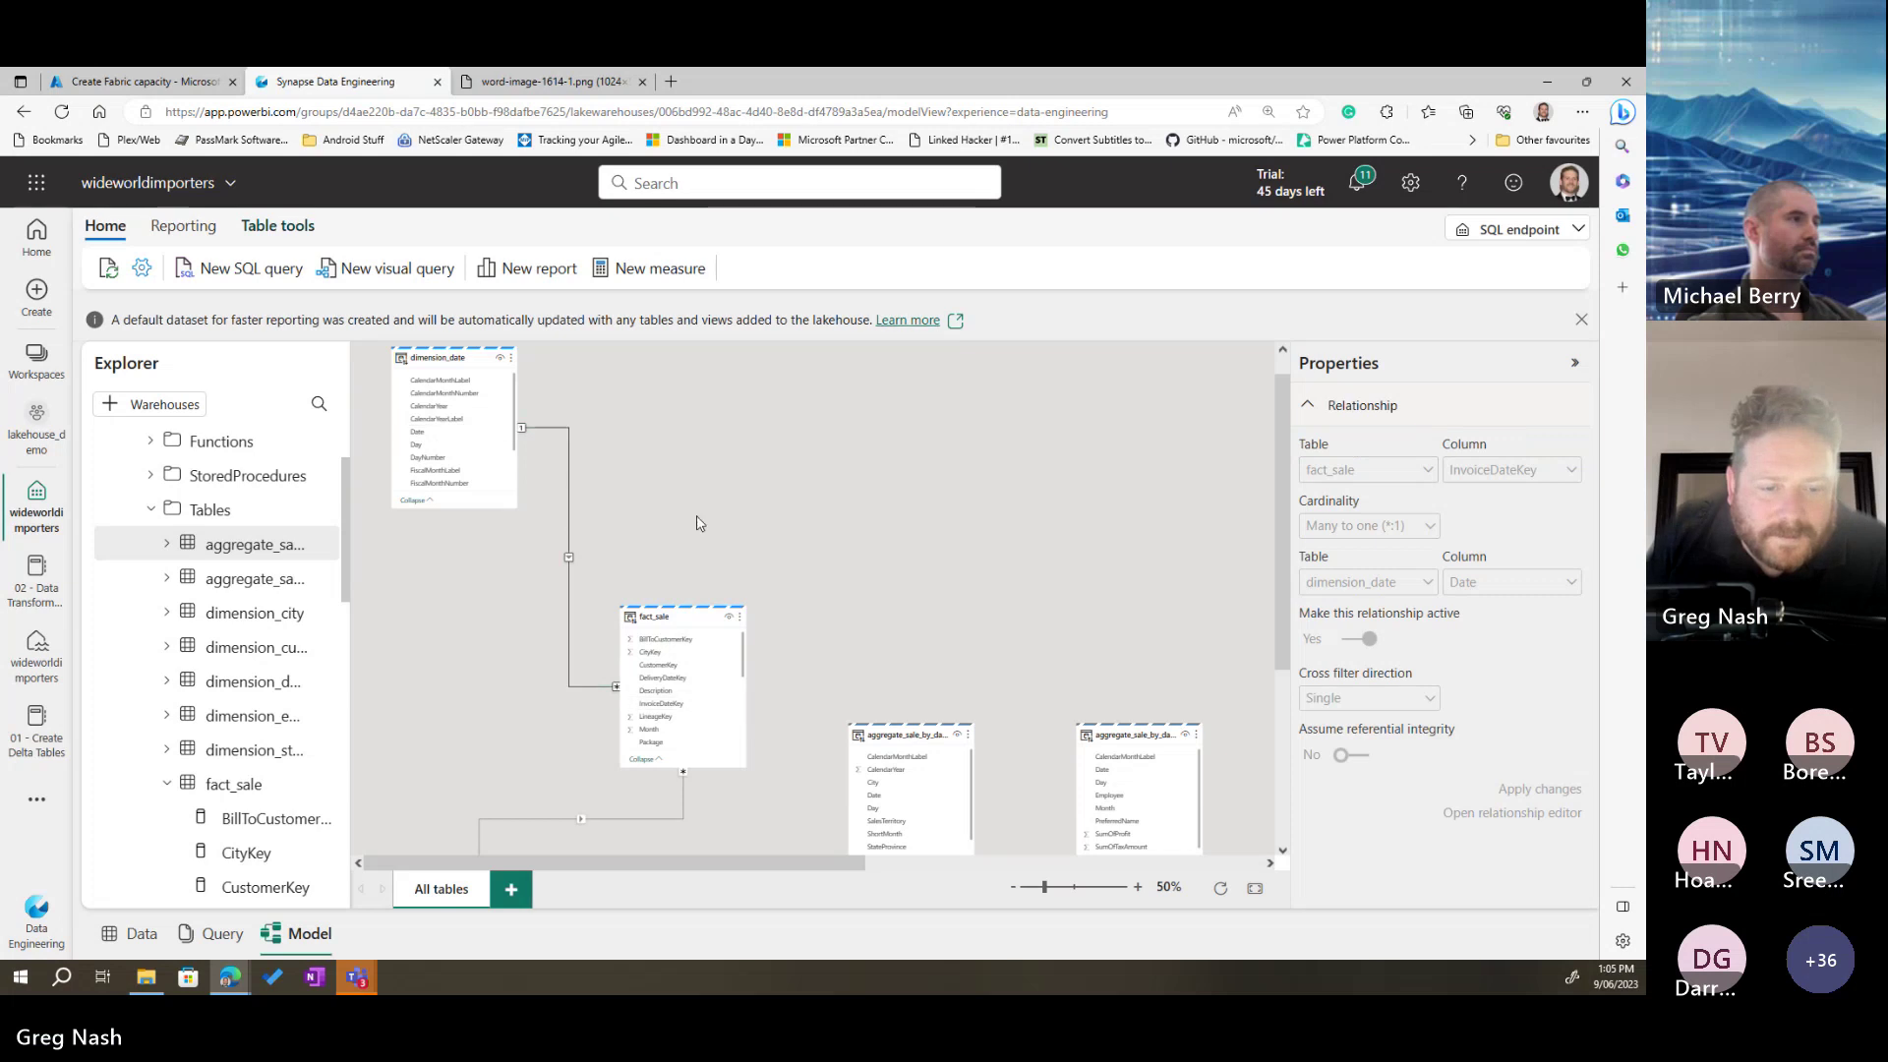
# Step: Bring dimension_city, dimension_stock_item and dimension_employee close to fact_sale, with dimension_city beside dimension_customer
pyautogui.scroll(-3, 700, 523)
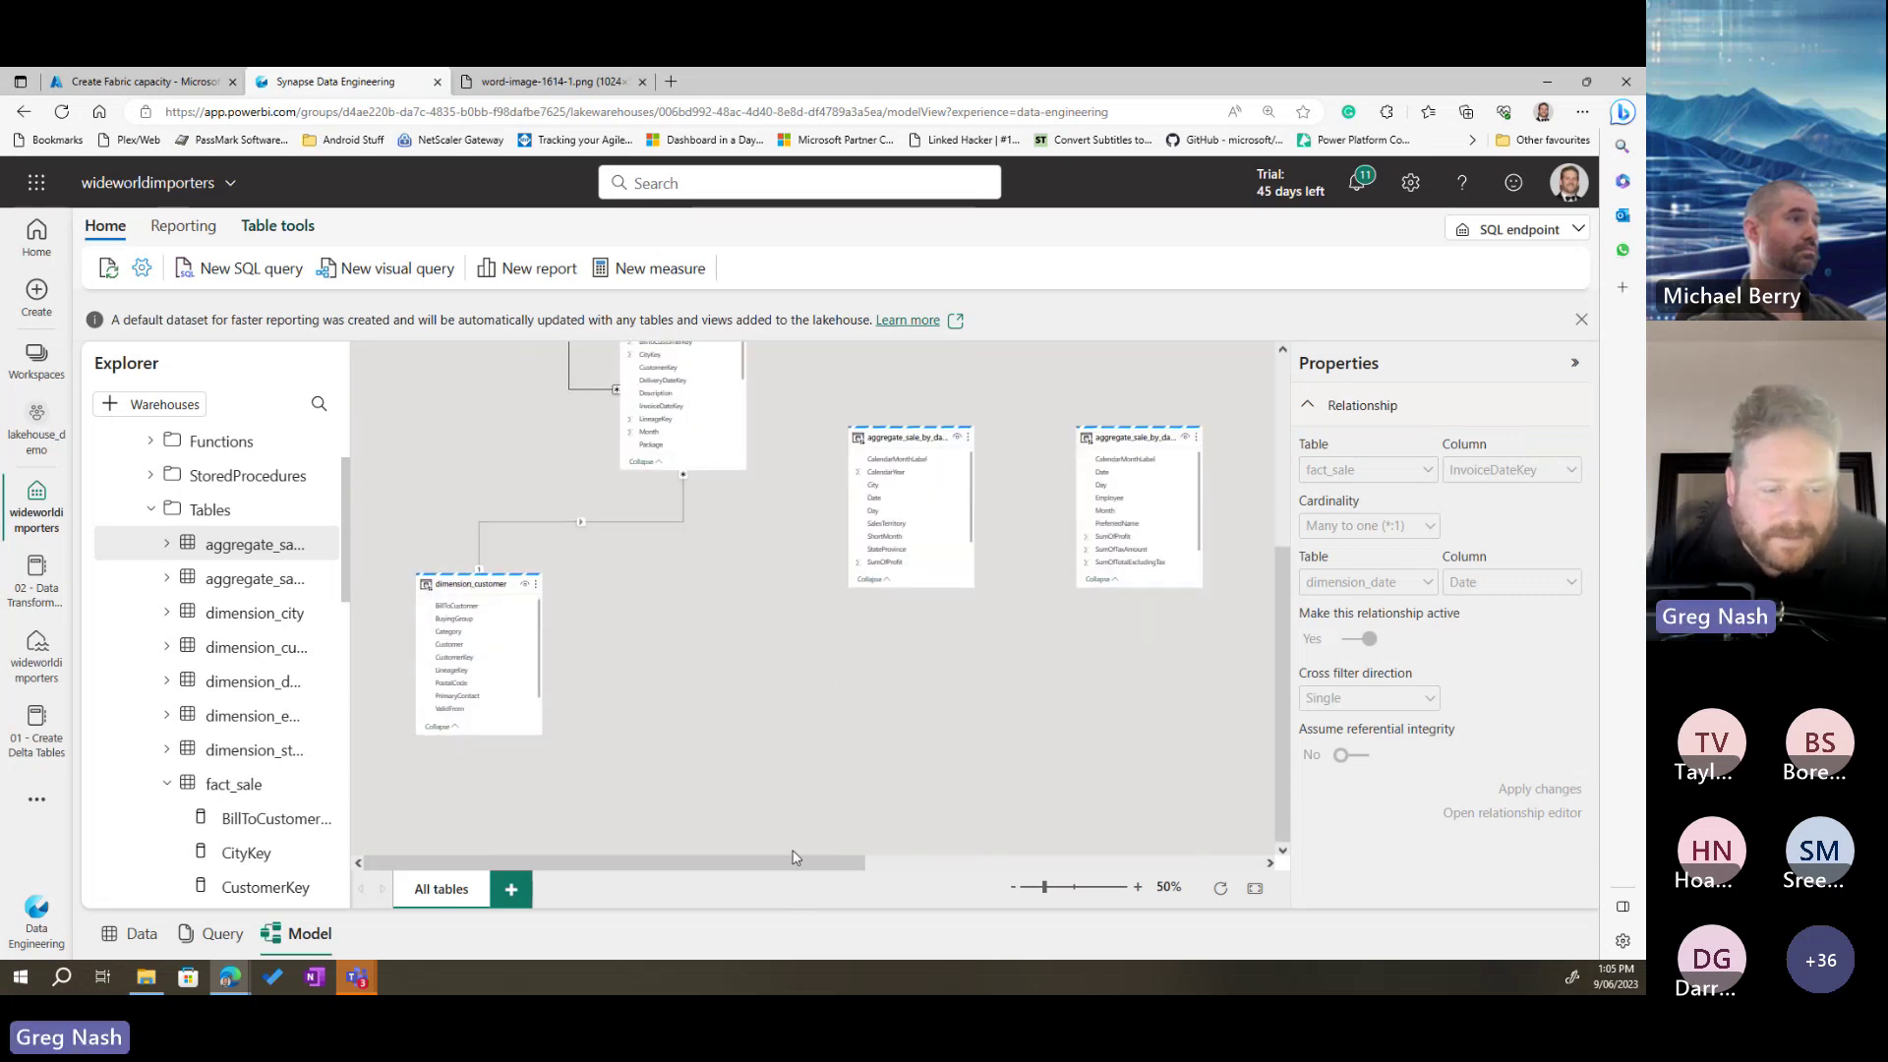
pyautogui.scroll(-2, 760, 750)
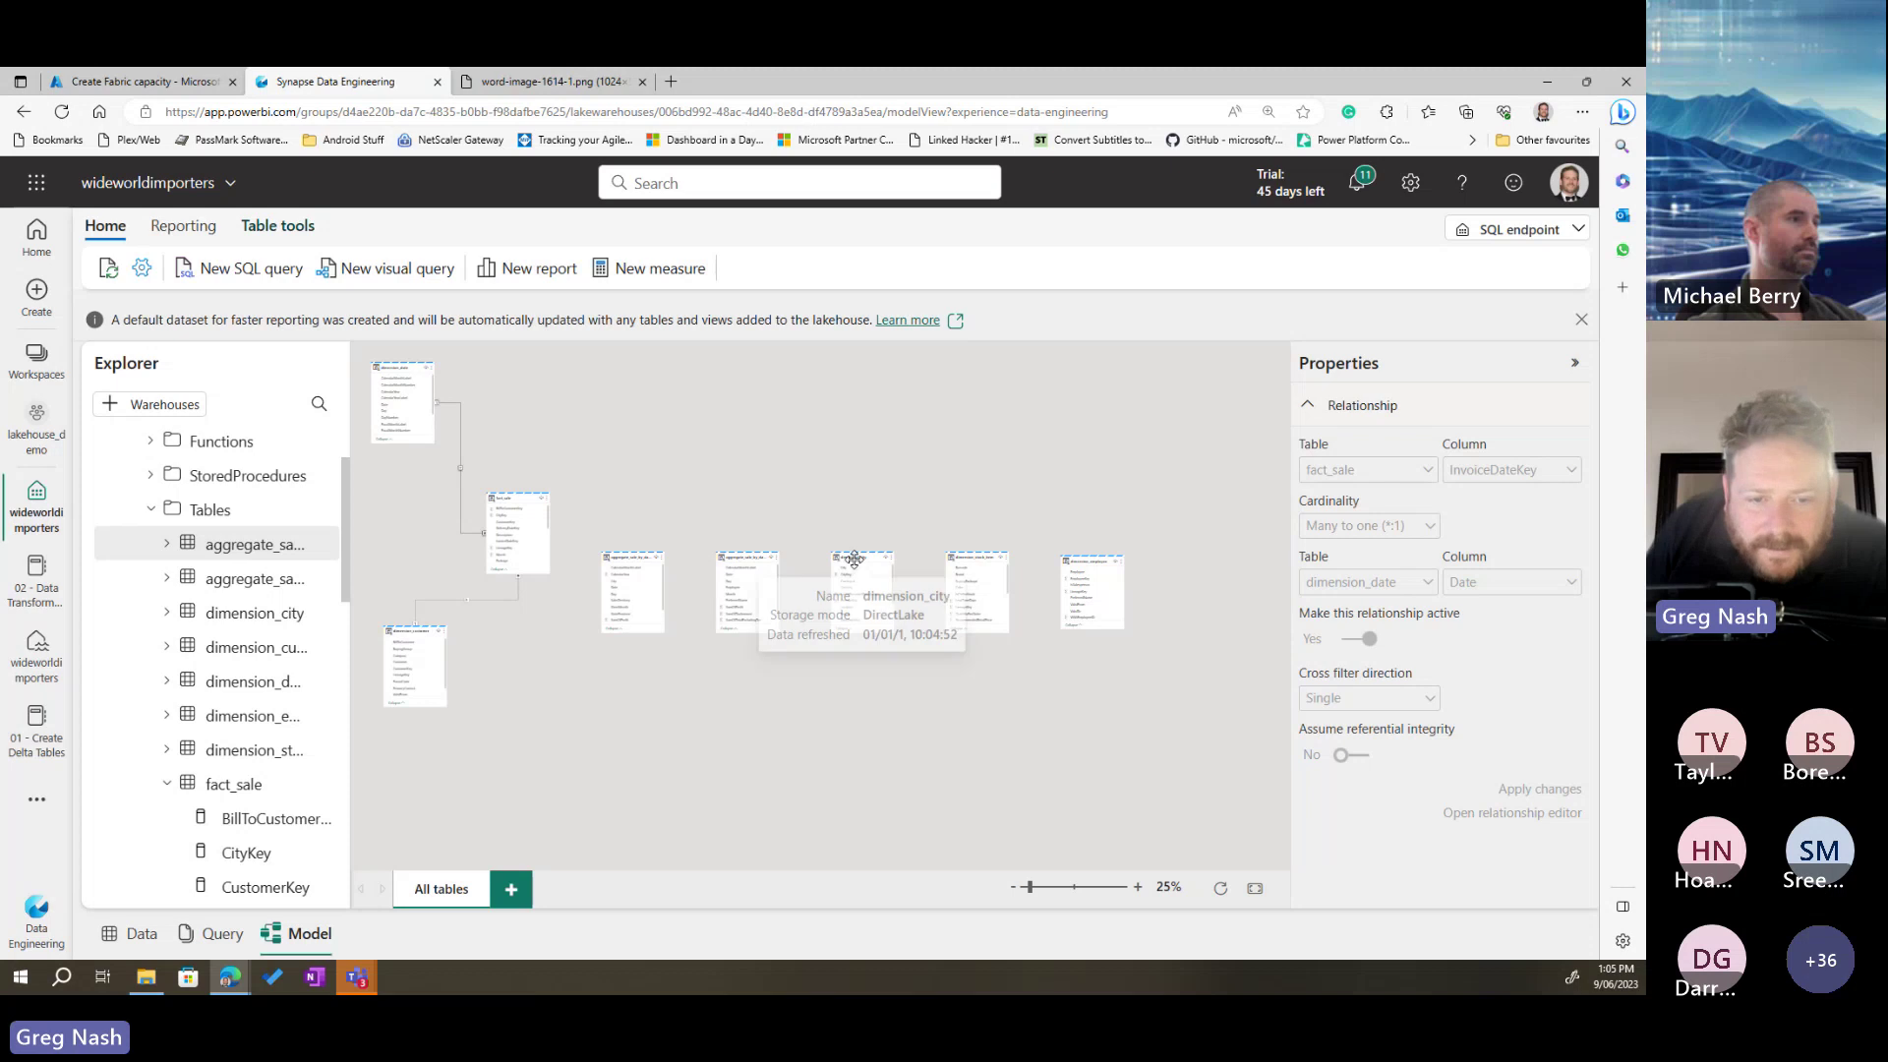
pyautogui.moveTo(841, 556); pyautogui.dragTo(515, 652)
pyautogui.moveTo(950, 554); pyautogui.dragTo(566, 401)
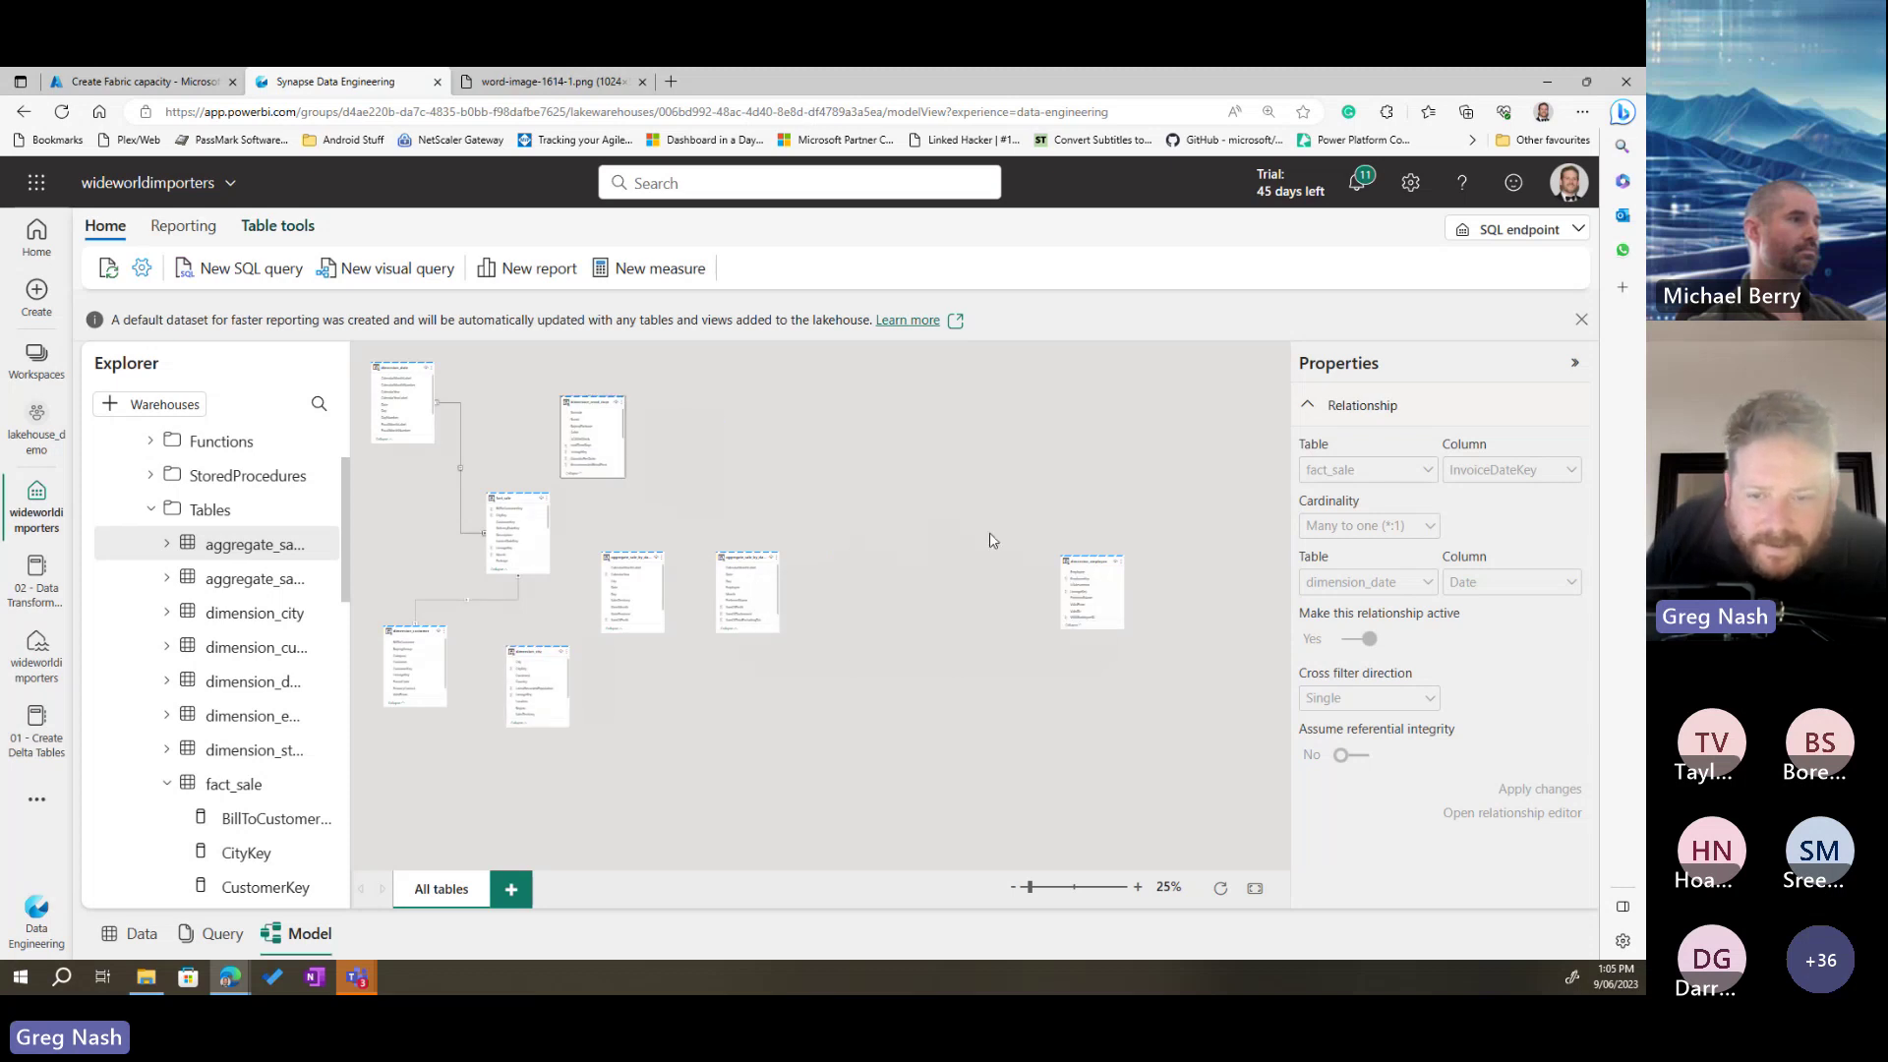
pyautogui.moveTo(1079, 563); pyautogui.dragTo(695, 464)
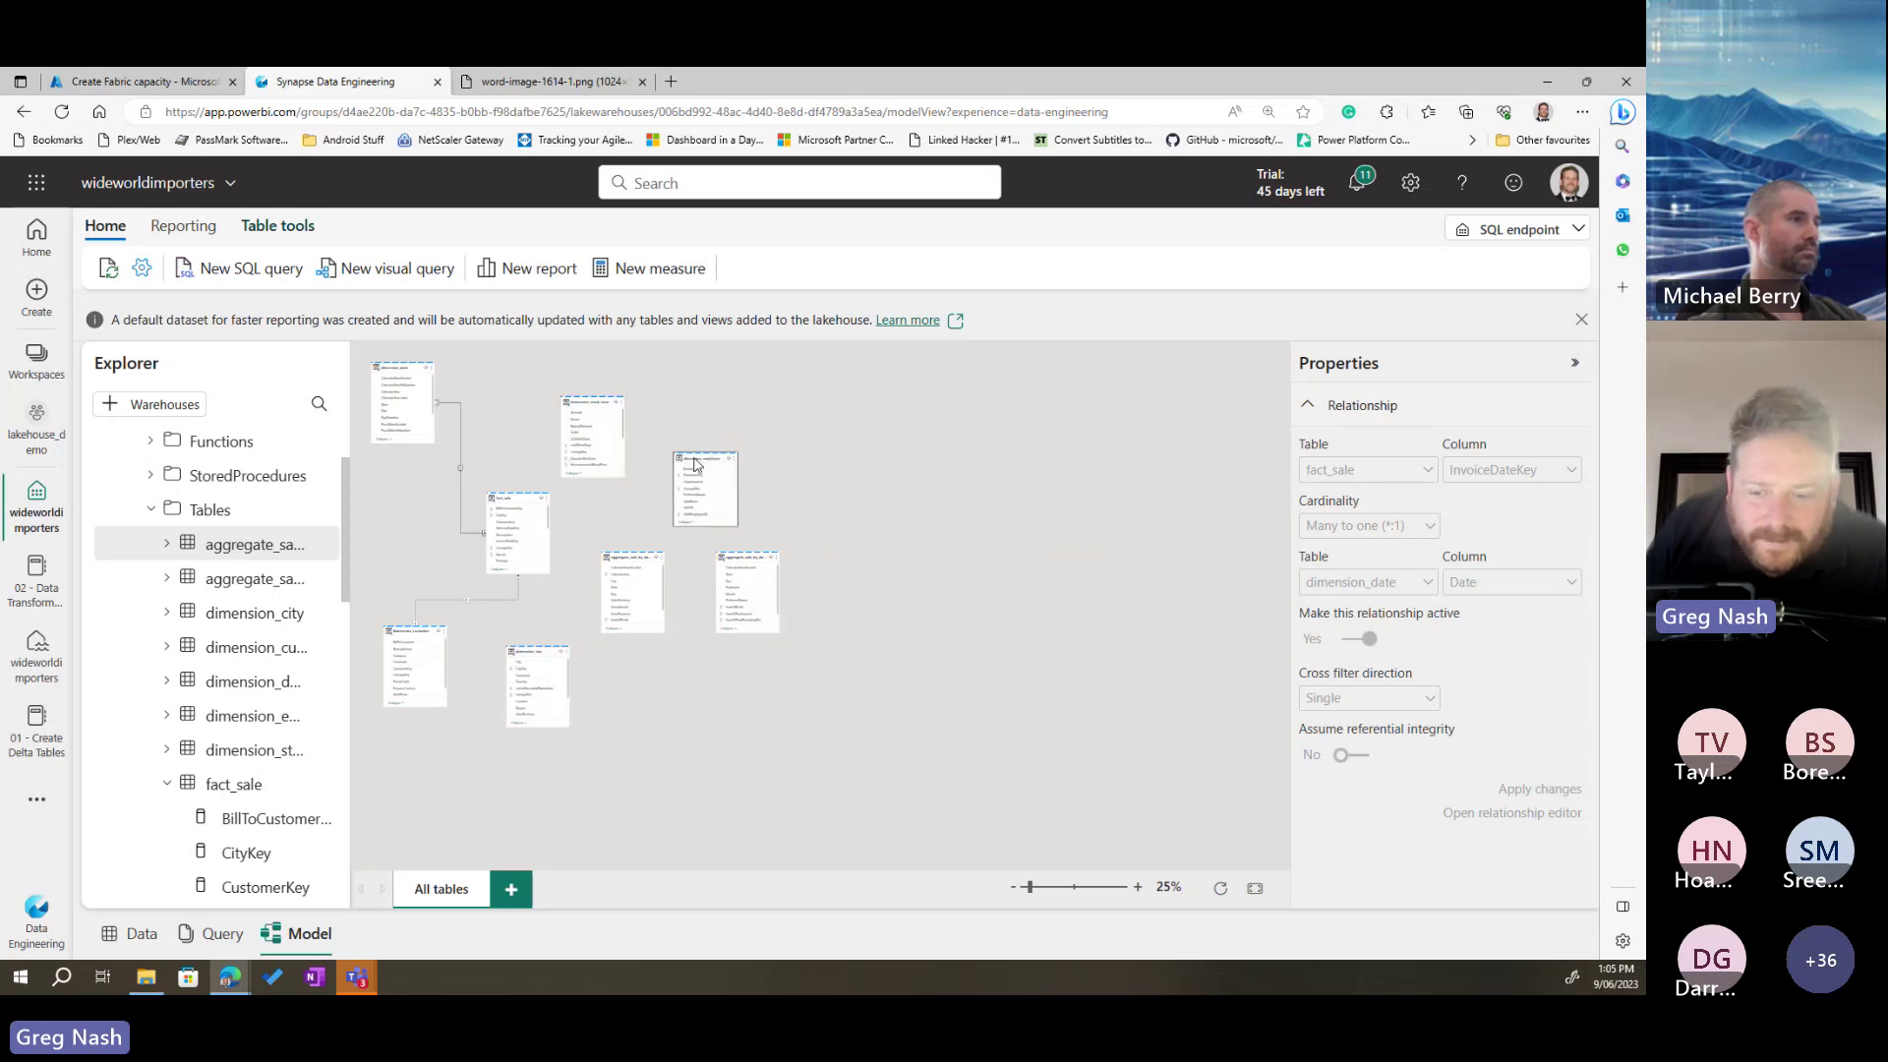
pyautogui.click(1257, 891)
# Step: Relate fact_sale to dimension_city on CityKey as an active many-to-one relationship with single cross filter direction
pyautogui.scroll(1, 674, 604)
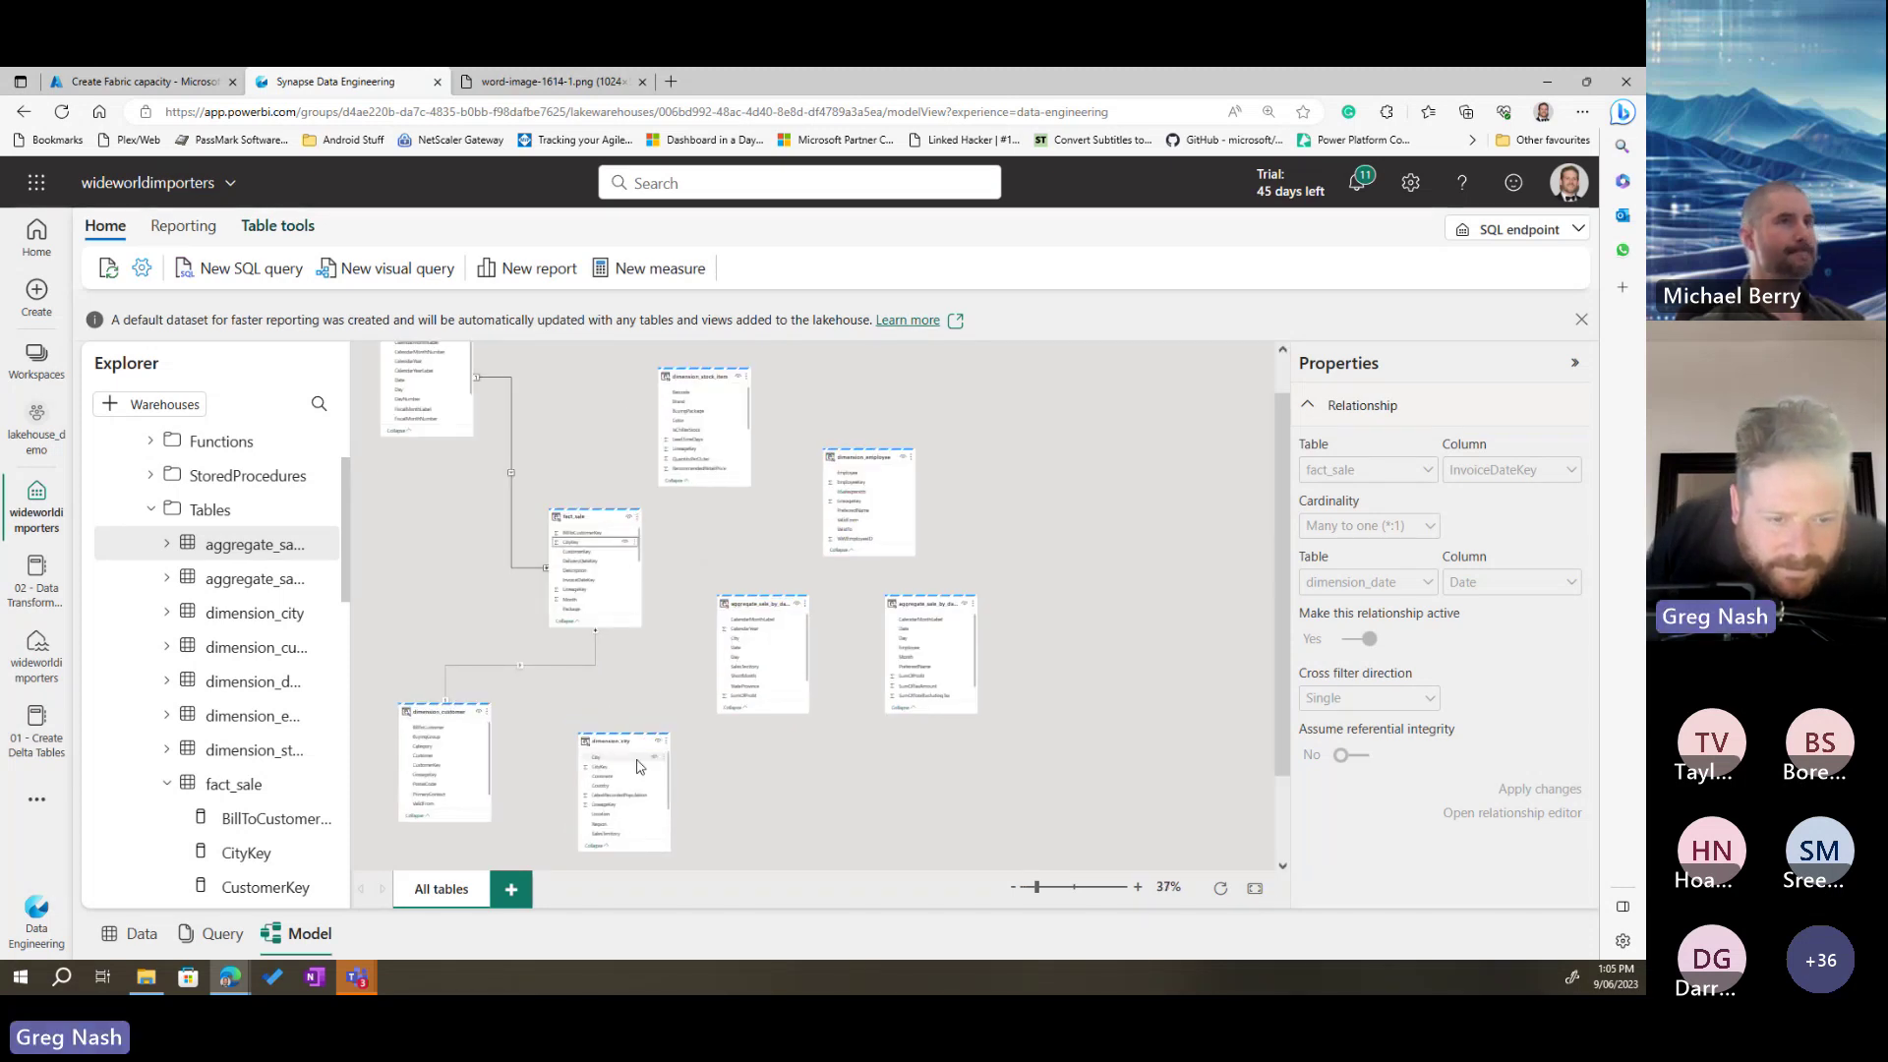
pyautogui.moveTo(574, 547); pyautogui.dragTo(611, 777)
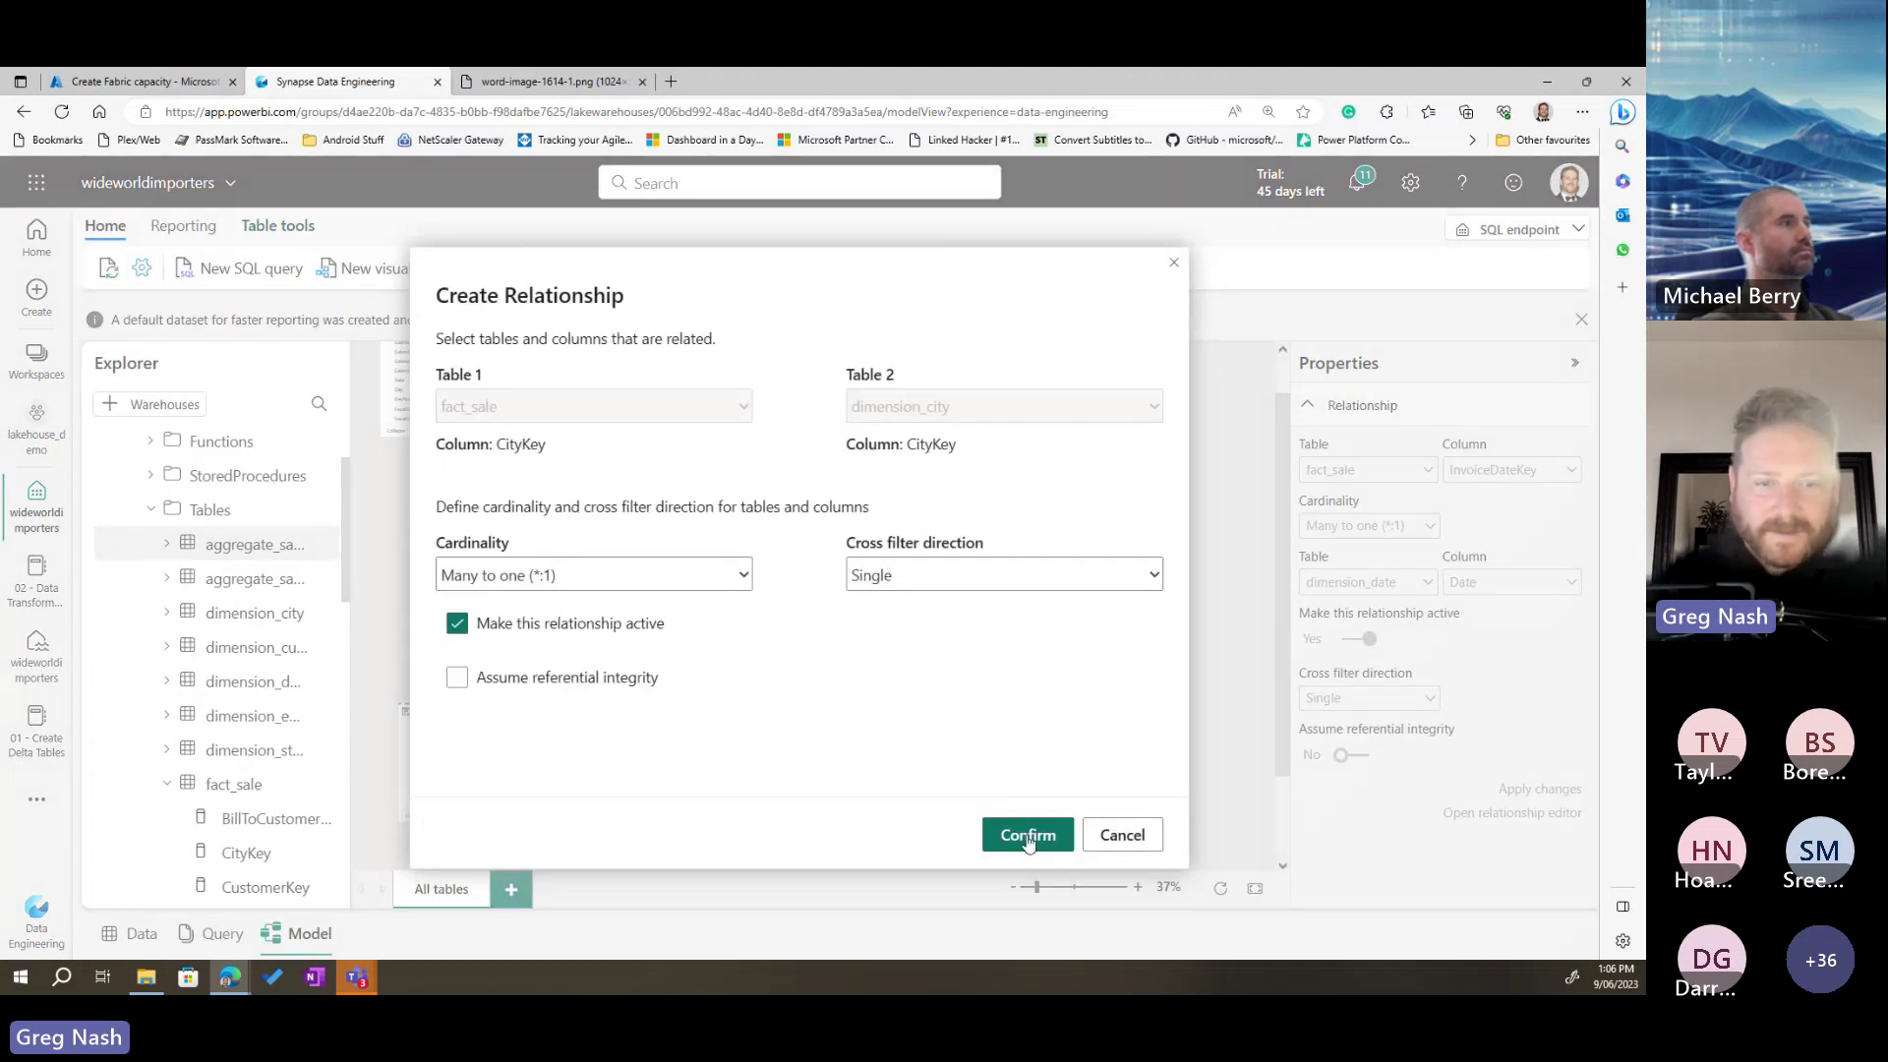
pyautogui.click(1028, 838)
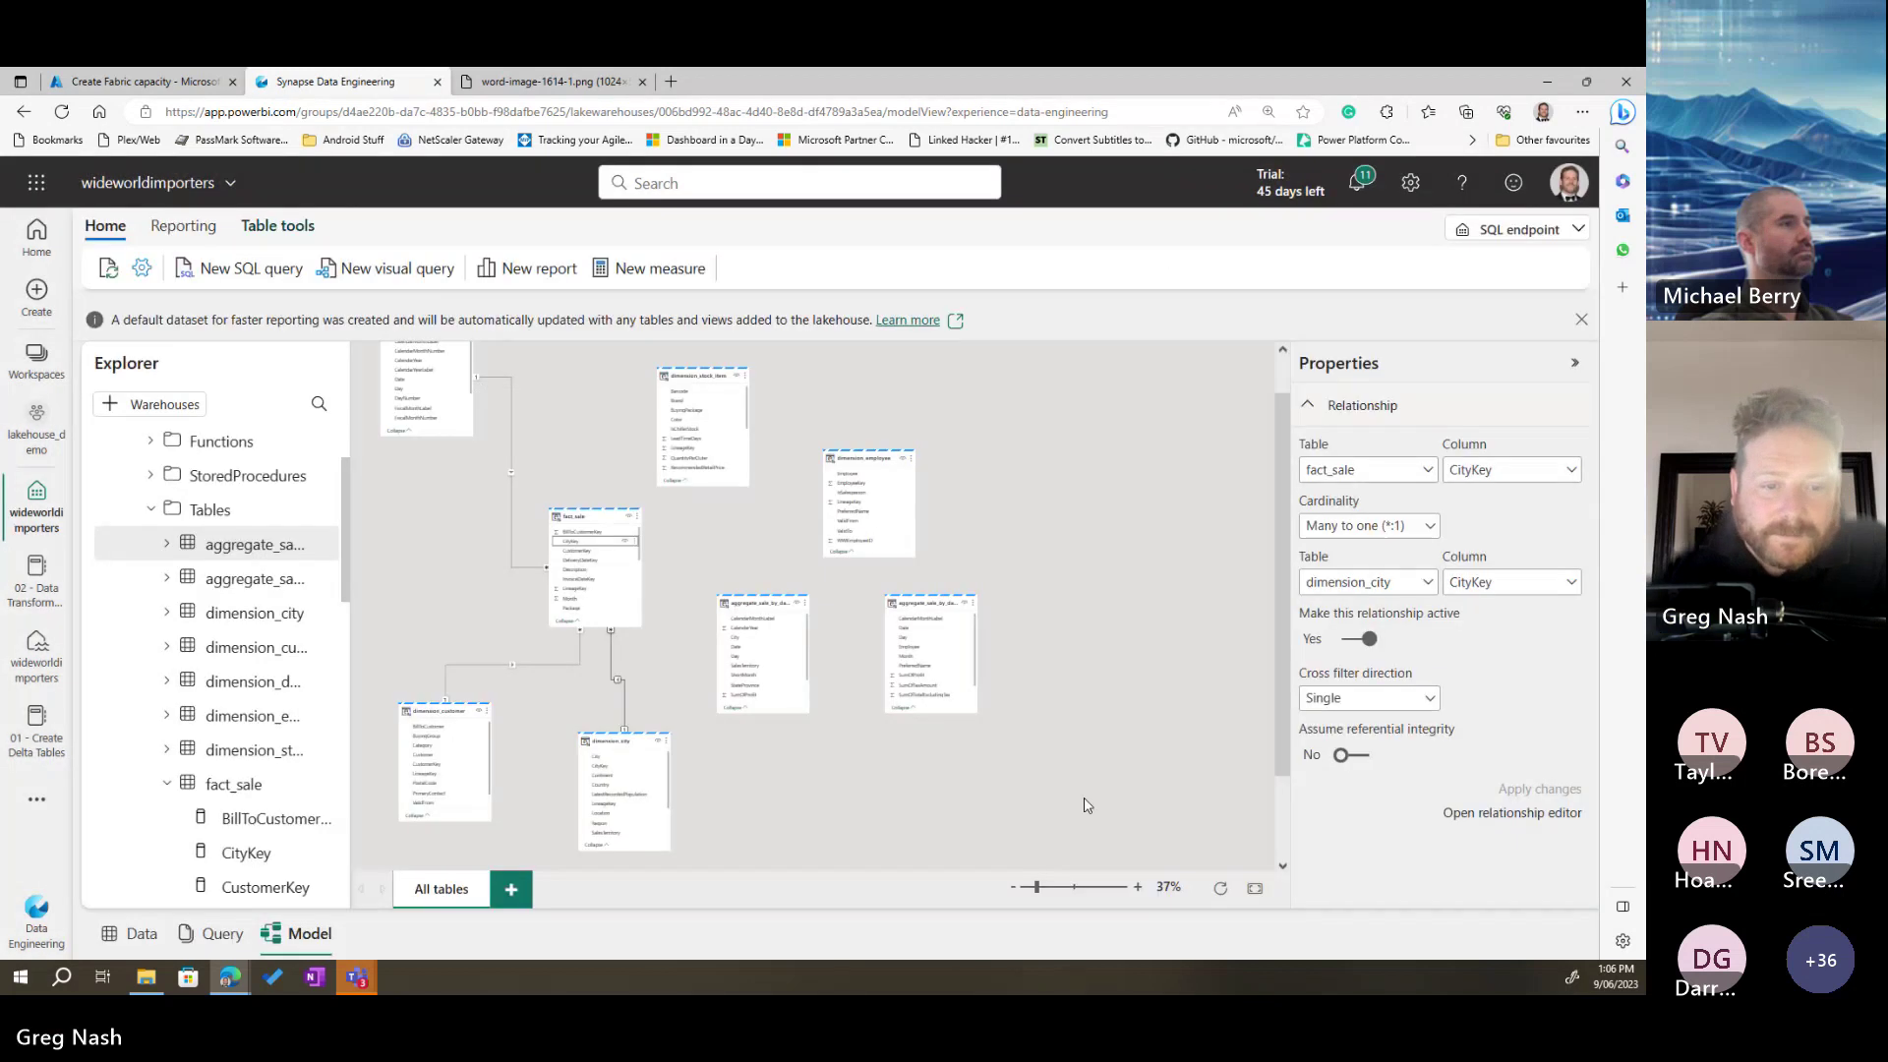
# Step: Examine the fact_sale columns for the keys that match dimension_stock_item and dimension_employee, and check the table tools
pyautogui.scroll(1, 708, 457)
pyautogui.scroll(1, 755, 493)
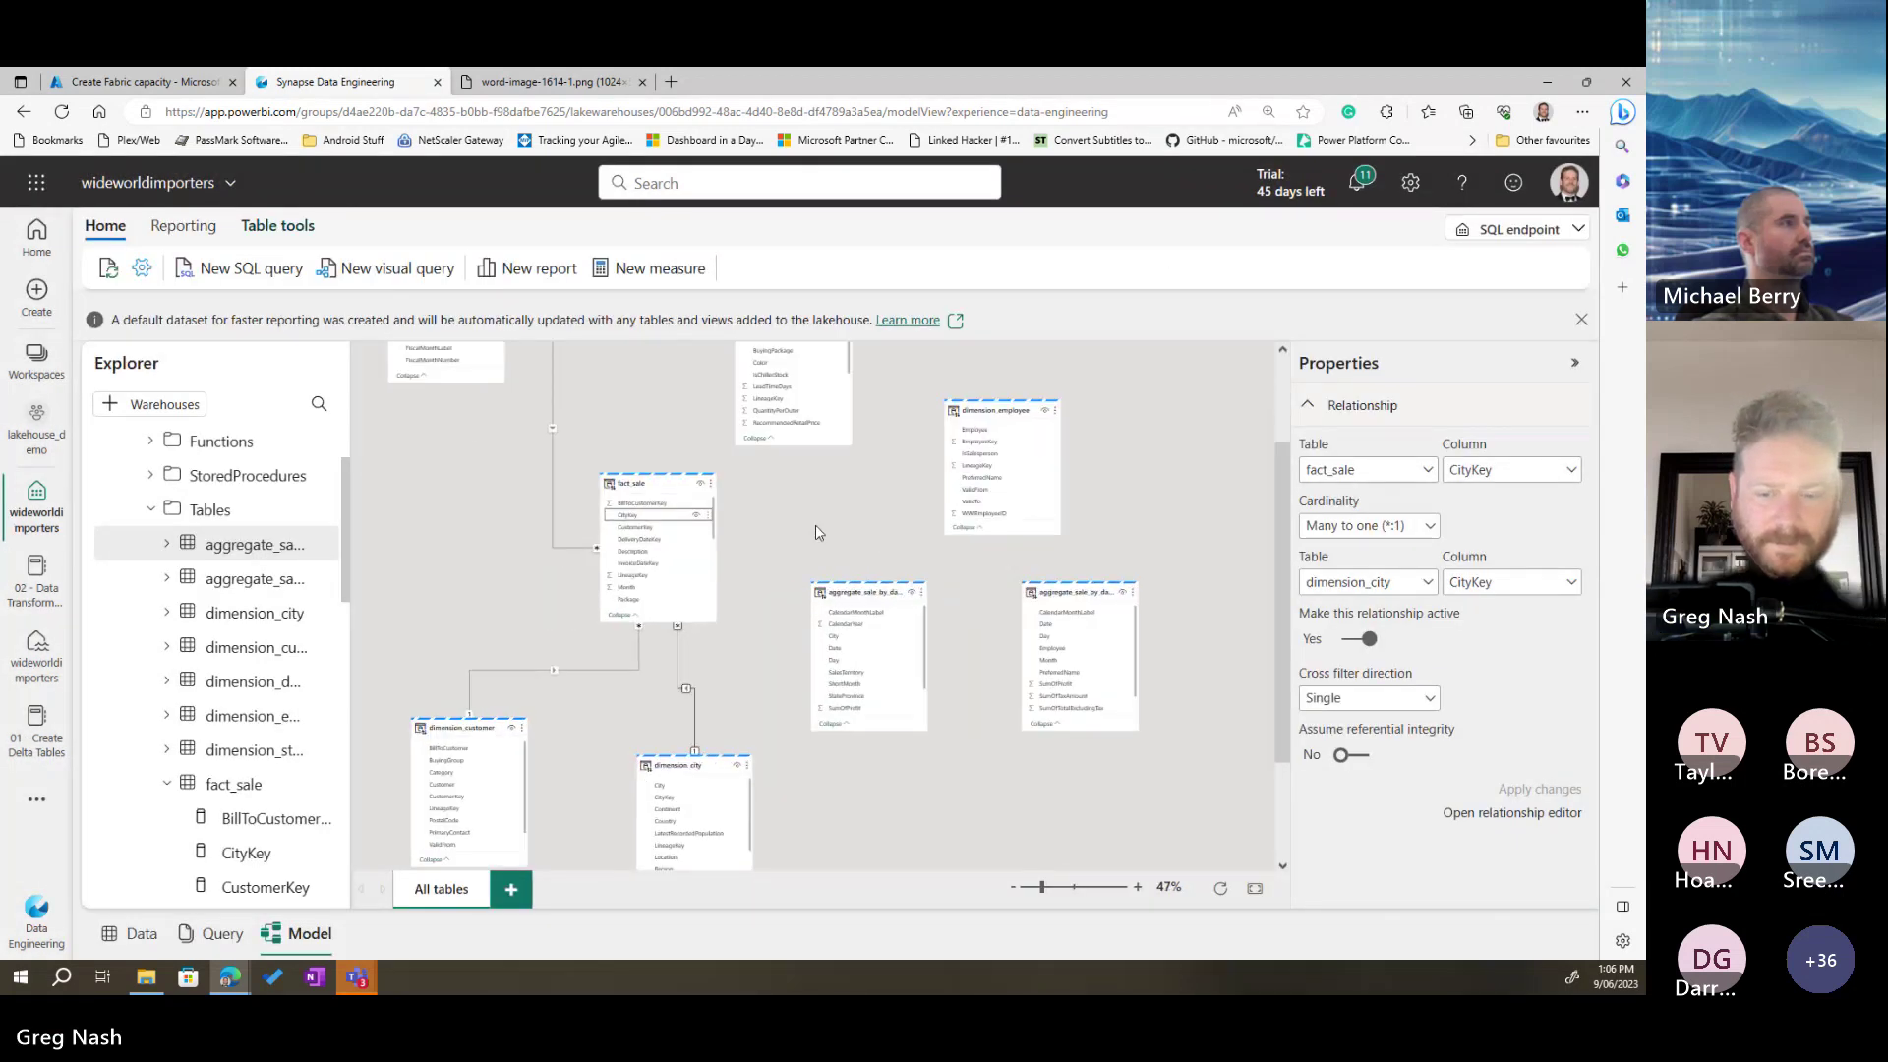
pyautogui.click(796, 507)
pyautogui.scroll(1, 983, 565)
pyautogui.scroll(3, 912, 511)
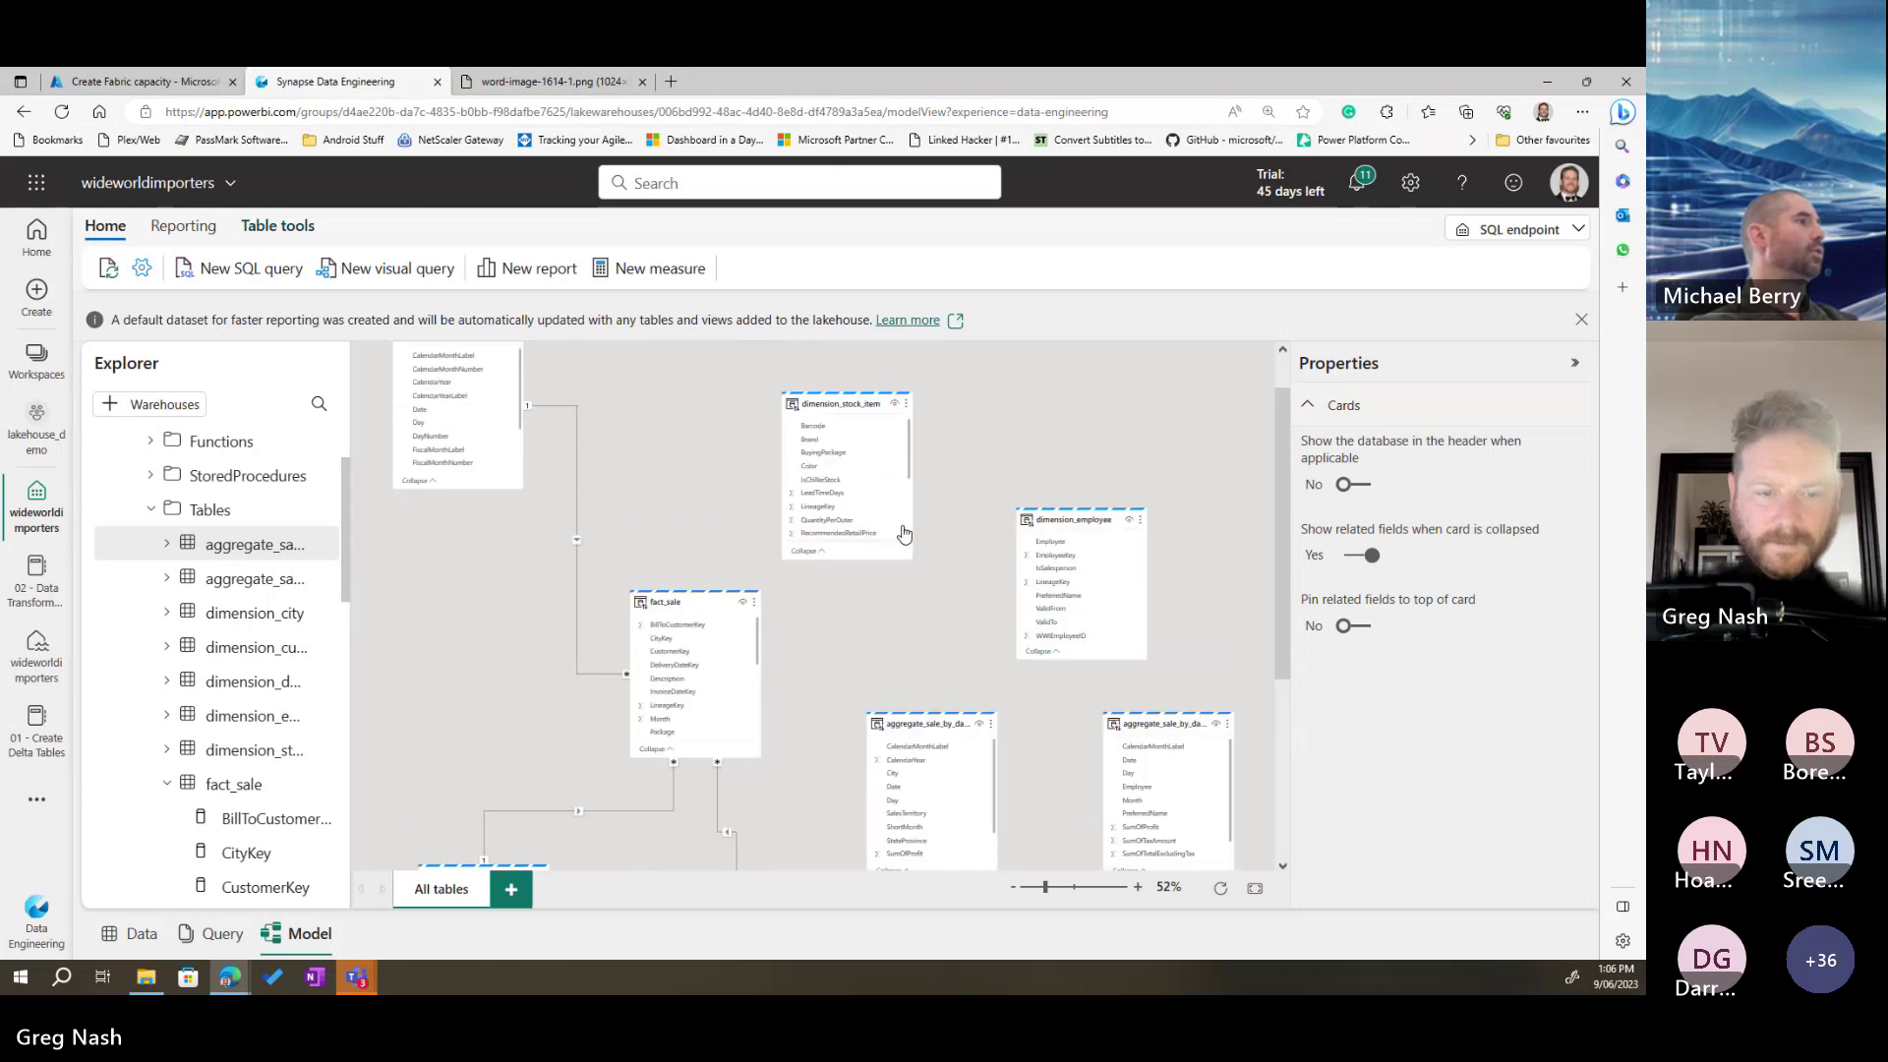
pyautogui.scroll(-3, 713, 708)
pyautogui.scroll(-3, 713, 708)
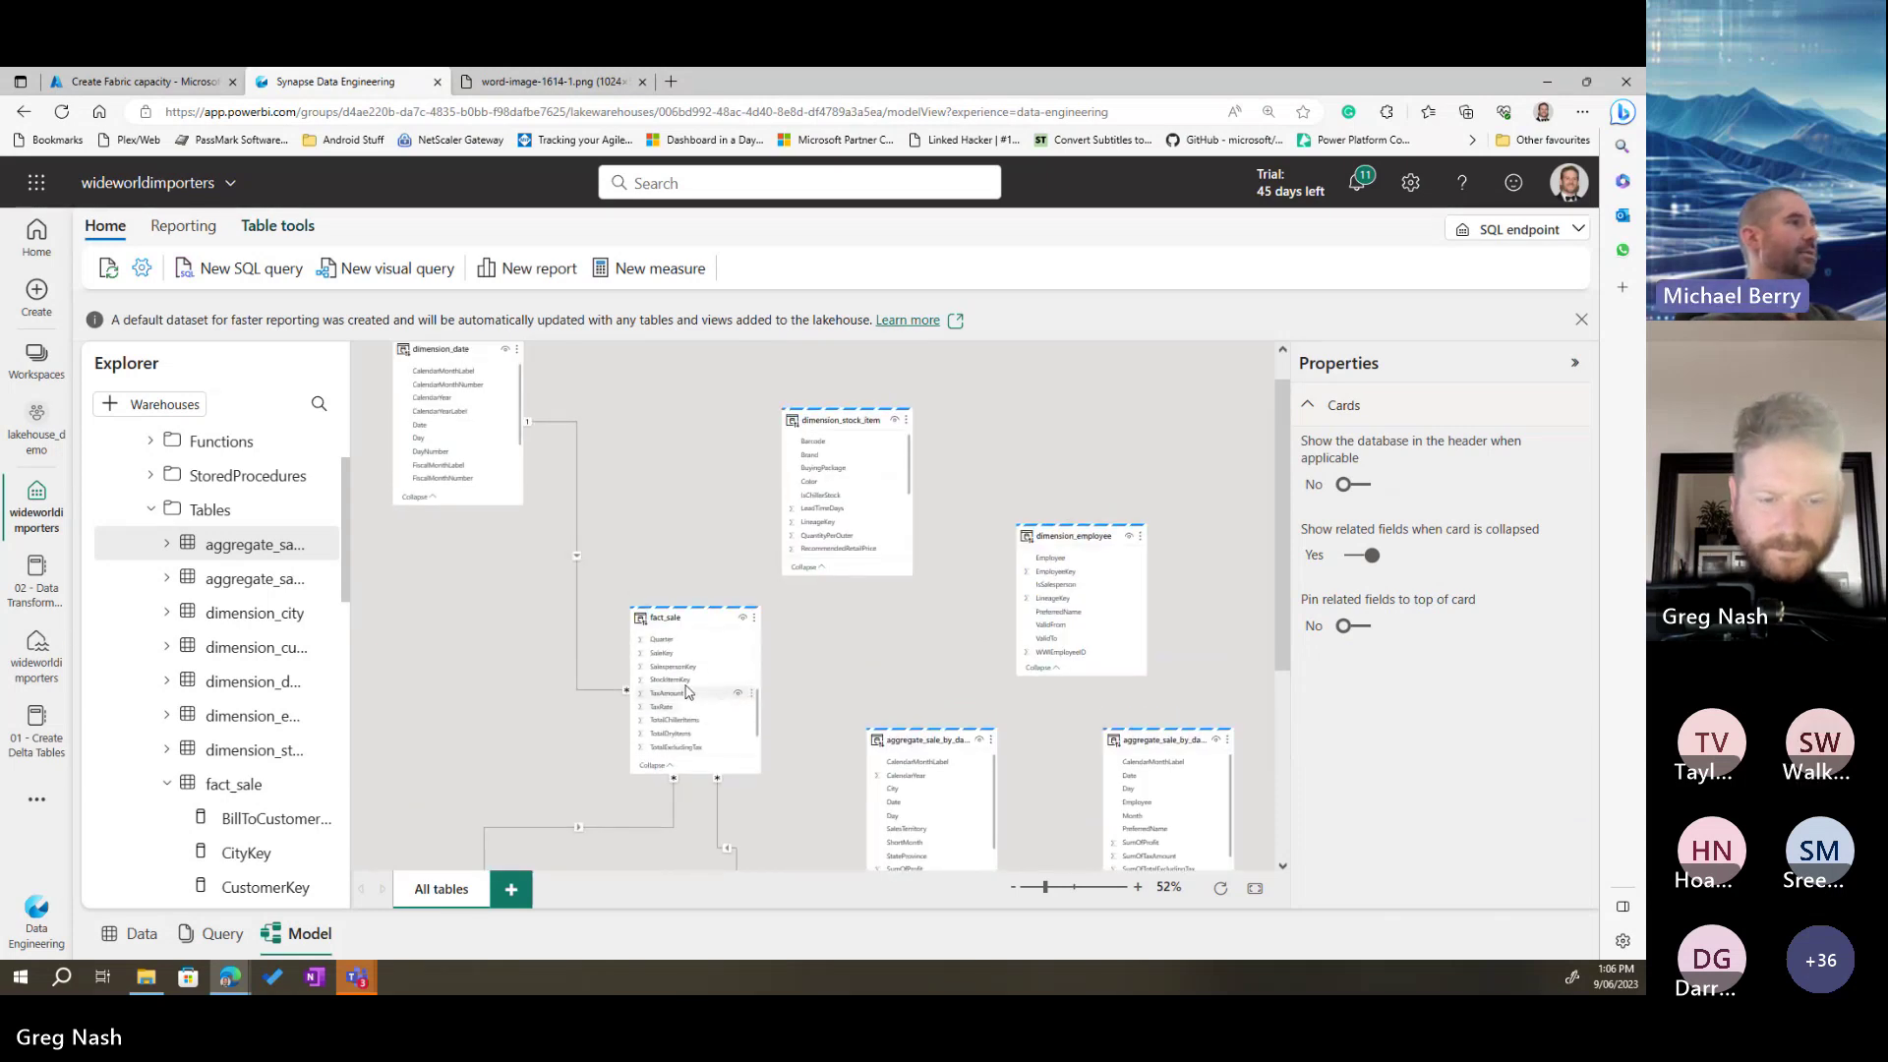
pyautogui.click(277, 225)
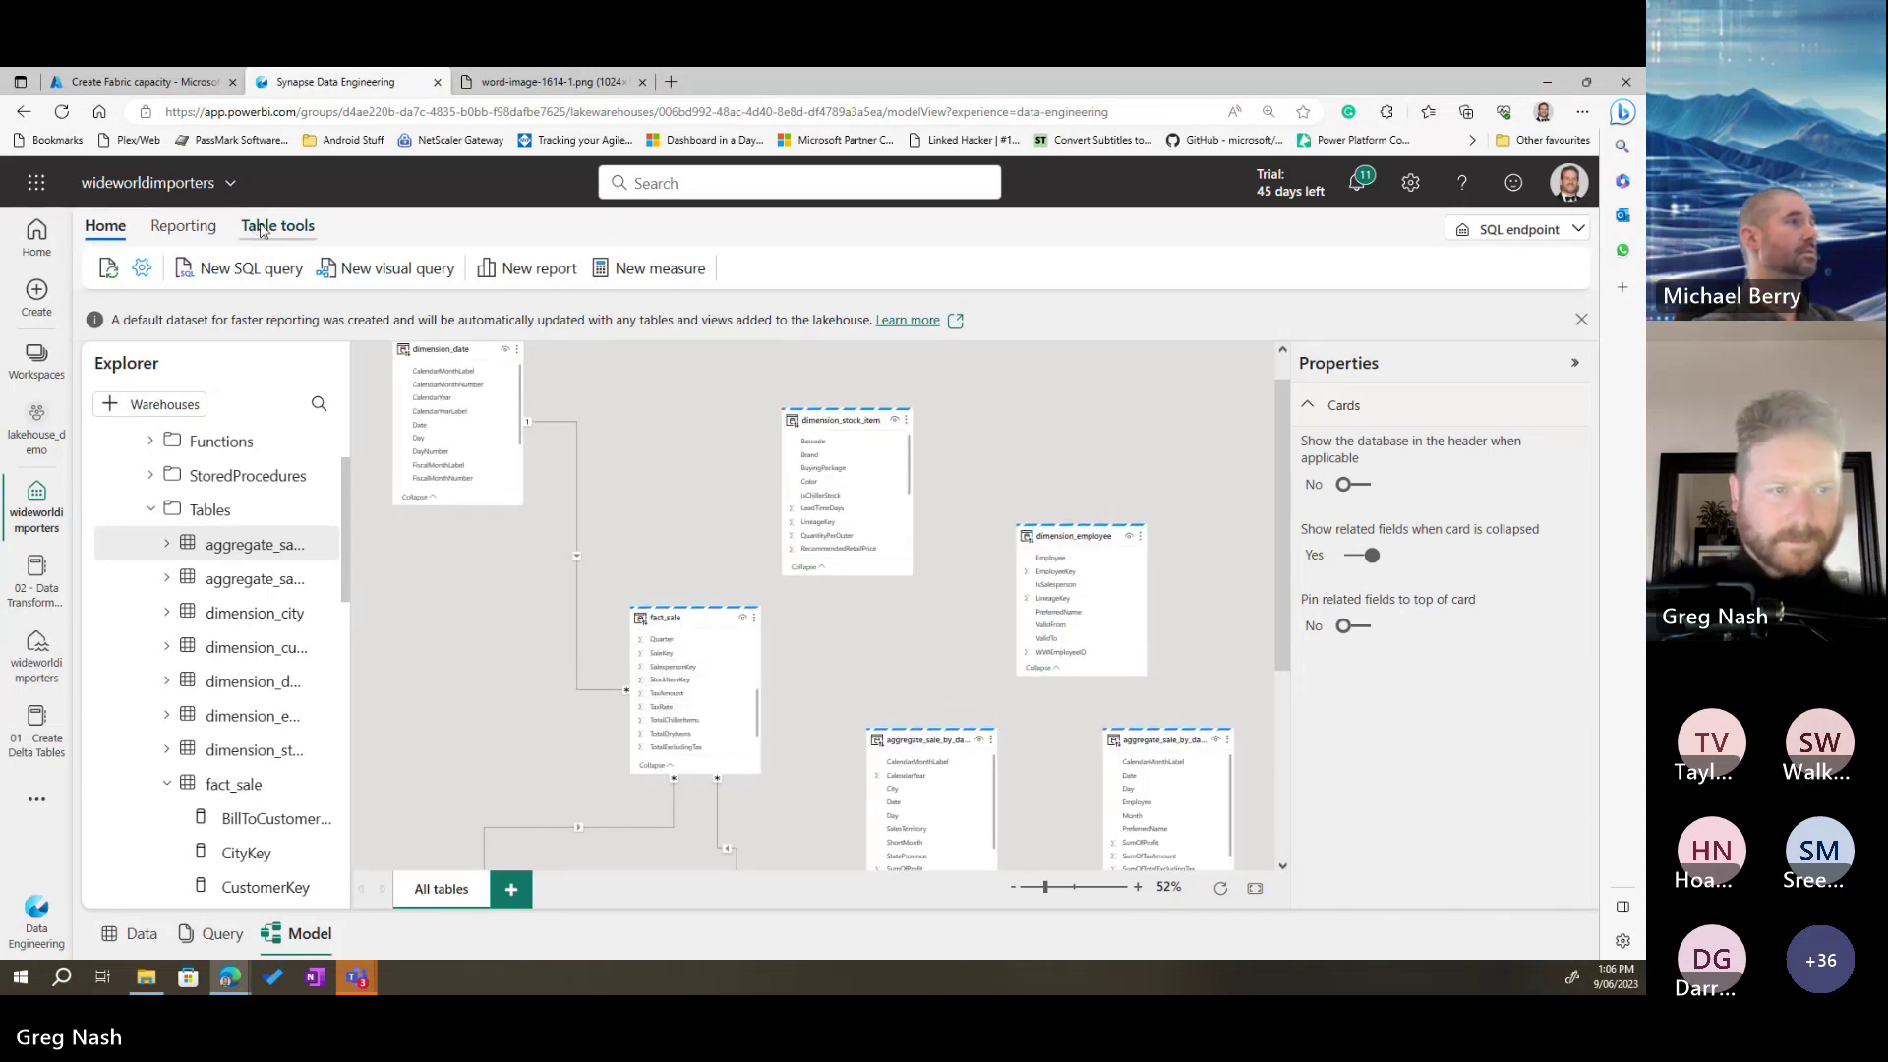
pyautogui.click(159, 268)
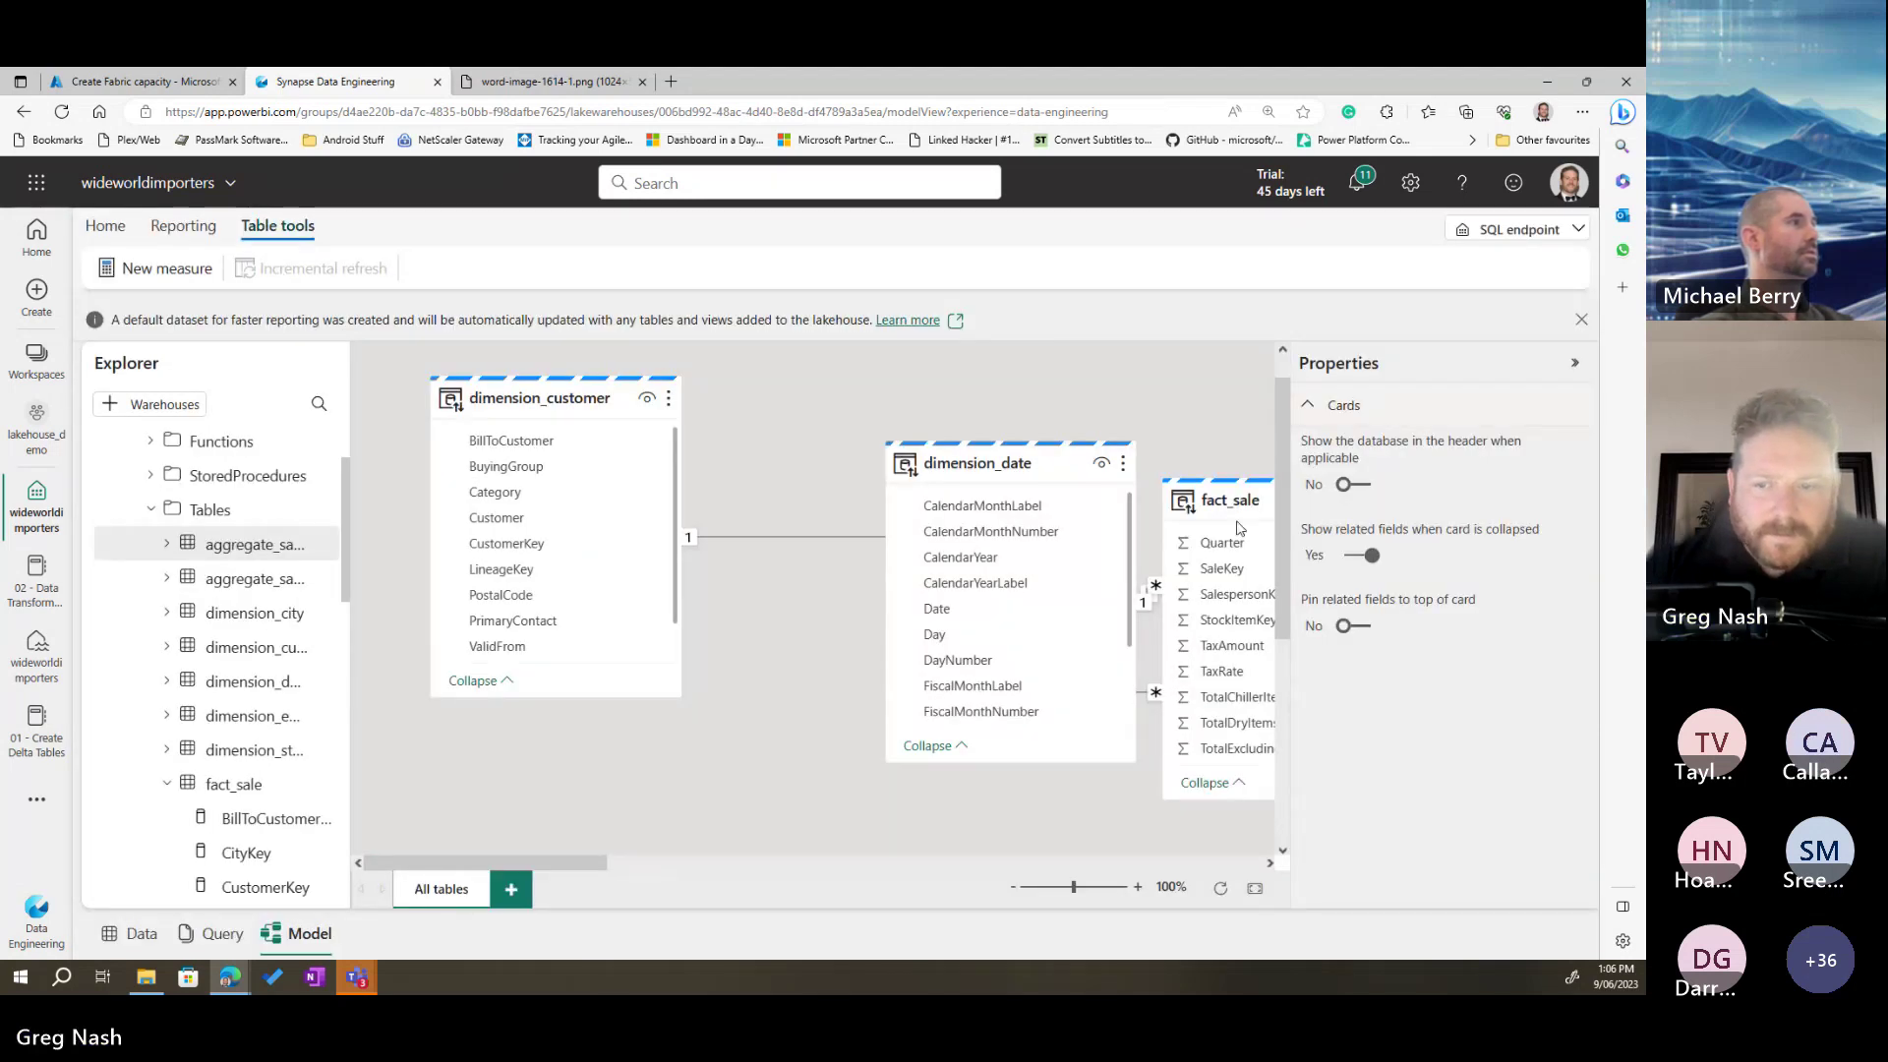
# Step: Place fact_sale below dimension_customer and dimension_date, and move dimension_city beside fact_sale
pyautogui.moveTo(1243, 503); pyautogui.dragTo(843, 801)
pyautogui.scroll(-2, 841, 556)
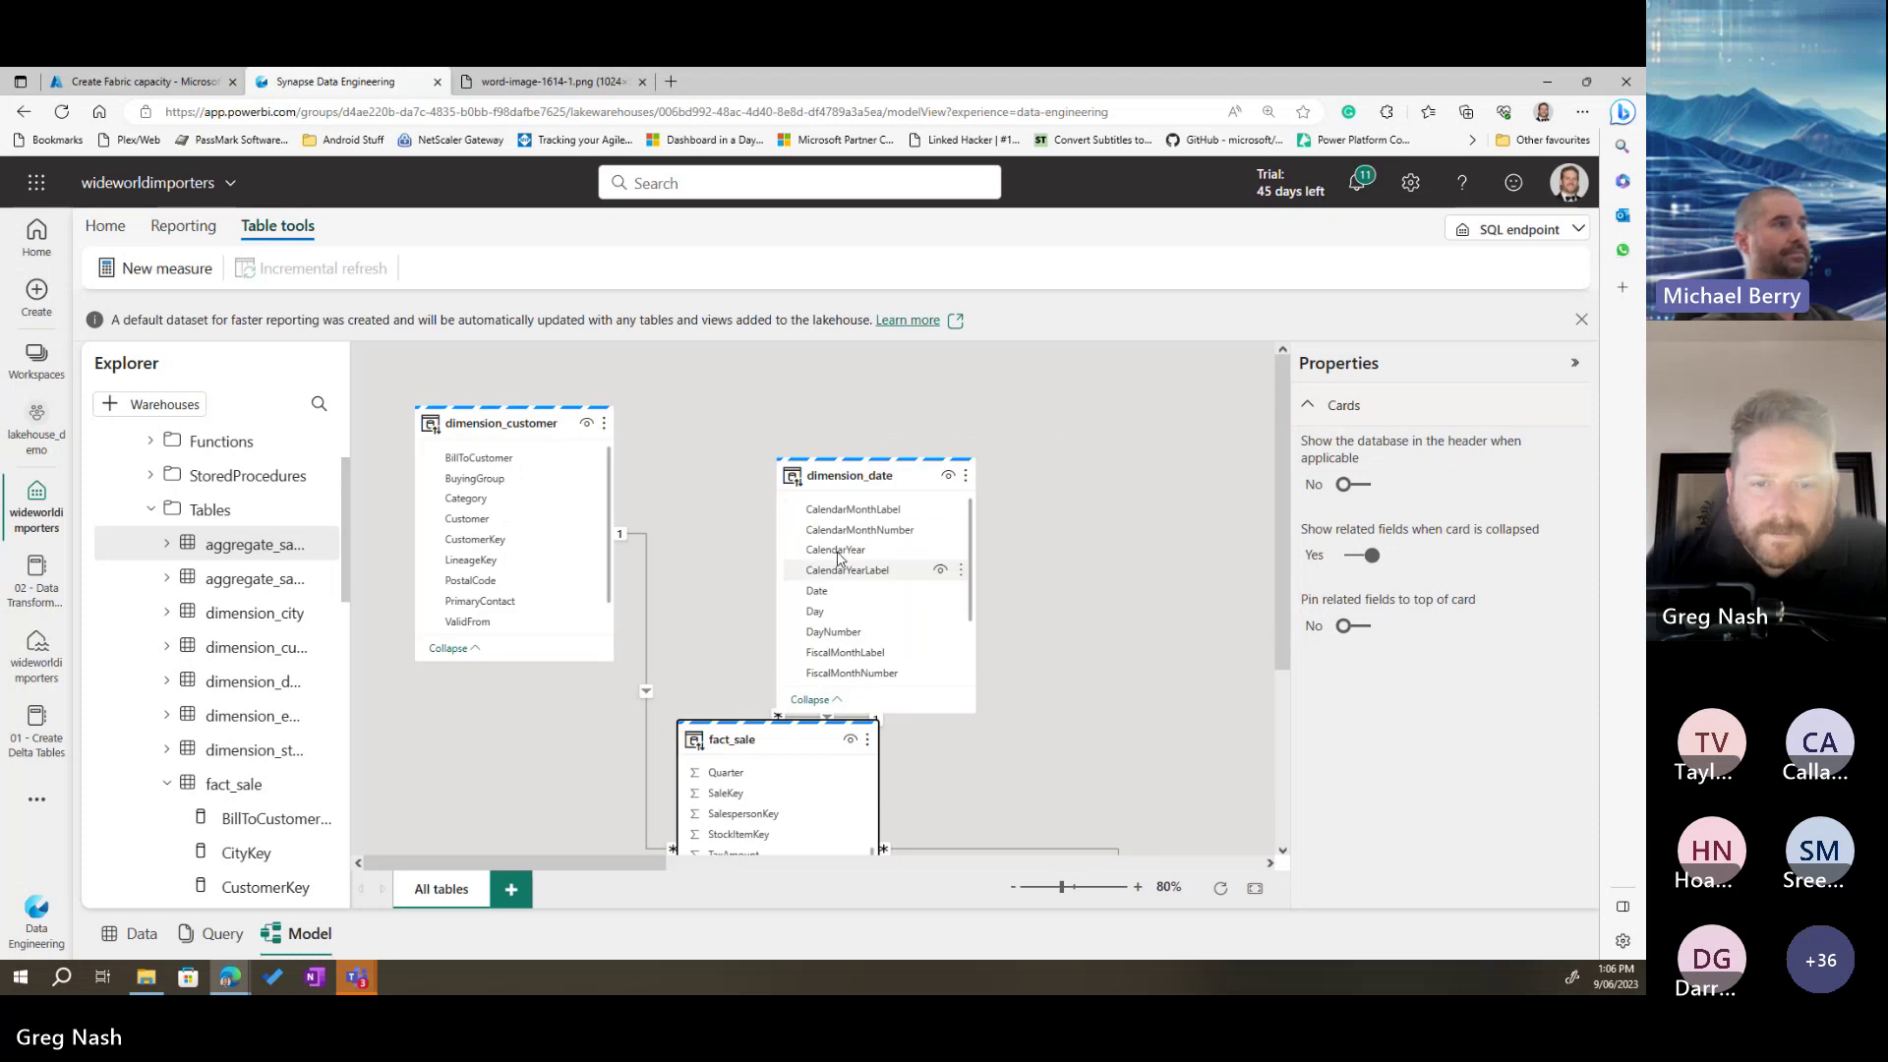
pyautogui.scroll(-3, 853, 479)
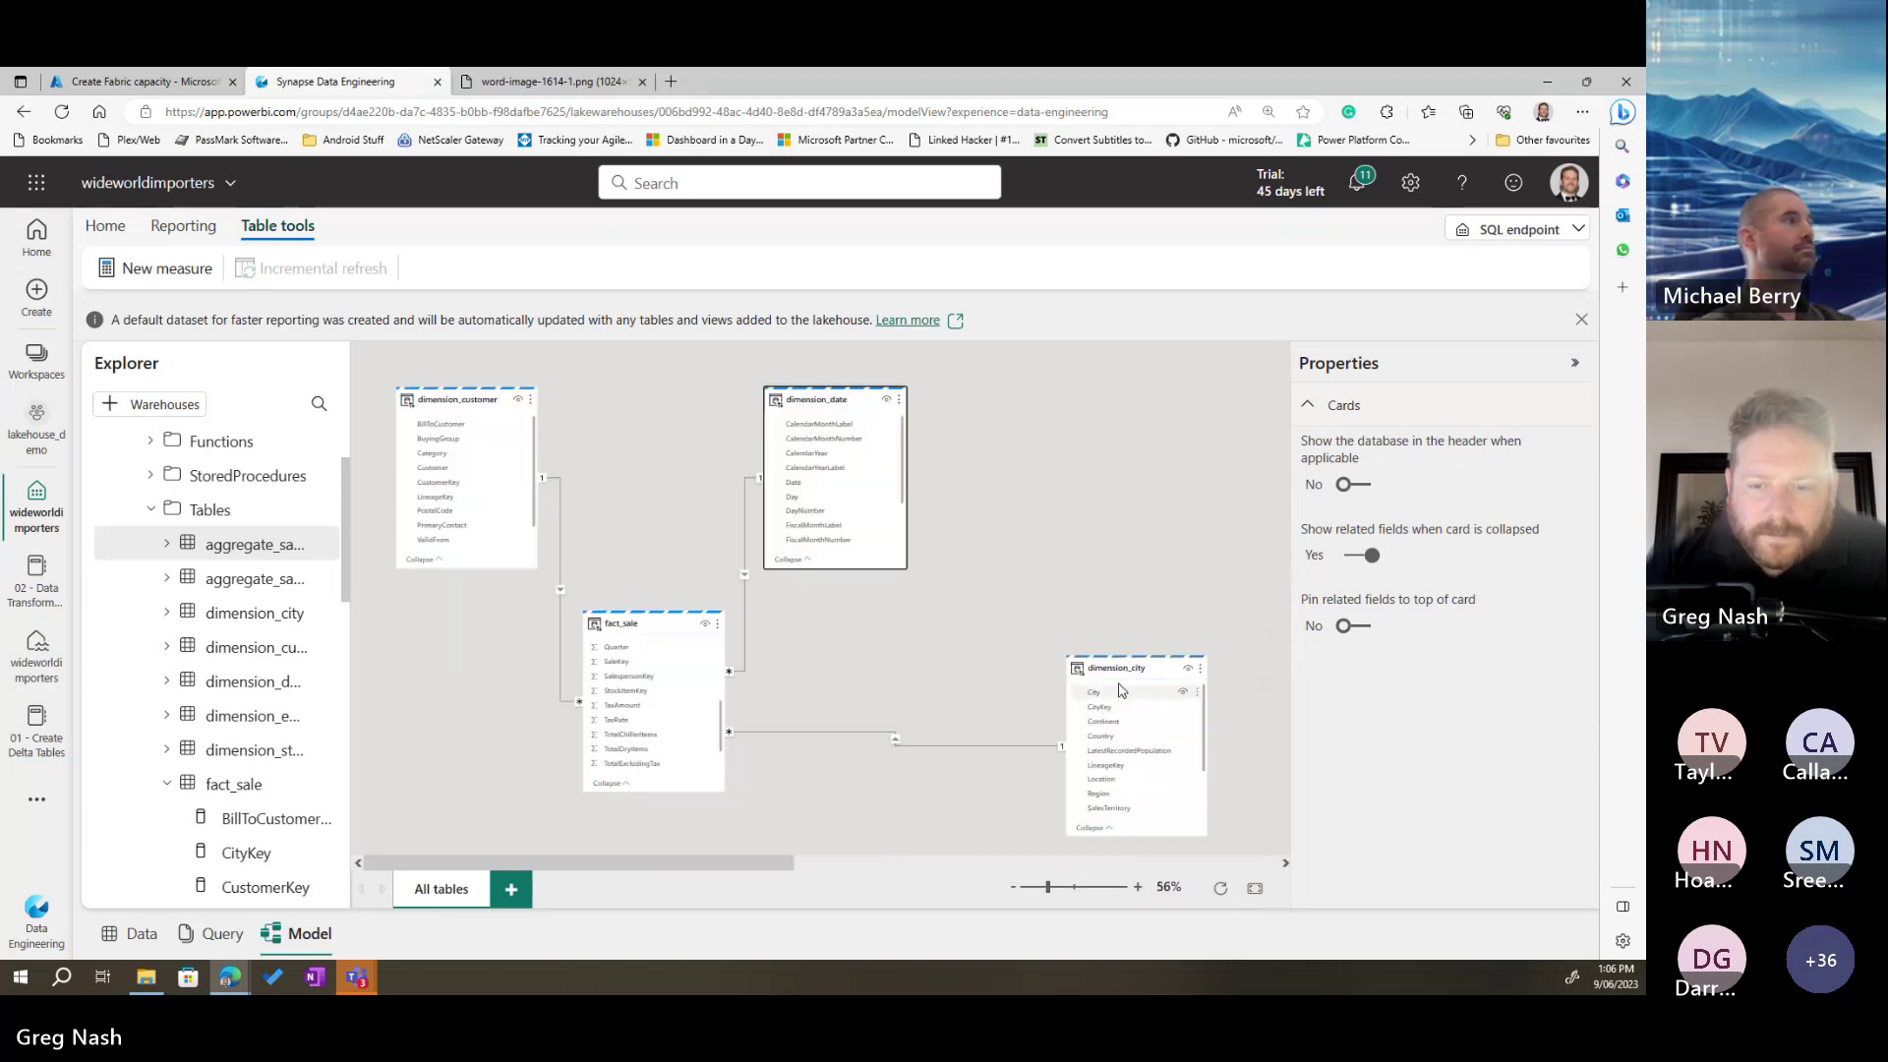
pyautogui.moveTo(990, 624); pyautogui.dragTo(856, 753)
pyautogui.scroll(-2, 856, 752)
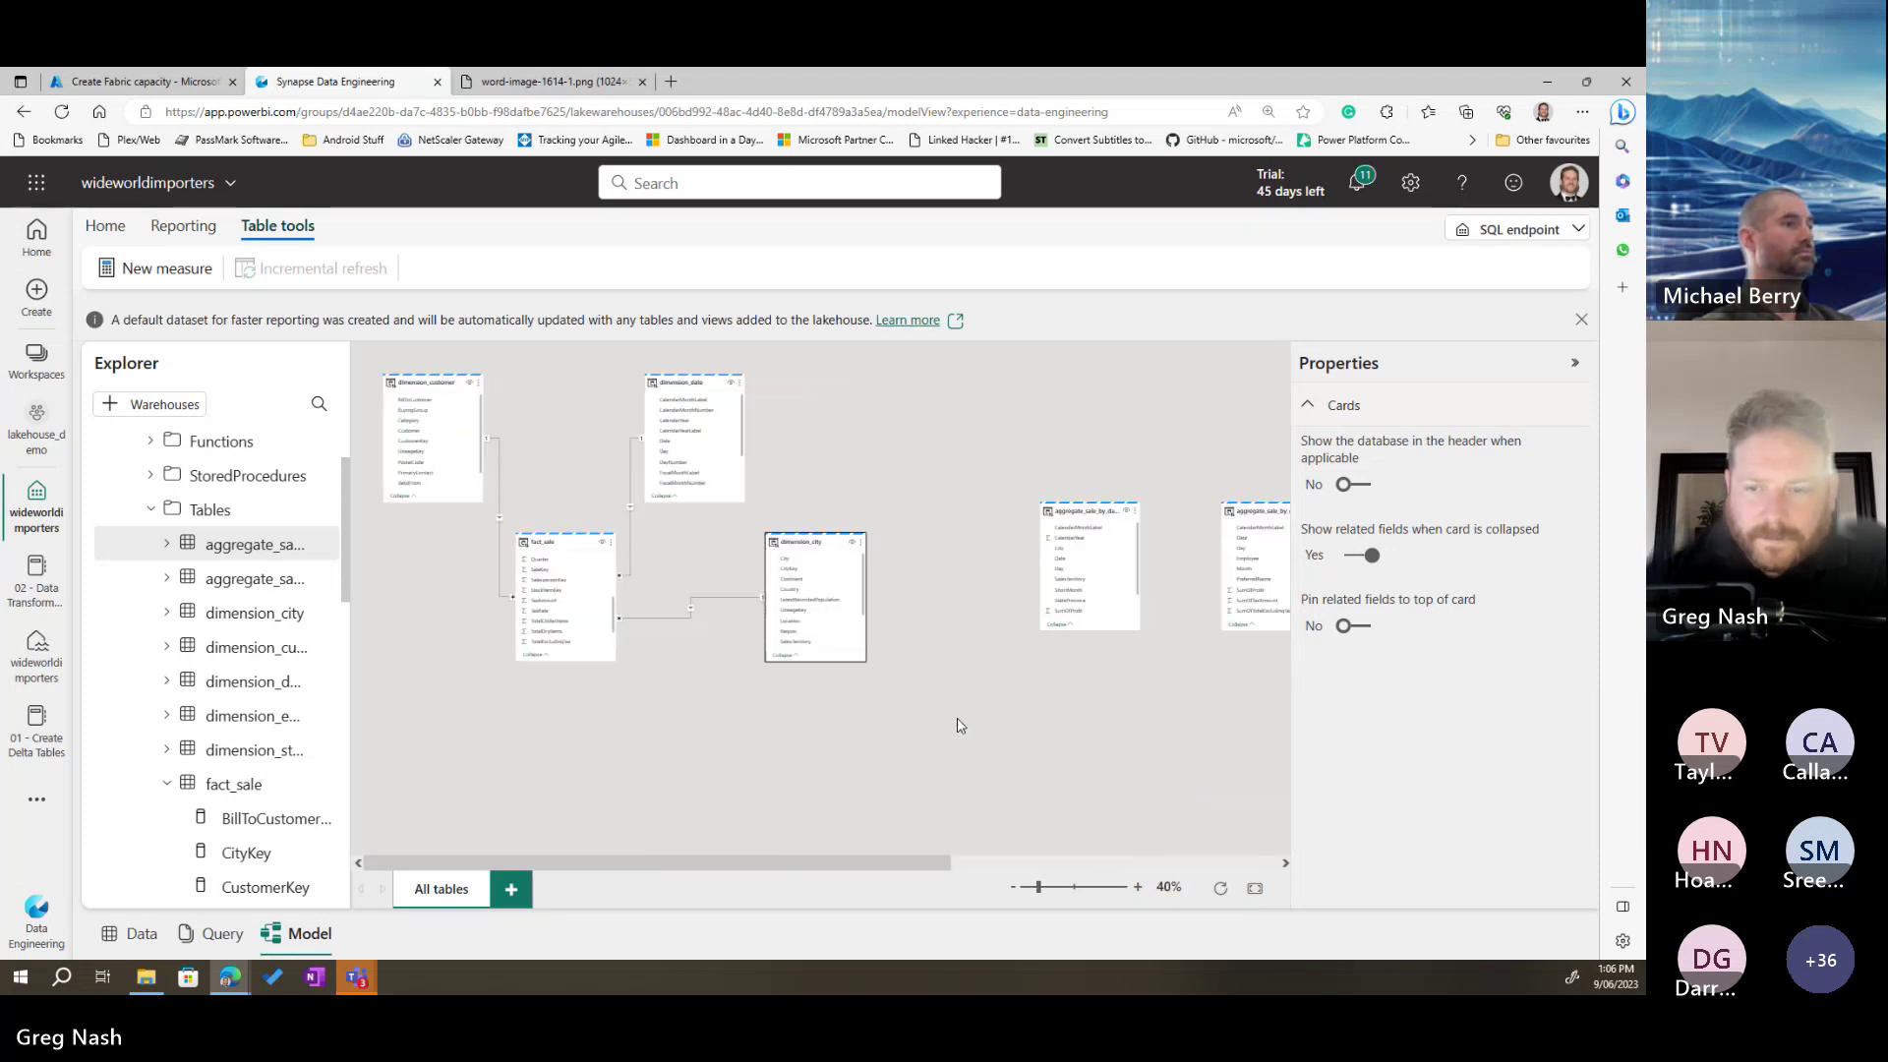
# Step: Move both aggregate tables closer to dimension_city and place dimension_employee and dimension_stock_item below fact_sale
pyautogui.moveTo(1082, 510); pyautogui.dragTo(885, 399)
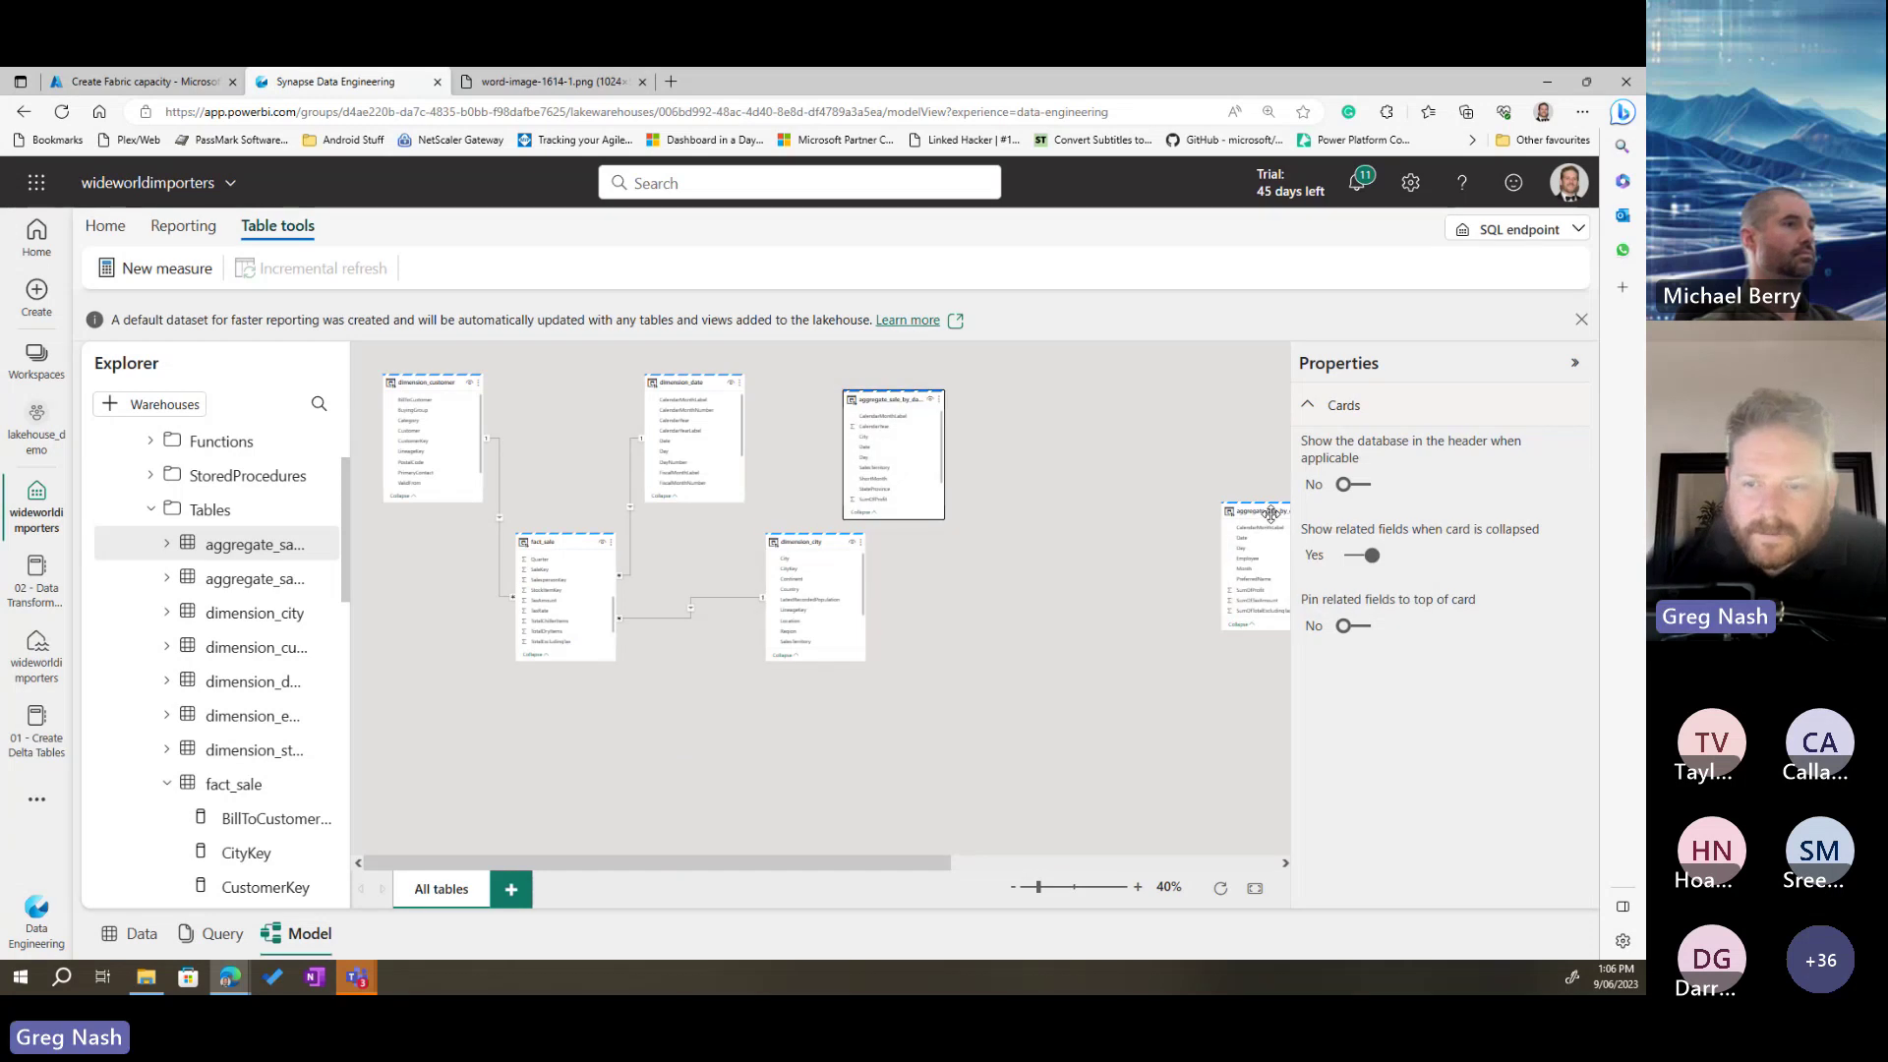
pyautogui.moveTo(1272, 513); pyautogui.dragTo(970, 620)
pyautogui.moveTo(910, 863); pyautogui.dragTo(1078, 872)
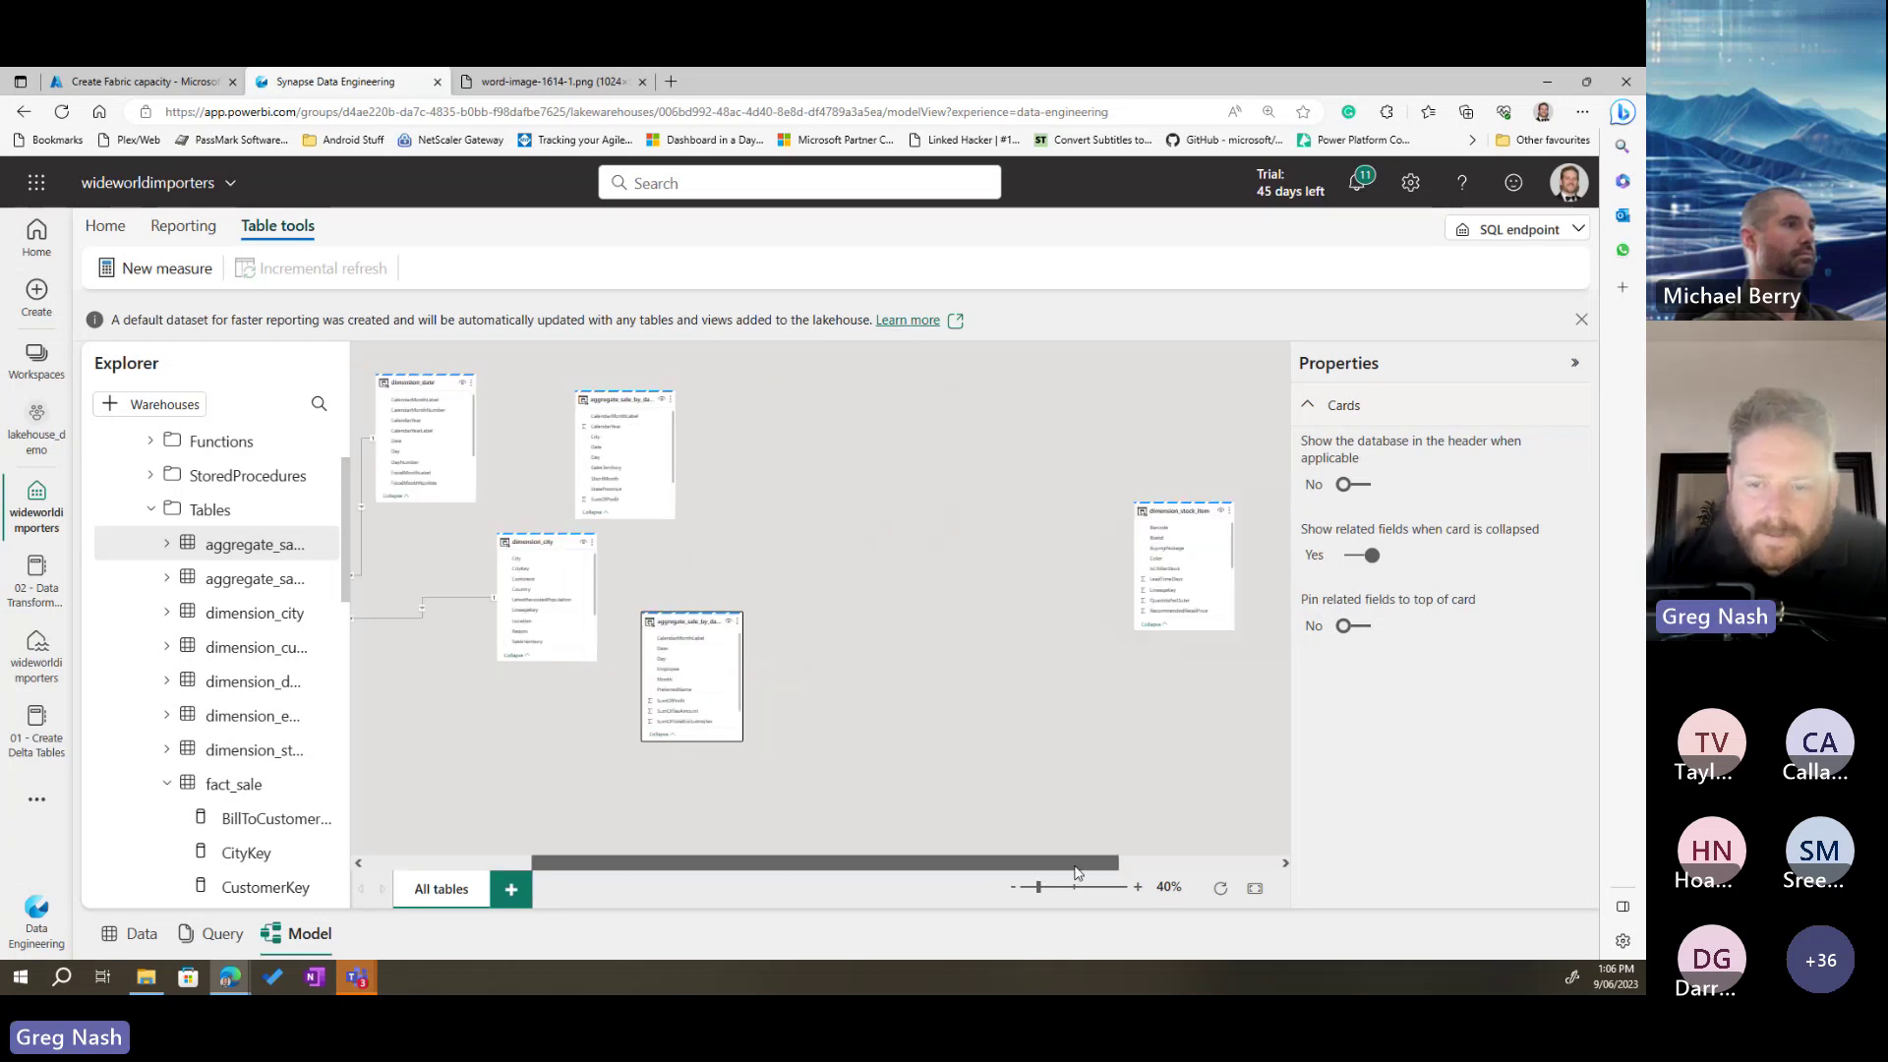
pyautogui.moveTo(1175, 509); pyautogui.dragTo(499, 748)
pyautogui.moveTo(939, 863); pyautogui.dragTo(1101, 861)
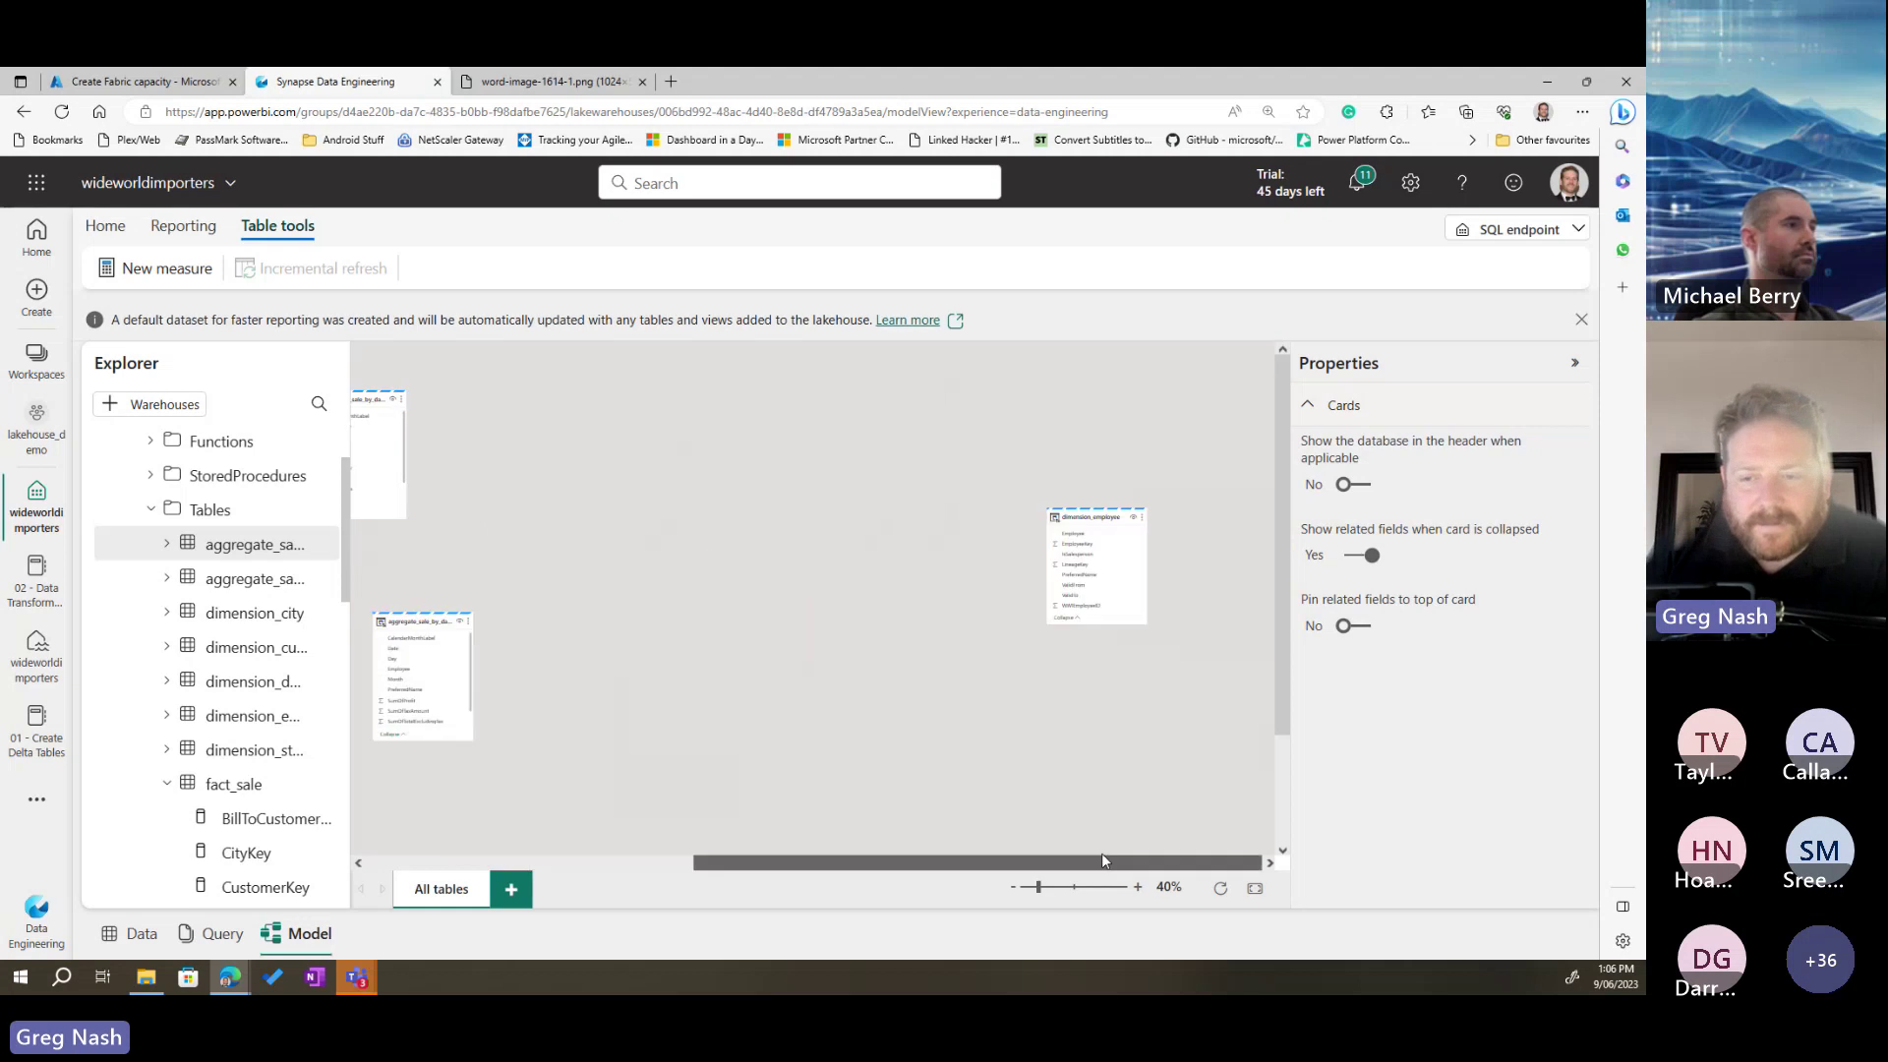
pyautogui.moveTo(1099, 520); pyautogui.dragTo(534, 744)
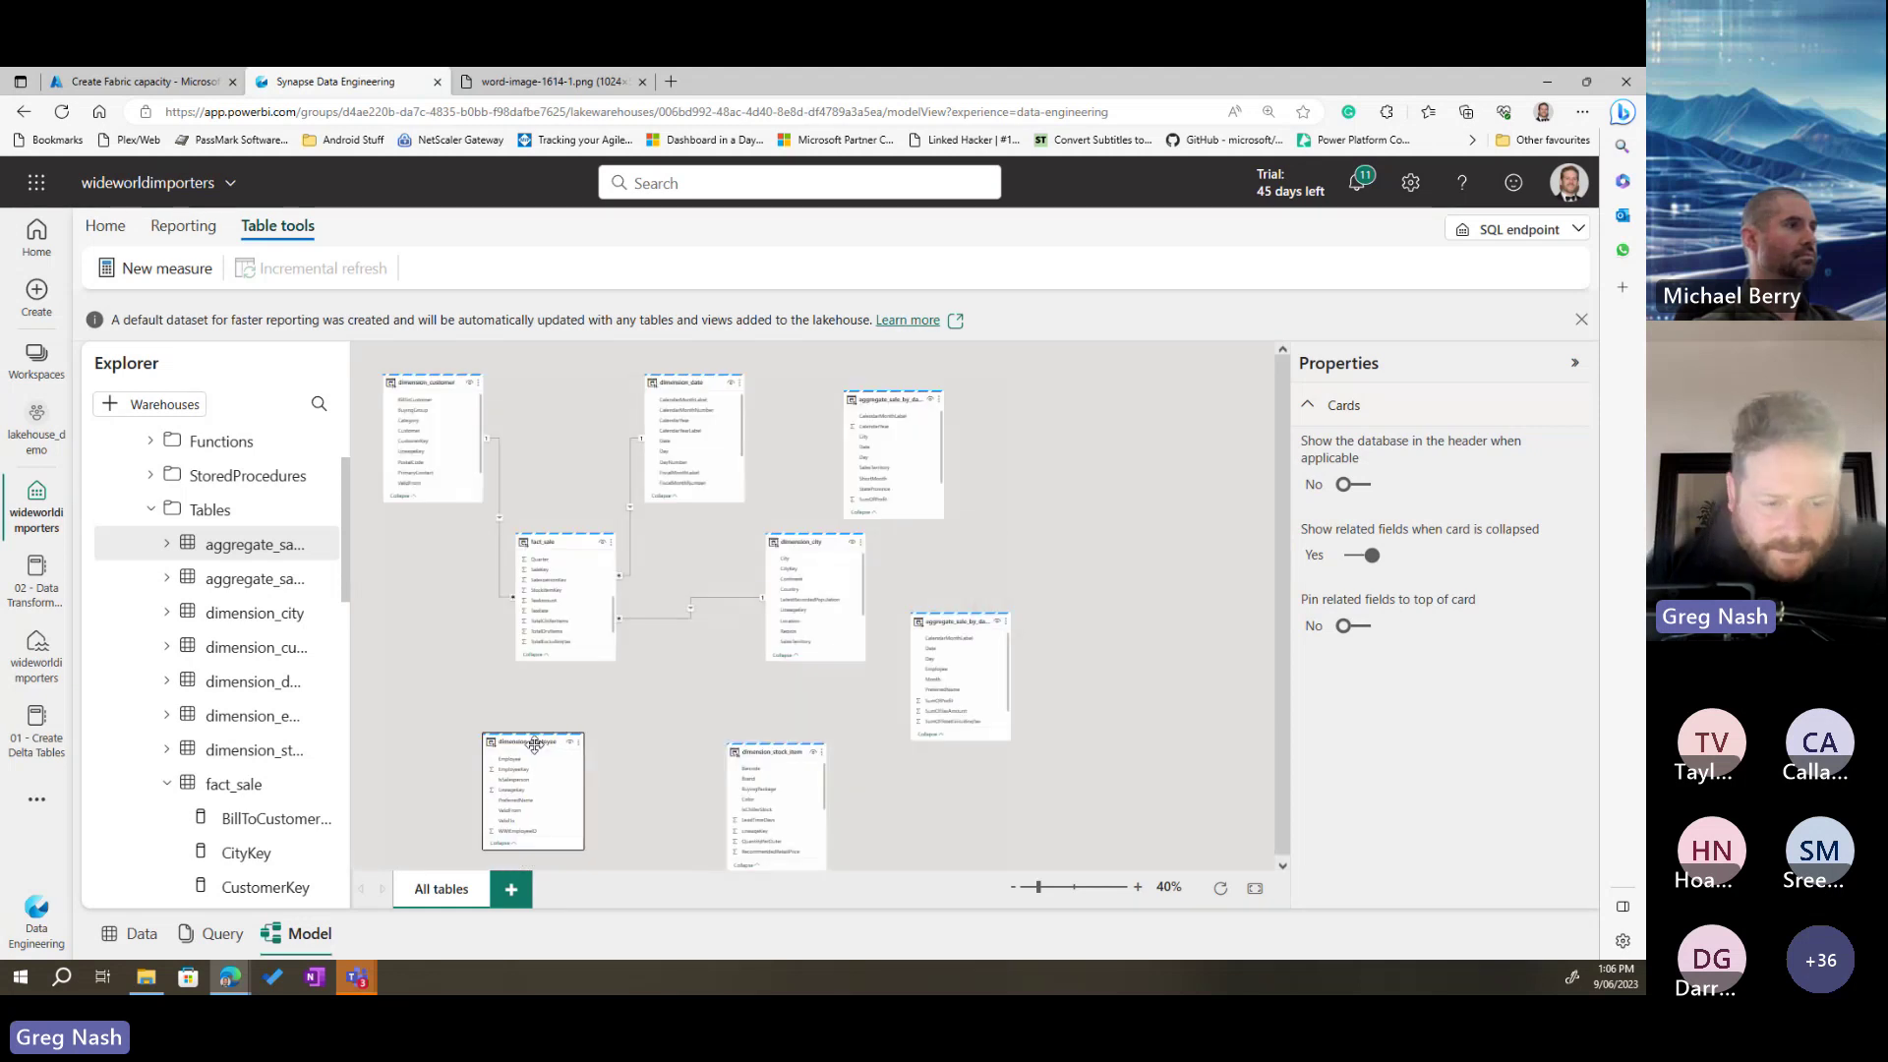
pyautogui.scroll(1, 701, 747)
pyautogui.moveTo(826, 740); pyautogui.dragTo(754, 721)
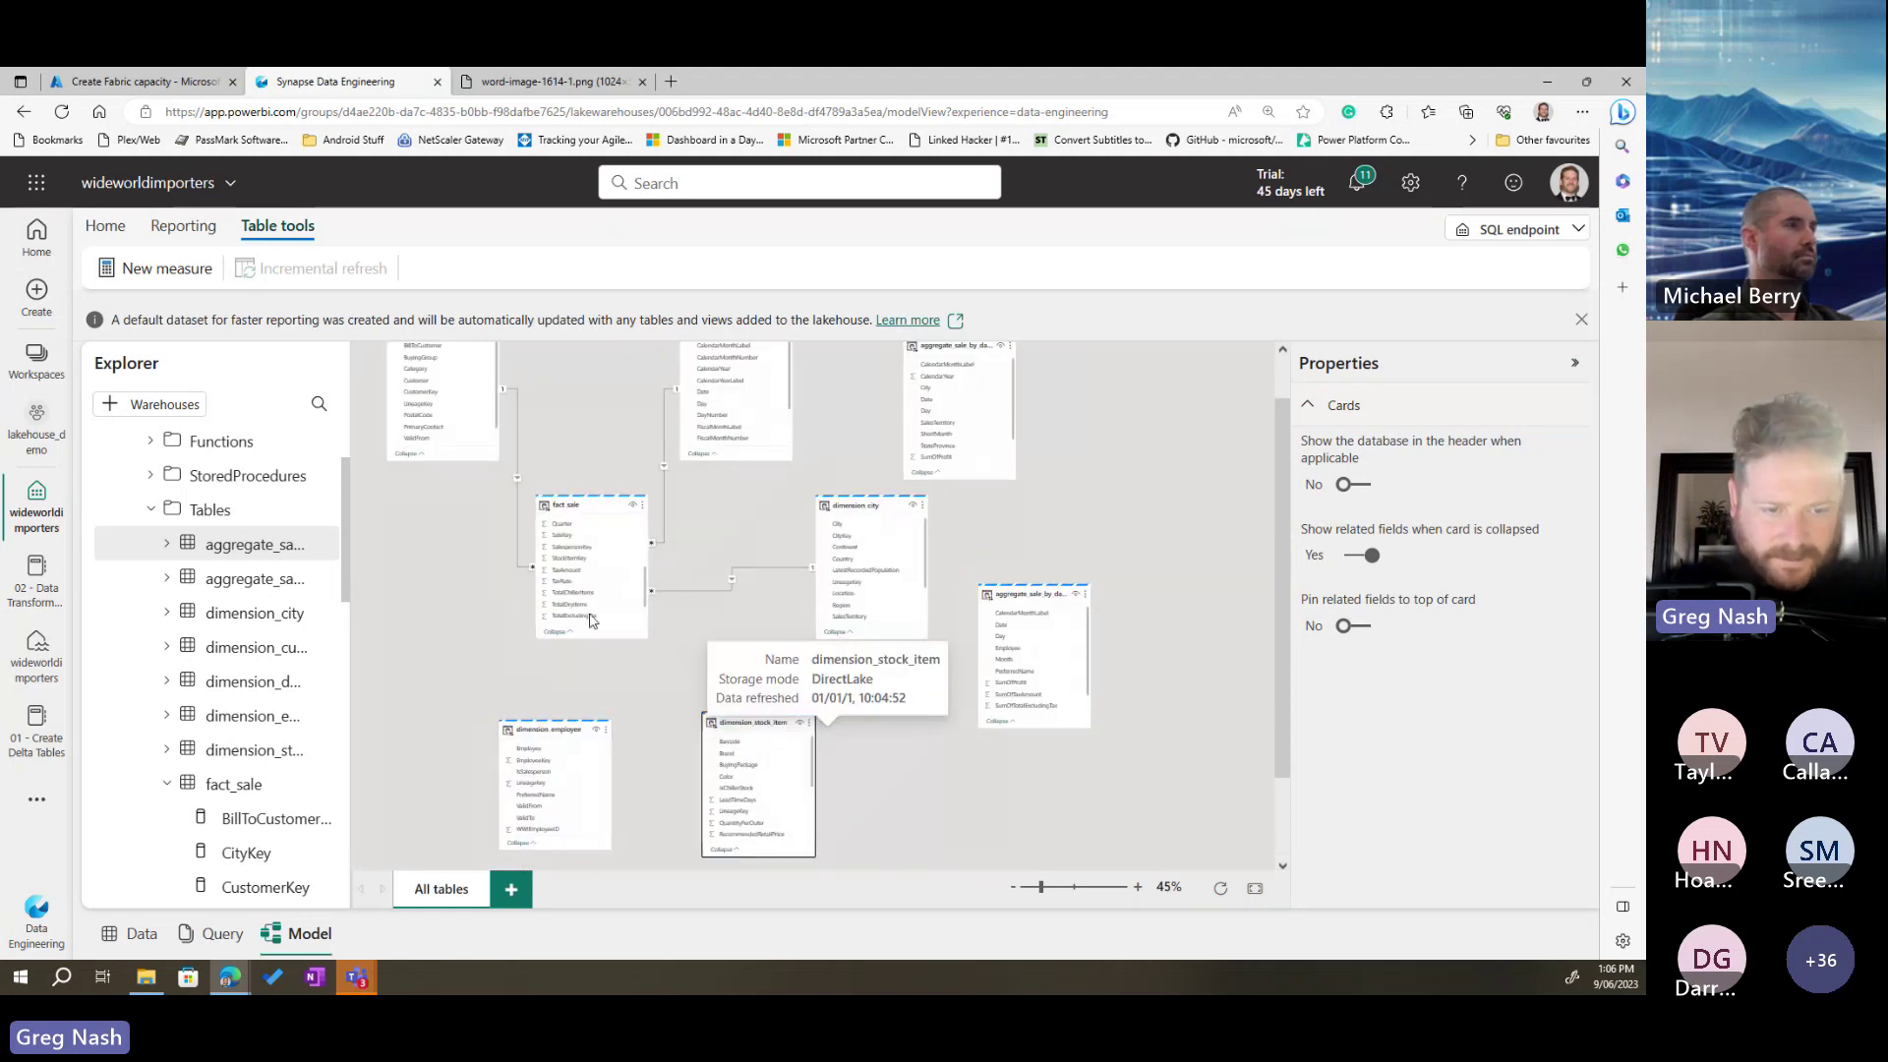
# Step: Relate fact_sale to dimension_stock_item on StockItemKey as a many-to-one relationship
pyautogui.scroll(-3, 596, 582)
pyautogui.scroll(3, 596, 587)
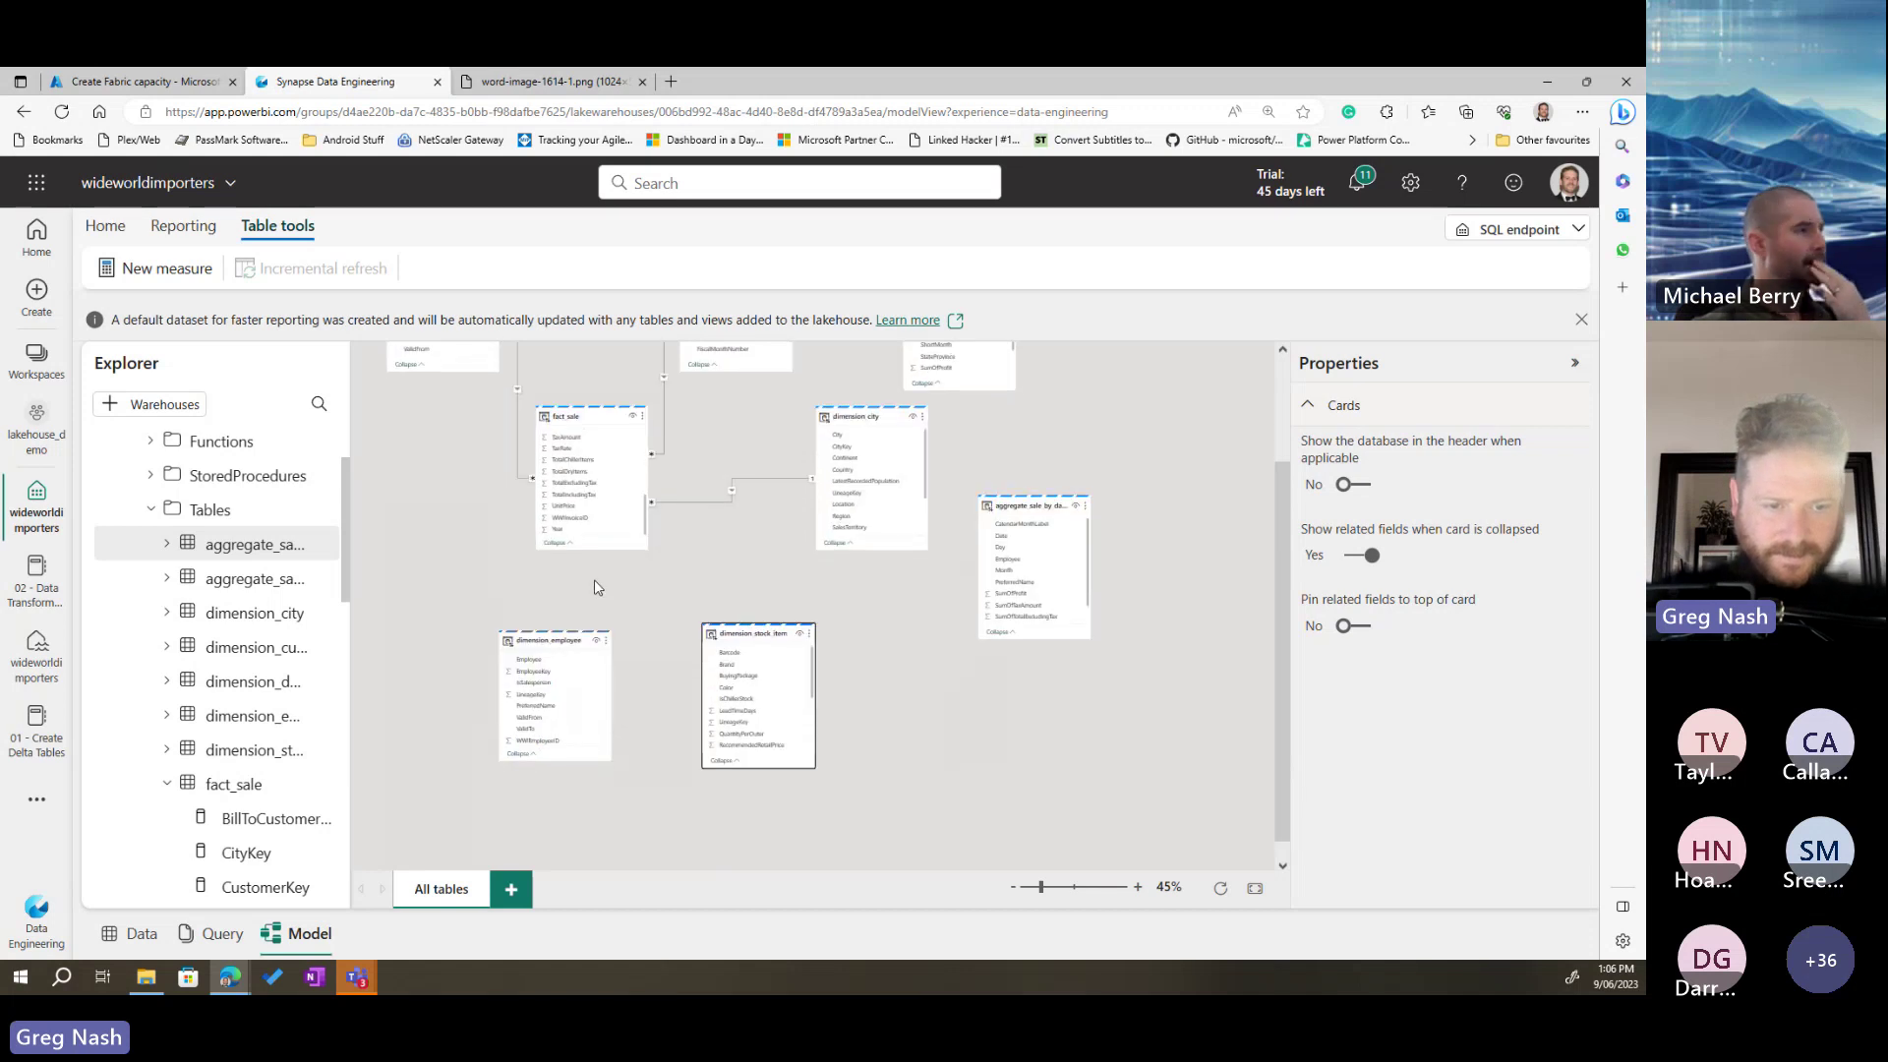
pyautogui.scroll(2, 657, 625)
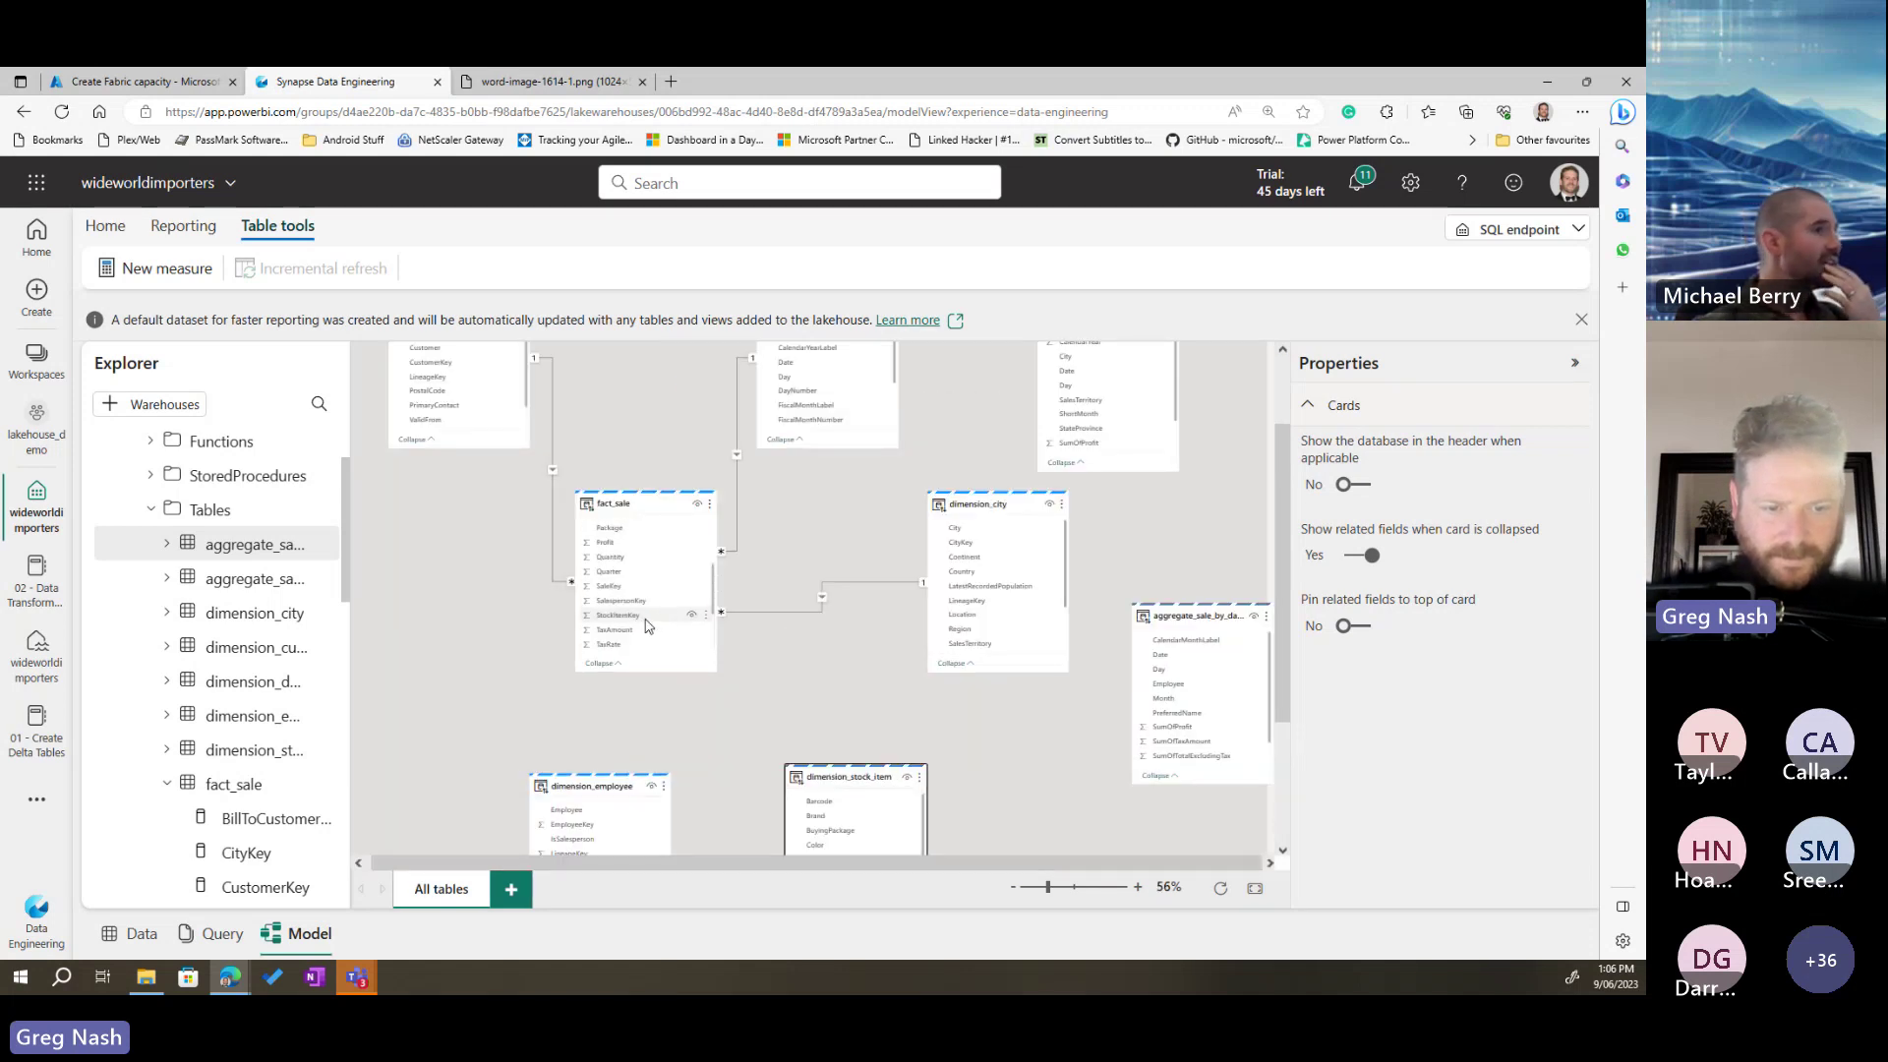
pyautogui.scroll(2, 657, 624)
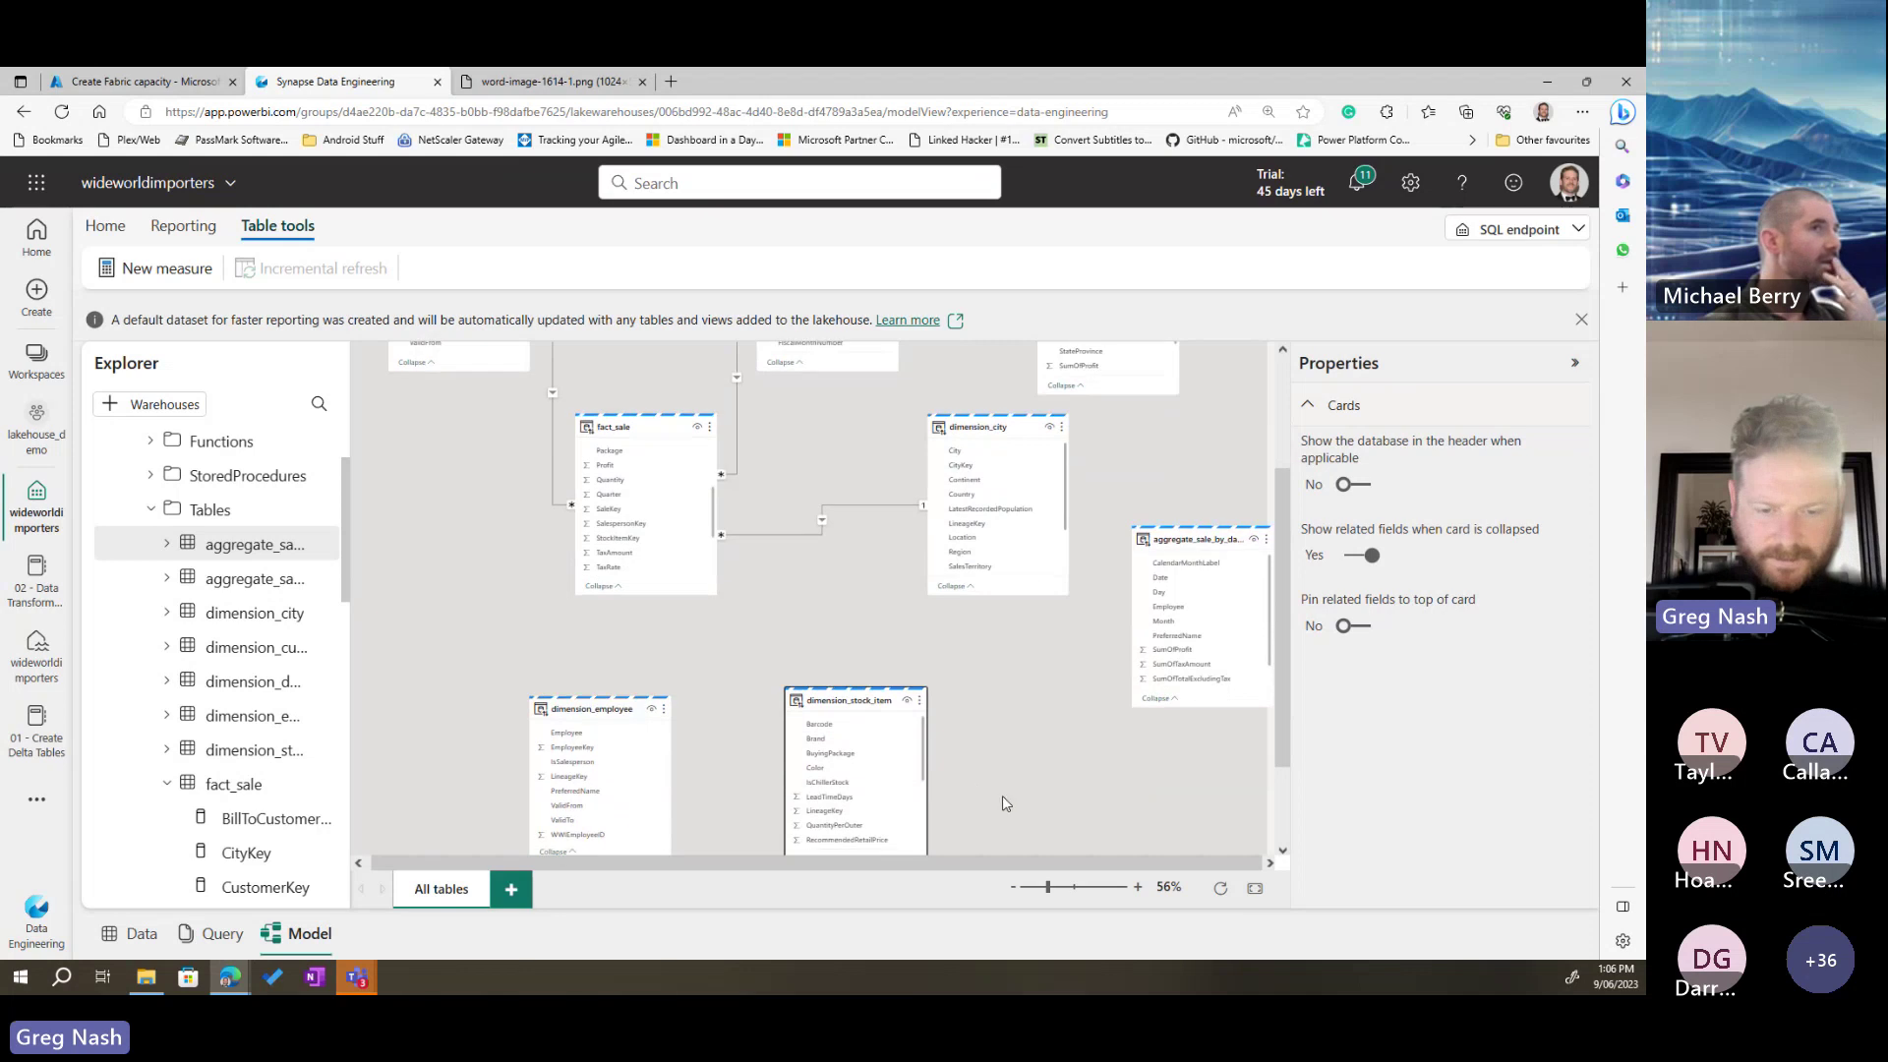
pyautogui.scroll(-2, 999, 800)
pyautogui.scroll(-1, 885, 718)
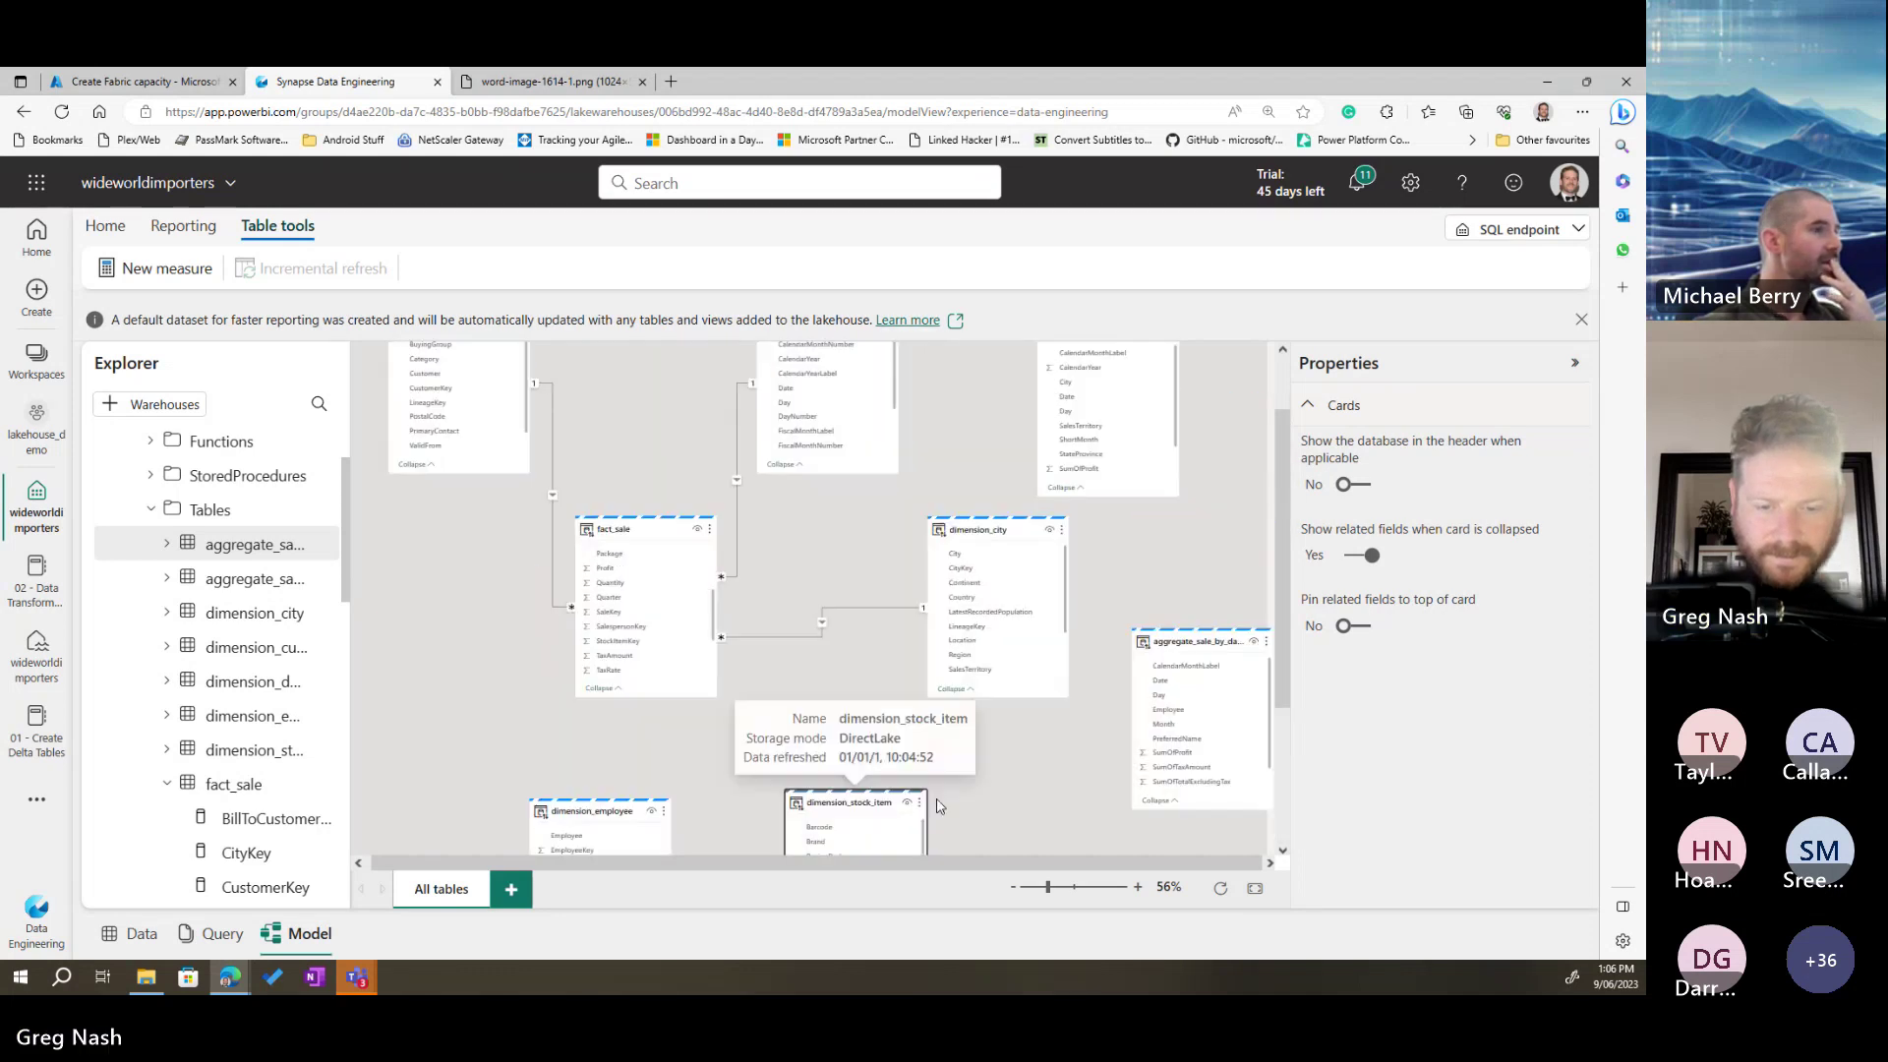
pyautogui.scroll(-3, 923, 694)
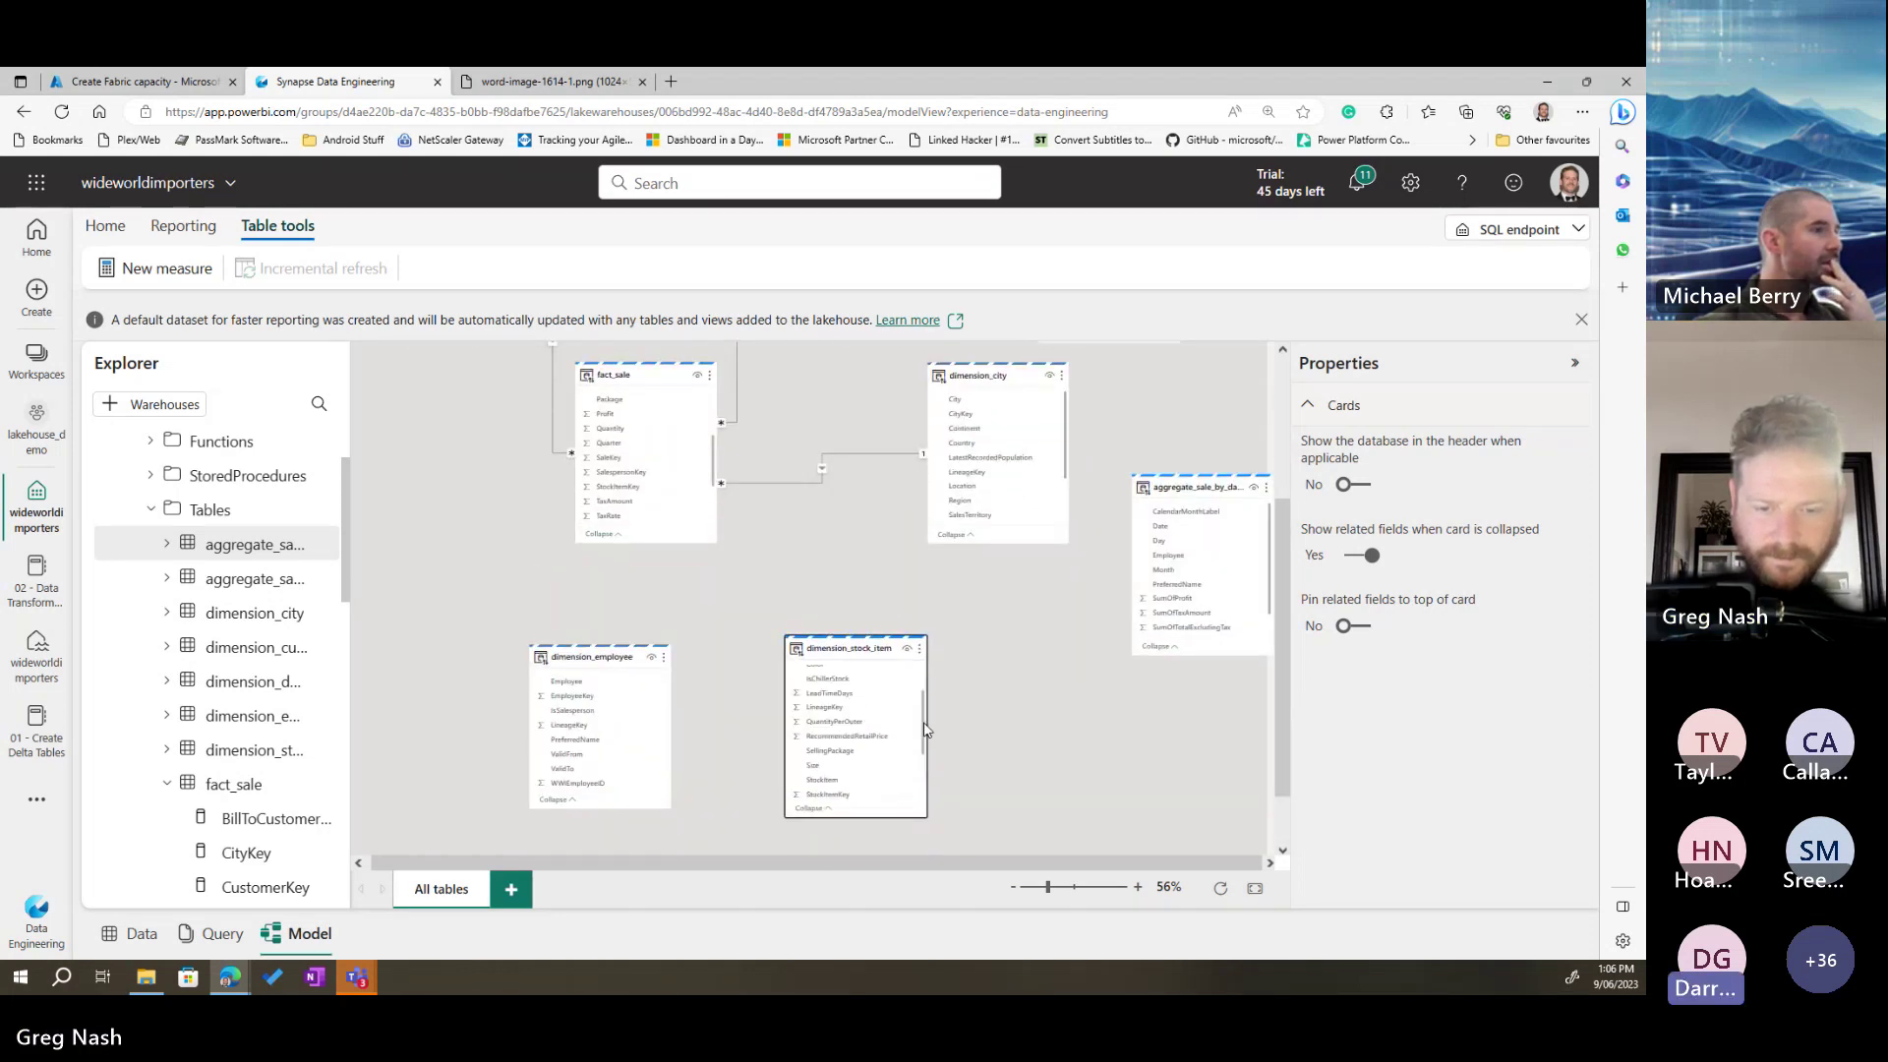
pyautogui.moveTo(596, 482); pyautogui.dragTo(837, 753)
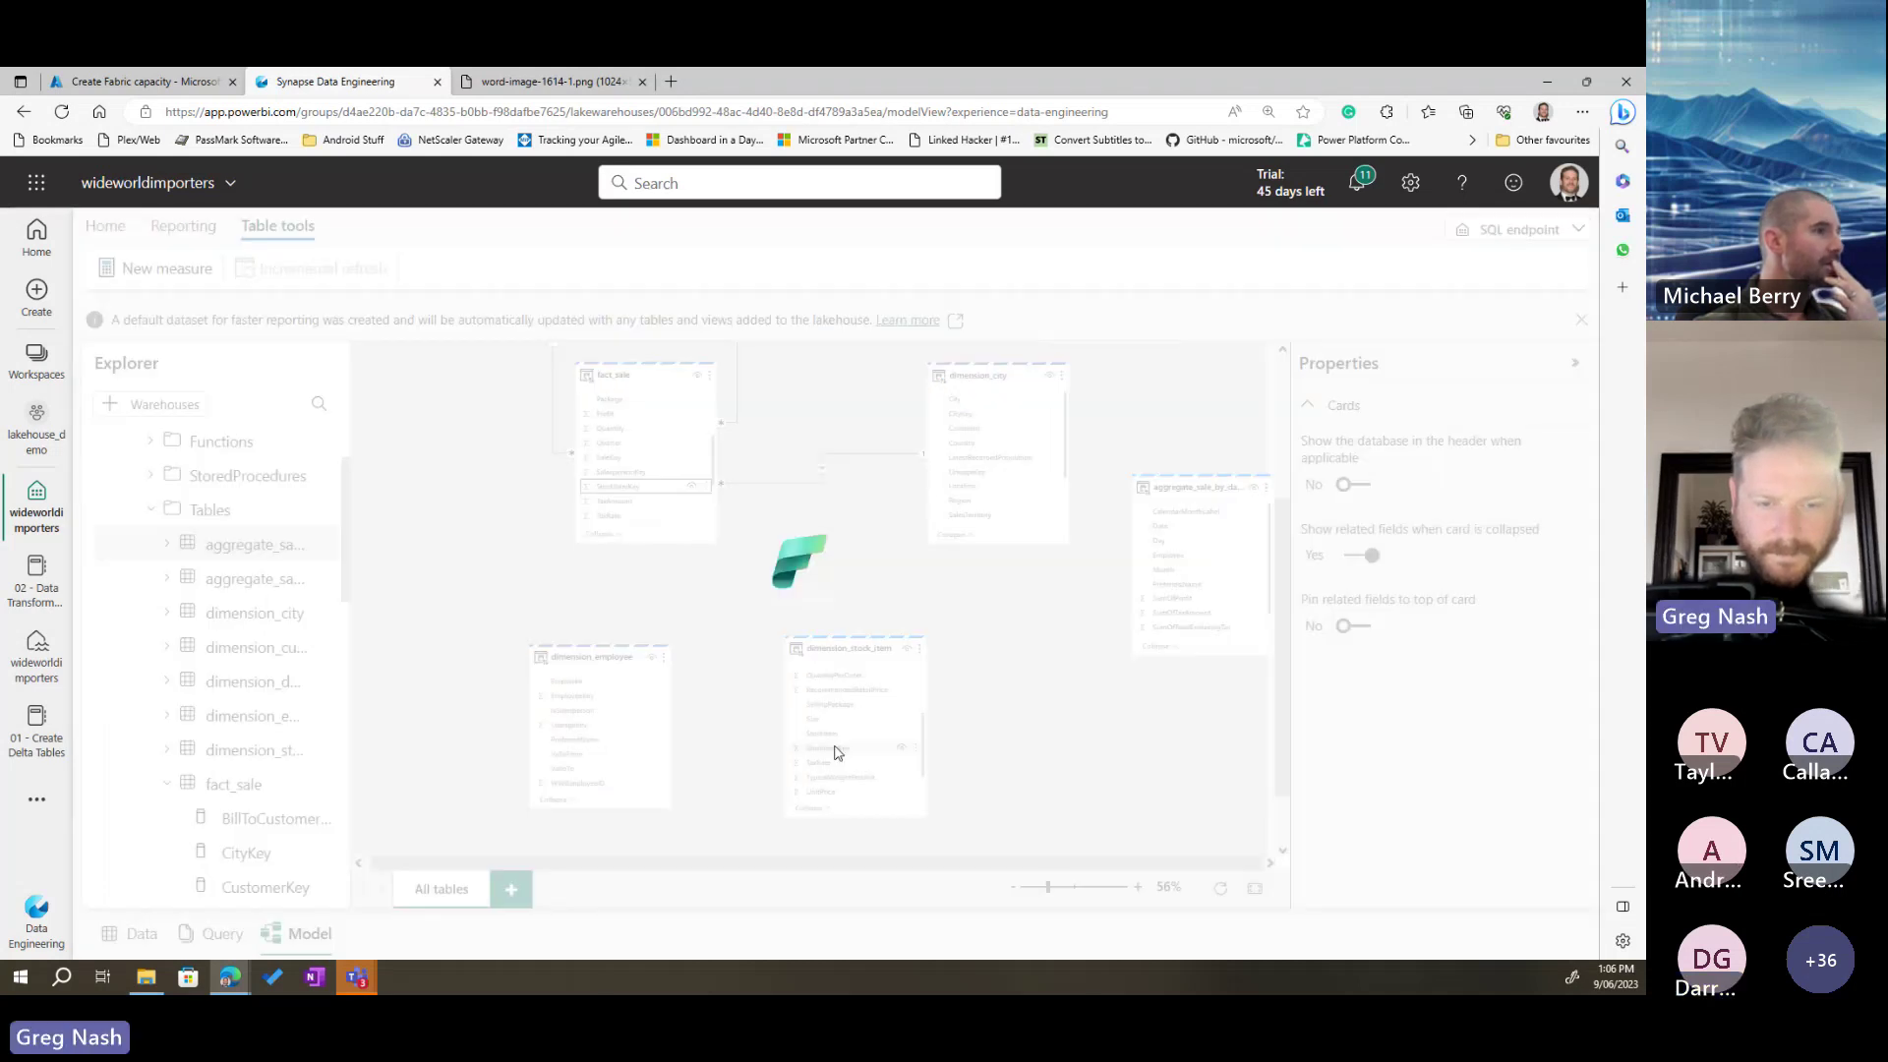
pyautogui.click(1026, 834)
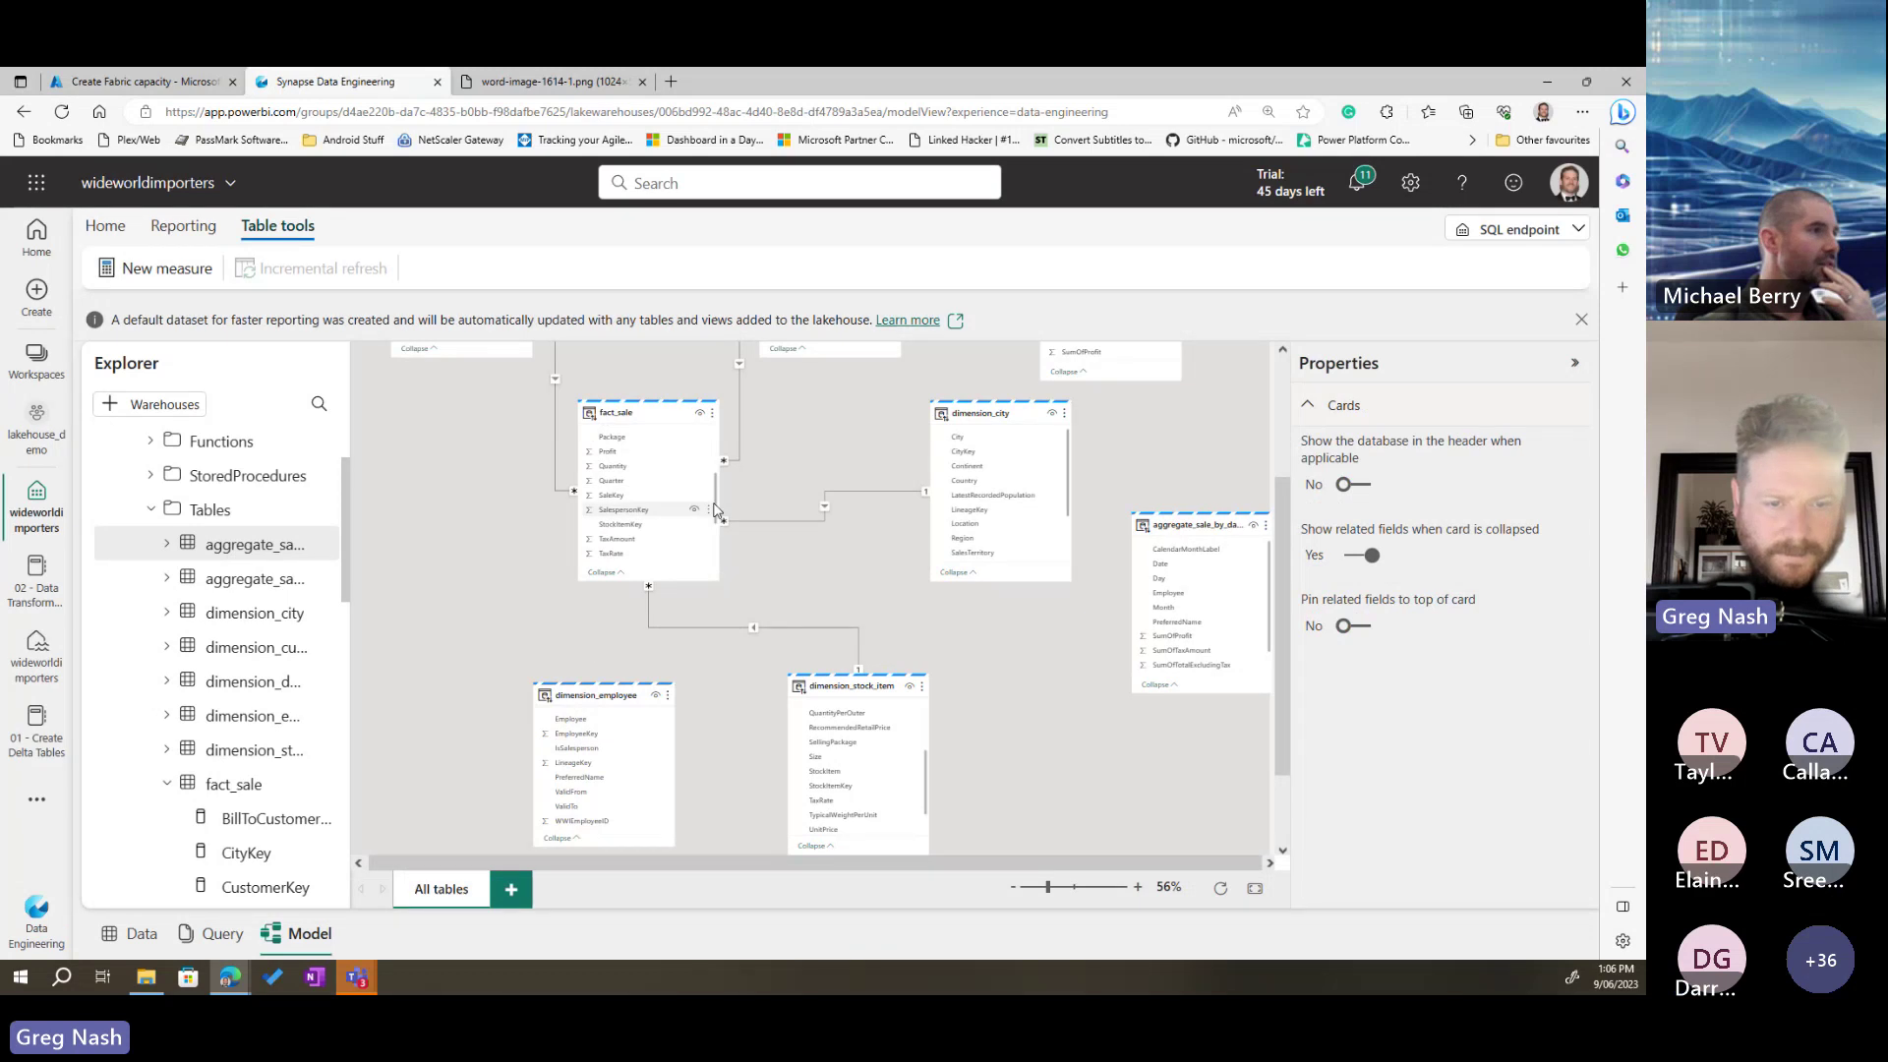
# Step: Relate fact_sale's SalespersonKey to dimension_employee's EmployeeKey as an active many-to-one relationship with single cross filter direction
pyautogui.moveTo(715, 508); pyautogui.dragTo(712, 497)
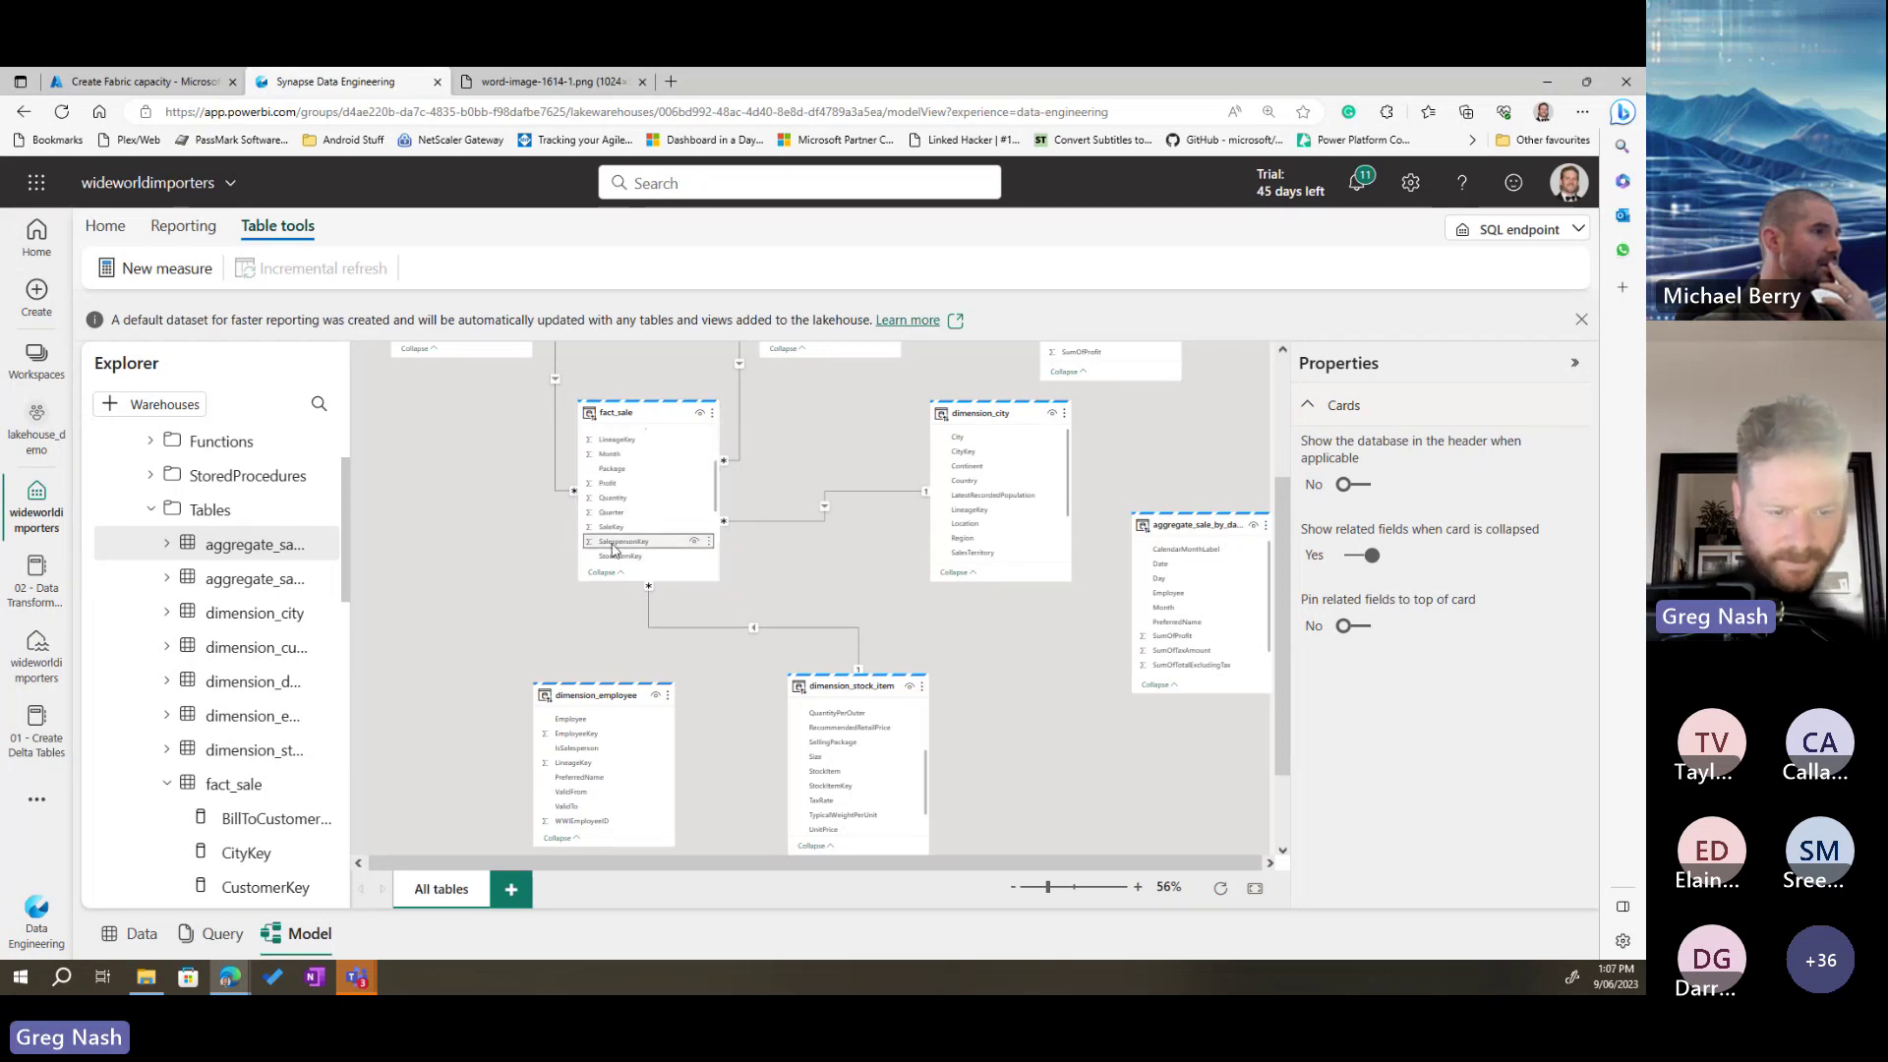
pyautogui.moveTo(604, 545); pyautogui.dragTo(588, 745)
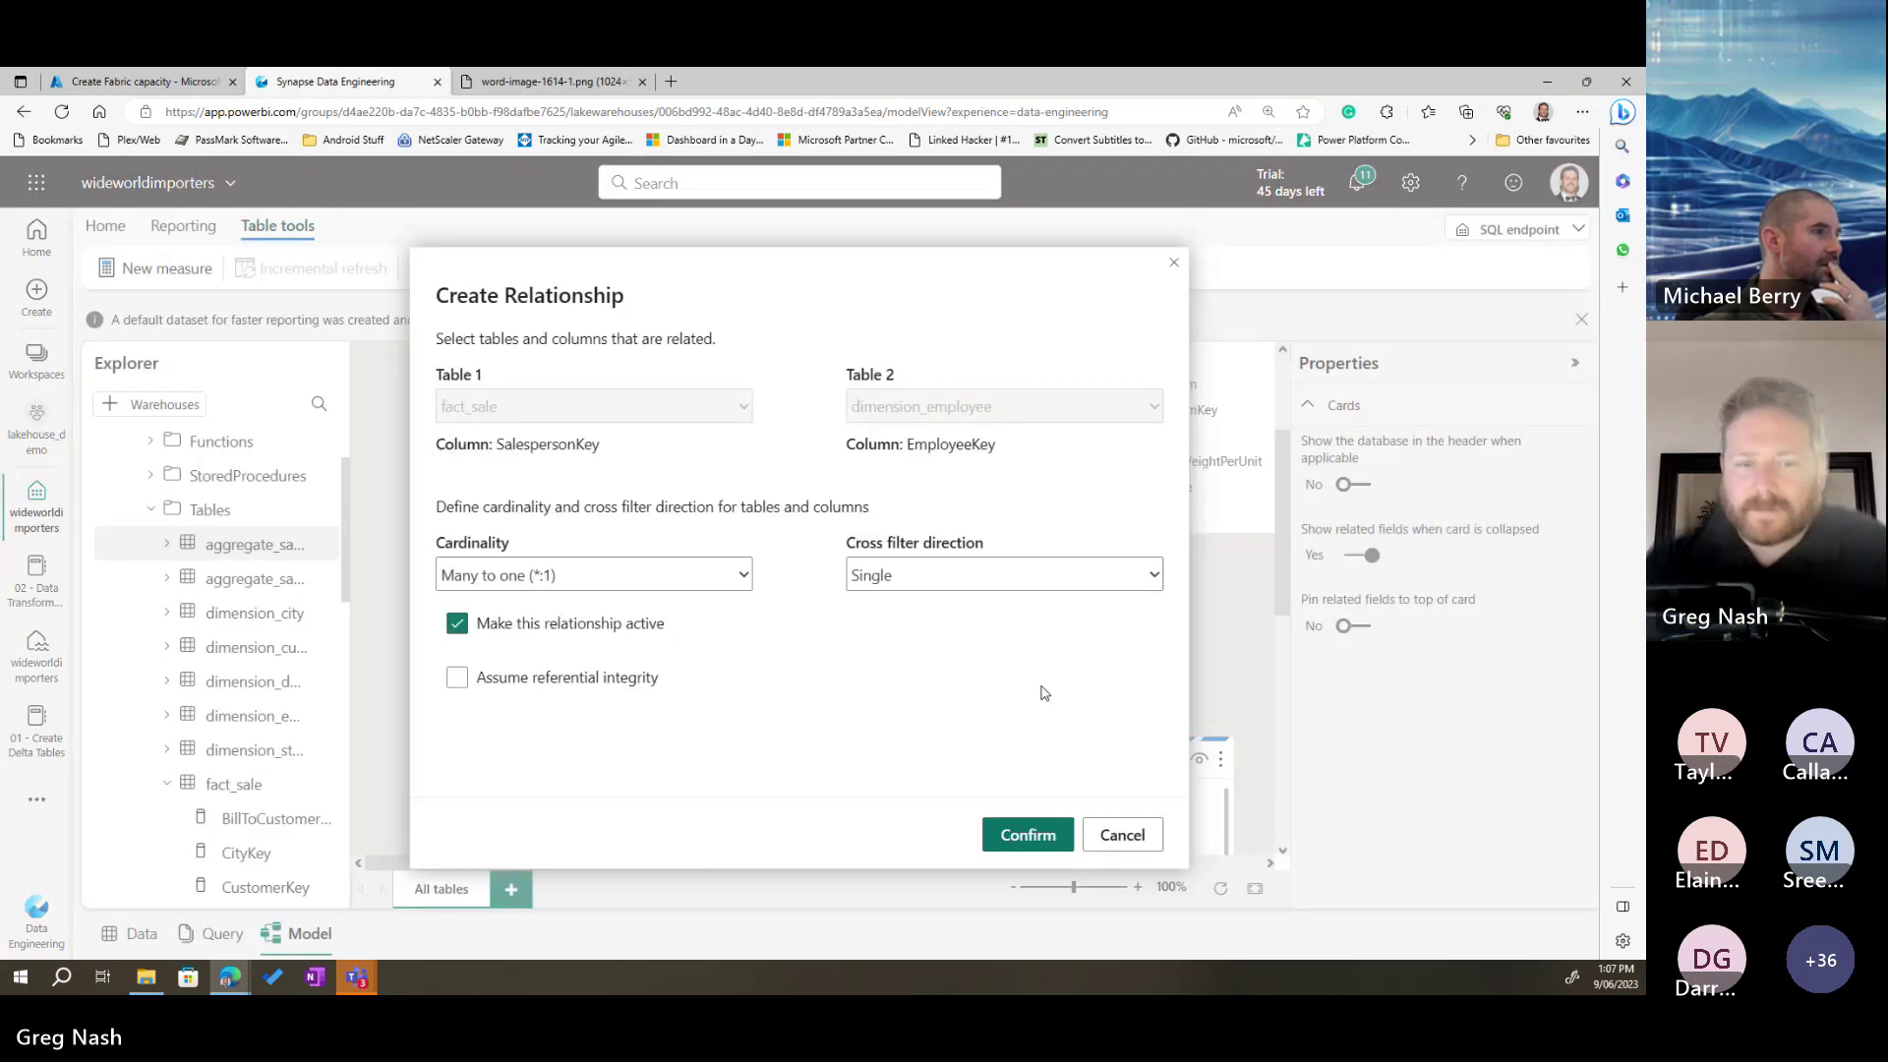
pyautogui.click(1005, 835)
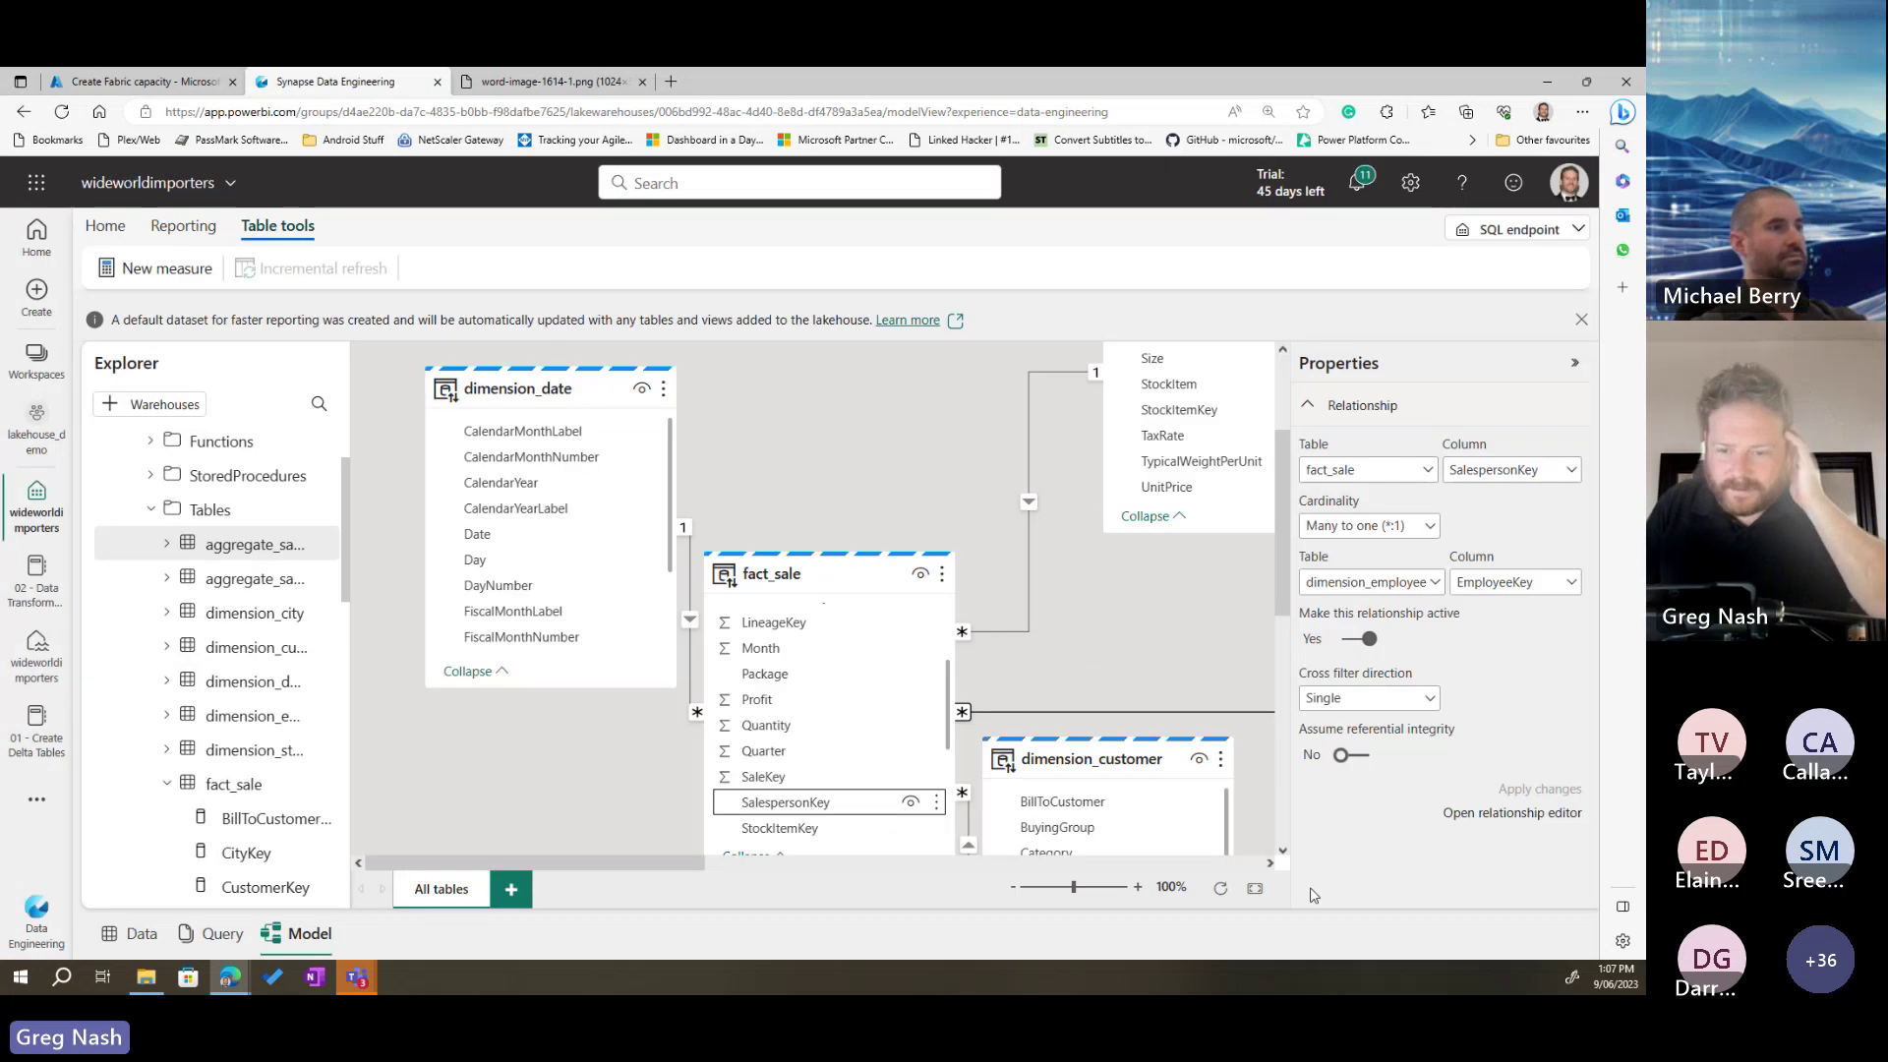
# Step: Arrange the model tables around fact_sale, with dimension_city above, dimension_employee left, dimension_stock_item right, dimension_customer below and both aggregate tables set apart
pyautogui.click(1255, 889)
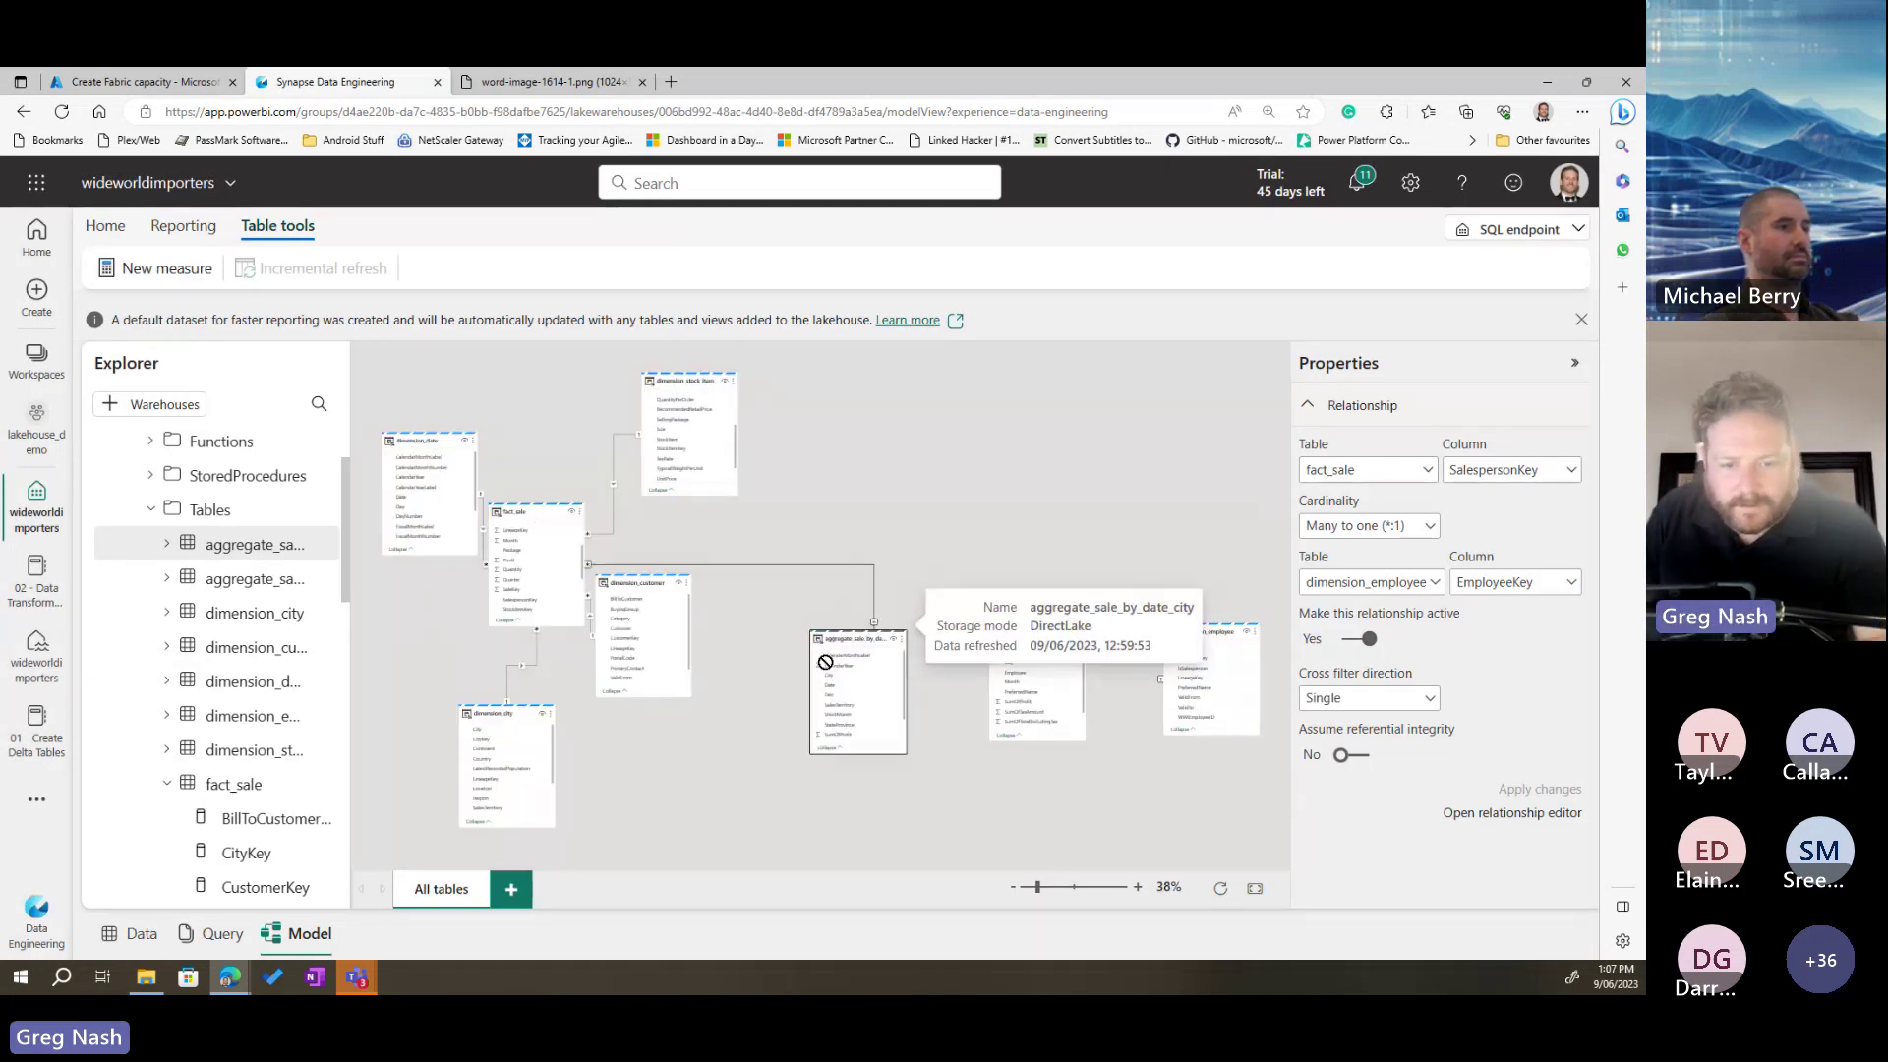
pyautogui.moveTo(866, 627); pyautogui.dragTo(733, 739)
pyautogui.moveTo(1032, 625); pyautogui.dragTo(880, 763)
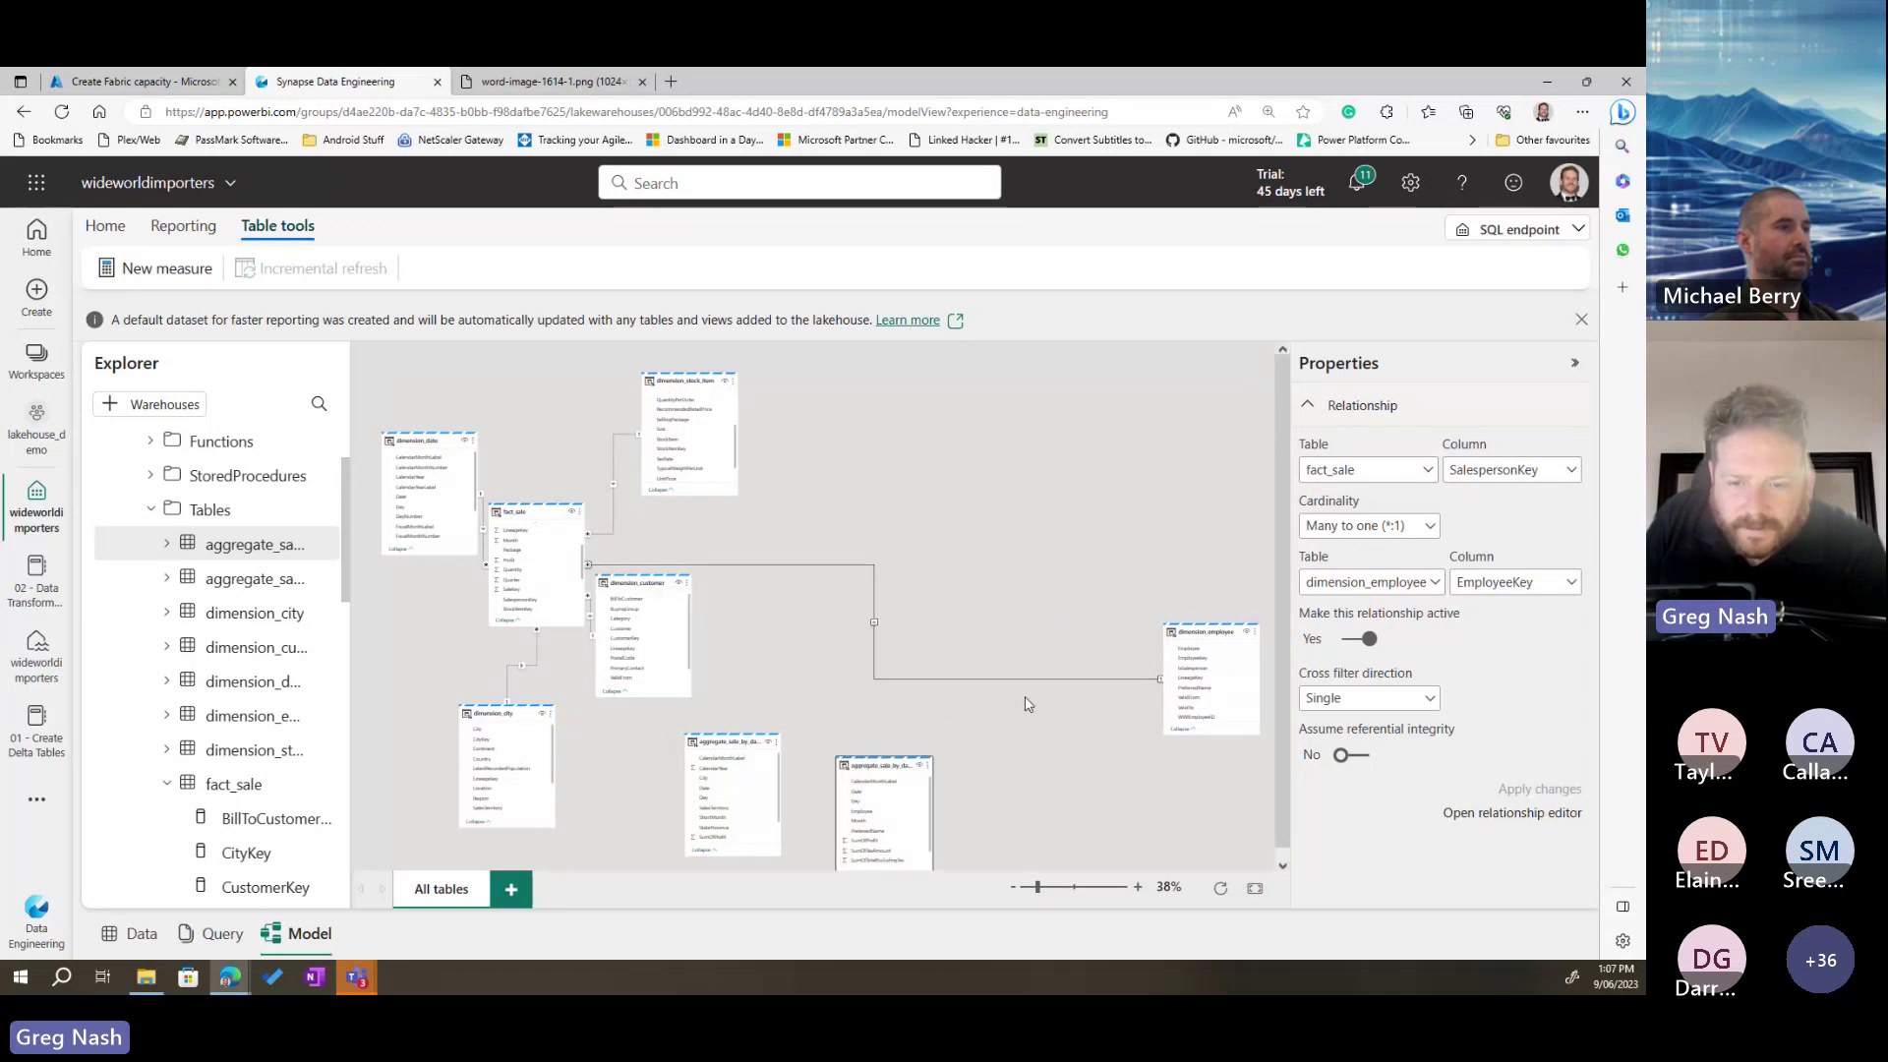
pyautogui.moveTo(1205, 629); pyautogui.dragTo(927, 472)
pyautogui.moveTo(639, 582); pyautogui.dragTo(730, 621)
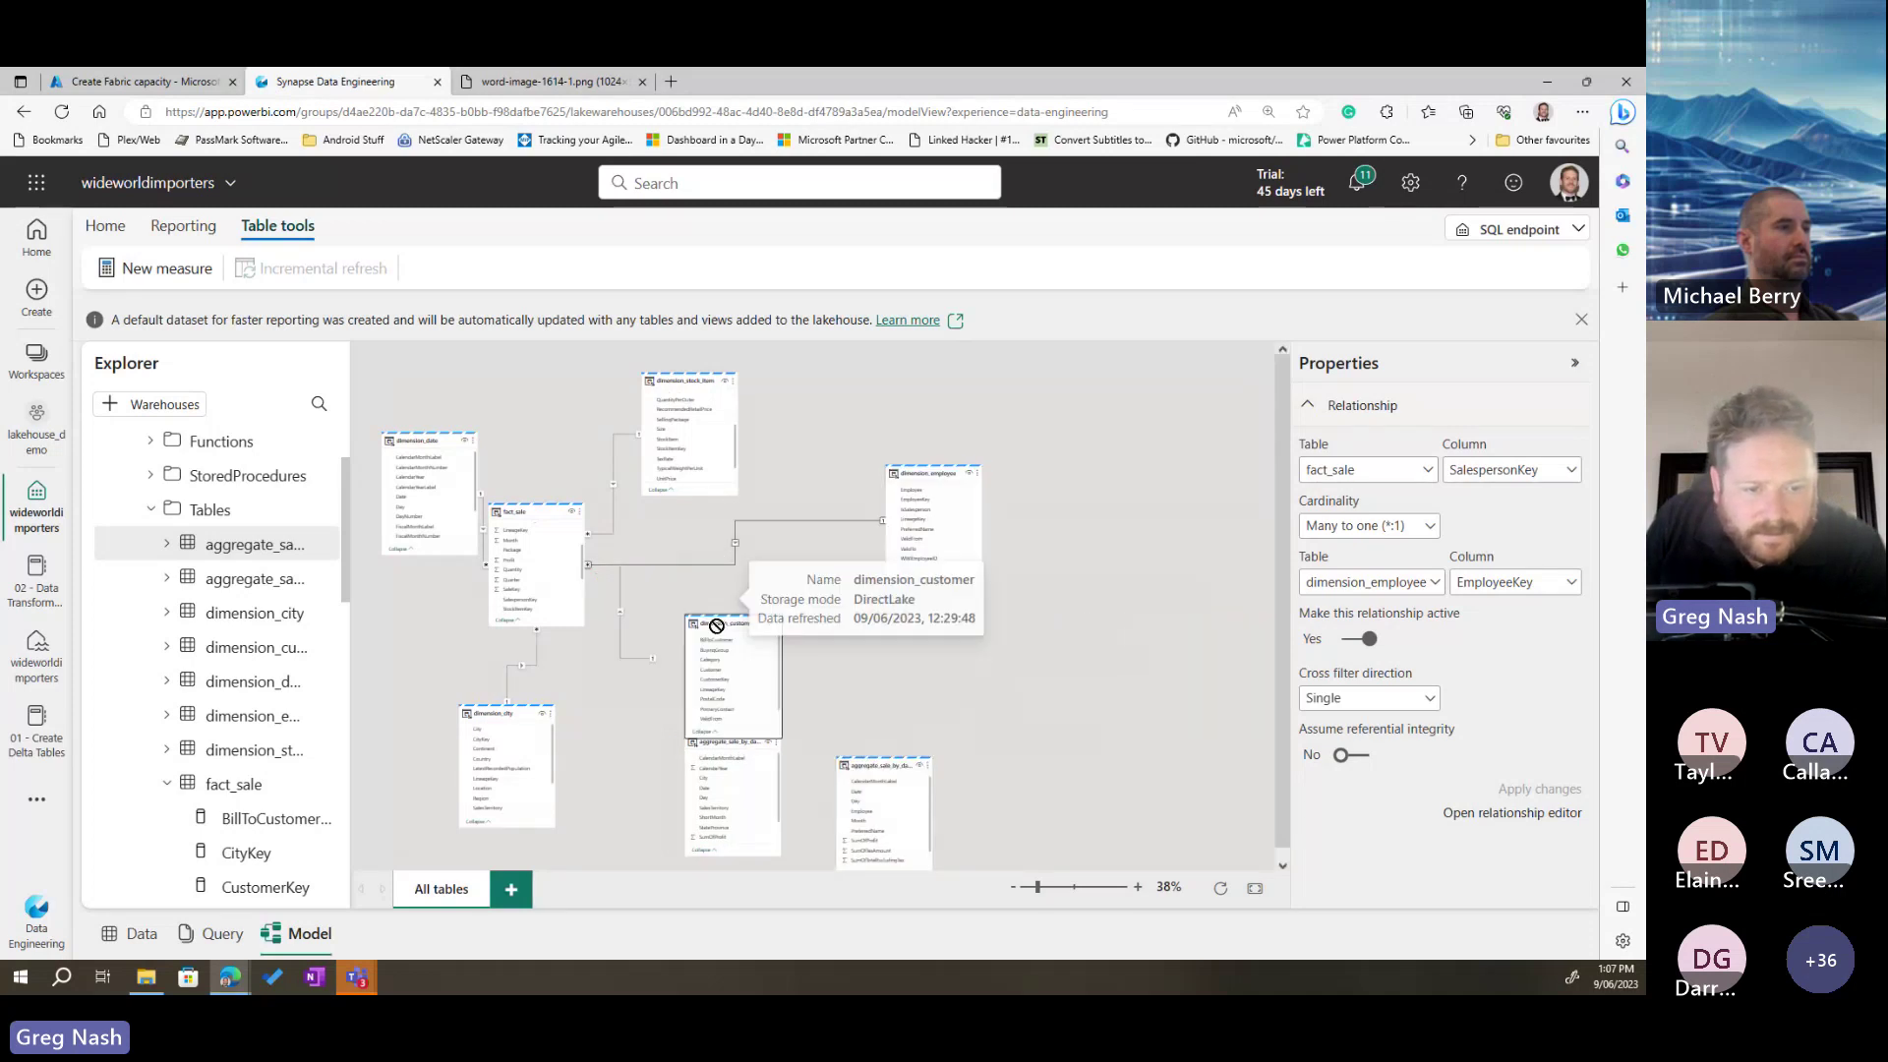
pyautogui.moveTo(525, 740); pyautogui.dragTo(464, 772)
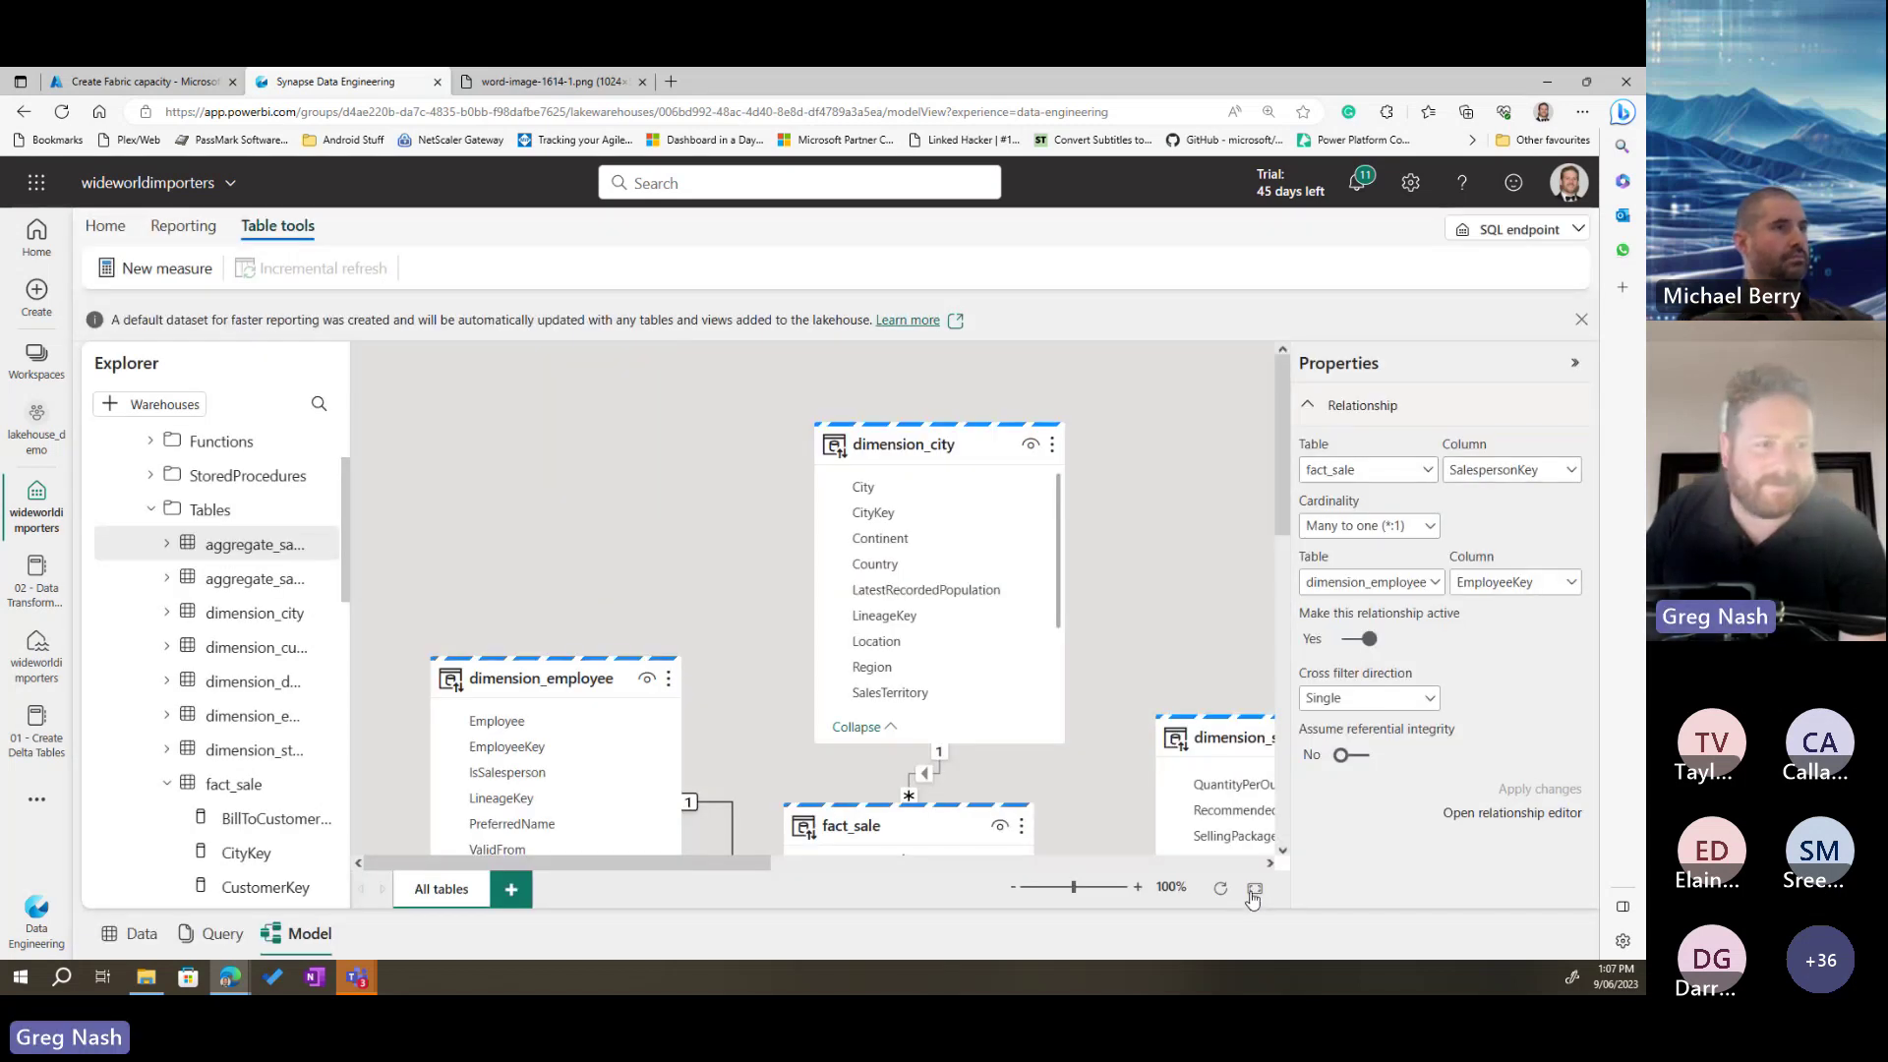
# Step: Move dimension_date to the right of dimension_customer and shift fact_sale slightly down, midway between dimension_city and dimension_customer
pyautogui.click(1255, 888)
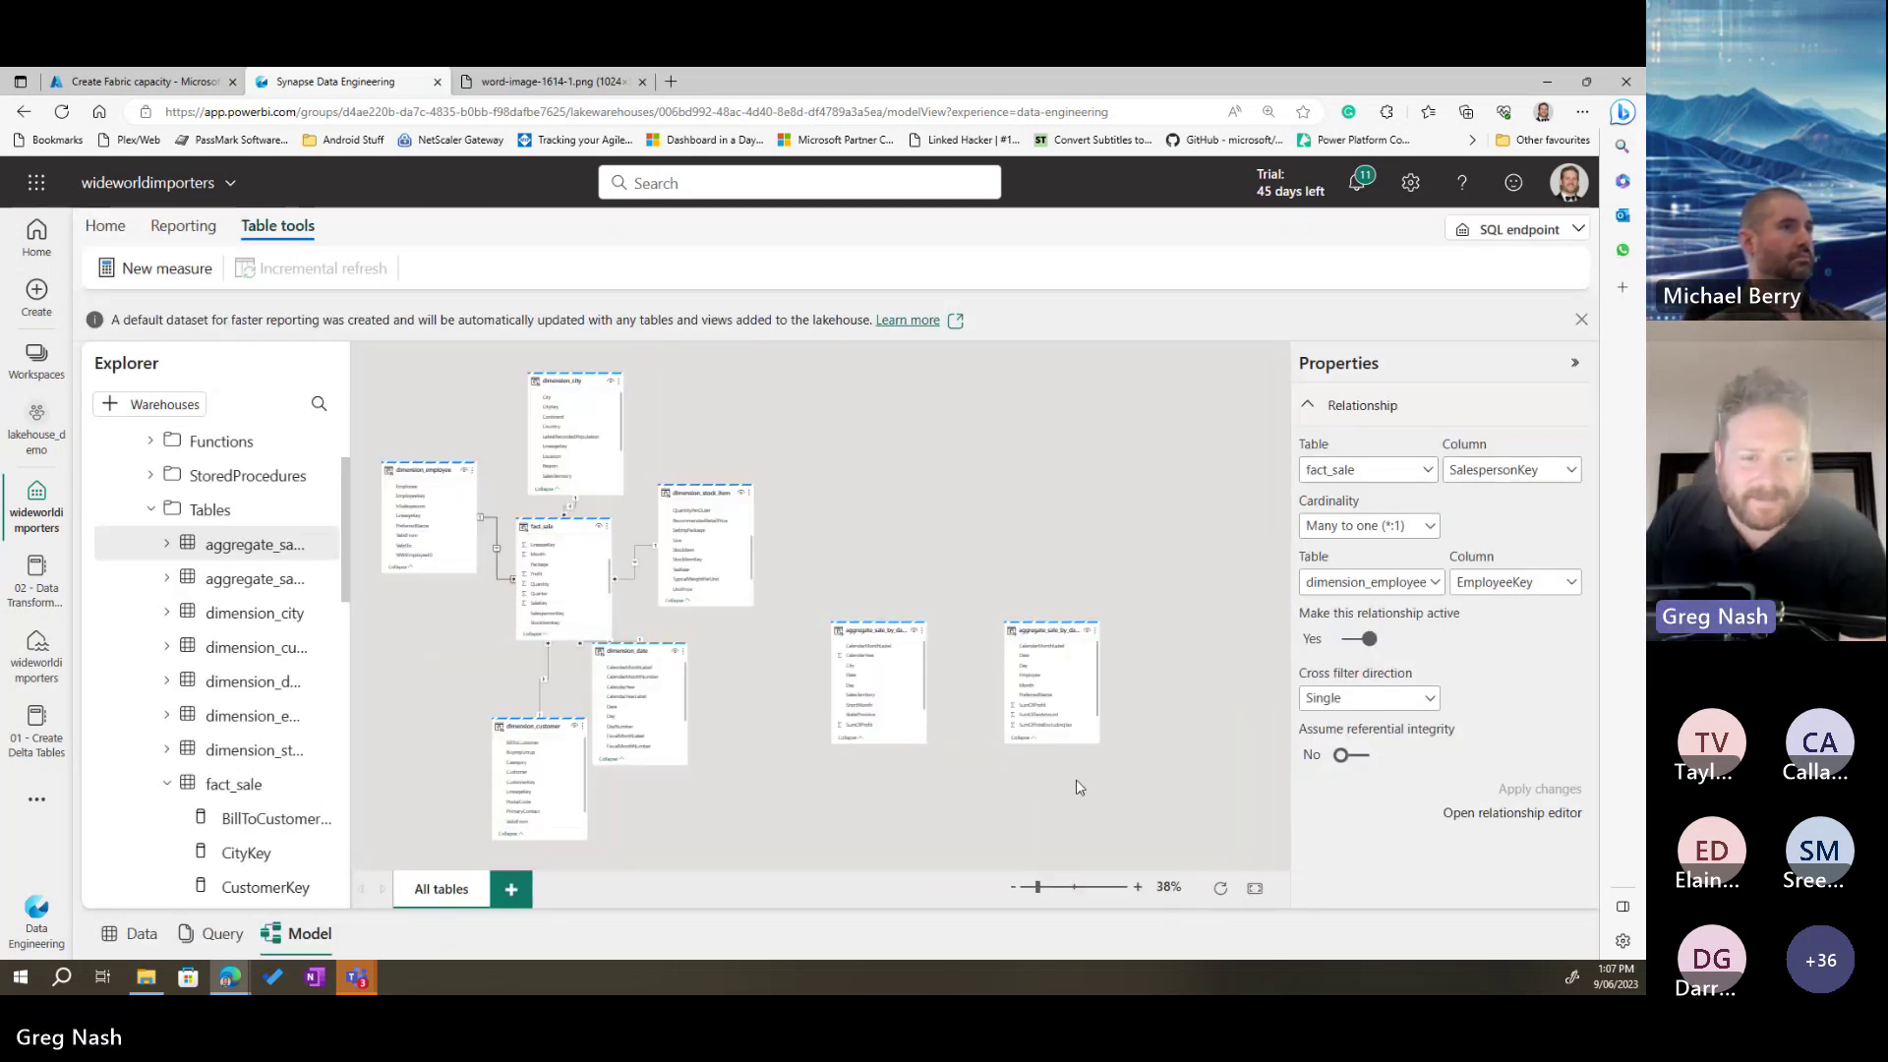
pyautogui.moveTo(645, 662); pyautogui.dragTo(746, 720)
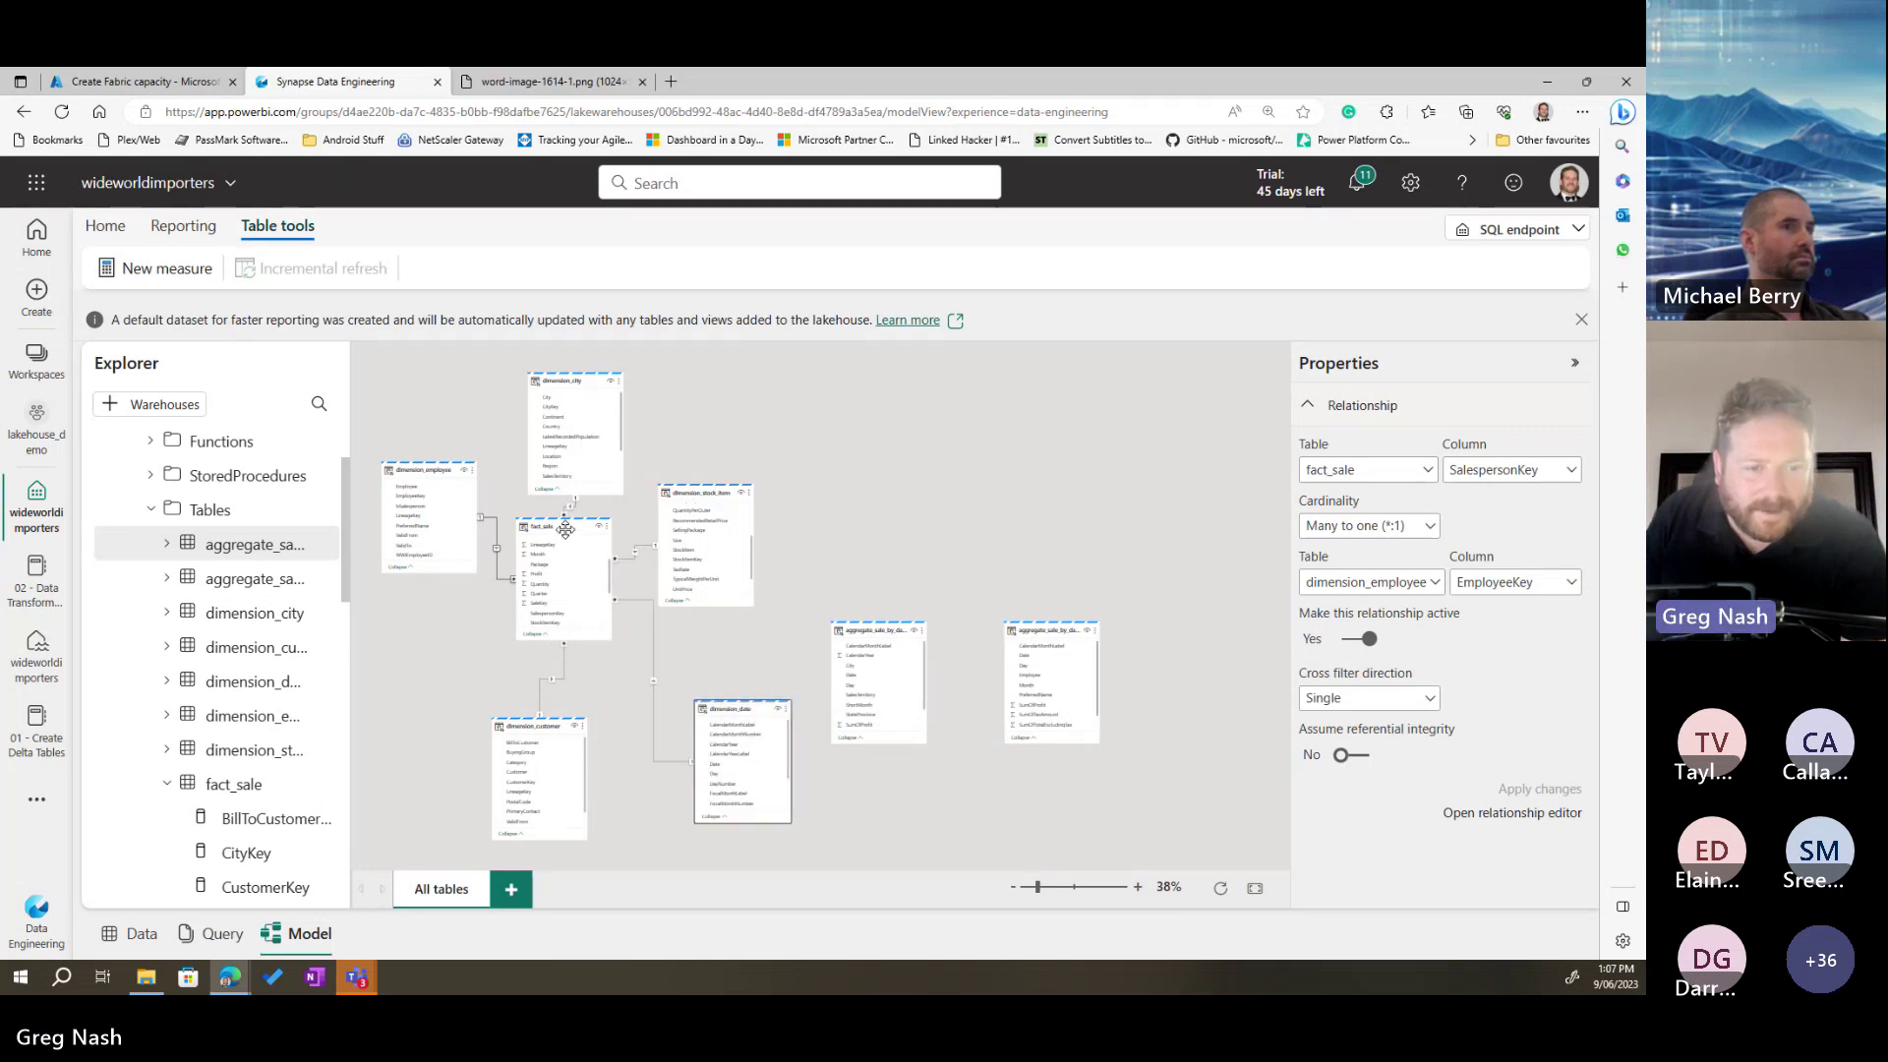
pyautogui.moveTo(566, 531); pyautogui.dragTo(559, 552)
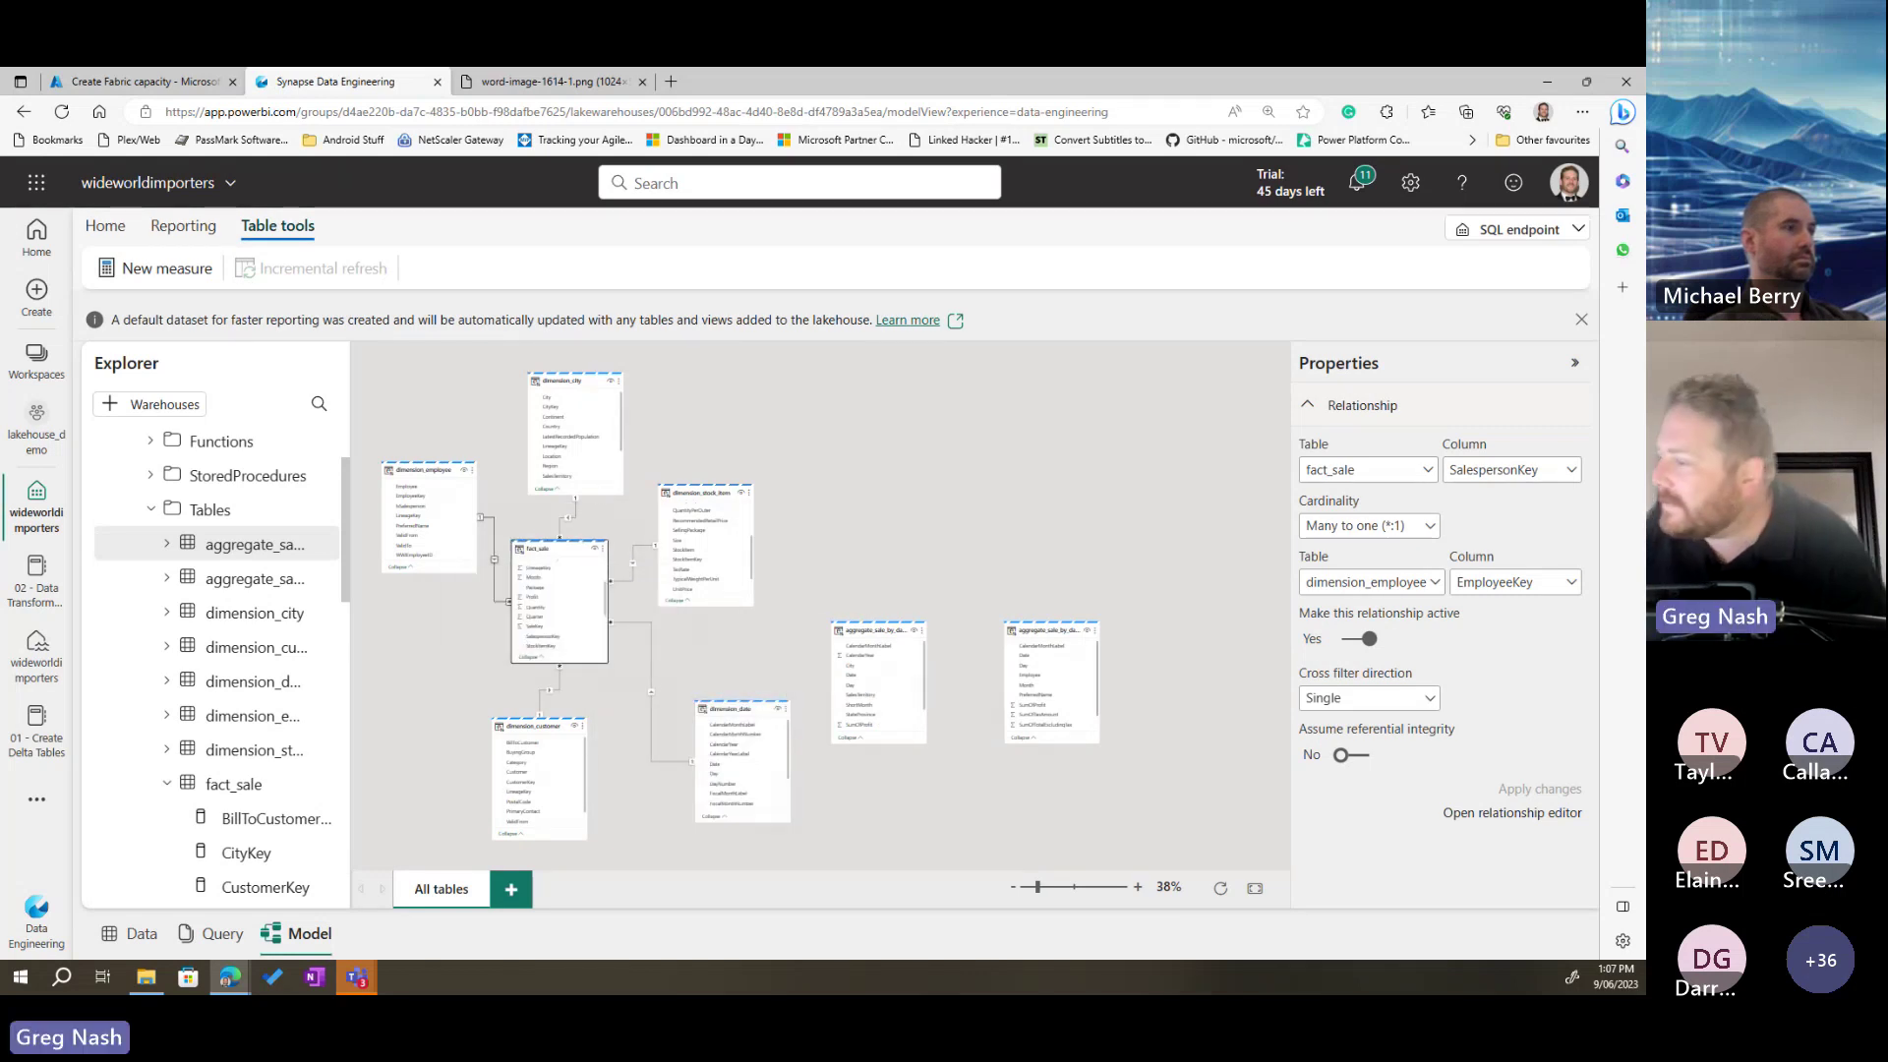
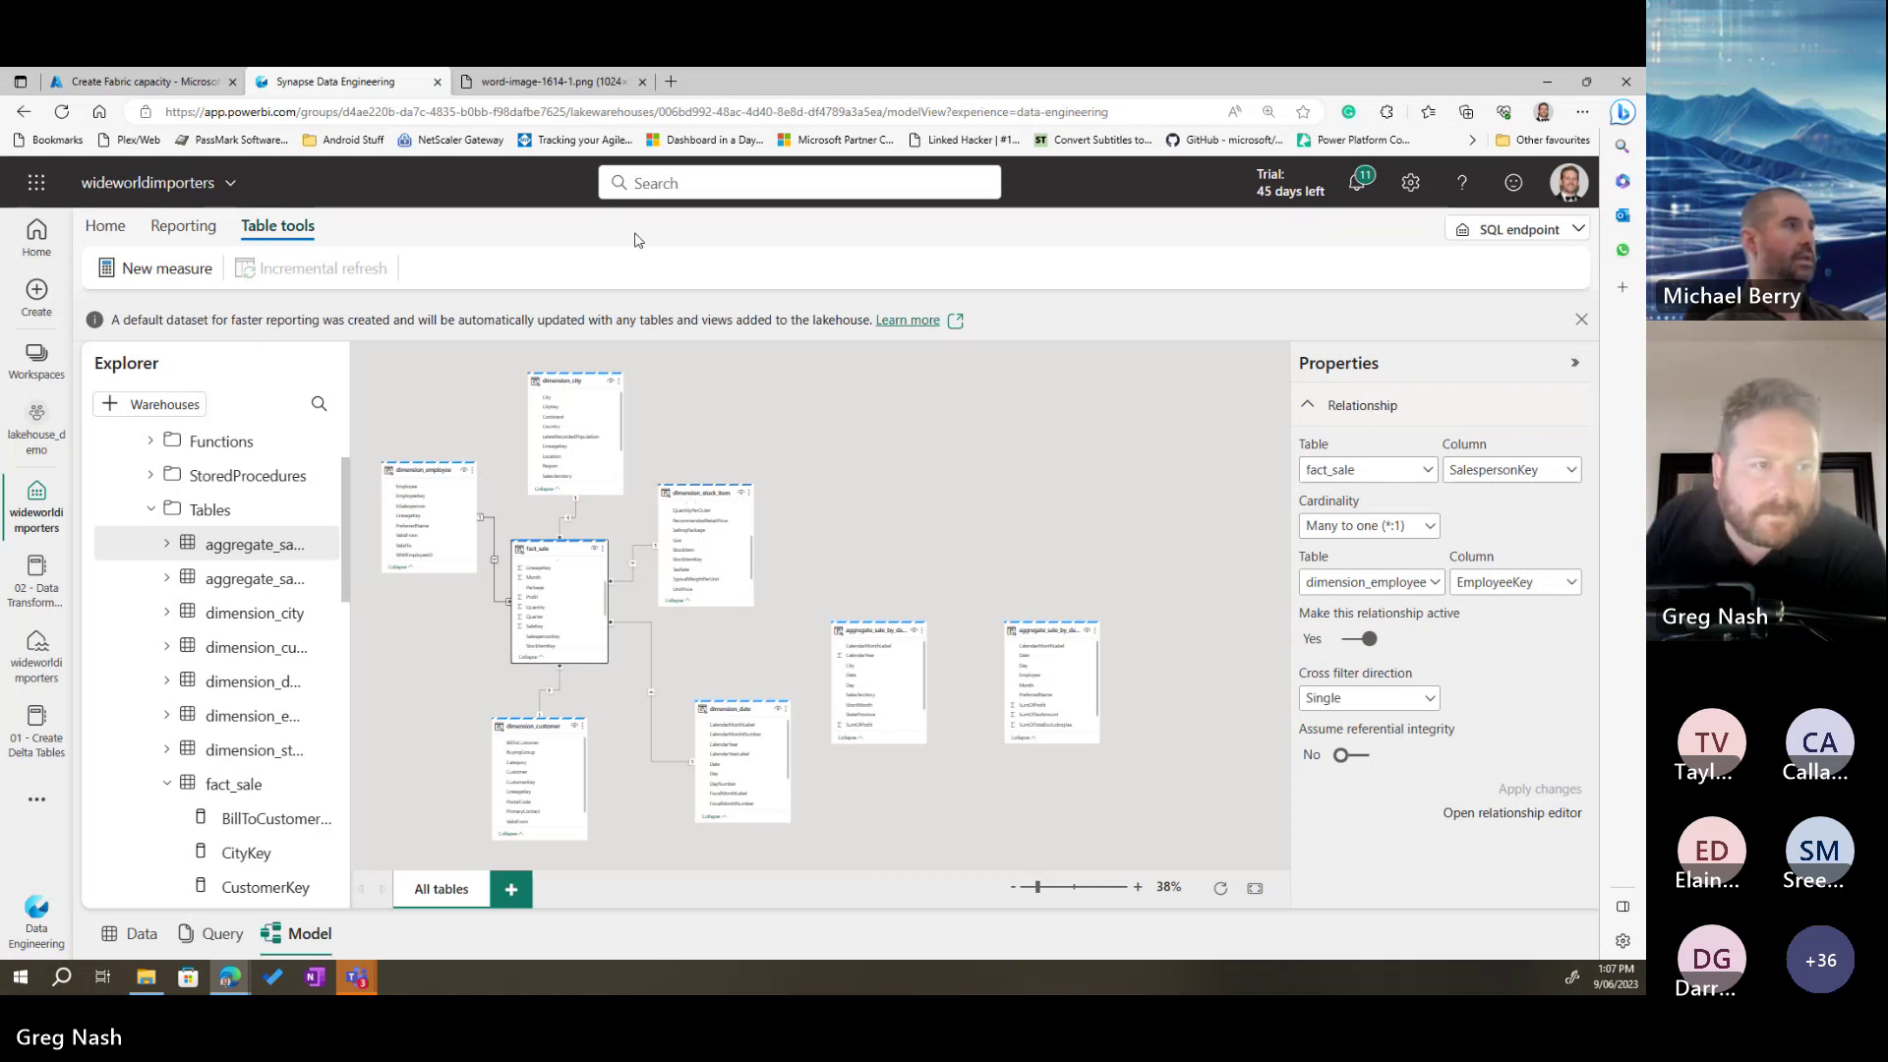
# Step: Create a new report from the lakehouse's default dataset and collapse the report's Filters pane
pyautogui.click(187, 225)
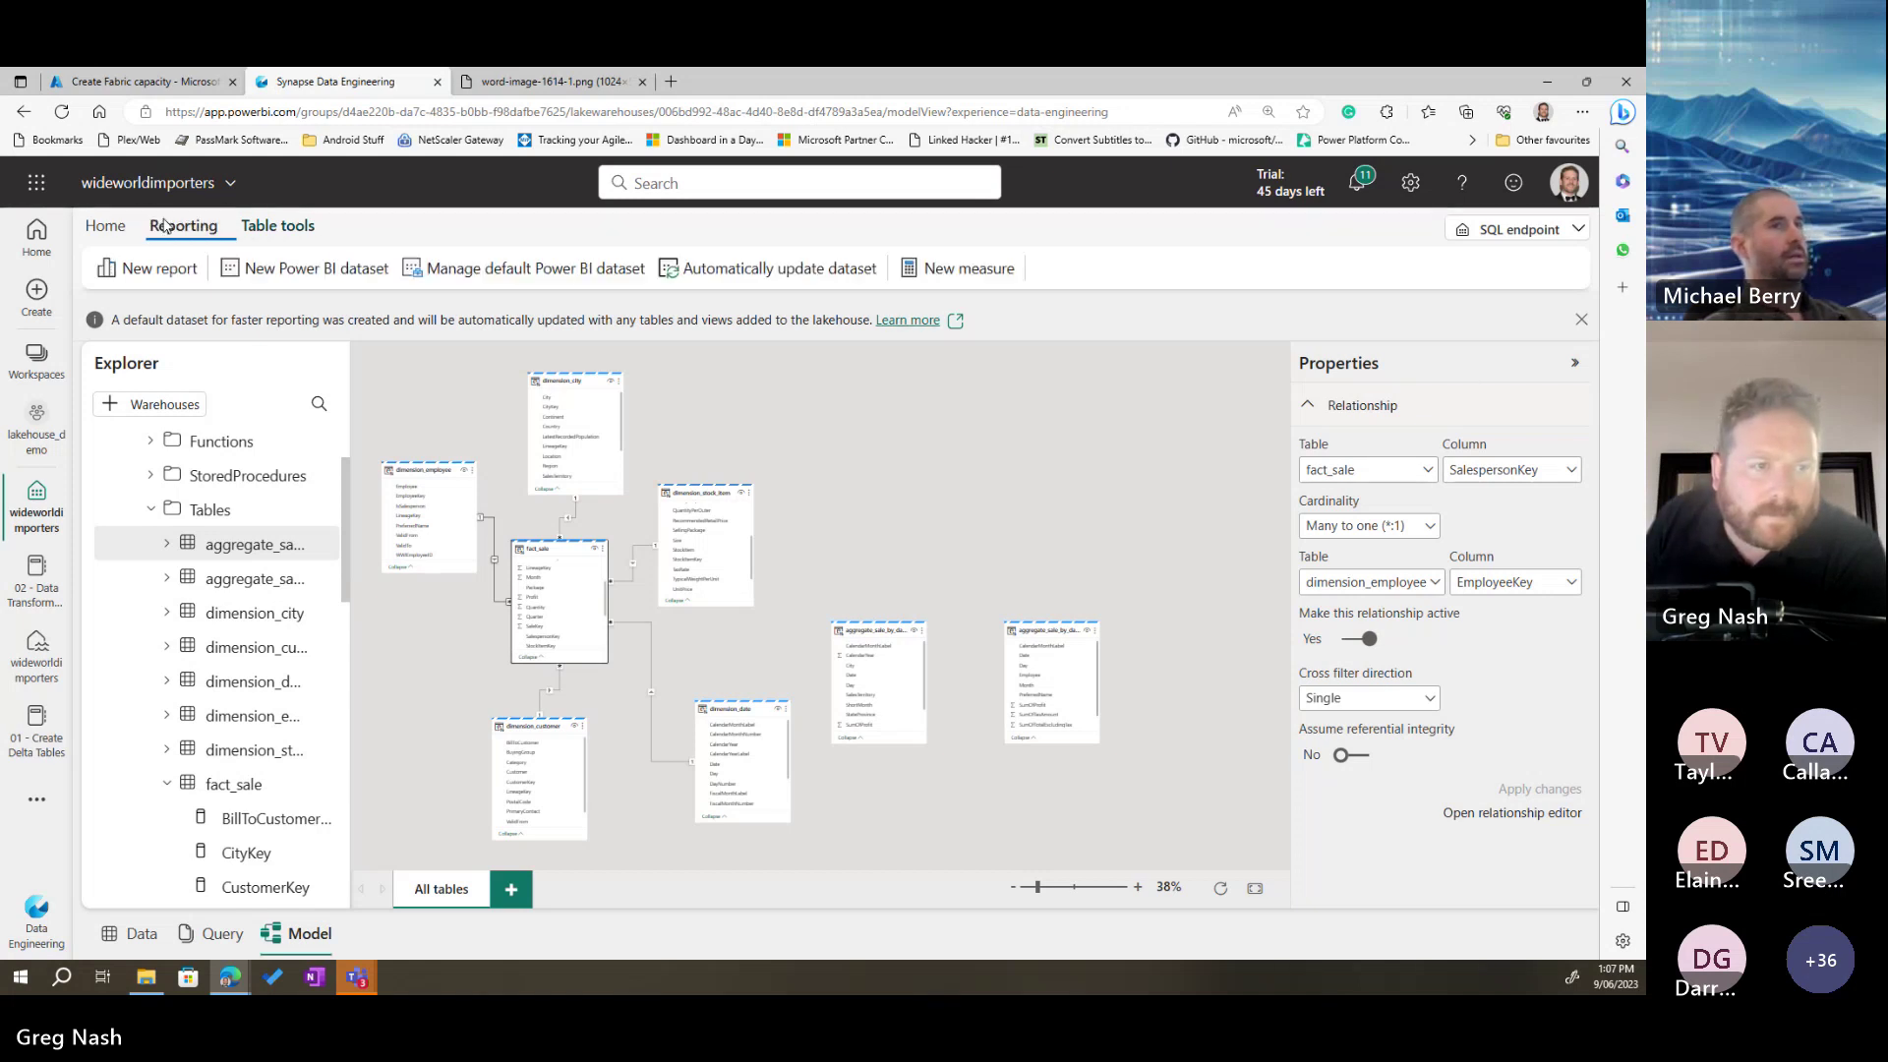
pyautogui.click(125, 274)
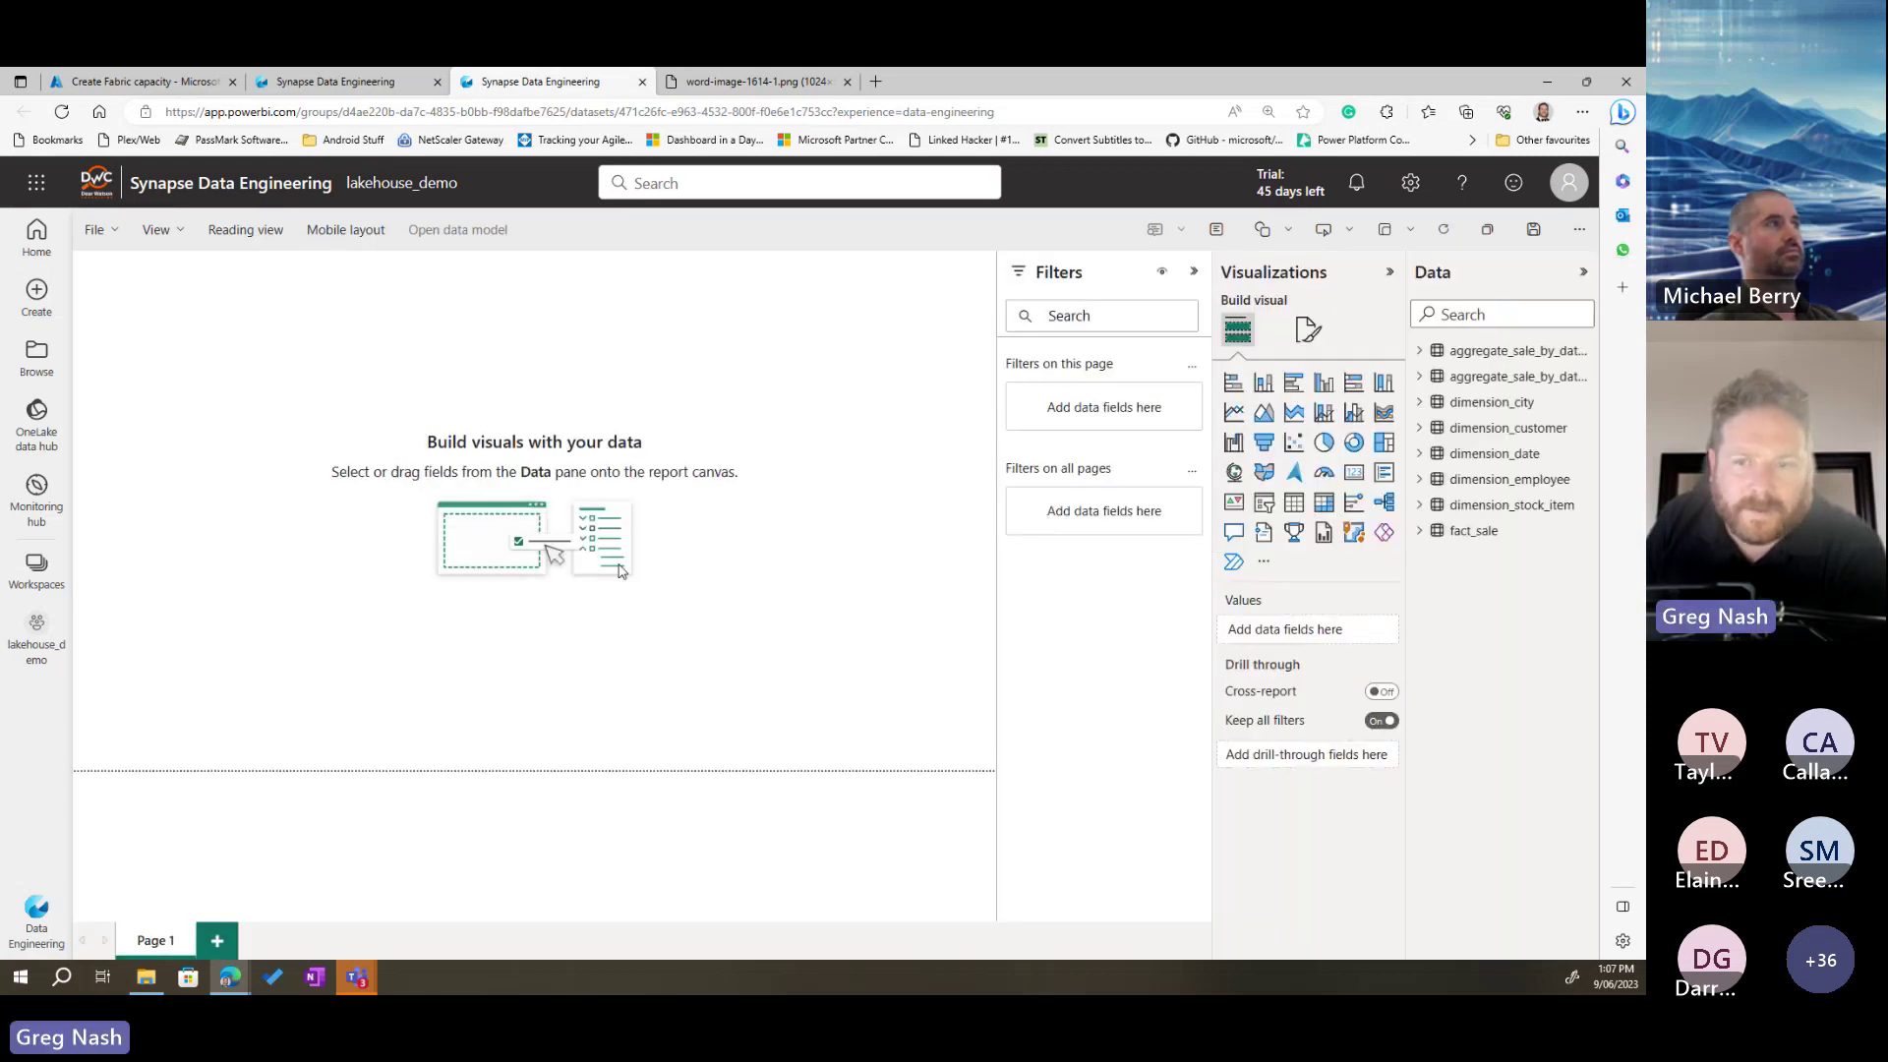
pyautogui.click(1194, 271)
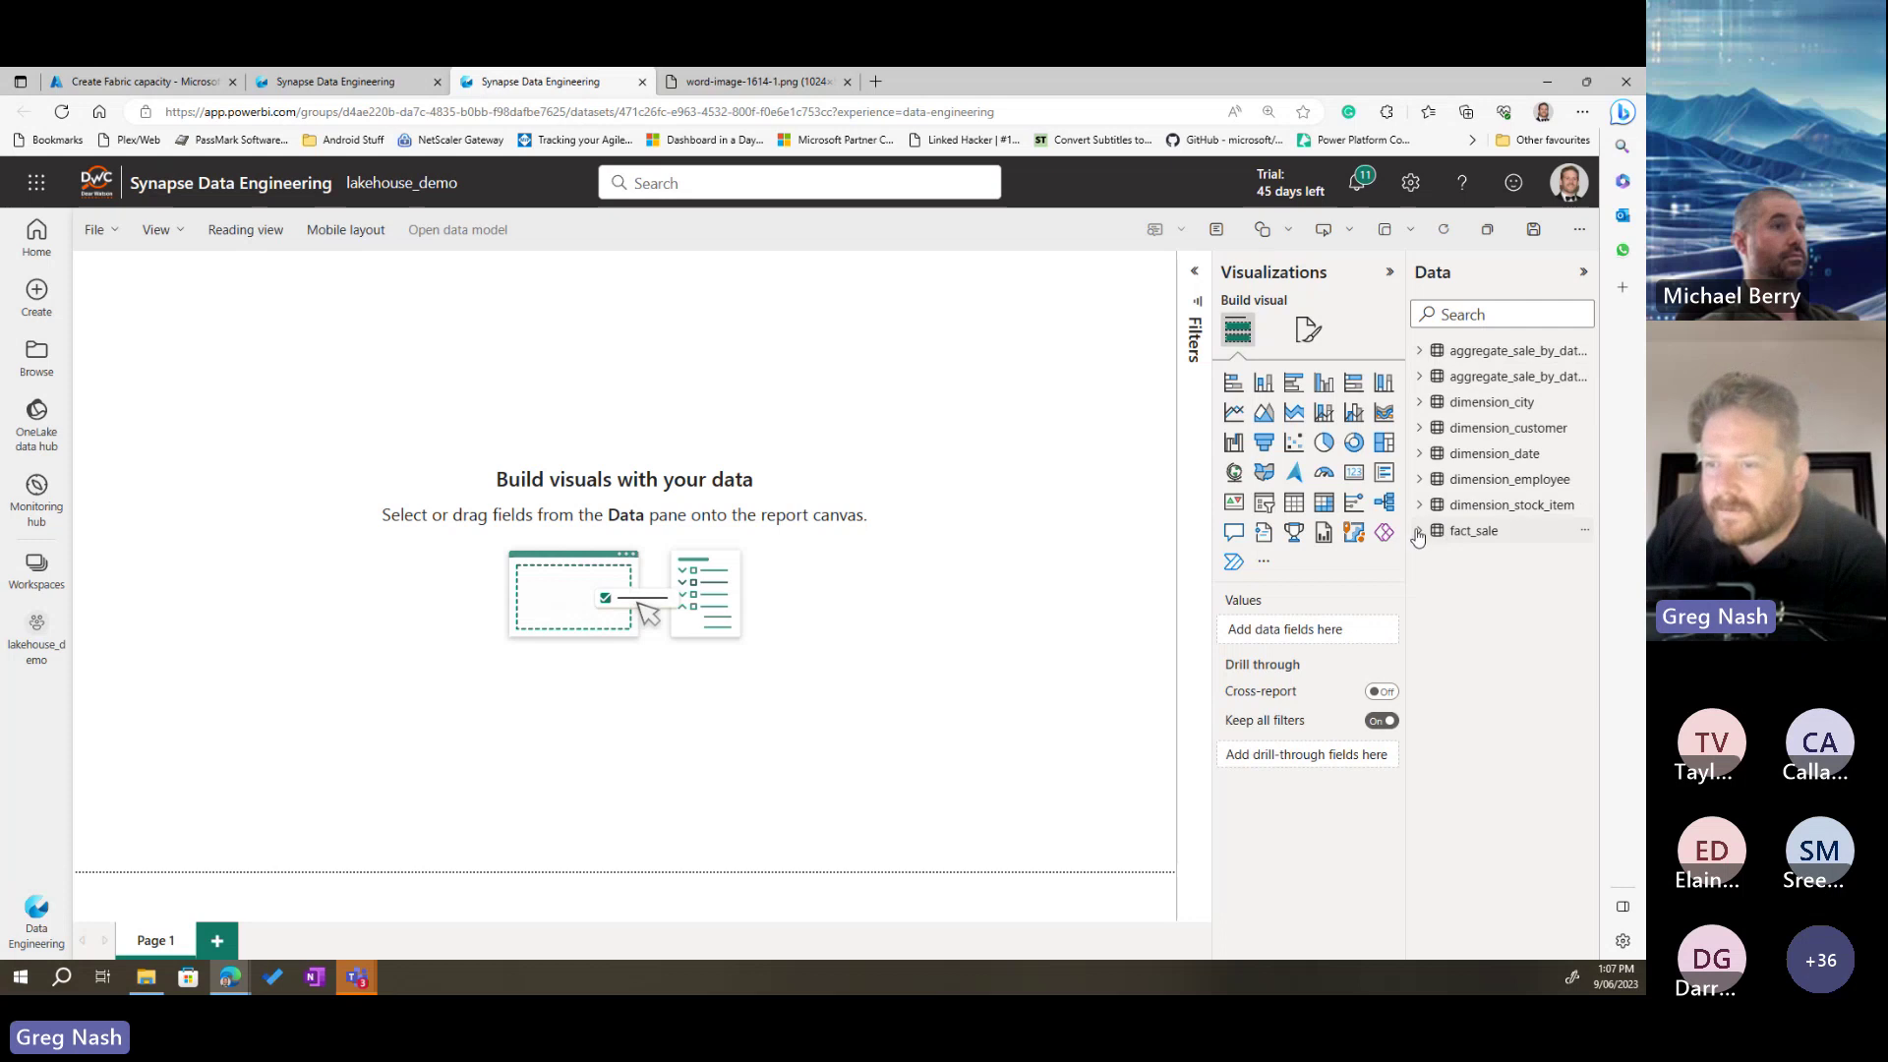
# Step: Add a visual for dimension_city's City field, convert it from a map to a table and enlarge it
pyautogui.click(1420, 402)
pyautogui.click(1497, 428)
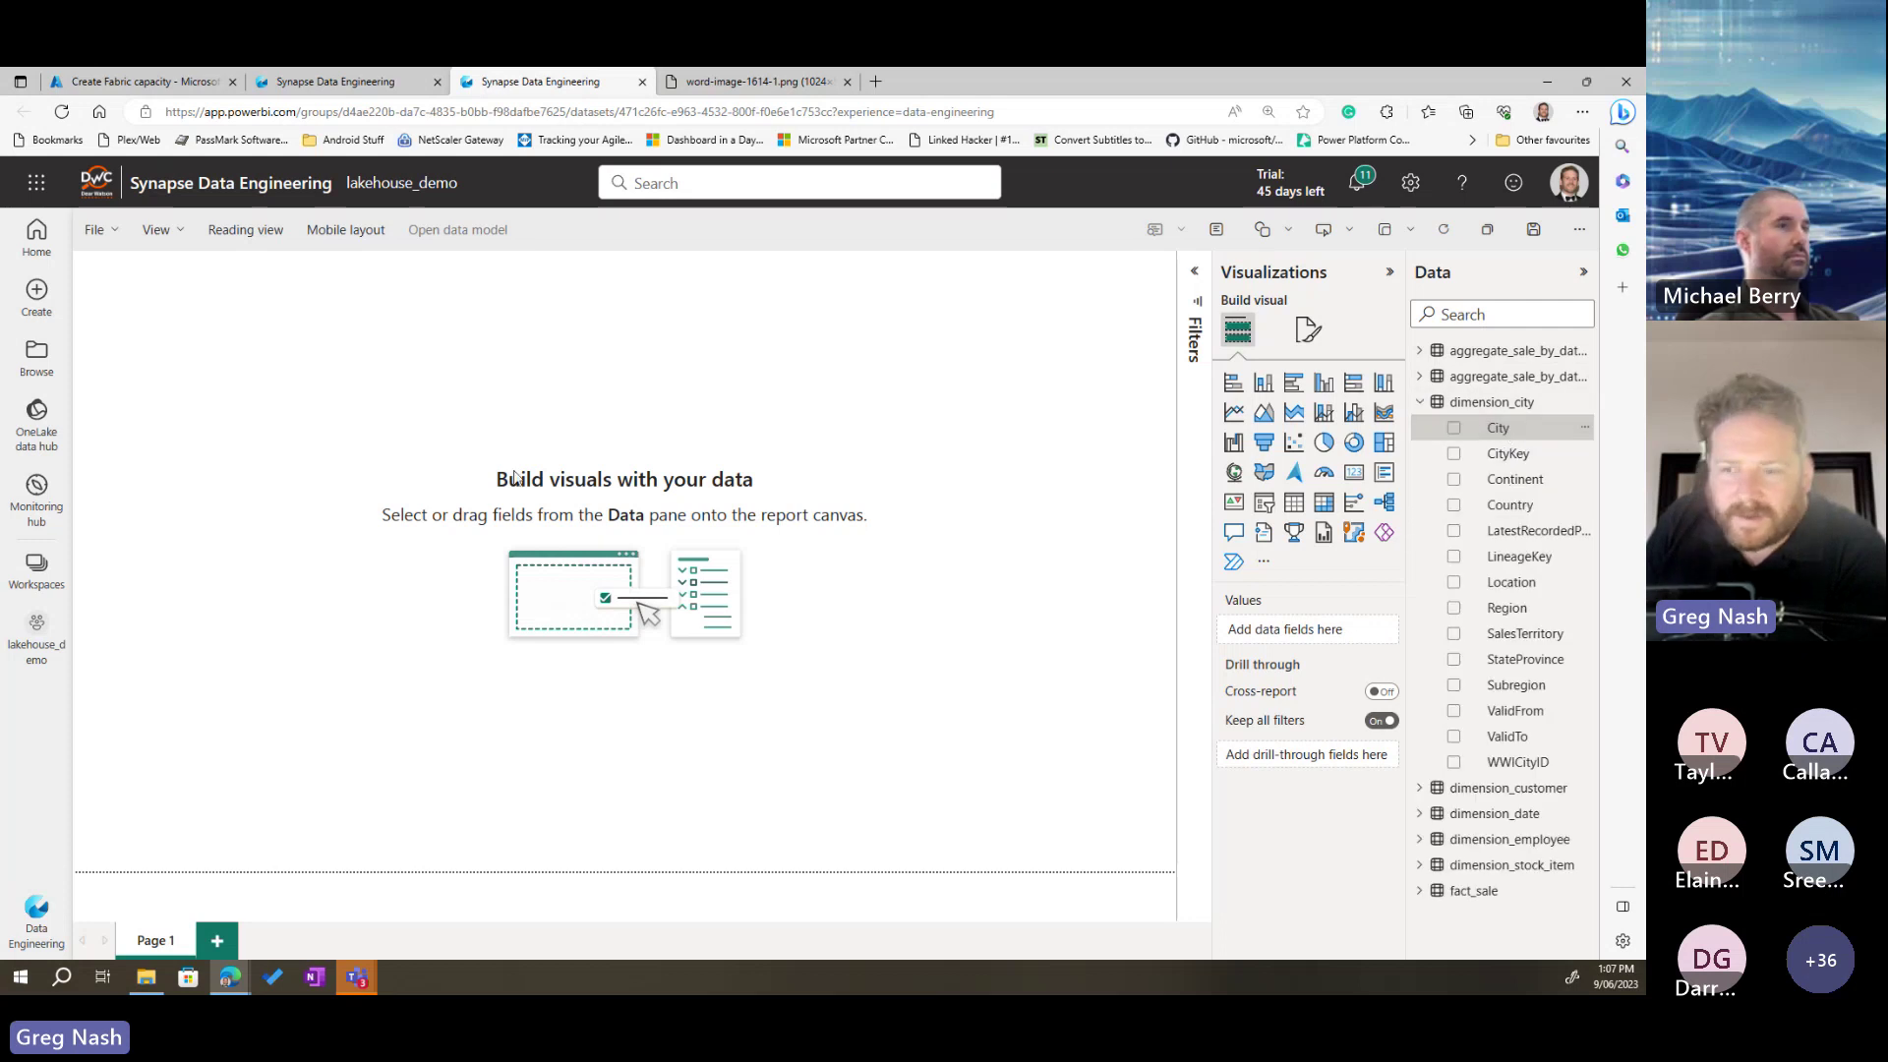
pyautogui.click(1419, 404)
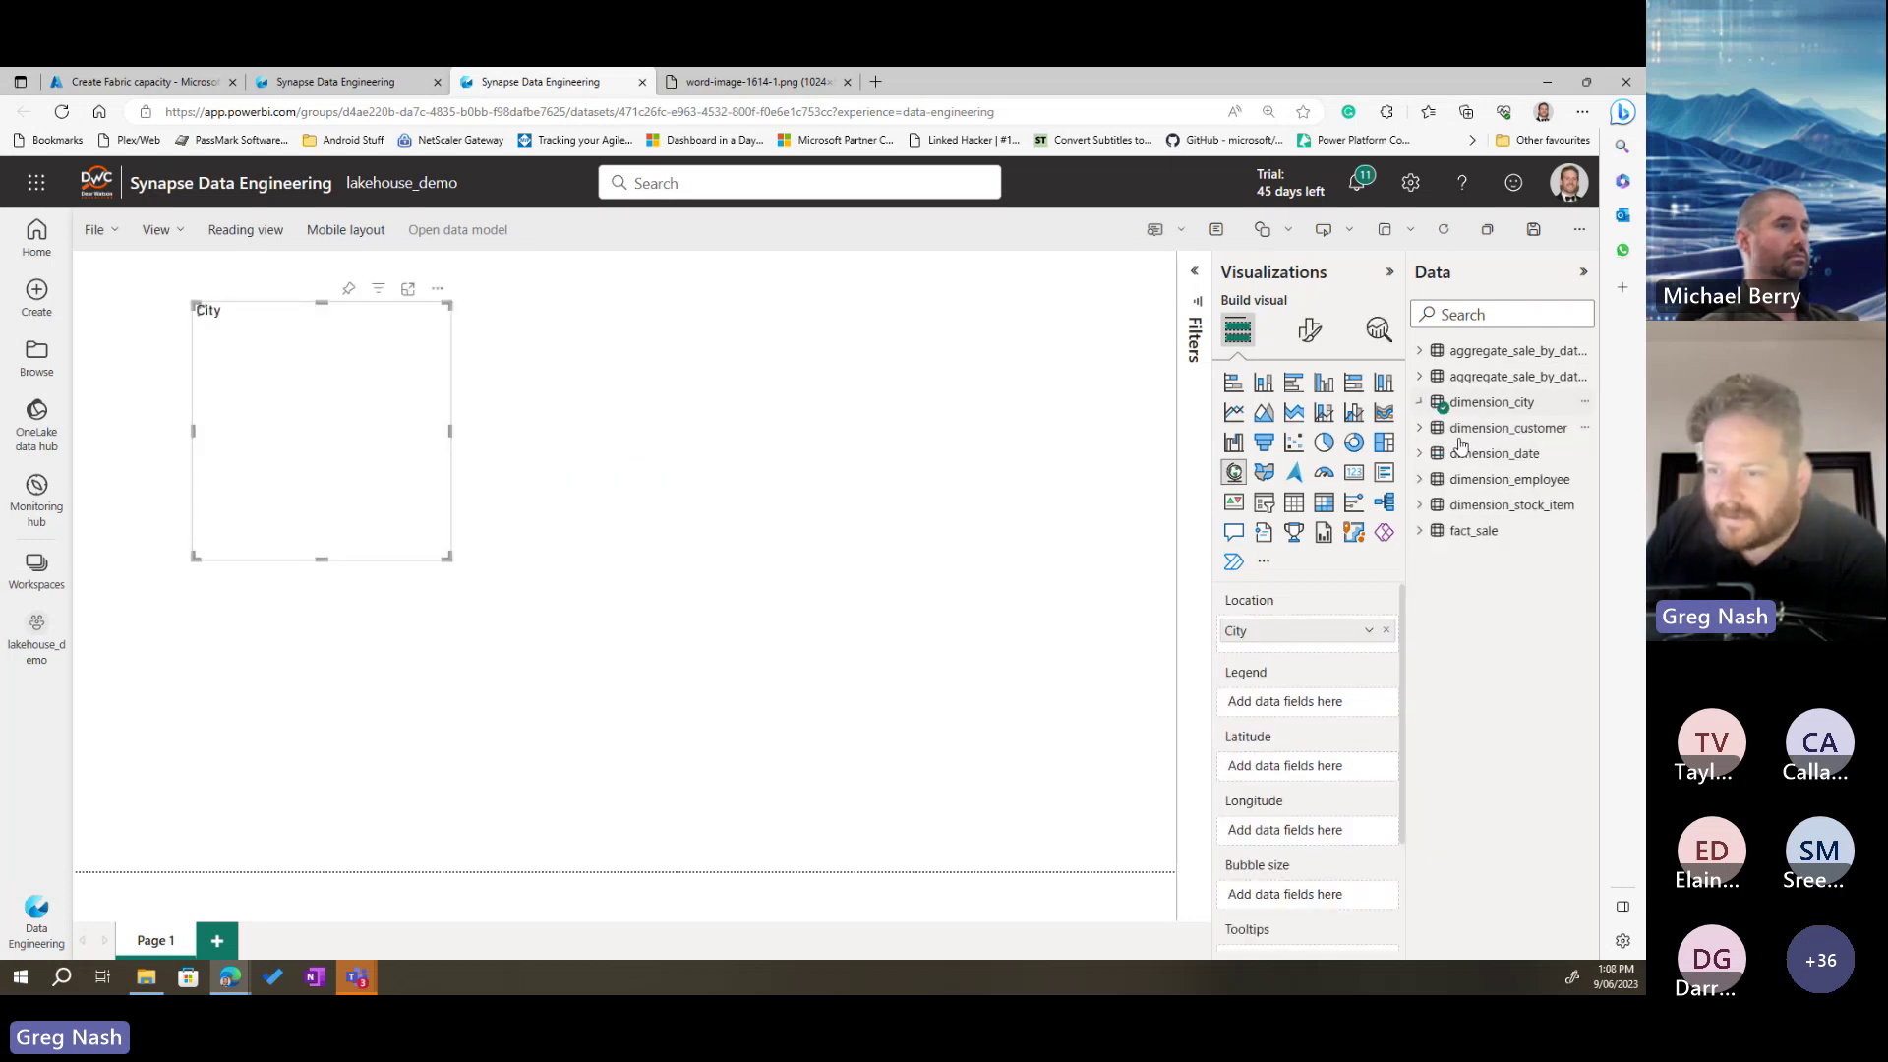
pyautogui.click(1422, 531)
pyautogui.scroll(-4, 1529, 786)
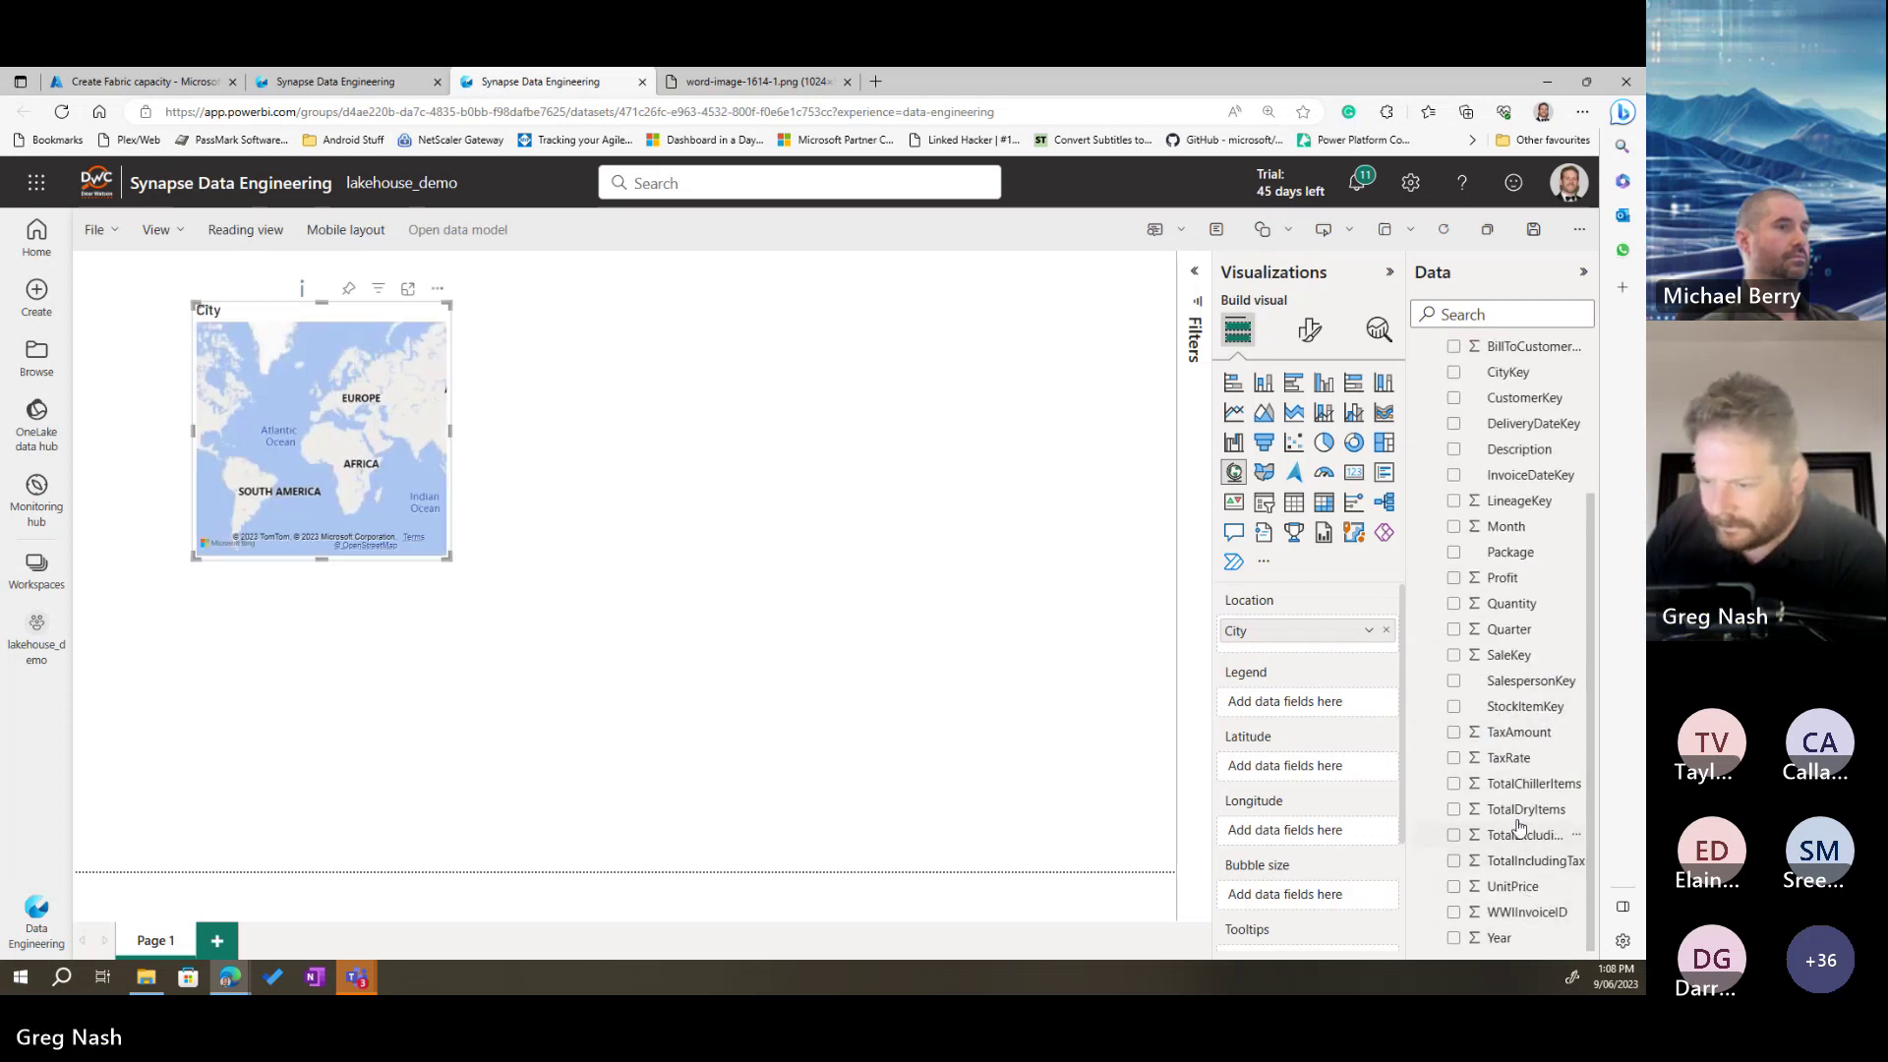
pyautogui.moveTo(1511, 738); pyautogui.dragTo(403, 521)
pyautogui.click(1294, 502)
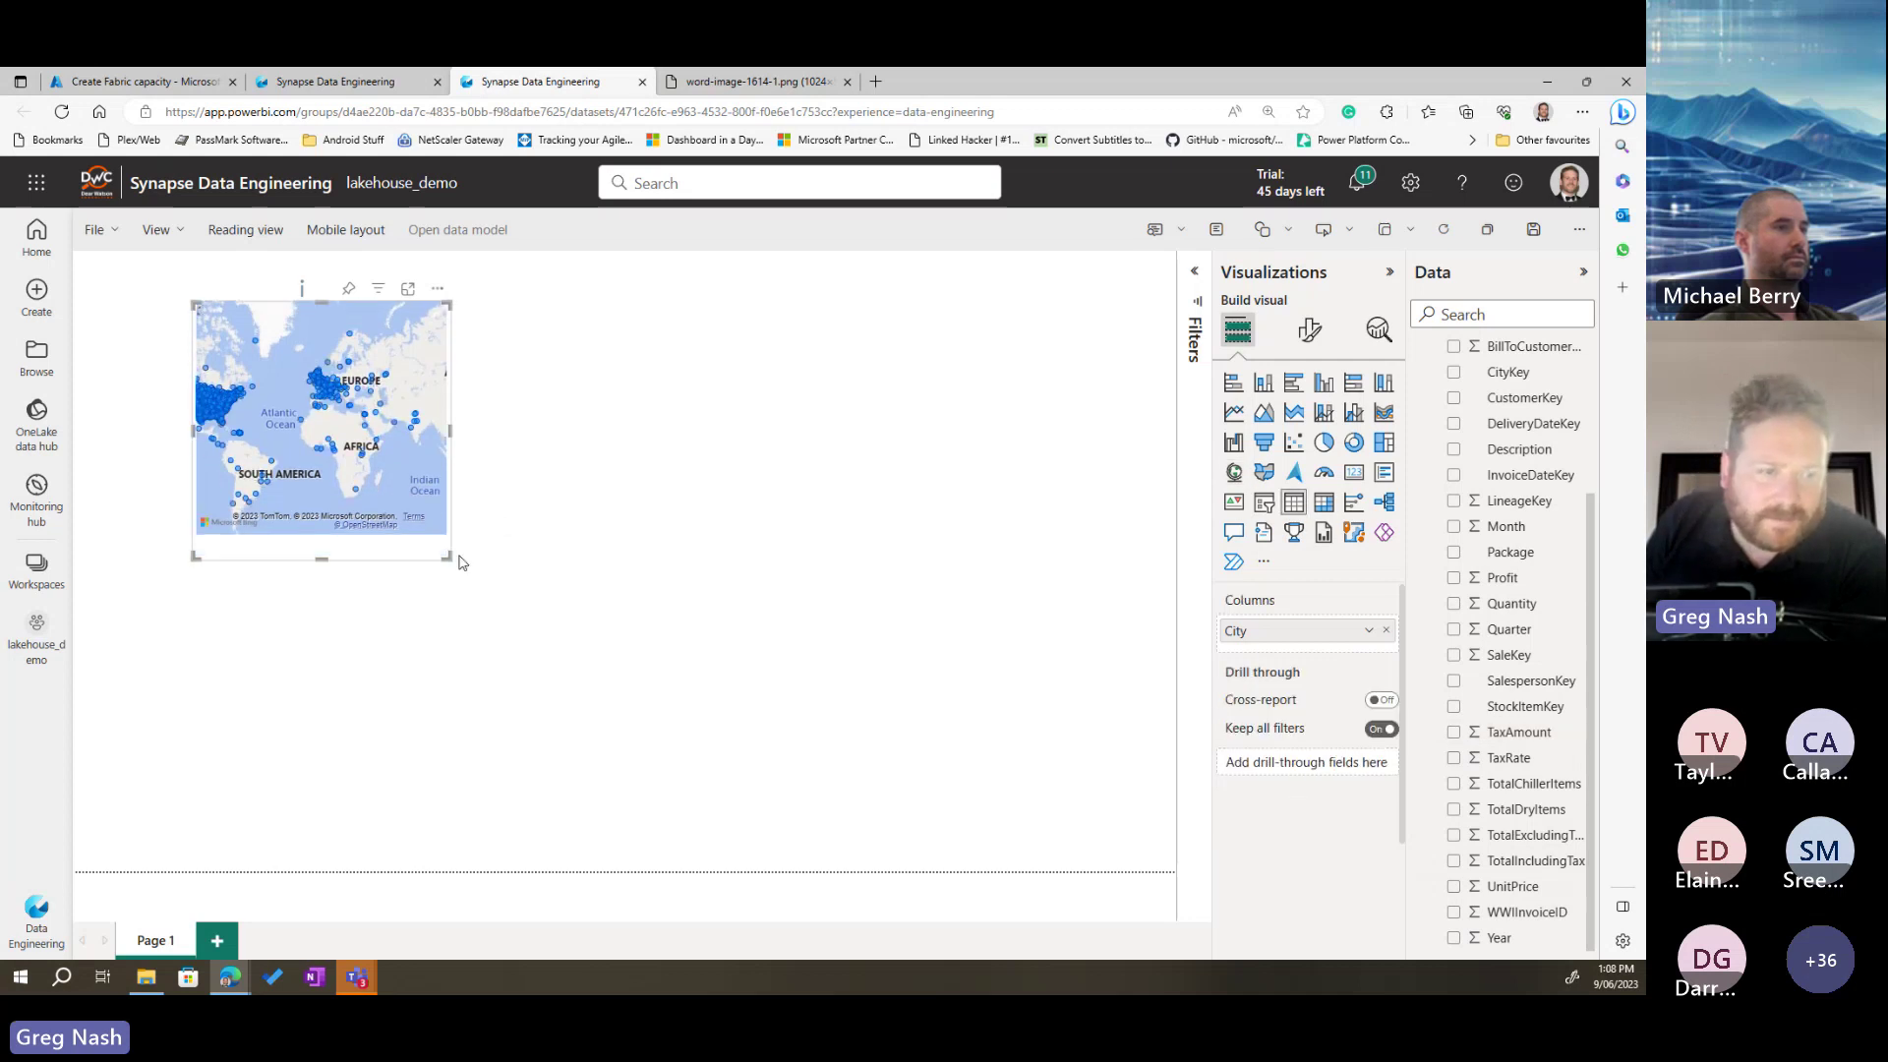
pyautogui.moveTo(450, 556); pyautogui.dragTo(866, 829)
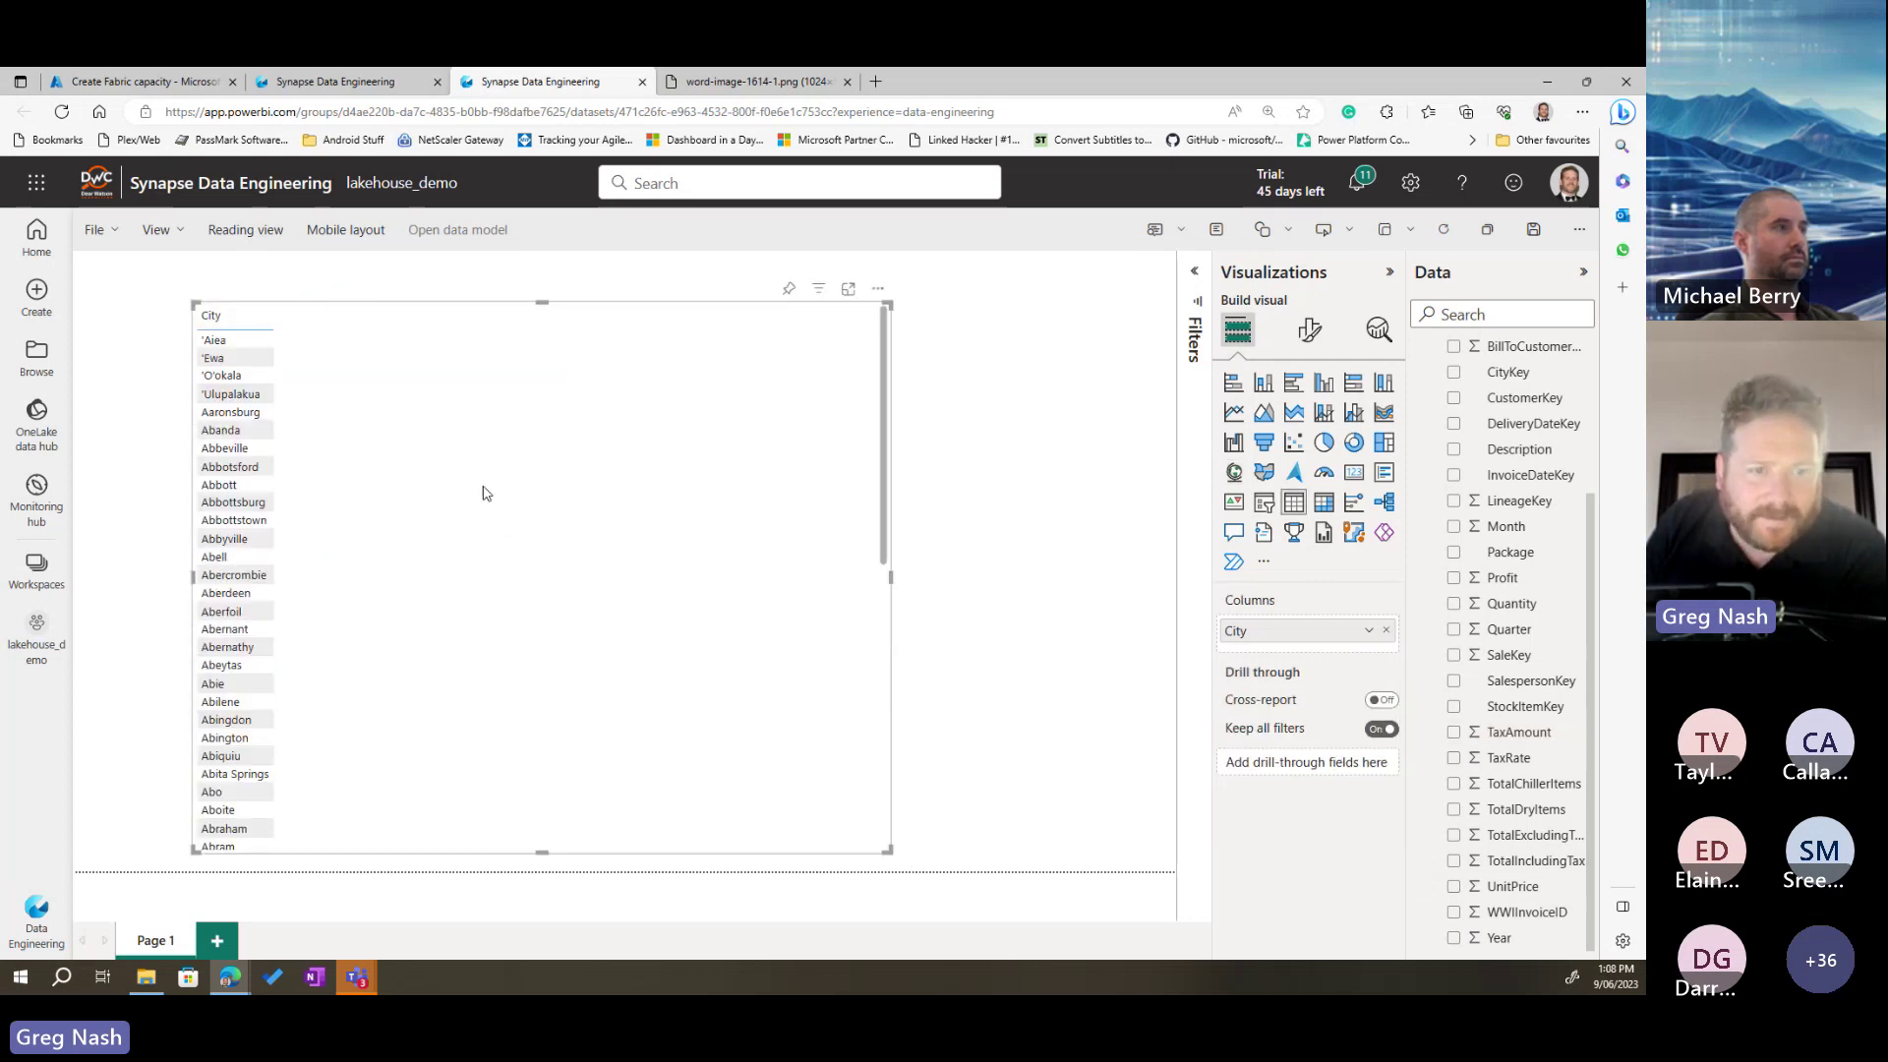
# Step: Add fact_sale's TotalExcludingTax to the city table to review sales per city, and delete the visual
pyautogui.click(1454, 837)
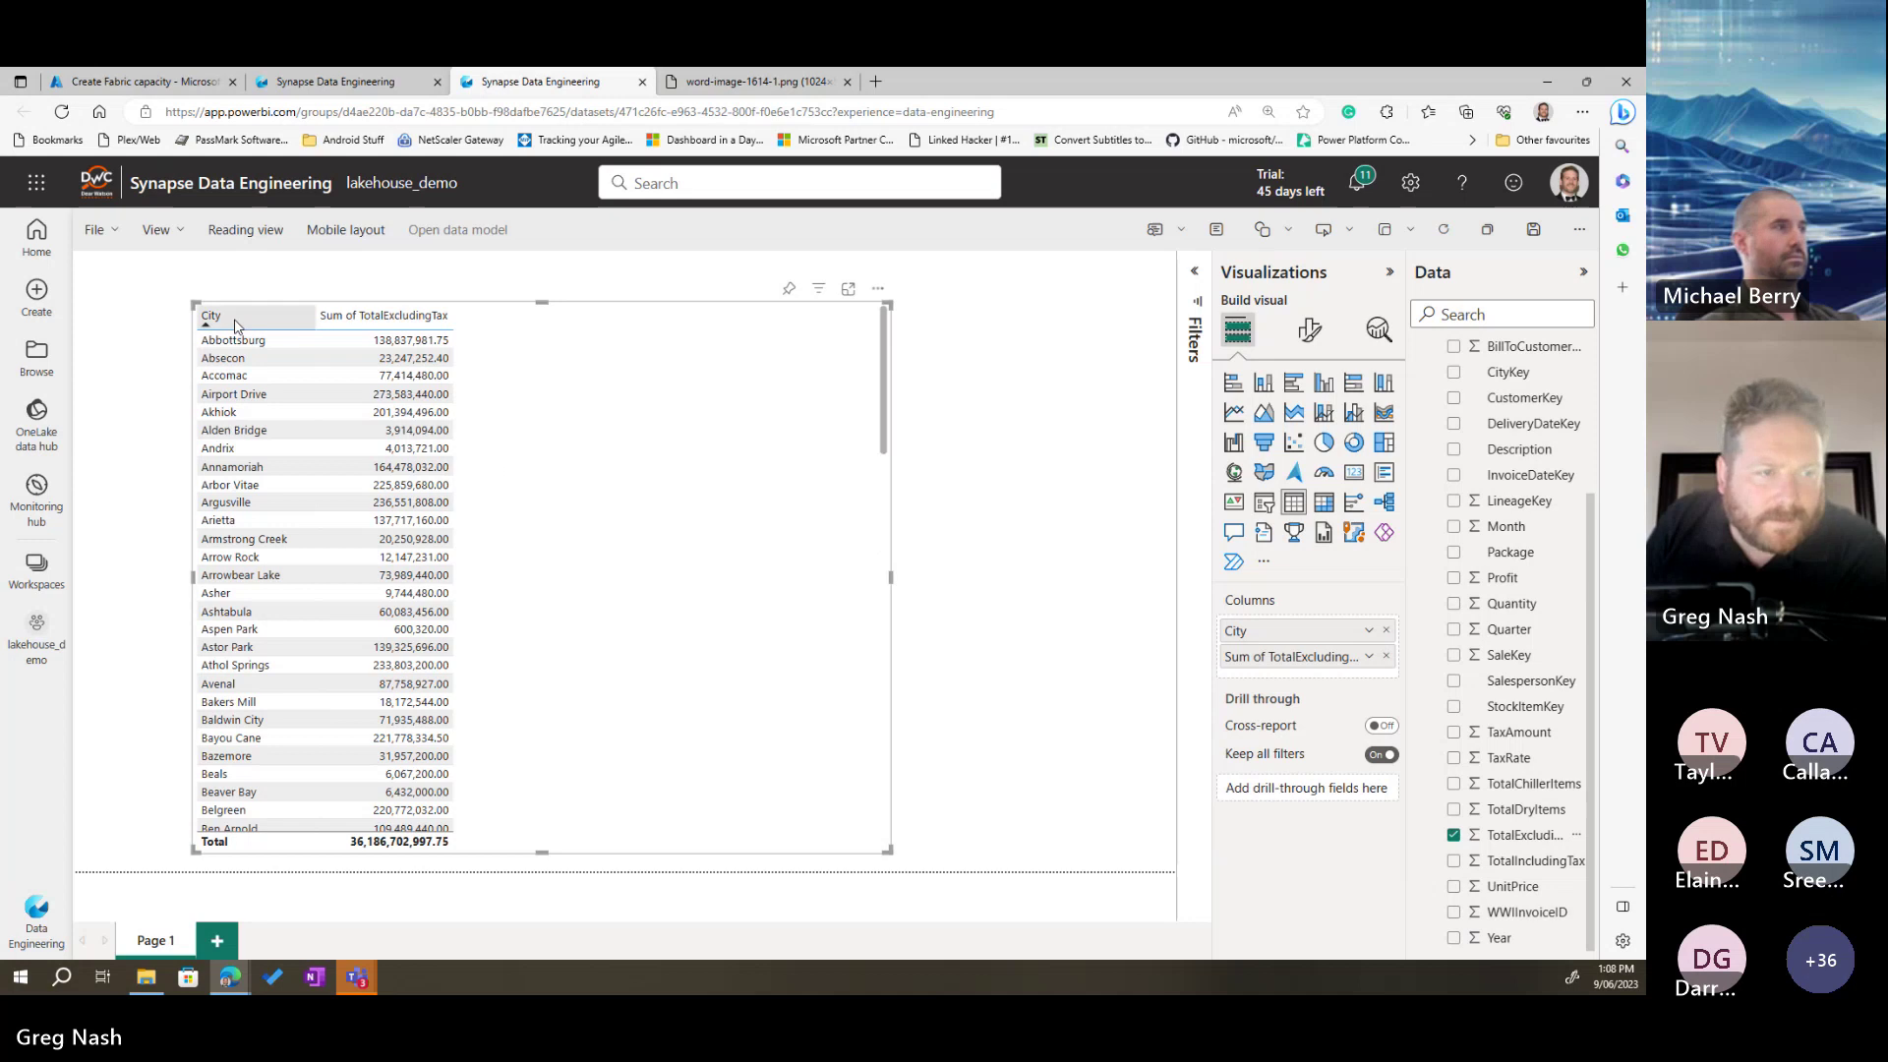
pyautogui.scroll(-10, 253, 532)
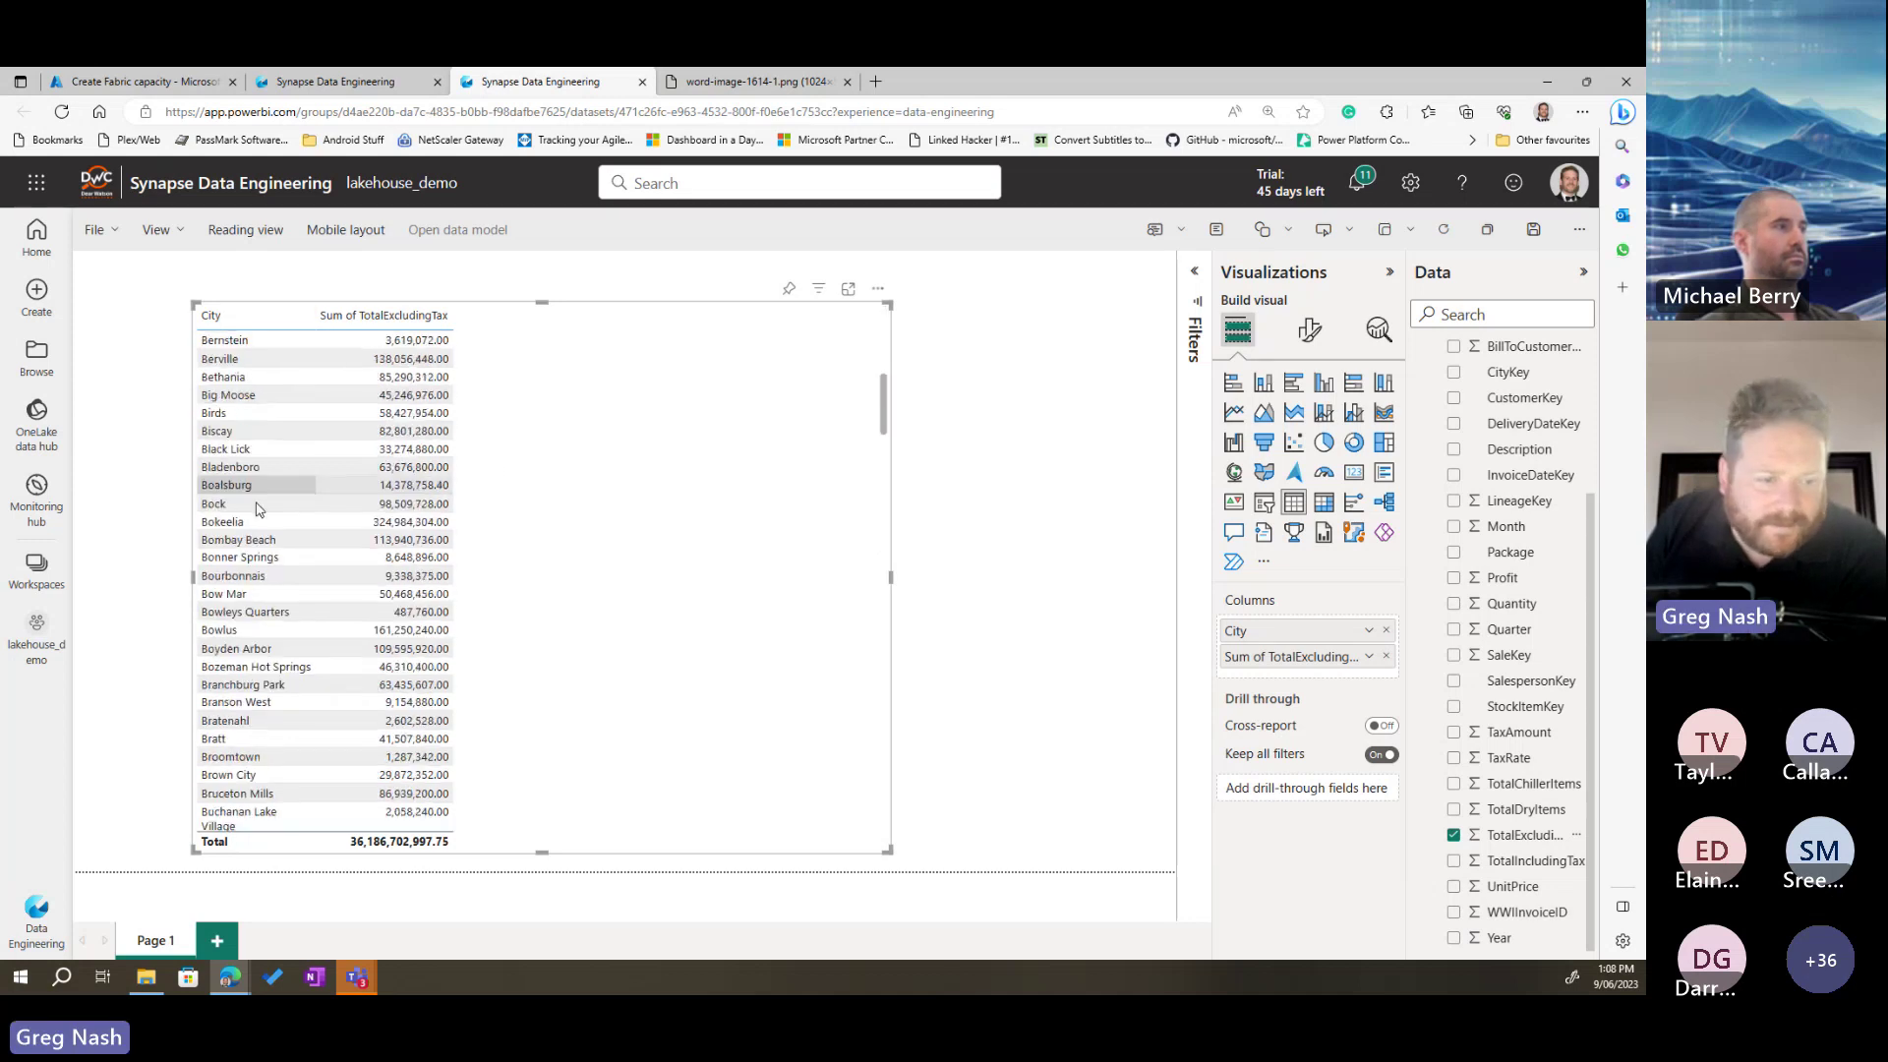
pyautogui.scroll(-15, 261, 508)
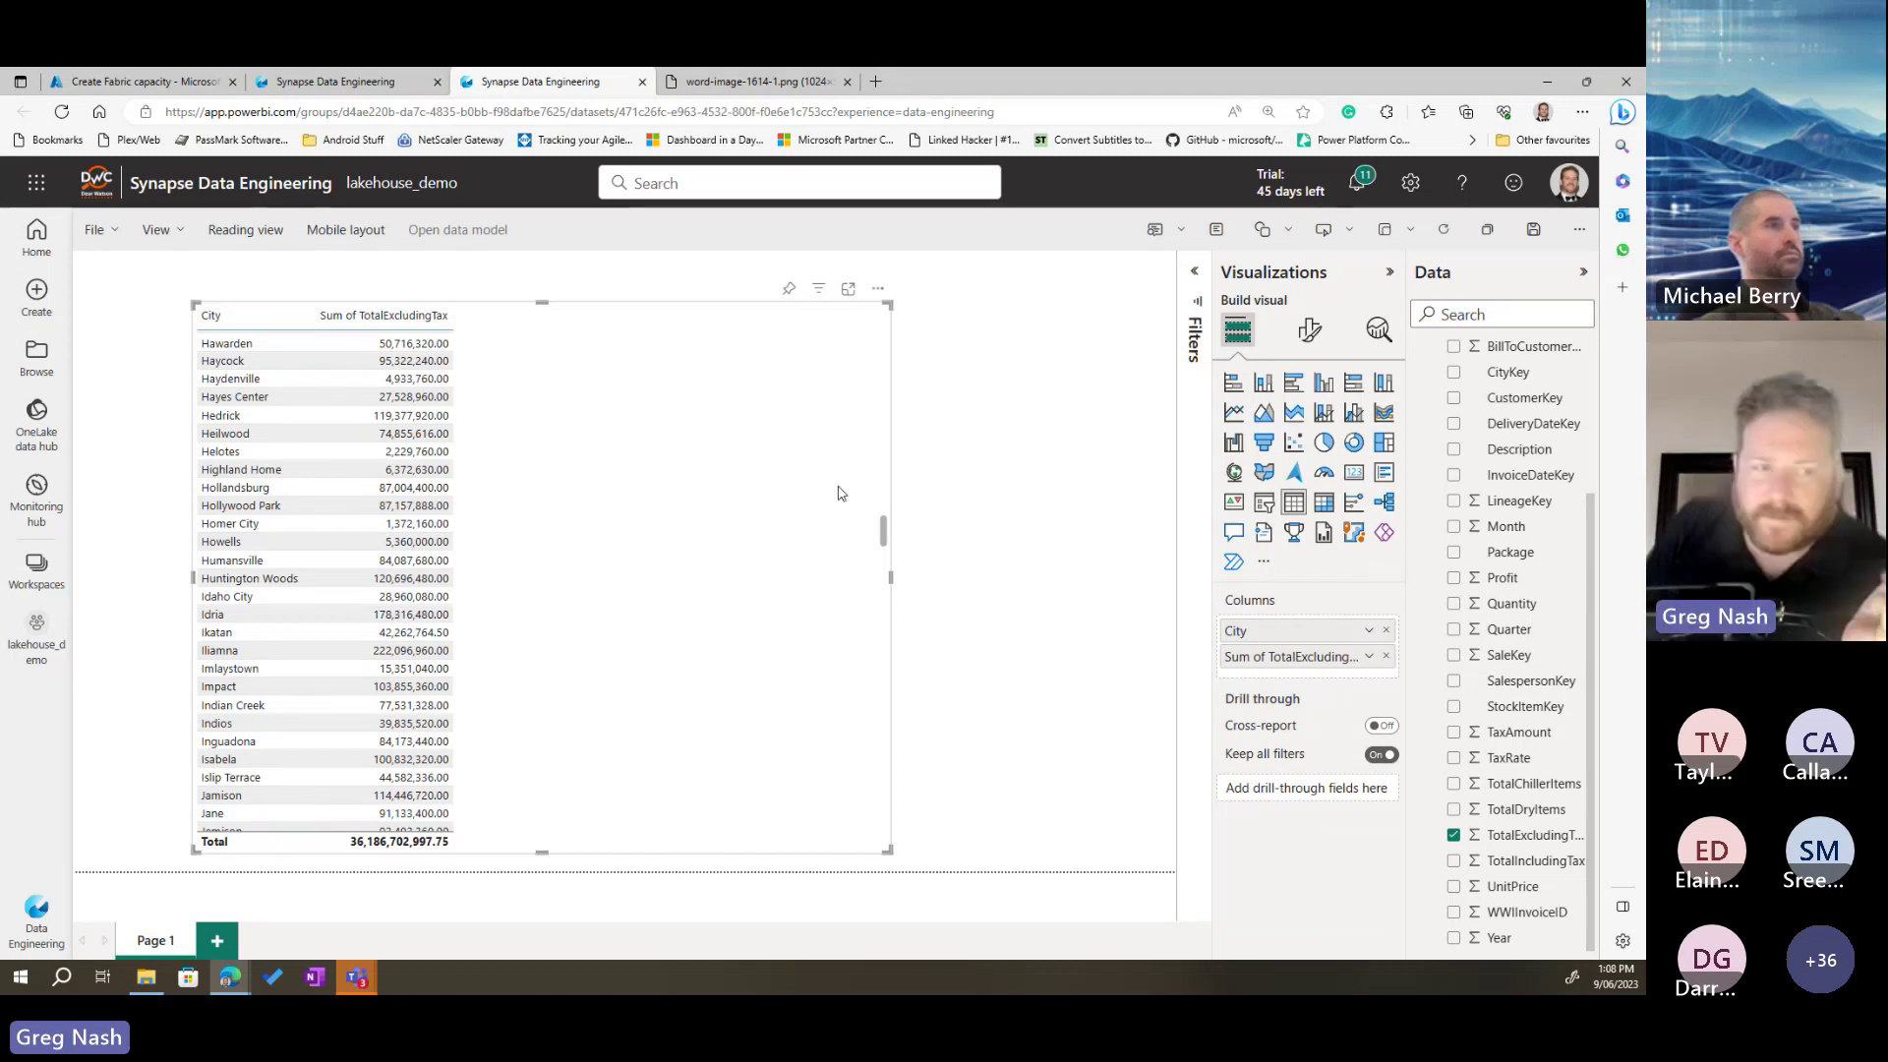
pyautogui.press('Delete')
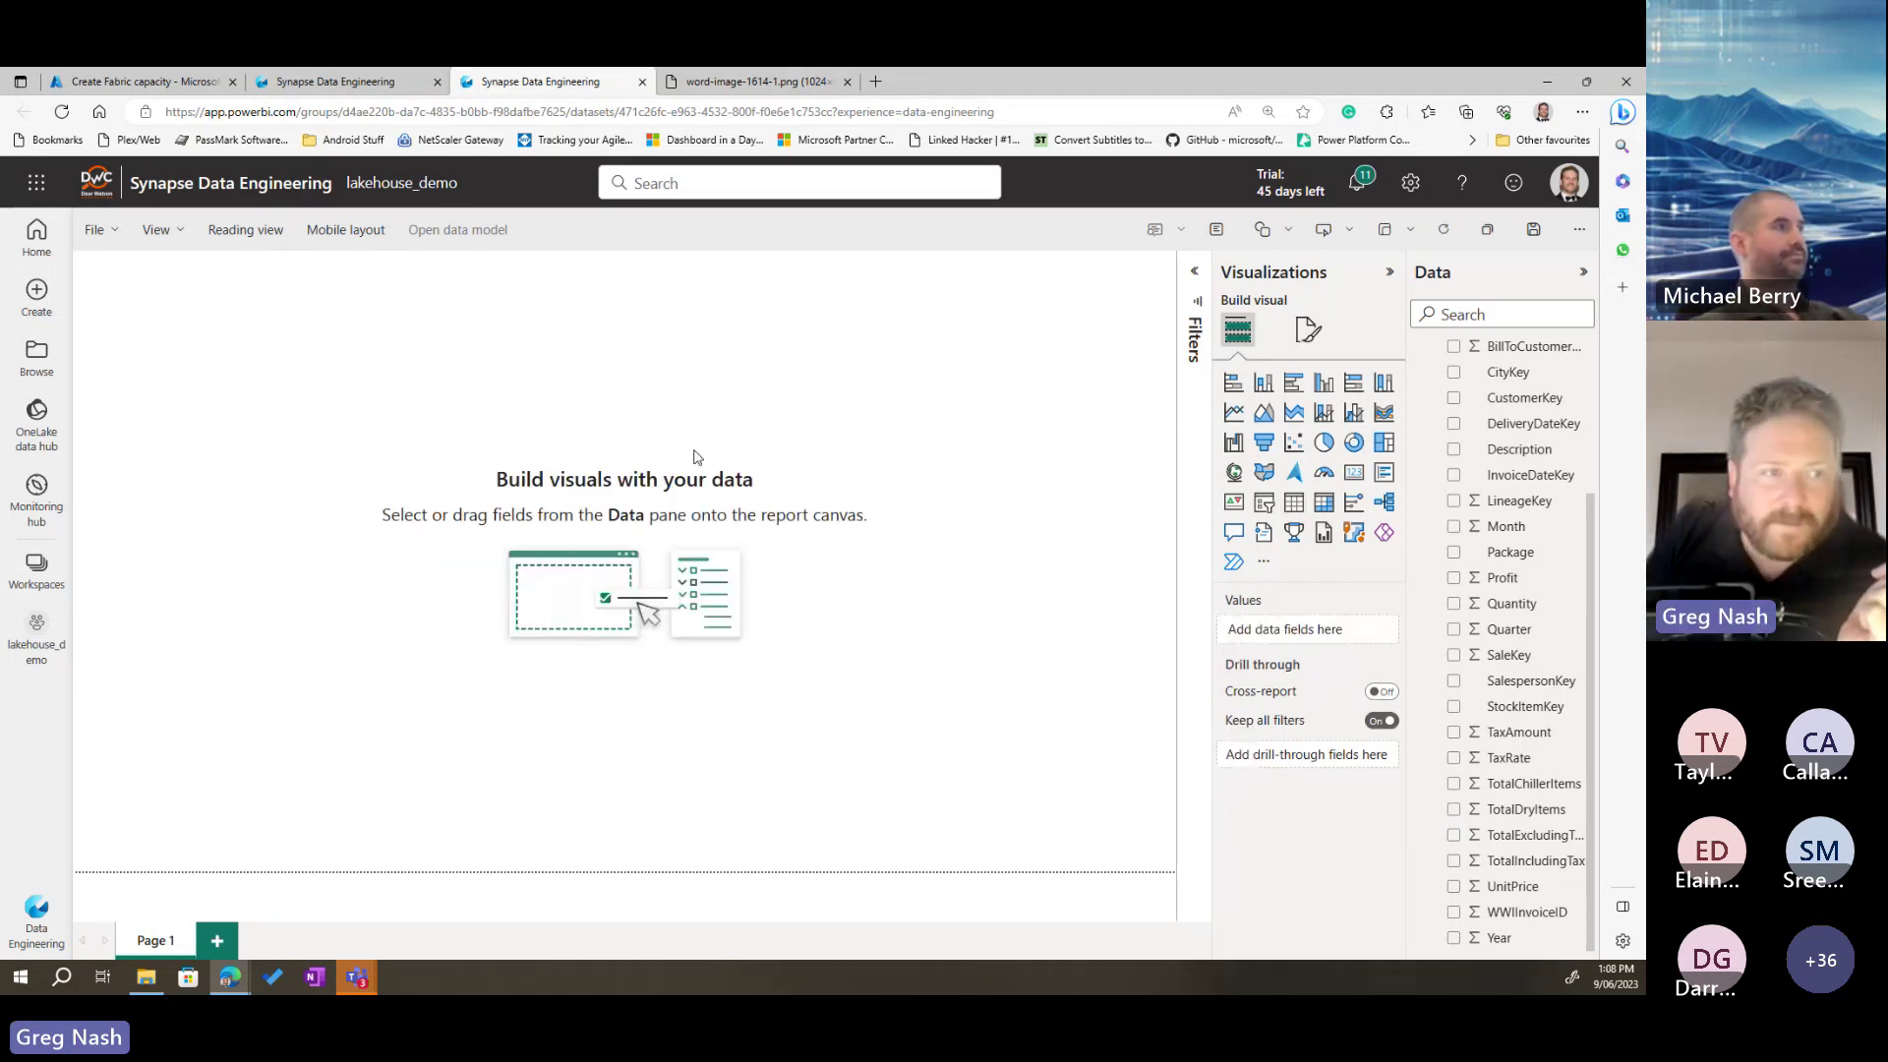
# Step: Insert a text box containing the title "Profit Report" on the report page
pyautogui.click(1219, 233)
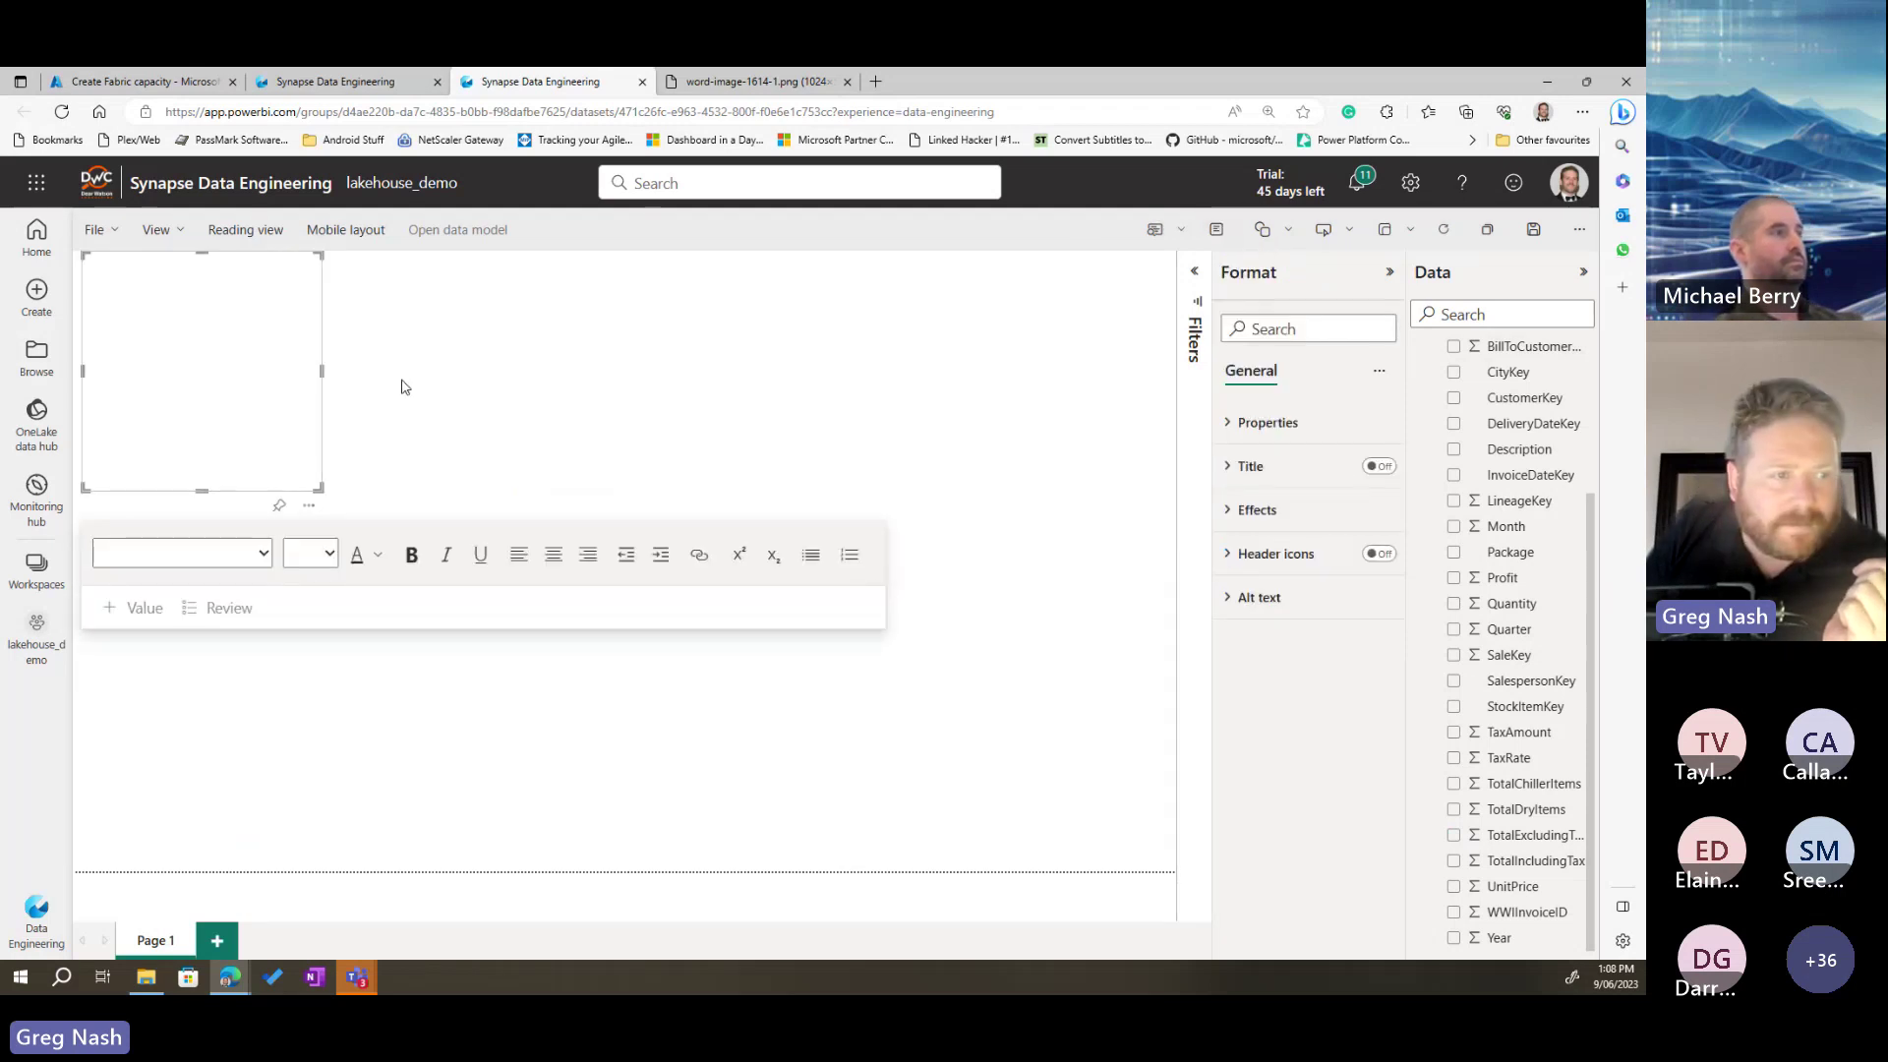
pyautogui.click(177, 324)
pyautogui.write('P')
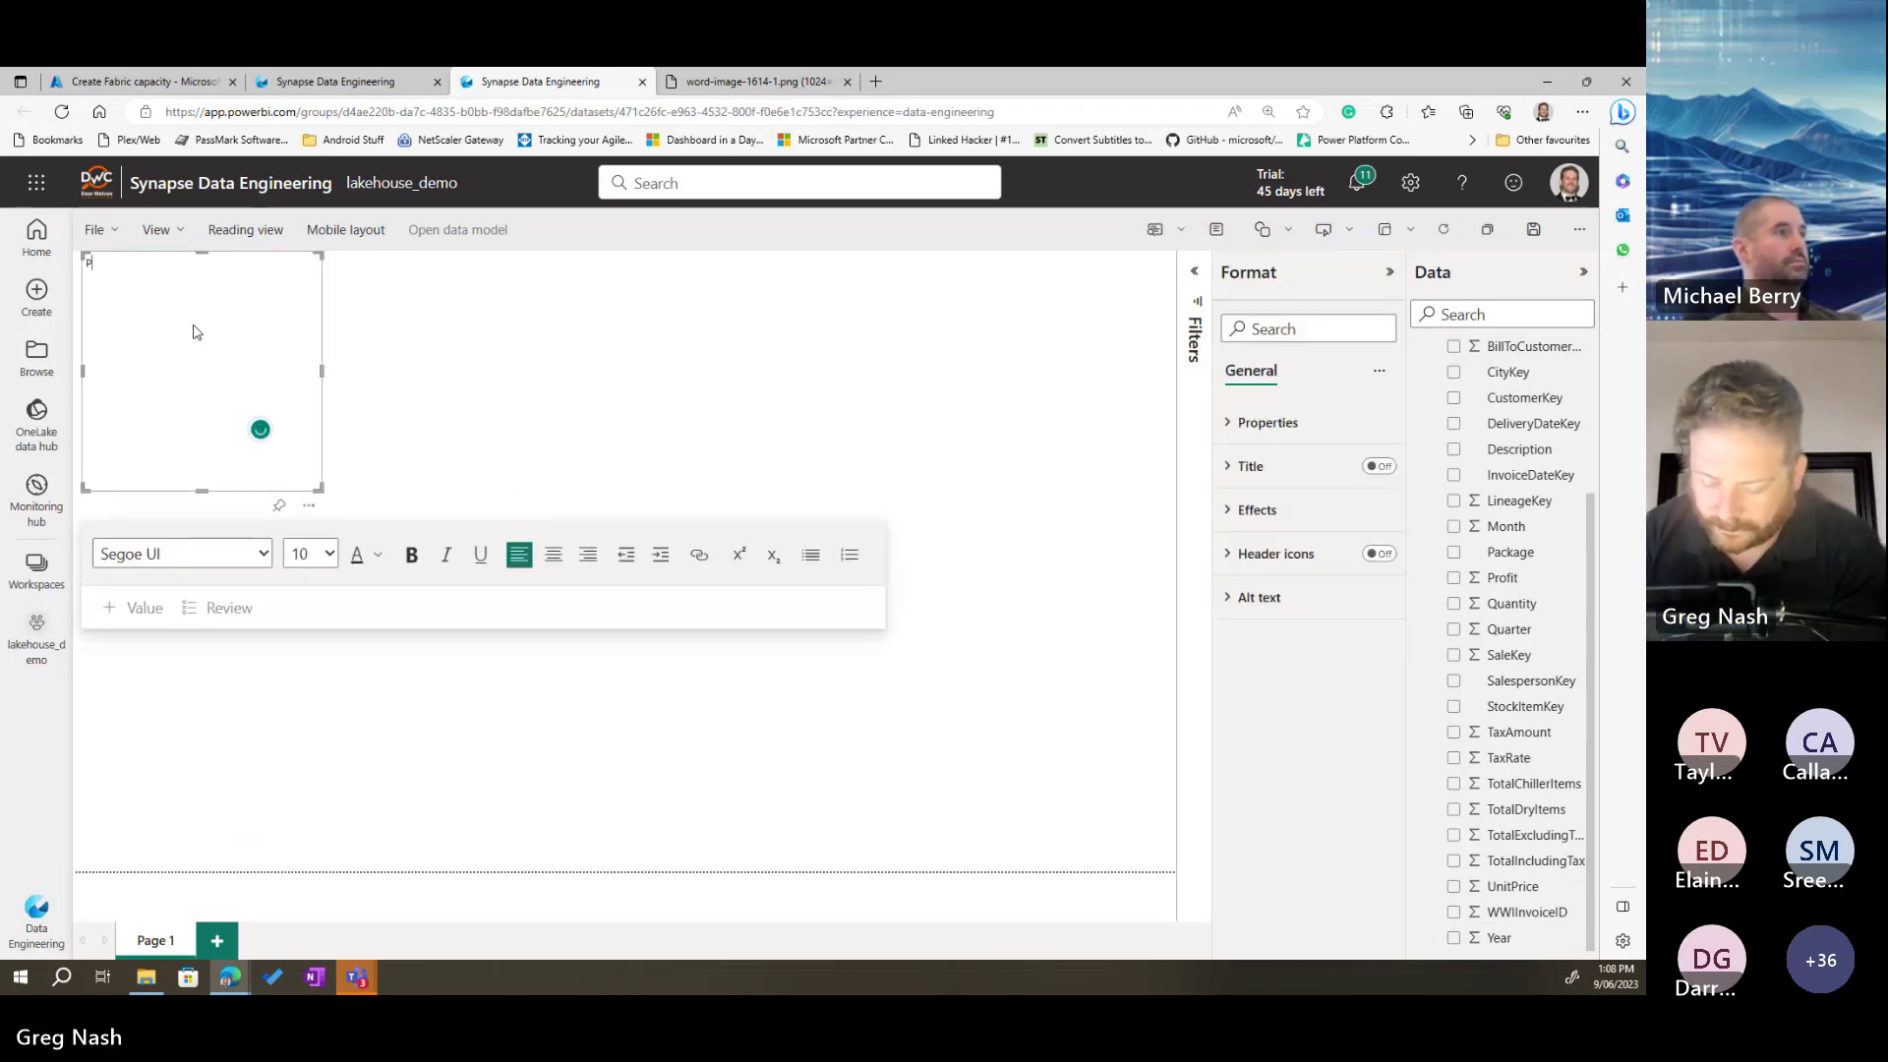
pyautogui.write('rofit')
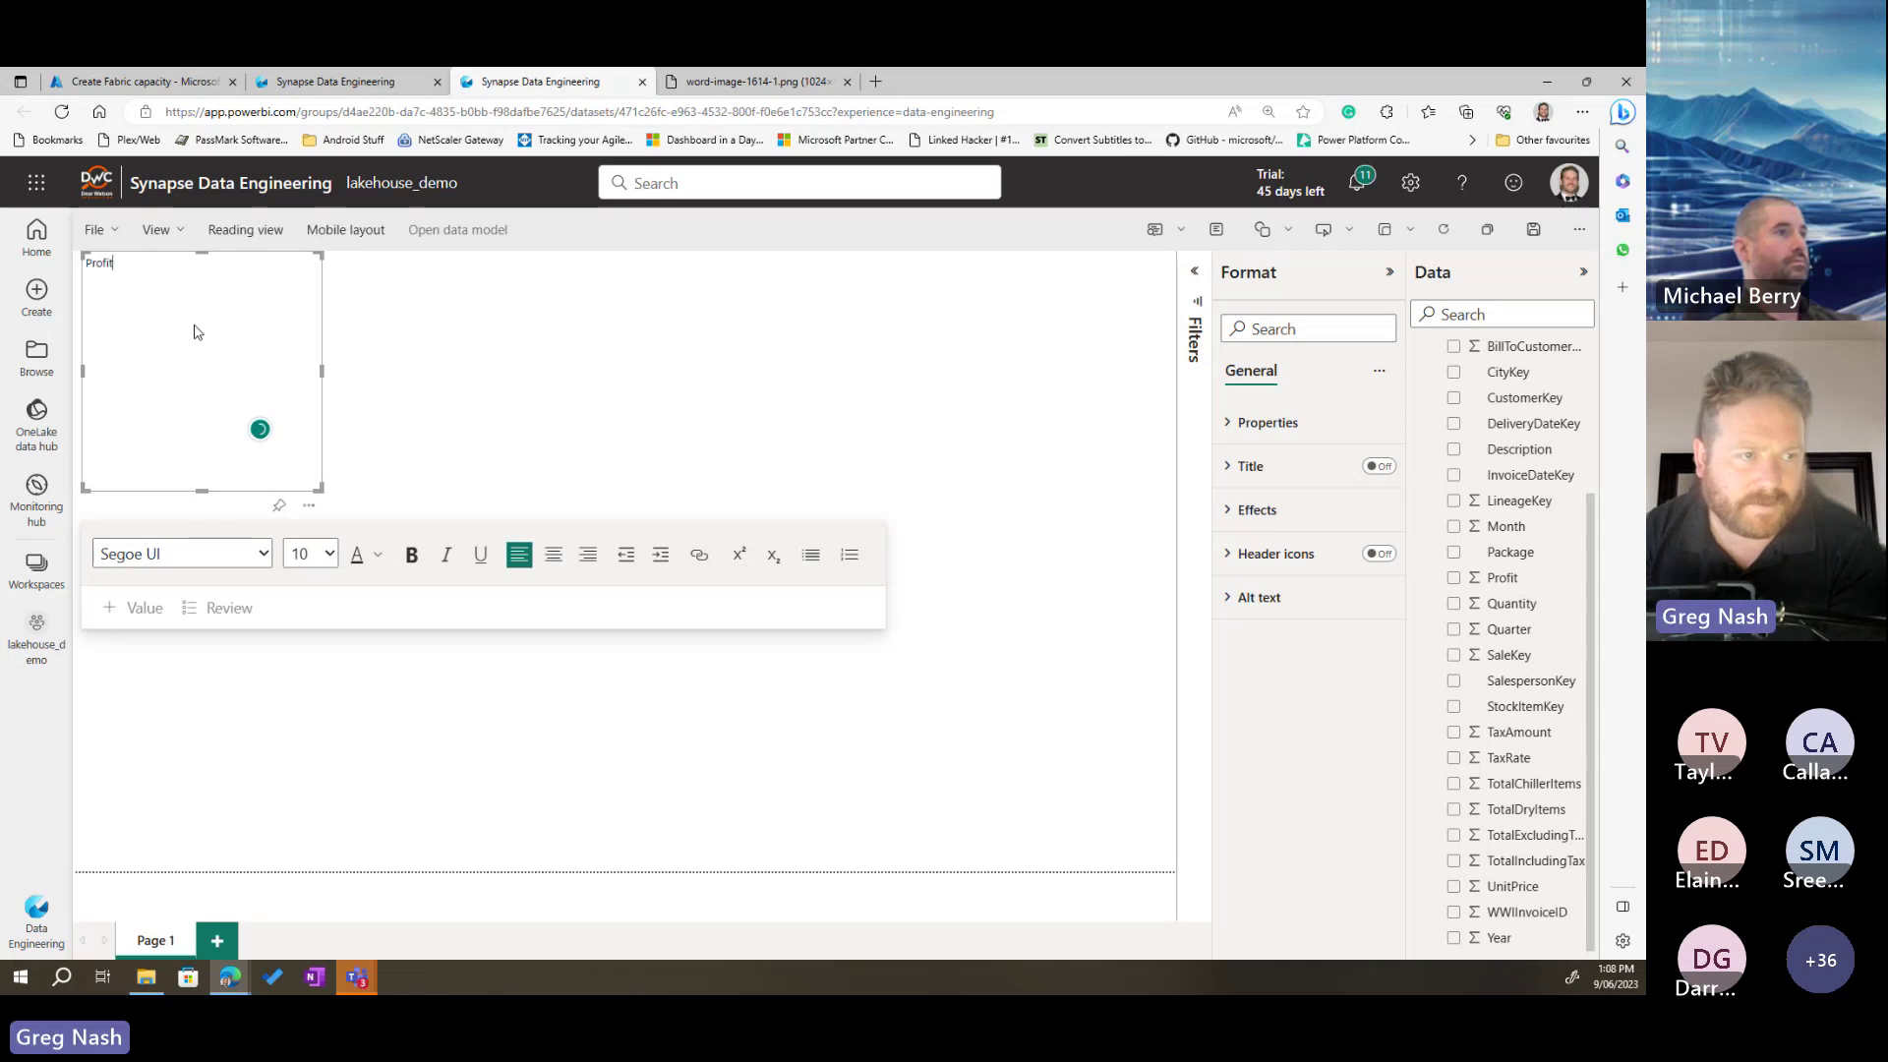
pyautogui.write(' Report')
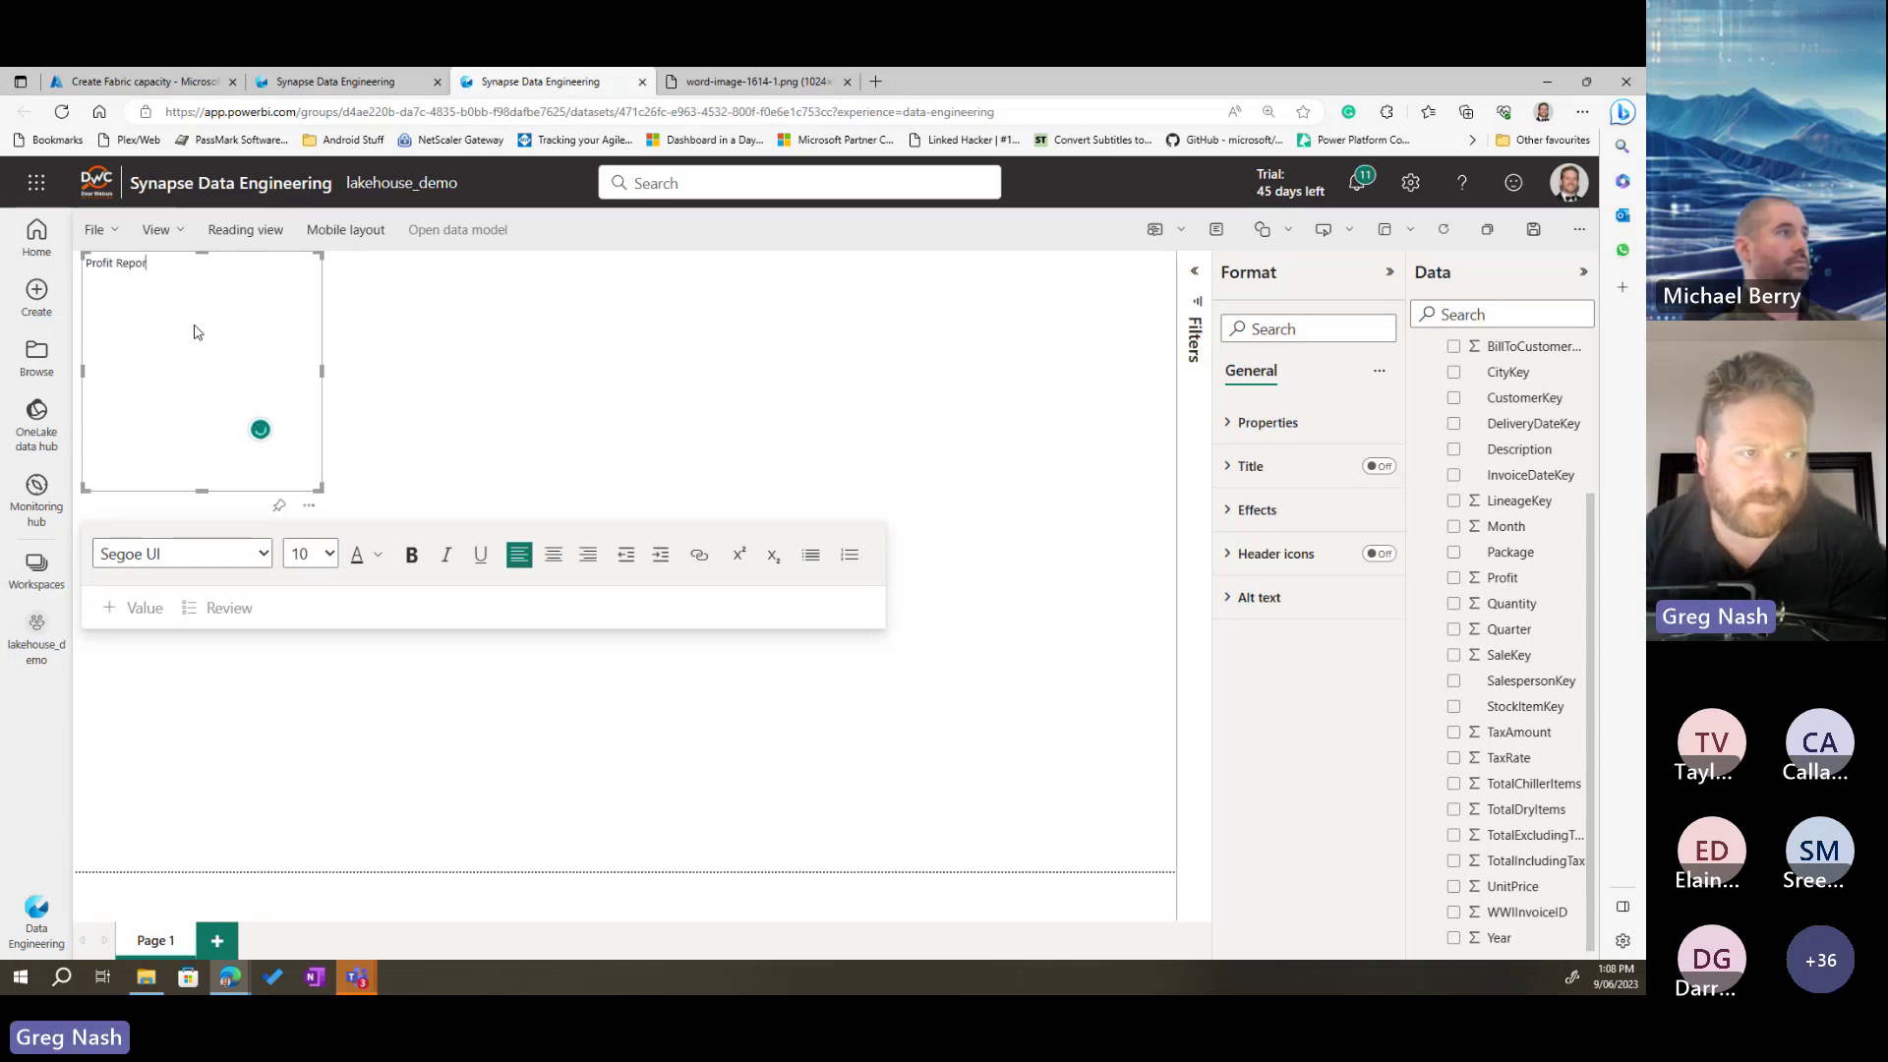
# Step: Set the Profit Report title's font size to 42 and make its text box wider and shorter
pyautogui.tripleClick(101, 267)
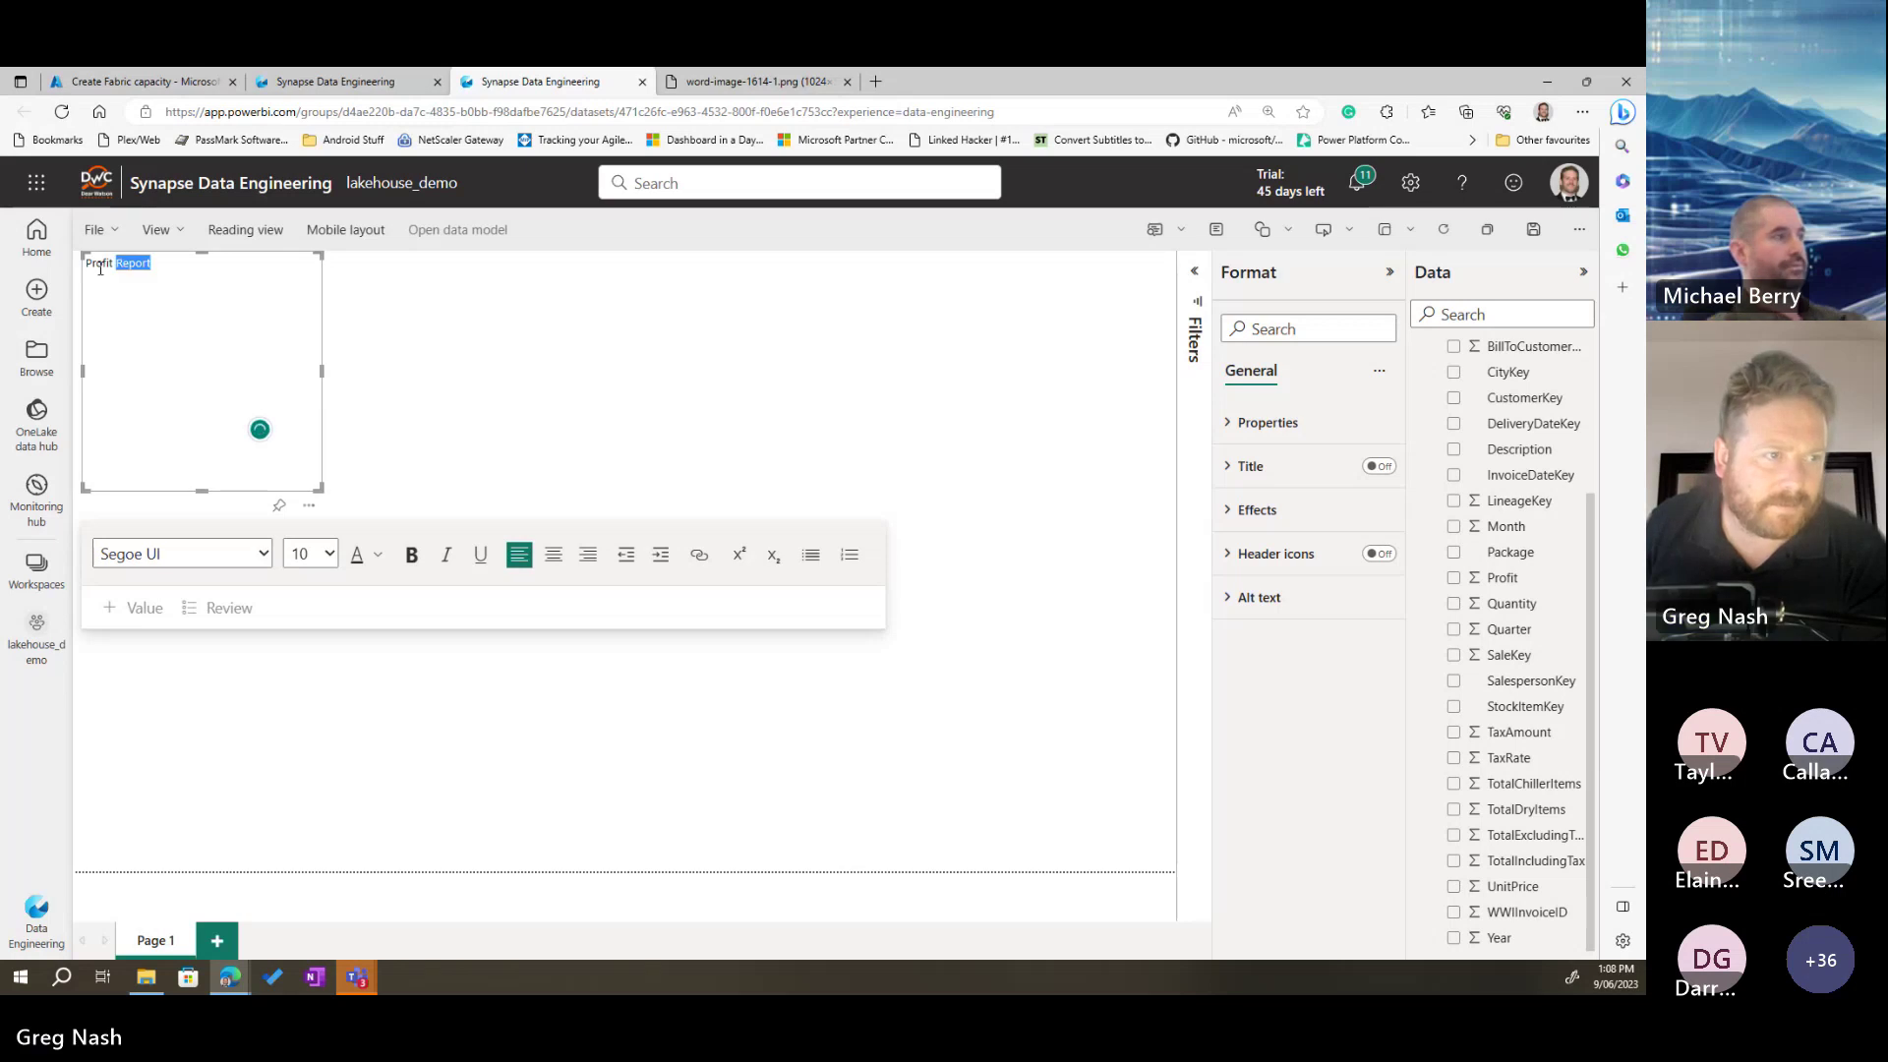
pyautogui.click(288, 555)
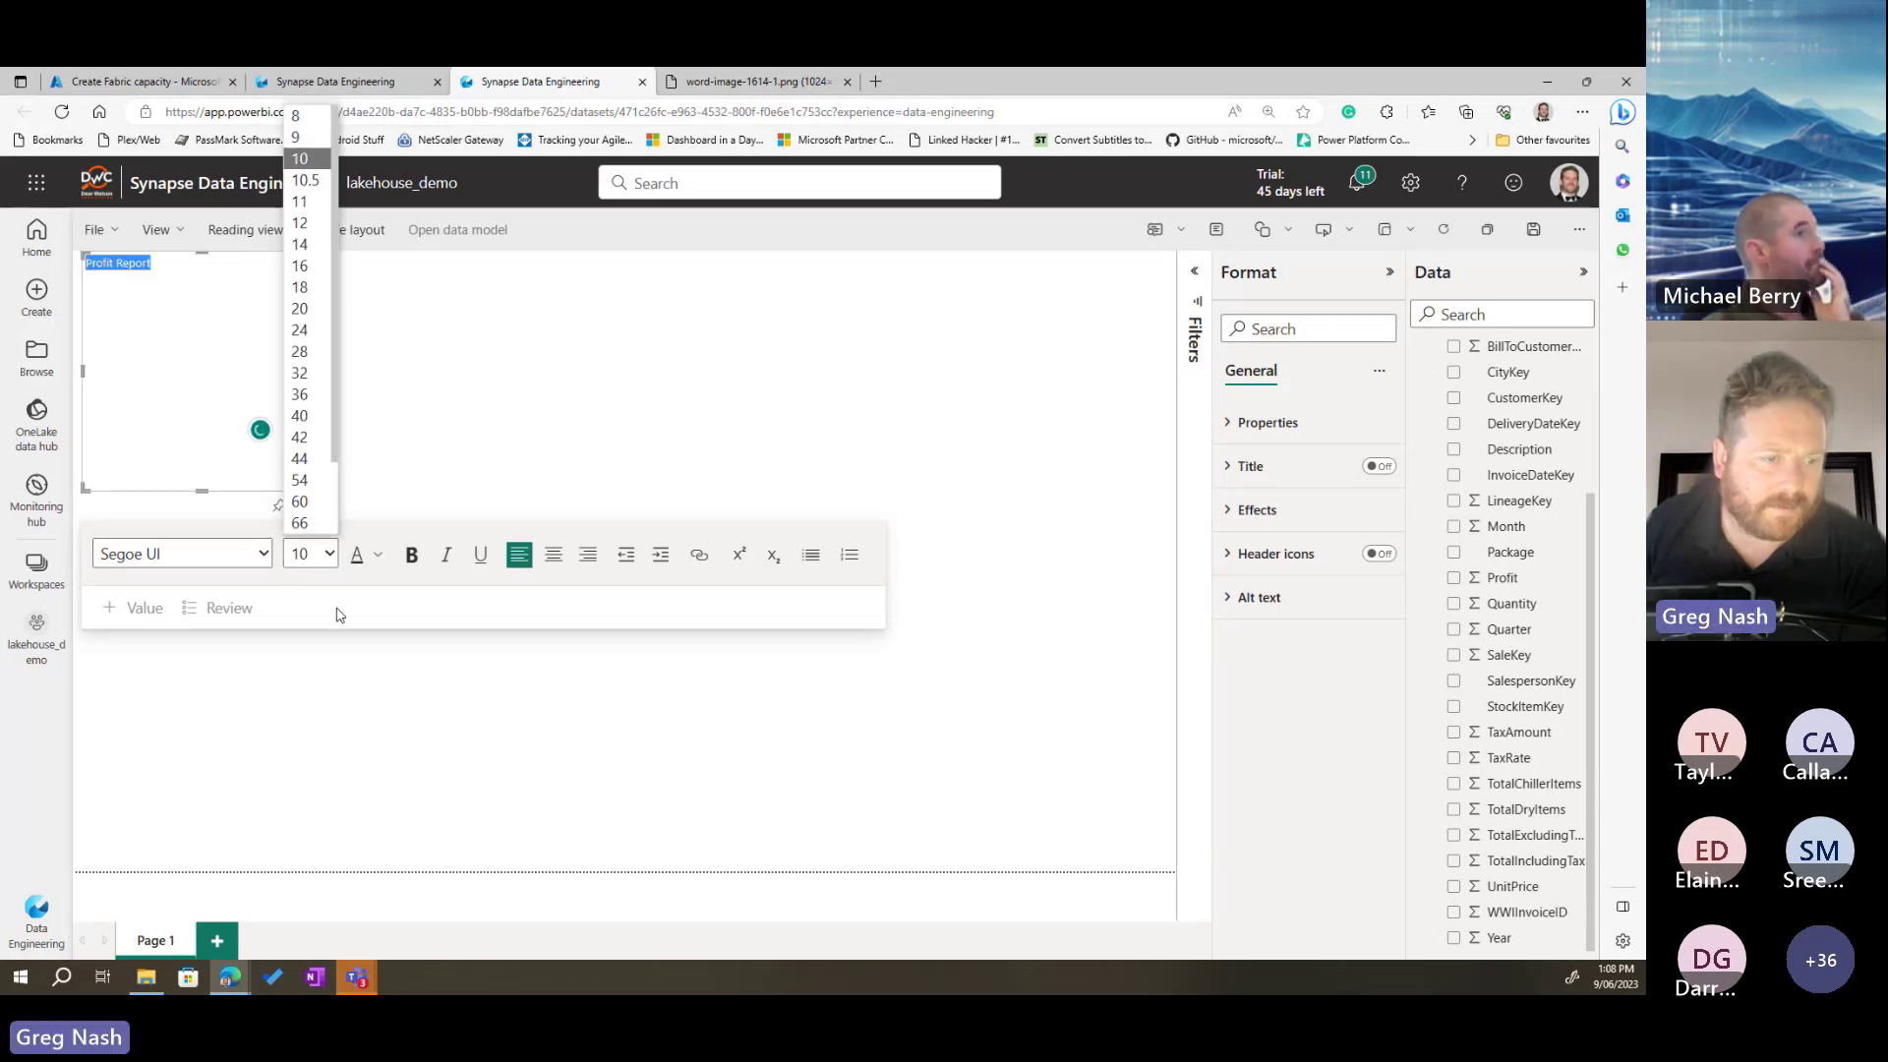
pyautogui.click(300, 437)
pyautogui.moveTo(319, 485); pyautogui.dragTo(470, 404)
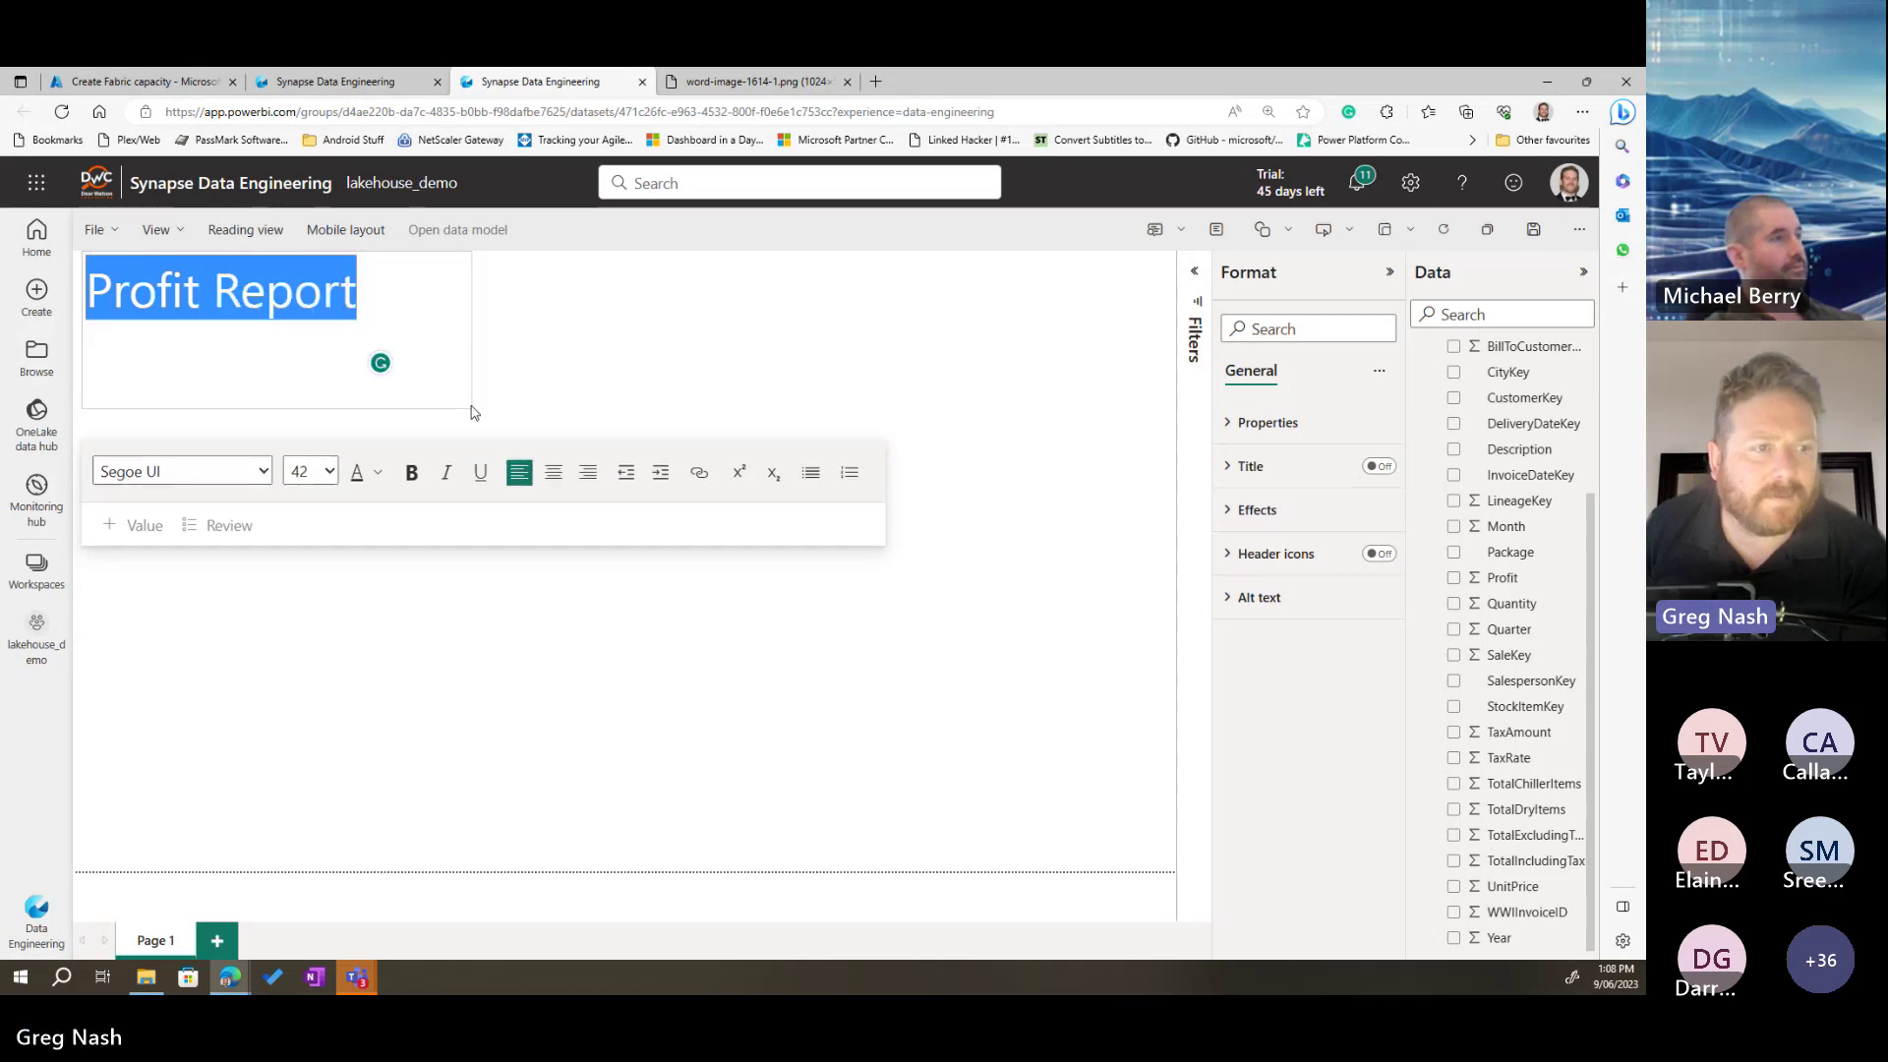
pyautogui.click(548, 410)
# Step: Add a card showing the sum of fact_sale's Profit, shrink it and place it just below the report title
pyautogui.click(1355, 472)
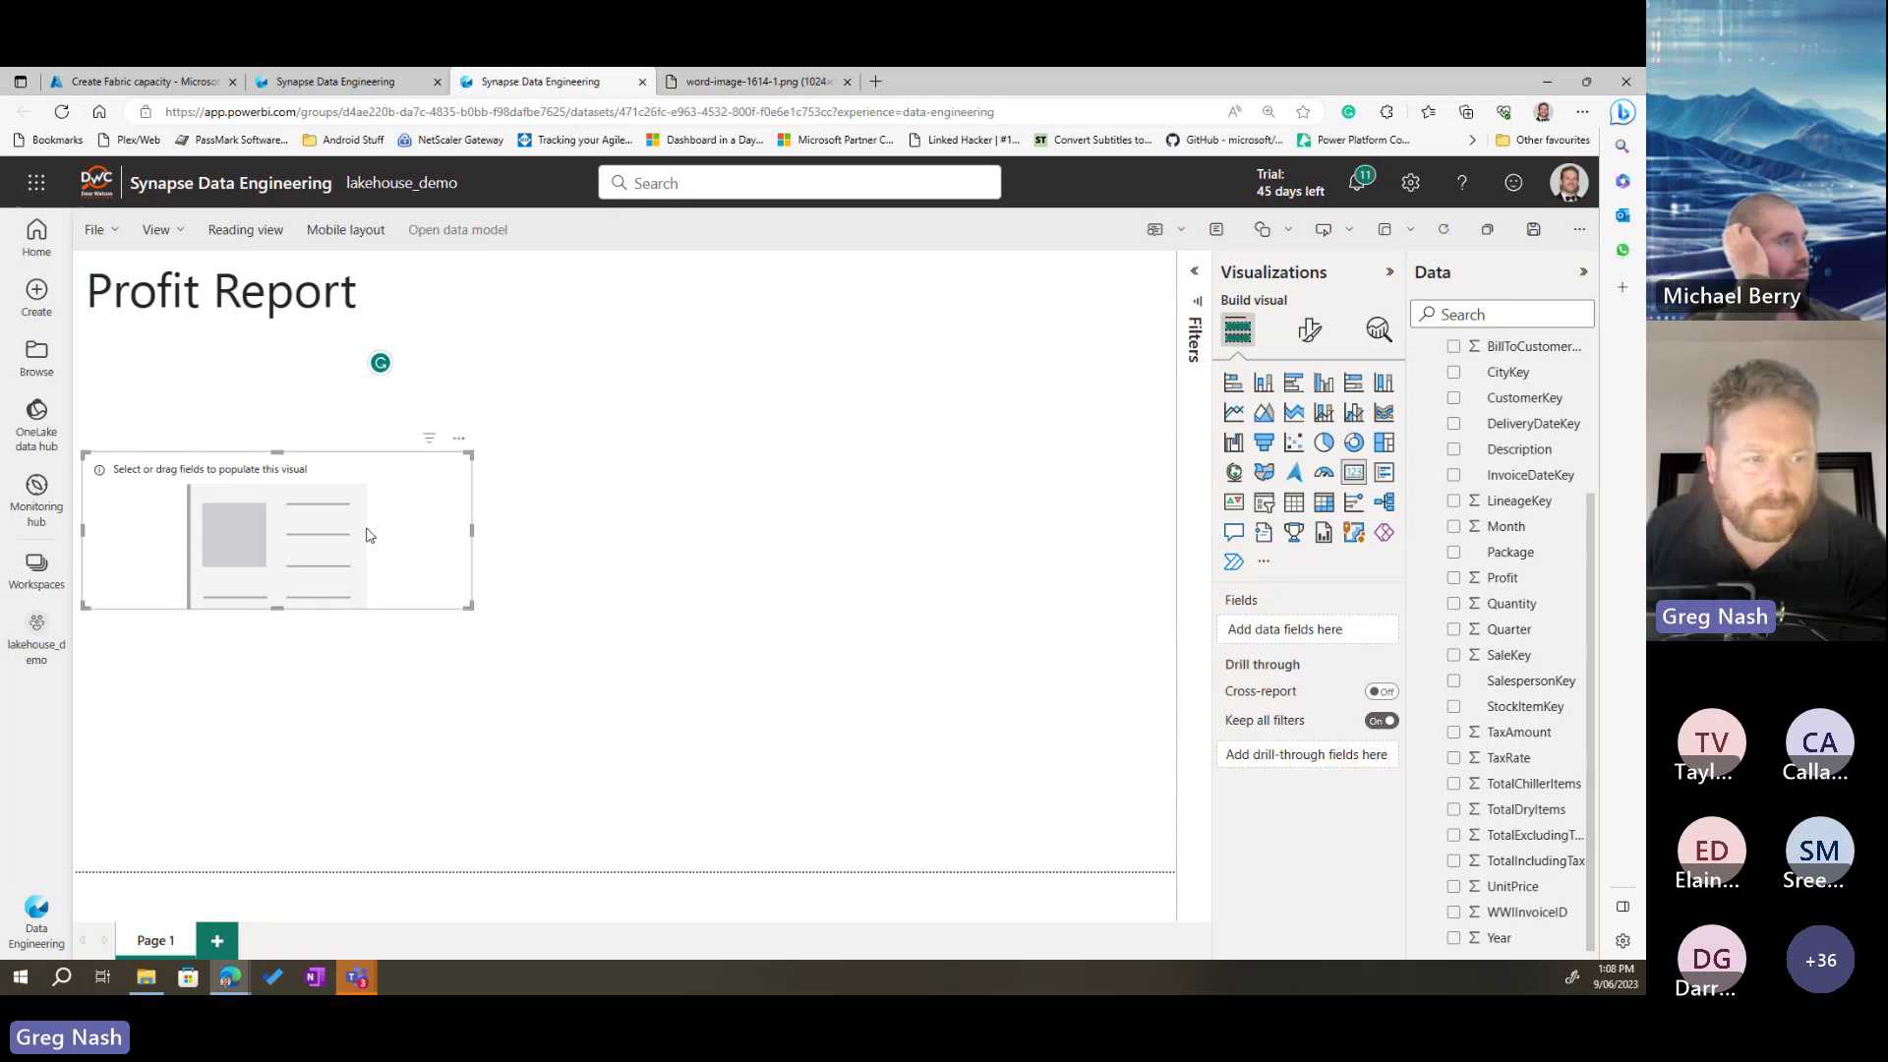
pyautogui.moveTo(366, 535); pyautogui.dragTo(374, 454)
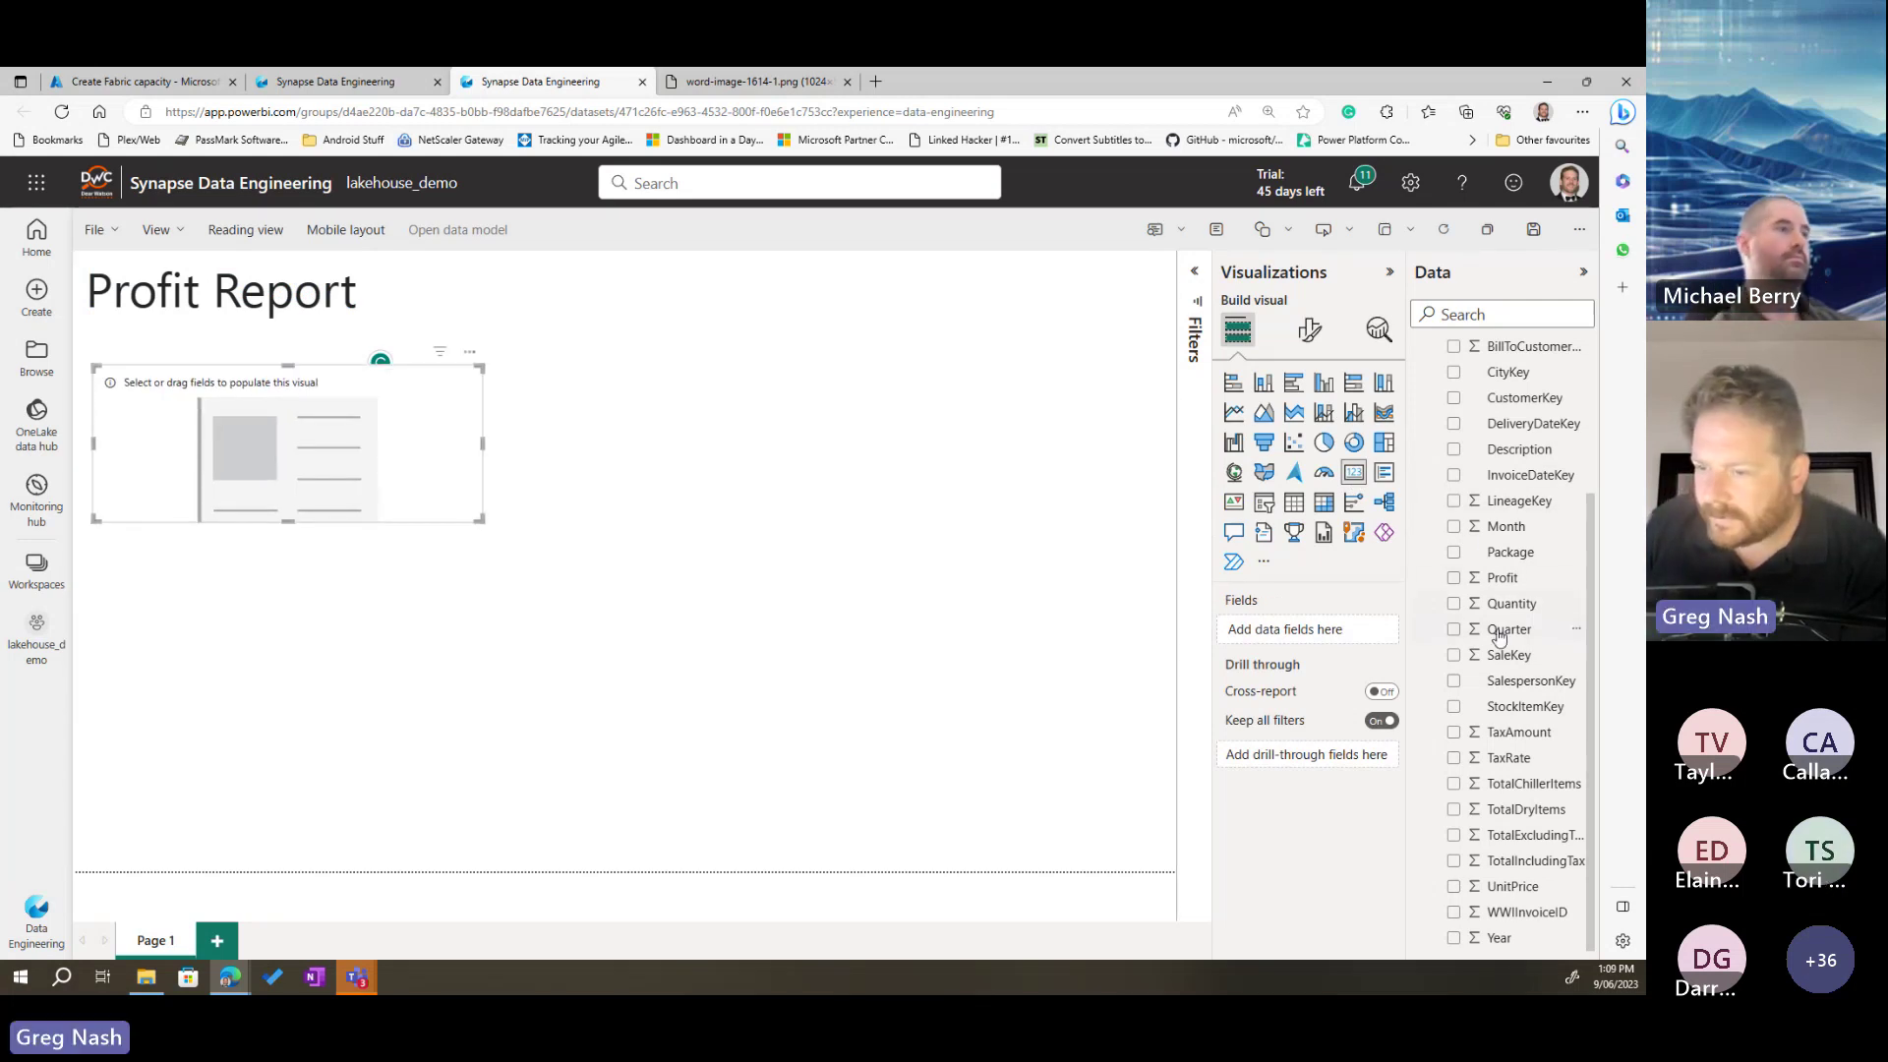
pyautogui.click(1453, 577)
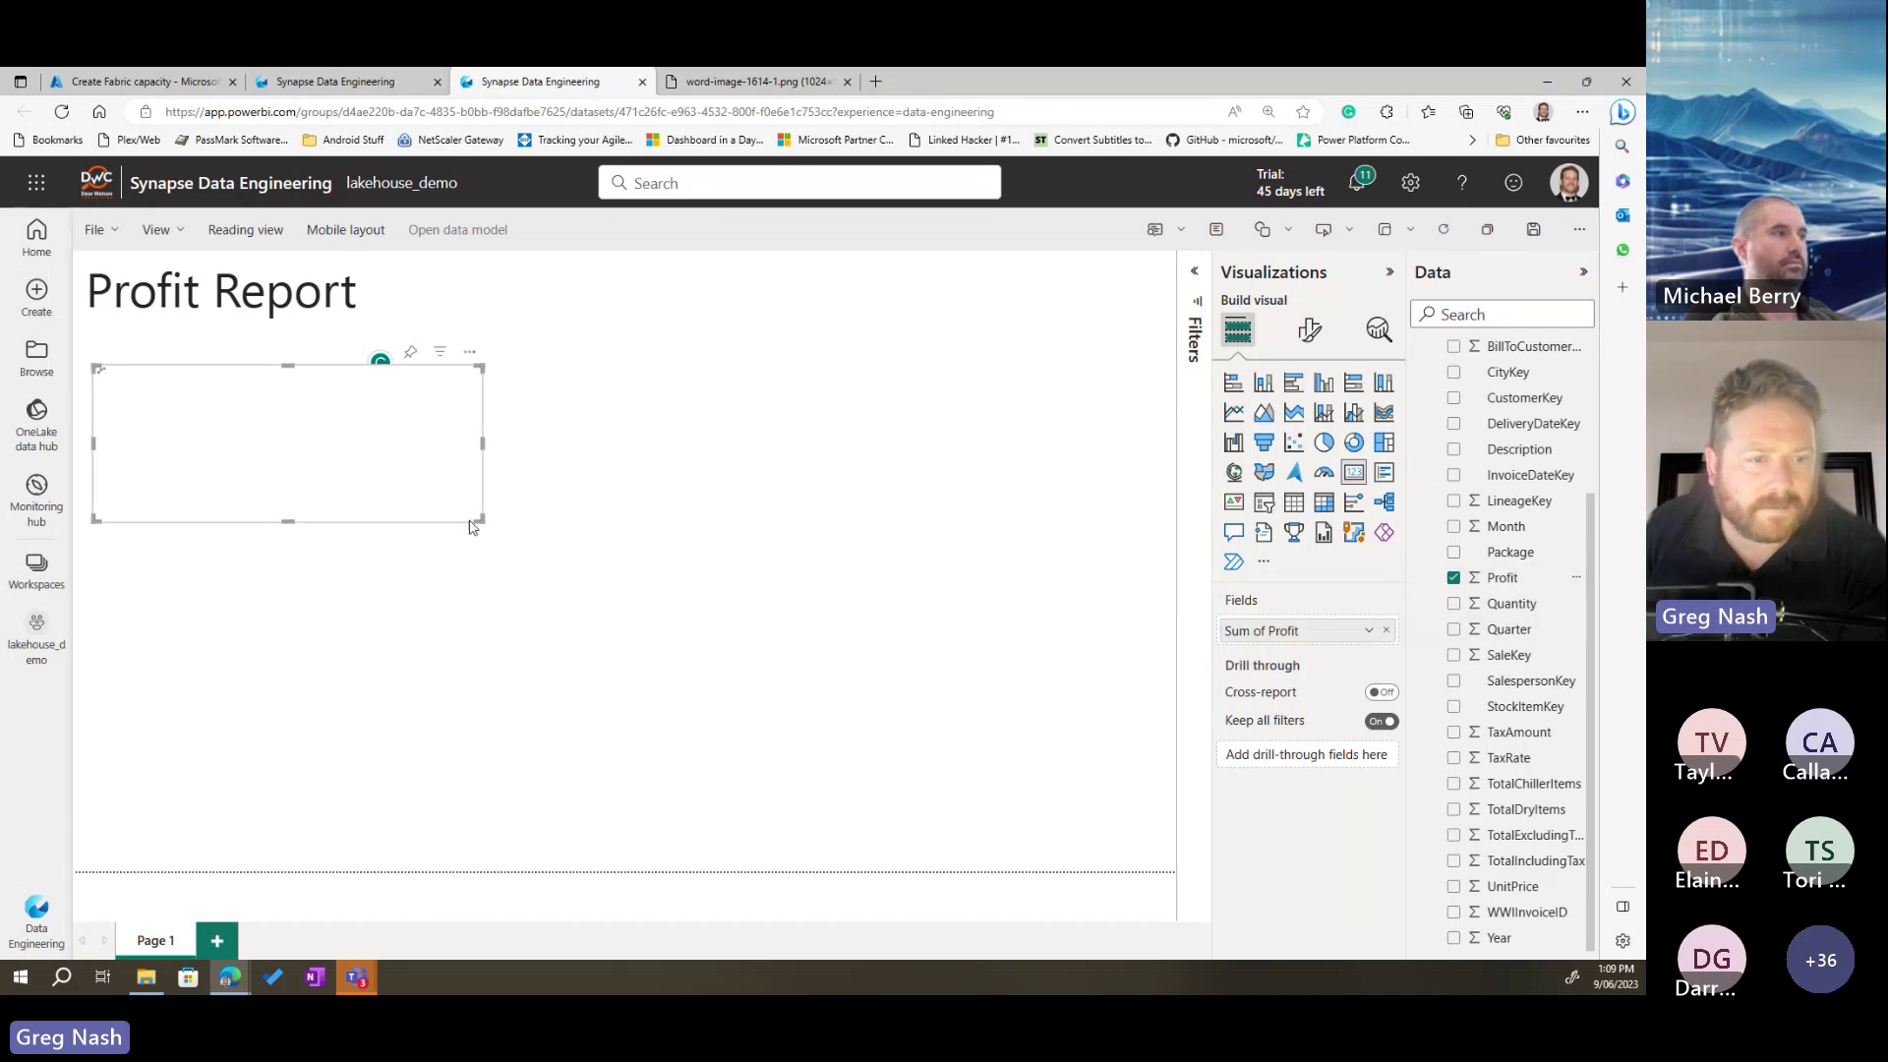
pyautogui.moveTo(470, 526); pyautogui.dragTo(376, 469)
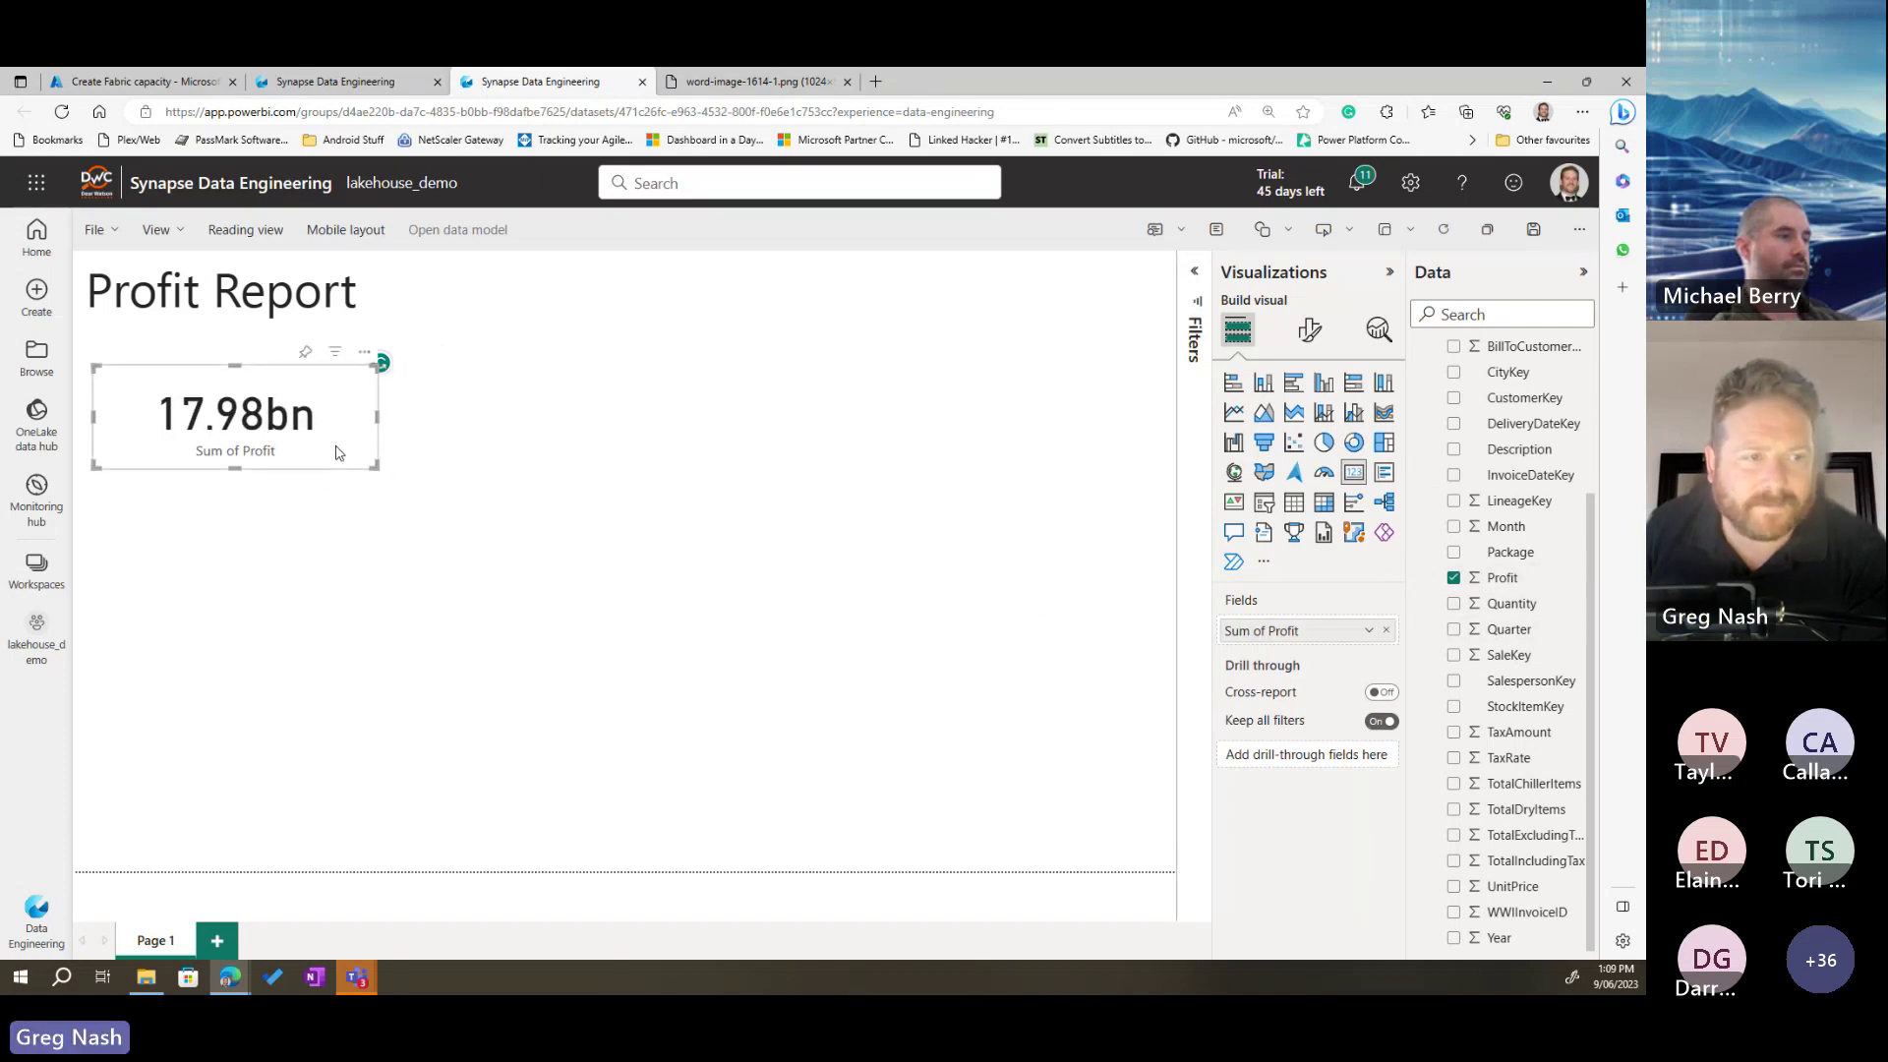
pyautogui.click(659, 512)
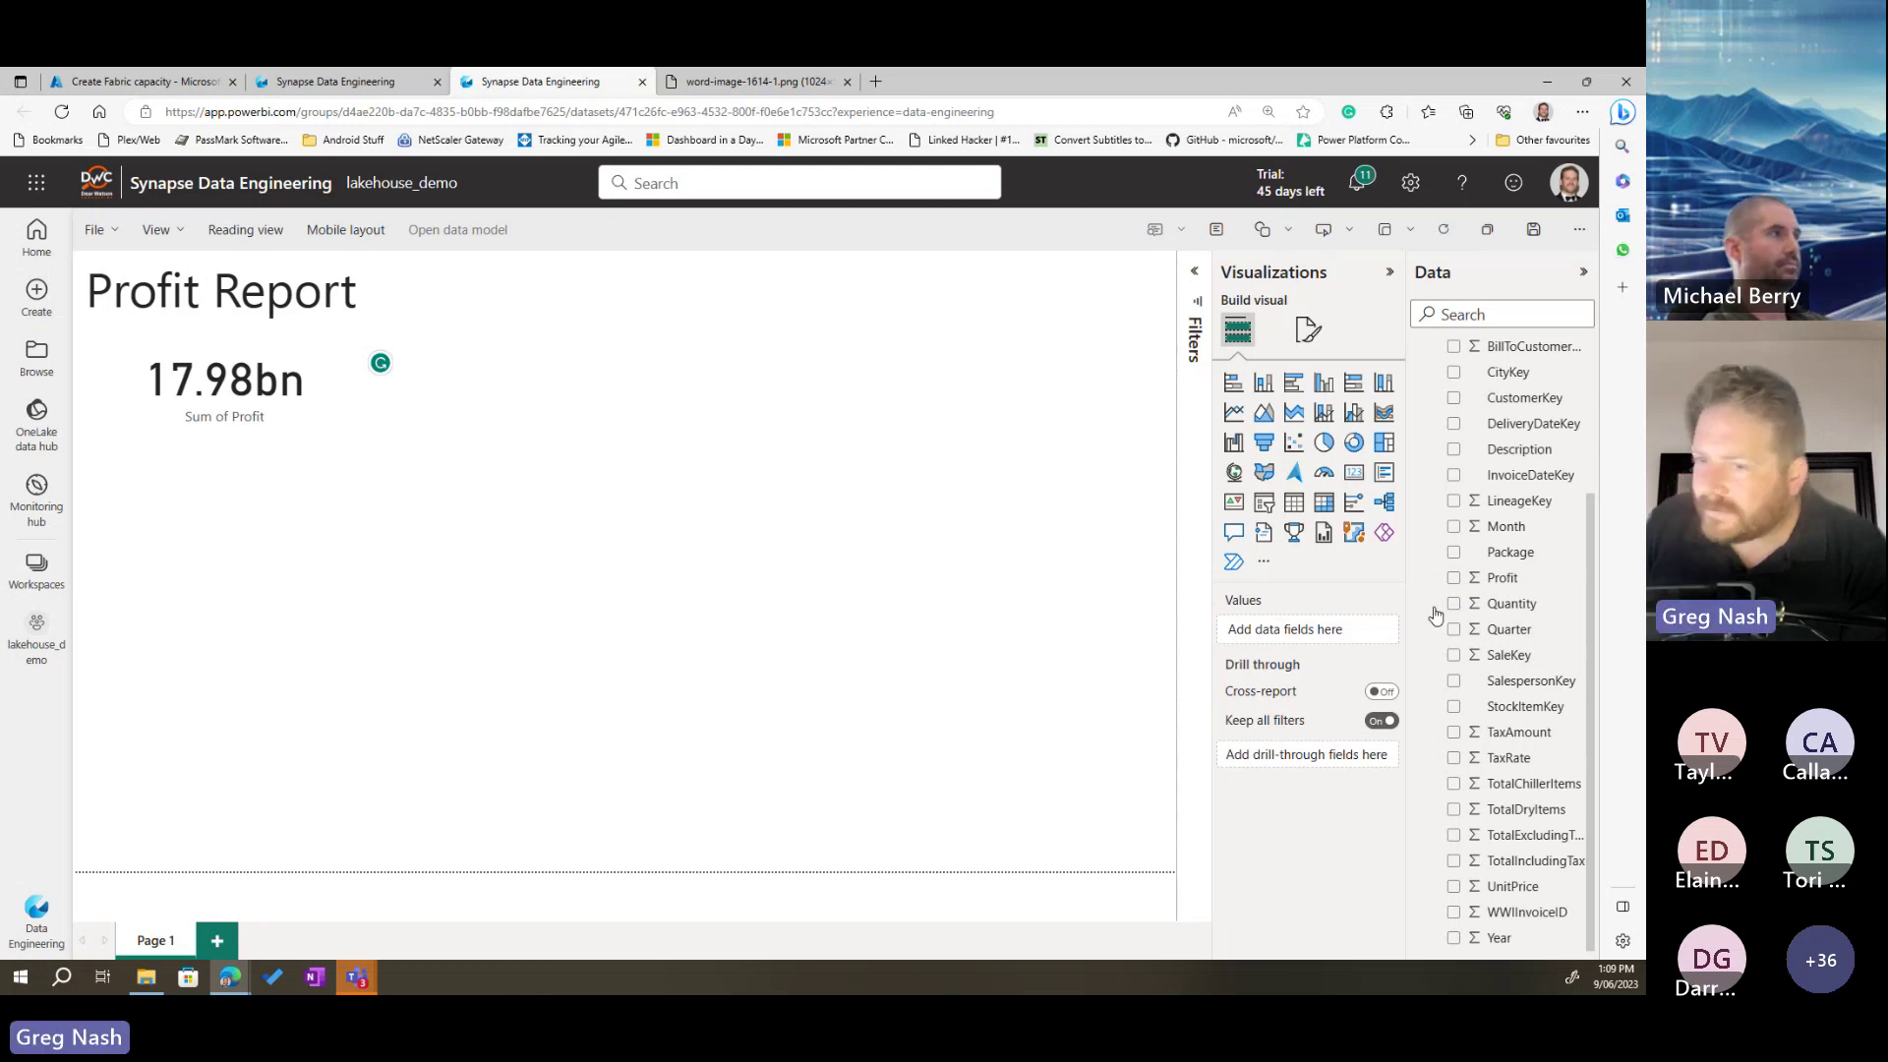
# Step: Add a clustered bar chart to the report page, enlarge it and put dimension_city's SalesTerritory on its Y-axis
pyautogui.click(1292, 386)
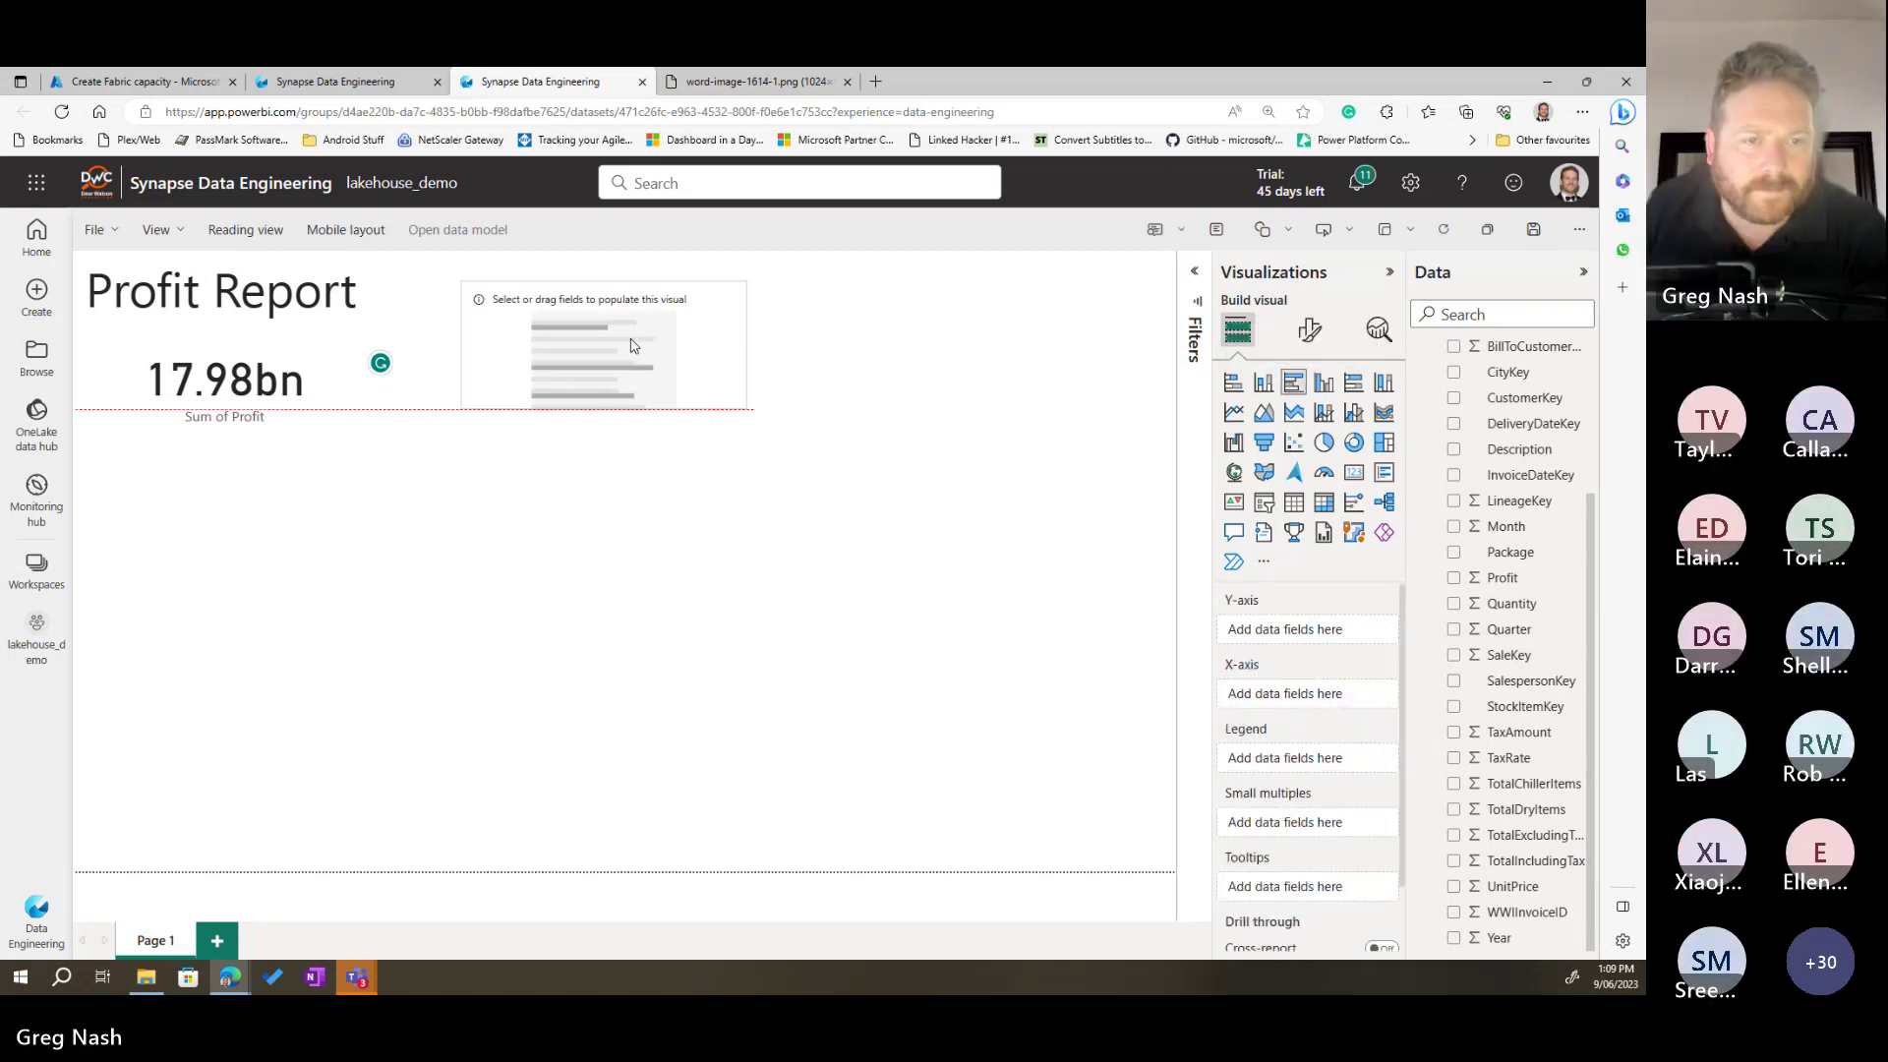
pyautogui.moveTo(733, 407); pyautogui.dragTo(858, 584)
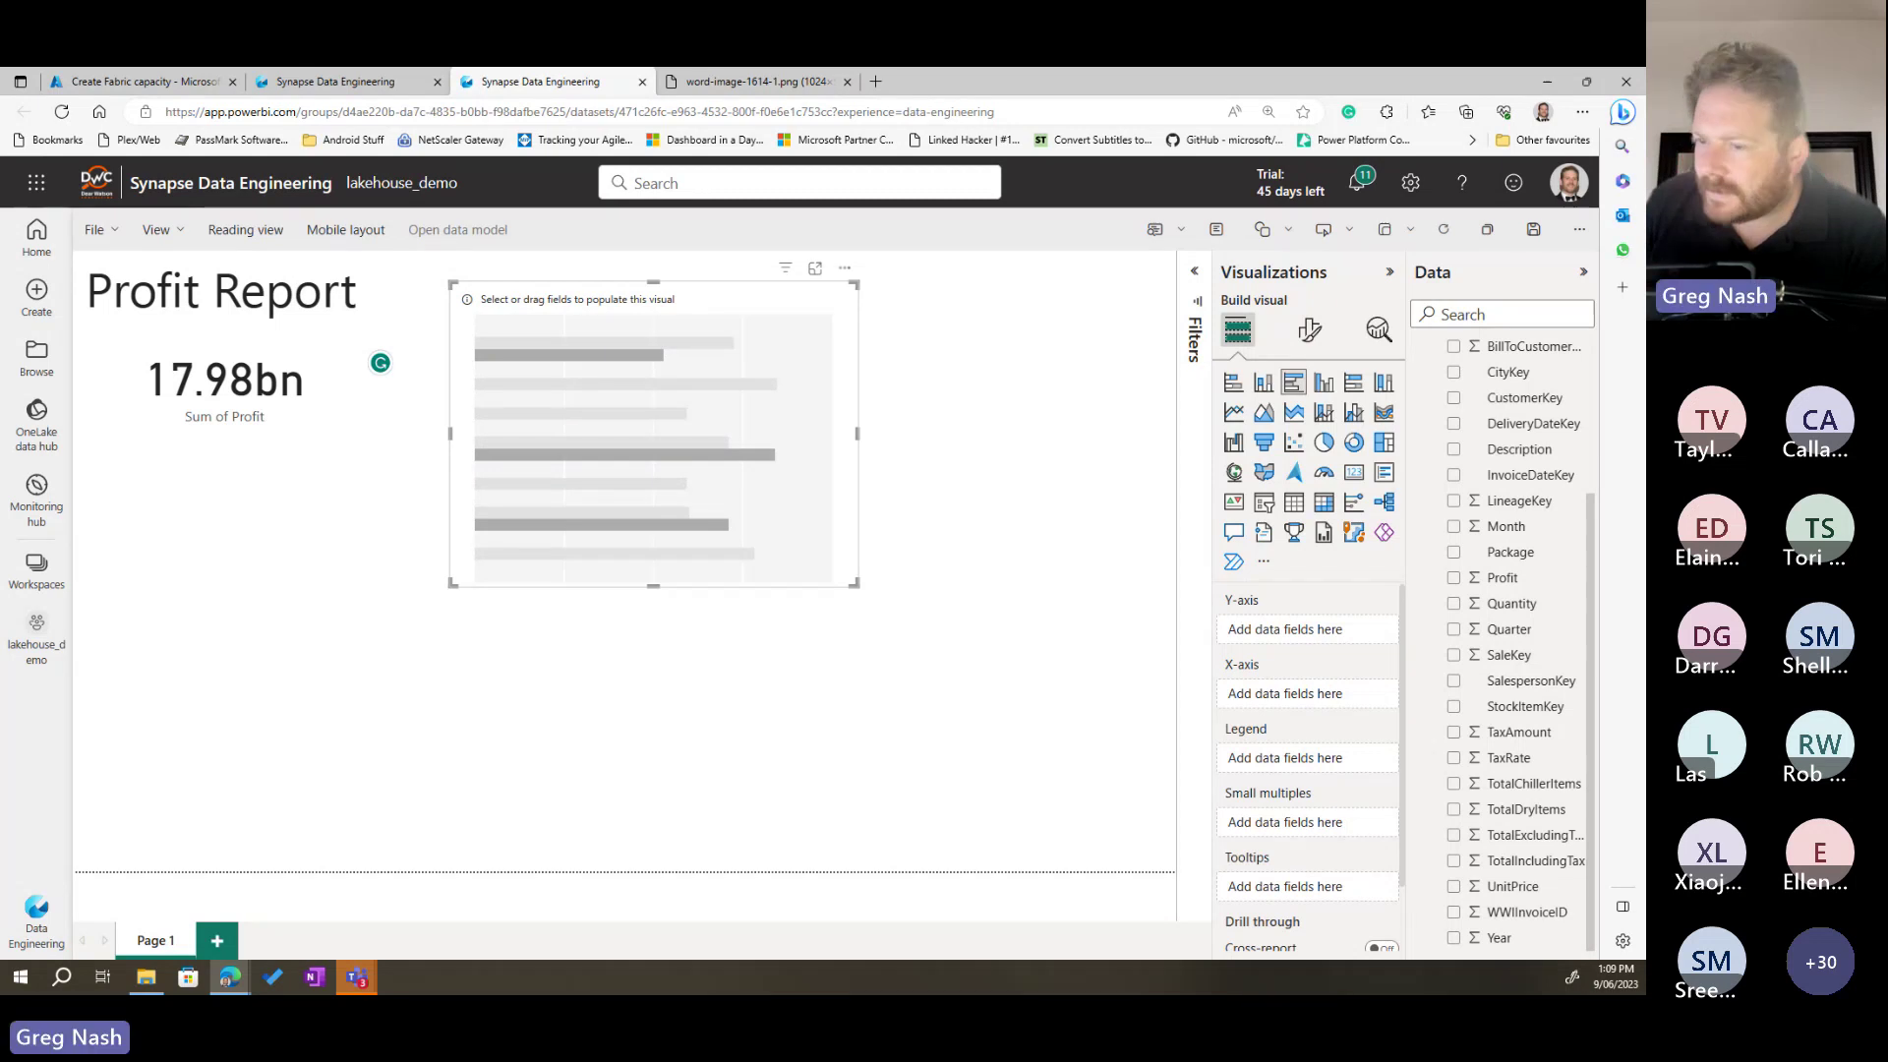
pyautogui.scroll(3, 1426, 519)
pyautogui.click(1421, 505)
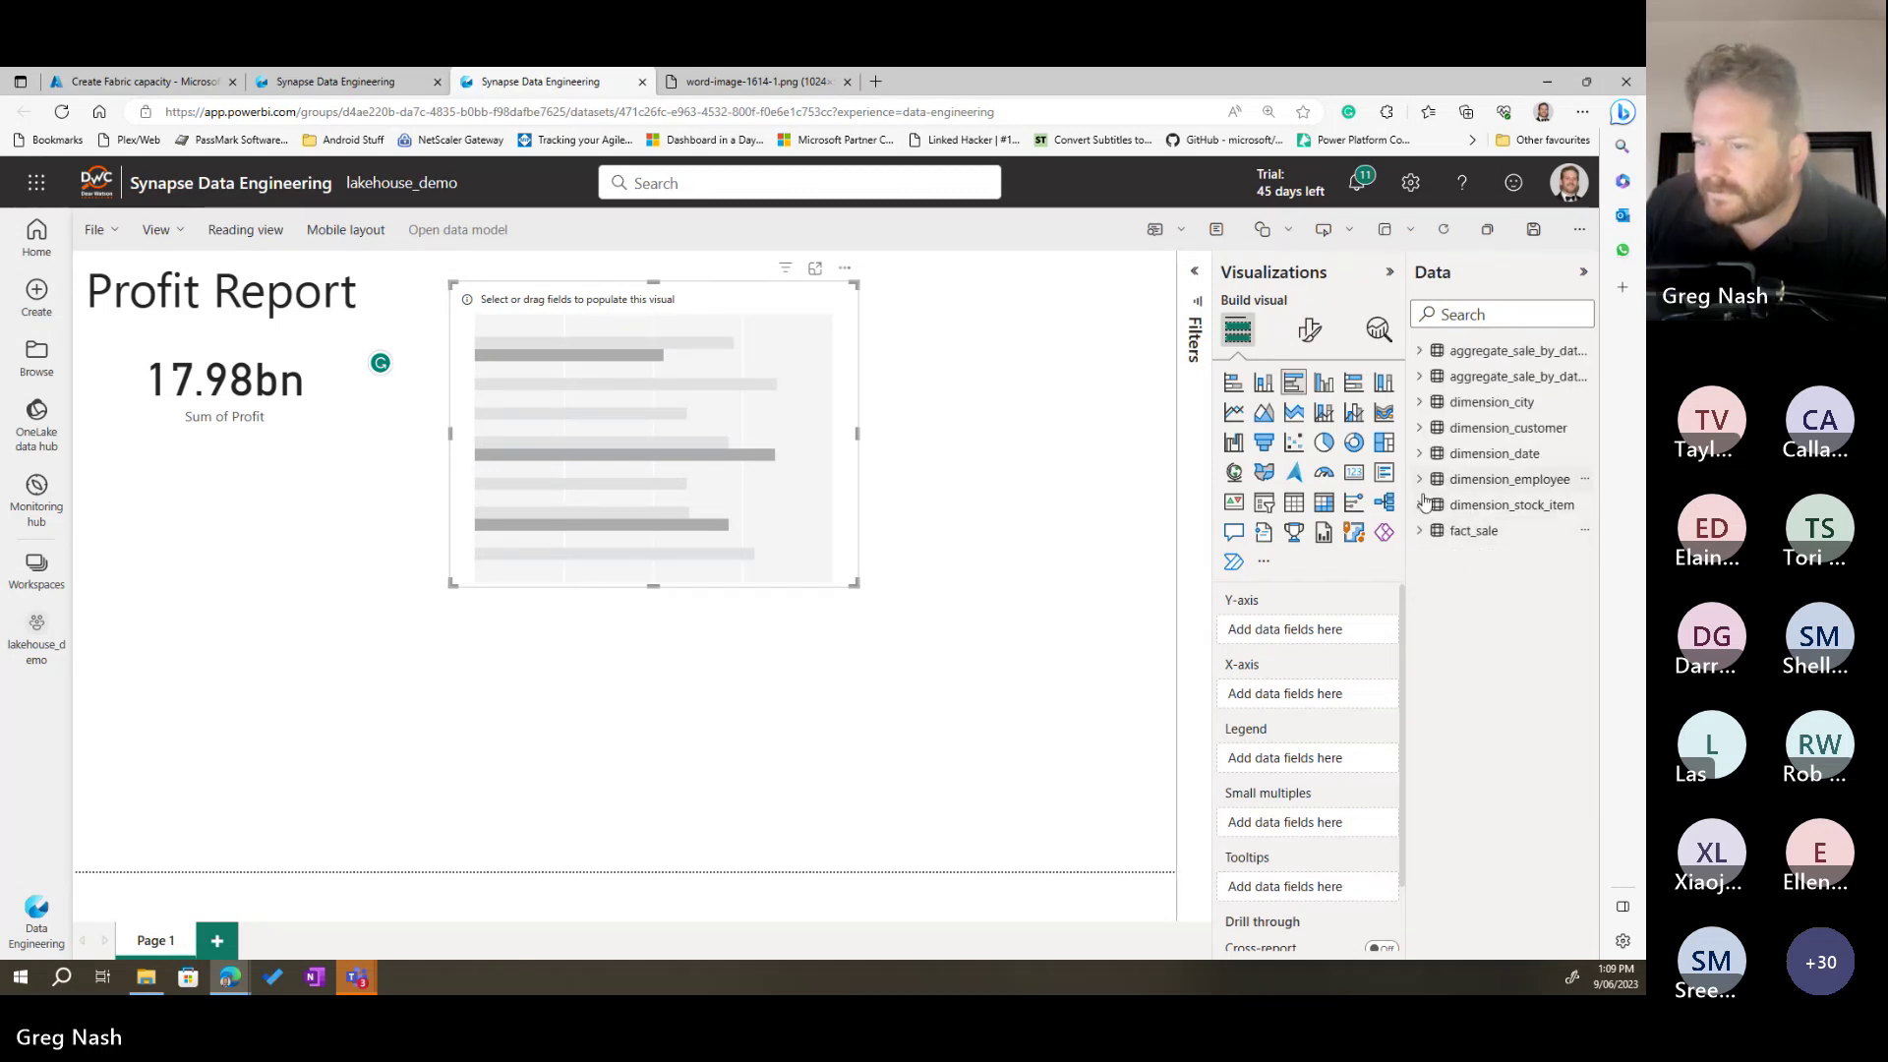
pyautogui.click(1420, 430)
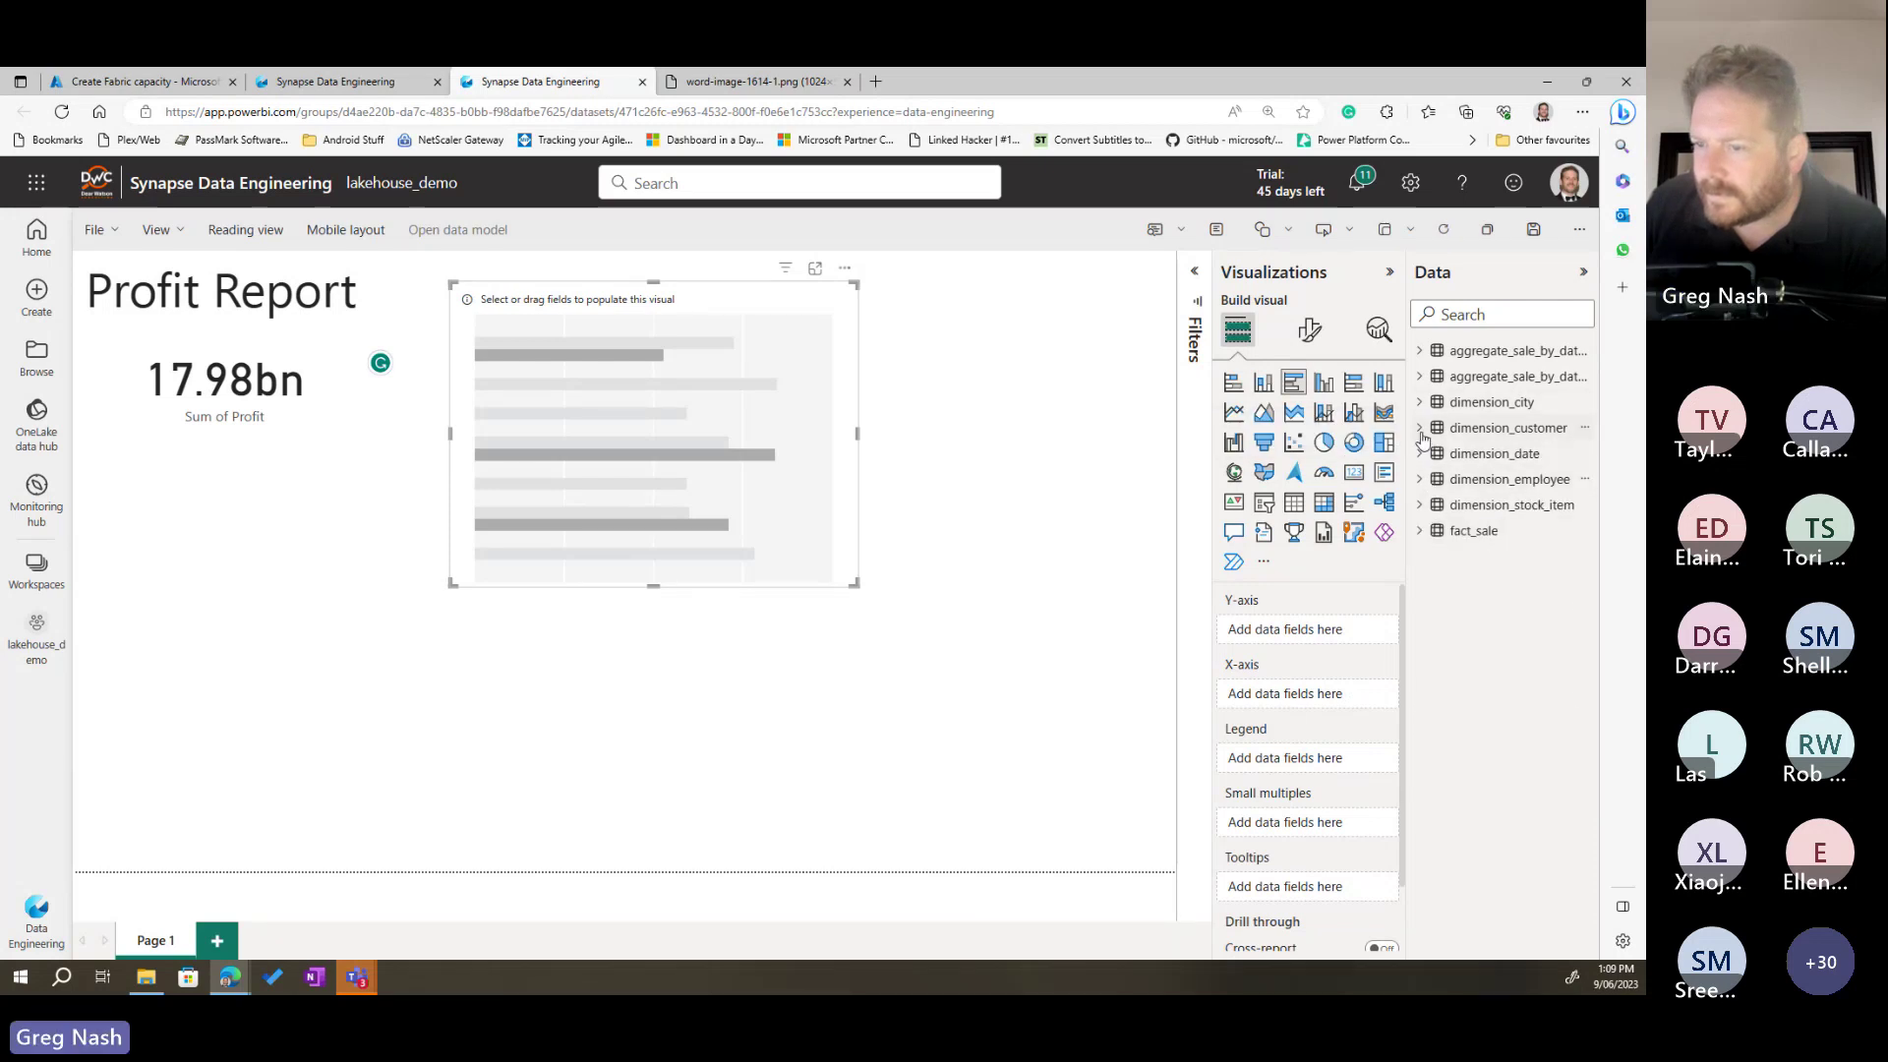
pyautogui.click(1420, 531)
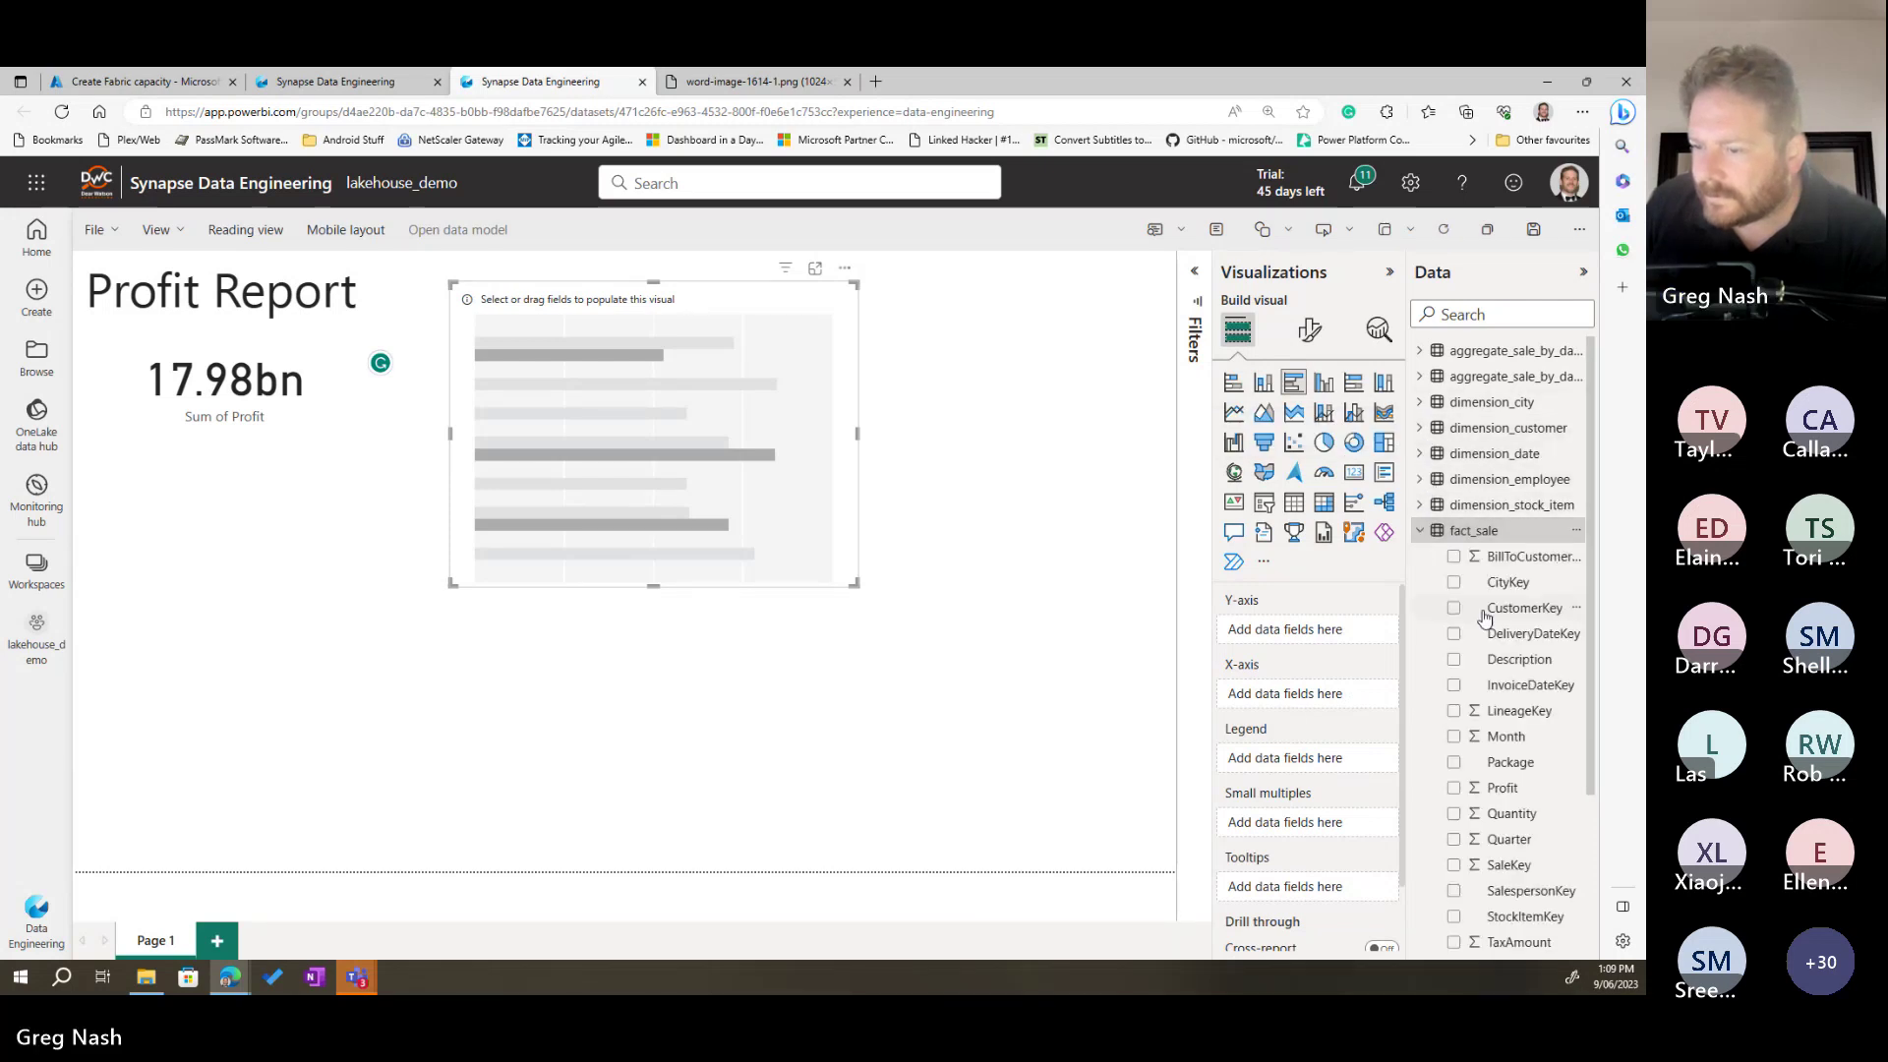
pyautogui.scroll(-3, 1480, 639)
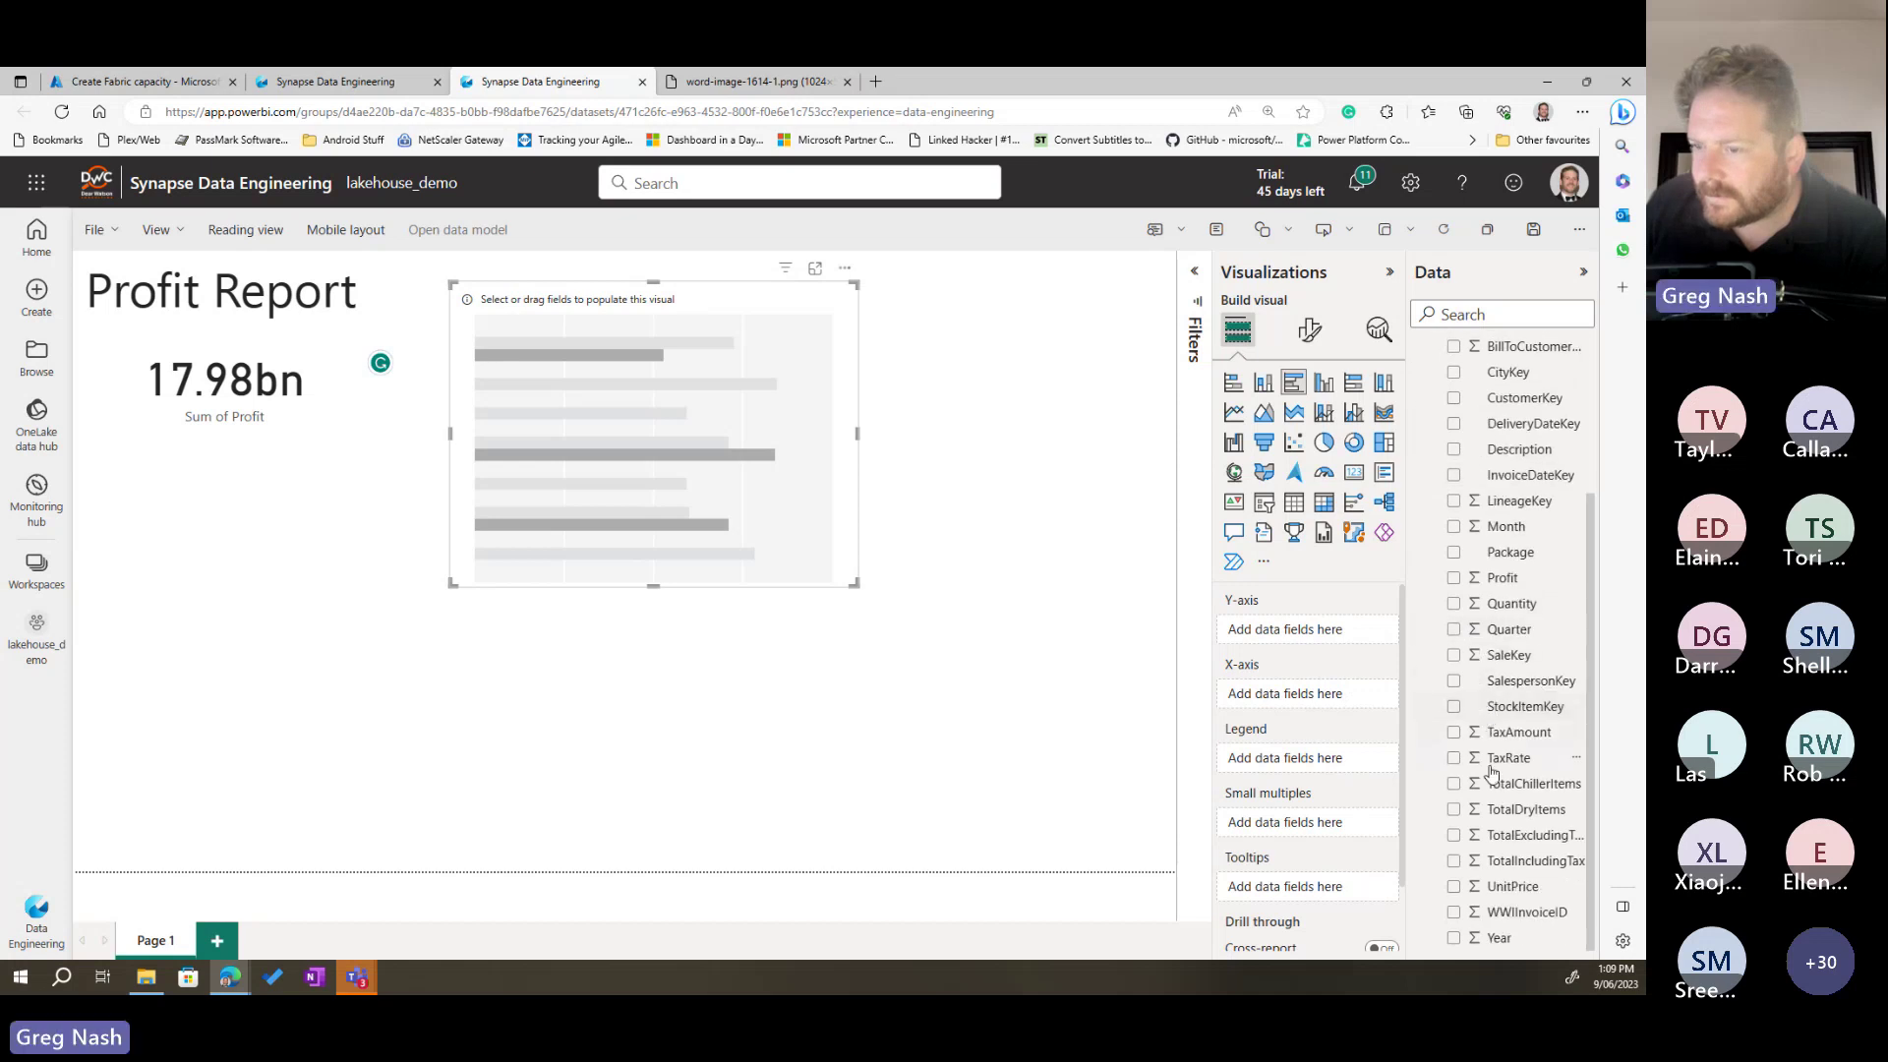
pyautogui.scroll(2, 1492, 773)
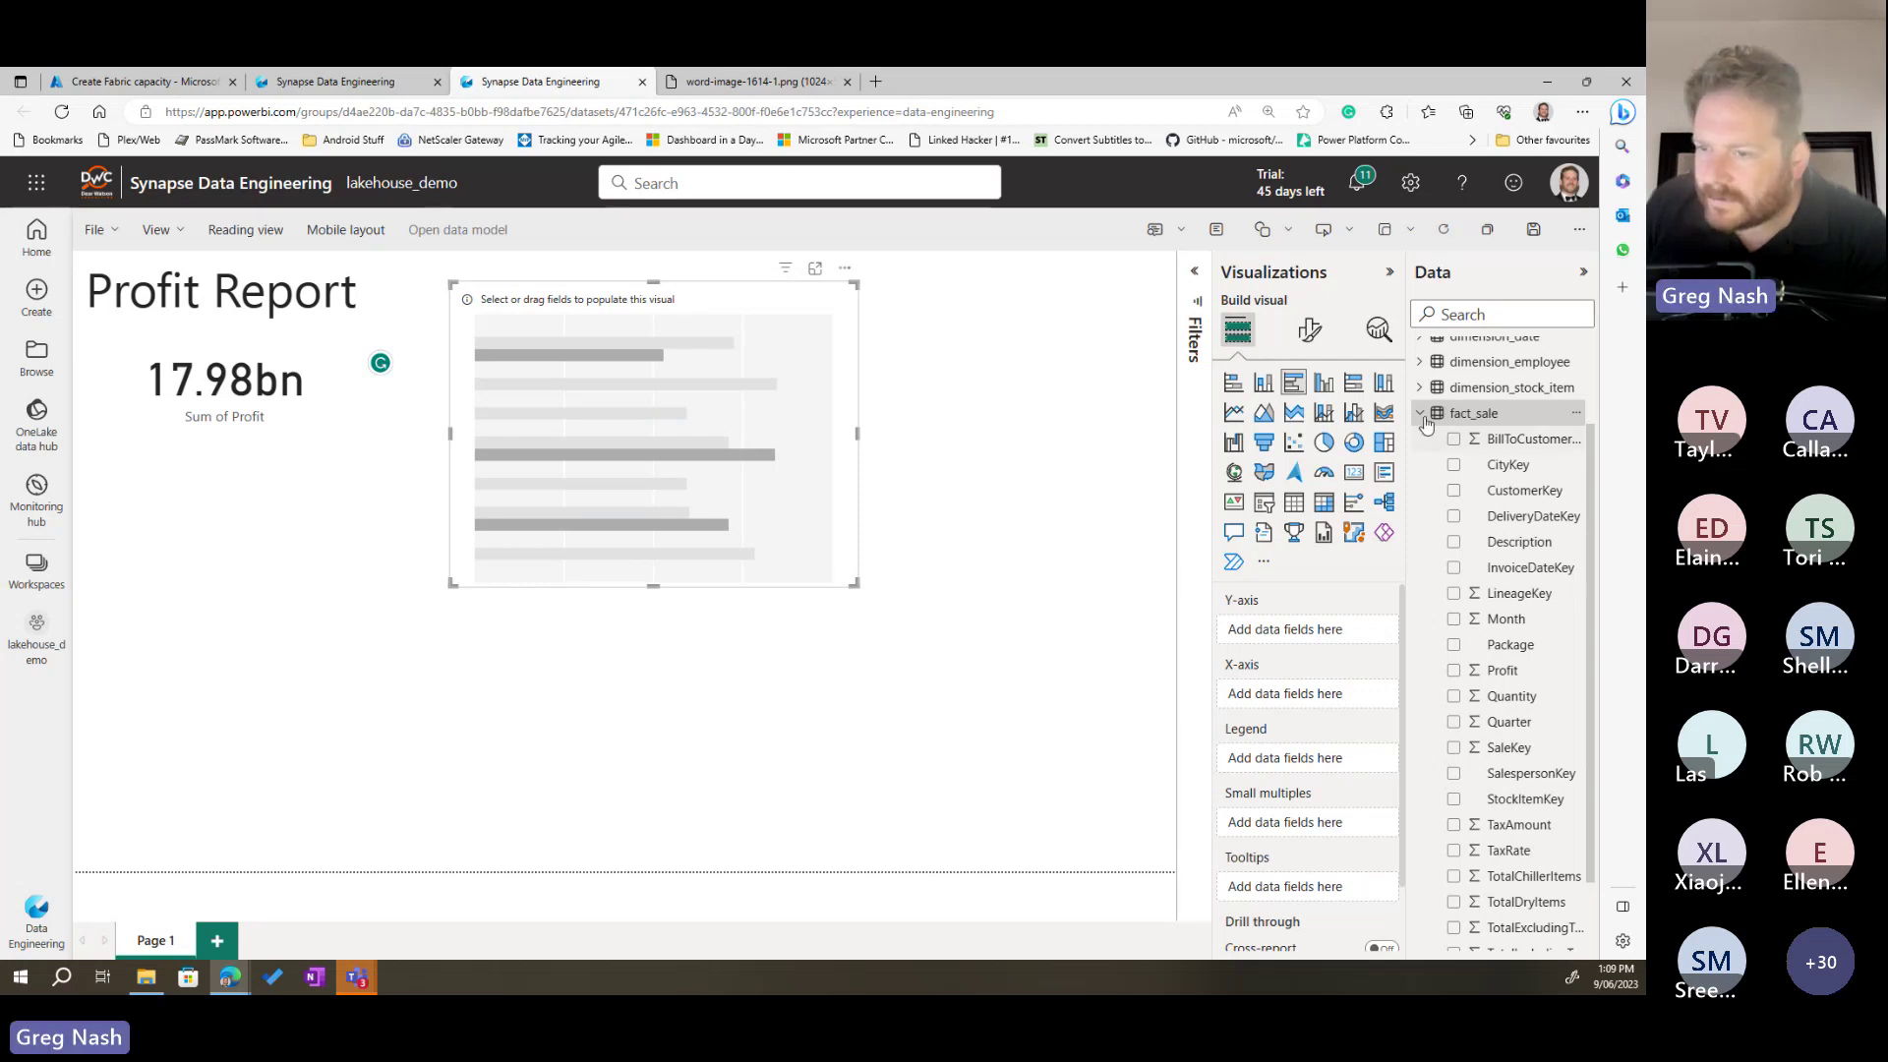
pyautogui.click(1475, 413)
pyautogui.click(1419, 403)
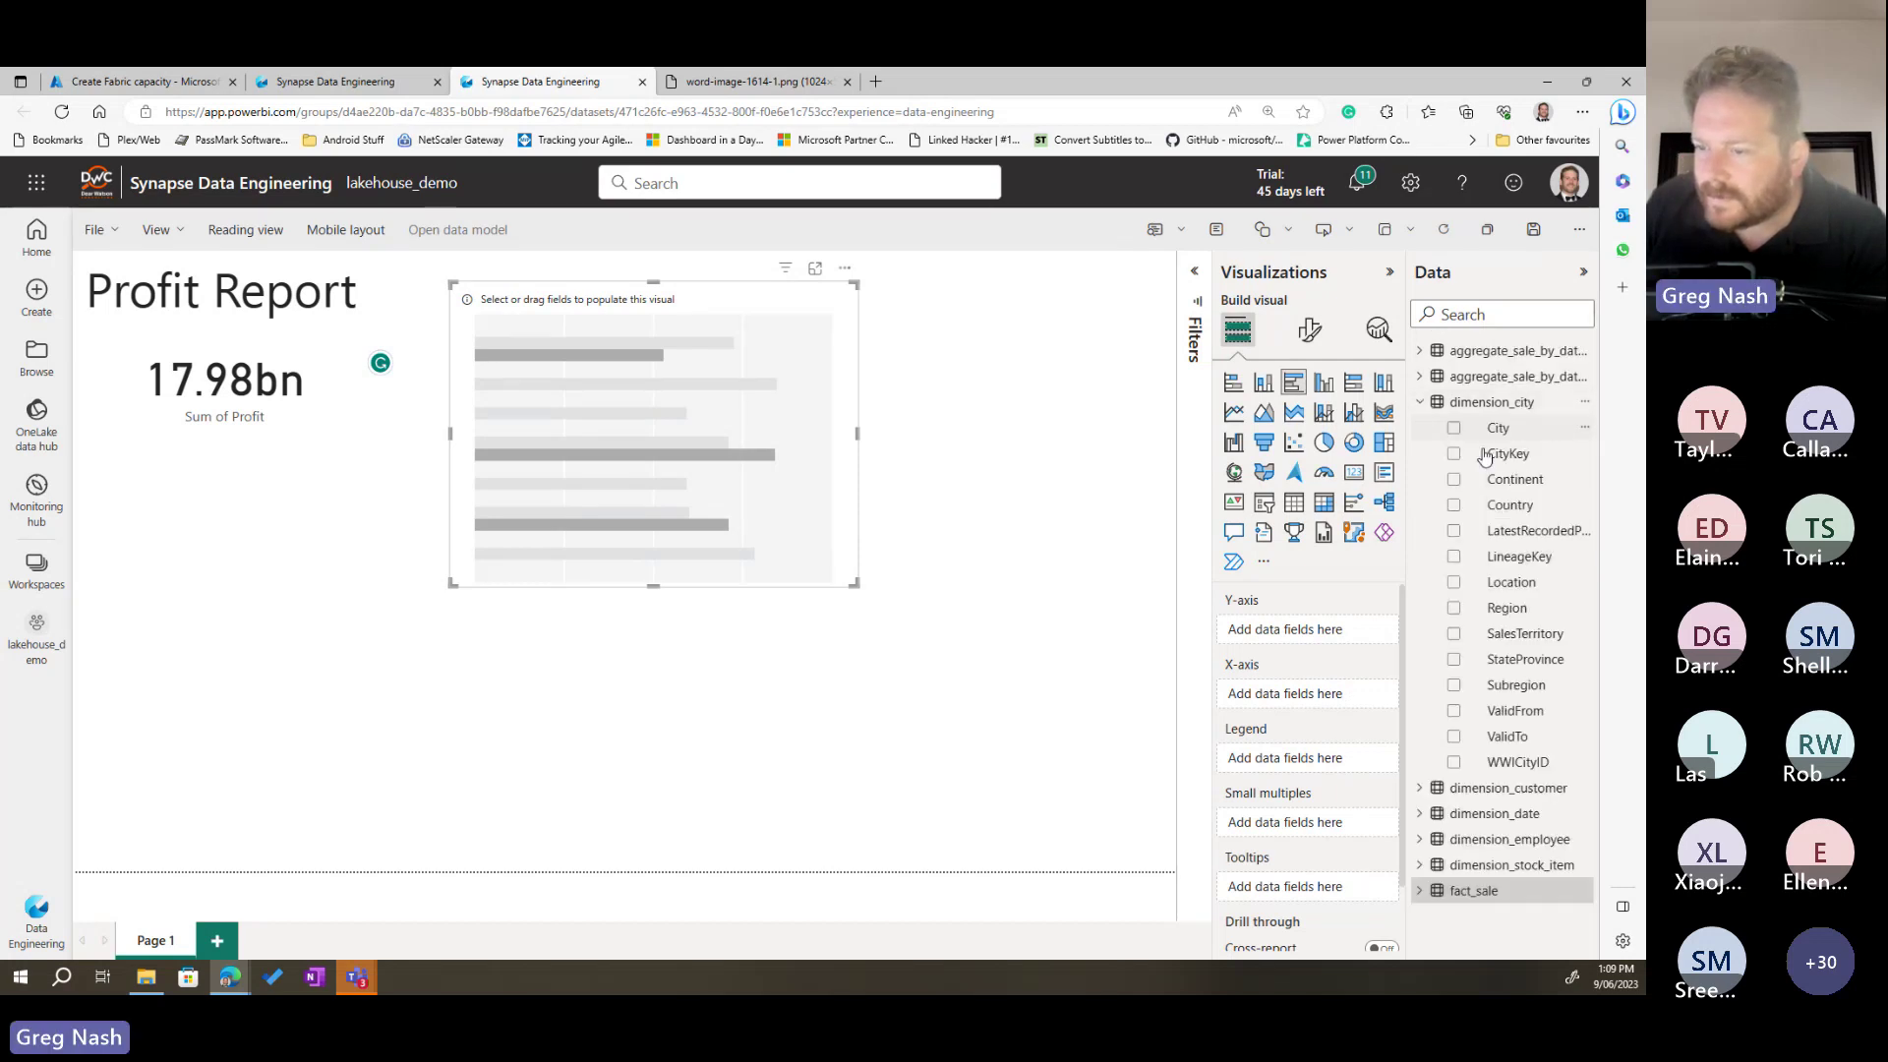
pyautogui.moveTo(1520, 635); pyautogui.dragTo(631, 501)
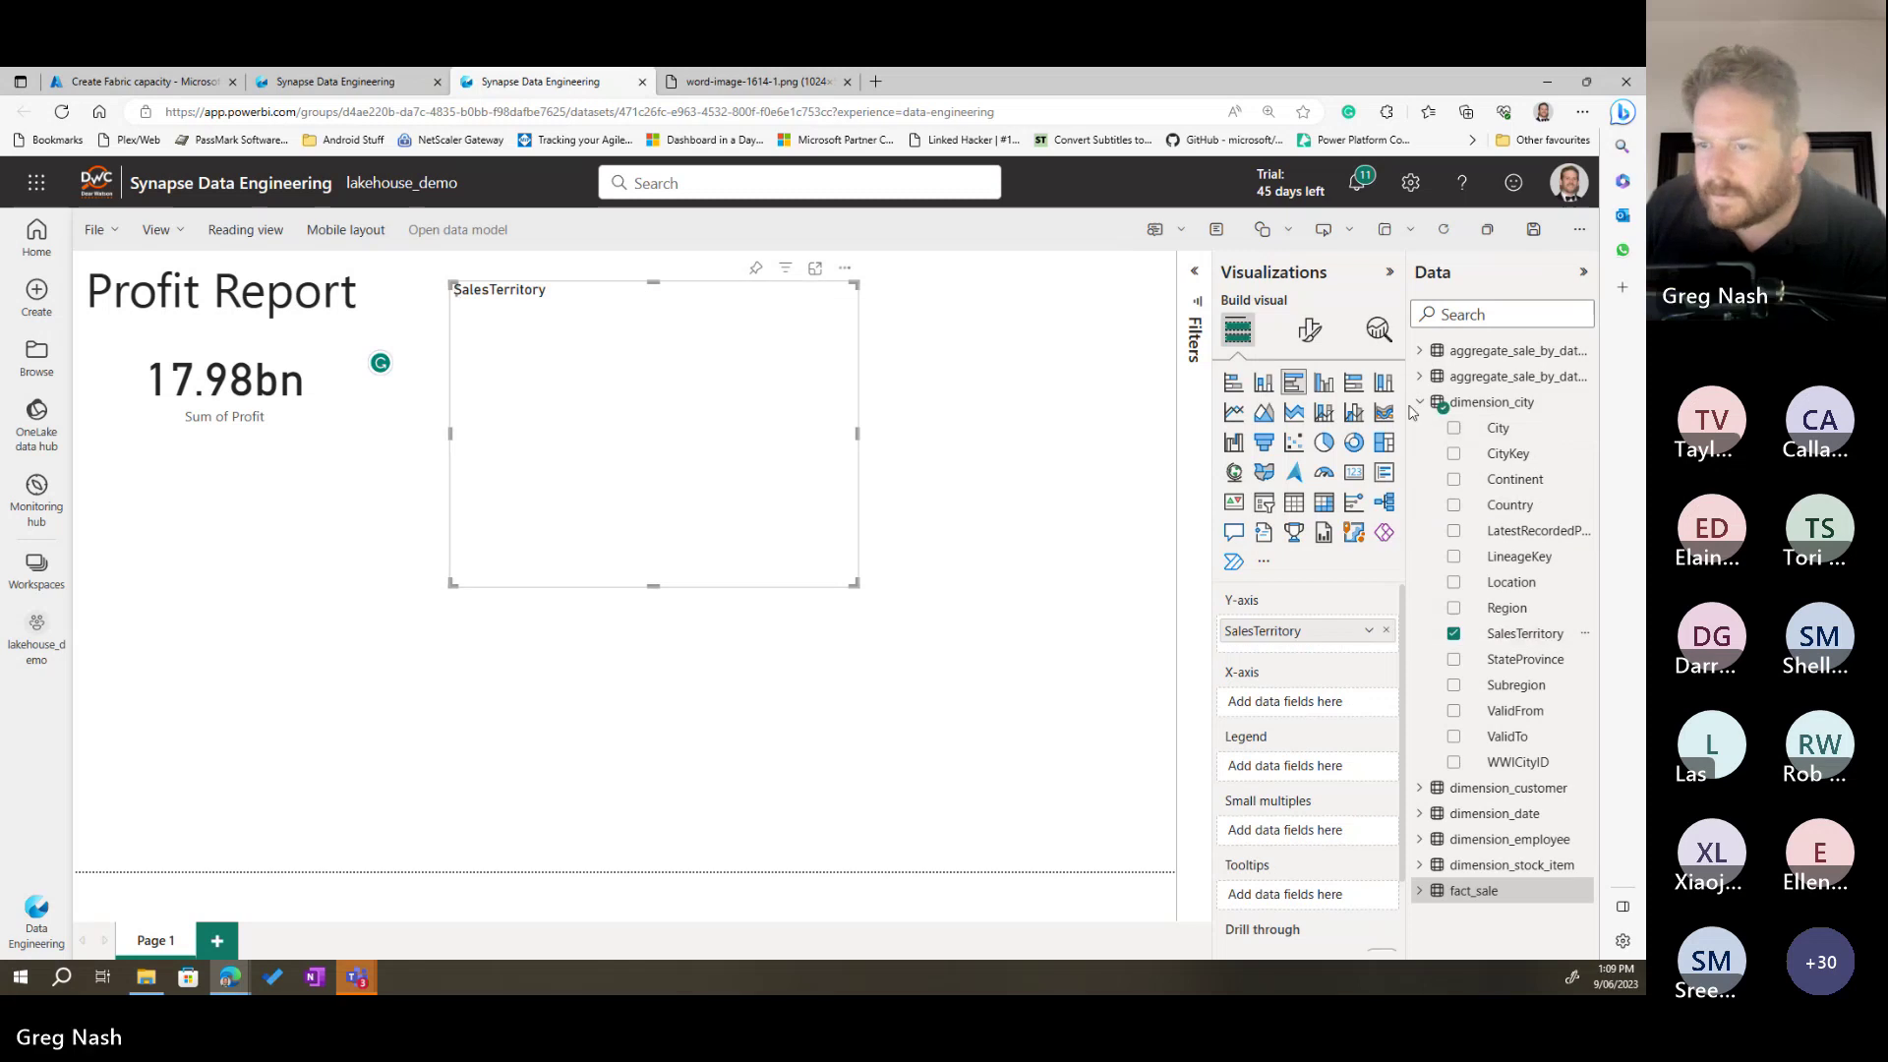
# Step: Add fact_sale's Profit to the bar chart's X-axis, then enlarge the chart and move it below the profit card
pyautogui.click(1419, 891)
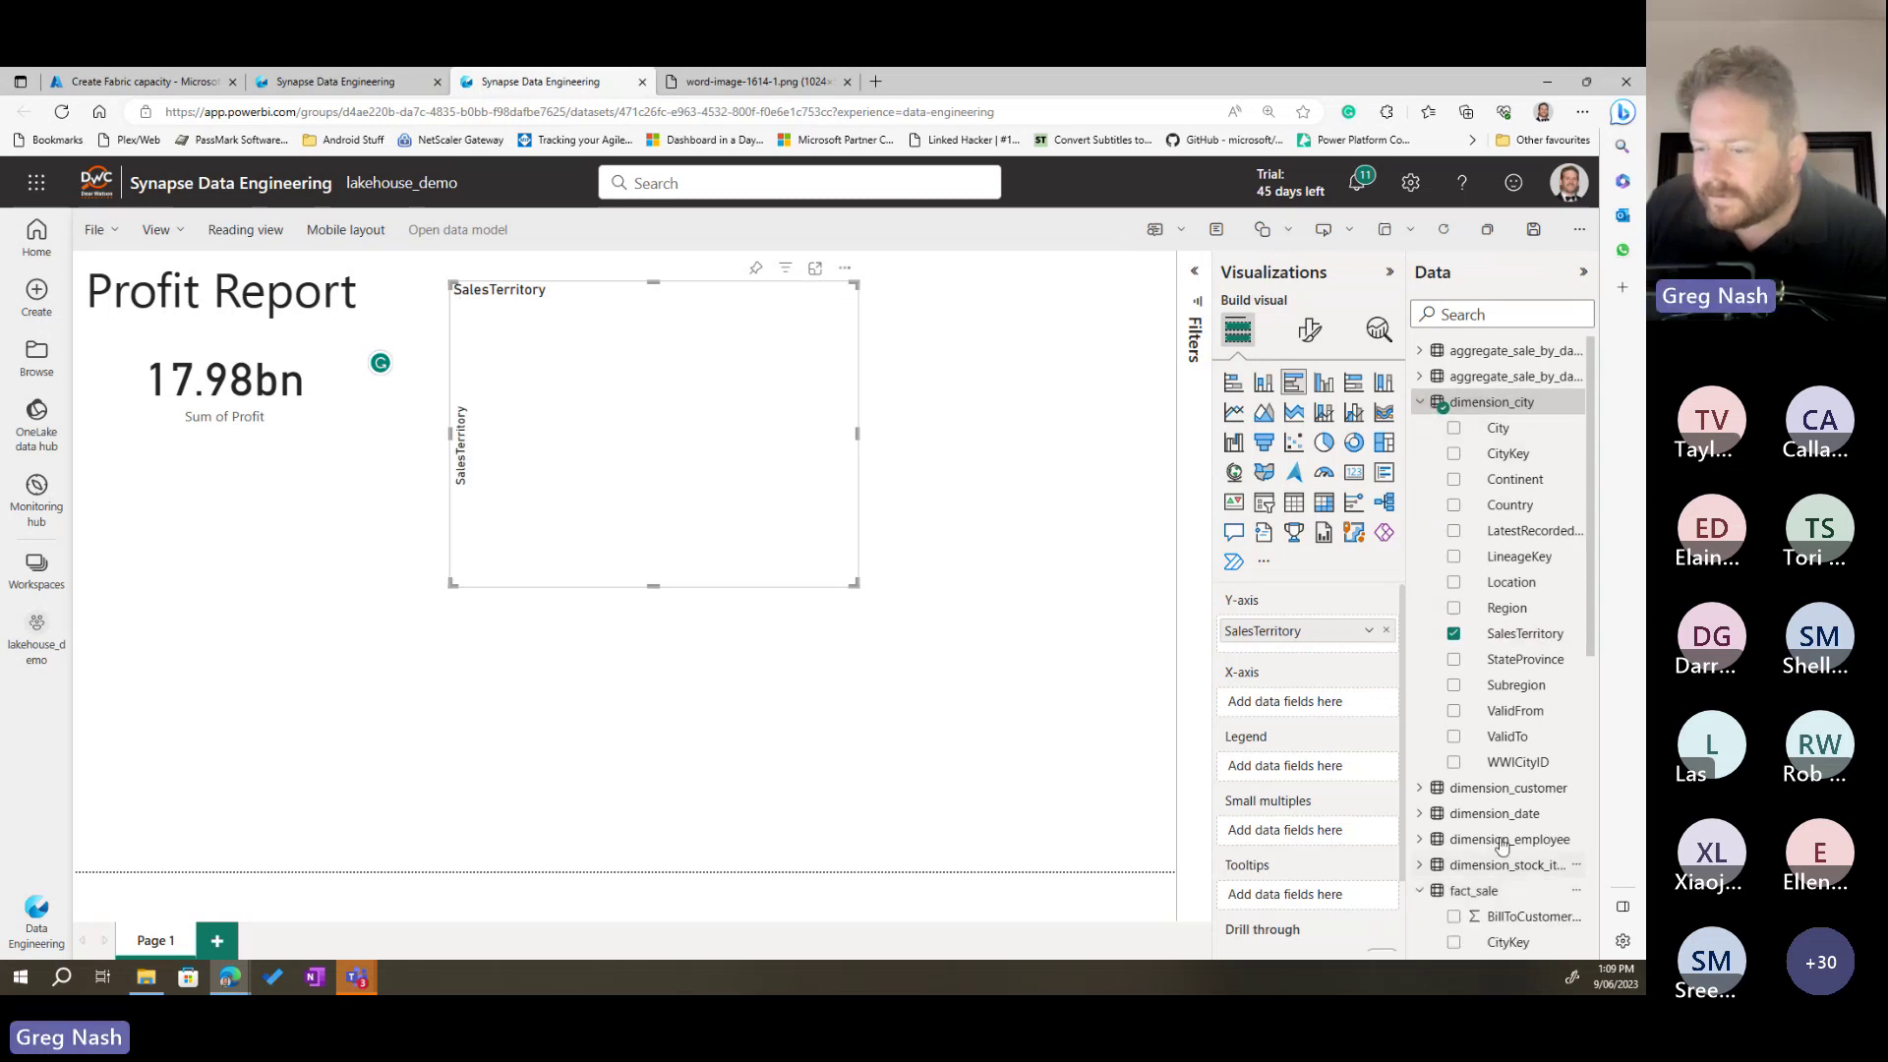
pyautogui.click(1454, 687)
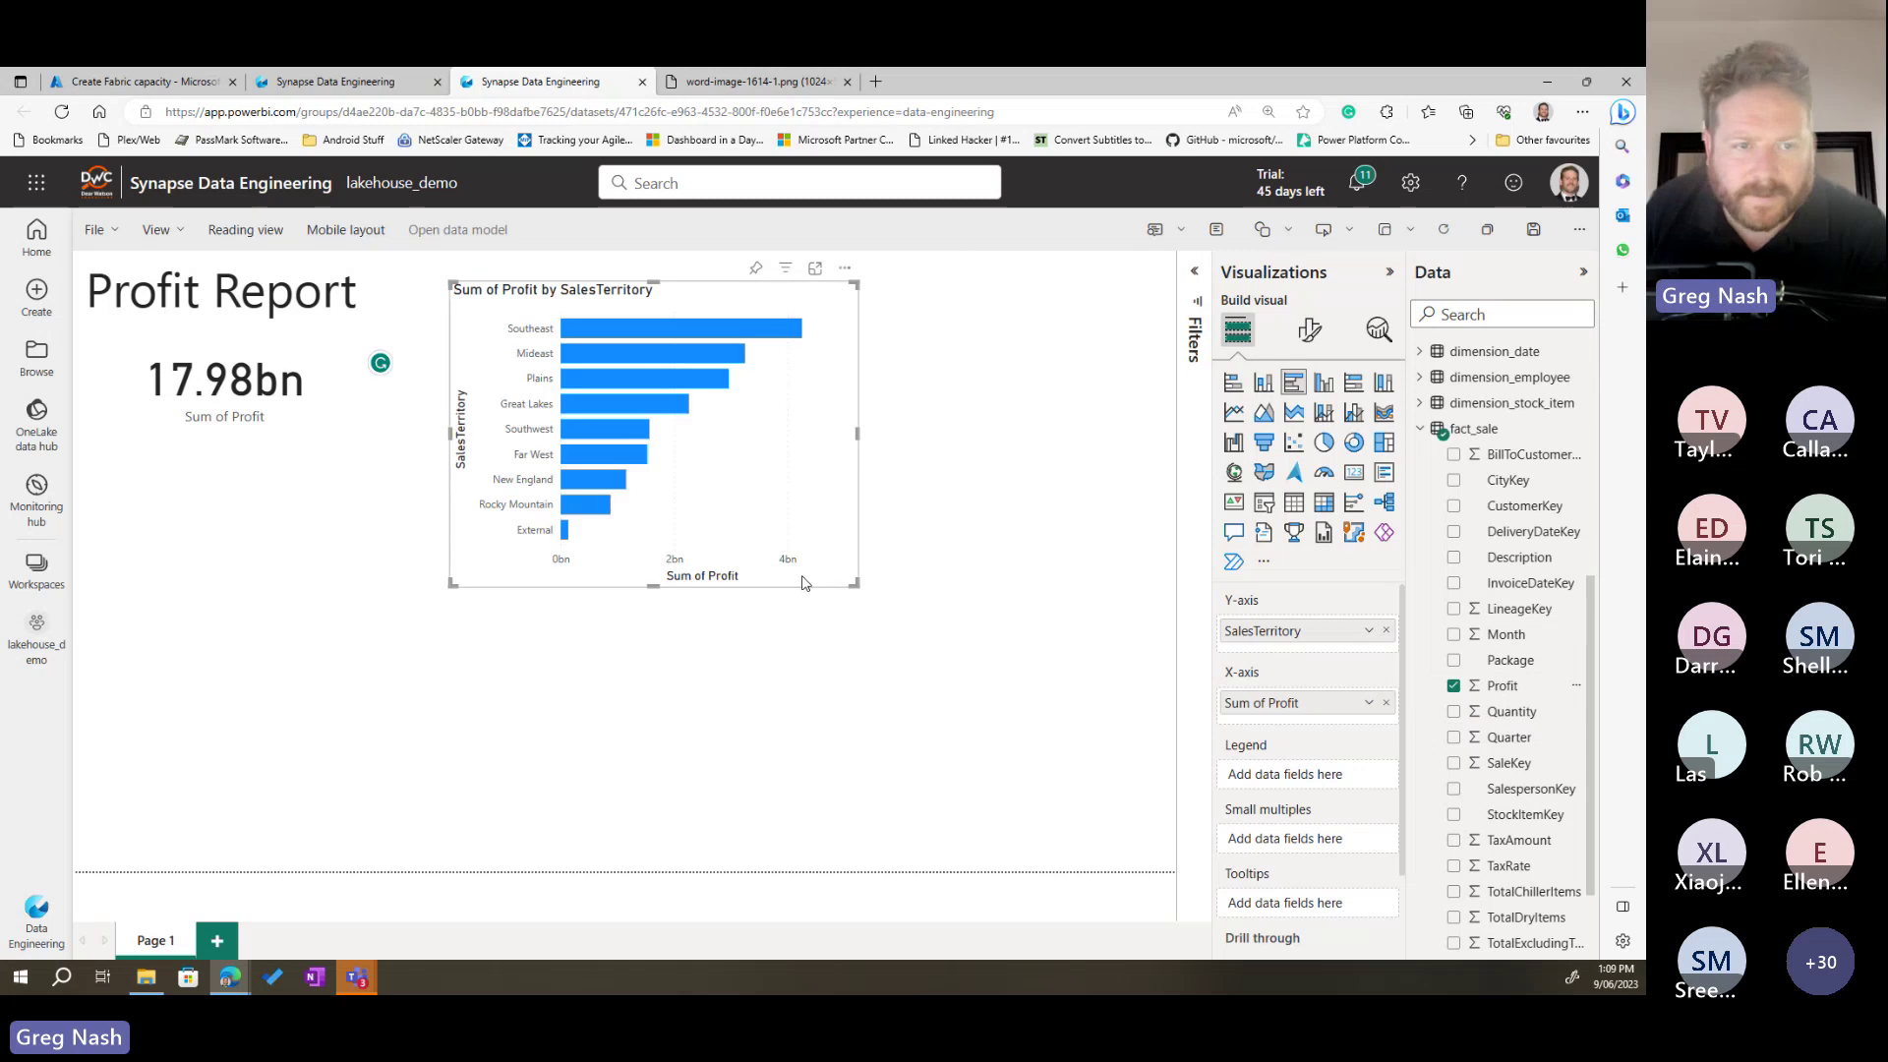
pyautogui.moveTo(849, 585); pyautogui.dragTo(906, 686)
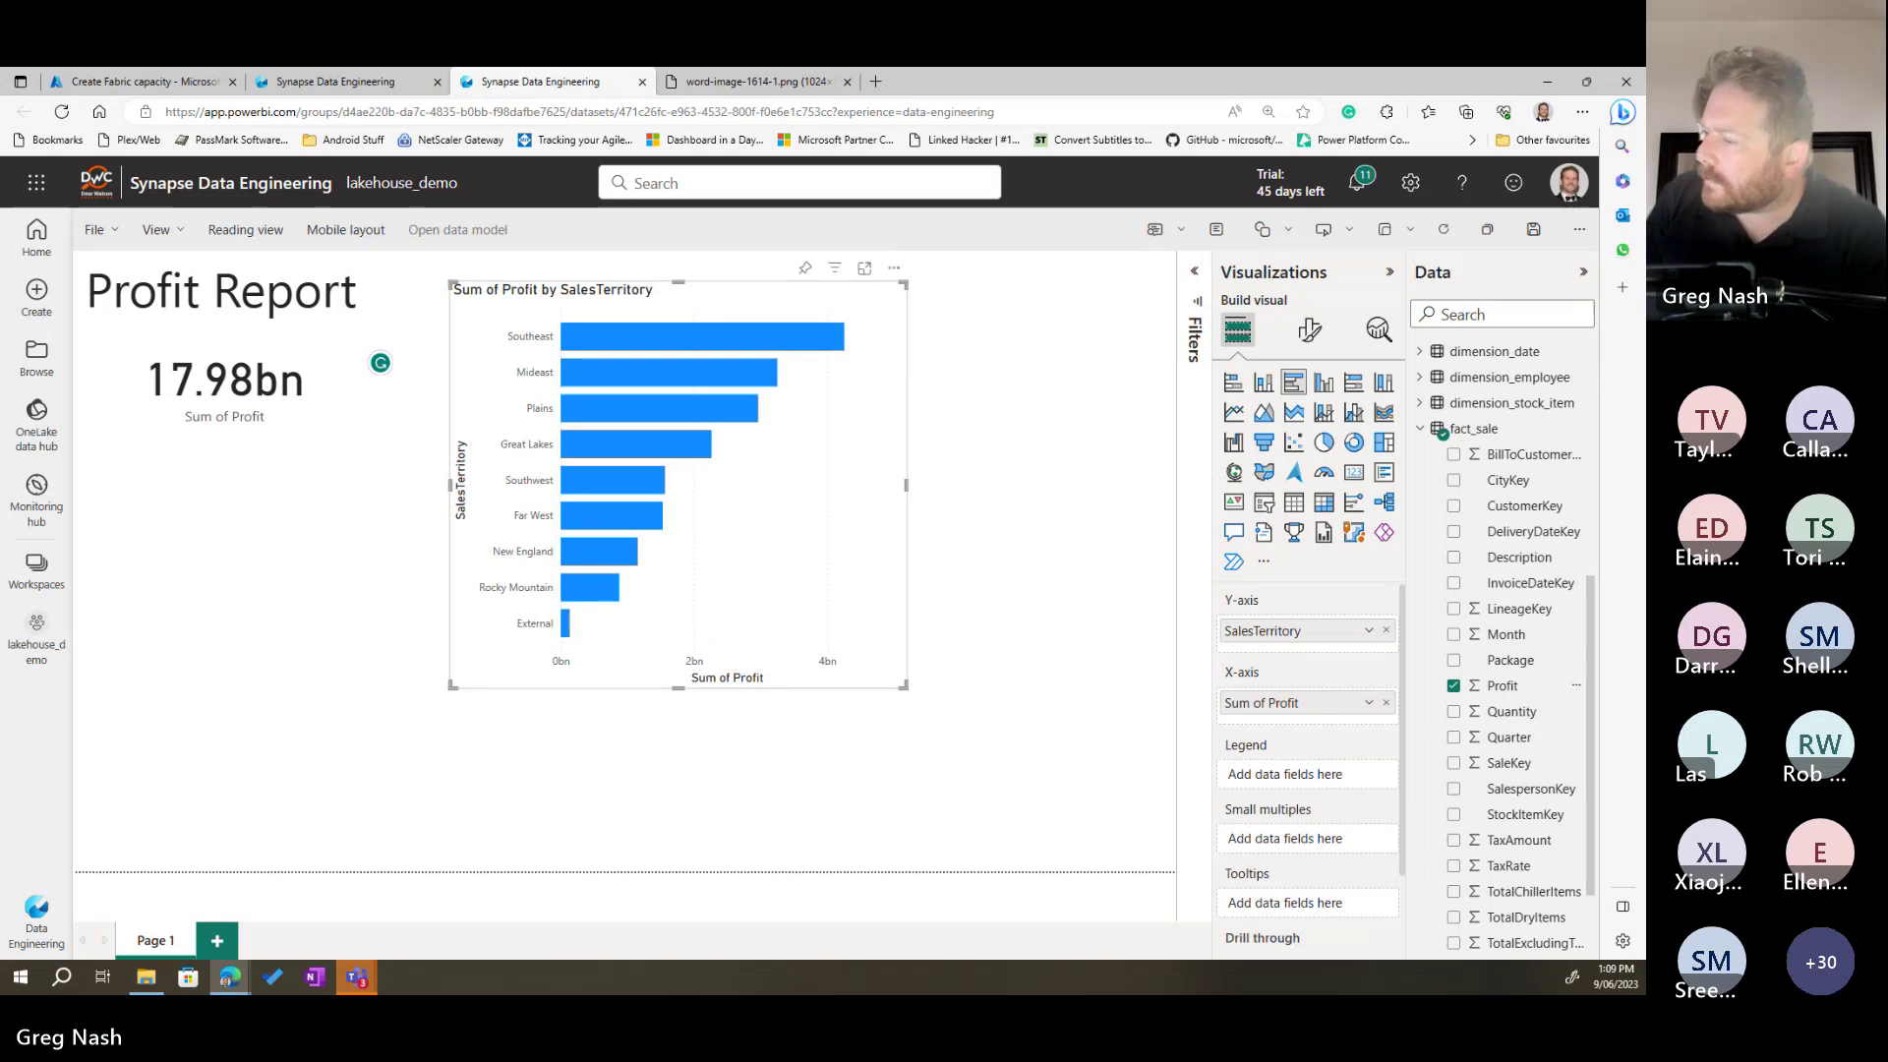
pyautogui.moveTo(817, 559); pyautogui.dragTo(450, 732)
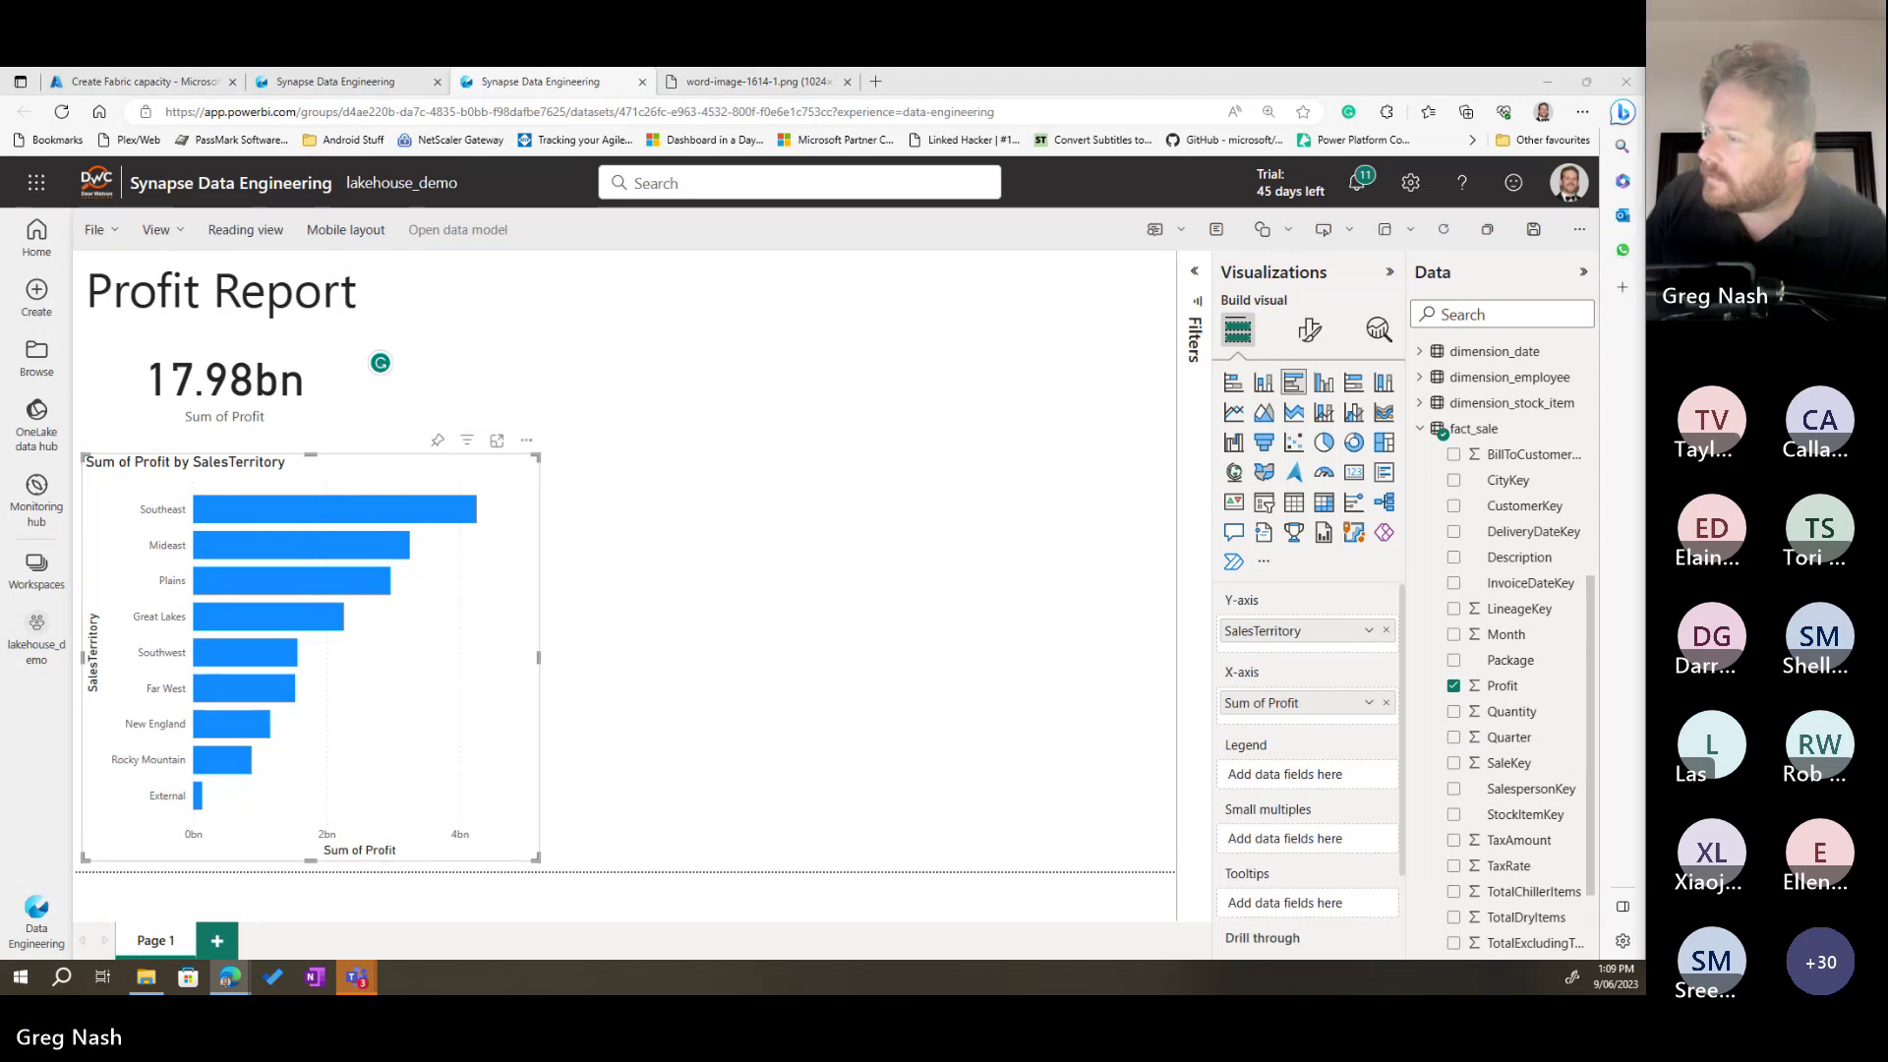
# Step: Add a stacked area chart beside the bar chart, plotting fact_sale's Profit by dimension_stock_item's BuyingPackage
pyautogui.click(1295, 413)
pyautogui.moveTo(772, 377); pyautogui.dragTo(964, 711)
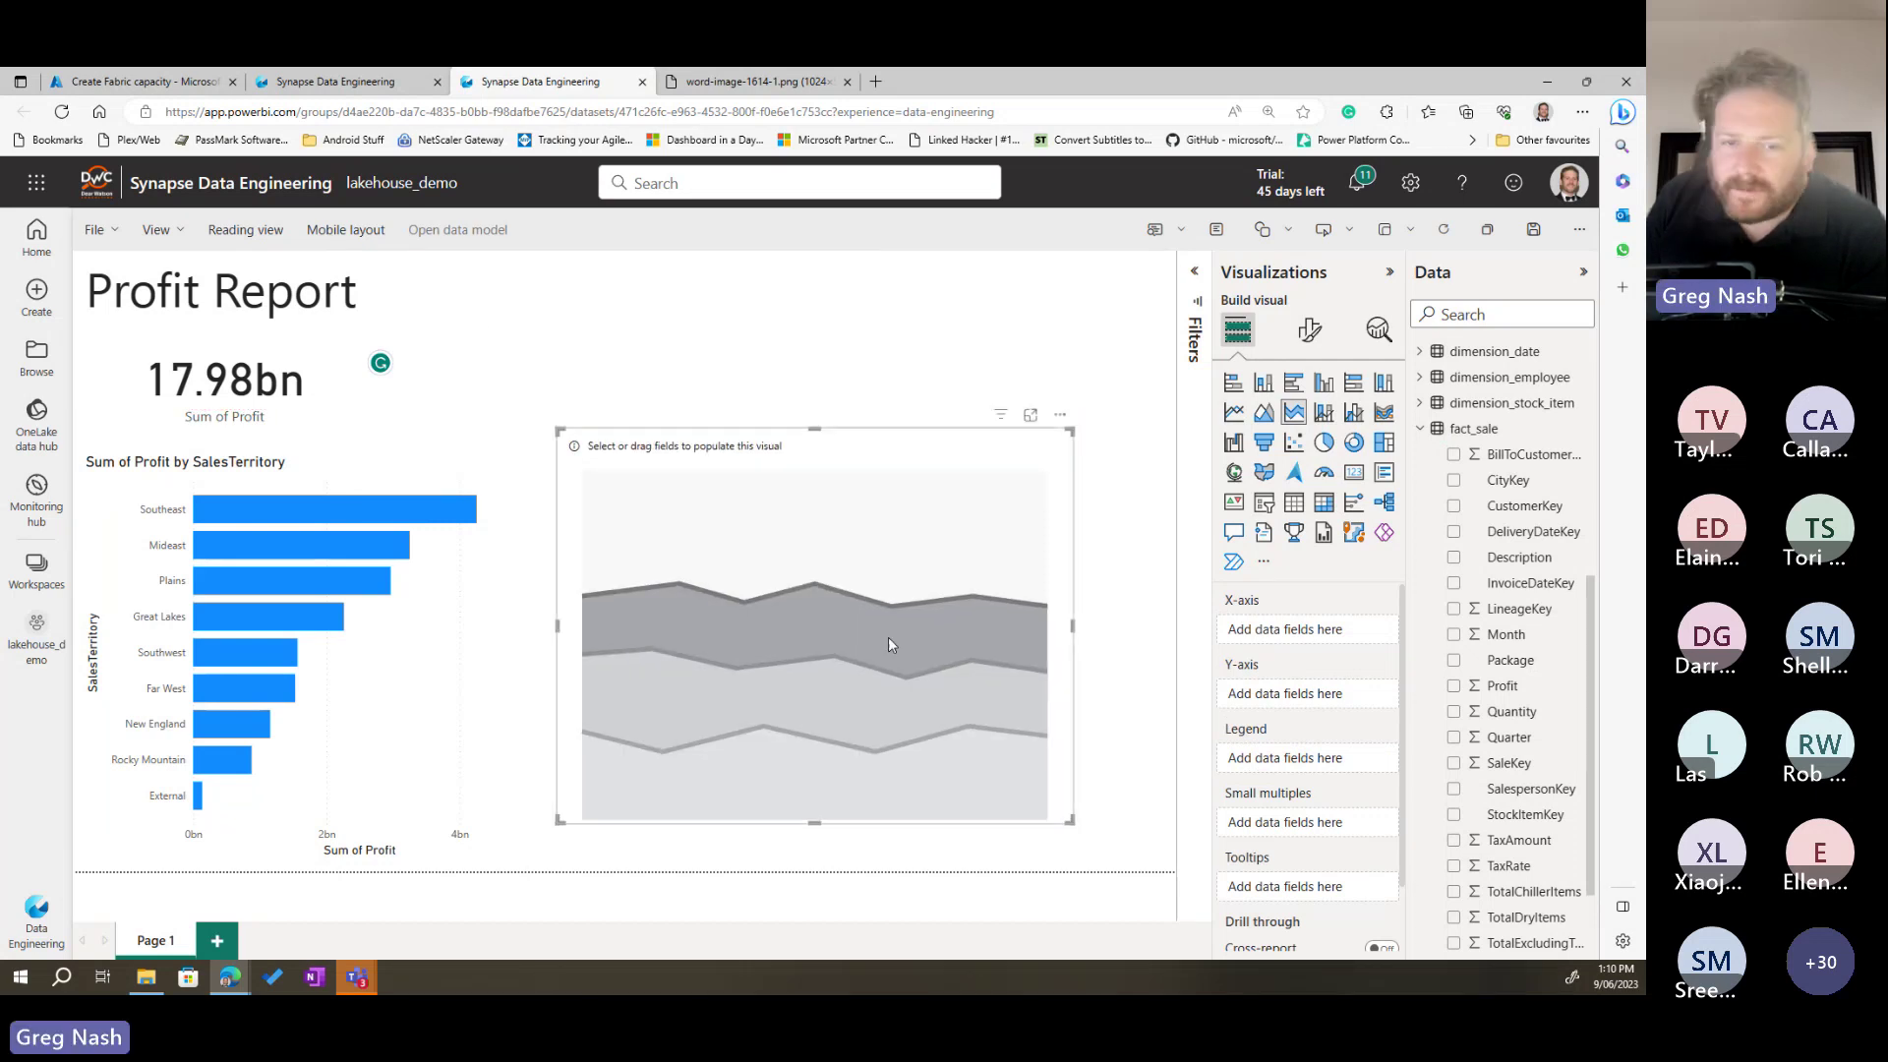
pyautogui.moveTo(890, 640); pyautogui.dragTo(929, 515)
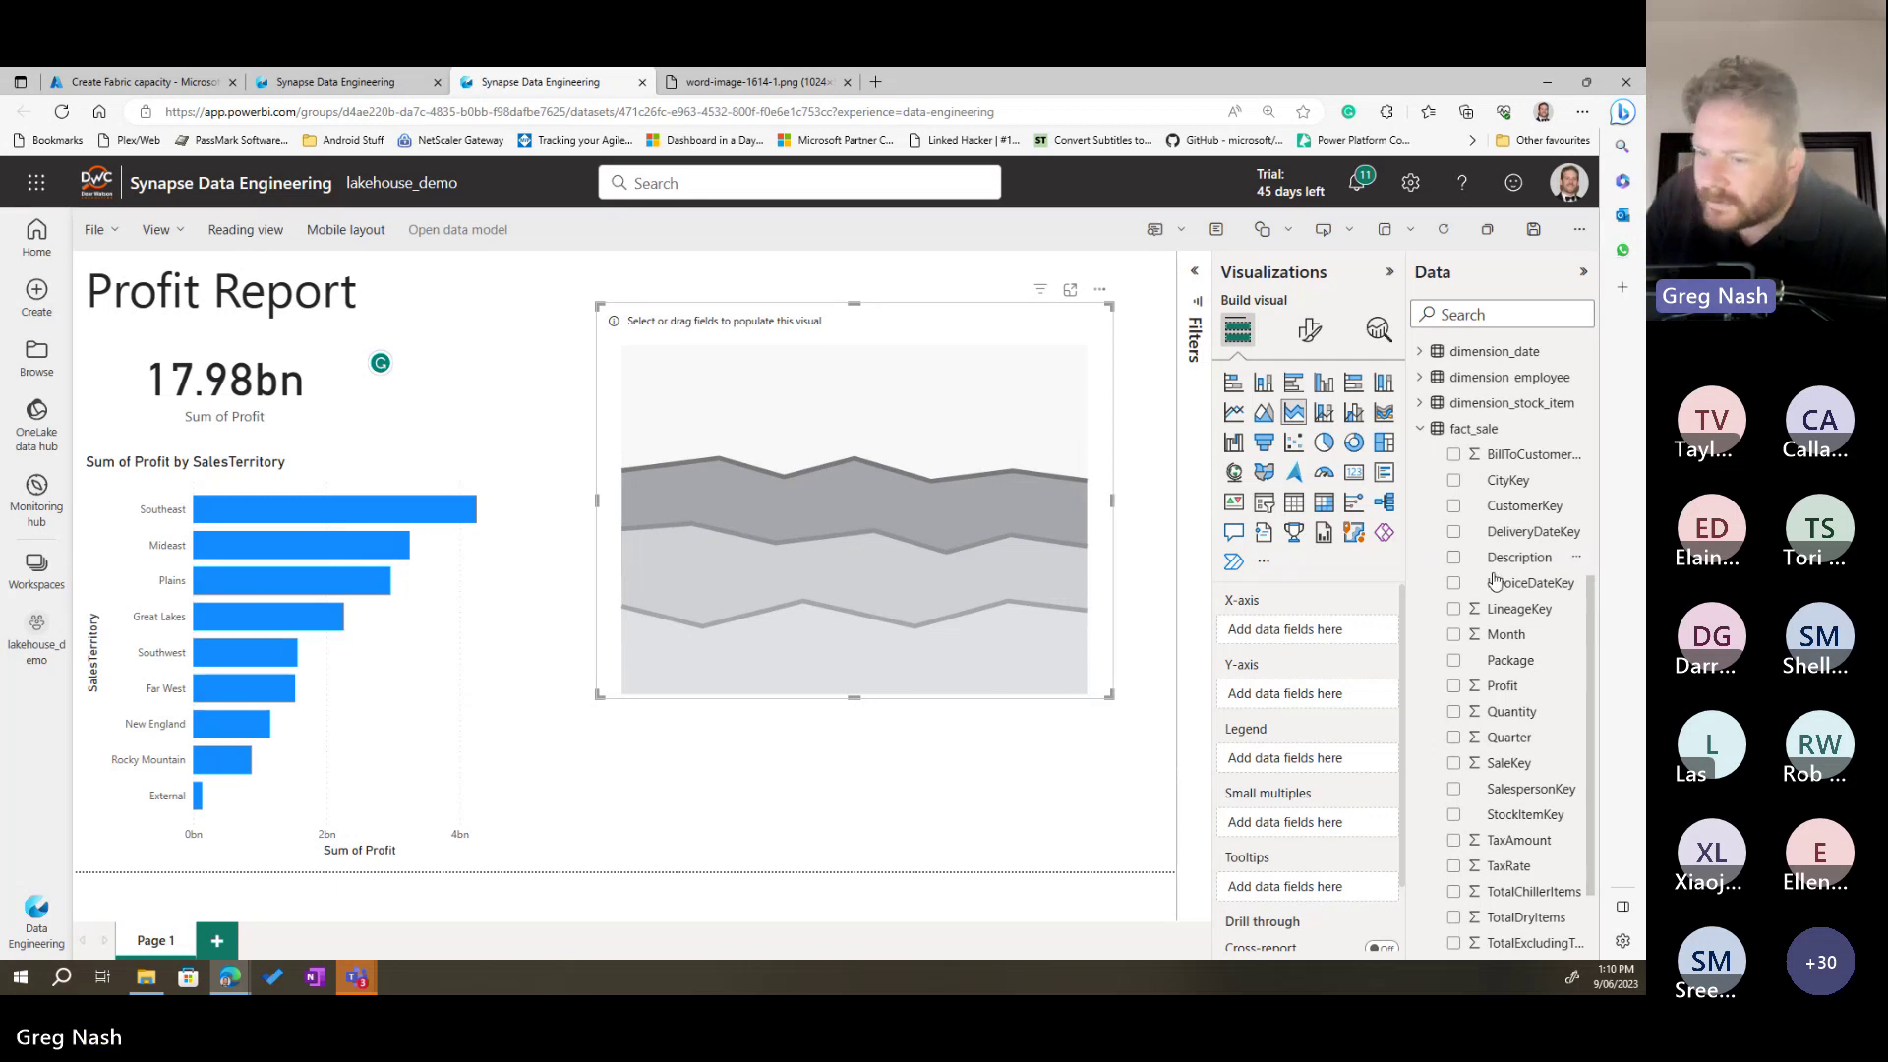
pyautogui.click(1454, 685)
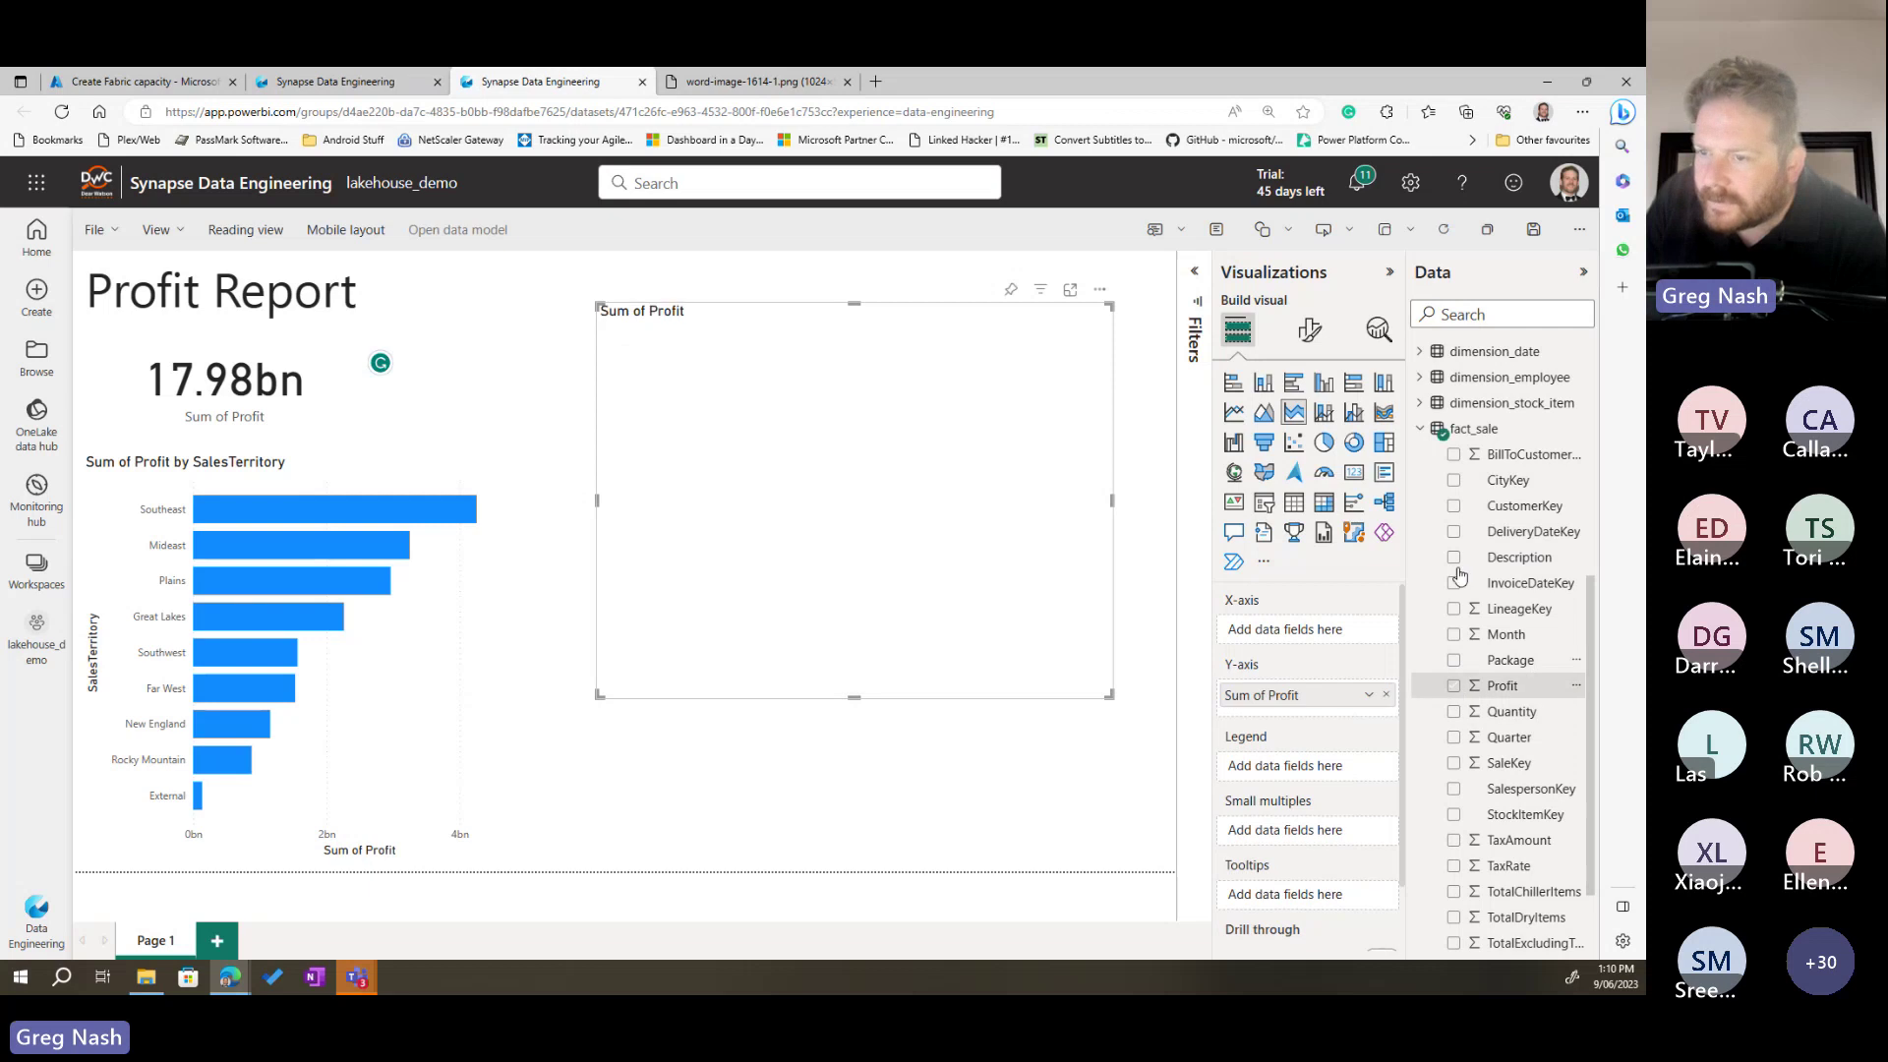
pyautogui.click(1421, 403)
pyautogui.click(1453, 481)
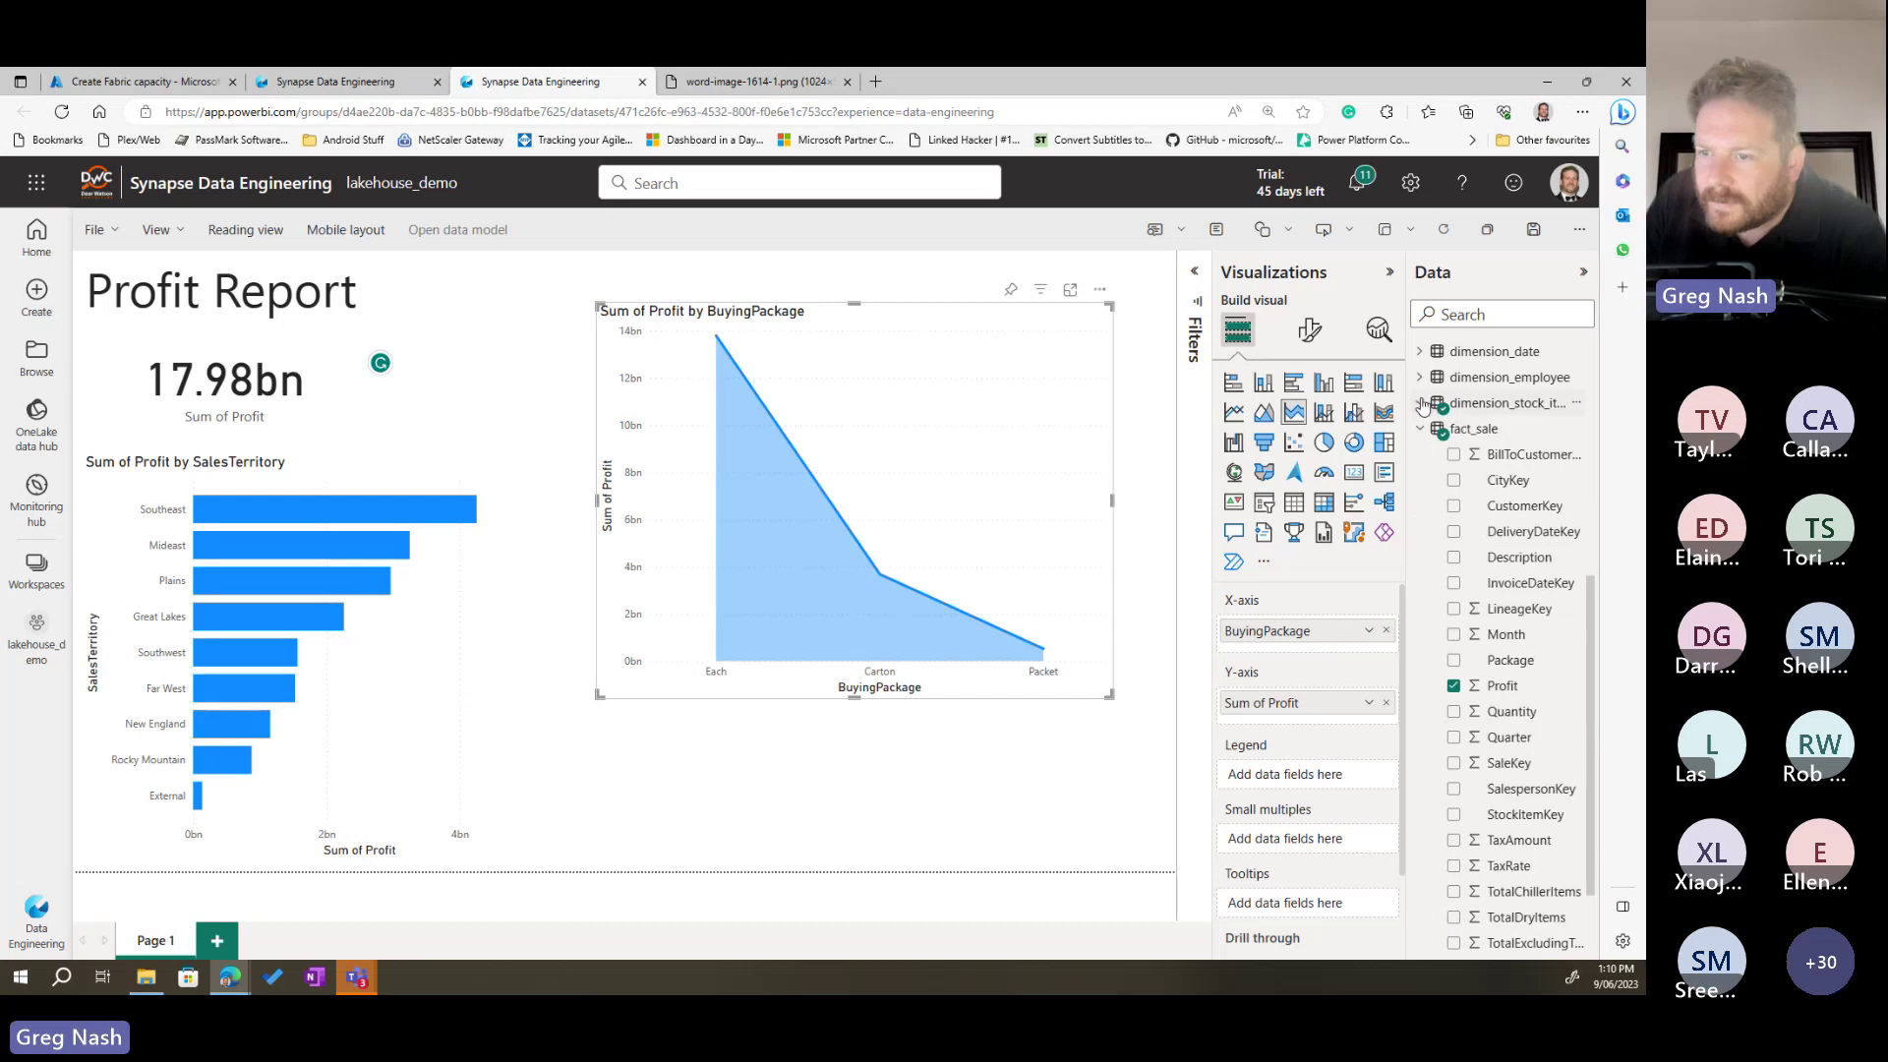
# Step: Put dimension_date's FiscalMonthNumber on the area chart's X-axis and use BuyingPackage as its legend
pyautogui.click(1421, 351)
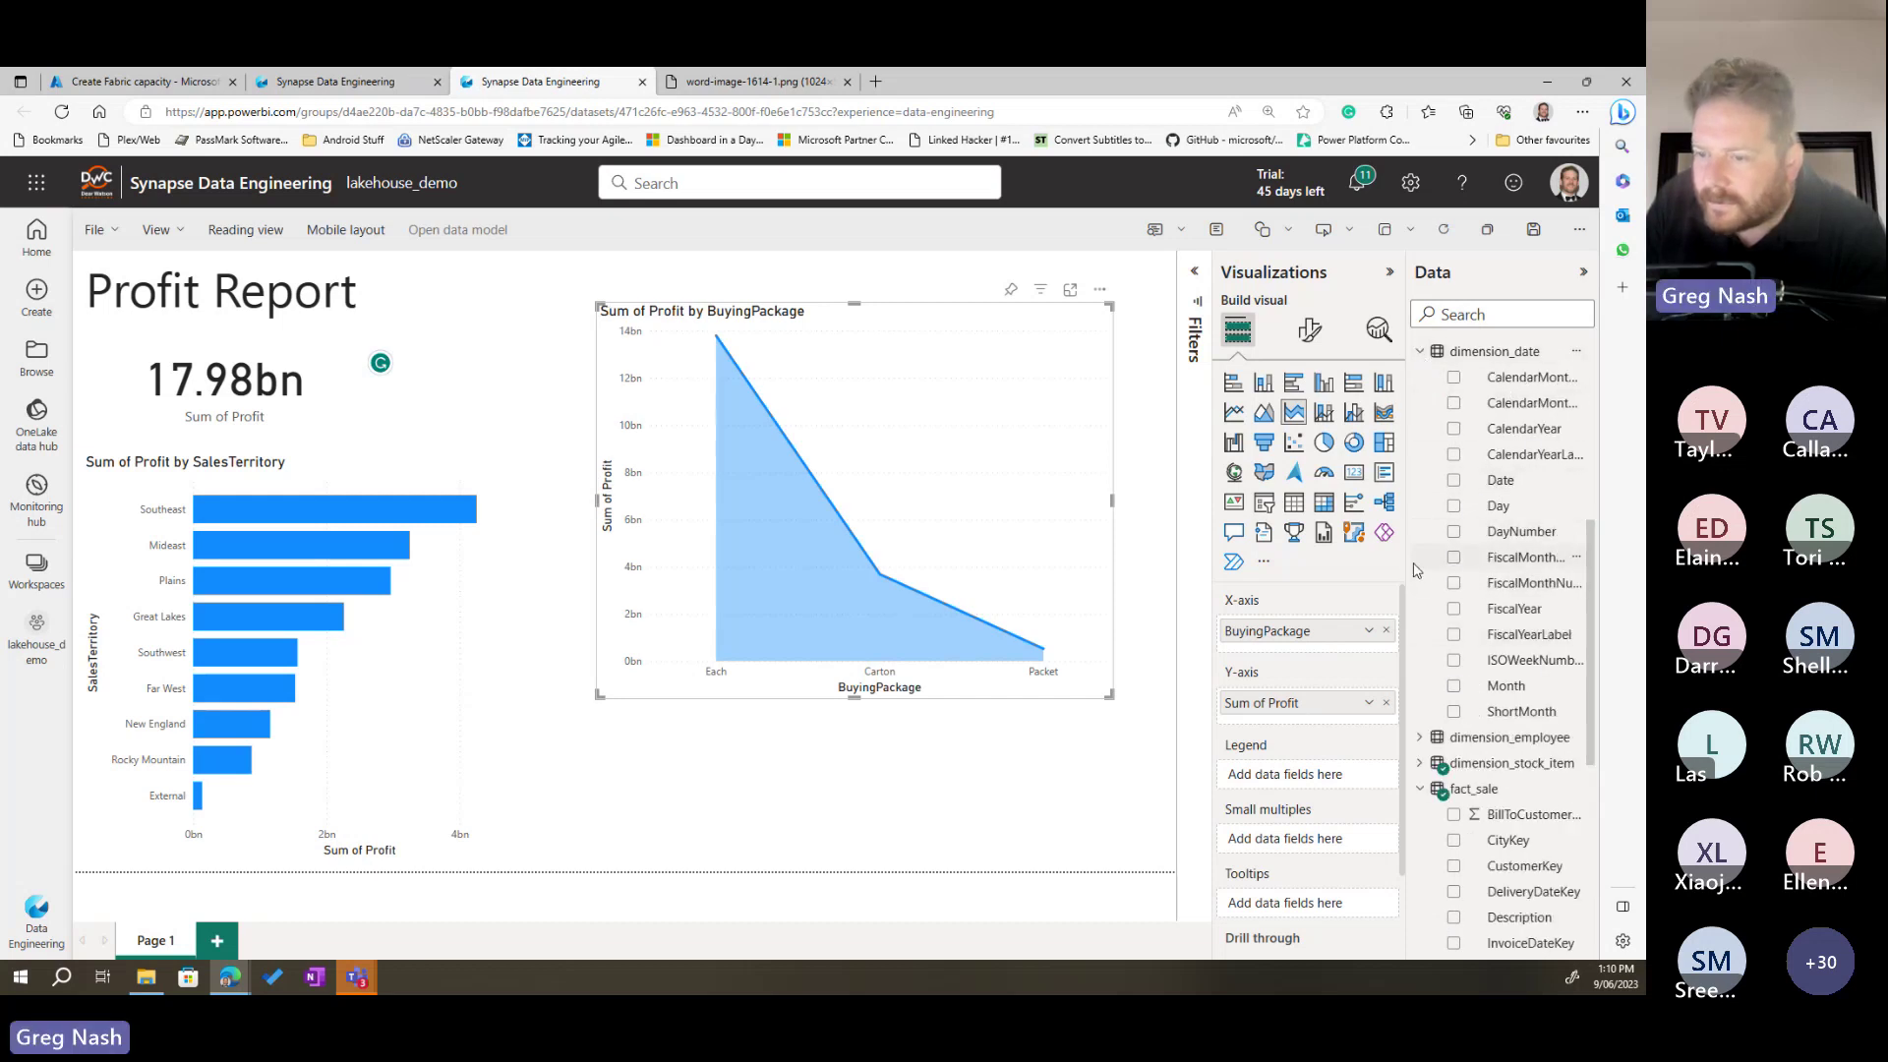
pyautogui.moveTo(1414, 570); pyautogui.dragTo(1234, 781)
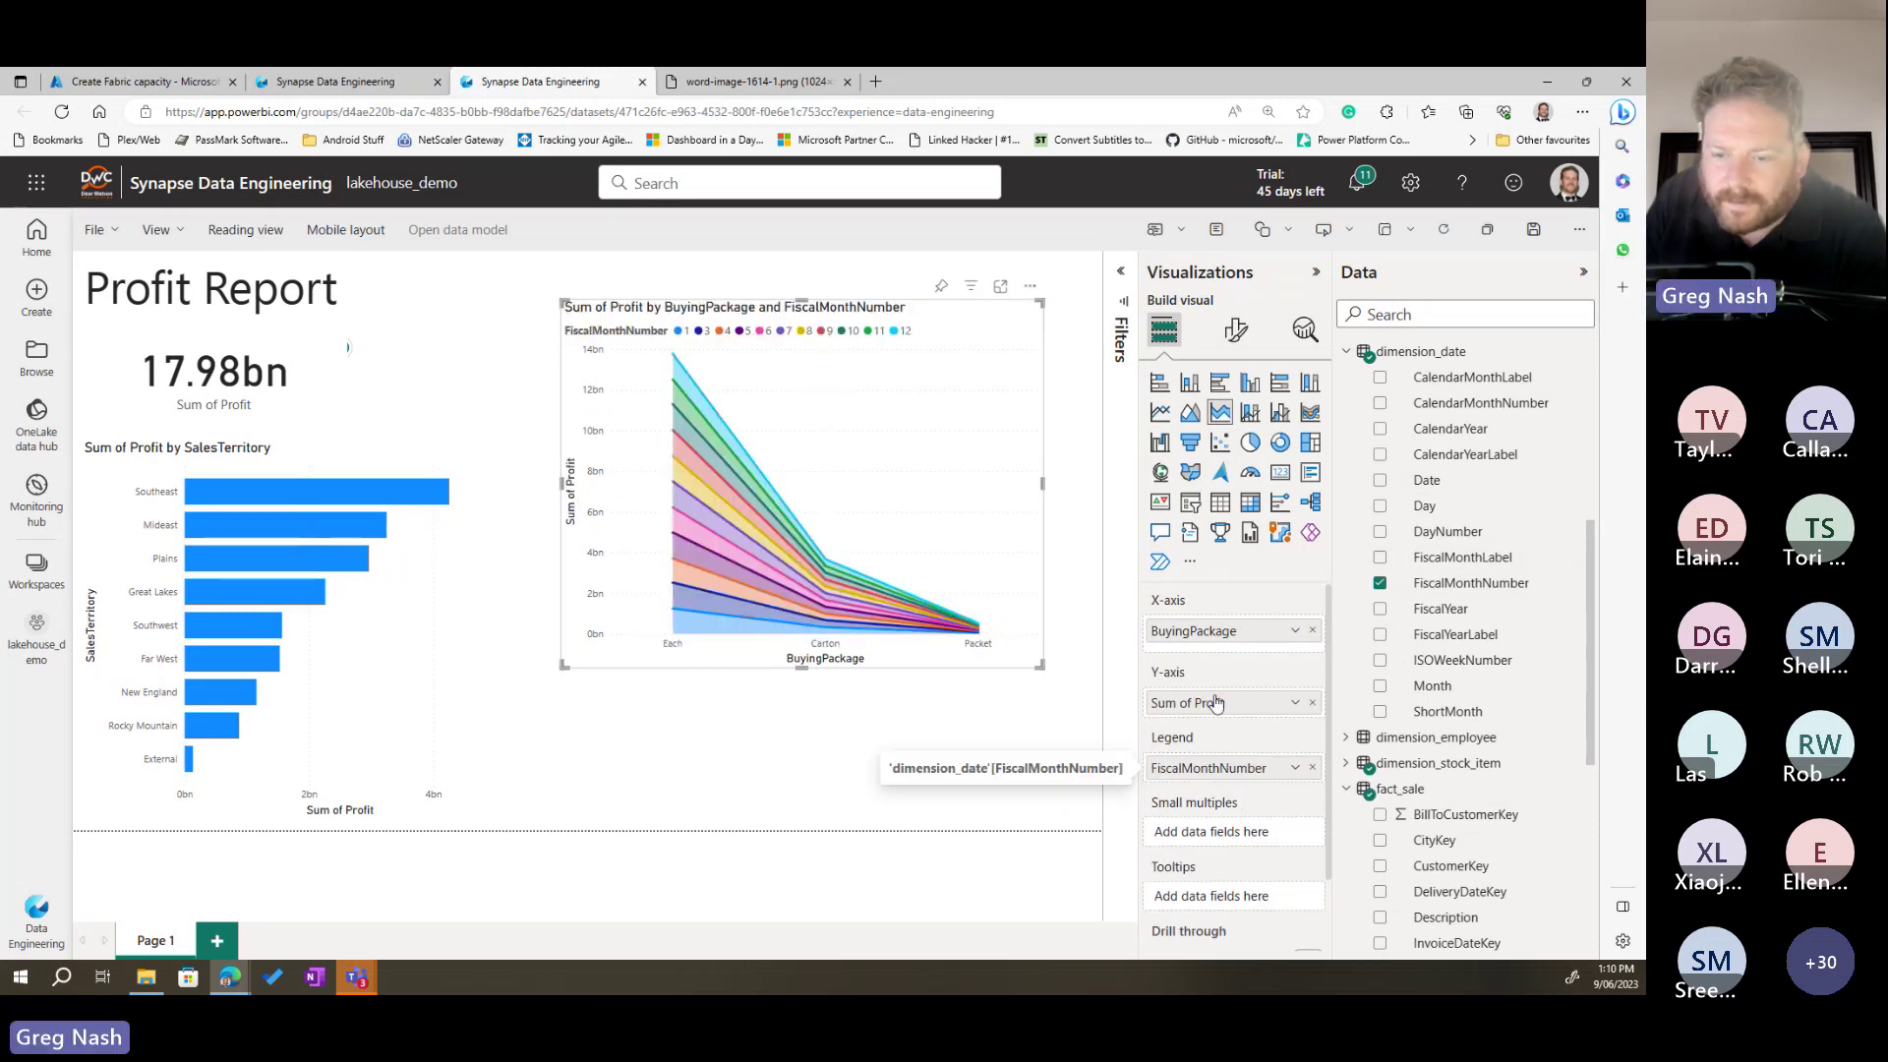
pyautogui.moveTo(1220, 631); pyautogui.dragTo(1240, 718)
pyautogui.moveTo(1210, 768)
pyautogui.mouseDown()
pyautogui.moveTo(1210, 635)
pyautogui.moveTo(1223, 801)
pyautogui.moveTo(1215, 787)
pyautogui.mouseUp()
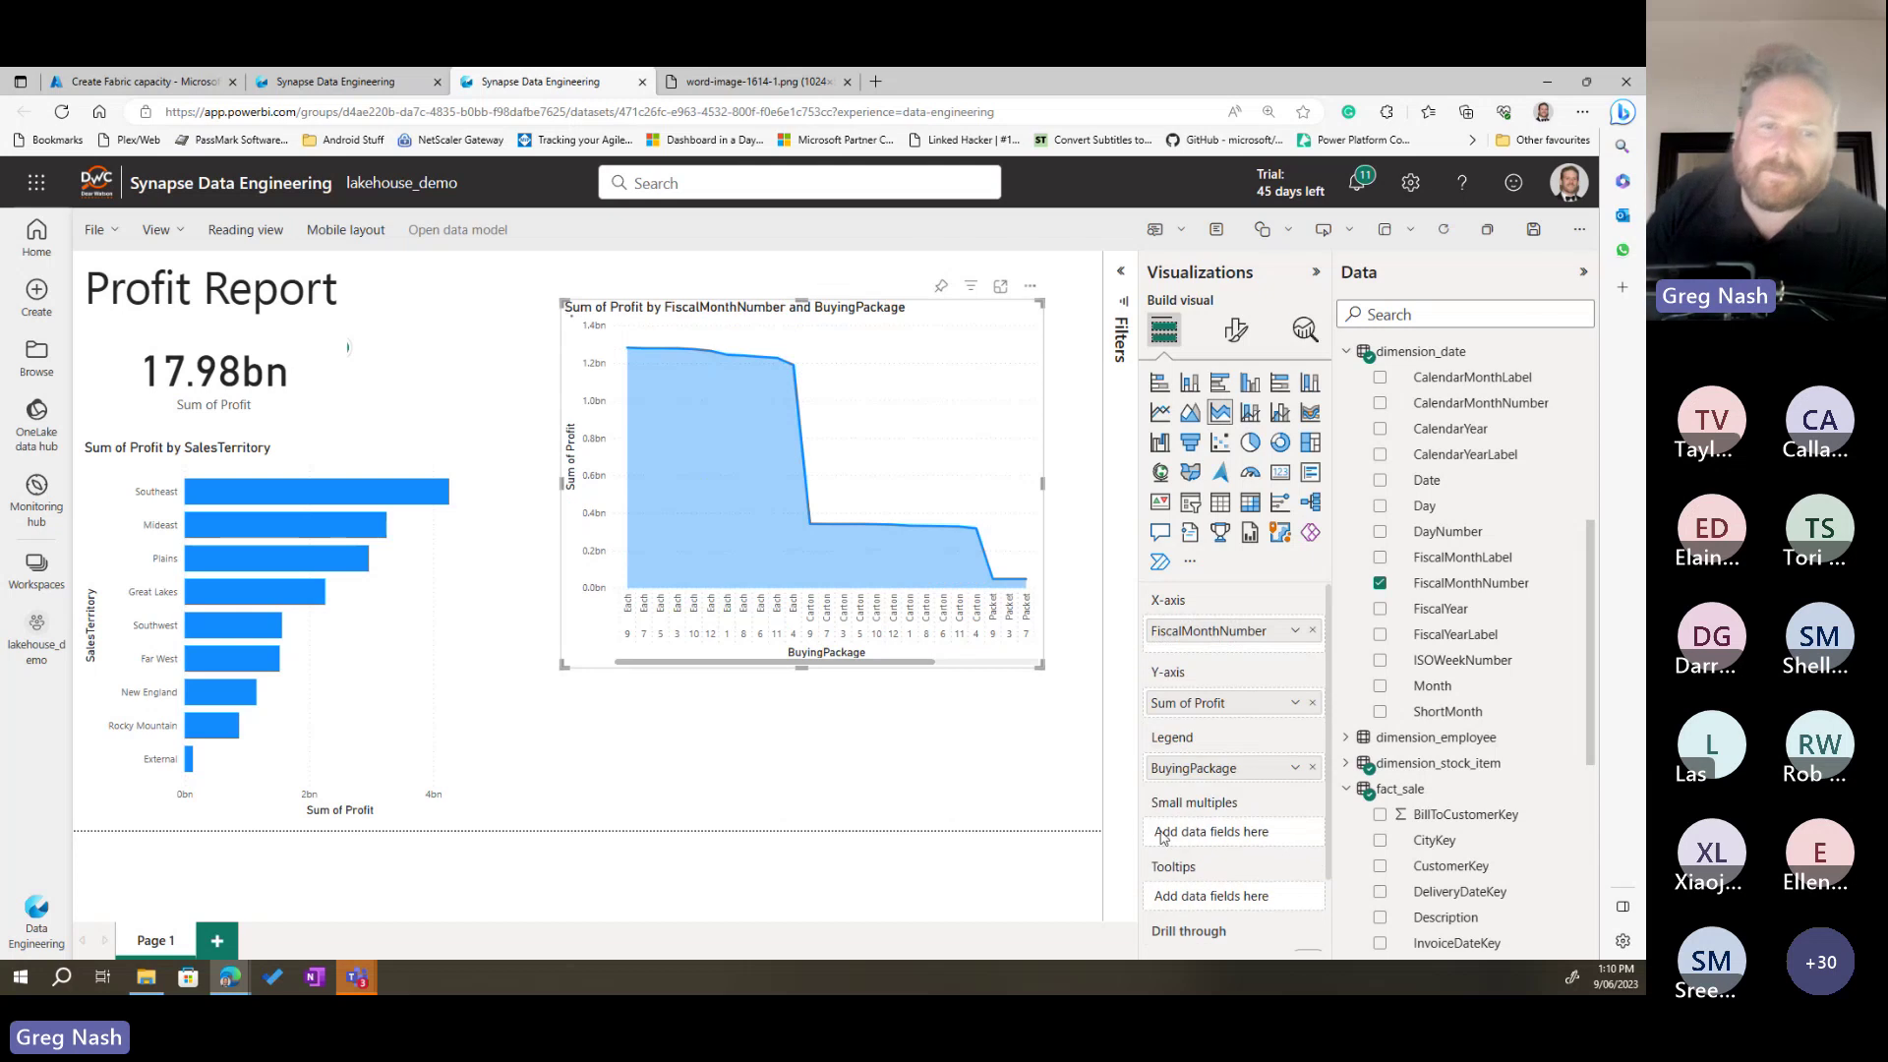
# Step: Cross-filter the report by the Packet buying package, and move the area chart up beside the title and enlarge it
pyautogui.click(715, 332)
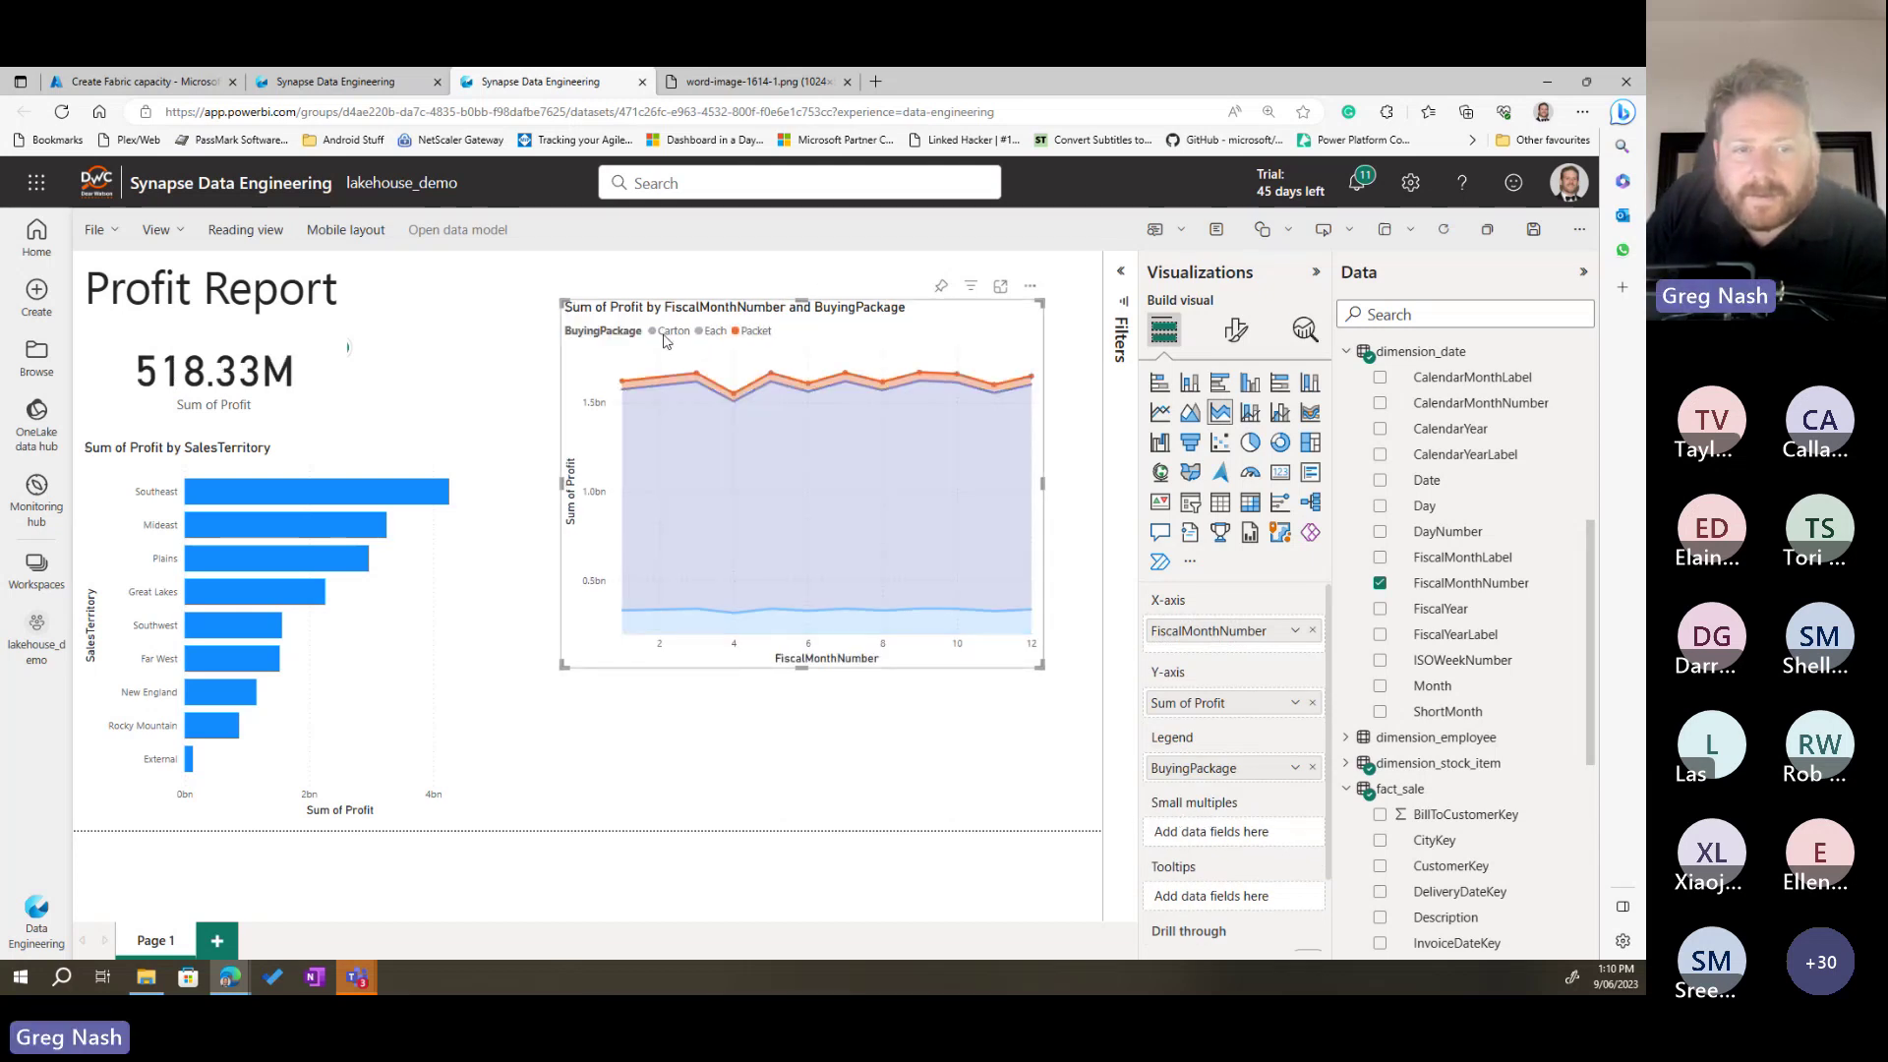
pyautogui.click(752, 332)
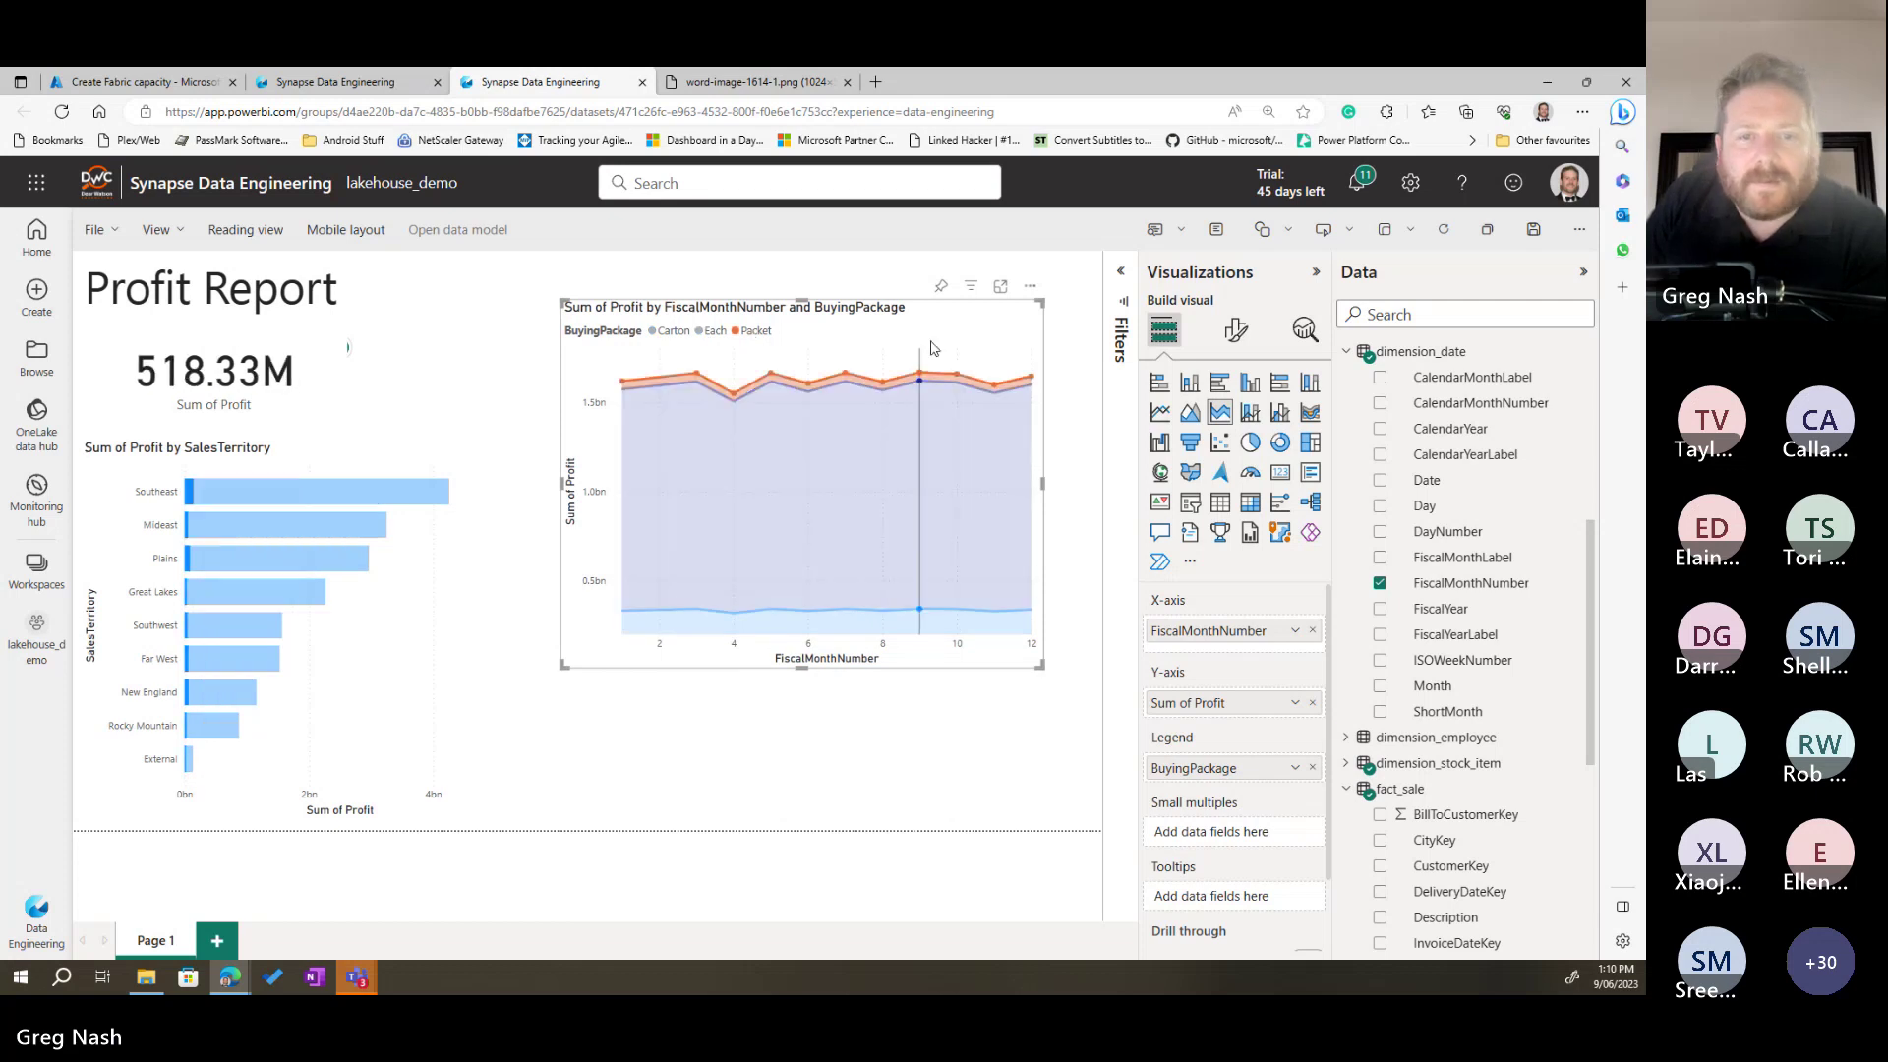
pyautogui.moveTo(1036, 613); pyautogui.dragTo(983, 583)
pyautogui.moveTo(950, 562)
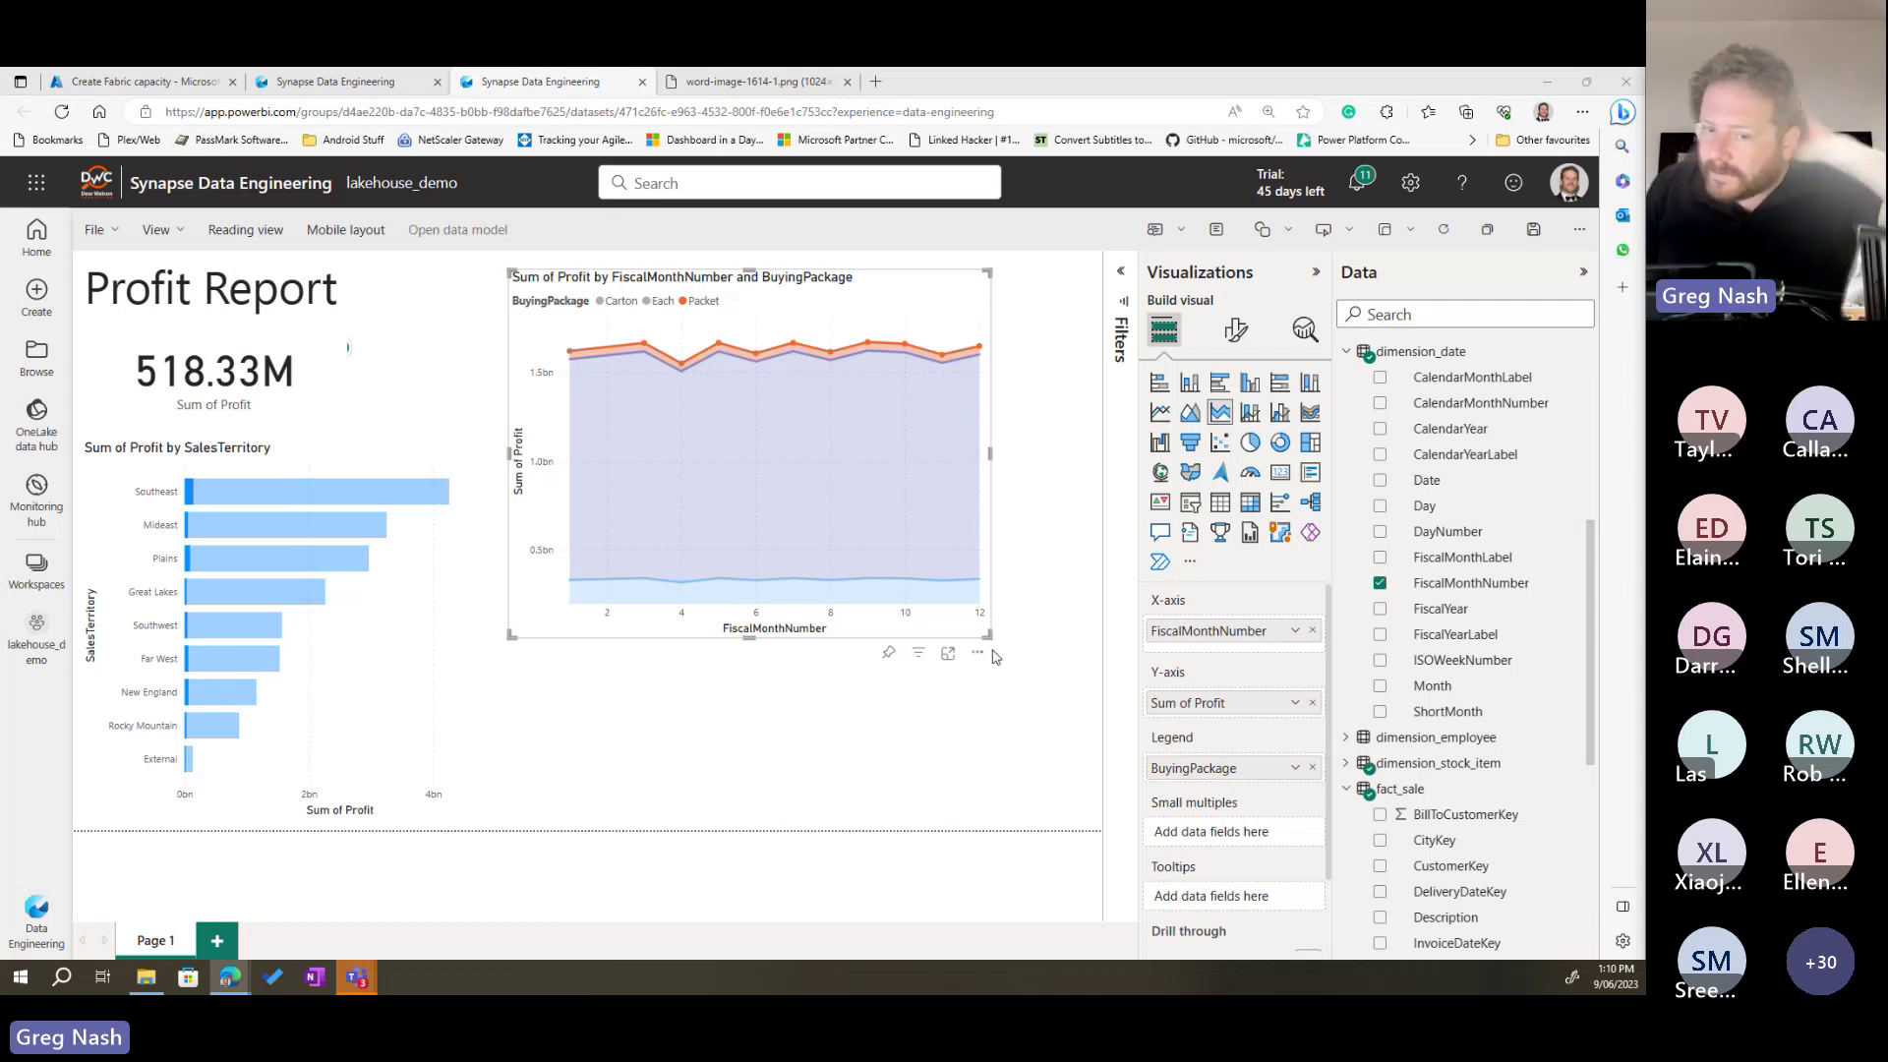
pyautogui.moveTo(988, 635); pyautogui.dragTo(1070, 777)
pyautogui.click(898, 829)
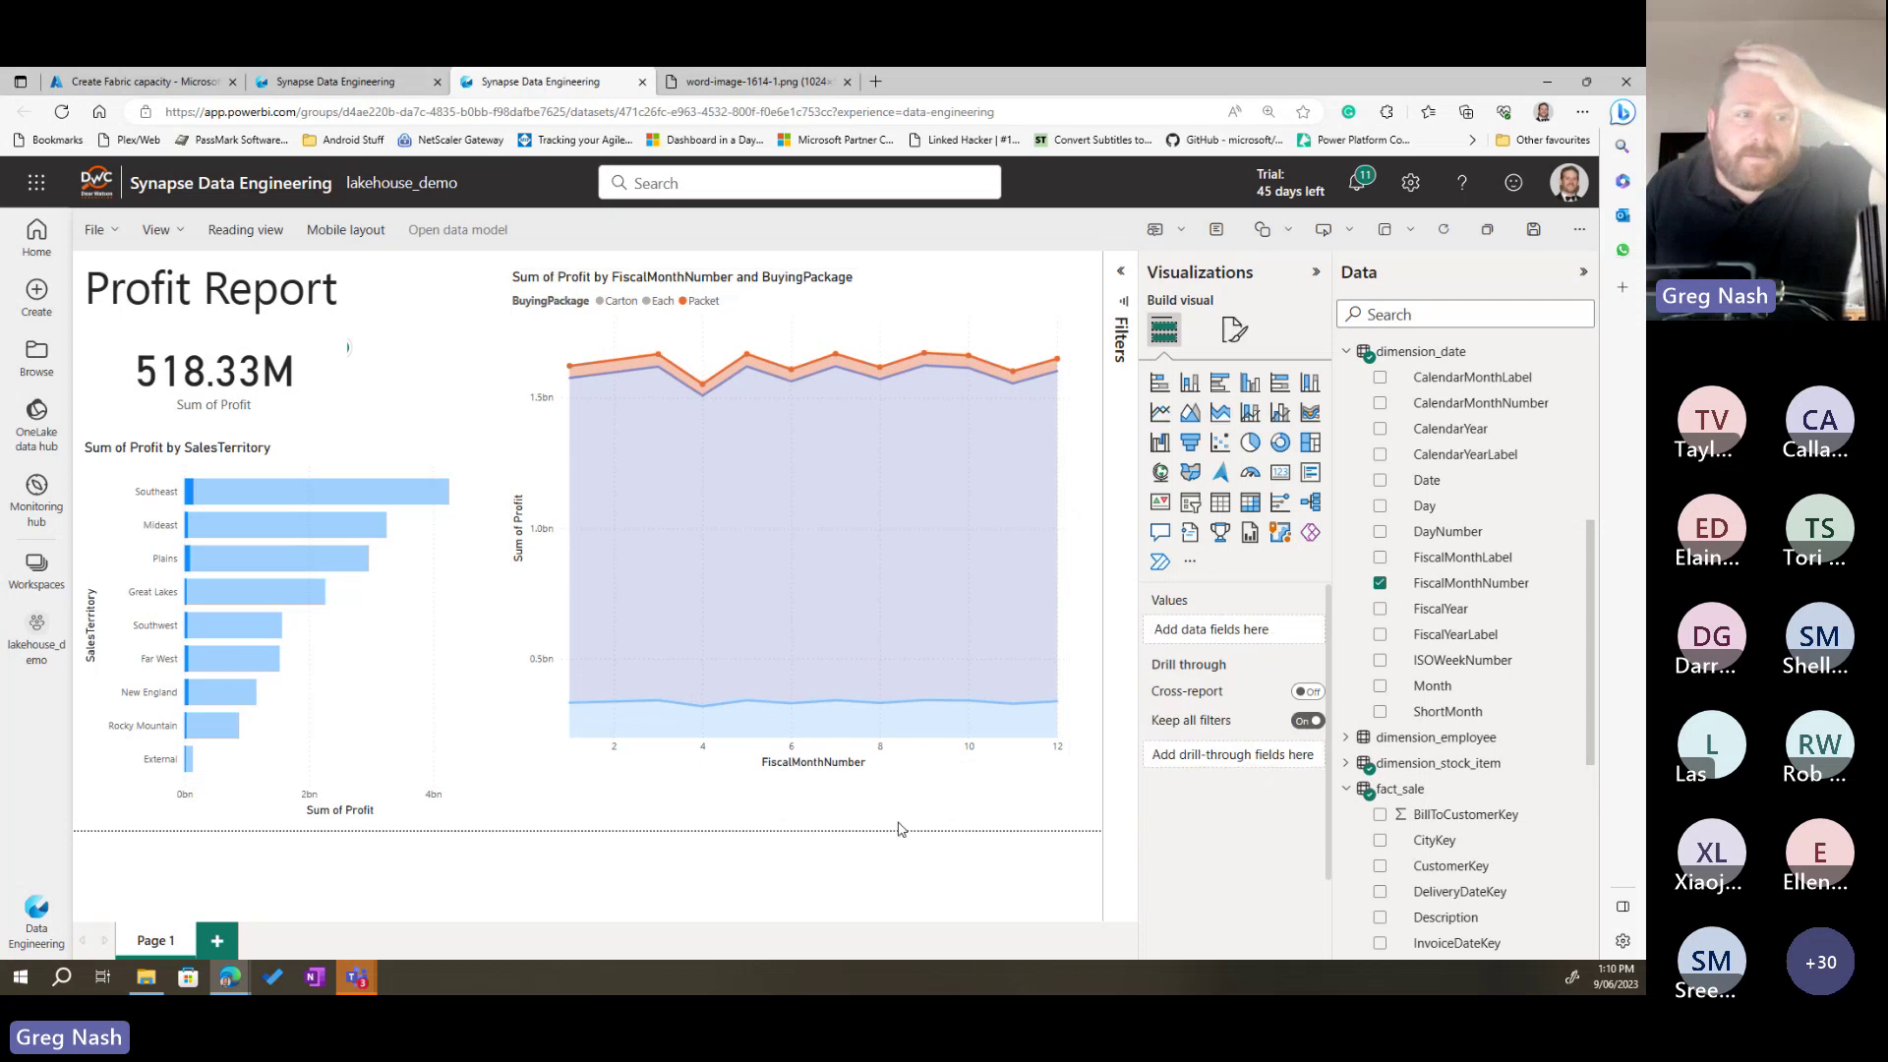
# Step: Cross-filter the report by several sales territories in the bar chart, including Great Lakes, ending with Plains
pyautogui.click(295, 526)
pyautogui.click(280, 559)
pyautogui.click(266, 591)
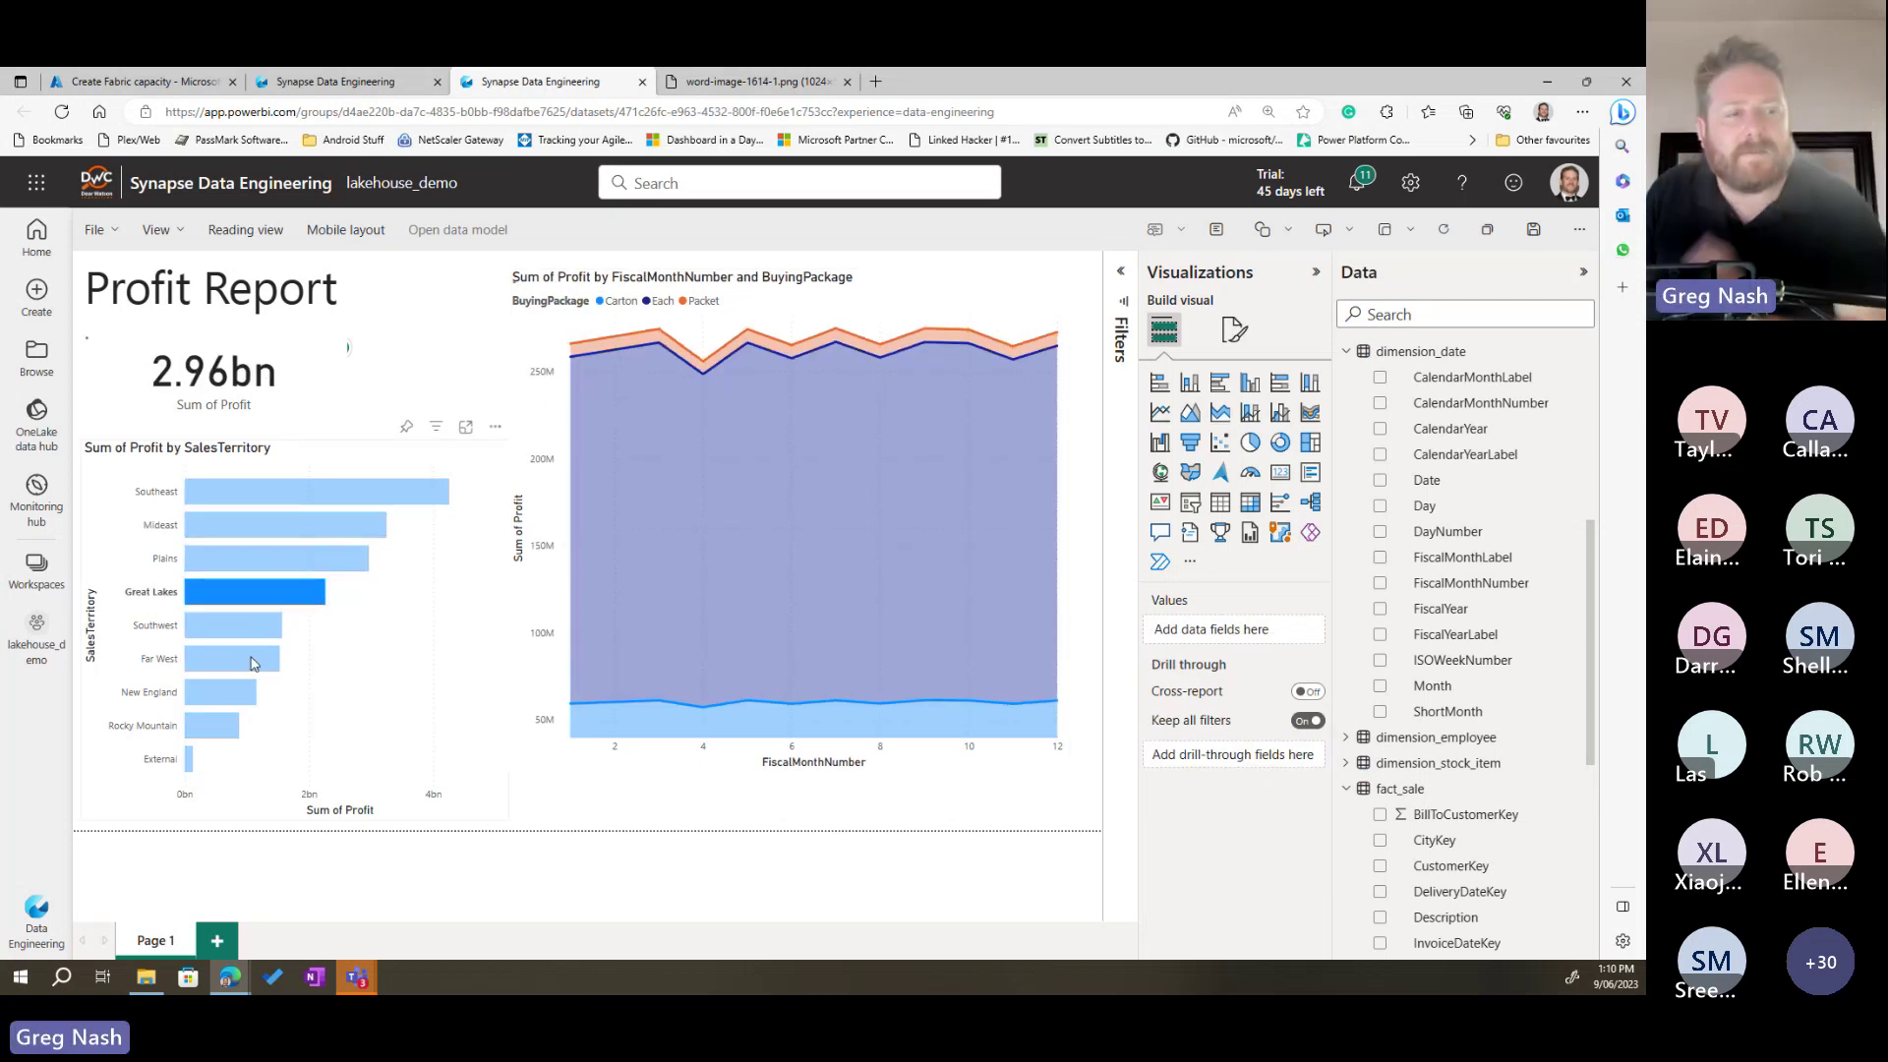
pyautogui.click(254, 664)
pyautogui.click(275, 555)
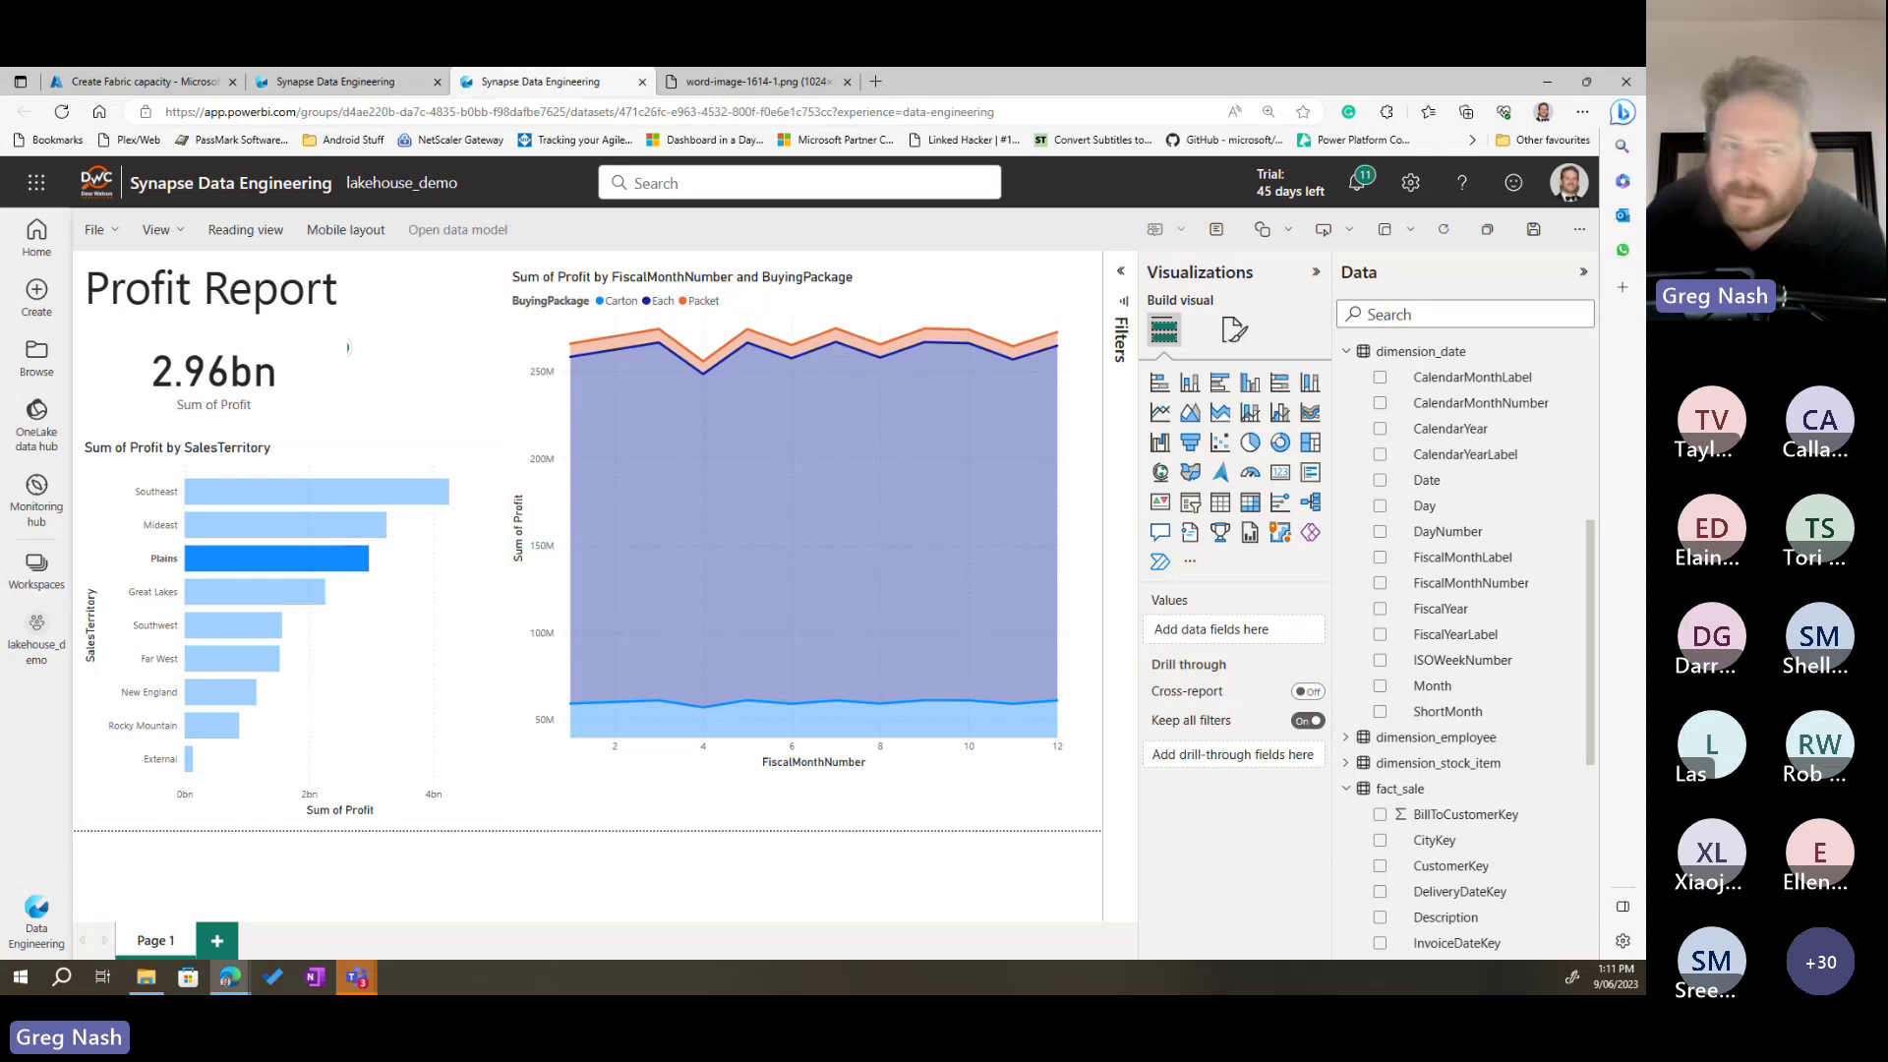
# Step: Switch to the browser window with the Lakehouse tutorial and go back to the Fabric end-to-end scenarios blog post
pyautogui.hotkey('alt', 'Tab')
pyautogui.scroll(10, 244, 290)
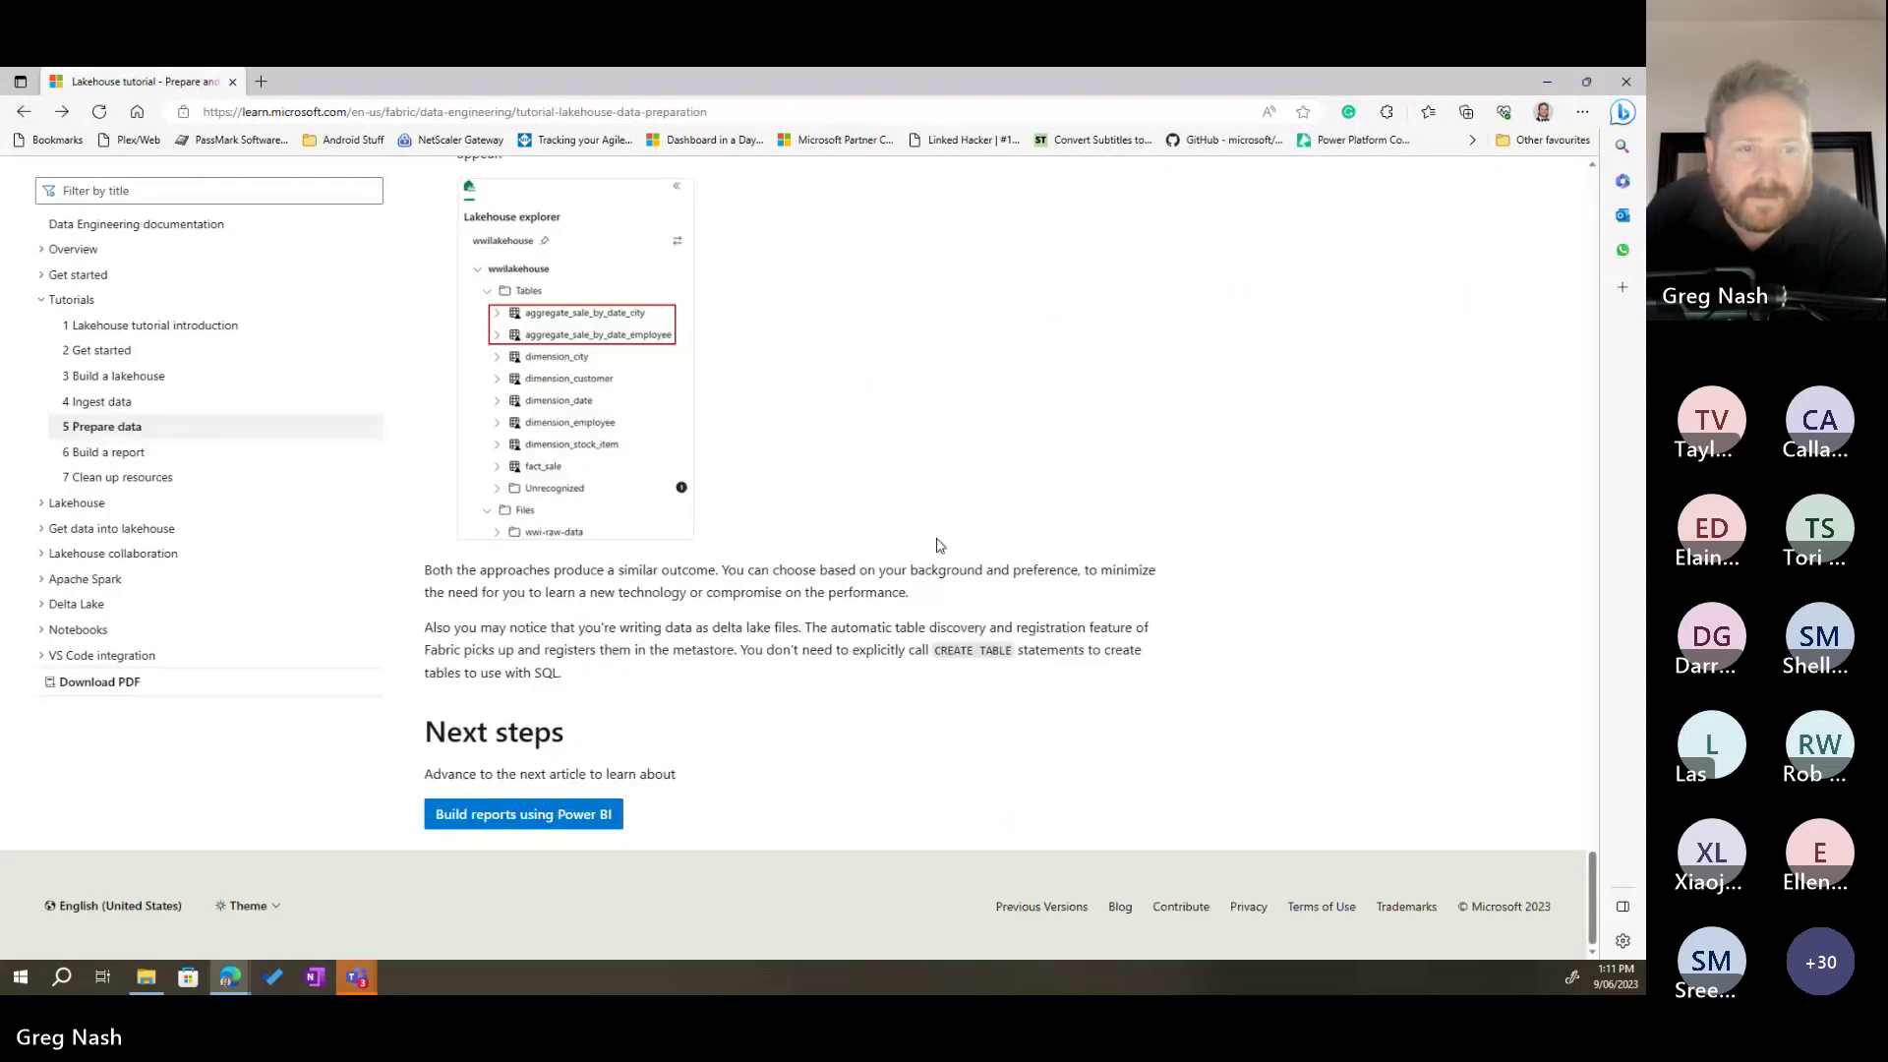
pyautogui.scroll(10, 939, 545)
pyautogui.click(25, 113)
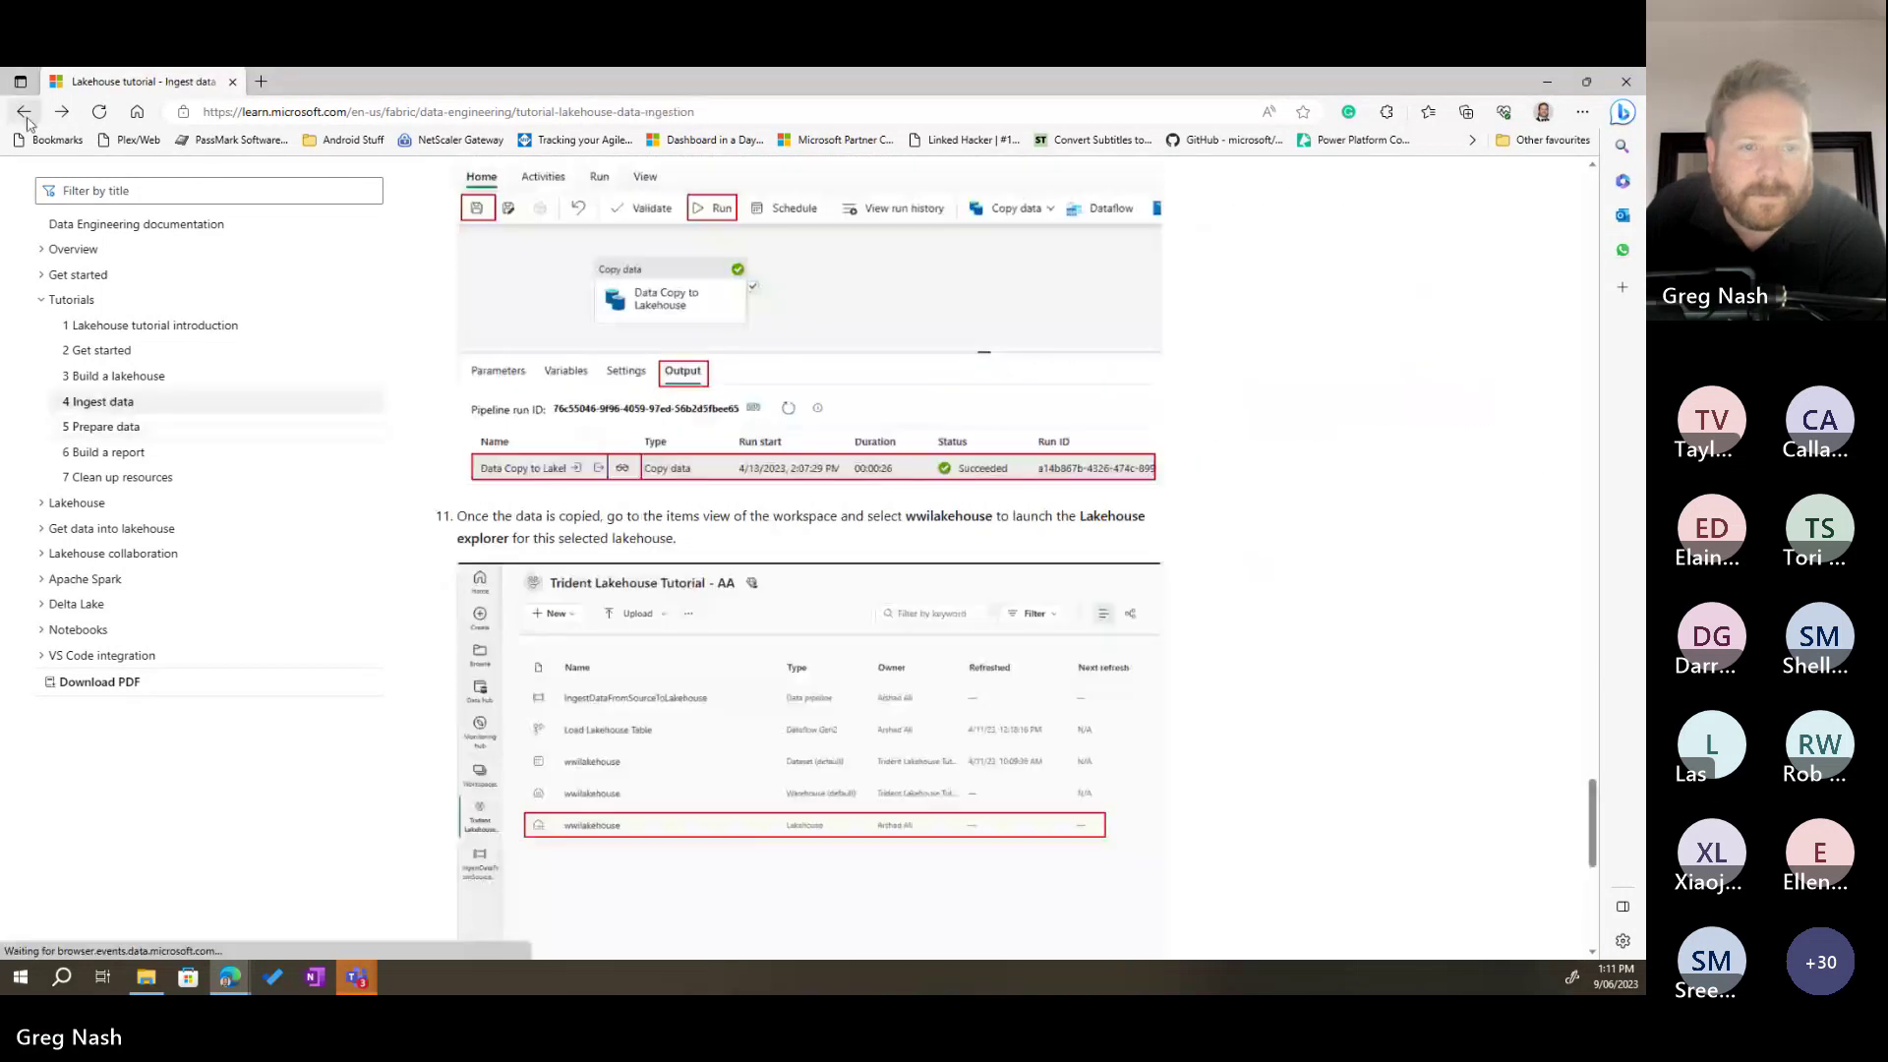
pyautogui.click(24, 113)
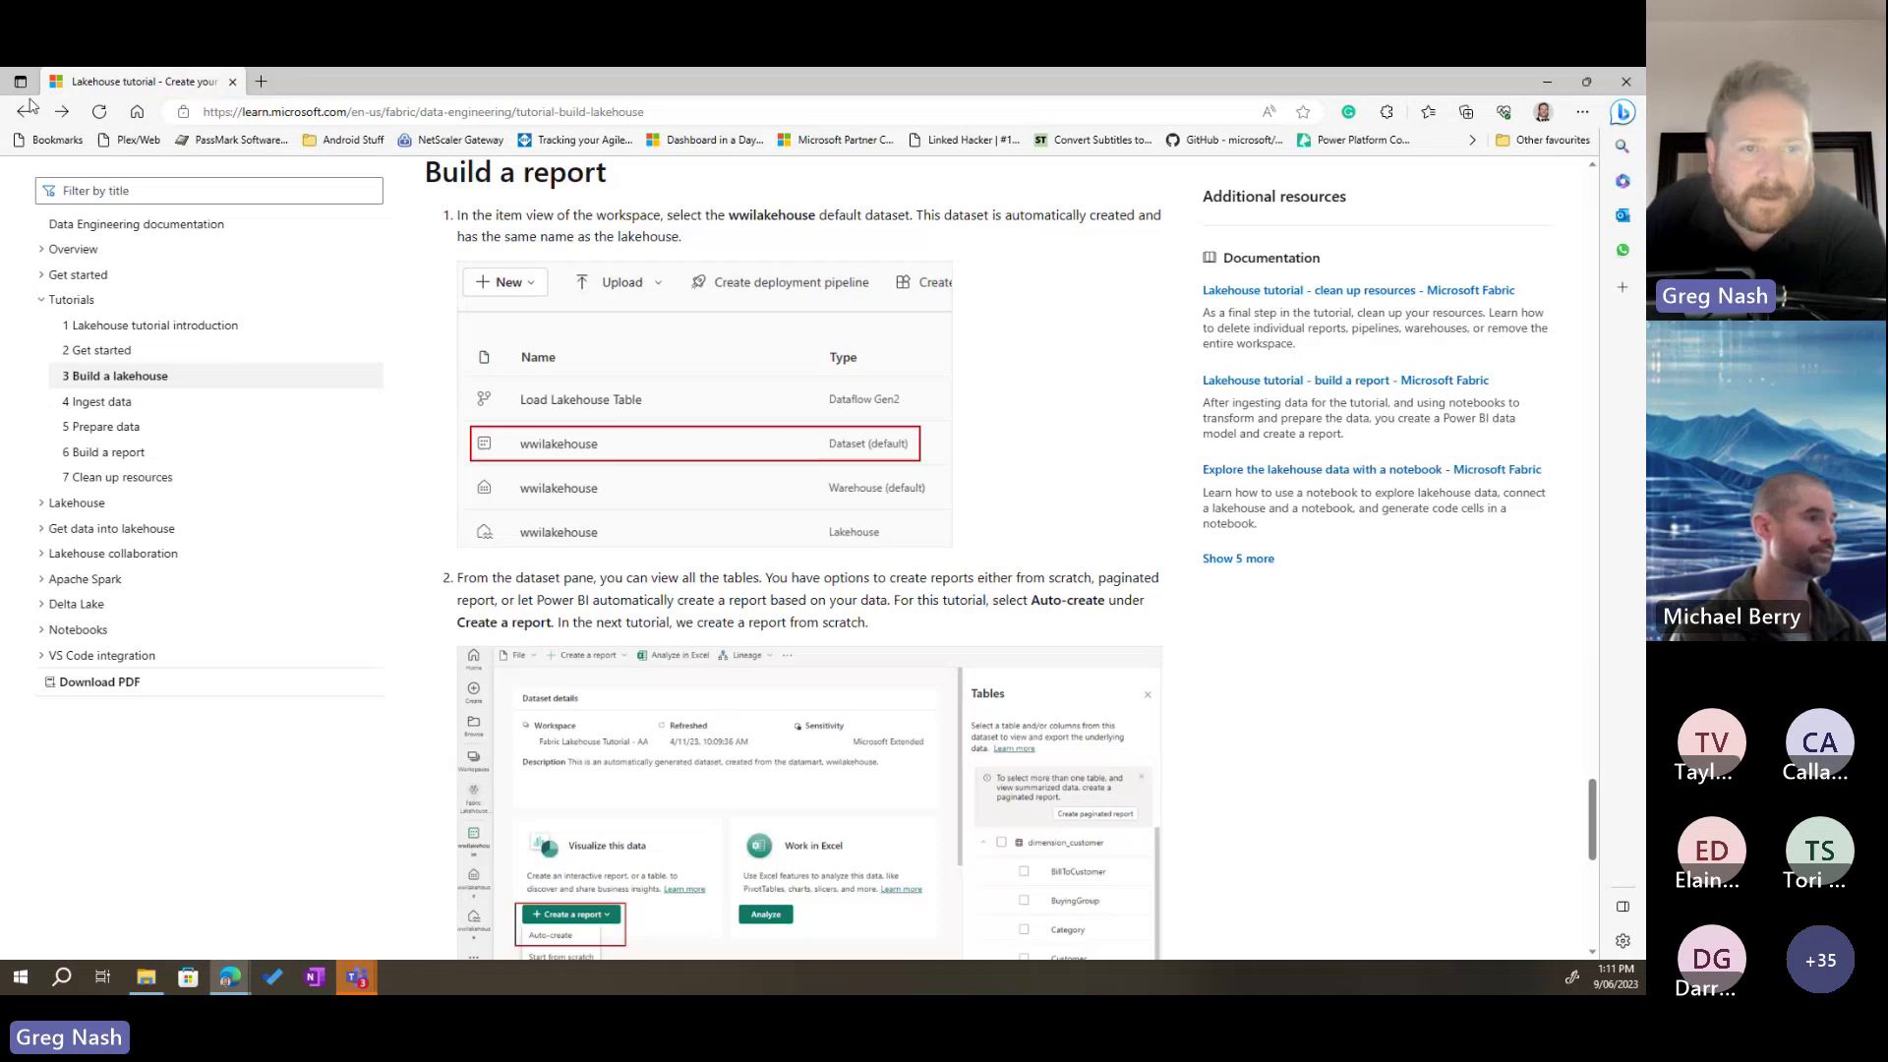
pyautogui.click(25, 113)
pyautogui.scroll(-6, 665, 347)
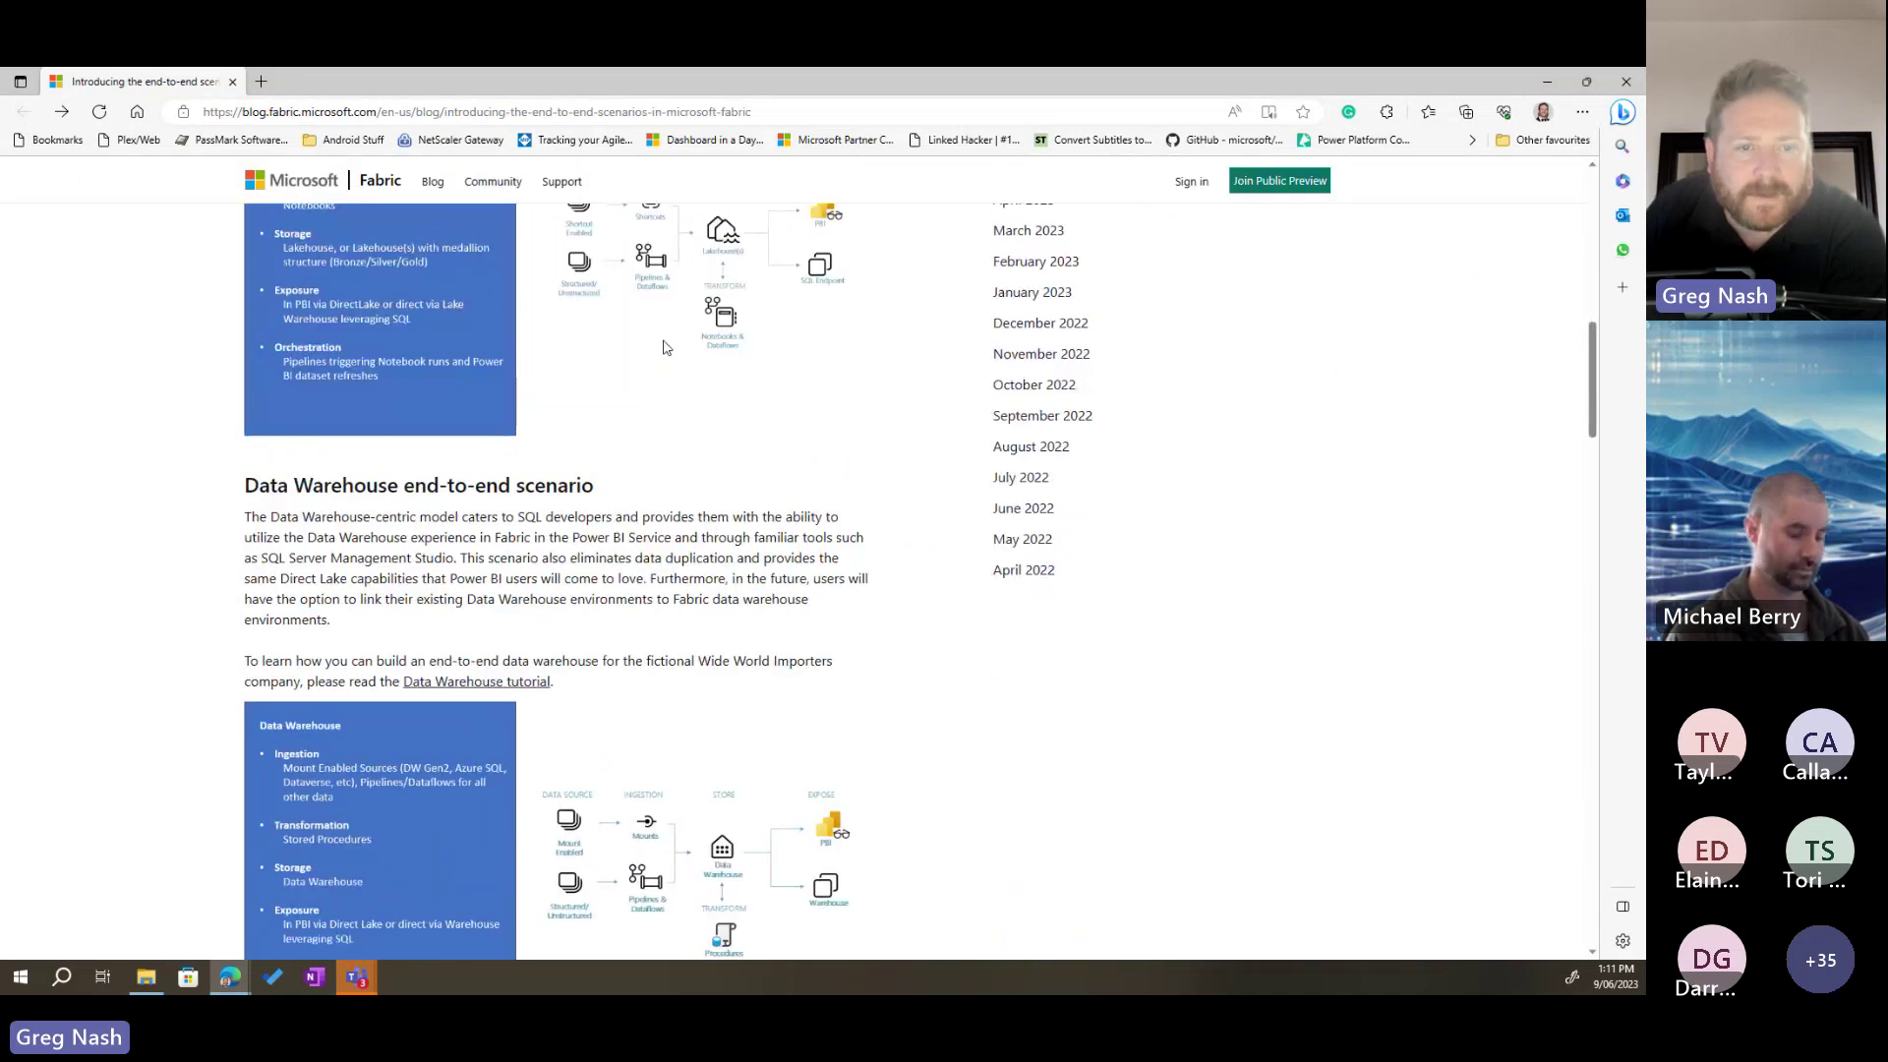
# Step: View the blog's Lakehouse architecture diagram in its own tab, and return to the post's Data Warehouse end-to-end scenario
pyautogui.rightClick(665, 348)
pyautogui.click(728, 381)
pyautogui.hotkey('ctrl', 'Tab')
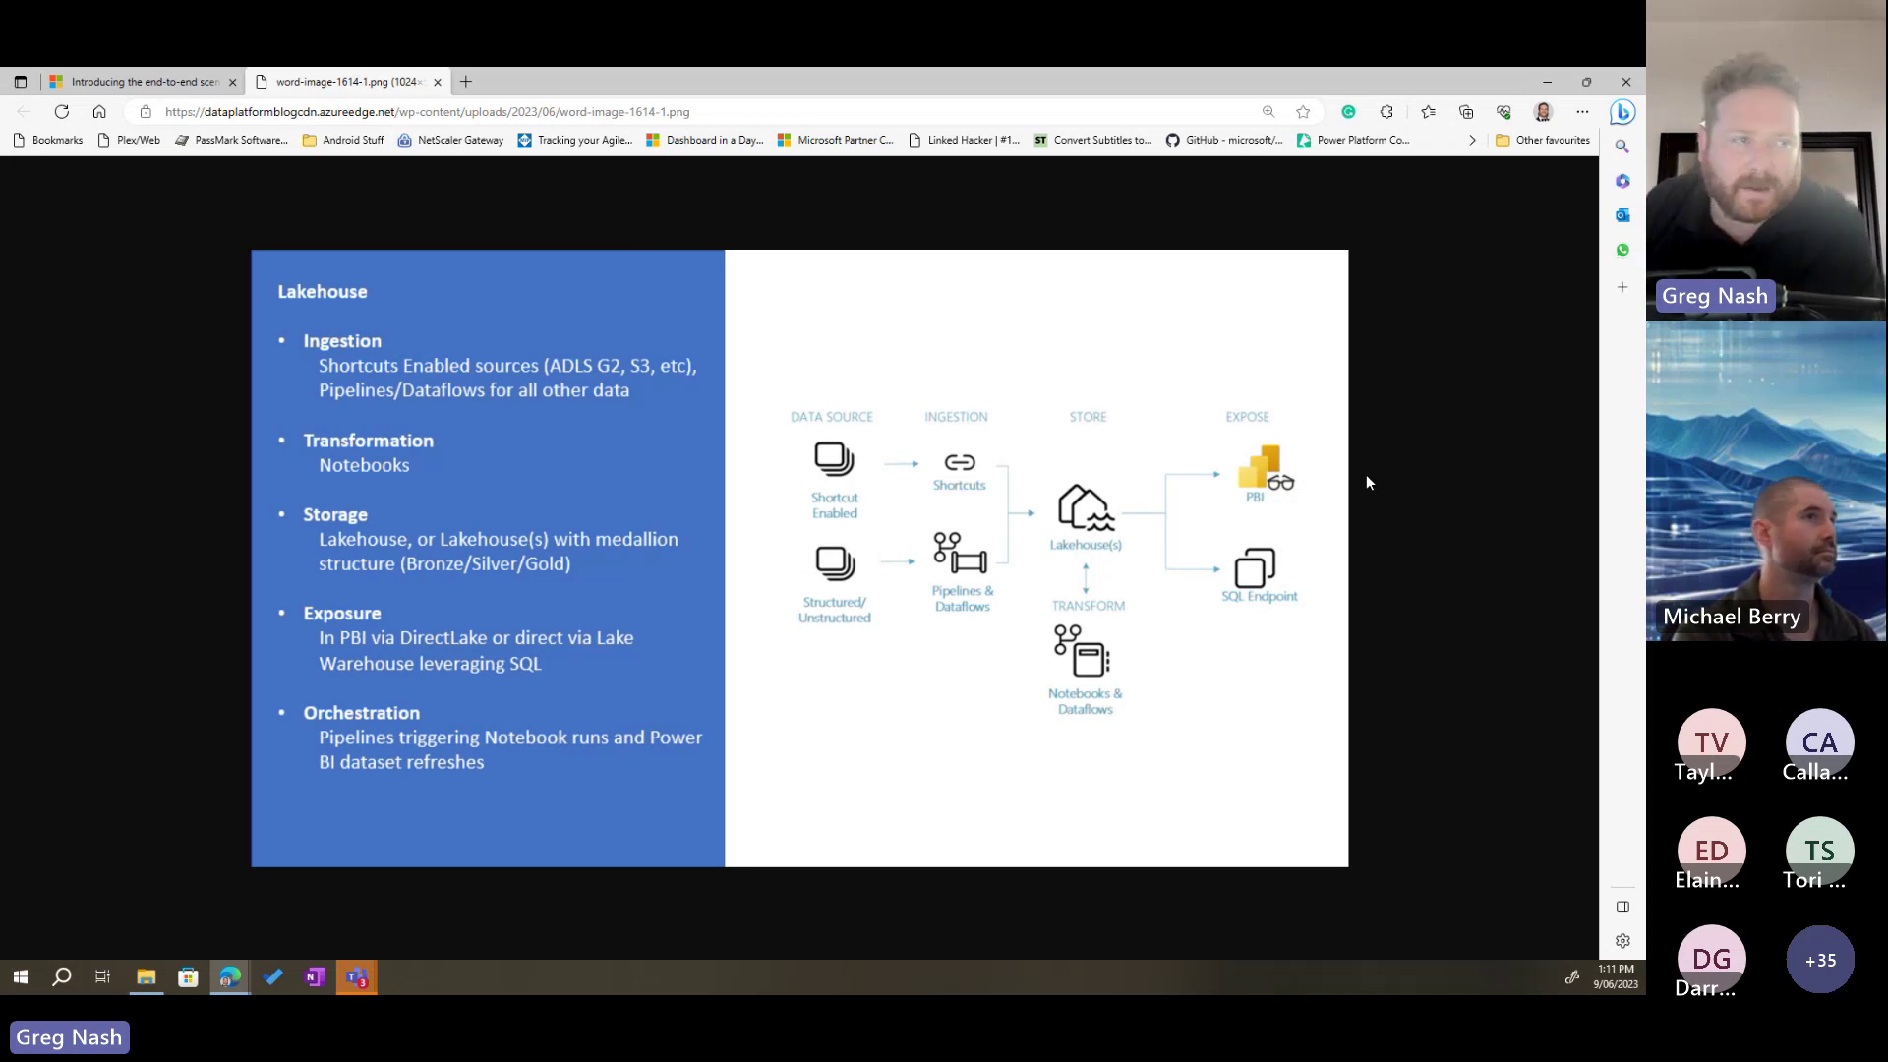
pyautogui.click(144, 78)
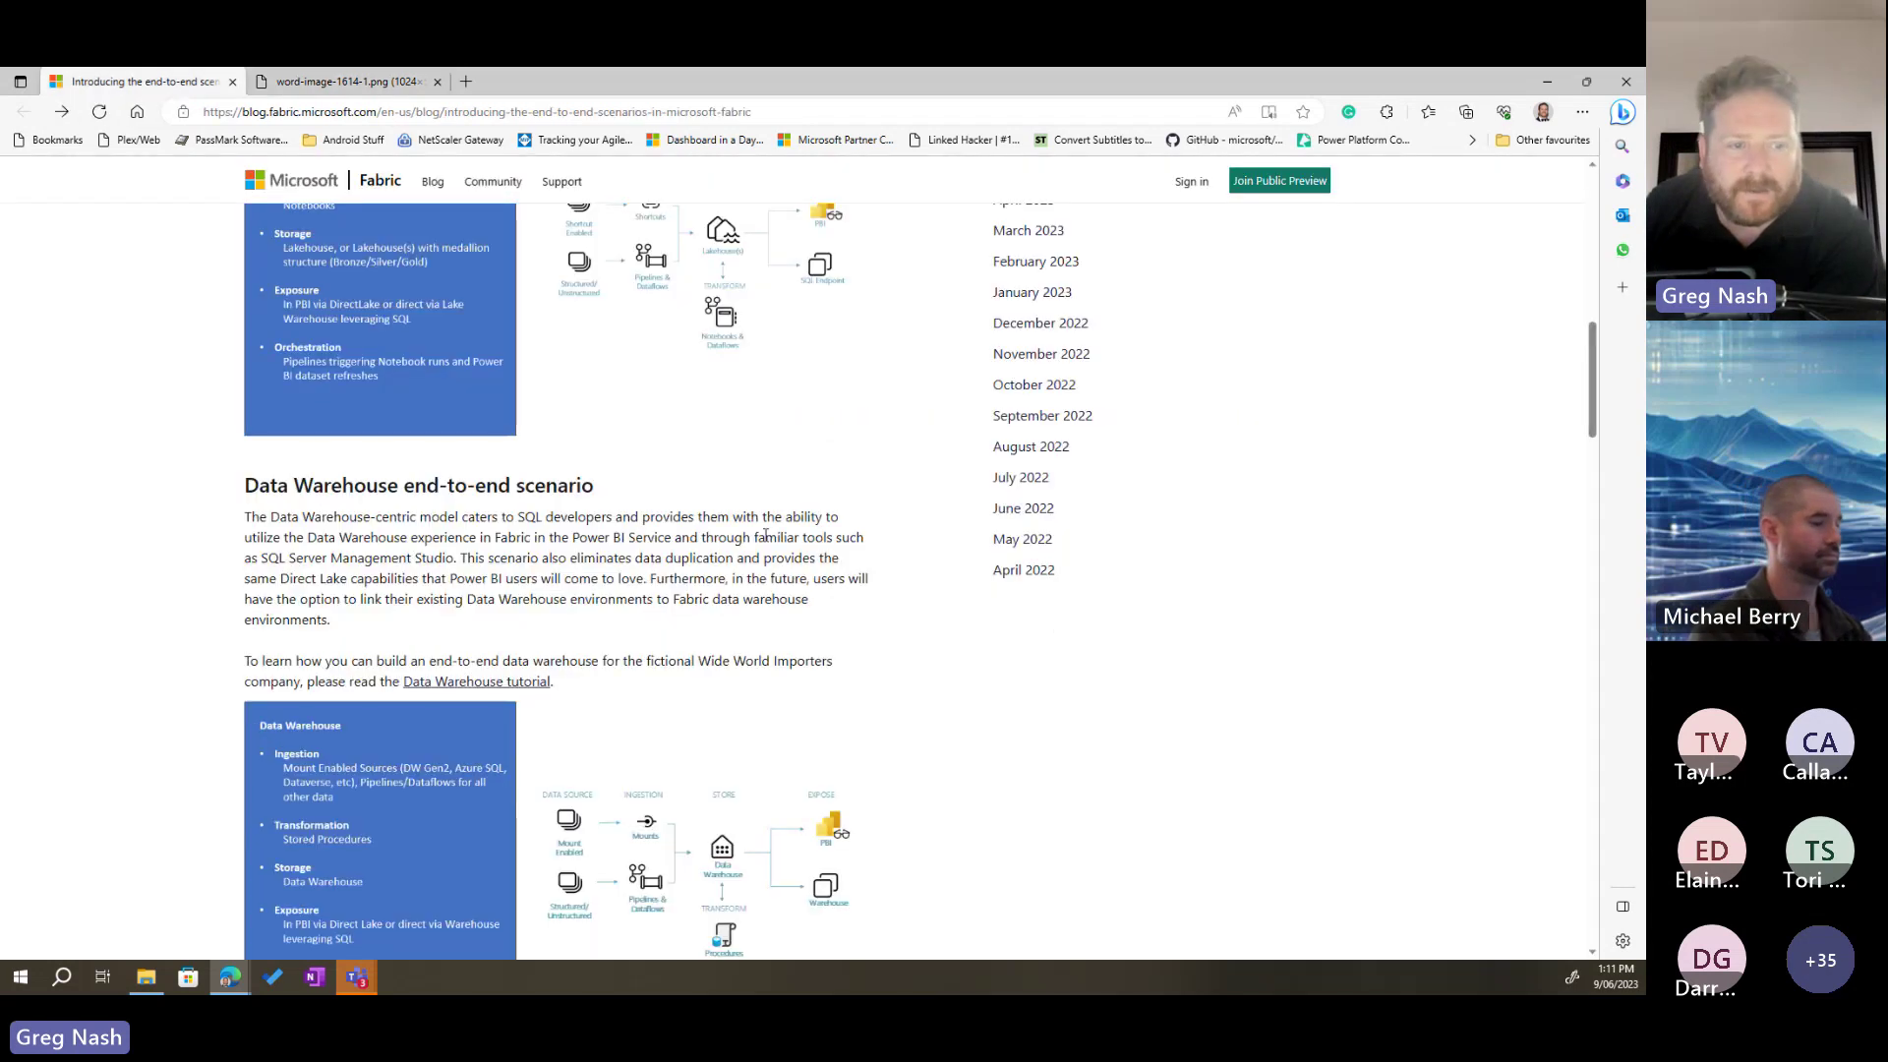
pyautogui.scroll(-2, 765, 536)
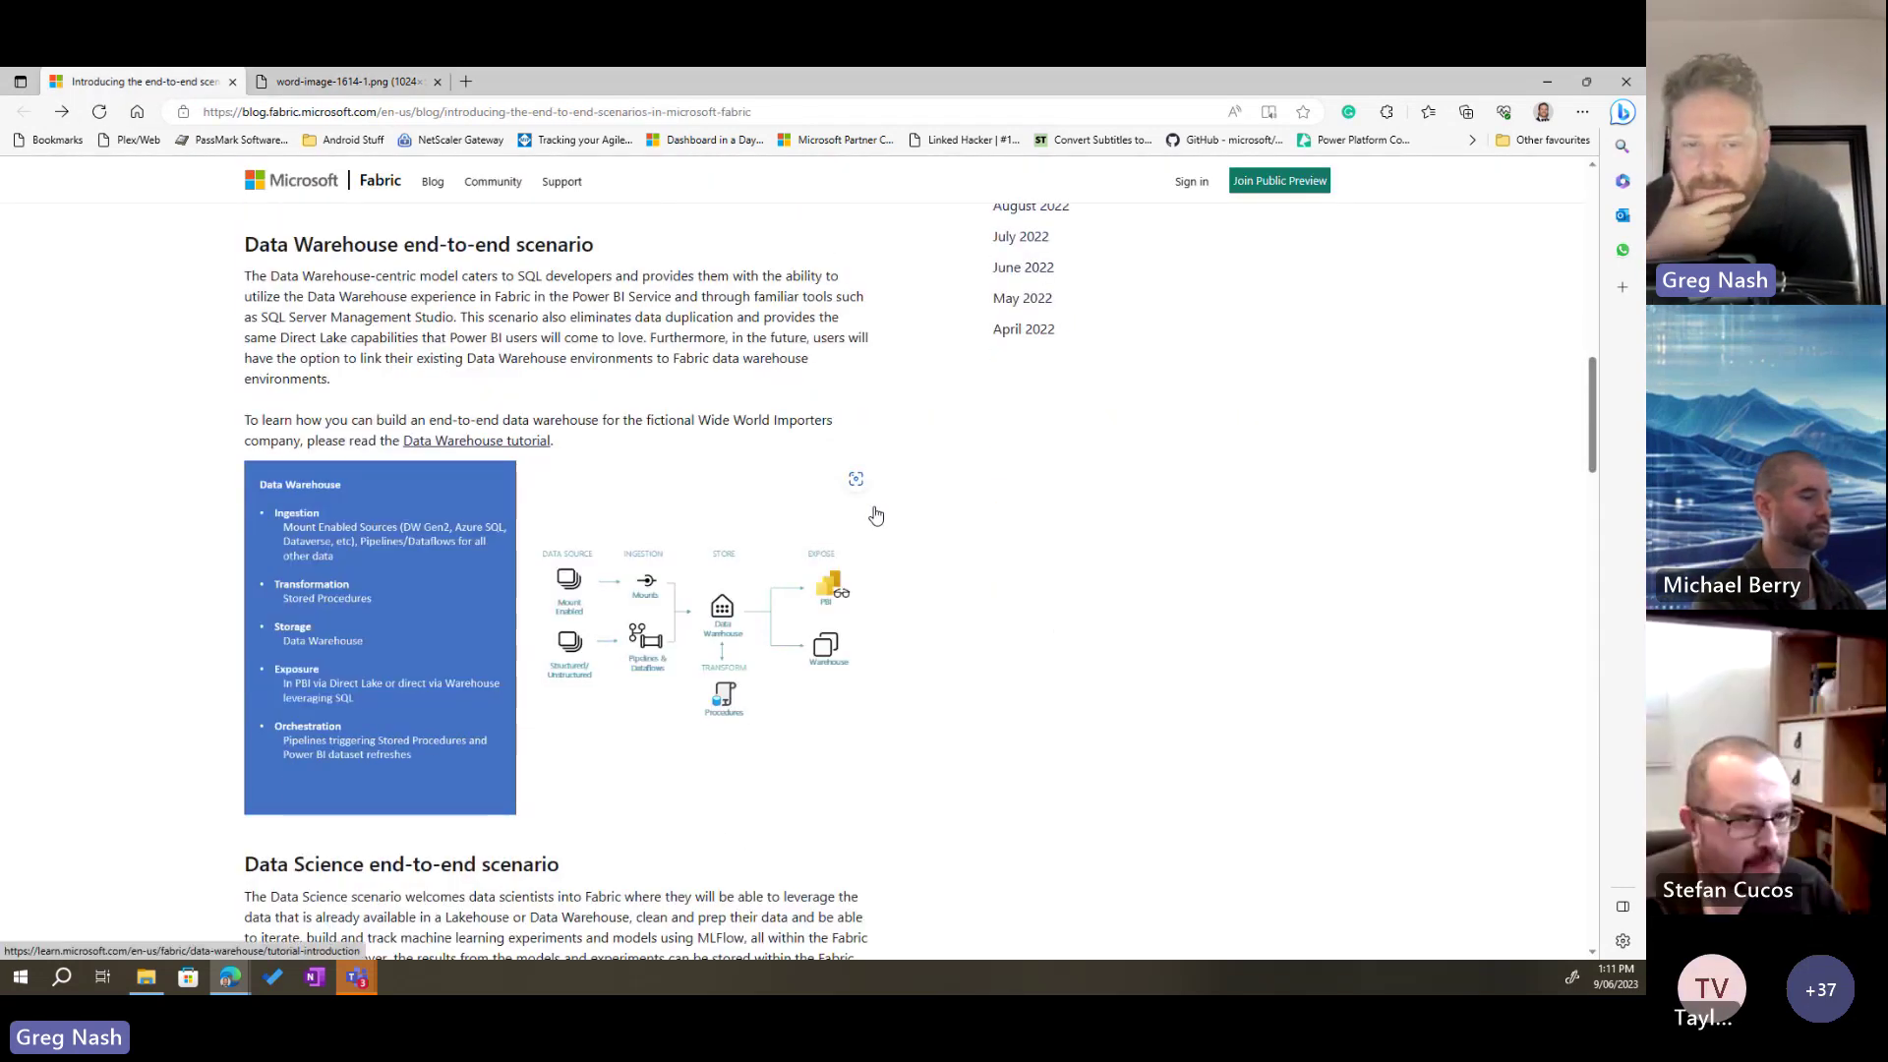